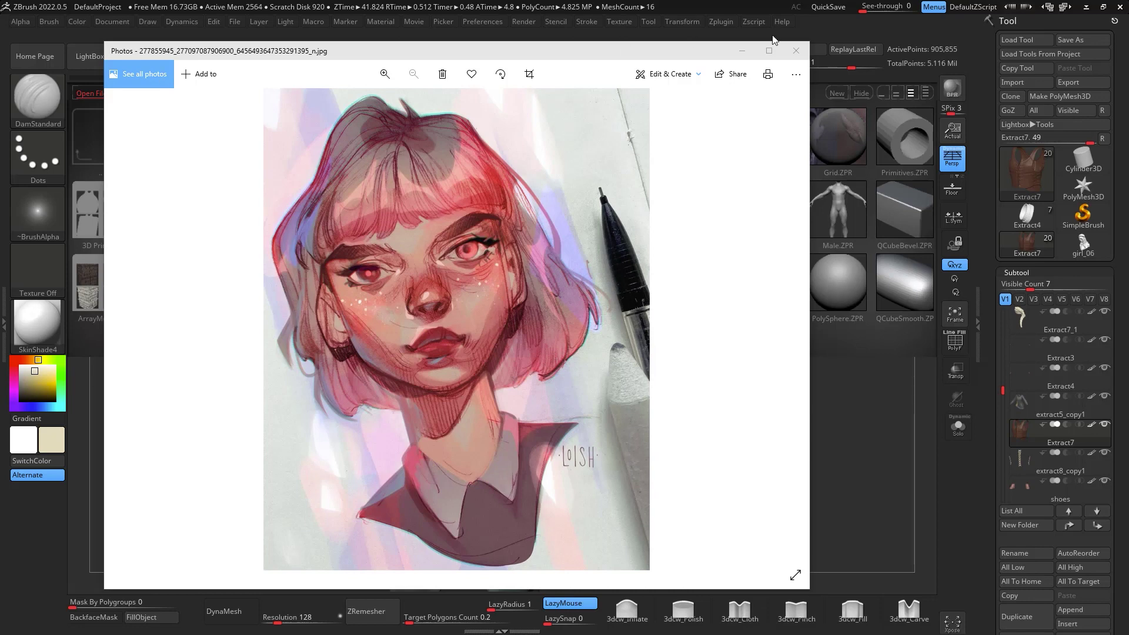
# Load the DynaWax128 sphere project, turn off perspective and check the portrait reference image
pyautogui.click(736, 54)
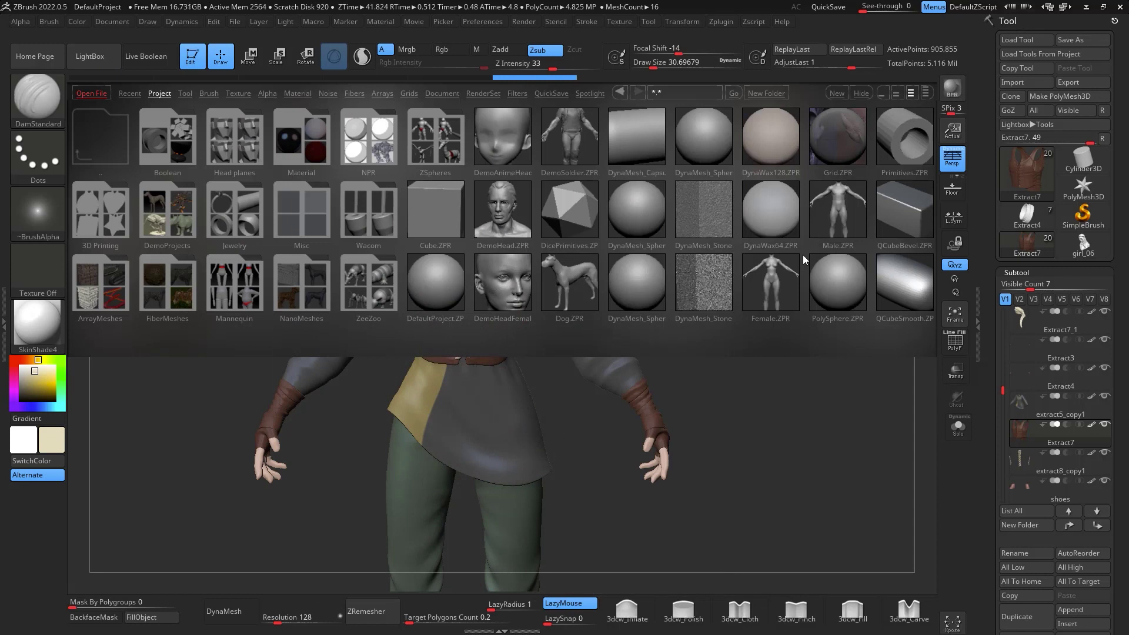
pyautogui.doubleClick(773, 140)
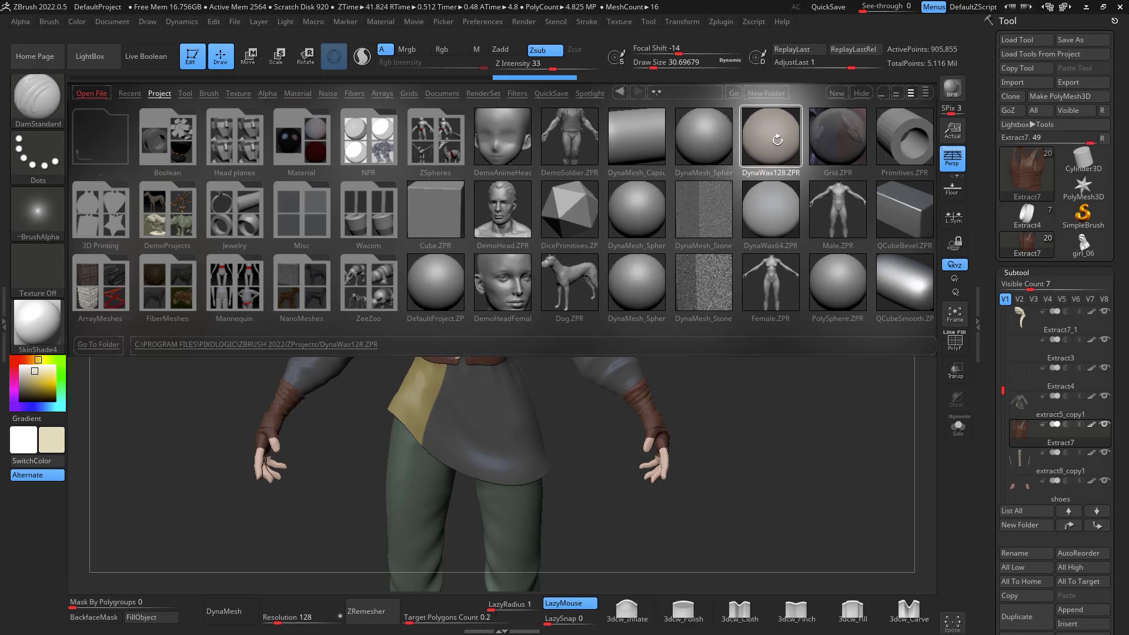
pyautogui.click(609, 354)
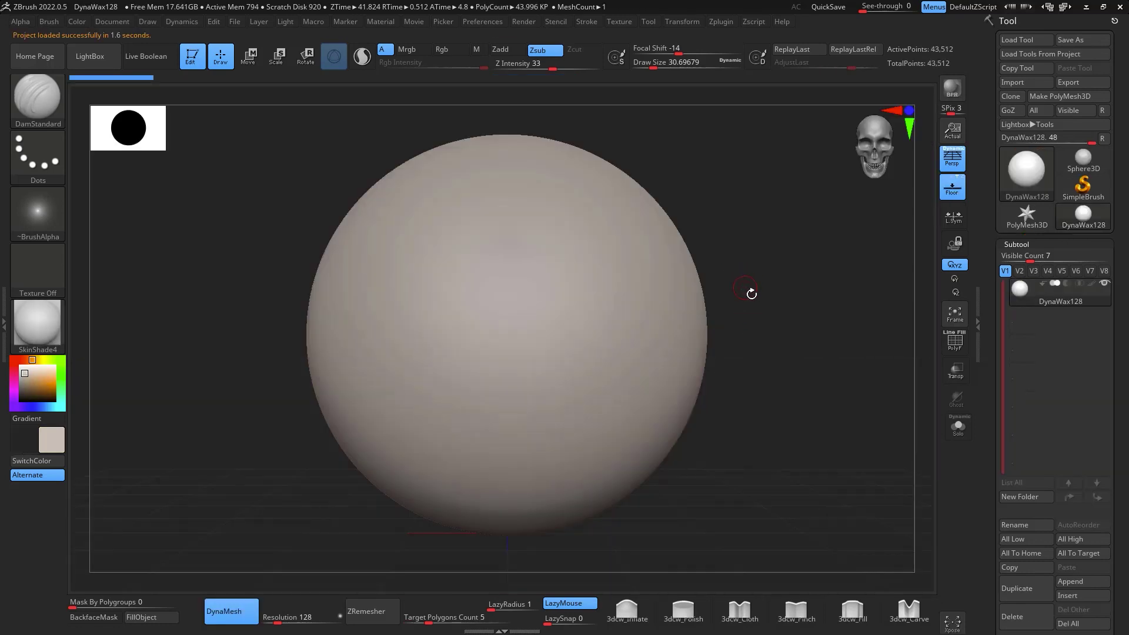
pyautogui.click(957, 166)
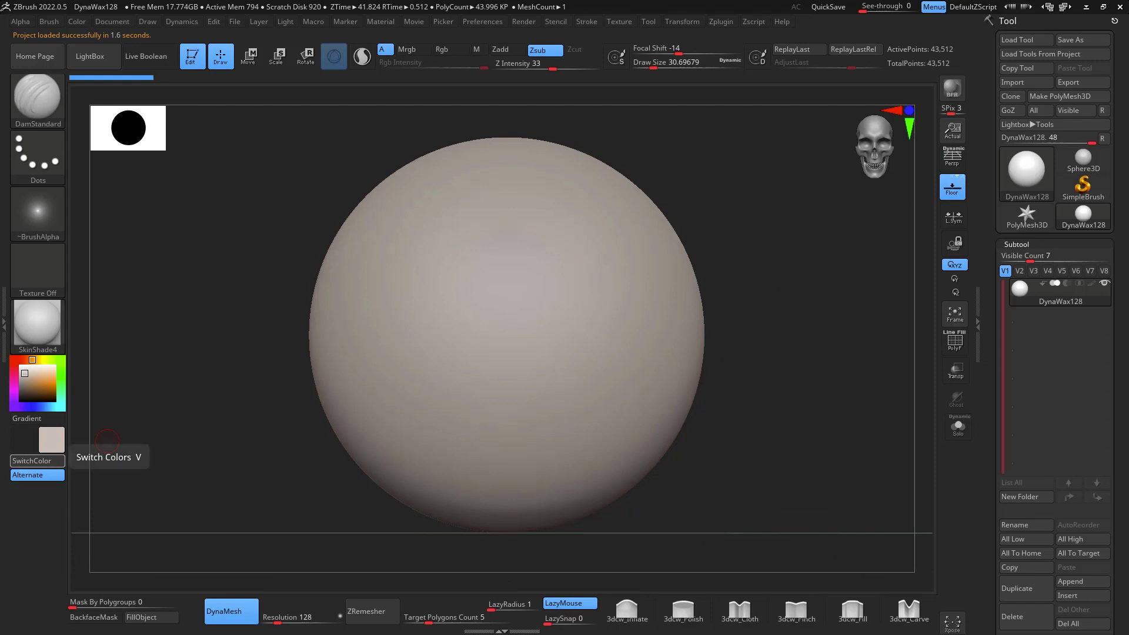
pyautogui.hotkey('alt', 'Tab')
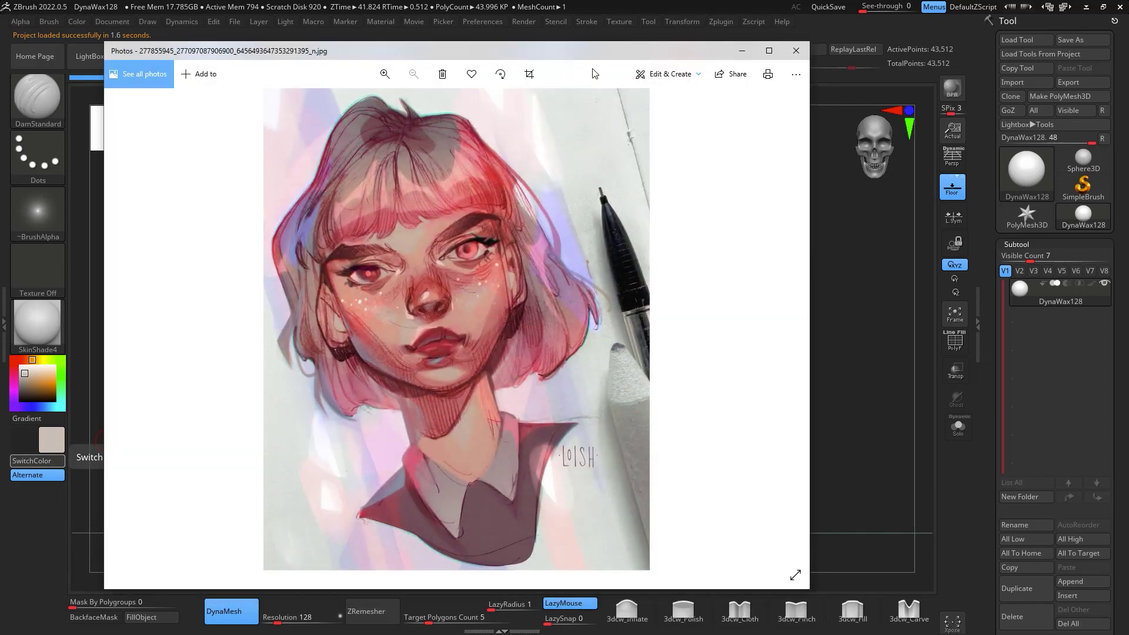
pyautogui.hotkey('alt', 'Tab')
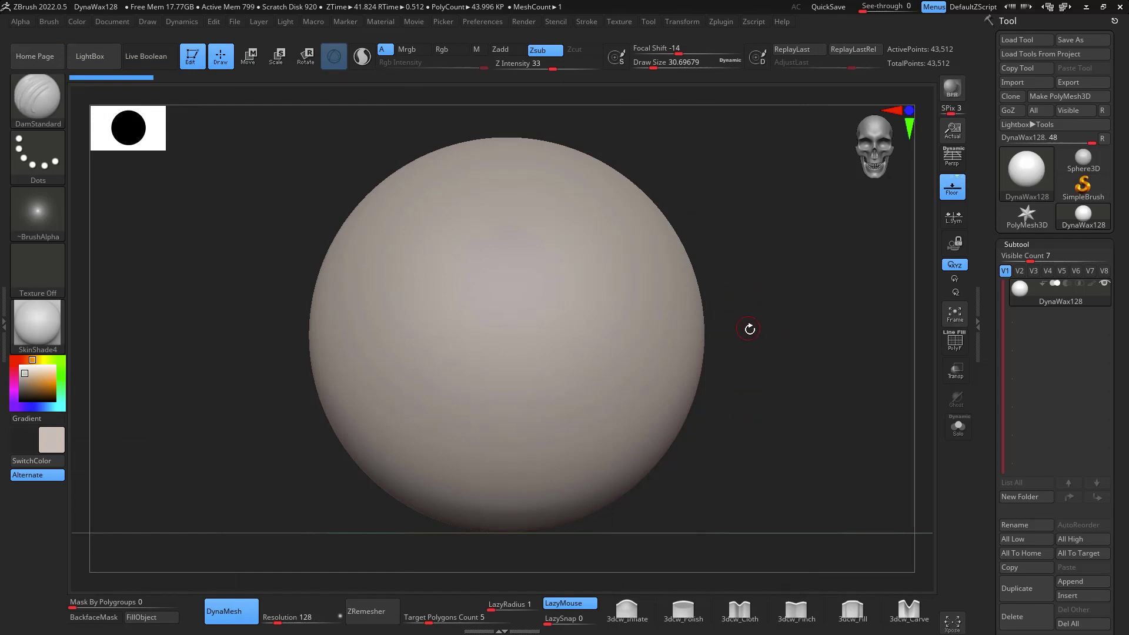
# Set the draw size to about 550 and push the sphere's sides inward with the Move brush to narrow the head
pyautogui.press('space')
pyautogui.moveTo(708, 323); pyautogui.dragTo(757, 326)
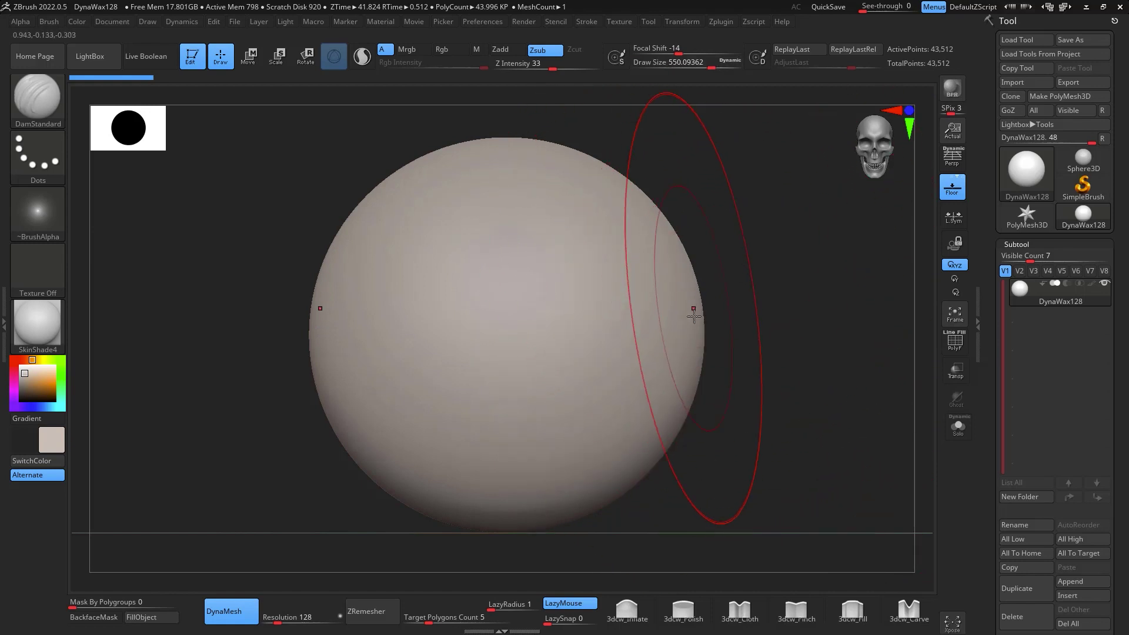
pyautogui.moveTo(674, 350); pyautogui.dragTo(667, 355)
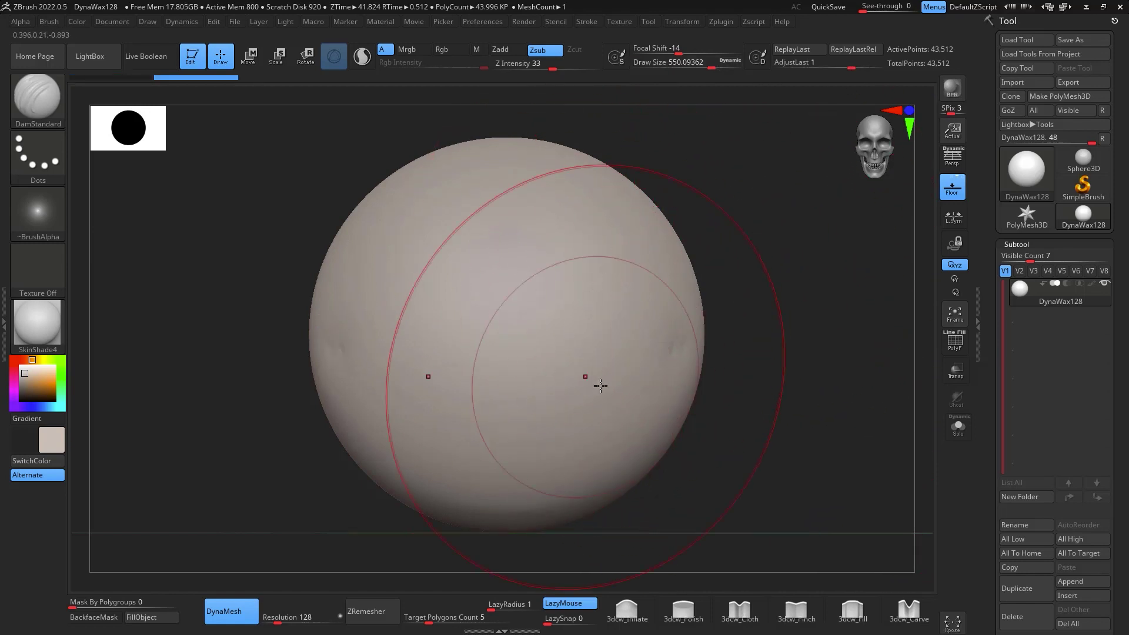
pyautogui.hotkey('ctrl', 'z')
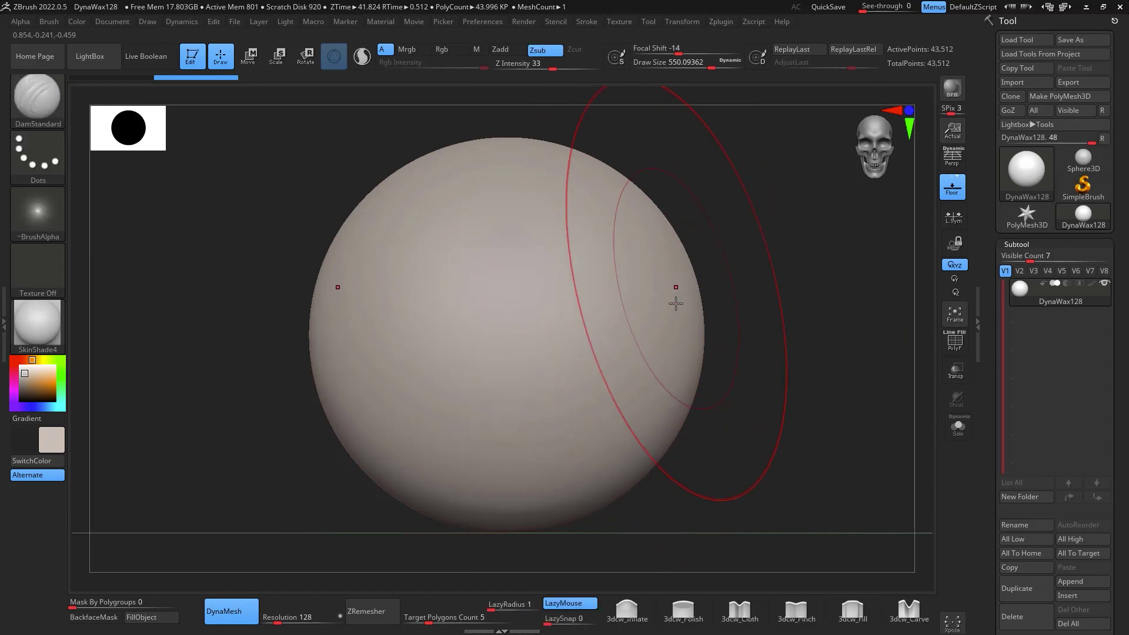
pyautogui.press('b')
pyautogui.press('m')
pyautogui.press('v')
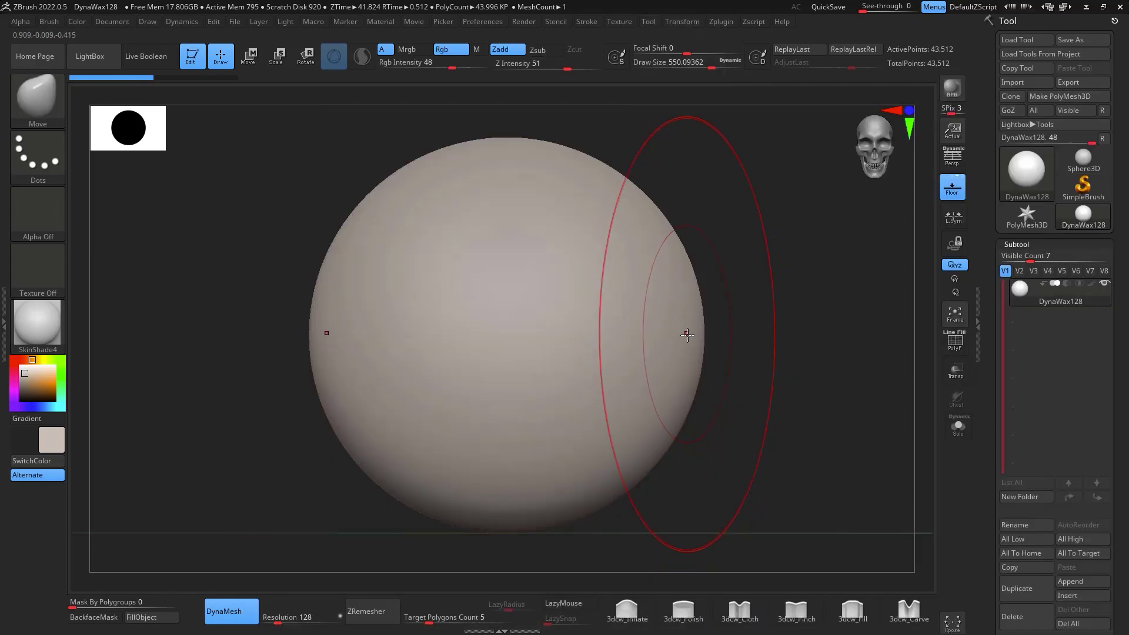
pyautogui.moveTo(682, 351)
pyautogui.mouseDown()
pyautogui.moveTo(632, 353)
pyautogui.moveTo(650, 346)
pyautogui.mouseUp()
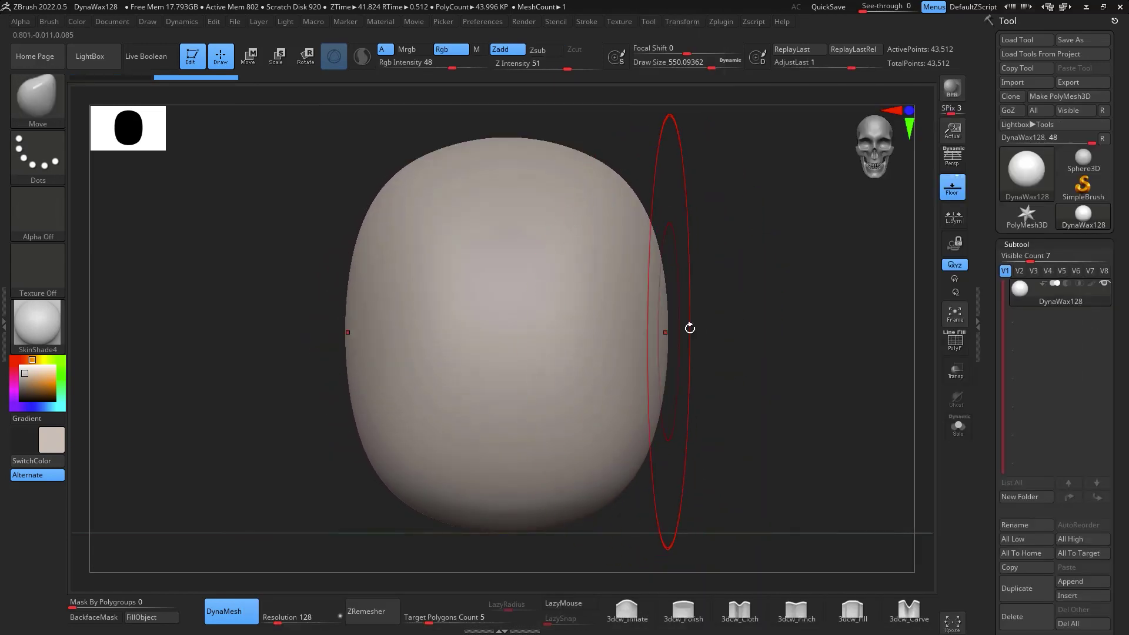
# In side view, form a rough skull profile with the Move brush by pushing in the lower back and the back of the head
pyautogui.keyDown('alt'); pyautogui.moveTo(771, 349); pyautogui.dragTo(803, 264); pyautogui.keyUp('alt')
pyautogui.moveTo(539, 420); pyautogui.dragTo(548, 453)
pyautogui.moveTo(651, 394); pyautogui.dragTo(615, 406)
pyautogui.moveTo(676, 431)
pyautogui.mouseDown()
pyautogui.moveTo(773, 456)
pyautogui.moveTo(711, 507)
pyautogui.mouseUp()
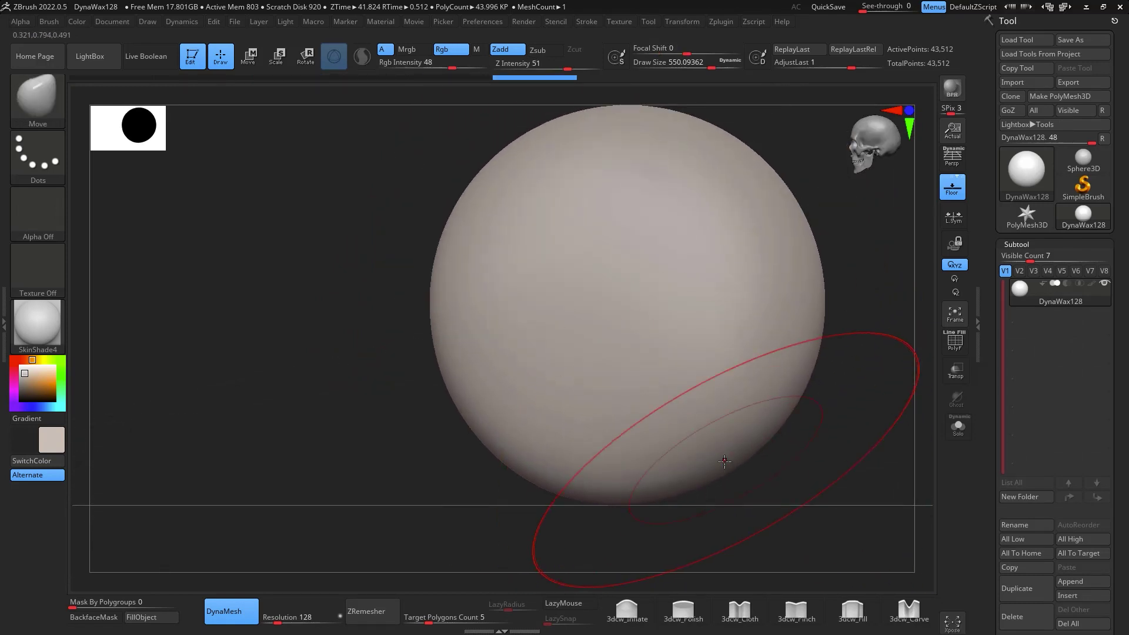
pyautogui.moveTo(734, 448)
pyautogui.mouseDown()
pyautogui.moveTo(705, 423)
pyautogui.moveTo(704, 383)
pyautogui.mouseUp()
pyautogui.moveTo(808, 275); pyautogui.dragTo(755, 288)
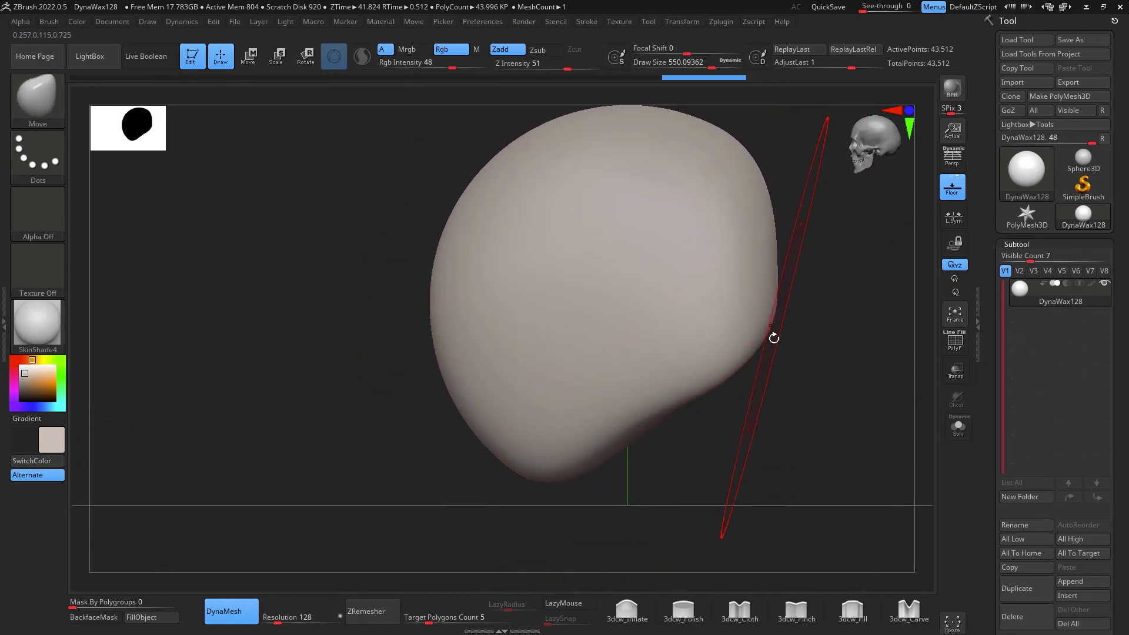
pyautogui.moveTo(819, 308); pyautogui.dragTo(835, 247)
pyautogui.keyDown('shift'); pyautogui.moveTo(818, 350); pyautogui.dragTo(817, 363); pyautogui.keyUp('shift')
# Reduce the draw size to about 415 and refine the back of the skull, the underside and the chin in profile
pyautogui.press('space')
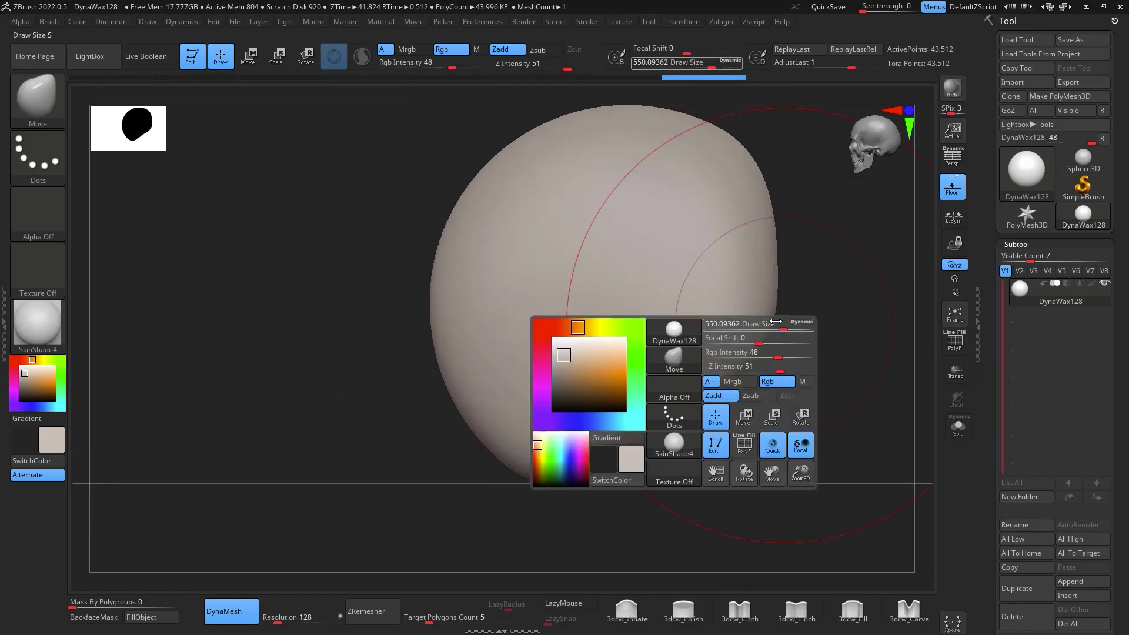
pyautogui.moveTo(776, 322); pyautogui.dragTo(775, 322)
pyautogui.moveTo(765, 254); pyautogui.dragTo(775, 251)
pyautogui.moveTo(681, 397); pyautogui.dragTo(672, 385)
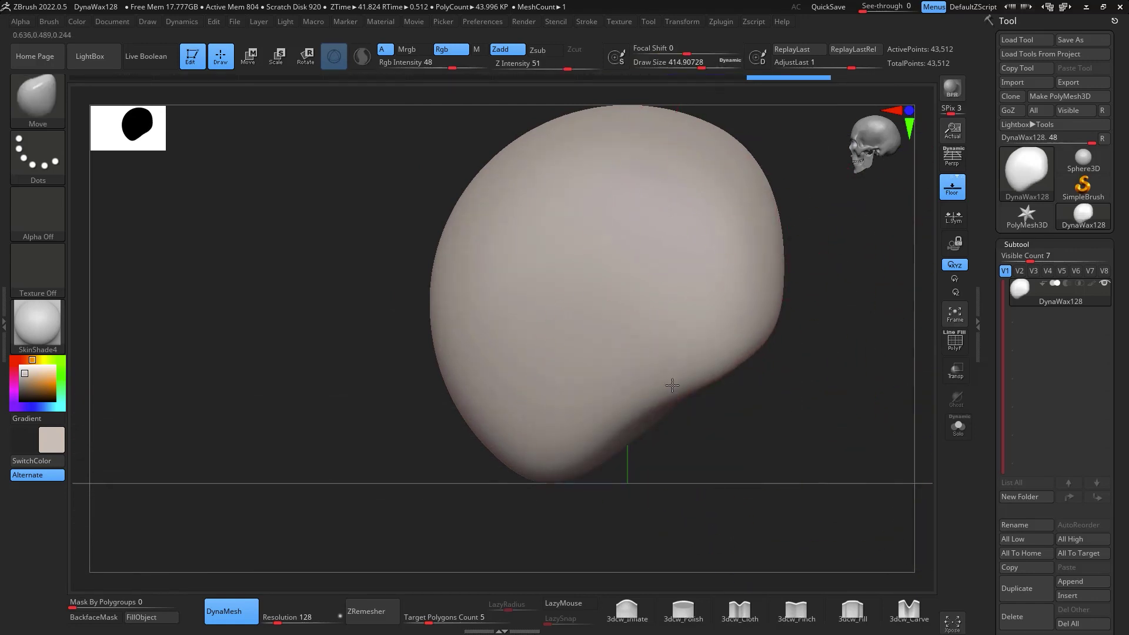
pyautogui.moveTo(523, 456); pyautogui.dragTo(493, 472)
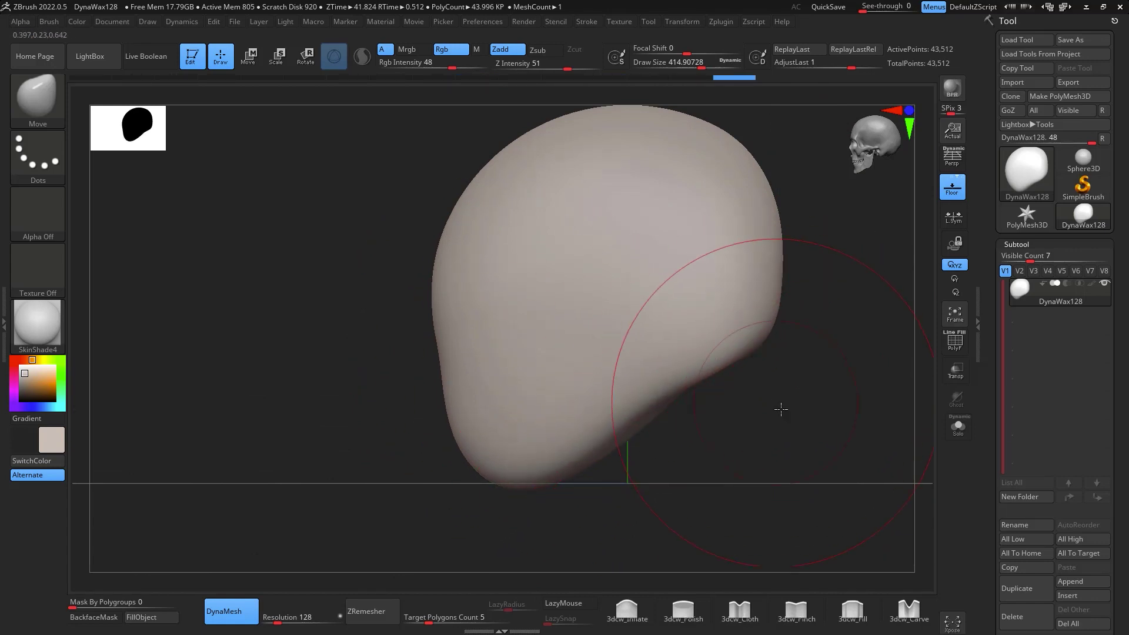
# Smooth and adjust the sides of the head in front view so they taper toward the chin
pyautogui.keyDown('shift'); pyautogui.moveTo(782, 410); pyautogui.dragTo(847, 406); pyautogui.keyUp('shift')
pyautogui.moveTo(830, 331); pyautogui.dragTo(820, 319)
pyautogui.moveTo(833, 399)
pyautogui.keyDown('alt'); pyautogui.mouseDown()
pyautogui.moveTo(785, 438)
pyautogui.moveTo(702, 461)
pyautogui.mouseUp(); pyautogui.keyUp('alt')
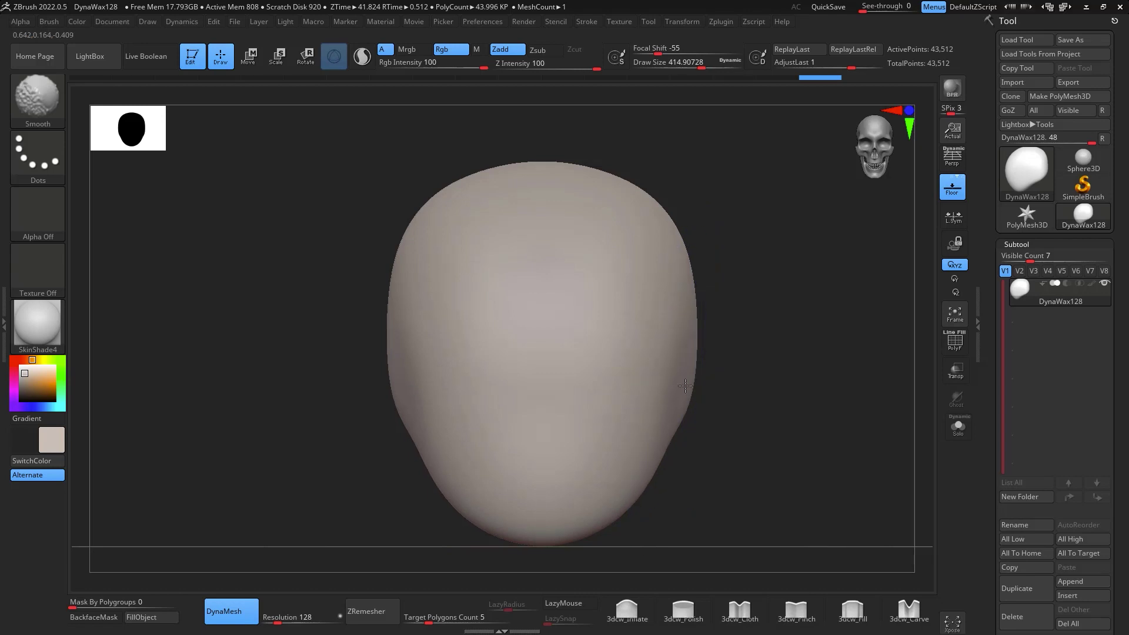
pyautogui.keyDown('shift'); pyautogui.moveTo(685, 385); pyautogui.dragTo(688, 376); pyautogui.keyUp('shift')
pyautogui.moveTo(728, 360); pyautogui.dragTo(697, 349)
pyautogui.moveTo(735, 306)
pyautogui.keyDown('shift'); pyautogui.mouseDown()
pyautogui.moveTo(749, 312)
pyautogui.moveTo(697, 324)
pyautogui.mouseUp(); pyautogui.keyUp('shift')
# Set up the ClayBuildup brush with a draw size of about 228 and no alpha
pyautogui.moveTo(638, 508)
pyautogui.mouseDown()
pyautogui.moveTo(623, 500)
pyautogui.moveTo(704, 486)
pyautogui.moveTo(831, 496)
pyautogui.moveTo(785, 393)
pyautogui.moveTo(776, 411)
pyautogui.mouseUp()
pyautogui.press('b')
pyautogui.press('c')
pyautogui.press('b')
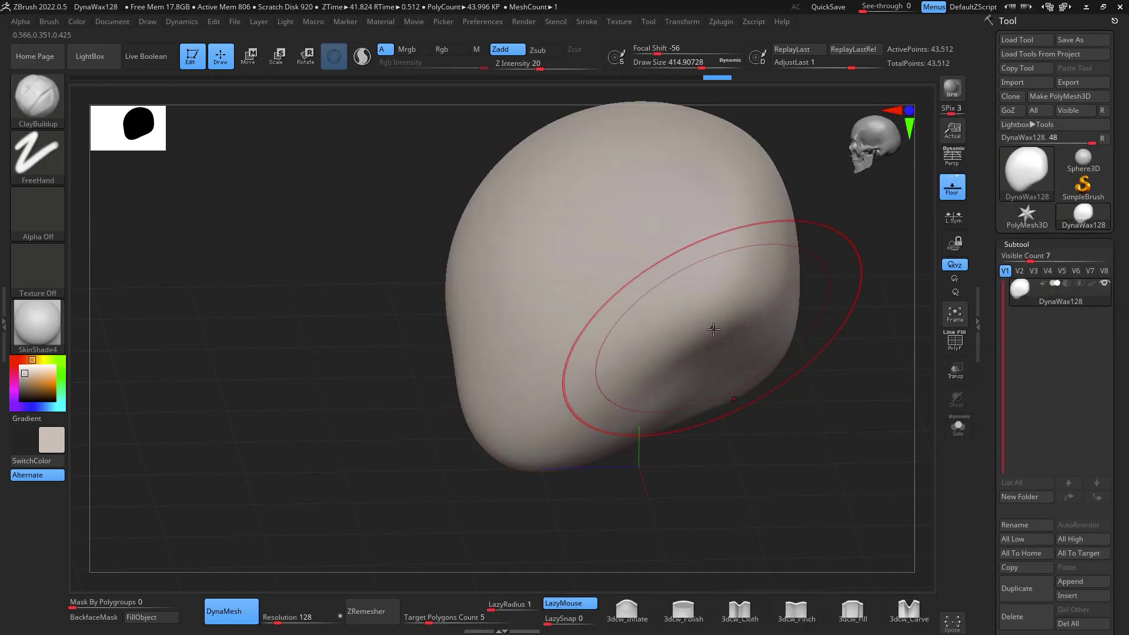
pyautogui.press('space')
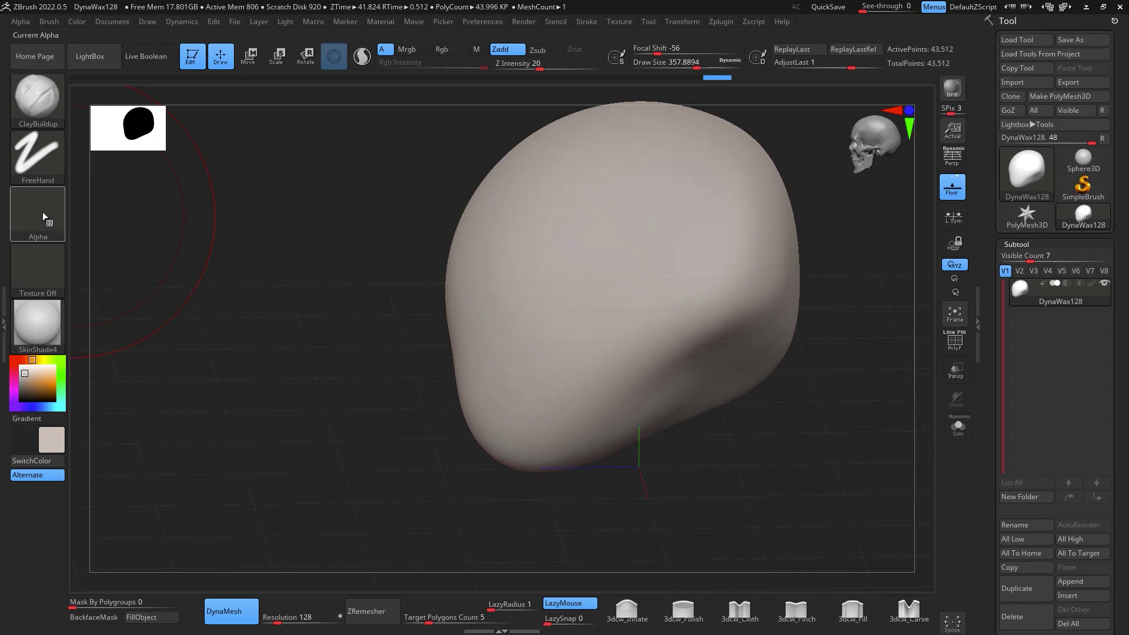
pyautogui.press('space')
pyautogui.moveTo(691, 331); pyautogui.dragTo(681, 340)
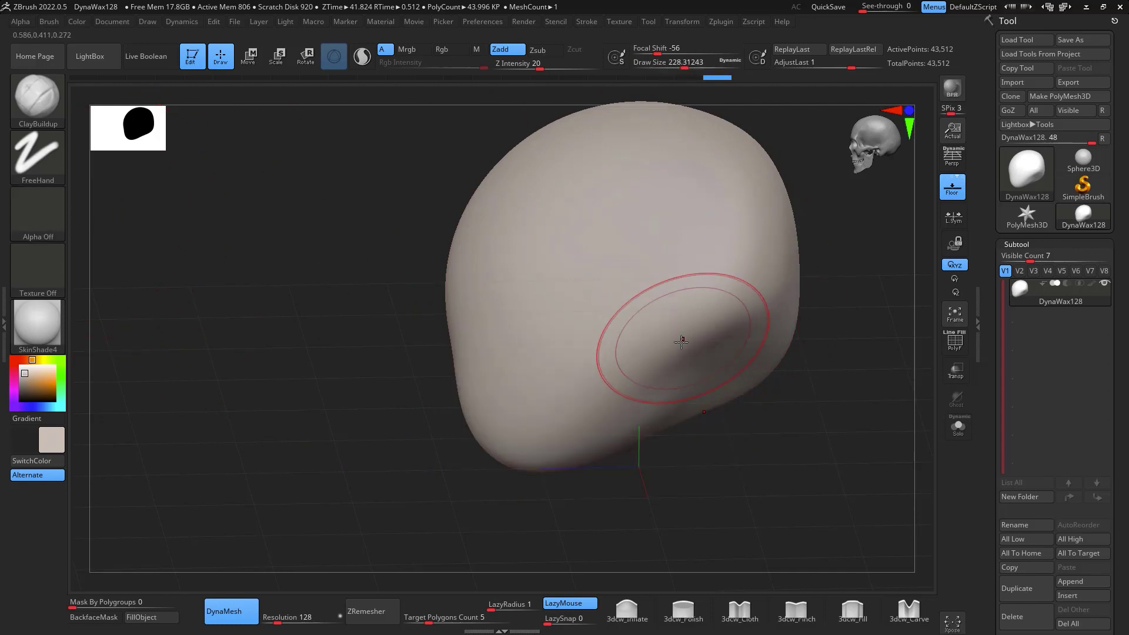
pyautogui.click(36, 221)
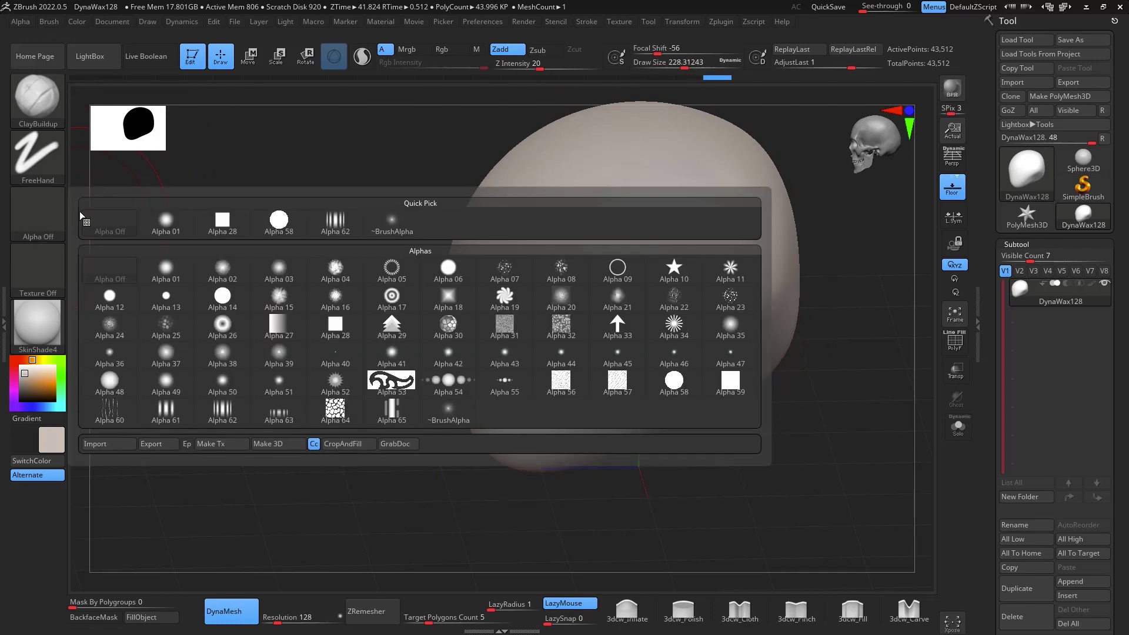
pyautogui.click(124, 231)
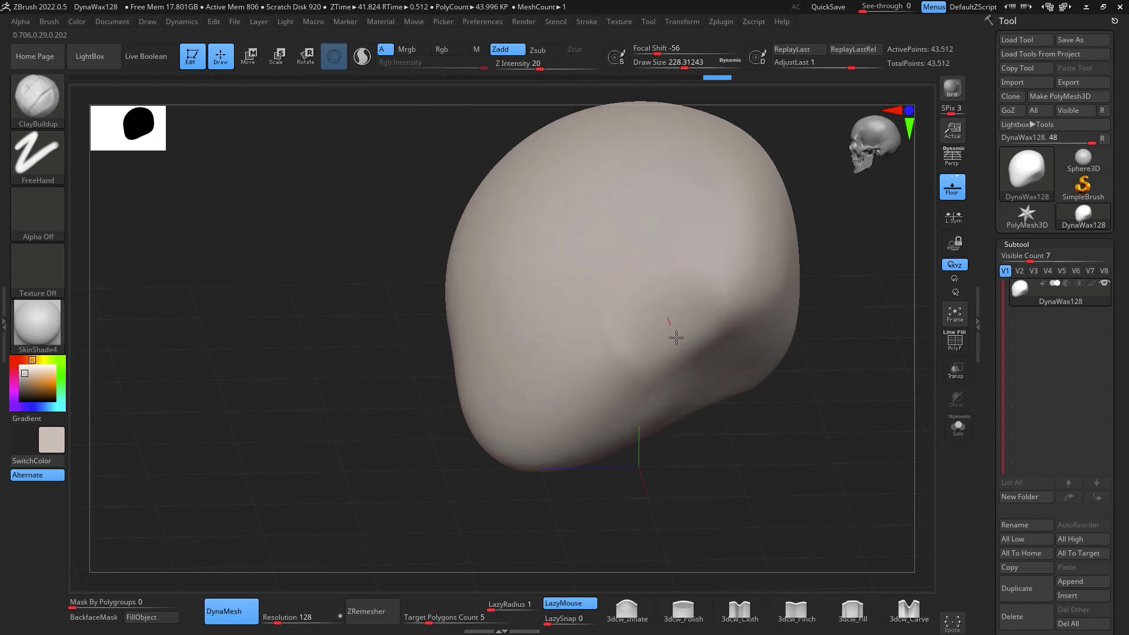
# Carve the hollow behind the jaw and below the back of the skull, and update the DynaMesh
pyautogui.moveTo(712, 293)
pyautogui.mouseDown()
pyautogui.moveTo(664, 310)
pyautogui.moveTo(750, 310)
pyautogui.moveTo(729, 298)
pyautogui.moveTo(669, 303)
pyautogui.mouseUp()
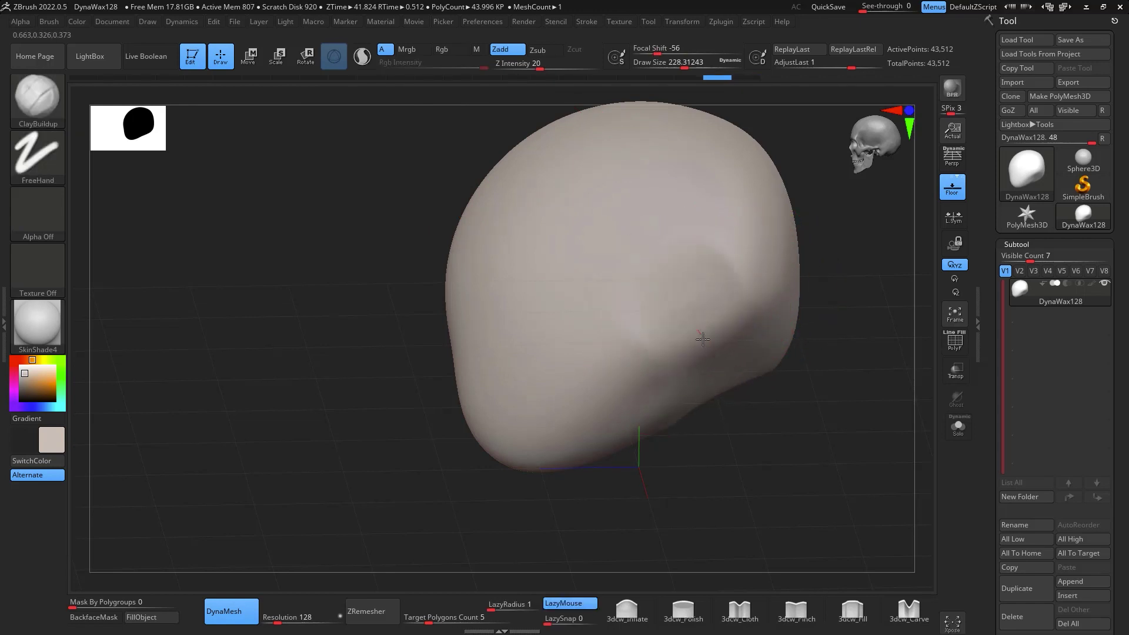
pyautogui.moveTo(702, 340)
pyautogui.mouseDown()
pyautogui.moveTo(733, 288)
pyautogui.moveTo(701, 333)
pyautogui.moveTo(666, 342)
pyautogui.mouseUp()
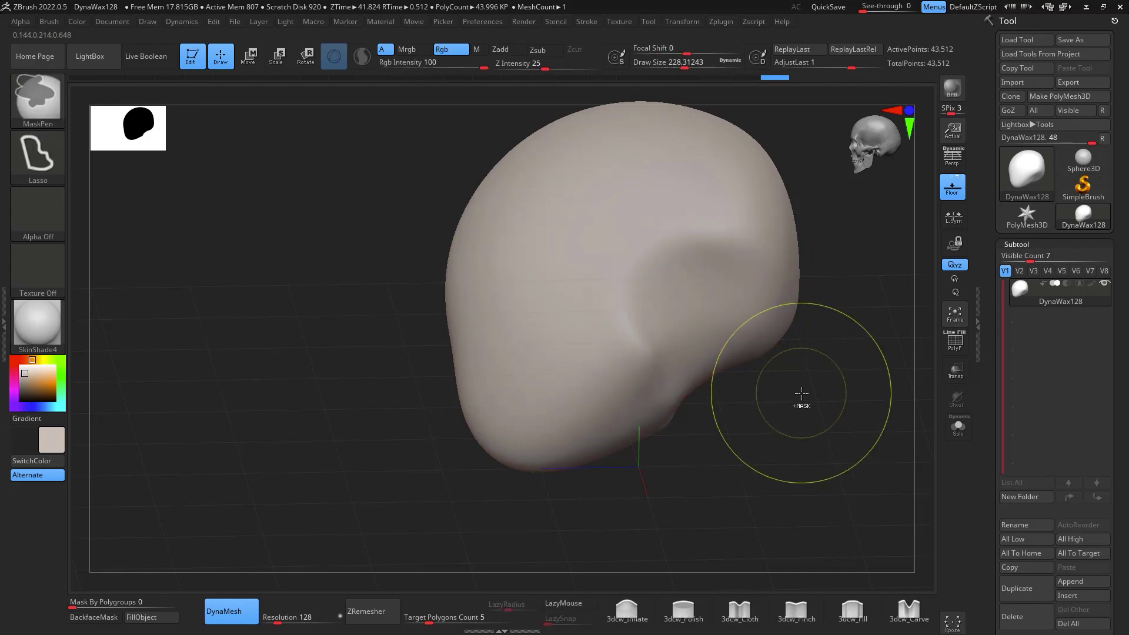
pyautogui.moveTo(796, 390)
pyautogui.mouseDown()
pyautogui.moveTo(812, 428)
pyautogui.moveTo(719, 352)
pyautogui.mouseUp()
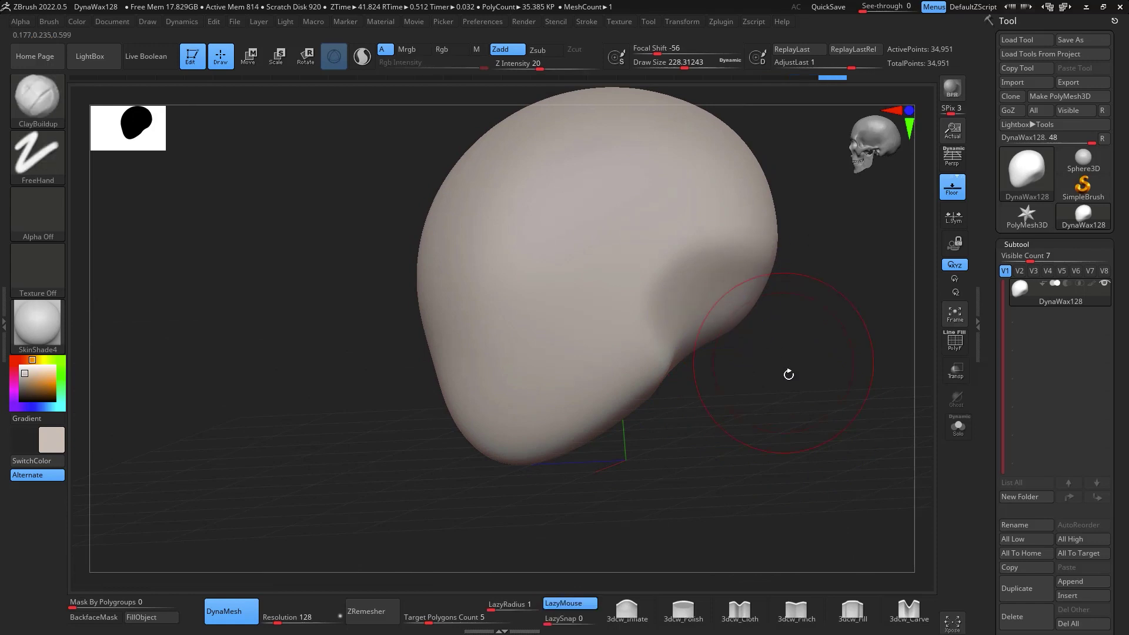
# Push in the back of the skull in side view using the Move brush at a draw size of about 430
pyautogui.moveTo(789, 372)
pyautogui.mouseDown()
pyautogui.moveTo(741, 399)
pyautogui.moveTo(676, 378)
pyautogui.mouseUp()
pyautogui.press('b')
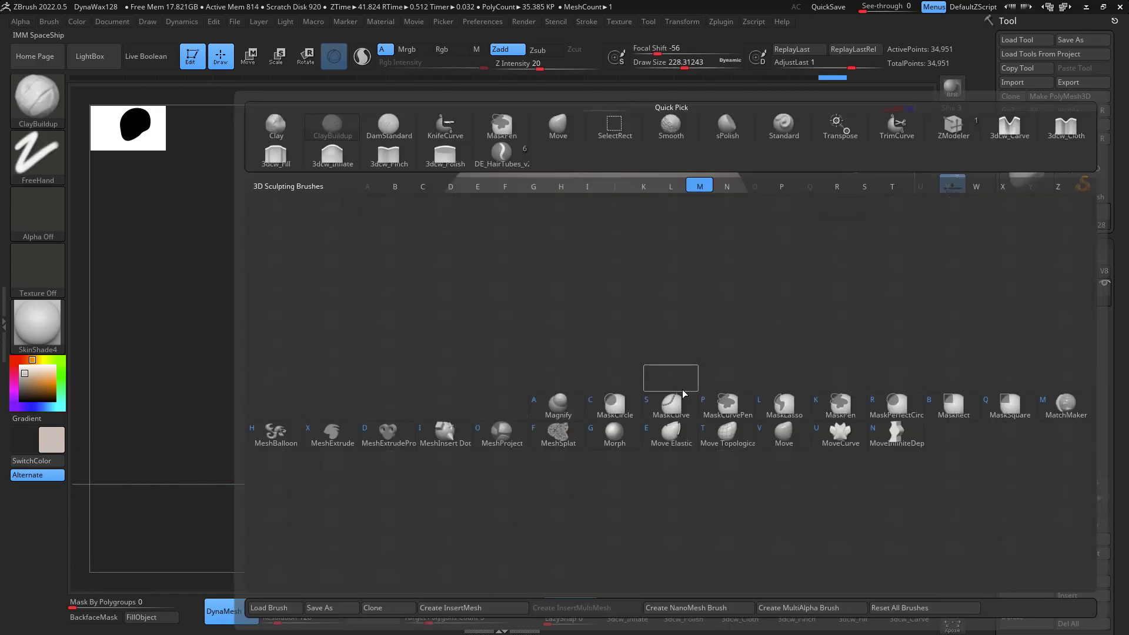
pyautogui.press('m')
pyautogui.press('v')
pyautogui.press('space')
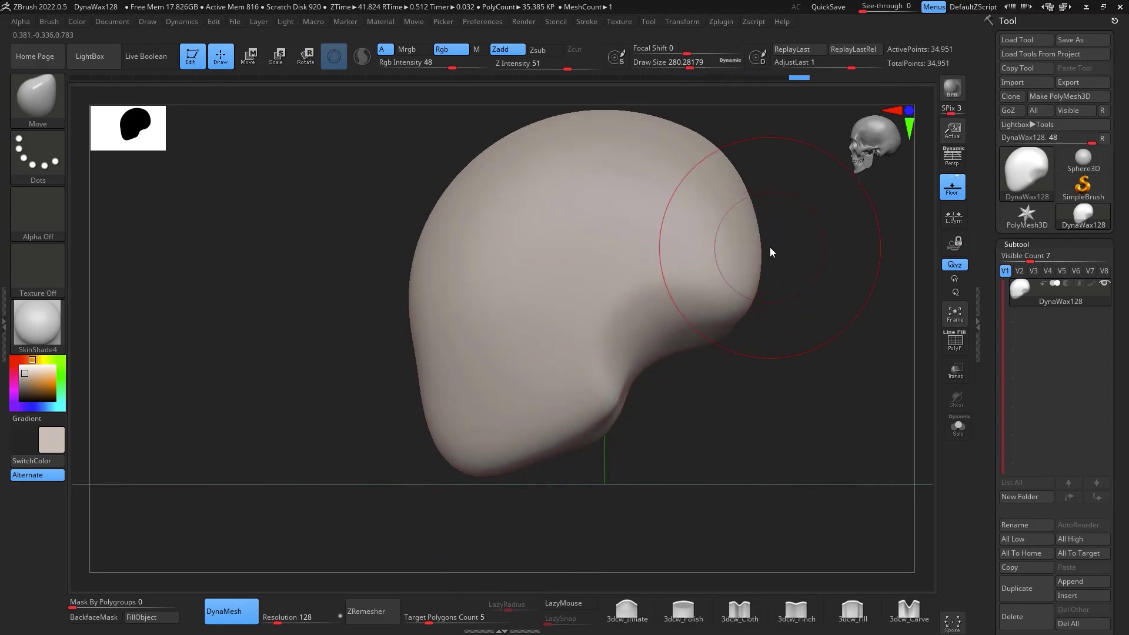
pyautogui.press('space')
pyautogui.moveTo(770, 251); pyautogui.dragTo(783, 251)
pyautogui.moveTo(743, 185); pyautogui.dragTo(718, 183)
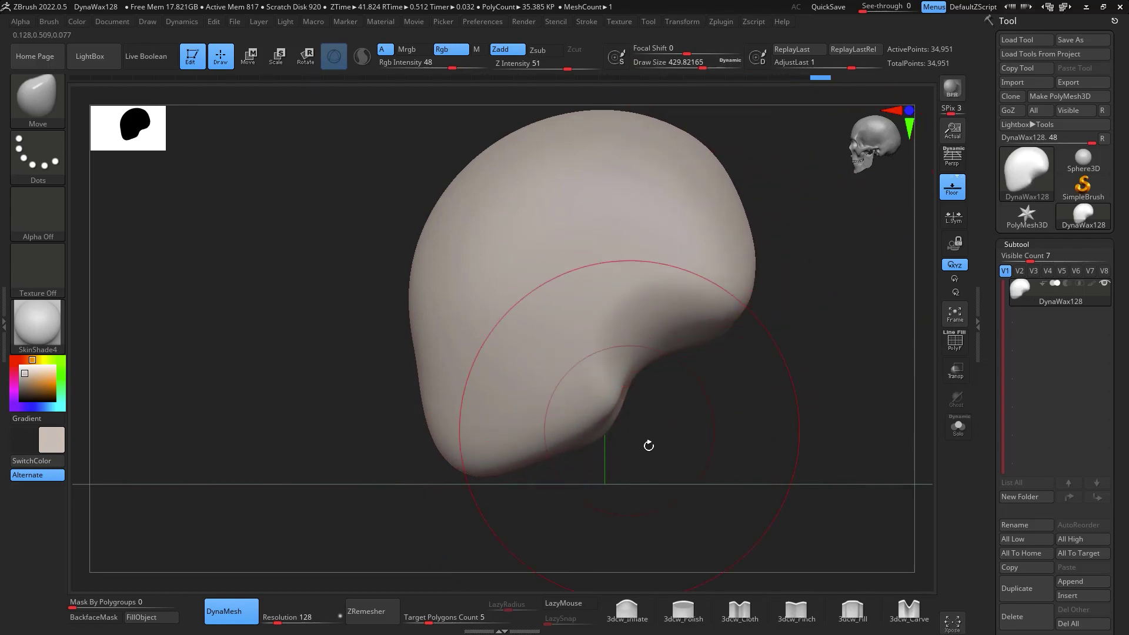
# Smooth the rear corner of the jaw
pyautogui.moveTo(662, 454); pyautogui.dragTo(718, 450)
pyautogui.keyDown('shift'); pyautogui.click(610, 404); pyautogui.keyUp('shift')
pyautogui.keyDown('shift'); pyautogui.click(610, 405); pyautogui.keyUp('shift')
pyautogui.keyDown('shift'); pyautogui.click(610, 405); pyautogui.keyUp('shift')
# Sharpen the jawline and its rear corner with the 3dcw_Pinch brush at a draw size of about 163
pyautogui.moveTo(801, 477)
pyautogui.mouseDown()
pyautogui.moveTo(853, 398)
pyautogui.moveTo(836, 312)
pyautogui.moveTo(660, 403)
pyautogui.mouseUp()
pyautogui.click(792, 607)
pyautogui.press('space')
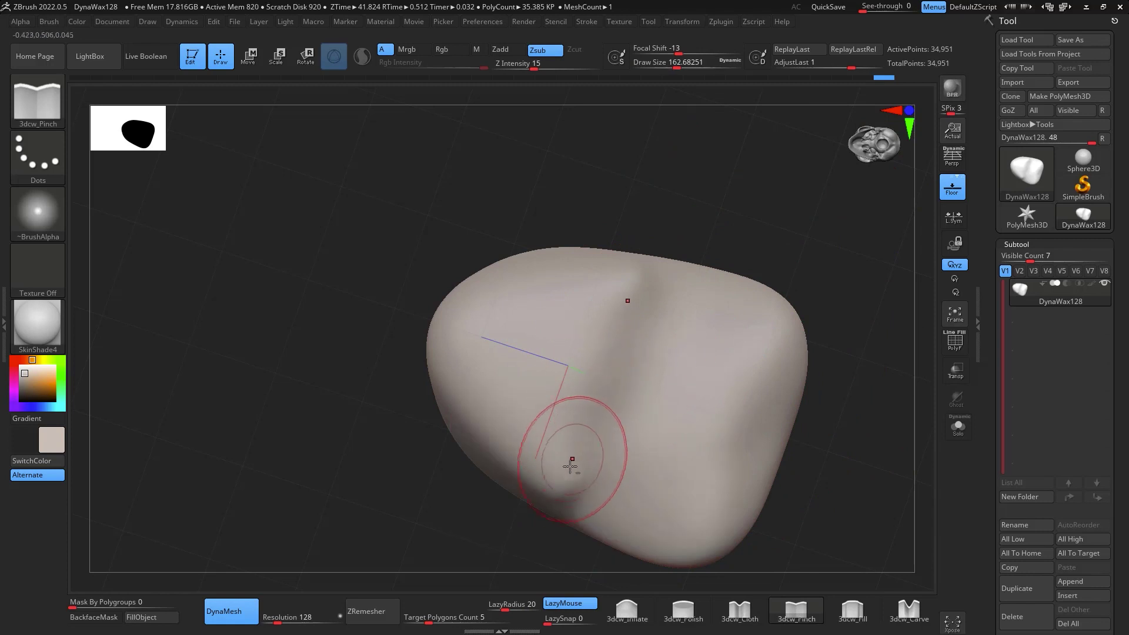
pyautogui.moveTo(656, 235); pyautogui.dragTo(660, 365)
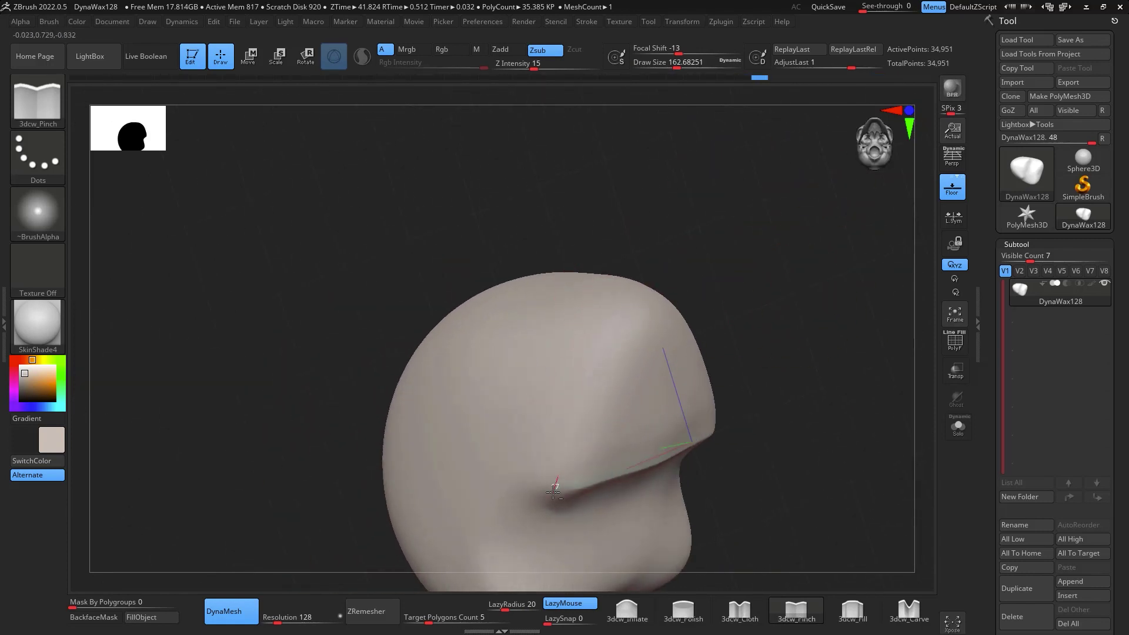
pyautogui.moveTo(646, 259)
pyautogui.mouseDown()
pyautogui.moveTo(811, 308)
pyautogui.moveTo(819, 516)
pyautogui.moveTo(804, 276)
pyautogui.mouseUp()
pyautogui.press('shift')
pyautogui.moveTo(720, 338); pyautogui.dragTo(864, 412)
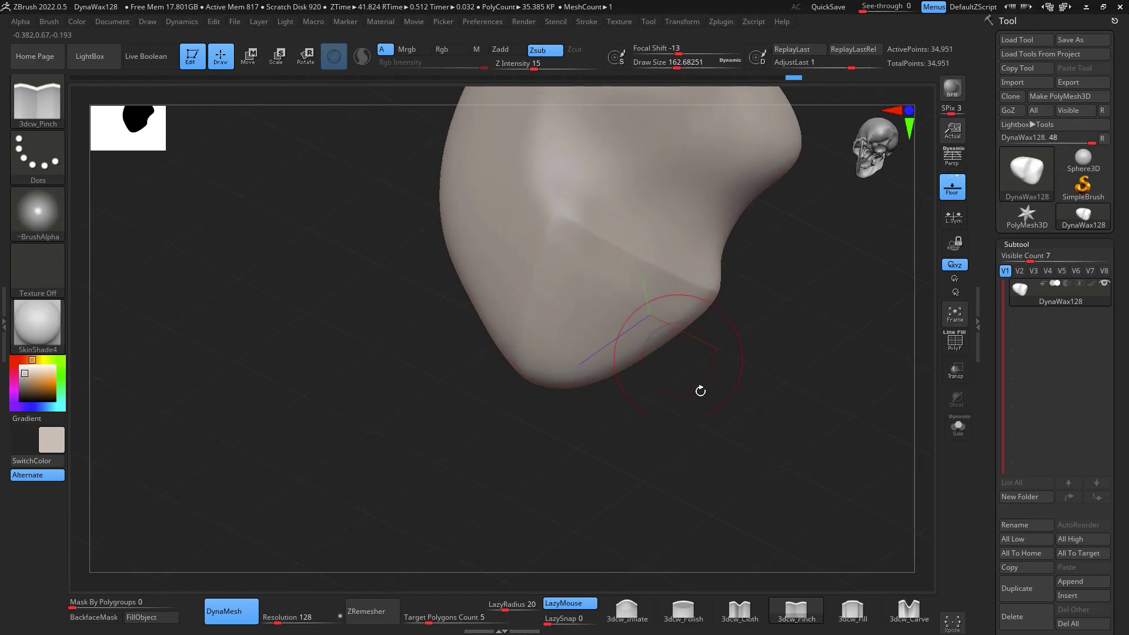
# Flatten the underside of the jaw with the sPolish brush
pyautogui.press('b')
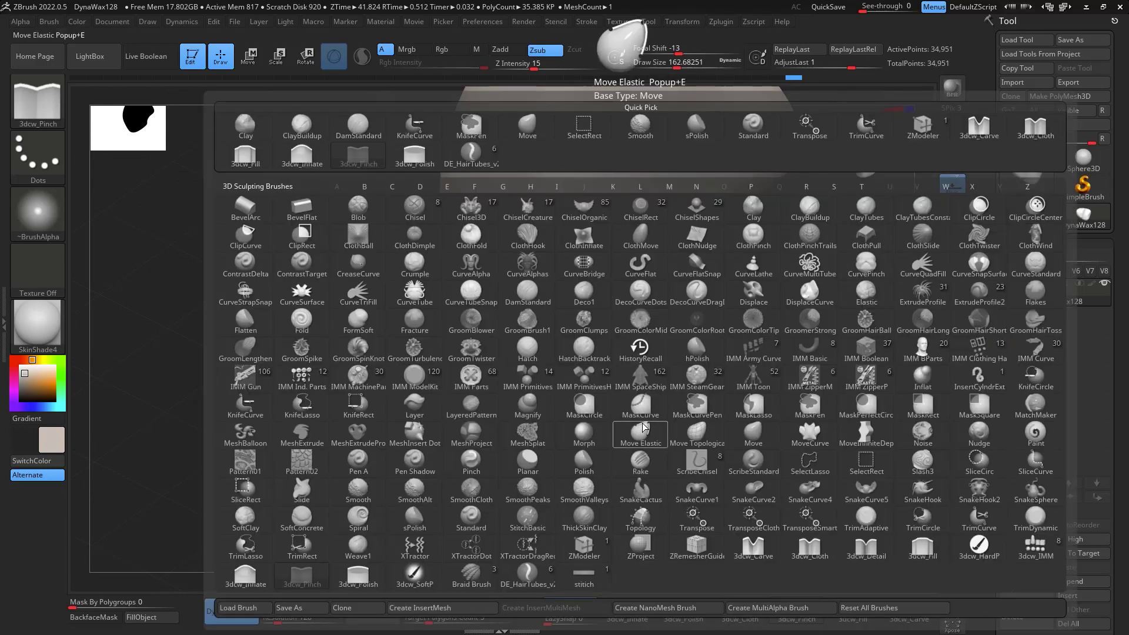
pyautogui.press('s')
pyautogui.press('p')
pyautogui.press('space')
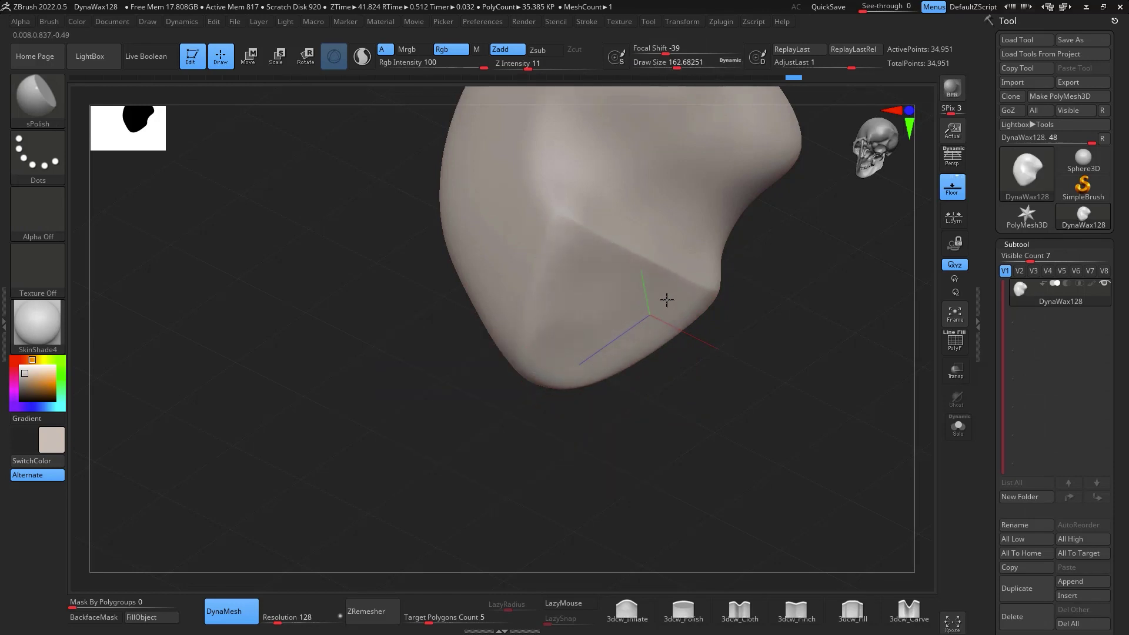
pyautogui.moveTo(667, 300); pyautogui.dragTo(663, 365)
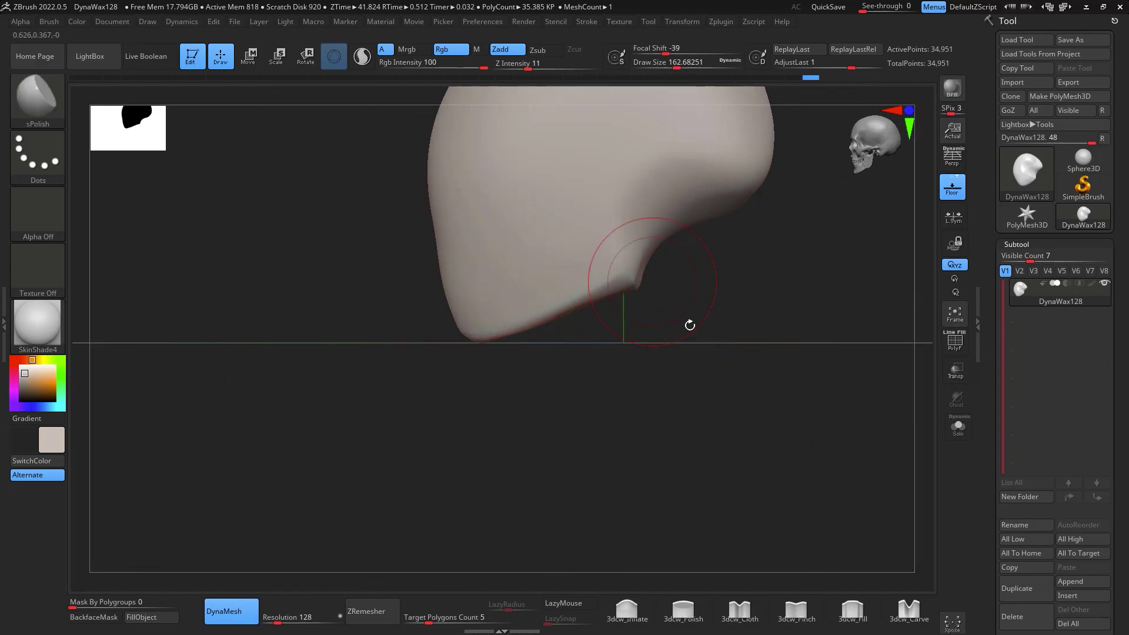
# Narrow the sides of the skull in back view using the Move brush at a draw size of about 318
pyautogui.keyDown('alt'); pyautogui.moveTo(690, 325); pyautogui.dragTo(698, 438); pyautogui.keyUp('alt')
pyautogui.press('space')
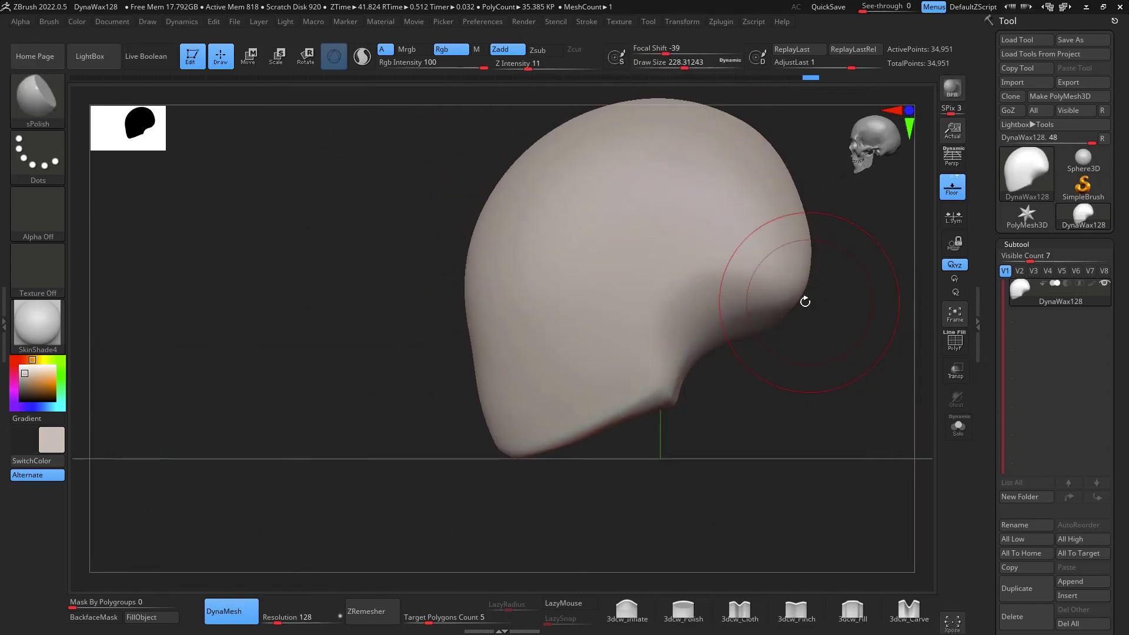
pyautogui.press('space')
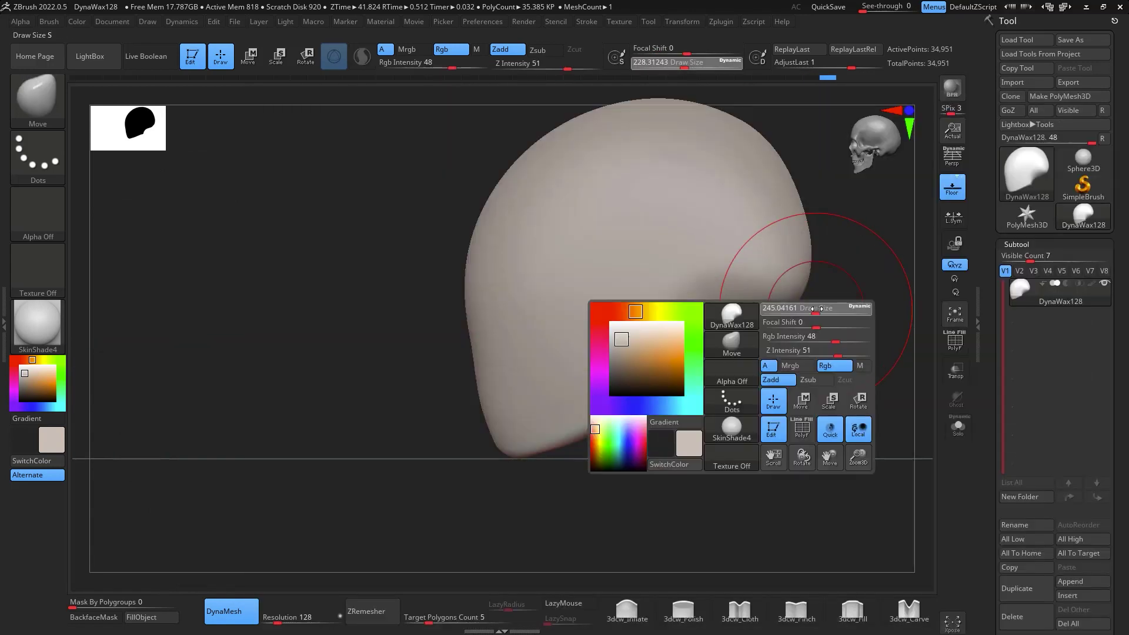
pyautogui.press('b')
pyautogui.press('m')
pyautogui.press('v')
pyautogui.moveTo(821, 318); pyautogui.dragTo(650, 517)
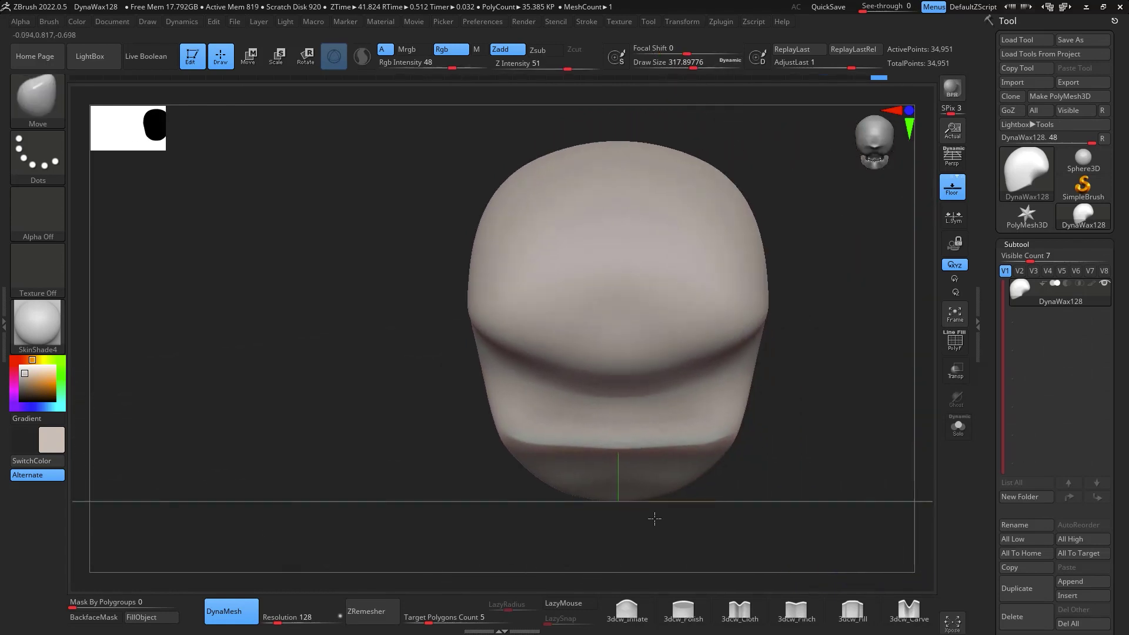
pyautogui.moveTo(725, 317)
pyautogui.mouseDown()
pyautogui.moveTo(716, 408)
pyautogui.moveTo(703, 406)
pyautogui.mouseUp()
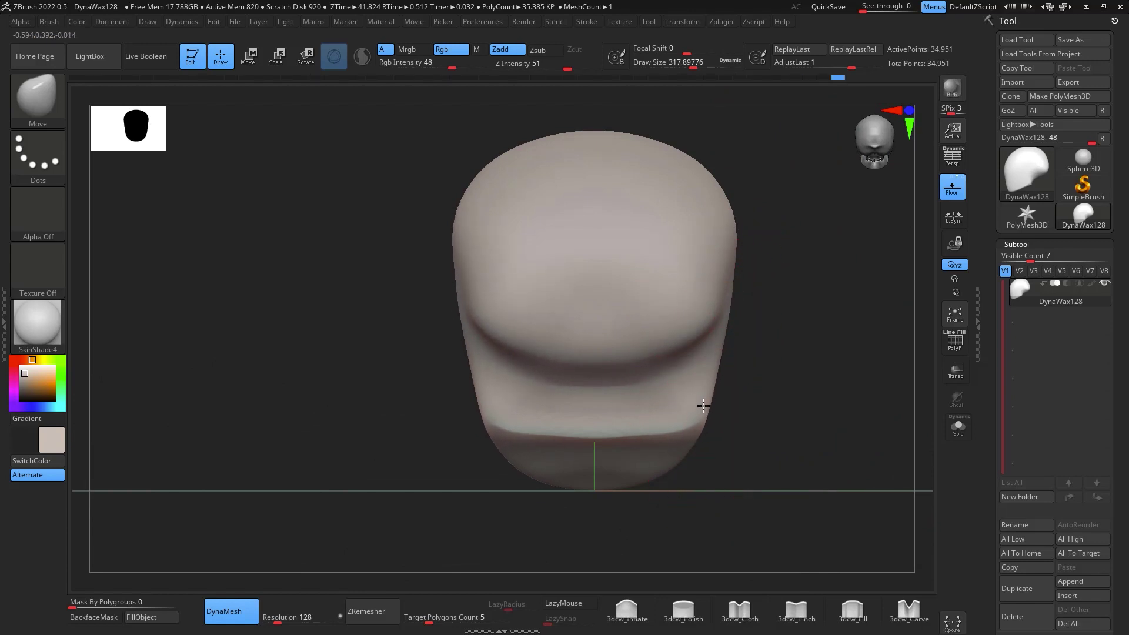
pyautogui.moveTo(737, 249)
pyautogui.mouseDown()
pyautogui.moveTo(726, 249)
pyautogui.moveTo(806, 423)
pyautogui.moveTo(721, 434)
pyautogui.mouseUp()
# Reshape the head's outline from above with the Move brush, using draw sizes of about 393 and 492
pyautogui.press('space')
pyautogui.moveTo(585, 399)
pyautogui.mouseDown()
pyautogui.moveTo(612, 399)
pyautogui.moveTo(596, 399)
pyautogui.mouseUp()
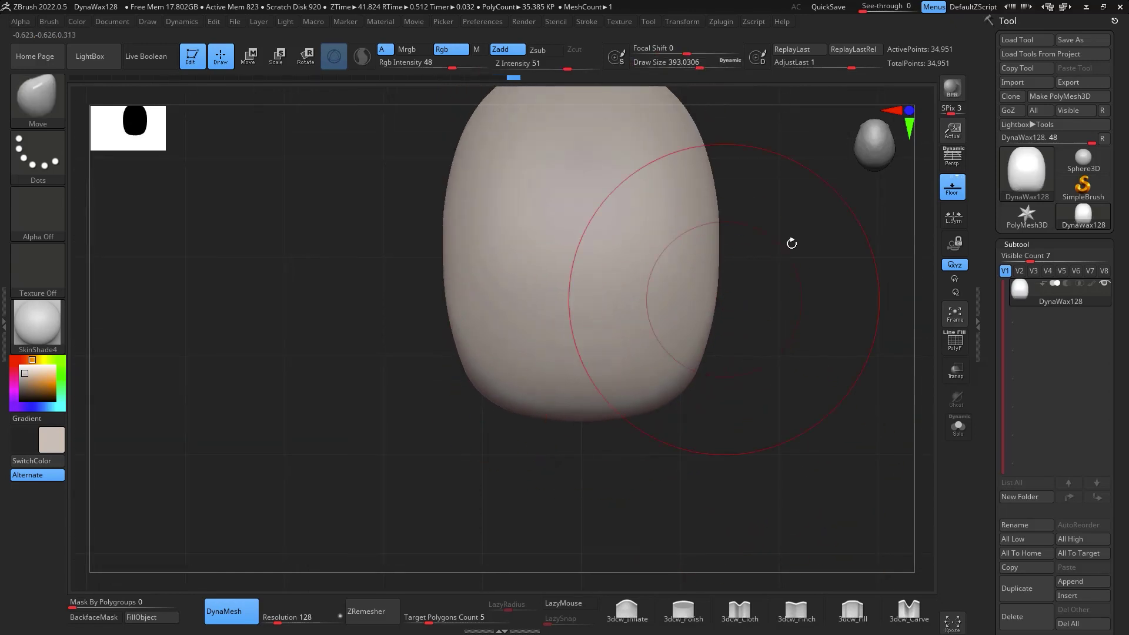
pyautogui.moveTo(791, 245)
pyautogui.mouseDown()
pyautogui.moveTo(816, 304)
pyautogui.moveTo(630, 479)
pyautogui.mouseUp()
pyautogui.press('space')
pyautogui.moveTo(585, 400); pyautogui.dragTo(614, 399)
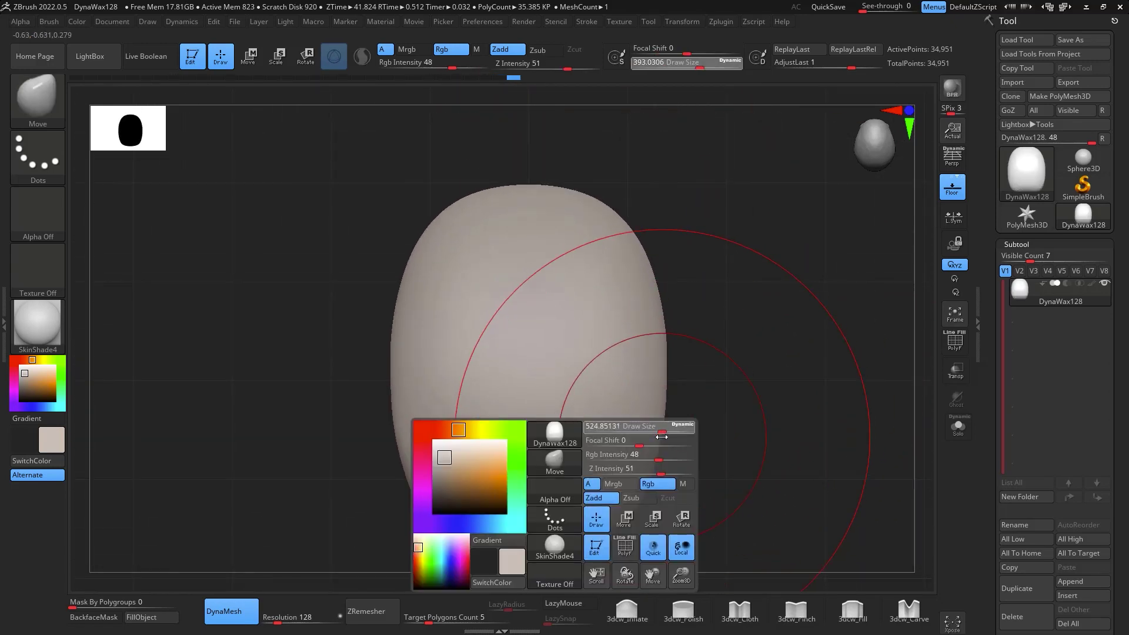
pyautogui.moveTo(667, 425)
pyautogui.mouseDown()
pyautogui.moveTo(650, 290)
pyautogui.moveTo(670, 177)
pyautogui.moveTo(747, 377)
pyautogui.moveTo(756, 285)
pyautogui.moveTo(801, 294)
pyautogui.moveTo(747, 340)
pyautogui.mouseUp()
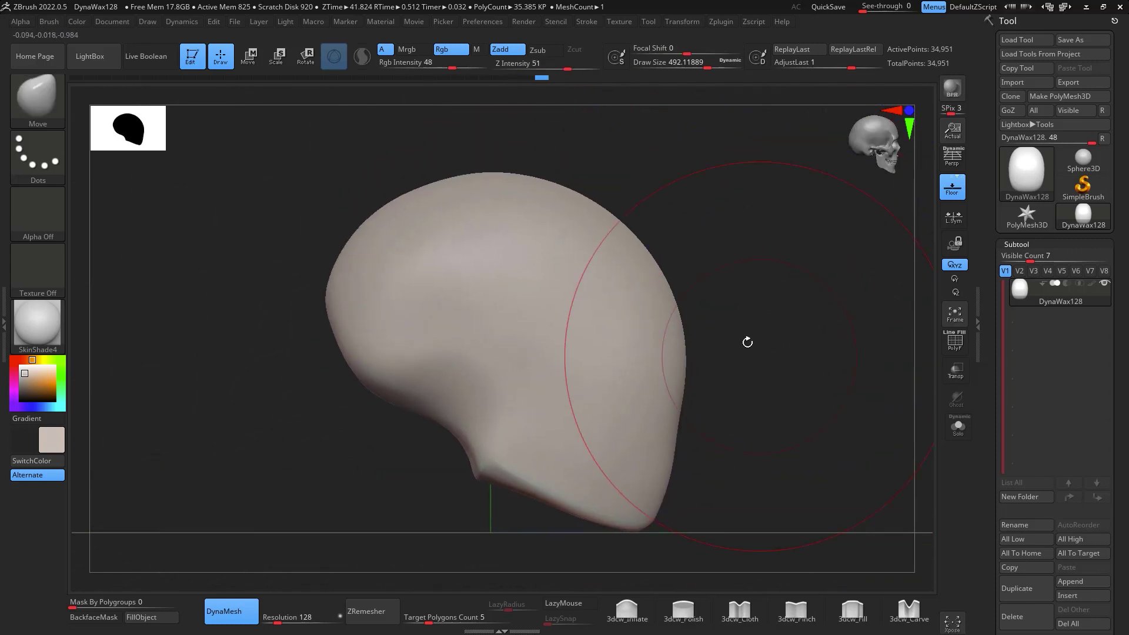
# Smooth the back and side surfaces of the skull, reducing the draw size to about 286
pyautogui.moveTo(660, 290); pyautogui.dragTo(739, 274)
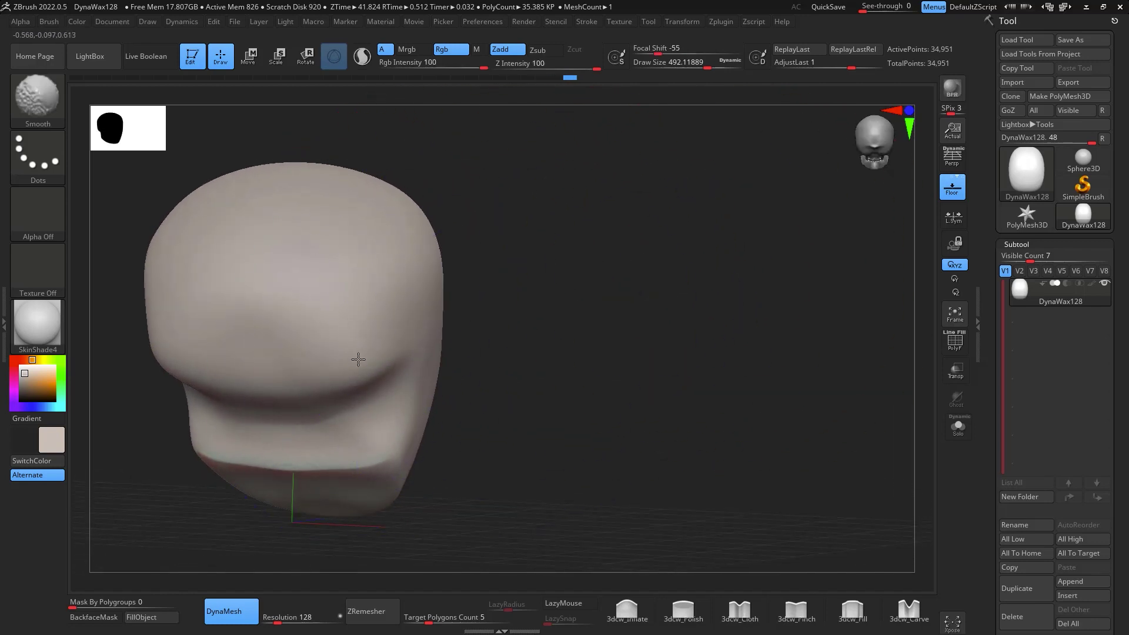
pyautogui.moveTo(483, 328)
pyautogui.mouseDown()
pyautogui.moveTo(698, 365)
pyautogui.moveTo(733, 361)
pyautogui.moveTo(433, 293)
pyautogui.mouseUp()
pyautogui.press('space')
pyautogui.press('shift')
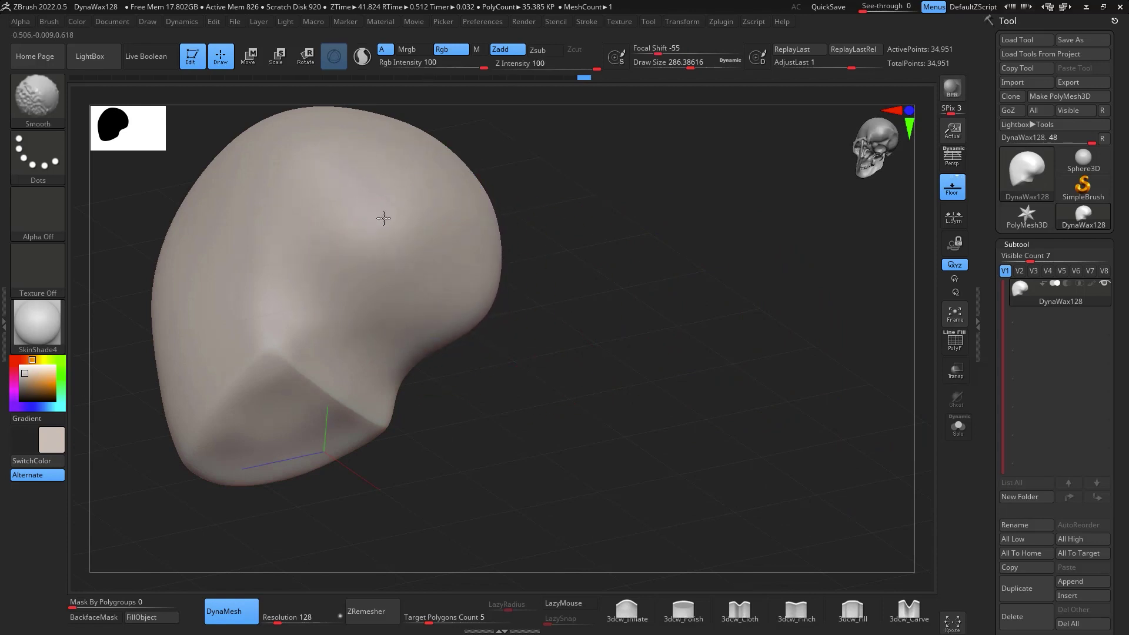
pyautogui.moveTo(554, 280)
pyautogui.keyDown('shift'); pyautogui.mouseDown()
pyautogui.moveTo(894, 478)
pyautogui.moveTo(611, 302)
pyautogui.mouseUp(); pyautogui.keyUp('shift')
# Refine the cheek and jaw contour in front view with the Move brush, using draw sizes of about 437 and 318
pyautogui.press('space')
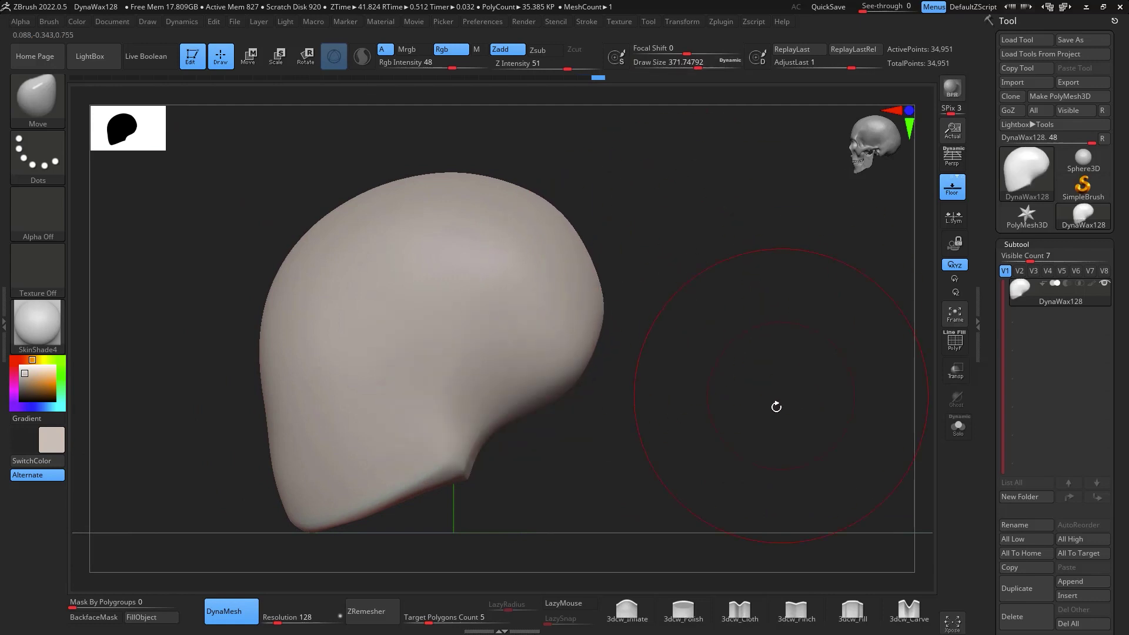
pyautogui.keyDown('shift'); pyautogui.moveTo(776, 406); pyautogui.dragTo(814, 423); pyautogui.keyUp('shift')
pyautogui.press('space')
pyautogui.moveTo(611, 244); pyautogui.dragTo(621, 244)
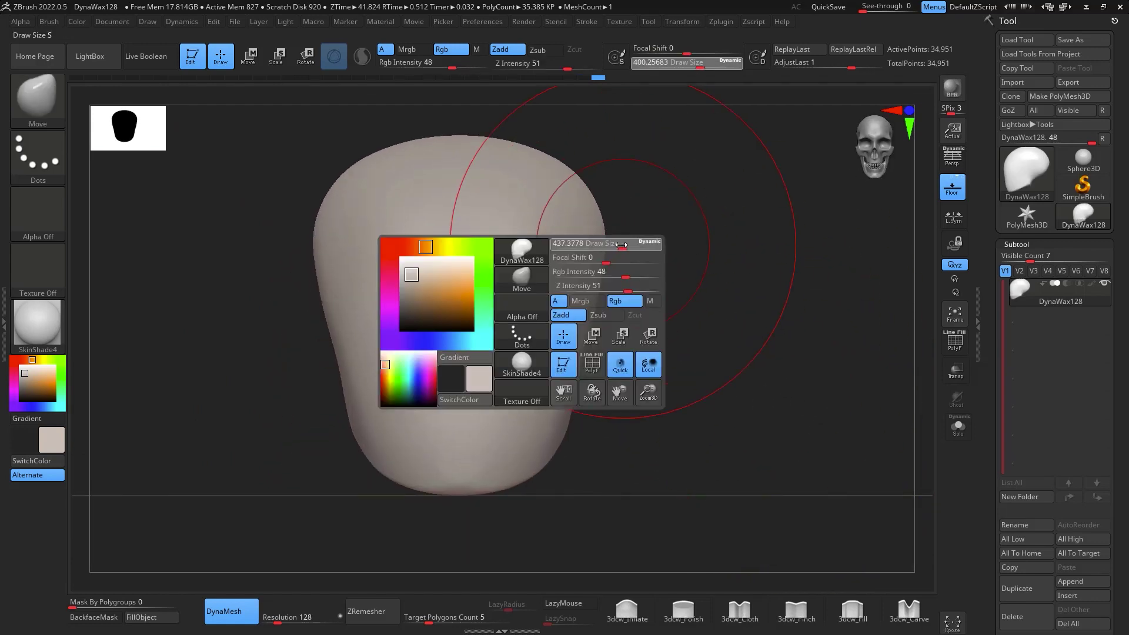
pyautogui.moveTo(782, 353); pyautogui.dragTo(535, 474)
pyautogui.press('space')
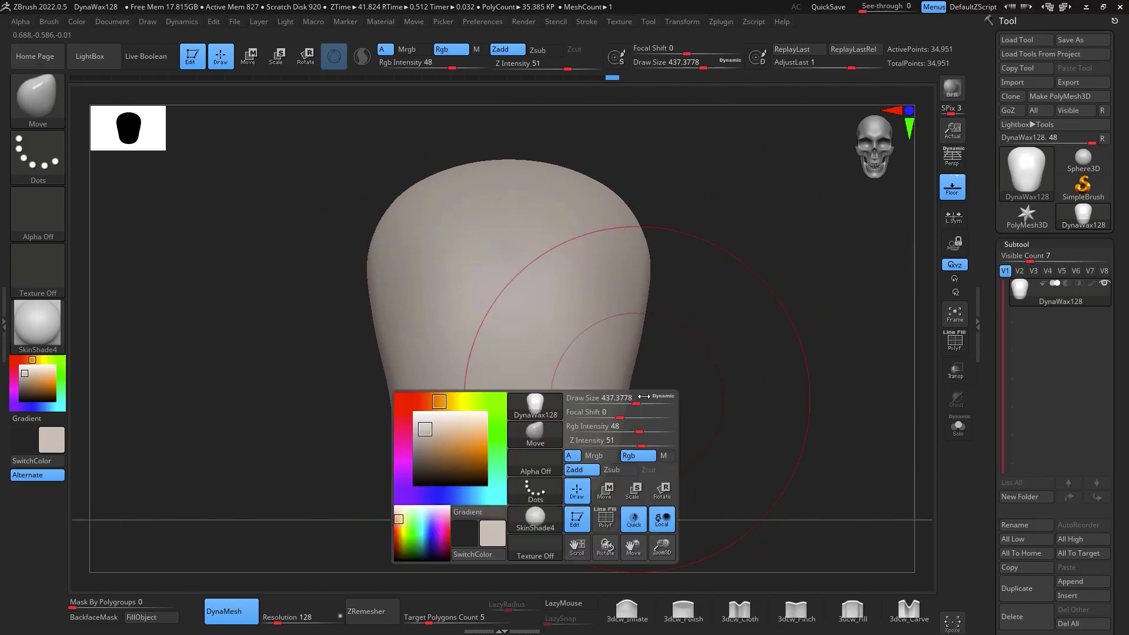
pyautogui.moveTo(646, 399); pyautogui.dragTo(623, 398)
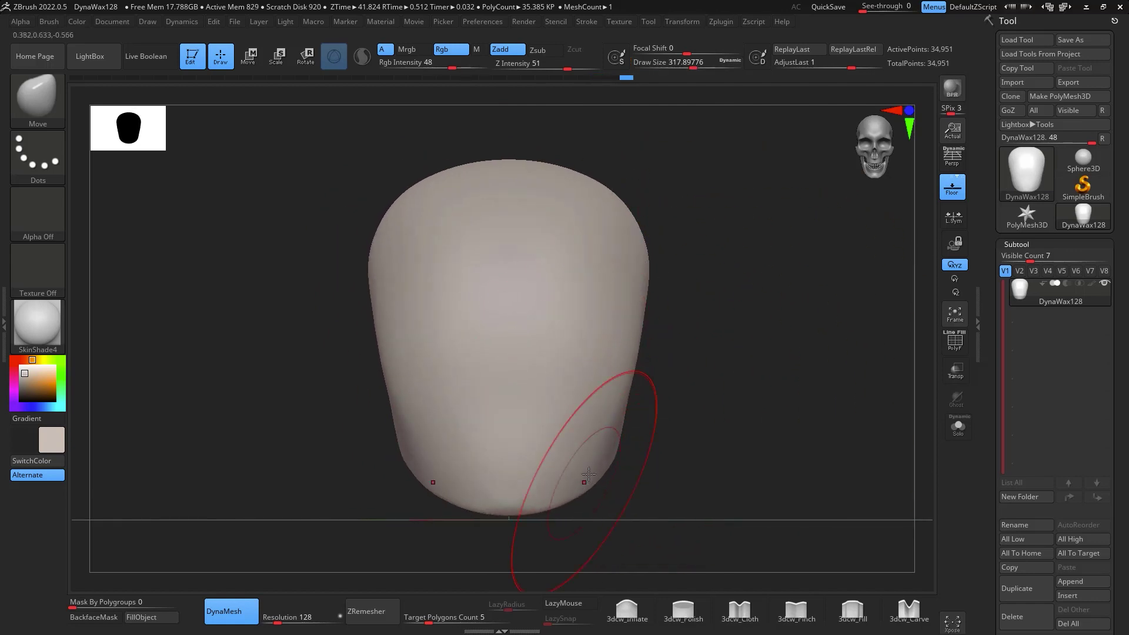
pyautogui.moveTo(611, 464)
pyautogui.mouseDown()
pyautogui.moveTo(747, 369)
pyautogui.moveTo(599, 433)
pyautogui.moveTo(788, 345)
pyautogui.moveTo(713, 294)
pyautogui.moveTo(823, 310)
pyautogui.moveTo(801, 335)
pyautogui.moveTo(719, 272)
pyautogui.moveTo(802, 382)
pyautogui.moveTo(580, 244)
pyautogui.mouseUp()
# Reshape the forehead and face profile in side view with the Move brush, reducing the draw size from about 468 to 299
pyautogui.press('space')
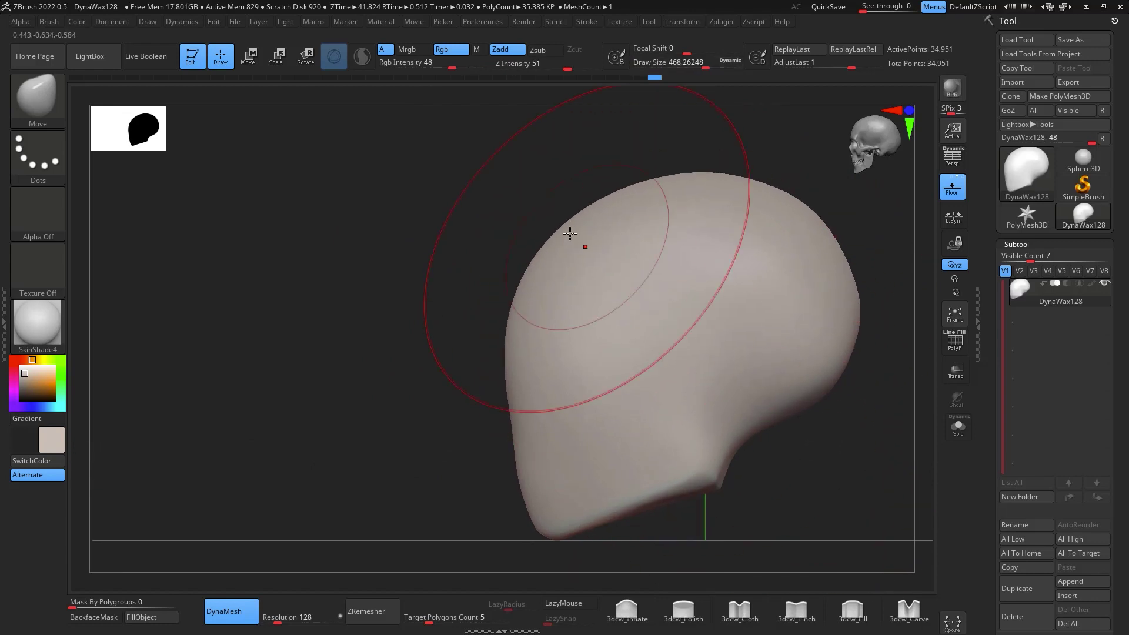
pyautogui.press('space')
pyautogui.press('space')
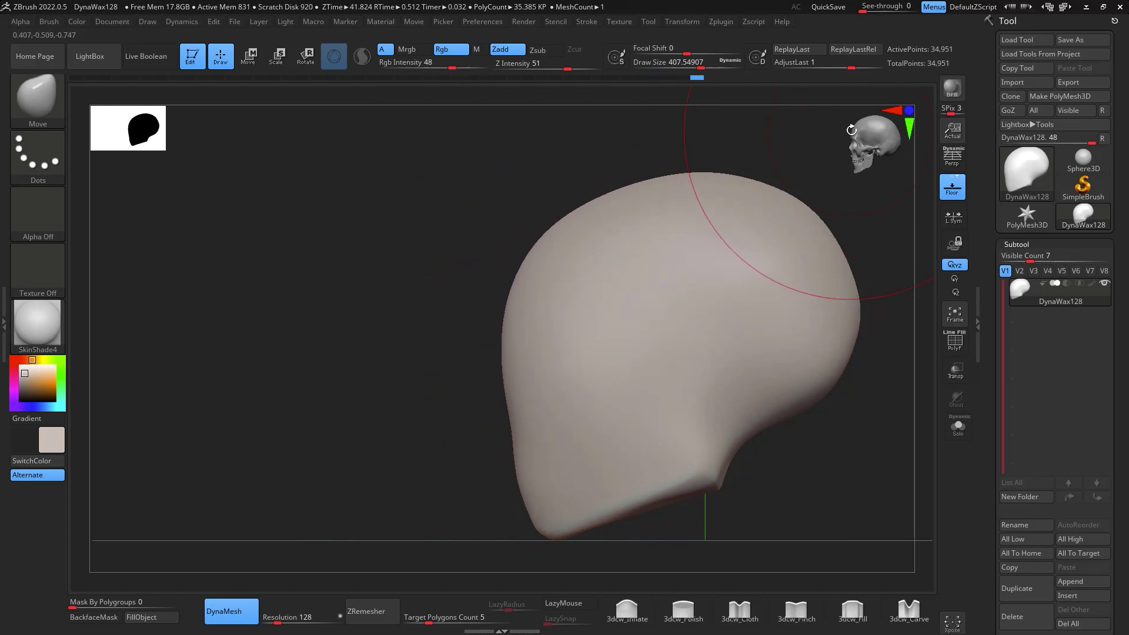
pyautogui.press('space')
pyautogui.moveTo(517, 398); pyautogui.dragTo(506, 400)
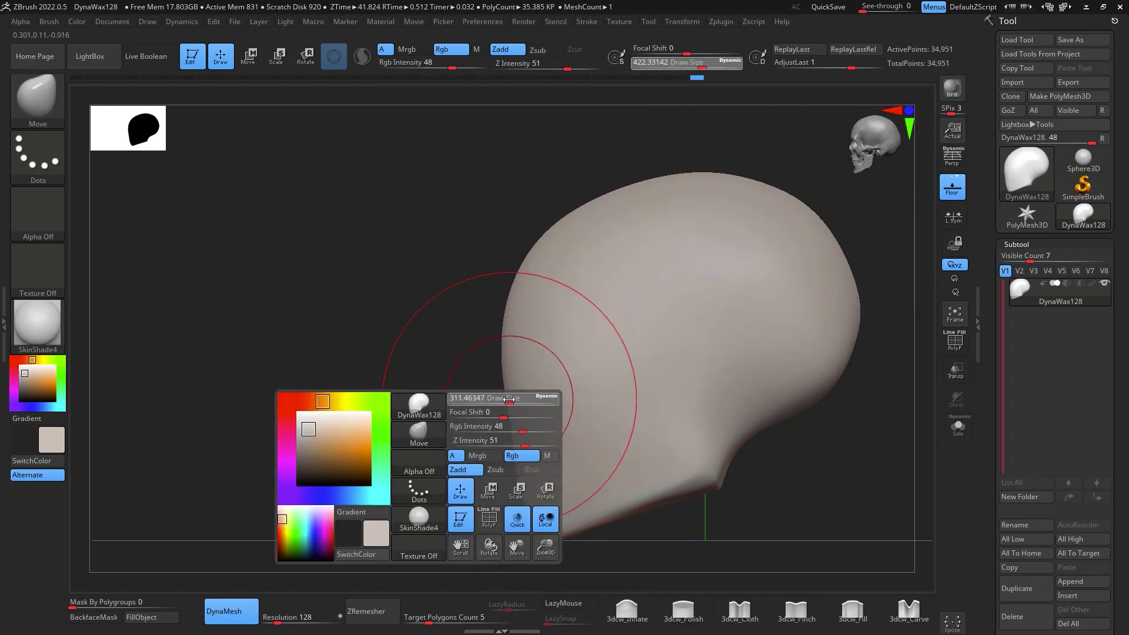
pyautogui.press('shift')
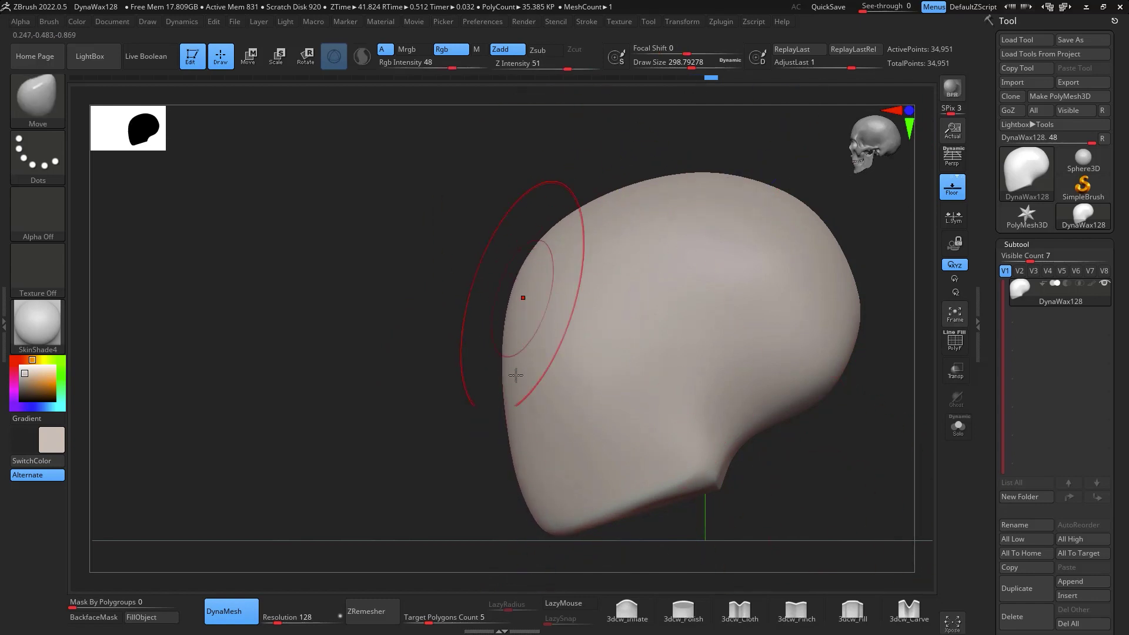
# Paint a round mask on the underside behind the jaw with MaskPen's FreeHand stroke at a draw size of about 136 and invert it
pyautogui.moveTo(809, 400)
pyautogui.mouseDown()
pyautogui.moveTo(788, 468)
pyautogui.moveTo(823, 501)
pyautogui.moveTo(815, 440)
pyautogui.moveTo(841, 451)
pyautogui.moveTo(831, 429)
pyautogui.mouseUp()
pyautogui.press('space')
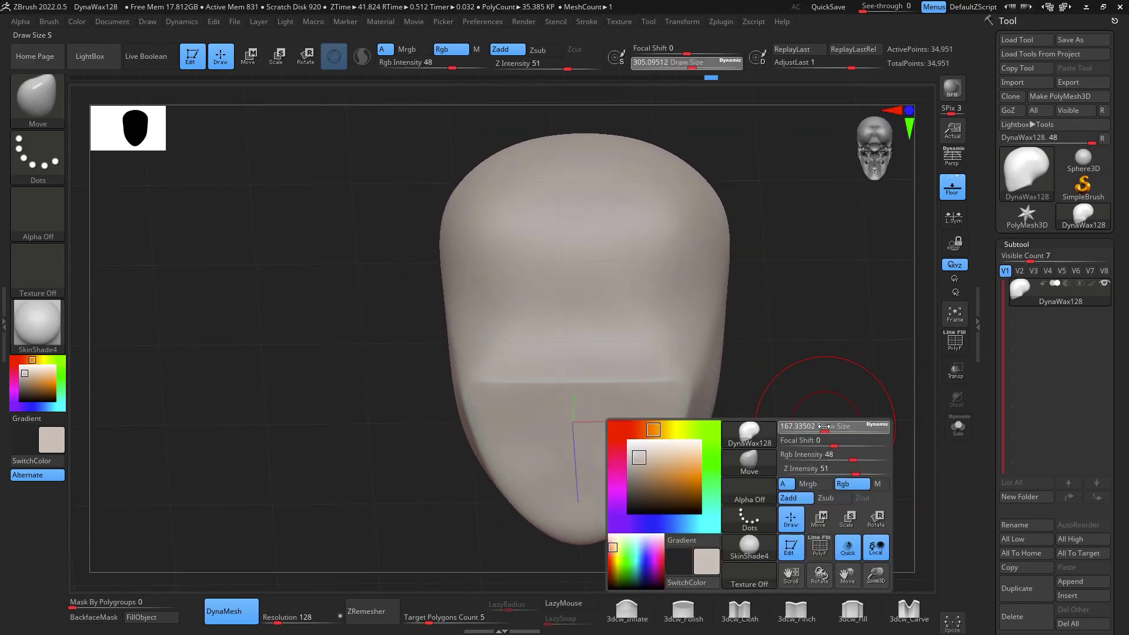
pyautogui.press('ctrl')
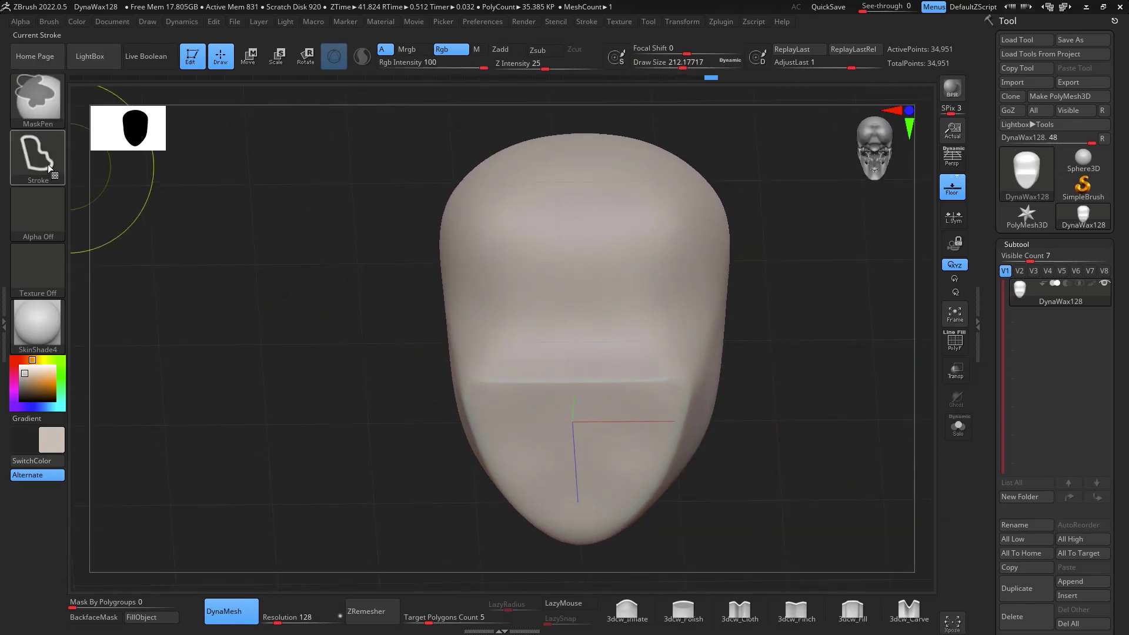
pyautogui.keyDown('ctrl'); pyautogui.click(47, 164); pyautogui.keyUp('ctrl')
pyautogui.keyDown('ctrl'); pyautogui.click(216, 170); pyautogui.keyUp('ctrl')
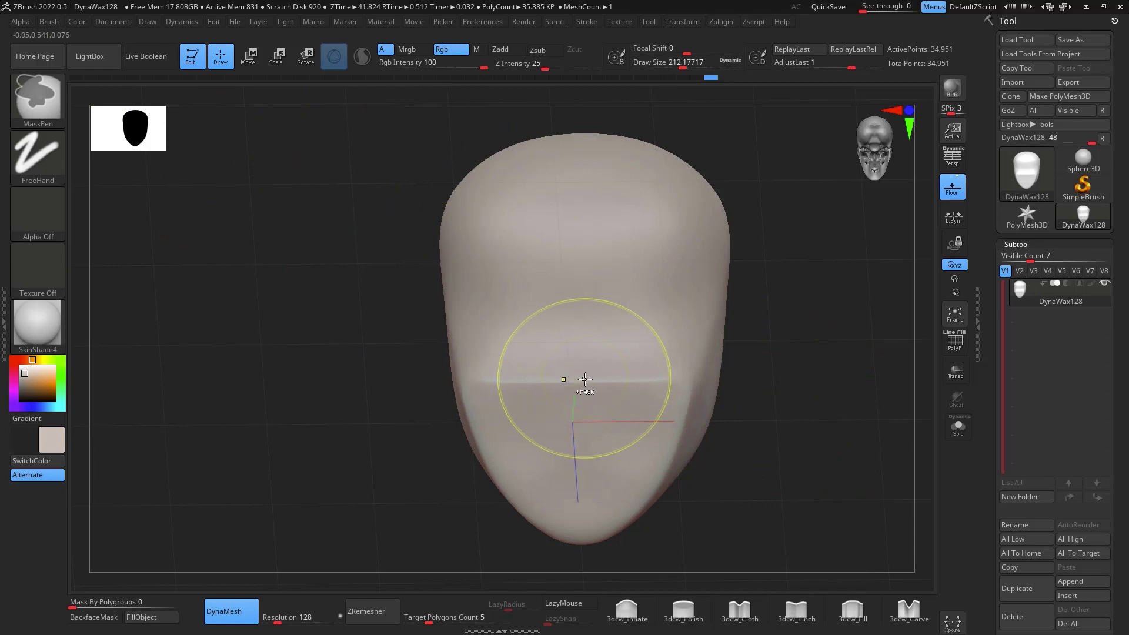
pyautogui.press('space')
pyautogui.moveTo(588, 379); pyautogui.dragTo(601, 388)
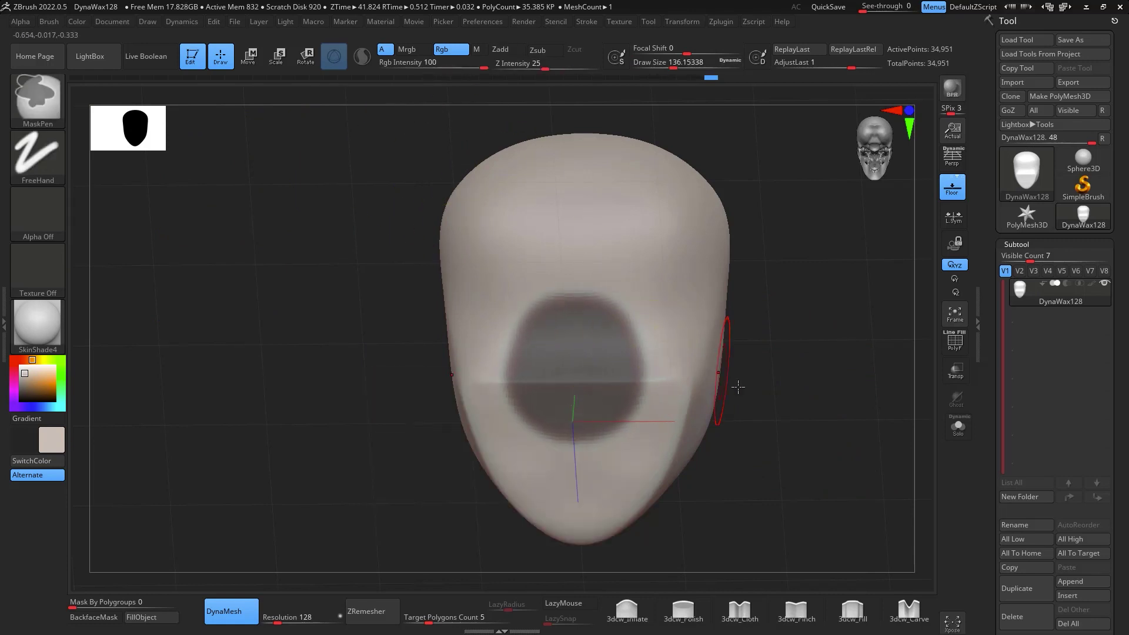
pyautogui.moveTo(738, 387)
pyautogui.mouseDown()
pyautogui.moveTo(839, 418)
pyautogui.moveTo(827, 373)
pyautogui.moveTo(887, 335)
pyautogui.moveTo(864, 270)
pyautogui.moveTo(882, 322)
pyautogui.moveTo(860, 398)
pyautogui.moveTo(817, 414)
pyautogui.moveTo(812, 347)
pyautogui.mouseUp()
pyautogui.keyDown('ctrl'); pyautogui.click(832, 418); pyautogui.keyUp('ctrl')
pyautogui.moveTo(811, 347); pyautogui.dragTo(793, 329)
pyautogui.moveTo(793, 329)
pyautogui.keyDown('alt'); pyautogui.mouseDown()
pyautogui.moveTo(827, 320)
pyautogui.moveTo(843, 355)
pyautogui.moveTo(835, 343)
pyautogui.mouseUp(); pyautogui.keyUp('alt')
# Pull the unmasked area straight down with the transform gizmo to form a long neck and clear the mask
pyautogui.press('w')
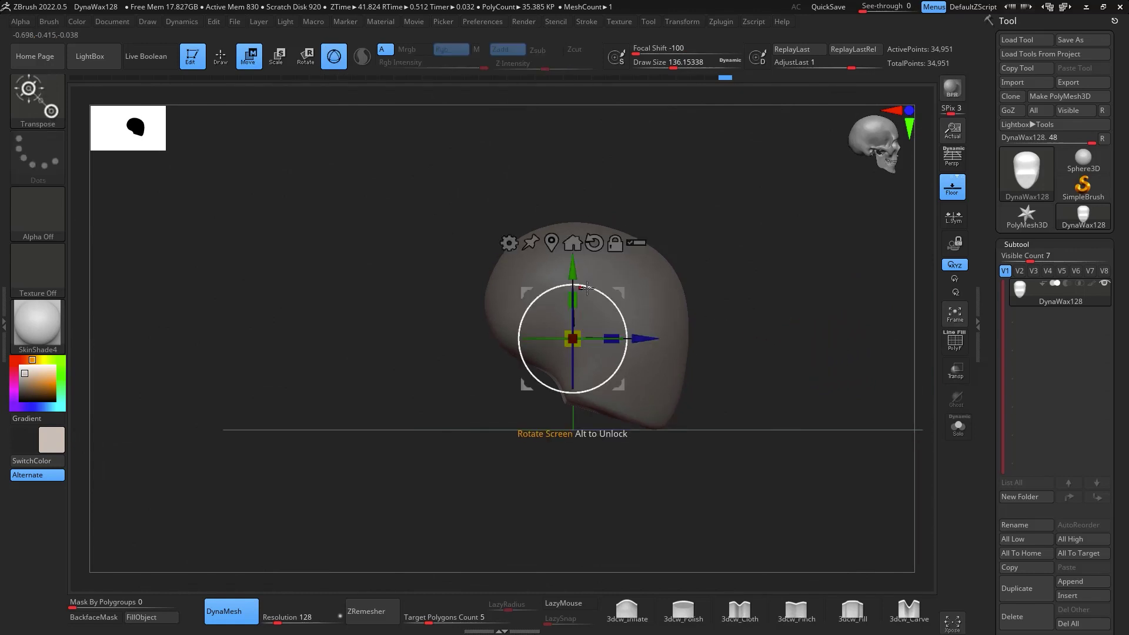
pyautogui.moveTo(572, 270); pyautogui.dragTo(573, 306)
pyautogui.hotkey('ctrl', 'z')
pyautogui.moveTo(625, 361); pyautogui.dragTo(627, 374)
pyautogui.hotkey('ctrl', 'z')
pyautogui.keyDown('ctrl'); pyautogui.click(744, 305); pyautogui.keyUp('ctrl')
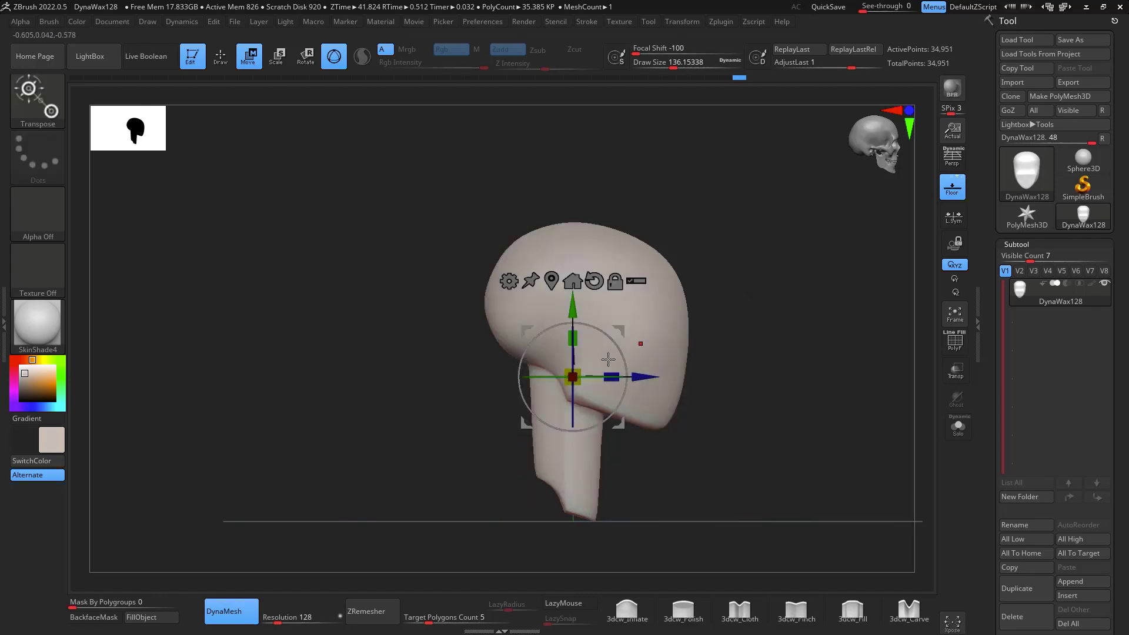
# Mask the neck with MaskPen's Lasso stroke in side view and invert the mask to protect the head
pyautogui.press('q')
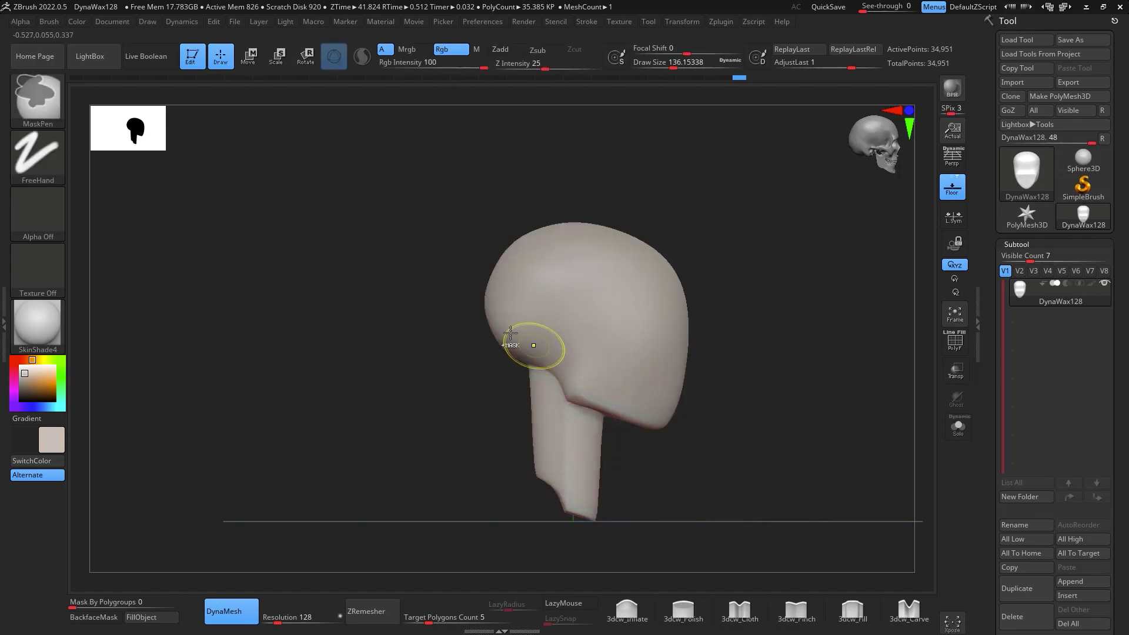
pyautogui.click(18, 144)
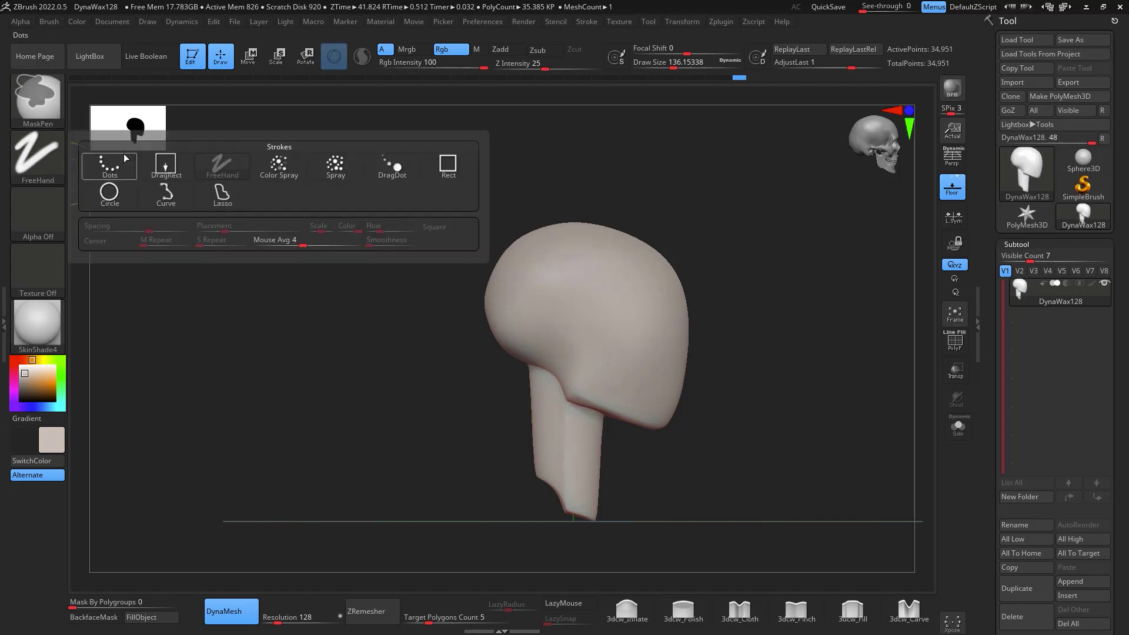
pyautogui.click(213, 192)
pyautogui.moveTo(511, 189)
pyautogui.keyDown('ctrl'); pyautogui.mouseDown()
pyautogui.moveTo(506, 352)
pyautogui.moveTo(537, 369)
pyautogui.moveTo(637, 502)
pyautogui.moveTo(282, 305)
pyautogui.mouseUp(); pyautogui.keyUp('ctrl')
pyautogui.moveTo(765, 391); pyautogui.dragTo(809, 403)
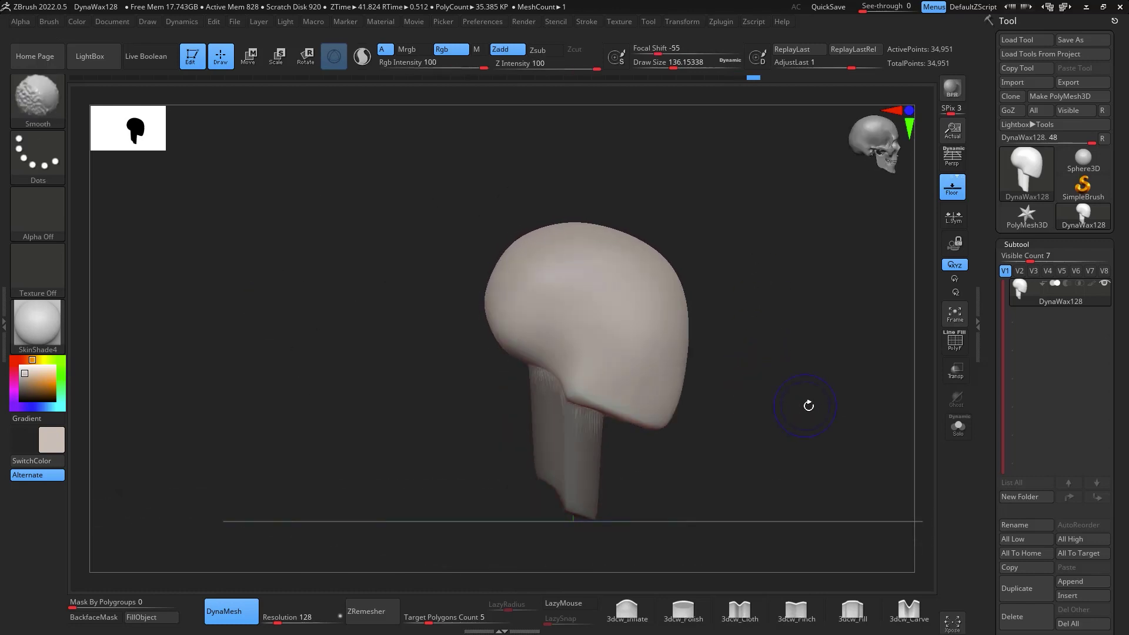
pyautogui.keyDown('ctrl'); pyautogui.click(816, 406); pyautogui.keyUp('ctrl')
# Rotate the unmasked neck in side view so its lower end leans towards the back of the head
pyautogui.press('e')
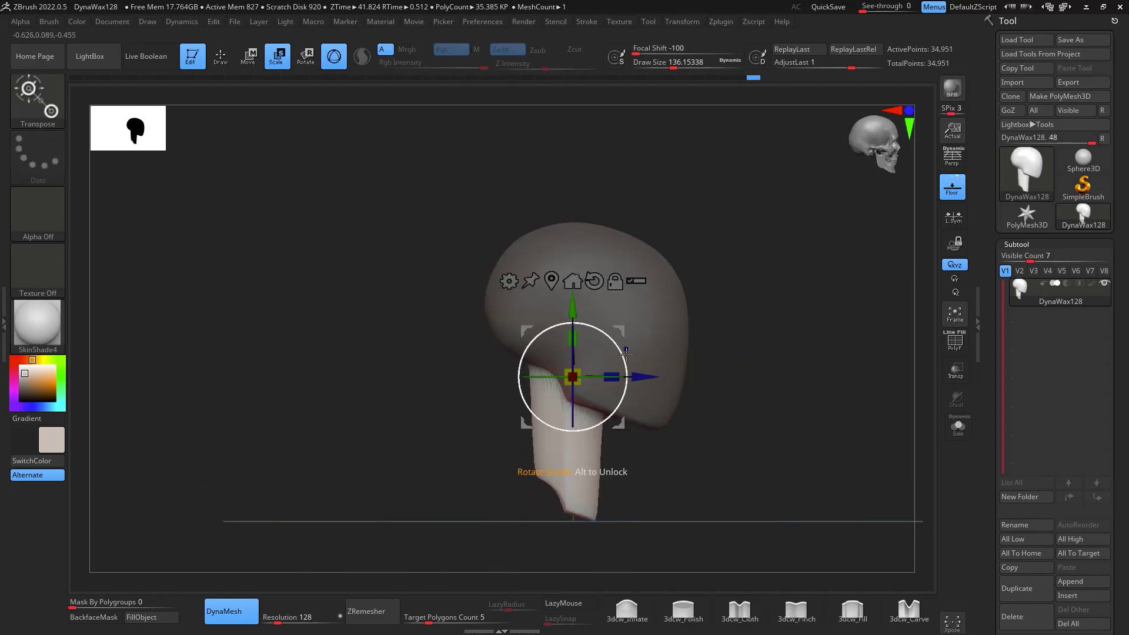
pyautogui.moveTo(624, 359); pyautogui.dragTo(623, 377)
pyautogui.moveTo(751, 355)
pyautogui.mouseDown()
pyautogui.moveTo(776, 300)
pyautogui.moveTo(767, 348)
pyautogui.mouseUp()
# Clear the mask, remesh the head with DynaMesh and smooth the seam where the neck meets the skull
pyautogui.press('q')
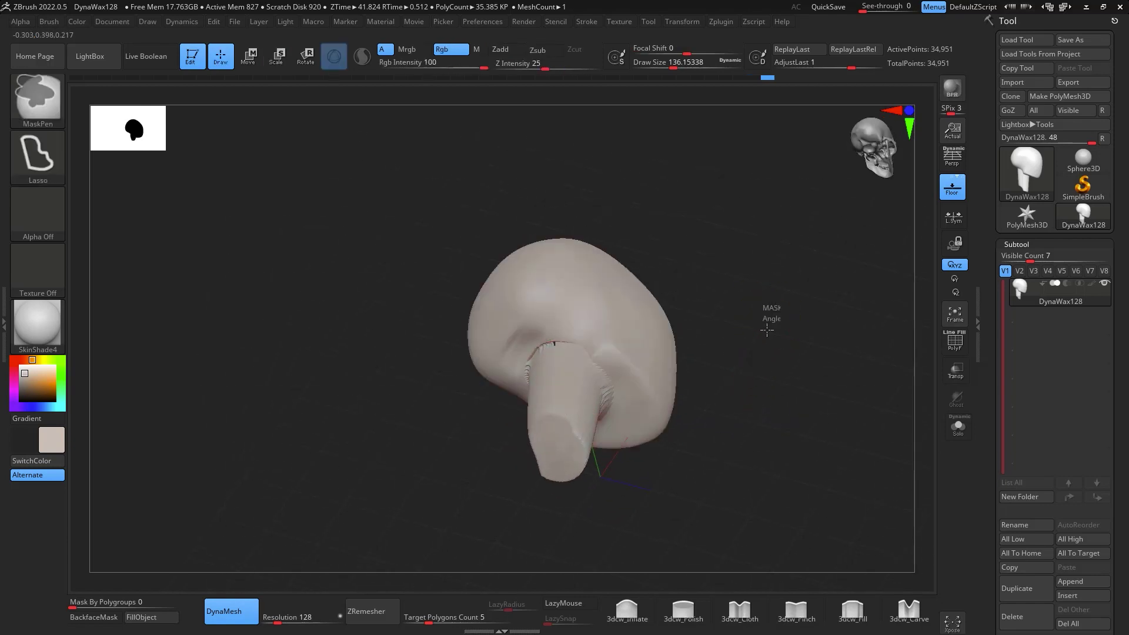
pyautogui.press('shift')
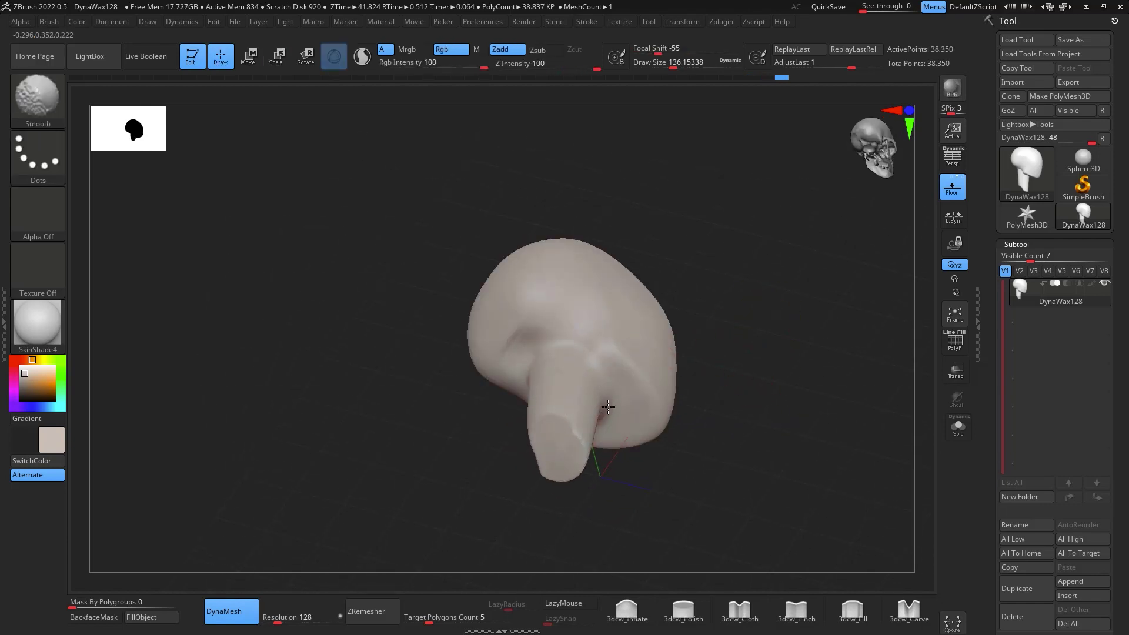
pyautogui.moveTo(756, 336)
pyautogui.mouseDown()
pyautogui.moveTo(774, 348)
pyautogui.moveTo(777, 328)
pyautogui.mouseUp()
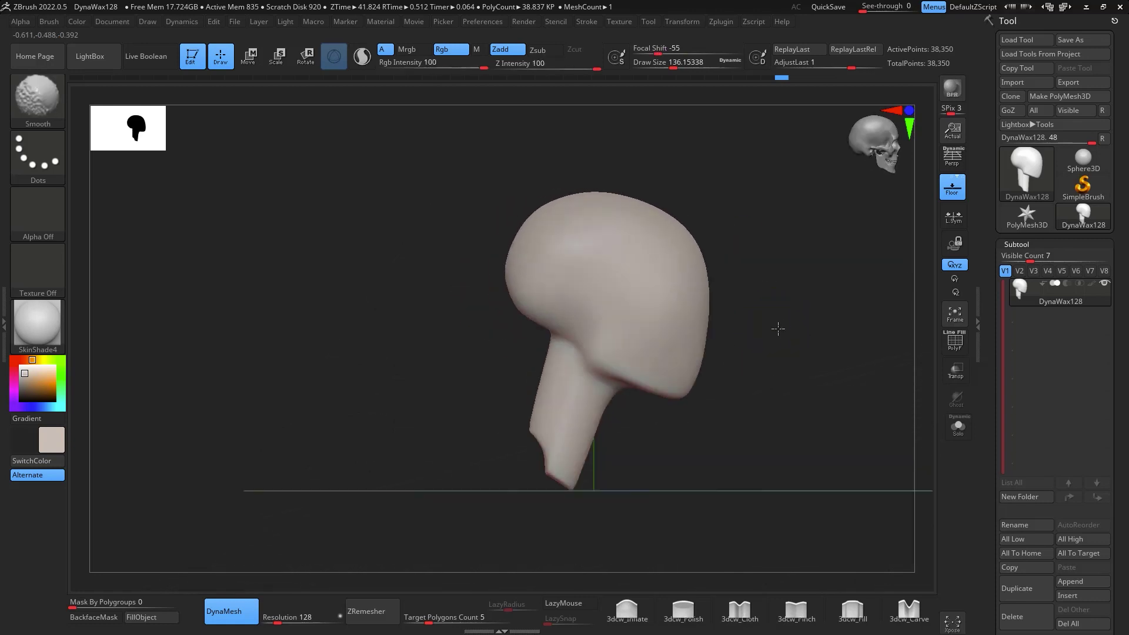
# Push in the back of the skull in side view with the Move brush, using draw sizes of about 358 and 415
pyautogui.press('space')
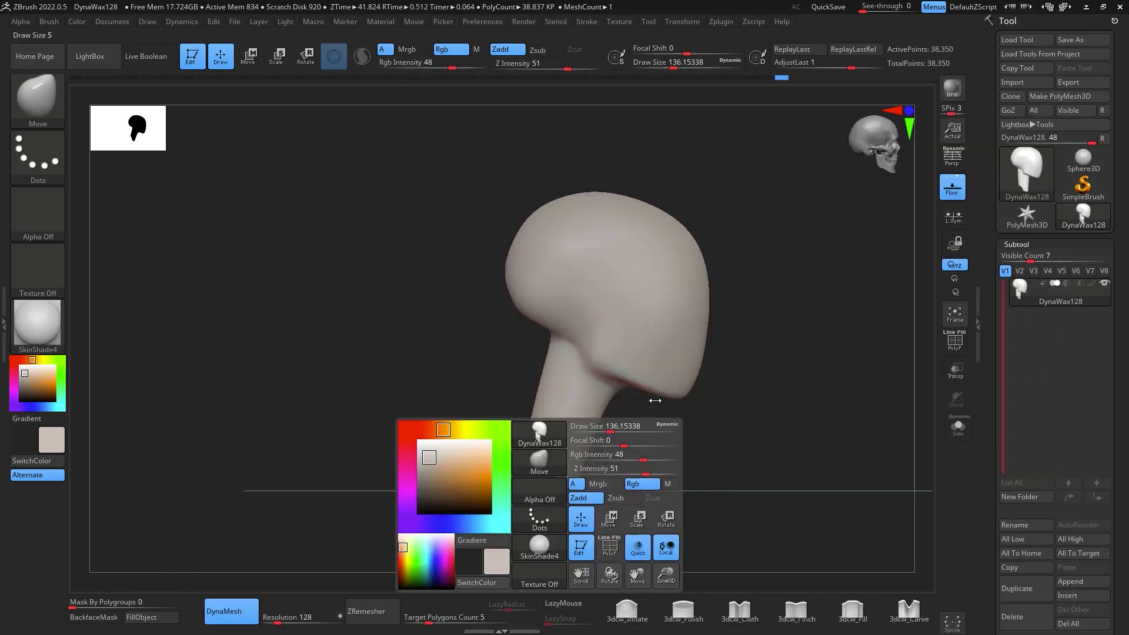
pyautogui.moveTo(617, 426); pyautogui.dragTo(634, 426)
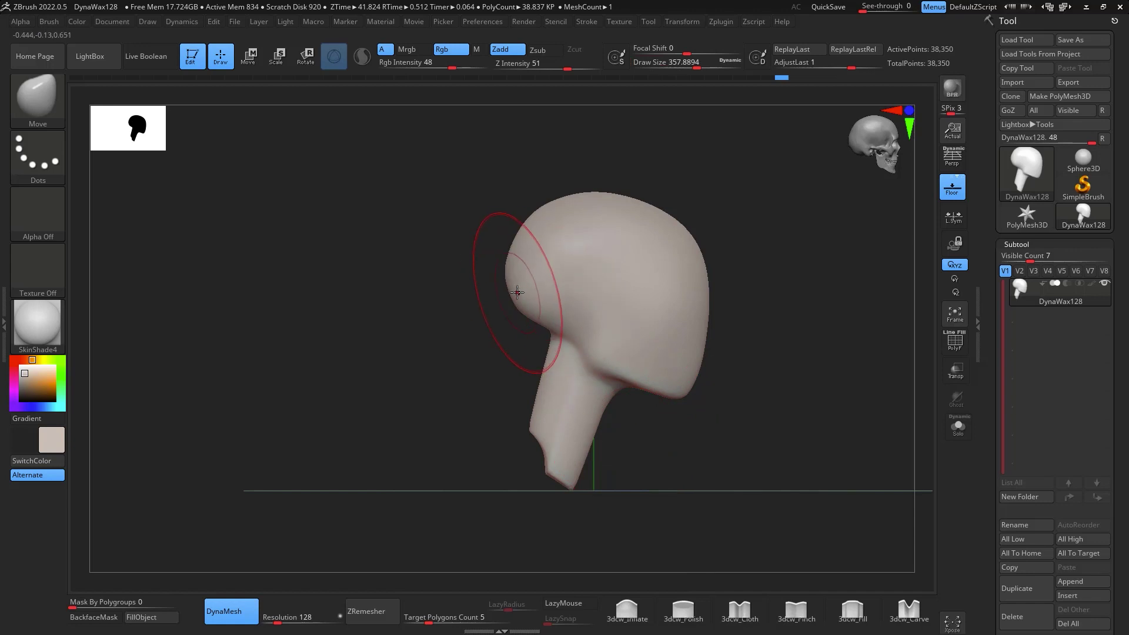
pyautogui.press('space')
pyautogui.moveTo(516, 292); pyautogui.dragTo(518, 289)
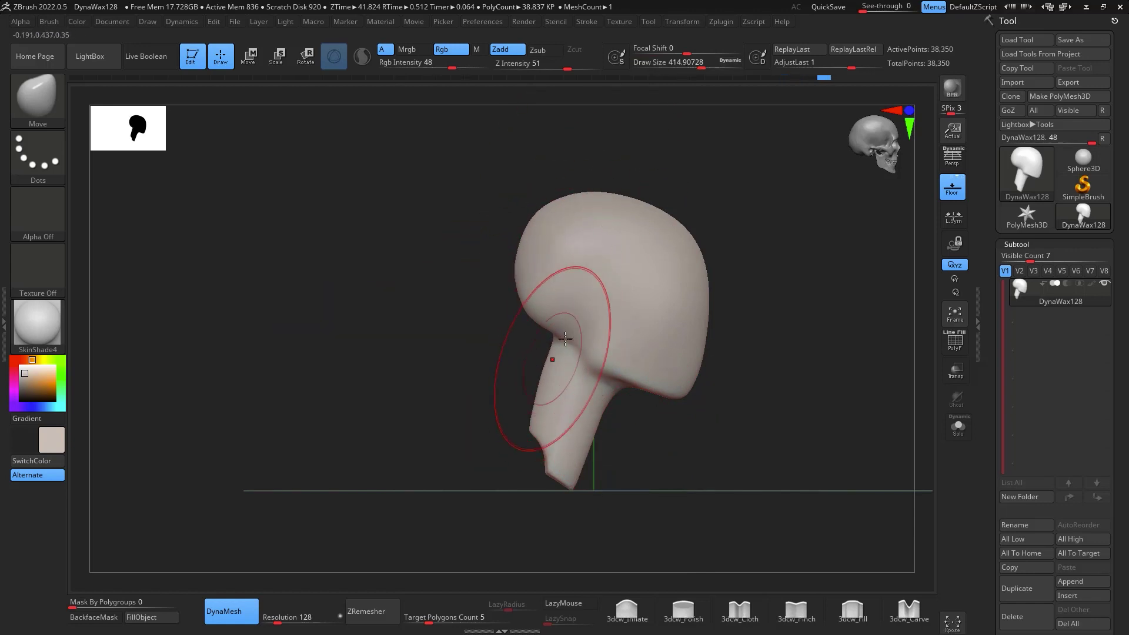
# Smooth the neck and its uneven lower end at a draw size of about 251
pyautogui.moveTo(757, 402)
pyautogui.keyDown('alt'); pyautogui.mouseDown()
pyautogui.moveTo(768, 519)
pyautogui.moveTo(758, 473)
pyautogui.mouseUp(); pyautogui.keyUp('alt')
pyautogui.press('space')
pyautogui.moveTo(570, 388); pyautogui.dragTo(551, 385)
pyautogui.press('shift')
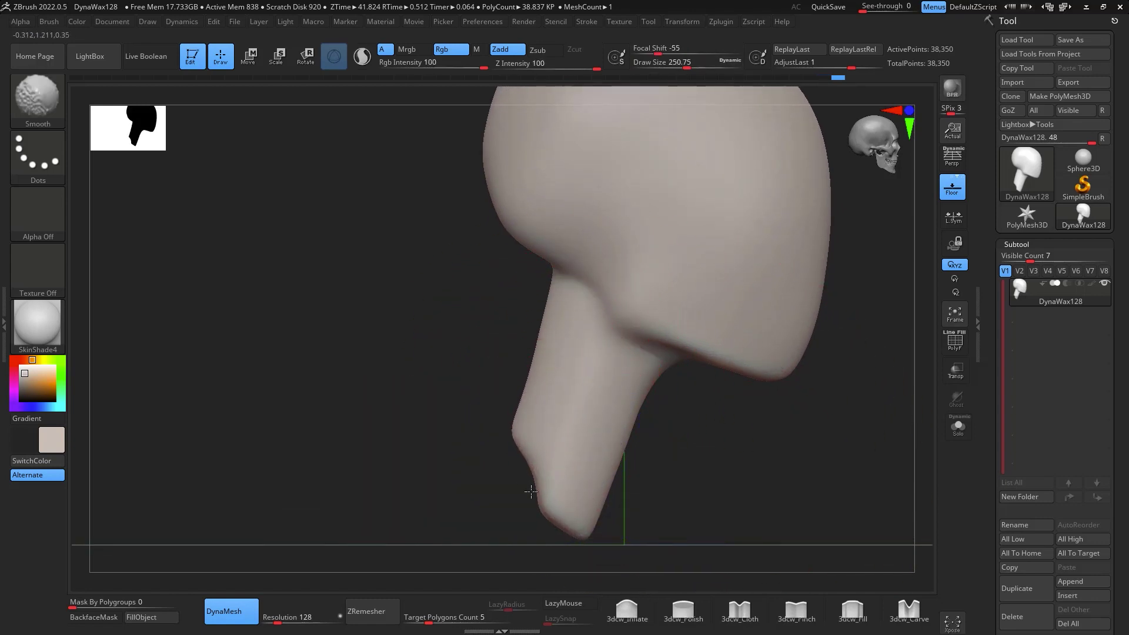
pyautogui.keyDown('shift'); pyautogui.moveTo(540, 508); pyautogui.dragTo(531, 470); pyautogui.keyUp('shift')
# Pull out the back of the neck's lower end in side view with the Move brush at a draw size of about 311
pyautogui.press('space')
pyautogui.press('space')
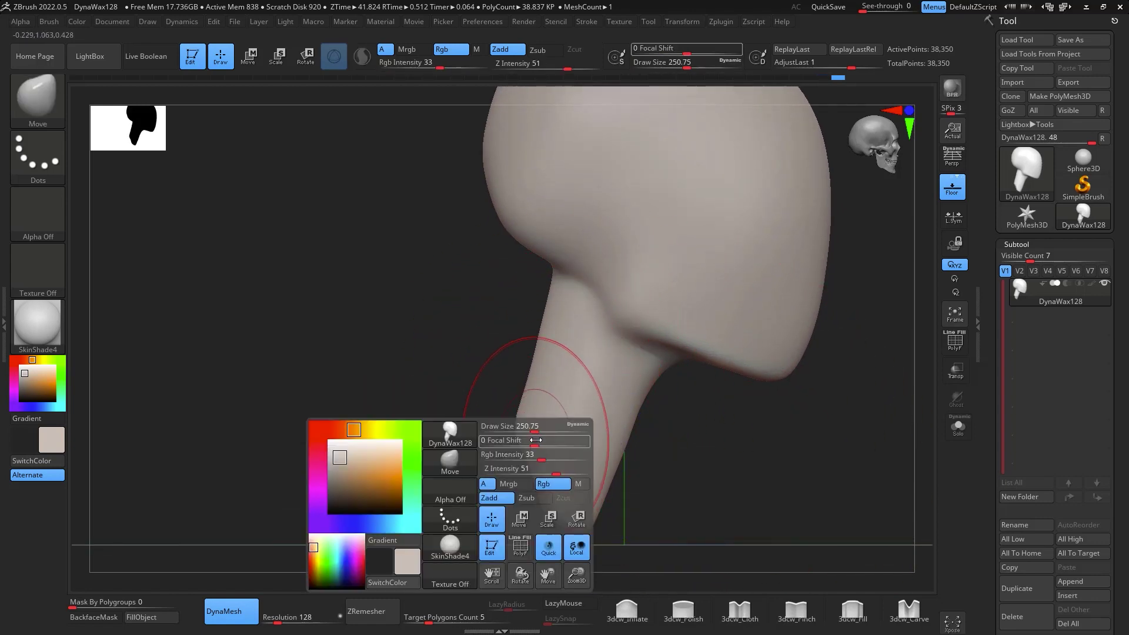
pyautogui.moveTo(536, 431); pyautogui.dragTo(540, 430)
pyautogui.moveTo(522, 455); pyautogui.dragTo(492, 473)
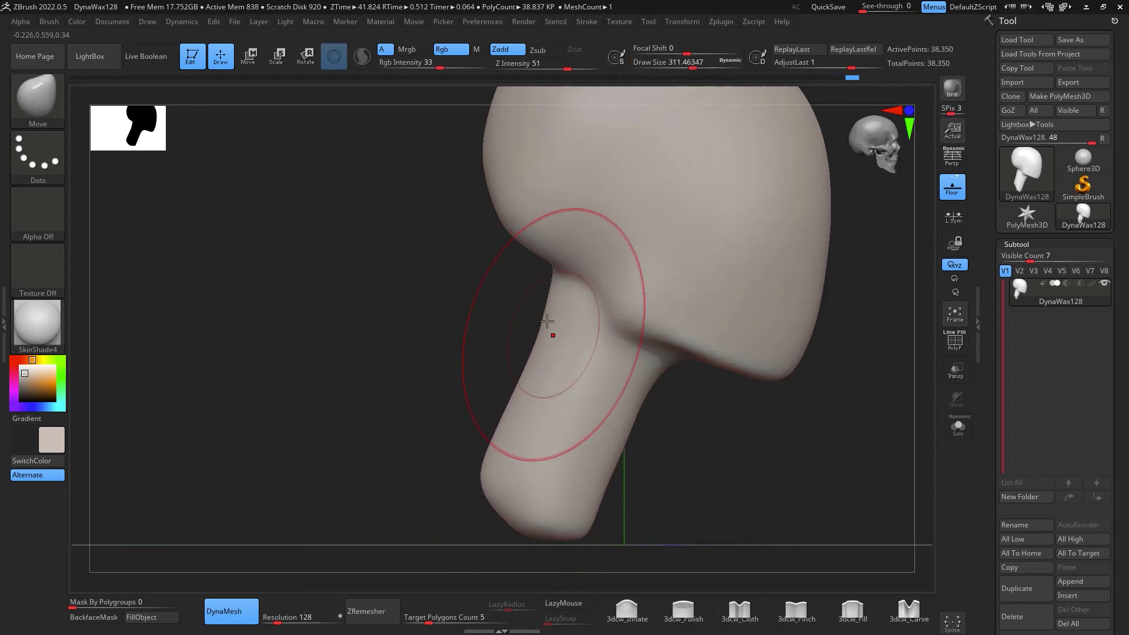
# Build up the back of the neck below the skull with ClayBuildup at a draw size of about 149 and smooth it
pyautogui.moveTo(694, 382); pyautogui.dragTo(844, 402)
pyautogui.press('b')
pyautogui.press('c')
pyautogui.press('b')
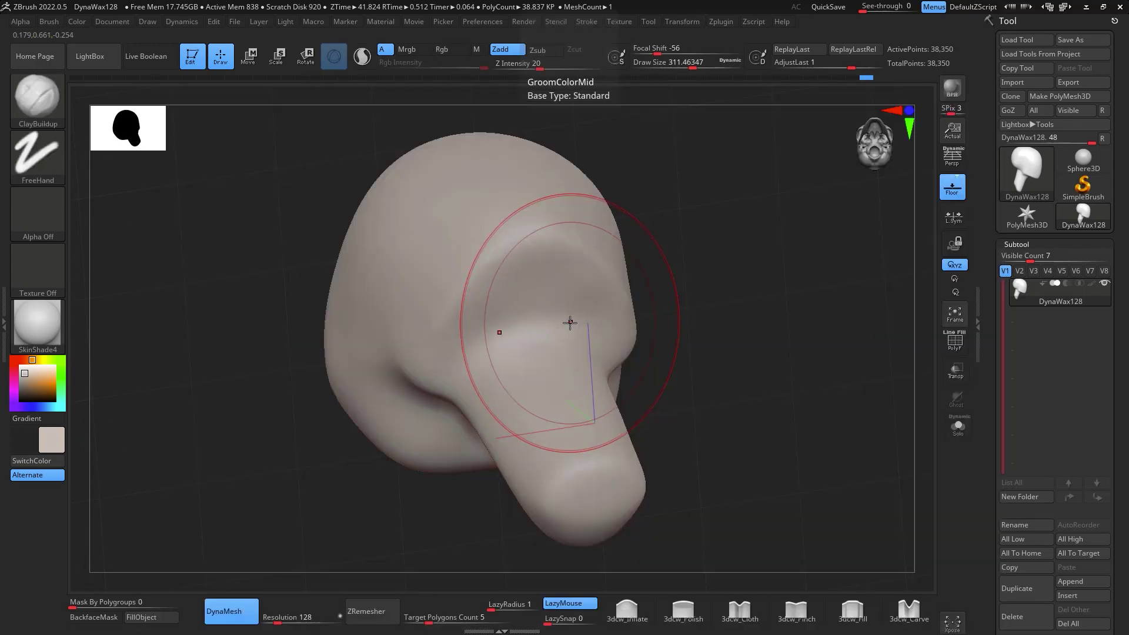
pyautogui.press('space')
pyautogui.moveTo(573, 320); pyautogui.dragTo(555, 317)
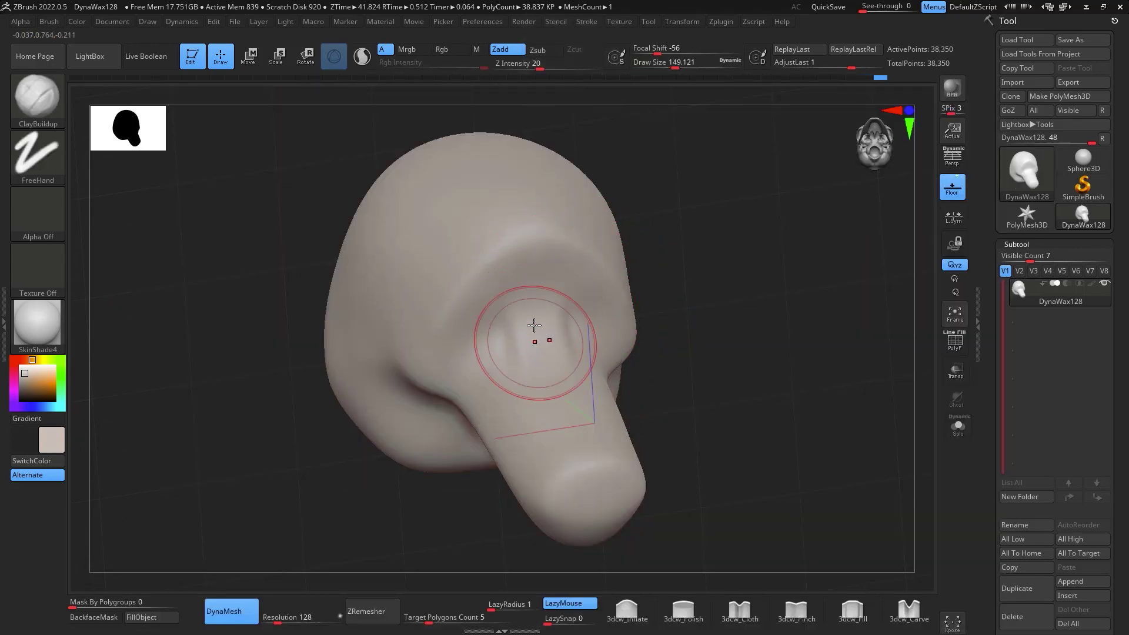
pyautogui.press('shift')
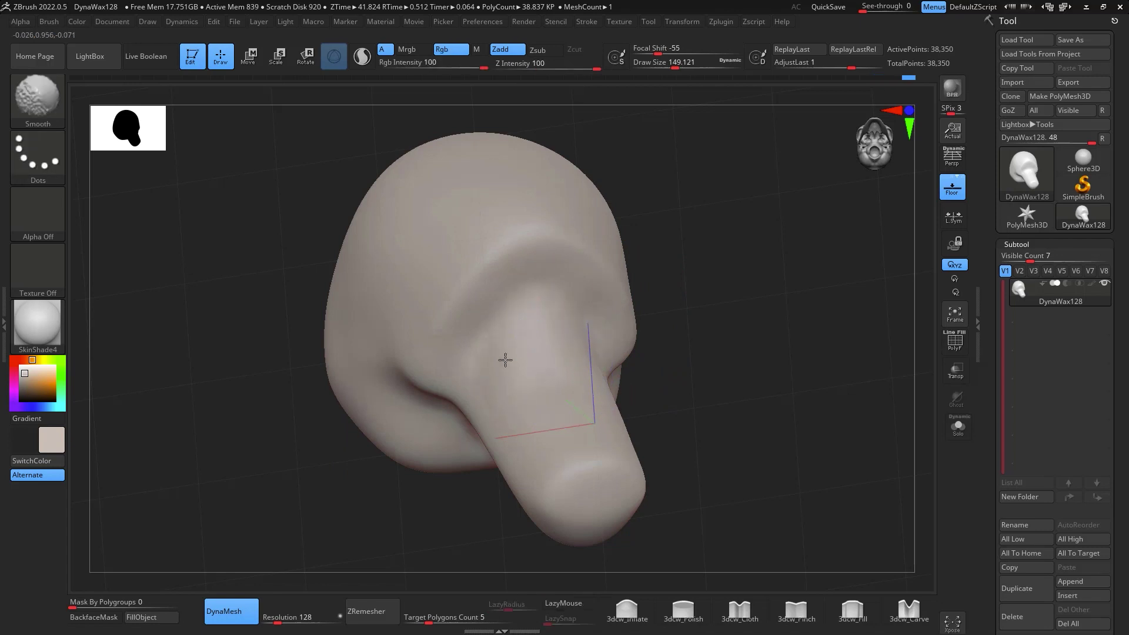
# Add more clay where the nape meets the base of the skull and smooth the transition
pyautogui.moveTo(745, 343)
pyautogui.mouseDown()
pyautogui.moveTo(762, 262)
pyautogui.moveTo(751, 172)
pyautogui.moveTo(822, 252)
pyautogui.moveTo(806, 350)
pyautogui.moveTo(789, 356)
pyautogui.mouseUp()
pyautogui.moveTo(529, 206)
pyautogui.mouseDown()
pyautogui.moveTo(550, 192)
pyautogui.moveTo(517, 180)
pyautogui.mouseUp()
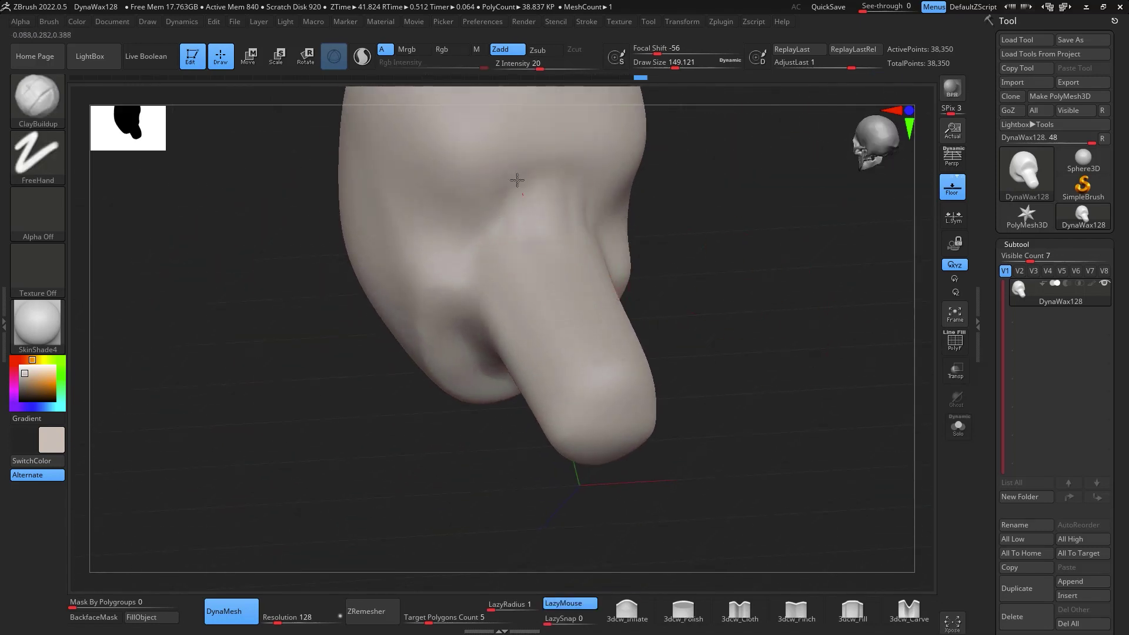
pyautogui.press('shift')
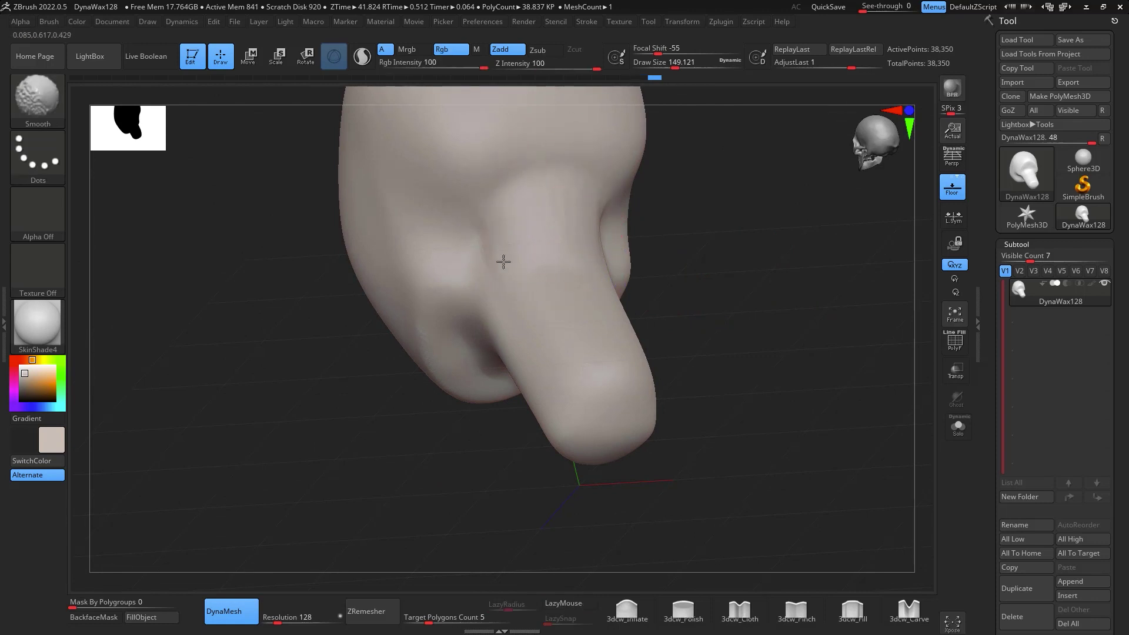
# Push the neck's lower end forward in side view with the Move brush at a draw size of about 422 and smooth the nape
pyautogui.moveTo(712, 267)
pyautogui.mouseDown()
pyautogui.moveTo(819, 360)
pyautogui.moveTo(774, 328)
pyautogui.moveTo(799, 400)
pyautogui.moveTo(788, 368)
pyautogui.mouseUp()
pyautogui.moveTo(787, 368)
pyautogui.mouseDown()
pyautogui.moveTo(834, 379)
pyautogui.moveTo(797, 431)
pyautogui.moveTo(789, 395)
pyautogui.mouseUp()
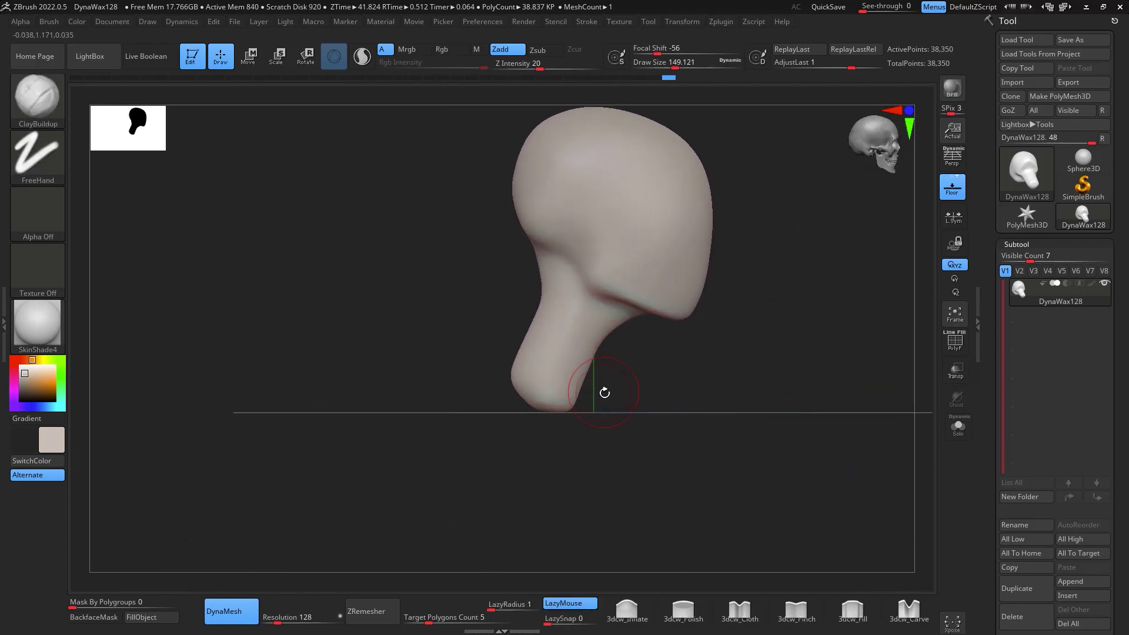
pyautogui.press('b')
pyautogui.press('m')
pyautogui.press('v')
pyautogui.press('space')
pyautogui.moveTo(614, 388); pyautogui.dragTo(642, 388)
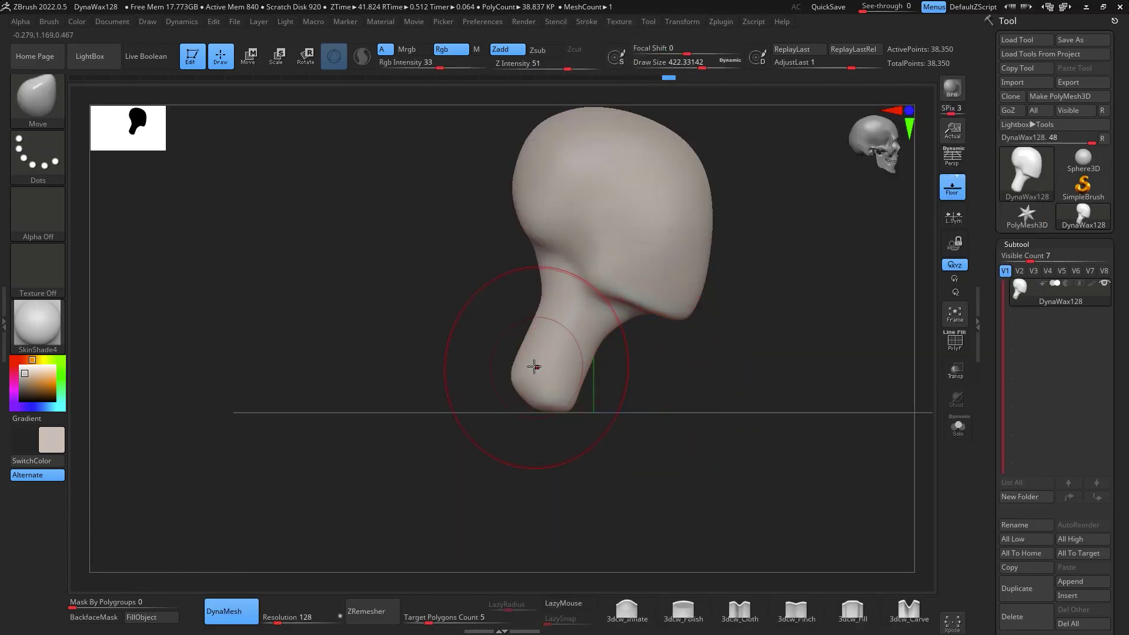
pyautogui.moveTo(533, 367)
pyautogui.mouseDown()
pyautogui.moveTo(555, 370)
pyautogui.moveTo(581, 339)
pyautogui.moveTo(572, 365)
pyautogui.mouseUp()
pyautogui.keyDown('shift'); pyautogui.moveTo(537, 231); pyautogui.dragTo(534, 233); pyautogui.keyUp('shift')
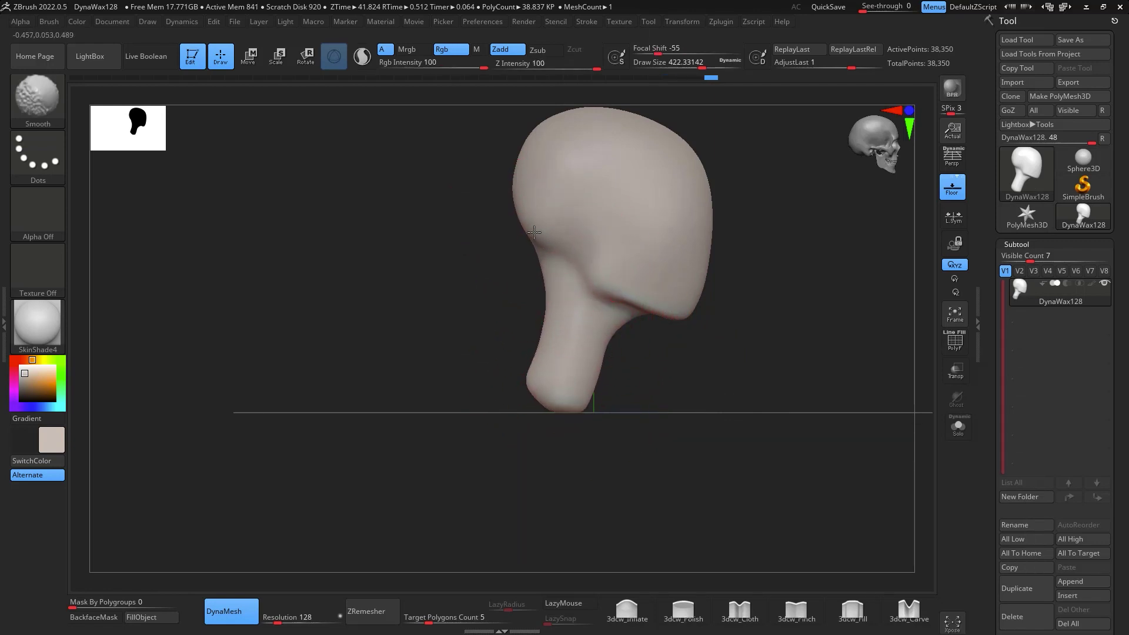
# Check the head from the front and smooth the back of the skull in side view
pyautogui.moveTo(706, 271); pyautogui.dragTo(781, 353)
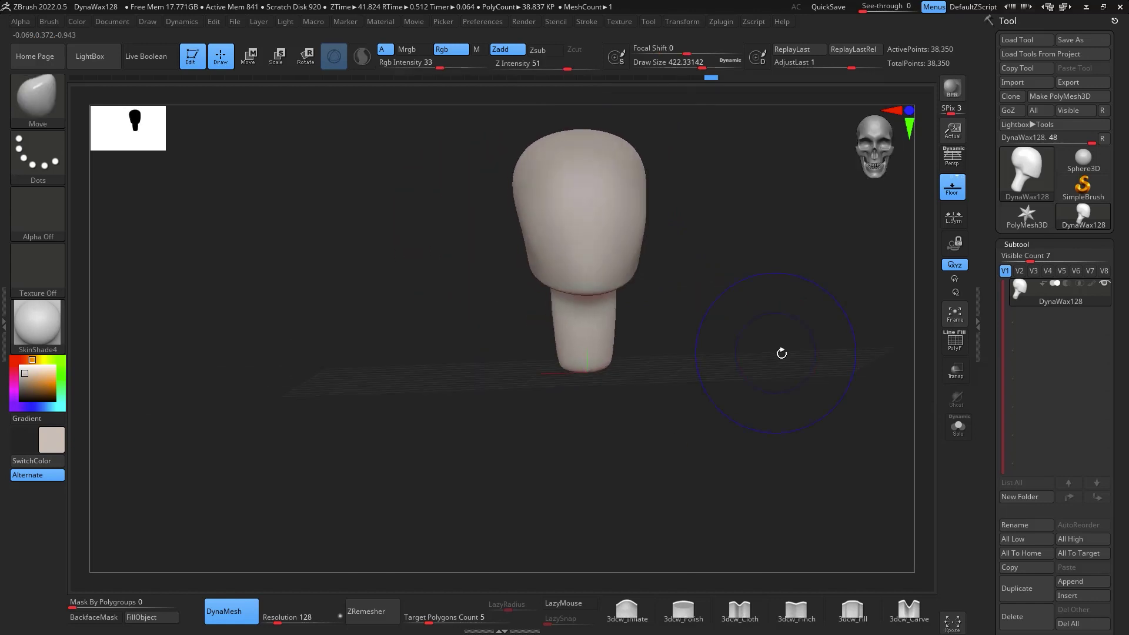
pyautogui.press('f')
pyautogui.moveTo(717, 282)
pyautogui.mouseDown()
pyautogui.moveTo(743, 277)
pyautogui.moveTo(788, 295)
pyautogui.moveTo(770, 314)
pyautogui.moveTo(718, 302)
pyautogui.mouseUp()
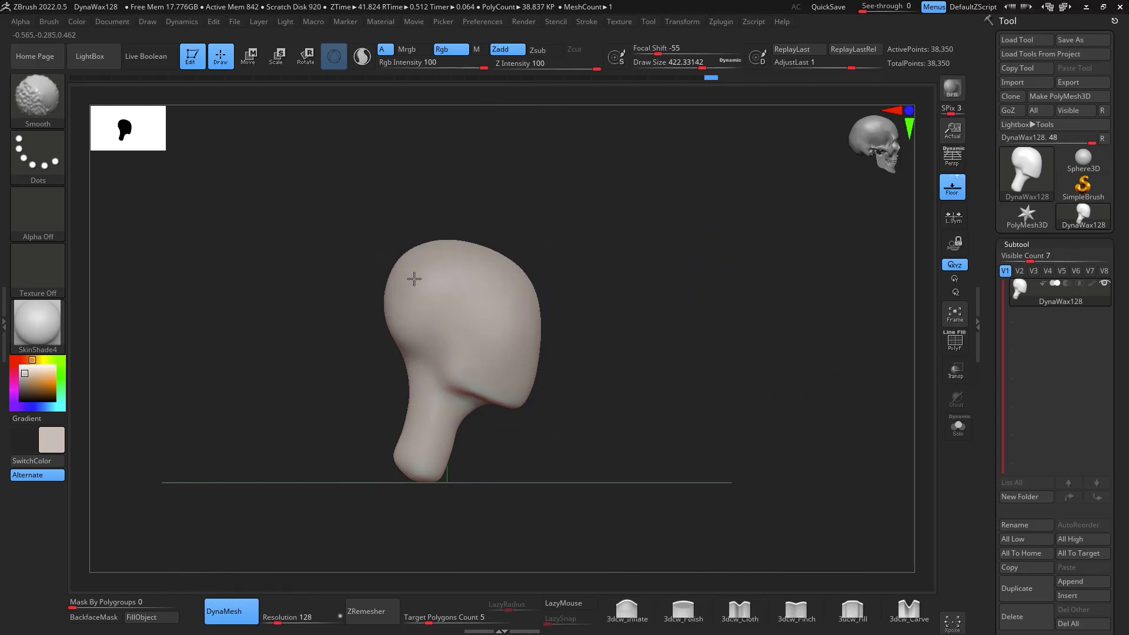
# Append a sphere as a new subtool and make it the active subtool
pyautogui.moveTo(755, 376); pyautogui.dragTo(671, 371)
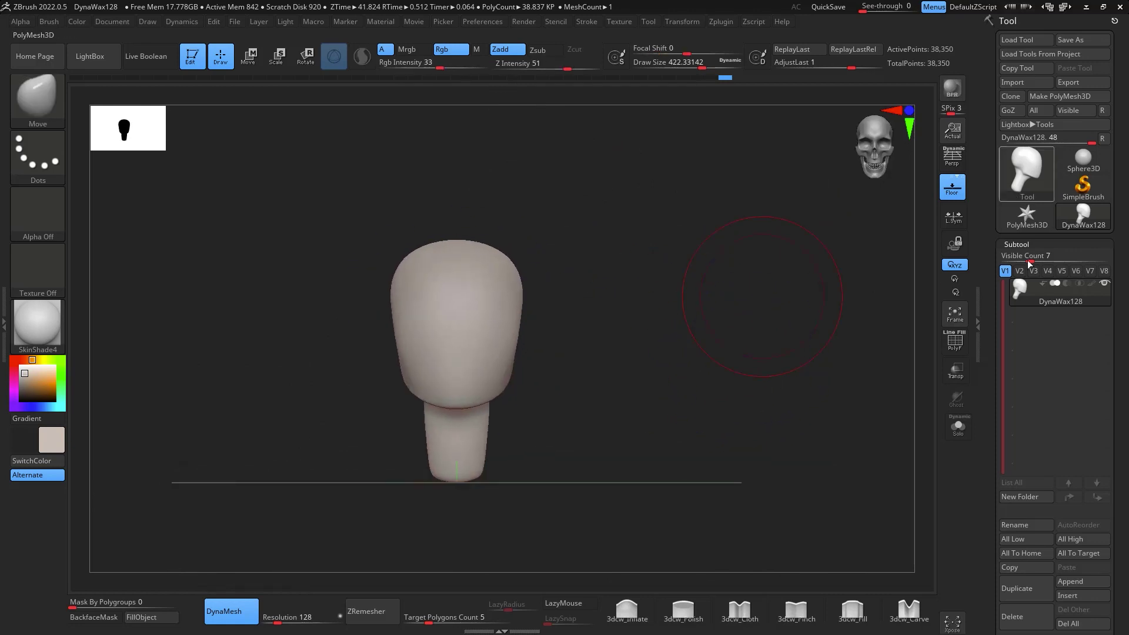
pyautogui.click(1093, 581)
pyautogui.click(676, 385)
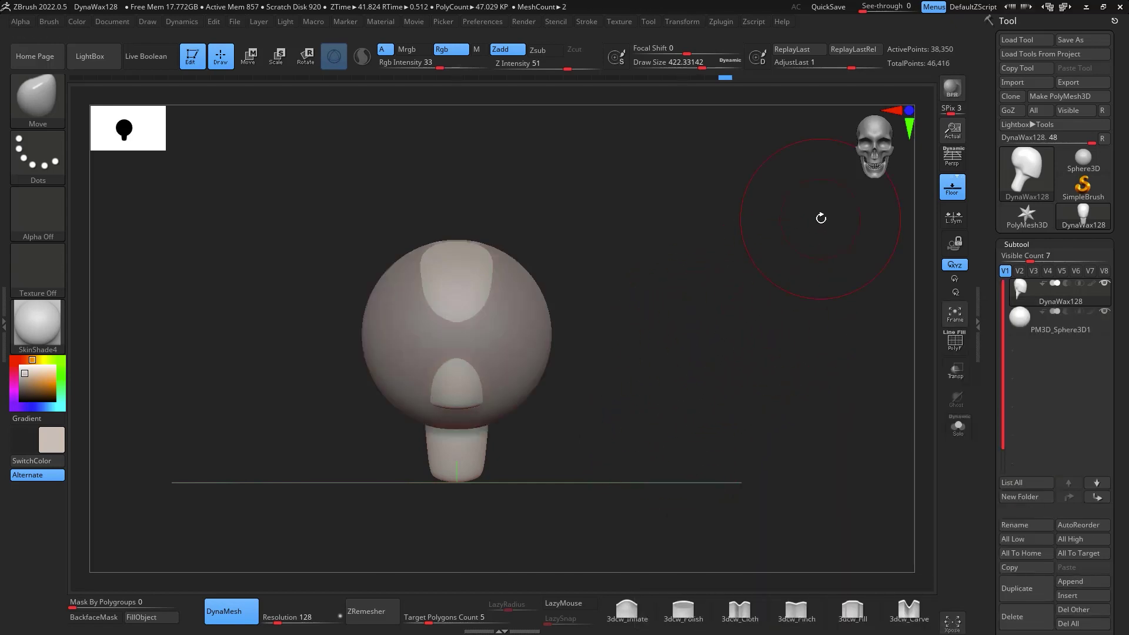
pyautogui.click(1037, 329)
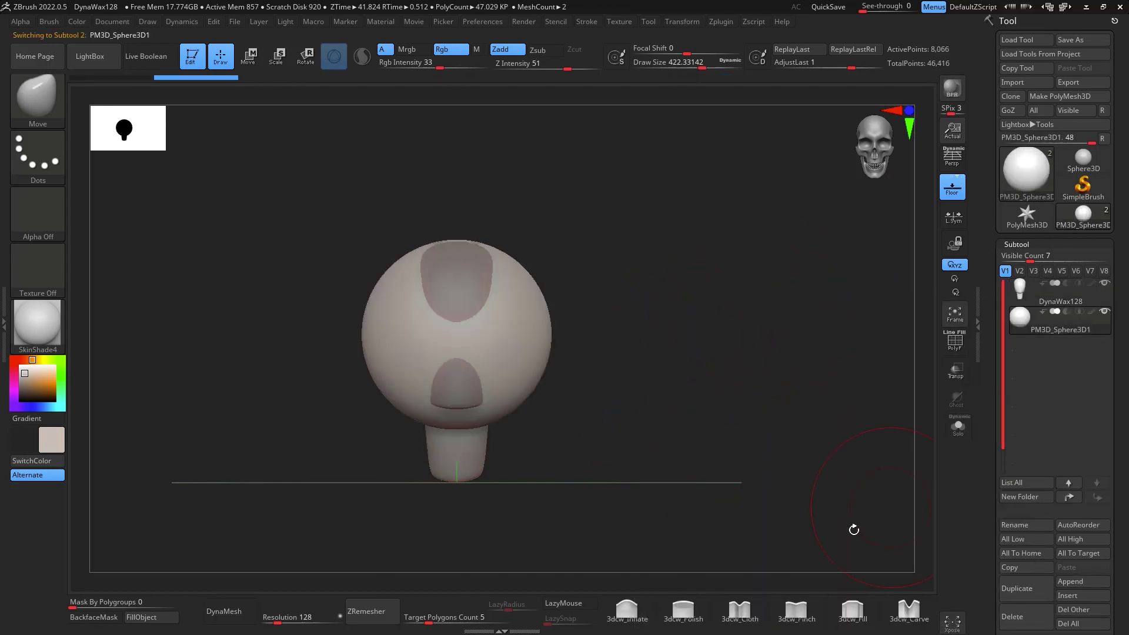
# Rotate the sphere a quarter turn in side view
pyautogui.moveTo(712, 332); pyautogui.dragTo(829, 332)
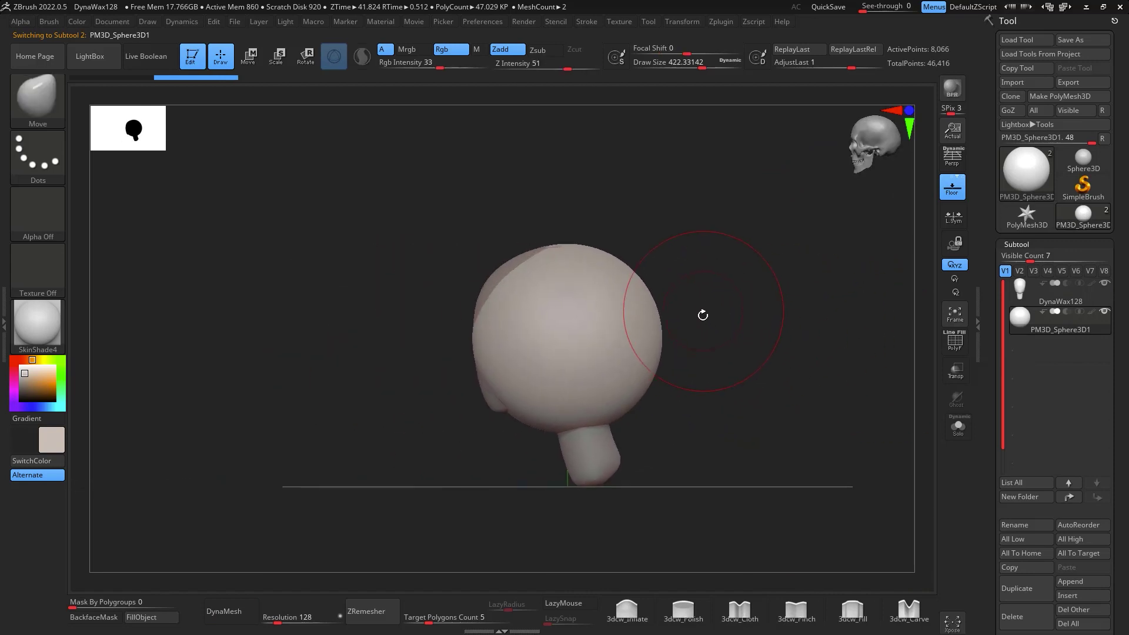
pyautogui.press('e')
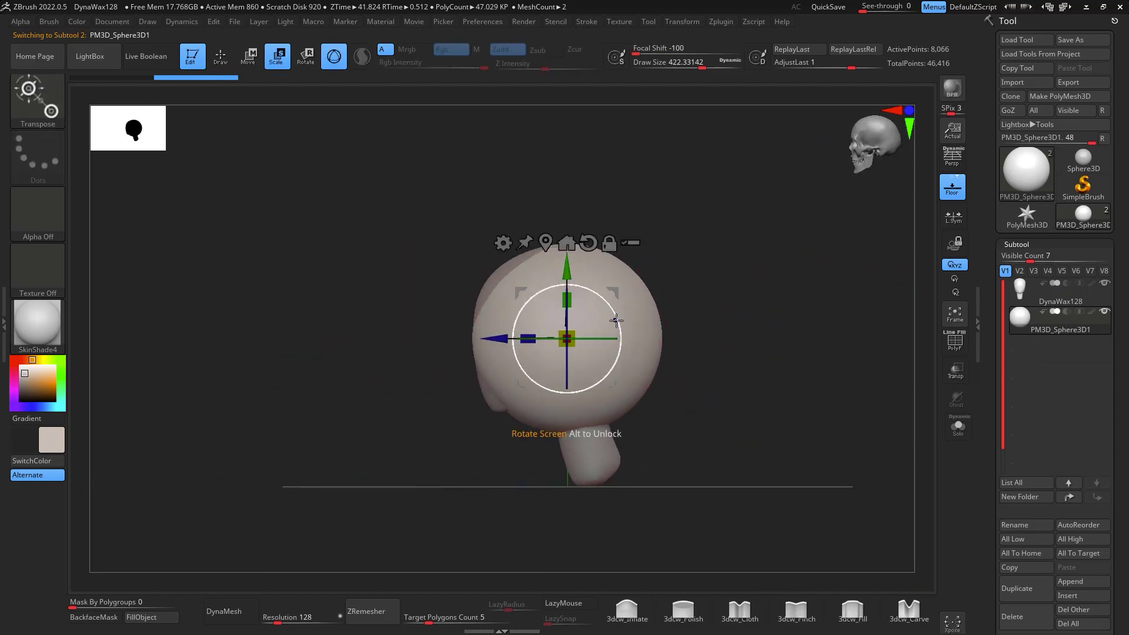
pyautogui.moveTo(618, 324); pyautogui.dragTo(545, 284)
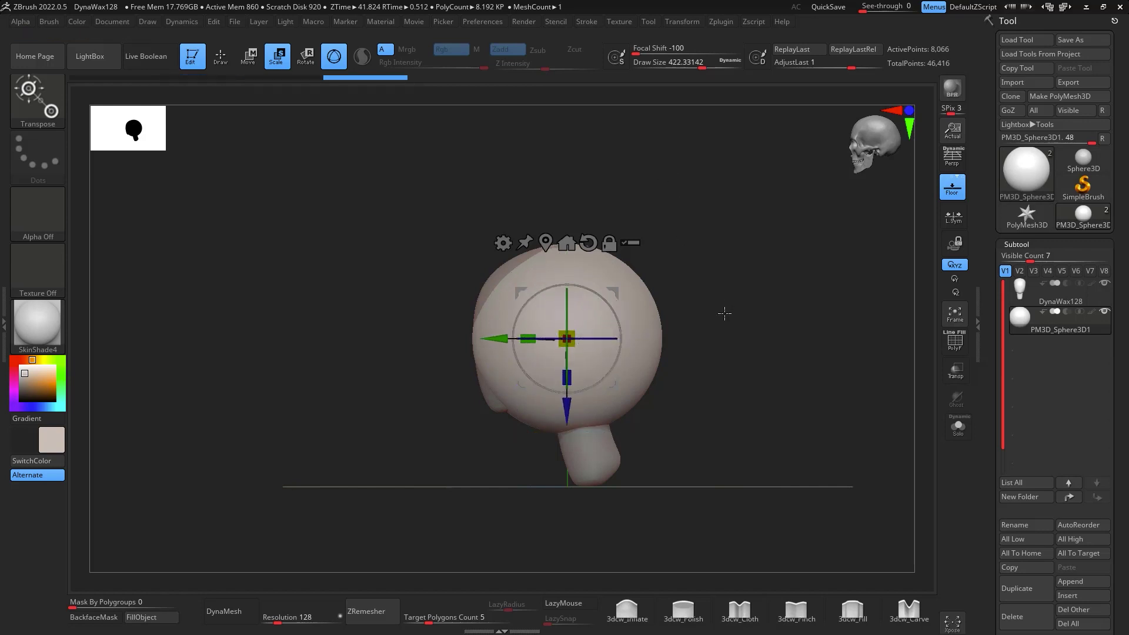
pyautogui.press('w')
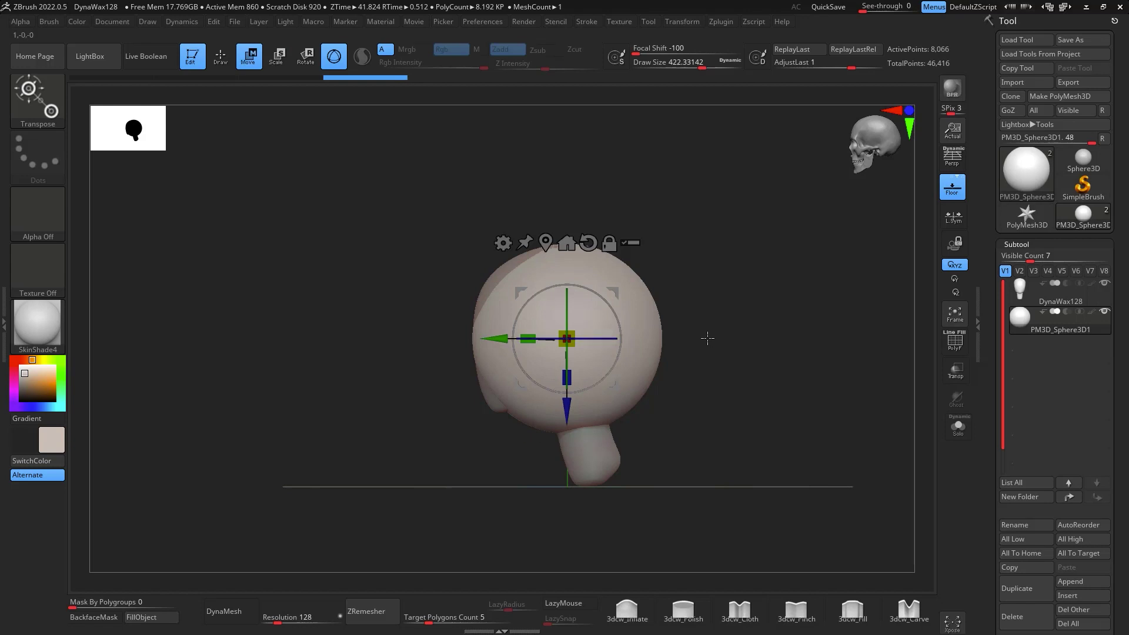
# Slice off the back and front of the sphere with two vertical KnifeCurve cuts, leaving a flat disc at mid-head
pyautogui.hotkey('ctrl', 'shift')
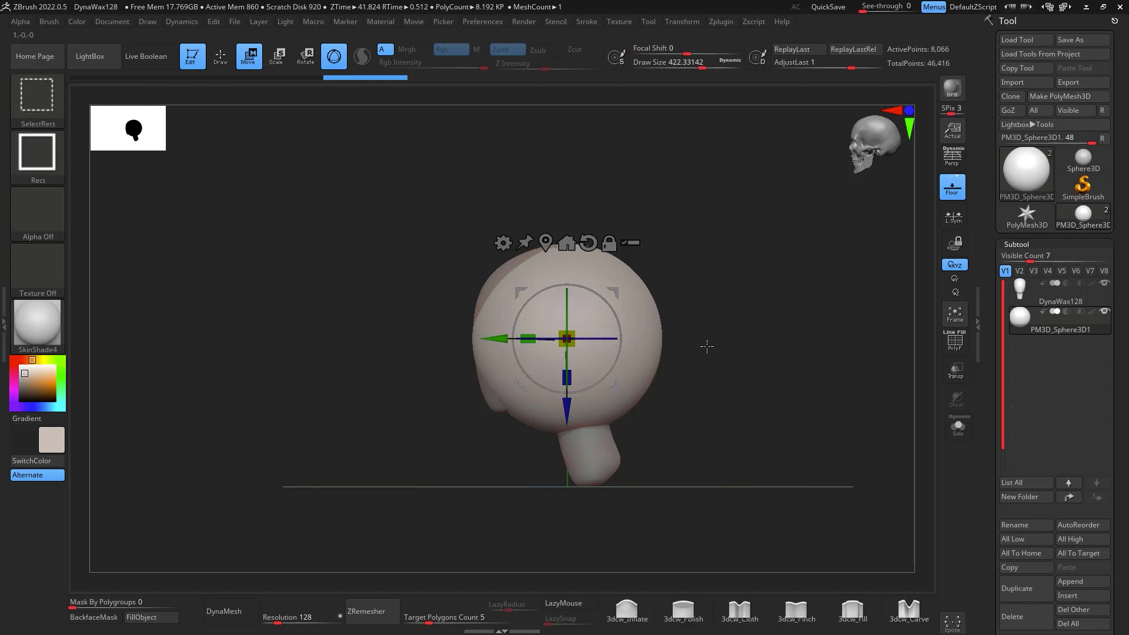
pyautogui.click(50, 98)
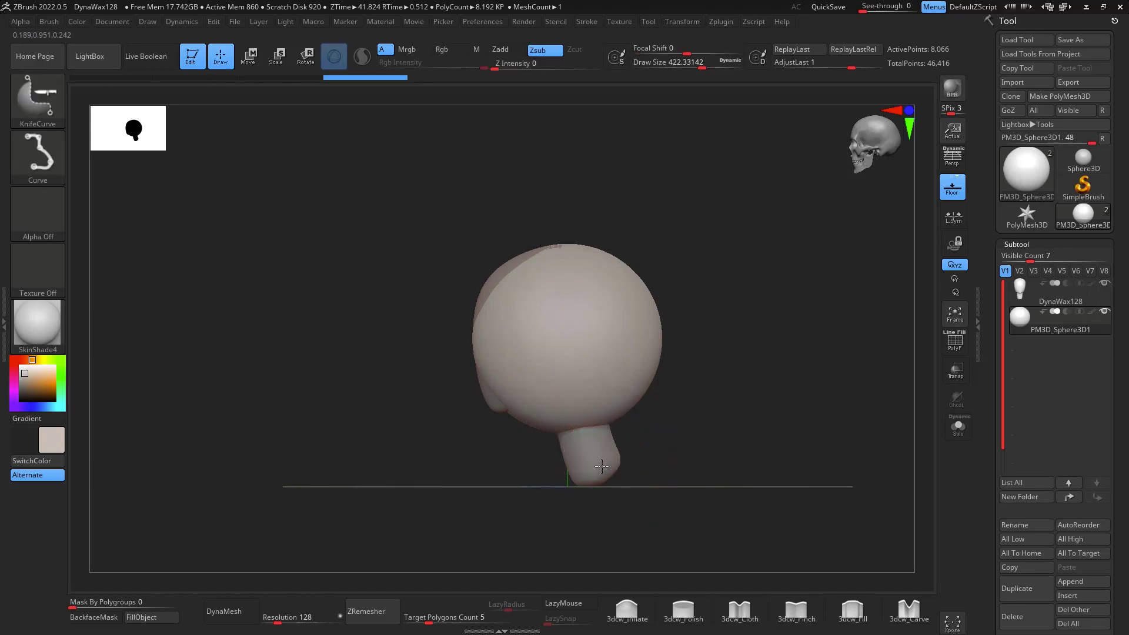
pyautogui.moveTo(605, 475)
pyautogui.keyDown('ctrl'); pyautogui.keyDown('shift'); pyautogui.mouseDown()
pyautogui.moveTo(605, 218)
pyautogui.moveTo(600, 497)
pyautogui.mouseUp(); pyautogui.keyUp('shift'); pyautogui.keyUp('ctrl')
pyautogui.keyDown('ctrl'); pyautogui.keyDown('shift'); pyautogui.moveTo(550, 446); pyautogui.dragTo(551, 179); pyautogui.keyUp('shift'); pyautogui.keyUp('ctrl')
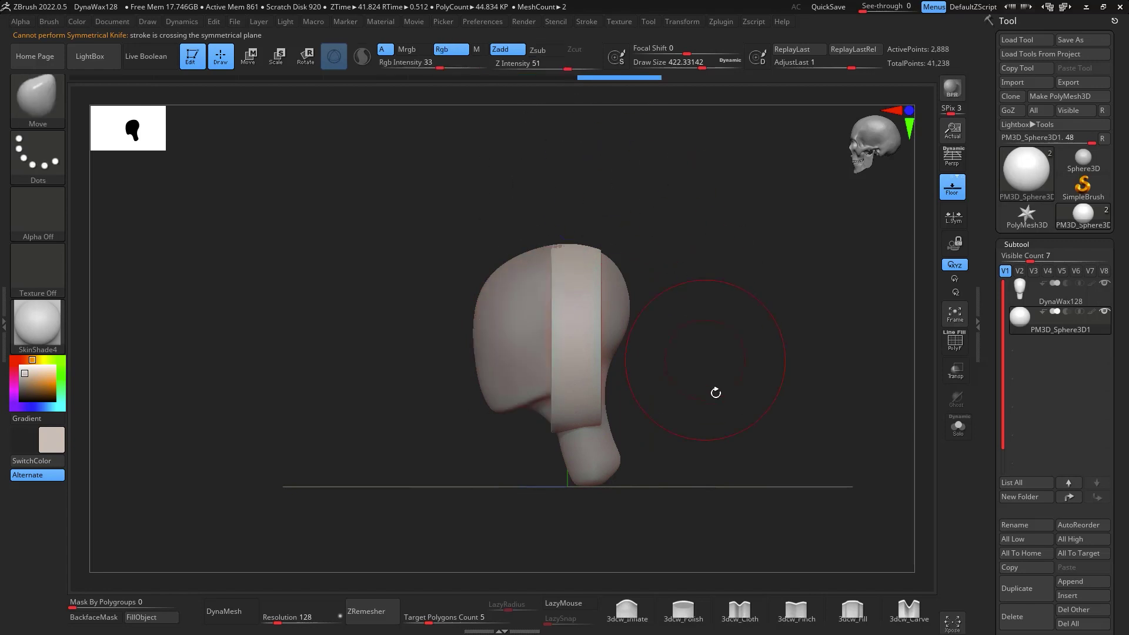
# Move the disc to the side of the head in front view, scale it down to ear size and stretch it vertically
pyautogui.moveTo(716, 390)
pyautogui.mouseDown()
pyautogui.moveTo(786, 388)
pyautogui.moveTo(760, 417)
pyautogui.mouseUp()
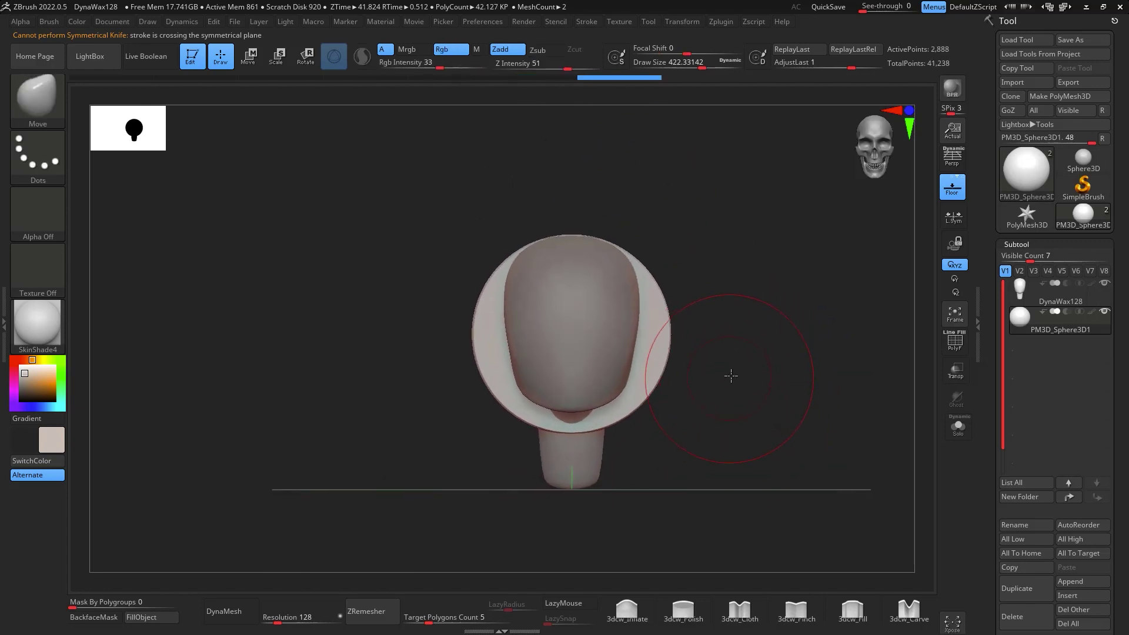
pyautogui.press('w')
pyautogui.moveTo(618, 282); pyautogui.dragTo(695, 275)
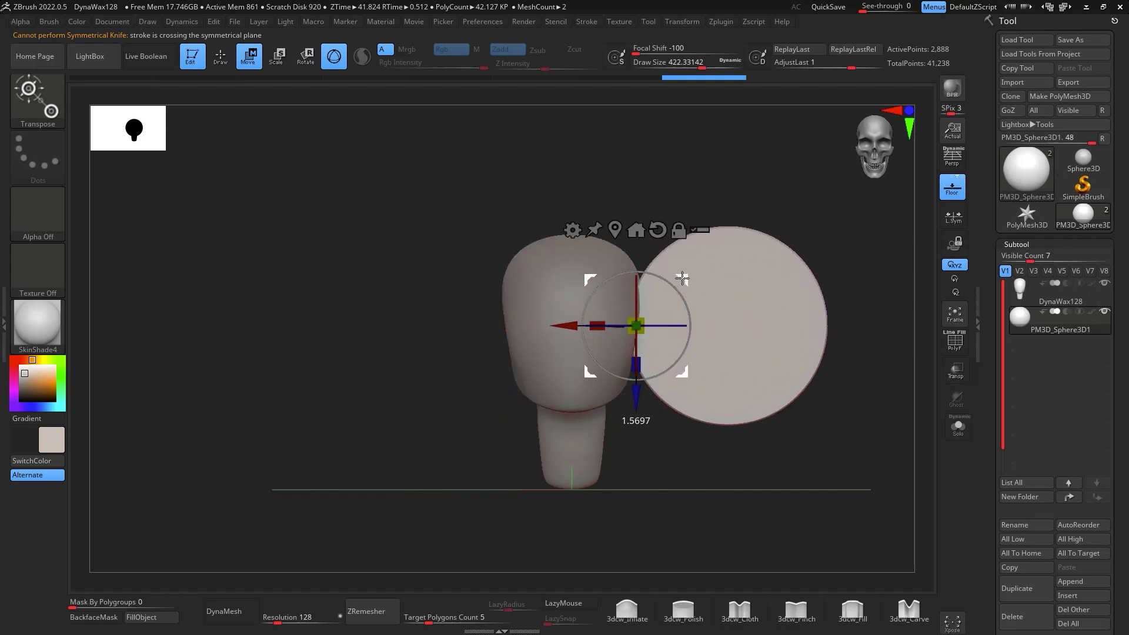
pyautogui.moveTo(632, 327); pyautogui.dragTo(617, 262)
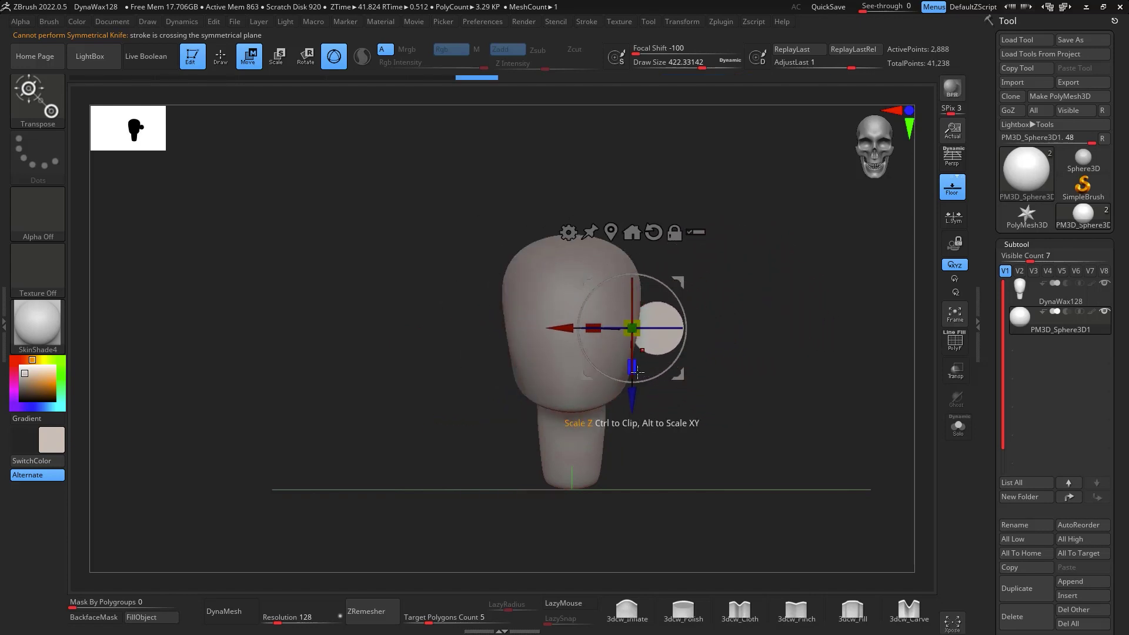
pyautogui.moveTo(640, 370); pyautogui.dragTo(635, 371)
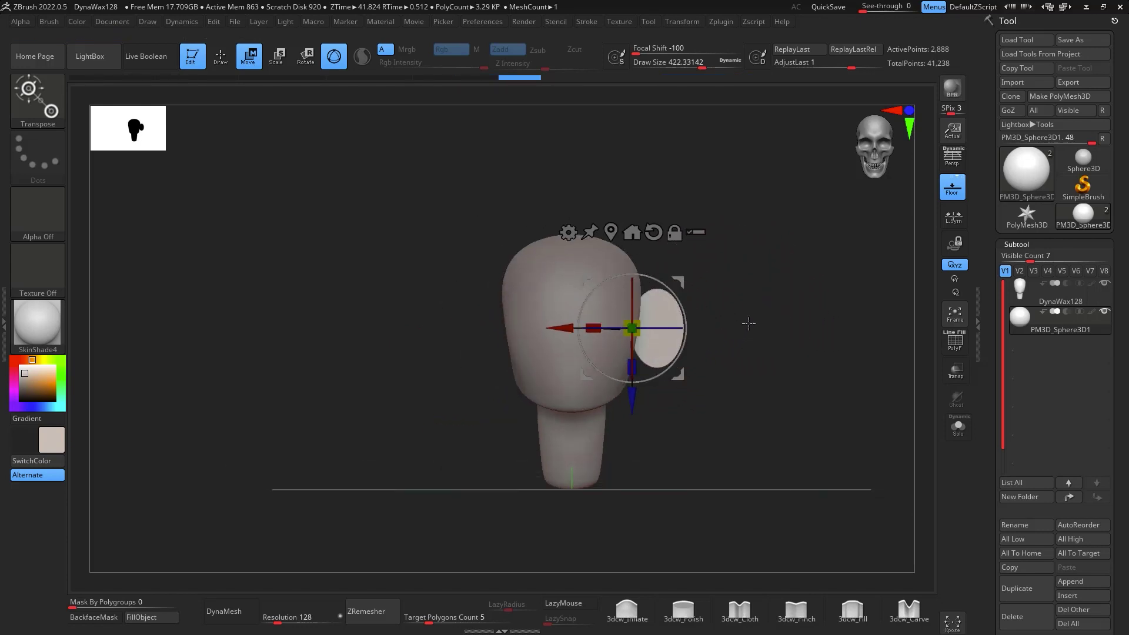
# Shape the disc into an ear outline with a narrower lobe using the Move brush at a draw size of about 257
pyautogui.moveTo(746, 323)
pyautogui.keyDown('alt'); pyautogui.mouseDown()
pyautogui.moveTo(756, 393)
pyautogui.moveTo(699, 365)
pyautogui.moveTo(659, 377)
pyautogui.mouseUp(); pyautogui.keyUp('alt')
pyautogui.press('b')
pyautogui.press('m')
pyautogui.press('v')
pyautogui.press('space')
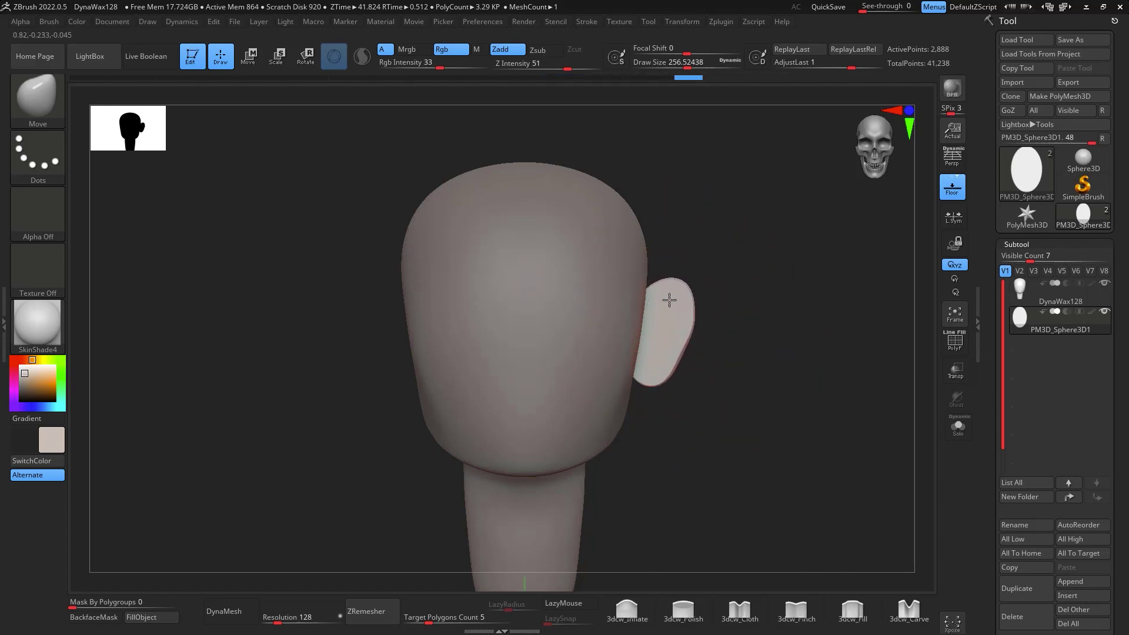
# Adjust the ear's placement and angle against the side of the head with the transform gizmo
pyautogui.moveTo(780, 371); pyautogui.dragTo(813, 403)
pyautogui.press('e')
pyautogui.moveTo(803, 365); pyautogui.dragTo(838, 353)
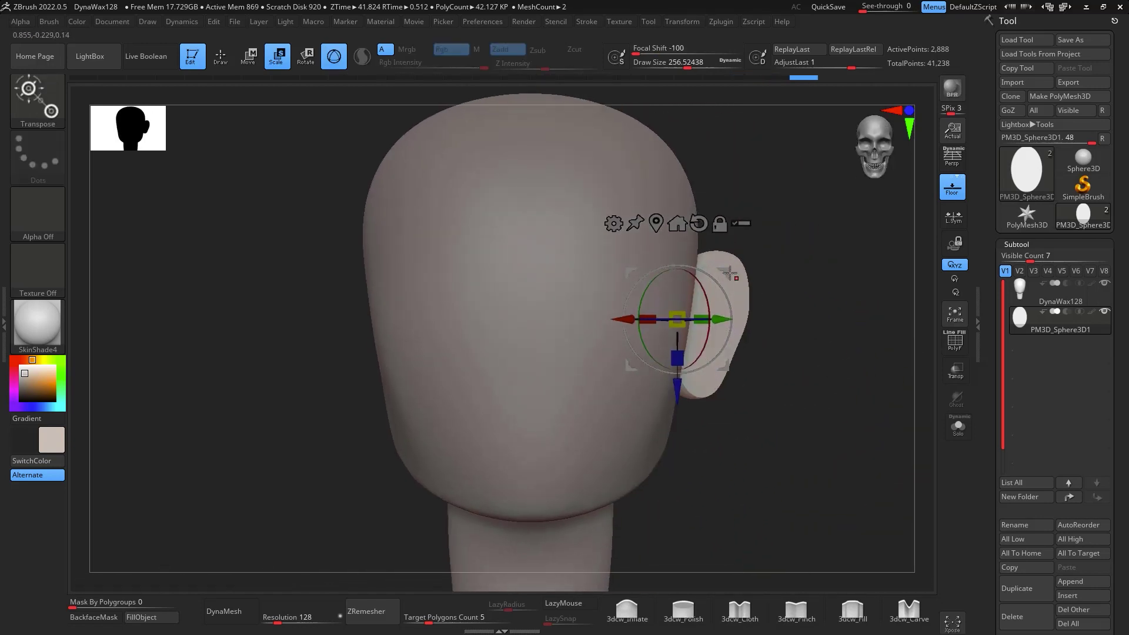
pyautogui.moveTo(755, 282); pyautogui.dragTo(779, 353)
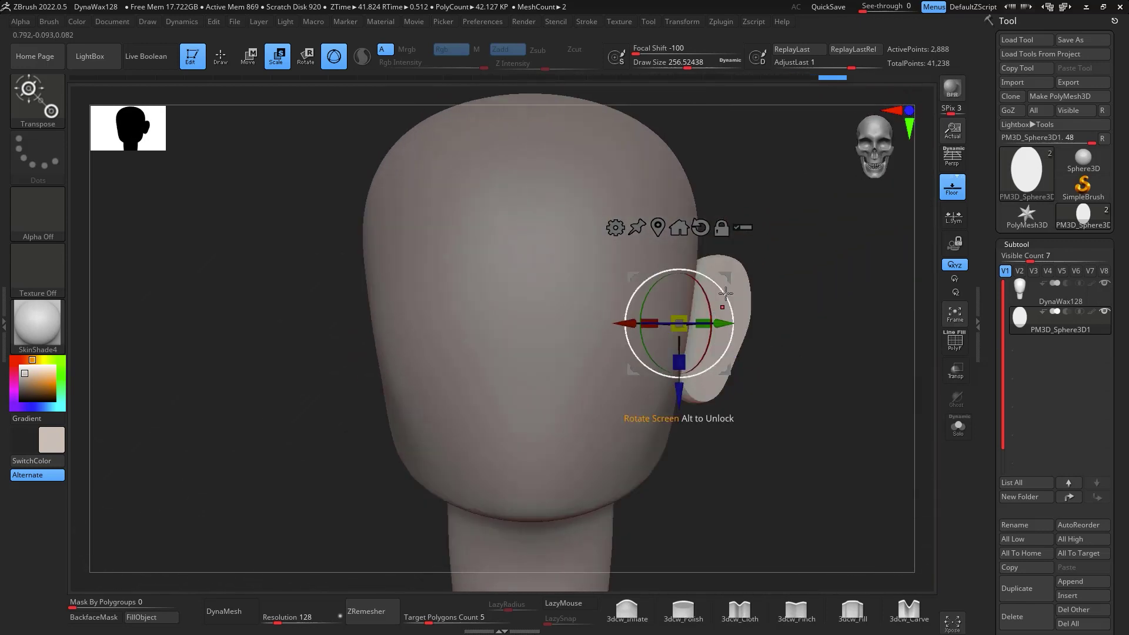
pyautogui.moveTo(733, 307); pyautogui.dragTo(668, 359)
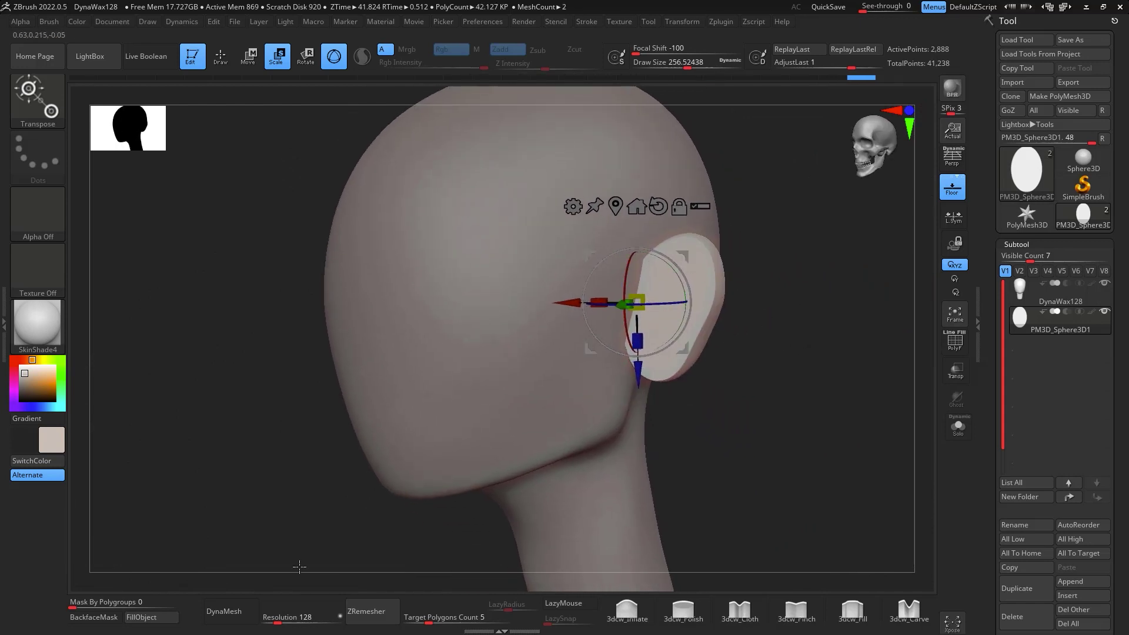
# Remesh the ear with DynaMesh at resolution 128 and smooth its edges
pyautogui.click(224, 611)
pyautogui.press('q')
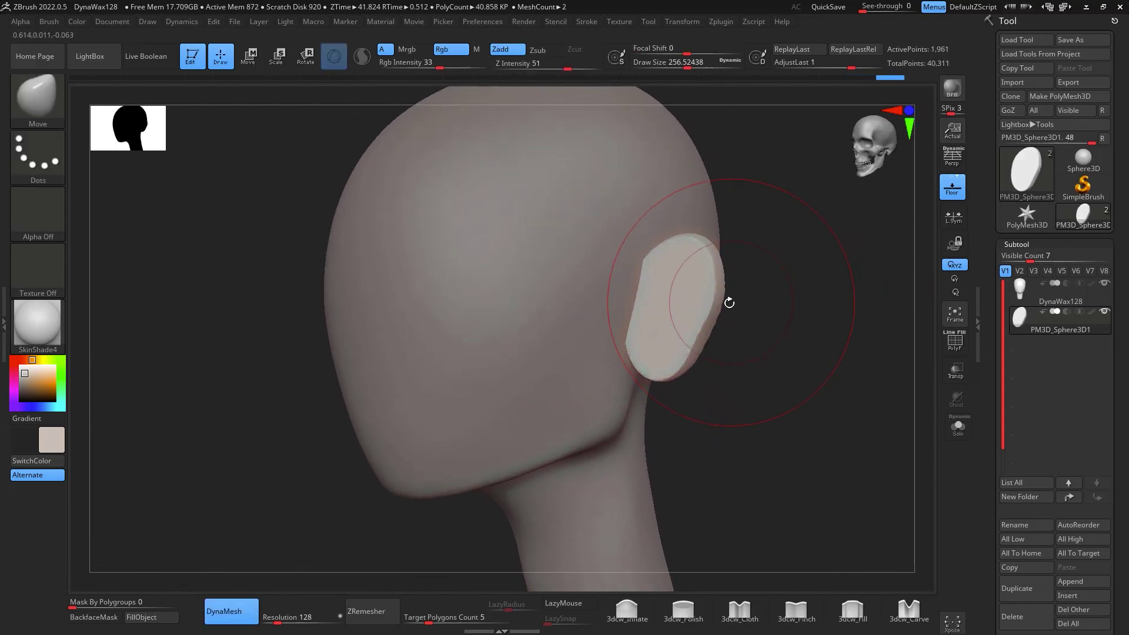
pyautogui.press('shift')
# Carve the inner hollow into the ear's front face with ClayBuildup at a draw size of about 71
pyautogui.moveTo(794, 352)
pyautogui.mouseDown()
pyautogui.moveTo(879, 310)
pyautogui.moveTo(860, 326)
pyautogui.moveTo(880, 337)
pyautogui.moveTo(768, 312)
pyautogui.mouseUp()
pyautogui.press('space')
pyautogui.press('b')
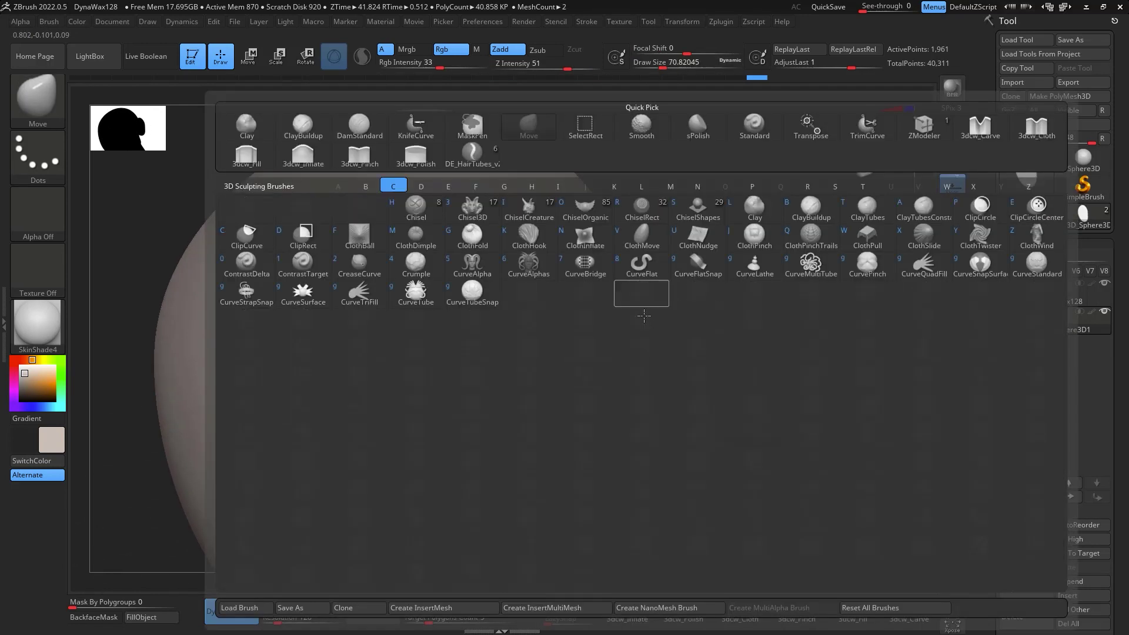
pyautogui.press('c')
pyautogui.press('b')
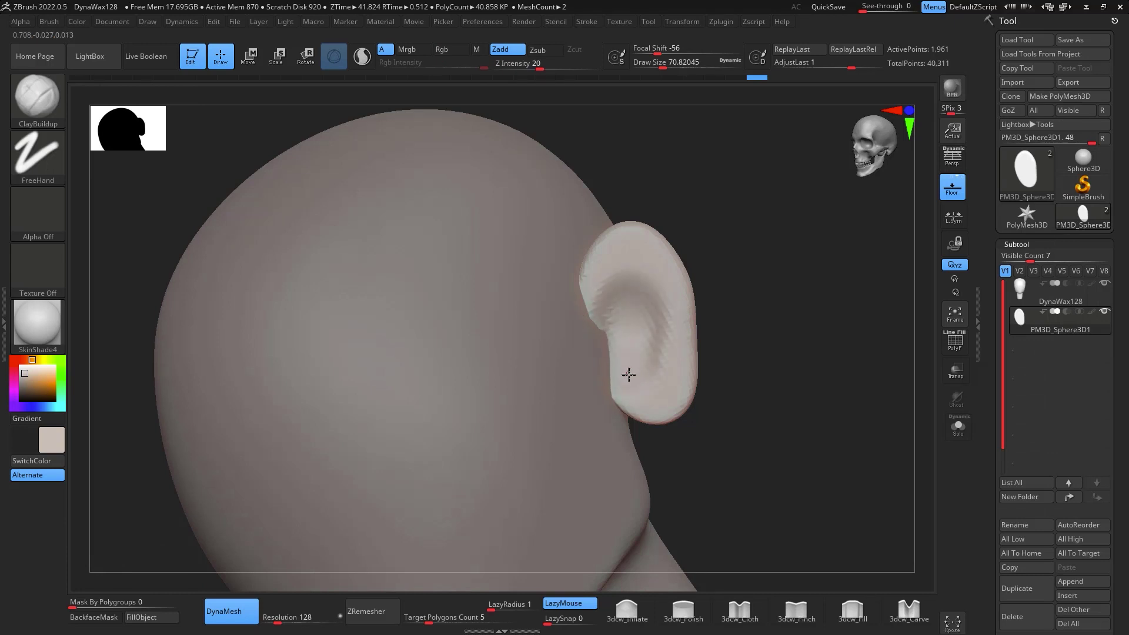
pyautogui.moveTo(640, 336); pyautogui.dragTo(663, 311)
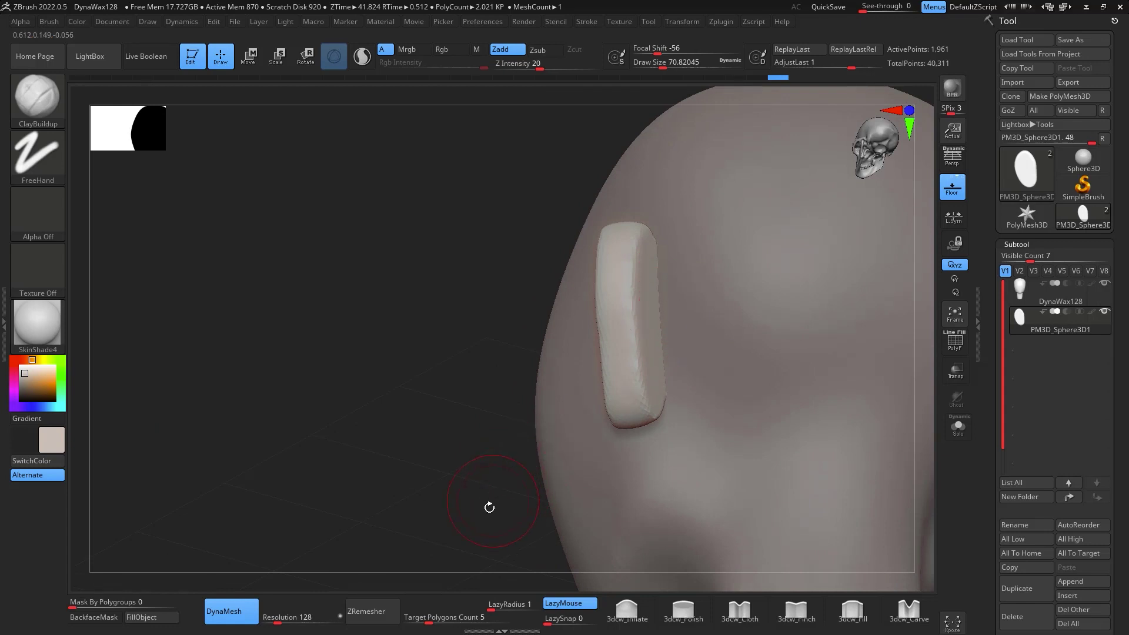
pyautogui.moveTo(490, 506); pyautogui.dragTo(686, 318)
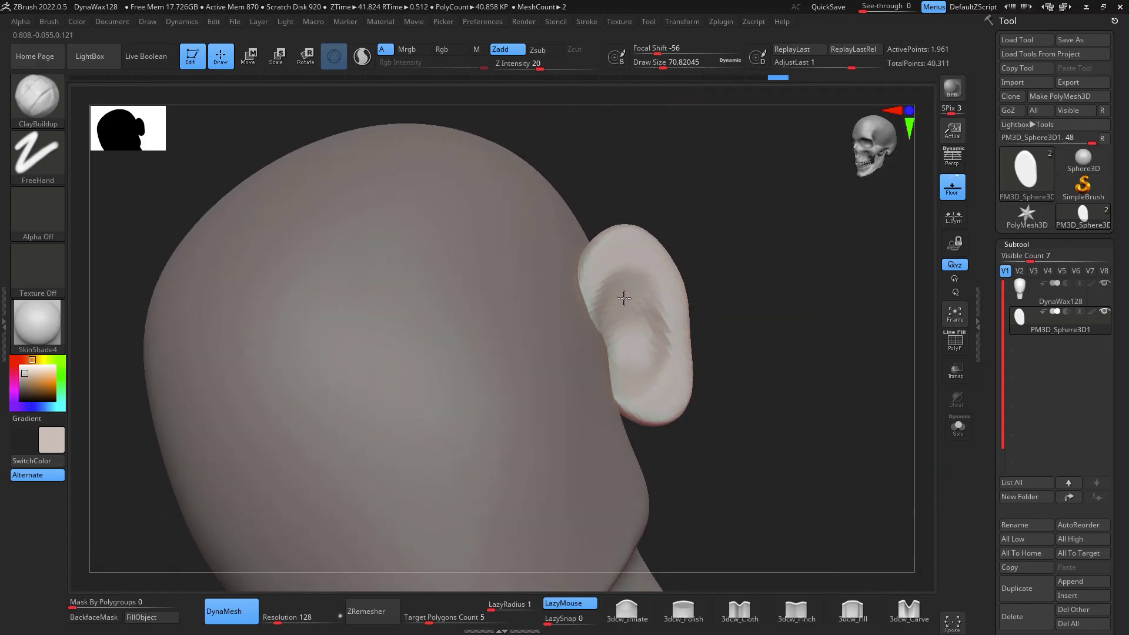
# Carve the upper inner fold of the ear with DamStandard at a draw size of about 44
pyautogui.moveTo(733, 292); pyautogui.dragTo(751, 279)
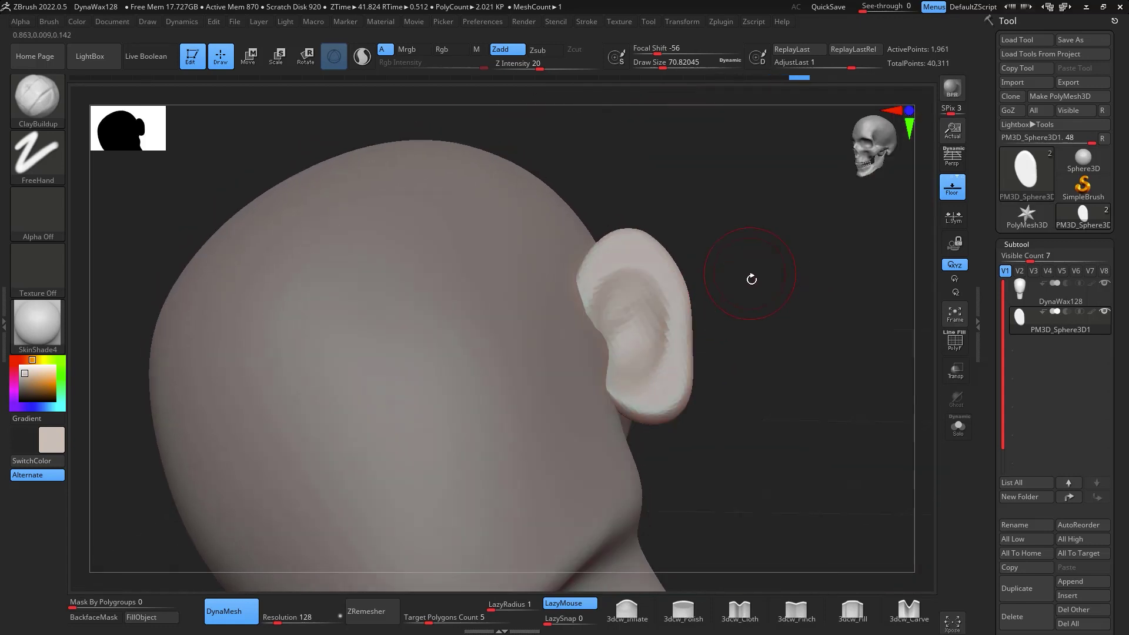
pyautogui.press('space')
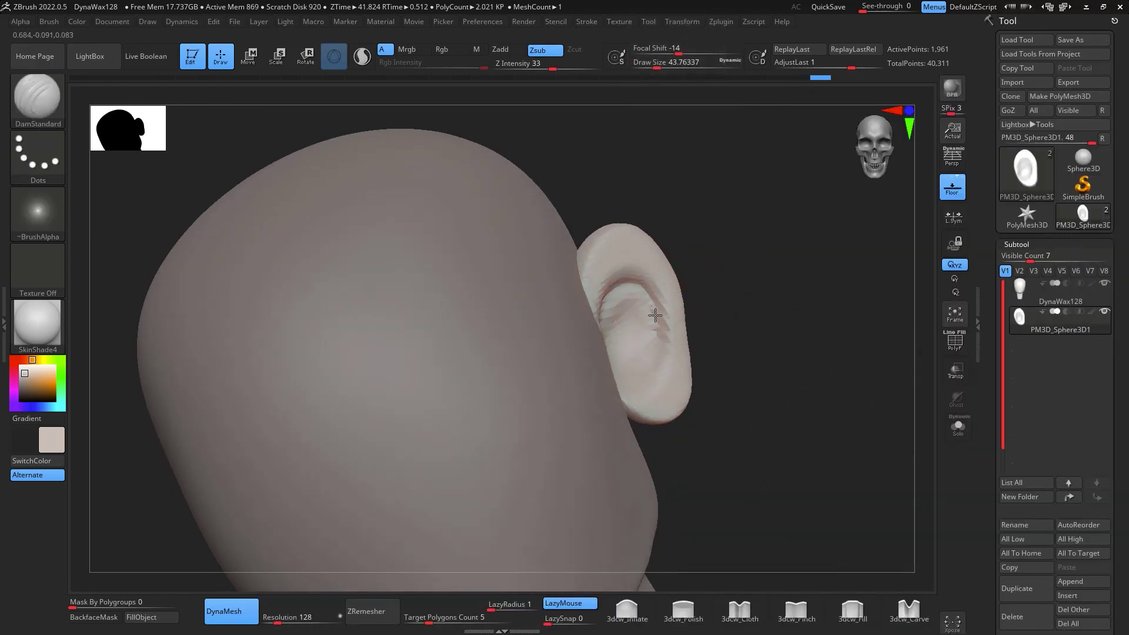
pyautogui.keyDown('shift'); pyautogui.moveTo(700, 382); pyautogui.dragTo(786, 358); pyautogui.keyUp('shift')
# Pull the ear's outline into a more tapered shape with the Move brush at a draw size of about 145
pyautogui.press('b')
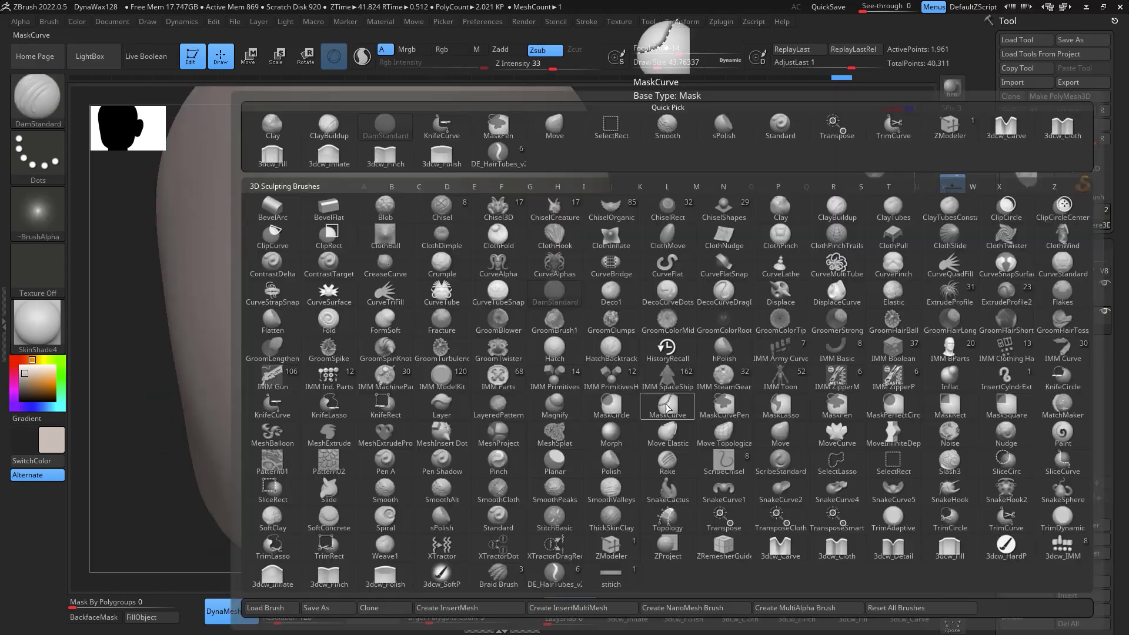
pyautogui.press('m')
pyautogui.press('v')
pyautogui.press('space')
pyautogui.moveTo(666, 409)
pyautogui.mouseDown()
pyautogui.moveTo(679, 410)
pyautogui.moveTo(618, 425)
pyautogui.mouseUp()
pyautogui.press('space')
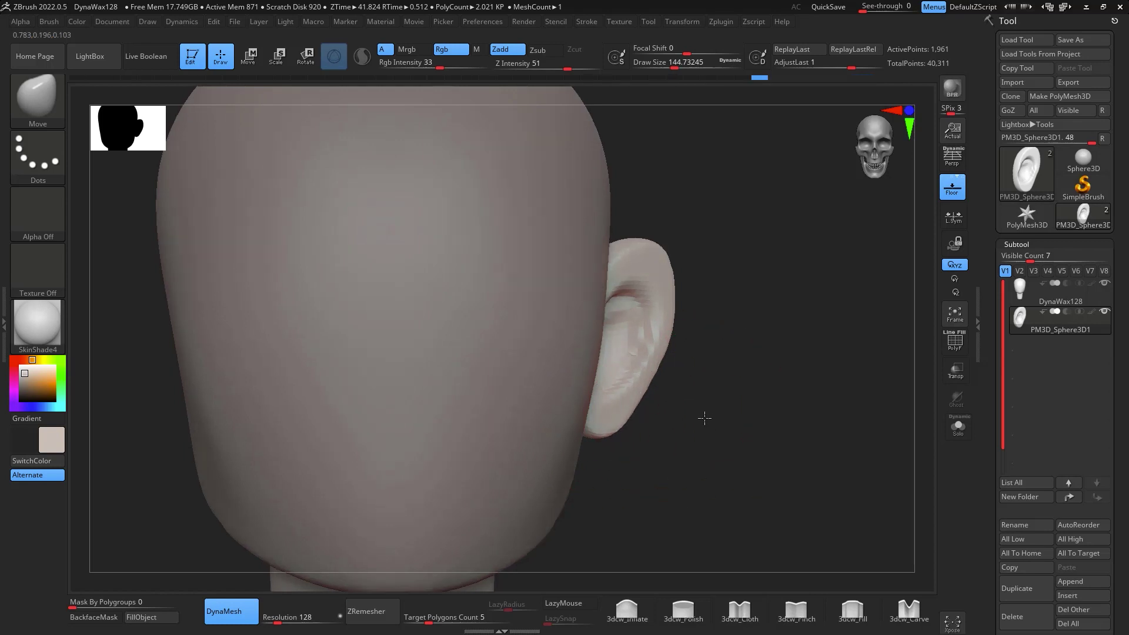
pyautogui.moveTo(706, 416); pyautogui.dragTo(625, 340)
# Deepen the ear's inner folds with DamStandard at a draw size of about 71, then remesh and smooth the ear
pyautogui.moveTo(781, 399)
pyautogui.mouseDown()
pyautogui.moveTo(773, 388)
pyautogui.moveTo(781, 418)
pyautogui.mouseUp()
pyautogui.press('b')
pyautogui.press('d')
pyautogui.press('s')
pyautogui.press('space')
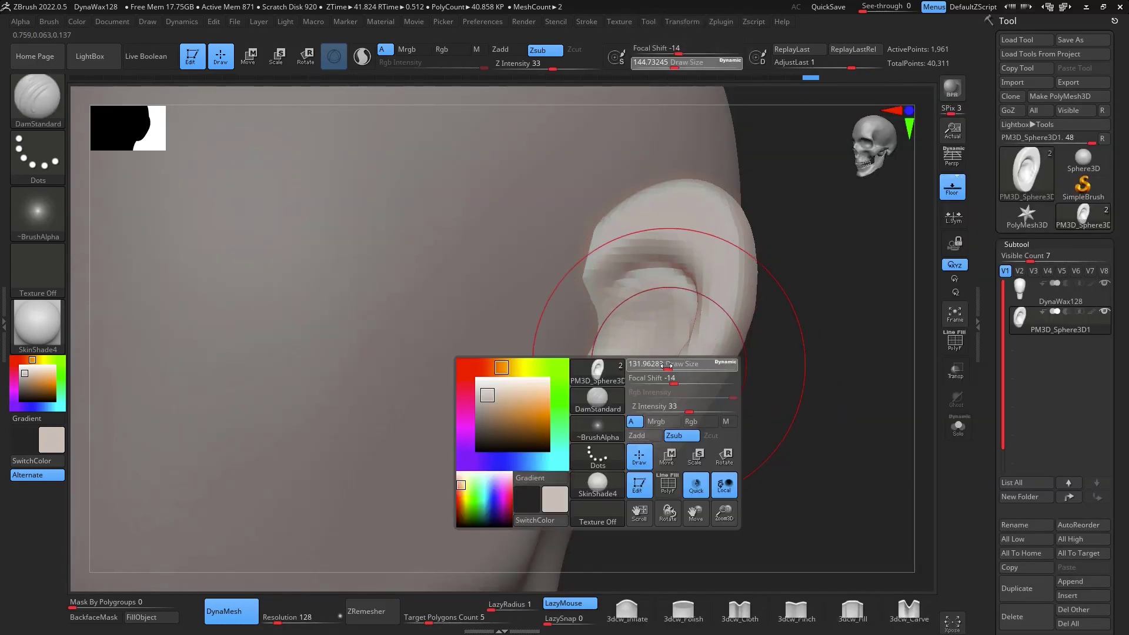
pyautogui.moveTo(658, 367)
pyautogui.mouseDown()
pyautogui.moveTo(650, 330)
pyautogui.moveTo(625, 300)
pyautogui.moveTo(586, 308)
pyautogui.mouseUp()
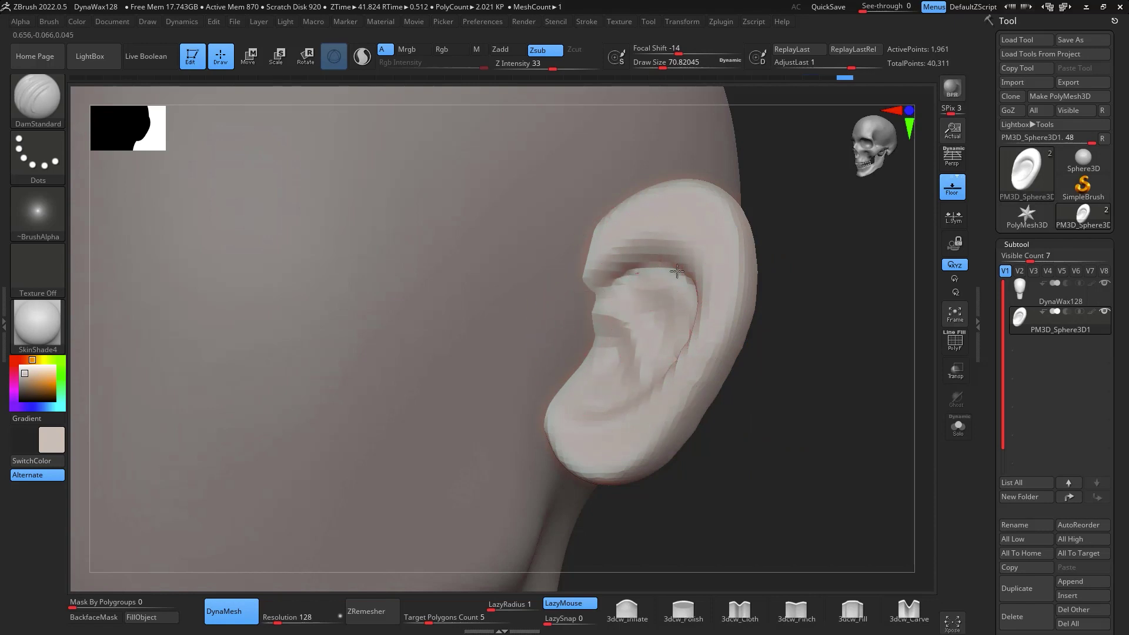
pyautogui.moveTo(816, 400); pyautogui.dragTo(847, 406)
pyautogui.keyDown('ctrl'); pyautogui.moveTo(826, 330); pyautogui.dragTo(834, 379); pyautogui.keyUp('ctrl')
pyautogui.keyDown('shift'); pyautogui.moveTo(634, 330); pyautogui.dragTo(650, 347); pyautogui.keyUp('shift')
# Mirror the ear across the X axis with SubTool Master, merging it into one SubTool
pyautogui.moveTo(821, 393); pyautogui.dragTo(854, 444)
pyautogui.press('f')
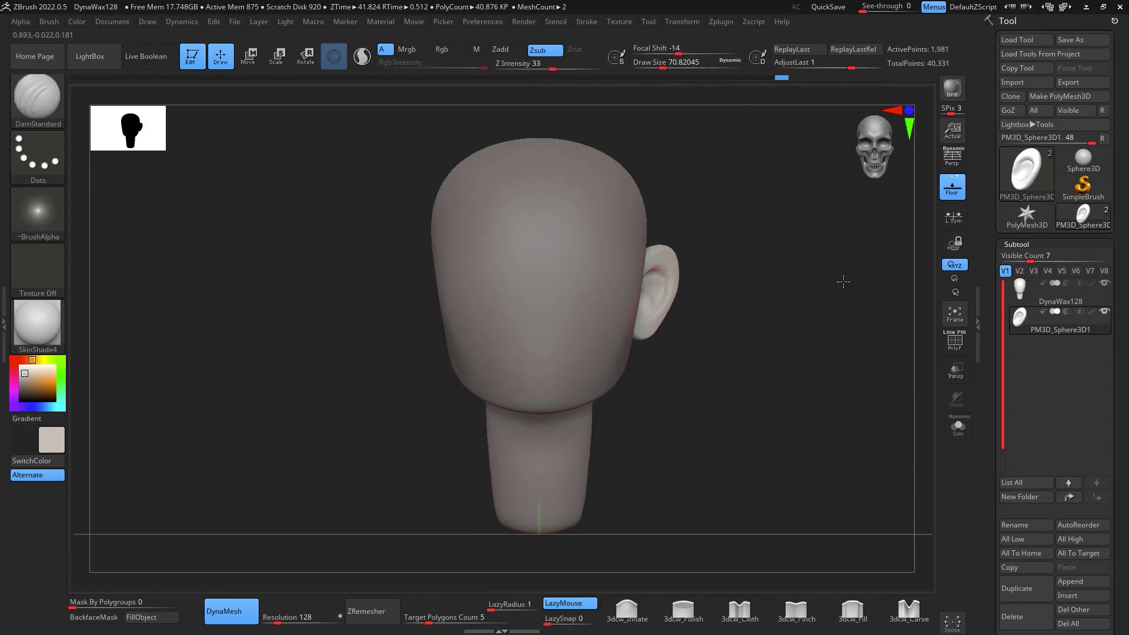
pyautogui.click(716, 22)
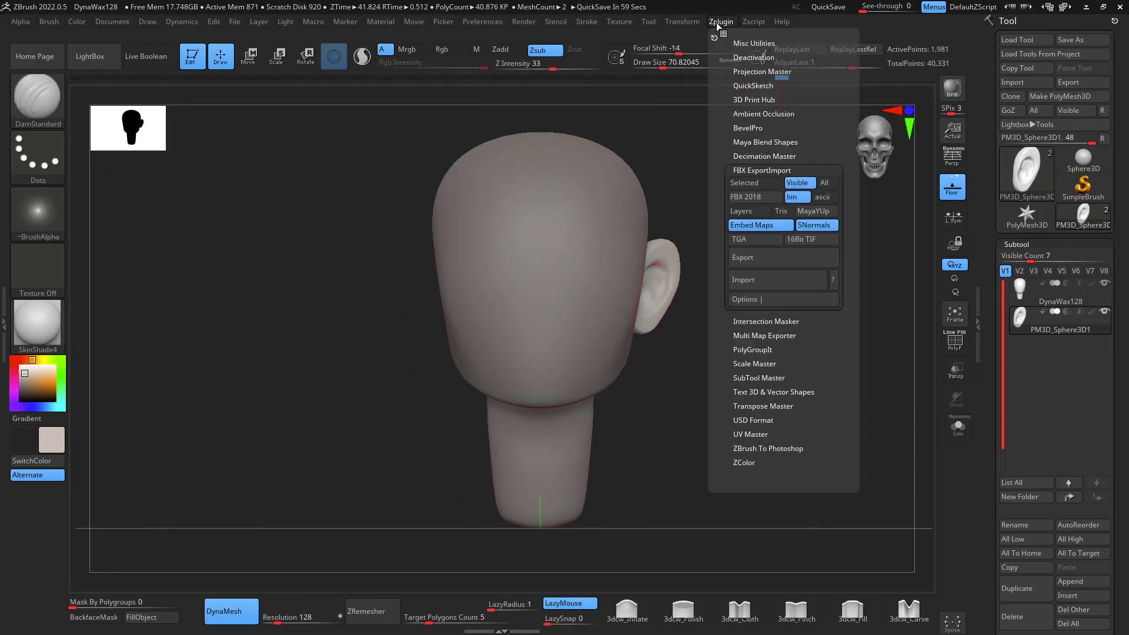
pyautogui.click(725, 26)
pyautogui.click(726, 24)
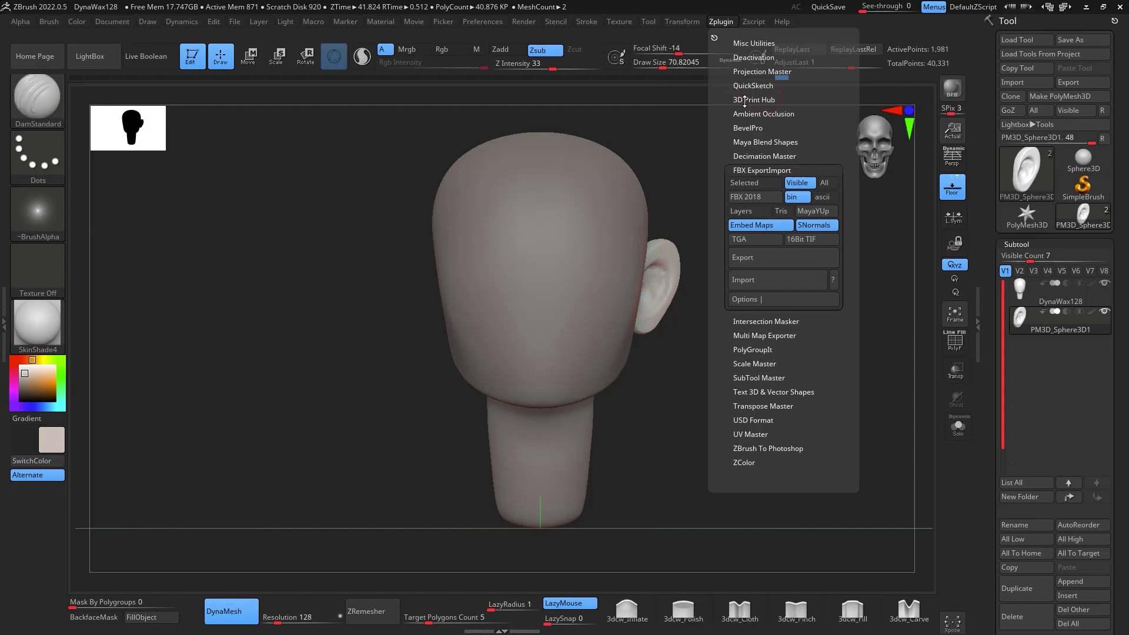
pyautogui.click(779, 376)
pyautogui.click(811, 297)
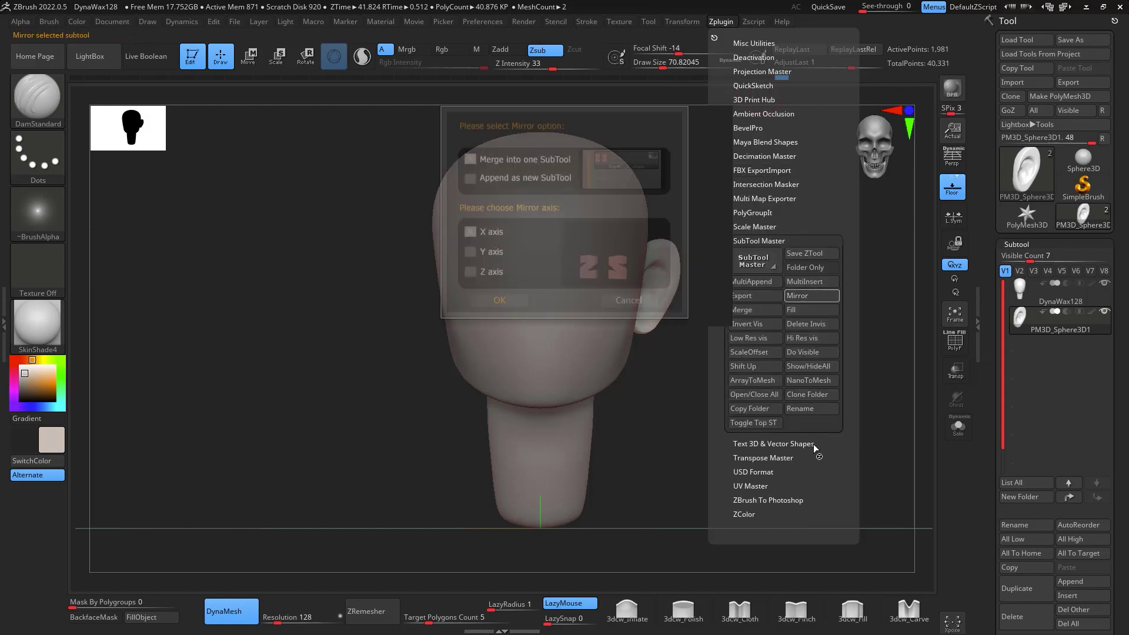
pyautogui.click(509, 301)
# Select the head mesh and slim the neck and refine the jaw with the Move brush at a draw size of about 274
pyautogui.moveTo(806, 428)
pyautogui.keyDown('shift'); pyautogui.mouseDown()
pyautogui.moveTo(806, 449)
pyautogui.moveTo(778, 433)
pyautogui.moveTo(806, 408)
pyautogui.moveTo(802, 431)
pyautogui.moveTo(844, 418)
pyautogui.moveTo(777, 429)
pyautogui.mouseUp(); pyautogui.keyUp('shift')
pyautogui.press('b')
pyautogui.press('m')
pyautogui.press('v')
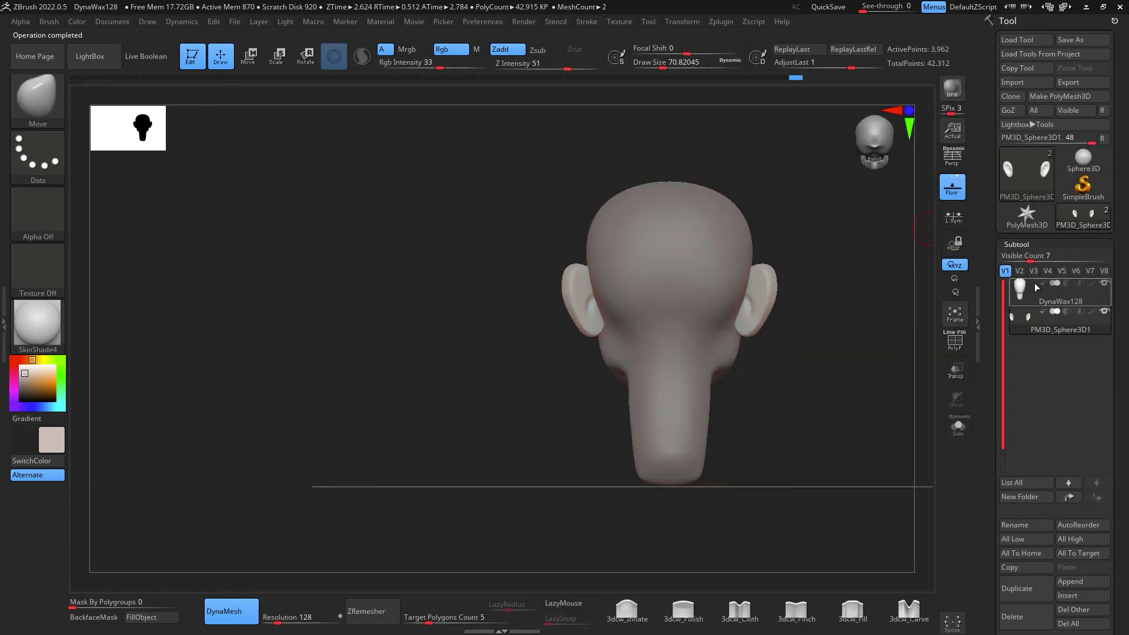
pyautogui.keyDown('alt'); pyautogui.click(714, 392); pyautogui.keyUp('alt')
pyautogui.press('space')
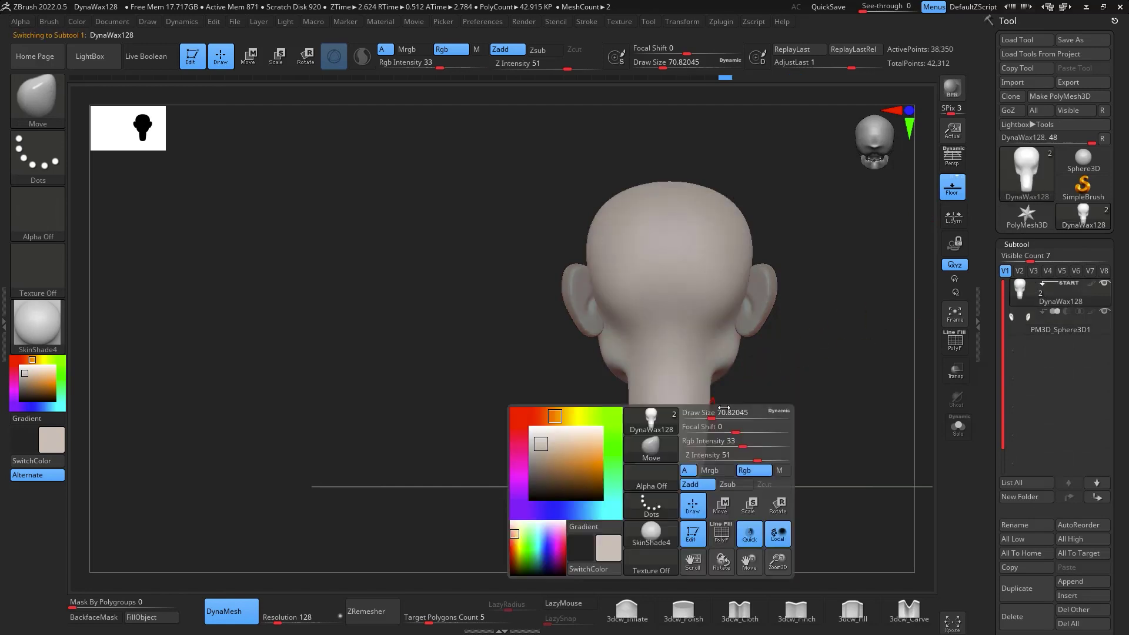
pyautogui.moveTo(730, 407)
pyautogui.mouseDown()
pyautogui.moveTo(720, 416)
pyautogui.moveTo(734, 416)
pyautogui.moveTo(670, 480)
pyautogui.mouseUp()
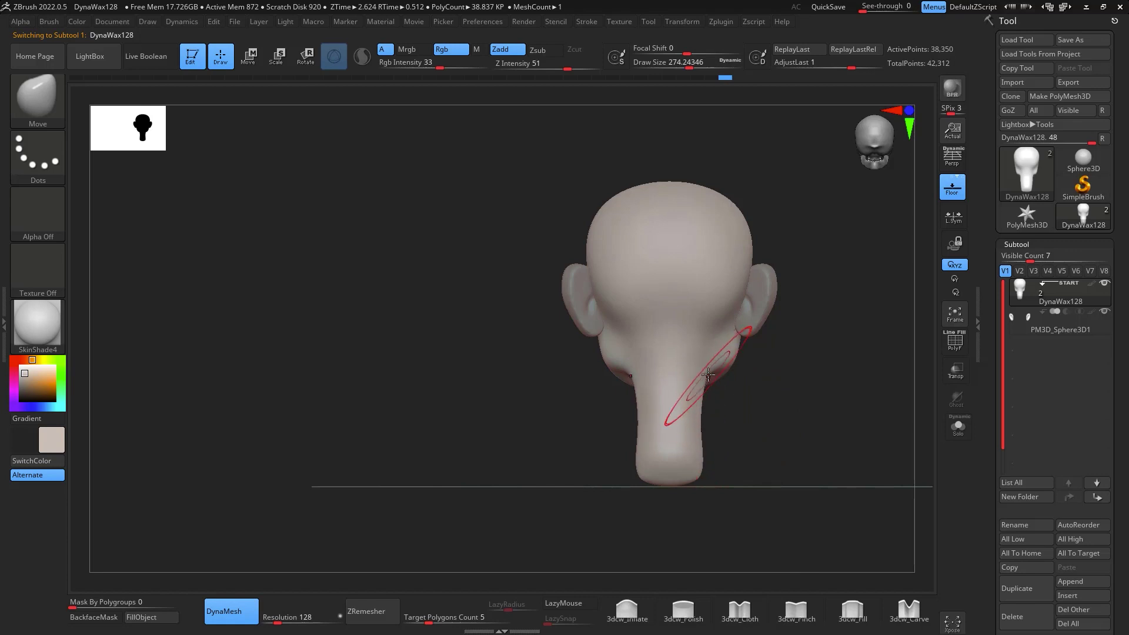
pyautogui.moveTo(708, 374); pyautogui.dragTo(705, 381)
pyautogui.moveTo(770, 394)
pyautogui.mouseDown()
pyautogui.moveTo(887, 393)
pyautogui.moveTo(817, 396)
pyautogui.moveTo(870, 405)
pyautogui.moveTo(807, 337)
pyautogui.moveTo(743, 347)
pyautogui.moveTo(778, 351)
pyautogui.mouseUp()
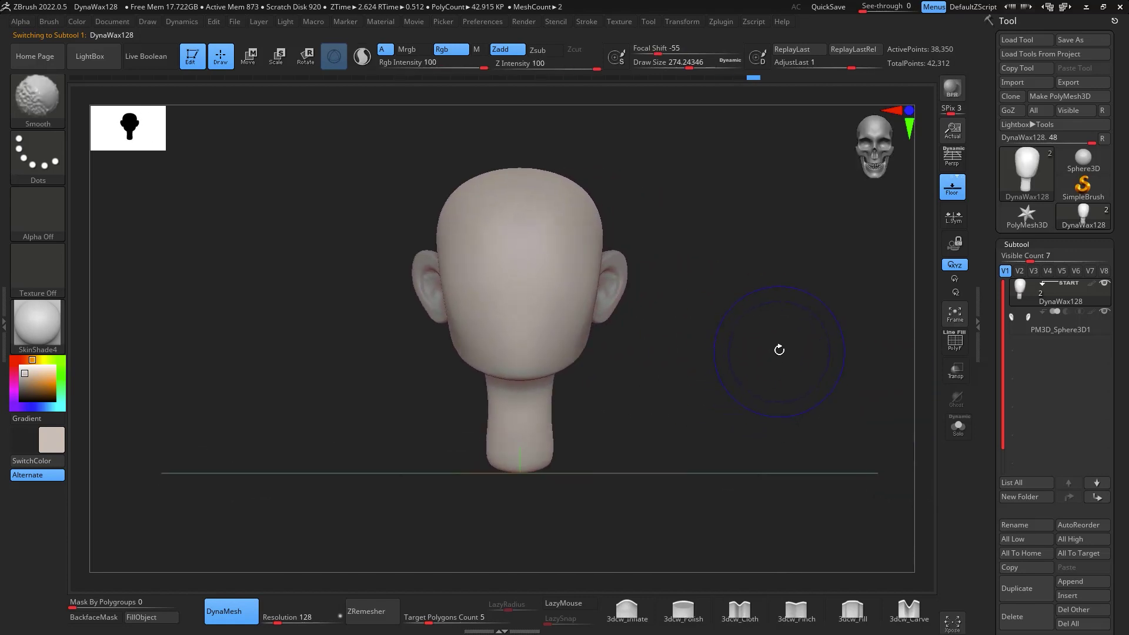
pyautogui.moveTo(738, 292); pyautogui.dragTo(706, 364)
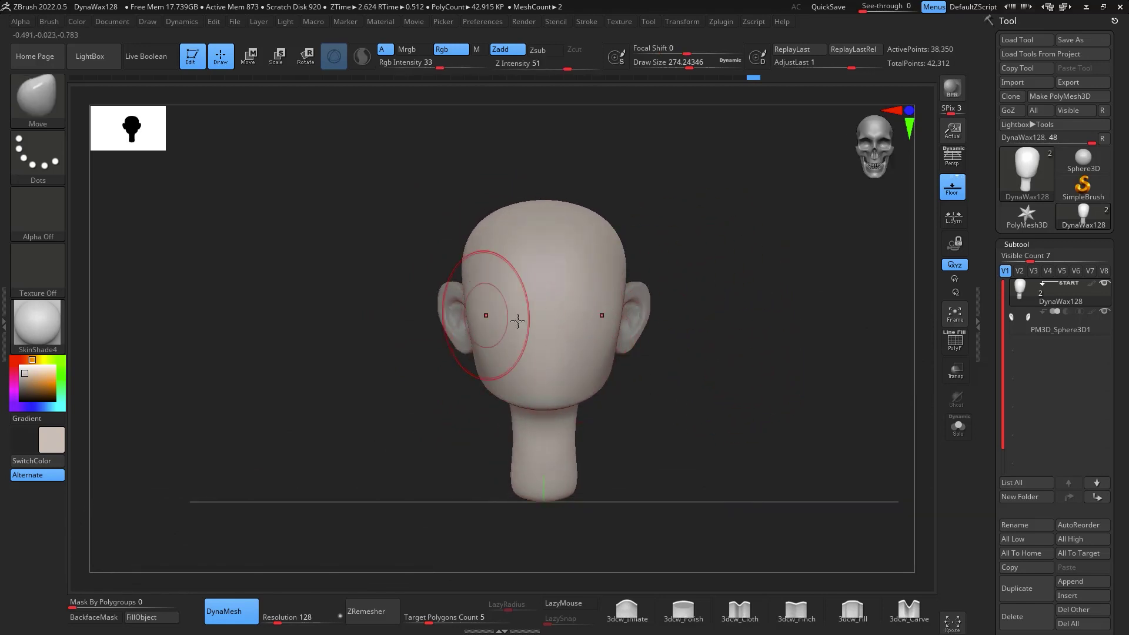
pyautogui.moveTo(667, 306); pyautogui.dragTo(756, 290)
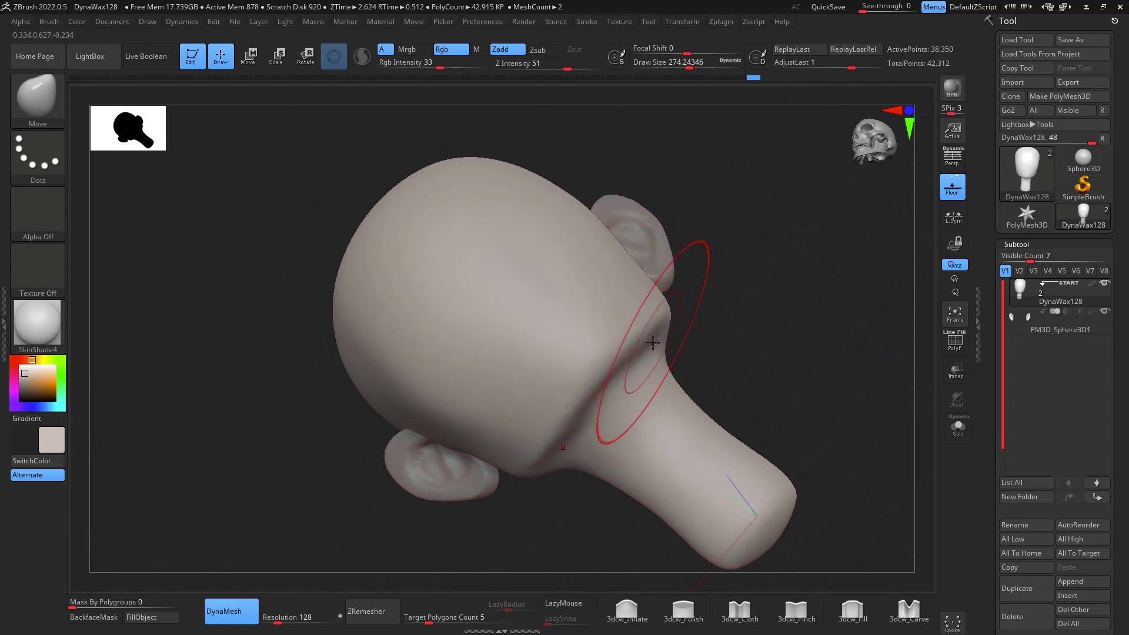
# Carve a horizontal eye-level groove across the face with DamStandard at a draw size of about 124
pyautogui.press('b')
pyautogui.press('d')
pyautogui.press('s')
pyautogui.press('space')
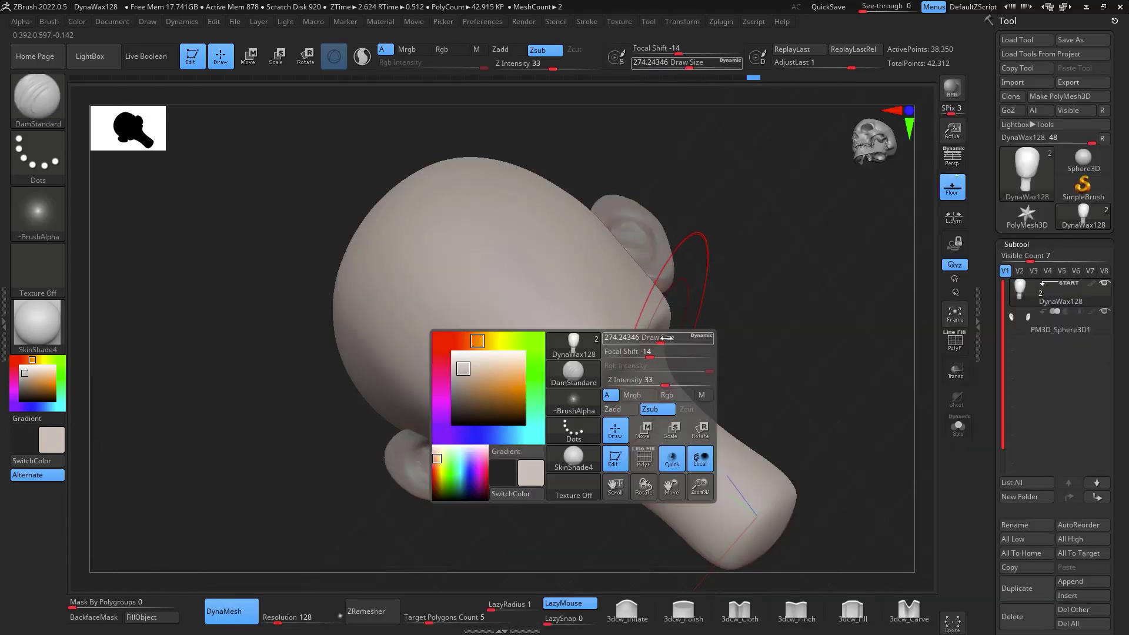
pyautogui.moveTo(662, 337); pyautogui.dragTo(644, 337)
pyautogui.moveTo(713, 281); pyautogui.dragTo(816, 249)
pyautogui.moveTo(486, 419)
pyautogui.mouseDown()
pyautogui.moveTo(517, 398)
pyautogui.moveTo(645, 200)
pyautogui.mouseUp()
pyautogui.moveTo(742, 177); pyautogui.dragTo(713, 200)
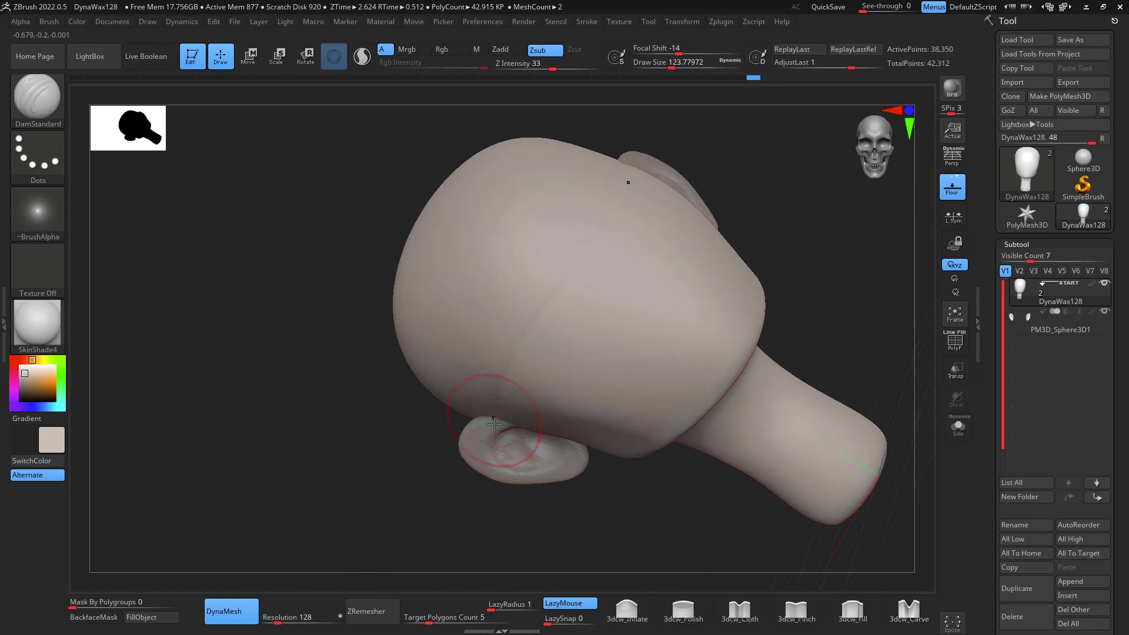
pyautogui.moveTo(588, 240); pyautogui.dragTo(520, 370)
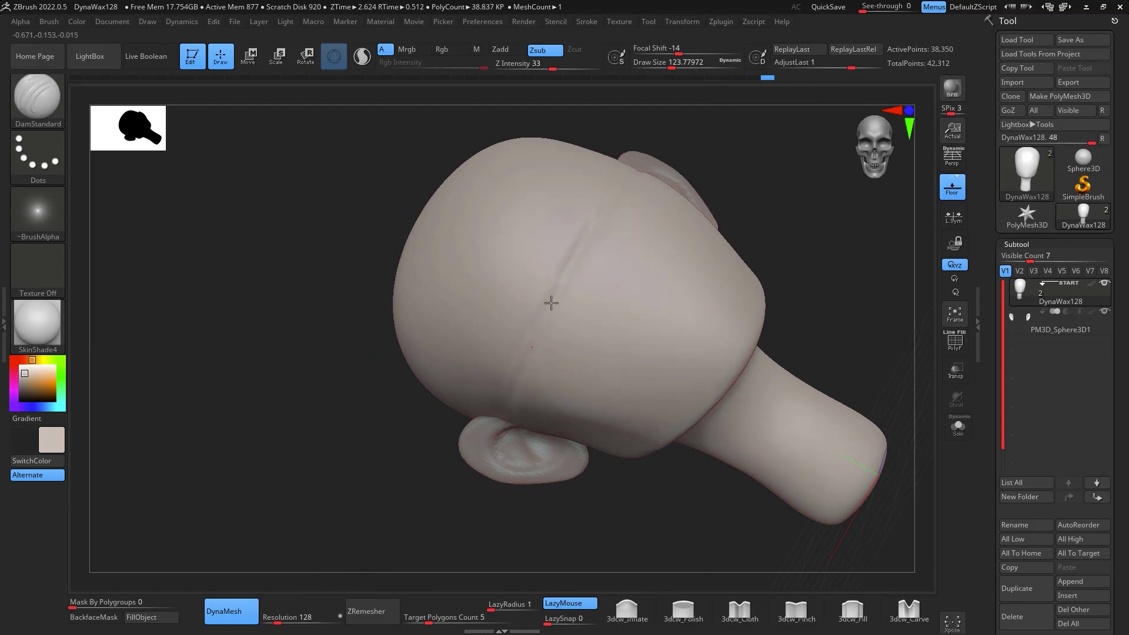
pyautogui.moveTo(589, 220); pyautogui.dragTo(542, 319)
pyautogui.moveTo(735, 173); pyautogui.dragTo(766, 106)
pyautogui.keyDown('shift'); pyautogui.moveTo(629, 256); pyautogui.dragTo(711, 235); pyautogui.keyUp('shift')
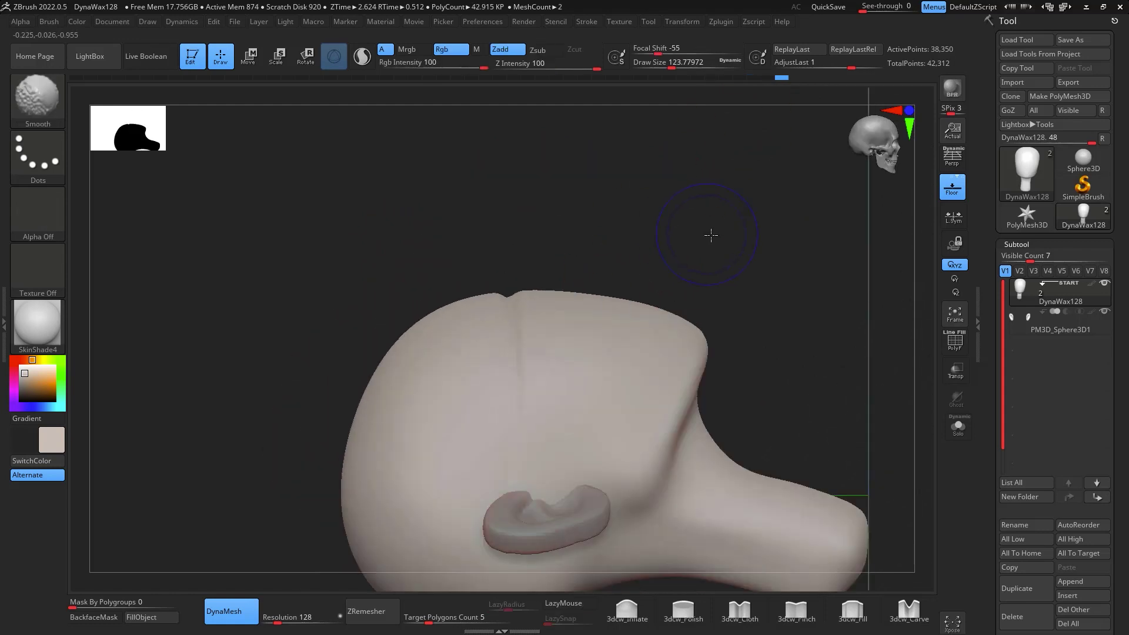
# Carve guide grooves for the brow, nose base and mouth across the face with DamStandard
pyautogui.moveTo(805, 386)
pyautogui.mouseDown()
pyautogui.moveTo(796, 371)
pyautogui.moveTo(796, 395)
pyautogui.moveTo(747, 400)
pyautogui.mouseUp()
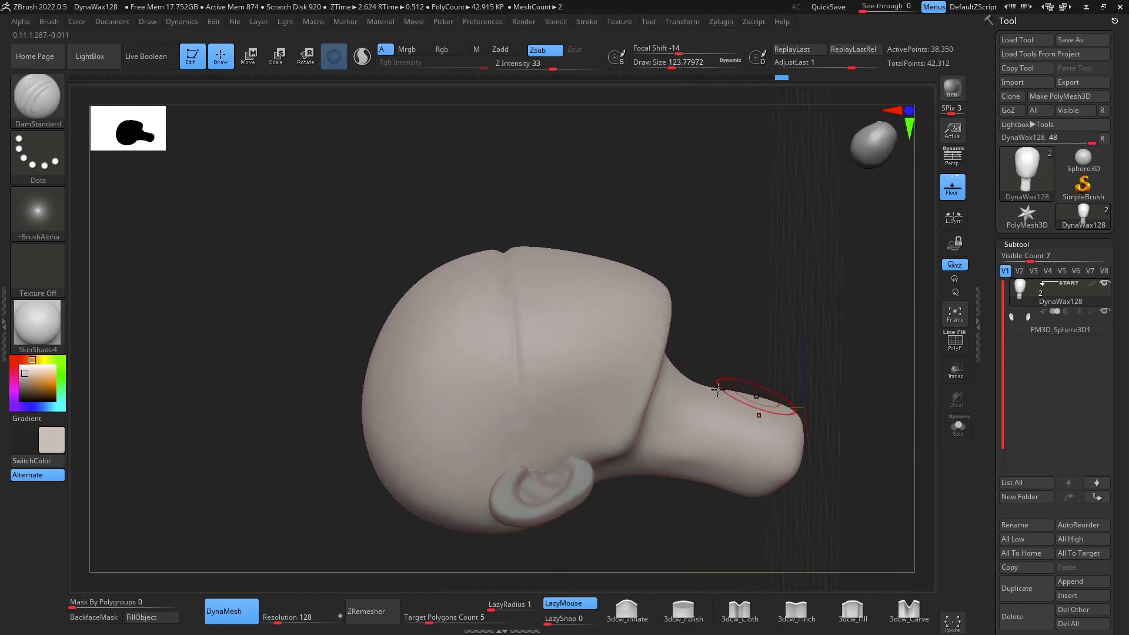
pyautogui.moveTo(478, 322); pyautogui.dragTo(482, 401)
pyautogui.moveTo(764, 256); pyautogui.dragTo(758, 318)
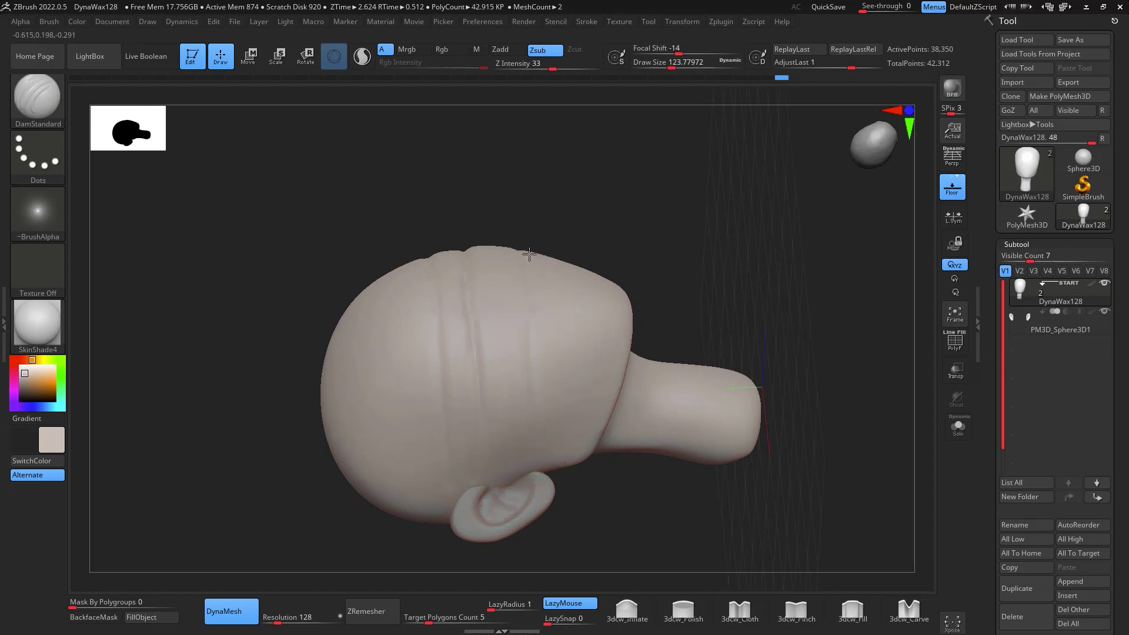
pyautogui.moveTo(530, 311); pyautogui.dragTo(533, 275)
pyautogui.moveTo(806, 215)
pyautogui.mouseDown()
pyautogui.moveTo(796, 244)
pyautogui.moveTo(706, 312)
pyautogui.mouseUp()
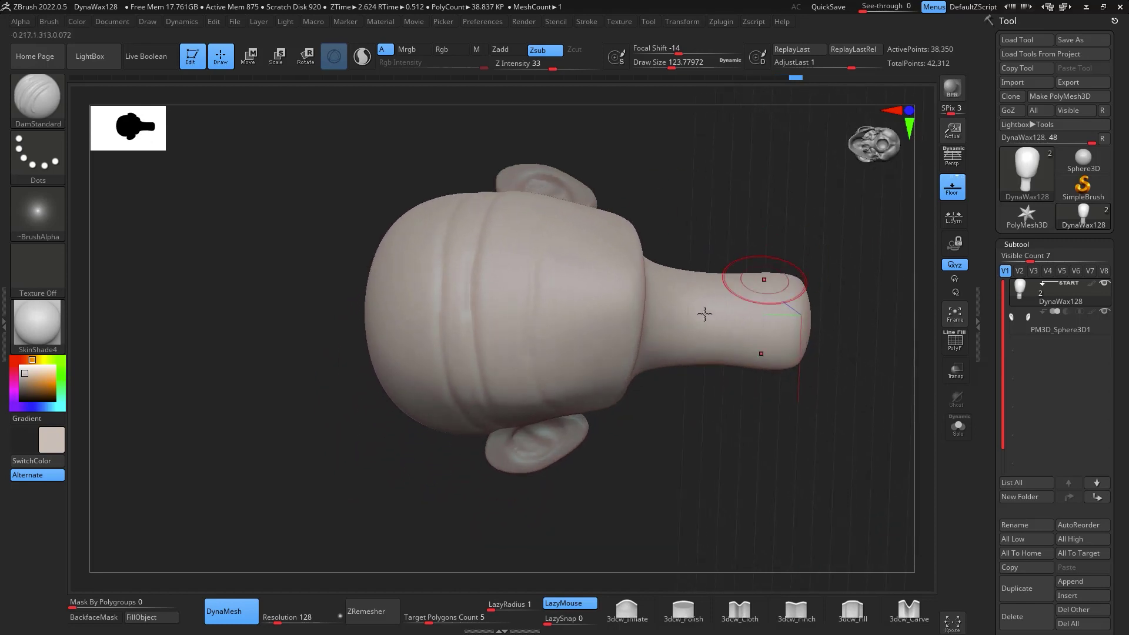
pyautogui.moveTo(629, 260); pyautogui.dragTo(599, 290, button='right')
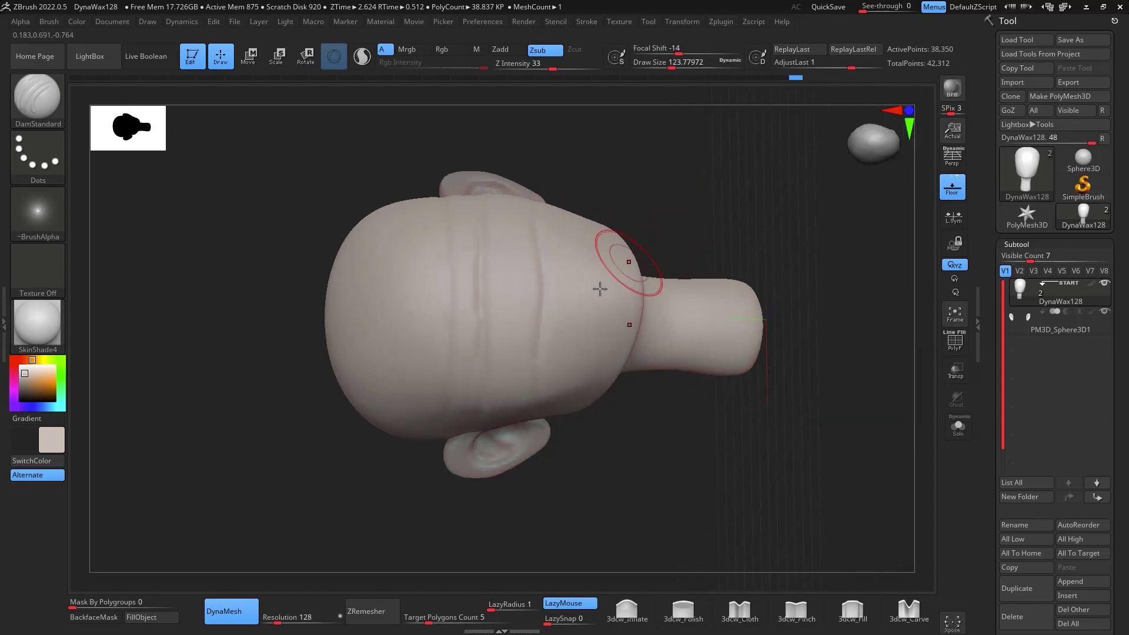
pyautogui.moveTo(585, 322); pyautogui.dragTo(589, 262)
pyautogui.moveTo(592, 334)
pyautogui.mouseDown(button='right')
pyautogui.moveTo(776, 222)
pyautogui.moveTo(811, 239)
pyautogui.moveTo(834, 325)
pyautogui.moveTo(644, 203)
pyautogui.moveTo(806, 308)
pyautogui.mouseUp(button='right')
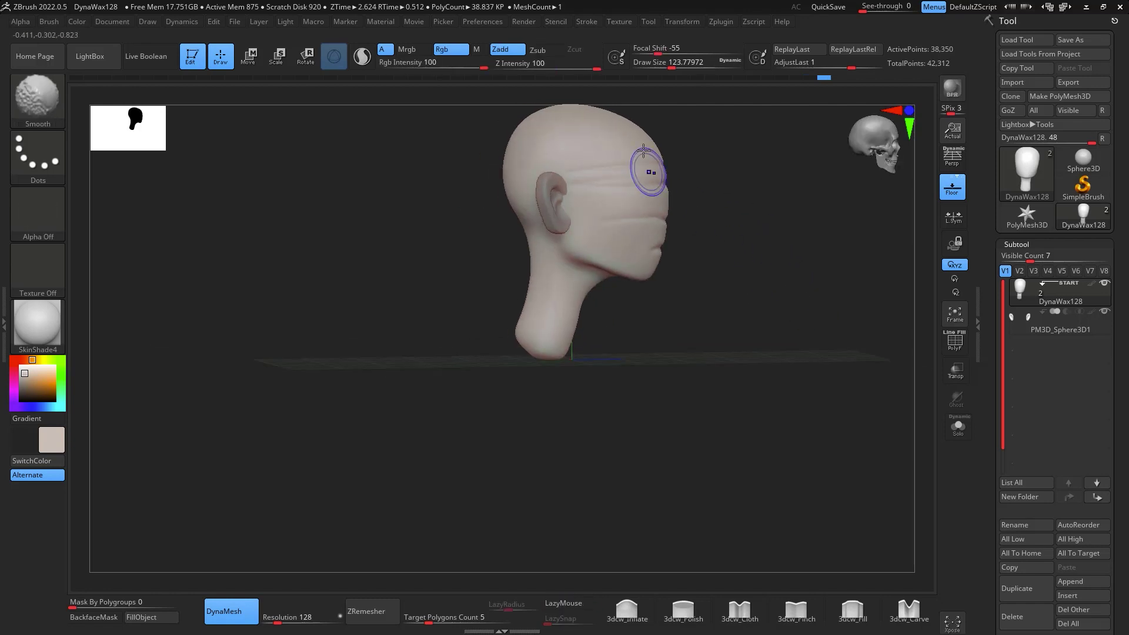
# Round out the forehead and crown in profile with the Move brush at a draw size of about 468
pyautogui.moveTo(717, 207)
pyautogui.mouseDown(button='right')
pyautogui.moveTo(686, 232)
pyautogui.moveTo(794, 251)
pyautogui.moveTo(633, 269)
pyautogui.mouseUp(button='right')
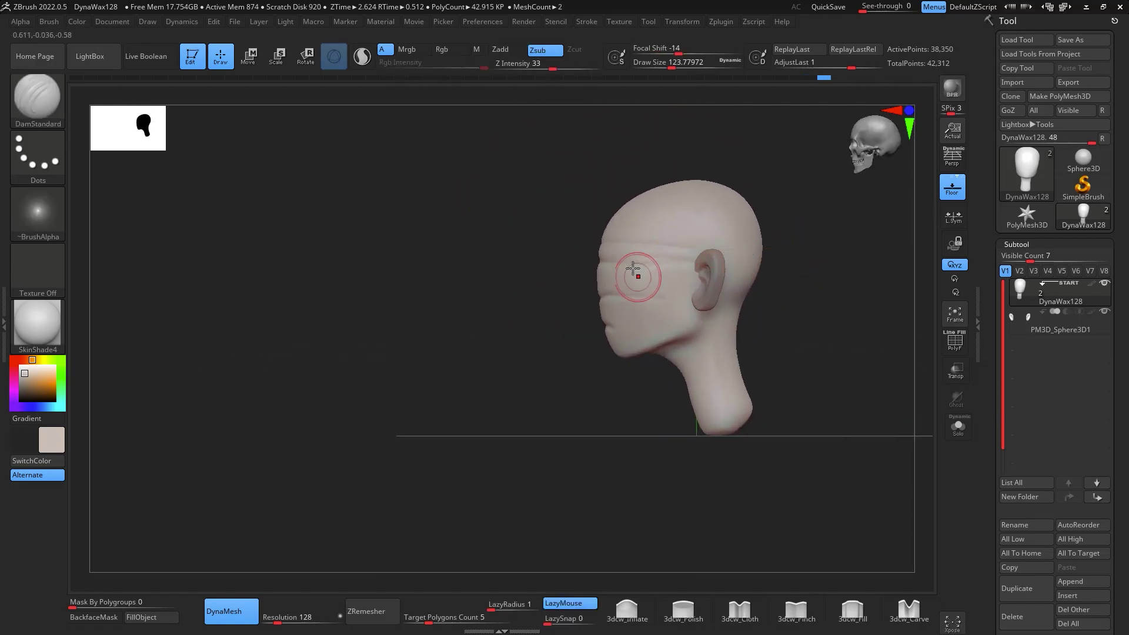
pyautogui.press('space')
pyautogui.moveTo(739, 230); pyautogui.dragTo(775, 234)
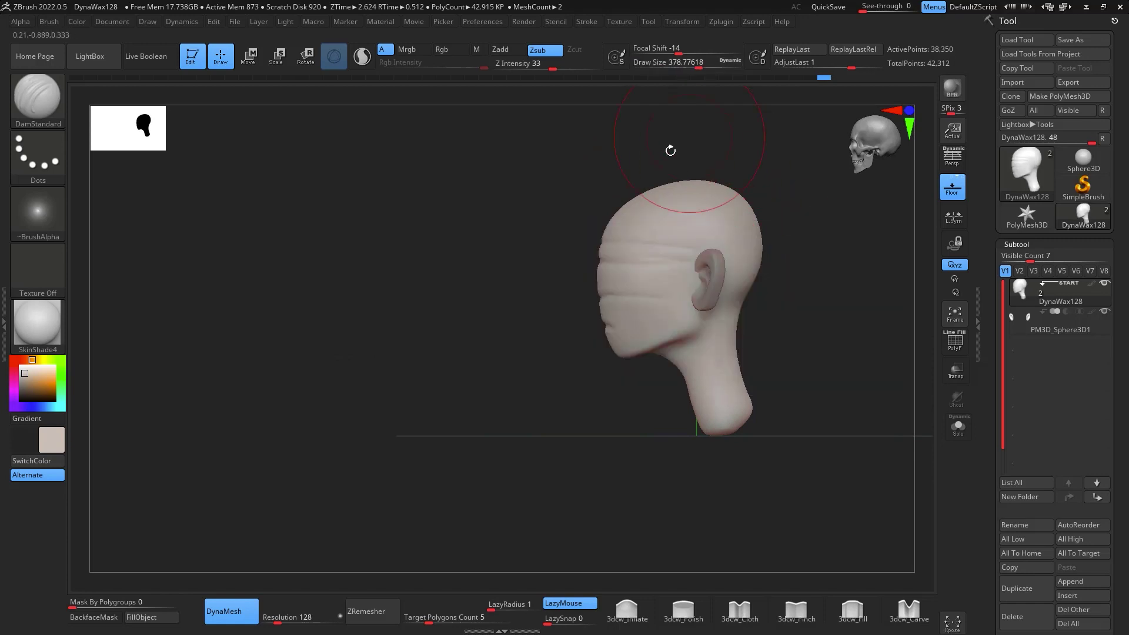
pyautogui.press('space')
pyautogui.moveTo(657, 196); pyautogui.dragTo(674, 197)
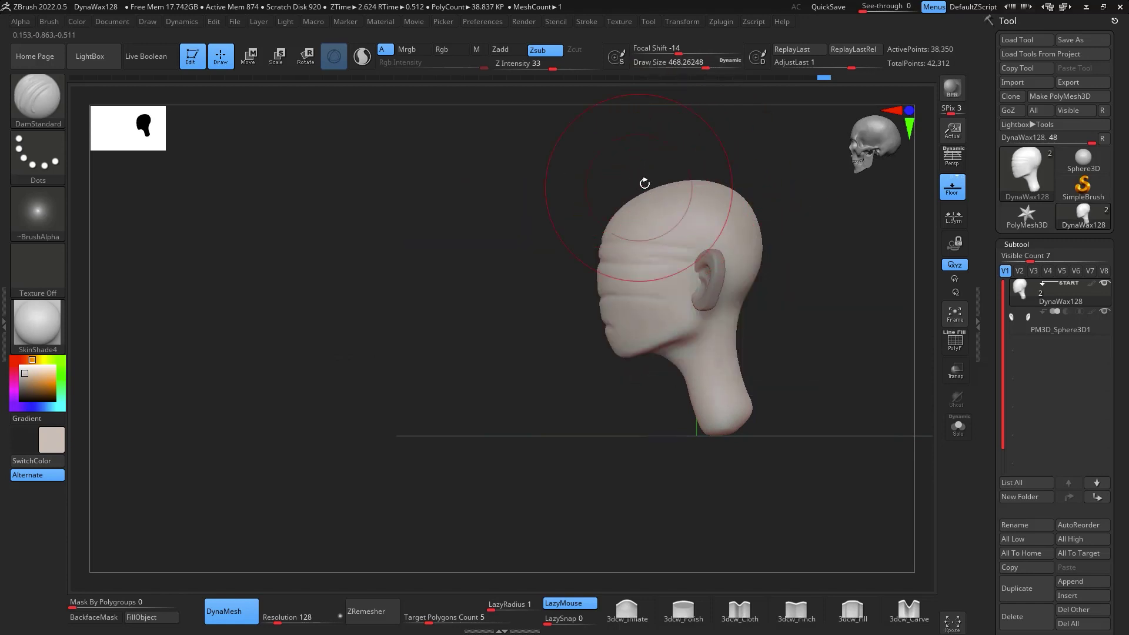
pyautogui.press('b')
pyautogui.press('m')
pyautogui.press('v')
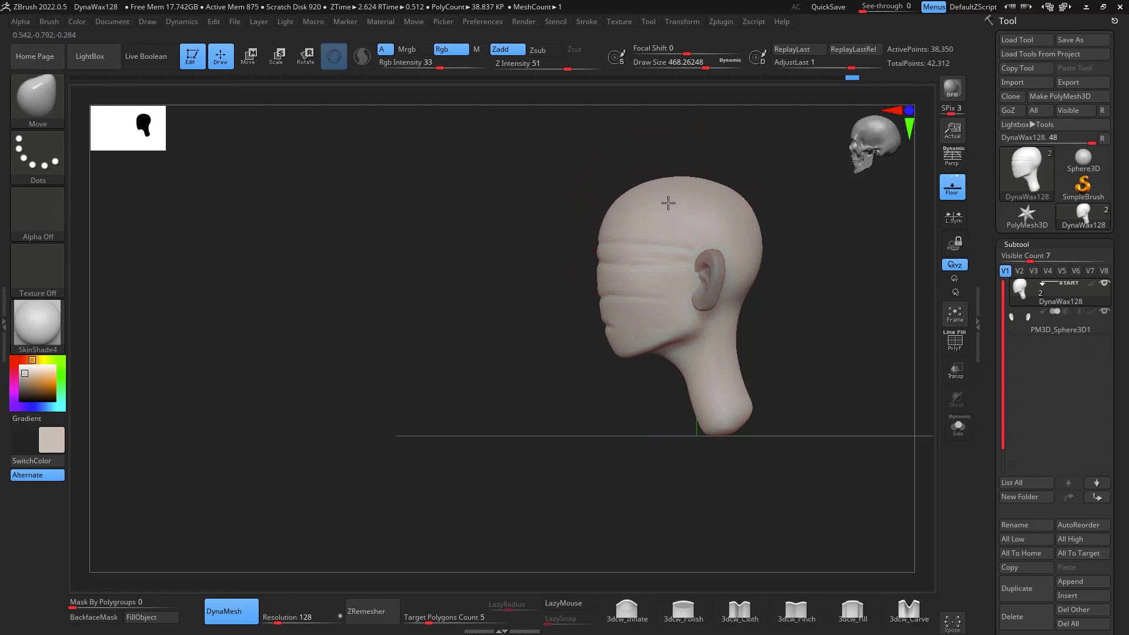
# Refine the jaw and sides of the head with Move at a draw size of about 286 and soften the grooves on the cheeks
pyautogui.moveTo(742, 205); pyautogui.dragTo(730, 302, button='right')
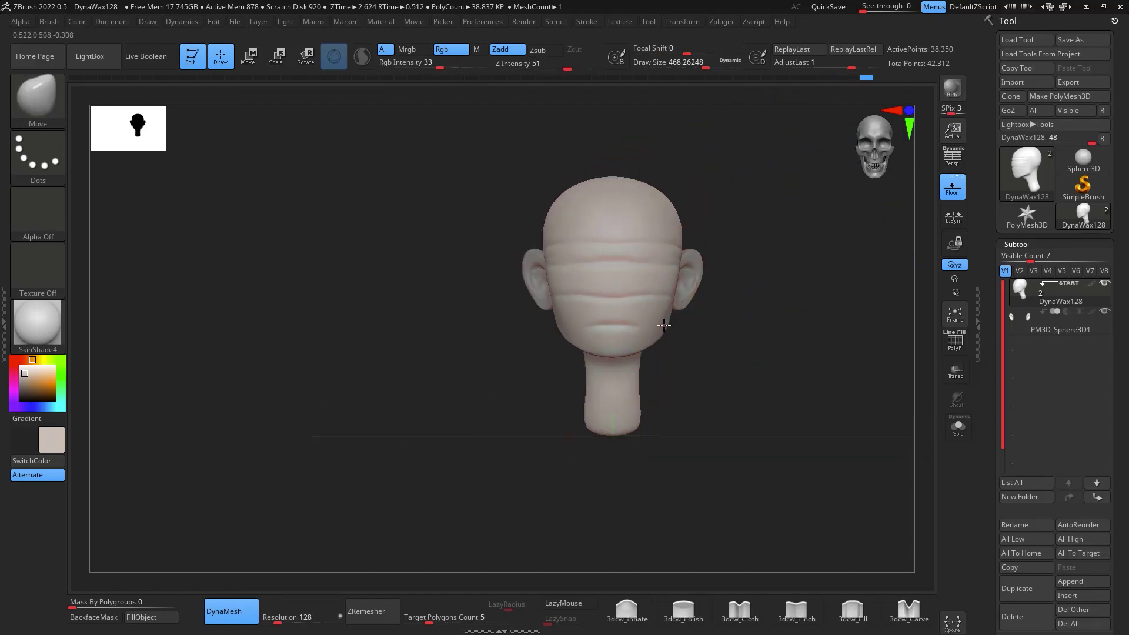
pyautogui.press('space')
pyautogui.moveTo(681, 339); pyautogui.dragTo(625, 348)
pyautogui.moveTo(641, 331); pyautogui.dragTo(665, 328, button='right')
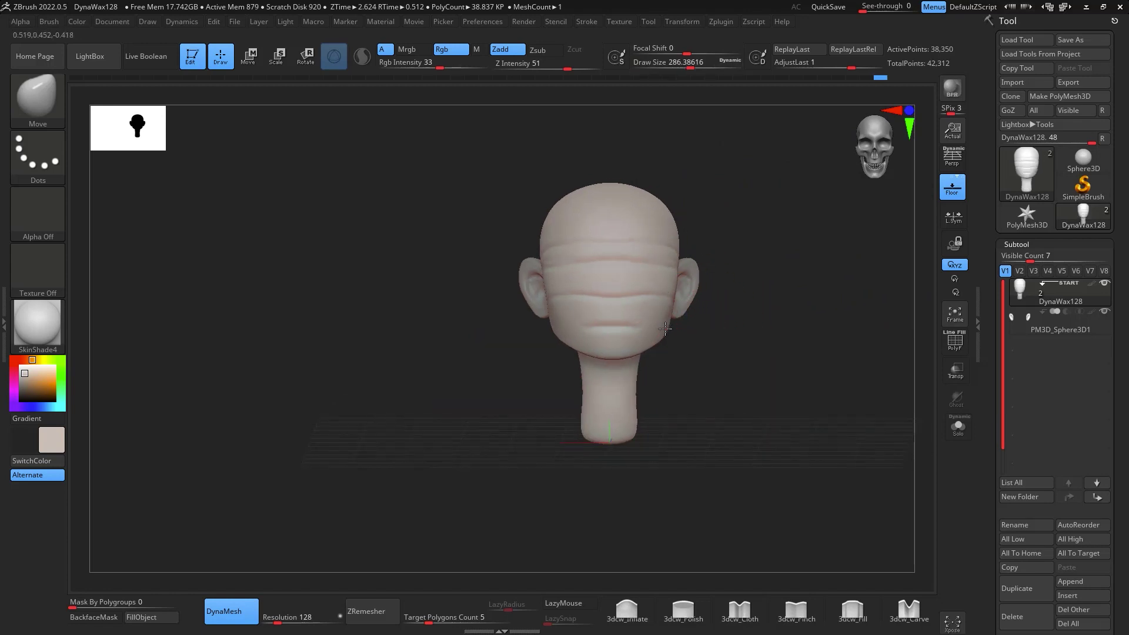
pyautogui.moveTo(773, 243); pyautogui.dragTo(604, 252, button='right')
pyautogui.press('shift')
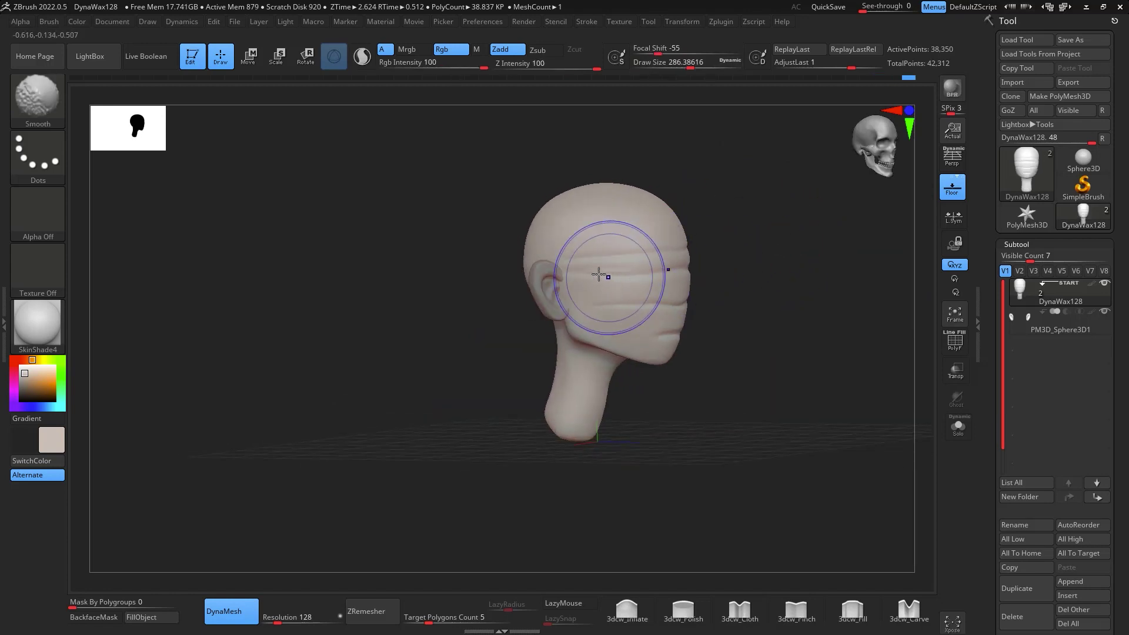
pyautogui.moveTo(715, 300)
pyautogui.mouseDown(button='right')
pyautogui.moveTo(801, 293)
pyautogui.moveTo(834, 316)
pyautogui.moveTo(746, 306)
pyautogui.mouseUp(button='right')
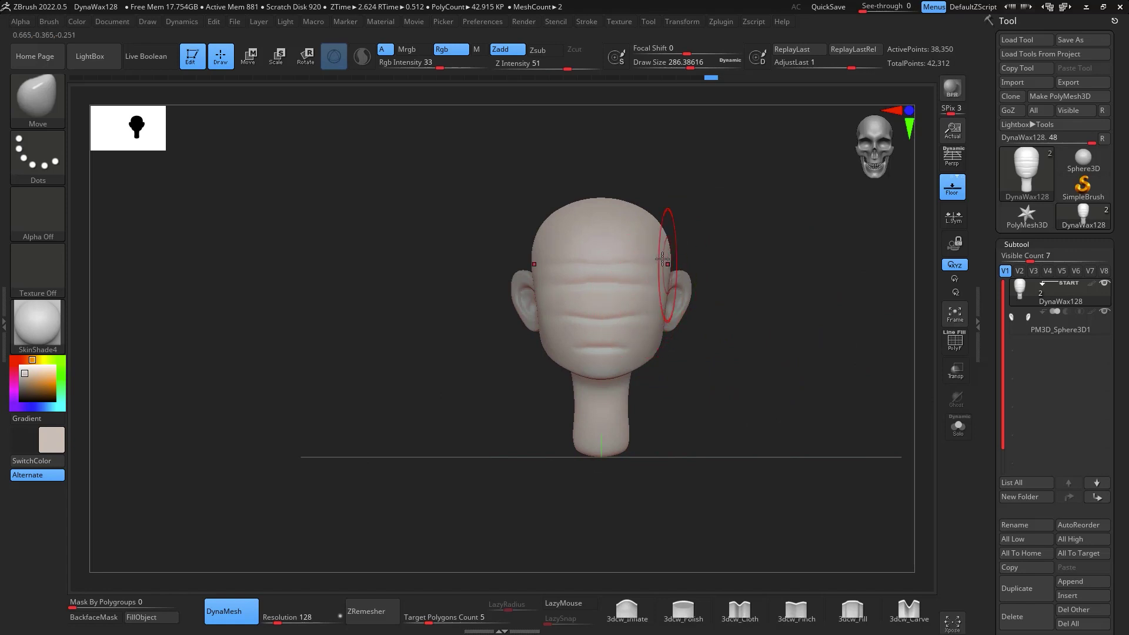
# Carve both eye sockets into the face with ClayBuildup at a draw size of about 128 and smooth them
pyautogui.keyDown('ctrl'); pyautogui.moveTo(773, 259); pyautogui.dragTo(703, 304, button='right'); pyautogui.keyUp('ctrl')
pyautogui.press('space')
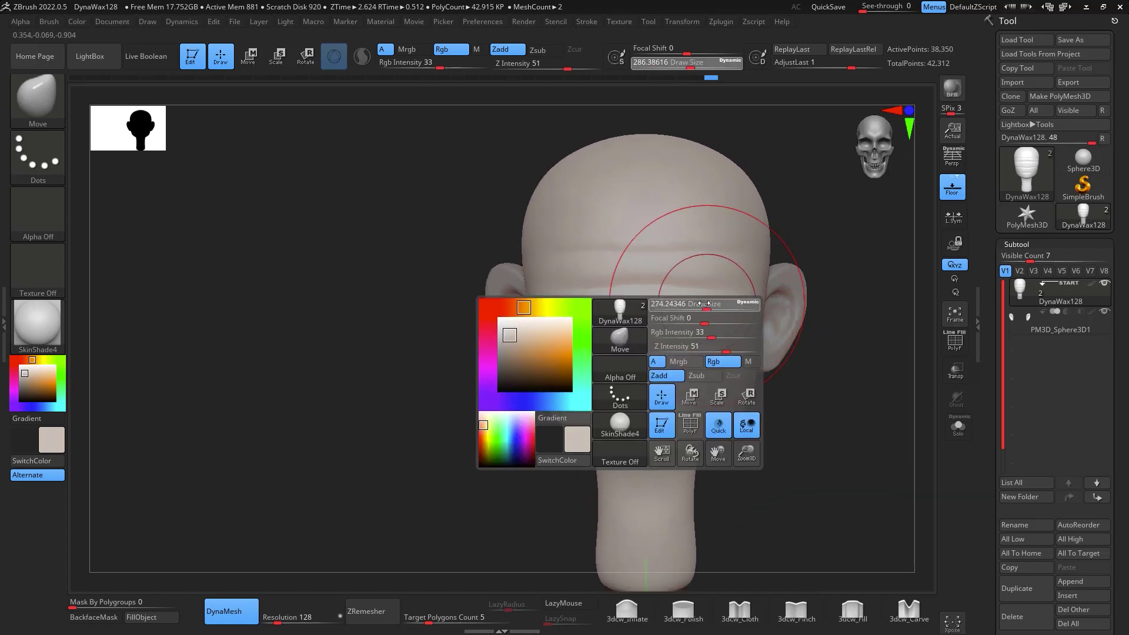
pyautogui.moveTo(692, 301); pyautogui.dragTo(698, 285)
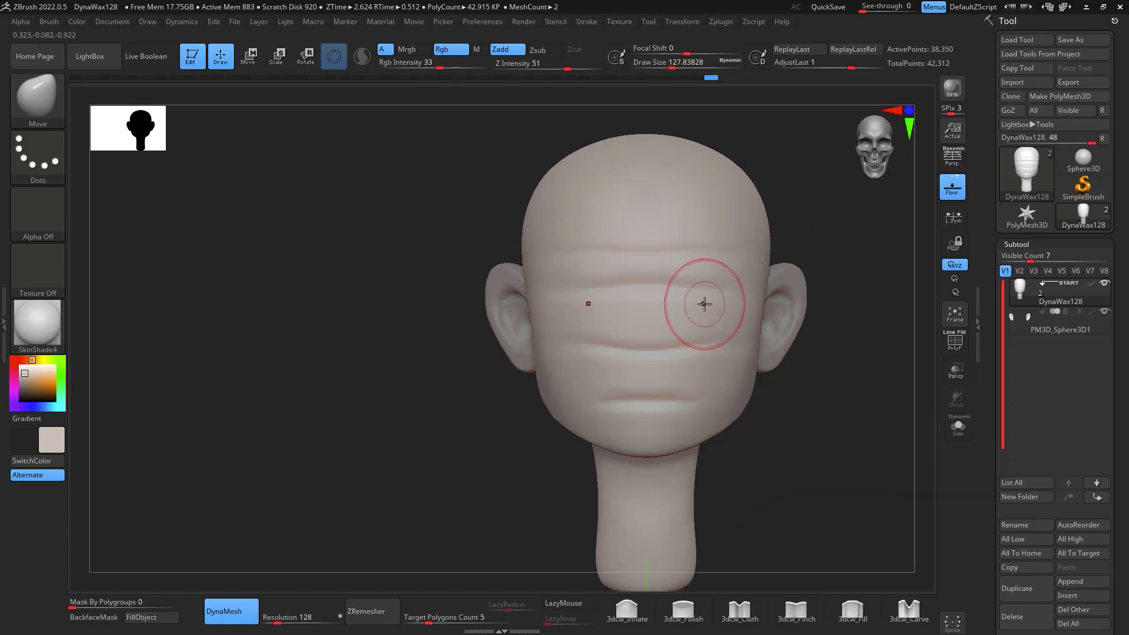
pyautogui.press('b')
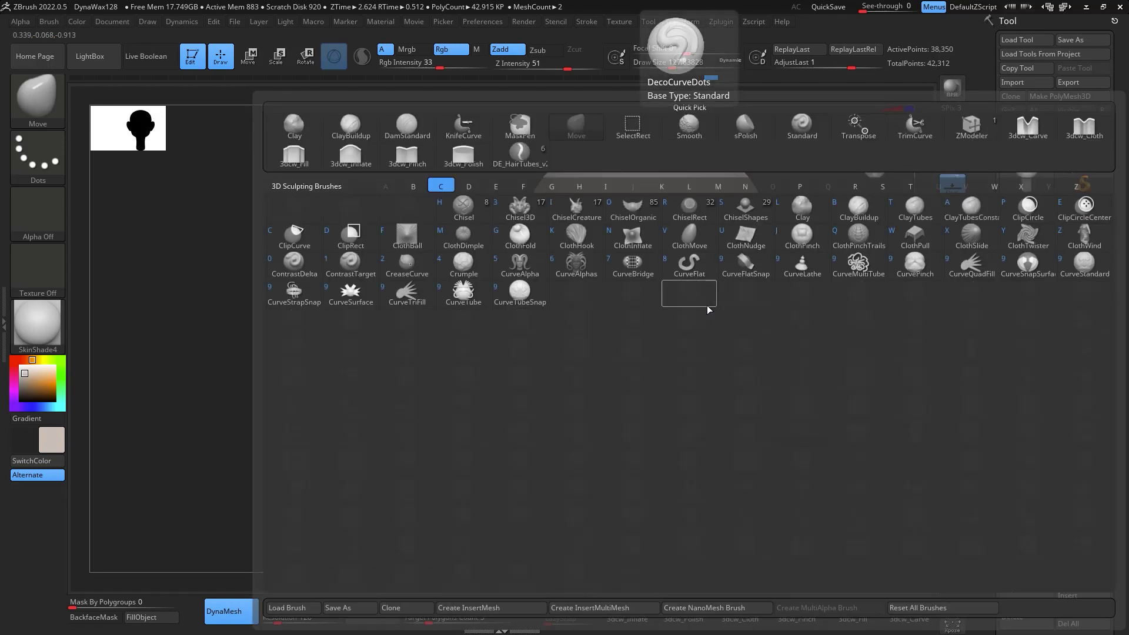
pyautogui.press('c')
pyautogui.press('b')
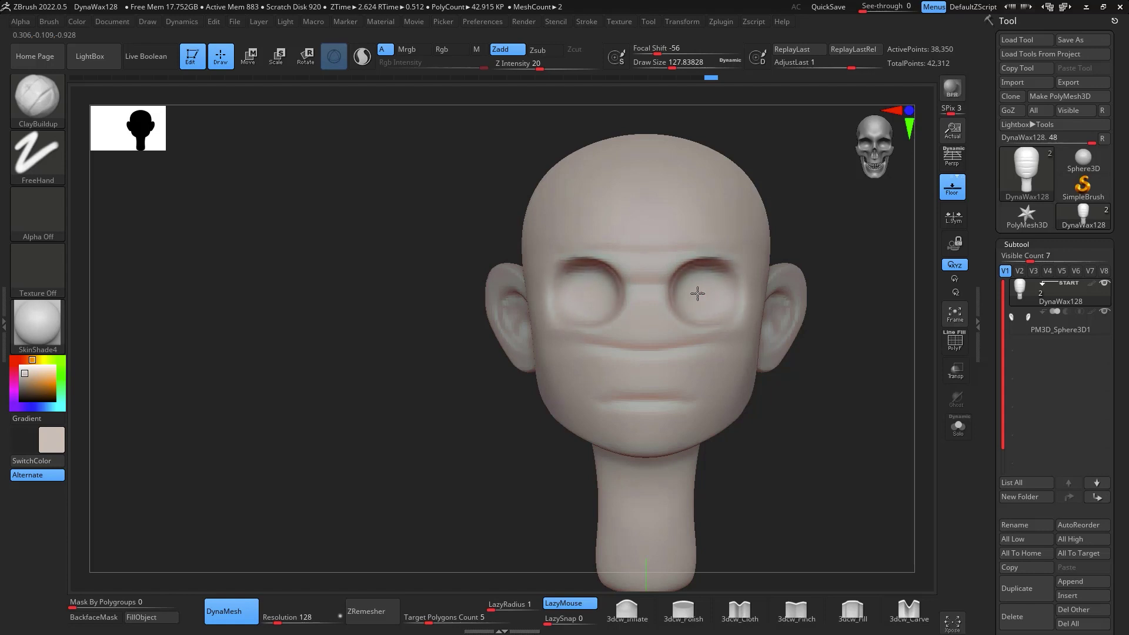
pyautogui.moveTo(695, 292); pyautogui.dragTo(753, 265)
pyautogui.press('shift')
# Adjust the brow and eye-socket area in profile with the Move brush at a draw size of about 192
pyautogui.moveTo(692, 309); pyautogui.dragTo(776, 232)
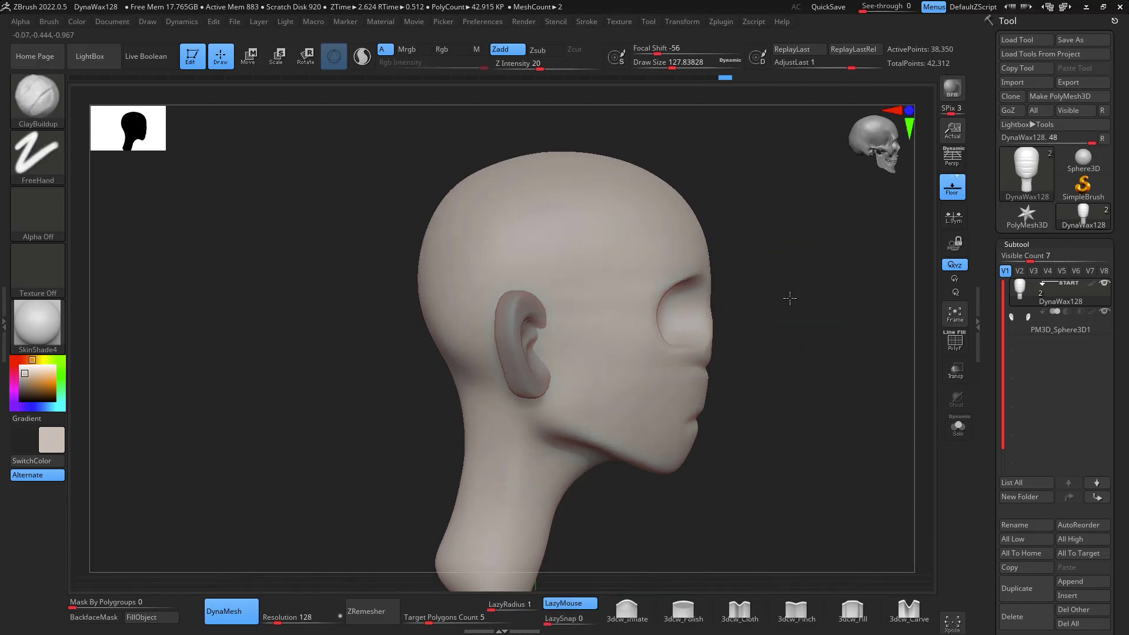
pyautogui.press('space')
pyautogui.moveTo(722, 312); pyautogui.dragTo(728, 313)
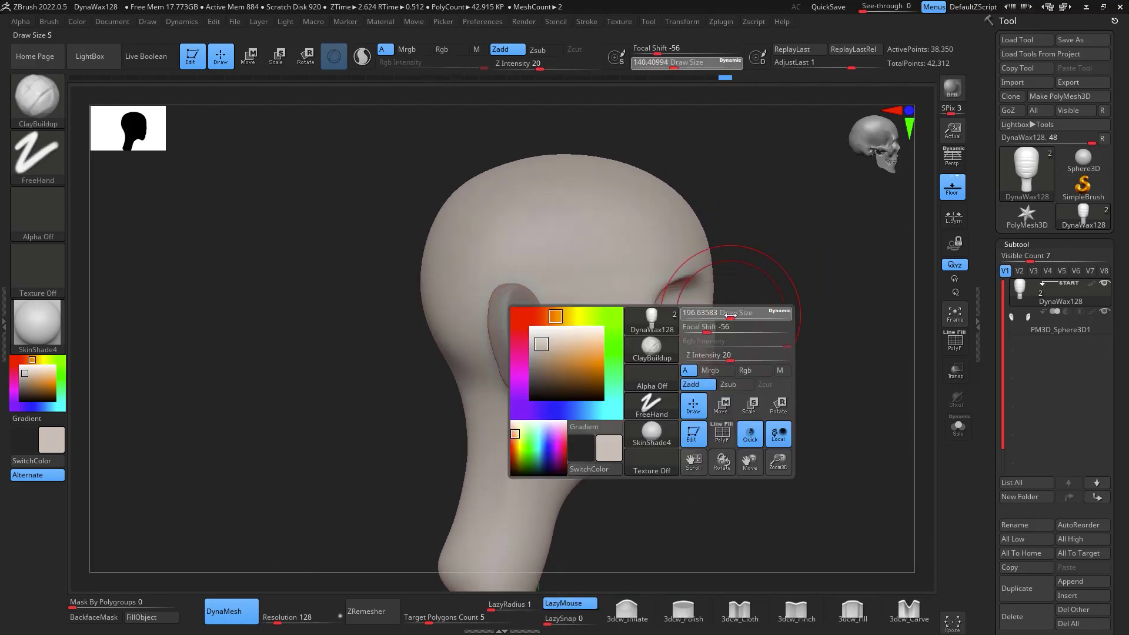
pyautogui.press('b')
pyautogui.press('m')
pyautogui.press('v')
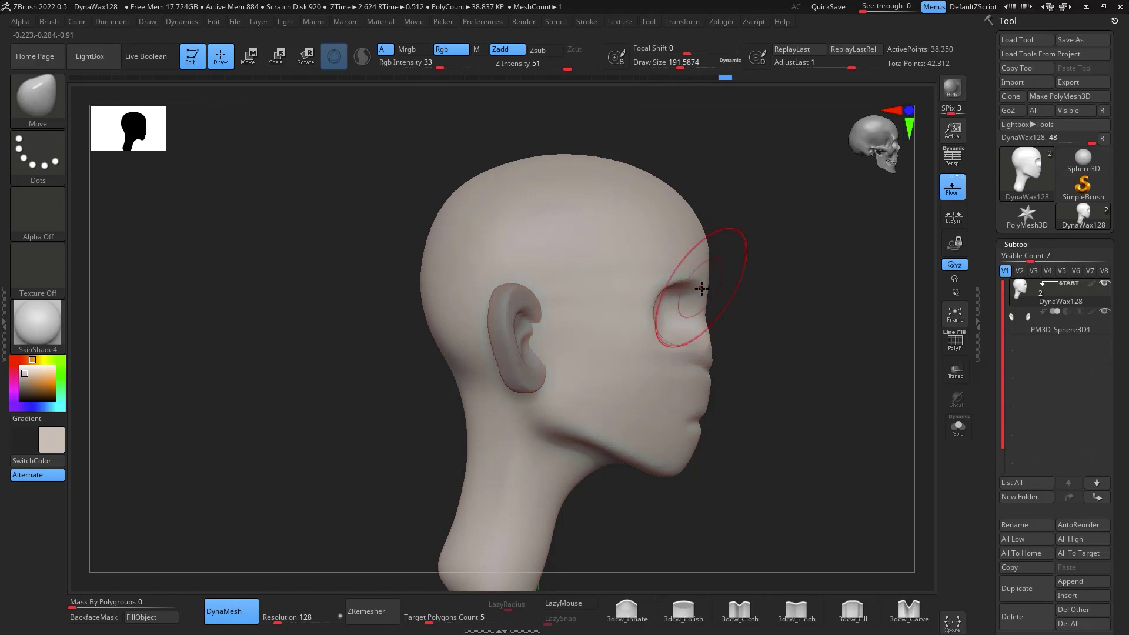
# Build up a rounded nose tip in the middle of the face with ClayBuildup at a draw size of about 62
pyautogui.moveTo(715, 333)
pyautogui.mouseDown(button='right')
pyautogui.moveTo(716, 370)
pyautogui.moveTo(821, 397)
pyautogui.moveTo(865, 435)
pyautogui.moveTo(824, 394)
pyautogui.moveTo(839, 300)
pyautogui.moveTo(836, 329)
pyautogui.moveTo(859, 308)
pyautogui.moveTo(819, 297)
pyautogui.mouseUp(button='right')
pyautogui.press('b')
pyautogui.press('c')
pyautogui.press('b')
pyautogui.press('space')
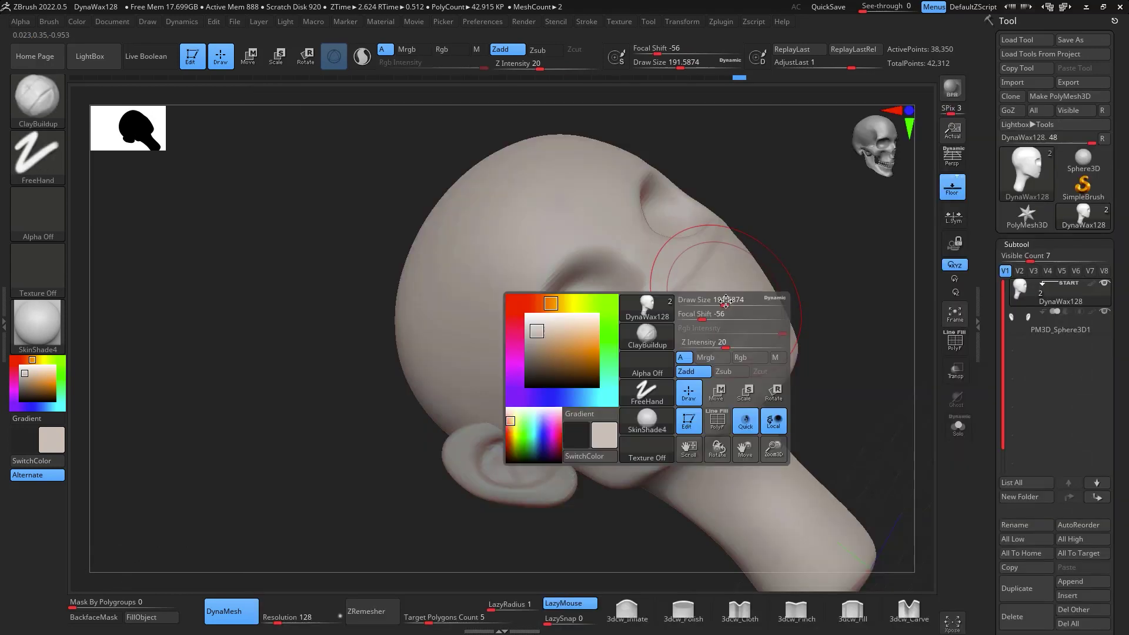
pyautogui.moveTo(725, 301); pyautogui.dragTo(696, 282)
pyautogui.press('space')
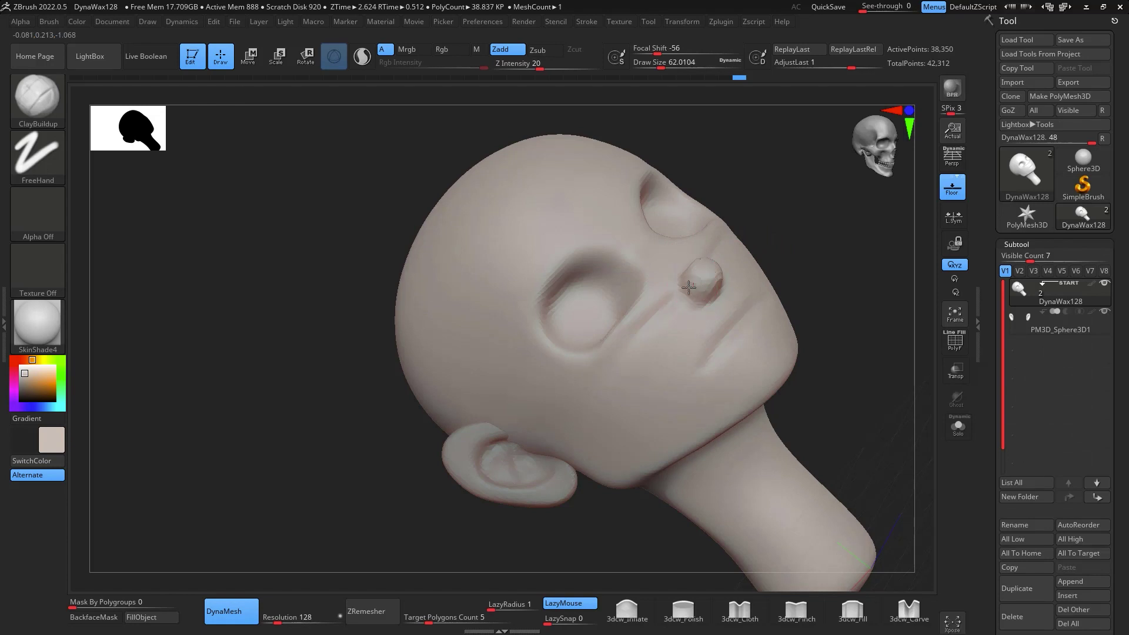
# Add clay along the nose bridge from between the eyes to the tip and smooth the nose
pyautogui.moveTo(689, 286); pyautogui.dragTo(705, 352, button='right')
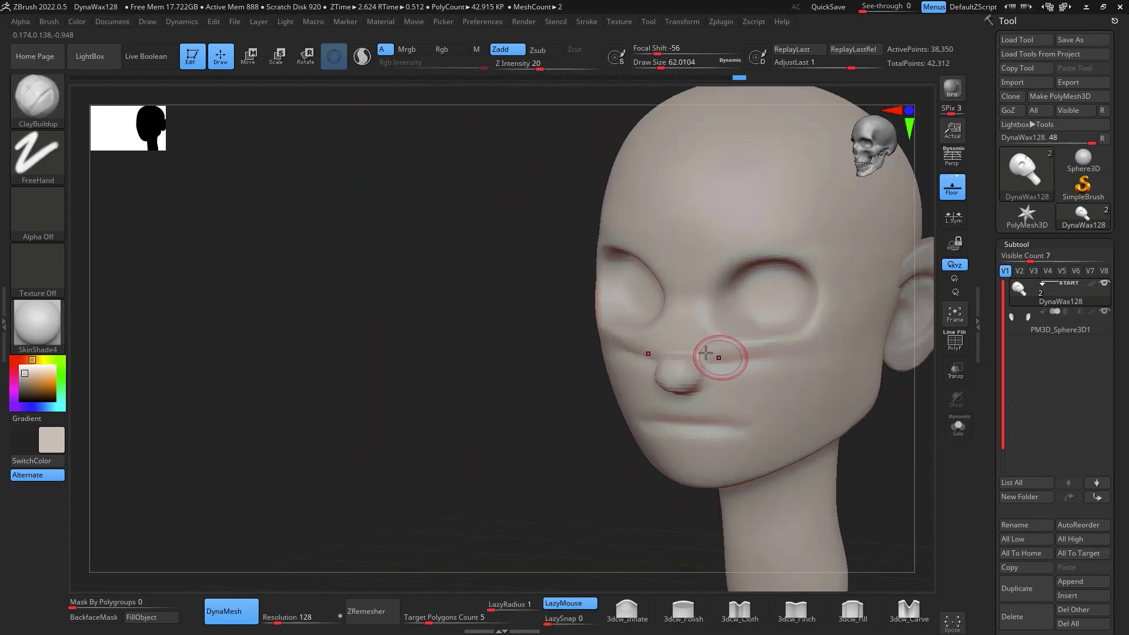
pyautogui.moveTo(849, 382); pyautogui.dragTo(794, 335, button='right')
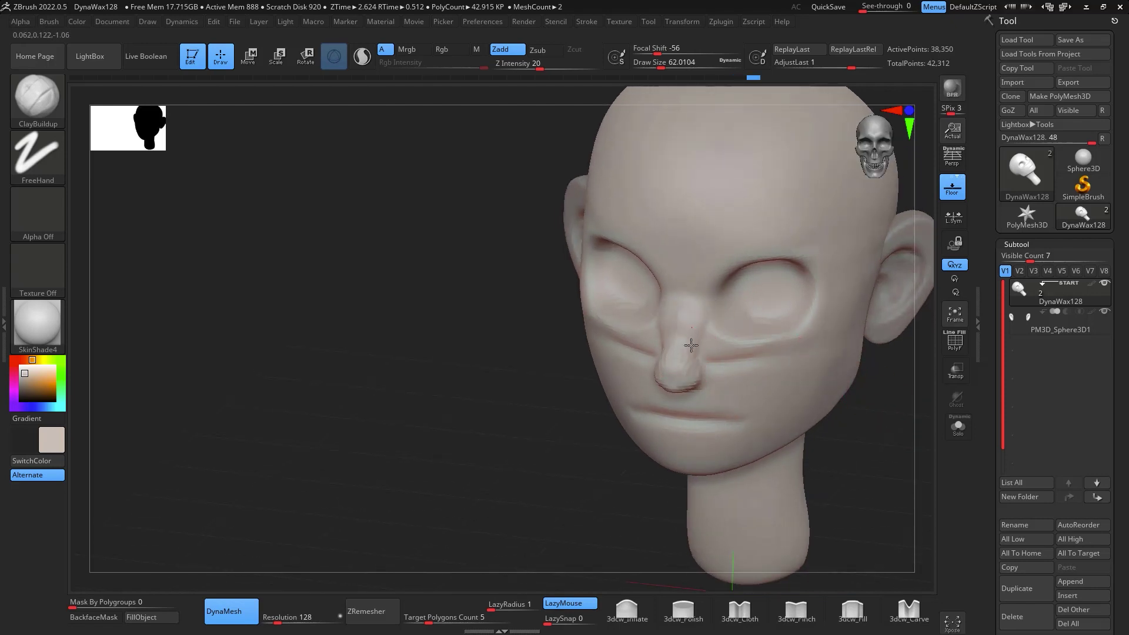
pyautogui.press('shift')
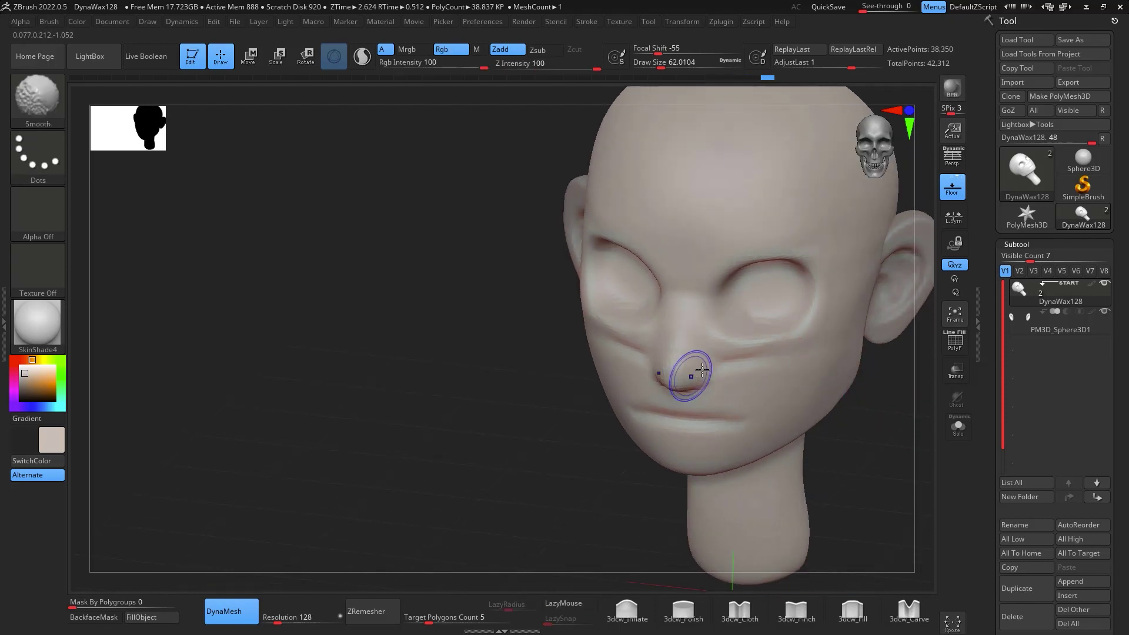
# Refine the nose bridge and tip from the side and front with Move at a draw size of about 94
pyautogui.keyDown('shift'); pyautogui.moveTo(702, 369); pyautogui.dragTo(676, 348, button='right'); pyautogui.keyUp('shift')
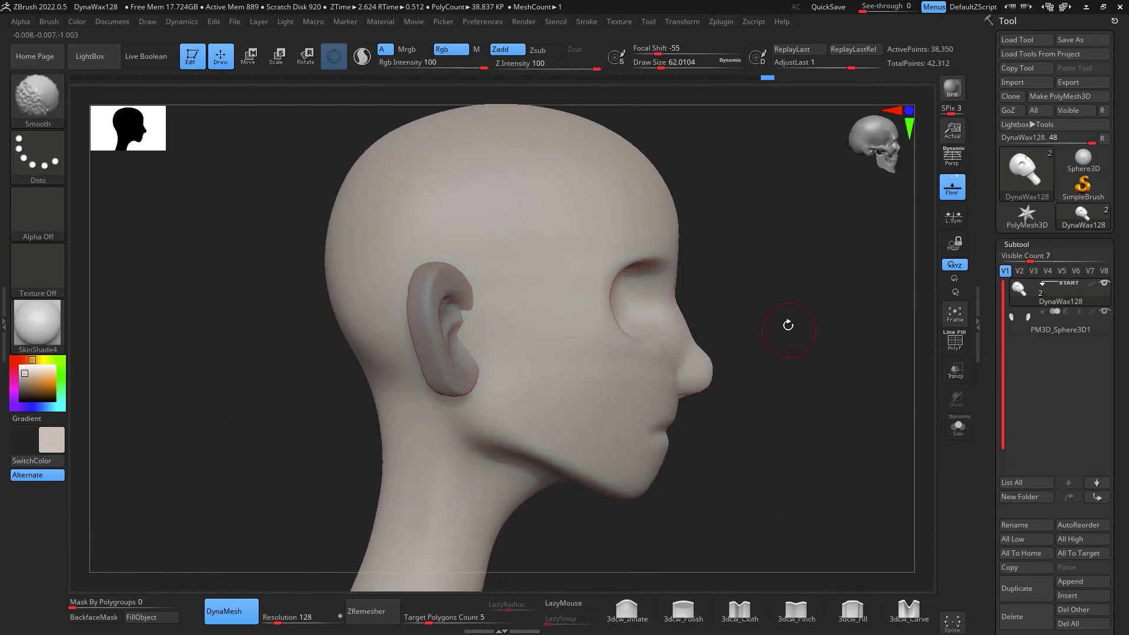
pyautogui.press('b')
pyautogui.press('m')
pyautogui.press('v')
pyautogui.press('space')
pyautogui.moveTo(768, 345); pyautogui.dragTo(802, 345)
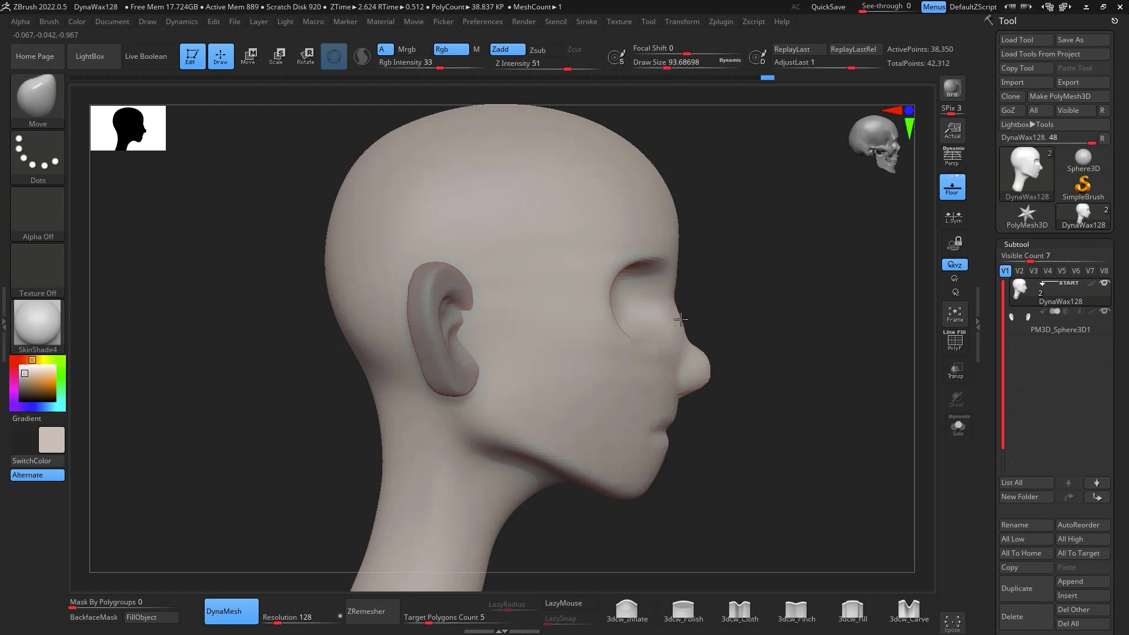
pyautogui.moveTo(679, 315); pyautogui.dragTo(689, 347)
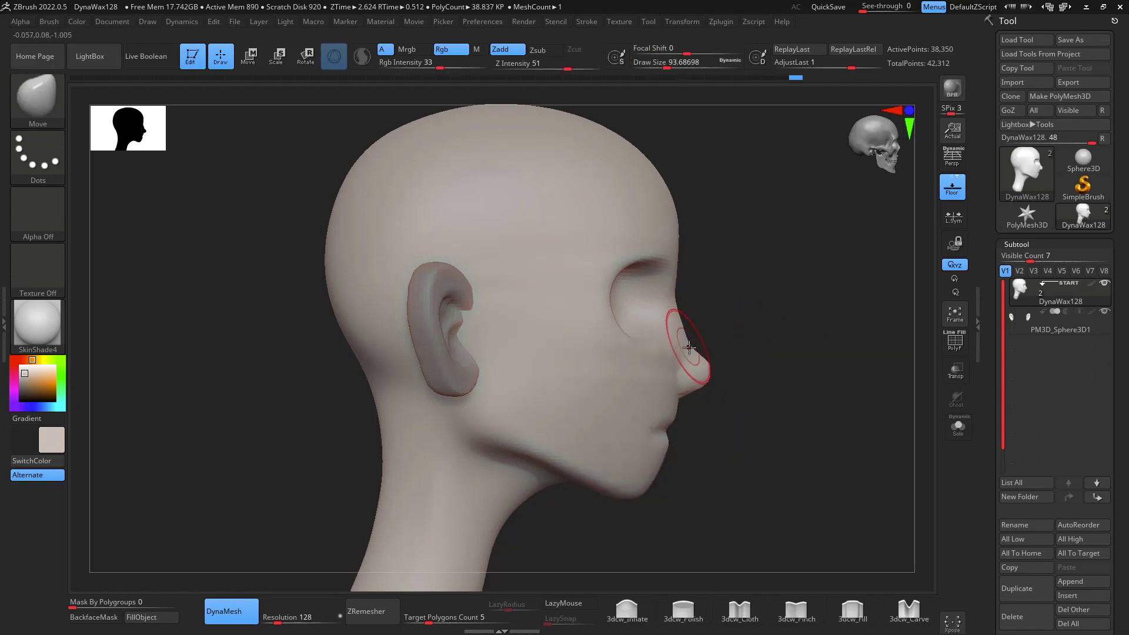
pyautogui.keyDown('shift'); pyautogui.moveTo(760, 302); pyautogui.dragTo(824, 333); pyautogui.keyUp('shift')
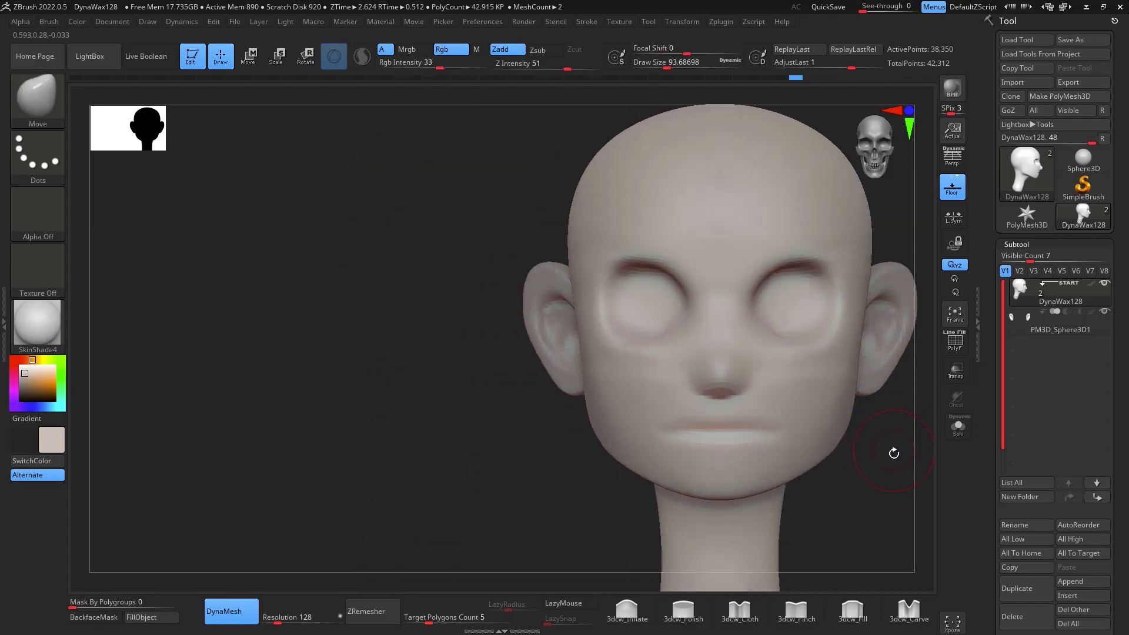
pyautogui.moveTo(681, 391)
pyautogui.mouseDown()
pyautogui.moveTo(731, 378)
pyautogui.moveTo(718, 378)
pyautogui.moveTo(739, 345)
pyautogui.moveTo(773, 417)
pyautogui.mouseUp()
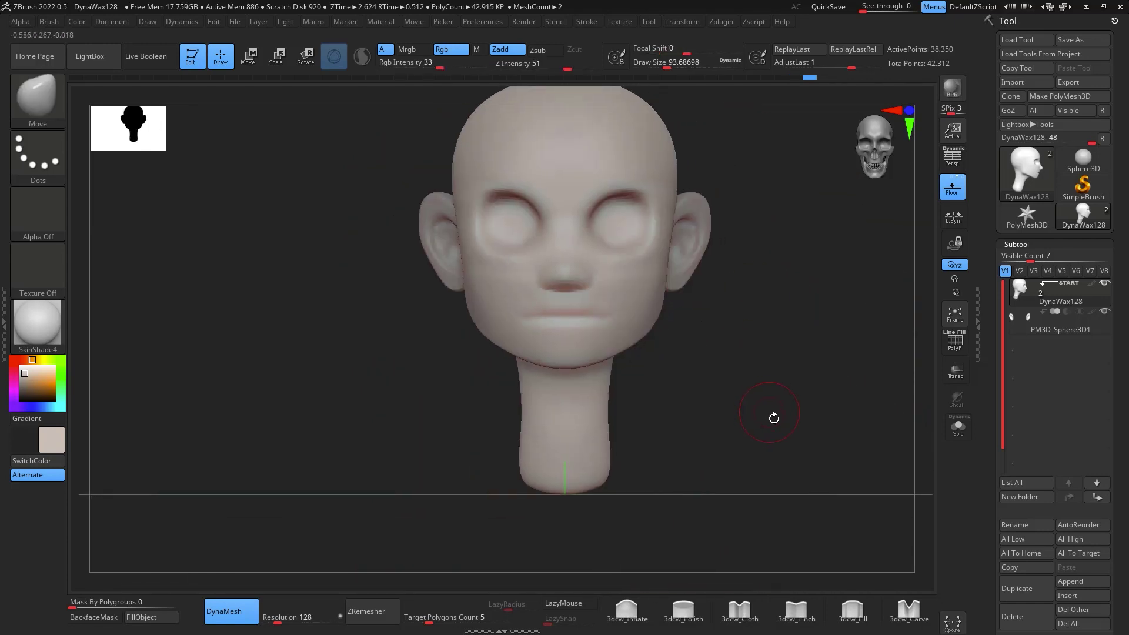
# Carve the curved mouth line below the nose with DamStandard, reducing the draw size to about 31
pyautogui.moveTo(783, 329)
pyautogui.mouseDown()
pyautogui.moveTo(802, 295)
pyautogui.moveTo(824, 292)
pyautogui.moveTo(813, 328)
pyautogui.moveTo(800, 279)
pyautogui.moveTo(796, 315)
pyautogui.moveTo(806, 272)
pyautogui.moveTo(846, 302)
pyautogui.moveTo(789, 299)
pyautogui.moveTo(752, 359)
pyautogui.mouseUp()
pyautogui.press('b')
pyautogui.press('d')
pyautogui.press('s')
pyautogui.press('space')
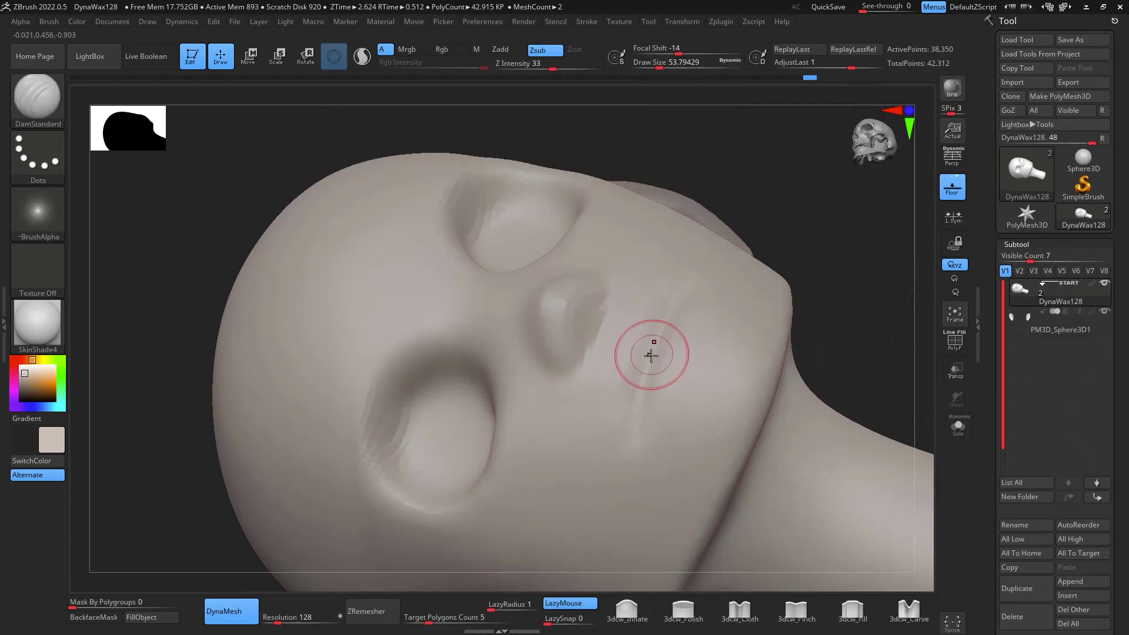
pyautogui.press('space')
pyautogui.moveTo(652, 352); pyautogui.dragTo(643, 382)
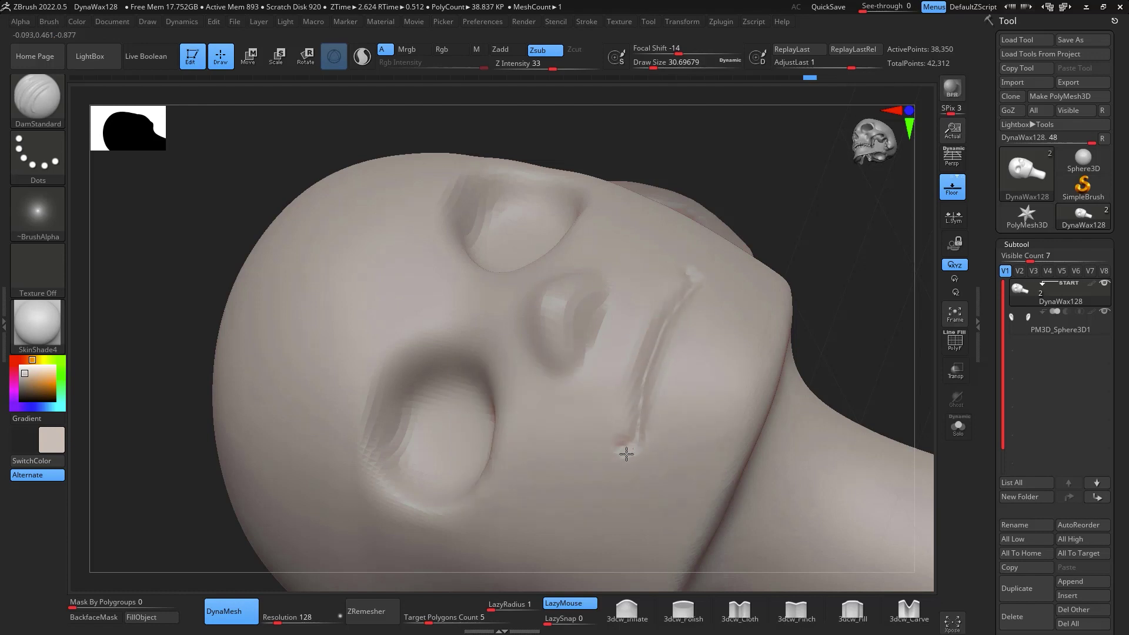
pyautogui.moveTo(626, 453)
pyautogui.mouseDown(button='right')
pyautogui.moveTo(856, 289)
pyautogui.moveTo(900, 435)
pyautogui.moveTo(849, 453)
pyautogui.mouseUp(button='right')
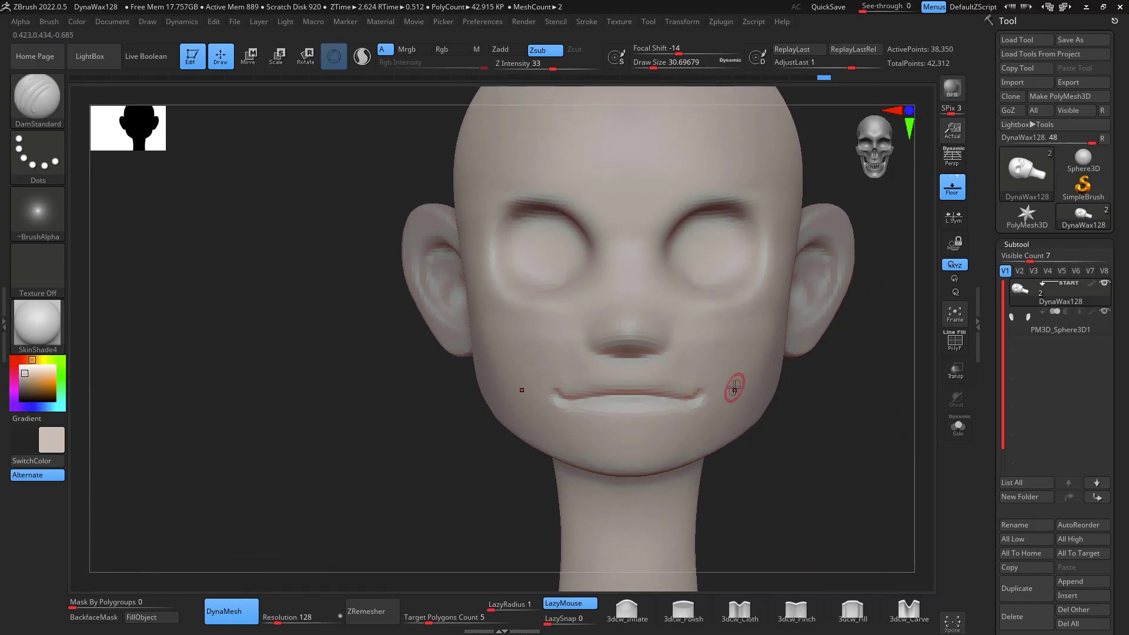
# Shape the mouth and its corners from the front and from below with Move at a draw size of about 140
pyautogui.press('b')
pyautogui.press('m')
pyautogui.press('v')
pyautogui.press('space')
pyautogui.moveTo(789, 435); pyautogui.dragTo(740, 418, button='right')
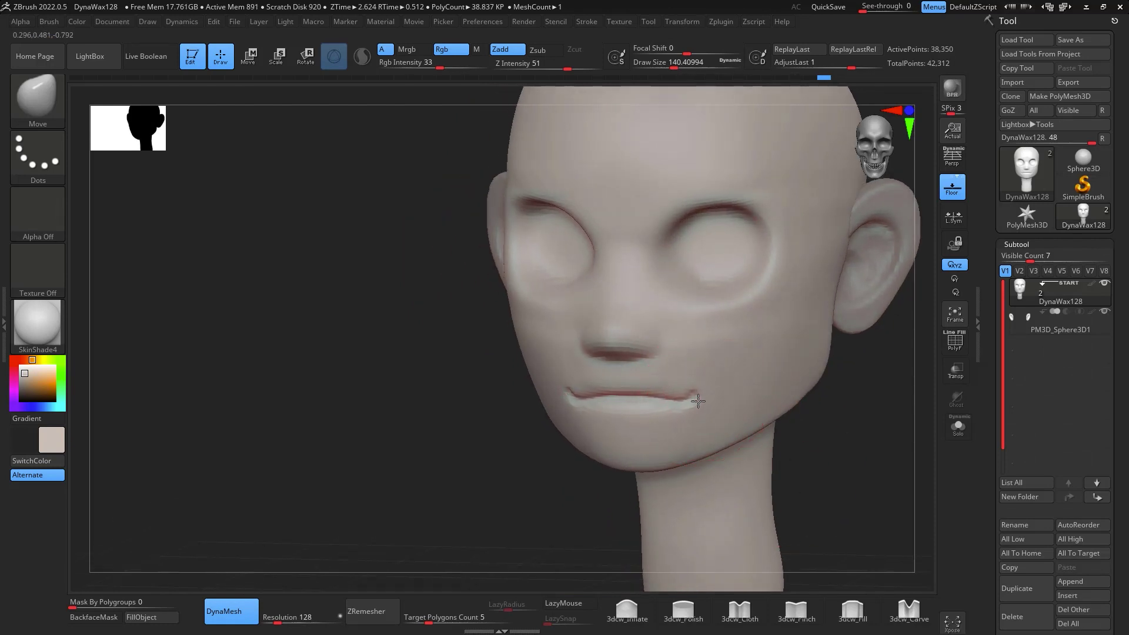
pyautogui.moveTo(855, 468)
pyautogui.mouseDown(button='right')
pyautogui.moveTo(864, 302)
pyautogui.moveTo(696, 400)
pyautogui.mouseUp(button='right')
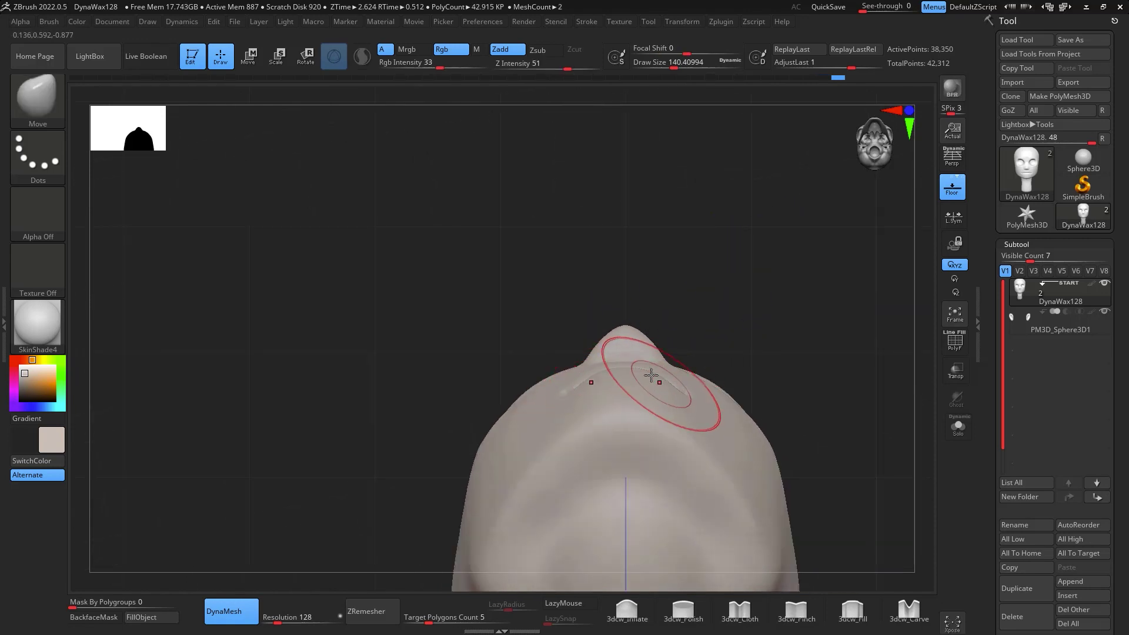
pyautogui.moveTo(795, 292); pyautogui.dragTo(707, 330)
# Smooth the cheeks below the eye sockets and refine the facial proportions with the Move brush
pyautogui.moveTo(791, 363); pyautogui.dragTo(816, 372)
pyautogui.moveTo(818, 417)
pyautogui.keyDown('alt'); pyautogui.mouseDown()
pyautogui.moveTo(813, 368)
pyautogui.moveTo(790, 385)
pyautogui.moveTo(806, 393)
pyautogui.moveTo(812, 380)
pyautogui.mouseUp(); pyautogui.keyUp('alt')
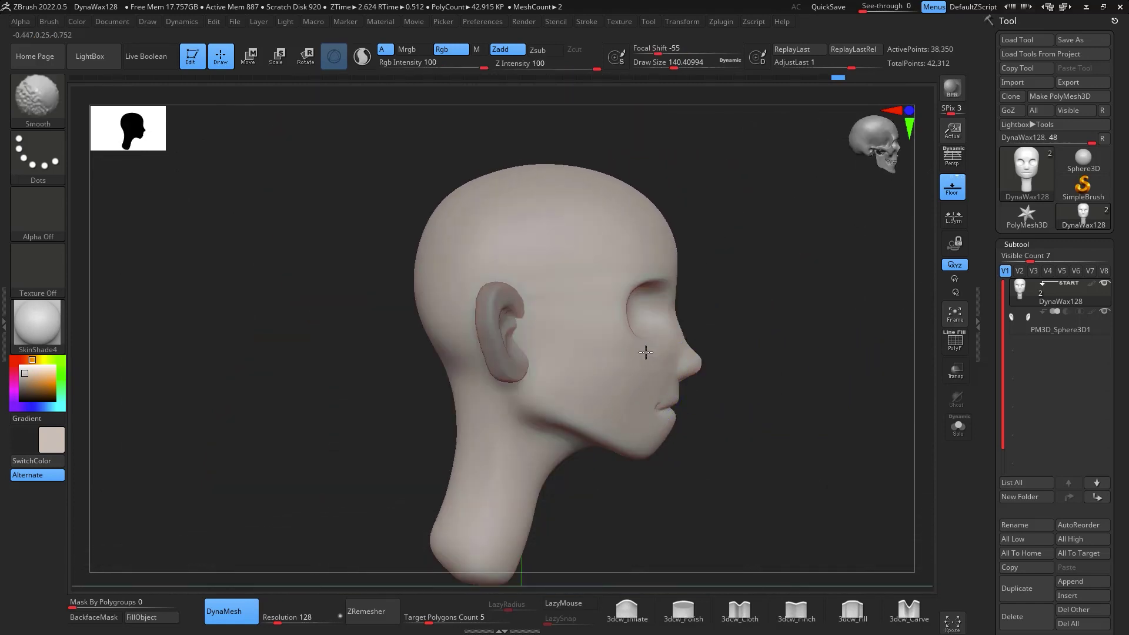
pyautogui.keyDown('shift'); pyautogui.moveTo(645, 352); pyautogui.dragTo(641, 350); pyautogui.keyUp('shift')
pyautogui.moveTo(805, 377); pyautogui.dragTo(742, 350)
pyautogui.moveTo(860, 417)
pyautogui.keyDown('shift'); pyautogui.mouseDown()
pyautogui.moveTo(786, 446)
pyautogui.moveTo(808, 433)
pyautogui.moveTo(813, 322)
pyautogui.moveTo(806, 396)
pyautogui.moveTo(824, 396)
pyautogui.moveTo(838, 424)
pyautogui.moveTo(852, 424)
pyautogui.moveTo(860, 380)
pyautogui.moveTo(857, 423)
pyautogui.moveTo(836, 301)
pyautogui.mouseUp(); pyautogui.keyUp('shift')
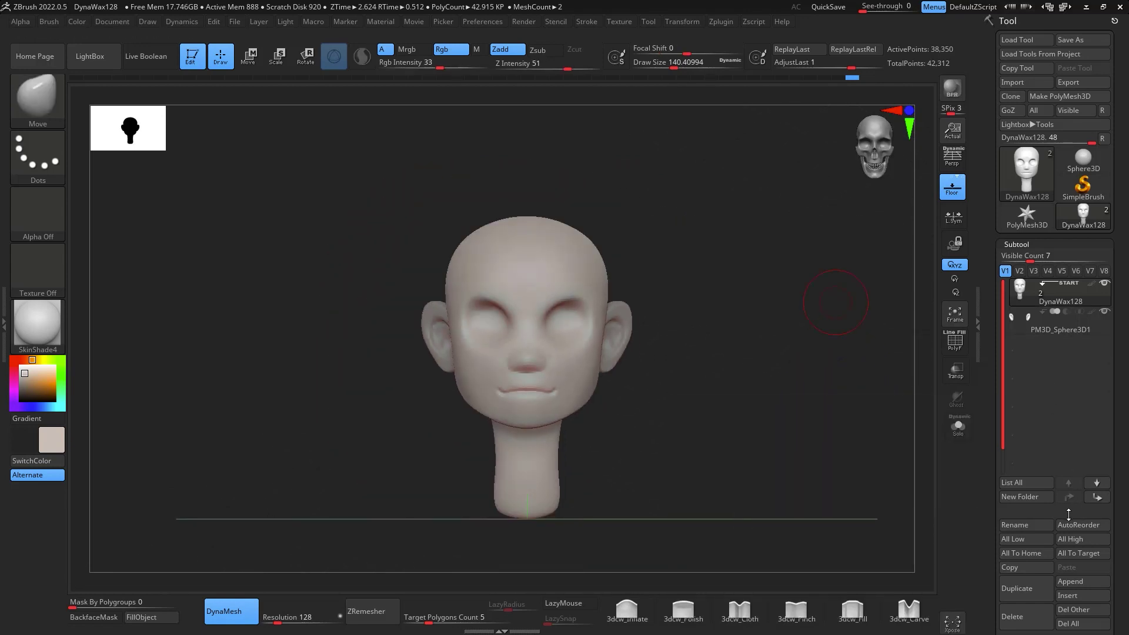
# Append a Sphere3D as a new subtool for the eyeball and make it the active subtool
pyautogui.moveTo(784, 359); pyautogui.dragTo(811, 360)
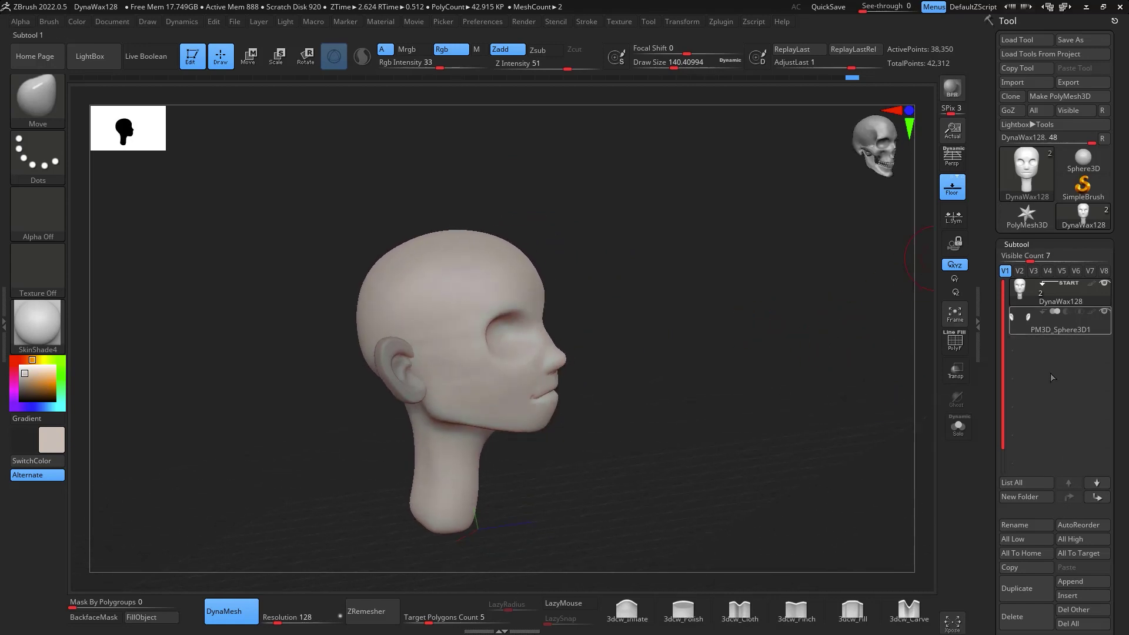
pyautogui.click(1078, 580)
pyautogui.click(784, 397)
pyautogui.moveTo(683, 378); pyautogui.dragTo(894, 323)
pyautogui.moveTo(813, 503); pyautogui.dragTo(869, 390)
pyautogui.click(1033, 355)
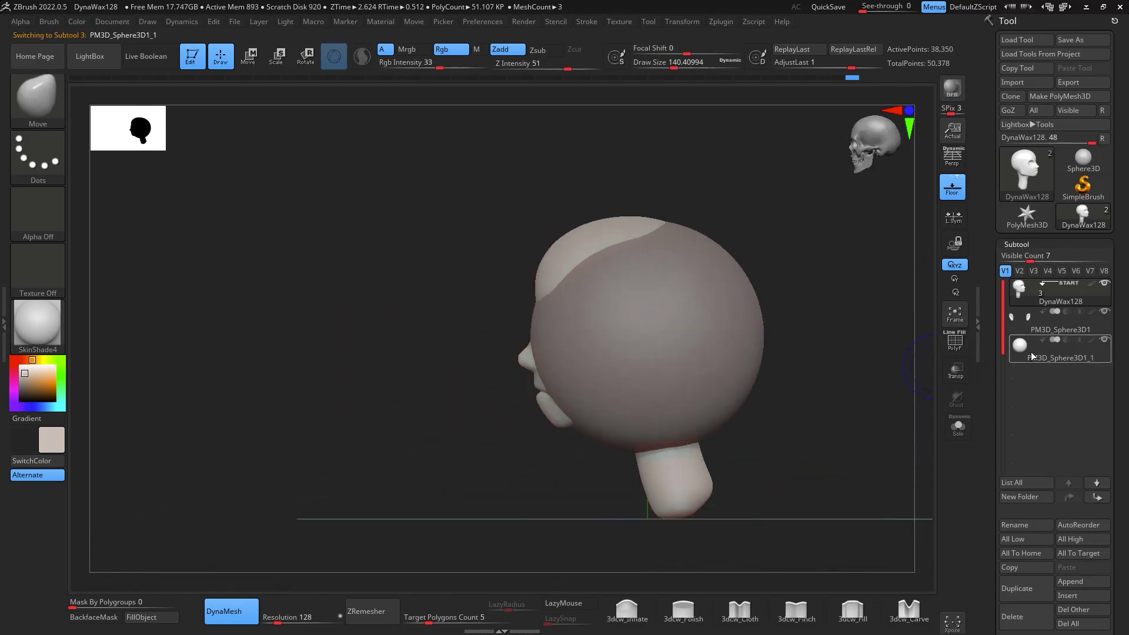
# Scale the sphere down to eyeball size and position it in the character's left eye socket
pyautogui.press('e')
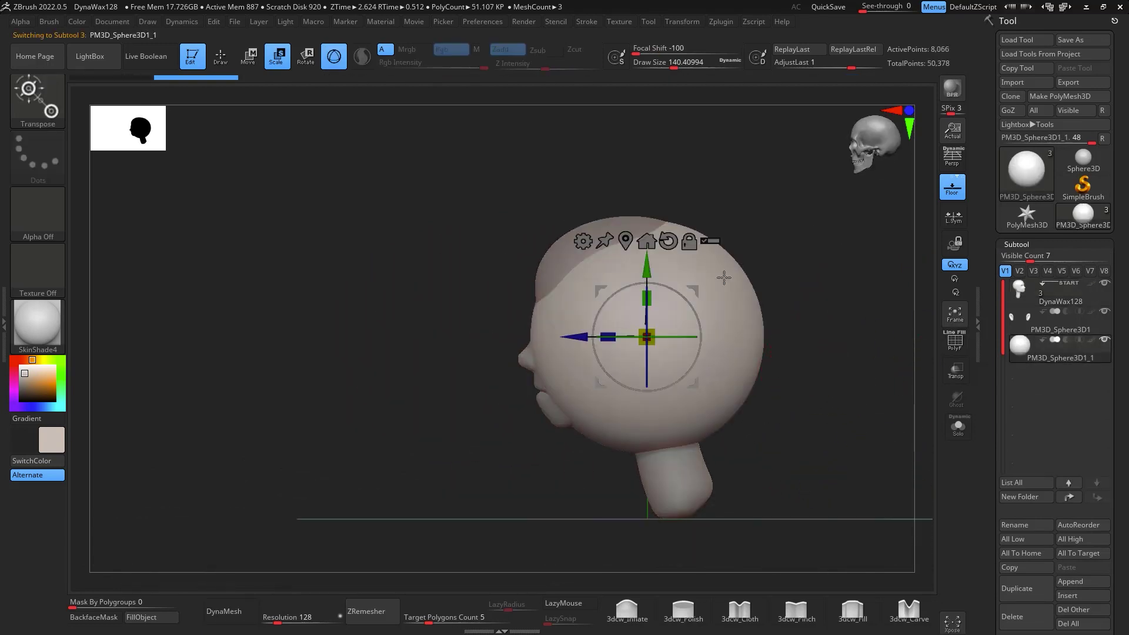
pyautogui.keyDown('shift'); pyautogui.moveTo(696, 310); pyautogui.dragTo(630, 304); pyautogui.keyUp('shift')
pyautogui.moveTo(653, 341); pyautogui.dragTo(557, 274)
pyautogui.moveTo(510, 321); pyautogui.dragTo(493, 277)
pyautogui.moveTo(812, 364); pyautogui.dragTo(672, 305)
pyautogui.moveTo(565, 275); pyautogui.dragTo(602, 278)
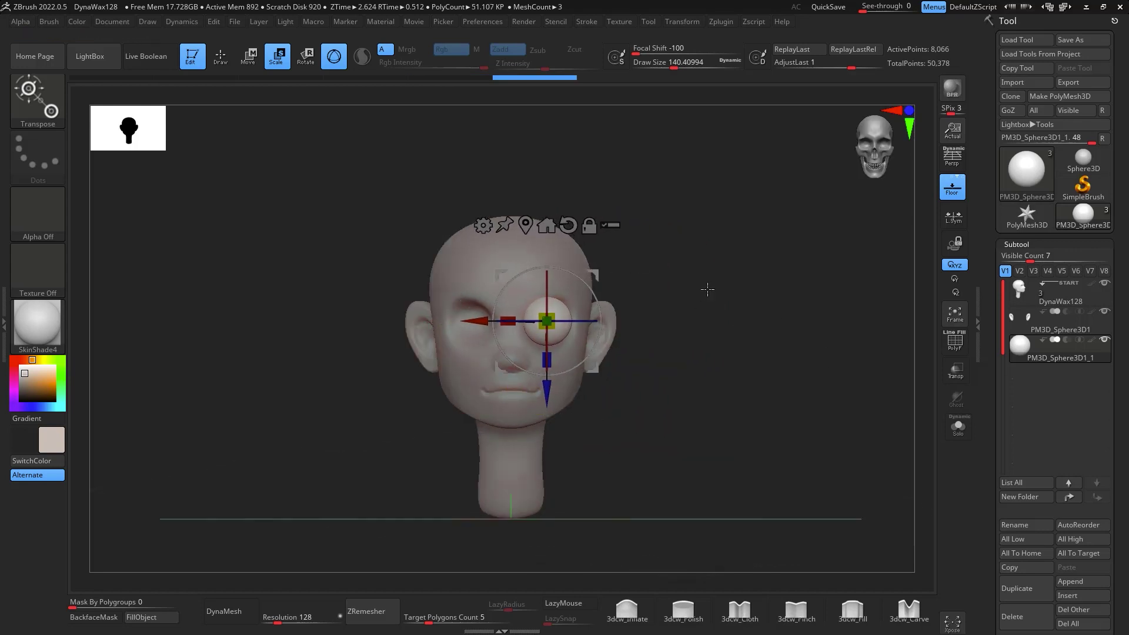
pyautogui.moveTo(705, 288); pyautogui.dragTo(837, 389)
pyautogui.moveTo(598, 280); pyautogui.dragTo(651, 275)
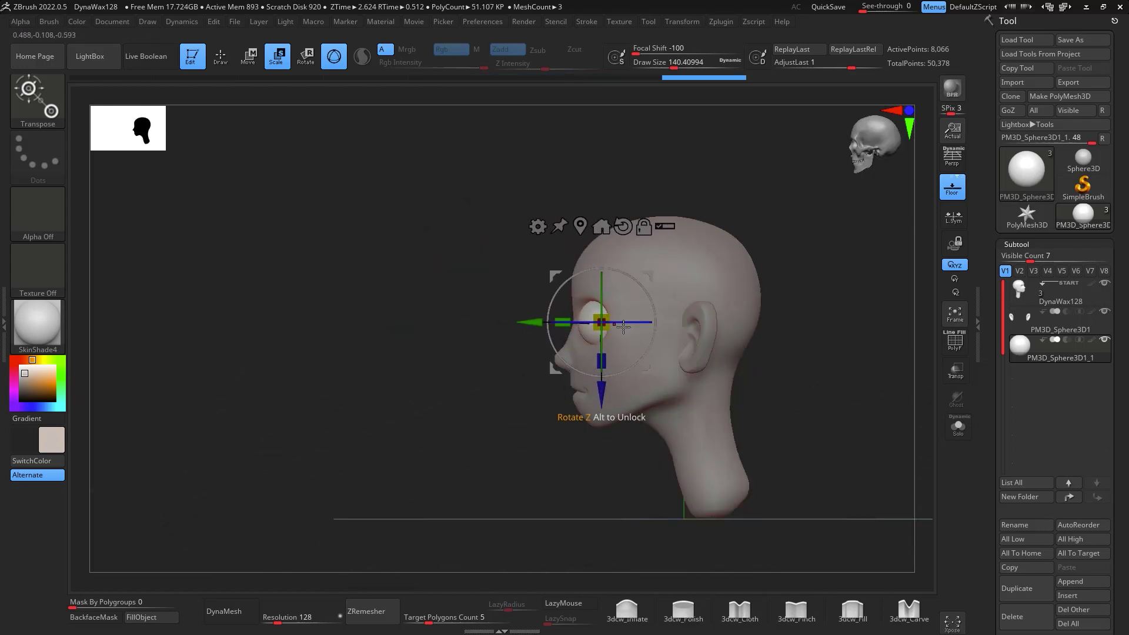
# Fine-tune the eyeball's size and depth in its socket, then return to the head subtool
pyautogui.moveTo(808, 355); pyautogui.dragTo(832, 377)
pyautogui.moveTo(652, 271); pyautogui.dragTo(657, 270)
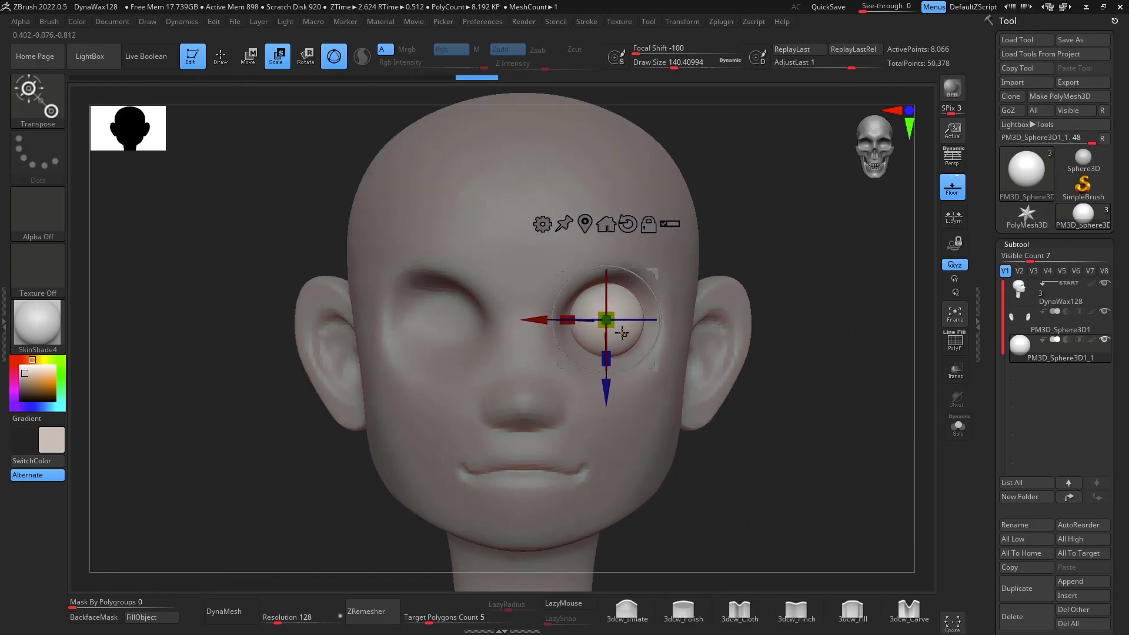
pyautogui.moveTo(617, 328); pyautogui.dragTo(617, 330)
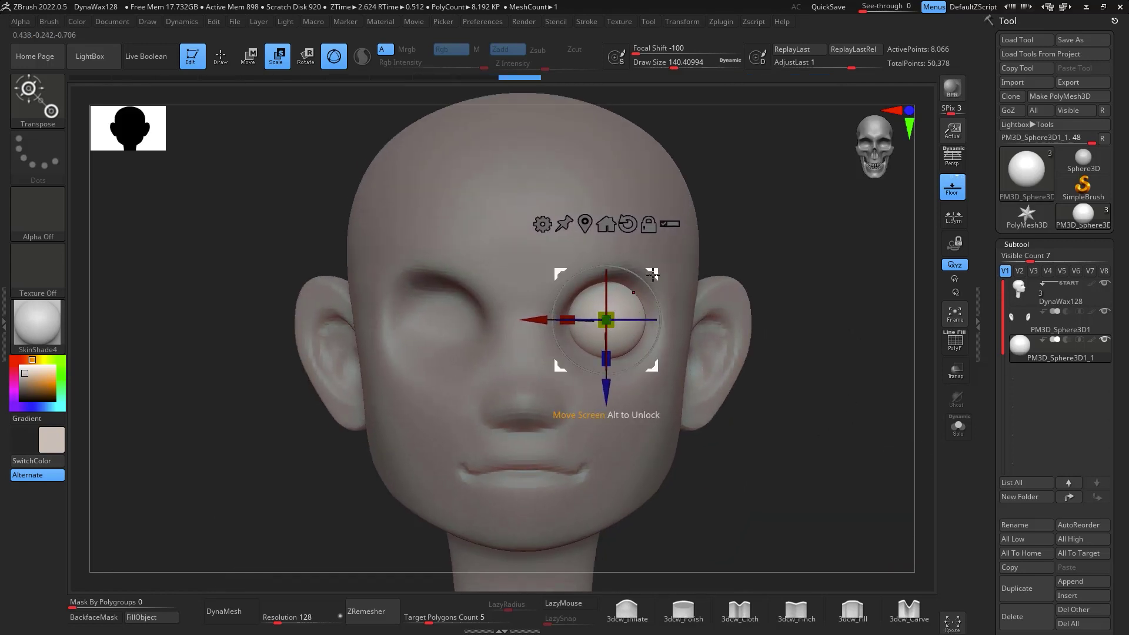
pyautogui.moveTo(655, 271); pyautogui.dragTo(653, 271)
pyautogui.moveTo(863, 352); pyautogui.dragTo(883, 463)
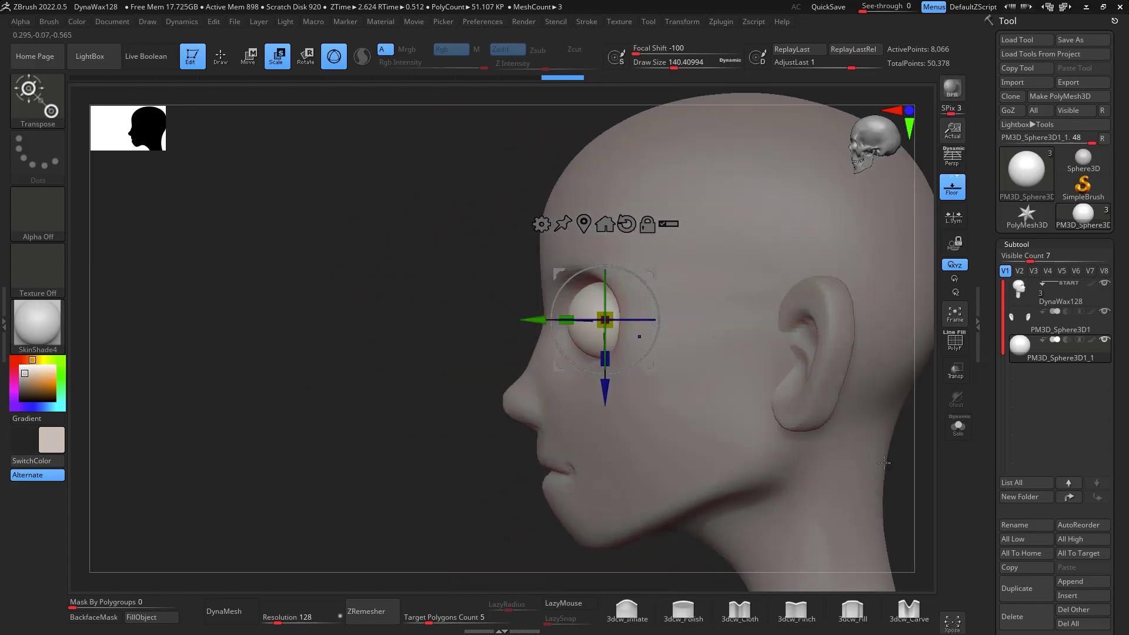
pyautogui.moveTo(533, 320); pyautogui.dragTo(538, 320)
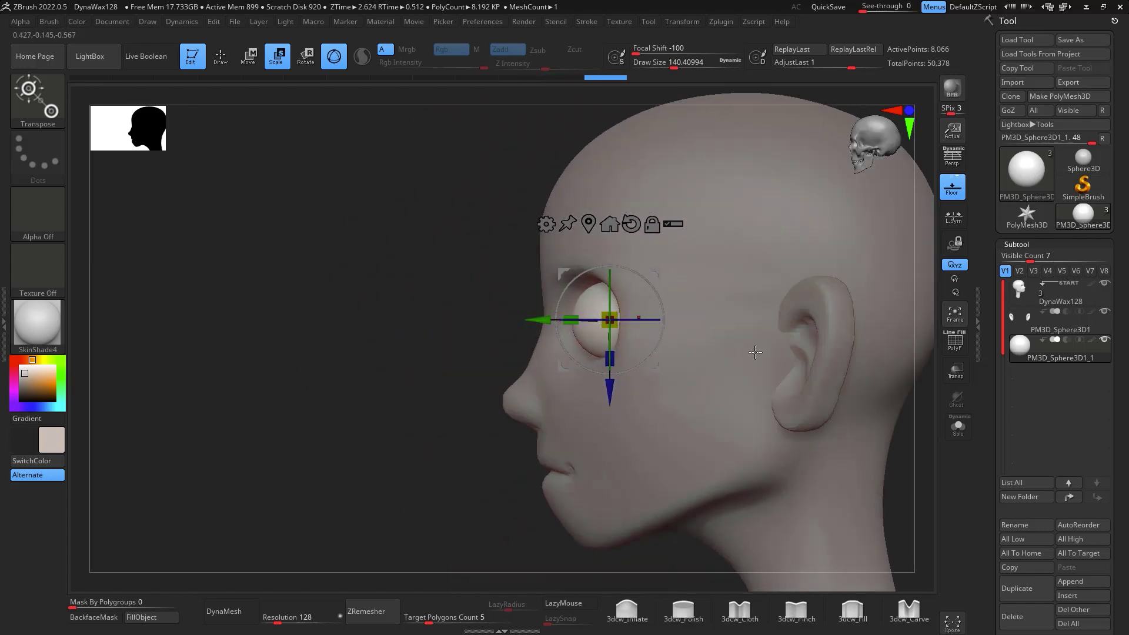
pyautogui.moveTo(917, 483)
pyautogui.mouseDown()
pyautogui.moveTo(970, 473)
pyautogui.moveTo(909, 477)
pyautogui.mouseUp()
pyautogui.keyDown('alt'); pyautogui.moveTo(895, 435); pyautogui.dragTo(825, 428); pyautogui.keyUp('alt')
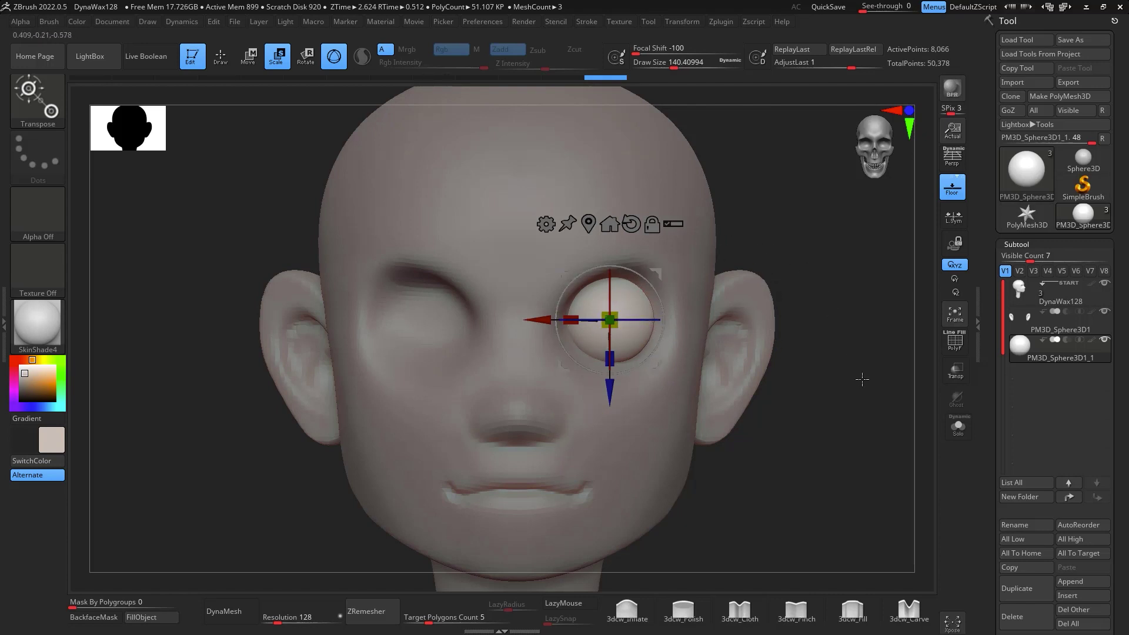
pyautogui.moveTo(797, 377); pyautogui.dragTo(670, 362)
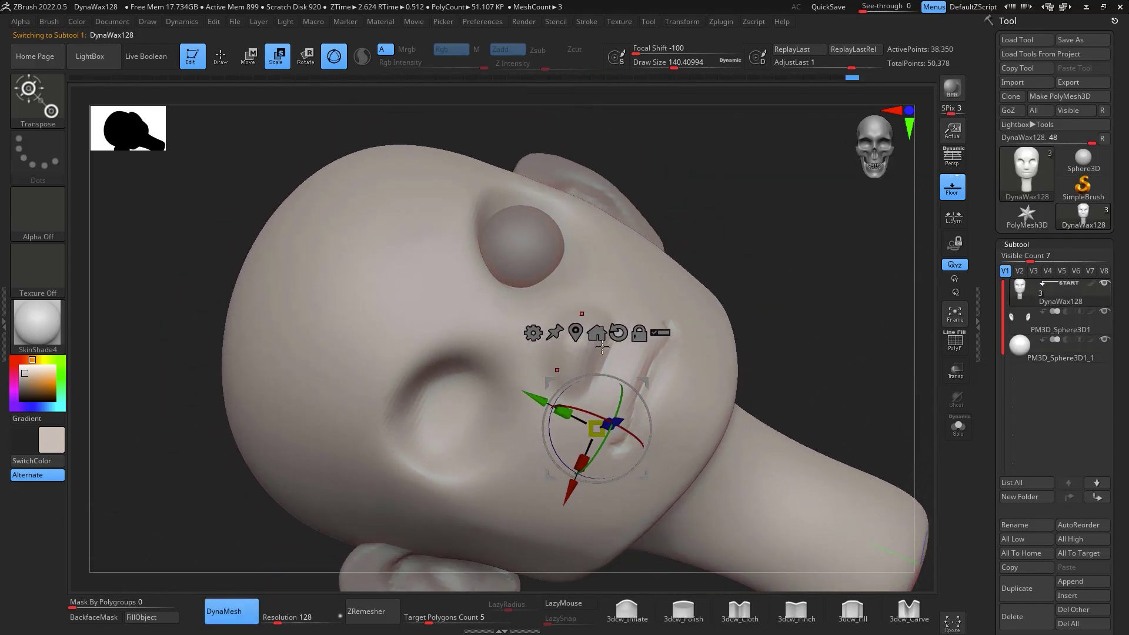
# Build up eyelid volume over the eye sockets with the ClayBuildup brush at a draw size of about 87
pyautogui.moveTo(602, 348); pyautogui.dragTo(432, 406)
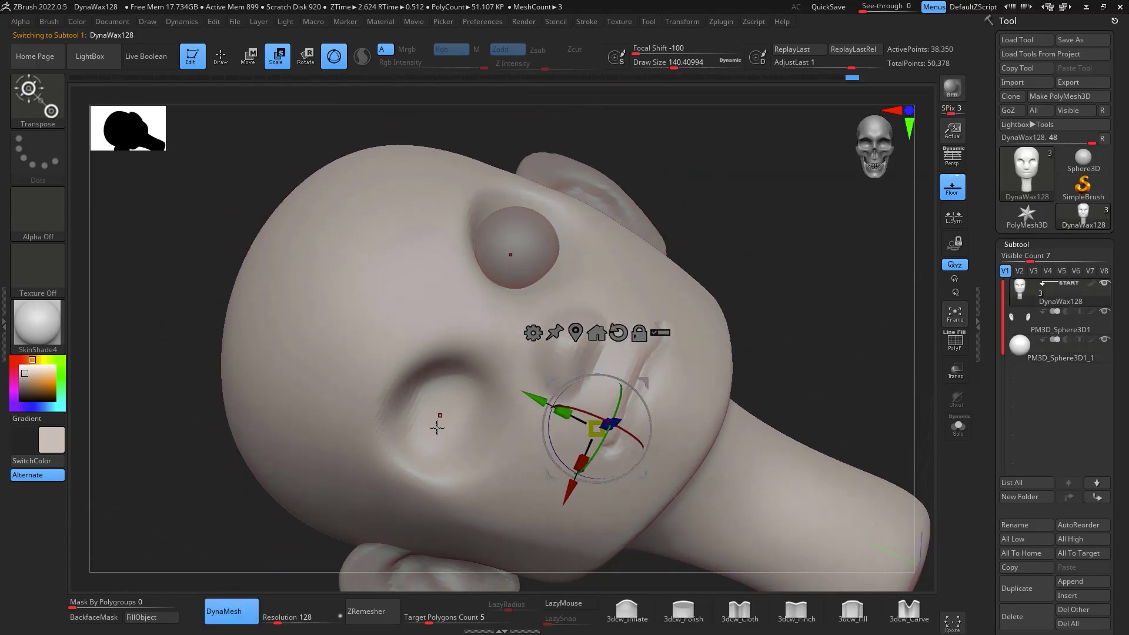
pyautogui.press('b')
pyautogui.press('c')
pyautogui.press('b')
pyautogui.press('space')
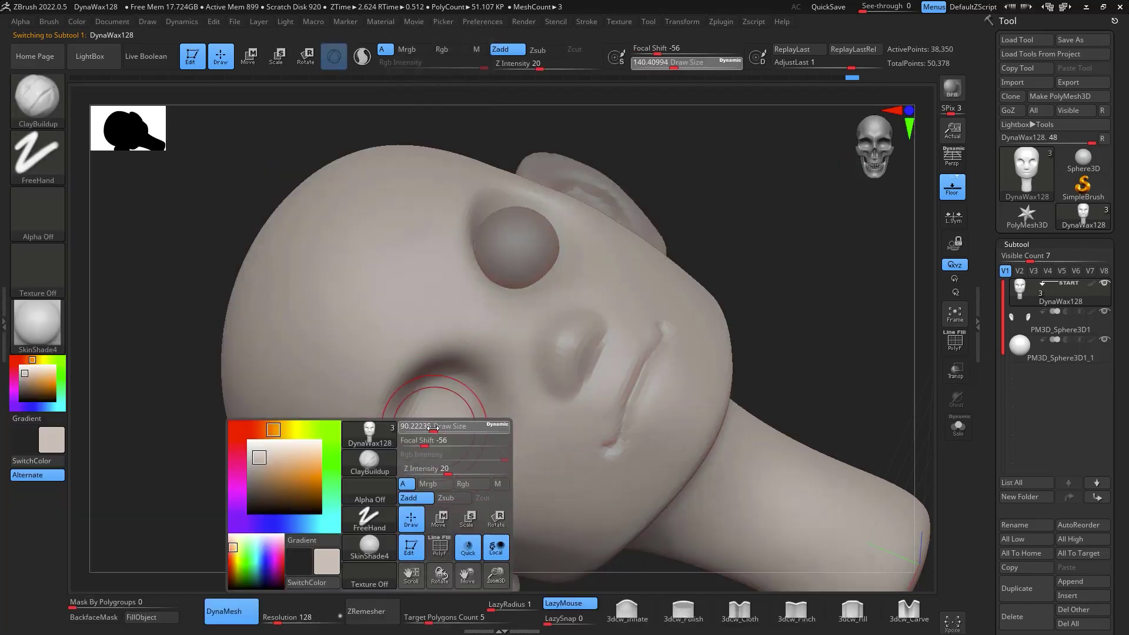
pyautogui.moveTo(439, 435); pyautogui.dragTo(437, 414)
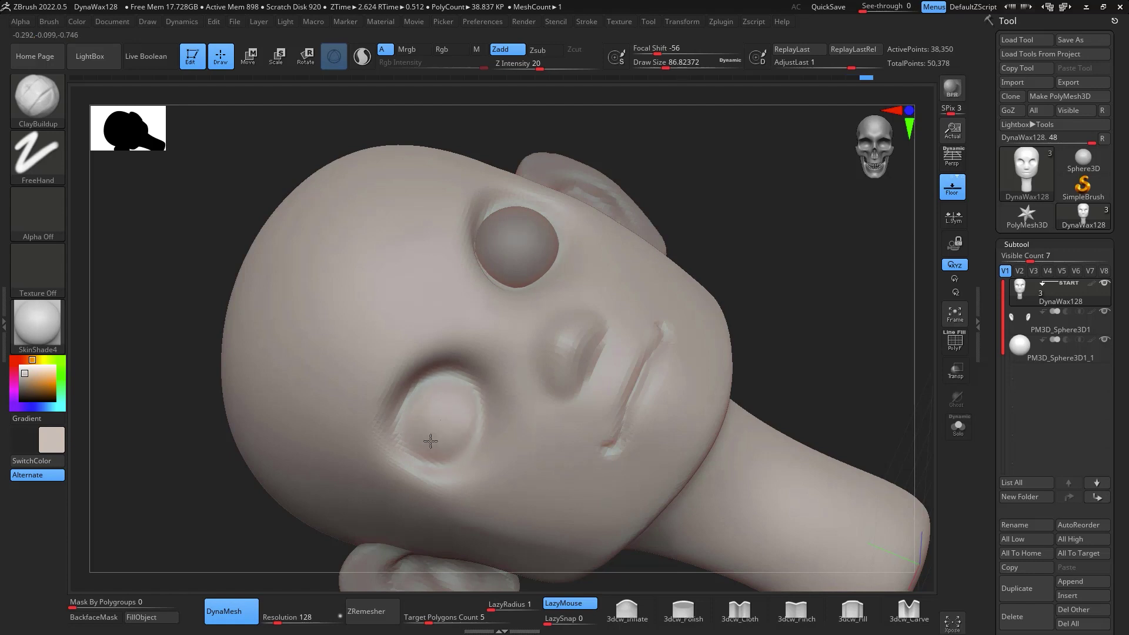
pyautogui.moveTo(438, 390); pyautogui.dragTo(406, 440)
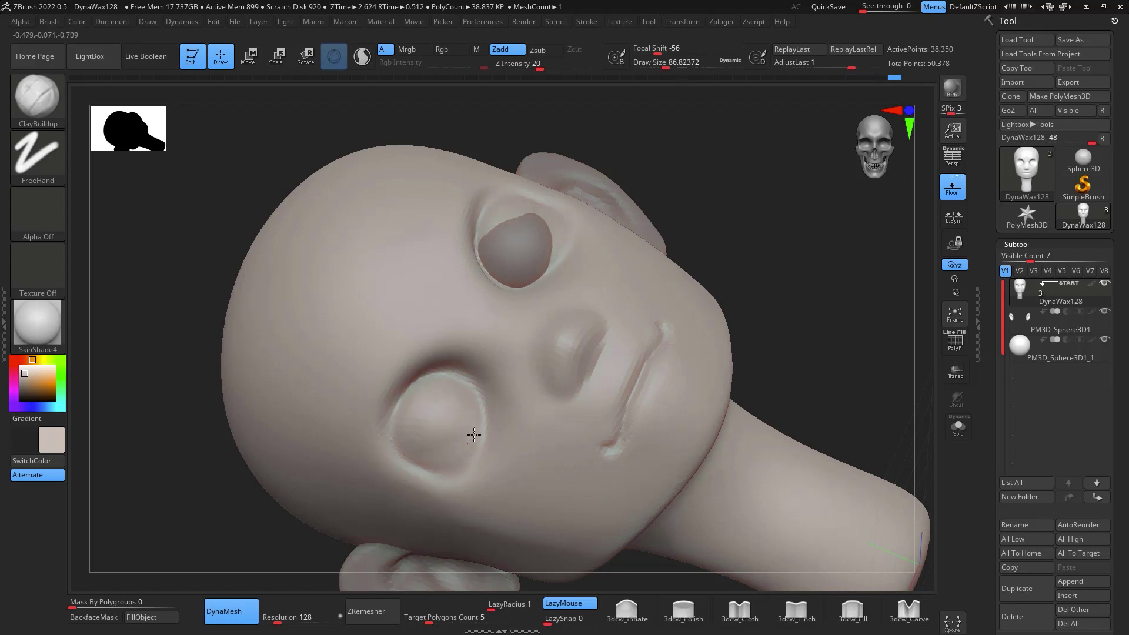
pyautogui.moveTo(419, 423); pyautogui.dragTo(415, 438)
pyautogui.moveTo(746, 261)
pyautogui.mouseDown()
pyautogui.moveTo(834, 229)
pyautogui.moveTo(756, 253)
pyautogui.mouseUp()
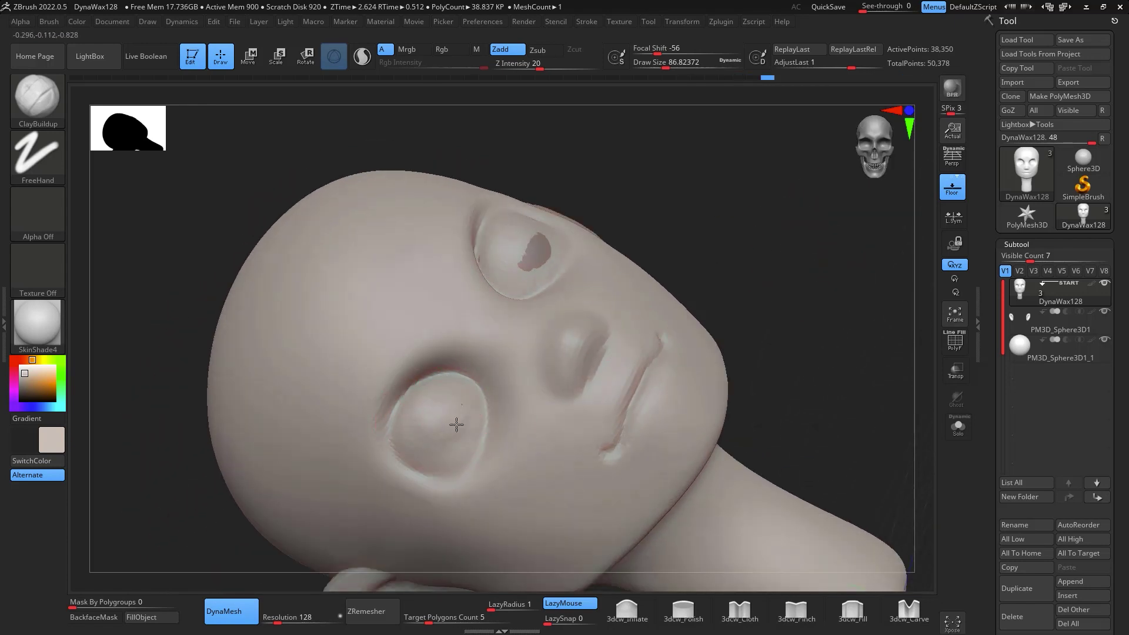
pyautogui.moveTo(471, 424)
pyautogui.mouseDown()
pyautogui.moveTo(440, 455)
pyautogui.moveTo(403, 442)
pyautogui.mouseUp()
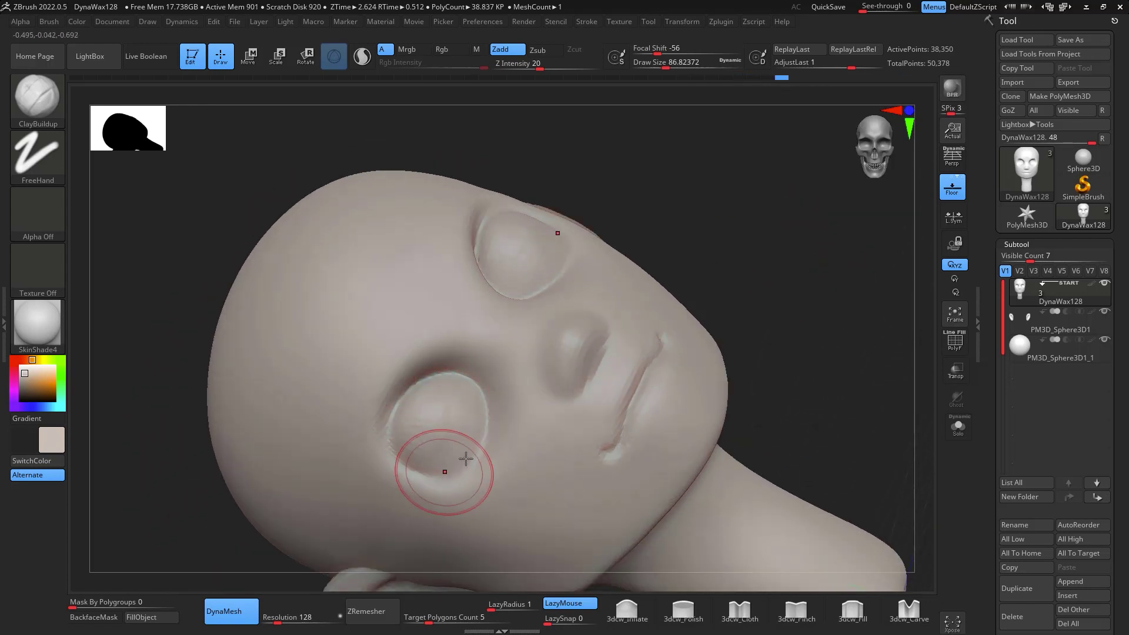
# Fill the remaining gaps in the eyelids and smooth the lids into rounded forms, including their inner corners
pyautogui.moveTo(755, 241); pyautogui.dragTo(767, 306)
pyautogui.keyDown('shift'); pyautogui.moveTo(553, 247); pyautogui.dragTo(532, 236); pyautogui.keyUp('shift')
pyautogui.moveTo(794, 282); pyautogui.dragTo(814, 195)
pyautogui.moveTo(468, 402); pyautogui.dragTo(457, 411)
pyautogui.moveTo(720, 220); pyautogui.dragTo(650, 256)
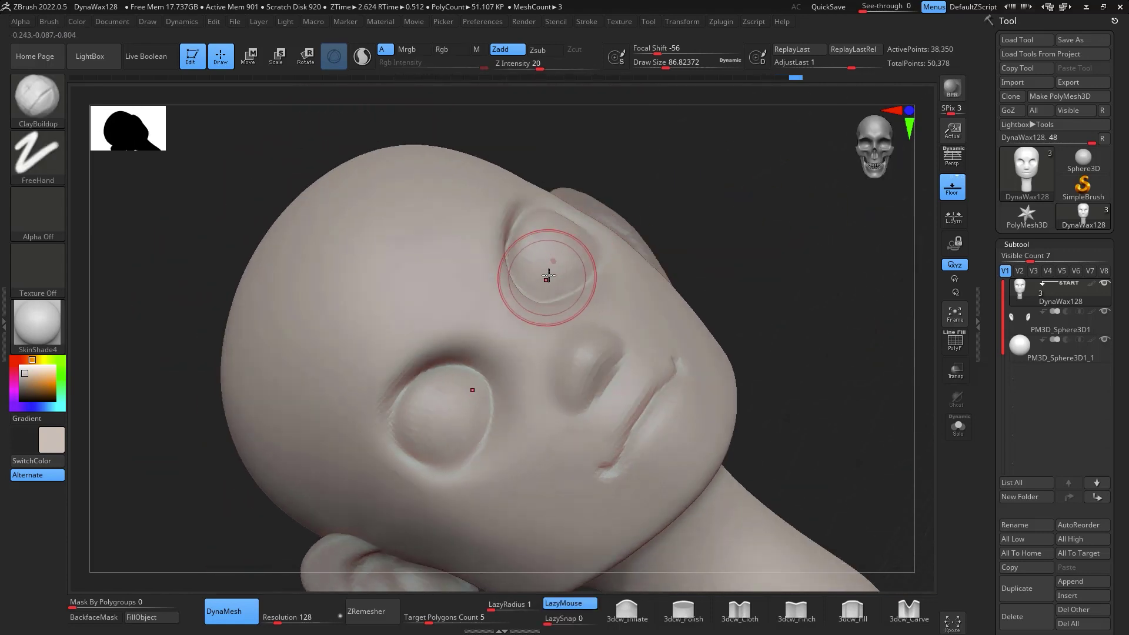
pyautogui.moveTo(753, 250); pyautogui.dragTo(800, 247)
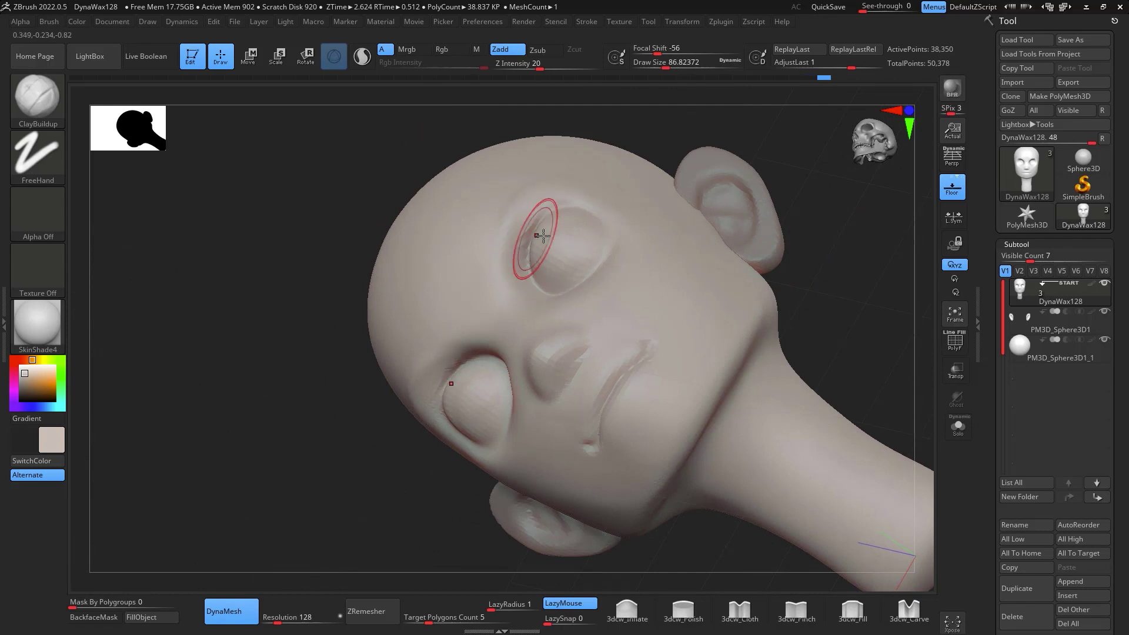
pyautogui.moveTo(524, 230)
pyautogui.keyDown('shift'); pyautogui.mouseDown()
pyautogui.moveTo(580, 171)
pyautogui.moveTo(501, 237)
pyautogui.mouseUp(); pyautogui.keyUp('shift')
pyautogui.moveTo(834, 194); pyautogui.dragTo(840, 294)
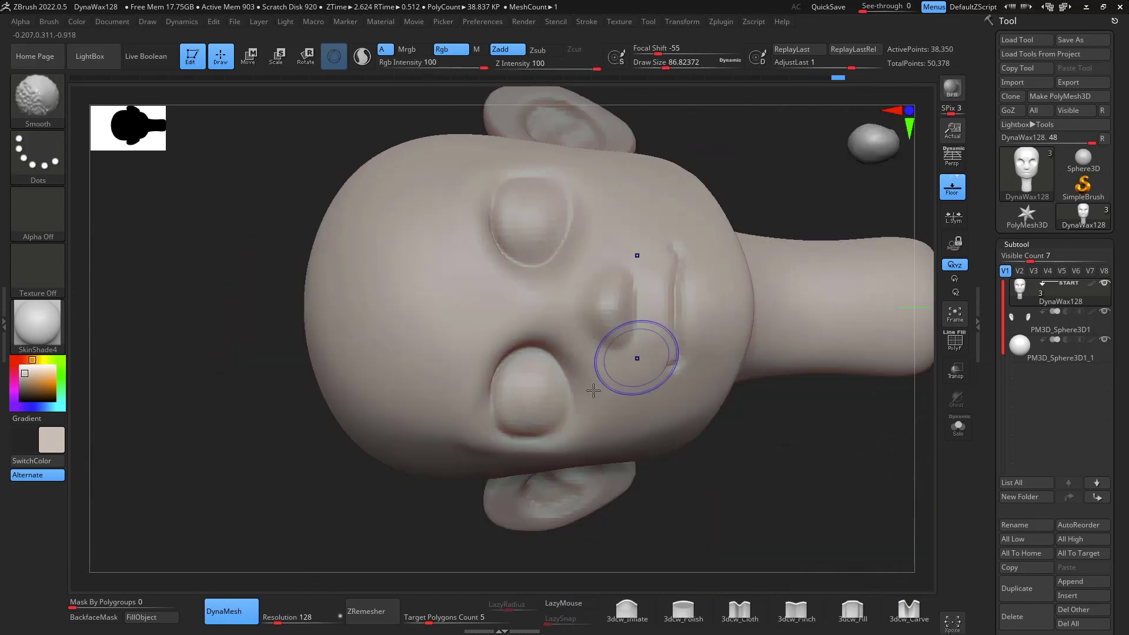
pyautogui.keyDown('shift'); pyautogui.moveTo(508, 390); pyautogui.dragTo(544, 393); pyautogui.keyUp('shift')
# Add a little clay to the eyelids from the side, remesh the head with DynaMesh at resolution 128 and smooth the lids
pyautogui.moveTo(840, 532)
pyautogui.keyDown('alt'); pyautogui.mouseDown()
pyautogui.moveTo(822, 461)
pyautogui.moveTo(834, 519)
pyautogui.moveTo(859, 335)
pyautogui.moveTo(865, 394)
pyautogui.moveTo(835, 335)
pyautogui.moveTo(764, 353)
pyautogui.mouseUp(); pyautogui.keyUp('alt')
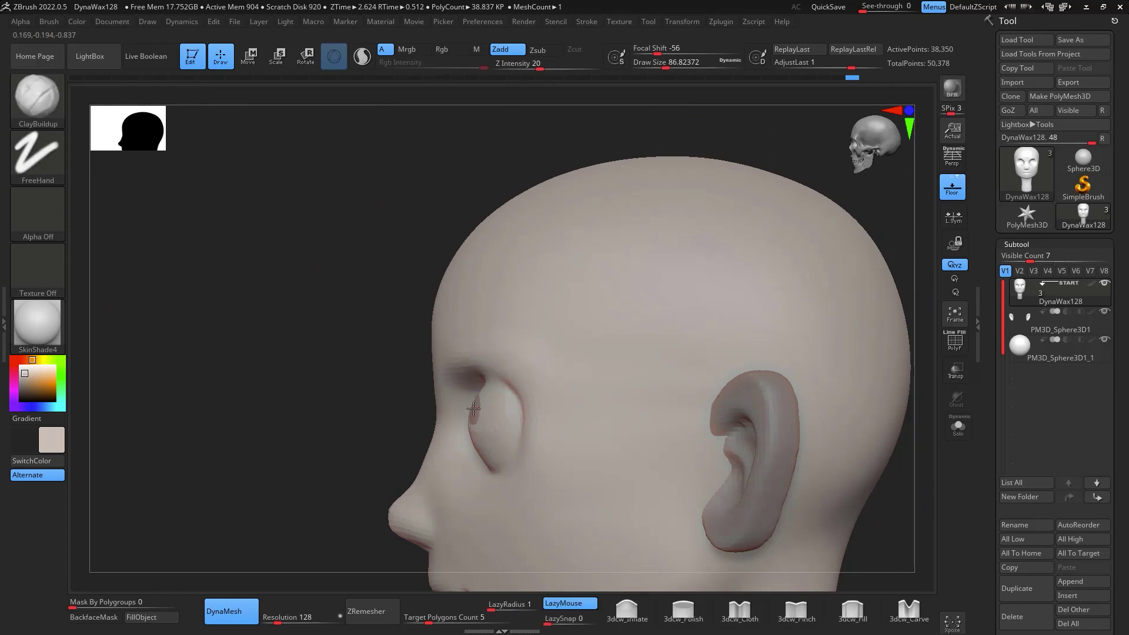
pyautogui.moveTo(478, 410); pyautogui.dragTo(485, 398)
pyautogui.moveTo(894, 270)
pyautogui.mouseDown()
pyautogui.moveTo(917, 474)
pyautogui.moveTo(861, 449)
pyautogui.moveTo(884, 365)
pyautogui.moveTo(859, 429)
pyautogui.moveTo(876, 374)
pyautogui.moveTo(867, 381)
pyautogui.mouseUp()
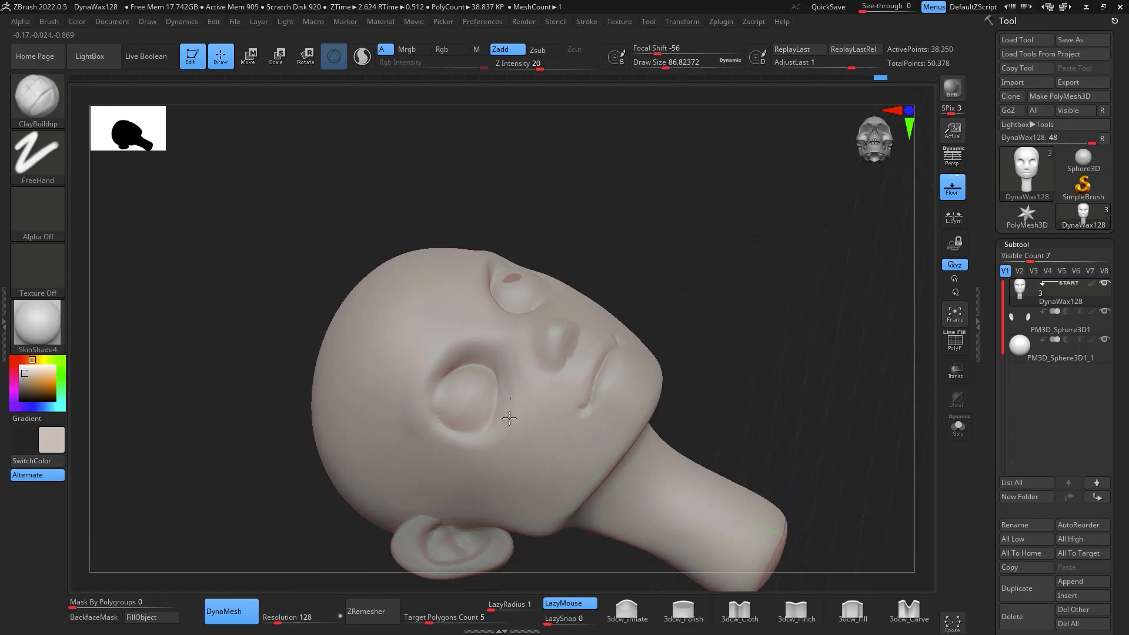
pyautogui.press('shift')
pyautogui.keyDown('shift'); pyautogui.moveTo(750, 308); pyautogui.dragTo(766, 305); pyautogui.keyUp('shift')
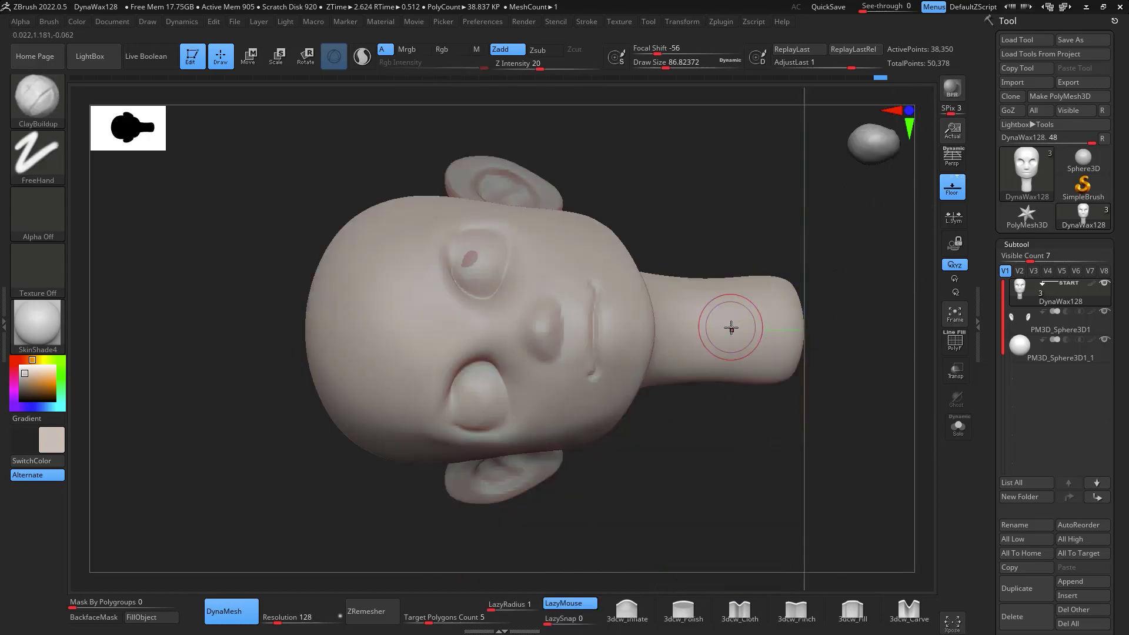
pyautogui.keyDown('alt'); pyautogui.moveTo(768, 206); pyautogui.dragTo(726, 230); pyautogui.keyUp('alt')
pyautogui.keyDown('ctrl'); pyautogui.moveTo(817, 208); pyautogui.dragTo(817, 204); pyautogui.keyUp('ctrl')
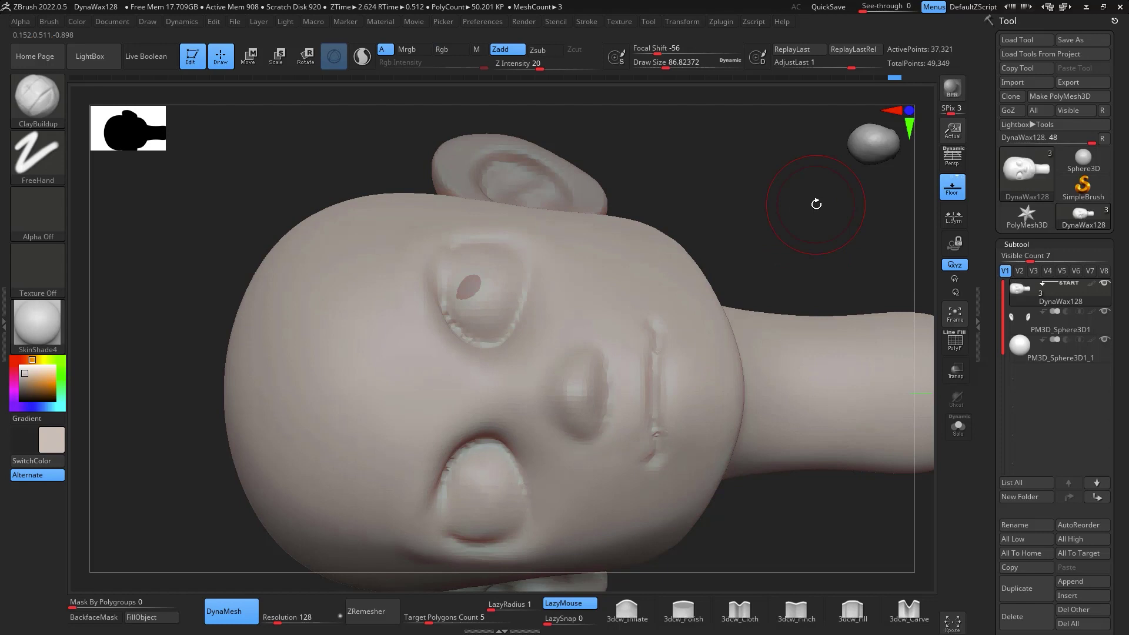
pyautogui.moveTo(464, 327)
pyautogui.keyDown('shift'); pyautogui.mouseDown()
pyautogui.moveTo(491, 333)
pyautogui.moveTo(519, 278)
pyautogui.mouseUp(); pyautogui.keyUp('shift')
# Carve the eye slit between the upper and lower lids with the DamStandard brush at a draw size of about 35
pyautogui.moveTo(770, 227); pyautogui.dragTo(758, 228)
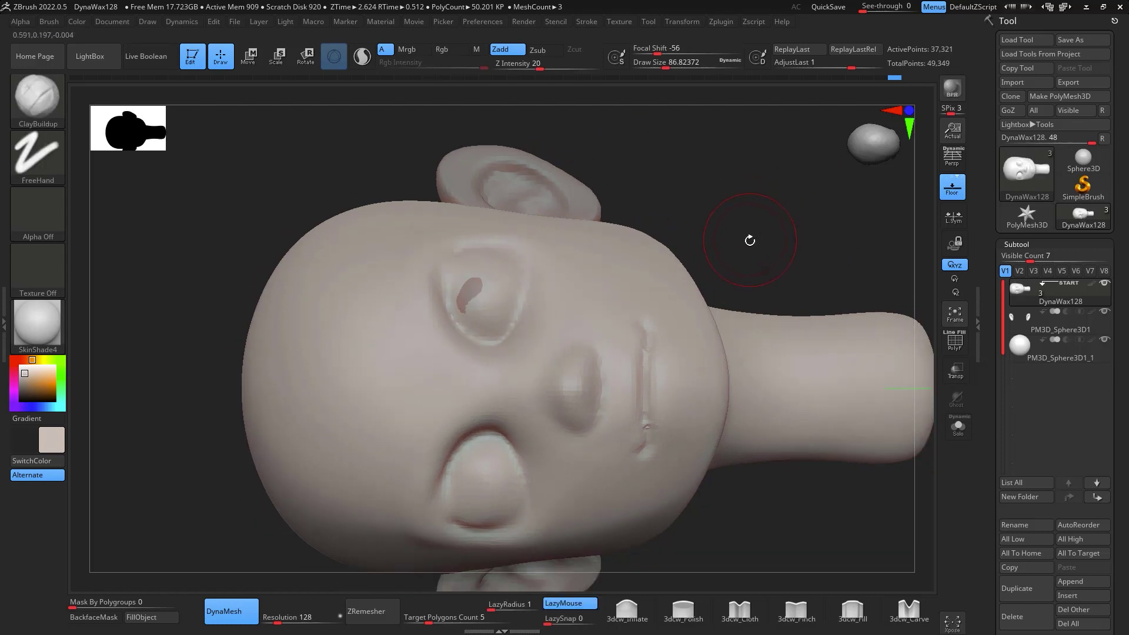
pyautogui.press('b')
pyautogui.press('d')
pyautogui.press('s')
pyautogui.press('space')
pyautogui.moveTo(705, 265)
pyautogui.mouseDown()
pyautogui.moveTo(694, 266)
pyautogui.moveTo(744, 279)
pyautogui.mouseUp()
pyautogui.moveTo(479, 348); pyautogui.dragTo(458, 237)
pyautogui.press('space')
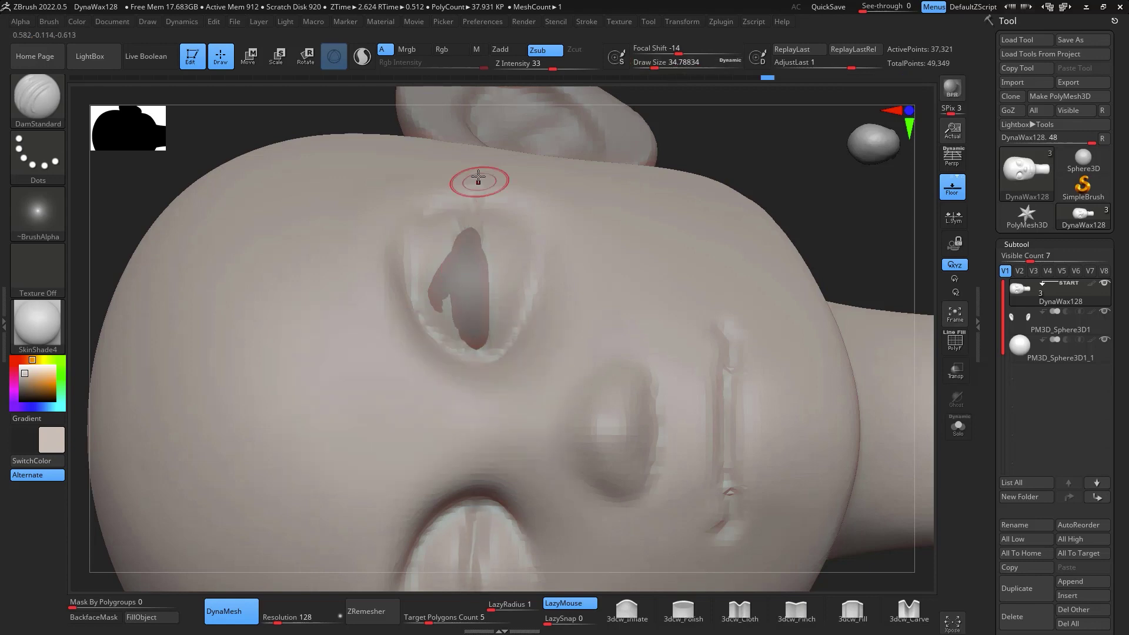
# Build up the upper and lower lids around the eye opening with ClayBuildup at a draw size of about 39
pyautogui.press('b')
pyautogui.press('c')
pyautogui.press('b')
pyautogui.press('space')
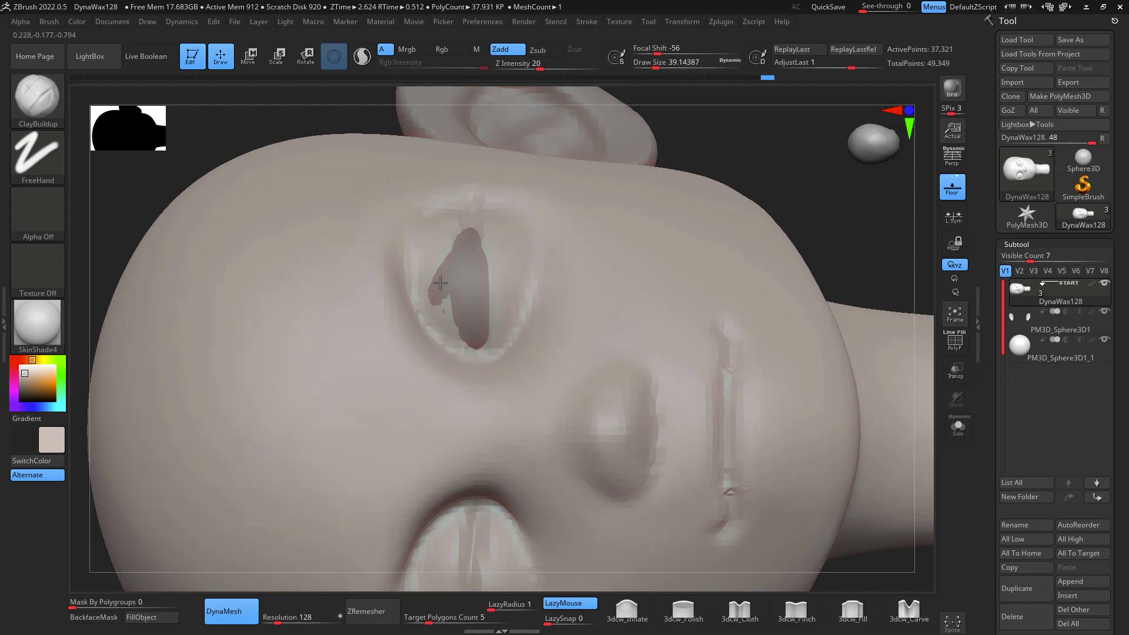
pyautogui.moveTo(444, 243); pyautogui.dragTo(453, 214)
pyautogui.moveTo(440, 309); pyautogui.dragTo(449, 214)
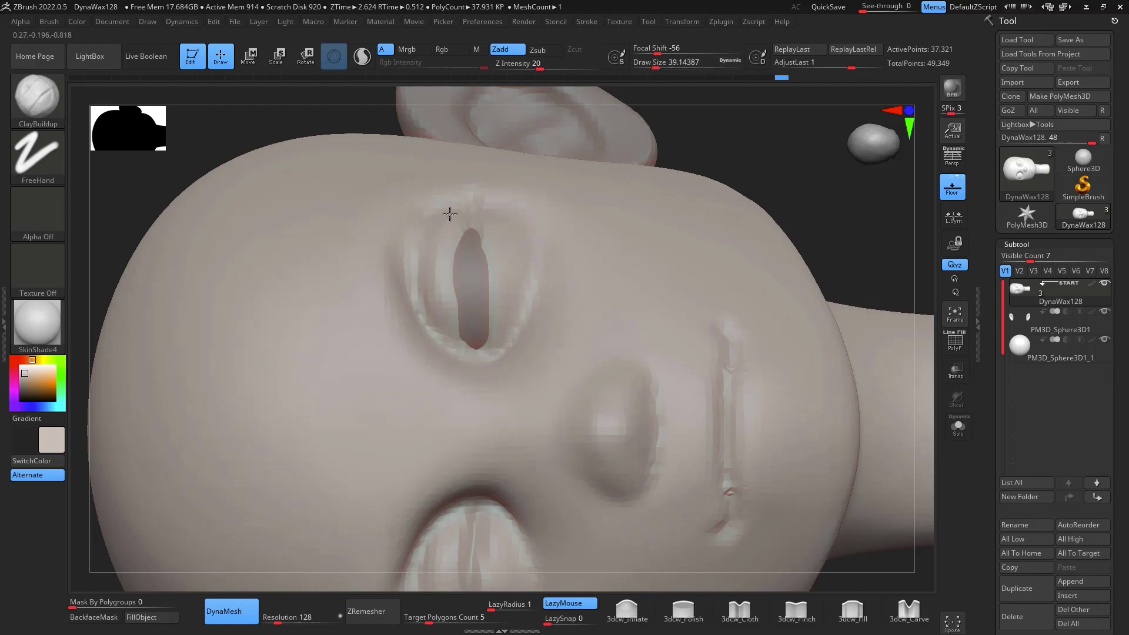
pyautogui.moveTo(505, 301)
pyautogui.mouseDown()
pyautogui.moveTo(479, 258)
pyautogui.moveTo(474, 345)
pyautogui.moveTo(526, 300)
pyautogui.mouseUp()
# Add volume to the lower lids and outer eye corners with ClayBuildup at a draw size of about 94, then smooth the lids
pyautogui.press('f')
pyautogui.moveTo(854, 264); pyautogui.dragTo(865, 326)
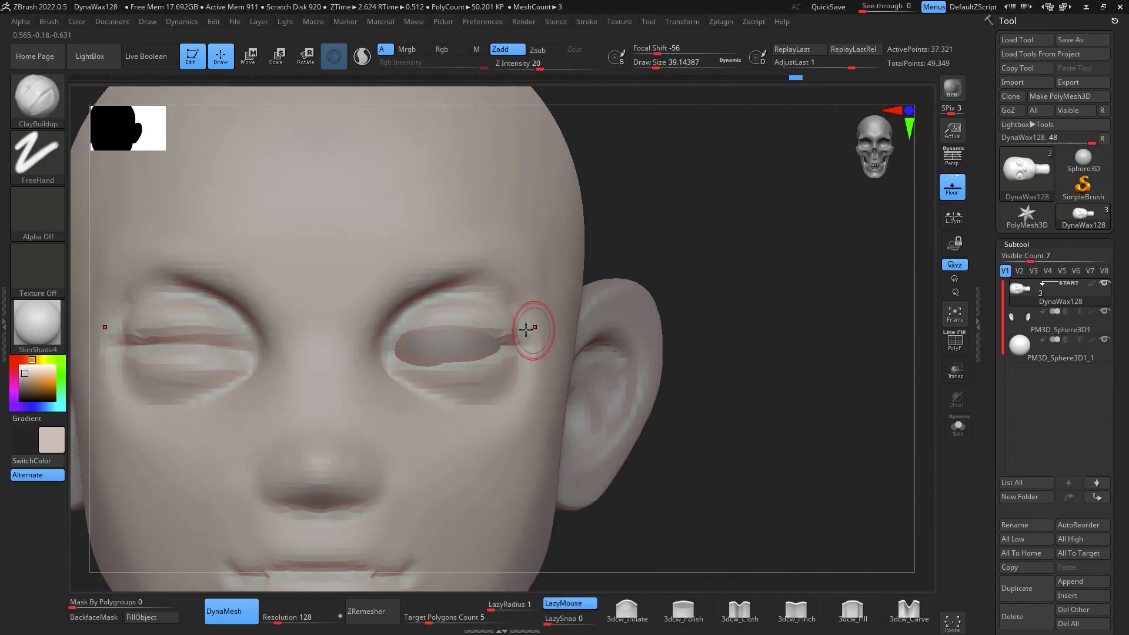
pyautogui.moveTo(799, 377); pyautogui.dragTo(774, 225)
pyautogui.press('space')
pyautogui.moveTo(560, 242); pyautogui.dragTo(592, 214)
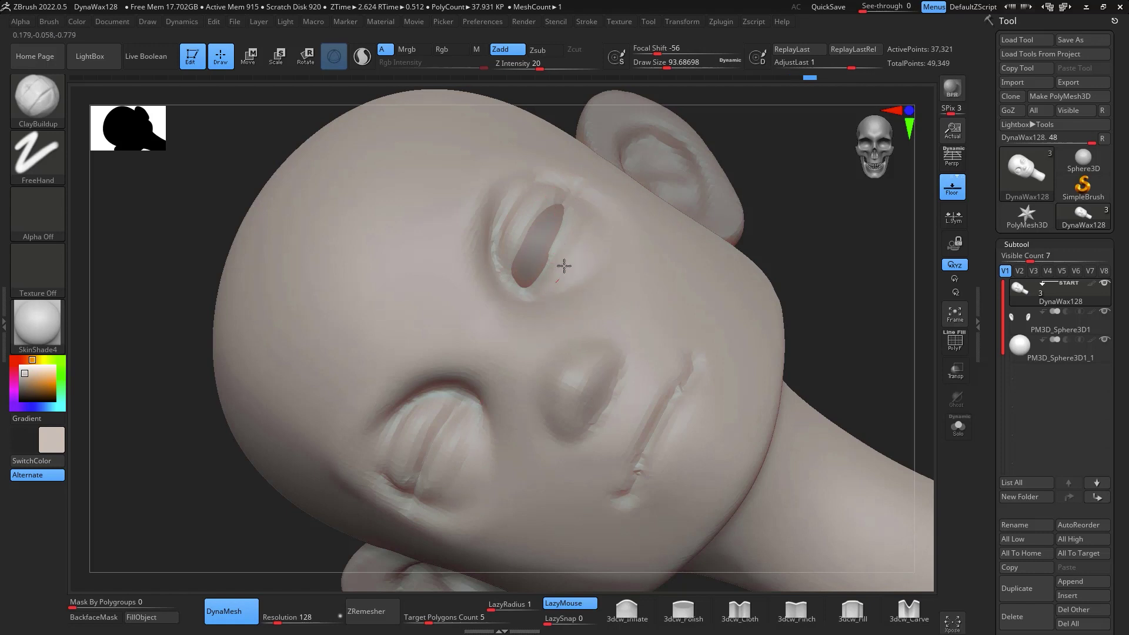
pyautogui.keyDown('shift'); pyautogui.moveTo(547, 259); pyautogui.dragTo(466, 259); pyautogui.keyUp('shift')
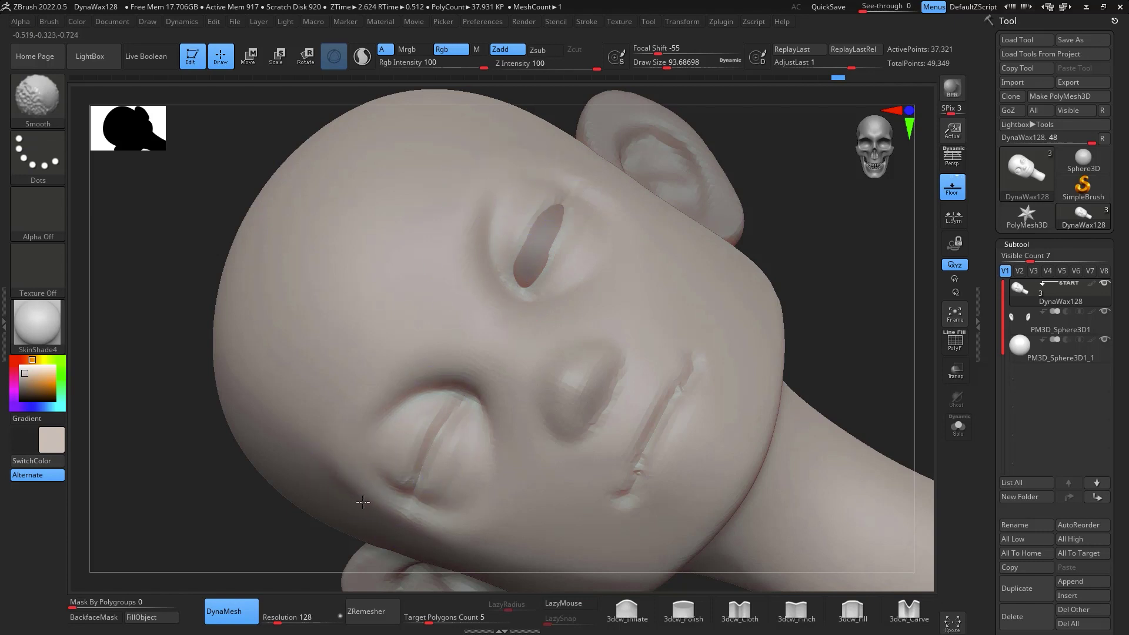
pyautogui.moveTo(753, 235)
pyautogui.mouseDown()
pyautogui.moveTo(831, 232)
pyautogui.moveTo(824, 254)
pyautogui.moveTo(607, 336)
pyautogui.mouseUp()
pyautogui.press('shift')
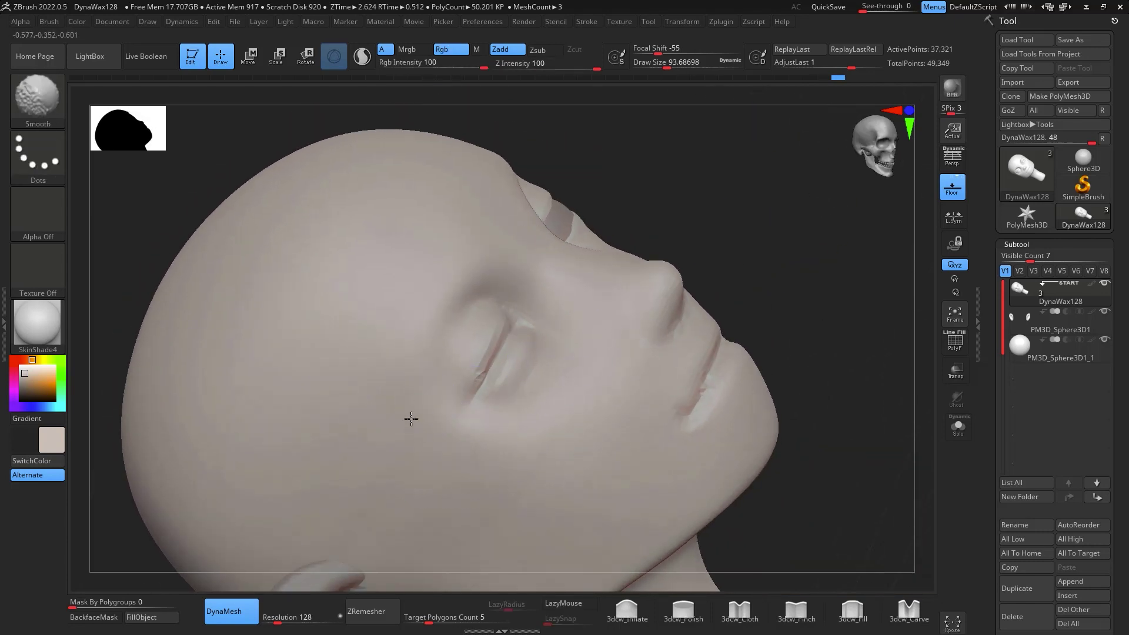
pyautogui.moveTo(811, 234)
pyautogui.mouseDown()
pyautogui.moveTo(854, 280)
pyautogui.moveTo(852, 262)
pyautogui.moveTo(811, 233)
pyautogui.moveTo(811, 259)
pyautogui.mouseUp()
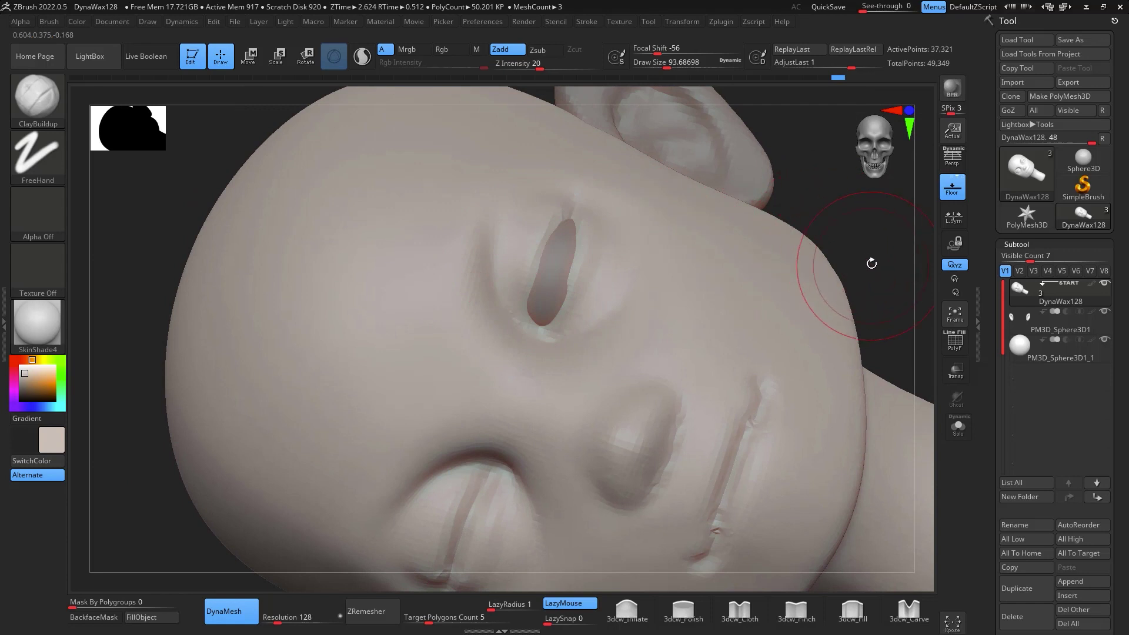
pyautogui.moveTo(870, 259); pyautogui.dragTo(809, 229)
pyautogui.moveTo(917, 226); pyautogui.dragTo(786, 245)
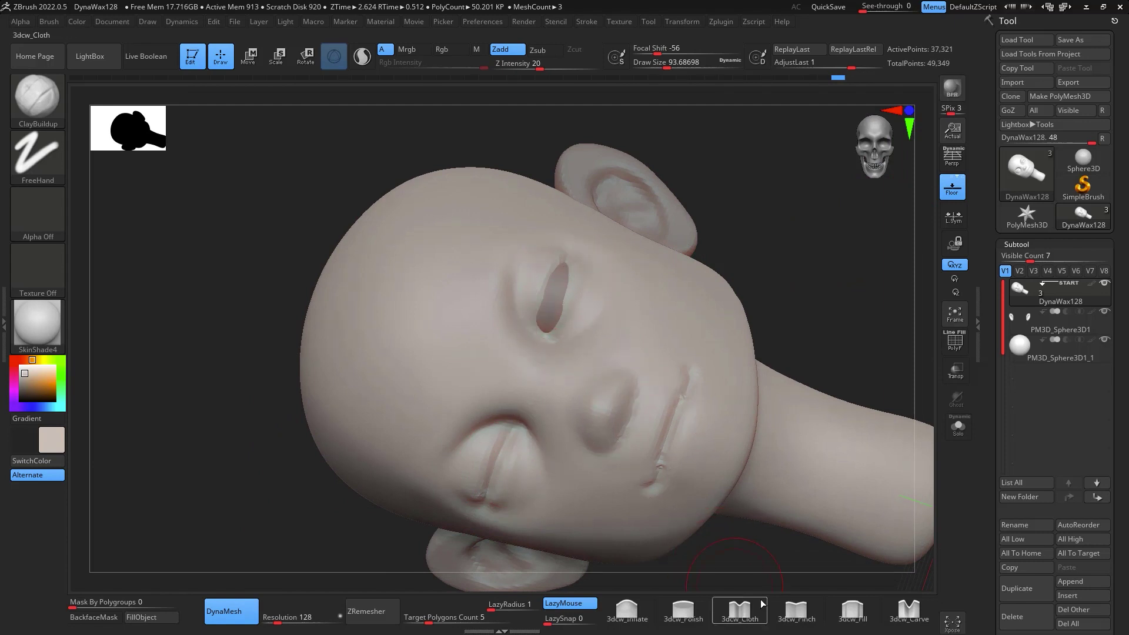
# Sharpen the socket creases above and around the eyes with the 3dcw_Pinch brush at a draw size of about 71
pyautogui.click(797, 612)
pyautogui.press('space')
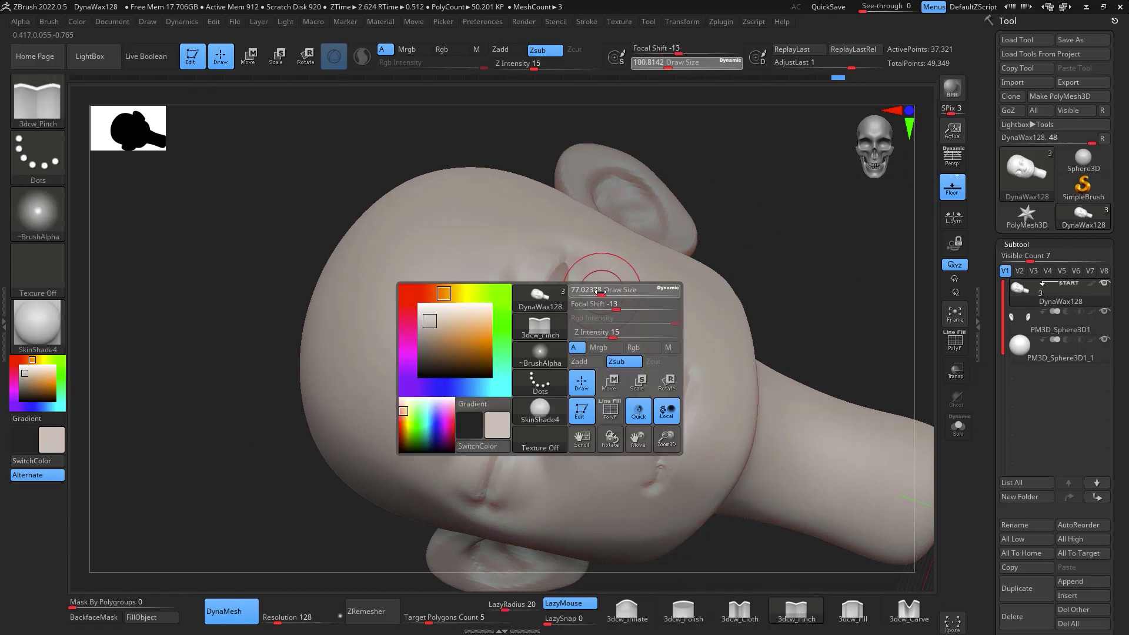
pyautogui.moveTo(600, 292); pyautogui.dragTo(594, 292)
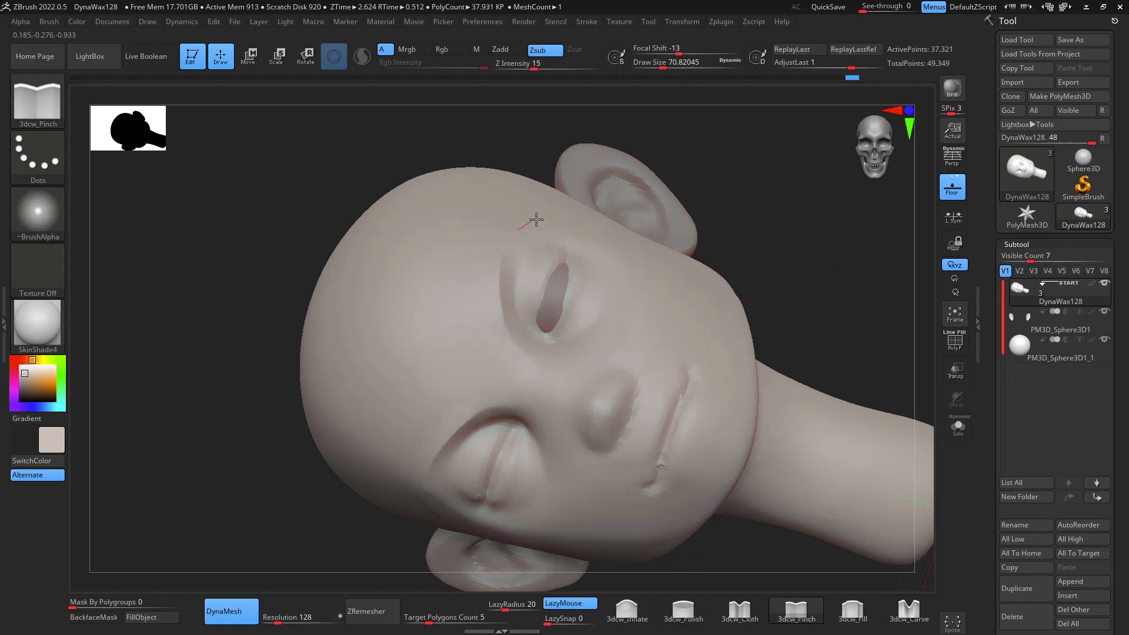
pyautogui.moveTo(796, 241)
pyautogui.mouseDown()
pyautogui.moveTo(796, 267)
pyautogui.moveTo(756, 252)
pyautogui.mouseUp()
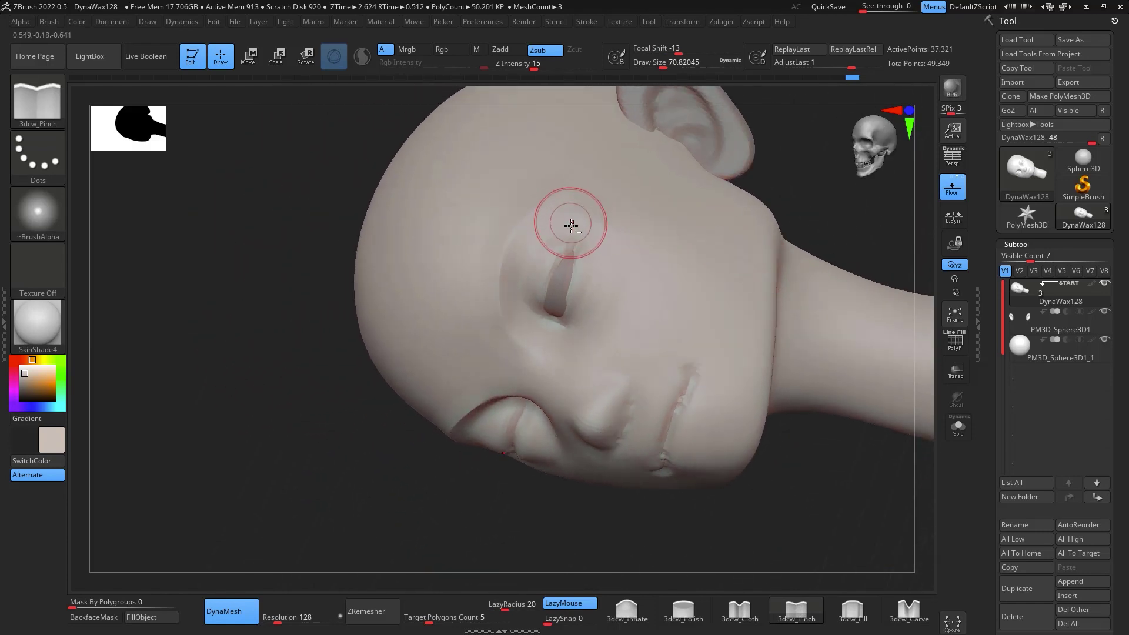
pyautogui.press('shift')
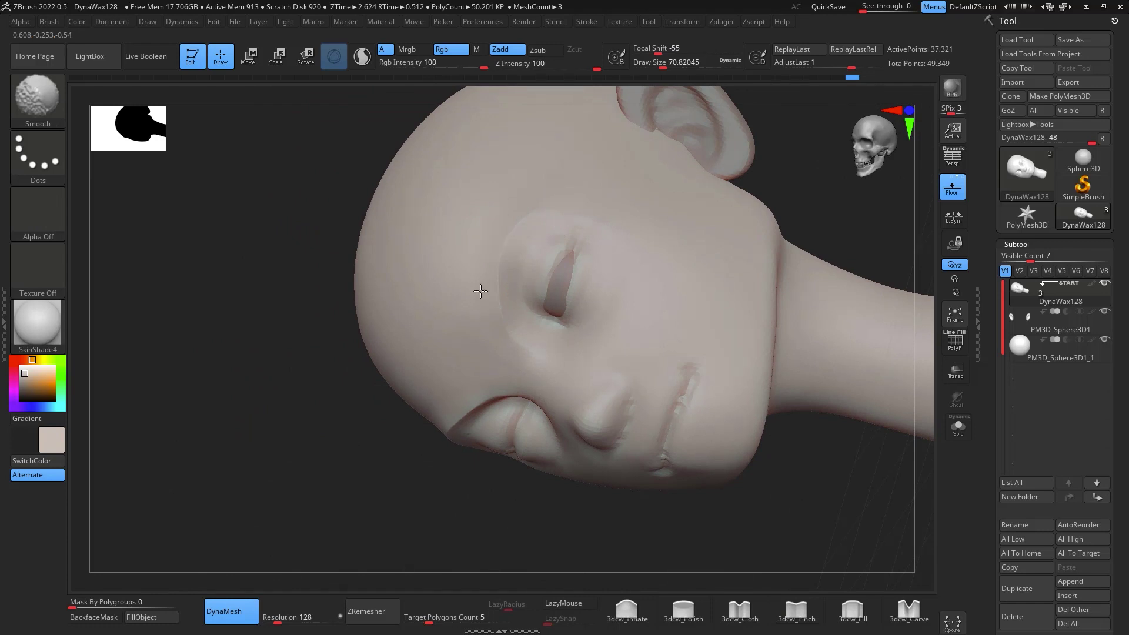
pyautogui.keyDown('shift'); pyautogui.moveTo(683, 155); pyautogui.dragTo(874, 189); pyautogui.keyUp('shift')
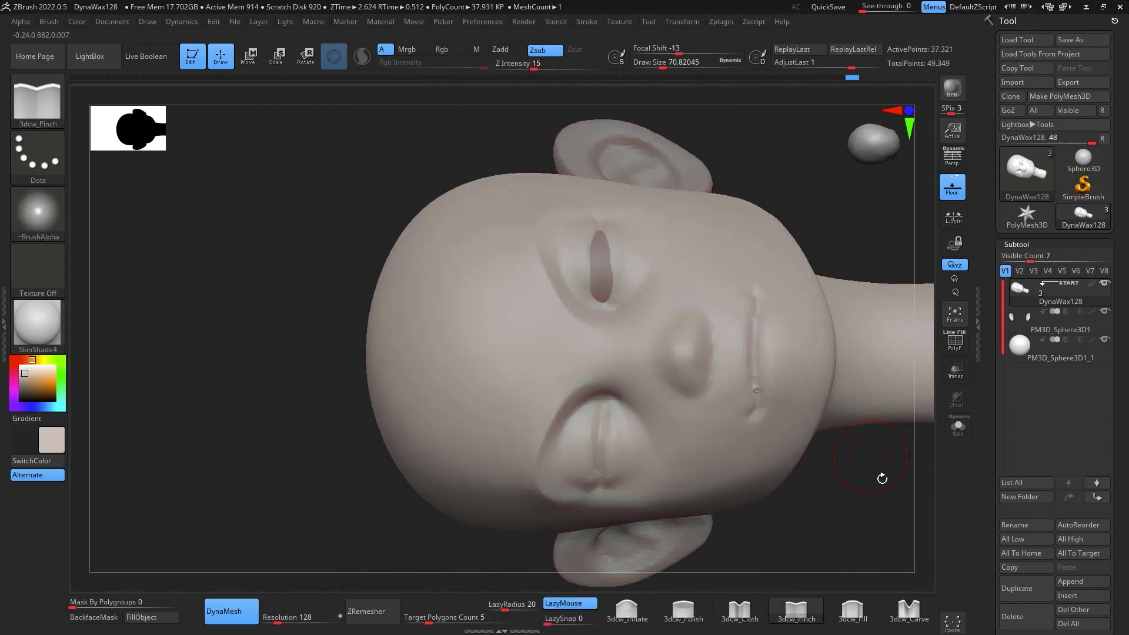
pyautogui.moveTo(882, 474)
pyautogui.mouseDown()
pyautogui.moveTo(887, 486)
pyautogui.moveTo(886, 447)
pyautogui.mouseUp()
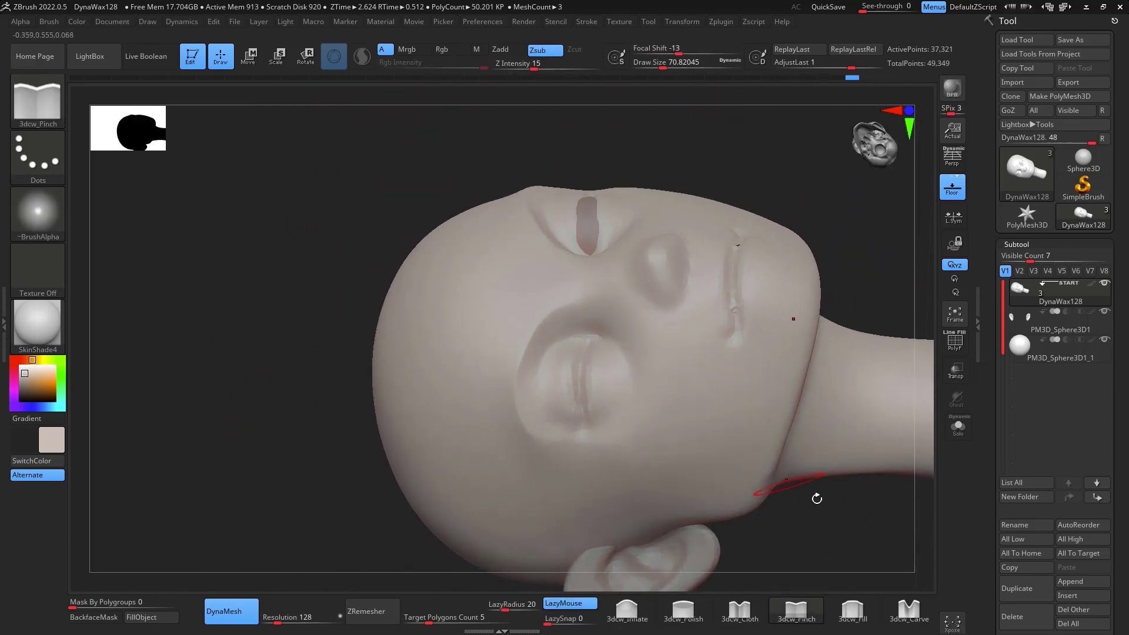
# Define the upper eyelid fold with the 3dcw_Pinch brush at a draw size of about 31
pyautogui.moveTo(814, 496); pyautogui.dragTo(876, 572)
pyautogui.keyDown('alt'); pyautogui.moveTo(919, 304); pyautogui.dragTo(905, 206); pyautogui.keyUp('alt')
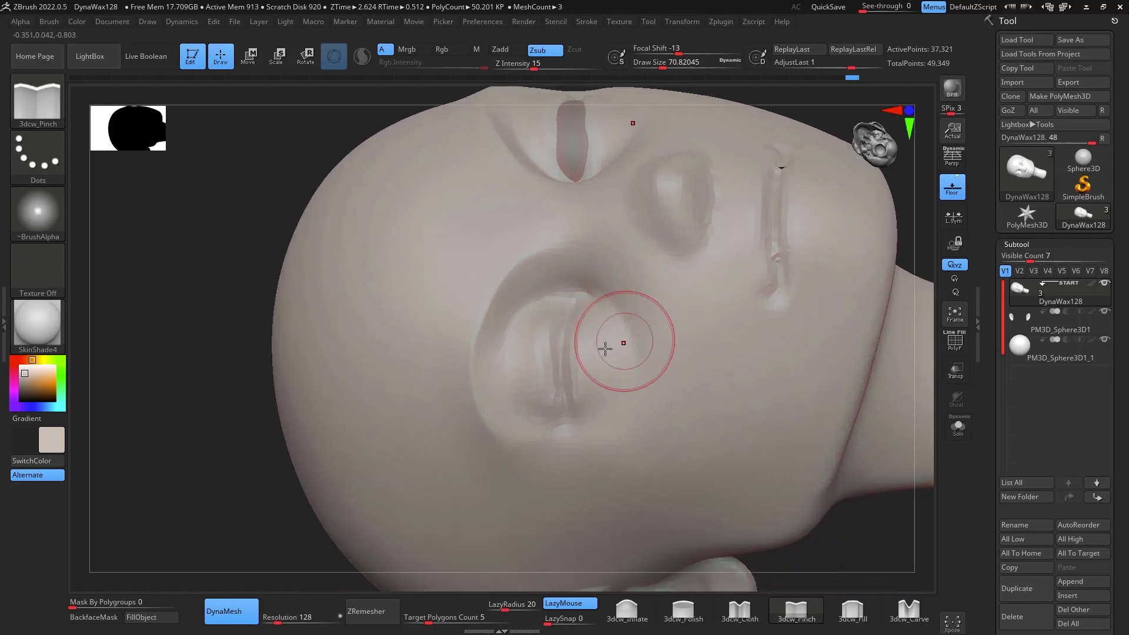
pyautogui.press('space')
pyautogui.moveTo(604, 346); pyautogui.dragTo(594, 345)
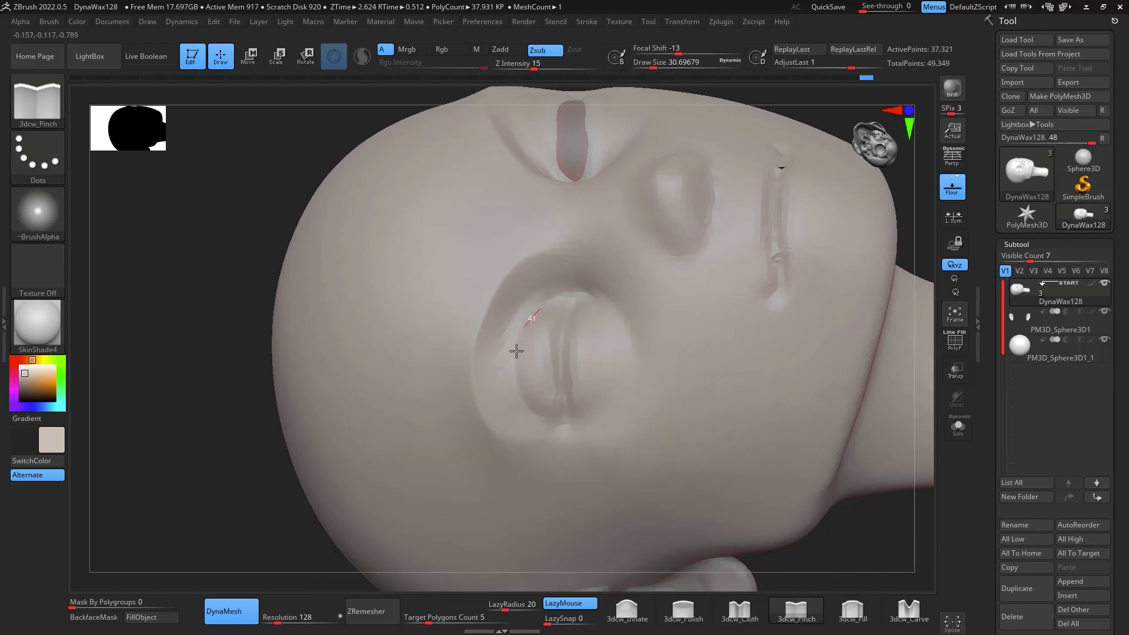
# Refine the eyelid edges and eye corners with the 3dcw_Pinch brush at a draw size of about 29, smoothing the lid corners
pyautogui.moveTo(773, 384); pyautogui.dragTo(747, 509, button='right')
pyautogui.keyDown('alt'); pyautogui.moveTo(809, 252); pyautogui.dragTo(808, 290); pyautogui.keyUp('alt')
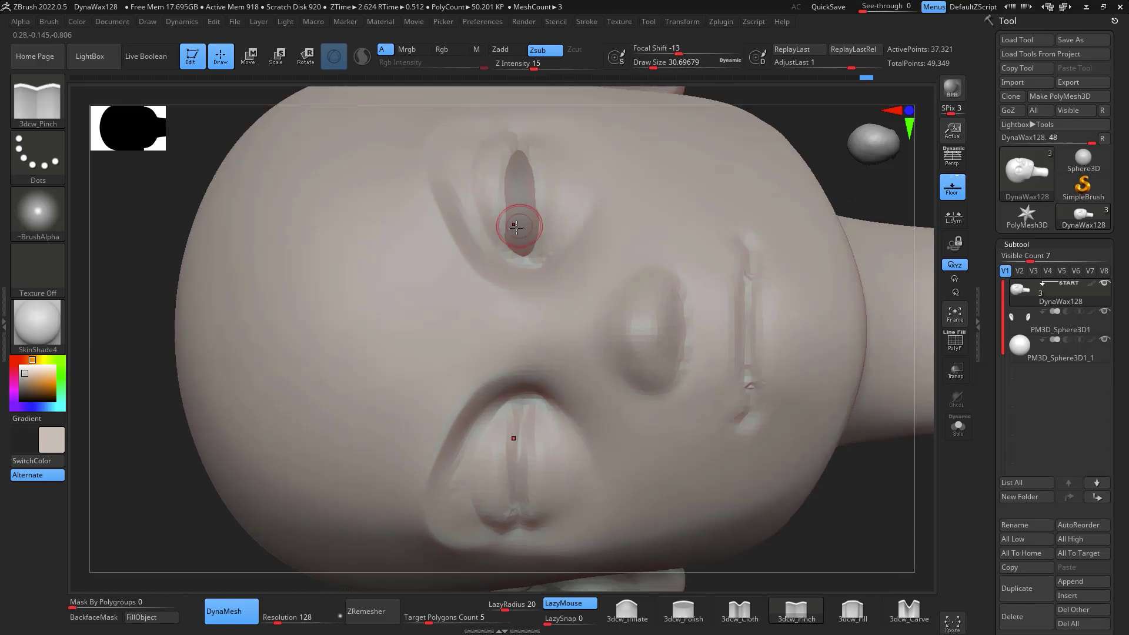
pyautogui.press('space')
pyautogui.moveTo(517, 227); pyautogui.dragTo(515, 230)
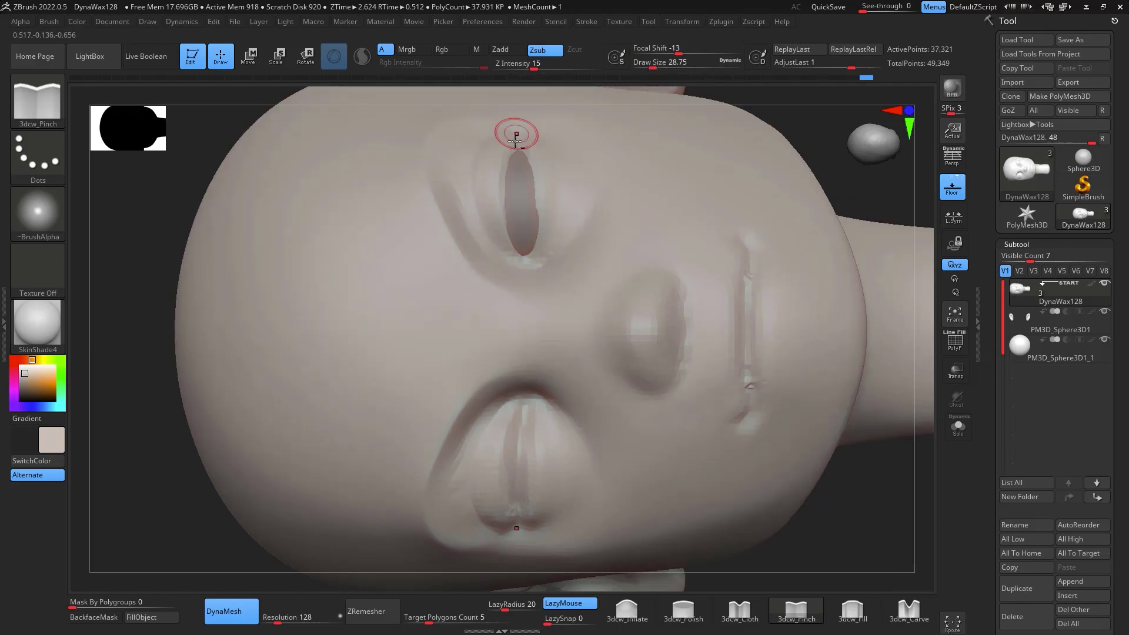
pyautogui.moveTo(519, 257)
pyautogui.keyDown('shift'); pyautogui.mouseDown()
pyautogui.moveTo(502, 235)
pyautogui.moveTo(518, 123)
pyautogui.mouseUp(); pyautogui.keyUp('shift')
pyautogui.moveTo(906, 488)
pyautogui.keyDown('alt'); pyautogui.mouseDown()
pyautogui.moveTo(905, 421)
pyautogui.moveTo(916, 452)
pyautogui.moveTo(900, 379)
pyautogui.moveTo(884, 384)
pyautogui.moveTo(899, 431)
pyautogui.mouseUp(); pyautogui.keyUp('alt')
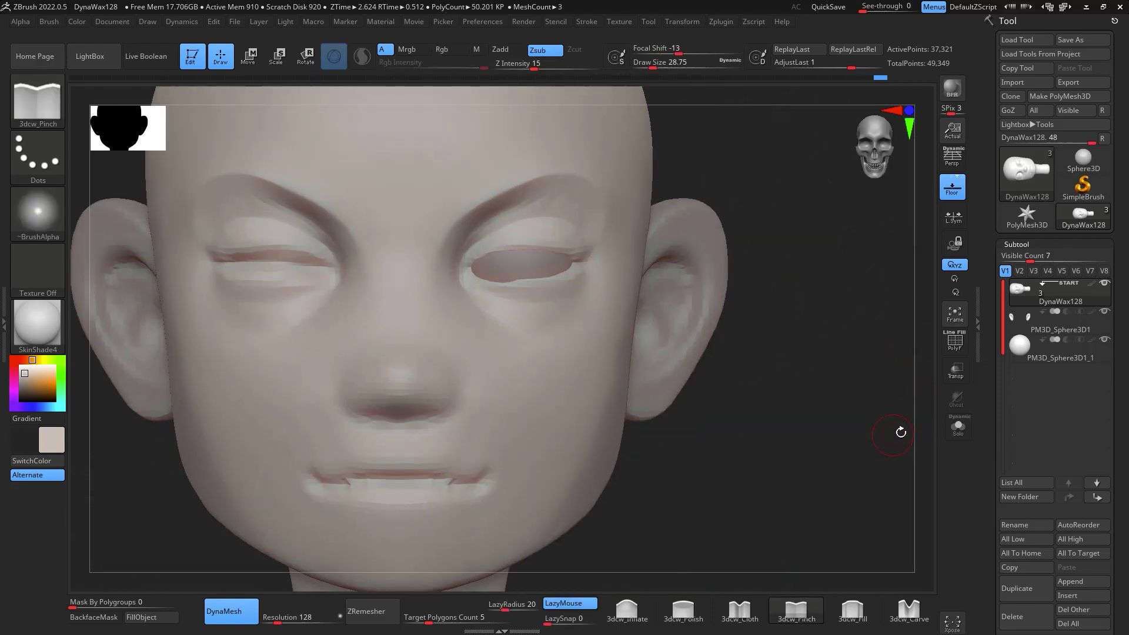
pyautogui.moveTo(841, 389)
pyautogui.keyDown('alt'); pyautogui.mouseDown()
pyautogui.moveTo(875, 380)
pyautogui.moveTo(865, 330)
pyautogui.moveTo(884, 295)
pyautogui.moveTo(856, 379)
pyautogui.mouseUp(); pyautogui.keyUp('alt')
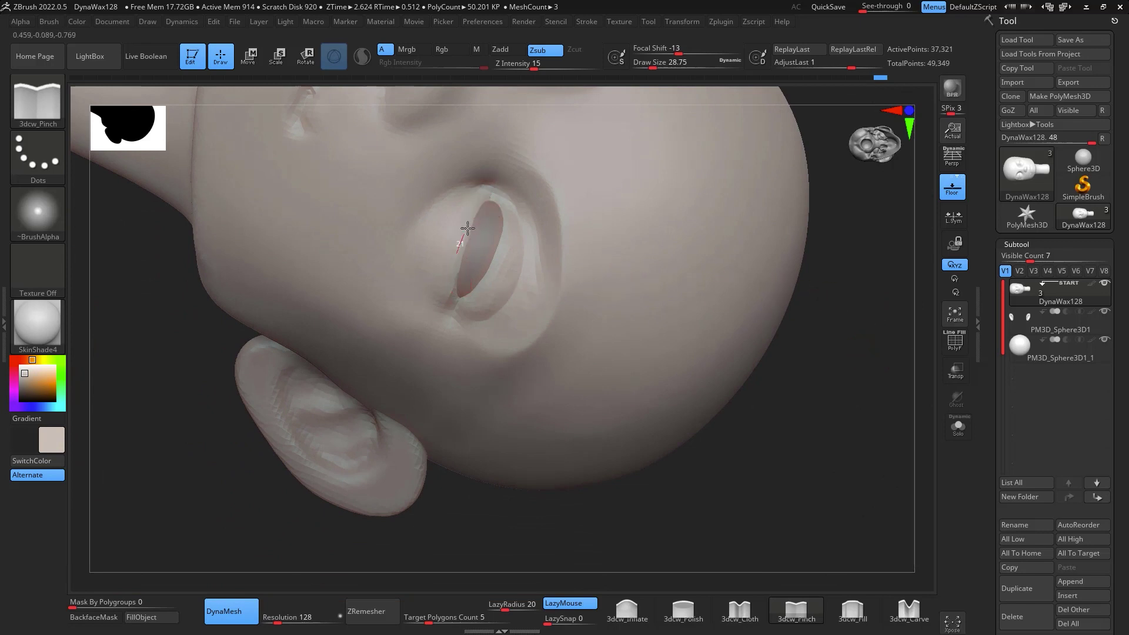
pyautogui.moveTo(842, 347)
pyautogui.mouseDown()
pyautogui.moveTo(879, 363)
pyautogui.moveTo(856, 459)
pyautogui.moveTo(891, 332)
pyautogui.moveTo(879, 414)
pyautogui.moveTo(882, 295)
pyautogui.moveTo(909, 318)
pyautogui.moveTo(859, 327)
pyautogui.moveTo(862, 292)
pyautogui.moveTo(857, 370)
pyautogui.moveTo(866, 377)
pyautogui.mouseUp()
pyautogui.keyDown('alt'); pyautogui.moveTo(889, 205); pyautogui.dragTo(950, 134); pyautogui.keyUp('alt')
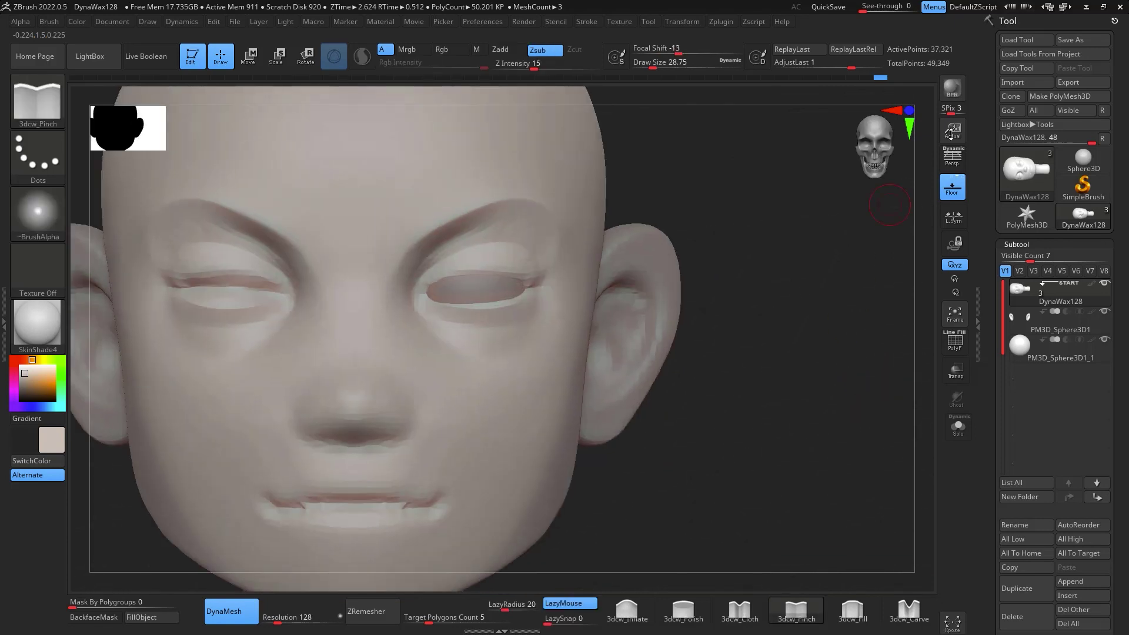
# Mirror the eyeball sphere across the X axis with SubTool Master, merging the copy into one SubTool
pyautogui.click(1050, 360)
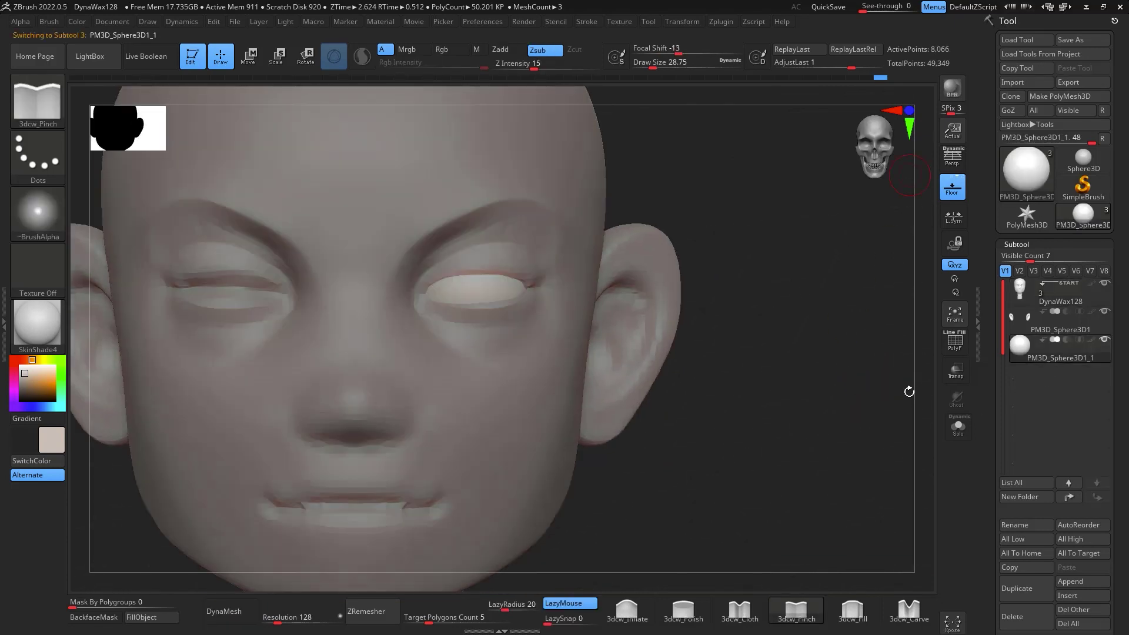
pyautogui.click(724, 23)
pyautogui.click(812, 297)
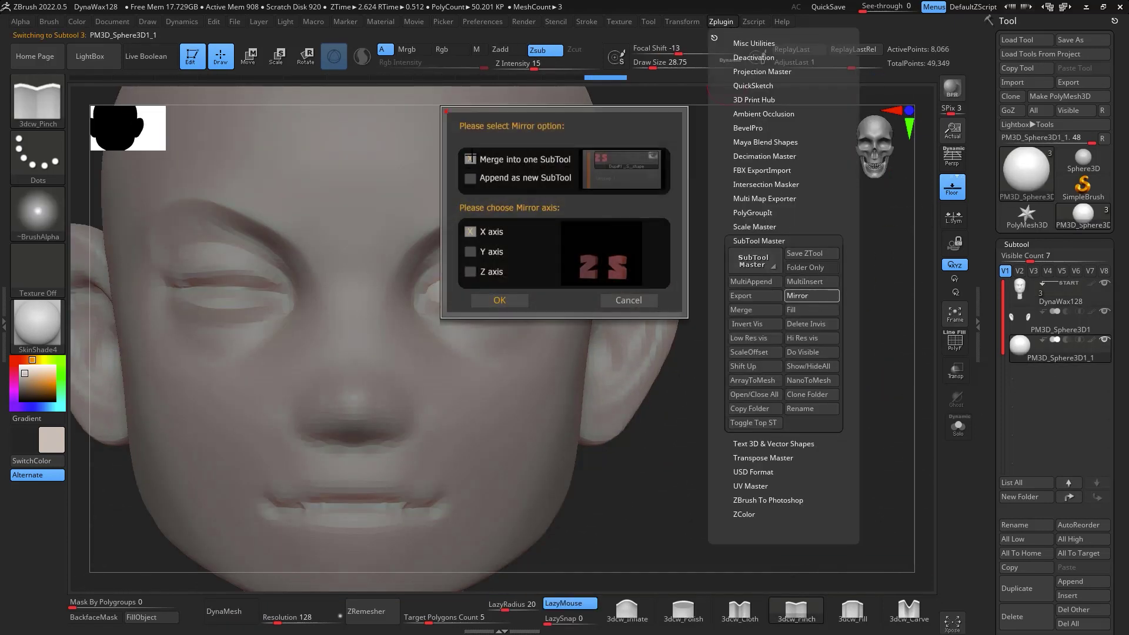
pyautogui.click(497, 296)
pyautogui.keyDown('alt'); pyautogui.moveTo(826, 429); pyautogui.dragTo(915, 409); pyautogui.keyUp('alt')
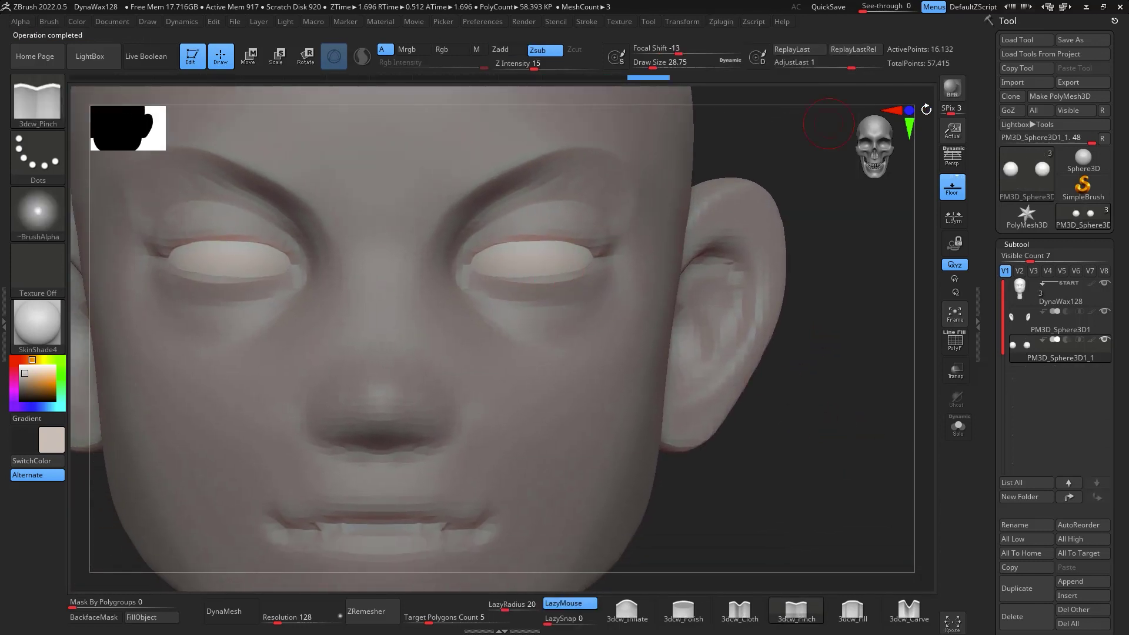
# Make the head the active subtool and adjust the outer eye corners with the Move brush at a draw size of about 59
pyautogui.click(1037, 297)
pyautogui.press('b')
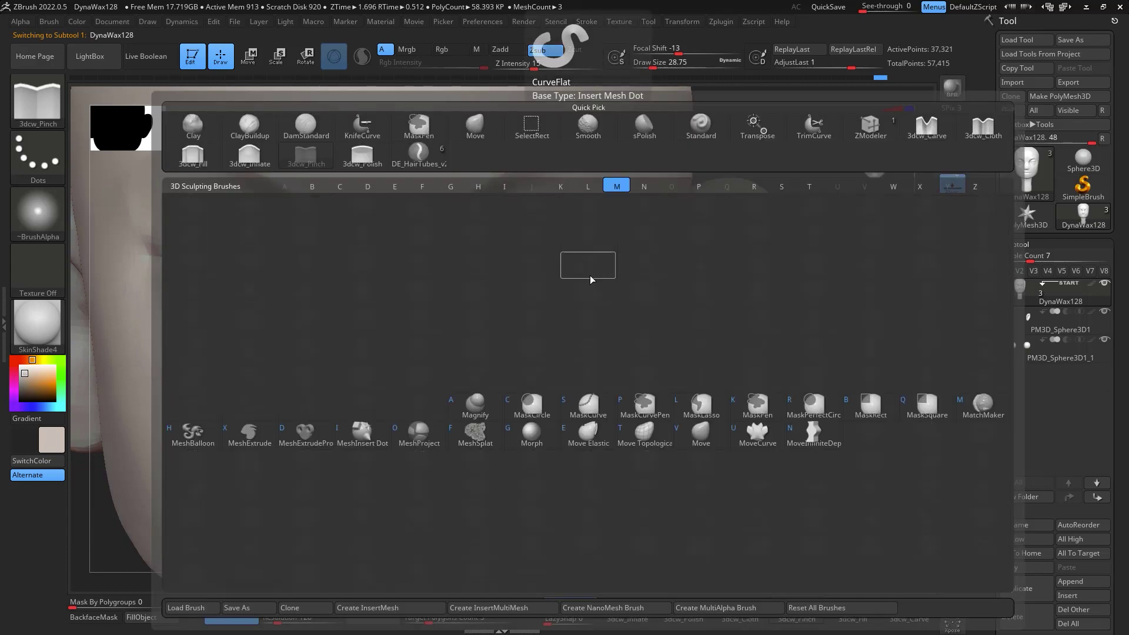
pyautogui.press('m')
pyautogui.press('v')
pyautogui.press('space')
pyautogui.moveTo(602, 272); pyautogui.dragTo(598, 273)
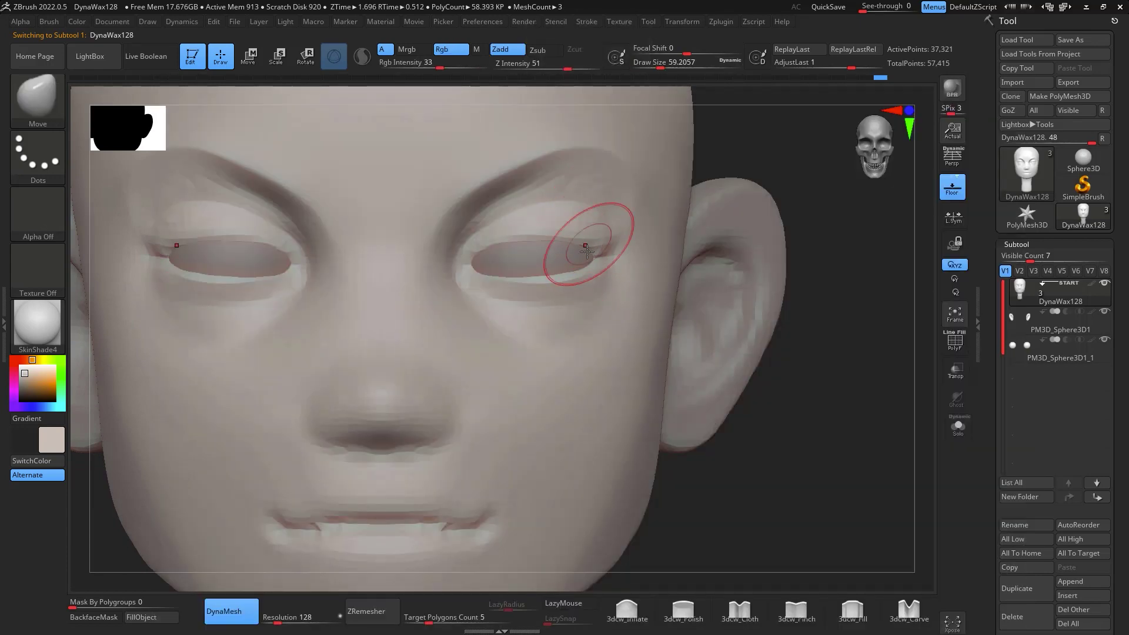
# Pull the inner eye corners toward the nose with the Move brush at a draw size of about 80
pyautogui.press('b')
pyautogui.press('m')
pyautogui.press('v')
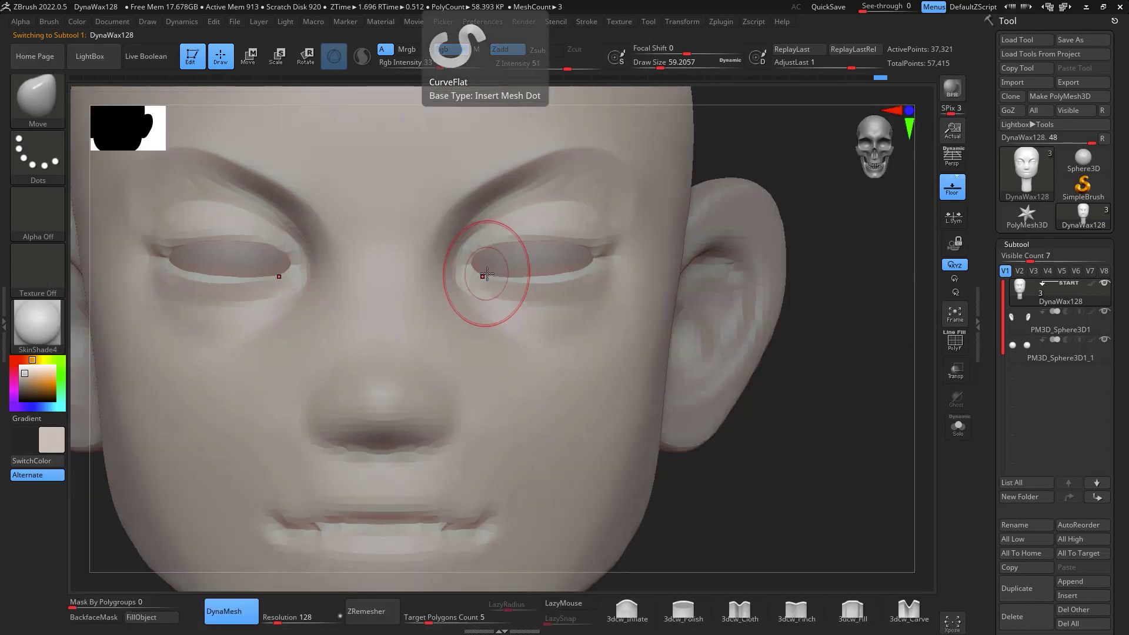
pyautogui.press('space')
pyautogui.moveTo(487, 273)
pyautogui.mouseDown()
pyautogui.moveTo(505, 273)
pyautogui.moveTo(475, 266)
pyautogui.mouseUp()
pyautogui.moveTo(475, 266)
pyautogui.mouseDown()
pyautogui.moveTo(478, 279)
pyautogui.moveTo(468, 268)
pyautogui.mouseUp()
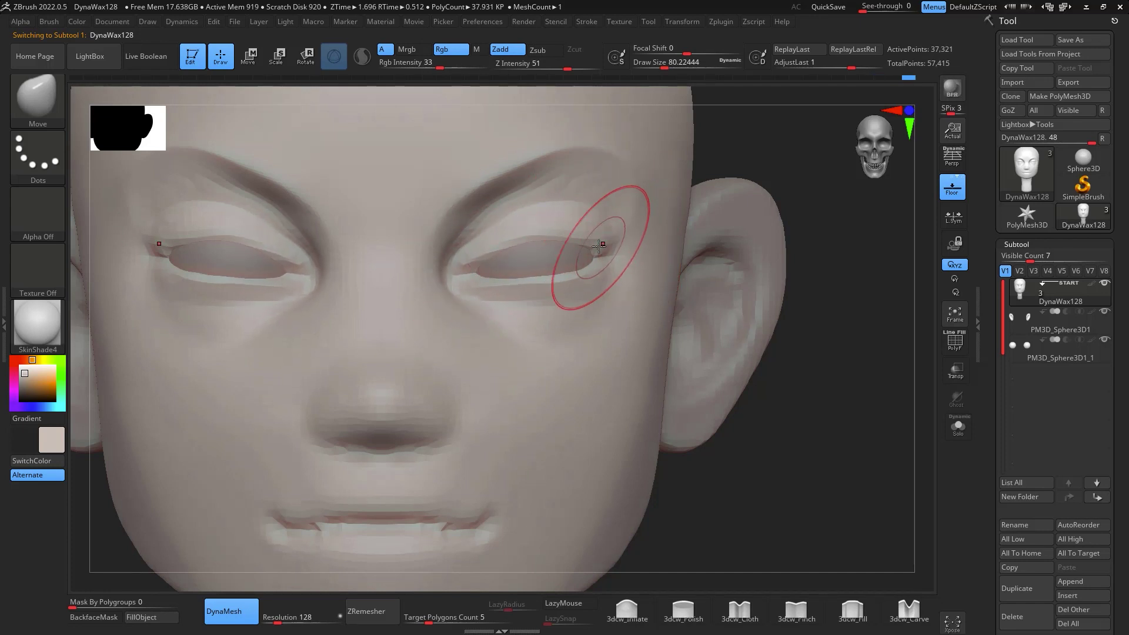
# Open the eyes by raising the upper lids and lowering the lower lids with Move at a draw size of about 49
pyautogui.press('space')
pyautogui.moveTo(574, 245); pyautogui.dragTo(566, 233)
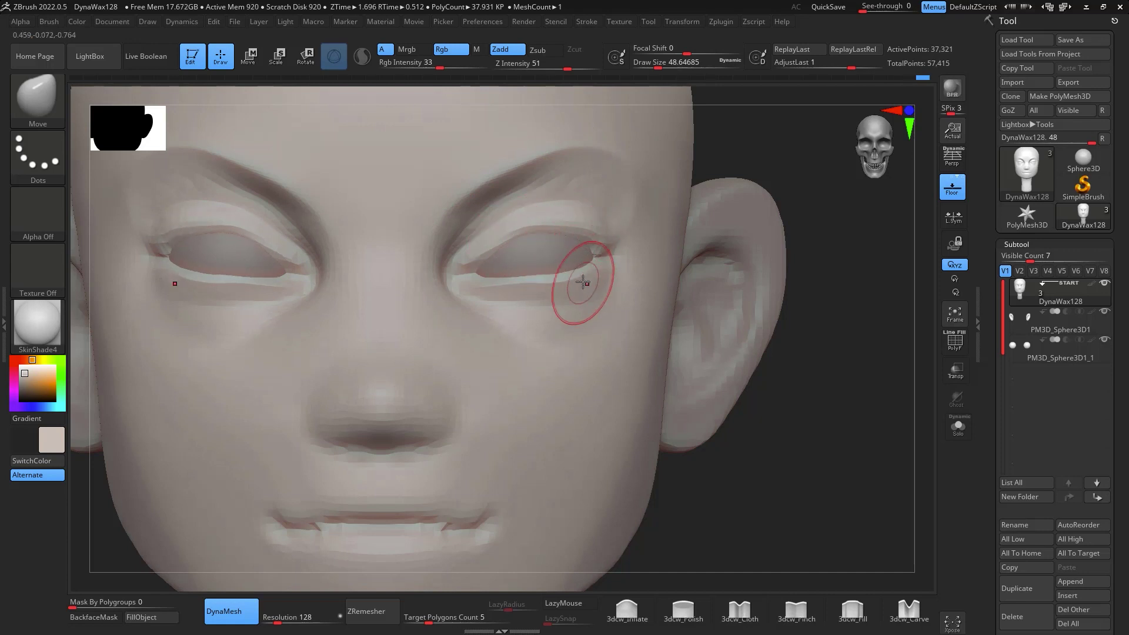
pyautogui.moveTo(544, 273)
pyautogui.mouseDown()
pyautogui.moveTo(483, 281)
pyautogui.moveTo(522, 277)
pyautogui.mouseUp()
pyautogui.hotkey('ctrl', 'z')
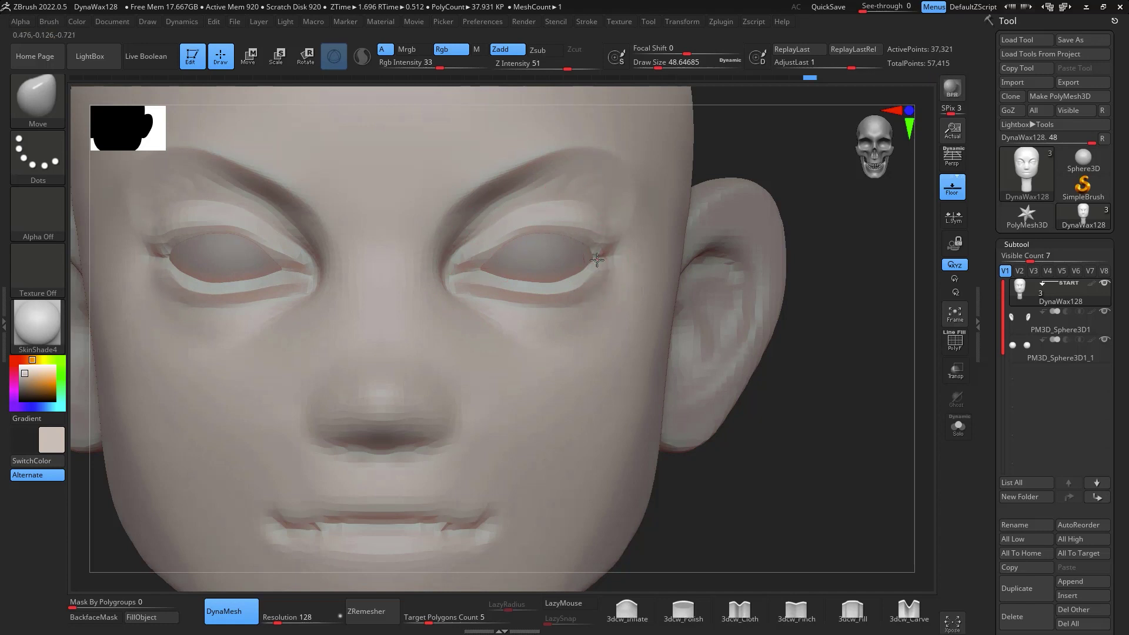
# Smooth the outer eye corners, upper lids and brow creases at a draw size of about 49
pyautogui.press('shift')
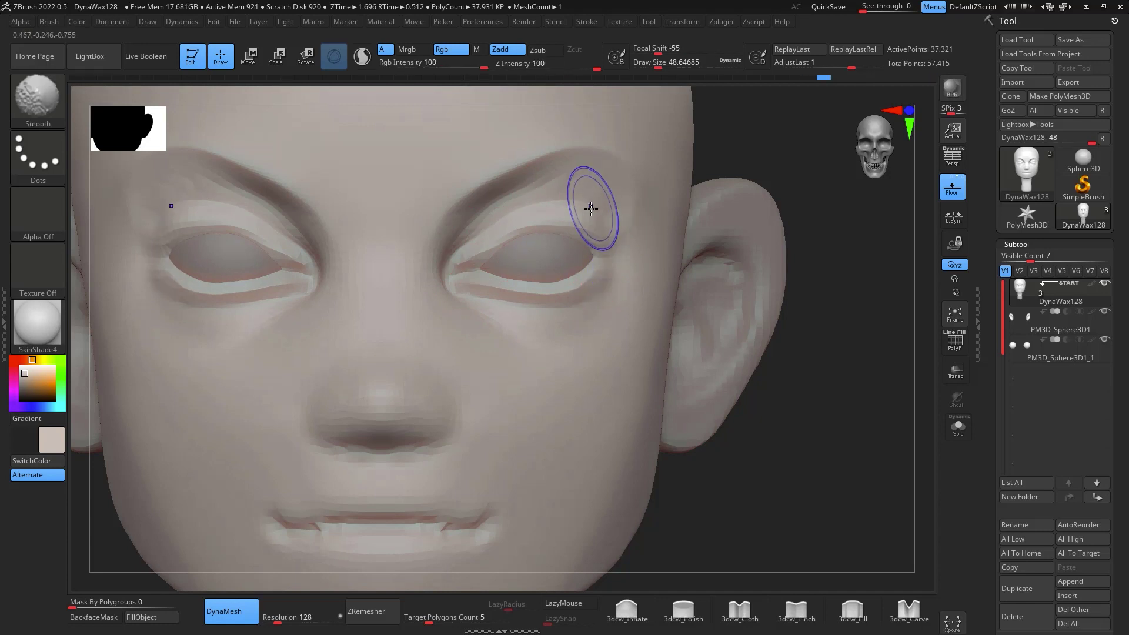
pyautogui.press('f')
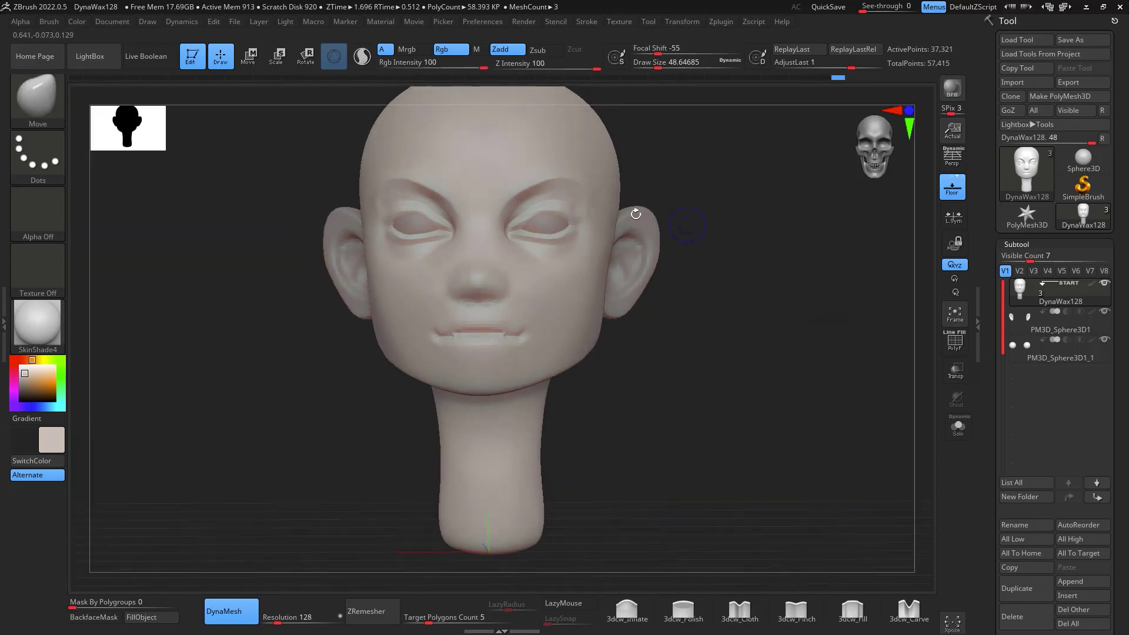
pyautogui.moveTo(696, 166)
pyautogui.mouseDown()
pyautogui.moveTo(811, 227)
pyautogui.moveTo(786, 247)
pyautogui.moveTo(819, 242)
pyautogui.moveTo(779, 219)
pyautogui.mouseUp()
pyautogui.press('shift')
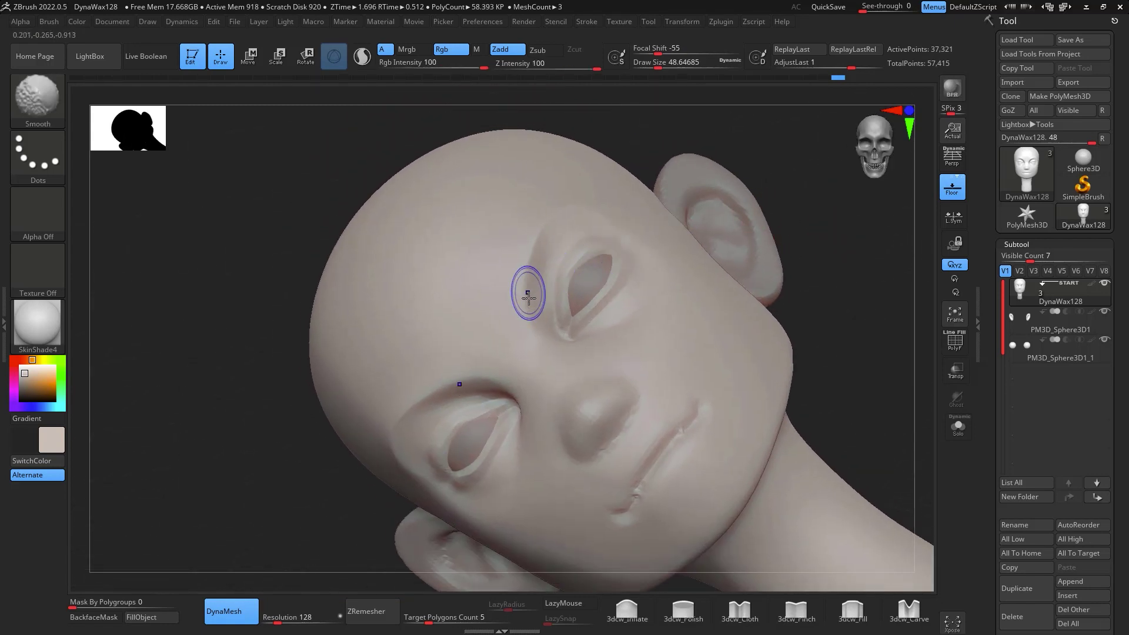
pyautogui.keyDown('shift'); pyautogui.moveTo(835, 317); pyautogui.dragTo(862, 378); pyautogui.keyUp('shift')
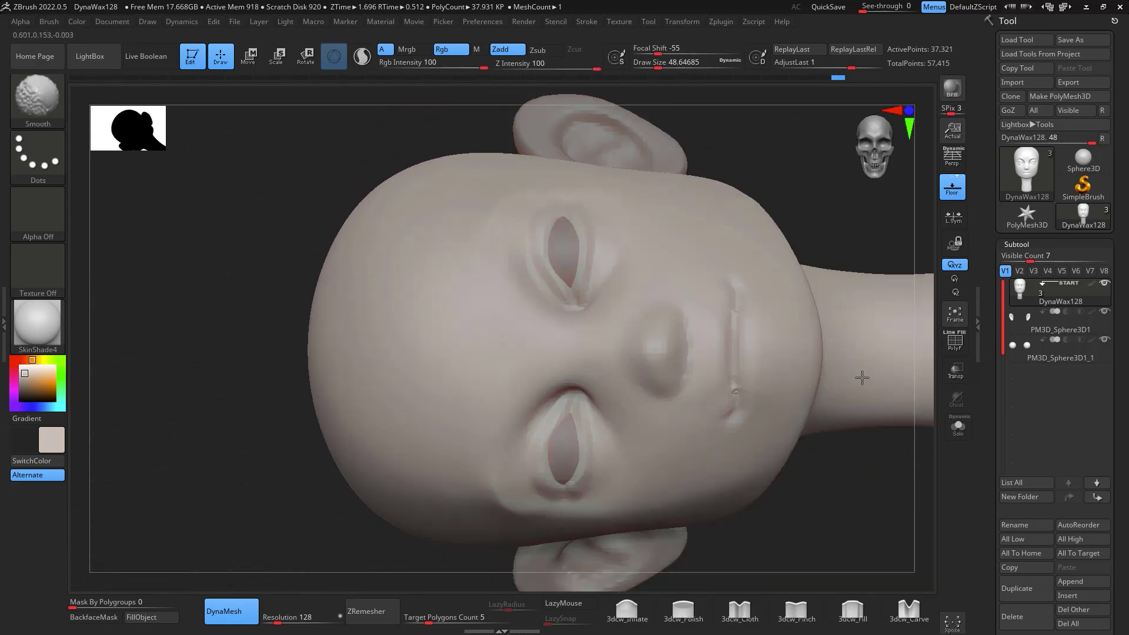
pyautogui.moveTo(859, 483)
pyautogui.keyDown('alt'); pyautogui.mouseDown()
pyautogui.moveTo(865, 512)
pyautogui.moveTo(893, 452)
pyautogui.moveTo(864, 388)
pyautogui.moveTo(881, 434)
pyautogui.moveTo(779, 364)
pyautogui.mouseUp(); pyautogui.keyUp('alt')
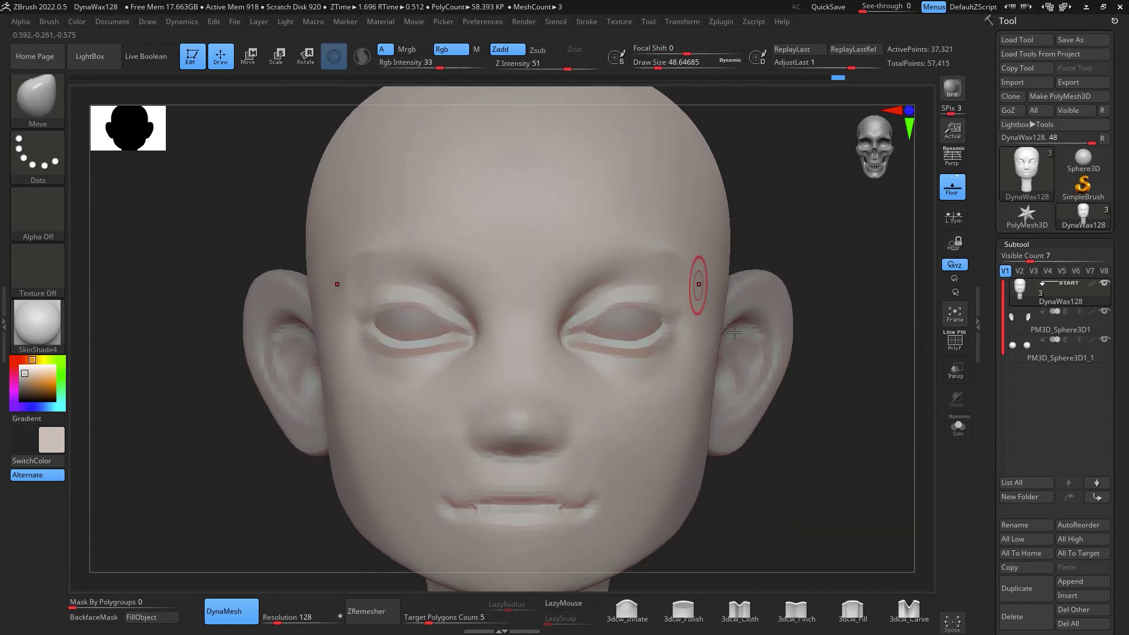
# Build up the nose bridge between the eyes with ClayBuildup at a draw size of about 71
pyautogui.click(797, 612)
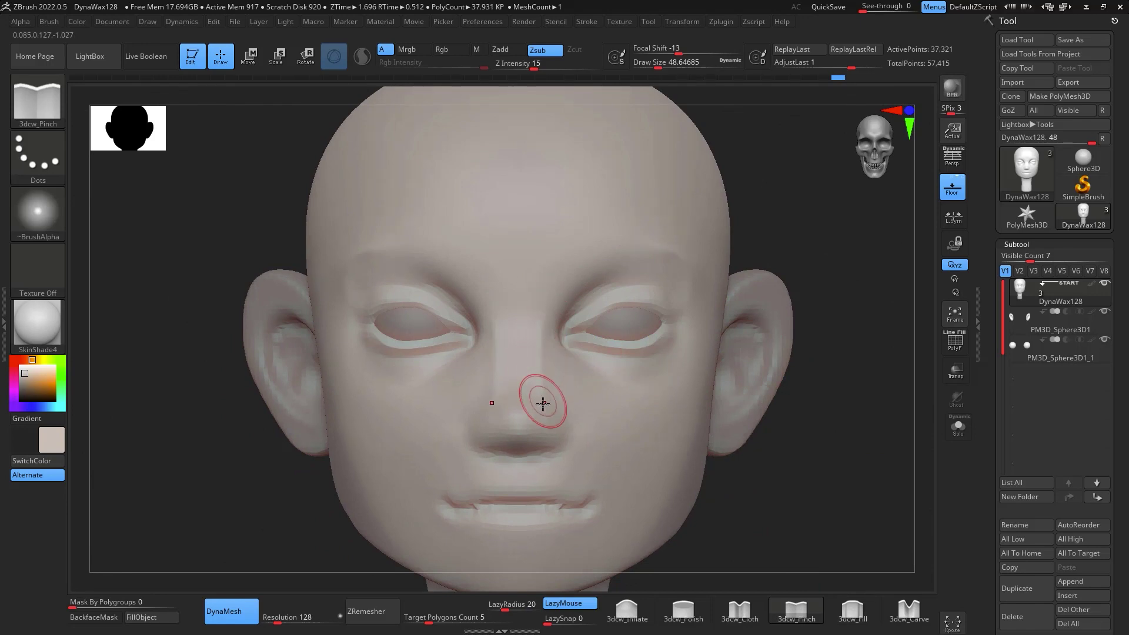
pyautogui.moveTo(855, 477); pyautogui.dragTo(778, 451)
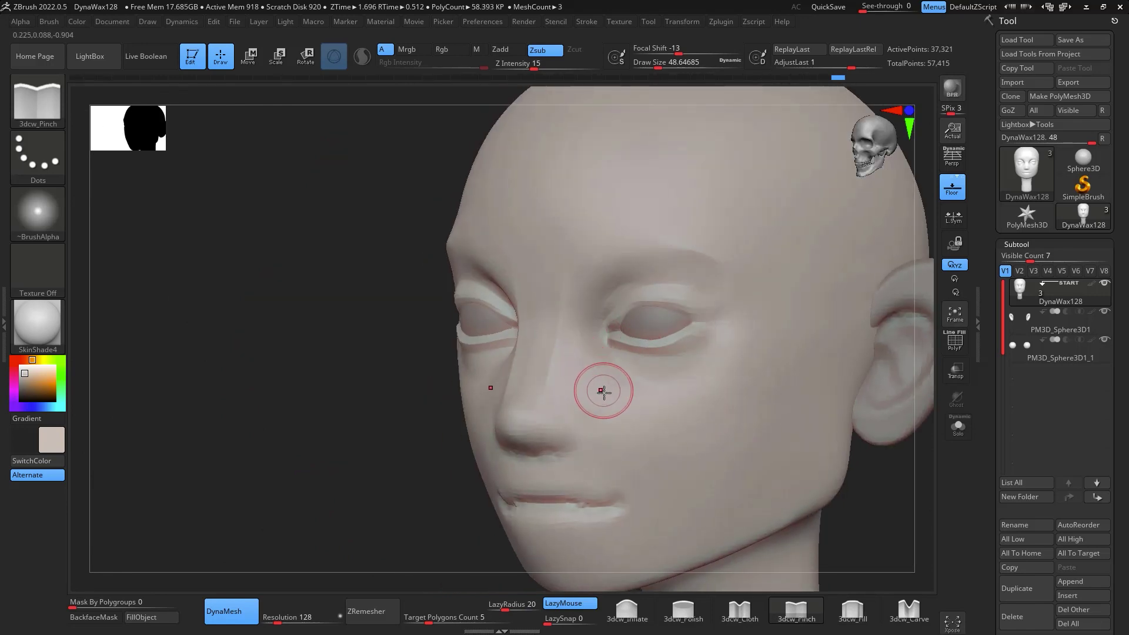
pyautogui.press('b')
pyautogui.press('c')
pyautogui.press('b')
pyautogui.press('space')
pyautogui.moveTo(576, 368); pyautogui.dragTo(565, 336)
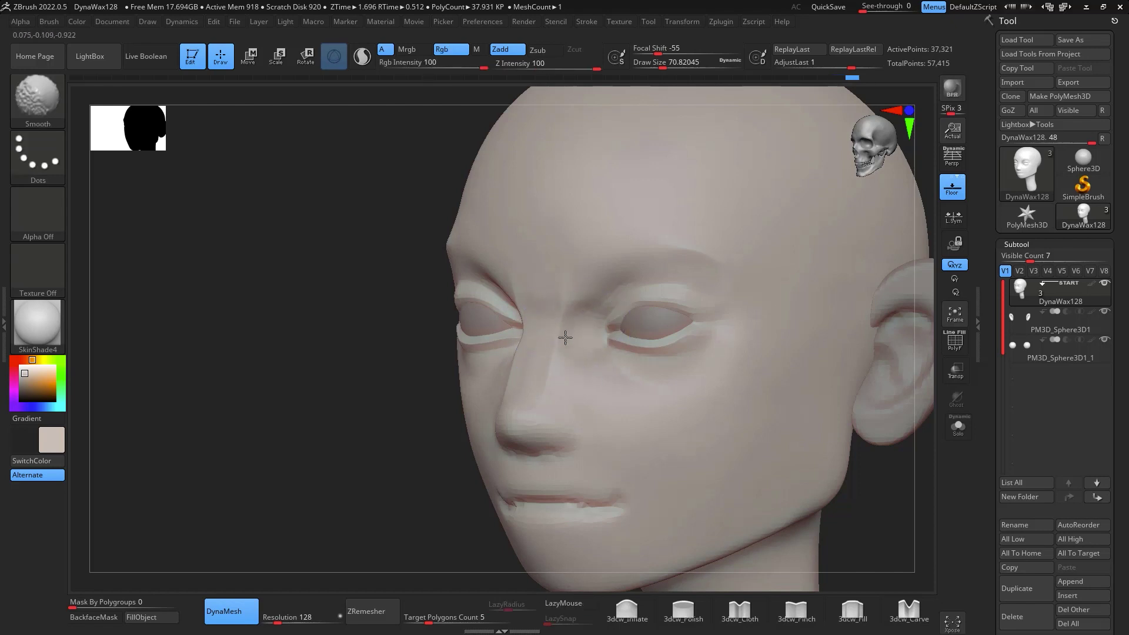
pyautogui.moveTo(858, 470)
pyautogui.mouseDown()
pyautogui.moveTo(919, 481)
pyautogui.moveTo(889, 471)
pyautogui.mouseUp()
pyautogui.keyDown('ctrl'); pyautogui.click(887, 470); pyautogui.keyUp('ctrl')
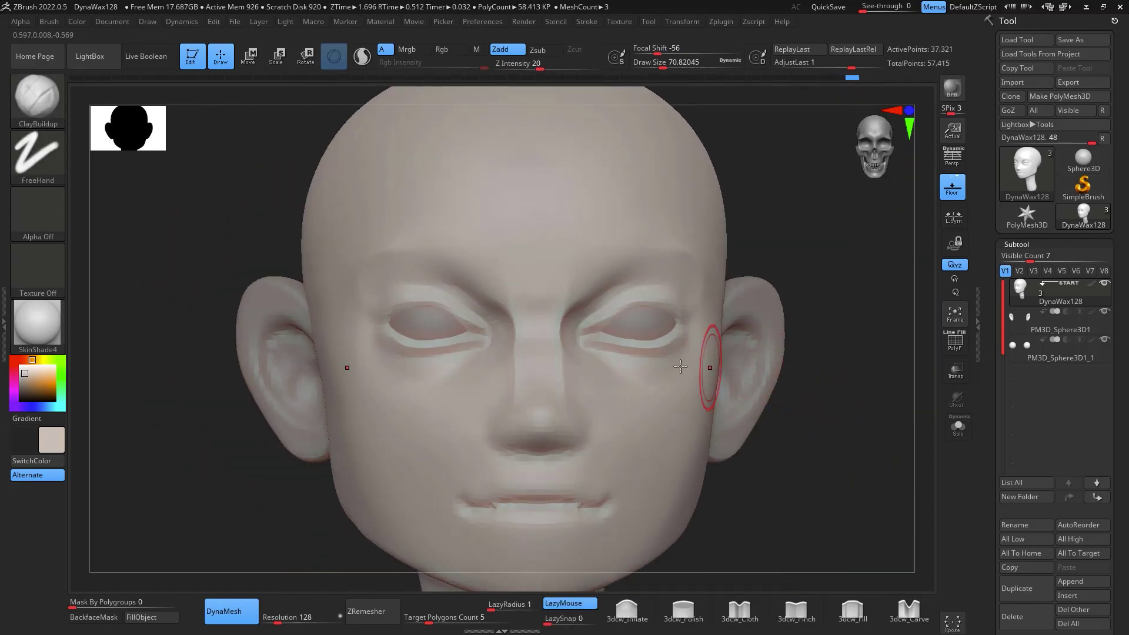
# Reshape the sides of the nose bridge with the Move brush at a draw size of about 71
pyautogui.press('b')
pyautogui.press('m')
pyautogui.press('v')
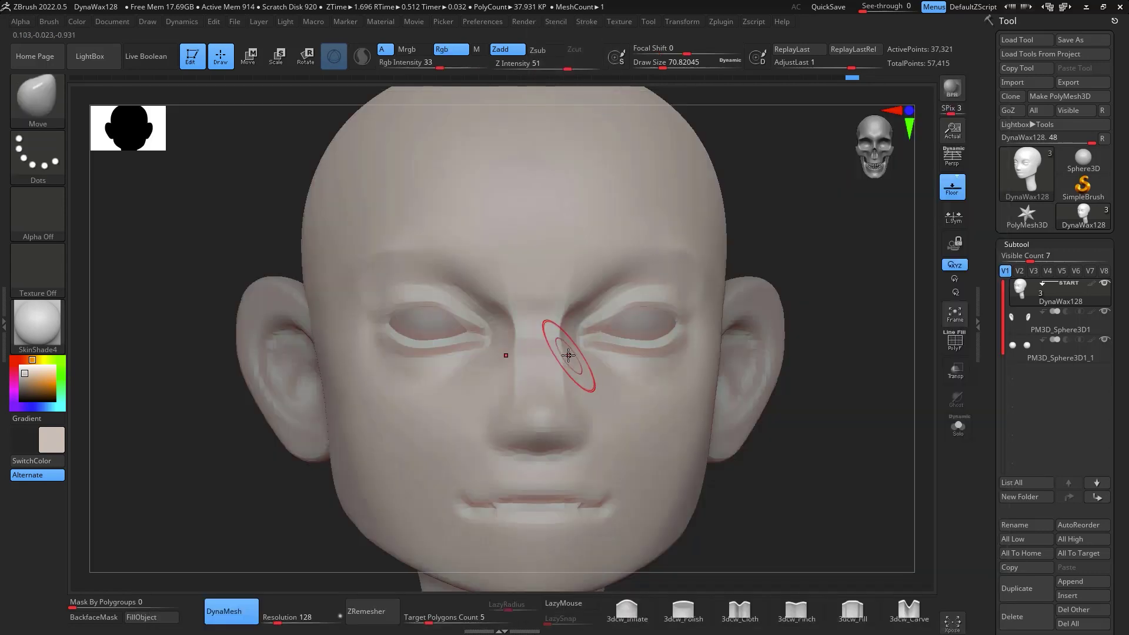
pyautogui.moveTo(573, 313); pyautogui.dragTo(571, 297)
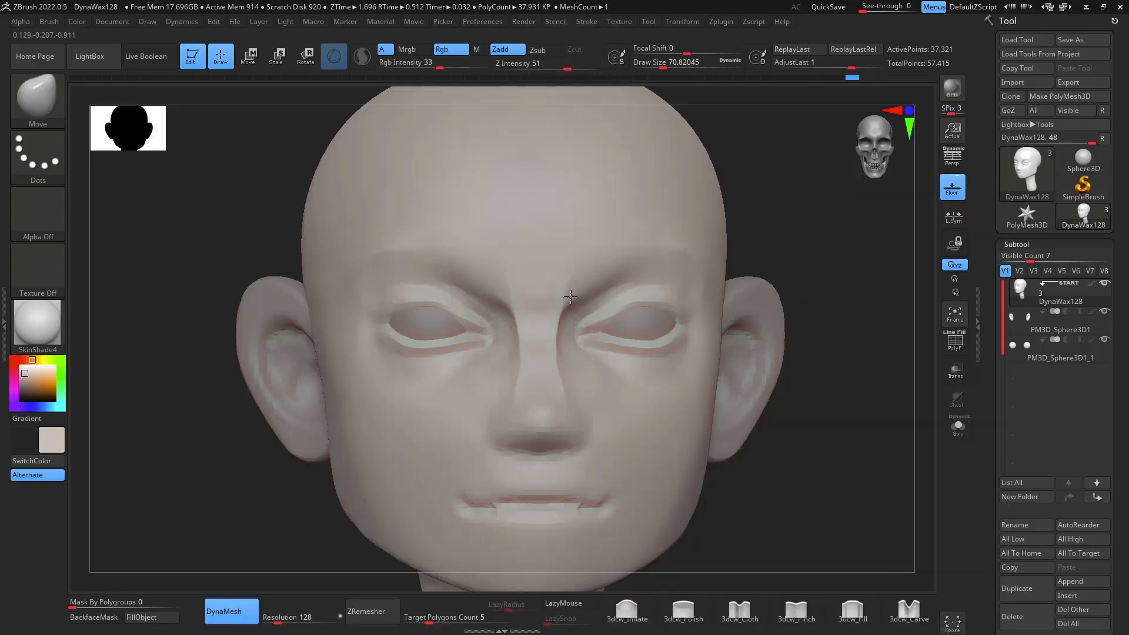
pyautogui.press('shift')
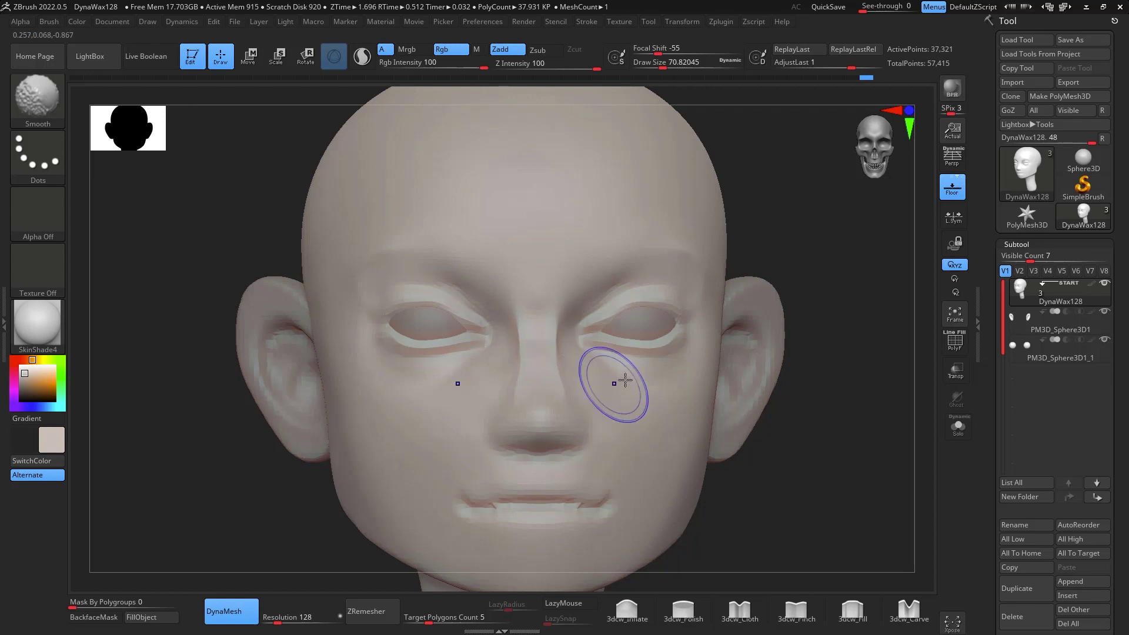
# Smooth the nose bridge and inner brow area at a draw size of about 71
pyautogui.moveTo(808, 415)
pyautogui.mouseDown()
pyautogui.moveTo(831, 421)
pyautogui.moveTo(785, 391)
pyautogui.mouseUp()
pyautogui.keyDown('shift'); pyautogui.moveTo(569, 288); pyautogui.dragTo(710, 246); pyautogui.keyUp('shift')
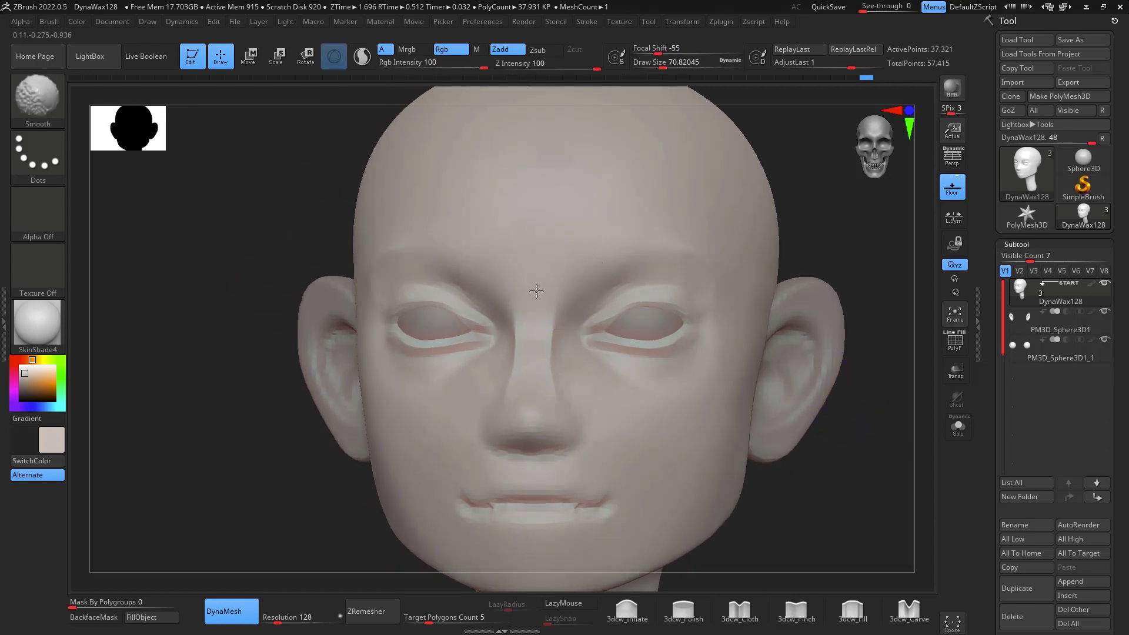
pyautogui.keyDown('shift'); pyautogui.moveTo(536, 291); pyautogui.dragTo(549, 283); pyautogui.keyUp('shift')
pyautogui.moveTo(795, 376); pyautogui.dragTo(846, 398)
pyautogui.press('shift')
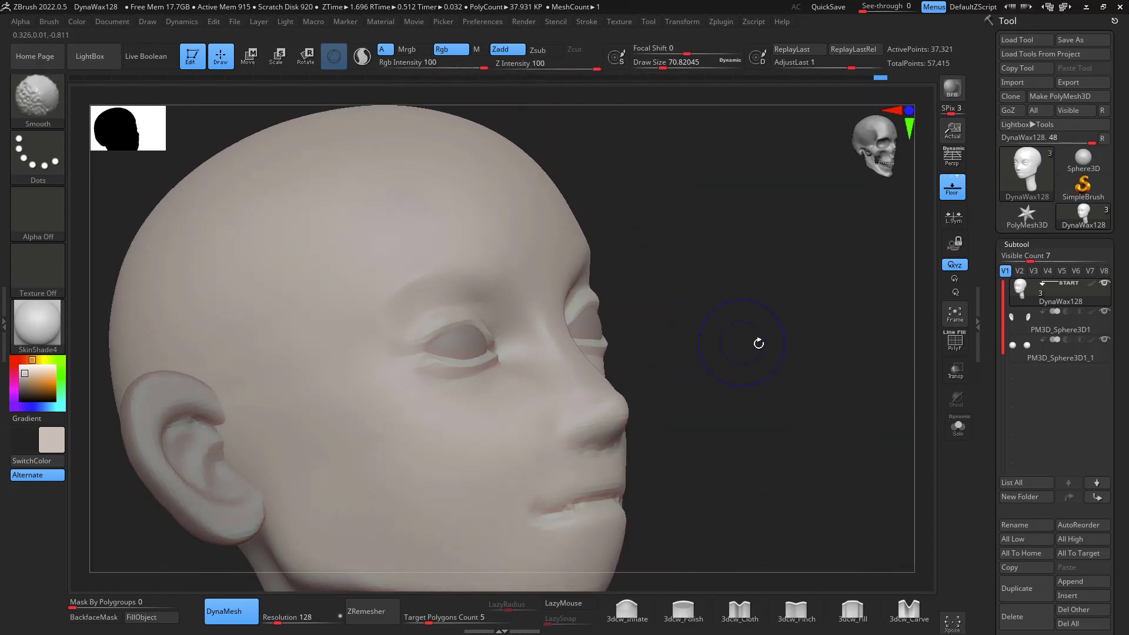
# Build up both cheeks beneath the eyes and beside the nose with ClayBuildup at a draw size of about 104
pyautogui.keyDown('shift'); pyautogui.moveTo(758, 344); pyautogui.dragTo(782, 346); pyautogui.keyUp('shift')
pyautogui.press('space')
pyautogui.moveTo(614, 360); pyautogui.dragTo(665, 380)
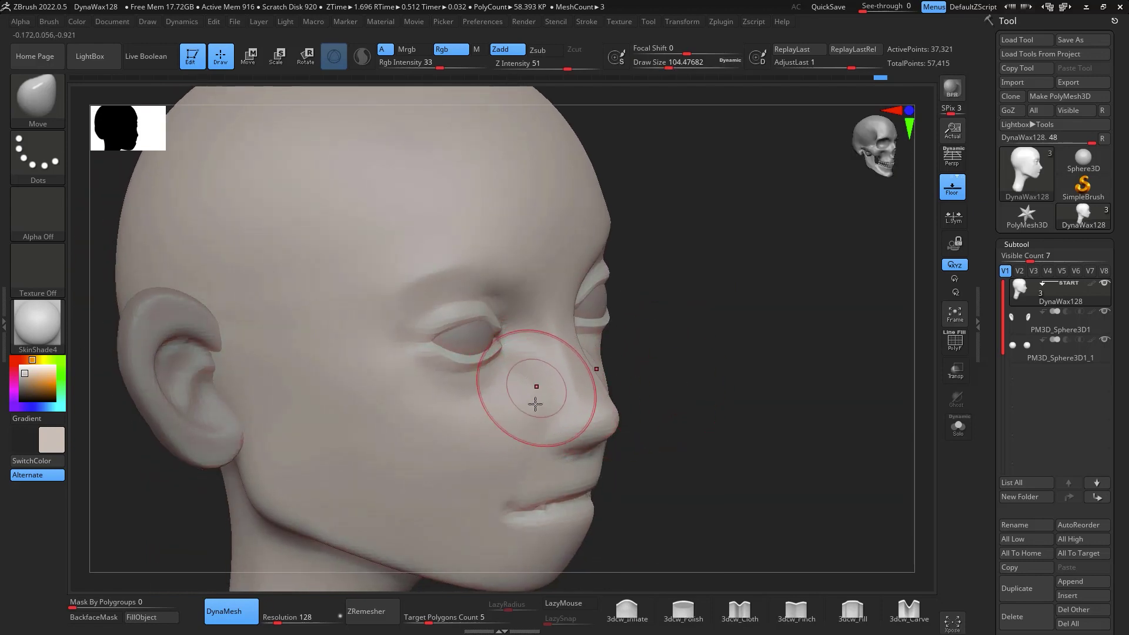
pyautogui.press('b')
pyautogui.press('c')
pyautogui.press('b')
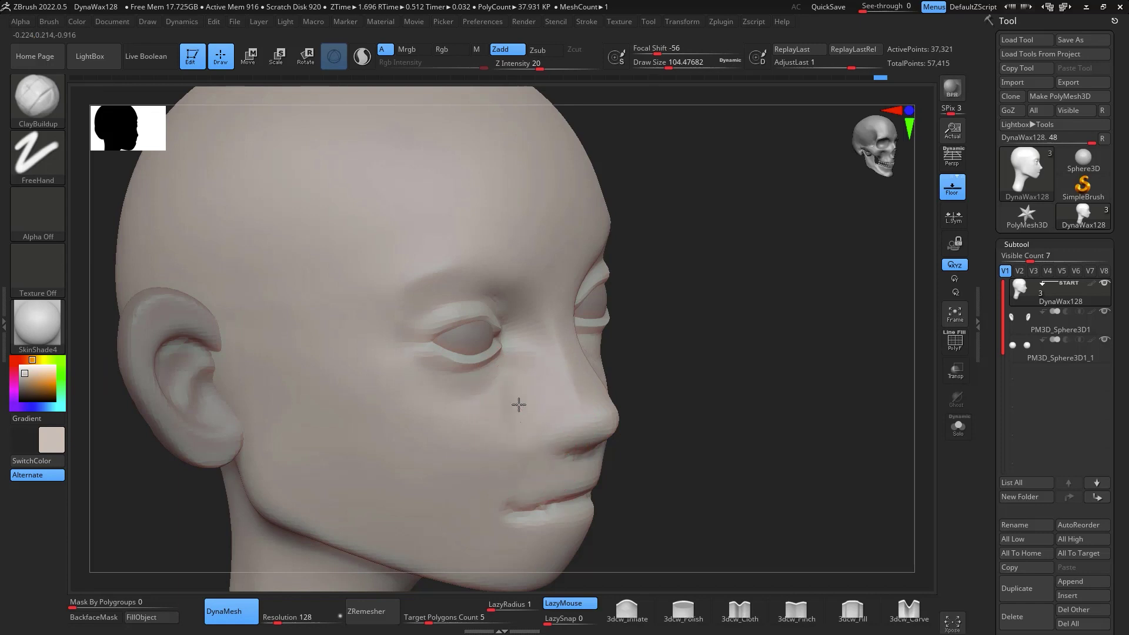
pyautogui.moveTo(476, 425); pyautogui.dragTo(496, 394)
pyautogui.moveTo(771, 389)
pyautogui.mouseDown()
pyautogui.moveTo(565, 392)
pyautogui.moveTo(635, 429)
pyautogui.moveTo(619, 352)
pyautogui.mouseUp()
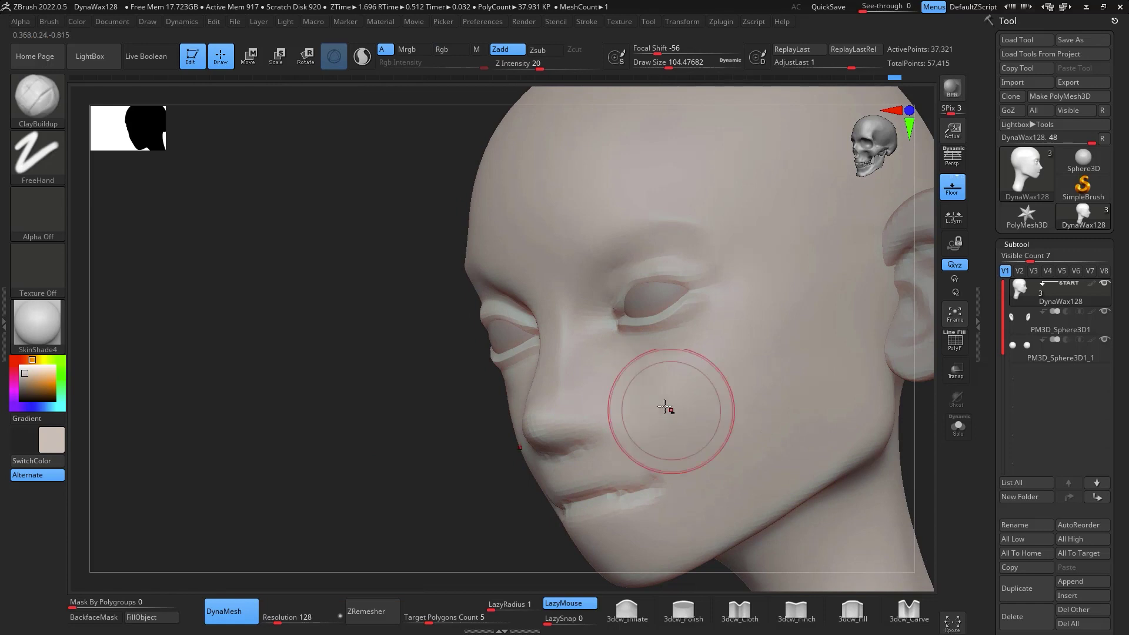
pyautogui.moveTo(666, 406); pyautogui.dragTo(664, 357)
pyautogui.keyDown('shift'); pyautogui.moveTo(912, 454); pyautogui.dragTo(912, 478); pyautogui.keyUp('shift')
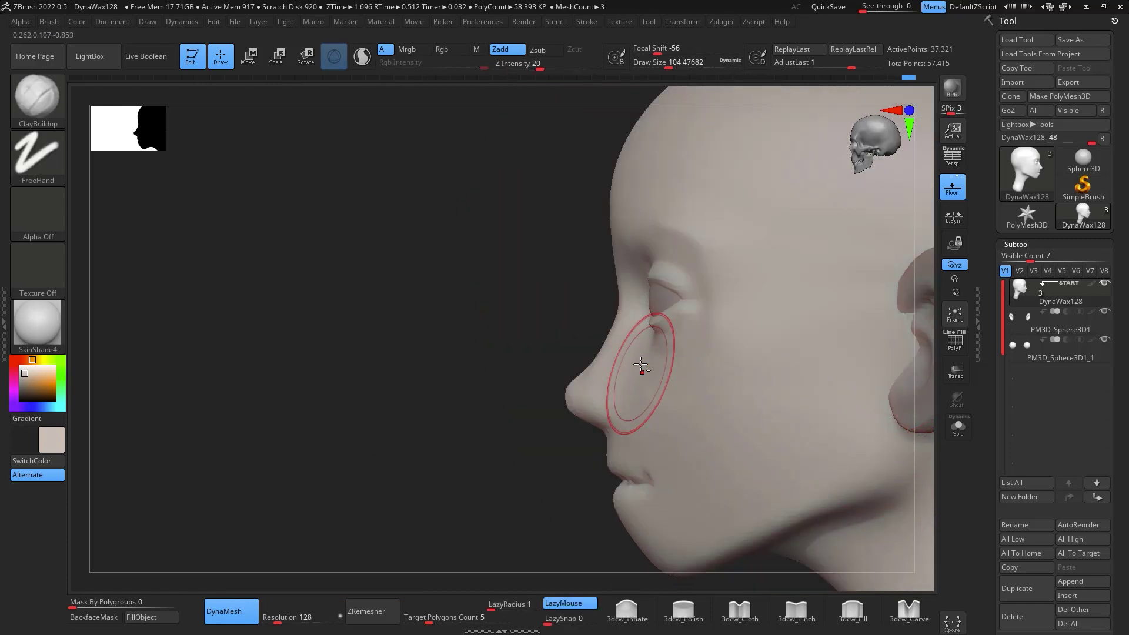
pyautogui.moveTo(647, 364); pyautogui.dragTo(653, 347)
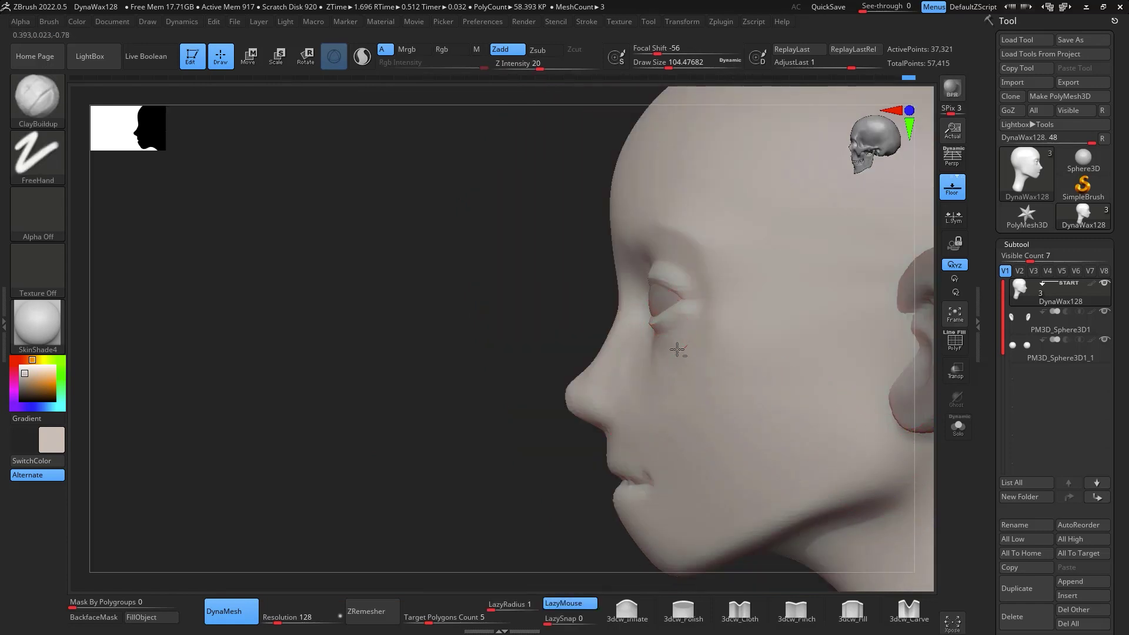
pyautogui.moveTo(480, 500)
pyautogui.mouseDown()
pyautogui.moveTo(615, 532)
pyautogui.moveTo(759, 500)
pyautogui.mouseUp()
# Smooth the cheeks and the forehead at a draw size of about 104
pyautogui.keyDown('shift'); pyautogui.moveTo(664, 356); pyautogui.dragTo(693, 362); pyautogui.keyUp('shift')
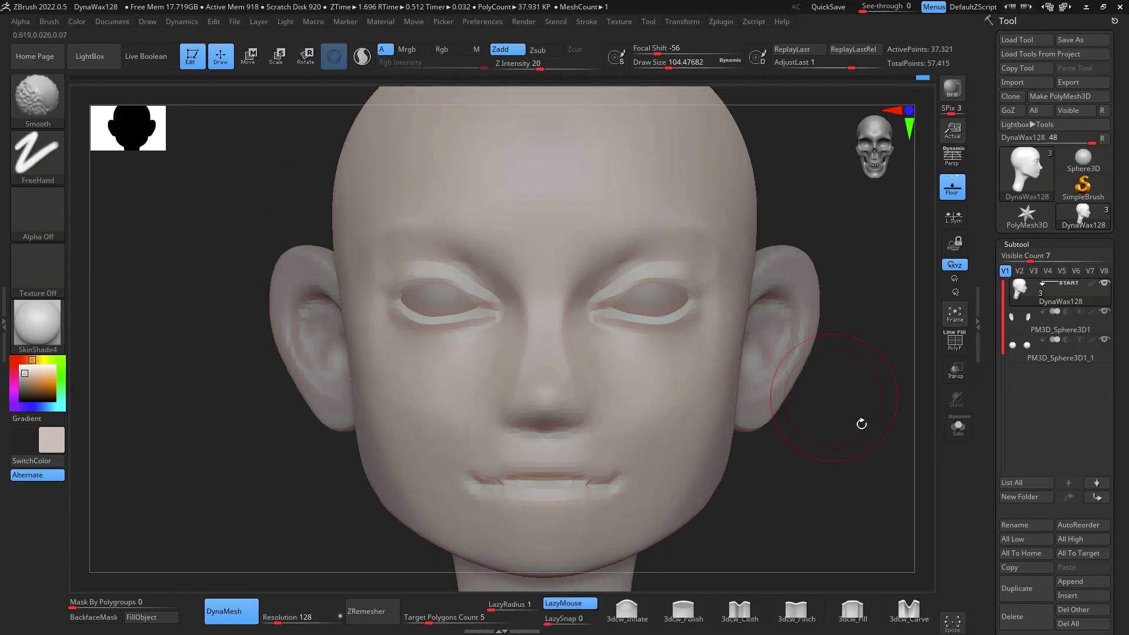
pyautogui.moveTo(862, 423)
pyautogui.keyDown('shift'); pyautogui.mouseDown()
pyautogui.moveTo(895, 323)
pyautogui.moveTo(894, 370)
pyautogui.moveTo(853, 309)
pyautogui.moveTo(814, 322)
pyautogui.mouseUp(); pyautogui.keyUp('shift')
pyautogui.keyDown('shift'); pyautogui.moveTo(587, 375); pyautogui.dragTo(566, 293); pyautogui.keyUp('shift')
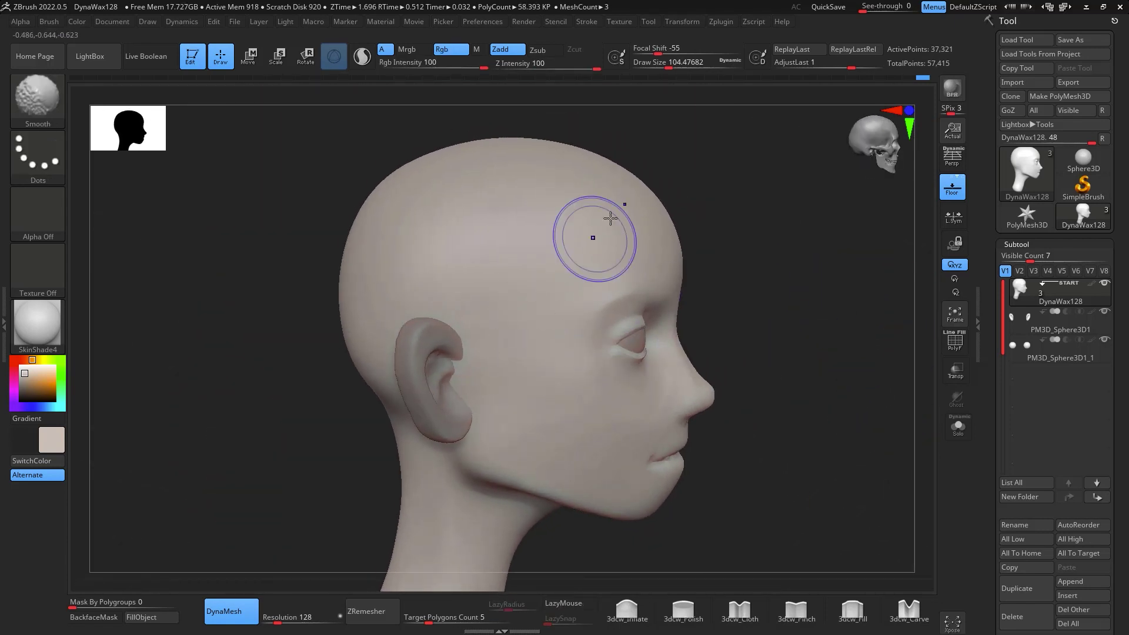
# Turn on perspective distortion for the viewport and reduce the draw size to about 74
pyautogui.moveTo(847, 253); pyautogui.dragTo(806, 246)
pyautogui.moveTo(900, 250)
pyautogui.keyDown('shift'); pyautogui.mouseDown()
pyautogui.moveTo(859, 240)
pyautogui.moveTo(858, 255)
pyautogui.moveTo(810, 255)
pyautogui.moveTo(807, 288)
pyautogui.mouseUp(); pyautogui.keyUp('shift')
pyautogui.keyDown('alt'); pyautogui.moveTo(832, 244); pyautogui.dragTo(774, 205); pyautogui.keyUp('alt')
pyautogui.keyDown('alt'); pyautogui.moveTo(793, 482); pyautogui.dragTo(737, 389); pyautogui.keyUp('alt')
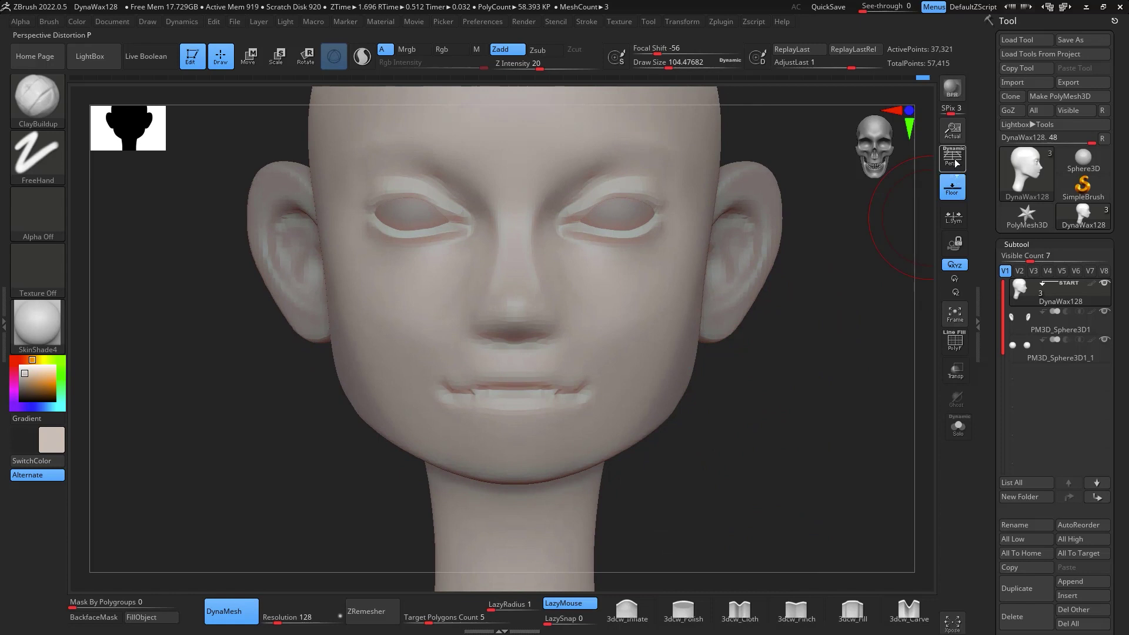
pyautogui.click(957, 164)
pyautogui.press('space')
pyautogui.moveTo(820, 381); pyautogui.dragTo(781, 381)
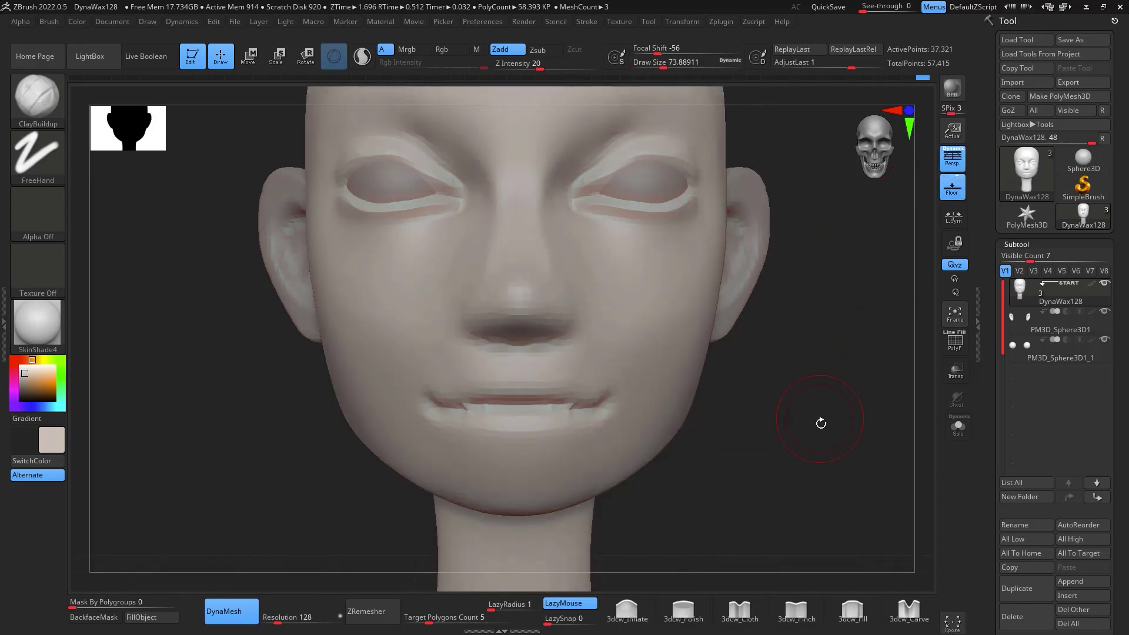
pyautogui.moveTo(820, 423)
pyautogui.keyDown('alt'); pyautogui.mouseDown()
pyautogui.moveTo(809, 322)
pyautogui.moveTo(876, 509)
pyautogui.mouseUp(); pyautogui.keyUp('alt')
pyautogui.moveTo(876, 482); pyautogui.dragTo(790, 429)
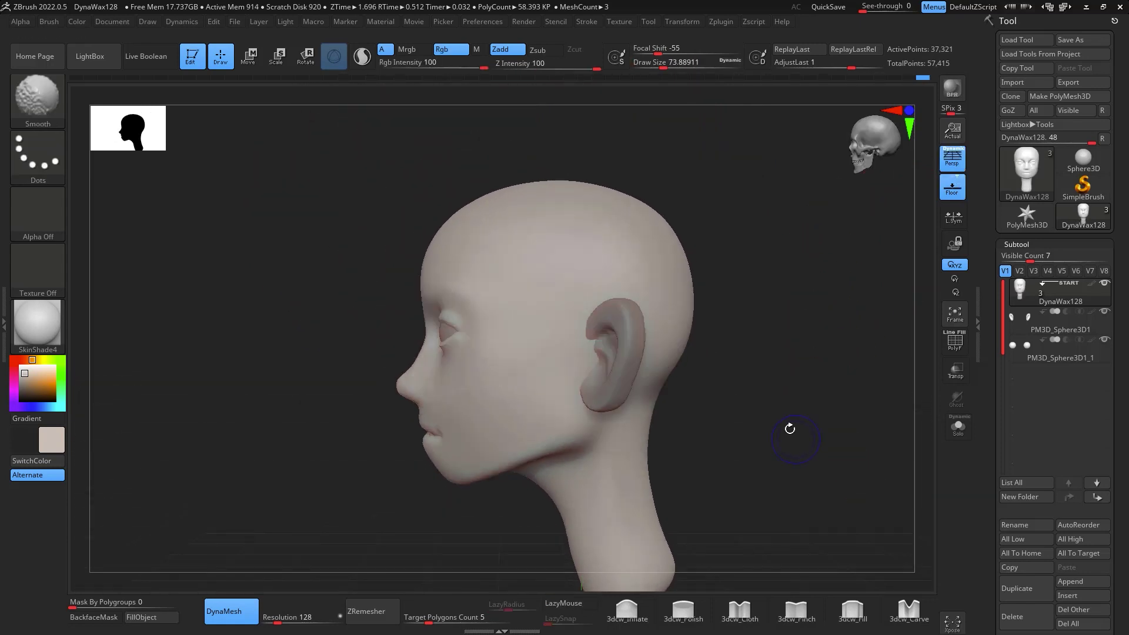
# Narrow both corners of the jaw using the Move brush at a draw size of about 187, then 268
pyautogui.press('space')
pyautogui.moveTo(507, 423); pyautogui.dragTo(521, 423)
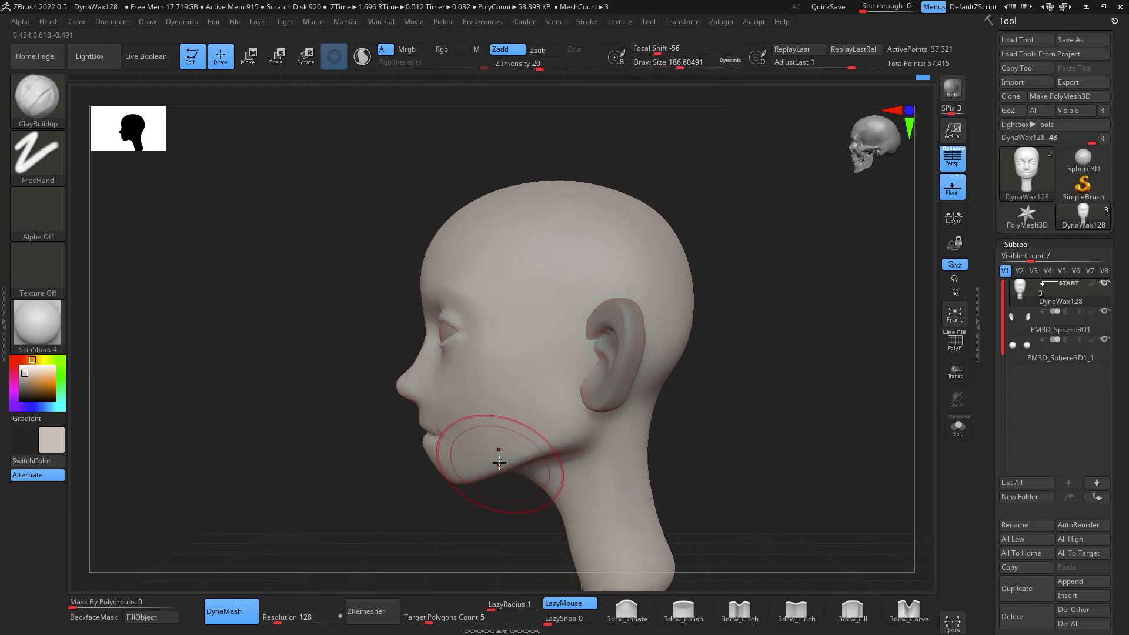
pyautogui.press('b')
pyautogui.press('m')
pyautogui.press('v')
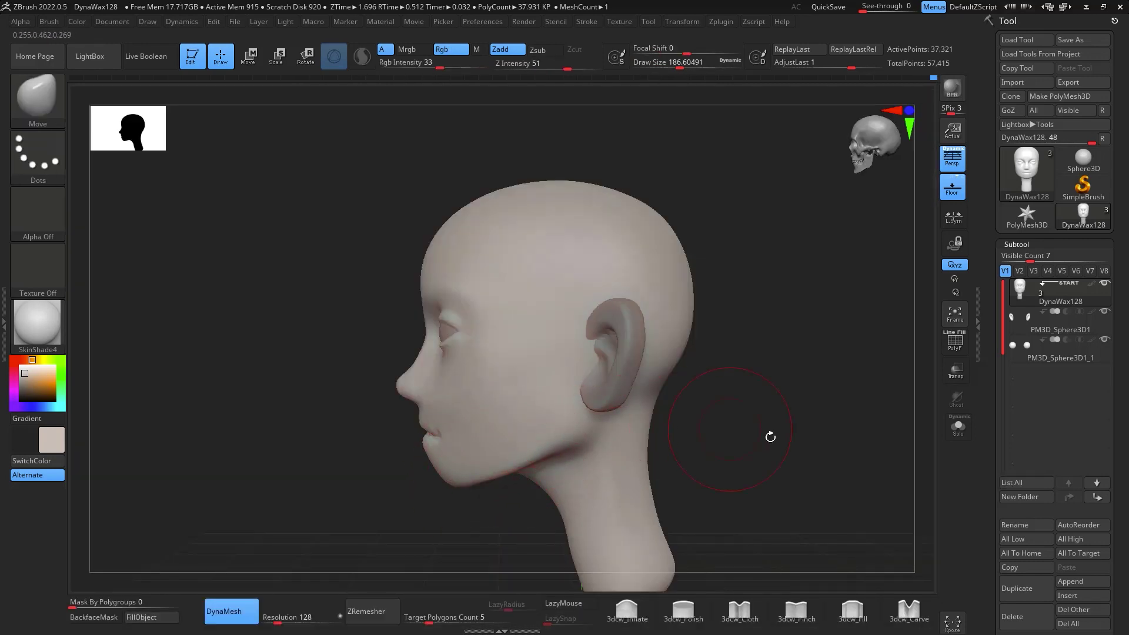
pyautogui.keyDown('shift'); pyautogui.moveTo(770, 436); pyautogui.dragTo(661, 399); pyautogui.keyUp('shift')
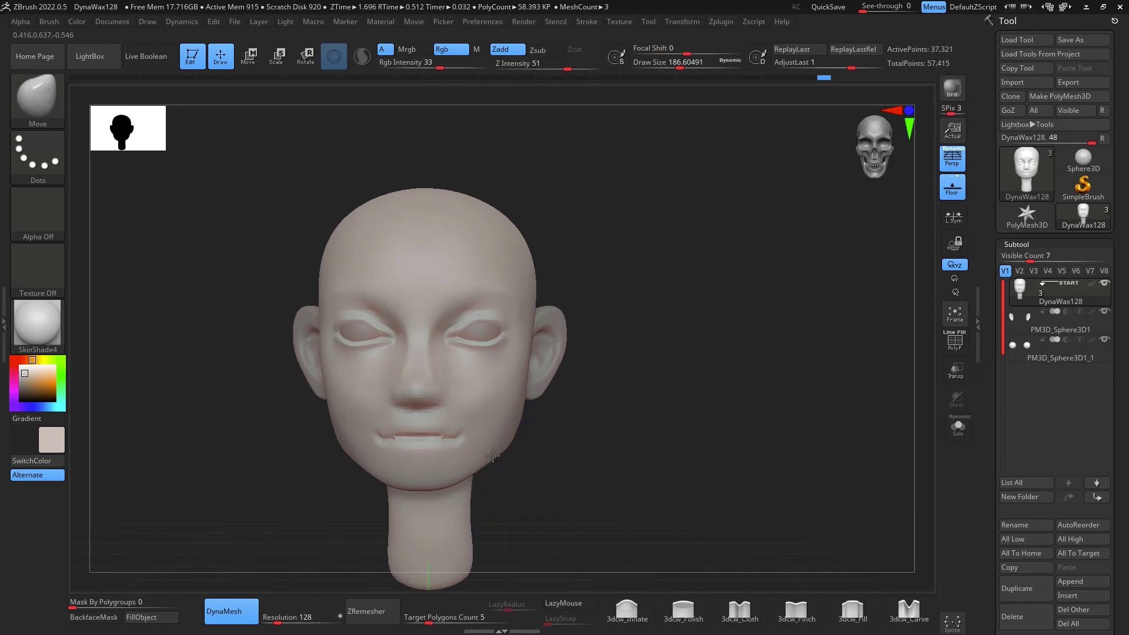
pyautogui.keyDown('alt'); pyautogui.moveTo(525, 444); pyautogui.dragTo(608, 370); pyautogui.keyUp('alt')
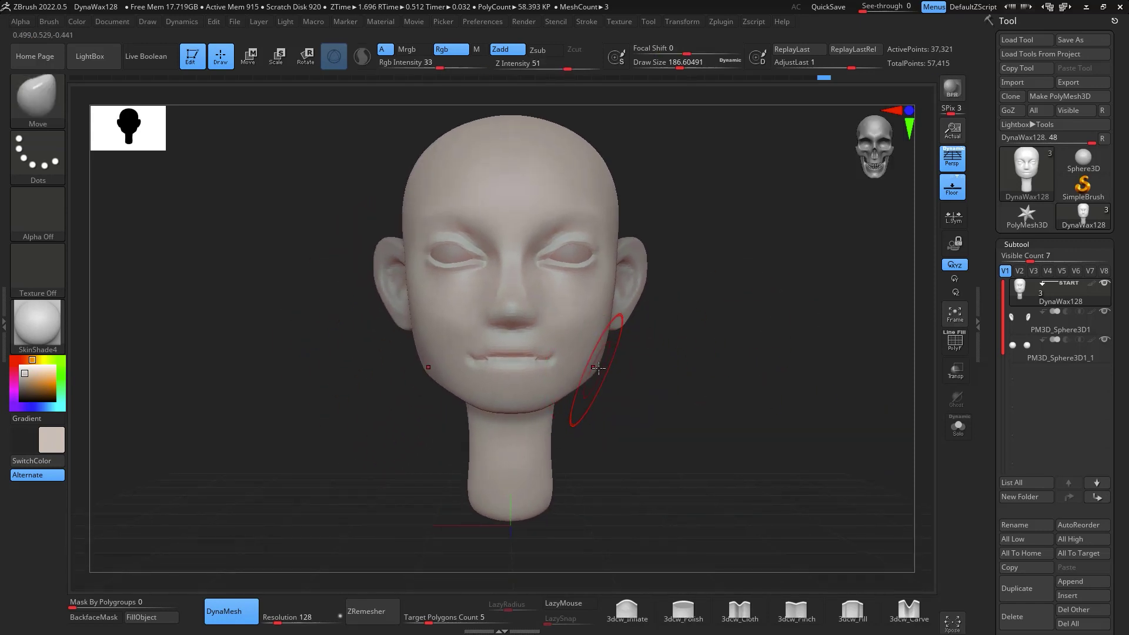
pyautogui.press('space')
pyautogui.click(598, 368)
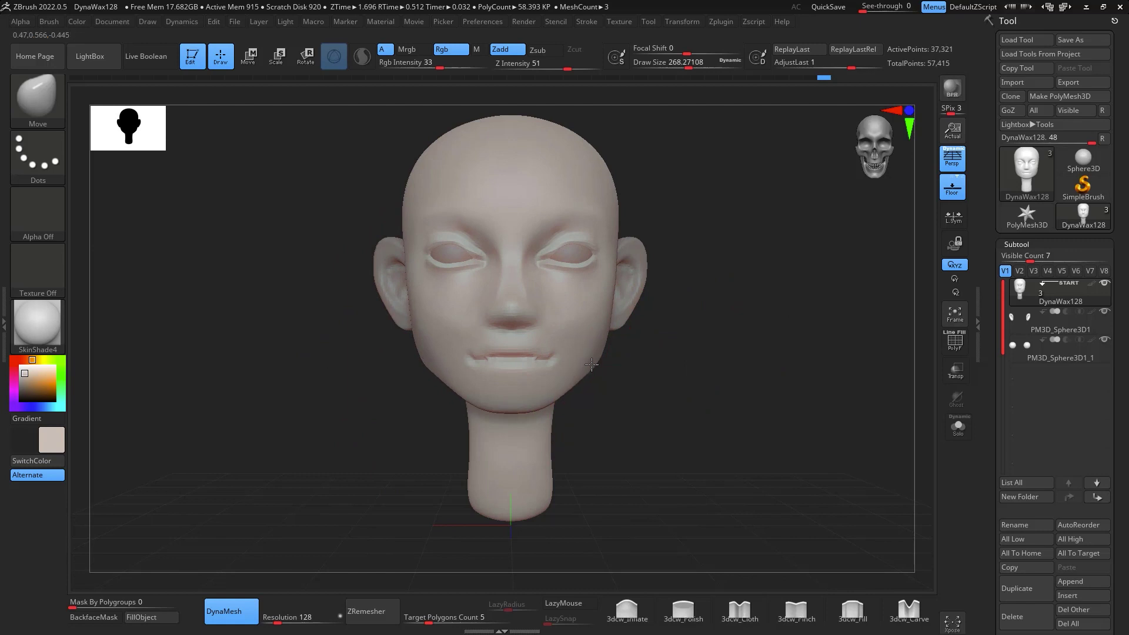
# Adjust the chin and lower lip profile with the Move brush at a draw size of about 187
pyautogui.moveTo(658, 317)
pyautogui.mouseDown()
pyautogui.moveTo(796, 295)
pyautogui.moveTo(785, 305)
pyautogui.moveTo(796, 318)
pyautogui.moveTo(766, 338)
pyautogui.mouseUp()
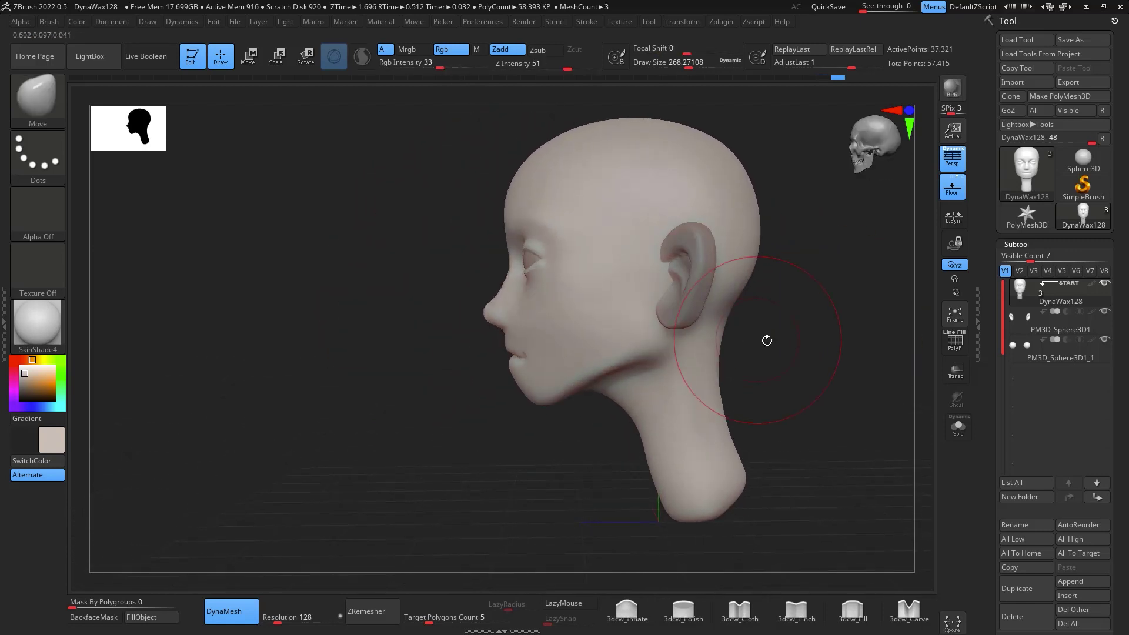
pyautogui.press('space')
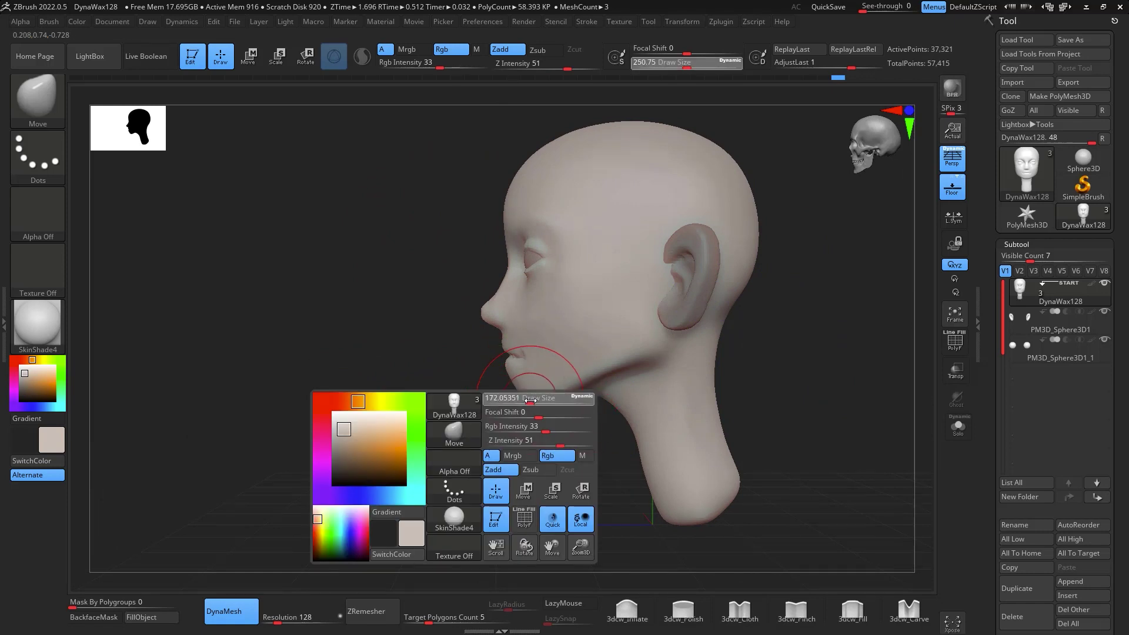
pyautogui.moveTo(529, 400); pyautogui.dragTo(531, 401)
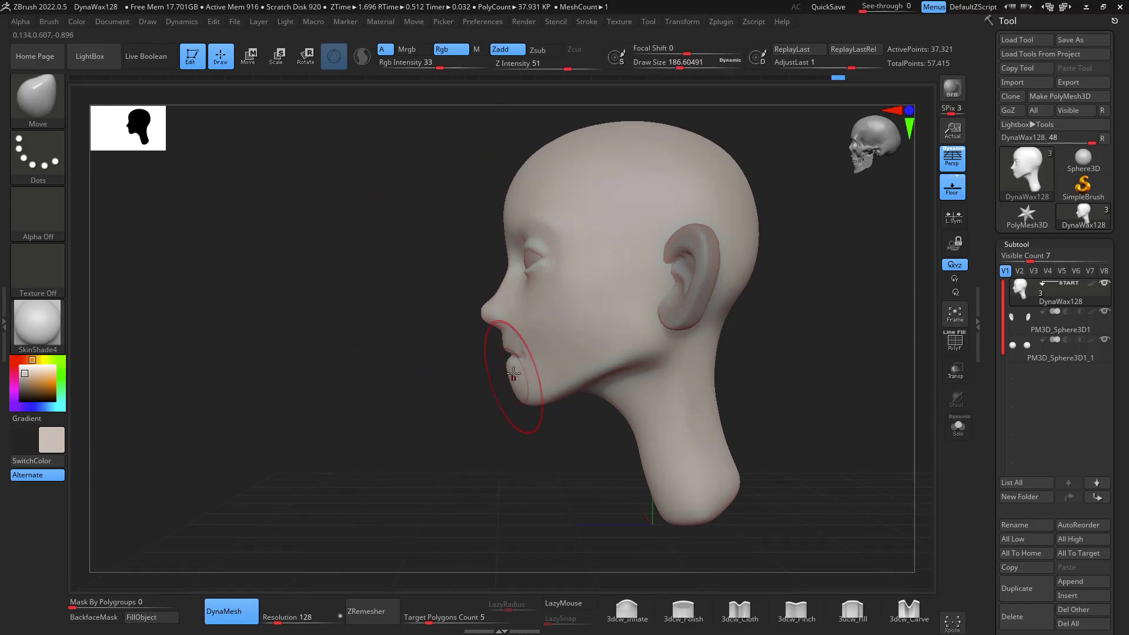
pyautogui.moveTo(735, 412)
pyautogui.mouseDown()
pyautogui.moveTo(797, 421)
pyautogui.moveTo(756, 353)
pyautogui.mouseUp()
# Build up the chin and the area beneath the lower lip with ClayBuildup at a draw size of about 68
pyautogui.moveTo(696, 370)
pyautogui.keyDown('shift'); pyautogui.mouseDown()
pyautogui.moveTo(560, 382)
pyautogui.moveTo(713, 358)
pyautogui.moveTo(700, 373)
pyautogui.moveTo(788, 335)
pyautogui.moveTo(743, 358)
pyautogui.moveTo(784, 411)
pyautogui.moveTo(759, 386)
pyautogui.moveTo(793, 247)
pyautogui.moveTo(574, 321)
pyautogui.moveTo(596, 372)
pyautogui.moveTo(610, 295)
pyautogui.mouseUp(); pyautogui.keyUp('shift')
pyautogui.press('b')
pyautogui.press('c')
pyautogui.press('b')
pyautogui.press('space')
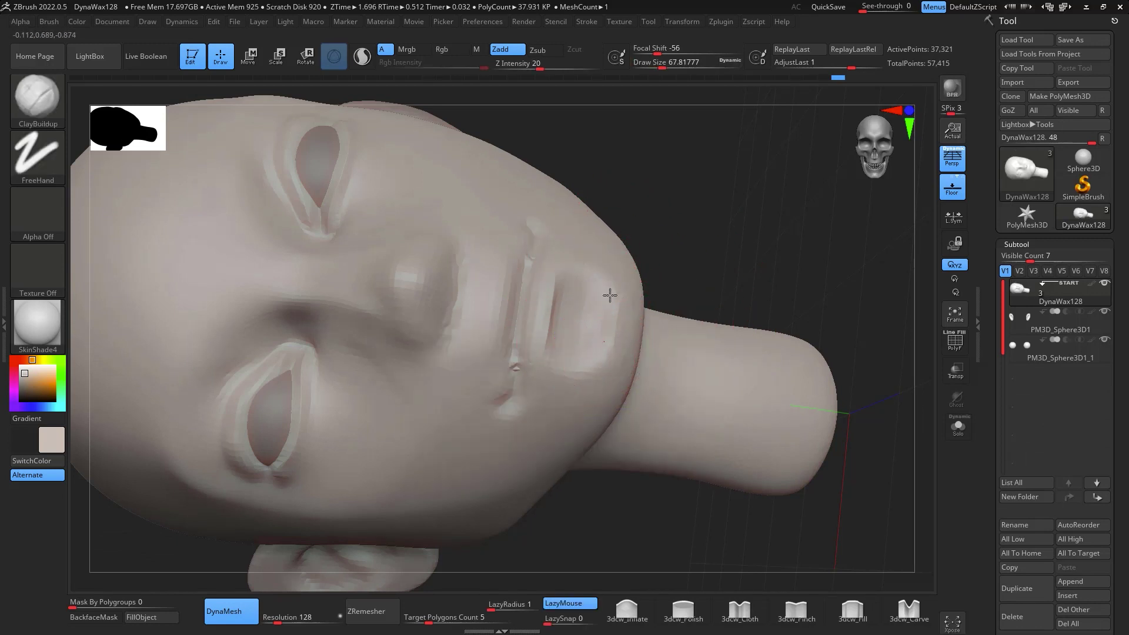
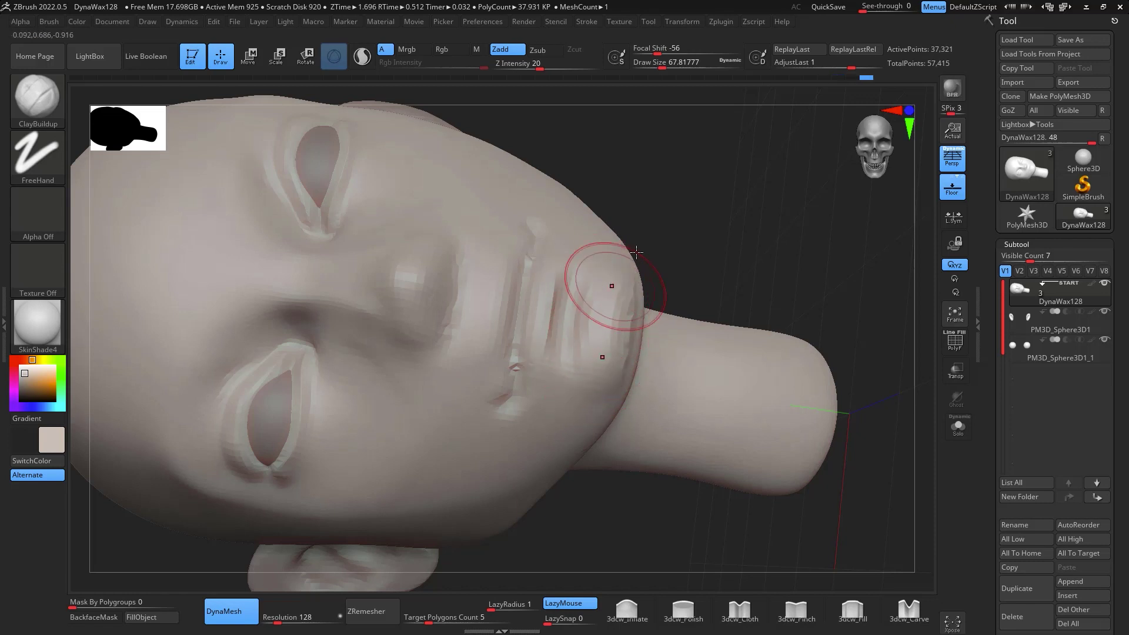
pyautogui.moveTo(637, 252)
pyautogui.mouseDown()
pyautogui.moveTo(711, 157)
pyautogui.moveTo(714, 217)
pyautogui.moveTo(644, 247)
pyautogui.mouseUp()
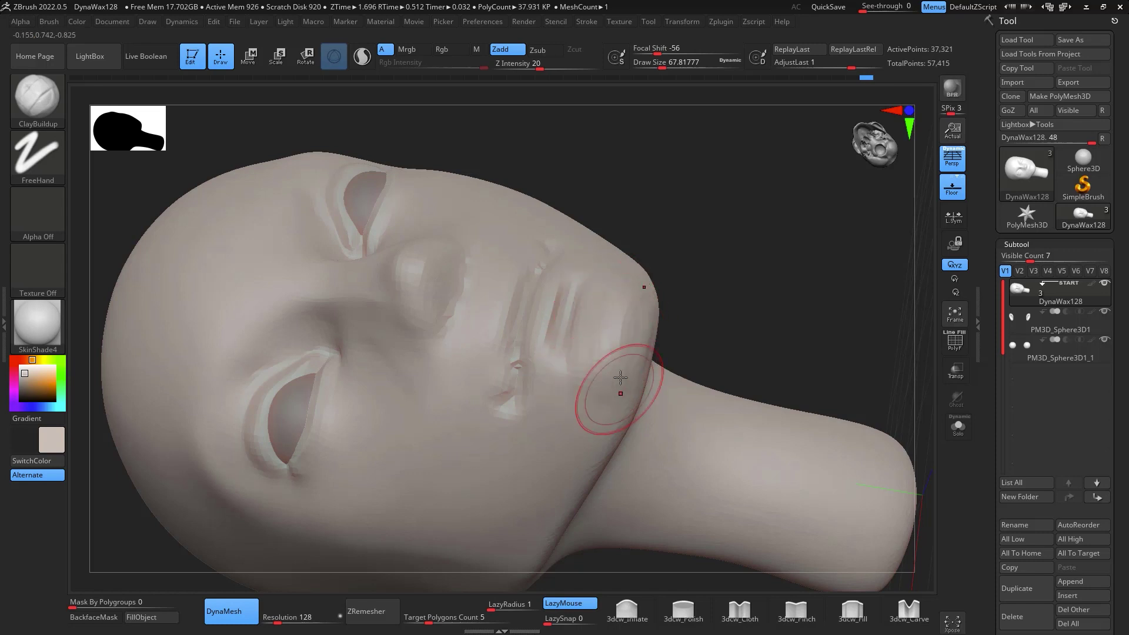
pyautogui.moveTo(717, 231)
pyautogui.mouseDown()
pyautogui.moveTo(741, 252)
pyautogui.moveTo(564, 310)
pyautogui.moveTo(703, 244)
pyautogui.moveTo(796, 232)
pyautogui.moveTo(799, 213)
pyautogui.moveTo(770, 317)
pyautogui.moveTo(756, 257)
pyautogui.moveTo(751, 298)
pyautogui.moveTo(772, 343)
pyautogui.moveTo(682, 302)
pyautogui.moveTo(606, 311)
pyautogui.mouseUp()
# Sharpen the edge of the upper lip with the 3dcw_Pinch brush at a draw size of about 33
pyautogui.click(812, 614)
pyautogui.press('space')
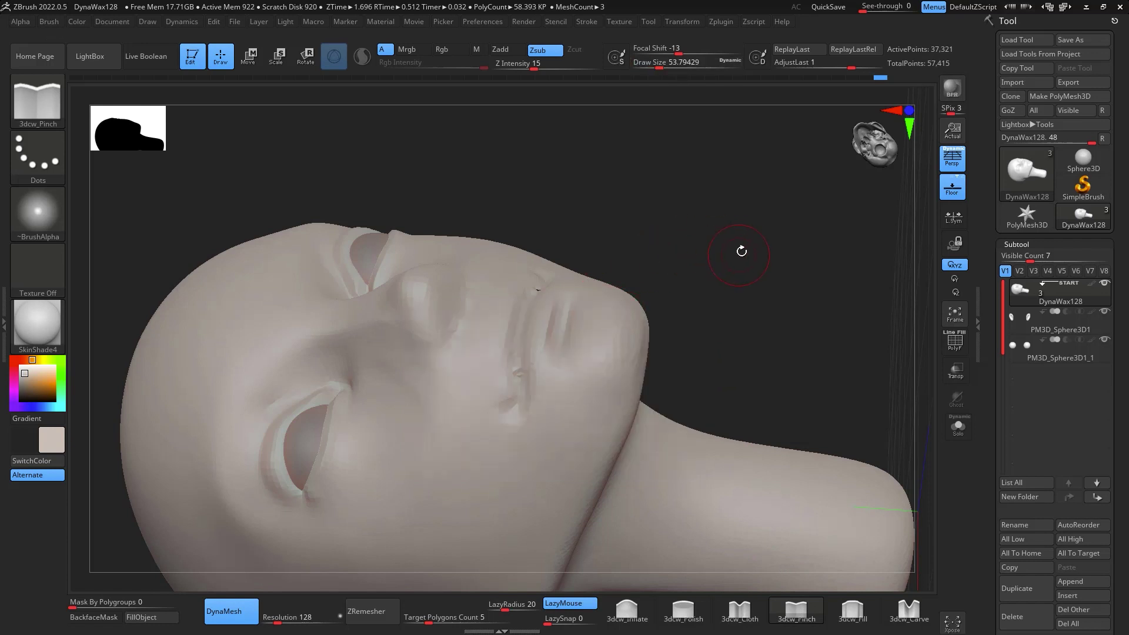
pyautogui.moveTo(741, 251)
pyautogui.keyDown('alt'); pyautogui.mouseDown()
pyautogui.moveTo(500, 267)
pyautogui.moveTo(465, 259)
pyautogui.mouseUp(); pyautogui.keyUp('alt')
pyautogui.press('space')
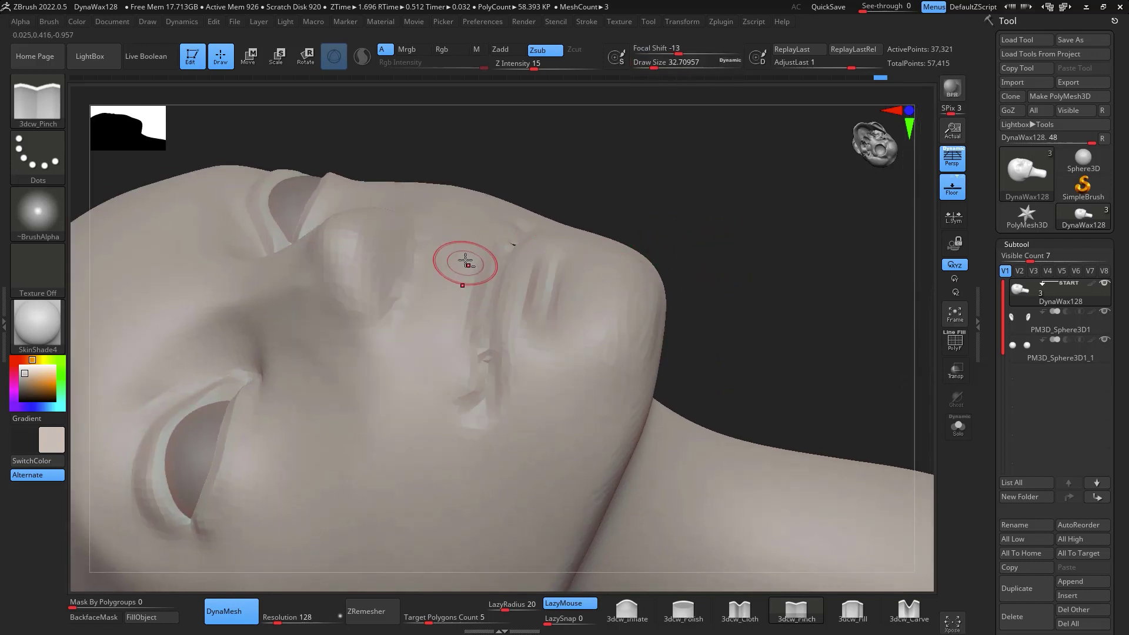
pyautogui.moveTo(478, 394); pyautogui.dragTo(477, 376)
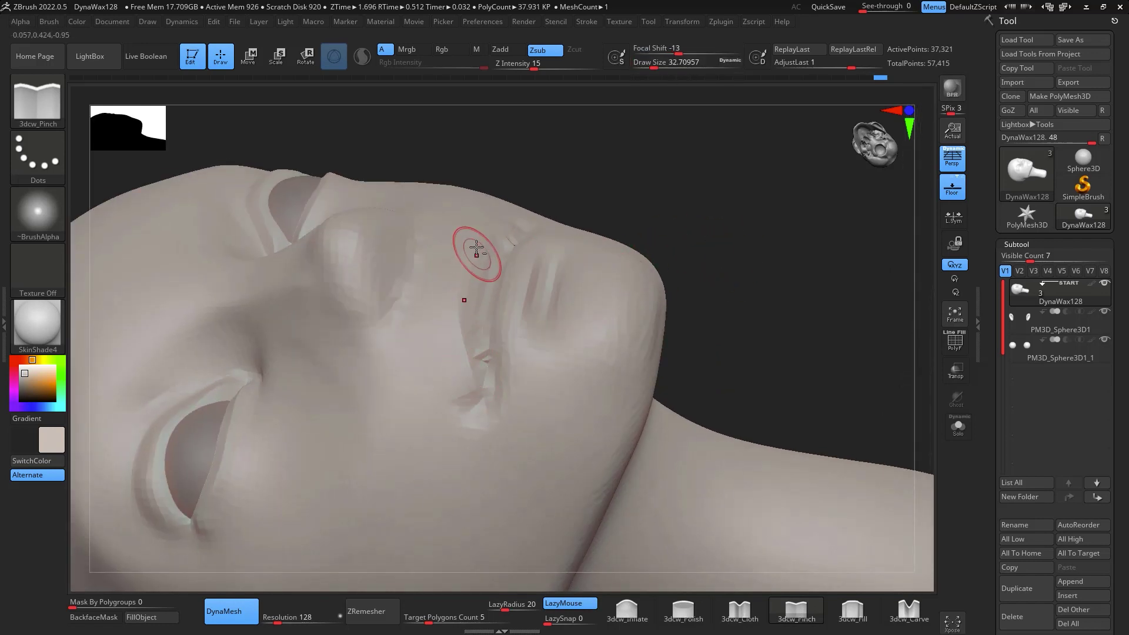
pyautogui.moveTo(608, 256); pyautogui.dragTo(814, 227)
# Mask the head in profile, leaving only the nose, upper lip and adjacent cheek area unmasked
pyautogui.moveTo(766, 270); pyautogui.dragTo(660, 234)
pyautogui.moveTo(496, 196)
pyautogui.keyDown('ctrl'); pyautogui.mouseDown()
pyautogui.moveTo(486, 295)
pyautogui.moveTo(559, 302)
pyautogui.moveTo(688, 103)
pyautogui.mouseUp(); pyautogui.keyUp('ctrl')
pyautogui.keyDown('ctrl'); pyautogui.click(638, 347); pyautogui.keyUp('ctrl')
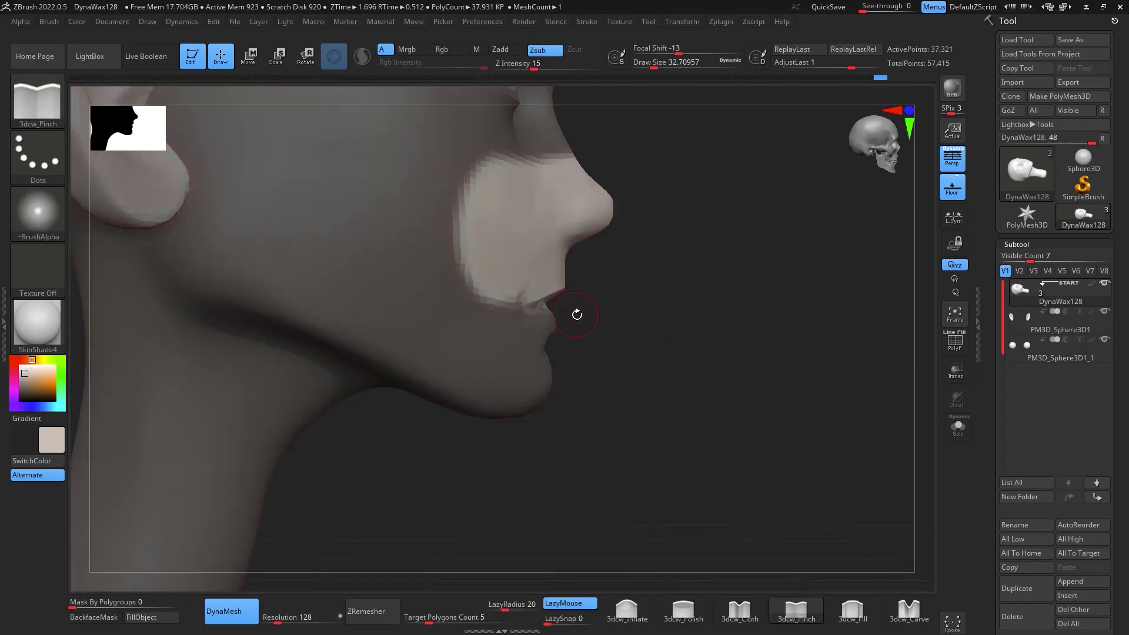
# Pull the unmasked upper lip forward with the Move brush at a draw size of about 120, and clear the mask
pyautogui.press('b')
pyautogui.press('m')
pyautogui.press('v')
pyautogui.press('space')
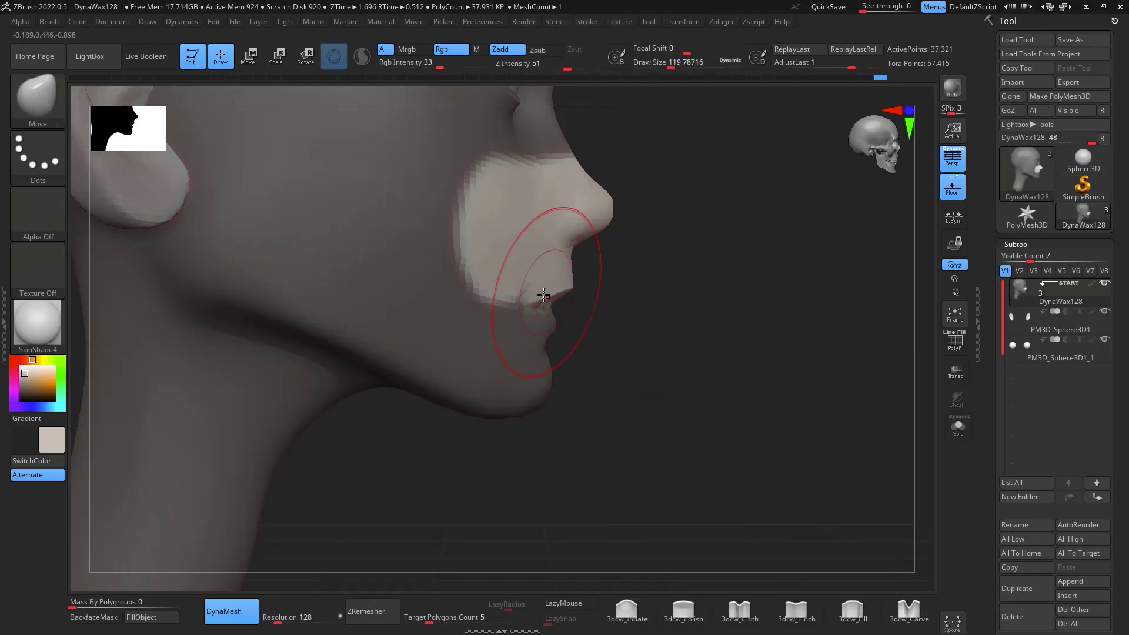
pyautogui.keyDown('shift'); pyautogui.moveTo(670, 315); pyautogui.dragTo(847, 368); pyautogui.keyUp('shift')
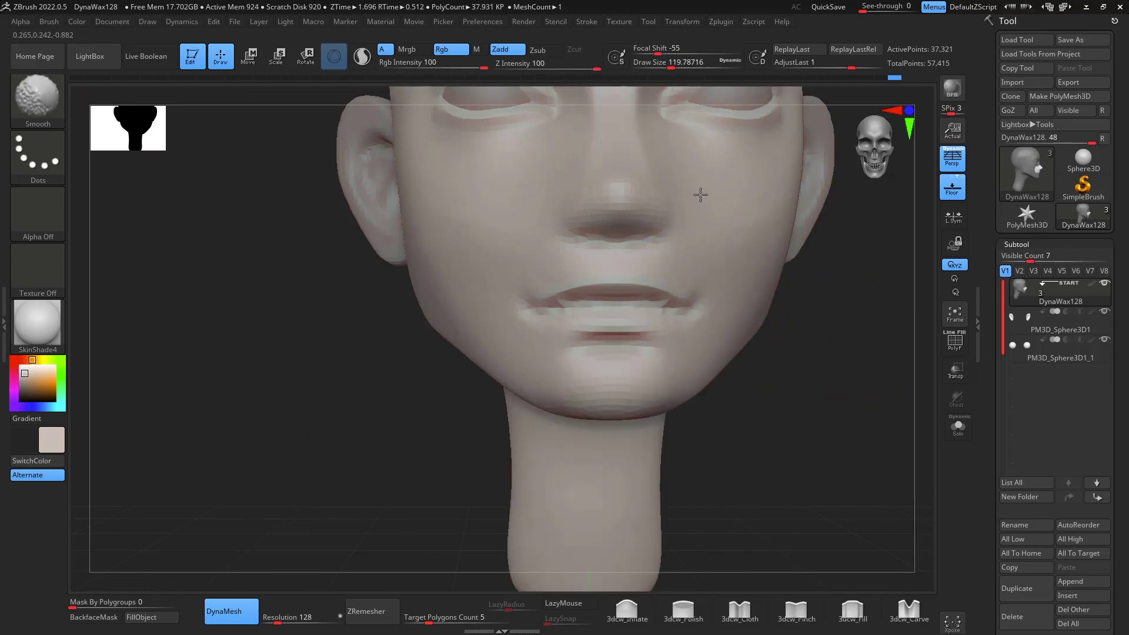
pyautogui.press('f')
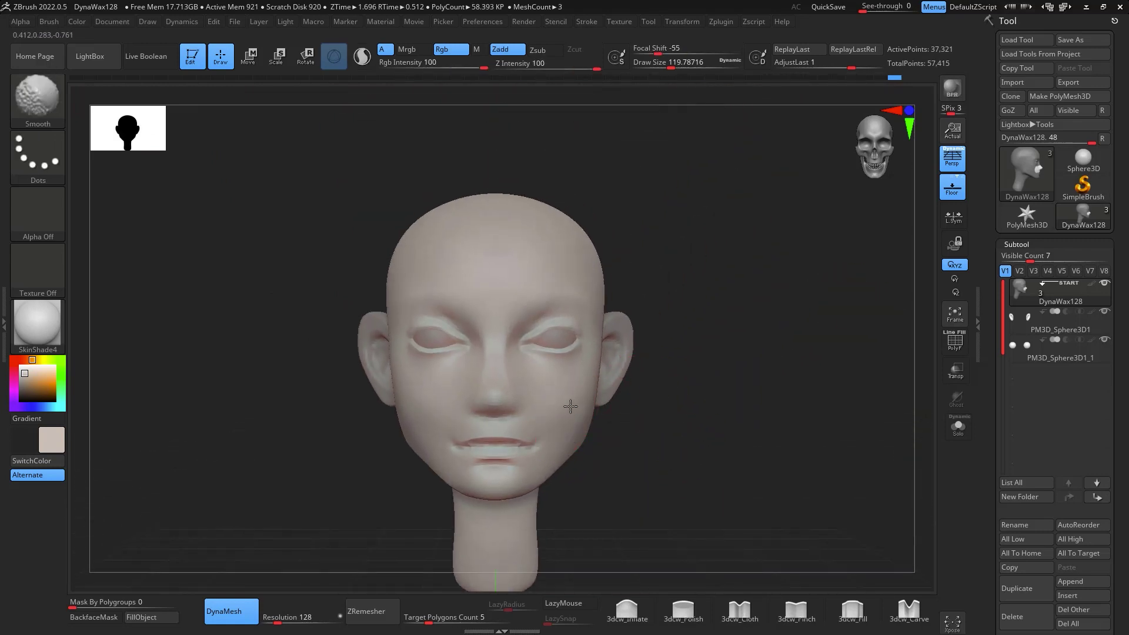
pyautogui.moveTo(663, 415)
pyautogui.keyDown('alt'); pyautogui.mouseDown()
pyautogui.moveTo(723, 320)
pyautogui.moveTo(713, 294)
pyautogui.moveTo(698, 305)
pyautogui.moveTo(713, 297)
pyautogui.mouseUp(); pyautogui.keyUp('alt')
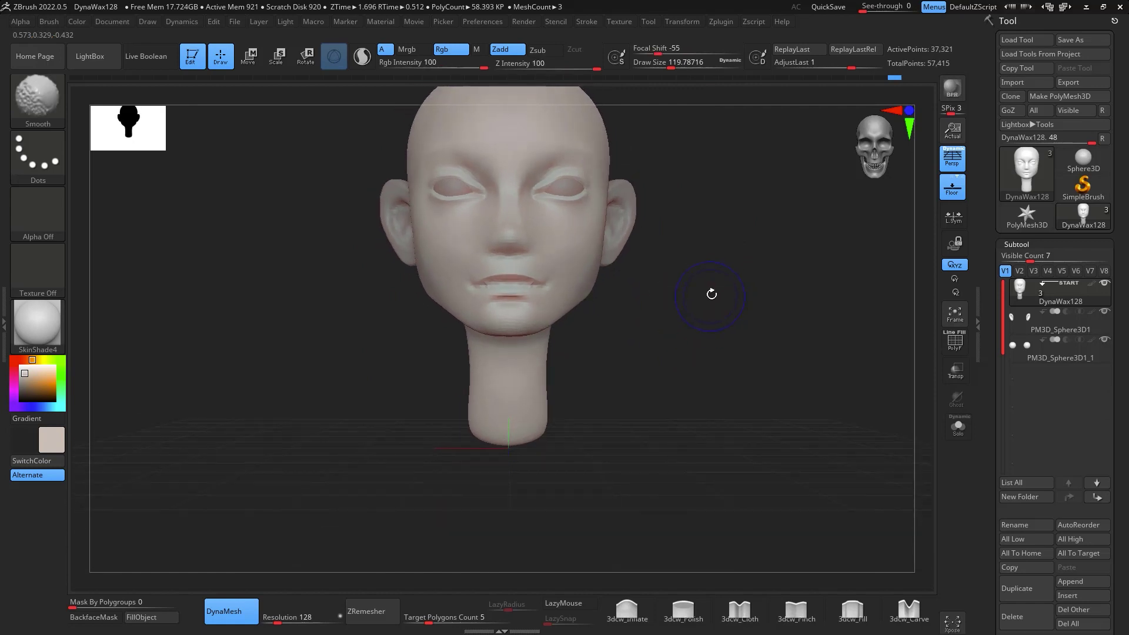
# Refine the jaw contour below the ears with the Move brush at a draw size of about 251
pyautogui.press('space')
pyautogui.moveTo(647, 310)
pyautogui.mouseDown()
pyautogui.moveTo(664, 310)
pyautogui.moveTo(650, 308)
pyautogui.moveTo(656, 281)
pyautogui.mouseUp()
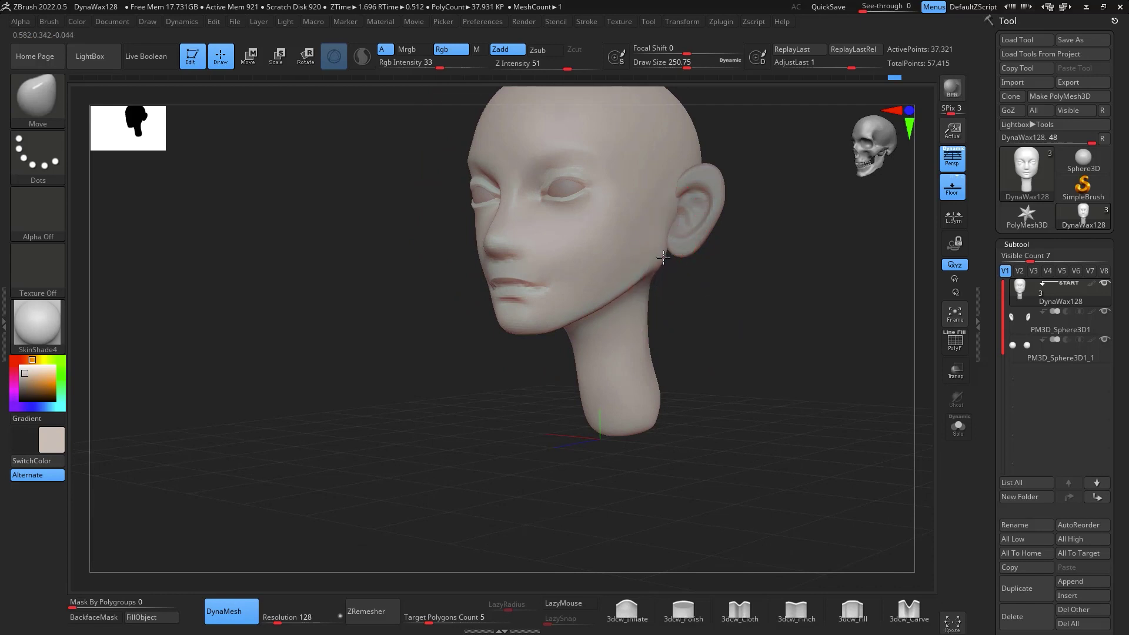
pyautogui.moveTo(691, 312); pyautogui.dragTo(758, 292)
pyautogui.keyDown('alt'); pyautogui.moveTo(726, 221); pyautogui.dragTo(690, 332); pyautogui.keyUp('alt')
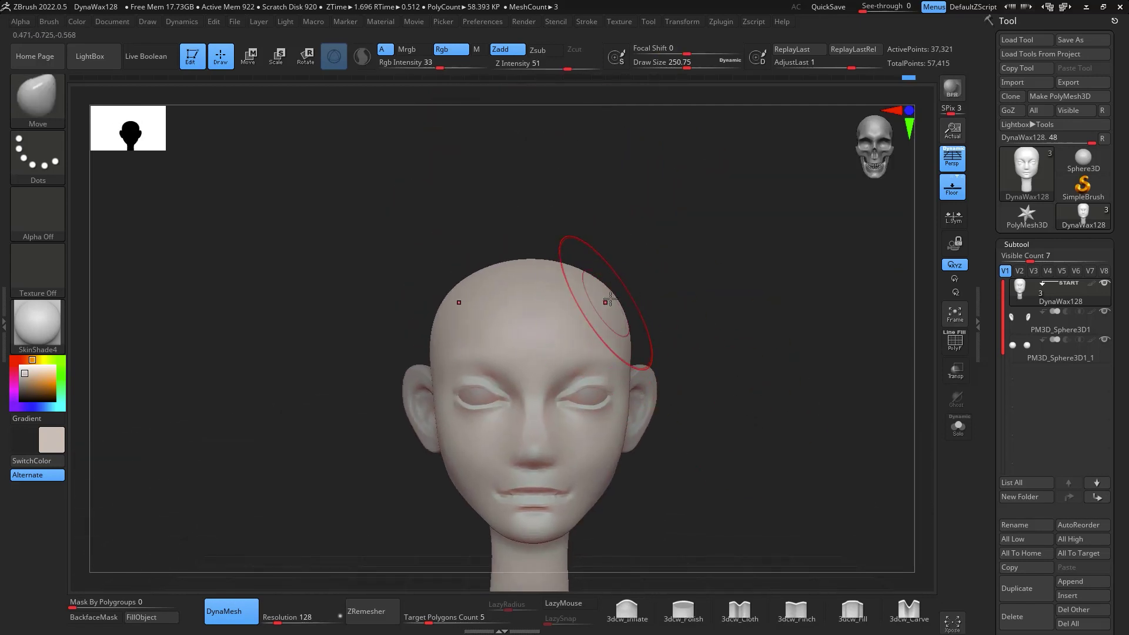
# Raise and round the top and back of the cranium with the Move brush at a draw size of about 517
pyautogui.press('space')
pyautogui.click(636, 291)
pyautogui.moveTo(541, 264); pyautogui.dragTo(541, 257)
pyautogui.moveTo(675, 283); pyautogui.dragTo(729, 250)
pyautogui.press('space')
pyautogui.click(464, 265)
pyautogui.moveTo(440, 283); pyautogui.dragTo(446, 262)
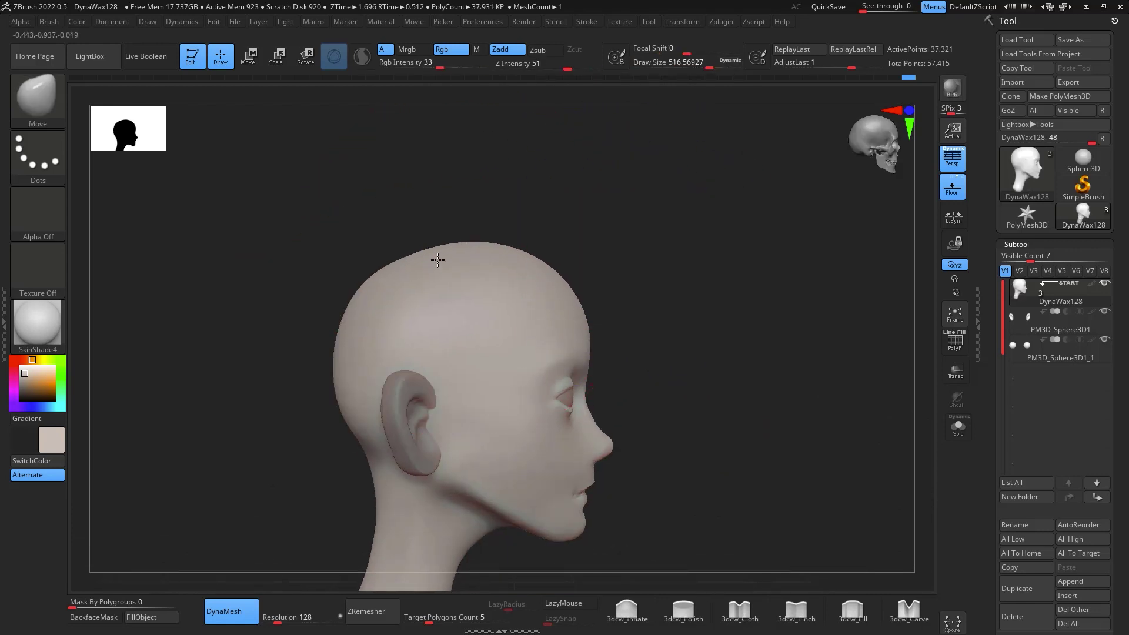
pyautogui.moveTo(699, 290)
pyautogui.mouseDown()
pyautogui.moveTo(700, 316)
pyautogui.moveTo(598, 297)
pyautogui.moveTo(600, 288)
pyautogui.moveTo(524, 265)
pyautogui.mouseUp()
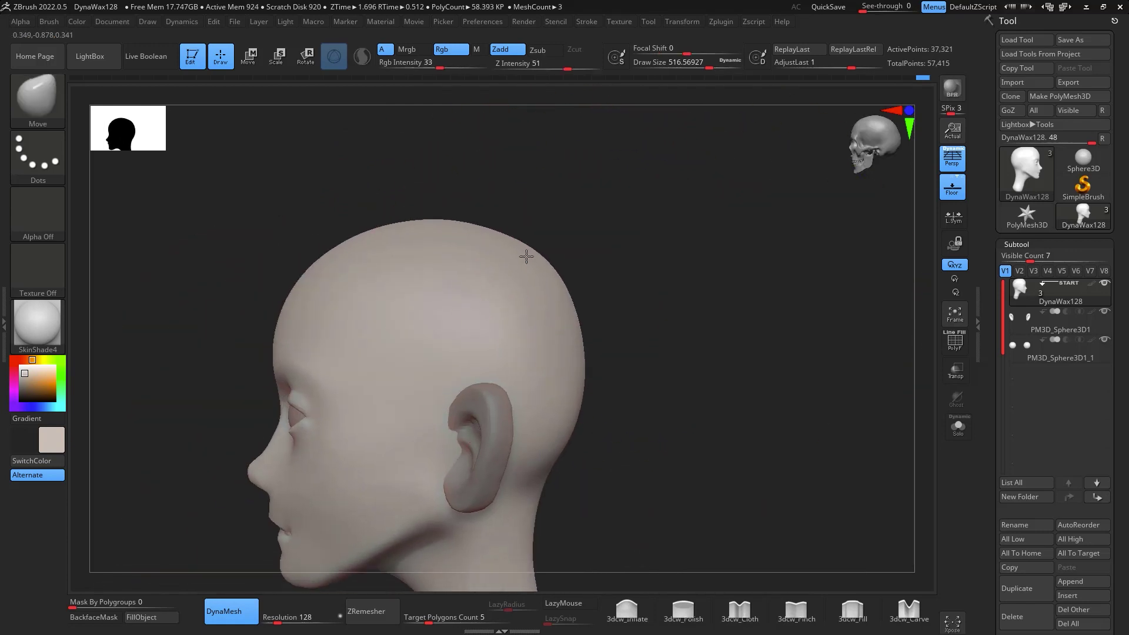
pyautogui.keyDown('shift'); pyautogui.moveTo(587, 433); pyautogui.dragTo(738, 267); pyautogui.keyUp('shift')
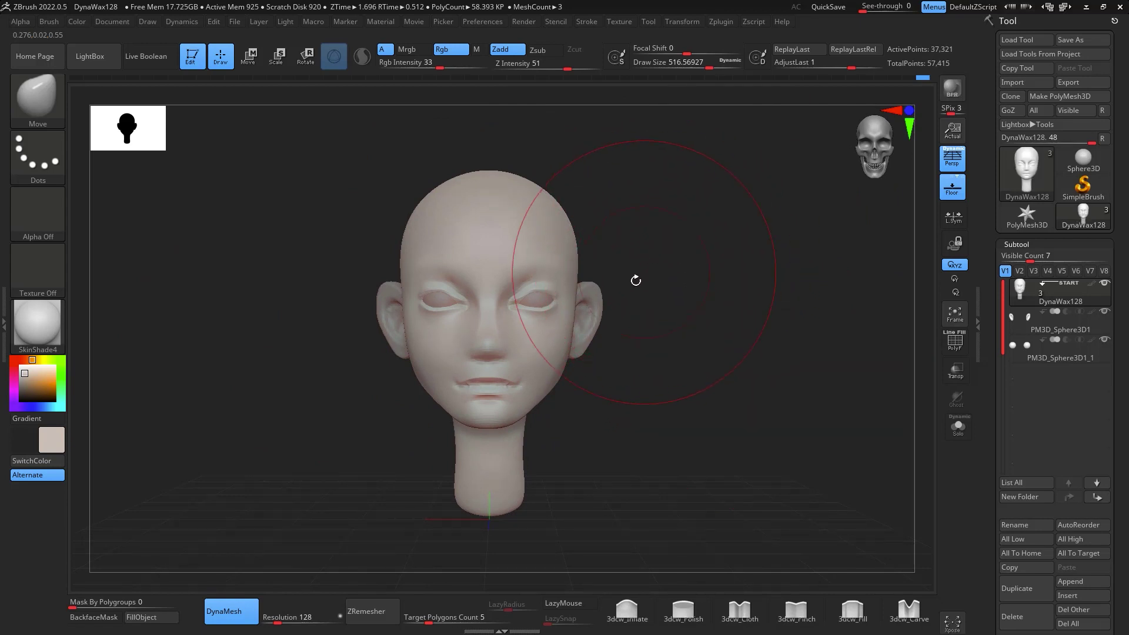
# Shorten the lower face by moving the mouth and chin upward with the Move brush at a draw size of about 386
pyautogui.moveTo(704, 323)
pyautogui.keyDown('alt'); pyautogui.mouseDown()
pyautogui.moveTo(711, 353)
pyautogui.moveTo(766, 333)
pyautogui.mouseUp(); pyautogui.keyUp('alt')
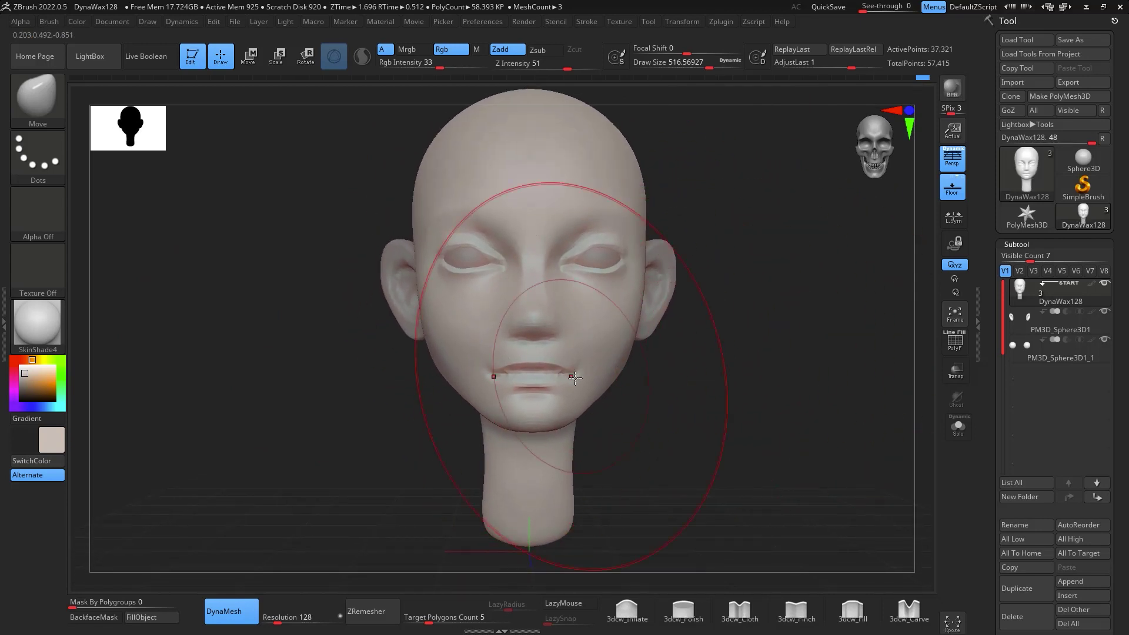
pyautogui.press('space')
pyautogui.moveTo(579, 378); pyautogui.dragTo(545, 392)
pyautogui.press('space')
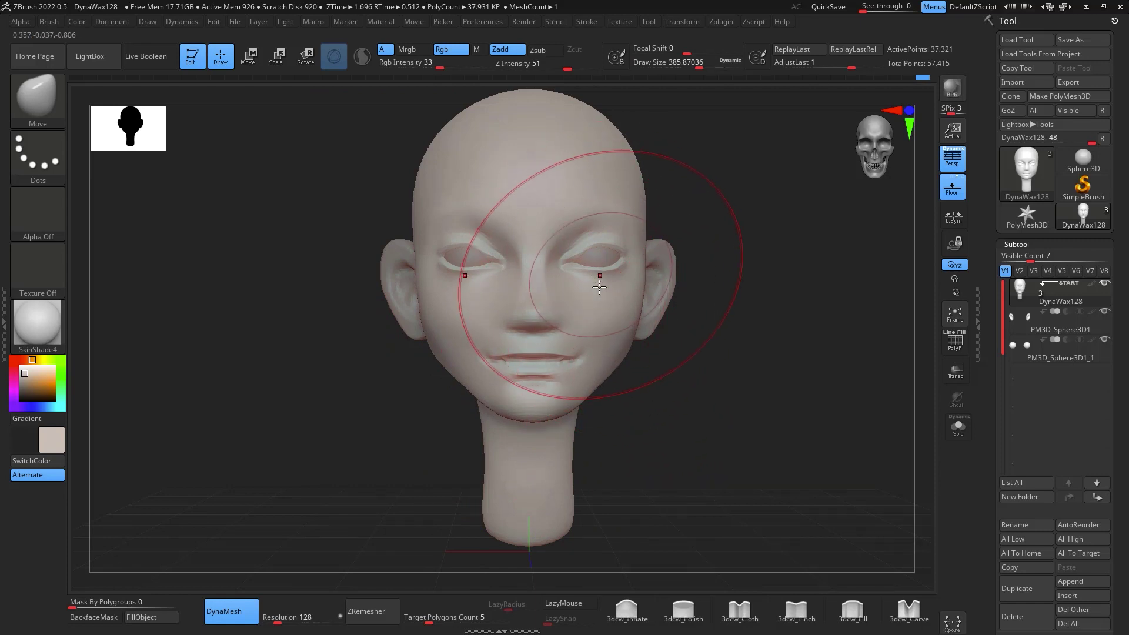
pyautogui.moveTo(585, 354); pyautogui.dragTo(587, 358)
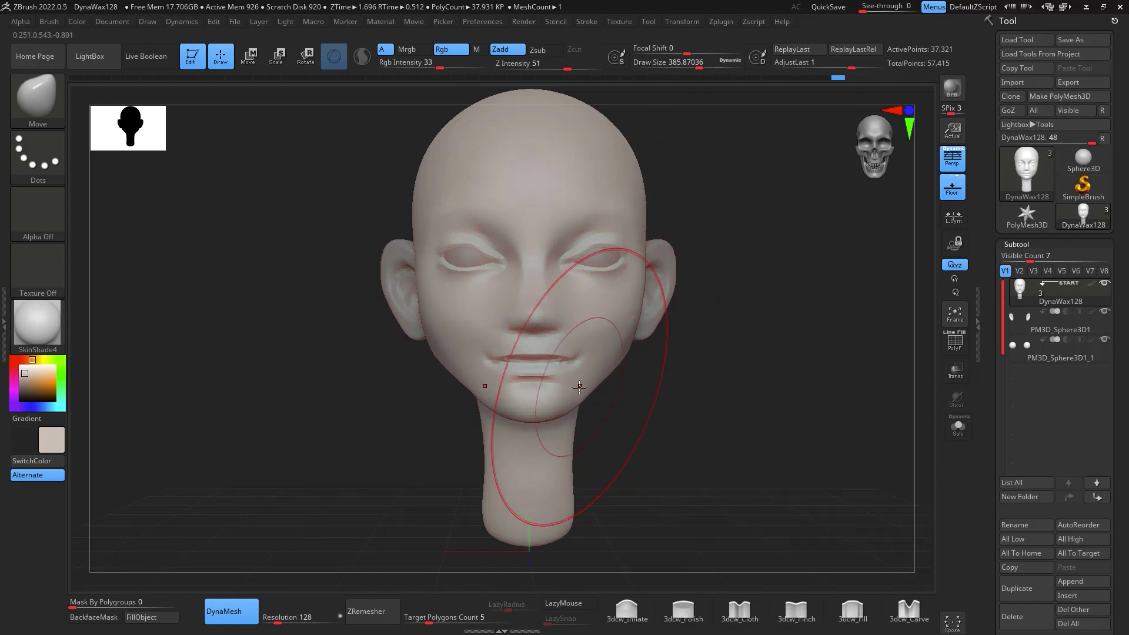
pyautogui.moveTo(665, 374); pyautogui.dragTo(773, 364)
pyautogui.moveTo(603, 393); pyautogui.dragTo(593, 401)
# Reshape the jawline between the ear and chin with the Move brush at a draw size of about 305
pyautogui.press('space')
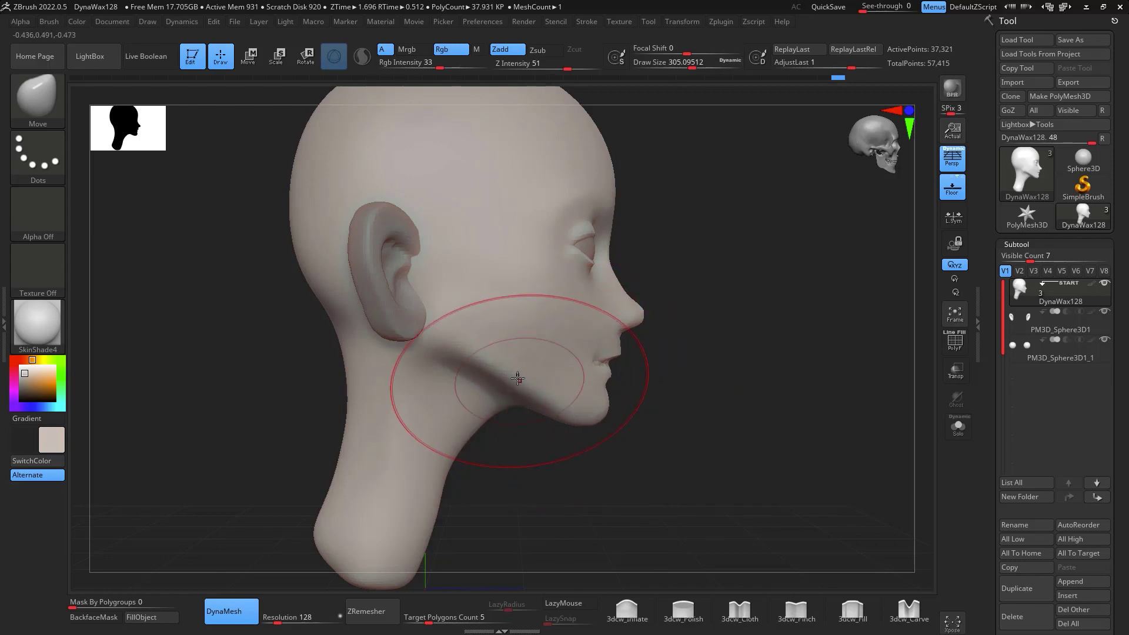
pyautogui.moveTo(517, 378); pyautogui.dragTo(509, 367)
pyautogui.moveTo(791, 420); pyautogui.dragTo(697, 413)
pyautogui.moveTo(811, 375)
pyautogui.mouseDown()
pyautogui.moveTo(758, 374)
pyautogui.moveTo(809, 373)
pyautogui.moveTo(809, 396)
pyautogui.moveTo(786, 363)
pyautogui.mouseUp()
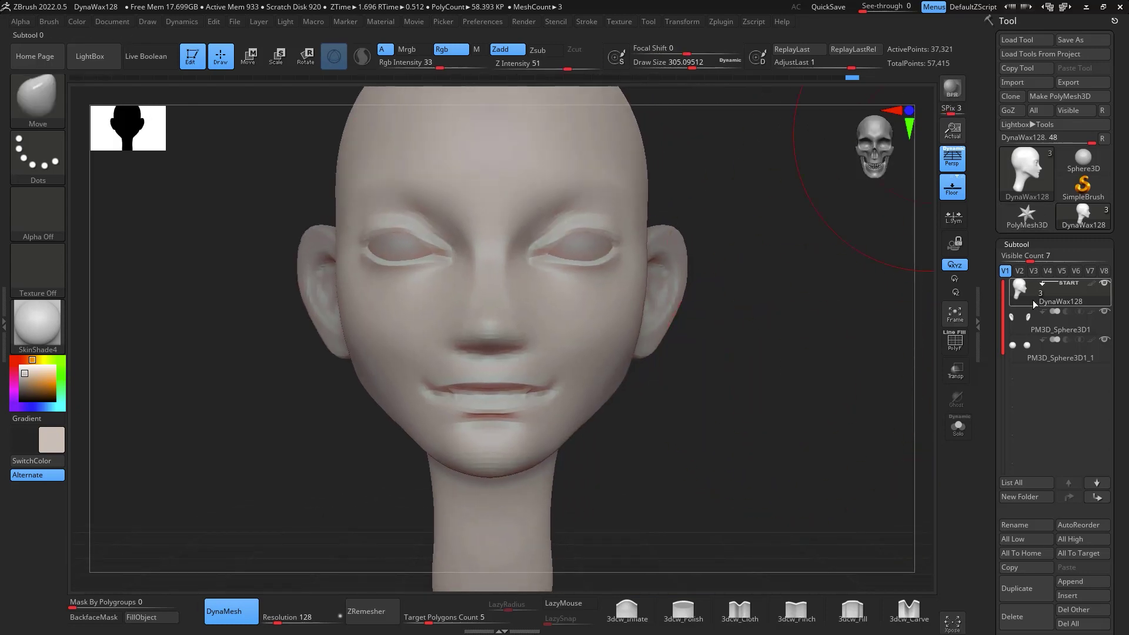
# Select the ears subtool, undo its last change, and scale both ears down slightly with the gizmo
pyautogui.click(1042, 327)
pyautogui.press('r')
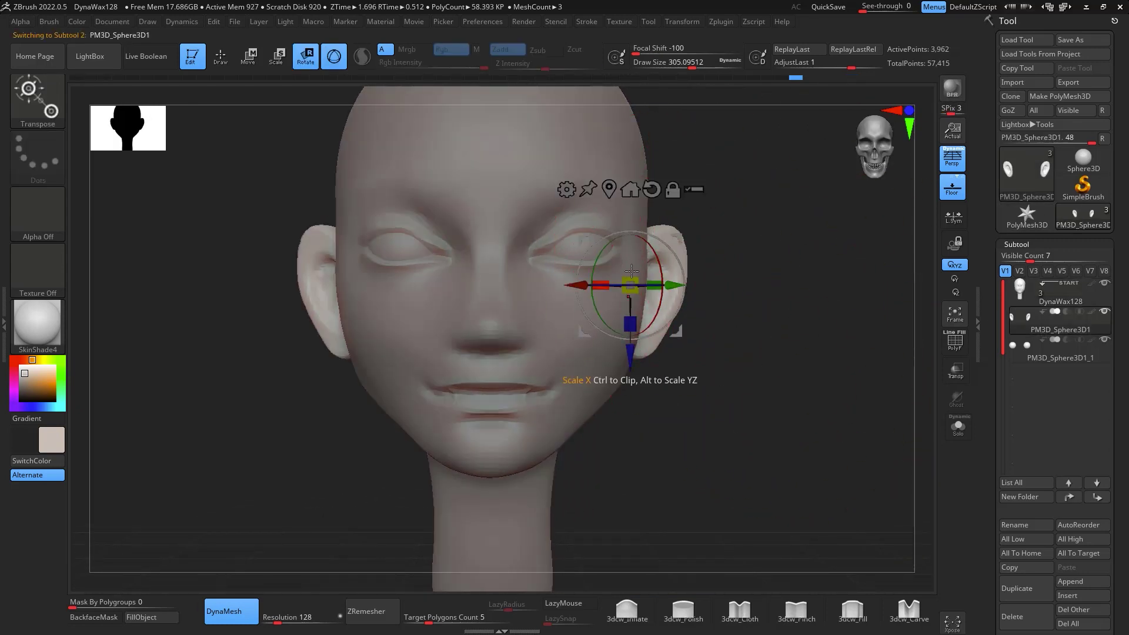
pyautogui.hotkey('ctrl', 'z')
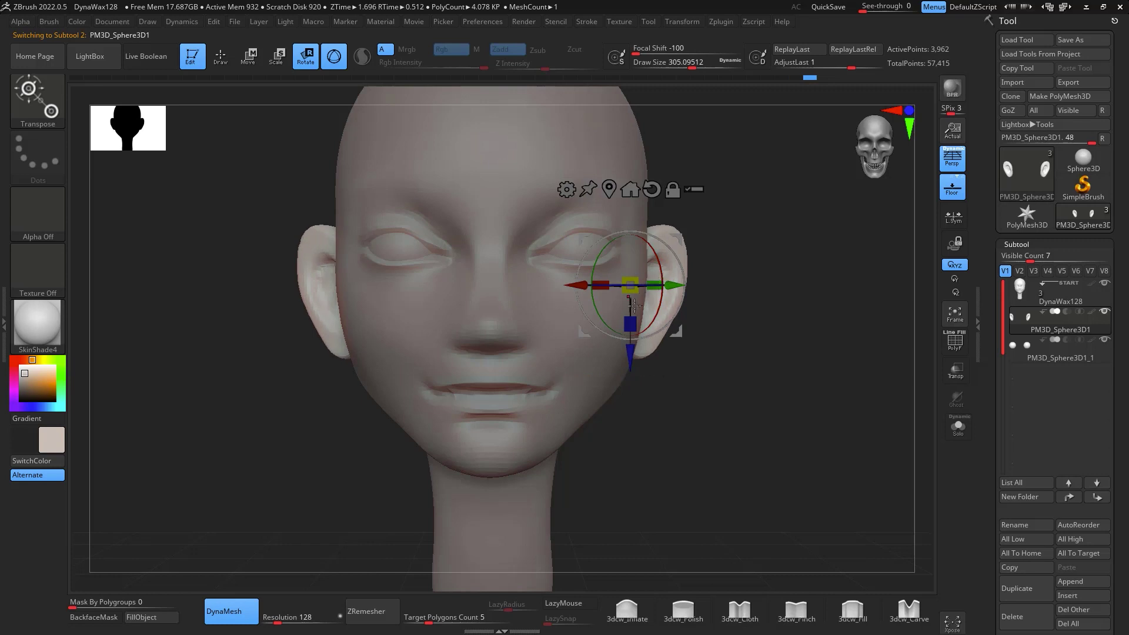
pyautogui.moveTo(635, 295); pyautogui.dragTo(633, 288)
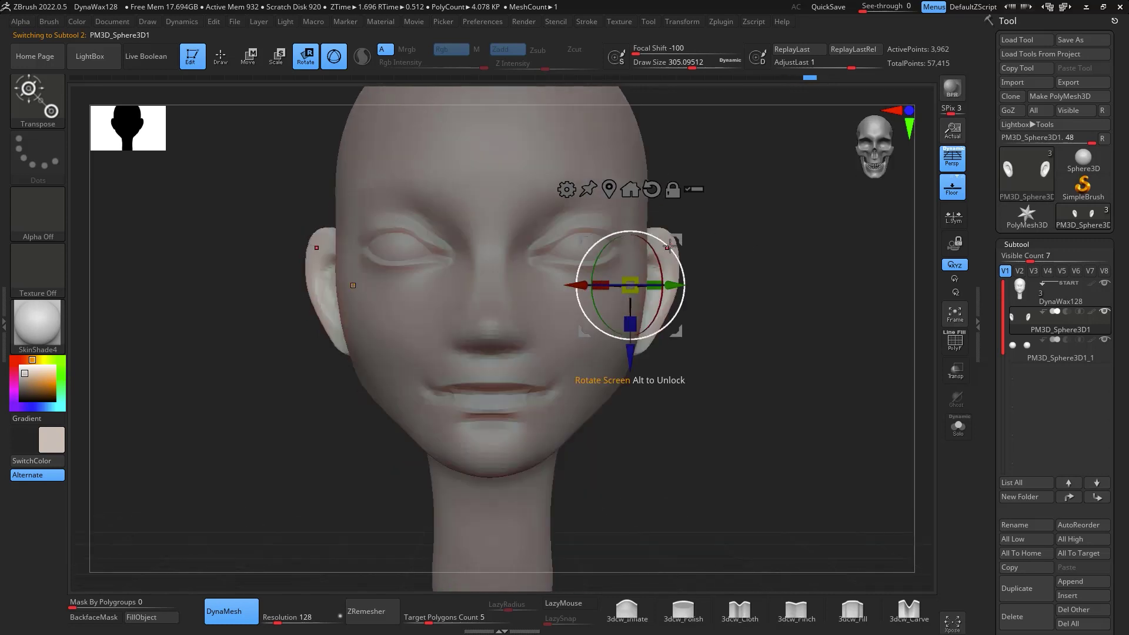
# Rotate and reposition both ears with the gizmo to adjust their tilt and placement on the sides of the head
pyautogui.moveTo(636, 295); pyautogui.dragTo(632, 288)
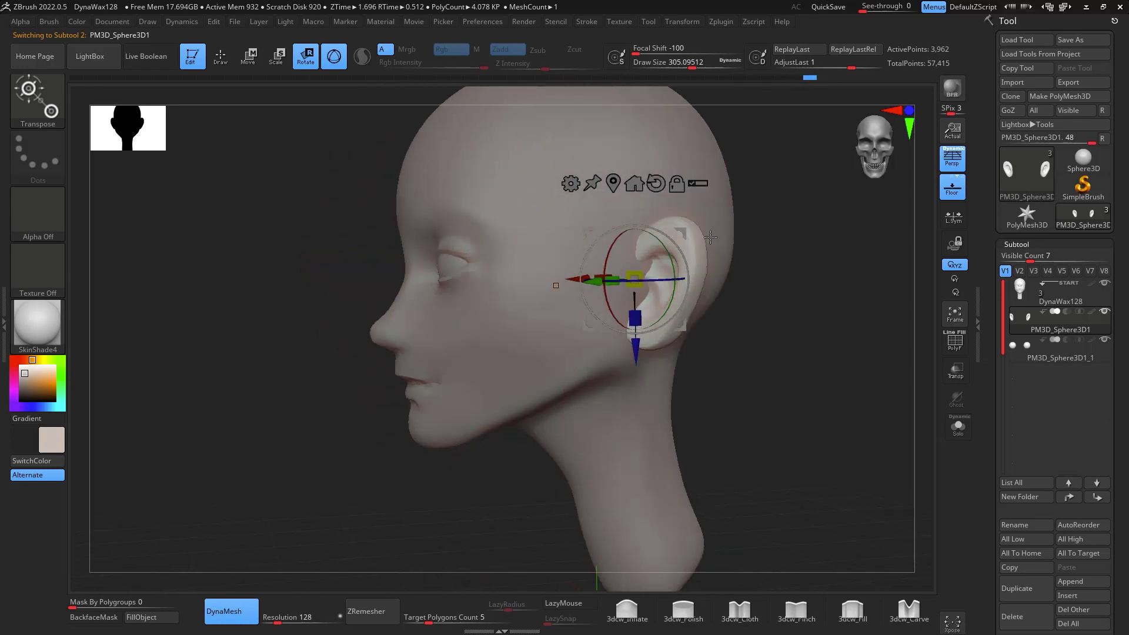
pyautogui.keyDown('shift'); pyautogui.moveTo(710, 237); pyautogui.dragTo(653, 233); pyautogui.keyUp('shift')
pyautogui.moveTo(740, 287); pyautogui.dragTo(777, 287)
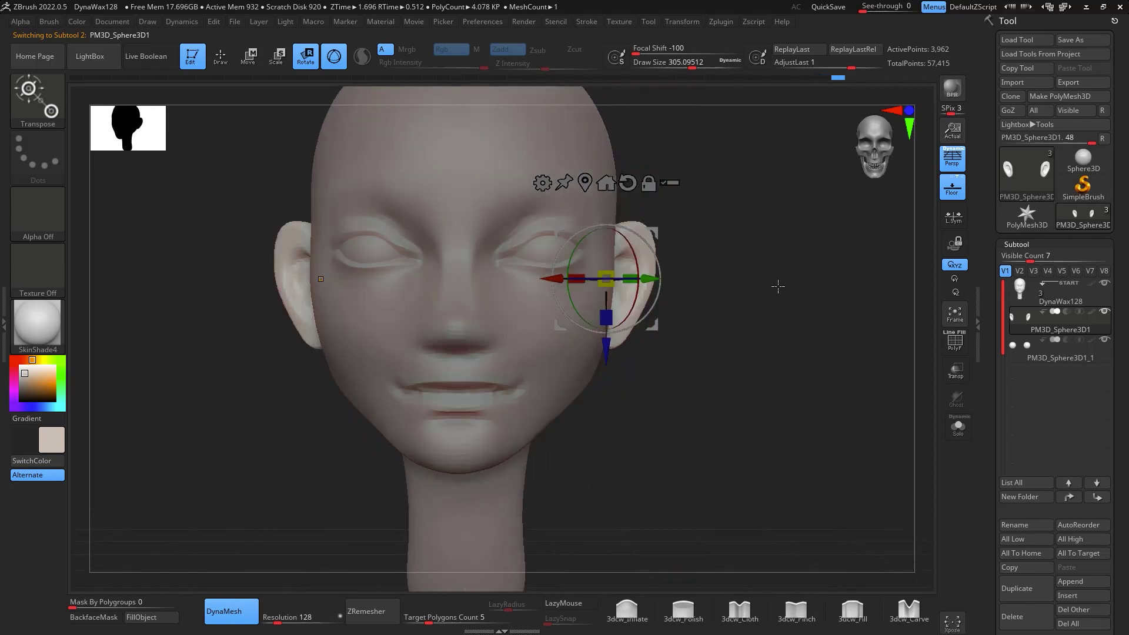
pyautogui.moveTo(653, 232); pyautogui.dragTo(661, 233)
pyautogui.moveTo(736, 350); pyautogui.dragTo(678, 340)
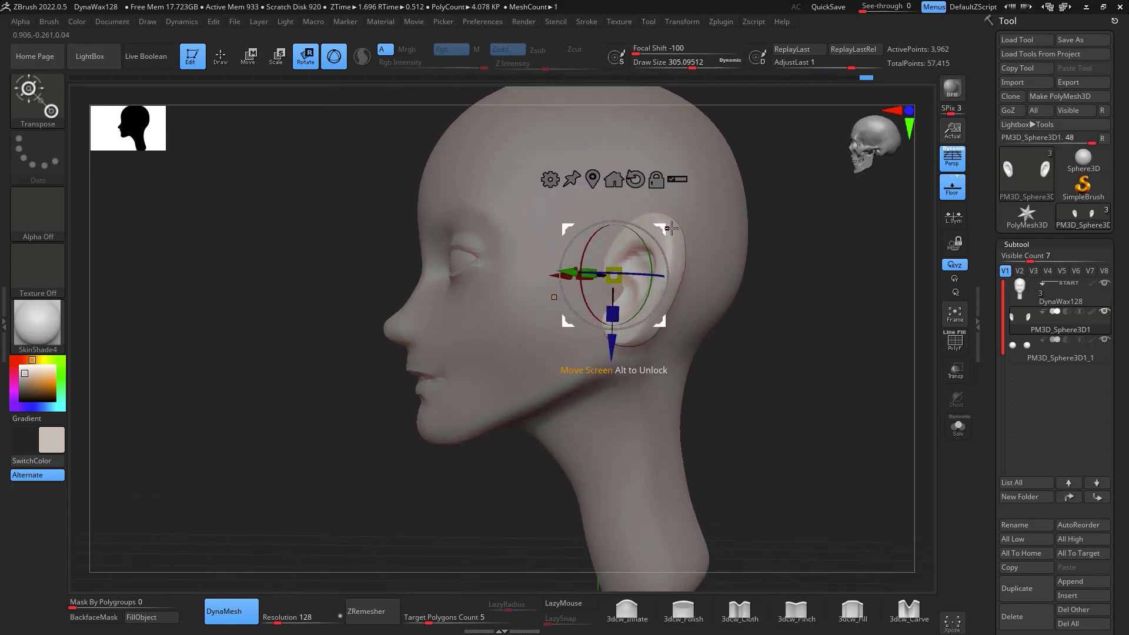
pyautogui.moveTo(747, 312)
pyautogui.mouseDown()
pyautogui.moveTo(789, 371)
pyautogui.moveTo(817, 346)
pyautogui.moveTo(786, 295)
pyautogui.moveTo(796, 345)
pyautogui.moveTo(788, 320)
pyautogui.moveTo(791, 345)
pyautogui.moveTo(815, 263)
pyautogui.moveTo(827, 360)
pyautogui.moveTo(839, 262)
pyautogui.moveTo(795, 297)
pyautogui.mouseUp()
# Select the head subtool and carve the creases around the nostril wings with the DamStandard brush at a draw size of about 59
pyautogui.press('q')
pyautogui.click(1035, 298)
pyautogui.moveTo(650, 272); pyautogui.dragTo(882, 315)
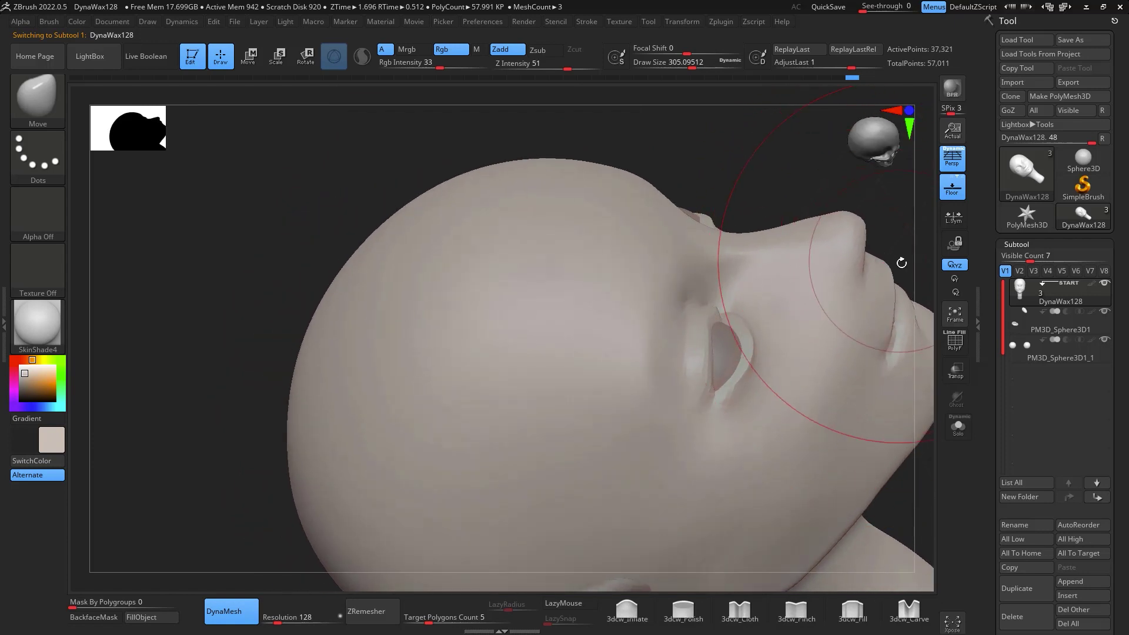
pyautogui.moveTo(900, 244); pyautogui.dragTo(692, 246)
pyautogui.press('b')
pyautogui.press('d')
pyautogui.press('s')
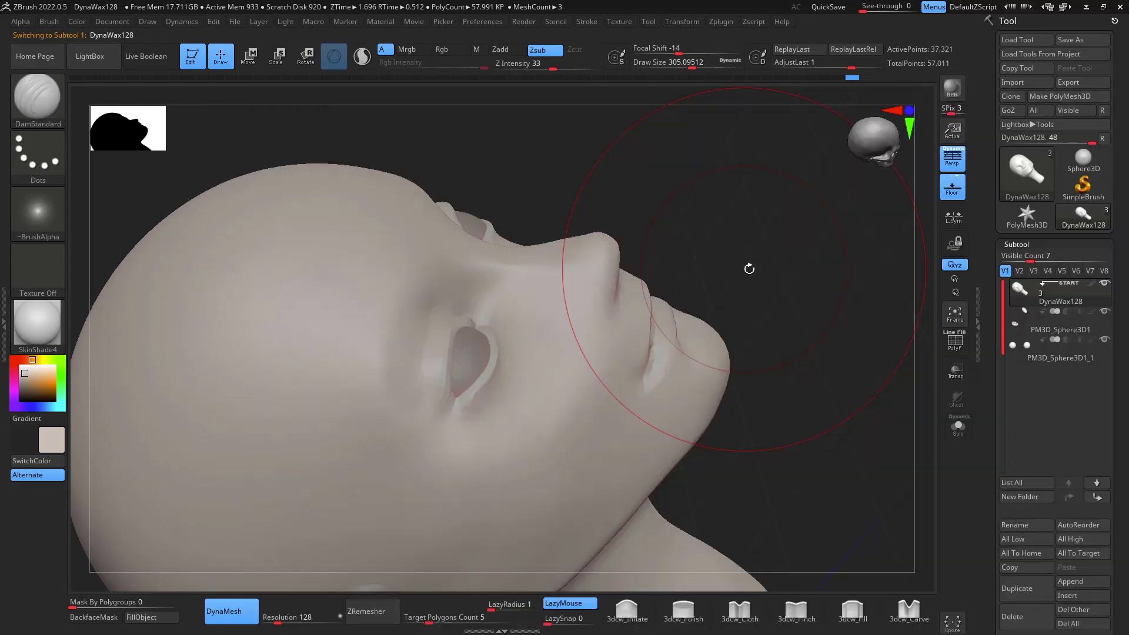
pyautogui.press('space')
pyautogui.moveTo(751, 275)
pyautogui.mouseDown()
pyautogui.moveTo(724, 274)
pyautogui.moveTo(734, 245)
pyautogui.mouseUp()
pyautogui.moveTo(585, 300); pyautogui.dragTo(617, 290)
pyautogui.moveTo(650, 244); pyautogui.dragTo(627, 249)
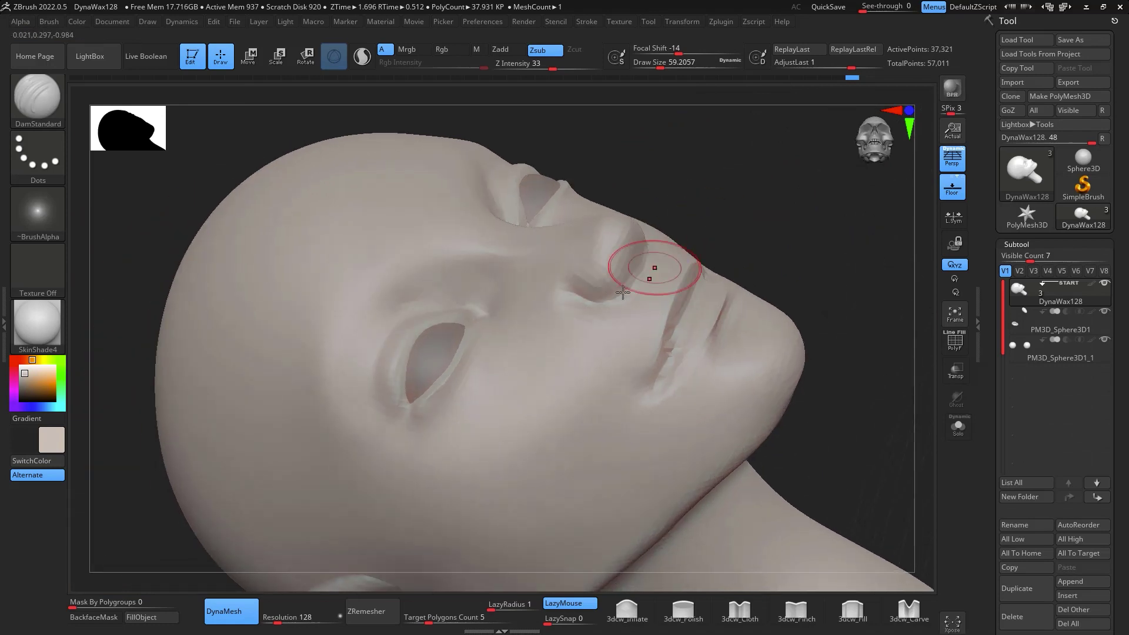
pyautogui.moveTo(574, 293); pyautogui.dragTo(591, 303)
pyautogui.moveTo(704, 195); pyautogui.dragTo(643, 221)
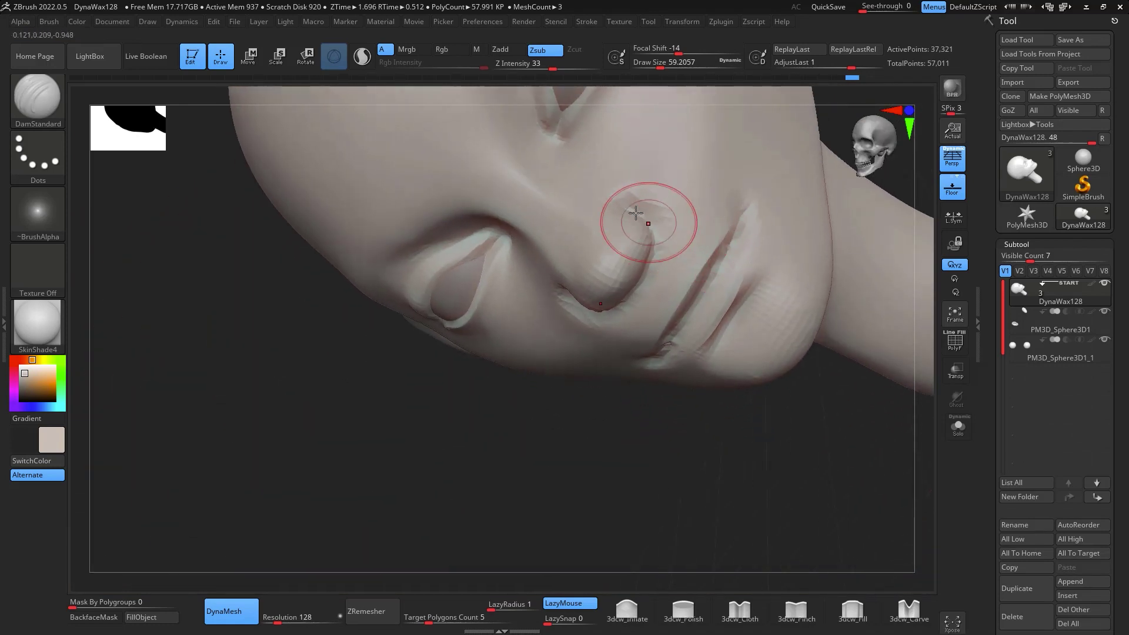
pyautogui.moveTo(747, 495); pyautogui.dragTo(660, 221)
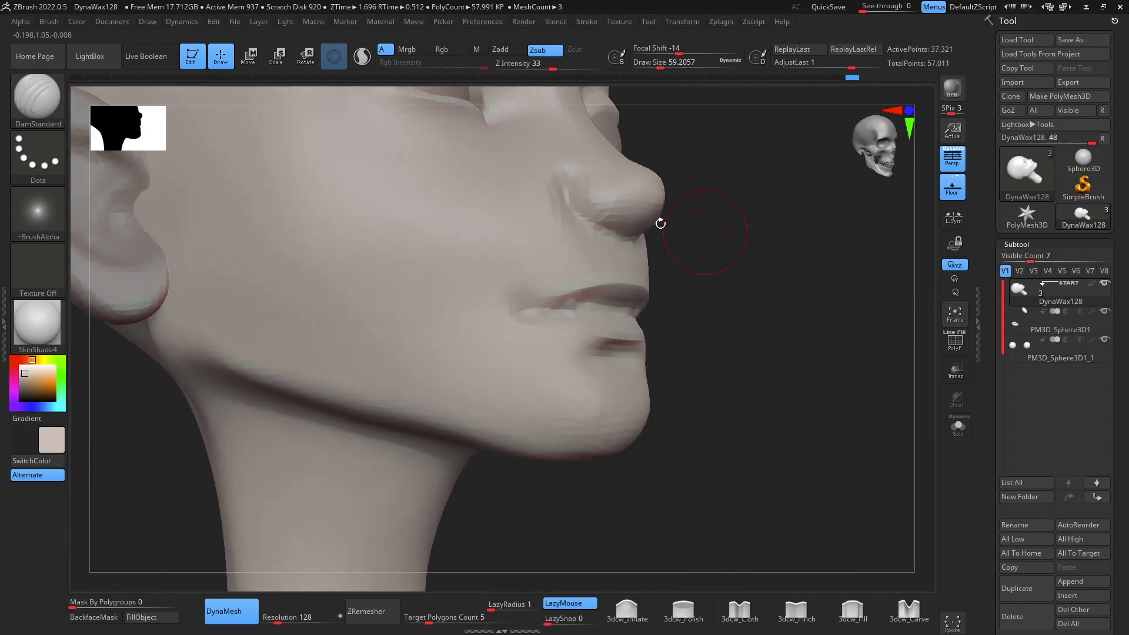
# Carve the nasolabial folds from the nostril wings to the mouth corners with DamStandard and smooth them into the cheeks
pyautogui.moveTo(829, 232); pyautogui.dragTo(770, 239)
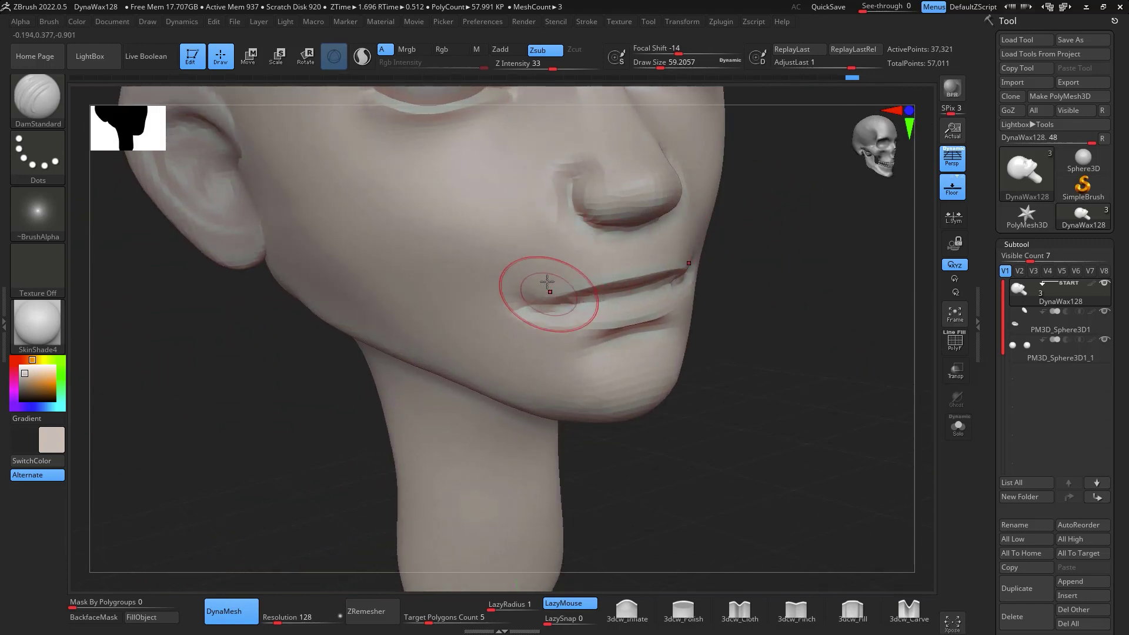
pyautogui.moveTo(559, 194); pyautogui.dragTo(497, 311)
pyautogui.moveTo(914, 271); pyautogui.dragTo(849, 290)
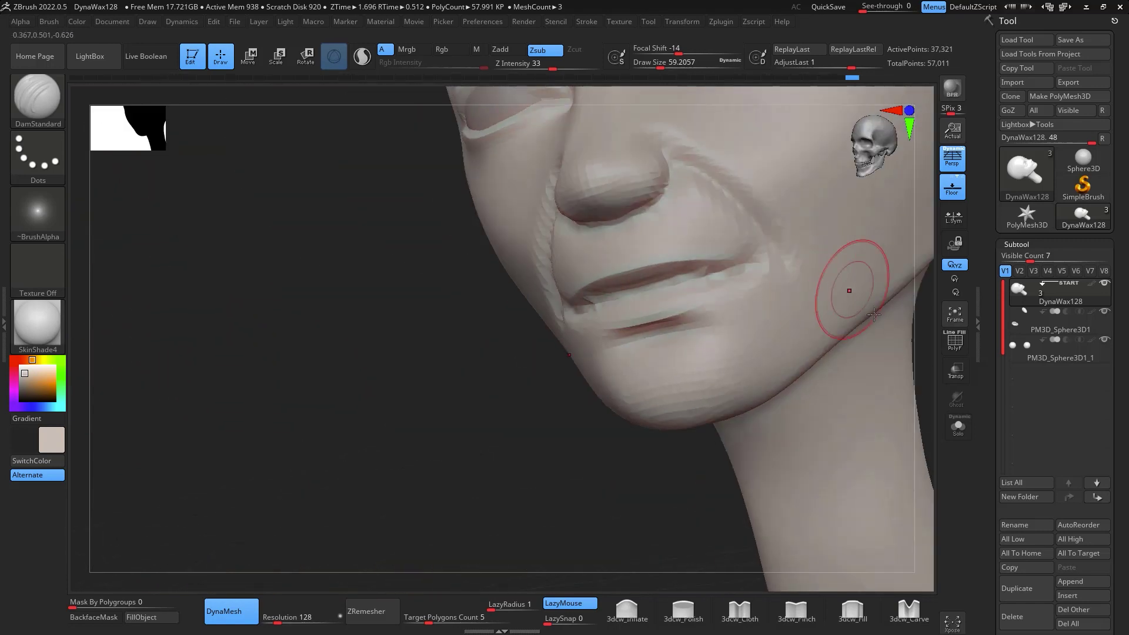
pyautogui.moveTo(883, 338)
pyautogui.keyDown('shift'); pyautogui.mouseDown()
pyautogui.moveTo(929, 367)
pyautogui.moveTo(814, 438)
pyautogui.moveTo(819, 348)
pyautogui.moveTo(799, 358)
pyautogui.moveTo(803, 389)
pyautogui.mouseUp(); pyautogui.keyUp('shift')
pyautogui.keyDown('shift'); pyautogui.moveTo(481, 365); pyautogui.dragTo(455, 371); pyautogui.keyUp('shift')
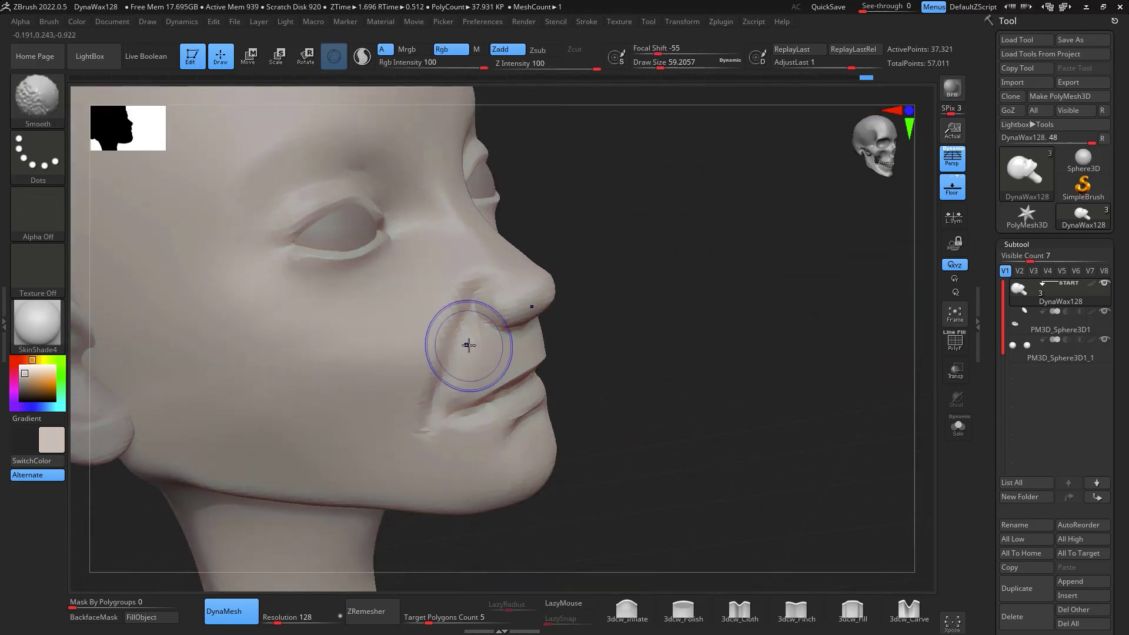
pyautogui.moveTo(472, 301)
pyautogui.keyDown('shift'); pyautogui.mouseDown()
pyautogui.moveTo(444, 321)
pyautogui.moveTo(426, 392)
pyautogui.mouseUp(); pyautogui.keyUp('shift')
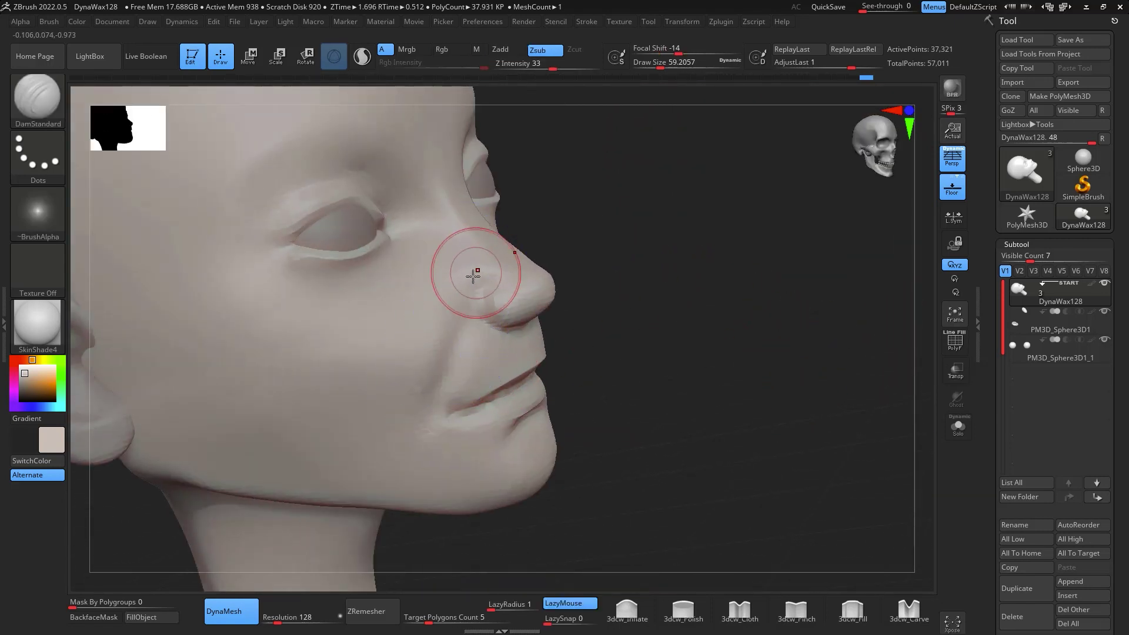
# Build up the cheek beside the nose and fold with the ClayBuildup brush at Z intensity 20
pyautogui.press('b')
pyautogui.press('c')
pyautogui.press('b')
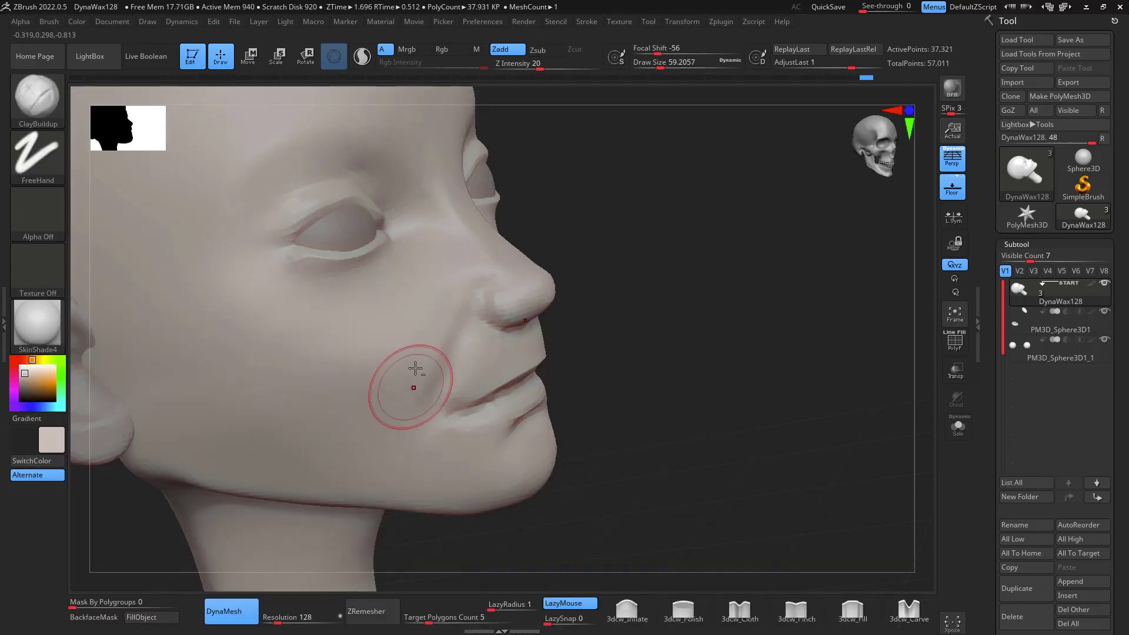
pyautogui.moveTo(427, 295); pyautogui.dragTo(434, 310)
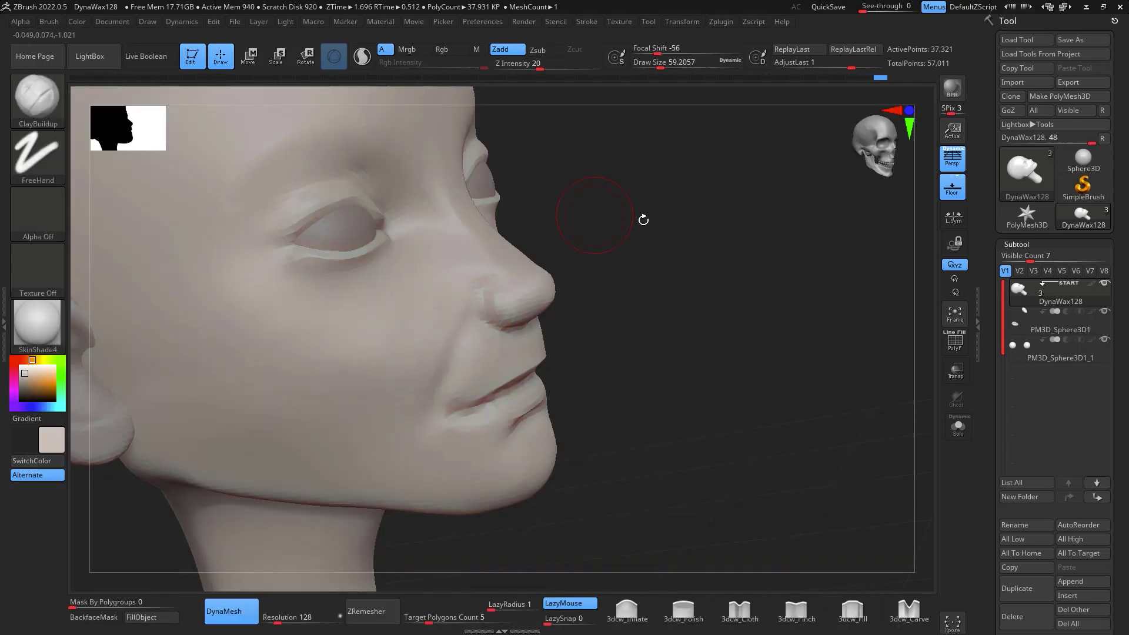
pyautogui.moveTo(643, 220)
pyautogui.mouseDown()
pyautogui.moveTo(788, 295)
pyautogui.moveTo(598, 379)
pyautogui.mouseUp()
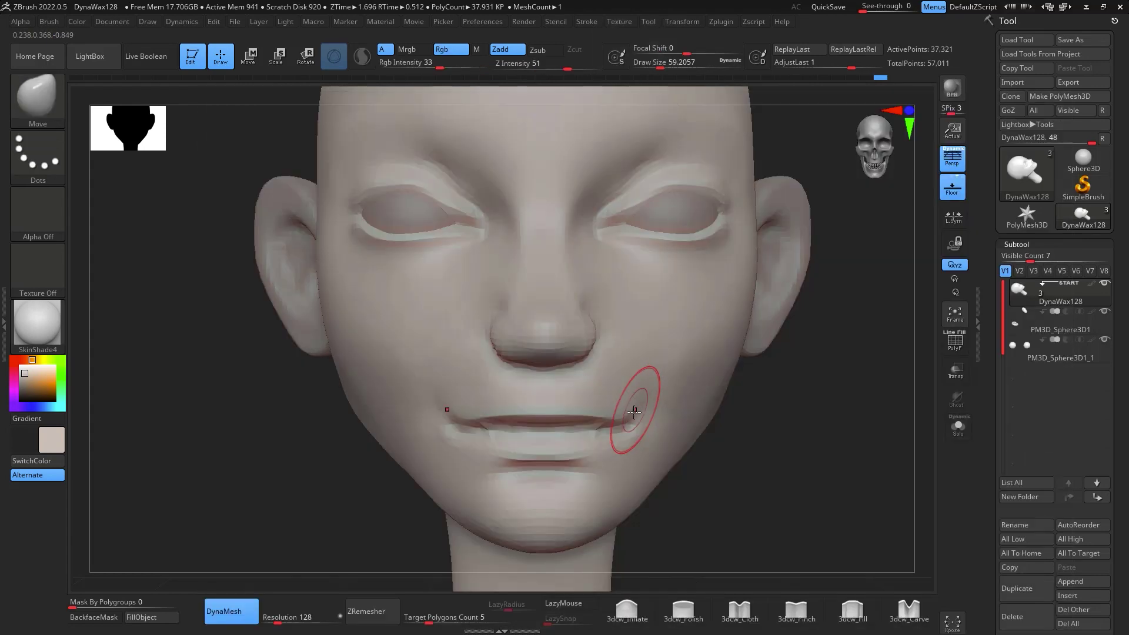
# Lift the mouth corners and reshape the upper lip with the Move brush at a draw size of about 59
pyautogui.moveTo(634, 406)
pyautogui.keyDown('shift'); pyautogui.mouseDown()
pyautogui.moveTo(625, 419)
pyautogui.moveTo(557, 406)
pyautogui.mouseUp(); pyautogui.keyUp('shift')
pyautogui.keyDown('shift'); pyautogui.moveTo(763, 411); pyautogui.dragTo(743, 374); pyautogui.keyUp('shift')
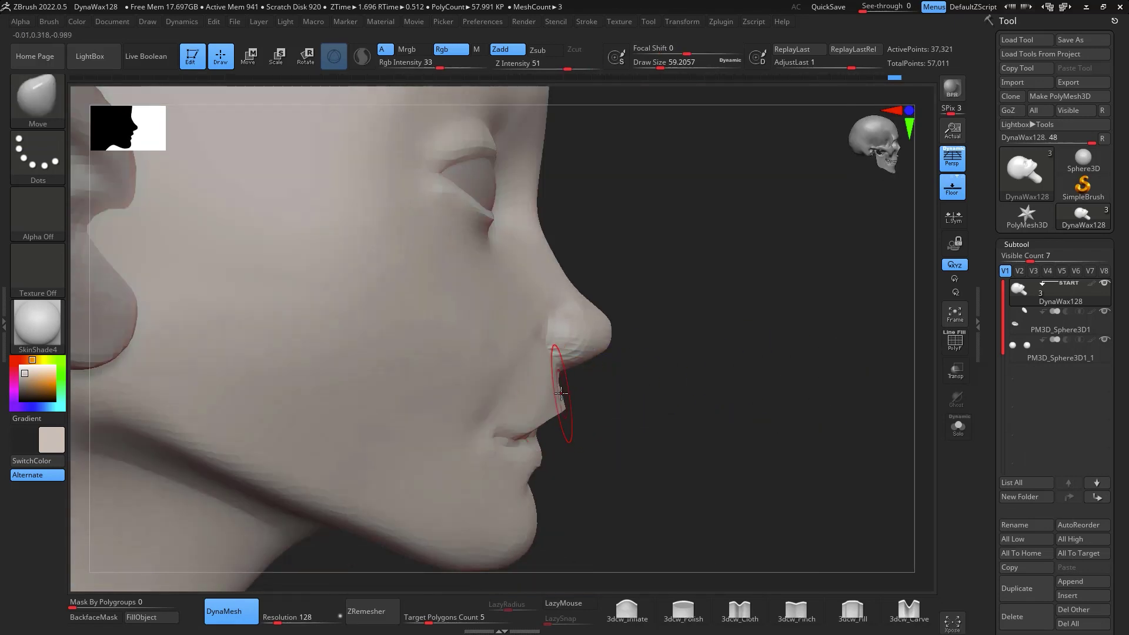
pyautogui.moveTo(563, 412); pyautogui.dragTo(637, 415)
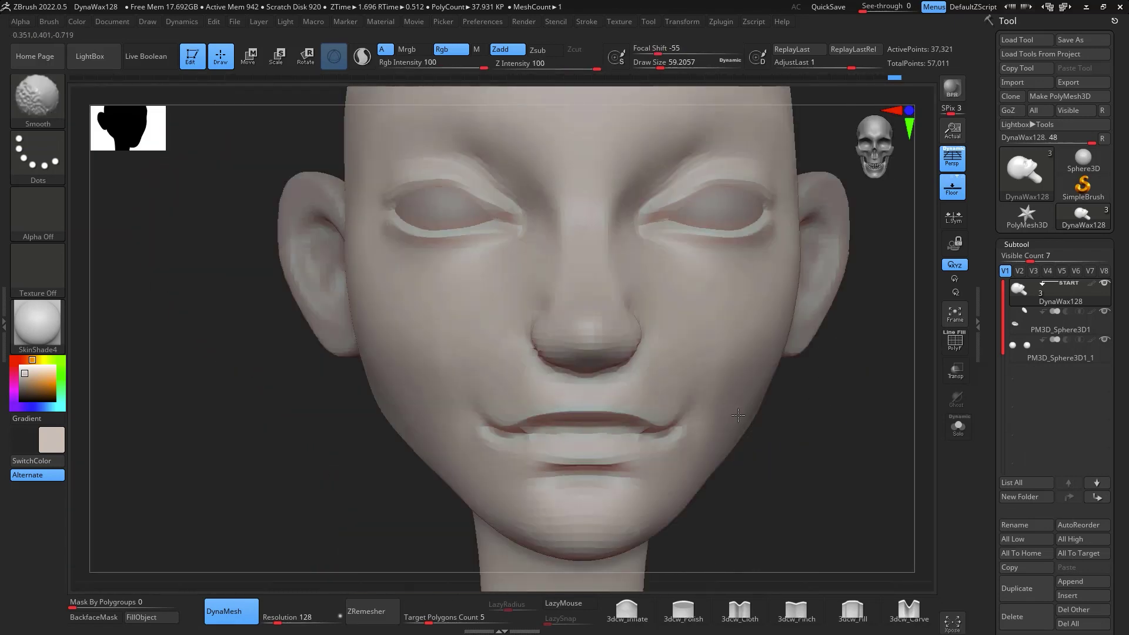
pyautogui.press('shift')
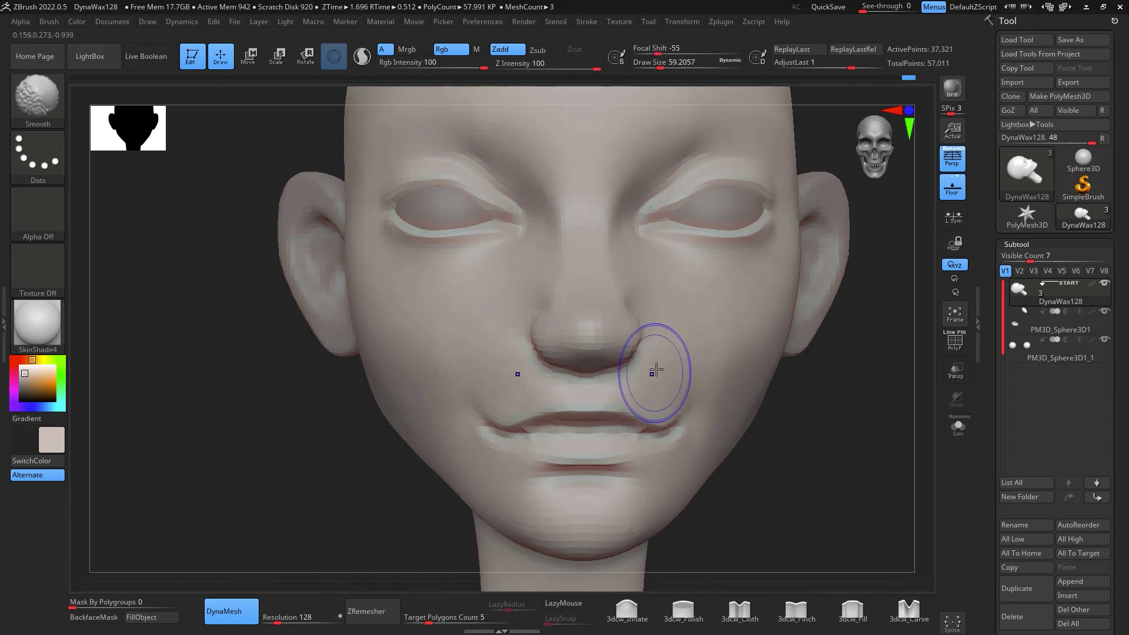
pyautogui.press('f')
# Adjust the nose tip and nostril wings with the Move brush at a draw size of about 62 and smooth the area beside them
pyautogui.moveTo(864, 385)
pyautogui.mouseDown()
pyautogui.moveTo(874, 319)
pyautogui.moveTo(842, 310)
pyautogui.moveTo(851, 330)
pyautogui.mouseUp()
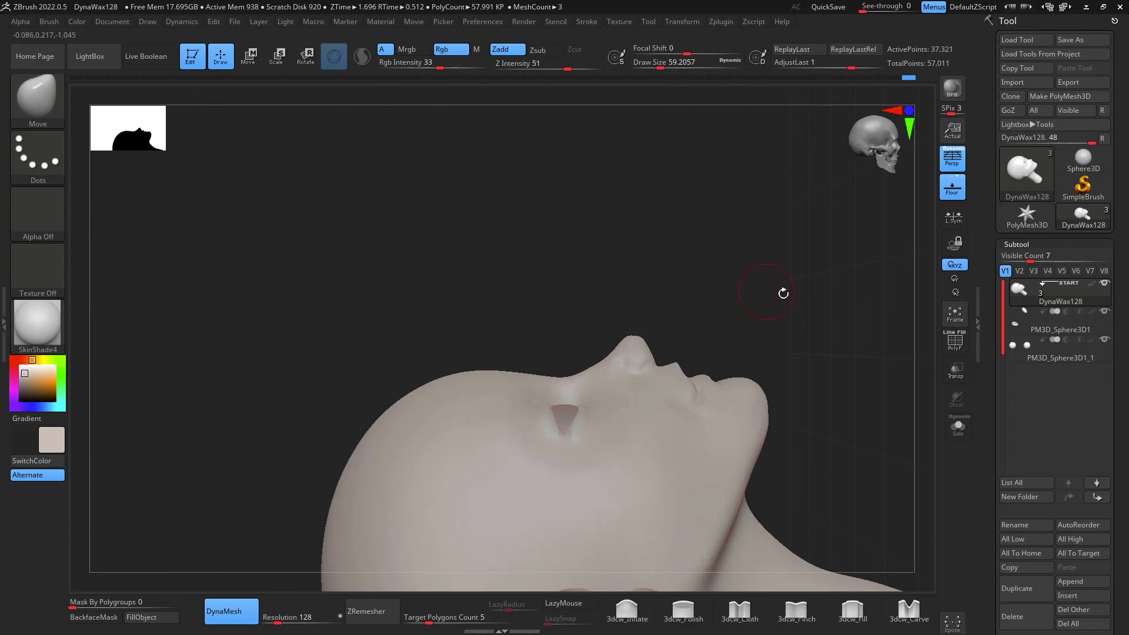
pyautogui.moveTo(783, 293)
pyautogui.mouseDown()
pyautogui.moveTo(890, 292)
pyautogui.moveTo(862, 267)
pyautogui.moveTo(860, 325)
pyautogui.moveTo(836, 338)
pyautogui.mouseUp()
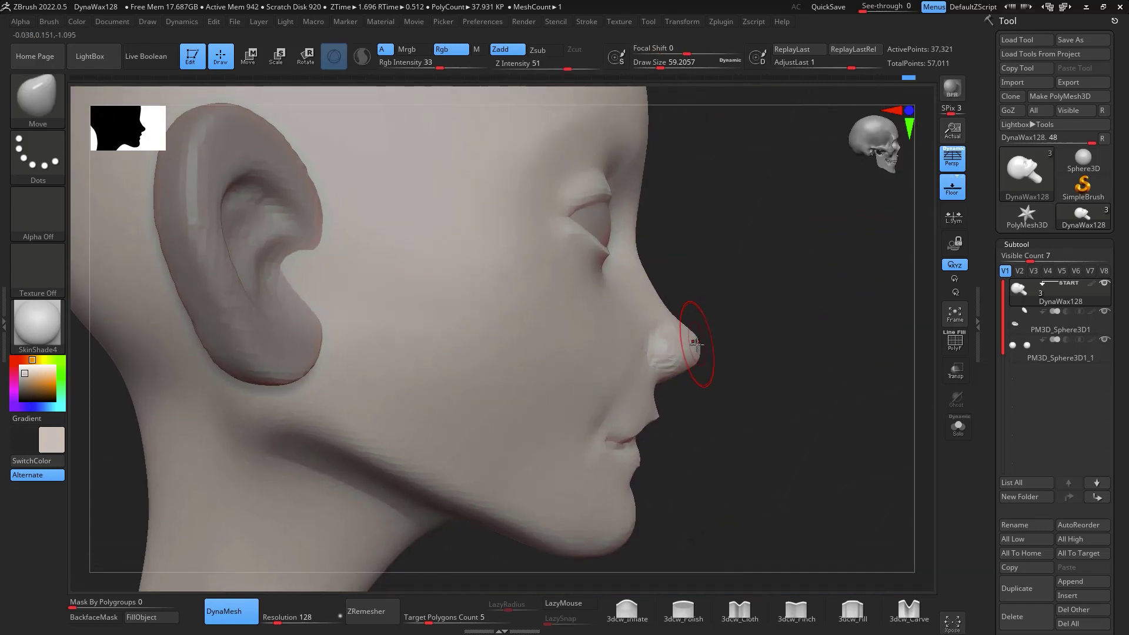
pyautogui.press('b')
pyautogui.press('m')
pyautogui.press('v')
pyautogui.press('space')
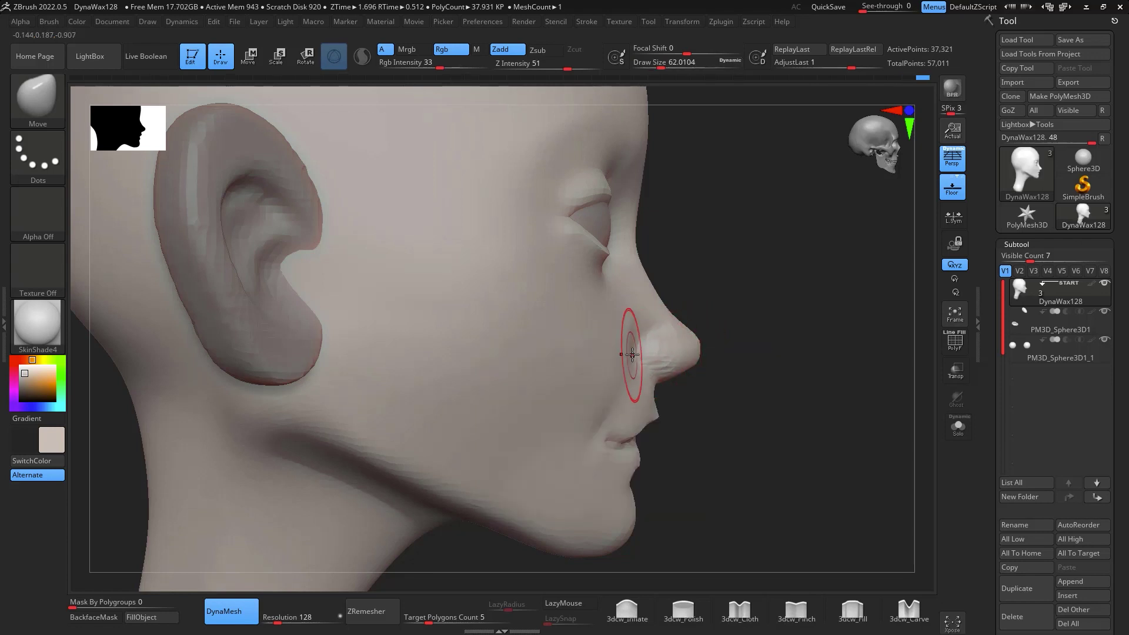
pyautogui.moveTo(738, 318); pyautogui.dragTo(664, 341)
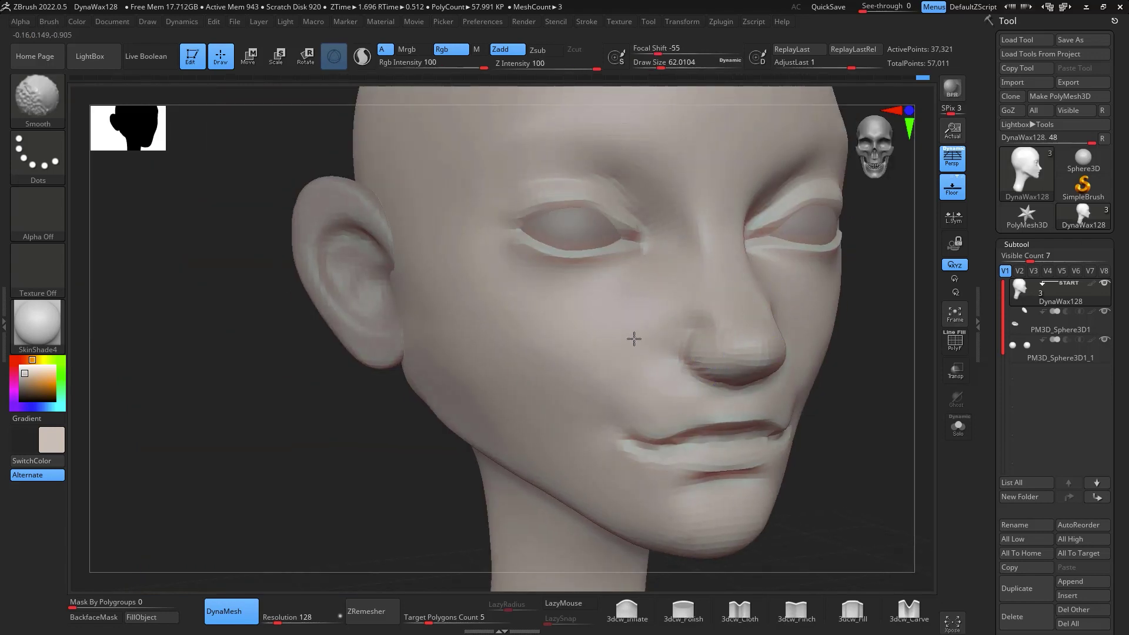
pyautogui.moveTo(917, 400)
pyautogui.mouseDown()
pyautogui.moveTo(804, 408)
pyautogui.moveTo(687, 379)
pyautogui.moveTo(764, 334)
pyautogui.mouseUp()
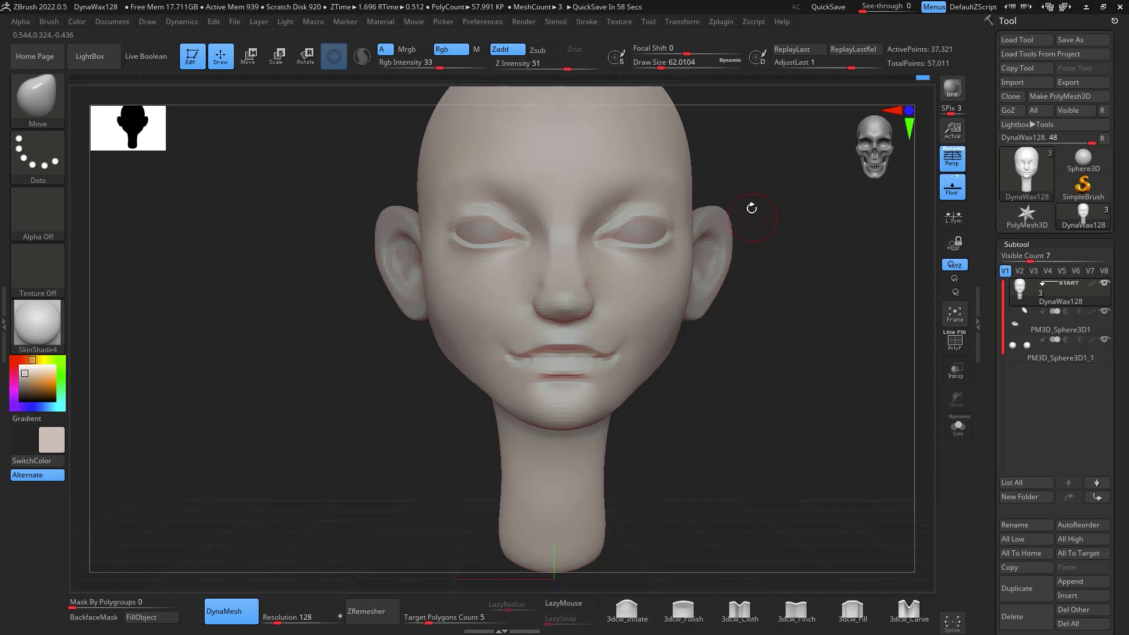
# Sharpen the lower rim of the nose tip and wings with the 3dcw_Pinch brush at a draw size of about 33
pyautogui.moveTo(751, 209); pyautogui.dragTo(595, 180)
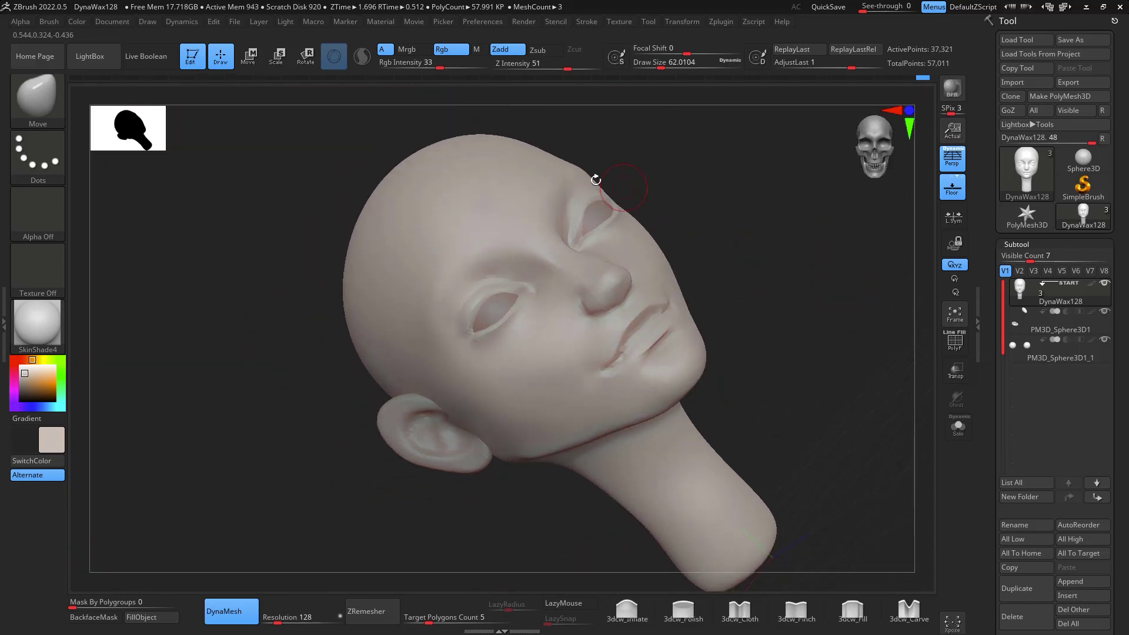
pyautogui.moveTo(824, 354); pyautogui.dragTo(827, 328)
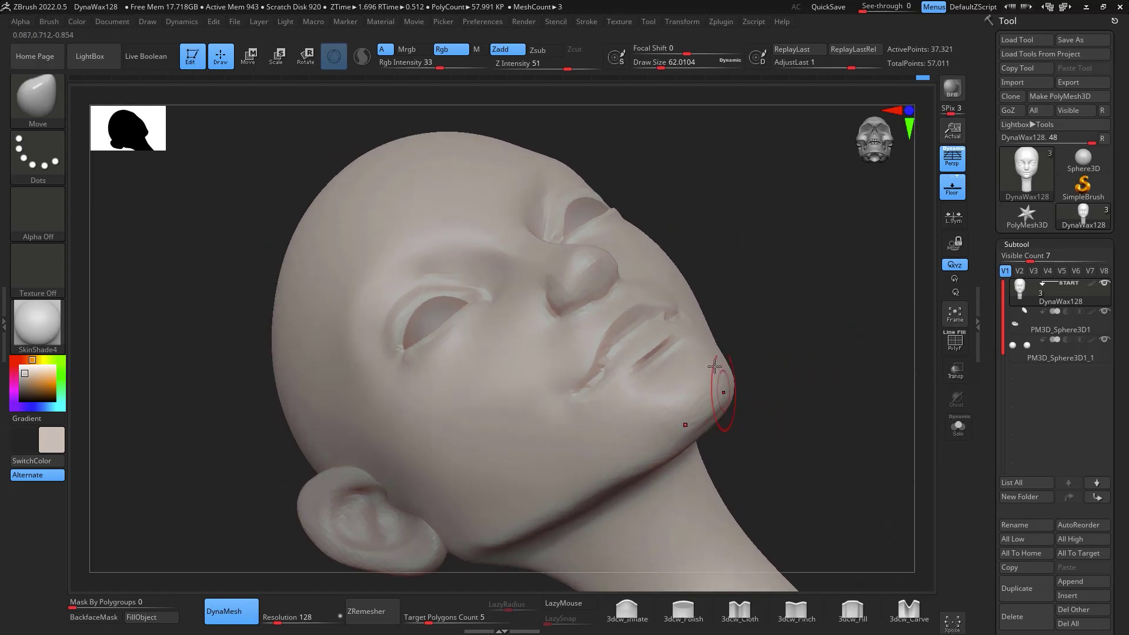
pyautogui.click(809, 615)
pyautogui.press('space')
pyautogui.moveTo(644, 285)
pyautogui.mouseDown()
pyautogui.moveTo(833, 252)
pyautogui.moveTo(817, 249)
pyautogui.mouseUp()
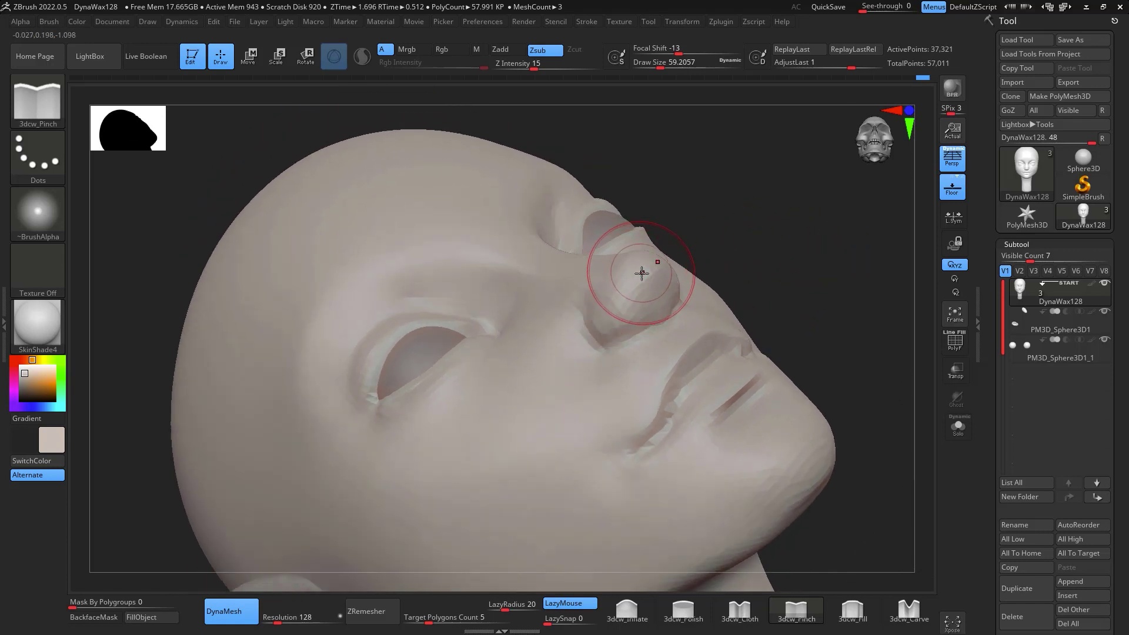
pyautogui.press('space')
pyautogui.moveTo(644, 272); pyautogui.dragTo(639, 272)
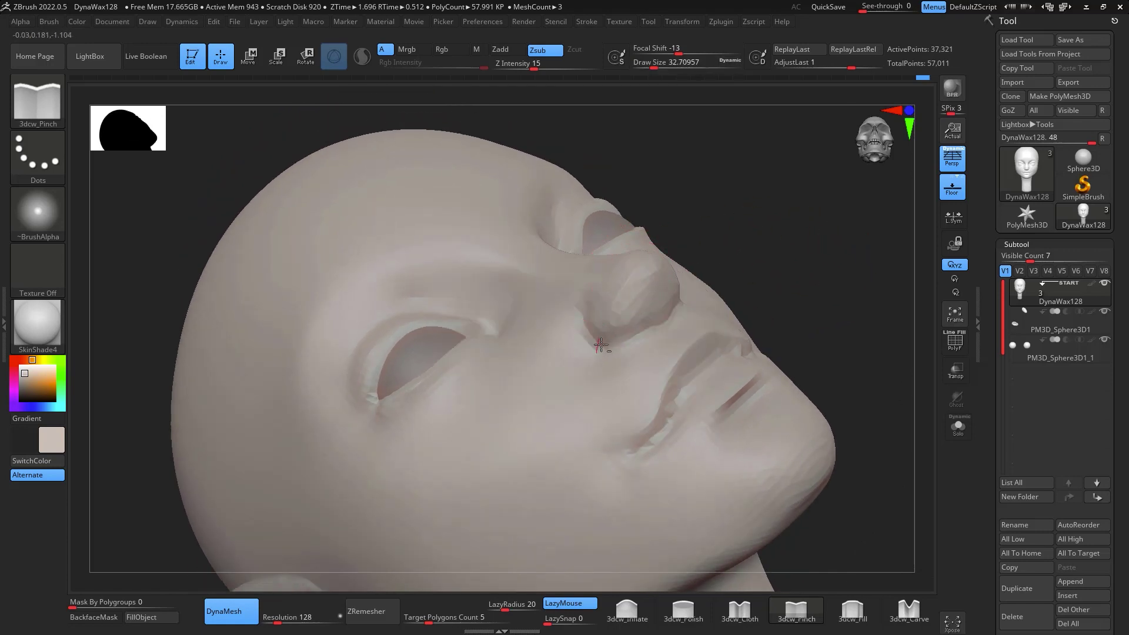
pyautogui.press('shift')
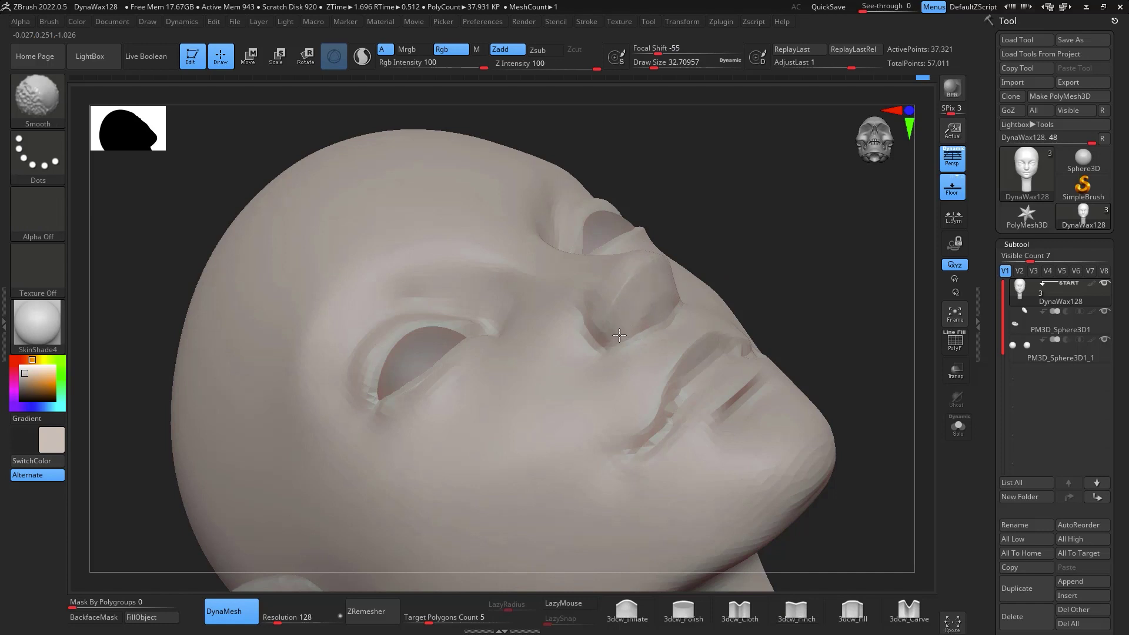
# Carve both nostrils into the underside of the nose with the DamStandard brush at a draw size of about 27
pyautogui.moveTo(823, 270); pyautogui.dragTo(868, 351)
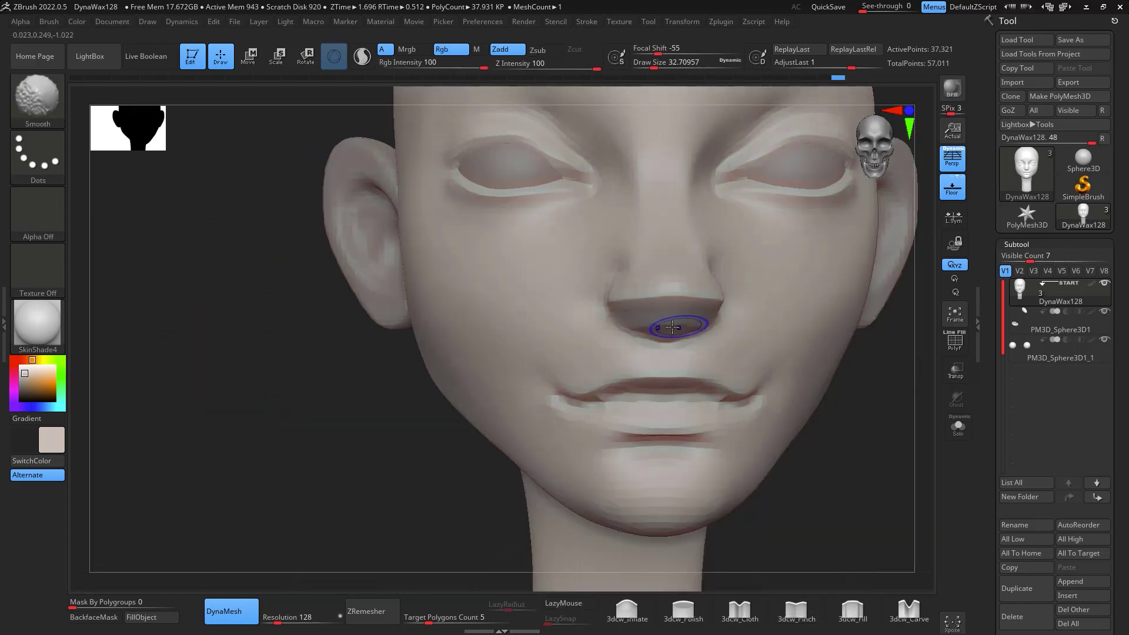
pyautogui.moveTo(854, 388)
pyautogui.mouseDown()
pyautogui.moveTo(864, 453)
pyautogui.moveTo(857, 441)
pyautogui.mouseUp()
pyautogui.press('b')
pyautogui.press('d')
pyautogui.press('s')
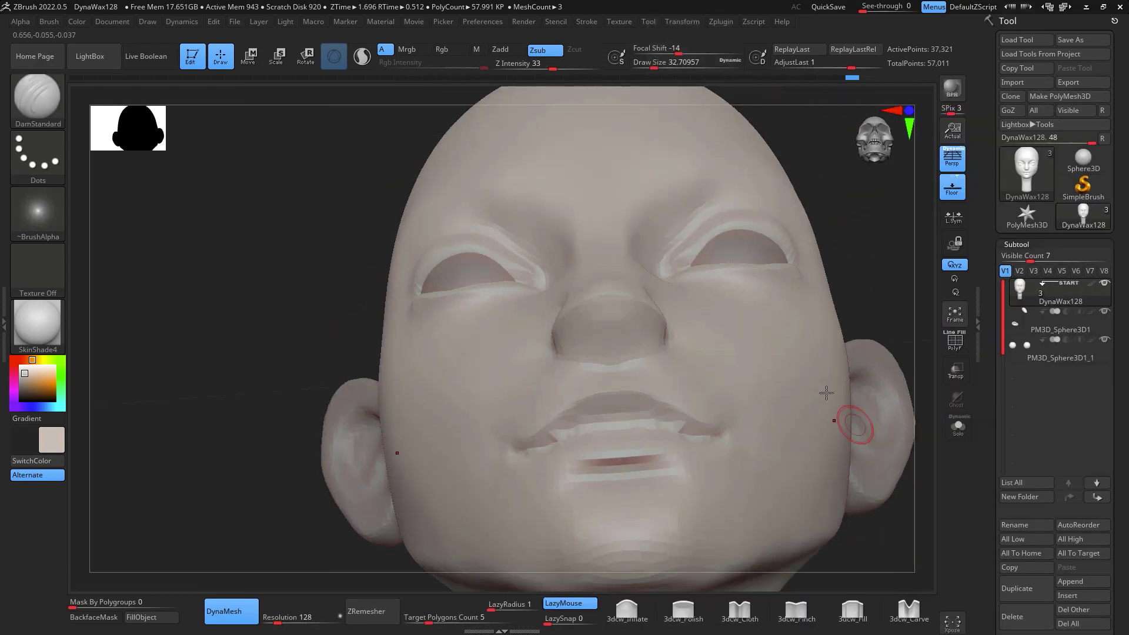
pyautogui.moveTo(618, 308)
pyautogui.mouseDown()
pyautogui.moveTo(857, 216)
pyautogui.moveTo(592, 335)
pyautogui.mouseUp()
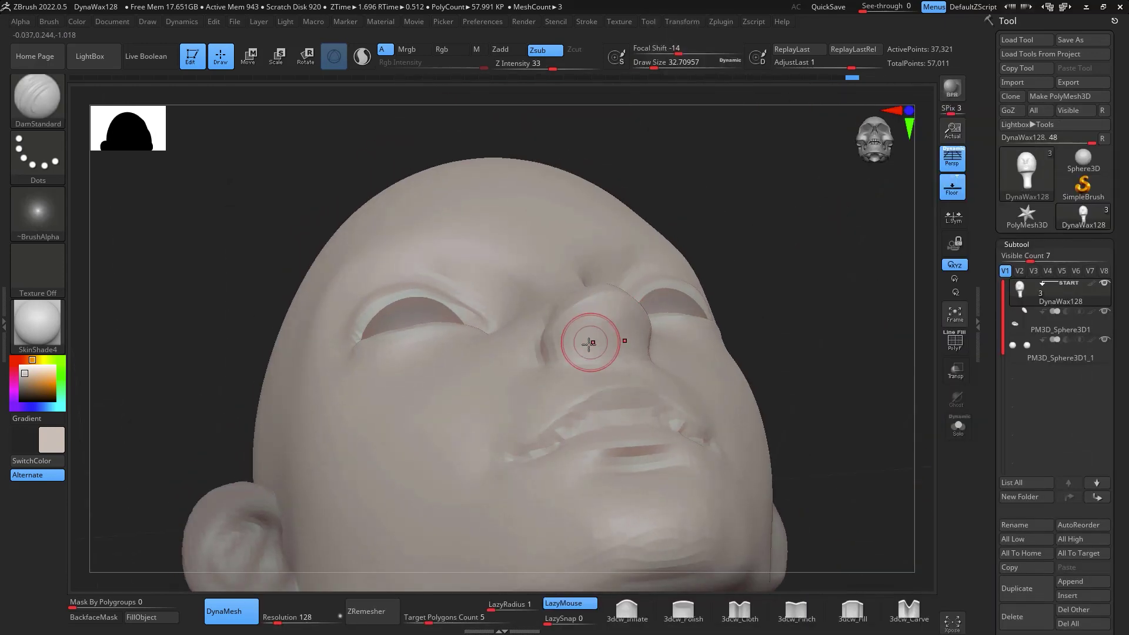
pyautogui.rightClick(592, 335)
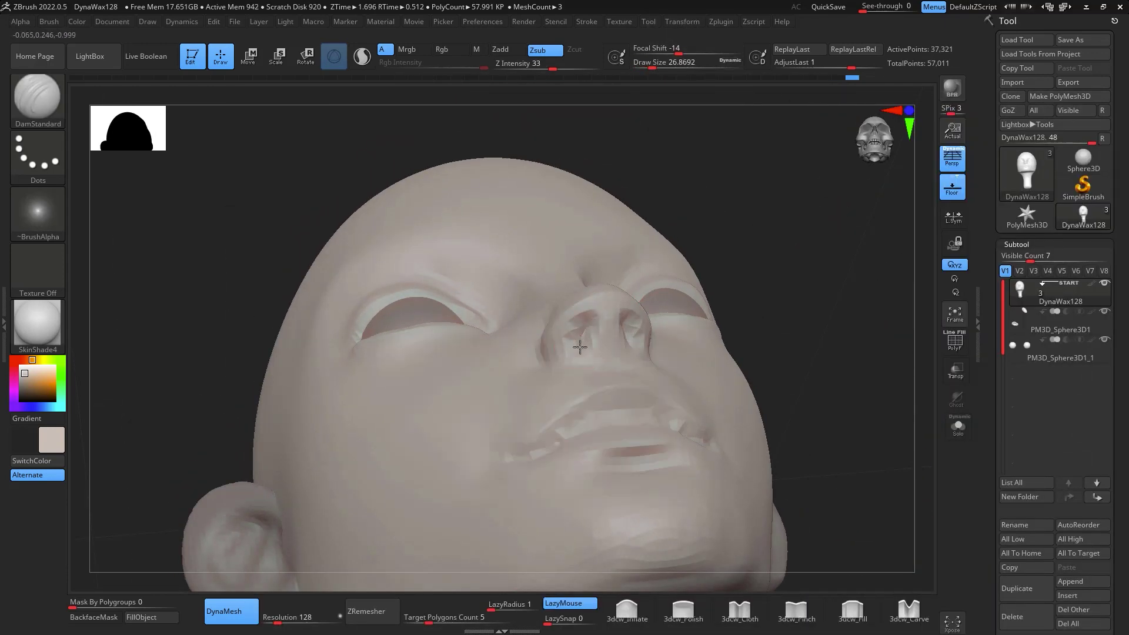
# Round the nose tip in profile with the Move brush at a draw size of about 35
pyautogui.moveTo(756, 291); pyautogui.dragTo(824, 378)
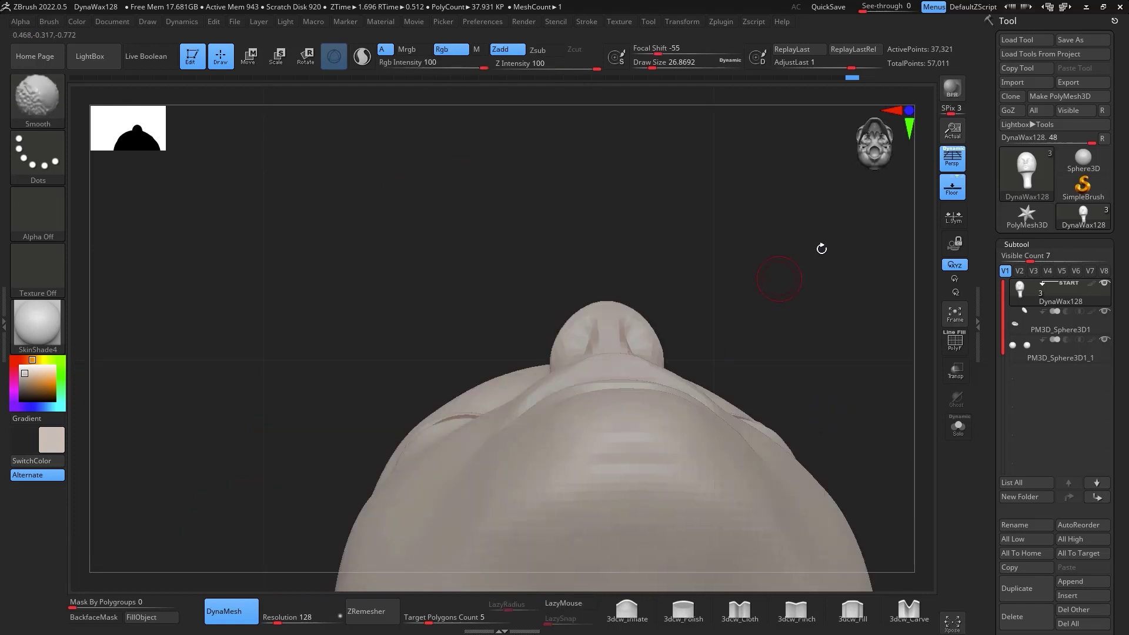
pyautogui.moveTo(821, 247)
pyautogui.keyDown('shift'); pyautogui.mouseDown()
pyautogui.moveTo(862, 446)
pyautogui.moveTo(628, 358)
pyautogui.mouseUp(); pyautogui.keyUp('shift')
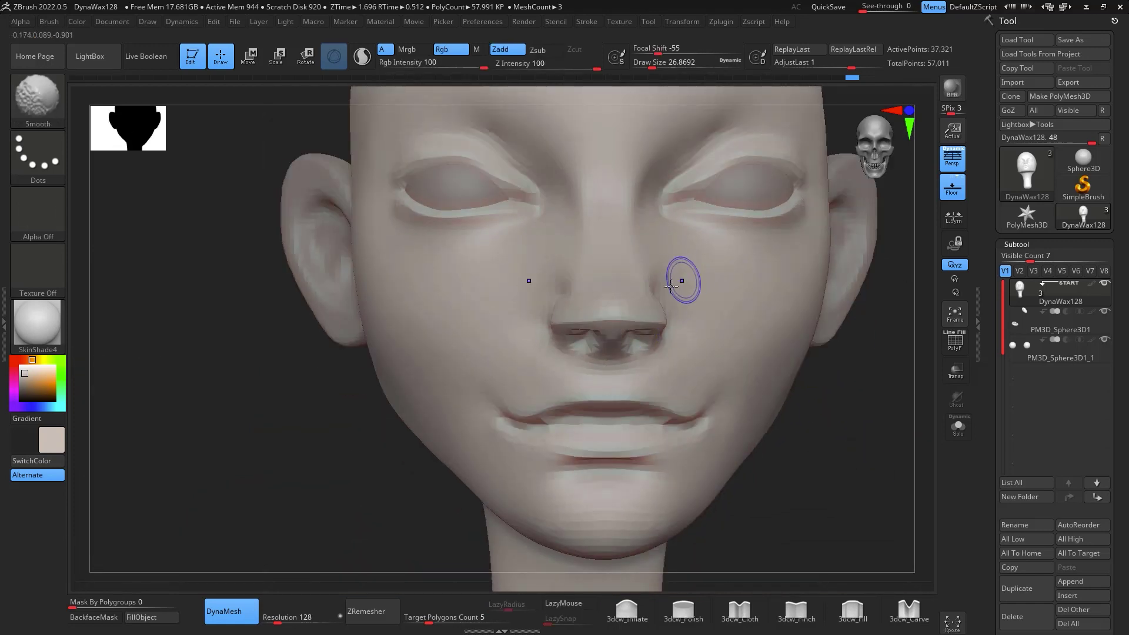
pyautogui.moveTo(742, 376)
pyautogui.mouseDown()
pyautogui.moveTo(786, 439)
pyautogui.moveTo(857, 451)
pyautogui.moveTo(686, 328)
pyautogui.mouseUp()
pyautogui.rightClick(689, 332)
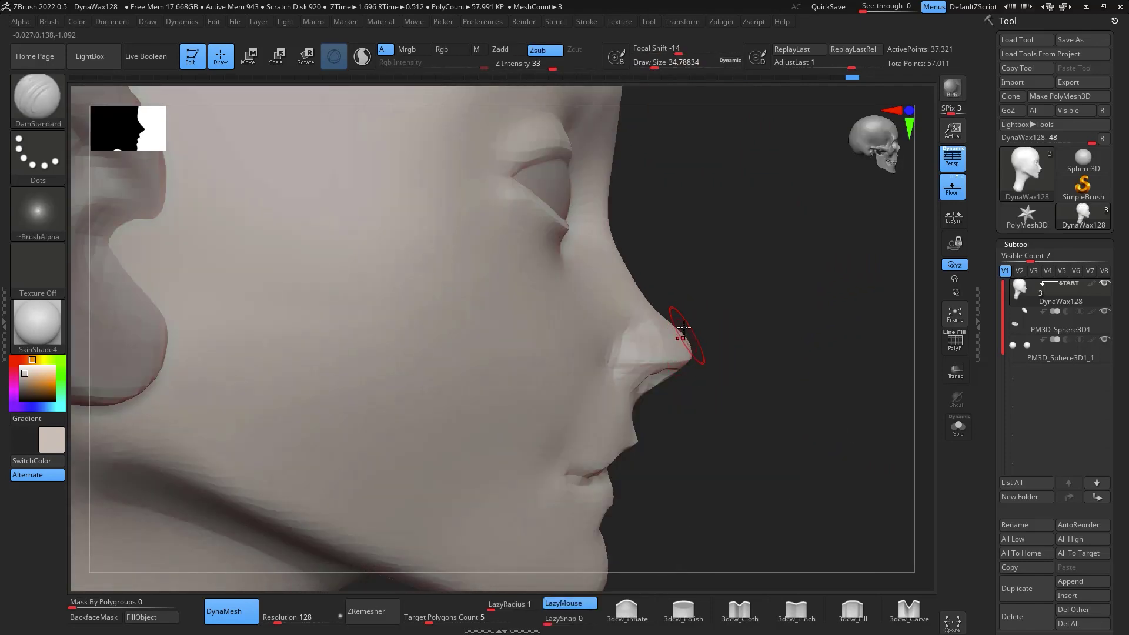
pyautogui.press('b')
pyautogui.press('m')
pyautogui.press('v')
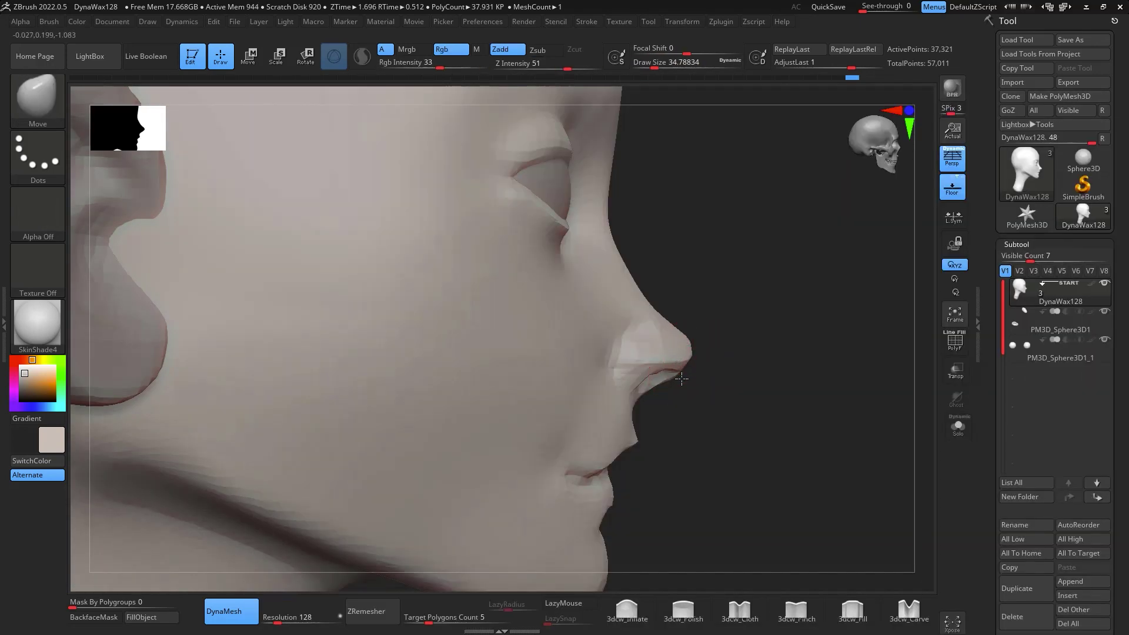
pyautogui.moveTo(710, 328)
pyautogui.mouseDown()
pyautogui.moveTo(752, 334)
pyautogui.moveTo(821, 380)
pyautogui.mouseUp()
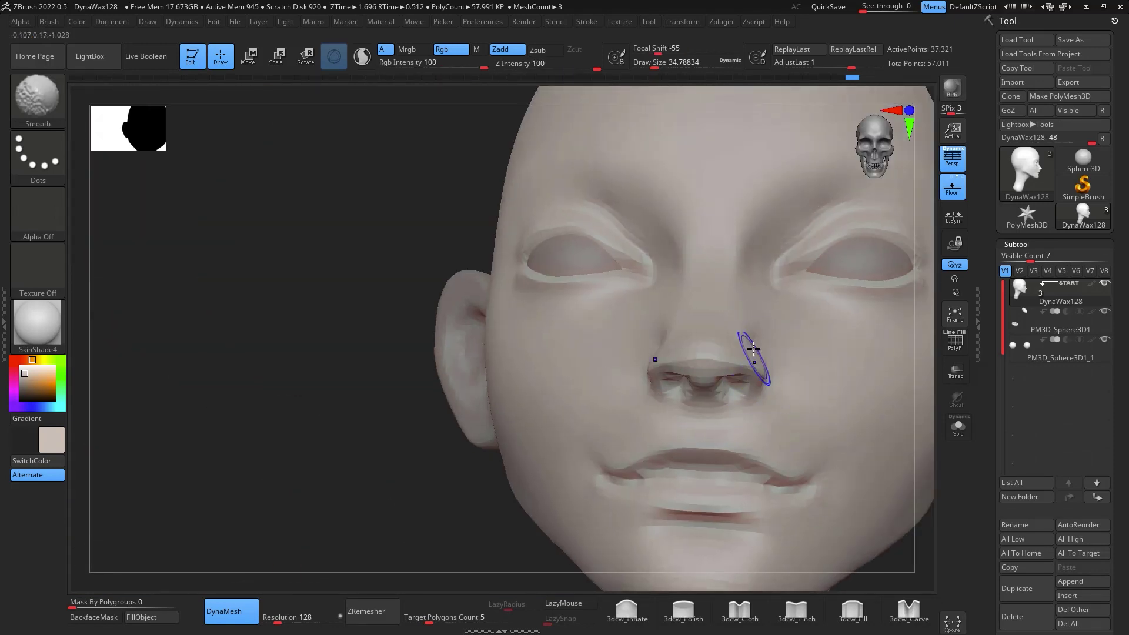
# Adjust the sides of the nose from the front with the Move brush at a draw size of about 51 and smooth the bridge
pyautogui.press('shift')
pyautogui.keyDown('shift'); pyautogui.moveTo(911, 466); pyautogui.dragTo(846, 497); pyautogui.keyUp('shift')
pyautogui.press('f')
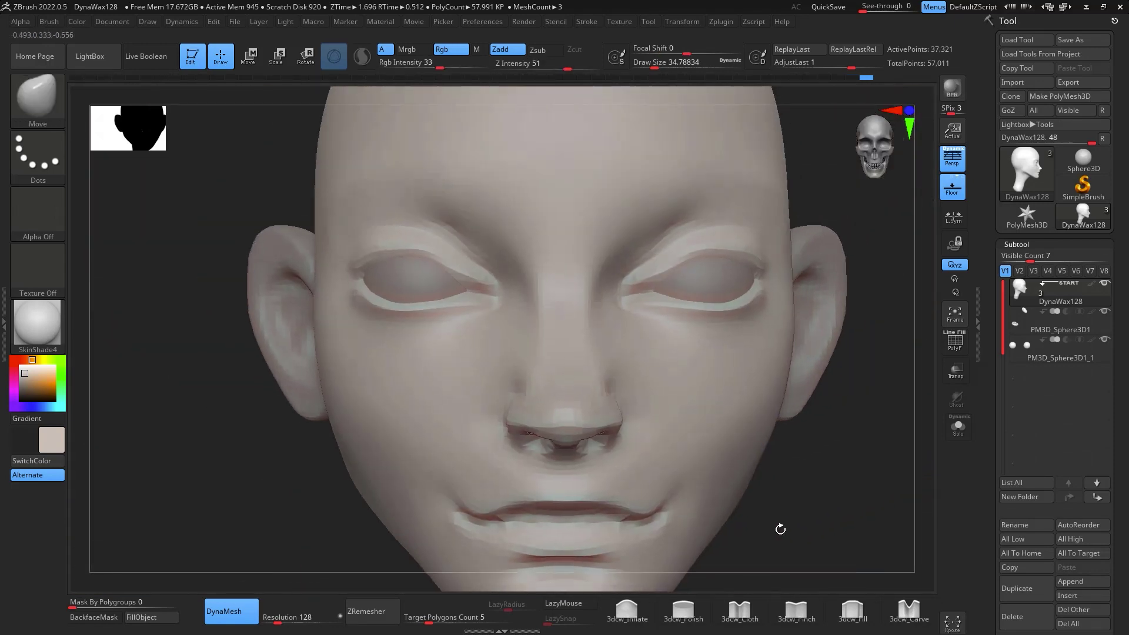
pyautogui.press('space')
pyautogui.moveTo(611, 360); pyautogui.dragTo(622, 373)
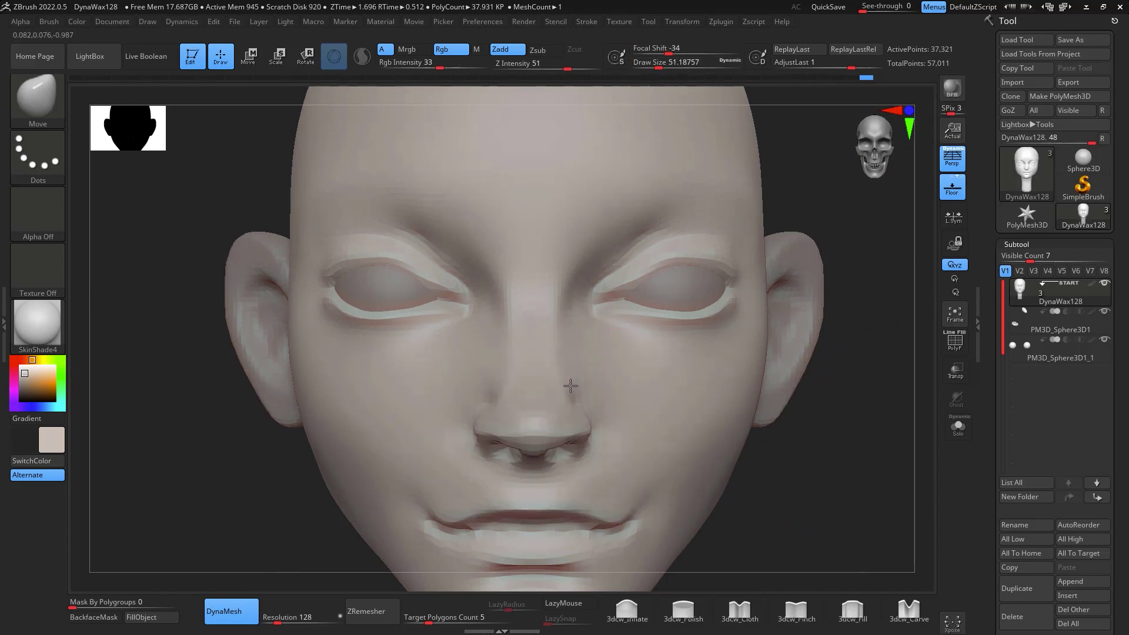
pyautogui.press('shift')
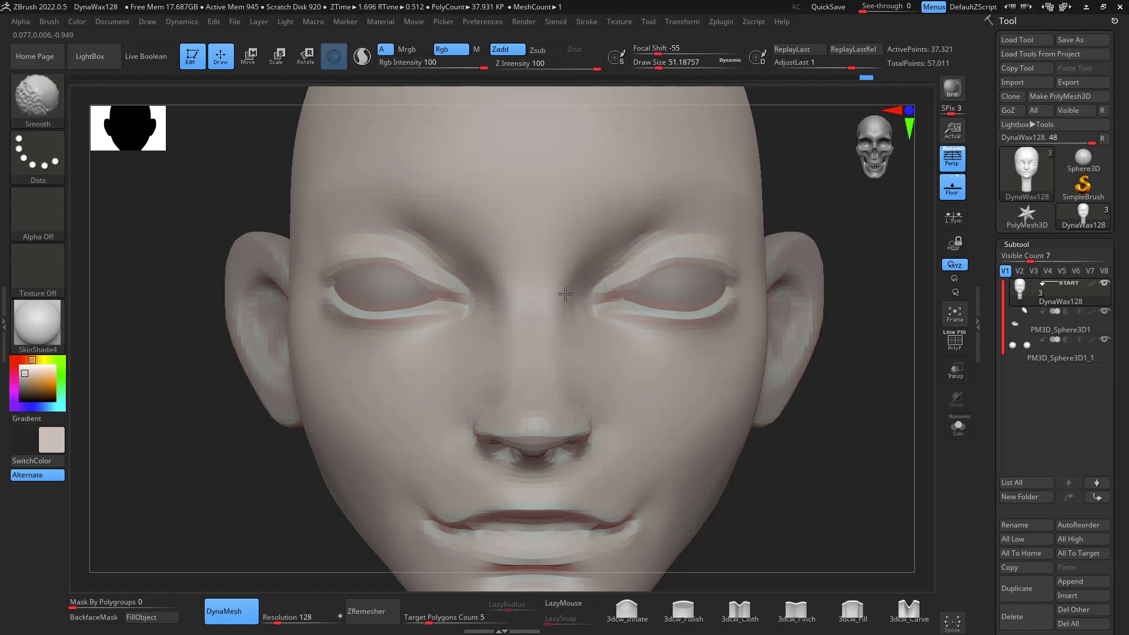
# Define the outer brow ends and the nose bridge with the 3dcw_Pinch brush at a draw size of about 51, then smooth the temples
pyautogui.moveTo(766, 161)
pyautogui.mouseDown()
pyautogui.moveTo(802, 457)
pyautogui.moveTo(823, 405)
pyautogui.mouseUp()
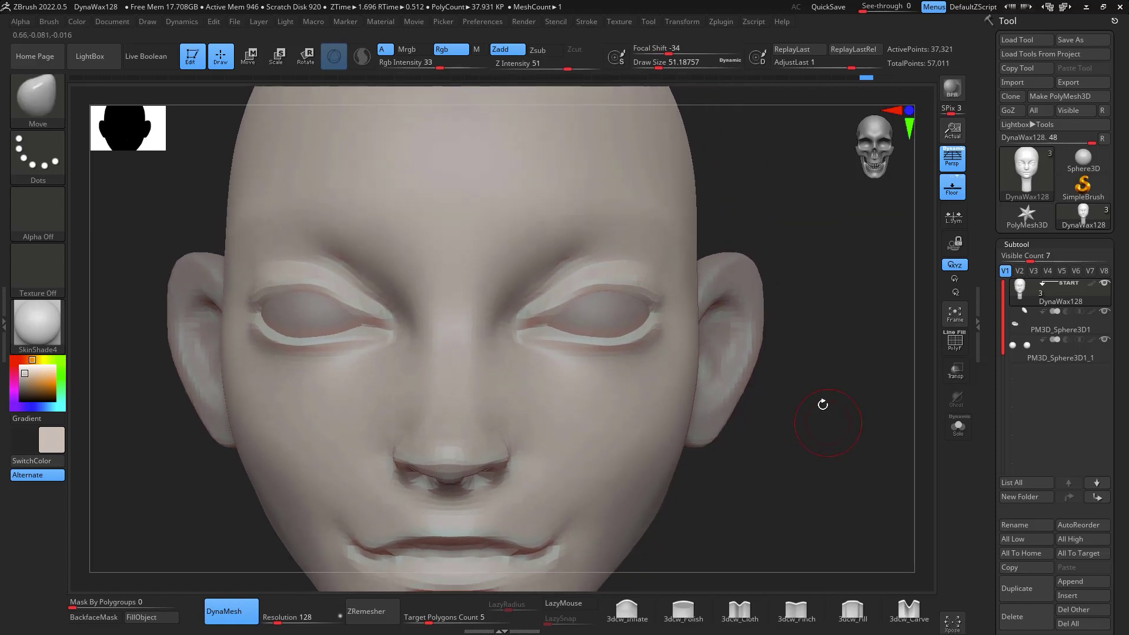
pyautogui.click(812, 608)
pyautogui.moveTo(852, 449); pyautogui.dragTo(789, 373)
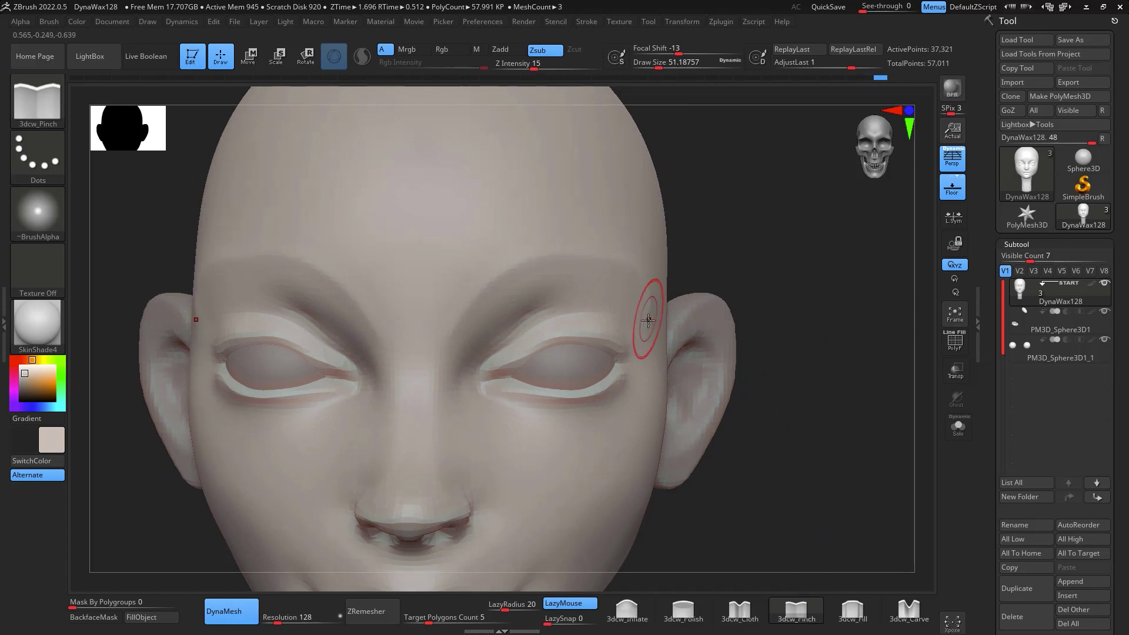
pyautogui.moveTo(648, 321); pyautogui.dragTo(649, 302)
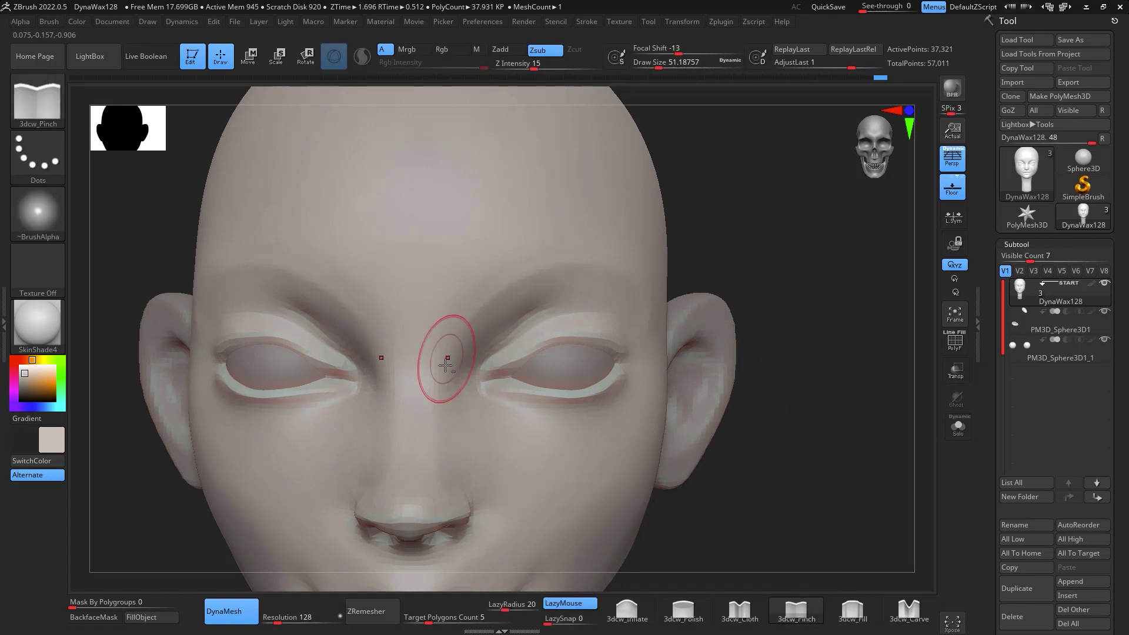
pyautogui.moveTo(446, 365); pyautogui.dragTo(441, 382)
pyautogui.press('shift')
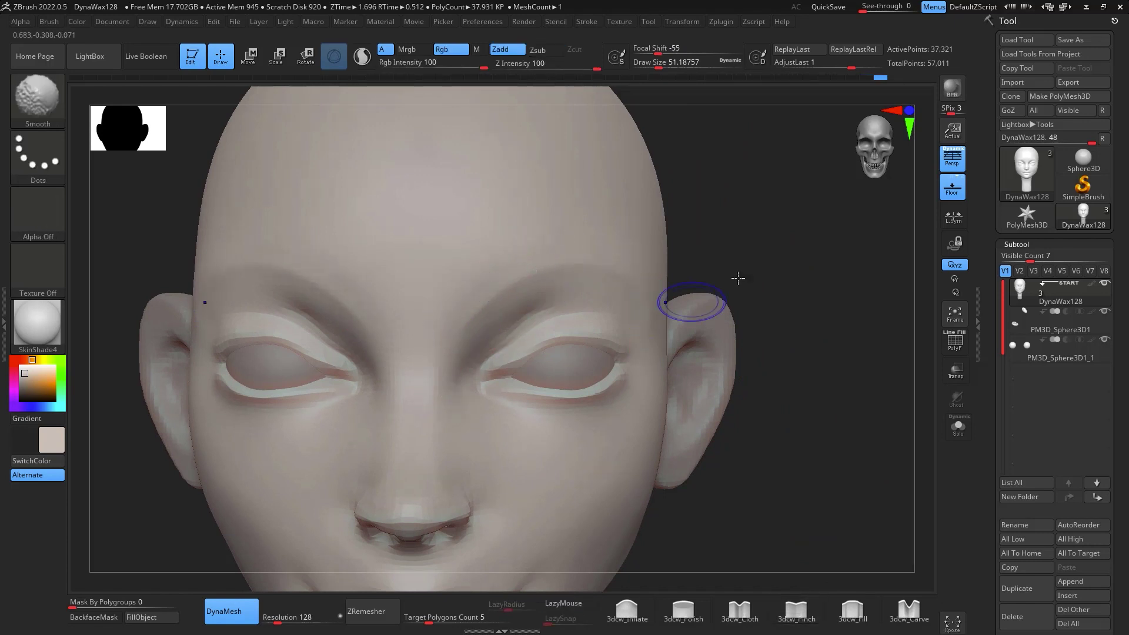
pyautogui.moveTo(737, 277)
pyautogui.mouseDown()
pyautogui.moveTo(820, 414)
pyautogui.moveTo(891, 430)
pyautogui.moveTo(868, 432)
pyautogui.moveTo(876, 358)
pyautogui.moveTo(861, 382)
pyautogui.moveTo(869, 376)
pyautogui.moveTo(872, 446)
pyautogui.moveTo(862, 388)
pyautogui.moveTo(862, 446)
pyautogui.moveTo(844, 441)
pyautogui.mouseUp()
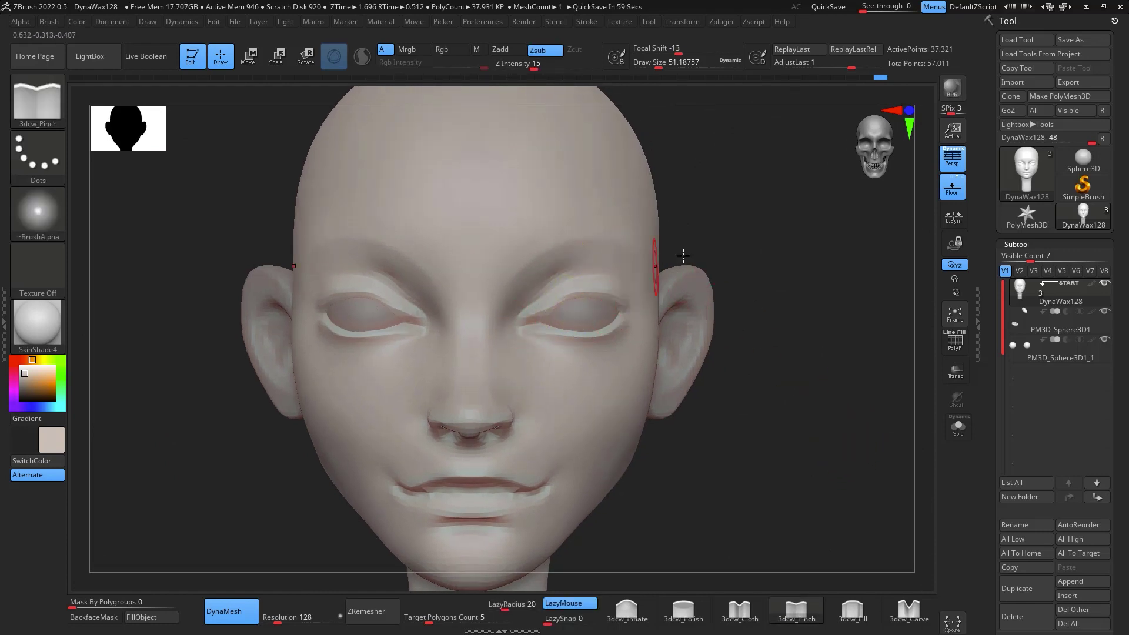
# Shift the eyeballs in subtool PM3D_Sphere3D1_1 slightly closer together along the X axis
pyautogui.click(1040, 359)
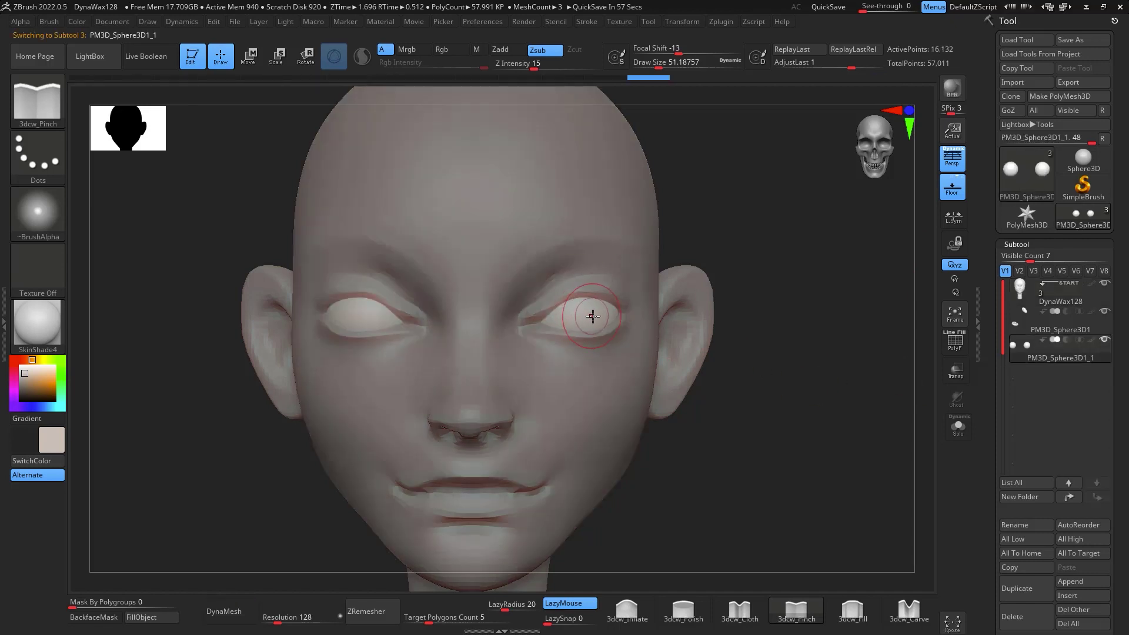
pyautogui.press('w')
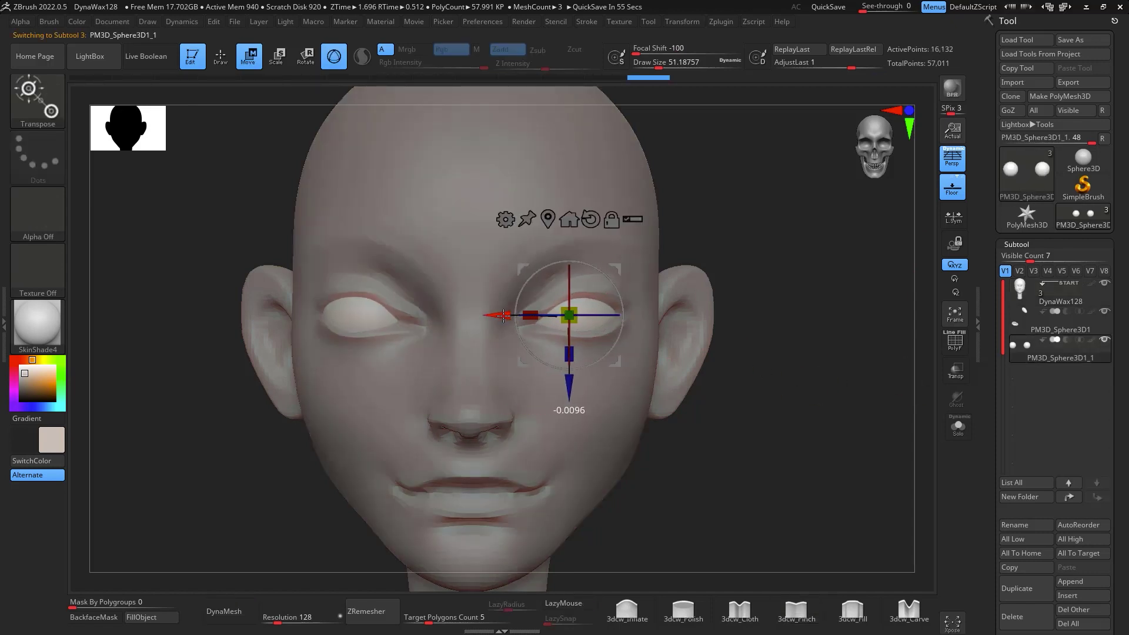
pyautogui.moveTo(506, 315); pyautogui.dragTo(502, 315)
pyautogui.moveTo(767, 409)
pyautogui.mouseDown()
pyautogui.moveTo(765, 398)
pyautogui.moveTo(786, 421)
pyautogui.mouseUp()
# Return to the DynaWax128 head and reshape the eye openings and outer corners with the Move brush at a draw size of about 116
pyautogui.press('q')
pyautogui.press('b')
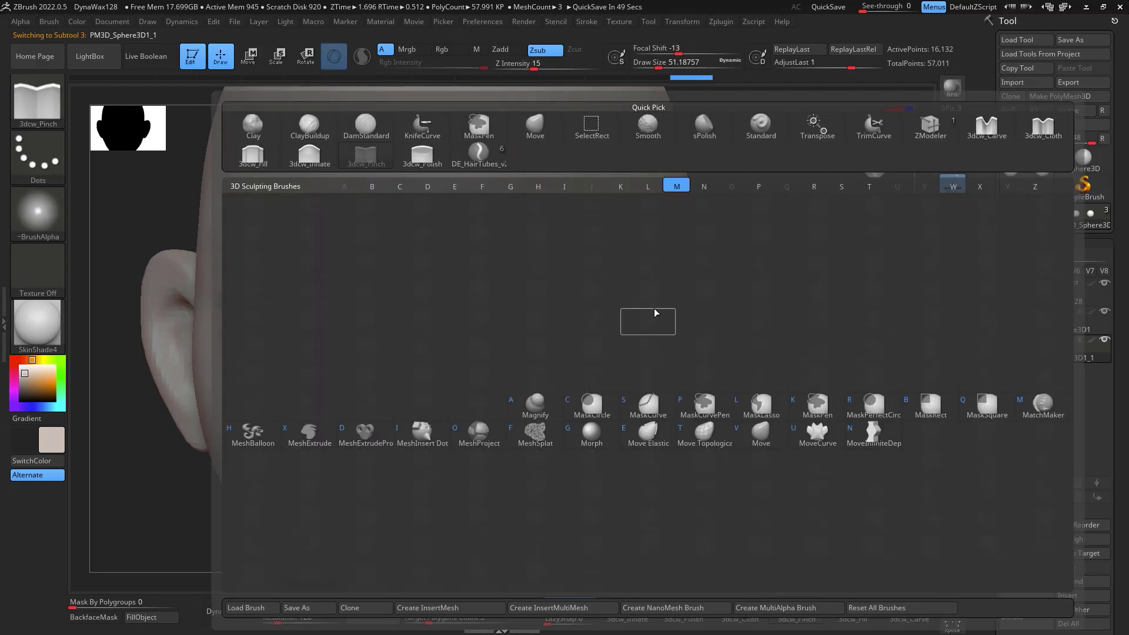
pyautogui.press('m')
pyautogui.press('v')
pyautogui.press('space')
pyautogui.click(1028, 298)
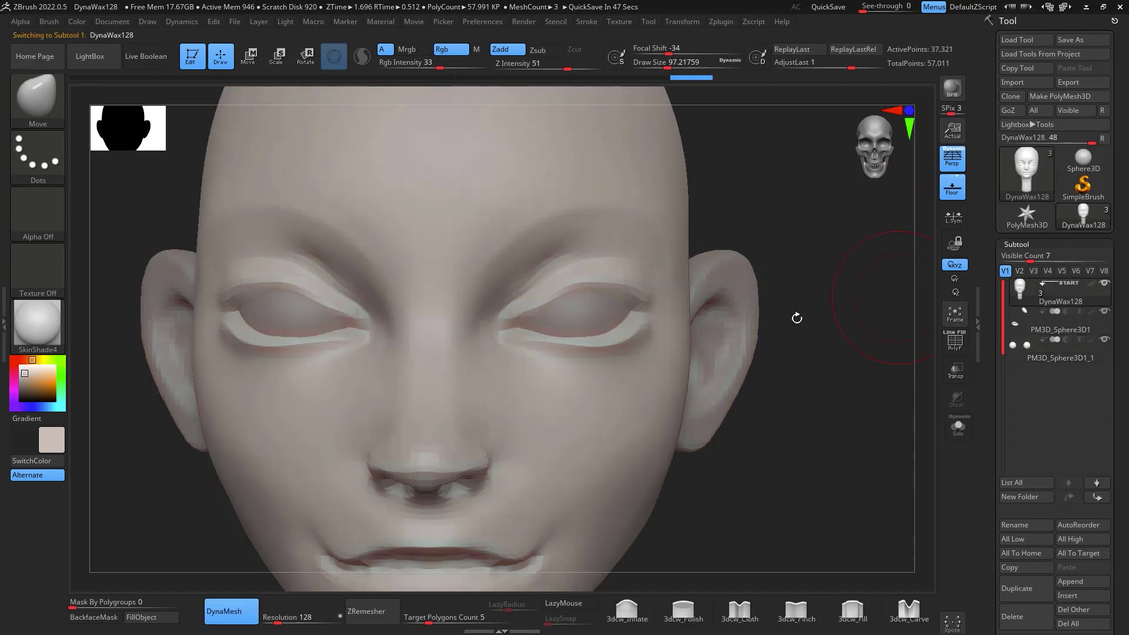
pyautogui.press('space')
pyautogui.moveTo(649, 318); pyautogui.dragTo(652, 319)
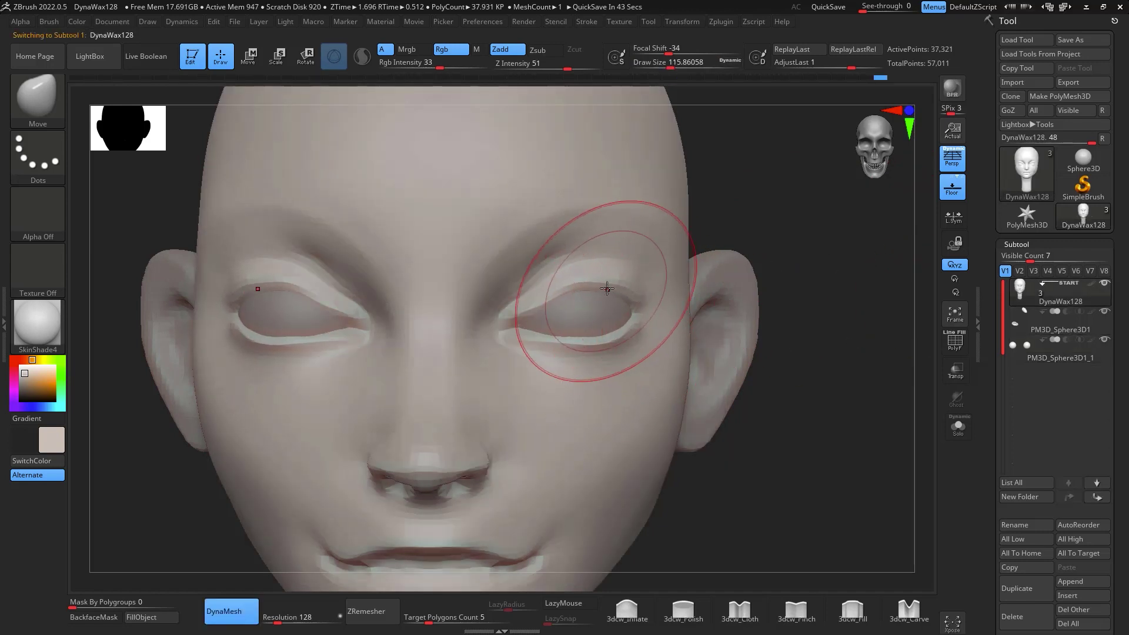
pyautogui.moveTo(835, 472); pyautogui.dragTo(812, 404)
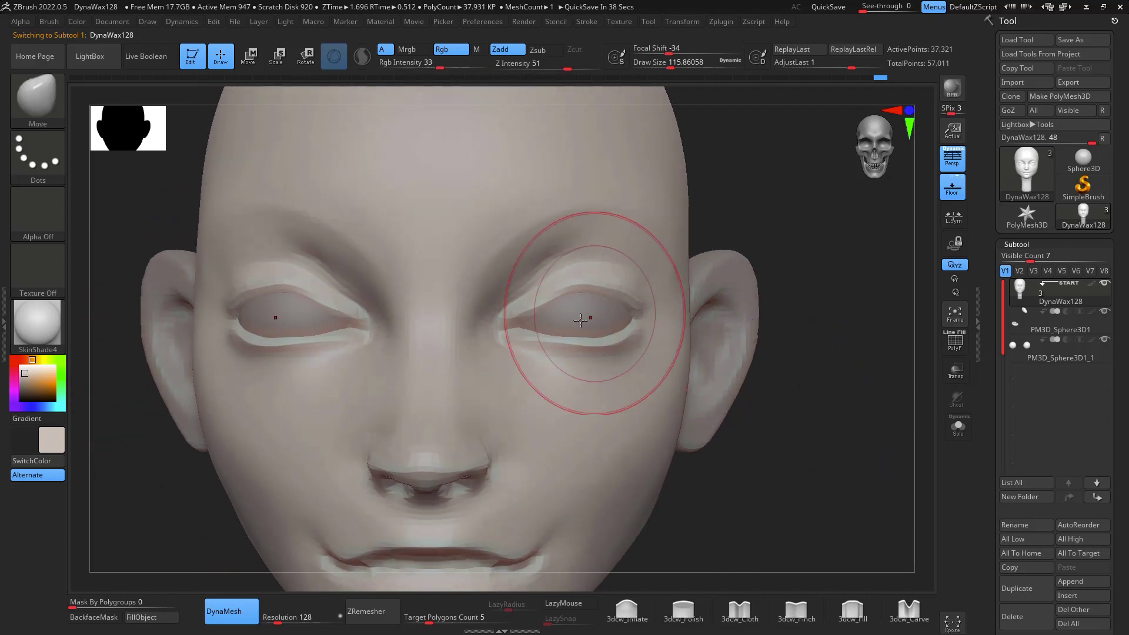
# Refine the upper eyelid curve with the Move brush at a draw size of about 49 and smooth the eyelid edges
pyautogui.press('space')
pyautogui.moveTo(573, 304); pyautogui.dragTo(554, 303)
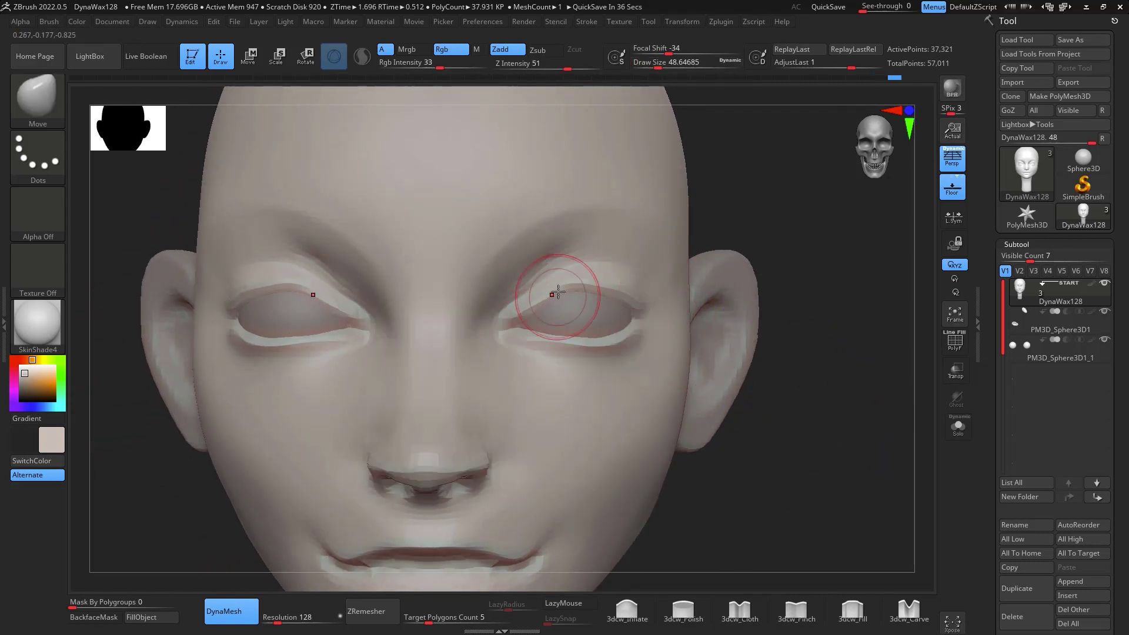
pyautogui.moveTo(773, 282)
pyautogui.mouseDown()
pyautogui.moveTo(802, 202)
pyautogui.moveTo(555, 301)
pyautogui.mouseUp()
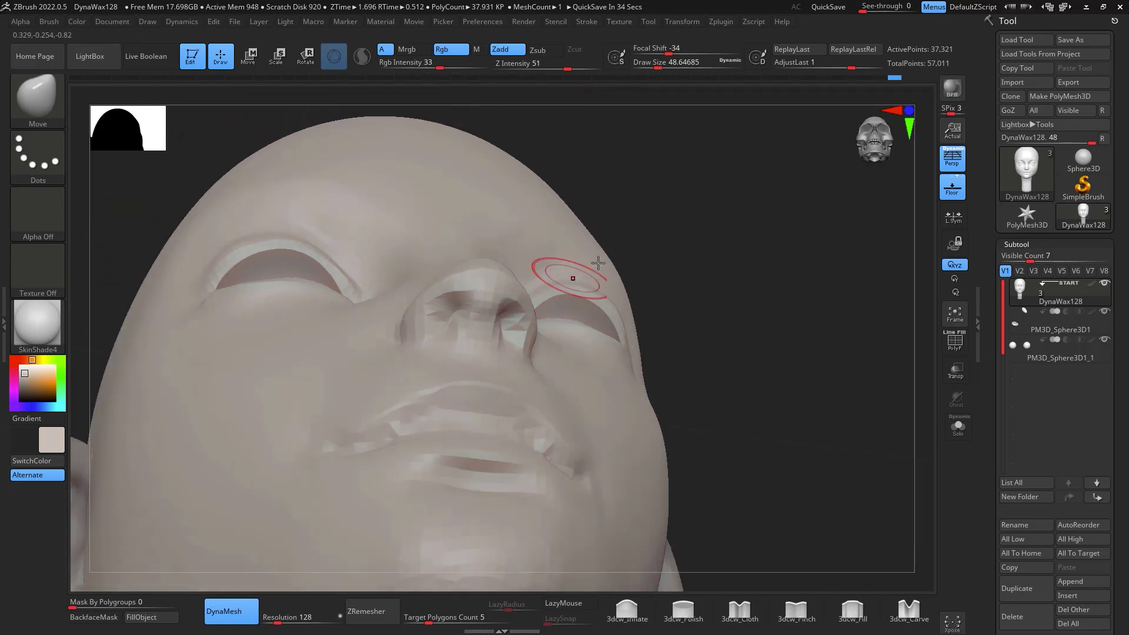
pyautogui.moveTo(598, 263)
pyautogui.mouseDown()
pyautogui.moveTo(662, 295)
pyautogui.moveTo(598, 291)
pyautogui.mouseUp()
pyautogui.moveTo(925, 522)
pyautogui.keyDown('shift'); pyautogui.mouseDown()
pyautogui.moveTo(919, 533)
pyautogui.moveTo(901, 522)
pyautogui.moveTo(850, 450)
pyautogui.mouseUp(); pyautogui.keyUp('shift')
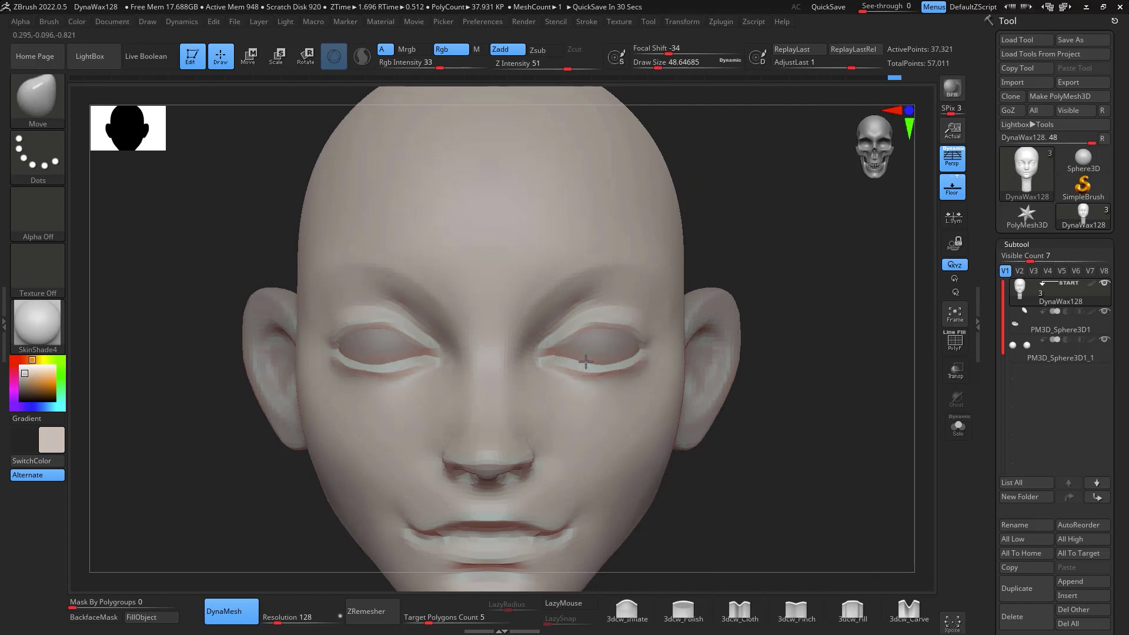
pyautogui.moveTo(779, 436)
pyautogui.mouseDown()
pyautogui.moveTo(768, 461)
pyautogui.moveTo(696, 494)
pyautogui.mouseUp()
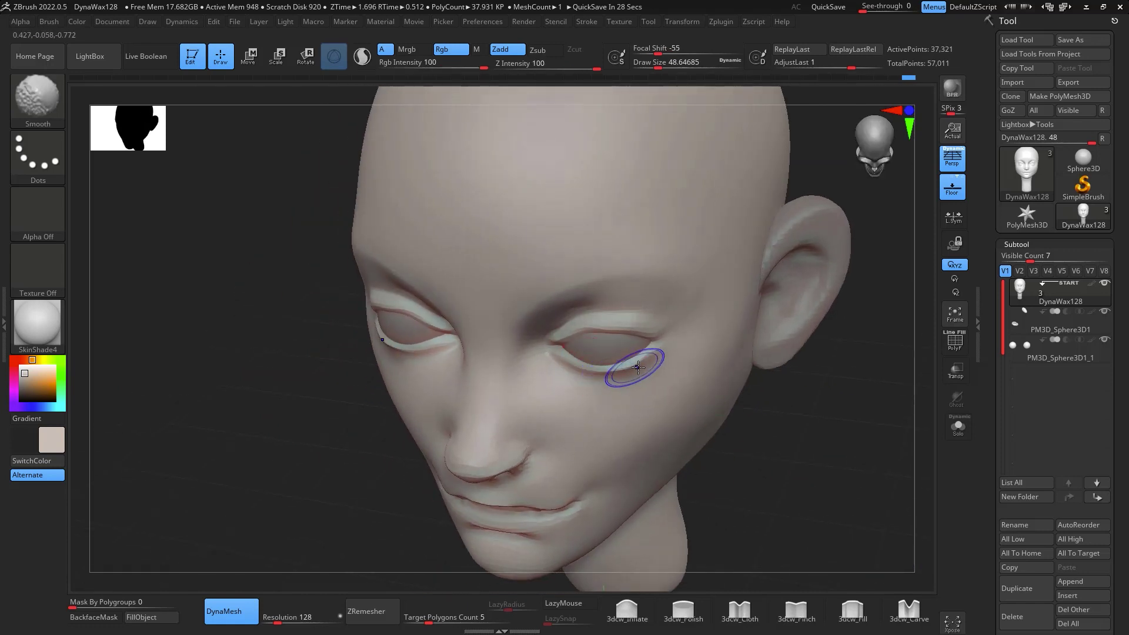
pyautogui.moveTo(802, 461); pyautogui.dragTo(762, 307)
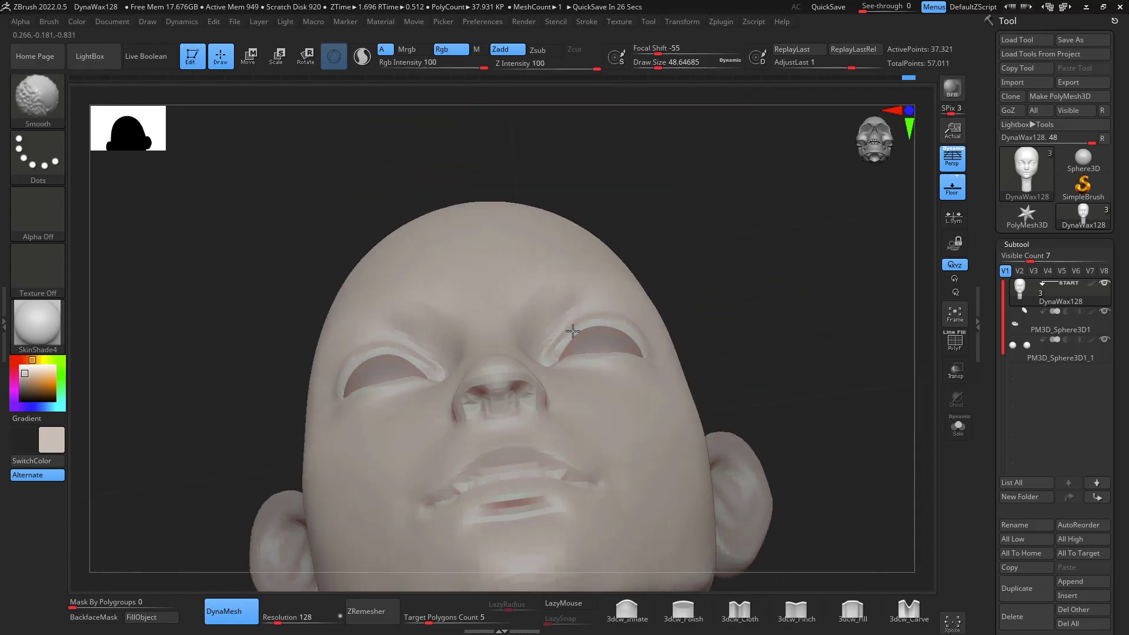
# Try remeshing the head with DynaMesh at a resolution of 128
pyautogui.moveTo(821, 277); pyautogui.dragTo(845, 297)
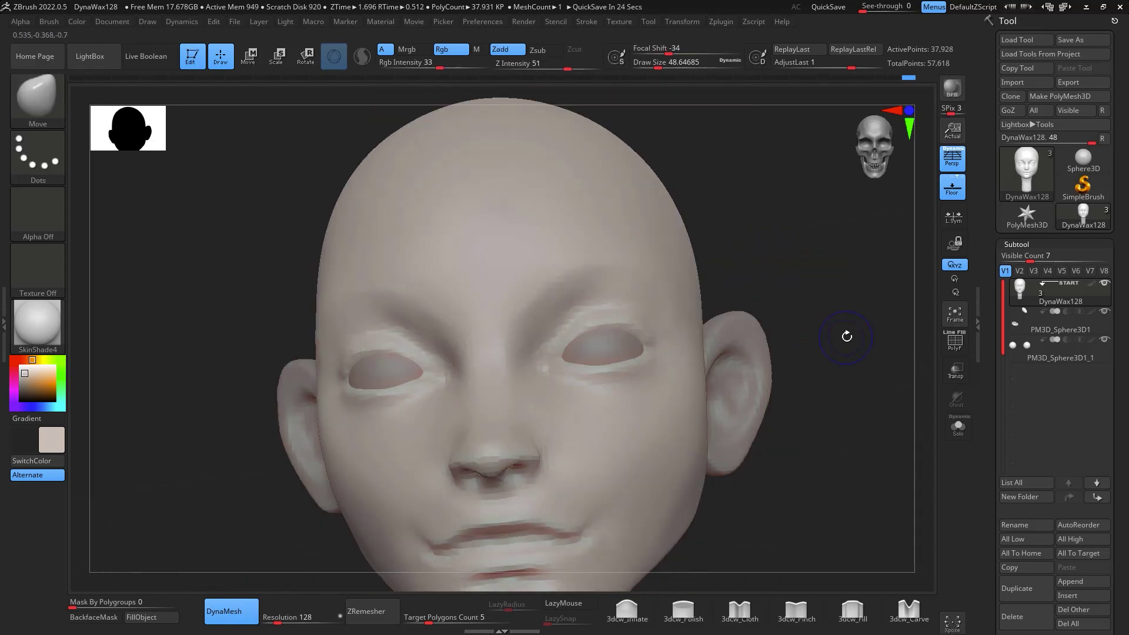
pyautogui.keyDown('shift'); pyautogui.moveTo(846, 336); pyautogui.dragTo(847, 293); pyautogui.keyUp('shift')
pyautogui.keyDown('alt'); pyautogui.moveTo(751, 253); pyautogui.dragTo(804, 315); pyautogui.keyUp('alt')
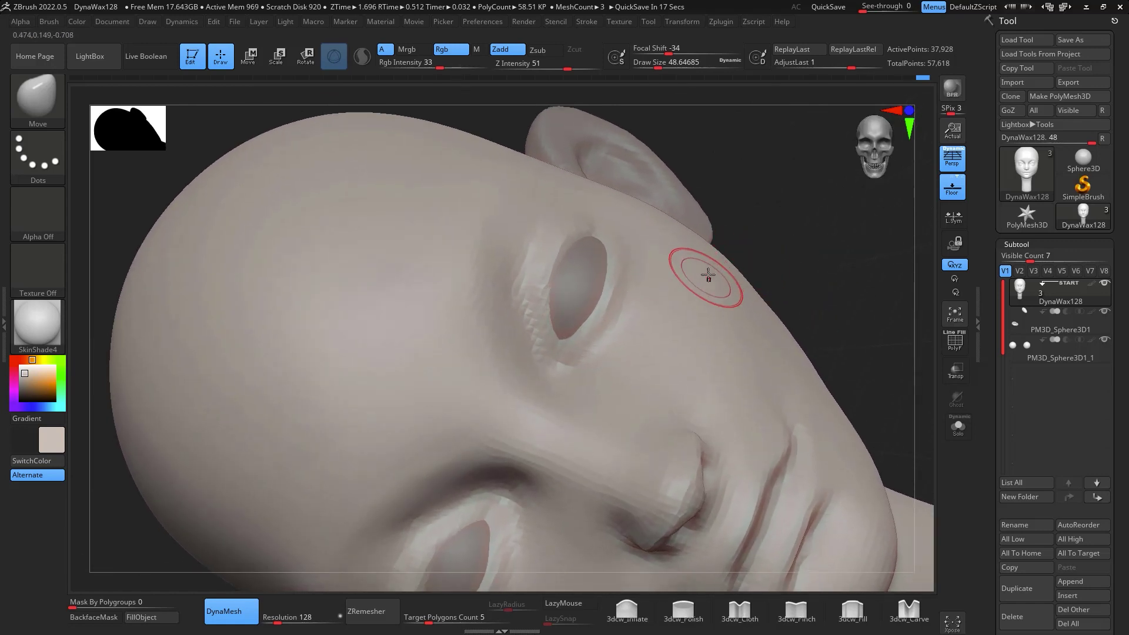
pyautogui.keyDown('ctrl'); pyautogui.moveTo(771, 242); pyautogui.dragTo(756, 255); pyautogui.keyUp('ctrl')
# Remesh the head with DynaMesh at a resolution of 512 and smooth the eyelid rims
pyautogui.click(308, 616)
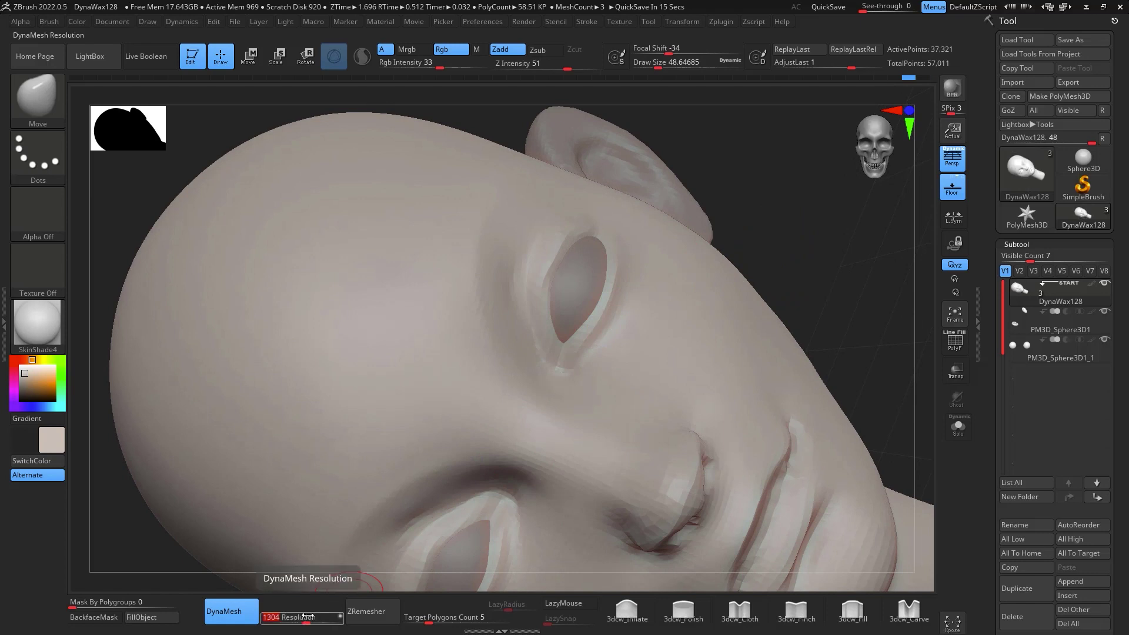
pyautogui.write('5112')
pyautogui.press('Return')
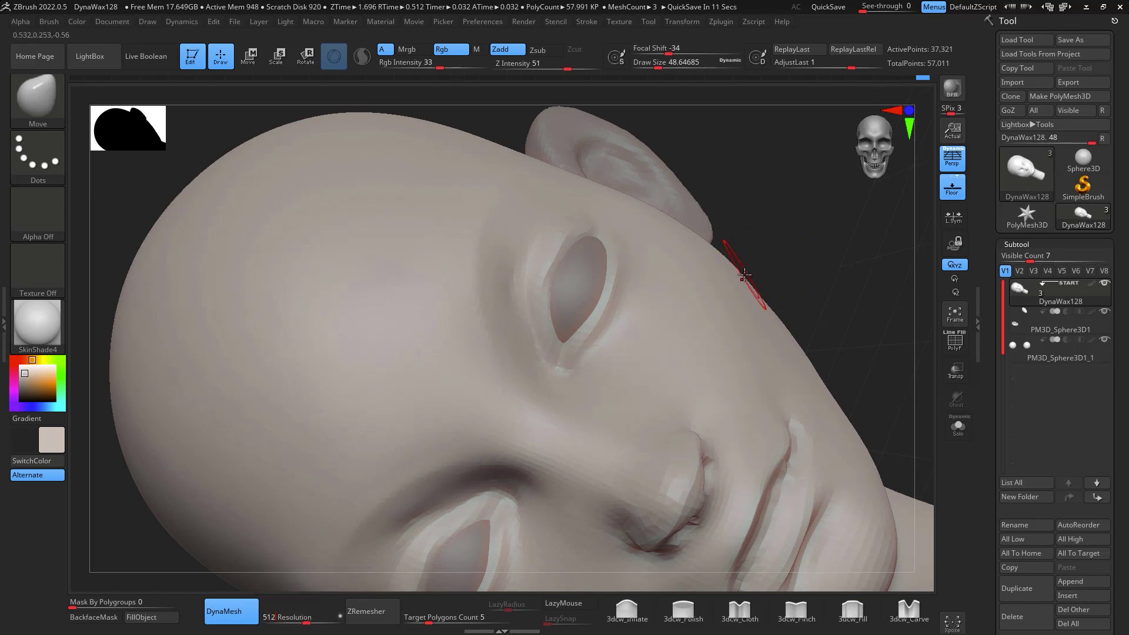
pyautogui.keyDown('ctrl'); pyautogui.moveTo(815, 205); pyautogui.dragTo(824, 248); pyautogui.keyUp('ctrl')
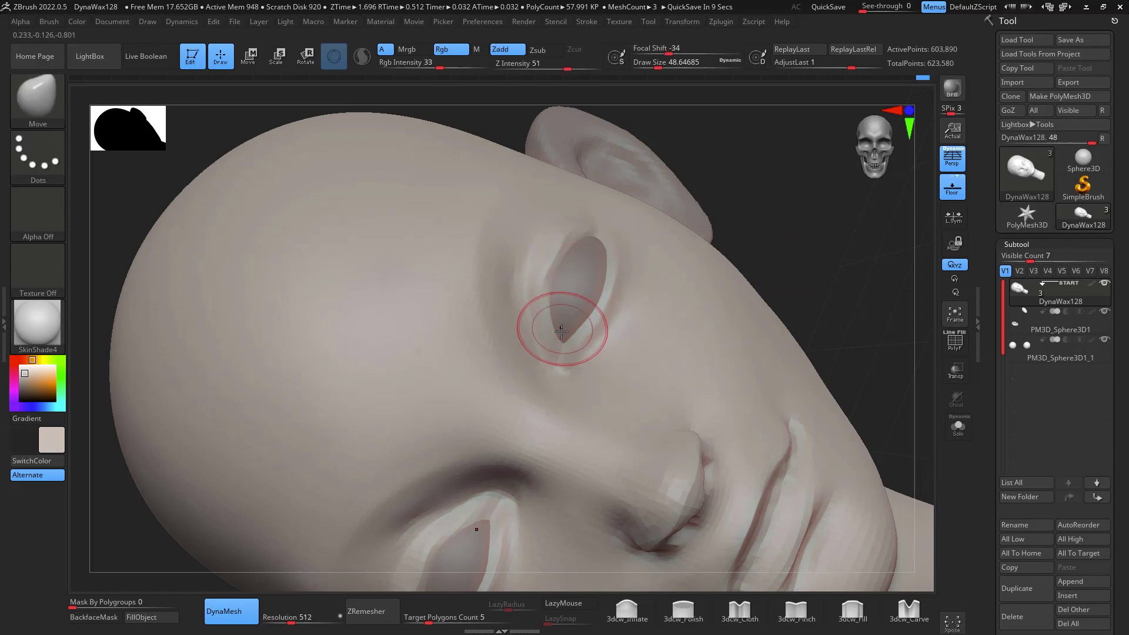
pyautogui.moveTo(554, 350)
pyautogui.keyDown('shift'); pyautogui.mouseDown()
pyautogui.moveTo(561, 215)
pyautogui.moveTo(547, 223)
pyautogui.moveTo(597, 221)
pyautogui.mouseUp(); pyautogui.keyUp('shift')
pyautogui.moveTo(810, 256)
pyautogui.mouseDown()
pyautogui.moveTo(836, 278)
pyautogui.moveTo(817, 267)
pyautogui.mouseUp()
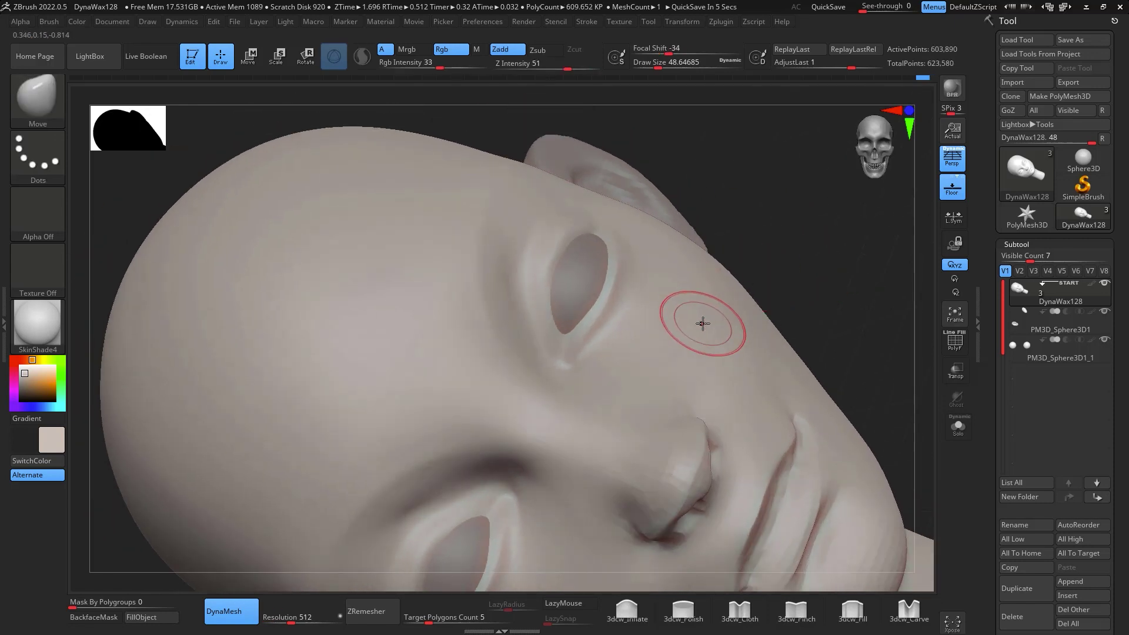
# Carve the inner eye corners with the DamStandard brush at a draw size of about 25
pyautogui.press('b')
pyautogui.press('d')
pyautogui.press('s')
pyautogui.press('space')
pyautogui.moveTo(575, 332); pyautogui.dragTo(567, 333)
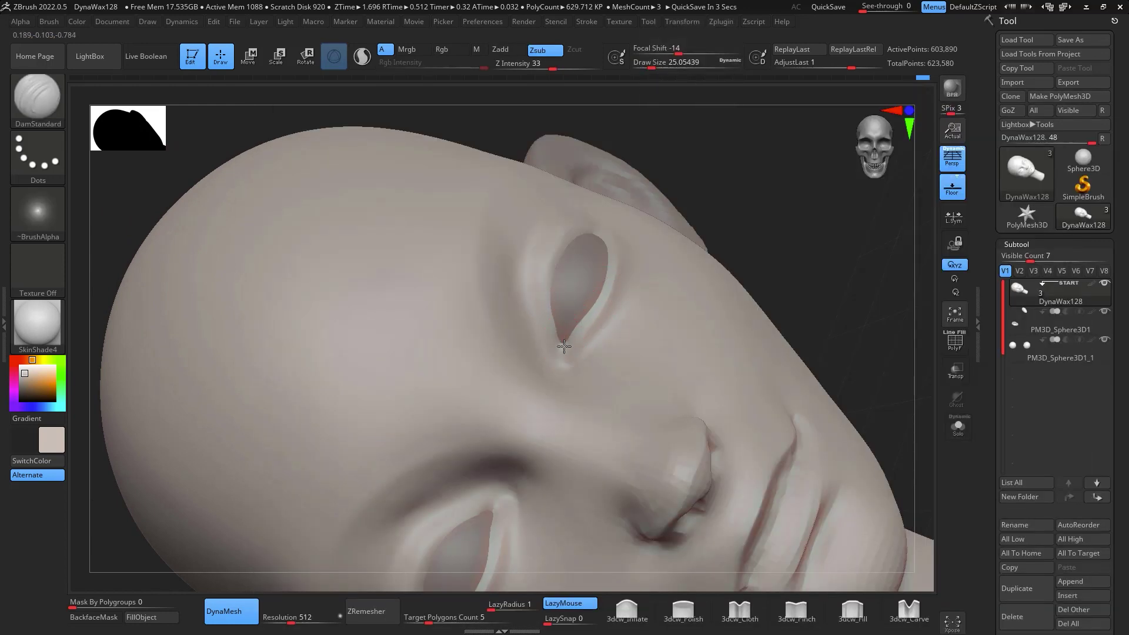
# Sharpen the eyelid rims and inner eye corners with the 3dcw_Pinch brush at a draw size of about 25
pyautogui.click(792, 601)
pyautogui.keyDown('alt'); pyautogui.moveTo(825, 259); pyautogui.dragTo(841, 254); pyautogui.keyUp('alt')
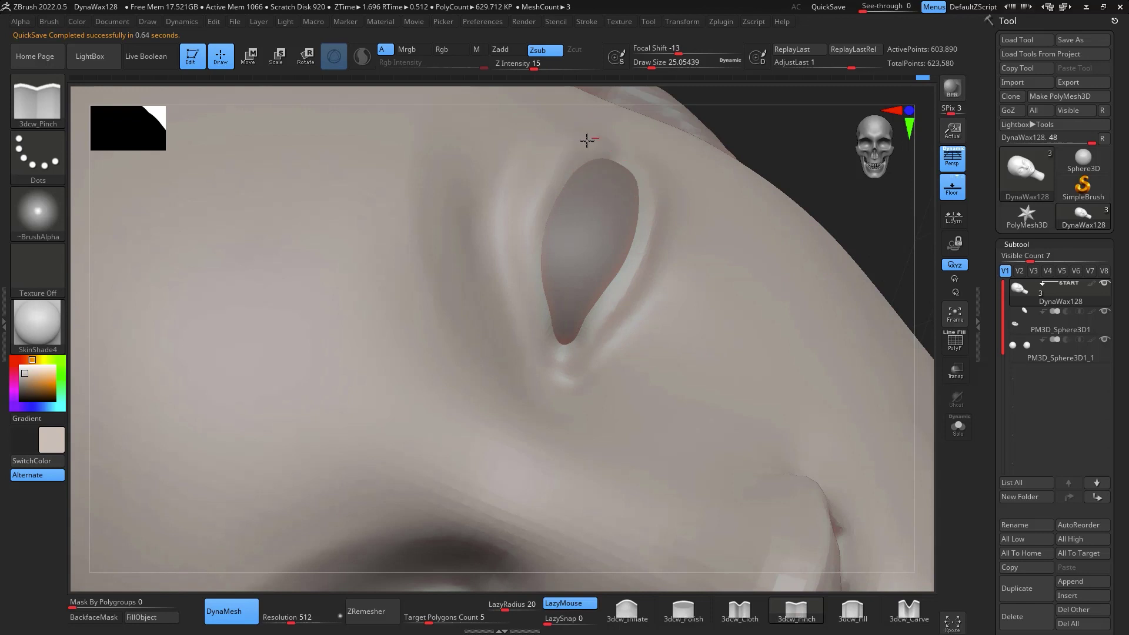
pyautogui.moveTo(568, 365); pyautogui.dragTo(575, 372)
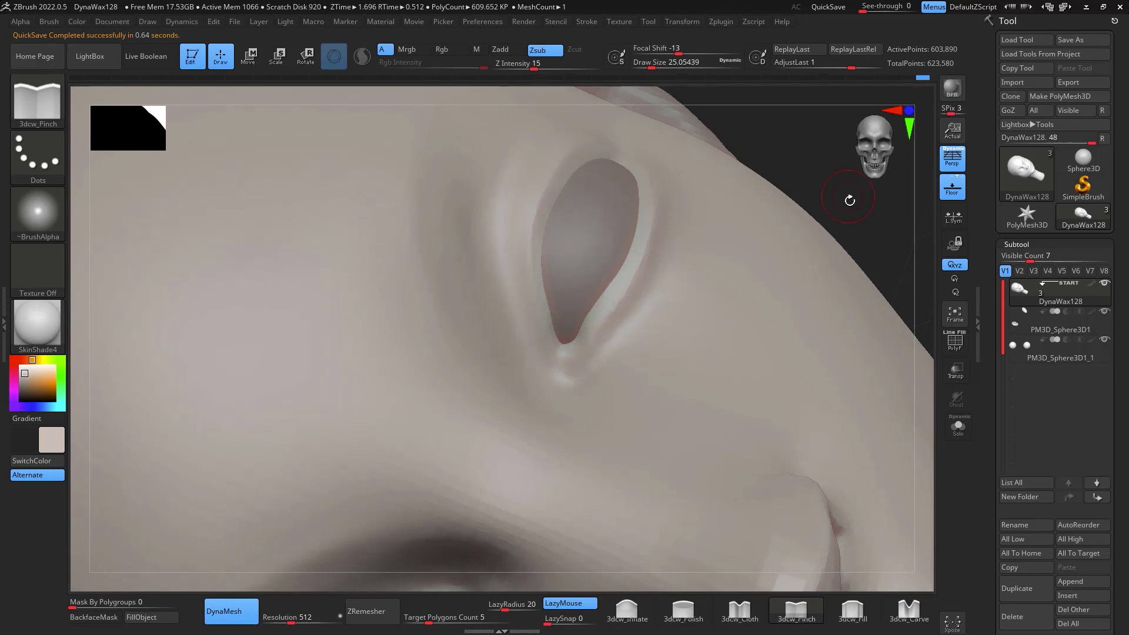
pyautogui.moveTo(850, 200)
pyautogui.mouseDown()
pyautogui.moveTo(937, 219)
pyautogui.moveTo(927, 329)
pyautogui.mouseUp()
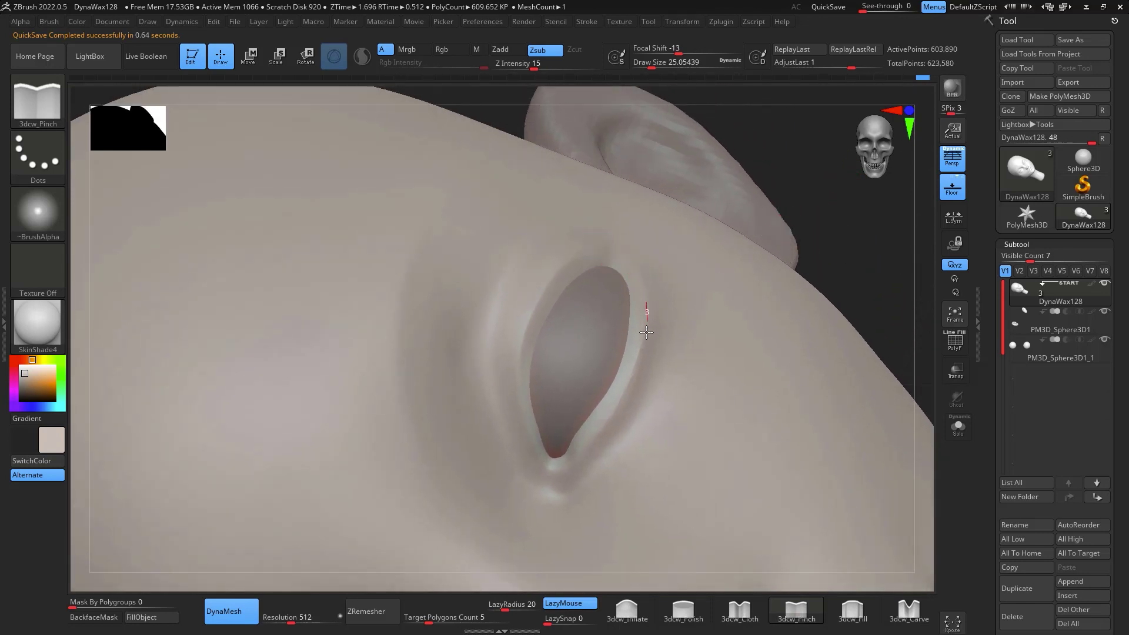
pyautogui.moveTo(594, 430); pyautogui.dragTo(570, 470)
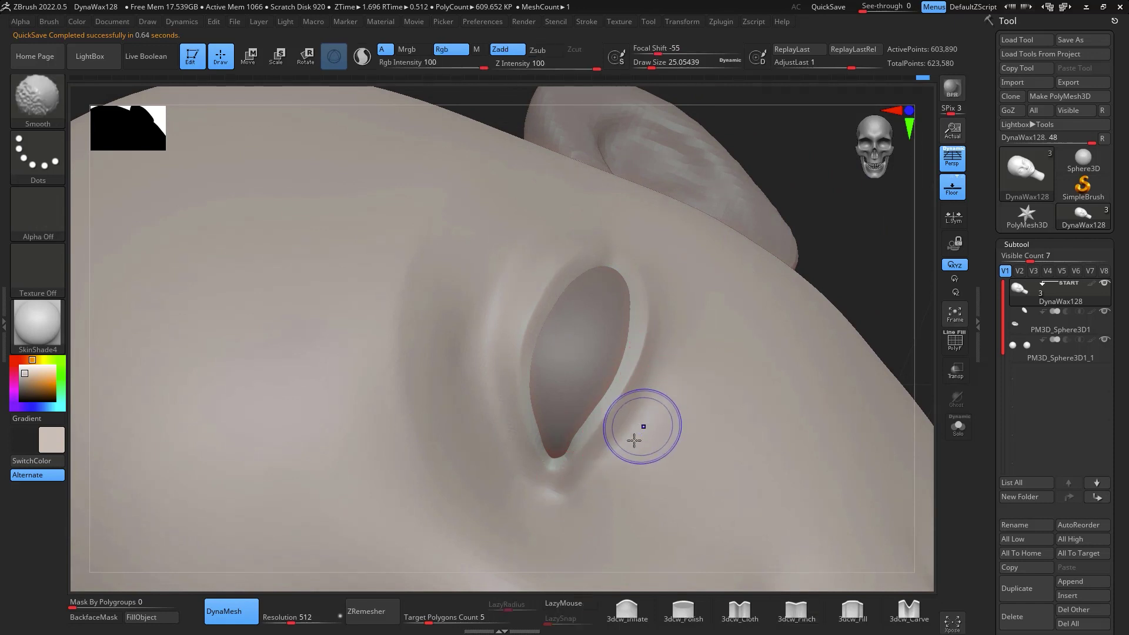
# Smooth beneath the eye and pinch a crease along the upper eyelid with the 3dcw_Pinch brush at a draw size of about 25
pyautogui.keyDown('shift'); pyautogui.moveTo(643, 428); pyautogui.dragTo(644, 435); pyautogui.keyUp('shift')
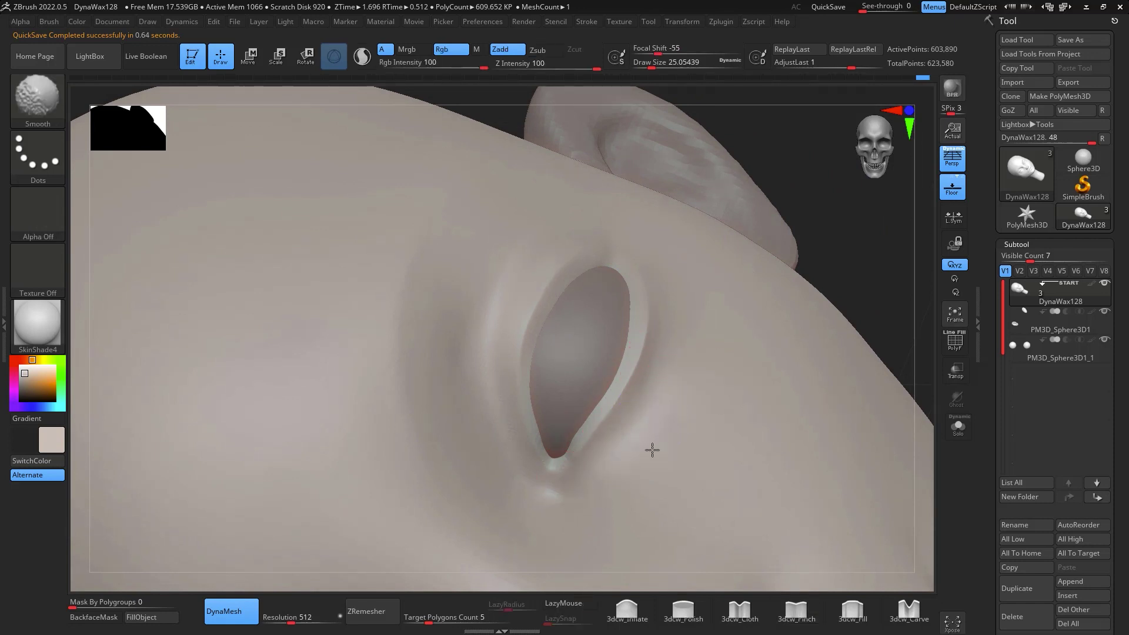
pyautogui.moveTo(849, 206)
pyautogui.mouseDown()
pyautogui.moveTo(900, 257)
pyautogui.moveTo(896, 233)
pyautogui.mouseUp()
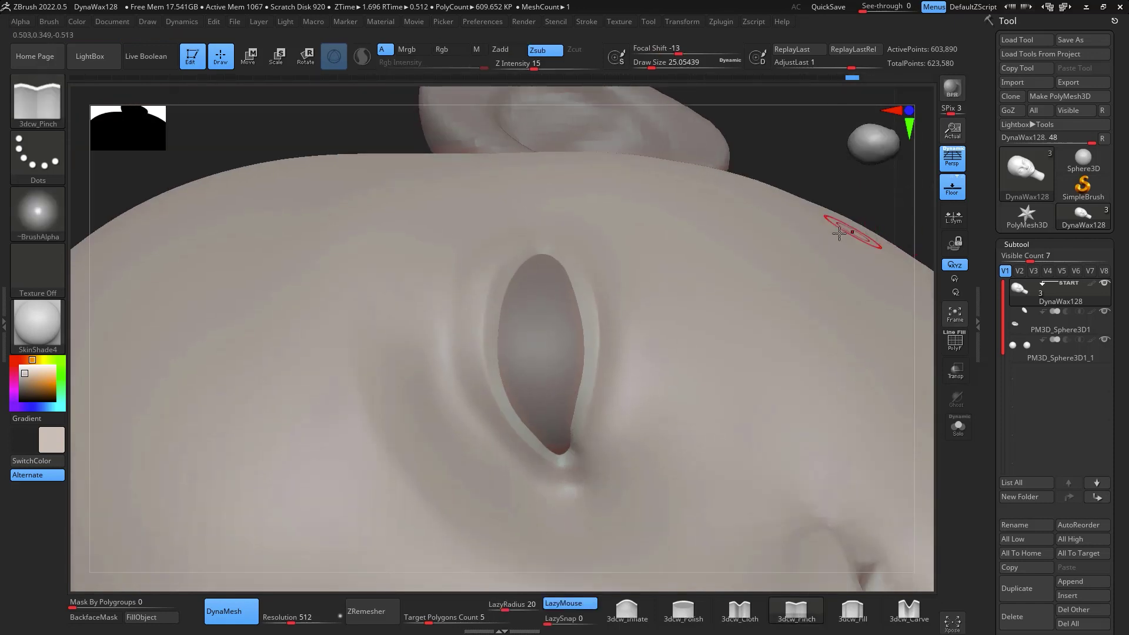
pyautogui.moveTo(534, 483); pyautogui.dragTo(475, 423)
pyautogui.moveTo(524, 480); pyautogui.dragTo(465, 413)
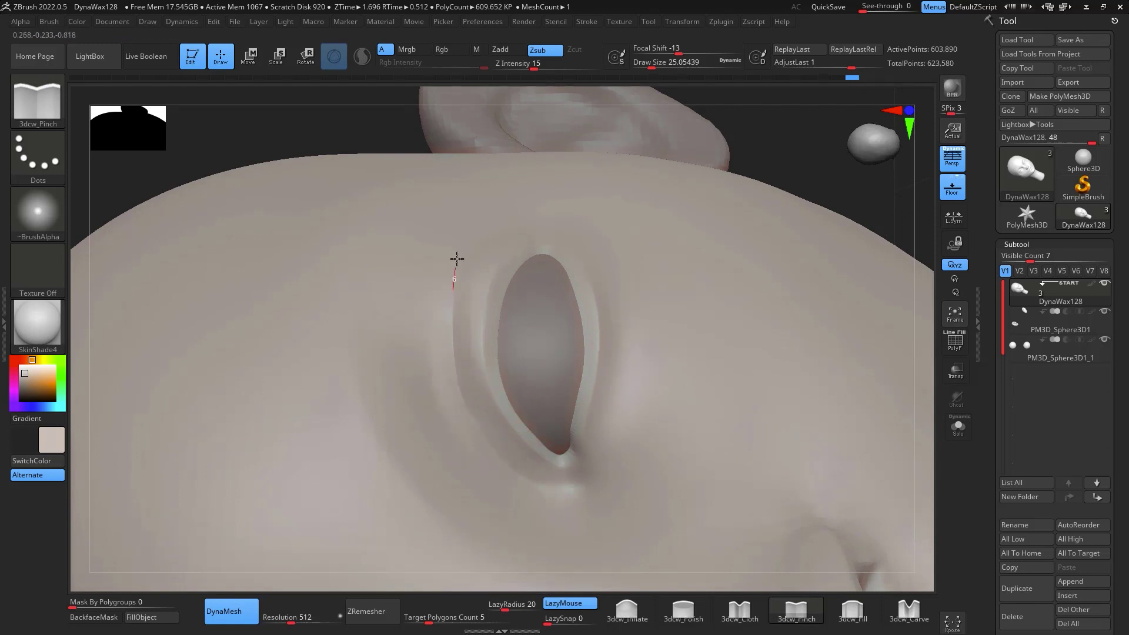
pyautogui.moveTo(457, 259); pyautogui.dragTo(461, 251)
pyautogui.moveTo(454, 294); pyautogui.dragTo(491, 226)
pyautogui.moveTo(534, 472)
pyautogui.mouseDown()
pyautogui.moveTo(469, 411)
pyautogui.moveTo(484, 436)
pyautogui.moveTo(561, 494)
pyautogui.mouseUp()
pyautogui.moveTo(484, 443); pyautogui.dragTo(501, 454)
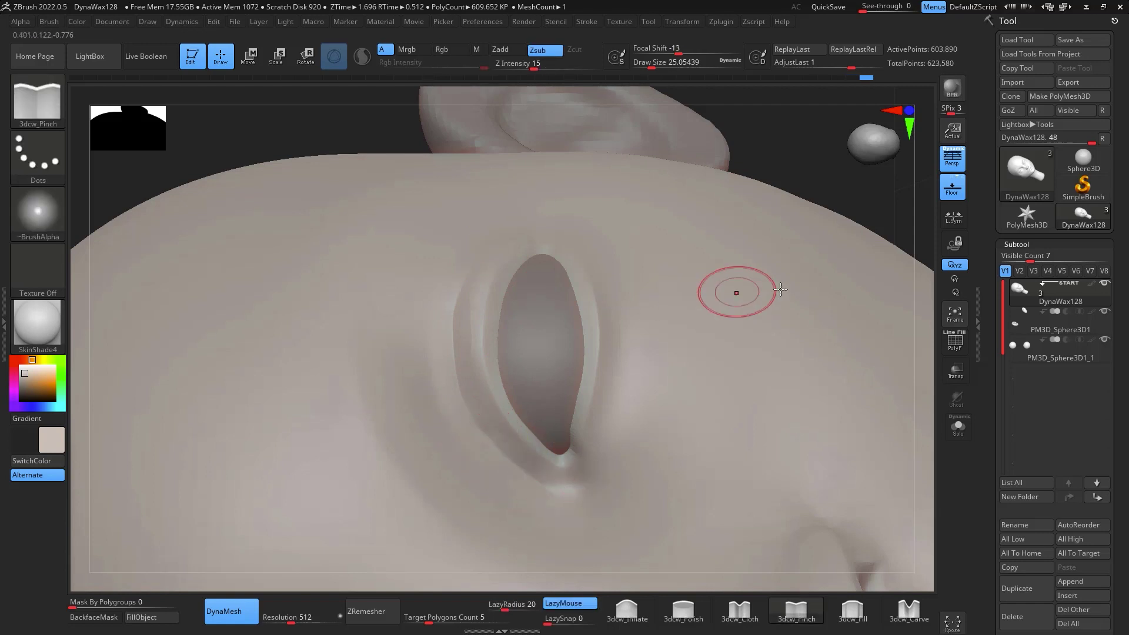
# Smooth the skin between the brow and the upper eyelid crease with the Smooth brush at a draw size of about 25
pyautogui.press('f')
pyautogui.moveTo(781, 328)
pyautogui.mouseDown()
pyautogui.moveTo(870, 252)
pyautogui.moveTo(848, 287)
pyautogui.moveTo(731, 290)
pyautogui.moveTo(806, 305)
pyautogui.moveTo(854, 292)
pyautogui.moveTo(824, 276)
pyautogui.moveTo(793, 305)
pyautogui.mouseUp()
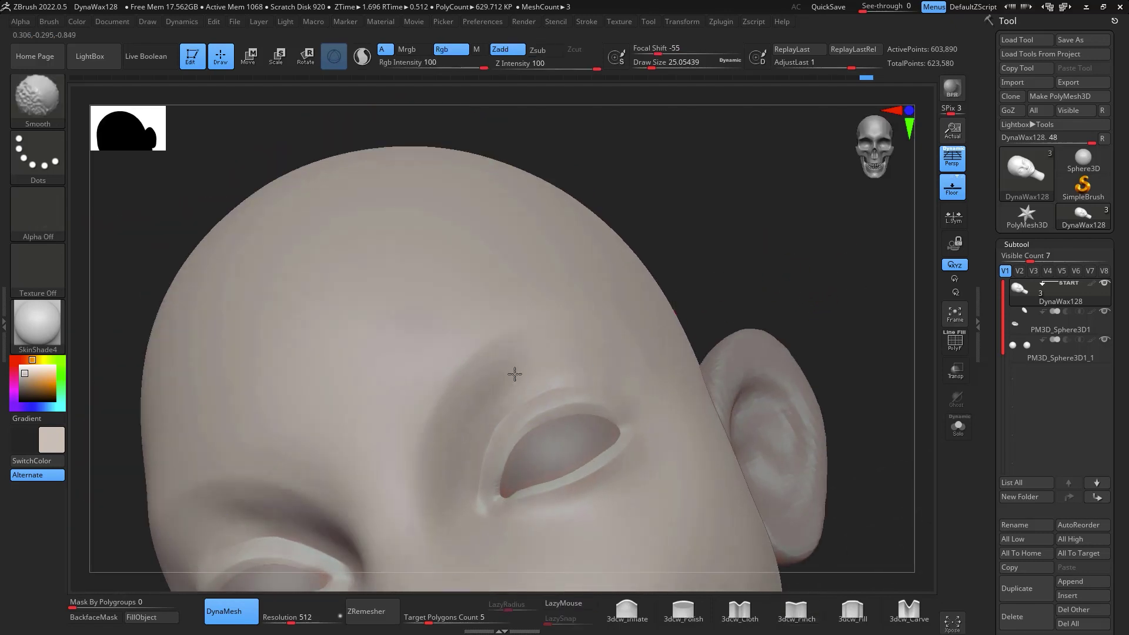
pyautogui.keyDown('shift'); pyautogui.moveTo(515, 374); pyautogui.dragTo(456, 475); pyautogui.keyUp('shift')
pyautogui.keyDown('shift'); pyautogui.moveTo(794, 275); pyautogui.dragTo(887, 309); pyautogui.keyUp('shift')
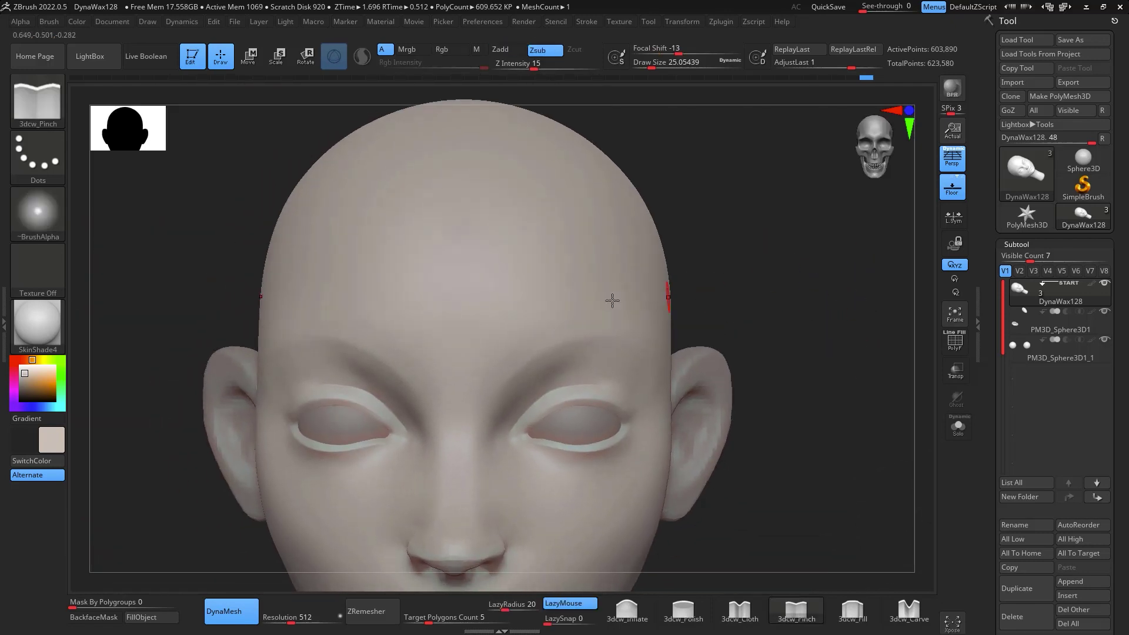
# Switch to the Move brush, lasso-mask the forehead, brows and nose bridge, and invert the mask to leave that area editable
pyautogui.press('b')
pyautogui.press('m')
pyautogui.press('v')
pyautogui.press('space')
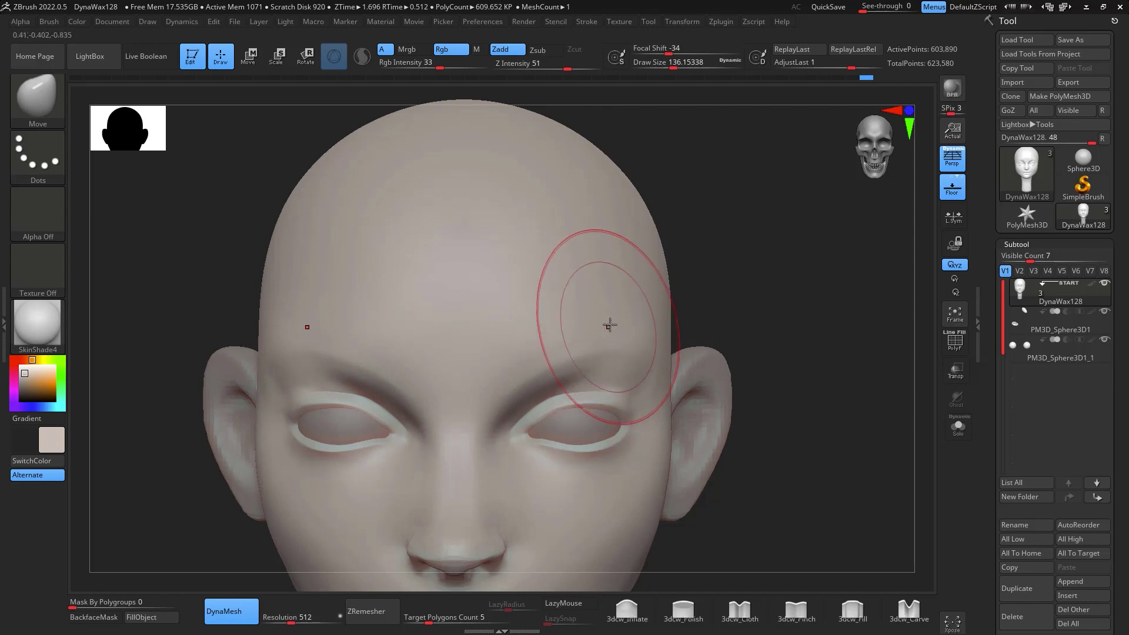
pyautogui.press('ctrl')
pyautogui.hotkey('ctrl', 'z')
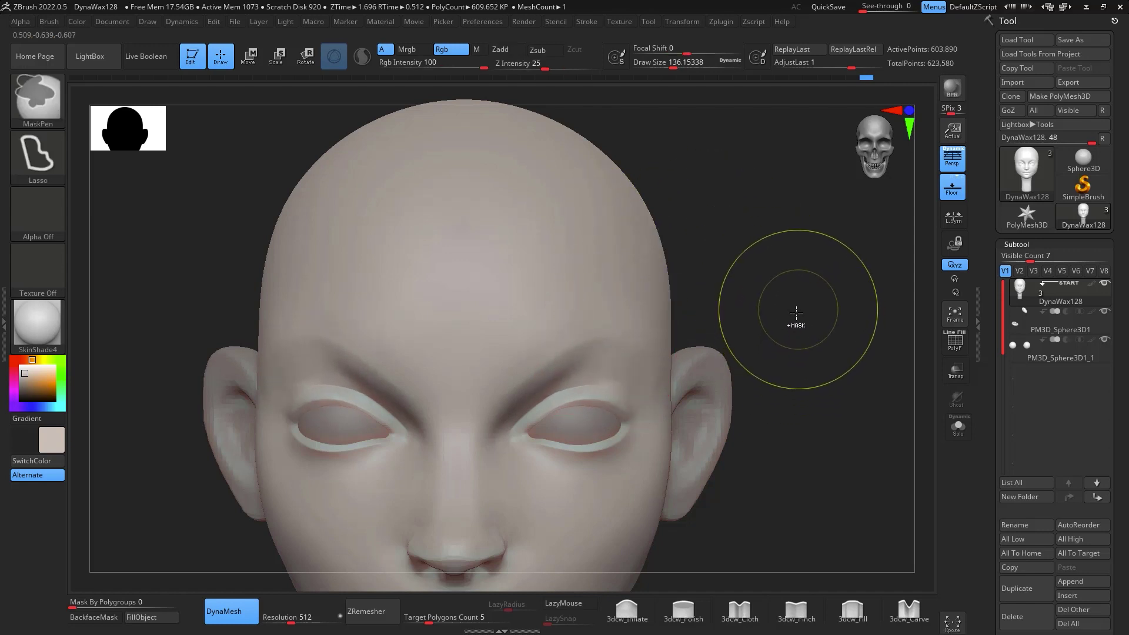
pyautogui.moveTo(476, 372)
pyautogui.keyDown('ctrl'); pyautogui.mouseDown()
pyautogui.moveTo(470, 464)
pyautogui.moveTo(518, 422)
pyautogui.mouseUp(); pyautogui.keyUp('ctrl')
pyautogui.moveTo(591, 385)
pyautogui.keyDown('ctrl'); pyautogui.mouseDown()
pyautogui.moveTo(672, 422)
pyautogui.moveTo(806, 171)
pyautogui.moveTo(370, 150)
pyautogui.moveTo(312, 126)
pyautogui.mouseUp(); pyautogui.keyUp('ctrl')
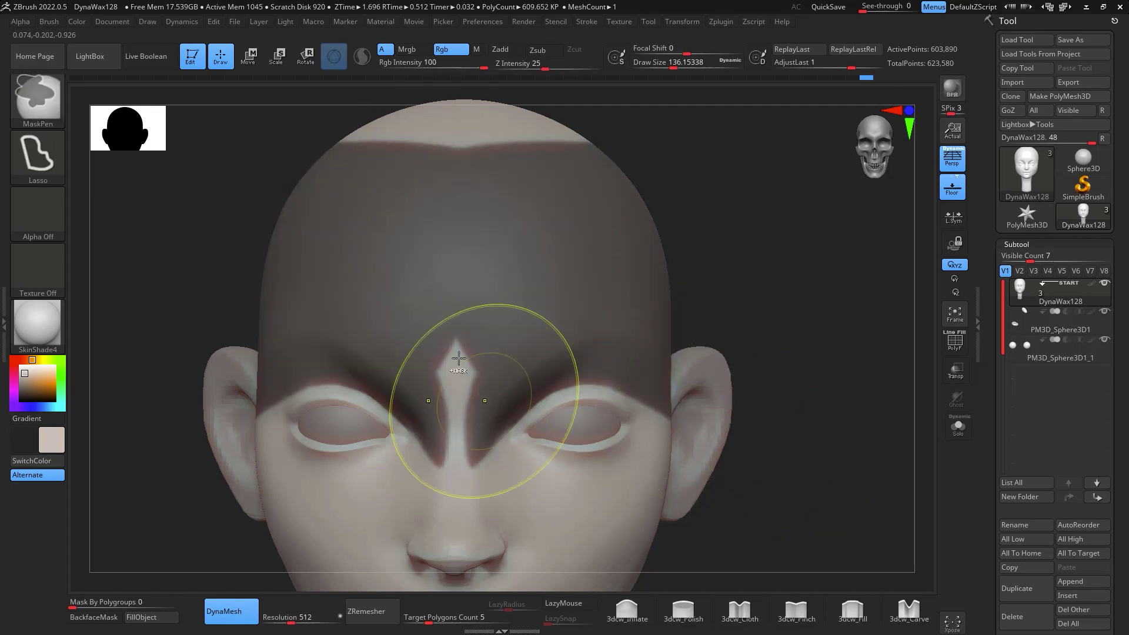
pyautogui.moveTo(417, 298)
pyautogui.keyDown('ctrl'); pyautogui.mouseDown()
pyautogui.moveTo(487, 469)
pyautogui.moveTo(429, 291)
pyautogui.mouseUp(); pyautogui.keyUp('ctrl')
pyautogui.keyDown('ctrl'); pyautogui.click(847, 530); pyautogui.keyUp('ctrl')
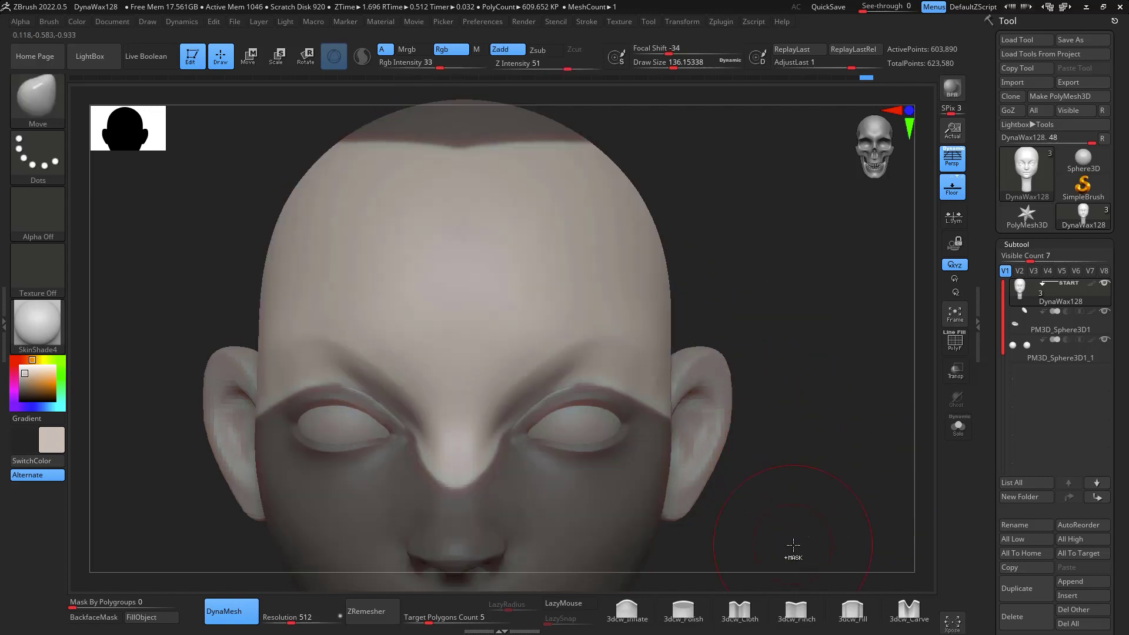
# Reshape the brow ridges with the Move brush at draw sizes between about 167 and 90, clear the mask and smooth the transition
pyautogui.press('space')
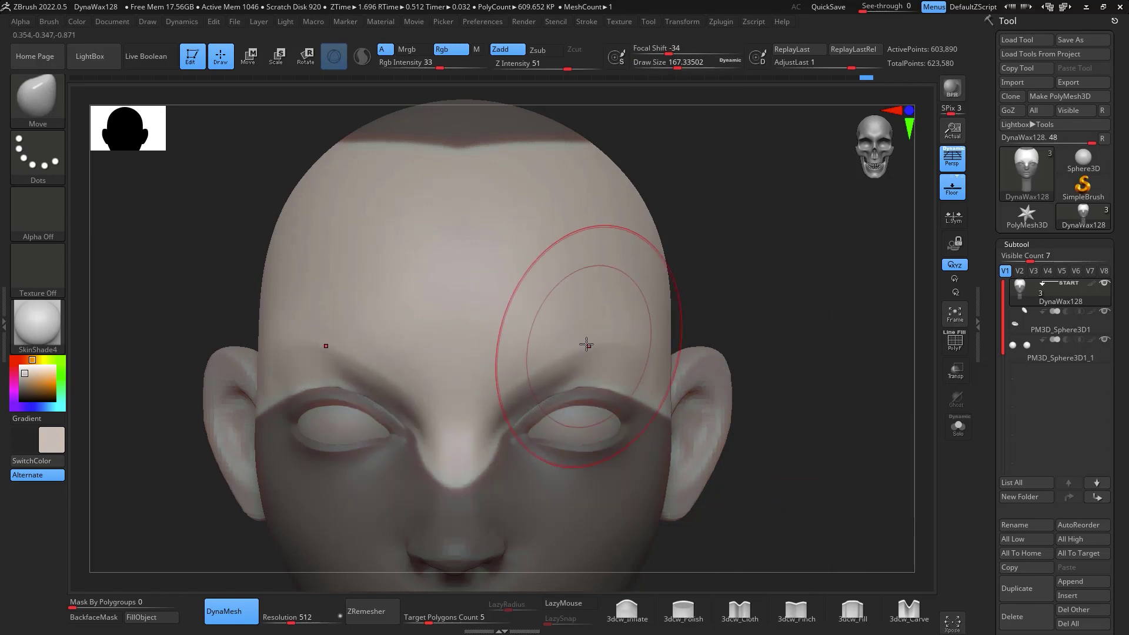
pyautogui.press('space')
pyautogui.moveTo(555, 403); pyautogui.dragTo(545, 402)
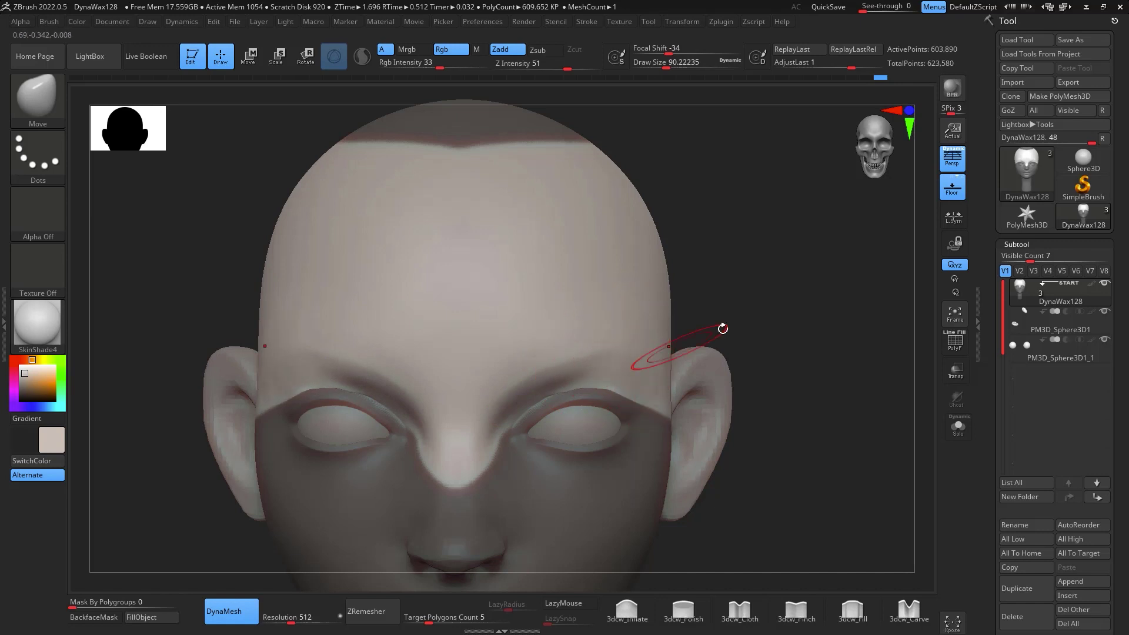
pyautogui.moveTo(788, 316)
pyautogui.mouseDown()
pyautogui.moveTo(753, 310)
pyautogui.moveTo(796, 307)
pyautogui.moveTo(841, 364)
pyautogui.mouseUp()
pyautogui.moveTo(662, 426)
pyautogui.keyDown('shift'); pyautogui.mouseDown()
pyautogui.moveTo(614, 390)
pyautogui.moveTo(565, 393)
pyautogui.mouseUp(); pyautogui.keyUp('shift')
pyautogui.press('space')
pyautogui.press('space')
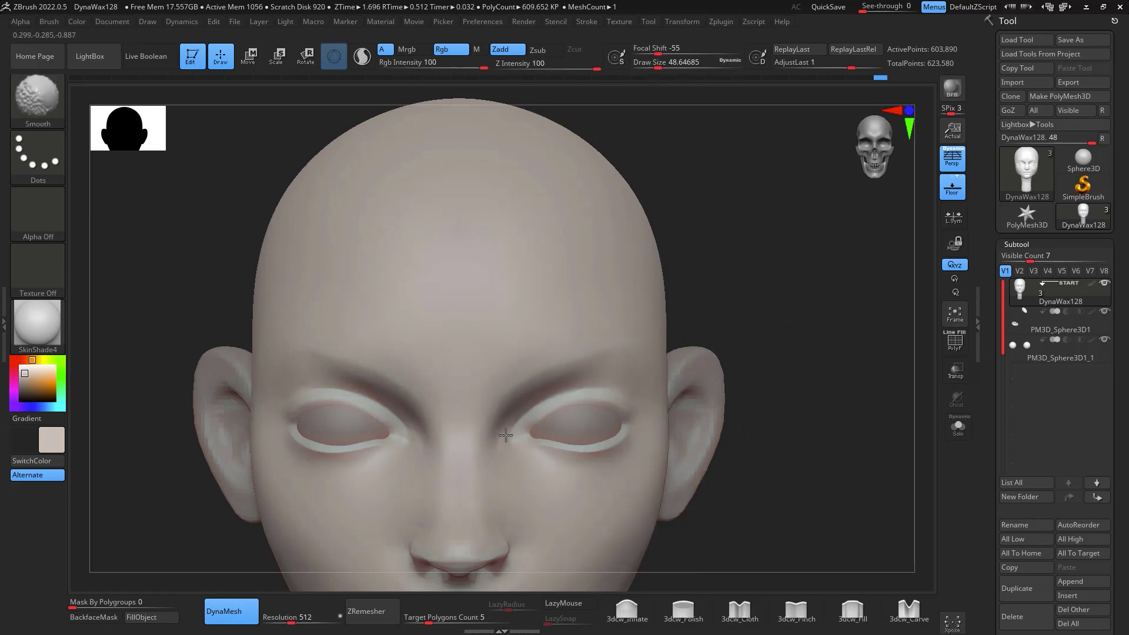
# Reshape the upper lip and mouth with the Move brush at a draw size of about 49, working from front and profile views
pyautogui.press('f')
pyautogui.moveTo(768, 373)
pyautogui.mouseDown()
pyautogui.moveTo(786, 391)
pyautogui.moveTo(807, 461)
pyautogui.mouseUp()
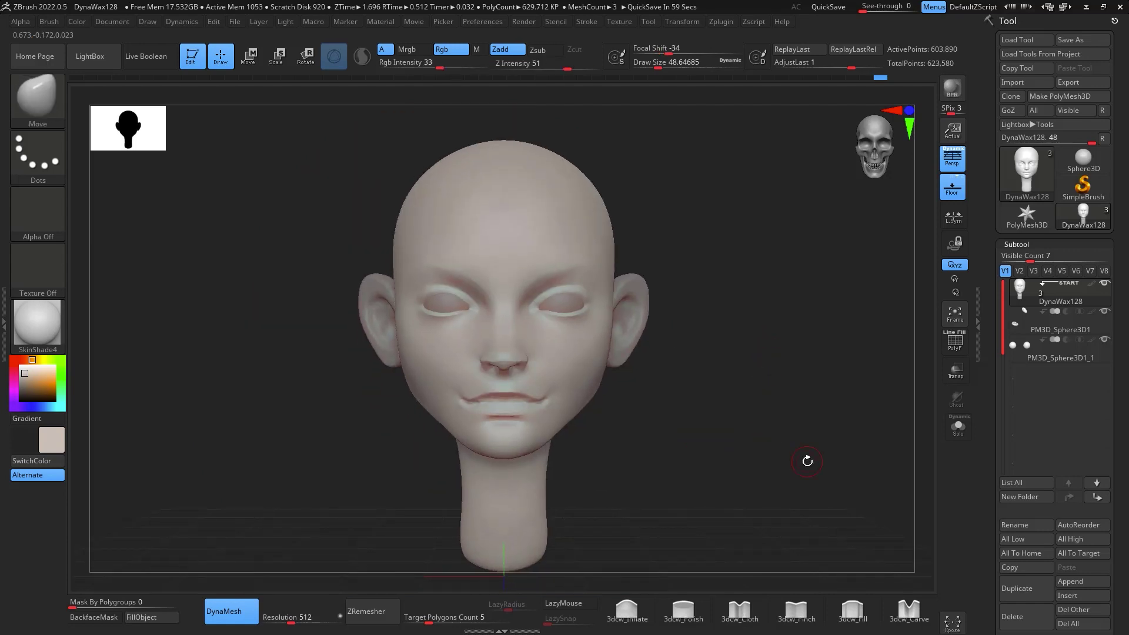
pyautogui.moveTo(765, 401); pyautogui.dragTo(790, 362)
pyautogui.keyDown('shift'); pyautogui.moveTo(791, 362); pyautogui.dragTo(814, 363); pyautogui.keyUp('shift')
pyautogui.moveTo(809, 444); pyautogui.dragTo(676, 356)
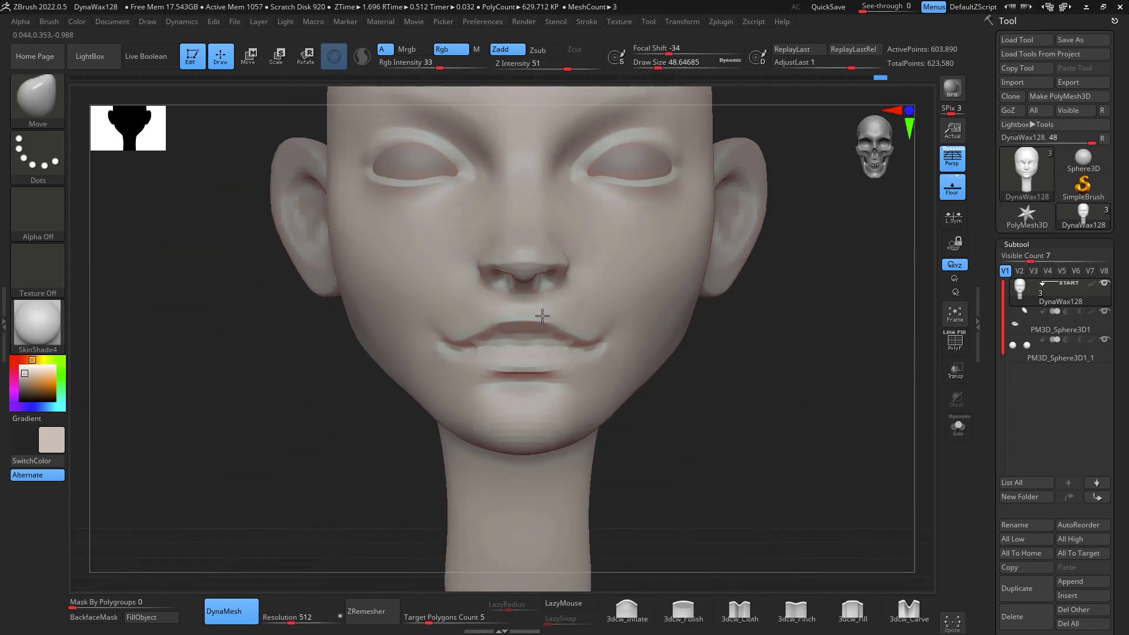
pyautogui.moveTo(541, 316); pyautogui.dragTo(545, 318)
pyautogui.moveTo(670, 376)
pyautogui.mouseDown()
pyautogui.moveTo(785, 393)
pyautogui.moveTo(750, 388)
pyautogui.mouseUp()
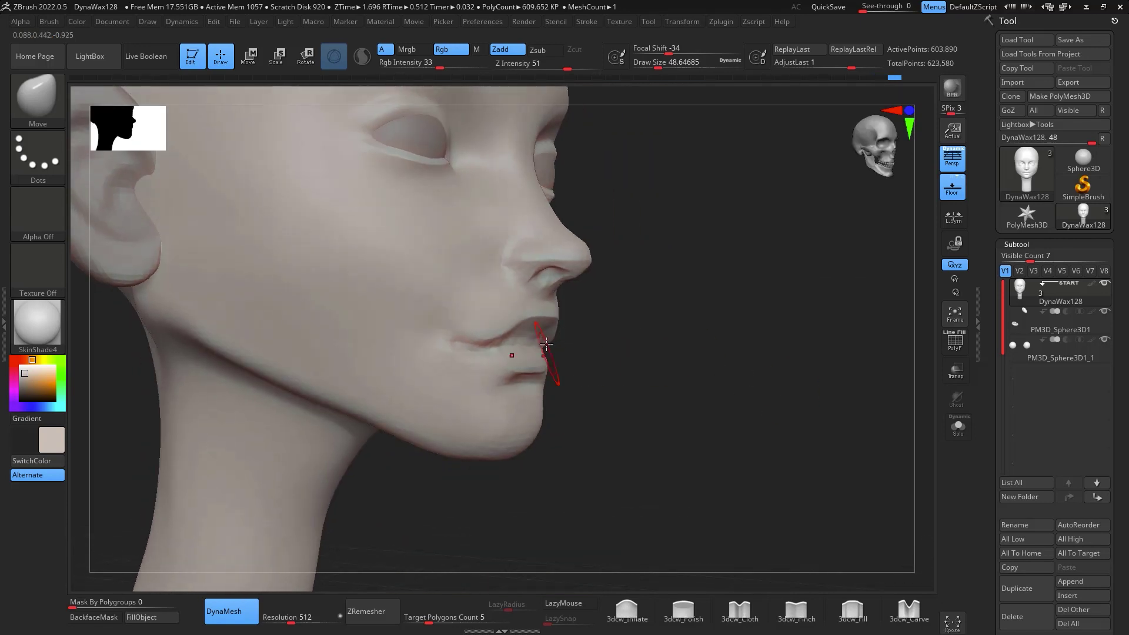
pyautogui.moveTo(593, 321); pyautogui.dragTo(710, 320)
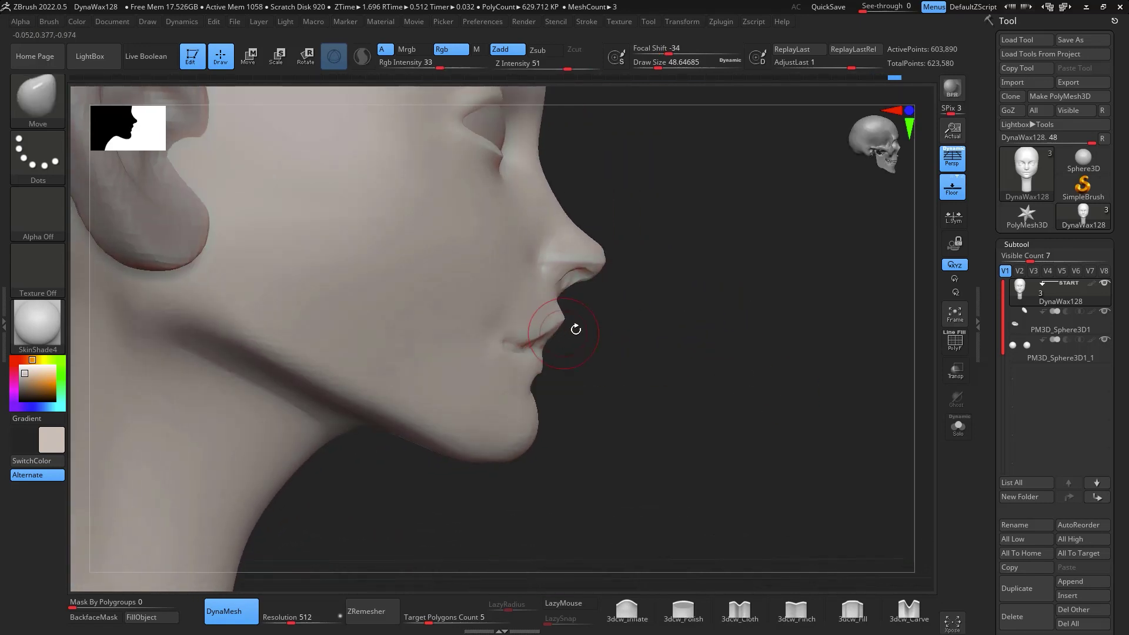
pyautogui.moveTo(574, 328); pyautogui.dragTo(651, 345)
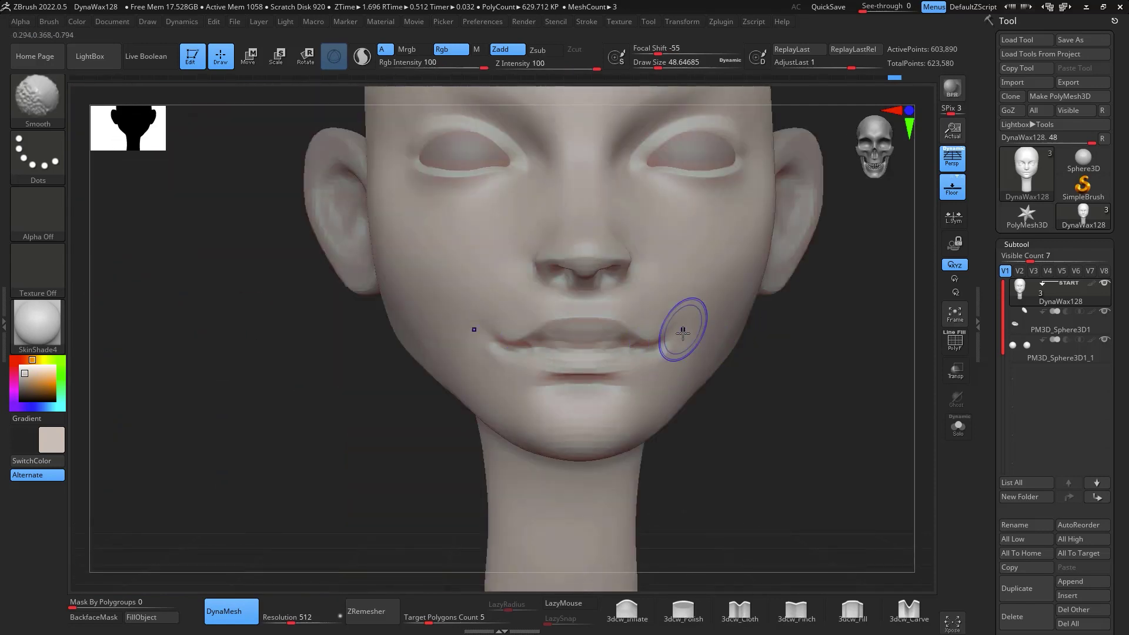
pyautogui.moveTo(830, 440); pyautogui.dragTo(762, 351)
pyautogui.moveTo(742, 450)
pyautogui.mouseDown()
pyautogui.moveTo(819, 365)
pyautogui.moveTo(894, 361)
pyautogui.moveTo(829, 270)
pyautogui.mouseUp()
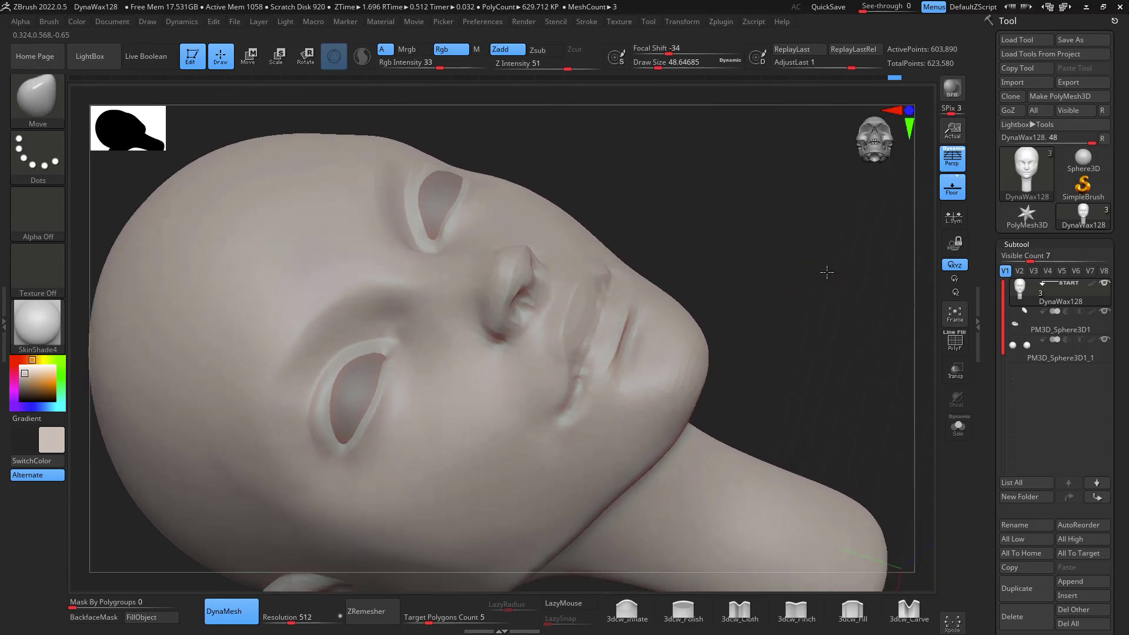
# Build up volume on the lower lip with the ClayBuildup brush at a draw size of about 49
pyautogui.press('shift')
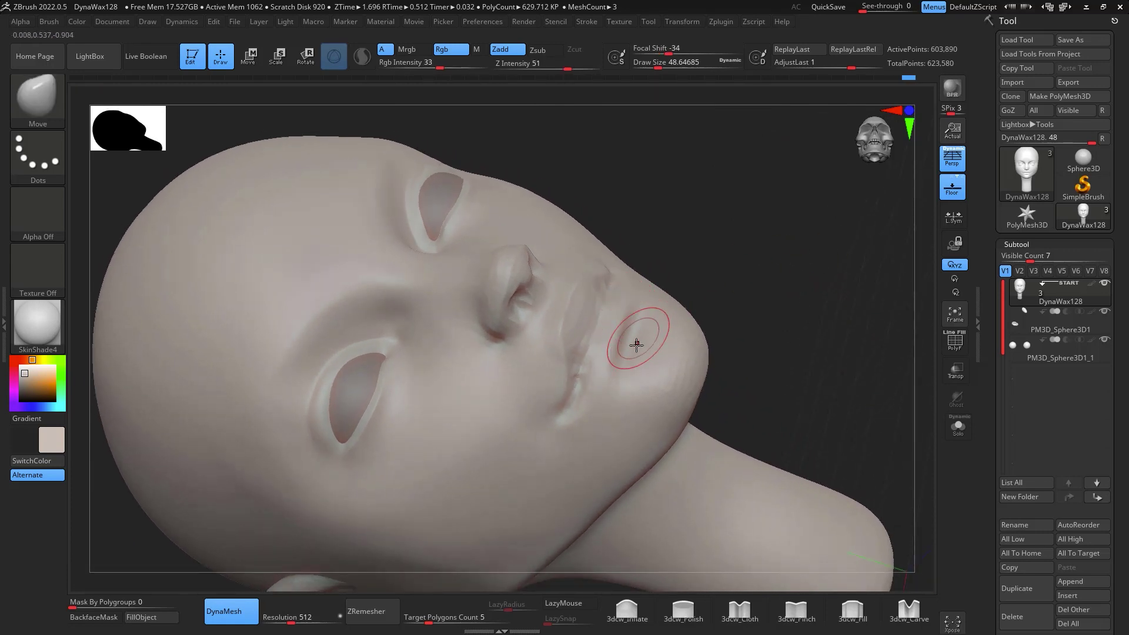
pyautogui.press('b')
pyautogui.press('c')
pyautogui.press('b')
pyautogui.moveTo(617, 344)
pyautogui.mouseDown()
pyautogui.moveTo(607, 327)
pyautogui.moveTo(608, 354)
pyautogui.mouseUp()
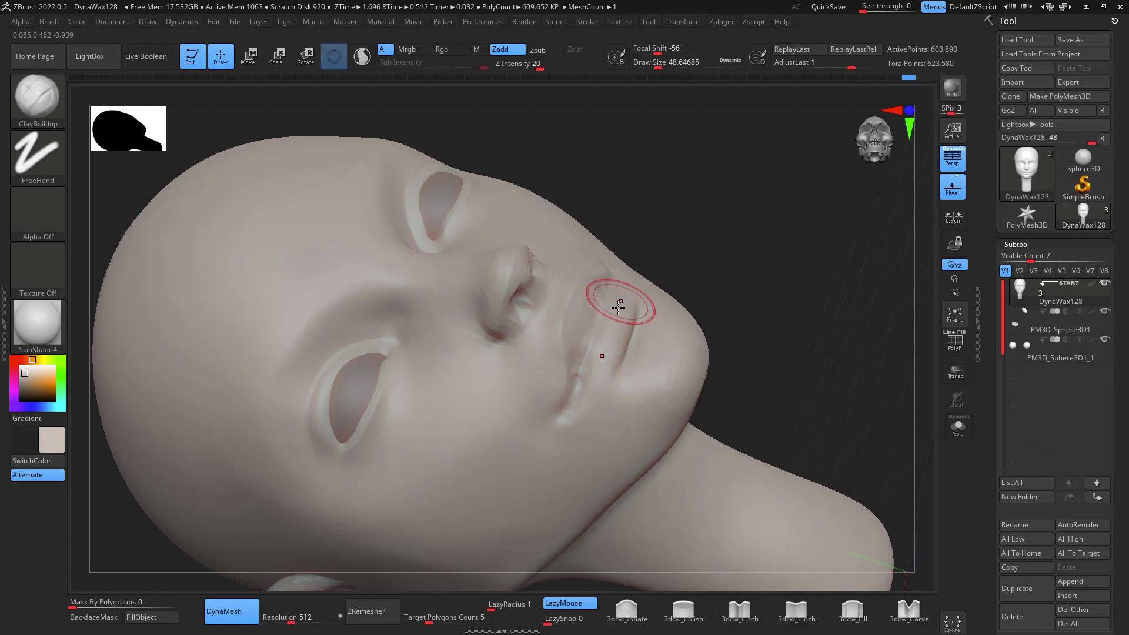
pyautogui.moveTo(736, 247)
pyautogui.mouseDown()
pyautogui.moveTo(784, 305)
pyautogui.moveTo(800, 392)
pyautogui.moveTo(796, 466)
pyautogui.mouseUp()
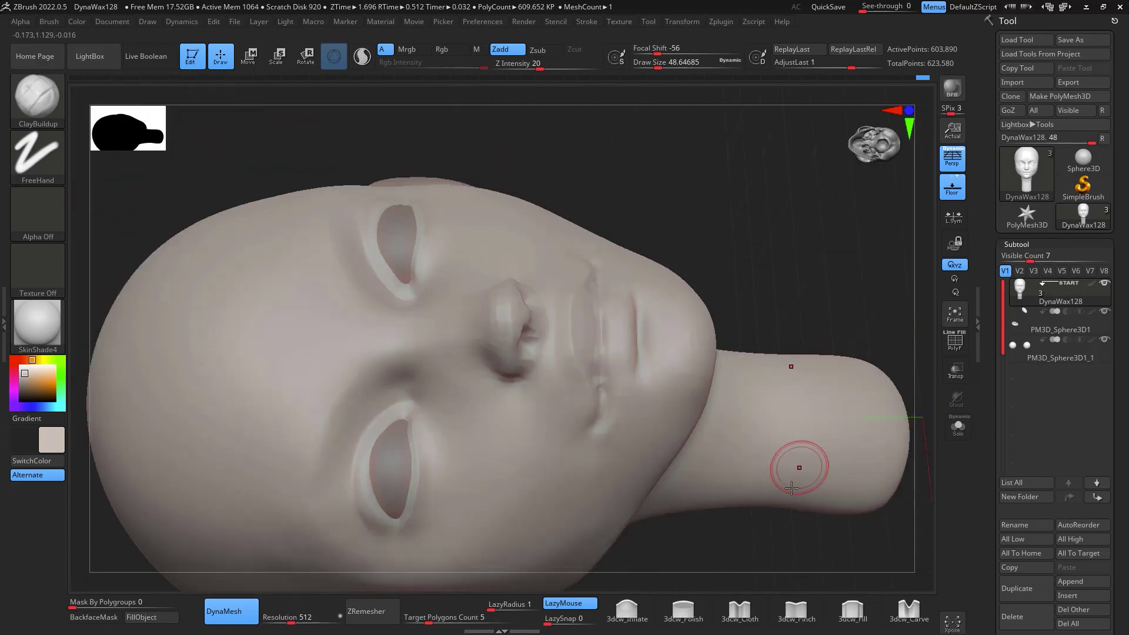
# Sharpen the lower edge of the lower lip with the 3dcw_Pinch brush at a draw size of about 41
pyautogui.click(796, 609)
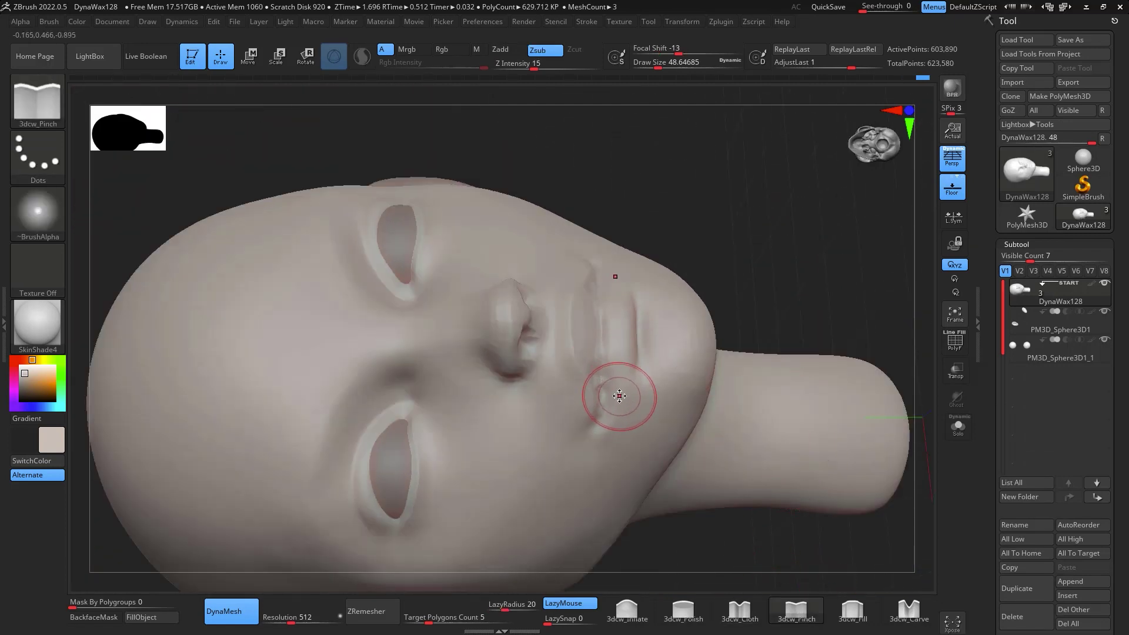
pyautogui.press('[')
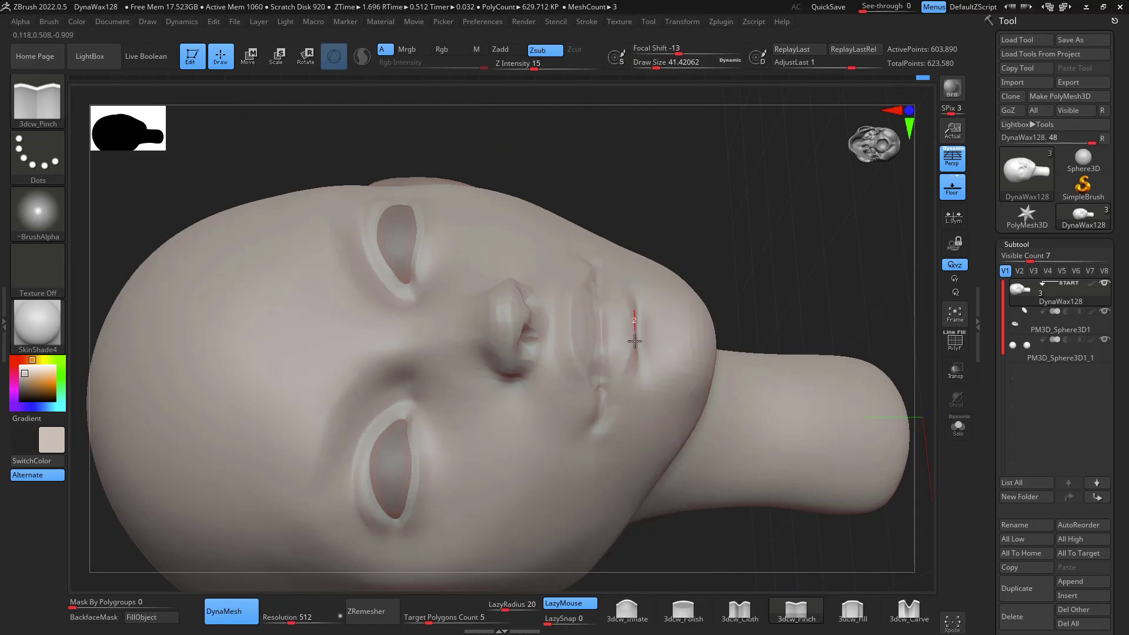
pyautogui.moveTo(629, 290); pyautogui.dragTo(634, 323)
pyautogui.press('shift')
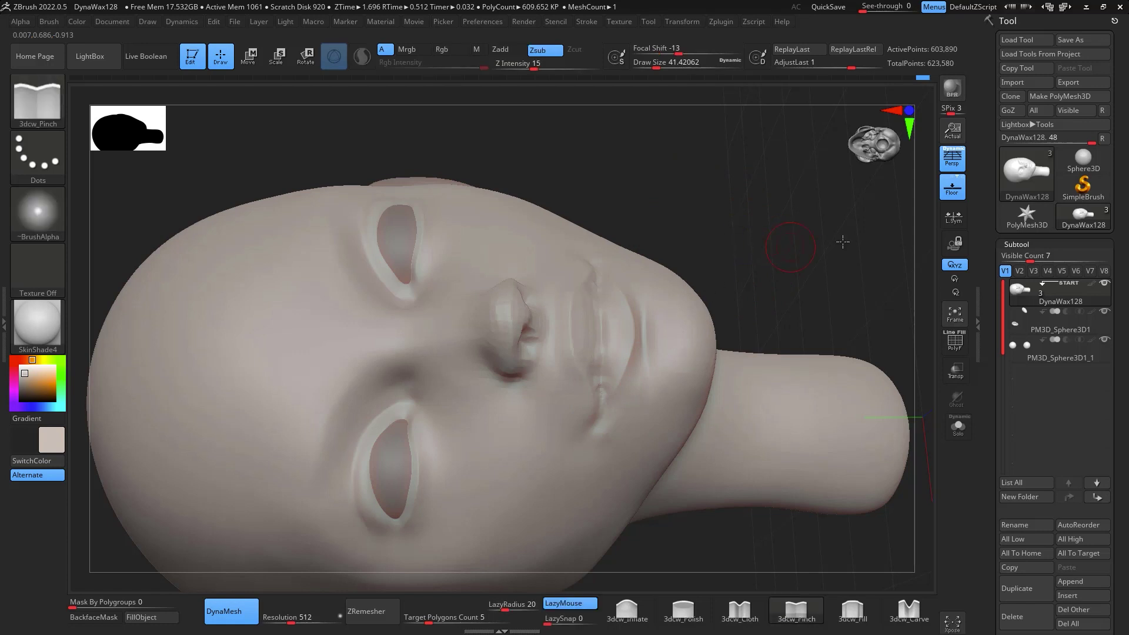
pyautogui.moveTo(777, 268)
pyautogui.keyDown('shift'); pyautogui.mouseDown()
pyautogui.moveTo(853, 356)
pyautogui.moveTo(641, 356)
pyautogui.mouseUp(); pyautogui.keyUp('shift')
pyautogui.click(1008, 552)
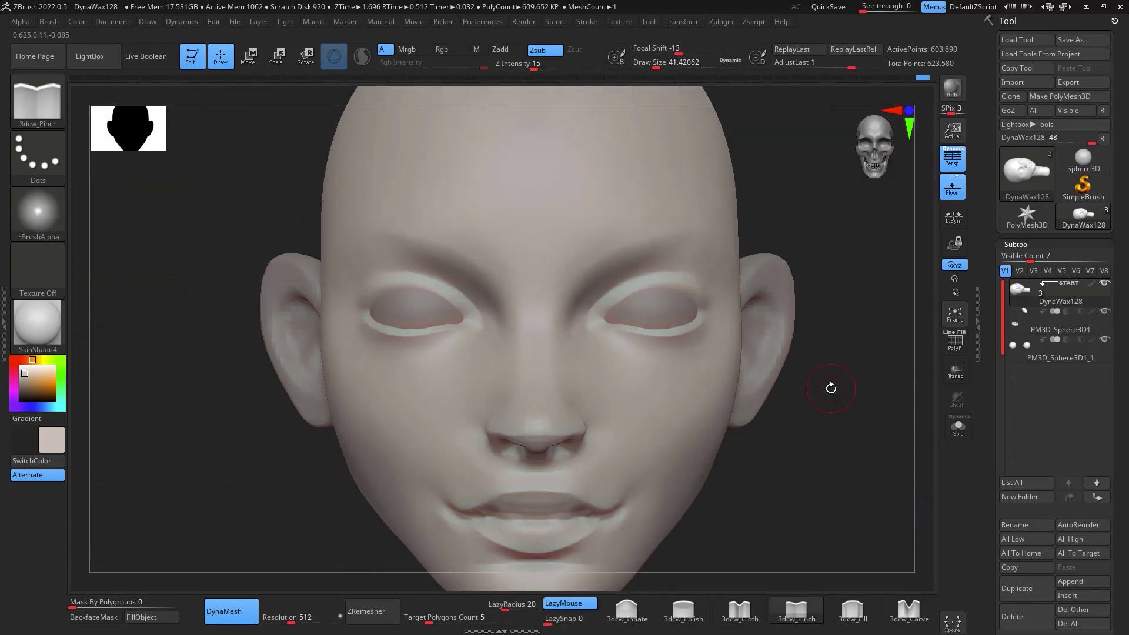
# Carve the crease around the nostril wings with the DamStandard brush at a draw size of about 31 and smooth it
pyautogui.keyDown('alt'); pyautogui.moveTo(834, 497); pyautogui.dragTo(754, 393); pyautogui.keyUp('alt')
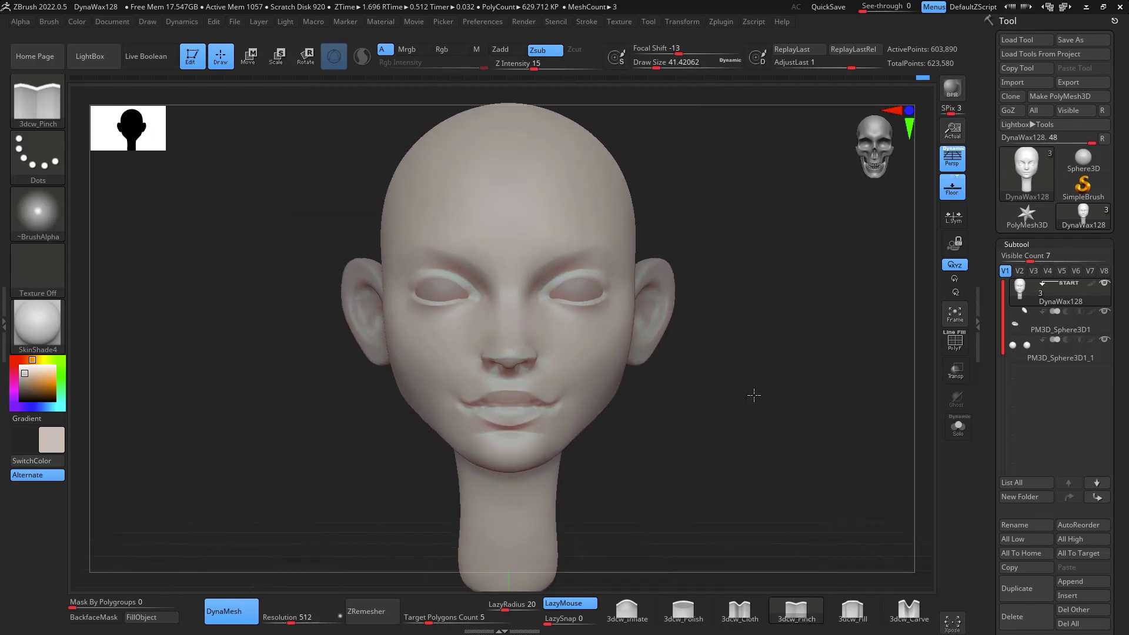
pyautogui.moveTo(551, 350); pyautogui.dragTo(746, 352)
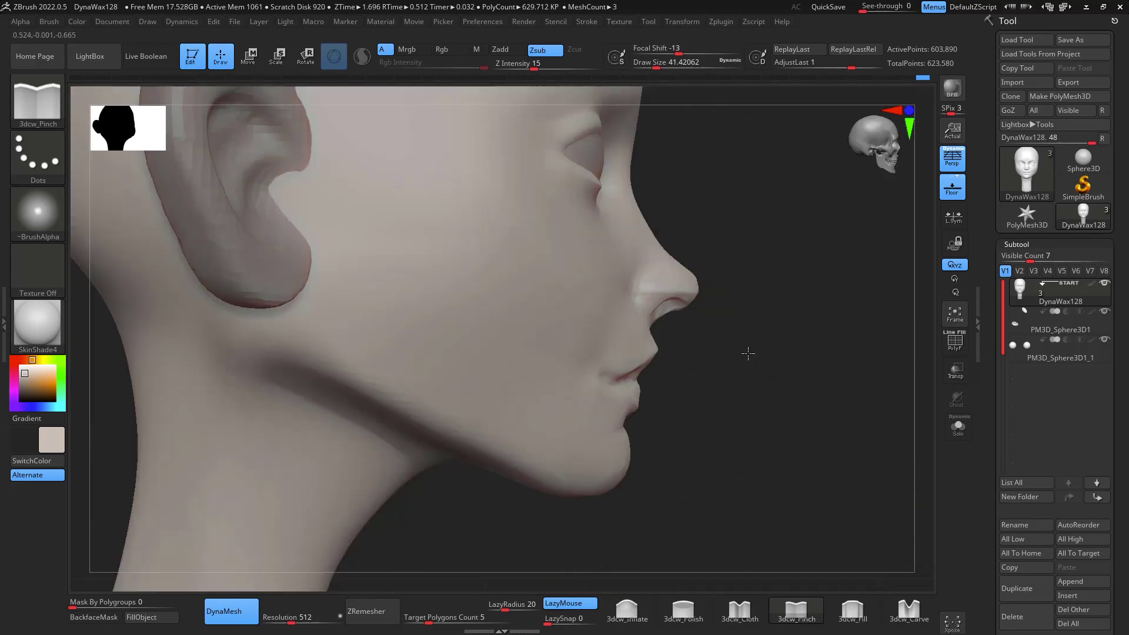
pyautogui.moveTo(748, 294)
pyautogui.keyDown('alt'); pyautogui.mouseDown()
pyautogui.moveTo(794, 347)
pyautogui.moveTo(759, 318)
pyautogui.mouseUp(); pyautogui.keyUp('alt')
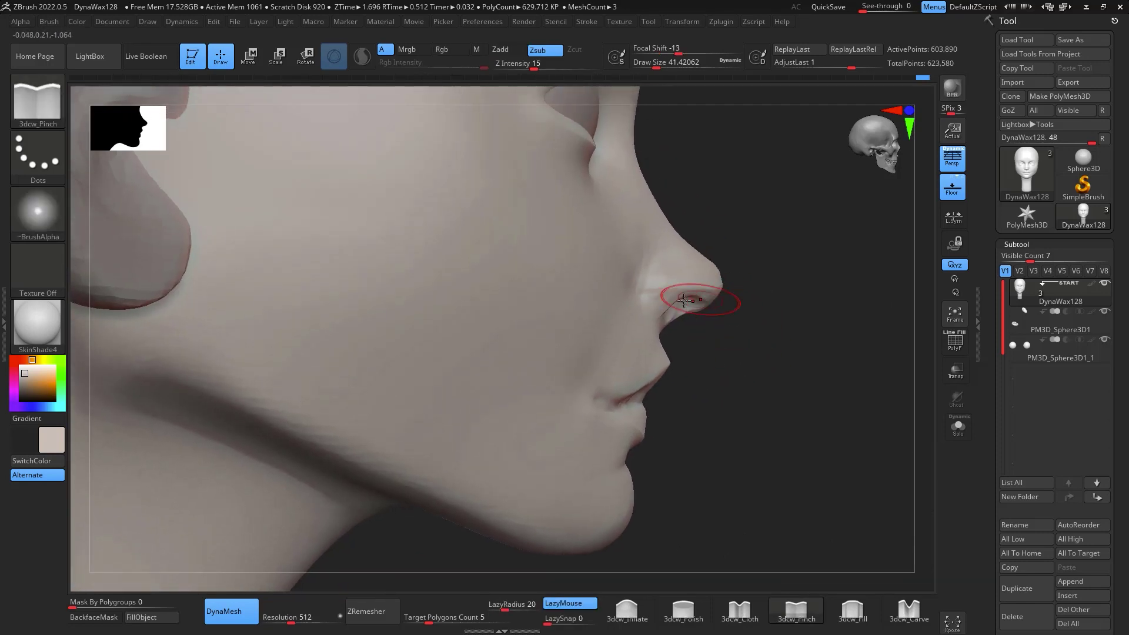
pyautogui.press('b')
pyautogui.press('d')
pyautogui.press('s')
pyautogui.press('space')
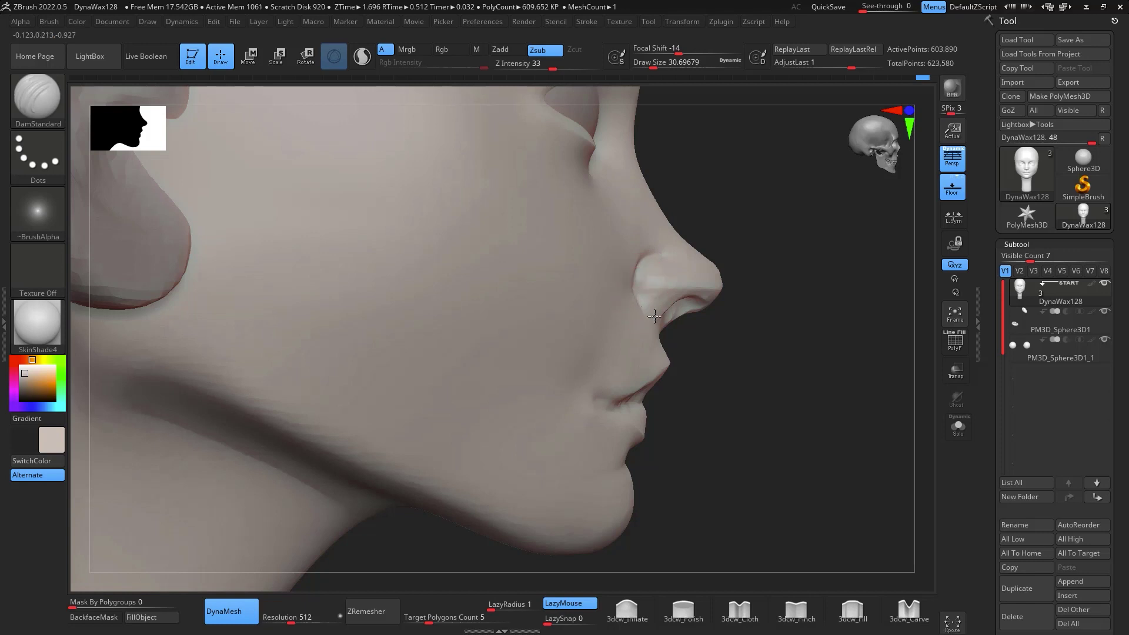
pyautogui.press('shift')
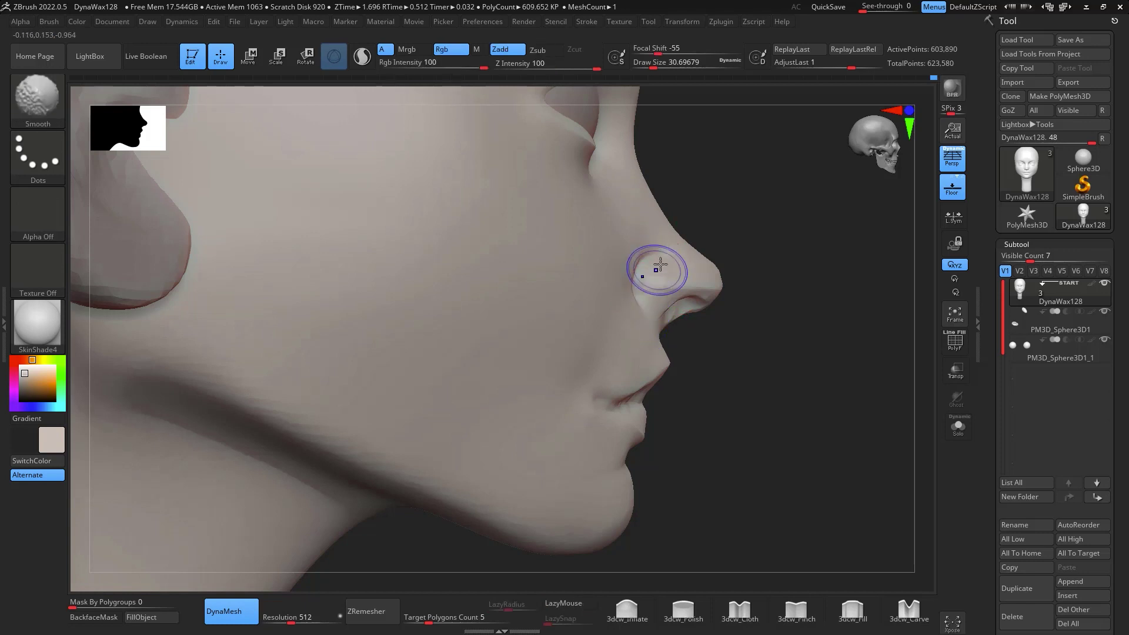
pyautogui.moveTo(778, 217)
pyautogui.keyDown('shift'); pyautogui.mouseDown()
pyautogui.moveTo(860, 320)
pyautogui.moveTo(759, 252)
pyautogui.mouseUp(); pyautogui.keyUp('shift')
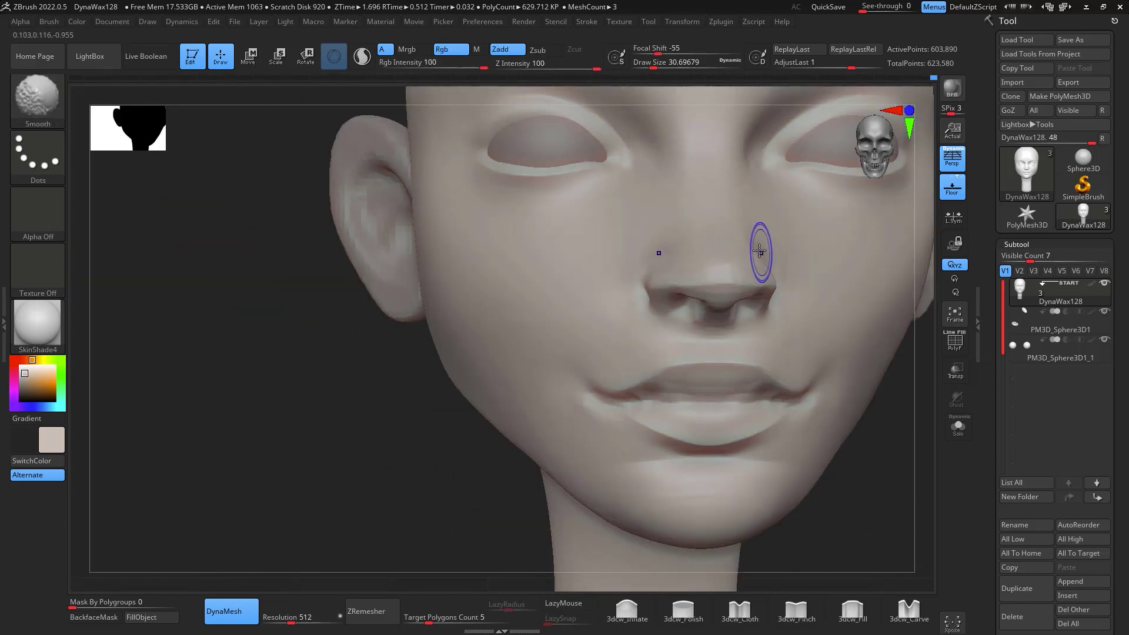
# Deepen the line between the lips and the mouth corners with the DamStandard brush at a draw size of about 31
pyautogui.moveTo(839, 376)
pyautogui.mouseDown()
pyautogui.moveTo(823, 365)
pyautogui.moveTo(768, 370)
pyautogui.moveTo(854, 302)
pyautogui.moveTo(813, 334)
pyautogui.moveTo(832, 259)
pyautogui.moveTo(819, 227)
pyautogui.mouseUp()
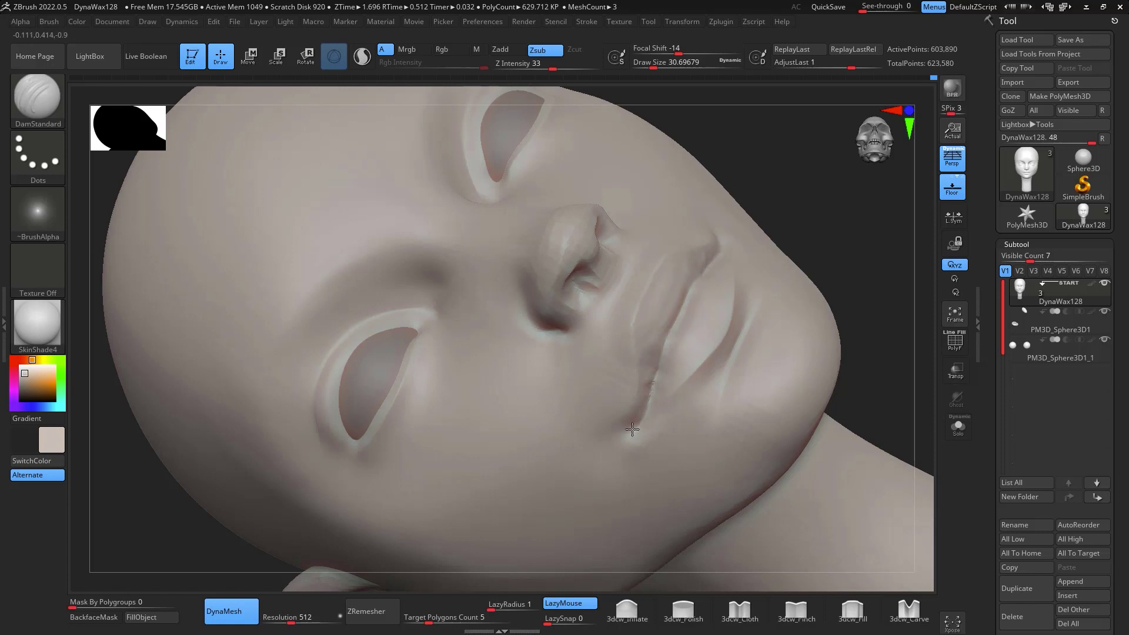
pyautogui.moveTo(654, 386); pyautogui.dragTo(663, 348)
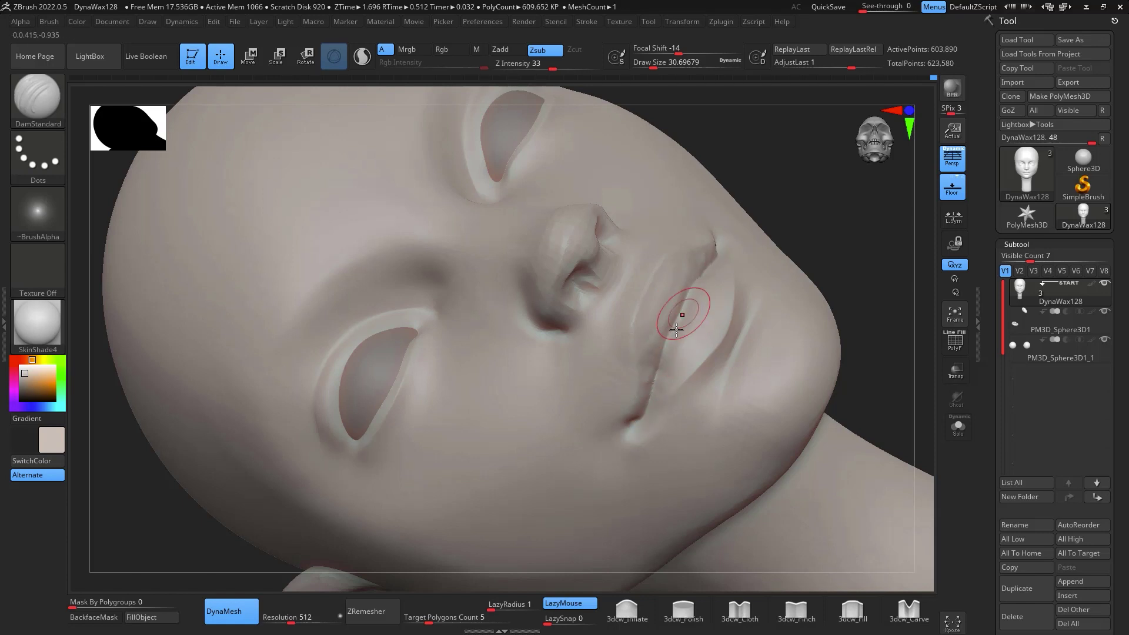
pyautogui.press('shift')
pyautogui.moveTo(882, 482)
pyautogui.keyDown('shift'); pyautogui.mouseDown()
pyautogui.moveTo(888, 359)
pyautogui.moveTo(892, 378)
pyautogui.moveTo(751, 468)
pyautogui.moveTo(843, 362)
pyautogui.mouseUp(); pyautogui.keyUp('shift')
pyautogui.press('f')
pyautogui.keyDown('shift'); pyautogui.moveTo(759, 331); pyautogui.dragTo(696, 298); pyautogui.keyUp('shift')
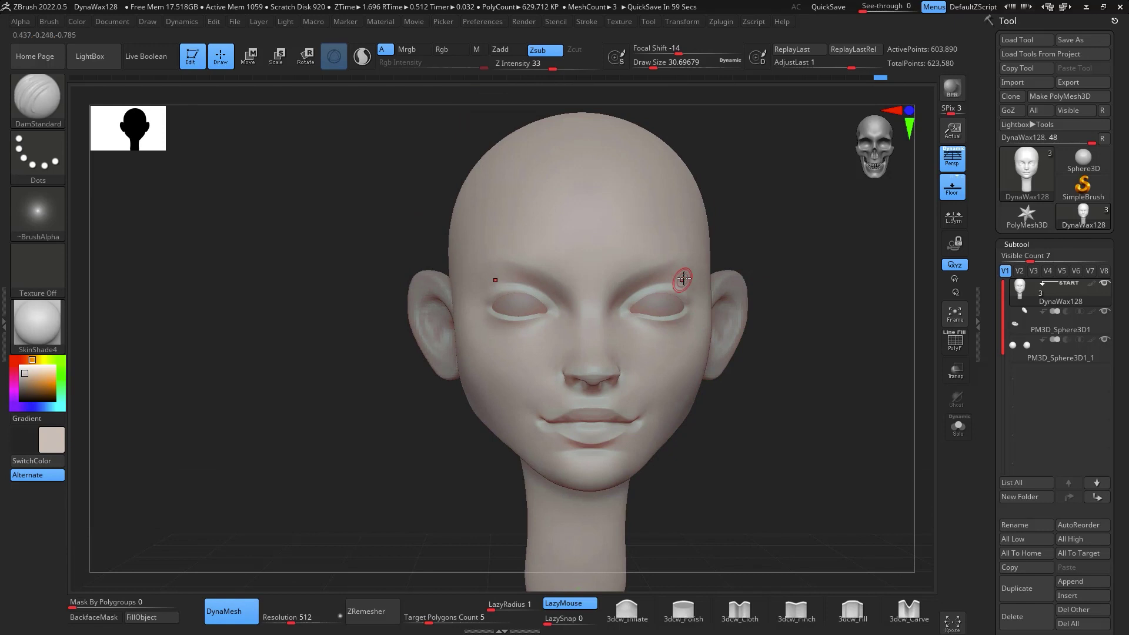
# Adjust the area around the inner eye corners from below with the Move brush at a draw size of about 90
pyautogui.keyDown('alt'); pyautogui.moveTo(796, 285); pyautogui.dragTo(661, 322); pyautogui.keyUp('alt')
pyautogui.moveTo(781, 453); pyautogui.dragTo(686, 369)
pyautogui.moveTo(725, 433)
pyautogui.mouseDown()
pyautogui.moveTo(738, 471)
pyautogui.moveTo(730, 464)
pyautogui.moveTo(788, 418)
pyautogui.moveTo(661, 400)
pyautogui.moveTo(723, 424)
pyautogui.mouseUp()
pyautogui.press('b')
pyautogui.press('m')
pyautogui.press('v')
pyautogui.press('space')
pyautogui.moveTo(835, 276)
pyautogui.mouseDown()
pyautogui.moveTo(852, 270)
pyautogui.moveTo(796, 295)
pyautogui.moveTo(801, 382)
pyautogui.mouseUp()
pyautogui.press('space')
pyautogui.moveTo(673, 369); pyautogui.dragTo(680, 367)
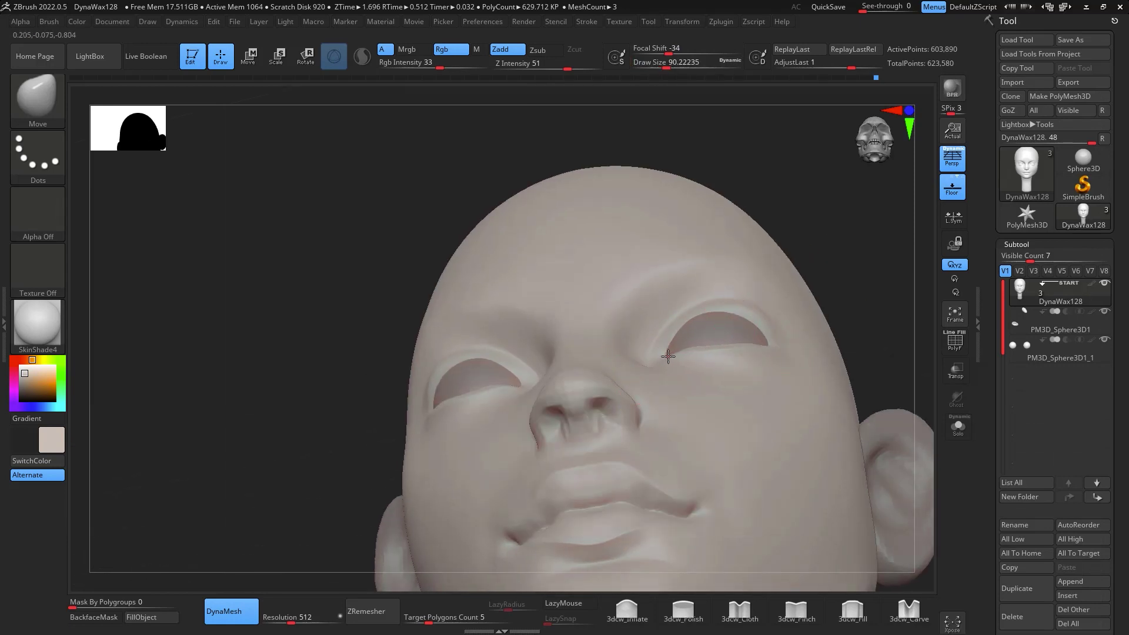
# Refine the contours of the eyelids with the Move brush at a draw size of about 39
pyautogui.moveTo(809, 224); pyautogui.dragTo(769, 339)
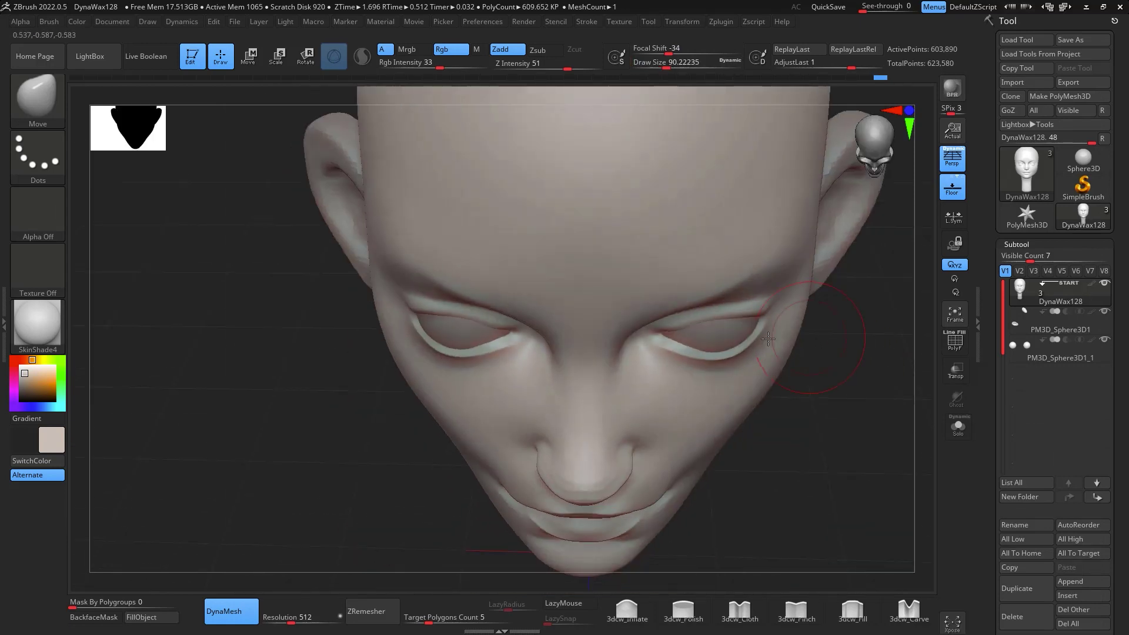
pyautogui.moveTo(789, 398); pyautogui.dragTo(751, 367)
pyautogui.moveTo(924, 443)
pyautogui.mouseDown()
pyautogui.moveTo(801, 309)
pyautogui.moveTo(730, 318)
pyautogui.mouseUp()
pyautogui.press('space')
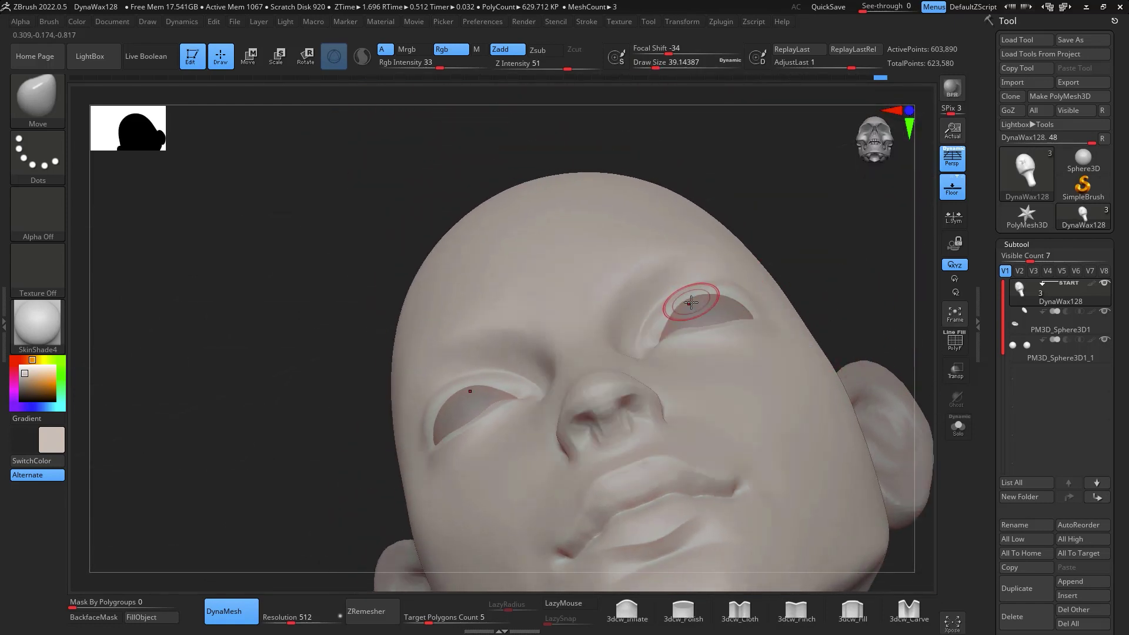
pyautogui.moveTo(645, 348); pyautogui.dragTo(653, 336)
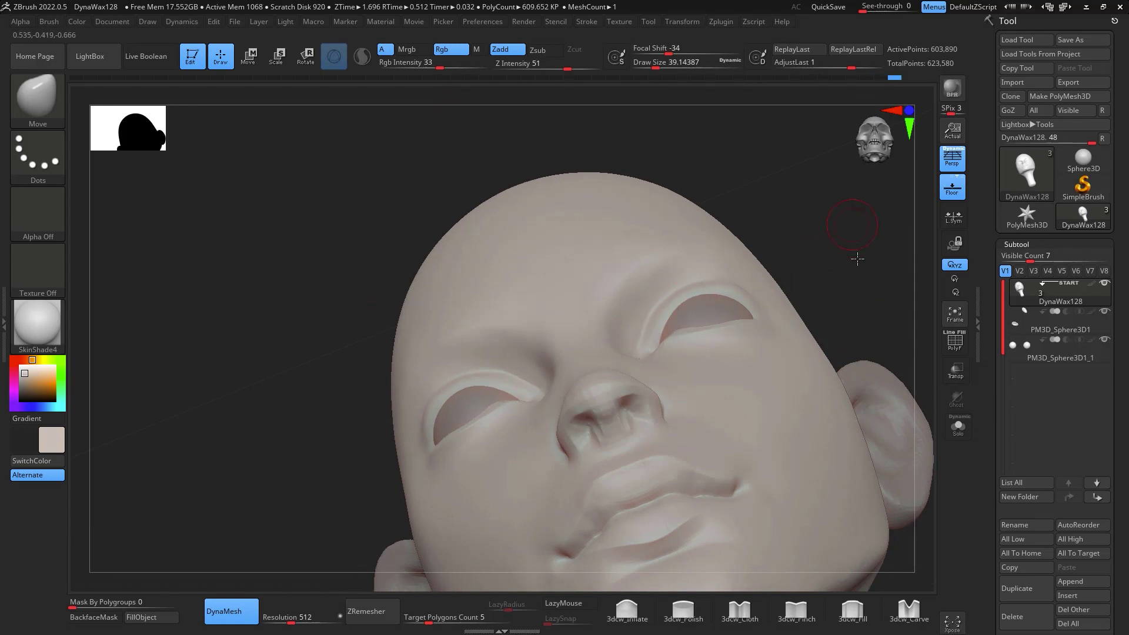
pyautogui.moveTo(857, 256); pyautogui.dragTo(848, 320)
pyautogui.moveTo(908, 359); pyautogui.dragTo(906, 500)
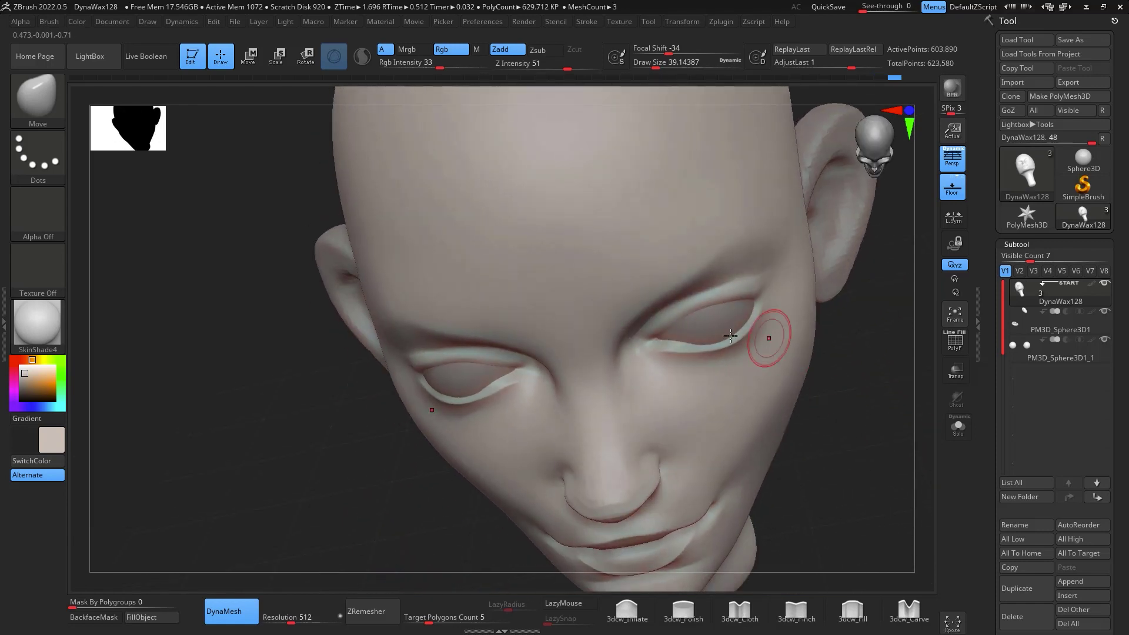
pyautogui.moveTo(875, 459); pyautogui.dragTo(855, 332)
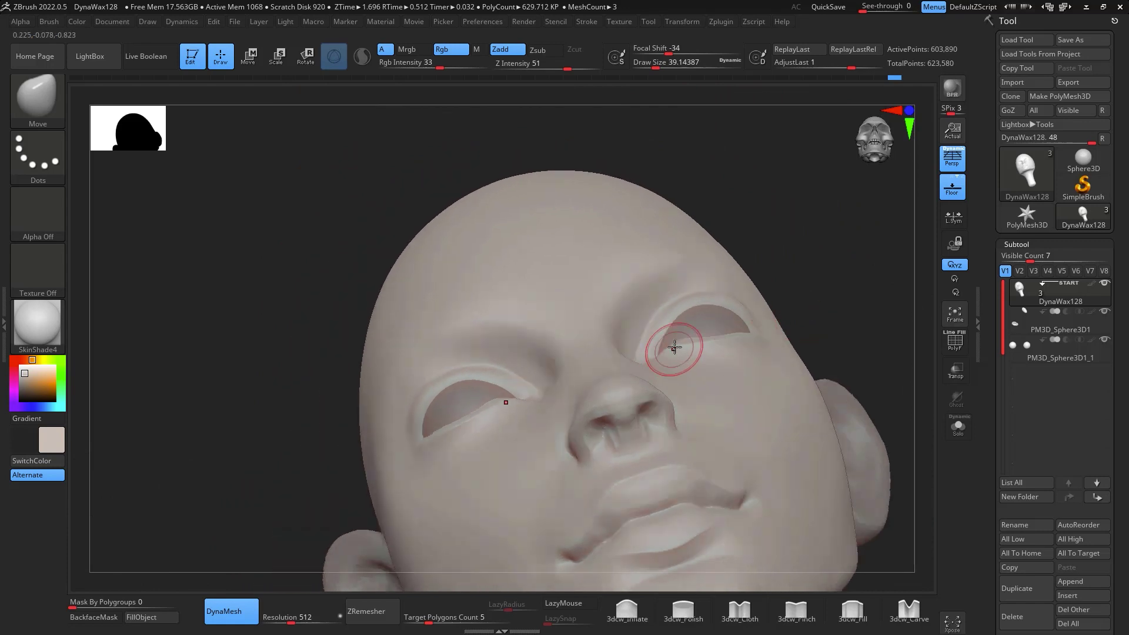
pyautogui.moveTo(870, 268); pyautogui.dragTo(865, 358)
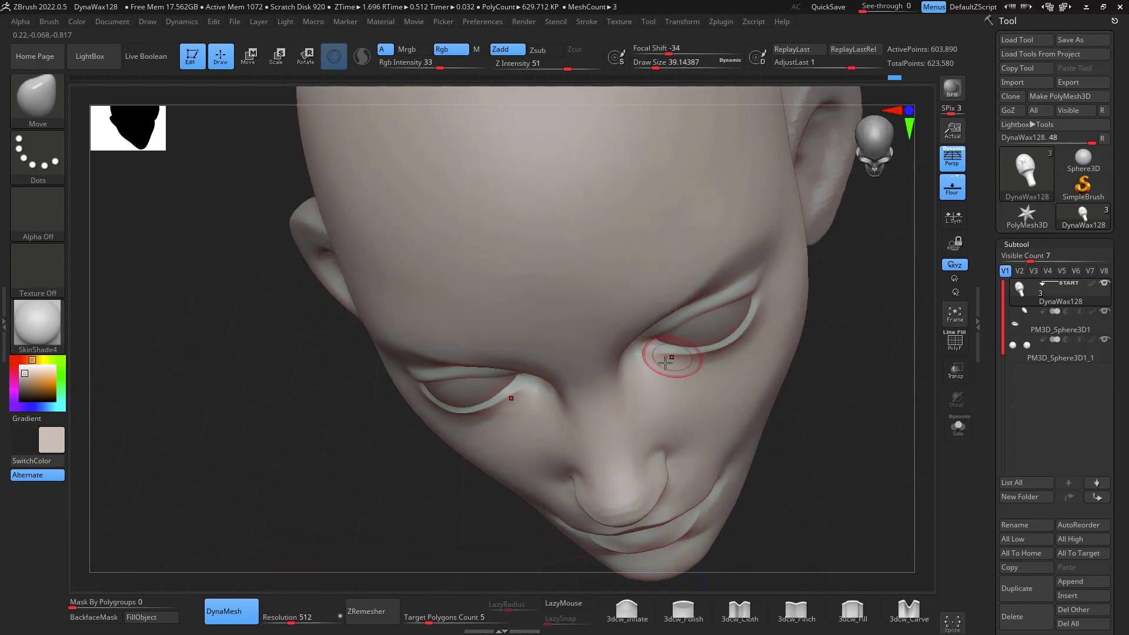
# Soften the inner eye corners, the upper eyelids and the area above the upper lip with the Smooth brush
pyautogui.press('shift')
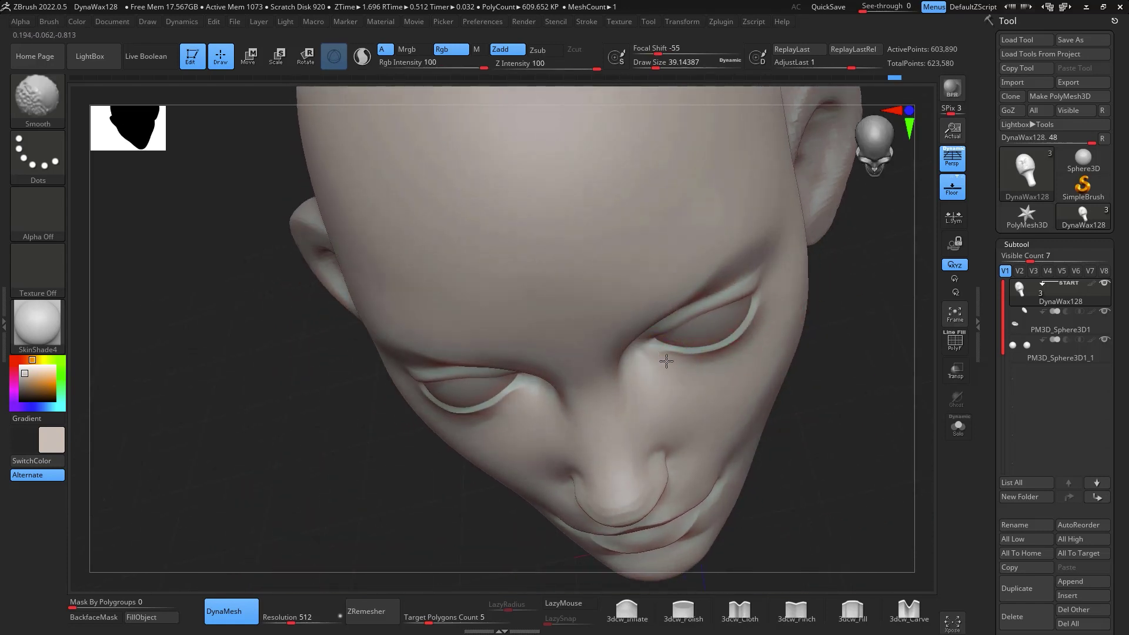
pyautogui.keyDown('shift'); pyautogui.moveTo(813, 384); pyautogui.dragTo(851, 376); pyautogui.keyUp('shift')
pyautogui.keyDown('shift'); pyautogui.moveTo(699, 319); pyautogui.dragTo(744, 292); pyautogui.keyUp('shift')
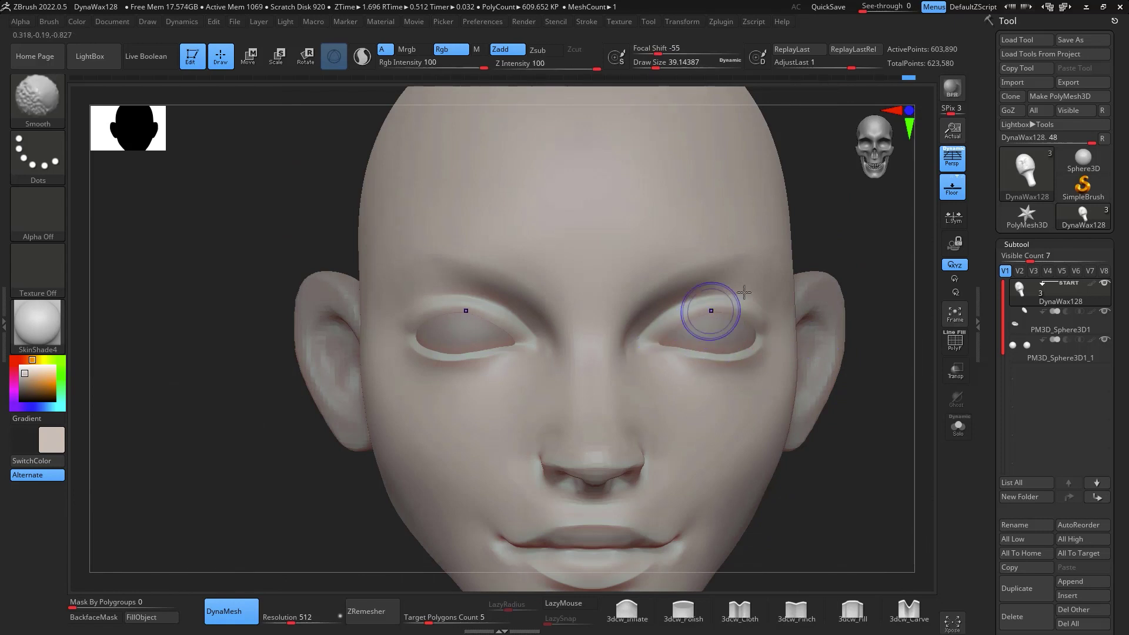
pyautogui.moveTo(866, 396)
pyautogui.keyDown('alt'); pyautogui.mouseDown()
pyautogui.moveTo(881, 369)
pyautogui.moveTo(813, 385)
pyautogui.mouseUp(); pyautogui.keyUp('alt')
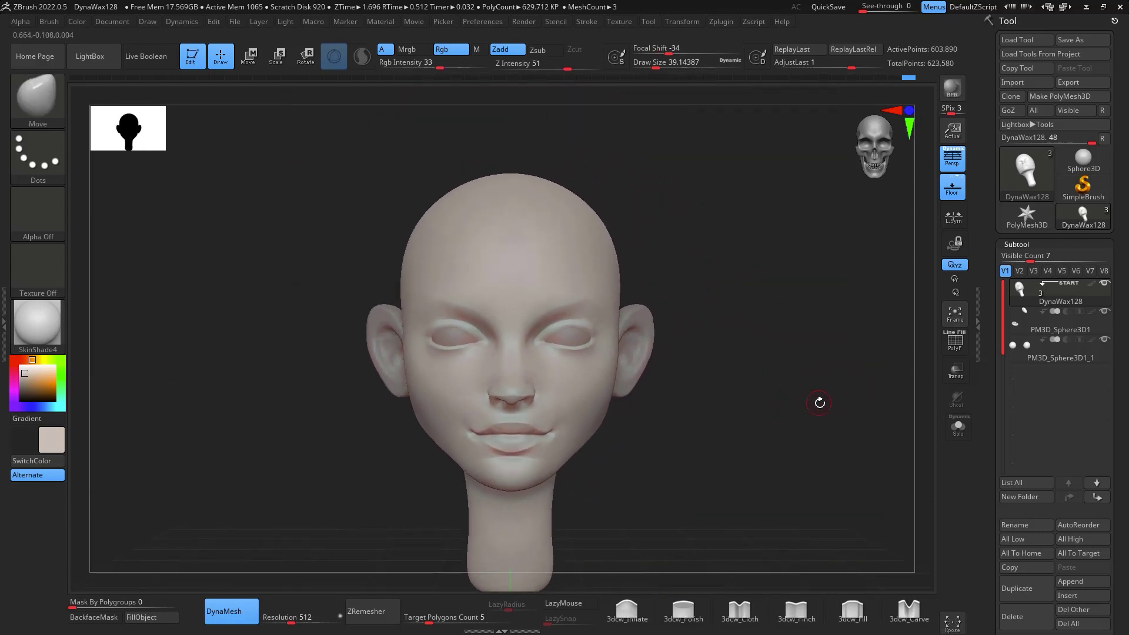
pyautogui.keyDown('shift'); pyautogui.moveTo(469, 416); pyautogui.dragTo(551, 417); pyautogui.keyUp('shift')
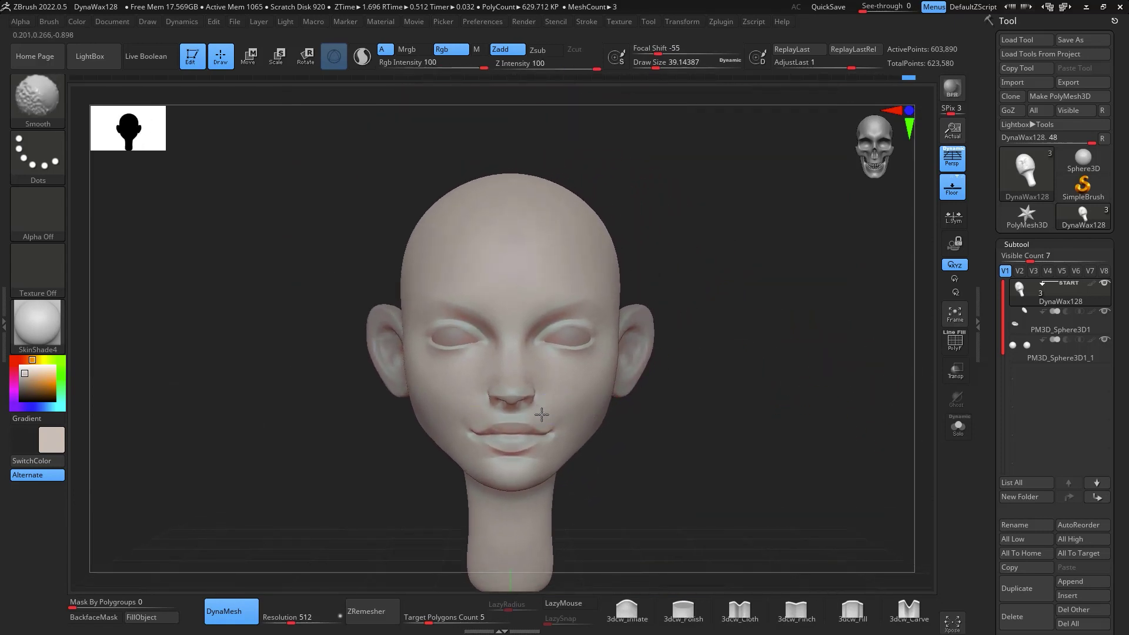
# Polish the skin between the nostril and the mouth corner with the sPolish brush at draw size 28.75
pyautogui.moveTo(688, 359)
pyautogui.mouseDown()
pyautogui.moveTo(766, 320)
pyautogui.moveTo(776, 375)
pyautogui.moveTo(761, 400)
pyautogui.moveTo(786, 307)
pyautogui.moveTo(643, 351)
pyautogui.mouseUp()
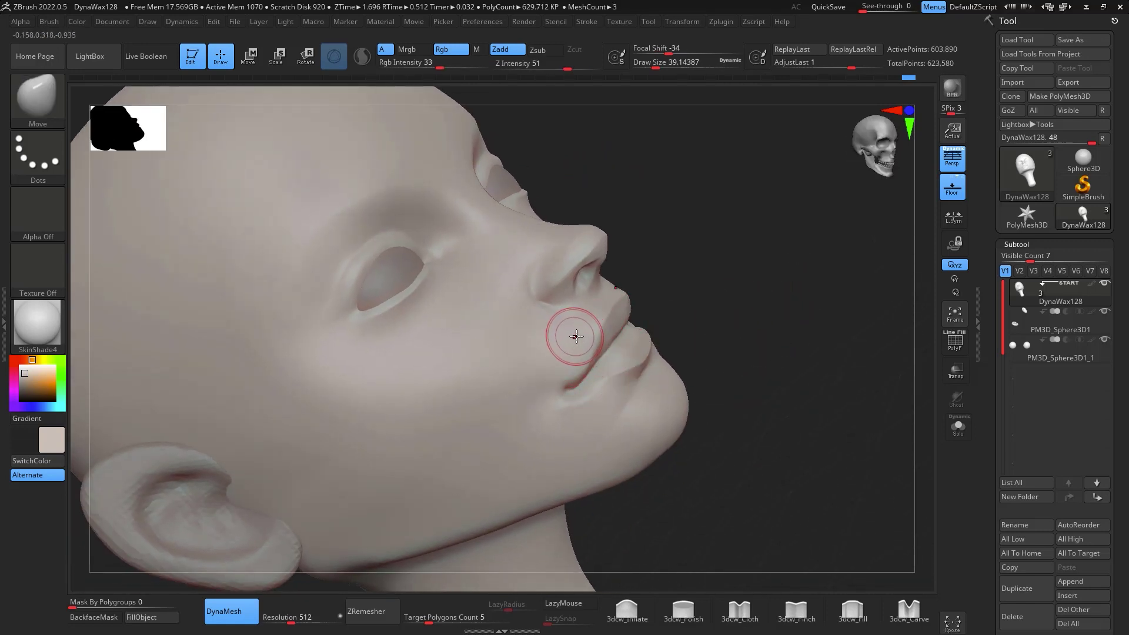
pyautogui.press('b')
pyautogui.press('s')
pyautogui.press('p')
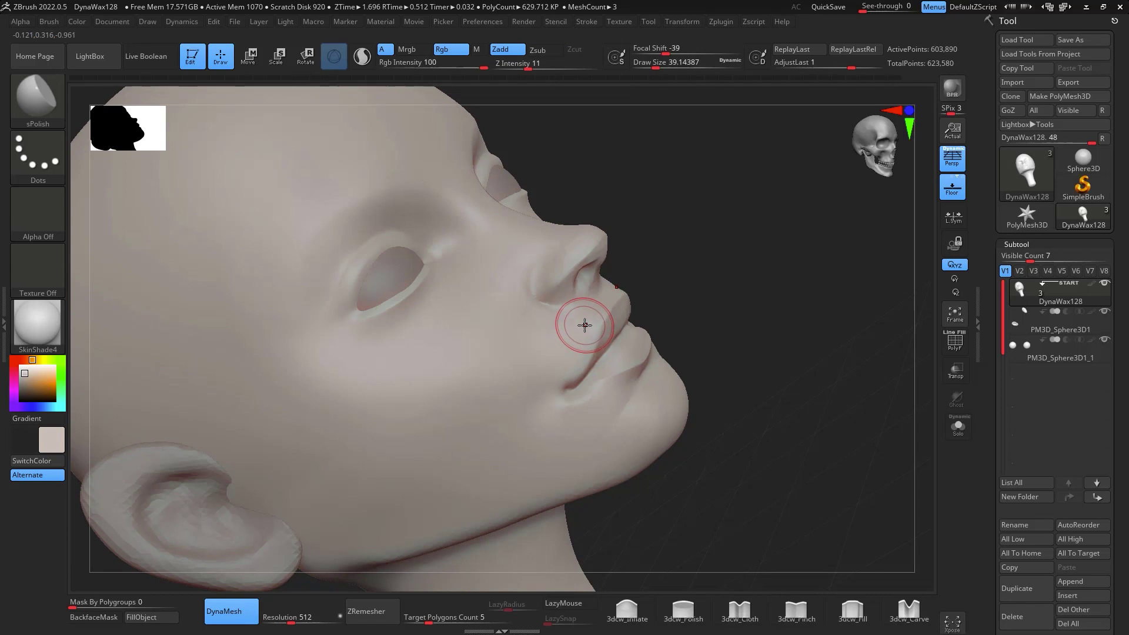
pyautogui.press('space')
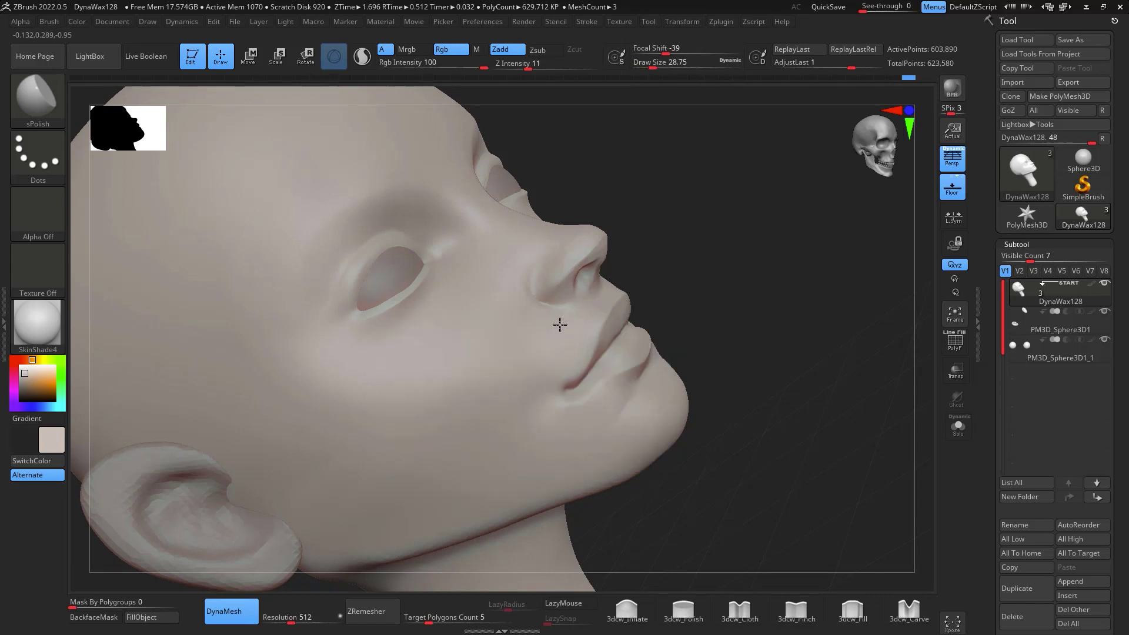
pyautogui.moveTo(628, 236)
pyautogui.mouseDown()
pyautogui.moveTo(837, 333)
pyautogui.moveTo(718, 327)
pyautogui.mouseUp()
pyautogui.keyDown('alt'); pyautogui.moveTo(858, 424); pyautogui.dragTo(631, 408); pyautogui.keyUp('alt')
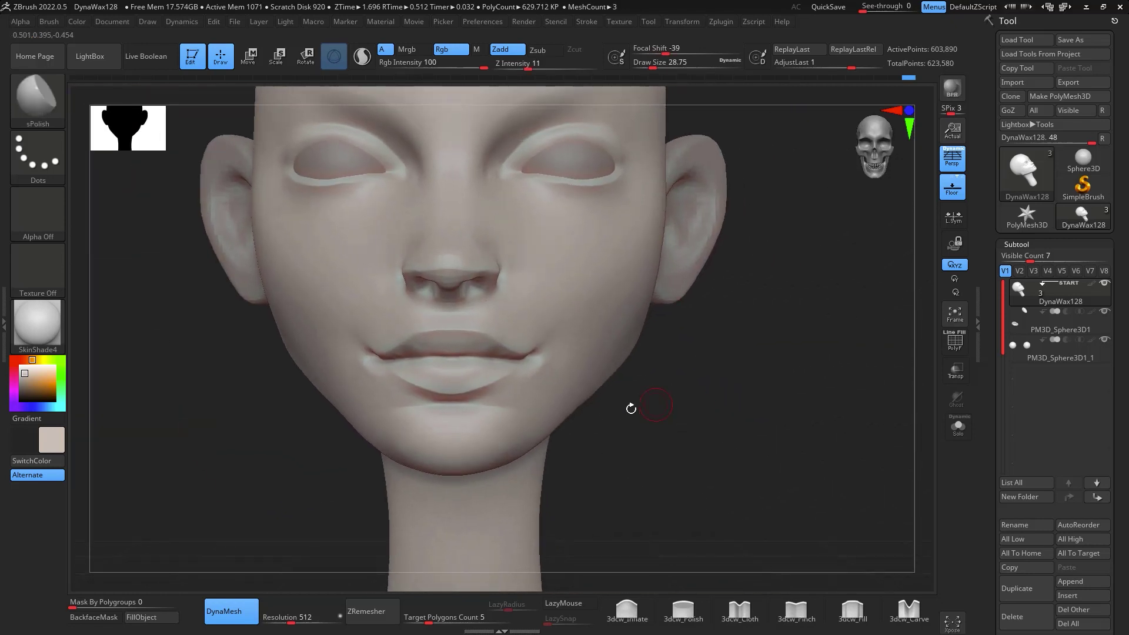
# Add volume below the mouth corner with the ClayBuildup brush at a draw size of about 41
pyautogui.moveTo(785, 432); pyautogui.dragTo(796, 322)
pyautogui.press('b')
pyautogui.press('c')
pyautogui.press('b')
pyautogui.press('space')
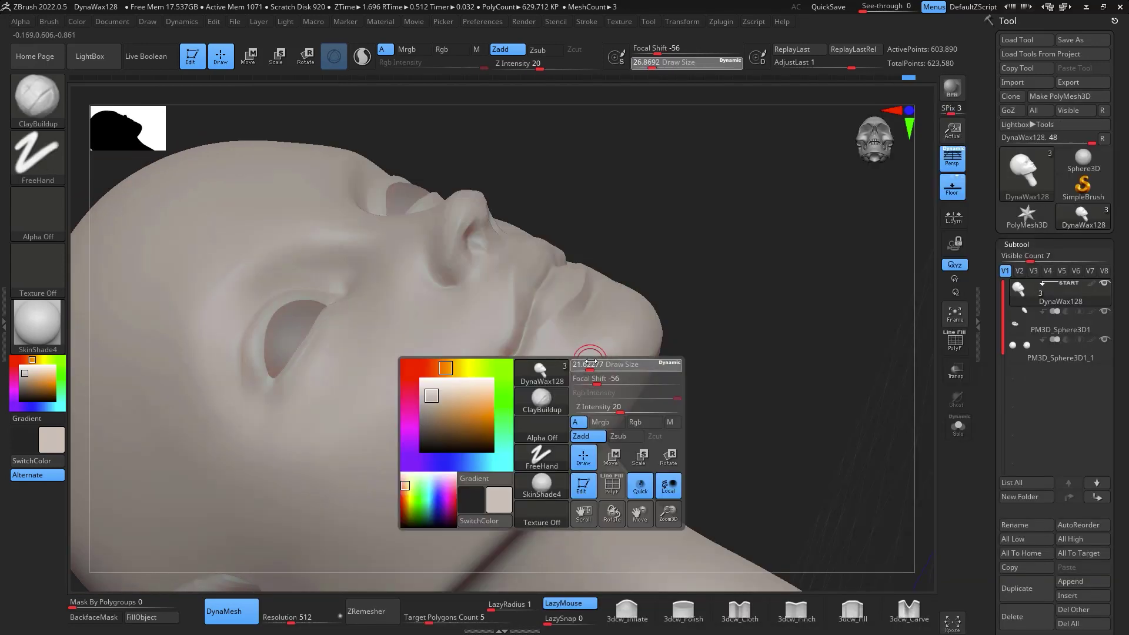
pyautogui.press('space')
pyautogui.moveTo(557, 353); pyautogui.dragTo(561, 354)
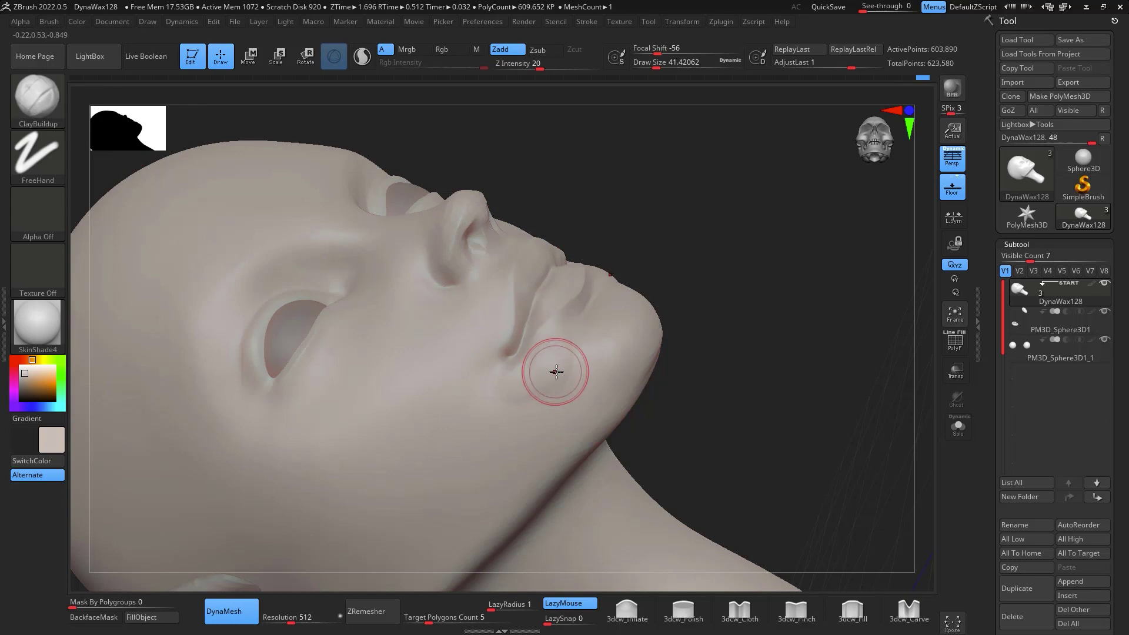
# Smooth the clay below the mouth corner and the cheek beside it
pyautogui.press('shift')
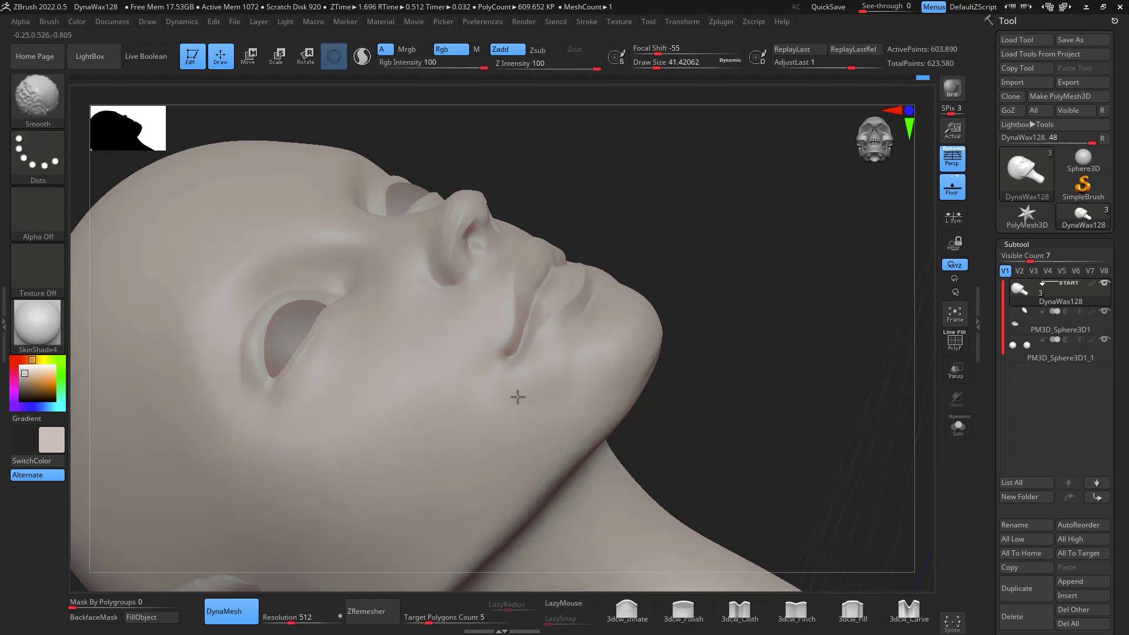
pyautogui.keyDown('shift'); pyautogui.moveTo(505, 397); pyautogui.dragTo(536, 401); pyautogui.keyUp('shift')
pyautogui.moveTo(700, 275); pyautogui.dragTo(804, 229)
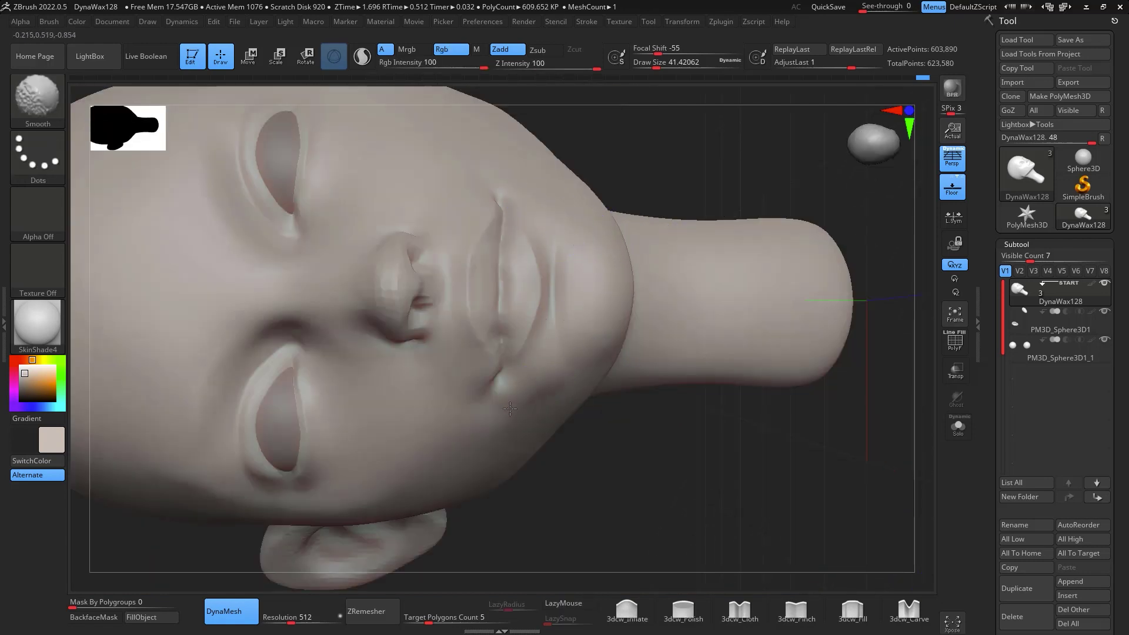
pyautogui.moveTo(713, 403)
pyautogui.mouseDown()
pyautogui.moveTo(809, 323)
pyautogui.moveTo(765, 353)
pyautogui.mouseUp()
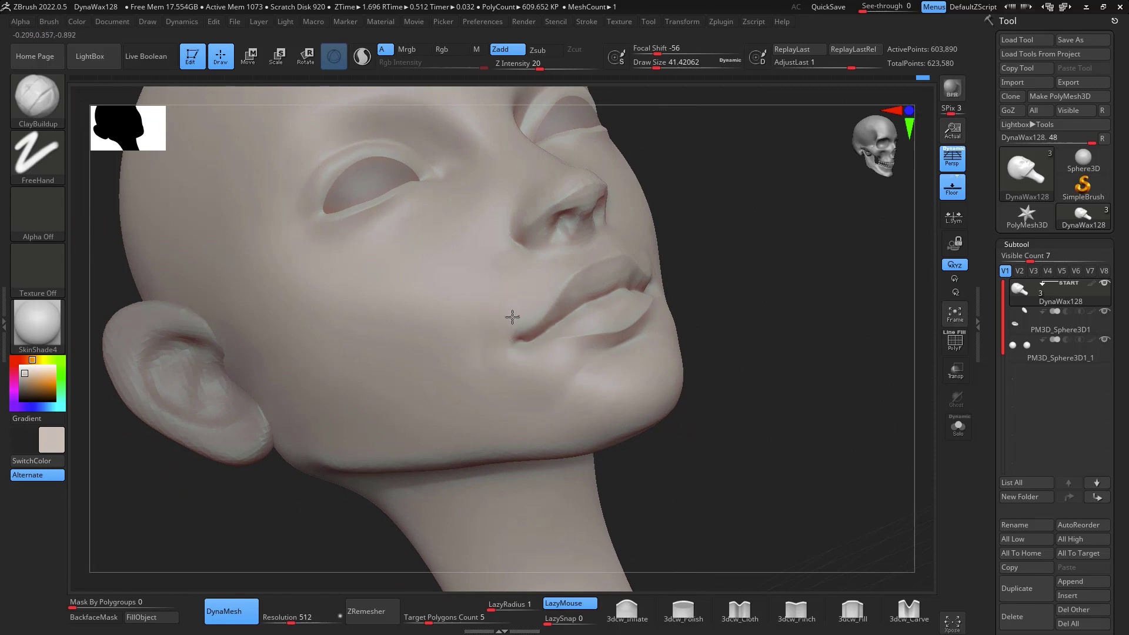
pyautogui.press('shift')
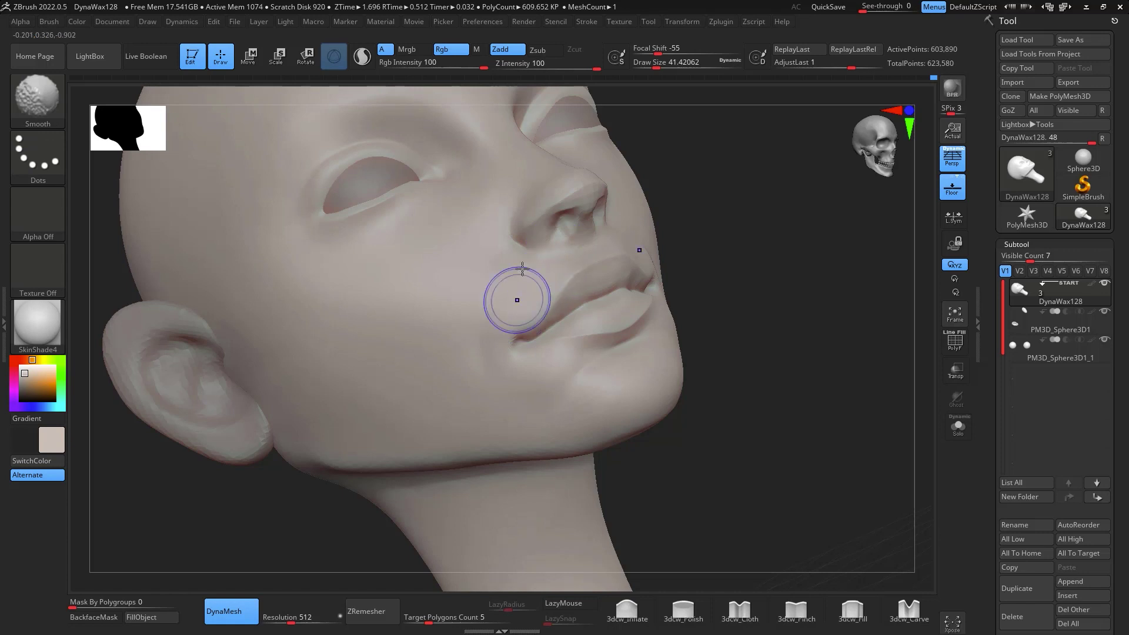
pyautogui.keyDown('shift'); pyautogui.moveTo(786, 363); pyautogui.dragTo(796, 345); pyautogui.keyUp('shift')
pyautogui.moveTo(770, 425)
pyautogui.keyDown('alt'); pyautogui.mouseDown()
pyautogui.moveTo(670, 421)
pyautogui.moveTo(554, 442)
pyautogui.mouseUp(); pyautogui.keyUp('alt')
# Fill out the lower cheeks with the 3dcw_Fill brush at a draw size of about 101, and smooth them toward the jaw
pyautogui.press('space')
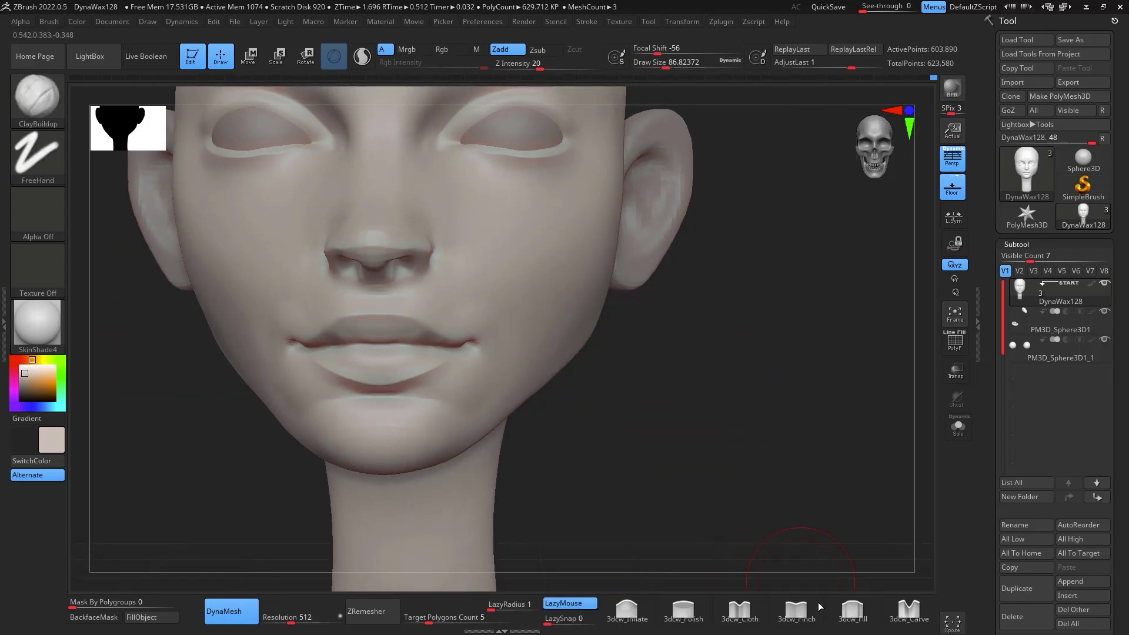
pyautogui.click(850, 608)
pyautogui.press(']')
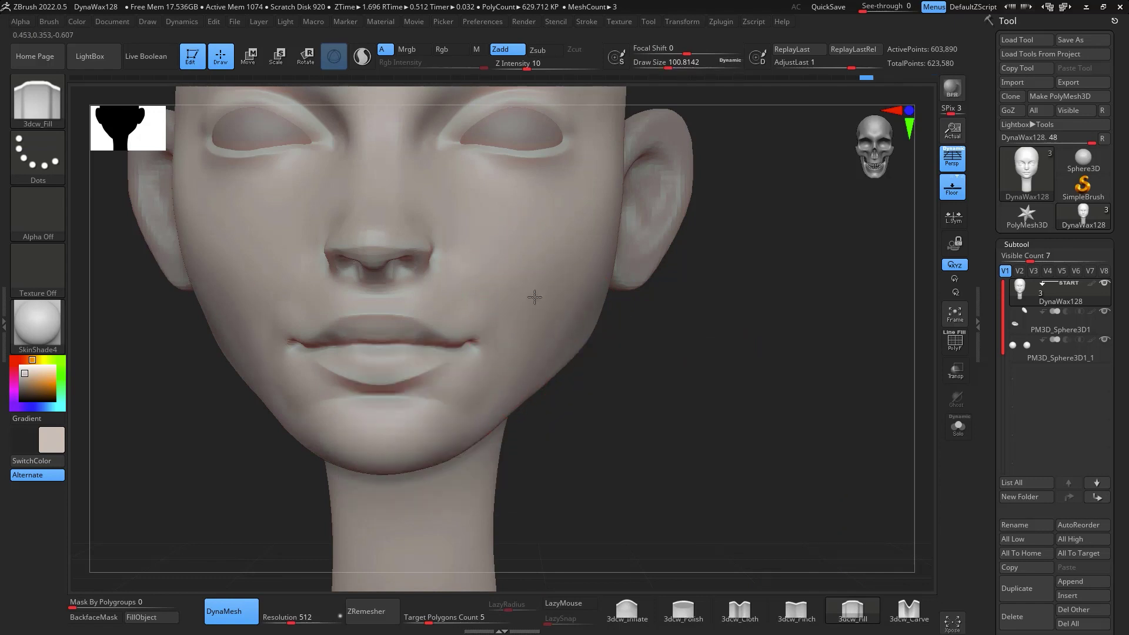
pyautogui.press('shift')
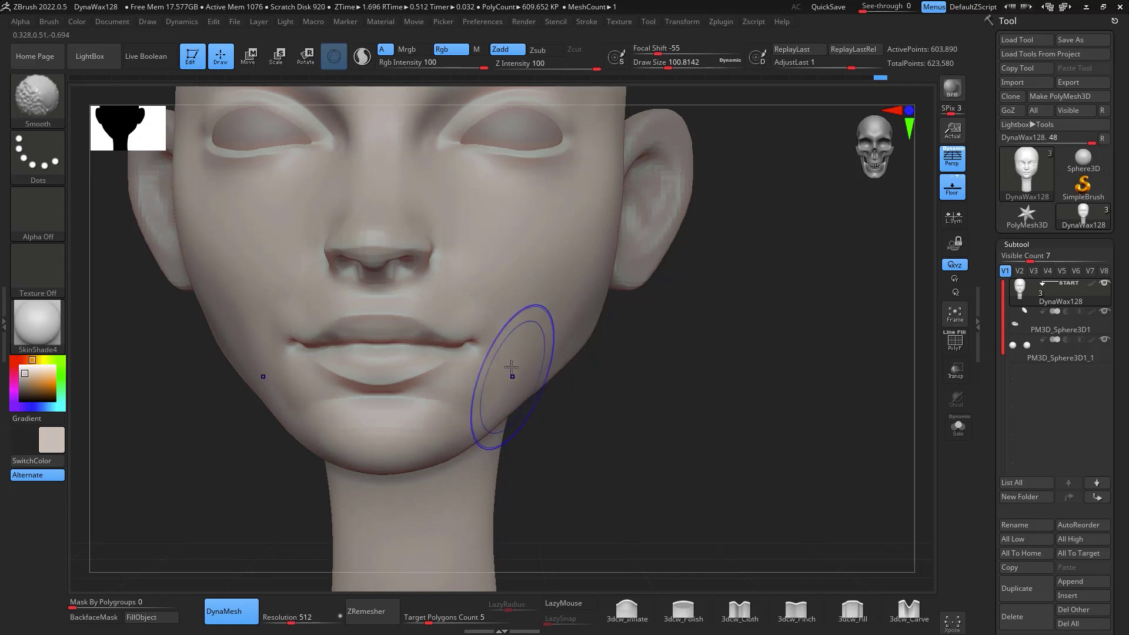
pyautogui.moveTo(653, 376); pyautogui.dragTo(760, 320)
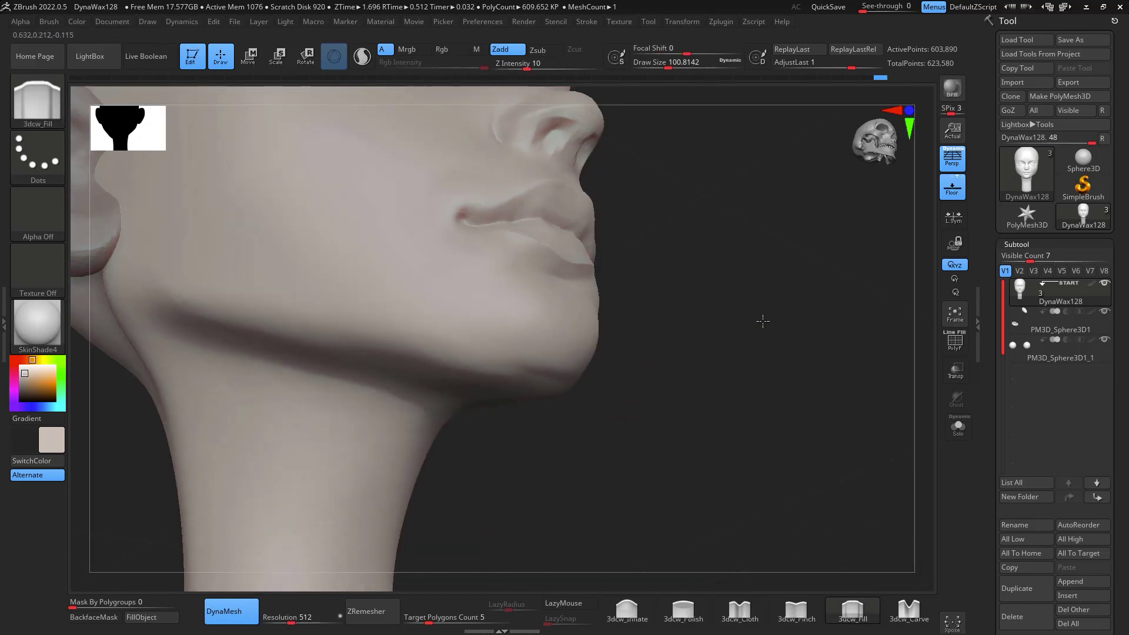
pyautogui.moveTo(717, 223)
pyautogui.keyDown('shift'); pyautogui.mouseDown()
pyautogui.moveTo(809, 328)
pyautogui.moveTo(806, 518)
pyautogui.mouseUp(); pyautogui.keyUp('shift')
# Adjust the mouth area with the Move brush at a draw size of about 56, and smooth beside the mouth corner
pyautogui.press('b')
pyautogui.press('m')
pyautogui.press('v')
pyautogui.press('space')
pyautogui.moveTo(605, 274); pyautogui.dragTo(589, 289)
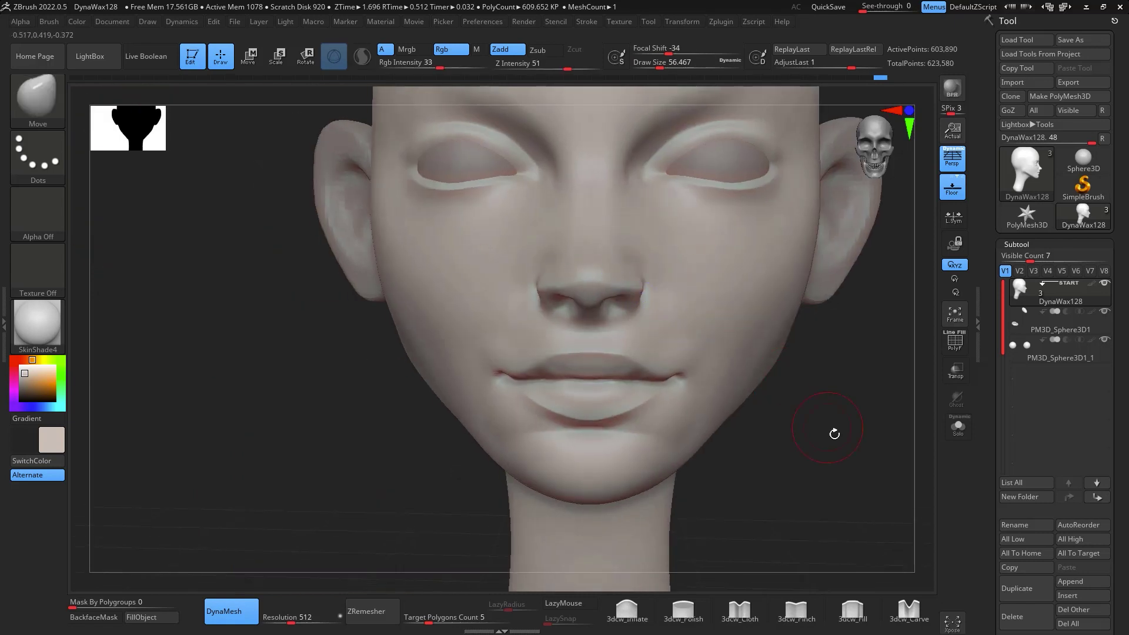
pyautogui.press('shift')
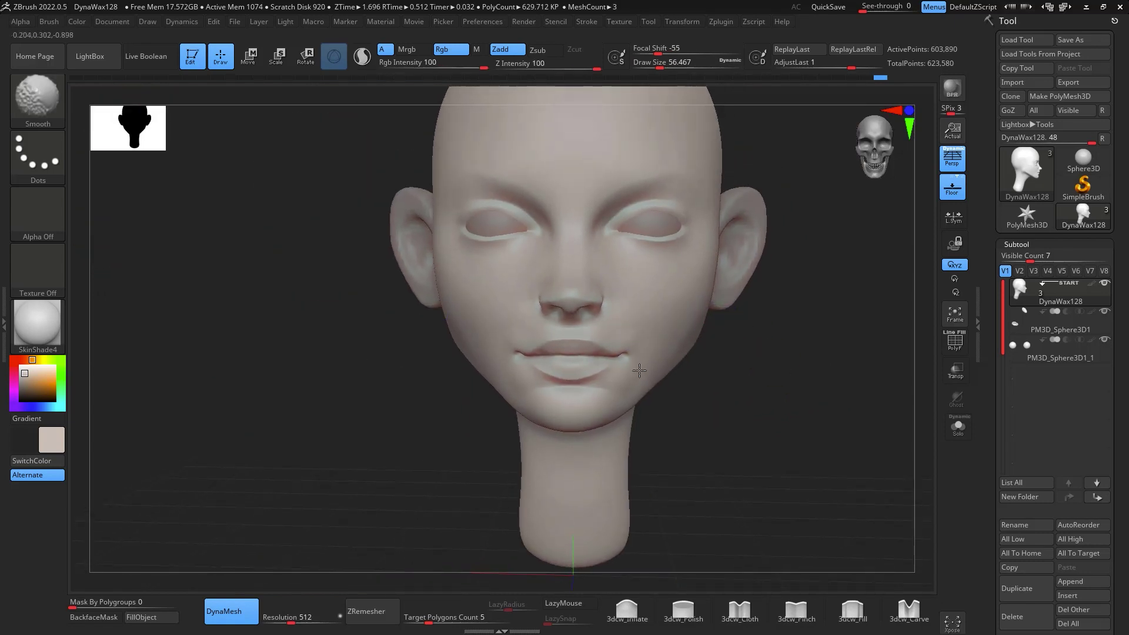
# Polish the cheek next to the mouth corner with the sPolish brush at a draw size of about 56
pyautogui.moveTo(778, 390)
pyautogui.mouseDown()
pyautogui.moveTo(824, 333)
pyautogui.moveTo(801, 320)
pyautogui.moveTo(825, 307)
pyautogui.moveTo(663, 320)
pyautogui.mouseUp()
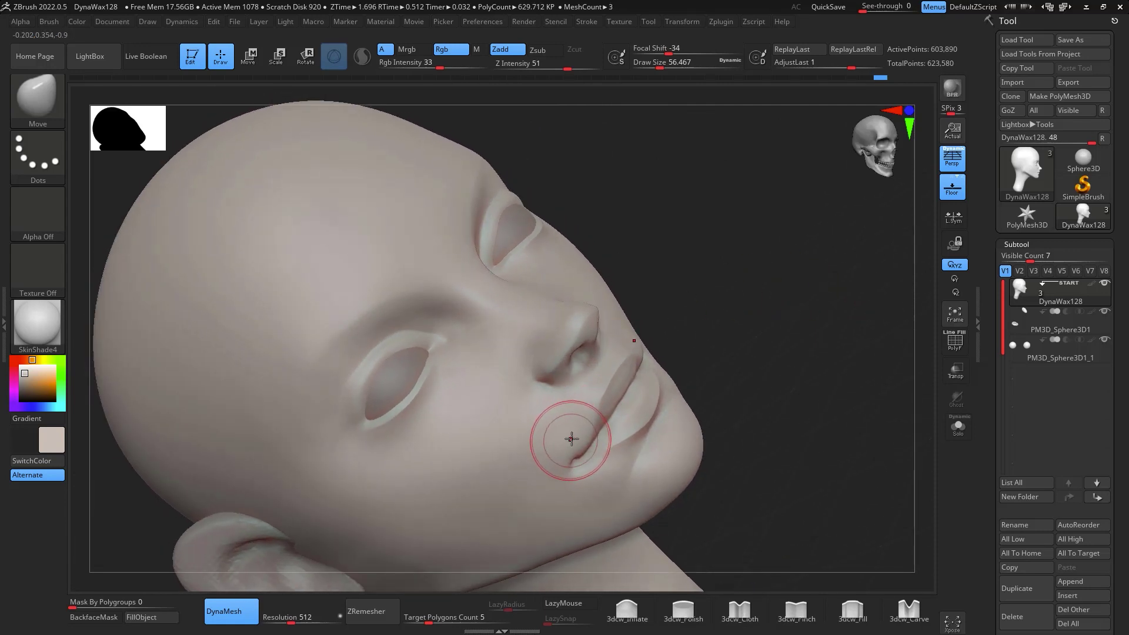
pyautogui.press('b')
pyautogui.press('s')
pyautogui.press('p')
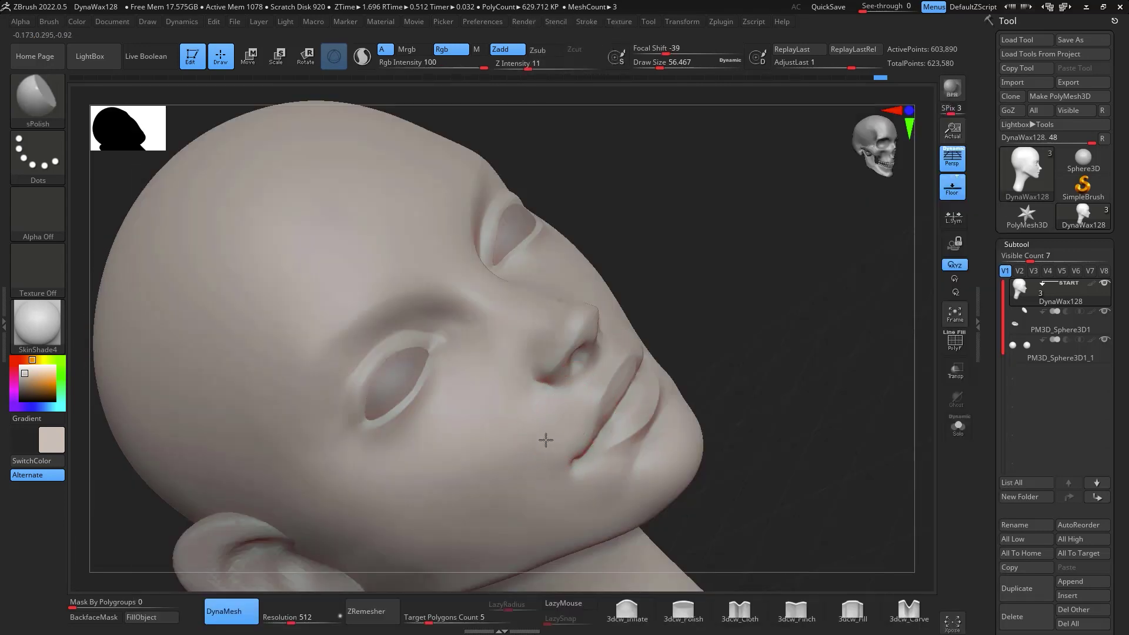
pyautogui.moveTo(796, 335); pyautogui.dragTo(864, 378)
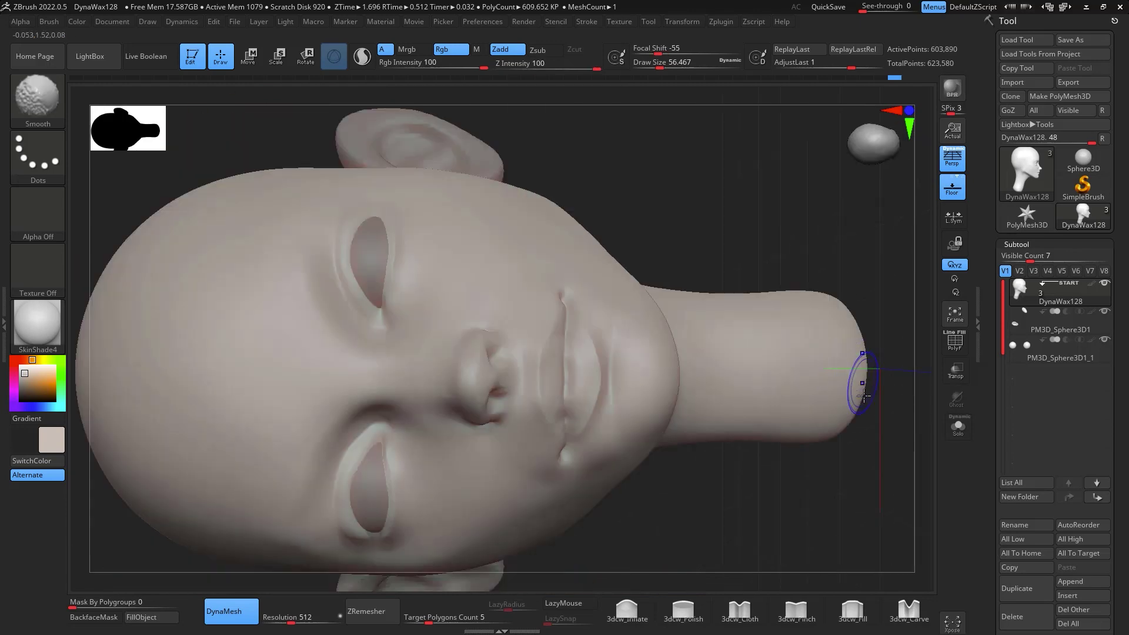
pyautogui.moveTo(839, 529)
pyautogui.mouseDown()
pyautogui.moveTo(882, 399)
pyautogui.moveTo(859, 398)
pyautogui.mouseUp()
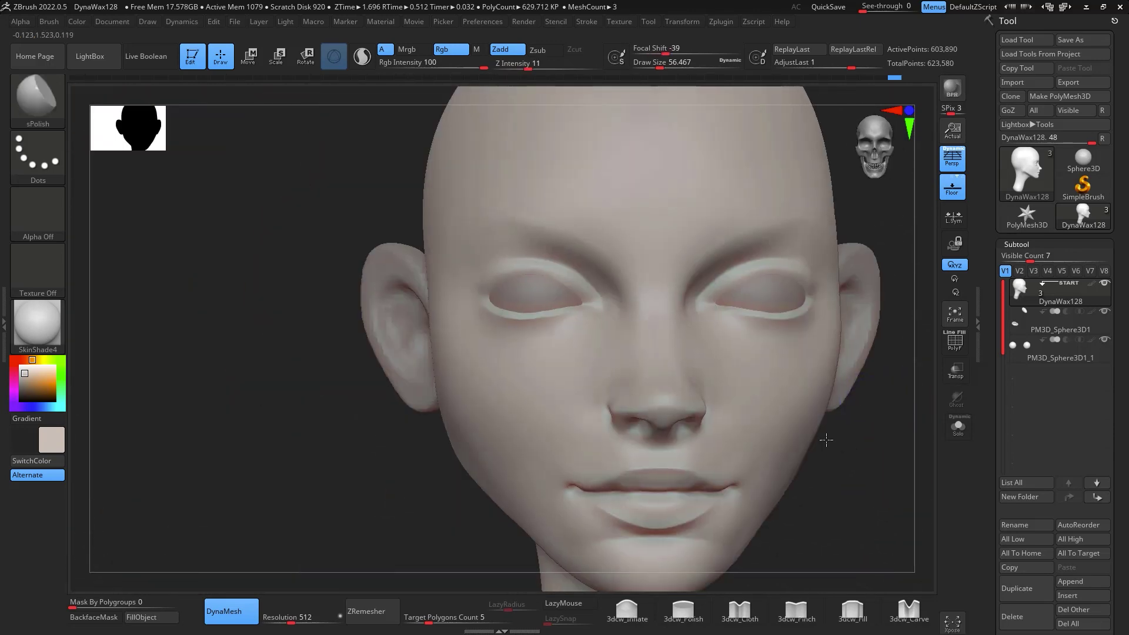
pyautogui.keyDown('alt'); pyautogui.moveTo(824, 441); pyautogui.dragTo(629, 350); pyautogui.keyUp('alt')
# Define the philtrum between nose and upper lip with the ClayBuildup brush at a draw size of about 20, and smooth it
pyautogui.press('b')
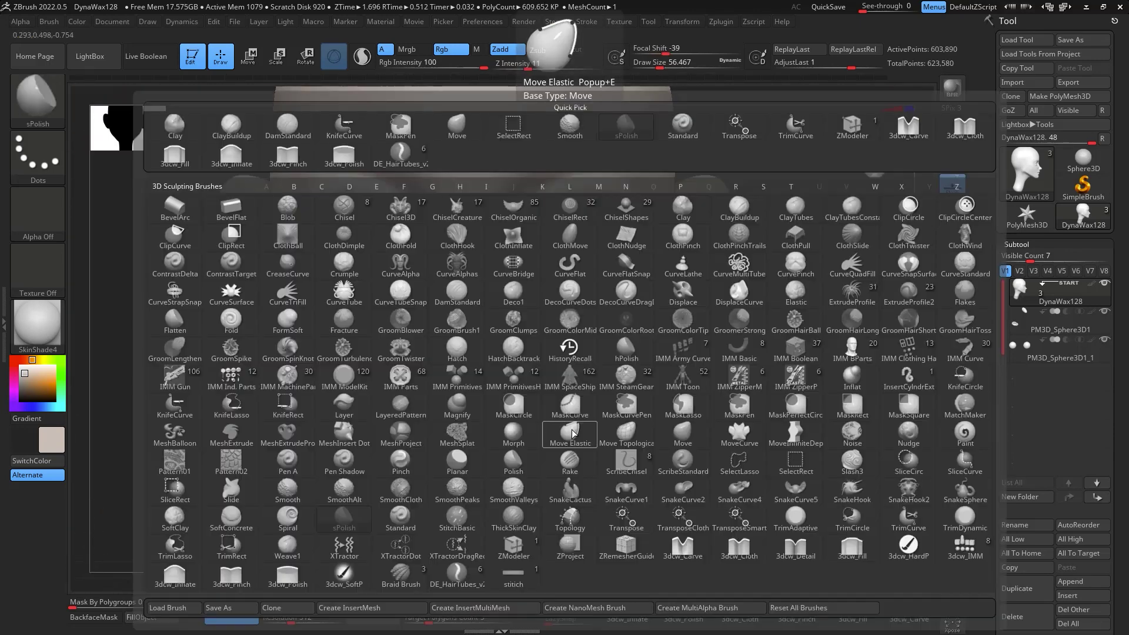
pyautogui.press('c')
pyautogui.press('b')
pyautogui.press('space')
pyautogui.moveTo(567, 392); pyautogui.dragTo(553, 393)
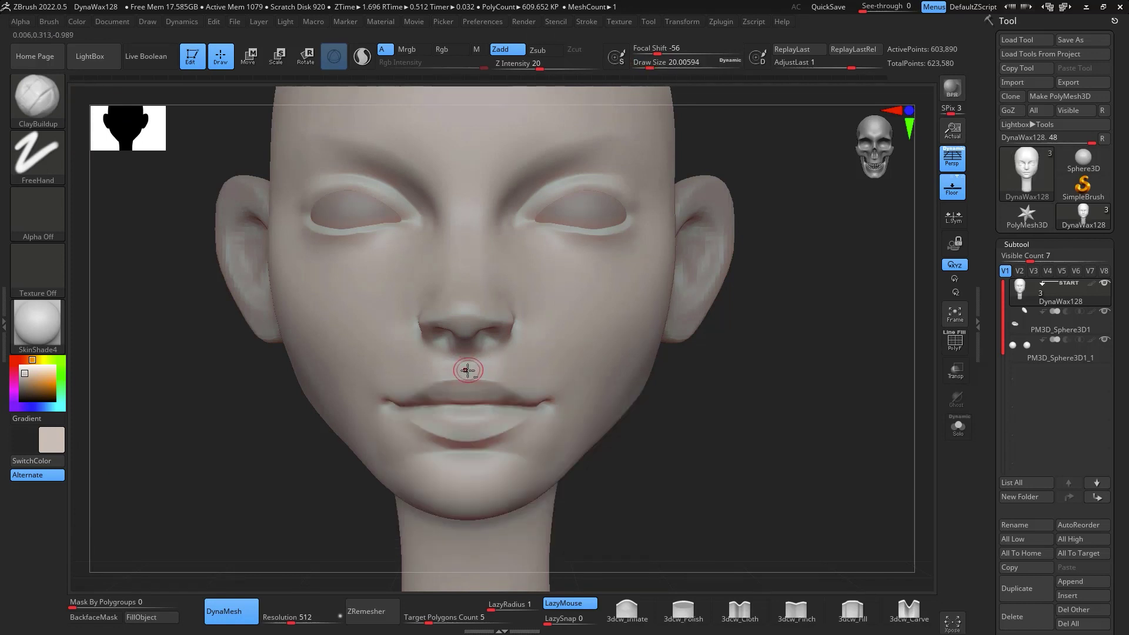
pyautogui.press('shift')
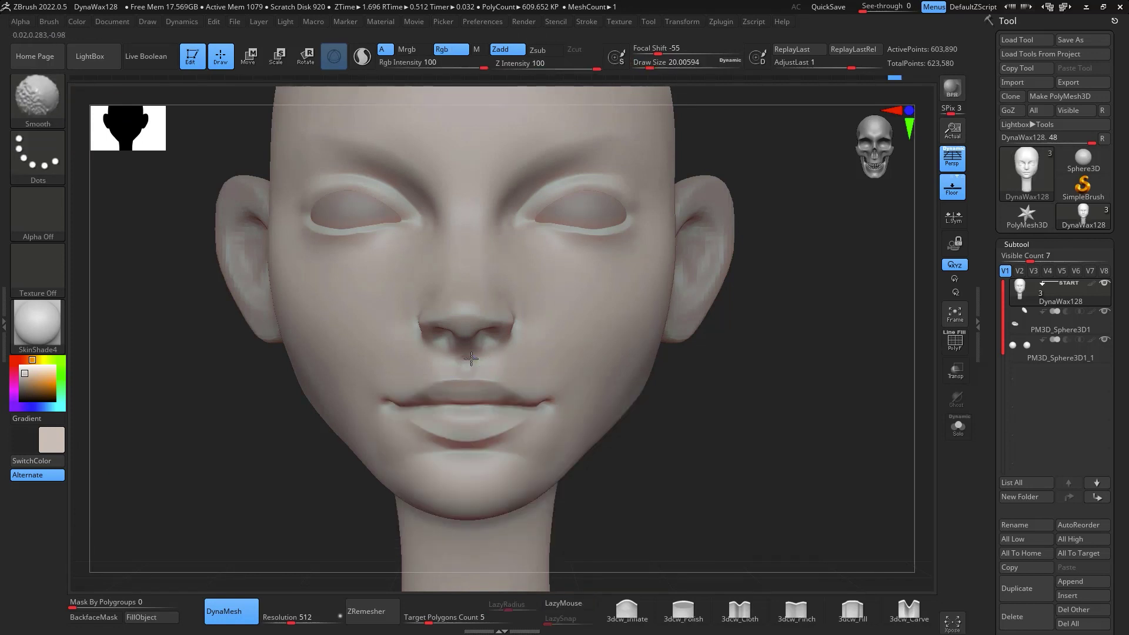
pyautogui.moveTo(776, 491)
pyautogui.keyDown('alt'); pyautogui.mouseDown()
pyautogui.moveTo(794, 408)
pyautogui.moveTo(814, 381)
pyautogui.mouseUp(); pyautogui.keyUp('alt')
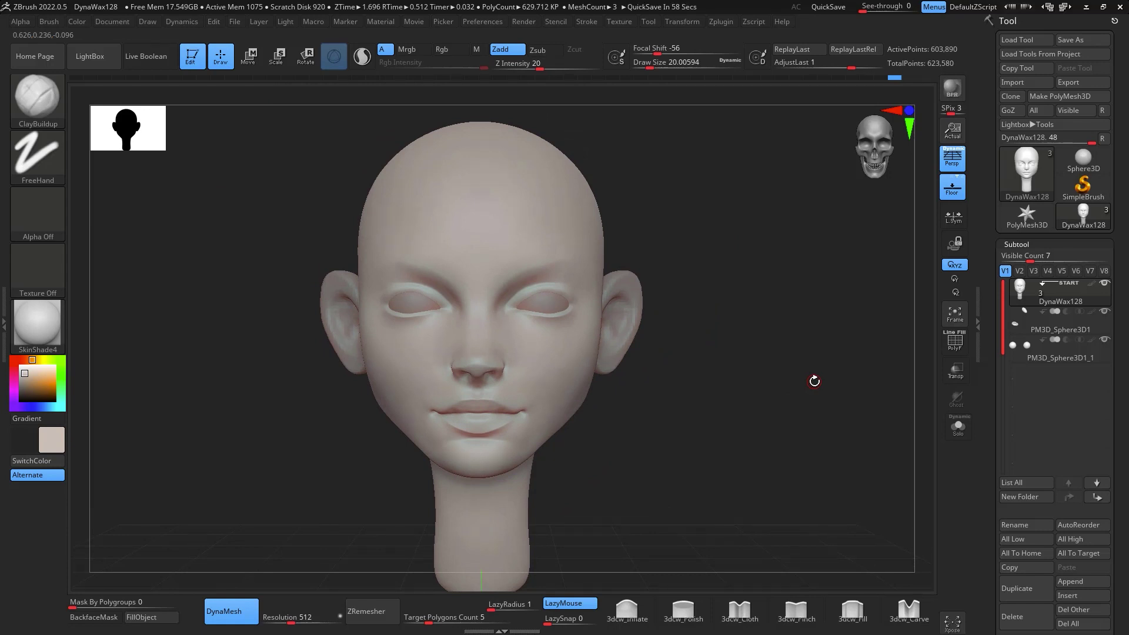
# Mask the eyelids around the eye openings with the MaskPen brush and the Lasso stroke
pyautogui.moveTo(805, 369); pyautogui.dragTo(761, 383)
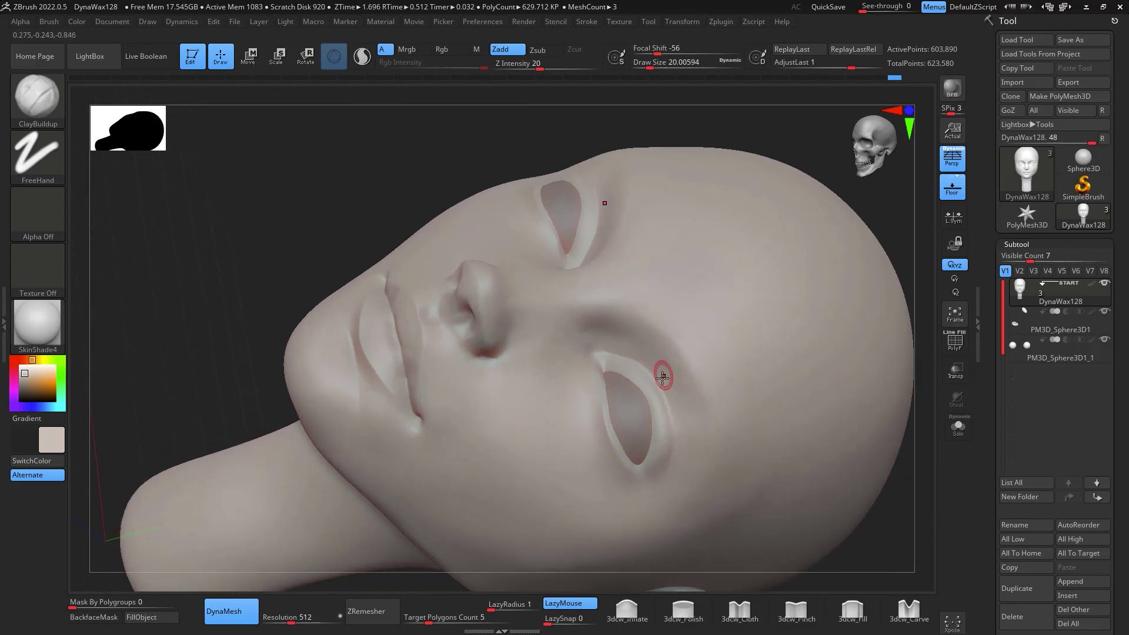
pyautogui.press('ctrl')
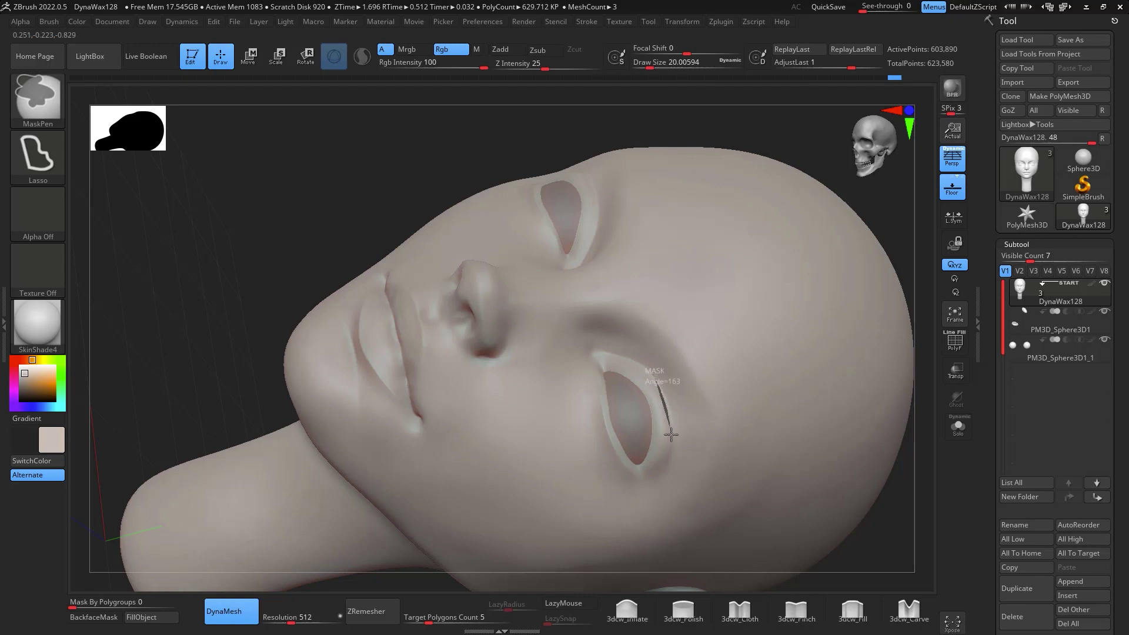
pyautogui.moveTo(670, 434)
pyautogui.keyDown('ctrl'); pyautogui.mouseDown()
pyautogui.moveTo(635, 491)
pyautogui.moveTo(567, 376)
pyautogui.moveTo(579, 339)
pyautogui.moveTo(692, 418)
pyautogui.mouseUp(); pyautogui.keyUp('ctrl')
# Build up the area between the masked upper eyelid and the brow with ClayBuildup at a draw size of about 68, and smooth it
pyautogui.press('b')
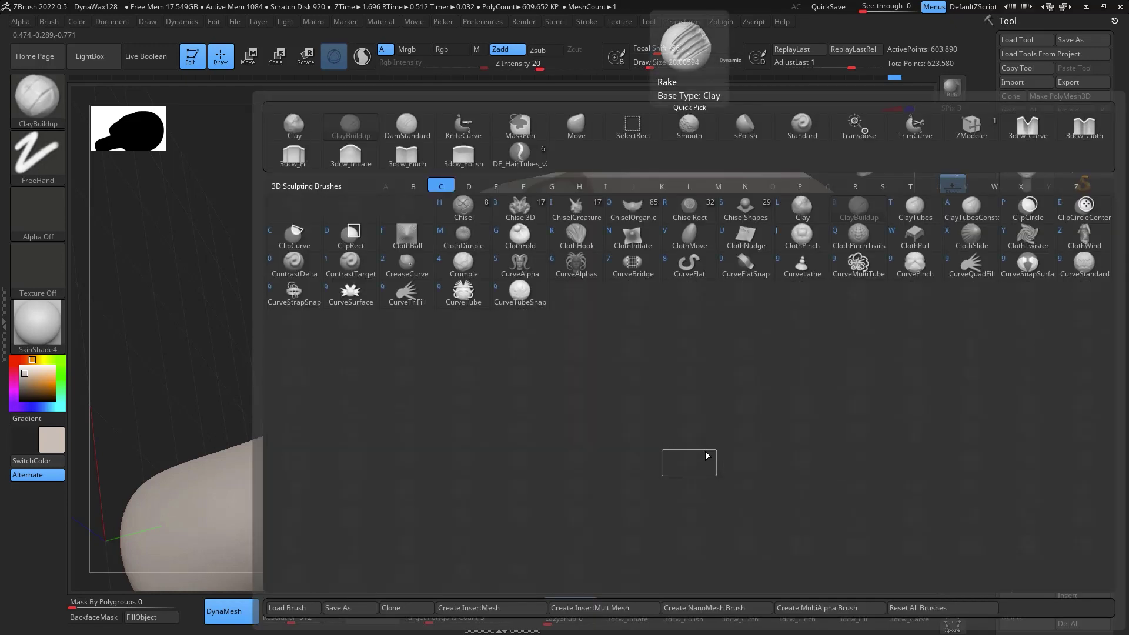
pyautogui.press('space')
pyautogui.press('space')
pyautogui.moveTo(716, 444)
pyautogui.mouseDown()
pyautogui.moveTo(724, 432)
pyautogui.moveTo(714, 445)
pyautogui.mouseUp()
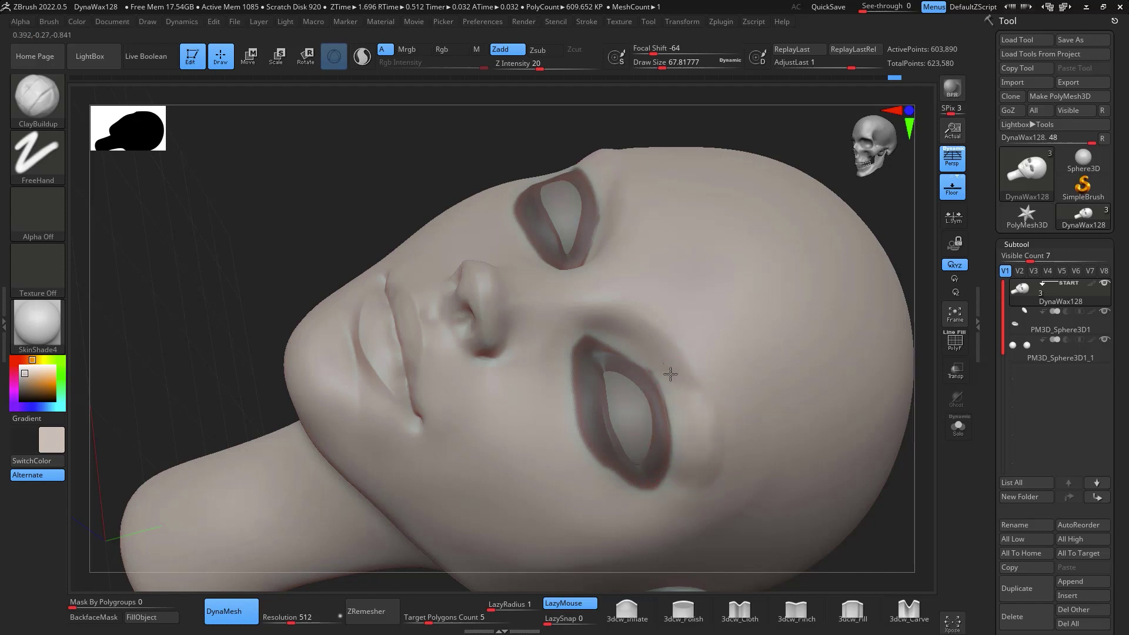
pyautogui.moveTo(910, 409)
pyautogui.mouseDown()
pyautogui.moveTo(897, 422)
pyautogui.moveTo(899, 472)
pyautogui.moveTo(894, 458)
pyautogui.mouseUp()
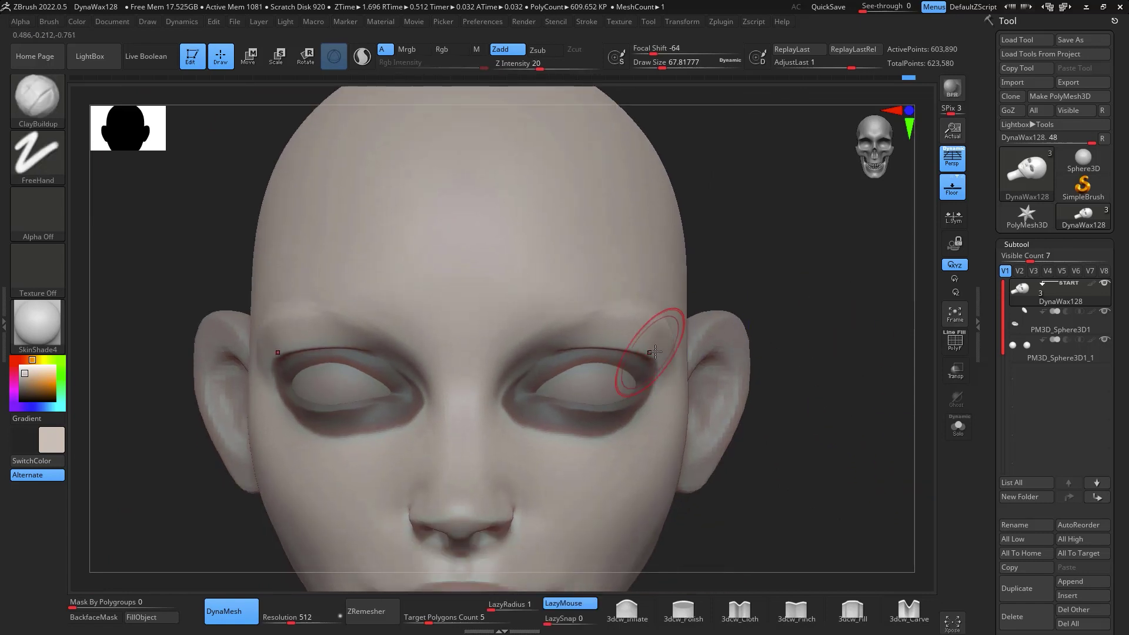
pyautogui.press('shift')
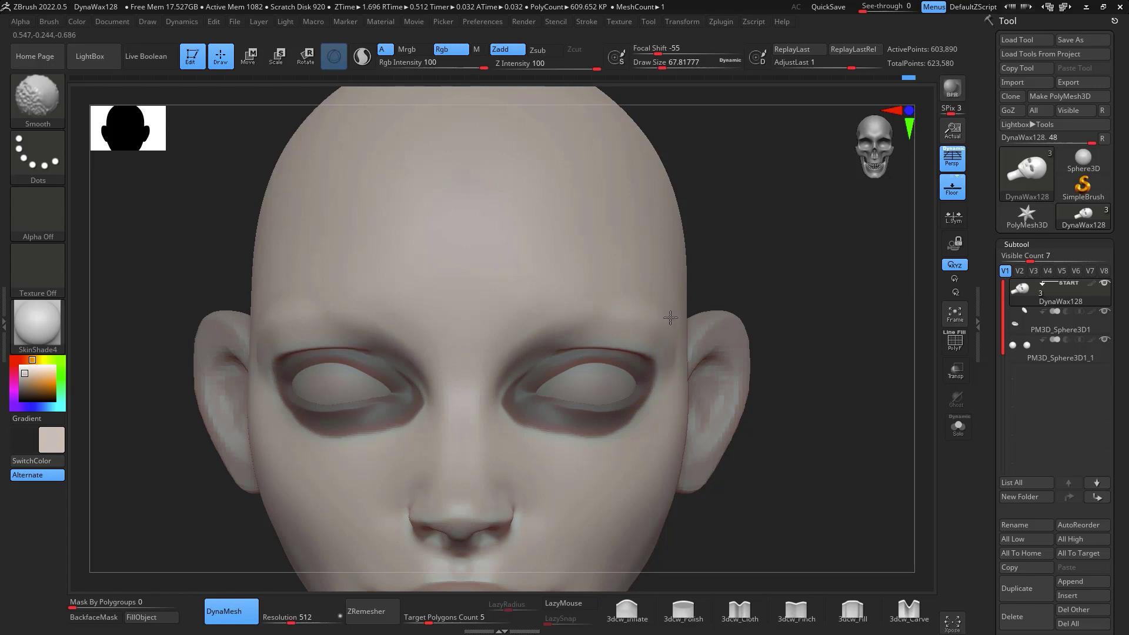
# Refine the form along the masked upper eyelid's edge with ClayBuildup at a draw size of about 41, and smooth it
pyautogui.moveTo(796, 295)
pyautogui.mouseDown()
pyautogui.moveTo(847, 263)
pyautogui.moveTo(822, 323)
pyautogui.moveTo(706, 347)
pyautogui.mouseUp()
pyautogui.press('ctrl')
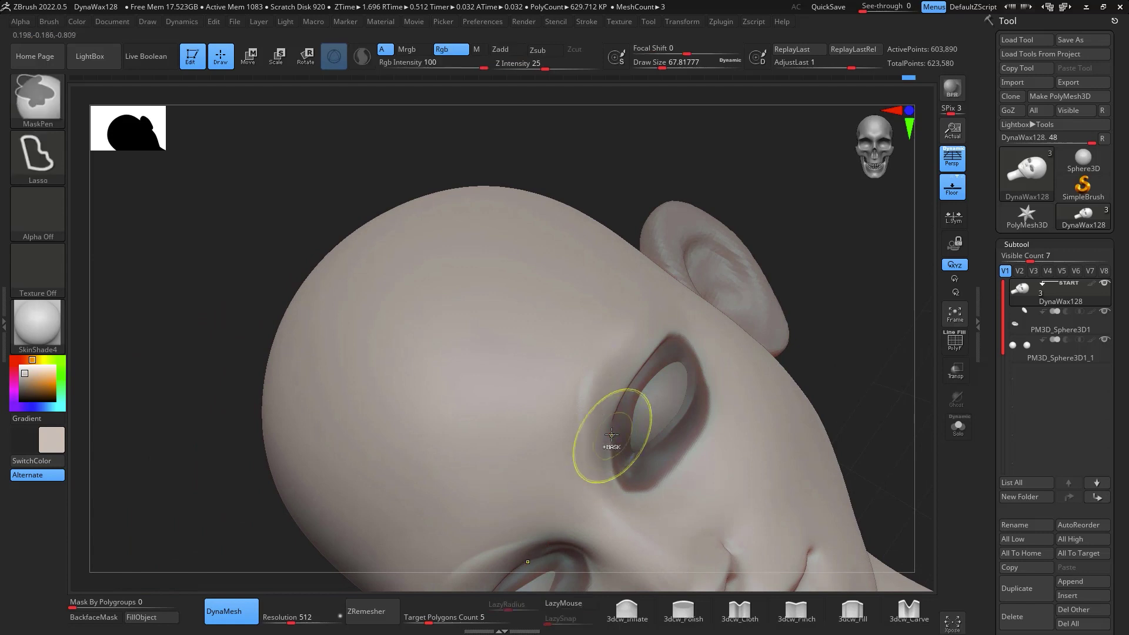
pyautogui.press('space')
pyautogui.moveTo(611, 434); pyautogui.dragTo(595, 433)
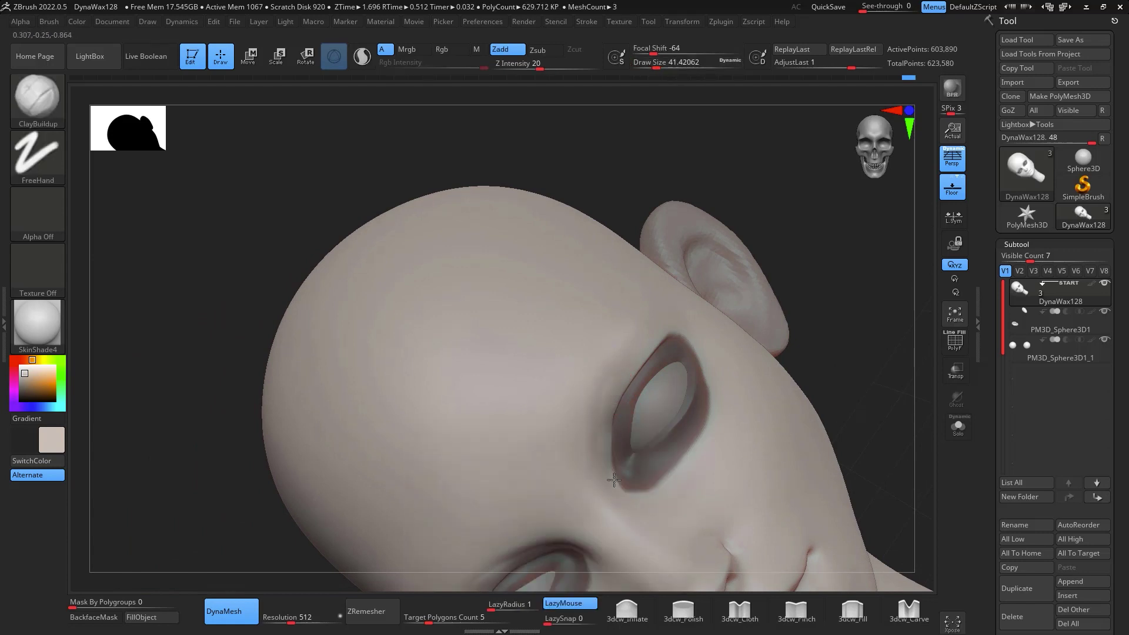
pyautogui.press('shift')
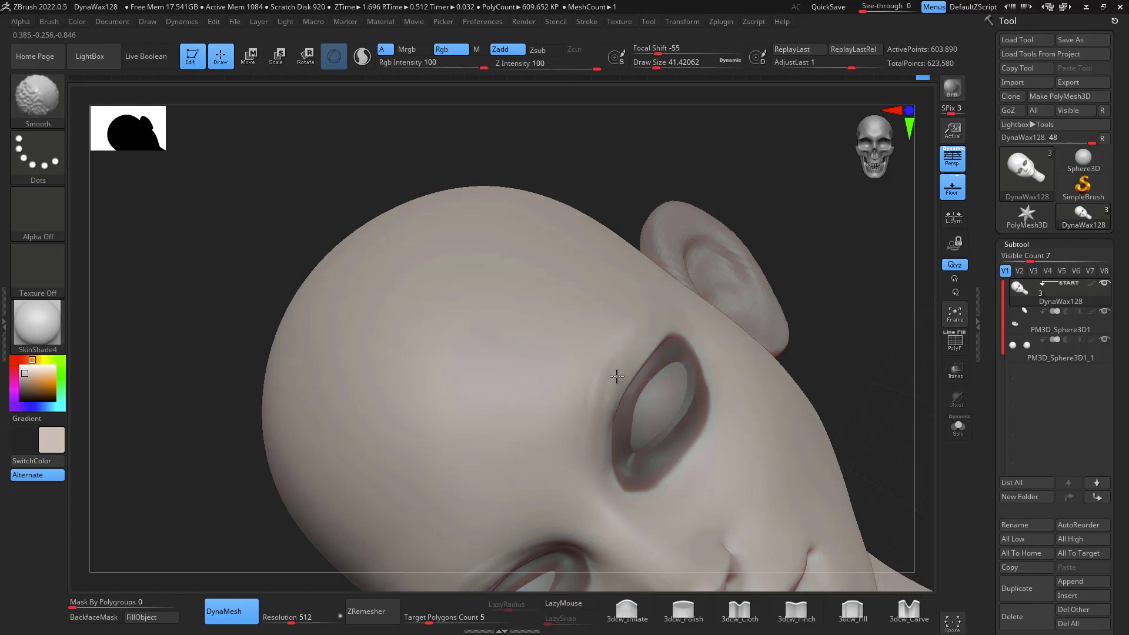
pyautogui.keyDown('shift'); pyautogui.moveTo(612, 464); pyautogui.dragTo(617, 479); pyautogui.keyUp('shift')
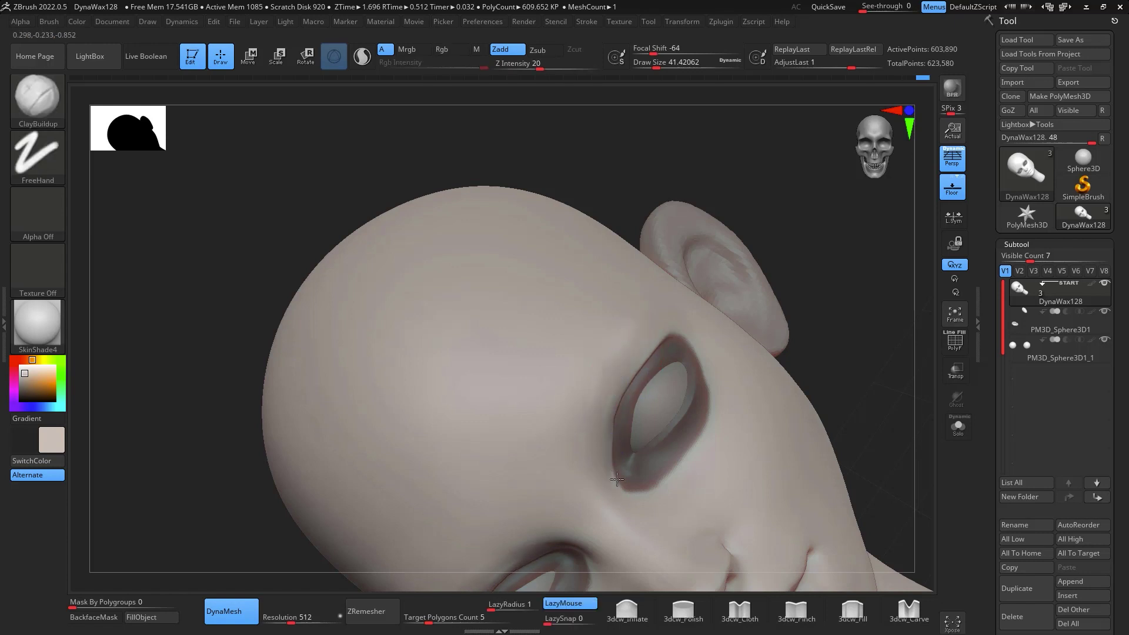
pyautogui.press('shift')
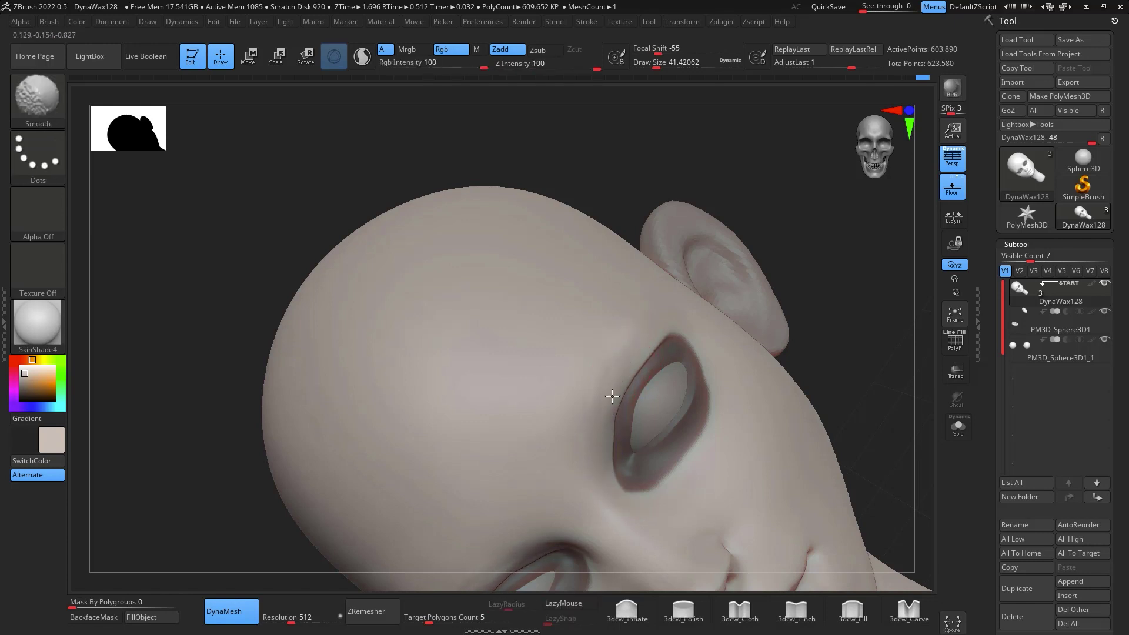
# Clear the eyelid mask and smooth the transition above the upper eyelid, starting from the inner eye corner
pyautogui.moveTo(843, 320)
pyautogui.mouseDown()
pyautogui.moveTo(879, 257)
pyautogui.moveTo(861, 315)
pyautogui.moveTo(892, 260)
pyautogui.moveTo(880, 292)
pyautogui.moveTo(786, 280)
pyautogui.mouseUp()
pyautogui.press('shift')
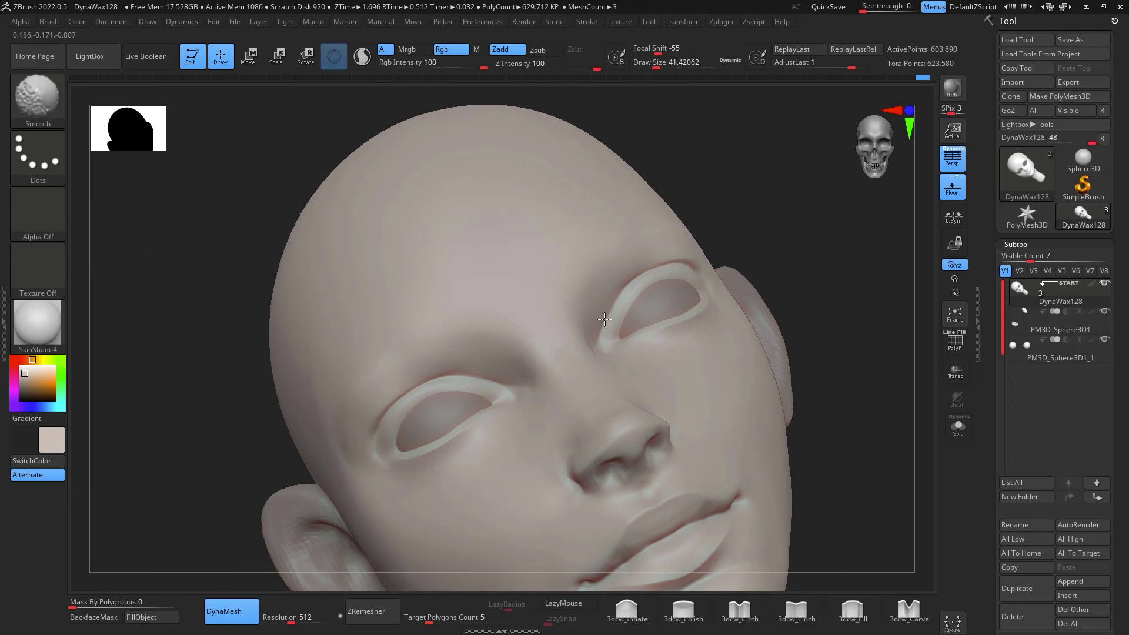
pyautogui.keyDown('shift'); pyautogui.moveTo(597, 333); pyautogui.dragTo(684, 257); pyautogui.keyUp('shift')
# Sharpen the brow ridge above the eye with the 3dcw_Pinch brush at a draw size of about 56
pyautogui.moveTo(818, 275)
pyautogui.mouseDown()
pyautogui.moveTo(869, 290)
pyautogui.moveTo(746, 257)
pyautogui.moveTo(835, 353)
pyautogui.moveTo(876, 457)
pyautogui.moveTo(793, 222)
pyautogui.moveTo(661, 401)
pyautogui.mouseUp()
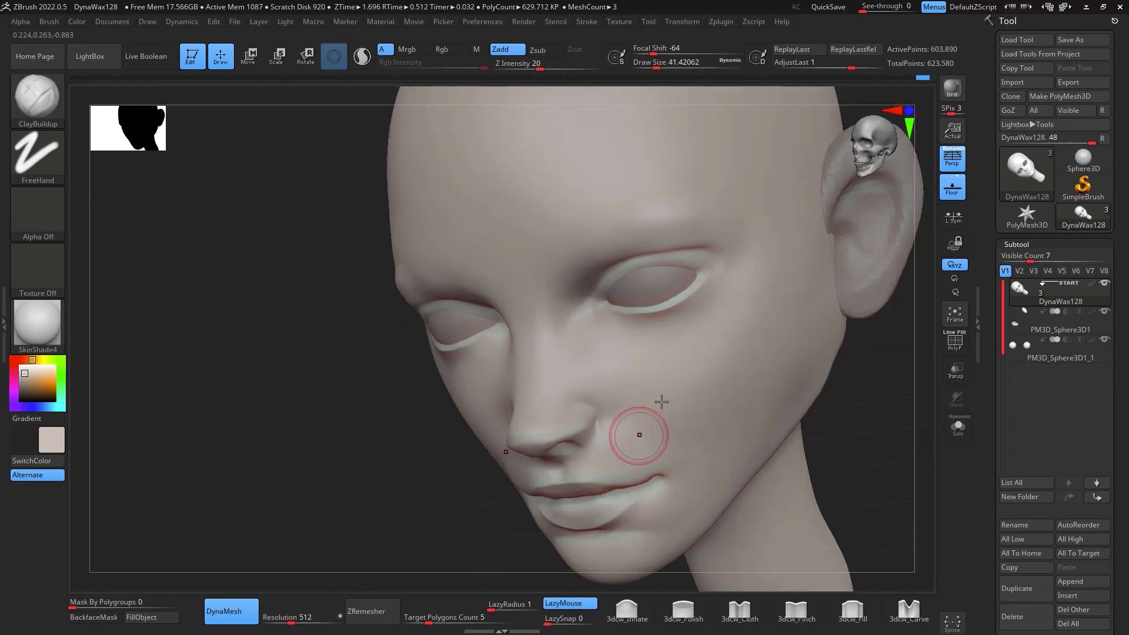
pyautogui.click(807, 605)
pyautogui.moveTo(819, 537); pyautogui.dragTo(894, 433)
pyautogui.press('space')
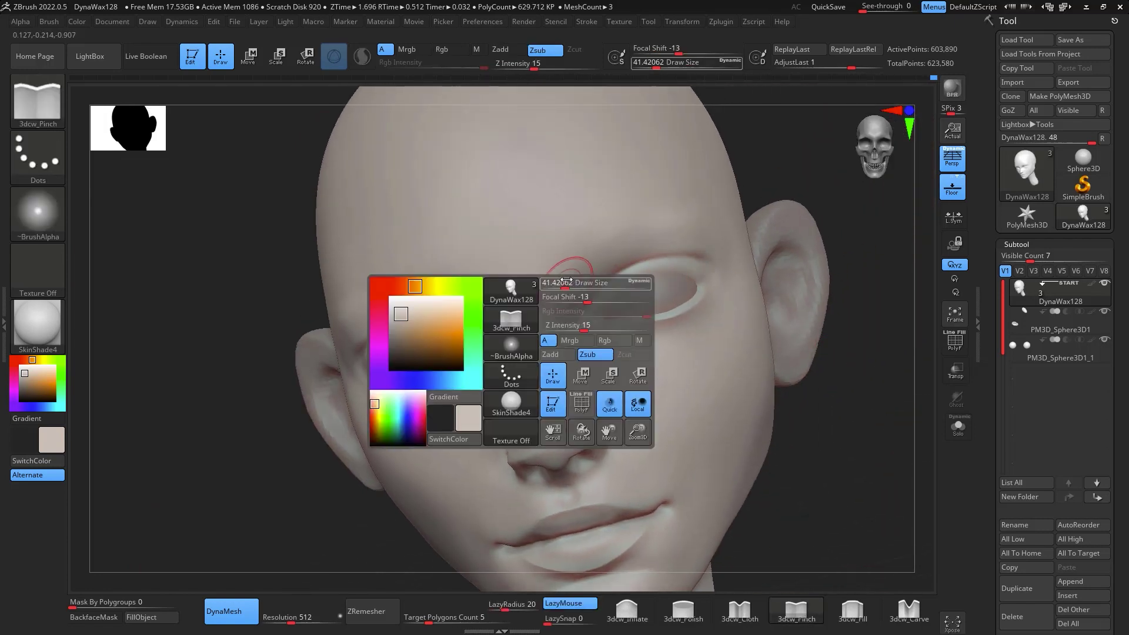
pyautogui.moveTo(565, 281); pyautogui.dragTo(574, 282)
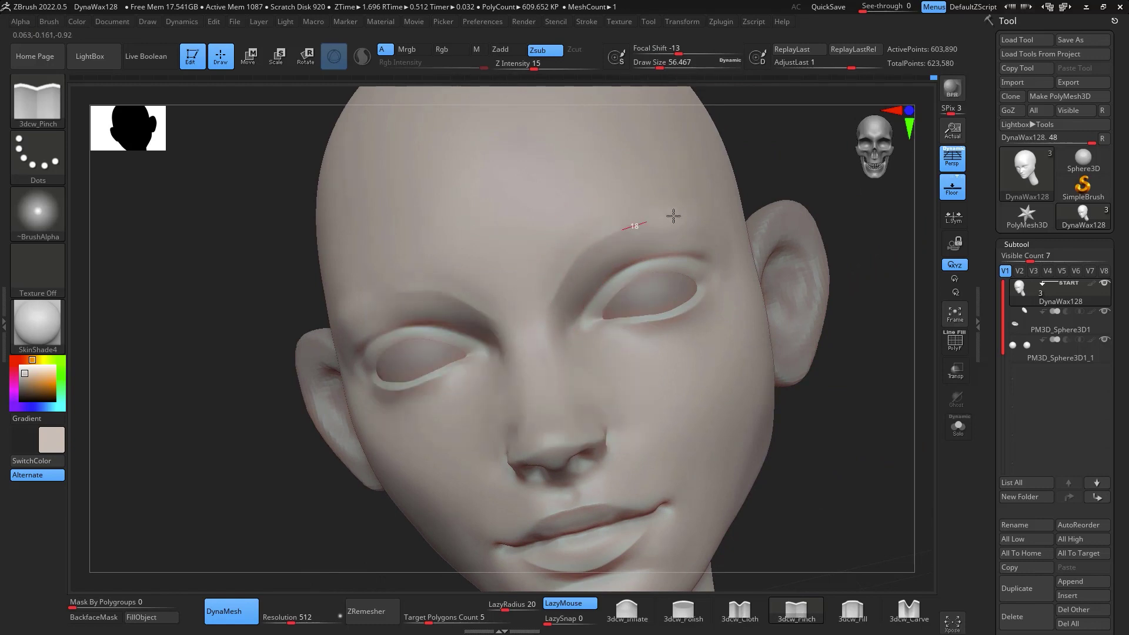
pyautogui.moveTo(837, 367)
pyautogui.mouseDown()
pyautogui.moveTo(965, 315)
pyautogui.moveTo(869, 323)
pyautogui.moveTo(688, 277)
pyautogui.mouseUp()
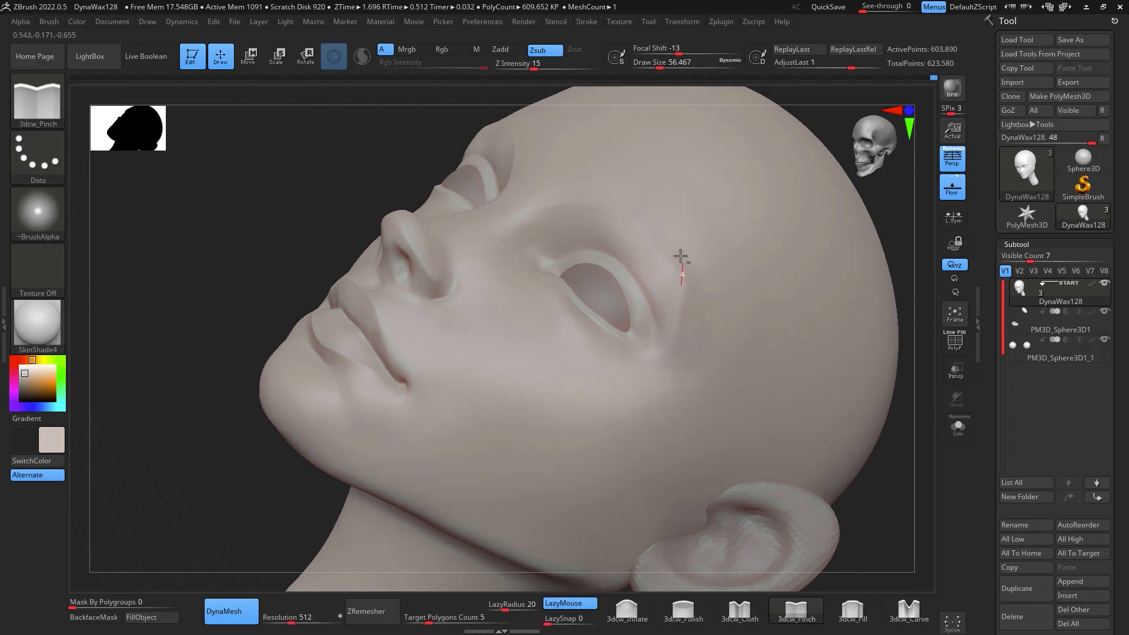
# Pinch the upper eyelid fold at the outer eye corner with the 3dcw_Pinch brush, and smooth the lid edge
pyautogui.keyDown('shift'); pyautogui.moveTo(897, 403); pyautogui.dragTo(923, 426); pyautogui.keyUp('shift')
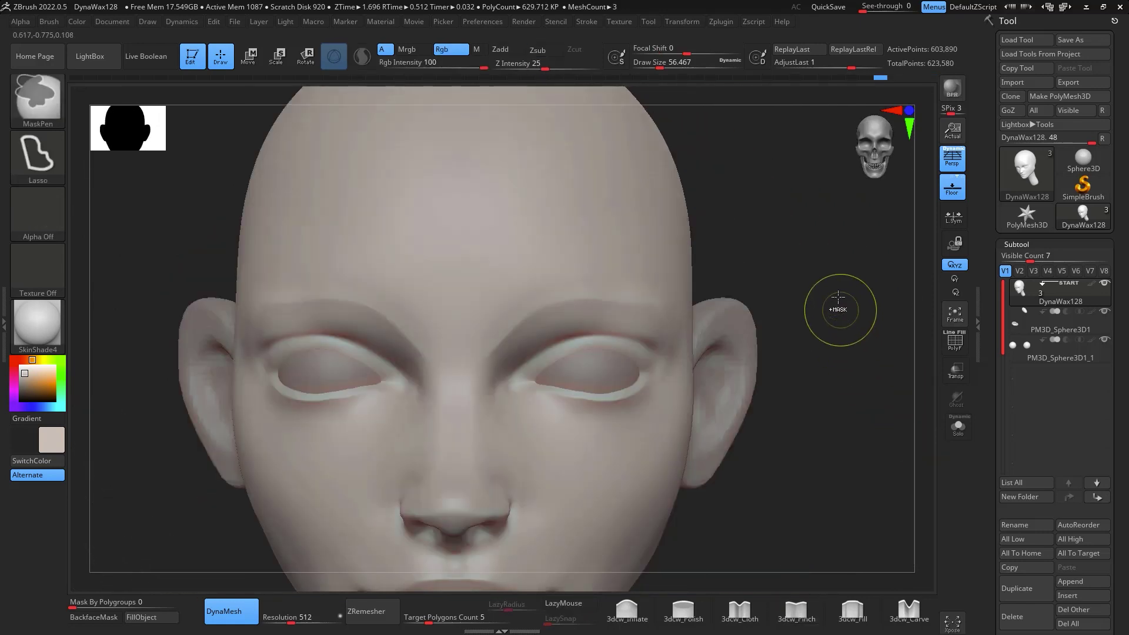
pyautogui.moveTo(864, 353); pyautogui.dragTo(894, 330)
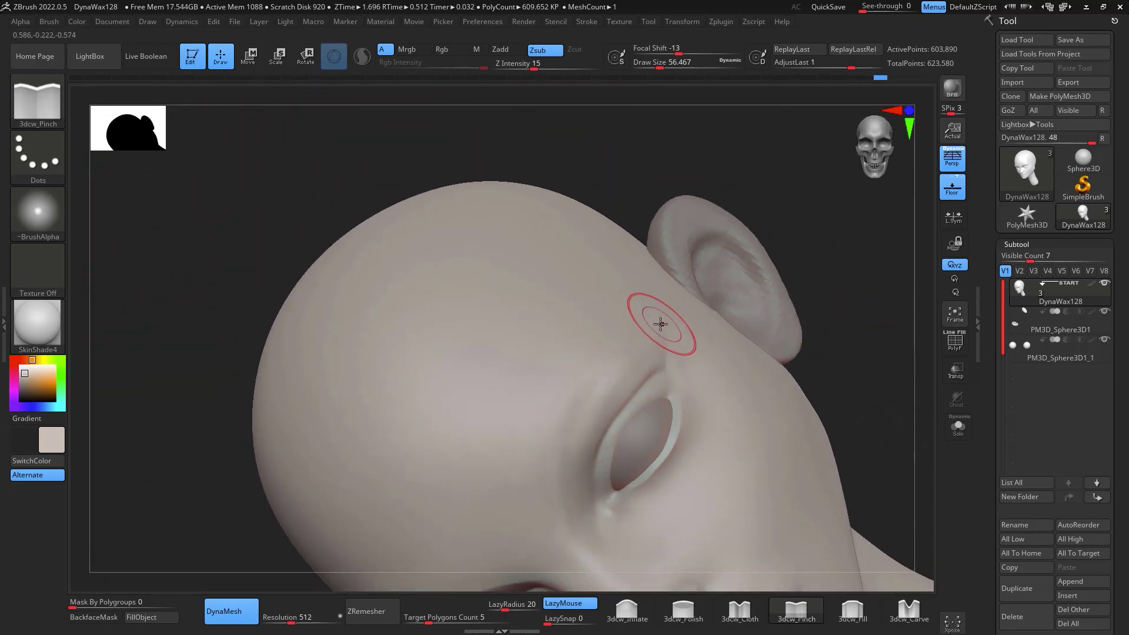
pyautogui.keyDown('shift'); pyautogui.moveTo(675, 398); pyautogui.dragTo(664, 403); pyautogui.keyUp('shift')
pyautogui.keyDown('shift'); pyautogui.click(664, 404); pyautogui.keyUp('shift')
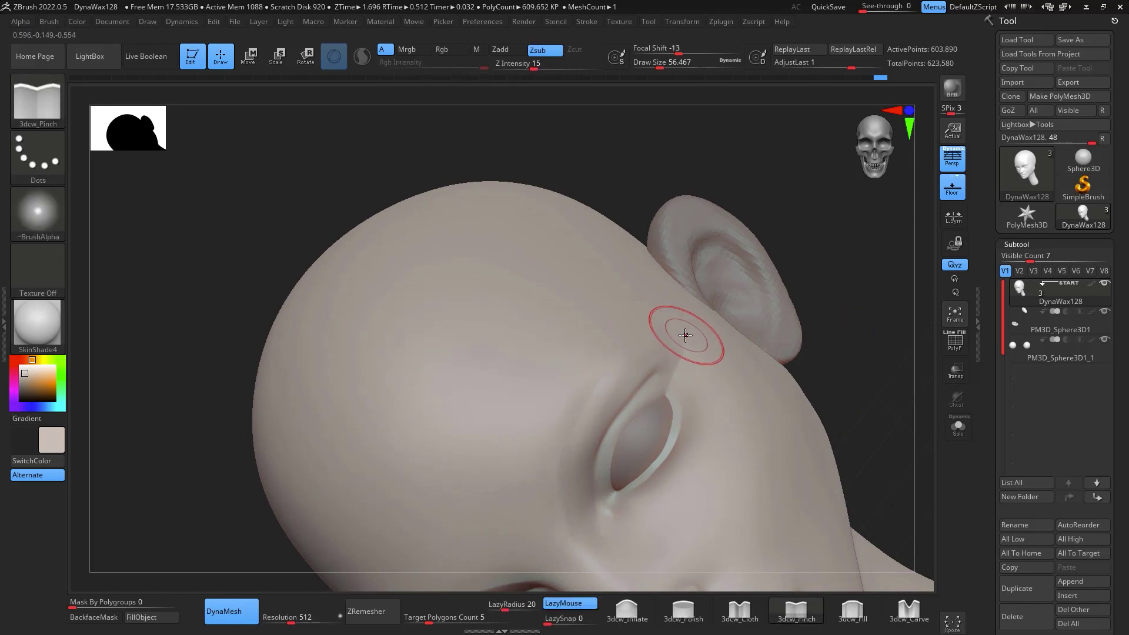
pyautogui.moveTo(575, 417); pyautogui.dragTo(614, 361)
pyautogui.moveTo(887, 309); pyautogui.dragTo(819, 386)
pyautogui.moveTo(523, 314)
pyautogui.mouseDown()
pyautogui.moveTo(535, 270)
pyautogui.moveTo(541, 297)
pyautogui.mouseUp()
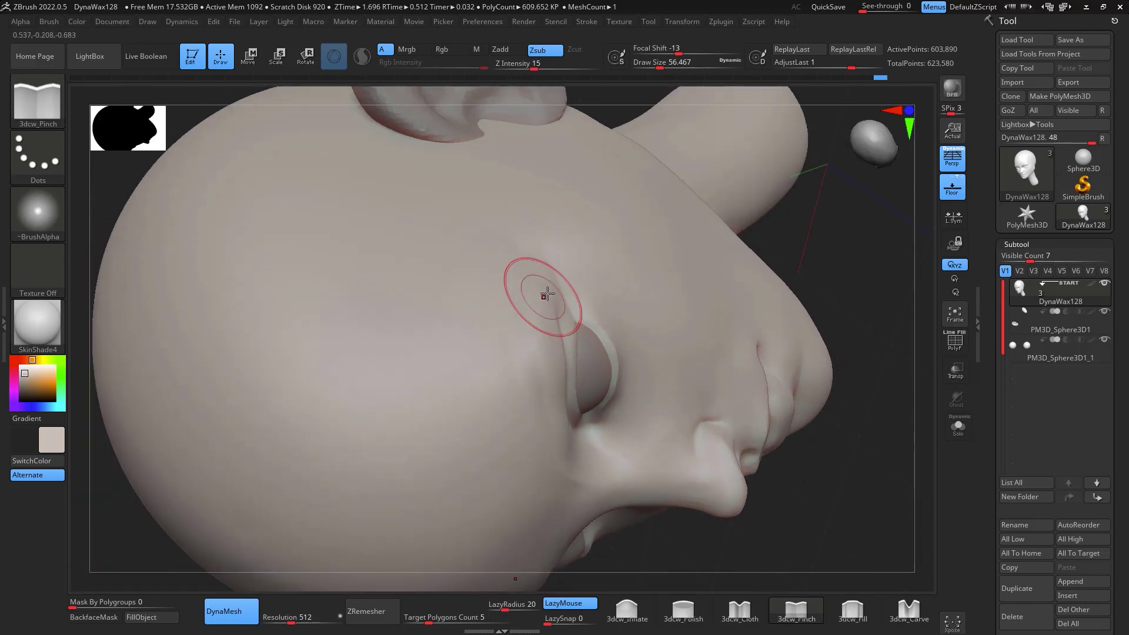
# Change the model's display color to a tan skin tone while leaving the SkinShade4 material in place
pyautogui.moveTo(819, 504); pyautogui.dragTo(720, 414)
pyautogui.press('ctrl')
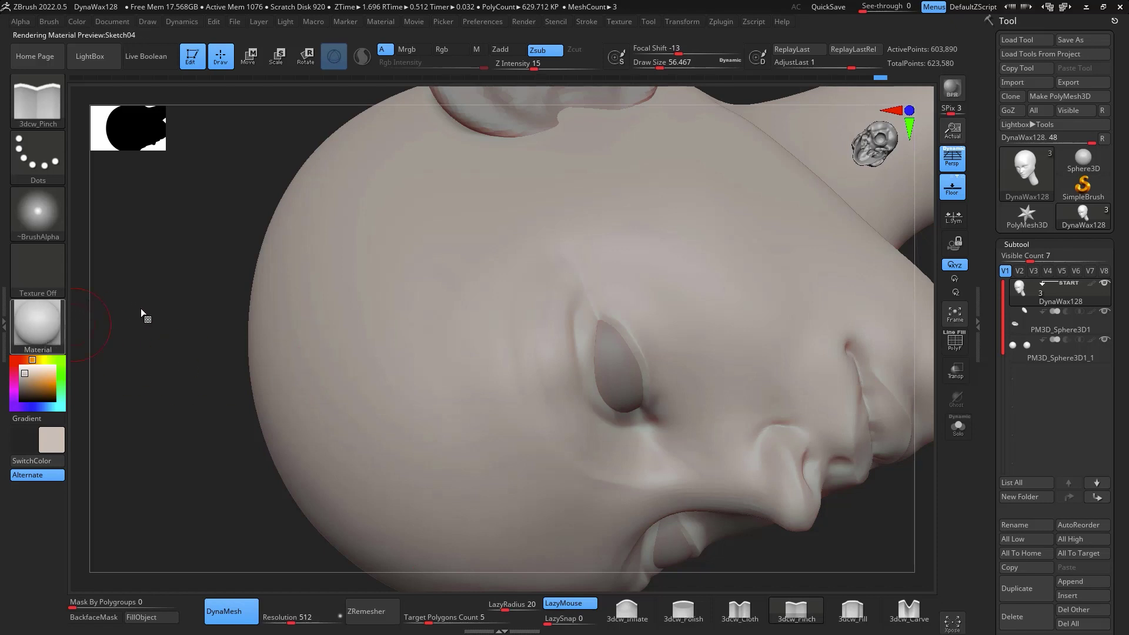
pyautogui.click(38, 324)
pyautogui.click(340, 433)
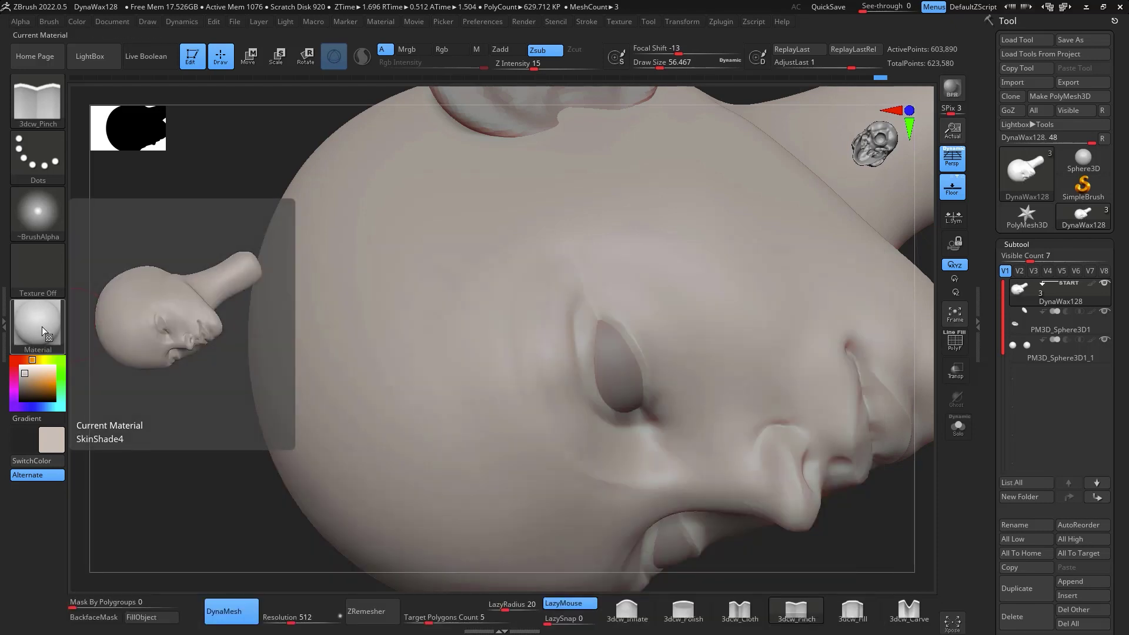
pyautogui.moveTo(849, 555); pyautogui.dragTo(762, 432)
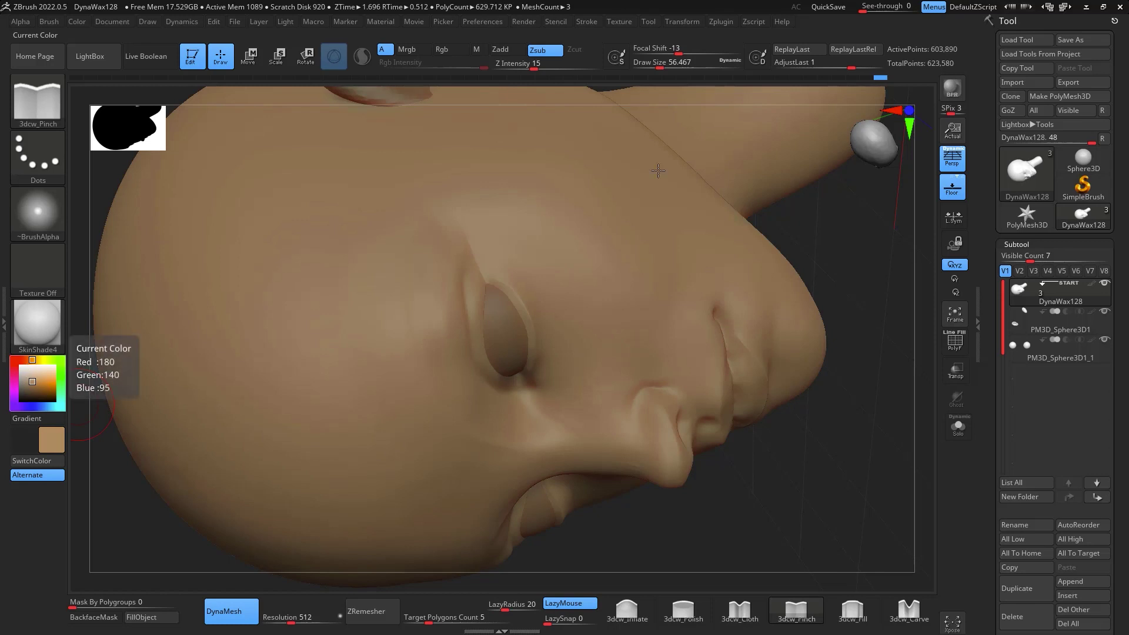
pyautogui.press('shift')
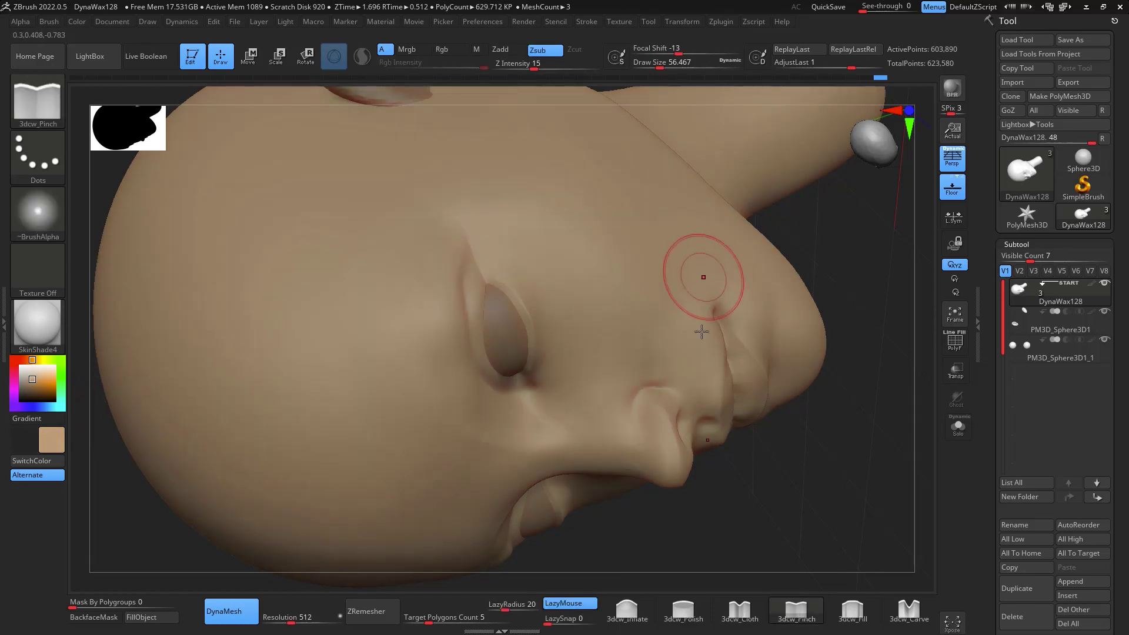
# Inspect the eye from the side and above, and undo the latest pinch strokes near the outer eye corner
pyautogui.moveTo(698, 272); pyautogui.dragTo(491, 403, button='right')
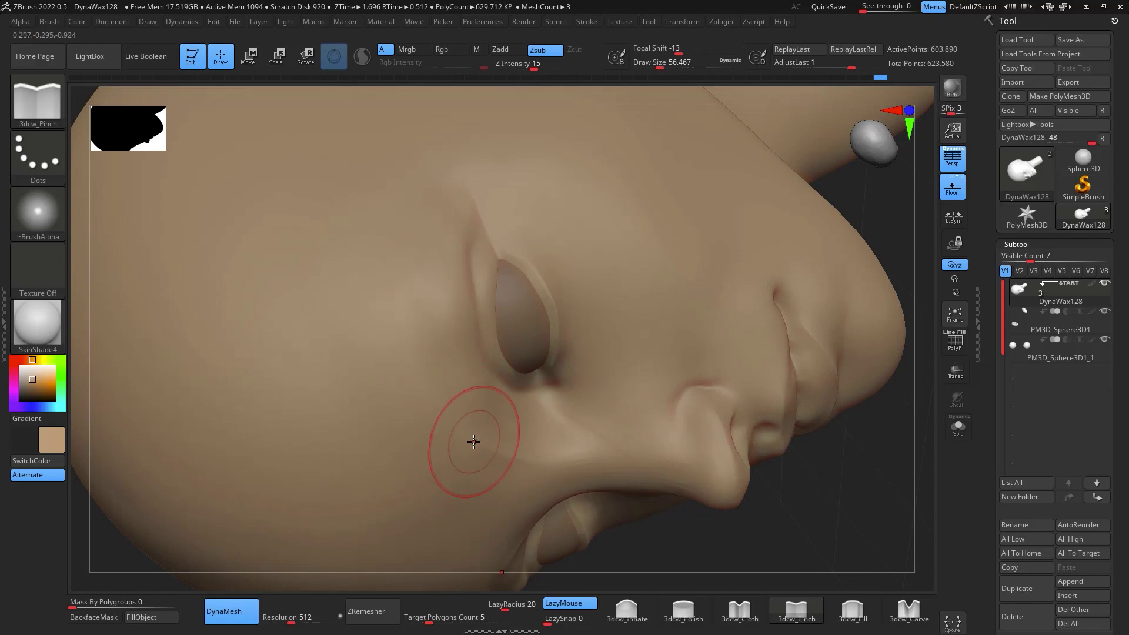
pyautogui.moveTo(867, 527)
pyautogui.mouseDown()
pyautogui.moveTo(911, 496)
pyautogui.moveTo(852, 463)
pyautogui.mouseUp()
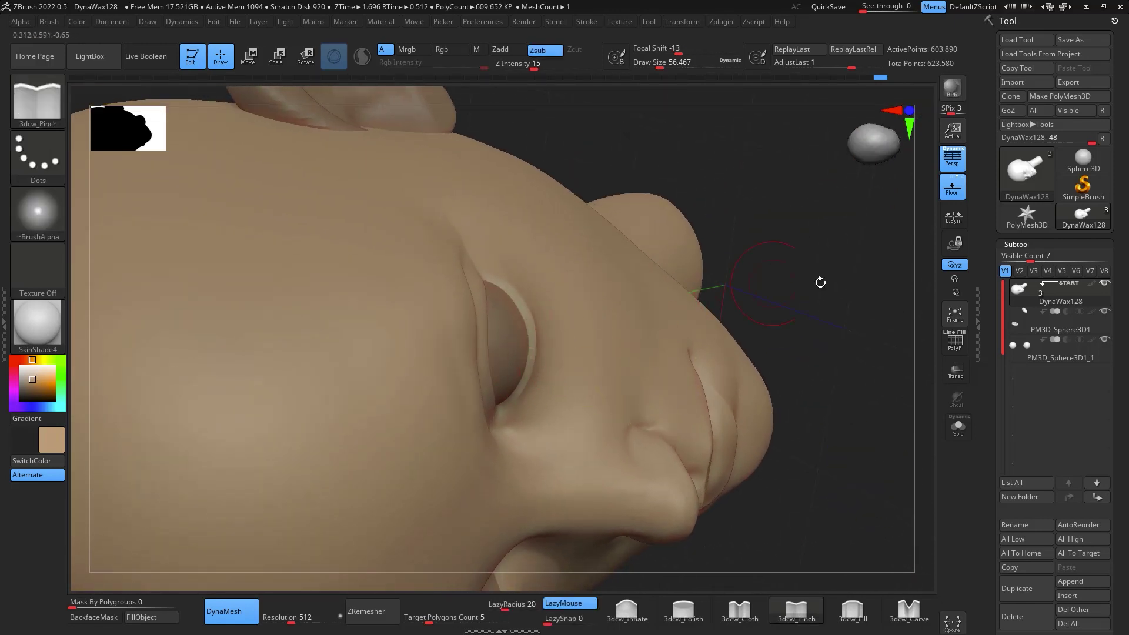
pyautogui.moveTo(819, 282); pyautogui.dragTo(856, 290)
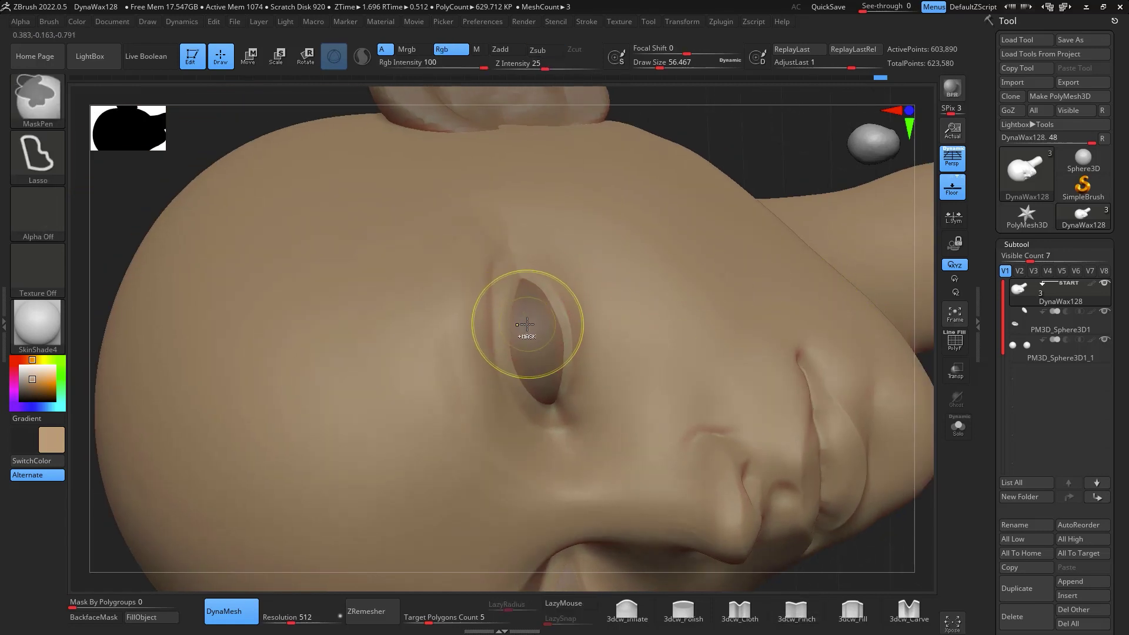
pyautogui.hotkey('ctrl', 'z')
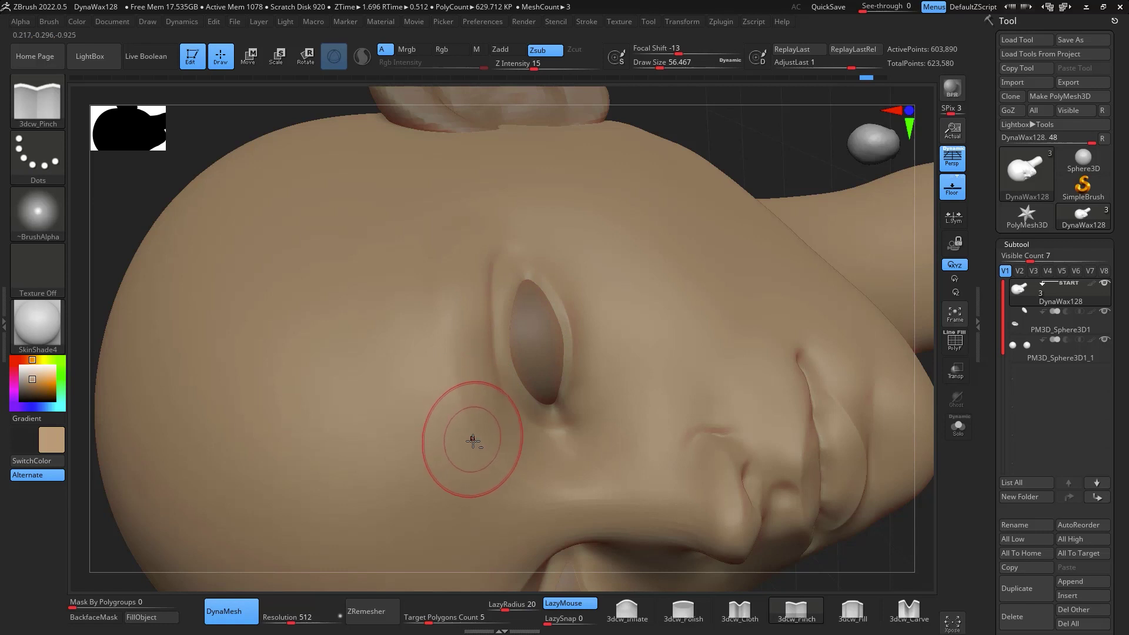
# Define the fold above the upper eyelid out to the outer eye corner with 3dcw_Pinch at a draw size of about 56
pyautogui.moveTo(472, 440)
pyautogui.mouseDown()
pyautogui.moveTo(451, 302)
pyautogui.moveTo(446, 316)
pyautogui.moveTo(454, 236)
pyautogui.mouseUp()
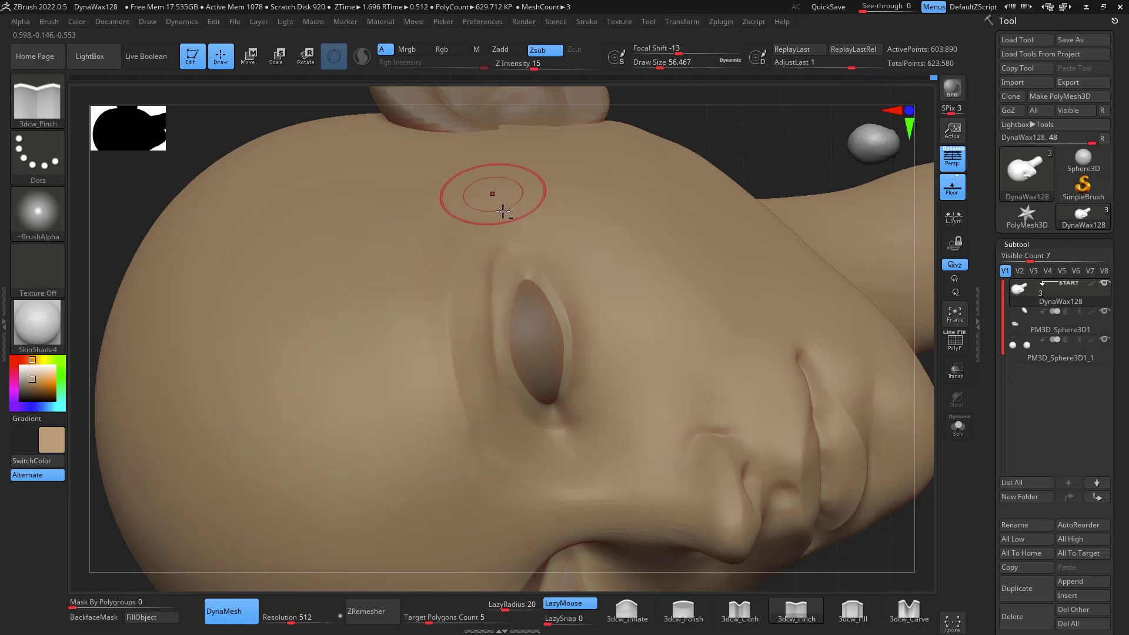
pyautogui.moveTo(525, 280); pyautogui.dragTo(508, 222)
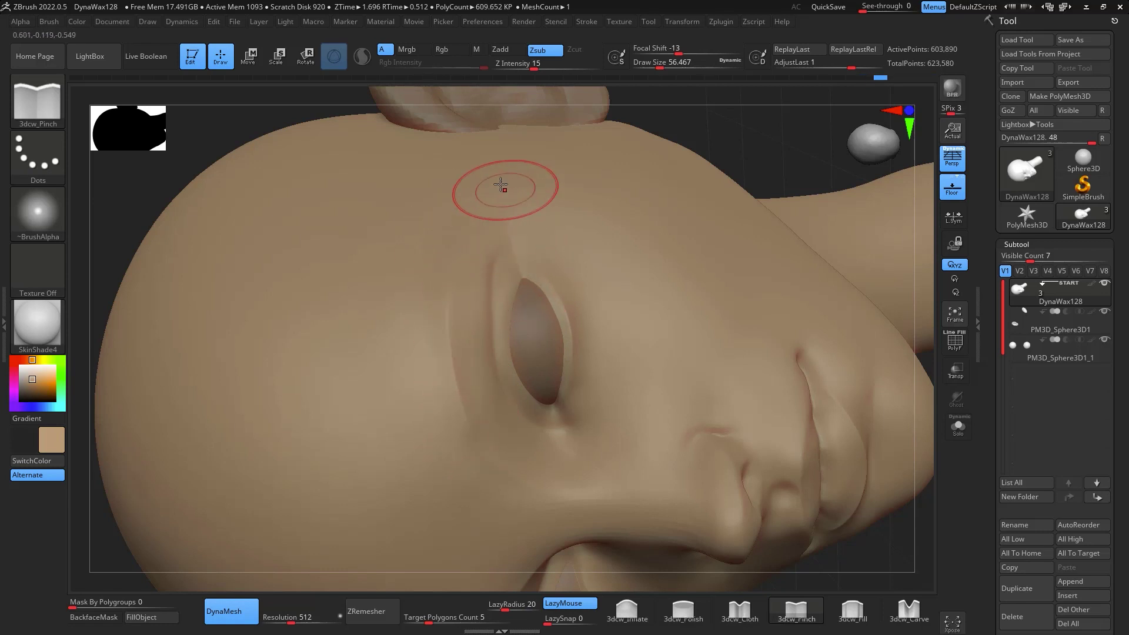
pyautogui.moveTo(449, 274); pyautogui.dragTo(499, 227)
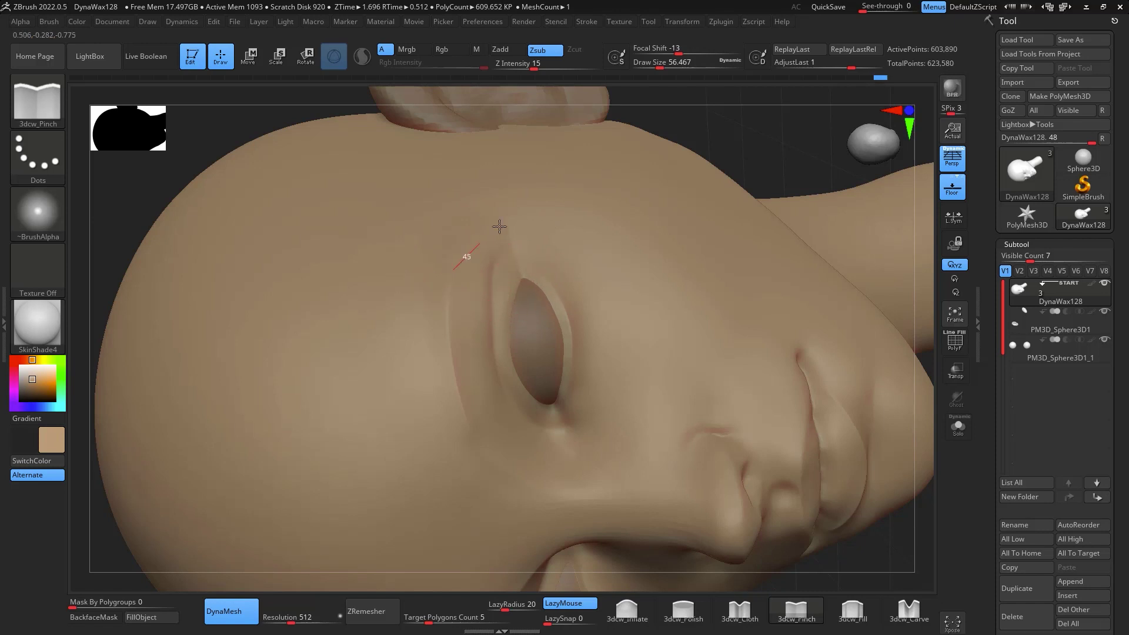
pyautogui.press('shift')
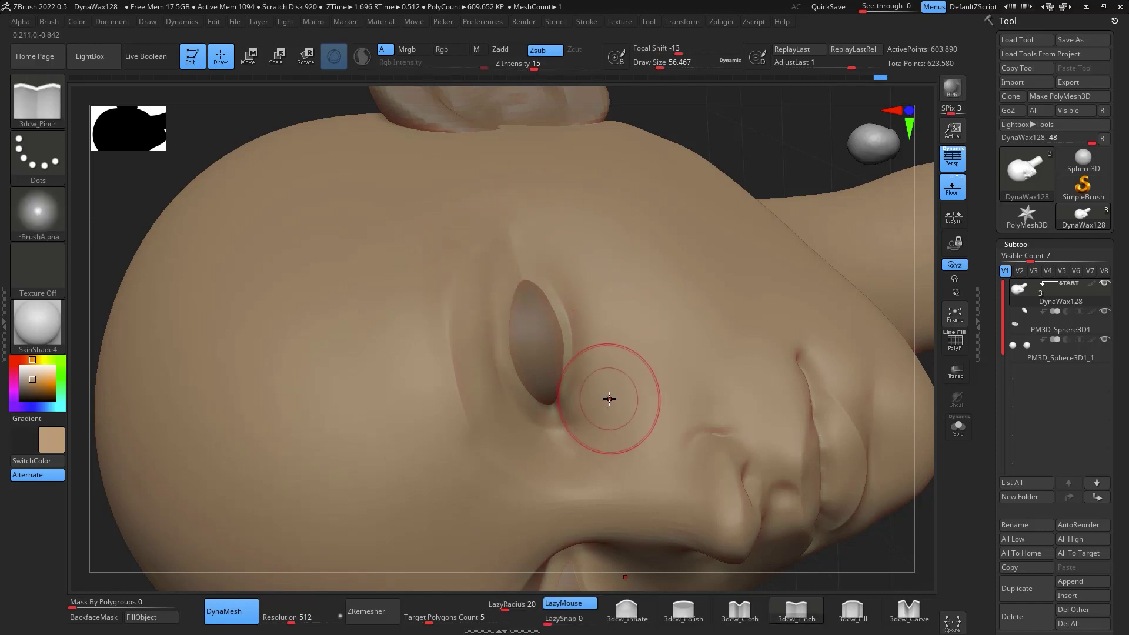
# Carve the crease beside the upper eyelid near the outer eye corner with the DamStandard brush at a draw size of about 18
pyautogui.press('b')
pyautogui.press('d')
pyautogui.press('s')
pyautogui.press('s')
pyautogui.press('space')
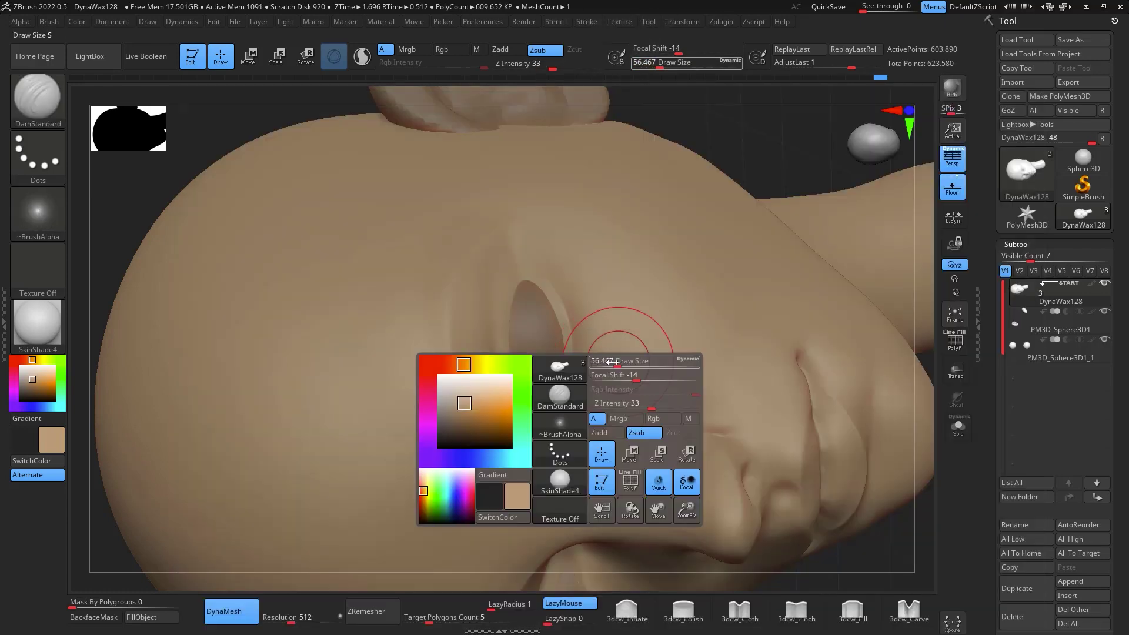
pyautogui.press('space')
pyautogui.moveTo(558, 300); pyautogui.dragTo(535, 299)
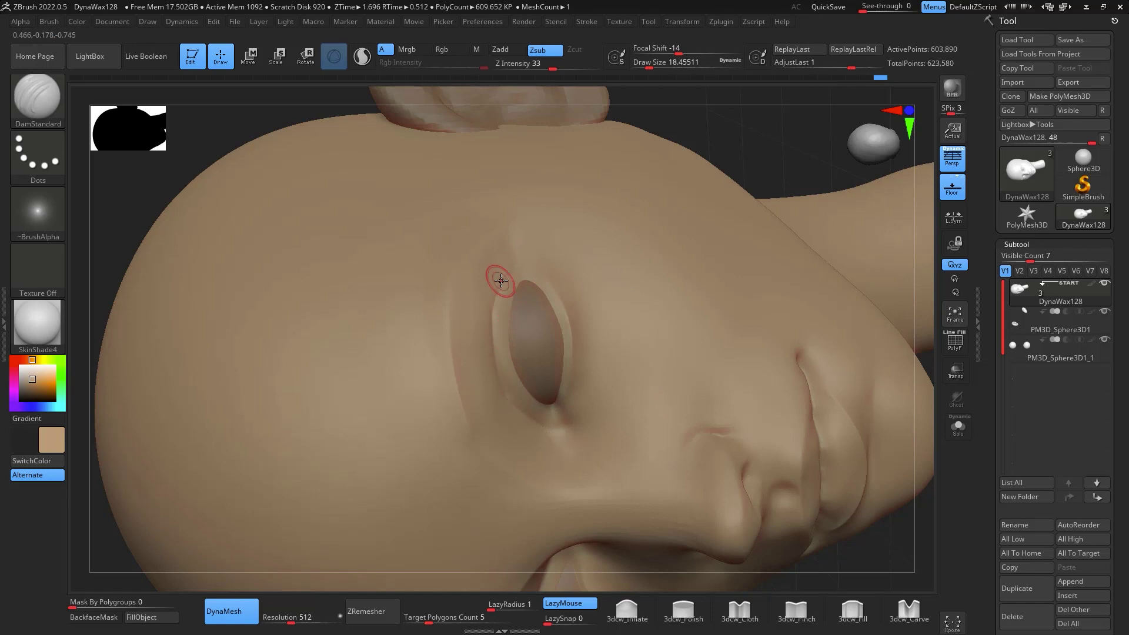
# Pinch a fold beneath the lower eyelid with 3dcw_Pinch at a draw size of about 37, undoing stray strokes and smoothing its inner end
pyautogui.click(803, 605)
pyautogui.press('space')
pyautogui.moveTo(592, 404); pyautogui.dragTo(599, 404)
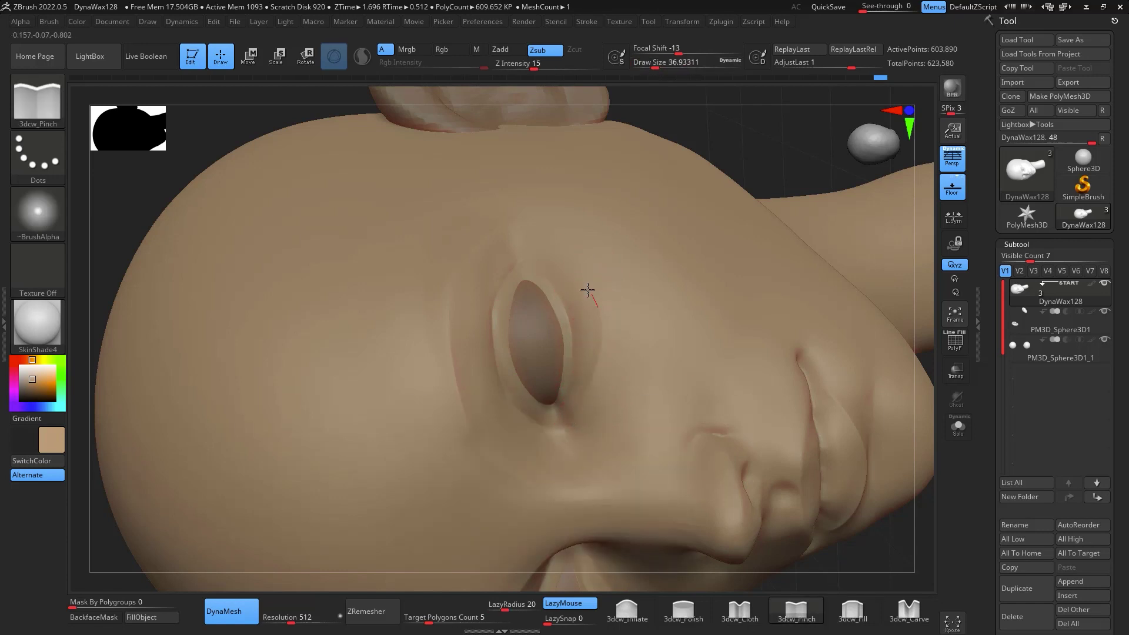
pyautogui.hotkey('ctrl', 'z')
pyautogui.moveTo(561, 442); pyautogui.dragTo(561, 442)
pyautogui.moveTo(611, 312); pyautogui.dragTo(613, 307)
pyautogui.hotkey('ctrl', 'z')
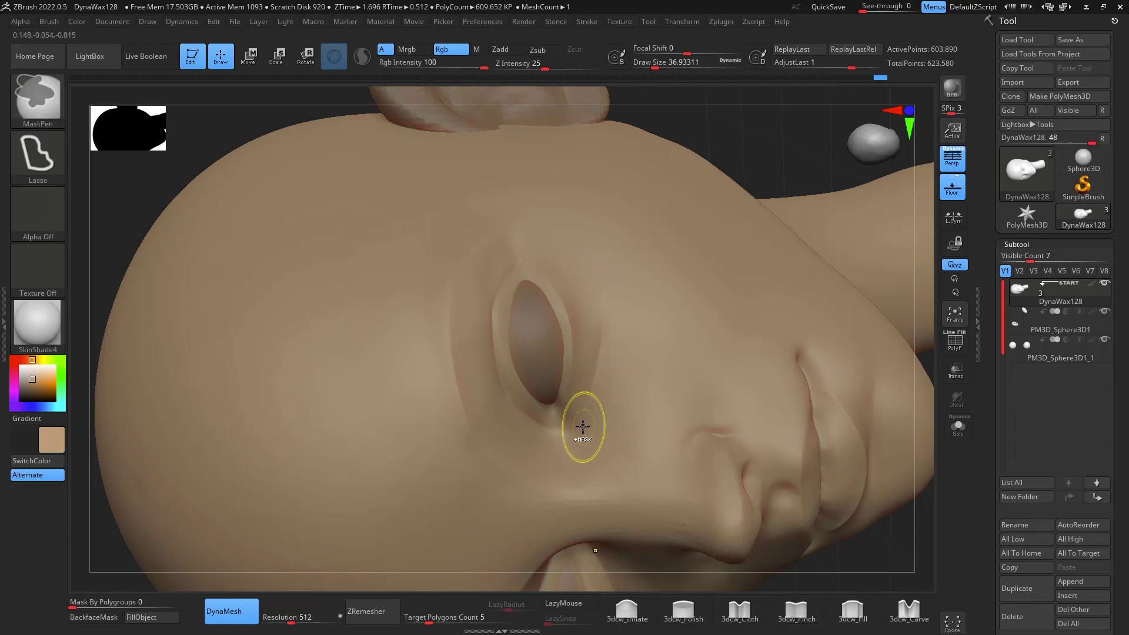
pyautogui.moveTo(564, 442)
pyautogui.mouseDown()
pyautogui.moveTo(594, 392)
pyautogui.moveTo(589, 402)
pyautogui.mouseUp()
pyautogui.hotkey('ctrl', 'z')
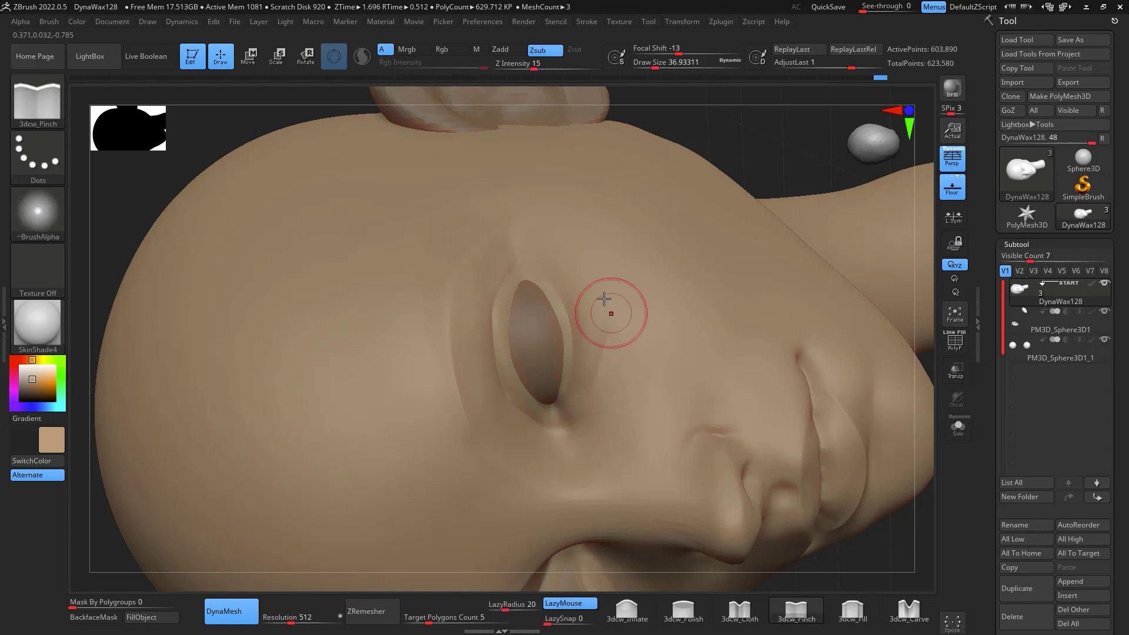
pyautogui.press('shift')
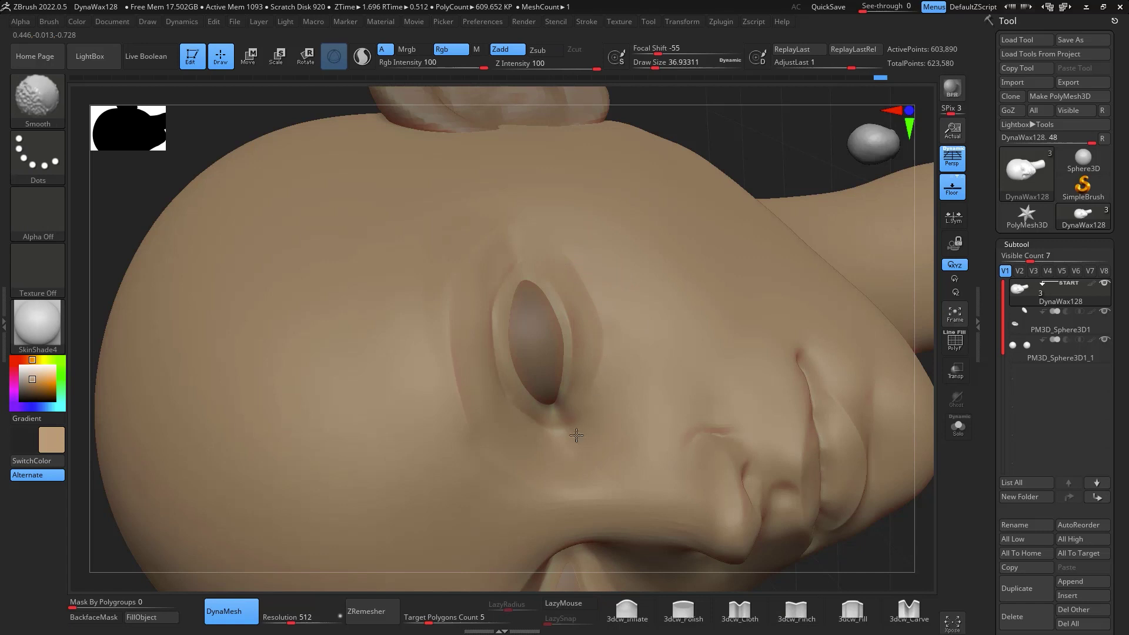
pyautogui.keyDown('shift'); pyautogui.moveTo(560, 438); pyautogui.dragTo(582, 411); pyautogui.keyUp('shift')
# Fill out the area under the lower eyelid with ClayBuildup at a draw size of about 37 and smooth the fold into the cheek
pyautogui.moveTo(900, 511); pyautogui.dragTo(970, 485)
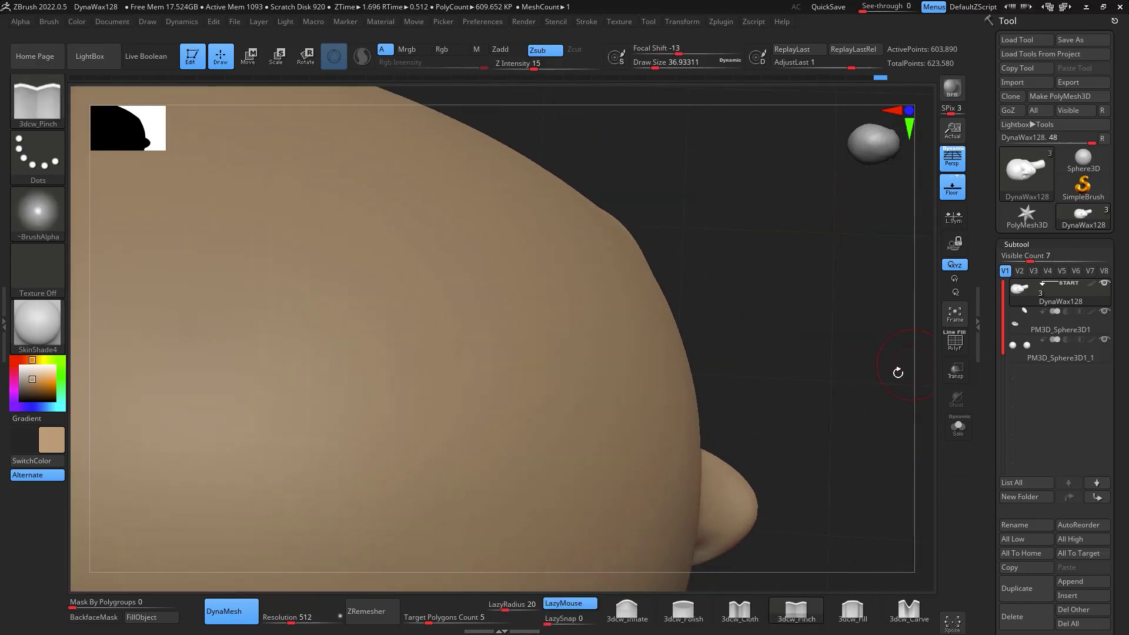
pyautogui.moveTo(897, 373)
pyautogui.mouseDown()
pyautogui.moveTo(895, 303)
pyautogui.moveTo(887, 330)
pyautogui.moveTo(859, 328)
pyautogui.mouseUp()
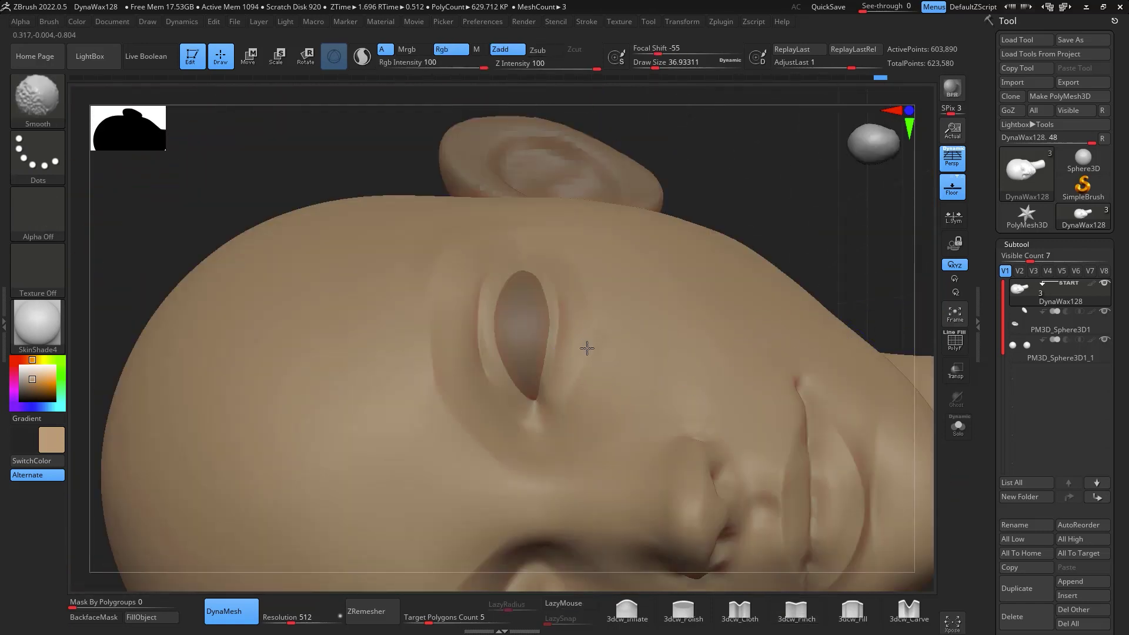
pyautogui.press('b')
pyautogui.press('c')
pyautogui.press('b')
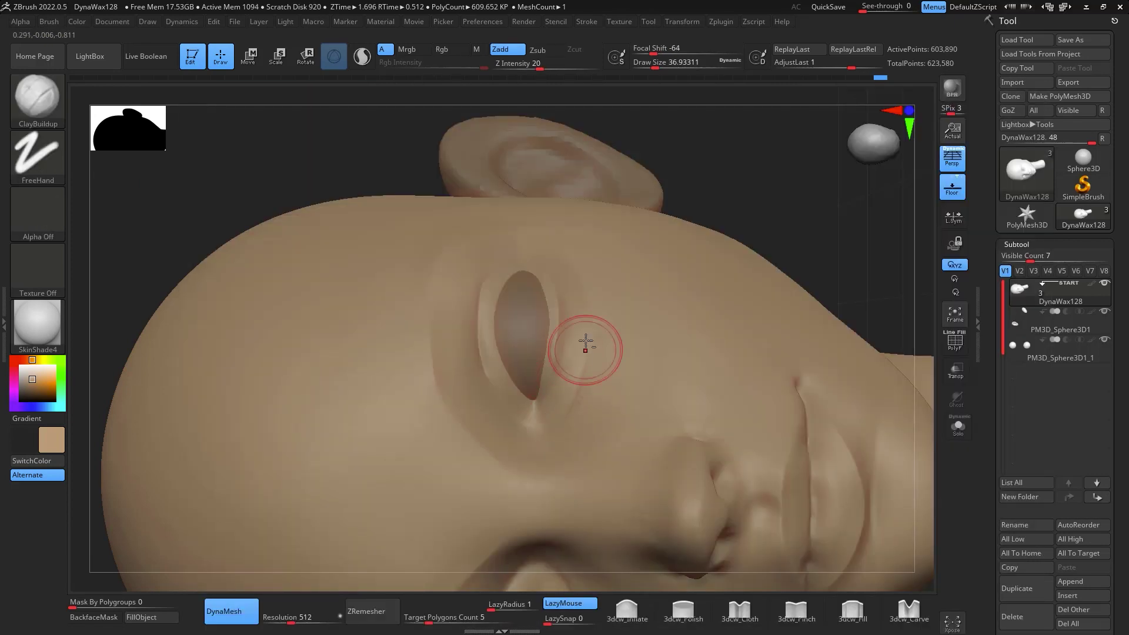
pyautogui.press('shift')
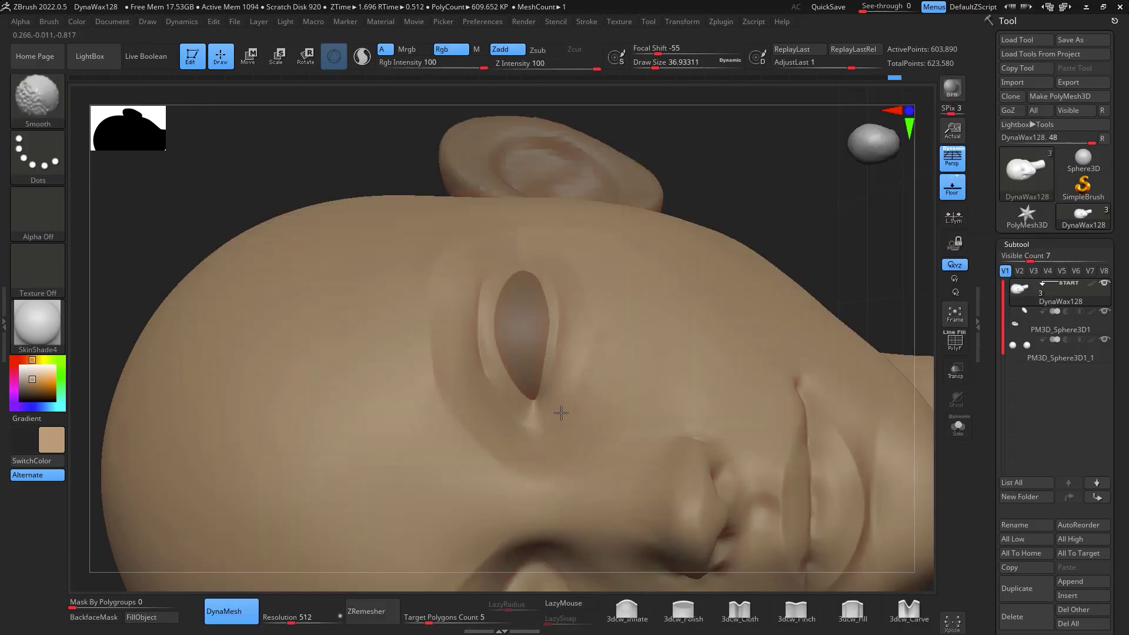
pyautogui.moveTo(859, 166); pyautogui.dragTo(876, 252)
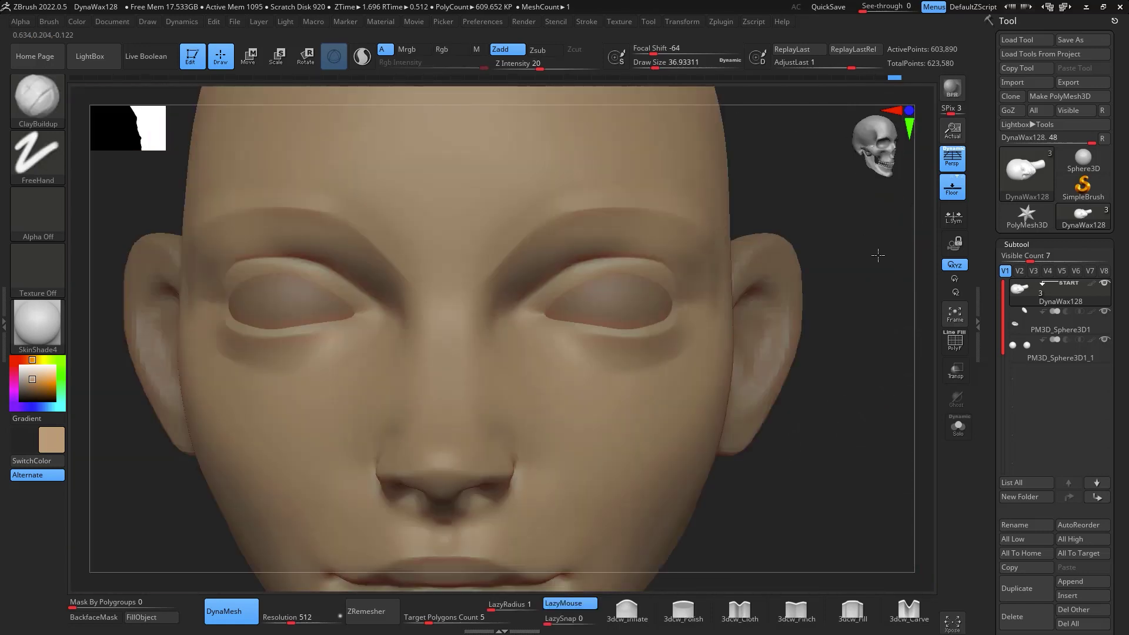
pyautogui.moveTo(902, 362)
pyautogui.mouseDown()
pyautogui.moveTo(894, 373)
pyautogui.moveTo(672, 376)
pyautogui.mouseUp()
pyautogui.press('shift')
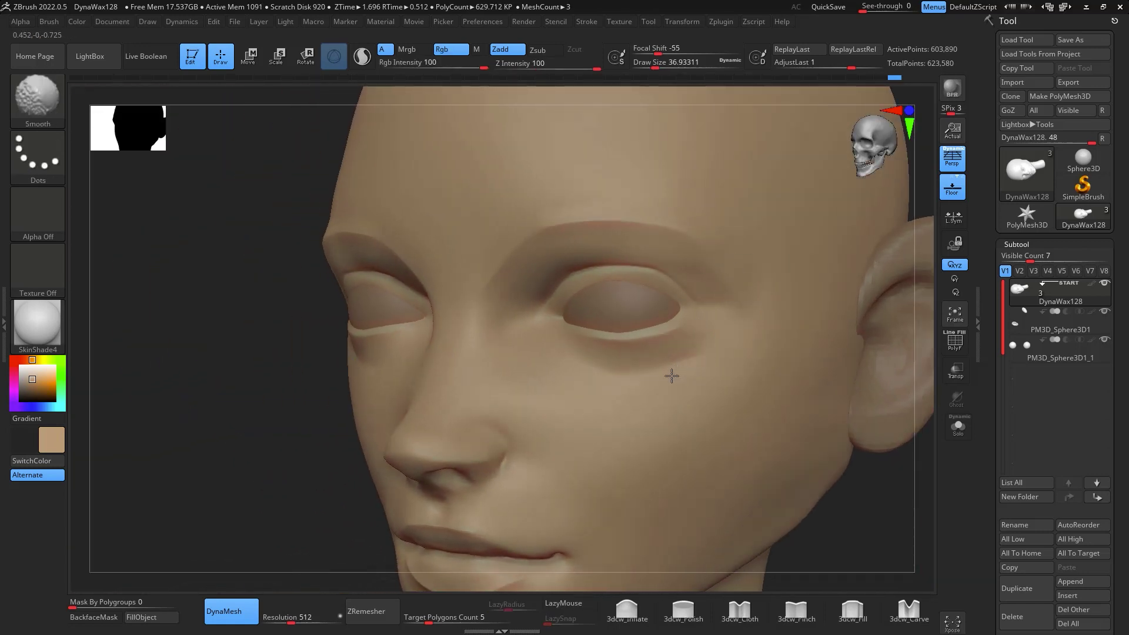
pyautogui.moveTo(846, 499)
pyautogui.mouseDown()
pyautogui.moveTo(872, 509)
pyautogui.moveTo(892, 459)
pyautogui.moveTo(870, 396)
pyautogui.moveTo(796, 450)
pyautogui.mouseUp()
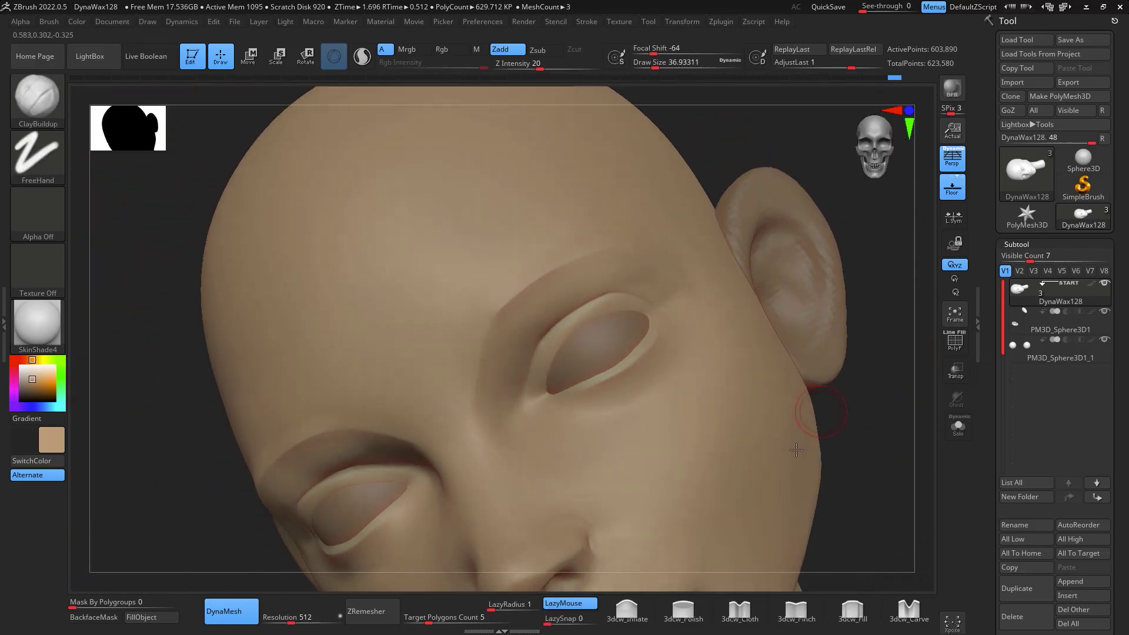
# Redefine the fold below the lower eyelid with 3dcw_Pinch at a draw size of about 37 and soften it with Smooth
pyautogui.click(802, 617)
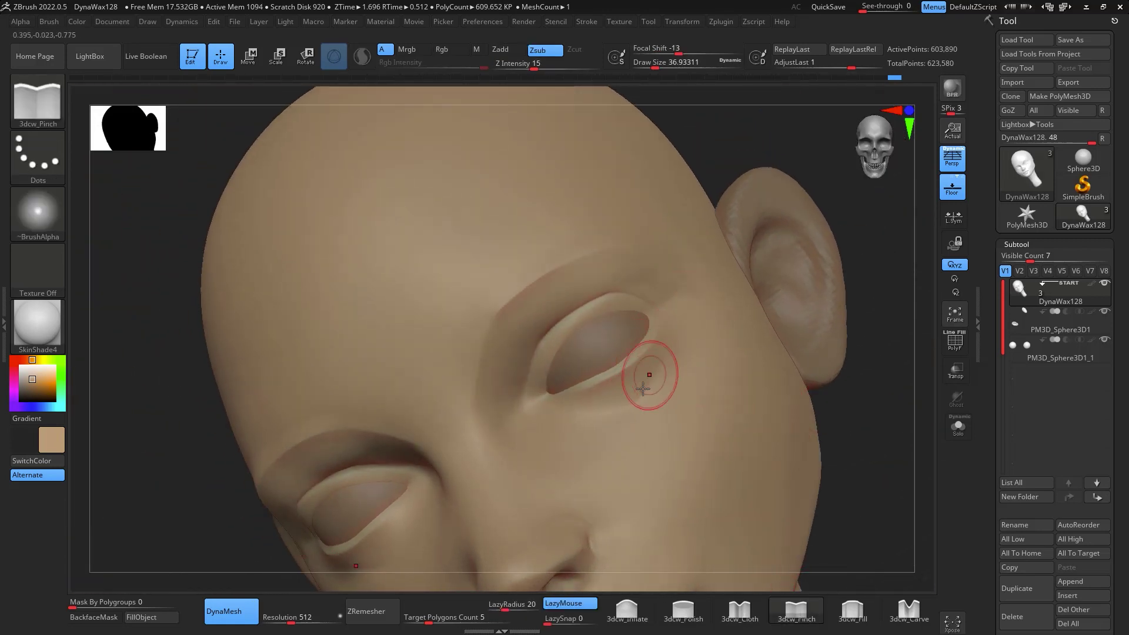
pyautogui.moveTo(847, 400); pyautogui.dragTo(743, 339)
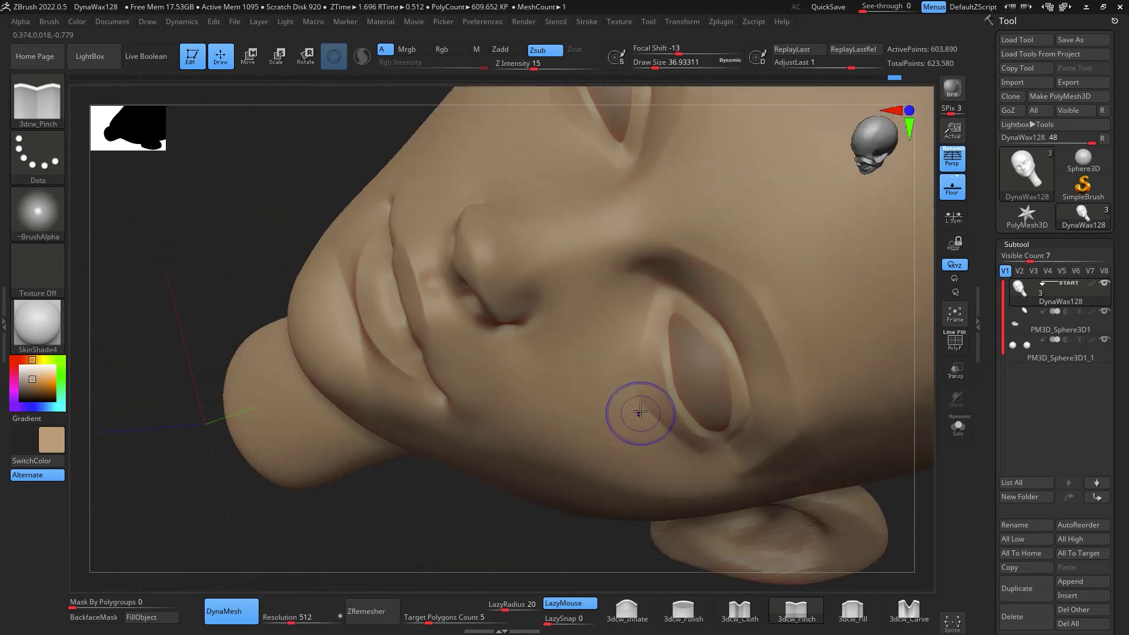
pyautogui.press('shift')
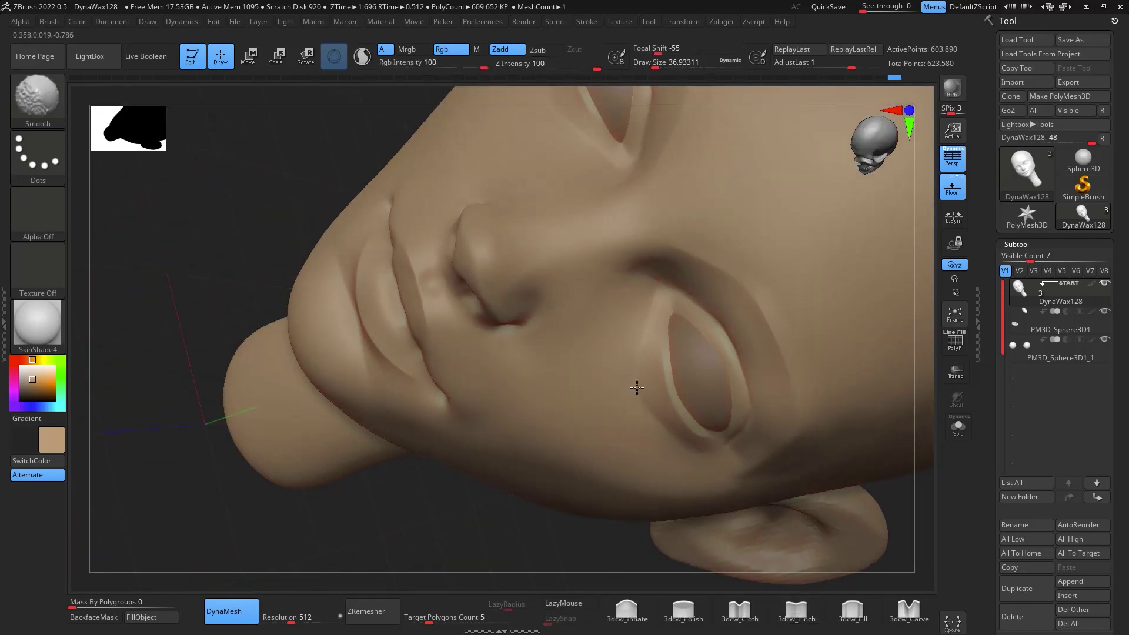
pyautogui.keyDown('shift'); pyautogui.moveTo(890, 475); pyautogui.dragTo(876, 451, button='right'); pyautogui.keyUp('shift')
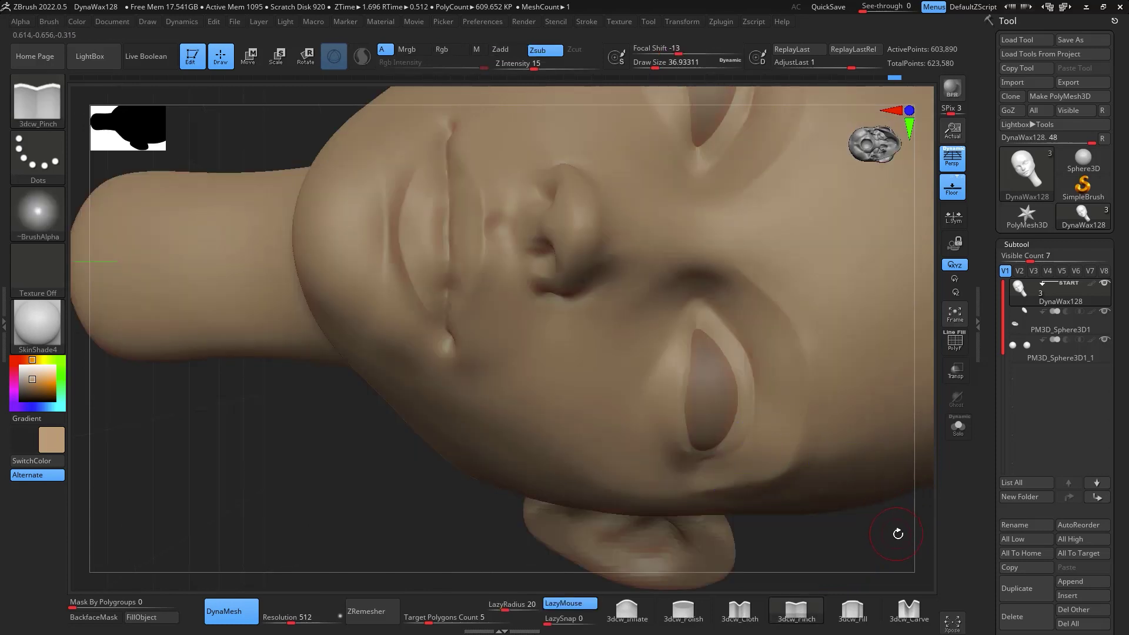
pyautogui.moveTo(927, 534); pyautogui.dragTo(900, 469)
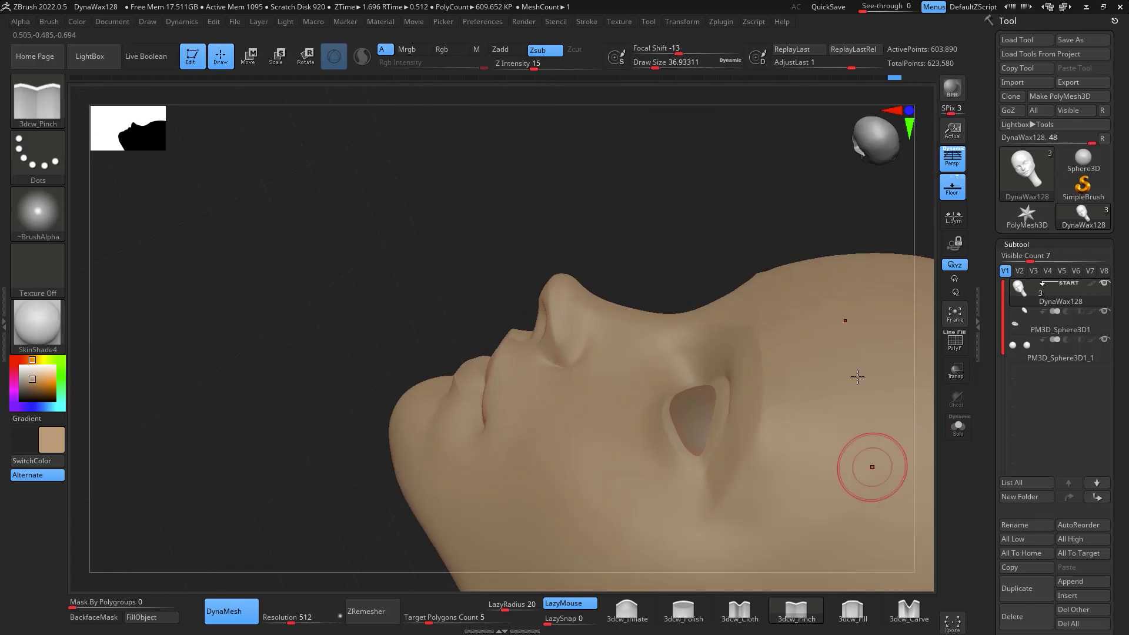
pyautogui.keyDown('shift'); pyautogui.moveTo(801, 171); pyautogui.dragTo(801, 188); pyautogui.keyUp('shift')
# Smooth the brow and cheek surfaces at a draw size of about 65 while checking the whole head from the front
pyautogui.moveTo(805, 254)
pyautogui.keyDown('alt'); pyautogui.mouseDown()
pyautogui.moveTo(807, 175)
pyautogui.moveTo(847, 270)
pyautogui.moveTo(852, 327)
pyautogui.moveTo(811, 221)
pyautogui.moveTo(832, 269)
pyautogui.moveTo(605, 294)
pyautogui.moveTo(624, 262)
pyautogui.mouseUp(); pyautogui.keyUp('alt')
pyautogui.press('shift')
pyautogui.press('space')
pyautogui.press('shift')
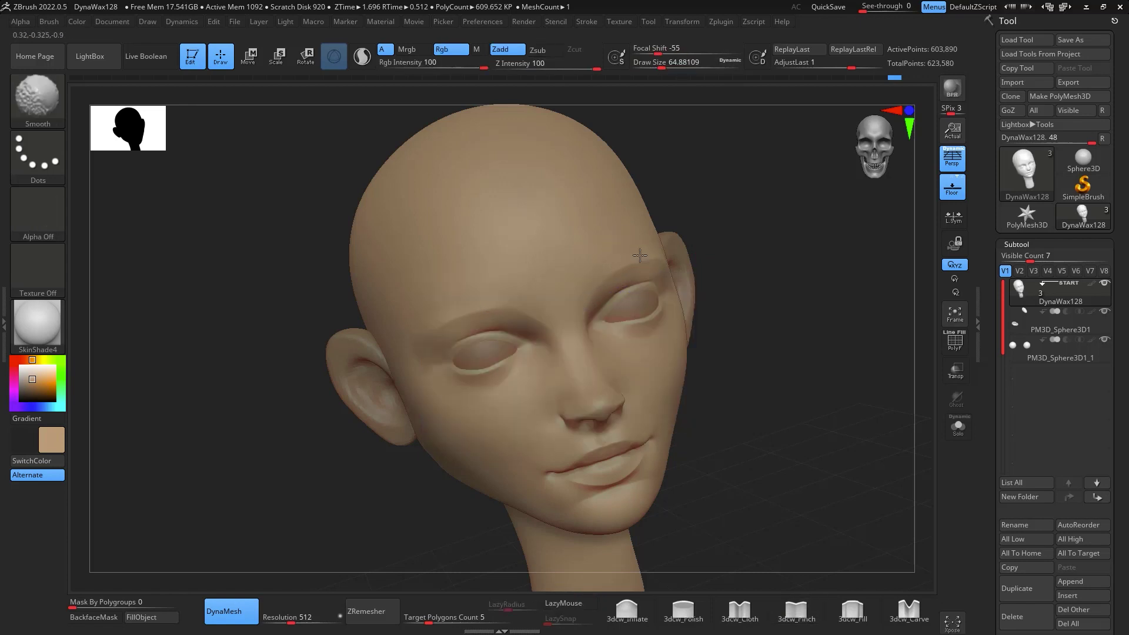
pyautogui.moveTo(680, 235)
pyautogui.mouseDown()
pyautogui.moveTo(728, 256)
pyautogui.moveTo(602, 277)
pyautogui.moveTo(690, 282)
pyautogui.mouseUp()
pyautogui.moveTo(791, 405)
pyautogui.keyDown('shift'); pyautogui.mouseDown()
pyautogui.moveTo(786, 461)
pyautogui.moveTo(771, 426)
pyautogui.mouseUp(); pyautogui.keyUp('shift')
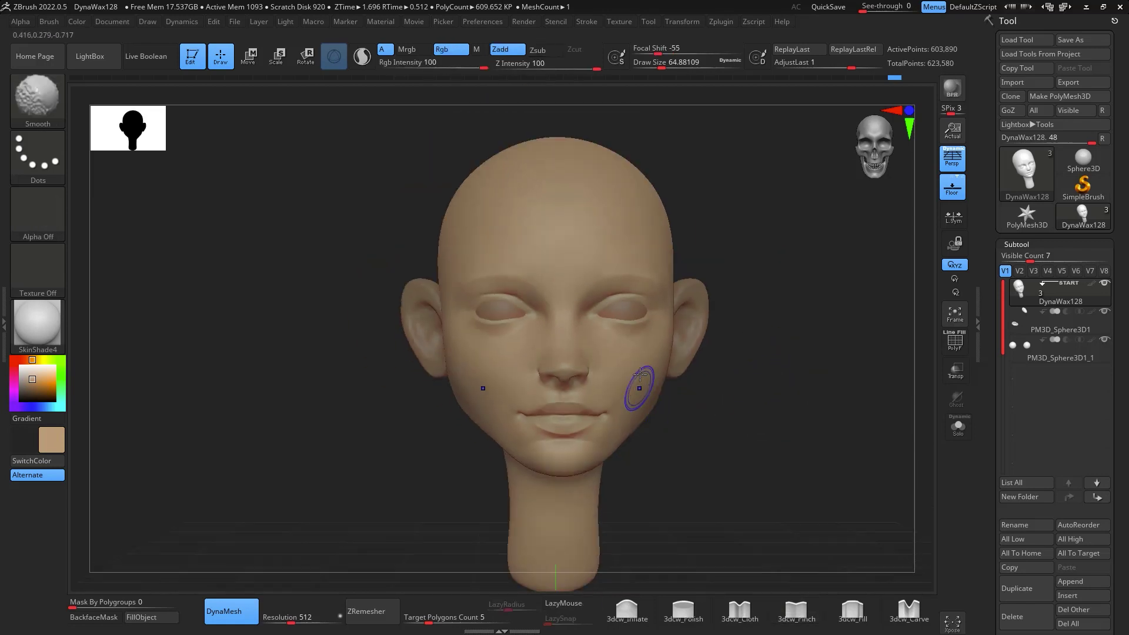
pyautogui.keyDown('alt'); pyautogui.moveTo(802, 295); pyautogui.dragTo(730, 289); pyautogui.keyUp('alt')
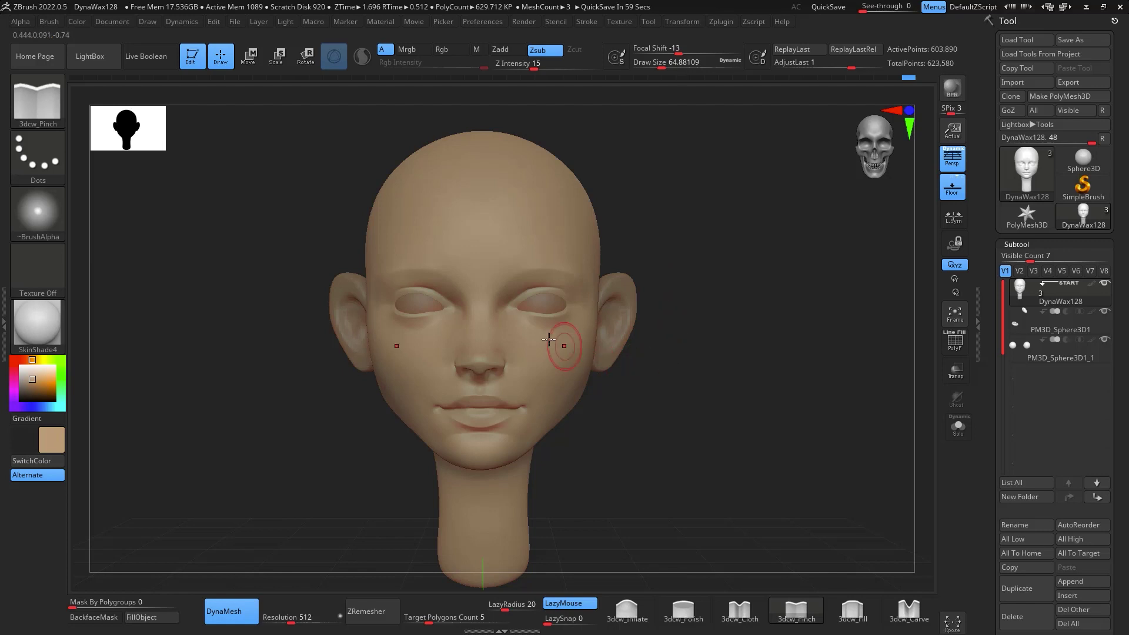
# Sharpen the eyelid rims and outer eye corner with 3dcw_Pinch at a draw size of about 14, smoothing the upper lid
pyautogui.moveTo(806, 308)
pyautogui.mouseDown()
pyautogui.moveTo(796, 330)
pyautogui.moveTo(824, 408)
pyautogui.moveTo(805, 369)
pyautogui.moveTo(834, 252)
pyautogui.moveTo(867, 284)
pyautogui.moveTo(839, 340)
pyautogui.moveTo(848, 259)
pyautogui.moveTo(841, 283)
pyautogui.mouseUp()
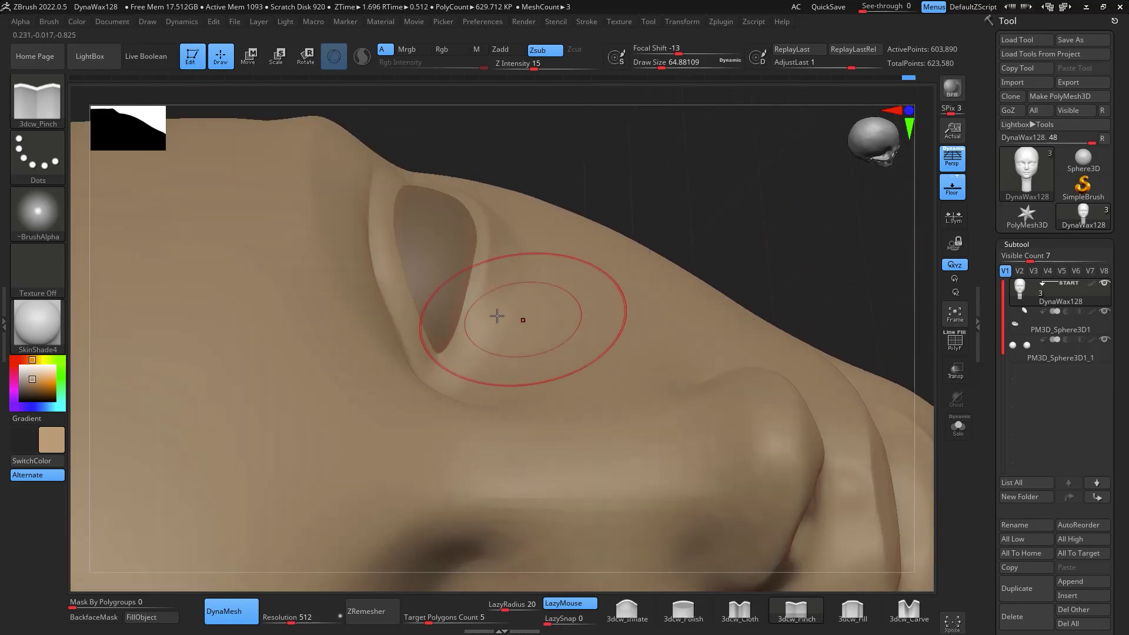
pyautogui.press('space')
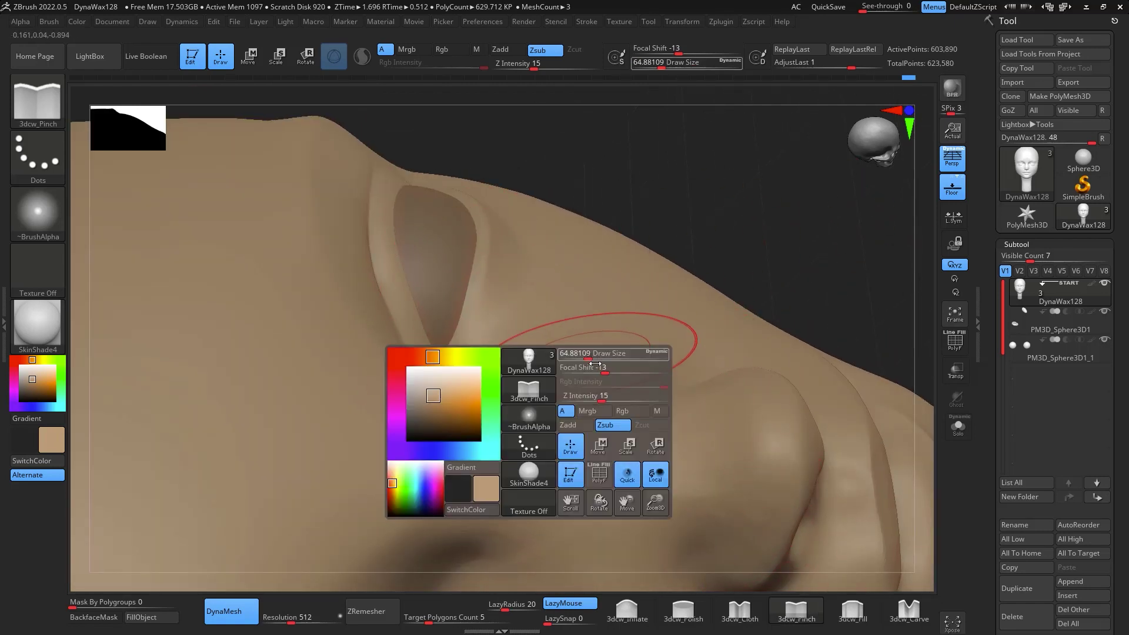
pyautogui.moveTo(599, 350); pyautogui.dragTo(575, 349)
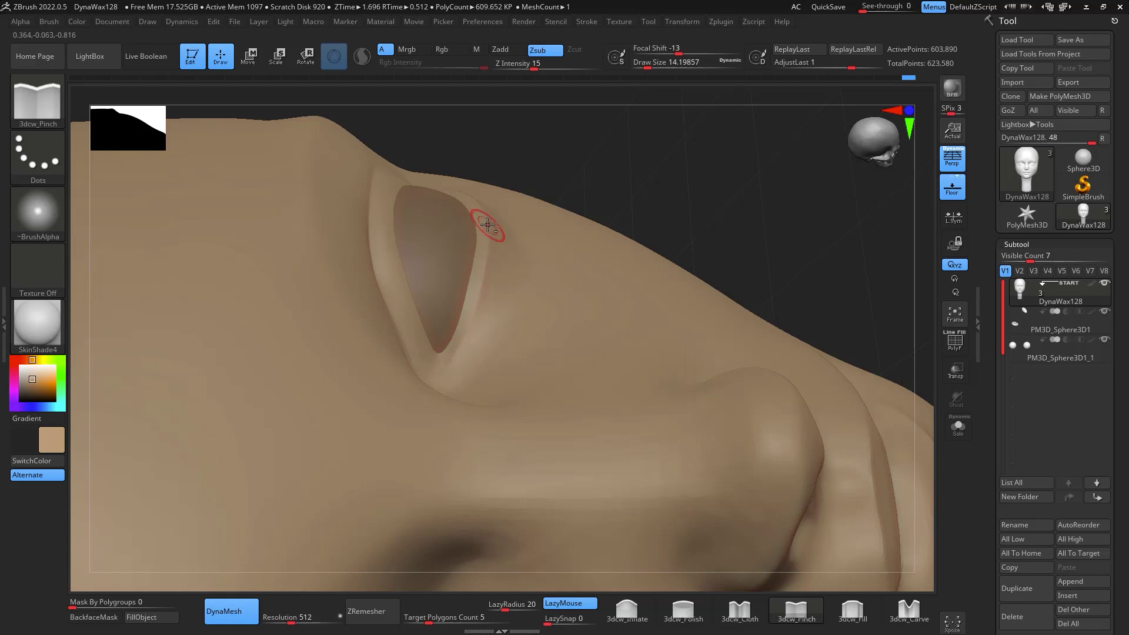
pyautogui.moveTo(668, 148); pyautogui.dragTo(464, 258)
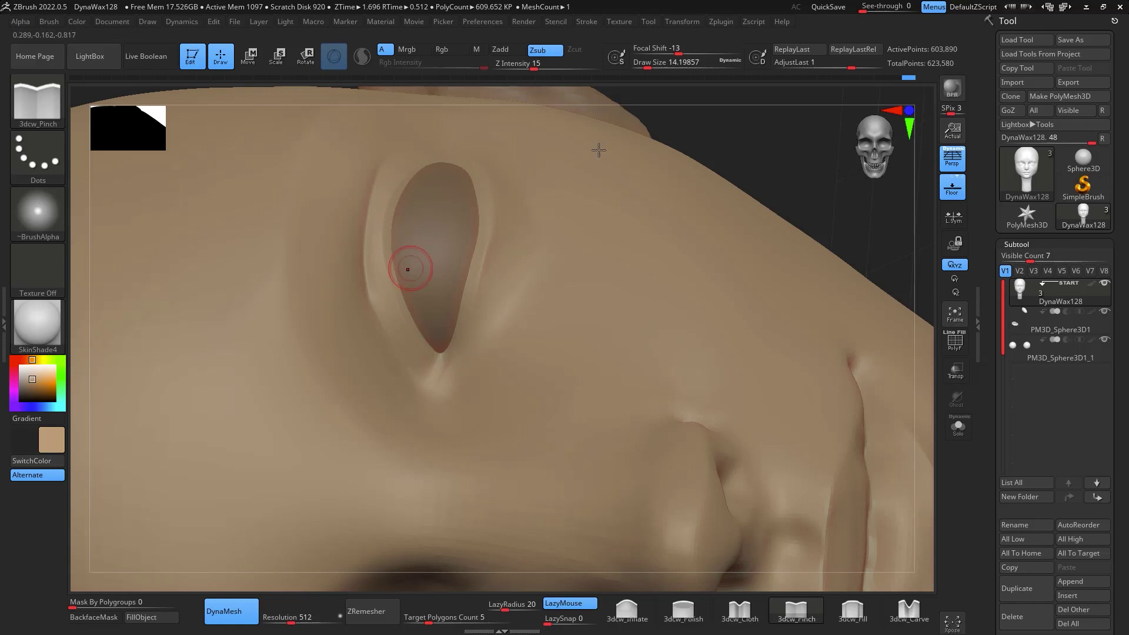
pyautogui.moveTo(827, 176)
pyautogui.mouseDown()
pyautogui.moveTo(827, 187)
pyautogui.moveTo(499, 246)
pyautogui.mouseUp()
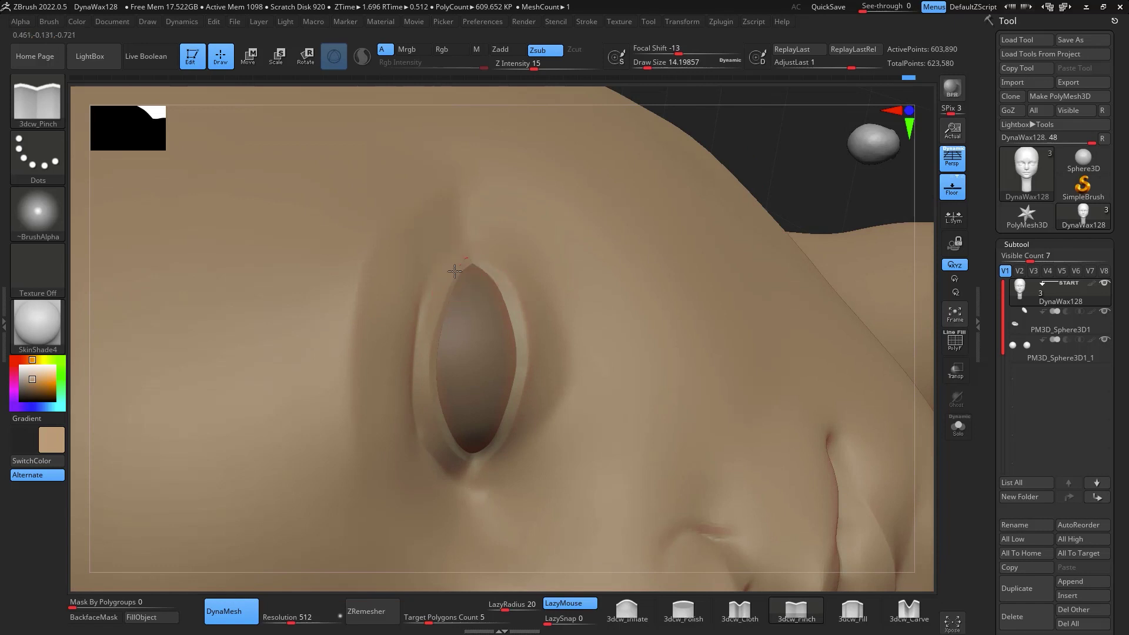
pyautogui.moveTo(428, 455)
pyautogui.keyDown('shift'); pyautogui.mouseDown()
pyautogui.moveTo(435, 276)
pyautogui.moveTo(423, 360)
pyautogui.mouseUp(); pyautogui.keyUp('shift')
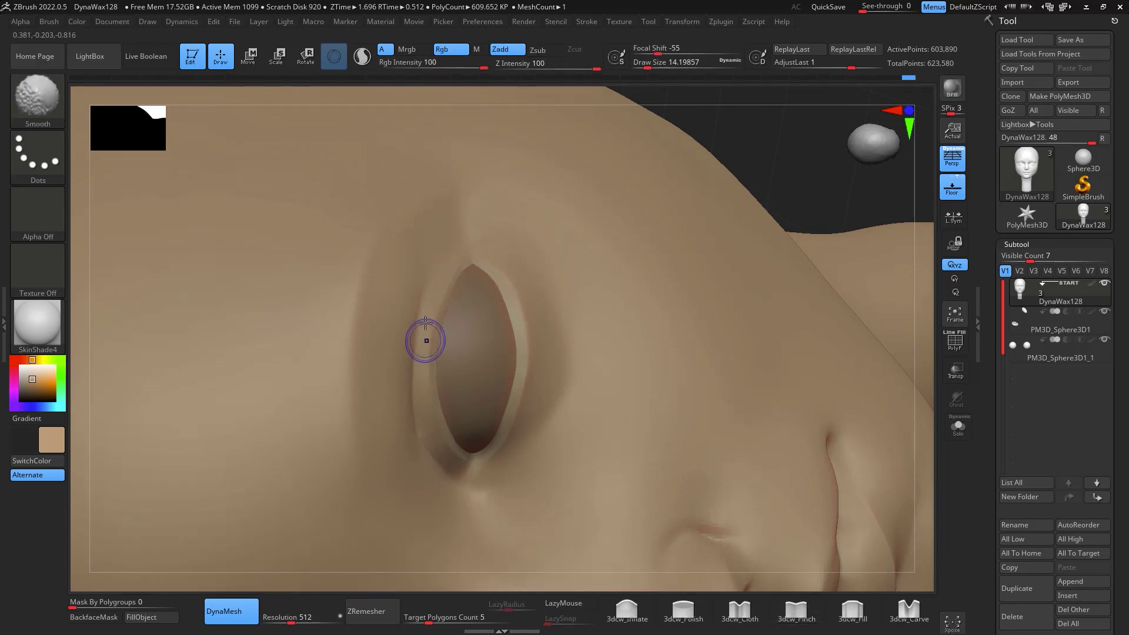
pyautogui.moveTo(856, 199); pyautogui.dragTo(450, 292)
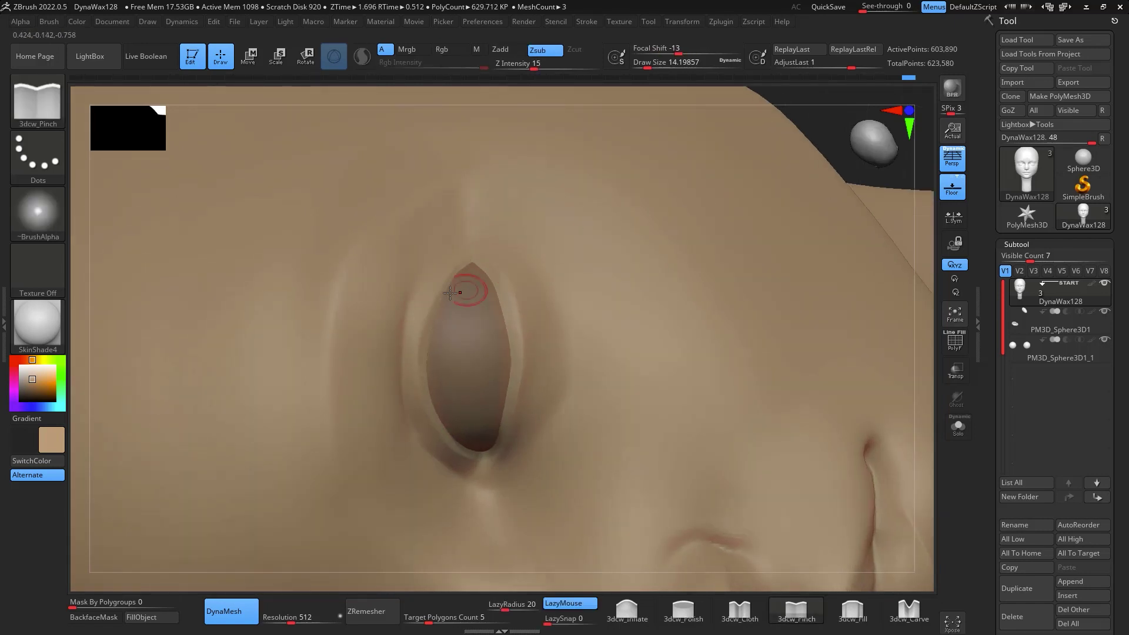
# Carve the upper eyelid crease toward the outer eye corner with DamStandard at a draw size of about 14 and a LazyRadius of 7
pyautogui.press('b')
pyautogui.press('d')
pyautogui.press('s')
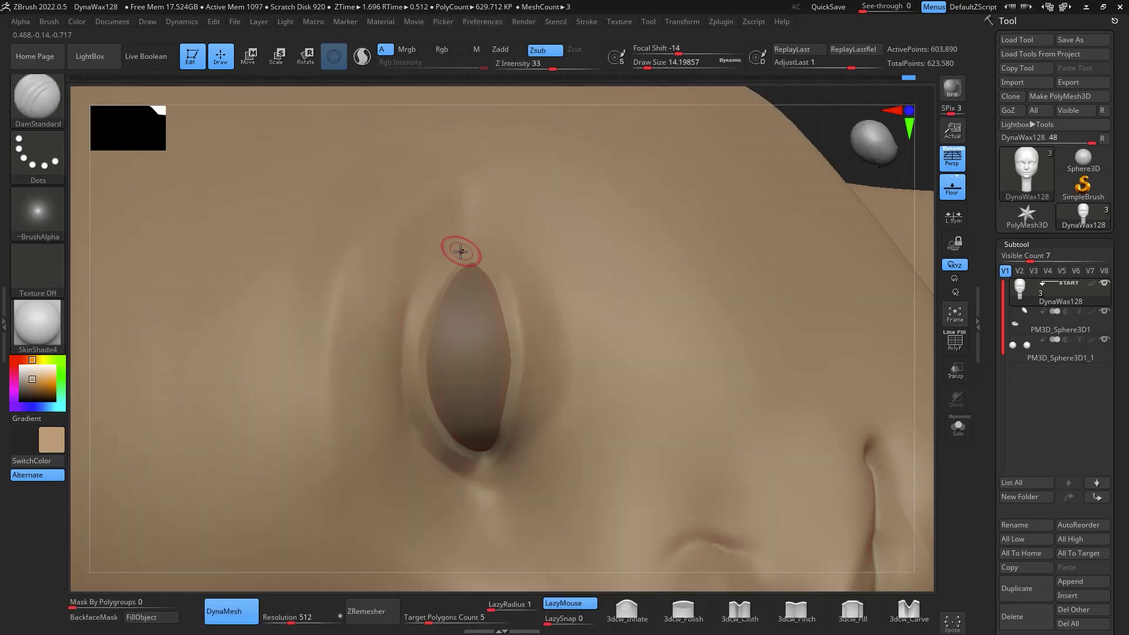
pyautogui.moveTo(402, 332); pyautogui.dragTo(416, 299)
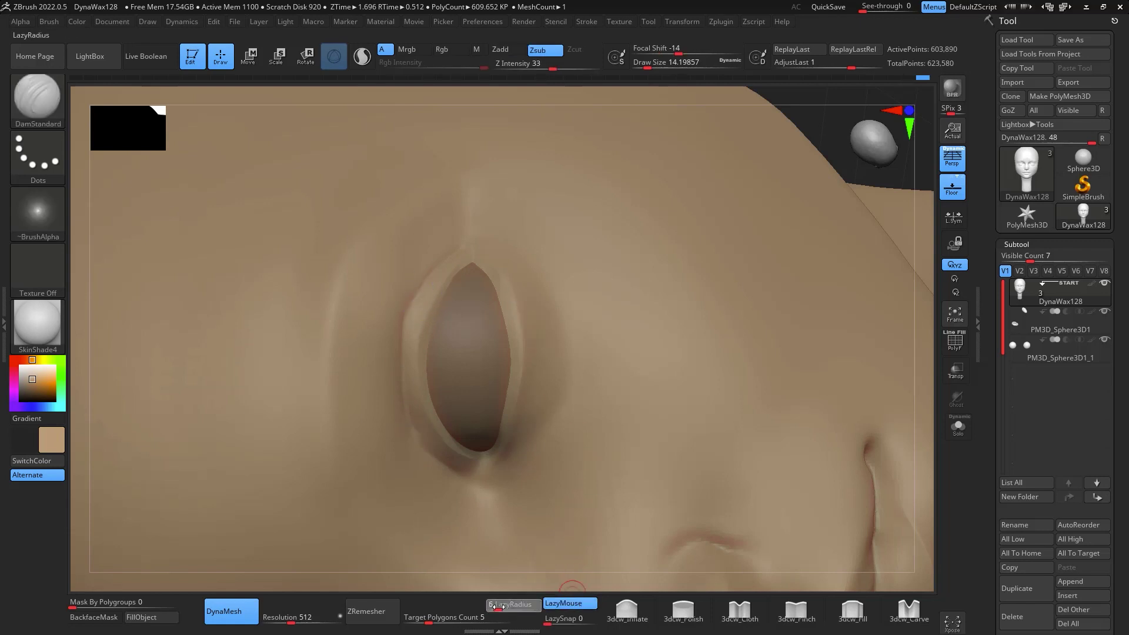
pyautogui.moveTo(498, 606); pyautogui.dragTo(503, 606)
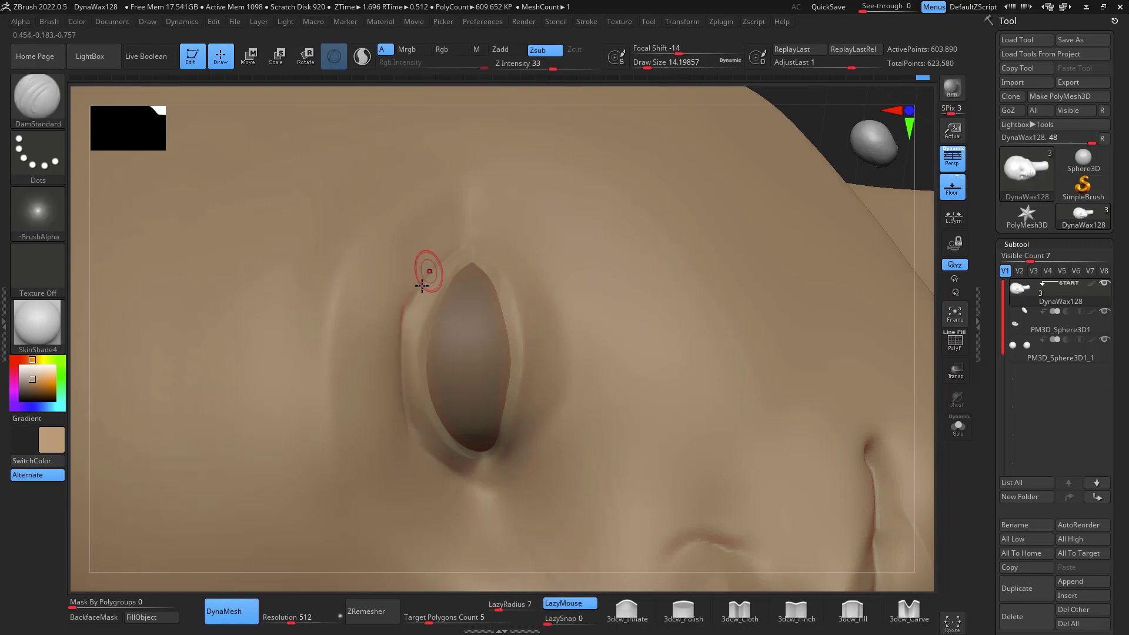
pyautogui.moveTo(422, 286); pyautogui.dragTo(436, 263)
# Smooth the skin beside the inner eye corner and check the eyes from the front
pyautogui.moveTo(881, 345)
pyautogui.mouseDown(button='right')
pyautogui.moveTo(887, 320)
pyautogui.moveTo(876, 328)
pyautogui.moveTo(331, 227)
pyautogui.mouseUp(button='right')
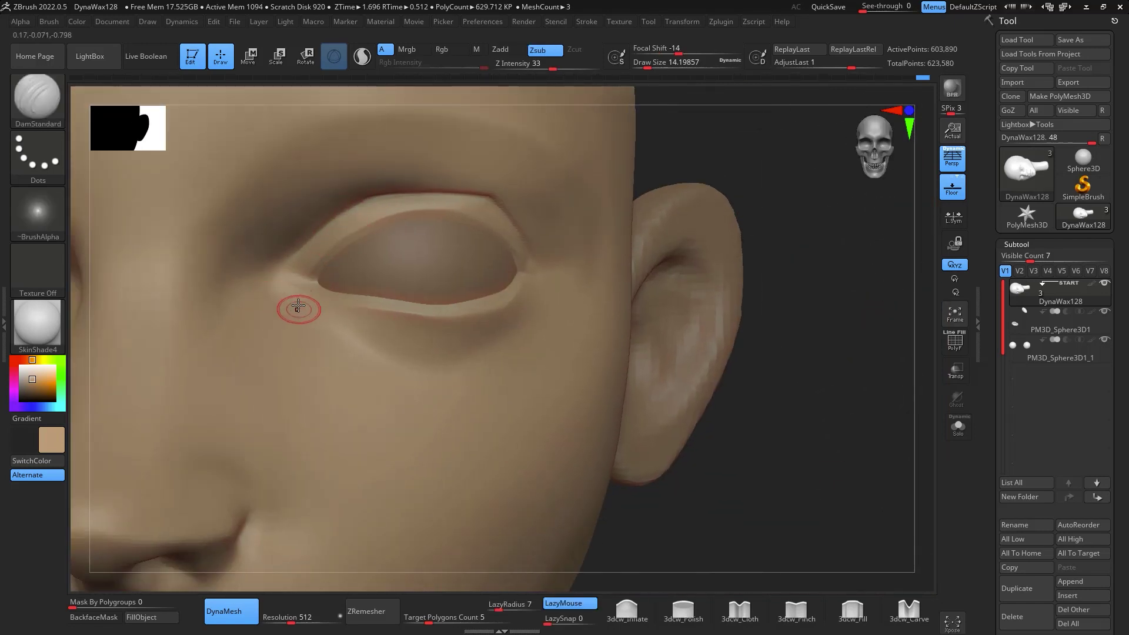
pyautogui.keyDown('shift'); pyautogui.moveTo(297, 310); pyautogui.dragTo(294, 282); pyautogui.keyUp('shift')
pyautogui.press('shift')
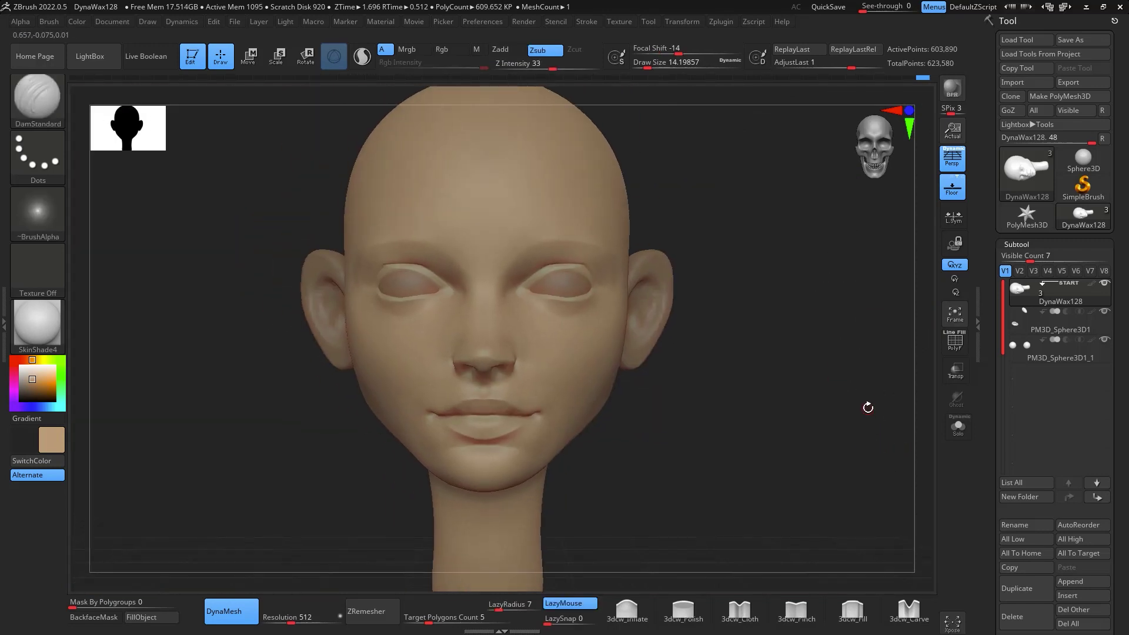
pyautogui.keyDown('alt'); pyautogui.moveTo(868, 419); pyautogui.dragTo(881, 407); pyautogui.keyUp('alt')
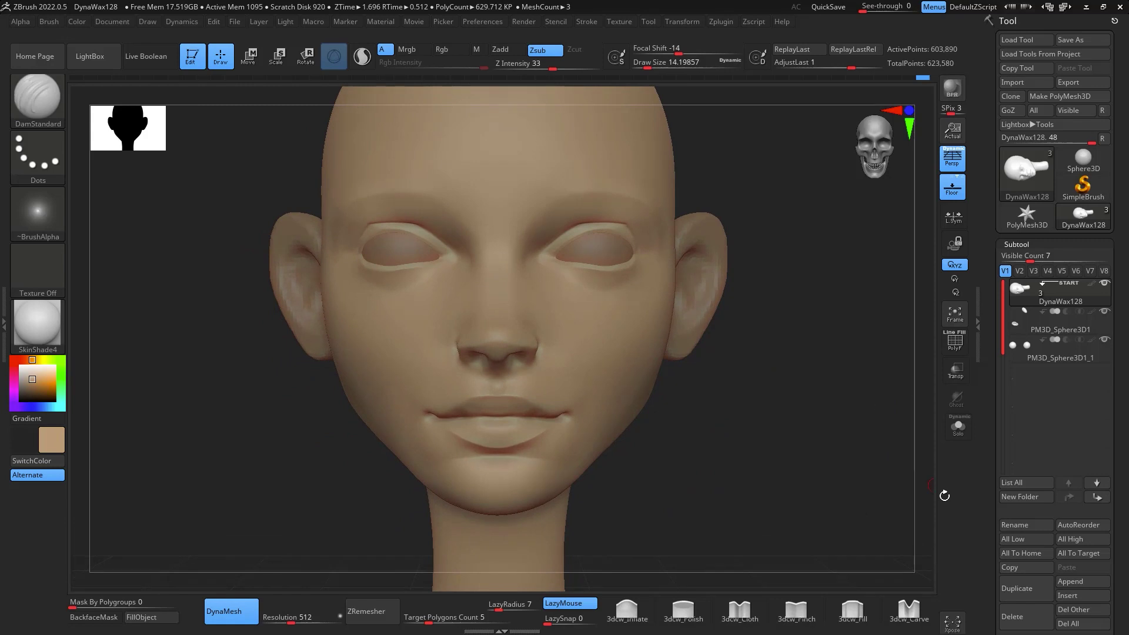
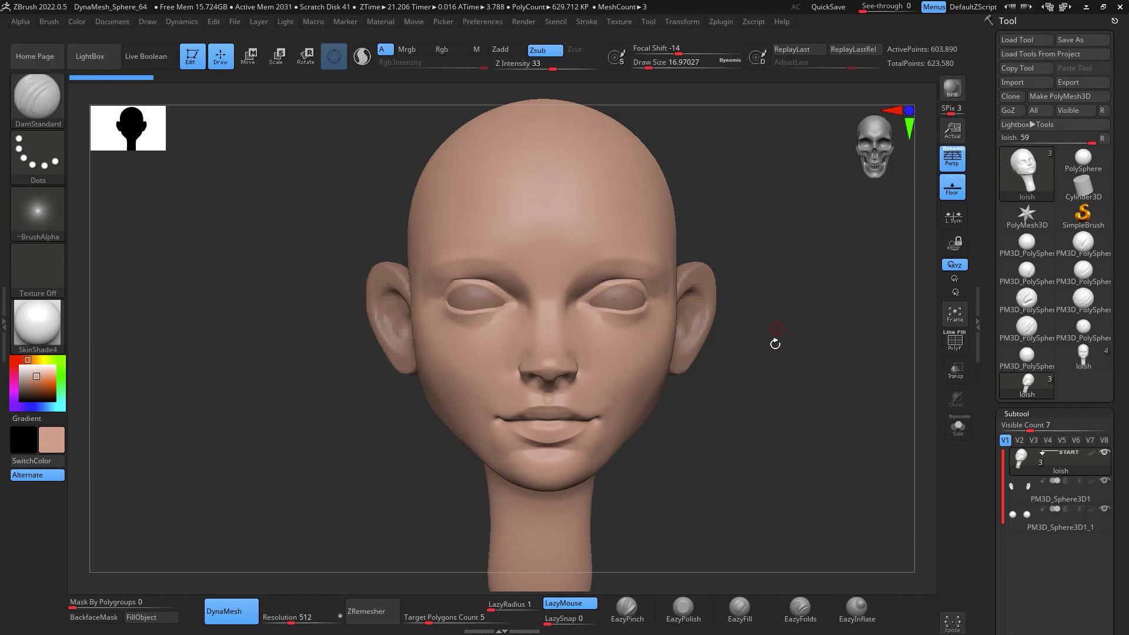
# Raise the chin and mouth and adjust the side of the face with the Move brush at a draw size of about 338
pyautogui.moveTo(757, 363); pyautogui.dragTo(691, 278)
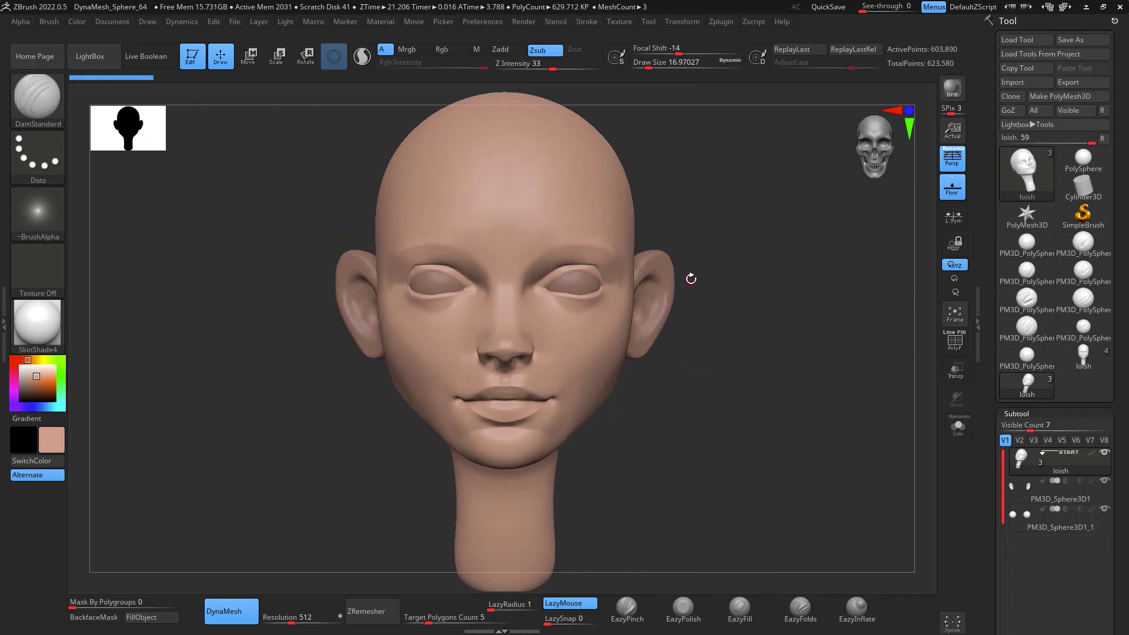
pyautogui.press('b')
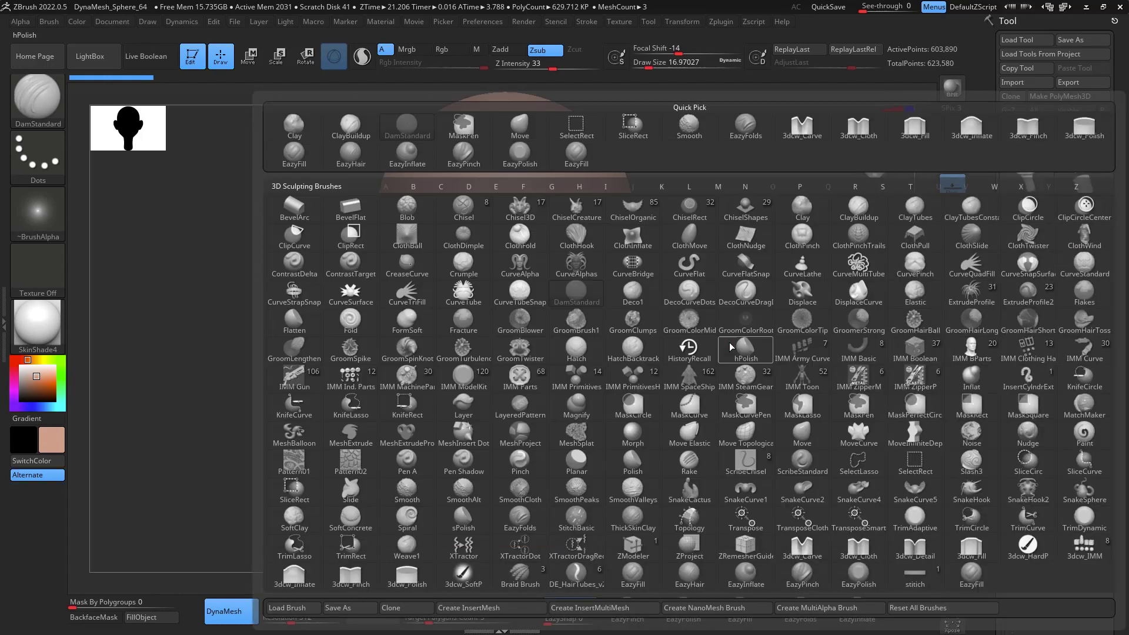
pyautogui.press('m')
pyautogui.press('v')
pyautogui.press('space')
pyautogui.moveTo(732, 344); pyautogui.dragTo(758, 343)
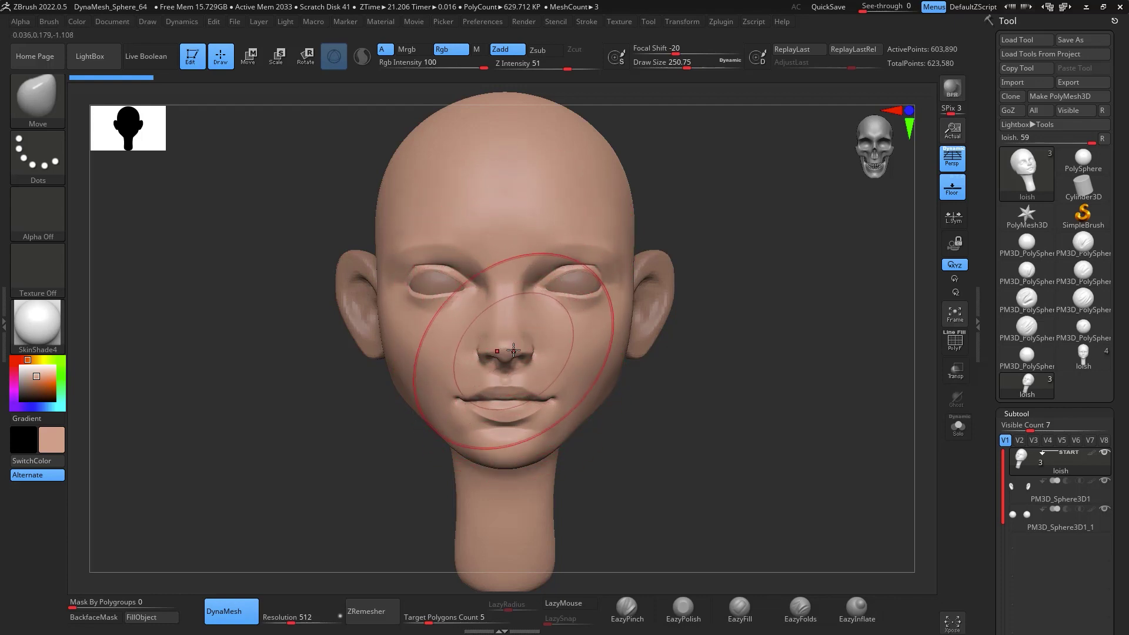
pyautogui.press('space')
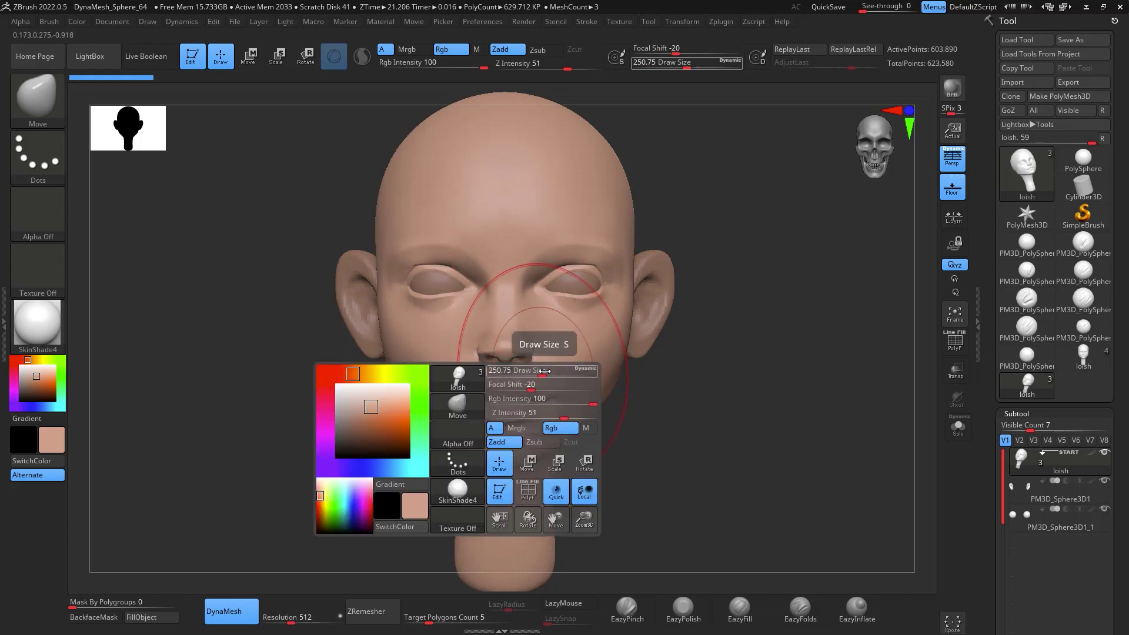
pyautogui.moveTo(543, 371); pyautogui.dragTo(550, 374)
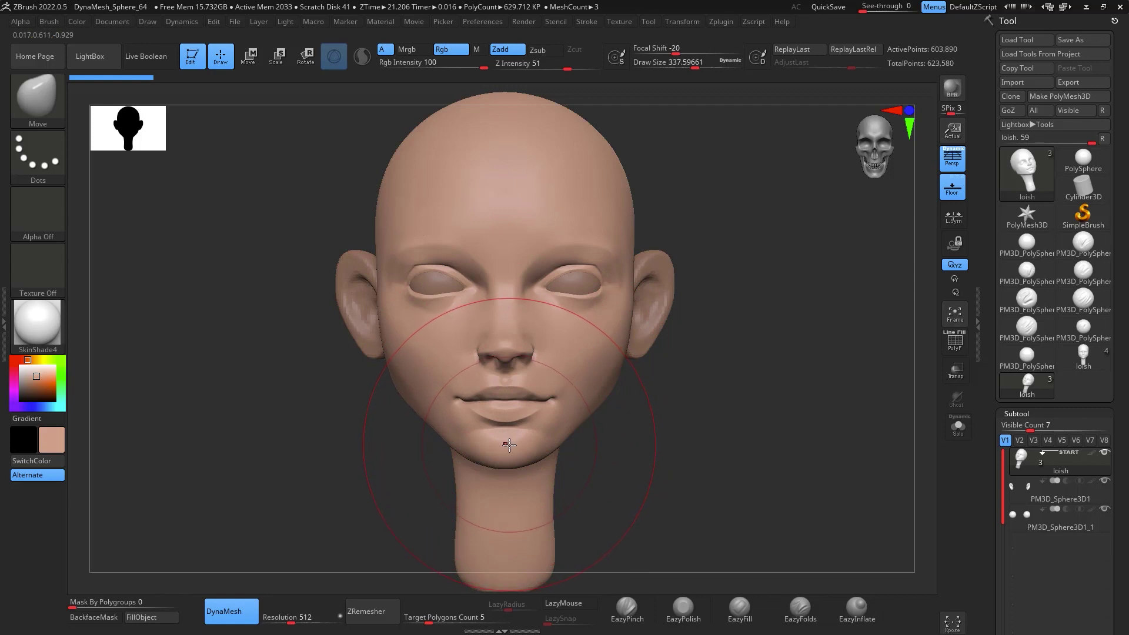
pyautogui.moveTo(511, 441); pyautogui.dragTo(511, 433)
pyautogui.moveTo(458, 381); pyautogui.dragTo(448, 377)
pyautogui.moveTo(559, 384)
pyautogui.mouseDown()
pyautogui.moveTo(597, 398)
pyautogui.moveTo(588, 412)
pyautogui.moveTo(559, 400)
pyautogui.mouseUp()
pyautogui.moveTo(629, 294); pyautogui.dragTo(634, 285)
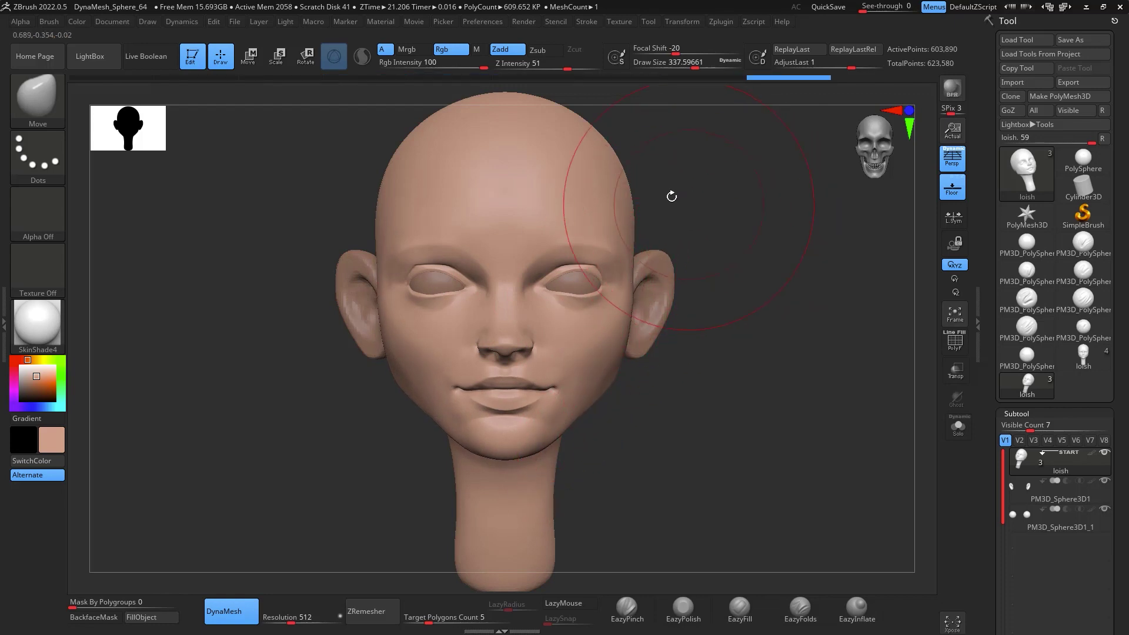
# Reshape the brow and upper eyelids with the Move brush at draw sizes of about 158 and 94
pyautogui.press('space')
pyautogui.moveTo(610, 271); pyautogui.dragTo(590, 275)
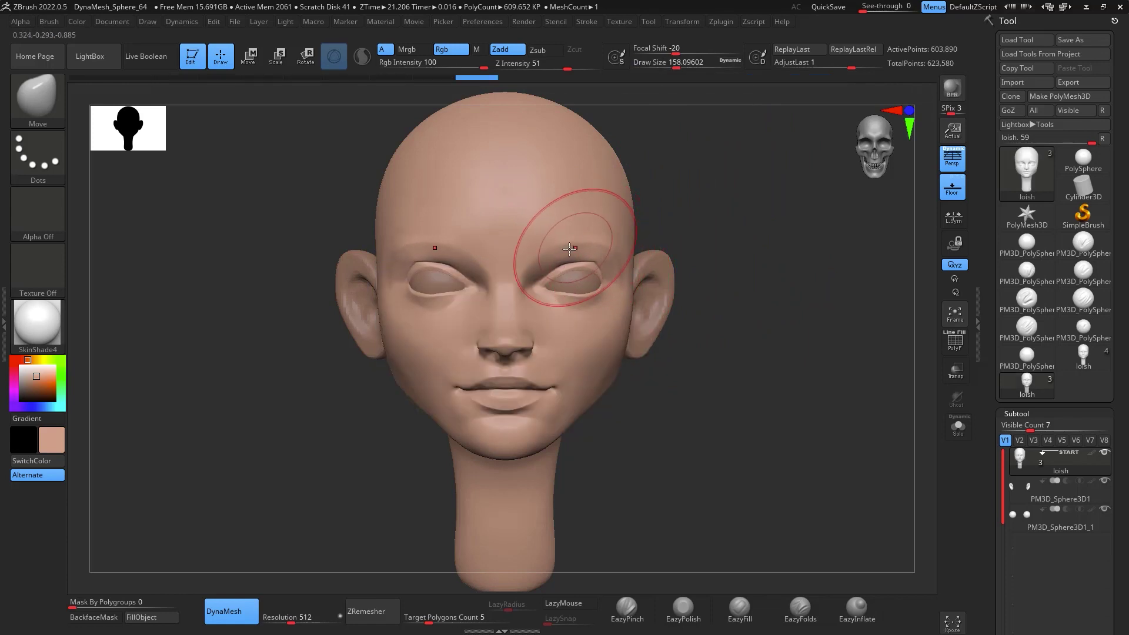
pyautogui.moveTo(605, 239)
pyautogui.mouseDown()
pyautogui.moveTo(583, 268)
pyautogui.moveTo(595, 262)
pyautogui.mouseUp()
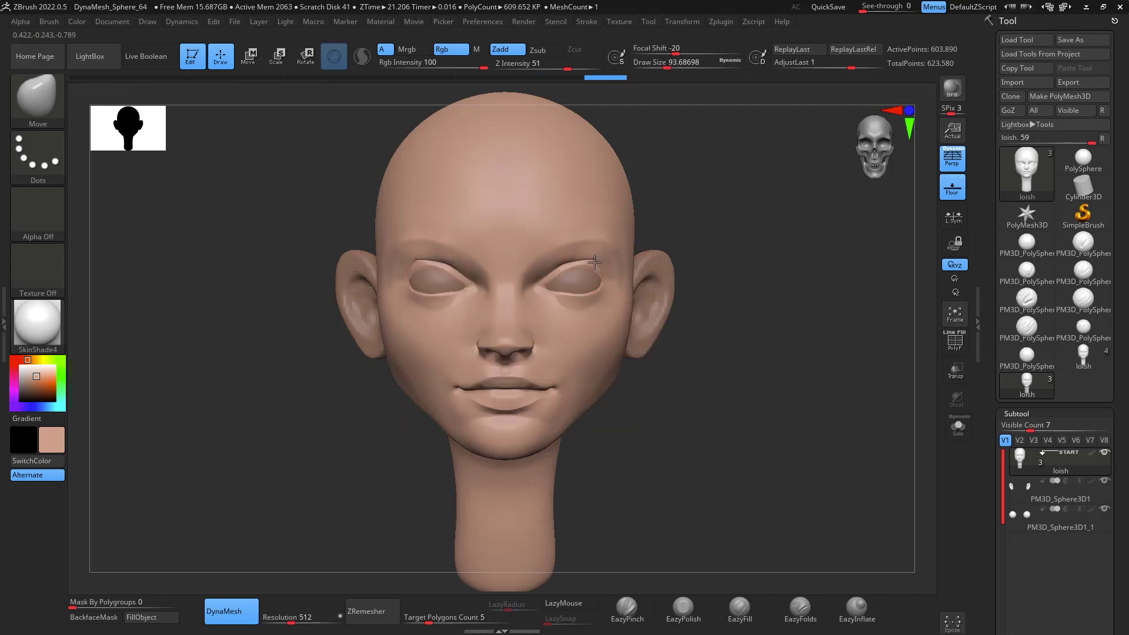
pyautogui.moveTo(751, 214); pyautogui.dragTo(726, 161)
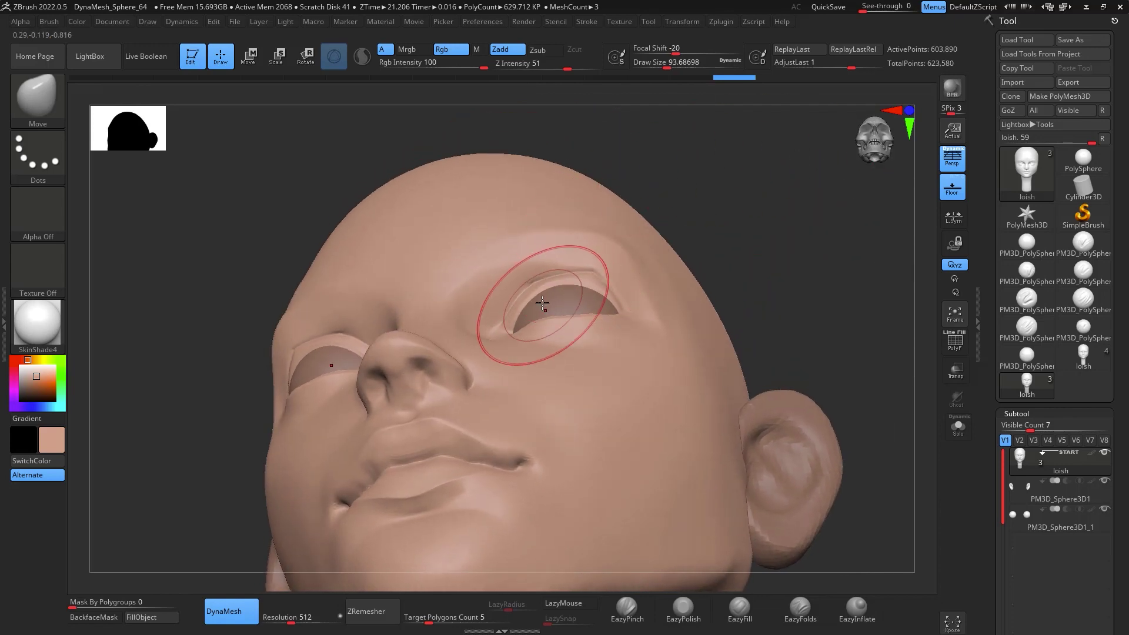
pyautogui.moveTo(542, 303); pyautogui.dragTo(534, 302)
pyautogui.moveTo(773, 241); pyautogui.dragTo(767, 226)
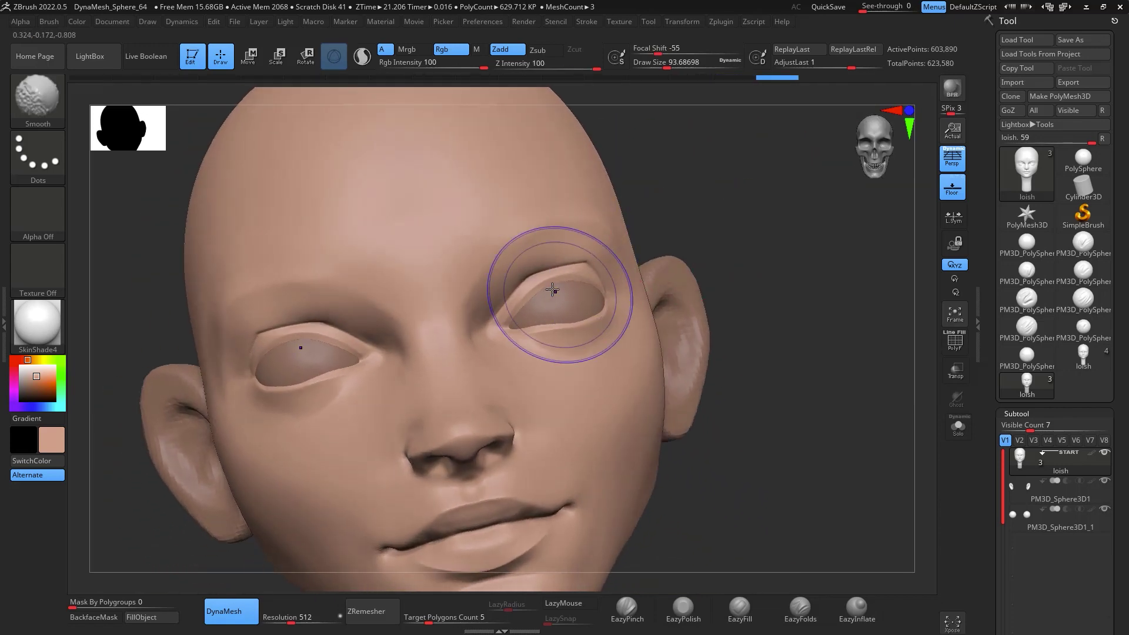
# Adjust the lower eyelid rims from above with the Move brush at a draw size of about 65, reduced to 62
pyautogui.moveTo(751, 272); pyautogui.dragTo(750, 311)
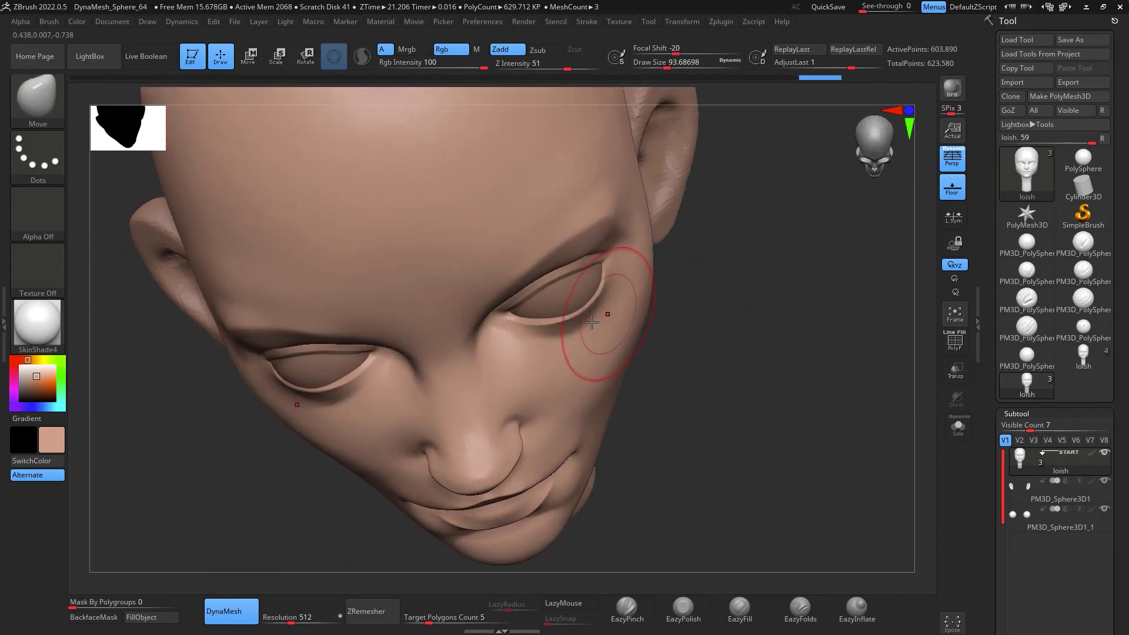
pyautogui.press('space')
pyautogui.moveTo(608, 321); pyautogui.dragTo(591, 320)
pyautogui.keyDown('alt'); pyautogui.moveTo(673, 318); pyautogui.dragTo(676, 352); pyautogui.keyUp('alt')
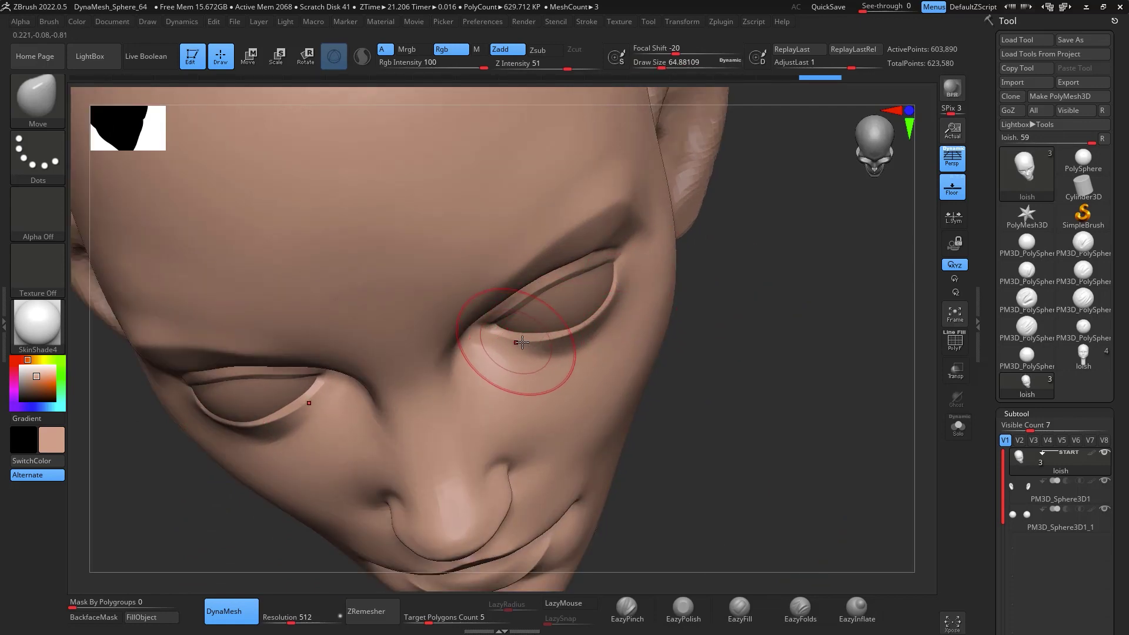
pyautogui.press('space')
pyautogui.moveTo(600, 318); pyautogui.dragTo(616, 293)
pyautogui.moveTo(612, 273); pyautogui.dragTo(614, 270)
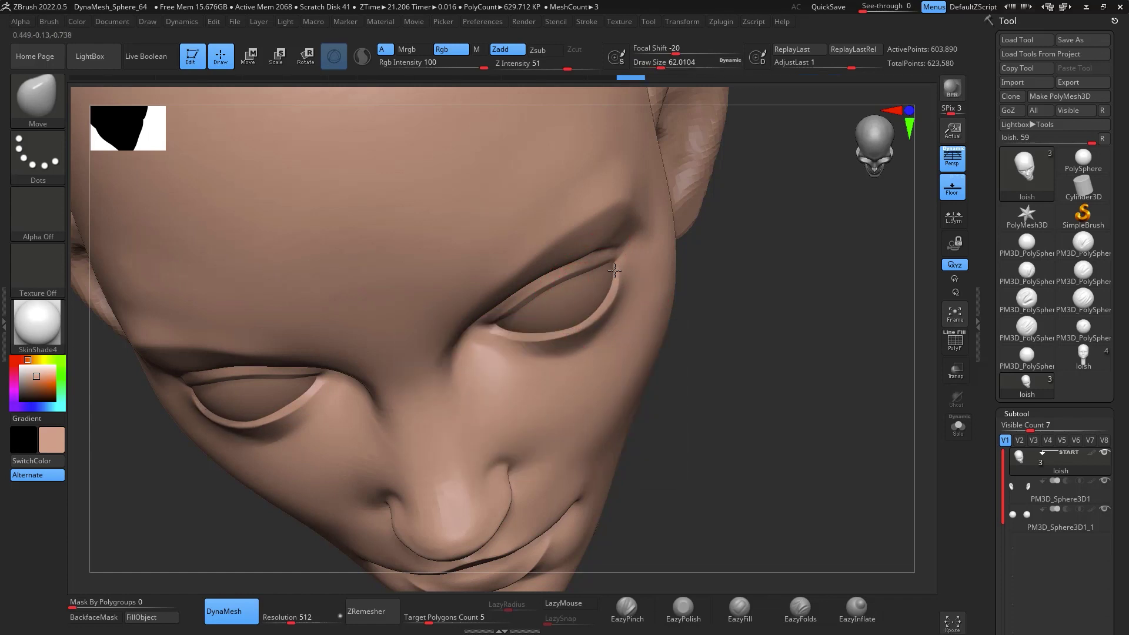
pyautogui.moveTo(567, 321); pyautogui.dragTo(568, 318)
# Pull the mouth corners slightly downward from the front with the Move brush at a draw size of about 140
pyautogui.moveTo(765, 289)
pyautogui.mouseDown()
pyautogui.moveTo(789, 249)
pyautogui.moveTo(847, 282)
pyautogui.moveTo(839, 254)
pyautogui.moveTo(839, 310)
pyautogui.moveTo(879, 320)
pyautogui.moveTo(859, 273)
pyautogui.moveTo(889, 303)
pyautogui.moveTo(888, 329)
pyautogui.moveTo(844, 330)
pyautogui.moveTo(882, 307)
pyautogui.moveTo(844, 406)
pyautogui.mouseUp()
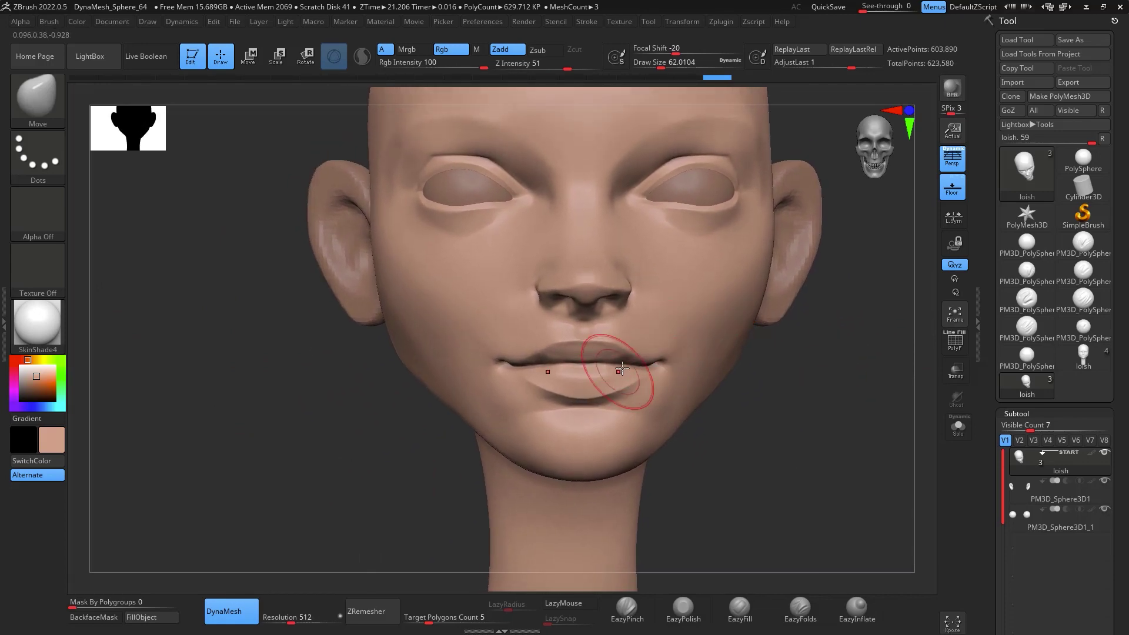
pyautogui.press('b')
pyautogui.press('m')
pyautogui.press('v')
pyautogui.press('space')
pyautogui.moveTo(668, 358)
pyautogui.mouseDown()
pyautogui.moveTo(679, 358)
pyautogui.moveTo(657, 371)
pyautogui.mouseUp()
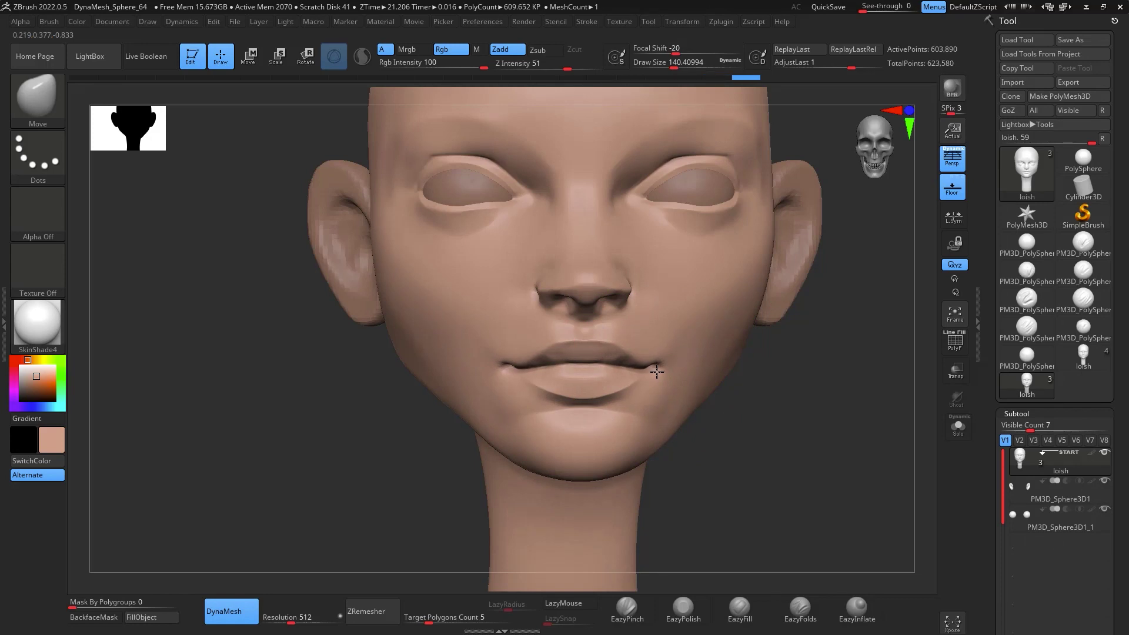
# Refine the nose tip in profile with the Move brush at a draw size of about 108
pyautogui.moveTo(811, 397)
pyautogui.mouseDown()
pyautogui.moveTo(857, 386)
pyautogui.moveTo(775, 357)
pyautogui.mouseUp()
pyautogui.press('space')
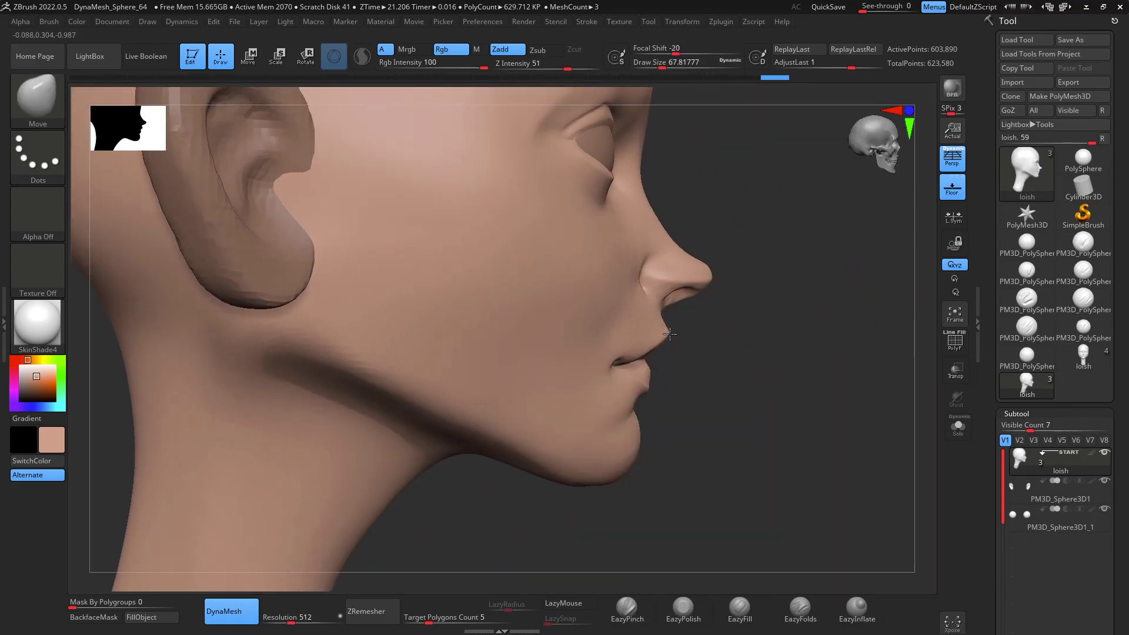
pyautogui.press('space')
pyautogui.moveTo(682, 294); pyautogui.dragTo(709, 264)
pyautogui.press('space')
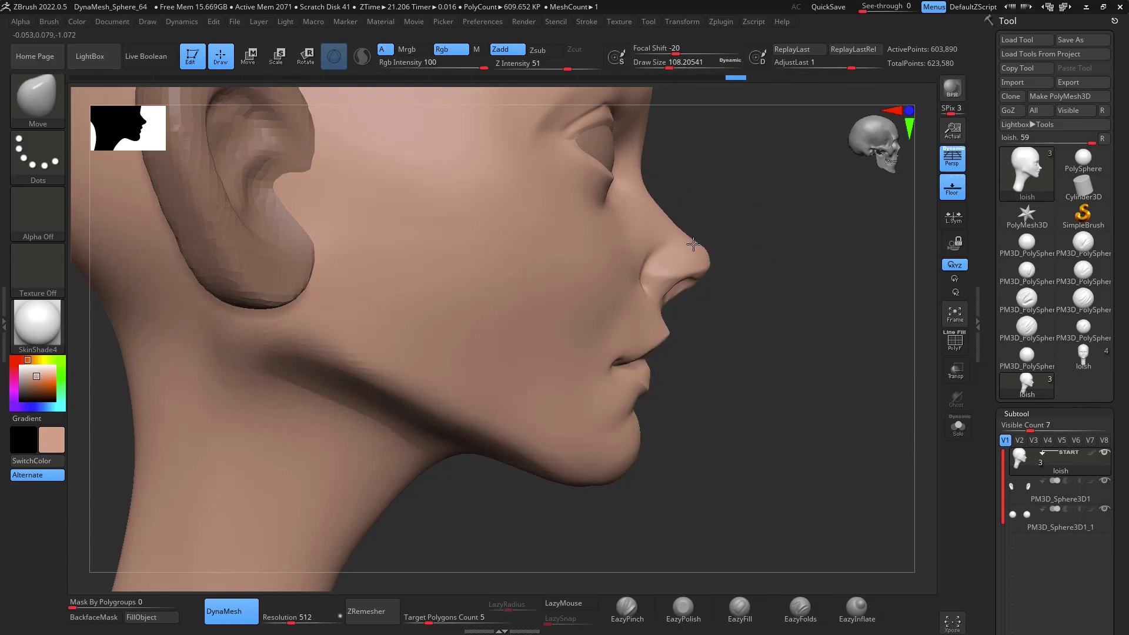
pyautogui.moveTo(749, 229); pyautogui.dragTo(695, 224)
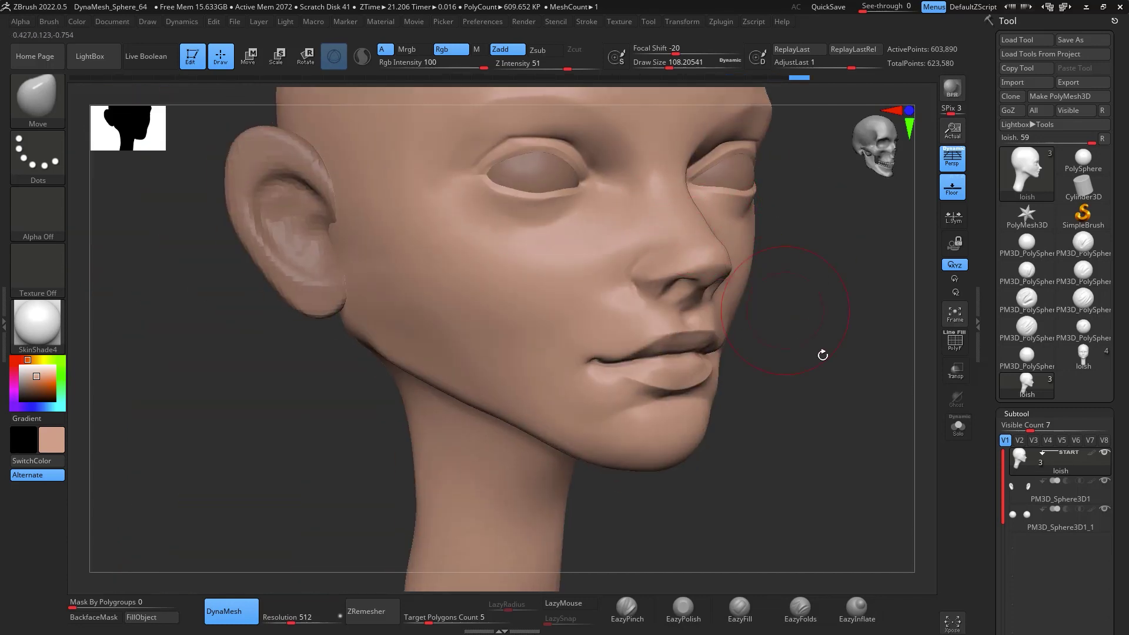
# Reshape the upper lip's contour from the front with the Move brush at a draw size of about 46
pyautogui.moveTo(822, 355)
pyautogui.mouseDown()
pyautogui.moveTo(897, 433)
pyautogui.moveTo(768, 429)
pyautogui.moveTo(834, 440)
pyautogui.moveTo(880, 407)
pyautogui.mouseUp()
pyautogui.press('space')
pyautogui.moveTo(655, 356); pyautogui.dragTo(625, 342)
pyautogui.press('space')
pyautogui.moveTo(814, 430); pyautogui.dragTo(644, 357)
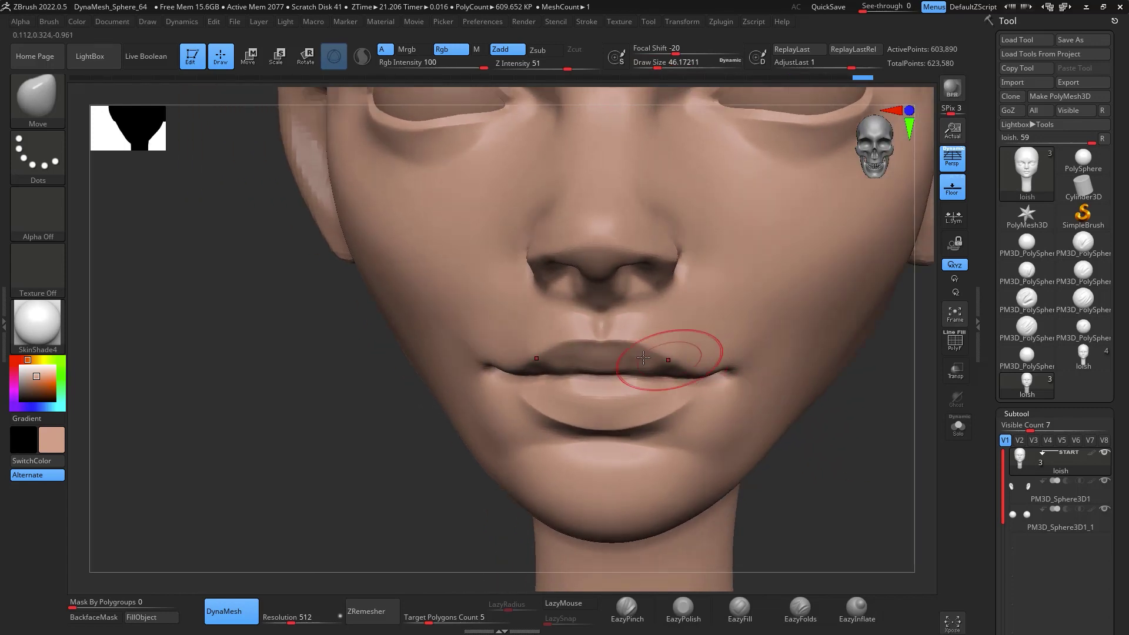
# Adjust the lips in side and three-quarter views with the Move brush and smooth the mouth corners
pyautogui.moveTo(625, 327); pyautogui.dragTo(698, 342, button='right')
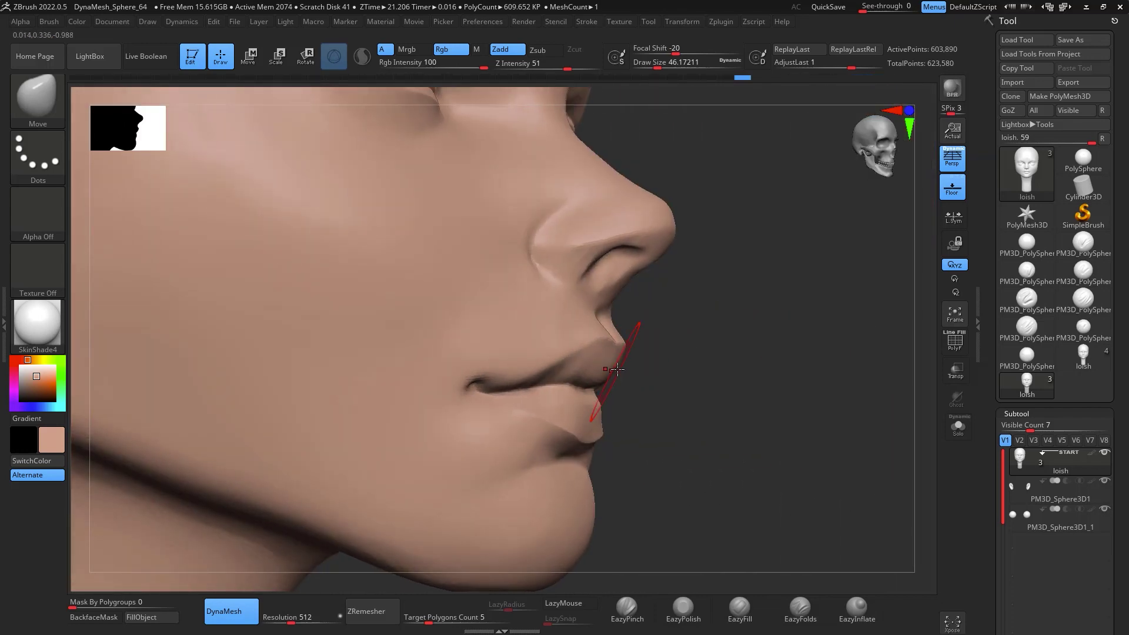
pyautogui.moveTo(617, 369); pyautogui.dragTo(700, 518, button='right')
pyautogui.moveTo(500, 483); pyautogui.dragTo(492, 482)
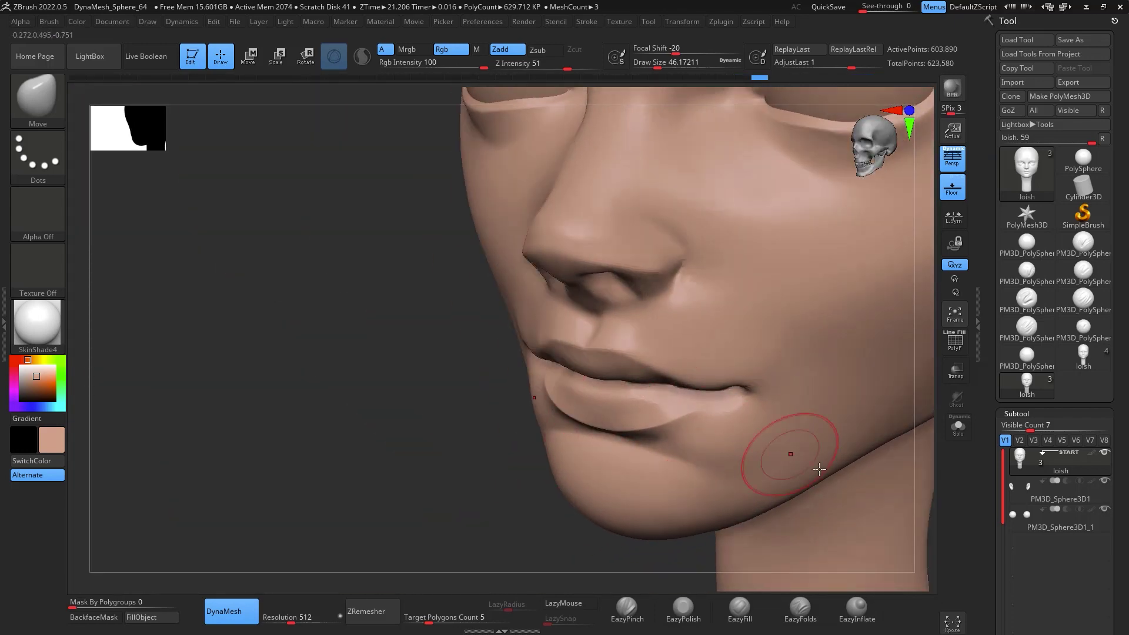
pyautogui.moveTo(917, 500); pyautogui.dragTo(868, 422)
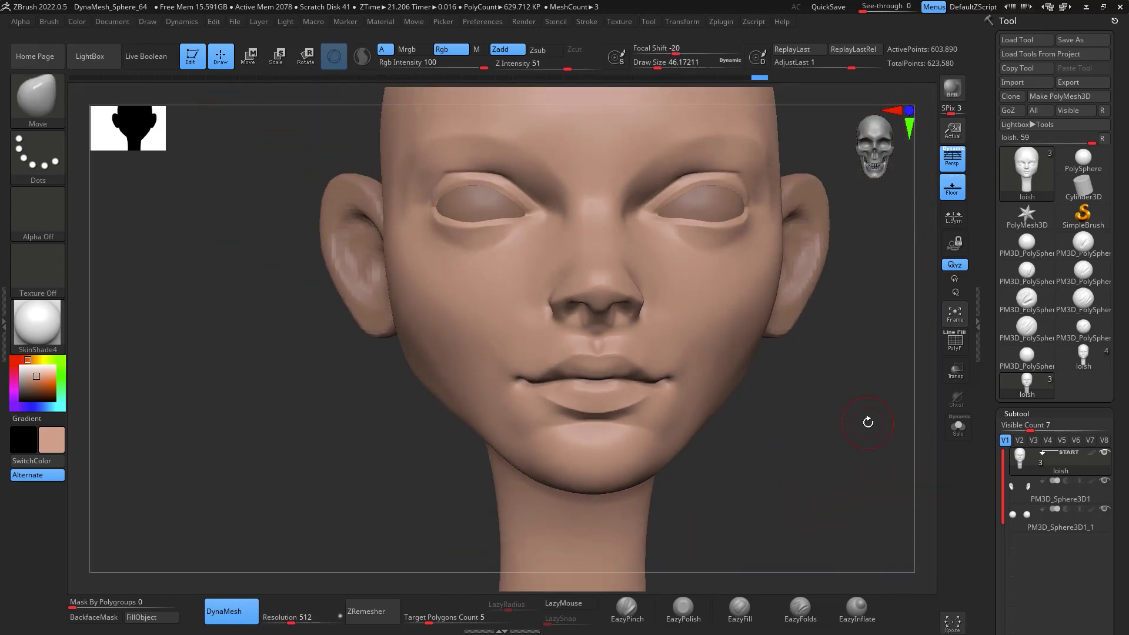
pyautogui.keyDown('shift'); pyautogui.moveTo(671, 381); pyautogui.dragTo(681, 371); pyautogui.keyUp('shift')
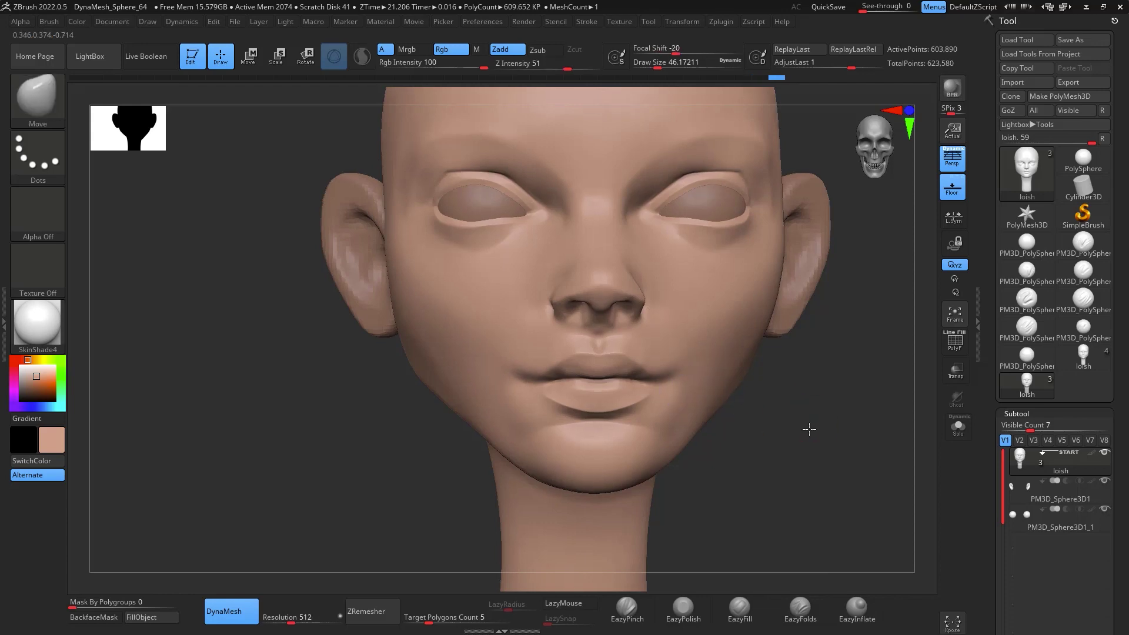
# Carve the line between the lips toward the mouth corner with DamStandard at a draw size of about 22
pyautogui.moveTo(809, 428)
pyautogui.keyDown('alt'); pyautogui.mouseDown()
pyautogui.moveTo(852, 458)
pyautogui.moveTo(864, 343)
pyautogui.moveTo(840, 353)
pyautogui.moveTo(827, 197)
pyautogui.mouseUp(); pyautogui.keyUp('alt')
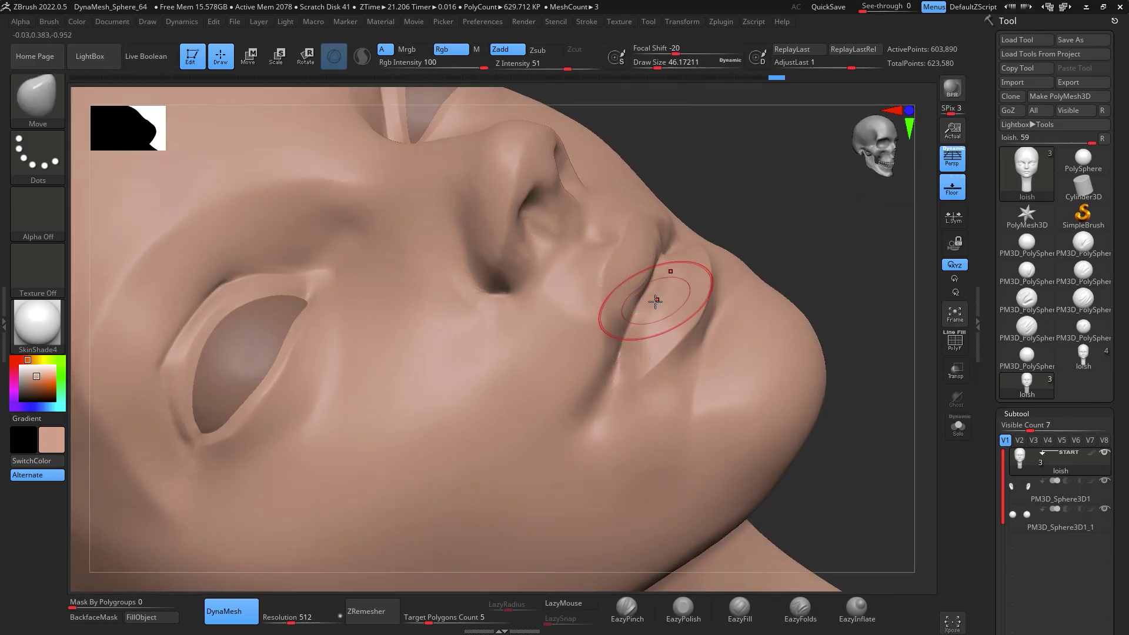
pyautogui.press('b')
pyautogui.press('d')
pyautogui.press('s')
pyautogui.press('space')
pyautogui.moveTo(671, 328); pyautogui.dragTo(661, 328)
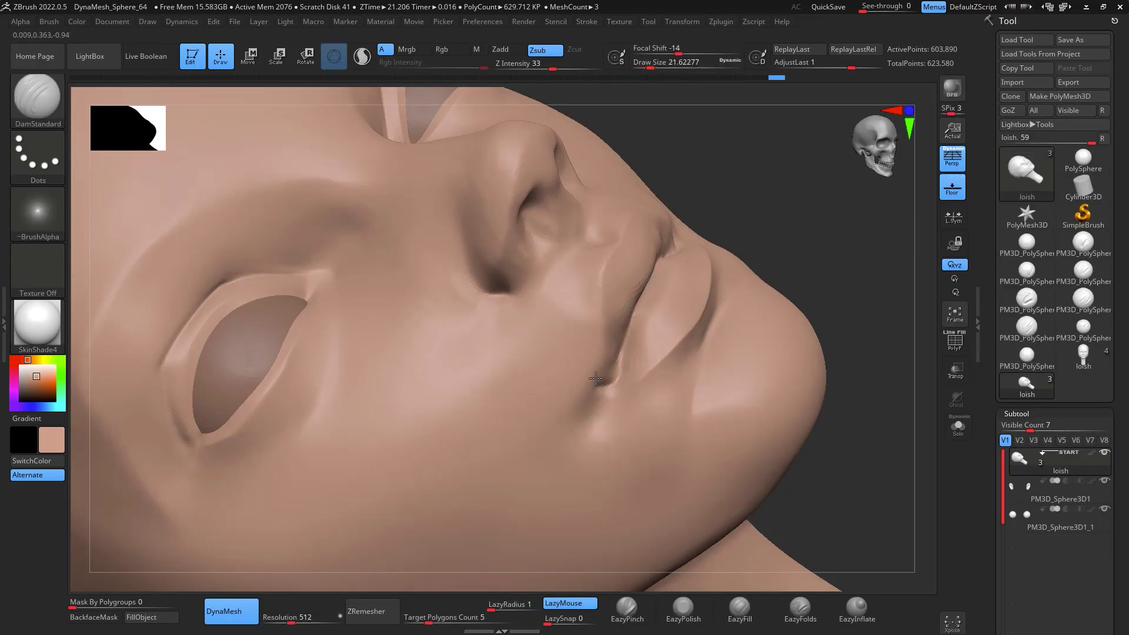
# Fill out the lips and the area around the mouth corners with EazyFill at a draw size of about 56
pyautogui.moveTo(863, 352); pyautogui.dragTo(911, 326)
pyautogui.moveTo(876, 514); pyautogui.dragTo(803, 408)
pyautogui.click(744, 611)
pyautogui.press('space')
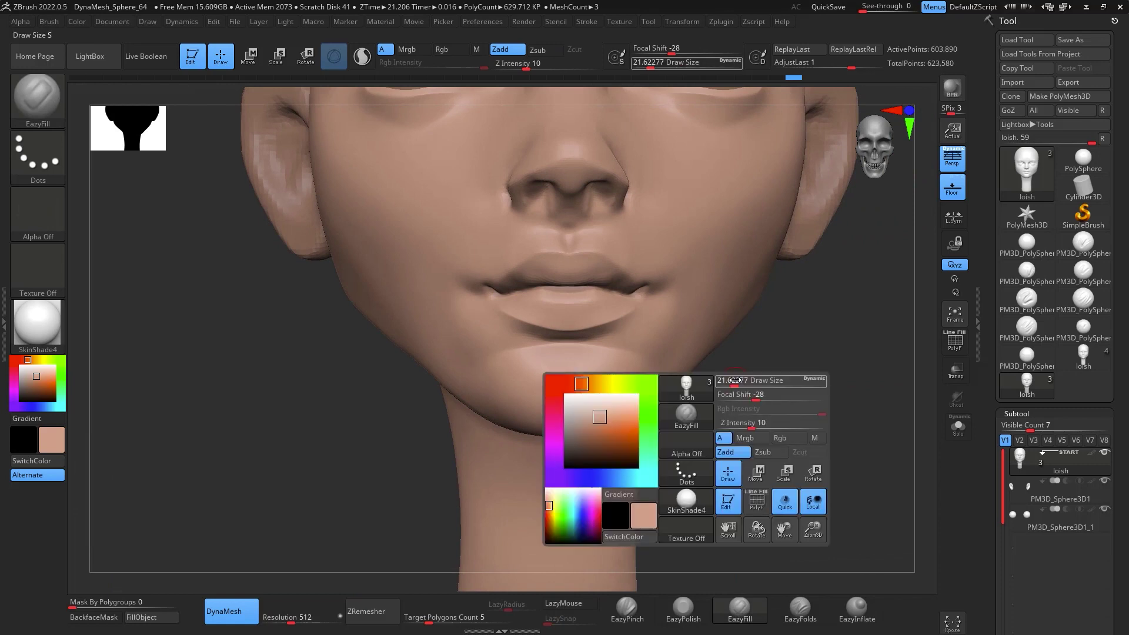
pyautogui.moveTo(809, 405)
pyautogui.mouseDown()
pyautogui.moveTo(806, 396)
pyautogui.moveTo(804, 416)
pyautogui.mouseUp()
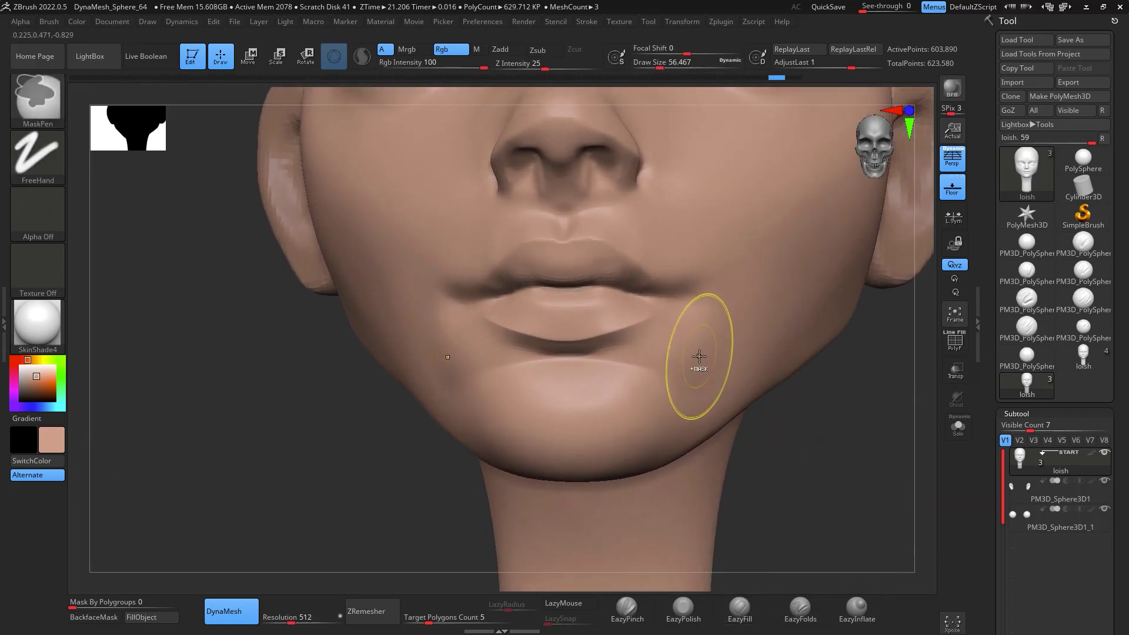
pyautogui.moveTo(846, 444)
pyautogui.mouseDown()
pyautogui.moveTo(872, 366)
pyautogui.moveTo(841, 356)
pyautogui.moveTo(834, 285)
pyautogui.moveTo(976, 229)
pyautogui.mouseUp()
# Build up the lip edges along the mouth opening with EazyFill at draw sizes of about 29 and 20
pyautogui.press('space')
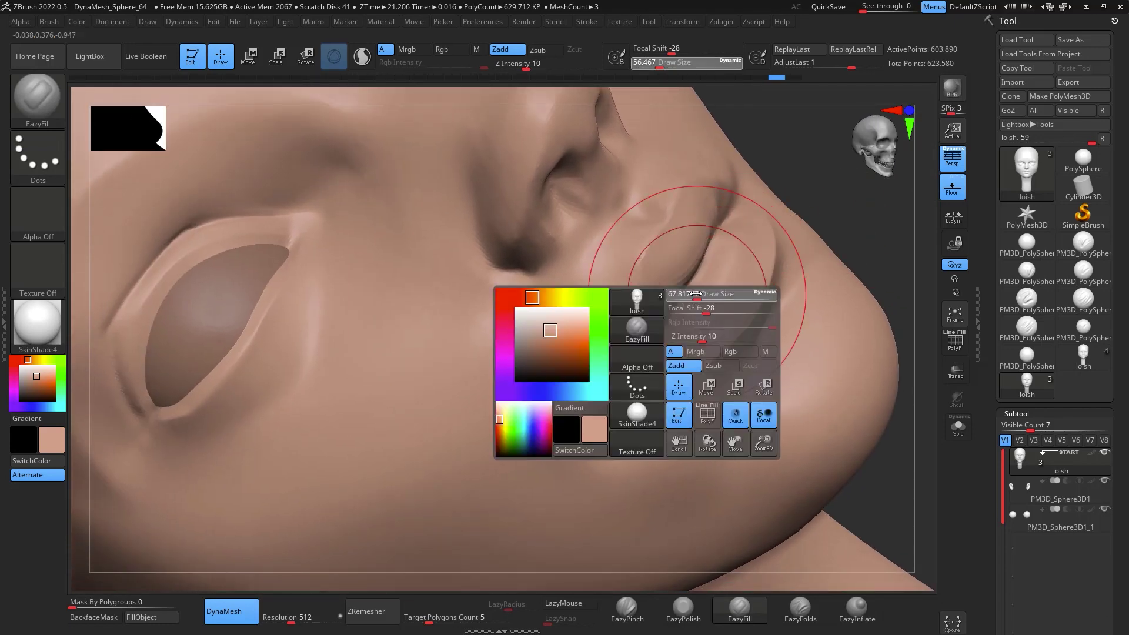
pyautogui.moveTo(698, 294); pyautogui.dragTo(687, 295)
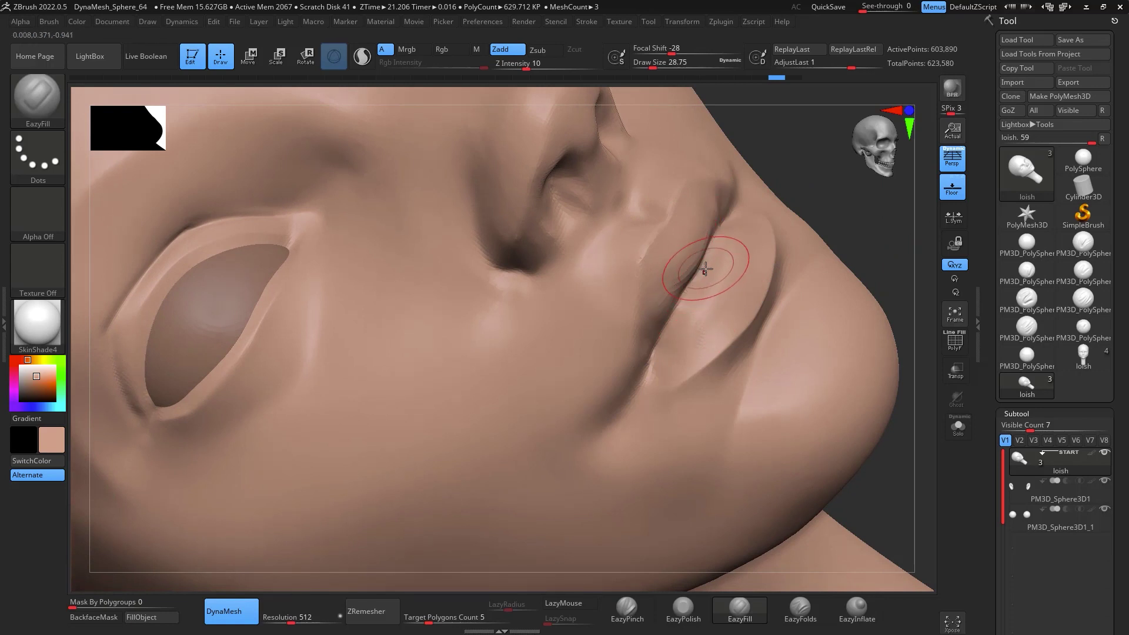
pyautogui.moveTo(816, 201); pyautogui.dragTo(851, 175)
pyautogui.press('space')
pyautogui.moveTo(800, 228); pyautogui.dragTo(794, 229)
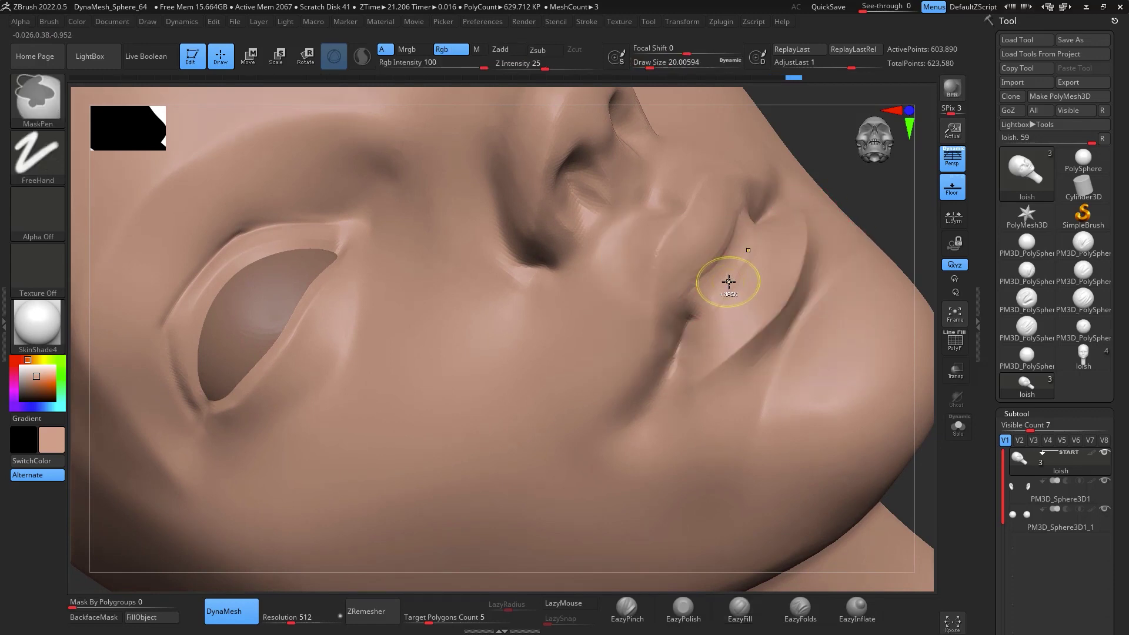
# Recut the mouth line and define the mouth corners with DamStandard at a draw size of about 20
pyautogui.press('b')
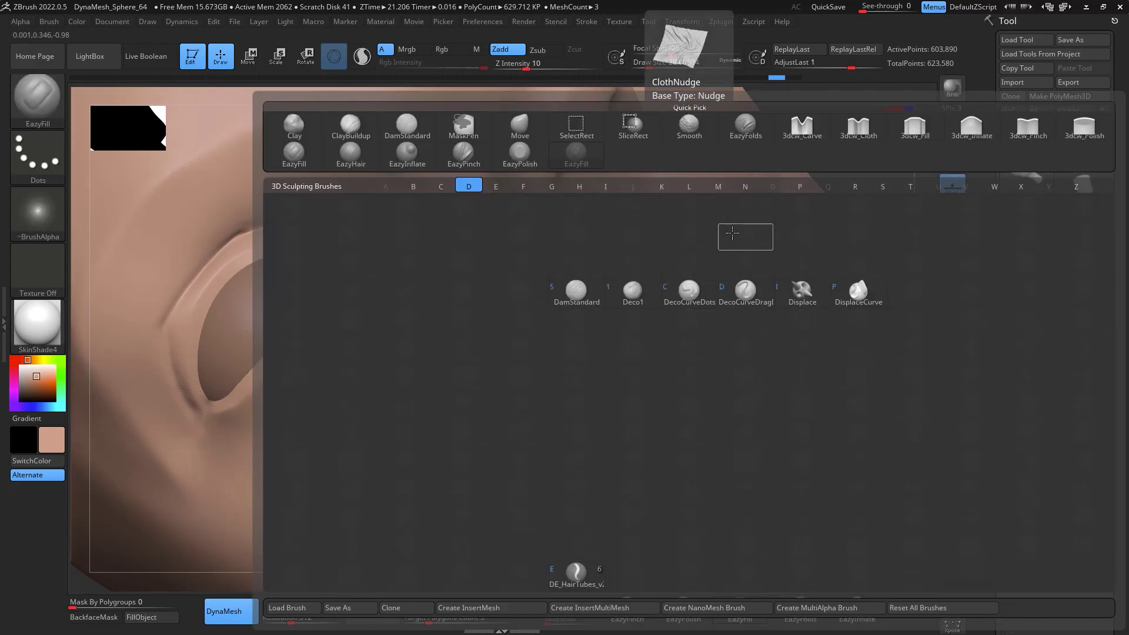
pyautogui.press('d')
pyautogui.press('s')
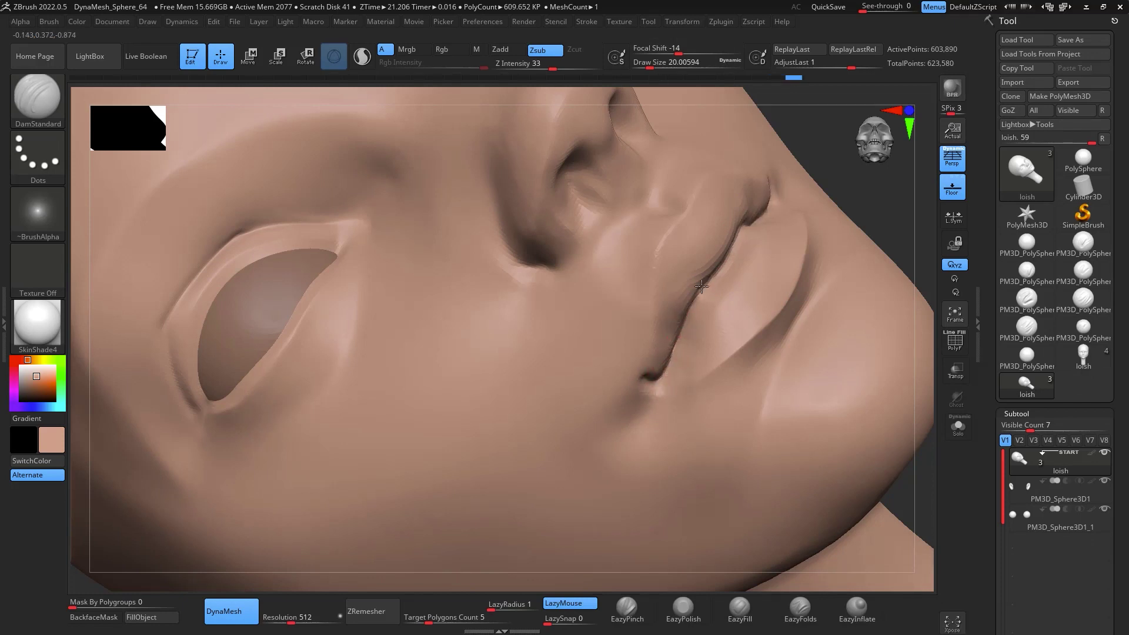
pyautogui.moveTo(774, 196); pyautogui.dragTo(776, 191)
pyautogui.keyDown('shift'); pyautogui.moveTo(890, 220); pyautogui.dragTo(872, 249); pyautogui.keyUp('shift')
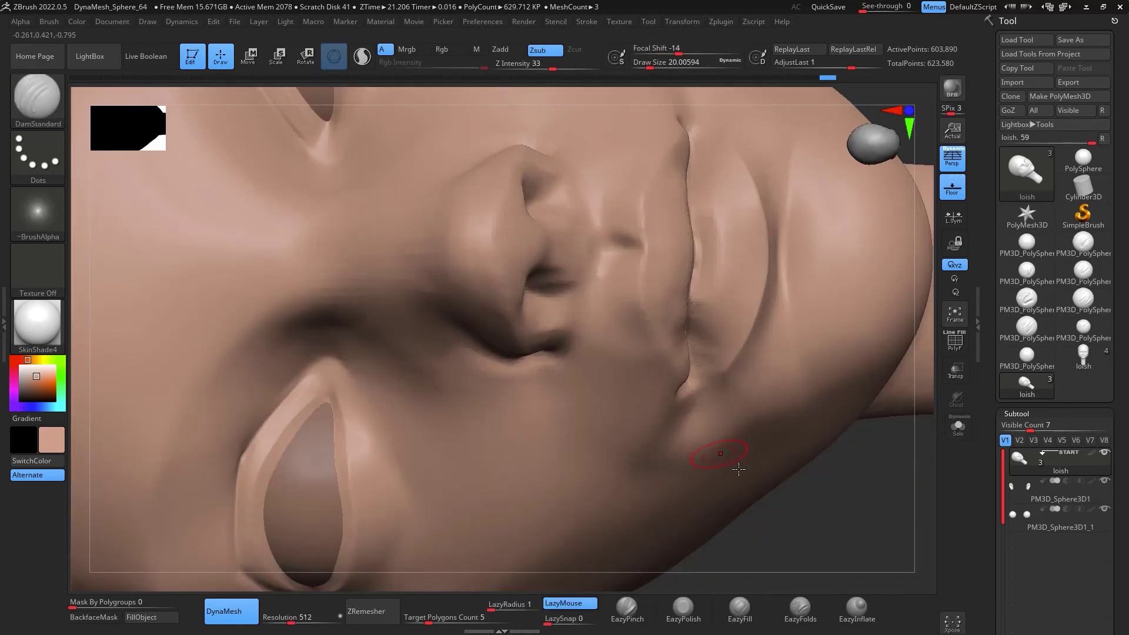
pyautogui.moveTo(866, 528)
pyautogui.mouseDown()
pyautogui.moveTo(911, 494)
pyautogui.moveTo(870, 411)
pyautogui.moveTo(791, 340)
pyautogui.mouseUp()
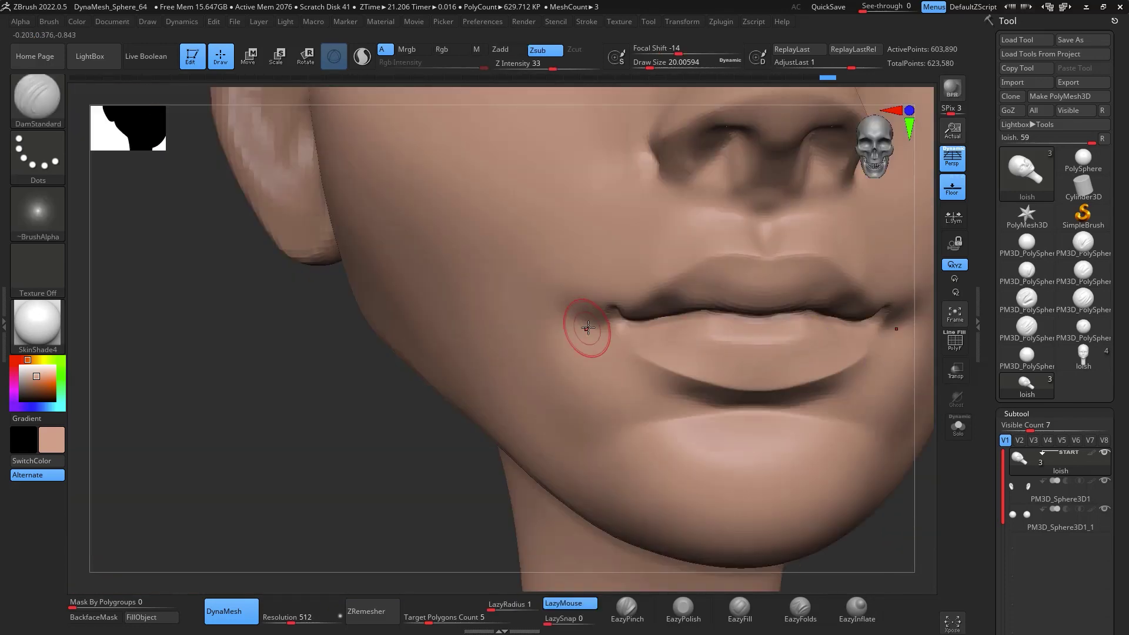
pyautogui.moveTo(927, 520); pyautogui.dragTo(722, 571)
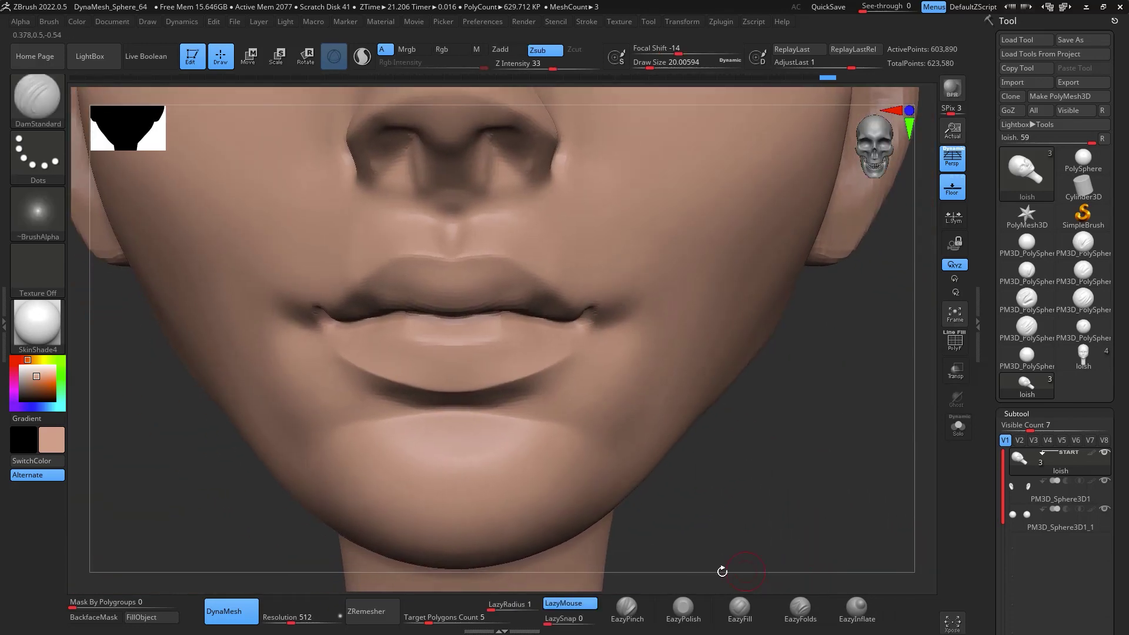
# Fill out the mouth corners with EazyFill at a draw size of about 33 and smooth the surrounding skin
pyautogui.click(736, 608)
pyautogui.press('space')
pyautogui.click(612, 344)
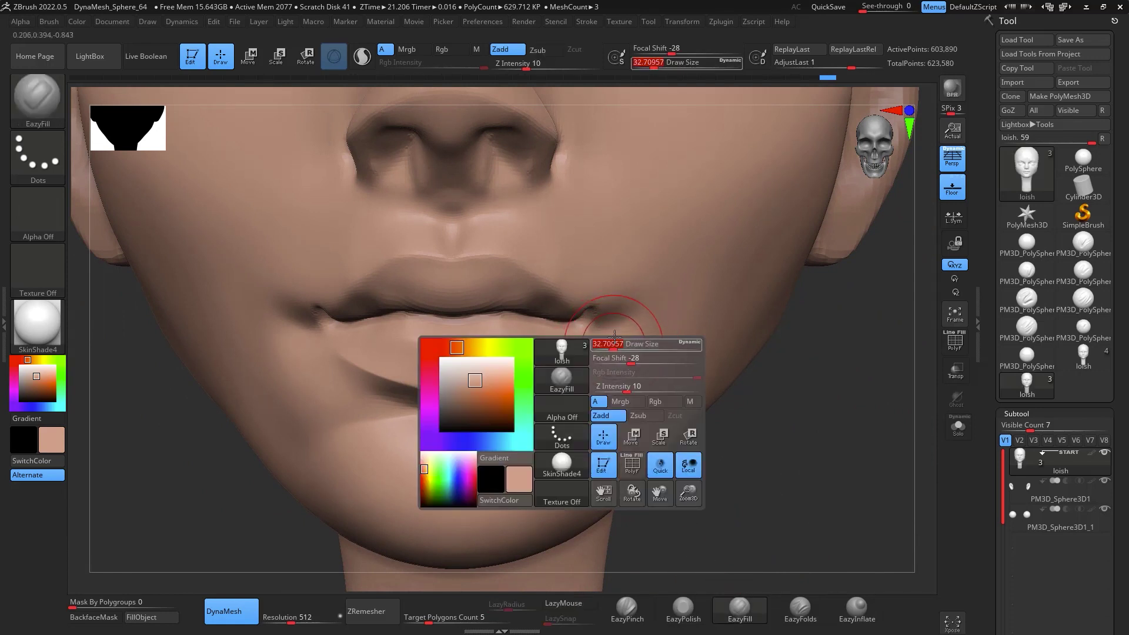
pyautogui.moveTo(613, 321); pyautogui.dragTo(614, 317)
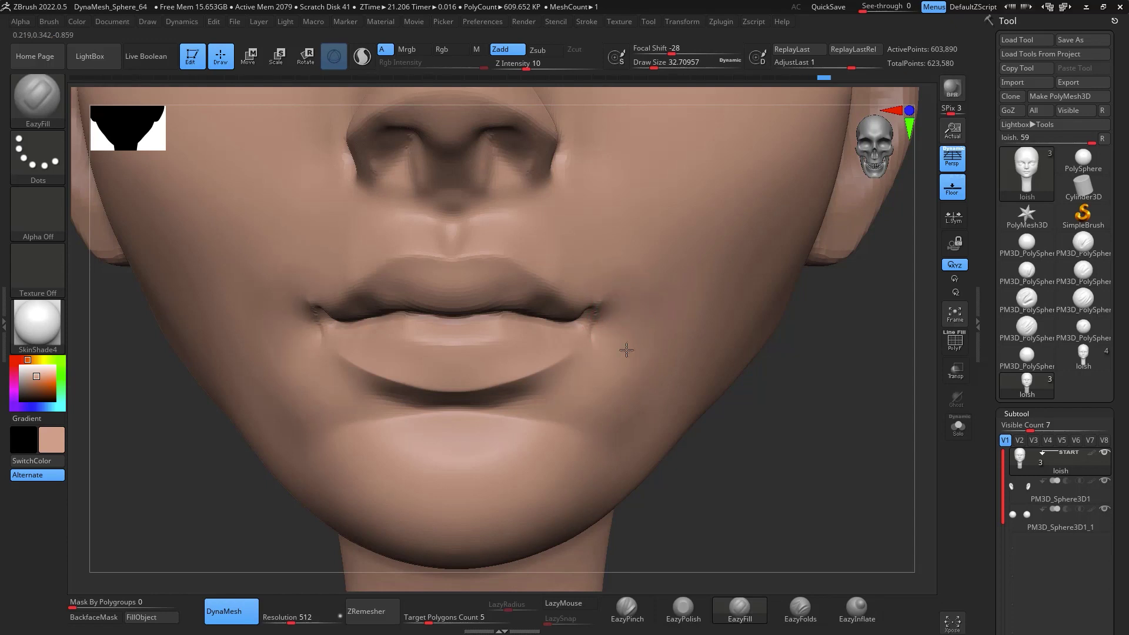
pyautogui.press('shift')
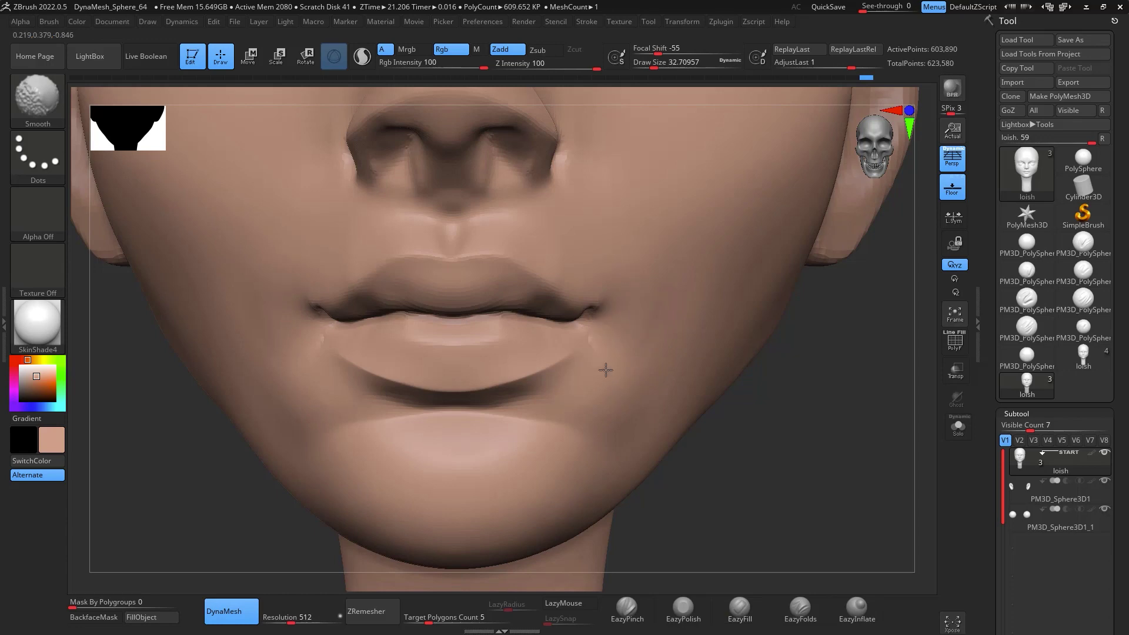
pyautogui.moveTo(780, 374)
pyautogui.mouseDown()
pyautogui.moveTo(865, 365)
pyautogui.moveTo(831, 251)
pyautogui.moveTo(760, 219)
pyautogui.mouseUp()
pyautogui.press('shift')
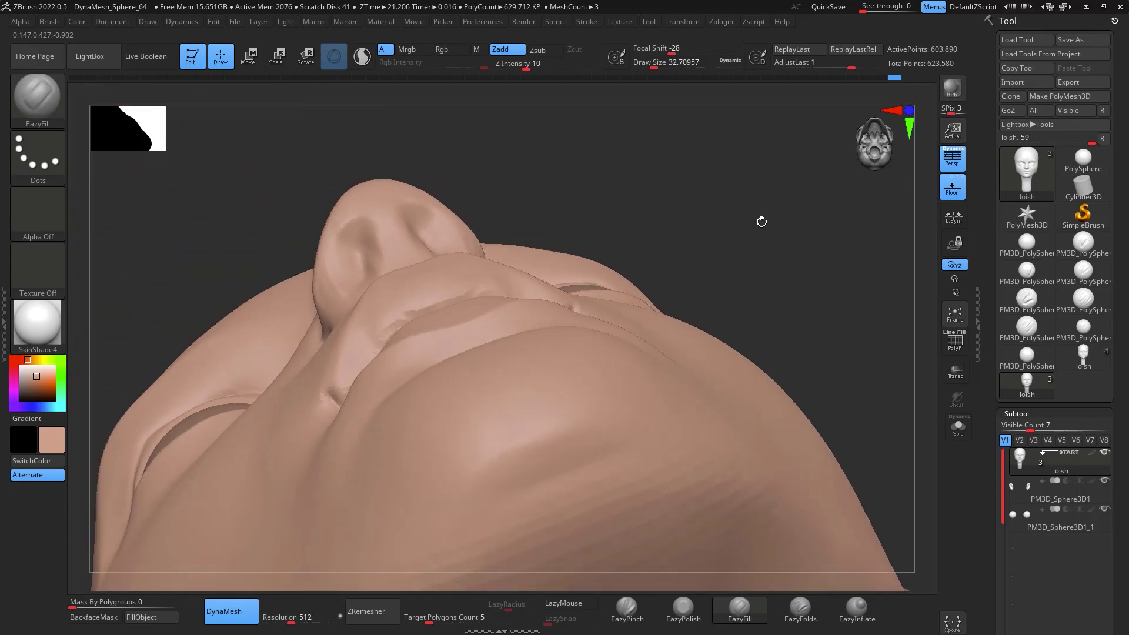
# Reshape the lower lip from below with the Move brush at a draw size of about 39 and smooth near the mouth corner
pyautogui.moveTo(416, 343); pyautogui.dragTo(529, 308)
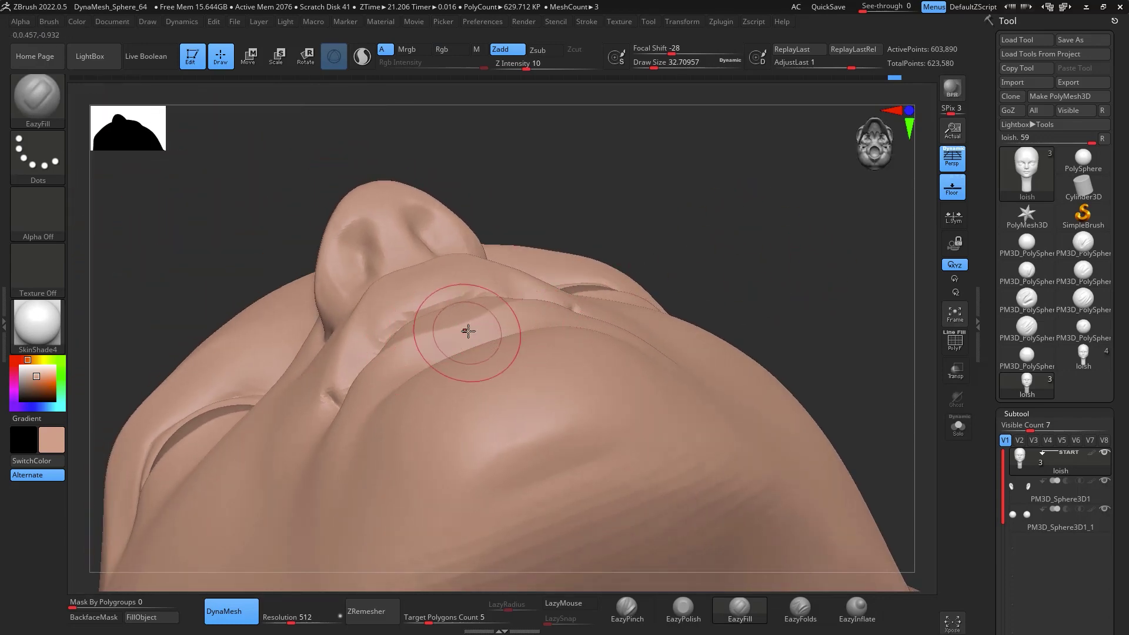
pyautogui.press('b')
pyautogui.press('m')
pyautogui.press('v')
pyautogui.press('space')
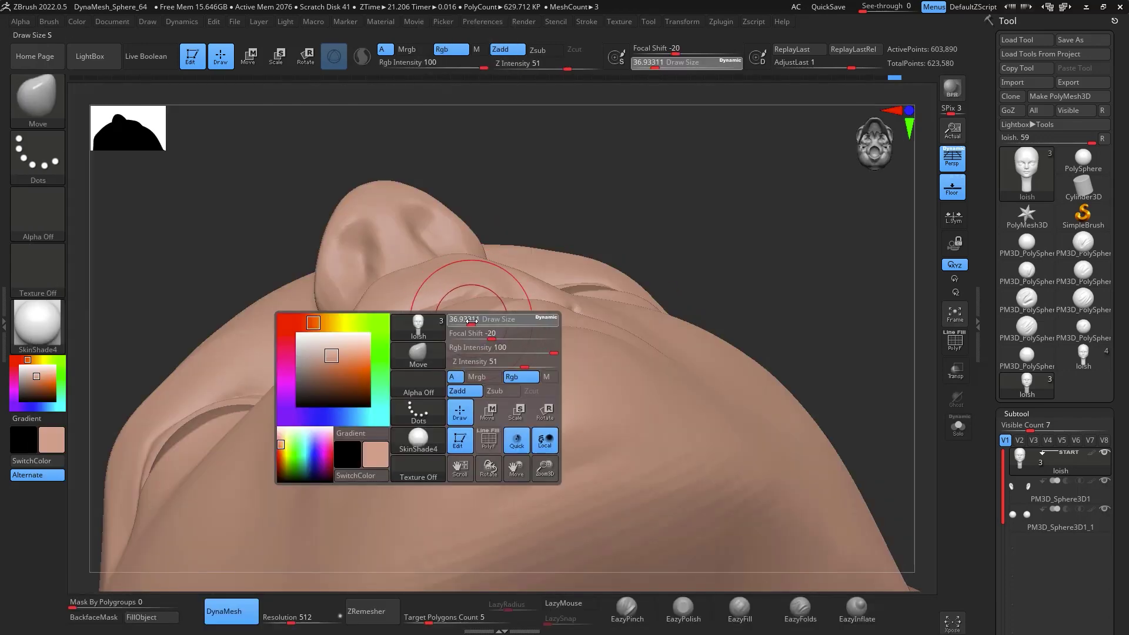
pyautogui.moveTo(472, 322); pyautogui.dragTo(468, 324)
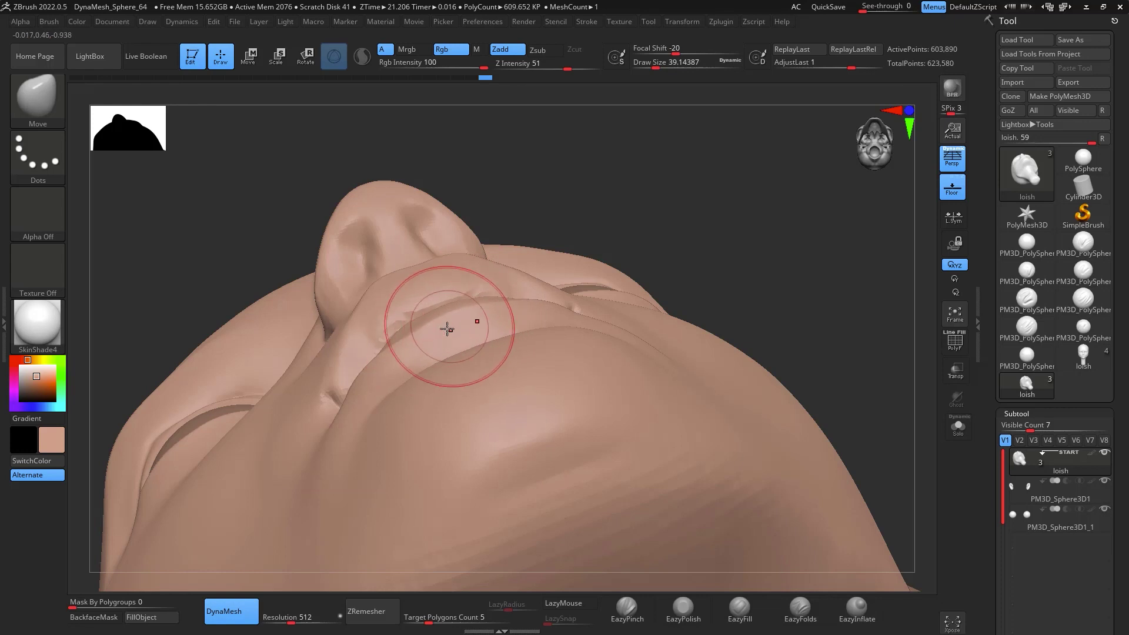
pyautogui.moveTo(676, 236)
pyautogui.mouseDown()
pyautogui.moveTo(820, 231)
pyautogui.moveTo(802, 289)
pyautogui.moveTo(378, 468)
pyautogui.mouseUp()
pyautogui.press('shift')
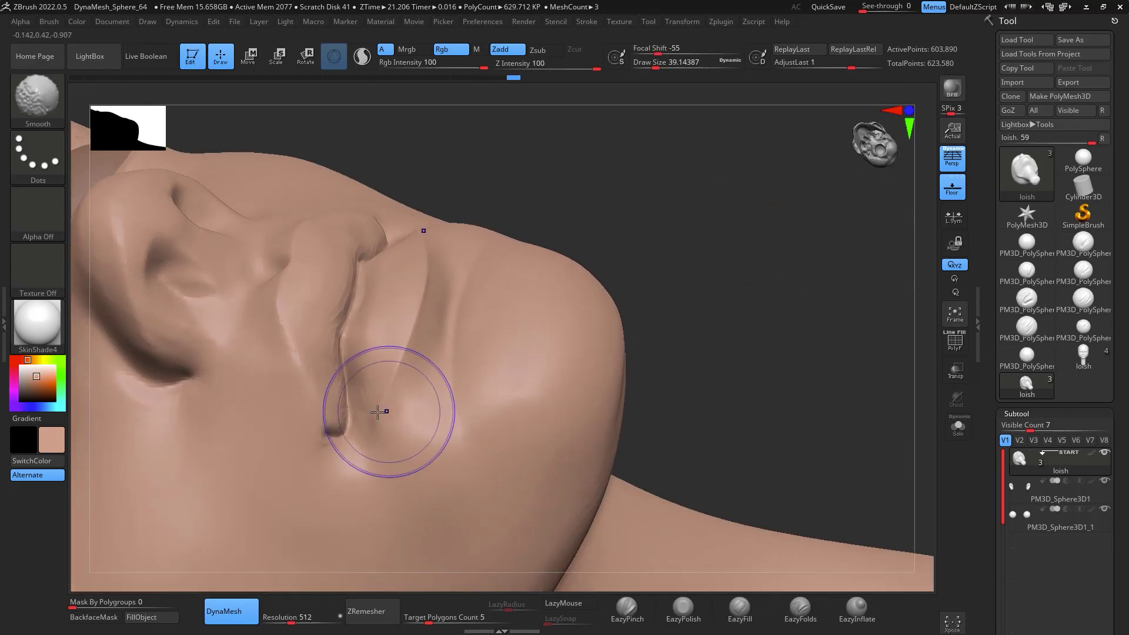
# Adjust the mouth corners, chin and jawline from the front with the Move brush at draw sizes of about 108 and 172
pyautogui.moveTo(806, 250)
pyautogui.mouseDown()
pyautogui.moveTo(769, 466)
pyautogui.moveTo(840, 466)
pyautogui.moveTo(811, 307)
pyautogui.moveTo(865, 378)
pyautogui.moveTo(801, 378)
pyautogui.moveTo(806, 428)
pyautogui.moveTo(761, 373)
pyautogui.mouseUp()
pyautogui.press('b')
pyautogui.press('m')
pyautogui.press('v')
pyautogui.press('space')
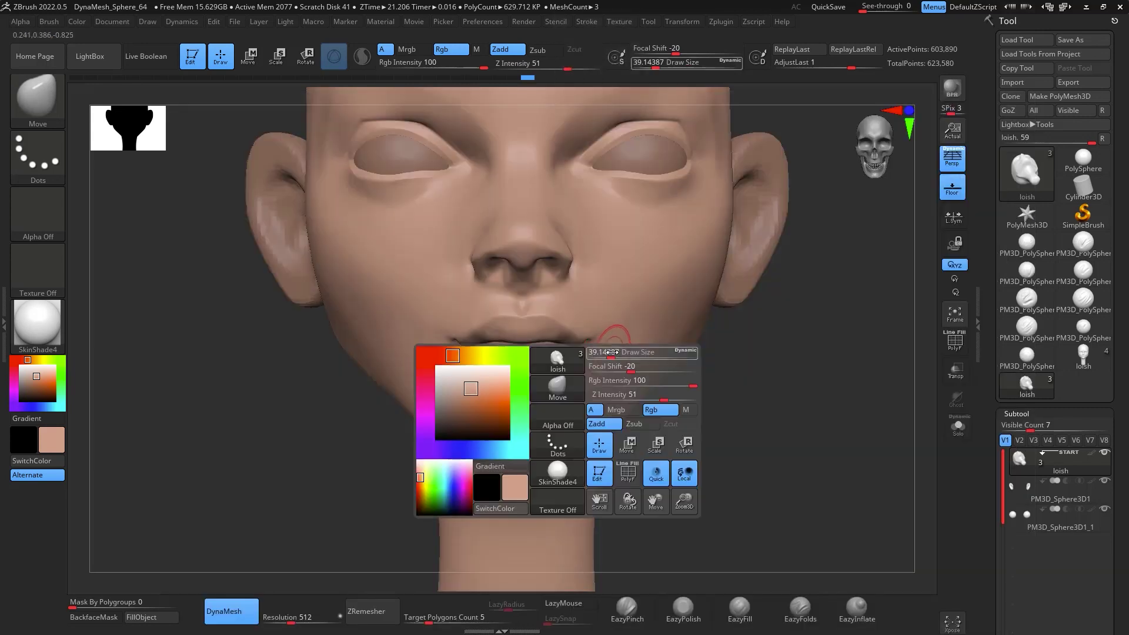
pyautogui.moveTo(610, 351)
pyautogui.mouseDown()
pyautogui.moveTo(599, 338)
pyautogui.moveTo(591, 348)
pyautogui.mouseUp()
pyautogui.press('space')
pyautogui.press('space')
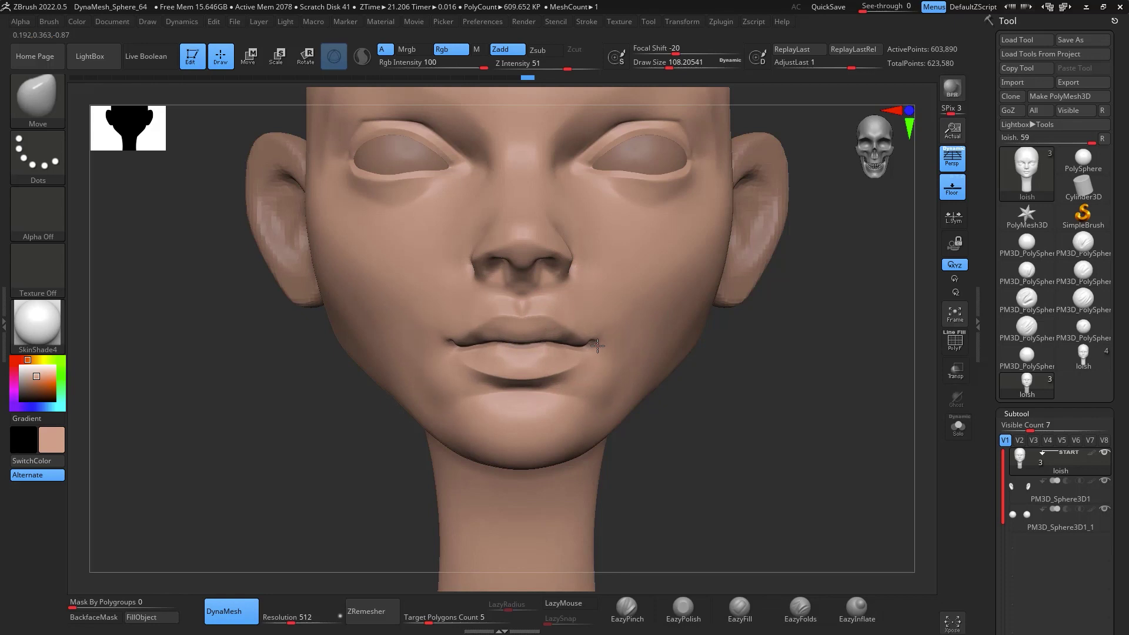
pyautogui.press('space')
pyautogui.moveTo(553, 430); pyautogui.dragTo(595, 430)
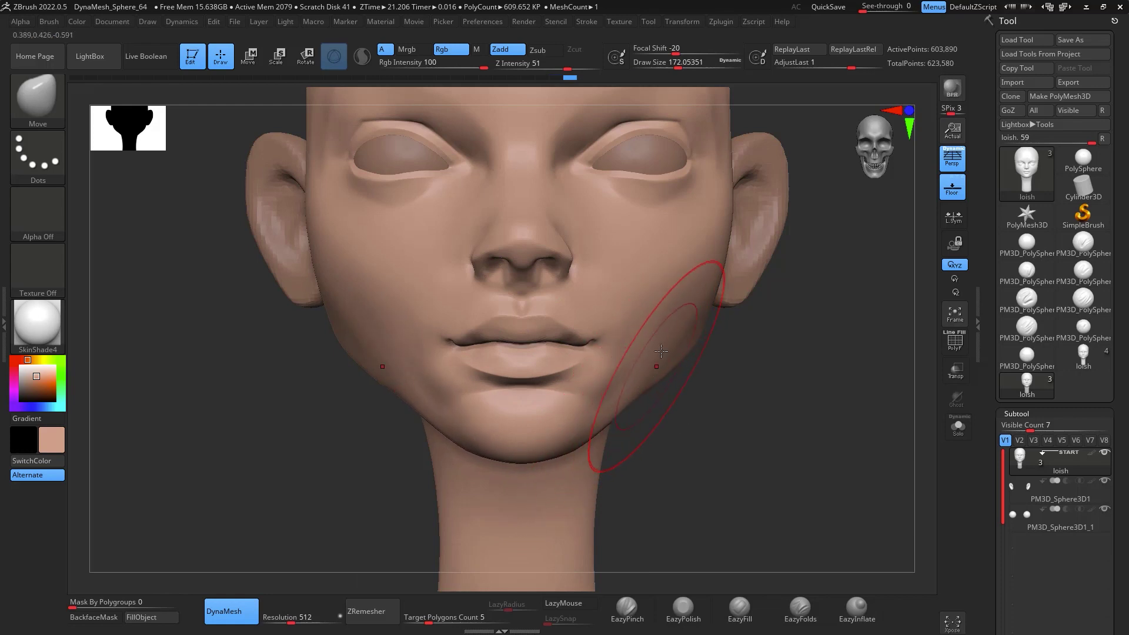
# Refine the side of the face and the area beside the outer eye corner with Move at draw sizes of about 207 and 116
pyautogui.moveTo(791, 355)
pyautogui.keyDown('alt'); pyautogui.mouseDown()
pyautogui.moveTo(823, 464)
pyautogui.moveTo(759, 321)
pyautogui.moveTo(769, 323)
pyautogui.mouseUp(); pyautogui.keyUp('alt')
pyautogui.press('space')
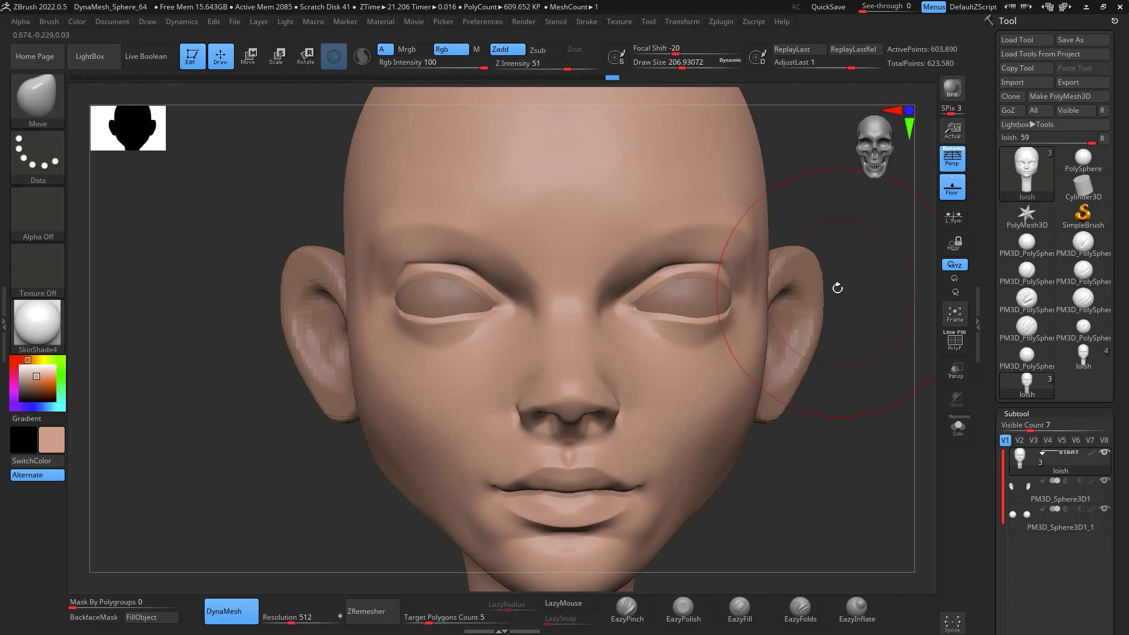
pyautogui.press('space')
pyautogui.moveTo(768, 301); pyautogui.dragTo(739, 302)
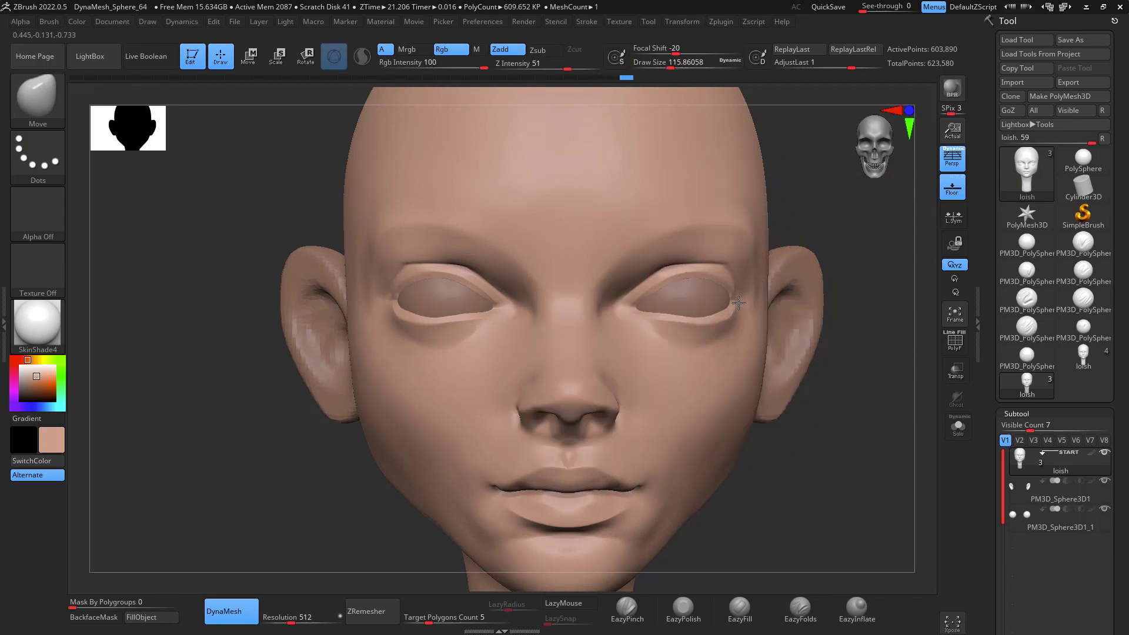
# Try to reshape the outer brow and temple with Move and EazyPolish at a draw size of about 104
pyautogui.moveTo(864, 352)
pyautogui.mouseDown()
pyautogui.moveTo(920, 441)
pyautogui.moveTo(715, 514)
pyautogui.moveTo(776, 486)
pyautogui.mouseUp()
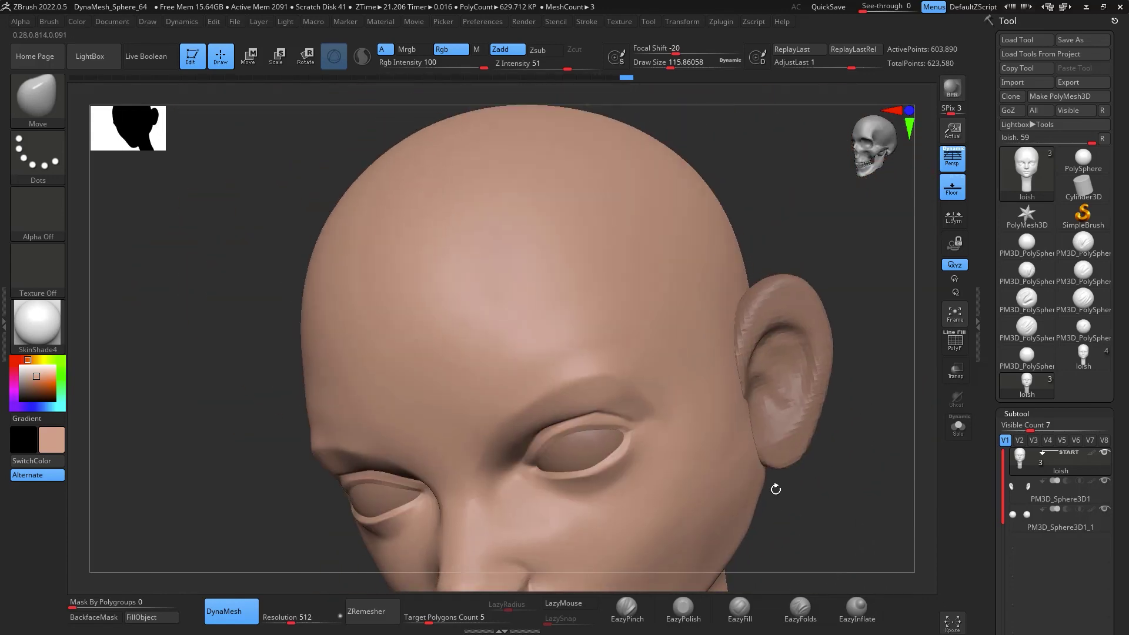
pyautogui.press('space')
pyautogui.moveTo(665, 350); pyautogui.dragTo(661, 351)
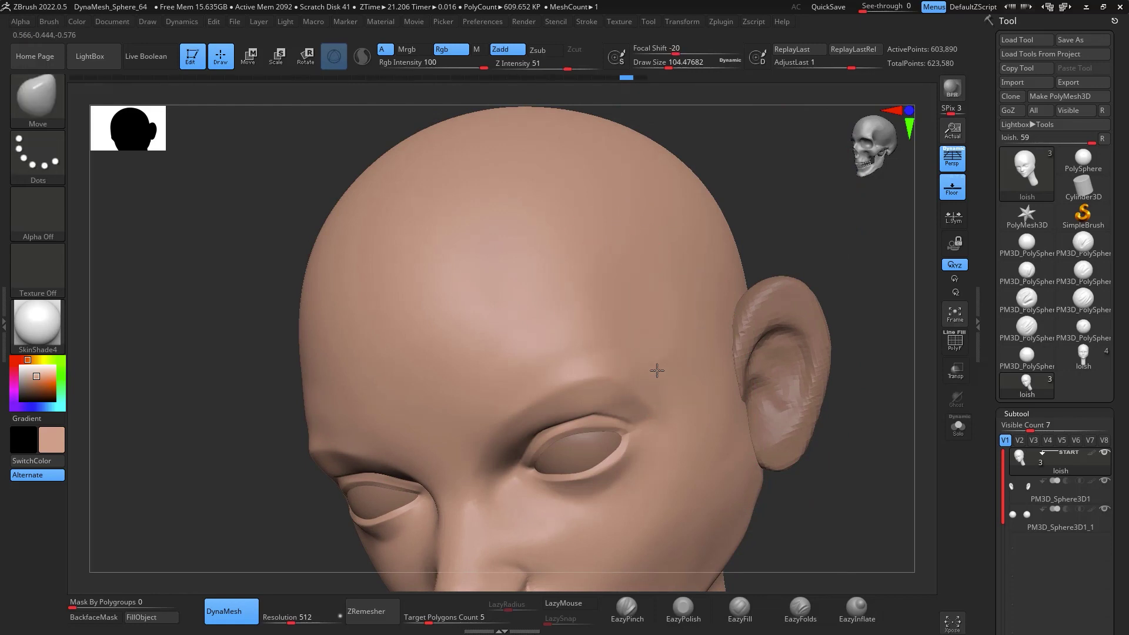
pyautogui.moveTo(653, 364); pyautogui.dragTo(658, 362)
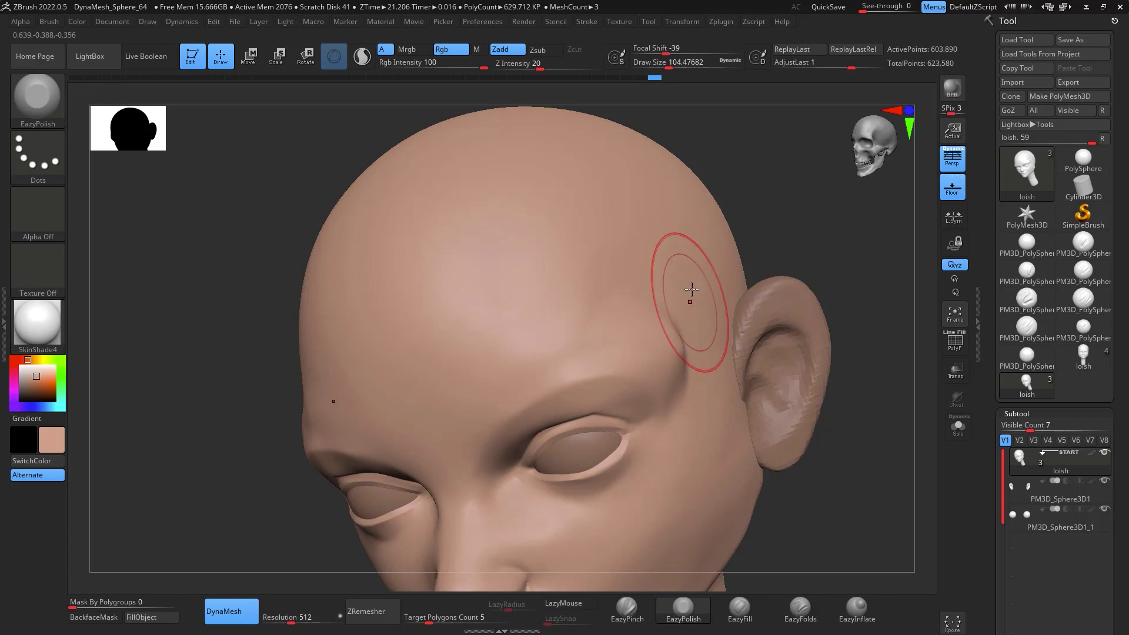
pyautogui.press('ctrl')
pyautogui.hotkey('ctrl', 'z')
pyautogui.press('ctrl')
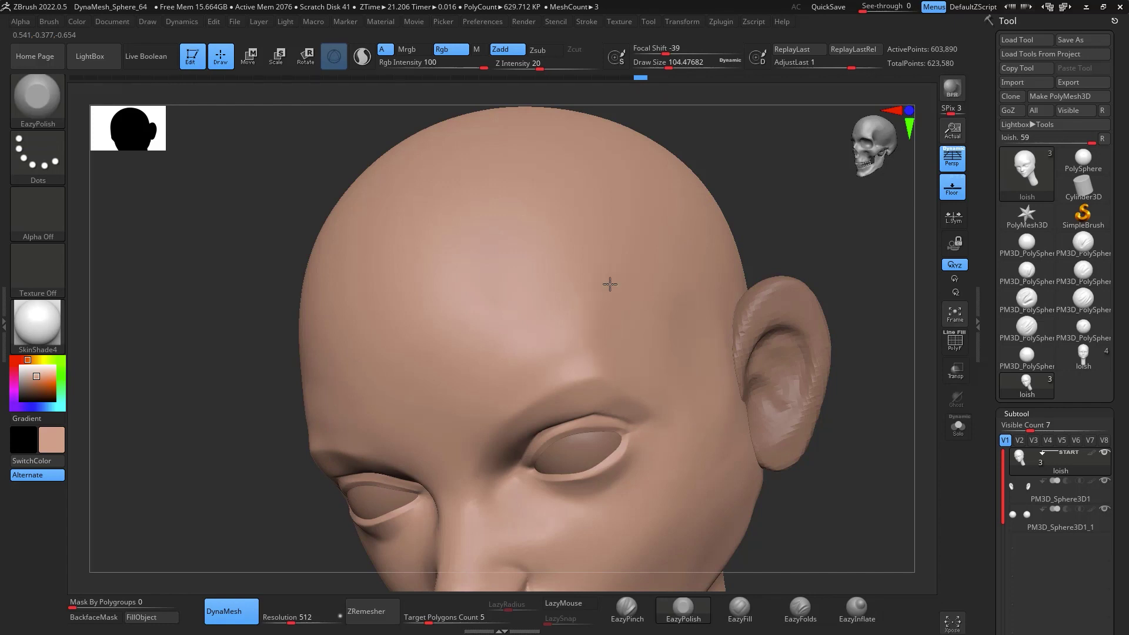
# Flatten the temples and sides of the forehead with EazyPolish at a draw size of about 104, and smooth toward the ear
pyautogui.moveTo(794, 190); pyautogui.dragTo(620, 321)
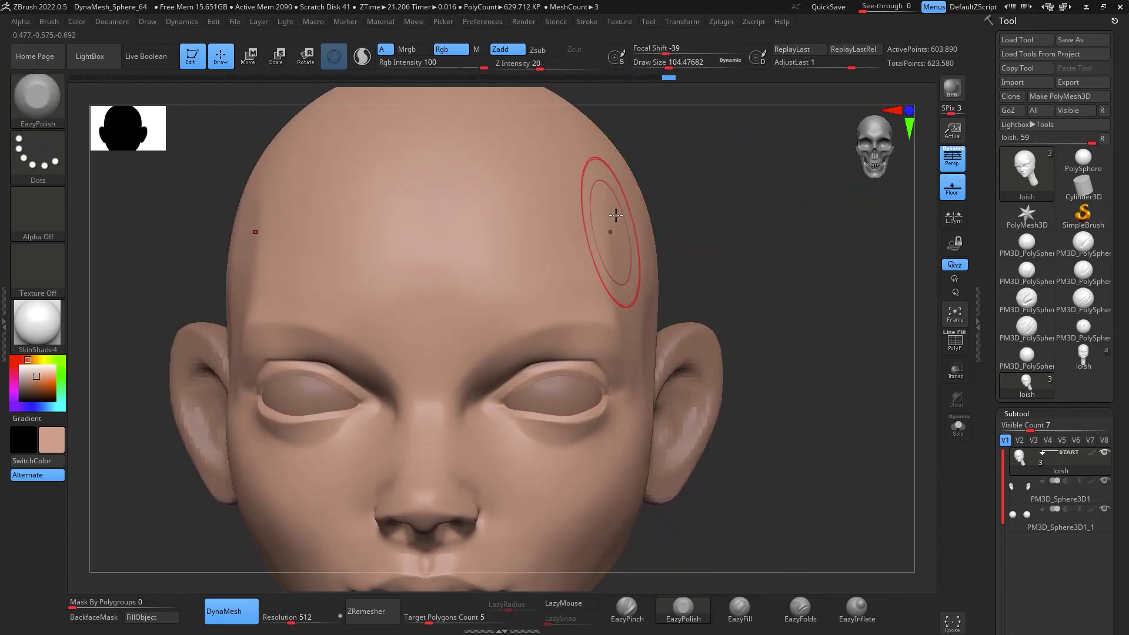
pyautogui.moveTo(700, 234); pyautogui.dragTo(663, 323)
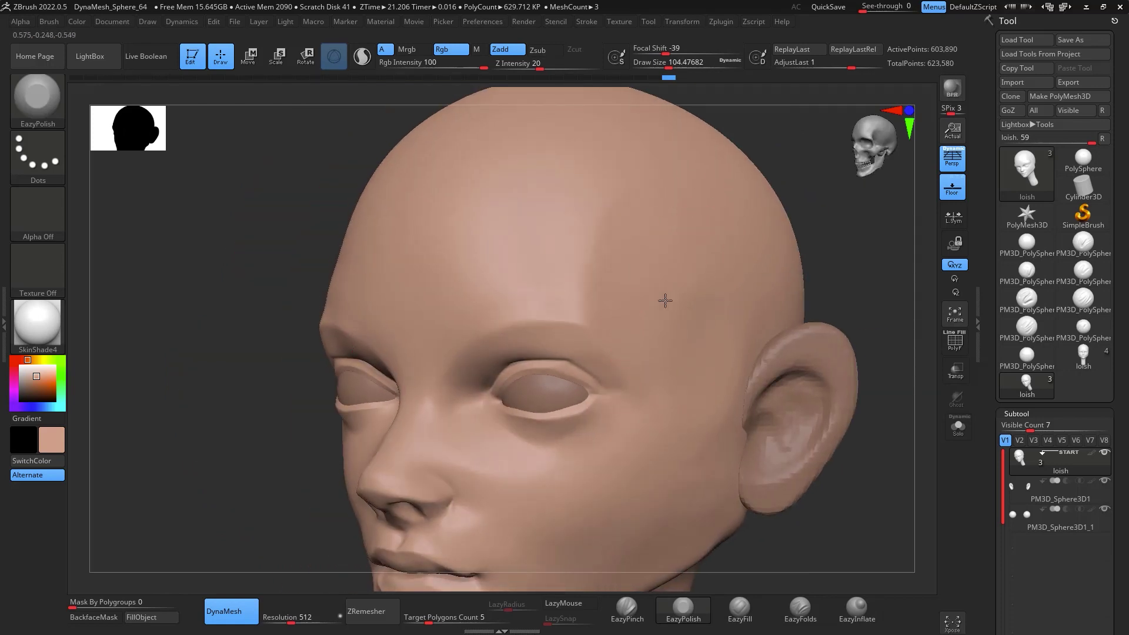
pyautogui.press('shift')
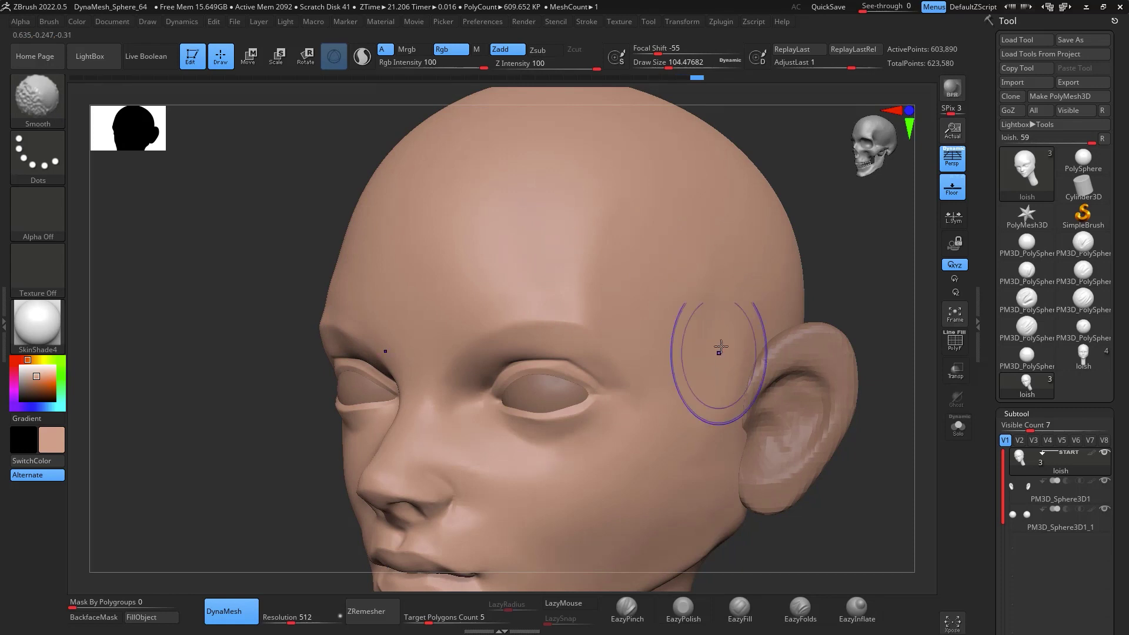
# Switch to the ClayBuildup brush with its alpha turned off and a draw size of about 51
pyautogui.moveTo(731, 290)
pyautogui.mouseDown()
pyautogui.moveTo(866, 307)
pyautogui.moveTo(869, 333)
pyautogui.moveTo(756, 345)
pyautogui.moveTo(776, 433)
pyautogui.moveTo(920, 316)
pyautogui.moveTo(841, 401)
pyautogui.mouseUp()
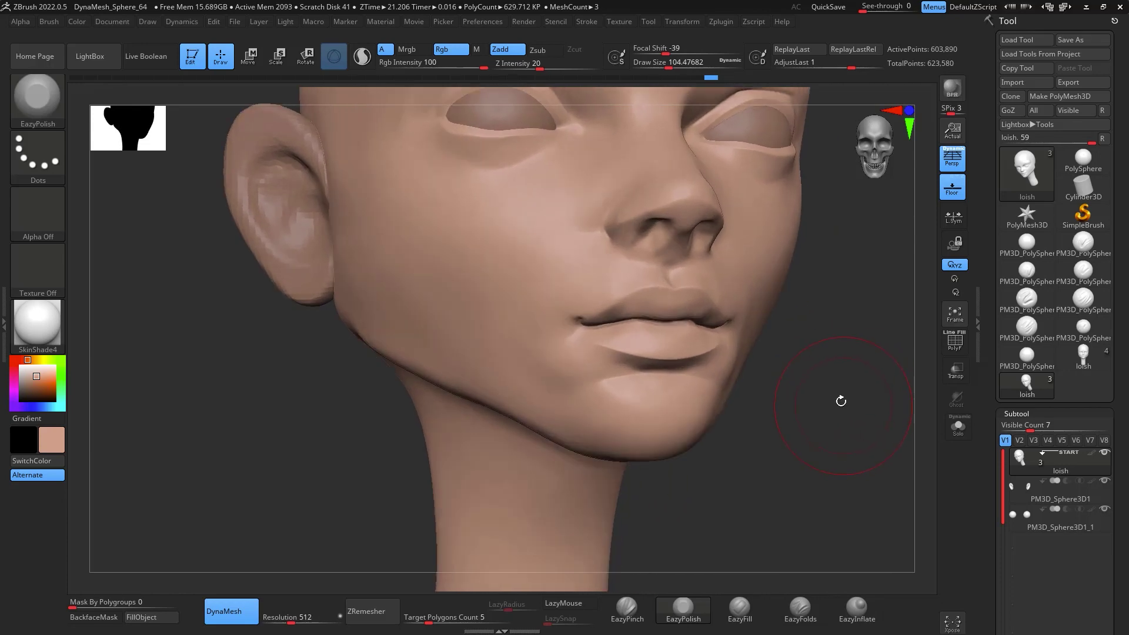
pyautogui.press('b')
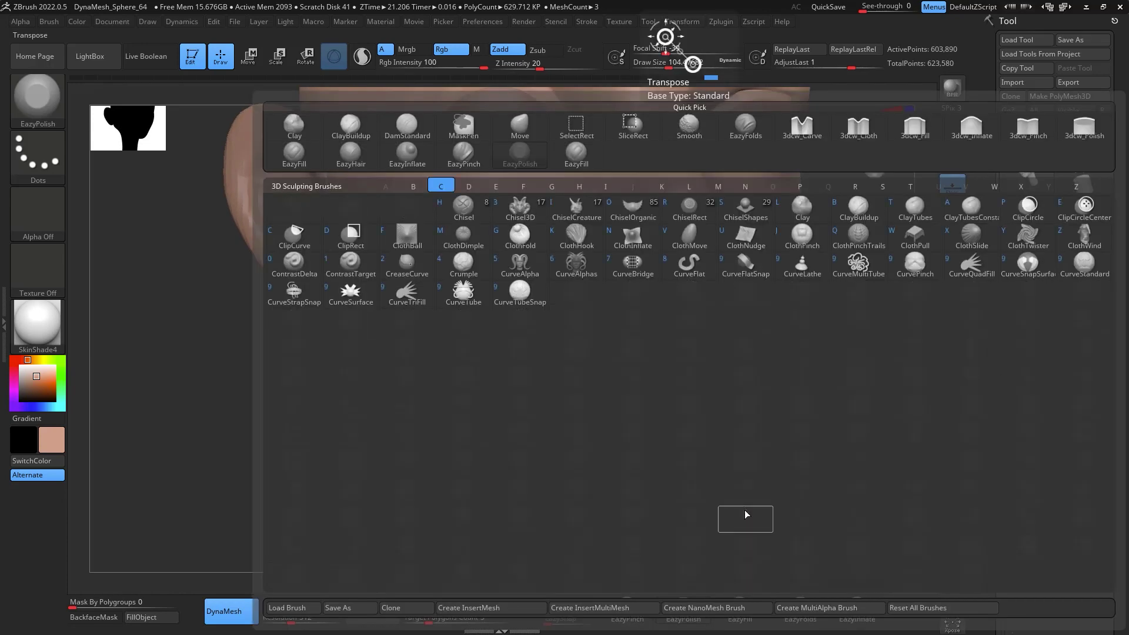
pyautogui.press('c')
pyautogui.press('b')
pyautogui.click(41, 207)
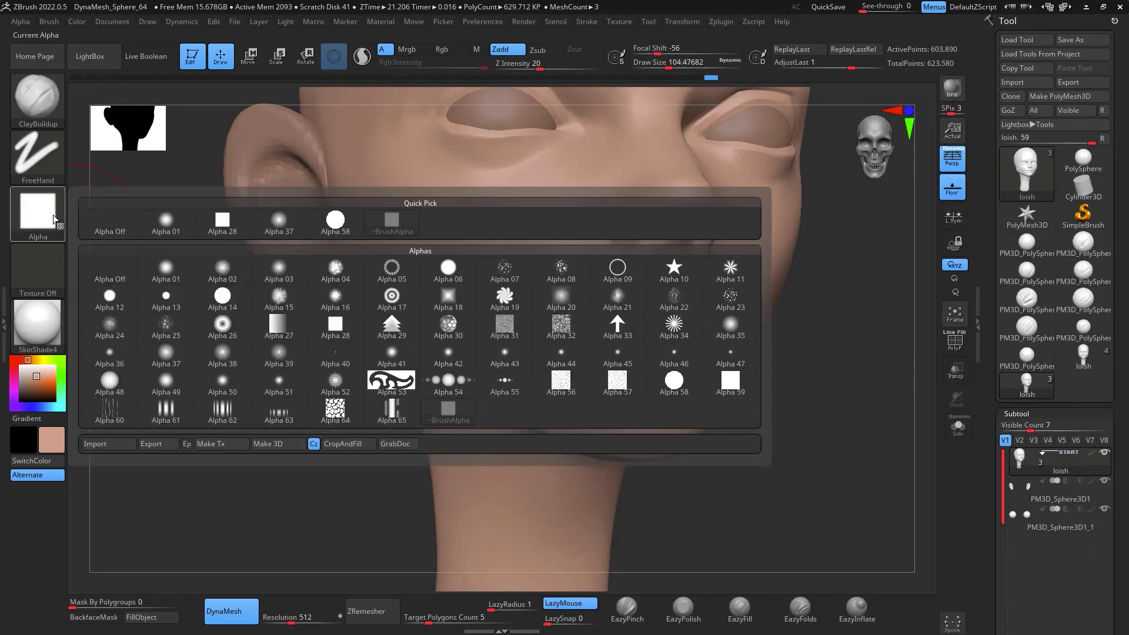
pyautogui.click(47, 220)
pyautogui.click(109, 270)
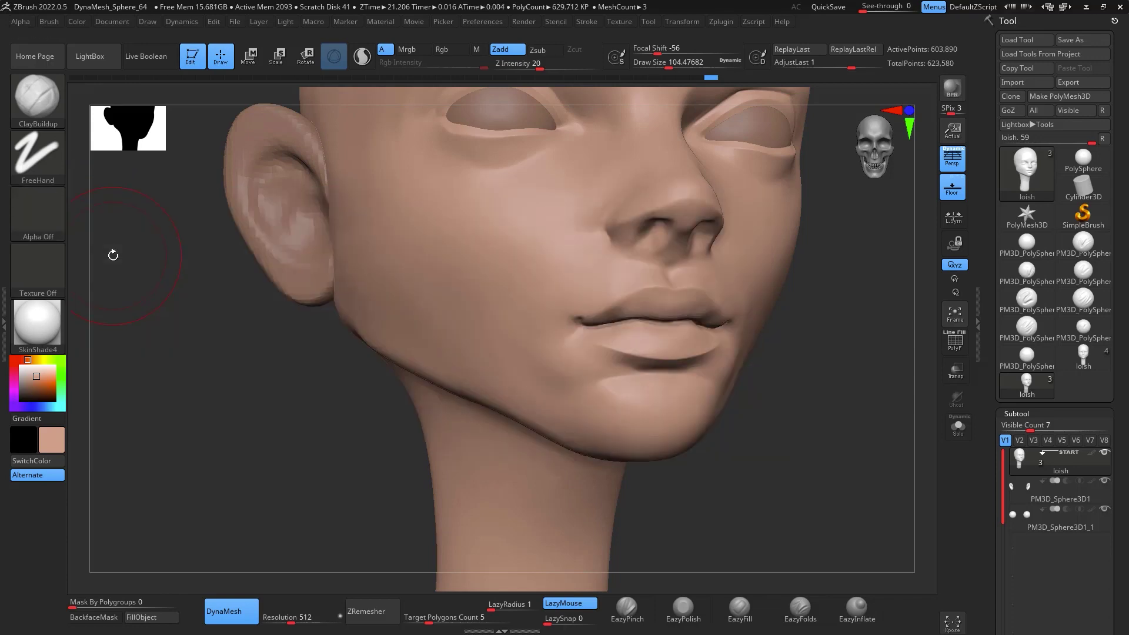
pyautogui.moveTo(809, 400)
pyautogui.mouseDown()
pyautogui.moveTo(780, 411)
pyautogui.moveTo(818, 420)
pyautogui.mouseUp()
pyautogui.press('space')
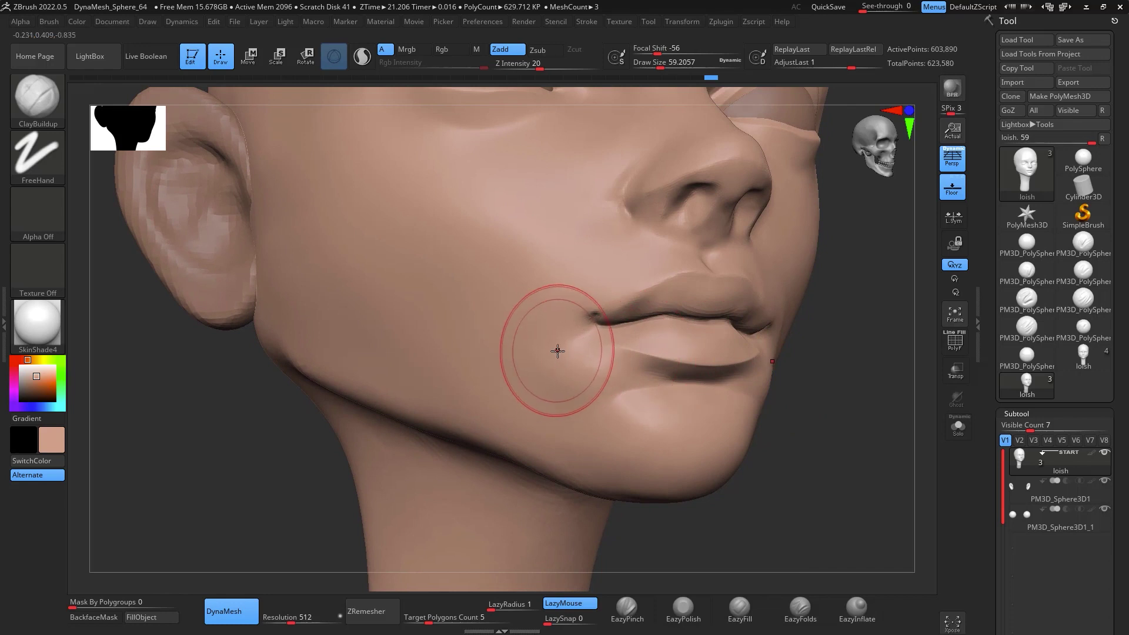
pyautogui.press('space')
pyautogui.moveTo(558, 353); pyautogui.dragTo(555, 353)
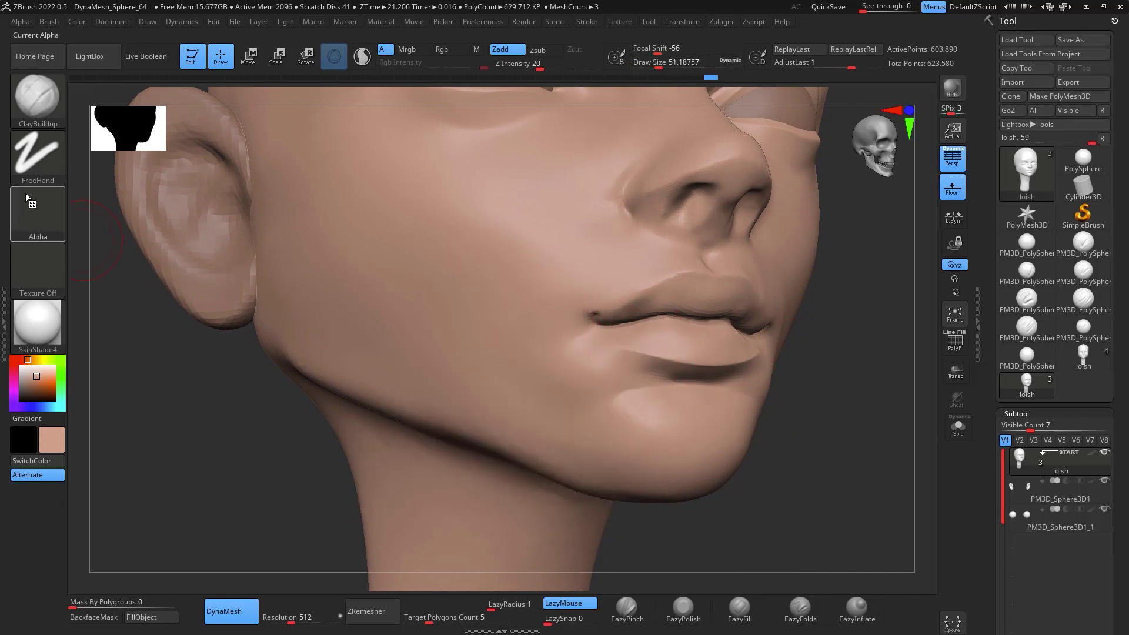
# Try to build up the fold beside the mouth corner with ClayBuildup using Alpha 28
pyautogui.click(38, 211)
pyautogui.click(223, 222)
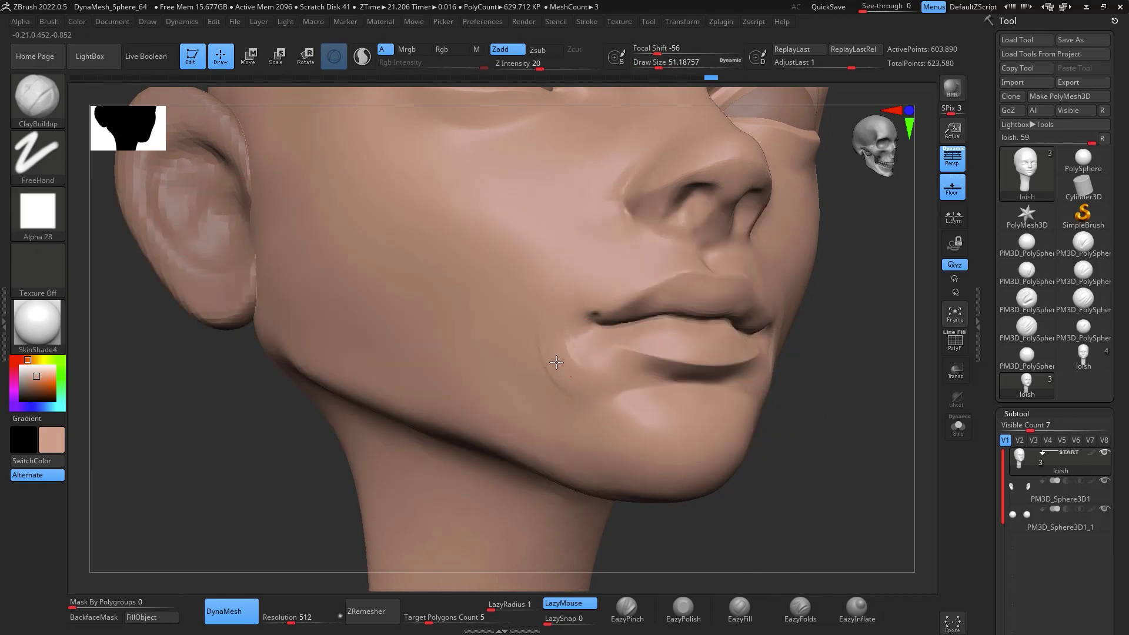
pyautogui.press('shift')
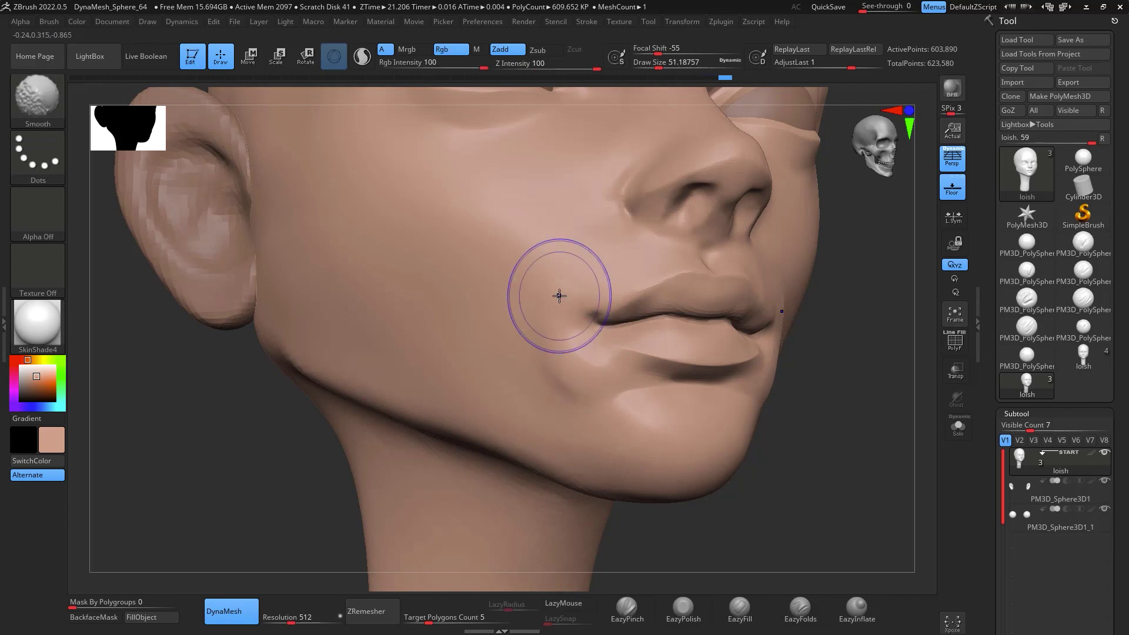
pyautogui.hotkey('ctrl', 'z')
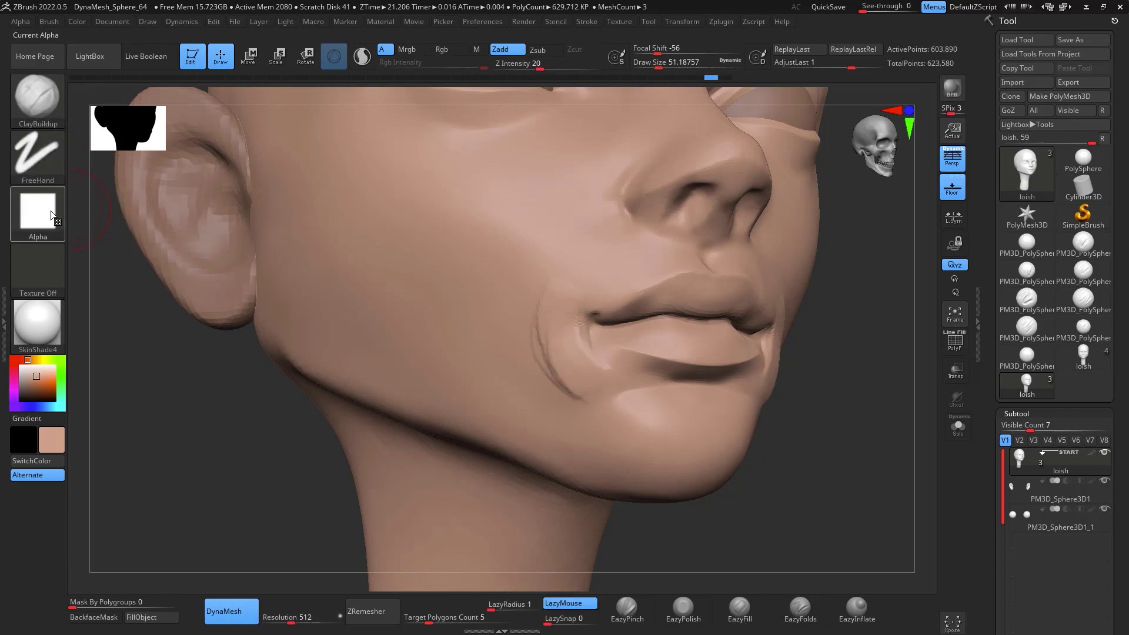
pyautogui.click(51, 212)
pyautogui.click(115, 224)
pyautogui.hotkey('ctrl', 'z')
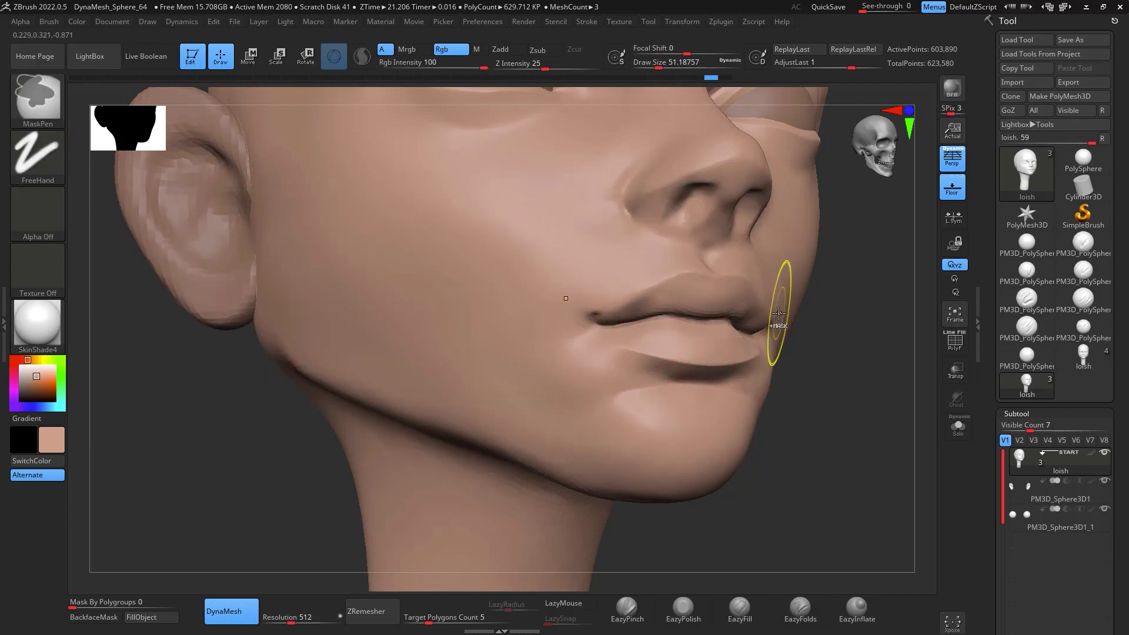
# Build up the soft folds around the mouth corners with ClayBuildup without an alpha at a draw size of about 51, and smooth them
pyautogui.moveTo(782, 317); pyautogui.dragTo(818, 431)
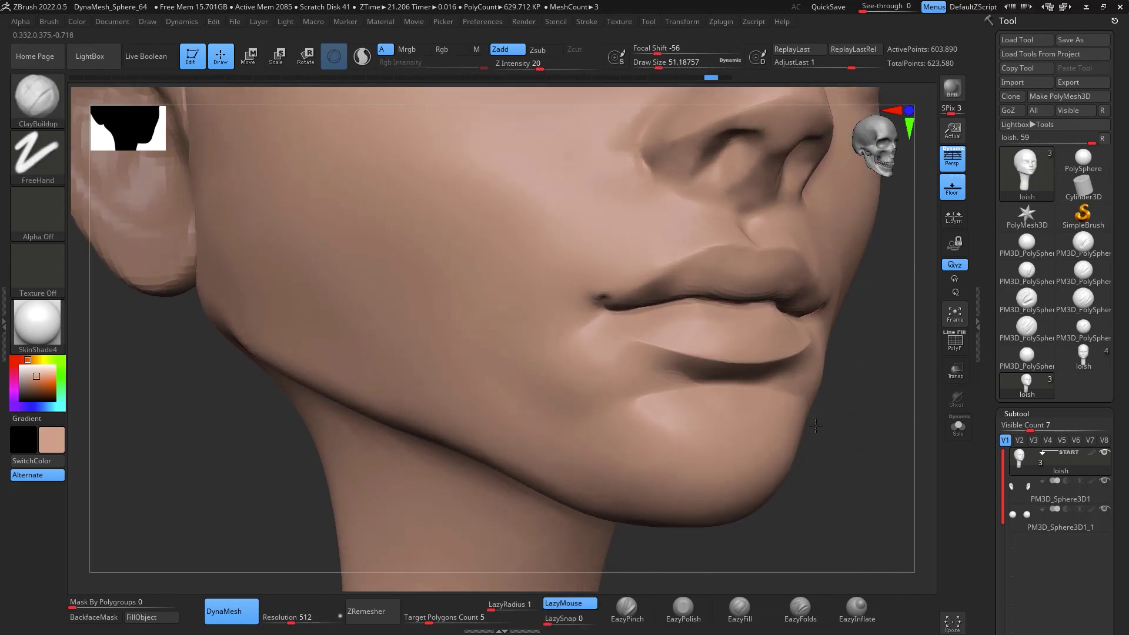
pyautogui.moveTo(564, 299); pyautogui.dragTo(569, 284)
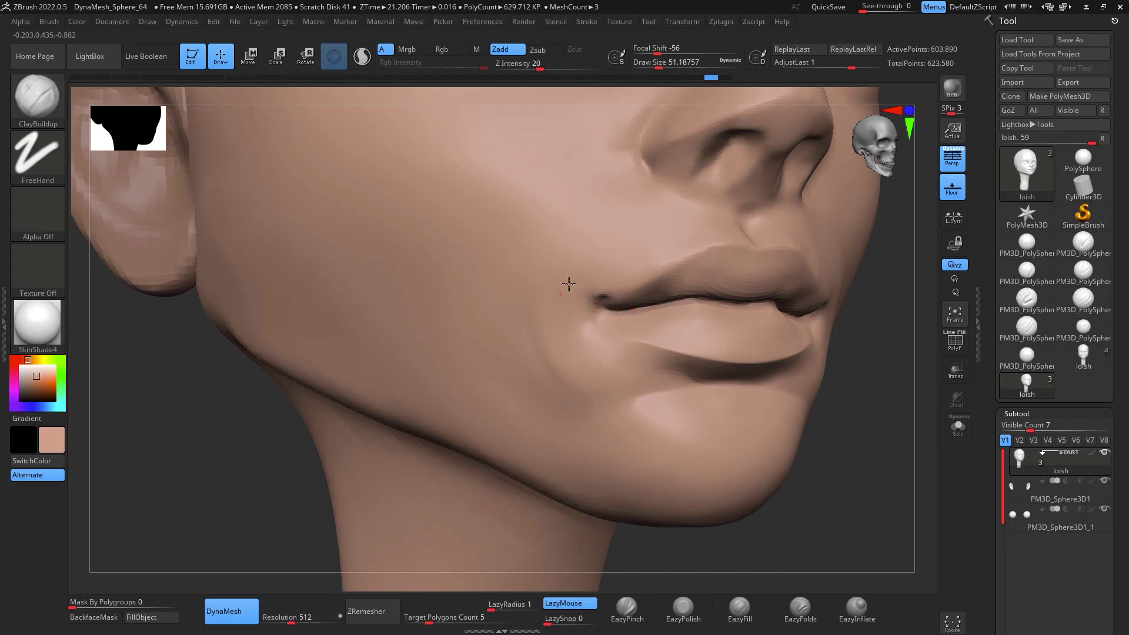
pyautogui.press('shift')
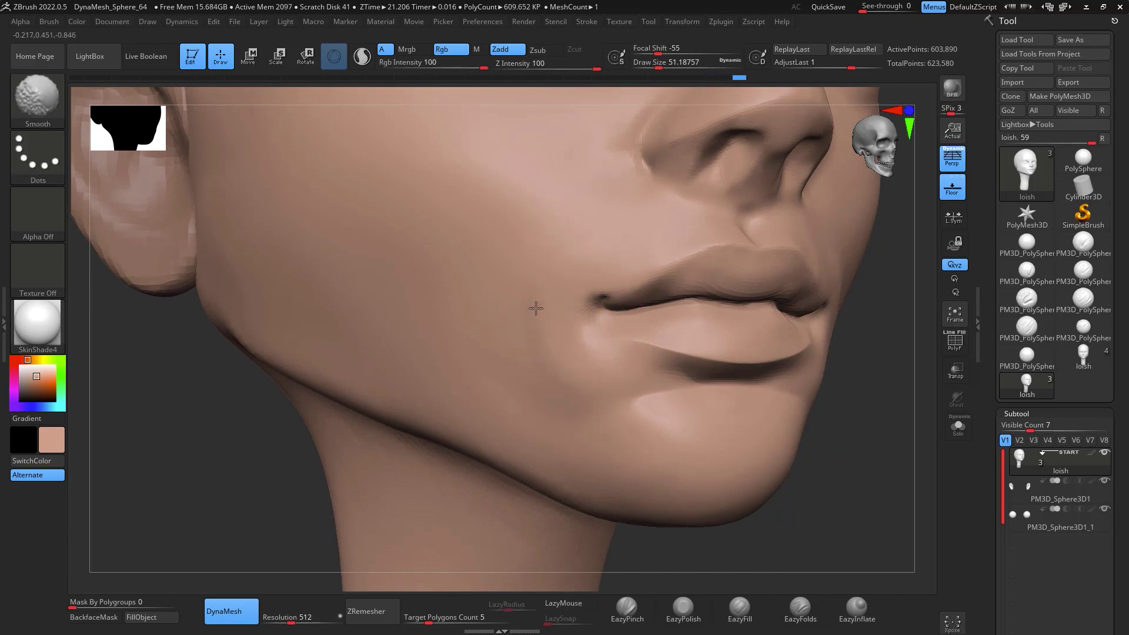
pyautogui.moveTo(823, 411); pyautogui.dragTo(699, 376)
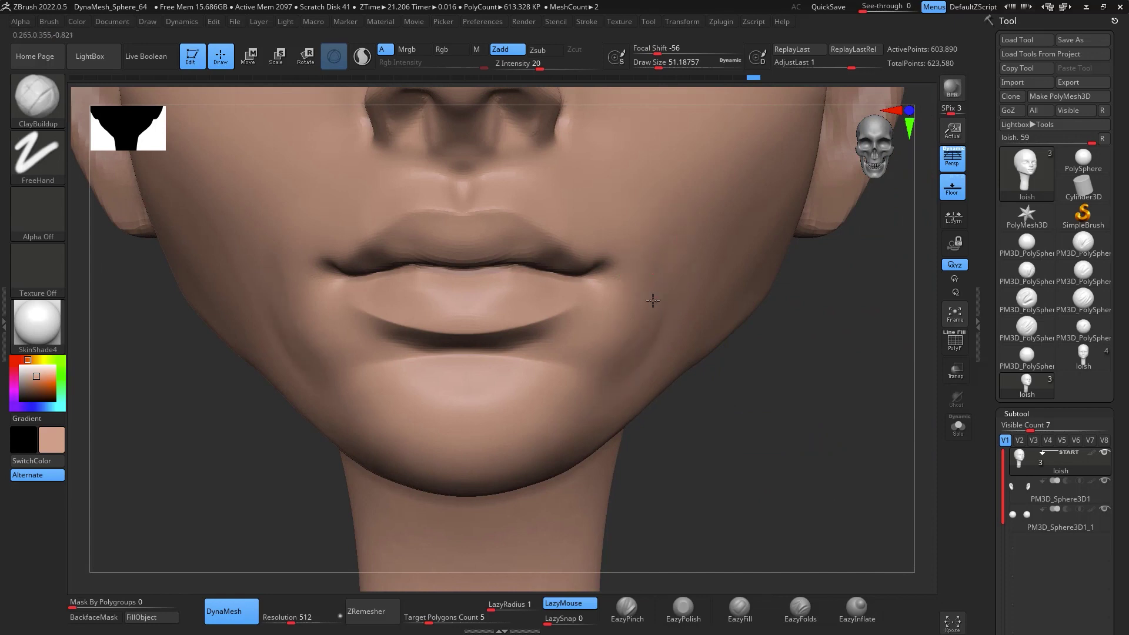
pyautogui.press('shift')
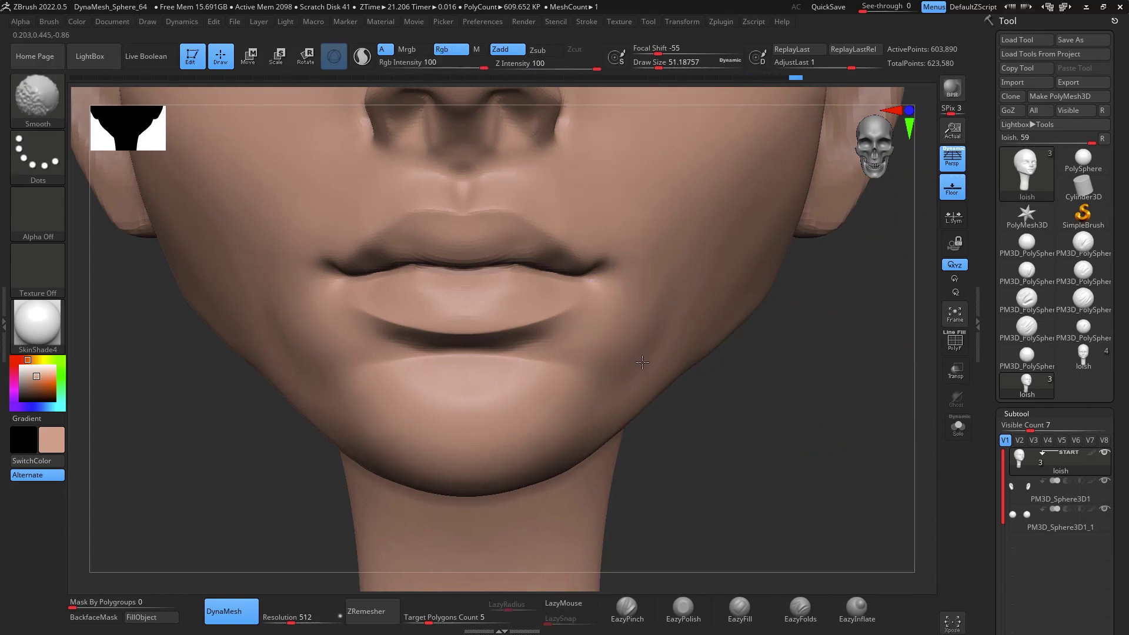
# Smooth the cheek surface beside the mouth corners, working from the side of the face
pyautogui.moveTo(770, 404)
pyautogui.mouseDown()
pyautogui.moveTo(821, 330)
pyautogui.moveTo(841, 373)
pyautogui.moveTo(821, 302)
pyautogui.moveTo(691, 292)
pyautogui.mouseUp()
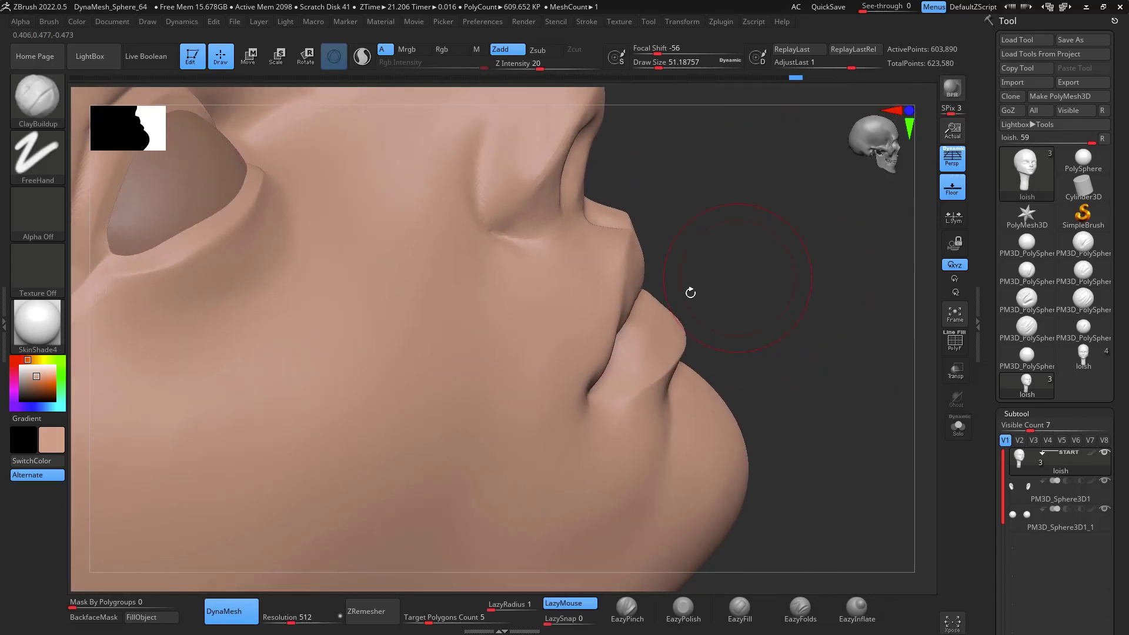
pyautogui.press('shift')
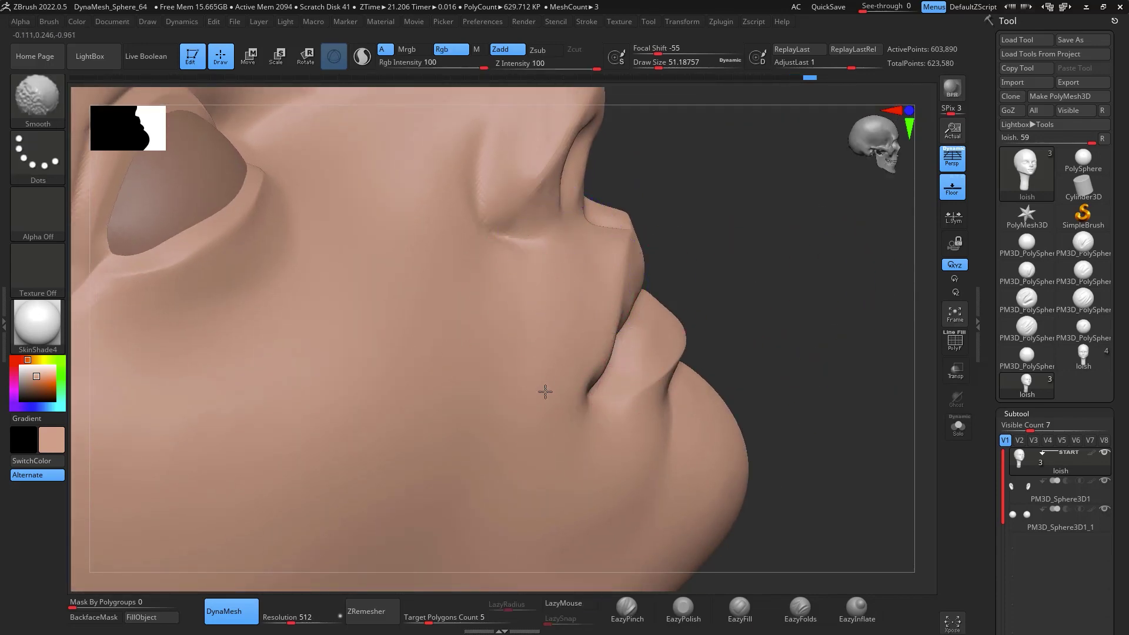
pyautogui.moveTo(829, 320)
pyautogui.keyDown('shift'); pyautogui.mouseDown()
pyautogui.moveTo(856, 309)
pyautogui.moveTo(839, 338)
pyautogui.moveTo(856, 410)
pyautogui.moveTo(792, 483)
pyautogui.moveTo(792, 504)
pyautogui.moveTo(802, 386)
pyautogui.moveTo(813, 421)
pyautogui.moveTo(802, 427)
pyautogui.moveTo(821, 453)
pyautogui.moveTo(874, 456)
pyautogui.moveTo(864, 453)
pyautogui.mouseUp(); pyautogui.keyUp('shift')
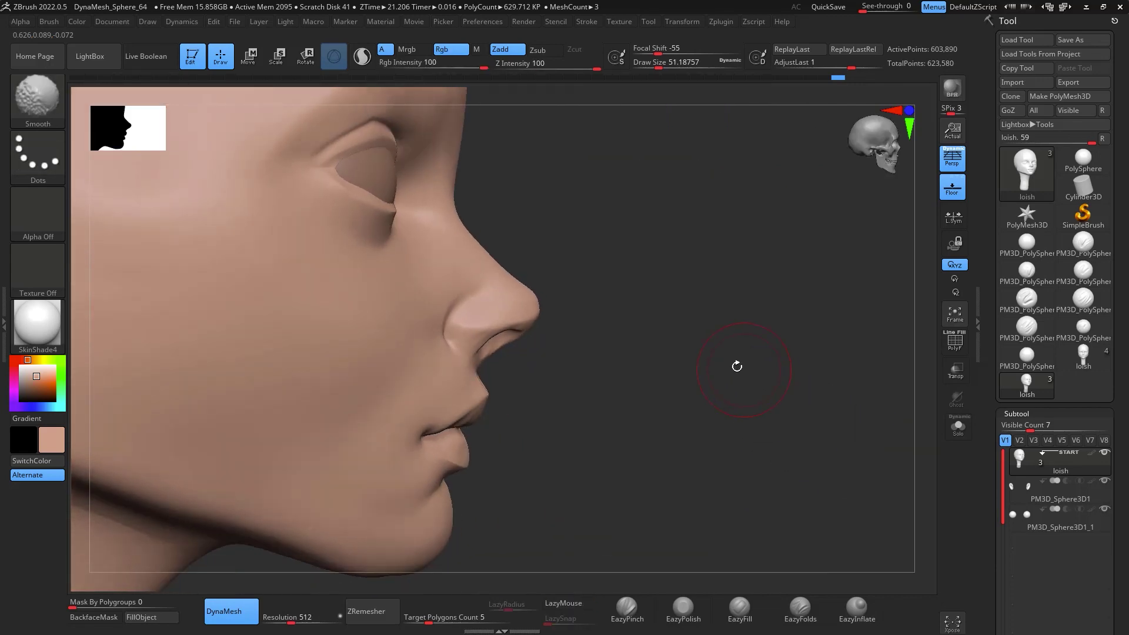
# Reshape the profile between the nose base and the upper lip with the Move brush at a draw size of about 37
pyautogui.keyDown('alt'); pyautogui.moveTo(736, 365); pyautogui.dragTo(662, 380); pyautogui.keyUp('alt')
pyautogui.press('b')
pyautogui.press('m')
pyautogui.press('v')
pyautogui.press('space')
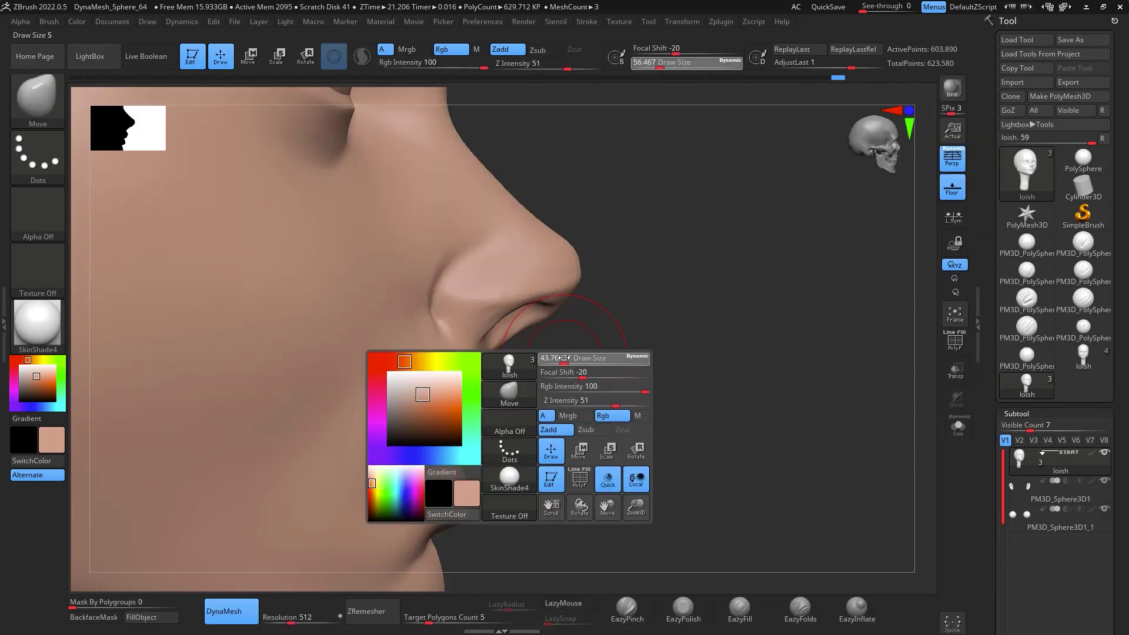
pyautogui.press('space')
pyautogui.moveTo(489, 352); pyautogui.dragTo(483, 357)
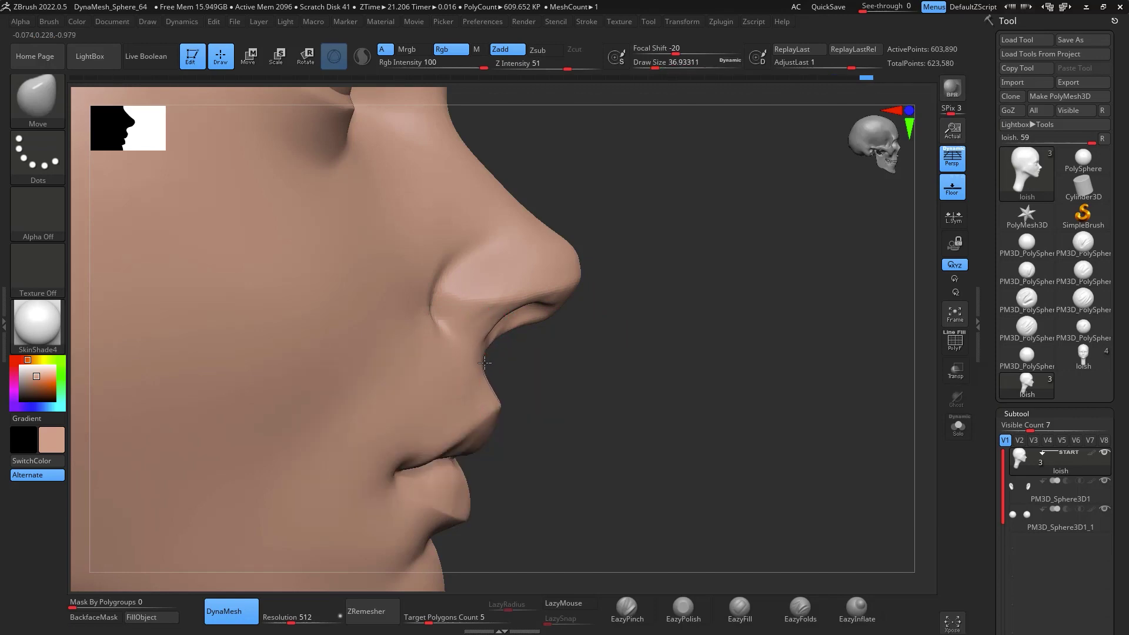
# Deepen the nostrils with the DamStandard brush at a draw size of about 27, and smooth around their openings
pyautogui.moveTo(758, 370); pyautogui.dragTo(740, 321)
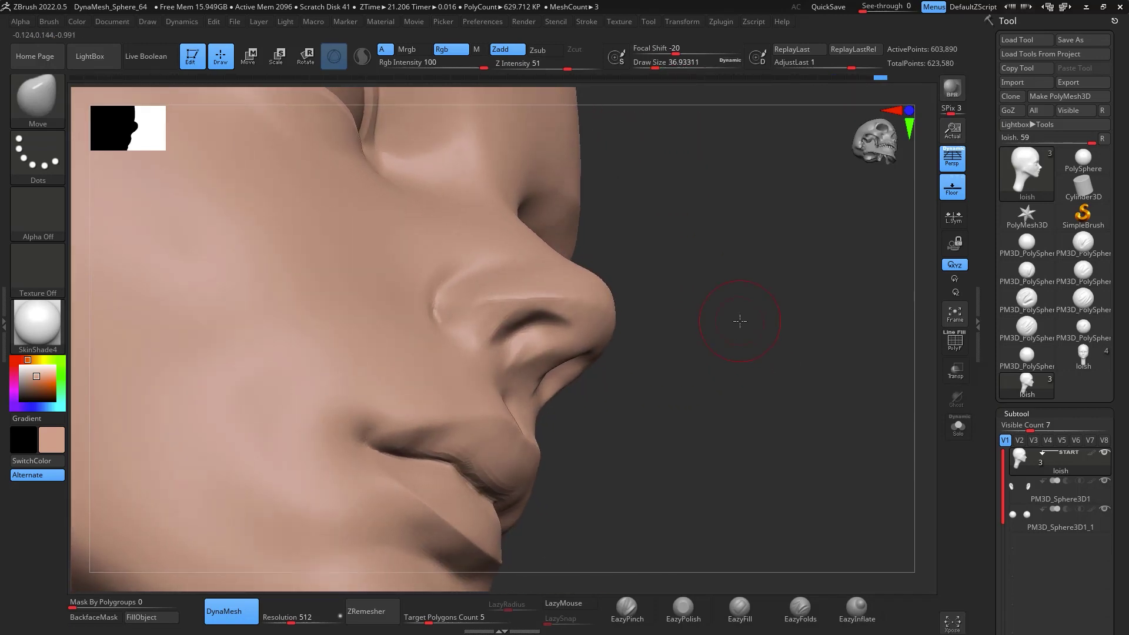
pyautogui.press('b')
pyautogui.press('d')
pyautogui.press('s')
pyautogui.moveTo(806, 398)
pyautogui.mouseDown()
pyautogui.moveTo(826, 361)
pyautogui.moveTo(827, 380)
pyautogui.moveTo(827, 312)
pyautogui.moveTo(801, 316)
pyautogui.mouseUp()
pyautogui.press('space')
pyautogui.moveTo(546, 328); pyautogui.dragTo(528, 331)
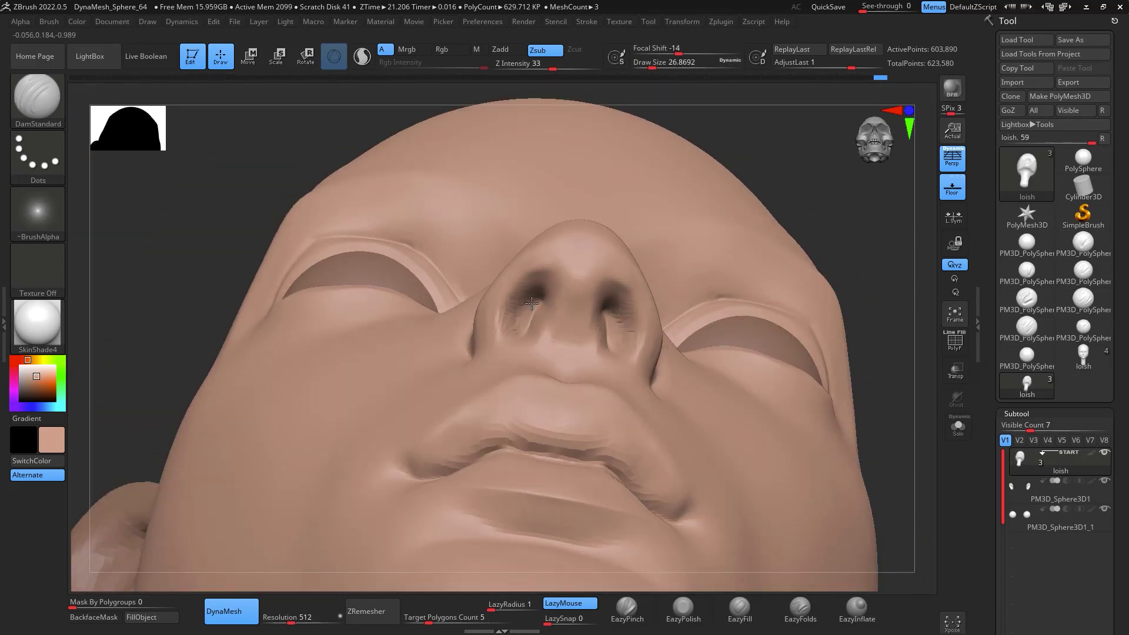
pyautogui.moveTo(521, 319); pyautogui.dragTo(526, 309)
pyautogui.moveTo(882, 345); pyautogui.dragTo(912, 470)
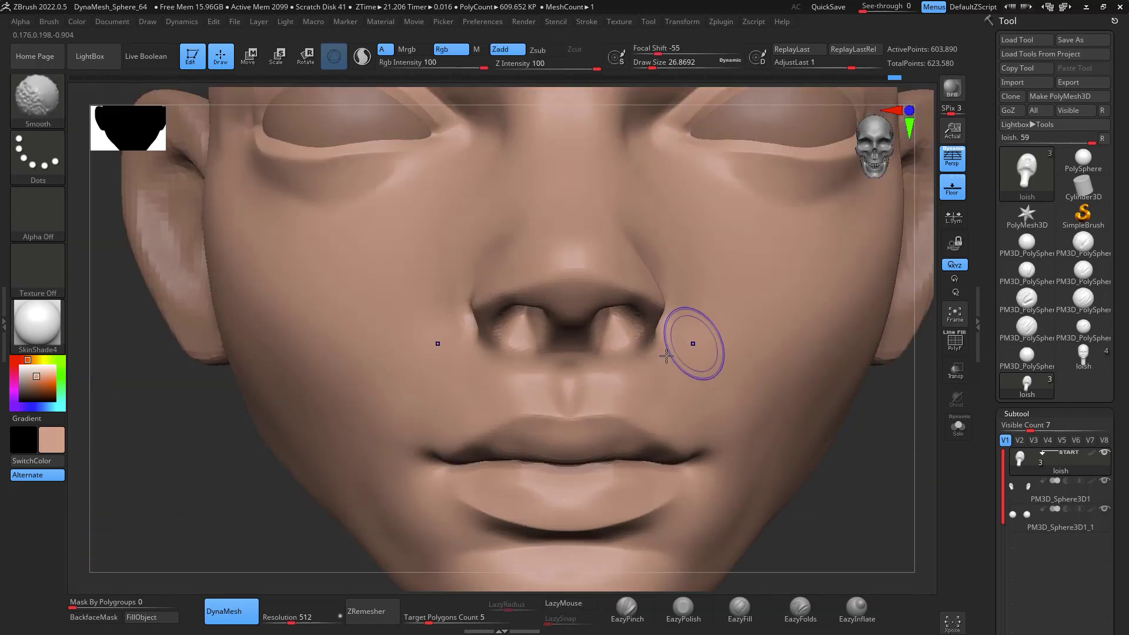
pyautogui.keyDown('shift'); pyautogui.moveTo(638, 348); pyautogui.dragTo(615, 330); pyautogui.keyUp('shift')
# Carve the crease around the nostril wings with DamStandard, from the wing's base up along its back edge
pyautogui.moveTo(965, 403)
pyautogui.mouseDown()
pyautogui.moveTo(917, 390)
pyautogui.moveTo(910, 456)
pyautogui.mouseUp()
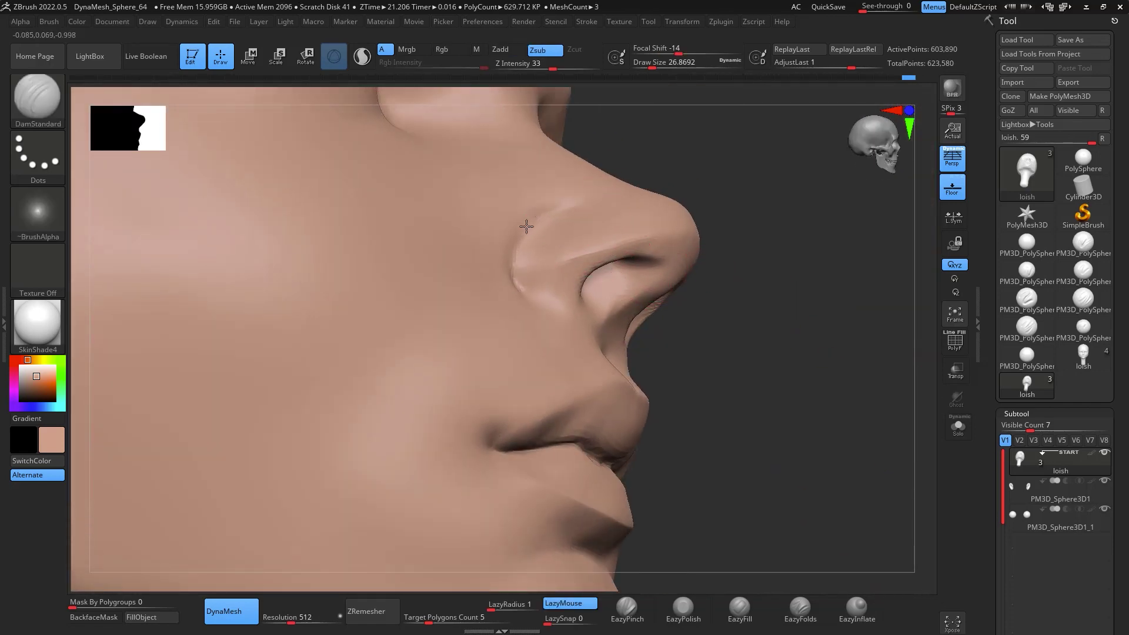
pyautogui.moveTo(532, 301); pyautogui.dragTo(572, 314)
pyautogui.moveTo(859, 383)
pyautogui.mouseDown()
pyautogui.moveTo(807, 410)
pyautogui.moveTo(885, 448)
pyautogui.moveTo(875, 388)
pyautogui.moveTo(846, 438)
pyautogui.mouseUp()
pyautogui.moveTo(476, 279); pyautogui.dragTo(475, 191)
pyautogui.moveTo(471, 251); pyautogui.dragTo(469, 222)
# Adjust the shape of the nostril wings with the Move brush at a draw size of 28.75, and smooth beside the nose
pyautogui.moveTo(824, 388)
pyautogui.mouseDown()
pyautogui.moveTo(857, 391)
pyautogui.moveTo(627, 257)
pyautogui.moveTo(811, 363)
pyautogui.moveTo(680, 298)
pyautogui.mouseUp()
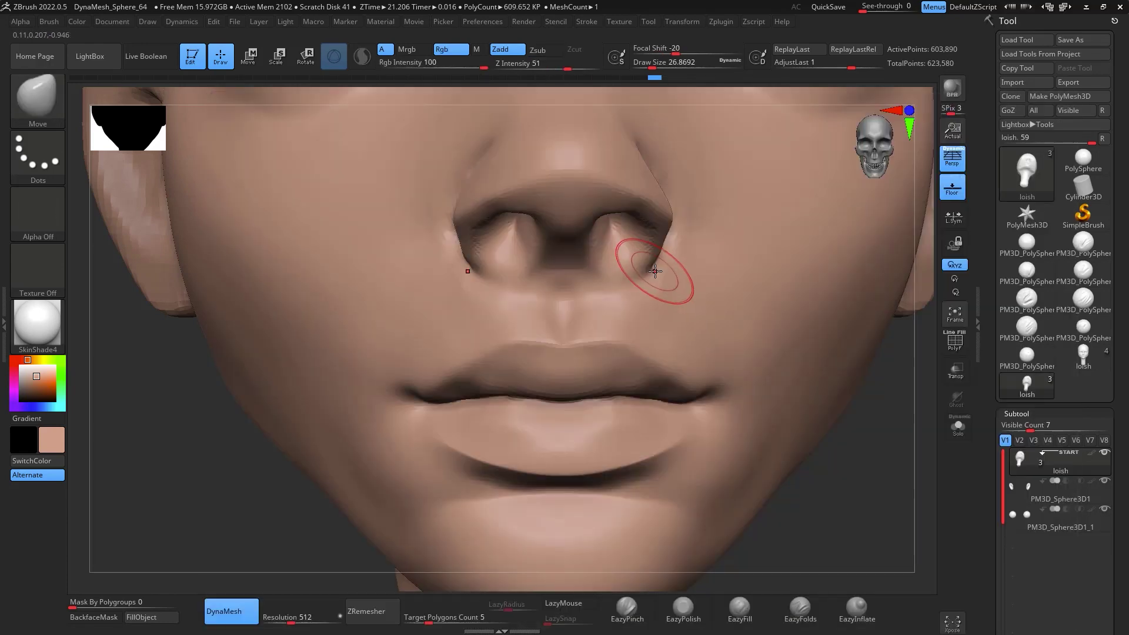
pyautogui.press('space')
pyautogui.moveTo(657, 270); pyautogui.dragTo(656, 247)
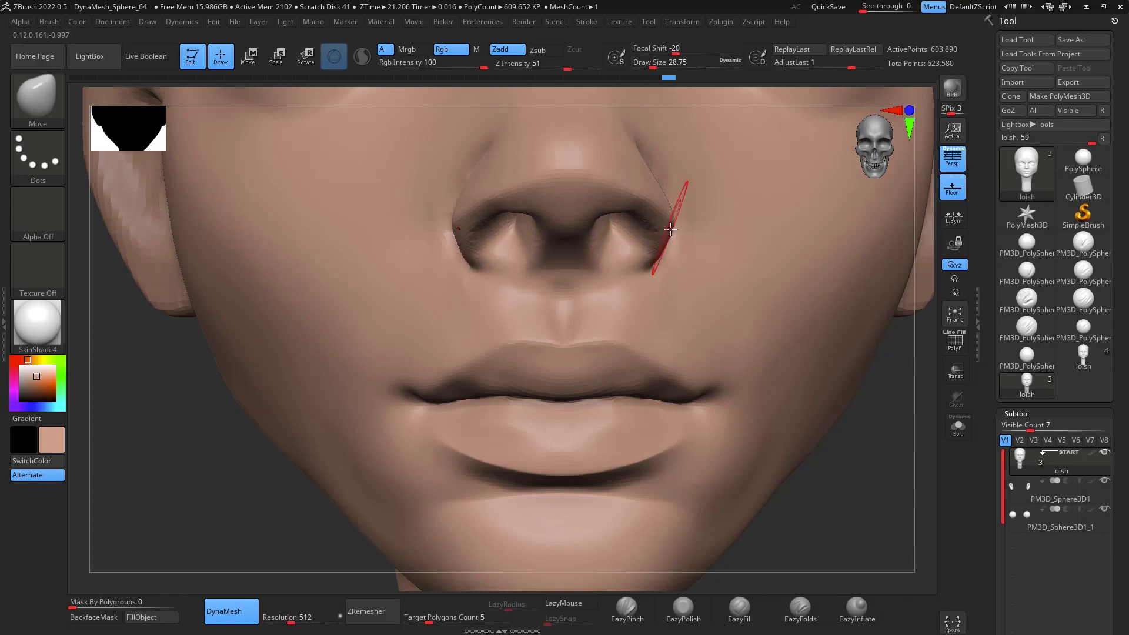
pyautogui.moveTo(894, 487)
pyautogui.keyDown('alt'); pyautogui.mouseDown()
pyautogui.moveTo(882, 406)
pyautogui.moveTo(746, 493)
pyautogui.mouseUp(); pyautogui.keyUp('alt')
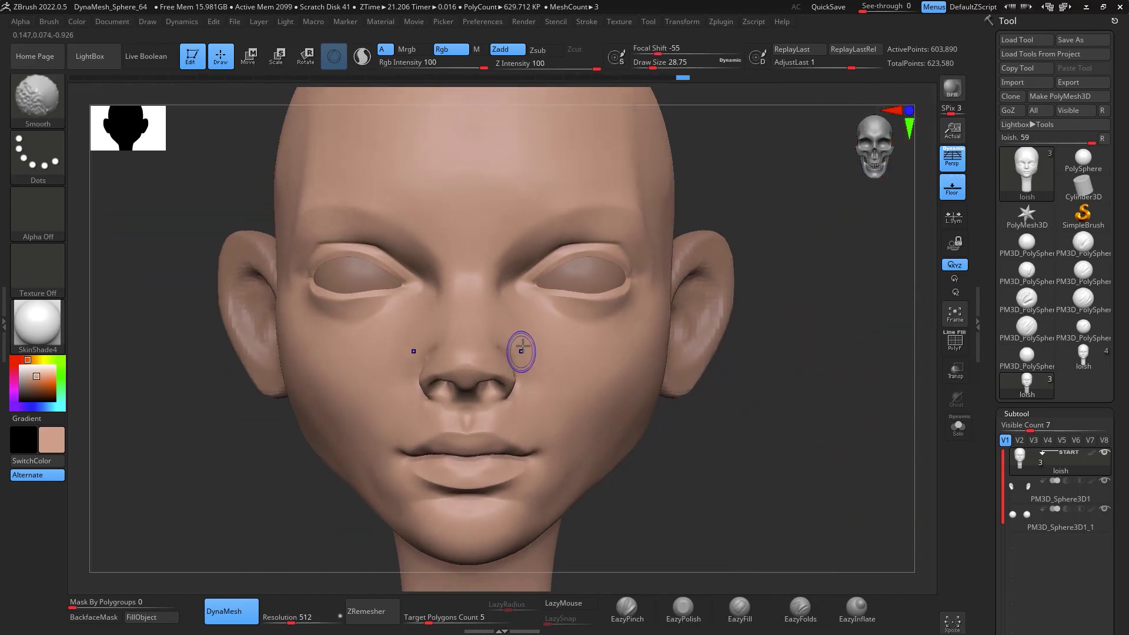
# Pinch the crease beneath the lower eyelids with EazyPinch at a draw size of about 51, undoing one stroke, and smooth its inner end
pyautogui.moveTo(811, 411)
pyautogui.mouseDown()
pyautogui.moveTo(844, 335)
pyautogui.moveTo(859, 370)
pyautogui.moveTo(834, 296)
pyautogui.moveTo(716, 251)
pyautogui.mouseUp()
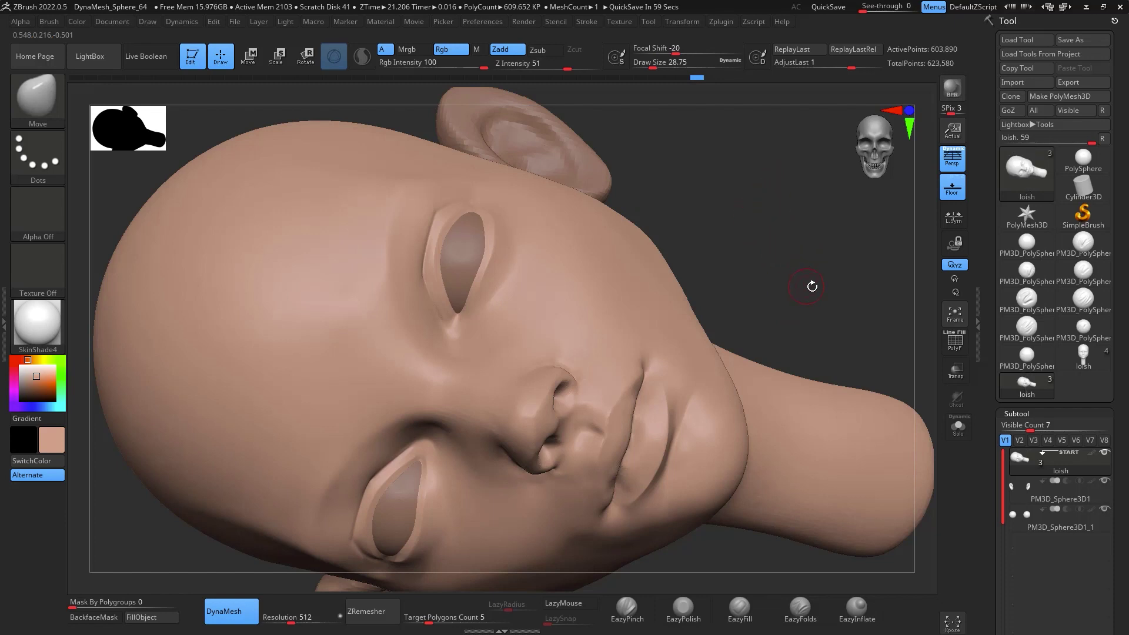
pyautogui.keyDown('alt'); pyautogui.moveTo(812, 286); pyautogui.dragTo(860, 300); pyautogui.keyUp('alt')
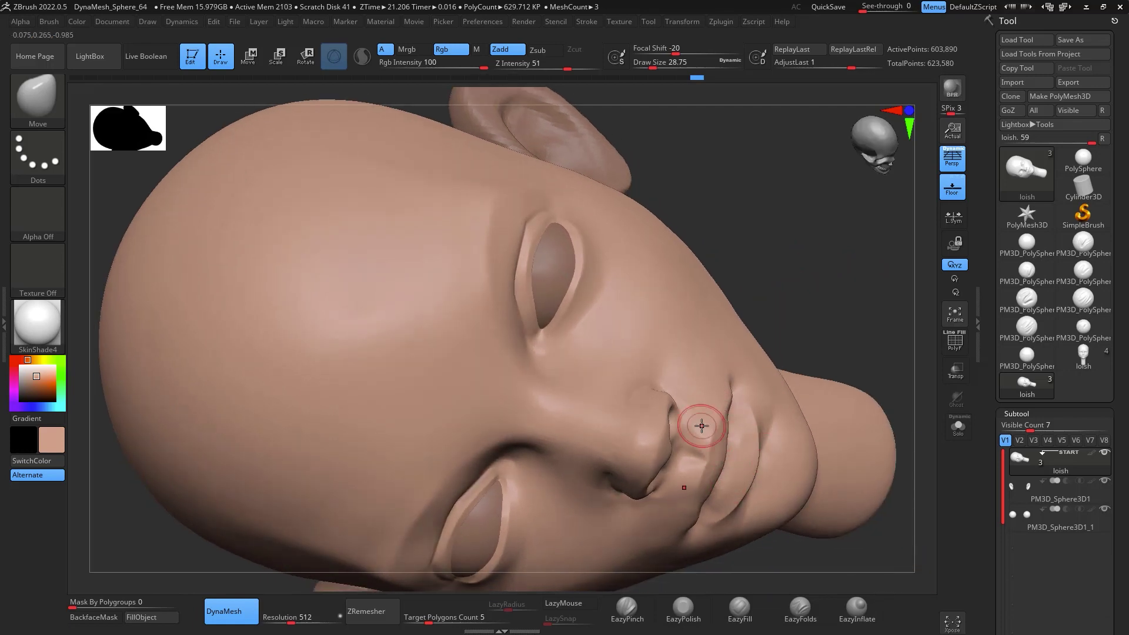
pyautogui.click(627, 609)
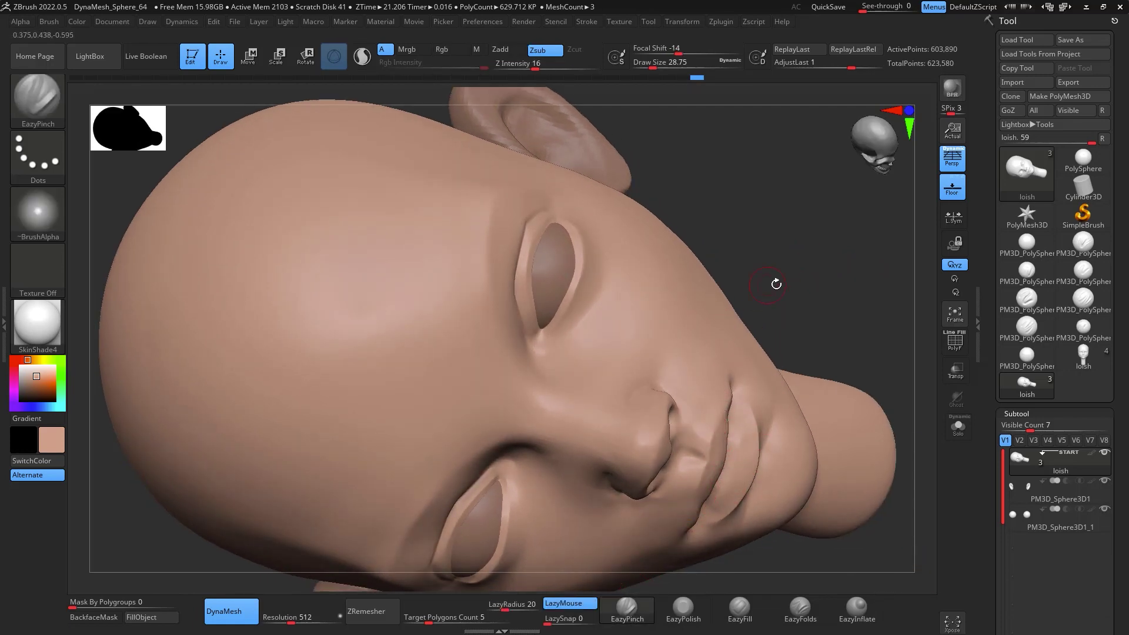
pyautogui.moveTo(776, 284); pyautogui.dragTo(789, 295)
pyautogui.press('space')
pyautogui.moveTo(676, 322); pyautogui.dragTo(685, 306)
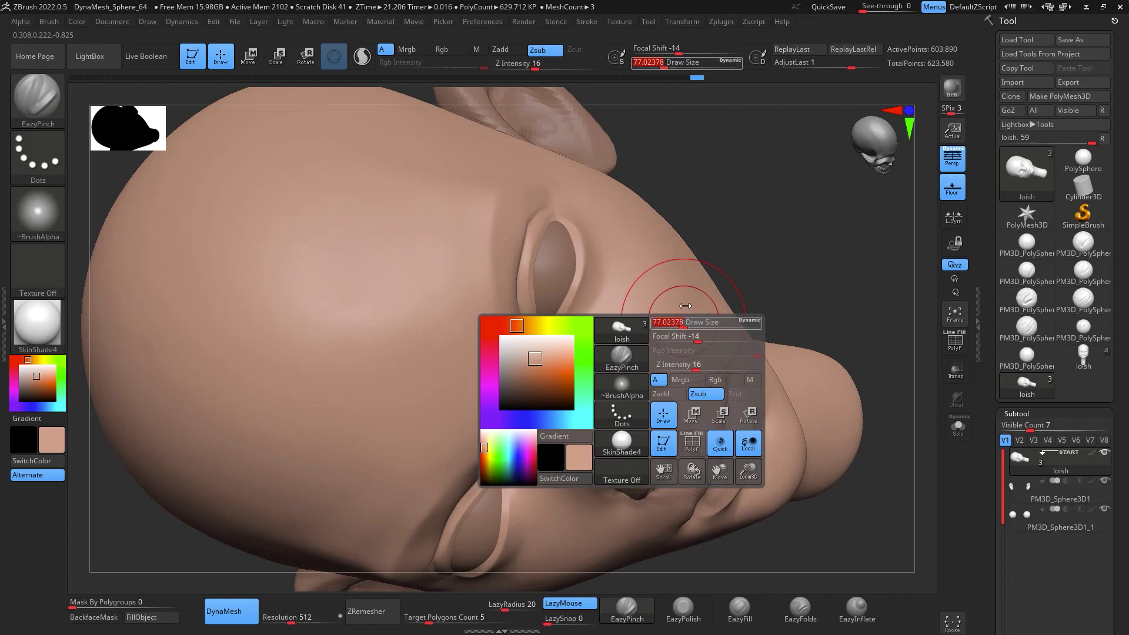
pyautogui.moveTo(769, 213); pyautogui.dragTo(768, 254)
pyautogui.press('space')
pyautogui.moveTo(583, 356); pyautogui.dragTo(559, 353)
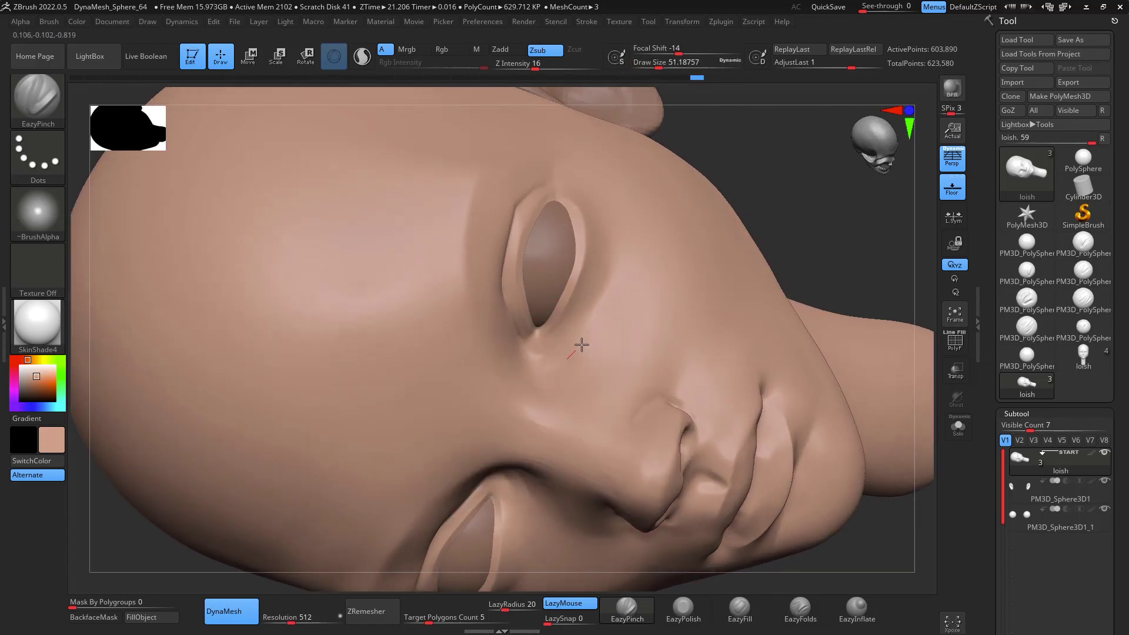
pyautogui.moveTo(619, 252); pyautogui.dragTo(613, 213)
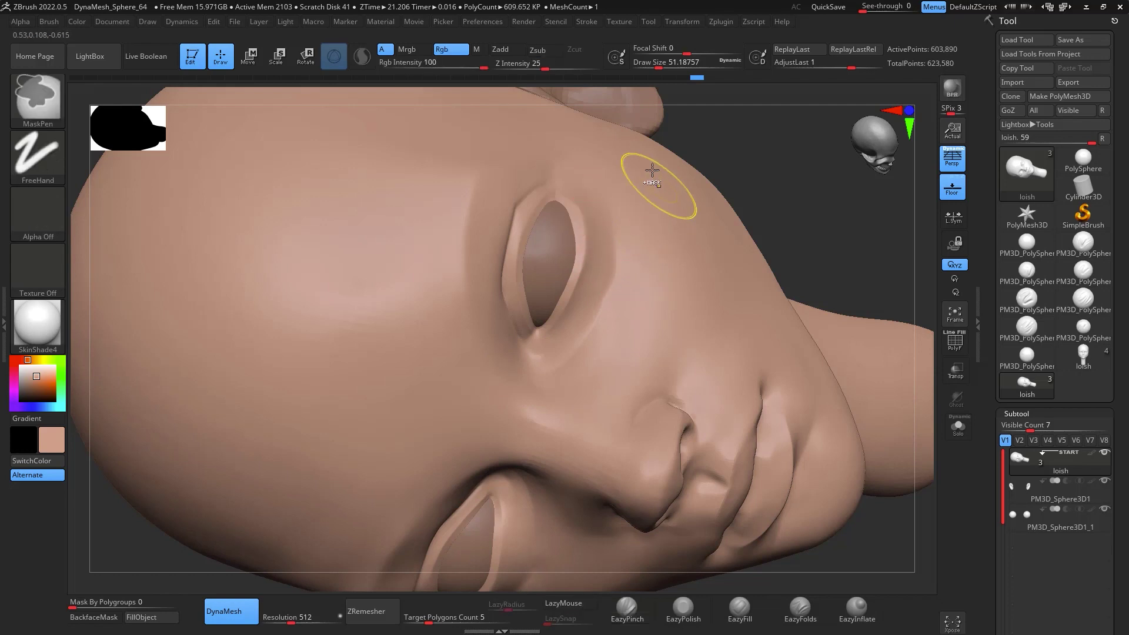
pyautogui.hotkey('ctrl', 'z')
pyautogui.moveTo(533, 361); pyautogui.dragTo(563, 360)
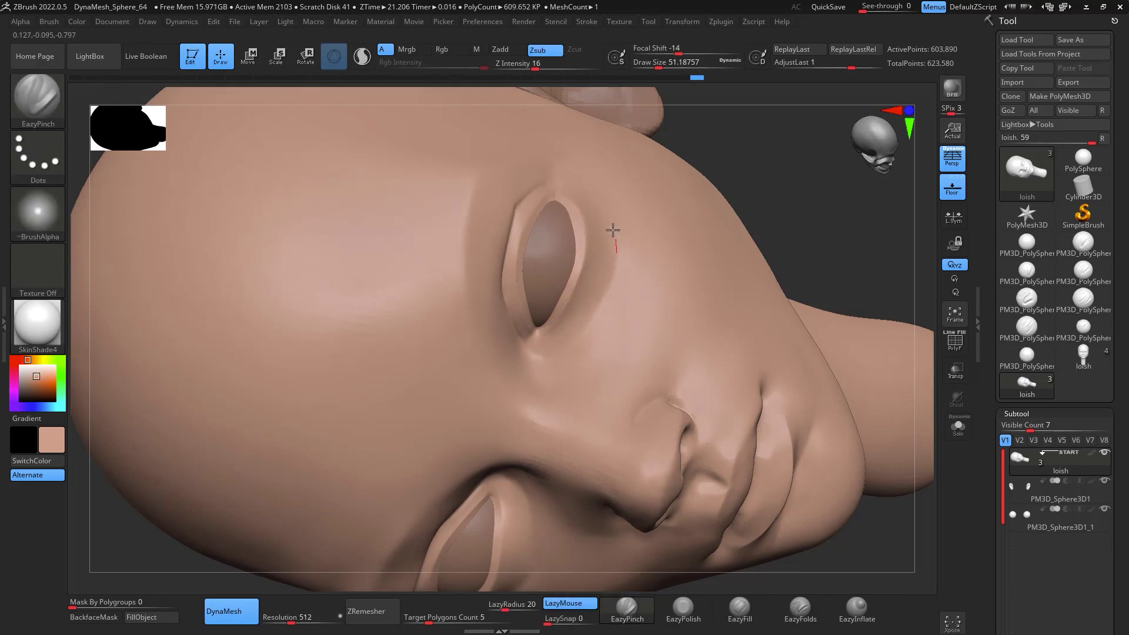
pyautogui.press('shift')
pyautogui.keyDown('shift'); pyautogui.moveTo(555, 349); pyautogui.dragTo(558, 345); pyautogui.keyUp('shift')
# Refine the under-eye crease with another EazyPinch stroke toward the inner eye corner, and smooth it
pyautogui.moveTo(806, 132); pyautogui.dragTo(733, 156)
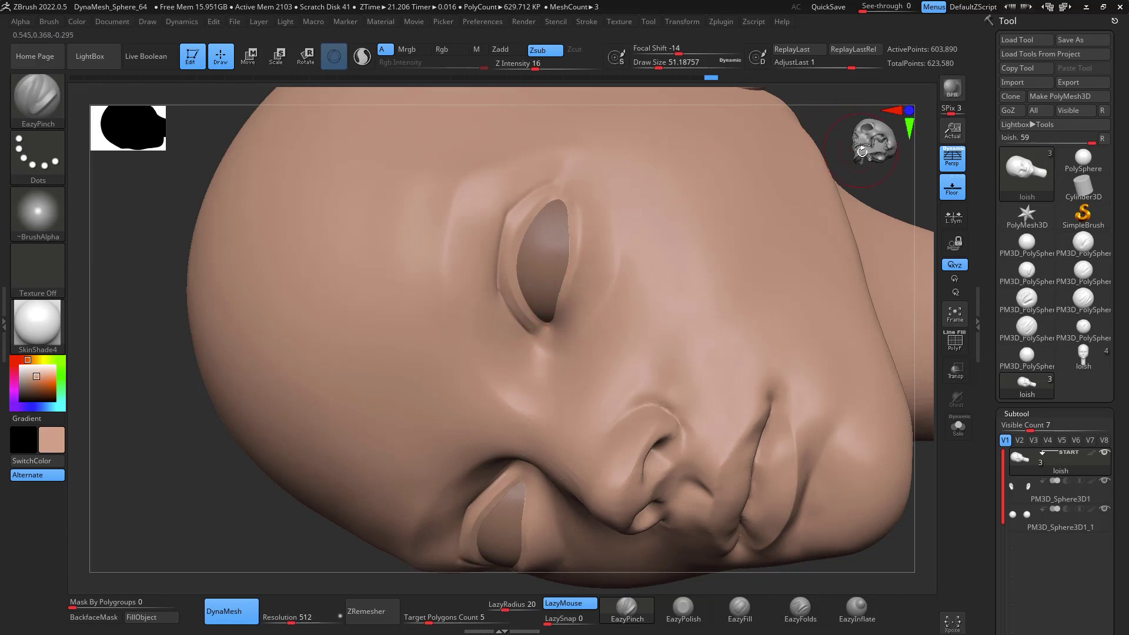
pyautogui.moveTo(858, 200); pyautogui.dragTo(786, 182)
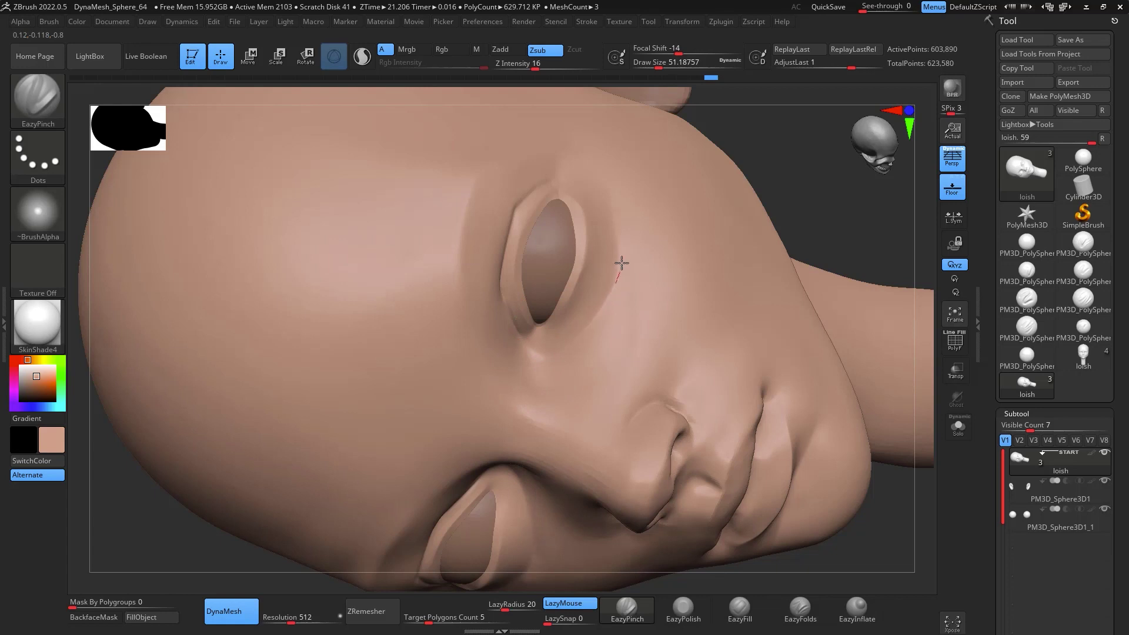
pyautogui.moveTo(621, 263)
pyautogui.mouseDown()
pyautogui.moveTo(612, 200)
pyautogui.moveTo(581, 356)
pyautogui.mouseUp()
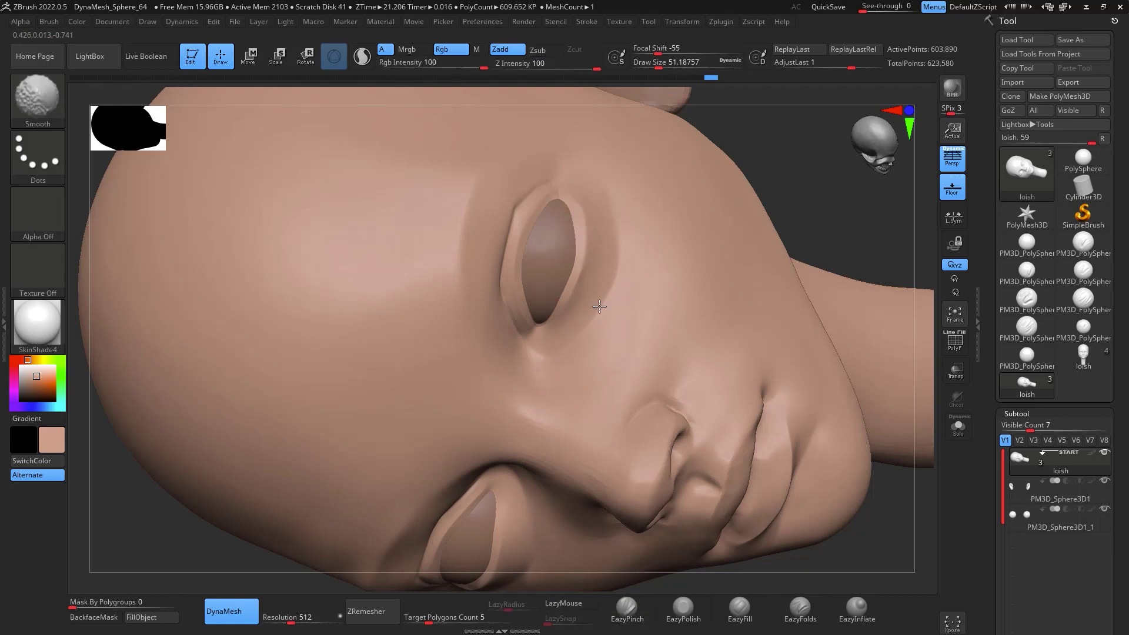
# Smooth the sides of the face, and flatten the jawline and cheeks with EazyPolish at a draw size of about 120
pyautogui.moveTo(794, 224)
pyautogui.mouseDown()
pyautogui.moveTo(876, 298)
pyautogui.moveTo(877, 282)
pyautogui.moveTo(901, 390)
pyautogui.moveTo(887, 398)
pyautogui.mouseUp()
pyautogui.keyDown('alt'); pyautogui.moveTo(769, 431); pyautogui.dragTo(718, 347); pyautogui.keyUp('alt')
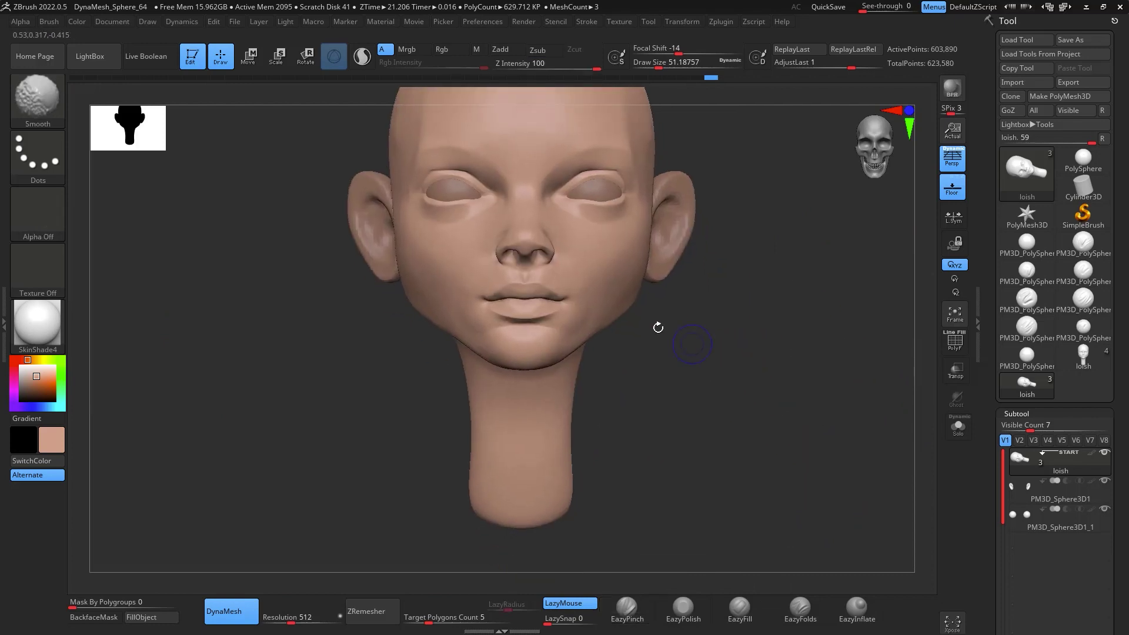
pyautogui.keyDown('shift'); pyautogui.moveTo(615, 294); pyautogui.dragTo(634, 269); pyautogui.keyUp('shift')
pyautogui.moveTo(779, 396)
pyautogui.keyDown('alt'); pyautogui.mouseDown()
pyautogui.moveTo(746, 393)
pyautogui.moveTo(744, 415)
pyautogui.moveTo(743, 388)
pyautogui.moveTo(732, 389)
pyautogui.mouseUp(); pyautogui.keyUp('alt')
pyautogui.click(682, 604)
pyautogui.press('space')
pyautogui.click(705, 341)
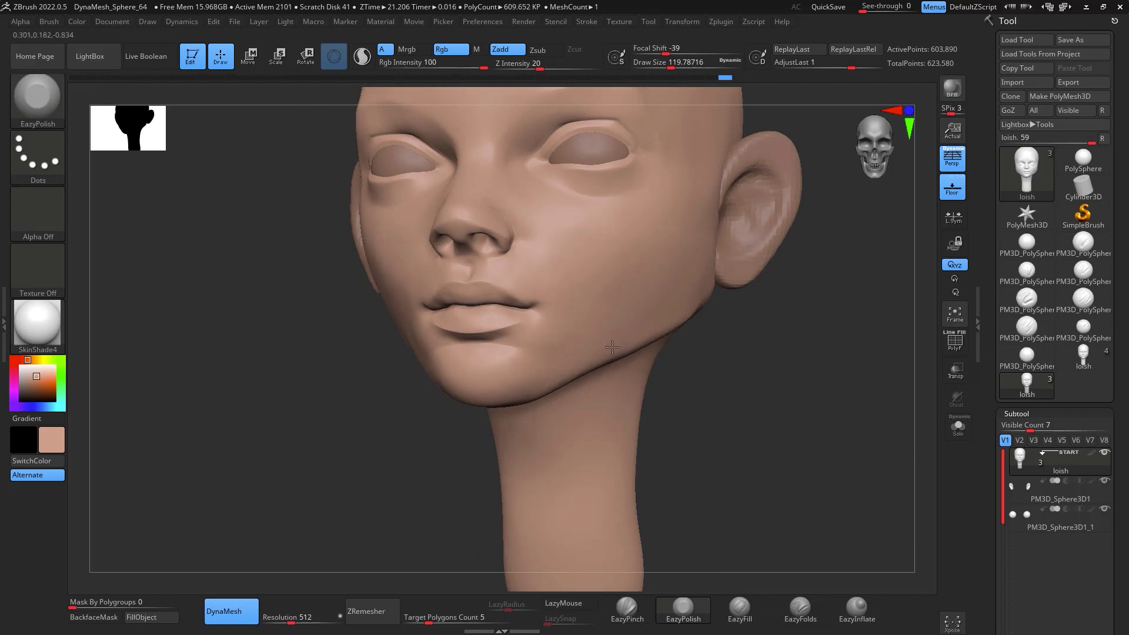
pyautogui.moveTo(799, 388); pyautogui.dragTo(789, 378)
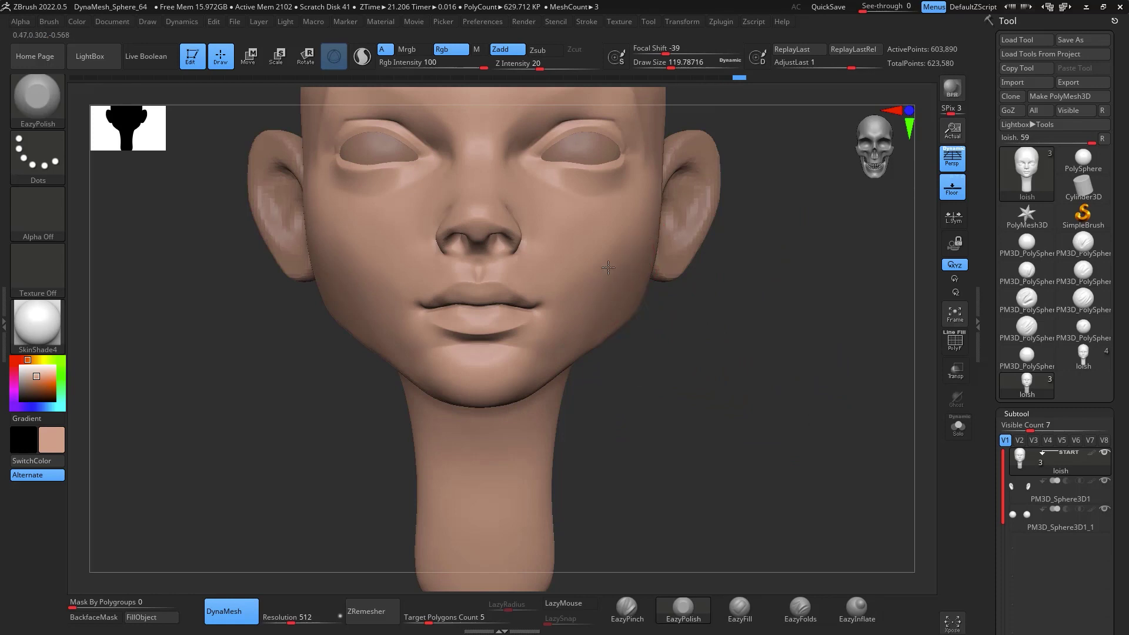
pyautogui.moveTo(756, 325); pyautogui.dragTo(742, 266)
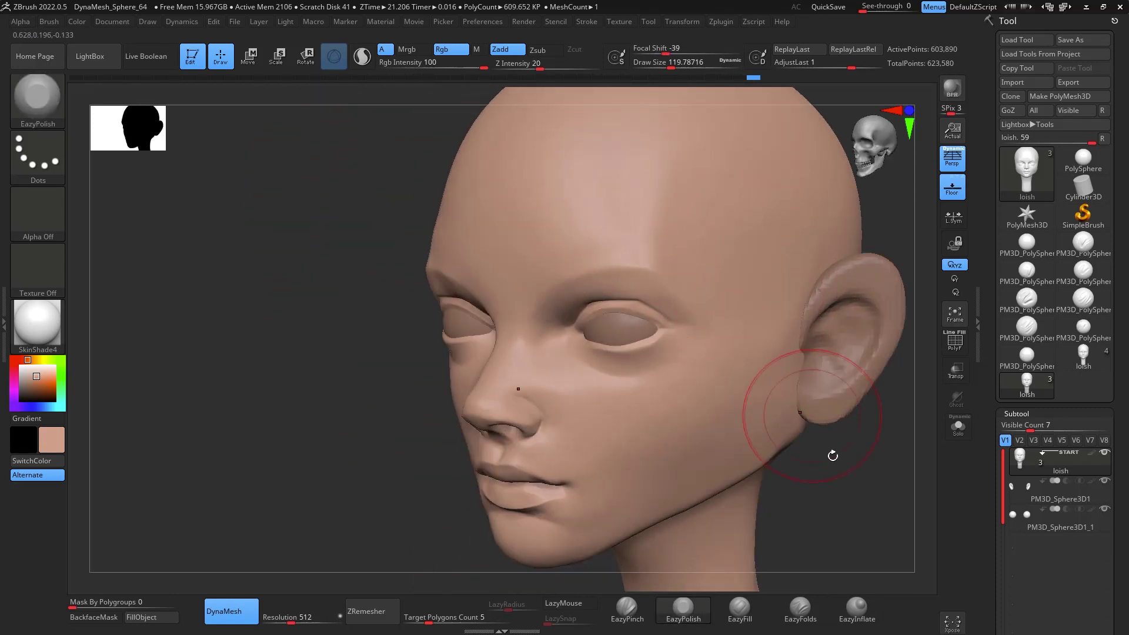
pyautogui.keyDown('shift'); pyautogui.moveTo(832, 454); pyautogui.dragTo(761, 392); pyautogui.keyUp('shift')
pyautogui.moveTo(856, 431)
pyautogui.mouseDown()
pyautogui.moveTo(849, 373)
pyautogui.moveTo(889, 241)
pyautogui.moveTo(899, 323)
pyautogui.moveTo(731, 365)
pyautogui.moveTo(788, 461)
pyautogui.moveTo(834, 469)
pyautogui.moveTo(813, 361)
pyautogui.mouseUp()
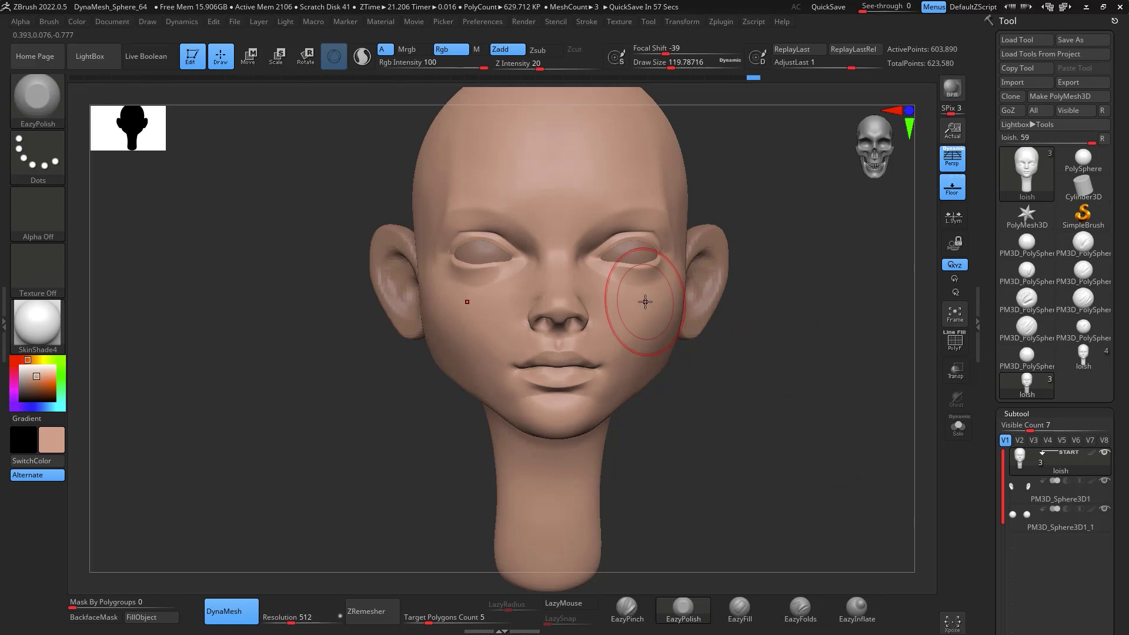
pyautogui.moveTo(834, 469); pyautogui.dragTo(839, 432)
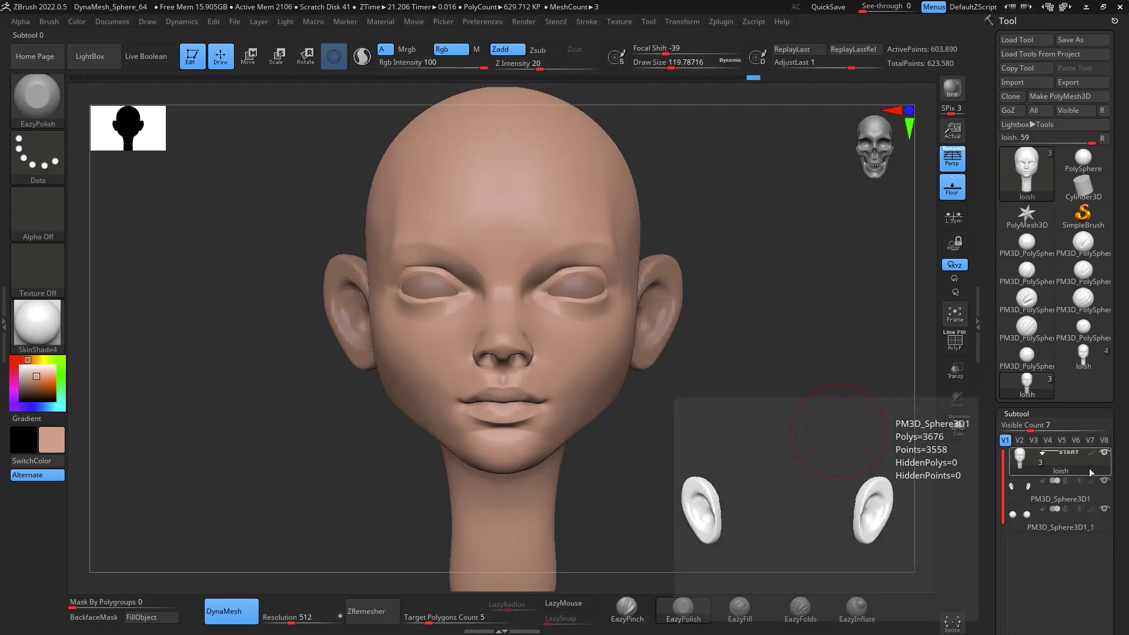
# Subdivide the ear subtool once, and combine the head with the ears using MergeDown
pyautogui.click(1089, 498)
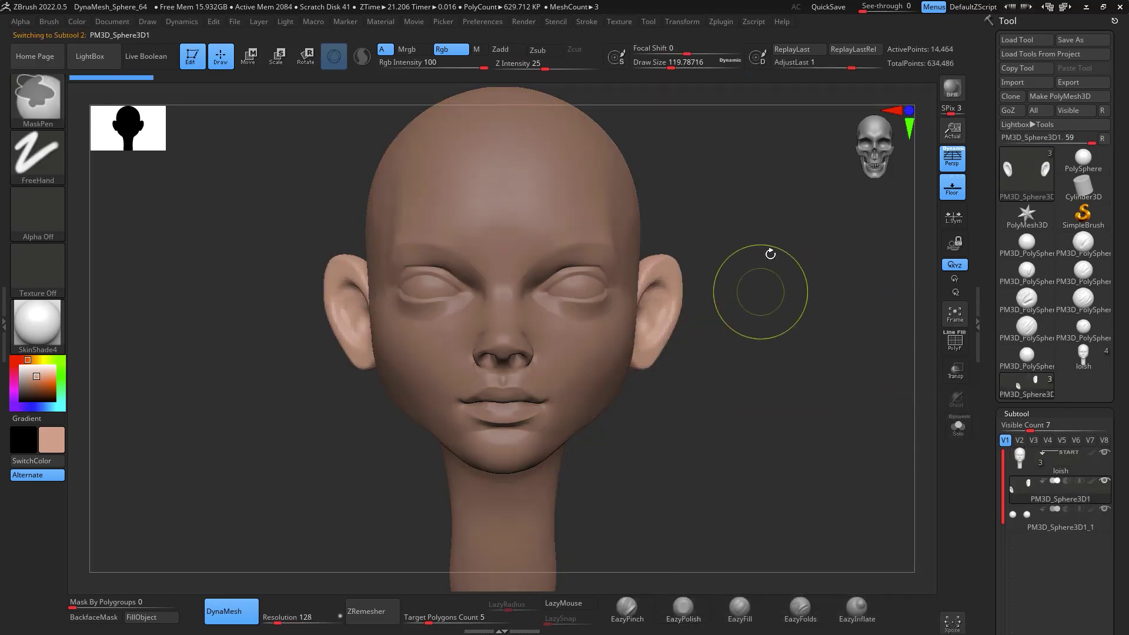
pyautogui.click(1052, 473)
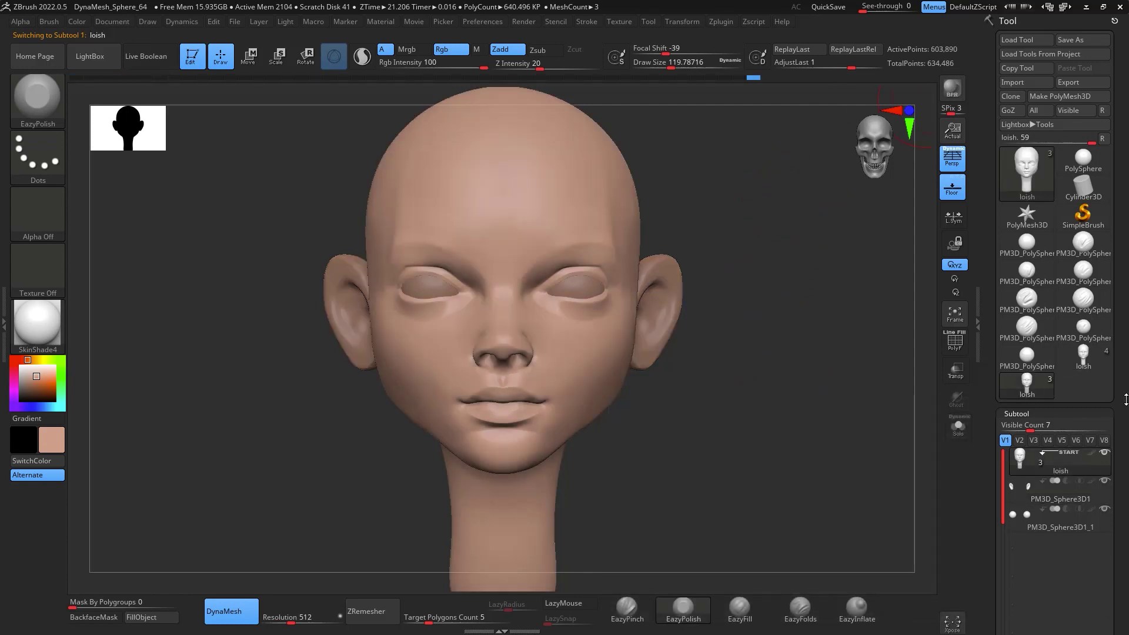
pyautogui.scroll(-2, 1080, 421)
pyautogui.scroll(-4, 1100, 426)
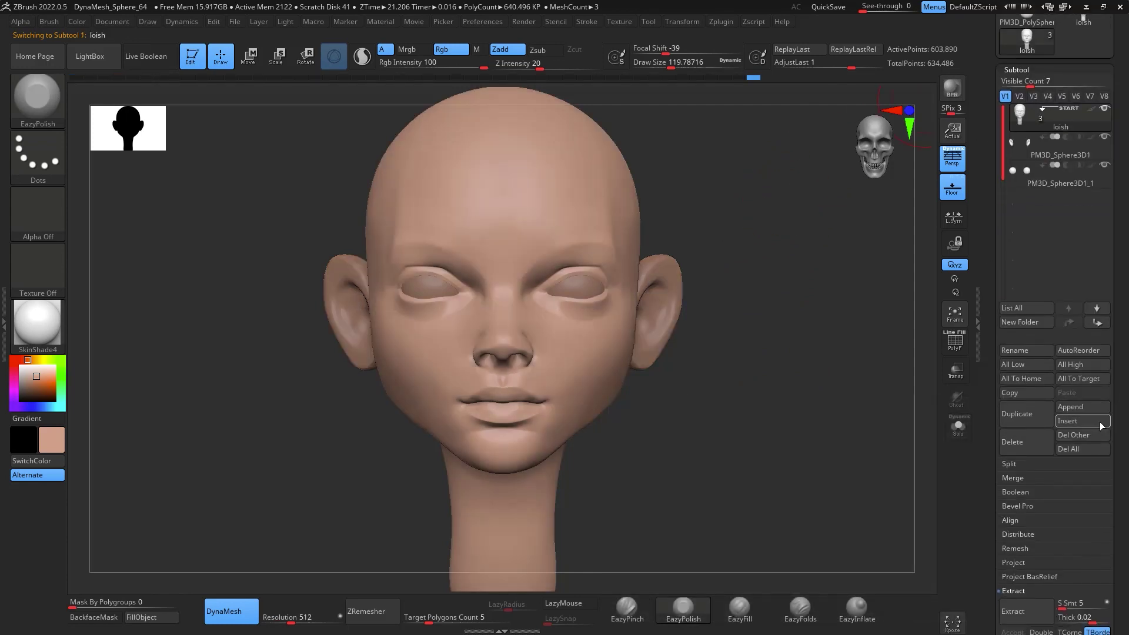
pyautogui.click(1024, 479)
pyautogui.click(1020, 492)
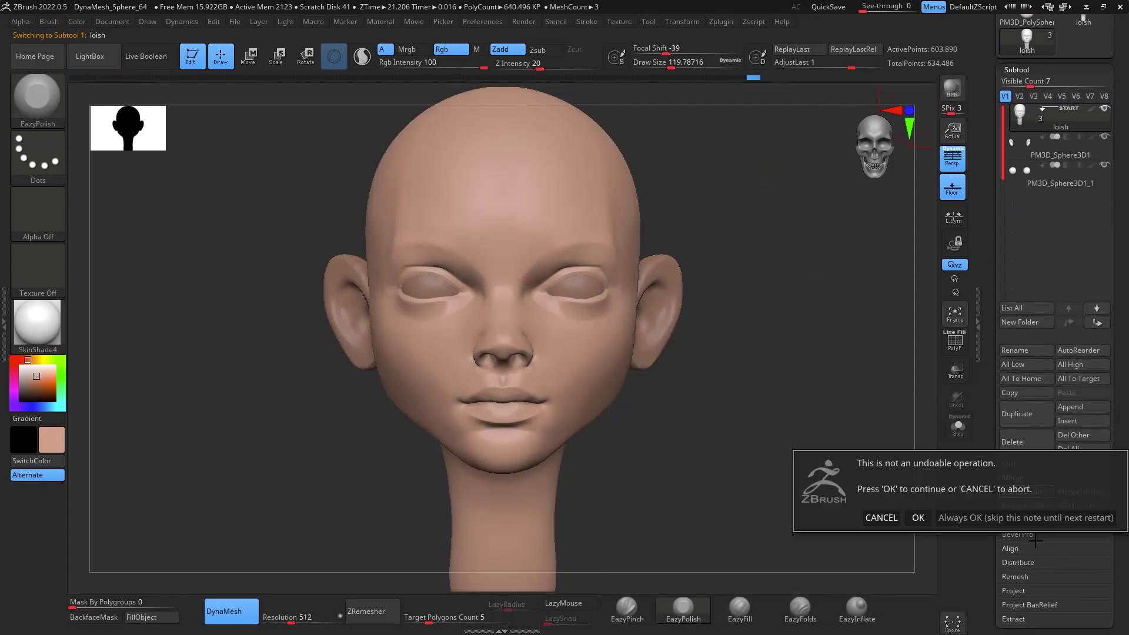
pyautogui.click(917, 518)
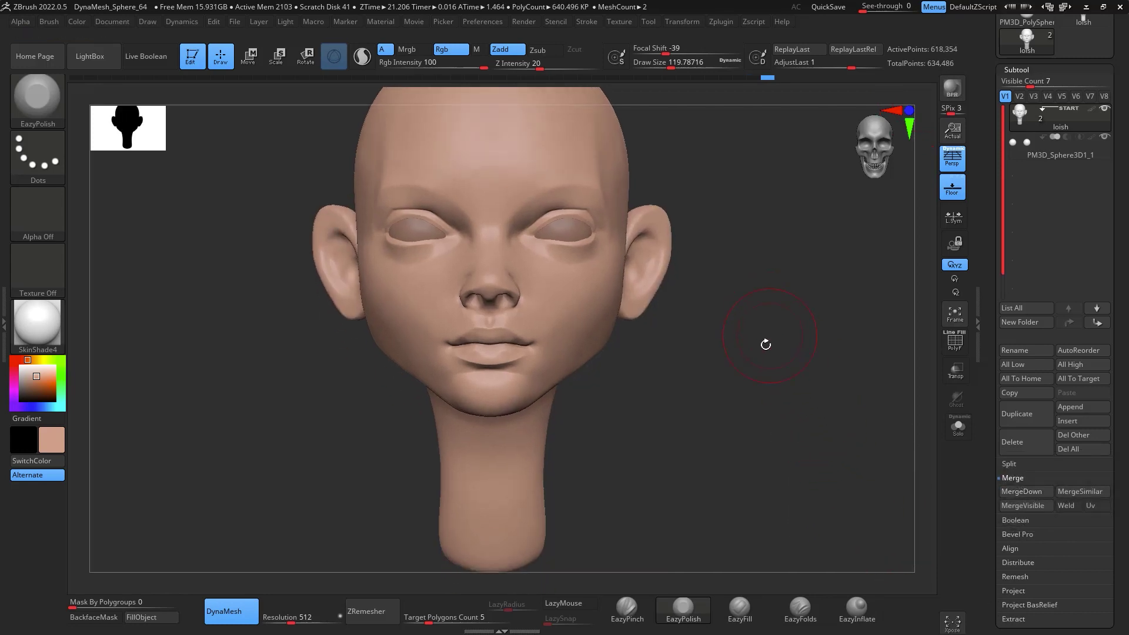
# Fill the seam behind the ear with the EazyFill brush, using BackfaceMask and a draw size of about 74
pyautogui.moveTo(760, 338)
pyautogui.mouseDown()
pyautogui.moveTo(793, 327)
pyautogui.moveTo(856, 382)
pyautogui.moveTo(846, 352)
pyautogui.mouseUp()
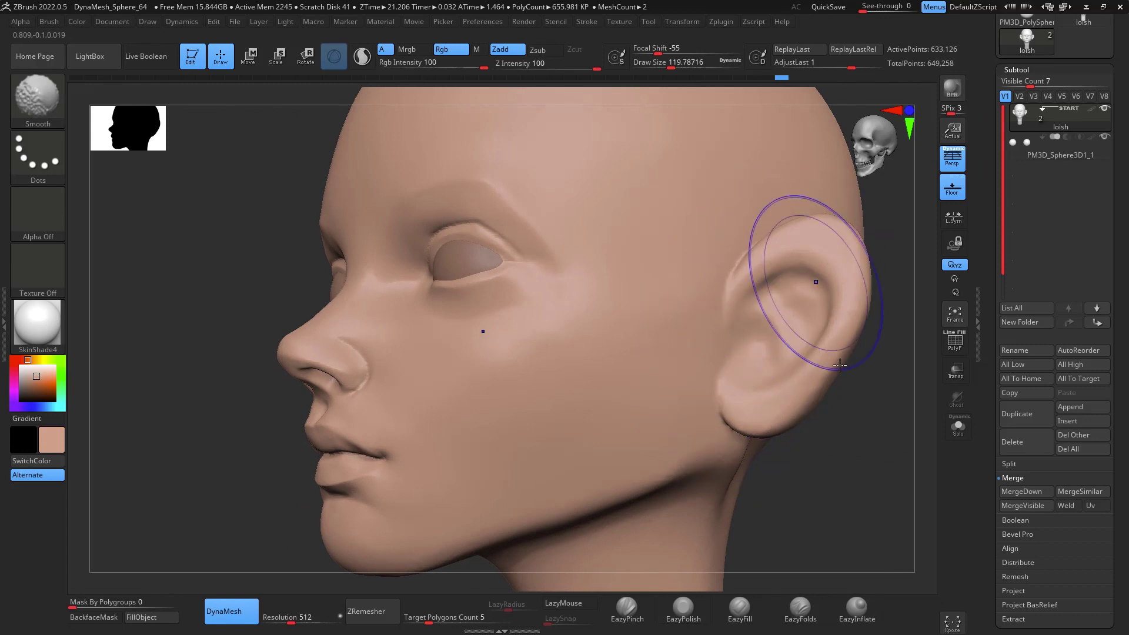
pyautogui.moveTo(814, 290); pyautogui.dragTo(831, 433)
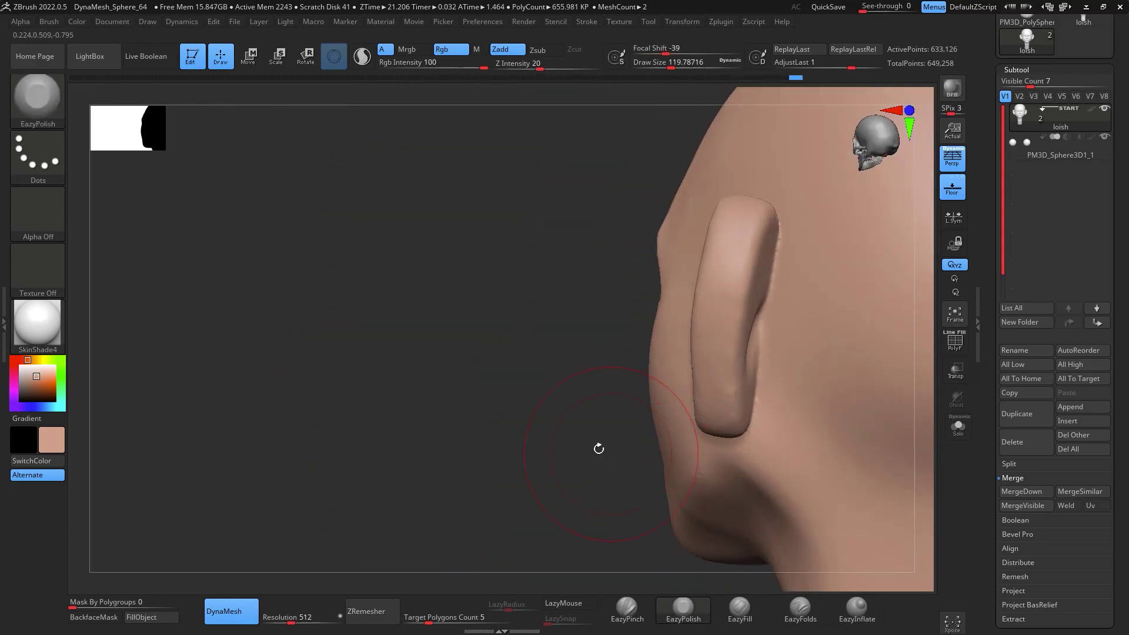
pyautogui.moveTo(597, 448); pyautogui.dragTo(756, 353)
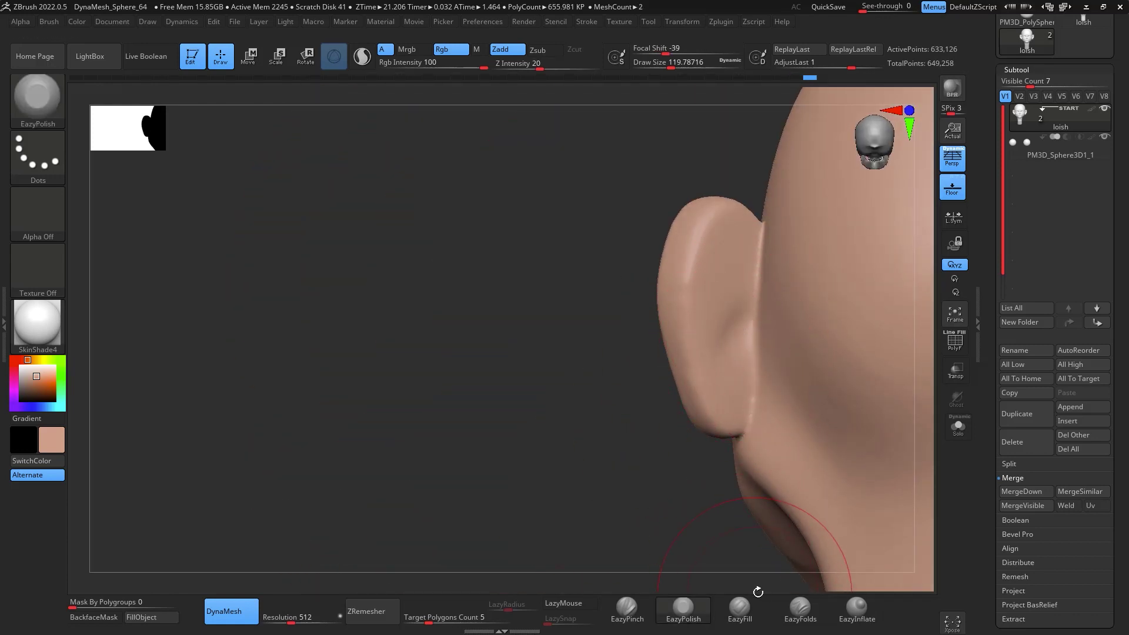
pyautogui.click(740, 607)
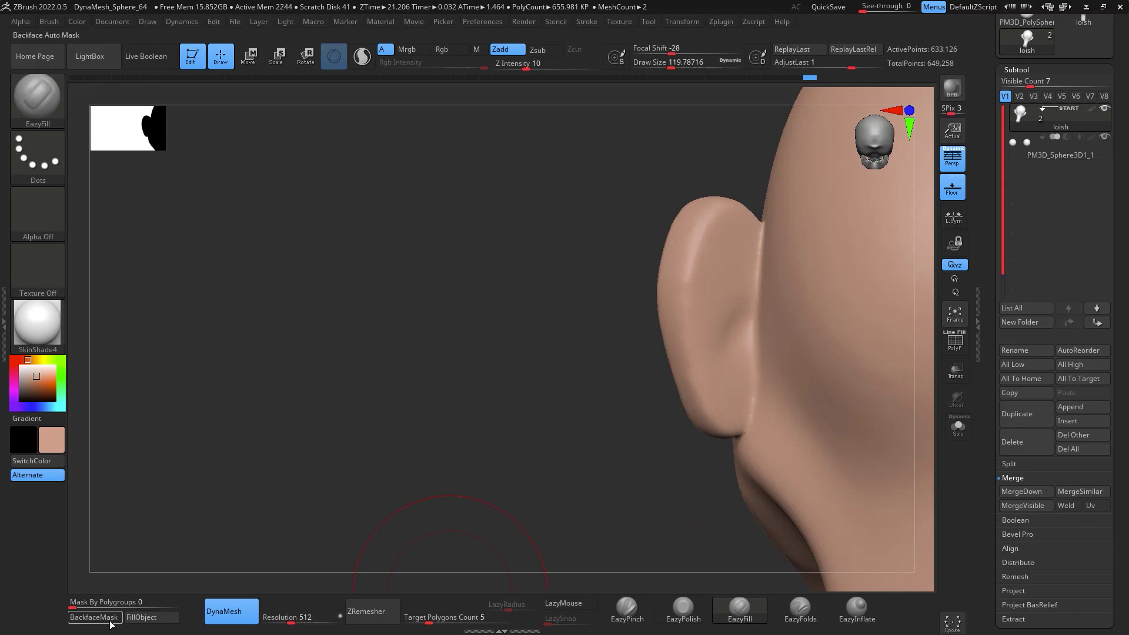
pyautogui.press('space')
pyautogui.moveTo(731, 353)
pyautogui.mouseDown()
pyautogui.moveTo(758, 353)
pyautogui.moveTo(735, 344)
pyautogui.mouseUp()
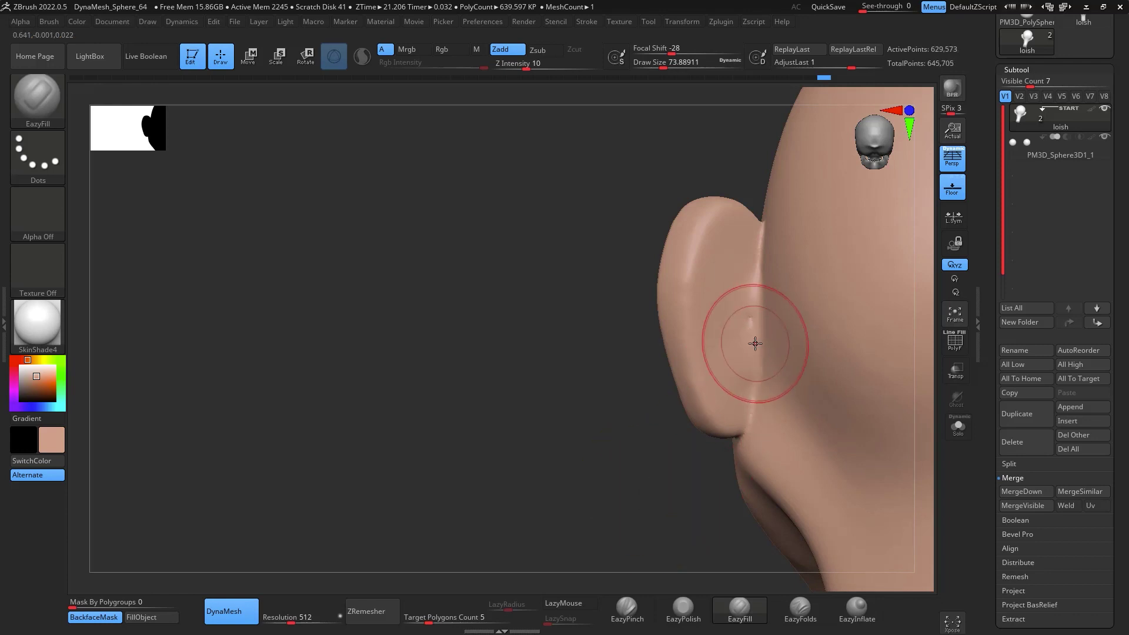
# Smooth the filled seam where the back of the ear joins the head, blending it down toward the lobe
pyautogui.press('shift')
pyautogui.keyDown('shift'); pyautogui.moveTo(747, 359); pyautogui.dragTo(753, 293); pyautogui.keyUp('shift')
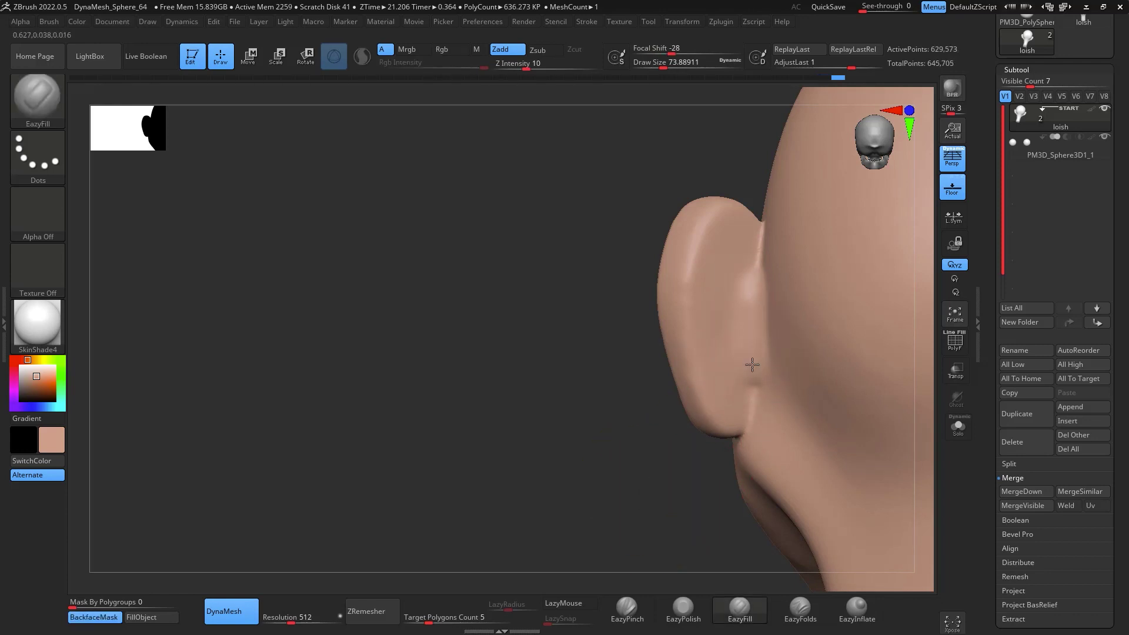
pyautogui.press('shift')
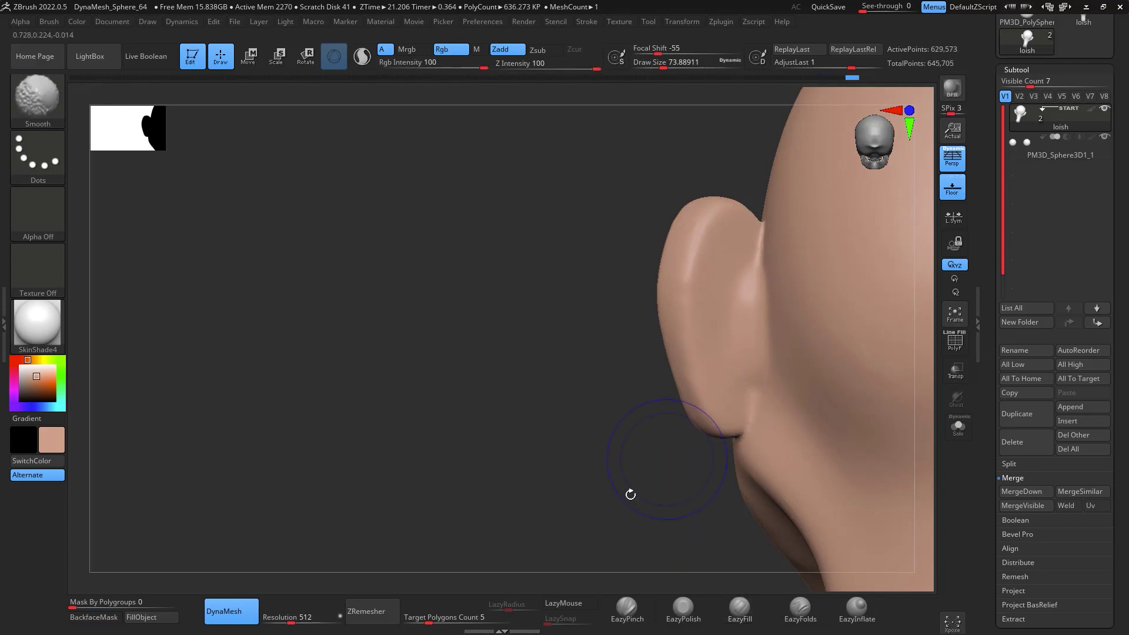
pyautogui.keyDown('shift'); pyautogui.moveTo(631, 494); pyautogui.dragTo(806, 441); pyautogui.keyUp('shift')
pyautogui.moveTo(902, 469)
pyautogui.mouseDown()
pyautogui.moveTo(751, 303)
pyautogui.moveTo(556, 366)
pyautogui.moveTo(633, 253)
pyautogui.mouseUp()
pyautogui.moveTo(568, 547)
pyautogui.mouseDown()
pyautogui.moveTo(729, 506)
pyautogui.moveTo(594, 529)
pyautogui.mouseUp()
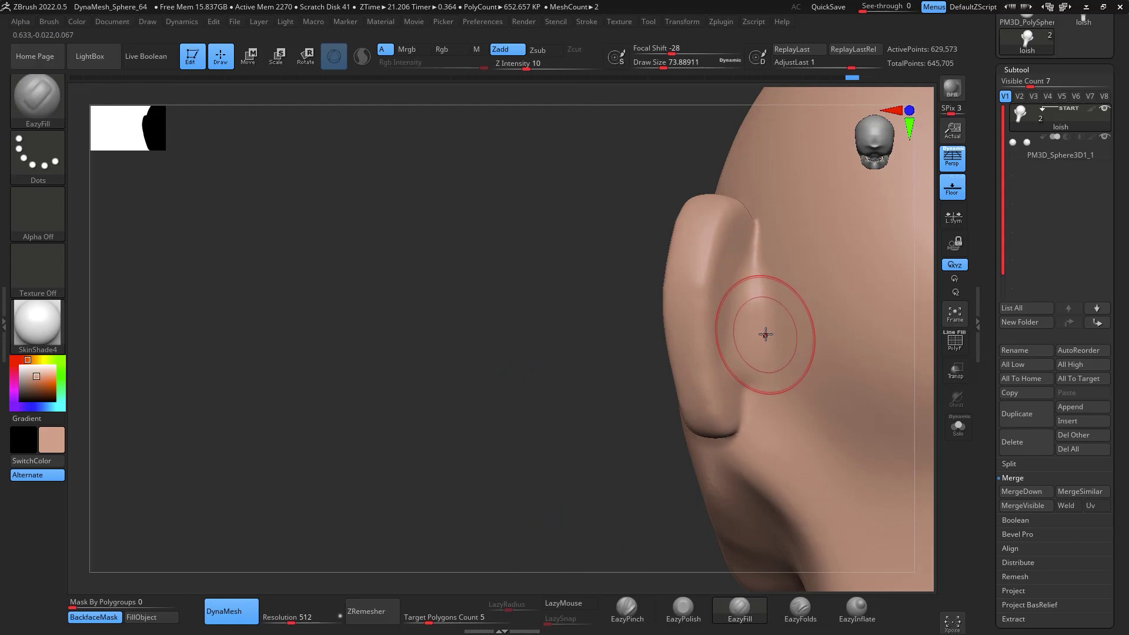
pyautogui.moveTo(753, 365); pyautogui.dragTo(921, 386)
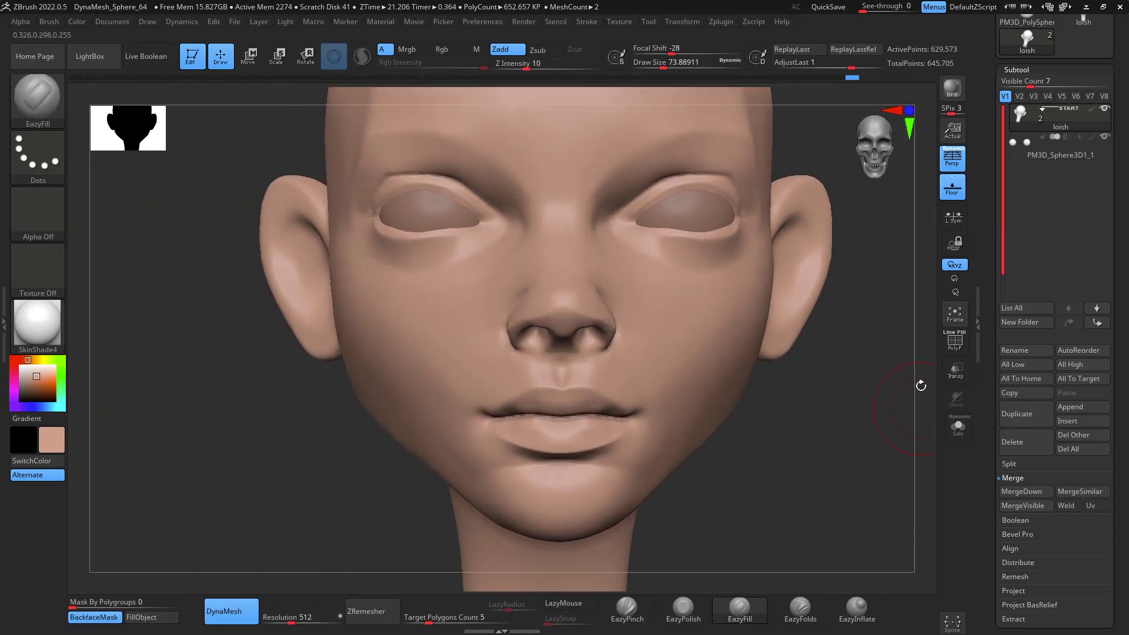
# Turn off BackfaceMask, and sharpen the inner folds of the ear with EazyPinch at draw sizes of about 51 and 31
pyautogui.click(94, 617)
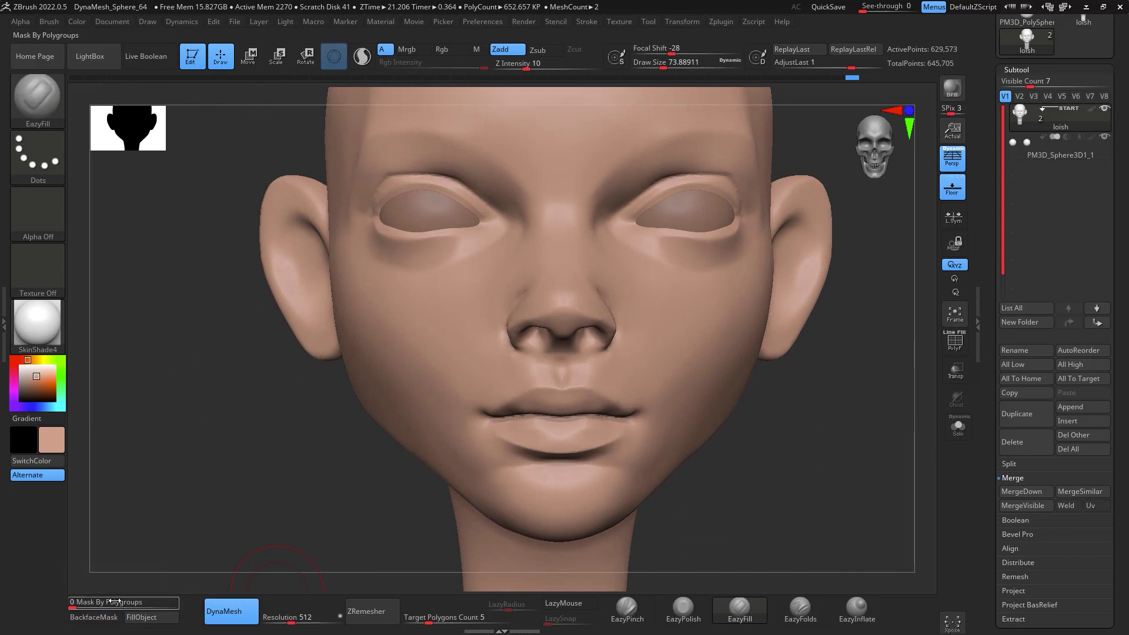
pyautogui.moveTo(796, 476); pyautogui.dragTo(797, 463)
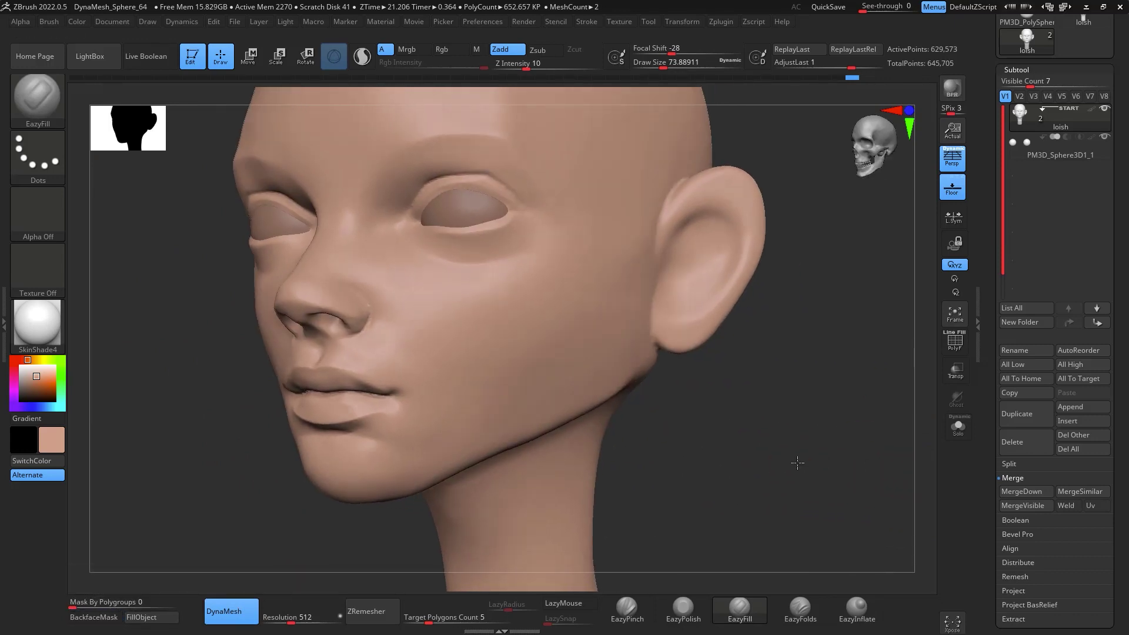
pyautogui.click(646, 606)
pyautogui.moveTo(741, 423)
pyautogui.mouseDown()
pyautogui.moveTo(773, 390)
pyautogui.moveTo(724, 346)
pyautogui.mouseUp()
pyautogui.press('space')
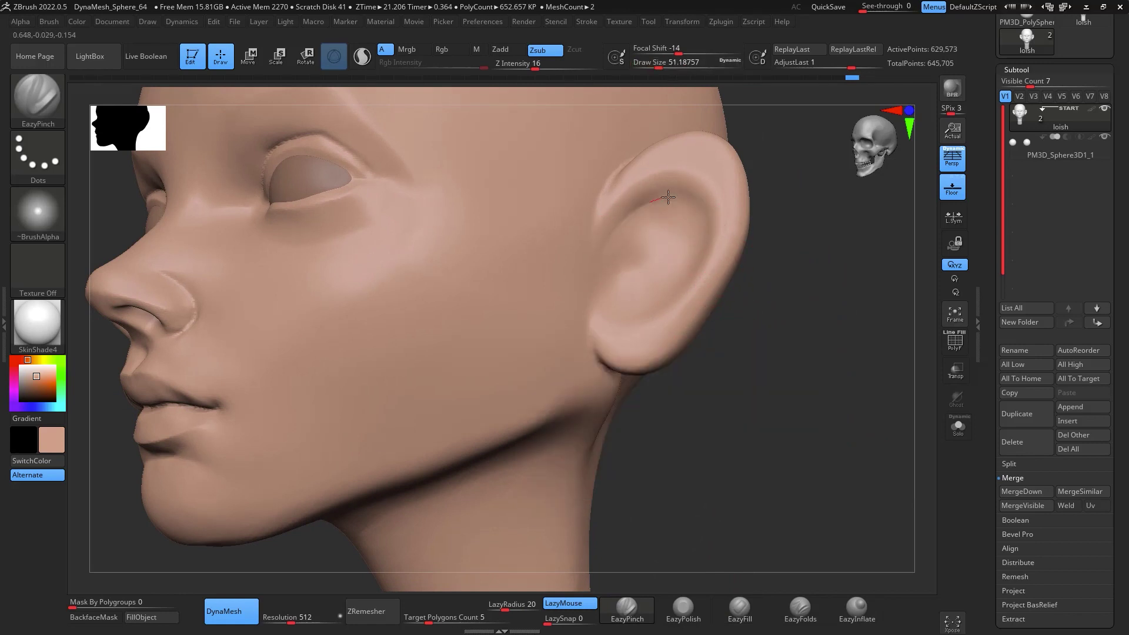
pyautogui.moveTo(676, 284); pyautogui.dragTo(653, 308)
pyautogui.moveTo(785, 329)
pyautogui.mouseDown()
pyautogui.moveTo(829, 335)
pyautogui.moveTo(790, 330)
pyautogui.mouseUp()
pyautogui.moveTo(624, 221); pyautogui.dragTo(663, 262)
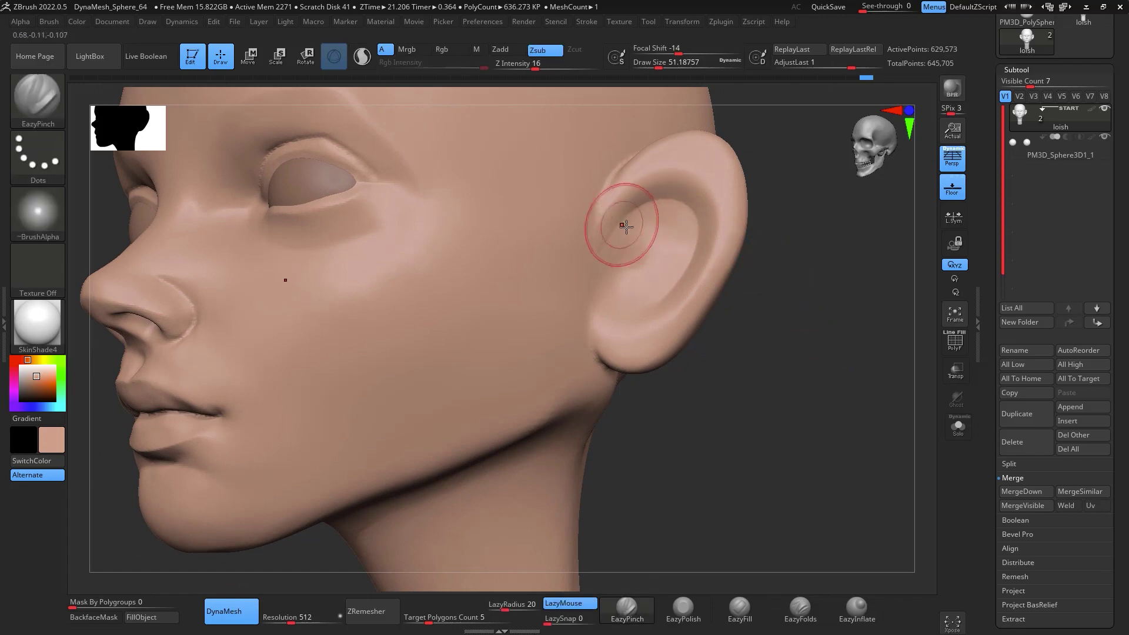
pyautogui.press('space')
pyautogui.moveTo(627, 226); pyautogui.dragTo(622, 226)
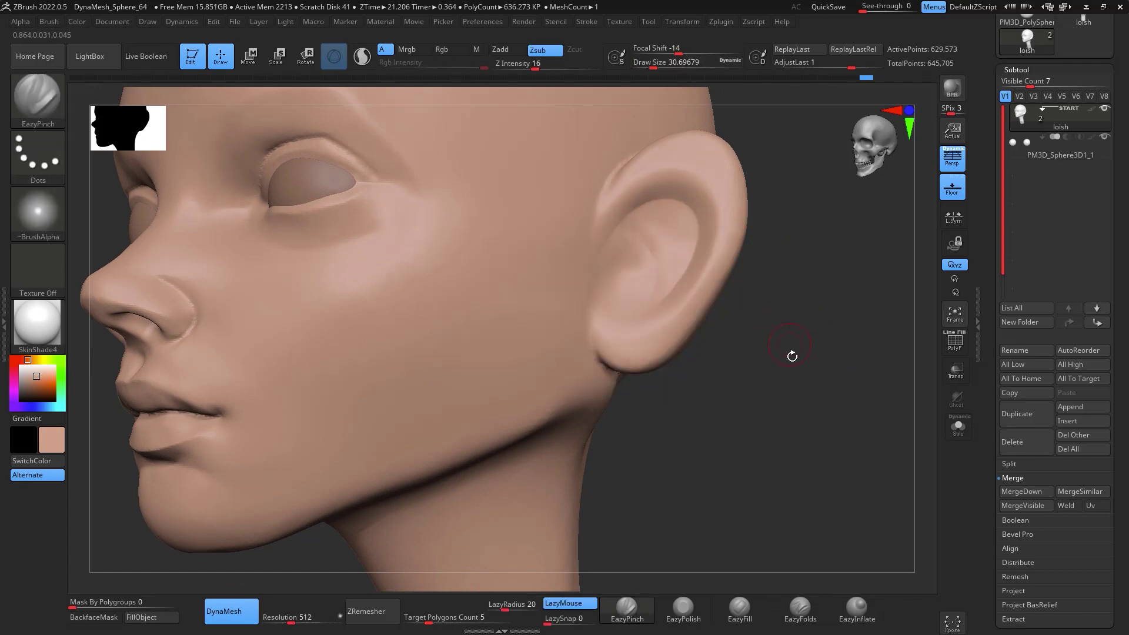
# Shape the ear canal hollow with ClayBuildup at draw sizes of about 27 and 44, and smooth it
pyautogui.moveTo(788, 355); pyautogui.dragTo(779, 369)
pyautogui.press('b')
pyautogui.press('c')
pyautogui.press('b')
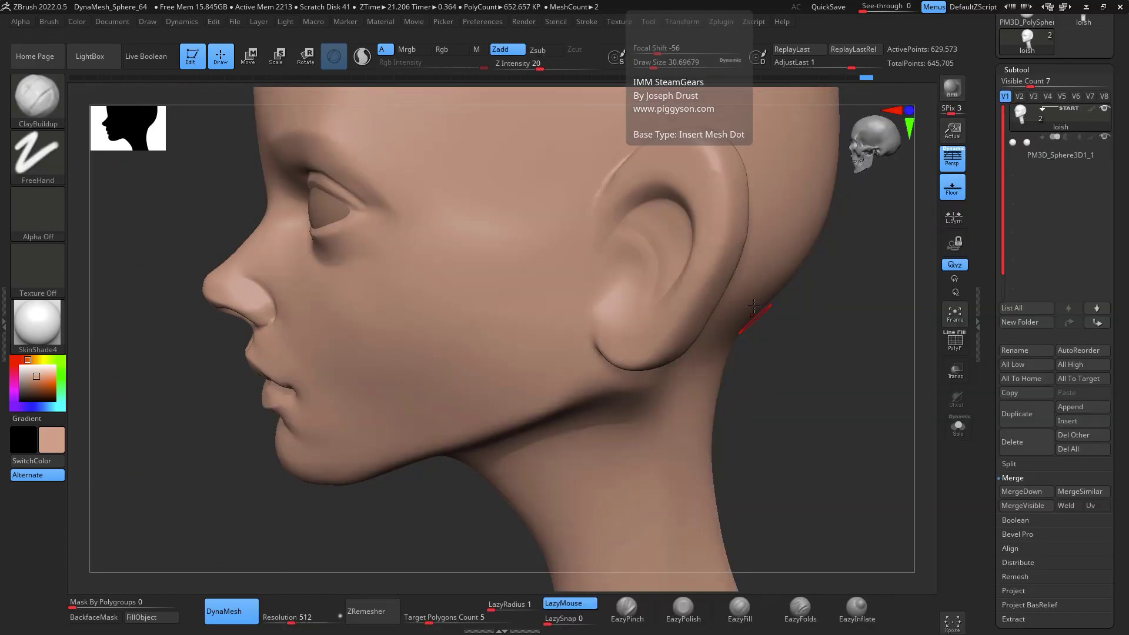
pyautogui.press('space')
pyautogui.moveTo(632, 287); pyautogui.dragTo(628, 287)
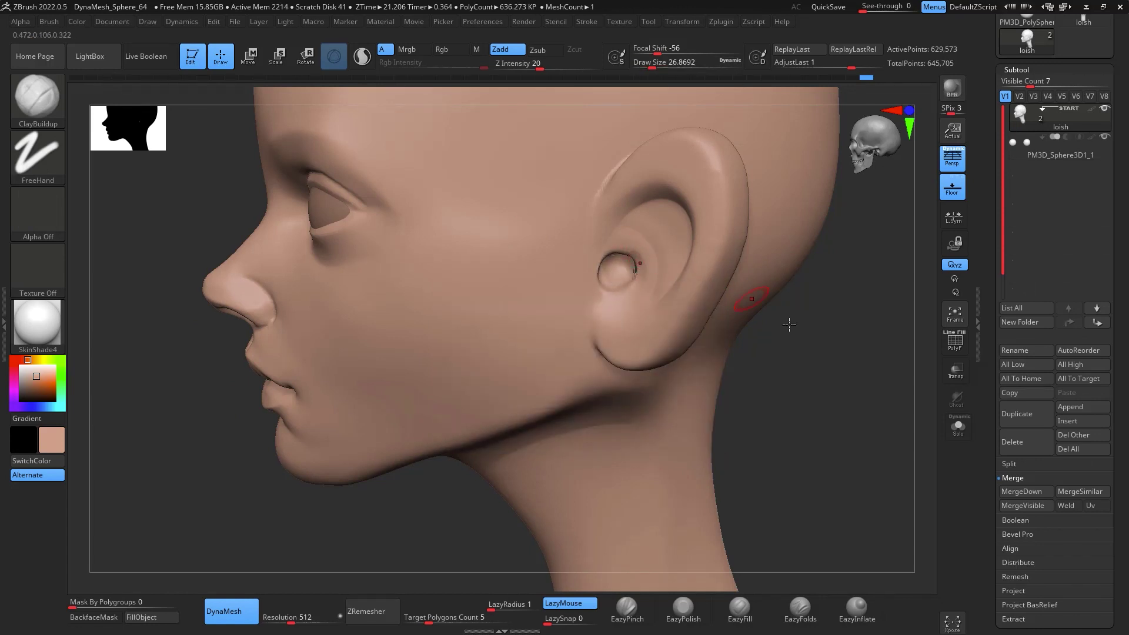
pyautogui.moveTo(788, 322); pyautogui.dragTo(811, 319)
pyautogui.press('space')
pyautogui.moveTo(622, 254); pyautogui.dragTo(627, 255)
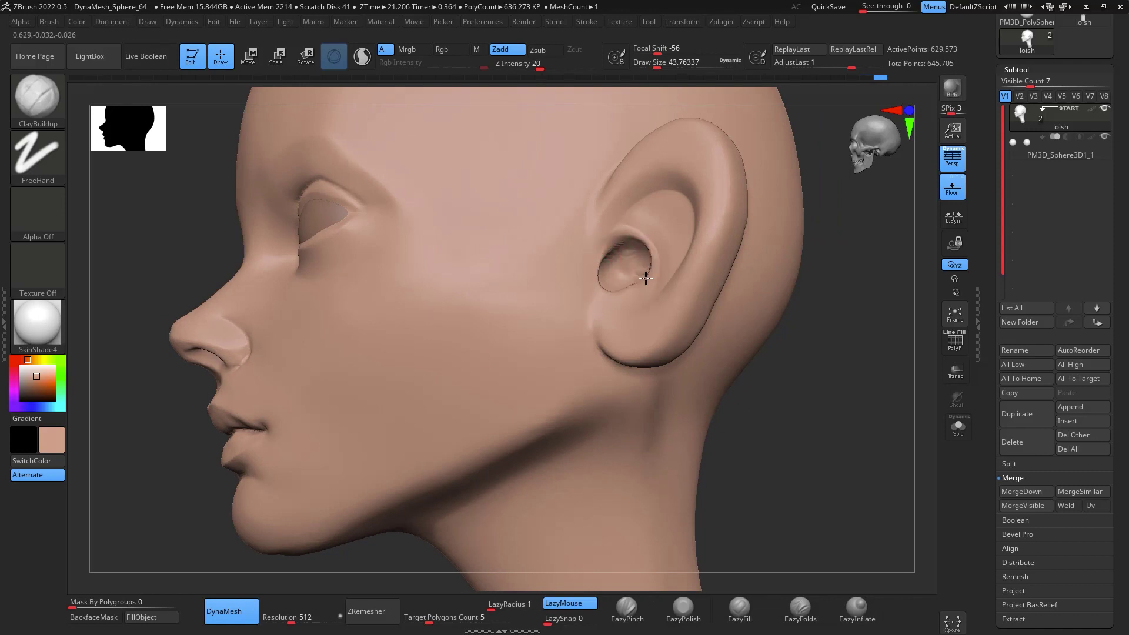
pyautogui.keyDown('shift'); pyautogui.moveTo(650, 269); pyautogui.dragTo(621, 274); pyautogui.keyUp('shift')
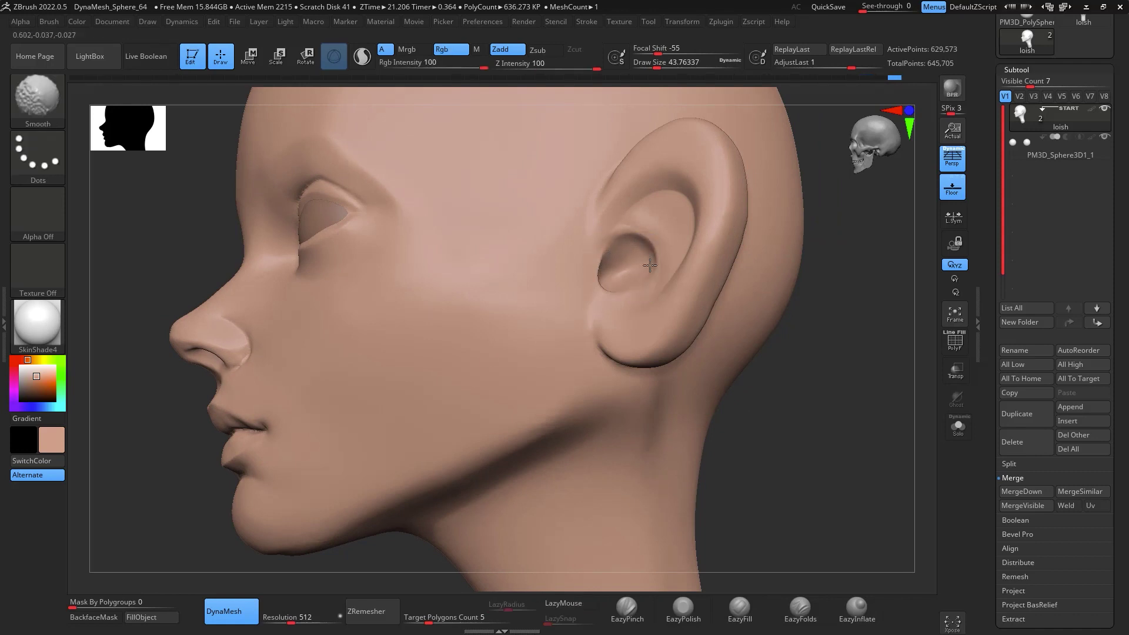
# Smooth the lower front of the ear hollow where it meets the cheek
pyautogui.moveTo(649, 266); pyautogui.dragTo(680, 294, button='right')
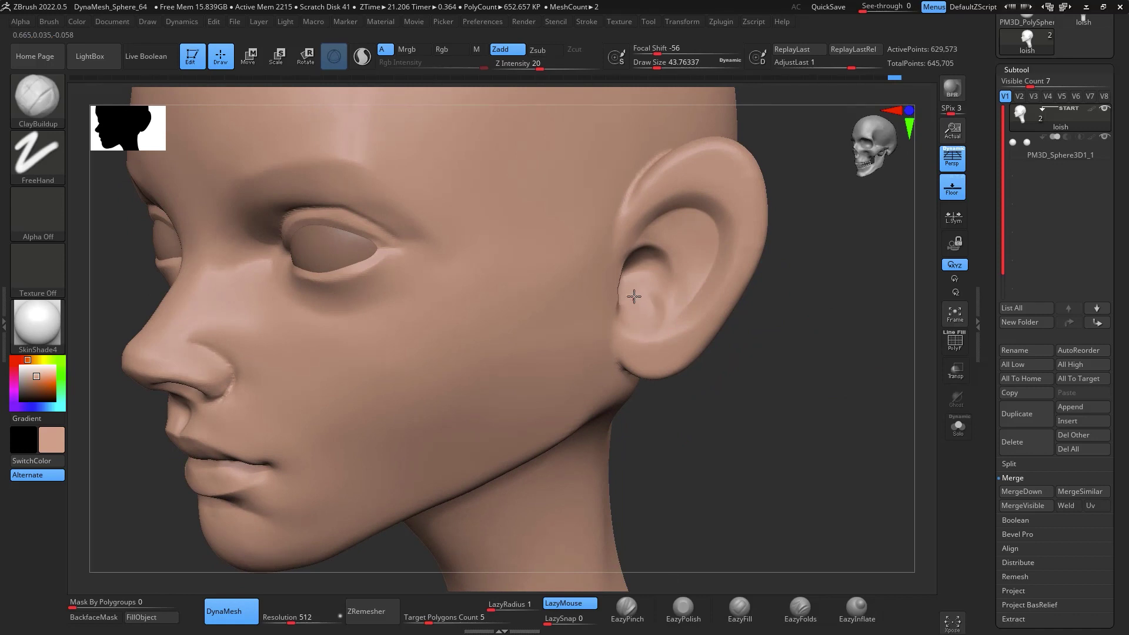
pyautogui.moveTo(815, 353); pyautogui.dragTo(628, 311, button='right')
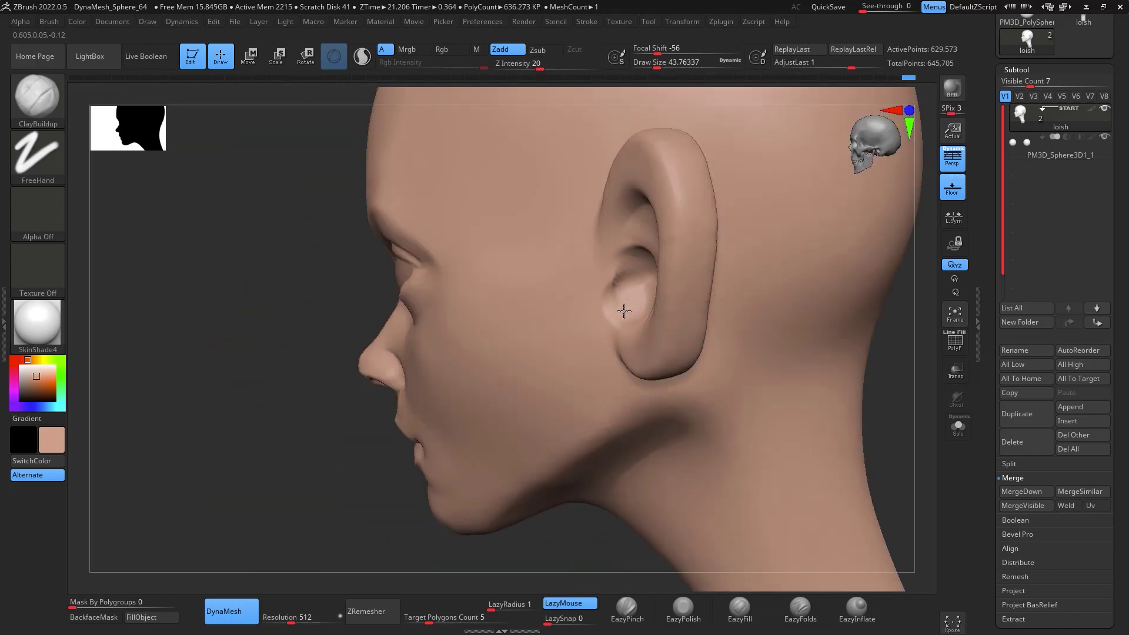
pyautogui.keyDown('shift'); pyautogui.moveTo(638, 277); pyautogui.dragTo(638, 300); pyautogui.keyUp('shift')
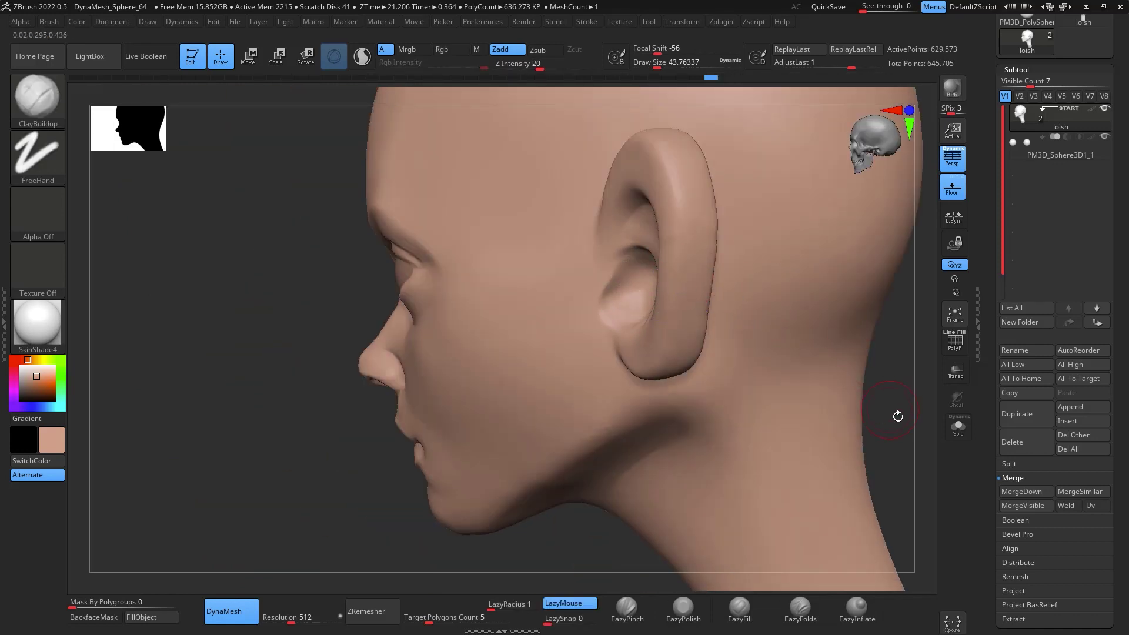
# Build up a small tragus at the front edge of the ear hollow with ClayBuildup at a draw size of about 31
pyautogui.moveTo(897, 411)
pyautogui.mouseDown(button='right')
pyautogui.moveTo(884, 383)
pyautogui.moveTo(717, 309)
pyautogui.mouseUp(button='right')
pyautogui.moveTo(876, 376); pyautogui.dragTo(794, 344, button='right')
pyautogui.press('space')
pyautogui.moveTo(619, 312); pyautogui.dragTo(620, 298)
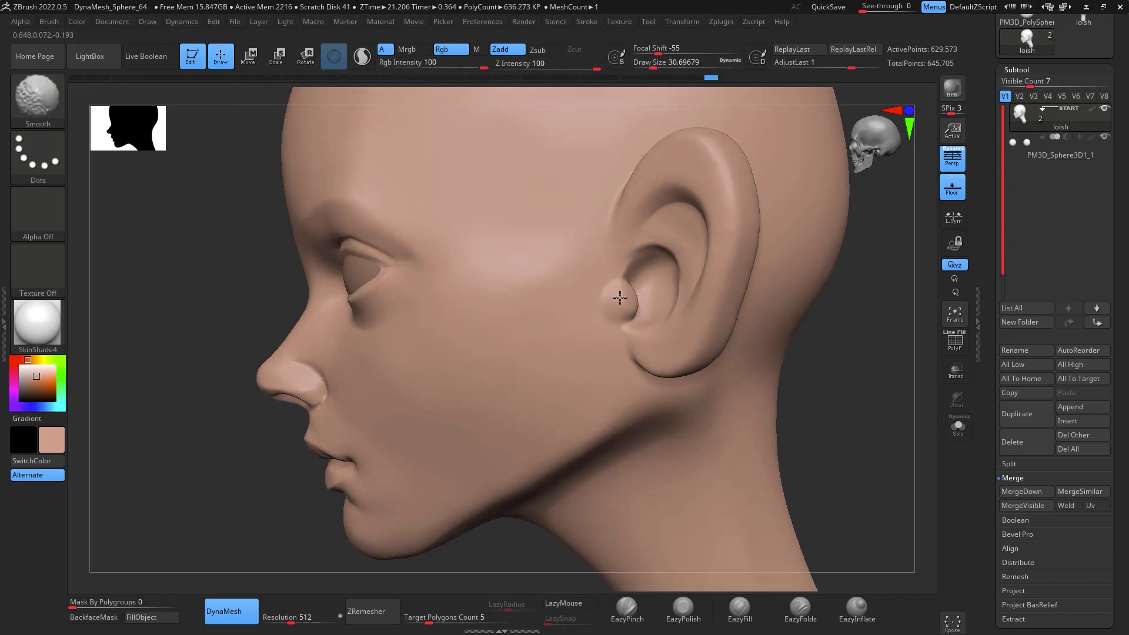
# Remesh the head with DynaMesh at resolution 512, and smooth the inside of the ear
pyautogui.keyDown('shift'); pyautogui.moveTo(764, 288); pyautogui.dragTo(894, 347, button='right'); pyautogui.keyUp('shift')
pyautogui.keyDown('ctrl'); pyautogui.moveTo(763, 351); pyautogui.dragTo(779, 239, button='right'); pyautogui.keyUp('ctrl')
pyautogui.keyDown('alt'); pyautogui.moveTo(779, 238); pyautogui.dragTo(820, 322, button='right'); pyautogui.keyUp('alt')
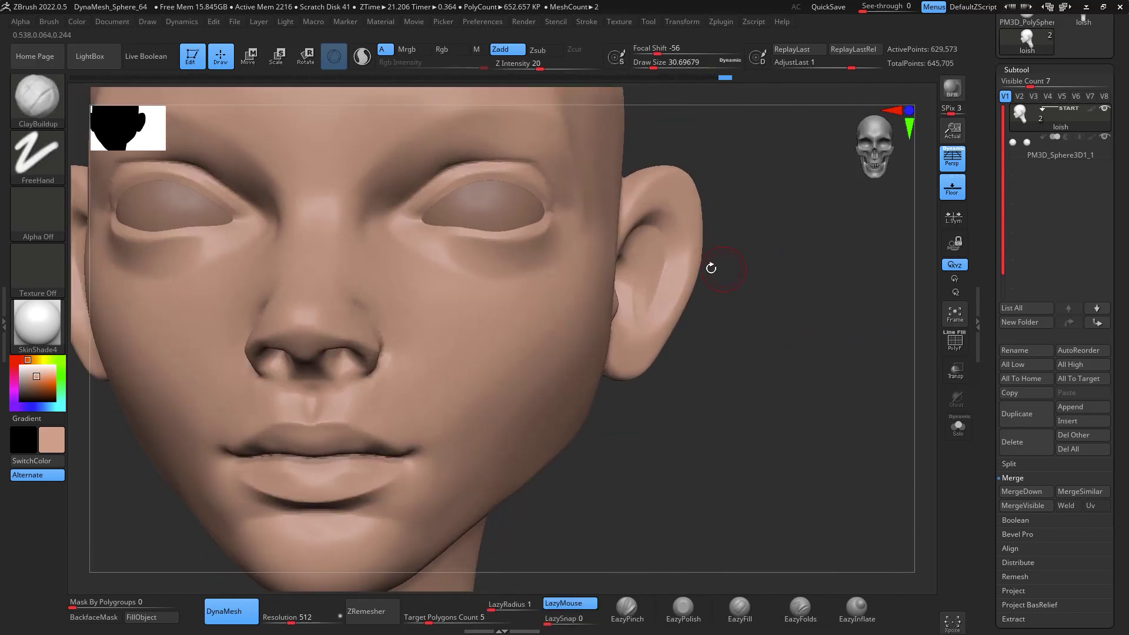
pyautogui.moveTo(712, 306); pyautogui.dragTo(812, 345, button='right')
pyautogui.press('ctrl')
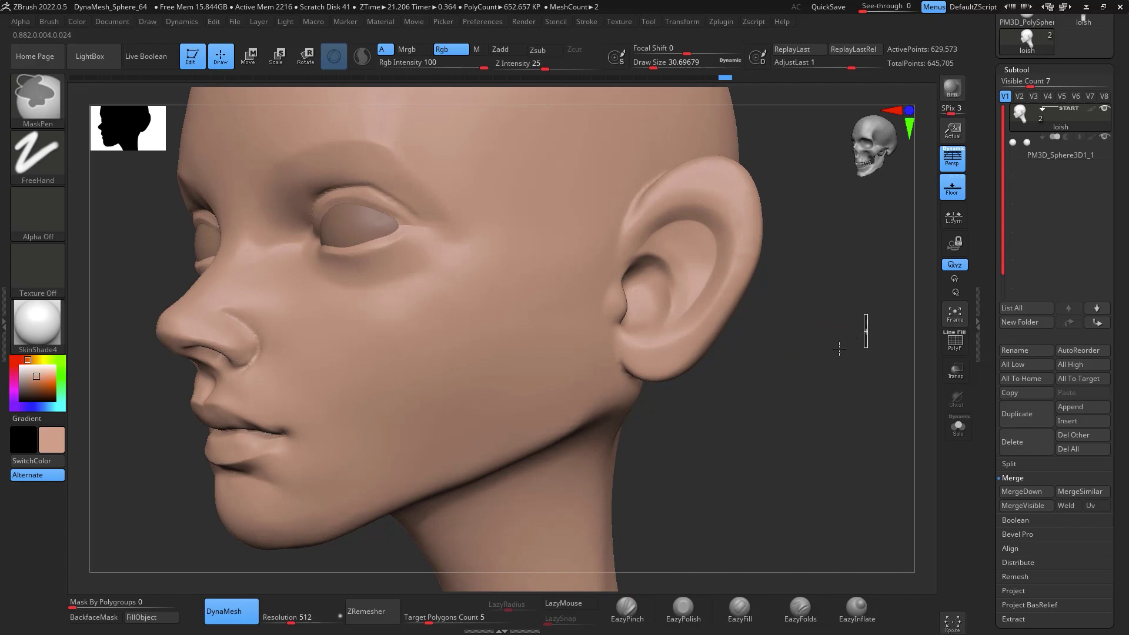
pyautogui.keyDown('ctrl'); pyautogui.moveTo(839, 348); pyautogui.dragTo(838, 351); pyautogui.keyUp('ctrl')
pyautogui.moveTo(645, 294)
pyautogui.keyDown('shift'); pyautogui.mouseDown()
pyautogui.moveTo(647, 275)
pyautogui.moveTo(671, 315)
pyautogui.mouseUp(); pyautogui.keyUp('shift')
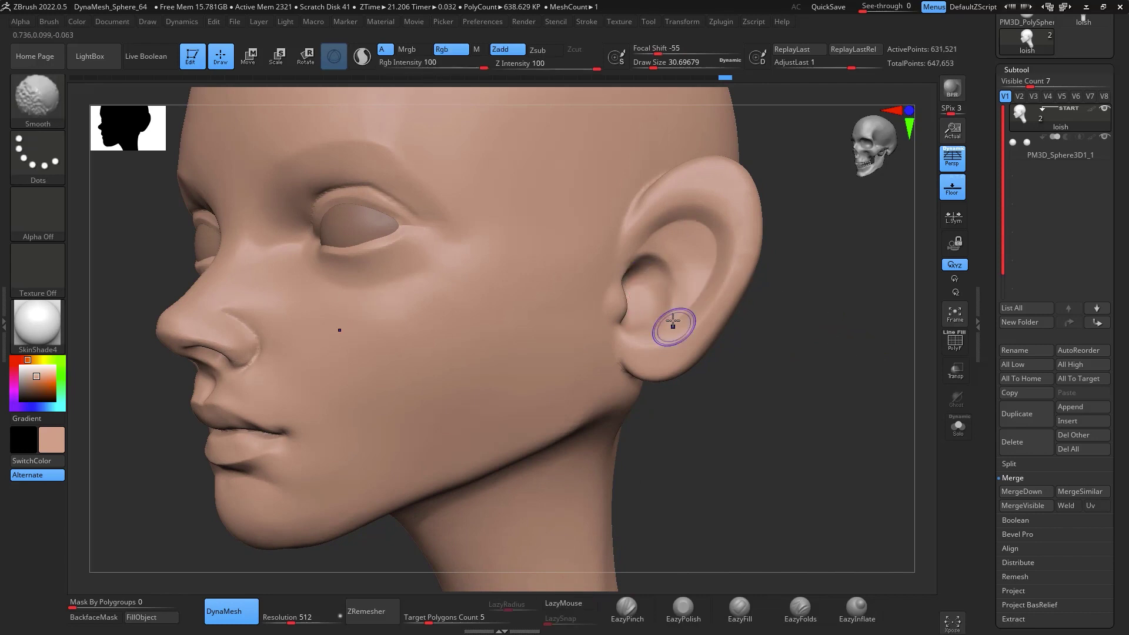
# Push the outer edges of the ears slightly toward the head with the Move brush at a draw size of about 154
pyautogui.moveTo(830, 322)
pyautogui.mouseDown(button='right')
pyautogui.moveTo(822, 295)
pyautogui.moveTo(862, 325)
pyautogui.moveTo(844, 330)
pyautogui.mouseUp(button='right')
pyautogui.moveTo(845, 329); pyautogui.dragTo(799, 245, button='right')
pyautogui.press('b')
pyautogui.press('m')
pyautogui.press('v')
pyautogui.press('space')
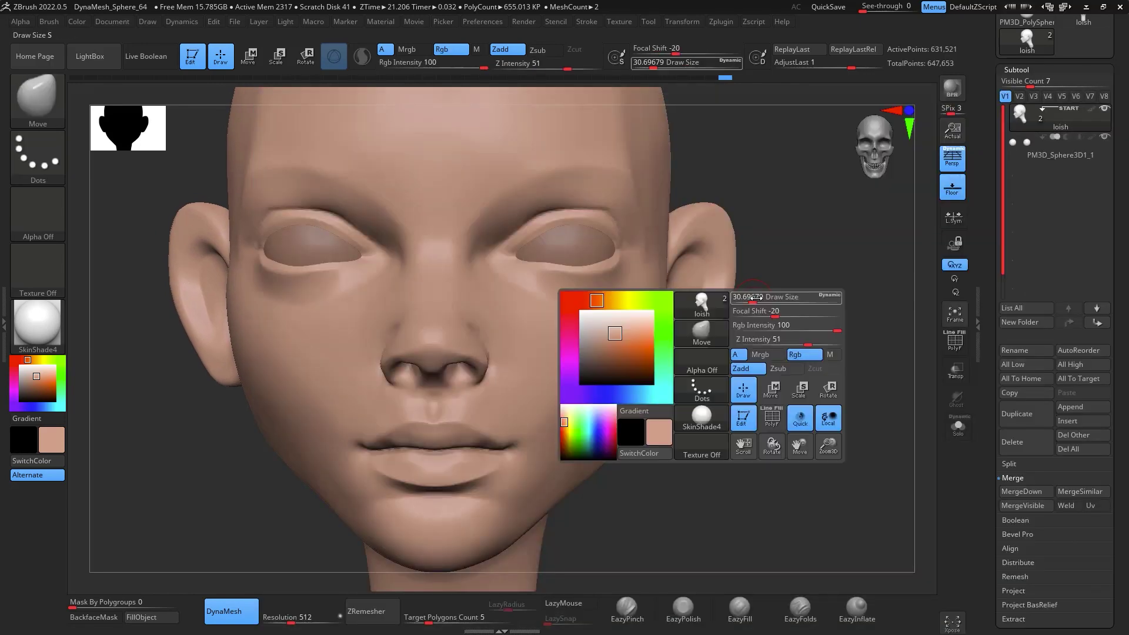
pyautogui.moveTo(751, 297)
pyautogui.mouseDown()
pyautogui.moveTo(775, 301)
pyautogui.moveTo(720, 292)
pyautogui.mouseUp()
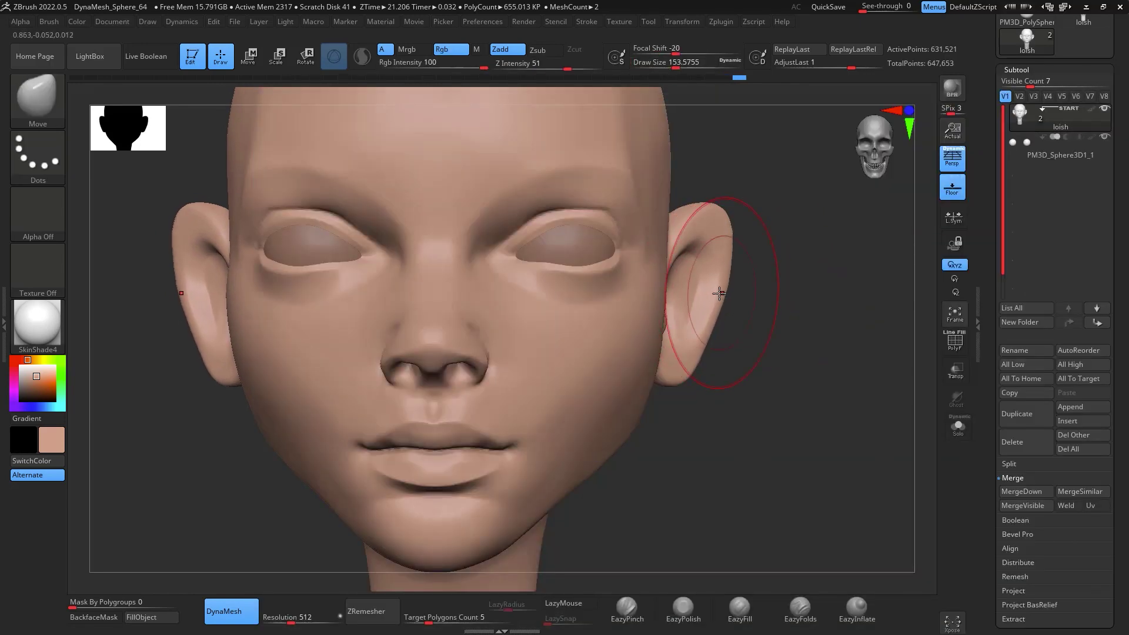
pyautogui.moveTo(729, 248); pyautogui.dragTo(723, 249)
pyautogui.moveTo(820, 406)
pyautogui.keyDown('alt'); pyautogui.mouseDown(button='right')
pyautogui.moveTo(807, 367)
pyautogui.moveTo(824, 394)
pyautogui.moveTo(817, 456)
pyautogui.moveTo(806, 410)
pyautogui.mouseUp(button='right'); pyautogui.keyUp('alt')
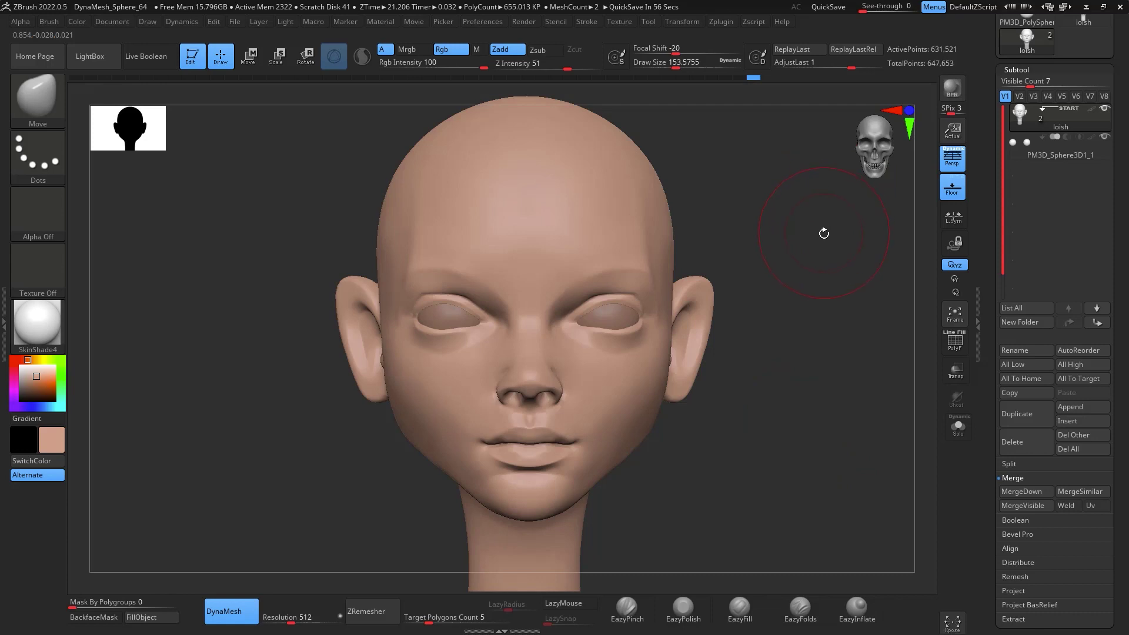
# Draw a topology guide loop around the eye socket with the ZRemesherGuides brush at a draw size of about 31
pyautogui.click(34, 102)
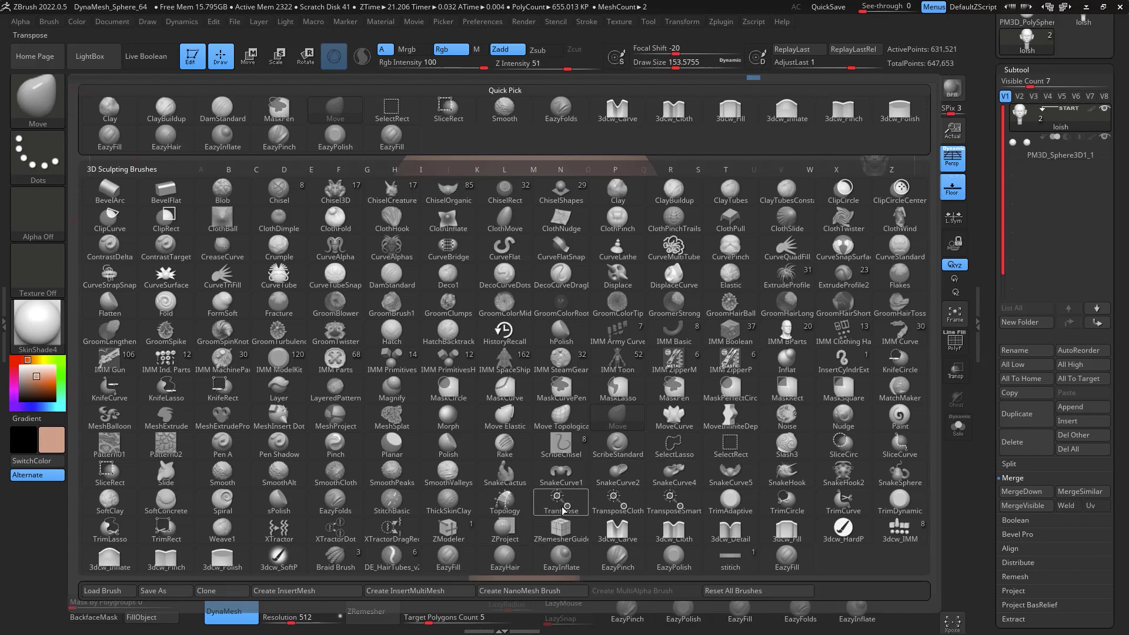
pyautogui.click(569, 534)
pyautogui.moveTo(766, 244)
pyautogui.mouseDown()
pyautogui.moveTo(835, 156)
pyautogui.moveTo(899, 207)
pyautogui.moveTo(750, 292)
pyautogui.mouseUp()
pyautogui.press('space')
pyautogui.moveTo(794, 223)
pyautogui.mouseDown()
pyautogui.moveTo(826, 177)
pyautogui.moveTo(809, 214)
pyautogui.moveTo(811, 263)
pyautogui.moveTo(821, 234)
pyautogui.mouseUp()
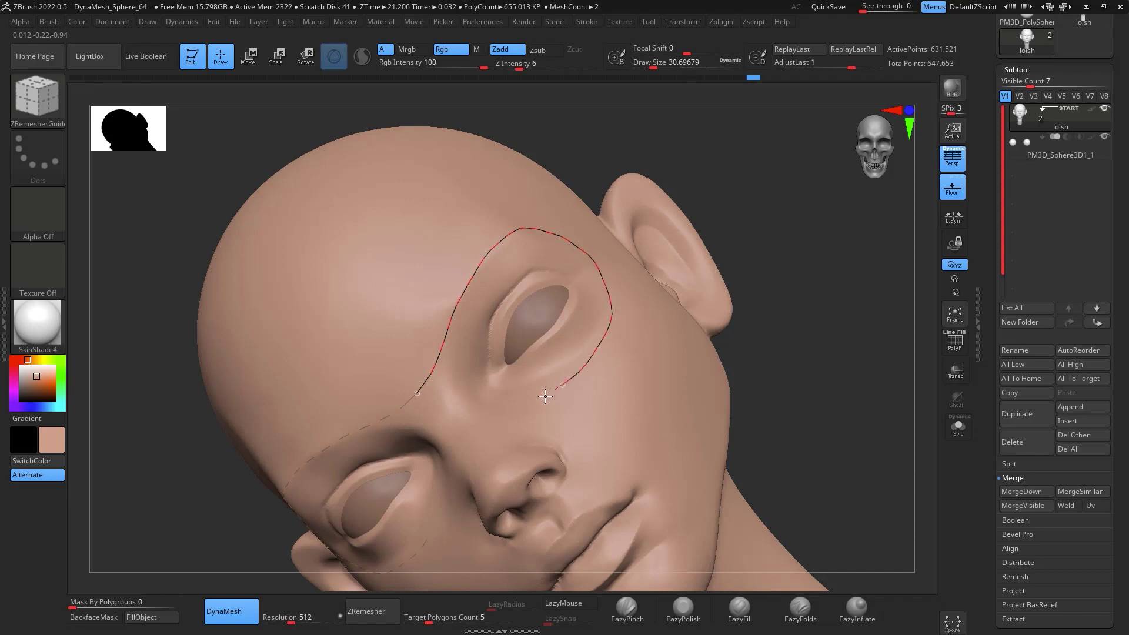
pyautogui.moveTo(467, 431); pyautogui.dragTo(463, 436)
# Try adding an inner guide beneath the eye and another from the outer brow up over the temple
pyautogui.moveTo(808, 358); pyautogui.dragTo(864, 344)
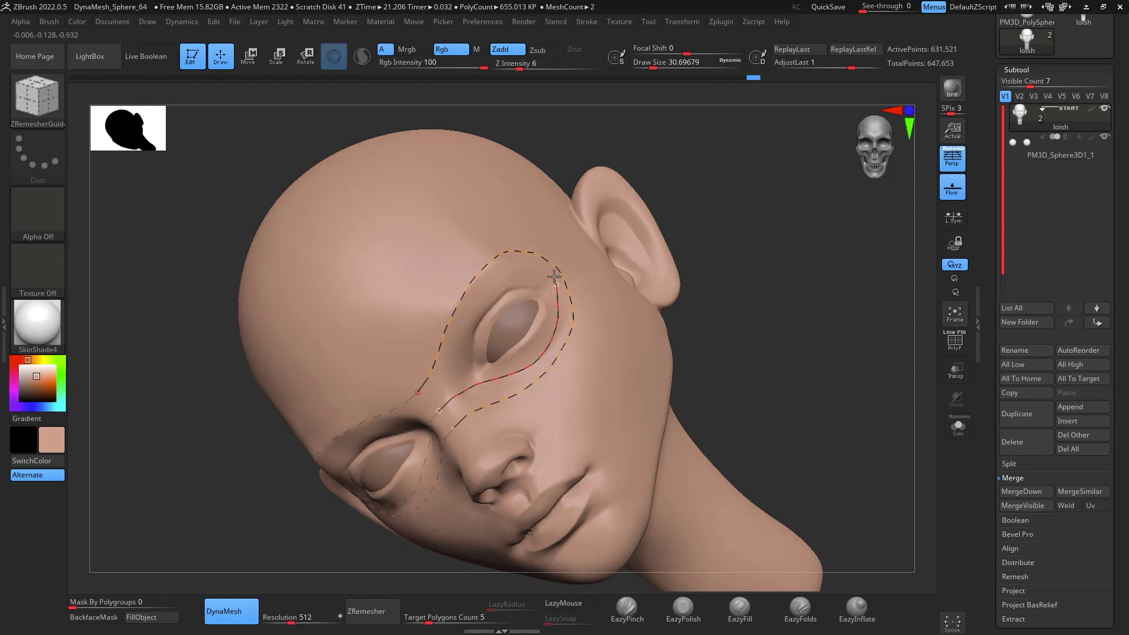
pyautogui.moveTo(819, 219); pyautogui.dragTo(601, 325)
pyautogui.moveTo(795, 348)
pyautogui.mouseDown()
pyautogui.moveTo(828, 385)
pyautogui.moveTo(774, 370)
pyautogui.moveTo(810, 339)
pyautogui.moveTo(698, 245)
pyautogui.mouseUp()
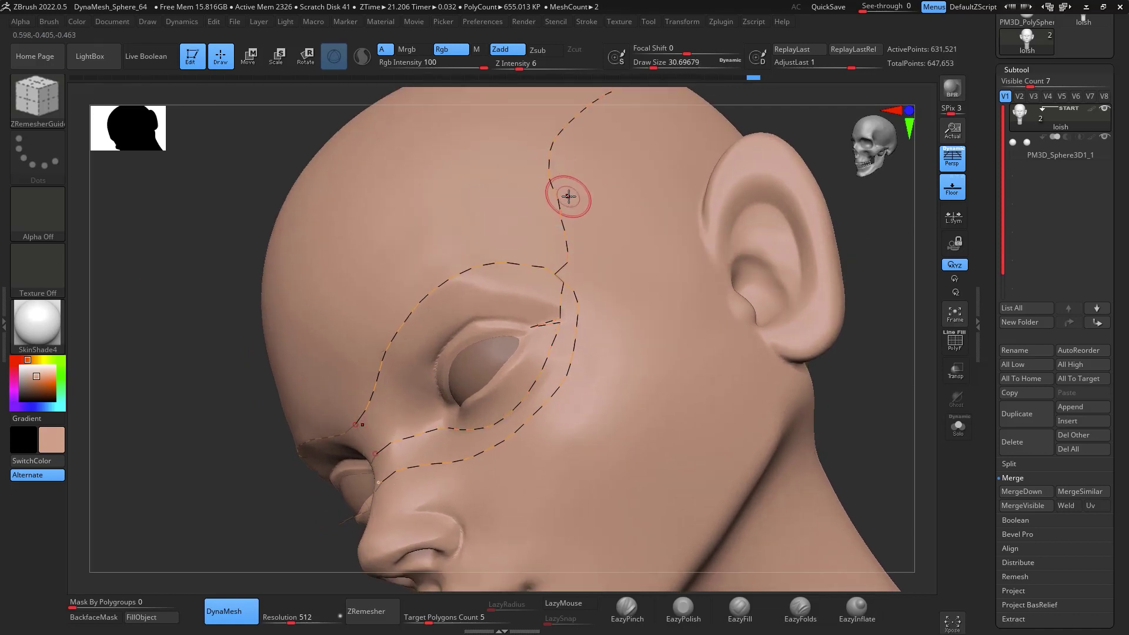
# Erase the temple guide and the inner guide beneath the eye, and smooth the outer loop around the socket
pyautogui.press('shift')
pyautogui.keyDown('alt'); pyautogui.moveTo(608, 210); pyautogui.dragTo(609, 210); pyautogui.keyUp('alt')
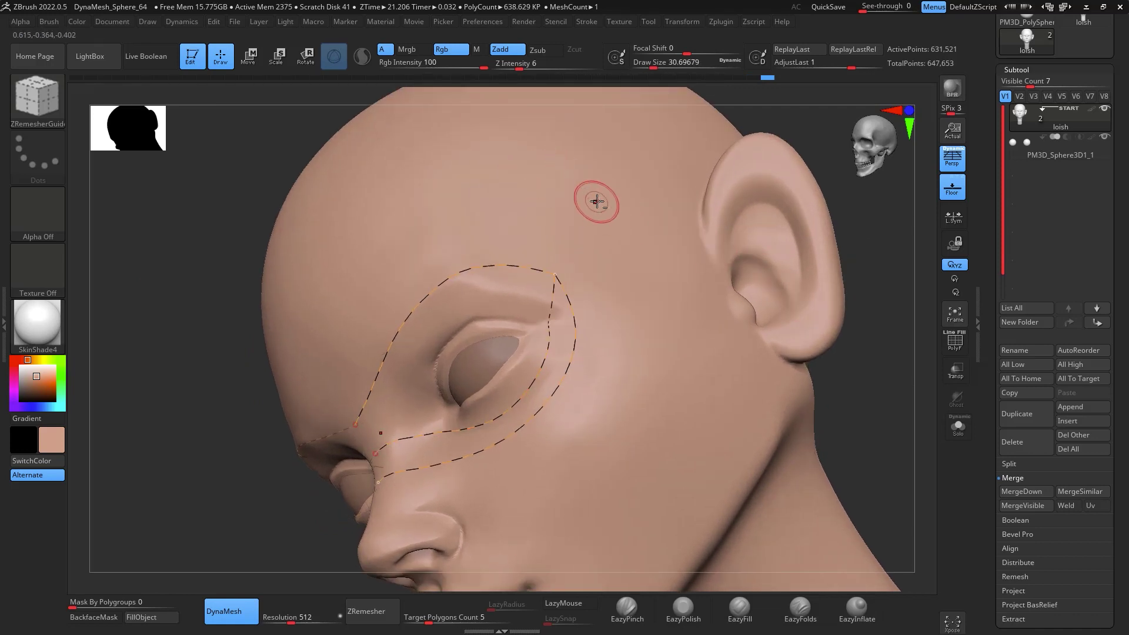
pyautogui.keyDown('shift'); pyautogui.moveTo(547, 328); pyautogui.dragTo(574, 357); pyautogui.keyUp('shift')
pyautogui.moveTo(850, 353)
pyautogui.mouseDown()
pyautogui.moveTo(885, 401)
pyautogui.moveTo(847, 364)
pyautogui.moveTo(864, 400)
pyautogui.mouseUp()
pyautogui.moveTo(811, 353); pyautogui.dragTo(705, 329)
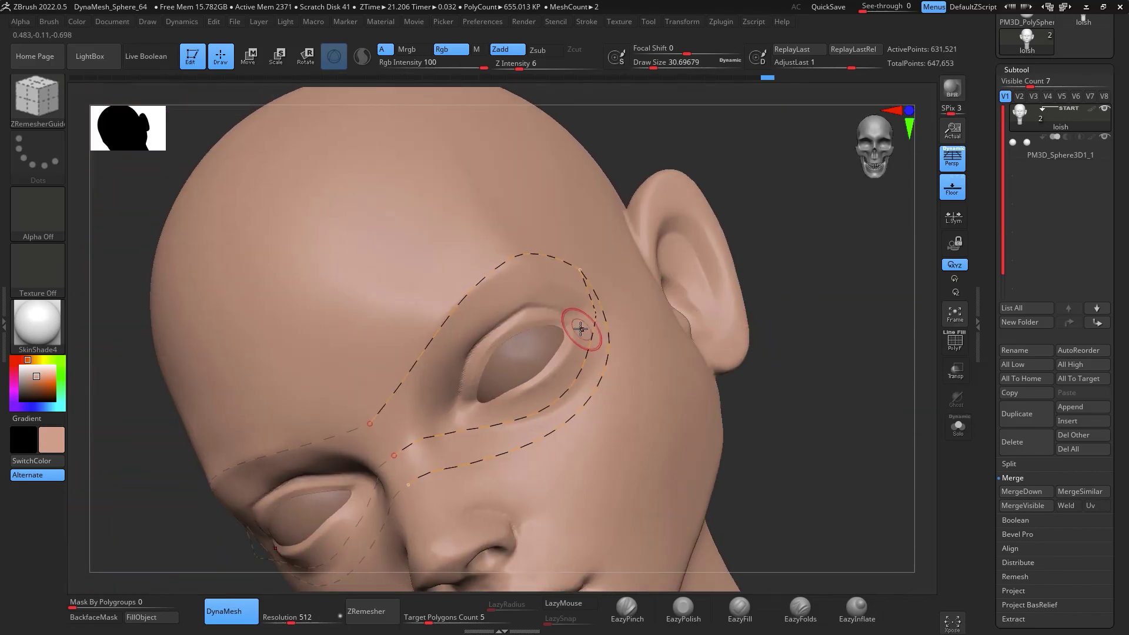
pyautogui.moveTo(599, 345); pyautogui.dragTo(605, 329)
pyautogui.moveTo(814, 423)
pyautogui.mouseDown()
pyautogui.moveTo(824, 370)
pyautogui.moveTo(801, 352)
pyautogui.mouseUp()
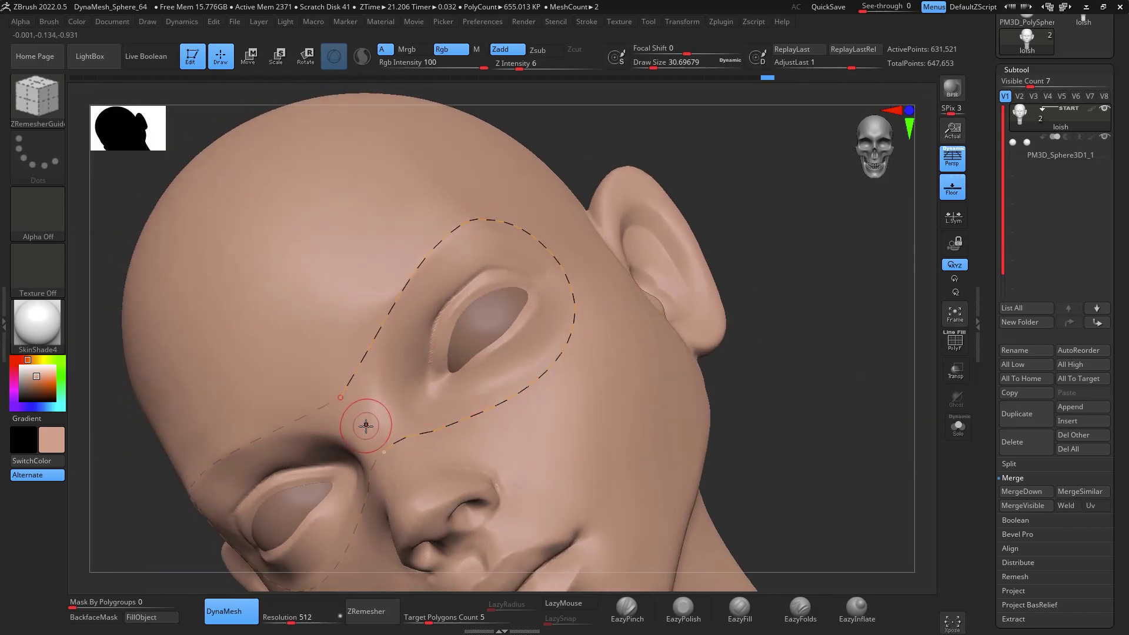
# Try drawing an inner guide from the nose bridge beneath the eye to the outer brow at a draw size of about 31
pyautogui.moveTo(365, 424); pyautogui.dragTo(411, 401)
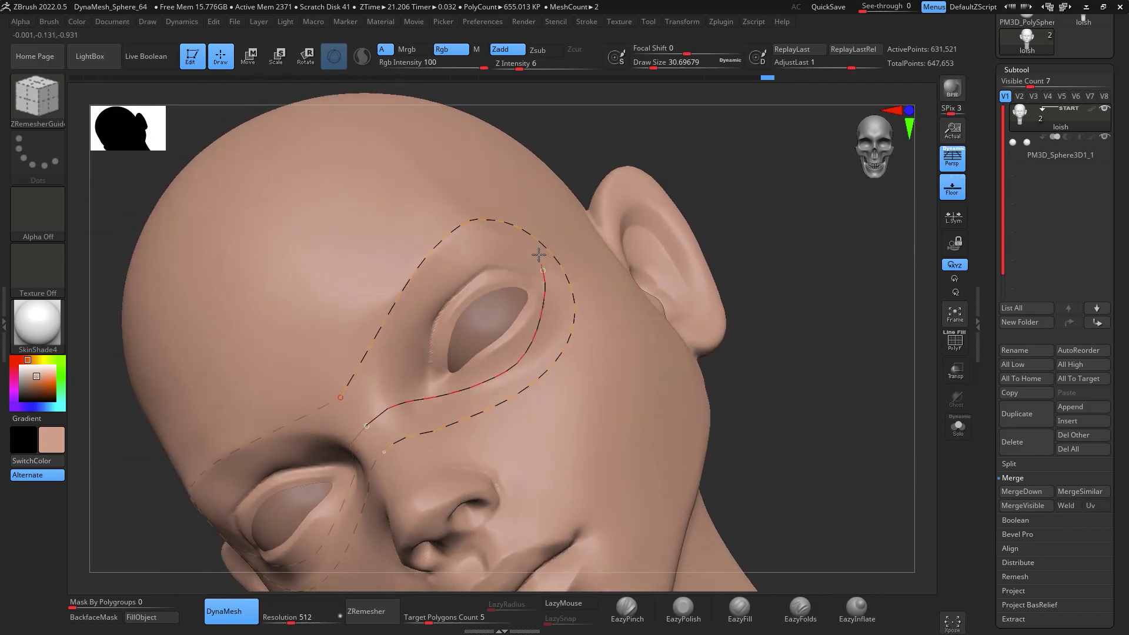
pyautogui.moveTo(539, 254); pyautogui.dragTo(539, 257)
pyautogui.moveTo(811, 317)
pyautogui.mouseDown()
pyautogui.moveTo(849, 348)
pyautogui.moveTo(824, 353)
pyautogui.moveTo(858, 355)
pyautogui.moveTo(835, 353)
pyautogui.mouseUp()
pyautogui.press('ctrl')
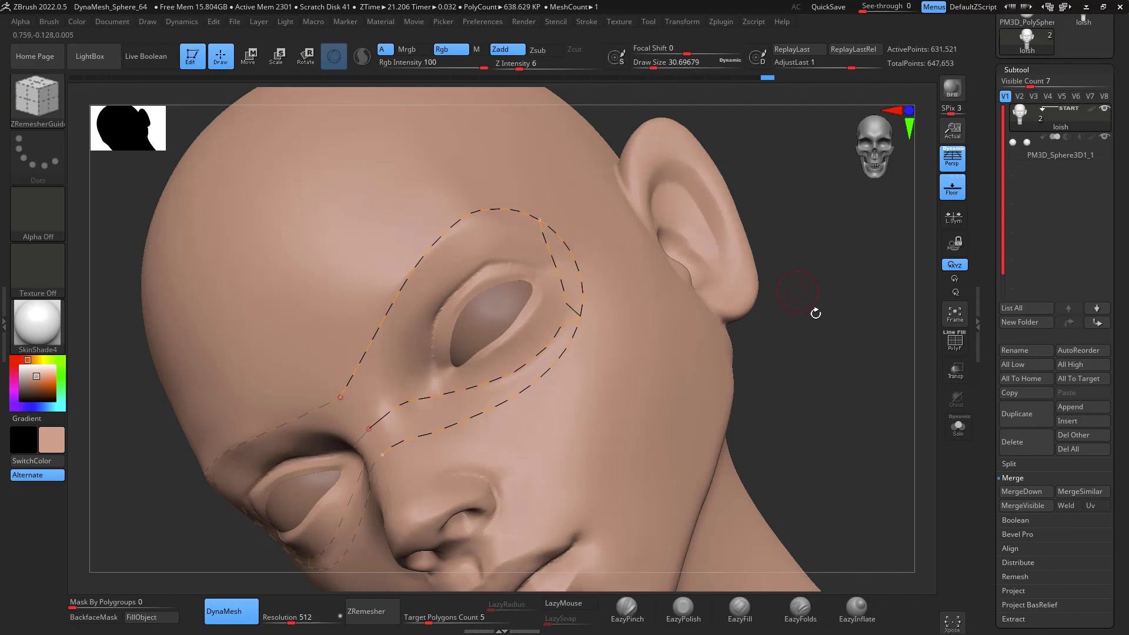
pyautogui.moveTo(814, 312); pyautogui.dragTo(690, 315)
pyautogui.moveTo(551, 285); pyautogui.dragTo(567, 290)
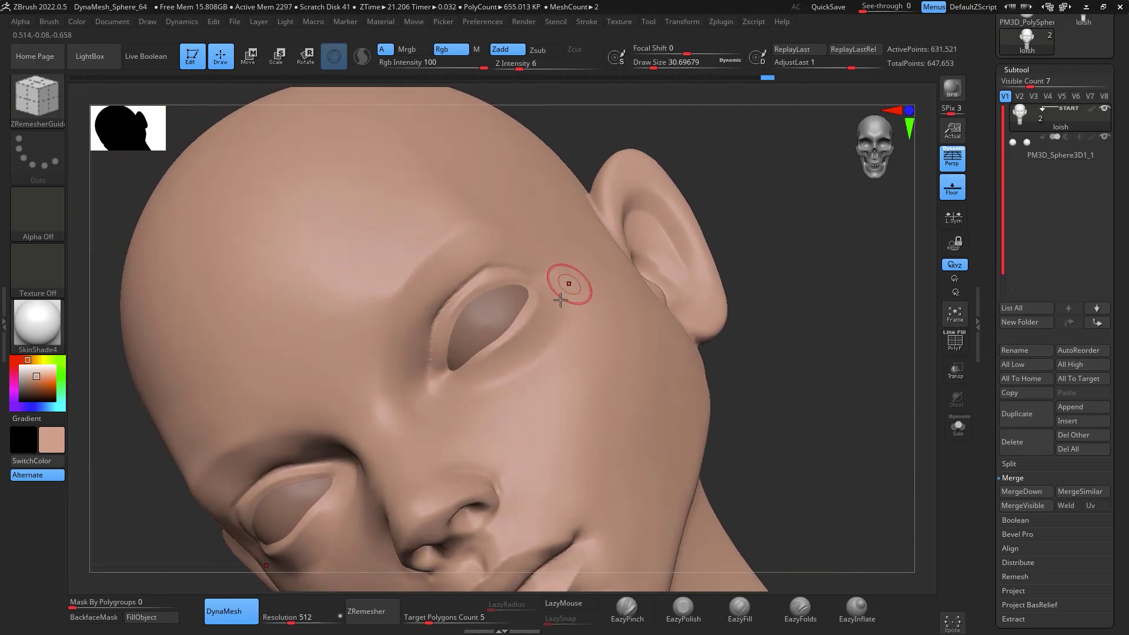
pyautogui.press('ctrl')
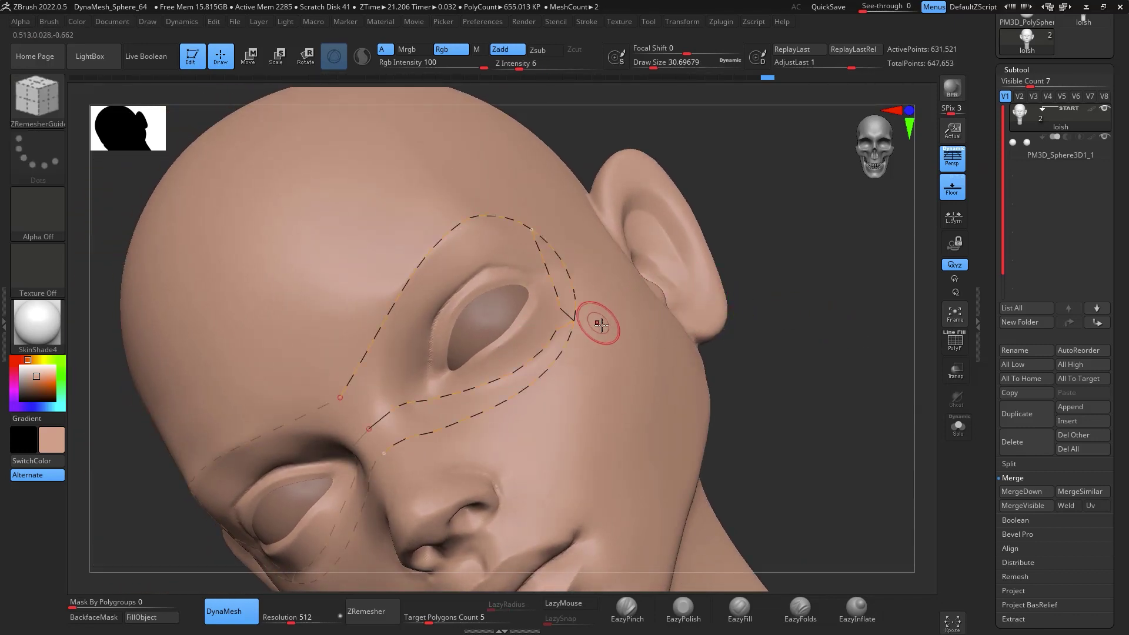
pyautogui.press('ctrl')
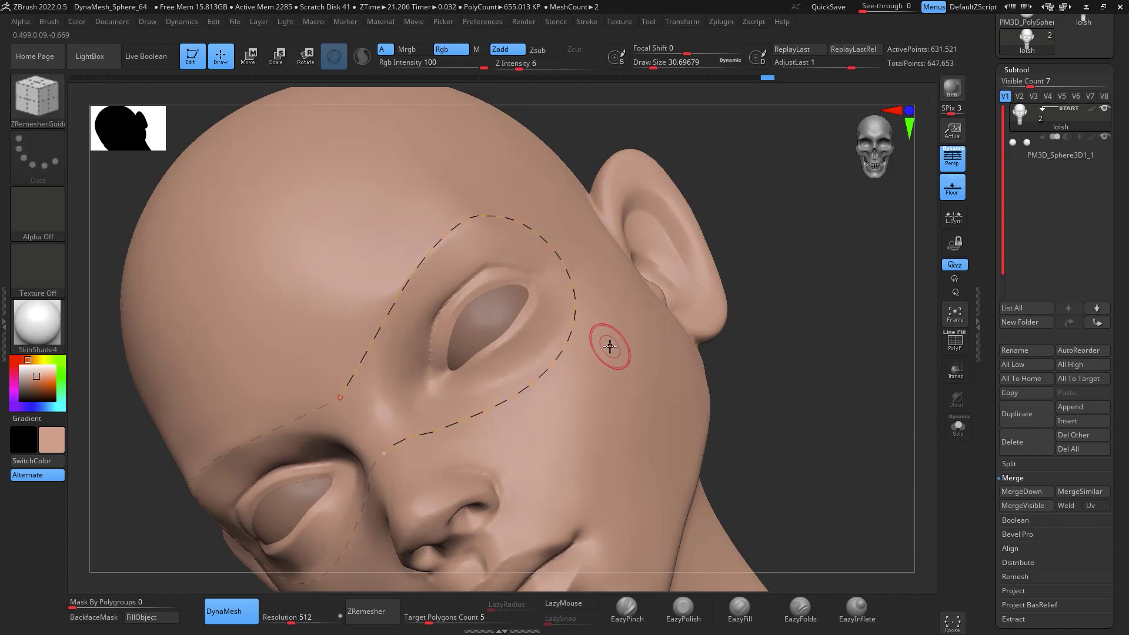
# Reduce the draw size to about 13 and draw an inner guide from the nose bridge beneath the eye and up over the temple
pyautogui.press('space')
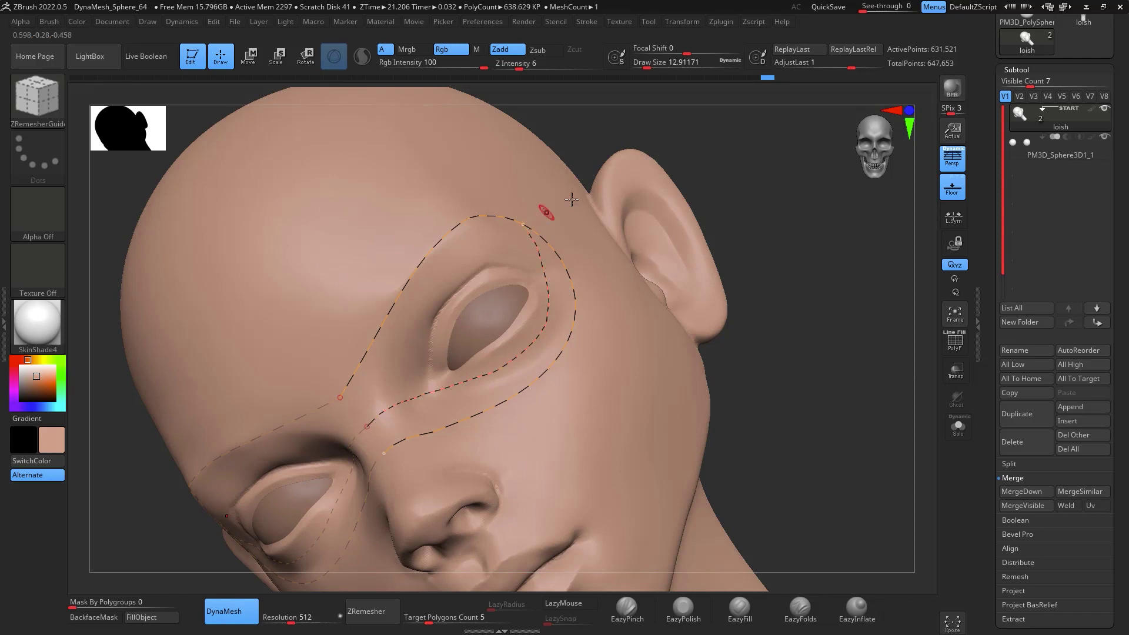
pyautogui.moveTo(830, 360); pyautogui.dragTo(867, 405)
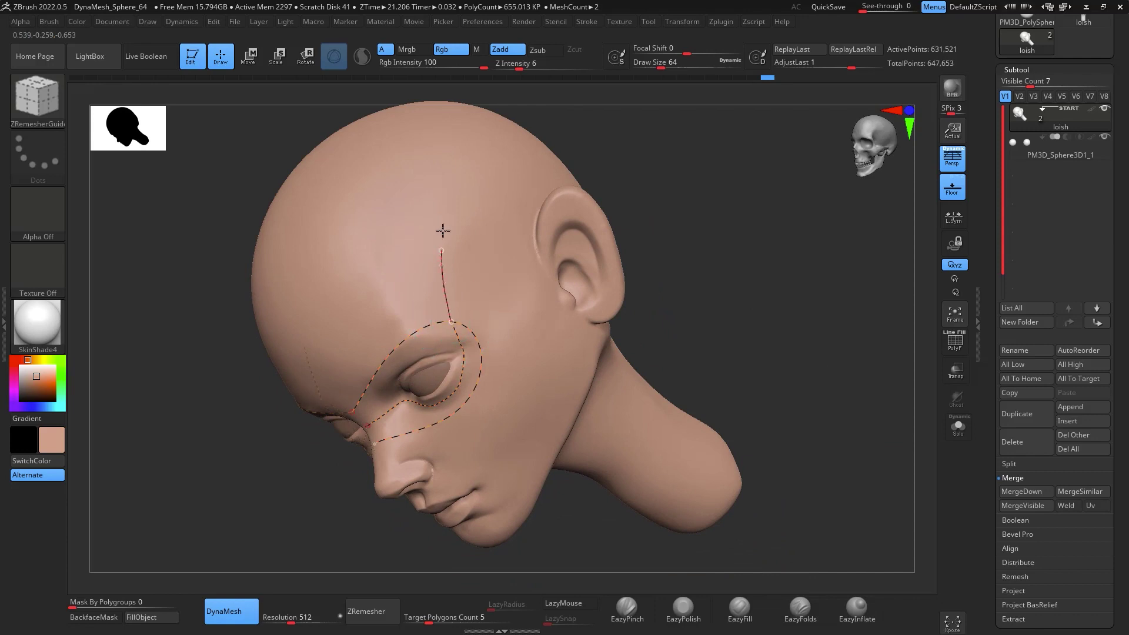
pyautogui.moveTo(787, 241)
pyautogui.mouseDown()
pyautogui.moveTo(812, 251)
pyautogui.moveTo(811, 272)
pyautogui.moveTo(854, 334)
pyautogui.moveTo(500, 233)
pyautogui.mouseUp()
pyautogui.moveTo(774, 307); pyautogui.dragTo(827, 383)
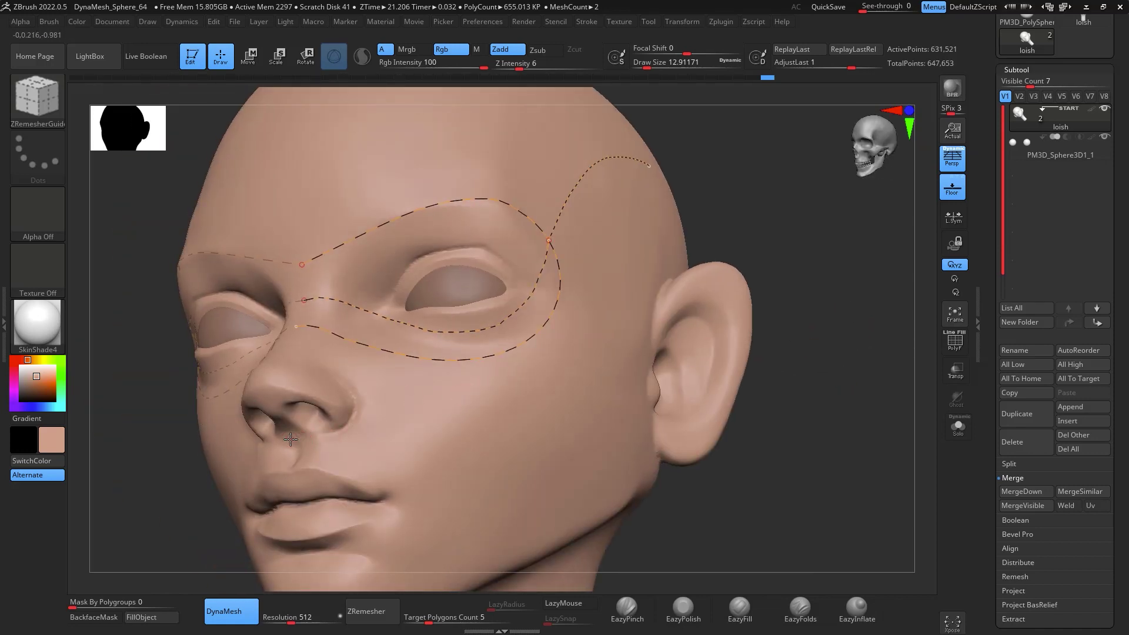
# Draw guides from beneath the nose around the nostril to the eye, around the eyelids, and from the outer eye to the ear
pyautogui.hotkey('ctrl', 'z')
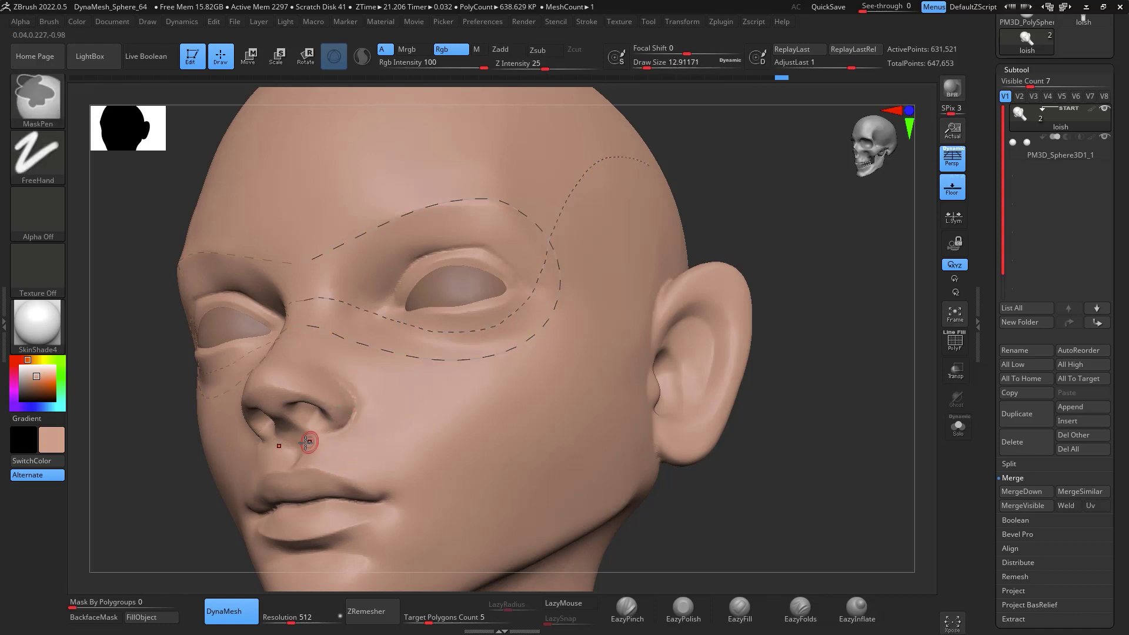
pyautogui.moveTo(294, 440); pyautogui.dragTo(316, 440)
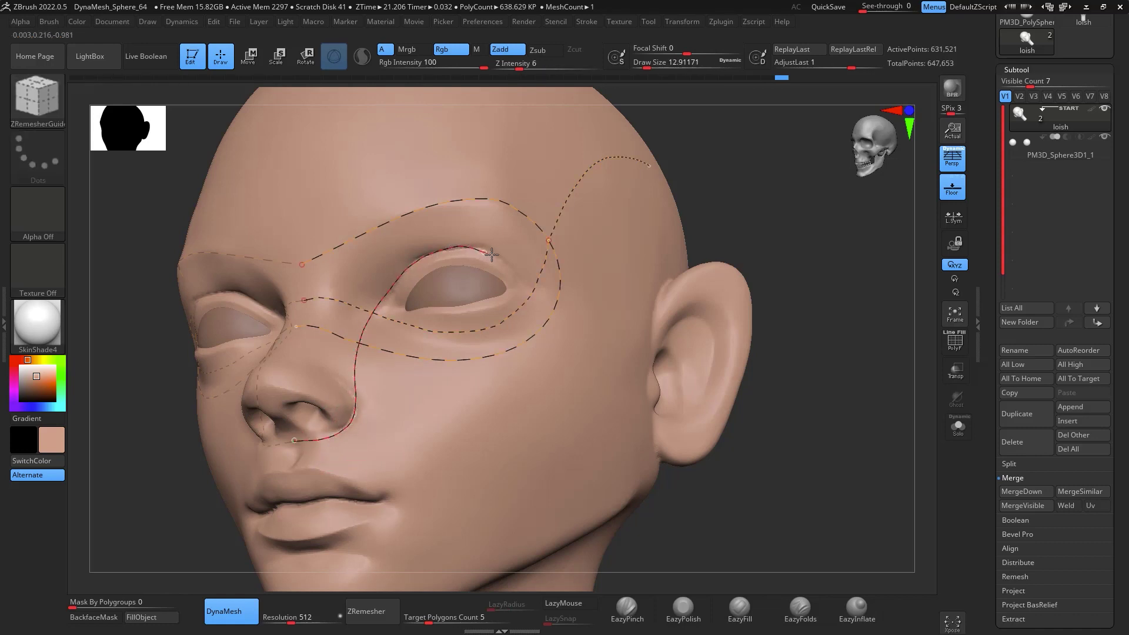
pyautogui.moveTo(667, 297); pyautogui.dragTo(690, 359, button='right')
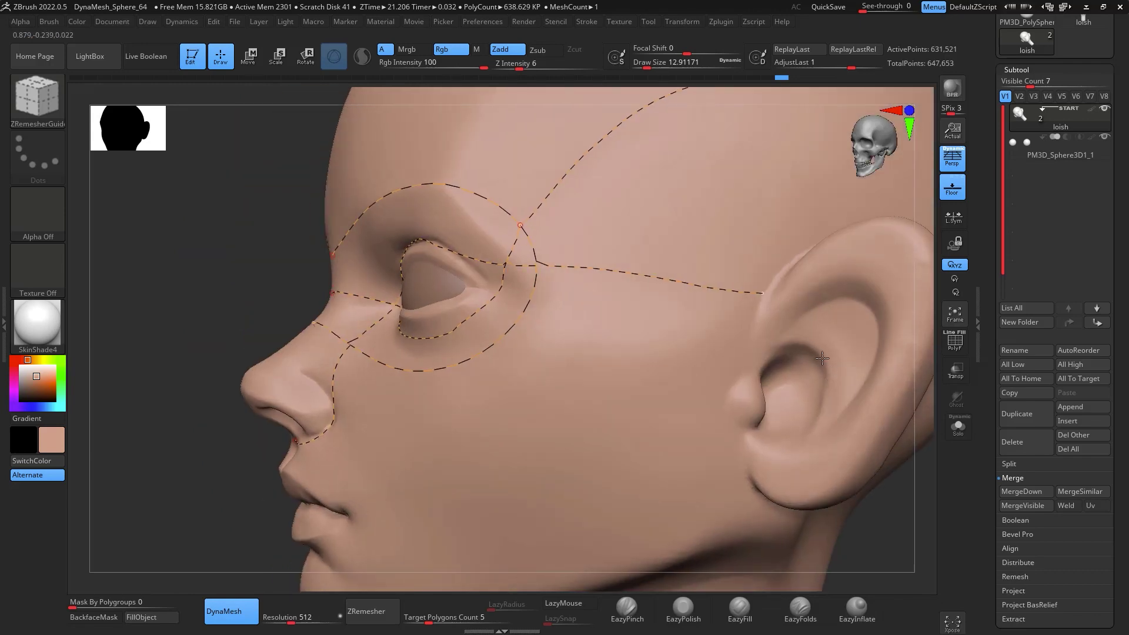
# Draw a guide from the nose bridge down the cheek and around the mouth, closing beneath the lower lip
pyautogui.moveTo(902, 530); pyautogui.dragTo(680, 245, button='right')
pyautogui.moveTo(741, 320); pyautogui.dragTo(830, 352, button='right')
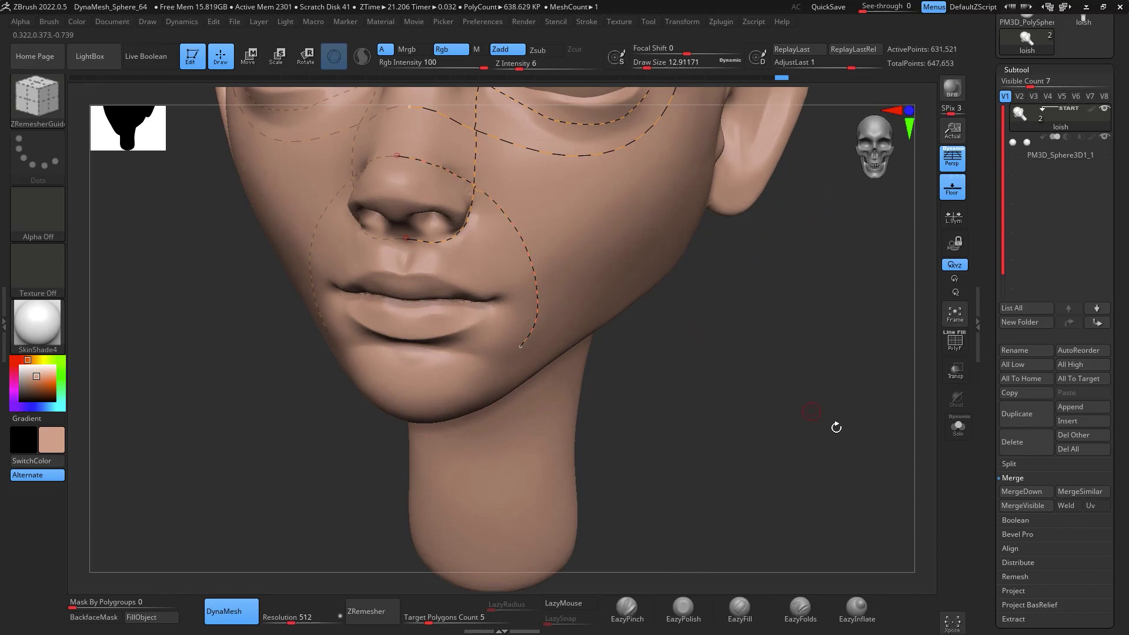
pyautogui.moveTo(836, 428)
pyautogui.mouseDown(button='right')
pyautogui.moveTo(857, 320)
pyautogui.moveTo(869, 358)
pyautogui.moveTo(784, 255)
pyautogui.mouseUp(button='right')
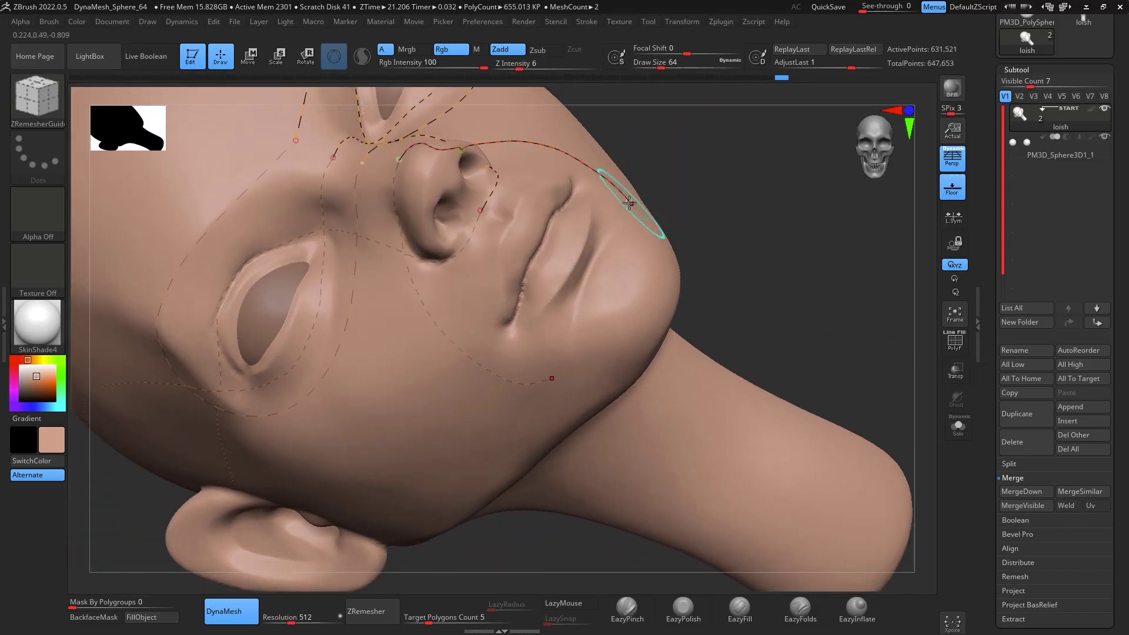
pyautogui.moveTo(629, 202); pyautogui.dragTo(629, 205)
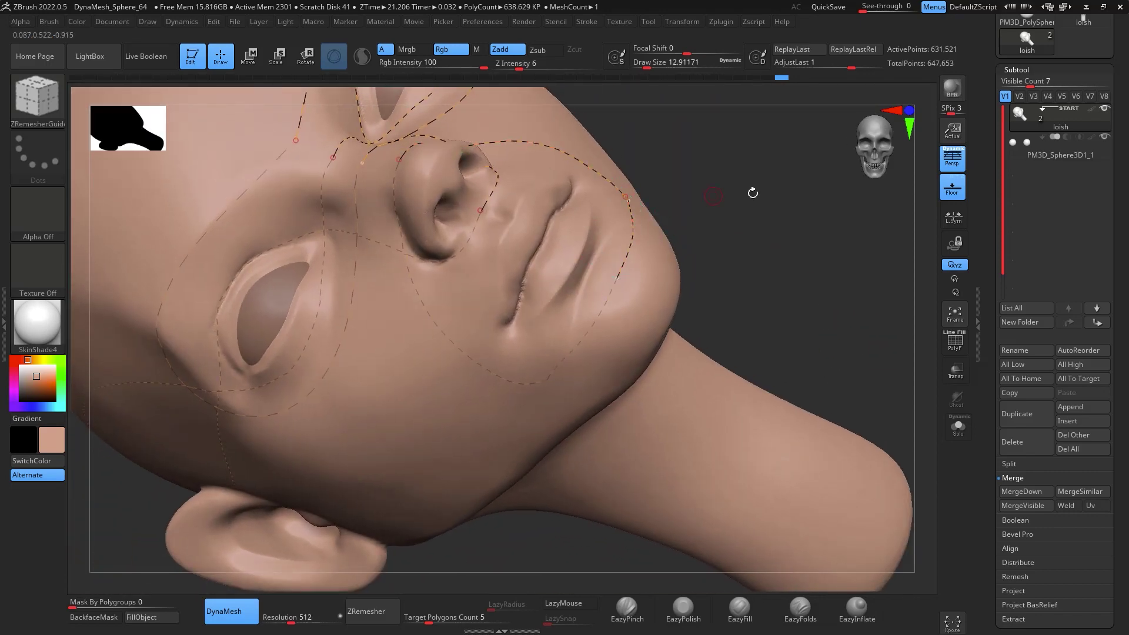
# Outline the lips with a guide and draw another from the mouth corner across the cheek to the earlobe
pyautogui.moveTo(752, 193)
pyautogui.mouseDown(button='right')
pyautogui.moveTo(791, 188)
pyautogui.moveTo(827, 218)
pyautogui.moveTo(815, 215)
pyautogui.moveTo(776, 276)
pyautogui.mouseUp(button='right')
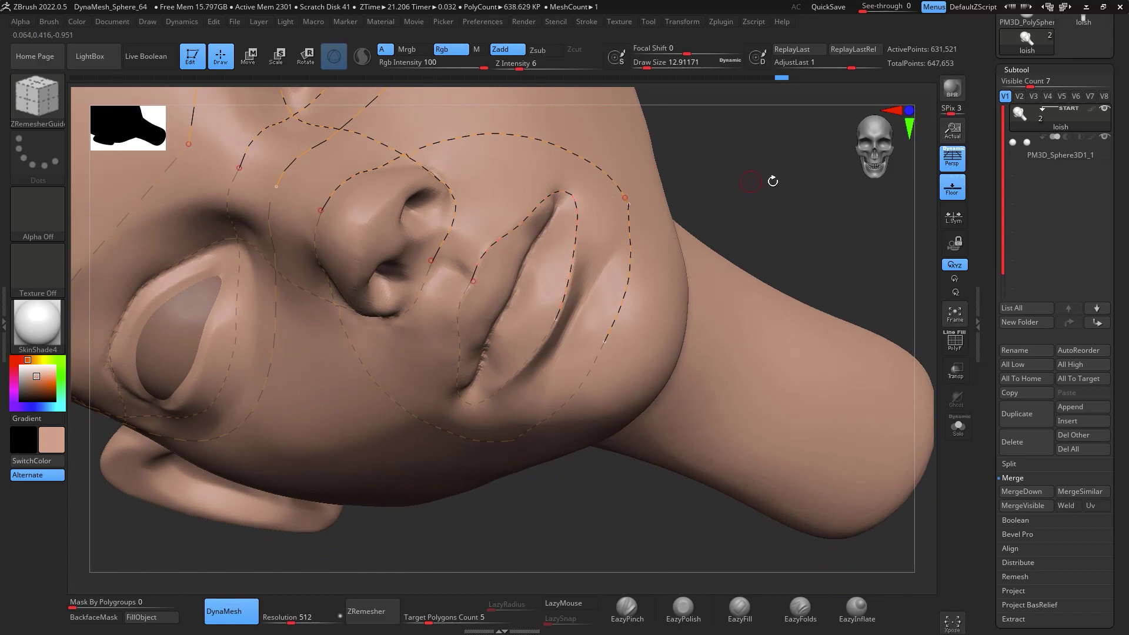
pyautogui.moveTo(771, 176)
pyautogui.mouseDown(button='right')
pyautogui.moveTo(752, 212)
pyautogui.moveTo(665, 282)
pyautogui.mouseUp(button='right')
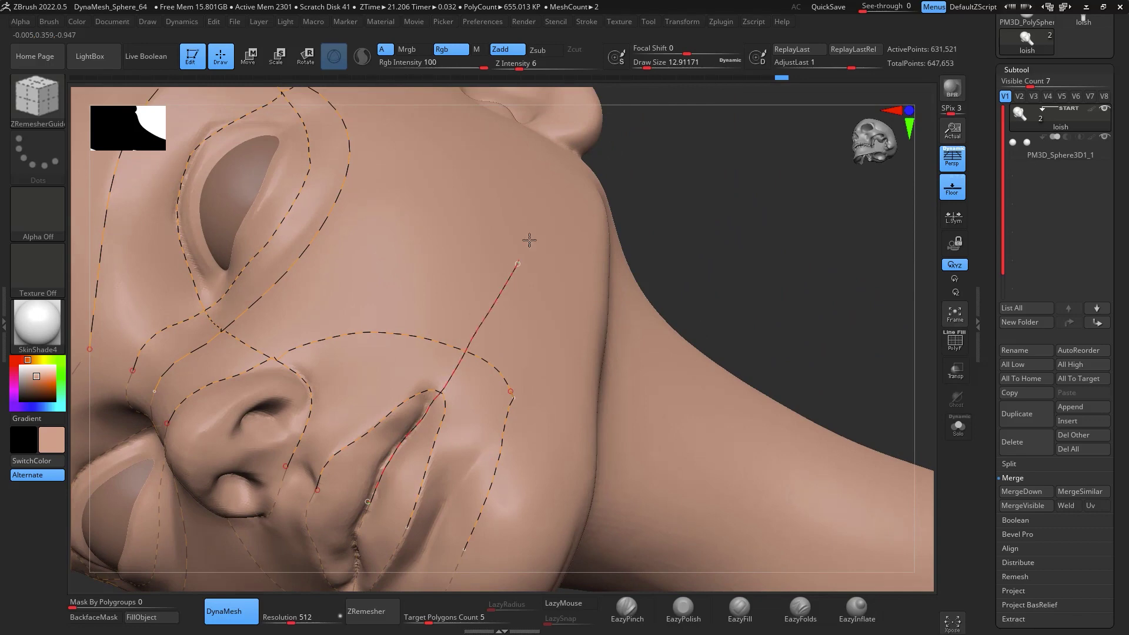
pyautogui.moveTo(764, 222); pyautogui.dragTo(798, 165, button='right')
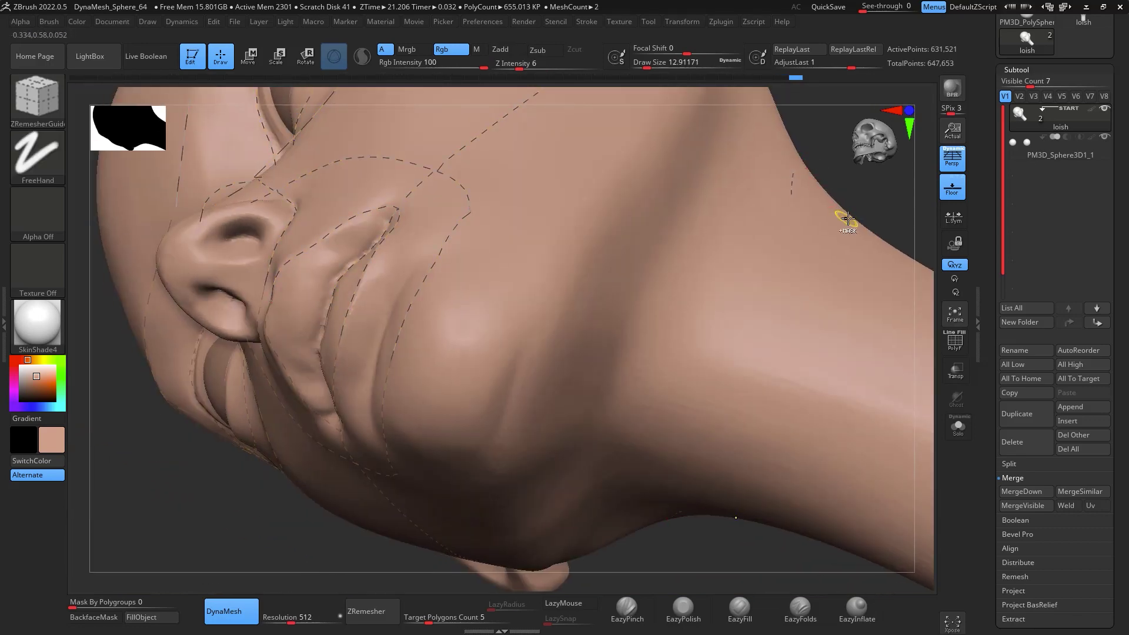
pyautogui.moveTo(858, 219); pyautogui.dragTo(511, 349, button='right')
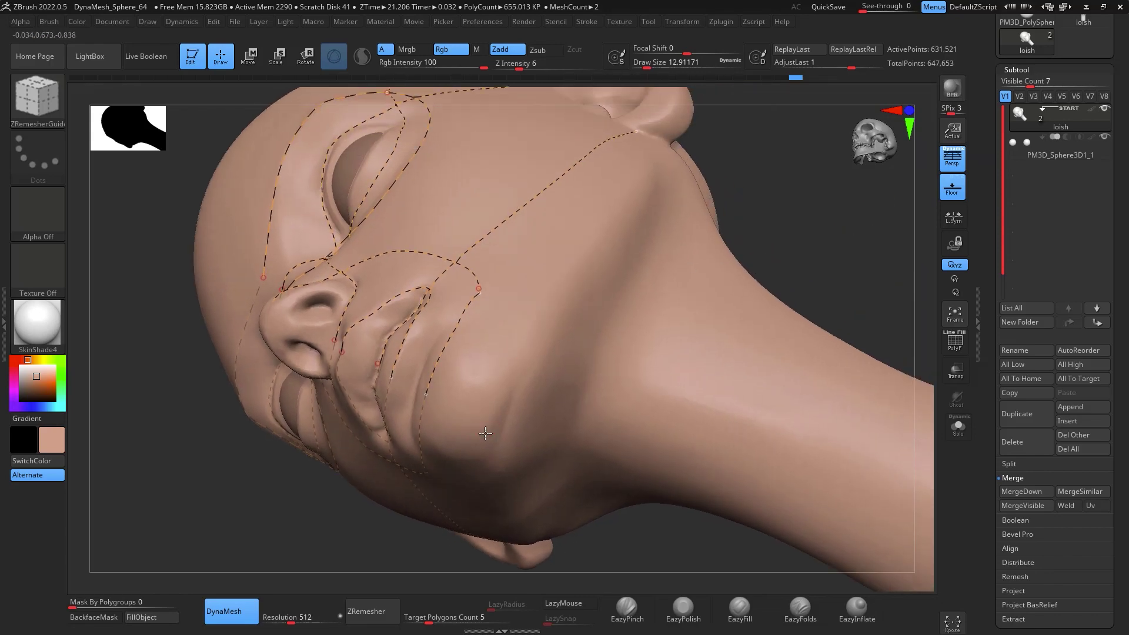
# Draw a jawline guide from the chin to the ear and continue with one up the front of the ear
pyautogui.moveTo(644, 150); pyautogui.dragTo(645, 150)
pyautogui.moveTo(831, 202)
pyautogui.mouseDown(button='right')
pyautogui.moveTo(852, 246)
pyautogui.moveTo(840, 286)
pyautogui.moveTo(864, 309)
pyautogui.moveTo(762, 278)
pyautogui.mouseUp(button='right')
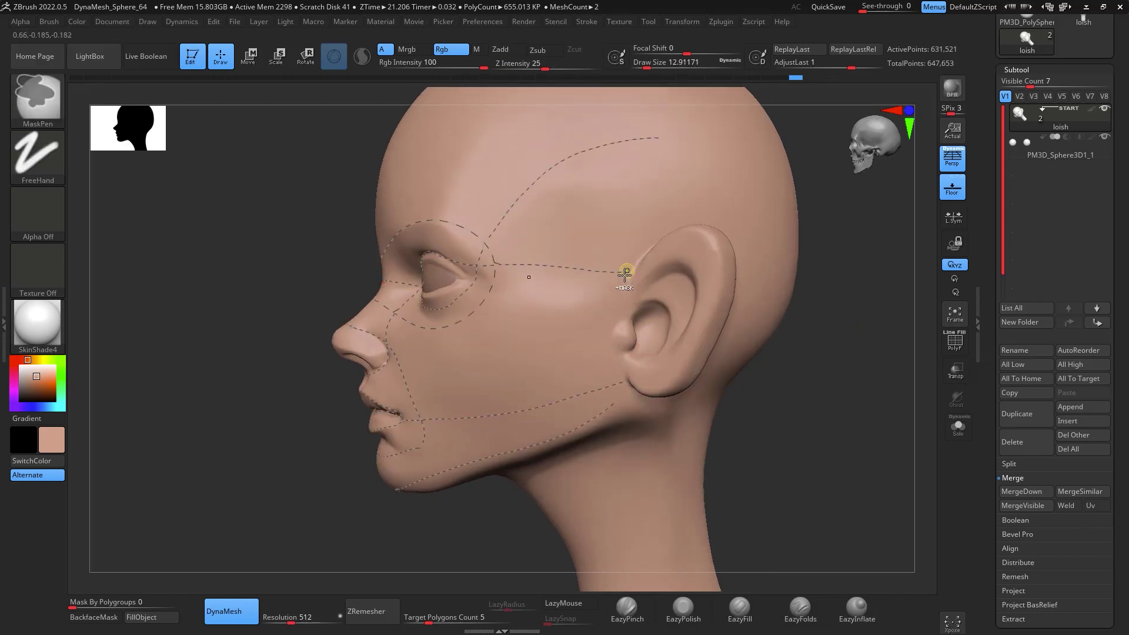
pyautogui.moveTo(616, 402); pyautogui.dragTo(616, 364)
pyautogui.moveTo(630, 258); pyautogui.dragTo(631, 257)
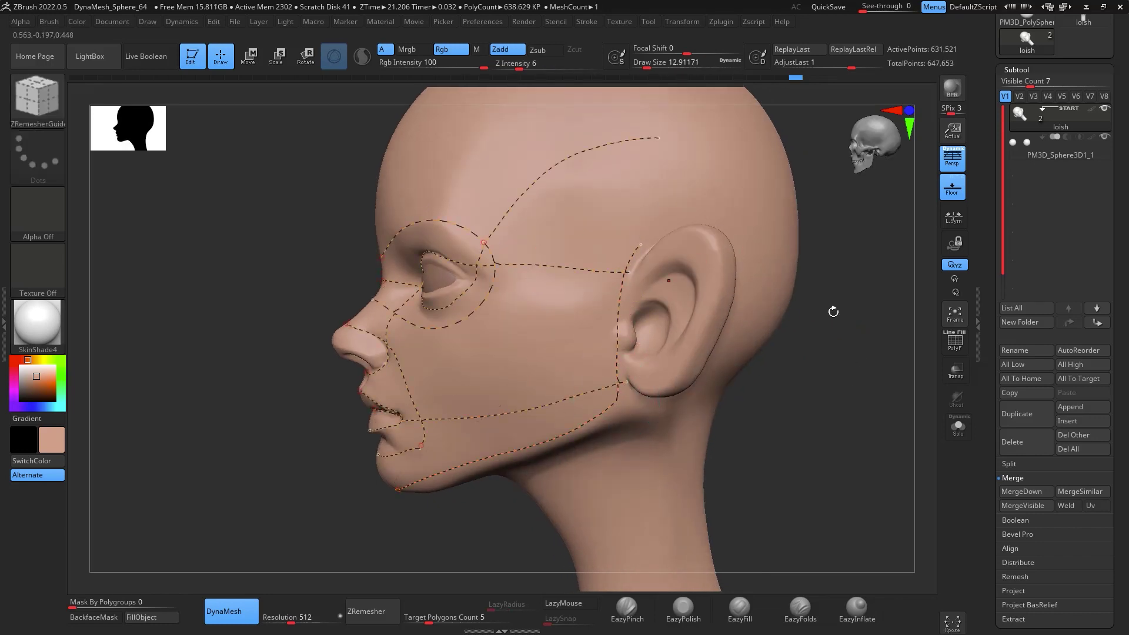
# Extend the ear guide over the top of the ear and down behind it
pyautogui.moveTo(881, 376); pyautogui.dragTo(905, 395, button='right')
pyautogui.moveTo(910, 441); pyautogui.dragTo(796, 332)
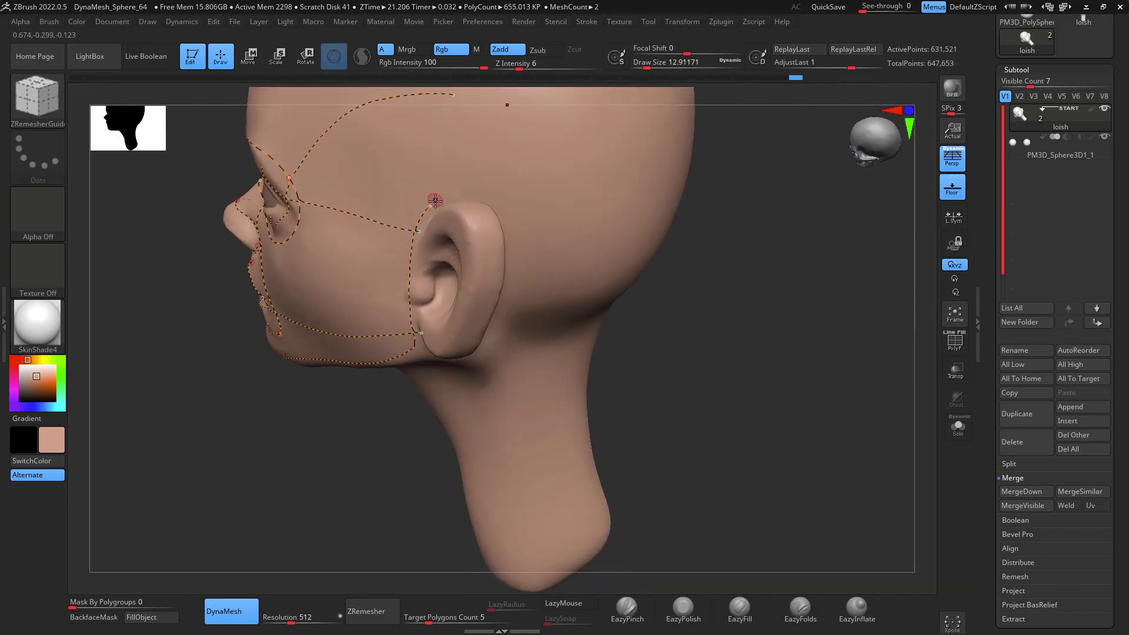
pyautogui.moveTo(497, 209); pyautogui.dragTo(515, 230)
pyautogui.moveTo(859, 329)
pyautogui.mouseDown()
pyautogui.moveTo(760, 327)
pyautogui.moveTo(771, 343)
pyautogui.moveTo(758, 276)
pyautogui.mouseUp()
pyautogui.hotkey('ctrl', 'z')
pyautogui.moveTo(431, 204); pyautogui.dragTo(442, 196)
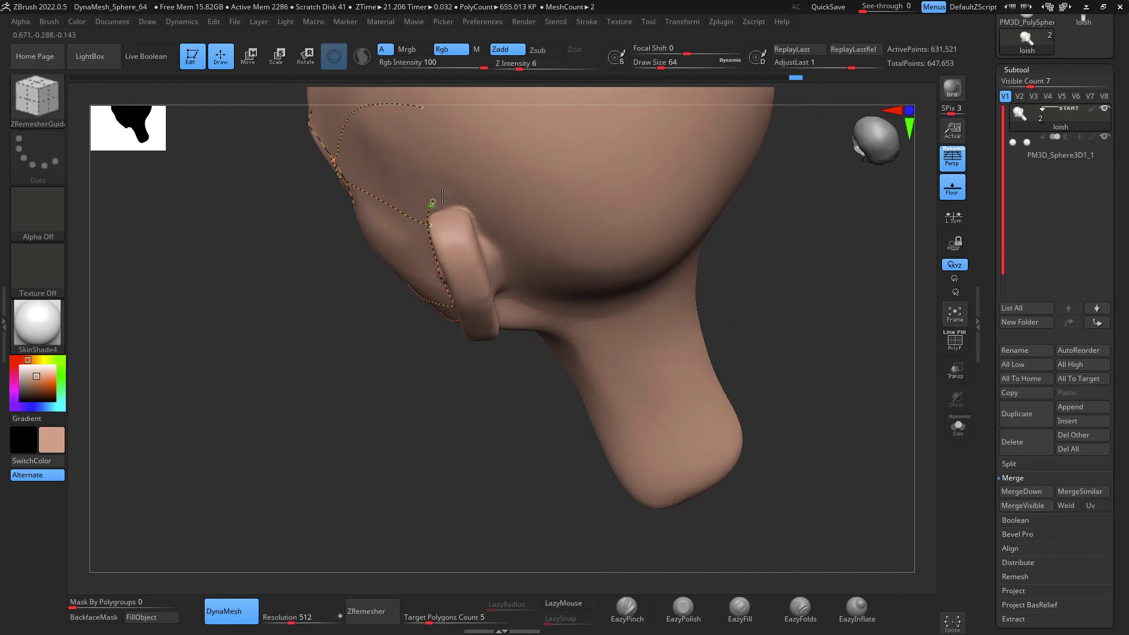
pyautogui.moveTo(791, 312); pyautogui.dragTo(818, 206)
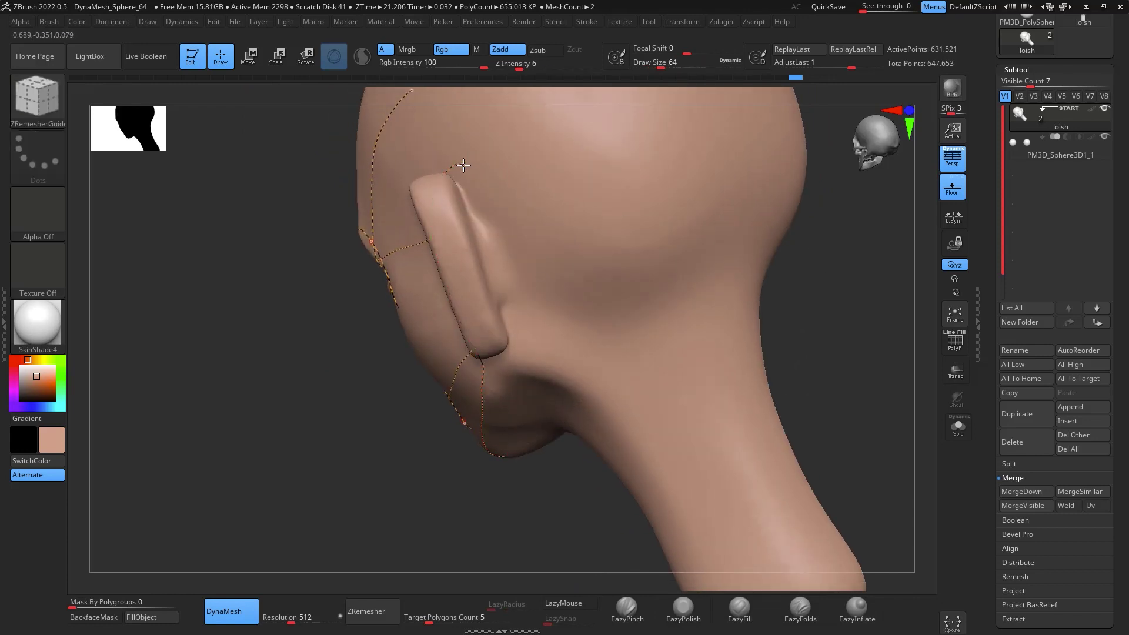
pyautogui.moveTo(827, 417); pyautogui.dragTo(651, 319)
# Draw a guide down the side of the neck and a ring guide around the middle of the neck
pyautogui.moveTo(729, 377)
pyautogui.mouseDown()
pyautogui.moveTo(778, 252)
pyautogui.moveTo(814, 249)
pyautogui.moveTo(689, 244)
pyautogui.moveTo(774, 315)
pyautogui.moveTo(747, 382)
pyautogui.mouseUp()
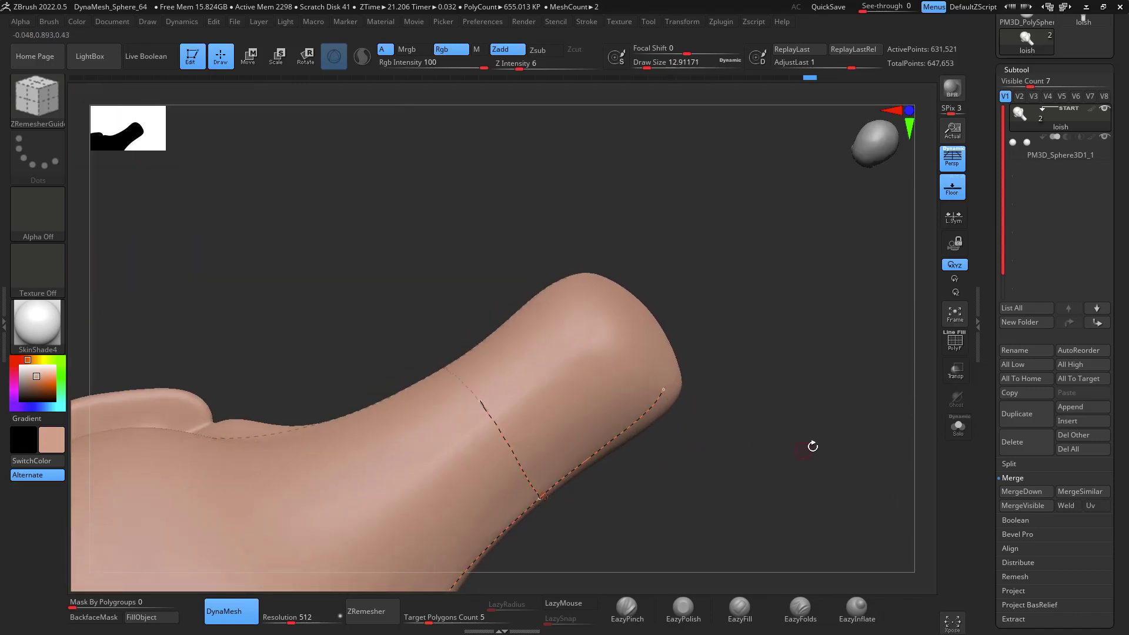
pyautogui.moveTo(812, 446); pyautogui.dragTo(832, 306)
pyautogui.moveTo(809, 364); pyautogui.dragTo(682, 281)
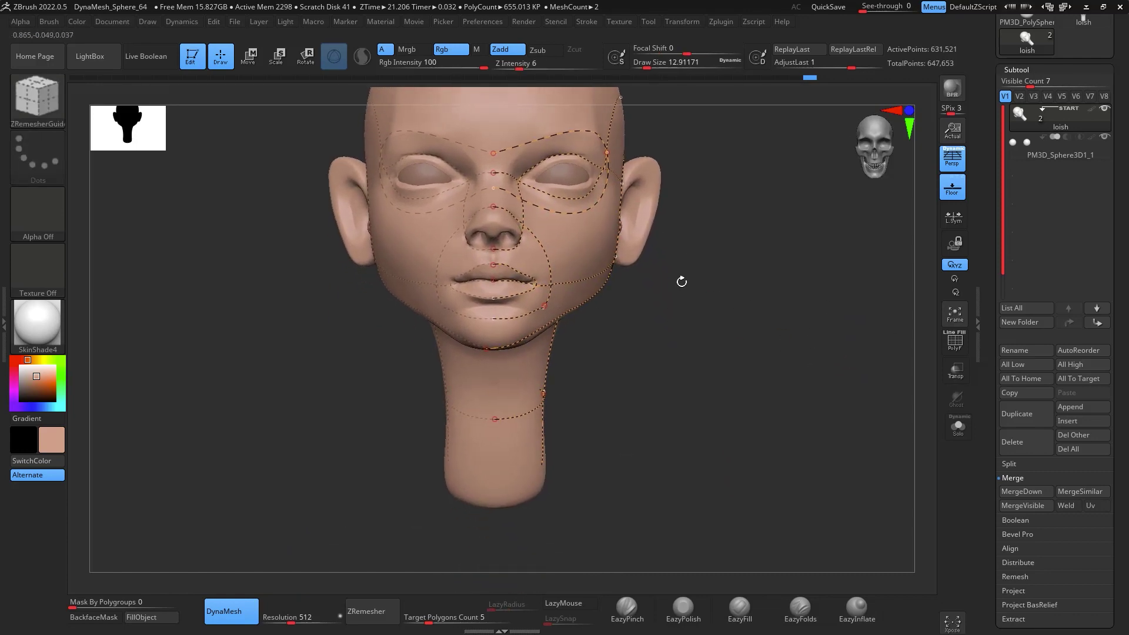
pyautogui.keyDown('alt'); pyautogui.moveTo(817, 336); pyautogui.dragTo(812, 364); pyautogui.keyUp('alt')
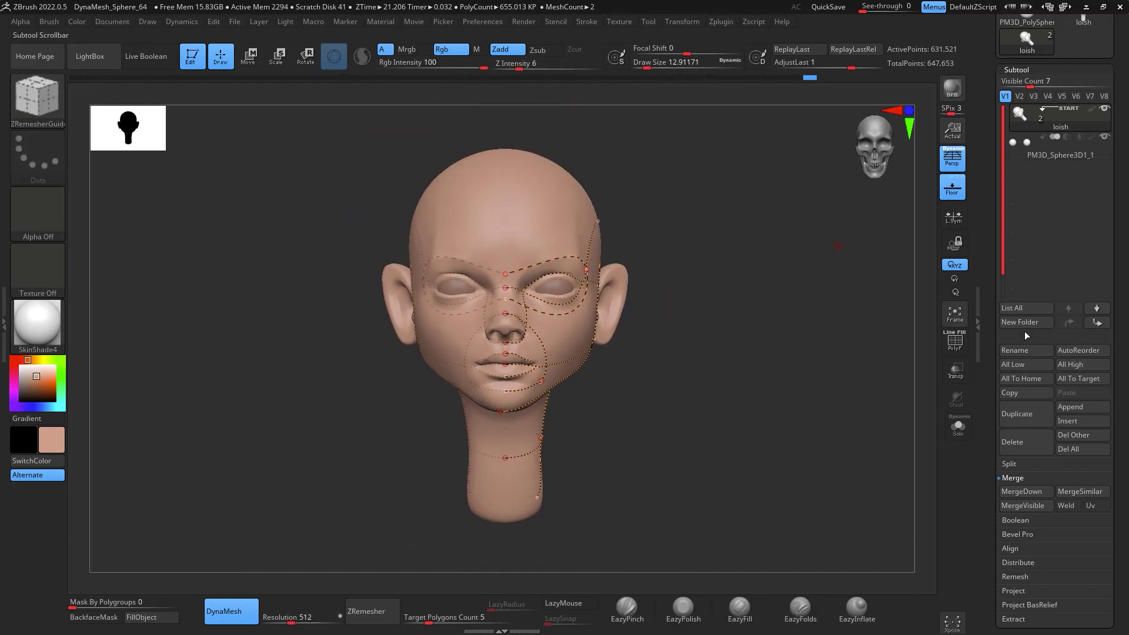
# Remesh the head with ZRemesher at a target polygons count of 5 and display the wireframe to inspect its edge flow
pyautogui.click(383, 609)
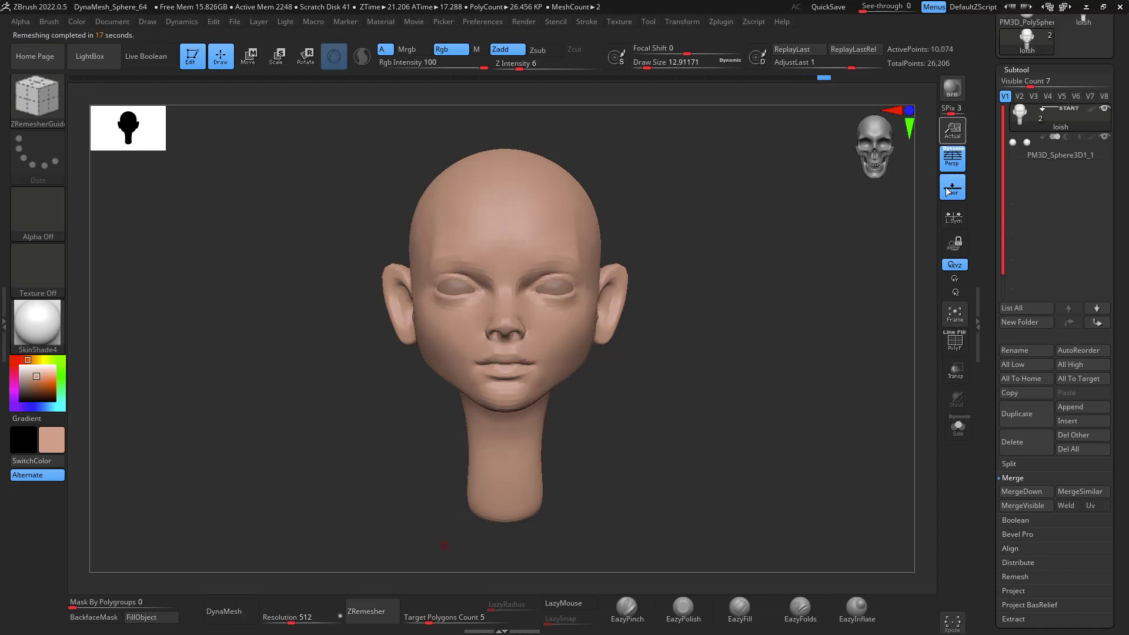
pyautogui.click(955, 341)
pyautogui.moveTo(841, 383)
pyautogui.mouseDown()
pyautogui.moveTo(806, 383)
pyautogui.moveTo(804, 368)
pyautogui.moveTo(796, 382)
pyautogui.moveTo(796, 433)
pyautogui.moveTo(821, 446)
pyautogui.moveTo(823, 418)
pyautogui.moveTo(735, 435)
pyautogui.moveTo(881, 407)
pyautogui.moveTo(849, 354)
pyautogui.moveTo(847, 389)
pyautogui.moveTo(862, 410)
pyautogui.moveTo(855, 384)
pyautogui.mouseUp()
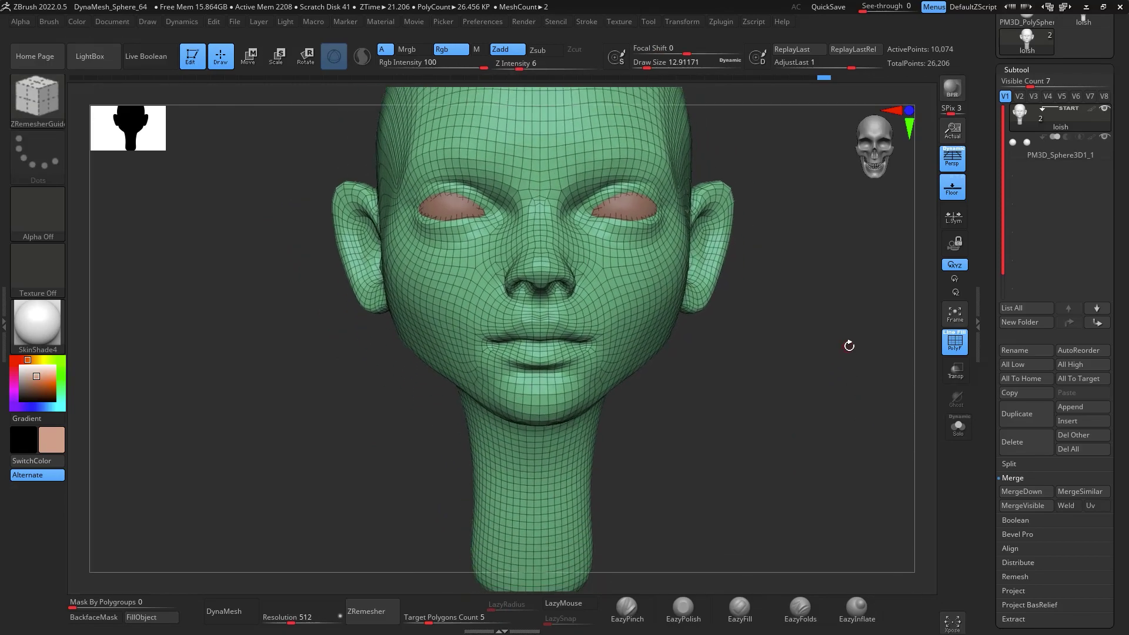
pyautogui.moveTo(848, 346); pyautogui.dragTo(783, 340)
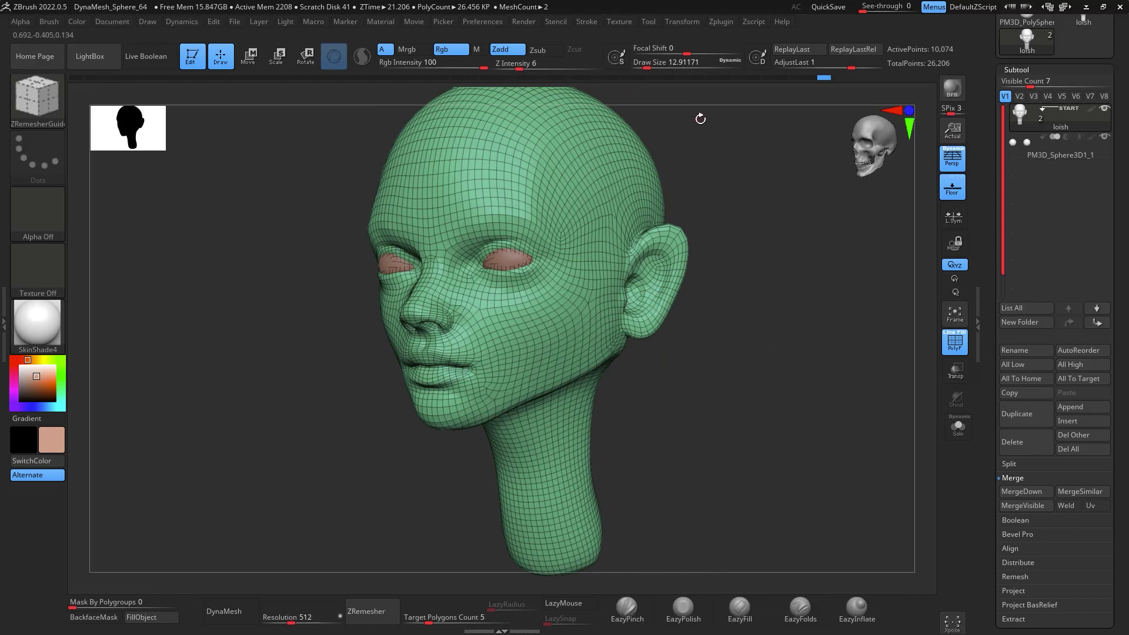
pyautogui.moveTo(700, 118); pyautogui.dragTo(813, 295)
# Hide the wireframe and subdivide the remeshed head three times
pyautogui.click(955, 342)
pyautogui.moveTo(824, 385); pyautogui.dragTo(813, 408)
pyautogui.press('ctrl')
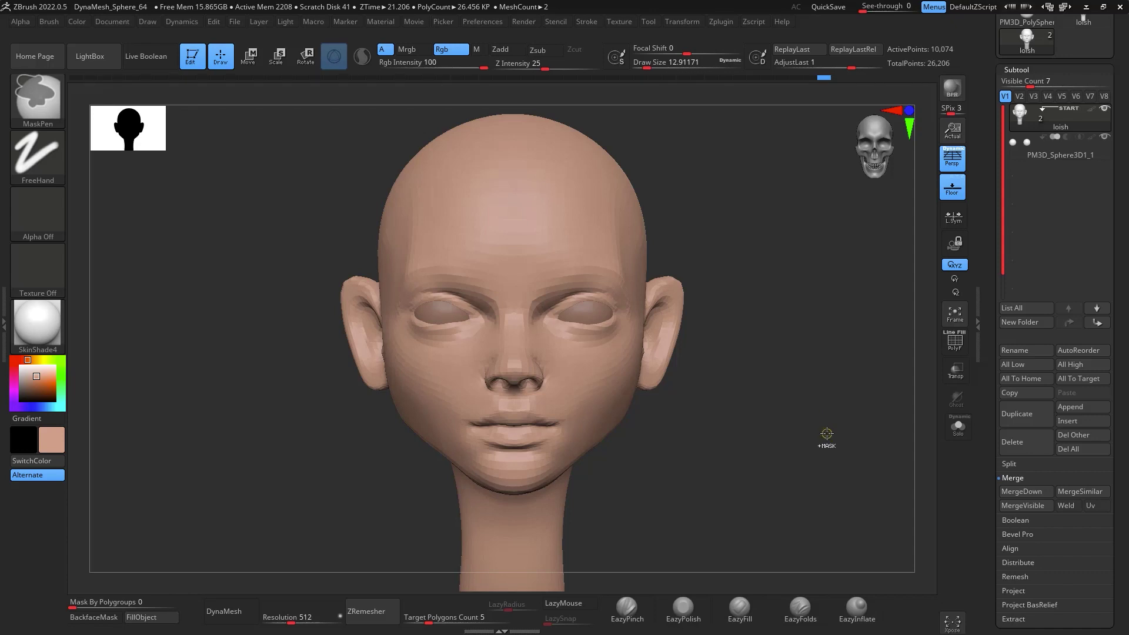
pyautogui.hotkey('ctrl', 'd')
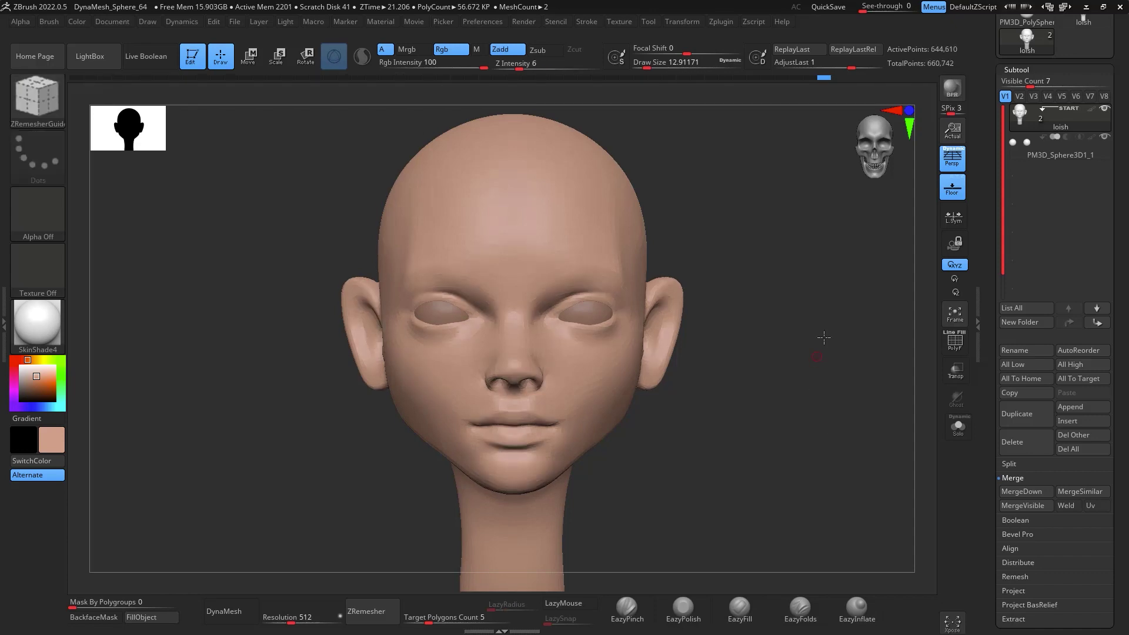
# Carve the mouth line between the lips using the DamStandard brush at a draw size of about 22
pyautogui.moveTo(823, 337)
pyautogui.mouseDown()
pyautogui.moveTo(864, 283)
pyautogui.moveTo(800, 324)
pyautogui.moveTo(862, 280)
pyautogui.moveTo(857, 298)
pyautogui.moveTo(837, 272)
pyautogui.moveTo(860, 321)
pyautogui.moveTo(841, 300)
pyautogui.moveTo(854, 272)
pyautogui.moveTo(834, 274)
pyautogui.moveTo(854, 213)
pyautogui.moveTo(838, 266)
pyautogui.moveTo(777, 267)
pyautogui.mouseUp()
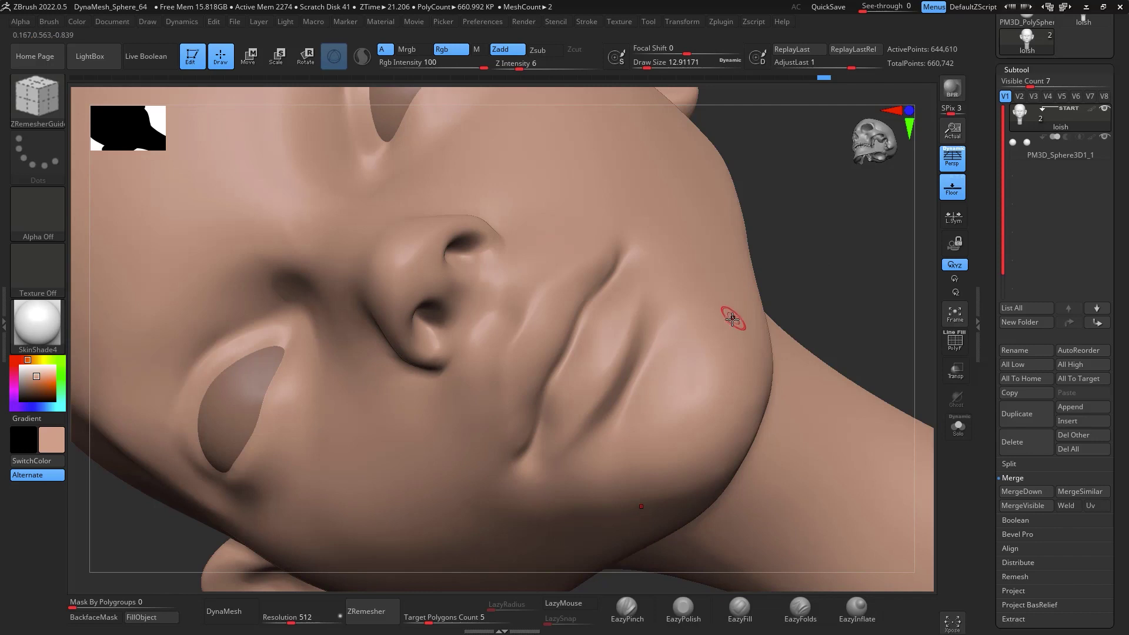
pyautogui.press('b')
pyautogui.press('d')
pyautogui.press('s')
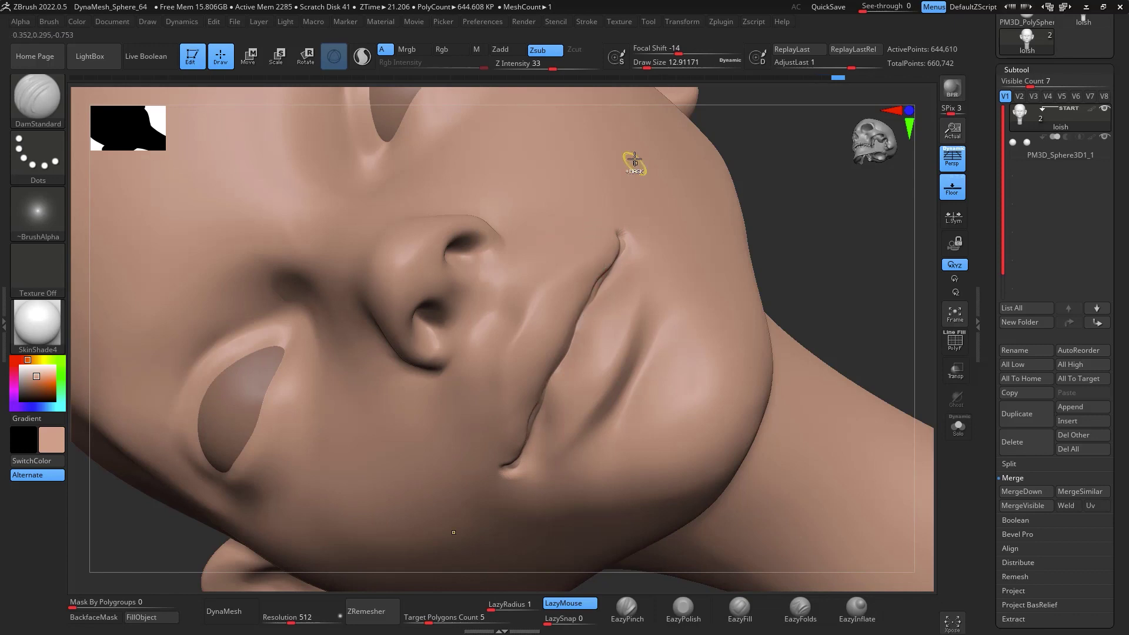
pyautogui.hotkey('ctrl', 'z')
pyautogui.press('space')
pyautogui.moveTo(614, 300); pyautogui.dragTo(619, 299)
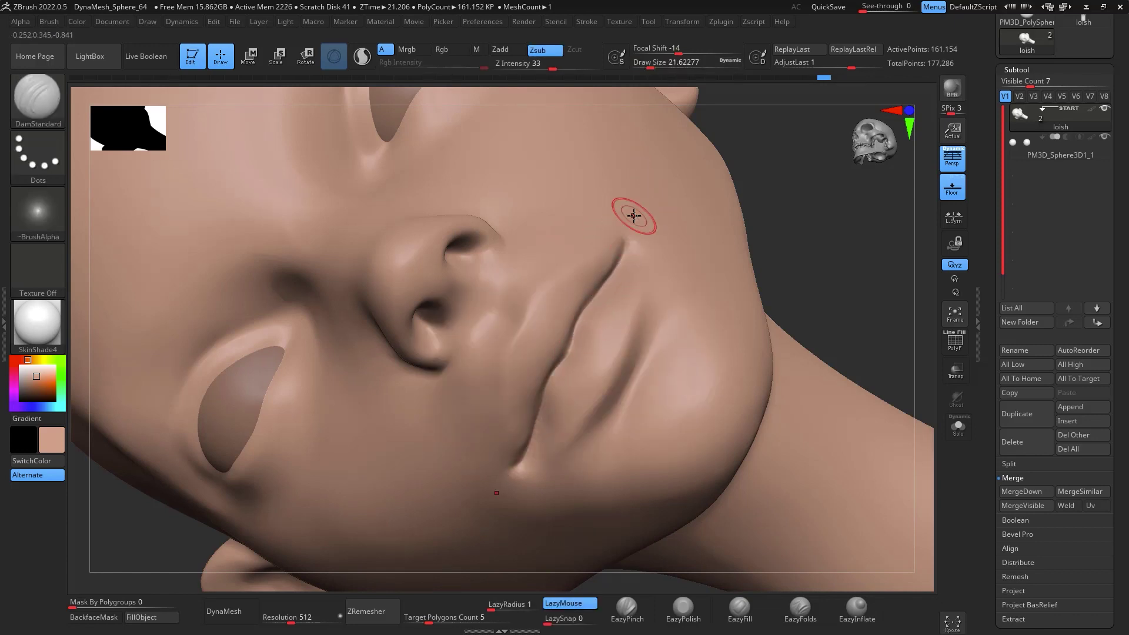
pyautogui.hotkey('ctrl', 'shift', 'z')
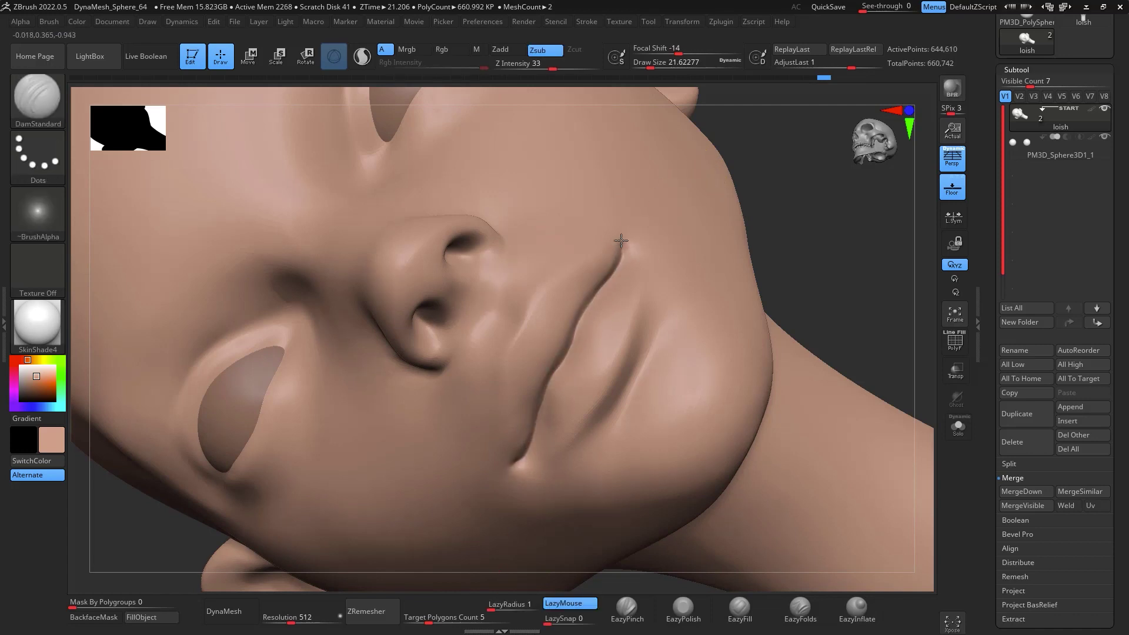
# Define the upper lip's border from the mouth corner upward with DamStandard, setting LazyRadius to 8
pyautogui.moveTo(823, 244)
pyautogui.mouseDown()
pyautogui.moveTo(849, 221)
pyautogui.moveTo(869, 369)
pyautogui.moveTo(851, 330)
pyautogui.moveTo(847, 411)
pyautogui.moveTo(874, 413)
pyautogui.moveTo(872, 423)
pyautogui.moveTo(882, 327)
pyautogui.moveTo(864, 302)
pyautogui.moveTo(838, 308)
pyautogui.moveTo(852, 292)
pyautogui.moveTo(839, 283)
pyautogui.moveTo(846, 302)
pyautogui.moveTo(809, 244)
pyautogui.mouseUp()
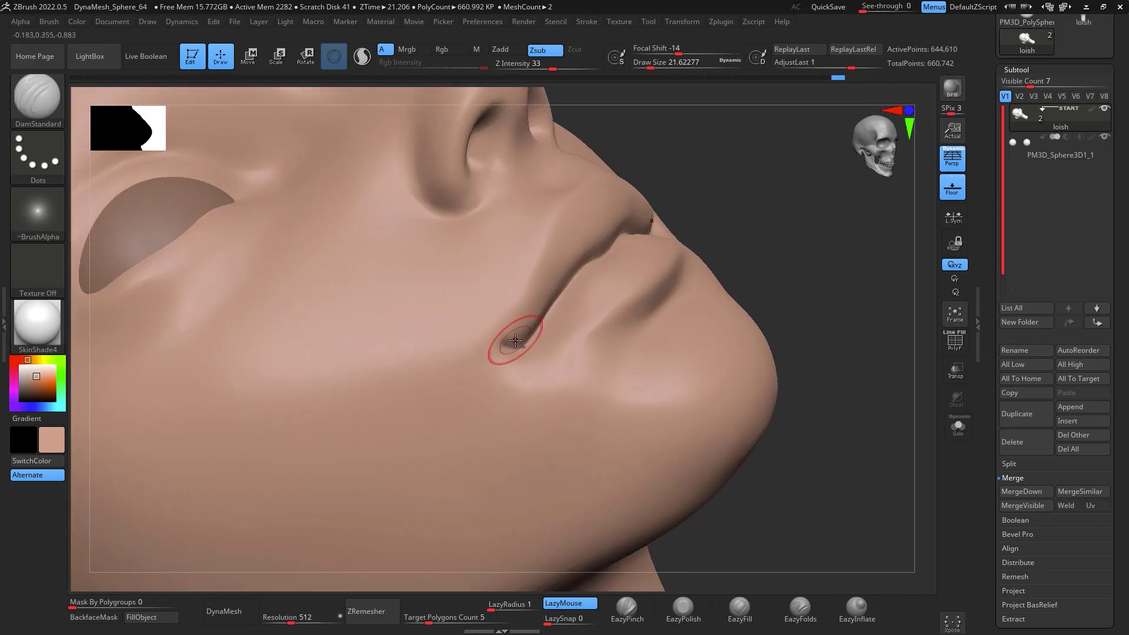
pyautogui.moveTo(515, 340)
pyautogui.mouseDown()
pyautogui.moveTo(528, 260)
pyautogui.moveTo(519, 320)
pyautogui.moveTo(555, 206)
pyautogui.mouseUp()
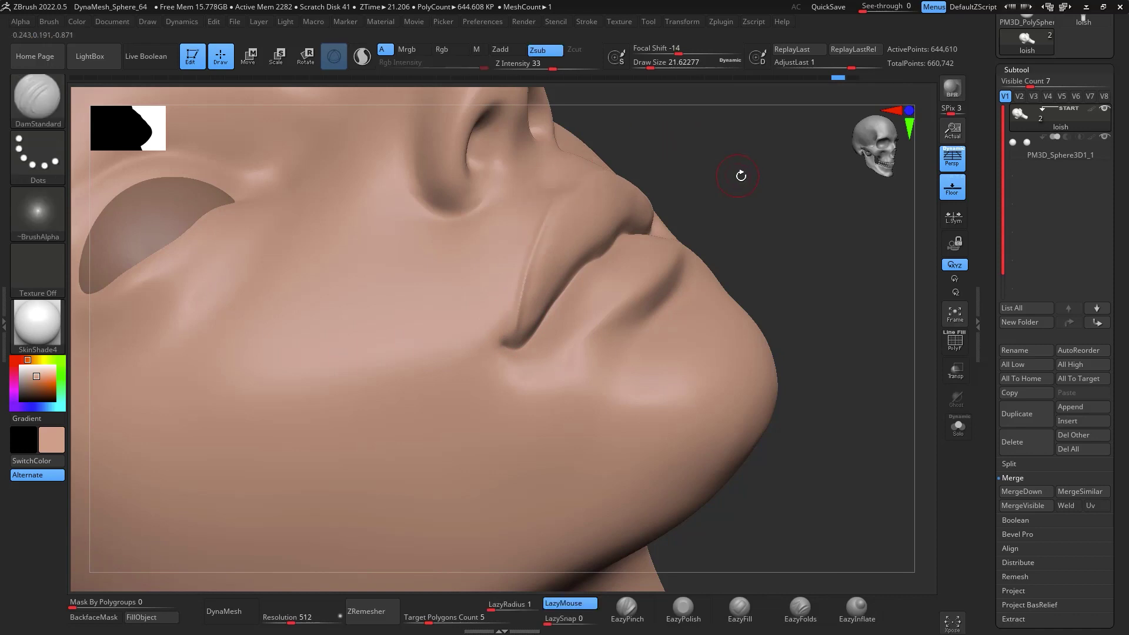
pyautogui.moveTo(740, 174); pyautogui.dragTo(721, 184)
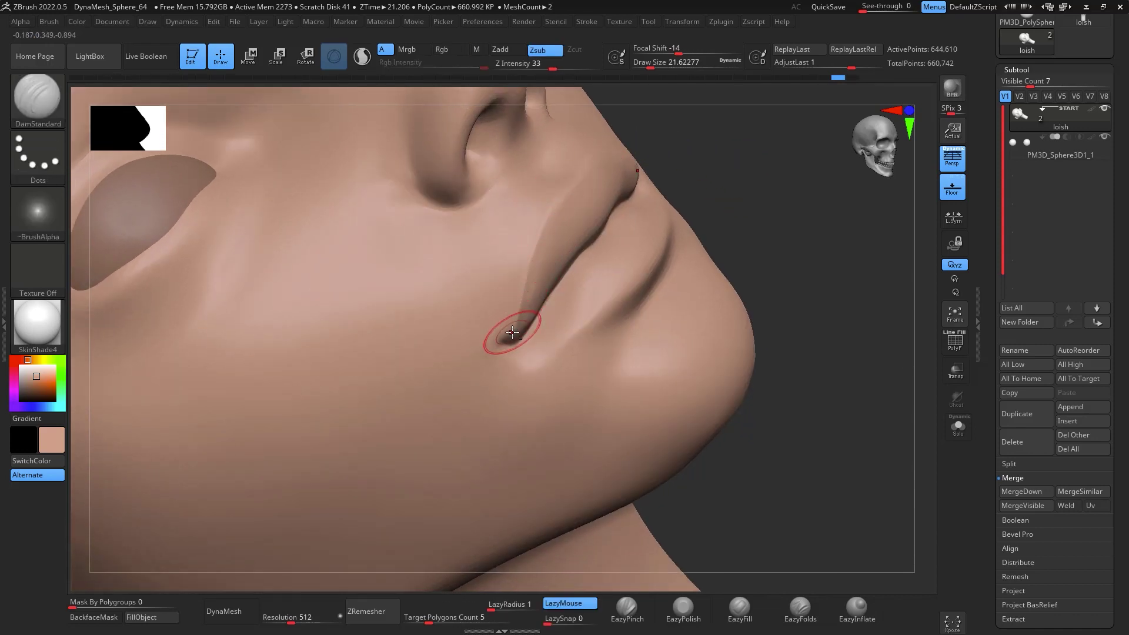
pyautogui.click(500, 612)
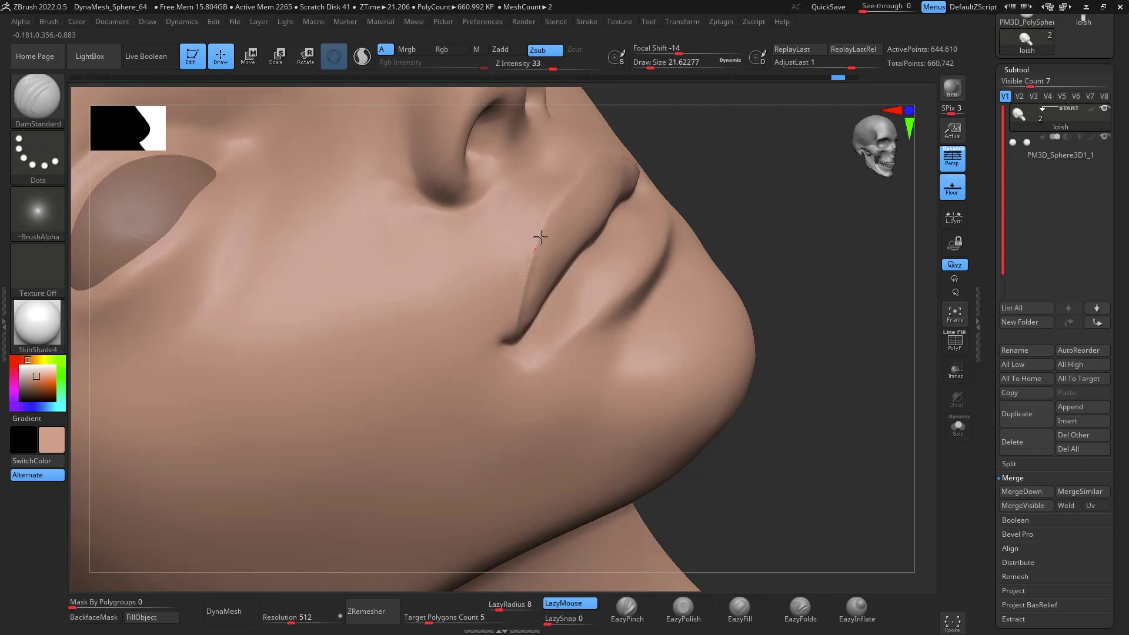
pyautogui.press('shift')
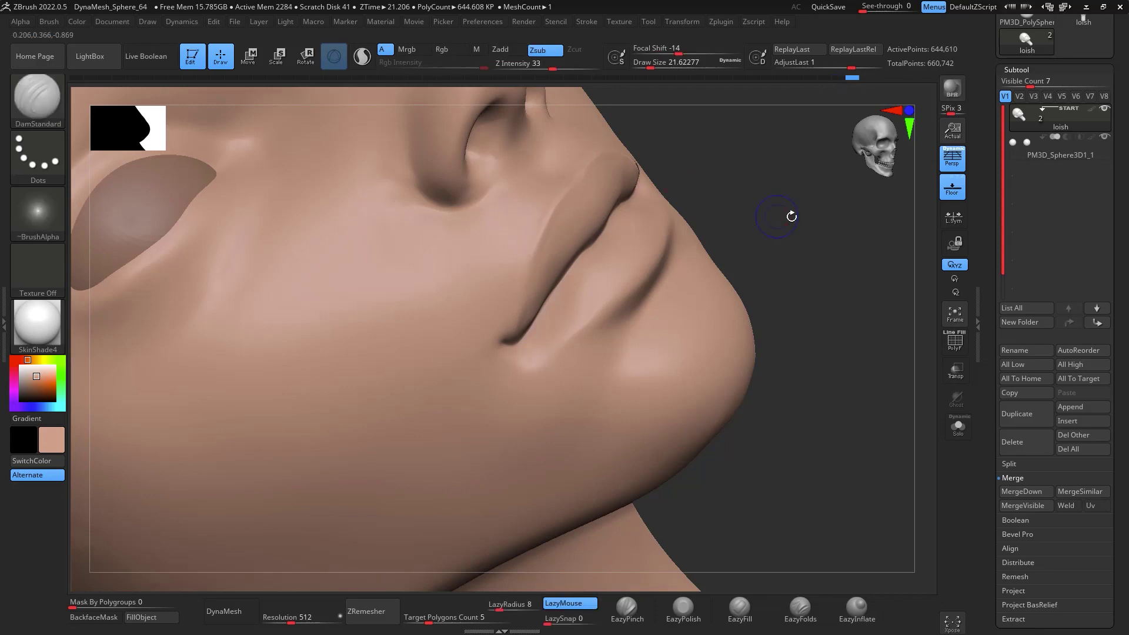
# Reshape the upper lip from front and side with the Move brush at a draw size of about 41
pyautogui.moveTo(791, 217)
pyautogui.mouseDown()
pyautogui.moveTo(844, 386)
pyautogui.moveTo(814, 446)
pyautogui.moveTo(857, 304)
pyautogui.moveTo(842, 335)
pyautogui.moveTo(761, 381)
pyautogui.moveTo(759, 423)
pyautogui.mouseUp()
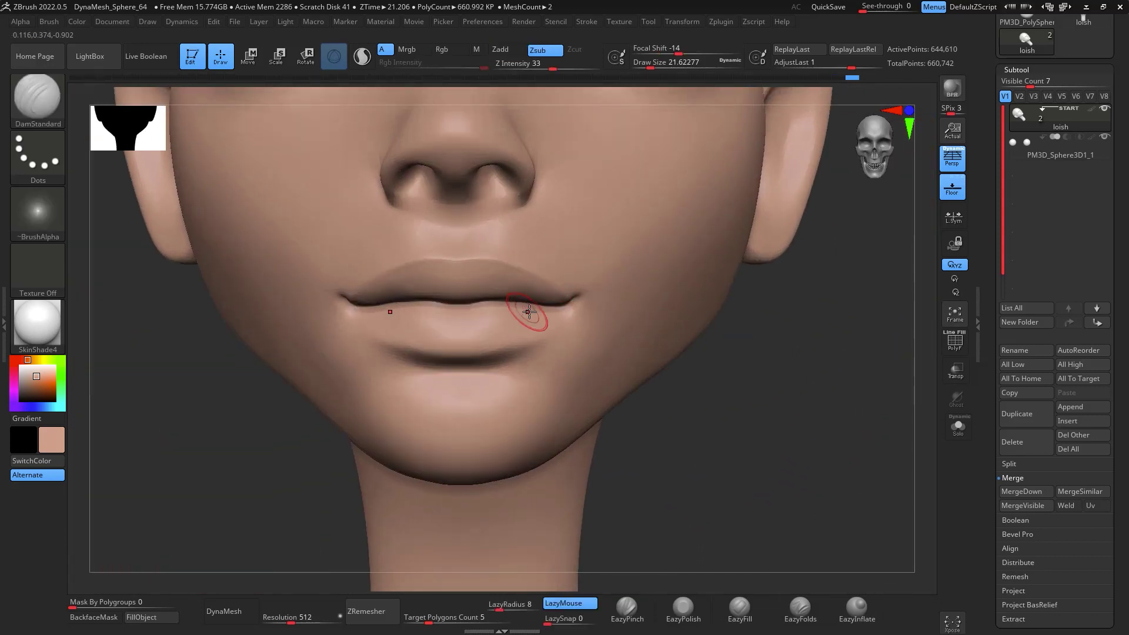
pyautogui.press('b')
pyautogui.press('m')
pyautogui.press('v')
pyautogui.press('space')
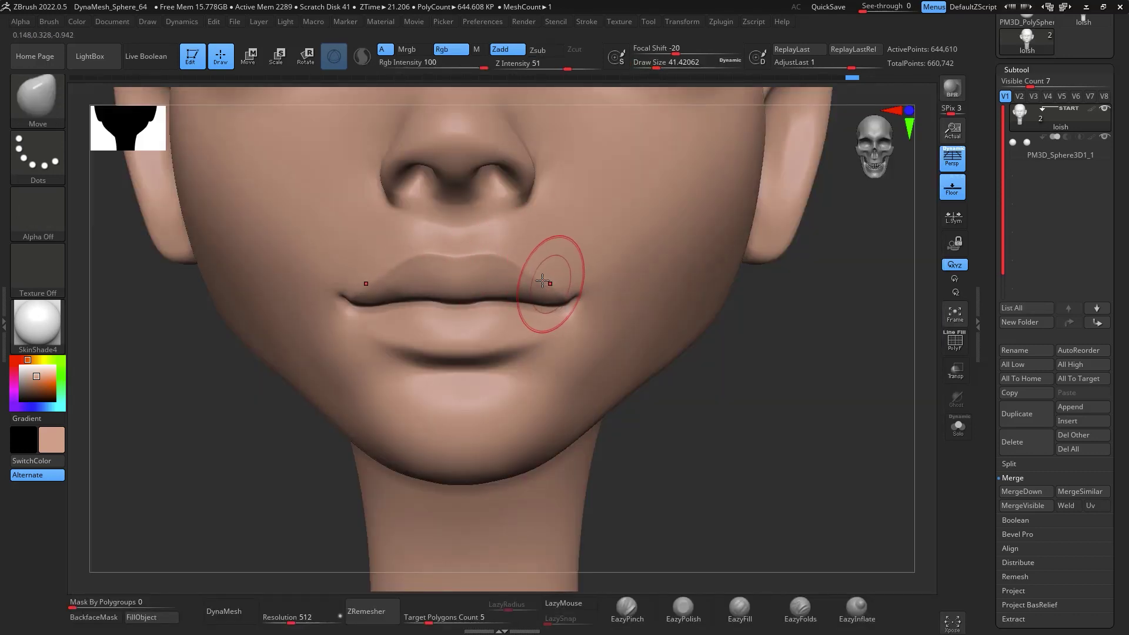
pyautogui.moveTo(676, 406); pyautogui.dragTo(785, 405)
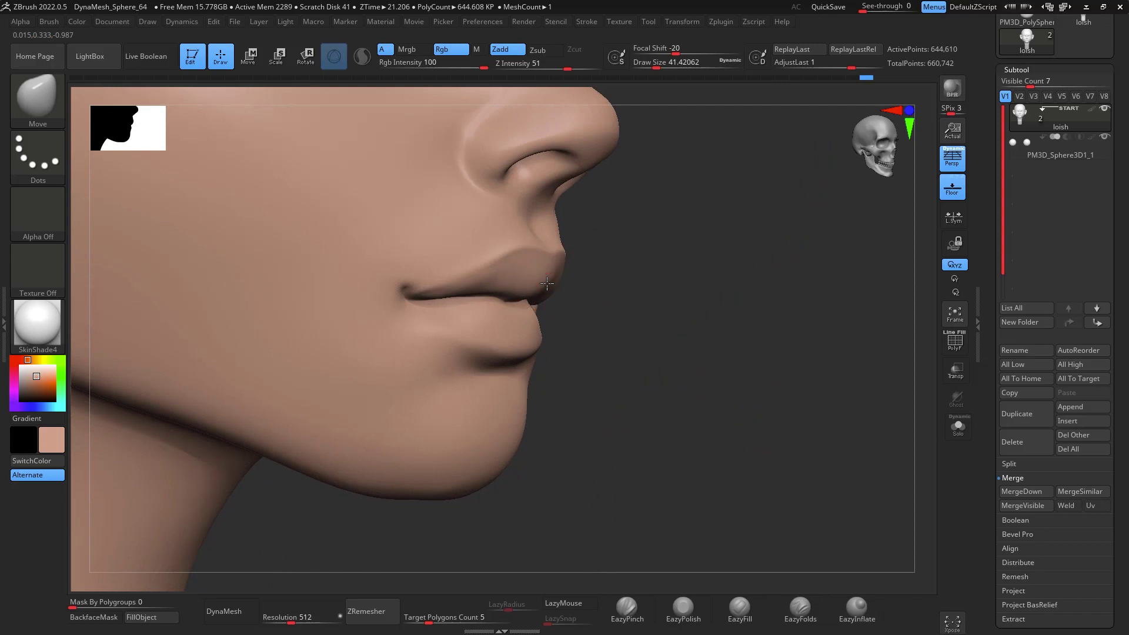
pyautogui.moveTo(622, 287); pyautogui.dragTo(584, 264)
pyautogui.moveTo(791, 396); pyautogui.dragTo(839, 364)
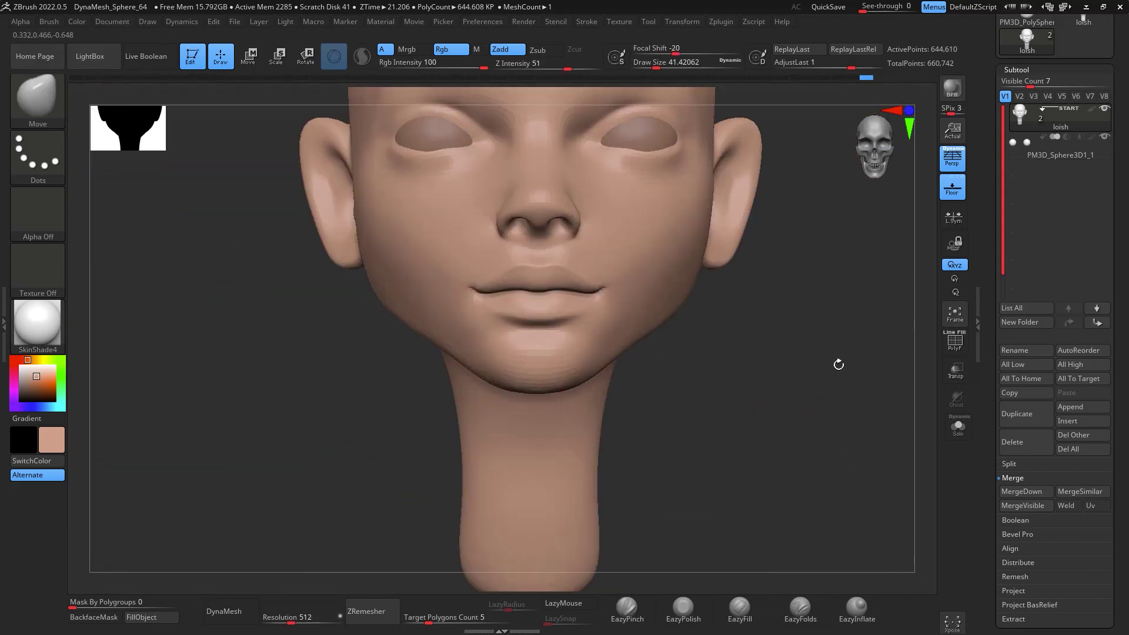
# Carve the lower lip's outline toward the mouth corner with DamStandard at a draw size of about 31 and smooth it
pyautogui.moveTo(839, 421); pyautogui.dragTo(736, 292)
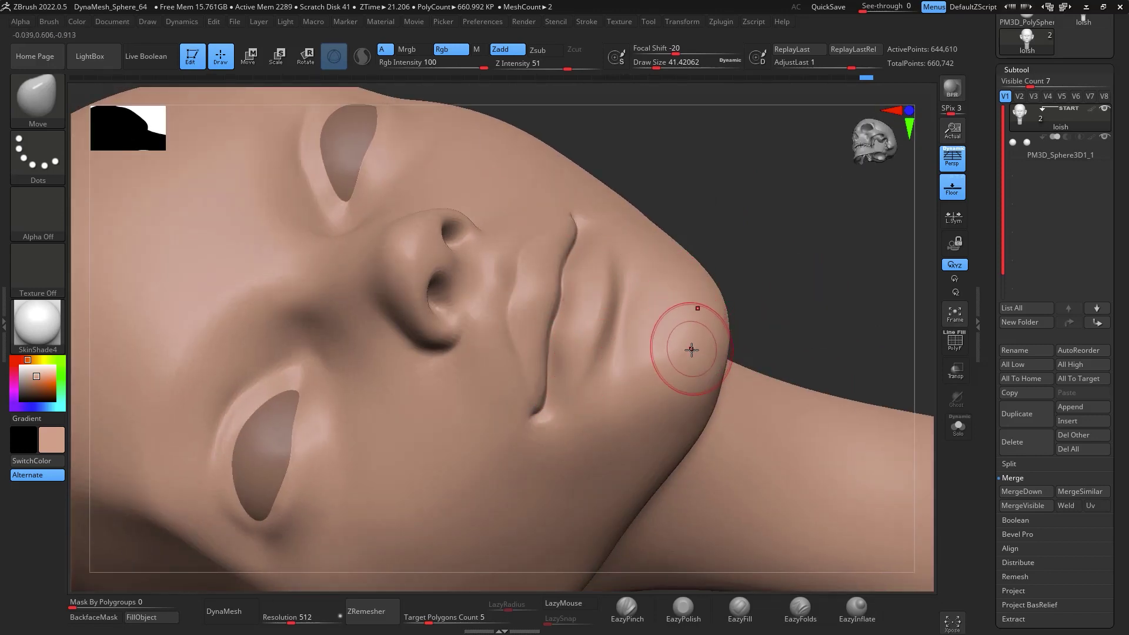
pyautogui.press('b')
pyautogui.press('d')
pyautogui.press('s')
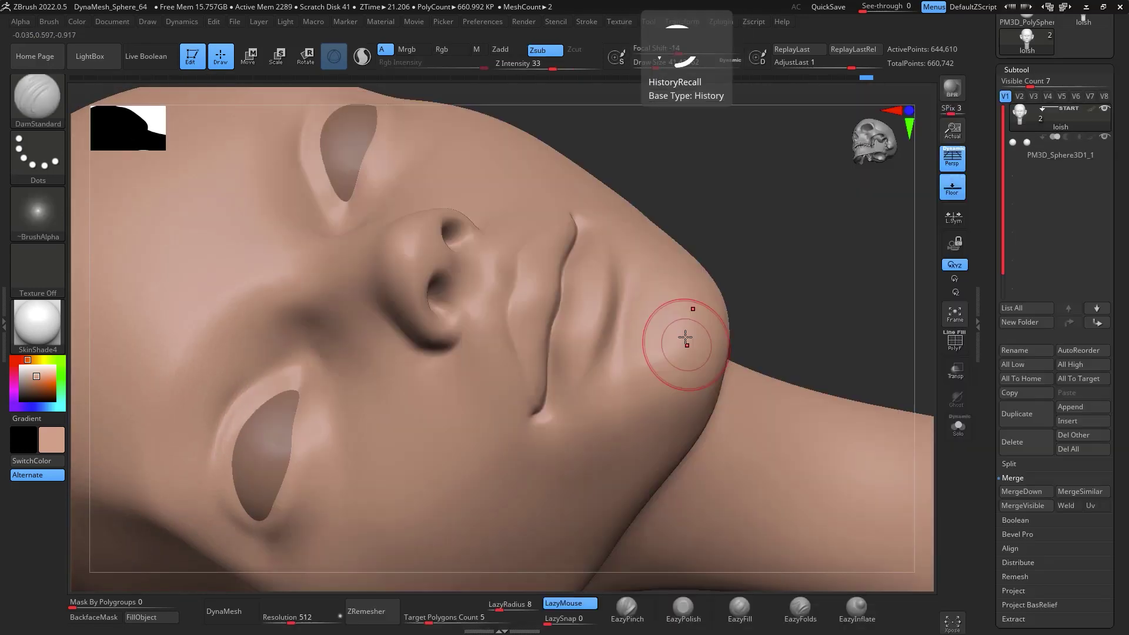
pyautogui.moveTo(713, 241); pyautogui.dragTo(620, 315)
pyautogui.press('[')
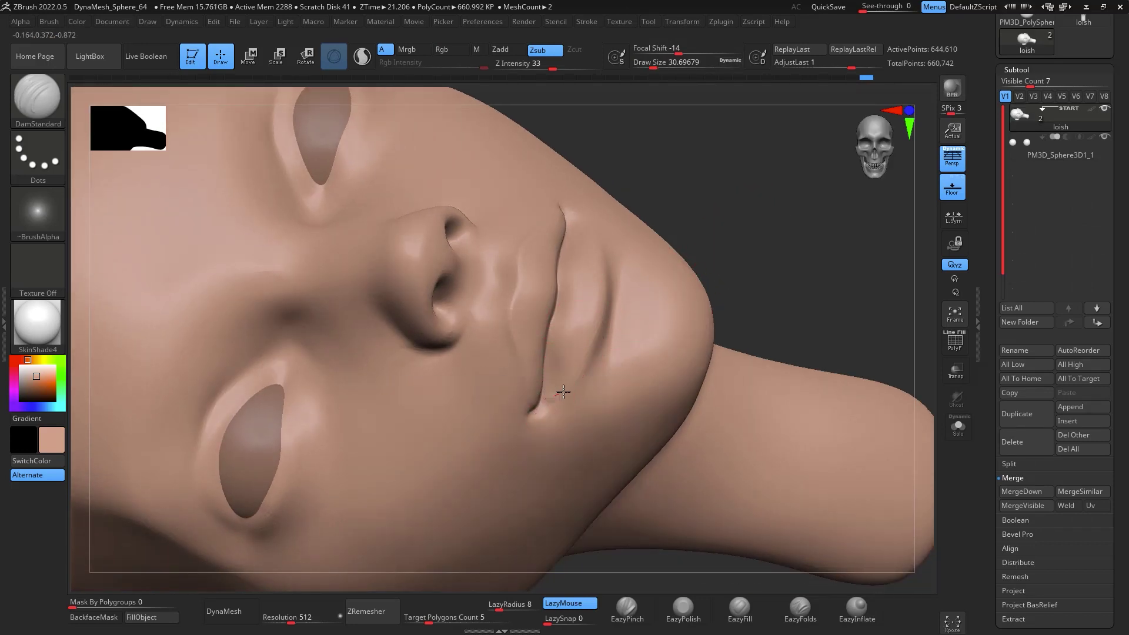
pyautogui.press('shift')
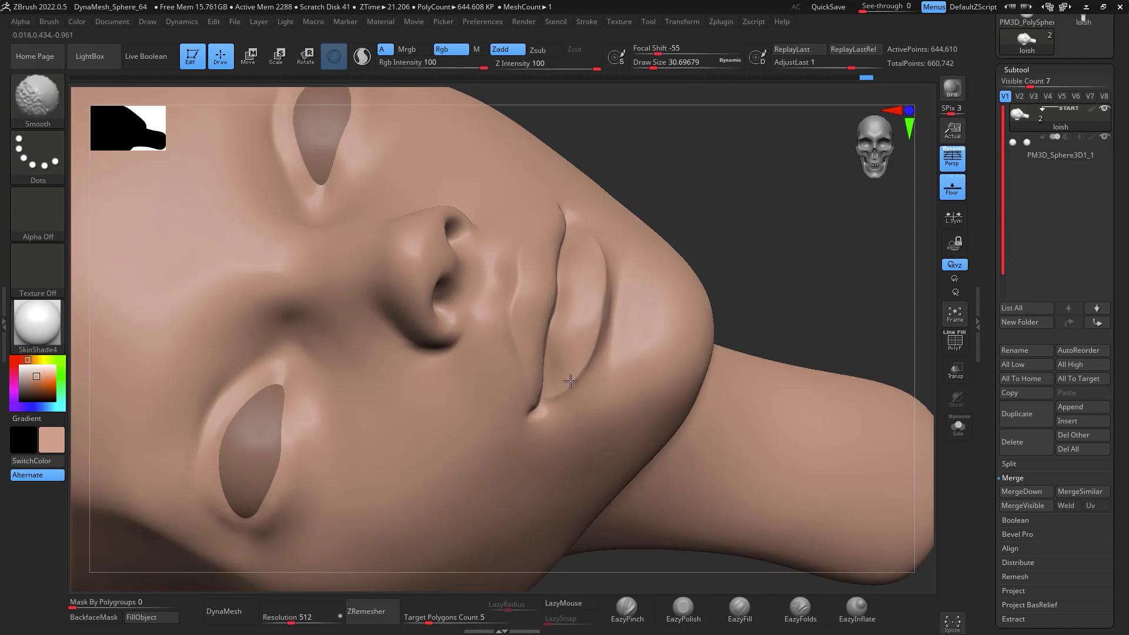
# Mask the upper lip area with a MaskPen Lasso stroke and refine the mask's edge along the mouth line
pyautogui.moveTo(726, 214)
pyautogui.mouseDown()
pyautogui.moveTo(786, 187)
pyautogui.moveTo(770, 247)
pyautogui.moveTo(777, 238)
pyautogui.mouseUp()
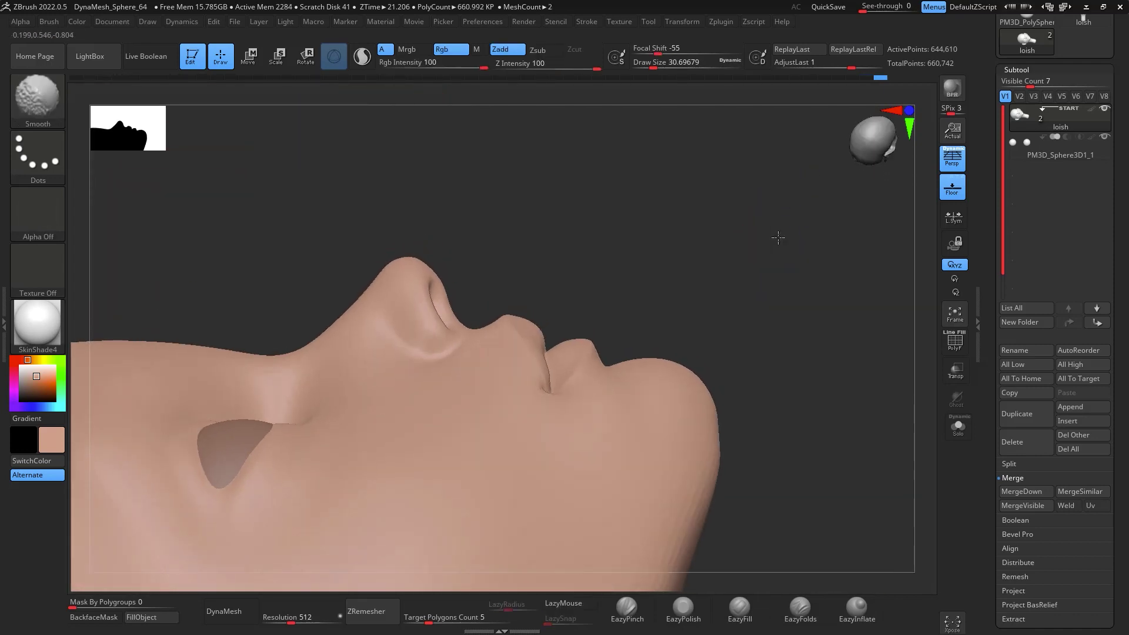
pyautogui.press('ctrl')
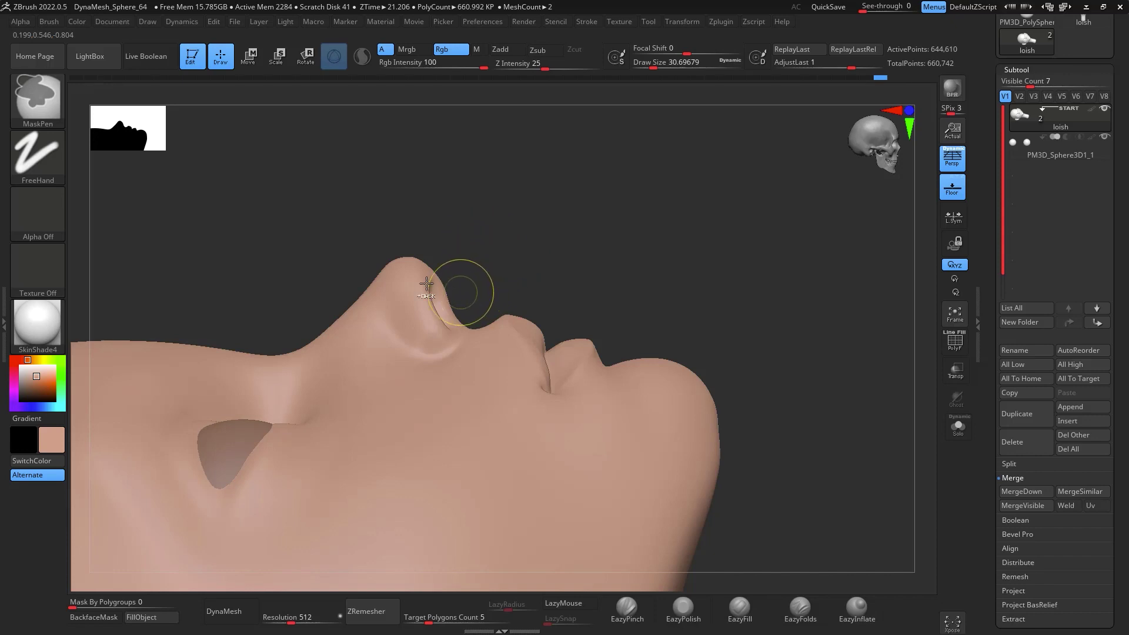
pyautogui.click(37, 160)
pyautogui.click(158, 172)
pyautogui.moveTo(499, 319)
pyautogui.keyDown('ctrl'); pyautogui.mouseDown()
pyautogui.moveTo(496, 461)
pyautogui.moveTo(553, 412)
pyautogui.mouseUp(); pyautogui.keyUp('ctrl')
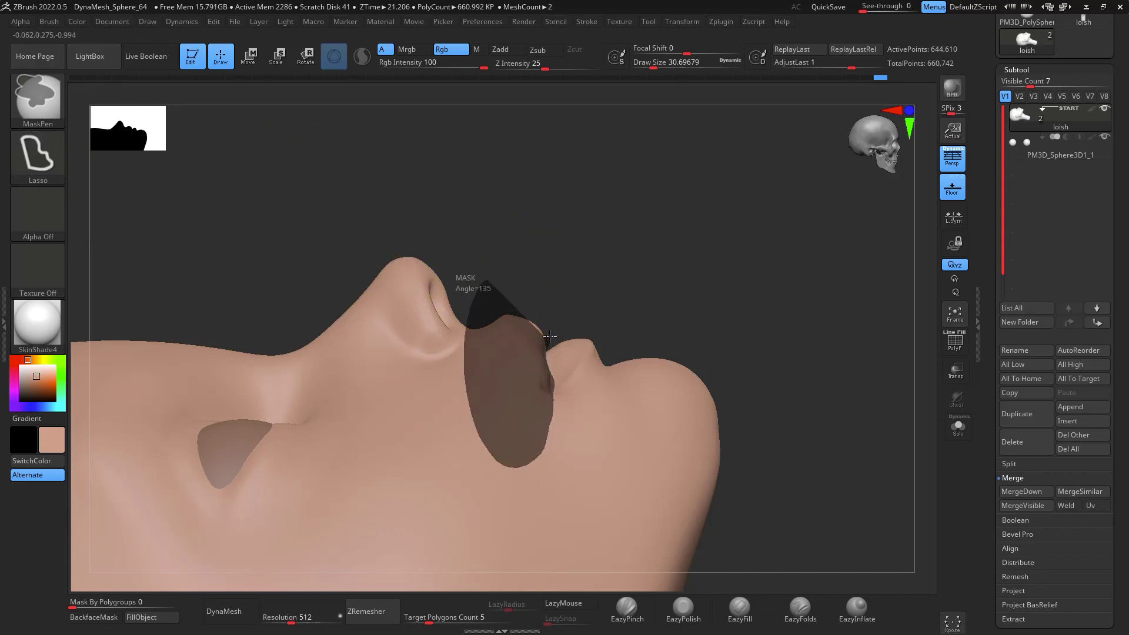
pyautogui.keyDown('ctrl'); pyautogui.moveTo(549, 337); pyautogui.dragTo(544, 327); pyautogui.keyUp('ctrl')
pyautogui.moveTo(549, 196)
pyautogui.mouseDown()
pyautogui.moveTo(776, 323)
pyautogui.moveTo(769, 378)
pyautogui.moveTo(738, 333)
pyautogui.mouseUp()
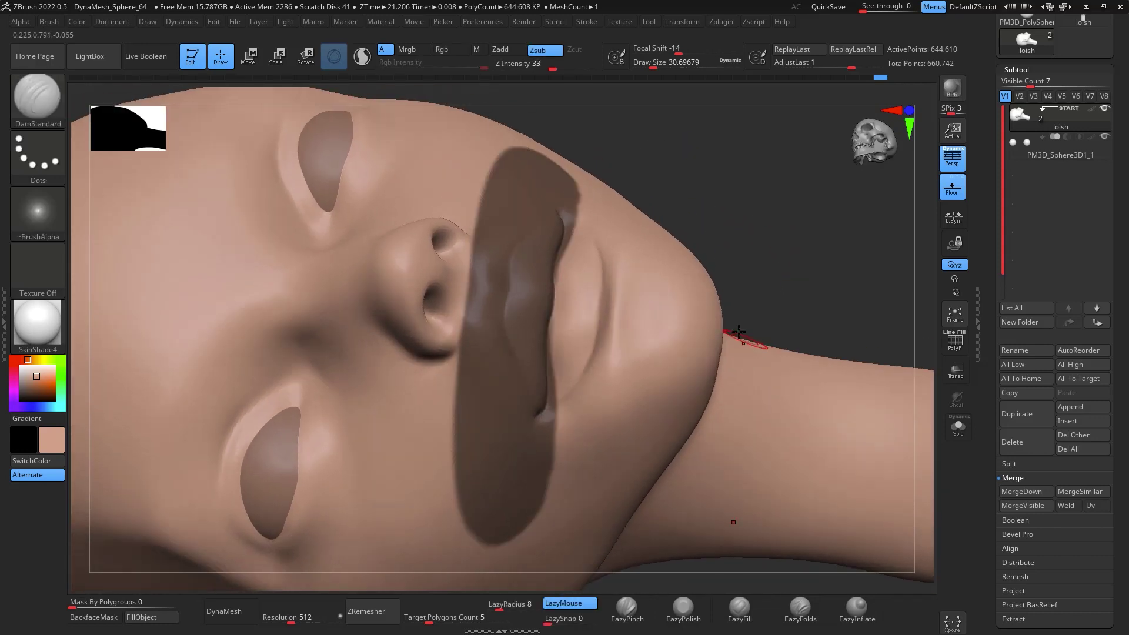
pyautogui.press('ctrl')
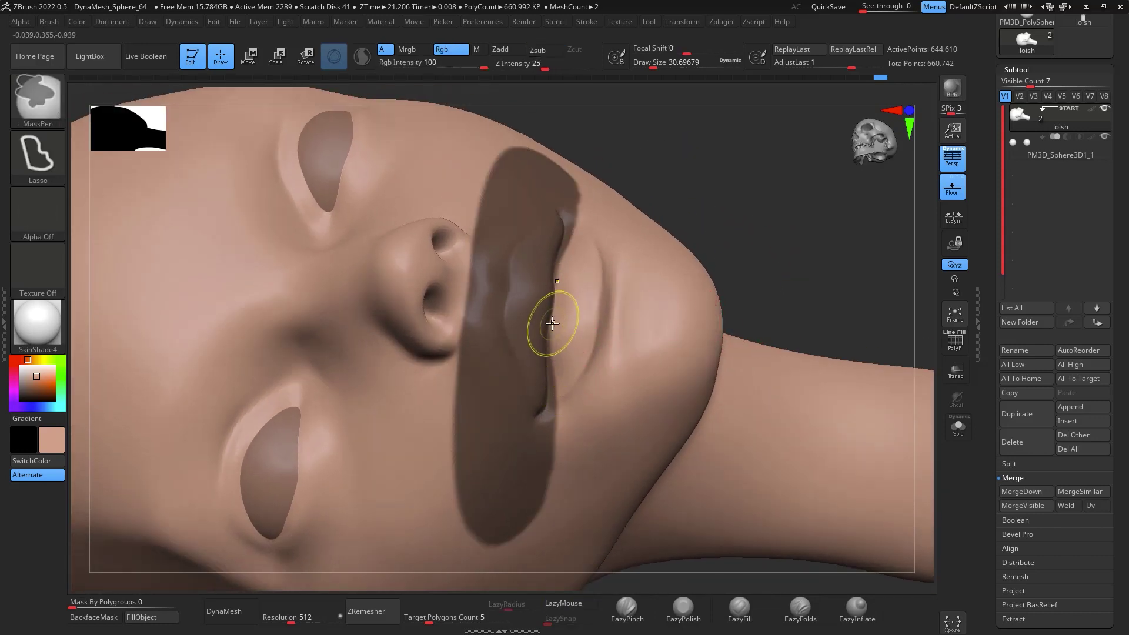
pyautogui.moveTo(569, 431)
pyautogui.keyDown('ctrl'); pyautogui.mouseDown()
pyautogui.moveTo(575, 465)
pyautogui.moveTo(555, 297)
pyautogui.mouseUp(); pyautogui.keyUp('ctrl')
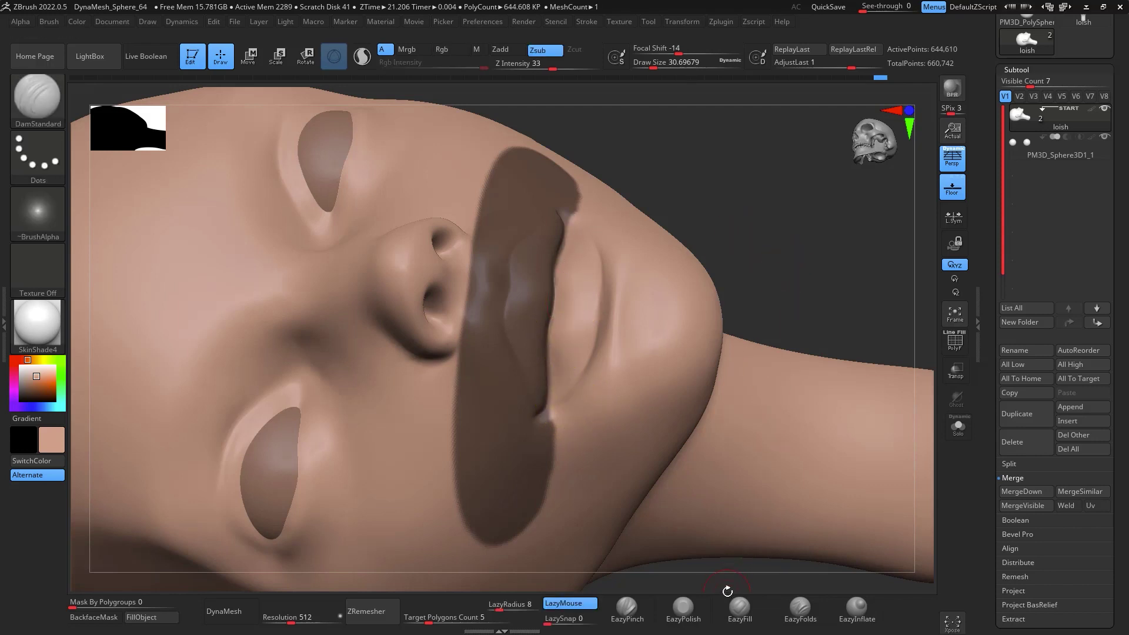
# Inflate the lower lip along the mouth line with EazyInflate at a draw size of about 35, and clear the mask
pyautogui.click(856, 608)
pyautogui.press('space')
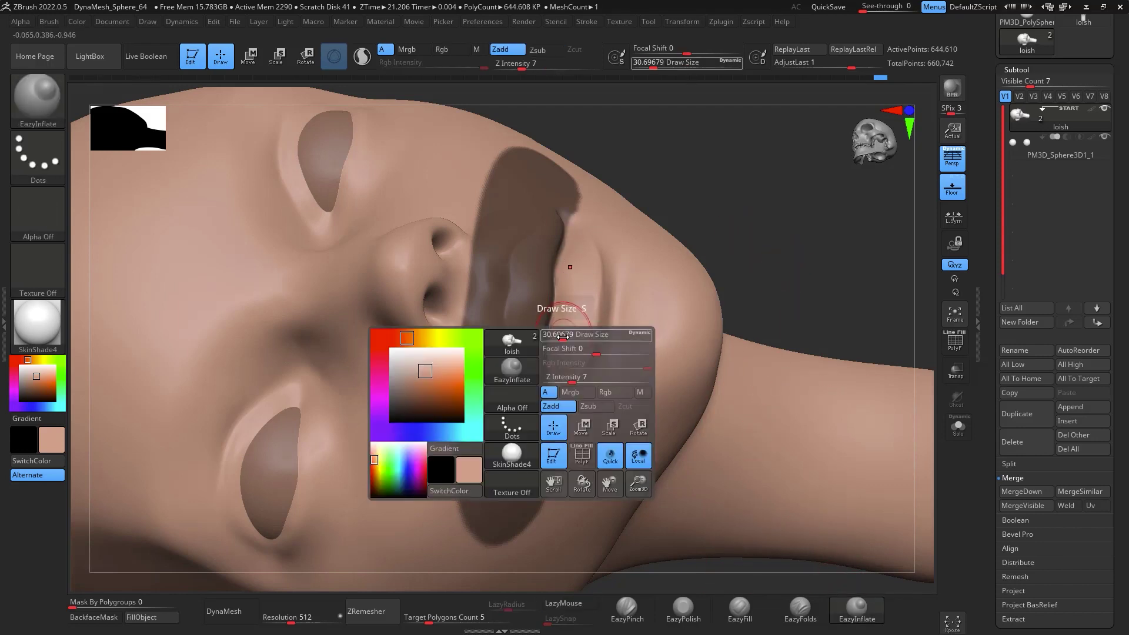
pyautogui.moveTo(562, 337); pyautogui.dragTo(564, 336)
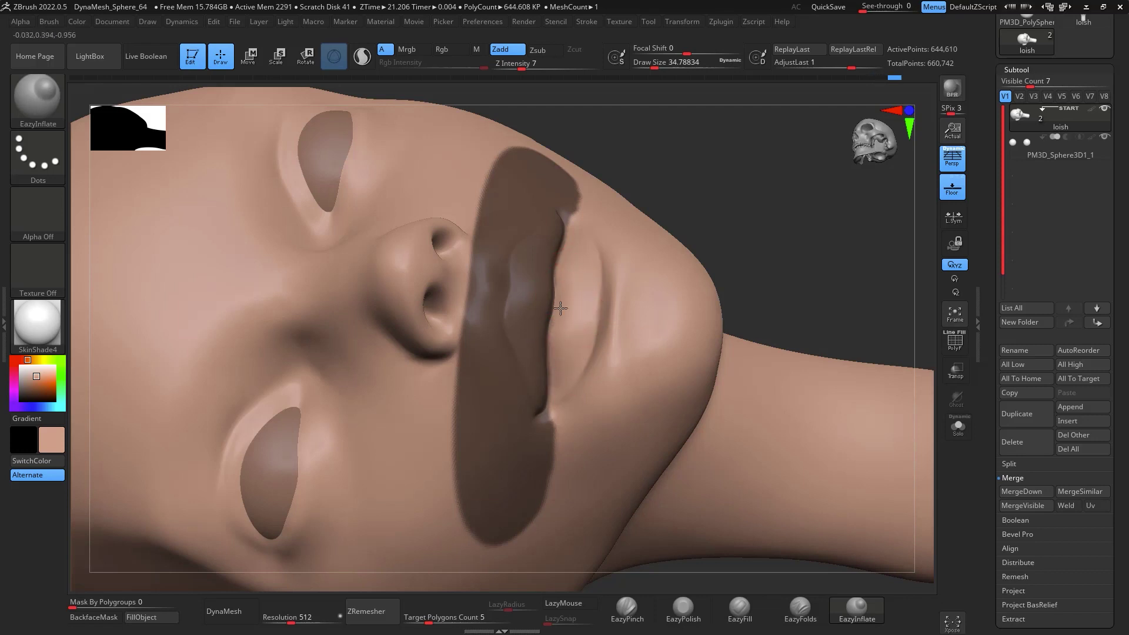
pyautogui.moveTo(560, 308); pyautogui.dragTo(552, 362)
pyautogui.moveTo(831, 201)
pyautogui.mouseDown()
pyautogui.moveTo(695, 247)
pyautogui.moveTo(558, 334)
pyautogui.mouseUp()
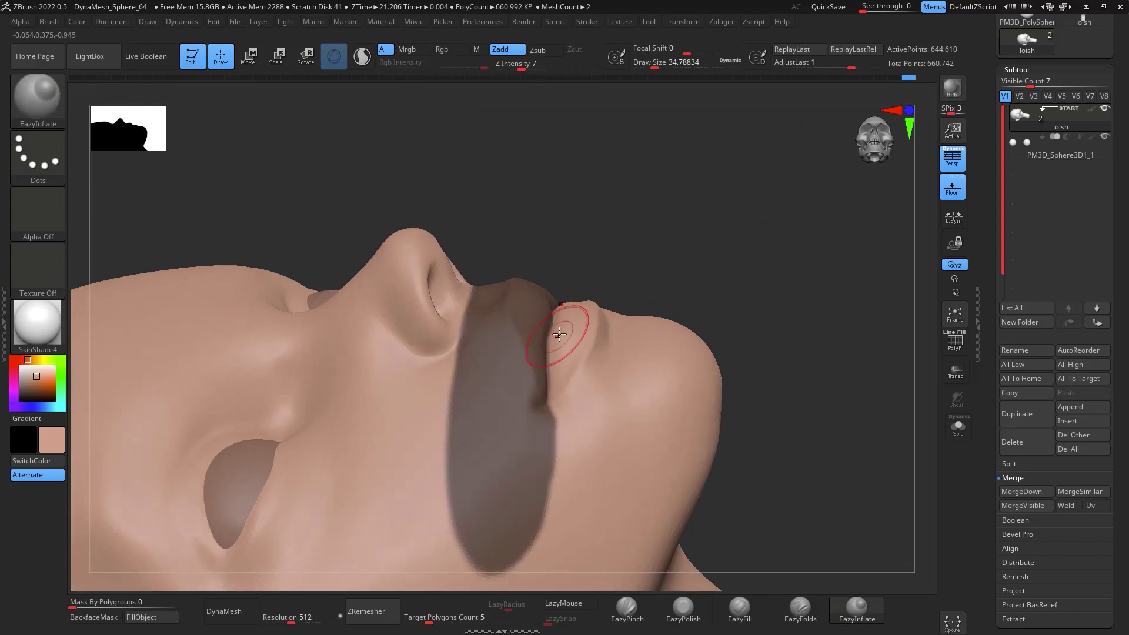
pyautogui.moveTo(858, 529)
pyautogui.keyDown('shift'); pyautogui.mouseDown()
pyautogui.moveTo(867, 435)
pyautogui.moveTo(849, 406)
pyautogui.moveTo(876, 398)
pyautogui.moveTo(866, 327)
pyautogui.moveTo(873, 383)
pyautogui.mouseUp(); pyautogui.keyUp('shift')
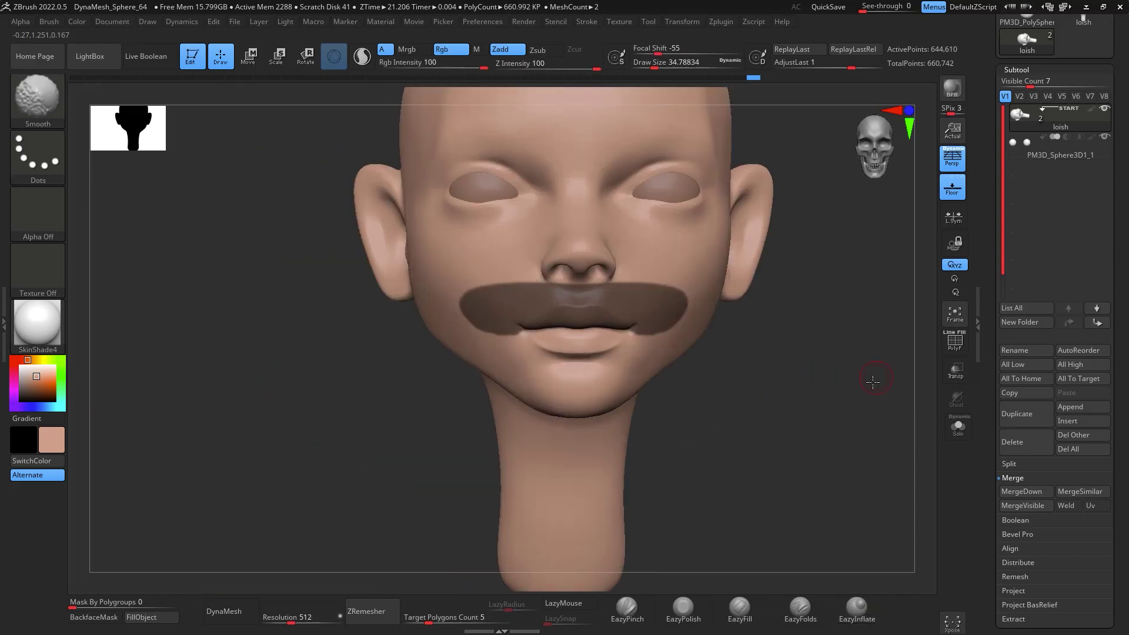
pyautogui.keyDown('ctrl'); pyautogui.click(822, 335); pyautogui.keyUp('ctrl')
# Adjust the mouth corners with the Move brush at a draw size of about 46
pyautogui.moveTo(821, 335)
pyautogui.mouseDown()
pyautogui.moveTo(819, 360)
pyautogui.moveTo(818, 335)
pyautogui.moveTo(720, 289)
pyautogui.mouseUp()
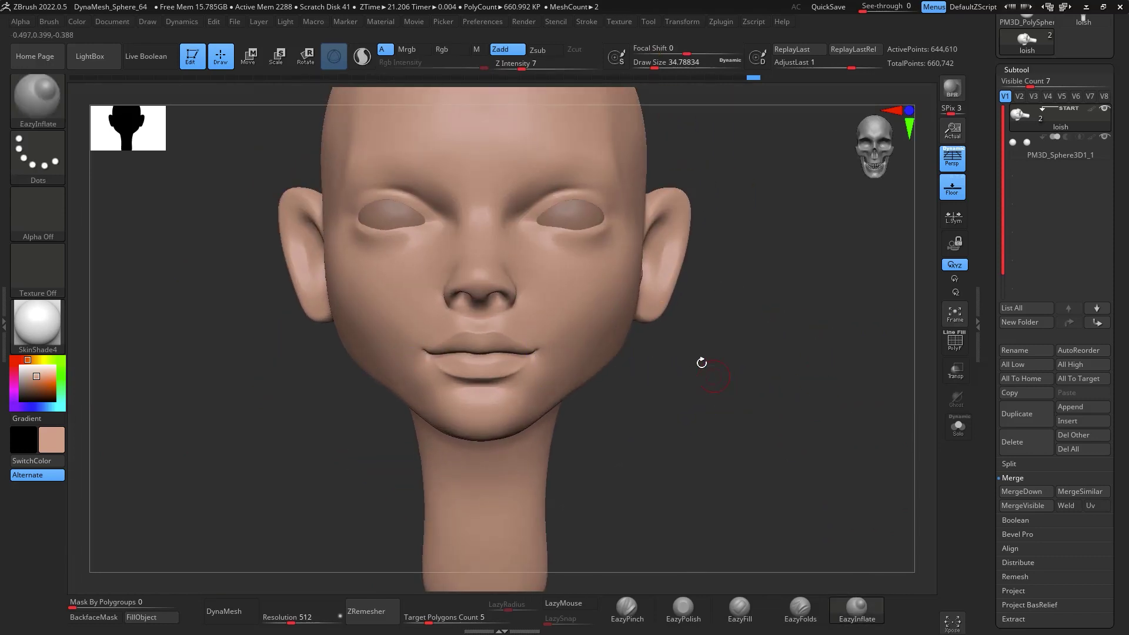
pyautogui.press('b')
pyautogui.press('m')
pyautogui.press('v')
pyautogui.press('space')
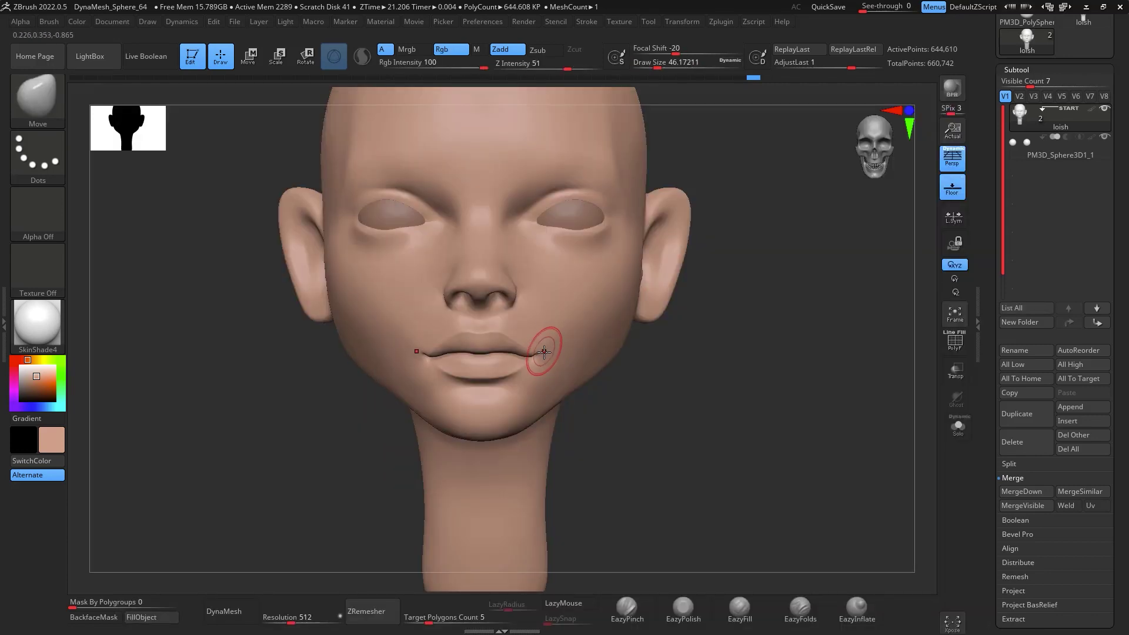
# Adjust the inner eye corners with the Move brush at draw sizes of about 80 and 56
pyautogui.moveTo(781, 418)
pyautogui.mouseDown()
pyautogui.moveTo(770, 400)
pyautogui.moveTo(812, 379)
pyautogui.moveTo(797, 367)
pyautogui.moveTo(839, 298)
pyautogui.moveTo(811, 312)
pyautogui.moveTo(843, 433)
pyautogui.moveTo(869, 463)
pyautogui.mouseUp()
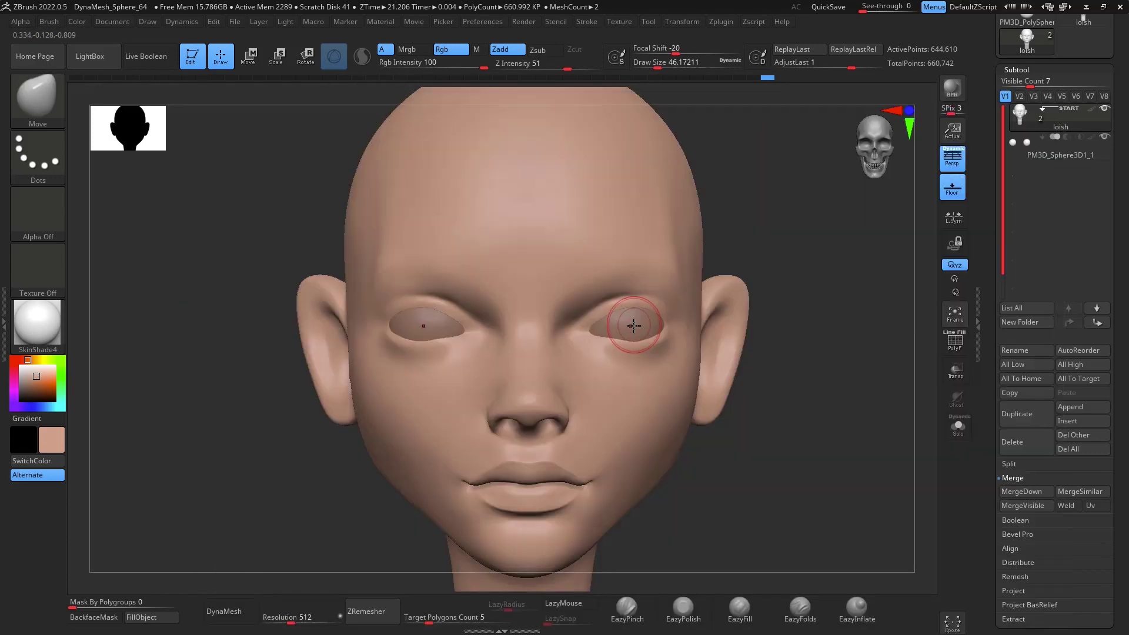
pyautogui.press('space')
pyautogui.moveTo(653, 325); pyautogui.dragTo(705, 324)
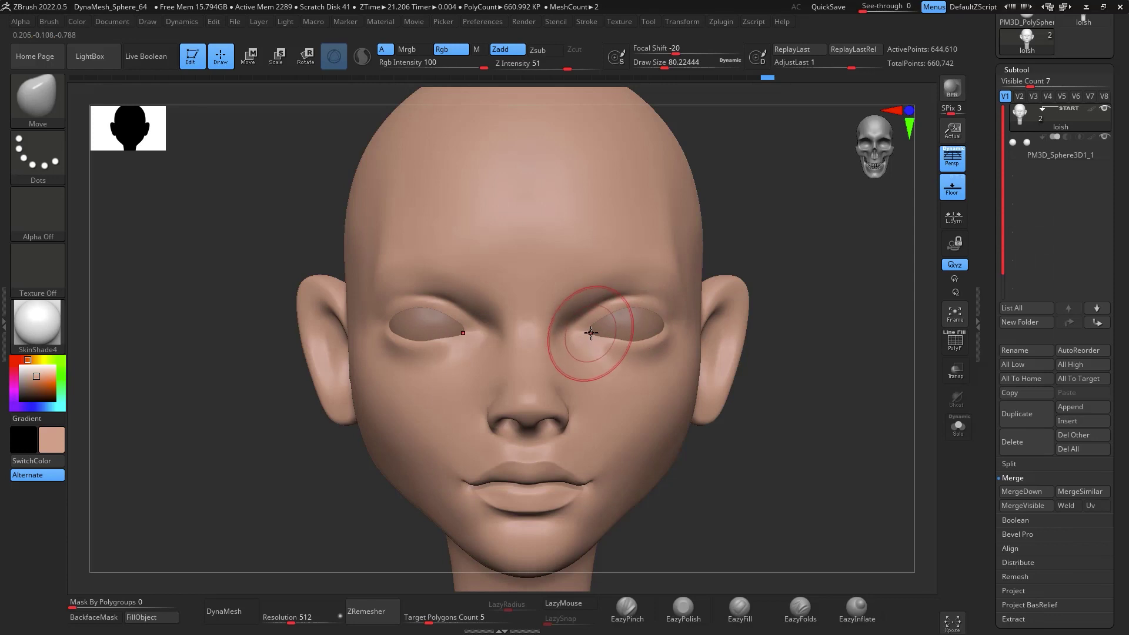
pyautogui.moveTo(588, 333)
pyautogui.mouseDown()
pyautogui.moveTo(611, 331)
pyautogui.moveTo(596, 332)
pyautogui.mouseUp()
pyautogui.press('space')
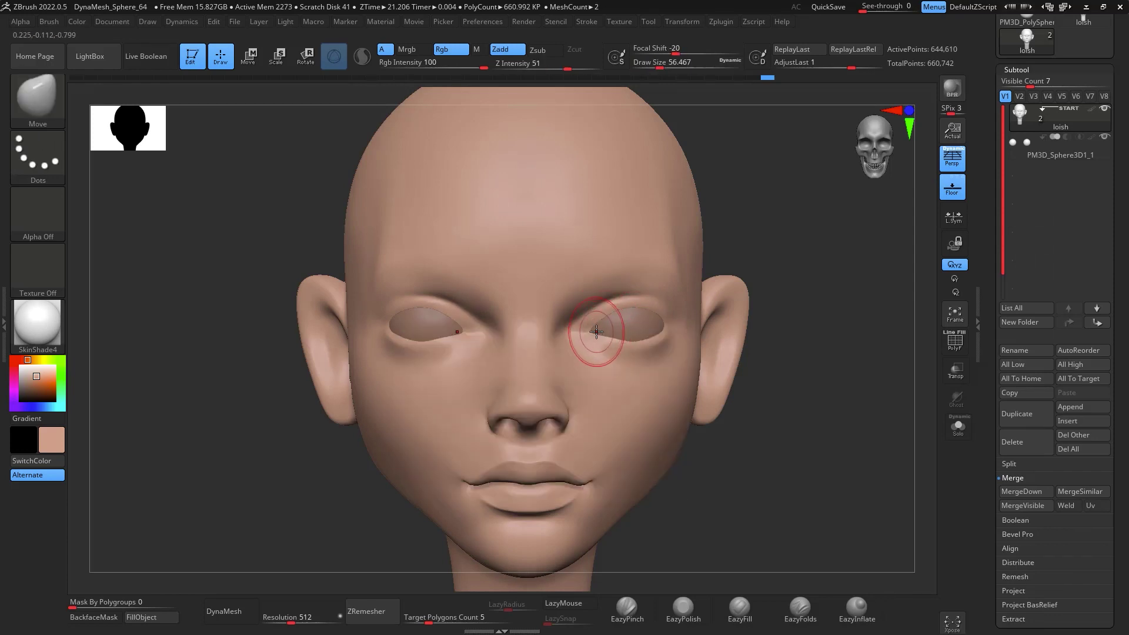
pyautogui.moveTo(710, 273); pyautogui.dragTo(816, 318)
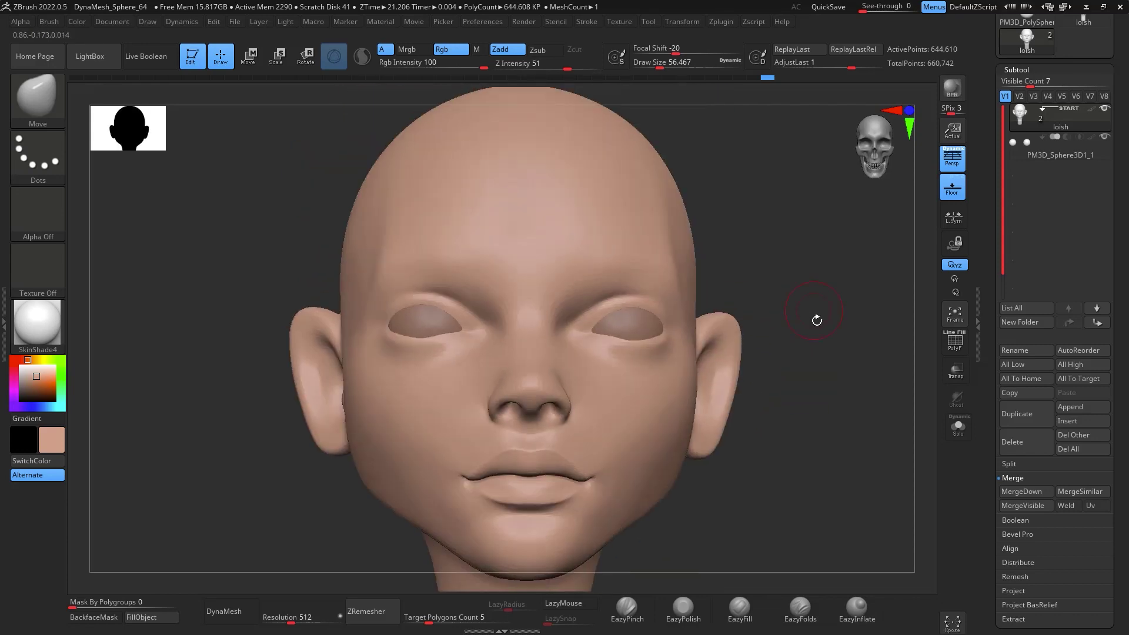
# Make the eyeball spheres the active subtool and shift them slightly toward the nose with the gizmo
pyautogui.click(1015, 154)
pyautogui.press('w')
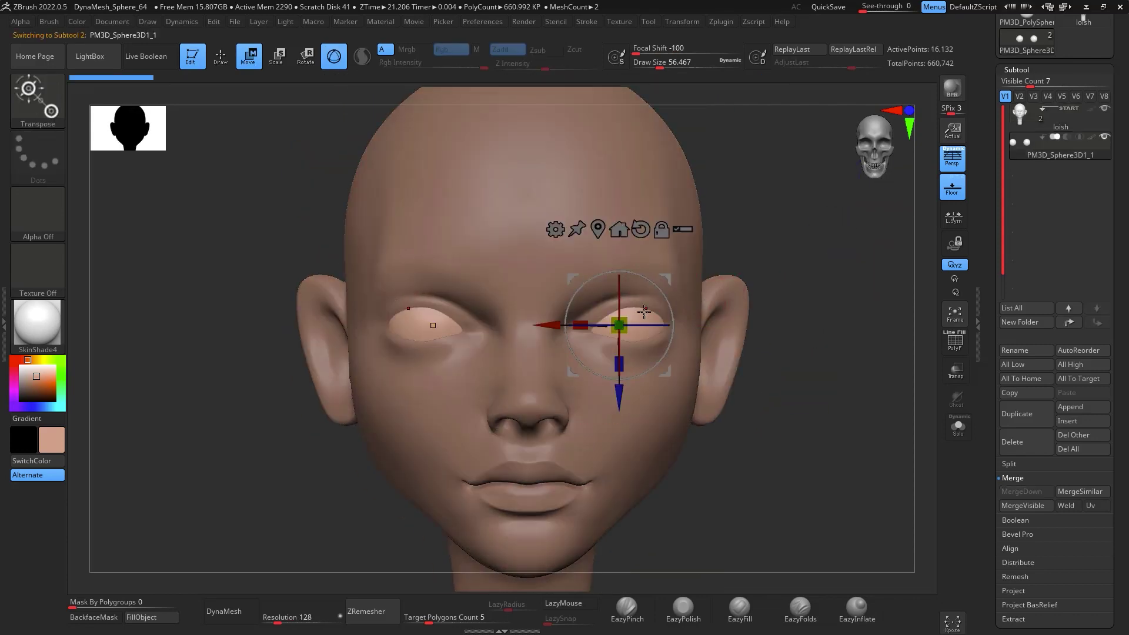
pyautogui.moveTo(557, 327); pyautogui.dragTo(551, 325)
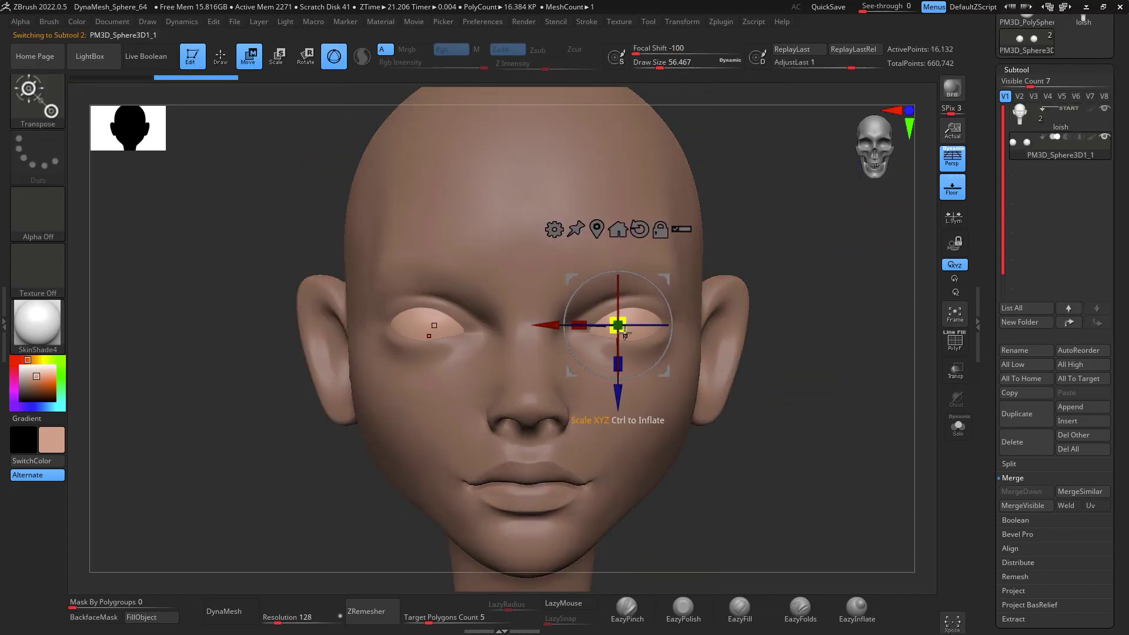
# Scale the eyeball spheres slightly and nudge them sideways in their sockets with the gizmo, then return to Draw mode
pyautogui.moveTo(623, 330); pyautogui.dragTo(622, 328)
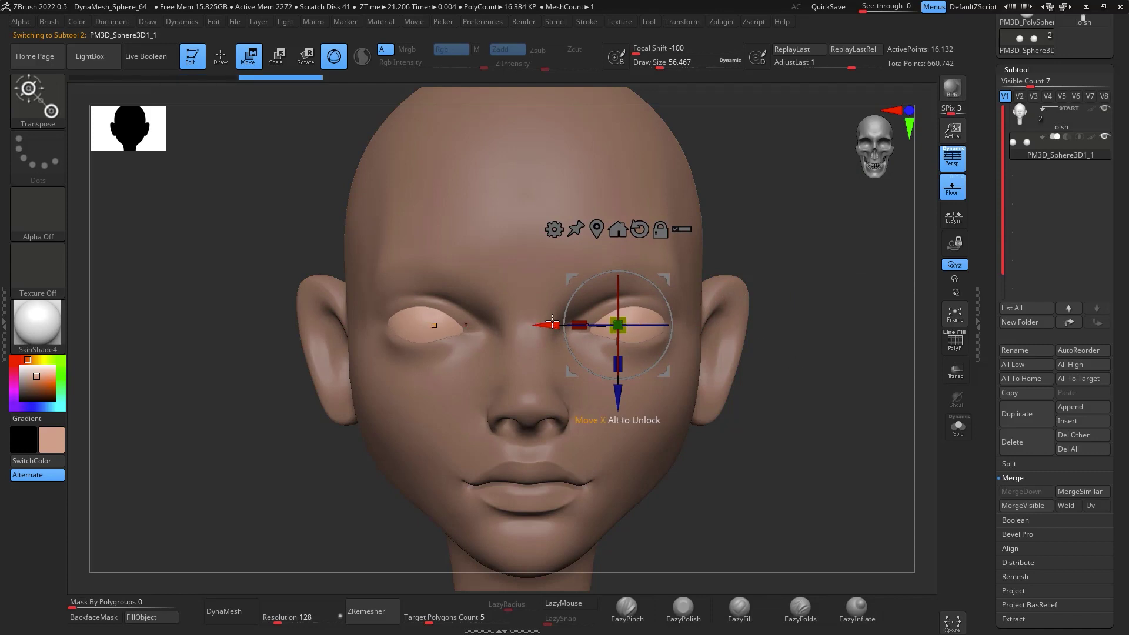
pyautogui.moveTo(548, 323); pyautogui.dragTo(549, 324)
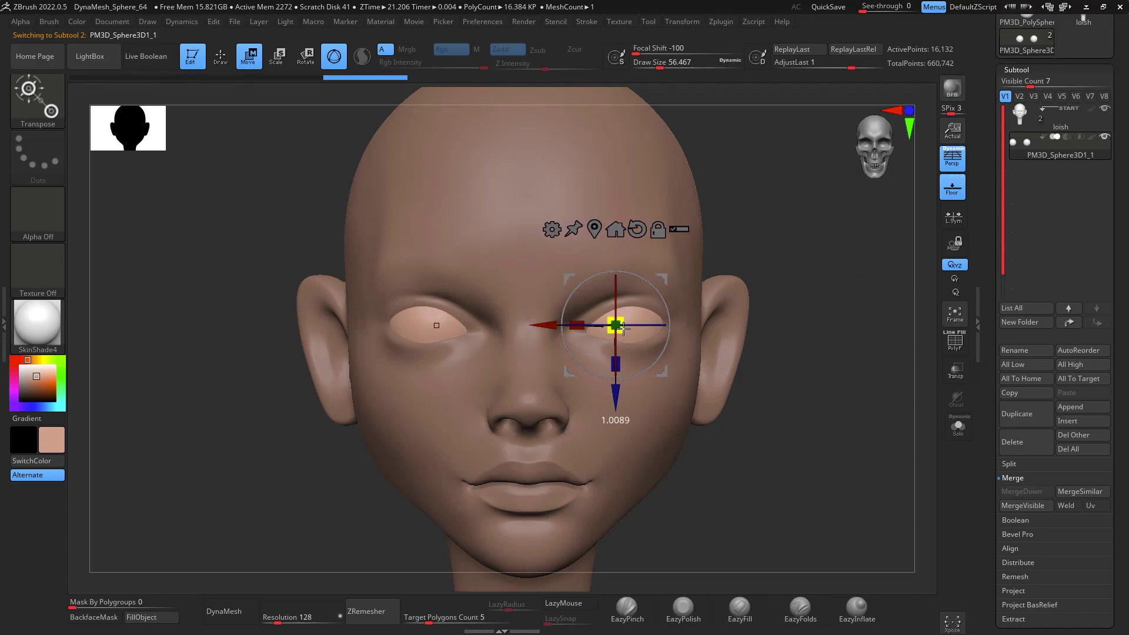
pyautogui.moveTo(623, 328); pyautogui.dragTo(622, 326)
pyautogui.moveTo(548, 325); pyautogui.dragTo(550, 325)
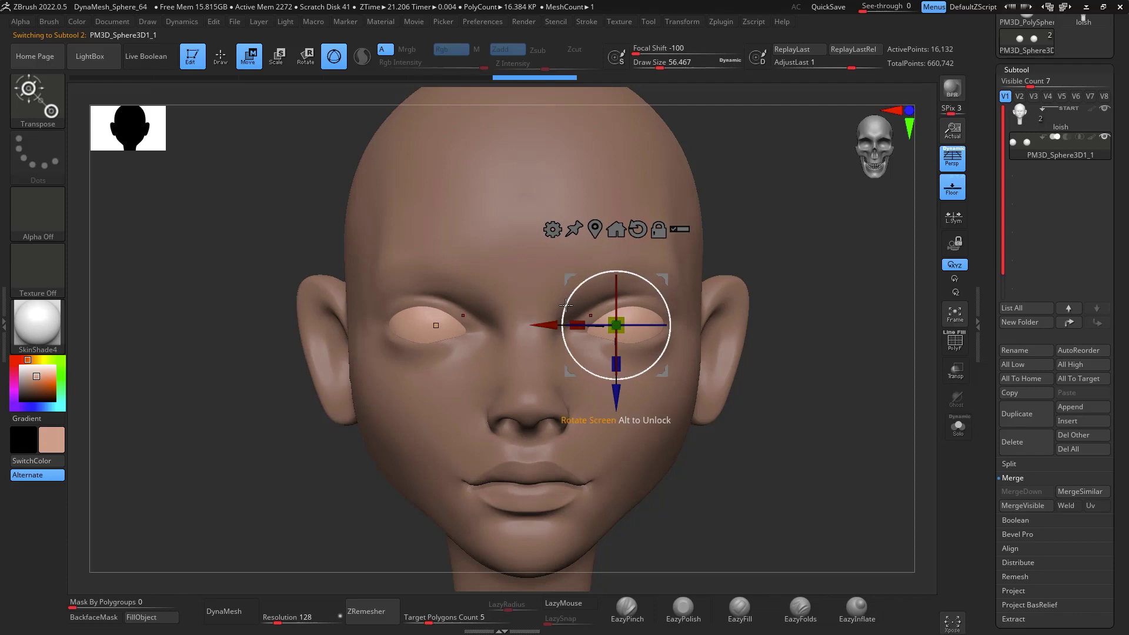
pyautogui.moveTo(805, 421)
pyautogui.mouseDown()
pyautogui.moveTo(827, 394)
pyautogui.moveTo(840, 443)
pyautogui.mouseUp()
pyautogui.press('q')
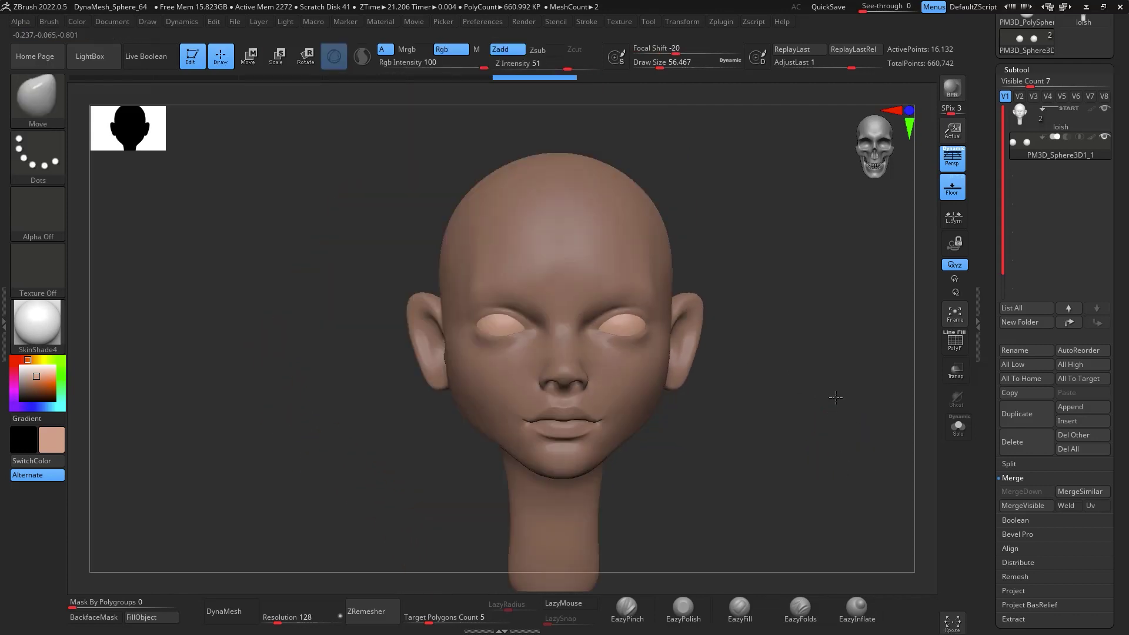
pyautogui.keyDown('shift'); pyautogui.moveTo(829, 391); pyautogui.dragTo(806, 433); pyautogui.keyUp('shift')
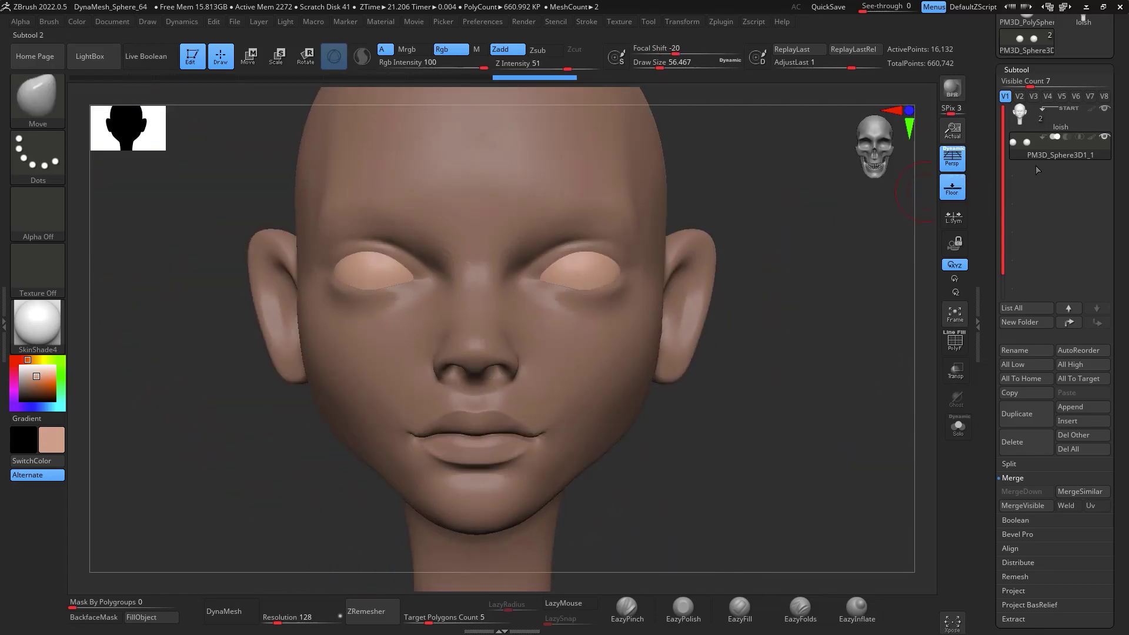
# Make the head the active subtool and try carving the upper eyelid crease with DamStandard at a draw size of about 20
pyautogui.click(1053, 118)
pyautogui.moveTo(861, 272); pyautogui.dragTo(850, 238)
pyautogui.moveTo(905, 275)
pyautogui.mouseDown()
pyautogui.moveTo(918, 260)
pyautogui.moveTo(897, 258)
pyautogui.mouseUp()
pyautogui.press('space')
pyautogui.moveTo(562, 267); pyautogui.dragTo(553, 267)
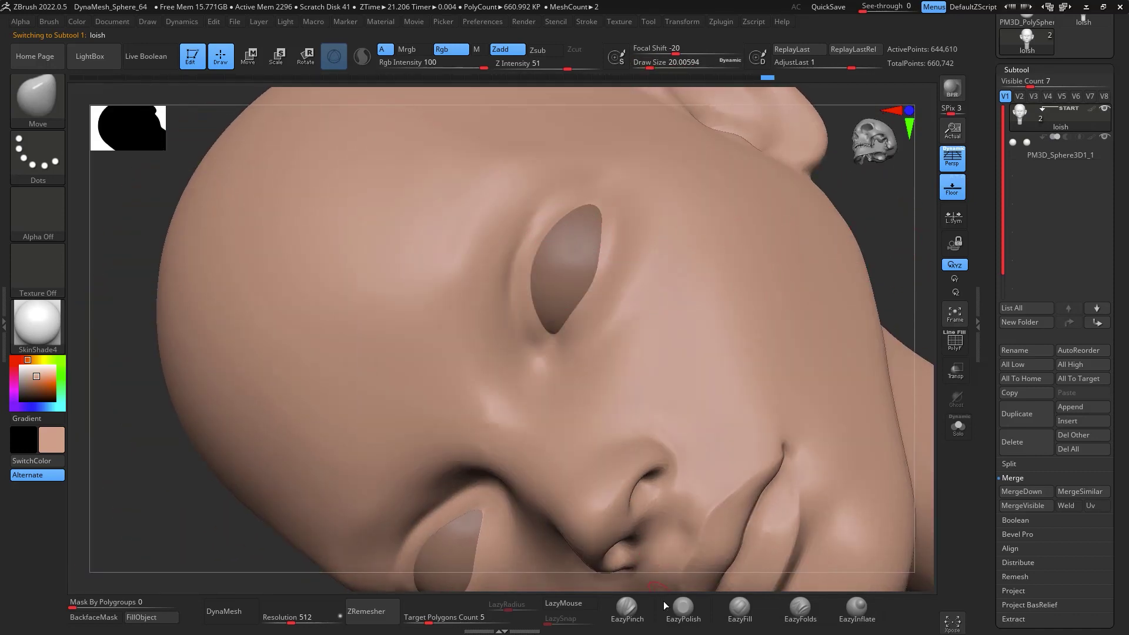
pyautogui.click(627, 608)
pyautogui.moveTo(880, 240); pyautogui.dragTo(889, 236)
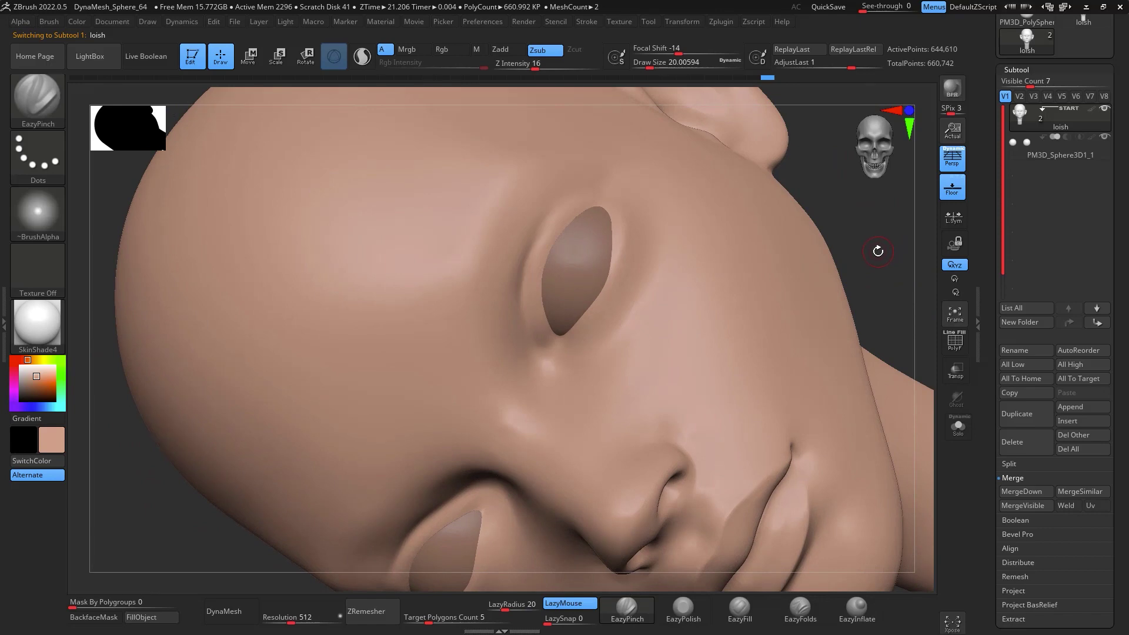
pyautogui.press('b')
pyautogui.press('d')
pyautogui.press('s')
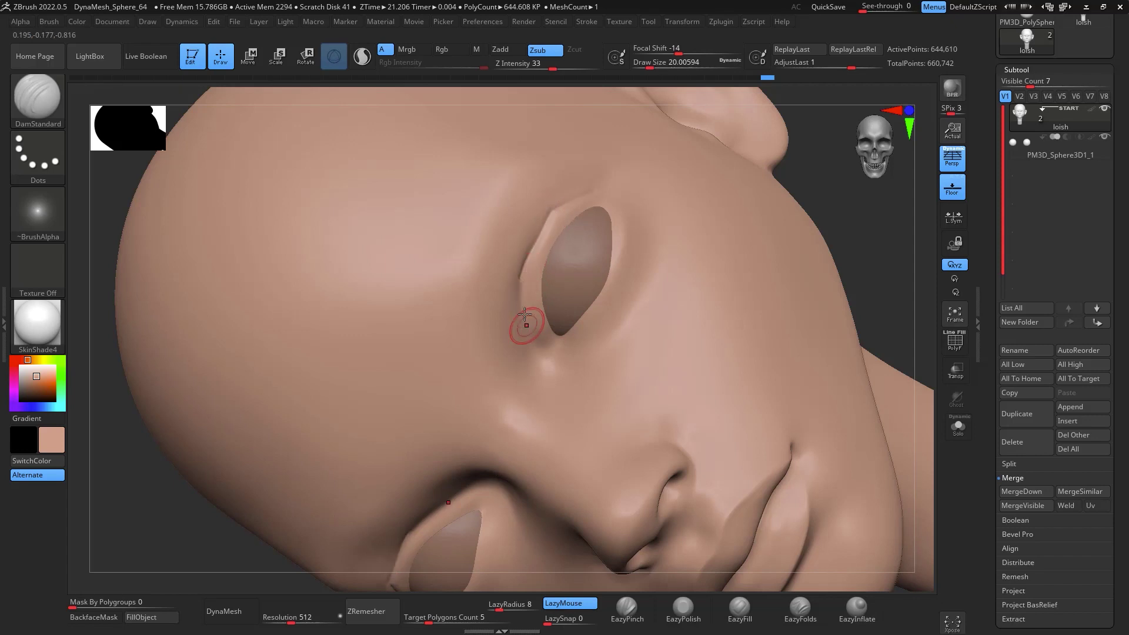
pyautogui.press('ctrl')
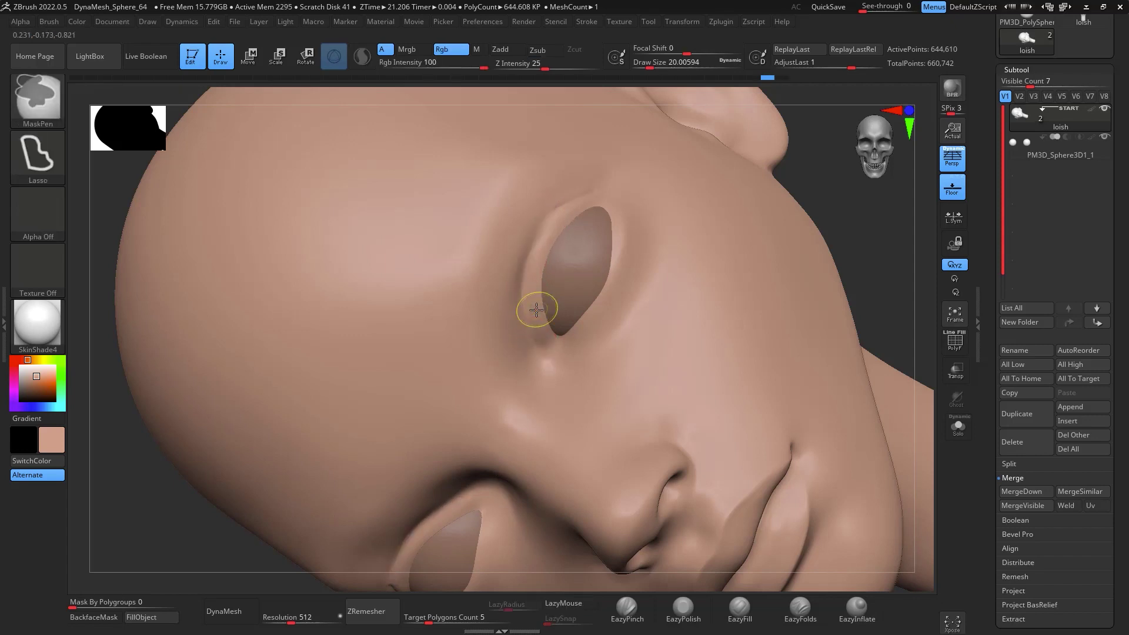
# Set DamStandard's LazyRadius to 18, carve the upper eyelid crease and smooth the stroke
pyautogui.click(512, 608)
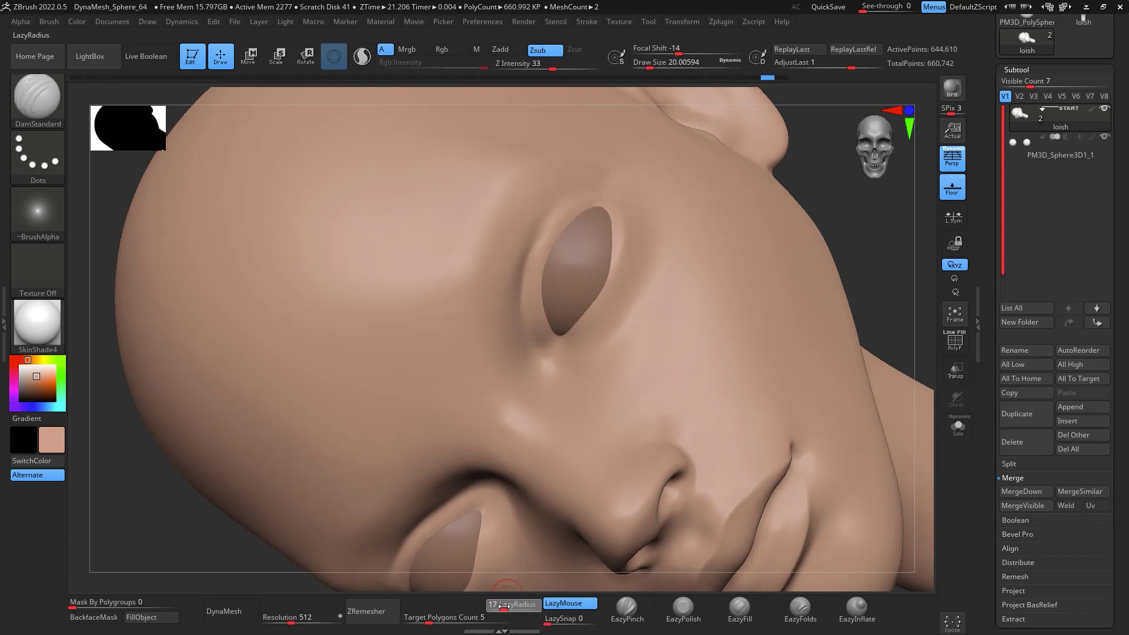
pyautogui.moveTo(504, 605); pyautogui.dragTo(505, 606)
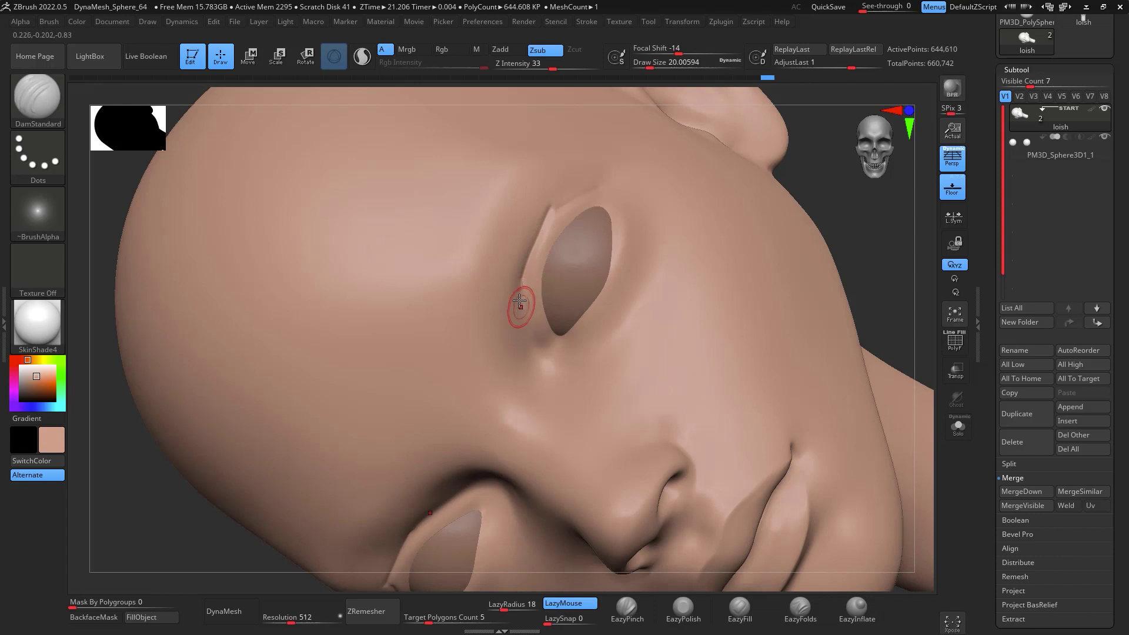
pyautogui.press('shift')
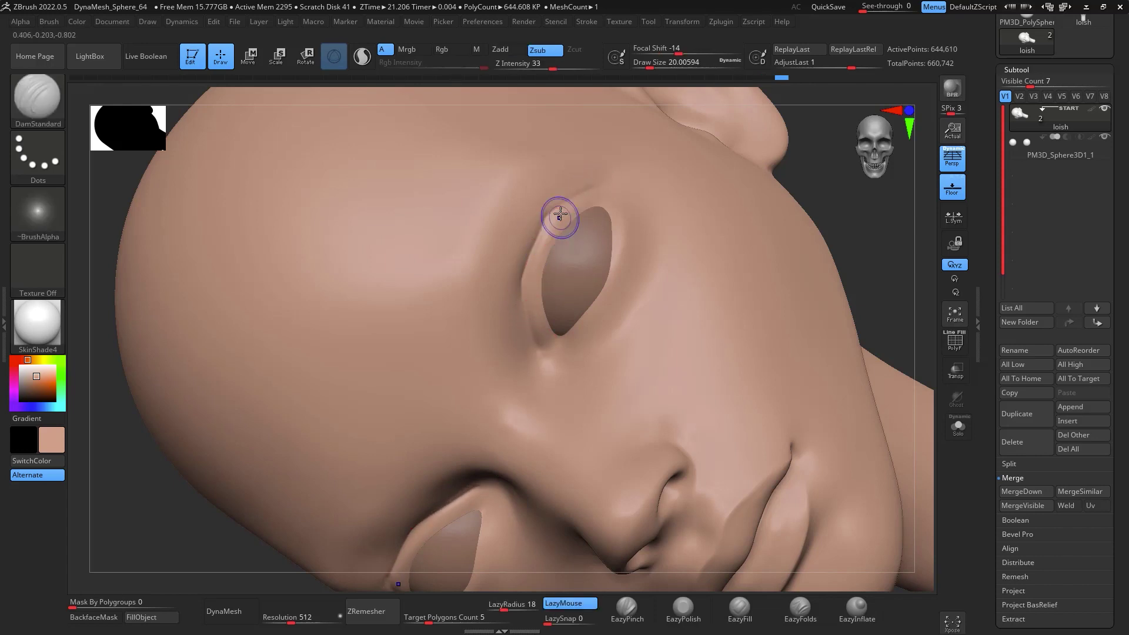
pyautogui.press('shift')
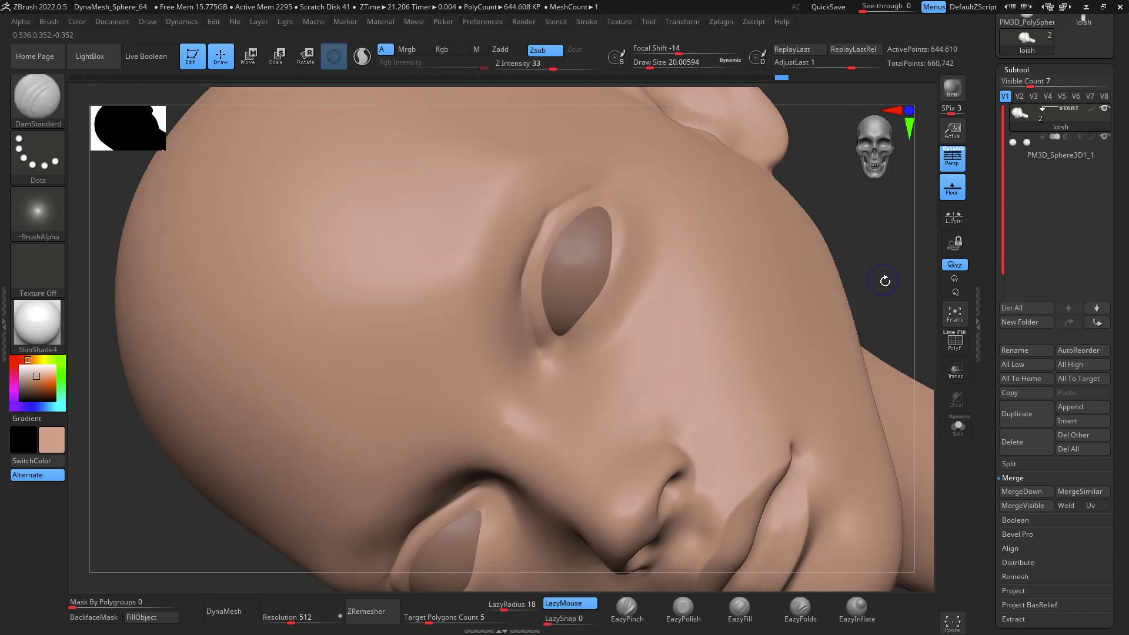
pyautogui.keyDown('shift'); pyautogui.moveTo(884, 280); pyautogui.dragTo(883, 206); pyautogui.keyUp('shift')
pyautogui.keyDown('shift'); pyautogui.moveTo(521, 259); pyautogui.dragTo(543, 306); pyautogui.keyUp('shift')
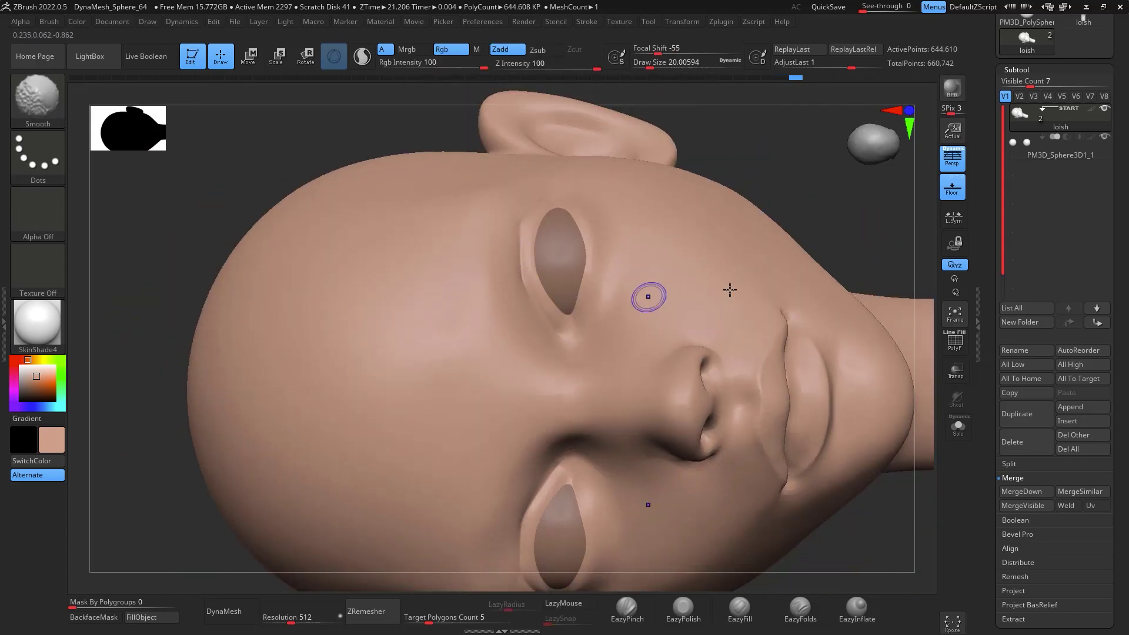
pyautogui.keyDown('alt'); pyautogui.moveTo(878, 280); pyautogui.dragTo(869, 244); pyautogui.keyUp('alt')
# Pinch the rim around the eye opening with EazyPinch at a draw size of about 20
pyautogui.click(626, 608)
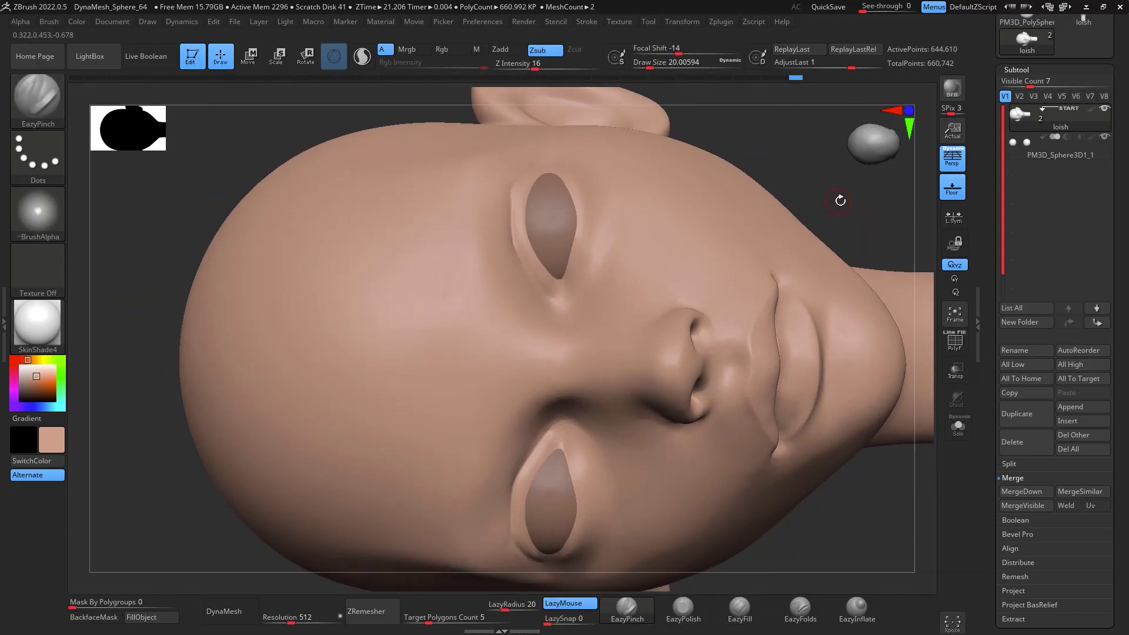
pyautogui.keyDown('alt'); pyautogui.moveTo(839, 200); pyautogui.dragTo(854, 232); pyautogui.keyUp('alt')
pyautogui.moveTo(926, 184); pyautogui.dragTo(793, 364)
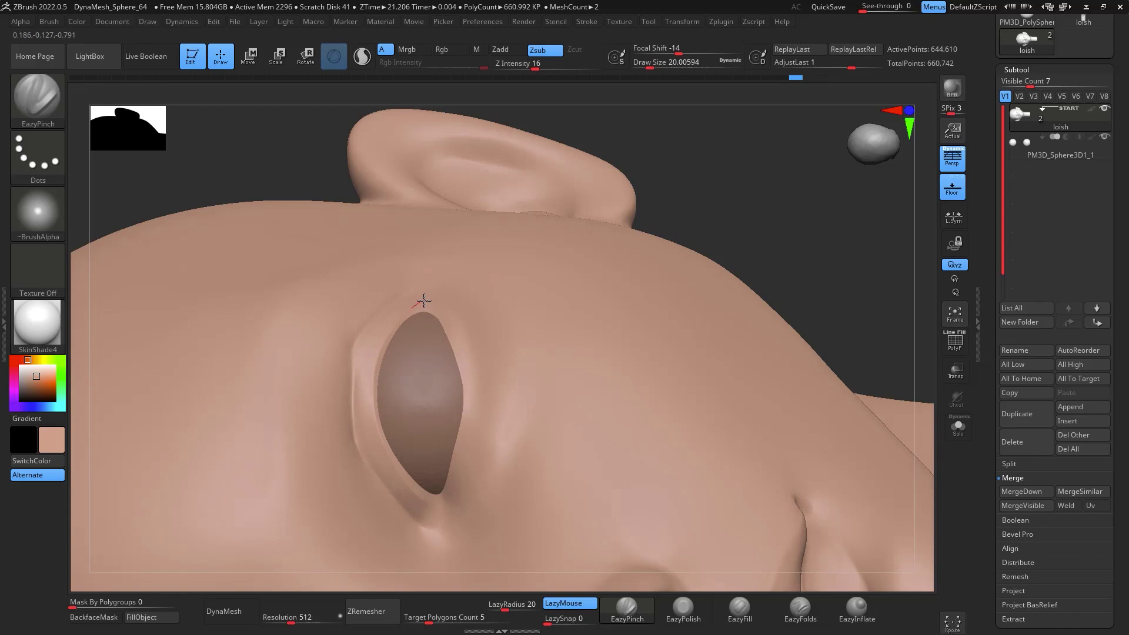
pyautogui.moveTo(763, 204); pyautogui.dragTo(478, 347)
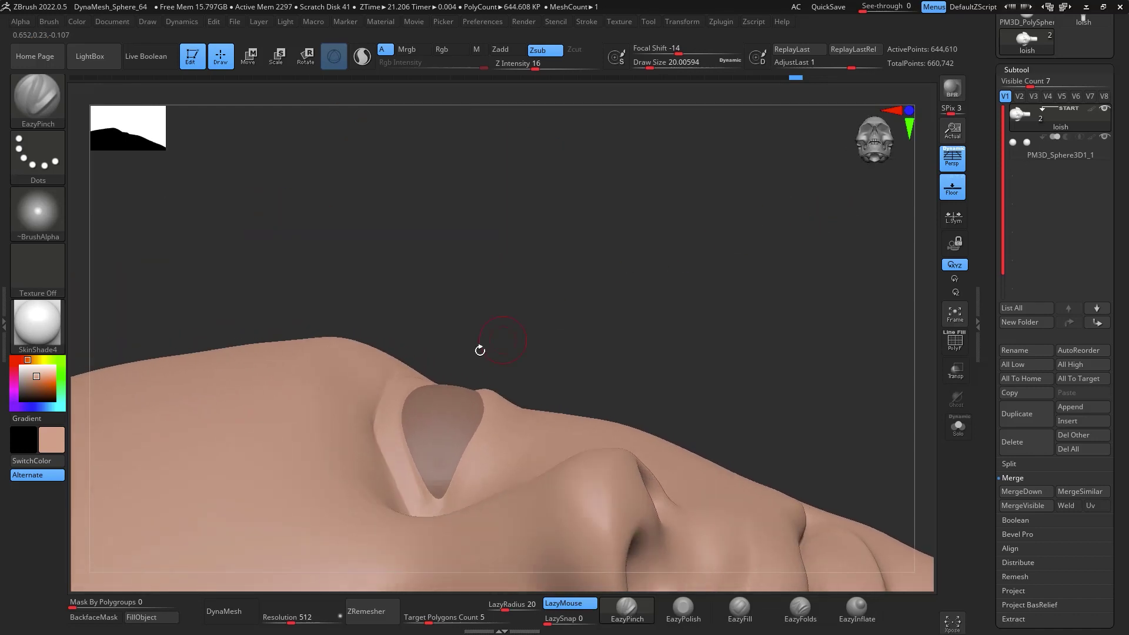
# Reshape the upper eyelid around the eyeball with the Move brush at a draw size of about 46
pyautogui.press('b')
pyautogui.press('m')
pyautogui.press('v')
pyautogui.press('space')
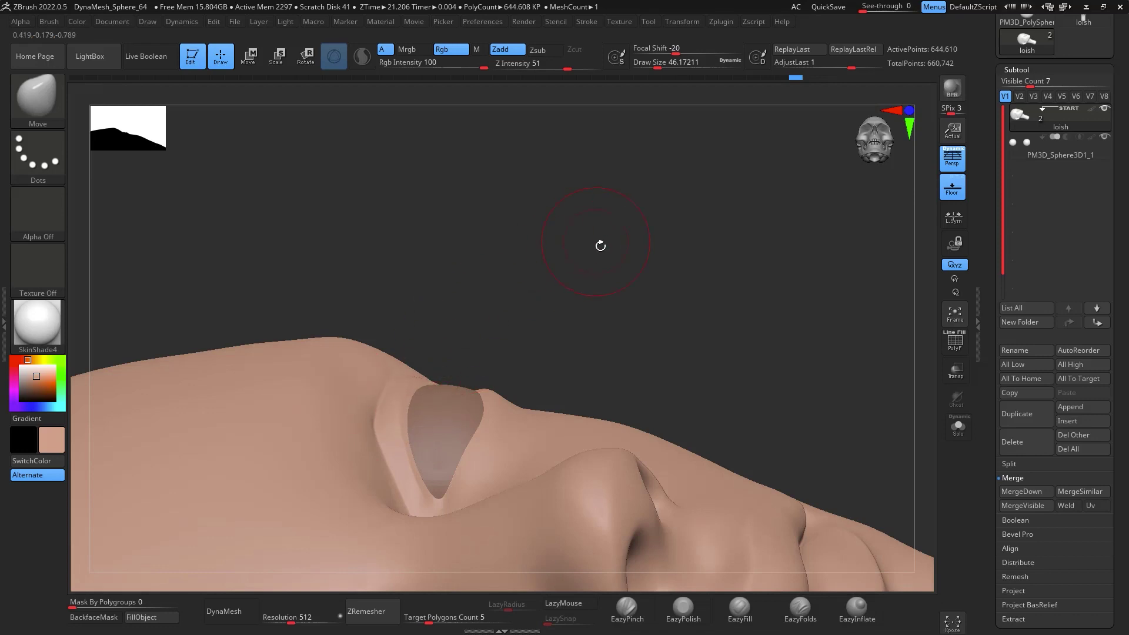
pyautogui.moveTo(600, 244); pyautogui.dragTo(500, 326)
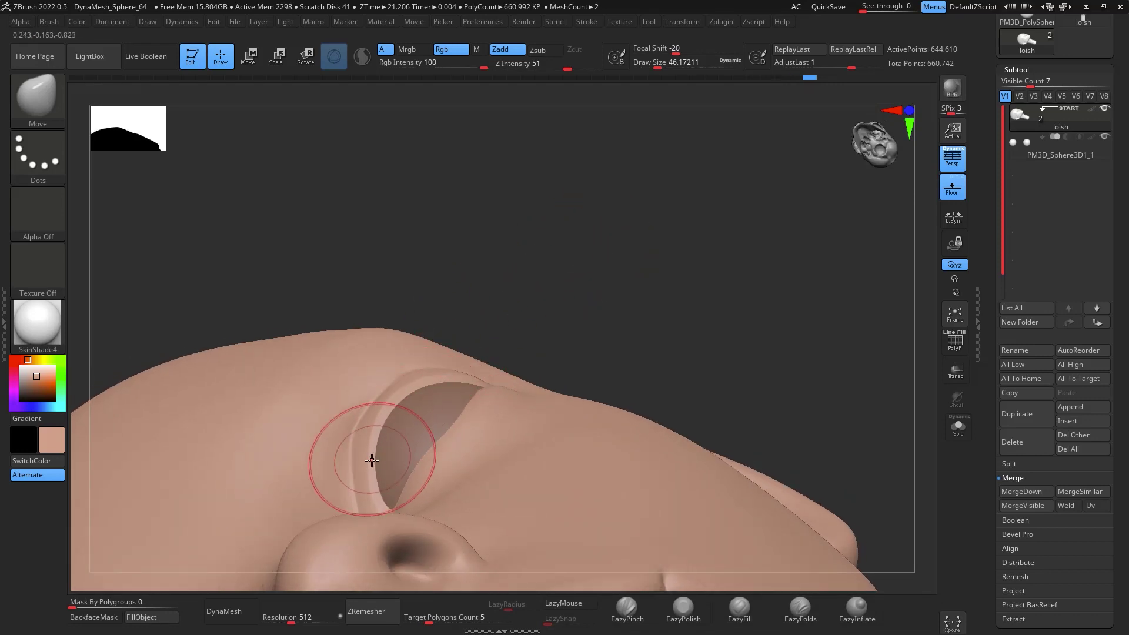
pyautogui.moveTo(704, 270); pyautogui.dragTo(610, 330)
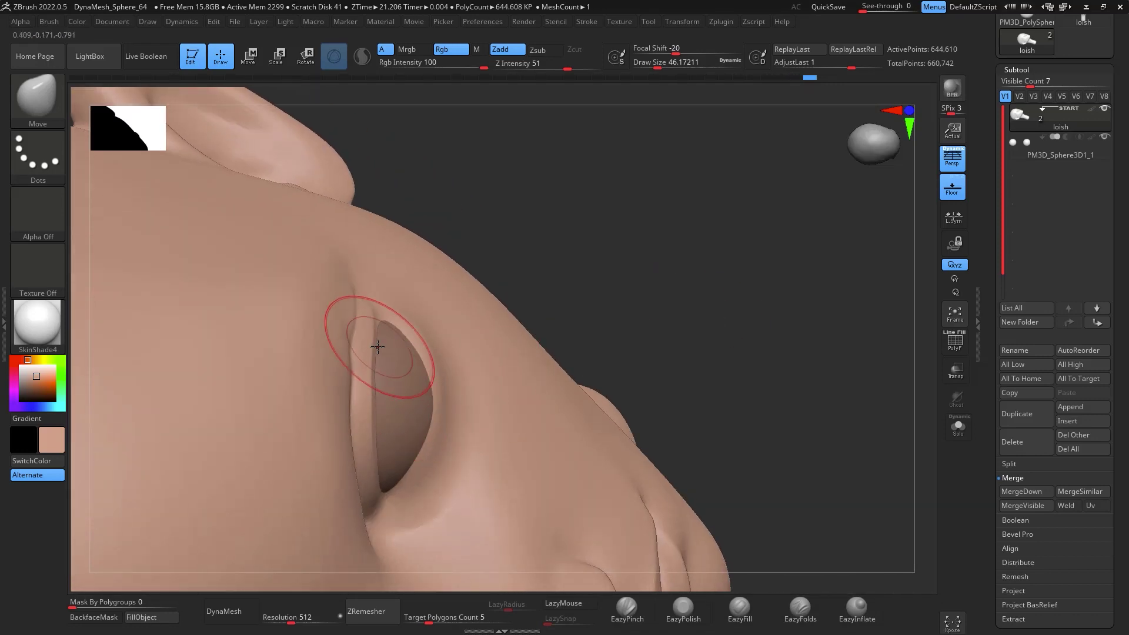
pyautogui.moveTo(506, 253)
pyautogui.mouseDown()
pyautogui.moveTo(727, 231)
pyautogui.moveTo(756, 272)
pyautogui.moveTo(792, 239)
pyautogui.moveTo(773, 345)
pyautogui.moveTo(796, 242)
pyautogui.moveTo(786, 227)
pyautogui.mouseUp()
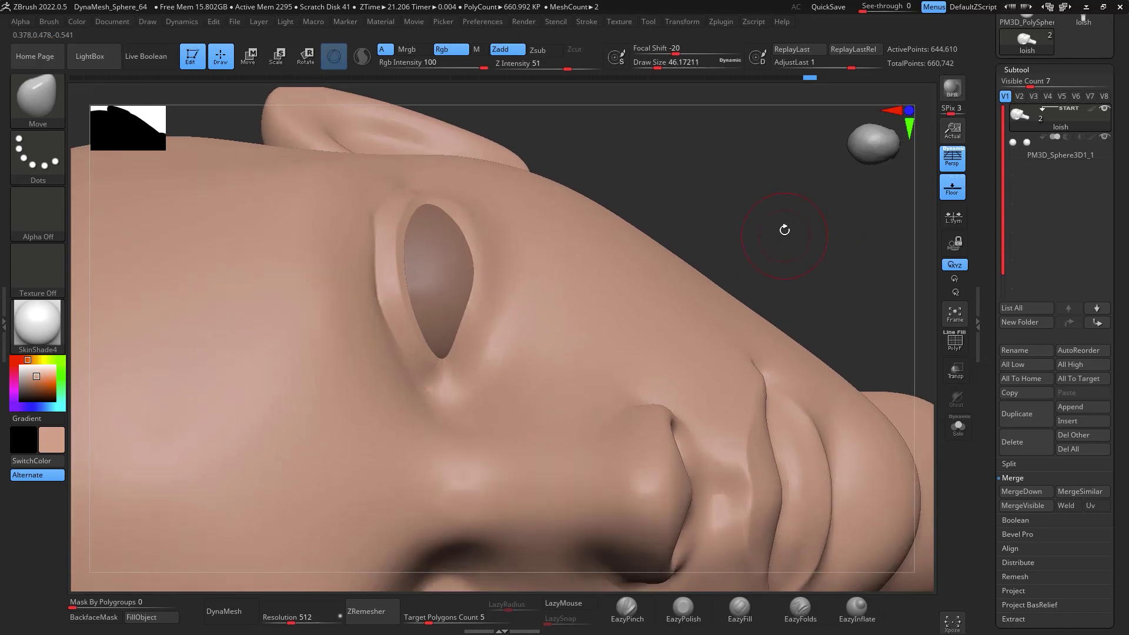
# Sharpen the eyelid rim with EazyPinch at a draw size of about 23, undoing the unwanted stroke
pyautogui.click(627, 609)
pyautogui.press('space')
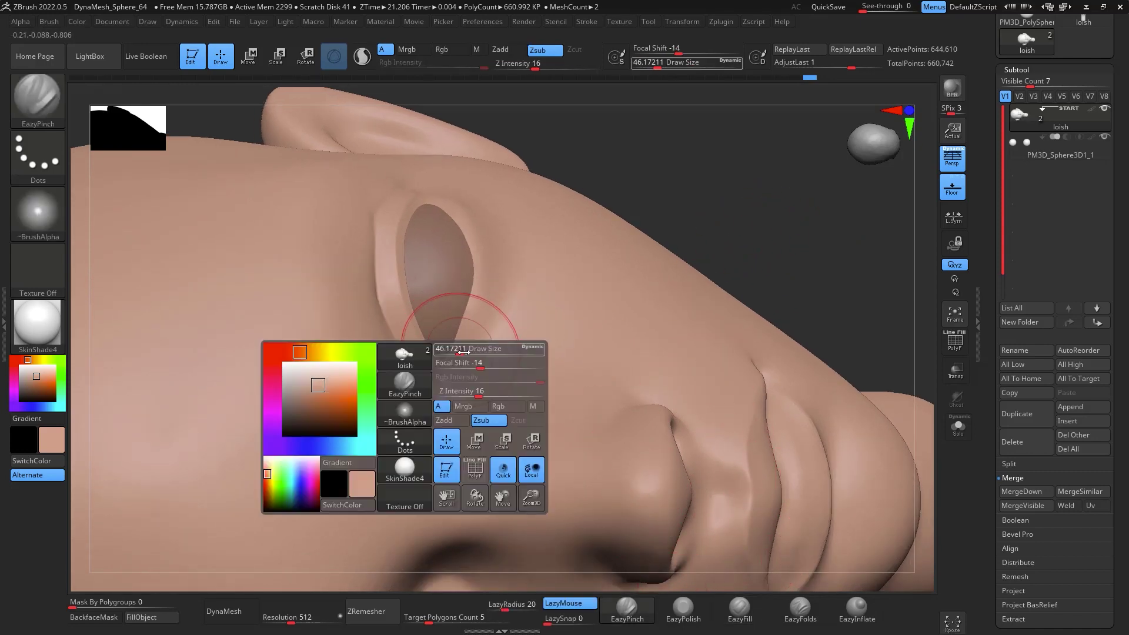
pyautogui.moveTo(462, 349); pyautogui.dragTo(453, 348)
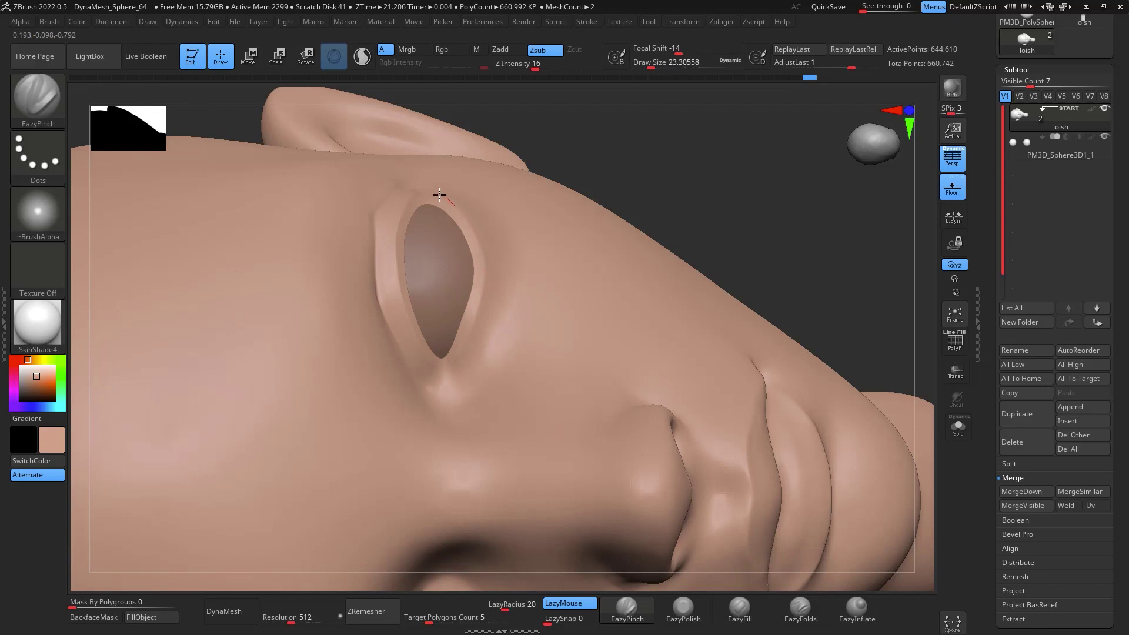
pyautogui.moveTo(440, 195); pyautogui.dragTo(428, 187)
pyautogui.hotkey('ctrl', 'z')
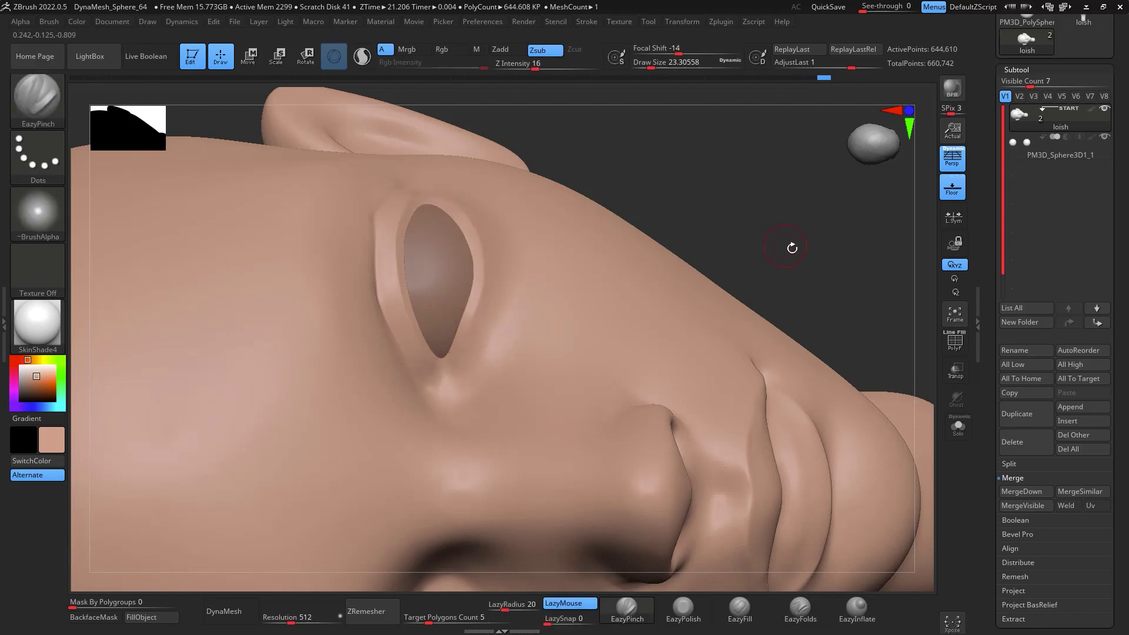
pyautogui.moveTo(792, 248)
pyautogui.mouseDown()
pyautogui.moveTo(816, 270)
pyautogui.moveTo(857, 224)
pyautogui.moveTo(837, 232)
pyautogui.moveTo(859, 272)
pyautogui.moveTo(820, 272)
pyautogui.moveTo(806, 232)
pyautogui.moveTo(836, 162)
pyautogui.mouseUp()
pyautogui.press('f')
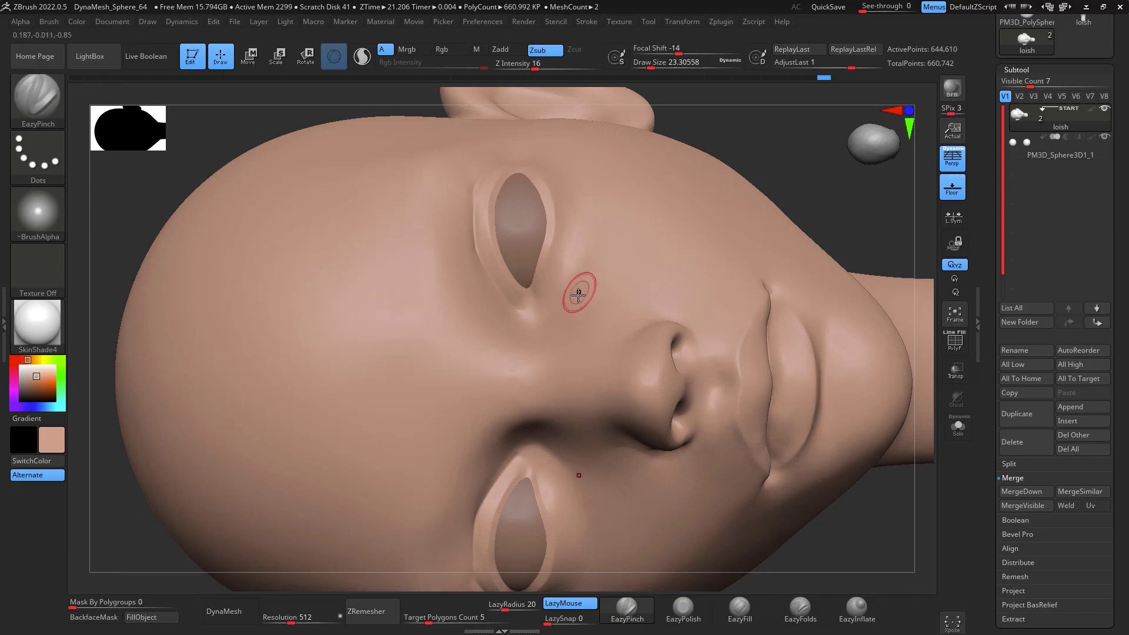
# Carve the inner and outer eye corners with DamStandard and smooth the strokes
pyautogui.press('b')
pyautogui.press('d')
pyautogui.press('s')
pyautogui.moveTo(529, 286); pyautogui.dragTo(528, 300)
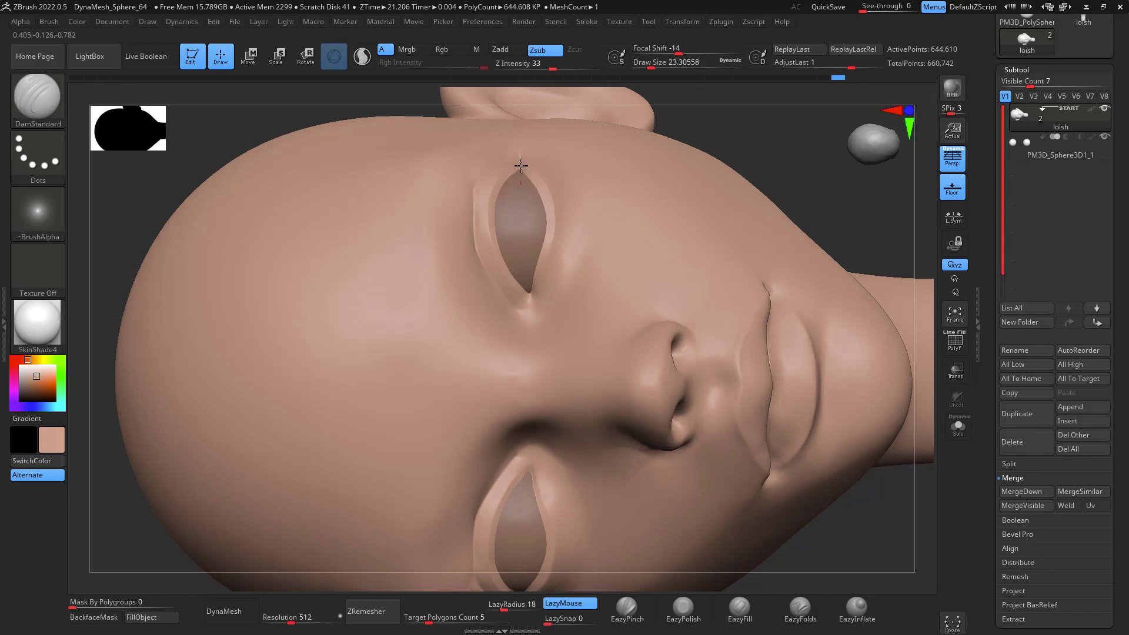
pyautogui.press('shift')
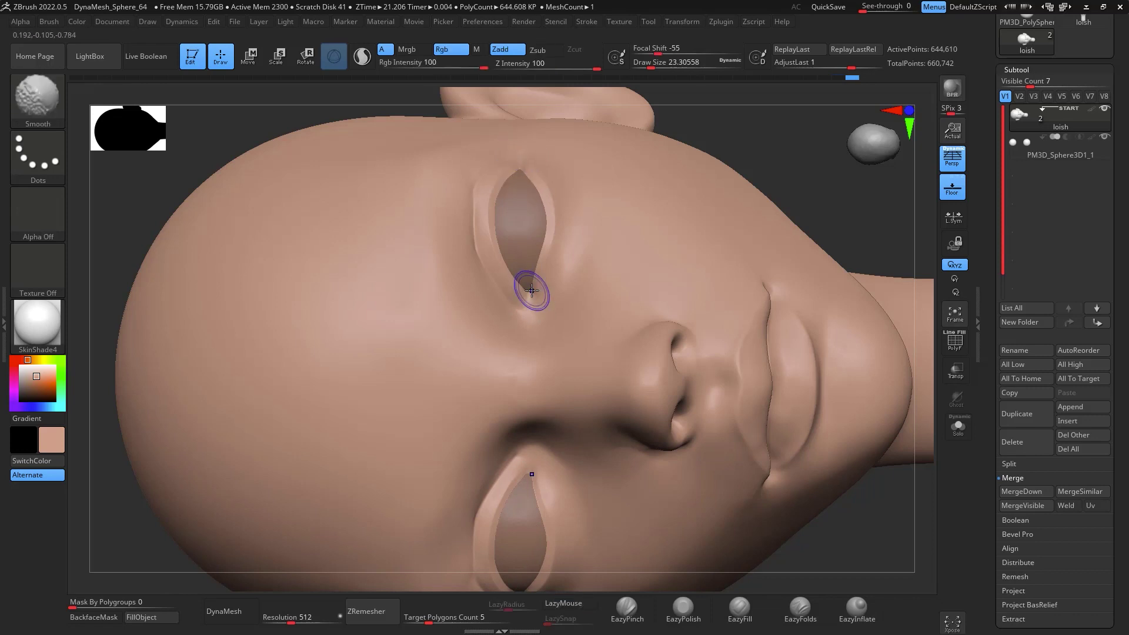
pyautogui.keyDown('alt'); pyautogui.moveTo(897, 523); pyautogui.dragTo(910, 491); pyautogui.keyUp('alt')
pyautogui.moveTo(910, 490)
pyautogui.mouseDown()
pyautogui.moveTo(927, 461)
pyautogui.moveTo(869, 395)
pyautogui.moveTo(942, 444)
pyautogui.mouseUp()
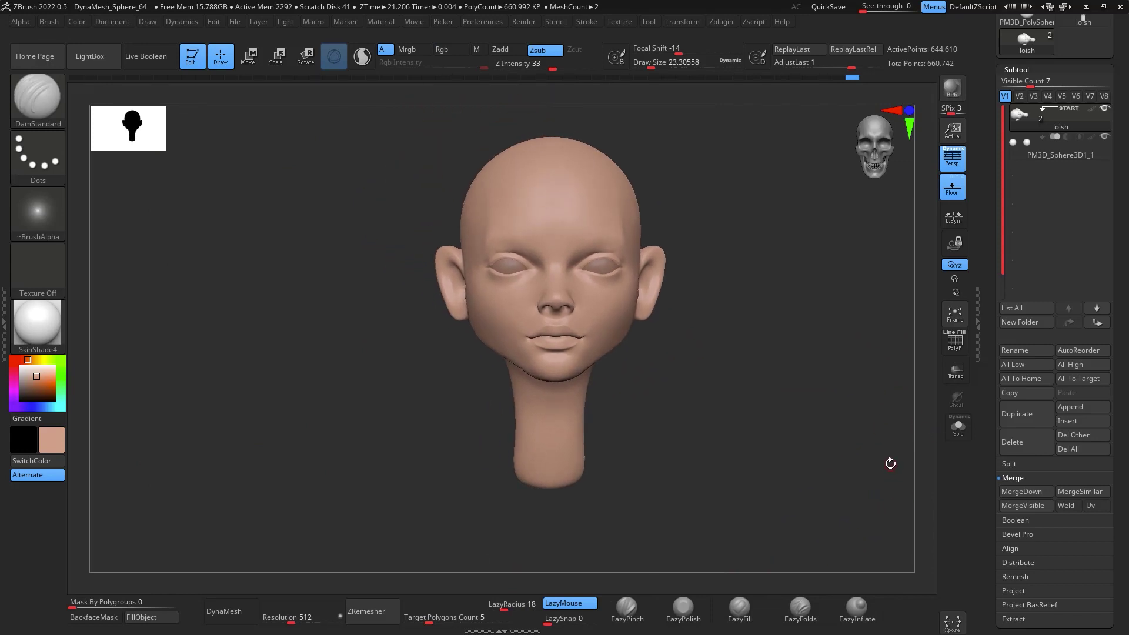
# Build up the nostril area with ClayBuildup at a draw size of about 27
pyautogui.moveTo(806, 339)
pyautogui.mouseDown()
pyautogui.moveTo(841, 312)
pyautogui.moveTo(856, 396)
pyautogui.moveTo(885, 347)
pyautogui.moveTo(864, 371)
pyautogui.moveTo(872, 360)
pyautogui.moveTo(777, 327)
pyautogui.mouseUp()
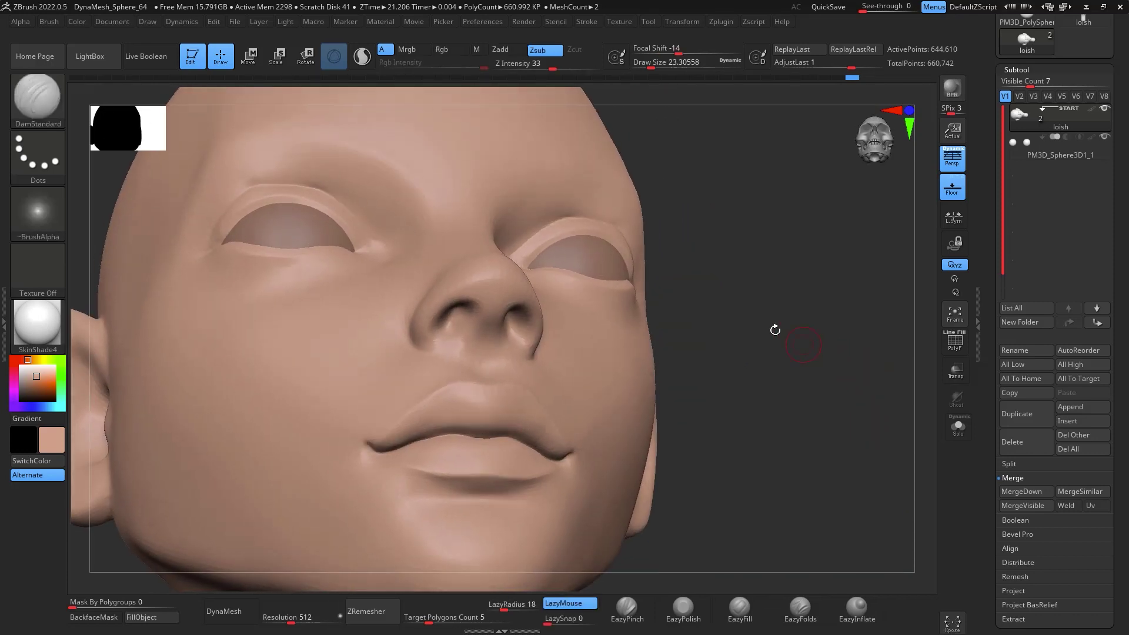
pyautogui.press('b')
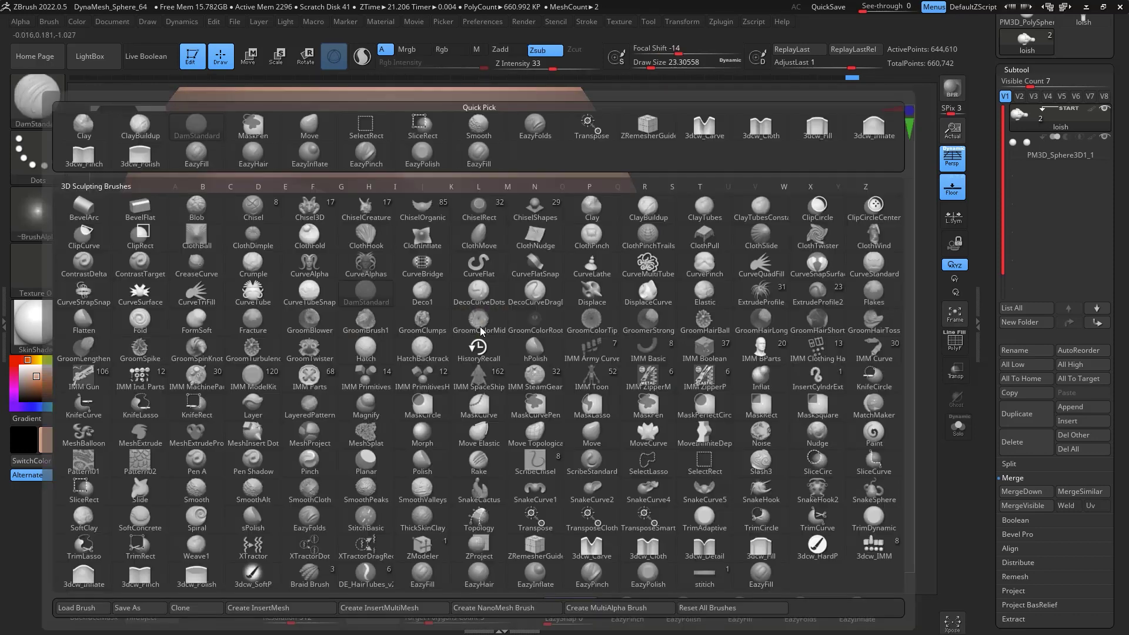
pyautogui.press('d')
pyautogui.press('s')
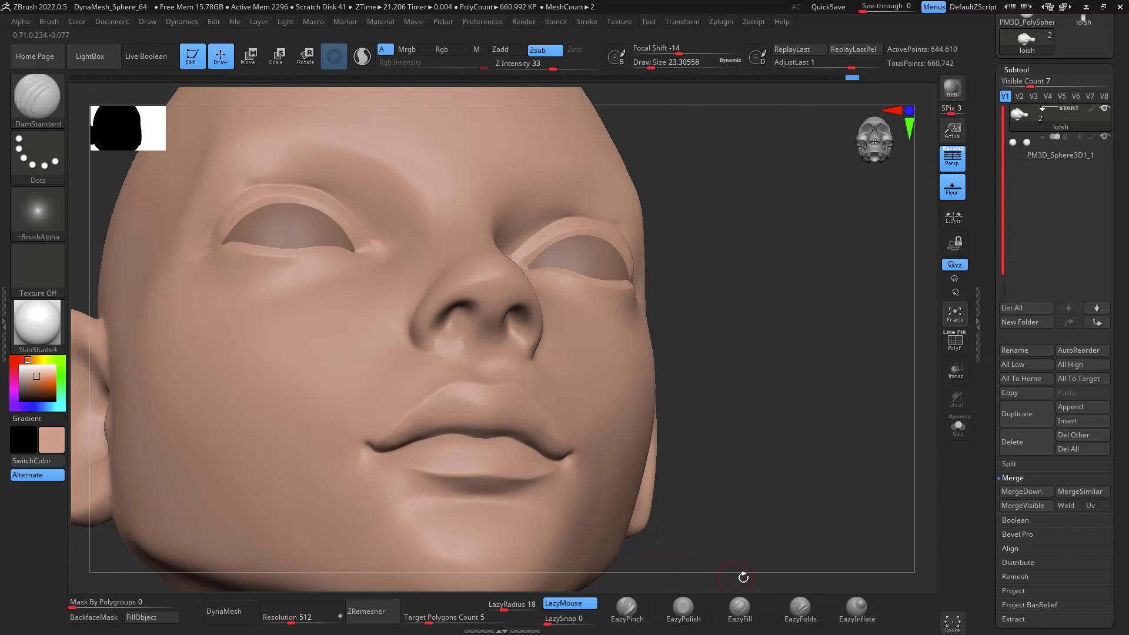
pyautogui.press('b')
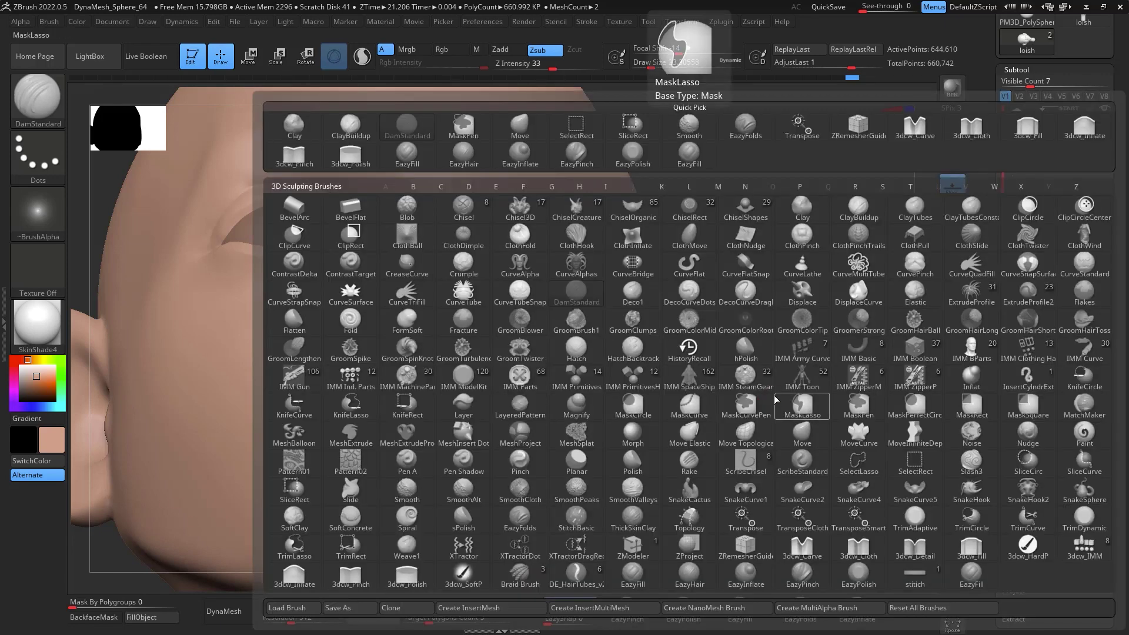
pyautogui.press('c')
pyautogui.press('b')
pyautogui.moveTo(676, 415); pyautogui.dragTo(719, 384)
pyautogui.press('space')
pyautogui.moveTo(771, 307); pyautogui.dragTo(766, 307)
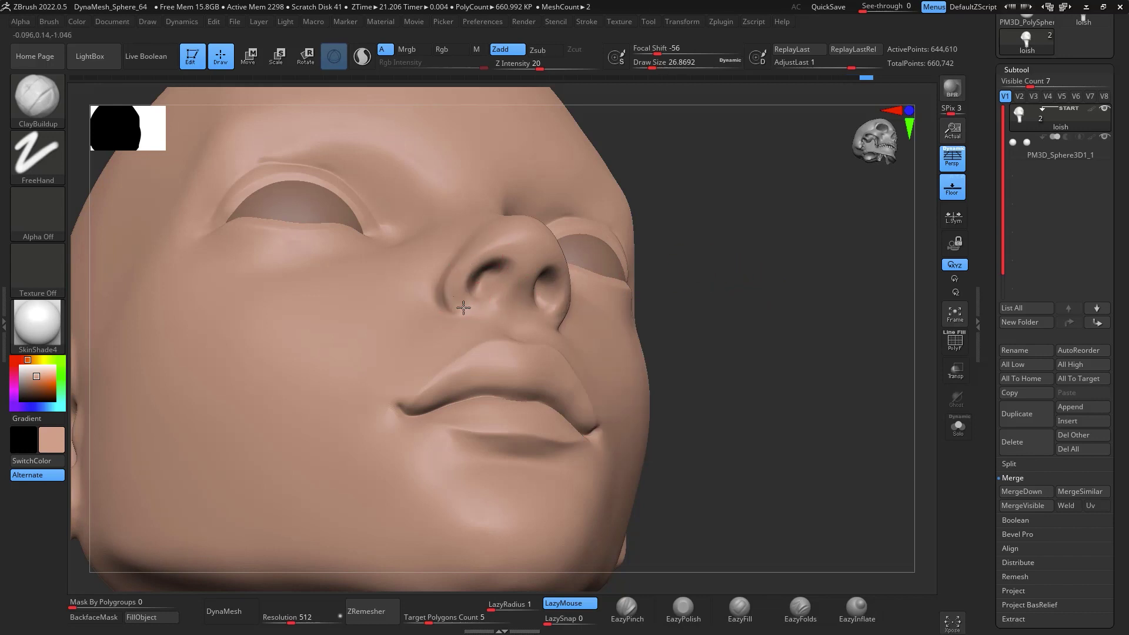
pyautogui.moveTo(491, 249)
pyautogui.mouseDown()
pyautogui.moveTo(543, 238)
pyautogui.moveTo(526, 247)
pyautogui.mouseUp()
# Smooth the built-up clay around the nostril wings and the nose tip
pyautogui.press('shift')
pyautogui.moveTo(705, 312)
pyautogui.mouseDown()
pyautogui.moveTo(801, 388)
pyautogui.moveTo(779, 366)
pyautogui.mouseUp()
pyautogui.keyDown('shift'); pyautogui.moveTo(448, 297); pyautogui.dragTo(450, 281); pyautogui.keyUp('shift')
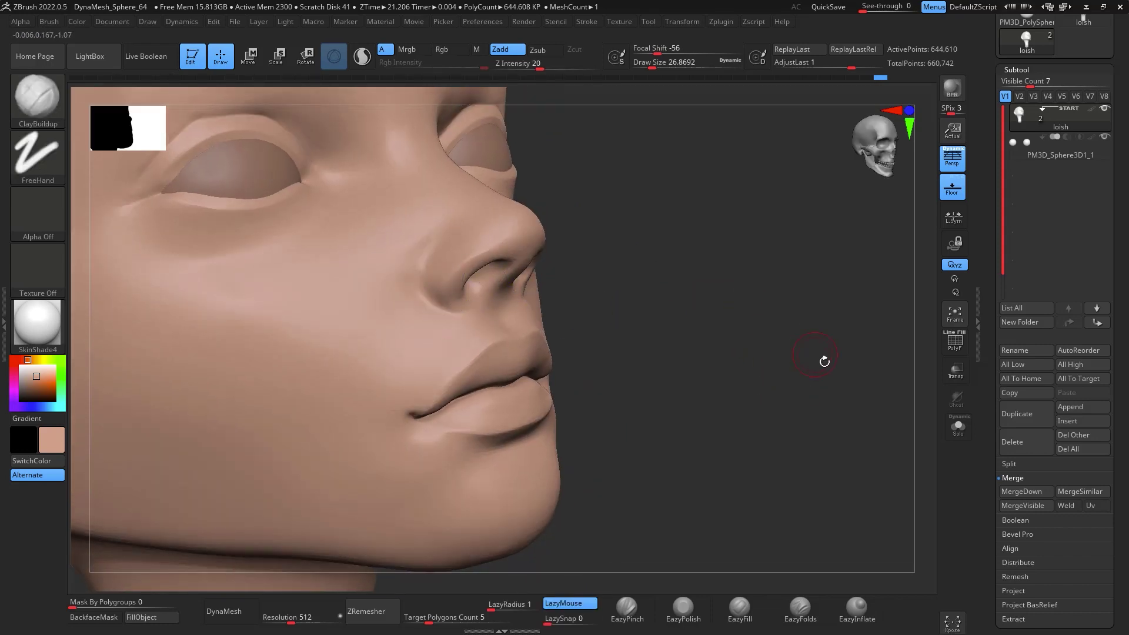
pyautogui.keyDown('shift'); pyautogui.moveTo(824, 360); pyautogui.dragTo(756, 333); pyautogui.keyUp('shift')
pyautogui.moveTo(874, 408); pyautogui.dragTo(920, 400)
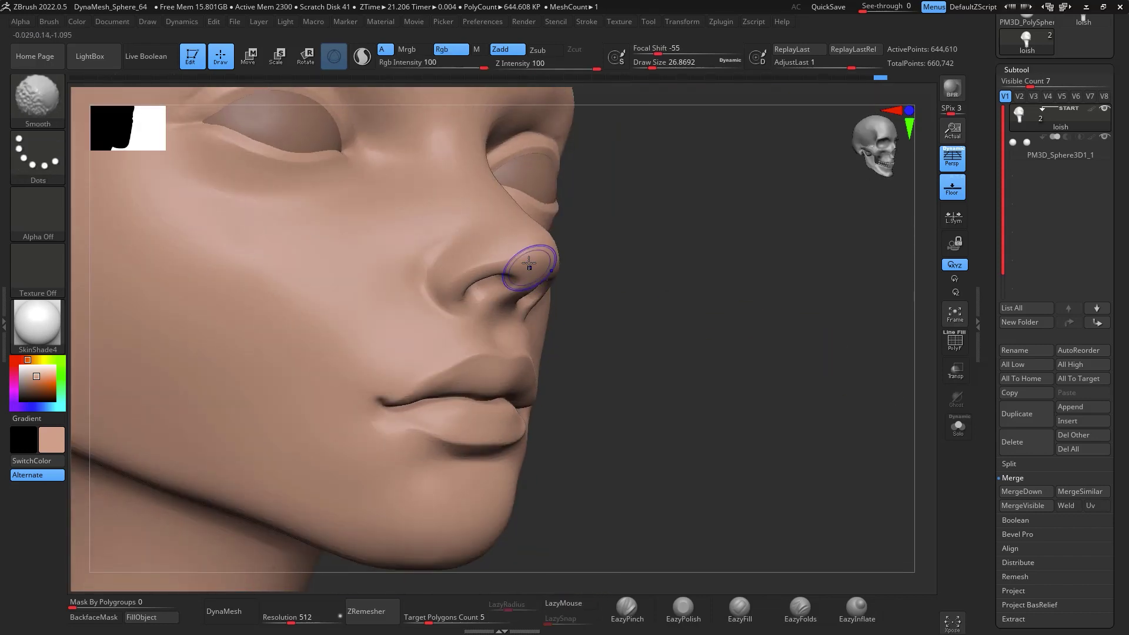
# Smooth the nose tip and define the upper edge of the nostril wing with EazyPinch
pyautogui.moveTo(511, 305)
pyautogui.keyDown('shift'); pyautogui.mouseDown()
pyautogui.moveTo(497, 310)
pyautogui.moveTo(519, 291)
pyautogui.moveTo(594, 323)
pyautogui.mouseUp(); pyautogui.keyUp('shift')
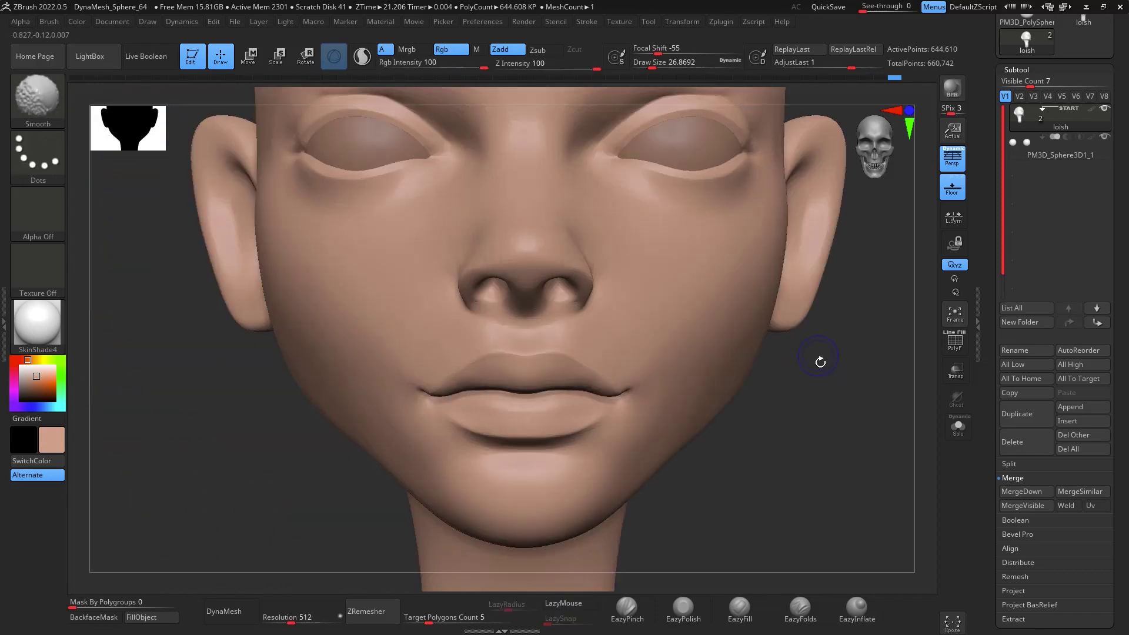
pyautogui.moveTo(819, 358)
pyautogui.mouseDown()
pyautogui.moveTo(889, 349)
pyautogui.moveTo(839, 310)
pyautogui.moveTo(826, 341)
pyautogui.mouseUp()
pyautogui.click(627, 607)
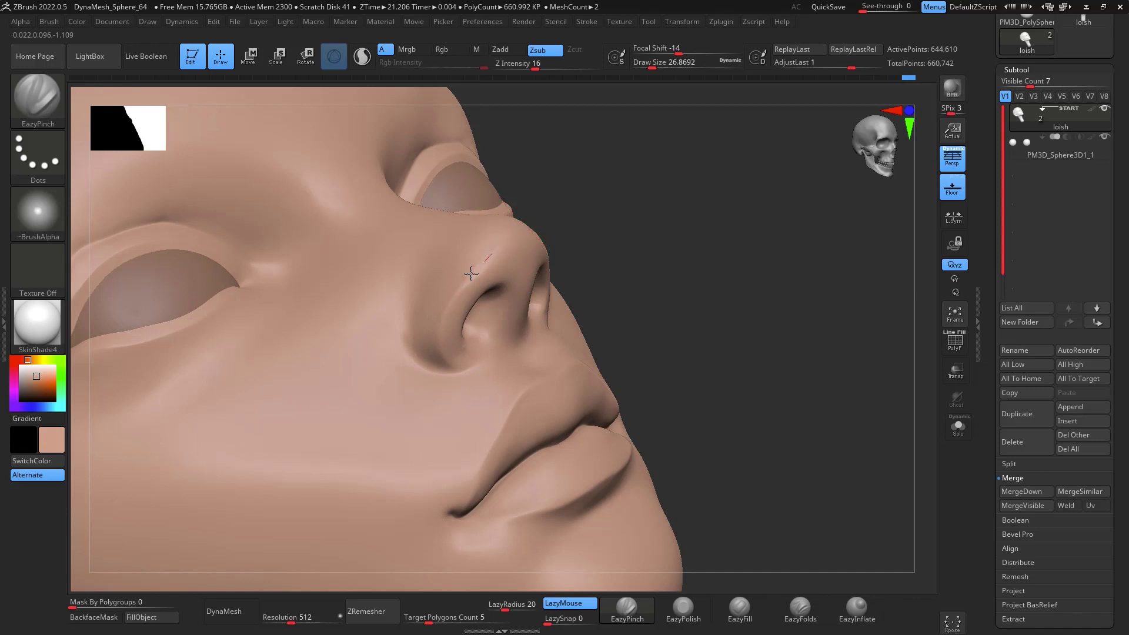
pyautogui.keyDown('shift'); pyautogui.moveTo(794, 332); pyautogui.dragTo(631, 301); pyautogui.keyUp('shift')
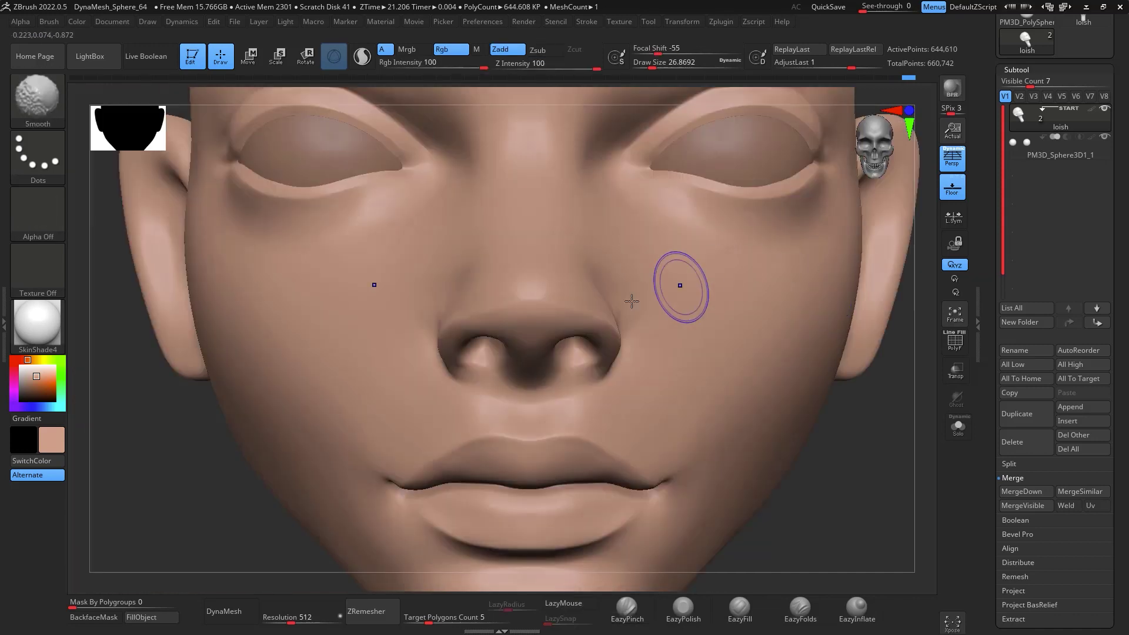
pyautogui.press('f')
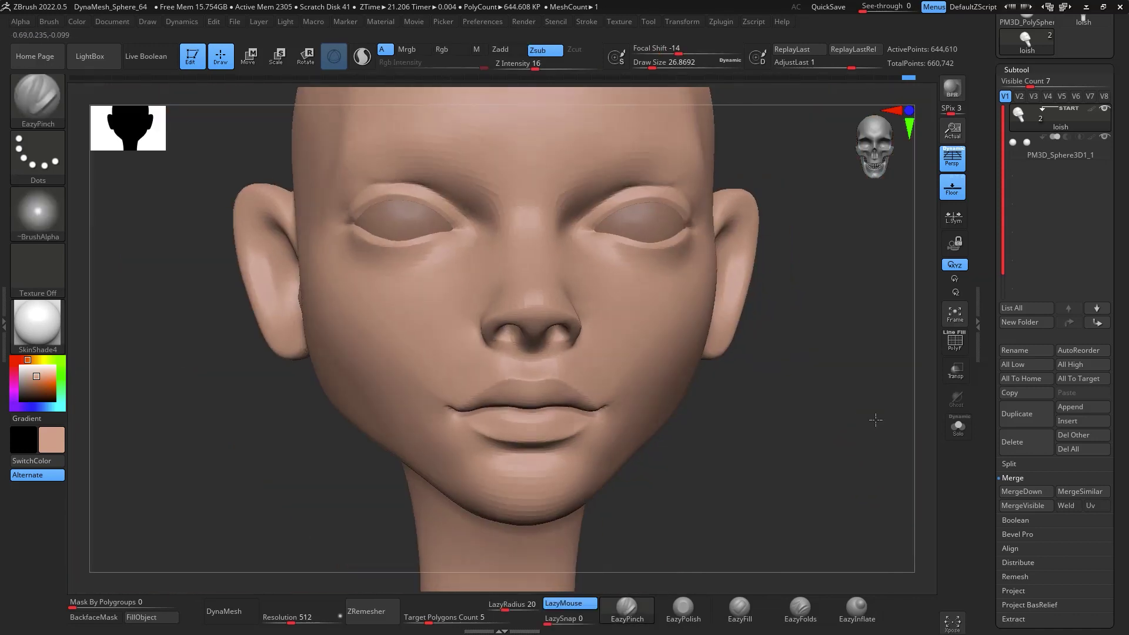
pyautogui.keyDown('shift'); pyautogui.moveTo(887, 486); pyautogui.dragTo(877, 413); pyautogui.keyUp('shift')
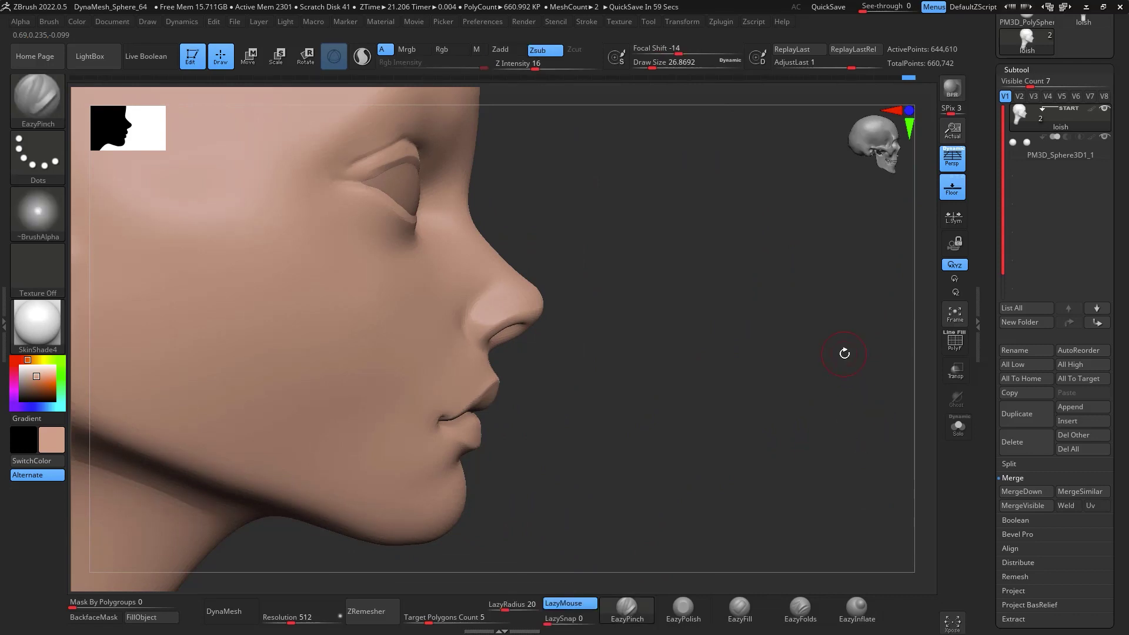
# Sharpen the creases around the nostril wings with EazyPinch at a draw size of about 20 and smooth the nose bridge
pyautogui.keyDown('alt'); pyautogui.moveTo(784, 384); pyautogui.dragTo(788, 393); pyautogui.keyUp('alt')
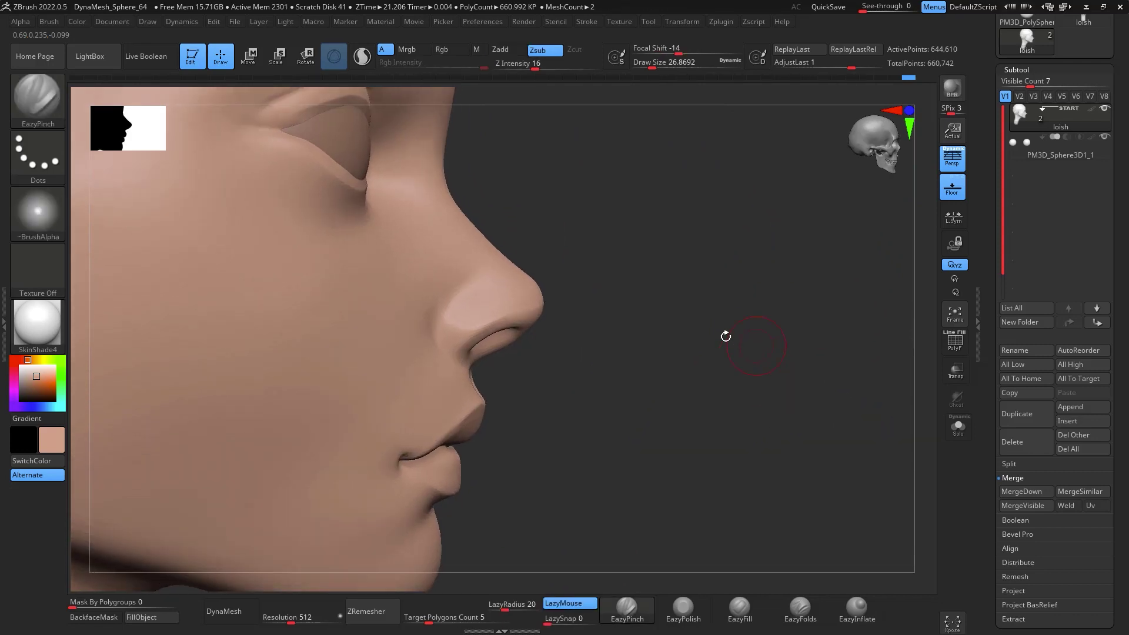
pyautogui.keyDown('alt'); pyautogui.moveTo(762, 346); pyautogui.dragTo(814, 344); pyautogui.keyUp('alt')
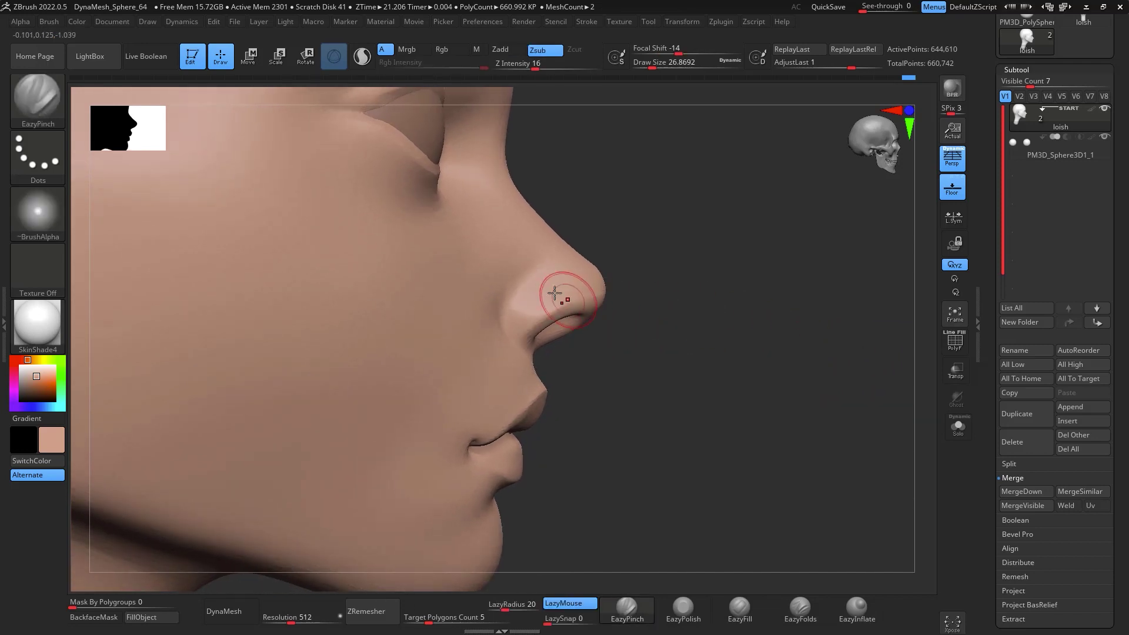
pyautogui.press('space')
pyautogui.moveTo(555, 284); pyautogui.dragTo(541, 285)
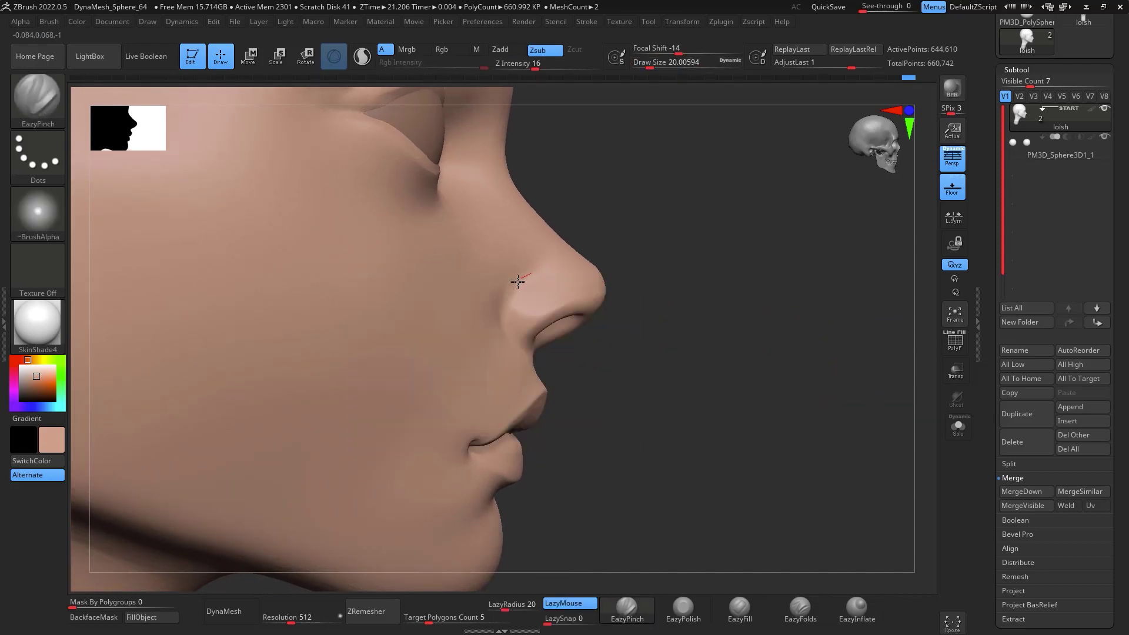
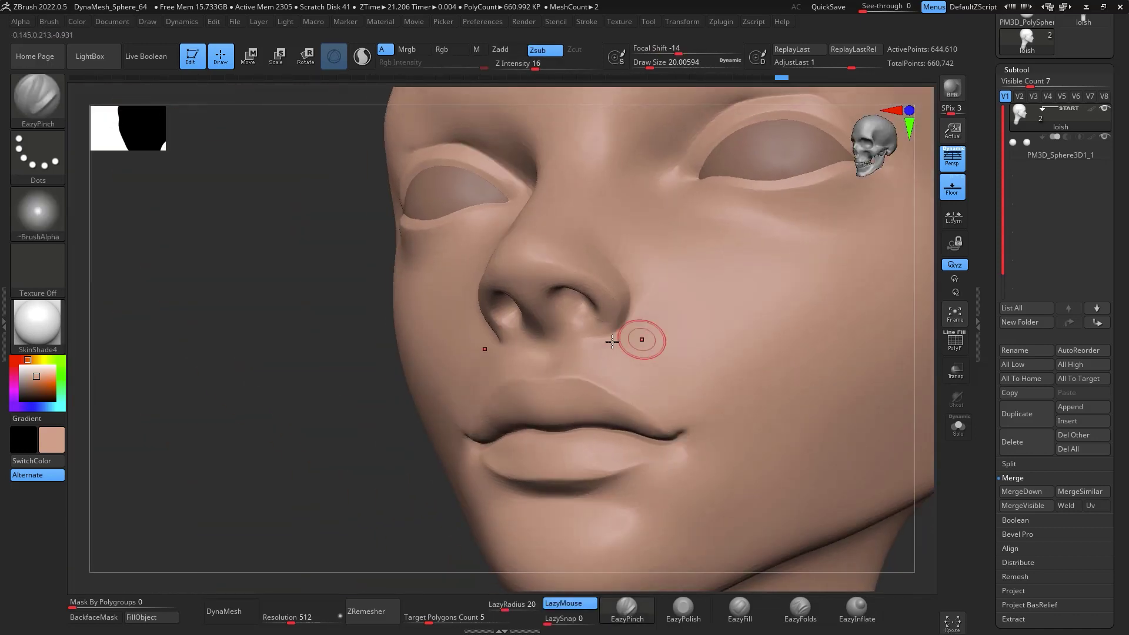
pyautogui.moveTo(612, 341); pyautogui.dragTo(590, 340)
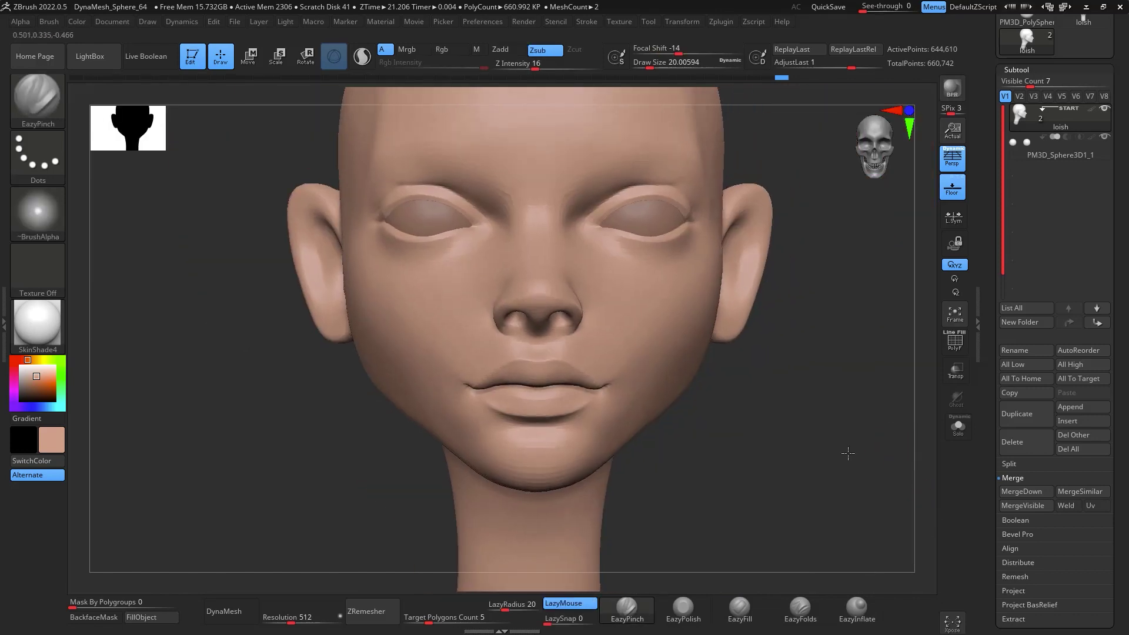
pyautogui.moveTo(847, 453); pyautogui.dragTo(773, 465)
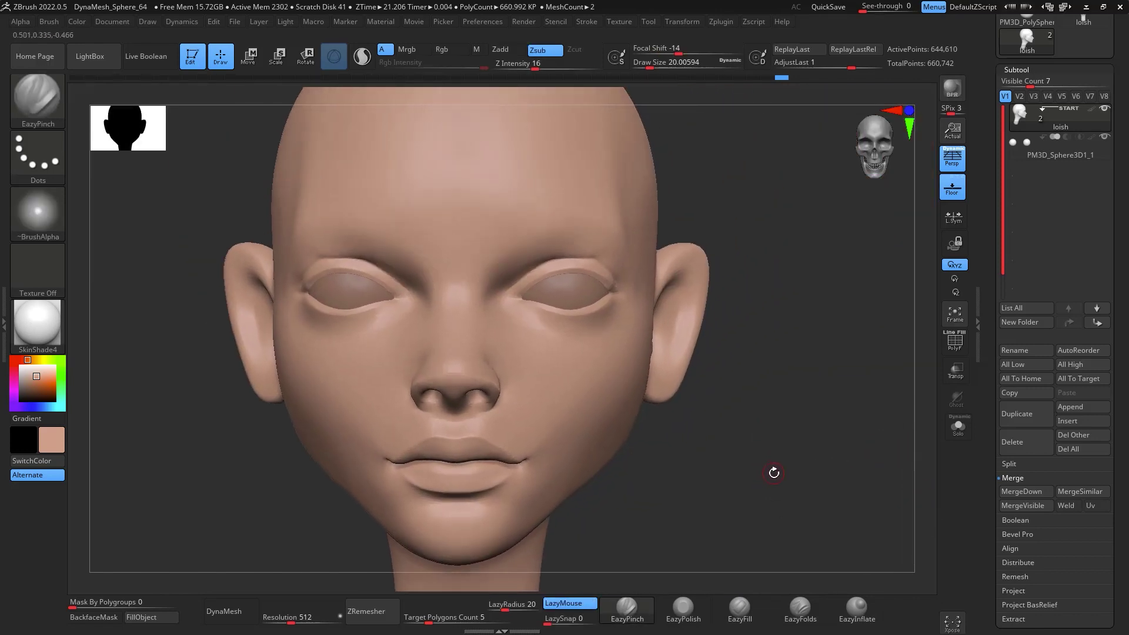
pyautogui.press('shift')
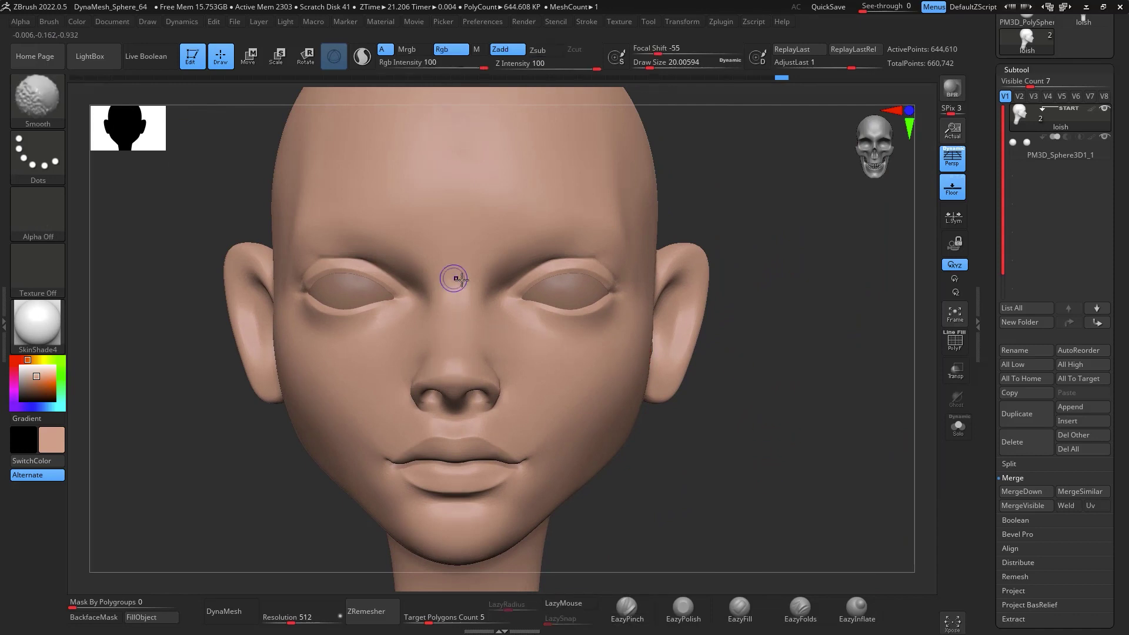
# Define the brow ridges above both eyes with EazyPinch at a draw size of about 83
pyautogui.moveTo(823, 382)
pyautogui.mouseDown()
pyautogui.moveTo(839, 403)
pyautogui.moveTo(832, 345)
pyautogui.moveTo(852, 298)
pyautogui.moveTo(845, 325)
pyautogui.moveTo(832, 277)
pyautogui.moveTo(854, 301)
pyautogui.moveTo(743, 255)
pyautogui.mouseUp()
pyautogui.press('space')
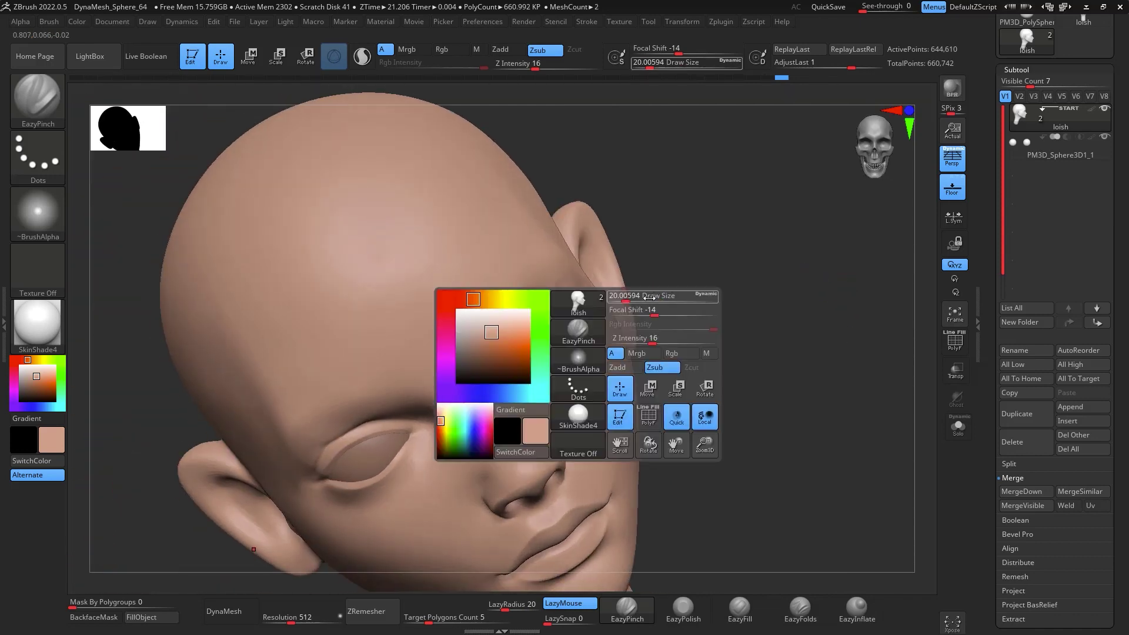
pyautogui.moveTo(648, 298)
pyautogui.mouseDown()
pyautogui.moveTo(733, 262)
pyautogui.moveTo(794, 312)
pyautogui.moveTo(771, 305)
pyautogui.mouseUp()
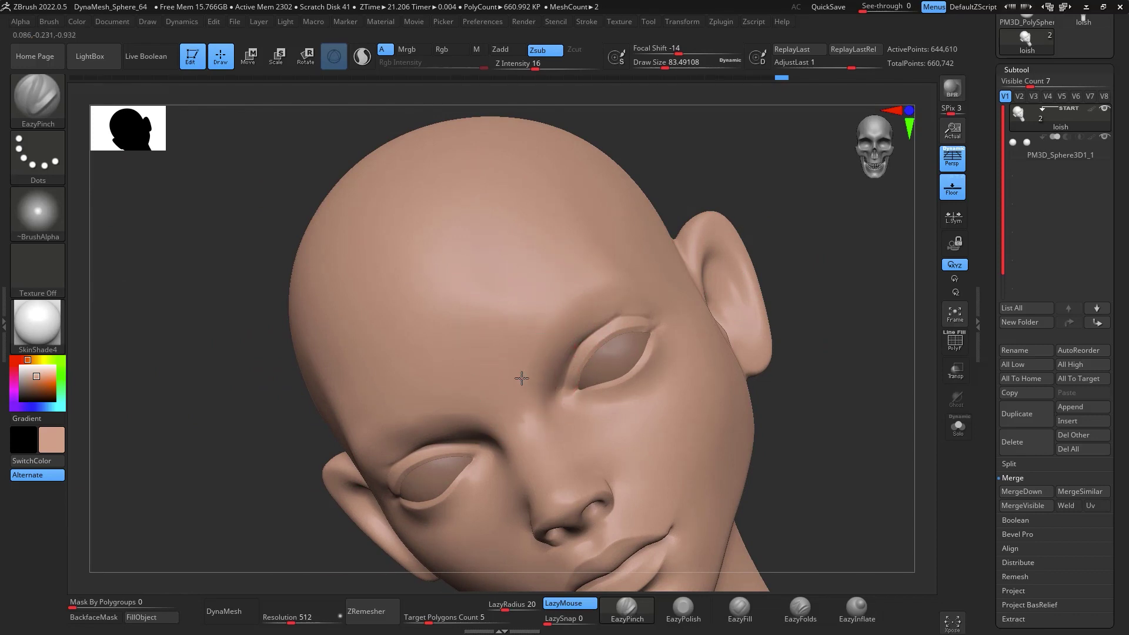
pyautogui.moveTo(522, 378); pyautogui.dragTo(525, 359)
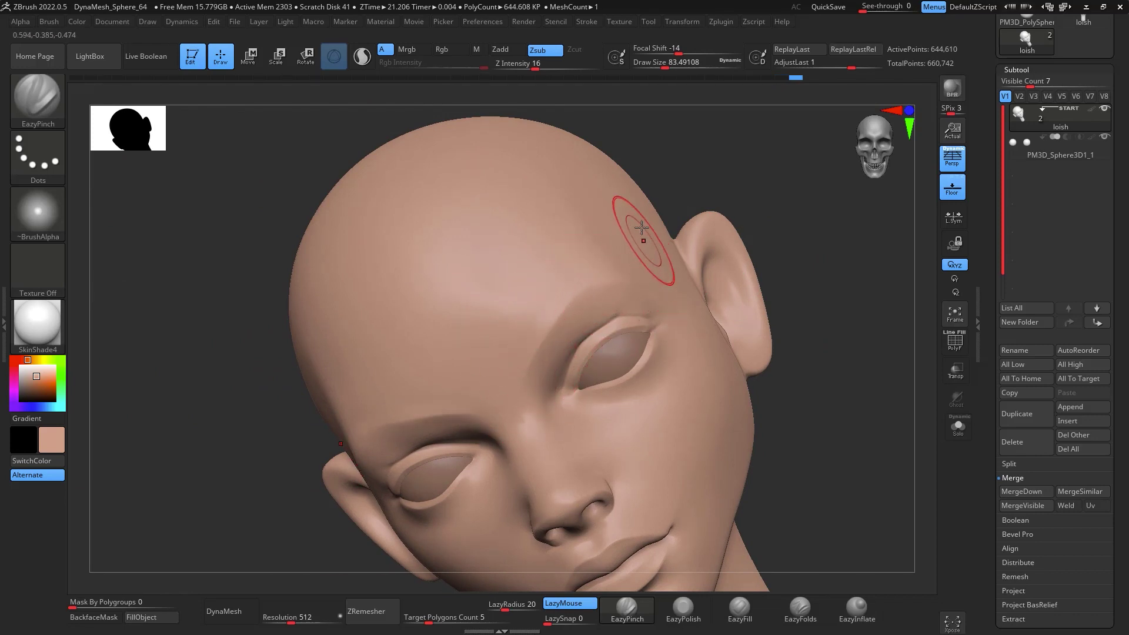
pyautogui.press('ctrl')
pyautogui.press('ctrl')
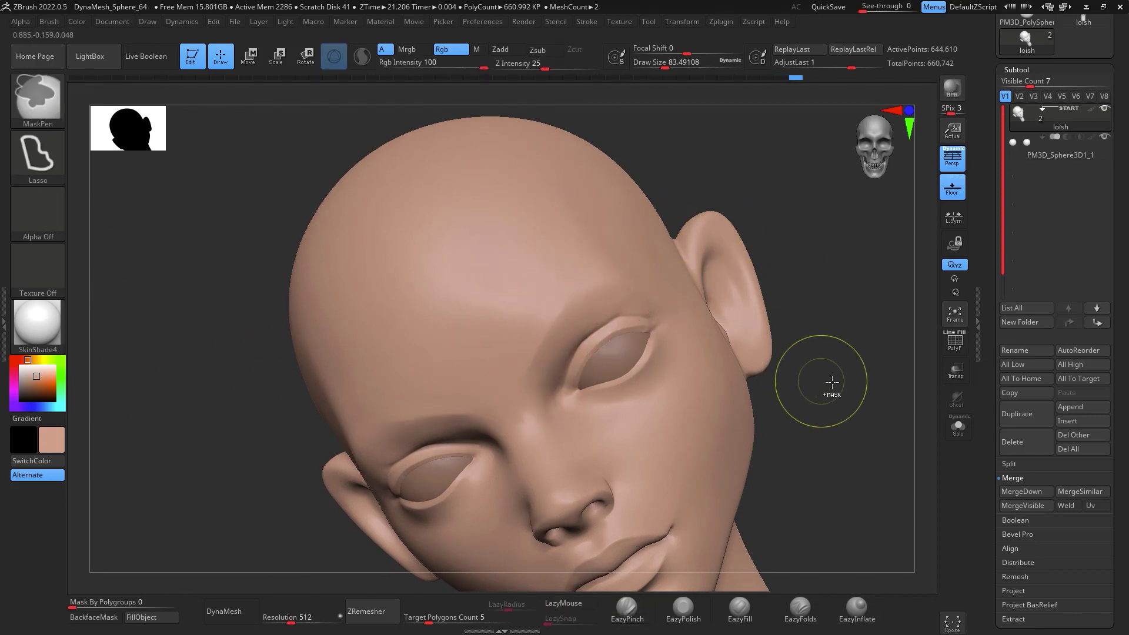
pyautogui.moveTo(832, 381); pyautogui.dragTo(864, 383)
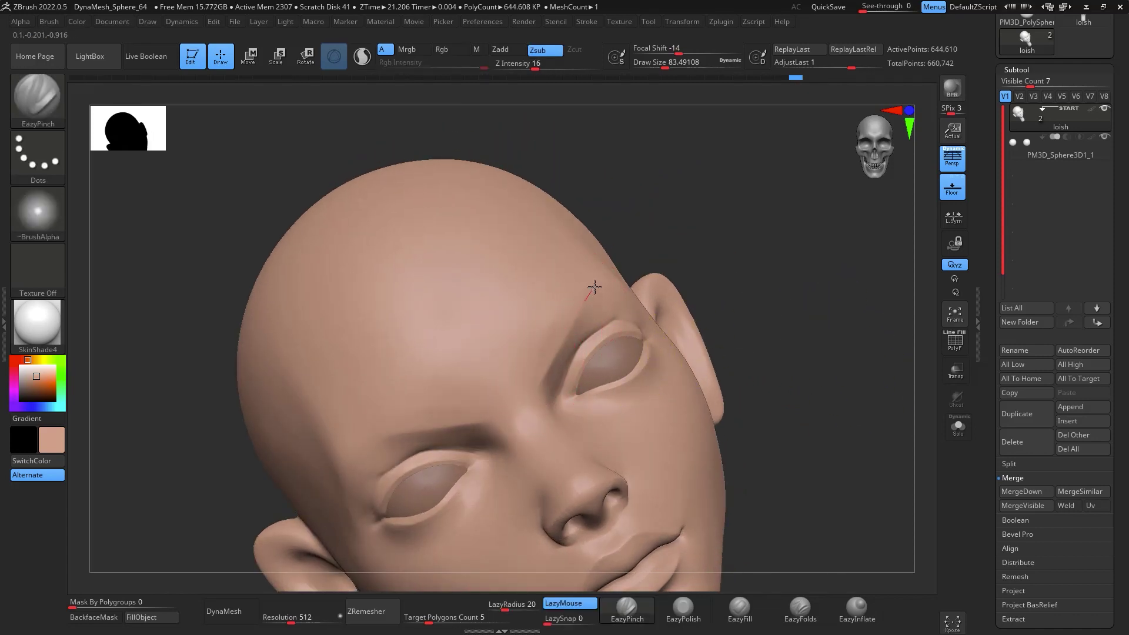
# Sharpen the outer brow ridge along the eye socket with EazyPinch and smooth the transition
pyautogui.moveTo(858, 318)
pyautogui.mouseDown()
pyautogui.moveTo(894, 293)
pyautogui.moveTo(858, 353)
pyautogui.mouseUp()
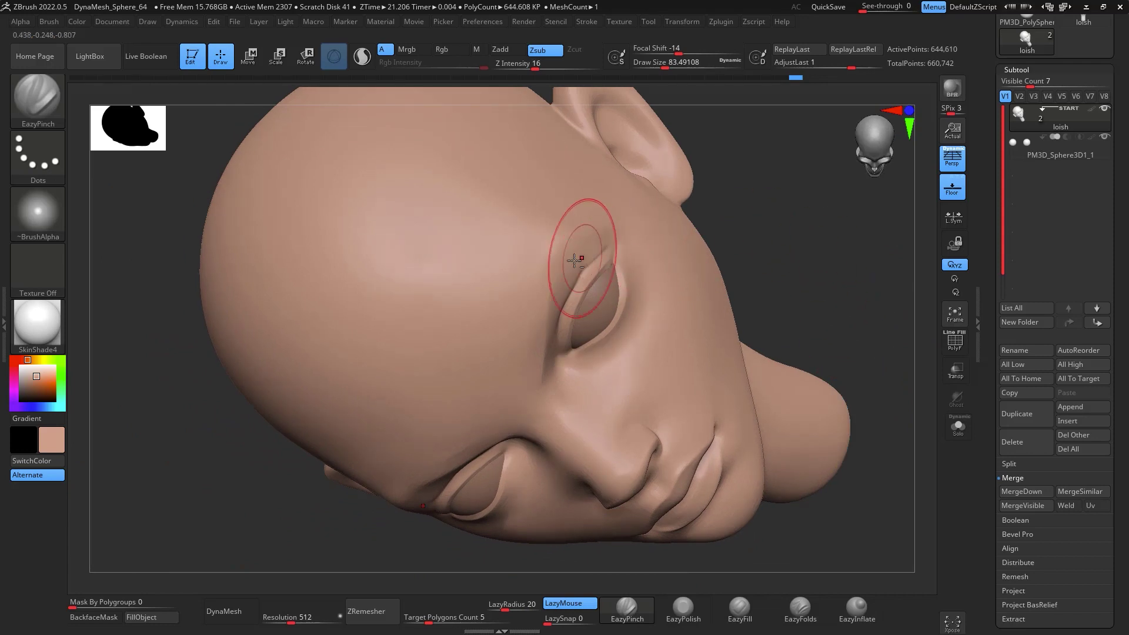
pyautogui.moveTo(597, 196); pyautogui.dragTo(579, 240)
pyautogui.press('shift')
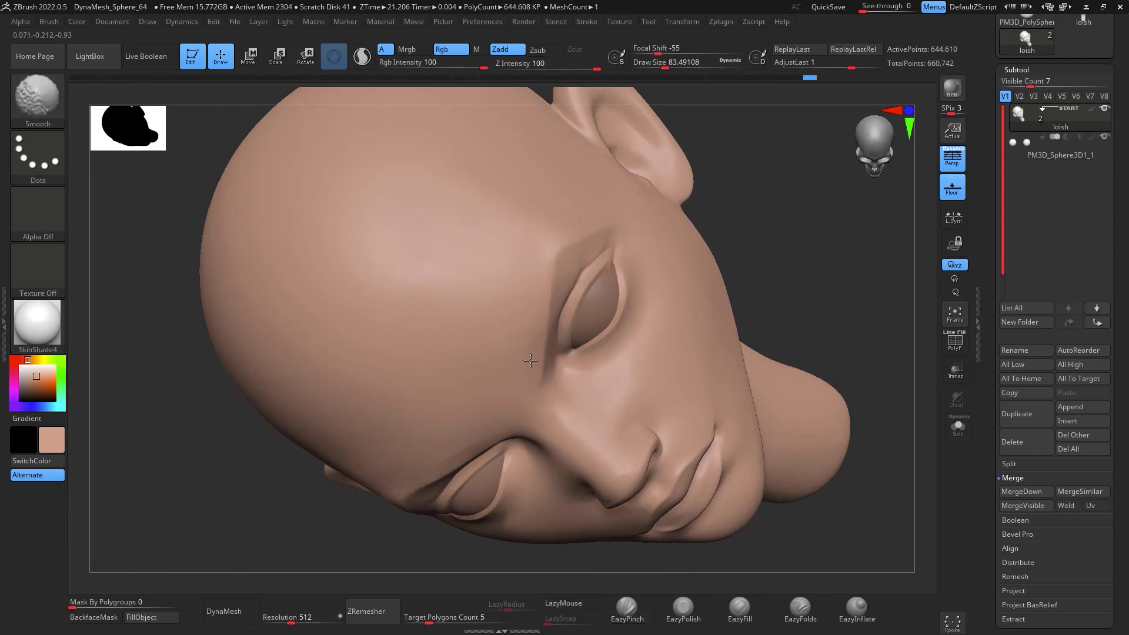
pyautogui.moveTo(853, 320)
pyautogui.mouseDown()
pyautogui.moveTo(858, 282)
pyautogui.moveTo(840, 294)
pyautogui.moveTo(862, 329)
pyautogui.moveTo(852, 310)
pyautogui.moveTo(724, 290)
pyautogui.mouseUp()
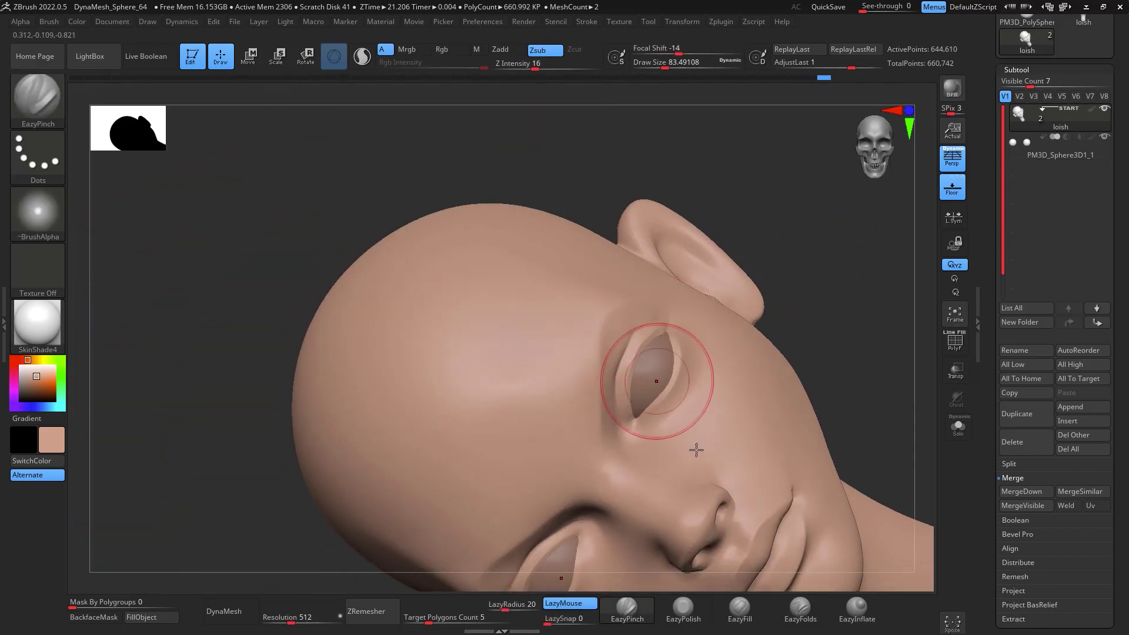
# Fill the brow area with EazyFill at a draw size of about 41 and re-sharpen its edge with EazyPinch
pyautogui.click(739, 608)
pyautogui.press('space')
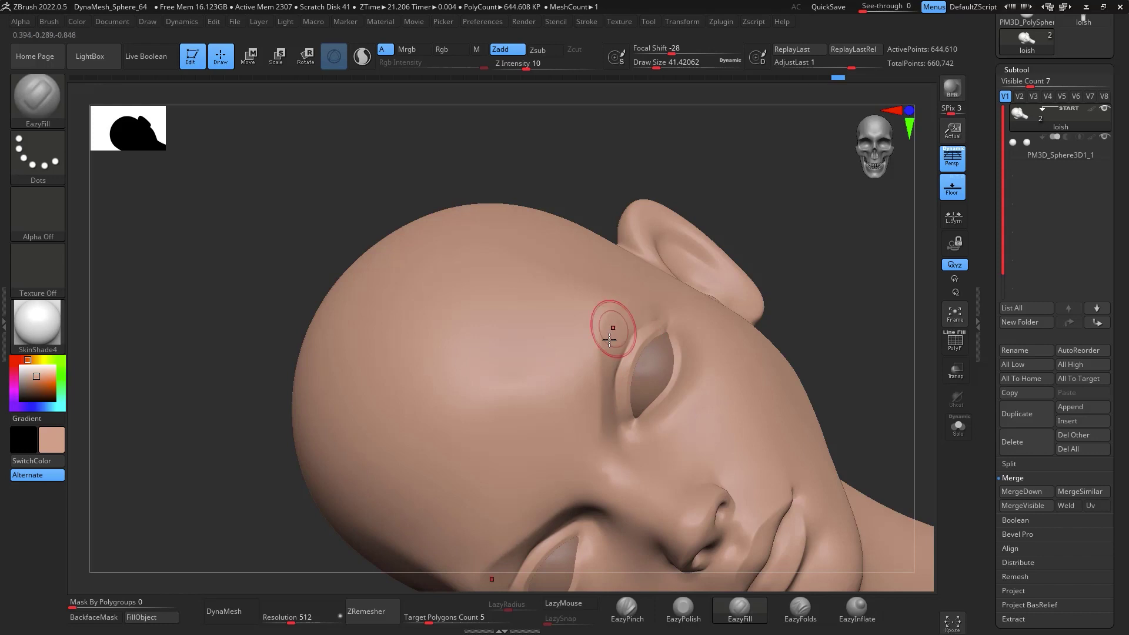
pyautogui.click(627, 612)
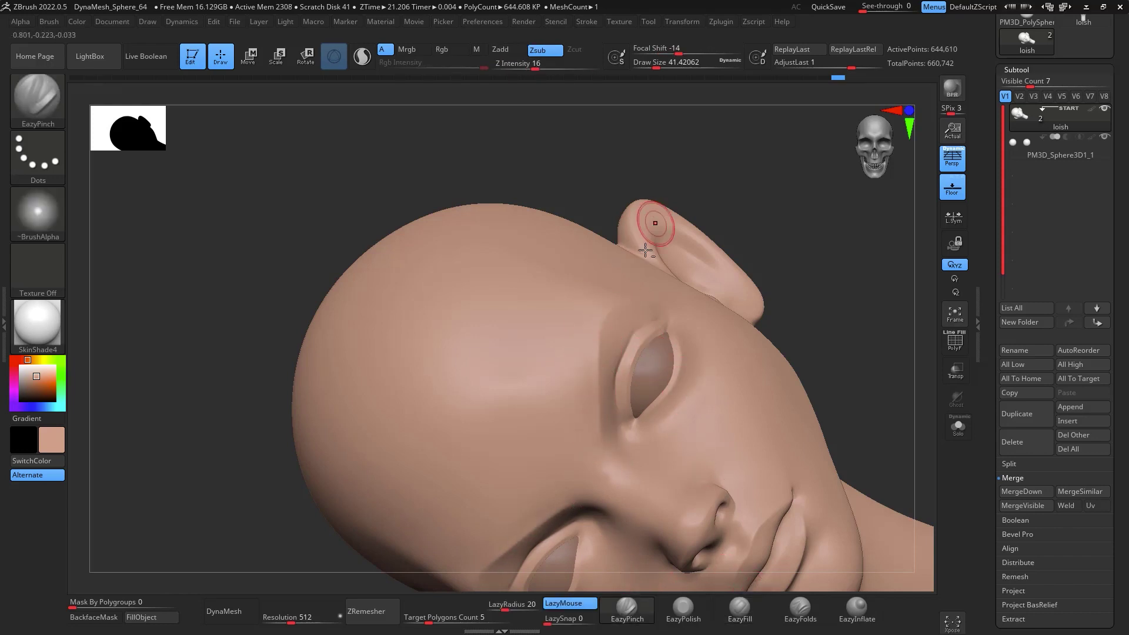
pyautogui.keyDown('shift'); pyautogui.moveTo(816, 318); pyautogui.dragTo(830, 340); pyautogui.keyUp('shift')
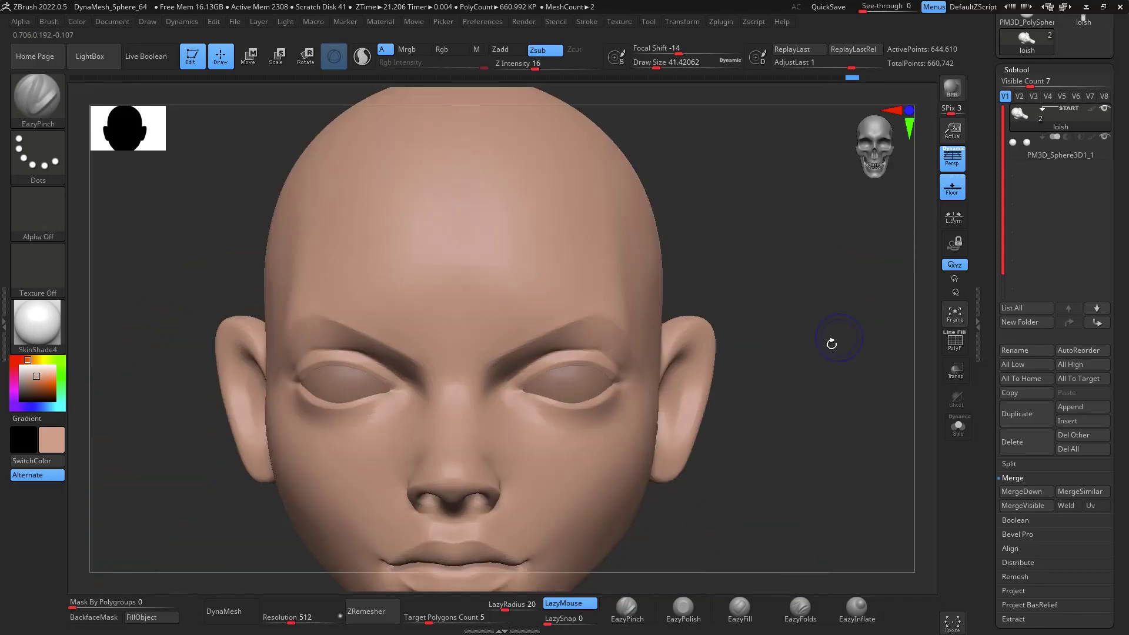
pyautogui.press('shift')
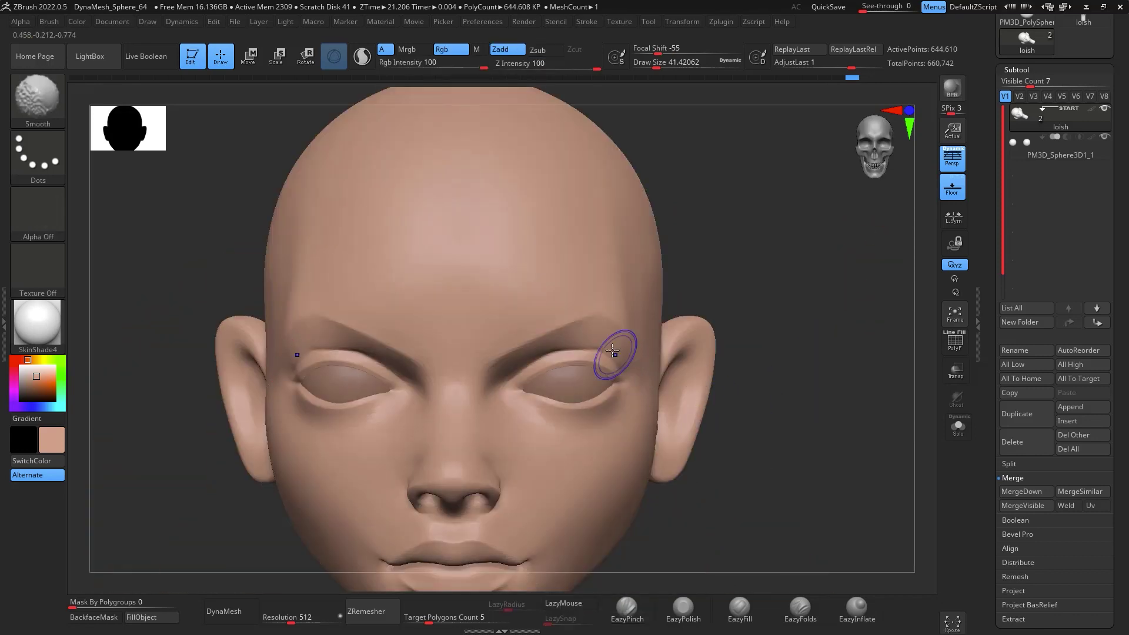
# Refine the fold at the outer upper eyelid with EazyPinch at a draw size of about 25 and smooth it
pyautogui.moveTo(811, 299)
pyautogui.keyDown('alt'); pyautogui.mouseDown()
pyautogui.moveTo(758, 352)
pyautogui.moveTo(703, 374)
pyautogui.mouseUp(); pyautogui.keyUp('alt')
pyautogui.press('space')
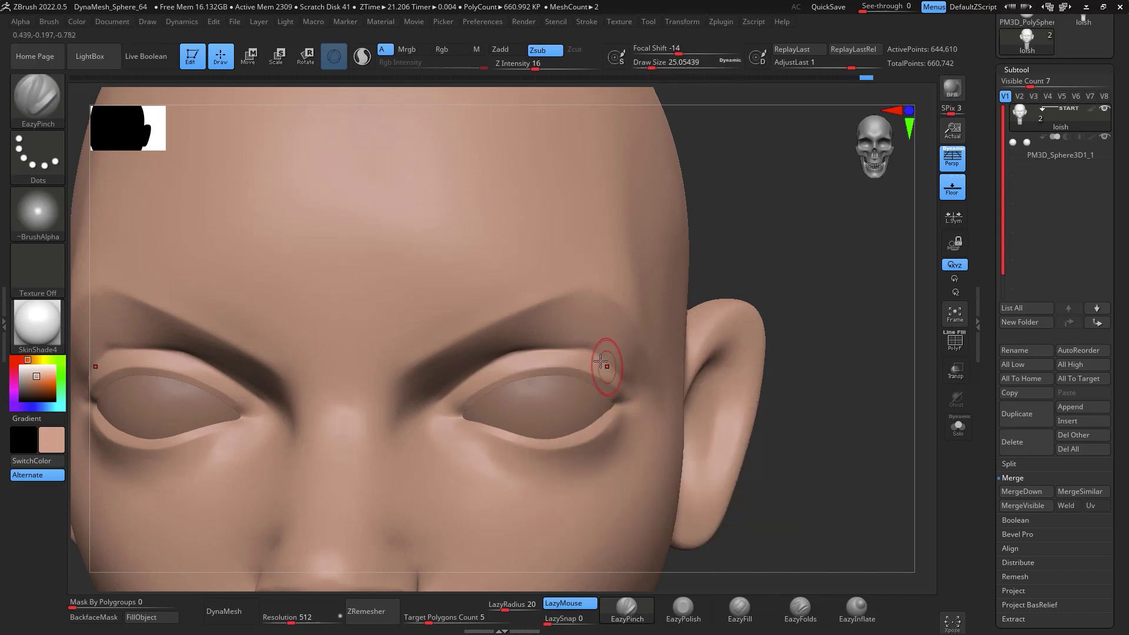
pyautogui.press('shift')
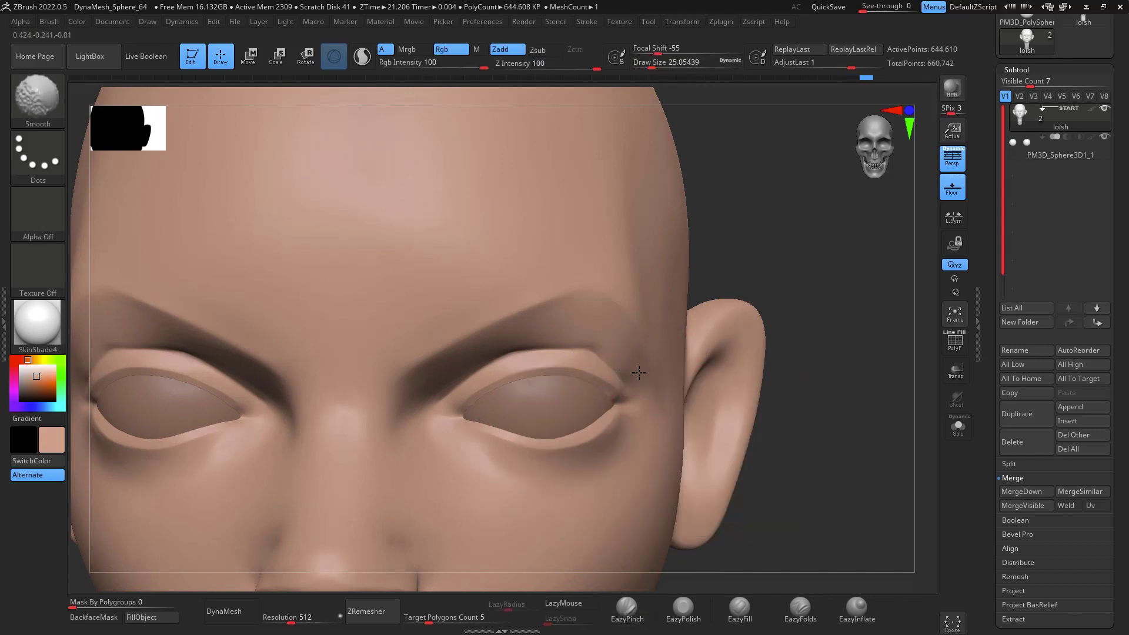
pyautogui.press('f')
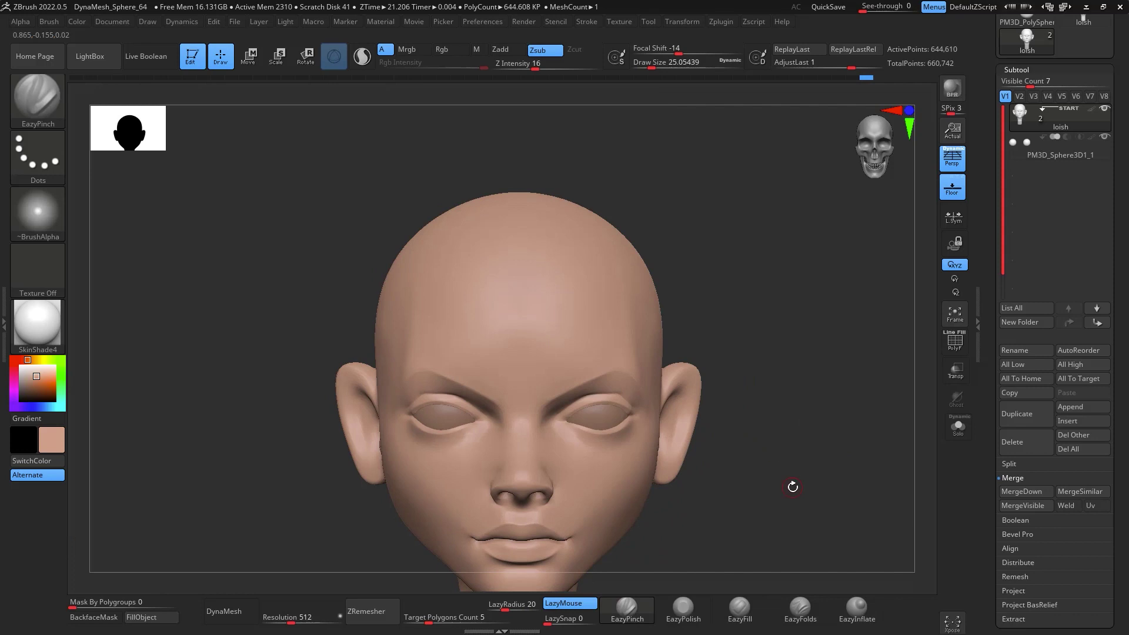
# Sharpen the inner ear contours and the lobe edge with EazyPinch at a draw size of about 37, undoing the unwanted stroke
pyautogui.moveTo(817, 431); pyautogui.dragTo(707, 373)
pyautogui.press('space')
pyautogui.moveTo(603, 327); pyautogui.dragTo(580, 327)
pyautogui.press('space')
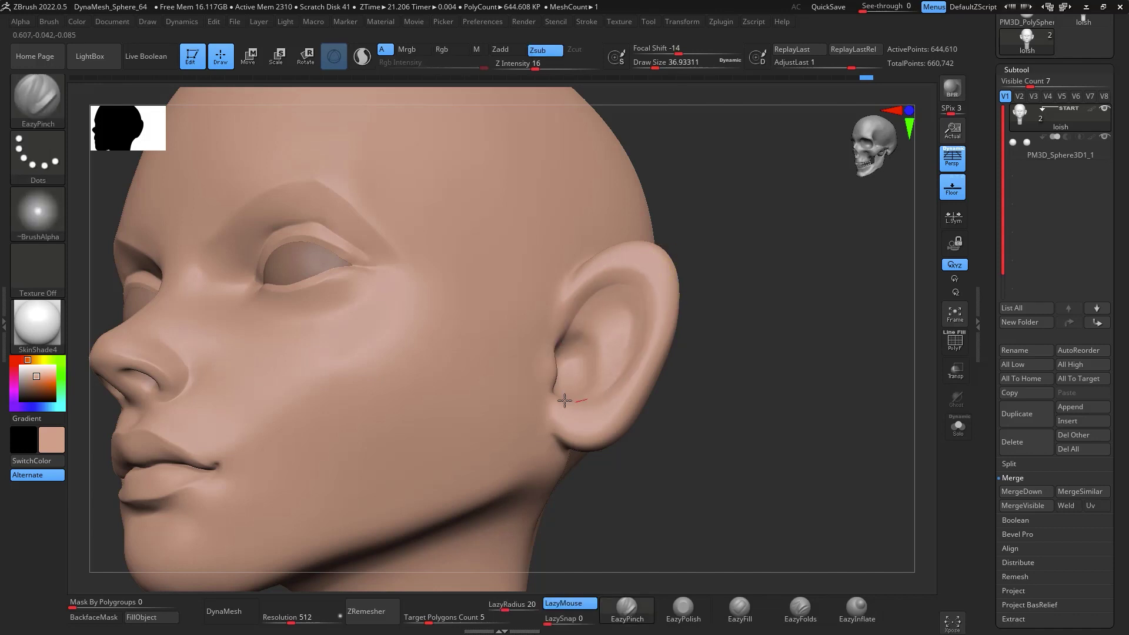
pyautogui.moveTo(565, 400); pyautogui.dragTo(562, 402)
pyautogui.moveTo(735, 338)
pyautogui.mouseDown()
pyautogui.moveTo(816, 343)
pyautogui.moveTo(756, 310)
pyautogui.mouseUp()
pyautogui.hotkey('ctrl', 'z')
pyautogui.moveTo(571, 340); pyautogui.dragTo(578, 328)
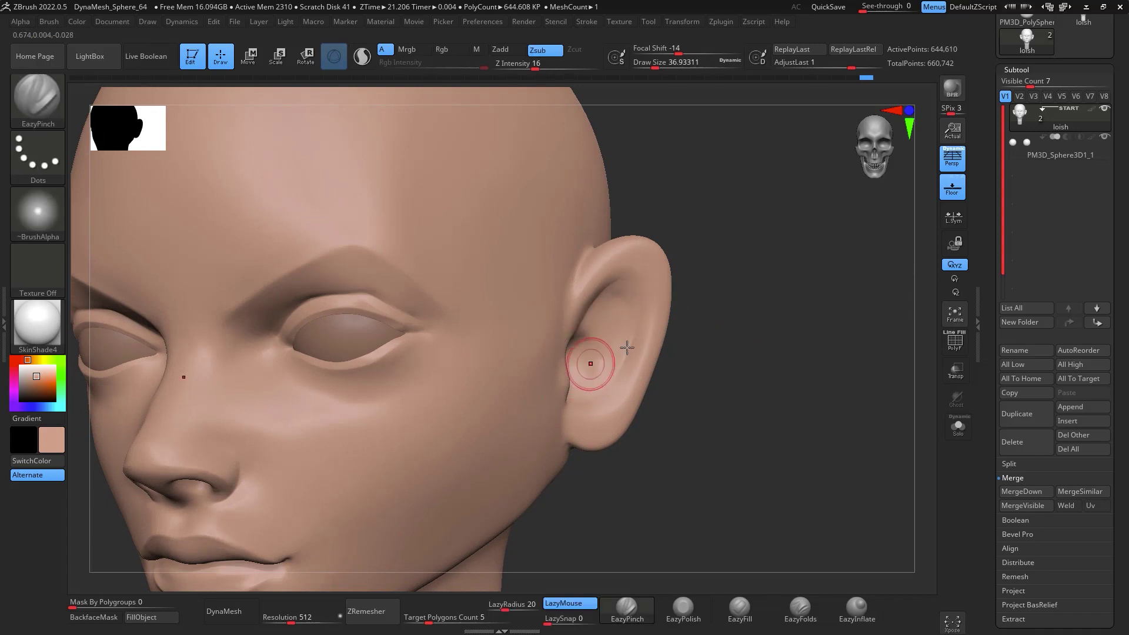
pyautogui.moveTo(741, 317); pyautogui.dragTo(685, 310)
pyautogui.moveTo(735, 359); pyautogui.dragTo(834, 333)
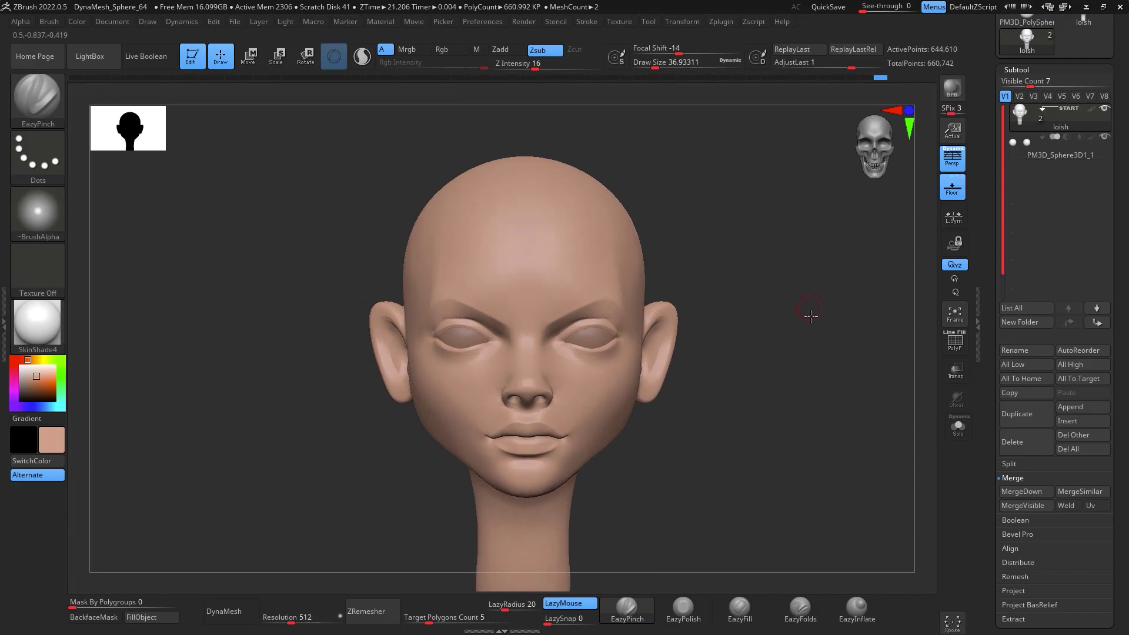
# Sculpt hair strands on the side of the scalp with the EazyHair brush at a draw size of about 77
pyautogui.moveTo(810, 317); pyautogui.dragTo(789, 306)
pyautogui.click(61, 107)
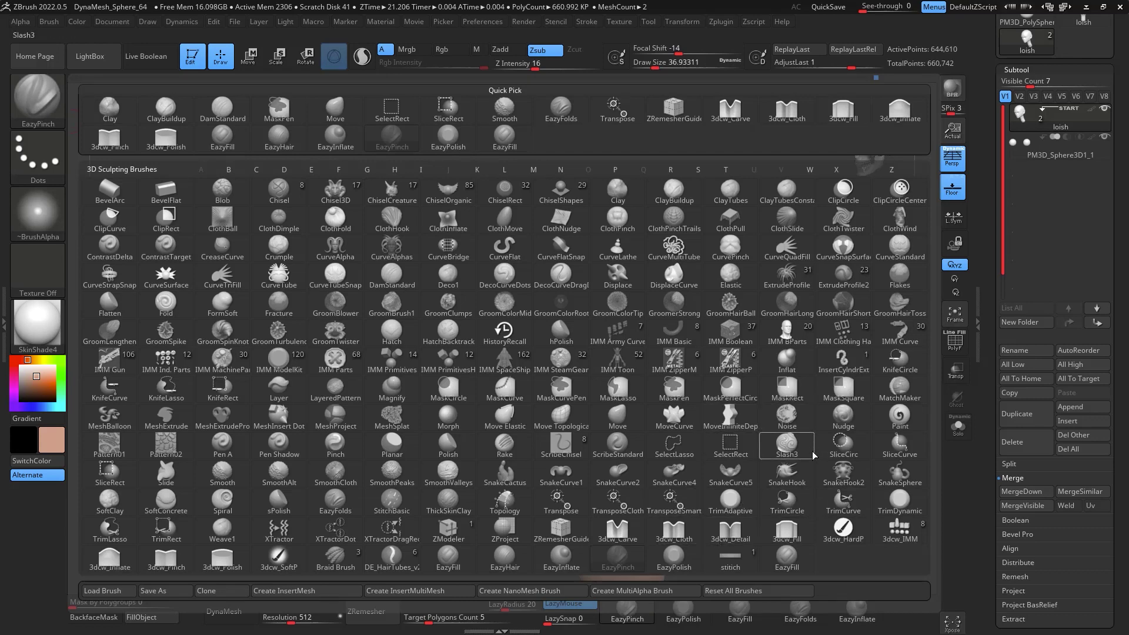
pyautogui.click(504, 558)
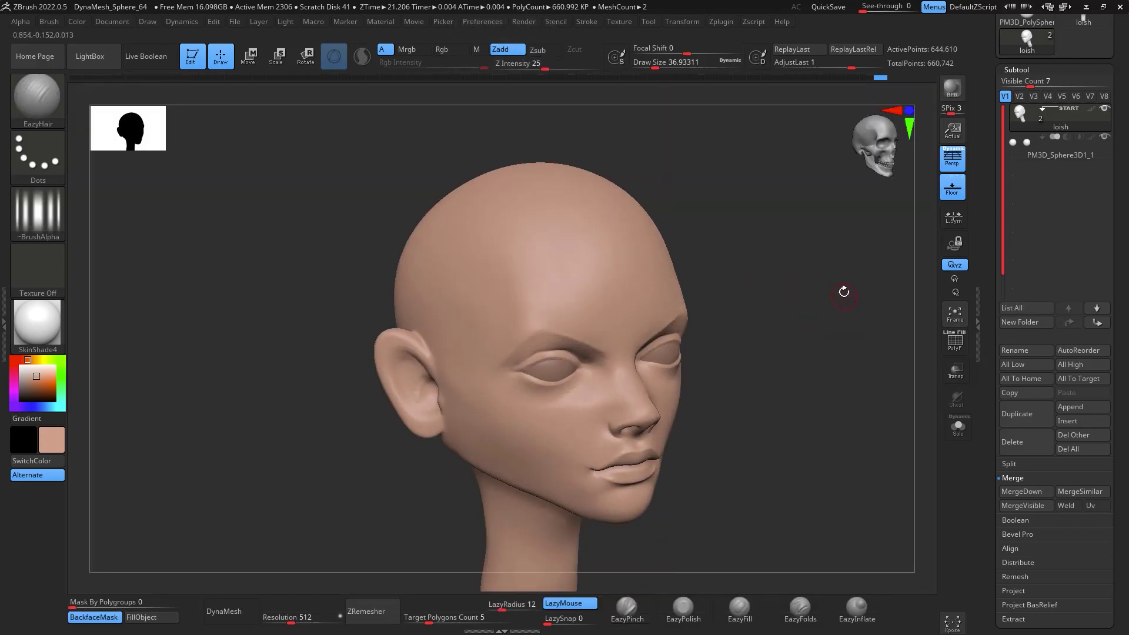
pyautogui.moveTo(843, 292)
pyautogui.mouseDown()
pyautogui.moveTo(811, 315)
pyautogui.moveTo(767, 318)
pyautogui.moveTo(762, 302)
pyautogui.mouseUp()
pyautogui.press('space')
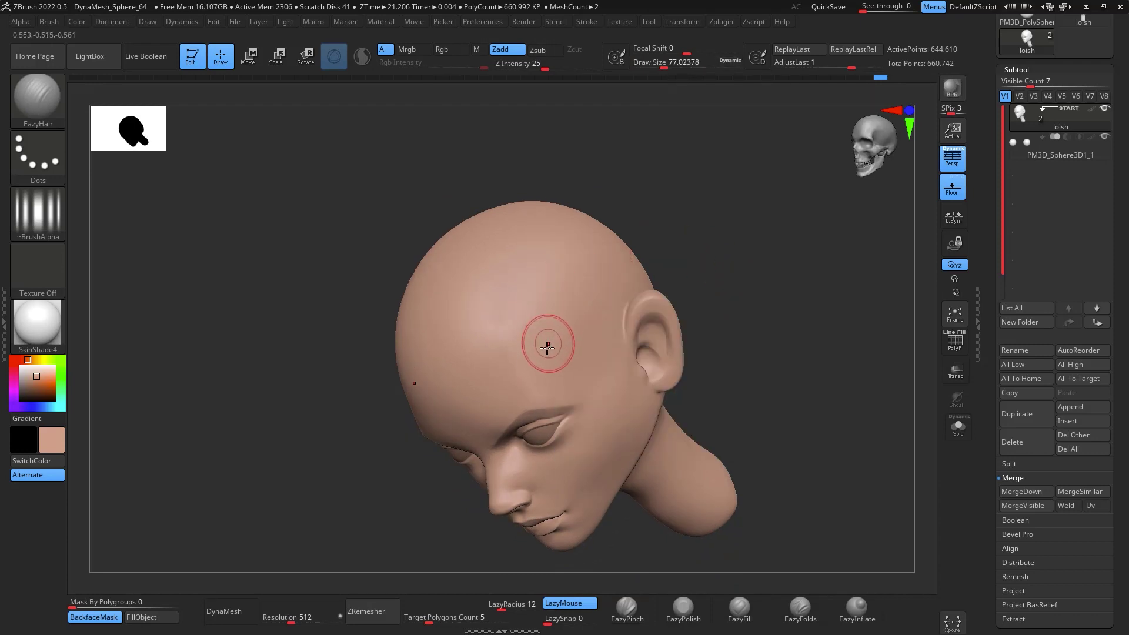
pyautogui.moveTo(544, 336)
pyautogui.mouseDown()
pyautogui.moveTo(572, 240)
pyautogui.moveTo(537, 245)
pyautogui.moveTo(539, 233)
pyautogui.mouseUp()
pyautogui.moveTo(517, 331); pyautogui.dragTo(535, 229)
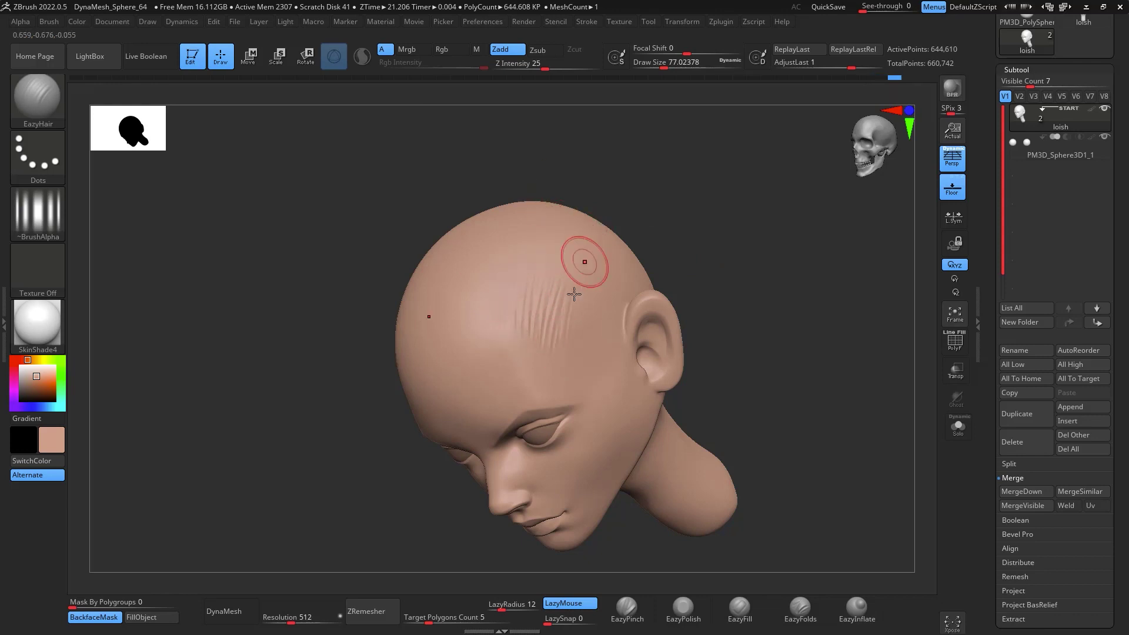
# Try EazyHair strokes along the eyebrows at a draw size of about 37
pyautogui.moveTo(717, 278); pyautogui.dragTo(693, 247)
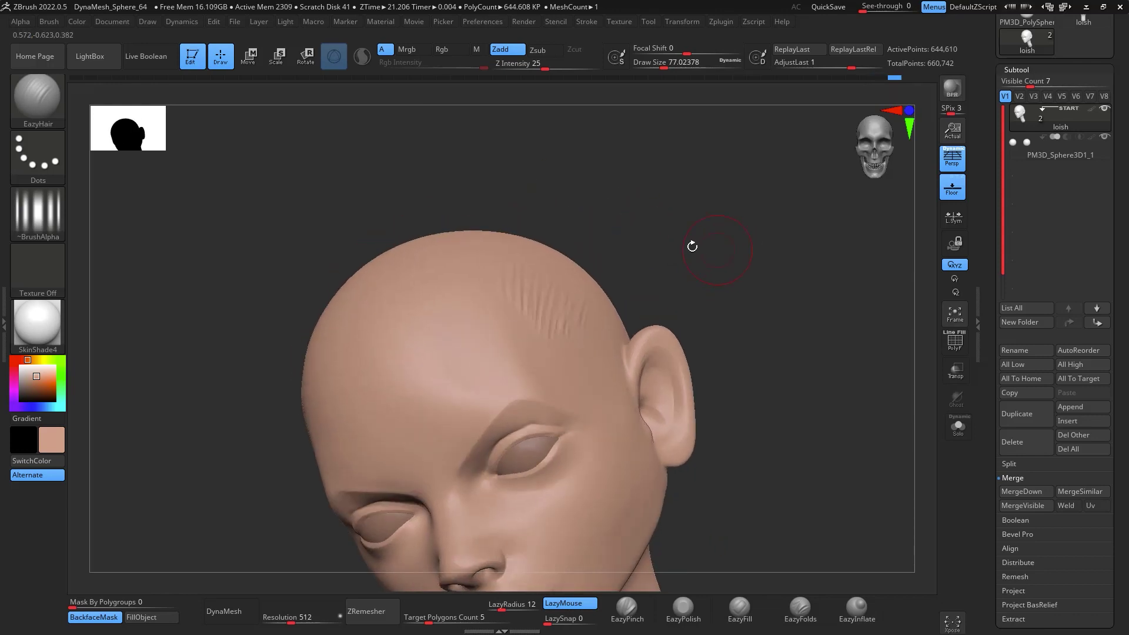
pyautogui.press('space')
pyautogui.moveTo(517, 420)
pyautogui.mouseDown()
pyautogui.moveTo(504, 421)
pyautogui.moveTo(501, 391)
pyautogui.moveTo(485, 426)
pyautogui.moveTo(549, 388)
pyautogui.moveTo(546, 369)
pyautogui.mouseUp()
pyautogui.moveTo(502, 424); pyautogui.dragTo(524, 383)
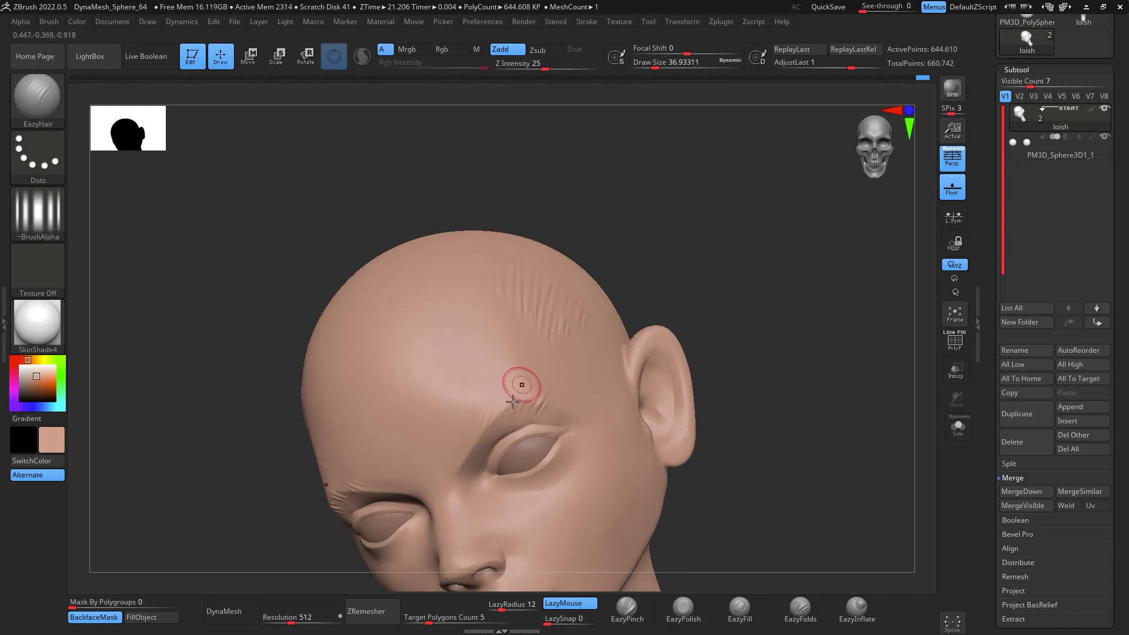
pyautogui.moveTo(742, 327)
pyautogui.mouseDown()
pyautogui.moveTo(831, 318)
pyautogui.moveTo(821, 347)
pyautogui.mouseUp()
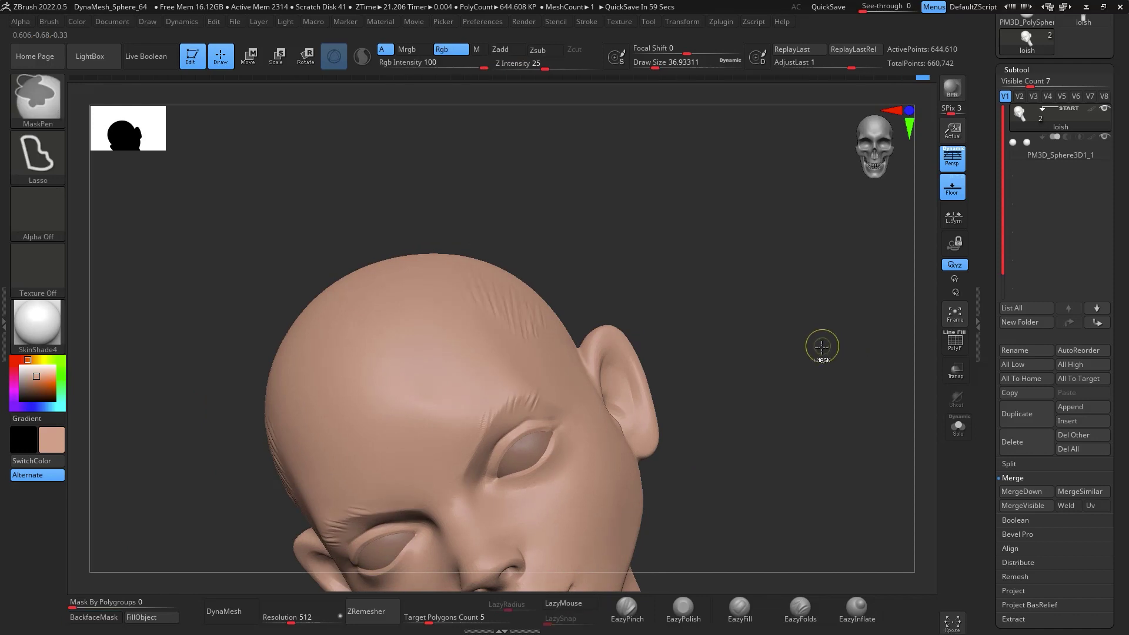
pyautogui.hotkey('ctrl', 'z')
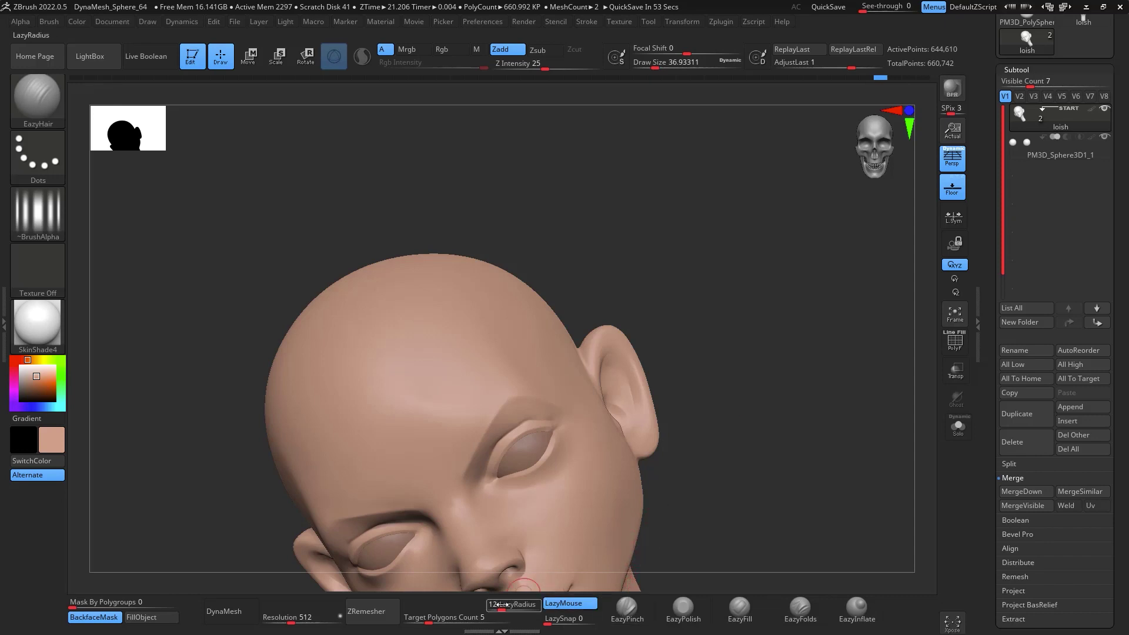
# Set LazyRadius to 2 and try short EazyHair strokes over both eyebrows
pyautogui.moveTo(501, 608); pyautogui.dragTo(493, 608)
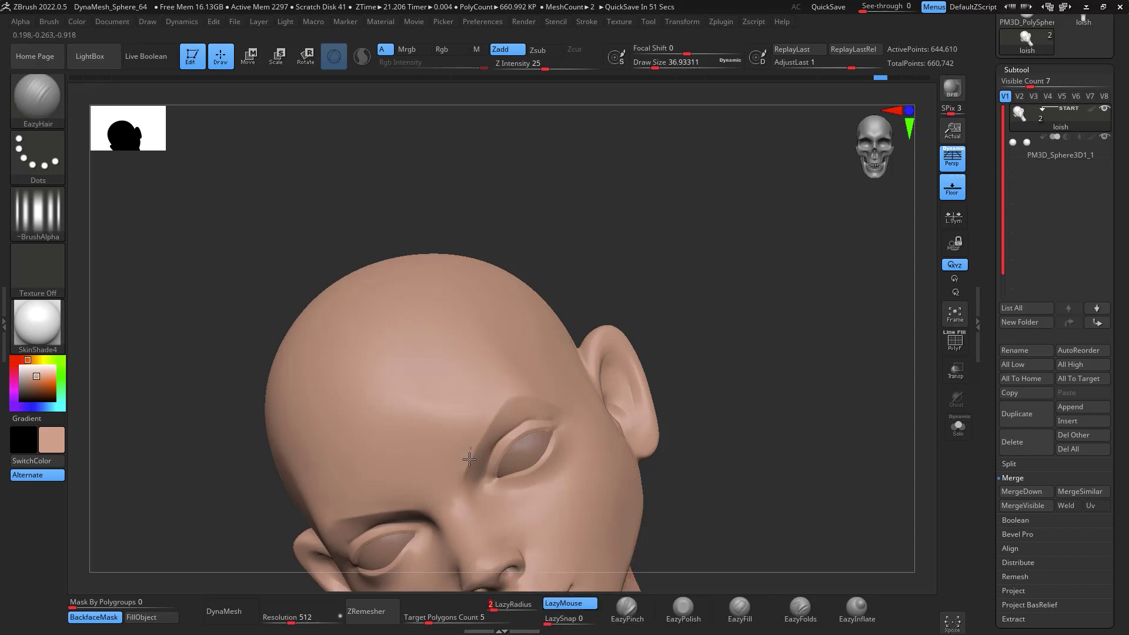
pyautogui.moveTo(472, 468); pyautogui.dragTo(468, 479)
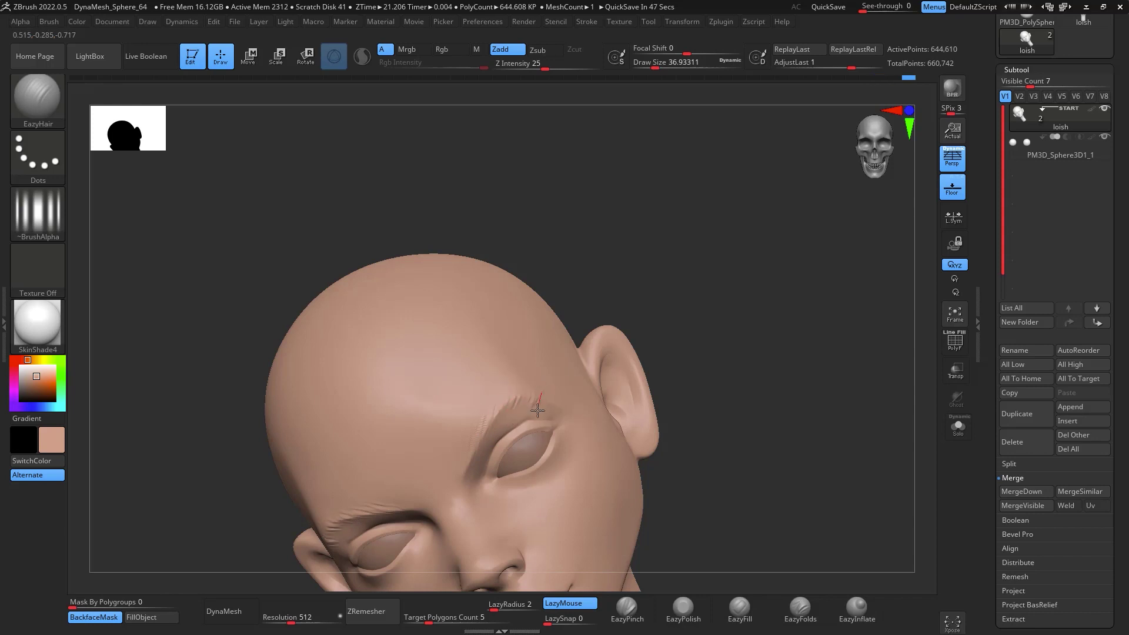
pyautogui.keyDown('shift'); pyautogui.moveTo(759, 420); pyautogui.dragTo(817, 360); pyautogui.keyUp('shift')
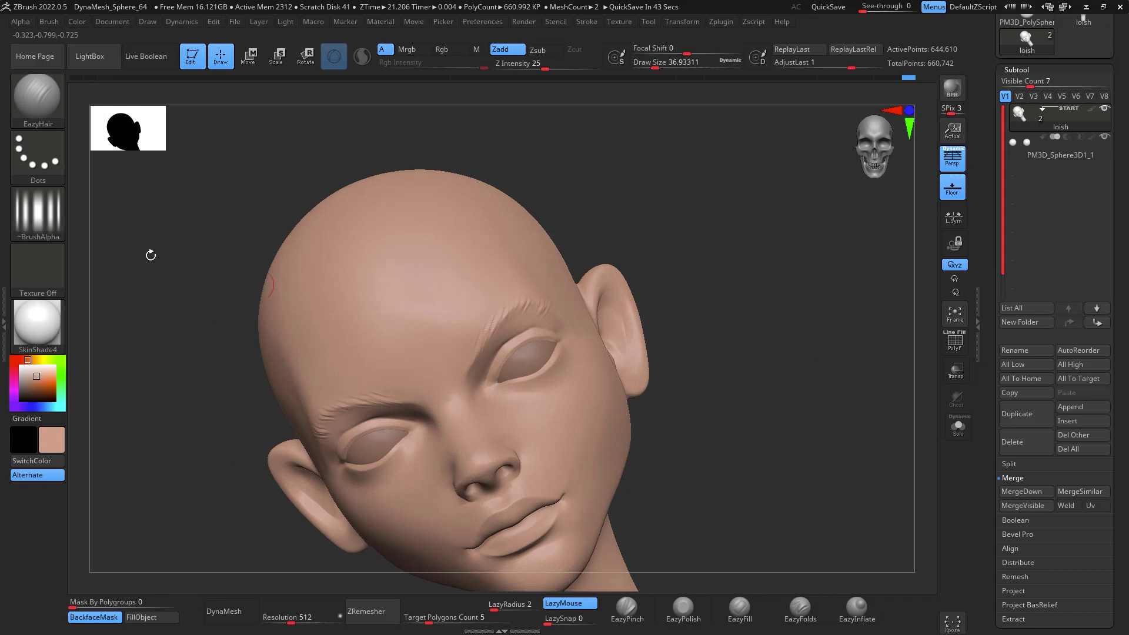
pyautogui.keyDown('alt'); pyautogui.moveTo(803, 266); pyautogui.dragTo(783, 305); pyautogui.keyUp('alt')
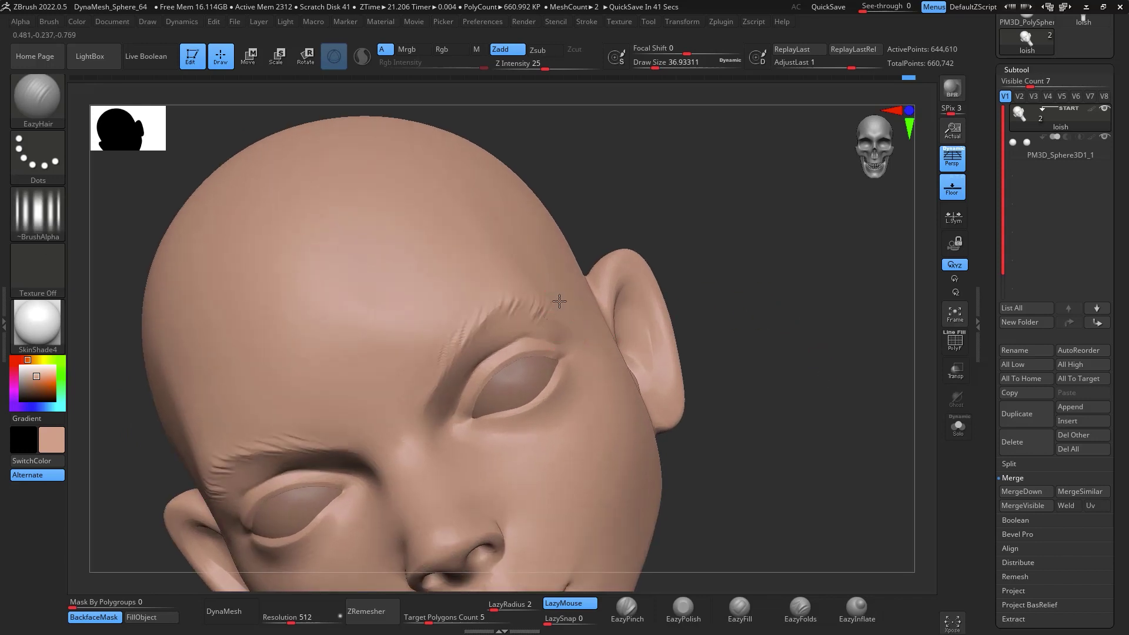
pyautogui.keyDown('shift'); pyautogui.moveTo(581, 204); pyautogui.dragTo(799, 388); pyautogui.keyUp('shift')
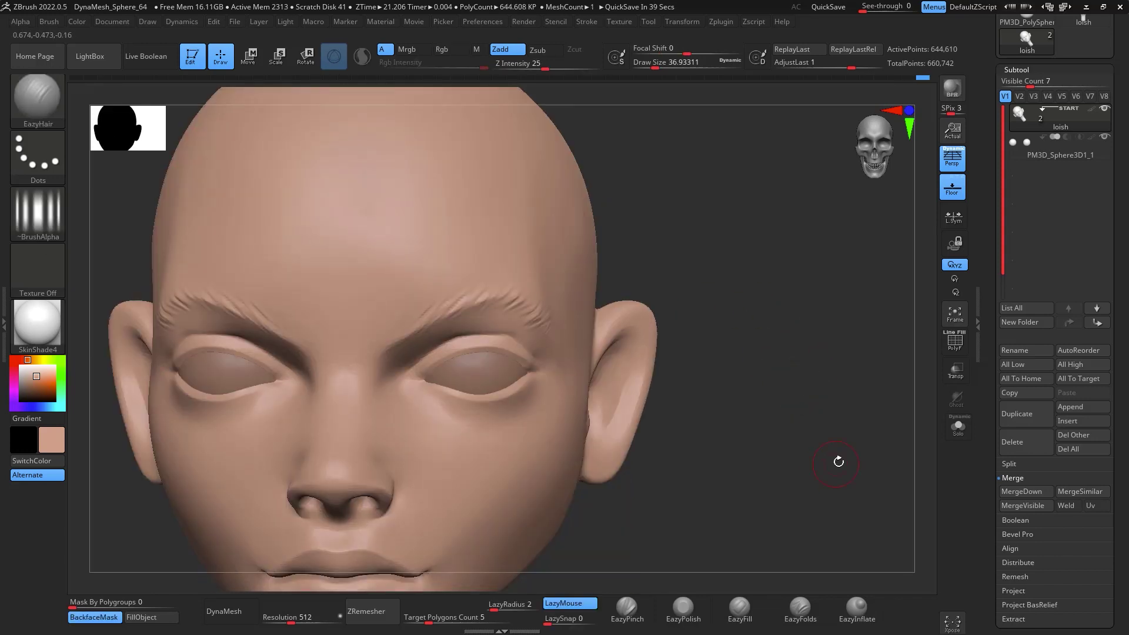
pyautogui.keyDown('alt'); pyautogui.moveTo(838, 461); pyautogui.dragTo(844, 437); pyautogui.keyUp('alt')
pyautogui.press('ctrl')
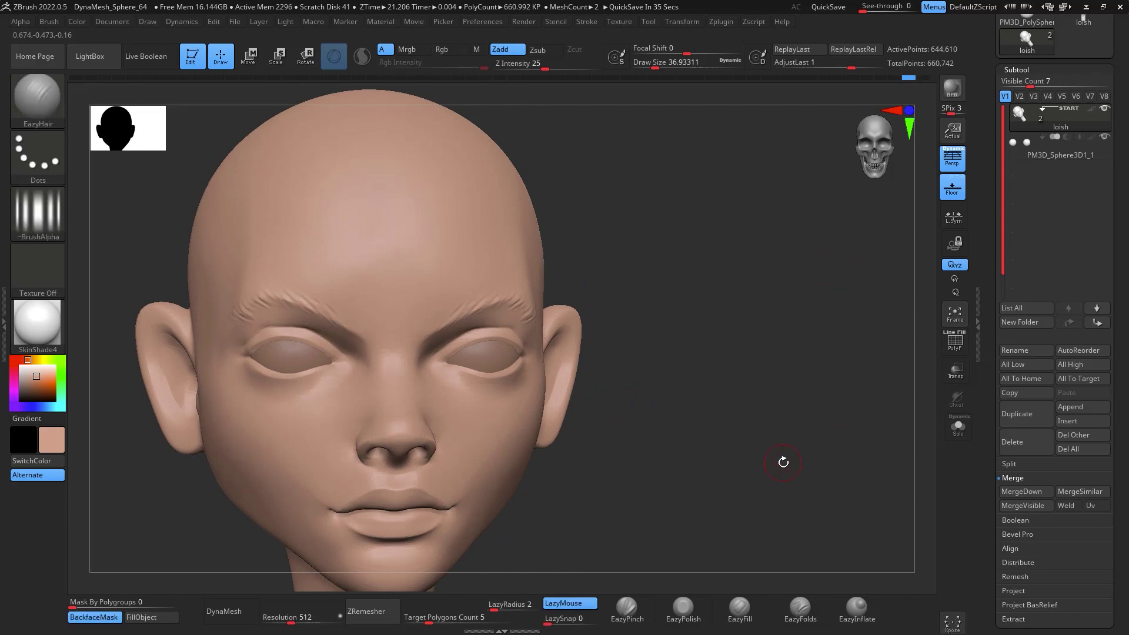
pyautogui.press('ctrl')
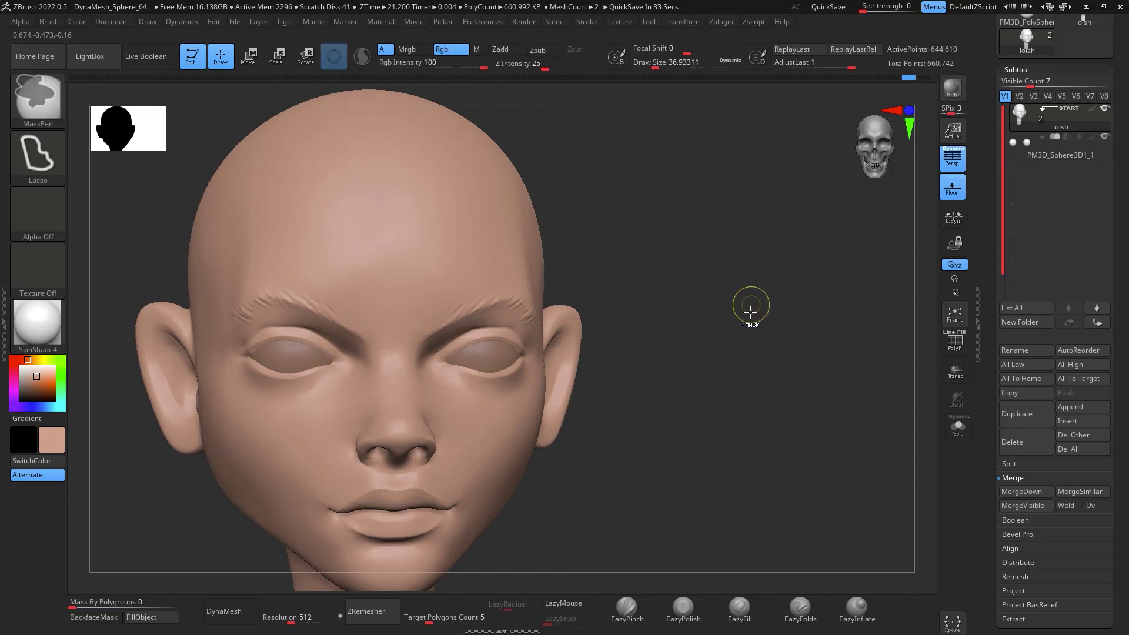
pyautogui.press('ctrl')
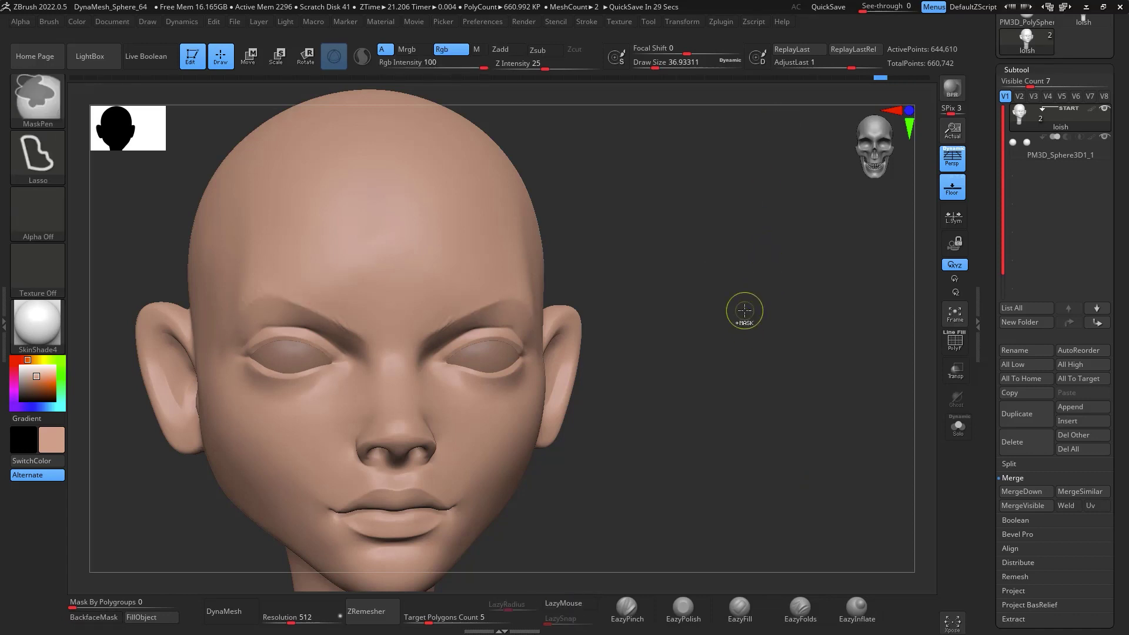
# Sculpt a fold beneath the inner eye corner with the EazyPinch brush at a draw size of about 62
pyautogui.moveTo(750, 290)
pyautogui.keyDown('shift'); pyautogui.mouseDown()
pyautogui.moveTo(760, 351)
pyautogui.moveTo(784, 364)
pyautogui.mouseUp(); pyautogui.keyUp('shift')
pyautogui.moveTo(783, 294)
pyautogui.mouseDown()
pyautogui.moveTo(837, 322)
pyautogui.moveTo(816, 340)
pyautogui.moveTo(805, 283)
pyautogui.mouseUp()
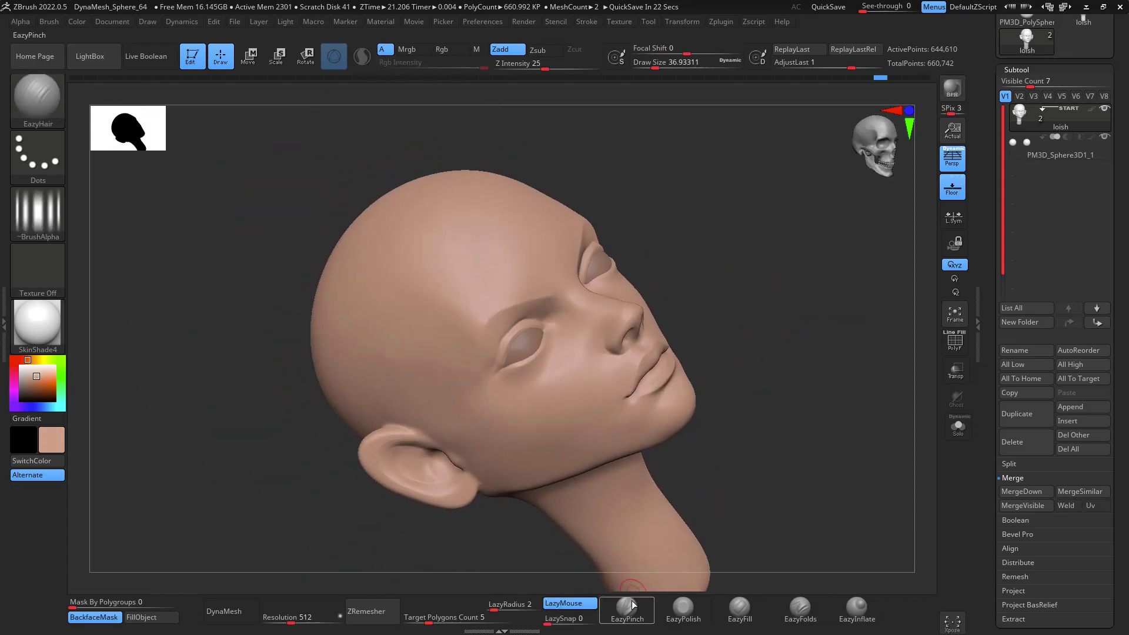
pyautogui.click(628, 608)
pyautogui.moveTo(780, 397)
pyautogui.mouseDown()
pyautogui.moveTo(794, 394)
pyautogui.moveTo(792, 375)
pyautogui.moveTo(743, 380)
pyautogui.mouseUp()
pyautogui.press('space')
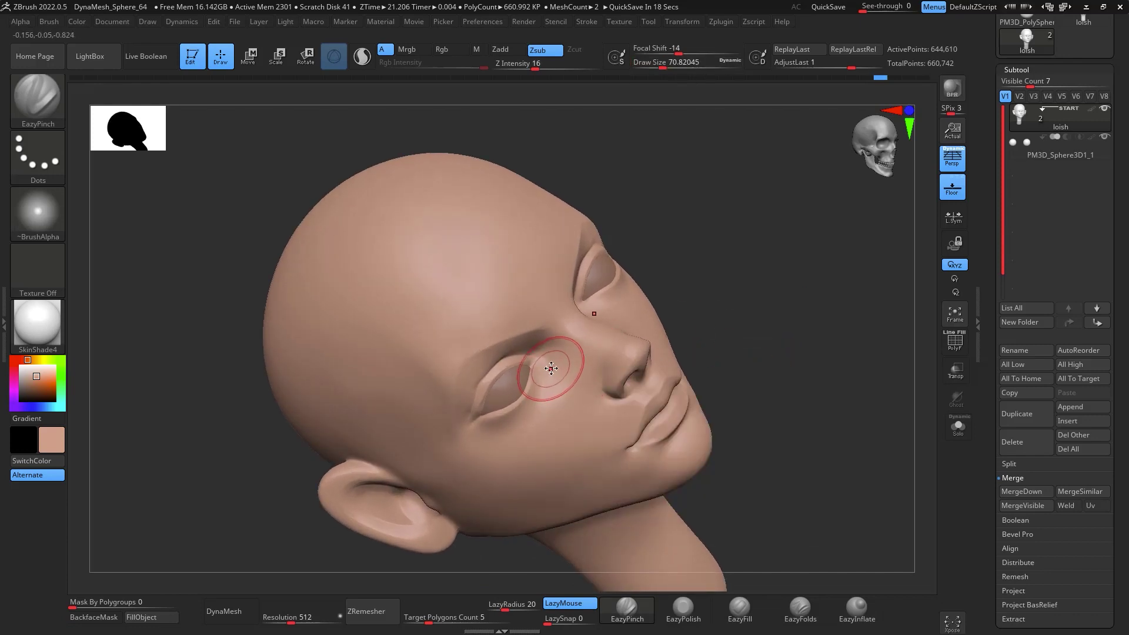
pyautogui.press('space')
pyautogui.moveTo(549, 369); pyautogui.dragTo(543, 353)
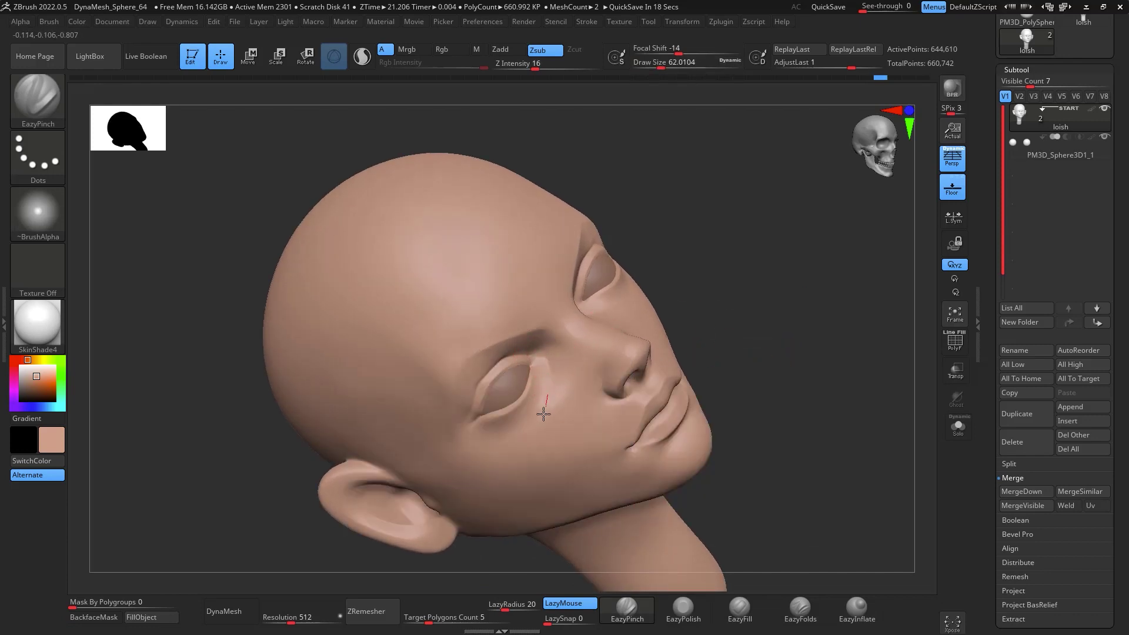
pyautogui.moveTo(501, 436); pyautogui.dragTo(516, 432)
# Extend the EazyPinch fold along the under-eye area, smooth it, and check the face from several angles
pyautogui.moveTo(774, 282)
pyautogui.mouseDown()
pyautogui.moveTo(819, 353)
pyautogui.moveTo(753, 233)
pyautogui.mouseUp()
pyautogui.moveTo(600, 299); pyautogui.dragTo(575, 299)
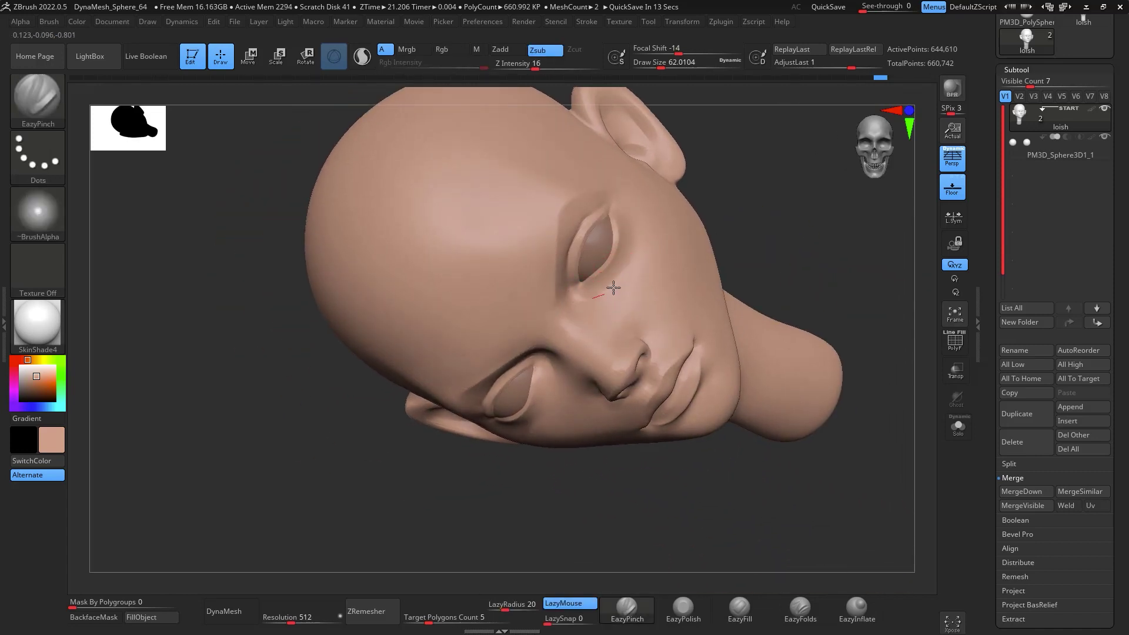
pyautogui.moveTo(641, 260)
pyautogui.mouseDown()
pyautogui.moveTo(637, 208)
pyautogui.moveTo(595, 301)
pyautogui.mouseUp()
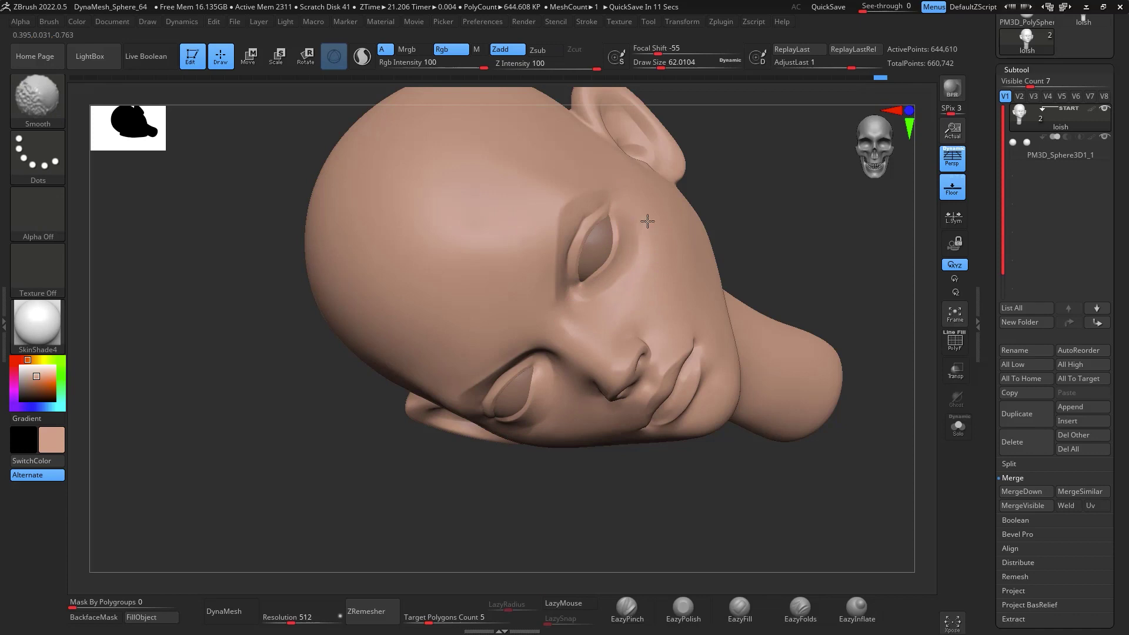
pyautogui.keyDown('shift'); pyautogui.moveTo(823, 238); pyautogui.dragTo(862, 227); pyautogui.keyUp('shift')
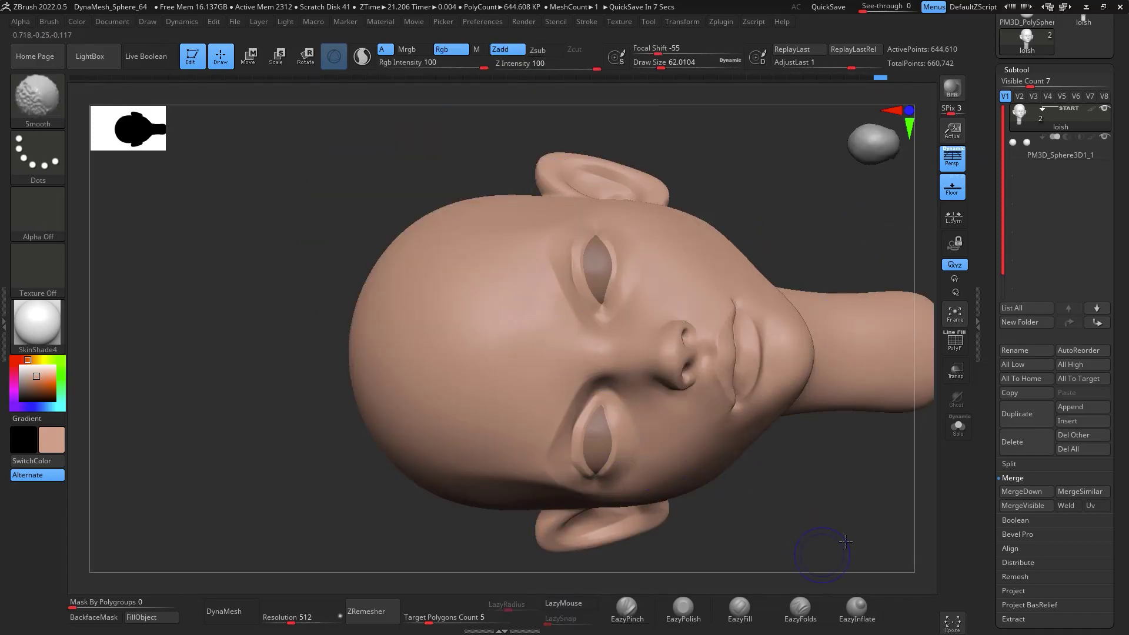
pyautogui.moveTo(845, 555); pyautogui.dragTo(891, 438)
pyautogui.moveTo(882, 344); pyautogui.dragTo(853, 350)
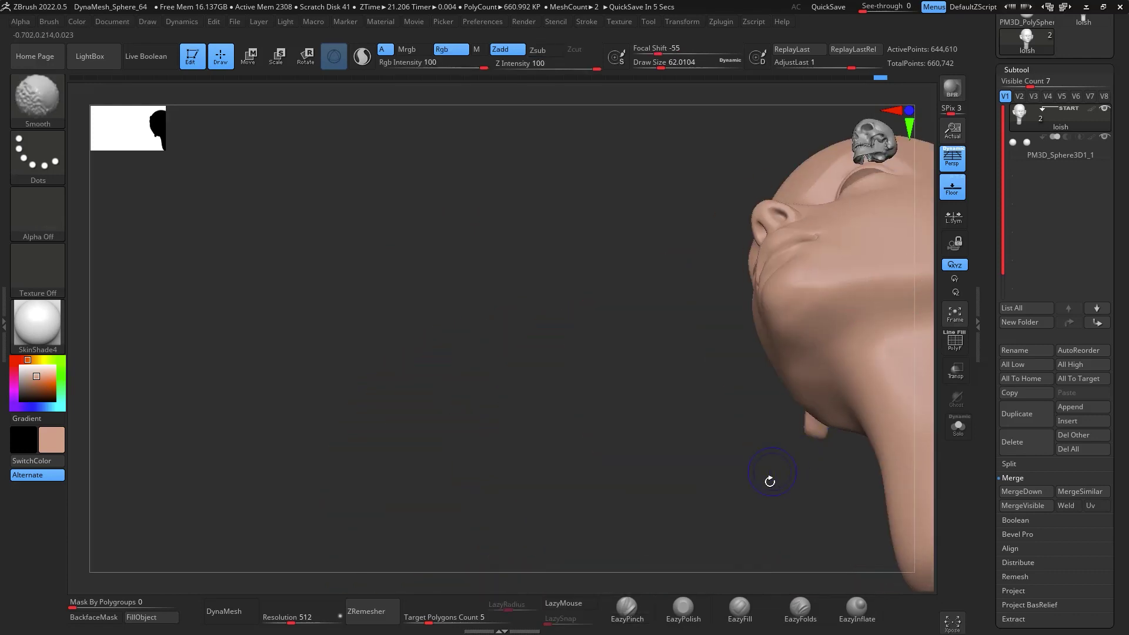
pyautogui.keyDown('shift'); pyautogui.moveTo(768, 479); pyautogui.dragTo(695, 468); pyautogui.keyUp('shift')
pyautogui.keyDown('alt'); pyautogui.moveTo(773, 257); pyautogui.dragTo(827, 299); pyautogui.keyUp('alt')
pyautogui.keyDown('shift'); pyautogui.moveTo(820, 261); pyautogui.dragTo(758, 388); pyautogui.keyUp('shift')
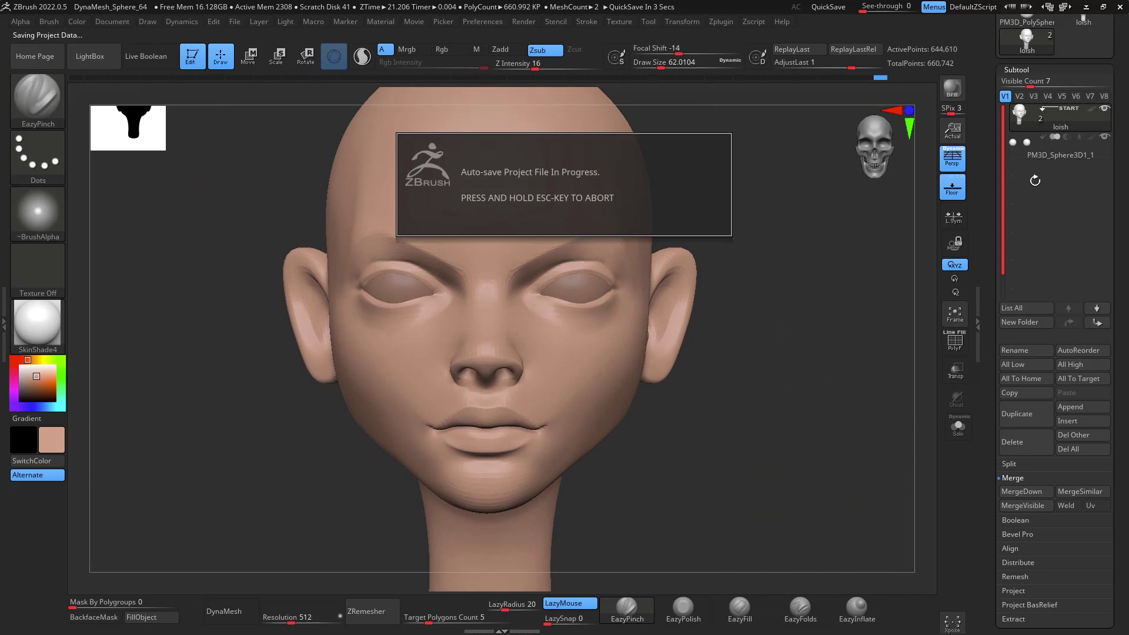
# Activate the PM3D_Sphere3D1_1 eyeball subtool and set the active color to white
pyautogui.click(1036, 154)
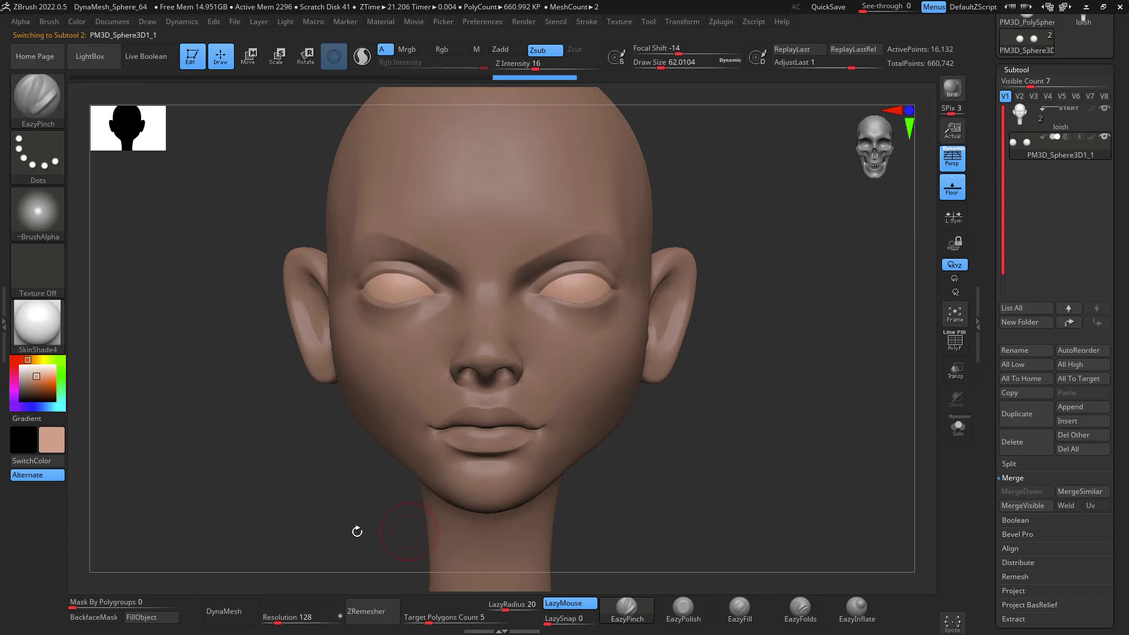
pyautogui.moveTo(36, 375); pyautogui.dragTo(9, 355)
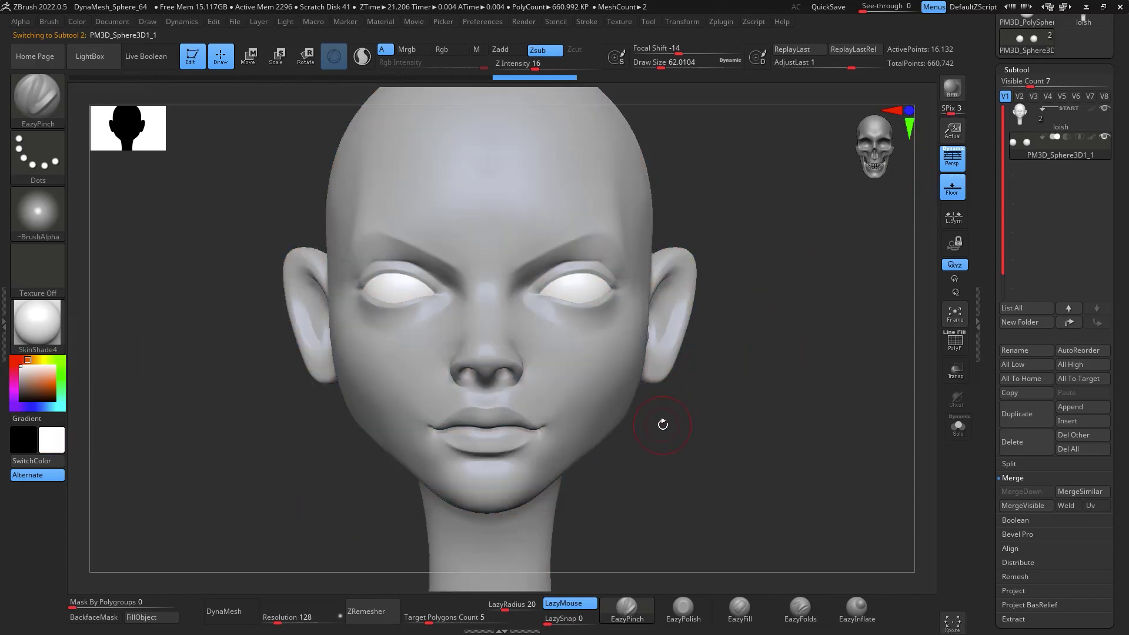
pyautogui.press('b')
pyautogui.press('s')
pyautogui.press('t')
pyautogui.click(624, 450)
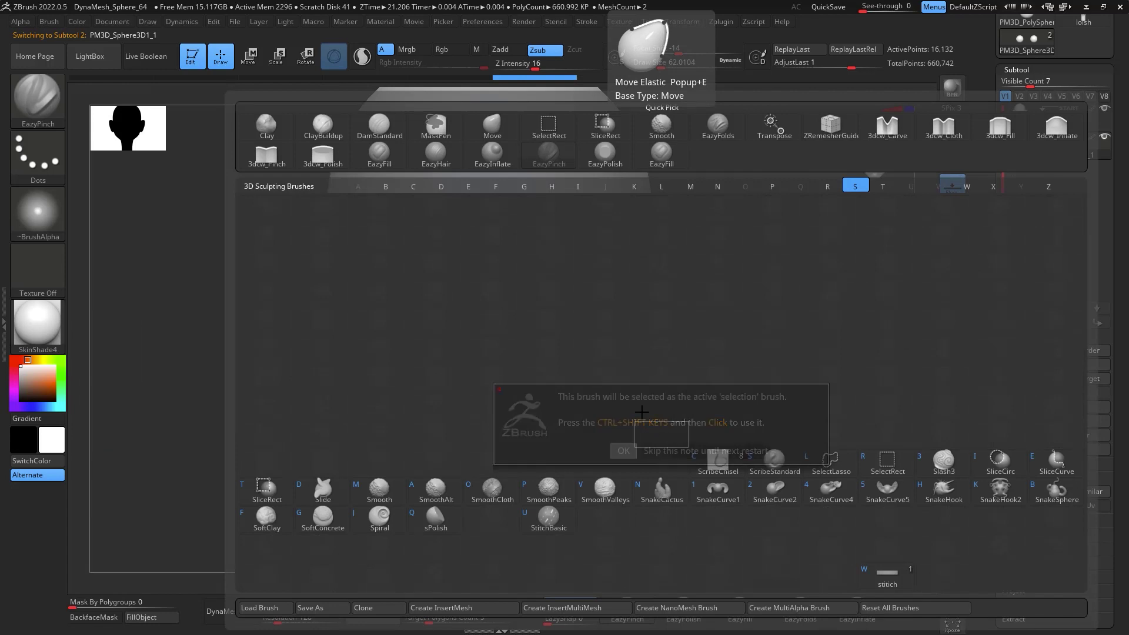
pyautogui.press('b')
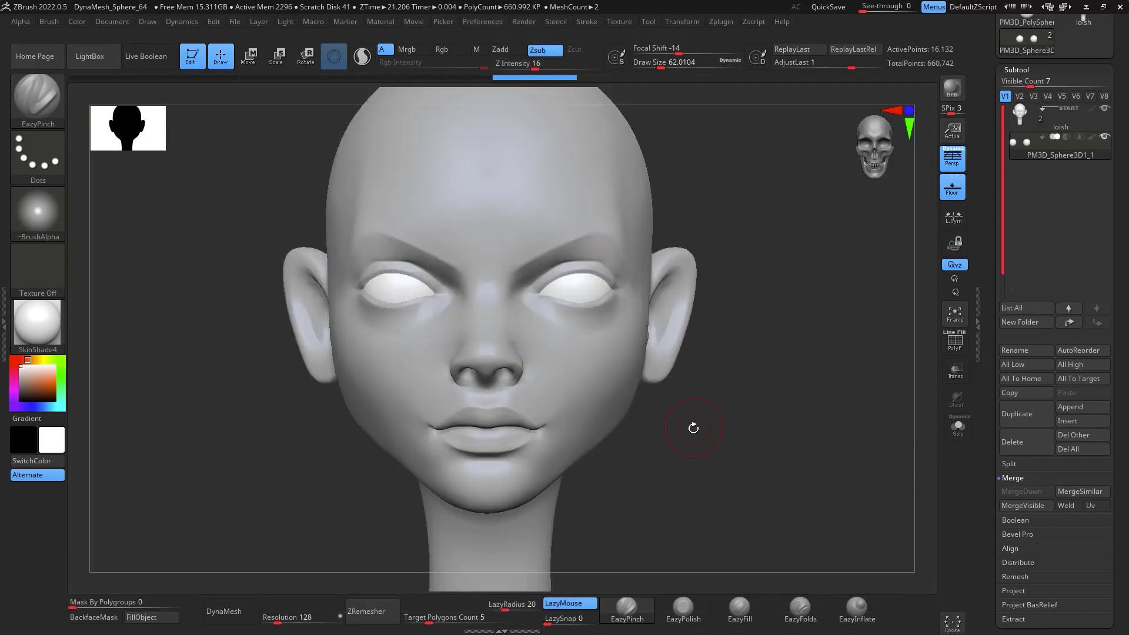
# Switch to the Move brush and fill the eyeball subtool with white
pyautogui.press('b')
pyautogui.press('m')
pyautogui.press('v')
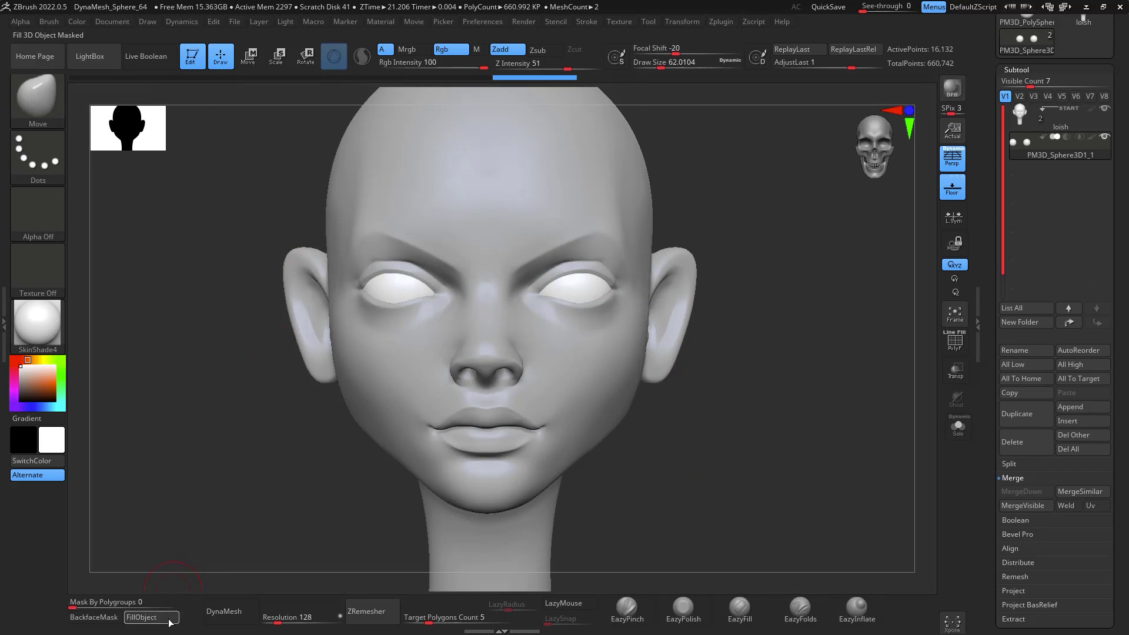
# Activate the loish head subtool and fill it with a muted brown skin tone
pyautogui.keyDown('alt'); pyautogui.click(409, 384); pyautogui.keyUp('alt')
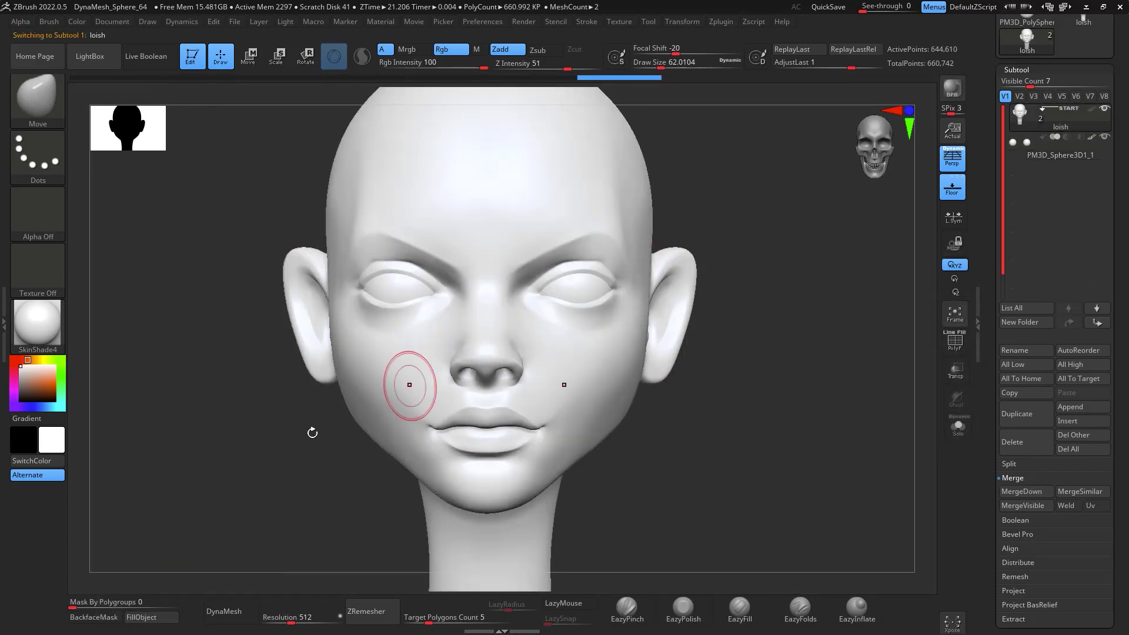
pyautogui.click(31, 380)
pyautogui.click(142, 617)
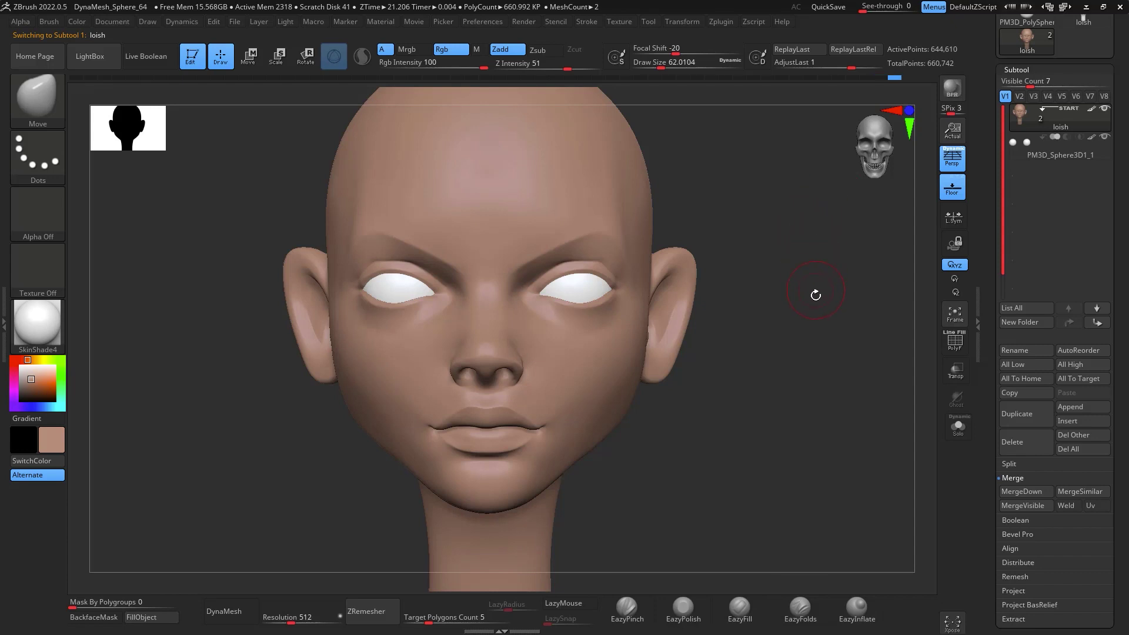
pyautogui.moveTo(821, 327); pyautogui.dragTo(837, 301)
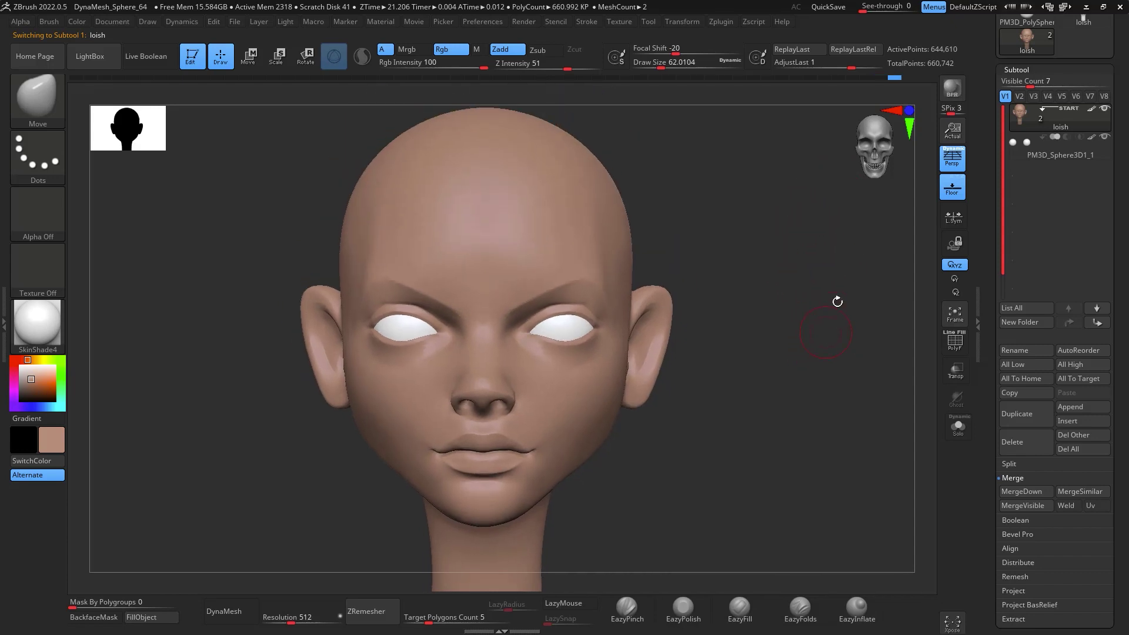
# Activate the PM3D_Sphere3D1_1 eyeball subtool and subdivide its mesh two levels
pyautogui.click(1035, 152)
pyautogui.moveTo(782, 258); pyautogui.dragTo(789, 323)
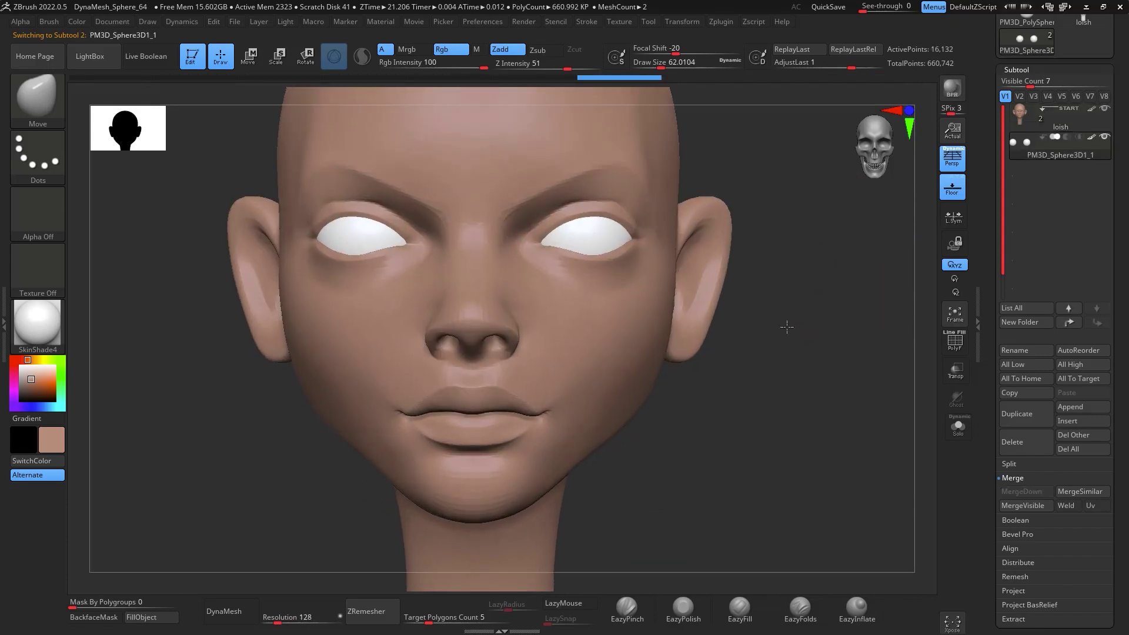
pyautogui.moveTo(637, 277); pyautogui.dragTo(811, 429)
pyautogui.press('ctrl')
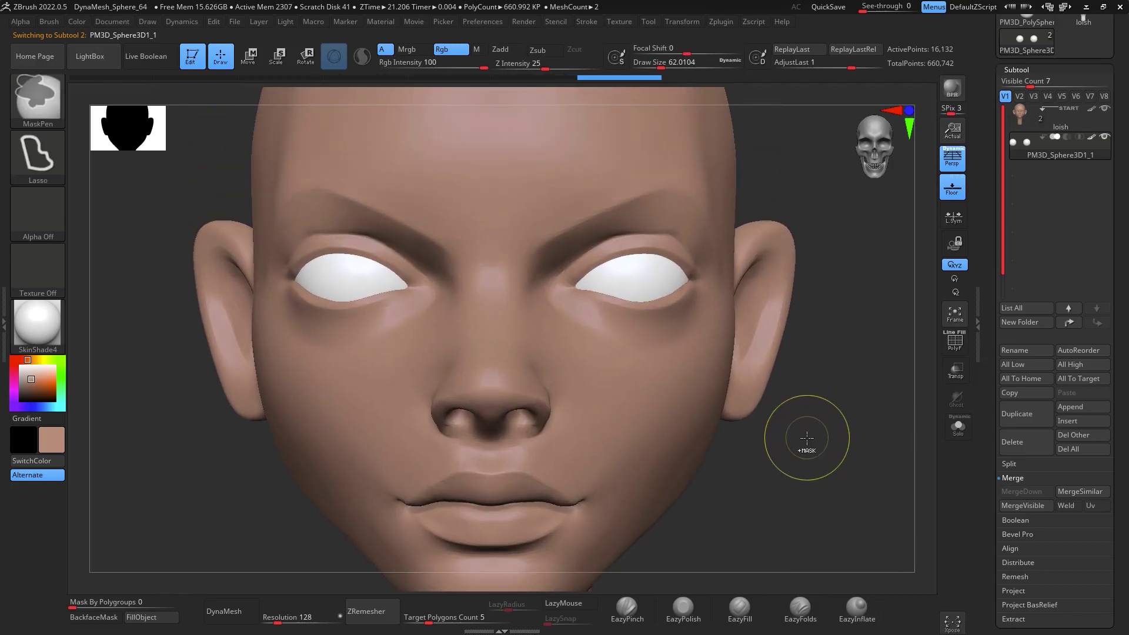
pyautogui.hotkey('ctrl', 'd')
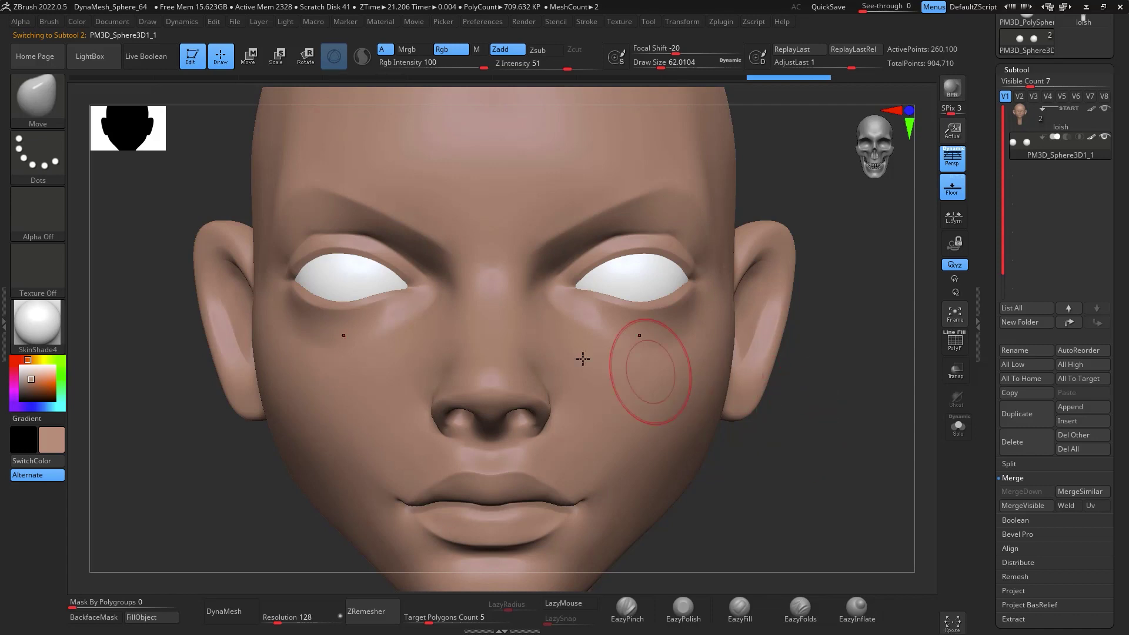
# Switch to the 3dcw_HardP brush and set its stroke type to DragRect
pyautogui.click(44, 152)
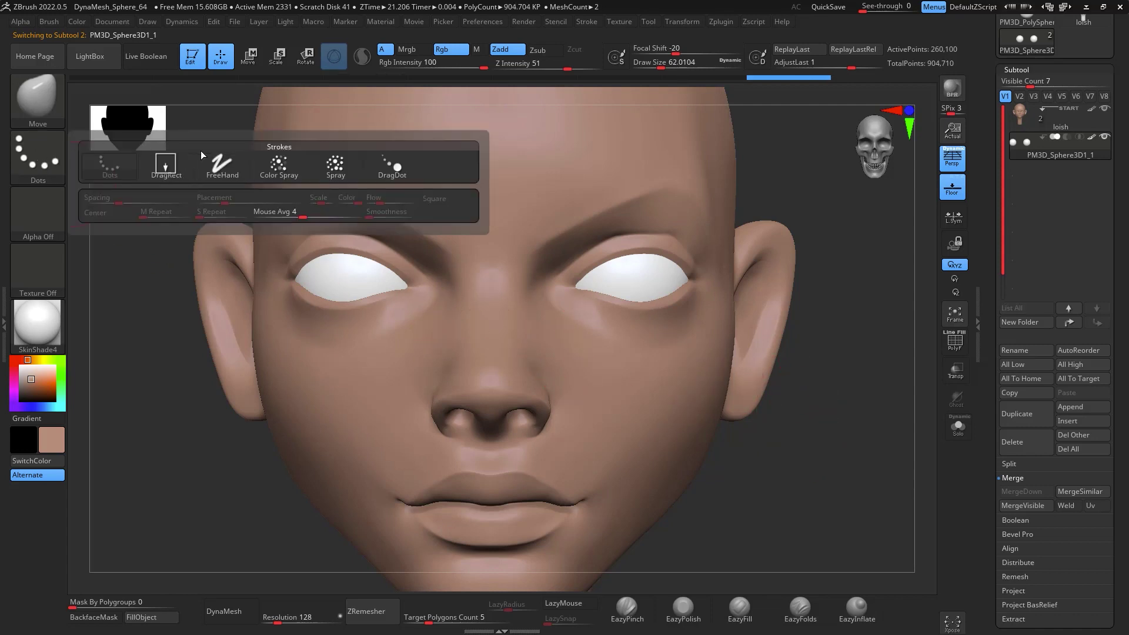
pyautogui.click(55, 98)
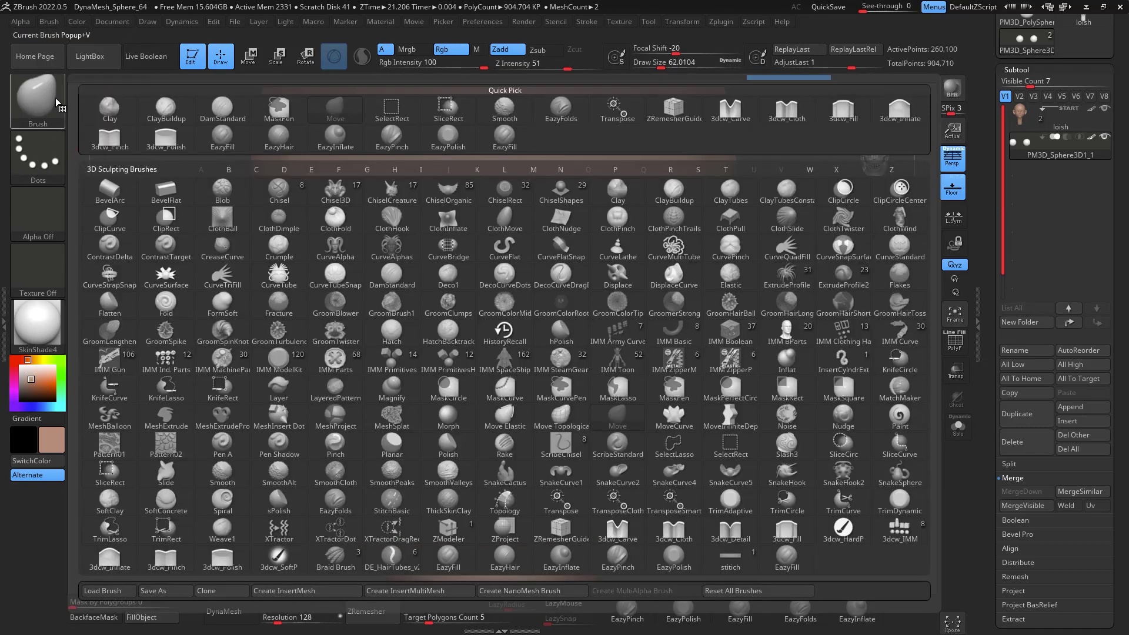
pyautogui.click(845, 528)
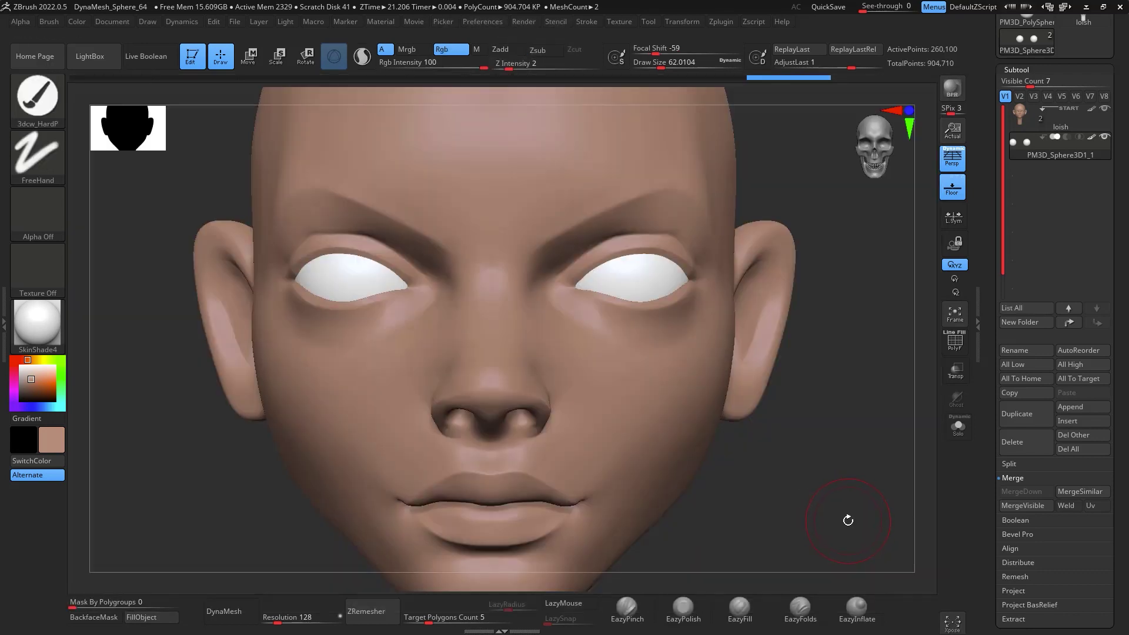
pyautogui.click(41, 157)
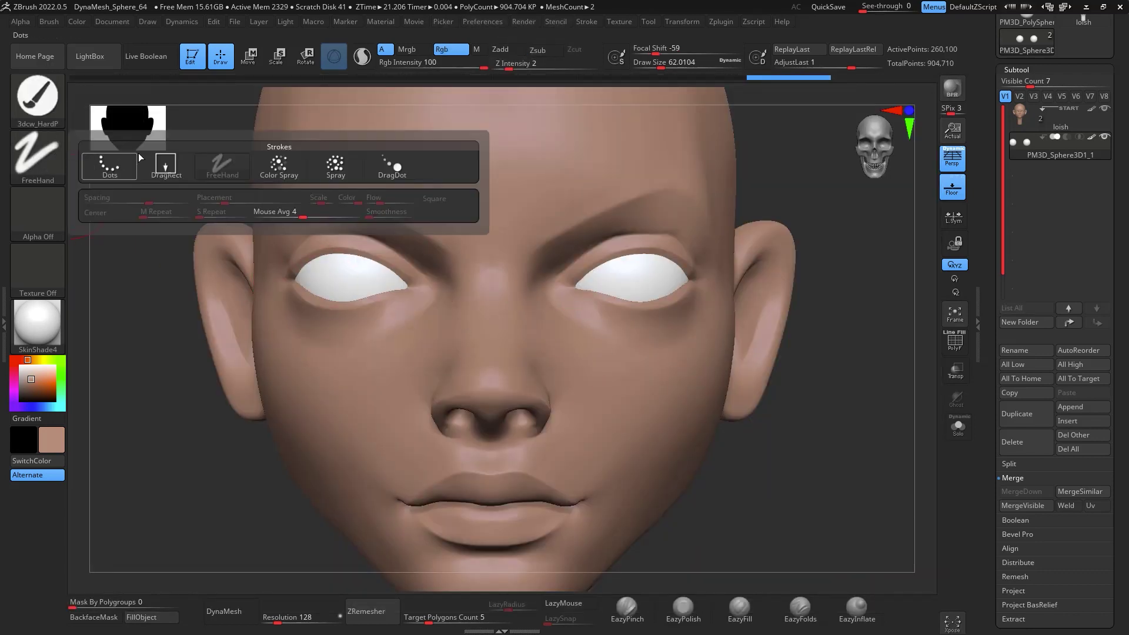
pyautogui.click(165, 166)
# Set the brush alpha to Alpha 58, the active color to black and the draw size to 28.75
pyautogui.click(51, 222)
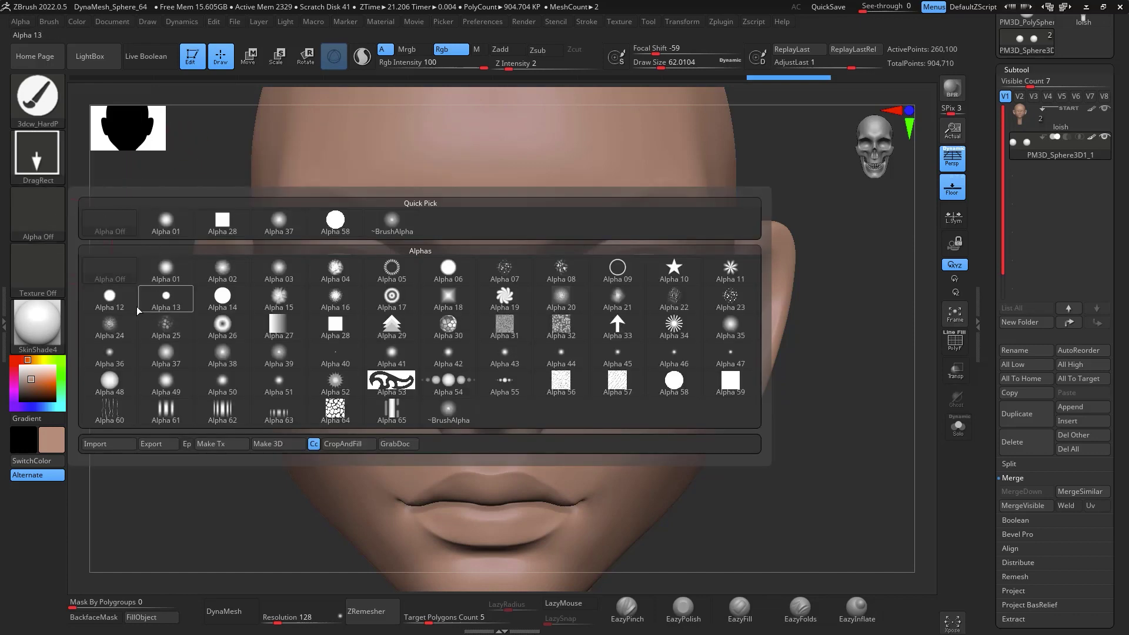
pyautogui.click(117, 300)
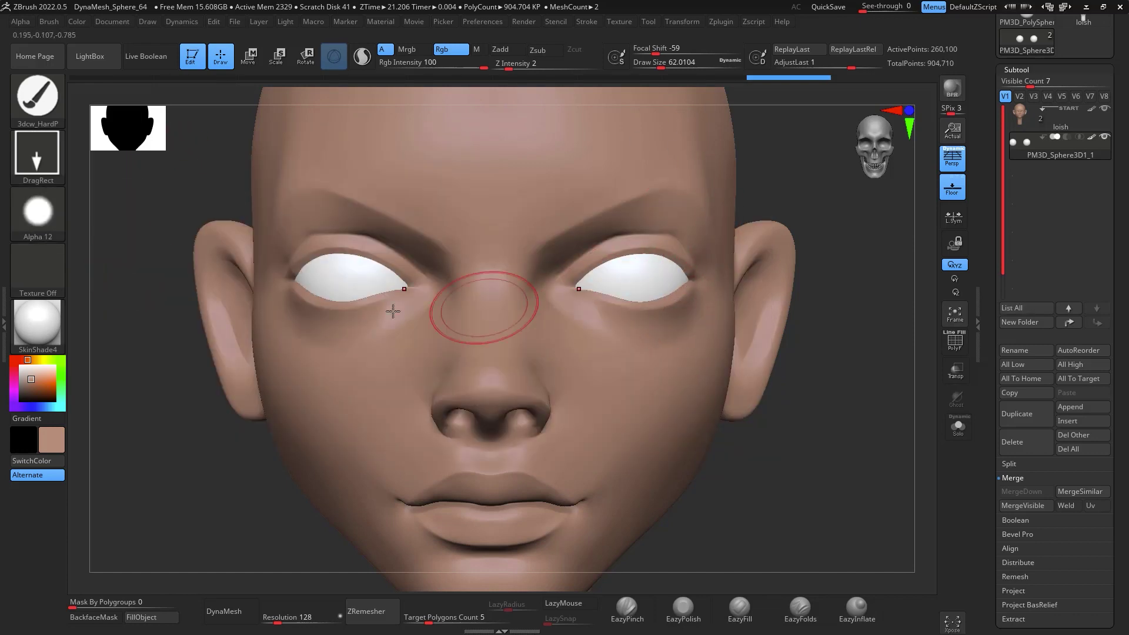
pyautogui.click(38, 213)
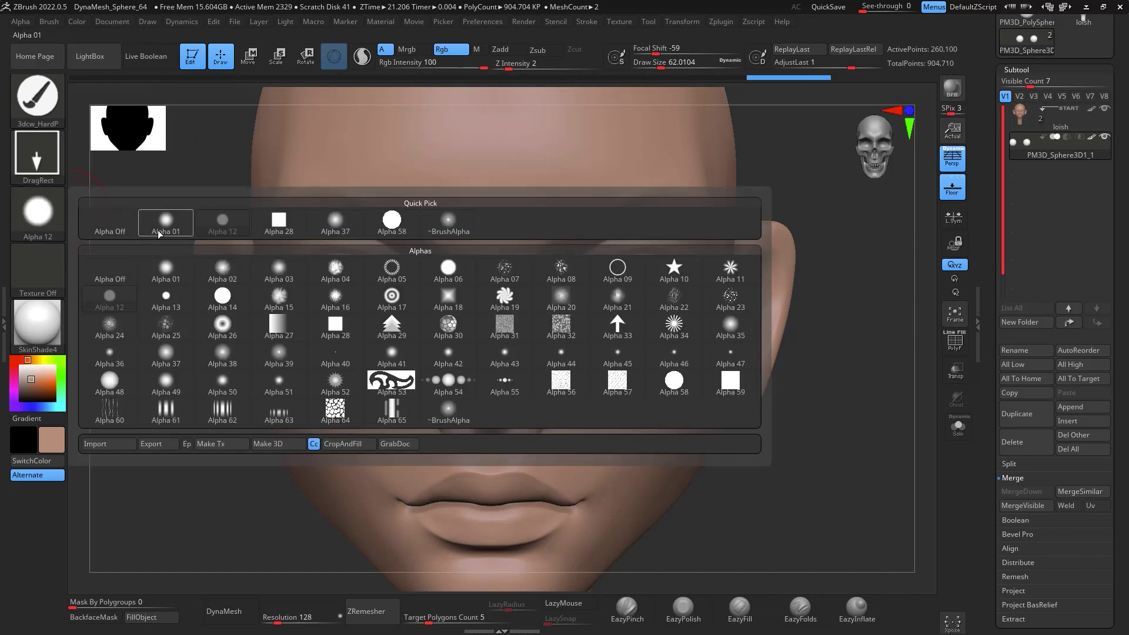
pyautogui.click(454, 269)
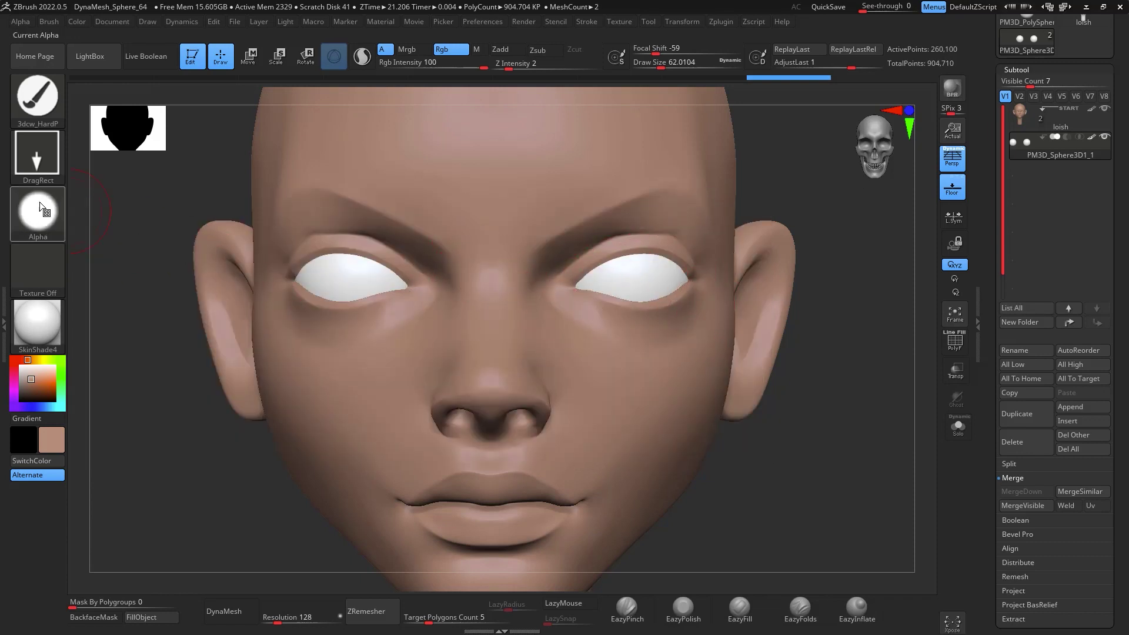
pyautogui.click(40, 207)
pyautogui.click(456, 227)
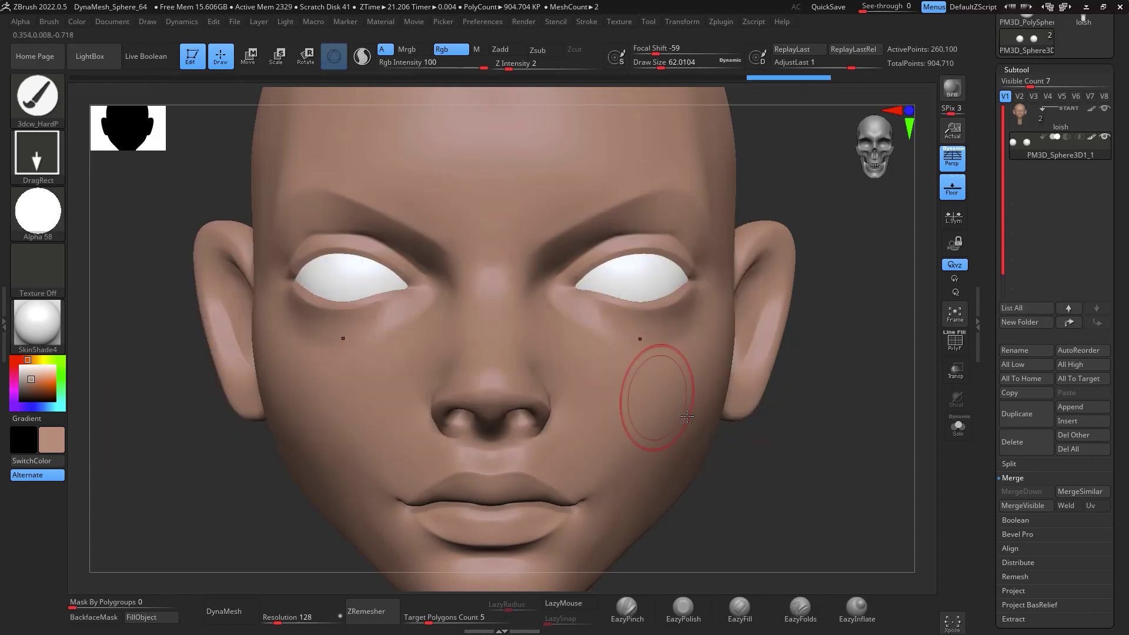
pyautogui.keyDown('ctrl'); pyautogui.moveTo(827, 441); pyautogui.dragTo(809, 630, button='right'); pyautogui.keyUp('ctrl')
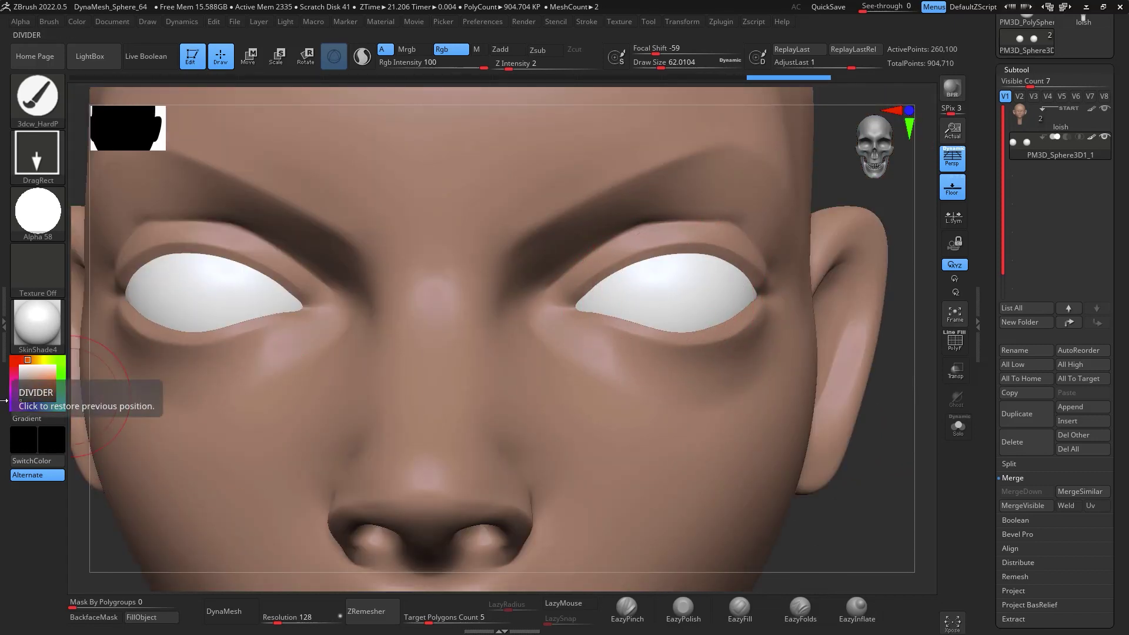
pyautogui.press('space')
# Try stamping black iris discs on the white eyeballs, and undo the attempts
pyautogui.moveTo(703, 315)
pyautogui.mouseDown()
pyautogui.moveTo(671, 312)
pyautogui.moveTo(667, 351)
pyautogui.moveTo(668, 341)
pyautogui.mouseUp()
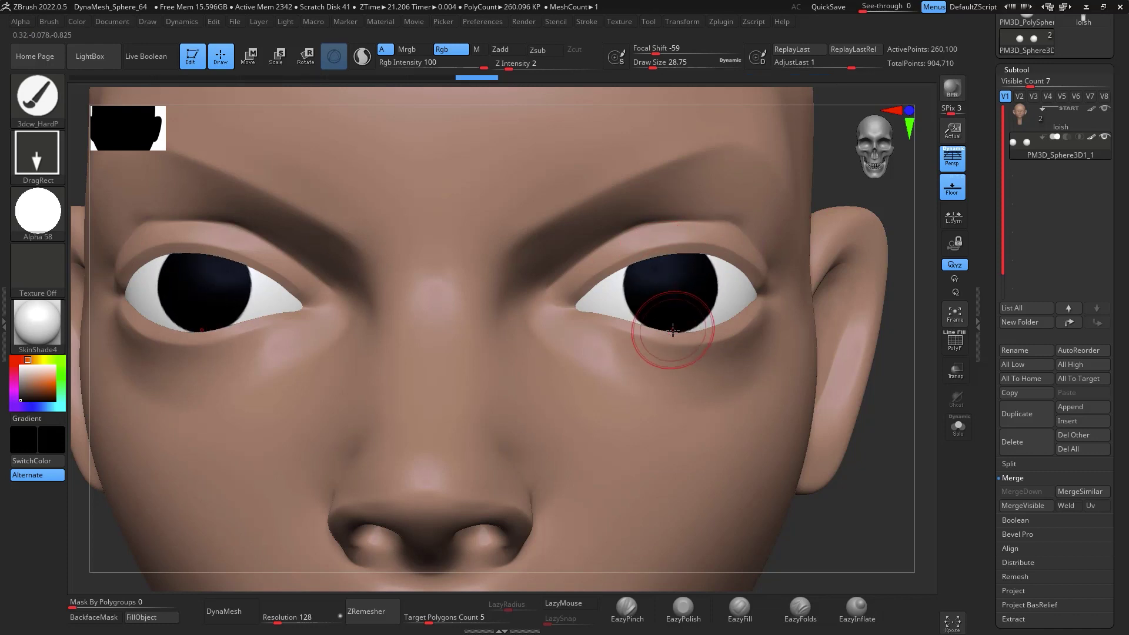
pyautogui.press('f')
pyautogui.keyDown('alt'); pyautogui.moveTo(864, 436); pyautogui.dragTo(824, 469); pyautogui.keyUp('alt')
pyautogui.hotkey('ctrl', 'z')
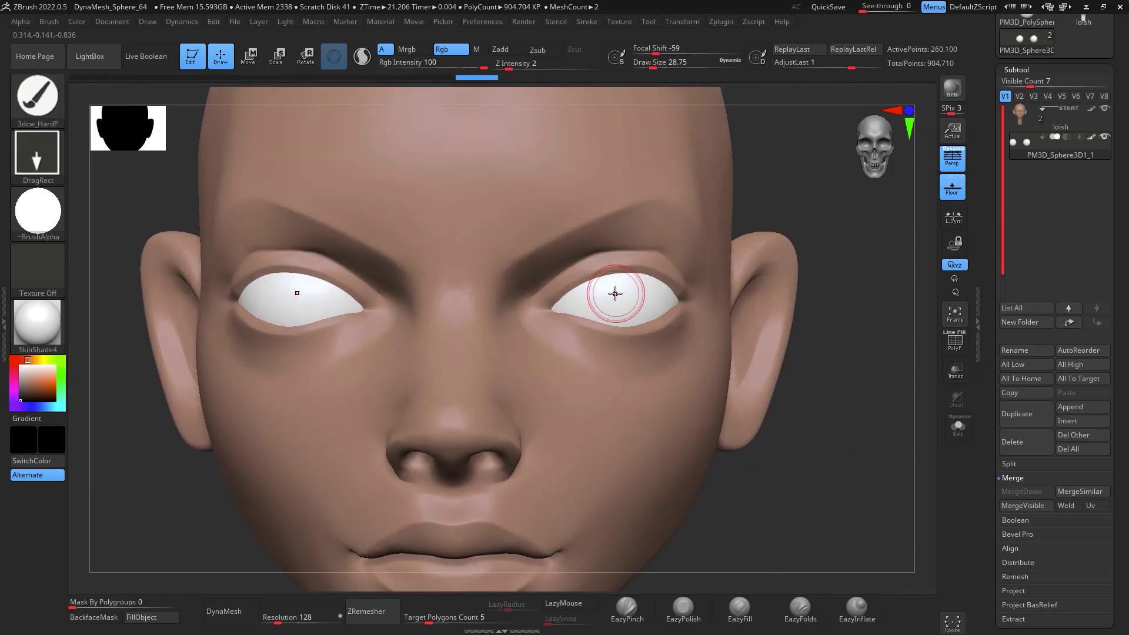
pyautogui.moveTo(616, 305); pyautogui.dragTo(605, 298)
pyautogui.hotkey('ctrl', 'z')
# Show the eyeball wireframe and stamp a black iris disc outward from the mesh pole of each eyeball
pyautogui.hotkey('shift', 'f')
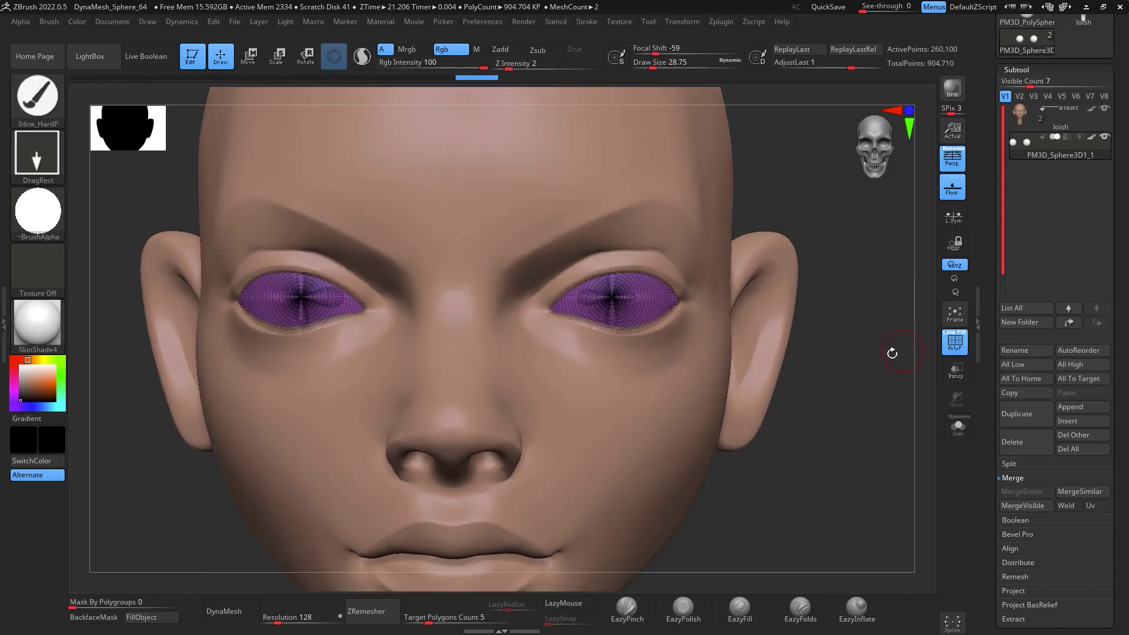
pyautogui.keyDown('alt'); pyautogui.moveTo(881, 389); pyautogui.dragTo(885, 436); pyautogui.keyUp('alt')
pyautogui.moveTo(608, 298)
pyautogui.mouseDown()
pyautogui.moveTo(612, 369)
pyautogui.moveTo(610, 358)
pyautogui.mouseUp()
pyautogui.keyDown('alt'); pyautogui.moveTo(893, 487); pyautogui.dragTo(892, 447); pyautogui.keyUp('alt')
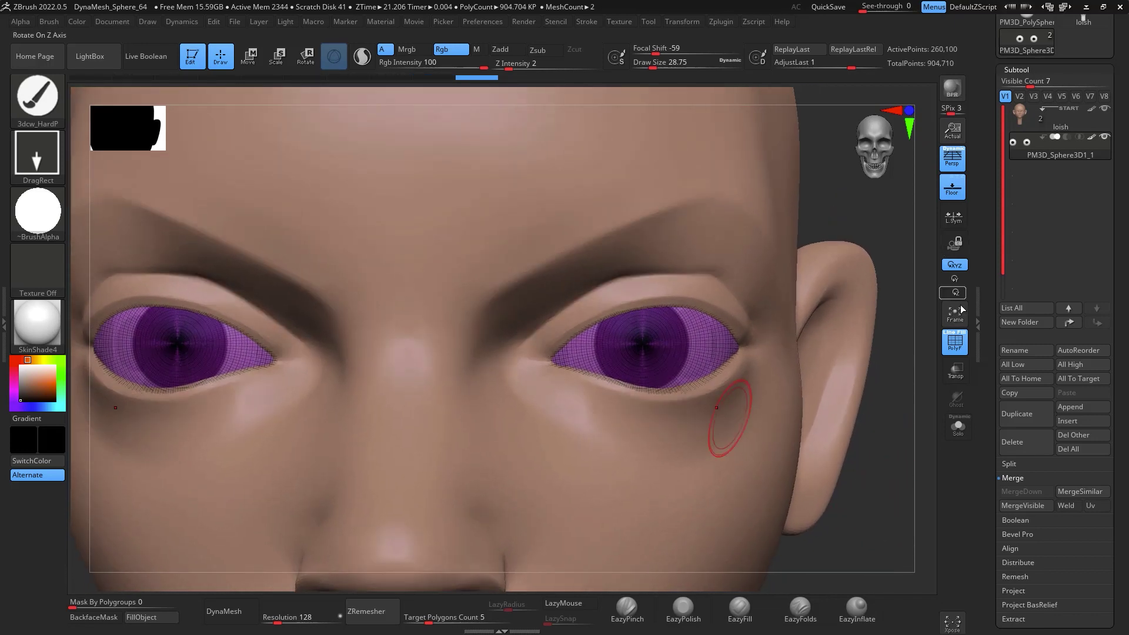
# Stamp a dark purple disc with Alpha 06 inside each black iris, leaving a thin black rim, and hide the wireframe
pyautogui.click(21, 362)
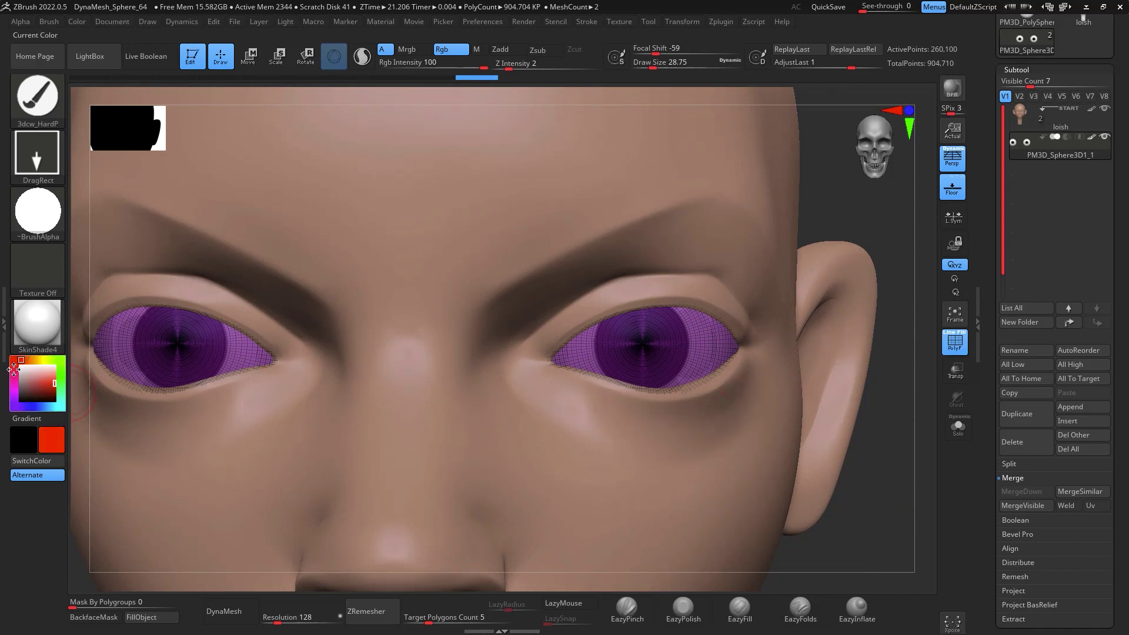
pyautogui.moveTo(43, 384); pyautogui.dragTo(36, 393)
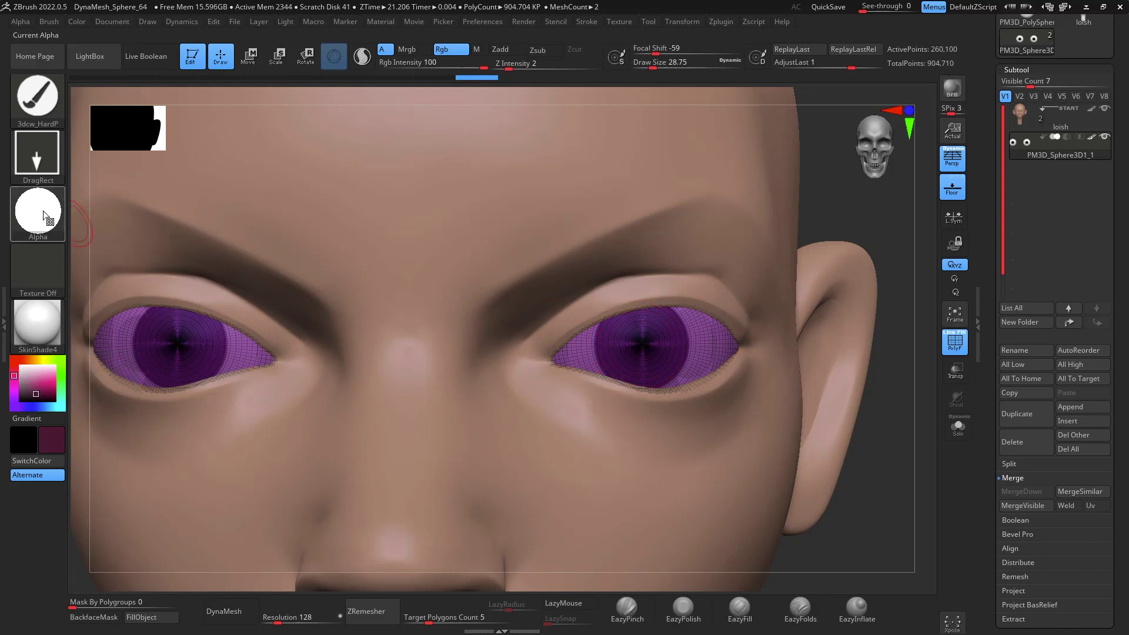
pyautogui.click(64, 223)
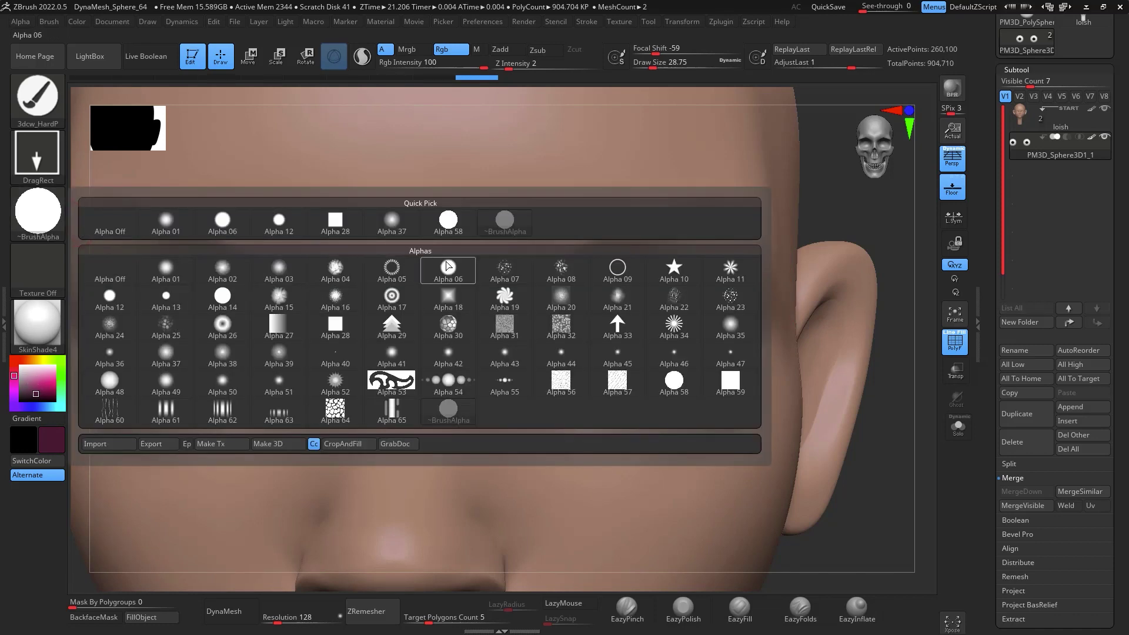
pyautogui.click(223, 222)
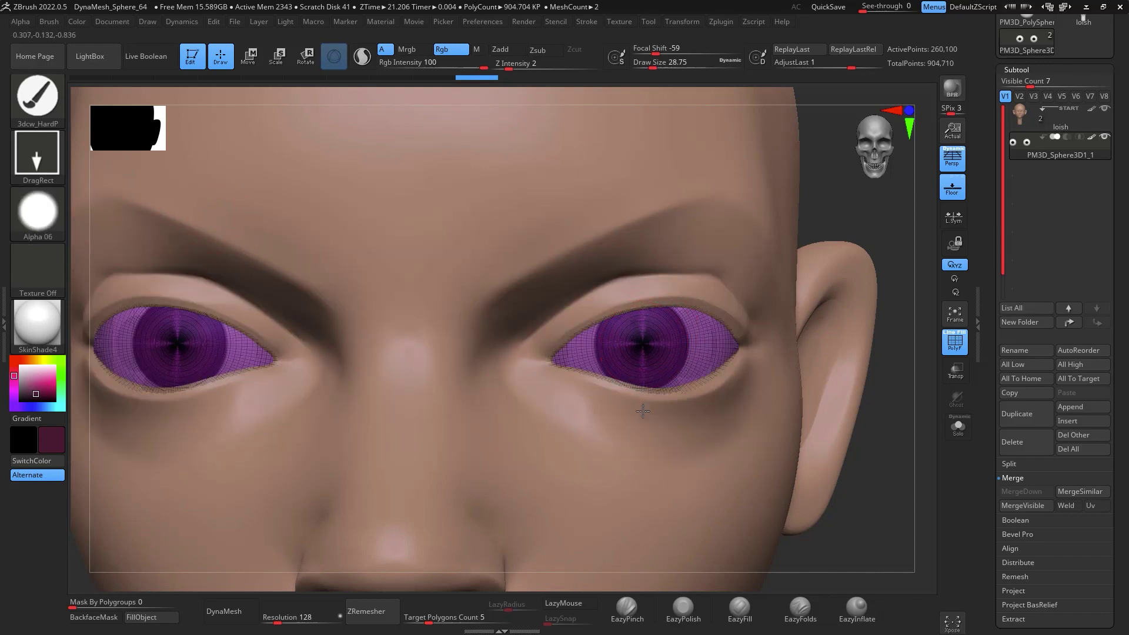
pyautogui.hotkey('shift', 'f')
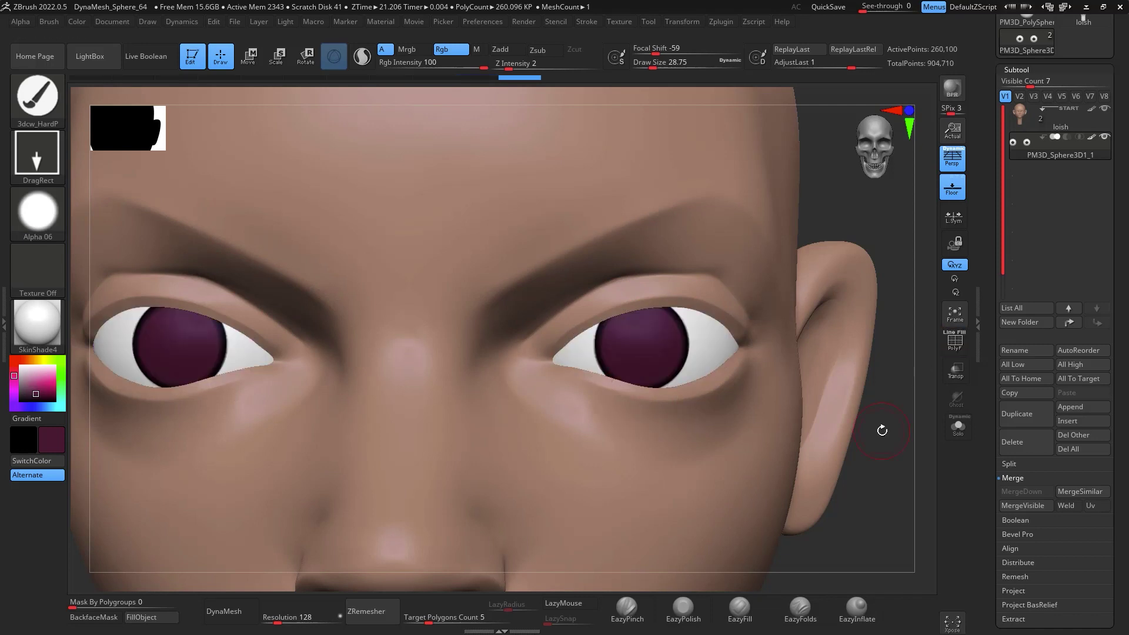
pyautogui.keyDown('alt'); pyautogui.moveTo(900, 480); pyautogui.dragTo(850, 476); pyautogui.keyUp('alt')
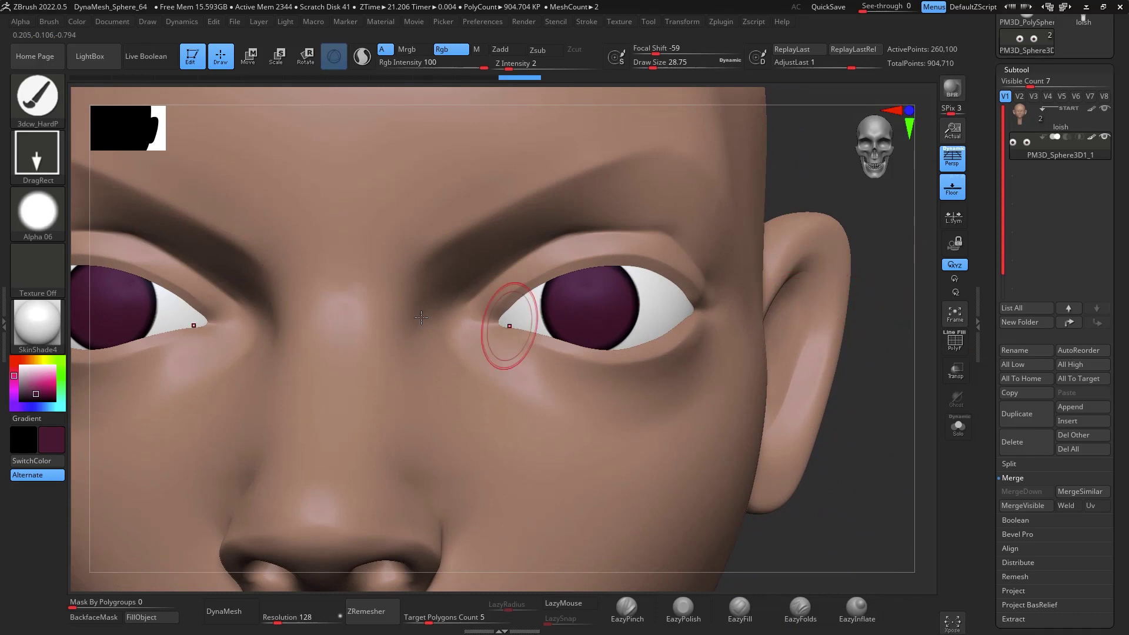
# Assign Alpha 12 to the current brush, and switch to the 3dcw_SoftP brush with an Rgb Intensity of 39
pyautogui.click(37, 212)
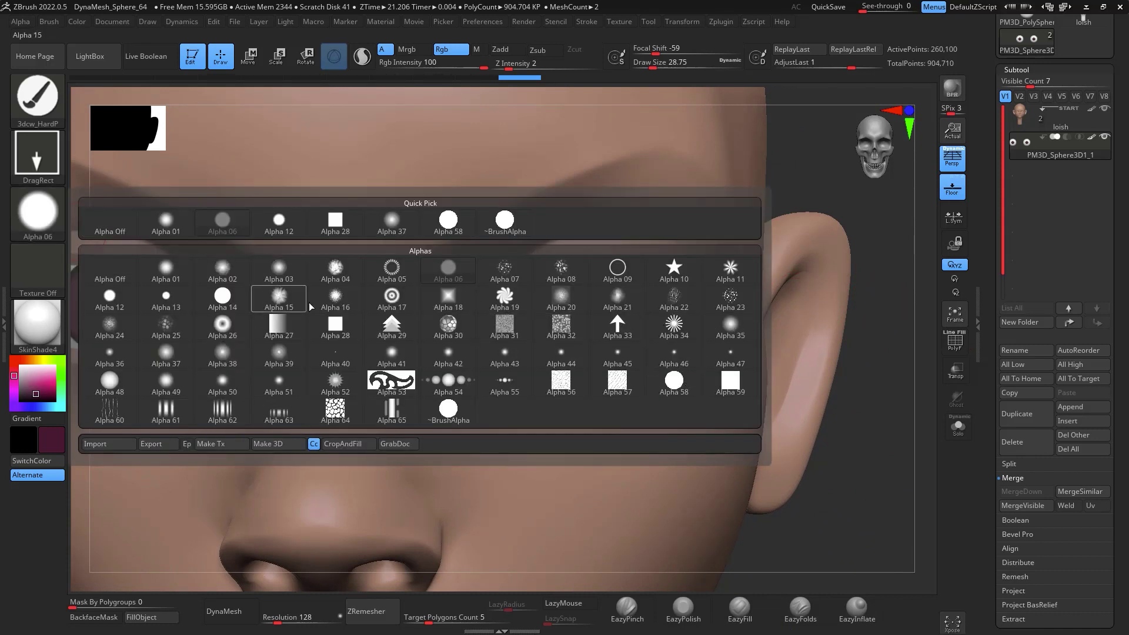
pyautogui.click(118, 304)
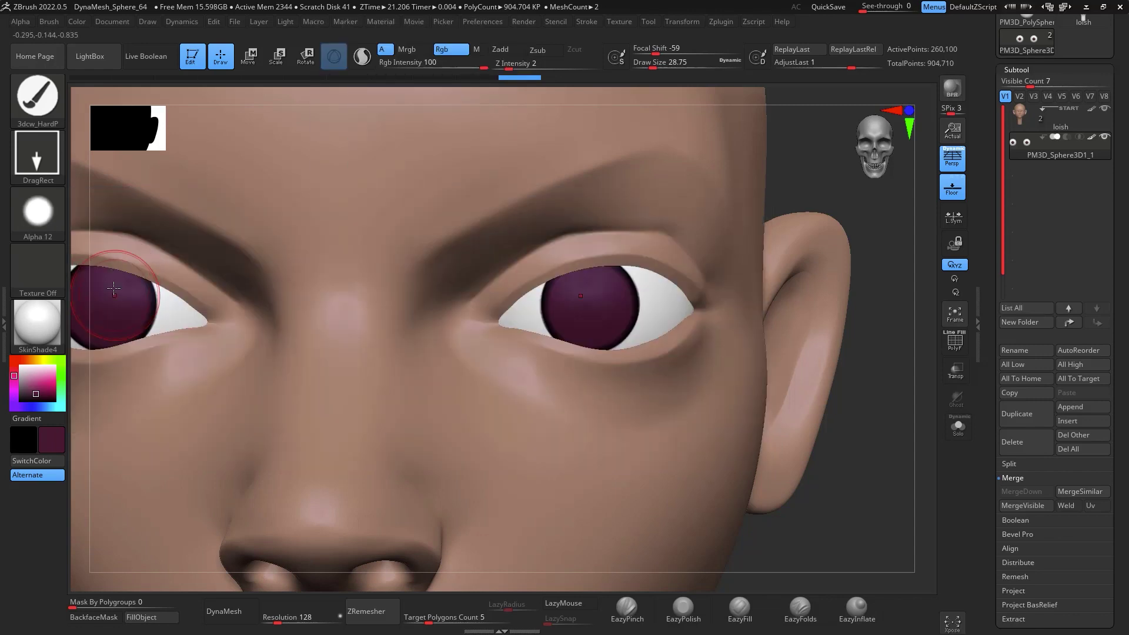
pyautogui.click(37, 97)
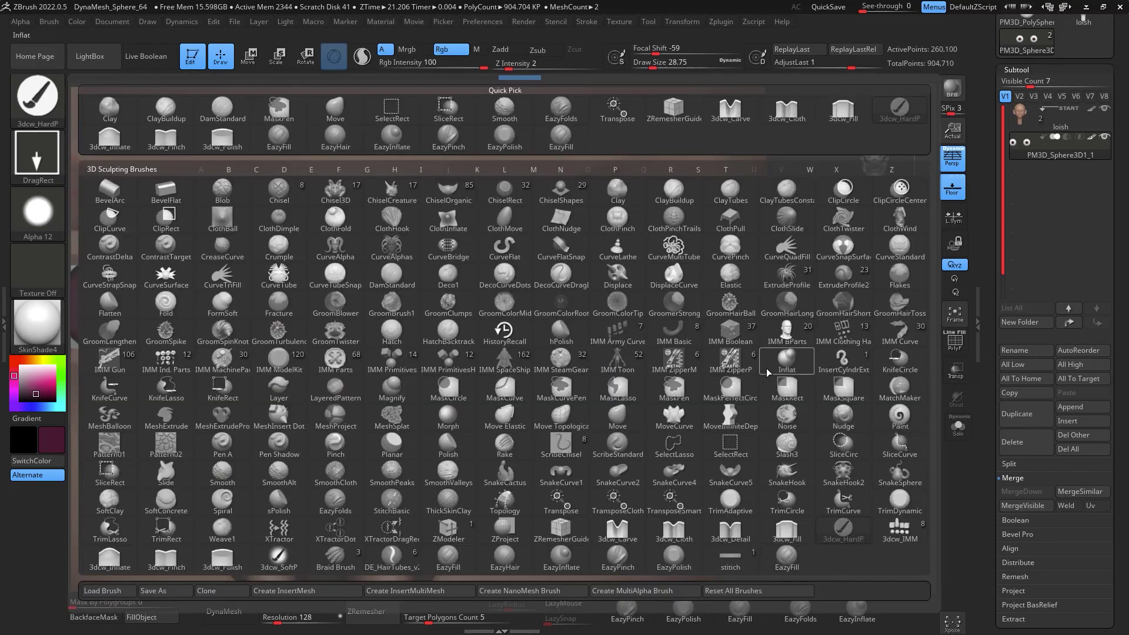
pyautogui.click(279, 556)
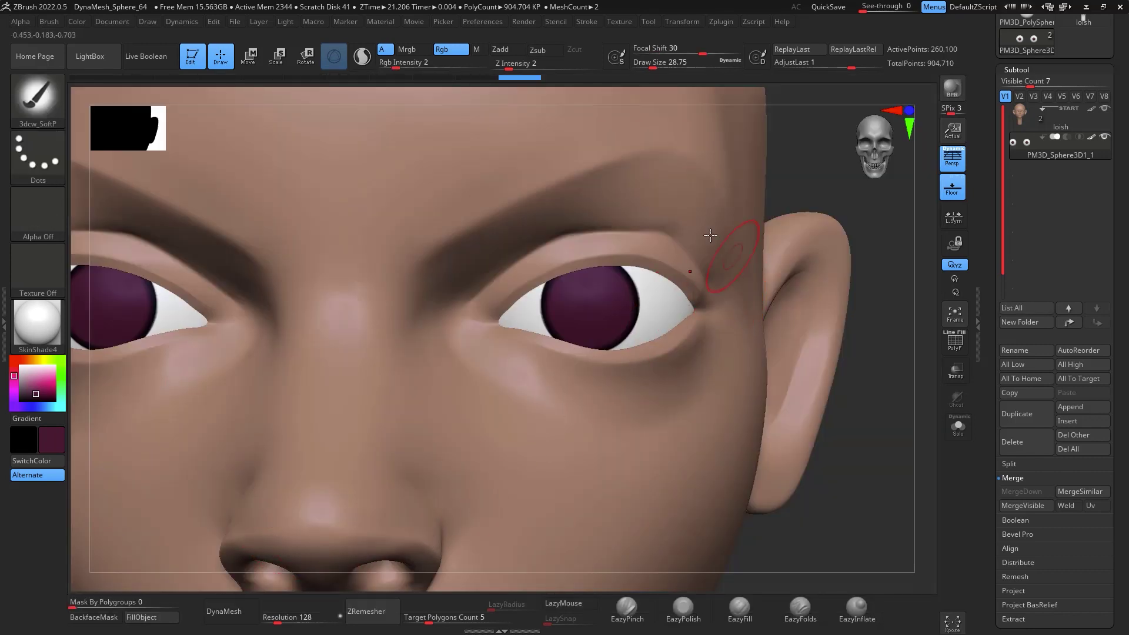
pyautogui.moveTo(397, 66); pyautogui.dragTo(412, 66)
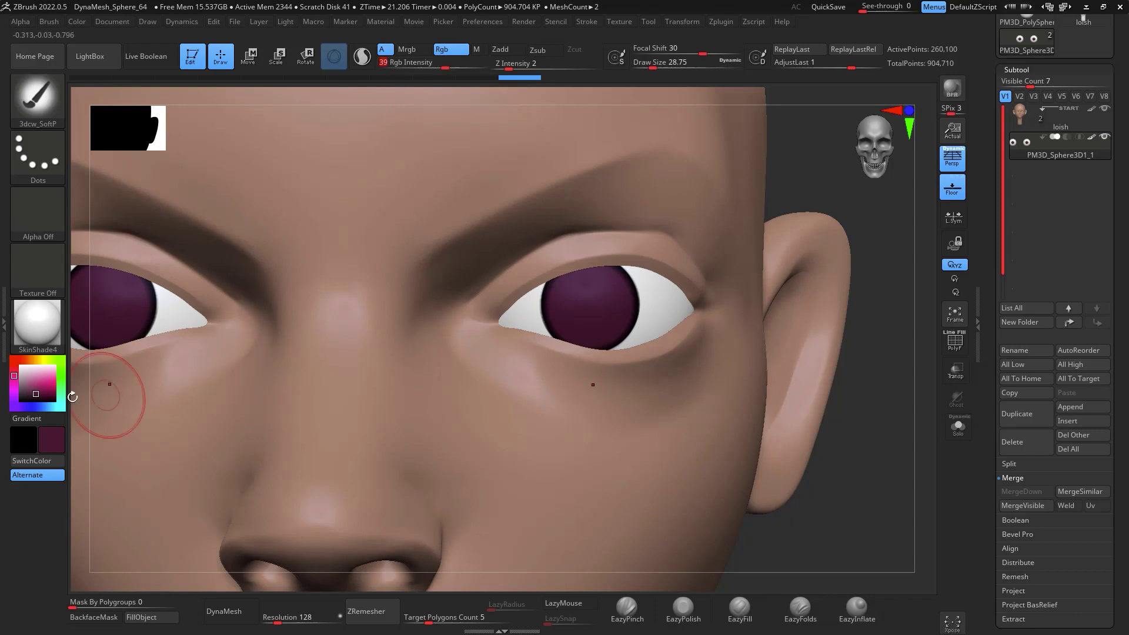
# Set the active color to coral red and softly paint the inside of the irises, keeping the dark outer rim
pyautogui.moveTo(36, 392)
pyautogui.mouseDown()
pyautogui.moveTo(34, 362)
pyautogui.moveTo(24, 363)
pyautogui.mouseUp()
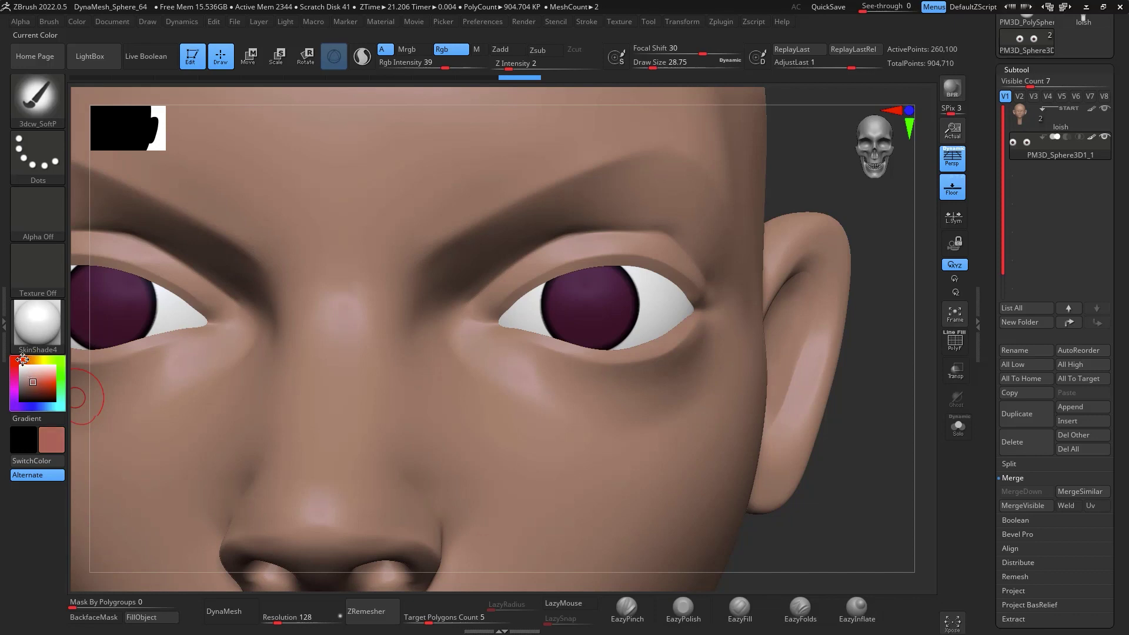
pyautogui.click(38, 379)
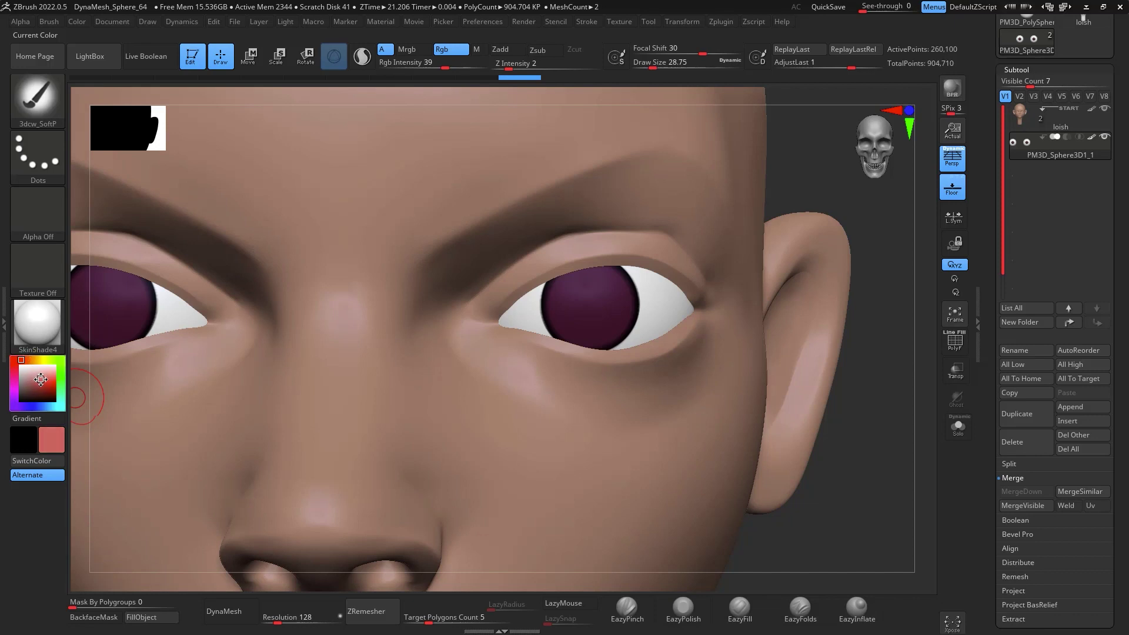
pyautogui.click(46, 381)
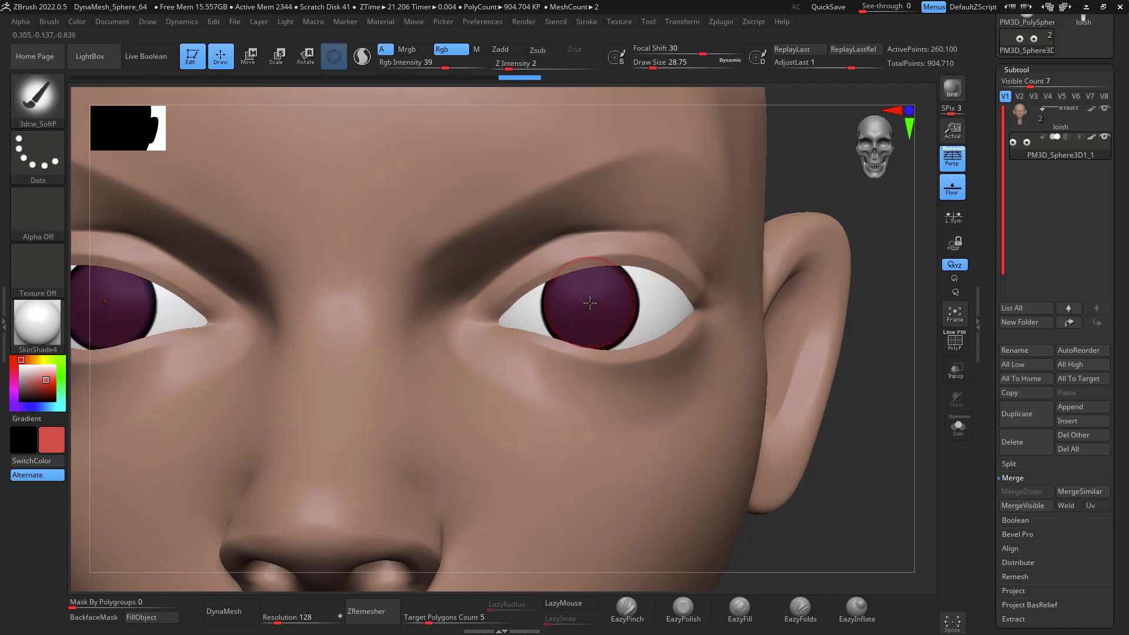
pyautogui.moveTo(588, 313)
pyautogui.mouseDown()
pyautogui.moveTo(585, 329)
pyautogui.moveTo(590, 308)
pyautogui.mouseUp()
pyautogui.hotkey('ctrl', 'z')
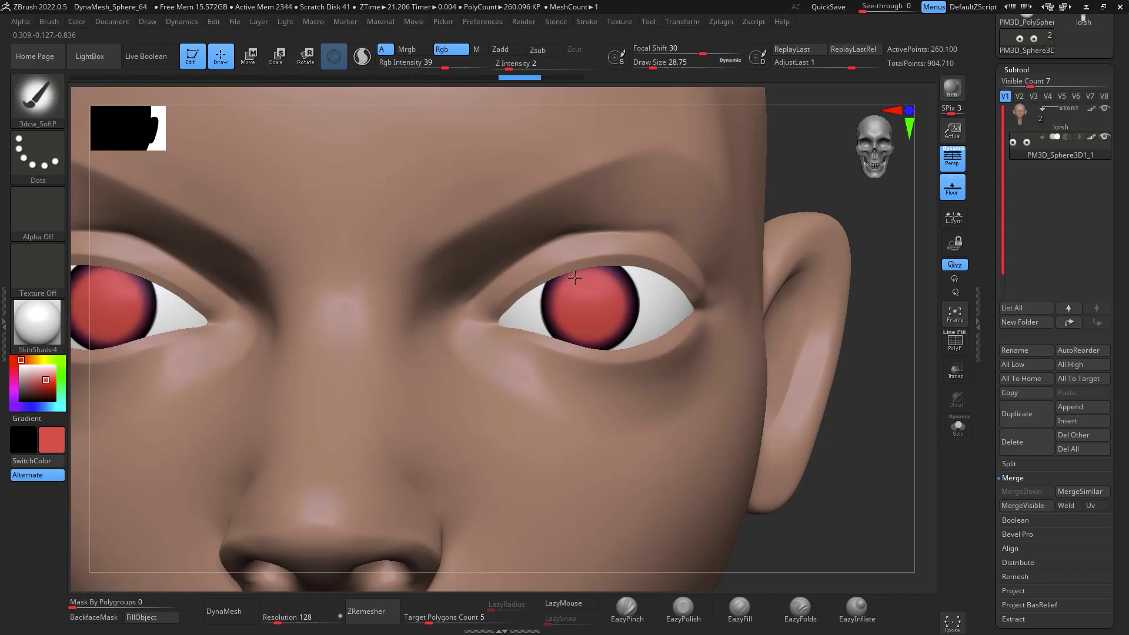
pyautogui.moveTo(595, 283); pyautogui.dragTo(586, 311)
# Set the active color to light pink and brush a softer highlight across the lower part of the irises
pyautogui.keyDown('alt'); pyautogui.moveTo(829, 435); pyautogui.dragTo(841, 330); pyautogui.keyUp('alt')
pyautogui.moveTo(741, 321)
pyautogui.mouseDown()
pyautogui.moveTo(818, 356)
pyautogui.moveTo(836, 338)
pyautogui.moveTo(862, 476)
pyautogui.mouseUp()
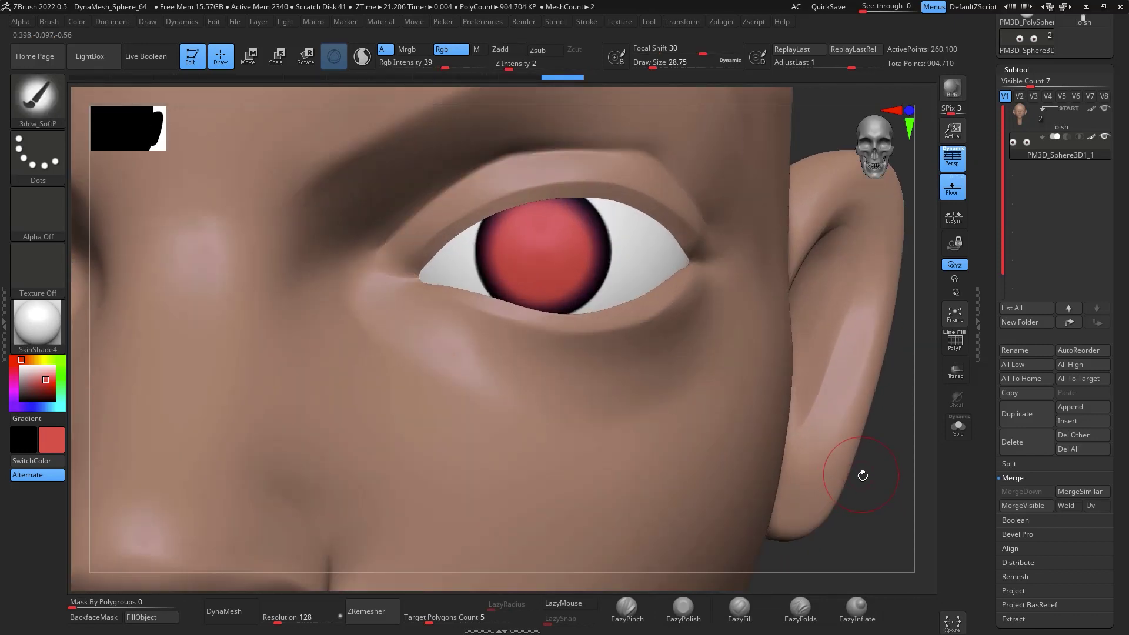
pyautogui.moveTo(44, 381); pyautogui.dragTo(43, 375)
pyautogui.press('space')
pyautogui.click(537, 282)
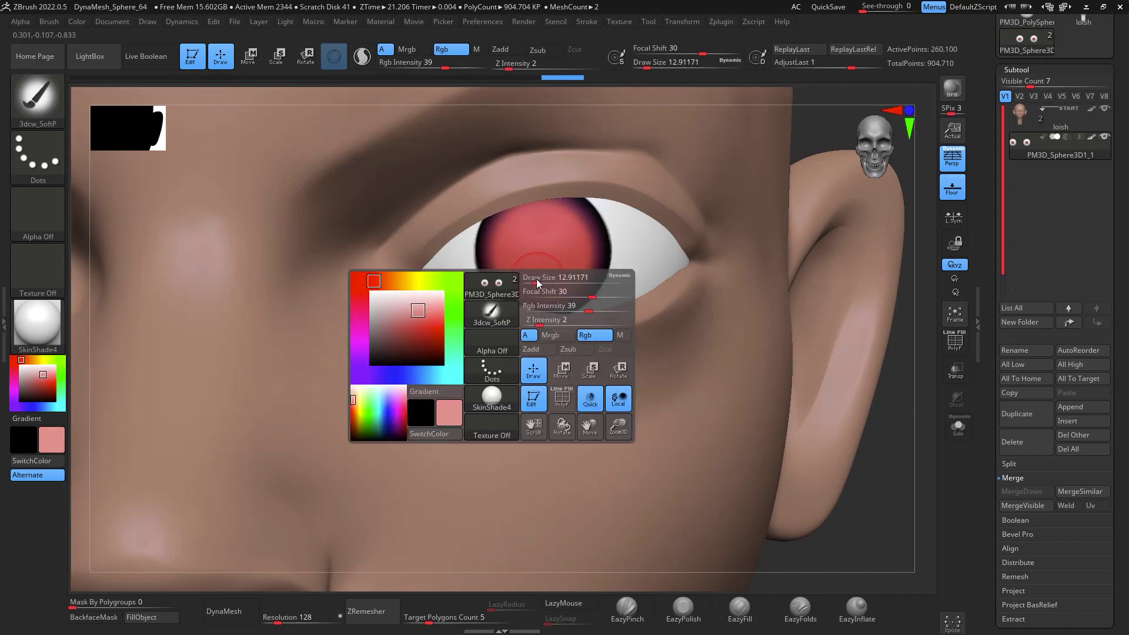
pyautogui.moveTo(536, 282)
pyautogui.mouseDown()
pyautogui.moveTo(557, 261)
pyautogui.moveTo(530, 290)
pyautogui.moveTo(556, 294)
pyautogui.moveTo(513, 272)
pyautogui.moveTo(570, 267)
pyautogui.mouseUp()
pyautogui.keyDown('alt'); pyautogui.moveTo(881, 473); pyautogui.dragTo(867, 381); pyautogui.keyUp('alt')
pyautogui.keyDown('alt'); pyautogui.moveTo(886, 430); pyautogui.dragTo(856, 332); pyautogui.keyUp('alt')
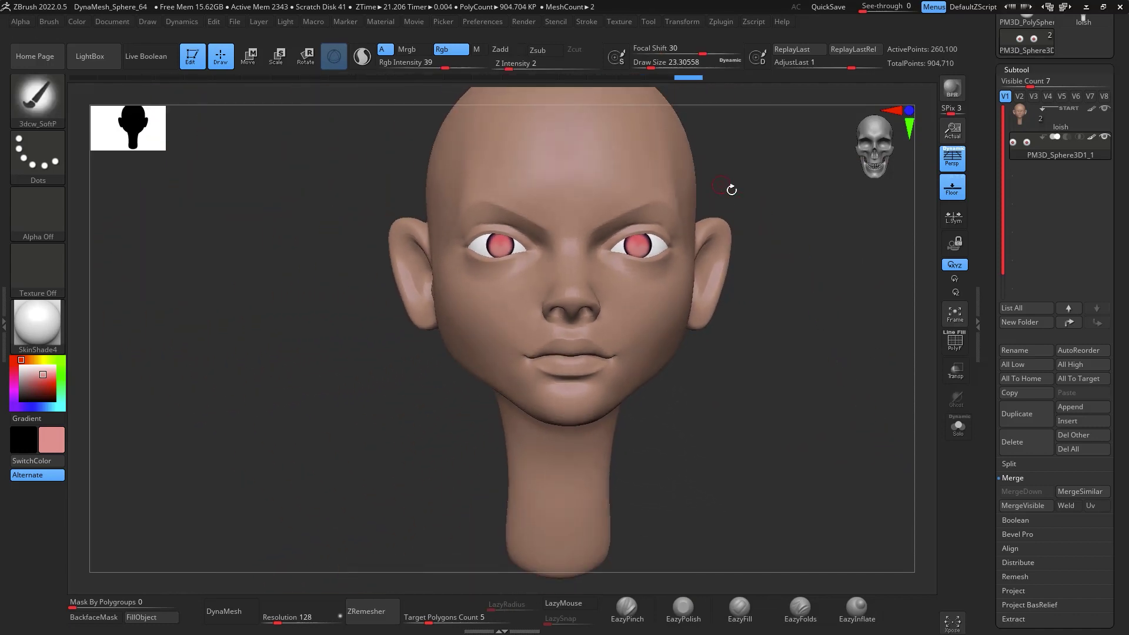
# Switch to the 3dcw_HardP brush and stamp a small black pupil at the iris center with a draw size of about 11.7
pyautogui.keyDown('alt'); pyautogui.moveTo(803, 302); pyautogui.dragTo(826, 458); pyautogui.keyUp('alt')
pyautogui.click(37, 101)
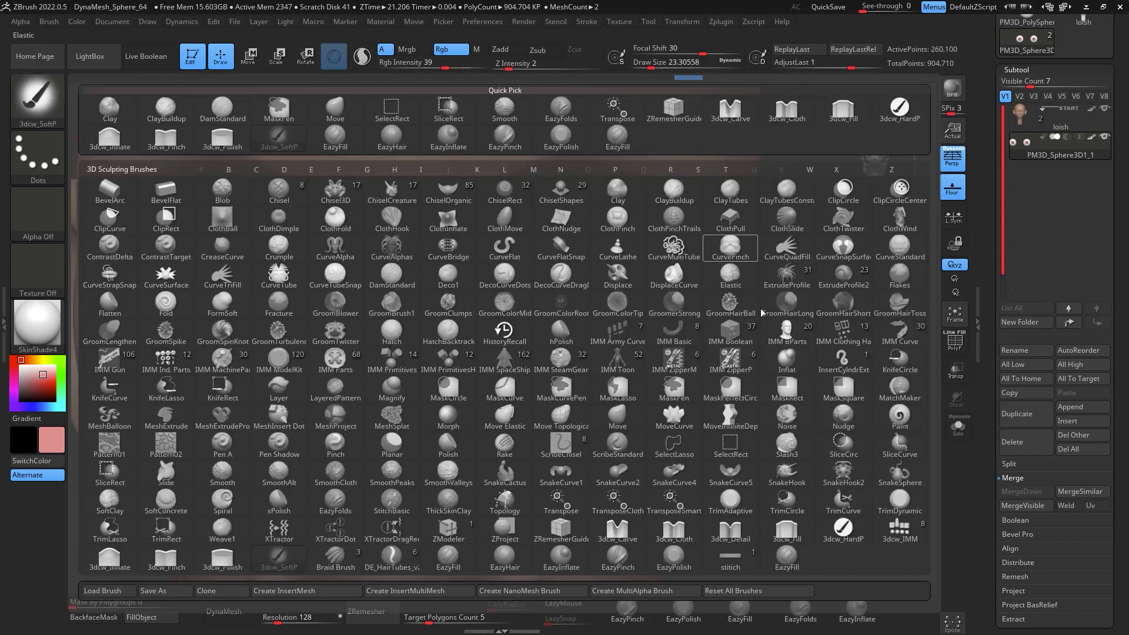
pyautogui.click(849, 526)
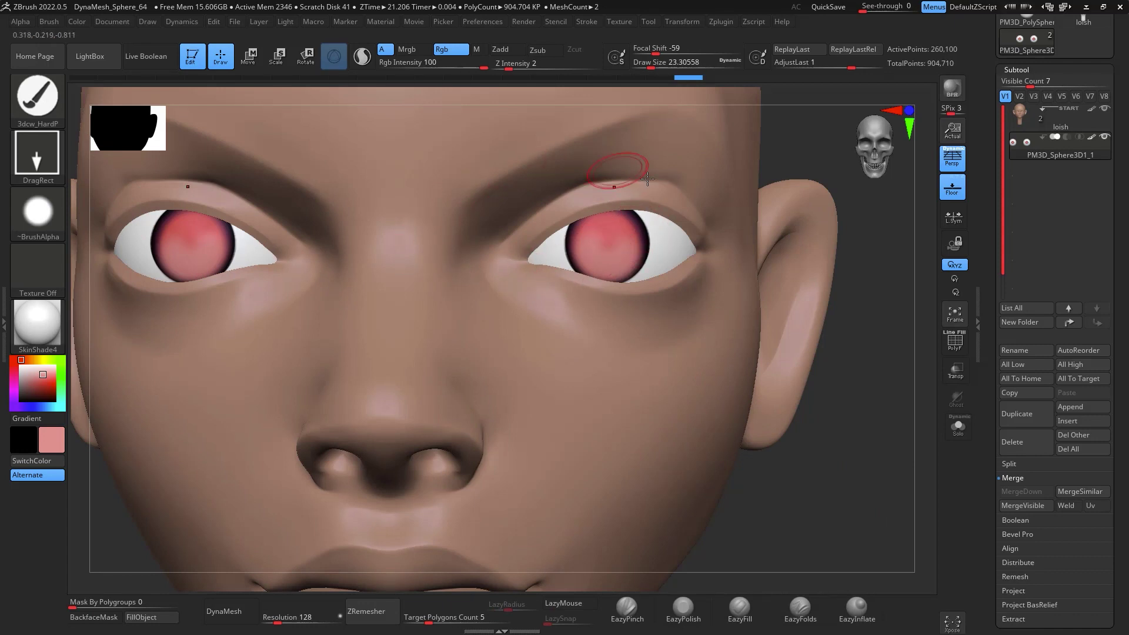
pyautogui.moveTo(32, 392); pyautogui.dragTo(4, 397)
pyautogui.keyDown('alt'); pyautogui.moveTo(866, 426); pyautogui.dragTo(820, 379); pyautogui.keyUp('alt')
pyautogui.press('space')
pyautogui.moveTo(618, 229); pyautogui.dragTo(612, 222)
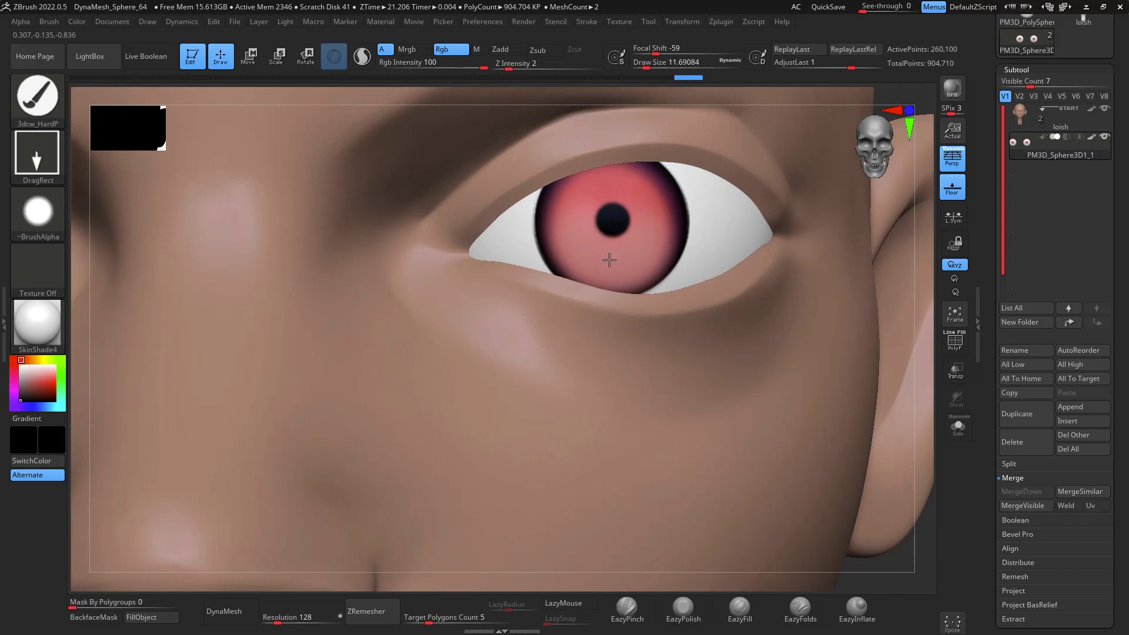
# Stamp a larger black pupil over the iris center and check both eyes on the whole face
pyautogui.moveTo(609, 260); pyautogui.dragTo(606, 291)
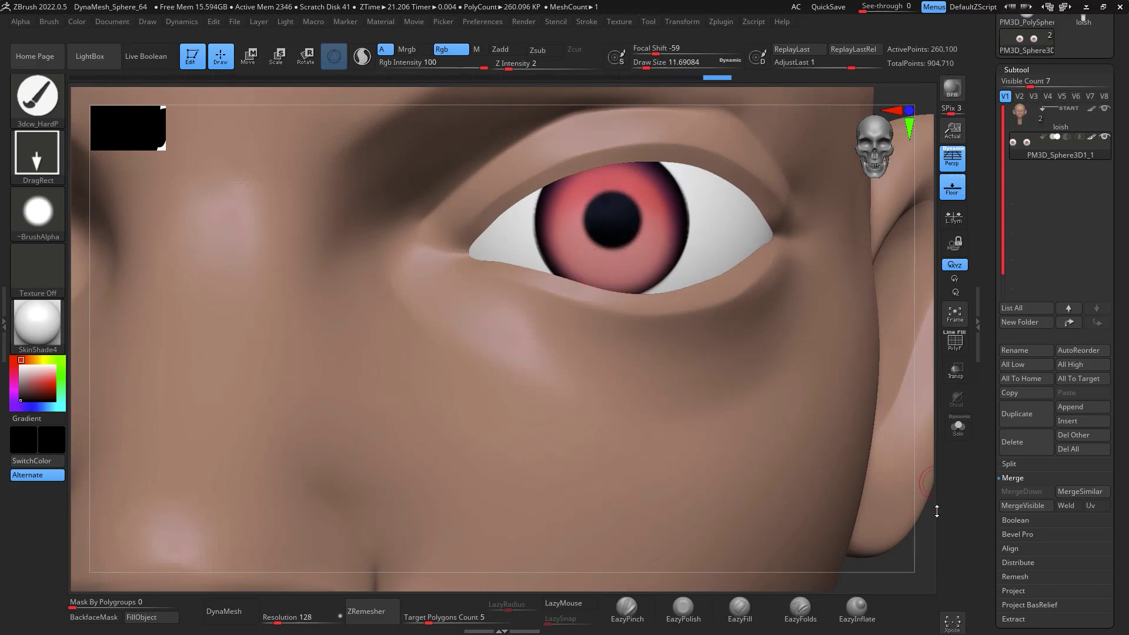
pyautogui.keyDown('alt'); pyautogui.moveTo(937, 512); pyautogui.dragTo(935, 175); pyautogui.keyUp('alt')
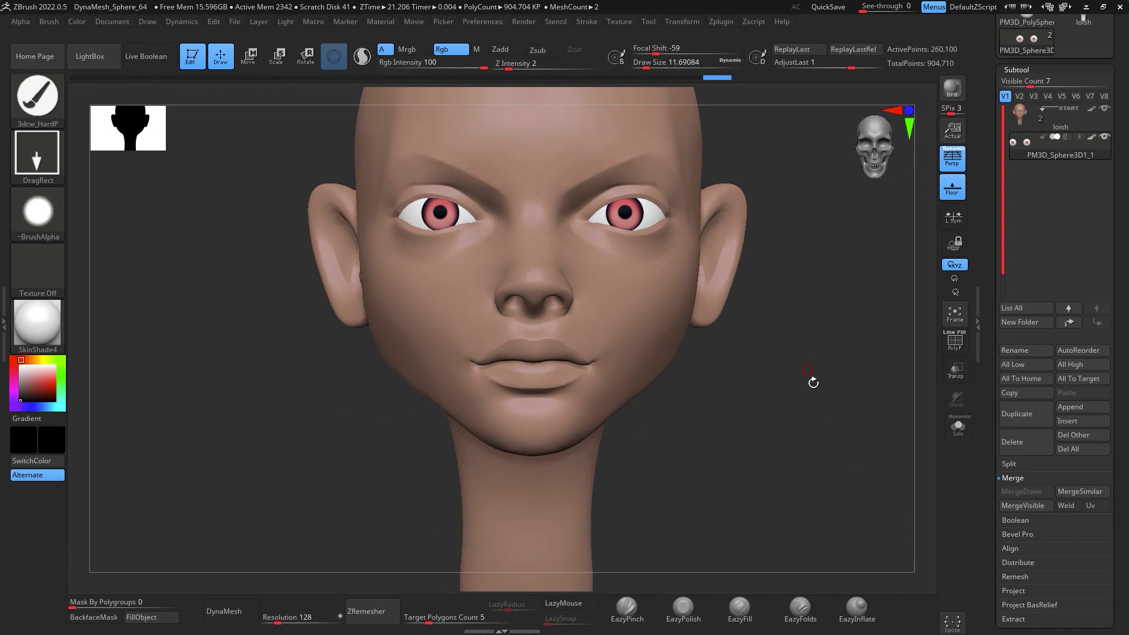
pyautogui.moveTo(813, 383)
pyautogui.mouseDown()
pyautogui.moveTo(882, 268)
pyautogui.moveTo(880, 229)
pyautogui.moveTo(875, 257)
pyautogui.moveTo(857, 259)
pyautogui.mouseUp()
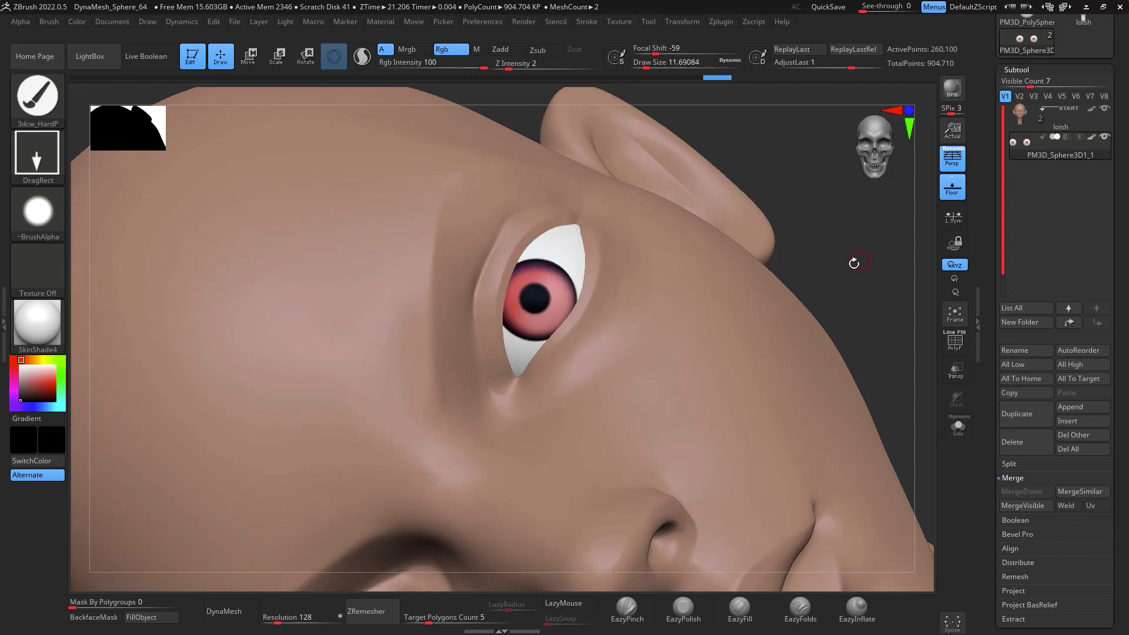
# Switch to the 3dcw_SoftP brush with a draw size of about 17 and try gray shading along the eyeball's upper edge
pyautogui.click(49, 103)
pyautogui.click(283, 561)
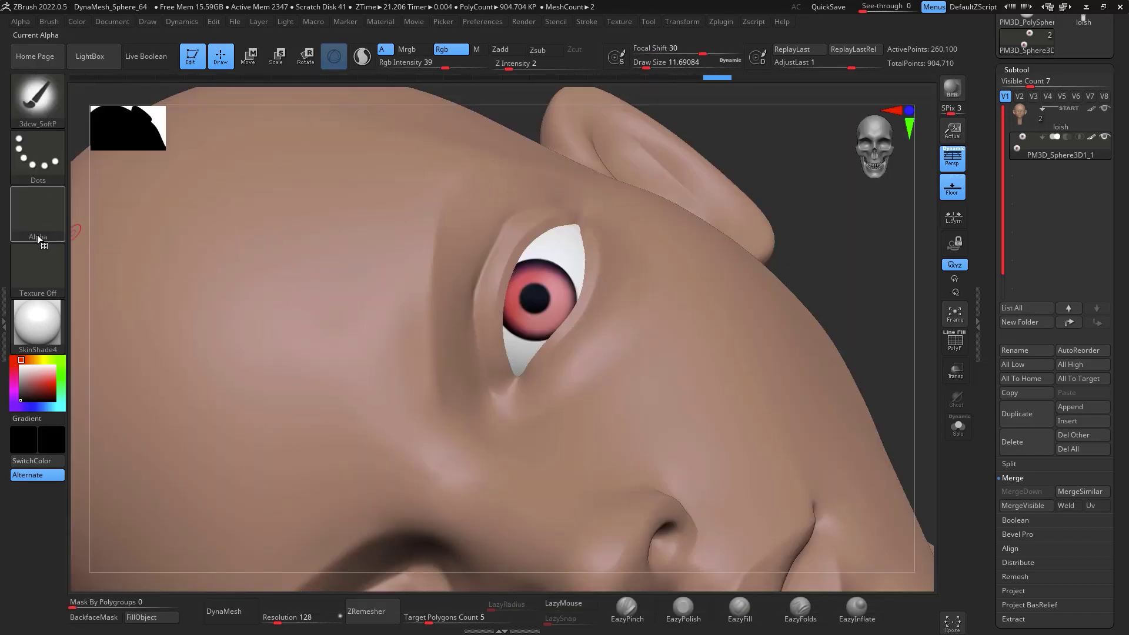
pyautogui.moveTo(31, 374); pyautogui.dragTo(4, 374)
pyautogui.press('space')
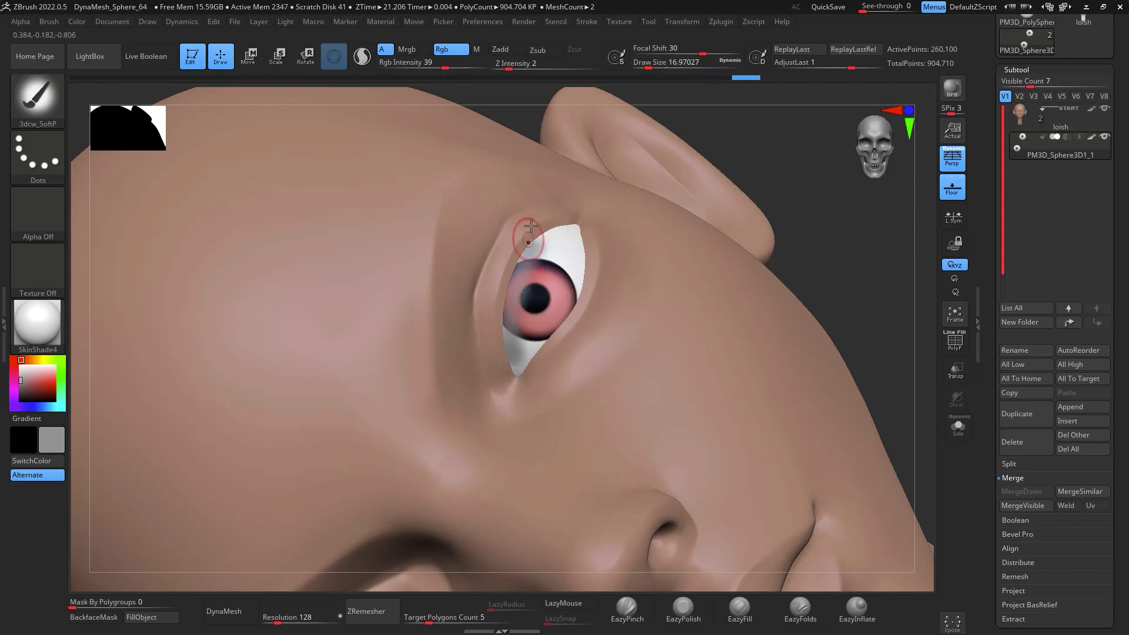
pyautogui.press('ctrl')
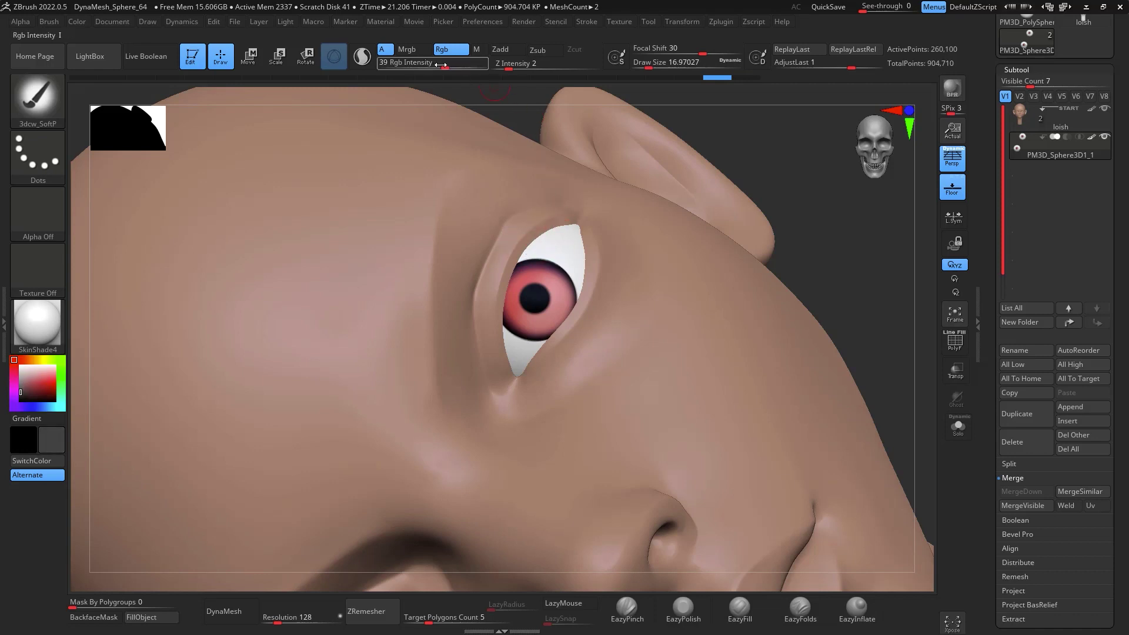
# Lower the Rgb Intensity to 14 and softly shade the eyeballs beneath the upper eyelid with dark gray
pyautogui.moveTo(445, 62); pyautogui.dragTo(421, 62)
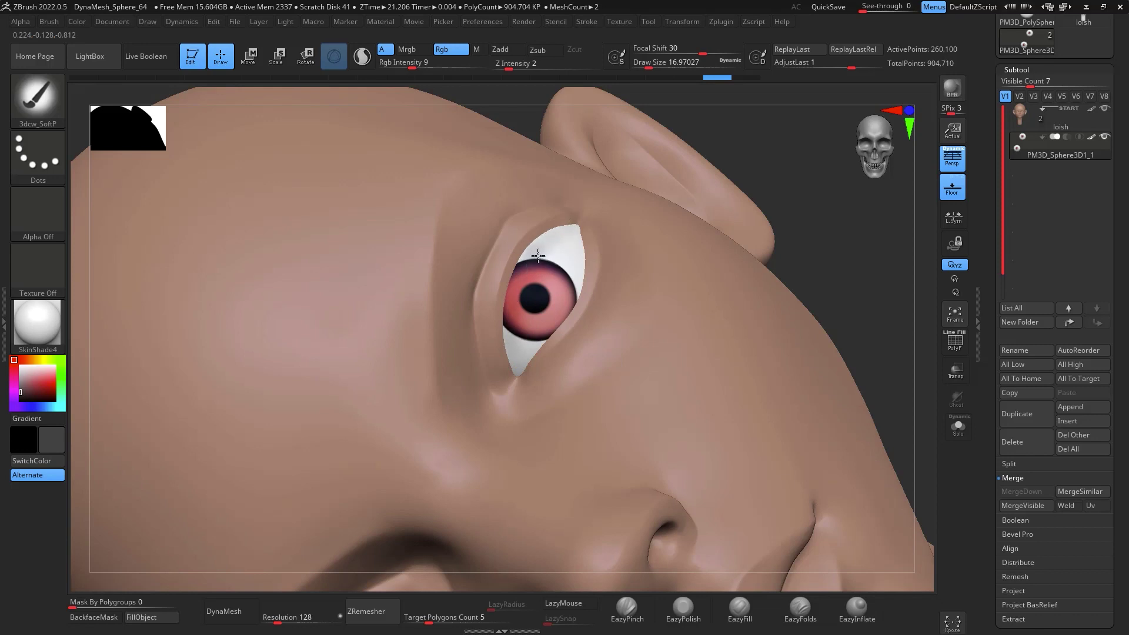
pyautogui.moveTo(411, 63); pyautogui.dragTo(420, 63)
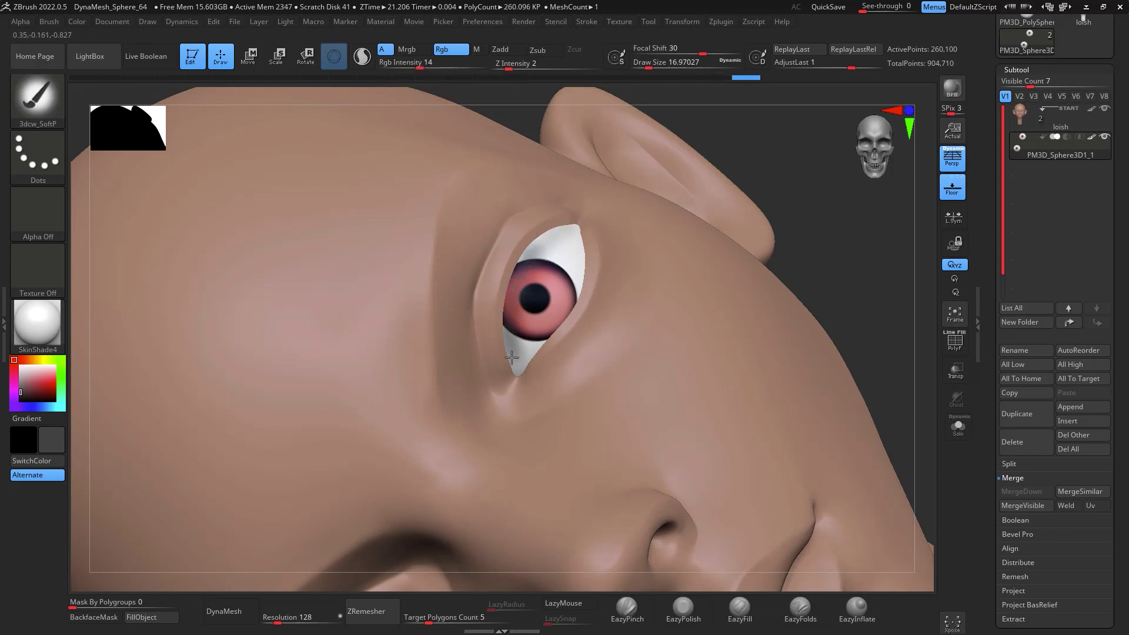
pyautogui.click(514, 290)
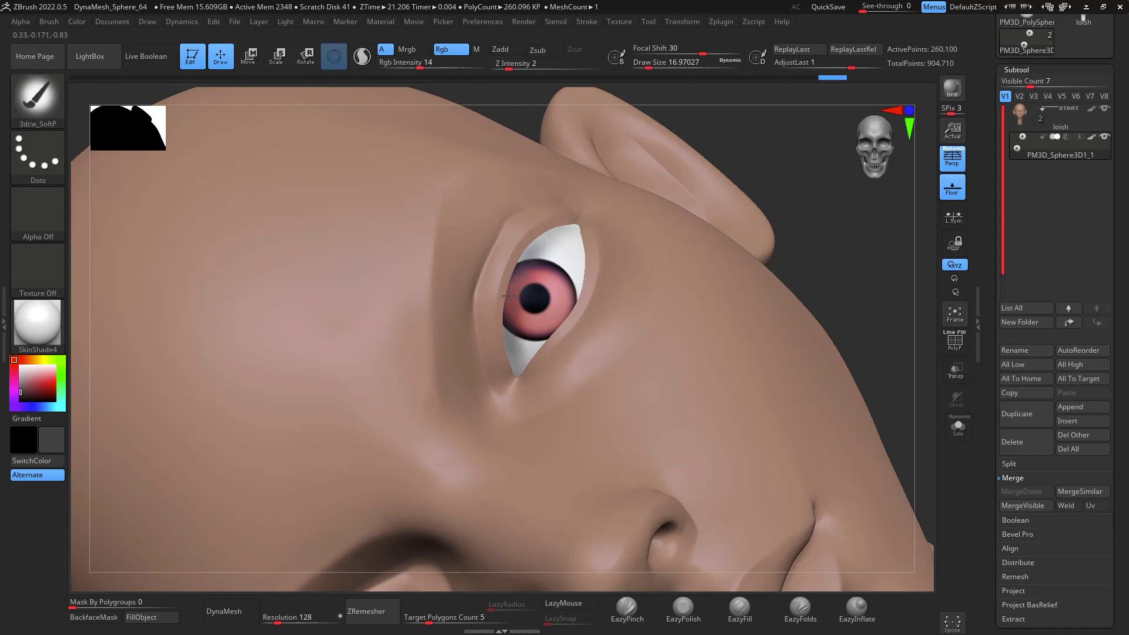
# Set the active color to a muted red and lightly tint the inner and outer corners of the eye whites
pyautogui.moveTo(865, 312); pyautogui.dragTo(574, 287)
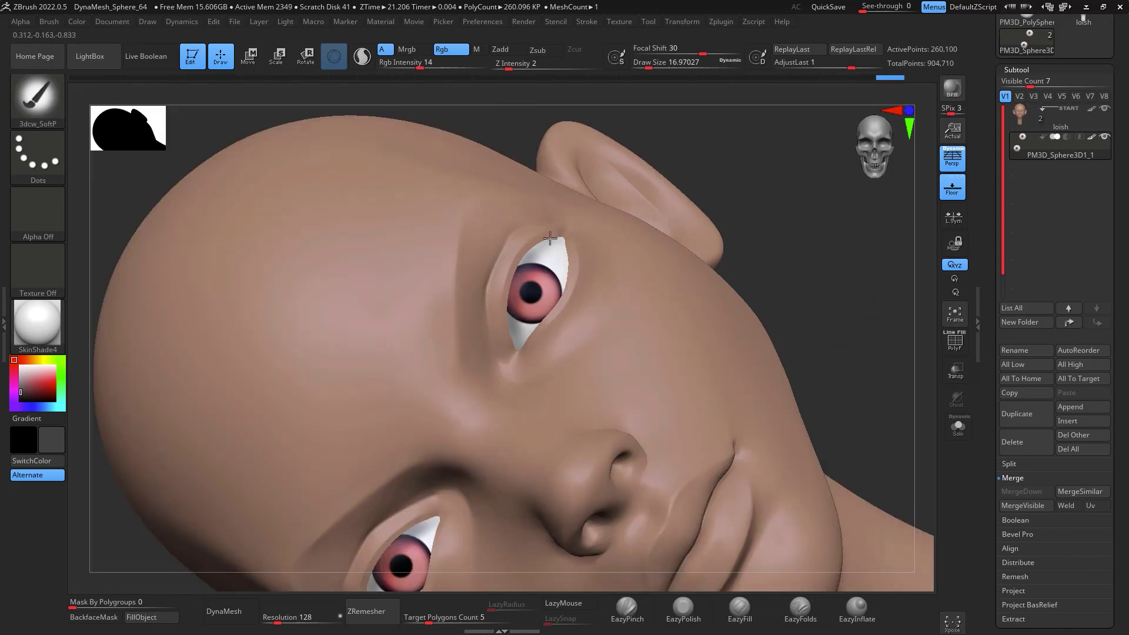
pyautogui.keyDown('ctrl'); pyautogui.moveTo(555, 246); pyautogui.dragTo(664, 271, button='right'); pyautogui.keyUp('ctrl')
pyautogui.press('c')
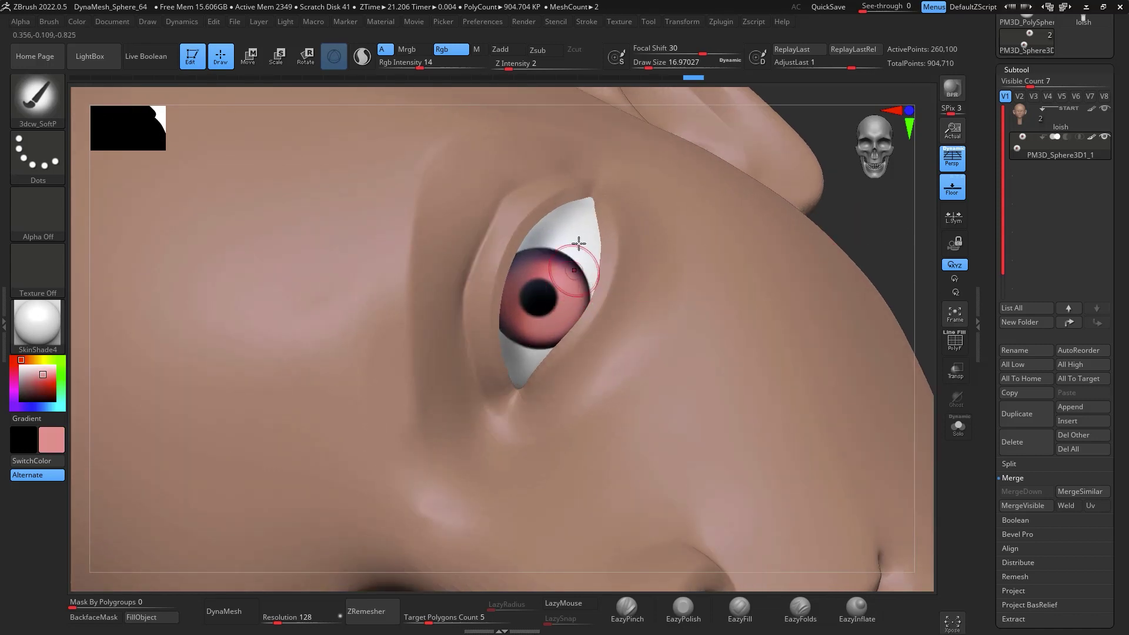
pyautogui.click(40, 381)
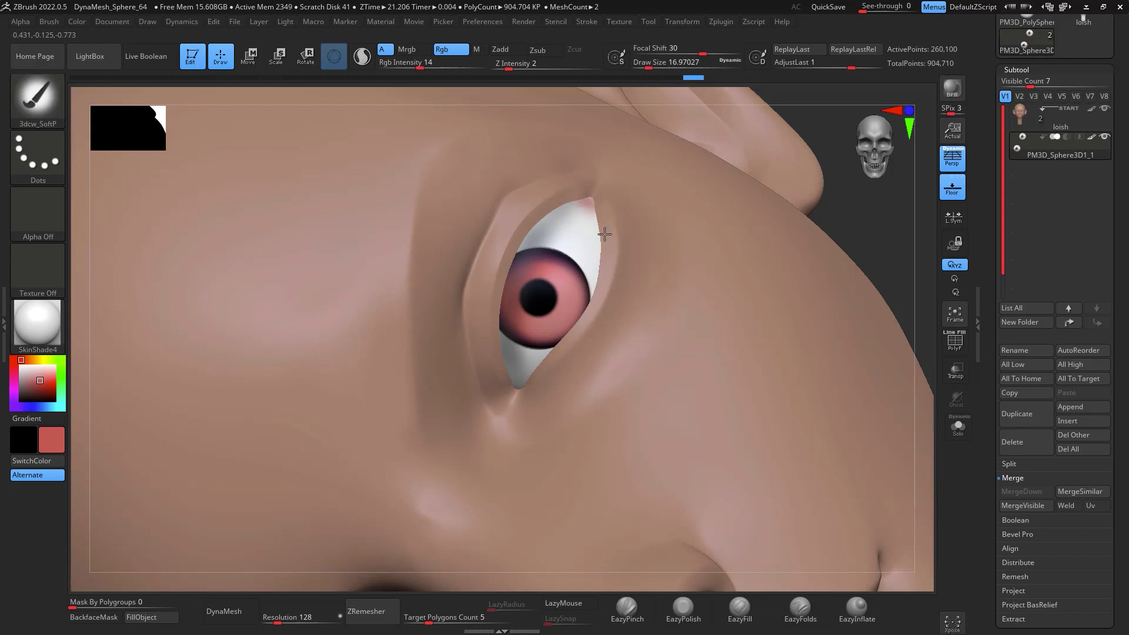
pyautogui.moveTo(507, 406); pyautogui.dragTo(520, 376)
pyautogui.click(595, 206)
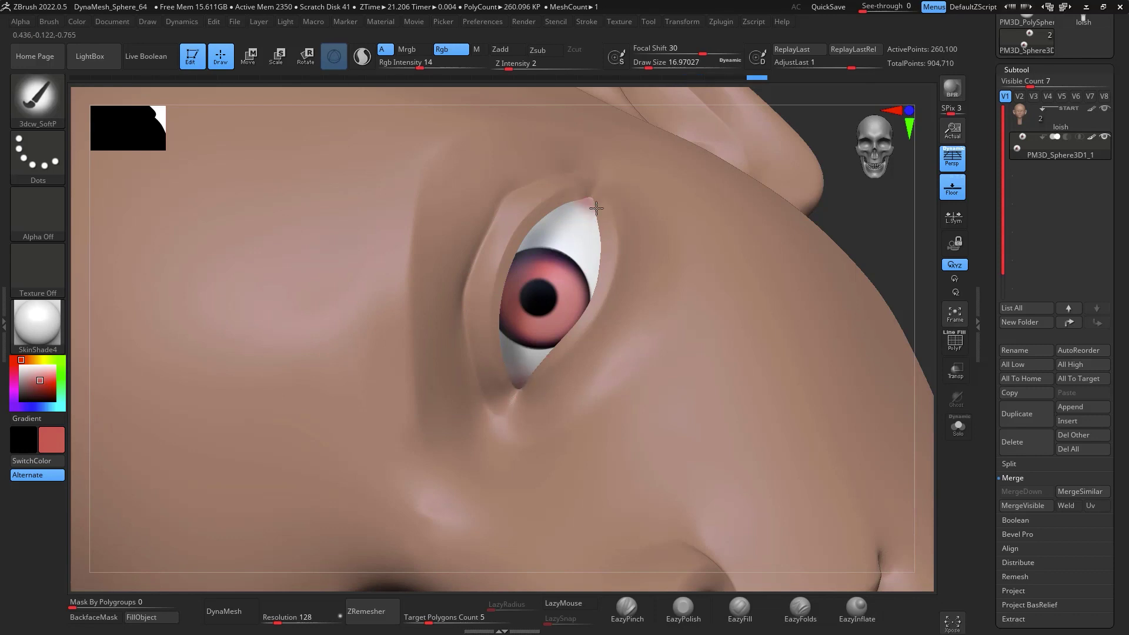
pyautogui.click(582, 195)
# Sample light gray from the eyeball and blend the shading on the eye whites around the iris
pyautogui.press('c')
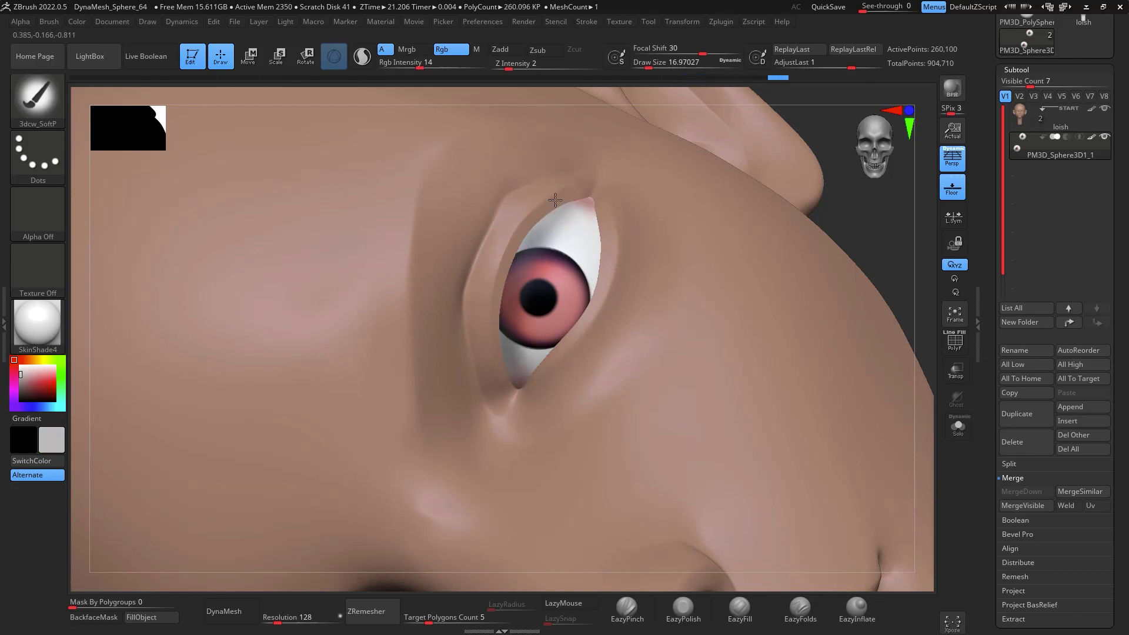
pyautogui.moveTo(552, 235)
pyautogui.mouseDown()
pyautogui.moveTo(564, 222)
pyautogui.moveTo(542, 244)
pyautogui.mouseUp()
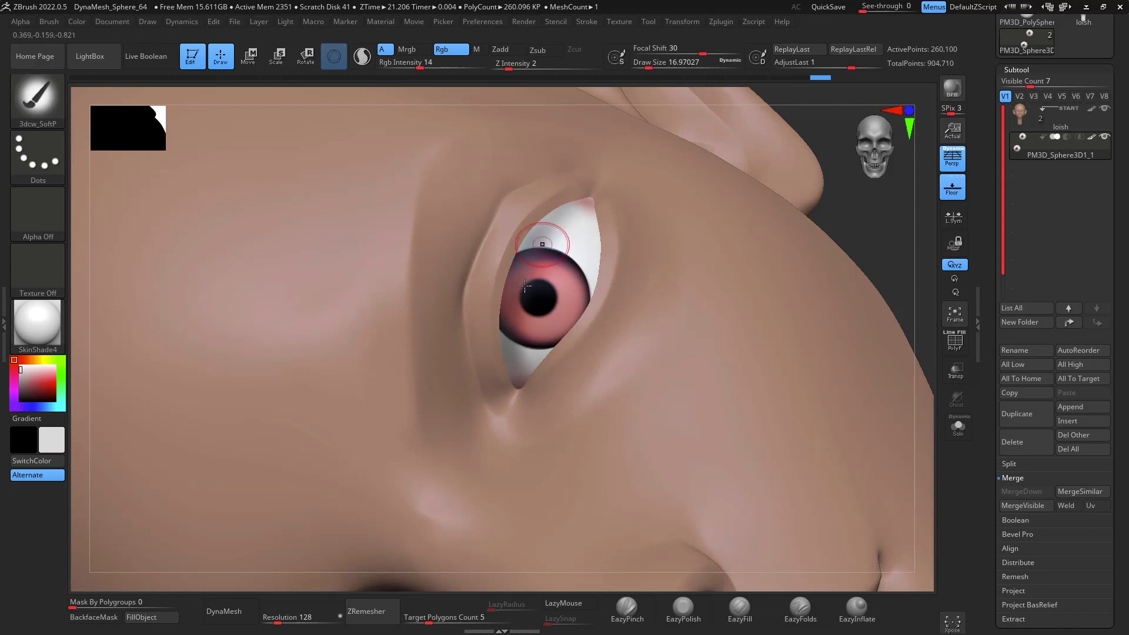
pyautogui.click(508, 376)
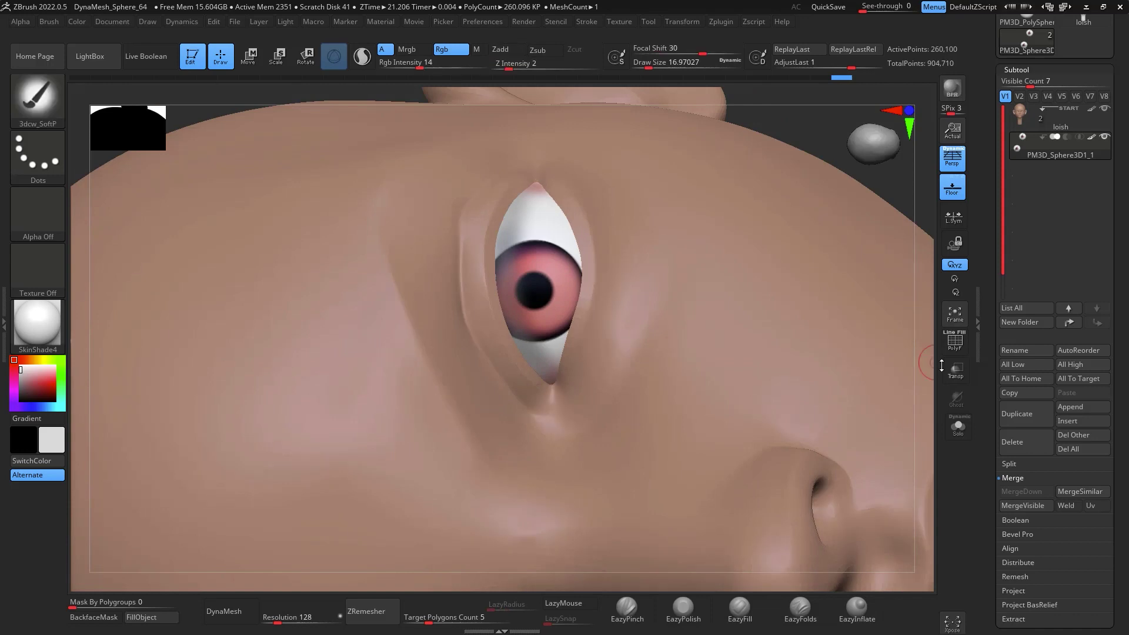
# Rotate the eyeballs slightly about the X axis, return to draw mode and check the gaze on the full head
pyautogui.press('f')
pyautogui.moveTo(934, 122); pyautogui.dragTo(923, 340)
pyautogui.press('e')
pyautogui.moveTo(608, 294); pyautogui.dragTo(608, 291)
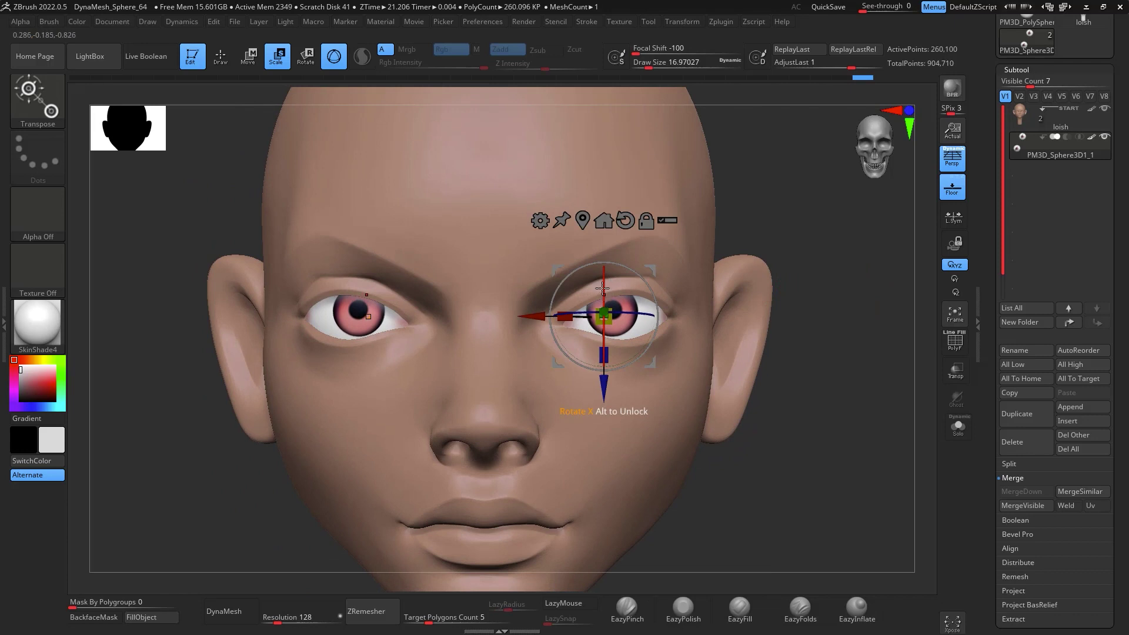
pyautogui.keyDown('alt'); pyautogui.moveTo(823, 276); pyautogui.dragTo(765, 315); pyautogui.keyUp('alt')
pyautogui.press('q')
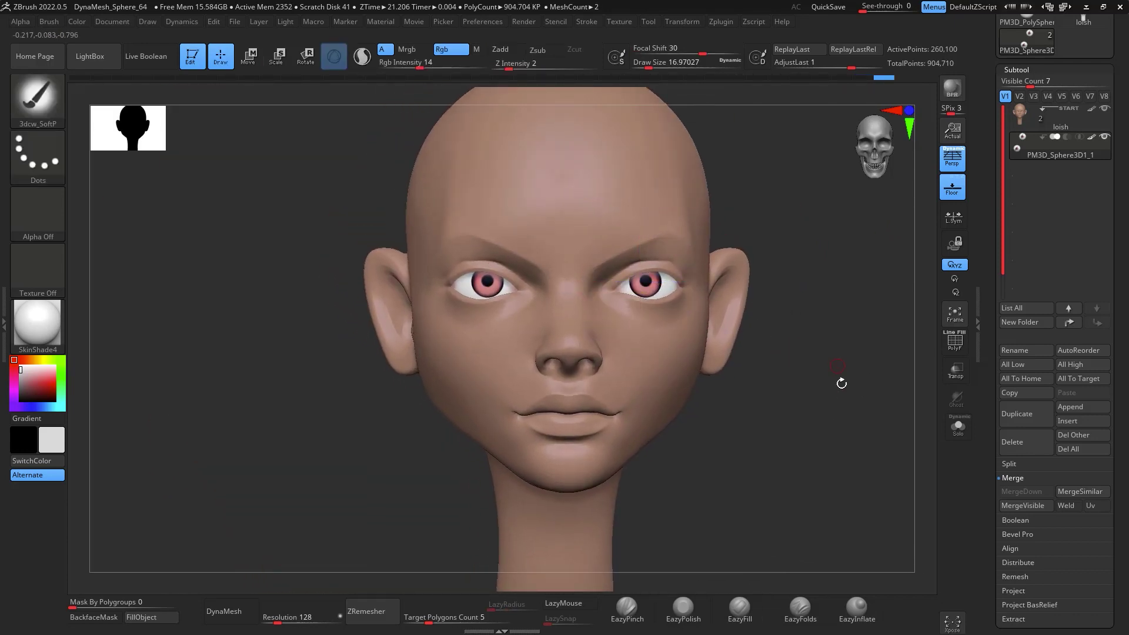
pyautogui.moveTo(839, 382)
pyautogui.keyDown('alt'); pyautogui.mouseDown()
pyautogui.moveTo(812, 386)
pyautogui.moveTo(617, 327)
pyautogui.mouseUp(); pyautogui.keyUp('alt')
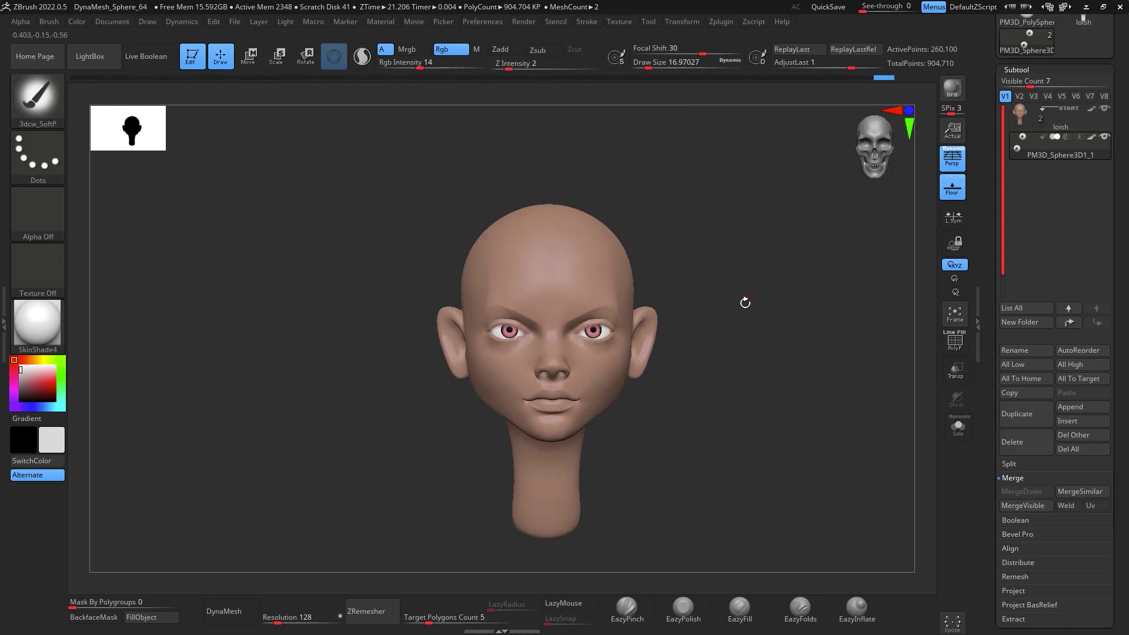
pyautogui.moveTo(773, 260); pyautogui.dragTo(870, 397)
# Select the loish head subtool and switch to the EazyFill brush with a draw size of about 154
pyautogui.rightClick(672, 389)
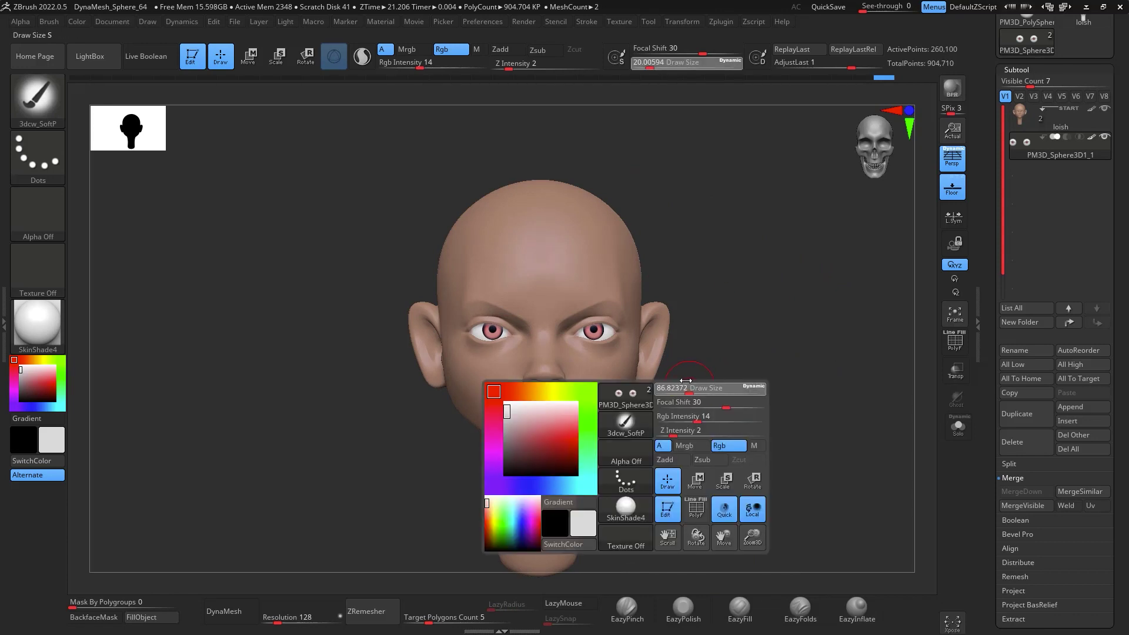
pyautogui.keyDown('alt'); pyautogui.click(662, 329); pyautogui.keyUp('alt')
pyautogui.moveTo(818, 349); pyautogui.dragTo(794, 359)
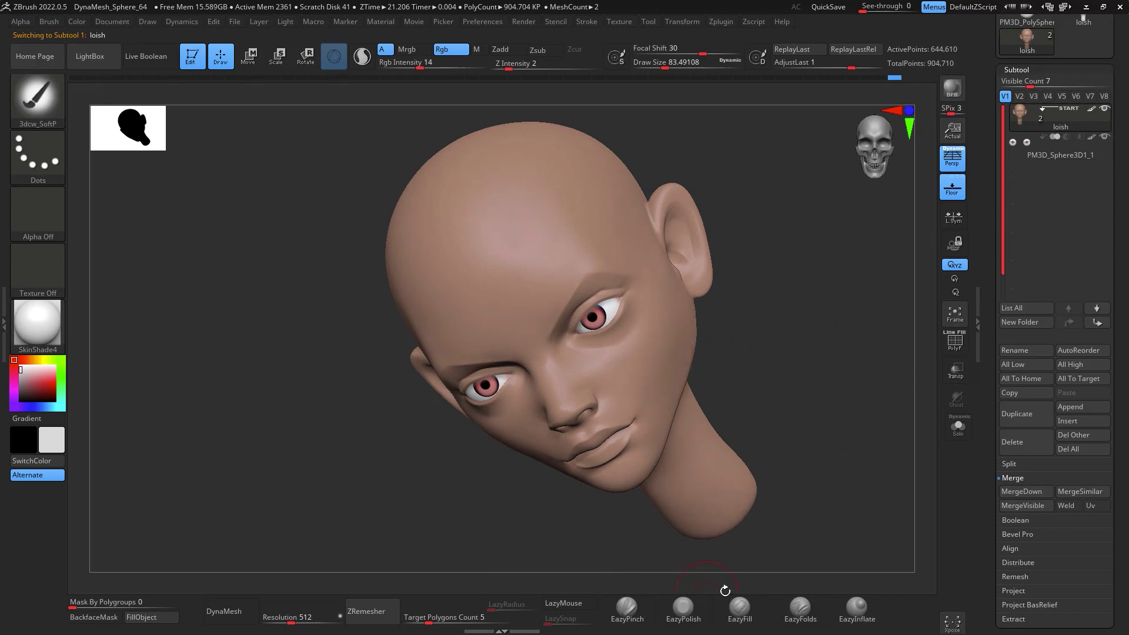
pyautogui.click(740, 606)
pyautogui.rightClick(737, 411)
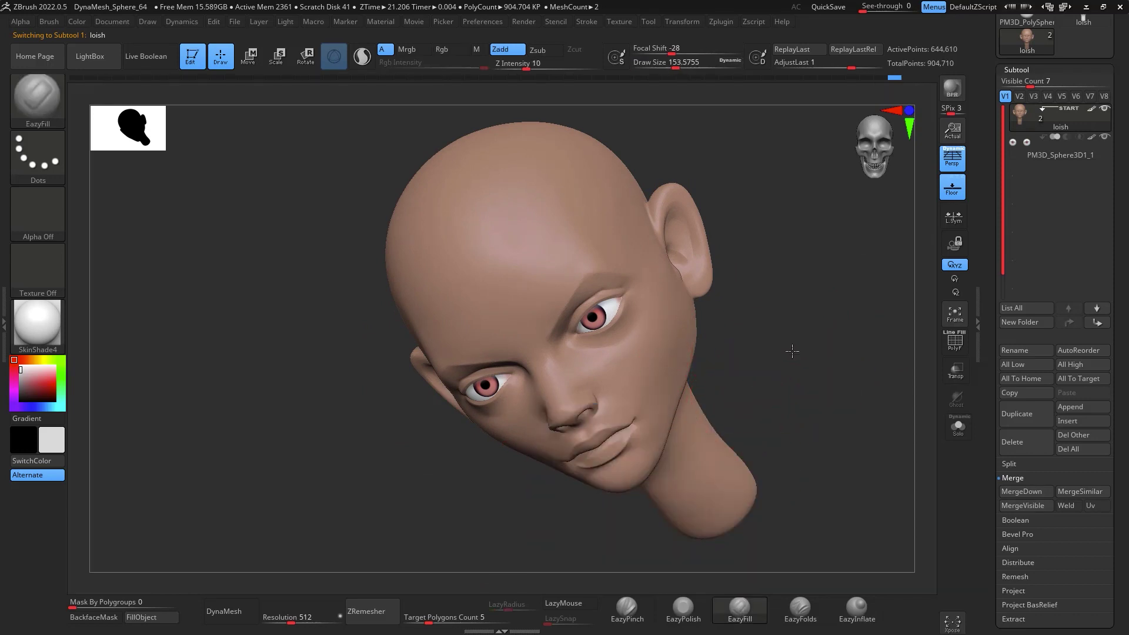
# Fill out the cheek and jaw surface with EazyFill and smooth the strokes along the side of the face
pyautogui.moveTo(792, 351); pyautogui.dragTo(660, 377)
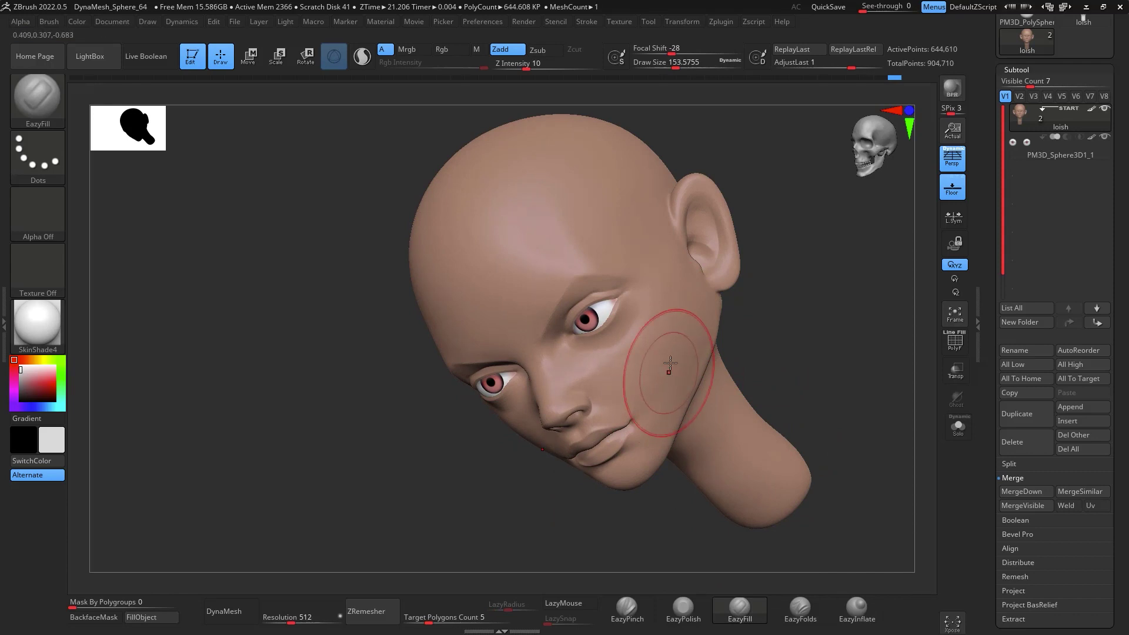
pyautogui.hotkey('ctrl', 'shift')
pyautogui.hotkey('ctrl', 'shift')
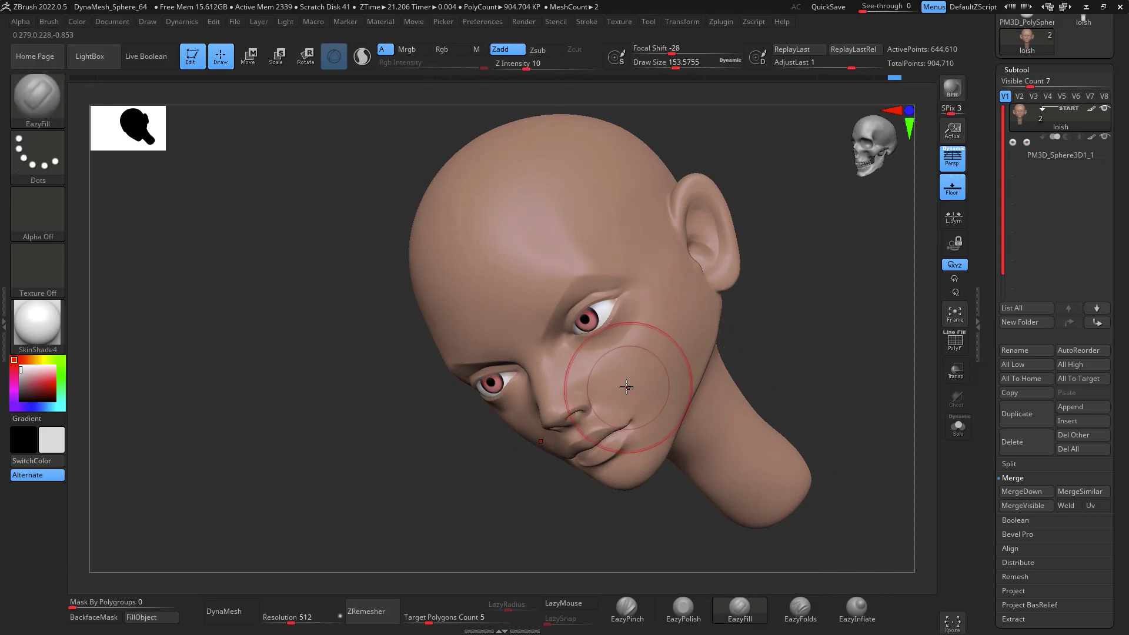
pyautogui.hotkey('ctrl', 'shift')
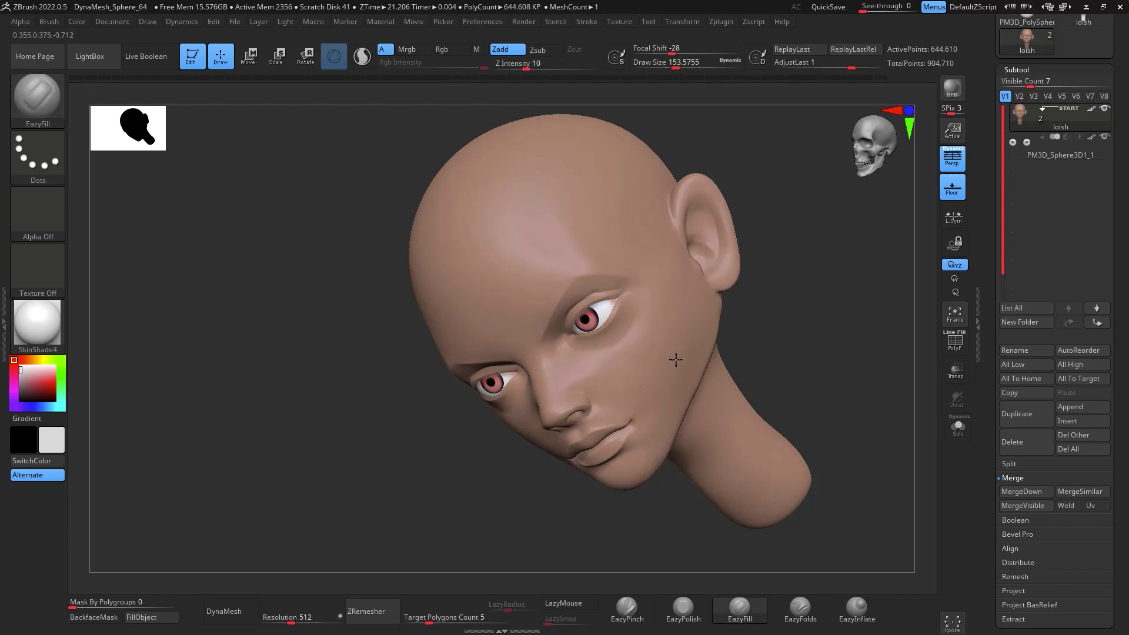
pyautogui.press('shift')
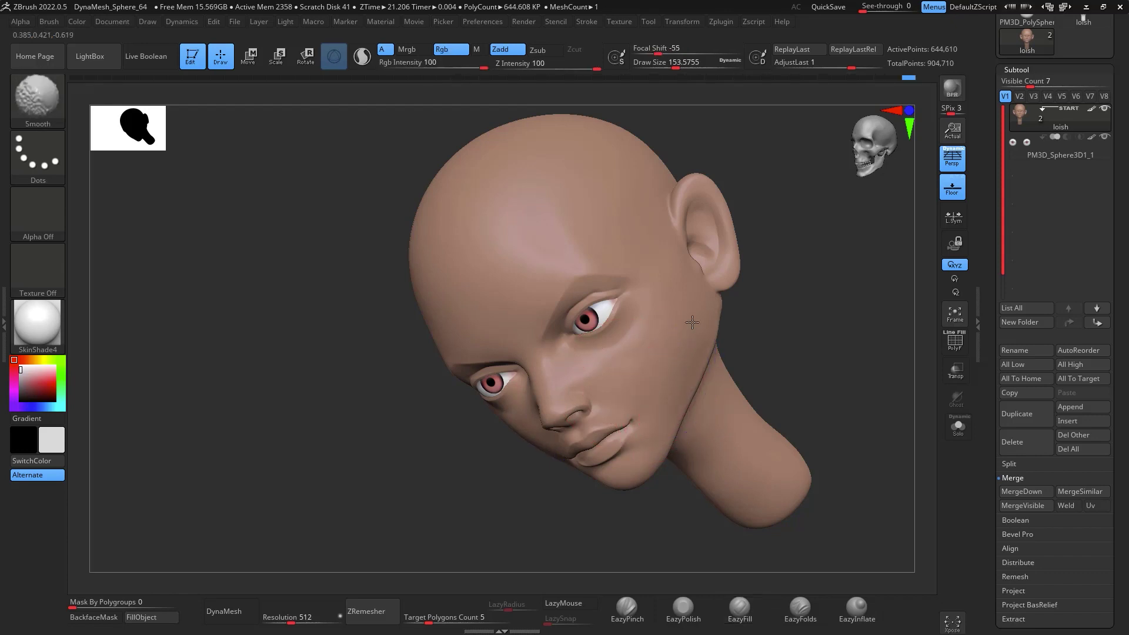
pyautogui.moveTo(780, 307)
pyautogui.keyDown('shift'); pyautogui.mouseDown()
pyautogui.moveTo(832, 265)
pyautogui.moveTo(714, 332)
pyautogui.moveTo(768, 368)
pyautogui.moveTo(870, 327)
pyautogui.moveTo(860, 346)
pyautogui.moveTo(739, 366)
pyautogui.mouseUp(); pyautogui.keyUp('shift')
pyautogui.press('shift')
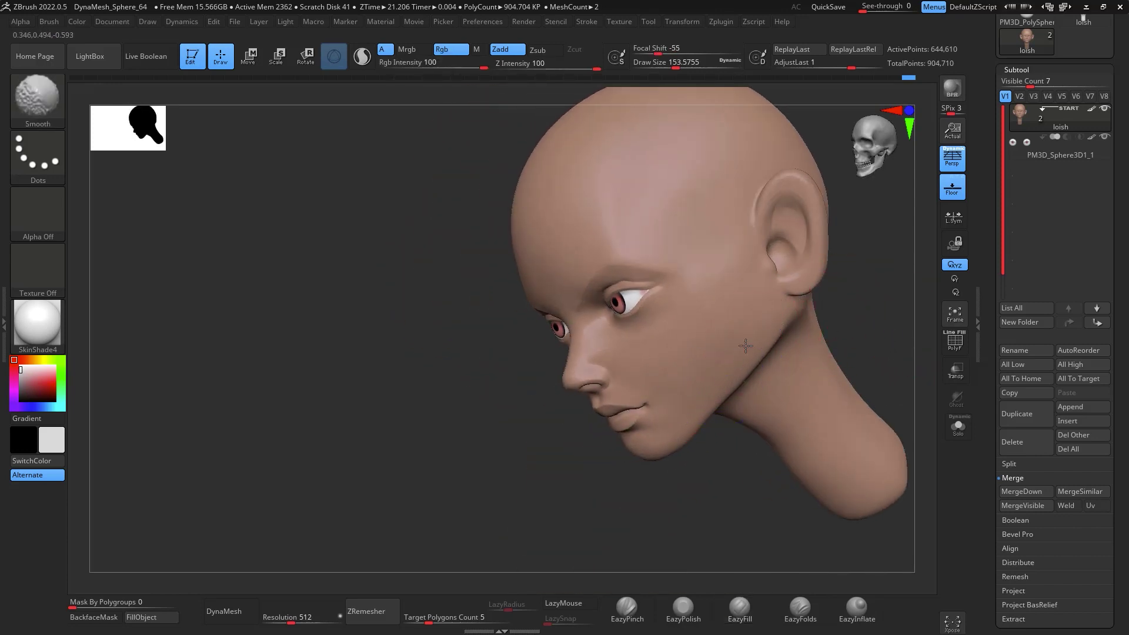
pyautogui.keyDown('alt'); pyautogui.moveTo(920, 426); pyautogui.dragTo(889, 428); pyautogui.keyUp('alt')
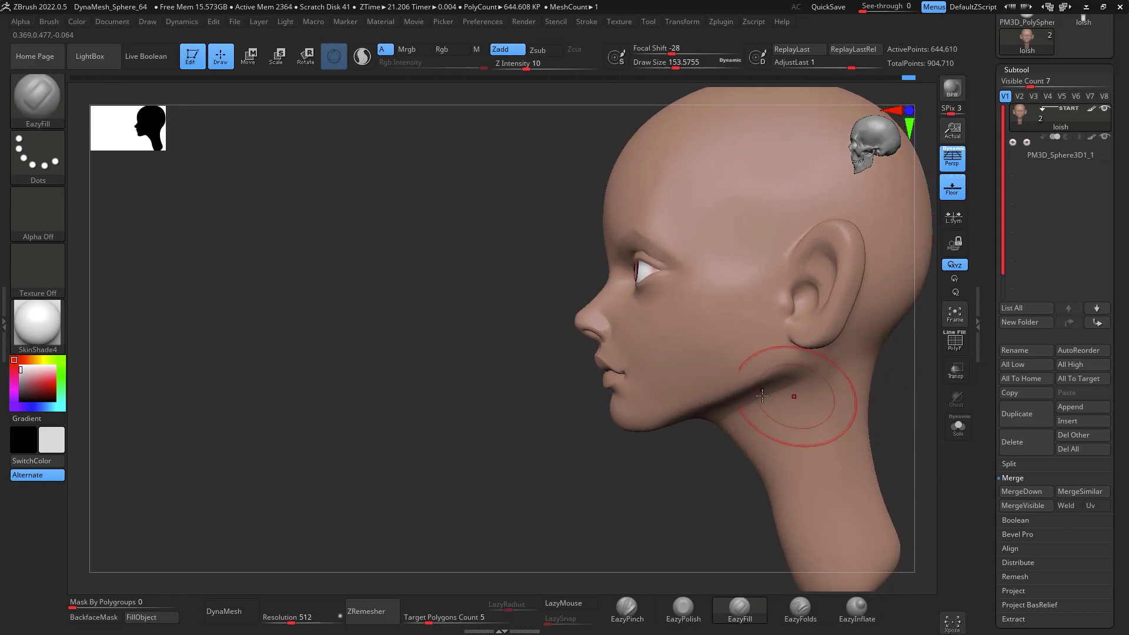
# Switch to the Move brush with a draw size of about 158 and reshape the jaw below the ear
pyautogui.press('b')
pyautogui.press('m')
pyautogui.press('v')
pyautogui.press('space')
pyautogui.moveTo(710, 403)
pyautogui.mouseDown()
pyautogui.moveTo(752, 373)
pyautogui.moveTo(794, 362)
pyautogui.mouseUp()
pyautogui.moveTo(647, 517); pyautogui.dragTo(748, 361)
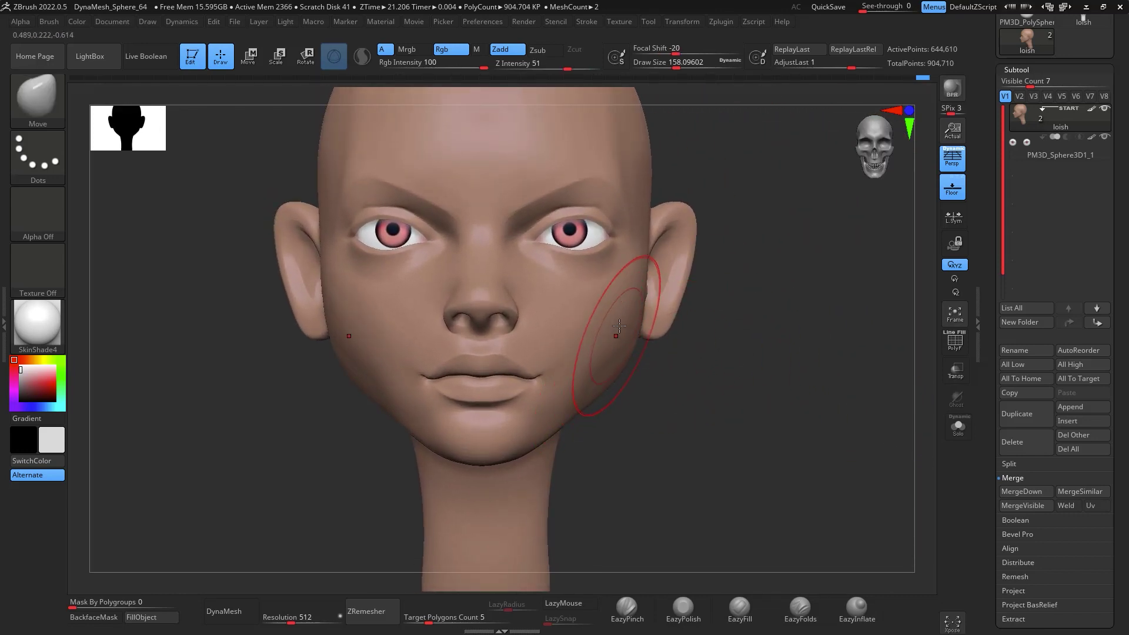
pyautogui.moveTo(698, 327)
pyautogui.mouseDown()
pyautogui.moveTo(840, 311)
pyautogui.moveTo(812, 327)
pyautogui.mouseUp()
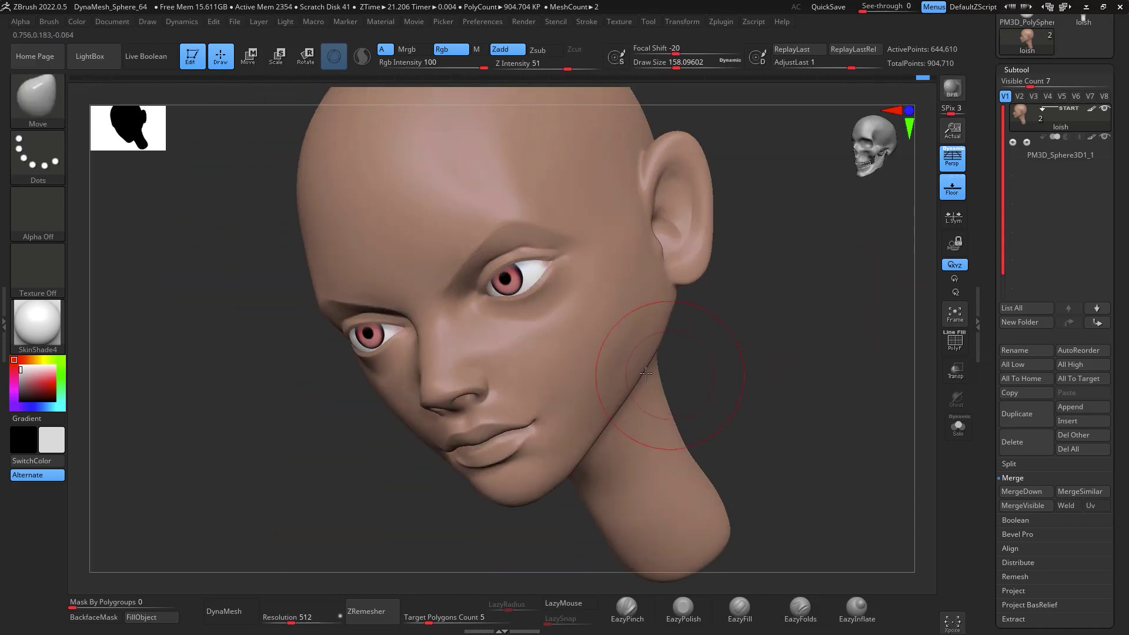
# Smooth the lower cheek and jawline, and check the face shape from the front
pyautogui.press('shift')
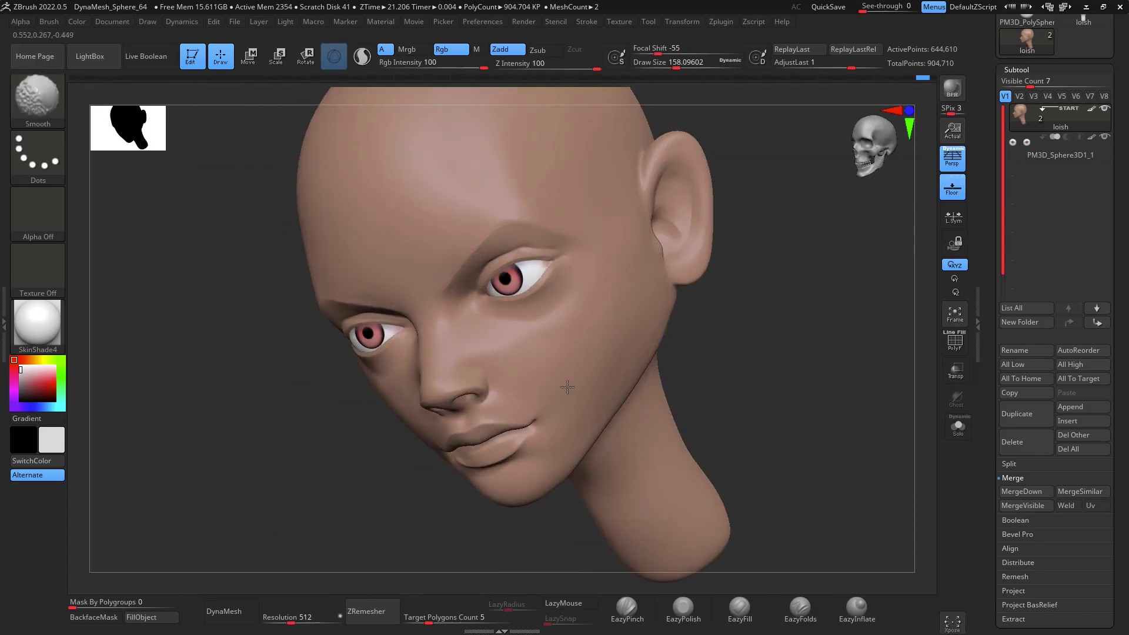
pyautogui.keyDown('shift'); pyautogui.moveTo(621, 370); pyautogui.dragTo(629, 360); pyautogui.keyUp('shift')
pyautogui.moveTo(881, 302)
pyautogui.keyDown('shift'); pyautogui.mouseDown()
pyautogui.moveTo(862, 330)
pyautogui.moveTo(839, 335)
pyautogui.mouseUp(); pyautogui.keyUp('shift')
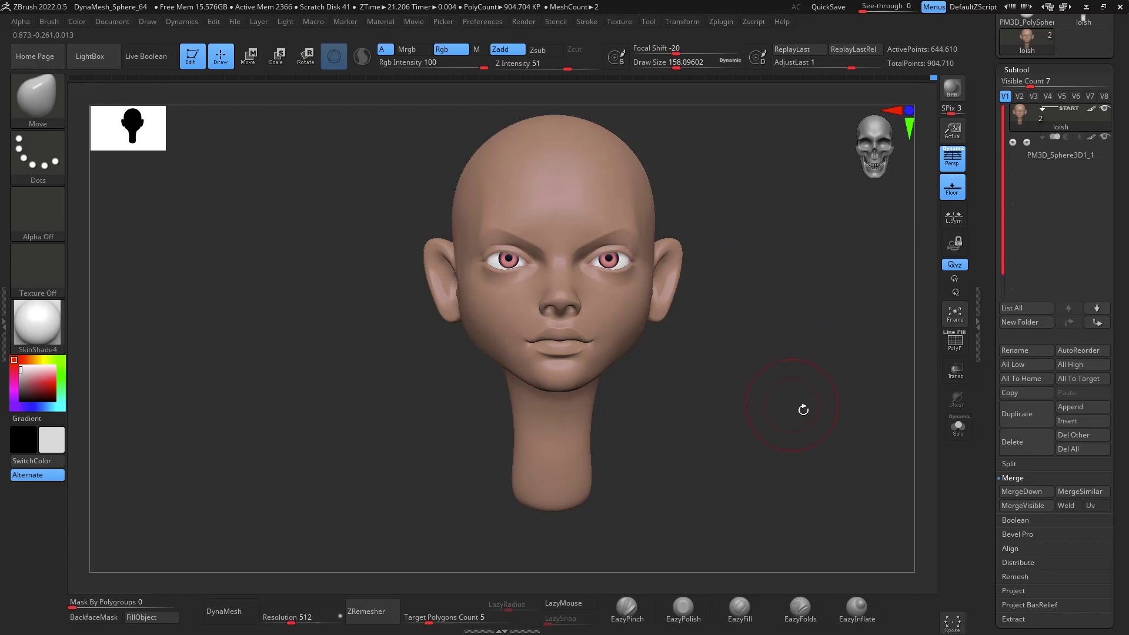
# Enlarge the Move brush to a draw size of about 197 and adjust the back of the jaw where it meets the neck
pyautogui.moveTo(803, 410)
pyautogui.mouseDown()
pyautogui.moveTo(796, 395)
pyautogui.moveTo(870, 350)
pyautogui.moveTo(884, 390)
pyautogui.moveTo(705, 335)
pyautogui.mouseUp()
pyautogui.press('space')
pyautogui.press('space')
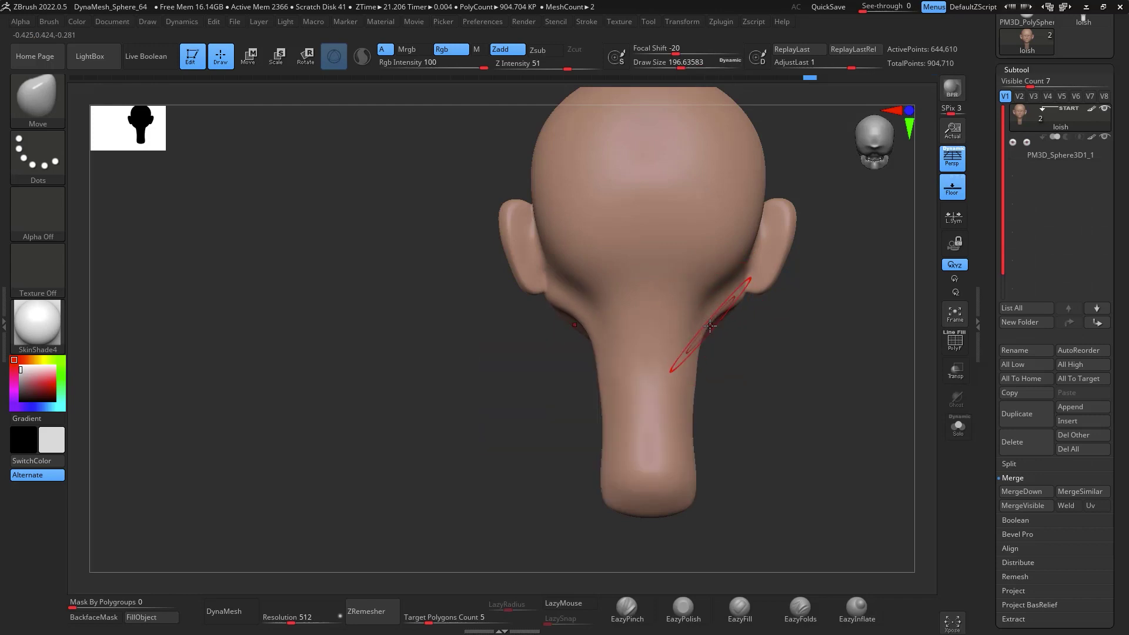
pyautogui.keyDown('alt'); pyautogui.moveTo(781, 384); pyautogui.dragTo(737, 399); pyautogui.keyUp('alt')
pyautogui.moveTo(658, 362); pyautogui.dragTo(791, 316)
# Set the draw size to about 154, refine and smooth the area below the ear, and switch to the ClayBuildup brush
pyautogui.moveTo(629, 336)
pyautogui.keyDown('shift'); pyautogui.mouseDown()
pyautogui.moveTo(616, 310)
pyautogui.moveTo(632, 288)
pyautogui.mouseUp(); pyautogui.keyUp('shift')
pyautogui.press('space')
pyautogui.moveTo(644, 331)
pyautogui.mouseDown()
pyautogui.moveTo(616, 285)
pyautogui.moveTo(595, 301)
pyautogui.mouseUp()
pyautogui.press('shift')
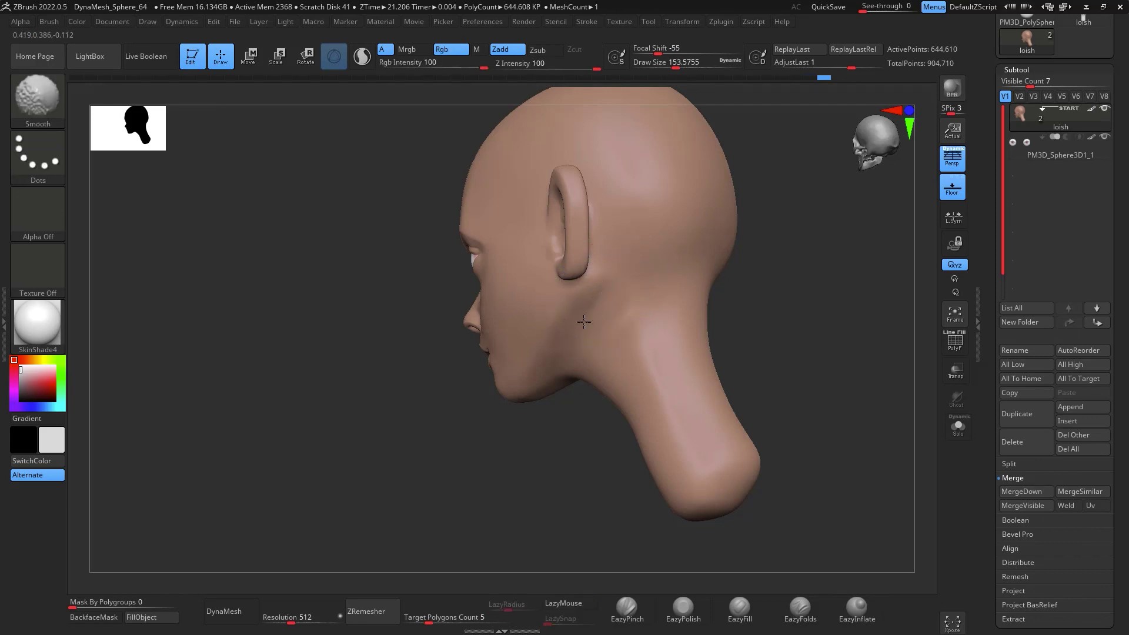
pyautogui.moveTo(729, 292); pyautogui.dragTo(770, 279)
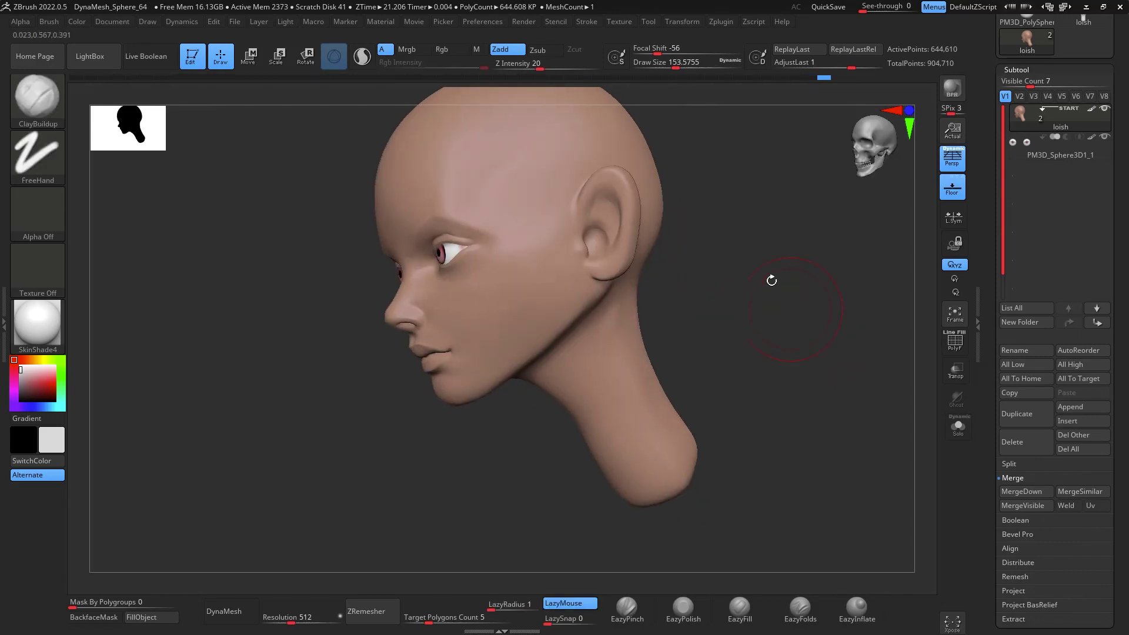
# Smooth the side of the neck below the ear
pyautogui.keyDown('shift'); pyautogui.moveTo(616, 353); pyautogui.dragTo(619, 315); pyautogui.keyUp('shift')
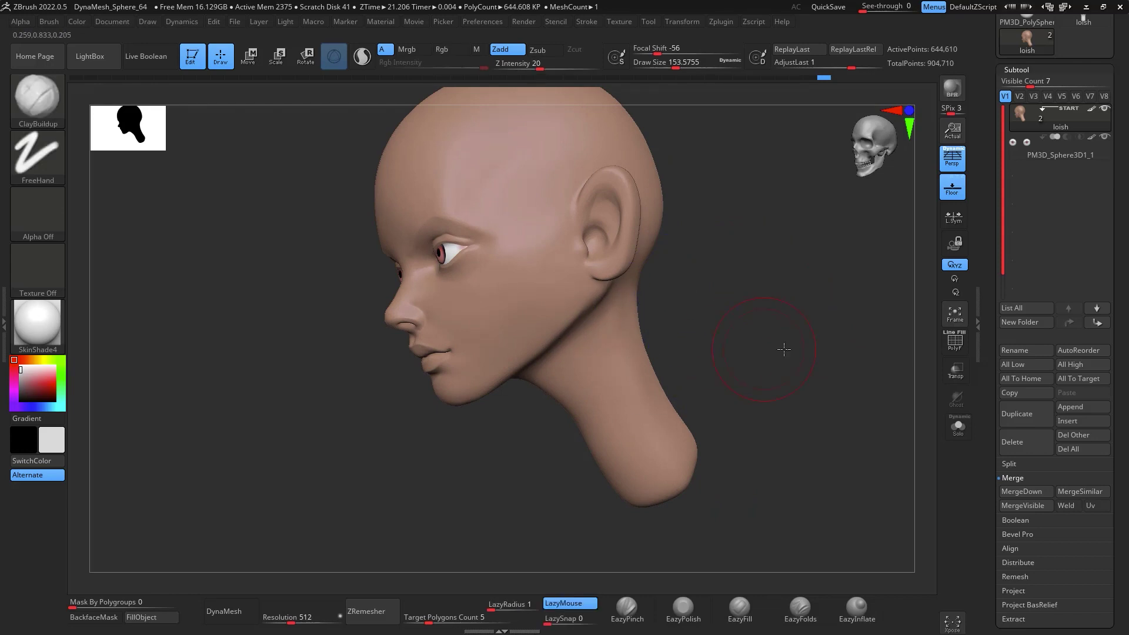
pyautogui.moveTo(781, 353)
pyautogui.mouseDown()
pyautogui.moveTo(812, 423)
pyautogui.moveTo(796, 411)
pyautogui.moveTo(824, 356)
pyautogui.moveTo(765, 400)
pyautogui.mouseUp()
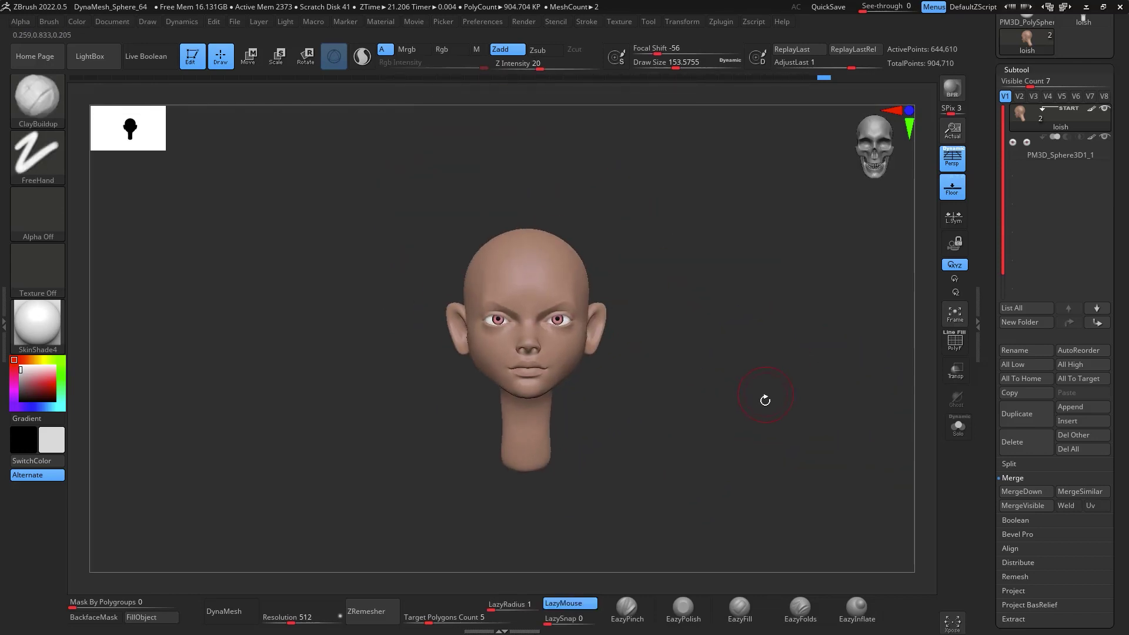
# Reduce the draw size to about 54 and smooth the brow area above the eye
pyautogui.moveTo(750, 295)
pyautogui.mouseDown()
pyautogui.moveTo(819, 297)
pyautogui.moveTo(869, 358)
pyautogui.moveTo(854, 377)
pyautogui.moveTo(824, 310)
pyautogui.moveTo(771, 285)
pyautogui.mouseUp()
pyautogui.press('space')
pyautogui.moveTo(662, 326); pyautogui.dragTo(631, 327)
pyautogui.press('shift')
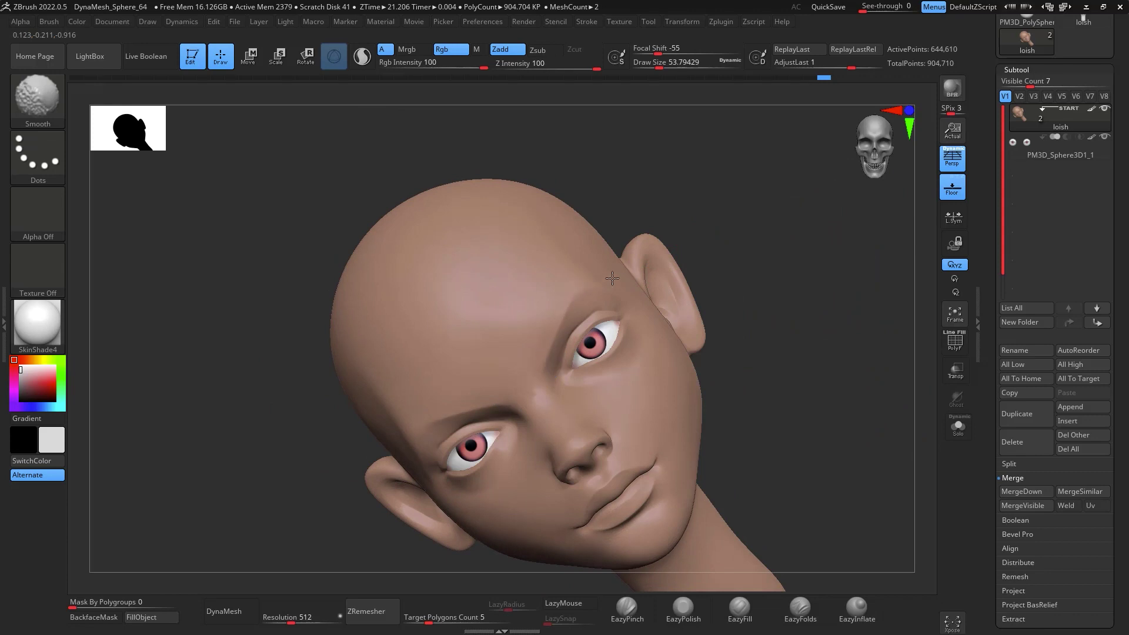
pyautogui.keyDown('alt'); pyautogui.moveTo(814, 343); pyautogui.dragTo(728, 318); pyautogui.keyUp('alt')
pyautogui.press('shift')
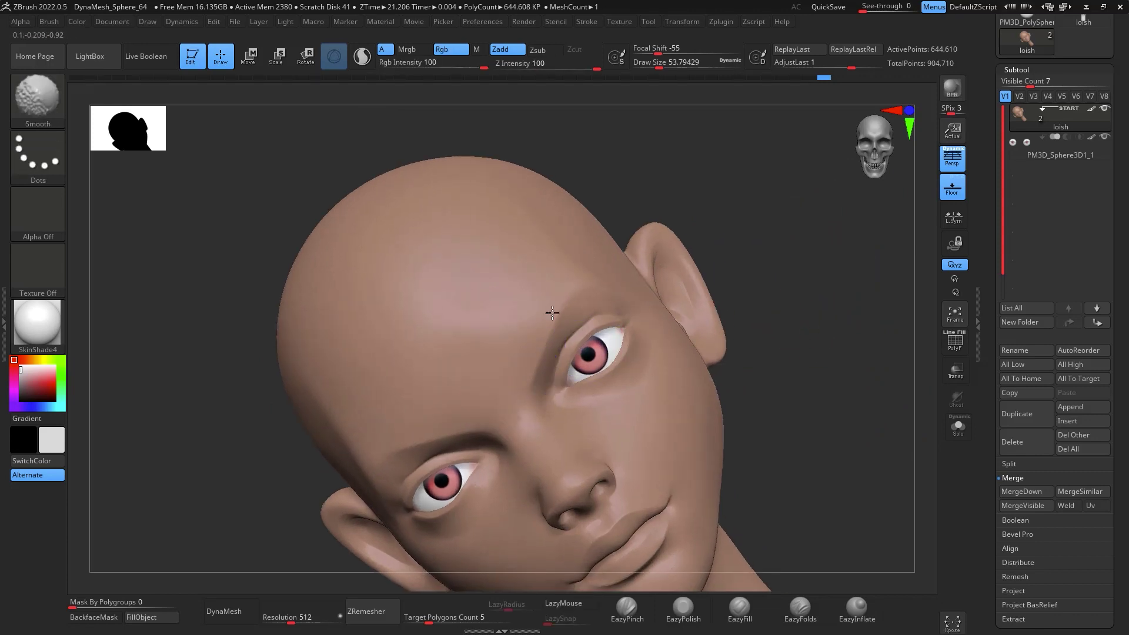
pyautogui.keyDown('shift'); pyautogui.moveTo(583, 288); pyautogui.dragTo(609, 285); pyautogui.keyUp('shift')
# Set the MaskPen stroke to FreeHand and paint a symmetrical mask for the eyebrows above the eyes
pyautogui.moveTo(798, 294)
pyautogui.mouseDown()
pyautogui.moveTo(842, 376)
pyautogui.moveTo(892, 335)
pyautogui.moveTo(848, 371)
pyautogui.mouseUp()
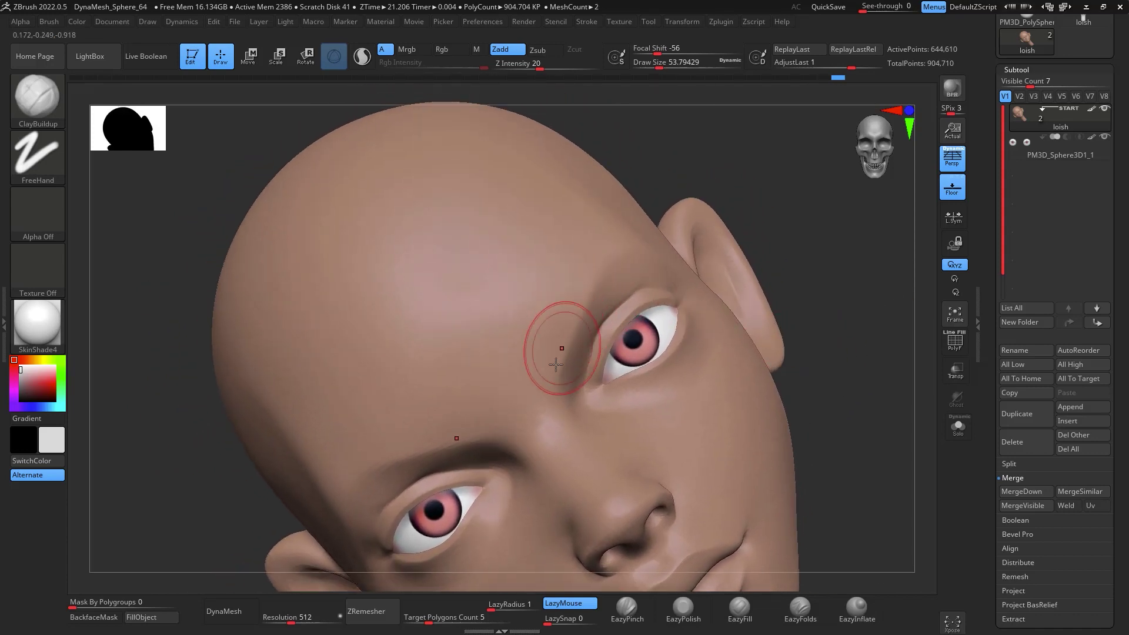
pyautogui.press('ctrl')
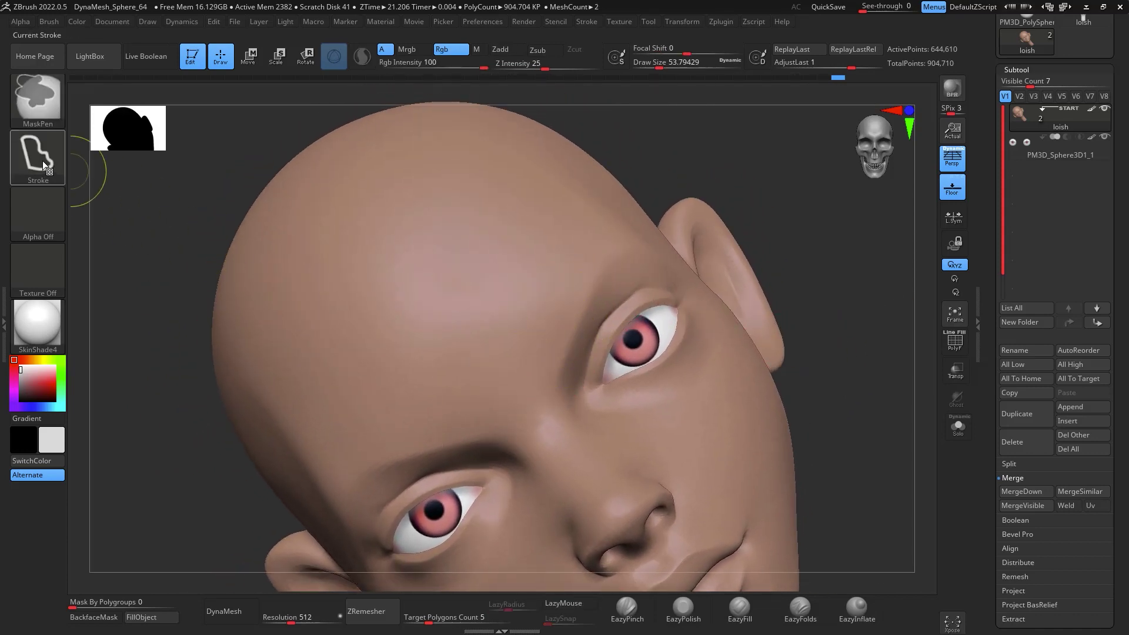
pyautogui.click(47, 161)
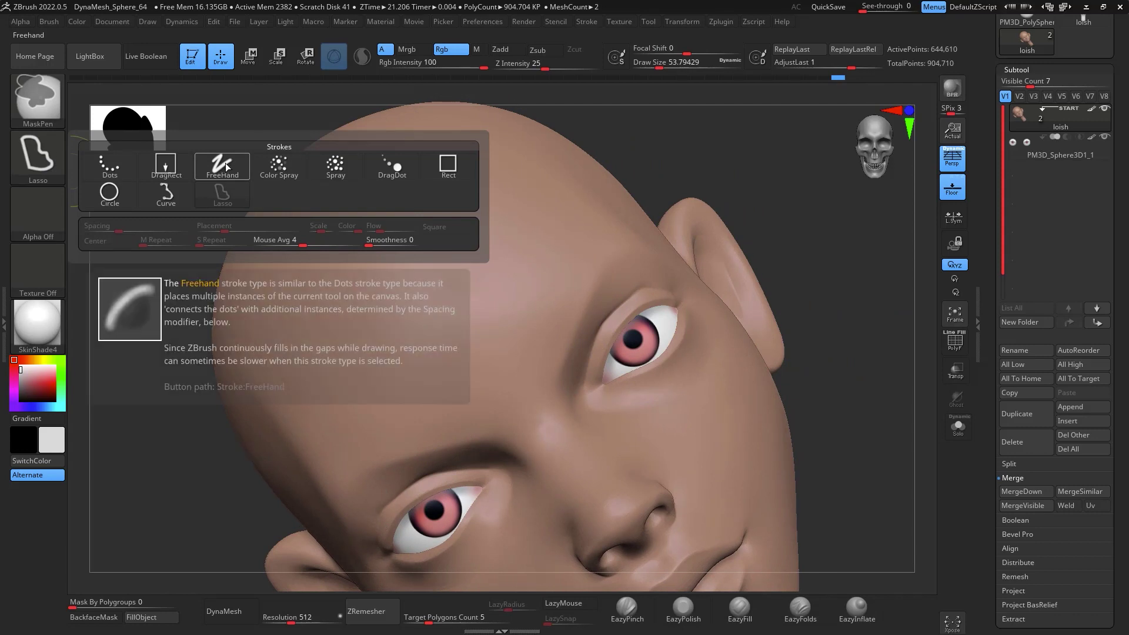
pyautogui.click(154, 166)
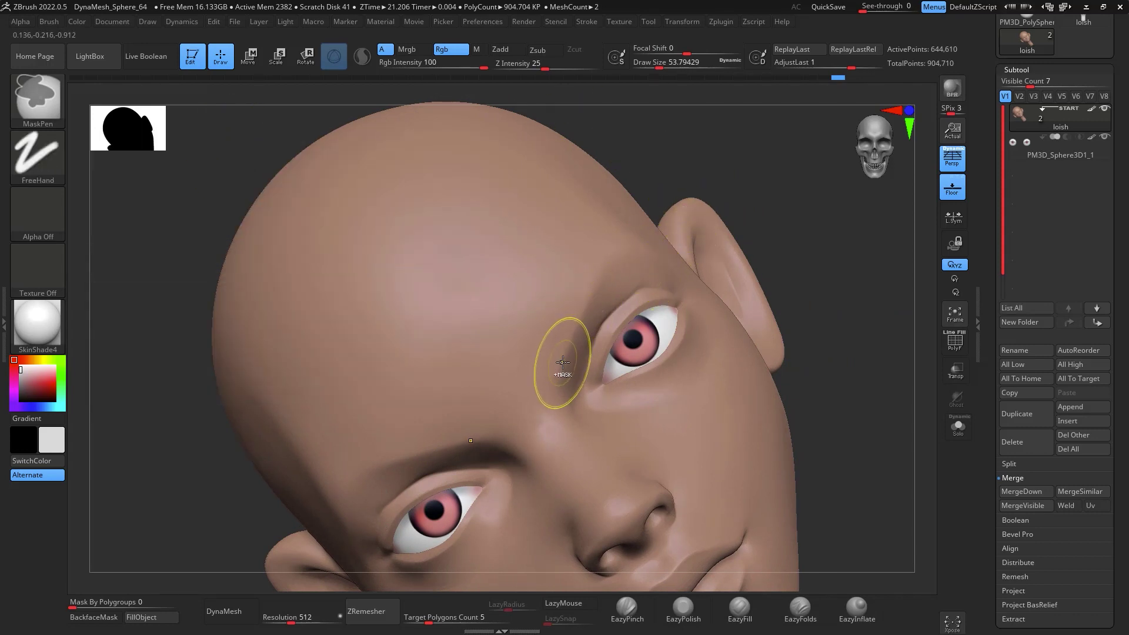
pyautogui.moveTo(565, 353)
pyautogui.keyDown('ctrl'); pyautogui.mouseDown()
pyautogui.moveTo(579, 288)
pyautogui.moveTo(556, 321)
pyautogui.moveTo(563, 349)
pyautogui.mouseUp(); pyautogui.keyUp('ctrl')
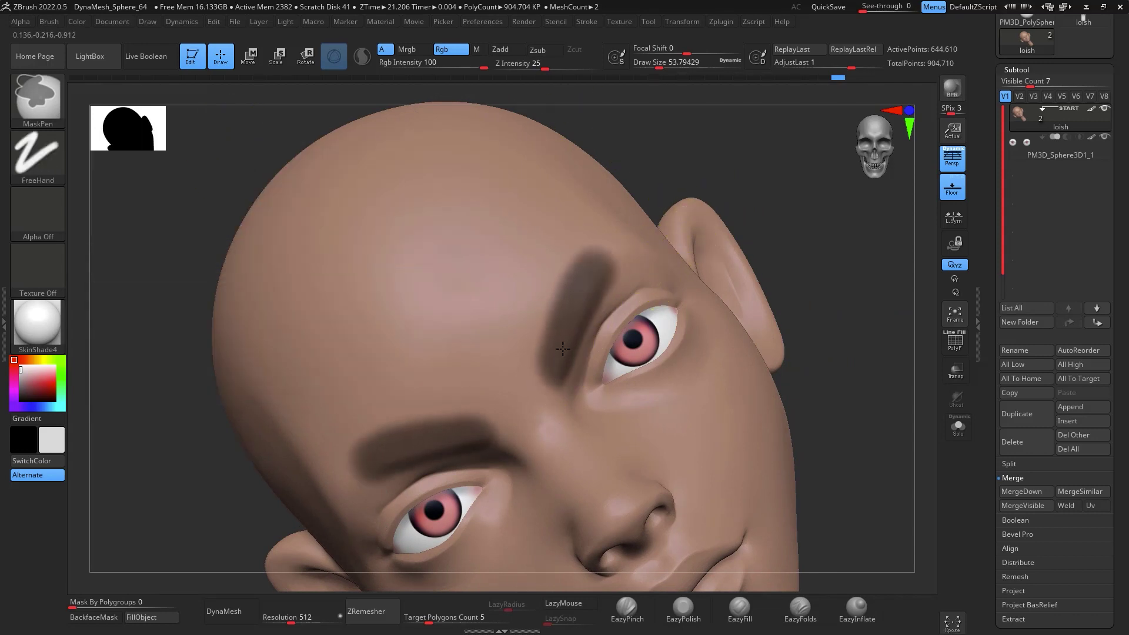
pyautogui.keyDown('ctrl'); pyautogui.moveTo(592, 272); pyautogui.dragTo(645, 246); pyautogui.keyUp('ctrl')
# Extend the eyebrow mask toward the temple and erase the excess near the outer eye corner
pyautogui.moveTo(812, 251)
pyautogui.mouseDown()
pyautogui.moveTo(870, 277)
pyautogui.moveTo(847, 450)
pyautogui.mouseUp()
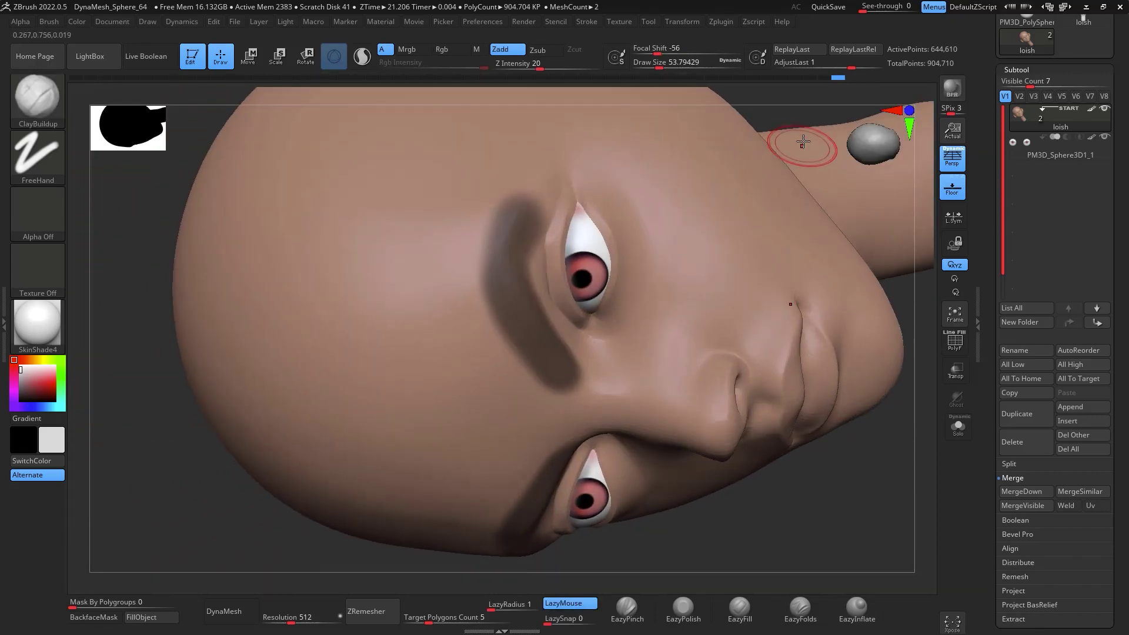
pyautogui.keyDown('alt'); pyautogui.moveTo(887, 321); pyautogui.dragTo(902, 459); pyautogui.keyUp('alt')
pyautogui.moveTo(531, 372)
pyautogui.keyDown('ctrl'); pyautogui.mouseDown()
pyautogui.moveTo(552, 329)
pyautogui.moveTo(545, 342)
pyautogui.mouseUp(); pyautogui.keyUp('ctrl')
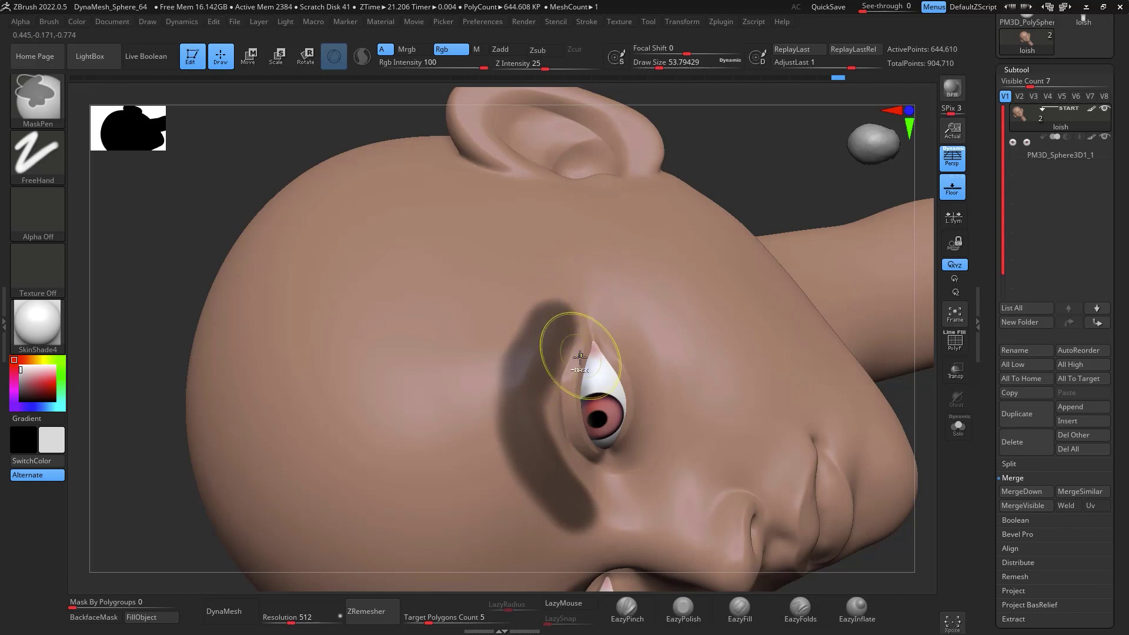
pyautogui.moveTo(592, 310)
pyautogui.keyDown('ctrl'); pyautogui.keyDown('alt'); pyautogui.mouseDown()
pyautogui.moveTo(572, 338)
pyautogui.moveTo(569, 390)
pyautogui.mouseUp(); pyautogui.keyUp('alt'); pyautogui.keyUp('ctrl')
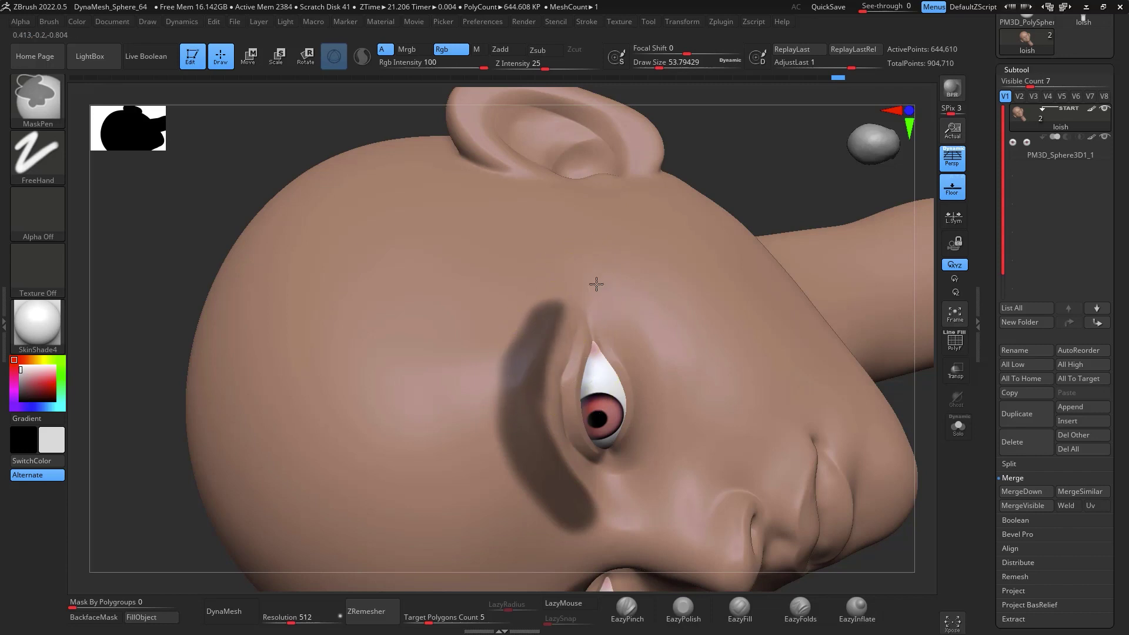
# Reduce the draw size to about 20 and trim the mask into a clean eyebrow shape with a tapered outer end
pyautogui.press('space')
pyautogui.moveTo(661, 274); pyautogui.dragTo(653, 274)
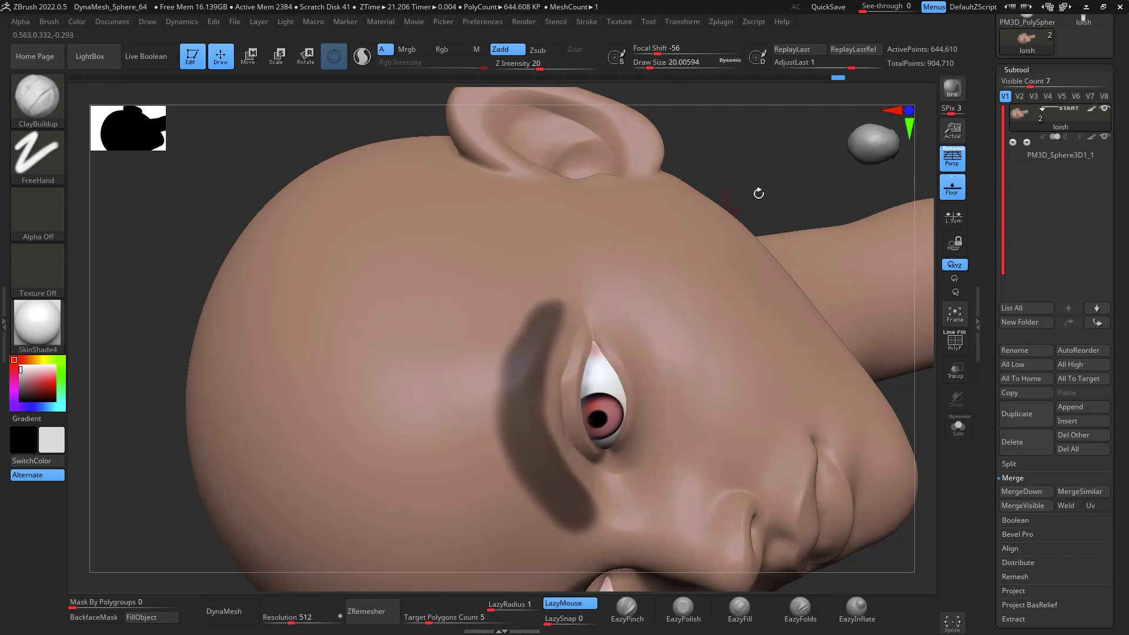
pyautogui.moveTo(759, 193); pyautogui.dragTo(782, 184)
pyautogui.moveTo(880, 411); pyautogui.dragTo(839, 351)
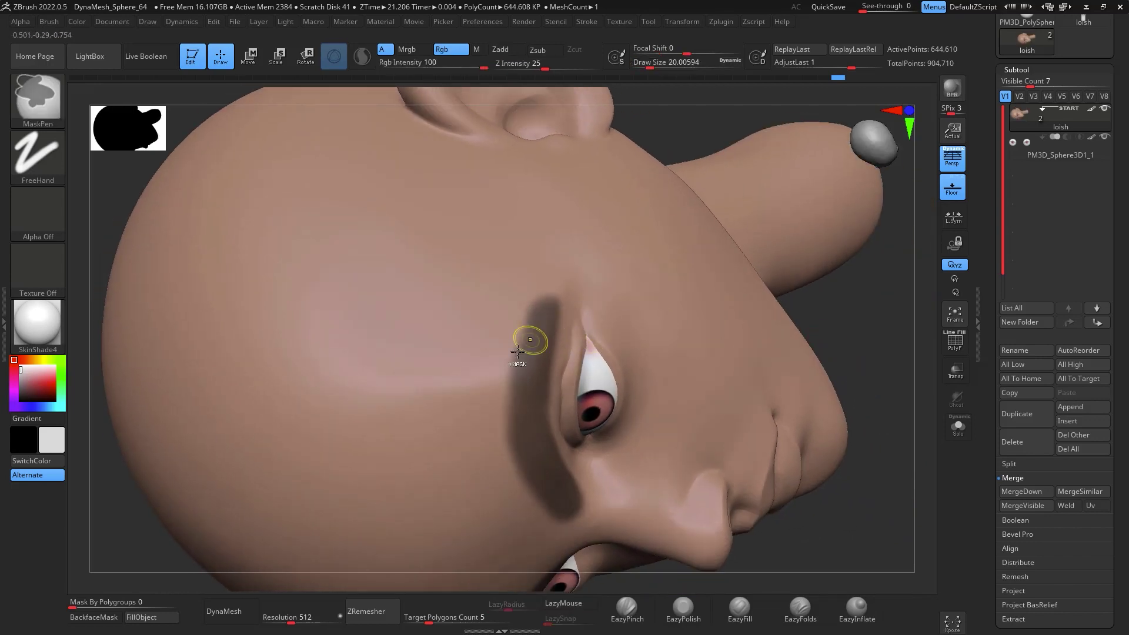
pyautogui.moveTo(496, 405)
pyautogui.keyDown('ctrl'); pyautogui.mouseDown()
pyautogui.moveTo(545, 284)
pyautogui.moveTo(497, 386)
pyautogui.mouseUp(); pyautogui.keyUp('ctrl')
pyautogui.hotkey('ctrl', 'z')
pyautogui.hotkey('ctrl', 'z')
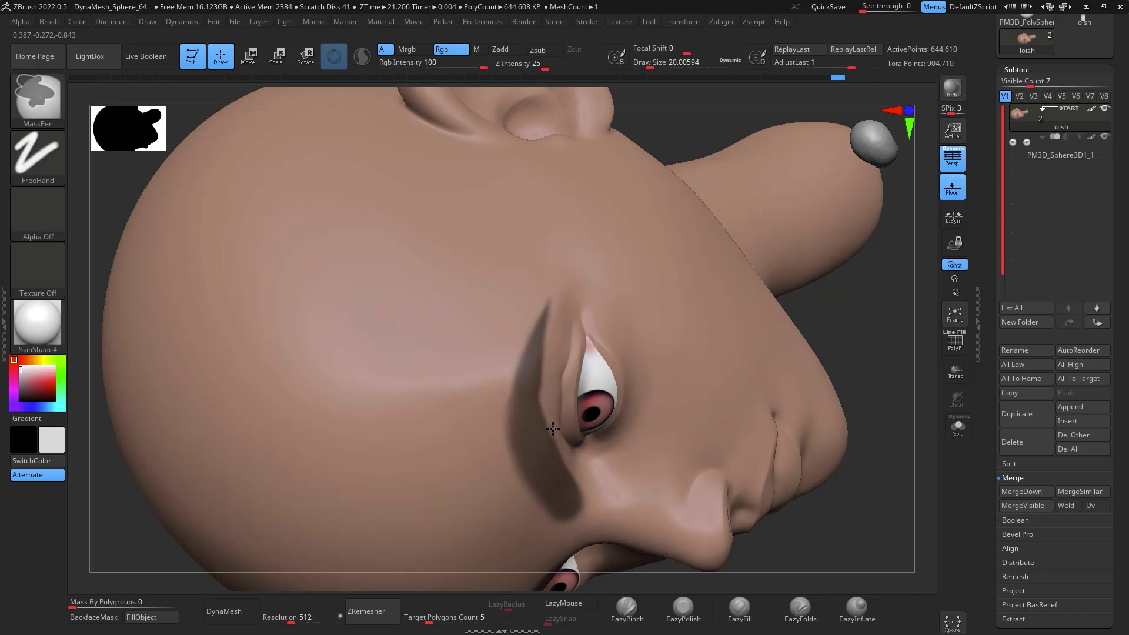
# Refine the upper edge and inner end of the eyebrow masks, checking the shape from several angles
pyautogui.moveTo(862, 453)
pyautogui.mouseDown()
pyautogui.moveTo(882, 343)
pyautogui.moveTo(877, 370)
pyautogui.moveTo(837, 272)
pyautogui.moveTo(817, 334)
pyautogui.moveTo(832, 354)
pyautogui.moveTo(826, 311)
pyautogui.moveTo(809, 309)
pyautogui.moveTo(822, 329)
pyautogui.mouseUp()
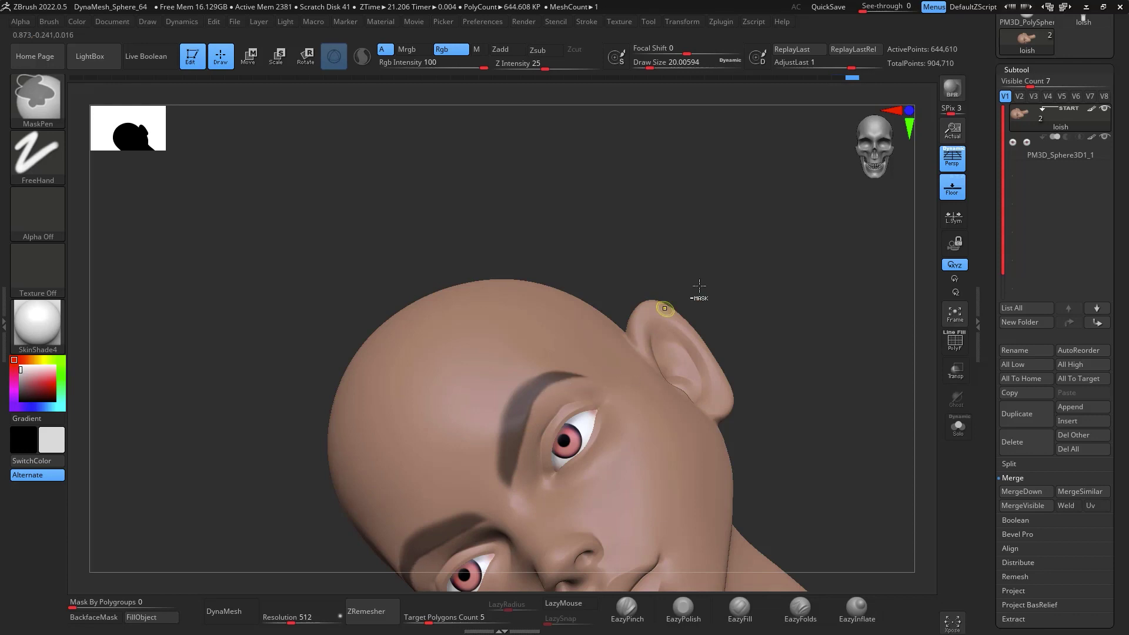
pyautogui.moveTo(811, 277)
pyautogui.mouseDown()
pyautogui.moveTo(832, 312)
pyautogui.moveTo(817, 298)
pyautogui.moveTo(827, 179)
pyautogui.mouseUp()
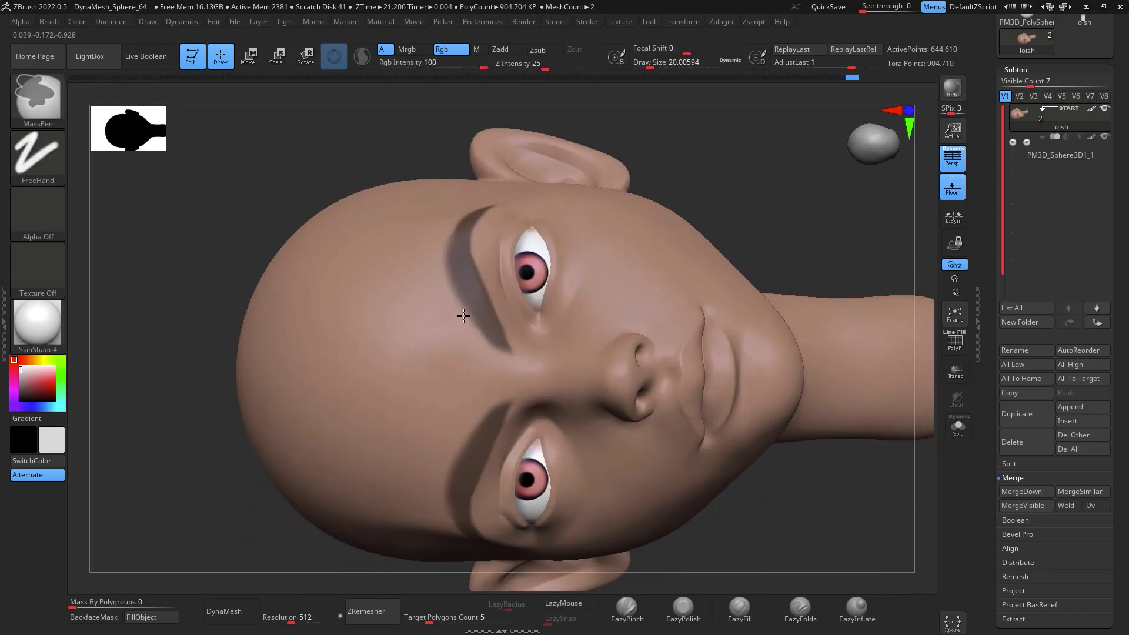
pyautogui.keyDown('ctrl'); pyautogui.keyDown('alt'); pyautogui.moveTo(462, 313); pyautogui.dragTo(486, 345); pyautogui.keyUp('alt'); pyautogui.keyUp('ctrl')
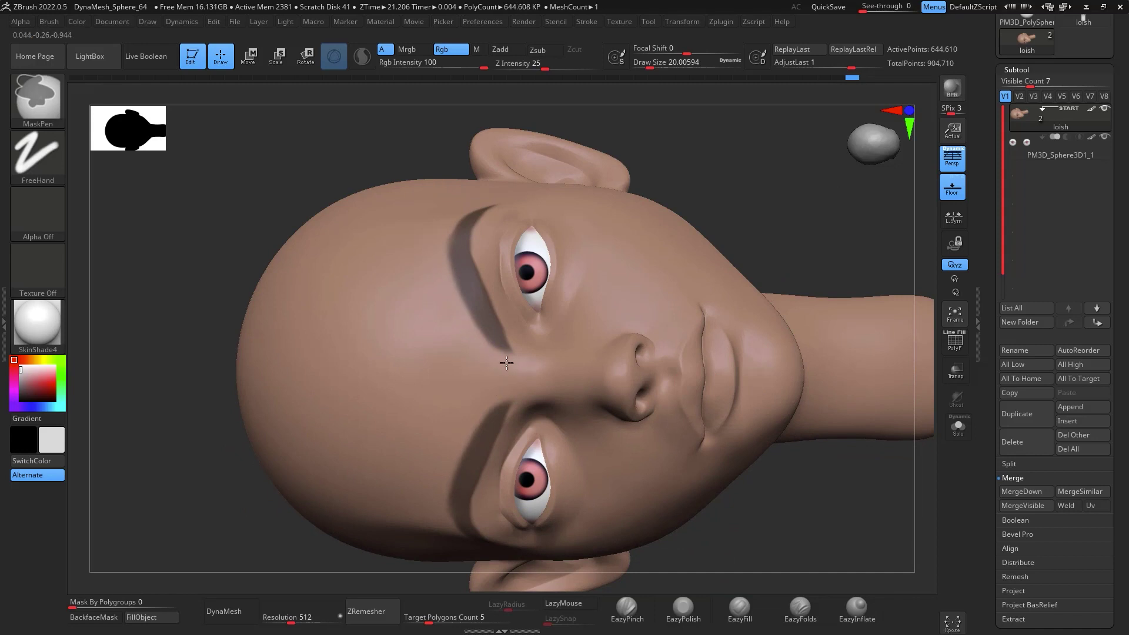
pyautogui.moveTo(814, 488)
pyautogui.keyDown('alt'); pyautogui.mouseDown()
pyautogui.moveTo(817, 406)
pyautogui.moveTo(874, 393)
pyautogui.moveTo(862, 392)
pyautogui.moveTo(865, 456)
pyautogui.moveTo(882, 382)
pyautogui.mouseUp(); pyautogui.keyUp('alt')
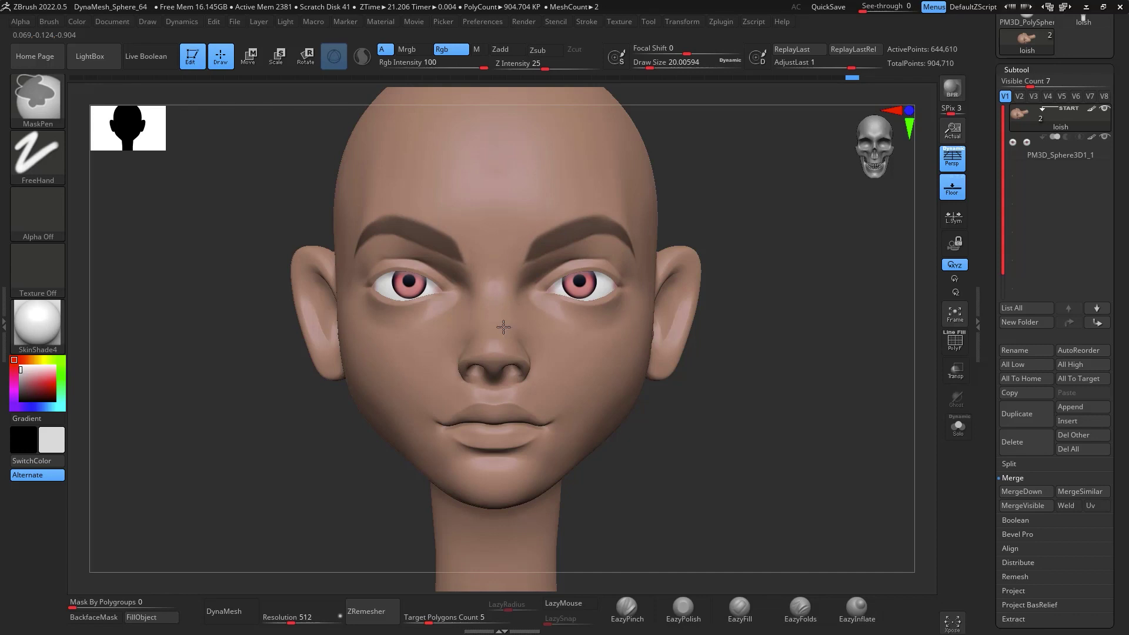
pyautogui.moveTo(825, 351)
pyautogui.mouseDown()
pyautogui.moveTo(859, 307)
pyautogui.moveTo(892, 305)
pyautogui.moveTo(858, 303)
pyautogui.moveTo(872, 416)
pyautogui.moveTo(924, 529)
pyautogui.mouseUp()
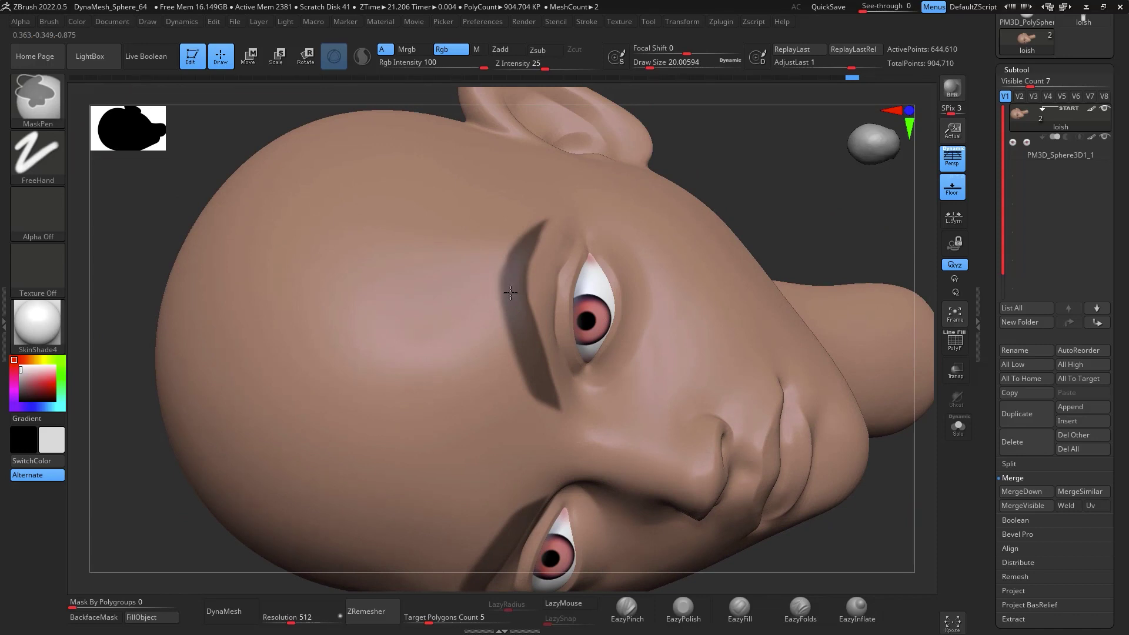
pyautogui.moveTo(923, 247)
pyautogui.mouseDown()
pyautogui.moveTo(942, 480)
pyautogui.moveTo(910, 386)
pyautogui.moveTo(883, 454)
pyautogui.moveTo(904, 427)
pyautogui.mouseUp()
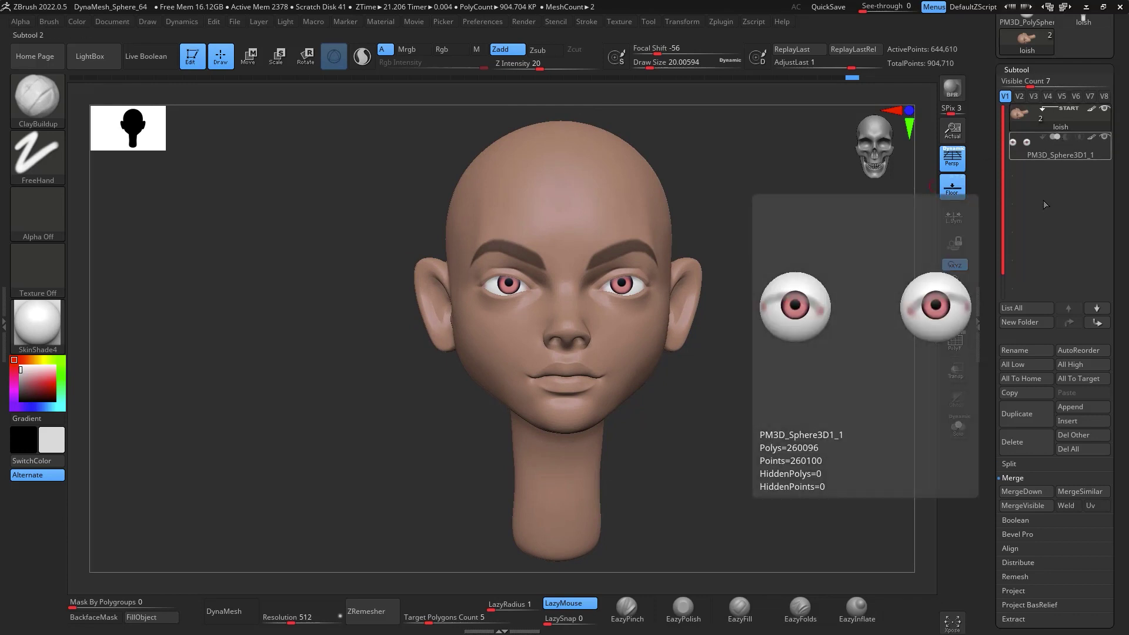
# Extract the masked eyebrows as a separate mesh with a thickness of 0.02 and accept the result
pyautogui.scroll(-5, 1058, 412)
pyautogui.click(1031, 334)
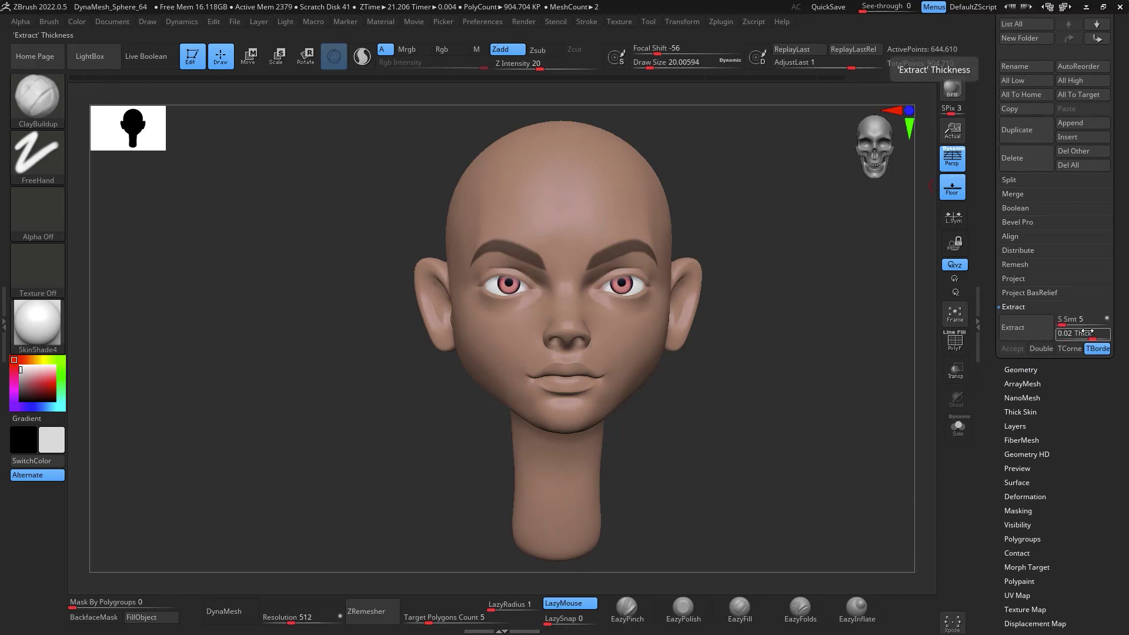
pyautogui.click(1032, 327)
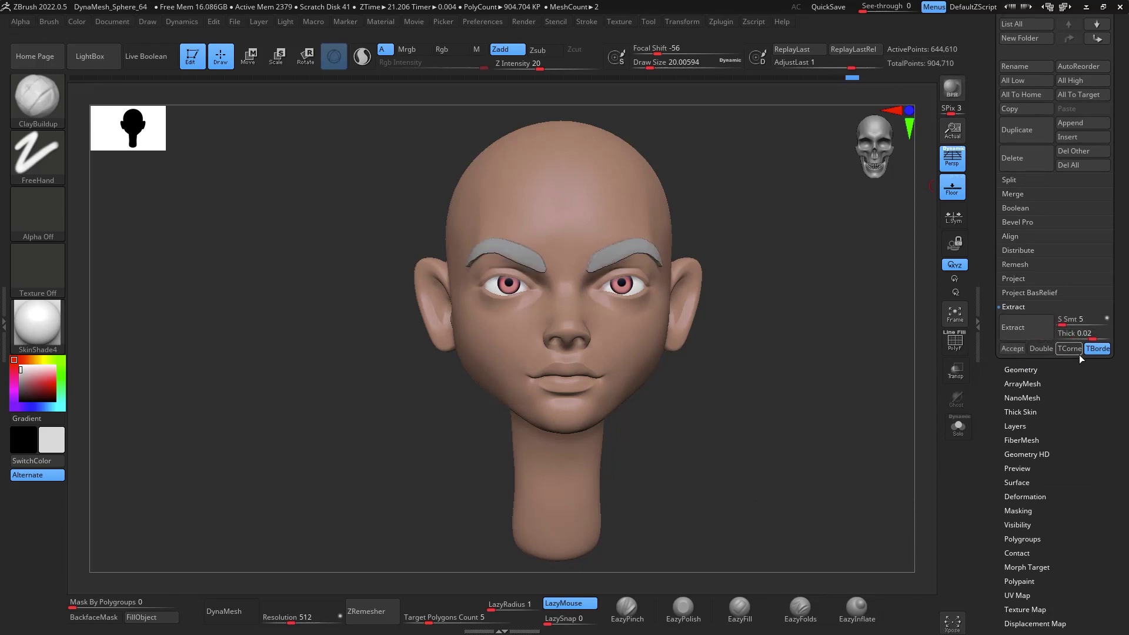
pyautogui.click(1013, 349)
# Clear the mask on the extracted eyebrows and ZRemesh them with a target polygon count of 0.1
pyautogui.moveTo(862, 411); pyautogui.dragTo(859, 337)
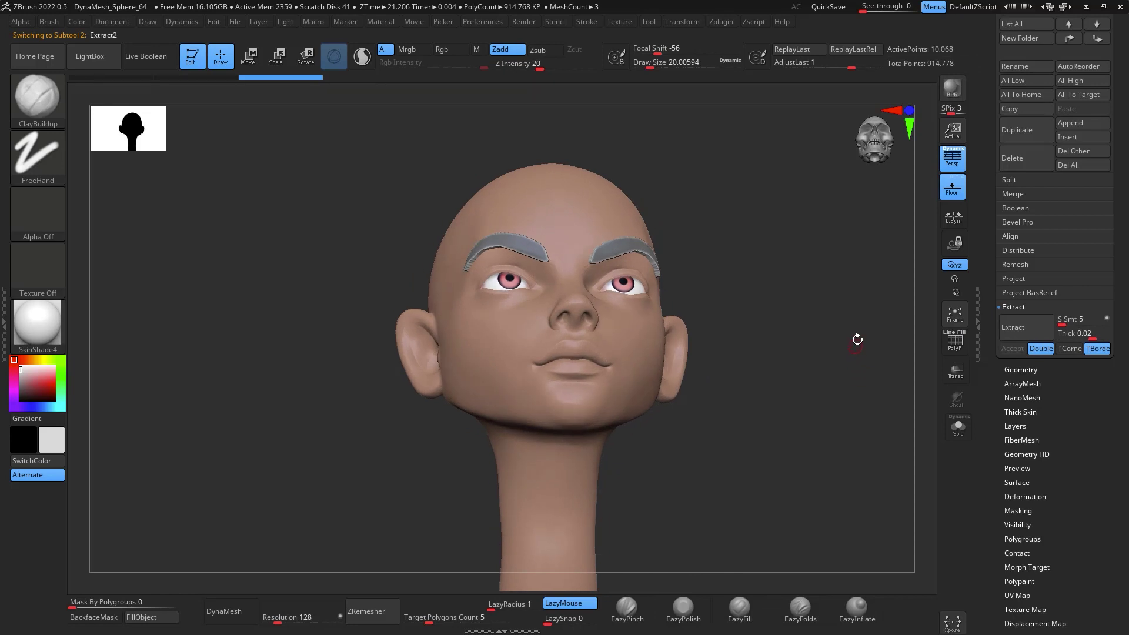
pyautogui.press('ctrl')
pyautogui.click(458, 615)
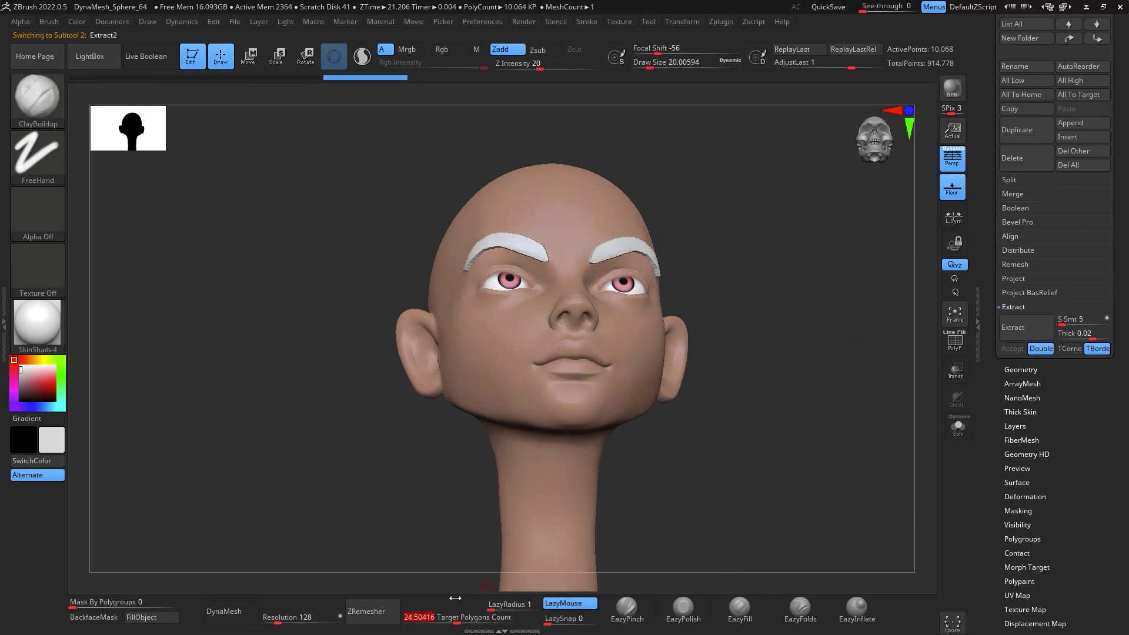
pyautogui.write('.1')
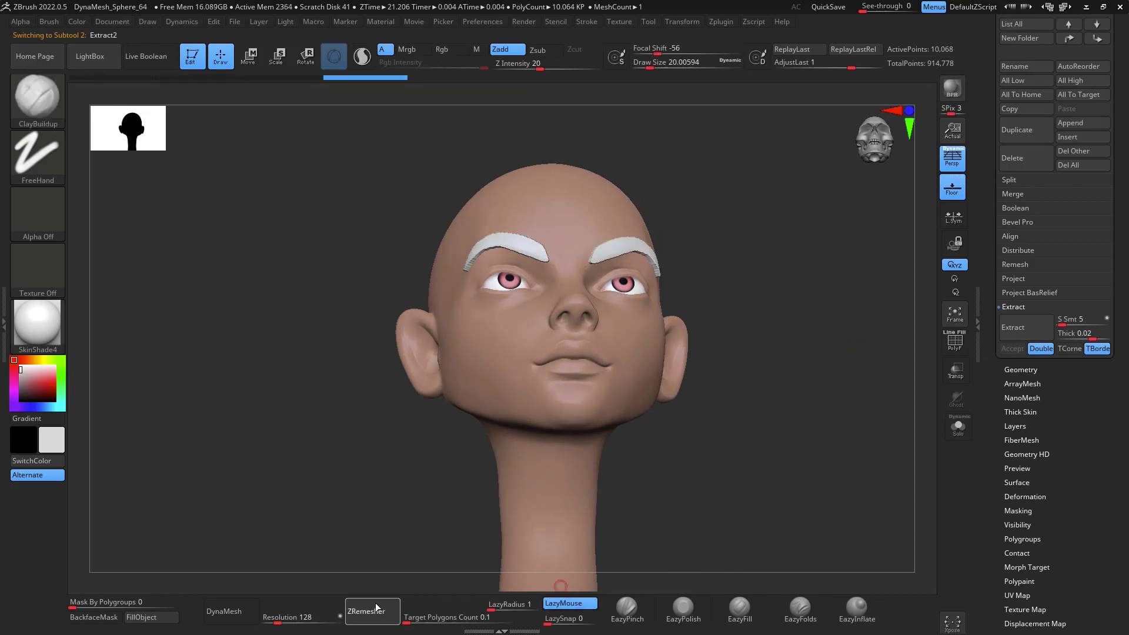
pyautogui.click(375, 608)
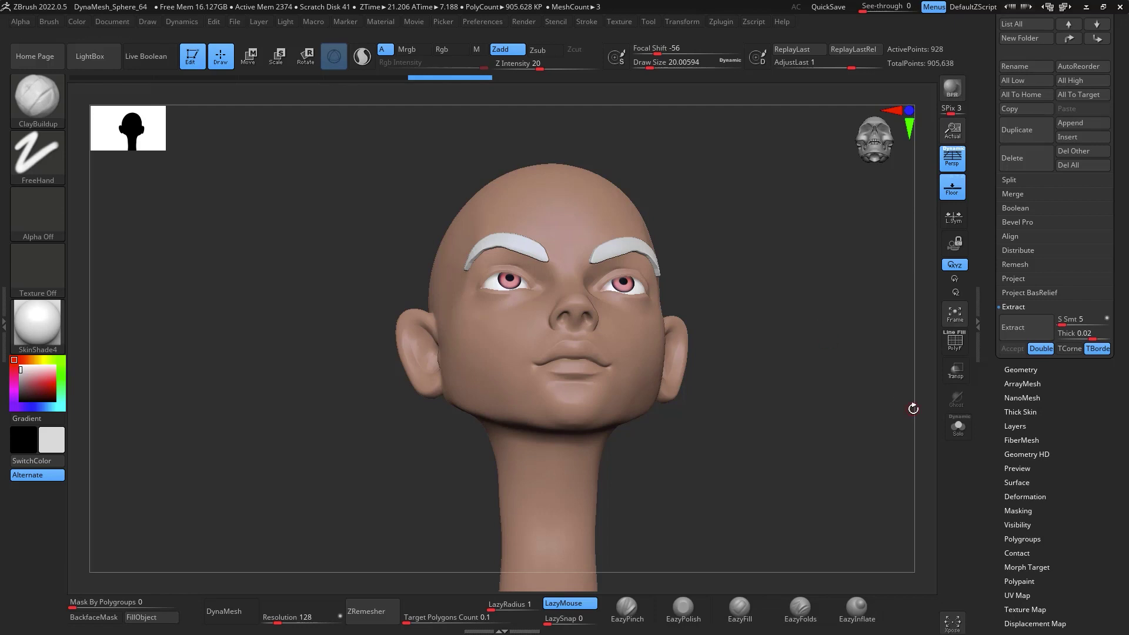
# Enlarge the draw size to about 101 and smooth the edges and outer ends of the eyebrow mesh
pyautogui.moveTo(781, 293)
pyautogui.mouseDown()
pyautogui.moveTo(811, 272)
pyautogui.moveTo(845, 323)
pyautogui.moveTo(839, 281)
pyautogui.moveTo(788, 232)
pyautogui.mouseUp()
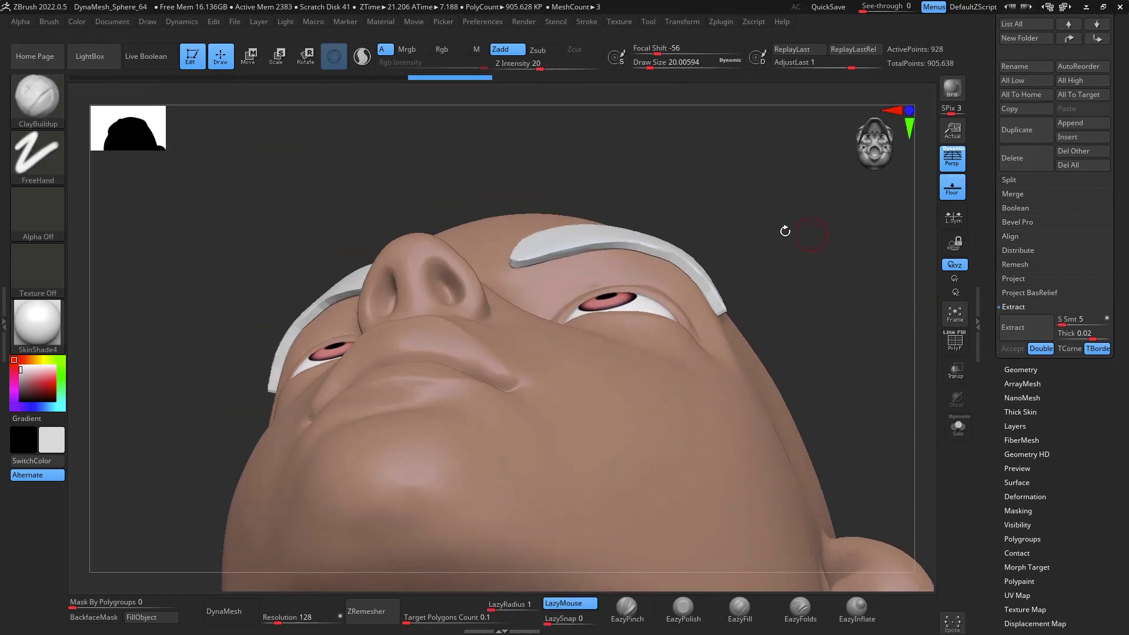
pyautogui.press('space')
pyautogui.moveTo(762, 272); pyautogui.dragTo(772, 273)
pyautogui.press('shift')
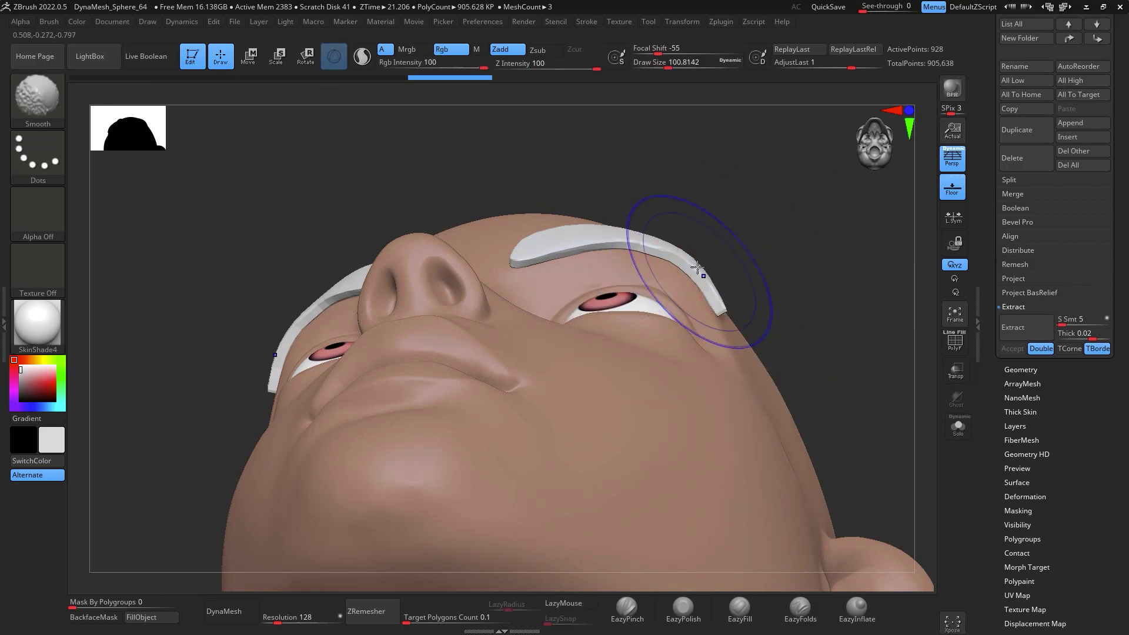
pyautogui.moveTo(618, 232)
pyautogui.keyDown('shift'); pyautogui.mouseDown()
pyautogui.moveTo(516, 252)
pyautogui.moveTo(811, 221)
pyautogui.moveTo(870, 285)
pyautogui.moveTo(614, 253)
pyautogui.mouseUp(); pyautogui.keyUp('shift')
pyautogui.keyDown('shift'); pyautogui.moveTo(517, 206); pyautogui.dragTo(554, 161); pyautogui.keyUp('shift')
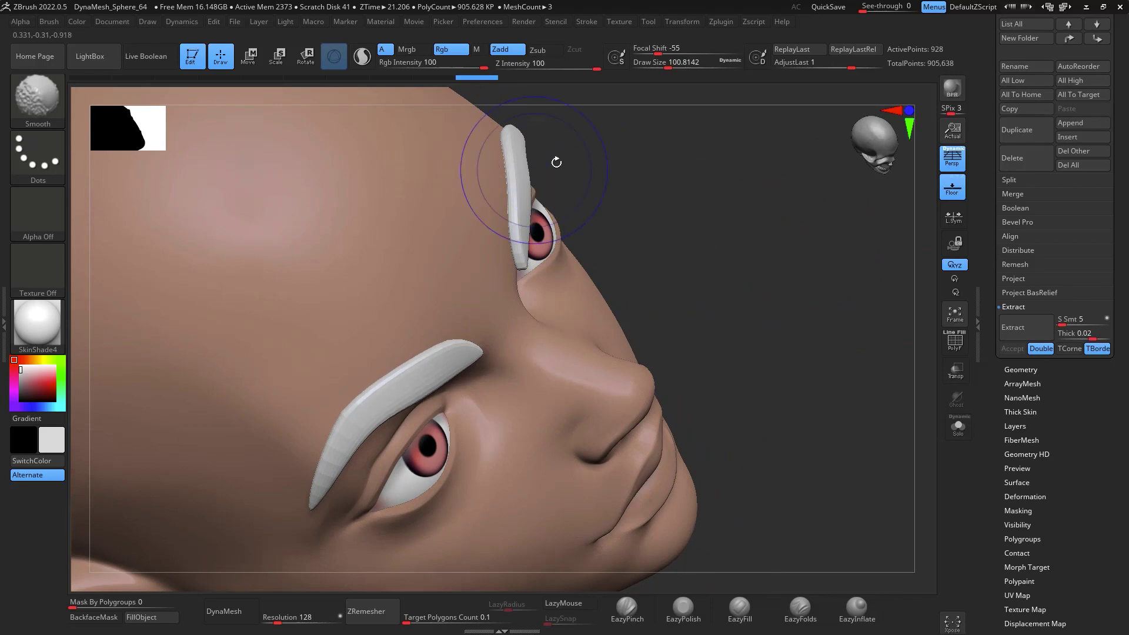
# Switch to the Move brush with a draw size of about 172 and fit the eyebrows closer to the forehead
pyautogui.keyDown('alt'); pyautogui.moveTo(832, 251); pyautogui.dragTo(884, 285); pyautogui.keyUp('alt')
pyautogui.press('b')
pyautogui.press('m')
pyautogui.press('v')
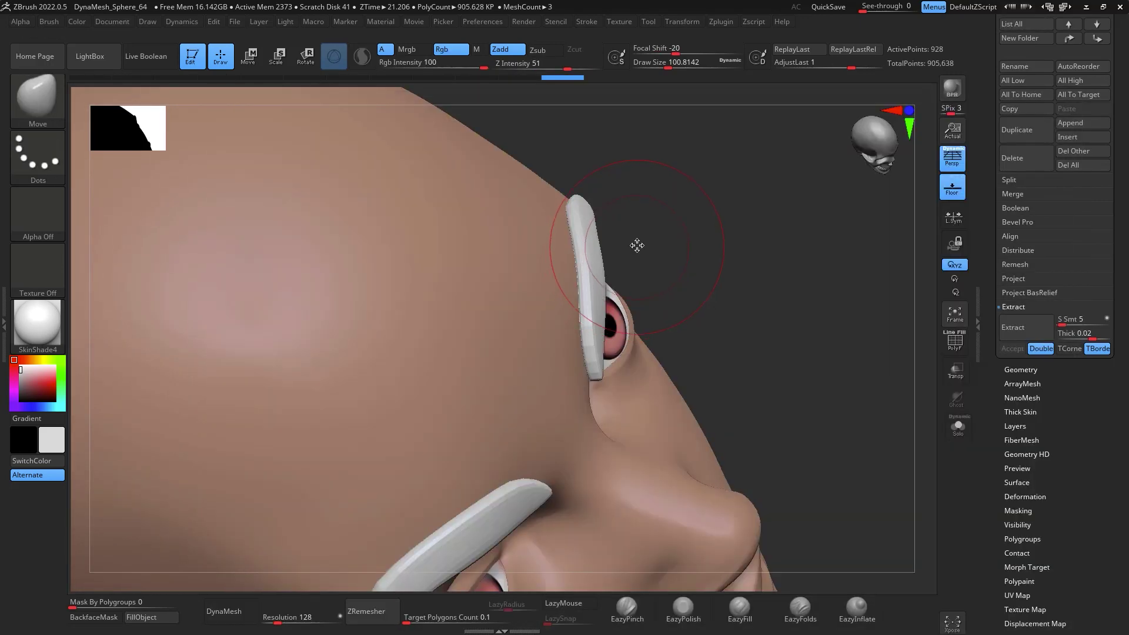
pyautogui.press('space')
pyautogui.moveTo(595, 283); pyautogui.dragTo(585, 267)
pyautogui.moveTo(584, 222); pyautogui.dragTo(581, 220)
pyautogui.moveTo(740, 200)
pyautogui.mouseDown()
pyautogui.moveTo(678, 188)
pyautogui.moveTo(650, 209)
pyautogui.mouseUp()
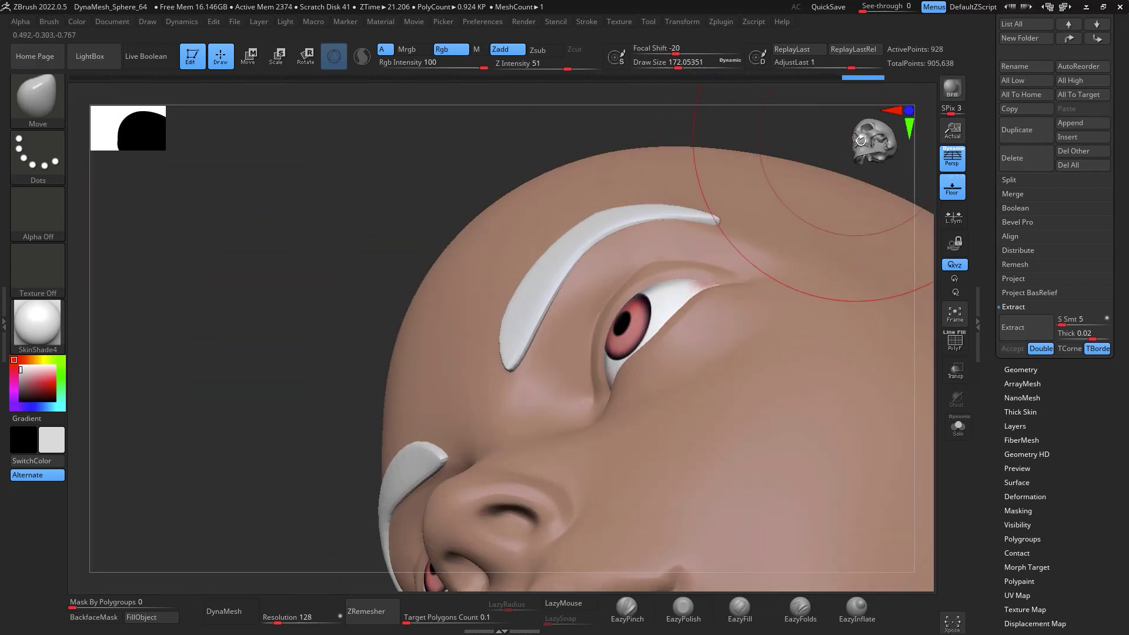
# Reduce the Move brush's draw size to about 77 and reshape the arch and outer ends of the eyebrows
pyautogui.moveTo(758, 121)
pyautogui.mouseDown()
pyautogui.moveTo(932, 378)
pyautogui.moveTo(859, 135)
pyautogui.moveTo(922, 461)
pyautogui.moveTo(839, 549)
pyautogui.moveTo(751, 110)
pyautogui.moveTo(923, 347)
pyautogui.moveTo(918, 262)
pyautogui.moveTo(916, 323)
pyautogui.moveTo(879, 347)
pyautogui.moveTo(867, 320)
pyautogui.moveTo(707, 196)
pyautogui.mouseUp()
pyautogui.press('space')
pyautogui.moveTo(667, 244)
pyautogui.mouseDown()
pyautogui.moveTo(641, 234)
pyautogui.moveTo(593, 246)
pyautogui.mouseUp()
pyautogui.keyDown('alt'); pyautogui.moveTo(822, 305); pyautogui.dragTo(826, 231); pyautogui.keyUp('alt')
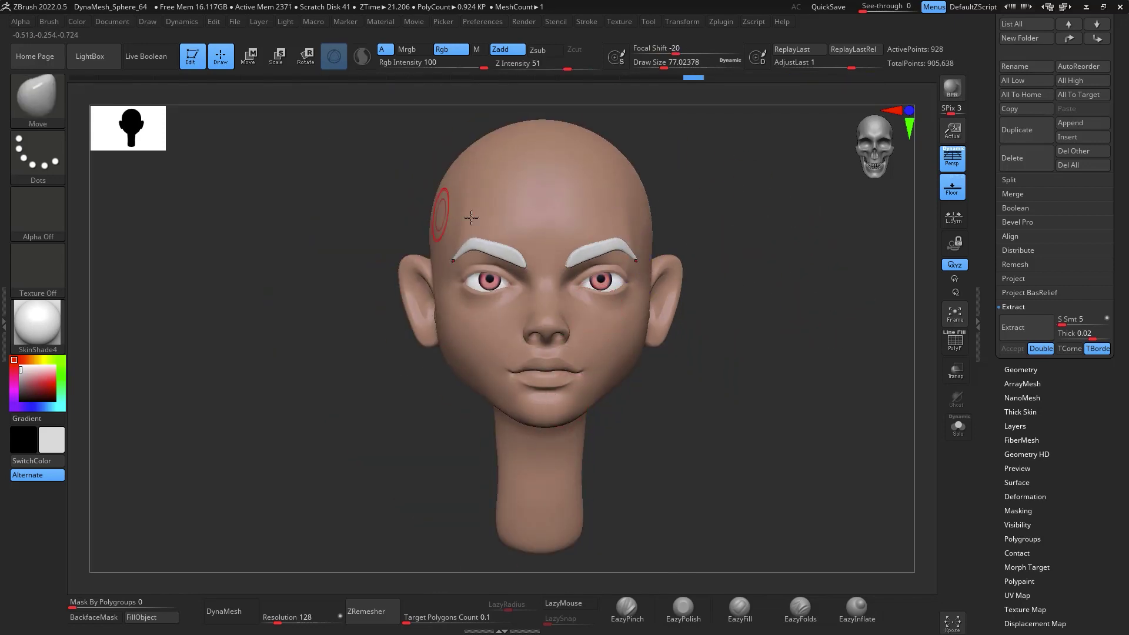
pyautogui.moveTo(793, 219); pyautogui.dragTo(646, 266)
# View the face from the front and change the eyebrow color to dark gray
pyautogui.keyDown('shift'); pyautogui.moveTo(831, 312); pyautogui.dragTo(865, 414); pyautogui.keyUp('shift')
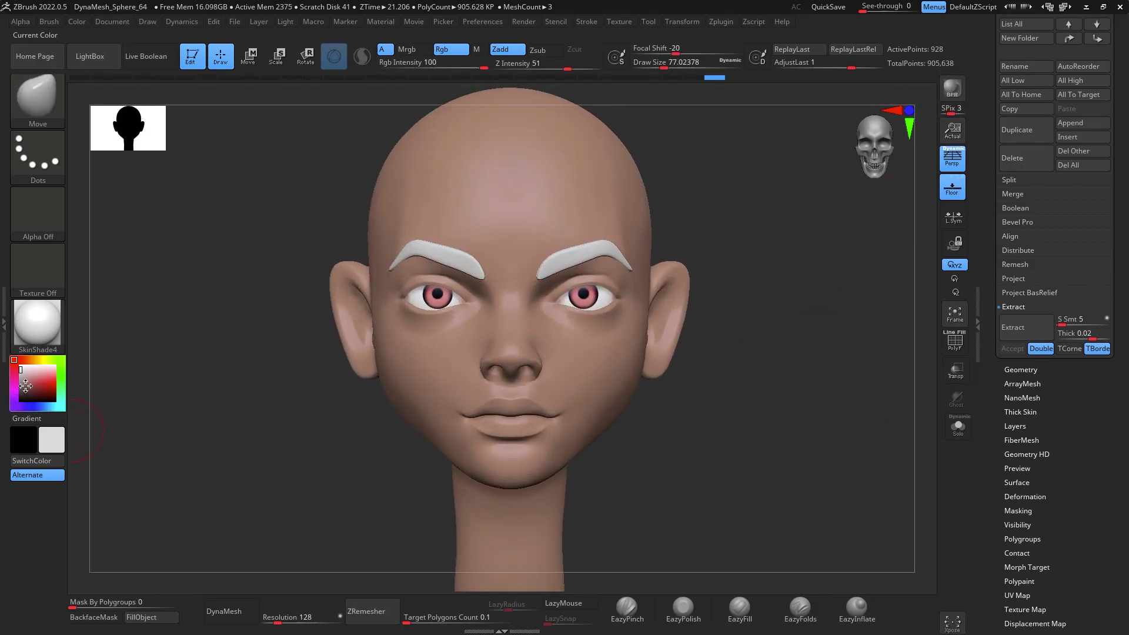
pyautogui.click(22, 391)
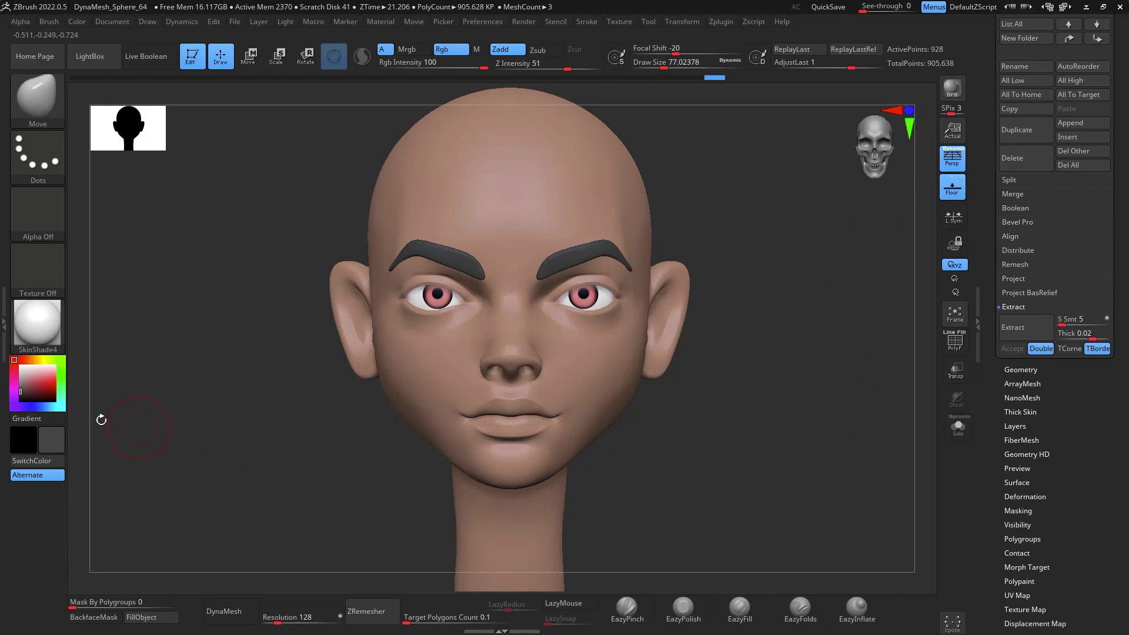
# Change the eyebrow color to a dark reddish brown
pyautogui.click(55, 384)
pyautogui.click(24, 360)
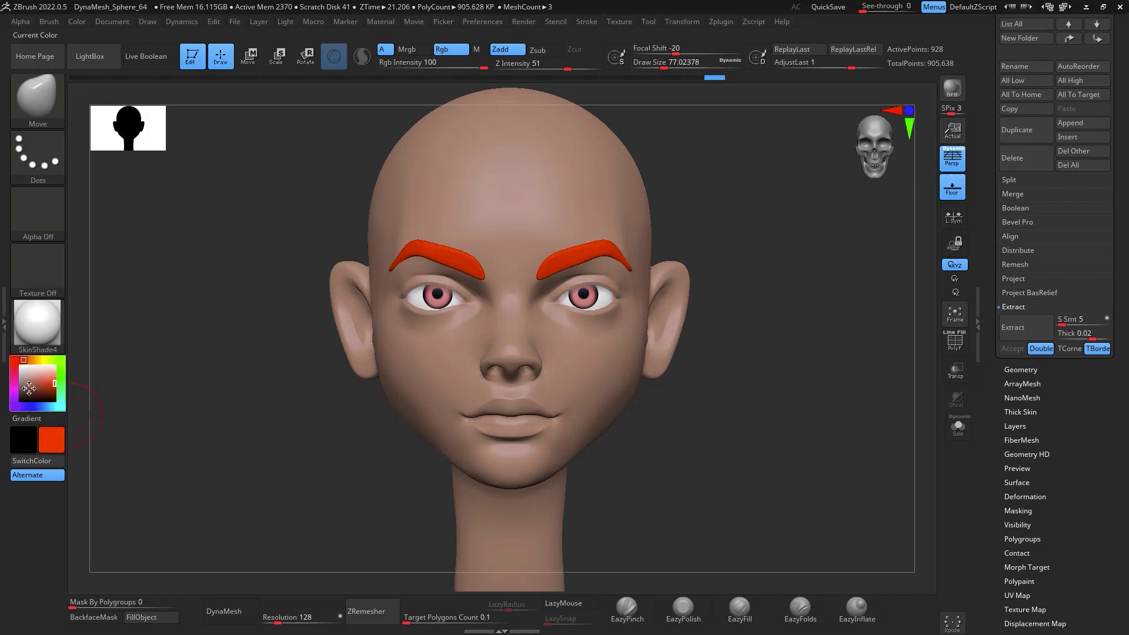
pyautogui.click(27, 391)
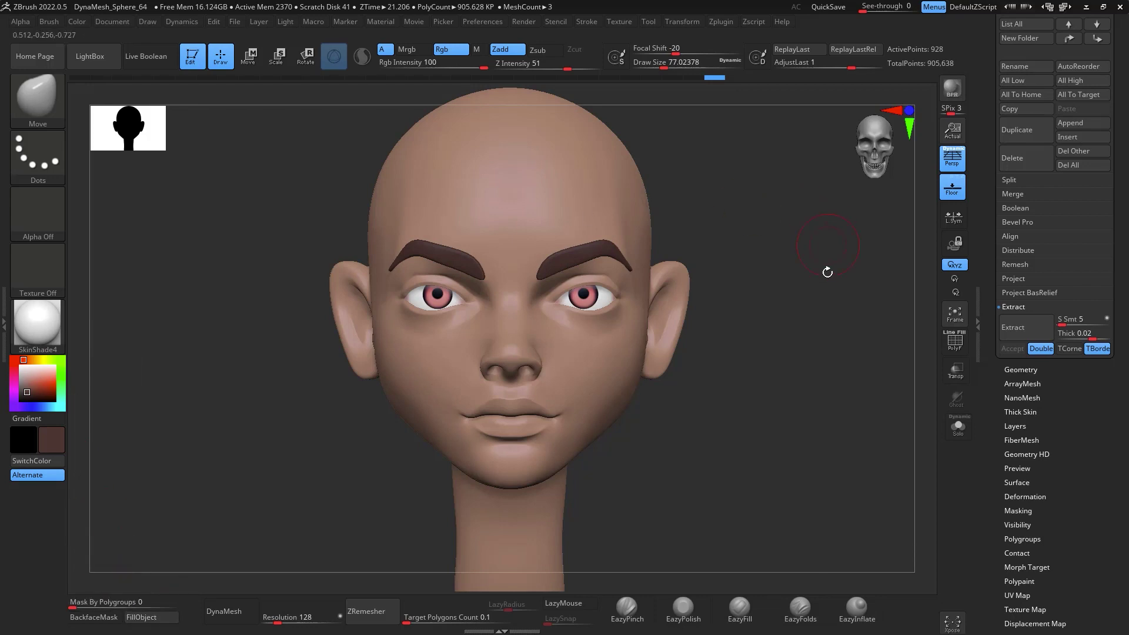
pyautogui.moveTo(854, 437); pyautogui.dragTo(812, 367)
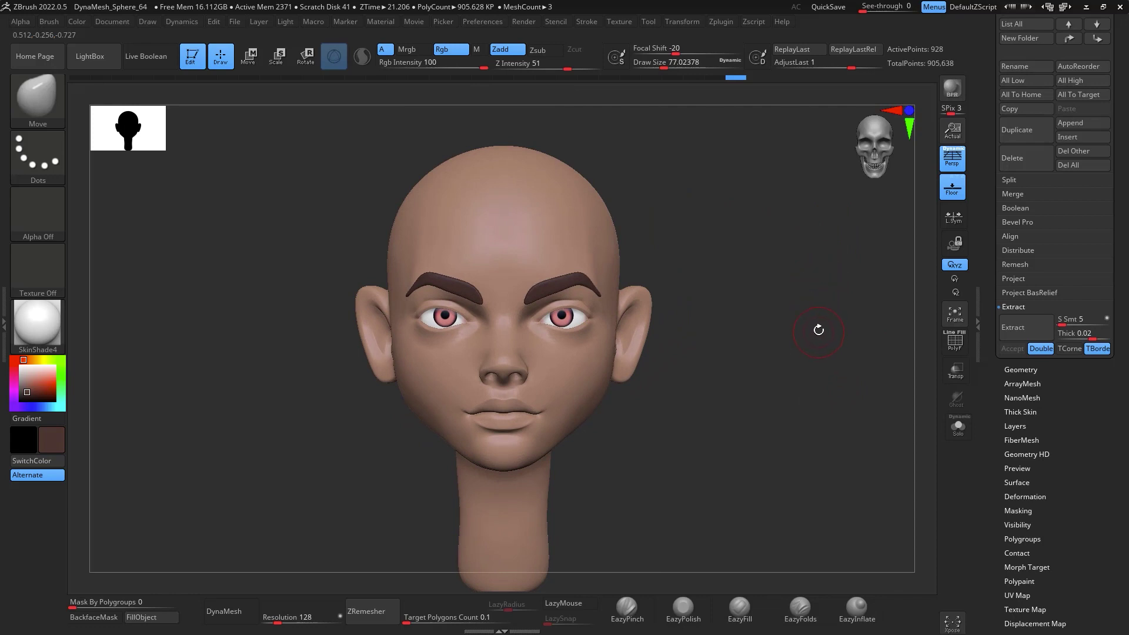
# Insert a Sphere3D mesh as a new subtool to serve as the base for the hair
pyautogui.scroll(3, 1098, 167)
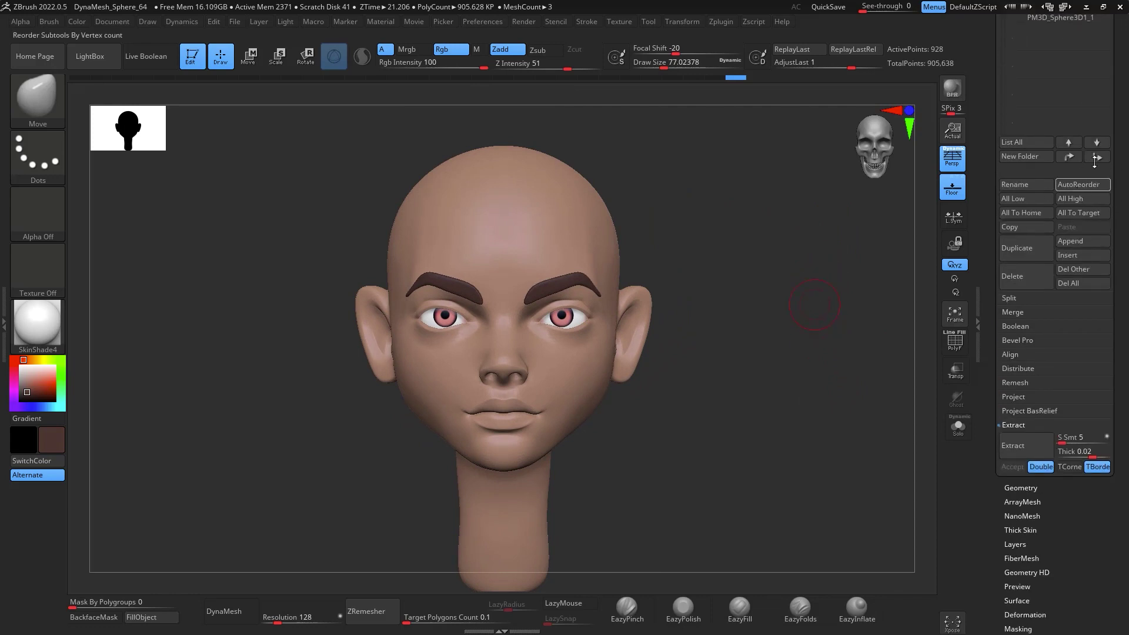
pyautogui.scroll(3, 1095, 162)
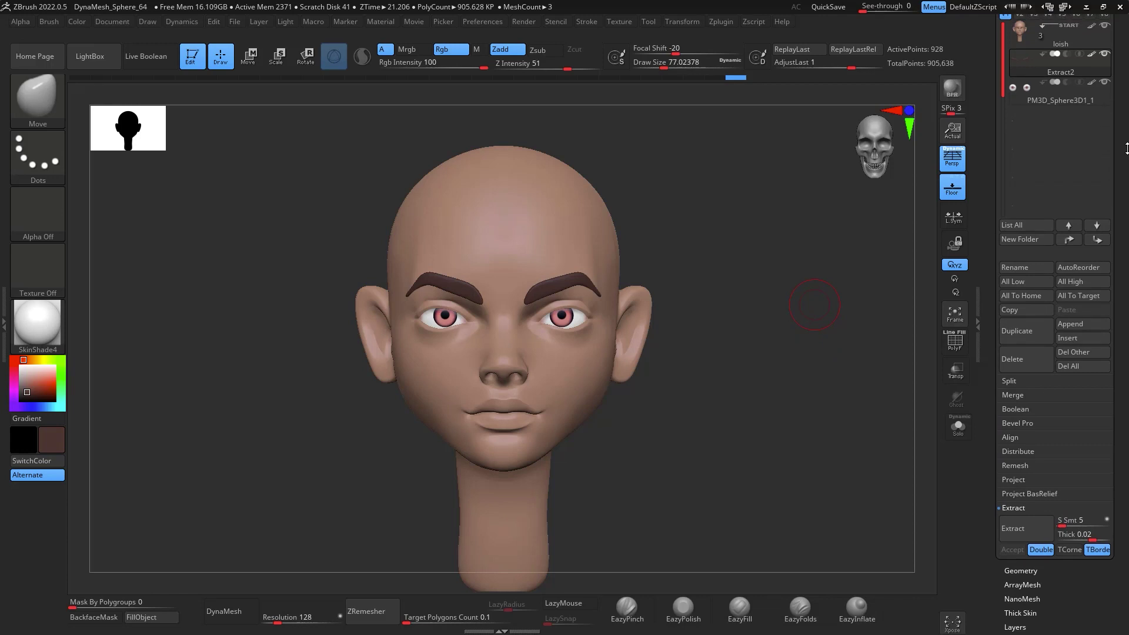
pyautogui.scroll(3, 1095, 167)
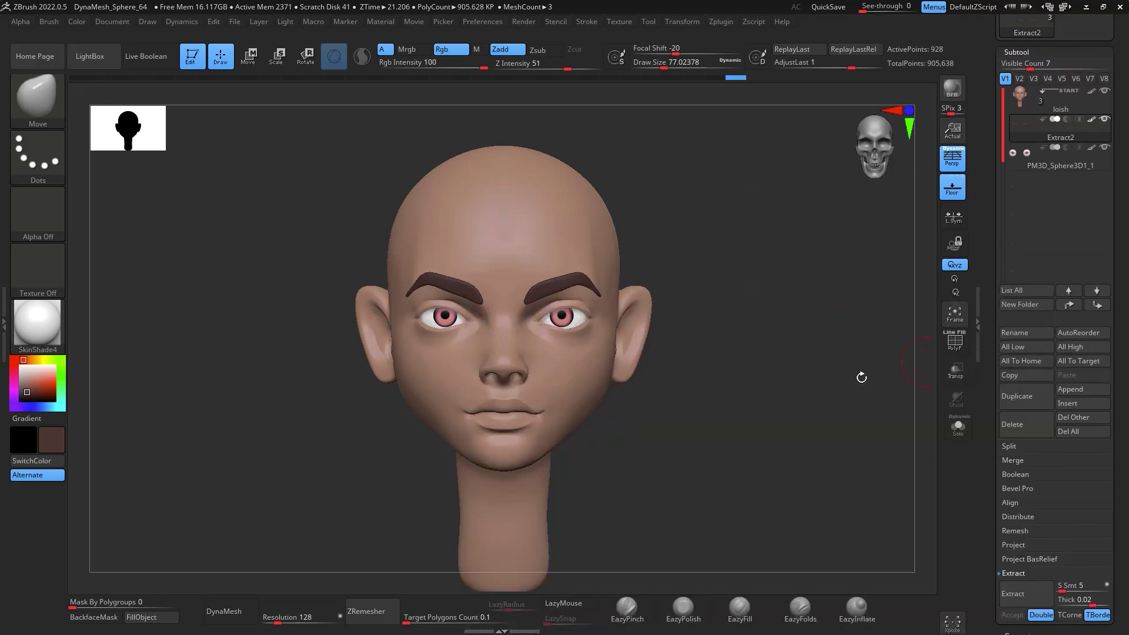
pyautogui.click(1082, 403)
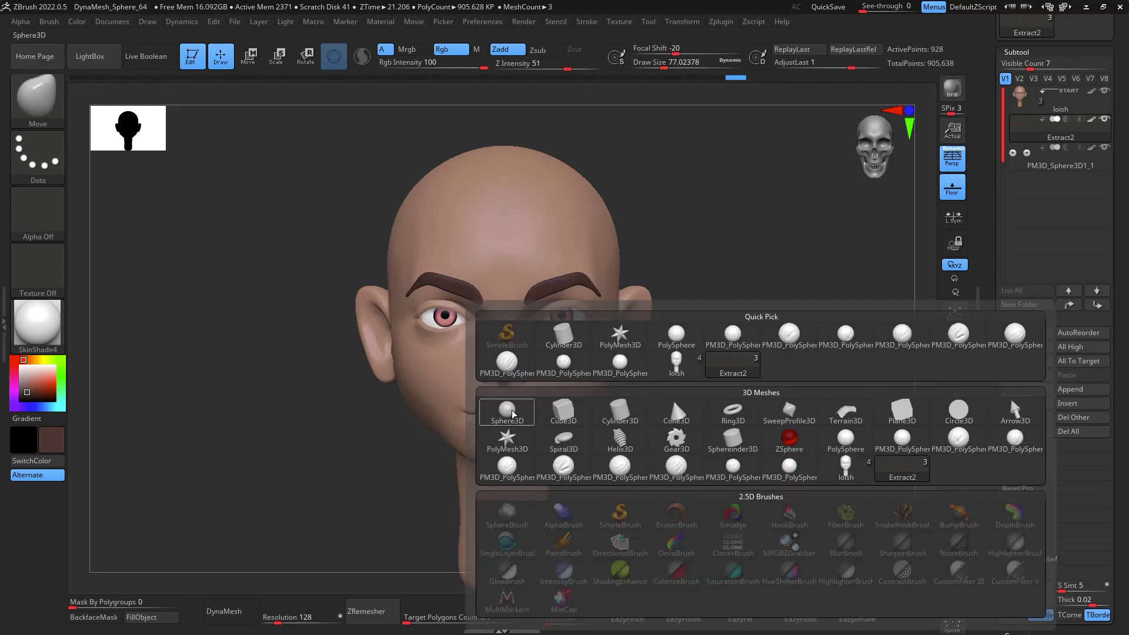
pyautogui.click(672, 397)
pyautogui.moveTo(869, 356); pyautogui.dragTo(801, 402)
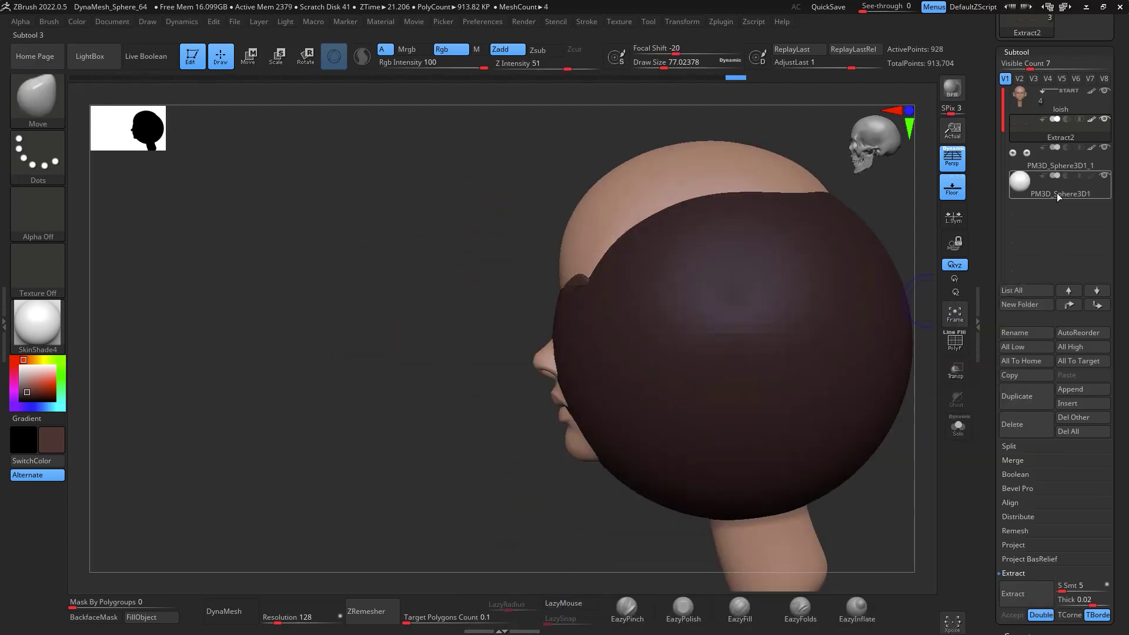
# Select the new sphere subtool and move it up so it covers the cranium above the face
pyautogui.click(1058, 193)
pyautogui.keyDown('alt'); pyautogui.moveTo(914, 477); pyautogui.dragTo(764, 459); pyautogui.keyUp('alt')
pyautogui.press('w')
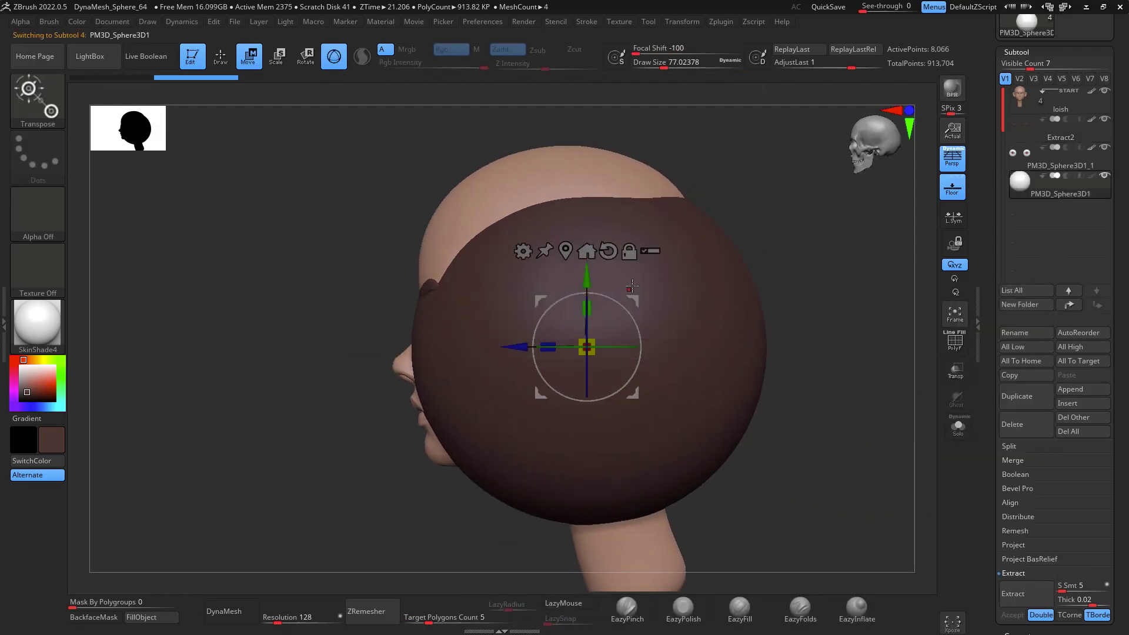
pyautogui.moveTo(642, 332); pyautogui.dragTo(645, 197)
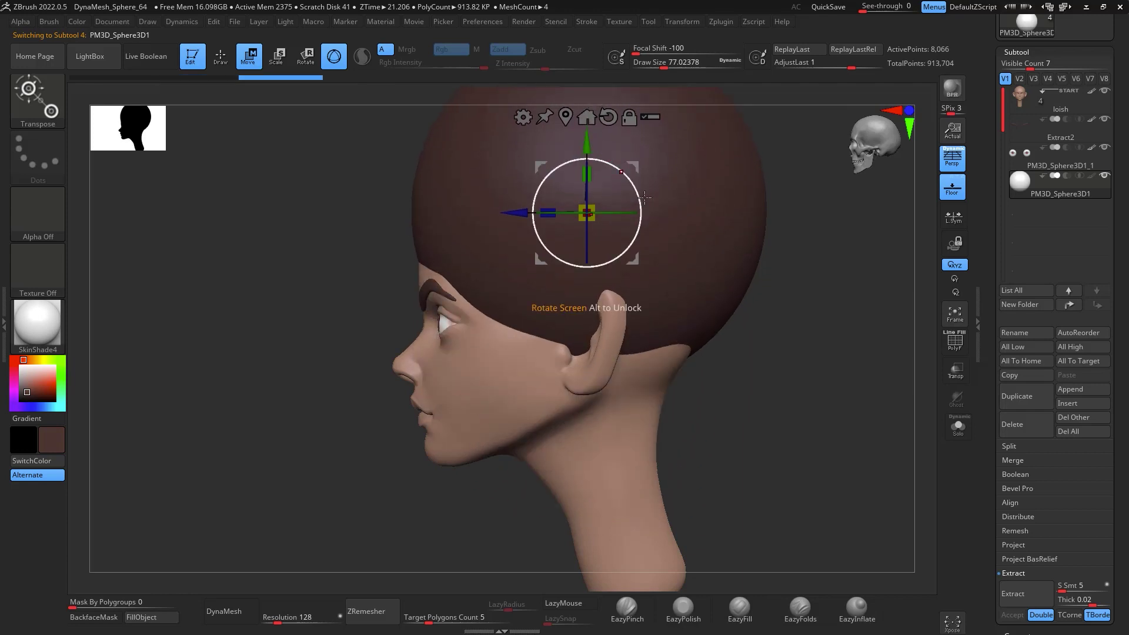
pyautogui.moveTo(837, 289); pyautogui.dragTo(817, 360)
pyautogui.moveTo(591, 216); pyautogui.dragTo(588, 199)
pyautogui.keyDown('alt'); pyautogui.moveTo(824, 327); pyautogui.dragTo(809, 295); pyautogui.keyUp('alt')
# Use the Move brush at a draw size of about 468 to pull the sphere down behind the head into a bob-shaped hair mass
pyautogui.press('b')
pyautogui.press('m')
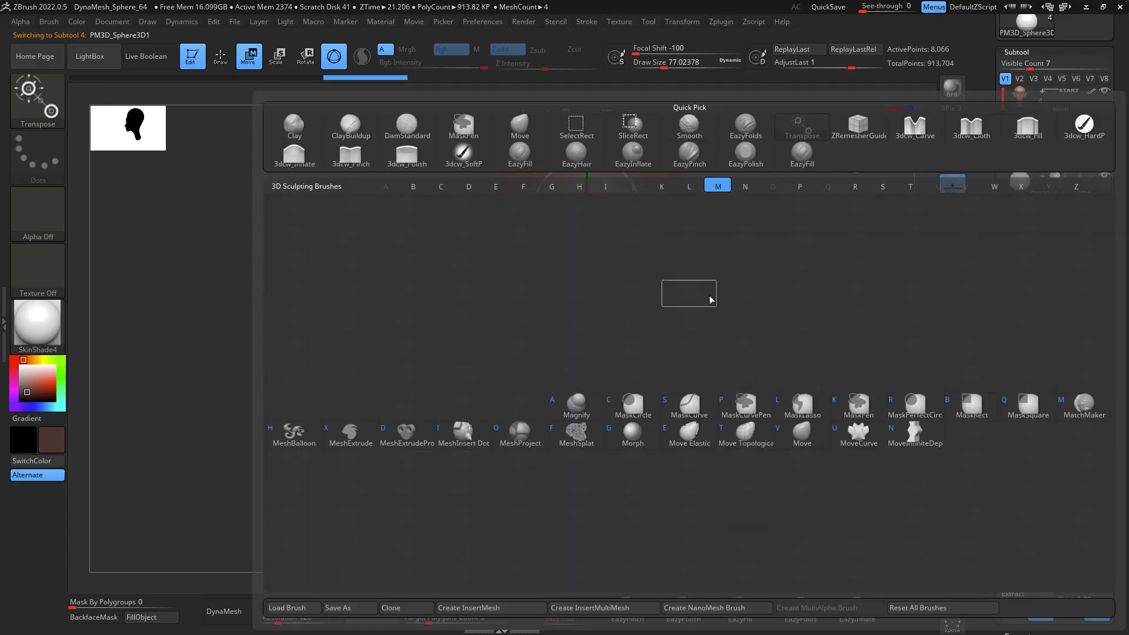
pyautogui.press('v')
pyautogui.press('space')
pyautogui.moveTo(713, 294); pyautogui.dragTo(752, 293)
pyautogui.moveTo(651, 243); pyautogui.dragTo(667, 316)
pyautogui.moveTo(770, 330)
pyautogui.mouseDown()
pyautogui.moveTo(740, 335)
pyautogui.moveTo(856, 326)
pyautogui.mouseUp()
pyautogui.moveTo(750, 285); pyautogui.dragTo(754, 335)
pyautogui.moveTo(854, 358); pyautogui.dragTo(790, 373)
pyautogui.moveTo(717, 379); pyautogui.dragTo(775, 392)
pyautogui.moveTo(731, 297); pyautogui.dragTo(797, 276)
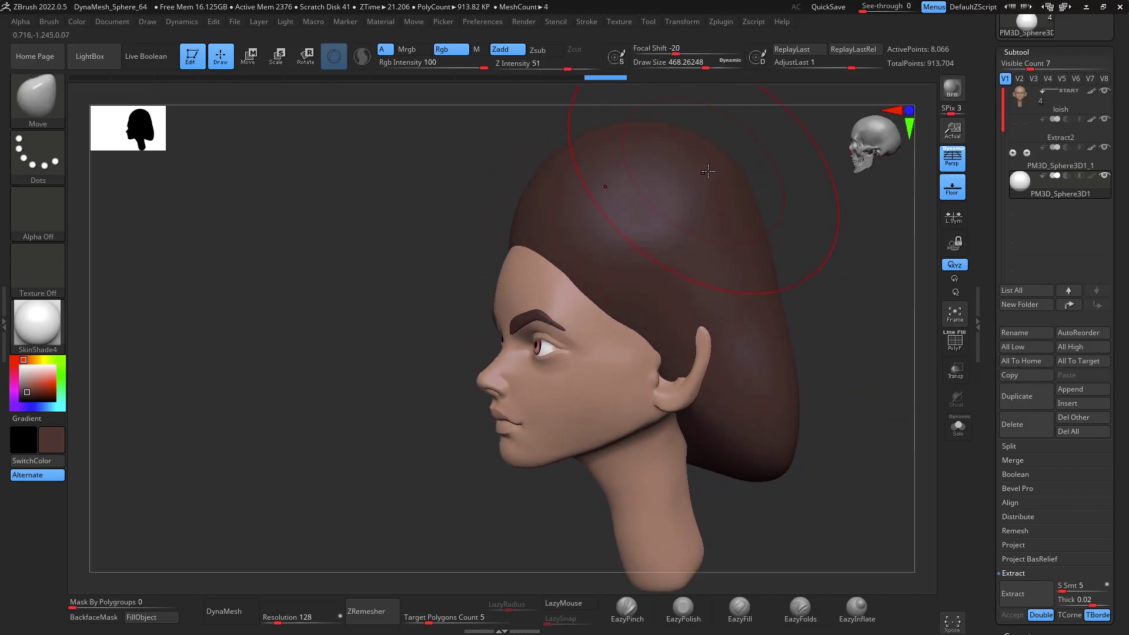
# Enlarge the draw size to about 666 and reshape the top and back of the hair, turning on transparency to see the head inside
pyautogui.press('space')
pyautogui.moveTo(841, 246)
pyautogui.mouseDown()
pyautogui.moveTo(806, 250)
pyautogui.moveTo(813, 288)
pyautogui.mouseUp()
pyautogui.press('space')
pyautogui.moveTo(686, 220)
pyautogui.mouseDown()
pyautogui.moveTo(698, 220)
pyautogui.moveTo(633, 220)
pyautogui.moveTo(595, 272)
pyautogui.mouseUp()
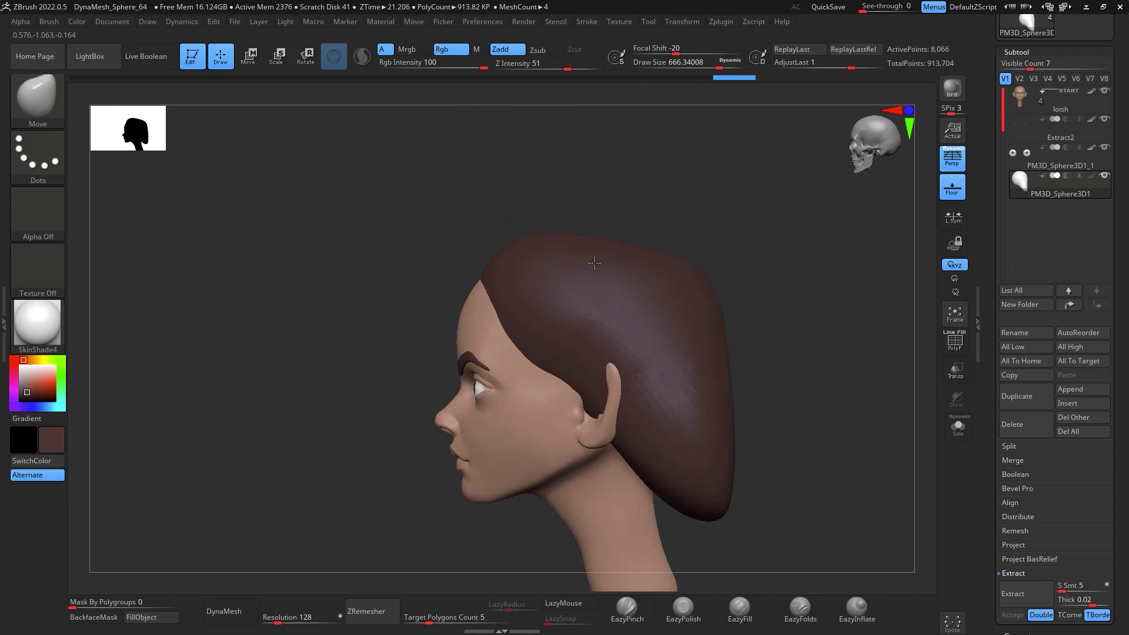
pyautogui.click(957, 375)
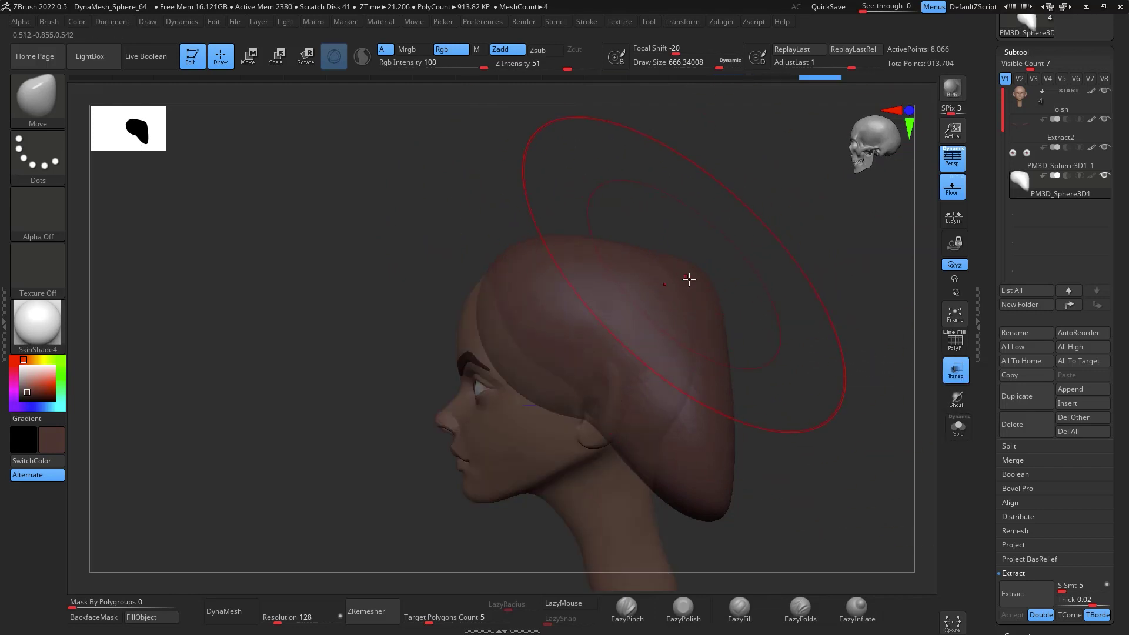
pyautogui.moveTo(709, 465)
pyautogui.mouseDown()
pyautogui.moveTo(686, 486)
pyautogui.moveTo(700, 405)
pyautogui.mouseUp()
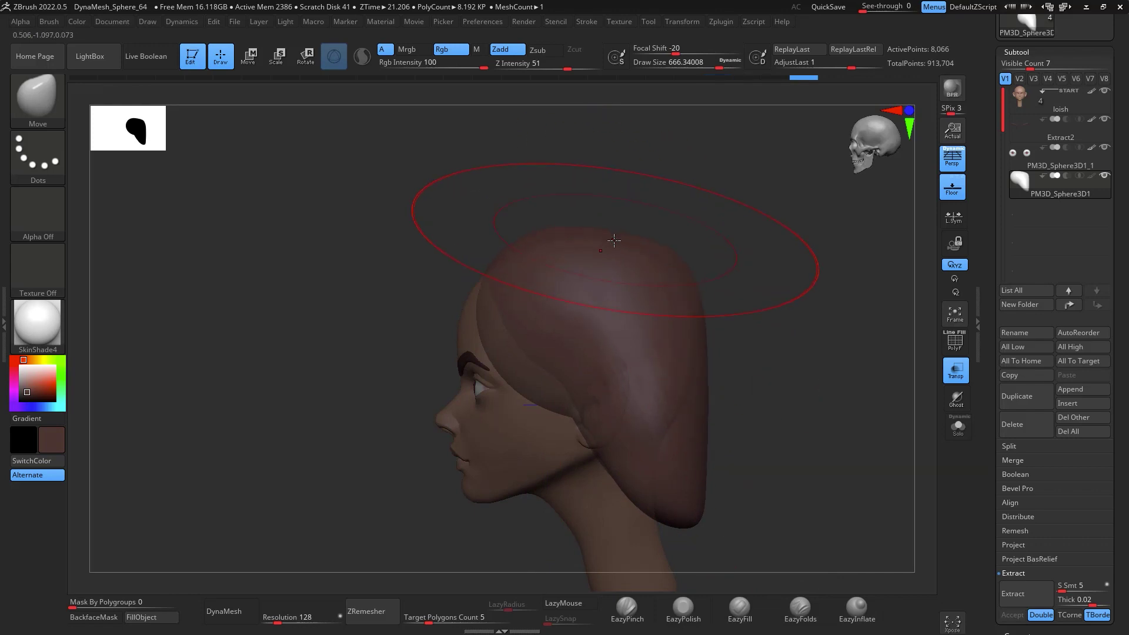
# Reduce the draw size to about 280 and fit the front and sides of the hair around the head
pyautogui.press('space')
pyautogui.moveTo(559, 382); pyautogui.dragTo(529, 388)
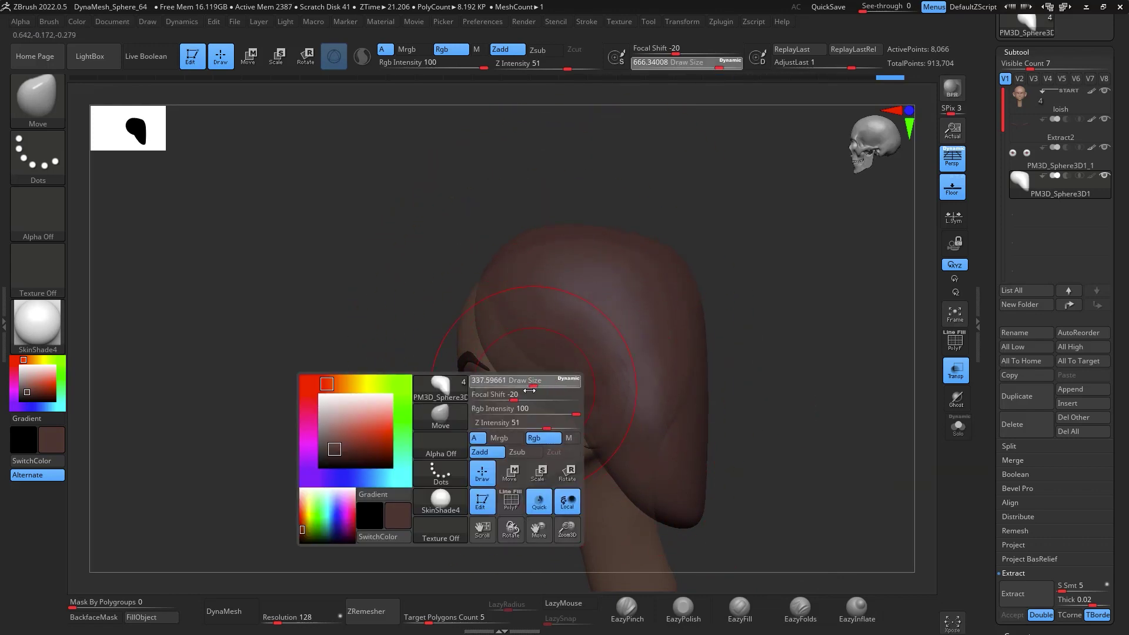
pyautogui.moveTo(703, 250)
pyautogui.mouseDown()
pyautogui.moveTo(774, 206)
pyautogui.moveTo(723, 204)
pyautogui.mouseUp()
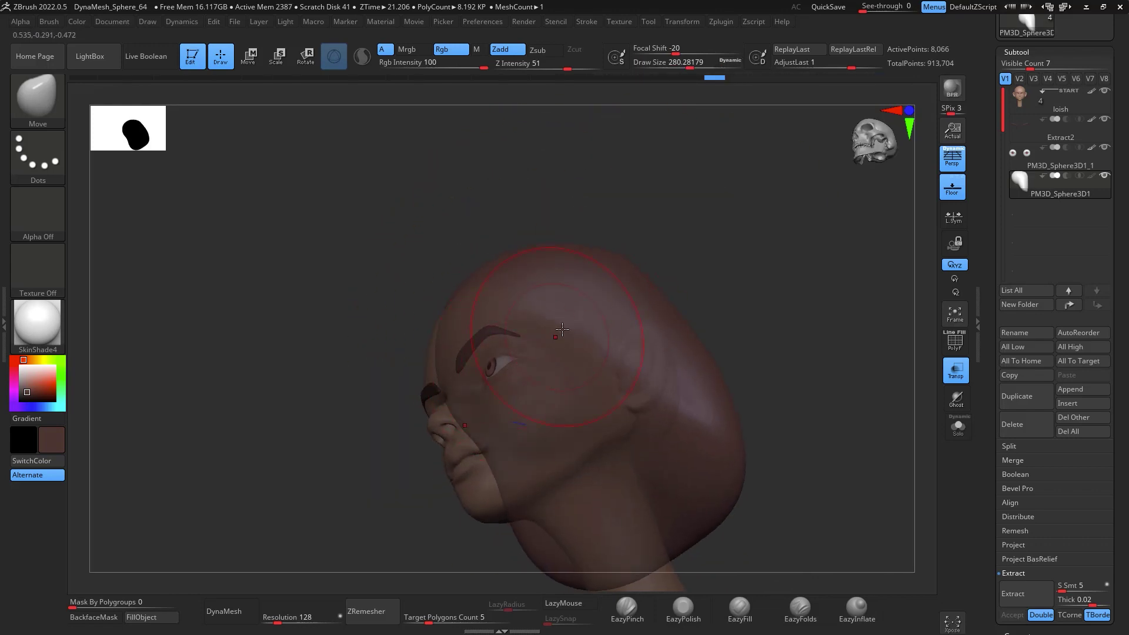
pyautogui.moveTo(734, 252); pyautogui.dragTo(737, 291)
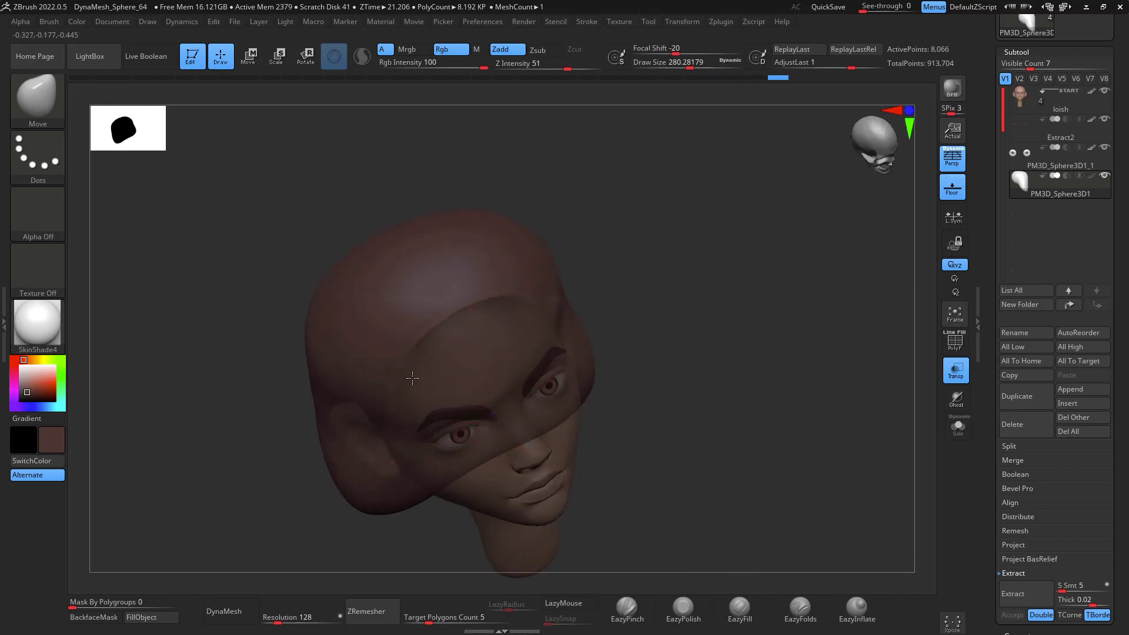
pyautogui.moveTo(736, 312); pyautogui.dragTo(529, 317)
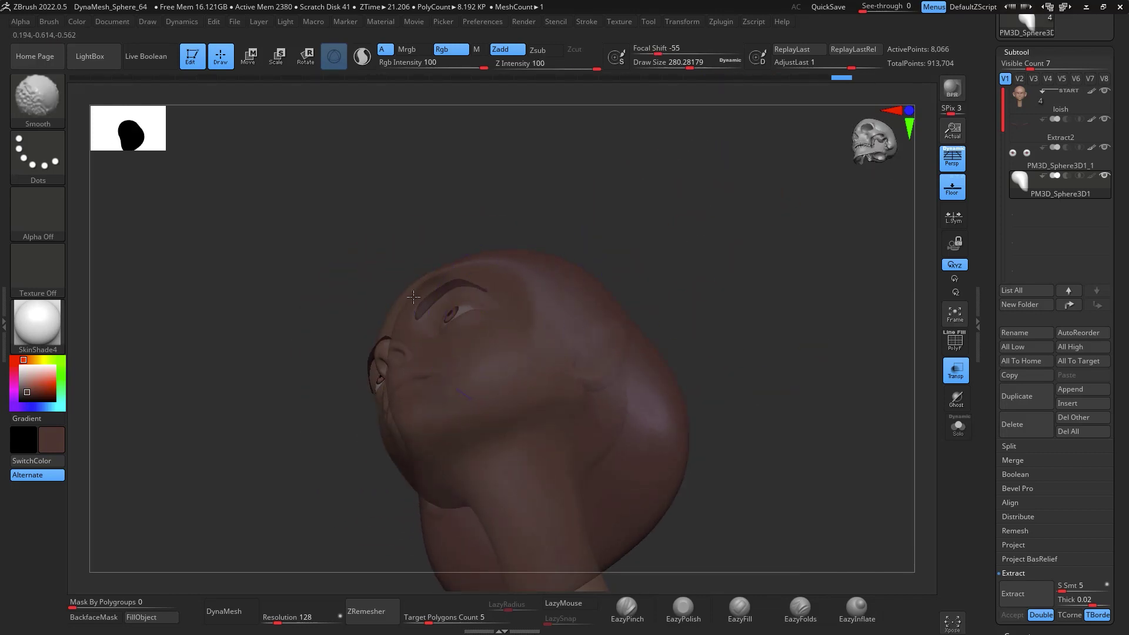
# Turn off transparency and refine the hair's outline around the face from the front
pyautogui.click(954, 371)
pyautogui.moveTo(782, 341)
pyautogui.mouseDown()
pyautogui.moveTo(839, 436)
pyautogui.moveTo(820, 413)
pyautogui.mouseUp()
pyautogui.keyDown('alt'); pyautogui.moveTo(643, 365); pyautogui.dragTo(675, 364); pyautogui.keyUp('alt')
pyautogui.keyDown('alt'); pyautogui.moveTo(787, 317); pyautogui.dragTo(777, 288); pyautogui.keyUp('alt')
pyautogui.moveTo(705, 229)
pyautogui.keyDown('alt'); pyautogui.mouseDown()
pyautogui.moveTo(764, 288)
pyautogui.moveTo(736, 303)
pyautogui.mouseUp(); pyautogui.keyUp('alt')
# Enlarge the draw size to about 422 and shape the sides and lower back edge of the hair
pyautogui.press('space')
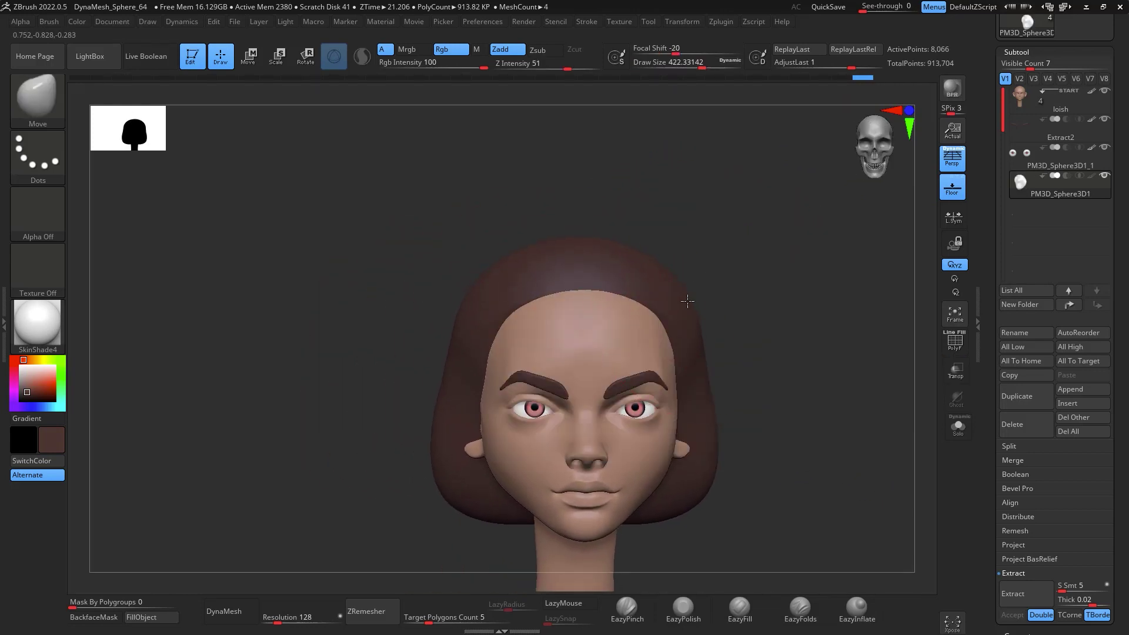
pyautogui.keyDown('alt'); pyautogui.moveTo(797, 340); pyautogui.dragTo(738, 272); pyautogui.keyUp('alt')
pyautogui.moveTo(823, 411); pyautogui.dragTo(699, 390)
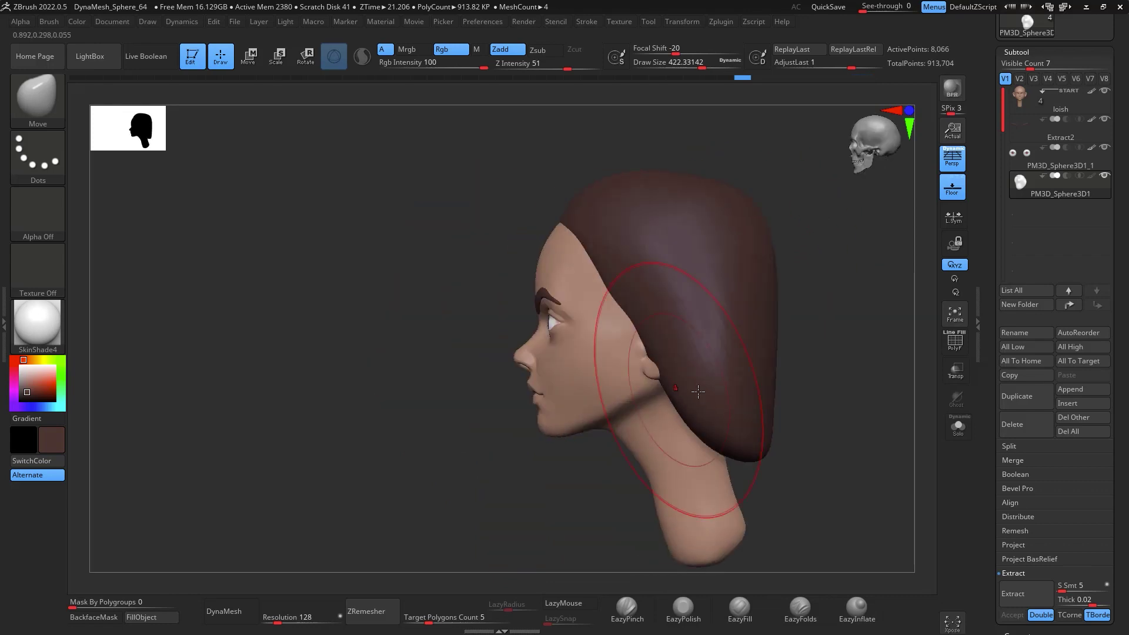
pyautogui.moveTo(851, 398)
pyautogui.keyDown('shift'); pyautogui.mouseDown()
pyautogui.moveTo(862, 396)
pyautogui.moveTo(832, 418)
pyautogui.mouseUp(); pyautogui.keyUp('shift')
pyautogui.moveTo(680, 463); pyautogui.dragTo(681, 469)
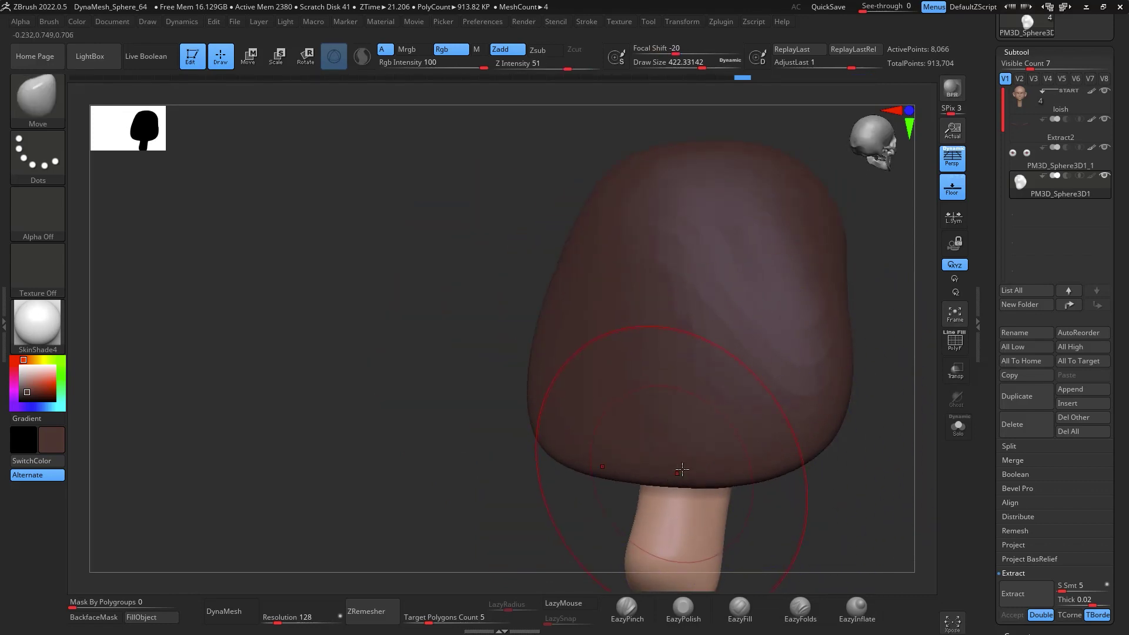
pyautogui.moveTo(826, 513); pyautogui.dragTo(700, 429)
# Reduce the Move brush's draw size and reshape the hairline above the forehead in profile
pyautogui.rightClick(274, 231)
pyautogui.moveTo(285, 242); pyautogui.dragTo(279, 242)
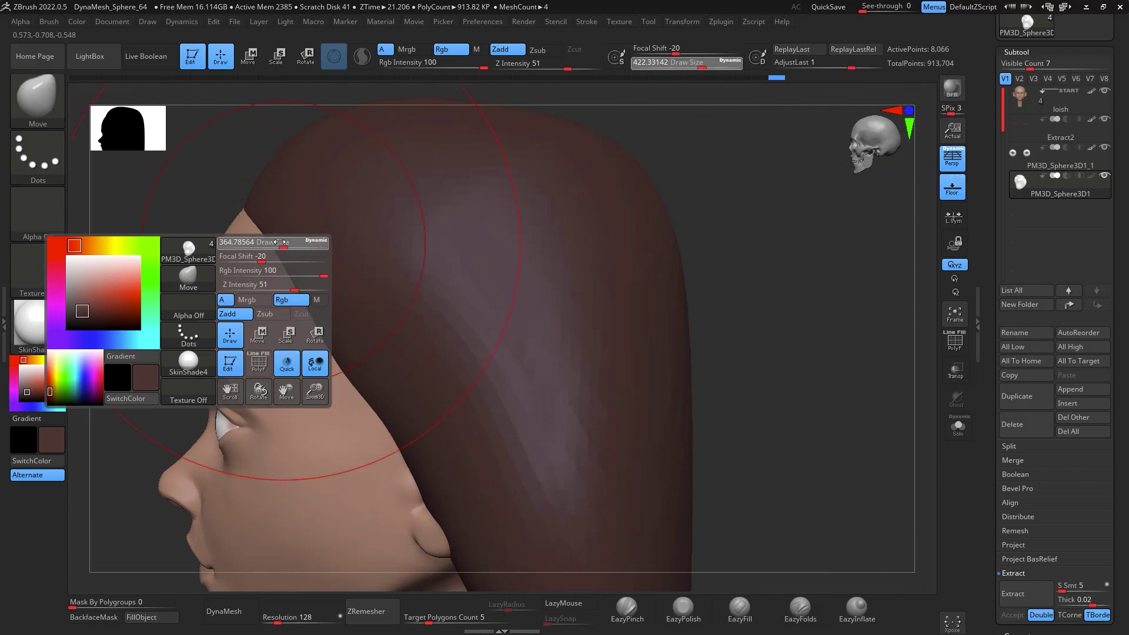
pyautogui.moveTo(253, 195); pyautogui.dragTo(290, 163)
pyautogui.moveTo(743, 290)
pyautogui.keyDown('alt'); pyautogui.mouseDown()
pyautogui.moveTo(766, 242)
pyautogui.moveTo(733, 292)
pyautogui.mouseUp(); pyautogui.keyUp('alt')
# Set the Move brush's draw size to 445 and reshape the crown and top front of the hair
pyautogui.press('space')
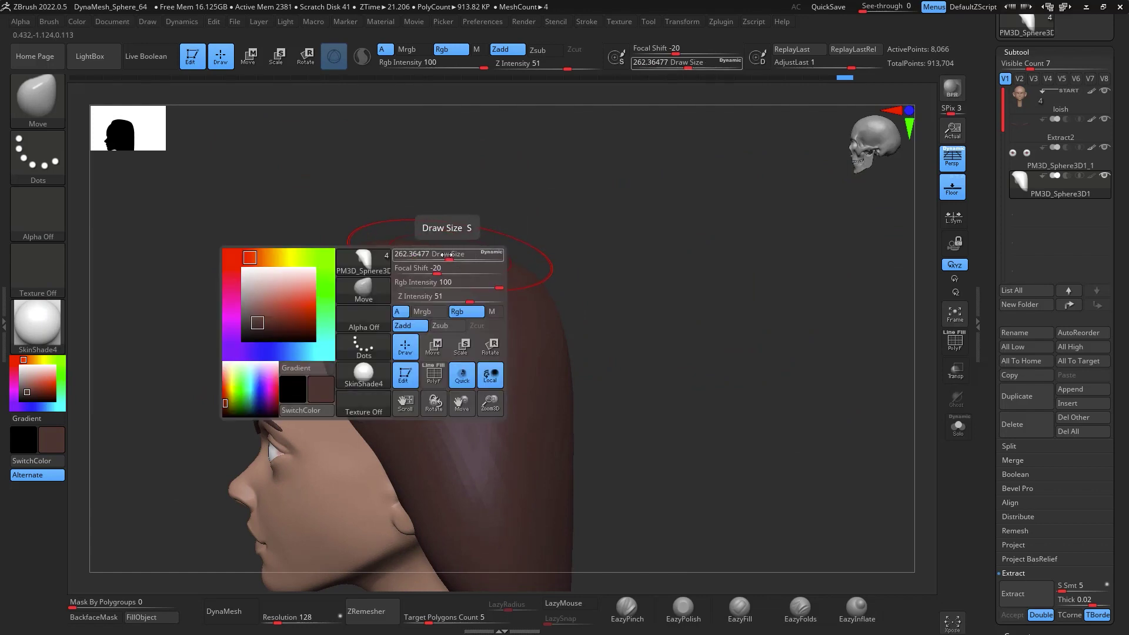
pyautogui.moveTo(450, 255); pyautogui.dragTo(469, 255)
pyautogui.moveTo(549, 286); pyautogui.dragTo(536, 296)
pyautogui.moveTo(623, 288); pyautogui.dragTo(515, 282)
pyautogui.moveTo(612, 264); pyautogui.dragTo(714, 257)
pyautogui.moveTo(514, 297); pyautogui.dragTo(510, 287)
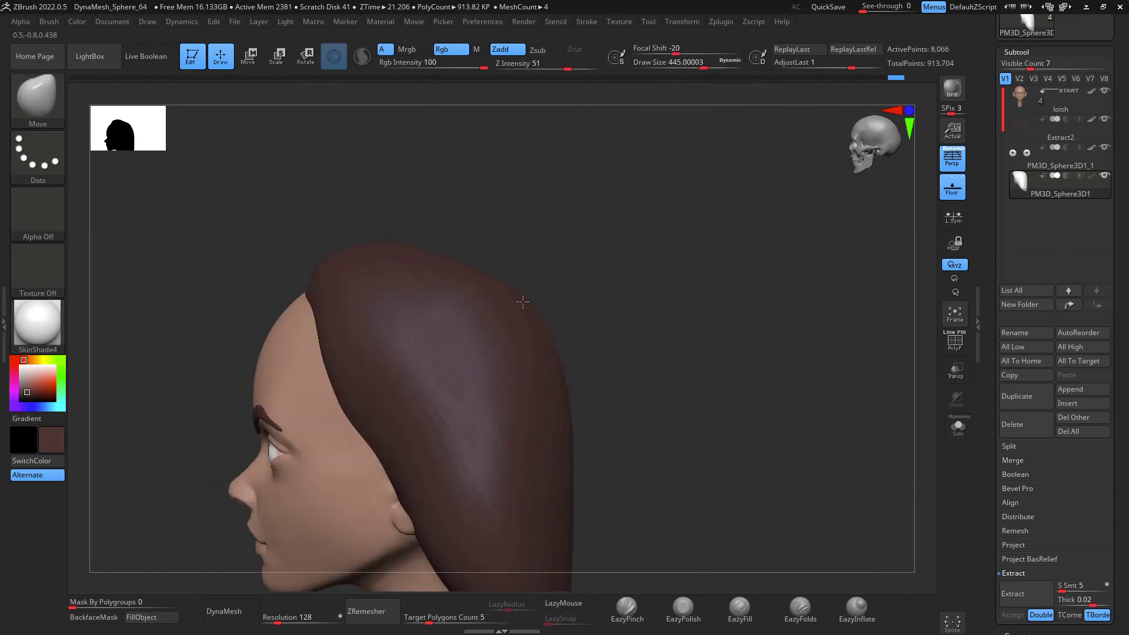
pyautogui.moveTo(368, 283)
pyautogui.mouseDown()
pyautogui.moveTo(365, 302)
pyautogui.moveTo(388, 262)
pyautogui.mouseUp()
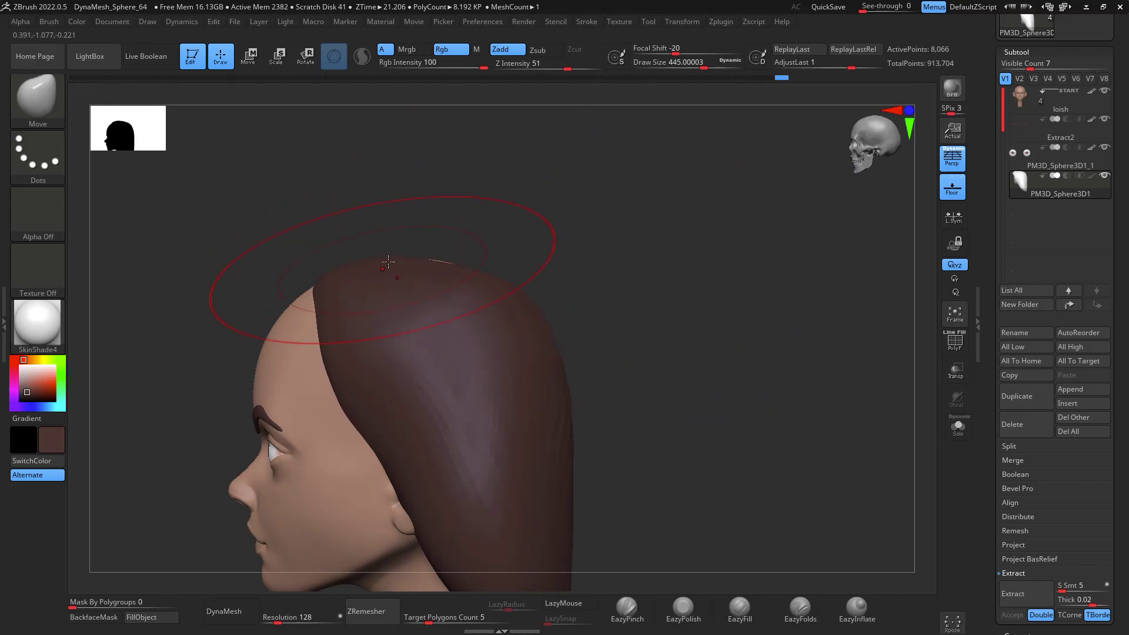
# Check the hair's wireframe from behind, DynaMesh it at resolution 128 and smooth out the creases on its back
pyautogui.keyDown('shift'); pyautogui.moveTo(669, 280); pyautogui.dragTo(655, 255); pyautogui.keyUp('shift')
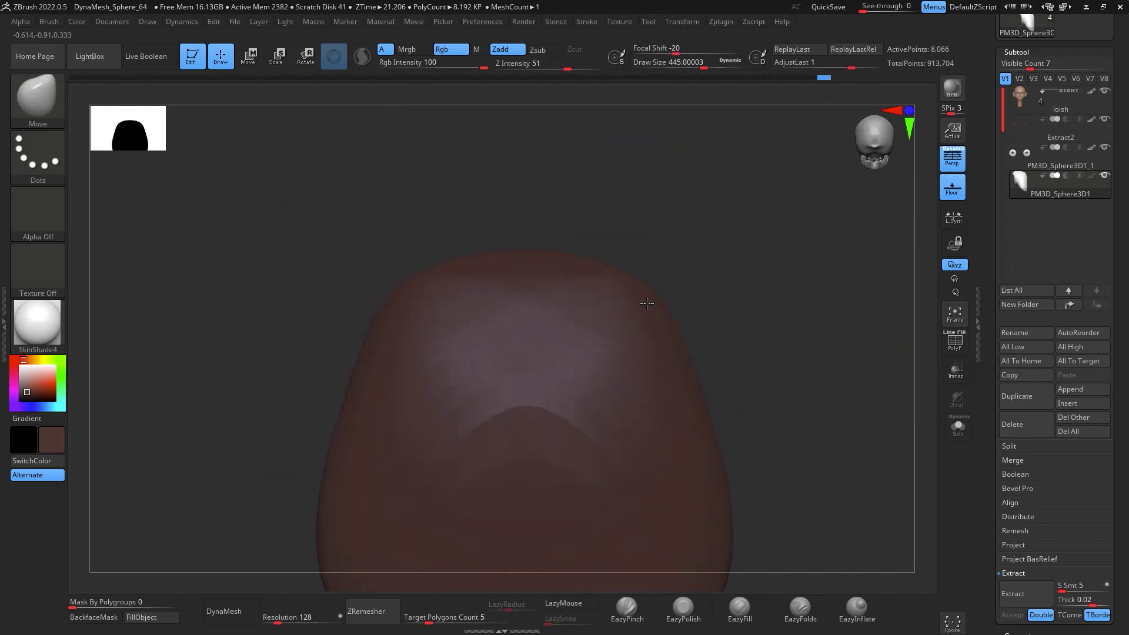
pyautogui.moveTo(735, 282)
pyautogui.keyDown('shift'); pyautogui.mouseDown()
pyautogui.moveTo(813, 304)
pyautogui.moveTo(819, 290)
pyautogui.moveTo(735, 321)
pyautogui.mouseUp(); pyautogui.keyUp('shift')
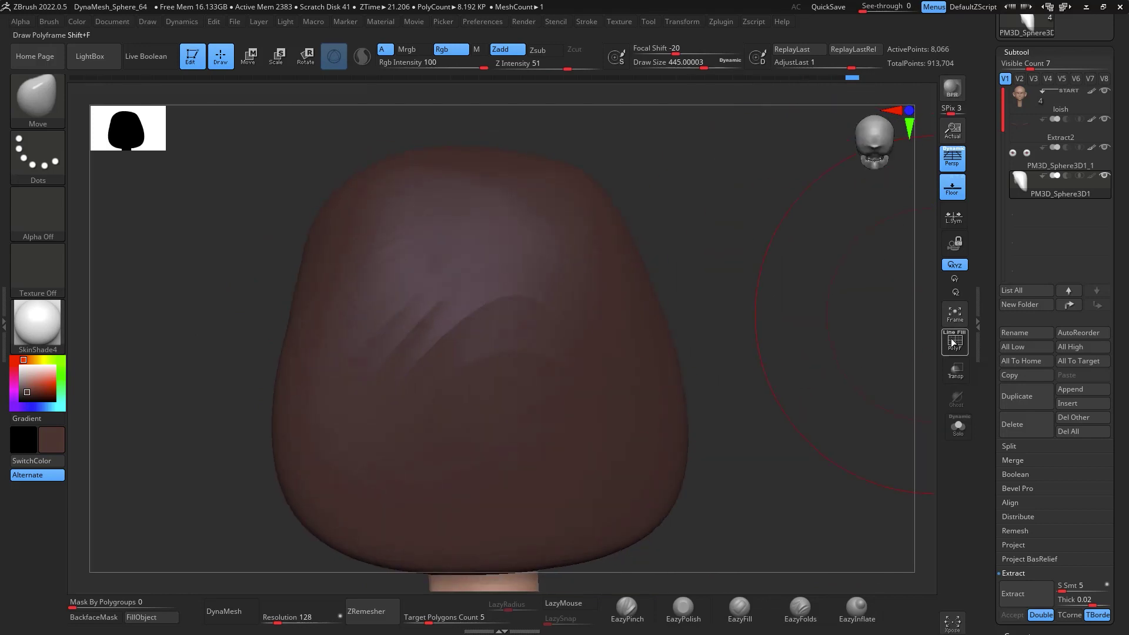
pyautogui.hotkey('shift', 'f')
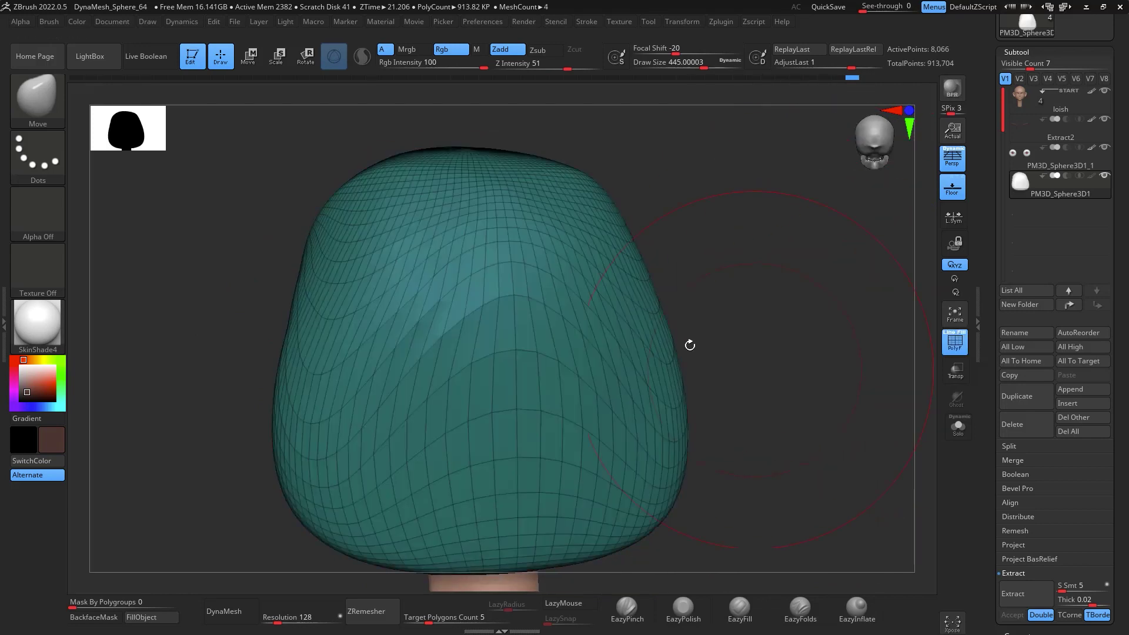
pyautogui.click(250, 610)
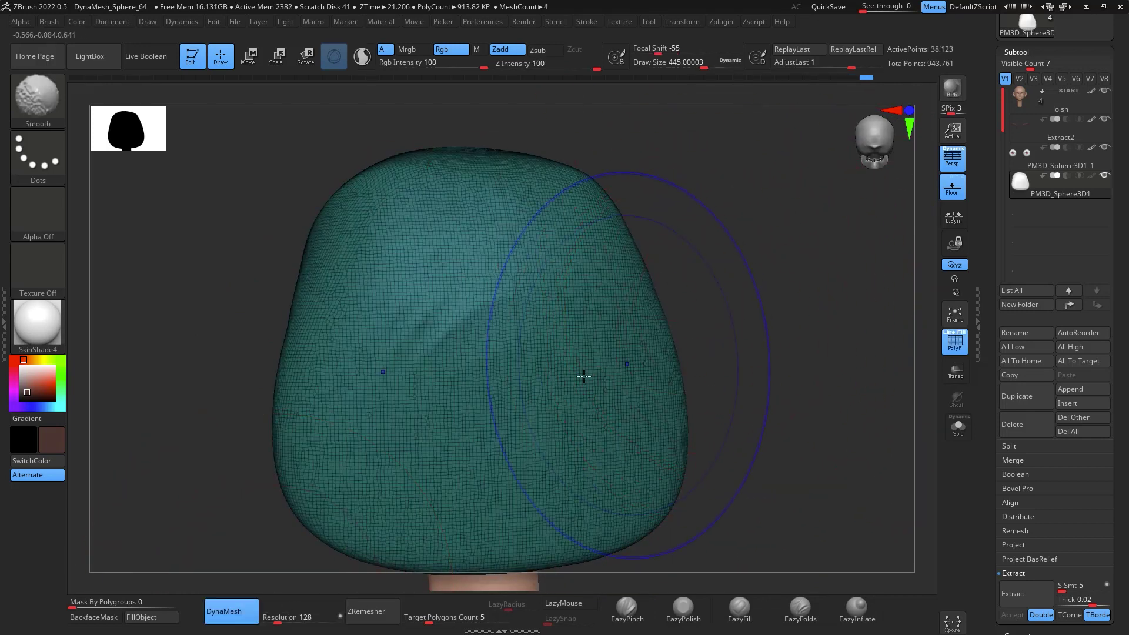
pyautogui.keyDown('shift'); pyautogui.moveTo(628, 362); pyautogui.dragTo(442, 288); pyautogui.keyUp('shift')
pyautogui.click(952, 352)
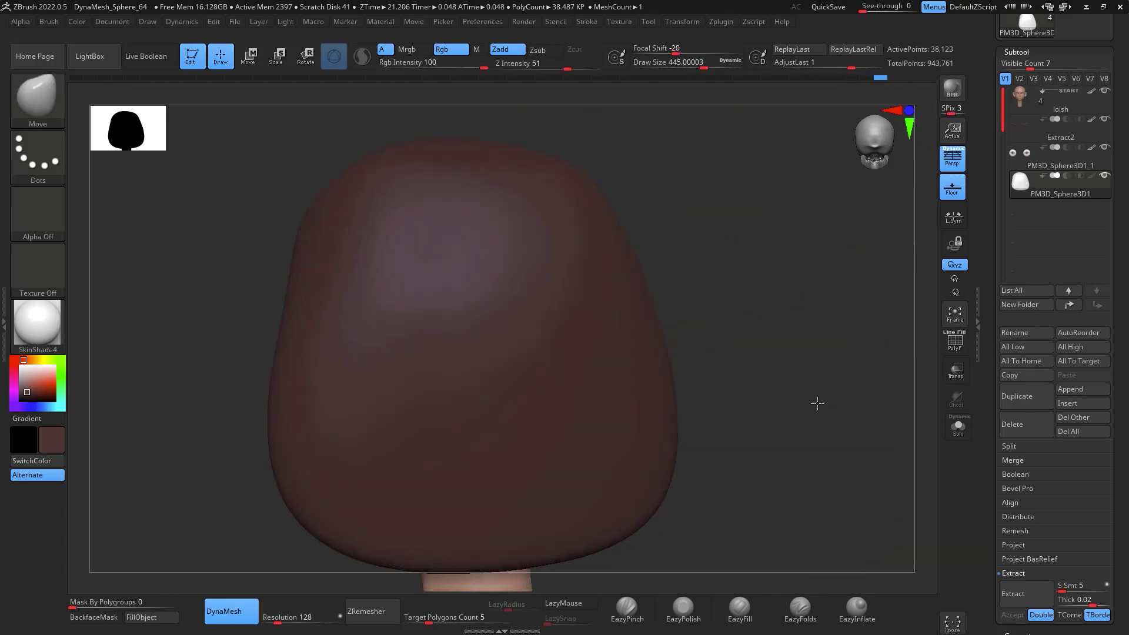
# Switch to the ClayBuildup brush with a draw size of about 182 and view the whole head from the front
pyautogui.moveTo(817, 403)
pyautogui.keyDown('shift'); pyautogui.mouseDown()
pyautogui.moveTo(809, 391)
pyautogui.moveTo(837, 328)
pyautogui.moveTo(793, 320)
pyautogui.moveTo(814, 288)
pyautogui.moveTo(869, 391)
pyautogui.moveTo(823, 359)
pyautogui.mouseUp(); pyautogui.keyUp('shift')
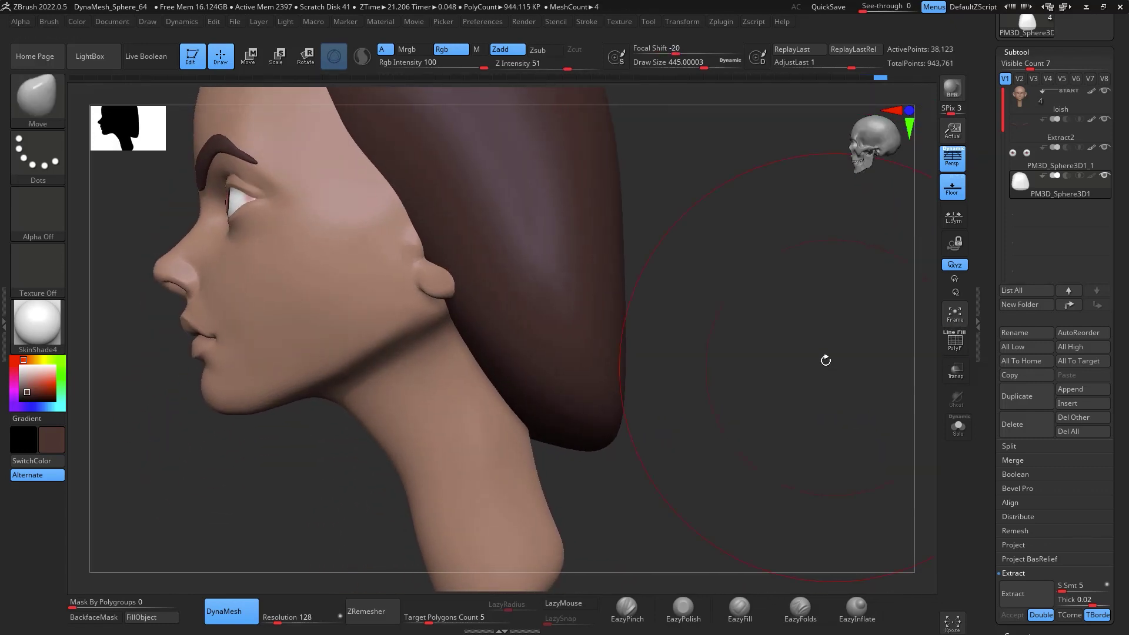
pyautogui.moveTo(676, 357)
pyautogui.mouseDown()
pyautogui.moveTo(782, 297)
pyautogui.moveTo(834, 411)
pyautogui.moveTo(778, 400)
pyautogui.moveTo(811, 454)
pyautogui.mouseUp()
pyautogui.press('b')
pyautogui.press('c')
pyautogui.press('b')
pyautogui.press('space')
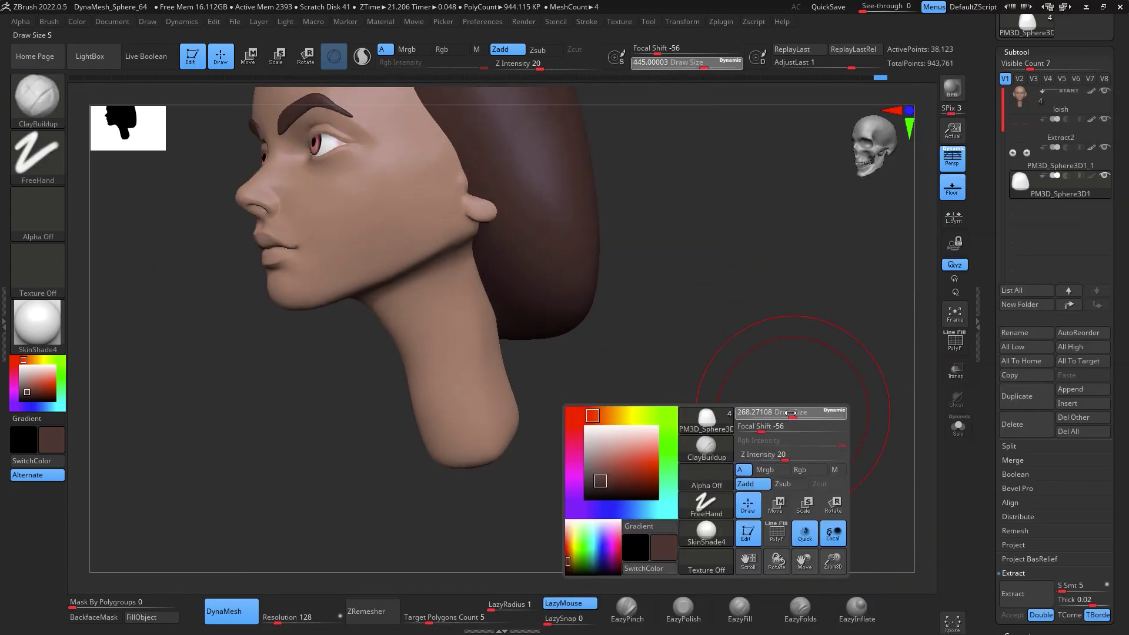
pyautogui.moveTo(783, 364); pyautogui.dragTo(726, 273)
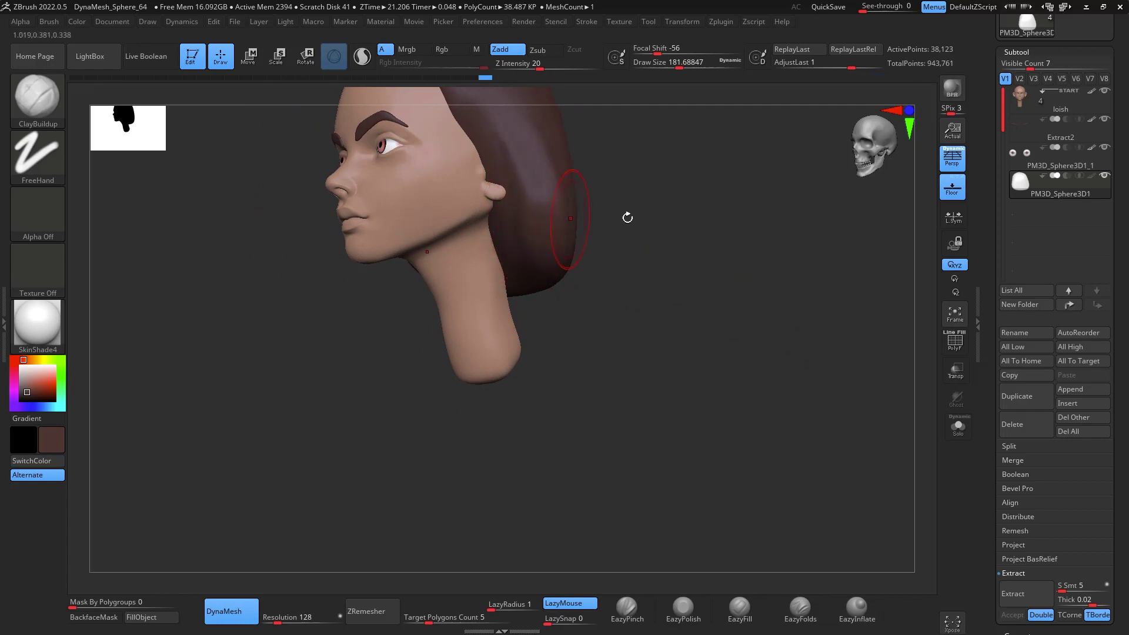
pyautogui.keyDown('shift'); pyautogui.moveTo(627, 217); pyautogui.dragTo(751, 255); pyautogui.keyUp('shift')
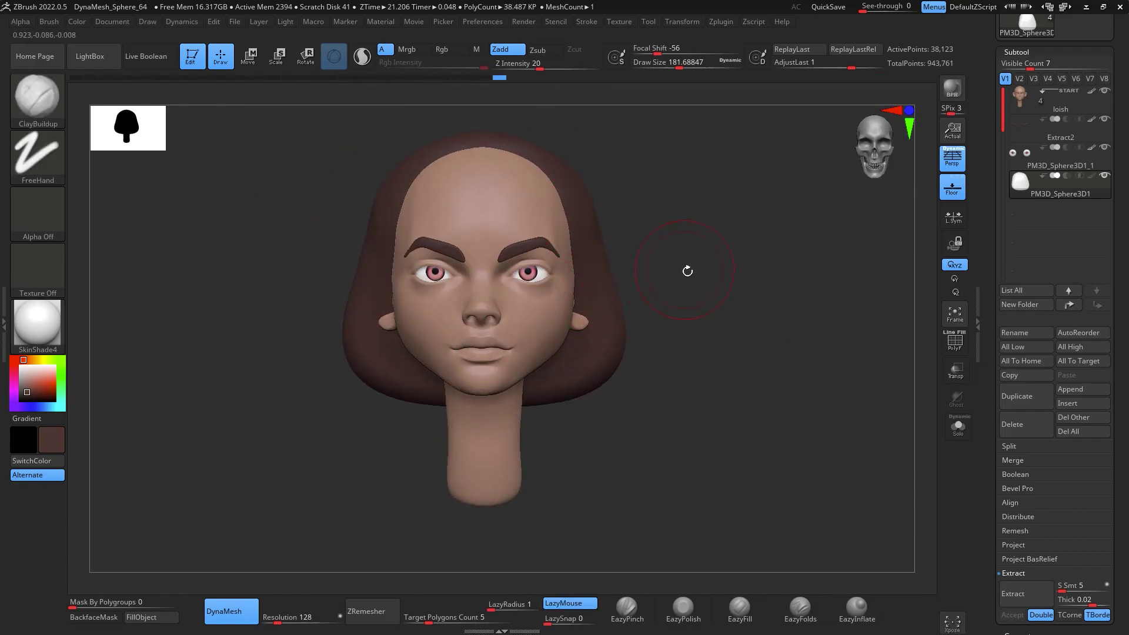
# Carve the hair back around the ear with ClayBuildup and smooth the hair beside the forehead
pyautogui.moveTo(687, 271); pyautogui.dragTo(597, 307)
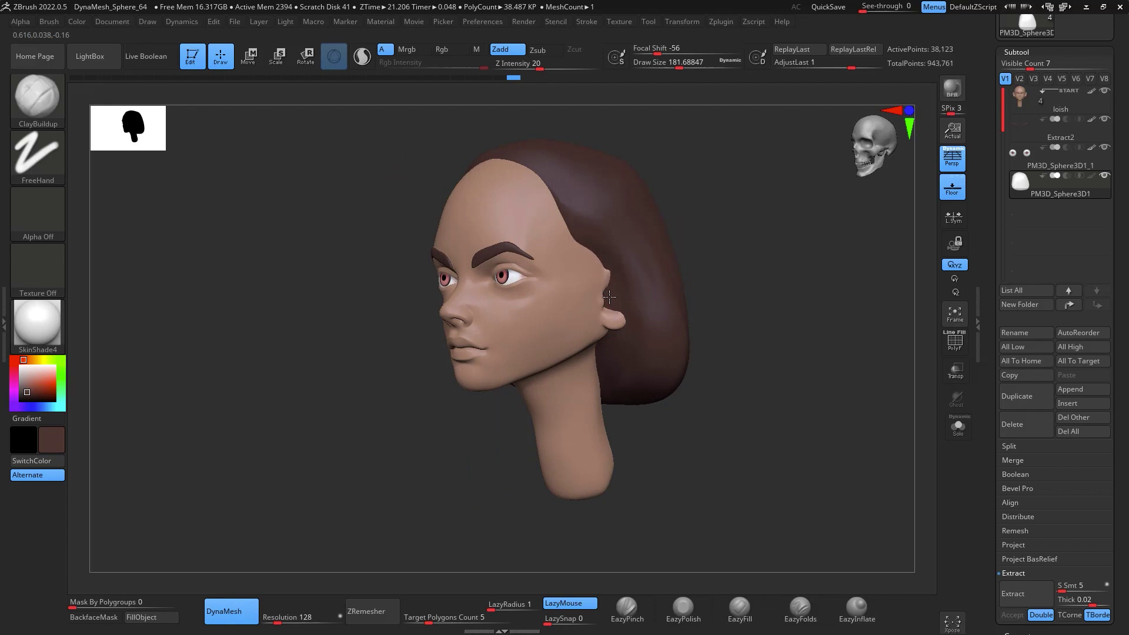
pyautogui.moveTo(605, 290); pyautogui.dragTo(652, 258, button='right')
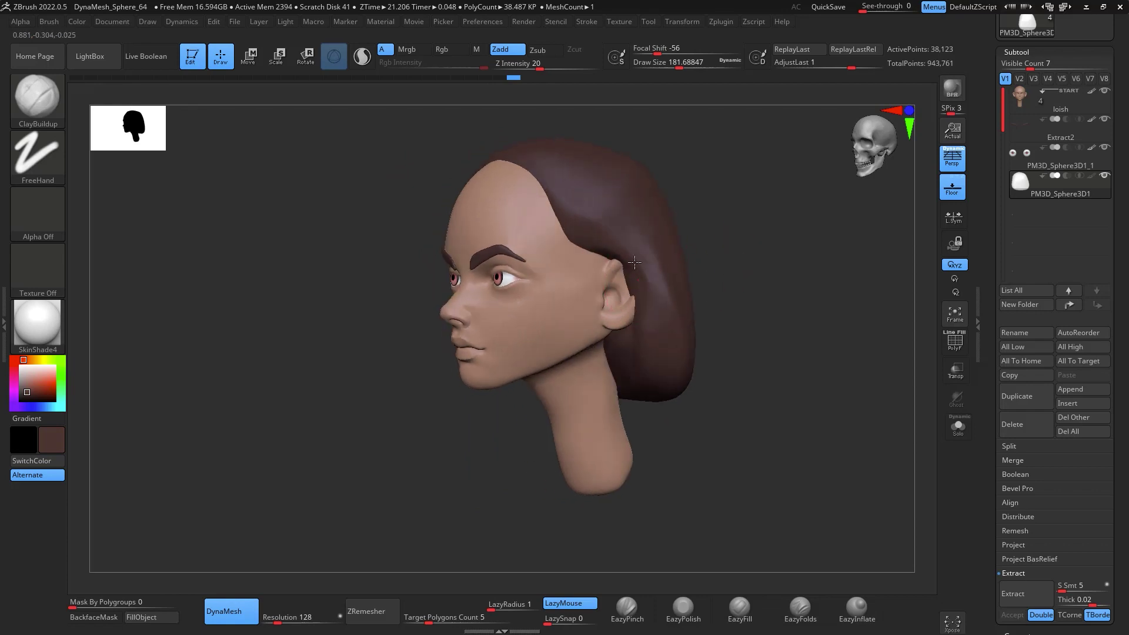
pyautogui.moveTo(634, 263); pyautogui.dragTo(652, 313)
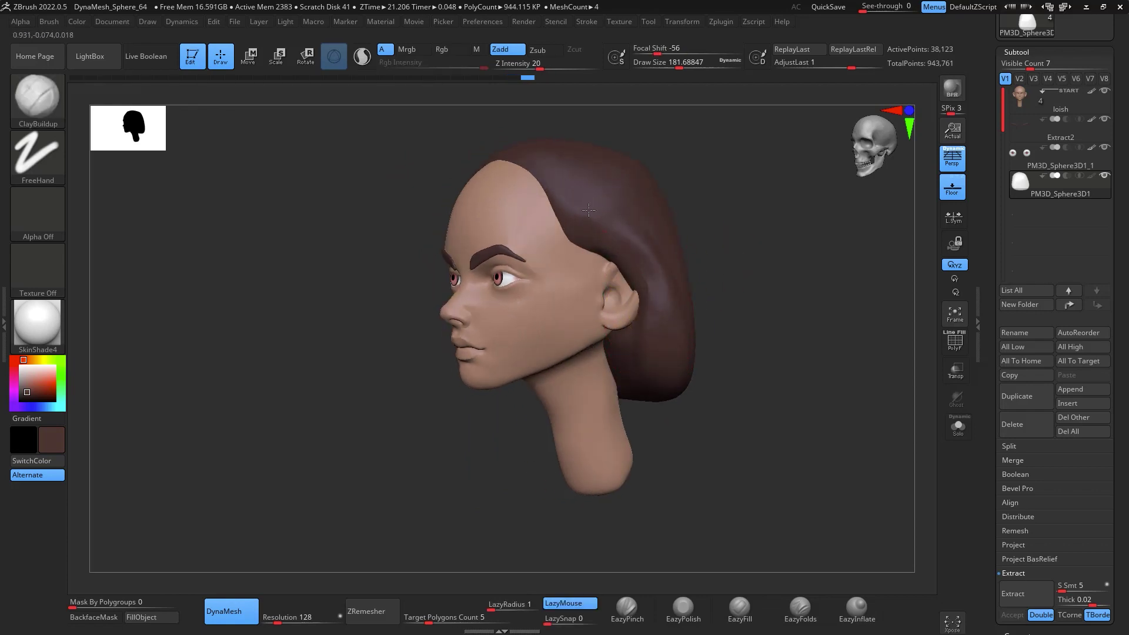
pyautogui.moveTo(724, 212); pyautogui.dragTo(733, 197)
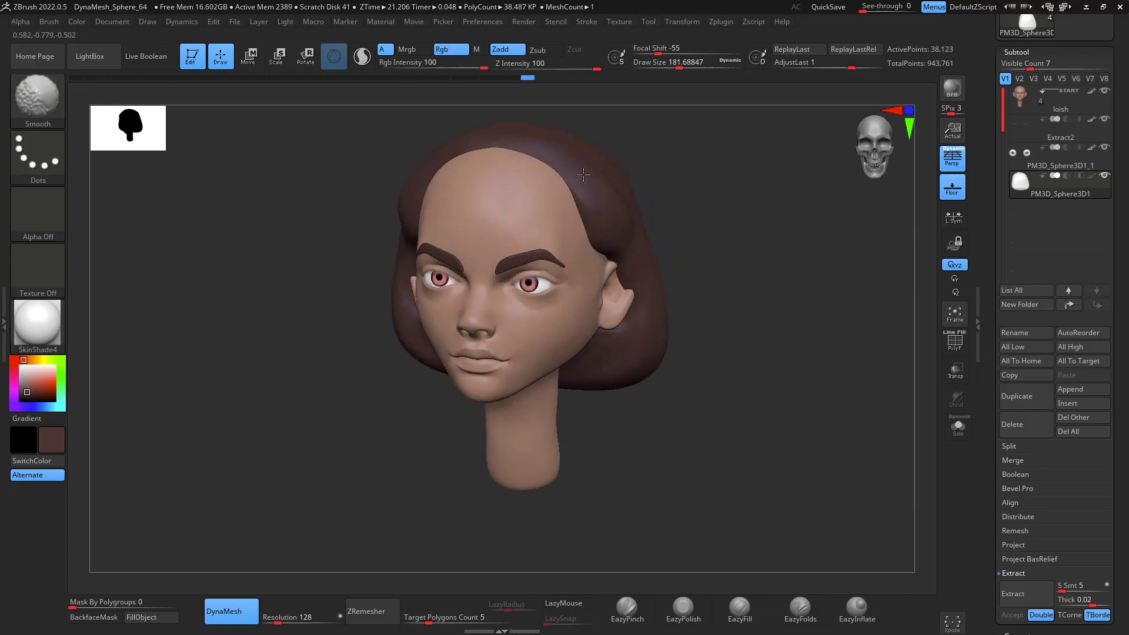
# Build up broad strand volumes across the hair's crown and upper back with the ClayBuildup brush
pyautogui.moveTo(819, 272); pyautogui.dragTo(828, 376)
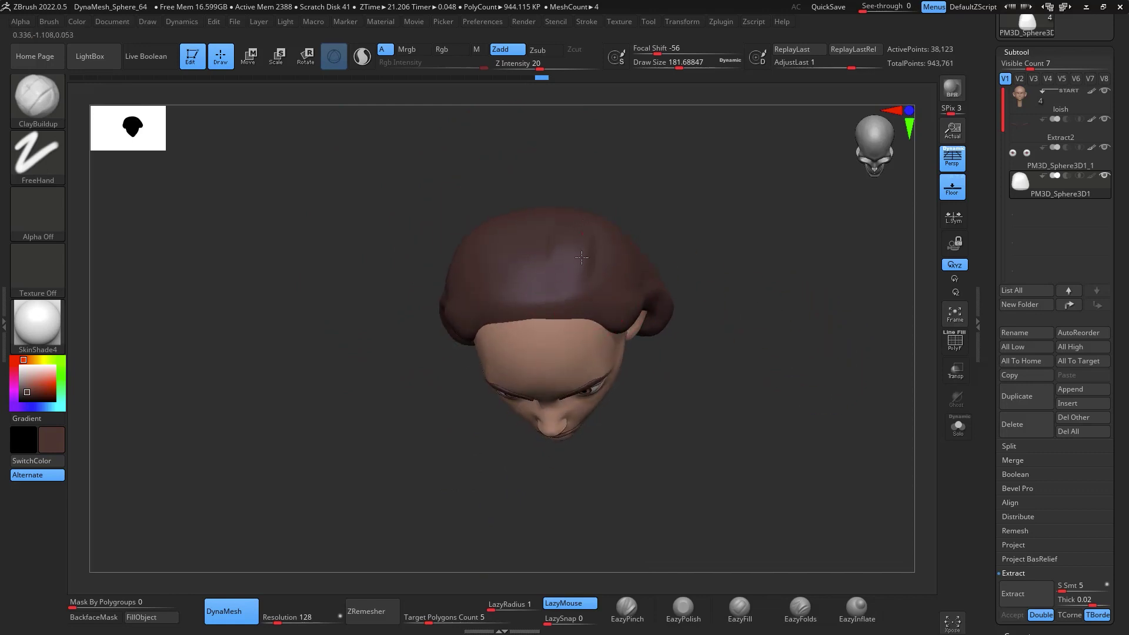
pyautogui.moveTo(706, 227); pyautogui.dragTo(645, 245)
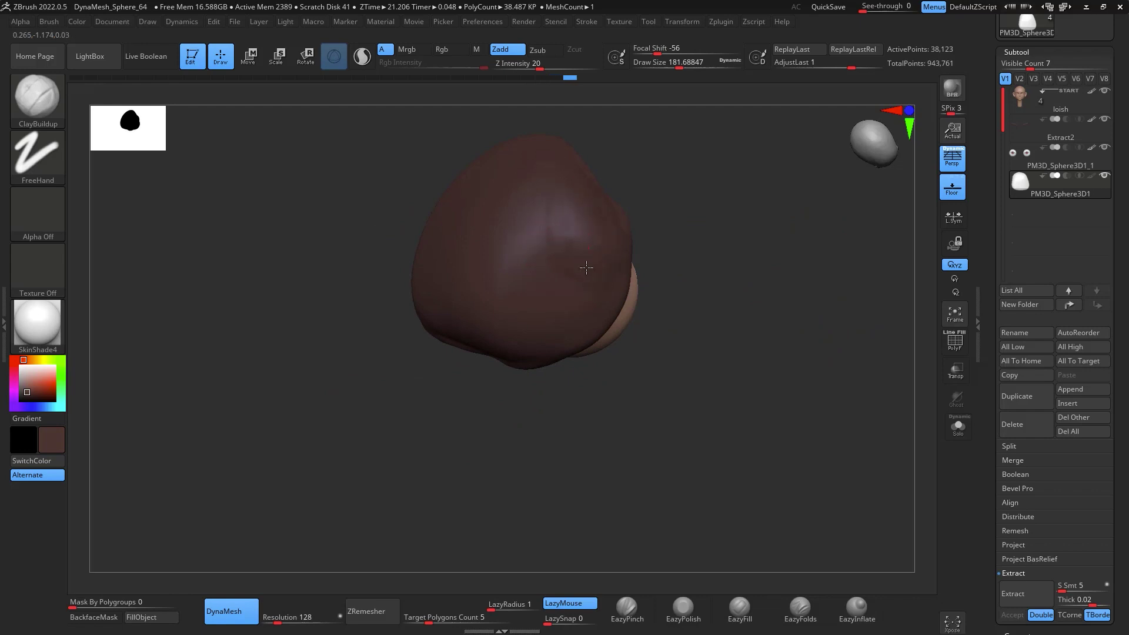
pyautogui.moveTo(776, 277)
pyautogui.mouseDown()
pyautogui.moveTo(781, 285)
pyautogui.moveTo(802, 259)
pyautogui.moveTo(811, 395)
pyautogui.moveTo(788, 376)
pyautogui.mouseUp()
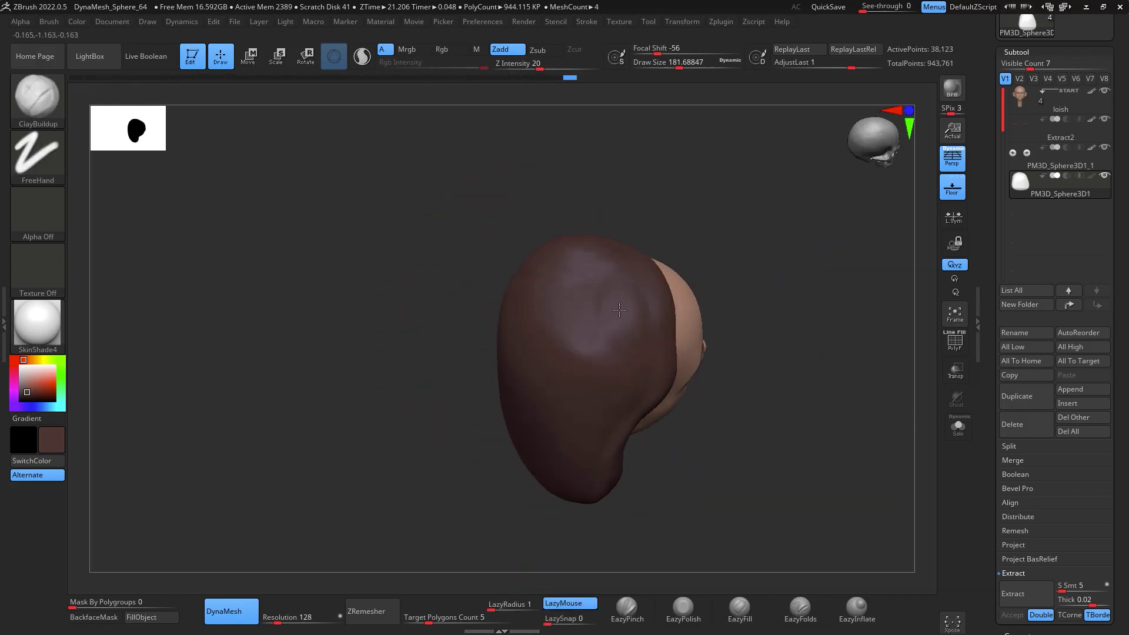
pyautogui.moveTo(590, 330); pyautogui.dragTo(588, 321)
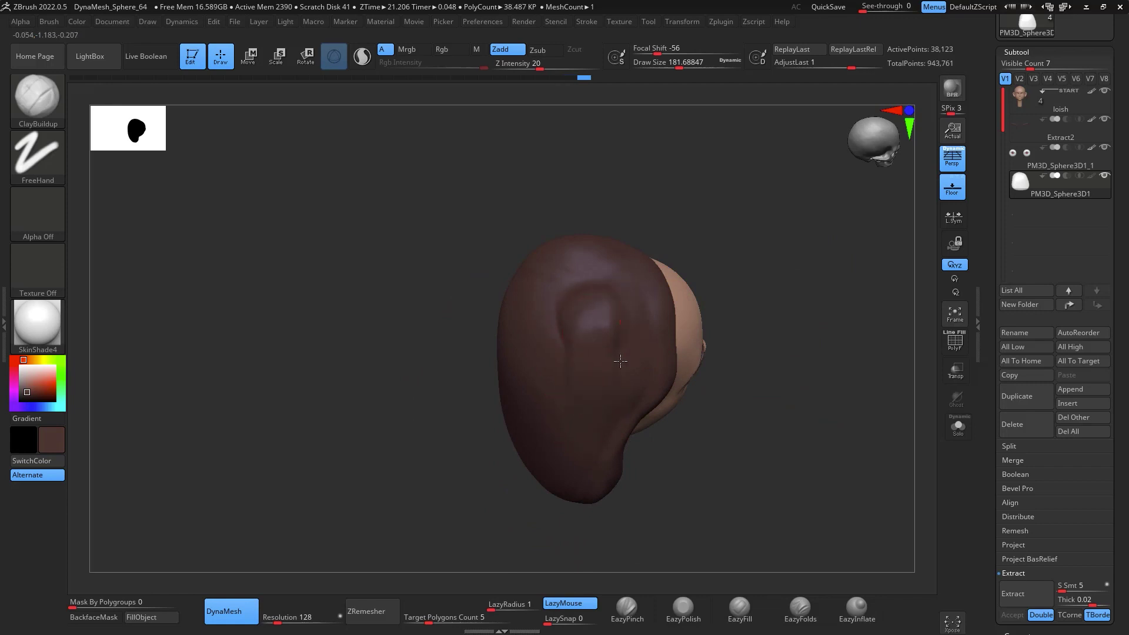
pyautogui.moveTo(774, 392); pyautogui.dragTo(595, 367)
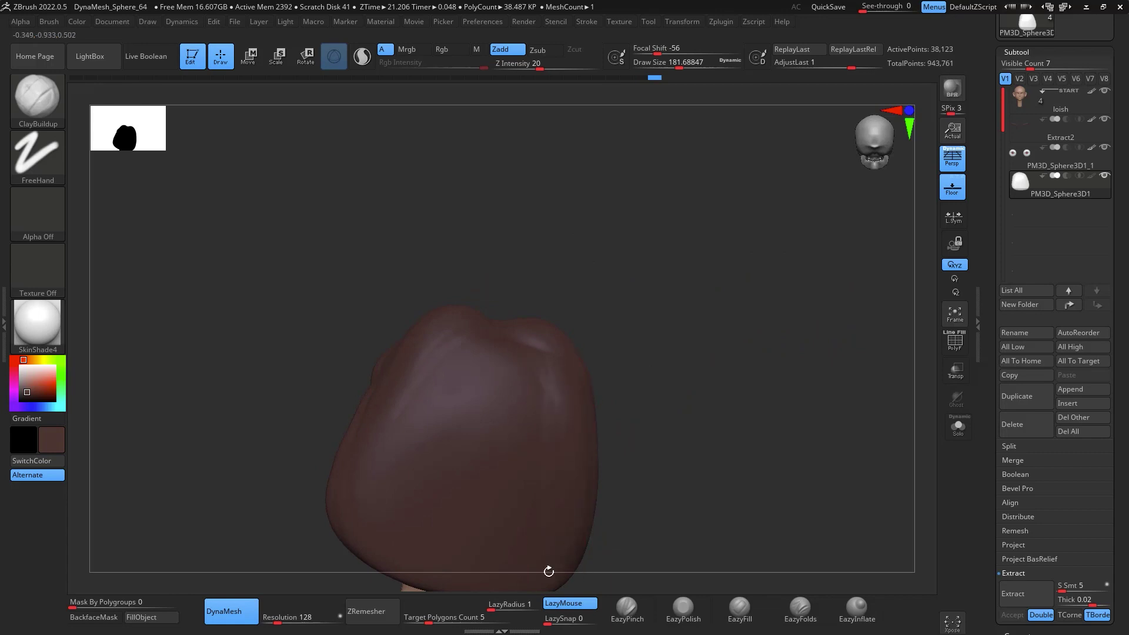
# Switch to the Move brush with a draw size of about 223 and pull up more volume at the front of the crown
pyautogui.moveTo(548, 571)
pyautogui.mouseDown()
pyautogui.moveTo(735, 500)
pyautogui.moveTo(894, 381)
pyautogui.moveTo(866, 346)
pyautogui.moveTo(788, 314)
pyautogui.moveTo(744, 270)
pyautogui.moveTo(781, 320)
pyautogui.mouseUp()
pyautogui.press('b')
pyautogui.press('m')
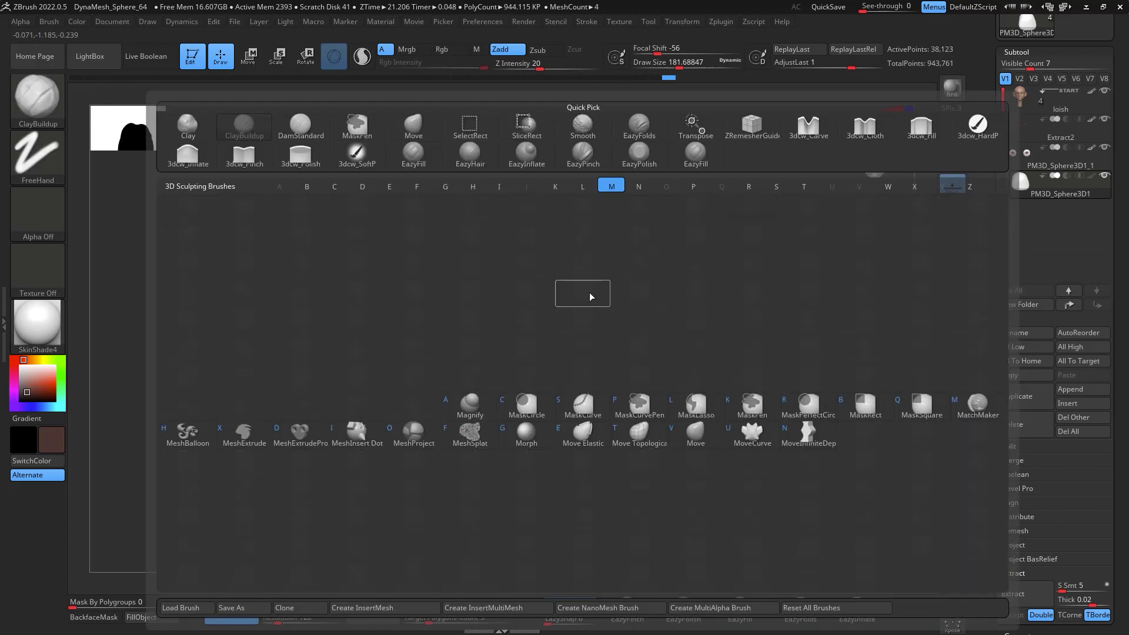
pyautogui.press('v')
pyautogui.press('space')
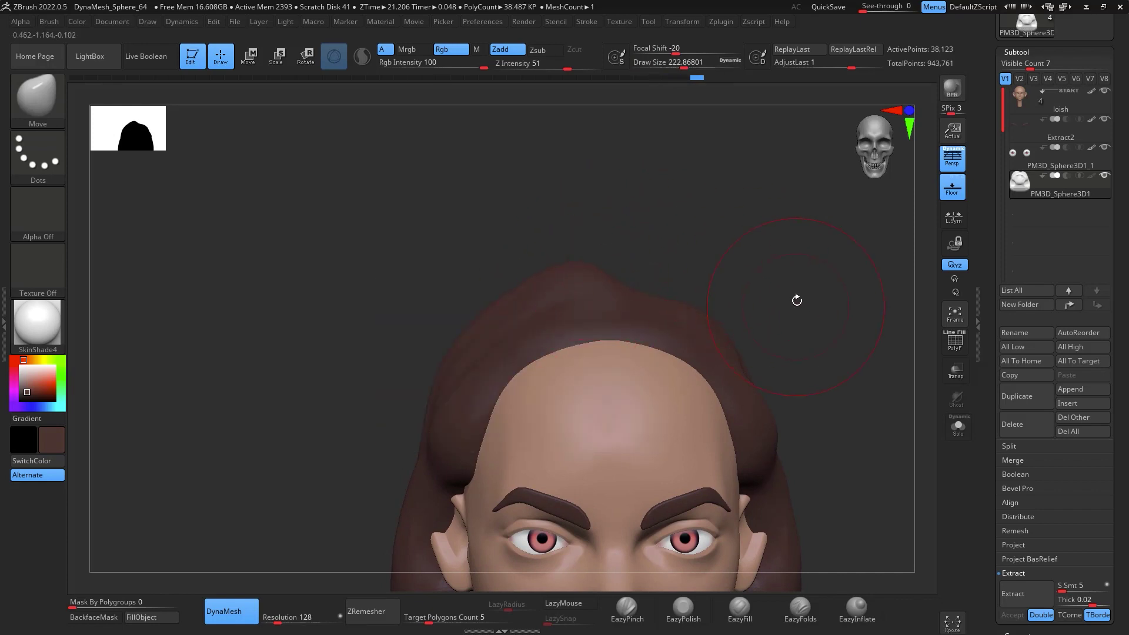
pyautogui.press('f')
pyautogui.moveTo(793, 280); pyautogui.dragTo(700, 142)
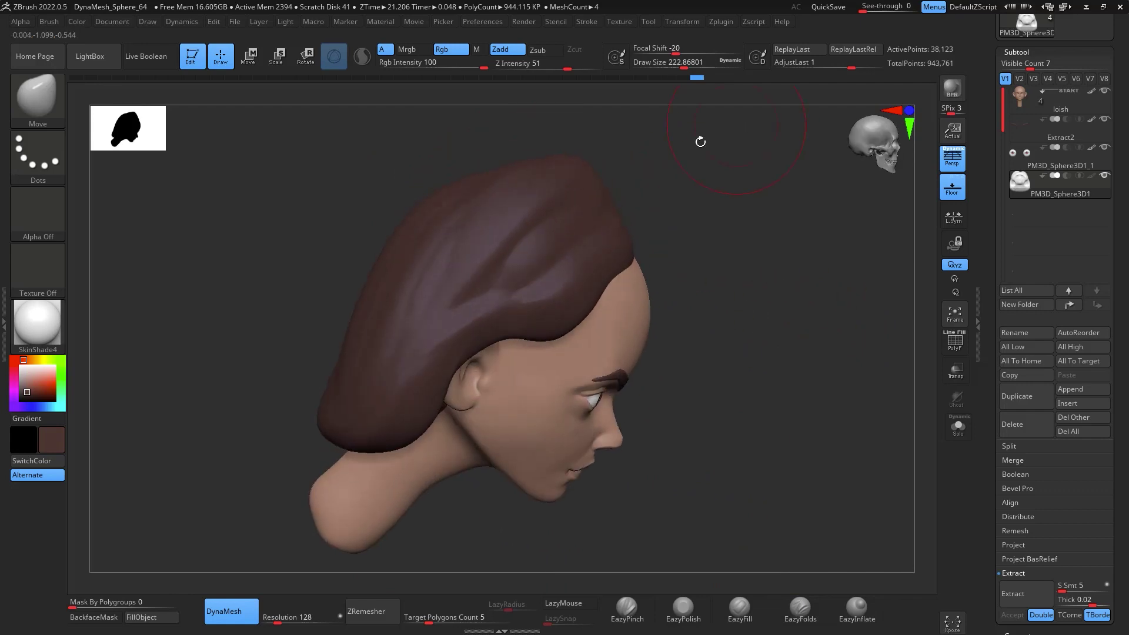
pyautogui.moveTo(599, 210); pyautogui.dragTo(694, 161)
pyautogui.moveTo(803, 211)
pyautogui.mouseDown()
pyautogui.moveTo(846, 253)
pyautogui.moveTo(738, 340)
pyautogui.moveTo(790, 305)
pyautogui.moveTo(744, 312)
pyautogui.moveTo(791, 300)
pyautogui.moveTo(746, 234)
pyautogui.moveTo(837, 269)
pyautogui.moveTo(587, 340)
pyautogui.mouseUp()
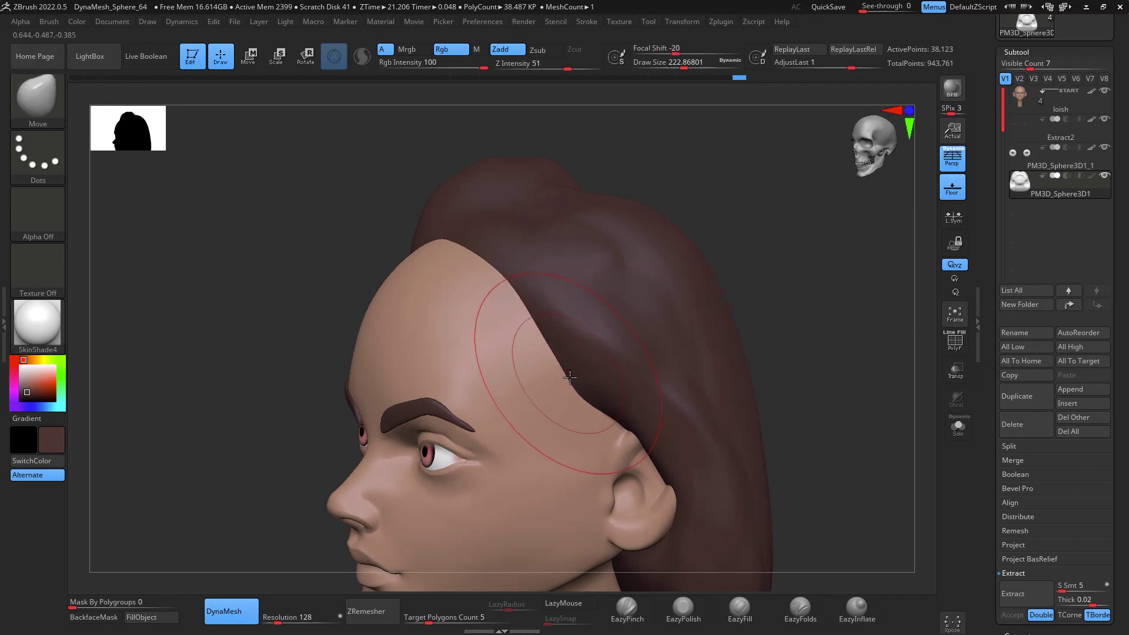
# Set the Move brush's draw size to about 104, pull the hairline into a sideburn before the ear, and smooth its edge
pyautogui.press('space')
pyautogui.moveTo(646, 429)
pyautogui.mouseDown()
pyautogui.moveTo(603, 455)
pyautogui.moveTo(626, 426)
pyautogui.moveTo(651, 453)
pyautogui.mouseUp()
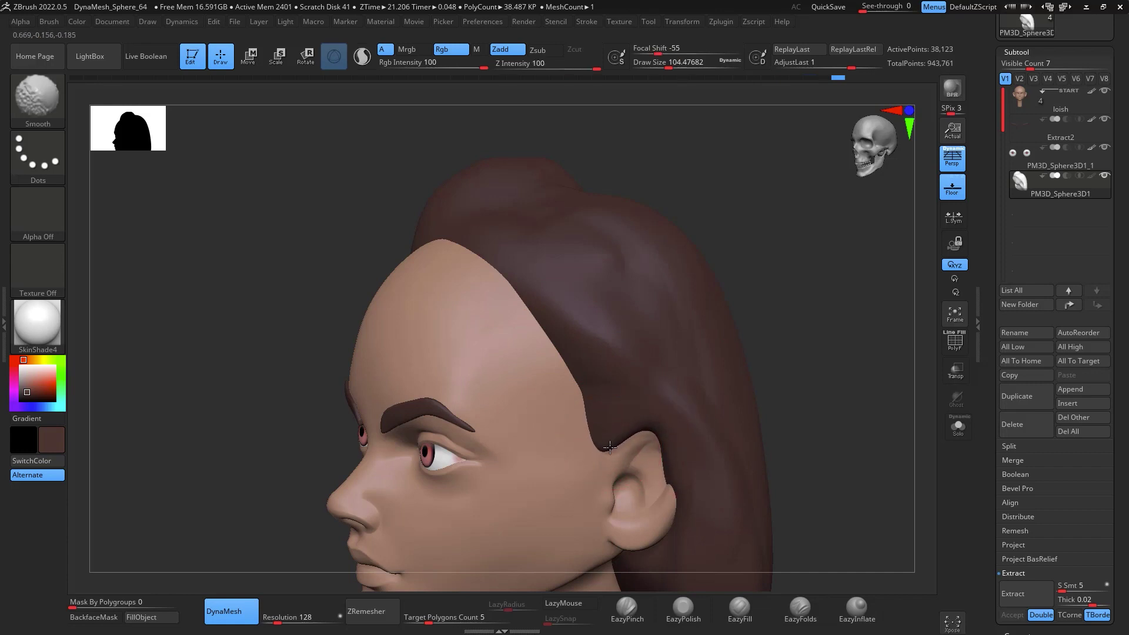
pyautogui.keyDown('shift'); pyautogui.moveTo(603, 429); pyautogui.dragTo(587, 401); pyautogui.keyUp('shift')
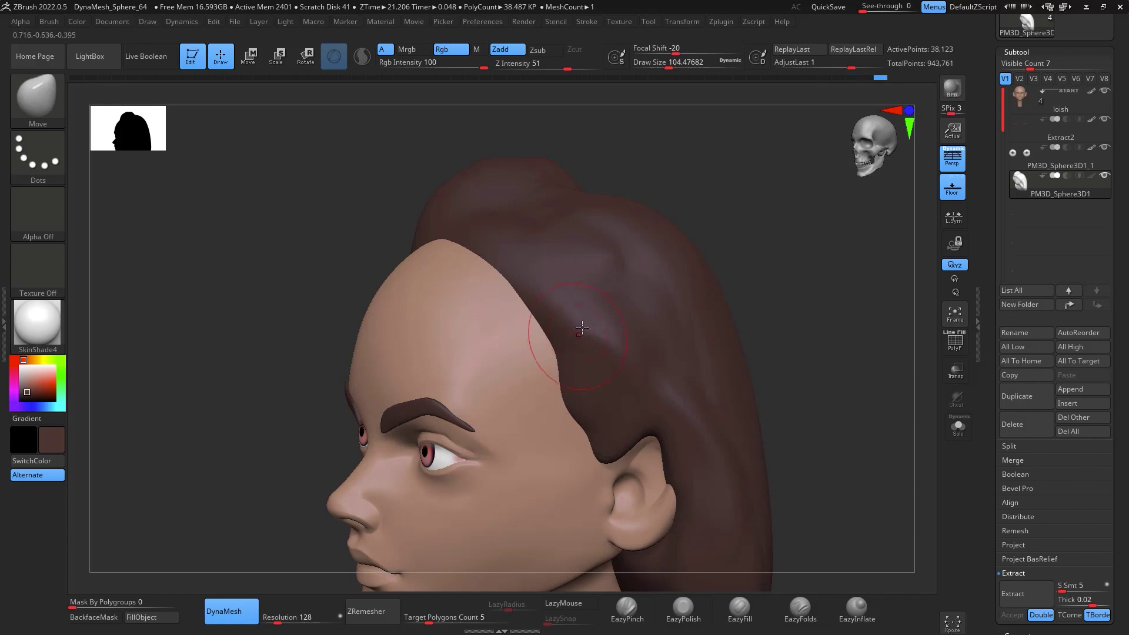
# Refine the hair around the temples and ears with the Move brush, working from below, above and the front
pyautogui.moveTo(767, 339)
pyautogui.mouseDown()
pyautogui.moveTo(854, 282)
pyautogui.moveTo(838, 252)
pyautogui.moveTo(869, 315)
pyautogui.moveTo(886, 406)
pyautogui.moveTo(855, 329)
pyautogui.moveTo(858, 365)
pyautogui.mouseUp()
pyautogui.press('ctrl')
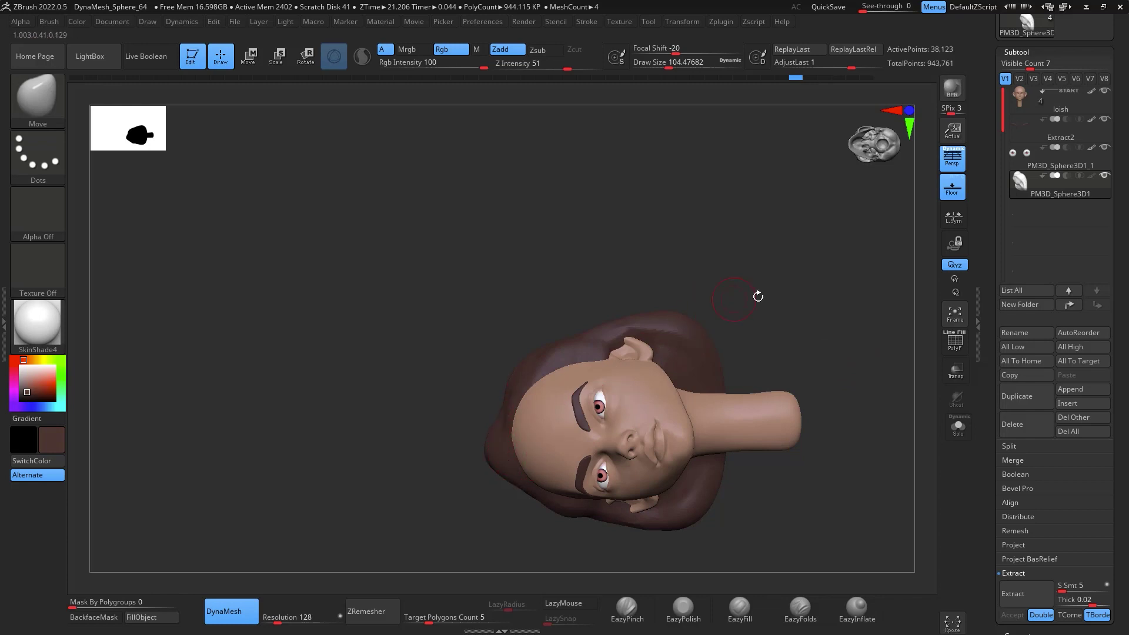
pyautogui.moveTo(758, 297); pyautogui.dragTo(799, 330)
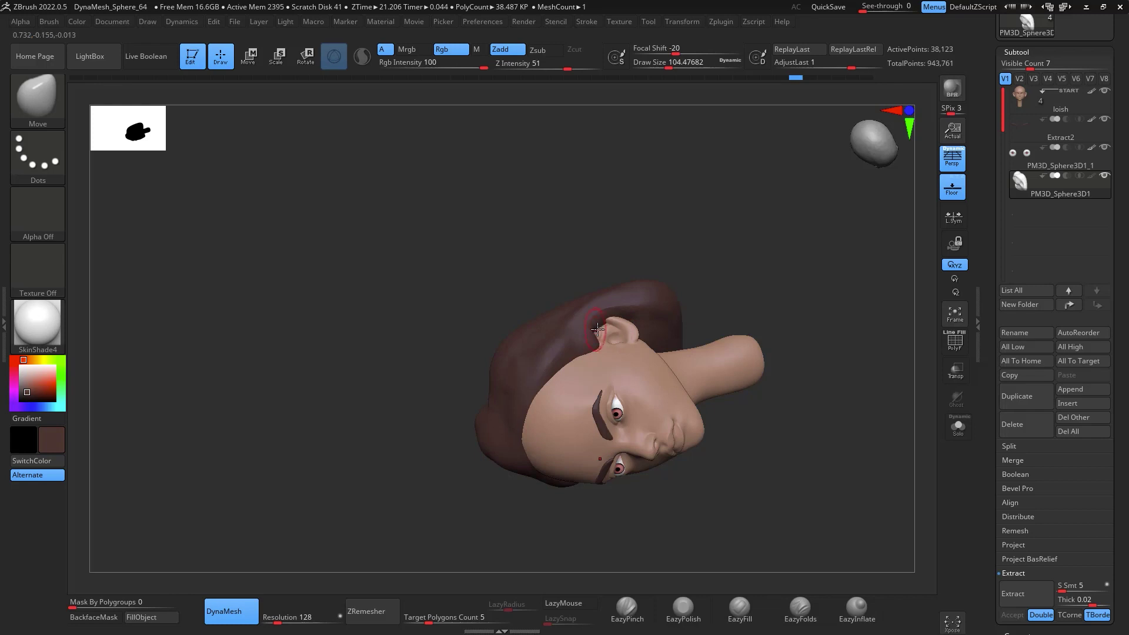
pyautogui.moveTo(738, 310); pyautogui.dragTo(799, 293)
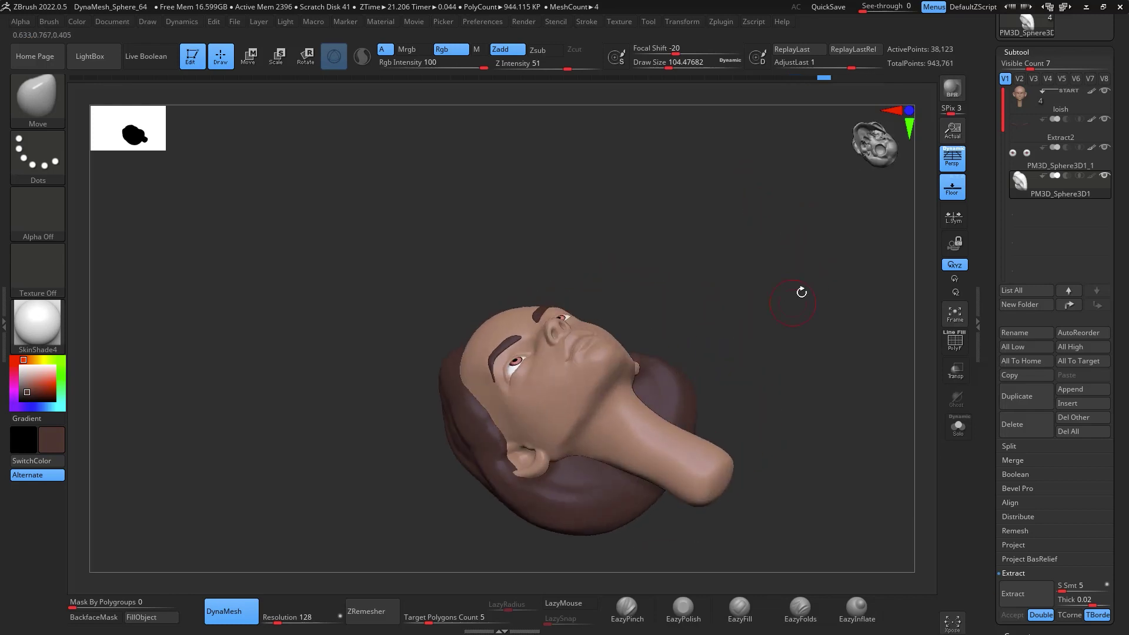
pyautogui.moveTo(813, 360); pyautogui.dragTo(813, 375)
pyautogui.press('ctrl')
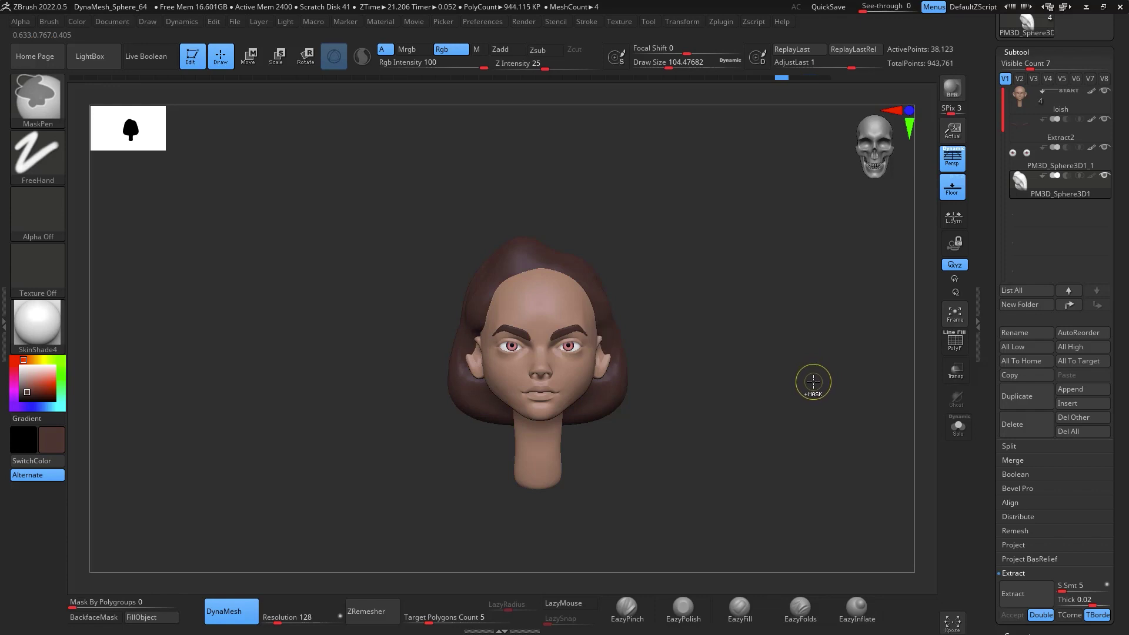
pyautogui.moveTo(813, 380)
pyautogui.keyDown('shift'); pyautogui.mouseDown()
pyautogui.moveTo(791, 370)
pyautogui.moveTo(839, 290)
pyautogui.moveTo(804, 305)
pyautogui.mouseUp(); pyautogui.keyUp('shift')
pyautogui.press('shift')
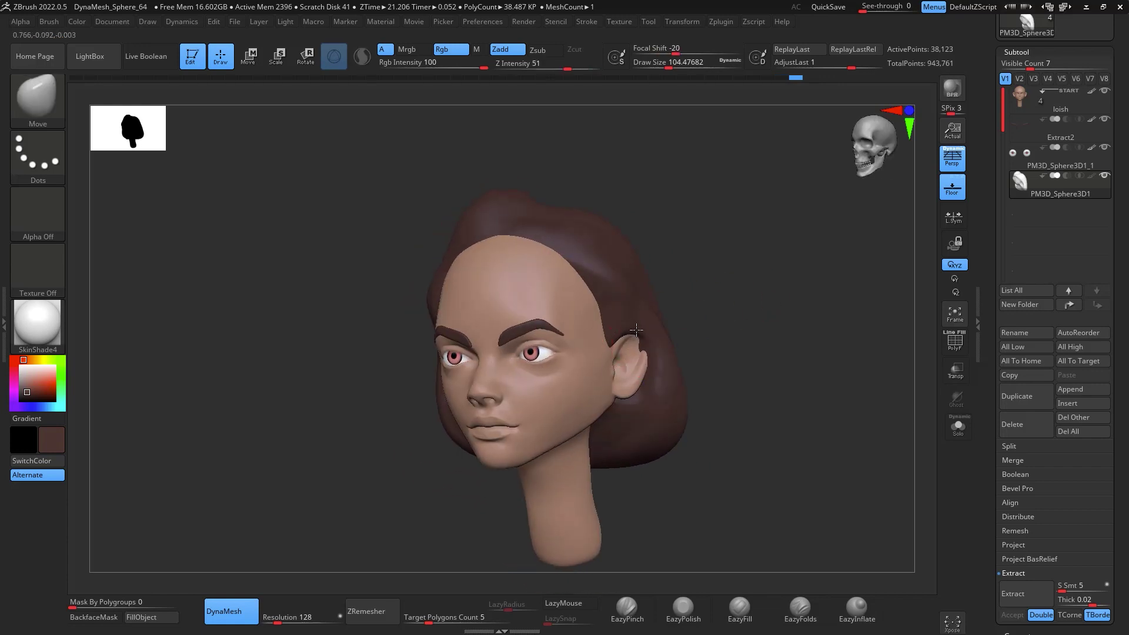
pyautogui.press('shift')
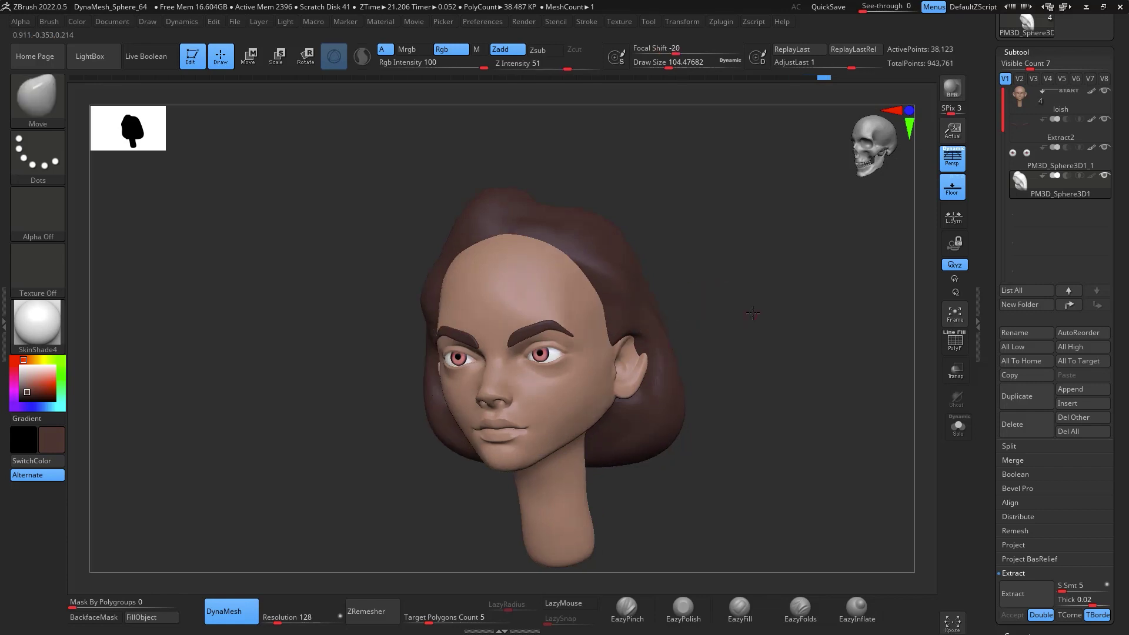
# Switch to ClayBuildup, carve a groove into the hair at the temple above the ear, and smooth it
pyautogui.moveTo(752, 314)
pyautogui.keyDown('shift'); pyautogui.mouseDown()
pyautogui.moveTo(783, 321)
pyautogui.moveTo(806, 224)
pyautogui.moveTo(810, 237)
pyautogui.moveTo(786, 249)
pyautogui.mouseUp(); pyautogui.keyUp('shift')
pyautogui.press('b')
pyautogui.press('c')
pyautogui.press('b')
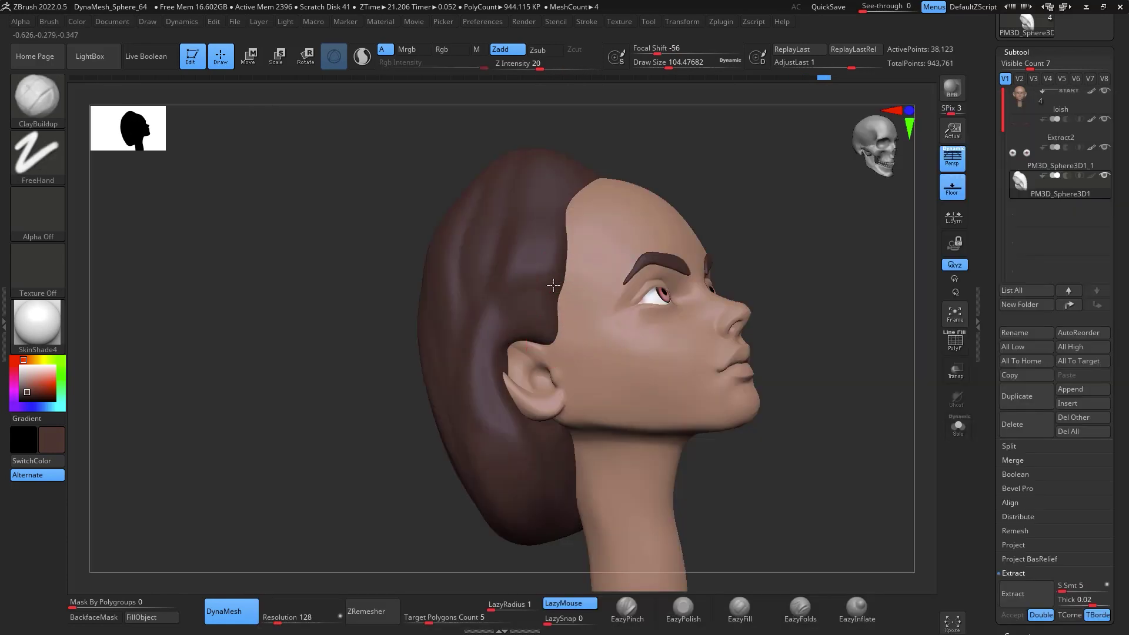
pyautogui.moveTo(540, 274)
pyautogui.keyDown('alt'); pyautogui.mouseDown()
pyautogui.moveTo(547, 266)
pyautogui.moveTo(550, 292)
pyautogui.moveTo(533, 273)
pyautogui.mouseUp(); pyautogui.keyUp('alt')
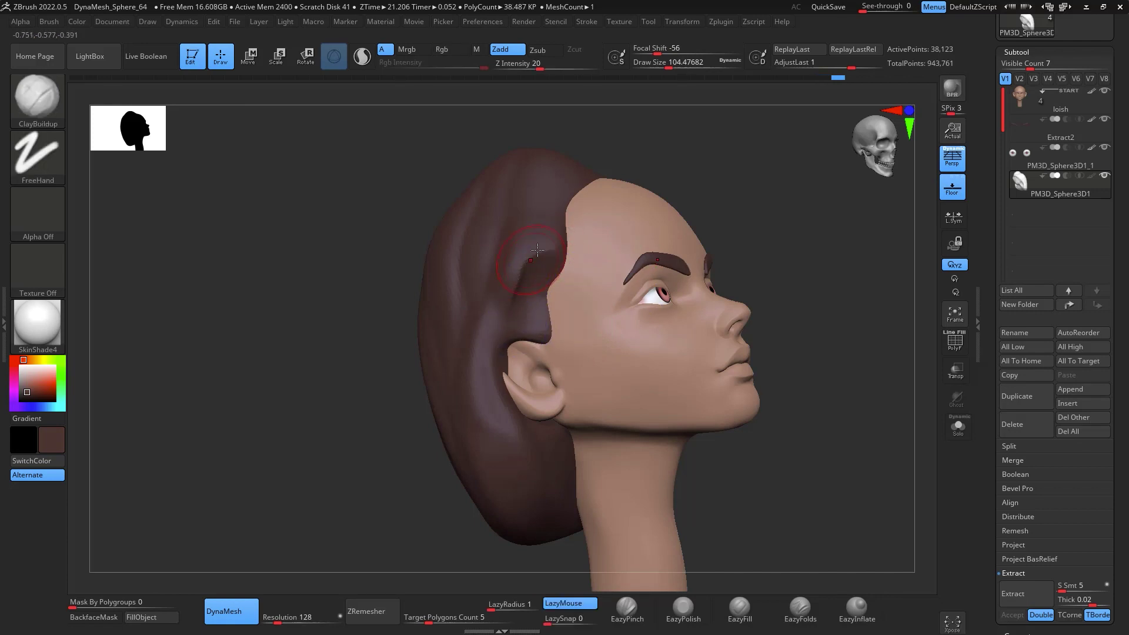
pyautogui.keyDown('shift'); pyautogui.moveTo(525, 312); pyautogui.dragTo(529, 257); pyautogui.keyUp('shift')
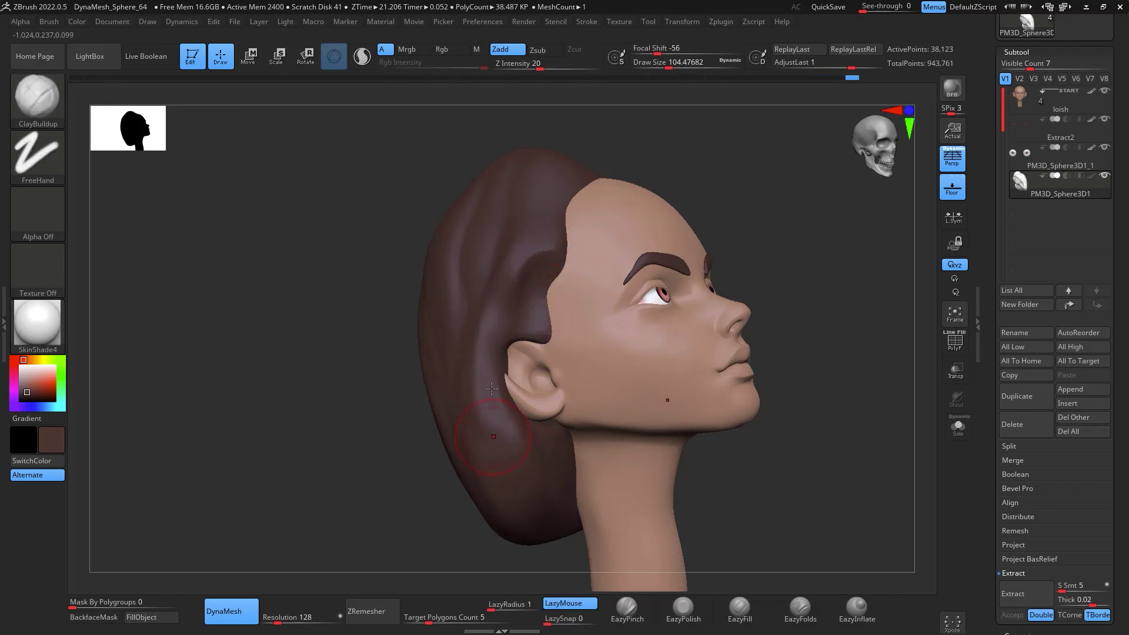
# Append a Sphere3D subtool to the head and make it the active subtool
pyautogui.keyDown('shift'); pyautogui.moveTo(768, 287); pyautogui.dragTo(843, 417); pyautogui.keyUp('shift')
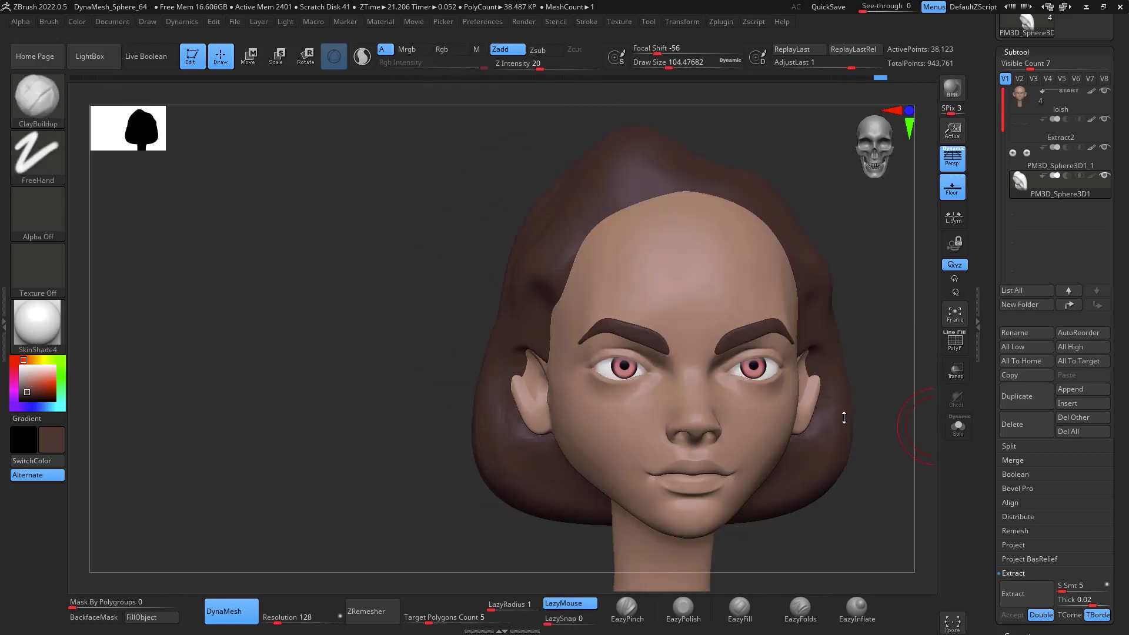
pyautogui.keyDown('alt'); pyautogui.moveTo(898, 336); pyautogui.dragTo(795, 306); pyautogui.keyUp('alt')
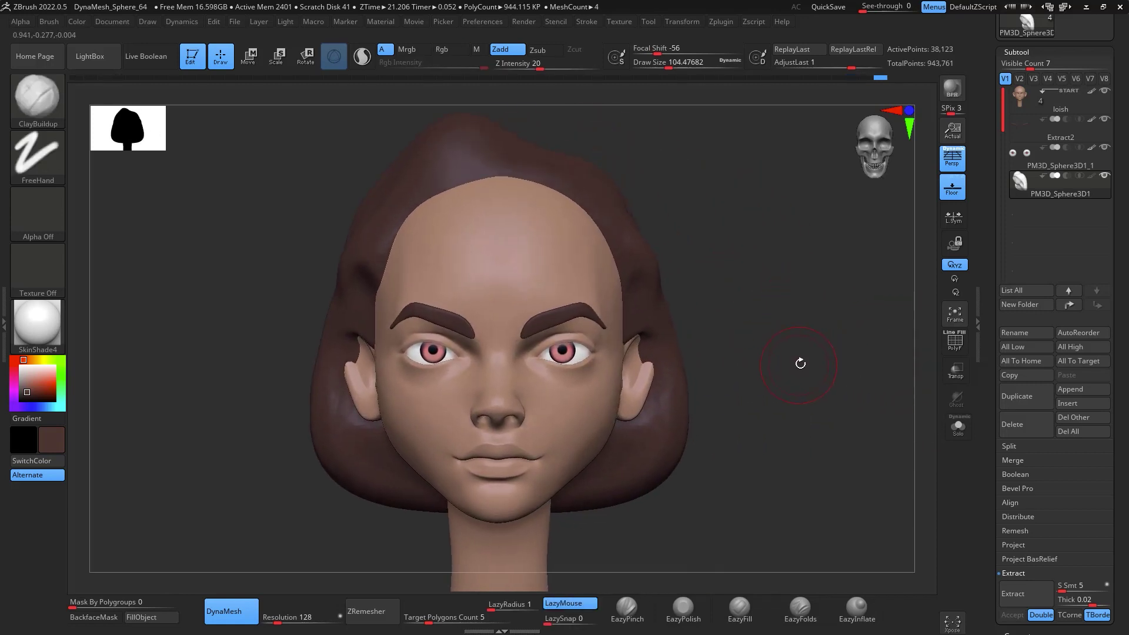
pyautogui.moveTo(800, 363)
pyautogui.mouseDown()
pyautogui.moveTo(806, 335)
pyautogui.moveTo(713, 307)
pyautogui.moveTo(789, 333)
pyautogui.mouseUp()
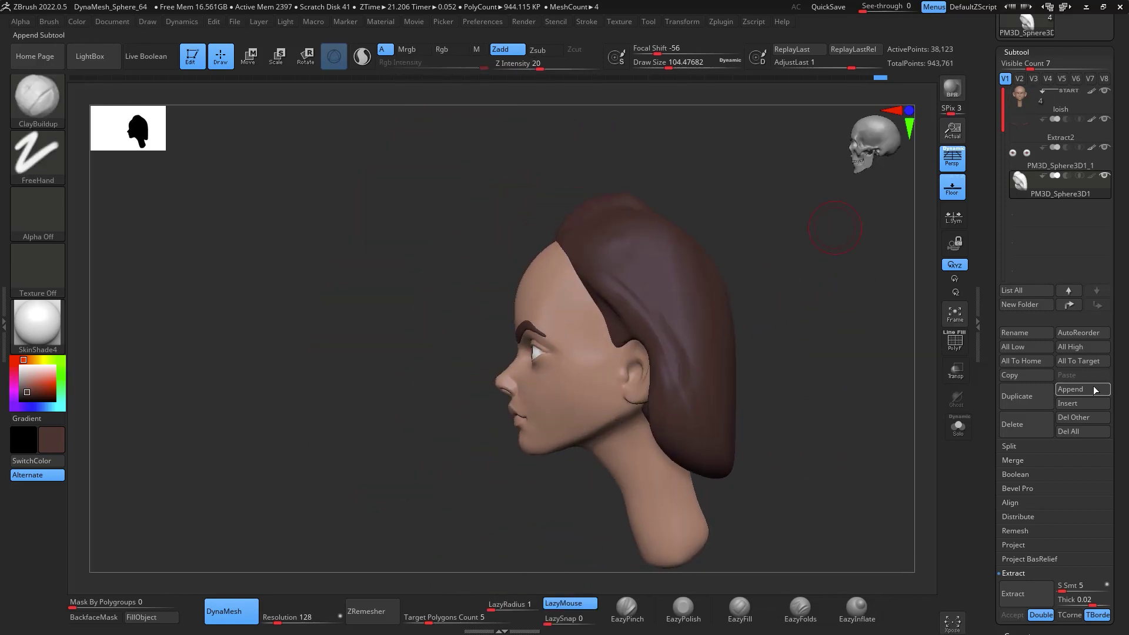
pyautogui.click(1073, 391)
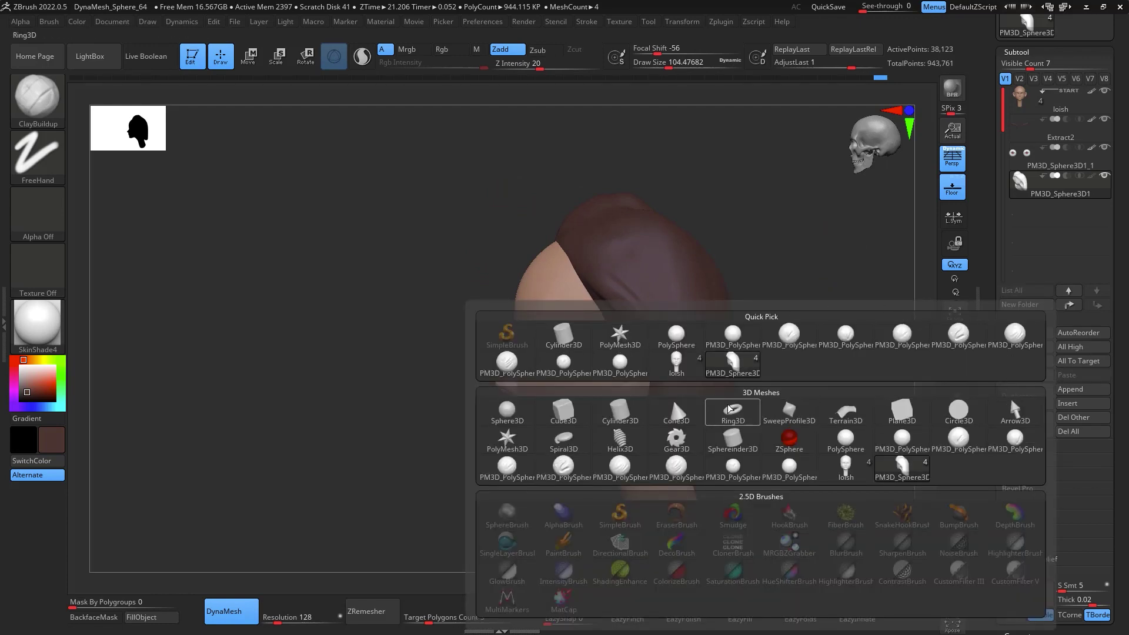
pyautogui.click(507, 412)
pyautogui.click(1021, 215)
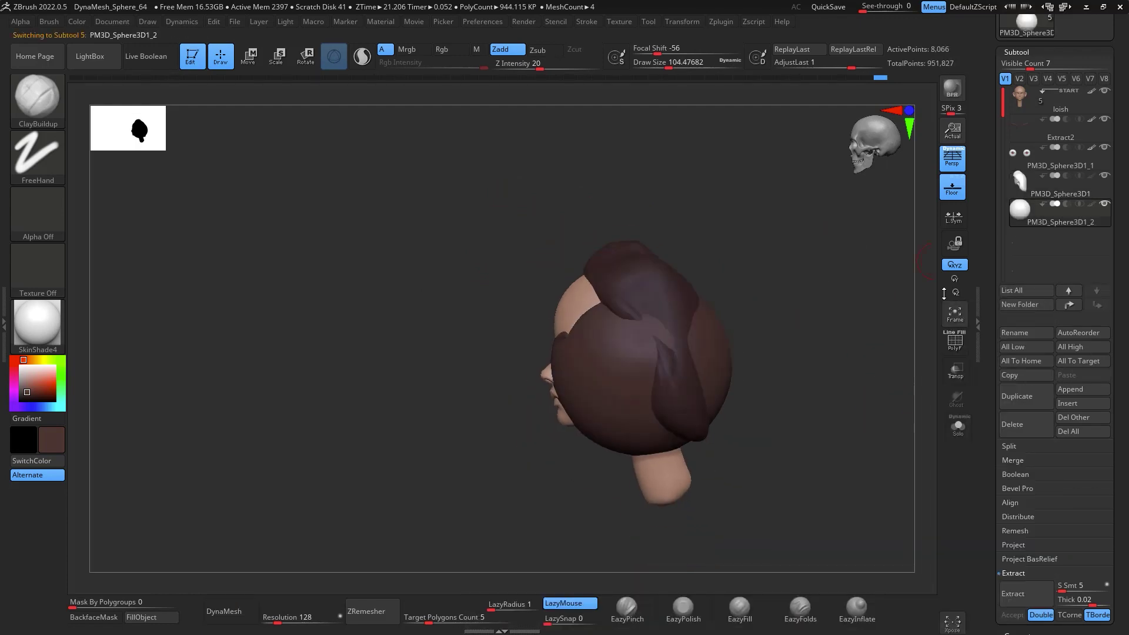
# Move the appended sphere in front of the face, flatten it front to back into a thin disc, and place it over the forehead
pyautogui.moveTo(882, 336); pyautogui.dragTo(841, 367)
pyautogui.press('w')
pyautogui.moveTo(639, 366); pyautogui.dragTo(477, 323)
pyautogui.keyDown('shift'); pyautogui.moveTo(815, 295); pyautogui.dragTo(817, 272); pyautogui.keyUp('shift')
pyautogui.moveTo(428, 328); pyautogui.dragTo(442, 333)
pyautogui.keyDown('shift'); pyautogui.moveTo(597, 269); pyautogui.dragTo(779, 259); pyautogui.keyUp('shift')
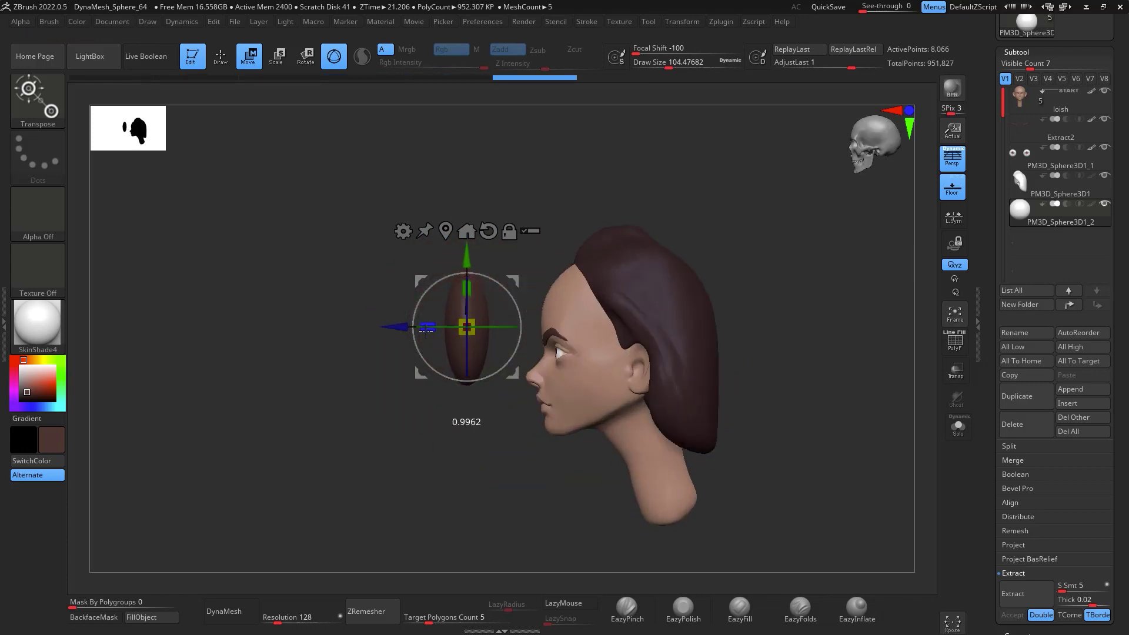
pyautogui.moveTo(442, 335); pyautogui.dragTo(443, 335)
pyautogui.moveTo(515, 280); pyautogui.dragTo(604, 257)
pyautogui.moveTo(748, 261); pyautogui.dragTo(799, 359)
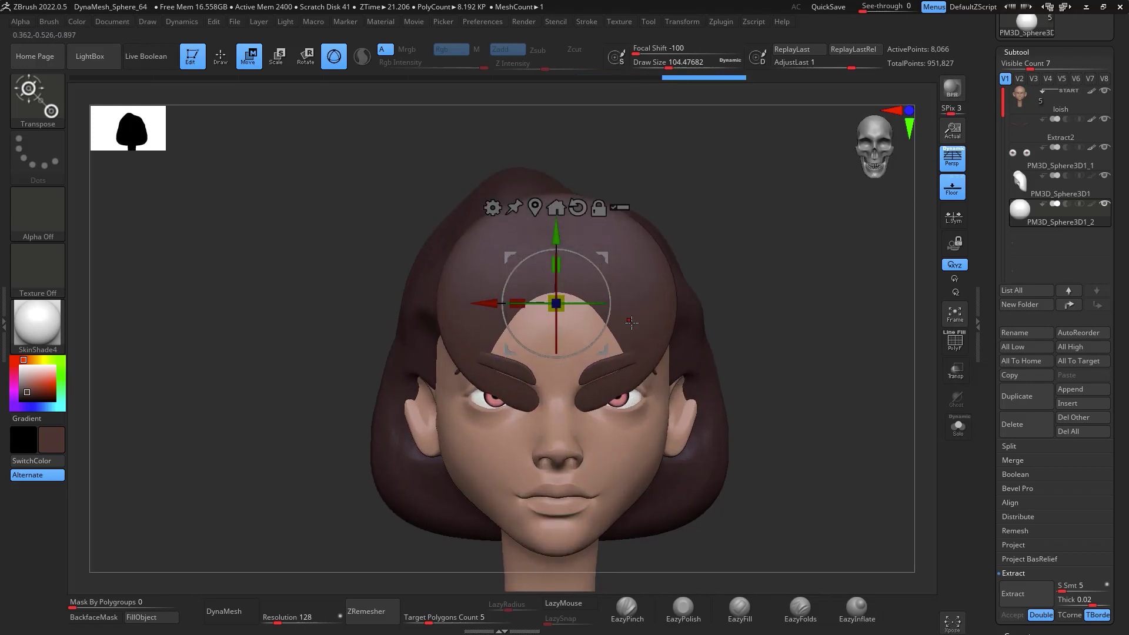
# Set the Move brush's draw size to about 286 and bend the flattened disc toward the forehead in profile
pyautogui.press('q')
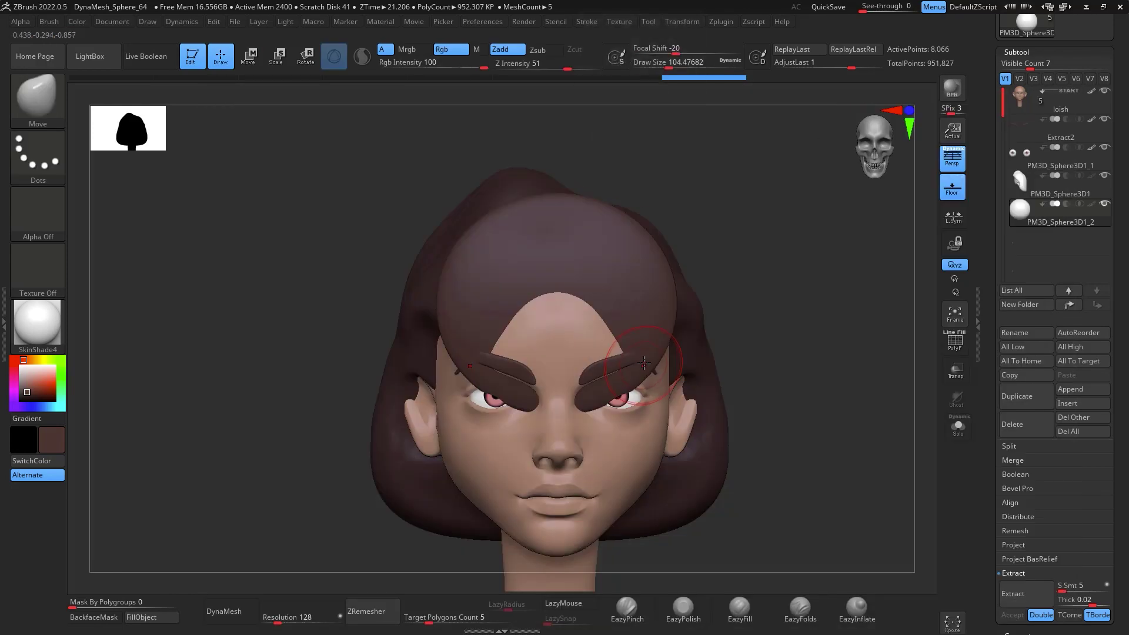
pyautogui.press('space')
pyautogui.moveTo(785, 280); pyautogui.dragTo(713, 268)
pyautogui.moveTo(590, 327); pyautogui.dragTo(563, 325)
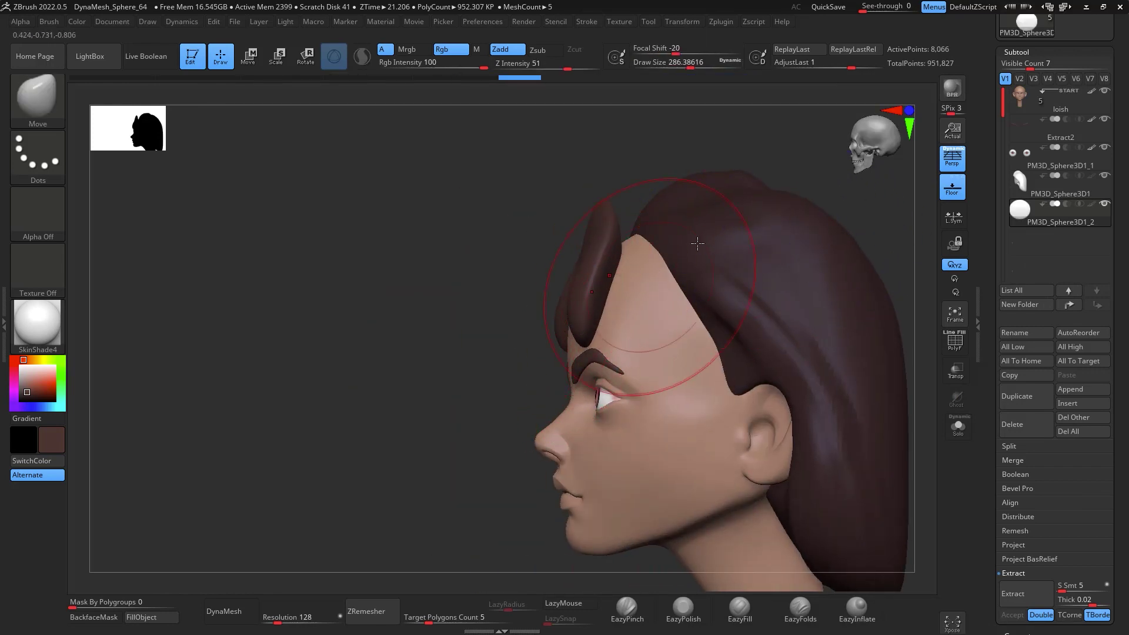
pyautogui.moveTo(844, 189); pyautogui.dragTo(906, 167)
pyautogui.moveTo(726, 223); pyautogui.dragTo(743, 207)
# Pull the upper and side edges of the forehead piece back to meet the hairline with the Move brush
pyautogui.moveTo(496, 327); pyautogui.dragTo(505, 362)
pyautogui.moveTo(627, 259); pyautogui.dragTo(748, 255)
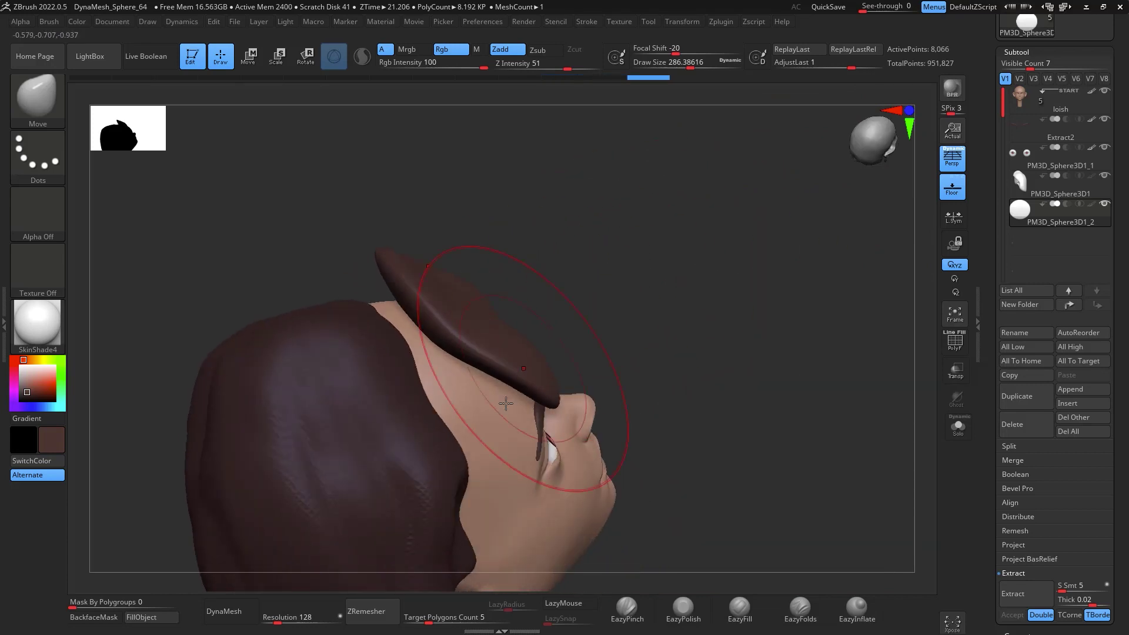
pyautogui.moveTo(504, 400)
pyautogui.mouseDown()
pyautogui.moveTo(475, 461)
pyautogui.moveTo(474, 424)
pyautogui.mouseUp()
pyautogui.moveTo(424, 318); pyautogui.dragTo(390, 358)
pyautogui.moveTo(462, 369)
pyautogui.mouseDown()
pyautogui.moveTo(448, 352)
pyautogui.moveTo(446, 379)
pyautogui.mouseUp()
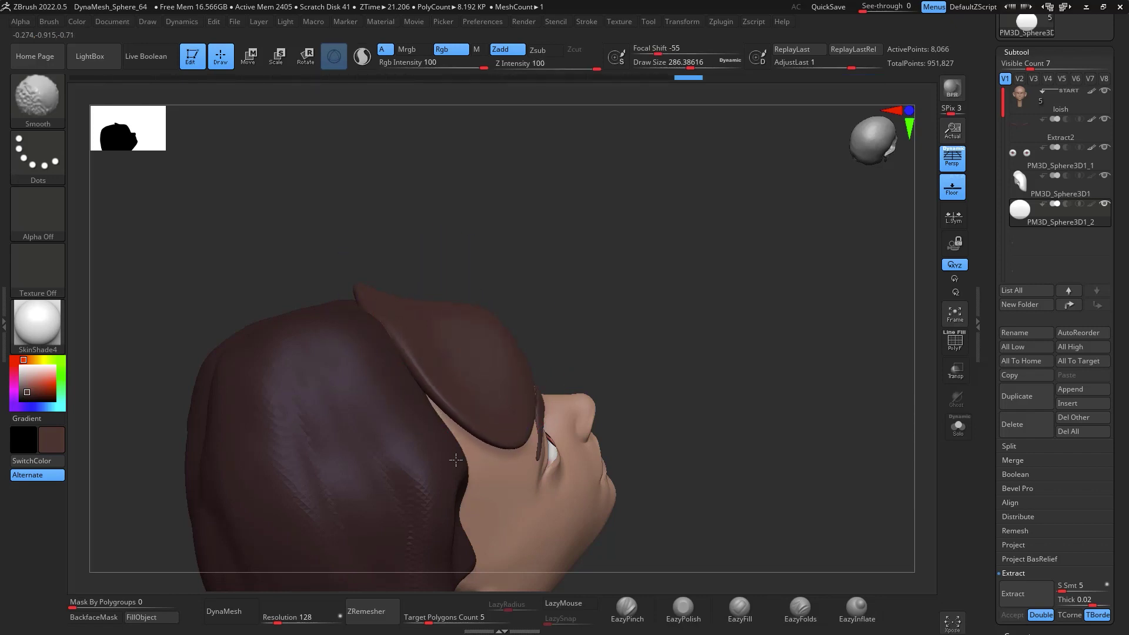
# DynaMesh the fringe piece at resolution 128 and adjust its front contour over the forehead with the Move brush
pyautogui.click(231, 611)
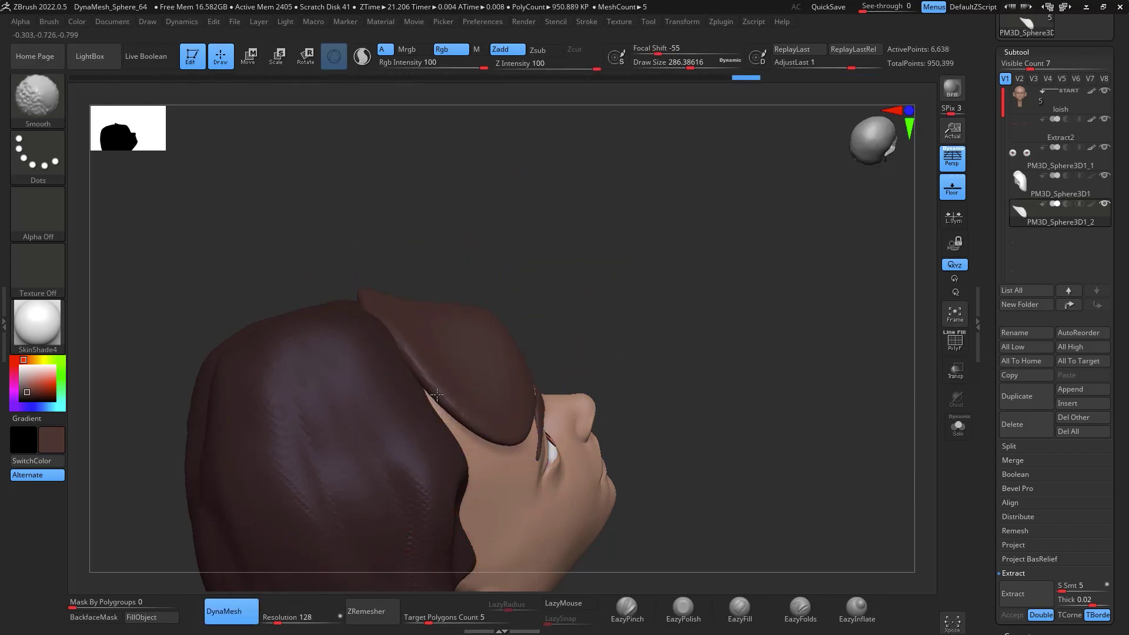
pyautogui.moveTo(769, 283); pyautogui.dragTo(769, 268)
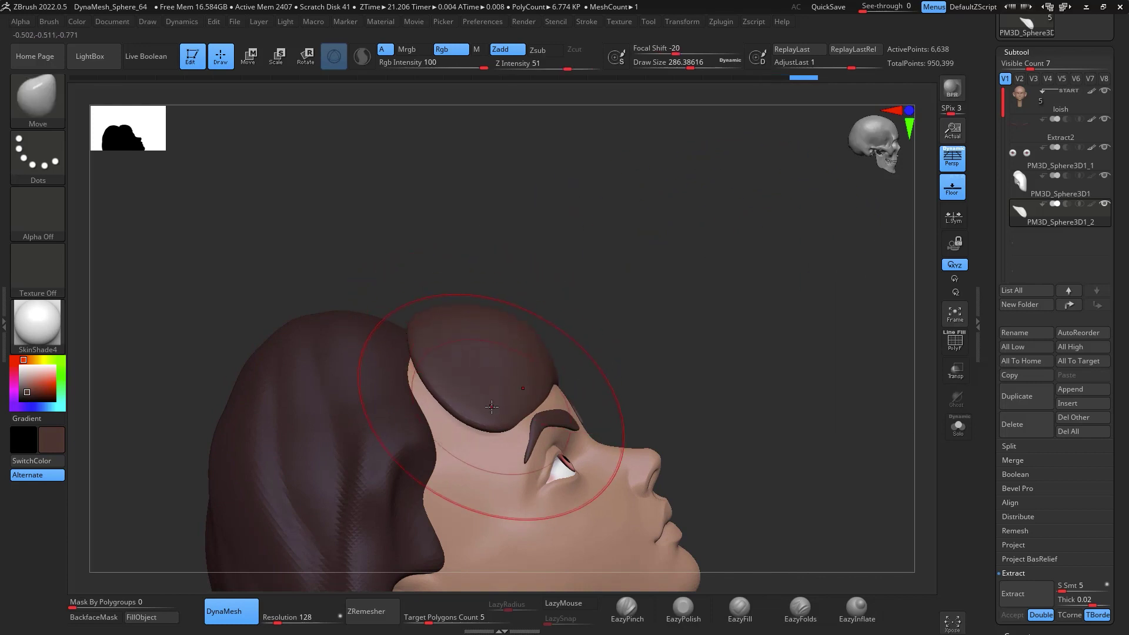
pyautogui.moveTo(759, 293)
pyautogui.mouseDown()
pyautogui.moveTo(779, 306)
pyautogui.moveTo(859, 305)
pyautogui.moveTo(884, 335)
pyautogui.moveTo(764, 257)
pyautogui.mouseUp()
pyautogui.moveTo(600, 320)
pyautogui.mouseDown()
pyautogui.moveTo(627, 364)
pyautogui.moveTo(626, 385)
pyautogui.mouseUp()
pyautogui.moveTo(726, 306); pyautogui.dragTo(804, 298)
pyautogui.keyDown('shift'); pyautogui.moveTo(744, 230); pyautogui.dragTo(733, 217); pyautogui.keyUp('shift')
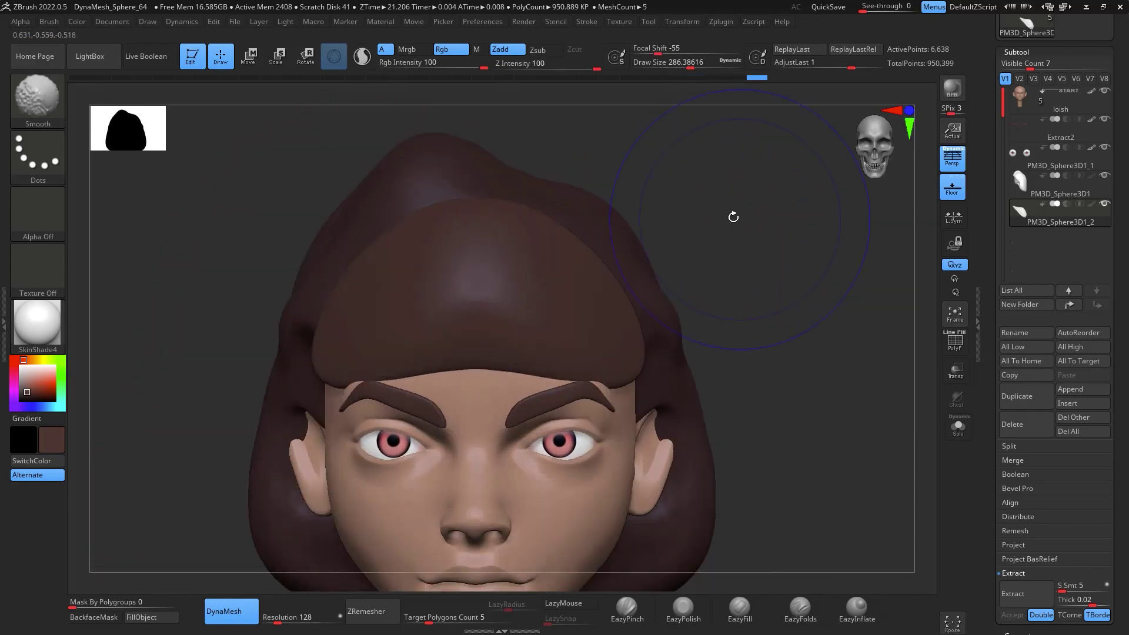
# Pull the fringe's side edges over the temples toward the hair mass, reducing the Move brush's draw size to about 187
pyautogui.moveTo(626, 284); pyautogui.dragTo(607, 262)
pyautogui.moveTo(820, 342); pyautogui.dragTo(719, 340)
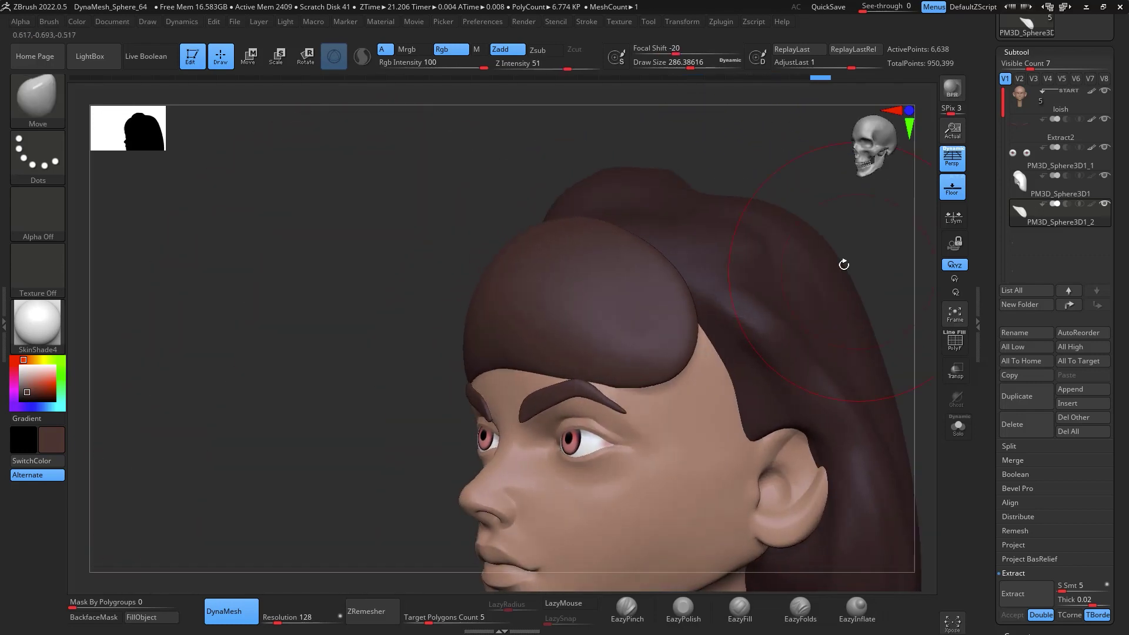
pyautogui.moveTo(697, 378)
pyautogui.mouseDown()
pyautogui.moveTo(705, 373)
pyautogui.moveTo(660, 385)
pyautogui.mouseUp()
pyautogui.moveTo(915, 284); pyautogui.dragTo(852, 281)
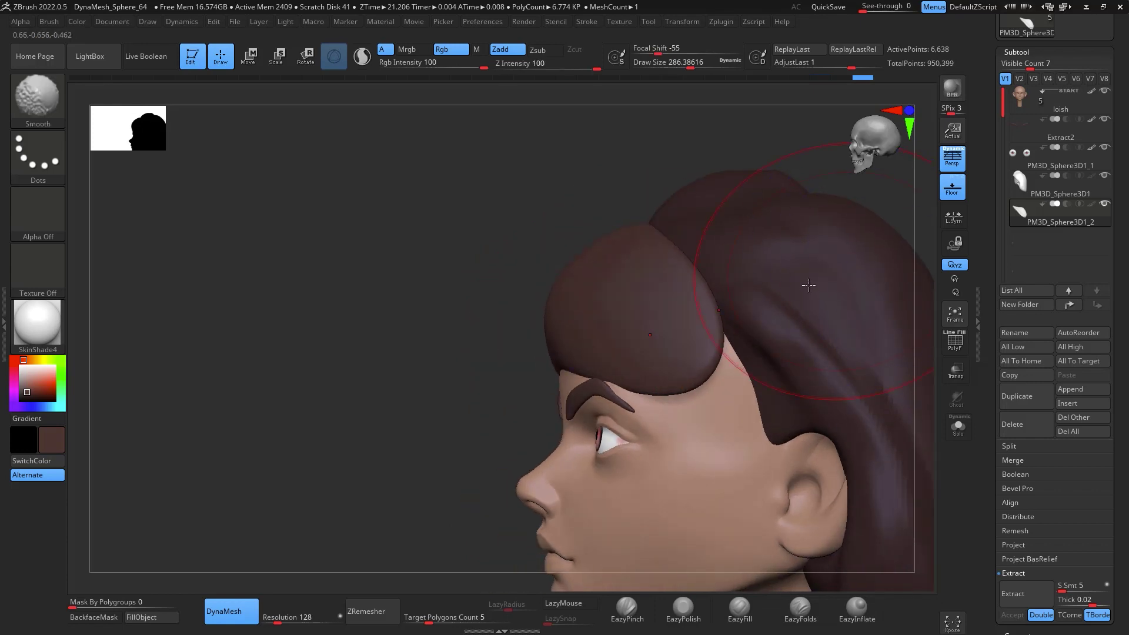
pyautogui.press('space')
pyautogui.moveTo(729, 371)
pyautogui.mouseDown()
pyautogui.moveTo(717, 371)
pyautogui.moveTo(755, 331)
pyautogui.mouseUp()
pyautogui.keyDown('shift'); pyautogui.moveTo(924, 334); pyautogui.dragTo(794, 370); pyautogui.keyUp('shift')
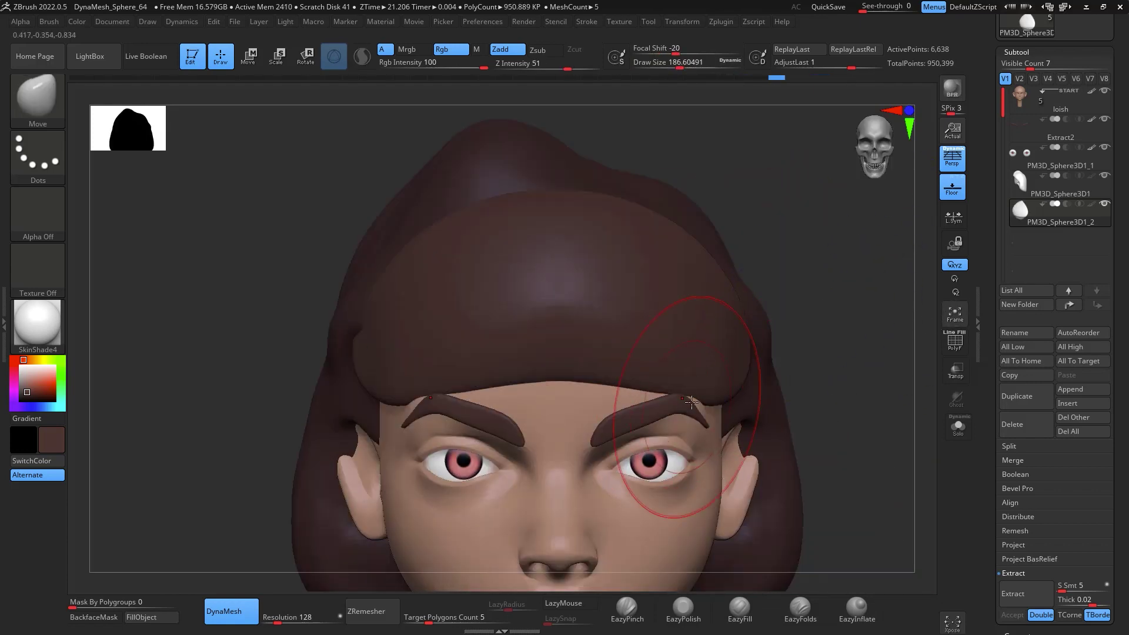
# Reshape the fringe's lower edge with the Move brush, lowering its middle and raising it above the outer brows
pyautogui.moveTo(824, 315); pyautogui.dragTo(595, 383)
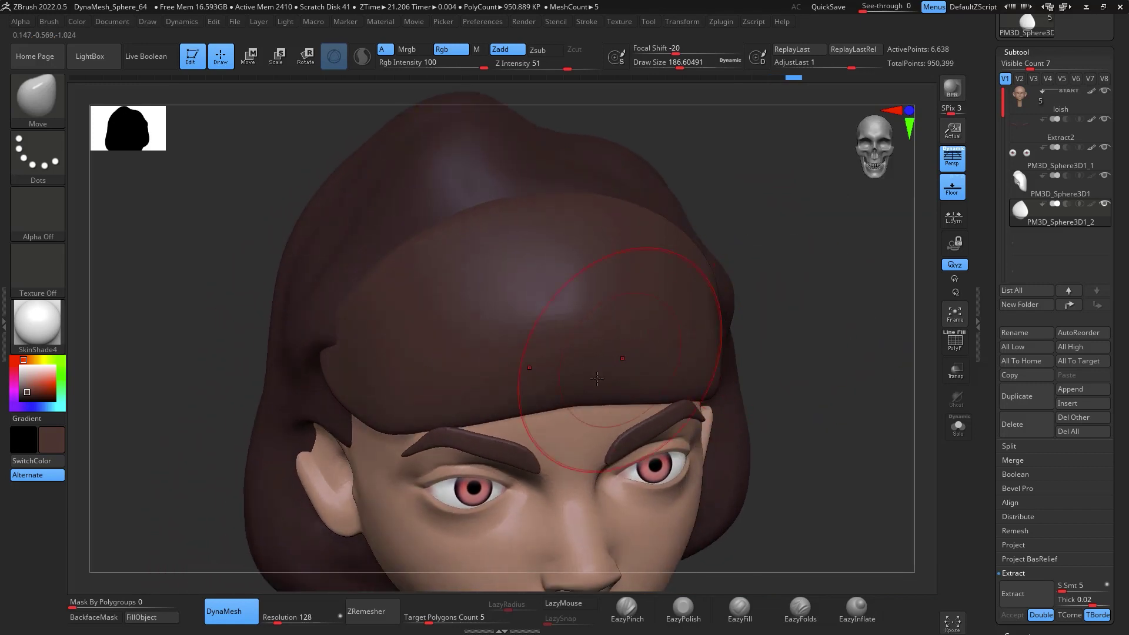
pyautogui.moveTo(516, 400); pyautogui.dragTo(515, 410)
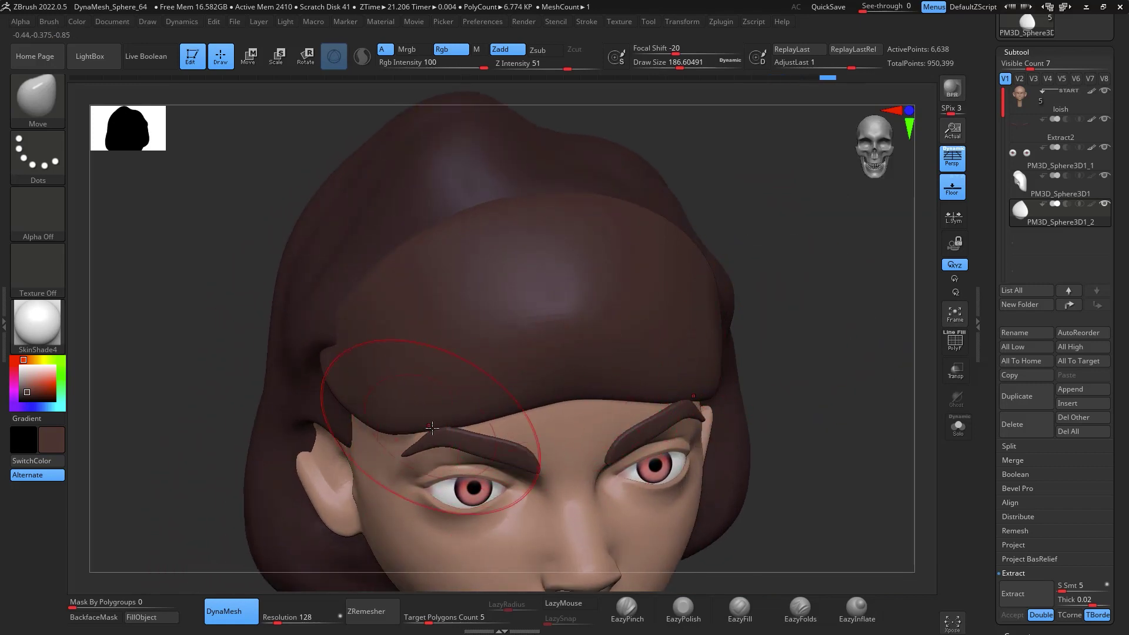
pyautogui.moveTo(432, 424); pyautogui.dragTo(429, 398)
pyautogui.moveTo(581, 391); pyautogui.dragTo(579, 408)
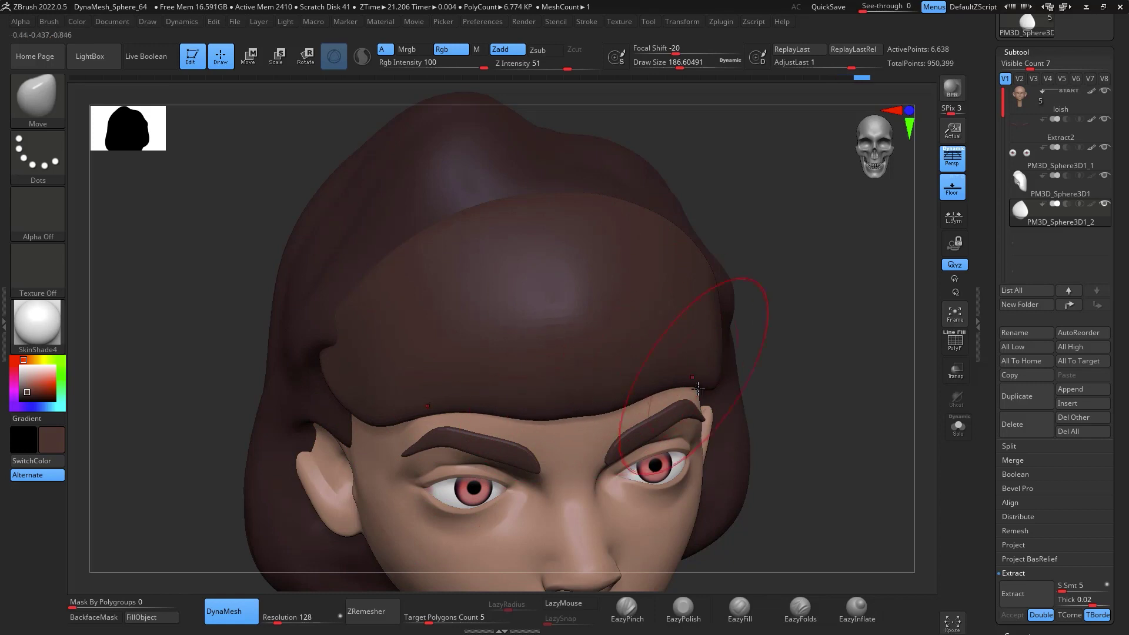
pyautogui.keyDown('shift'); pyautogui.moveTo(857, 321); pyautogui.dragTo(785, 333); pyautogui.keyUp('shift')
pyautogui.press('shift')
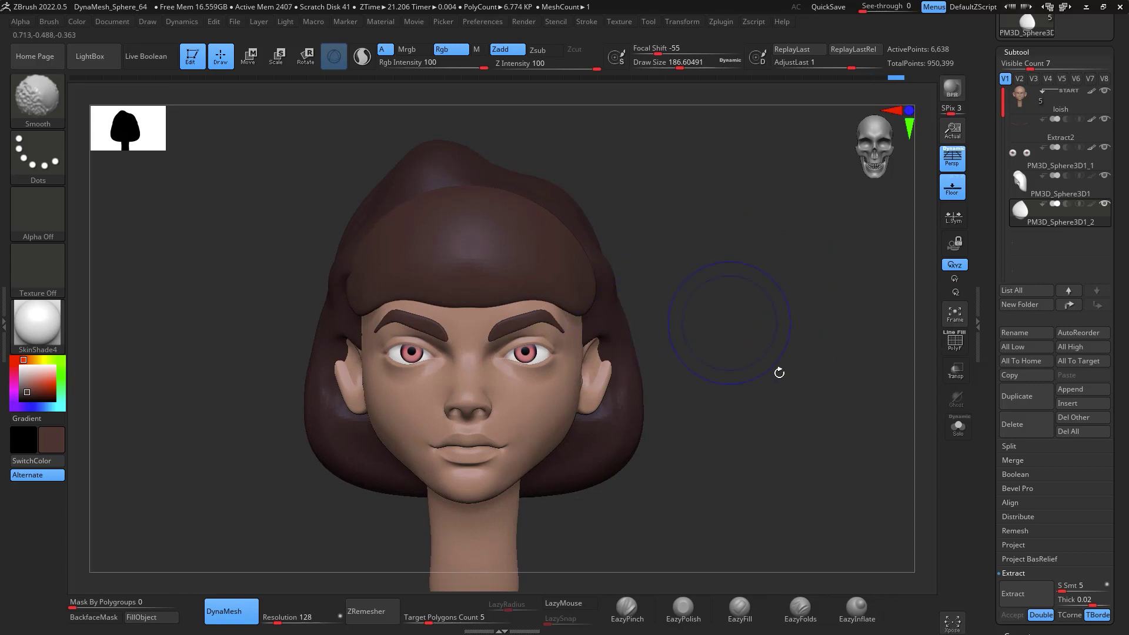
pyautogui.keyDown('alt'); pyautogui.moveTo(779, 373); pyautogui.dragTo(796, 309); pyautogui.keyUp('alt')
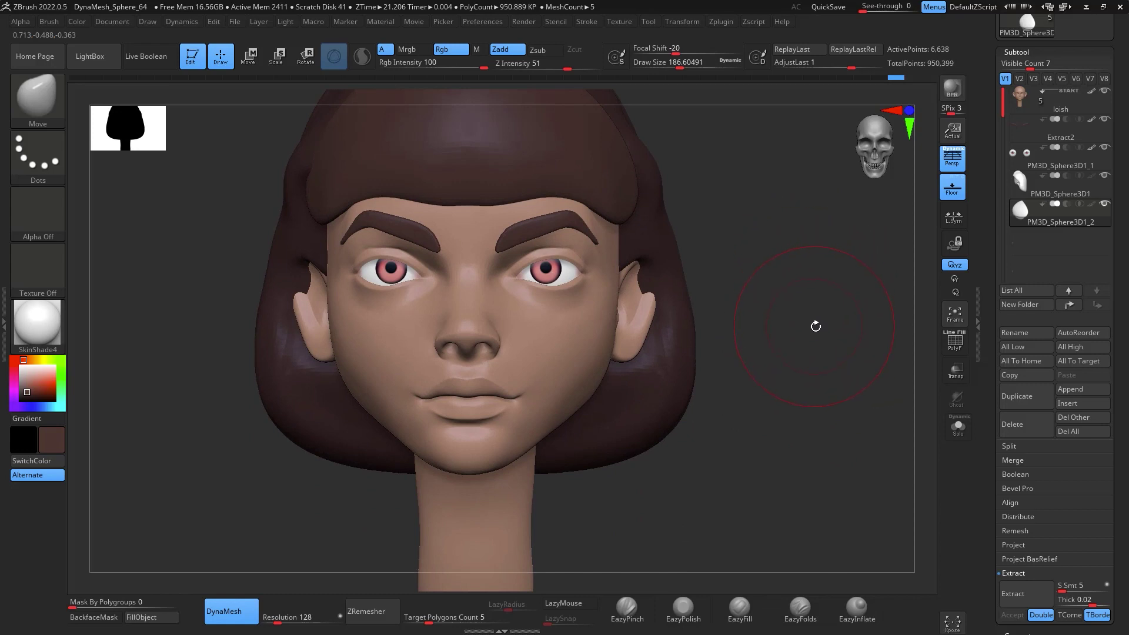
pyautogui.moveTo(816, 325)
pyautogui.mouseDown()
pyautogui.moveTo(847, 302)
pyautogui.moveTo(856, 408)
pyautogui.moveTo(864, 335)
pyautogui.moveTo(882, 302)
pyautogui.moveTo(898, 312)
pyautogui.moveTo(718, 272)
pyautogui.moveTo(799, 305)
pyautogui.moveTo(802, 341)
pyautogui.mouseUp()
# Make the head subtool active and select the Move brush with a draw size of about 51
pyautogui.press('space')
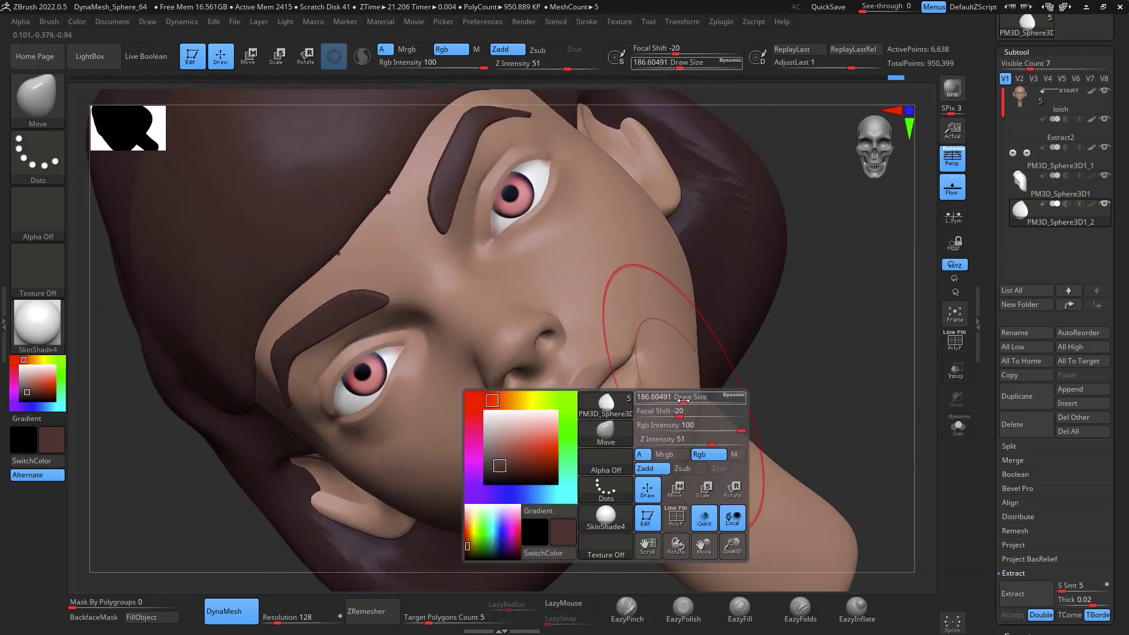
pyautogui.moveTo(684, 397); pyautogui.dragTo(636, 390)
pyautogui.click(1030, 110)
pyautogui.press('space')
pyautogui.press('shift')
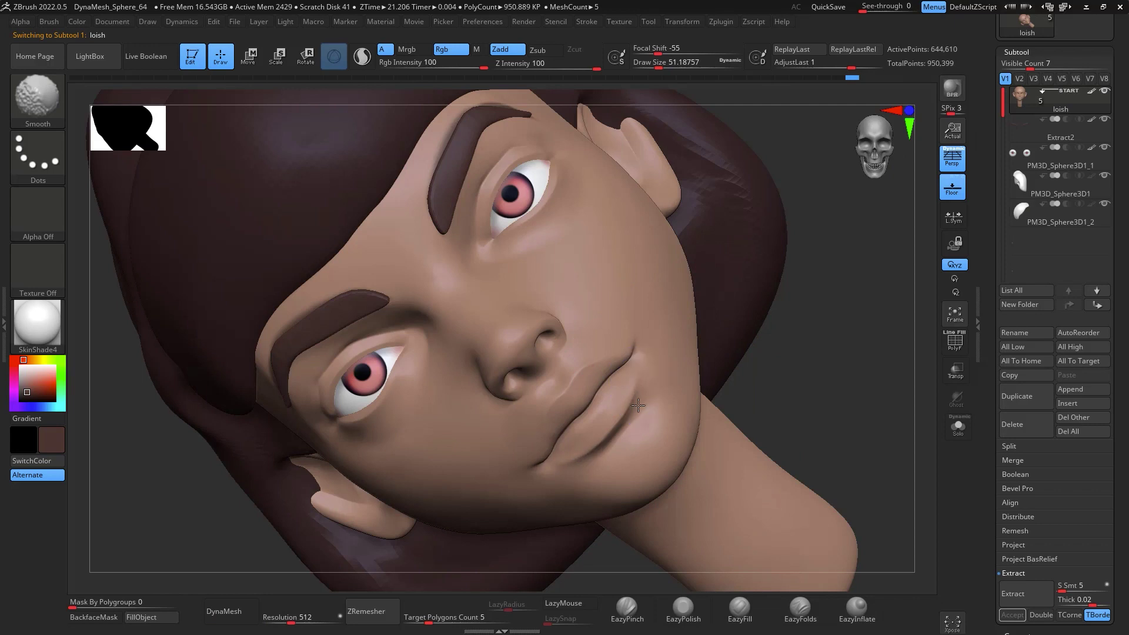
pyautogui.press('b')
pyautogui.press('m')
pyautogui.press('v')
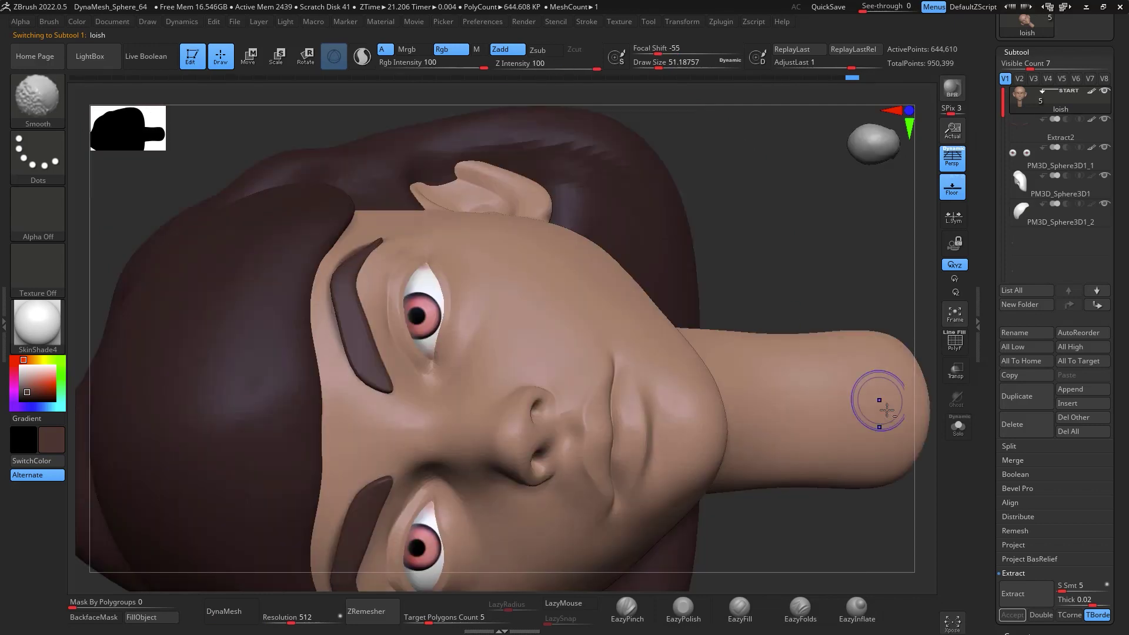
# Mask a strip along both upper eyelids of the head with the MaskPen at a draw size of about 17
pyautogui.moveTo(894, 531)
pyautogui.mouseDown()
pyautogui.moveTo(873, 399)
pyautogui.moveTo(886, 398)
pyautogui.moveTo(873, 376)
pyautogui.moveTo(733, 411)
pyautogui.moveTo(735, 377)
pyautogui.moveTo(763, 459)
pyautogui.moveTo(927, 461)
pyautogui.moveTo(856, 424)
pyautogui.moveTo(875, 401)
pyautogui.moveTo(889, 332)
pyautogui.mouseUp()
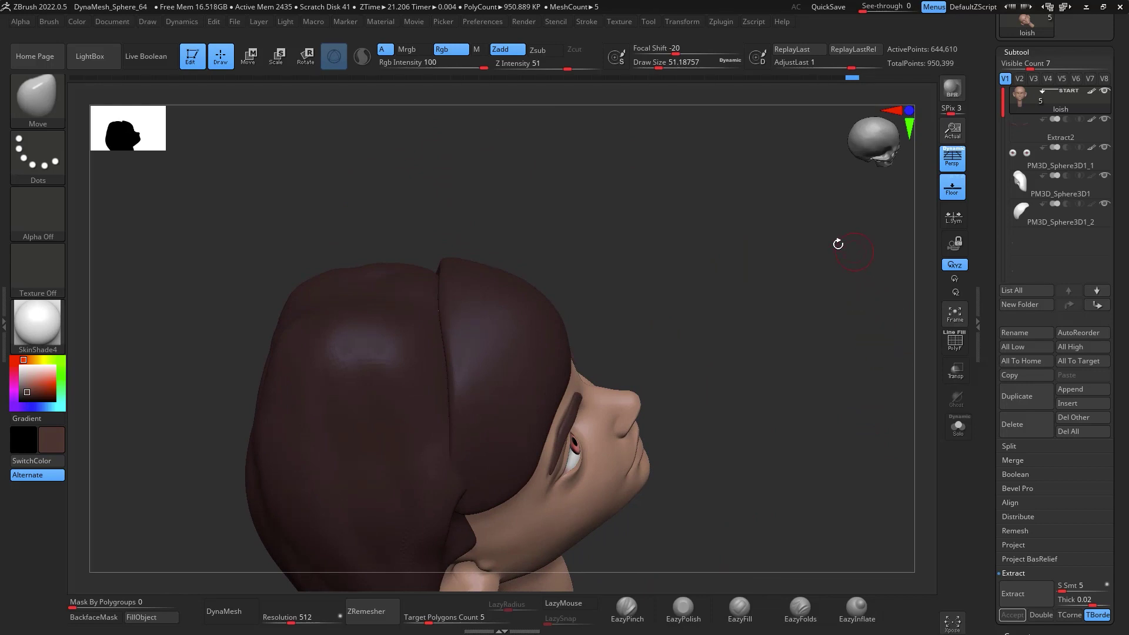
pyautogui.moveTo(838, 243); pyautogui.dragTo(723, 308)
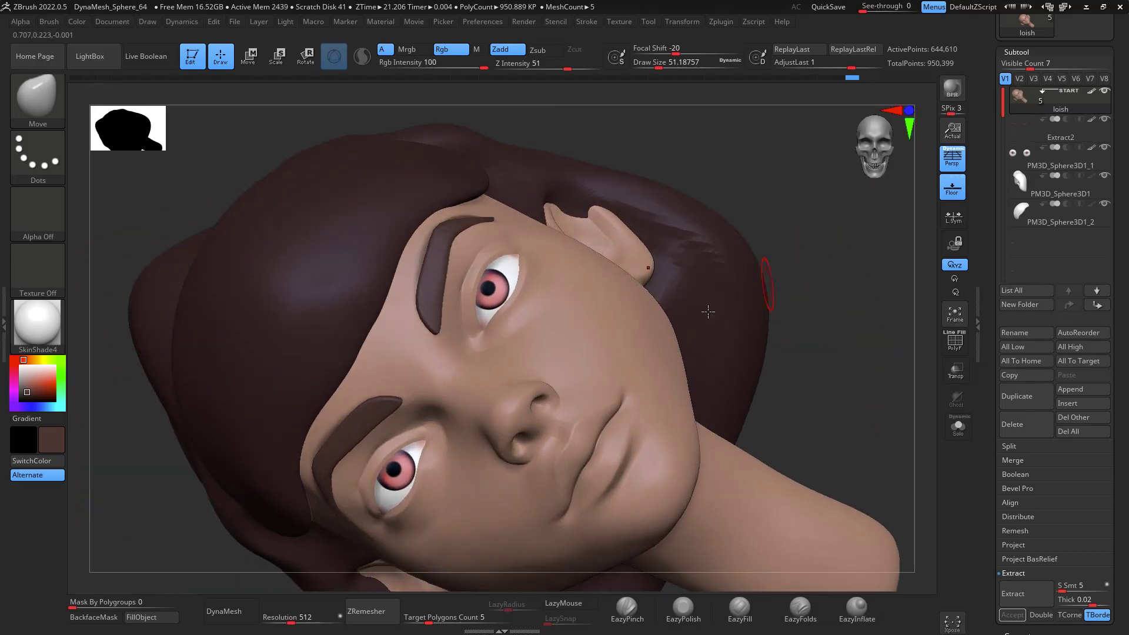
pyautogui.press('ctrl')
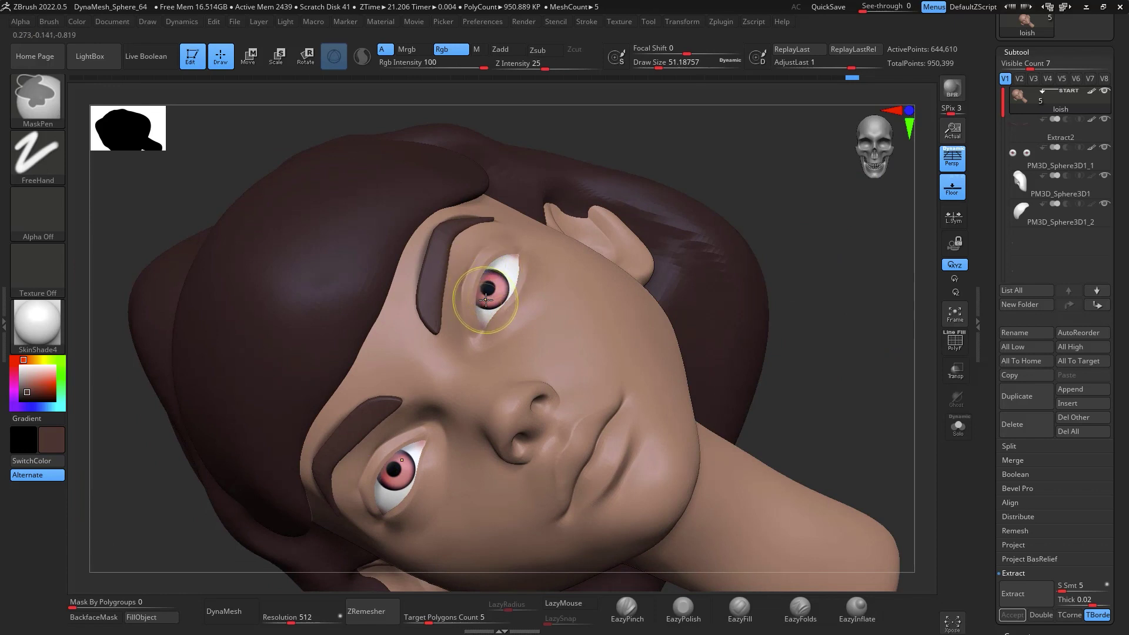
pyautogui.press('space')
pyautogui.moveTo(477, 300); pyautogui.dragTo(469, 300)
pyautogui.press('ctrl')
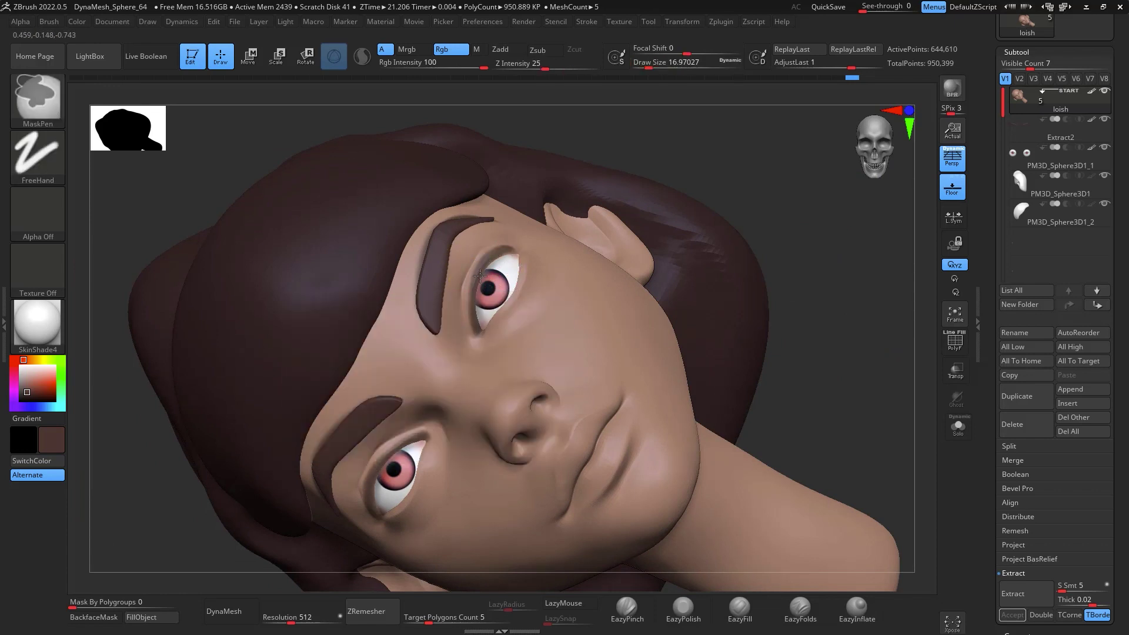
pyautogui.moveTo(824, 328)
pyautogui.mouseDown()
pyautogui.moveTo(887, 295)
pyautogui.moveTo(868, 319)
pyautogui.mouseUp()
pyautogui.press('f')
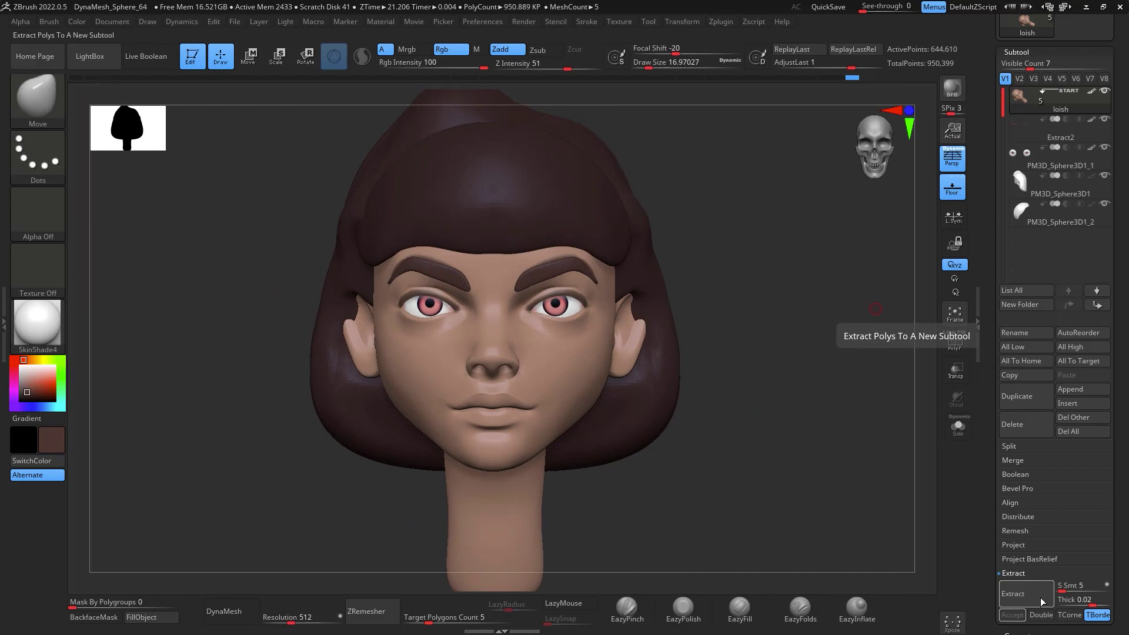
# Touch up the upper eyelid mask, extract it as eyelashes with a thickness of 0.02, and accept the new subtool
pyautogui.click(1041, 600)
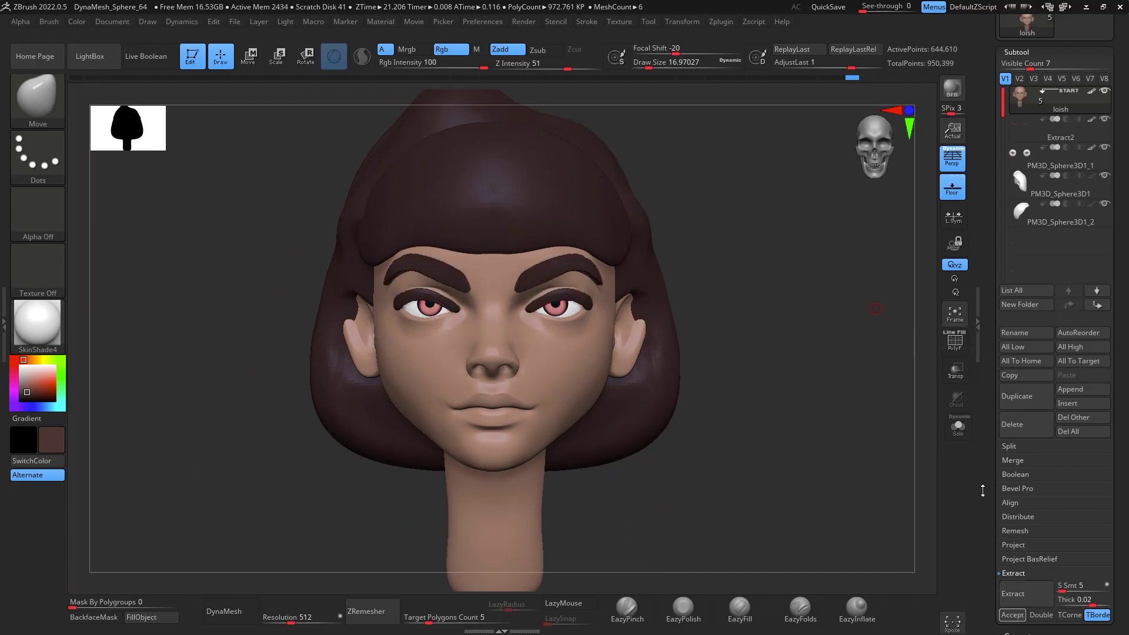
pyautogui.hotkey('ctrl', 'z')
pyautogui.moveTo(838, 329)
pyautogui.mouseDown()
pyautogui.moveTo(823, 302)
pyautogui.moveTo(839, 282)
pyautogui.moveTo(900, 311)
pyautogui.moveTo(886, 325)
pyautogui.moveTo(837, 310)
pyautogui.mouseUp()
pyautogui.press('ctrl')
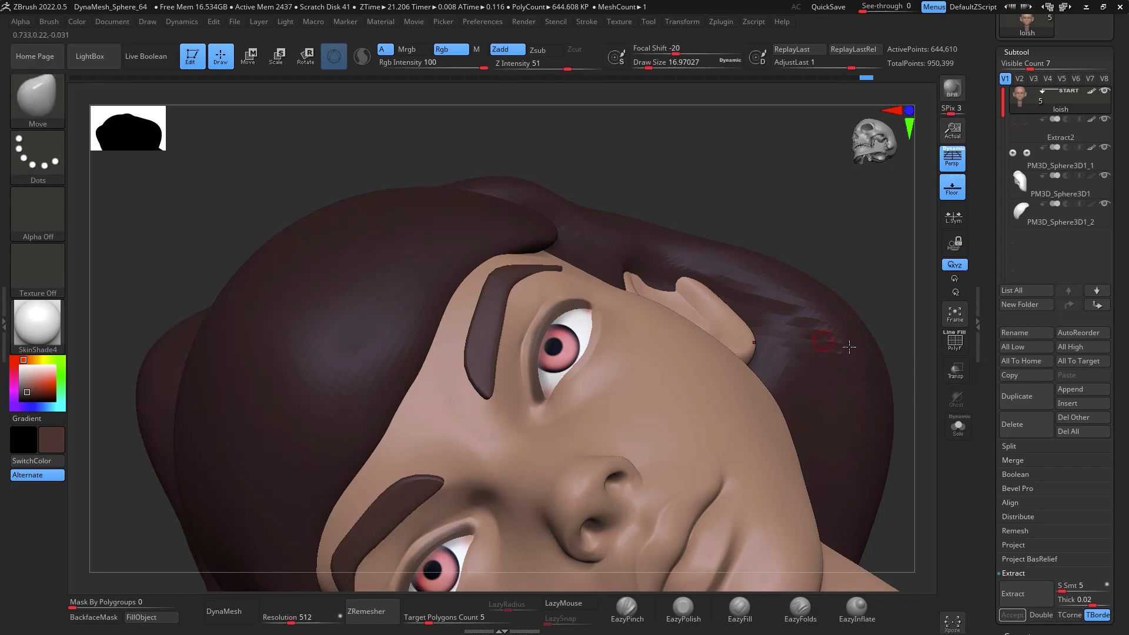
pyautogui.moveTo(924, 372); pyautogui.dragTo(930, 316)
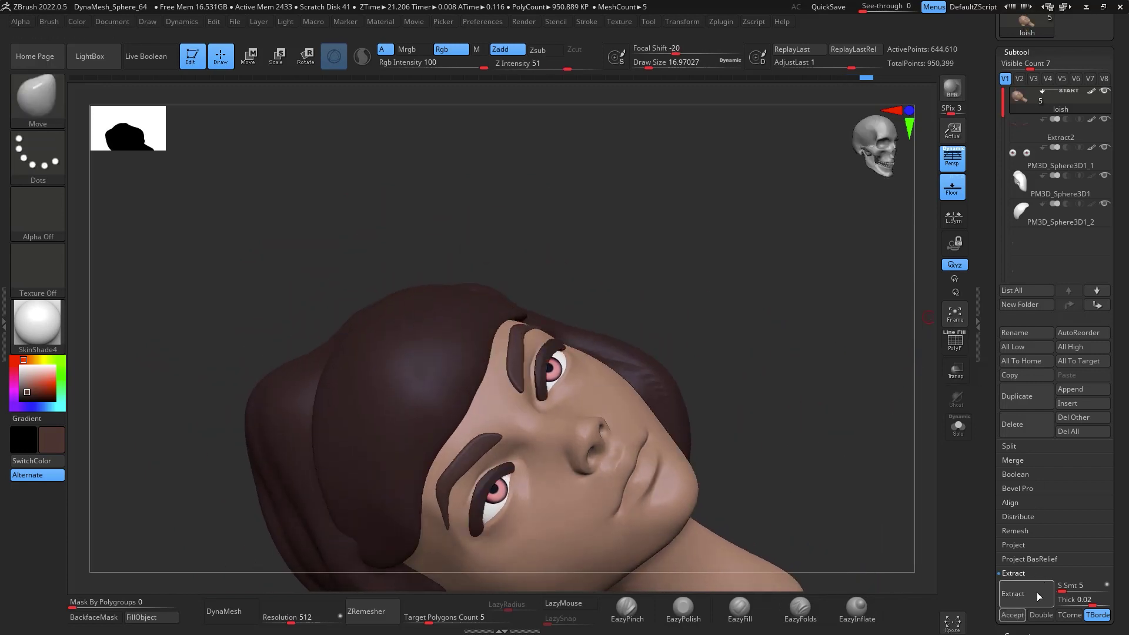
pyautogui.click(1017, 616)
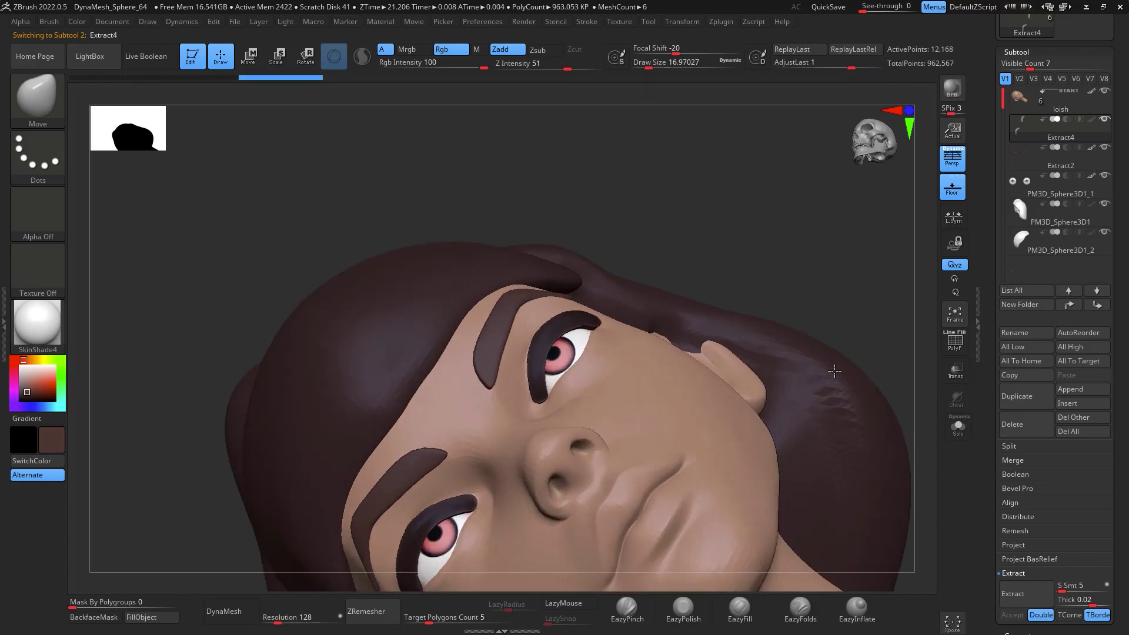
# ZRemesh the extracted eyelashes with a target polygon count of 0.1
pyautogui.moveTo(834, 244); pyautogui.dragTo(761, 247)
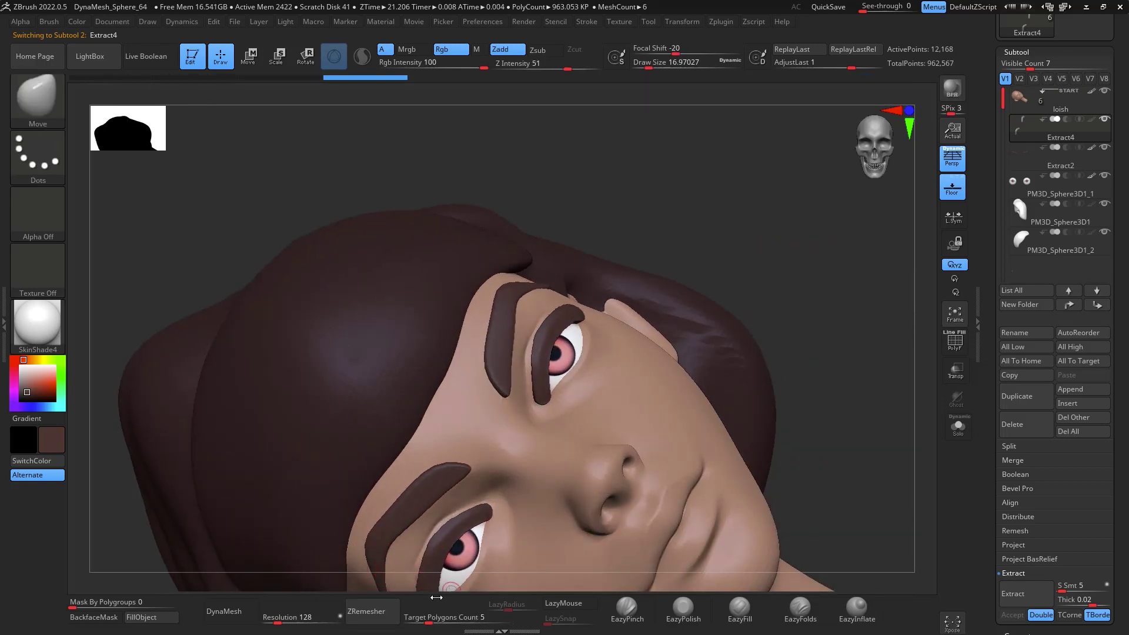
pyautogui.moveTo(436, 598); pyautogui.dragTo(388, 604)
pyautogui.moveTo(461, 603); pyautogui.dragTo(406, 605)
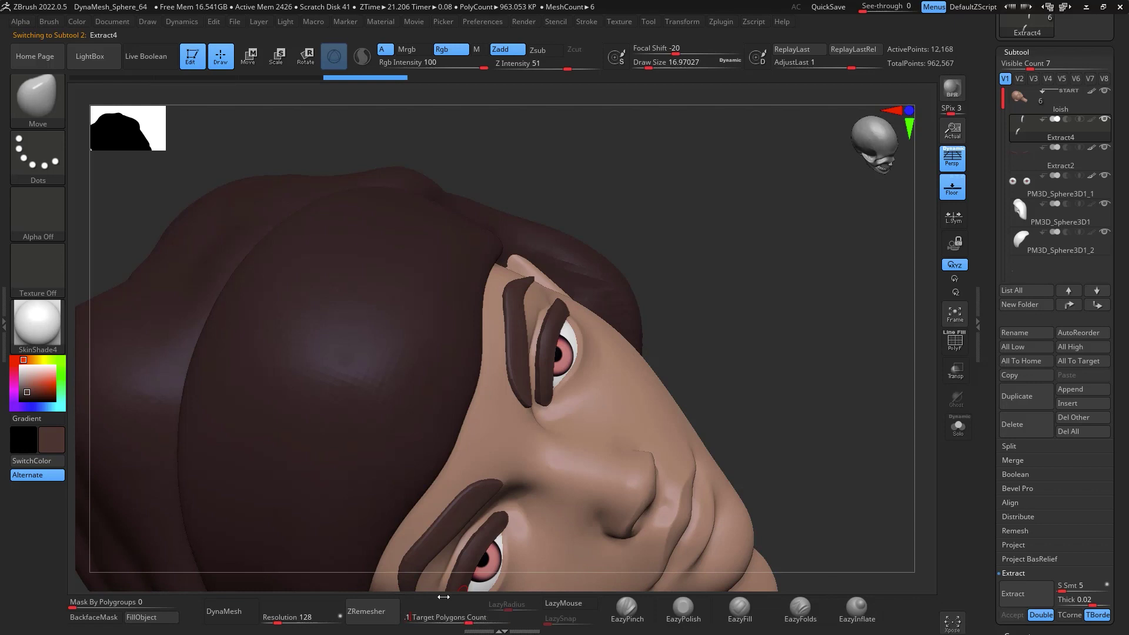
pyautogui.click(370, 611)
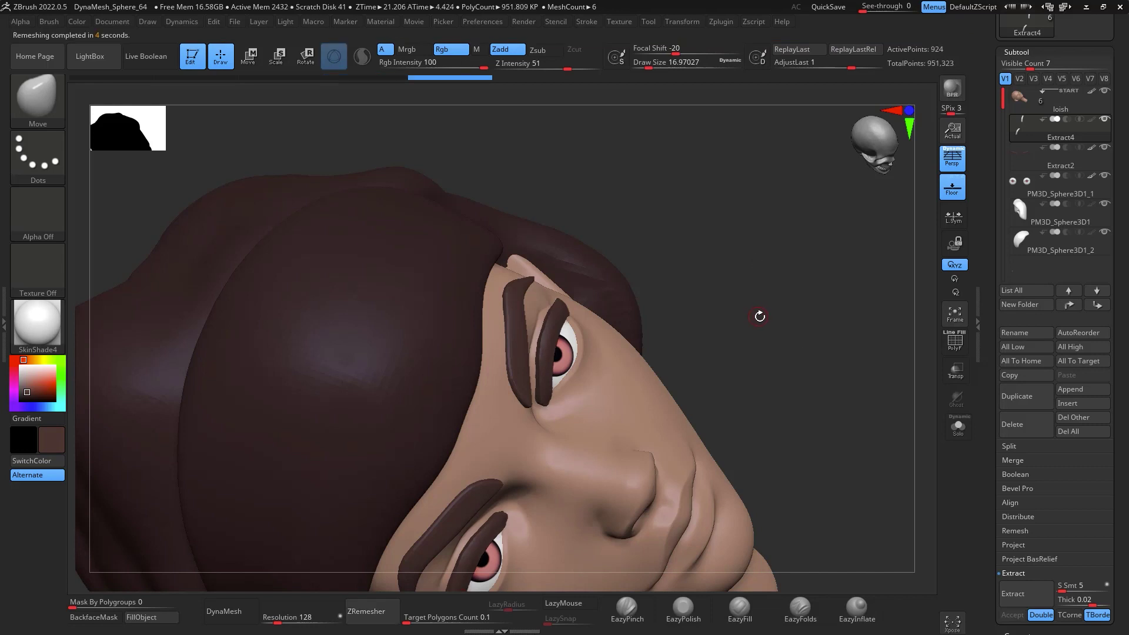
# Set the draw size to about 77, smooth the eyelash strips, and thin them against the upper eyelids
pyautogui.moveTo(759, 316)
pyautogui.mouseDown()
pyautogui.moveTo(762, 295)
pyautogui.moveTo(806, 282)
pyautogui.mouseUp()
pyautogui.press('space')
pyautogui.moveTo(682, 358); pyautogui.dragTo(714, 358)
pyautogui.moveTo(543, 406)
pyautogui.keyDown('shift'); pyautogui.mouseDown()
pyautogui.moveTo(541, 352)
pyautogui.moveTo(558, 309)
pyautogui.mouseUp(); pyautogui.keyUp('shift')
pyautogui.moveTo(779, 252)
pyautogui.mouseDown()
pyautogui.moveTo(857, 323)
pyautogui.moveTo(847, 352)
pyautogui.mouseUp()
pyautogui.press('shift')
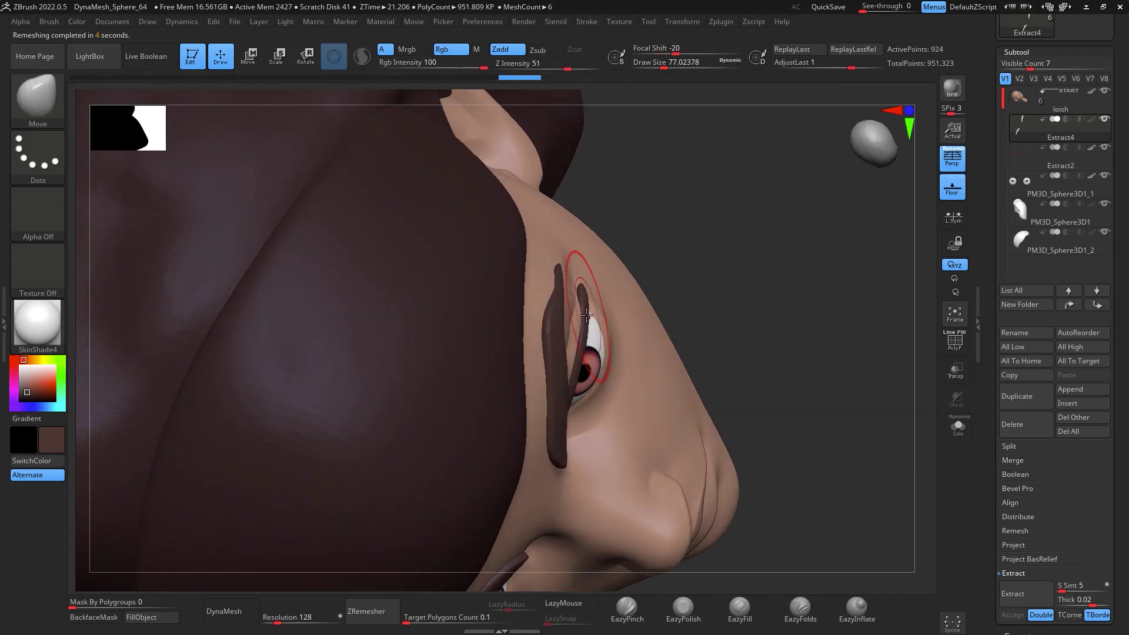
pyautogui.press('shift')
# Bend the eyelash strips with the Move brush to follow the upper eyelid's curve from several angles
pyautogui.moveTo(676, 330); pyautogui.dragTo(731, 252)
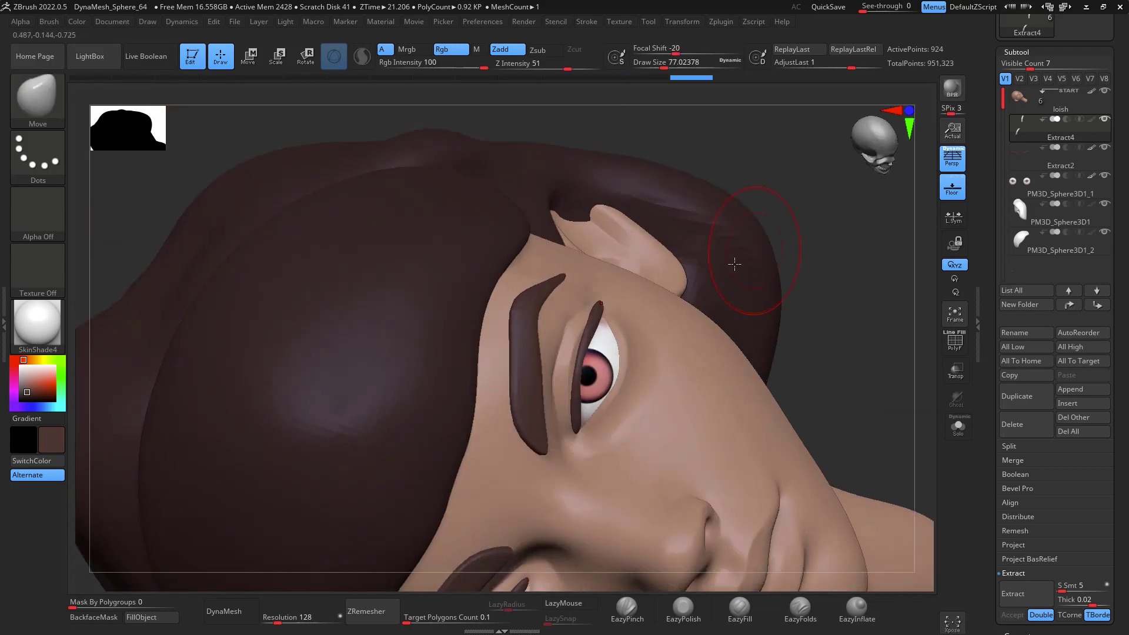
pyautogui.moveTo(858, 306)
pyautogui.mouseDown()
pyautogui.moveTo(876, 284)
pyautogui.moveTo(840, 329)
pyautogui.mouseUp()
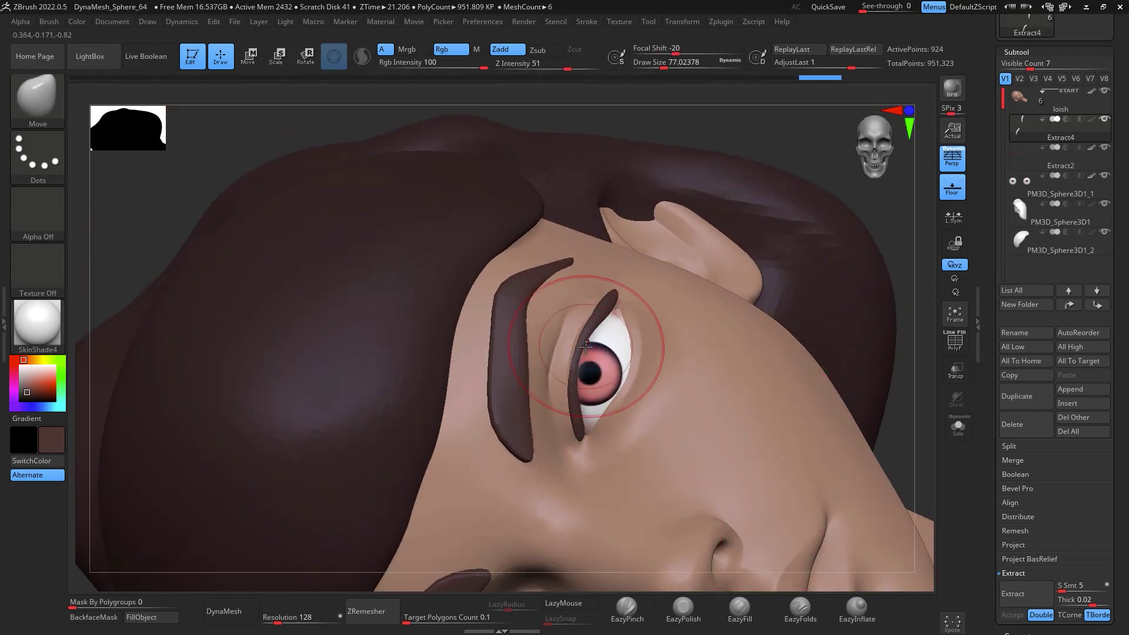
pyautogui.moveTo(863, 287); pyautogui.dragTo(572, 357)
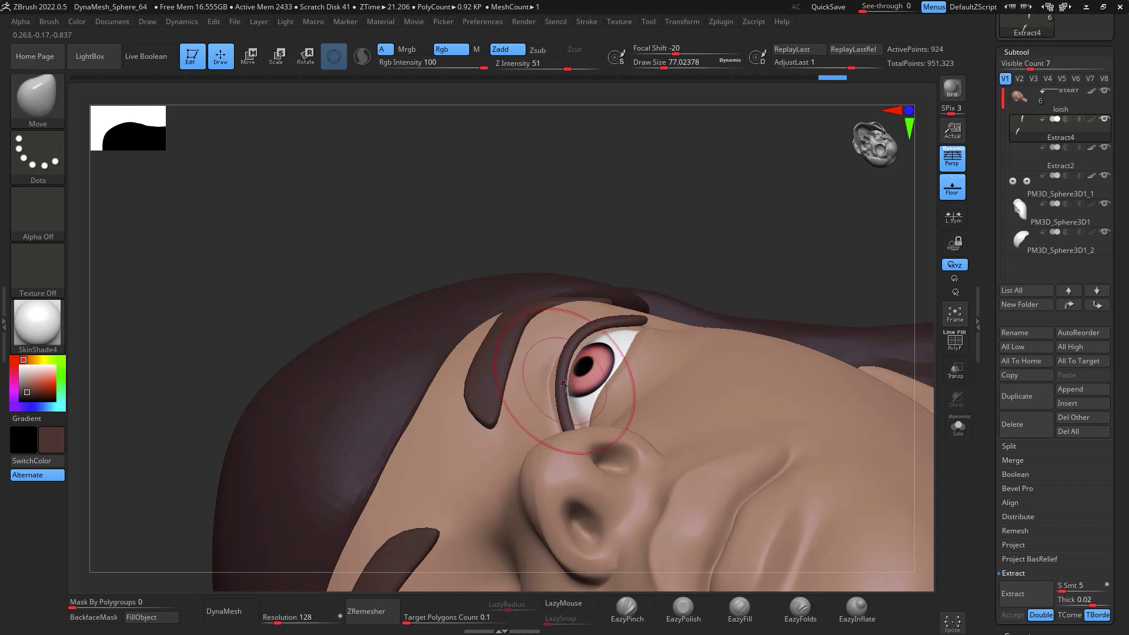
pyautogui.moveTo(735, 335); pyautogui.dragTo(705, 347)
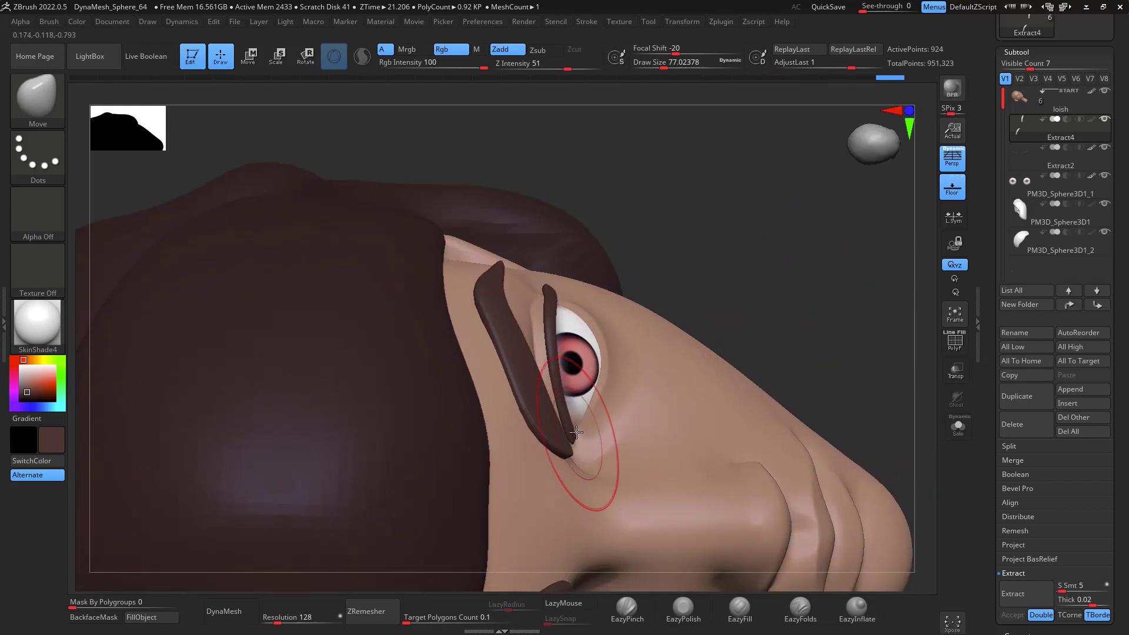
pyautogui.moveTo(764, 244); pyautogui.dragTo(744, 272)
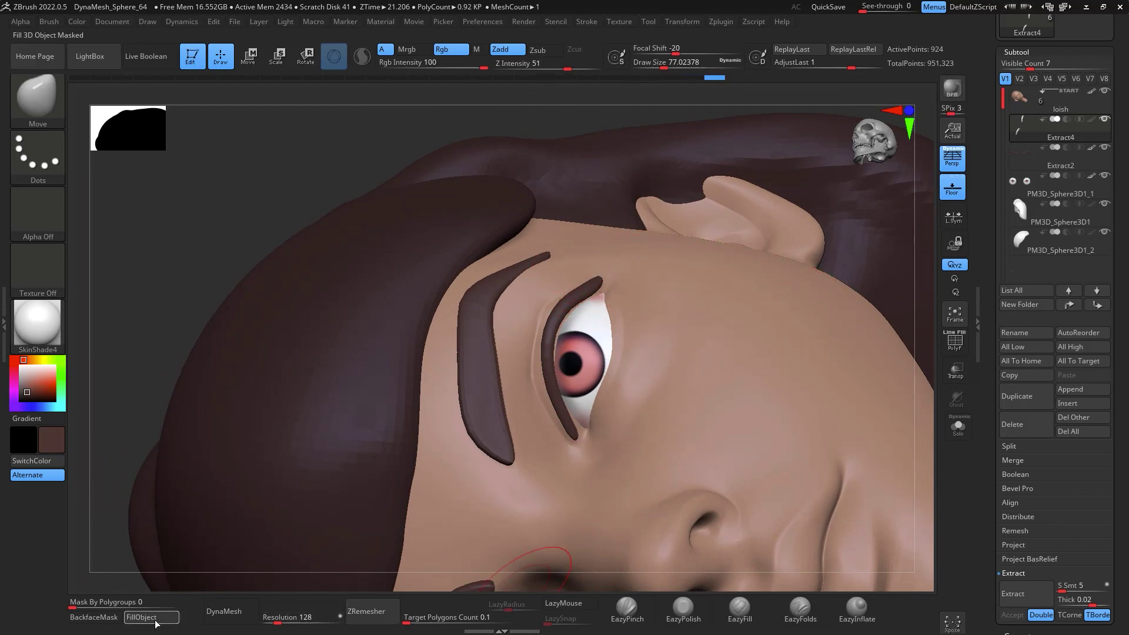
# Turn on BackfaceMask and widen the eyelashes toward the outer eye corners with the Move brush
pyautogui.click(93, 617)
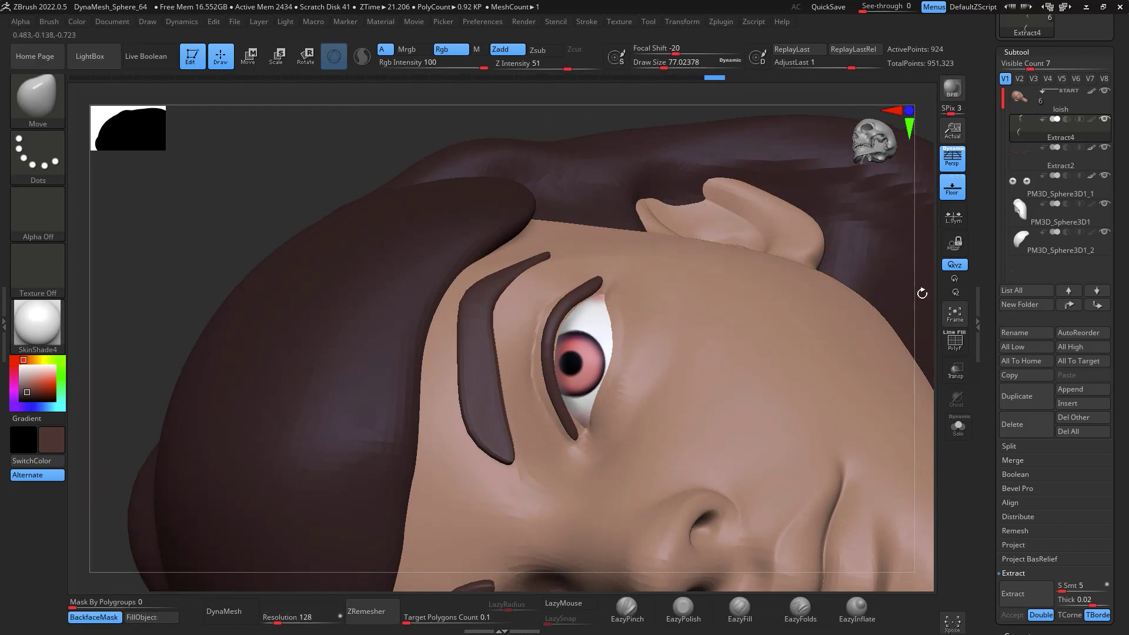
pyautogui.moveTo(922, 293); pyautogui.dragTo(870, 270)
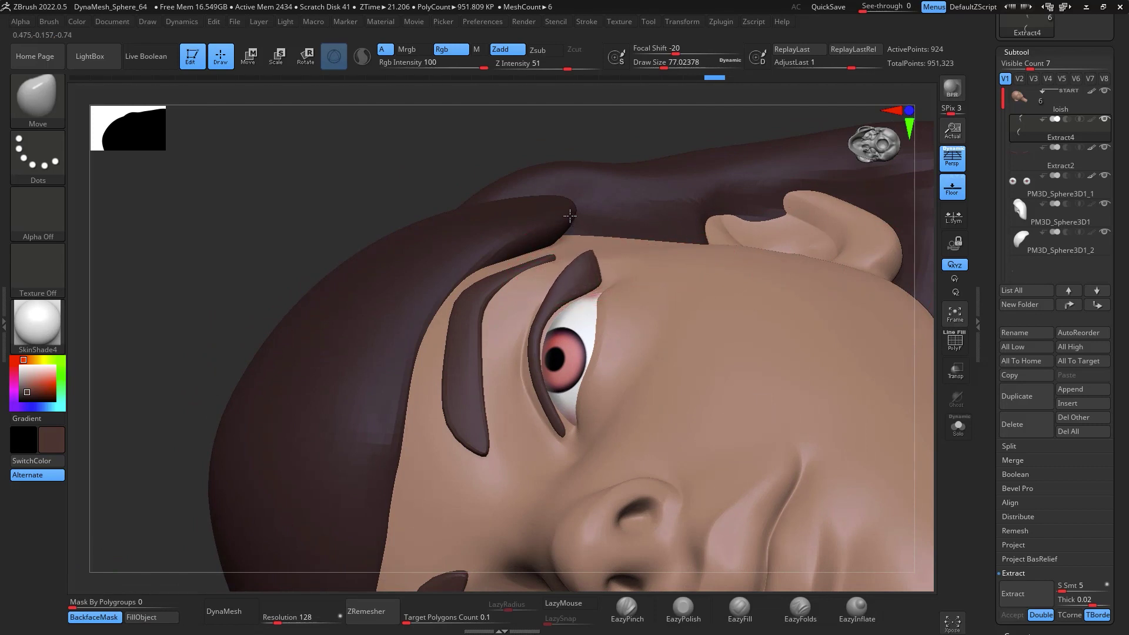
pyautogui.moveTo(539, 347); pyautogui.dragTo(533, 345)
pyautogui.moveTo(540, 303); pyautogui.dragTo(535, 299)
pyautogui.moveTo(598, 283)
pyautogui.mouseDown()
pyautogui.moveTo(554, 295)
pyautogui.moveTo(595, 285)
pyautogui.moveTo(575, 302)
pyautogui.moveTo(591, 289)
pyautogui.moveTo(598, 299)
pyautogui.moveTo(576, 296)
pyautogui.mouseUp()
# Turn off BackfaceMask and refine the eyelash's outer tip with the Move brush at a draw size of about 37
pyautogui.click(96, 618)
pyautogui.press('space')
pyautogui.moveTo(582, 297); pyautogui.dragTo(592, 290)
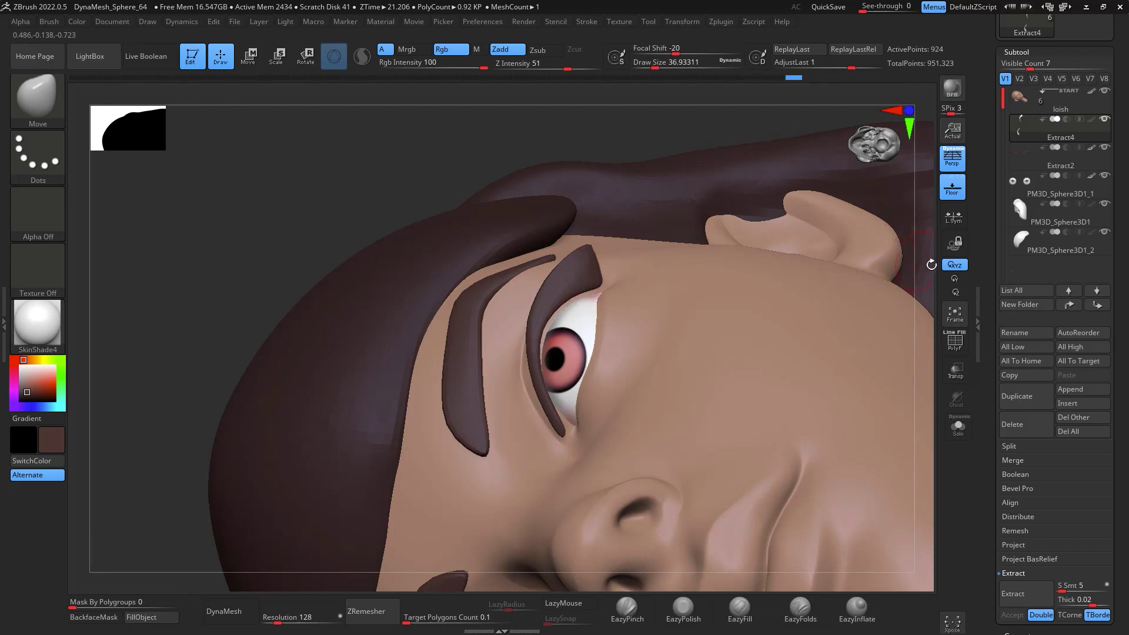
# Fill the eyelashes with a near-black colour (RGB 8, 8, 8)
pyautogui.keyDown('alt'); pyautogui.moveTo(929, 262); pyautogui.dragTo(904, 128); pyautogui.keyUp('alt')
pyautogui.moveTo(891, 279)
pyautogui.mouseDown()
pyautogui.moveTo(936, 246)
pyautogui.moveTo(894, 247)
pyautogui.moveTo(923, 318)
pyautogui.moveTo(902, 254)
pyautogui.moveTo(858, 327)
pyautogui.moveTo(831, 249)
pyautogui.mouseUp()
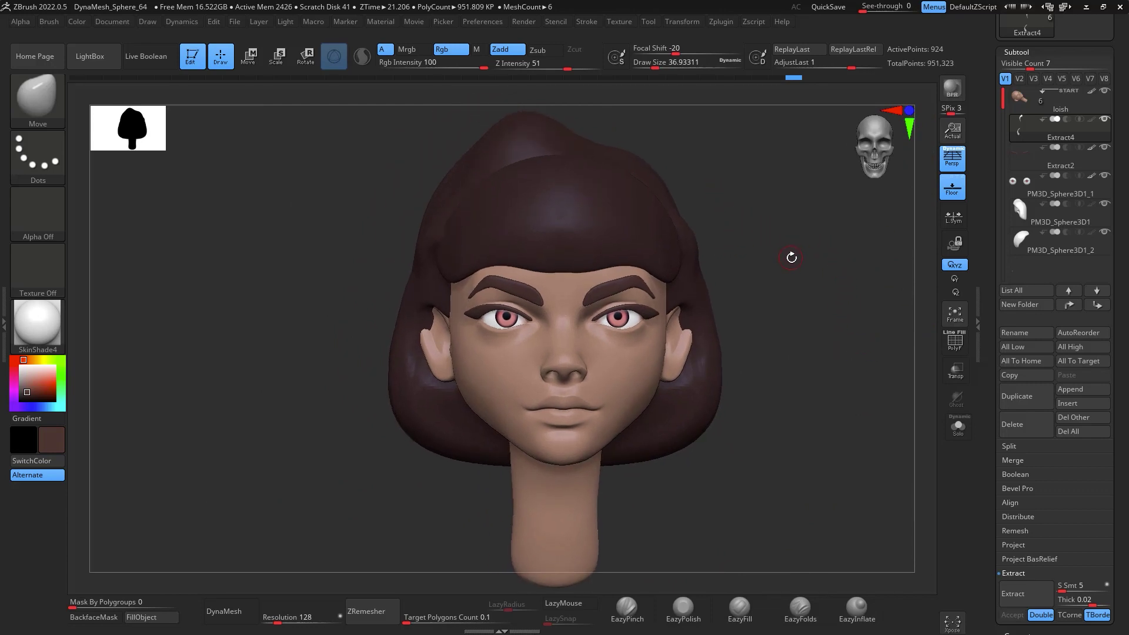
pyautogui.moveTo(789, 272)
pyautogui.mouseDown()
pyautogui.moveTo(824, 254)
pyautogui.moveTo(833, 264)
pyautogui.mouseUp()
pyautogui.click(20, 398)
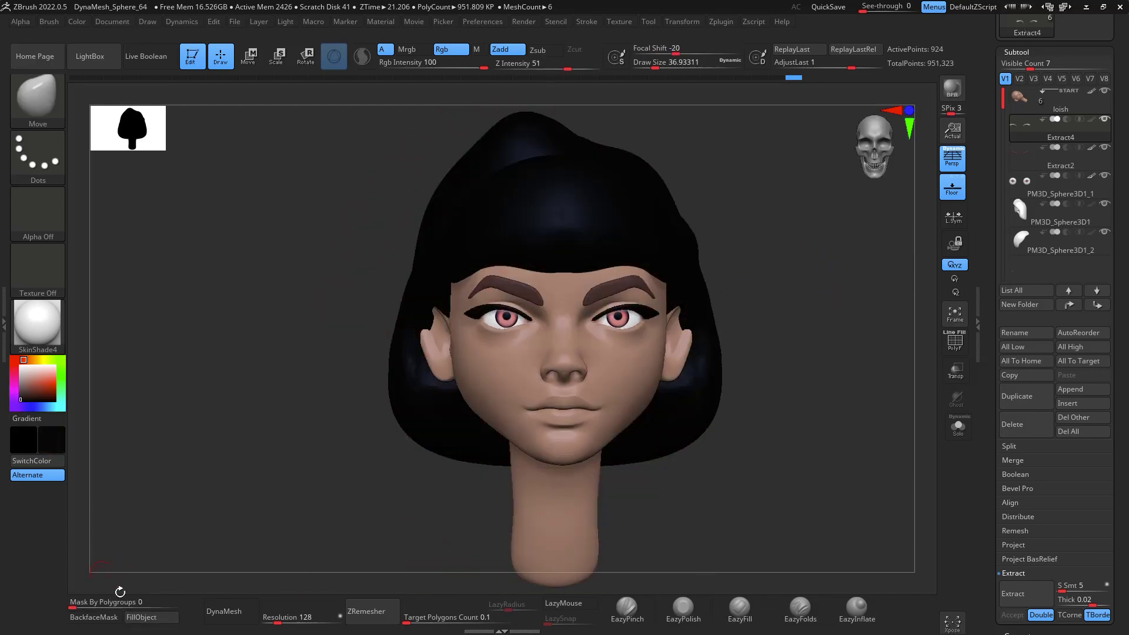
pyautogui.click(147, 621)
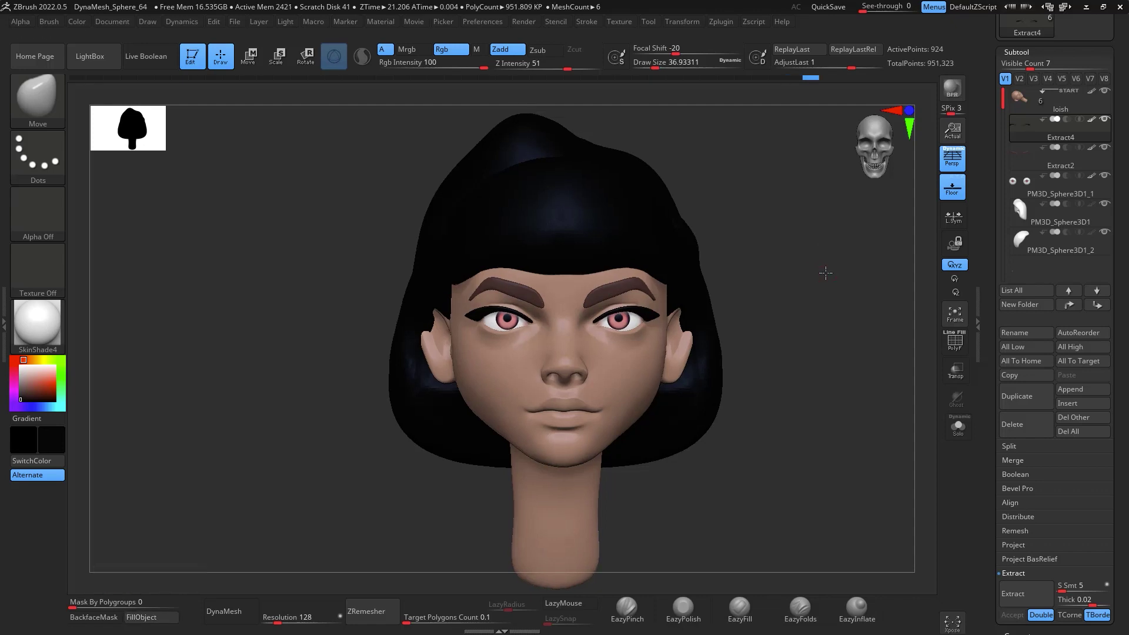
pyautogui.keyDown('alt'); pyautogui.moveTo(824, 272); pyautogui.dragTo(851, 320); pyautogui.keyUp('alt')
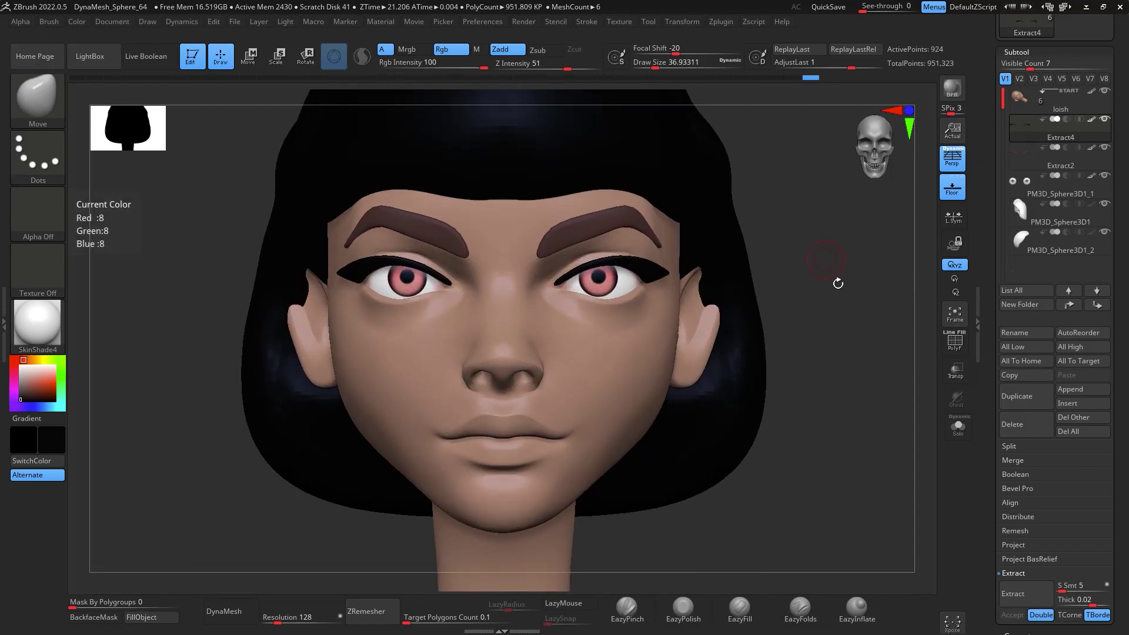
# Isolate the eyelashes in Solo mode and choose the KnifeRect brush for cutting
pyautogui.moveTo(814, 245); pyautogui.dragTo(884, 280)
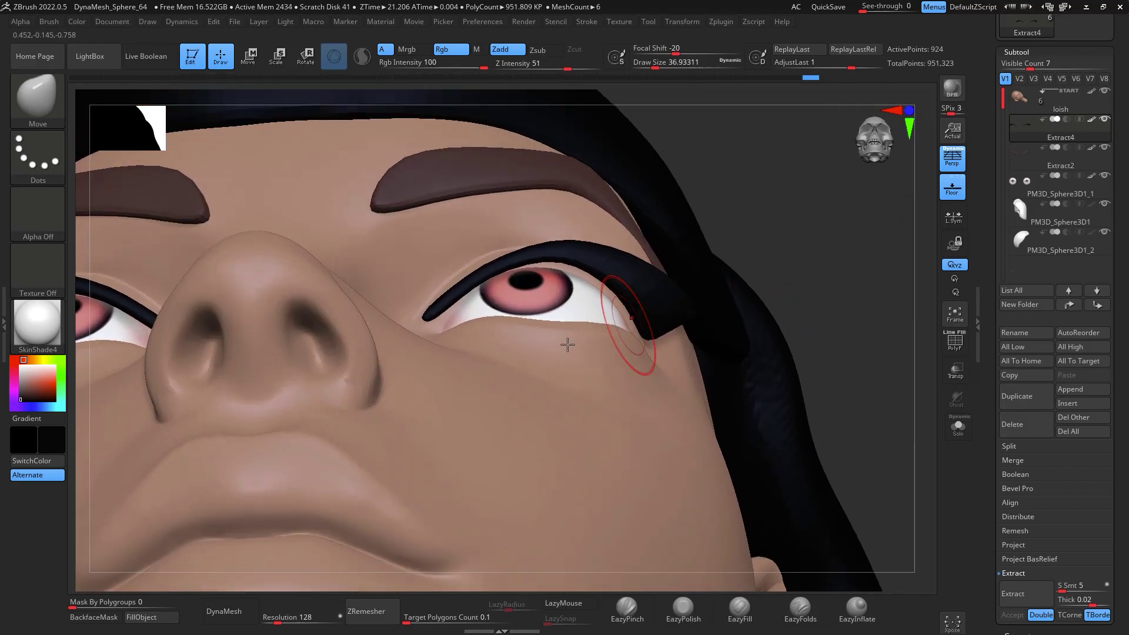
pyautogui.click(959, 428)
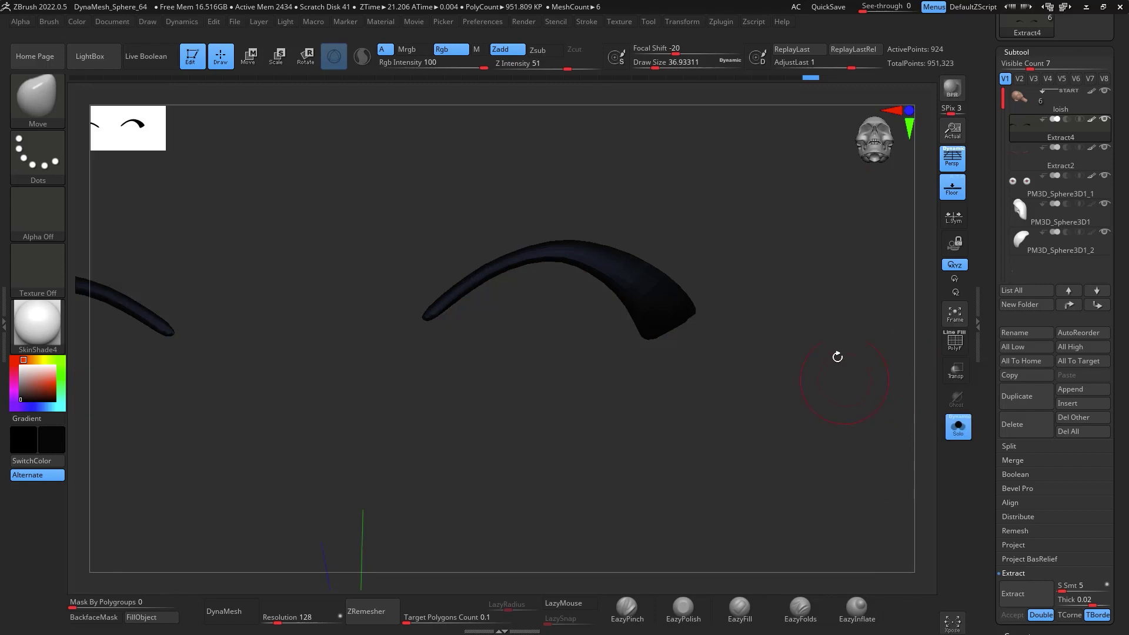
pyautogui.moveTo(809, 313); pyautogui.dragTo(667, 249)
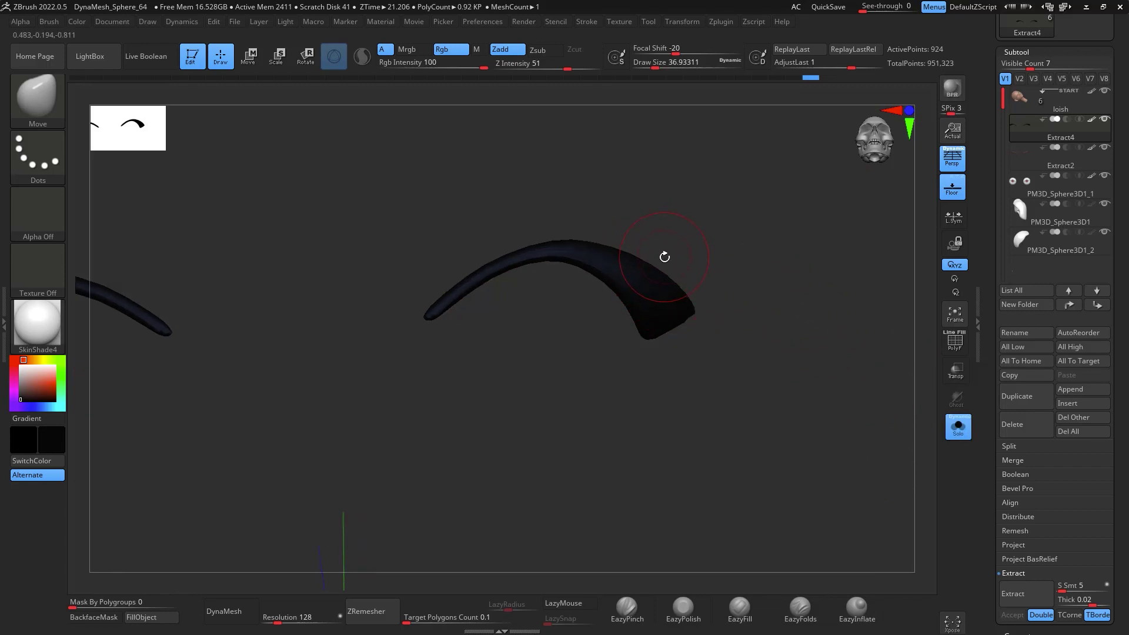
pyautogui.press('ctrl')
pyautogui.hotkey('ctrl', 'shift')
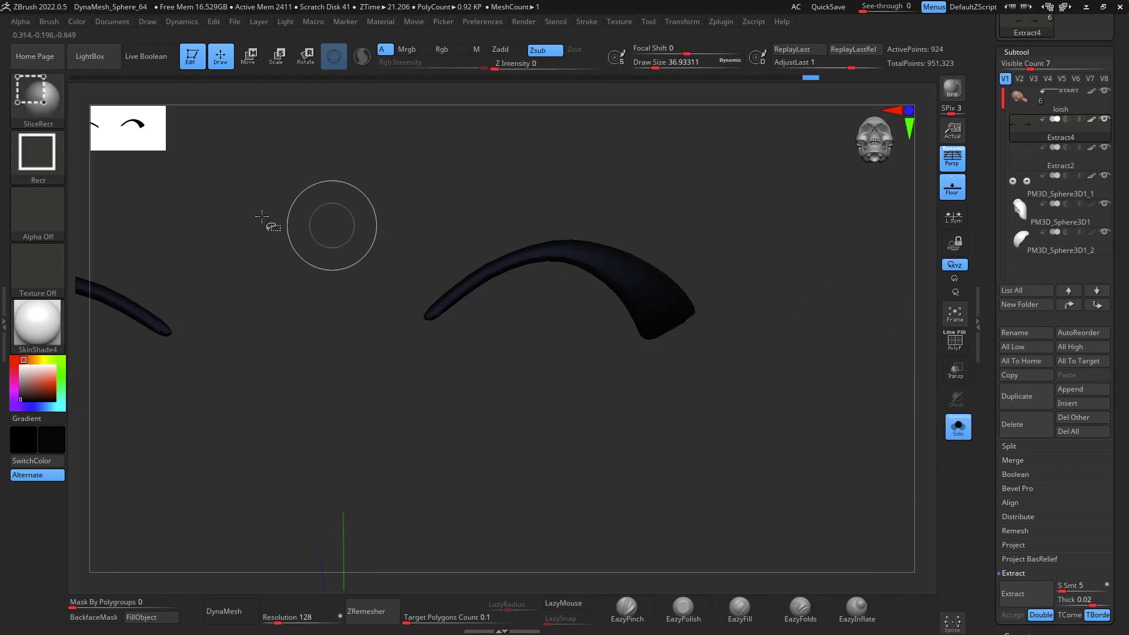
pyautogui.click(44, 106)
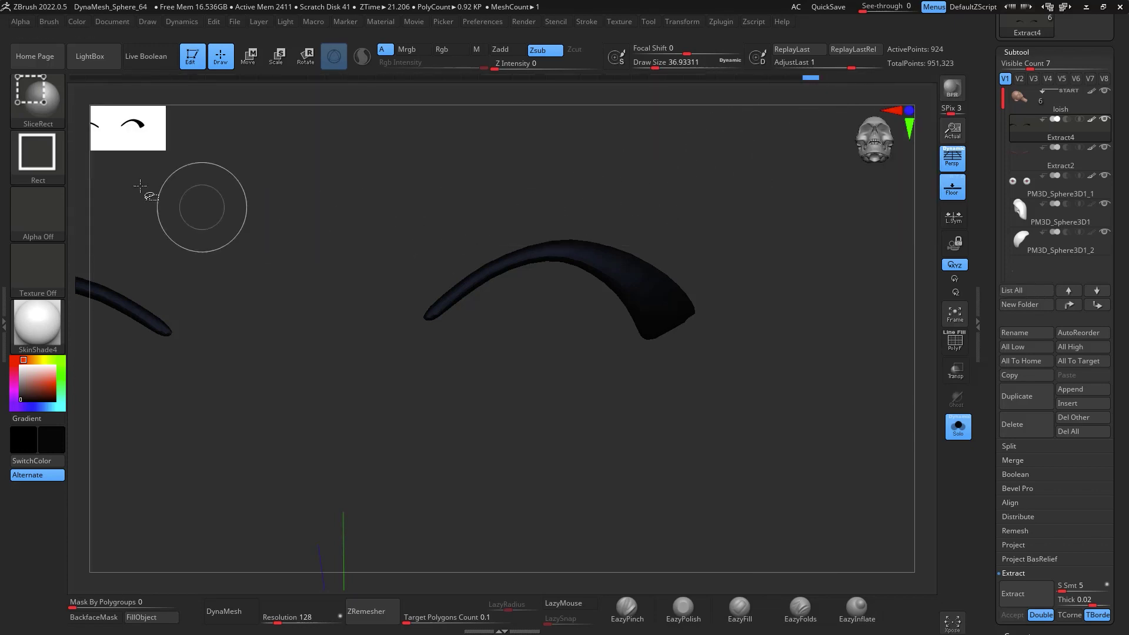
pyautogui.click(43, 100)
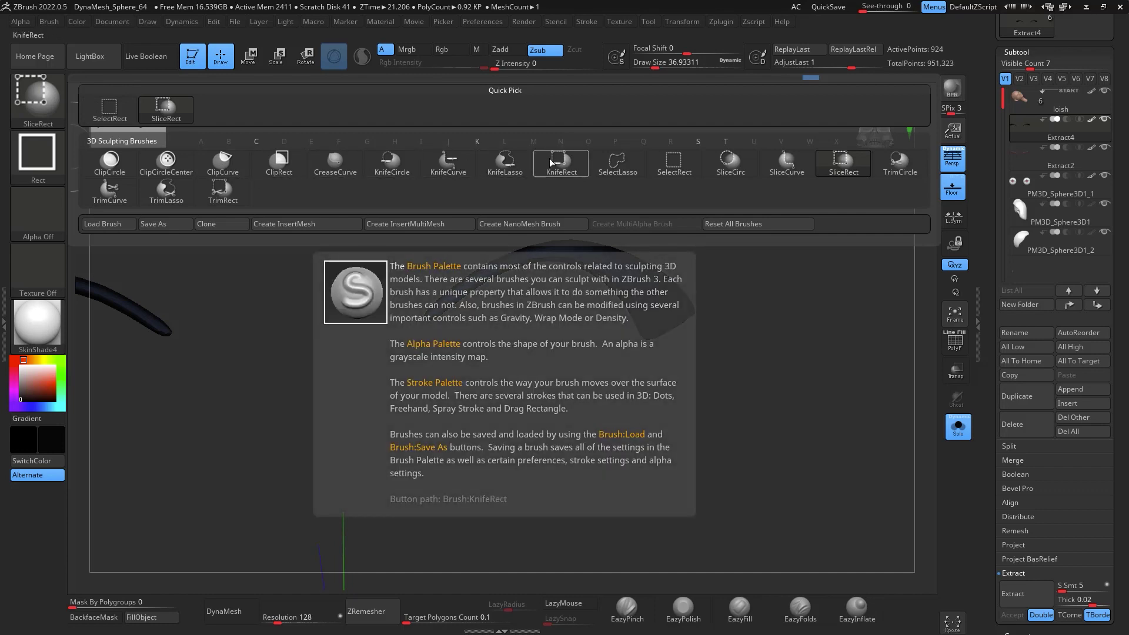
pyautogui.moveTo(789, 301); pyautogui.dragTo(781, 303)
# Cut a rectangular notch into the eyelash's upper edge near its outer end and ZRemesh the eyelashes with a target of 0.1
pyautogui.hotkey('ctrl', 'shift')
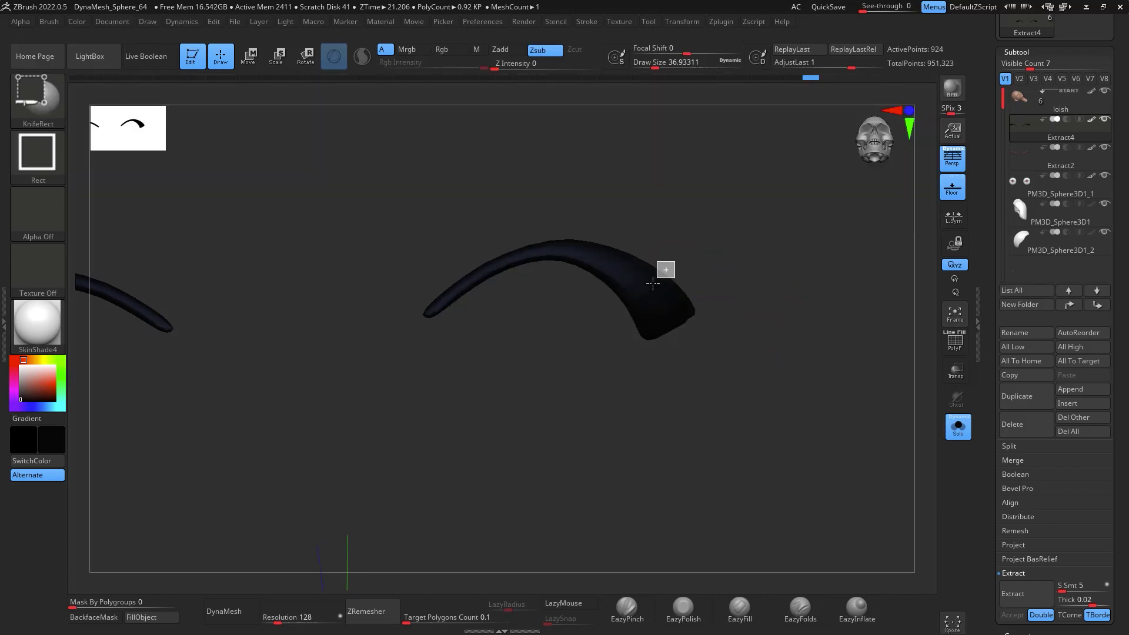
pyautogui.moveTo(788, 292)
pyautogui.mouseDown()
pyautogui.moveTo(843, 259)
pyautogui.moveTo(784, 288)
pyautogui.moveTo(782, 303)
pyautogui.mouseUp()
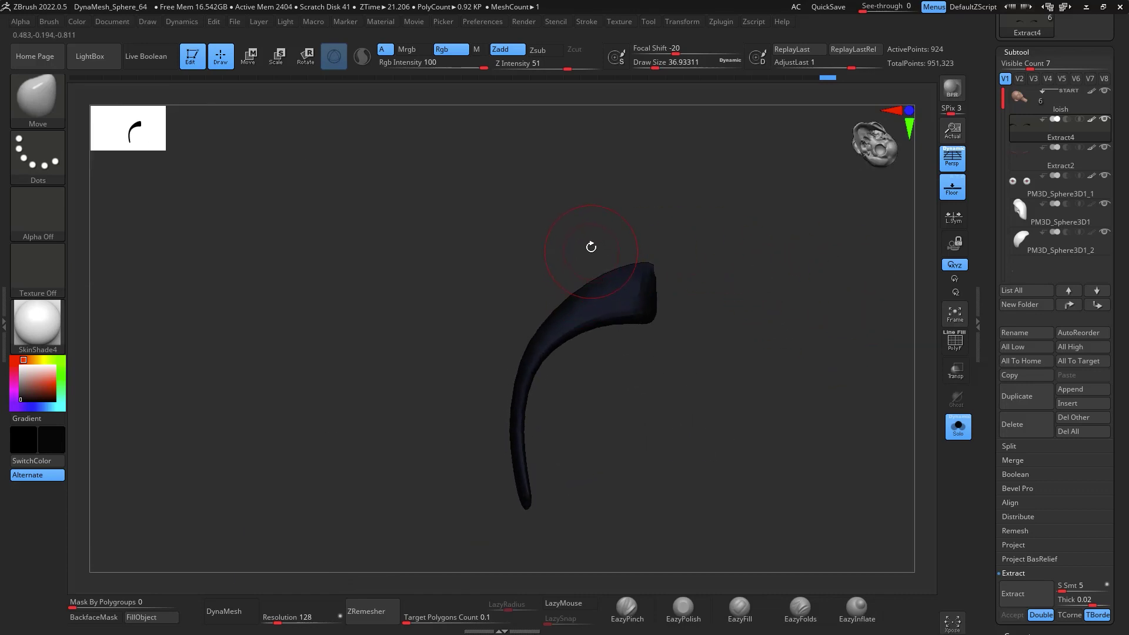
pyautogui.moveTo(591, 247); pyautogui.dragTo(596, 290)
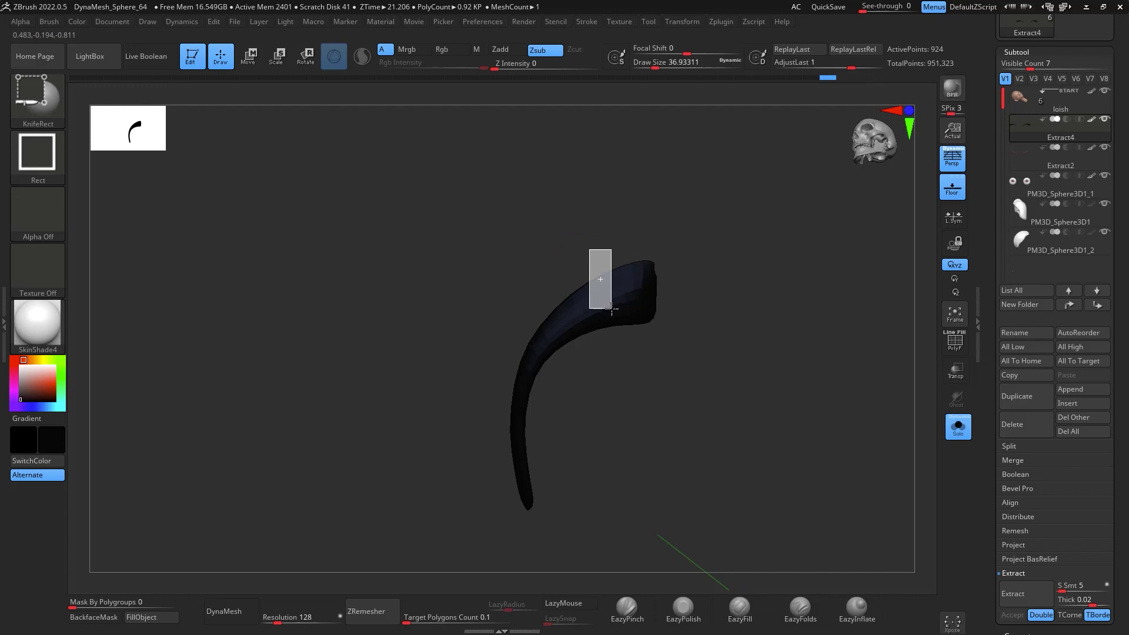
pyautogui.keyDown('ctrl'); pyautogui.keyDown('shift'); pyautogui.moveTo(612, 307); pyautogui.dragTo(612, 308); pyautogui.keyUp('shift'); pyautogui.keyUp('ctrl')
pyautogui.moveTo(773, 378)
pyautogui.mouseDown()
pyautogui.moveTo(811, 315)
pyautogui.moveTo(827, 317)
pyautogui.moveTo(829, 420)
pyautogui.moveTo(802, 340)
pyautogui.mouseUp()
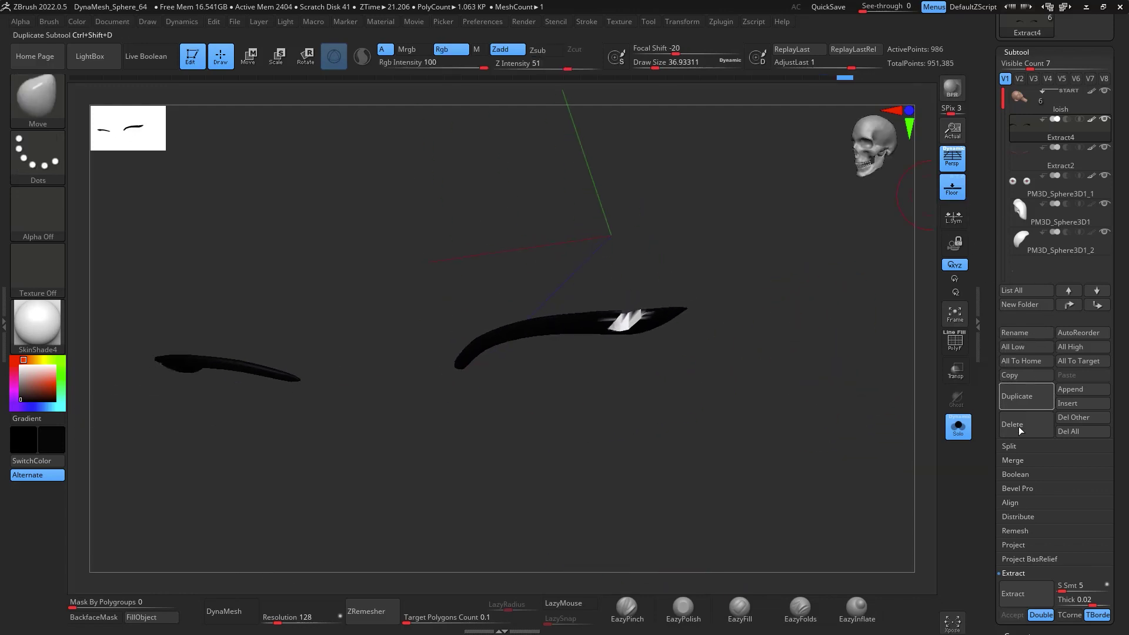
pyautogui.click(367, 612)
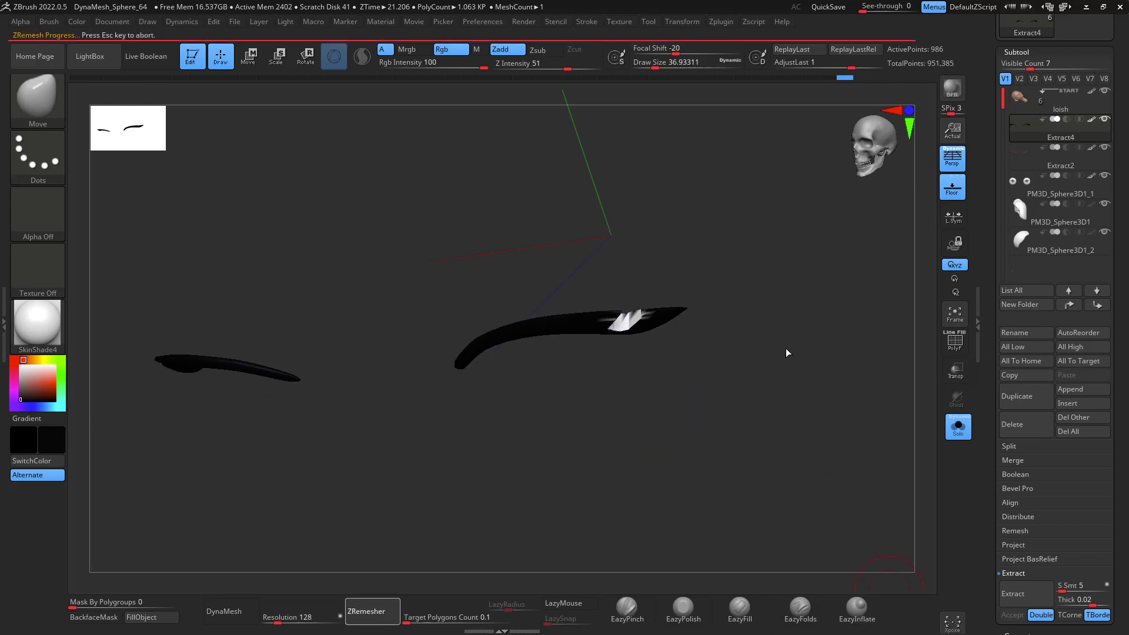
# Smooth around the notch and pull the eyelash's outer end into a pointed tip with the Move brush
pyautogui.moveTo(786, 362); pyautogui.dragTo(782, 279)
pyautogui.press('shift')
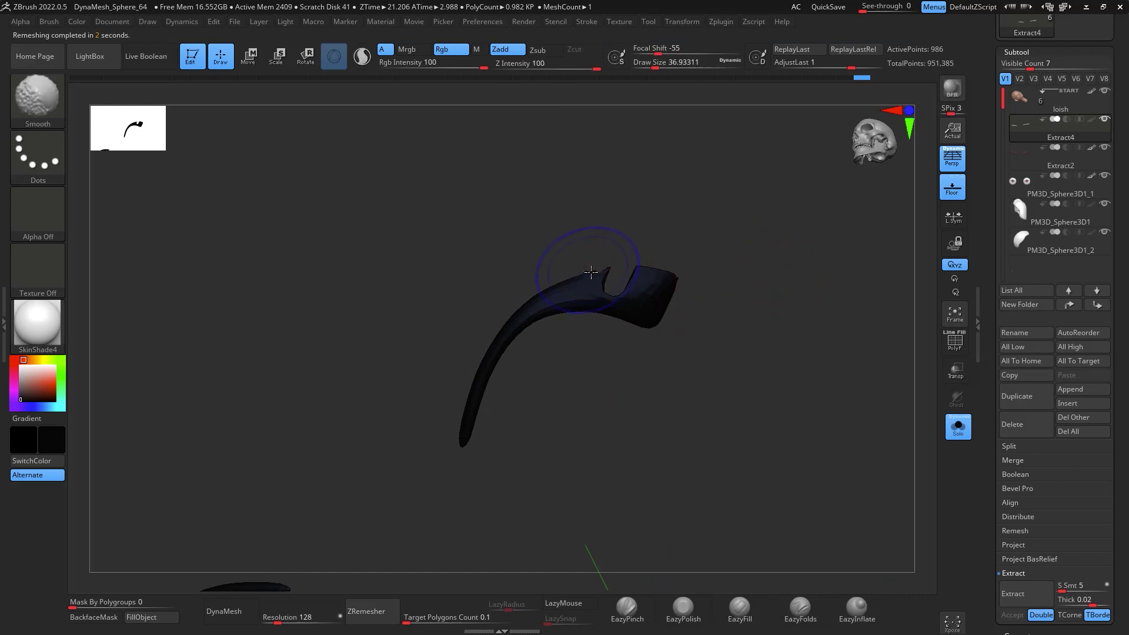
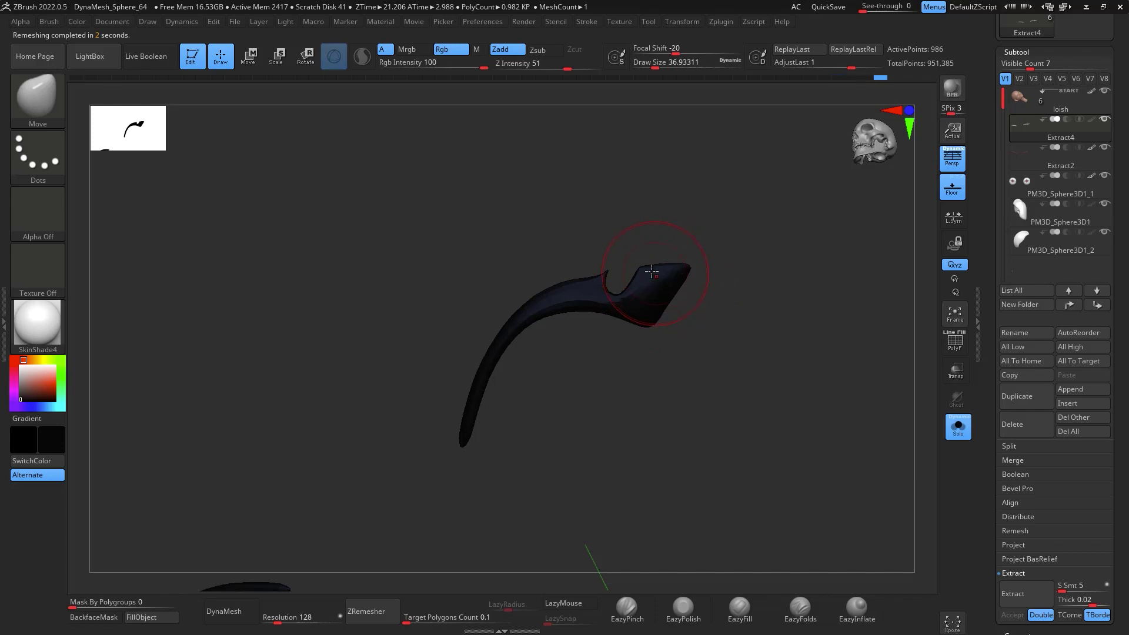
pyautogui.moveTo(651, 271); pyautogui.dragTo(608, 276)
# Sharpen the notch corners with the Move brush at a draw size of about 7.5, smooth the small spike, and show the whole head again
pyautogui.press('space')
pyautogui.keyDown('alt'); pyautogui.moveTo(670, 217); pyautogui.dragTo(690, 315); pyautogui.keyUp('alt')
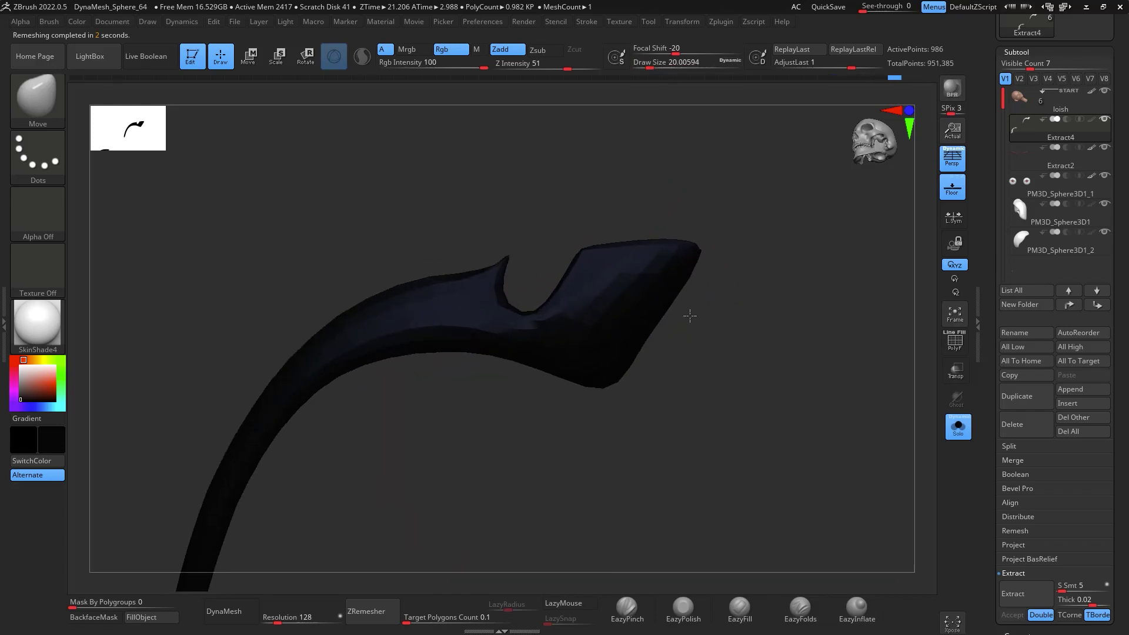
pyautogui.press('space')
pyautogui.moveTo(518, 301)
pyautogui.mouseDown()
pyautogui.moveTo(507, 306)
pyautogui.moveTo(548, 306)
pyautogui.mouseUp()
pyautogui.moveTo(509, 272); pyautogui.dragTo(504, 271)
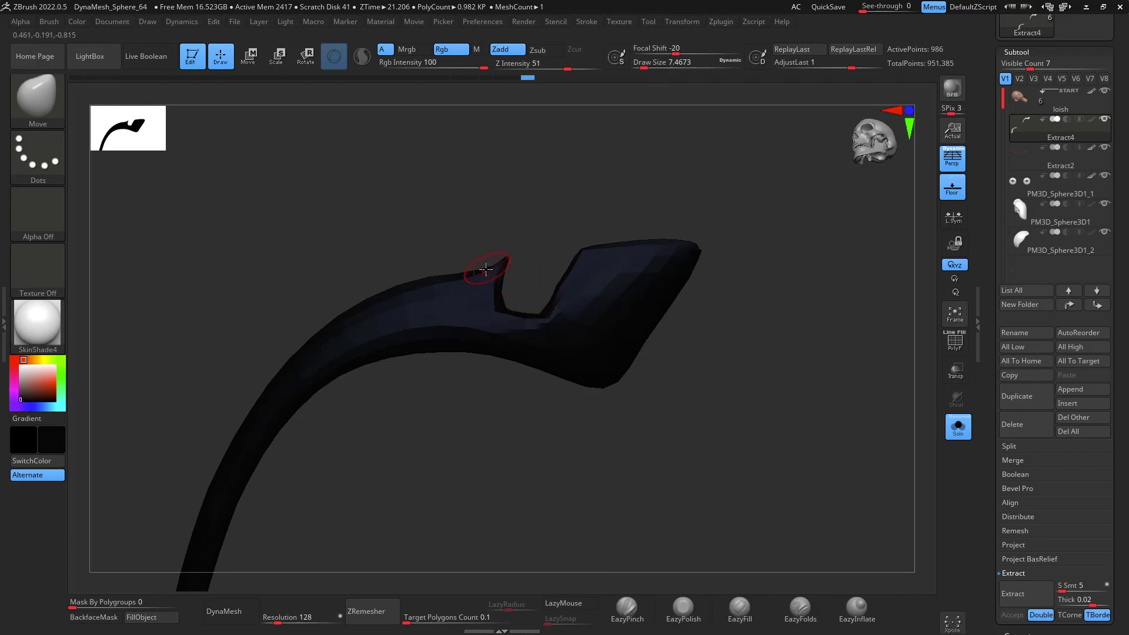
pyautogui.press('shift')
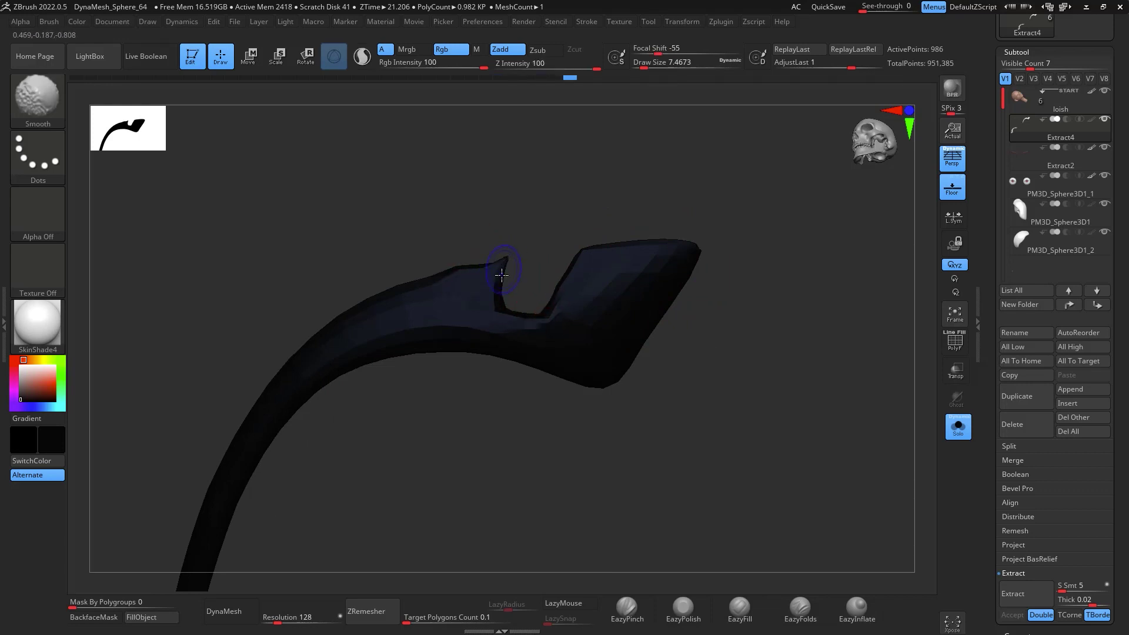
pyautogui.keyDown('shift'); pyautogui.moveTo(459, 270); pyautogui.dragTo(500, 277); pyautogui.keyUp('shift')
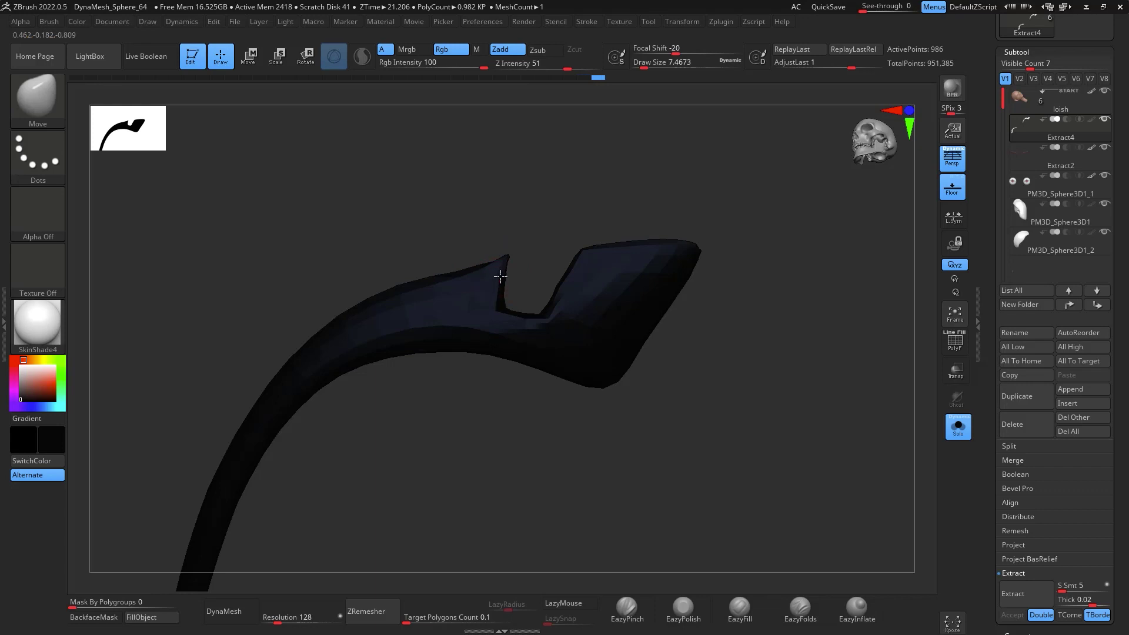
pyautogui.moveTo(741, 421); pyautogui.dragTo(834, 419)
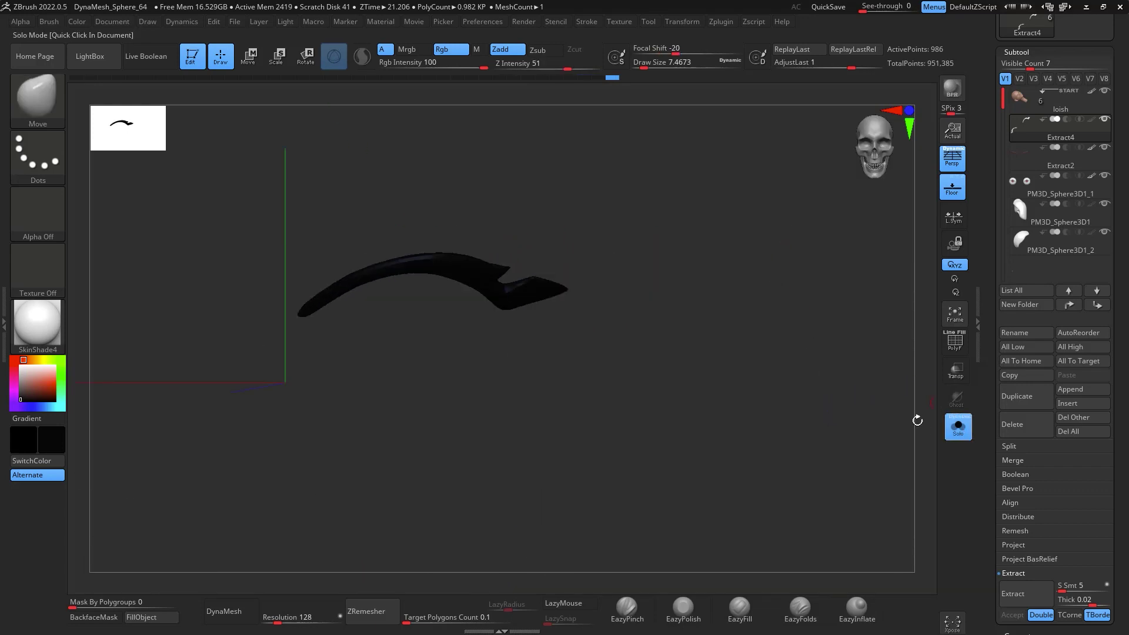
pyautogui.click(957, 426)
pyautogui.moveTo(831, 300); pyautogui.dragTo(856, 298)
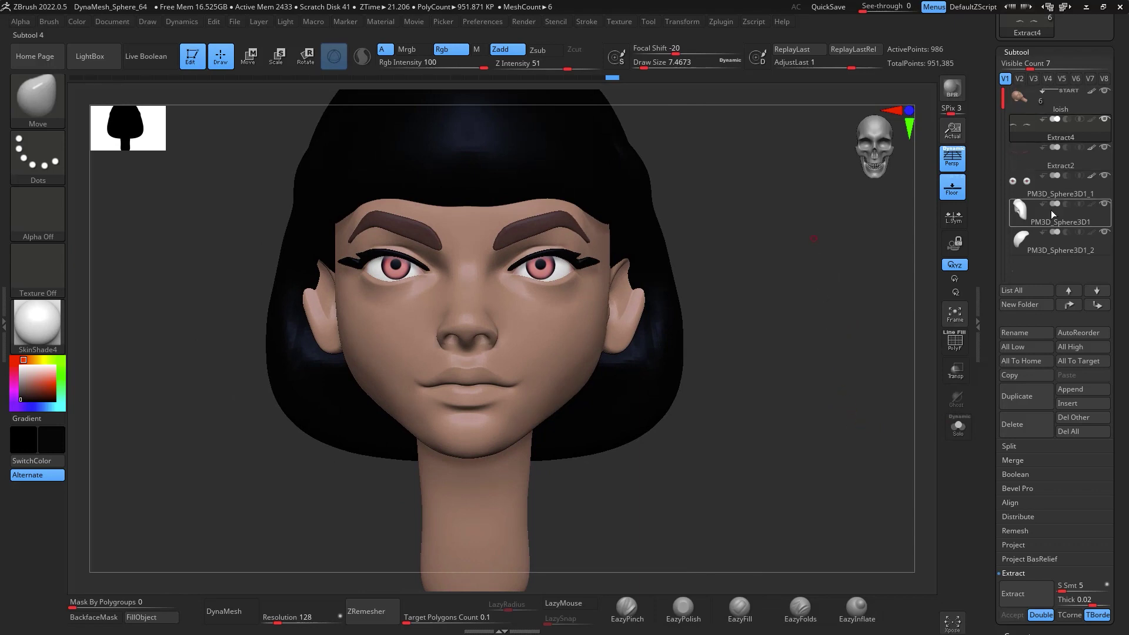
# Fill the hair mass and the fringe with a muted red (RGB 190, 85, 85)
pyautogui.click(1048, 214)
pyautogui.keyDown('alt'); pyautogui.moveTo(809, 388); pyautogui.dragTo(898, 418); pyautogui.keyUp('alt')
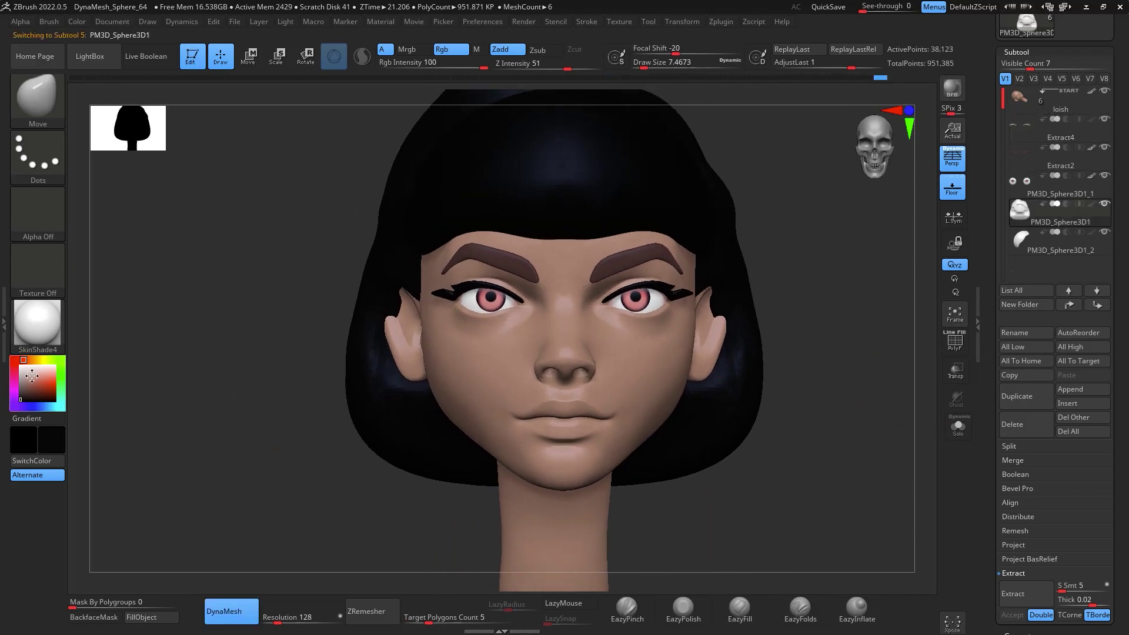
pyautogui.click(52, 380)
pyautogui.click(42, 377)
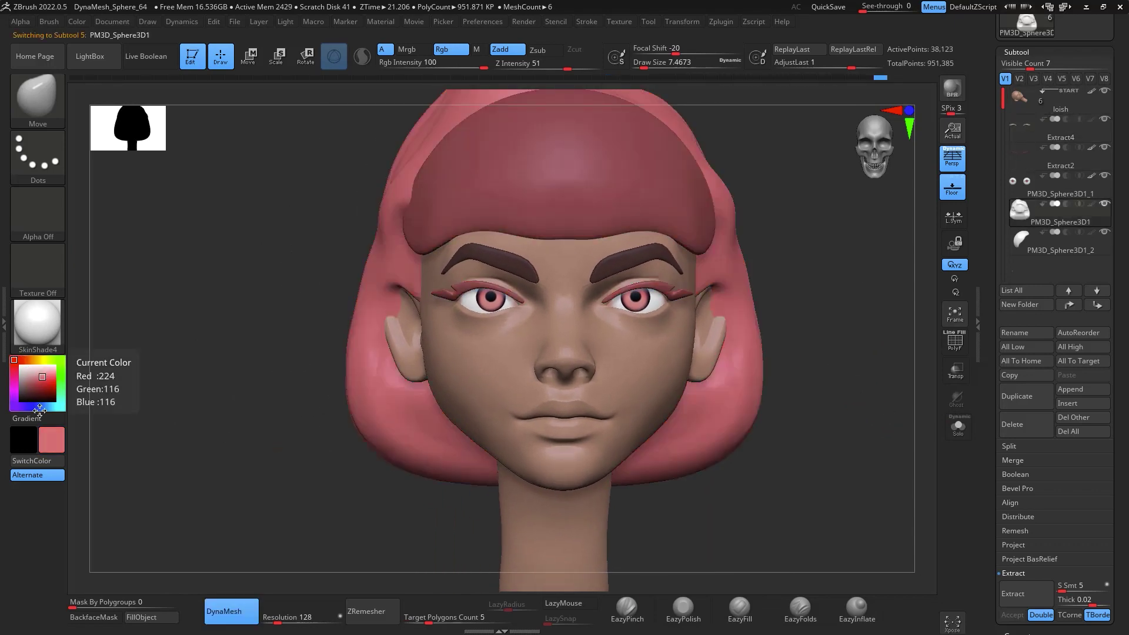
pyautogui.click(40, 382)
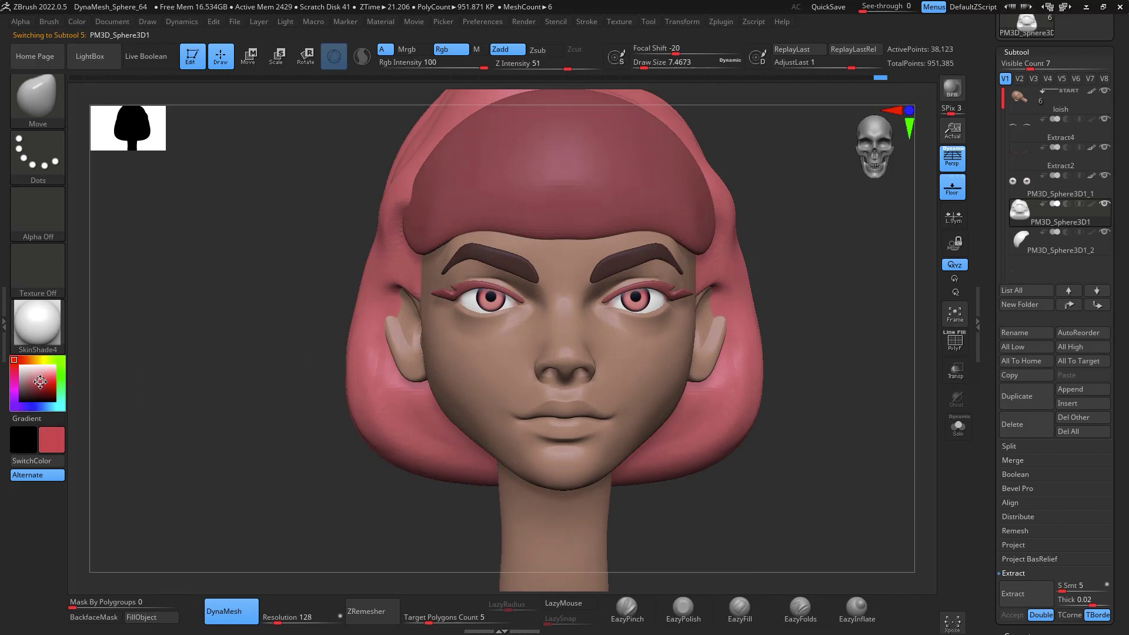
pyautogui.click(38, 383)
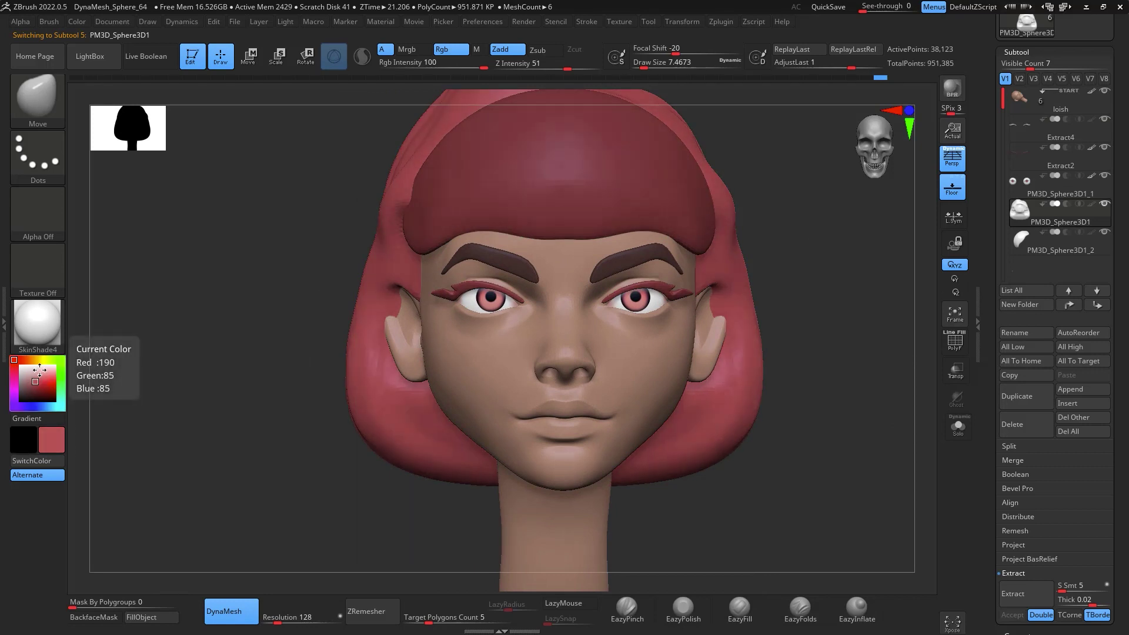
pyautogui.click(152, 617)
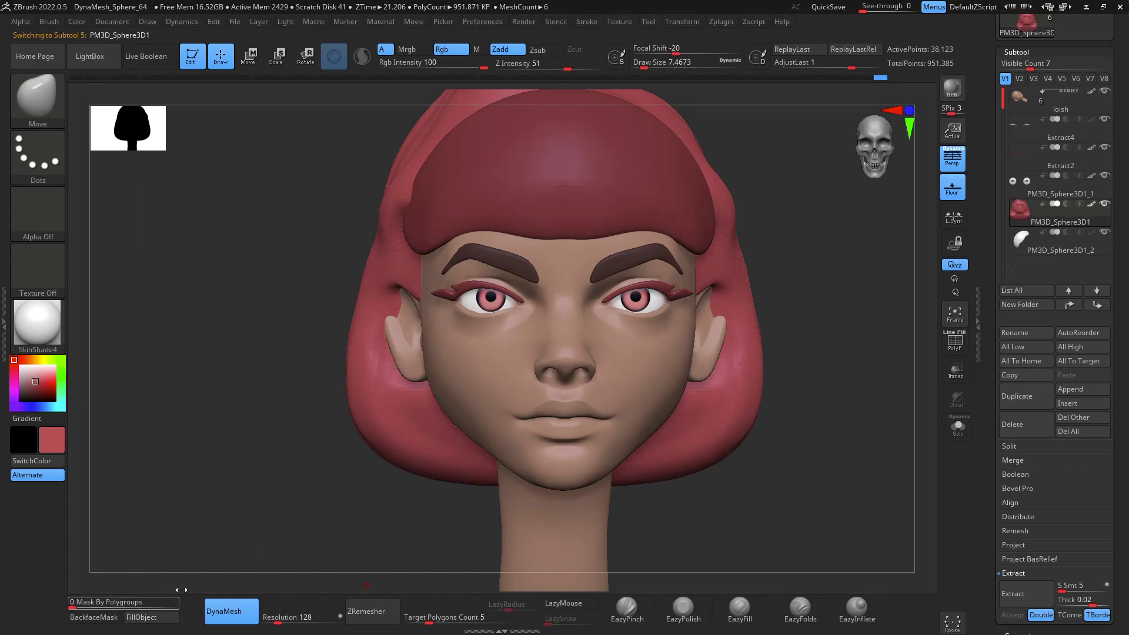
pyautogui.click(1029, 249)
pyautogui.click(158, 620)
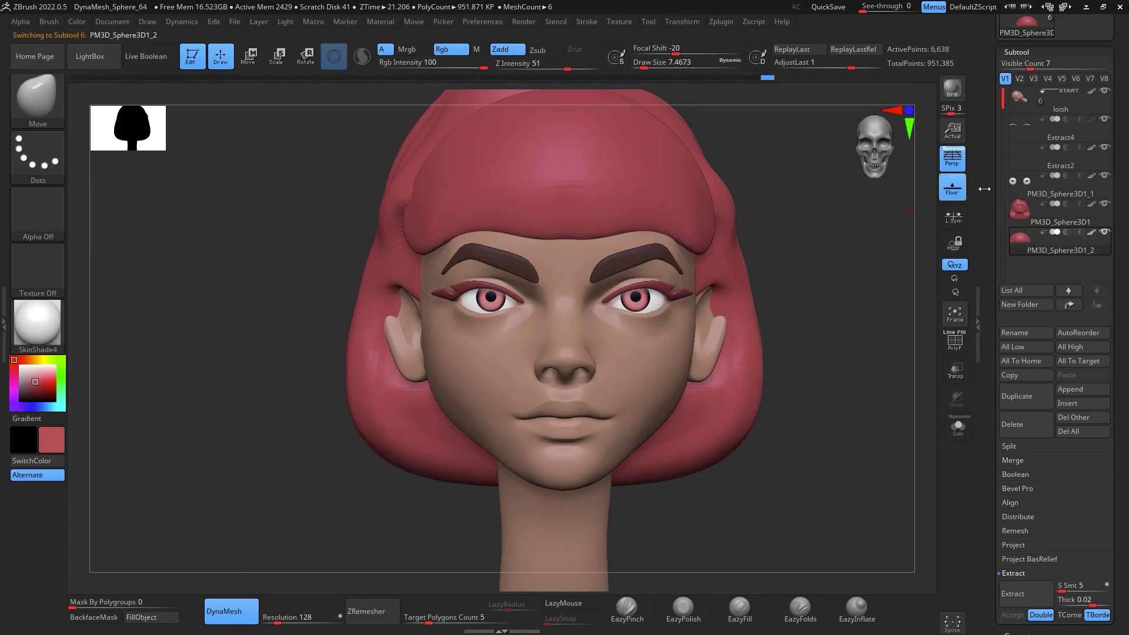
# Select the eyelash subtool and recolour it near-black
pyautogui.click(1038, 135)
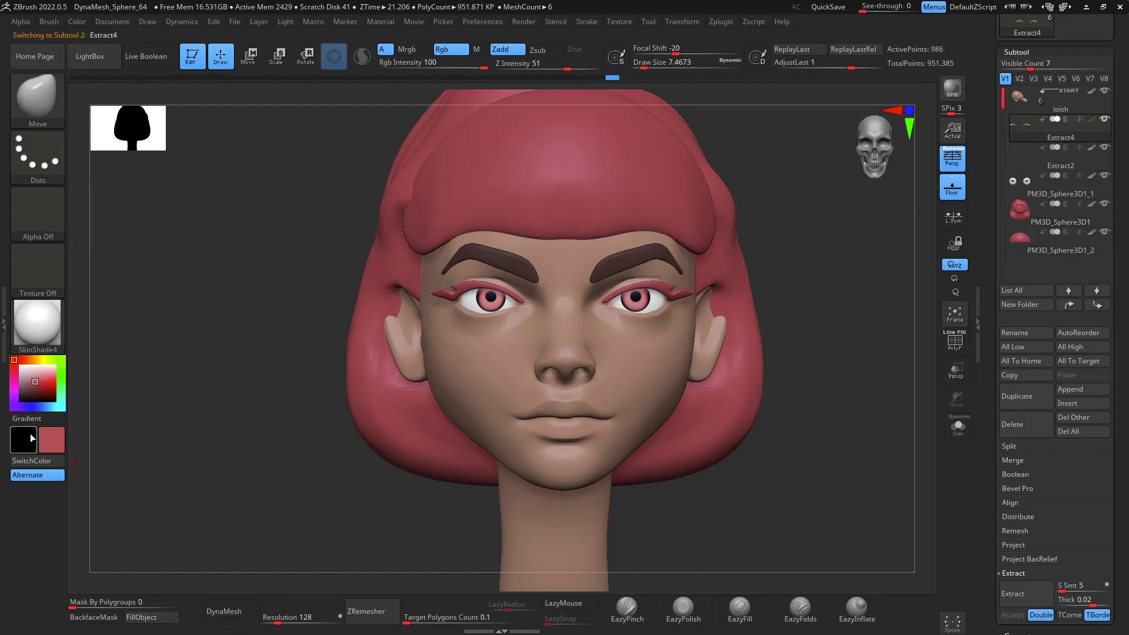
pyautogui.click(20, 397)
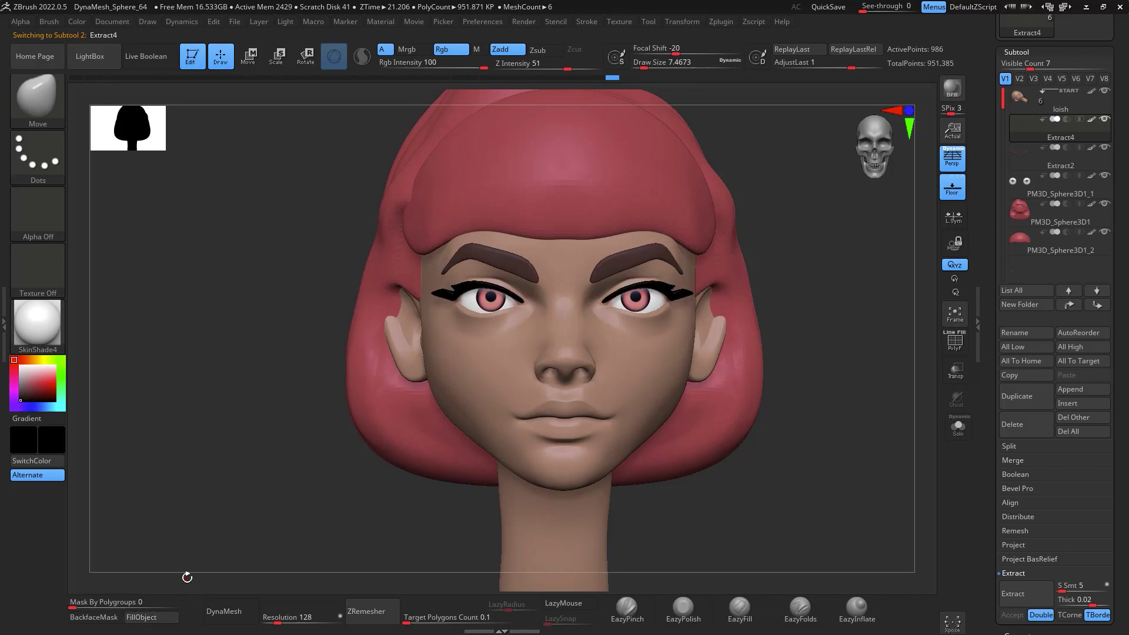
pyautogui.moveTo(850, 393)
pyautogui.mouseDown()
pyautogui.moveTo(856, 368)
pyautogui.moveTo(857, 381)
pyautogui.mouseUp()
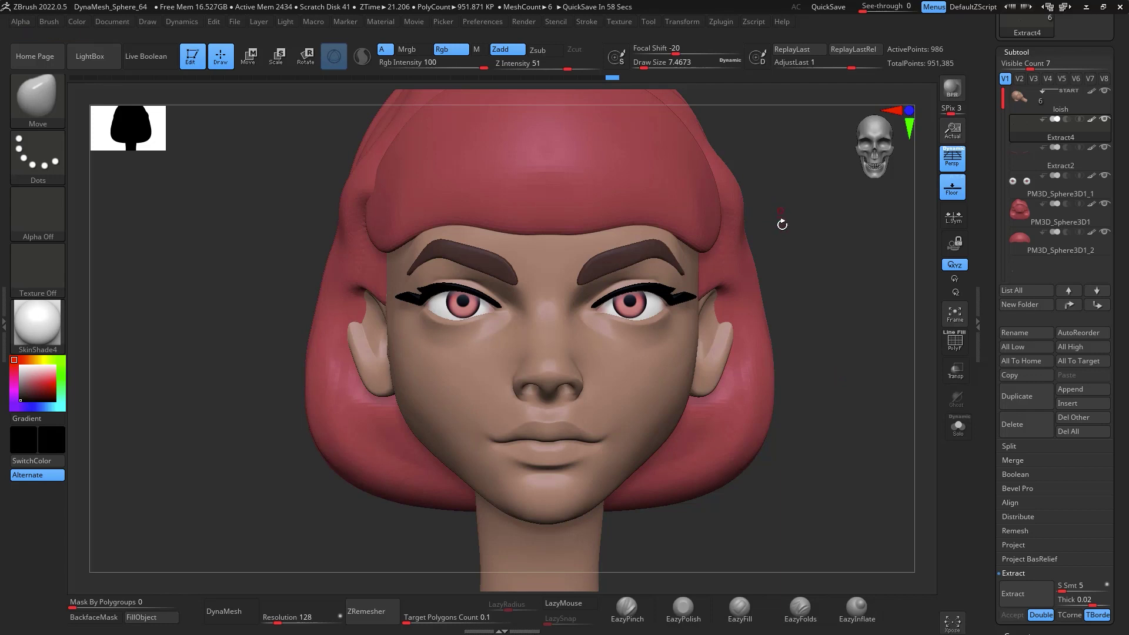
# Select the main hair mass and switch to the ClayBuildup brush with a draw size of about 65
pyautogui.keyDown('alt'); pyautogui.click(764, 279); pyautogui.keyUp('alt')
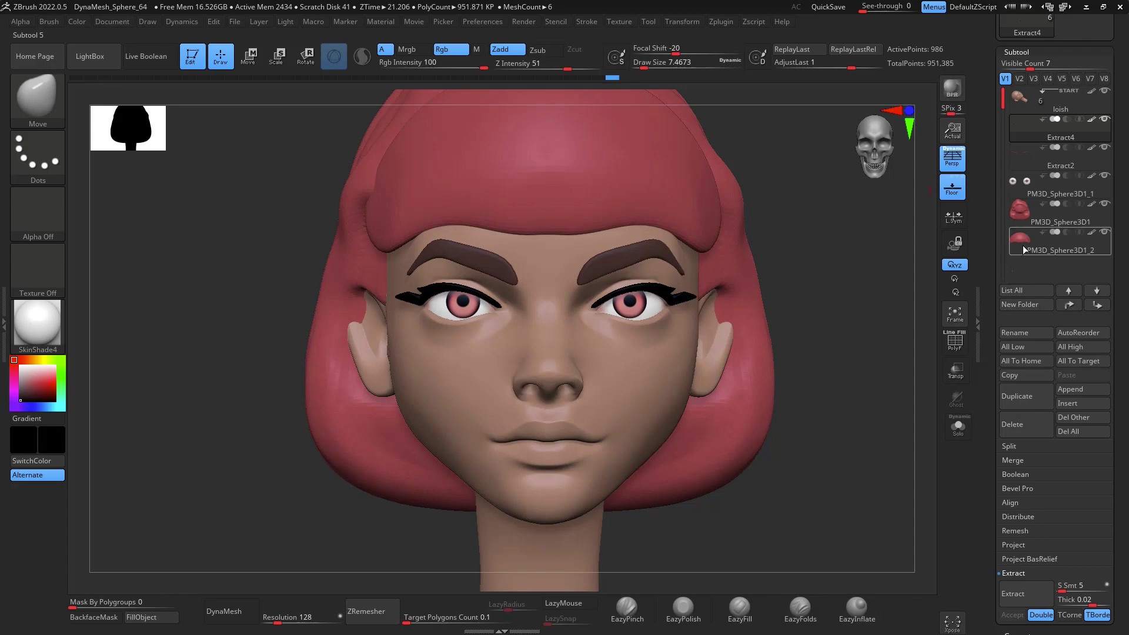
pyautogui.press('b')
pyautogui.press('c')
pyautogui.press('b')
pyautogui.press('space')
pyautogui.click(766, 327)
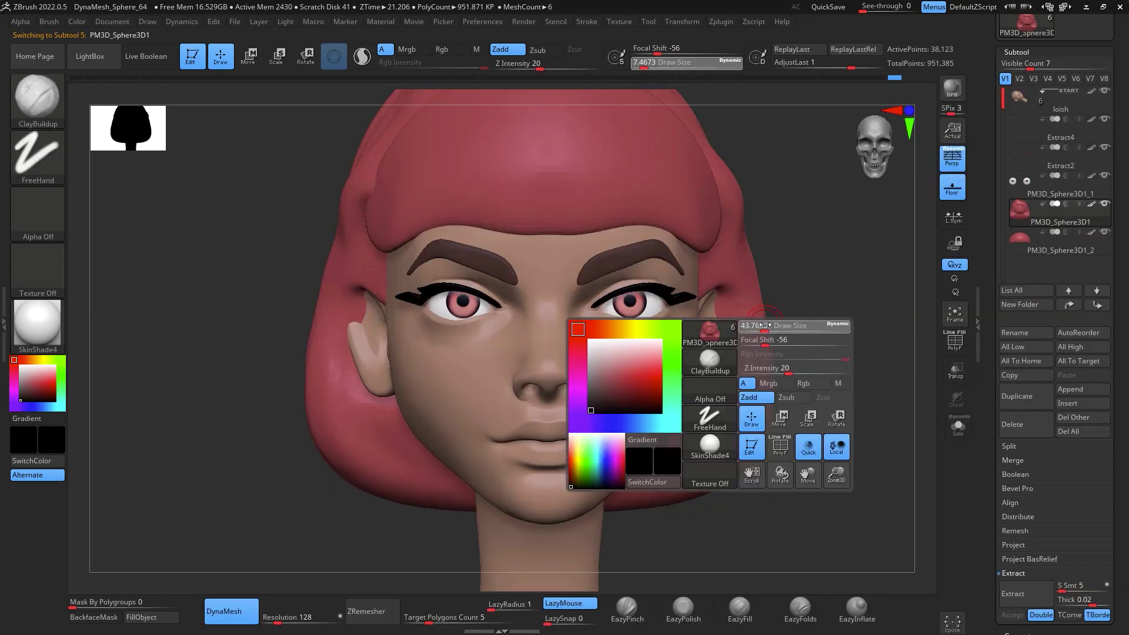
pyautogui.moveTo(718, 327); pyautogui.dragTo(721, 318)
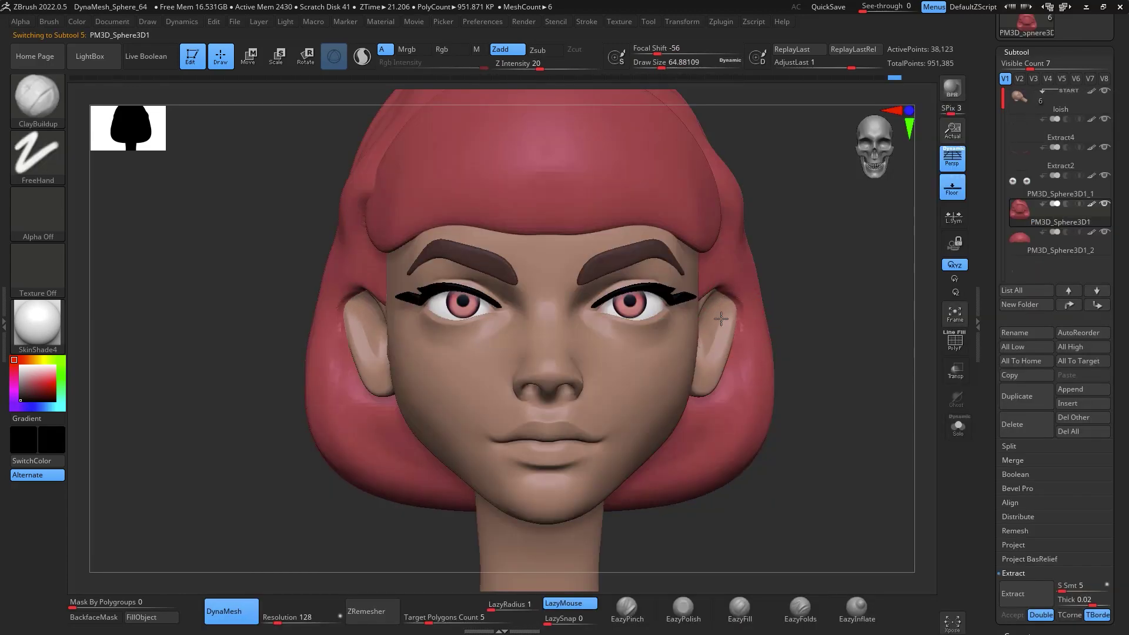
# Carve a centre parting into the front of the crown with the DamStandard brush at a draw size of about 74
pyautogui.moveTo(834, 389); pyautogui.dragTo(793, 373)
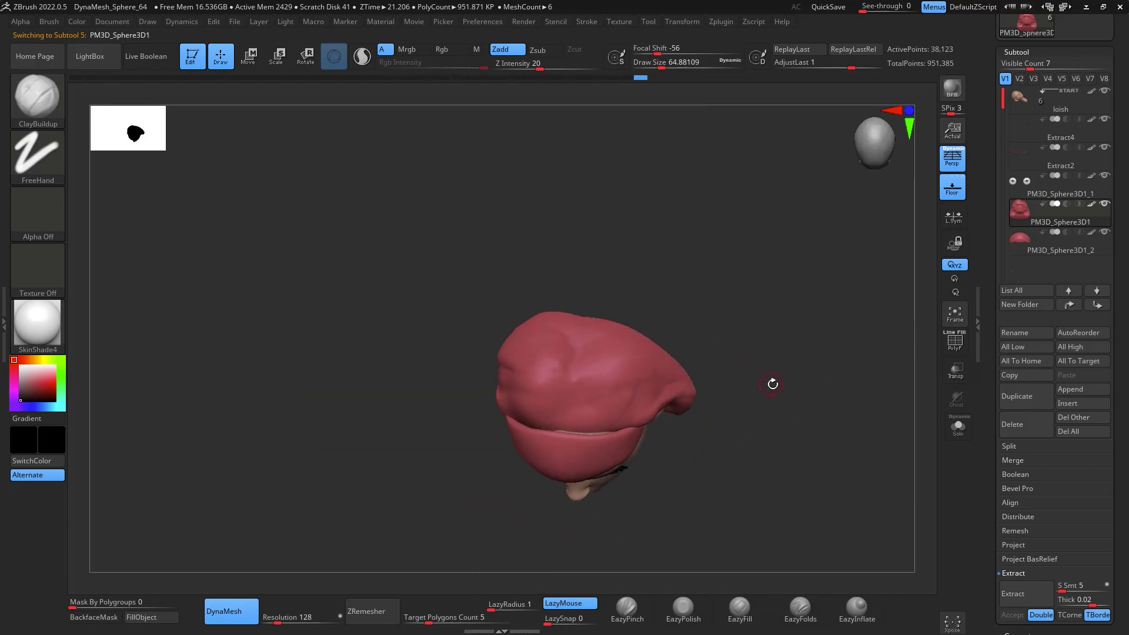
pyautogui.press('b')
pyautogui.press('d')
pyautogui.press('s')
pyautogui.press('space')
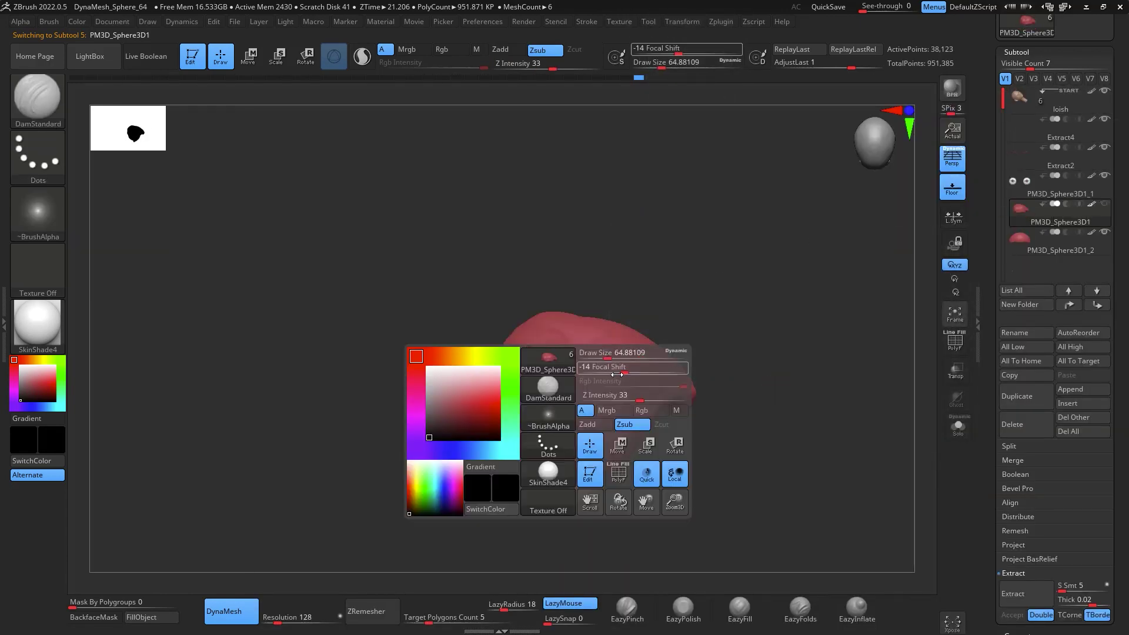
pyautogui.click(609, 356)
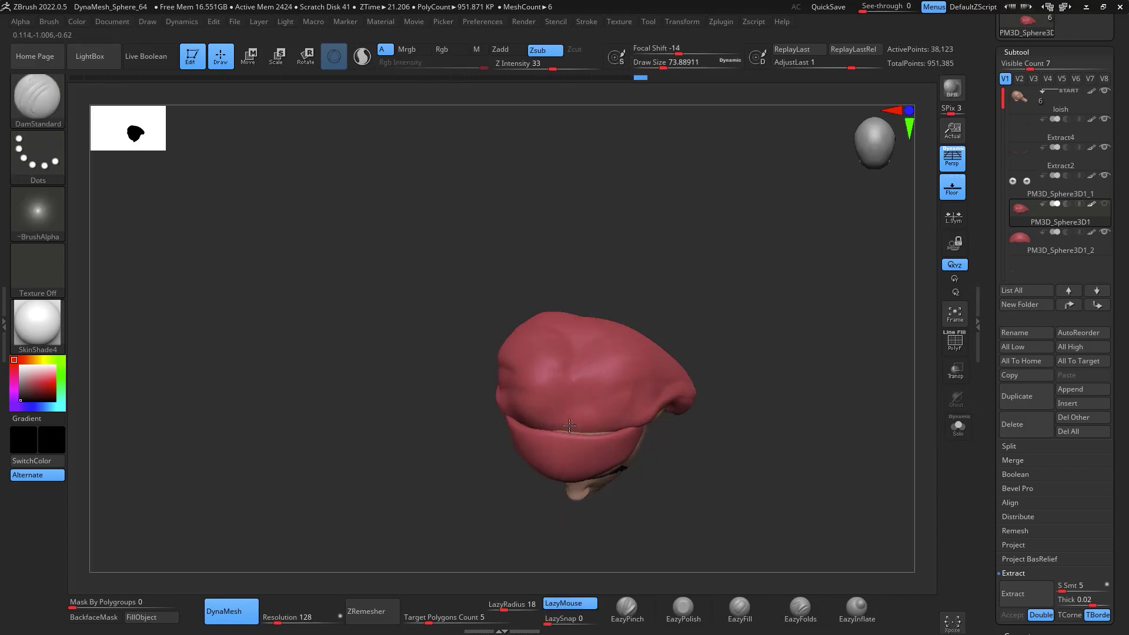
pyautogui.moveTo(630, 268); pyautogui.dragTo(621, 331)
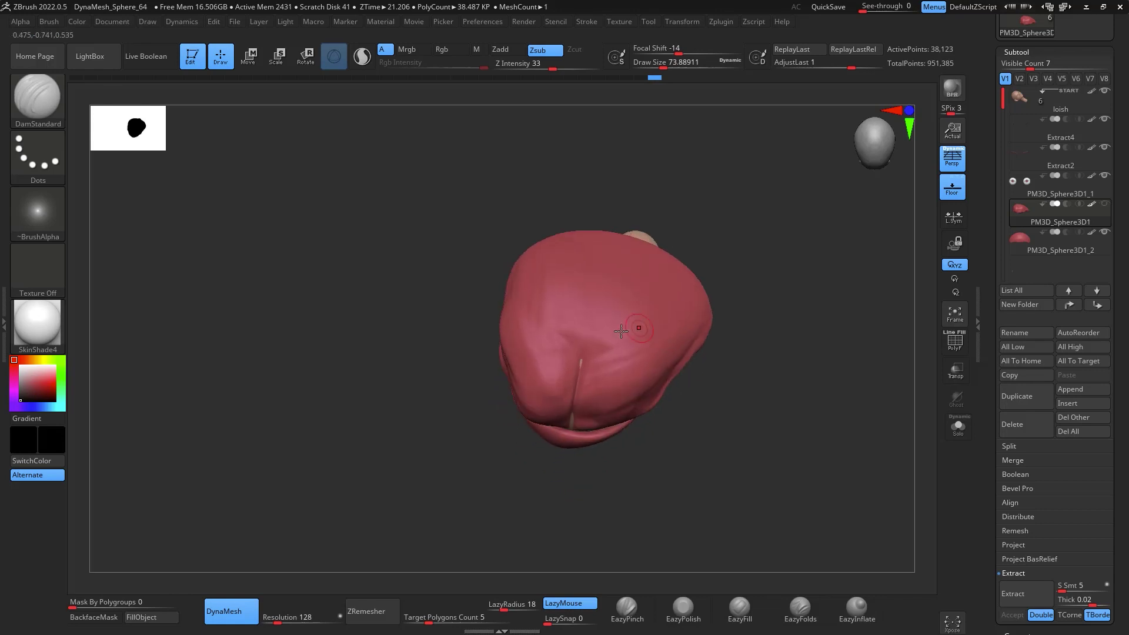
pyautogui.moveTo(608, 275)
pyautogui.mouseDown()
pyautogui.moveTo(823, 310)
pyautogui.moveTo(746, 293)
pyautogui.mouseUp()
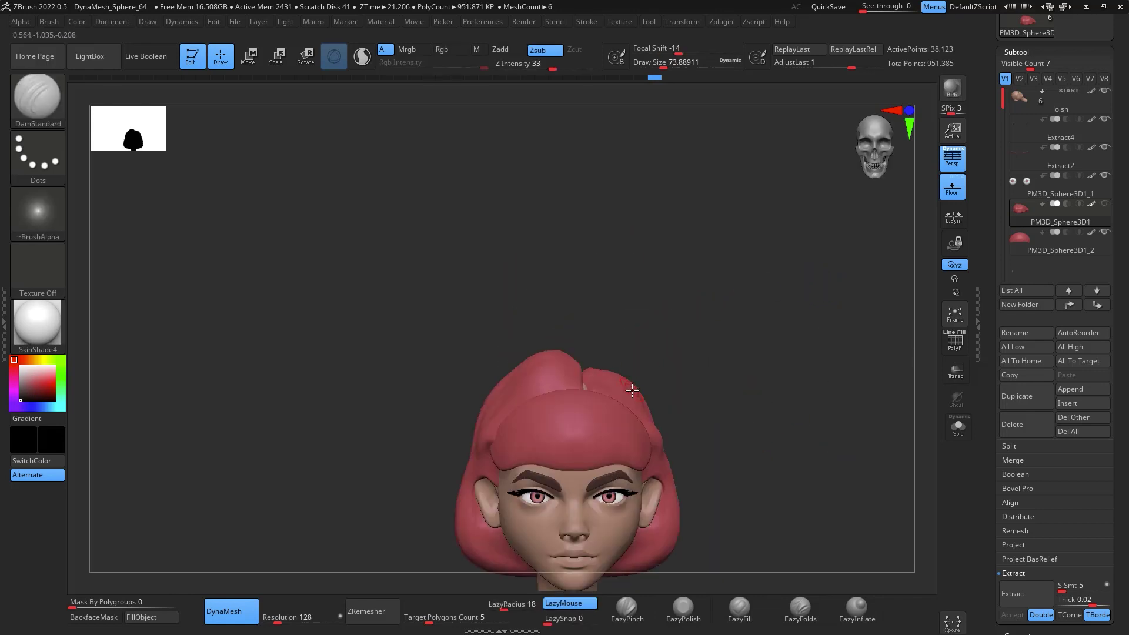
# Reshape the crown volume beside the parting with the Move brush, using draw sizes of about 154 and 257
pyautogui.press('b')
pyautogui.press('m')
pyautogui.press('v')
pyautogui.press('space')
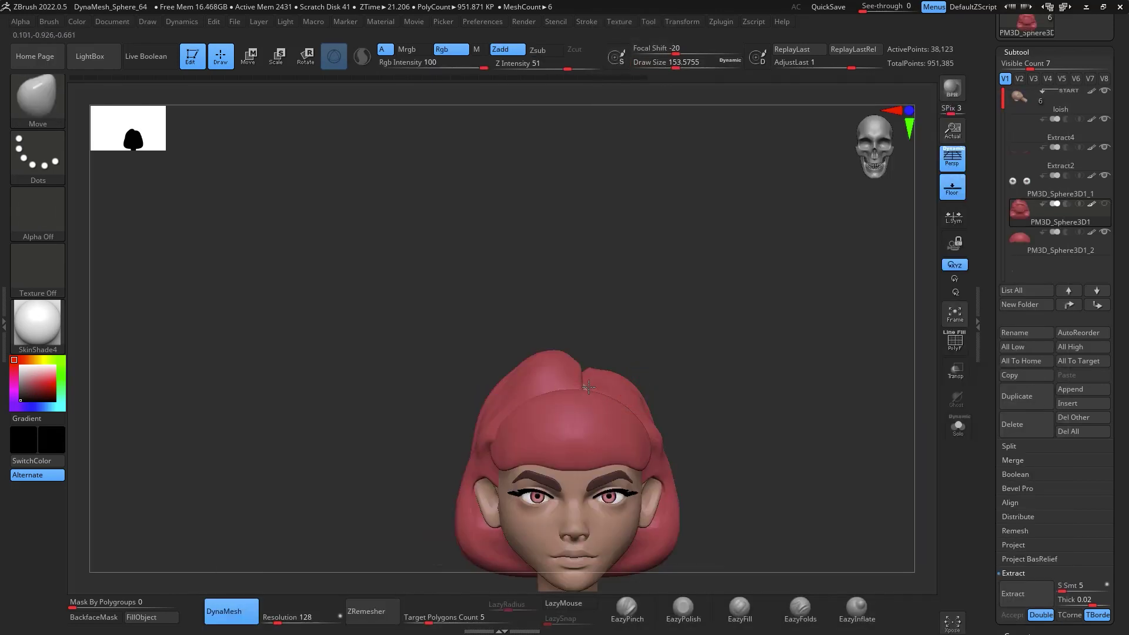
pyautogui.moveTo(618, 325); pyautogui.dragTo(672, 346)
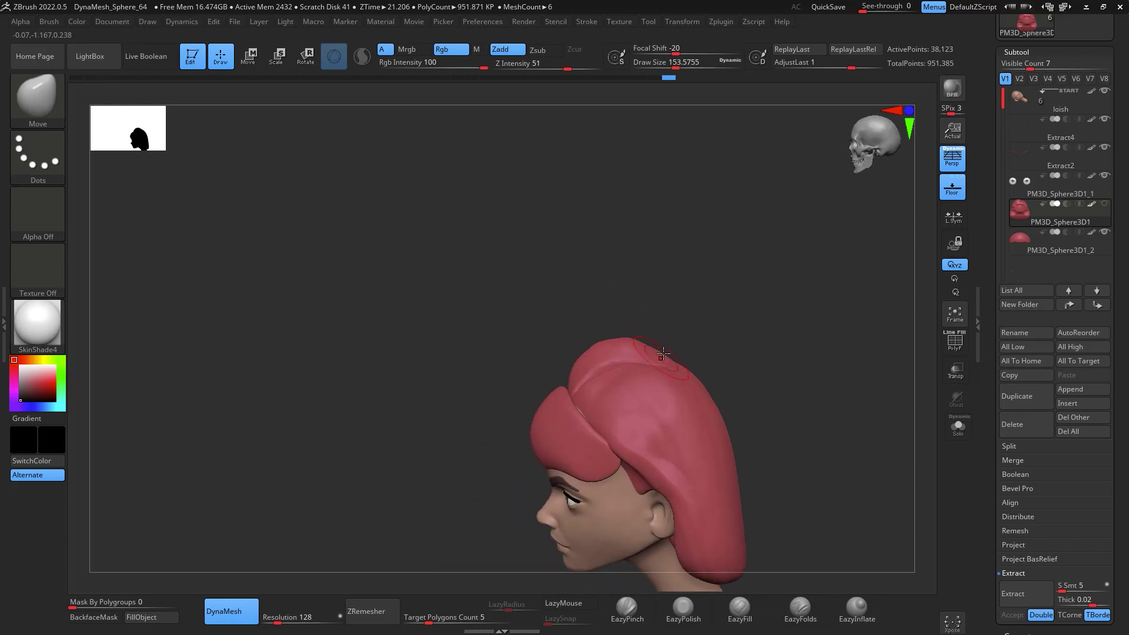
pyautogui.press('space')
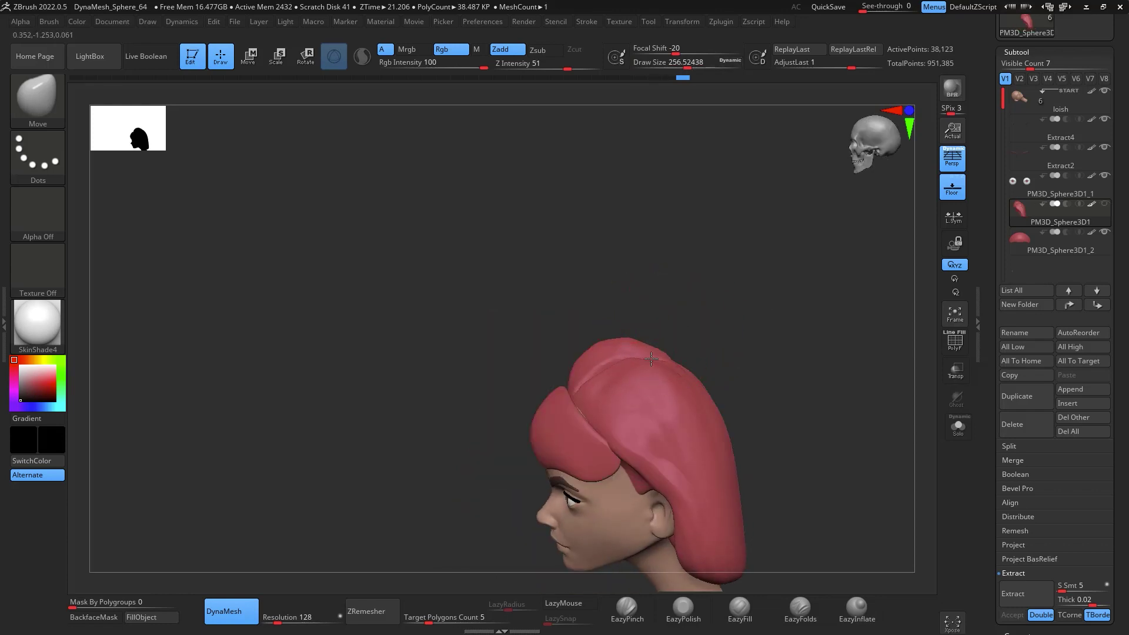
pyautogui.press('shift')
pyautogui.moveTo(729, 347)
pyautogui.keyDown('shift'); pyautogui.mouseDown()
pyautogui.moveTo(784, 312)
pyautogui.moveTo(872, 304)
pyautogui.moveTo(857, 299)
pyautogui.moveTo(841, 347)
pyautogui.mouseUp(); pyautogui.keyUp('shift')
# Select the fringe subtool and reshape its upper back edge into a soft peak toward the parting with the Move brush
pyautogui.click(1030, 253)
pyautogui.moveTo(707, 402); pyautogui.dragTo(720, 430)
pyautogui.hotkey('ctrl', 'z')
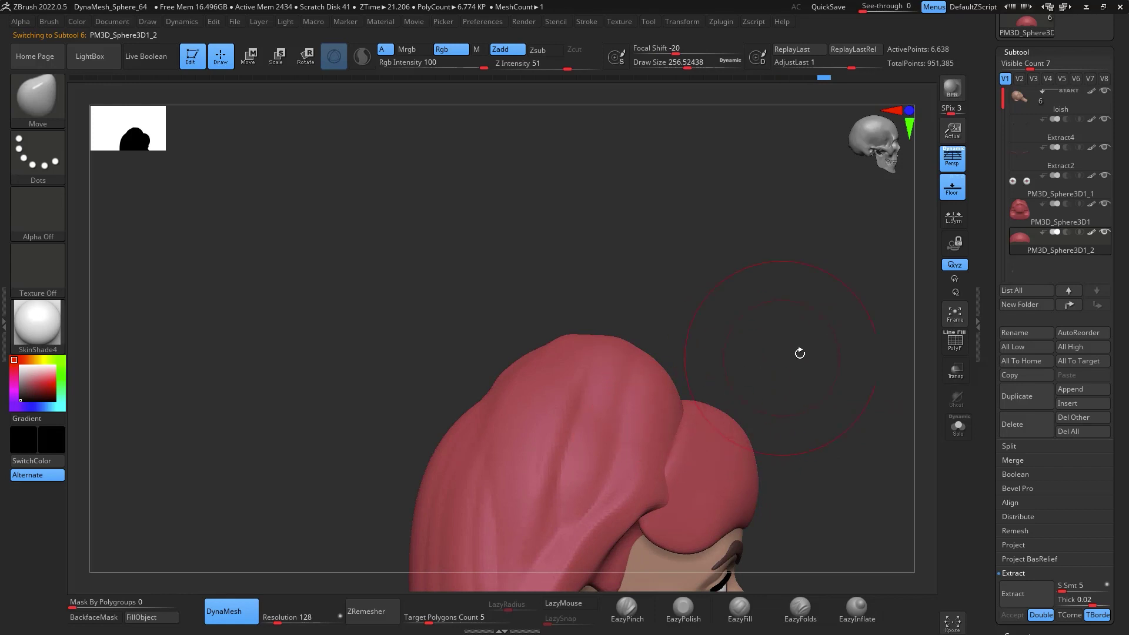
pyautogui.moveTo(799, 352); pyautogui.dragTo(454, 412)
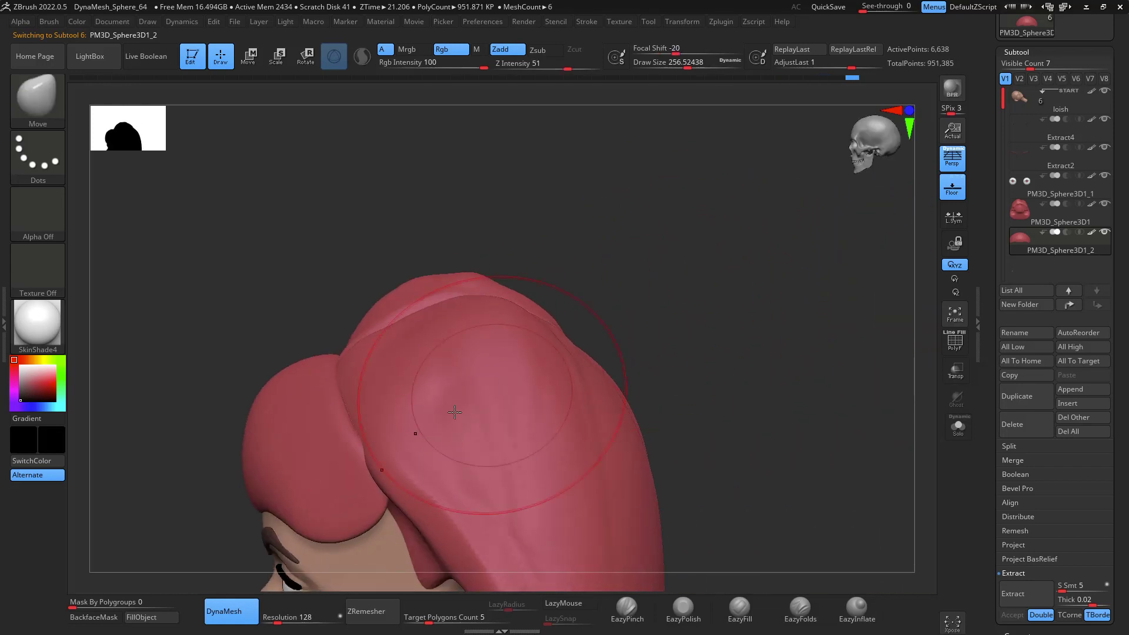
pyautogui.moveTo(329, 361); pyautogui.dragTo(333, 377)
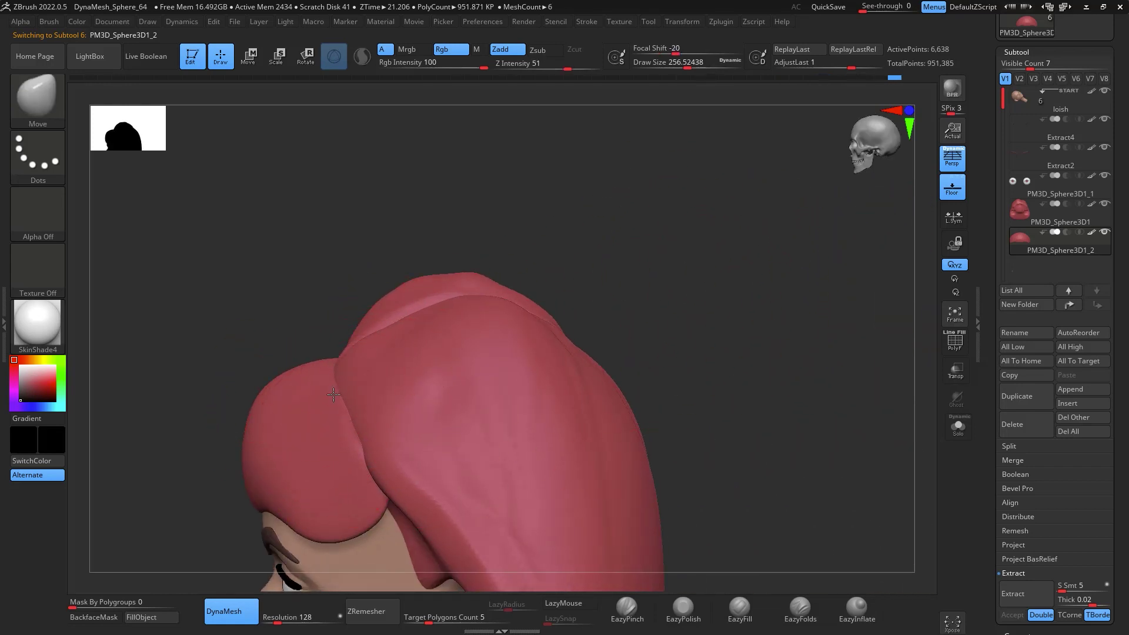
pyautogui.moveTo(753, 229); pyautogui.dragTo(657, 282)
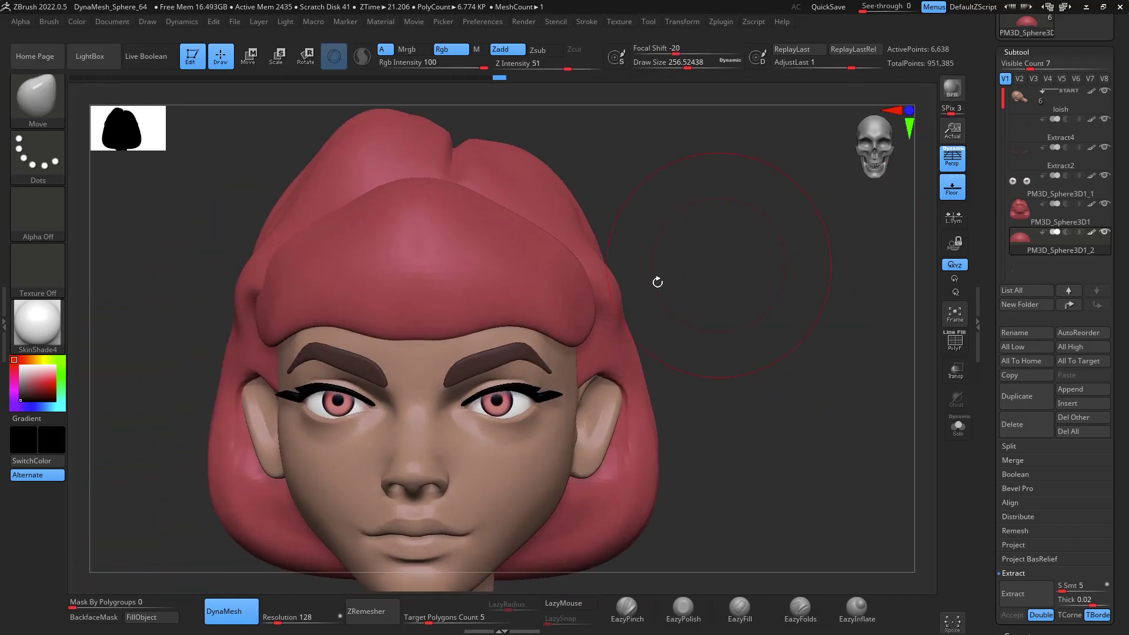
# Select the main hair mass and pull a fuller bulge out of one side at temple height with the Move brush
pyautogui.moveTo(835, 404)
pyautogui.keyDown('alt'); pyautogui.mouseDown()
pyautogui.moveTo(894, 419)
pyautogui.moveTo(880, 397)
pyautogui.mouseUp(); pyautogui.keyUp('alt')
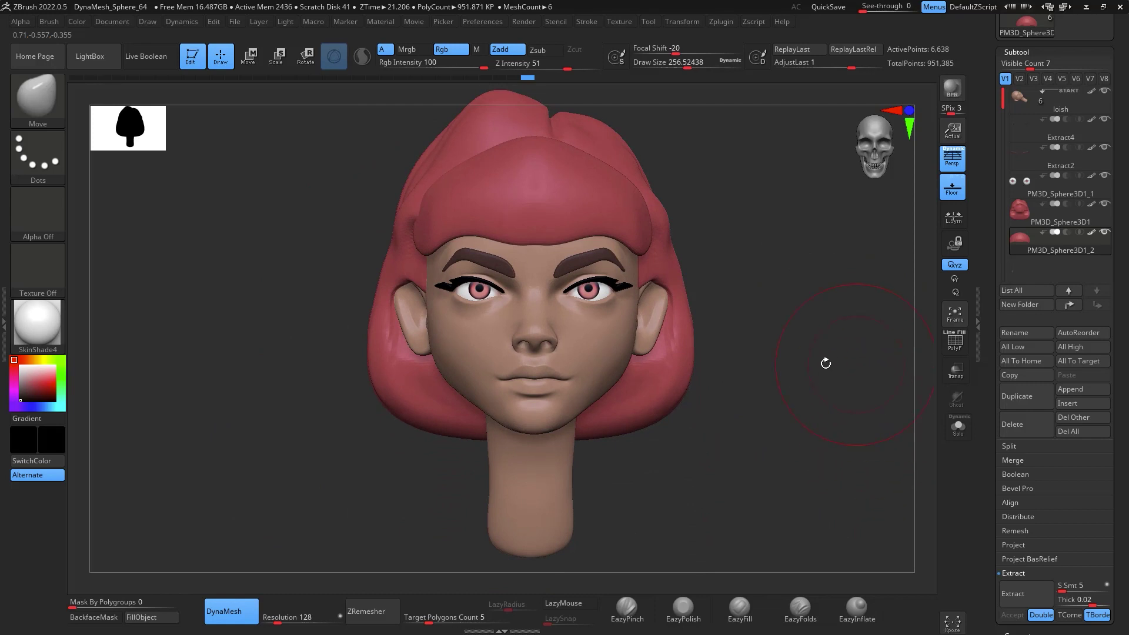
pyautogui.moveTo(818, 262)
pyautogui.mouseDown()
pyautogui.moveTo(832, 276)
pyautogui.moveTo(831, 261)
pyautogui.mouseUp()
pyautogui.click(1058, 214)
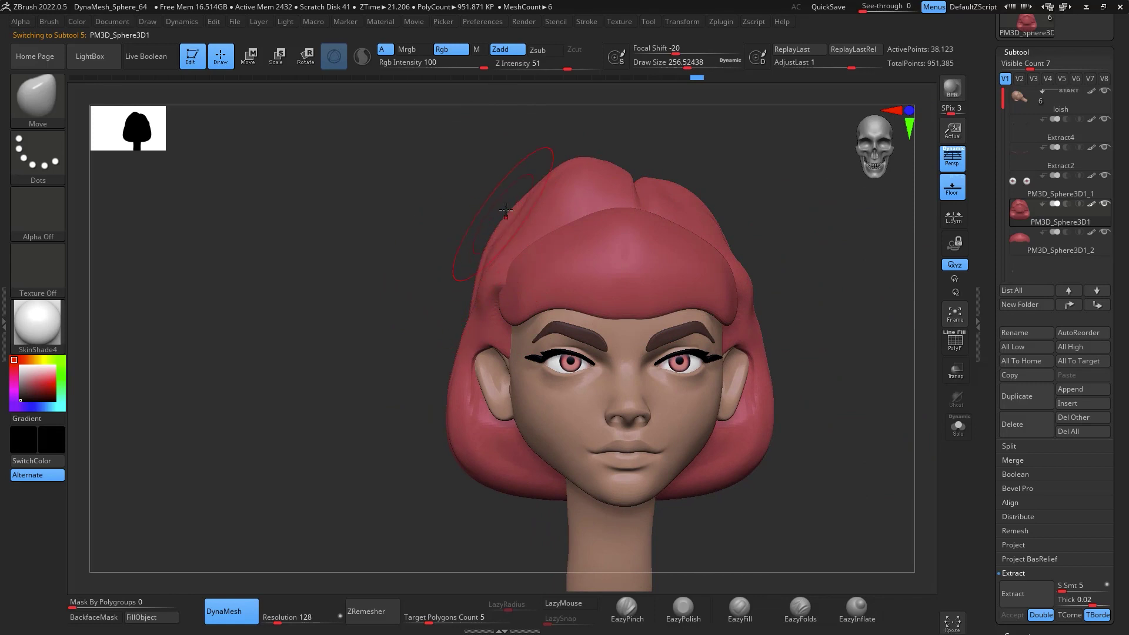
pyautogui.moveTo(472, 280); pyautogui.dragTo(735, 277)
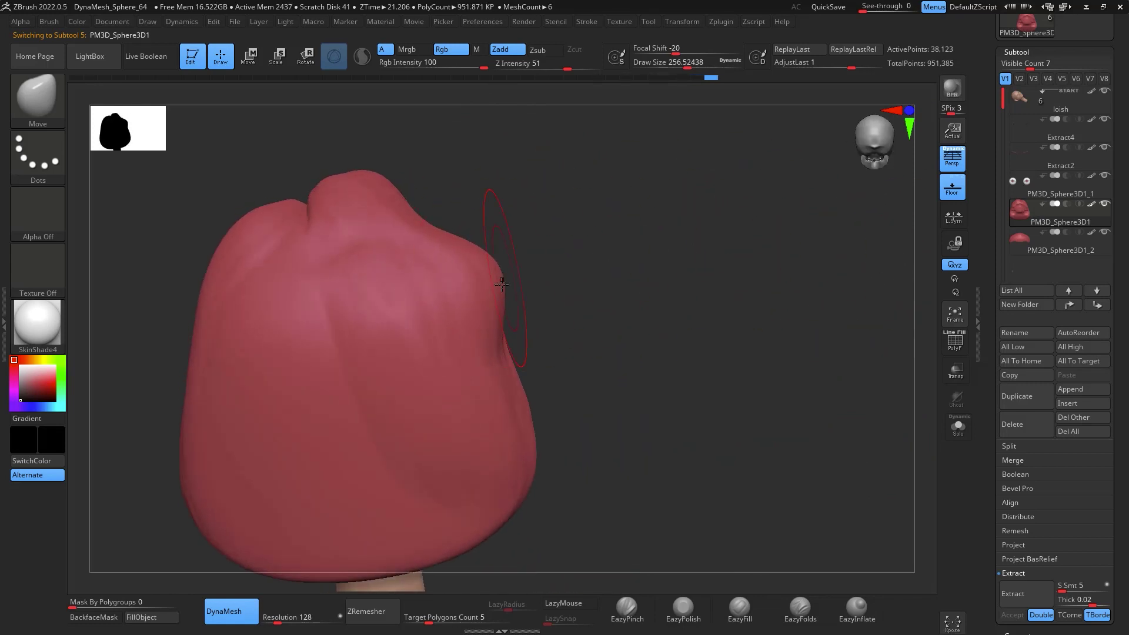
pyautogui.moveTo(569, 329)
pyautogui.mouseDown()
pyautogui.moveTo(818, 318)
pyautogui.moveTo(892, 290)
pyautogui.moveTo(872, 310)
pyautogui.moveTo(902, 302)
pyautogui.moveTo(782, 230)
pyautogui.moveTo(685, 257)
pyautogui.moveTo(708, 244)
pyautogui.mouseUp()
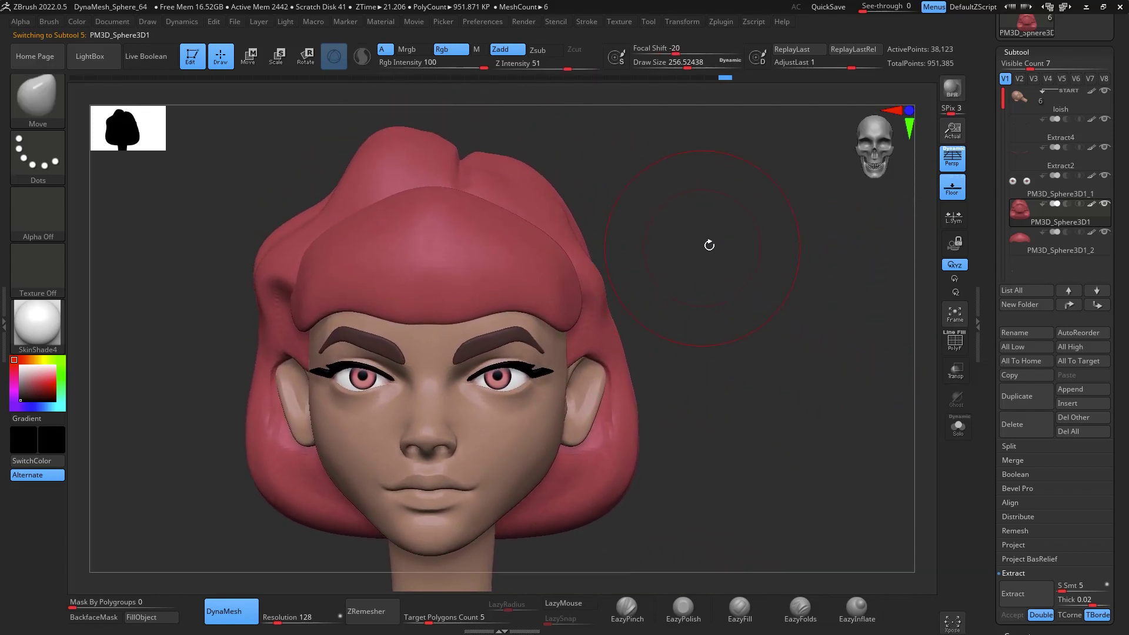
# Pull up the crown hair on the other side of the parting with the Move brush at a draw size of about 149
pyautogui.press('space')
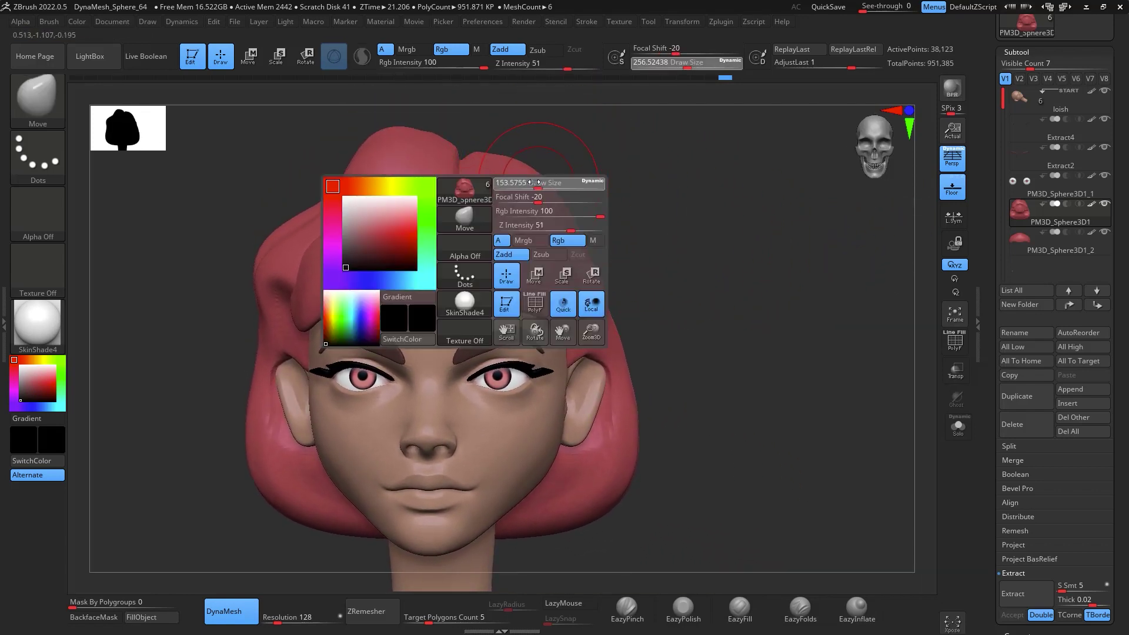
pyautogui.moveTo(534, 183); pyautogui.dragTo(531, 183)
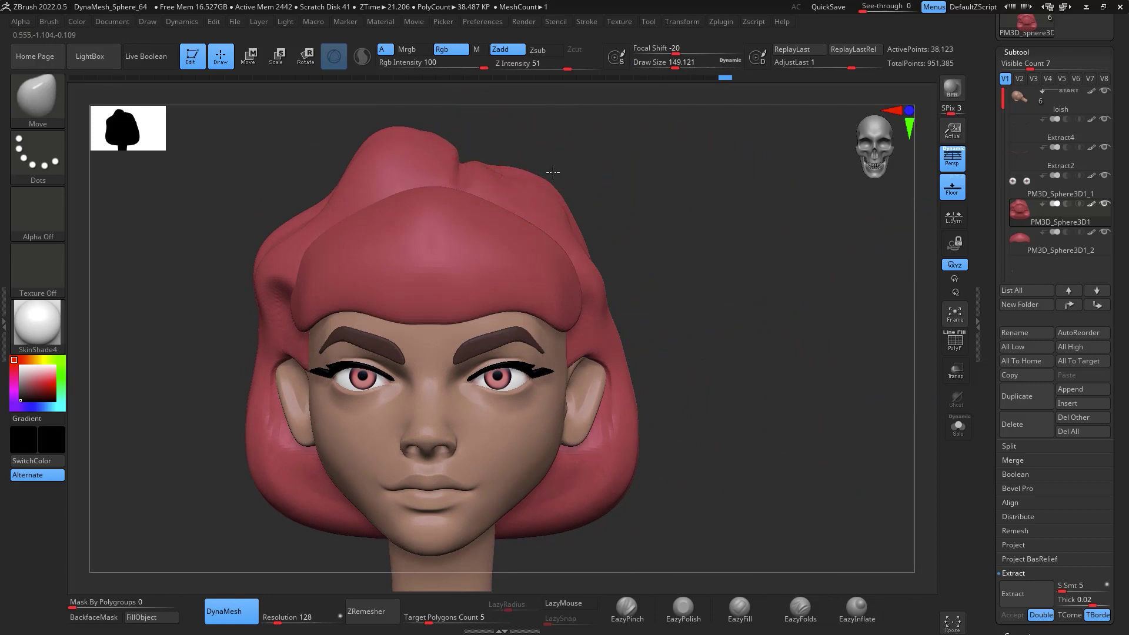
pyautogui.press('space')
pyautogui.moveTo(648, 169)
pyautogui.mouseDown()
pyautogui.moveTo(668, 159)
pyautogui.moveTo(609, 170)
pyautogui.mouseUp()
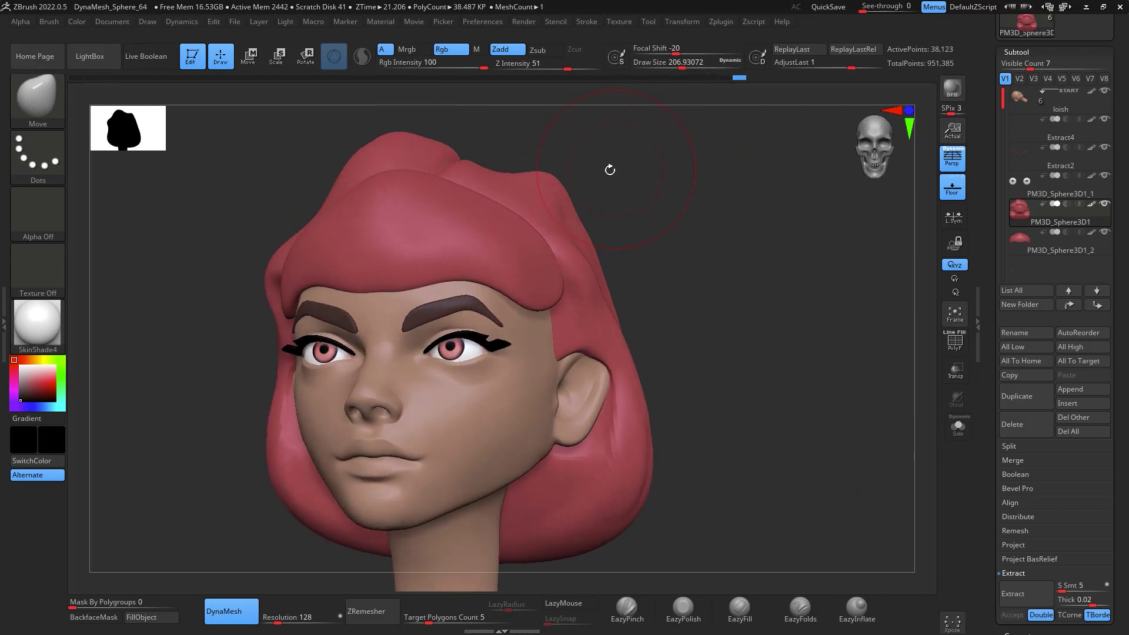
# Reshape the side hair around the ear and widen its lower end, raising the Move brush draw size to about 318
pyautogui.moveTo(718, 228); pyautogui.dragTo(745, 206)
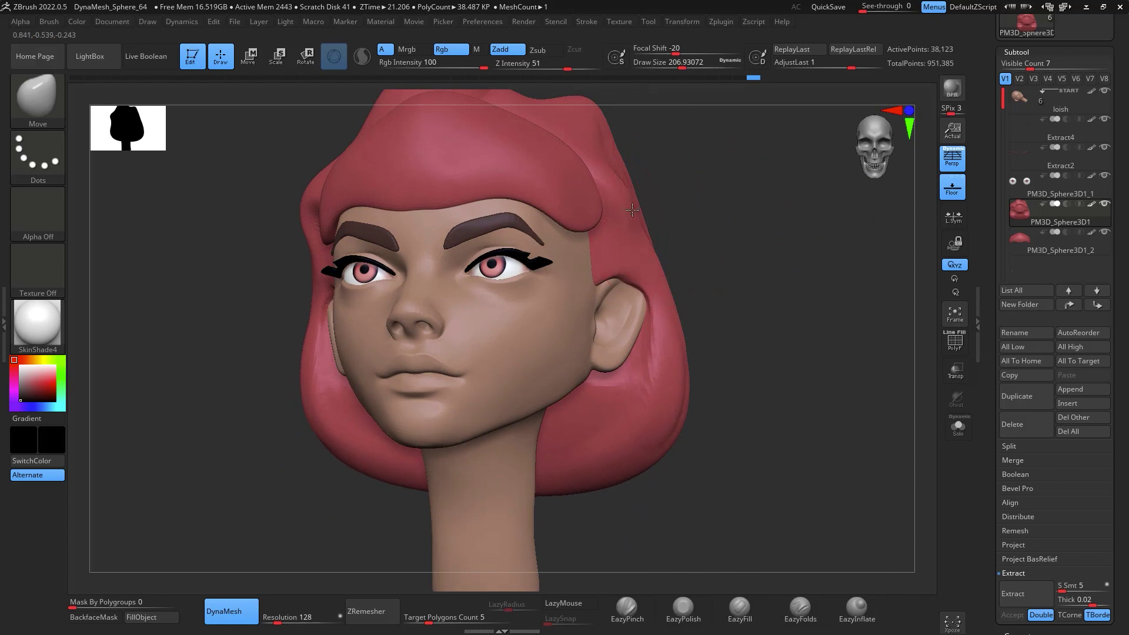
pyautogui.press('space')
pyautogui.moveTo(641, 210); pyautogui.dragTo(661, 209)
pyautogui.moveTo(665, 252)
pyautogui.mouseDown()
pyautogui.moveTo(665, 284)
pyautogui.moveTo(761, 259)
pyautogui.mouseUp()
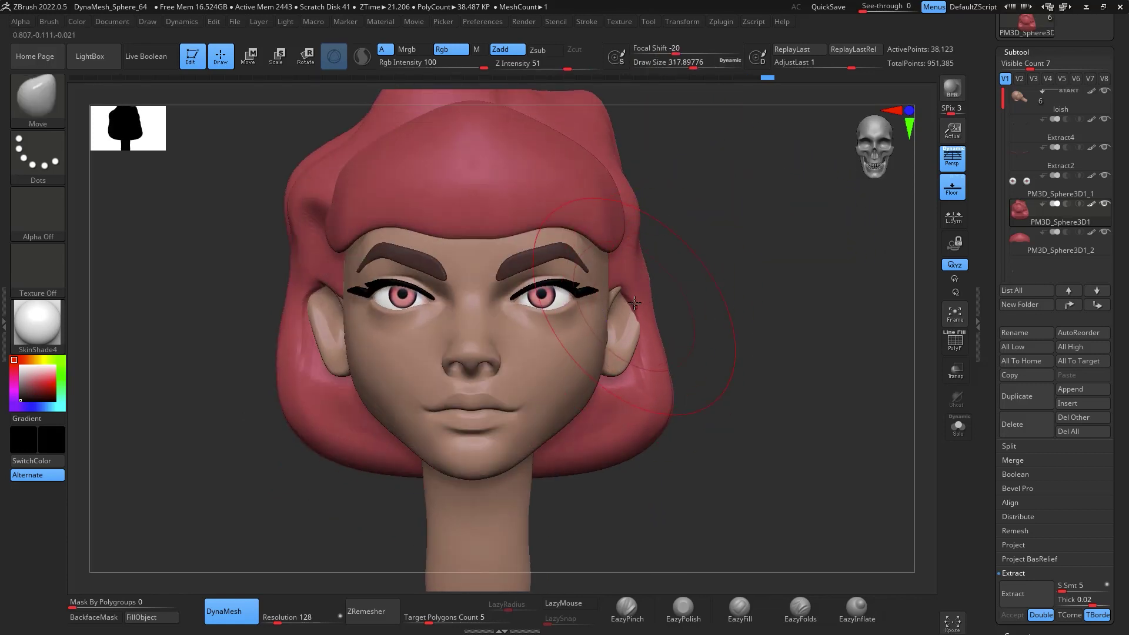
pyautogui.moveTo(656, 372)
pyautogui.mouseDown()
pyautogui.moveTo(674, 431)
pyautogui.moveTo(658, 441)
pyautogui.mouseUp()
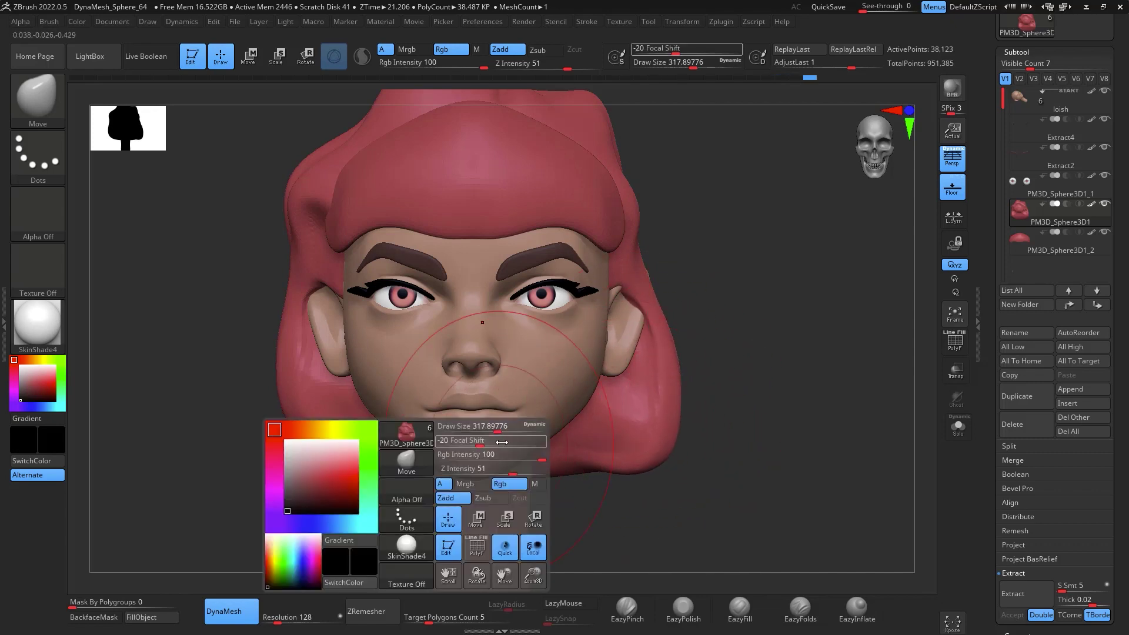
# Shape the lower ends of the bob on both sides into rounded tips with the Move brush at a draw size of about 192
pyautogui.press('space')
pyautogui.moveTo(500, 433); pyautogui.dragTo(483, 433)
pyautogui.moveTo(324, 444)
pyautogui.mouseDown()
pyautogui.moveTo(329, 470)
pyautogui.moveTo(298, 438)
pyautogui.mouseUp()
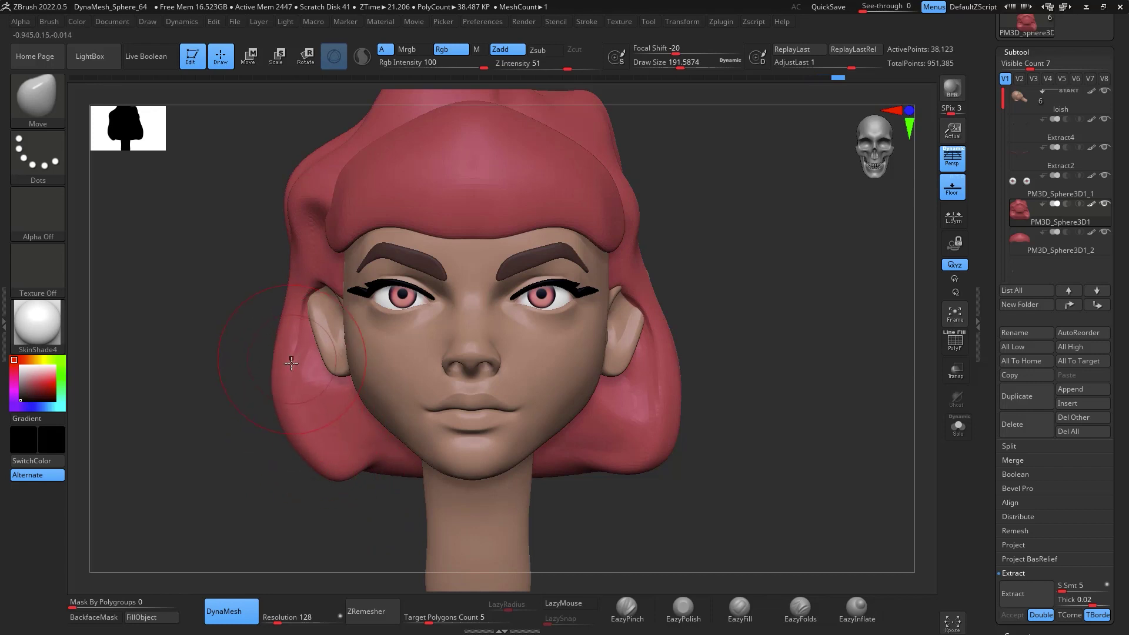
pyautogui.moveTo(291, 364); pyautogui.dragTo(302, 362)
pyautogui.moveTo(623, 471); pyautogui.dragTo(629, 449)
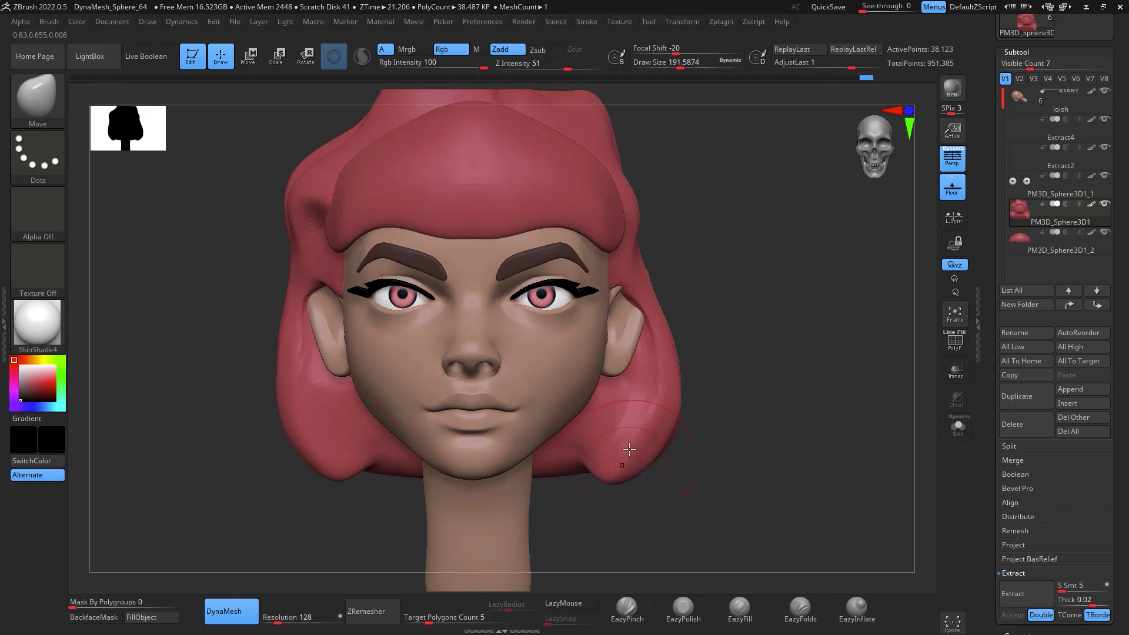
# Smooth the side hair around and behind the ear and the crown beside the parting, checking the shape from several angles
pyautogui.keyDown('shift'); pyautogui.moveTo(662, 355); pyautogui.dragTo(662, 443); pyautogui.keyUp('shift')
pyautogui.moveTo(670, 421)
pyautogui.mouseDown()
pyautogui.moveTo(666, 458)
pyautogui.moveTo(670, 377)
pyautogui.mouseUp()
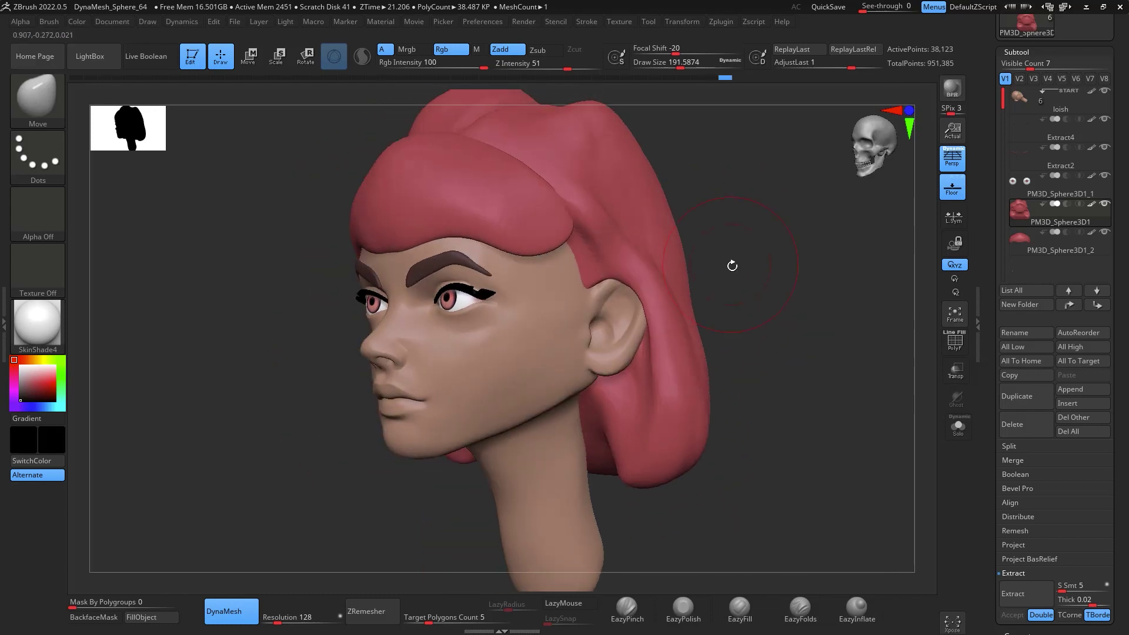
pyautogui.moveTo(627, 307); pyautogui.dragTo(730, 262, button='right')
pyautogui.press('shift')
pyautogui.keyDown('shift'); pyautogui.moveTo(668, 272); pyautogui.dragTo(660, 270); pyautogui.keyUp('shift')
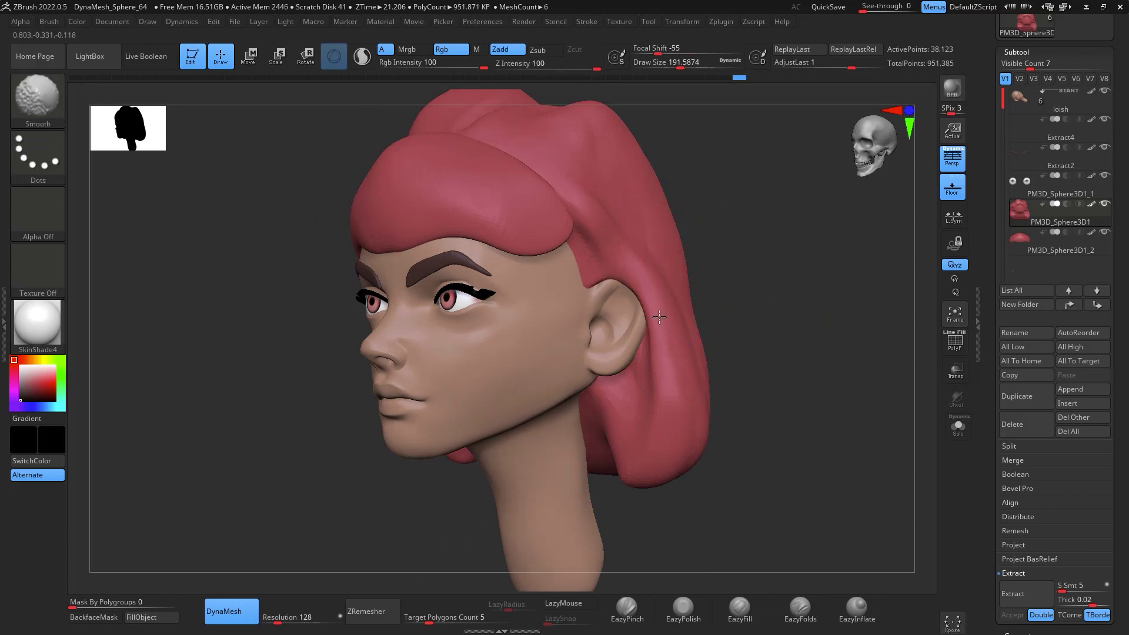
pyautogui.moveTo(685, 237); pyautogui.dragTo(857, 302, button='right')
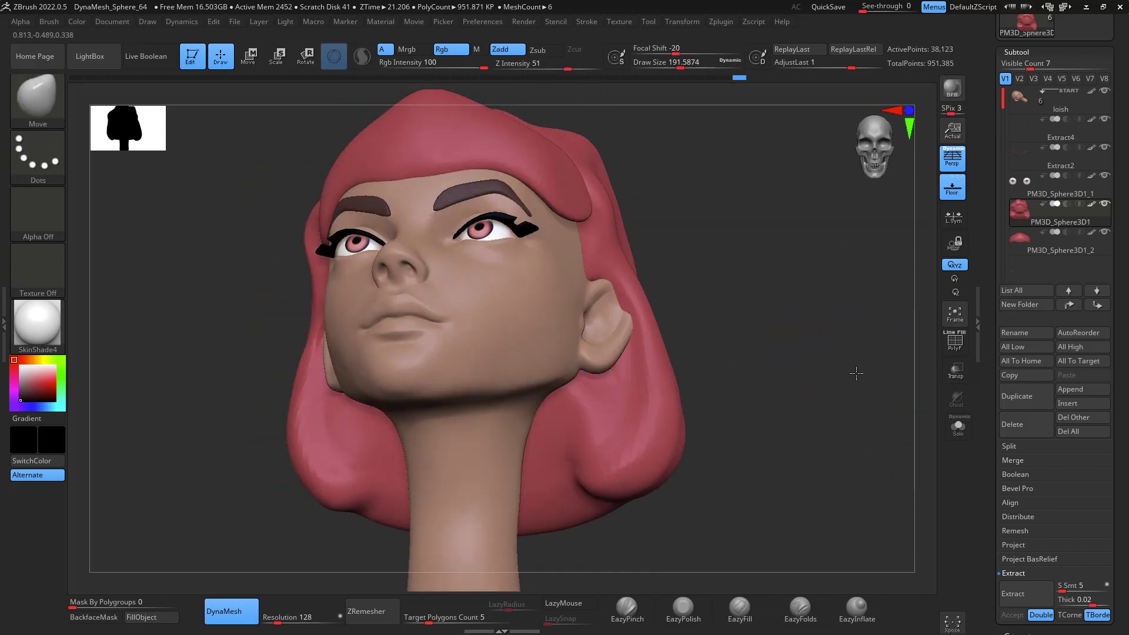
pyautogui.moveTo(852, 428)
pyautogui.keyDown('shift'); pyautogui.mouseDown(button='right')
pyautogui.moveTo(875, 441)
pyautogui.moveTo(866, 369)
pyautogui.mouseUp(button='right'); pyautogui.keyUp('shift')
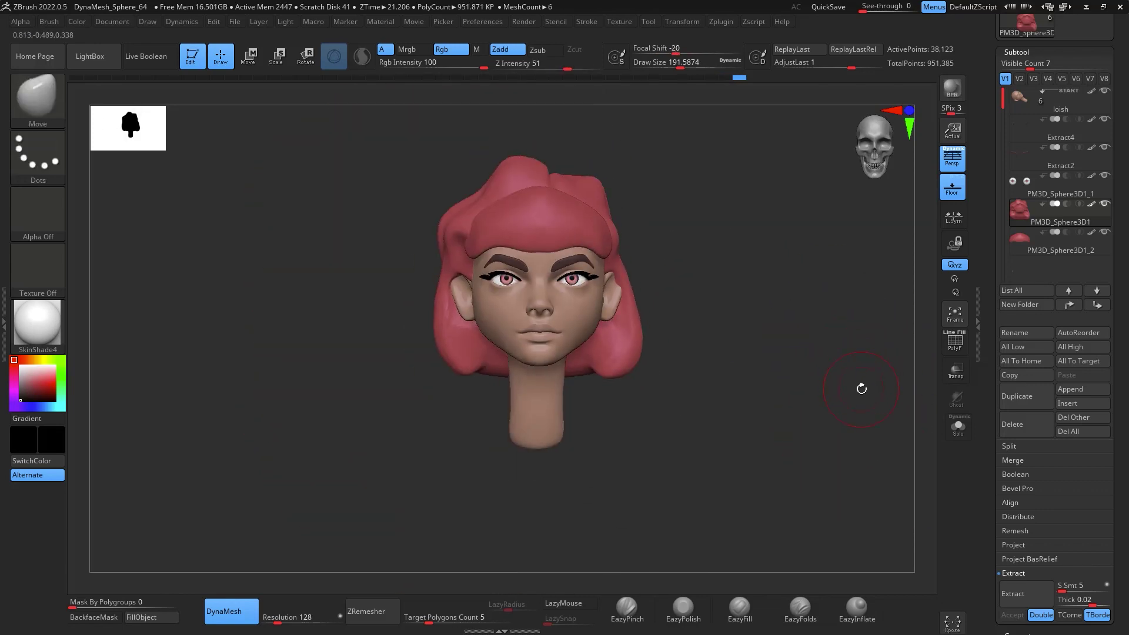
pyautogui.moveTo(880, 470); pyautogui.dragTo(860, 470, button='right')
pyautogui.keyDown('shift'); pyautogui.moveTo(581, 216); pyautogui.dragTo(569, 213); pyautogui.keyUp('shift')
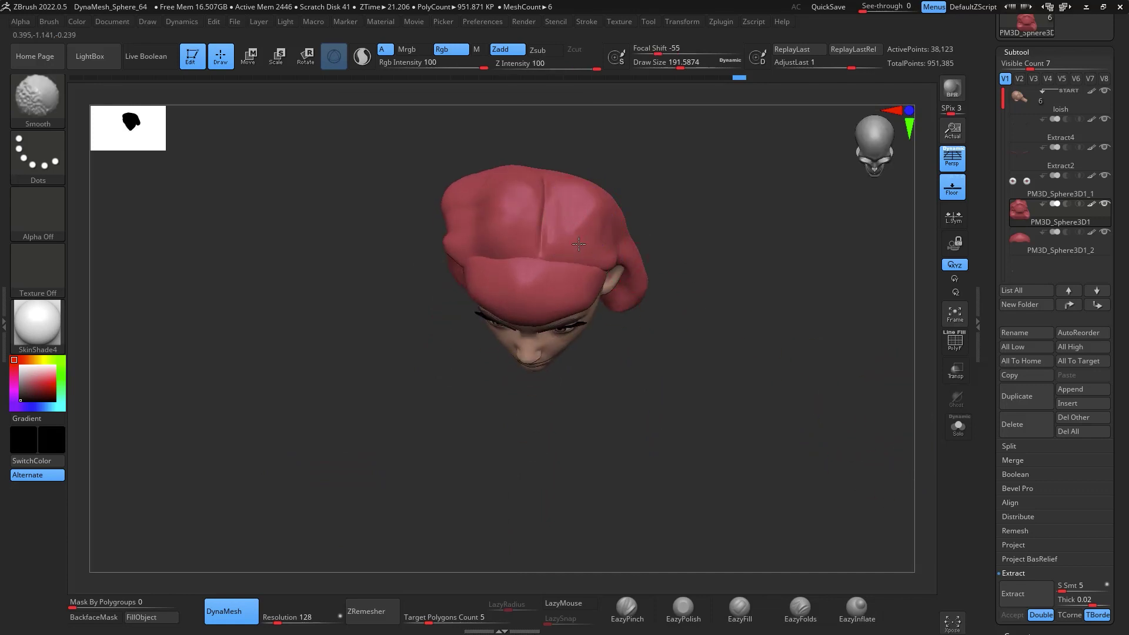
pyautogui.moveTo(889, 438); pyautogui.dragTo(872, 272, button='right')
pyautogui.moveTo(859, 457)
pyautogui.keyDown('shift'); pyautogui.mouseDown(button='right')
pyautogui.moveTo(835, 405)
pyautogui.moveTo(846, 413)
pyautogui.mouseUp(button='right'); pyautogui.keyUp('shift')
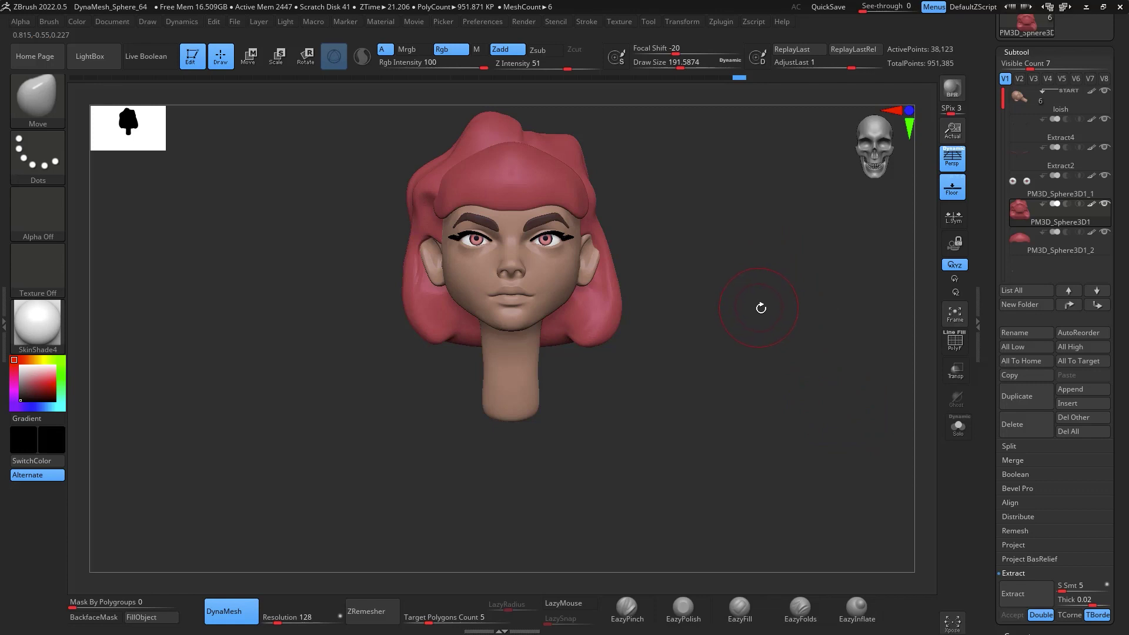
pyautogui.moveTo(767, 325)
pyautogui.mouseDown(button='right')
pyautogui.moveTo(789, 259)
pyautogui.moveTo(779, 293)
pyautogui.moveTo(790, 272)
pyautogui.moveTo(804, 307)
pyautogui.moveTo(807, 233)
pyautogui.moveTo(806, 267)
pyautogui.moveTo(824, 253)
pyautogui.moveTo(831, 288)
pyautogui.moveTo(799, 277)
pyautogui.moveTo(859, 229)
pyautogui.moveTo(900, 255)
pyautogui.moveTo(873, 254)
pyautogui.mouseUp(button='right')
# Select the loish head subtool and mask a narrow band along the lower eyelids with MaskPen at a draw size of about 13
pyautogui.click(1049, 104)
pyautogui.keyDown('alt'); pyautogui.moveTo(890, 302); pyautogui.dragTo(793, 267, button='right'); pyautogui.keyUp('alt')
pyautogui.rightClick(793, 273)
pyautogui.moveTo(791, 253); pyautogui.dragTo(781, 253)
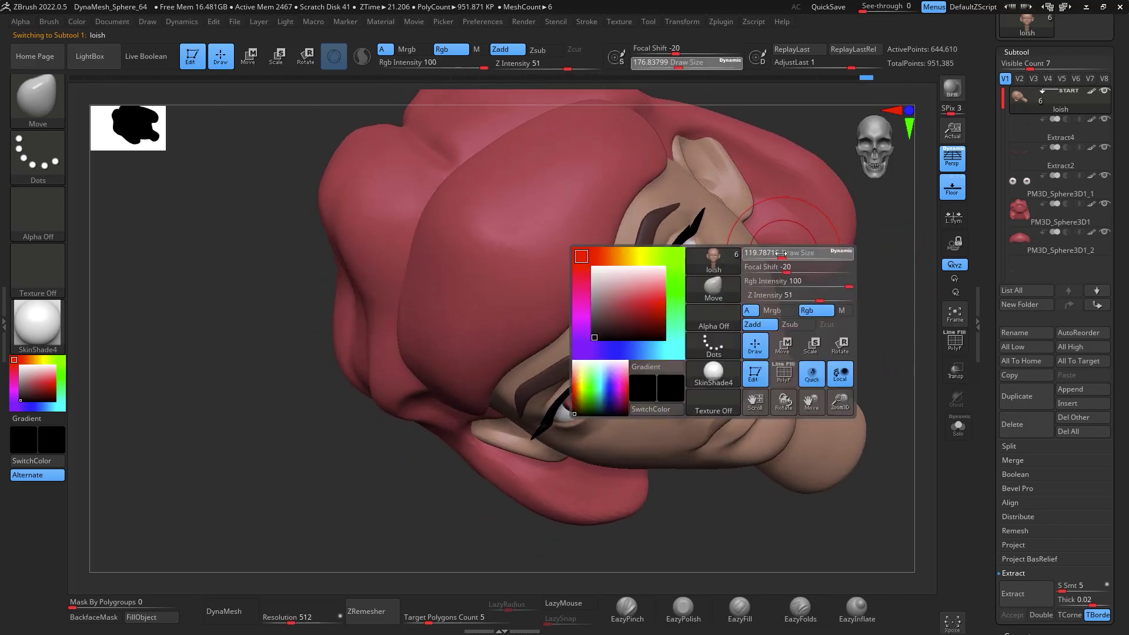
pyautogui.moveTo(864, 294)
pyautogui.keyDown('ctrl'); pyautogui.mouseDown(button='right')
pyautogui.moveTo(908, 329)
pyautogui.moveTo(712, 153)
pyautogui.moveTo(724, 294)
pyautogui.mouseUp(button='right'); pyautogui.keyUp('ctrl')
pyautogui.rightClick(723, 294)
pyautogui.moveTo(727, 298); pyautogui.dragTo(720, 298)
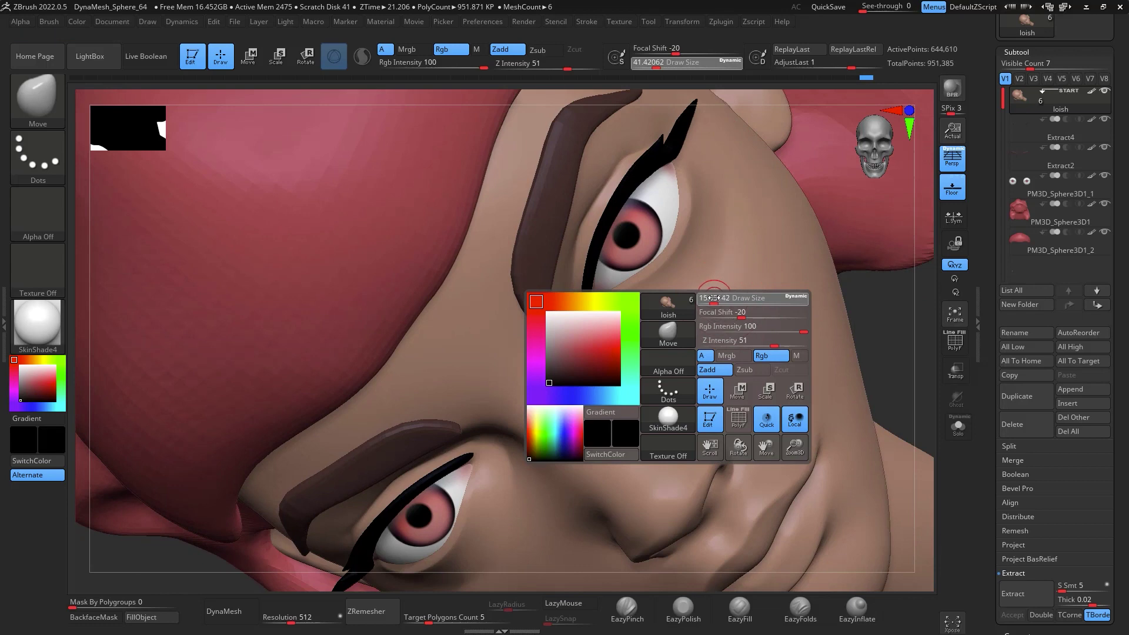
pyautogui.press('ctrl')
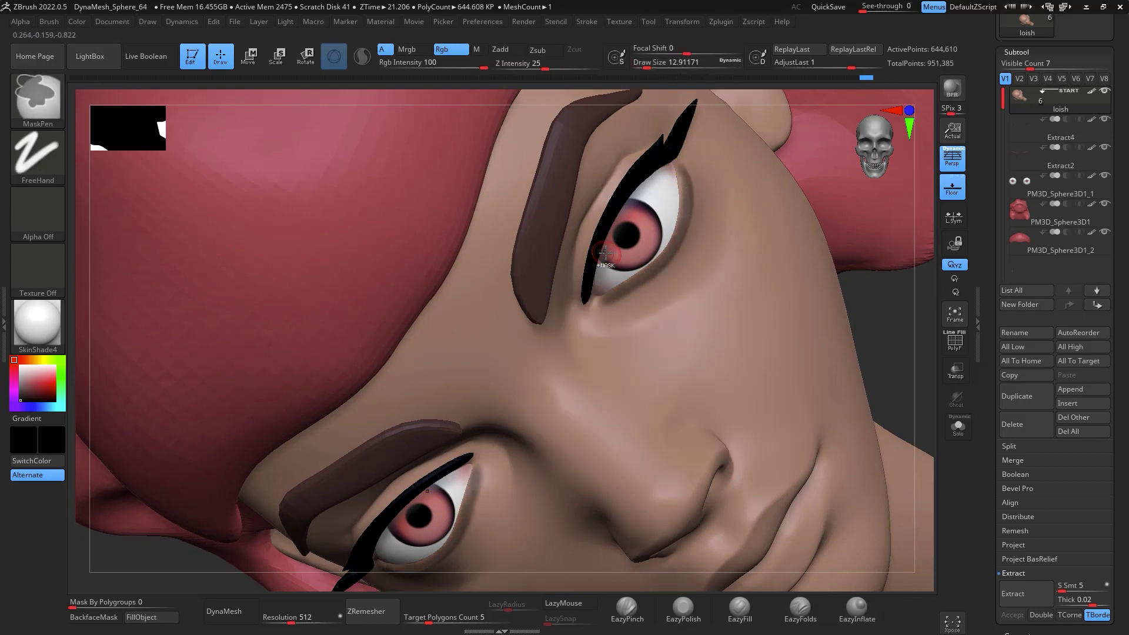
pyautogui.keyDown('ctrl'); pyautogui.moveTo(919, 392); pyautogui.dragTo(914, 371, button='right'); pyautogui.keyUp('ctrl')
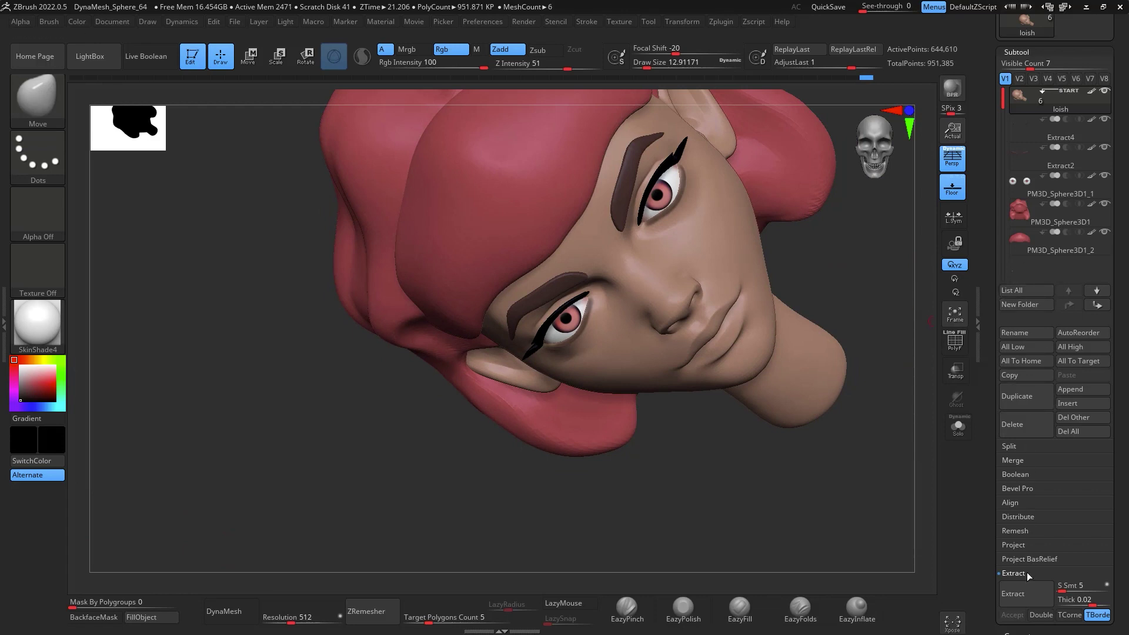
# Extract the masked lower lid bands at a thickness of 0.02 and ZRemesh the accepted piece with a target polygon count of 0.1
pyautogui.click(1029, 591)
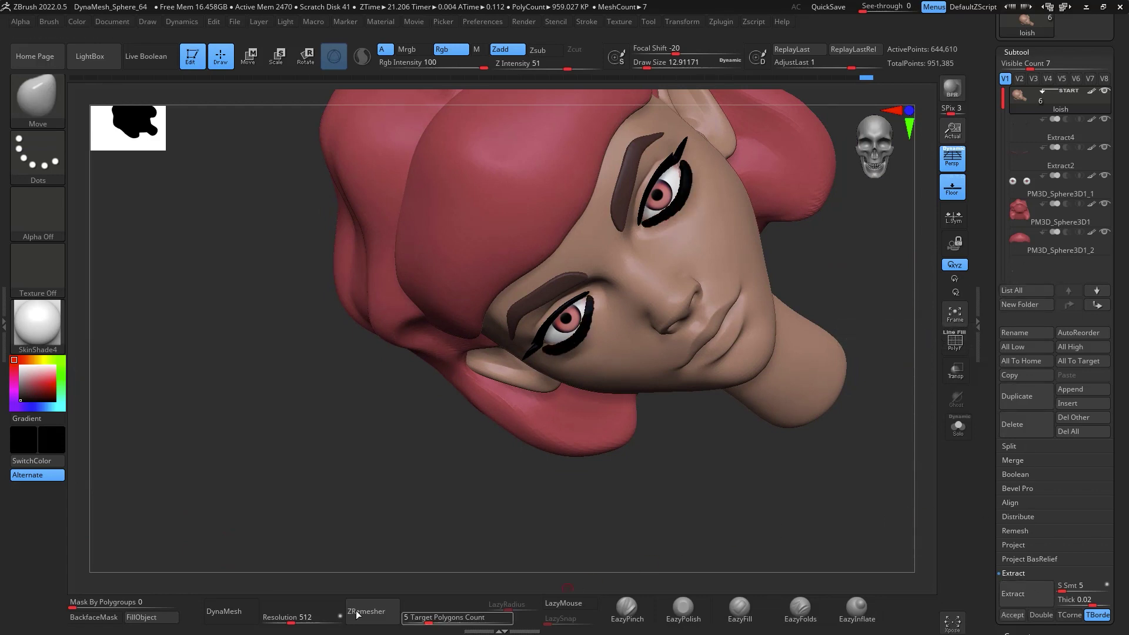
pyautogui.click(1020, 618)
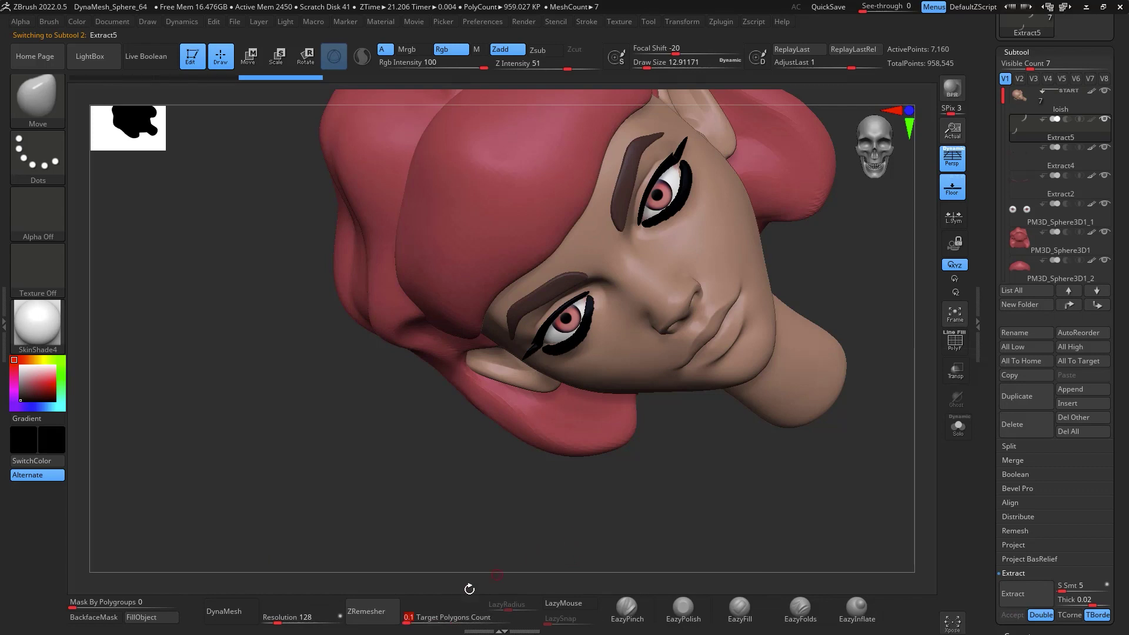
pyautogui.click(372, 601)
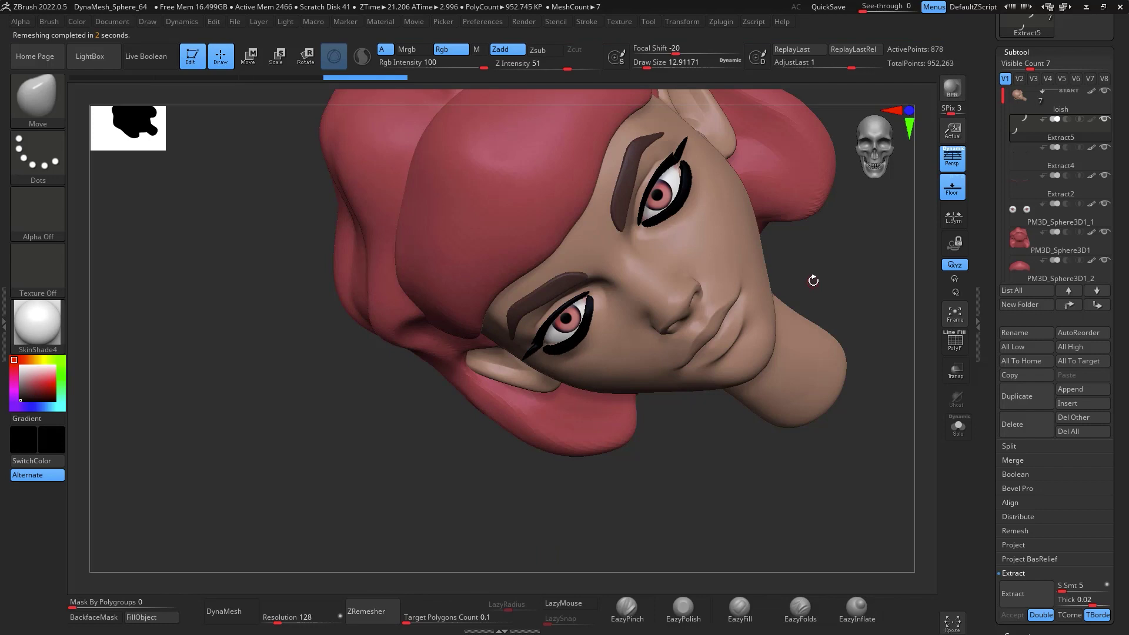
# Shape and smooth the lower lashes into thin curves along the lower lids, using the Move brush at a draw size of about 65
pyautogui.keyDown('alt'); pyautogui.moveTo(835, 262); pyautogui.dragTo(864, 376); pyautogui.keyUp('alt')
pyautogui.press('space')
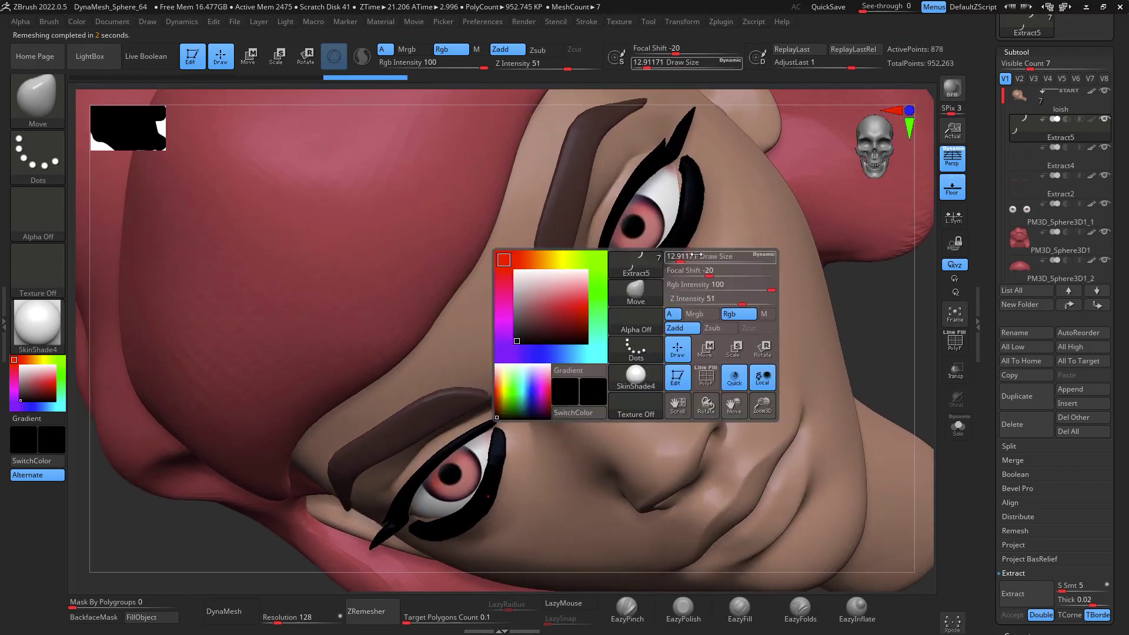
pyautogui.moveTo(685, 257)
pyautogui.mouseDown()
pyautogui.moveTo(699, 257)
pyautogui.moveTo(663, 256)
pyautogui.moveTo(634, 278)
pyautogui.moveTo(693, 210)
pyautogui.mouseUp()
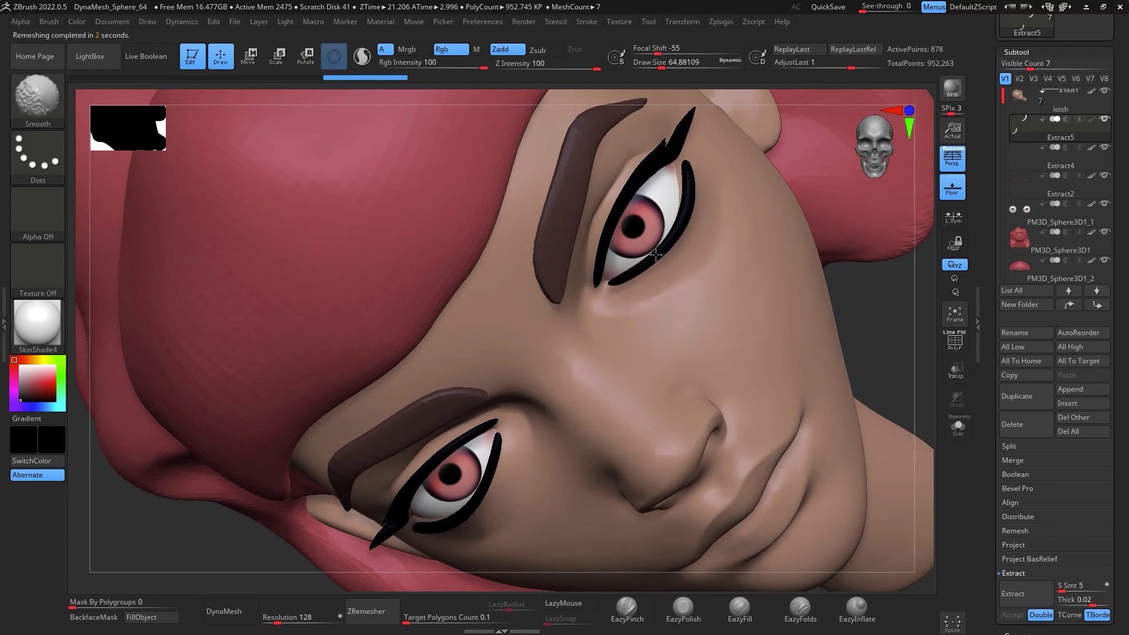
pyautogui.keyDown('shift'); pyautogui.moveTo(627, 276); pyautogui.dragTo(645, 265); pyautogui.keyUp('shift')
pyautogui.moveTo(902, 282); pyautogui.dragTo(926, 360)
pyautogui.moveTo(653, 257)
pyautogui.mouseDown()
pyautogui.moveTo(662, 261)
pyautogui.moveTo(635, 269)
pyautogui.moveTo(667, 255)
pyautogui.mouseUp()
pyautogui.moveTo(682, 212); pyautogui.dragTo(687, 214)
pyautogui.moveTo(685, 175); pyautogui.dragTo(690, 175)
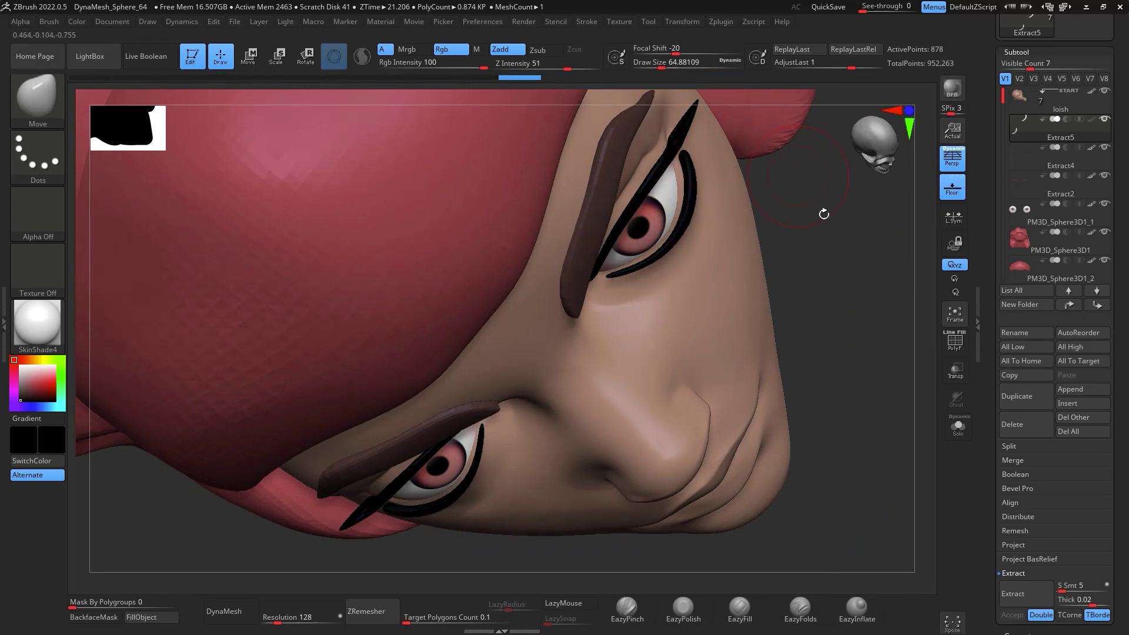
# Fit the outer and inner ends of the lower lash against the eyelid from the side with the Move brush
pyautogui.moveTo(824, 214); pyautogui.dragTo(829, 164)
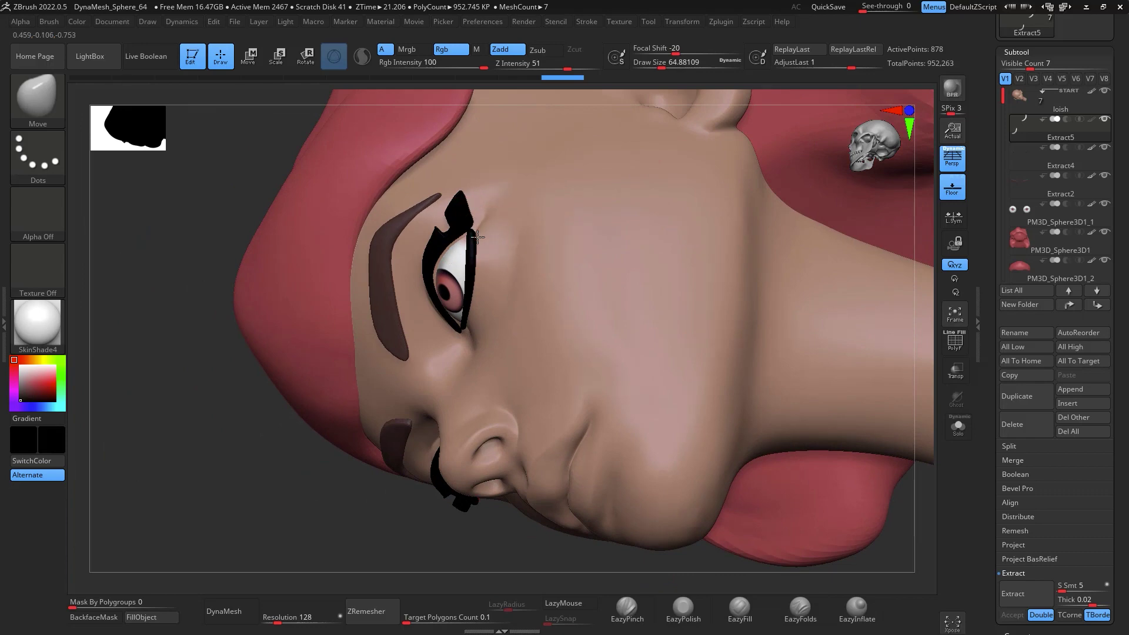
pyautogui.moveTo(477, 236); pyautogui.dragTo(479, 239)
pyautogui.moveTo(464, 327); pyautogui.dragTo(469, 322)
pyautogui.moveTo(812, 515)
pyautogui.mouseDown()
pyautogui.moveTo(890, 467)
pyautogui.moveTo(889, 435)
pyautogui.moveTo(870, 447)
pyautogui.mouseUp()
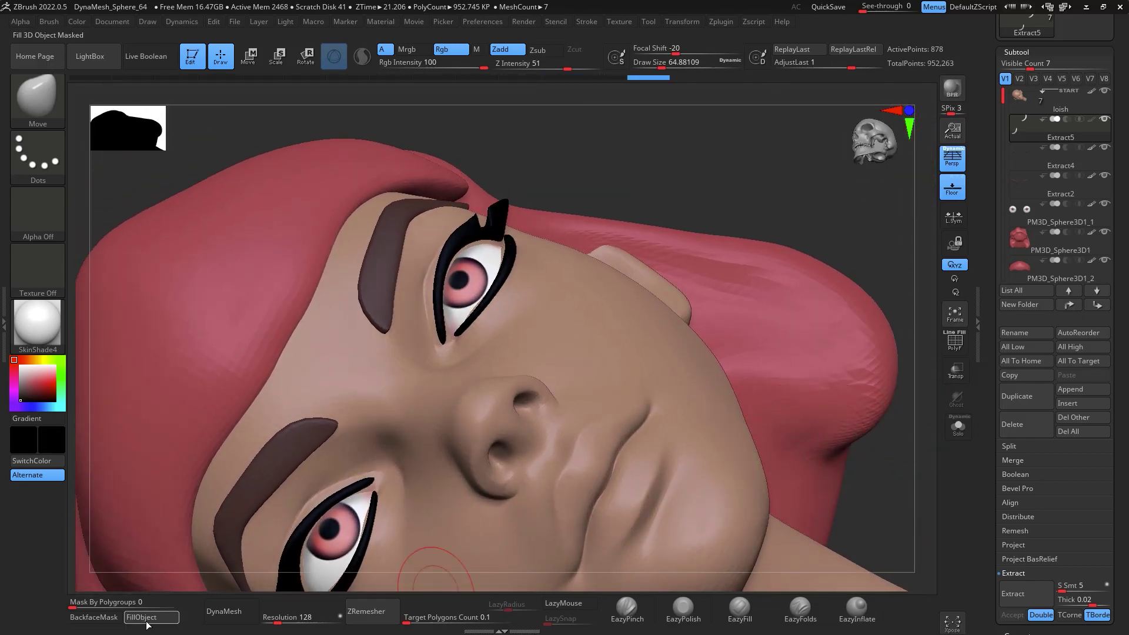
# Turn on BackfaceMask and seat the lower lash against the lid from below and above with the Move brush
pyautogui.click(112, 621)
pyautogui.moveTo(710, 184); pyautogui.dragTo(725, 203)
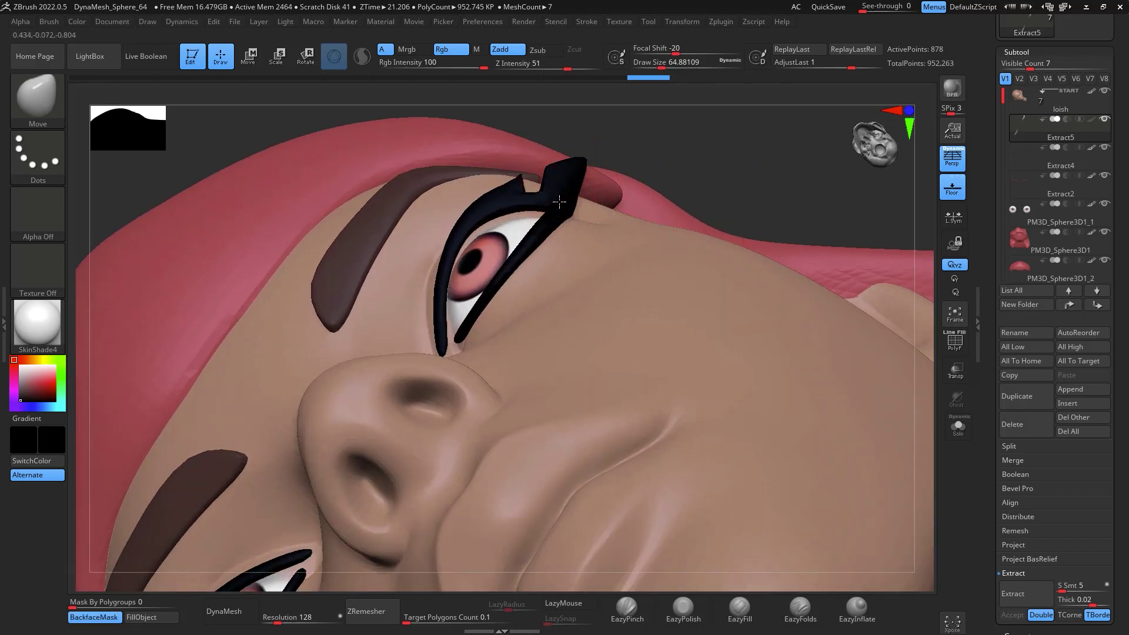
pyautogui.moveTo(701, 141)
pyautogui.mouseDown()
pyautogui.moveTo(675, 129)
pyautogui.moveTo(588, 202)
pyautogui.moveTo(565, 201)
pyautogui.mouseUp()
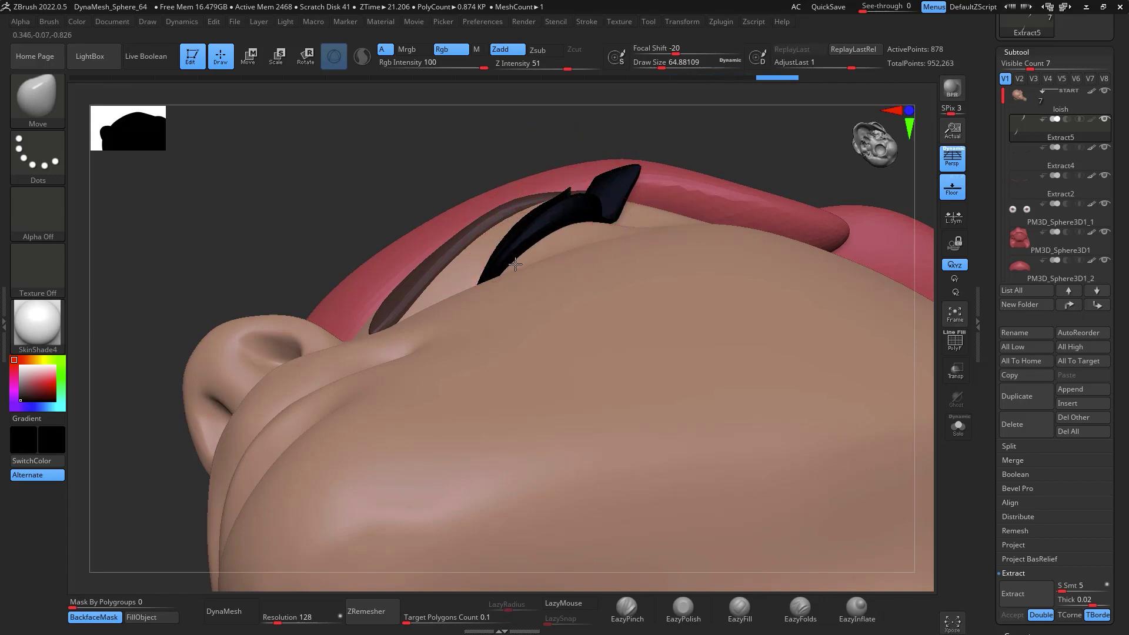
pyautogui.moveTo(515, 263); pyautogui.dragTo(517, 262)
pyautogui.moveTo(813, 144)
pyautogui.mouseDown()
pyautogui.moveTo(790, 211)
pyautogui.moveTo(784, 199)
pyautogui.moveTo(878, 172)
pyautogui.moveTo(593, 235)
pyautogui.mouseUp()
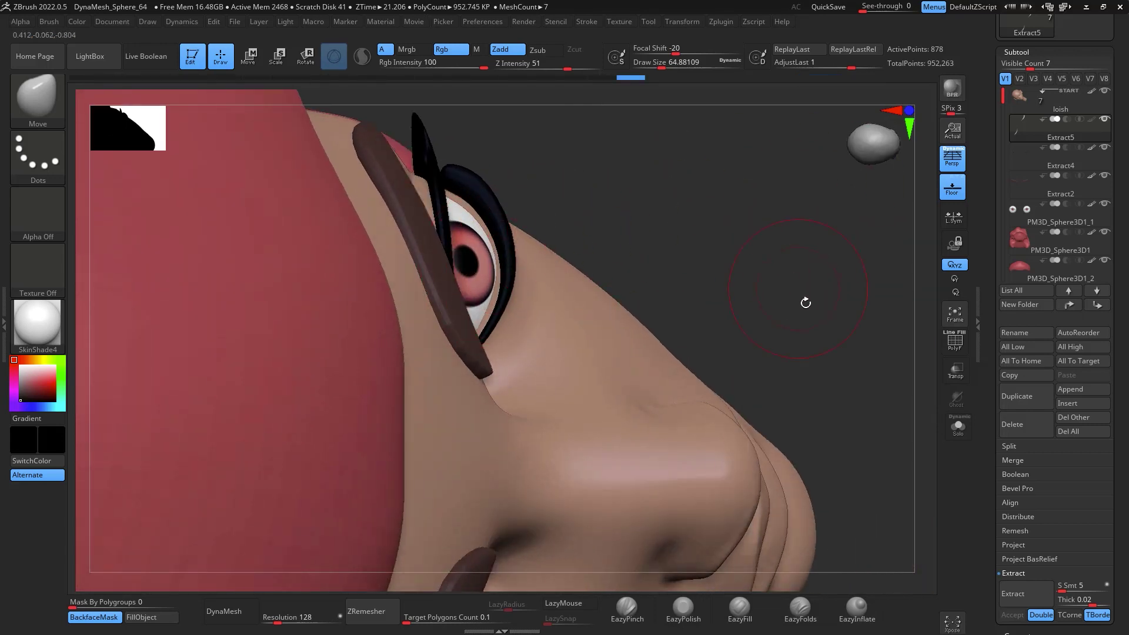
pyautogui.press('shift')
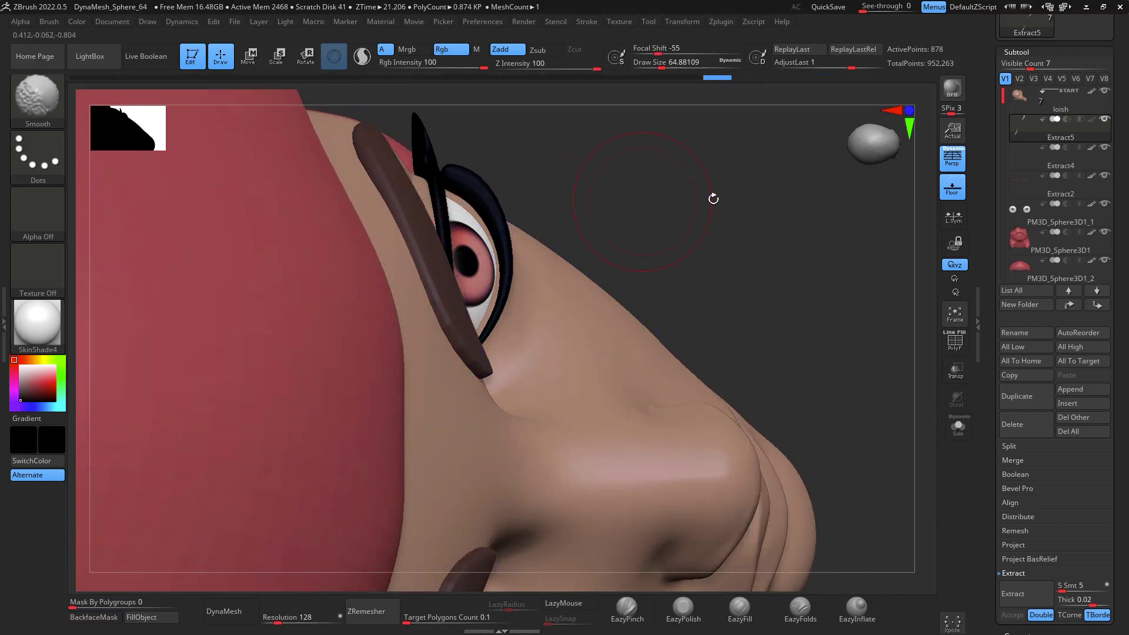
pyautogui.moveTo(713, 197); pyautogui.dragTo(857, 290)
pyautogui.moveTo(887, 398)
pyautogui.mouseDown()
pyautogui.moveTo(855, 281)
pyautogui.moveTo(852, 322)
pyautogui.moveTo(841, 270)
pyautogui.moveTo(873, 235)
pyautogui.moveTo(841, 298)
pyautogui.mouseUp()
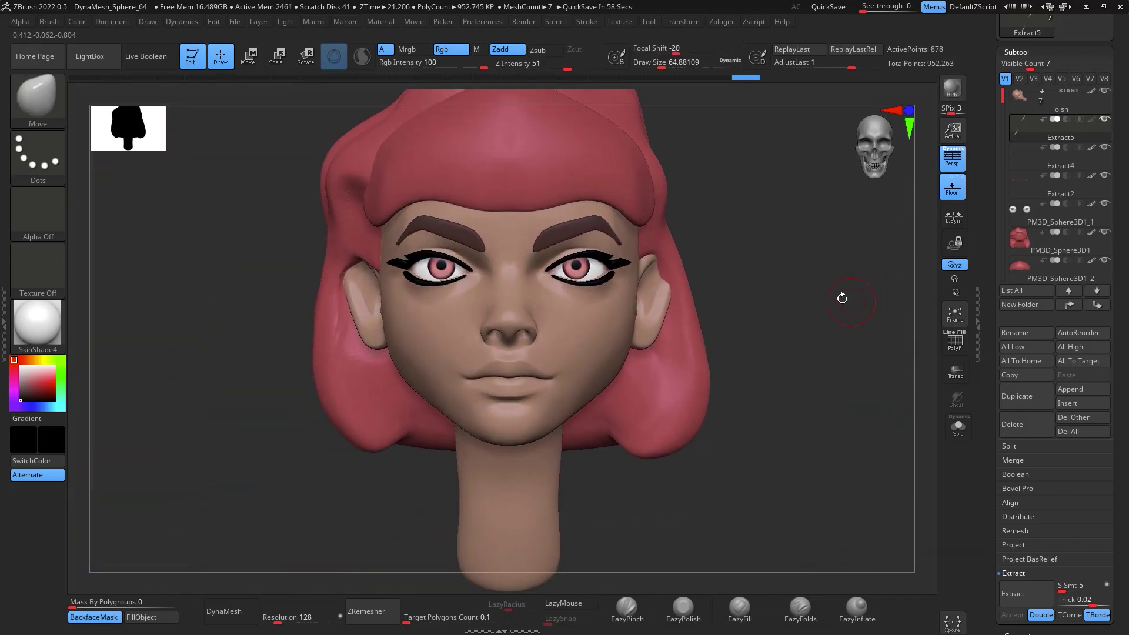
# Smooth the lower lashes along their length and adjust their outer ends beneath the upper lash wings
pyautogui.moveTo(781, 244); pyautogui.dragTo(667, 294)
pyautogui.press('shift')
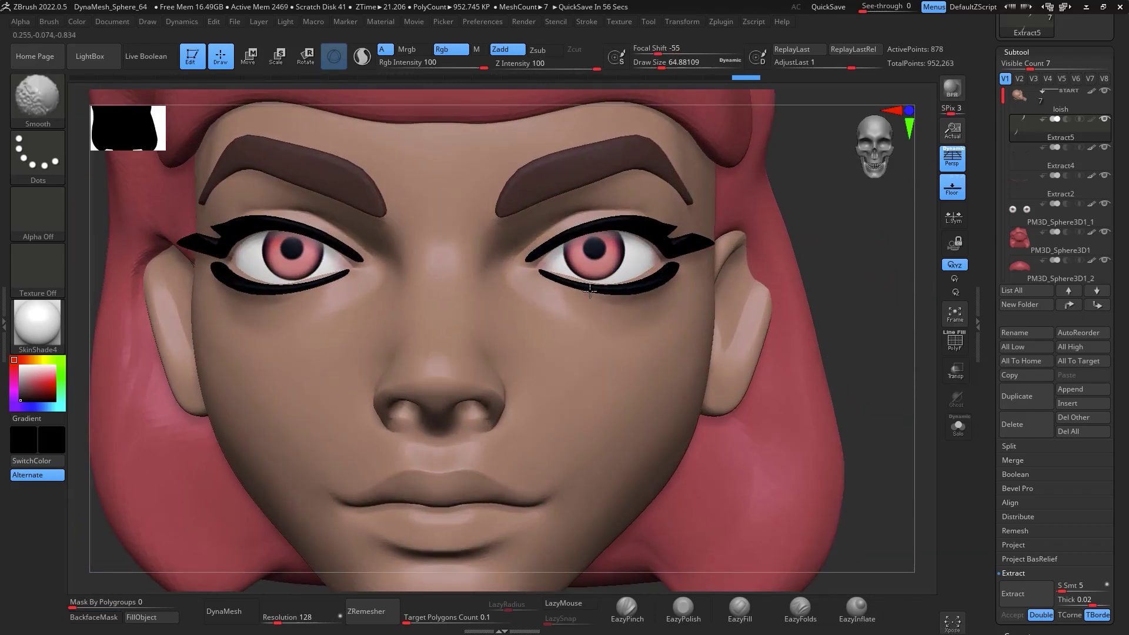
pyautogui.keyDown('shift'); pyautogui.moveTo(586, 288); pyautogui.dragTo(638, 287); pyautogui.keyUp('shift')
pyautogui.moveTo(861, 263)
pyautogui.mouseDown()
pyautogui.moveTo(835, 194)
pyautogui.moveTo(802, 242)
pyautogui.mouseUp()
pyautogui.keyDown('shift'); pyautogui.moveTo(651, 288); pyautogui.dragTo(594, 281); pyautogui.keyUp('shift')
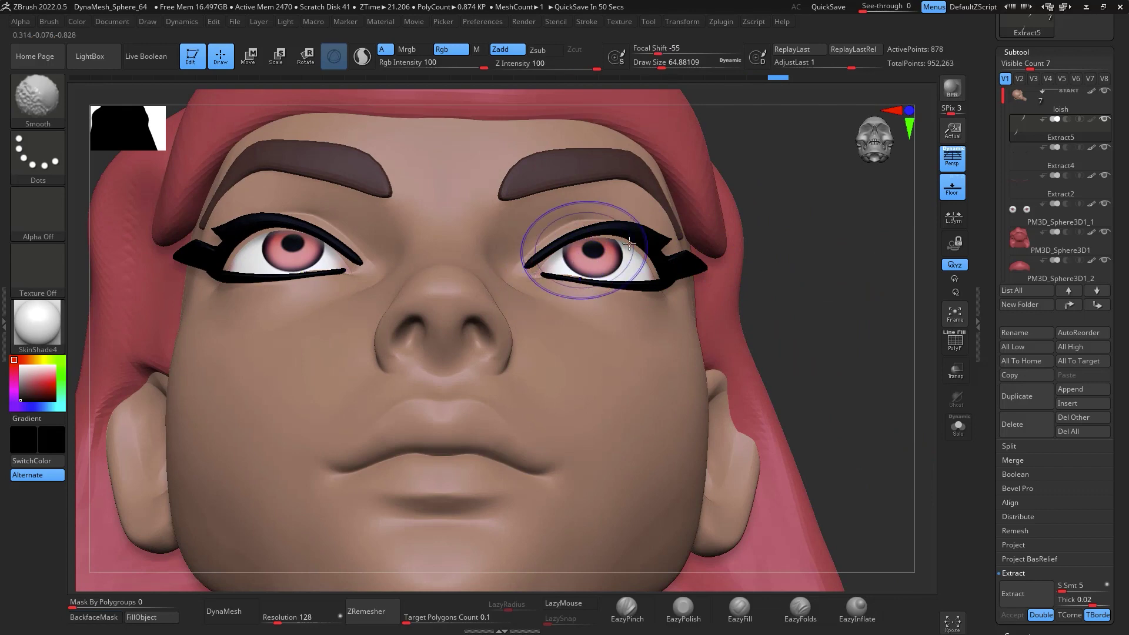
pyautogui.moveTo(779, 229)
pyautogui.mouseDown()
pyautogui.moveTo(864, 218)
pyautogui.moveTo(852, 267)
pyautogui.moveTo(731, 277)
pyautogui.mouseUp()
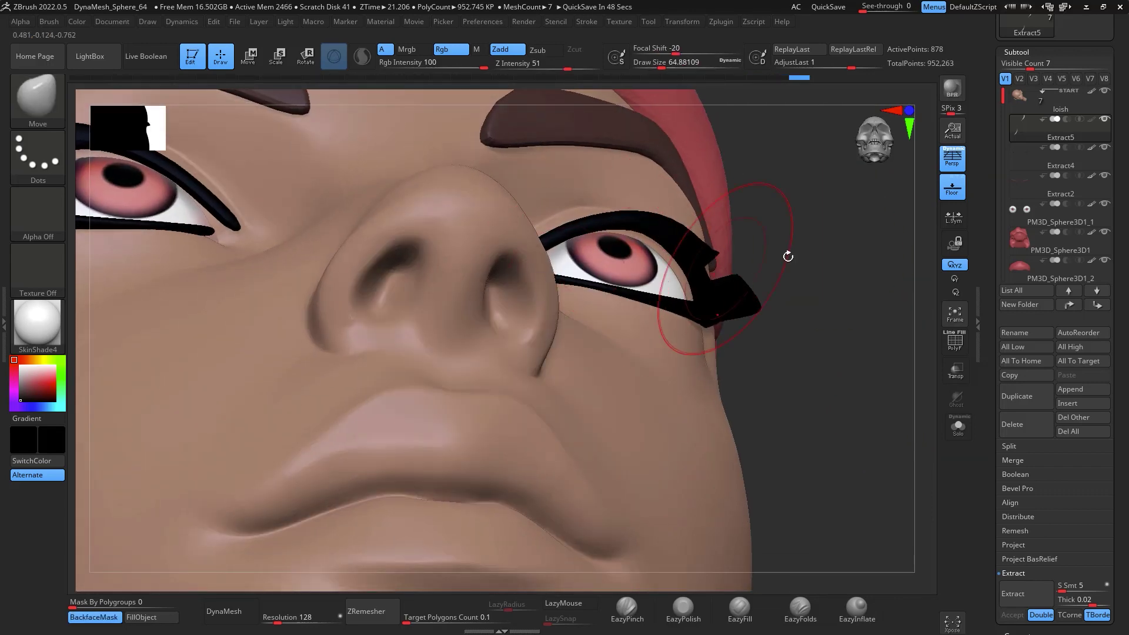
pyautogui.moveTo(789, 255); pyautogui.dragTo(745, 247)
# Turn off BackfaceMask and taper the inner tips of the lower lashes by smoothing at a draw size of about 33, checking the face from the front
pyautogui.press('space')
pyautogui.moveTo(541, 297); pyautogui.dragTo(524, 297)
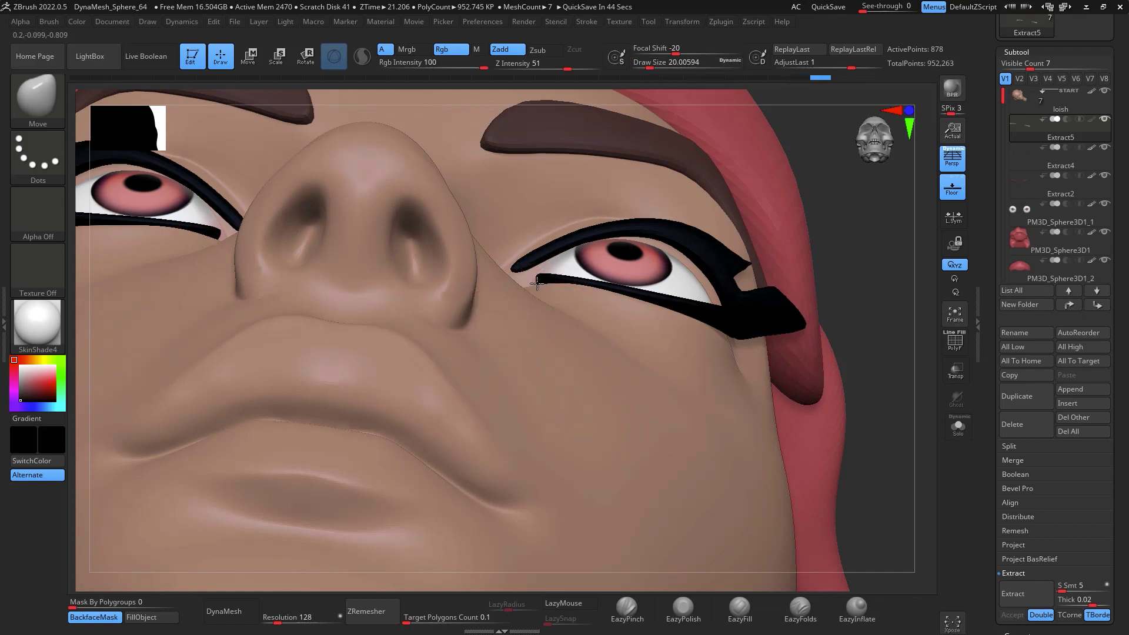
pyautogui.click(115, 621)
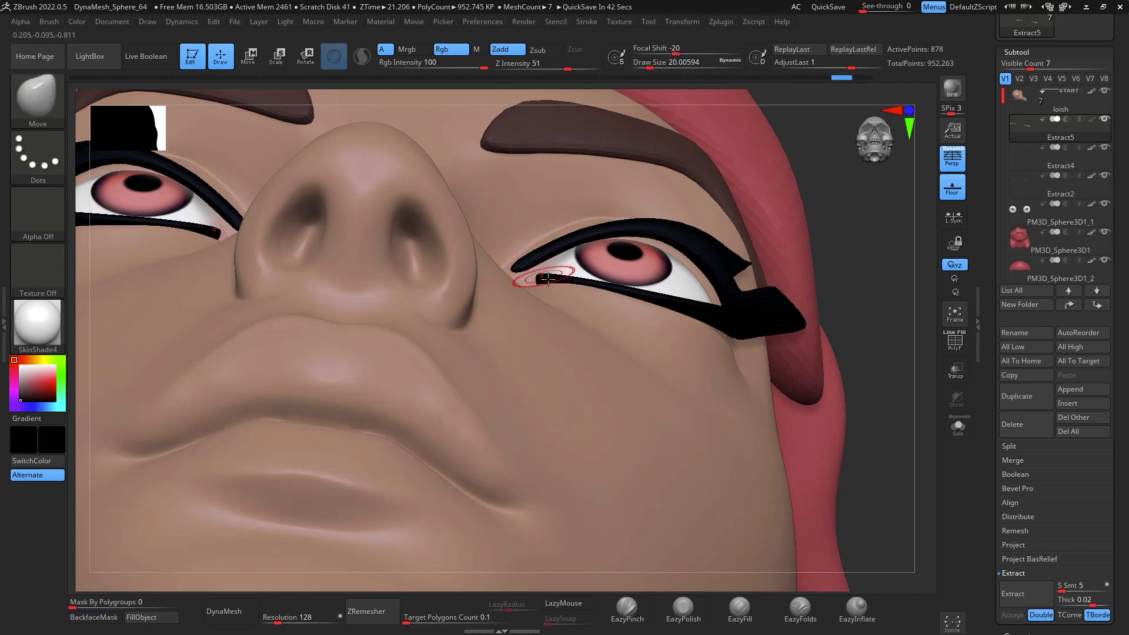
pyautogui.hotkey('ctrl', 'z')
pyautogui.press('space')
pyautogui.moveTo(545, 279); pyautogui.dragTo(549, 280)
pyautogui.keyDown('shift'); pyautogui.click(542, 279); pyautogui.keyUp('shift')
pyautogui.keyDown('shift'); pyautogui.click(542, 279); pyautogui.keyUp('shift')
pyautogui.keyDown('shift'); pyautogui.click(543, 280); pyautogui.keyUp('shift')
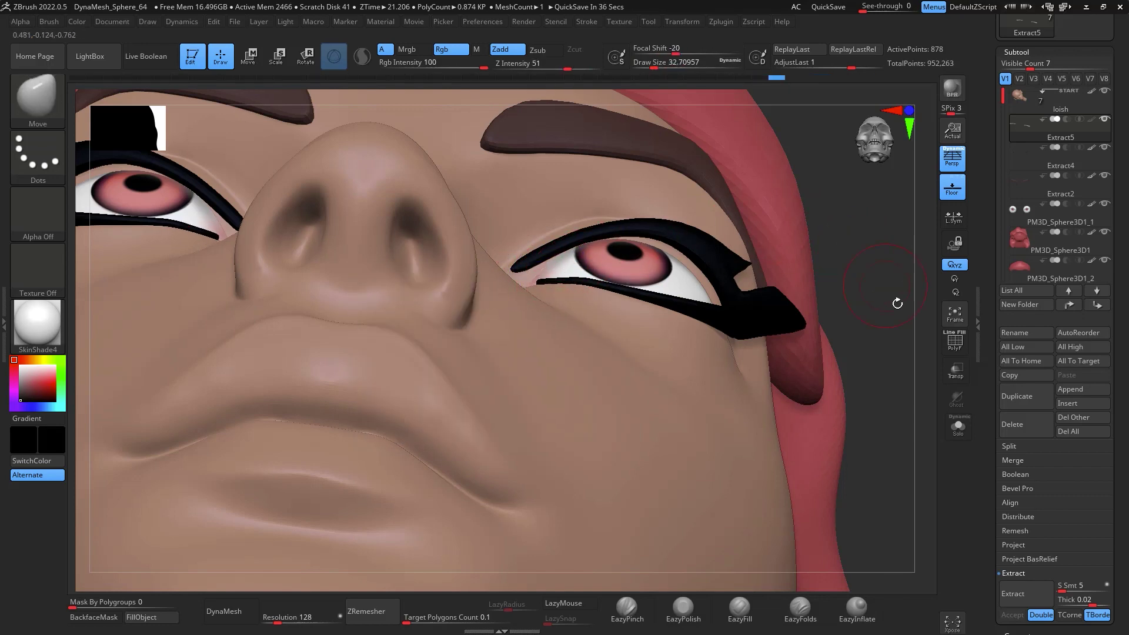
pyautogui.moveTo(897, 303); pyautogui.dragTo(932, 491)
pyautogui.press('f')
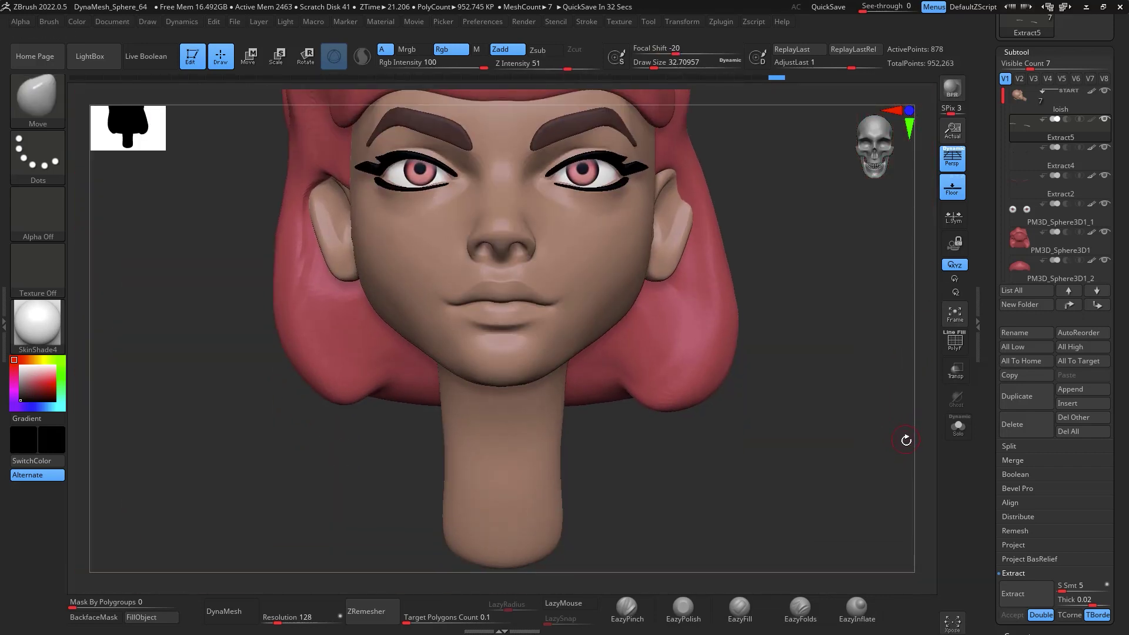
pyautogui.moveTo(907, 445); pyautogui.dragTo(888, 385)
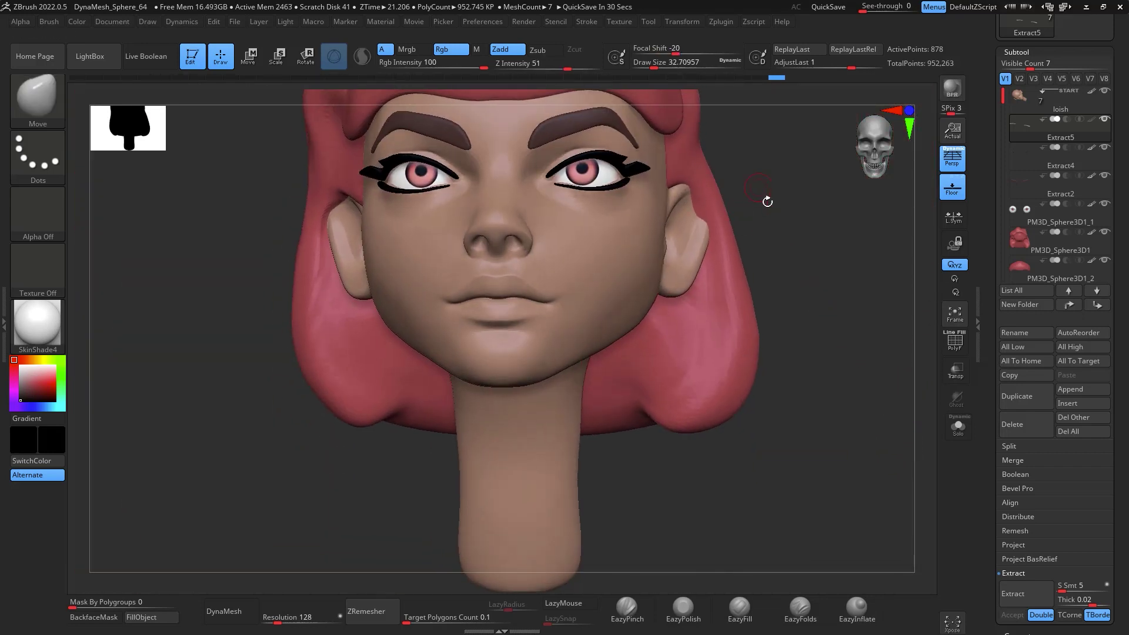
pyautogui.moveTo(767, 202); pyautogui.dragTo(645, 195)
pyautogui.moveTo(823, 365); pyautogui.dragTo(858, 313)
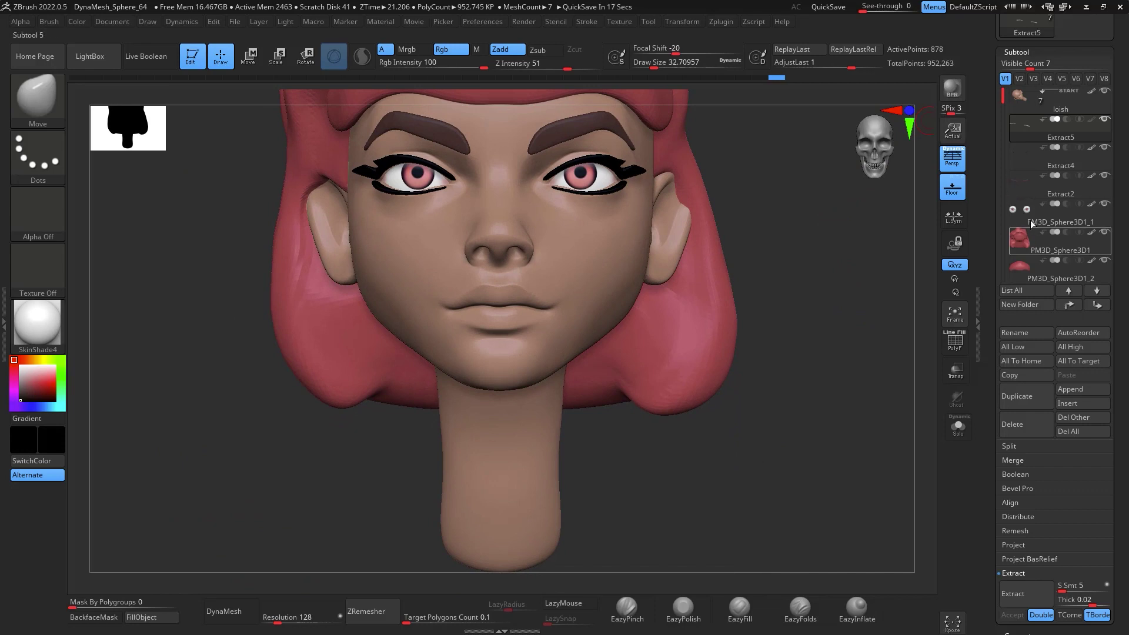
# Select the loish head subtool and pull the mouth corners inward and down with the Move brush, using draw sizes from about 101 to 56
pyautogui.click(1034, 109)
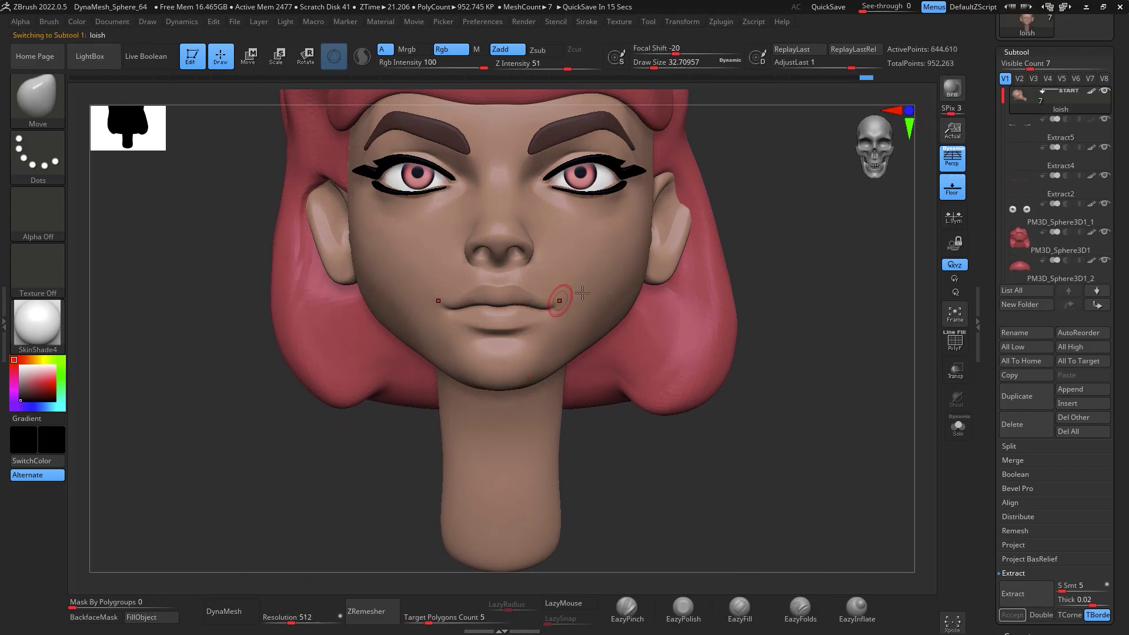
pyautogui.keyDown('alt'); pyautogui.moveTo(819, 395); pyautogui.dragTo(846, 385); pyautogui.keyUp('alt')
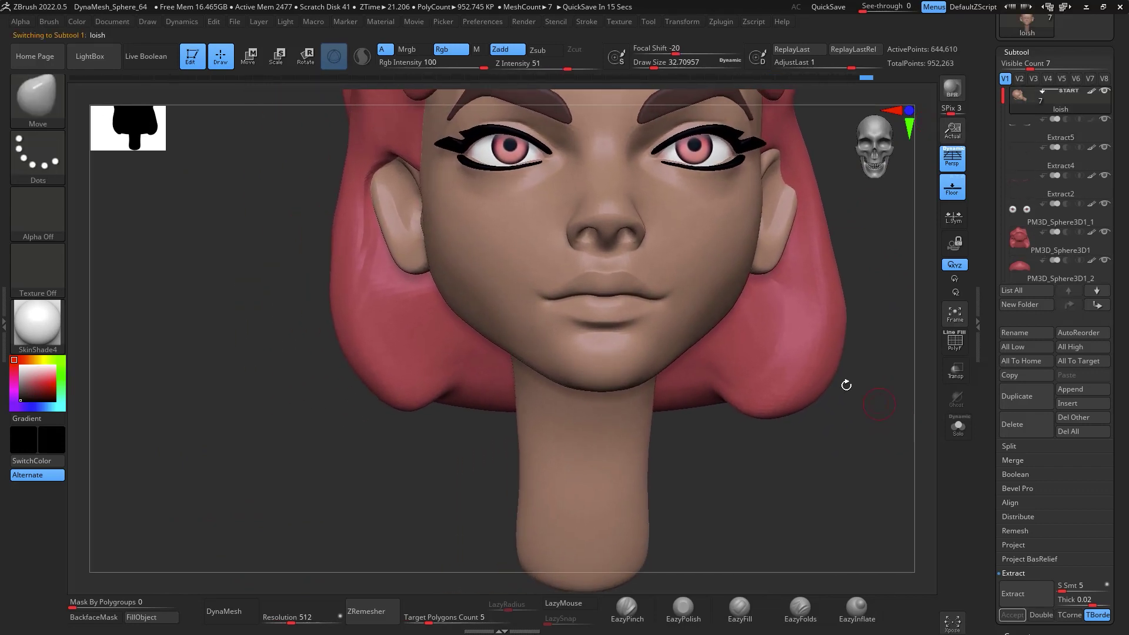
pyautogui.press('space')
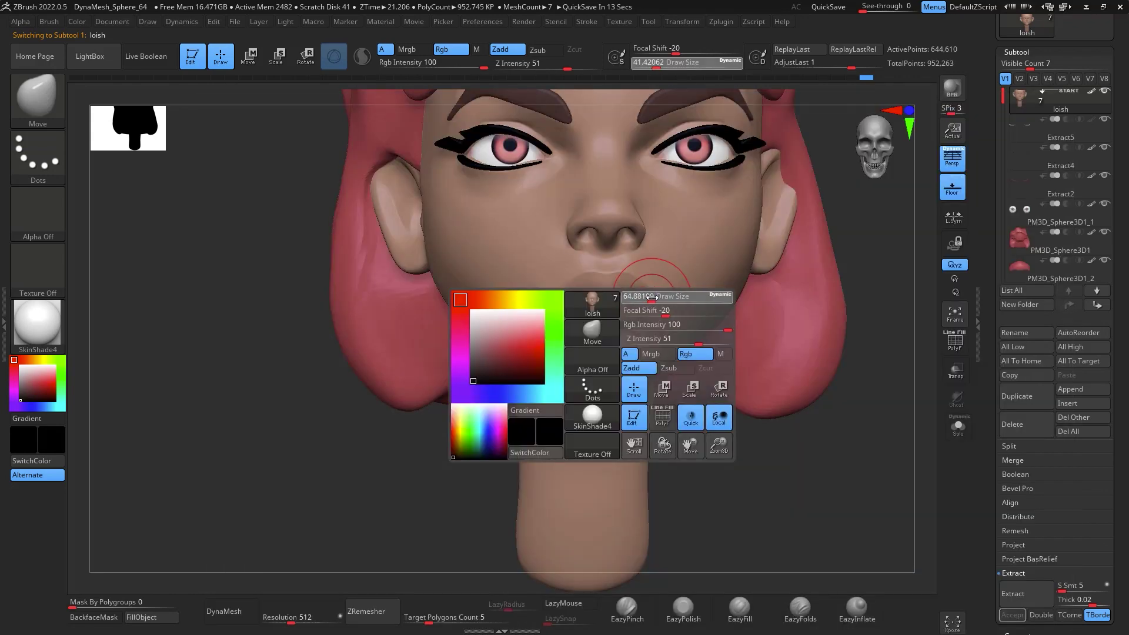
pyautogui.moveTo(641, 298); pyautogui.dragTo(671, 323)
pyautogui.moveTo(785, 497)
pyautogui.keyDown('alt'); pyautogui.mouseDown()
pyautogui.moveTo(786, 509)
pyautogui.moveTo(771, 504)
pyautogui.mouseUp(); pyautogui.keyUp('alt')
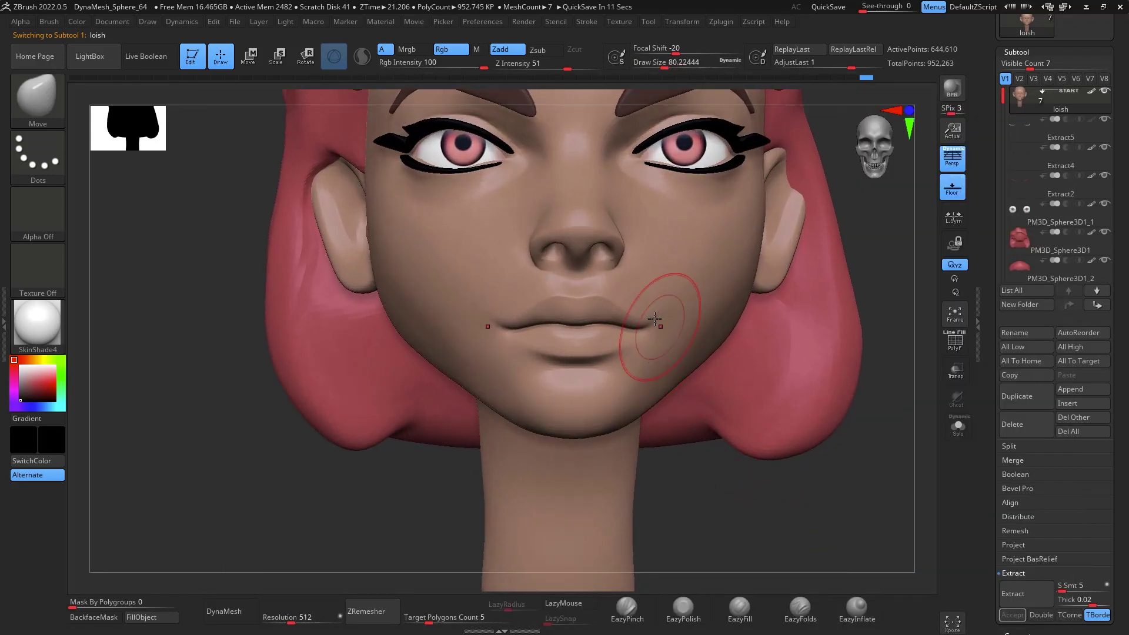
pyautogui.press('space')
pyautogui.moveTo(648, 328); pyautogui.dragTo(652, 328)
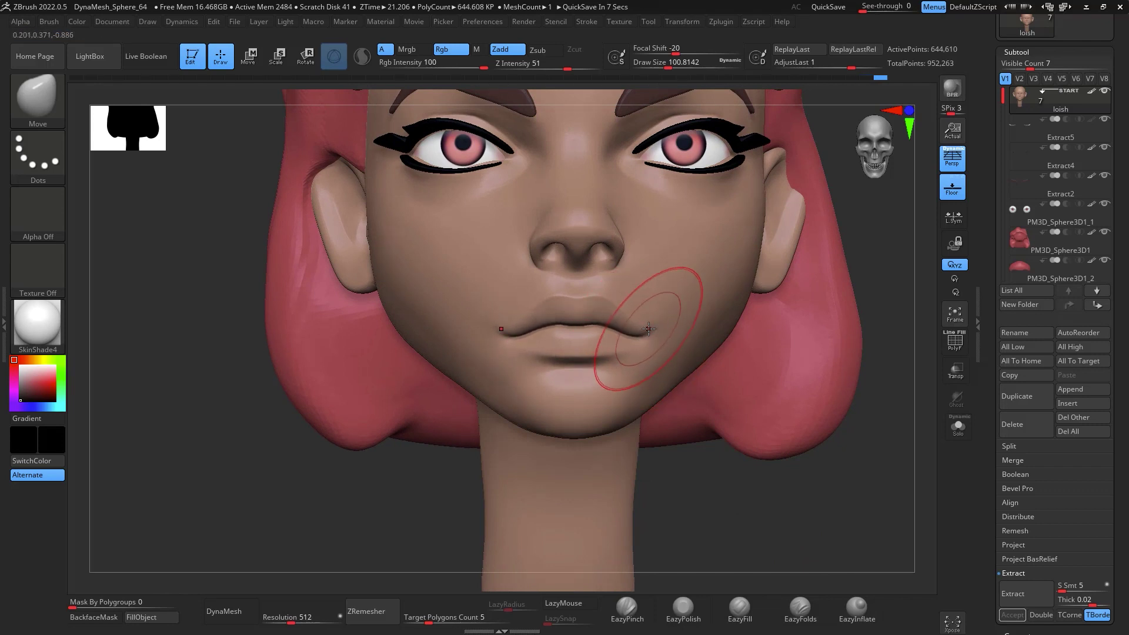
pyautogui.press('space')
pyautogui.moveTo(648, 328); pyautogui.dragTo(611, 310)
pyautogui.press('space')
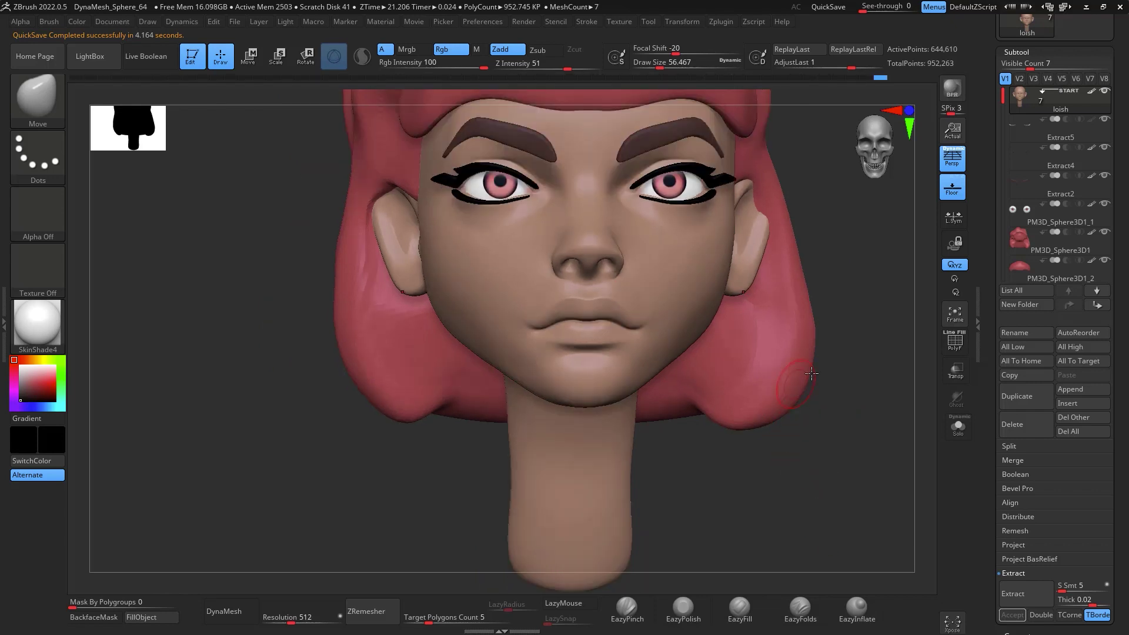
# Refine the upper lip's outline beneath the nose with the Move brush at draw size about 37 and smooth it
pyautogui.scroll(3, 937, 446)
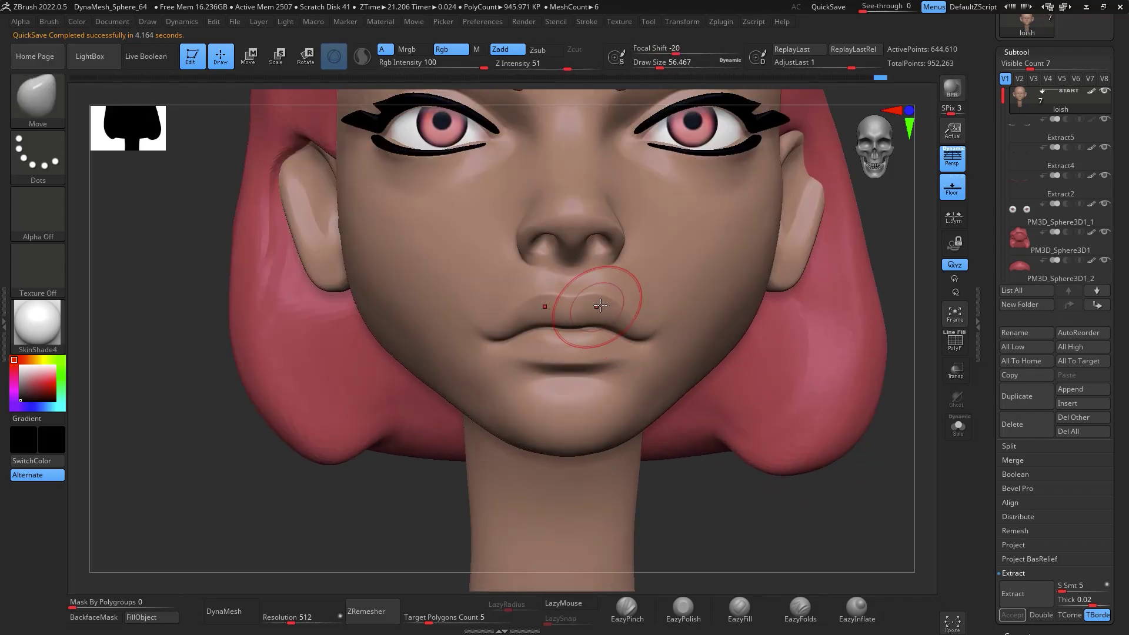
pyautogui.press('space')
pyautogui.moveTo(606, 303); pyautogui.dragTo(594, 303)
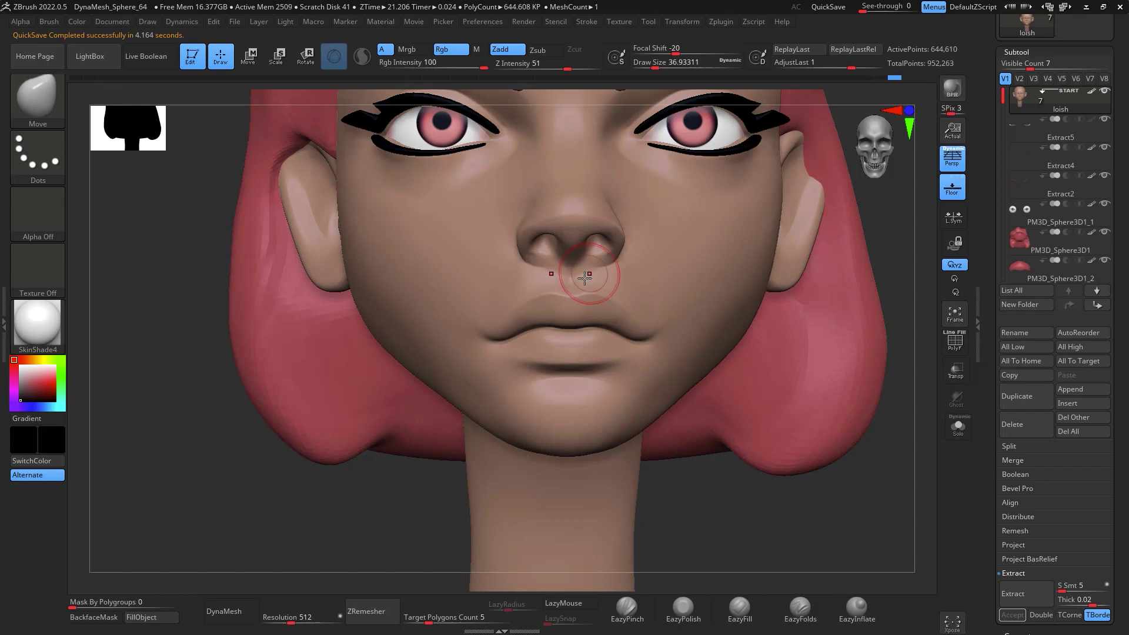
pyautogui.press('shift')
pyautogui.press('space')
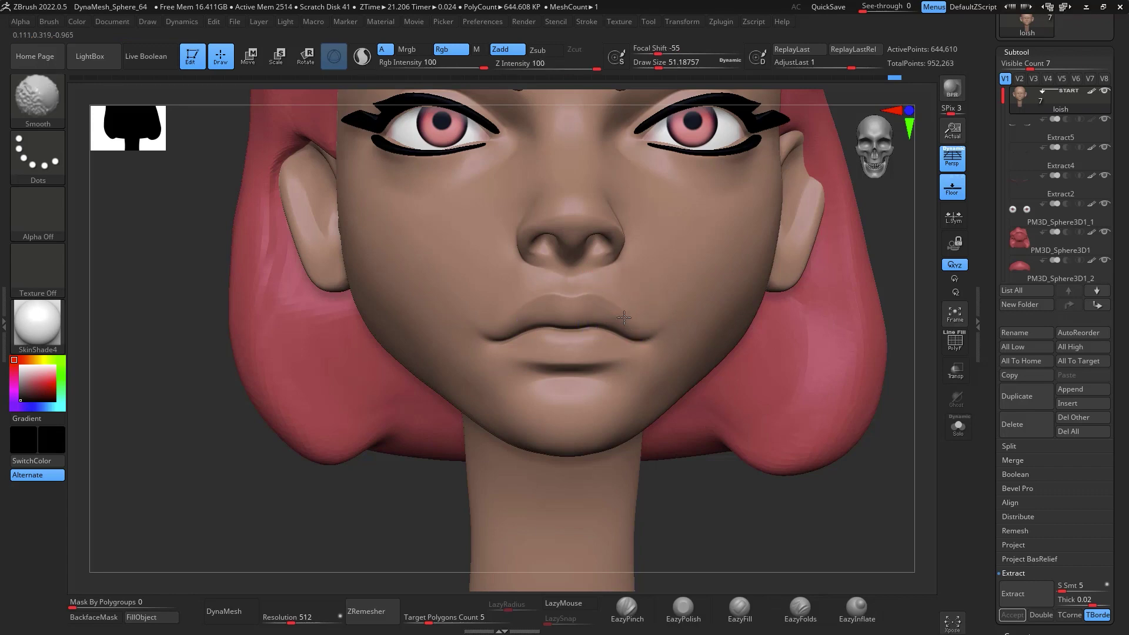
pyautogui.press('f')
pyautogui.keyDown('alt'); pyautogui.moveTo(806, 448); pyautogui.dragTo(819, 353); pyautogui.keyUp('alt')
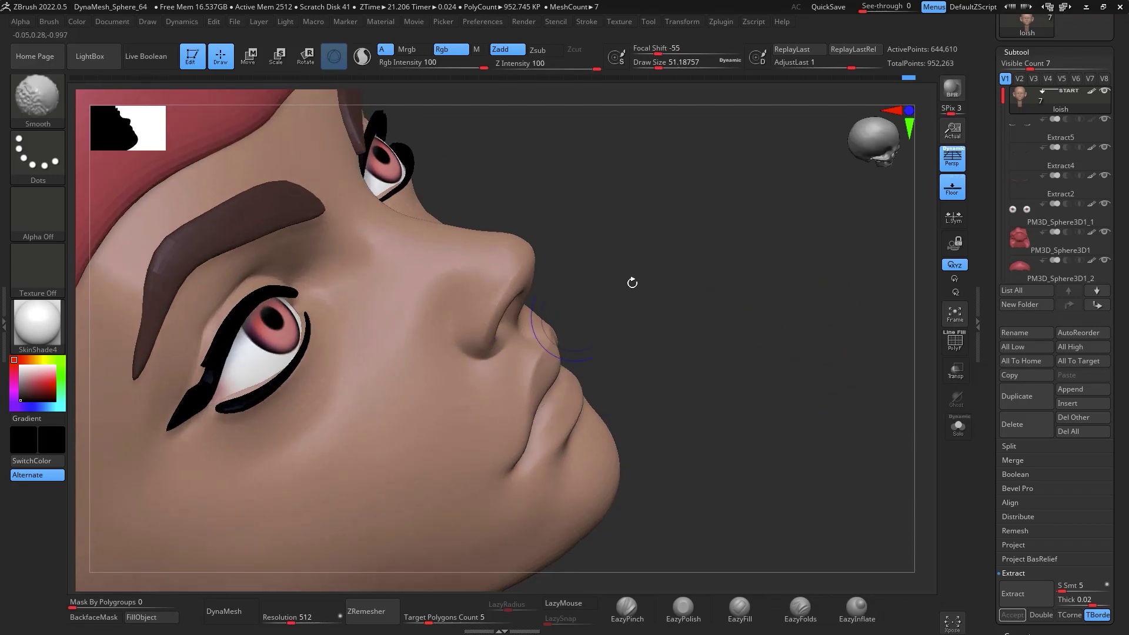
pyautogui.moveTo(629, 282); pyautogui.dragTo(813, 354)
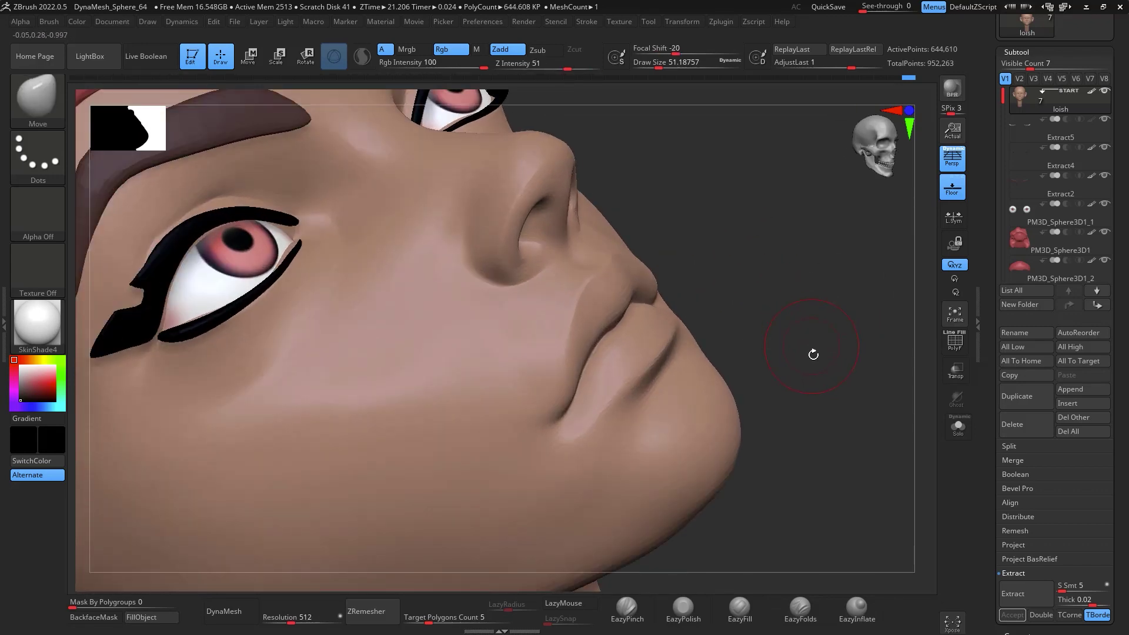
# Sharpen the line between the lips out to the mouth corners using the DamStandard brush at draw size about 23
pyautogui.press('b')
pyautogui.press('d')
pyautogui.press('s')
pyautogui.press('space')
pyautogui.moveTo(608, 333); pyautogui.dragTo(599, 333)
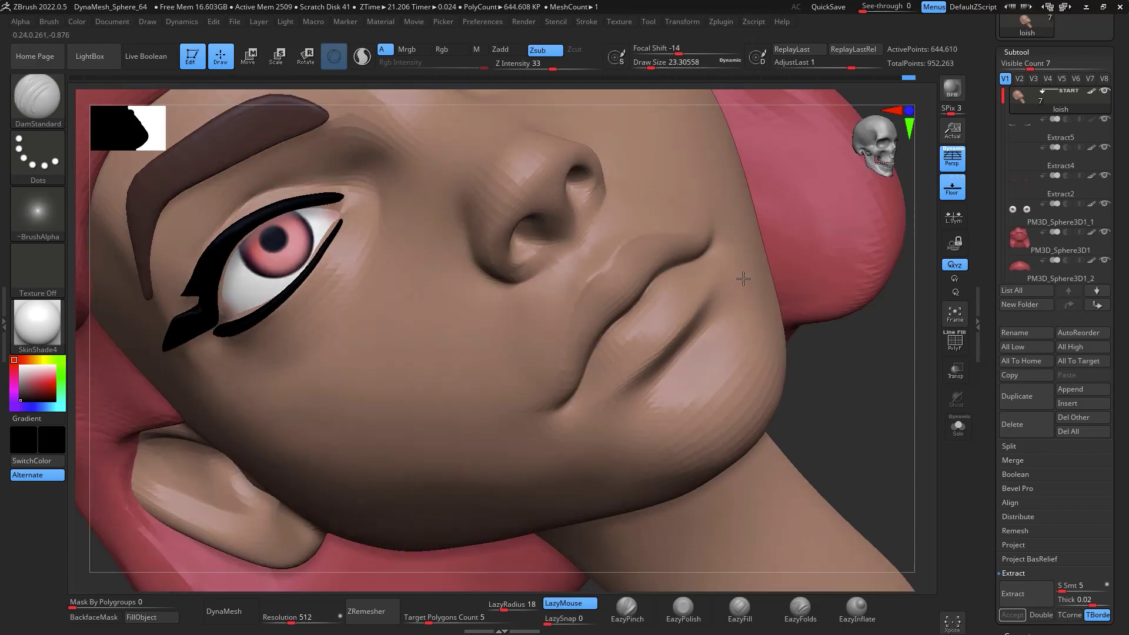
pyautogui.moveTo(660, 217); pyautogui.dragTo(597, 302, button='right')
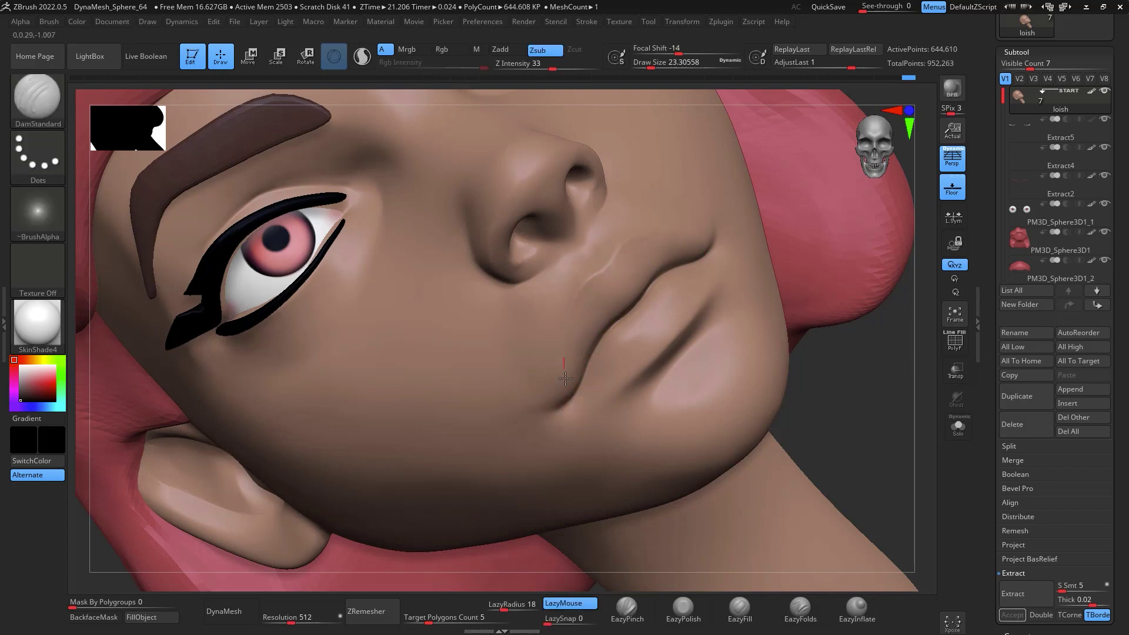
pyautogui.press('shift')
pyautogui.moveTo(605, 306)
pyautogui.mouseDown(button='right')
pyautogui.moveTo(852, 277)
pyautogui.moveTo(856, 309)
pyautogui.moveTo(763, 305)
pyautogui.mouseUp(button='right')
pyautogui.moveTo(513, 222)
pyautogui.mouseDown()
pyautogui.moveTo(585, 323)
pyautogui.moveTo(568, 385)
pyautogui.mouseUp()
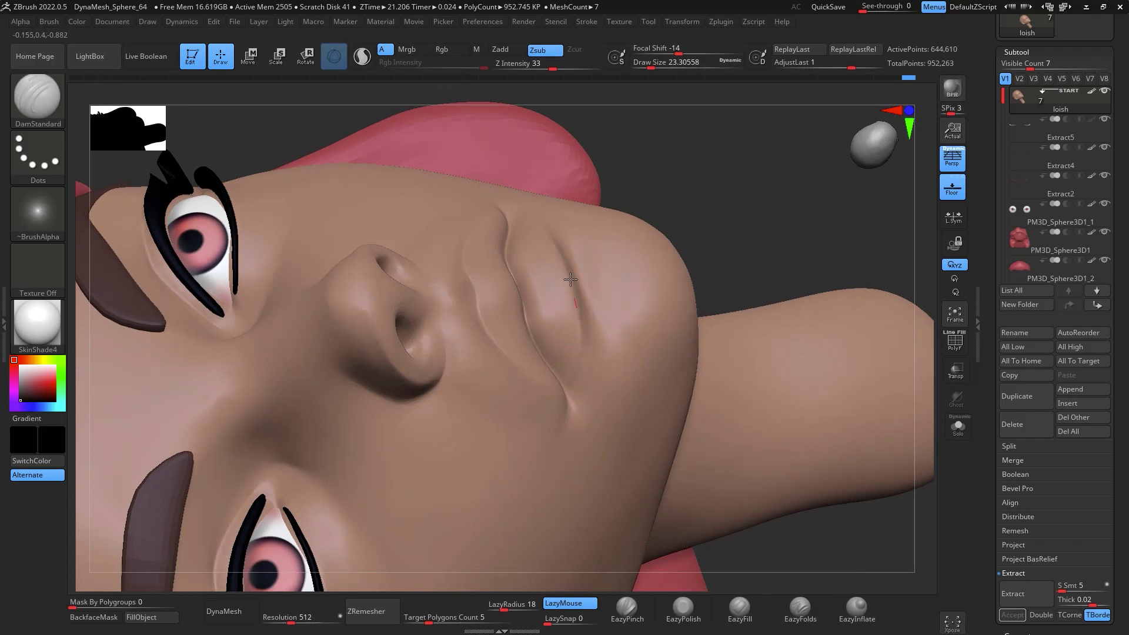
# Smooth the outer end of the lower lip where its crease runs toward the mouth corner
pyautogui.moveTo(723, 184); pyautogui.dragTo(738, 214)
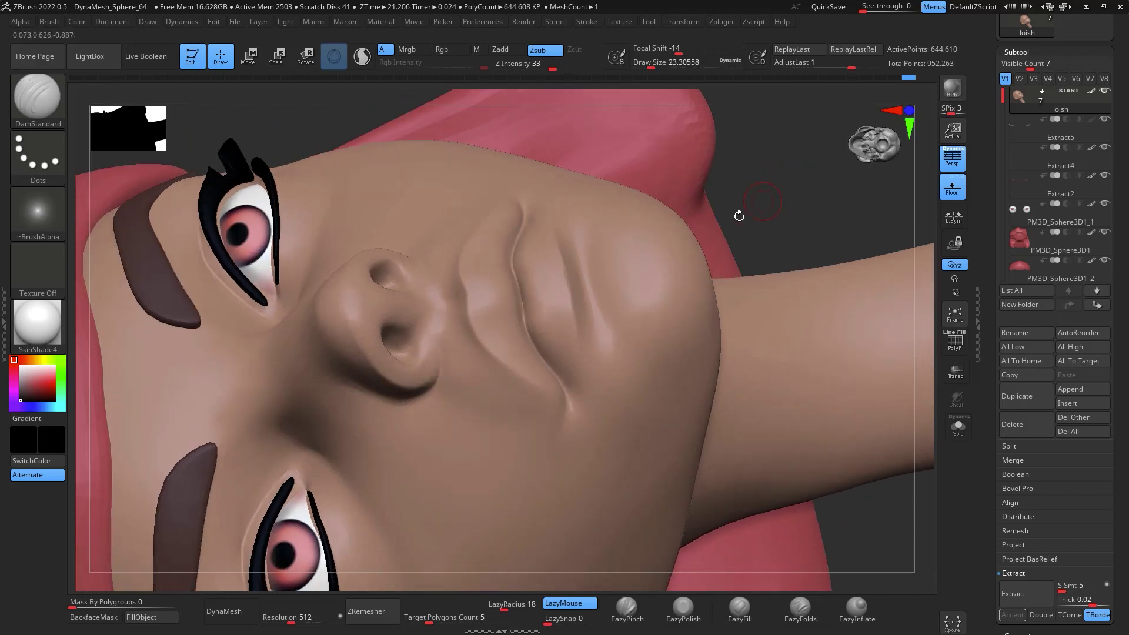
pyautogui.keyDown('shift'); pyautogui.moveTo(571, 348); pyautogui.dragTo(565, 376); pyautogui.keyUp('shift')
pyautogui.keyDown('shift'); pyautogui.moveTo(782, 182); pyautogui.dragTo(841, 264); pyautogui.keyUp('shift')
pyautogui.moveTo(841, 264)
pyautogui.mouseDown(button='right')
pyautogui.moveTo(791, 453)
pyautogui.moveTo(758, 457)
pyautogui.mouseUp(button='right')
# Set the MaskPen stroke to Lasso and mask the whole upper lip along the mouth line
pyautogui.press('ctrl')
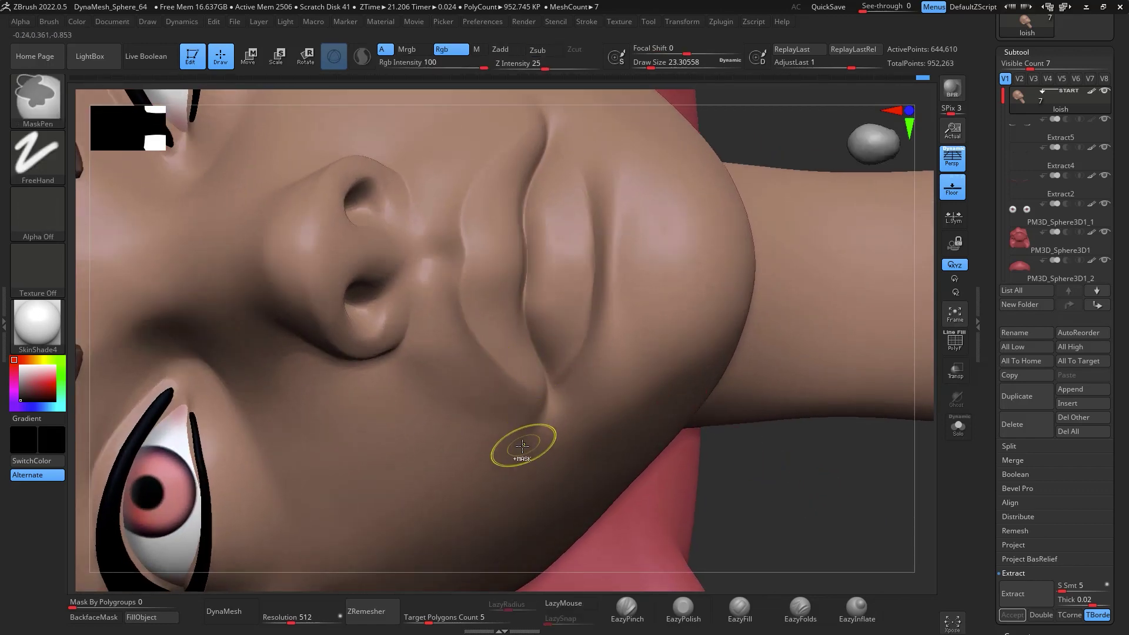
pyautogui.click(43, 172)
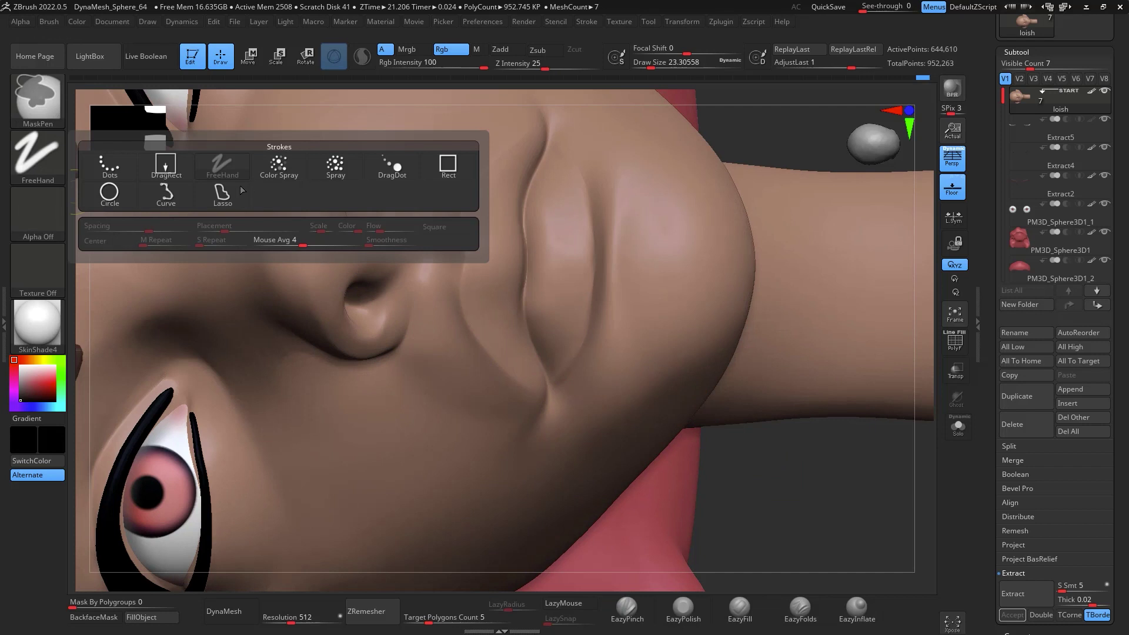
pyautogui.click(223, 204)
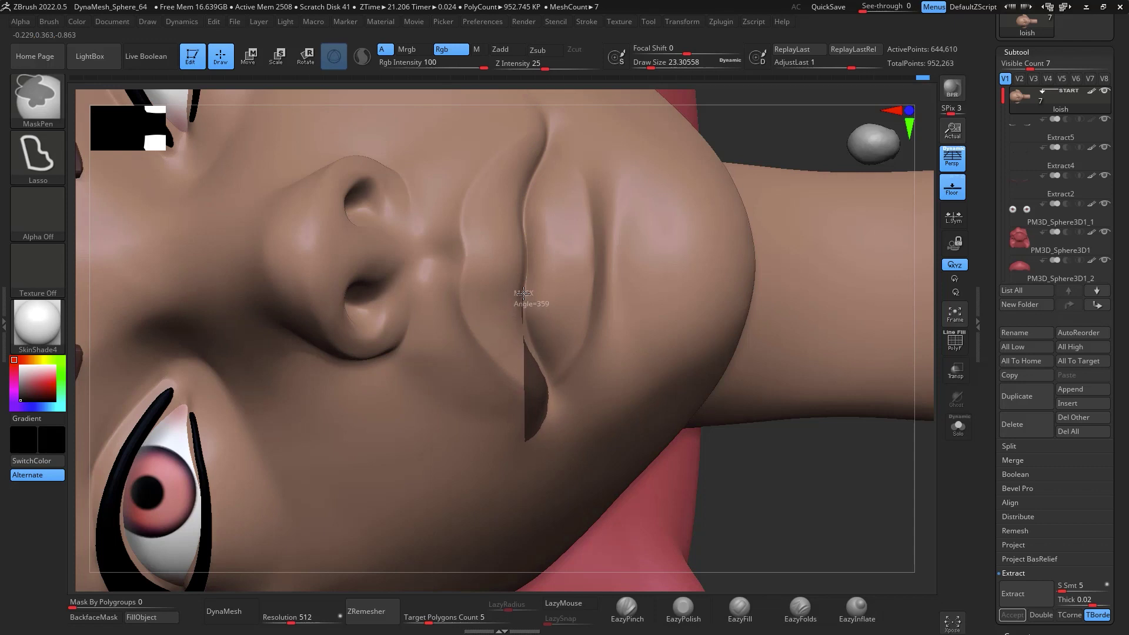
pyautogui.moveTo(528, 181)
pyautogui.keyDown('ctrl'); pyautogui.mouseDown()
pyautogui.moveTo(526, 129)
pyautogui.moveTo(487, 118)
pyautogui.moveTo(429, 302)
pyautogui.moveTo(544, 351)
pyautogui.mouseUp(); pyautogui.keyUp('ctrl')
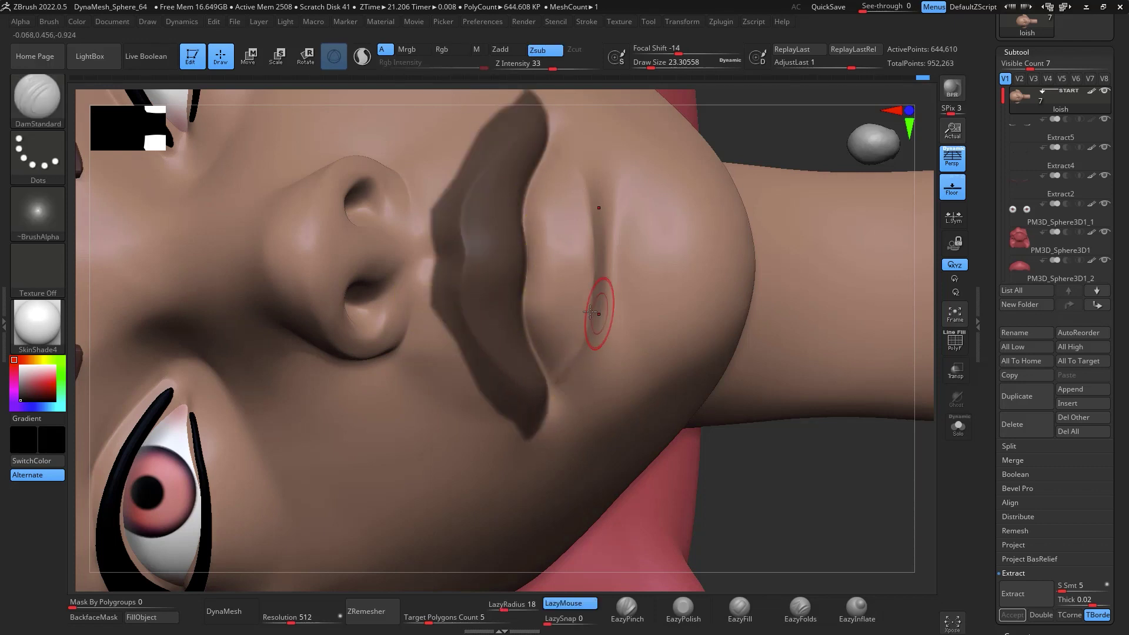
# Plump the lower lip against the masked upper lip with EazyInflate at draw size 28.75, smooth it, and clear the mask
pyautogui.click(856, 609)
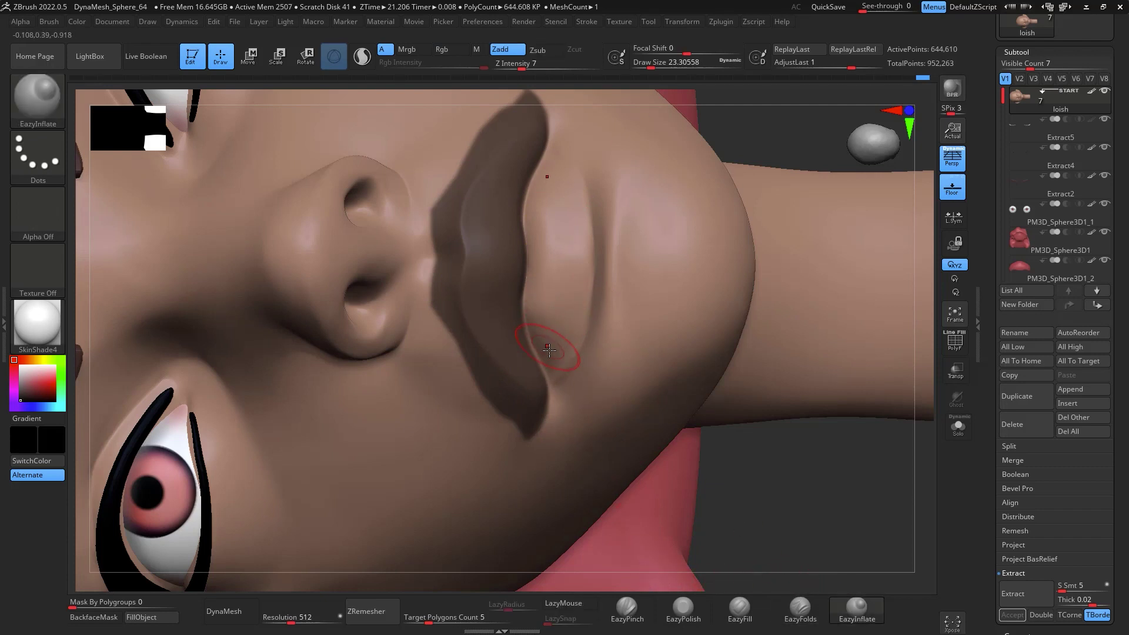
pyautogui.press('space')
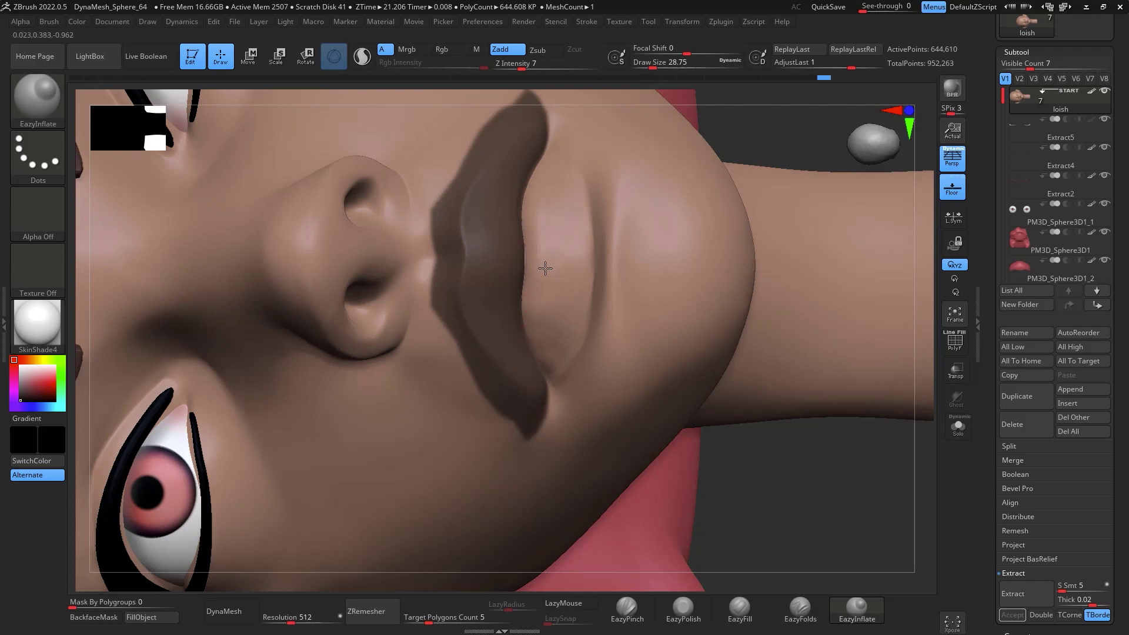
pyautogui.moveTo(542, 373); pyautogui.dragTo(542, 376)
pyautogui.keyDown('shift'); pyautogui.moveTo(534, 224); pyautogui.dragTo(539, 355); pyautogui.keyUp('shift')
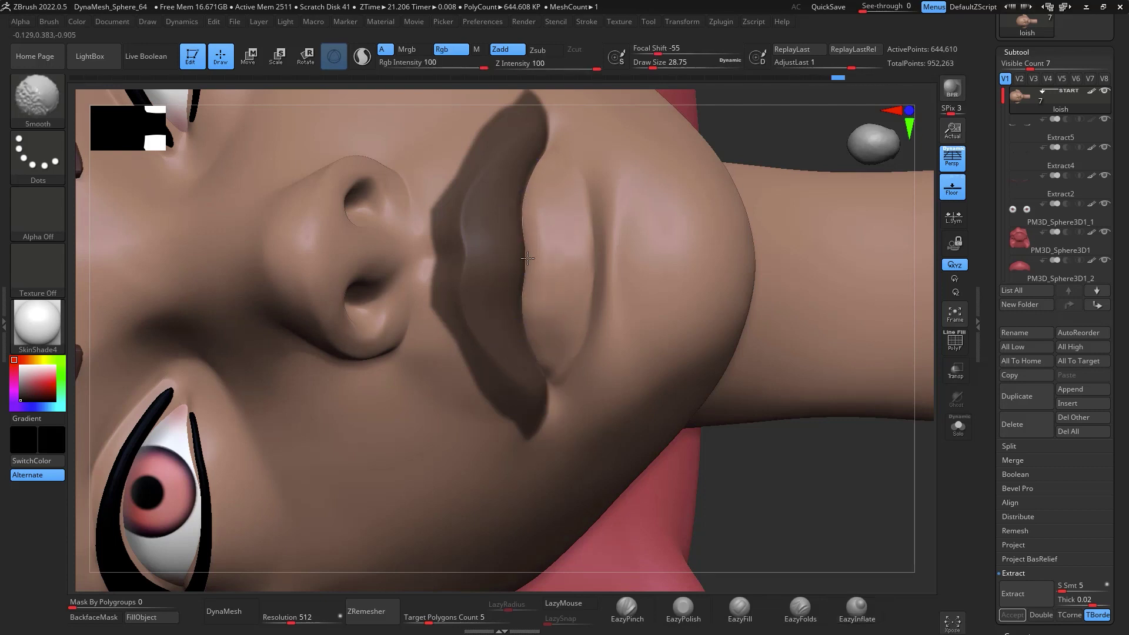
pyautogui.keyDown('shift'); pyautogui.moveTo(540, 219); pyautogui.dragTo(540, 261); pyautogui.keyUp('shift')
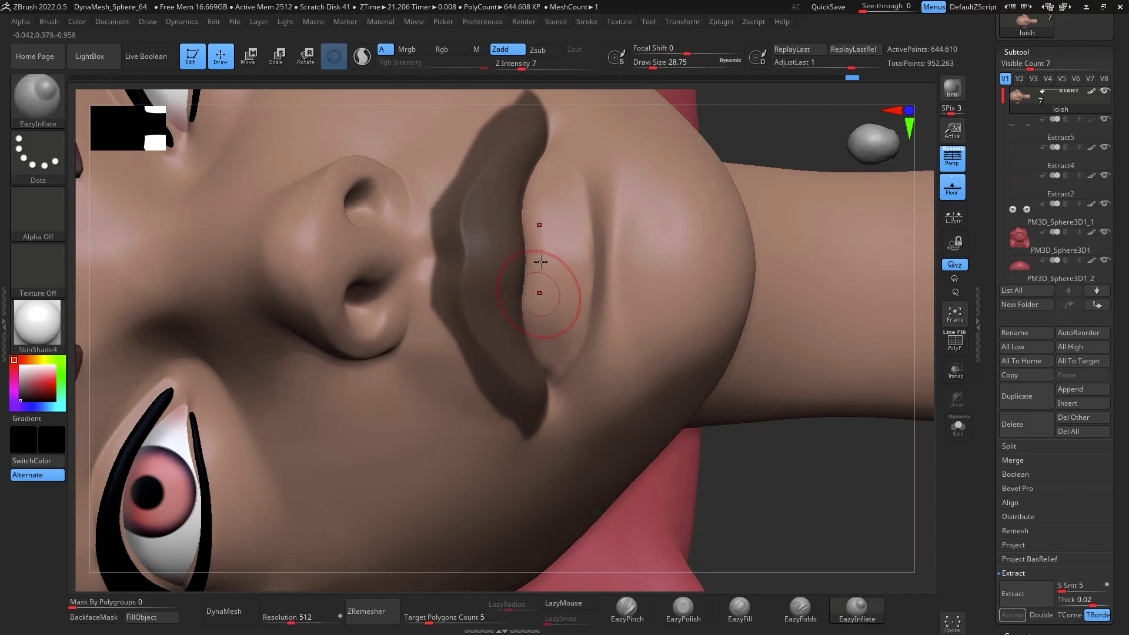
pyautogui.press('shift')
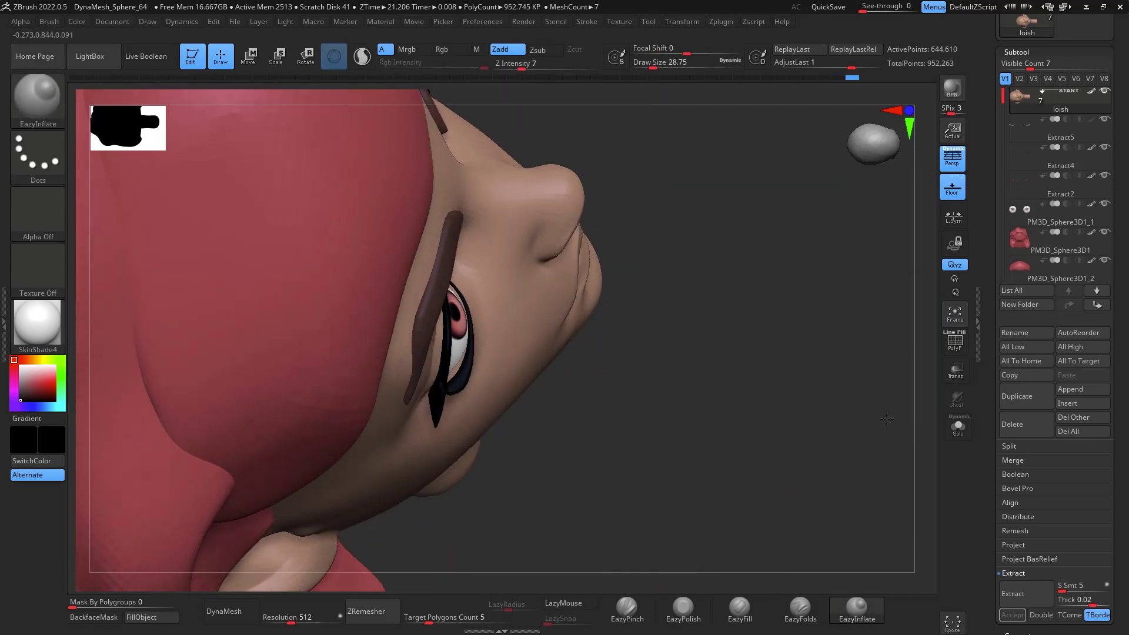
pyautogui.moveTo(886, 418); pyautogui.dragTo(872, 383)
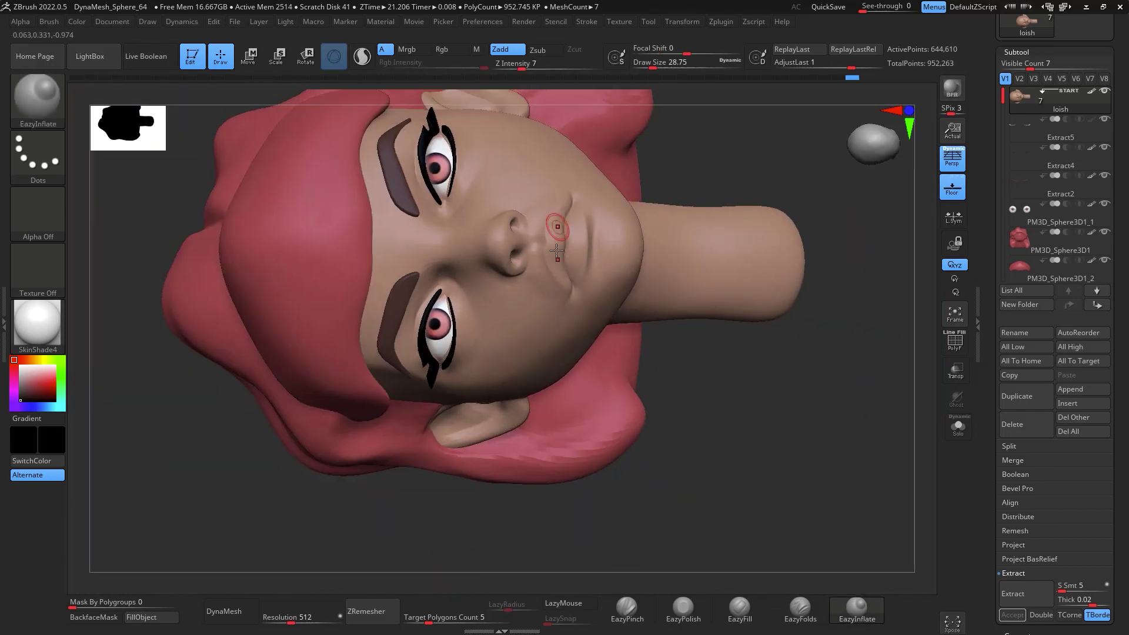
pyautogui.moveTo(786, 453); pyautogui.dragTo(581, 520)
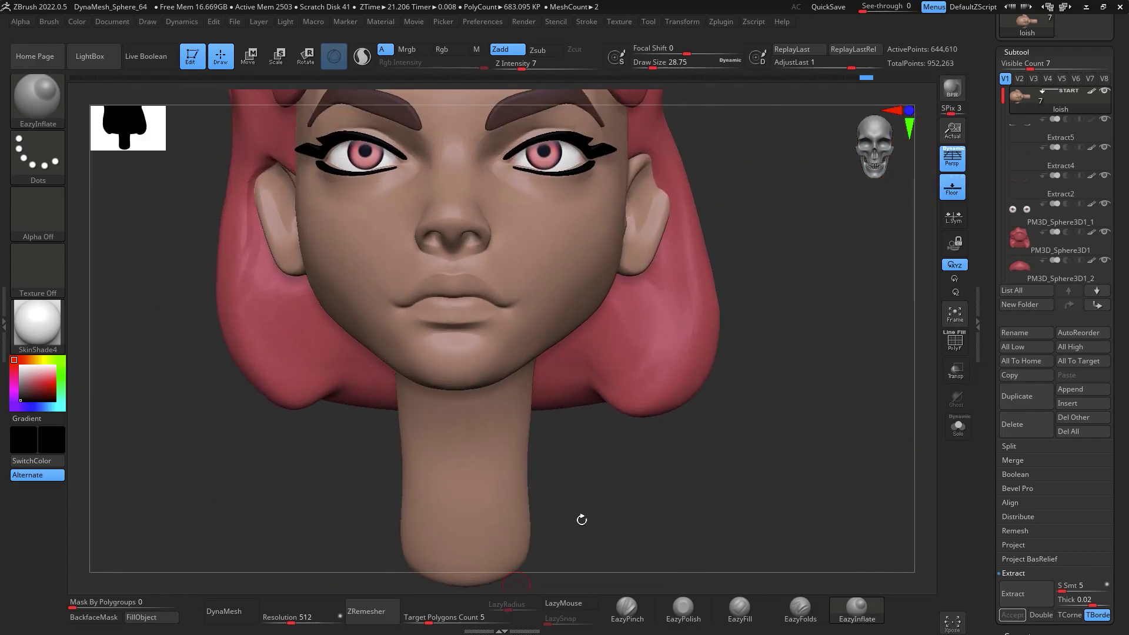
# Choose a warm tan skin colour and fill the loish head subtool with it
pyautogui.keyDown('alt'); pyautogui.moveTo(788, 348); pyautogui.dragTo(881, 384); pyautogui.keyUp('alt')
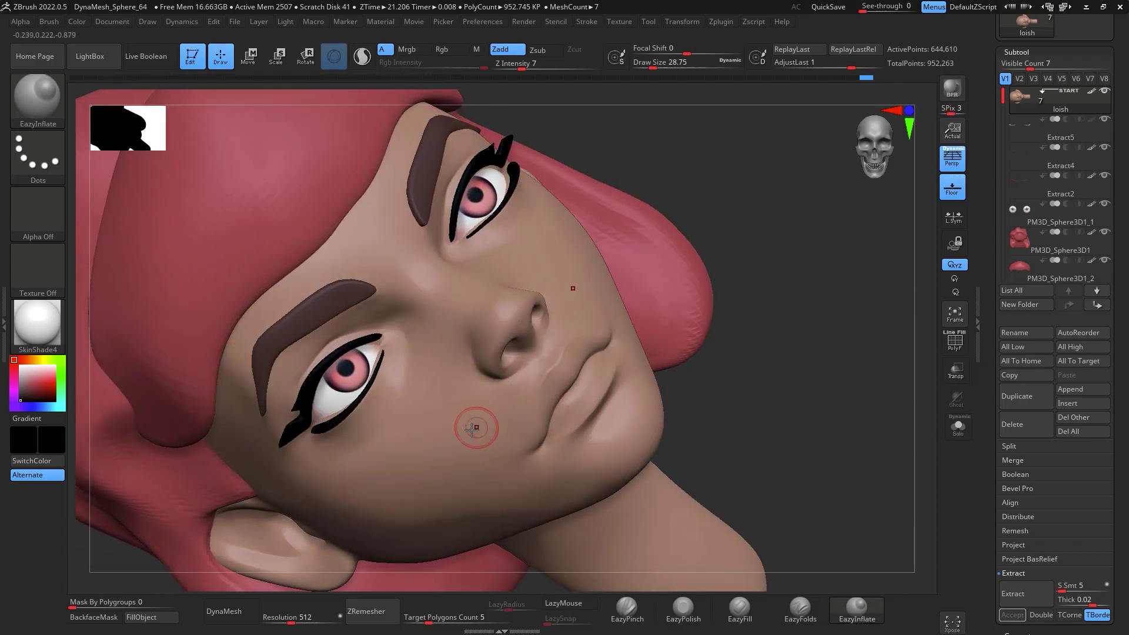
pyautogui.press('c')
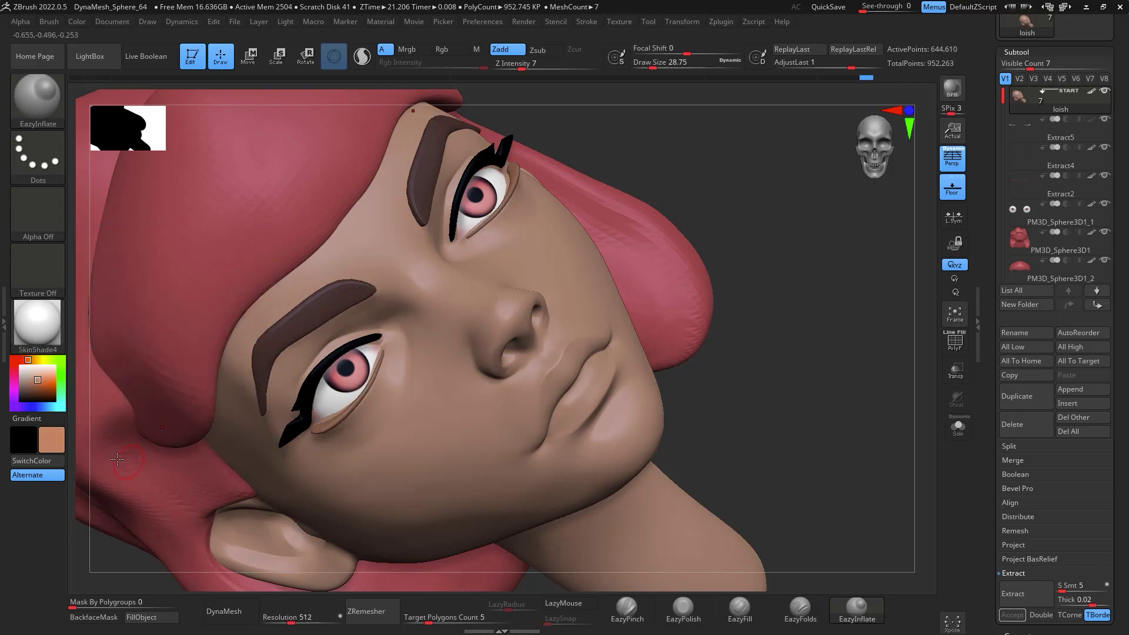
pyautogui.click(37, 381)
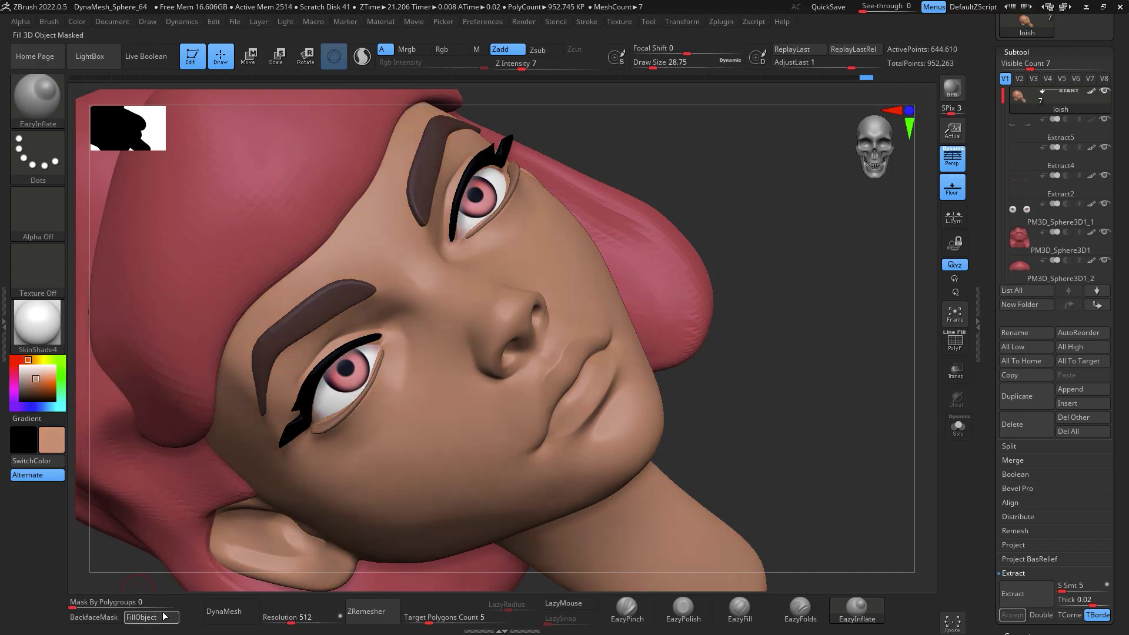
pyautogui.moveTo(839, 407)
pyautogui.mouseDown()
pyautogui.moveTo(844, 423)
pyautogui.moveTo(793, 380)
pyautogui.moveTo(813, 373)
pyautogui.moveTo(834, 329)
pyautogui.moveTo(814, 337)
pyautogui.moveTo(746, 126)
pyautogui.moveTo(765, 308)
pyautogui.moveTo(804, 372)
pyautogui.moveTo(784, 306)
pyautogui.moveTo(844, 328)
pyautogui.moveTo(781, 330)
pyautogui.moveTo(751, 373)
pyautogui.moveTo(882, 239)
pyautogui.moveTo(857, 245)
pyautogui.moveTo(834, 220)
pyautogui.mouseUp()
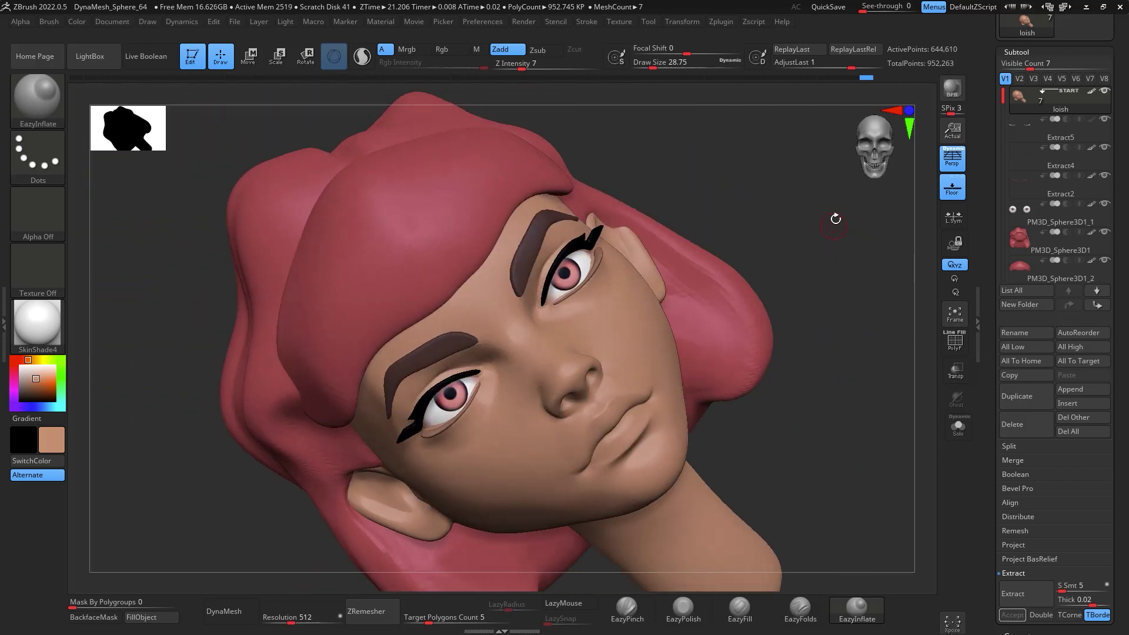
# Paint both lips dark red with the 3dcw_SoftP brush at draw size 28.75 and Rgb intensity 14
pyautogui.press('b')
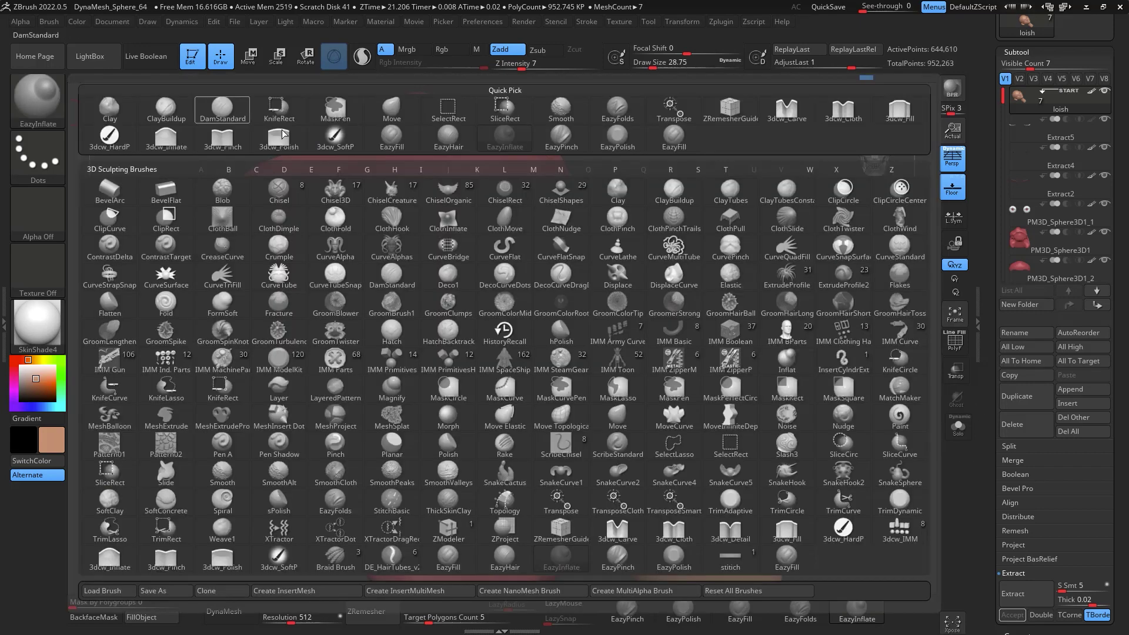
pyautogui.click(283, 562)
pyautogui.moveTo(822, 306)
pyautogui.mouseDown()
pyautogui.moveTo(844, 388)
pyautogui.moveTo(876, 362)
pyautogui.moveTo(854, 378)
pyautogui.moveTo(872, 327)
pyautogui.moveTo(864, 312)
pyautogui.moveTo(862, 330)
pyautogui.mouseUp()
pyautogui.click(52, 108)
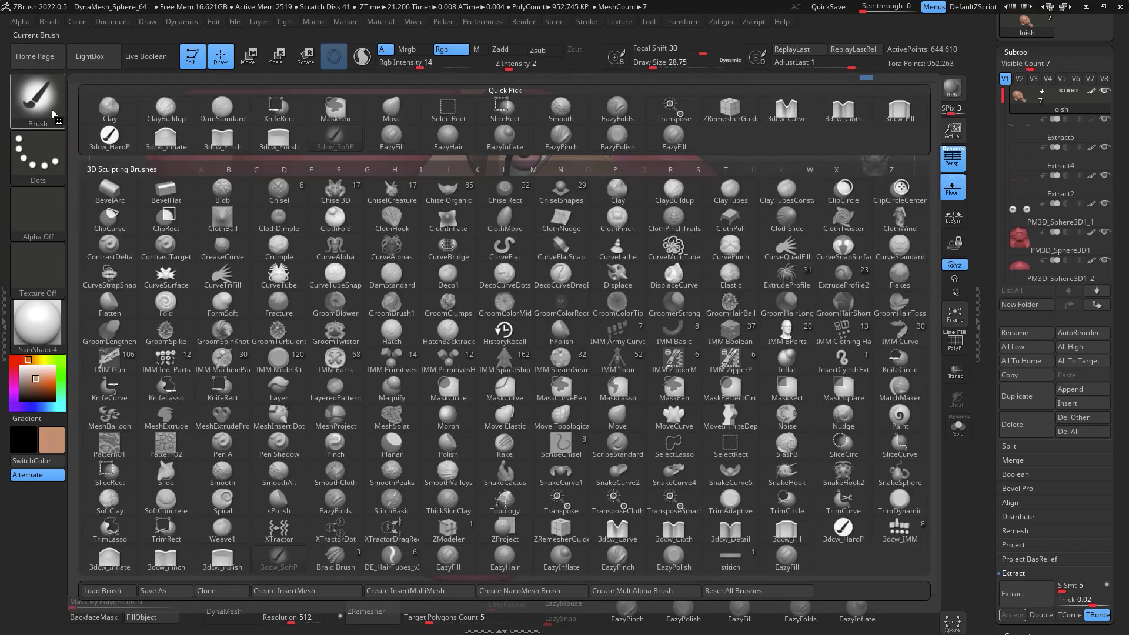
pyautogui.click(48, 109)
pyautogui.click(42, 101)
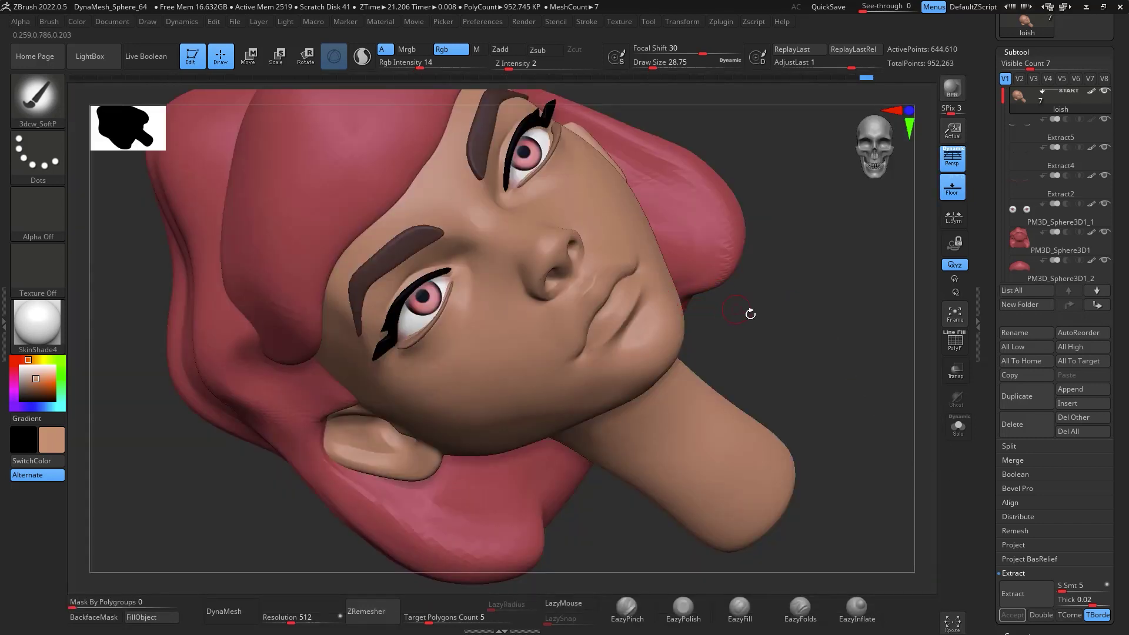
pyautogui.keyDown('alt'); pyautogui.moveTo(769, 332); pyautogui.dragTo(836, 446); pyautogui.keyUp('alt')
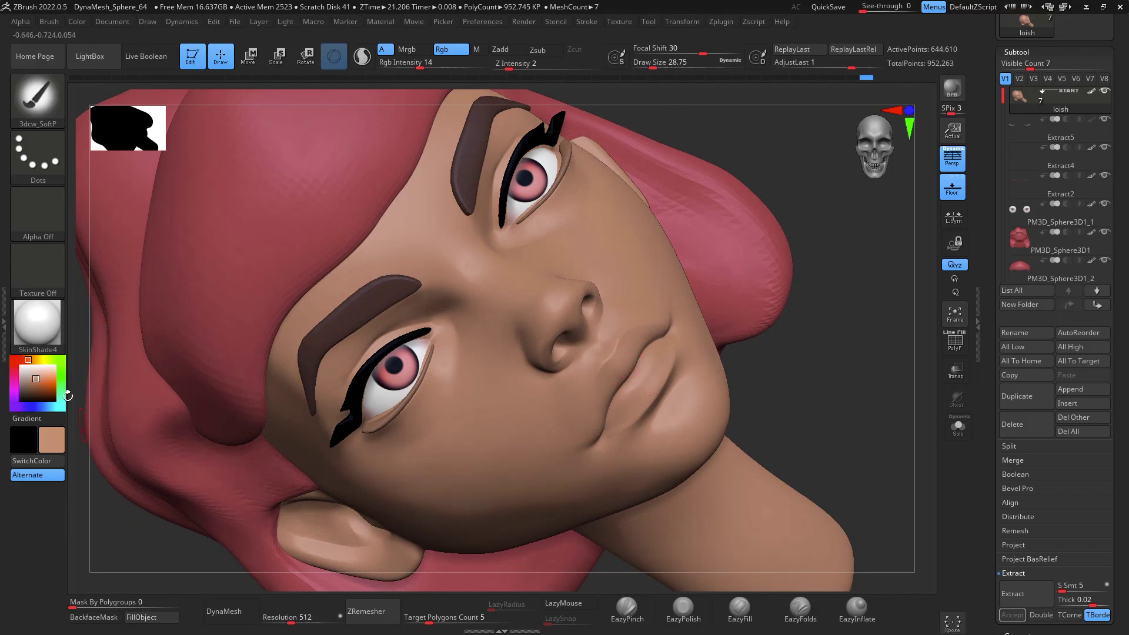
pyautogui.click(24, 359)
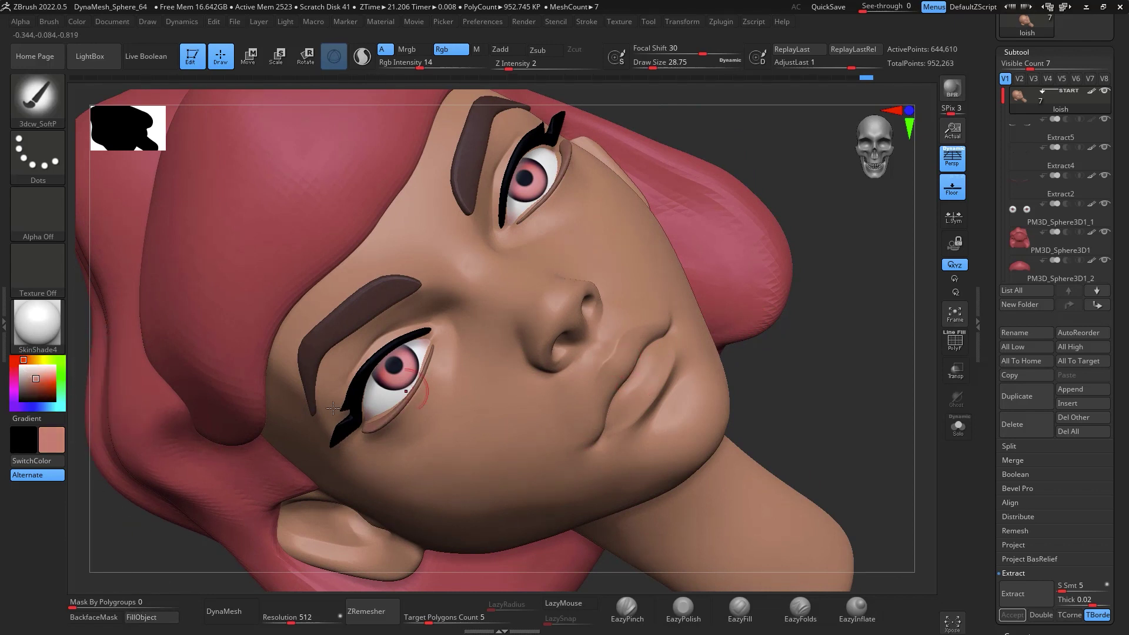
pyautogui.click(47, 383)
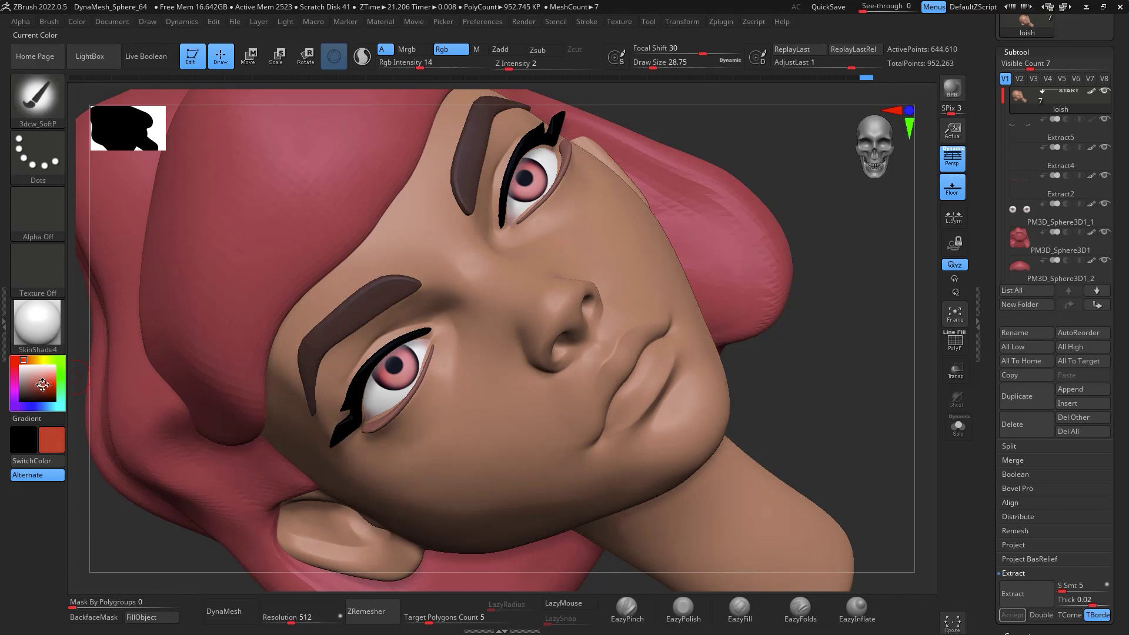
pyautogui.click(45, 390)
pyautogui.moveTo(644, 382)
pyautogui.mouseDown()
pyautogui.moveTo(631, 389)
pyautogui.moveTo(644, 369)
pyautogui.moveTo(621, 401)
pyautogui.moveTo(643, 370)
pyautogui.moveTo(648, 388)
pyautogui.moveTo(617, 419)
pyautogui.moveTo(611, 376)
pyautogui.moveTo(604, 388)
pyautogui.mouseUp()
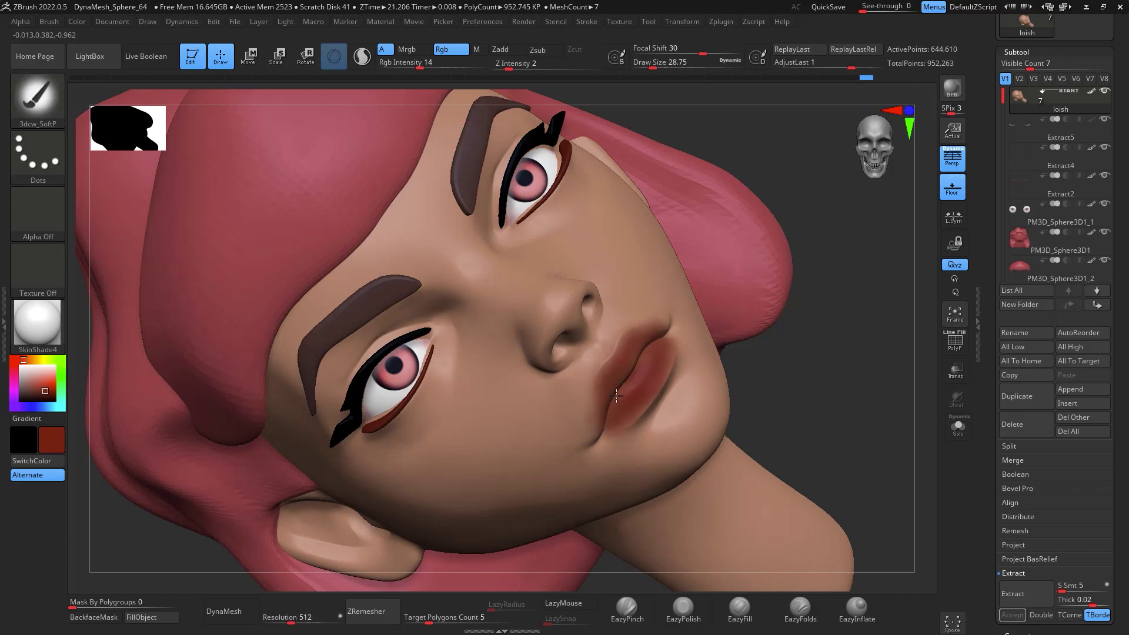
pyautogui.moveTo(823, 376)
pyautogui.mouseDown()
pyautogui.moveTo(864, 320)
pyautogui.moveTo(797, 349)
pyautogui.mouseUp()
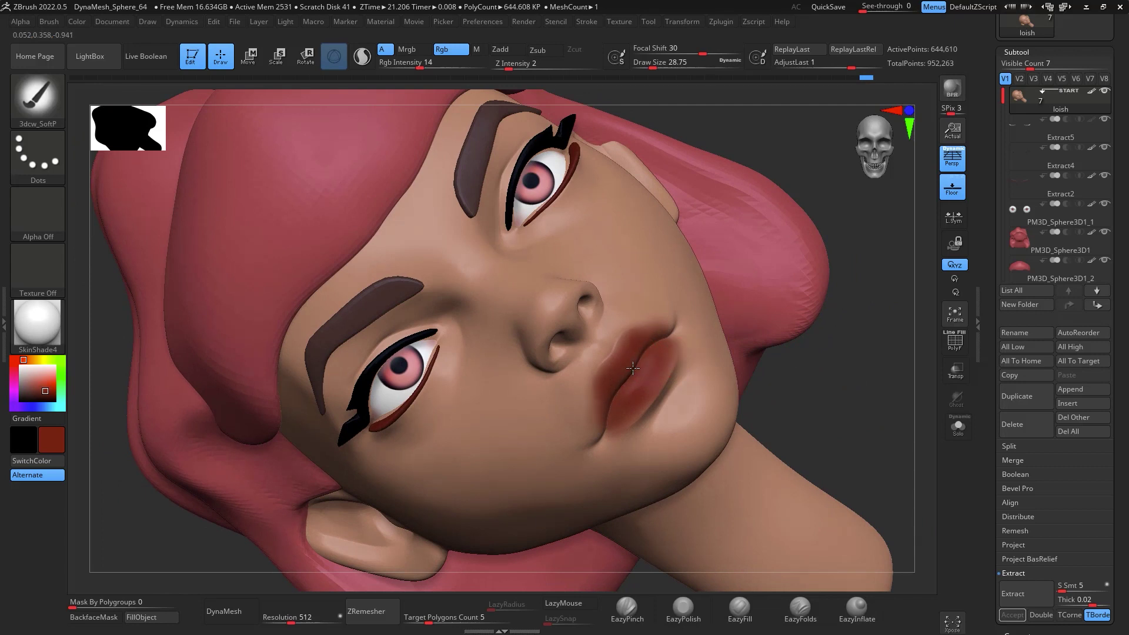
# Choose a lighter, muted red and paint it over the lower lip
pyautogui.click(43, 388)
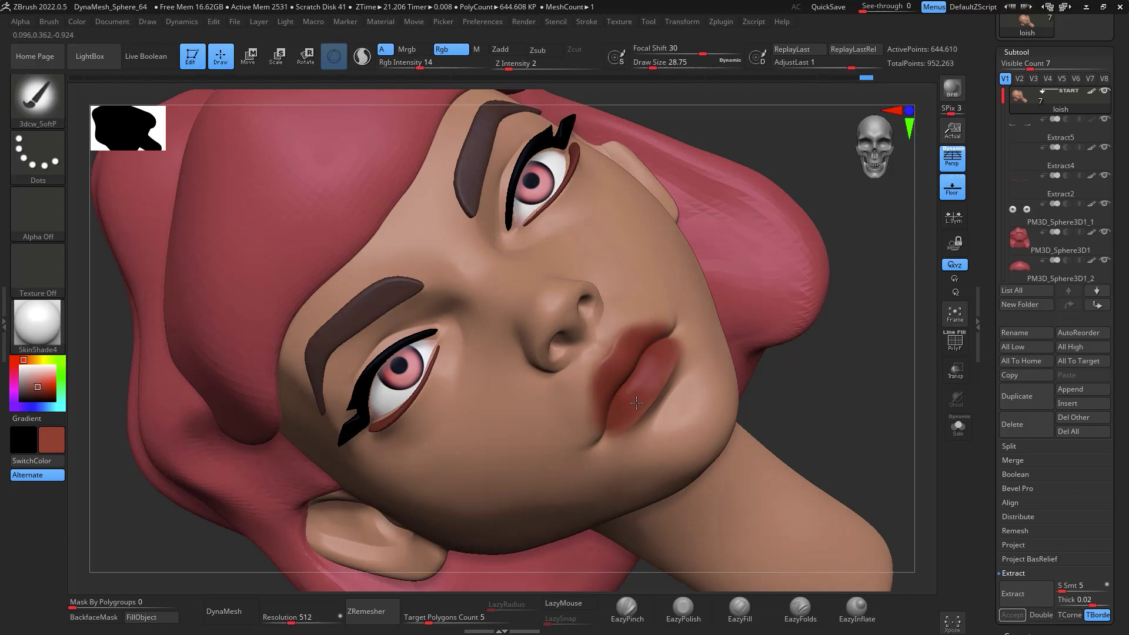
pyautogui.moveTo(636, 403); pyautogui.dragTo(661, 344)
pyautogui.keyDown('shift'); pyautogui.moveTo(870, 341); pyautogui.dragTo(900, 353); pyautogui.keyUp('shift')
pyautogui.moveTo(892, 533)
pyautogui.keyDown('alt'); pyautogui.mouseDown()
pyautogui.moveTo(862, 465)
pyautogui.moveTo(881, 568)
pyautogui.mouseUp(); pyautogui.keyUp('alt')
pyautogui.keyDown('alt'); pyautogui.moveTo(854, 189); pyautogui.dragTo(859, 139); pyautogui.keyUp('alt')
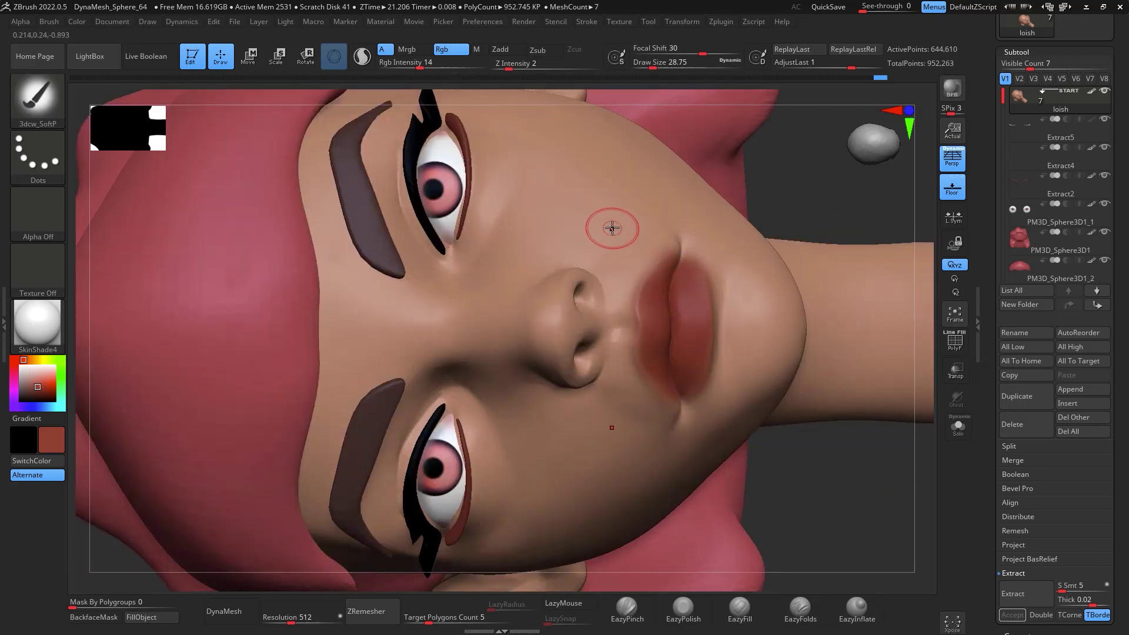
# Tidy the lip outline with sampled skin and lip colours, using draw sizes from about 17 to 20 and raising Rgb intensity to 21
pyautogui.press('c')
pyautogui.press('space')
pyautogui.moveTo(650, 259); pyautogui.dragTo(640, 249)
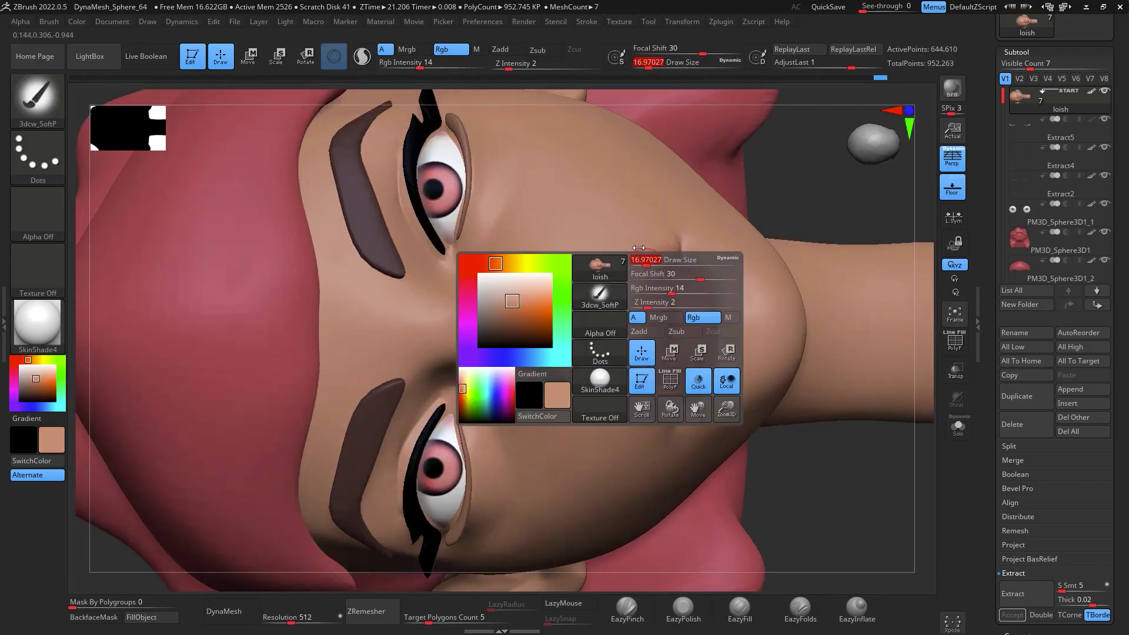
pyautogui.scroll(3, 657, 212)
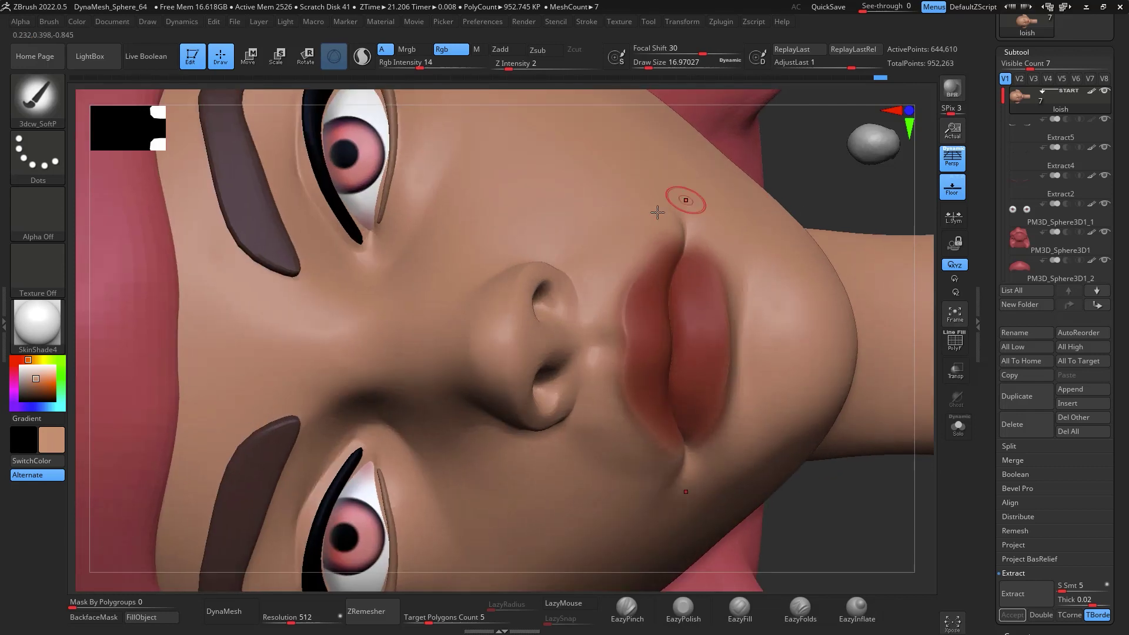
pyautogui.press('space')
pyautogui.moveTo(616, 271); pyautogui.dragTo(631, 272)
pyautogui.press('u')
pyautogui.moveTo(611, 260); pyautogui.dragTo(664, 259)
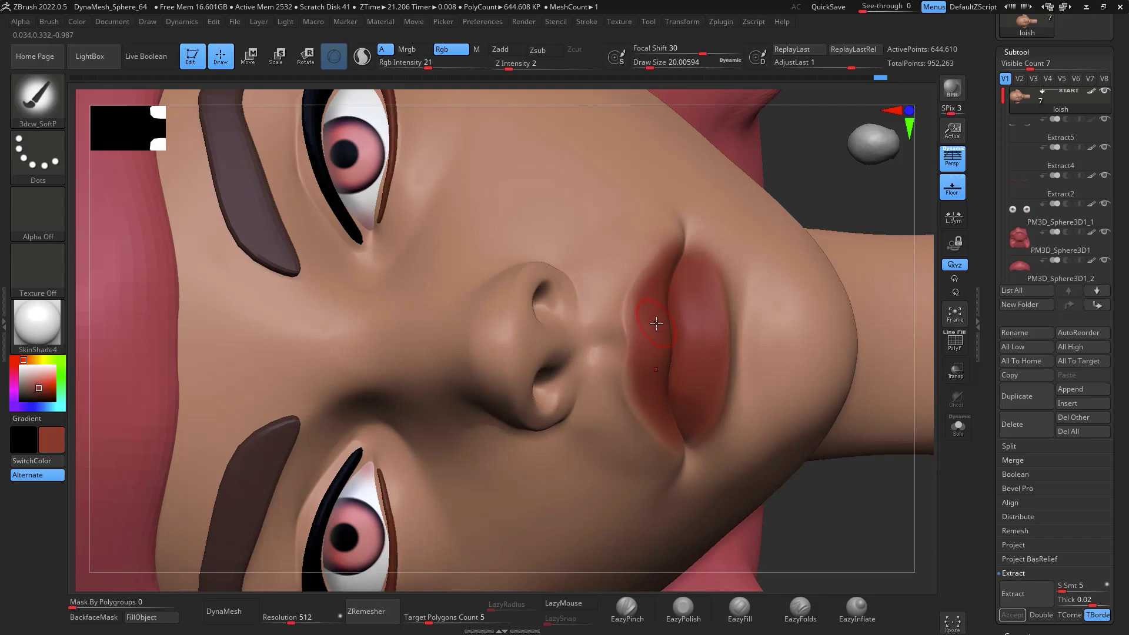
# Refine the lip edges and mouth corner with red and sampled skin colour, using a draw size of about 7.5
pyautogui.press('space')
pyautogui.moveTo(682, 335); pyautogui.dragTo(652, 335)
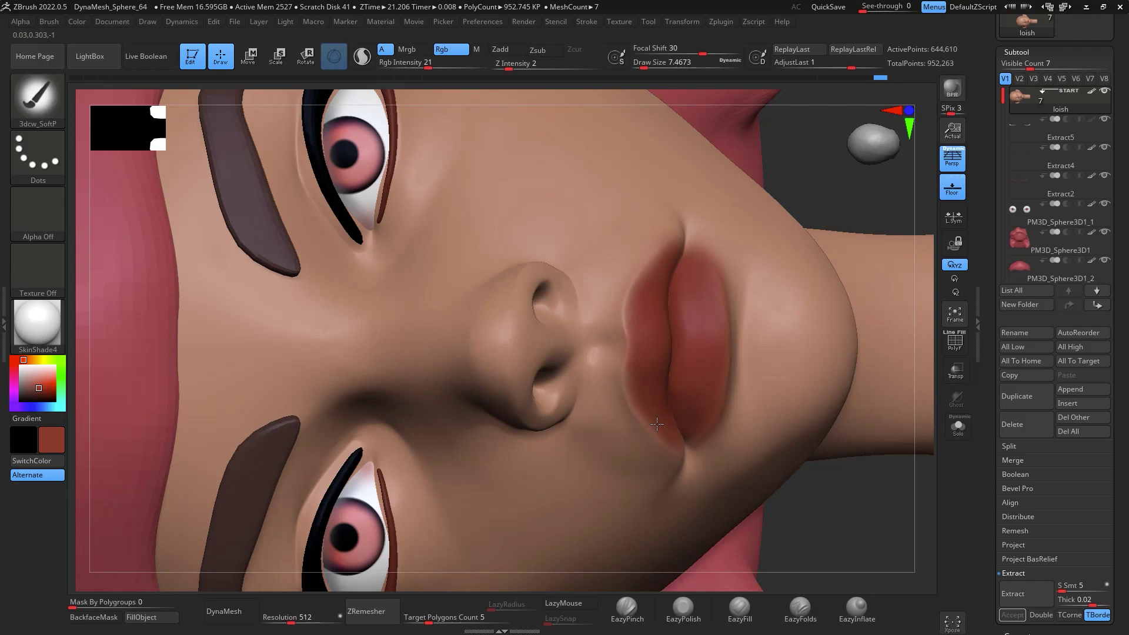
pyautogui.moveTo(736, 405); pyautogui.dragTo(728, 294)
pyautogui.moveTo(736, 433)
pyautogui.mouseDown()
pyautogui.moveTo(737, 256)
pyautogui.moveTo(722, 265)
pyautogui.mouseUp()
pyautogui.press('c')
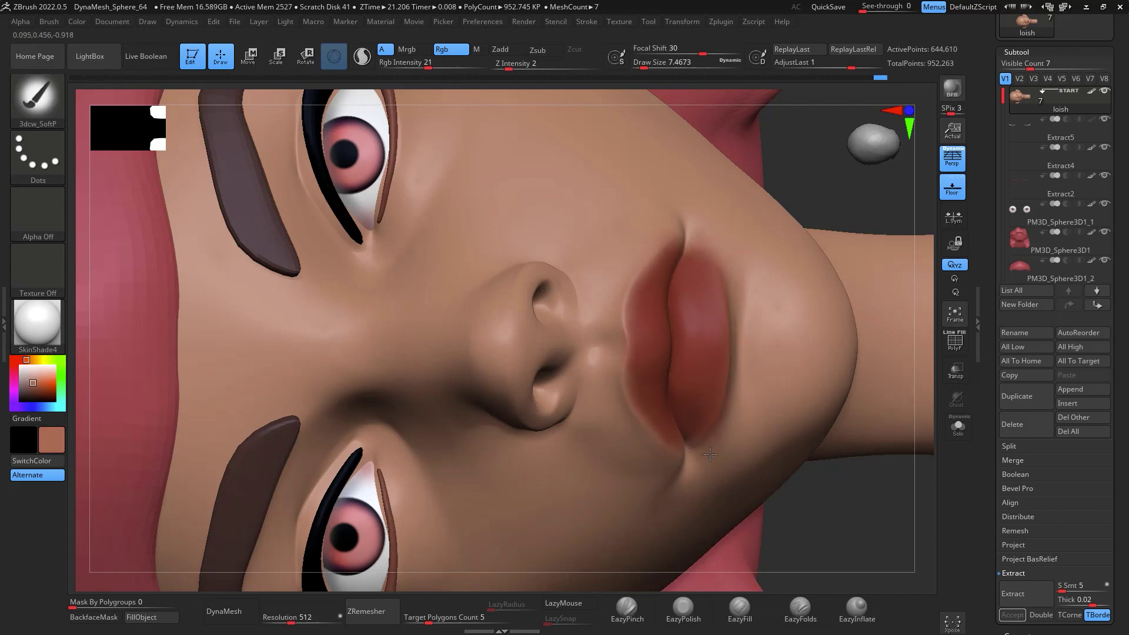
pyautogui.moveTo(703, 321); pyautogui.dragTo(702, 372)
pyautogui.moveTo(689, 334); pyautogui.dragTo(690, 333)
# Shade the lips with a darker red around the mouth line, using a draw size of about 25
pyautogui.press('c')
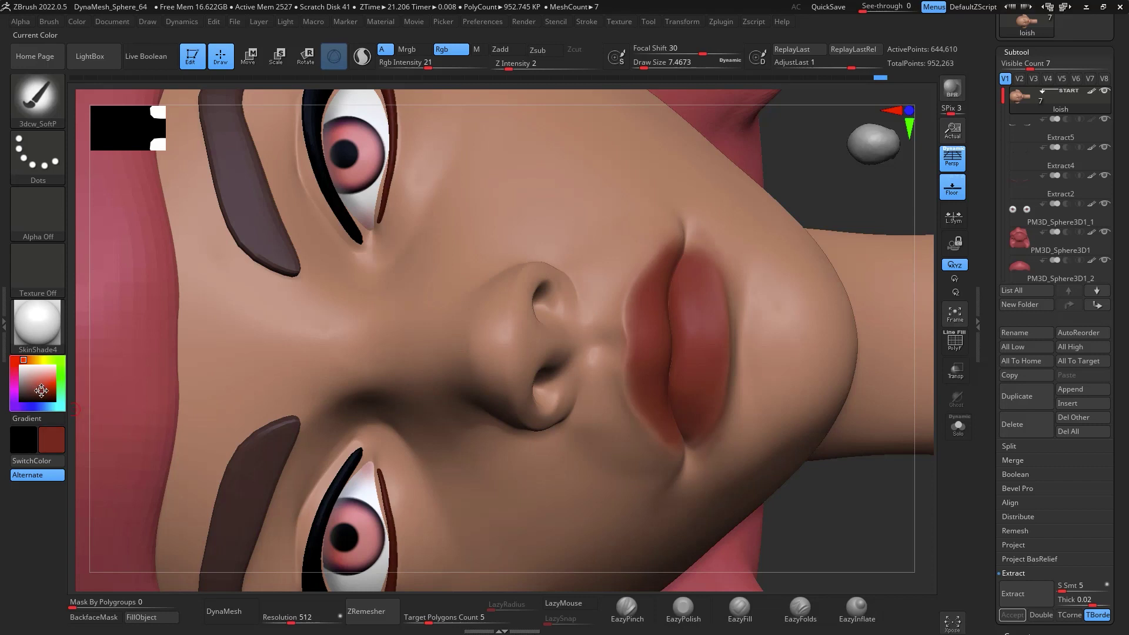
pyautogui.press('space')
pyautogui.moveTo(693, 343)
pyautogui.mouseDown()
pyautogui.moveTo(705, 344)
pyautogui.moveTo(674, 350)
pyautogui.moveTo(675, 338)
pyautogui.mouseUp()
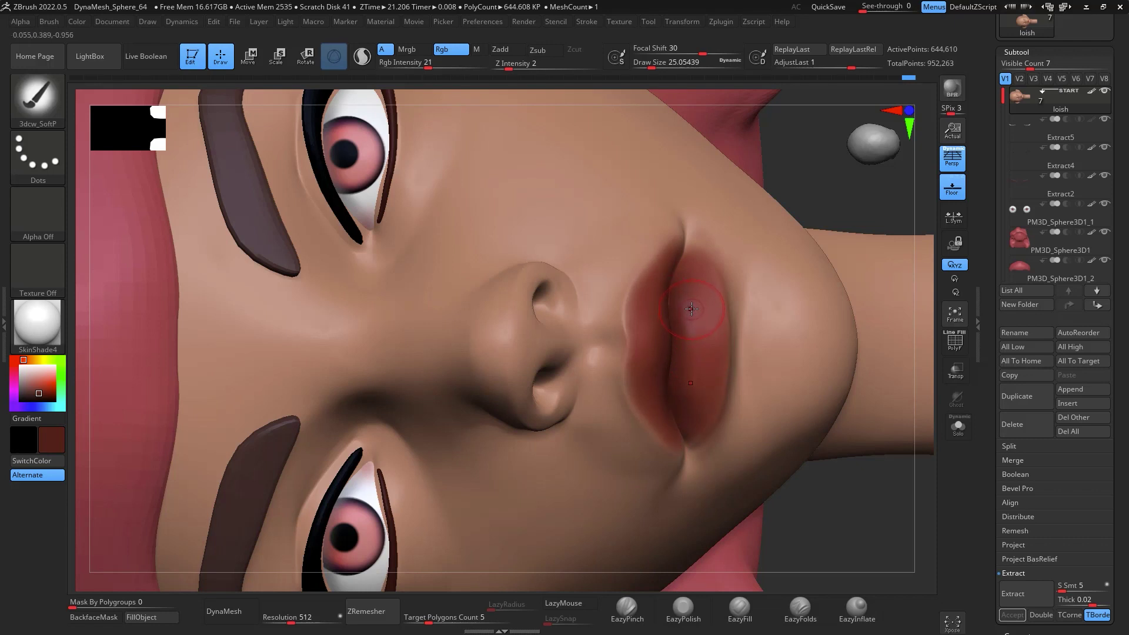
# Brush a lighter pinkish red onto the lips as a highlight, using draw sizes of about 31 and 25
pyautogui.press('c')
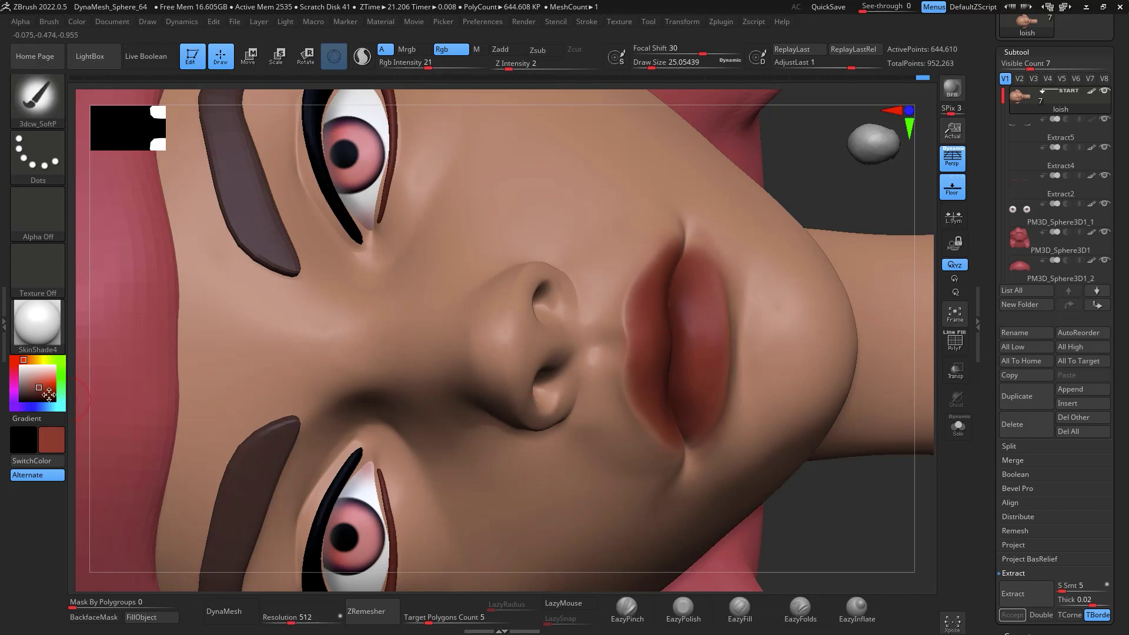
pyautogui.moveTo(48, 394); pyautogui.dragTo(44, 387)
pyautogui.press('space')
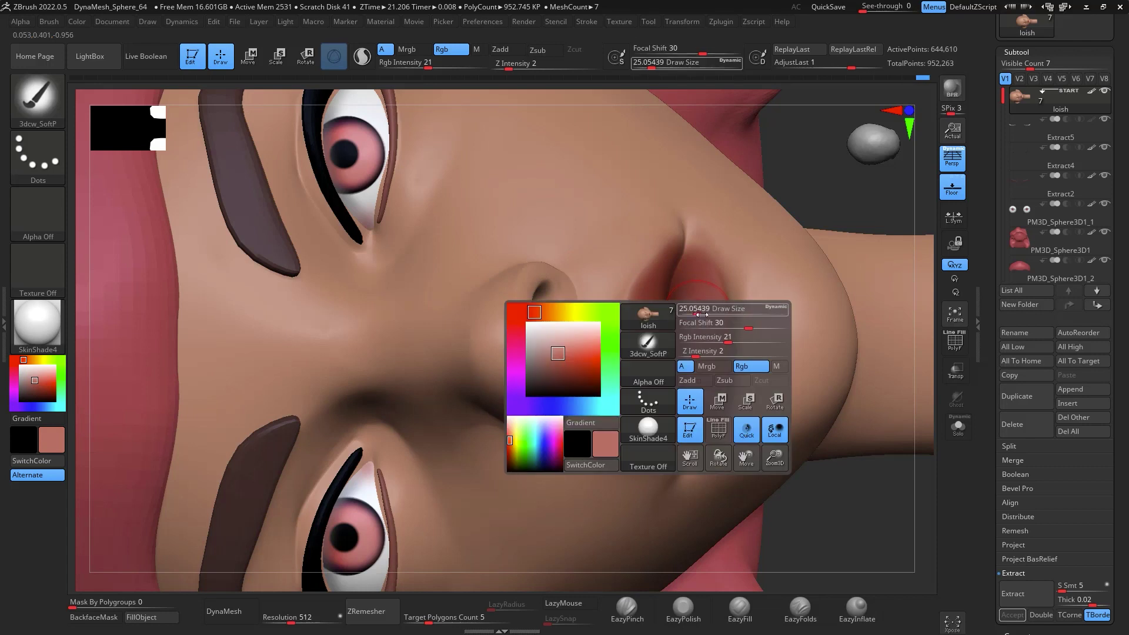
pyautogui.moveTo(701, 314); pyautogui.dragTo(704, 315)
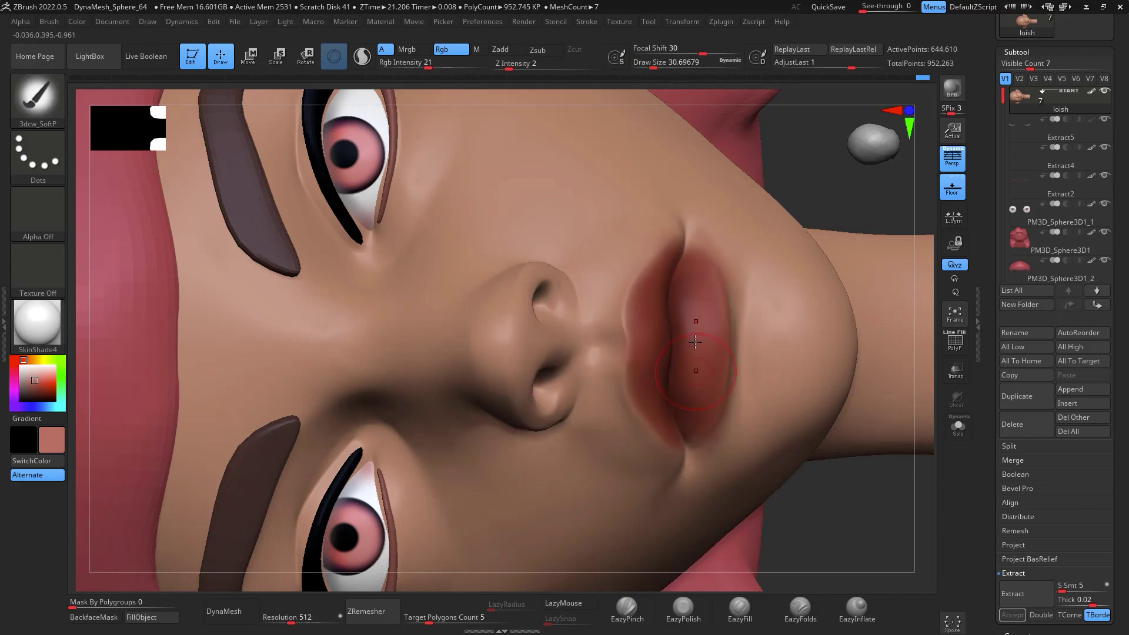
pyautogui.press('space')
pyautogui.moveTo(653, 327); pyautogui.dragTo(650, 326)
# Examine the painted lips on the whole head from the front and from a tilted view
pyautogui.click(874, 137)
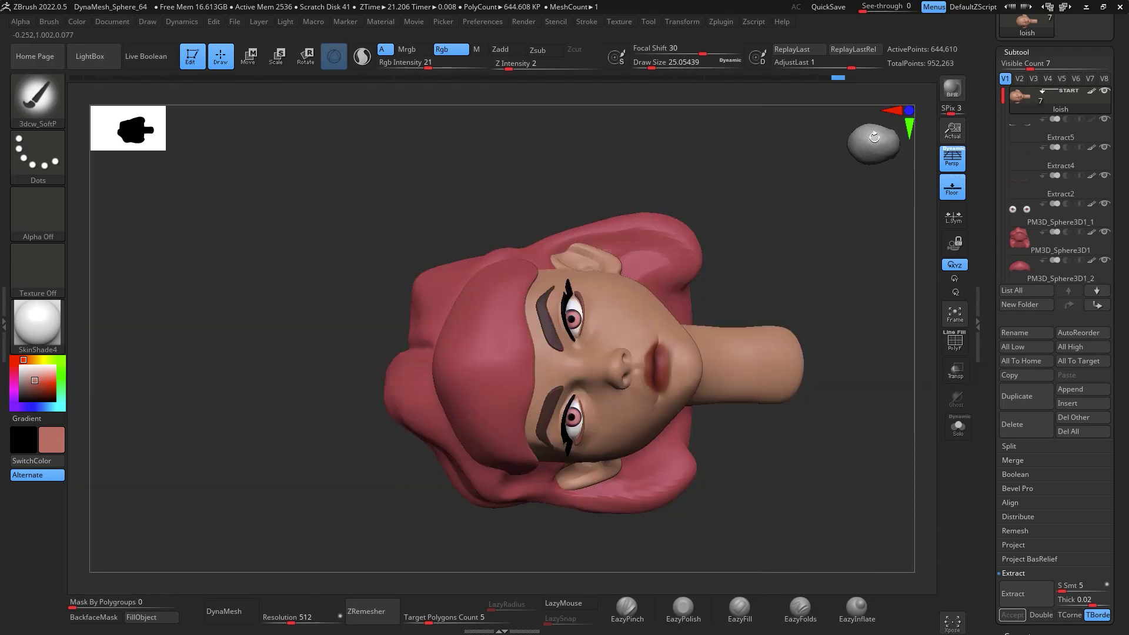
pyautogui.click(874, 137)
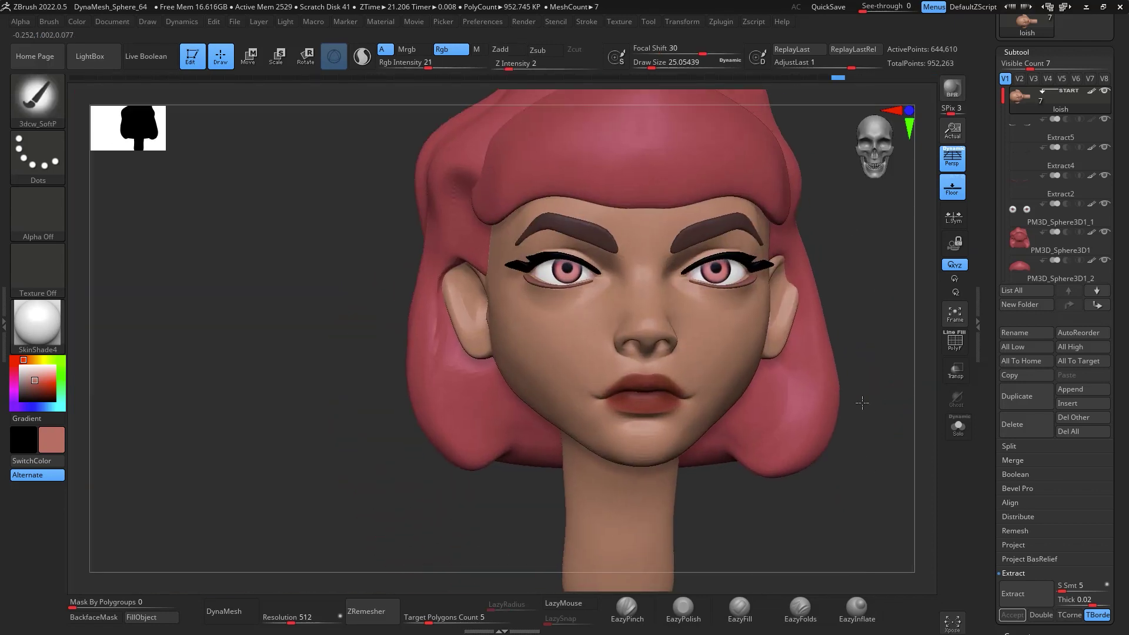
pyautogui.moveTo(862, 402)
pyautogui.keyDown('alt'); pyautogui.mouseDown(button='right')
pyautogui.moveTo(819, 415)
pyautogui.moveTo(851, 404)
pyautogui.mouseUp(button='right'); pyautogui.keyUp('alt')
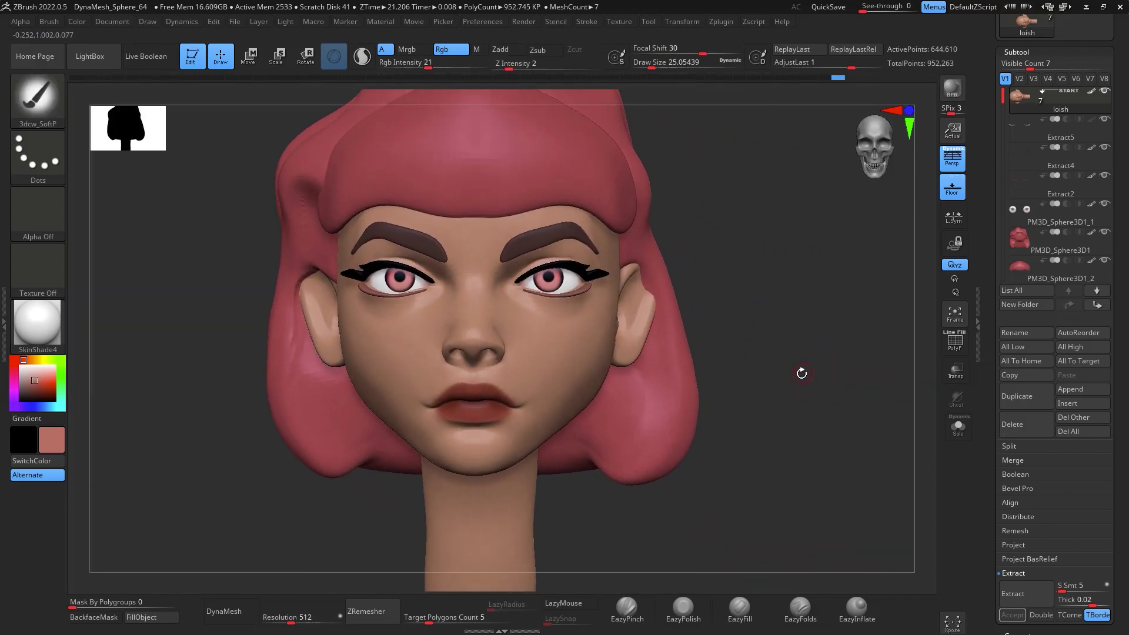
pyautogui.moveTo(801, 373); pyautogui.dragTo(804, 374)
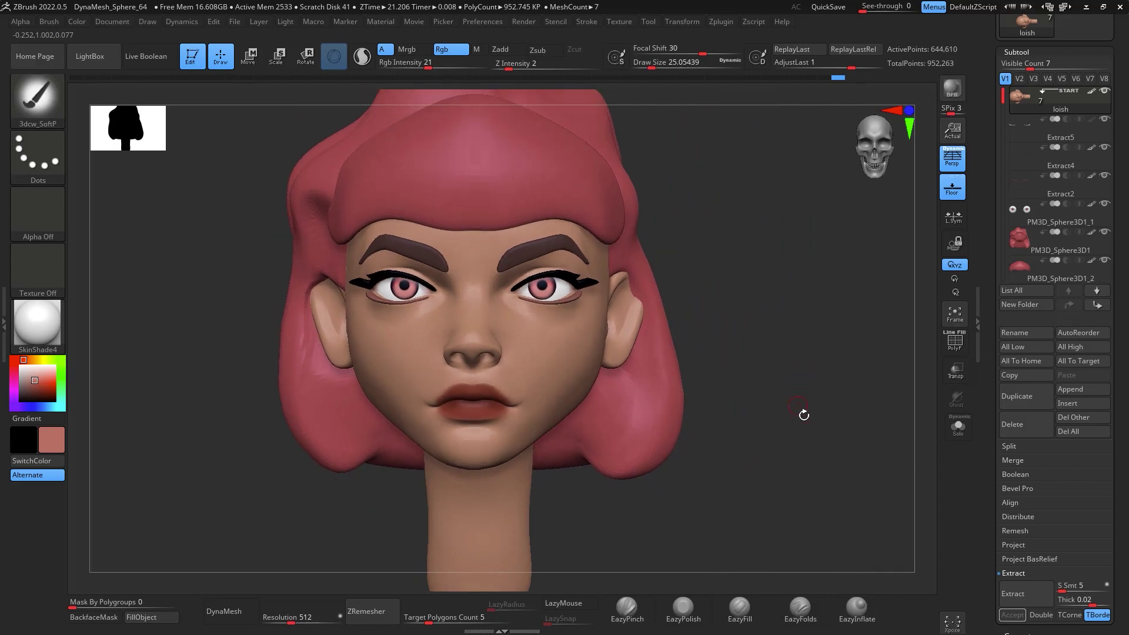
pyautogui.moveTo(776, 324); pyautogui.dragTo(854, 292)
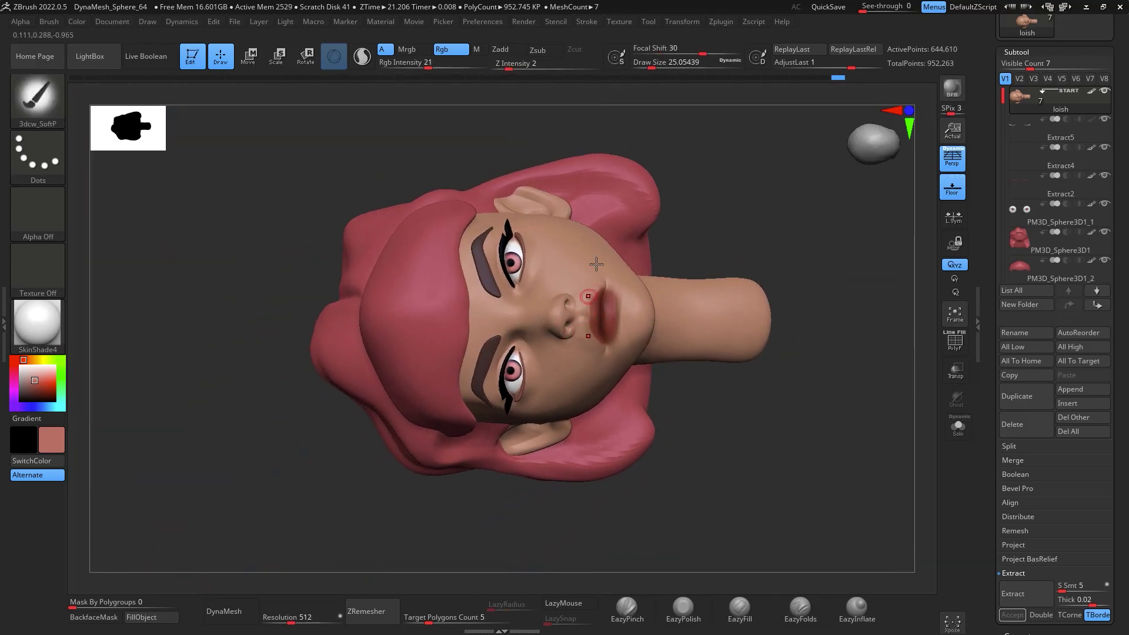
pyautogui.press('f')
pyautogui.scroll(3, 569, 320)
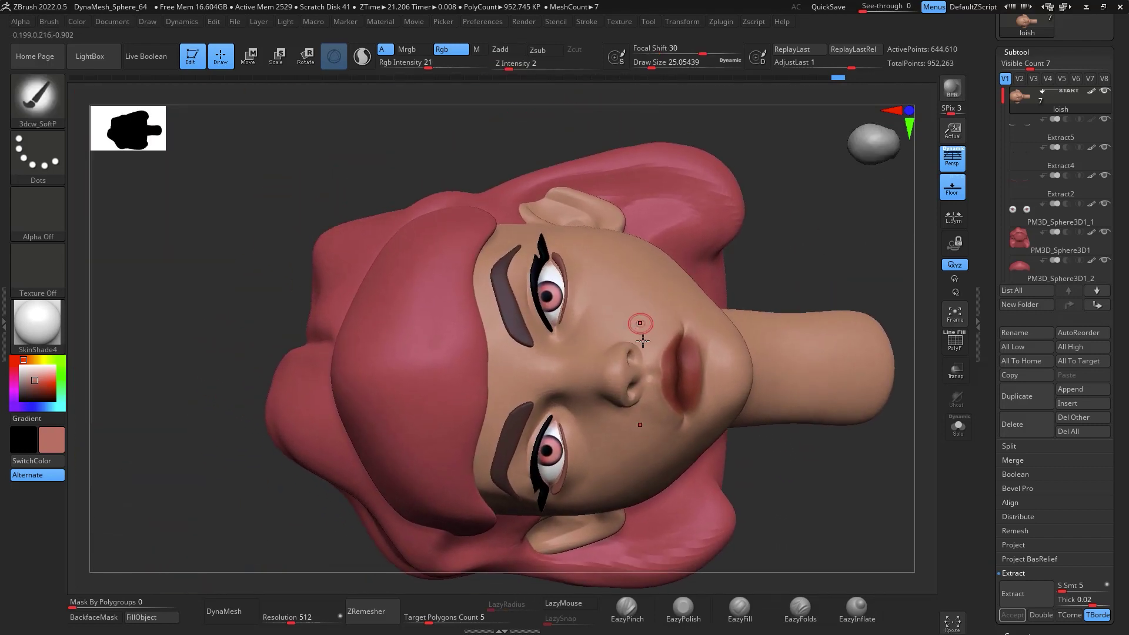
# Paint a saturated red blush on the cheeks and nose with Rgb Intensity 10 and a draw size of about 94
pyautogui.press('space')
pyautogui.moveTo(651, 348)
pyautogui.mouseDown()
pyautogui.moveTo(690, 370)
pyautogui.moveTo(687, 360)
pyautogui.mouseUp()
pyautogui.moveTo(37, 386); pyautogui.dragTo(43, 383)
pyautogui.moveTo(428, 63); pyautogui.dragTo(415, 62)
pyautogui.press('space')
pyautogui.moveTo(625, 362); pyautogui.dragTo(632, 376)
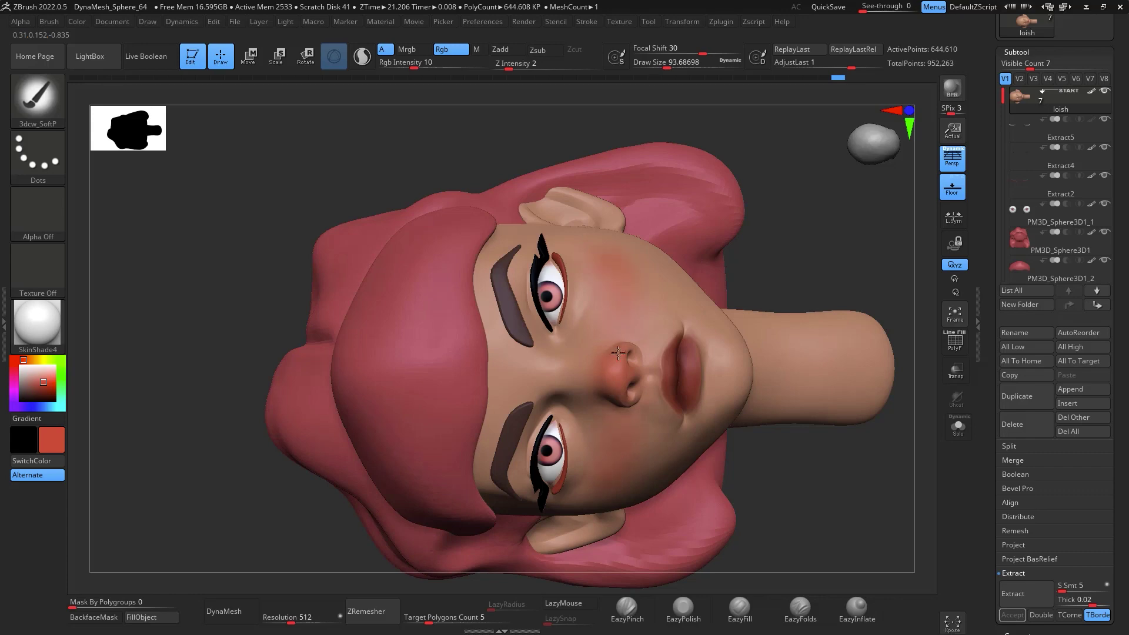
pyautogui.moveTo(880, 528); pyautogui.dragTo(711, 336)
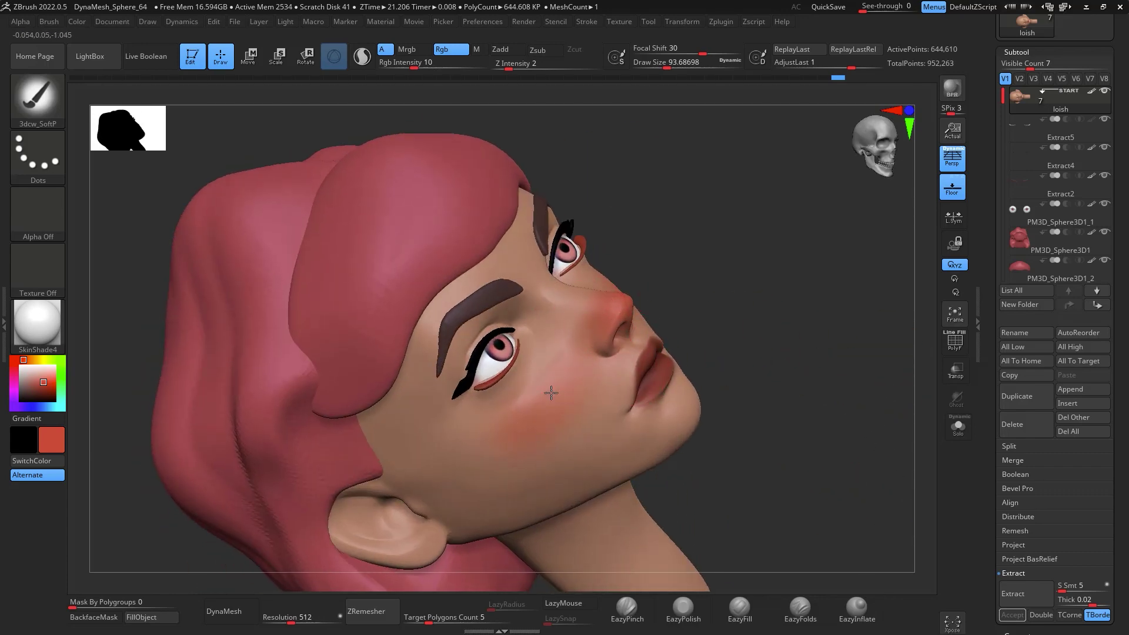
pyautogui.moveTo(551, 393)
pyautogui.mouseDown()
pyautogui.moveTo(768, 302)
pyautogui.moveTo(857, 486)
pyautogui.moveTo(850, 502)
pyautogui.moveTo(866, 471)
pyautogui.moveTo(858, 438)
pyautogui.mouseUp()
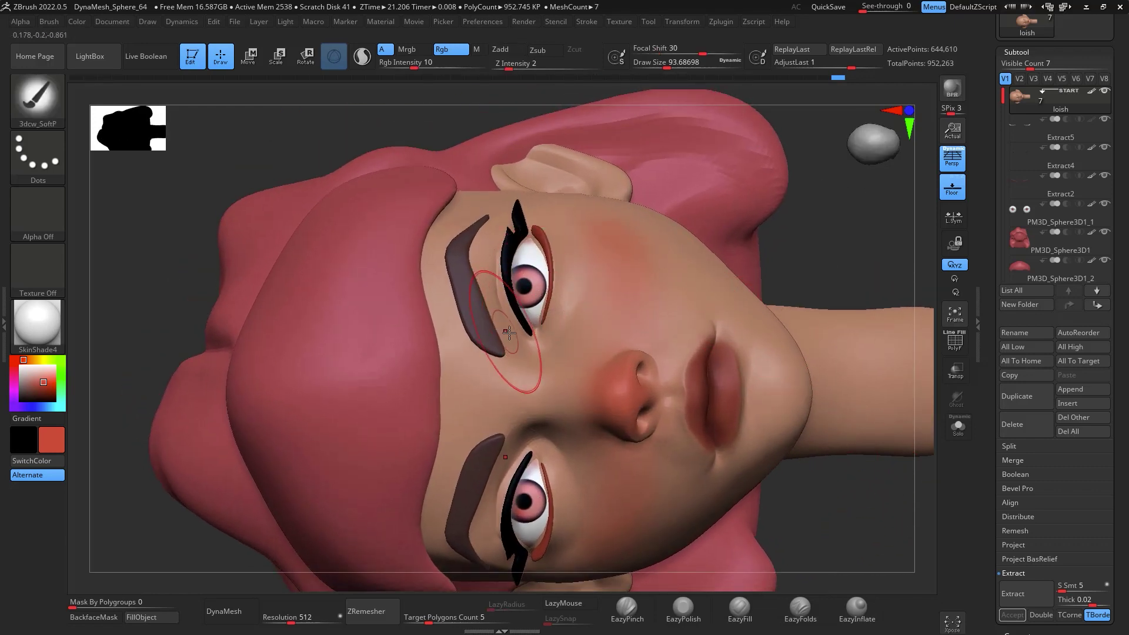
# Shade the skin around the eyes in brown with a draw size of about 44, raising Rgb Intensity to 20
pyautogui.press('c')
pyautogui.moveTo(32, 380); pyautogui.dragTo(34, 389)
pyautogui.press('space')
pyautogui.moveTo(544, 292); pyautogui.dragTo(496, 268)
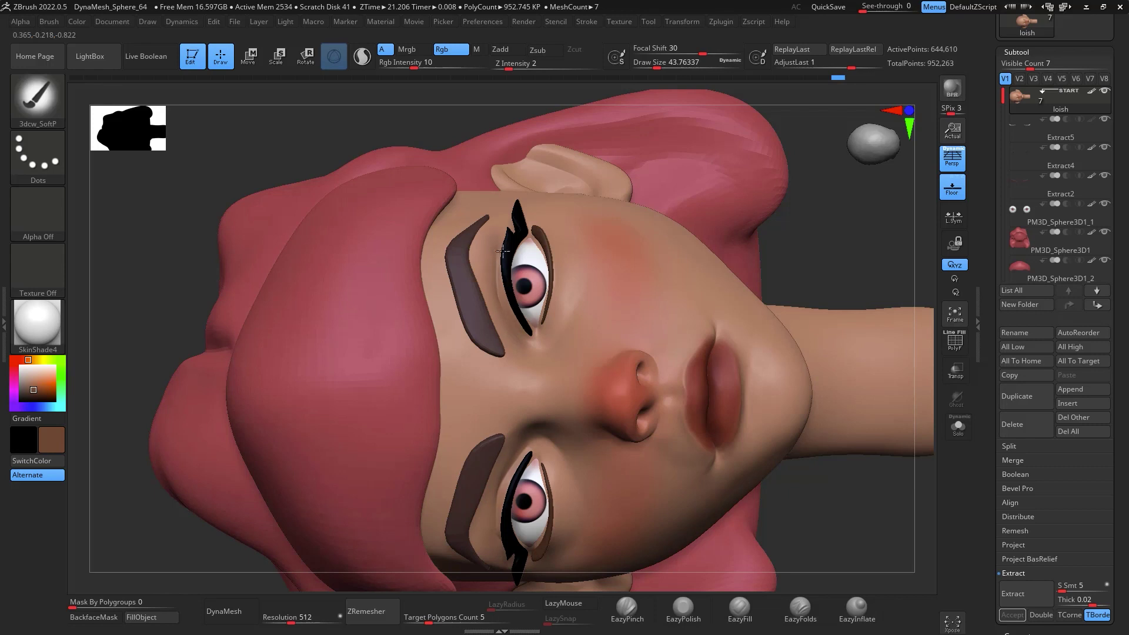
pyautogui.moveTo(415, 68); pyautogui.dragTo(427, 68)
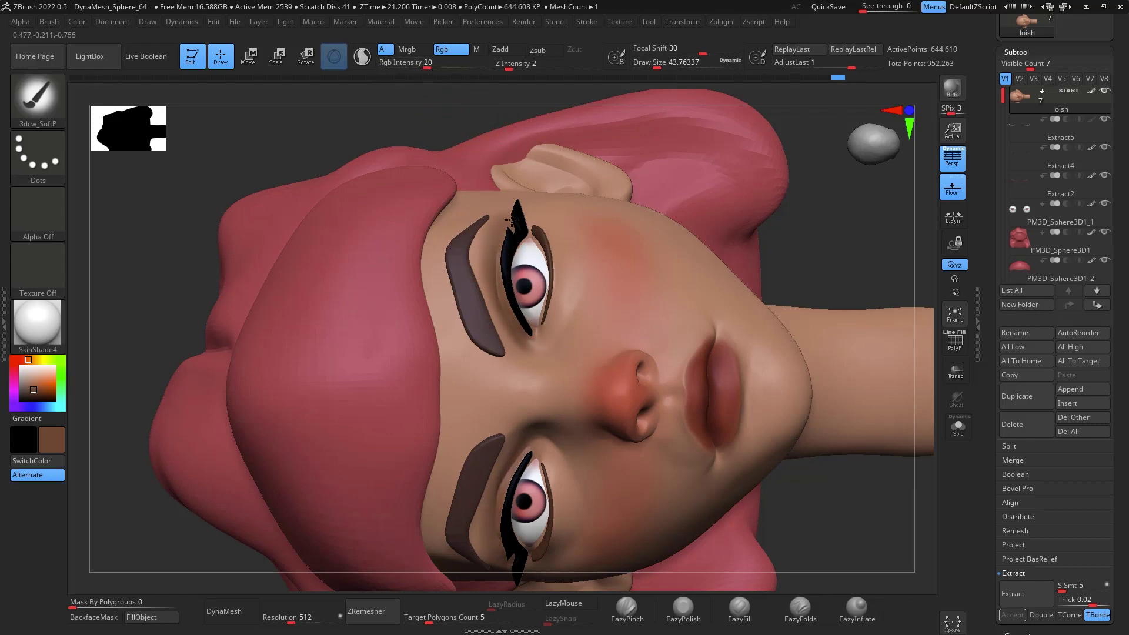
pyautogui.moveTo(499, 237)
pyautogui.mouseDown()
pyautogui.moveTo(542, 330)
pyautogui.moveTo(504, 303)
pyautogui.mouseUp()
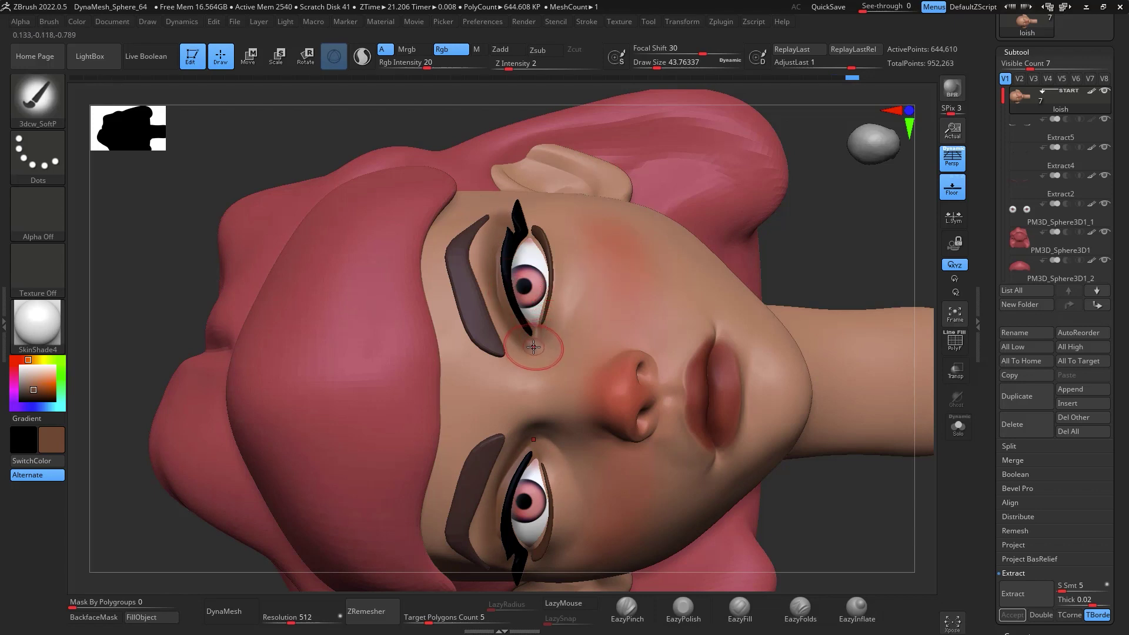
pyautogui.press('c')
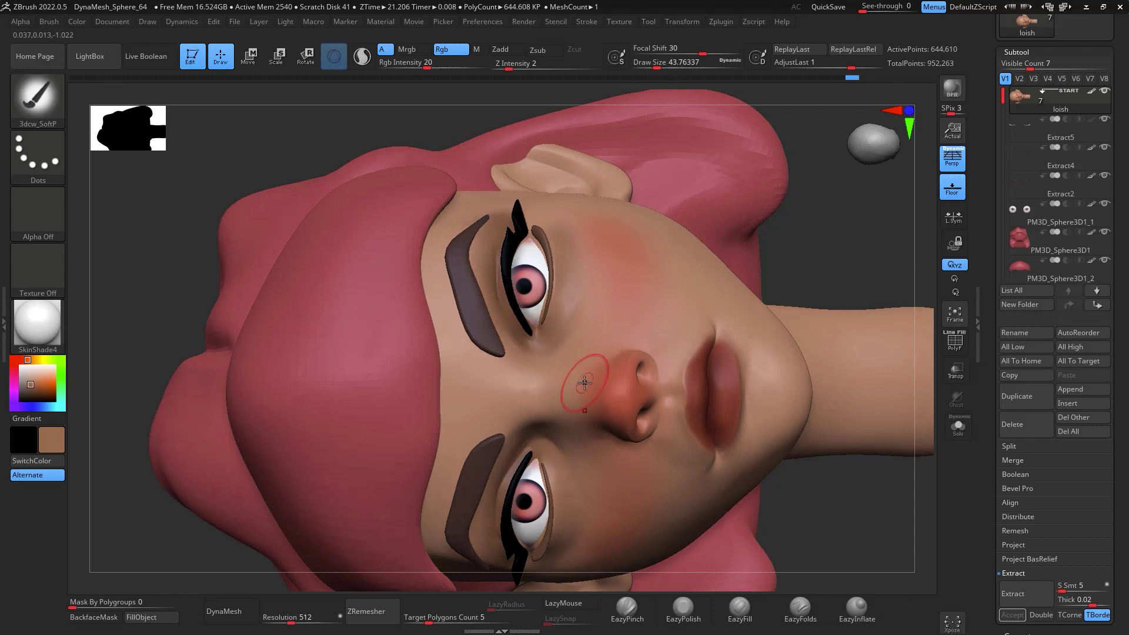
# Tone down the blush on the cheeks and nose with a sampled pinkish skin colour at a draw size of about 108
pyautogui.keyDown('alt'); pyautogui.moveTo(892, 531); pyautogui.dragTo(905, 439); pyautogui.keyUp('alt')
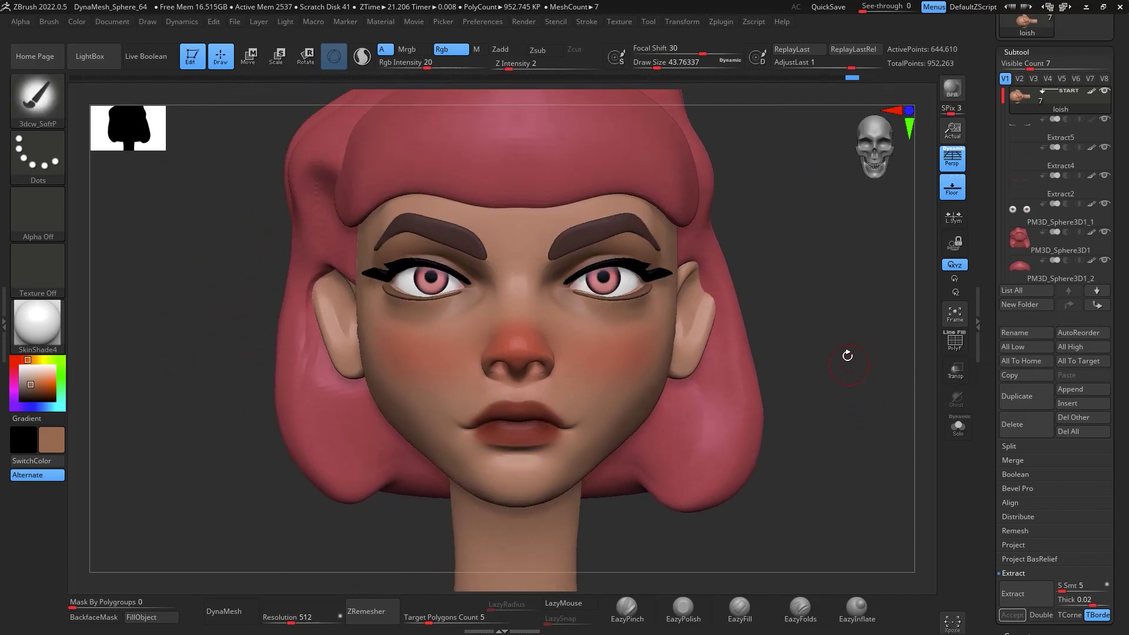
pyautogui.moveTo(844, 313)
pyautogui.mouseDown()
pyautogui.moveTo(887, 320)
pyautogui.moveTo(881, 343)
pyautogui.moveTo(876, 322)
pyautogui.moveTo(884, 351)
pyautogui.moveTo(836, 313)
pyautogui.mouseUp()
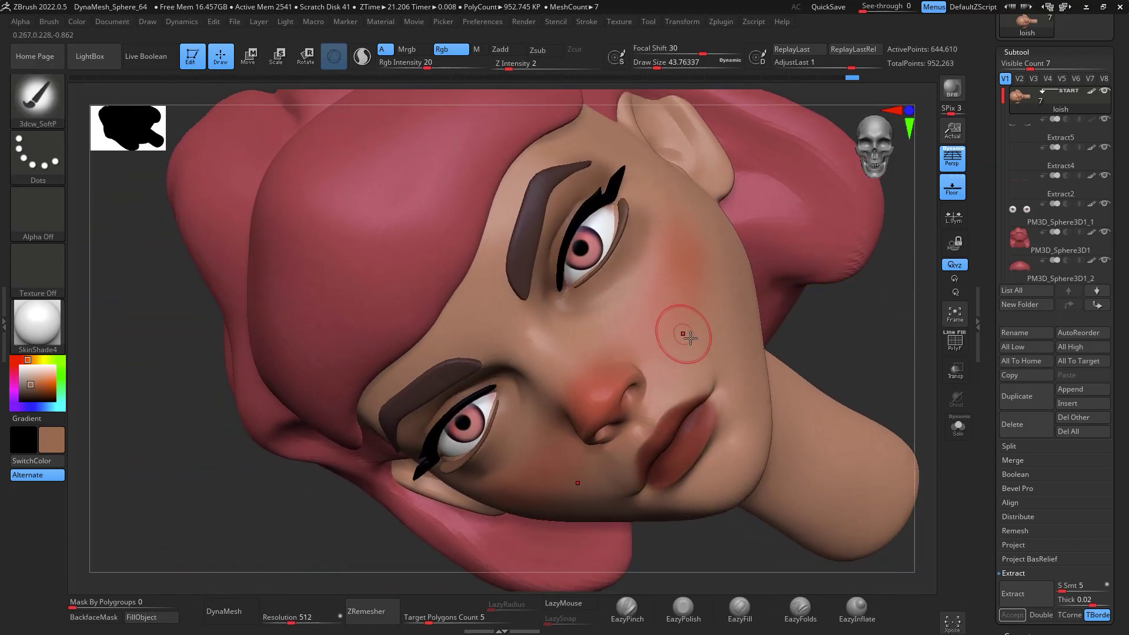
pyautogui.press('c')
pyautogui.press('space')
pyautogui.moveTo(692, 324); pyautogui.dragTo(704, 324)
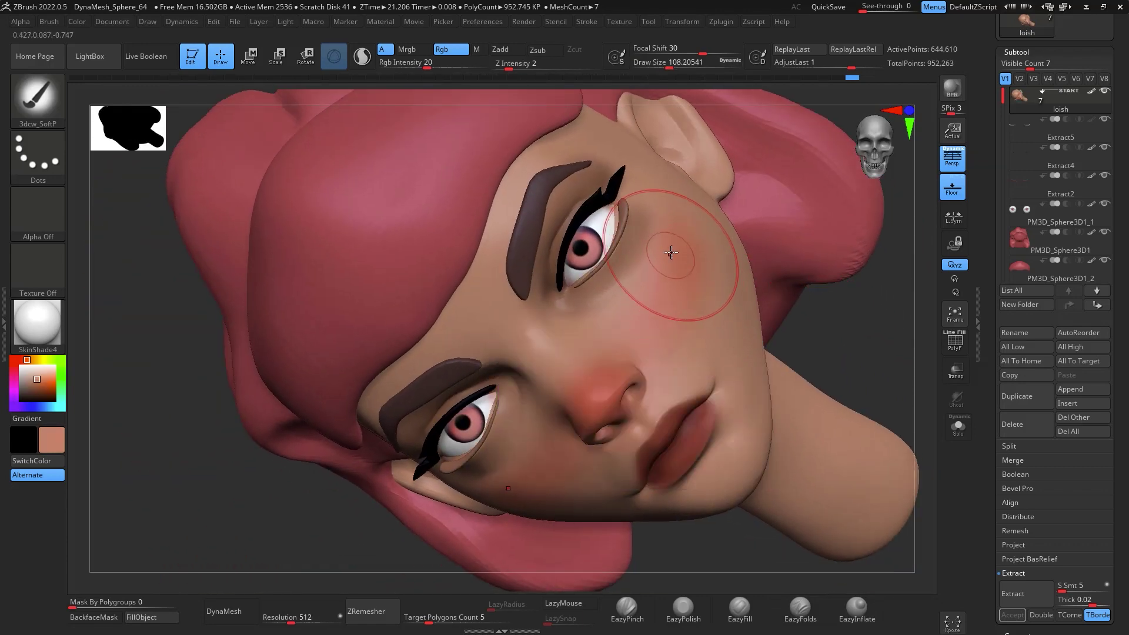
pyautogui.moveTo(672, 254); pyautogui.dragTo(686, 228)
pyautogui.moveTo(639, 355); pyautogui.dragTo(592, 418)
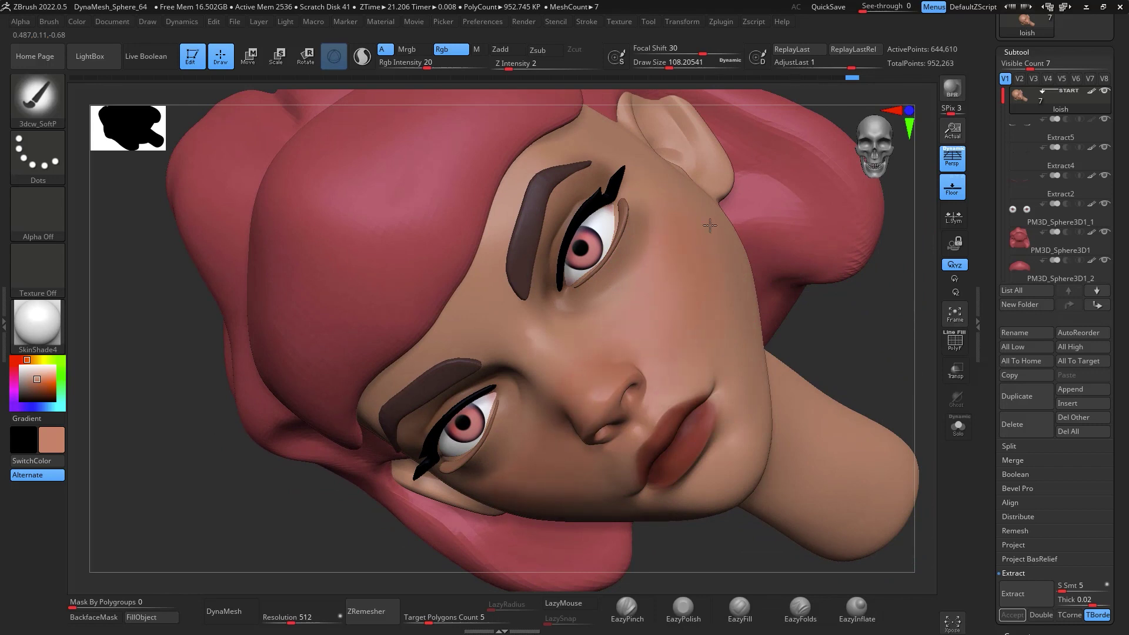
pyautogui.moveTo(668, 246); pyautogui.dragTo(655, 281)
pyautogui.moveTo(864, 341)
pyautogui.mouseDown()
pyautogui.moveTo(881, 329)
pyautogui.moveTo(841, 320)
pyautogui.mouseUp()
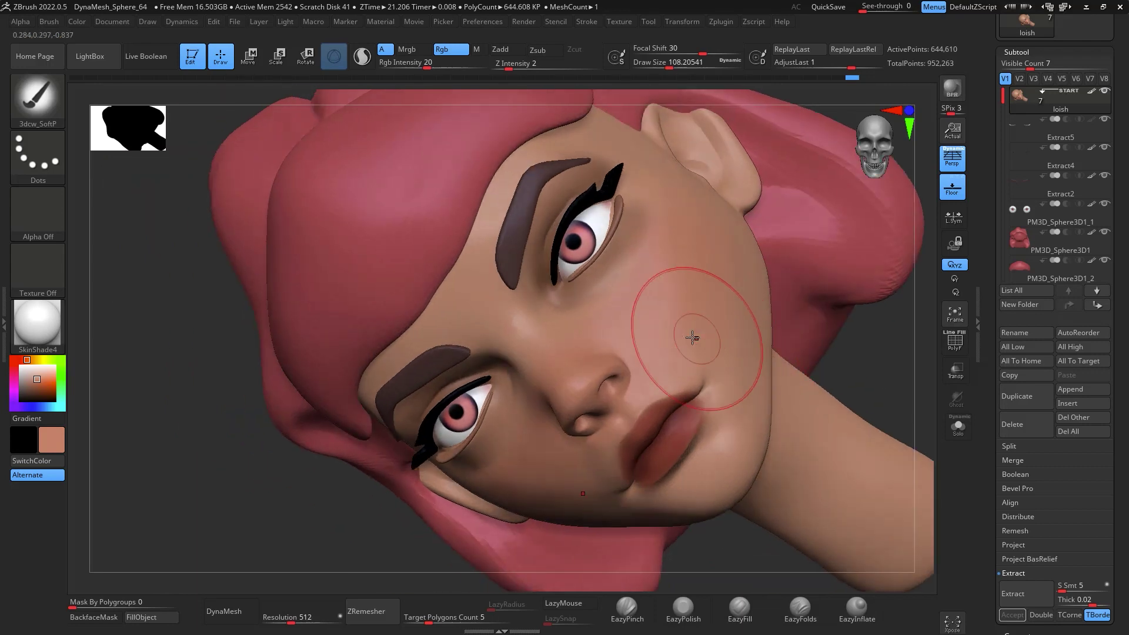
pyautogui.moveTo(582, 389); pyautogui.dragTo(549, 393)
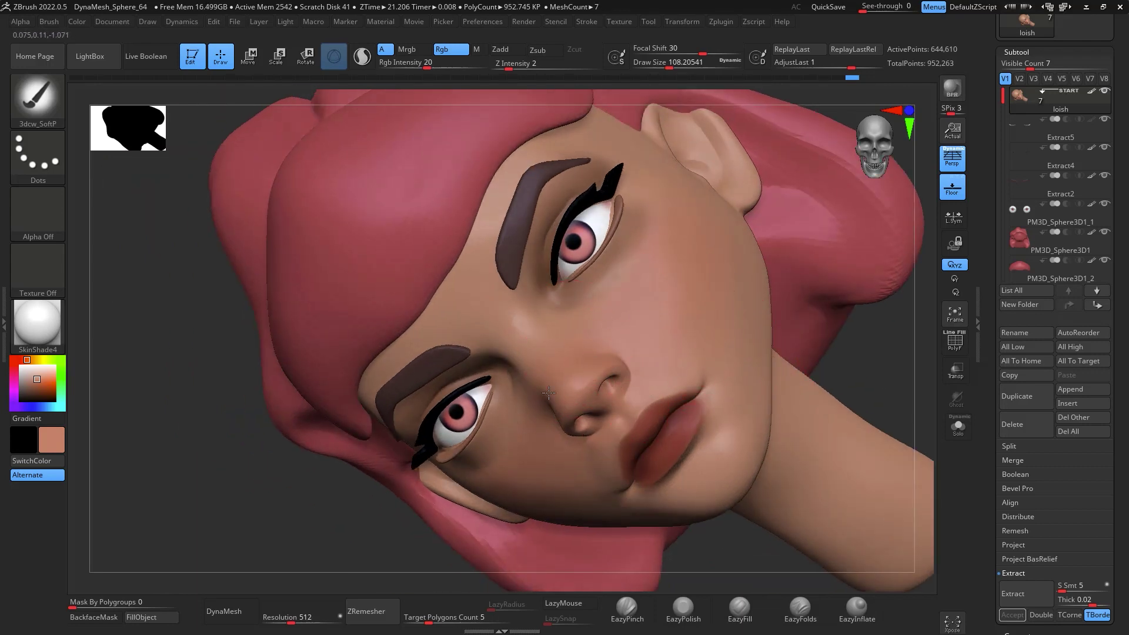
# Blend the skin colour softly over the nose and cheek with Rgb Intensity 7
pyautogui.moveTo(427, 67); pyautogui.dragTo(409, 66)
pyautogui.moveTo(569, 377); pyautogui.dragTo(572, 417)
pyautogui.moveTo(918, 322)
pyautogui.keyDown('shift'); pyautogui.mouseDown()
pyautogui.moveTo(920, 391)
pyautogui.moveTo(908, 347)
pyautogui.mouseUp(); pyautogui.keyUp('shift')
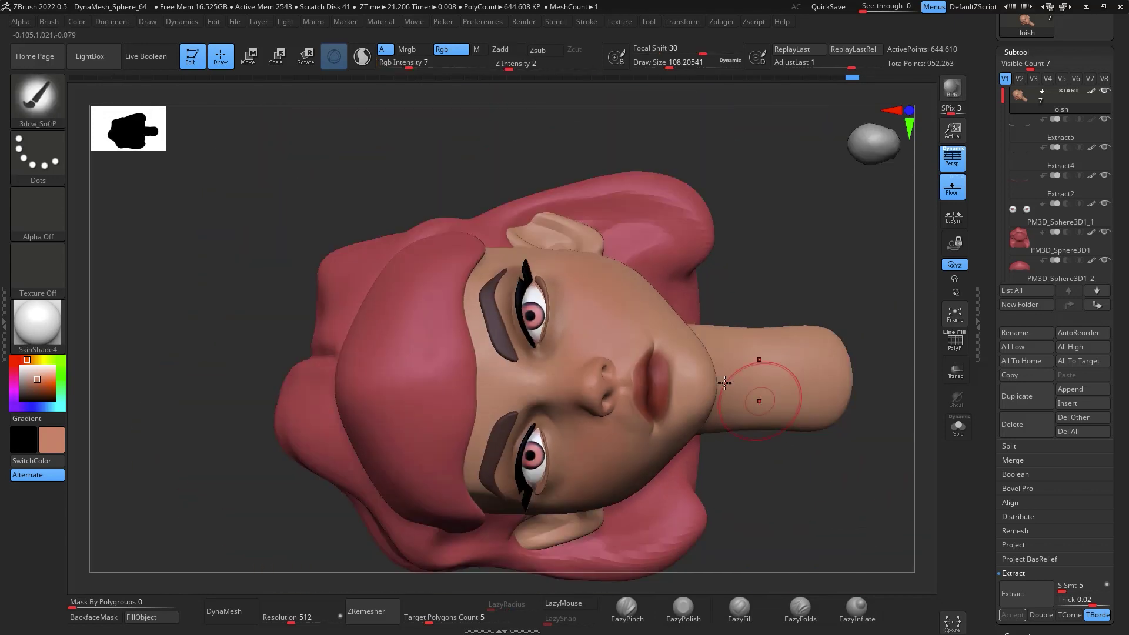
pyautogui.moveTo(593, 285); pyautogui.dragTo(589, 277)
# Fill the Extract5 lower lash line subtool with black at Rgb Intensity 100
pyautogui.moveTo(826, 536)
pyautogui.keyDown('shift'); pyautogui.mouseDown()
pyautogui.moveTo(864, 348)
pyautogui.moveTo(892, 453)
pyautogui.moveTo(875, 416)
pyautogui.mouseUp(); pyautogui.keyUp('shift')
pyautogui.moveTo(865, 357)
pyautogui.keyDown('alt'); pyautogui.mouseDown()
pyautogui.moveTo(786, 319)
pyautogui.moveTo(815, 359)
pyautogui.moveTo(876, 346)
pyautogui.moveTo(846, 376)
pyautogui.mouseUp(); pyautogui.keyUp('alt')
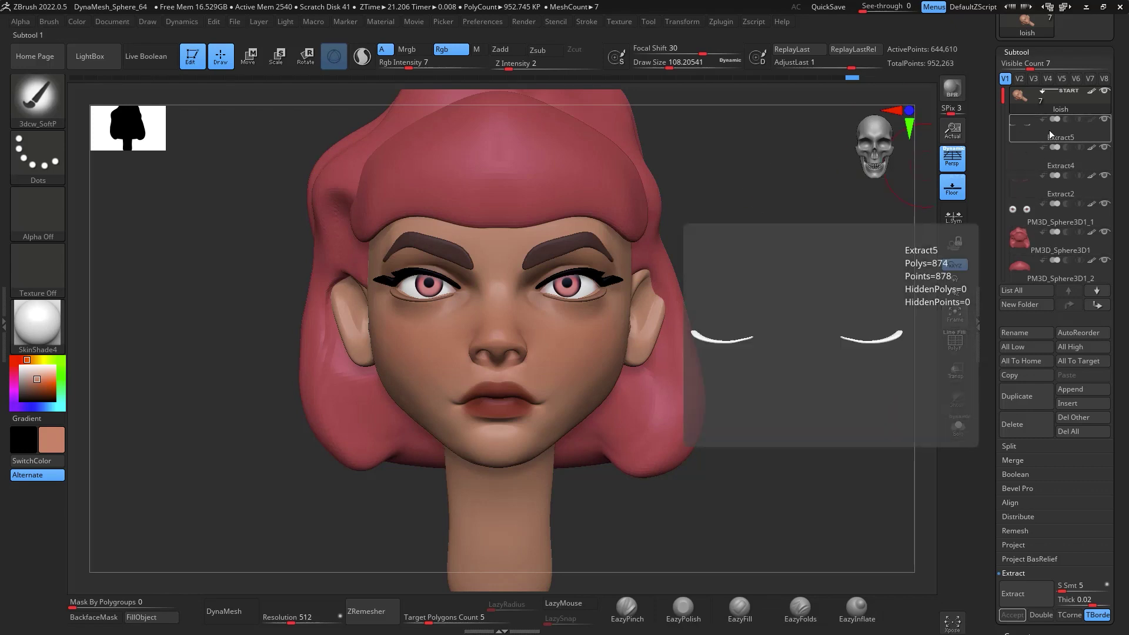
pyautogui.click(1048, 133)
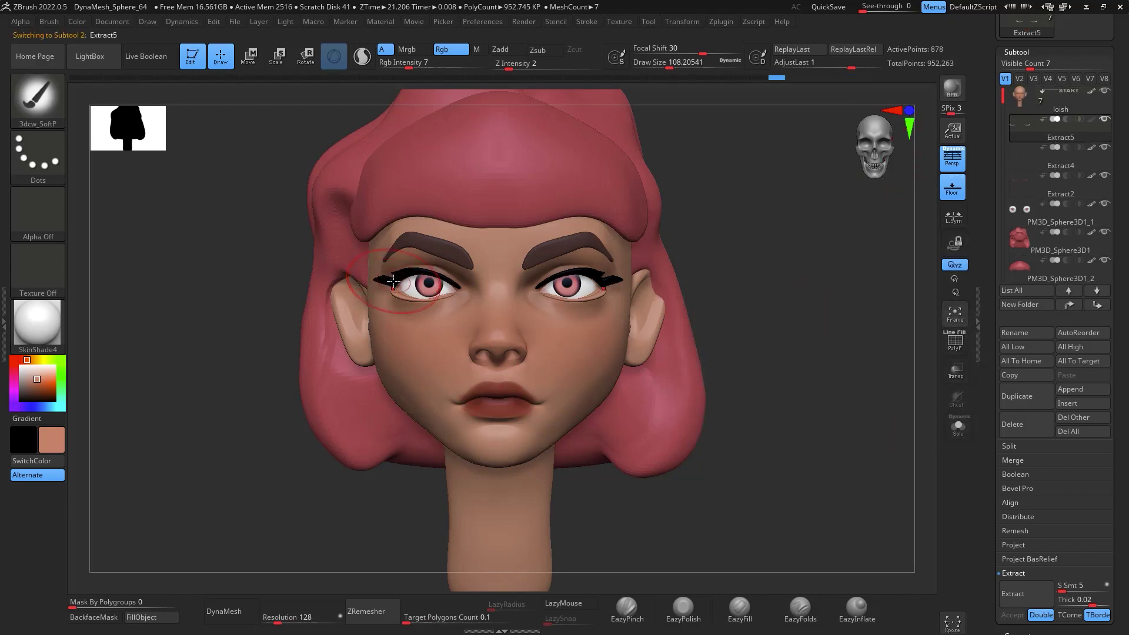
pyautogui.press('c')
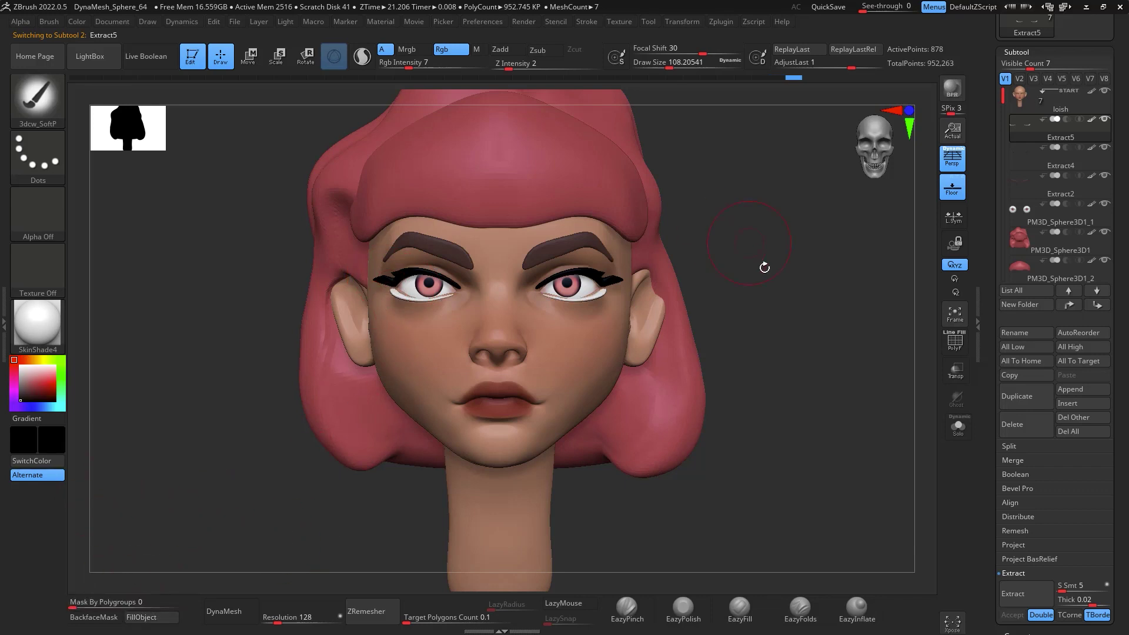
pyautogui.moveTo(784, 345); pyautogui.dragTo(752, 298)
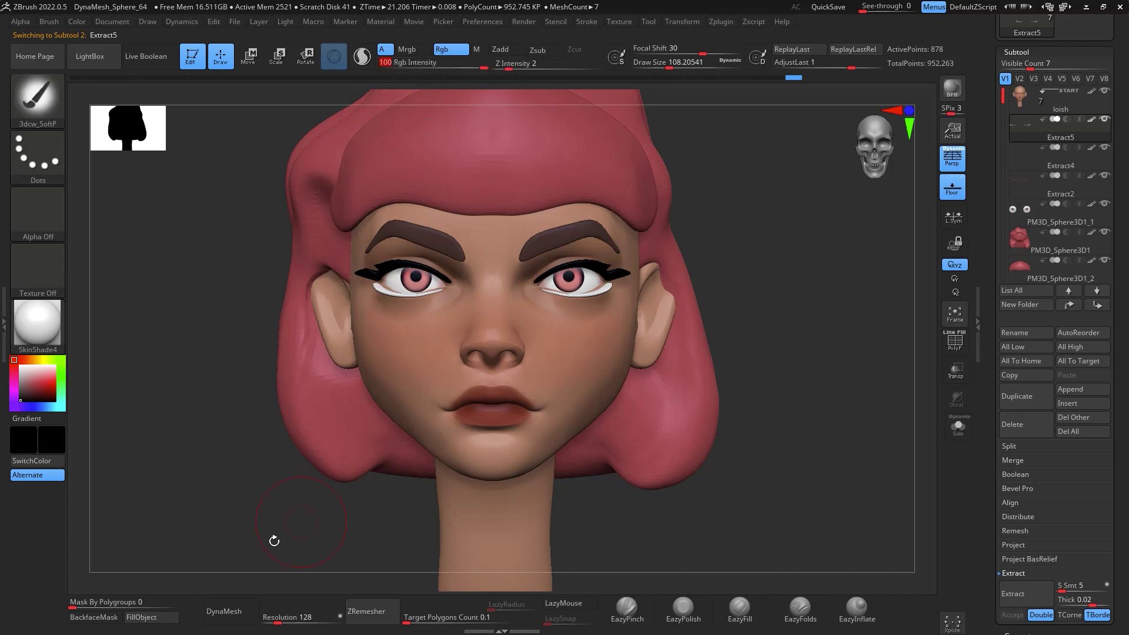
pyautogui.click(154, 619)
# Set Rgb Intensity to 51 and switch the brush stroke type to FreeHand
pyautogui.keyDown('alt'); pyautogui.moveTo(816, 371); pyautogui.dragTo(808, 315); pyautogui.keyUp('alt')
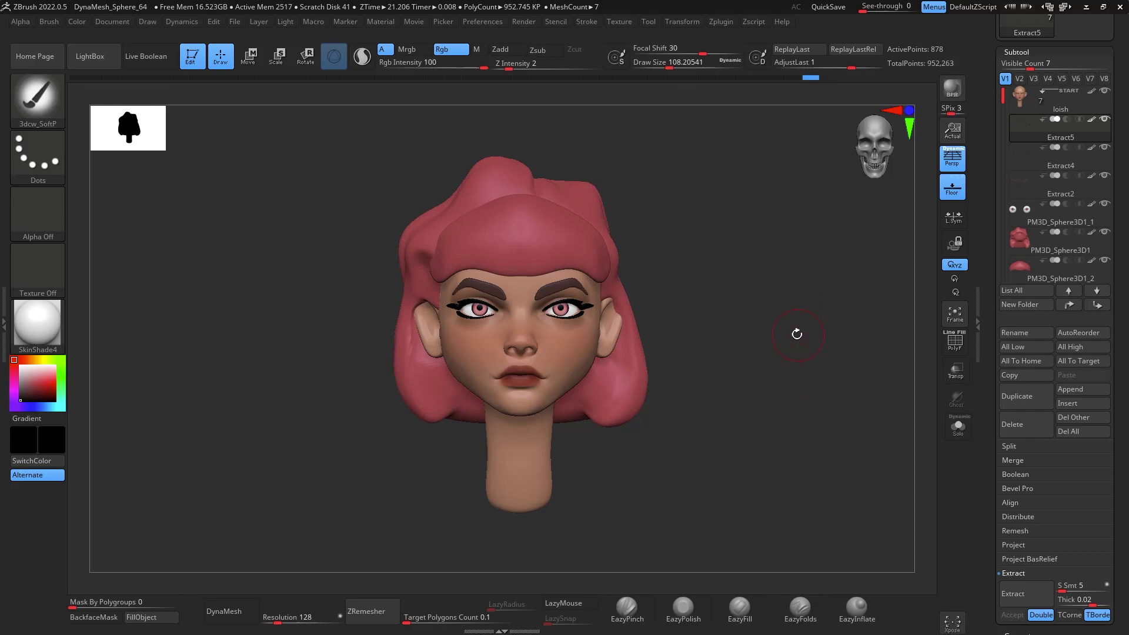
pyautogui.moveTo(810, 348); pyautogui.dragTo(810, 386)
pyautogui.keyDown('alt'); pyautogui.moveTo(809, 385); pyautogui.dragTo(875, 402); pyautogui.keyUp('alt')
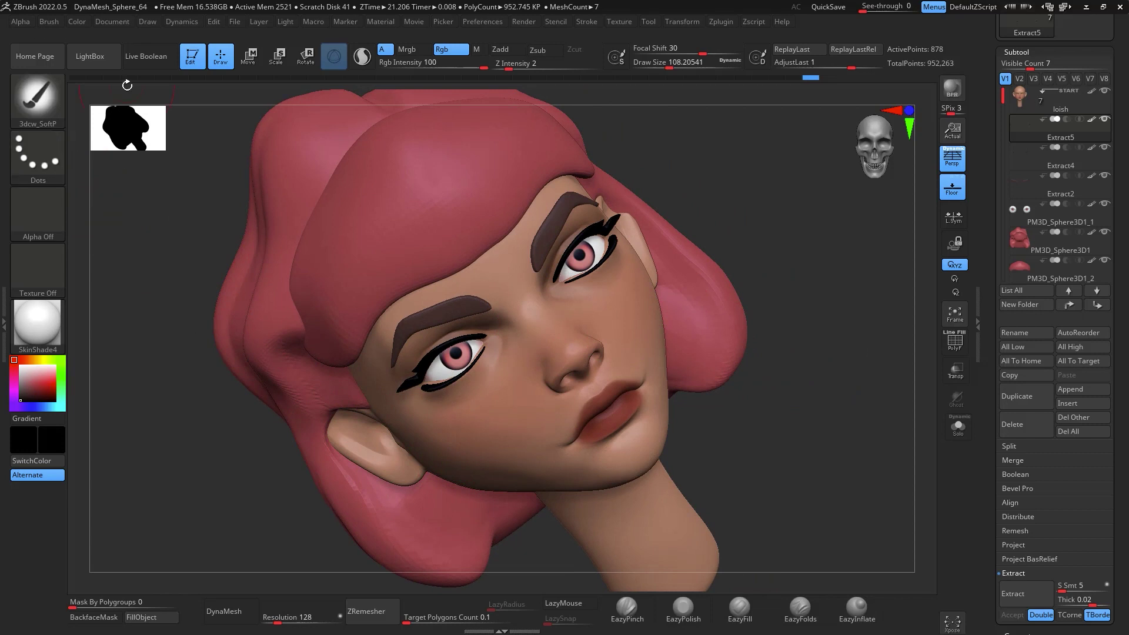
pyautogui.moveTo(483, 67); pyautogui.dragTo(454, 63)
pyautogui.click(37, 152)
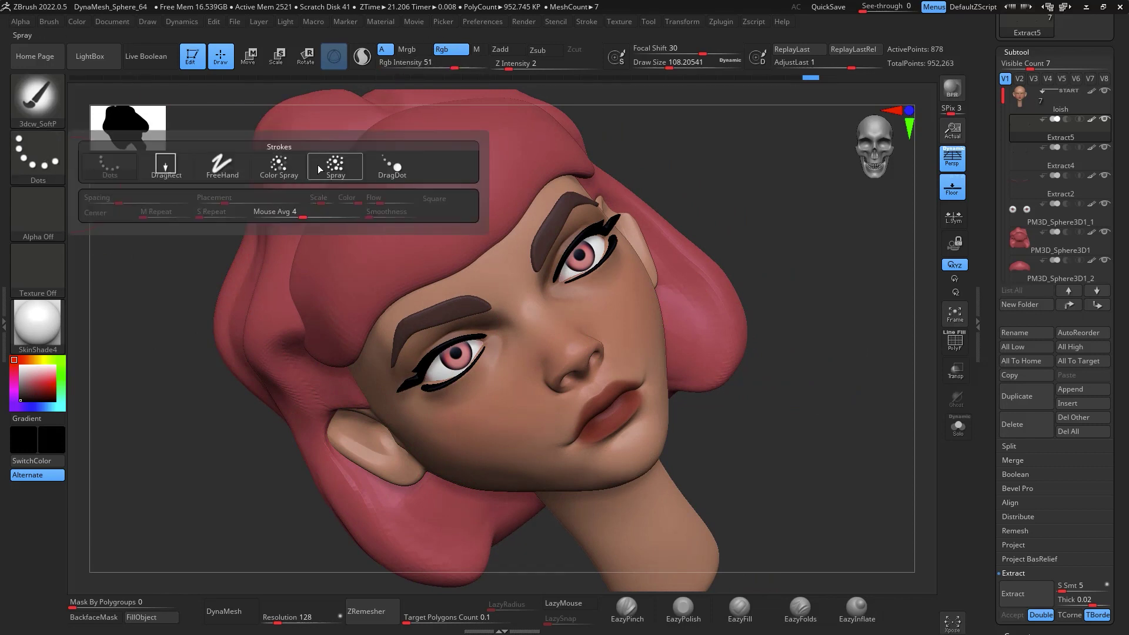
pyautogui.click(227, 172)
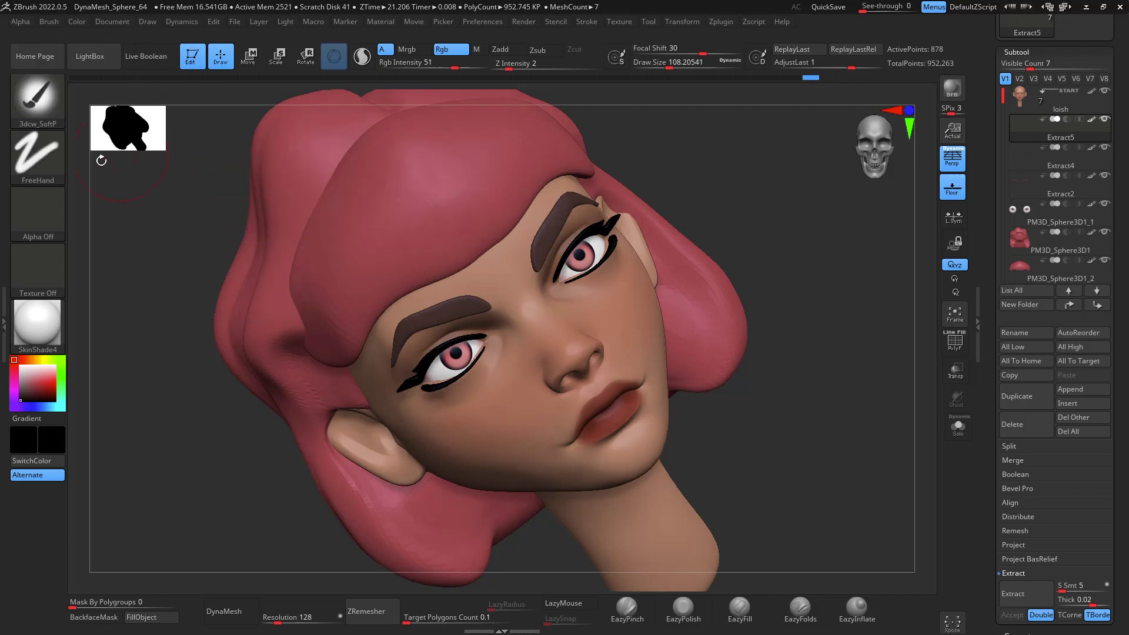
# Load Alpha 23 on the paint brush and reduce its draw size to about 59
pyautogui.click(62, 194)
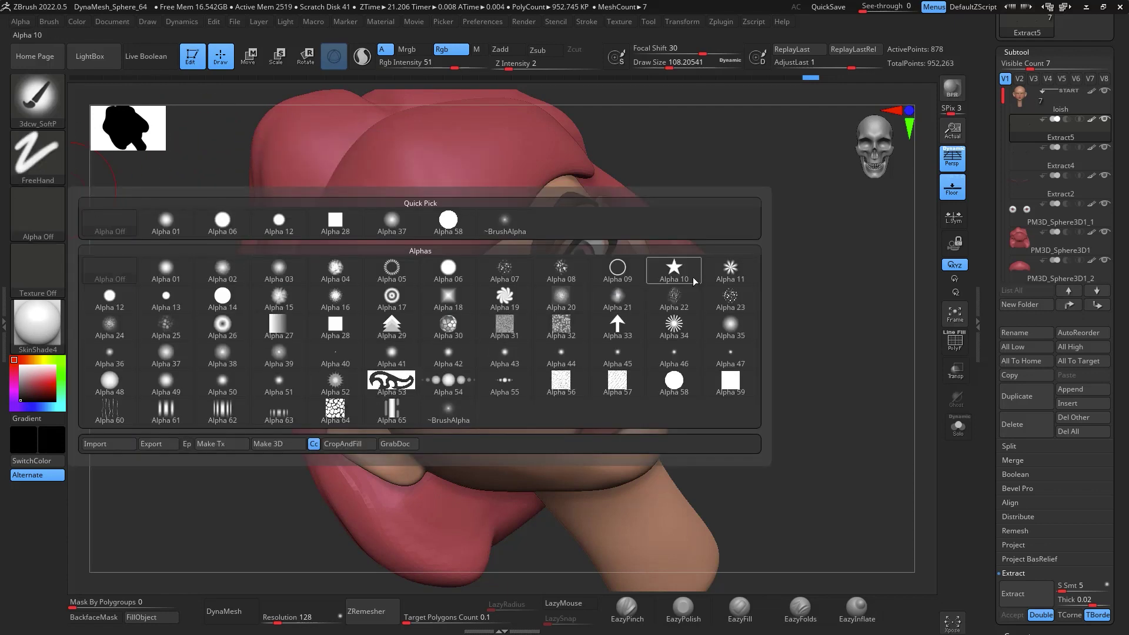
pyautogui.click(737, 304)
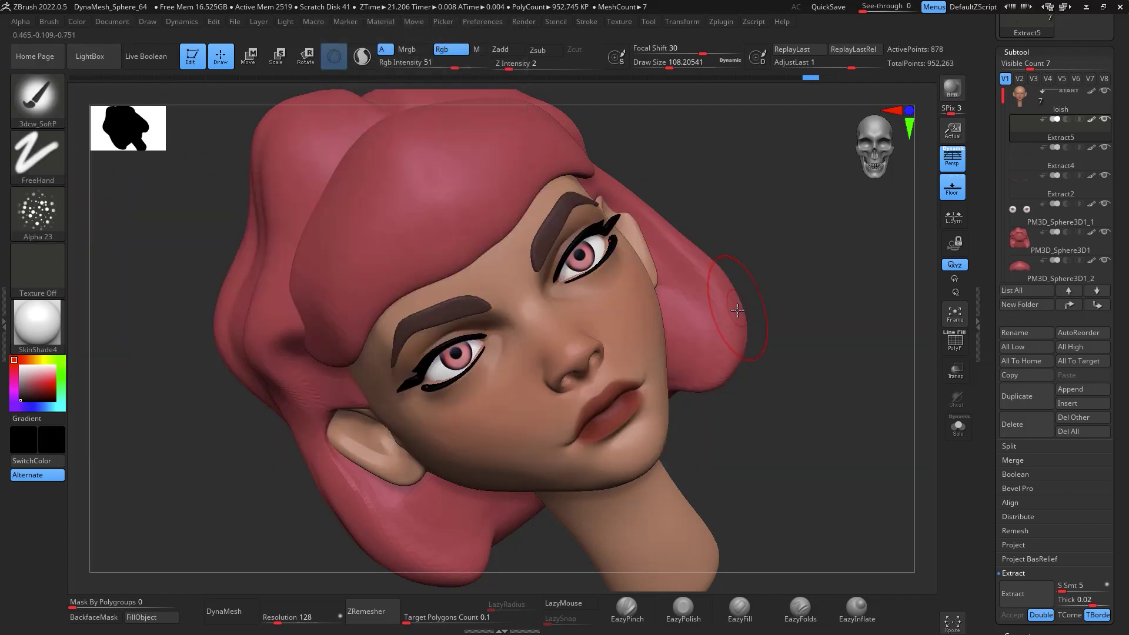
pyautogui.press('space')
pyautogui.moveTo(737, 322); pyautogui.dragTo(720, 321)
# Choose a dark brown paint colour and reduce the draw size to about 51
pyautogui.click(37, 395)
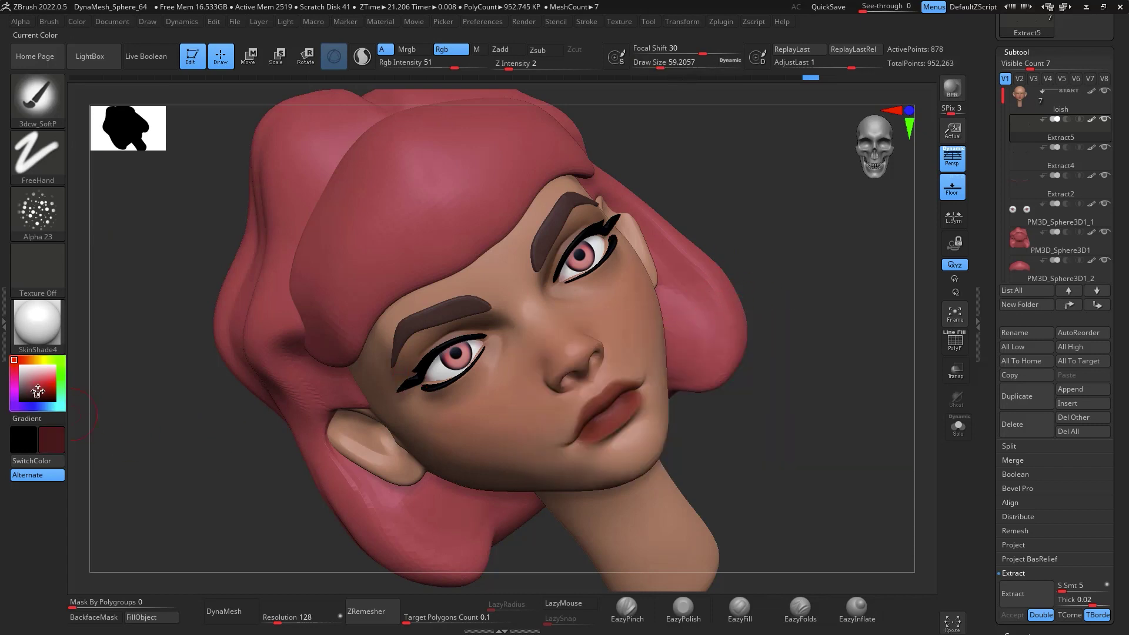
pyautogui.press('c')
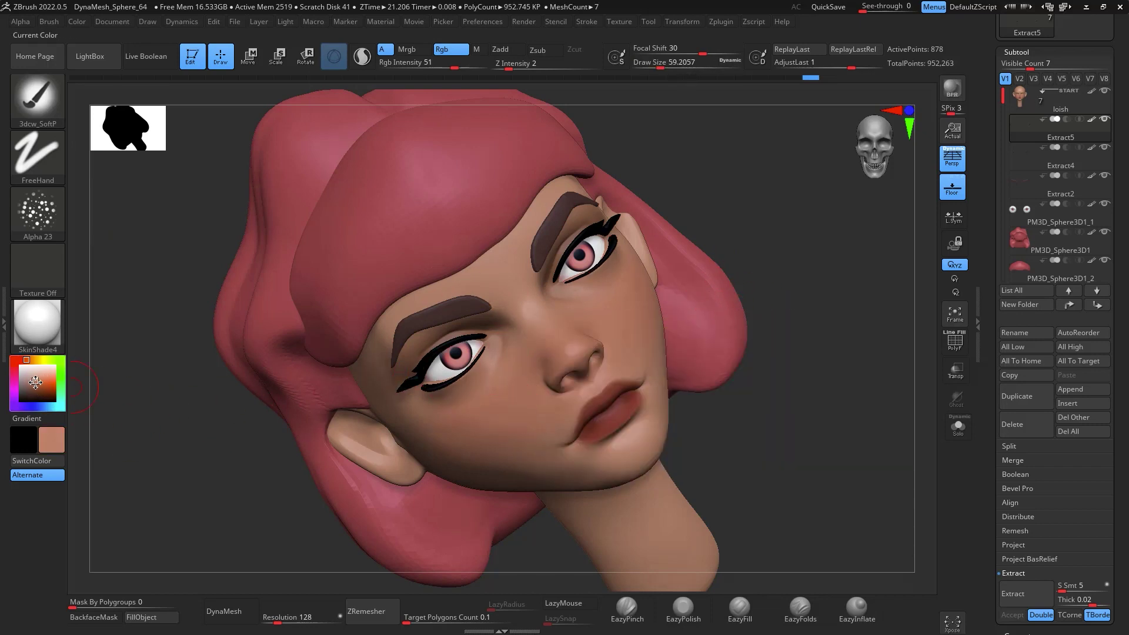
pyautogui.moveTo(37, 383); pyautogui.dragTo(32, 395)
pyautogui.press('space')
pyautogui.moveTo(549, 375); pyautogui.dragTo(546, 374)
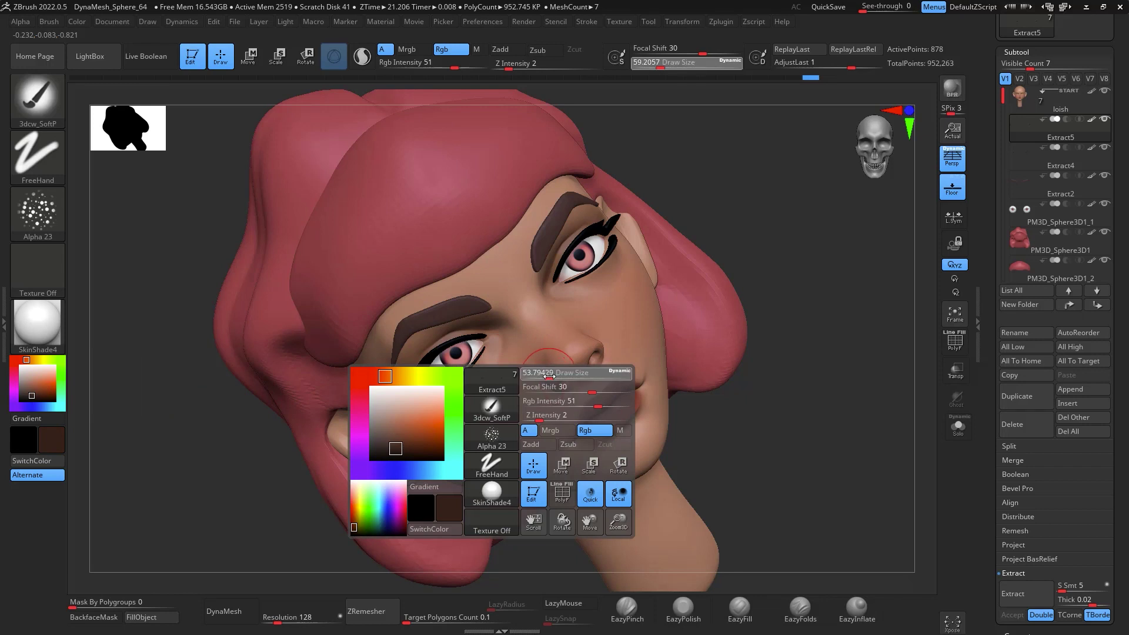
# Make the loish head the active subtool and change the brush stroke type to Spray
pyautogui.click(1041, 105)
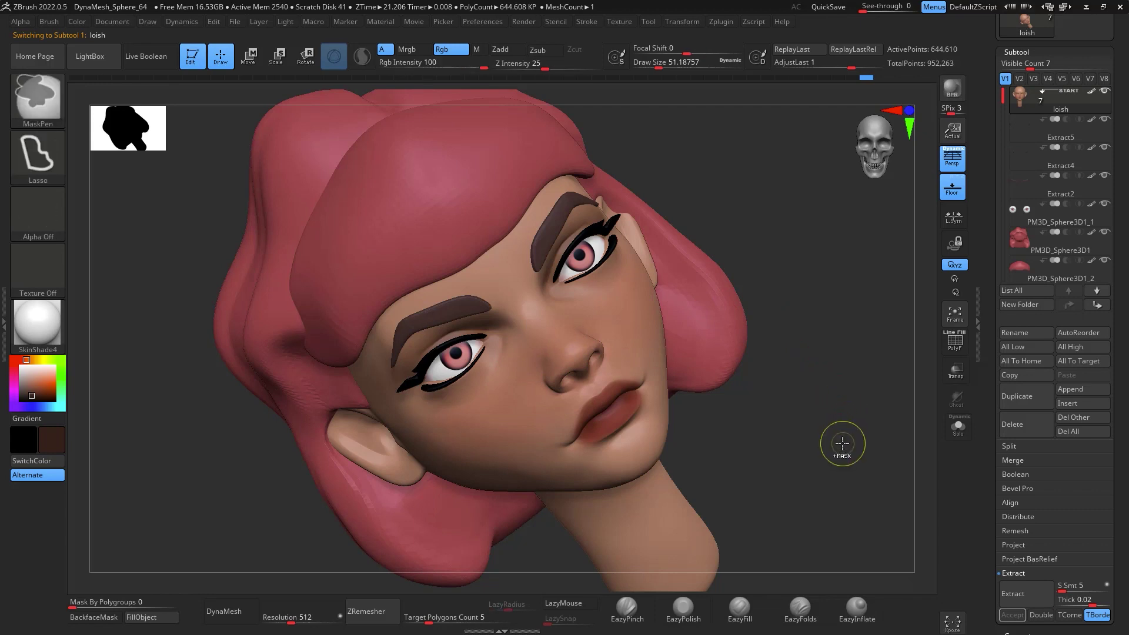
pyautogui.click(56, 135)
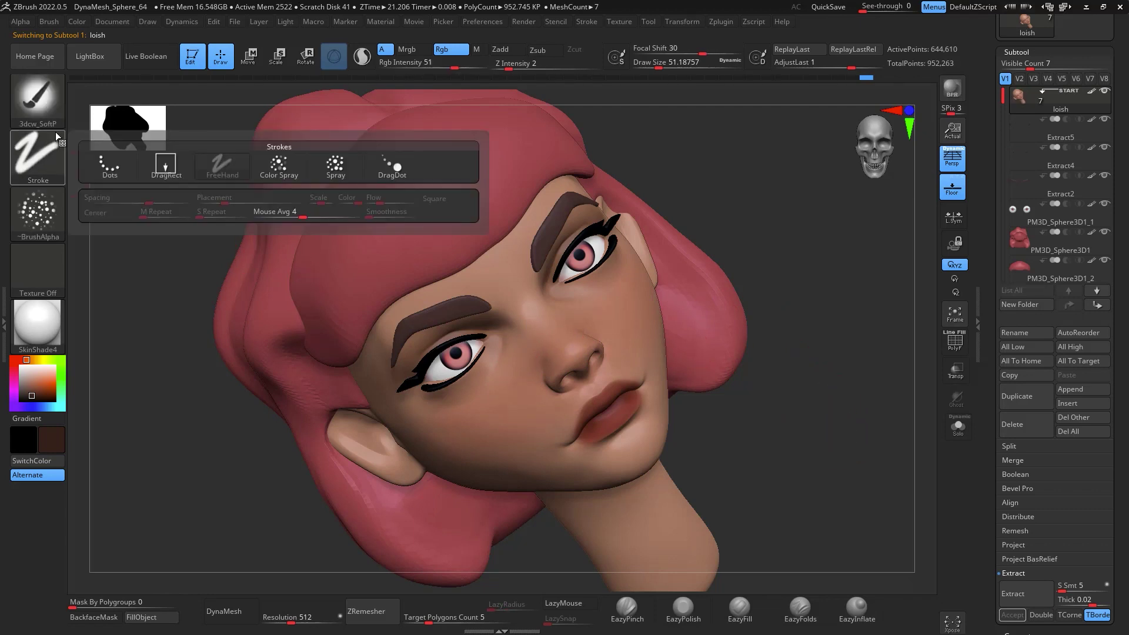
pyautogui.click(351, 165)
pyautogui.click(37, 156)
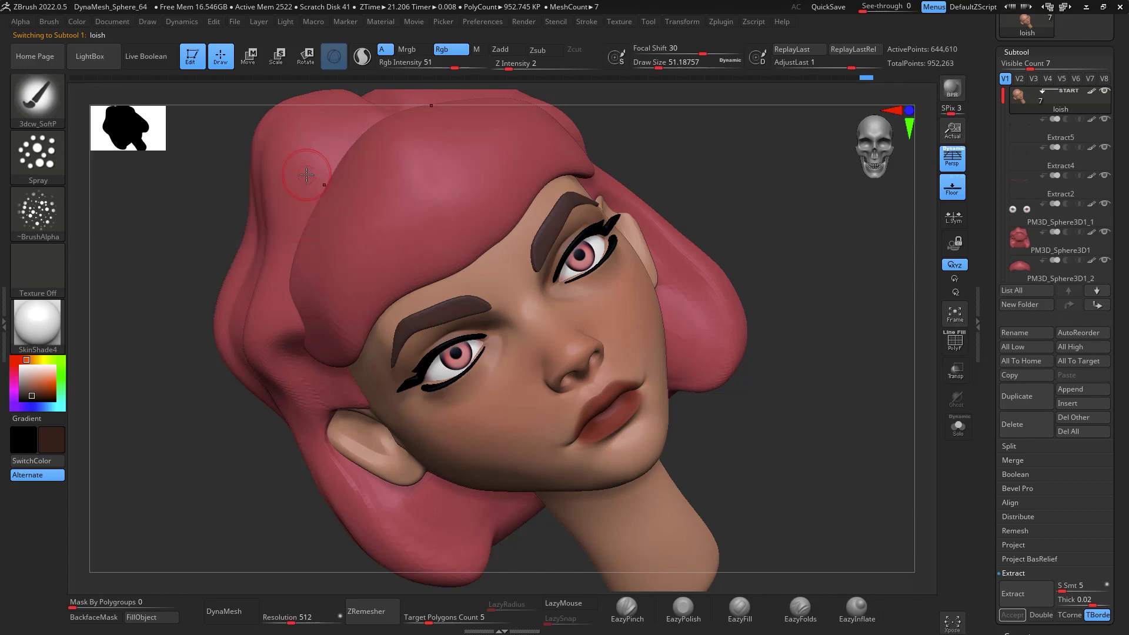
# Try spraying dark brown speckles over the nose and cheek at a draw size of about 74
pyautogui.keyDown('alt'); pyautogui.moveTo(821, 416); pyautogui.dragTo(818, 447); pyautogui.keyUp('alt')
pyautogui.press('space')
pyautogui.moveTo(611, 369); pyautogui.dragTo(623, 369)
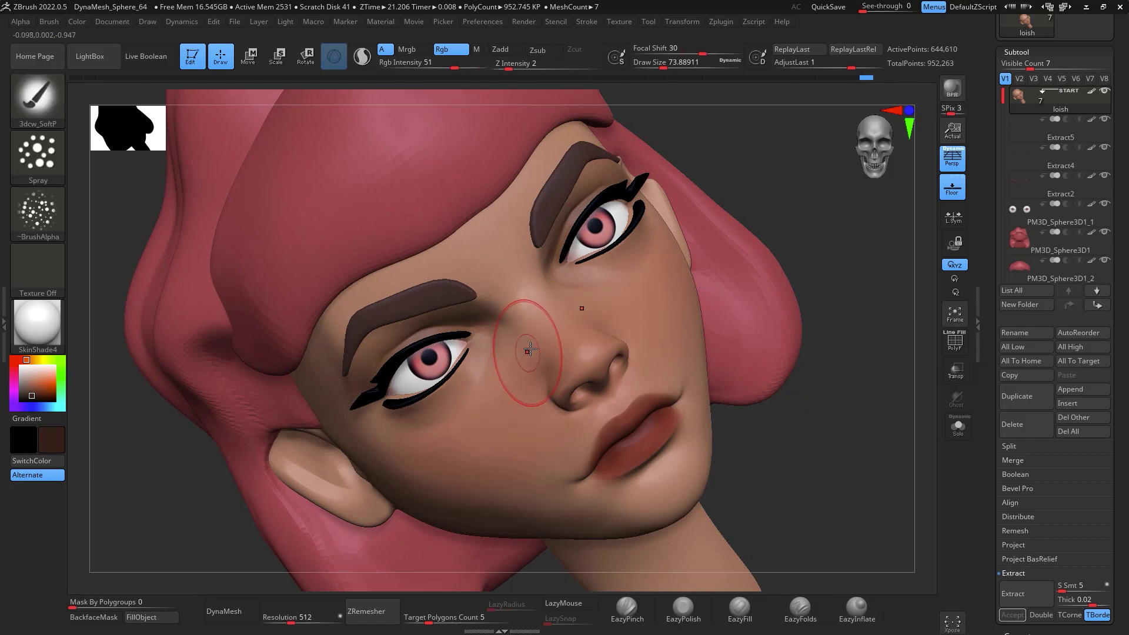
pyautogui.moveTo(485, 415)
pyautogui.mouseDown()
pyautogui.moveTo(474, 446)
pyautogui.moveTo(511, 408)
pyautogui.moveTo(471, 455)
pyautogui.mouseUp()
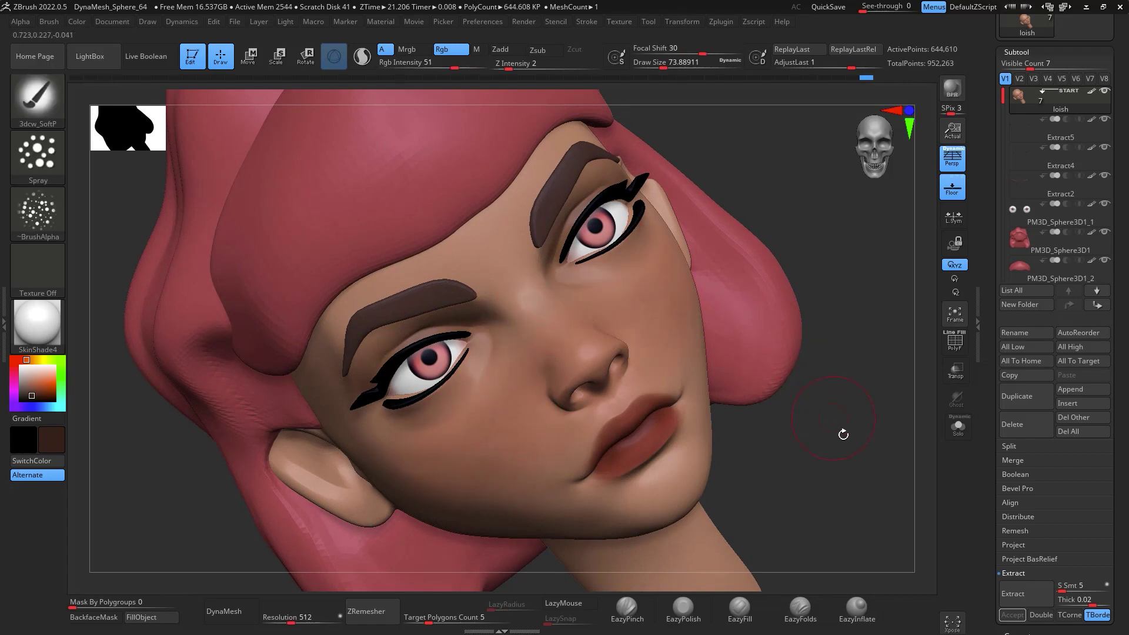
# Smooth the inner ends of the Extract2 eyebrows at a draw size of about 46
pyautogui.moveTo(843, 433)
pyautogui.mouseDown()
pyautogui.moveTo(845, 451)
pyautogui.moveTo(852, 432)
pyautogui.mouseUp()
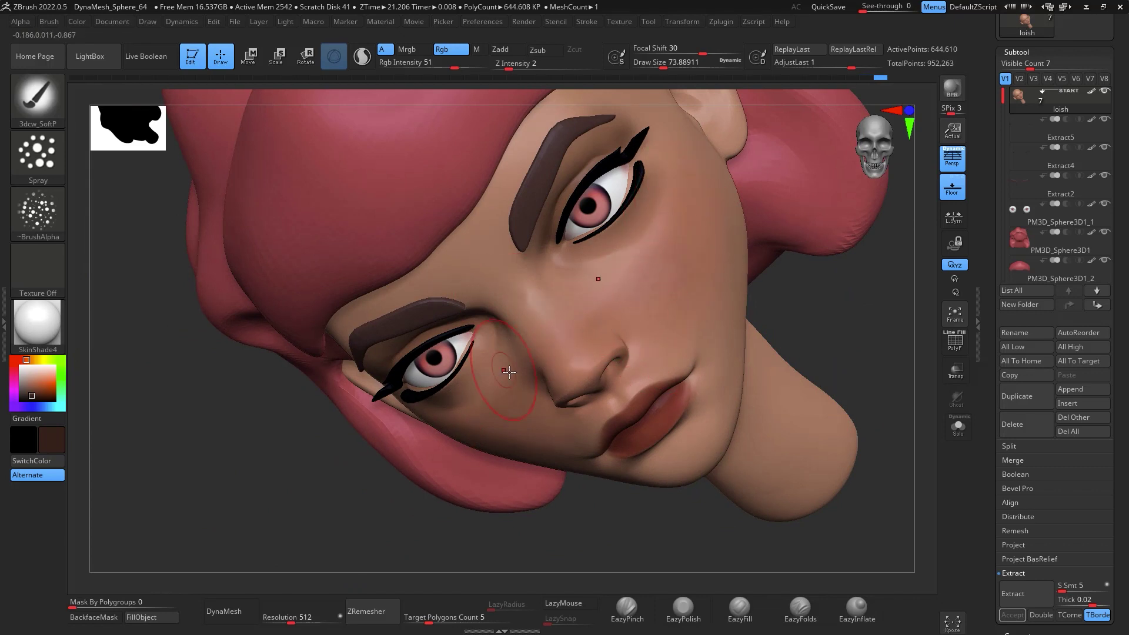
pyautogui.press('shift')
pyautogui.moveTo(893, 385)
pyautogui.keyDown('shift'); pyautogui.mouseDown()
pyautogui.moveTo(909, 370)
pyautogui.moveTo(872, 383)
pyautogui.moveTo(878, 405)
pyautogui.mouseUp(); pyautogui.keyUp('shift')
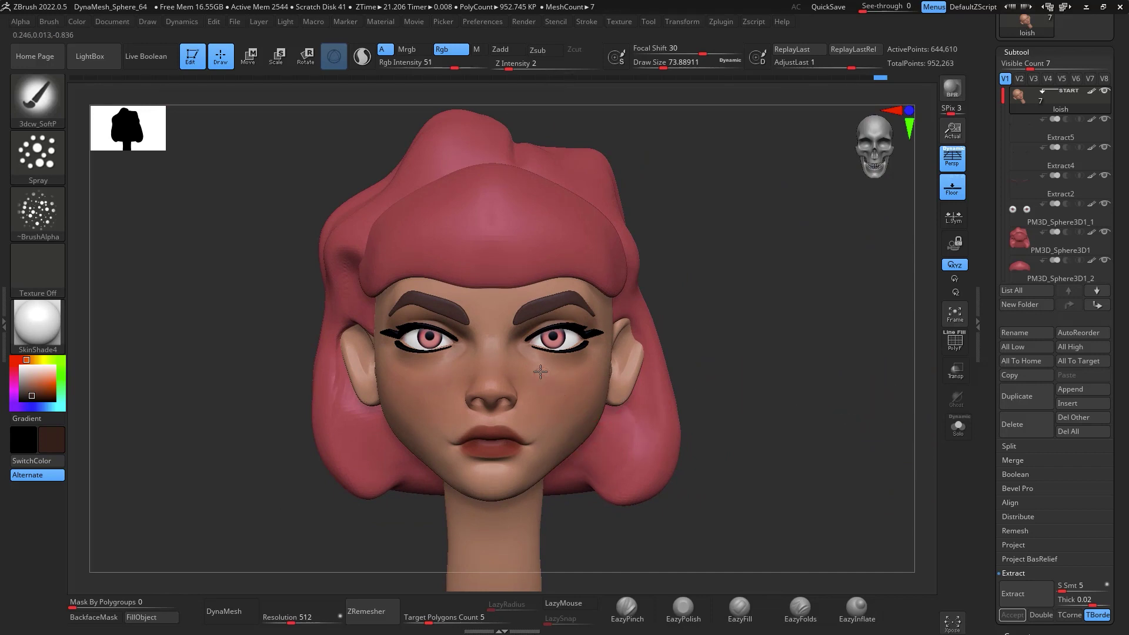
pyautogui.moveTo(694, 353)
pyautogui.mouseDown()
pyautogui.moveTo(829, 312)
pyautogui.moveTo(820, 428)
pyautogui.moveTo(819, 396)
pyautogui.moveTo(864, 391)
pyautogui.moveTo(850, 376)
pyautogui.mouseUp()
pyautogui.moveTo(866, 425)
pyautogui.mouseDown()
pyautogui.moveTo(857, 416)
pyautogui.moveTo(870, 443)
pyautogui.mouseUp()
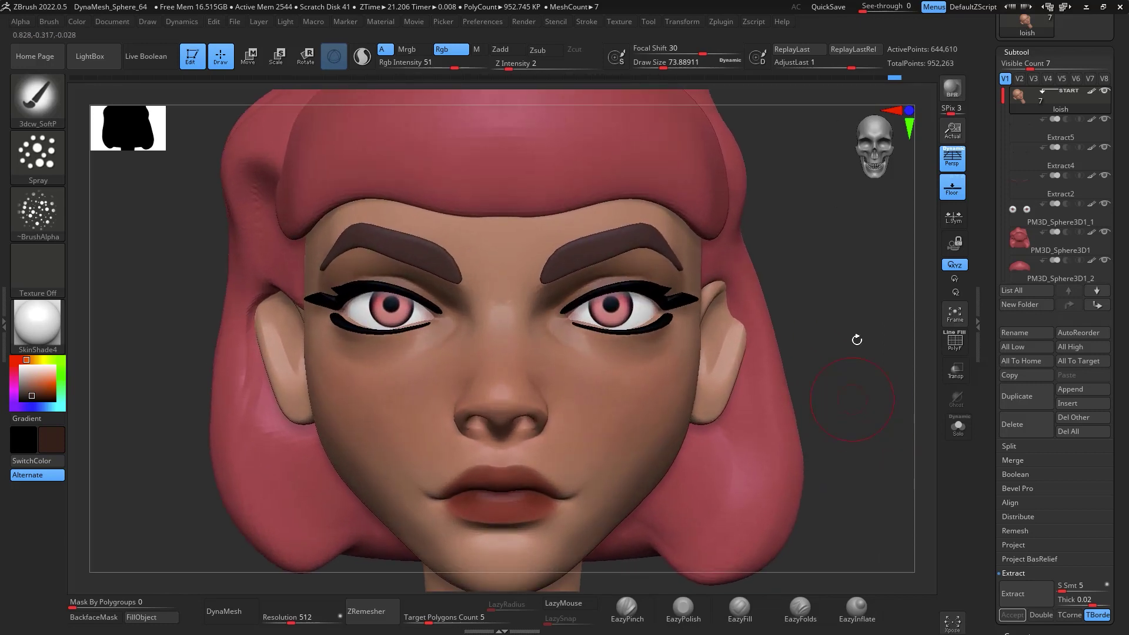
pyautogui.moveTo(857, 340); pyautogui.dragTo(866, 318)
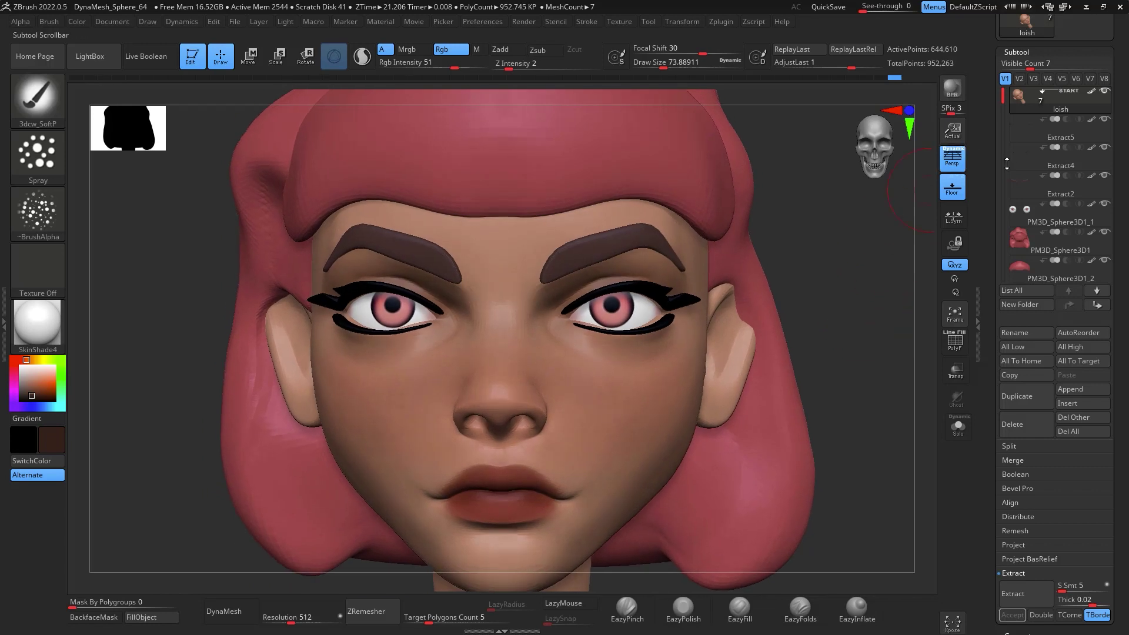
pyautogui.click(1030, 186)
pyautogui.press('space')
pyautogui.press('shift')
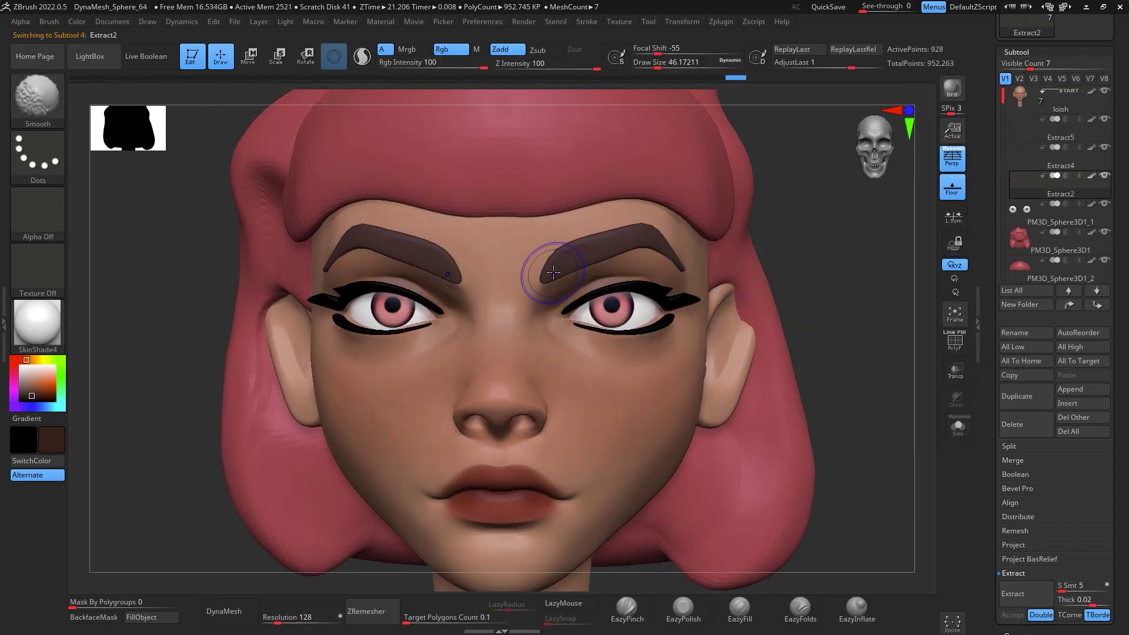
pyautogui.keyDown('shift'); pyautogui.moveTo(553, 272); pyautogui.dragTo(546, 277); pyautogui.keyUp('shift')
pyautogui.moveTo(847, 294)
pyautogui.mouseDown()
pyautogui.moveTo(862, 292)
pyautogui.moveTo(894, 247)
pyautogui.moveTo(839, 280)
pyautogui.mouseUp()
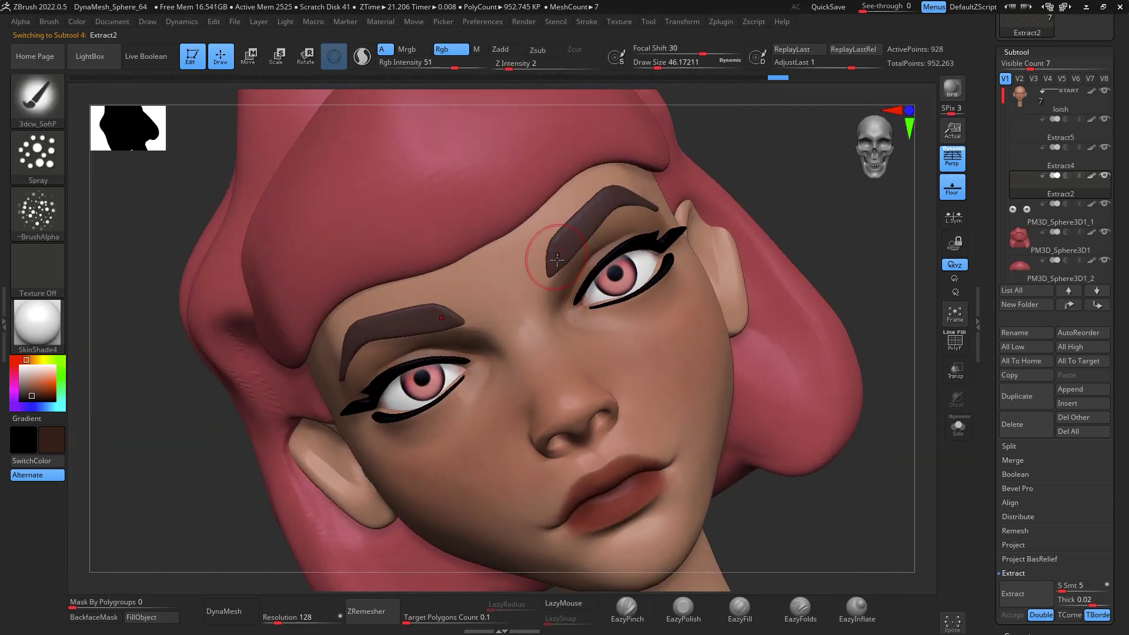
# Pull the inner ends of the eyebrows into longer points with the Move brush at a draw size of about 44
pyautogui.press('b')
pyautogui.press('m')
pyautogui.press('v')
pyautogui.press('space')
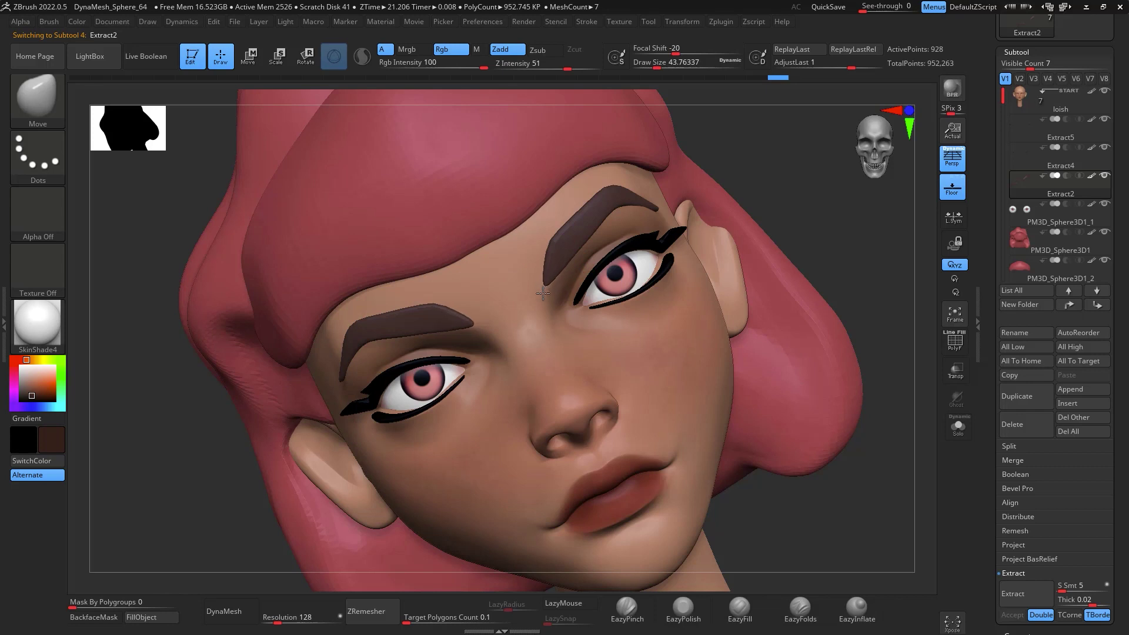
pyautogui.moveTo(540, 302)
pyautogui.mouseDown()
pyautogui.moveTo(533, 277)
pyautogui.moveTo(547, 283)
pyautogui.mouseUp()
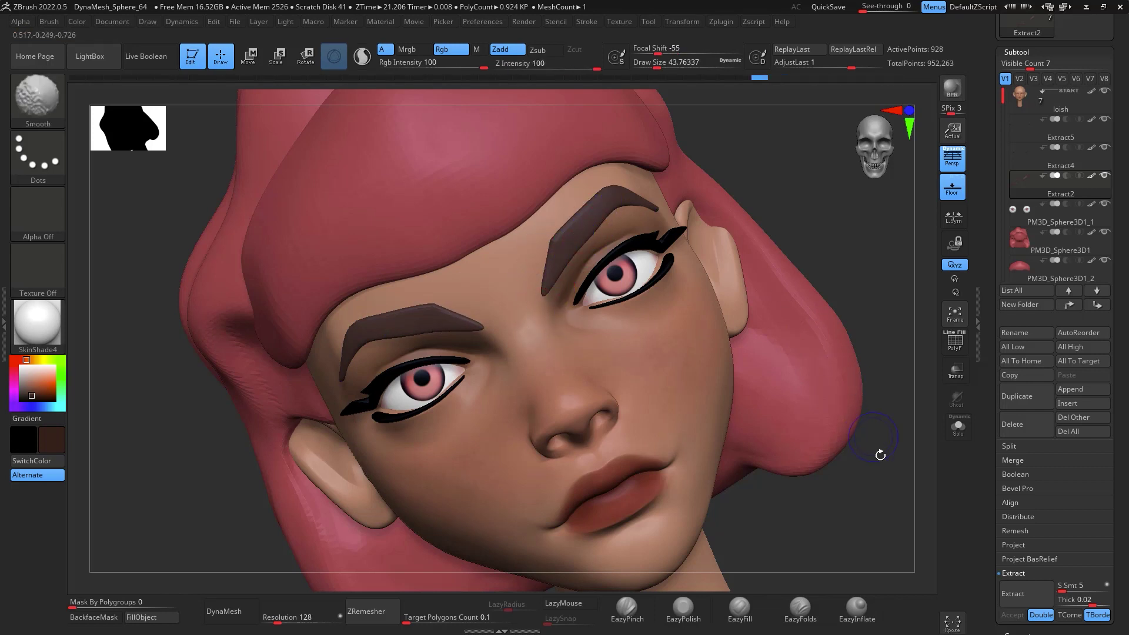
pyautogui.moveTo(880, 453)
pyautogui.keyDown('shift'); pyautogui.mouseDown()
pyautogui.moveTo(836, 320)
pyautogui.moveTo(859, 390)
pyautogui.mouseUp(); pyautogui.keyUp('shift')
pyautogui.press('f')
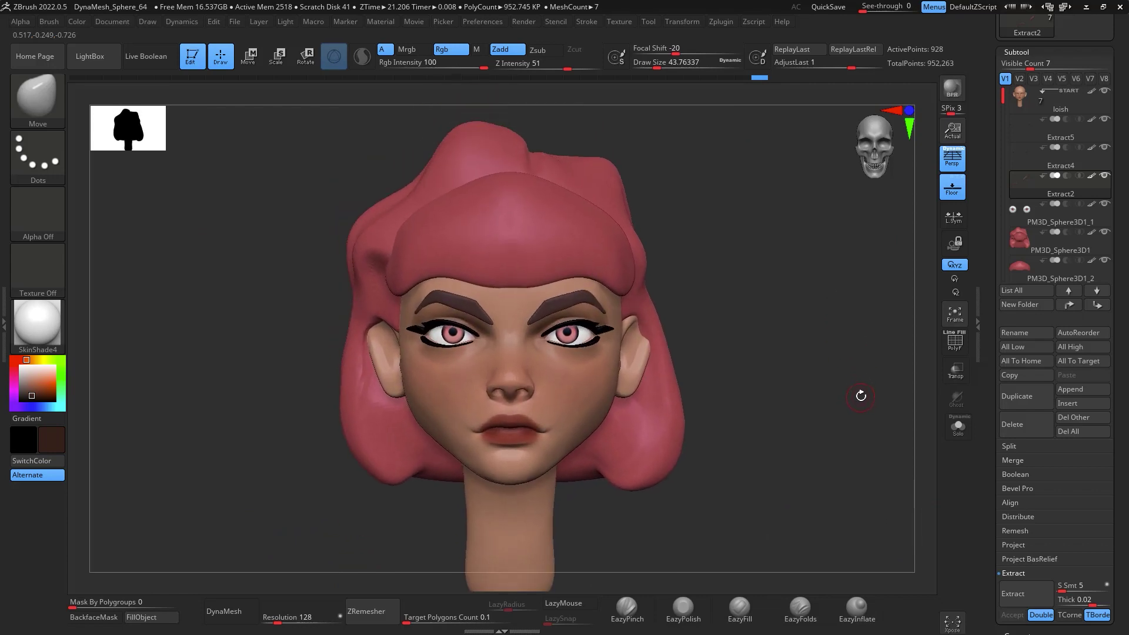
# Select the loish head subtool and refine the ear shape with the Move brush at a draw size of about 77
pyautogui.moveTo(864, 329)
pyautogui.keyDown('alt'); pyautogui.mouseDown()
pyautogui.moveTo(864, 315)
pyautogui.moveTo(807, 310)
pyautogui.moveTo(751, 373)
pyautogui.moveTo(799, 330)
pyautogui.moveTo(865, 315)
pyautogui.mouseUp(); pyautogui.keyUp('alt')
pyautogui.press('b')
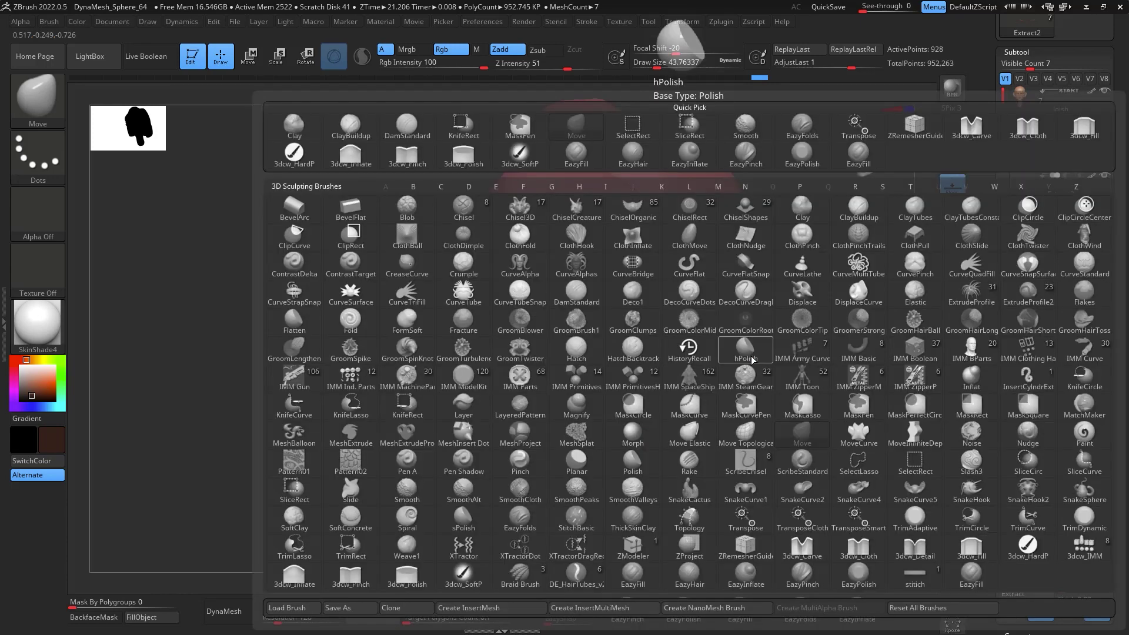
pyautogui.press('space')
pyautogui.click(1027, 112)
pyautogui.moveTo(846, 277)
pyautogui.keyDown('alt'); pyautogui.mouseDown()
pyautogui.moveTo(824, 307)
pyautogui.moveTo(782, 329)
pyautogui.mouseUp(); pyautogui.keyUp('alt')
pyautogui.press('space')
pyautogui.moveTo(715, 372); pyautogui.dragTo(724, 372)
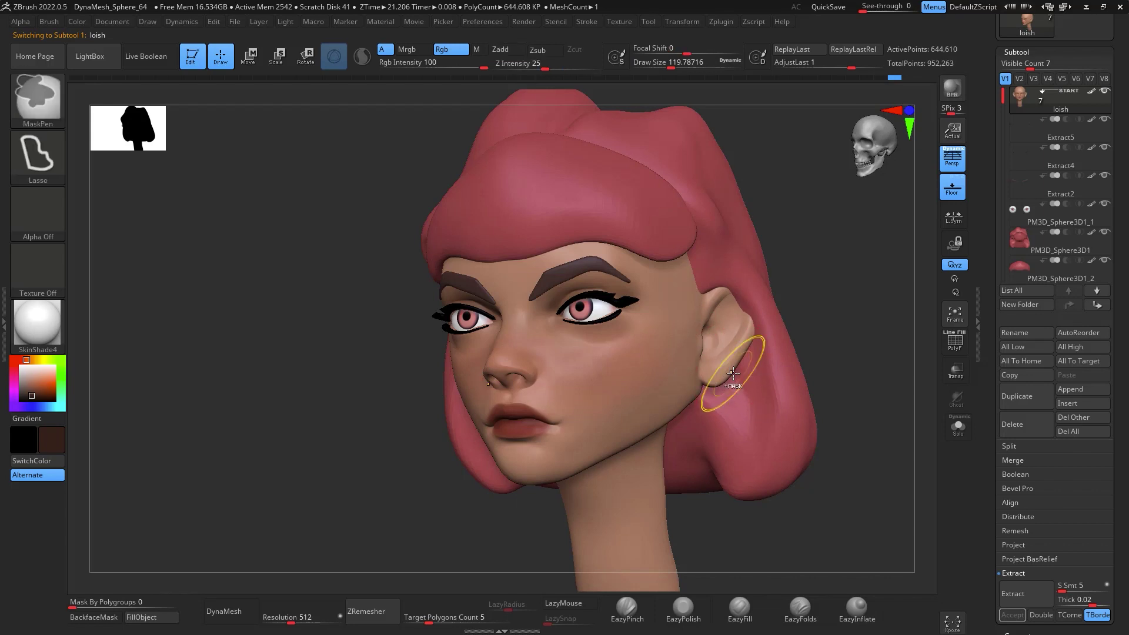
pyautogui.press('space')
pyautogui.moveTo(735, 373); pyautogui.dragTo(729, 374)
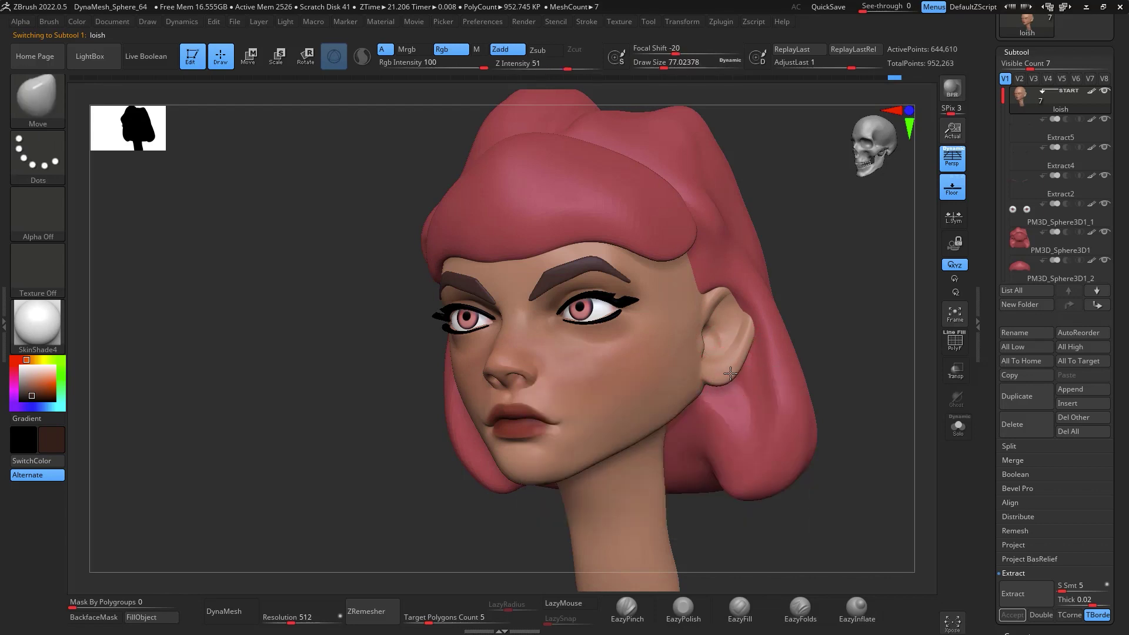
pyautogui.press('shift')
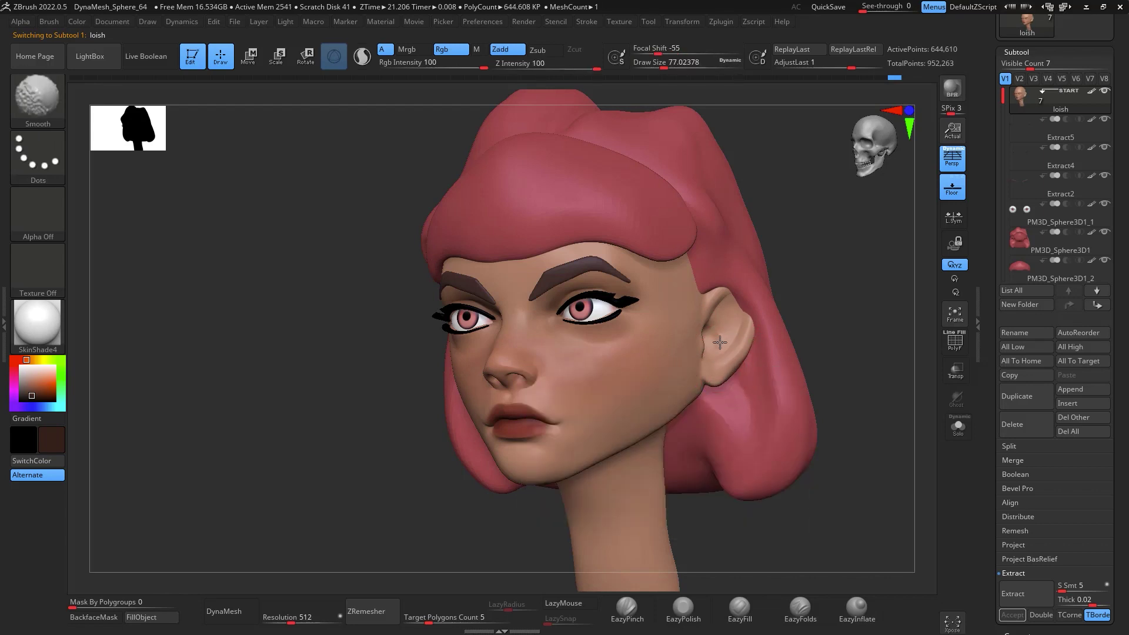
pyautogui.moveTo(876, 295); pyautogui.dragTo(736, 319, button='right')
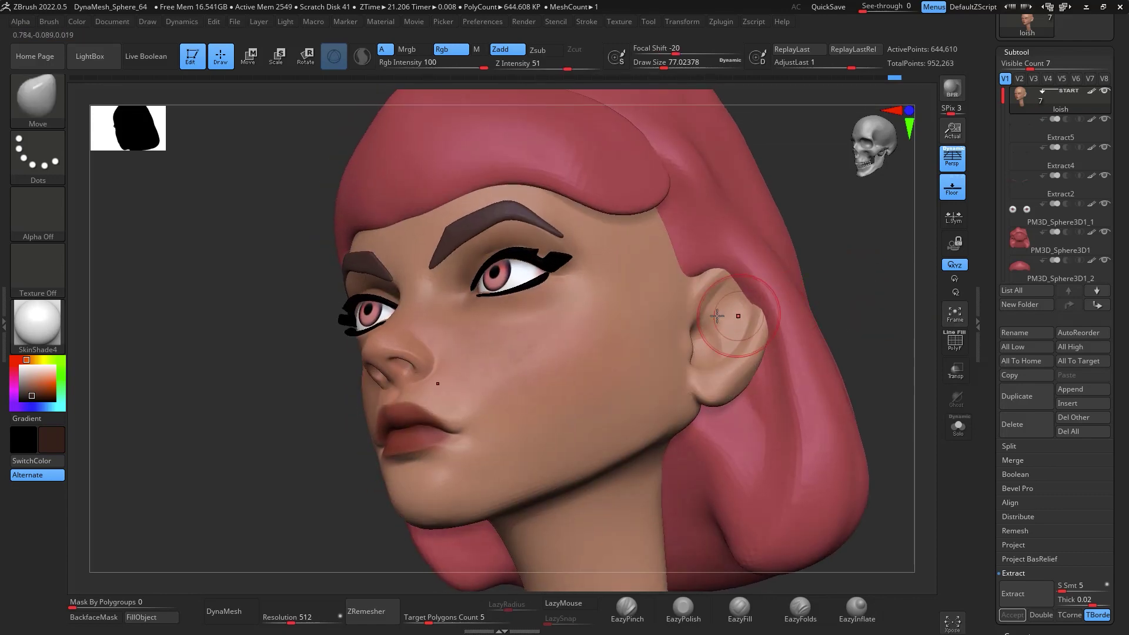
# Build up and smooth the inner ear forms using ClayBuildup at a draw size of about 49
pyautogui.press('b')
pyautogui.press('c')
pyautogui.press('b')
pyautogui.press('space')
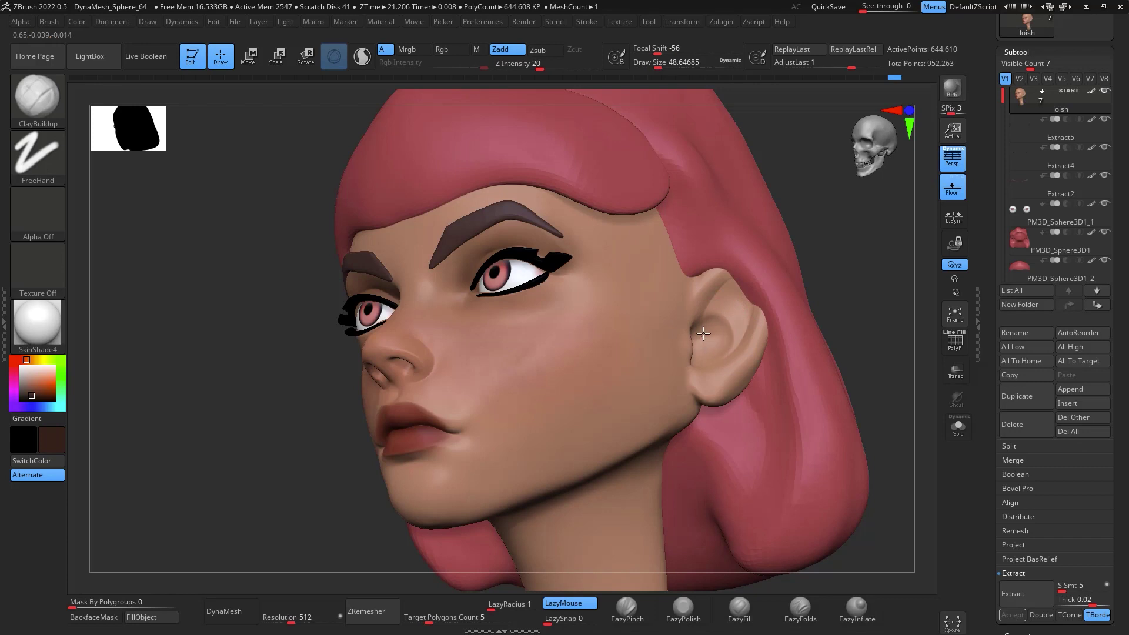
pyautogui.keyDown('shift'); pyautogui.moveTo(710, 349); pyautogui.dragTo(731, 340, button='right'); pyautogui.keyUp('shift')
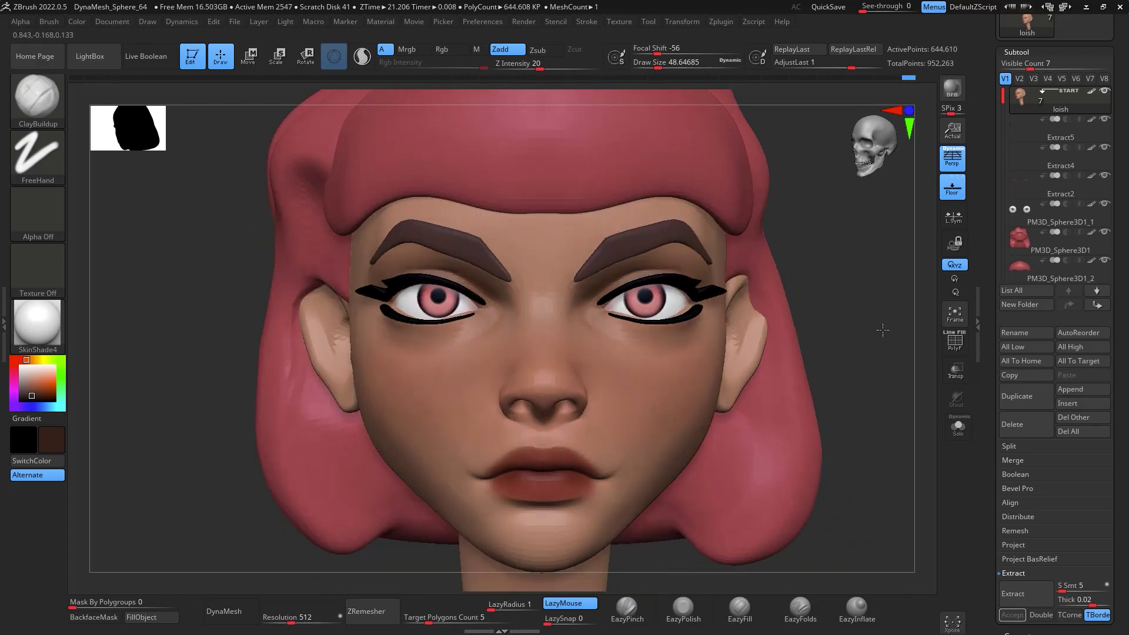
pyautogui.press('shift')
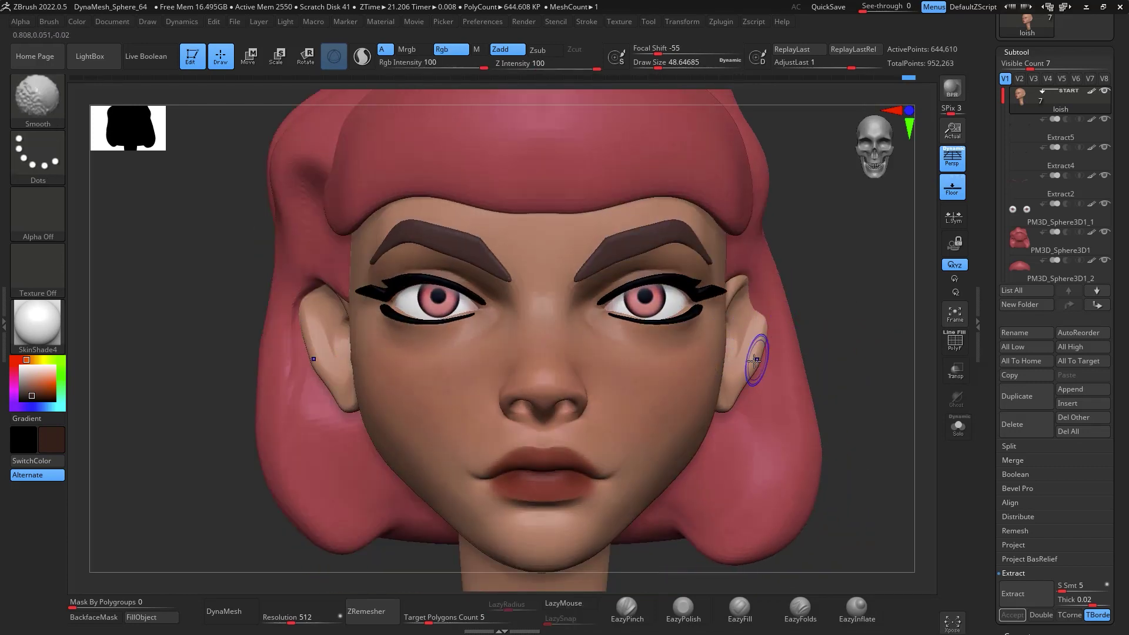
# Set the paint colour to white and switch to the 3dcw_SoftP brush
pyautogui.moveTo(841, 314)
pyautogui.keyDown('ctrl'); pyautogui.mouseDown(button='right')
pyautogui.moveTo(836, 283)
pyautogui.moveTo(857, 306)
pyautogui.mouseUp(button='right'); pyautogui.keyUp('ctrl')
pyautogui.moveTo(859, 322)
pyautogui.mouseDown()
pyautogui.moveTo(867, 289)
pyautogui.moveTo(847, 272)
pyautogui.moveTo(867, 334)
pyautogui.moveTo(840, 302)
pyautogui.mouseUp()
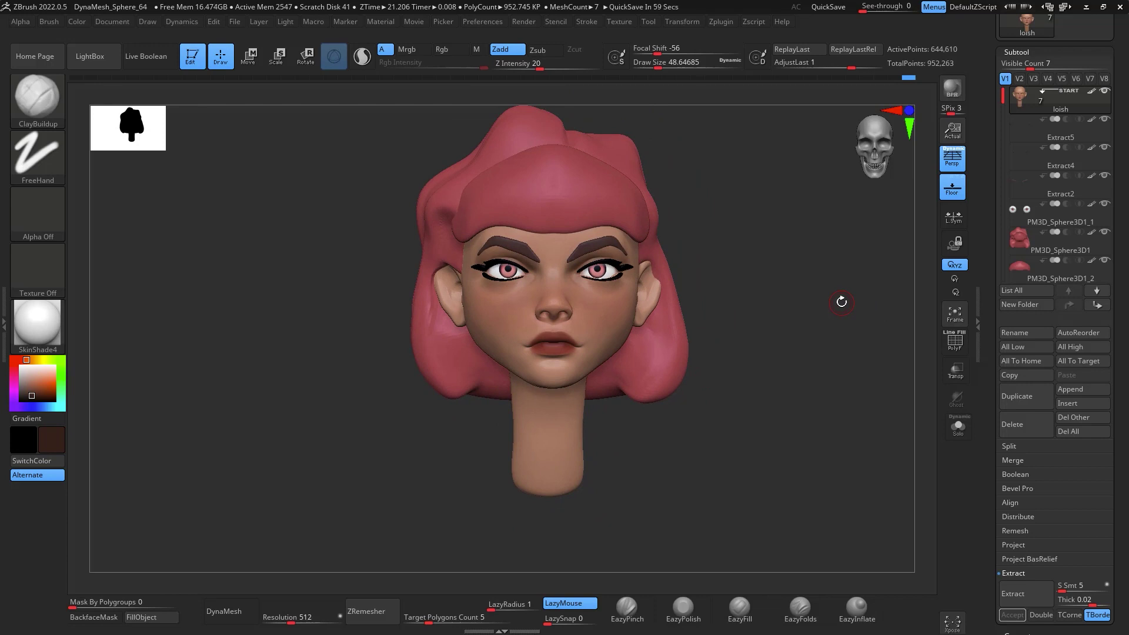
pyautogui.moveTo(841, 302); pyautogui.dragTo(824, 295)
pyautogui.press('f')
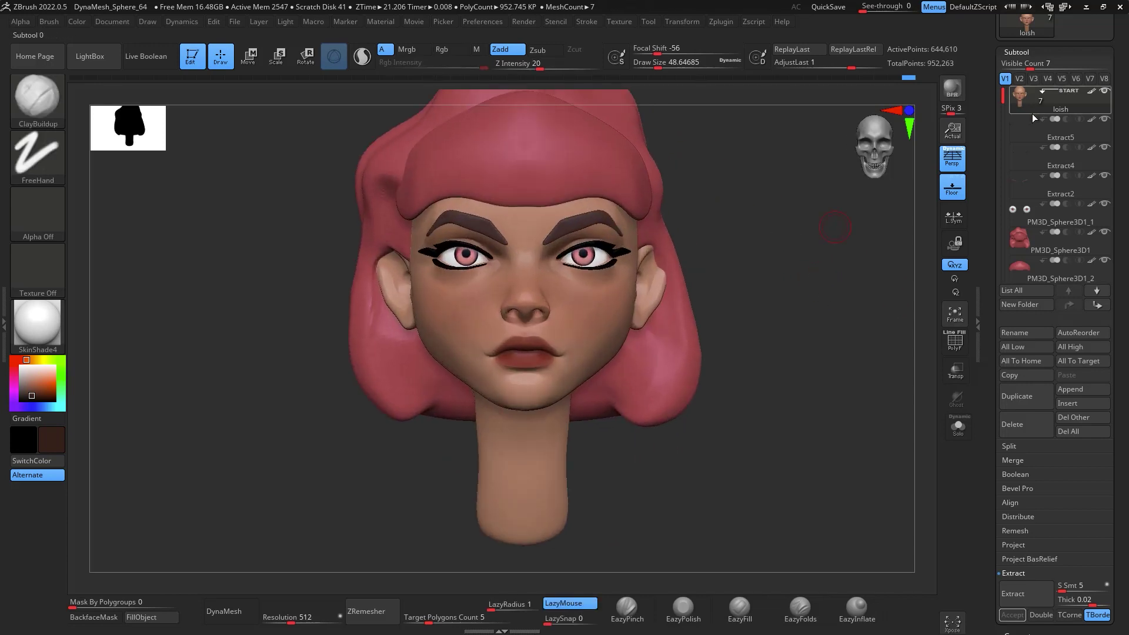
pyautogui.click(21, 366)
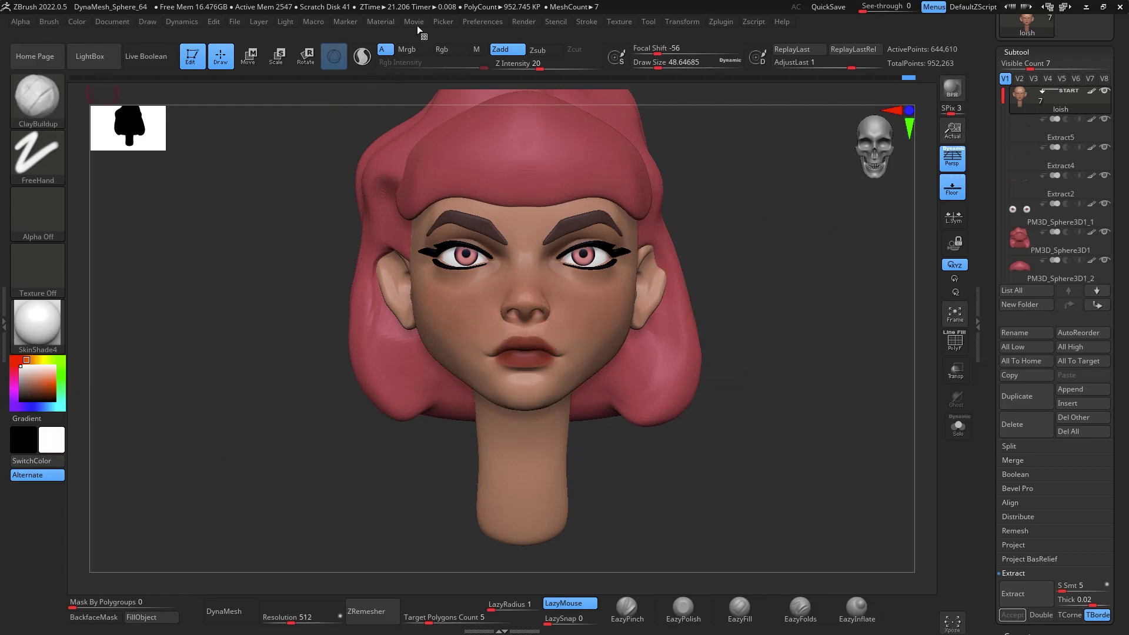
pyautogui.click(43, 93)
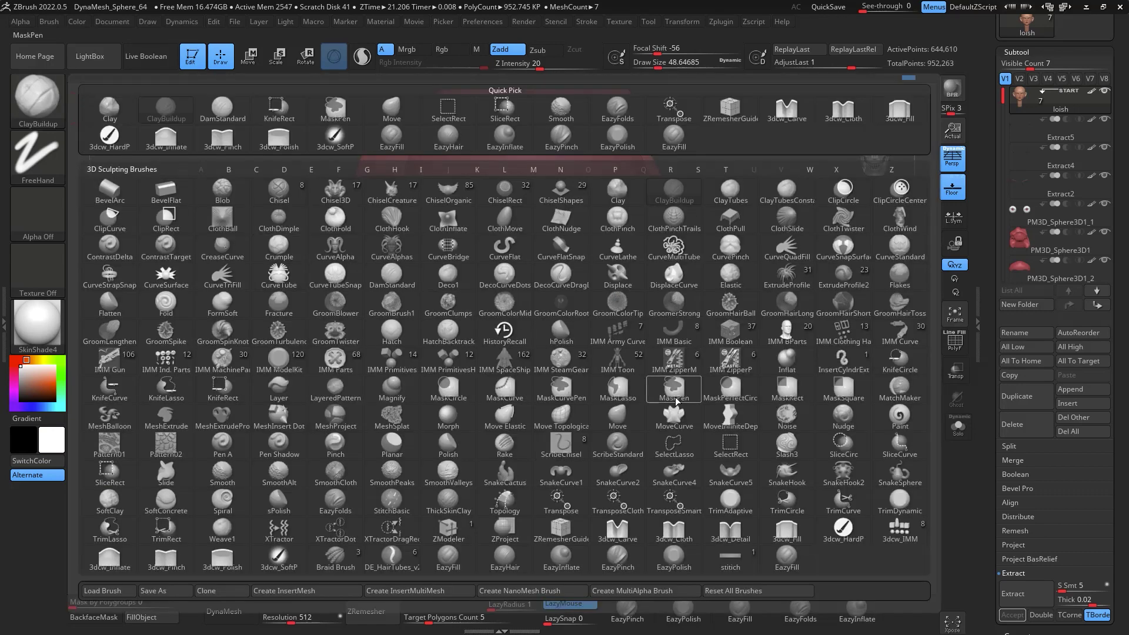
pyautogui.click(283, 557)
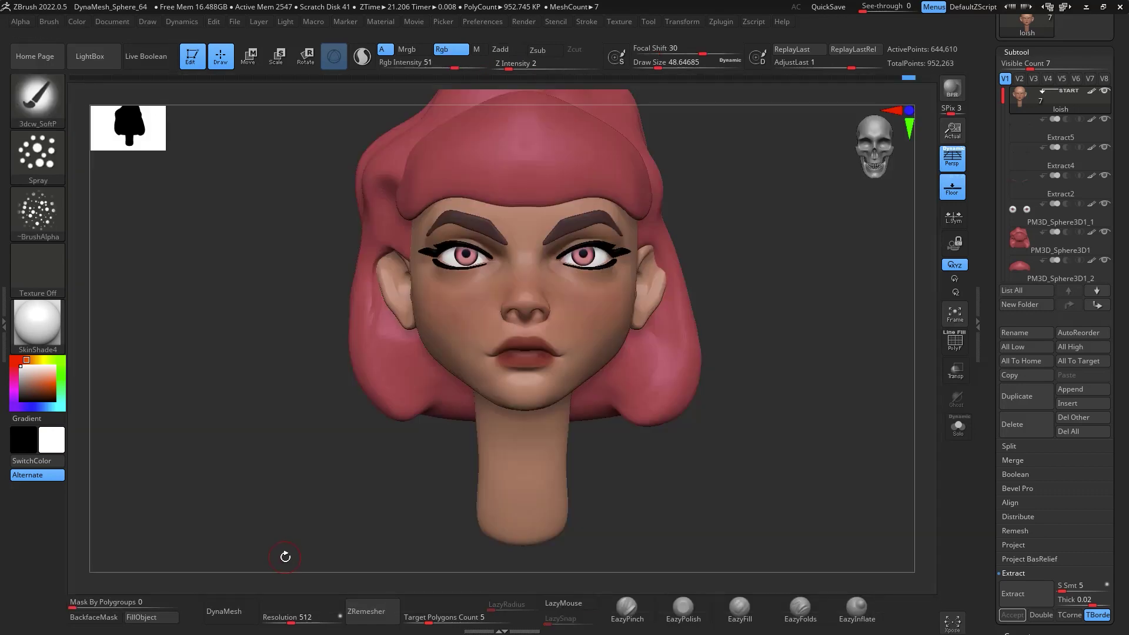
# Raise Rgb Intensity to 87 and change the brush stroke type to DragRect
pyautogui.moveTo(797, 341); pyautogui.dragTo(823, 299)
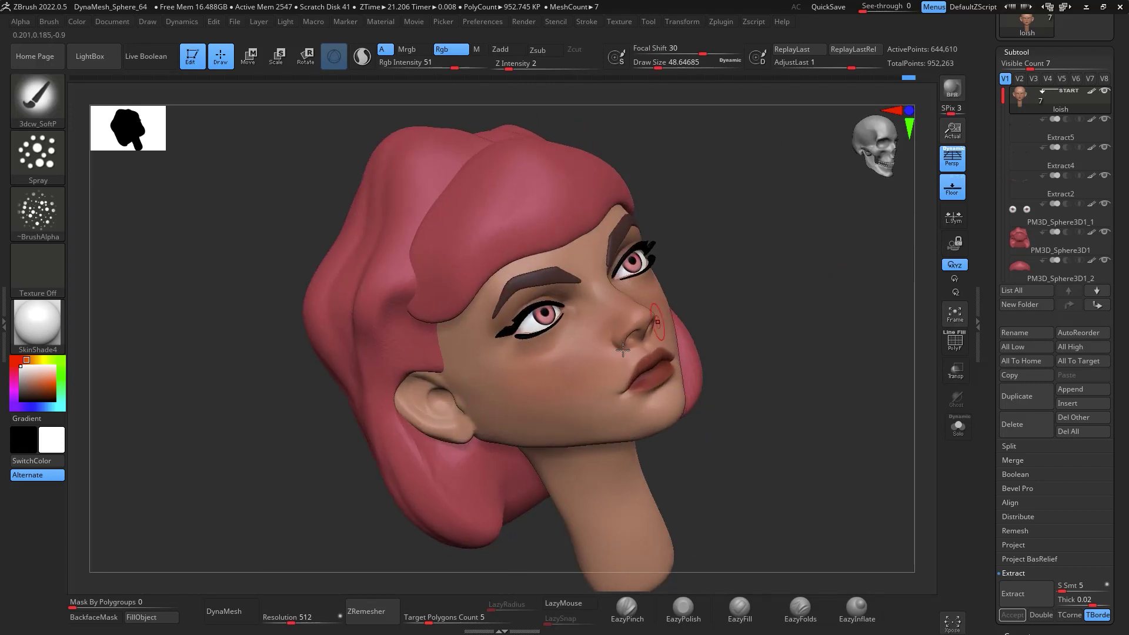
pyautogui.moveTo(454, 69); pyautogui.dragTo(477, 69)
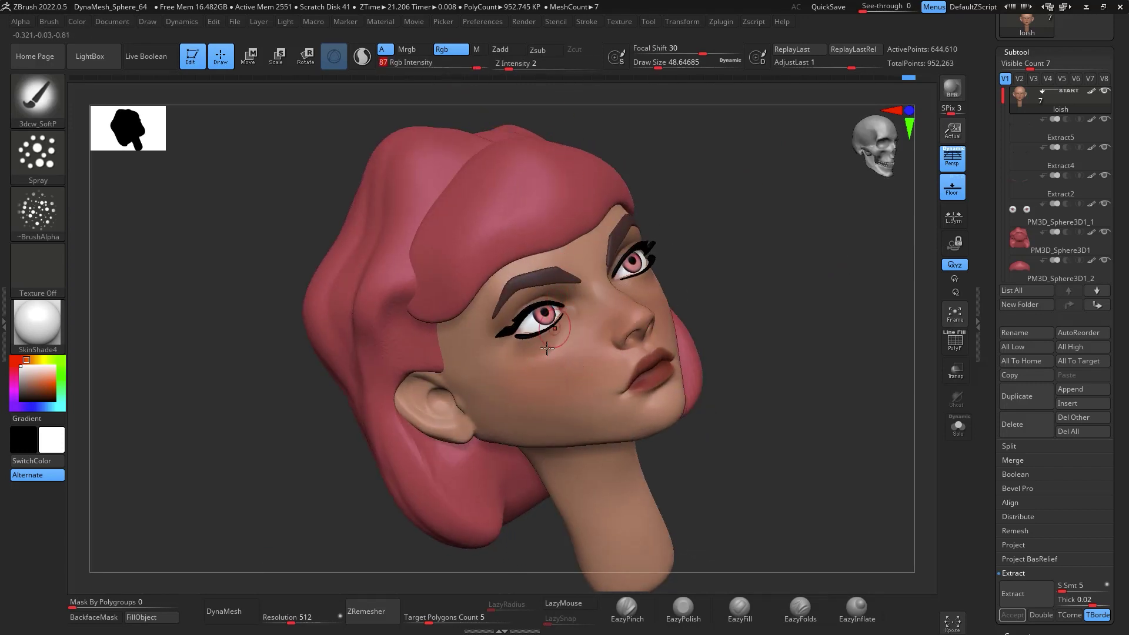
pyautogui.moveTo(806, 329)
pyautogui.mouseDown()
pyautogui.moveTo(839, 342)
pyautogui.moveTo(858, 323)
pyautogui.moveTo(857, 348)
pyautogui.mouseUp()
pyautogui.click(39, 158)
pyautogui.click(169, 166)
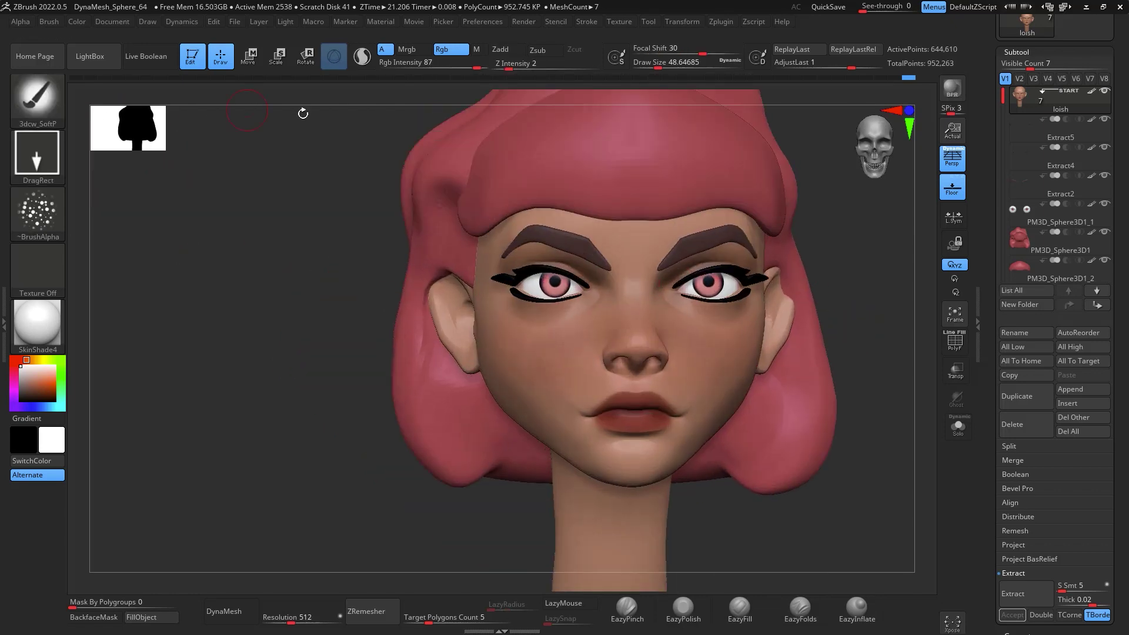
# Try stamping white speckled freckles on the cheek with the spotted alpha at a draw size of about 77
pyautogui.press('space')
pyautogui.click(570, 355)
pyautogui.moveTo(537, 345); pyautogui.dragTo(535, 376)
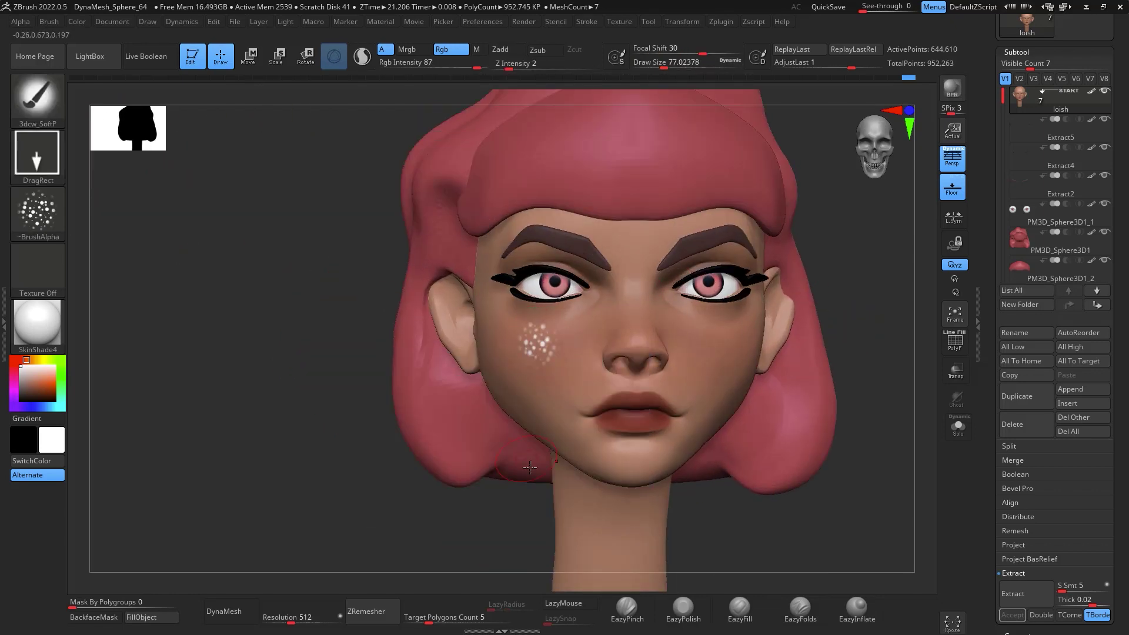
pyautogui.hotkey('ctrl', 'z')
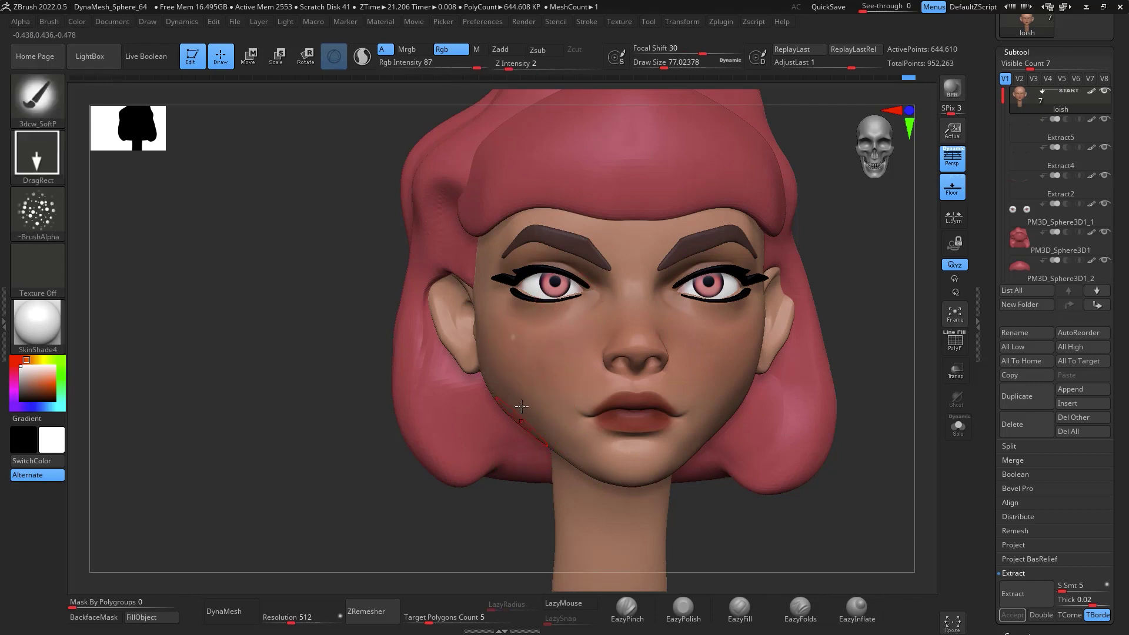
pyautogui.hotkey('ctrl', 'shift', 'z')
pyautogui.moveTo(880, 373); pyautogui.dragTo(894, 360)
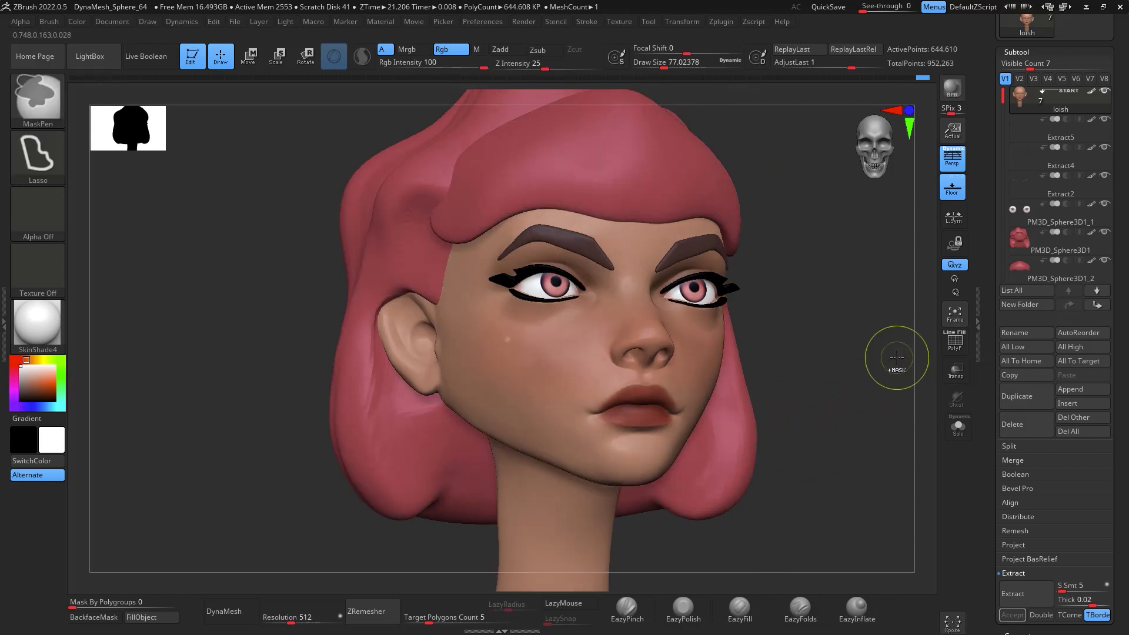
pyautogui.hotkey('ctrl', 'z')
# Turn off the brush alpha and change the stroke type to Spray
pyautogui.click(55, 156)
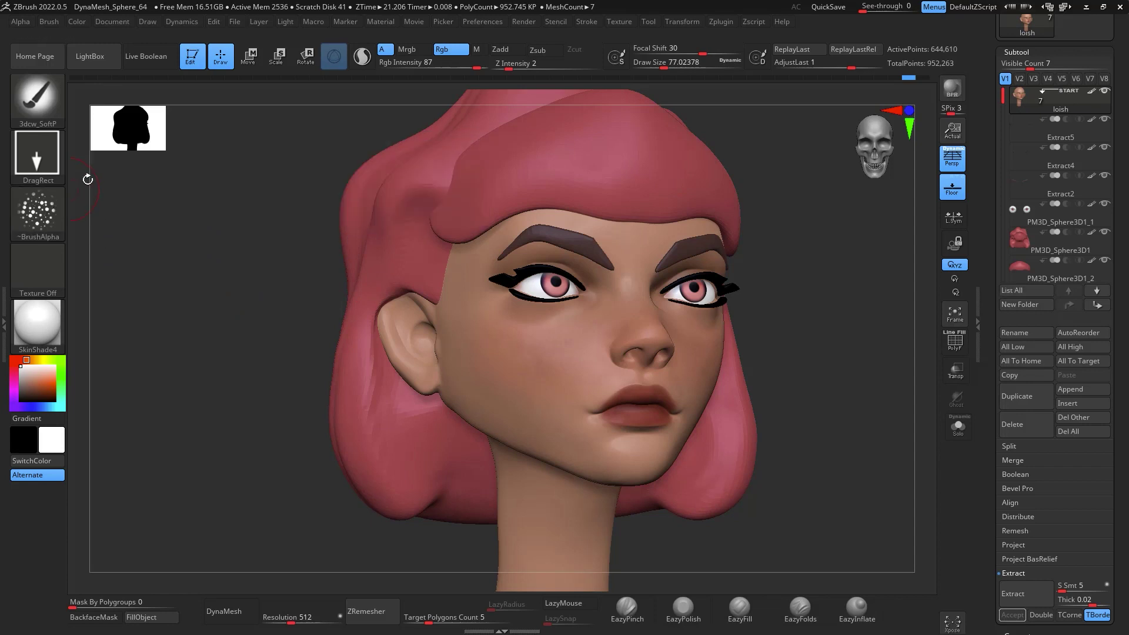
pyautogui.click(37, 211)
pyautogui.click(89, 201)
pyautogui.click(36, 156)
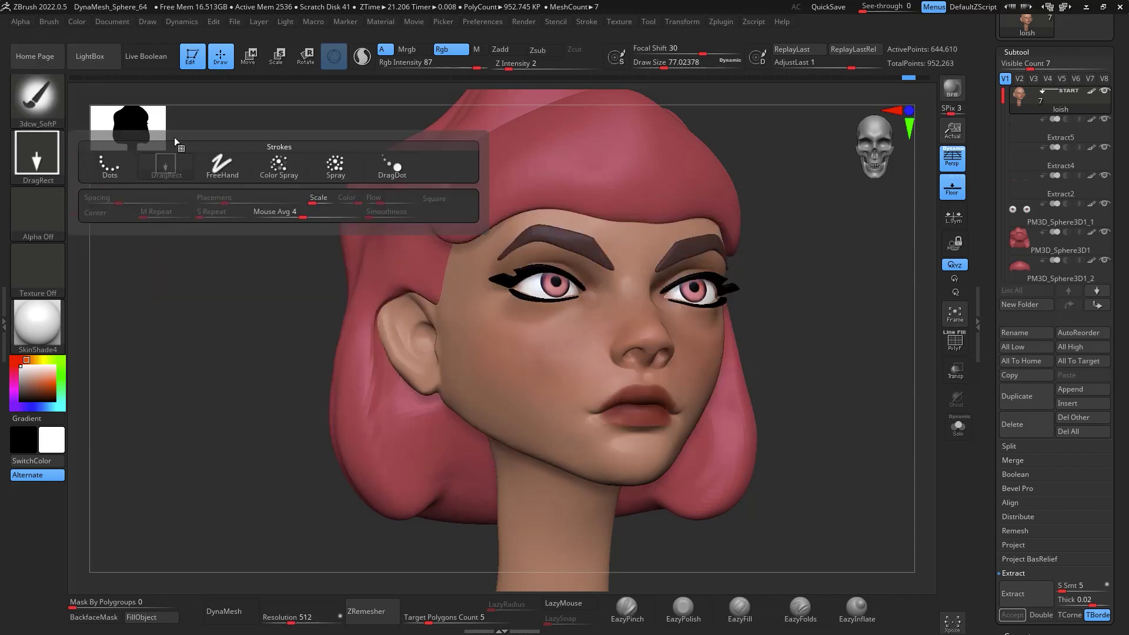
pyautogui.click(335, 168)
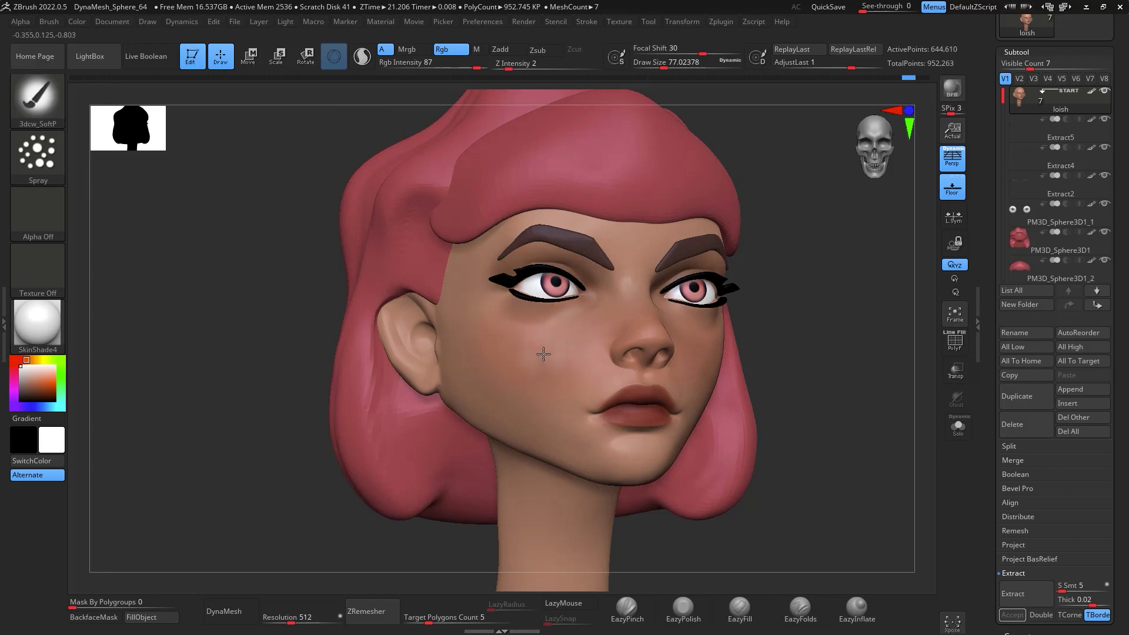
# Try spraying white freckles on the cheek at a draw size of about 14
pyautogui.hotkey('ctrl', 'z')
pyautogui.press('space')
pyautogui.moveTo(572, 353); pyautogui.dragTo(554, 352)
pyautogui.moveTo(794, 361); pyautogui.dragTo(845, 340)
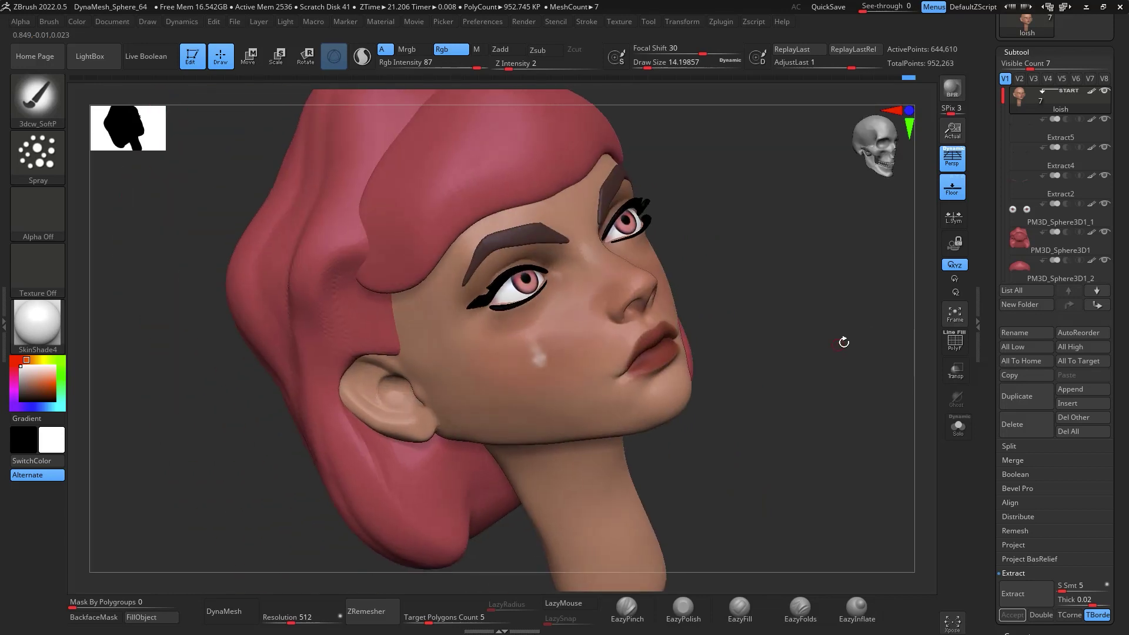
# Change the brush stroke type to FreeHand and reduce the draw size to about 13
pyautogui.click(37, 153)
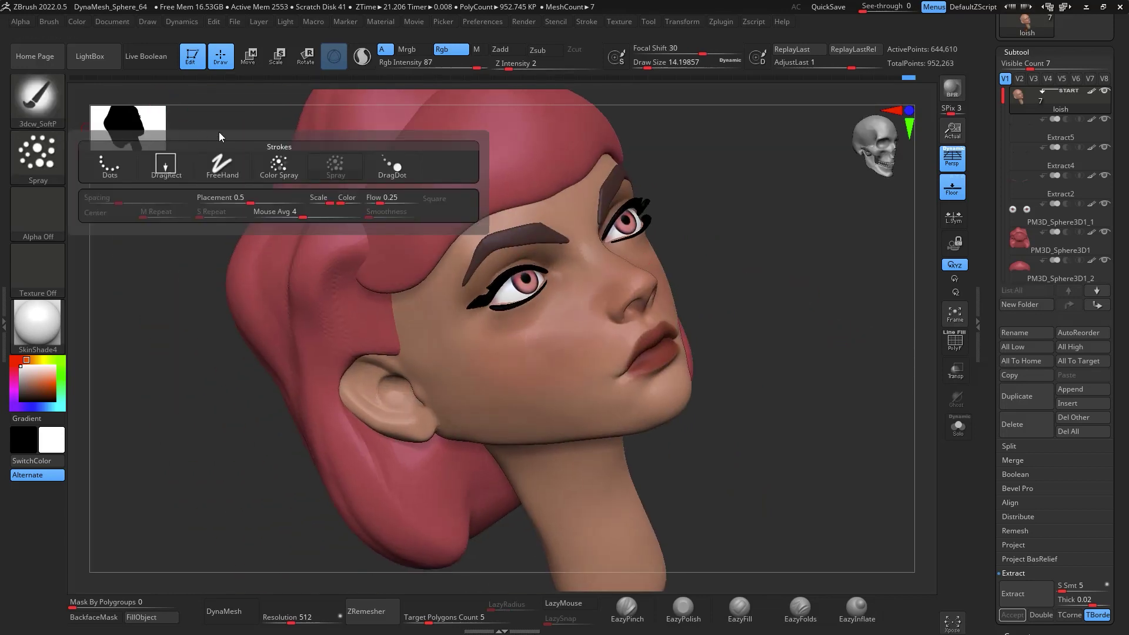
pyautogui.click(221, 170)
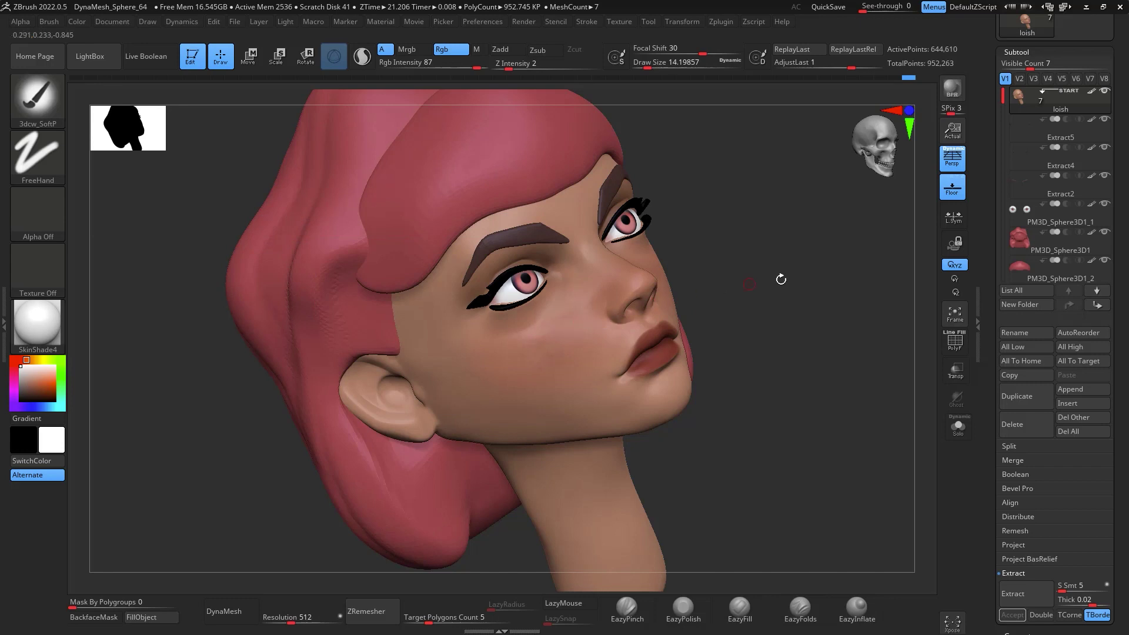
pyautogui.keyDown('alt'); pyautogui.moveTo(781, 279); pyautogui.dragTo(770, 271); pyautogui.keyUp('alt')
pyautogui.press('space')
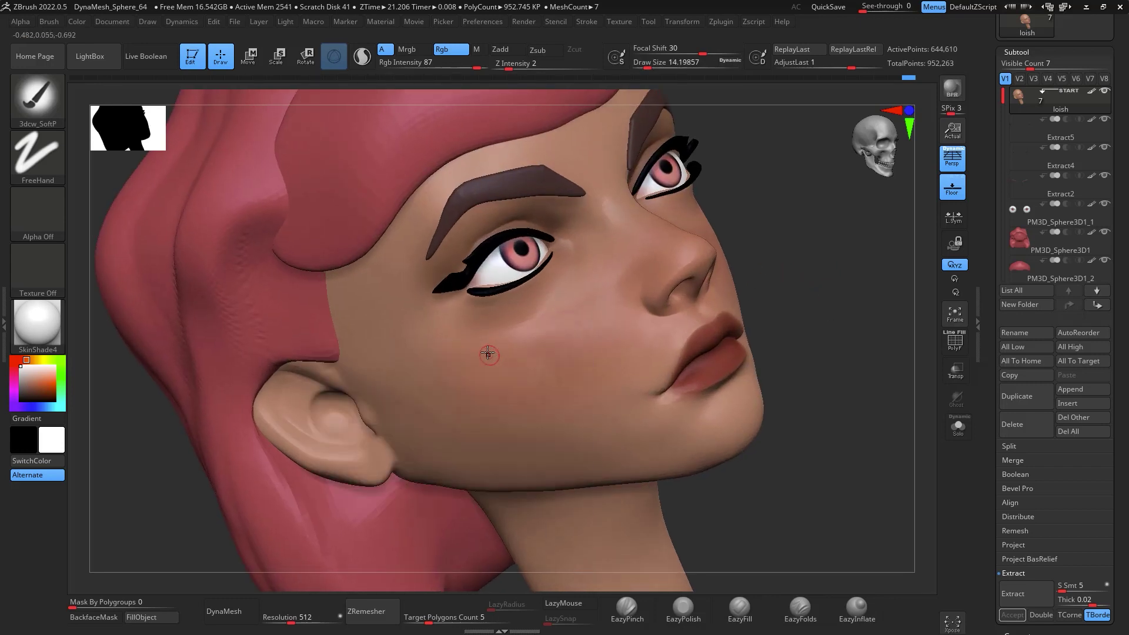
pyautogui.click(485, 351)
pyautogui.hotkey('ctrl', 'z')
pyautogui.press('space')
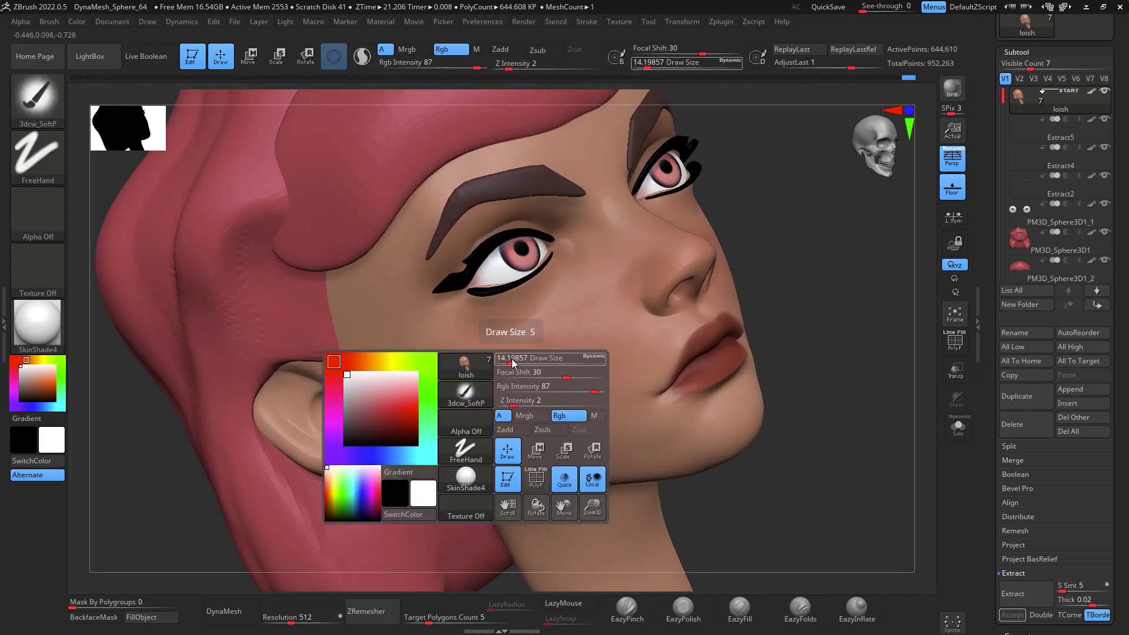
pyautogui.moveTo(514, 362); pyautogui.dragTo(512, 362)
# Set Rgb Intensity to 56 and dot individual white freckles across both cheeks
pyautogui.click(458, 65)
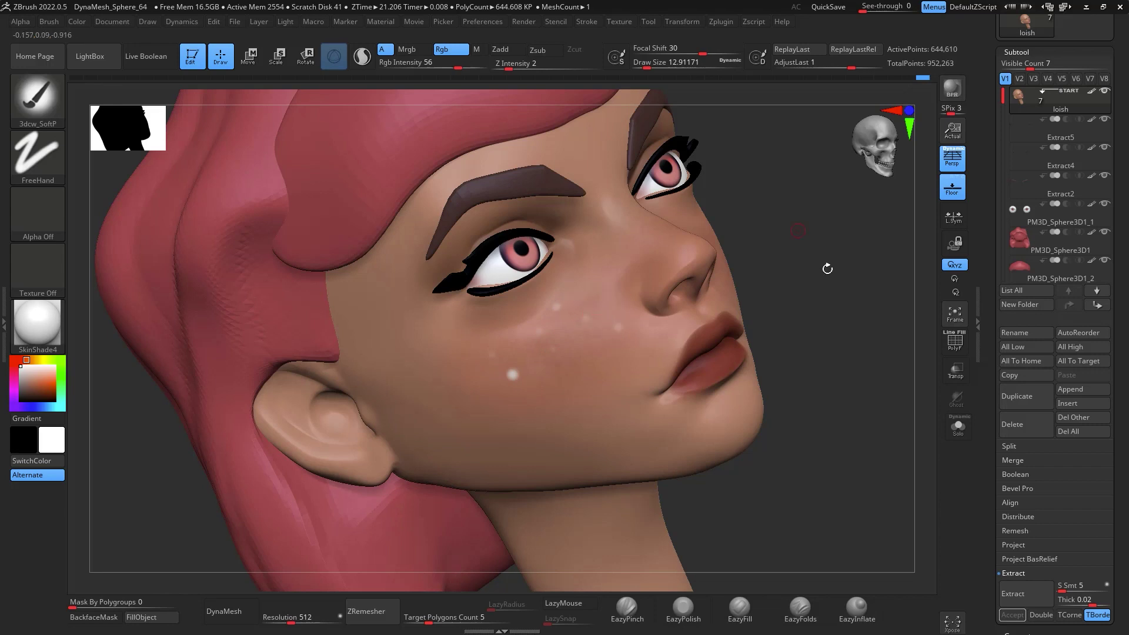
pyautogui.moveTo(827, 269); pyautogui.dragTo(768, 484)
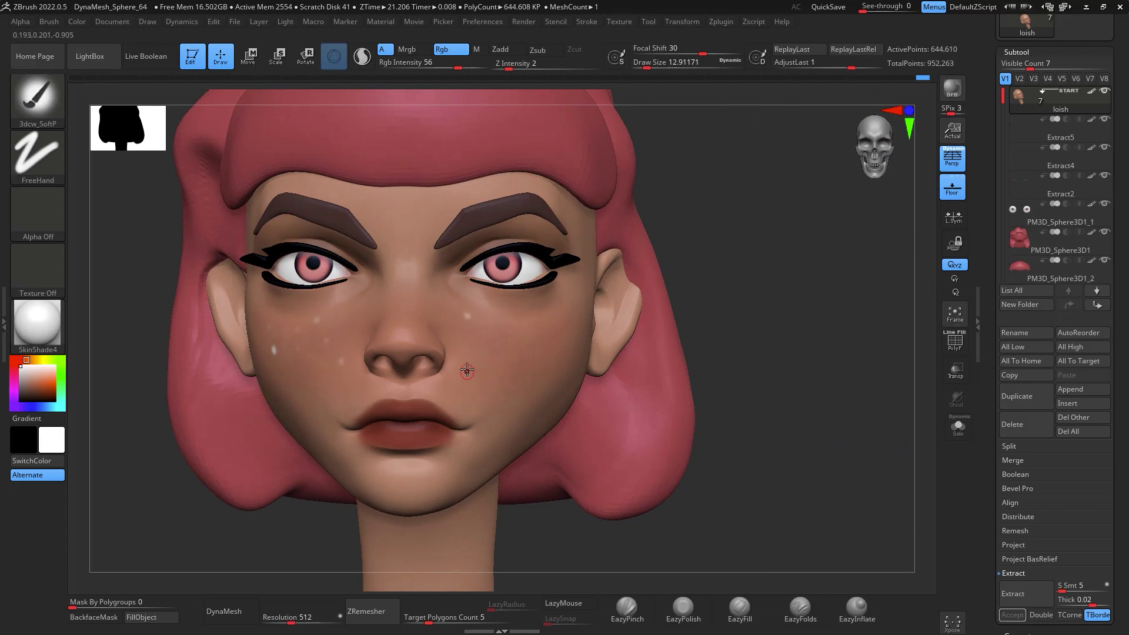
pyautogui.click(494, 363)
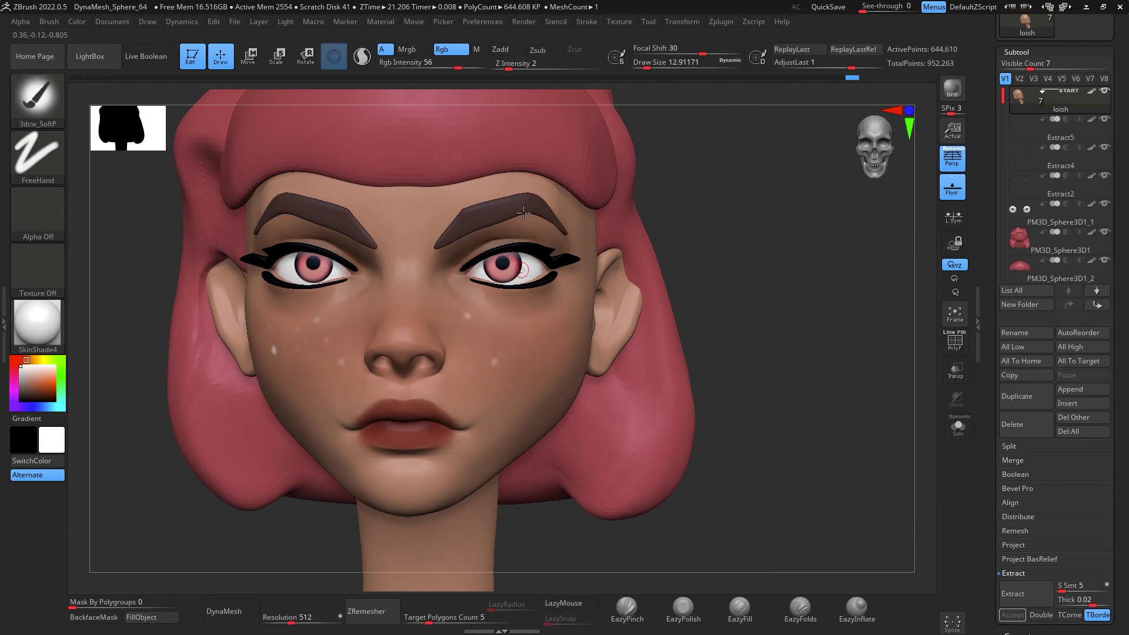
# Raise Rgb Intensity to 79 and add a brighter white freckle near the outer corner of the eye
pyautogui.click(472, 64)
pyautogui.click(571, 295)
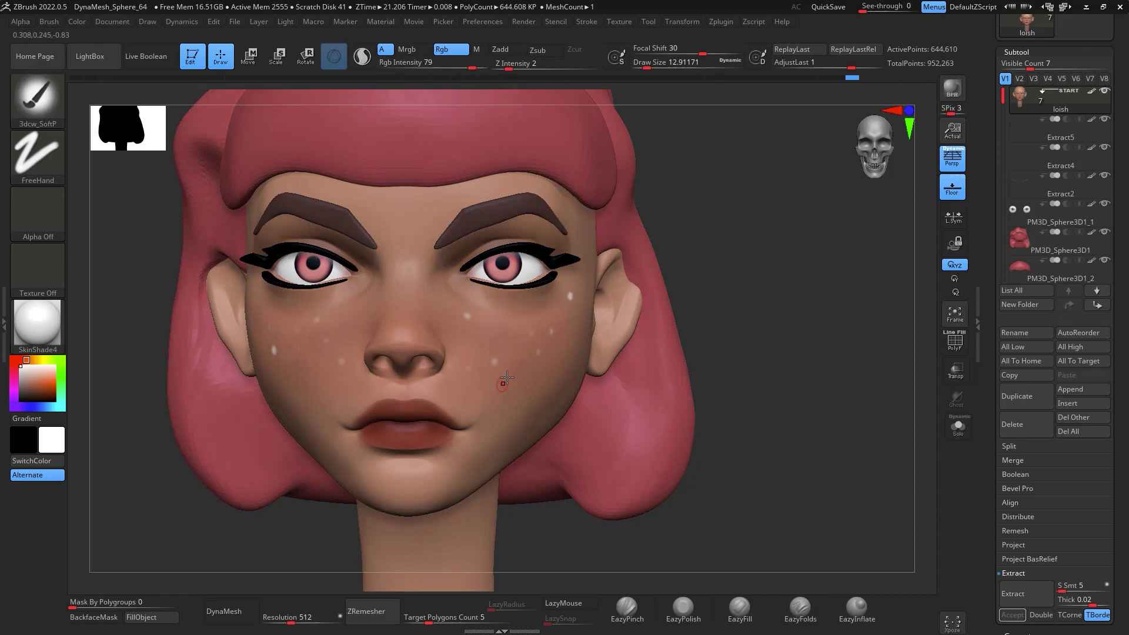
pyautogui.press('shift')
pyautogui.moveTo(845, 457)
pyautogui.keyDown('alt'); pyautogui.mouseDown()
pyautogui.moveTo(836, 426)
pyautogui.moveTo(818, 429)
pyautogui.moveTo(792, 376)
pyautogui.mouseUp(); pyautogui.keyUp('alt')
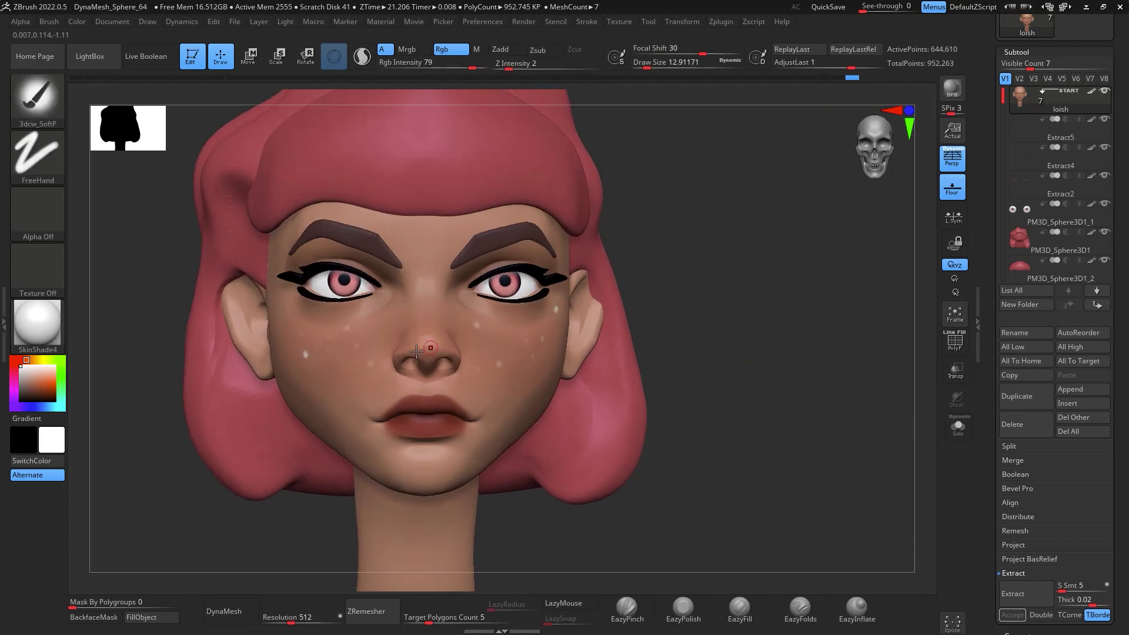
# Brush a soft white highlight onto the nose at a draw size of about 27 and Rgb Intensity 35
pyautogui.moveTo(729, 361); pyautogui.dragTo(801, 366)
pyautogui.press('space')
pyautogui.moveTo(413, 375); pyautogui.dragTo(418, 375)
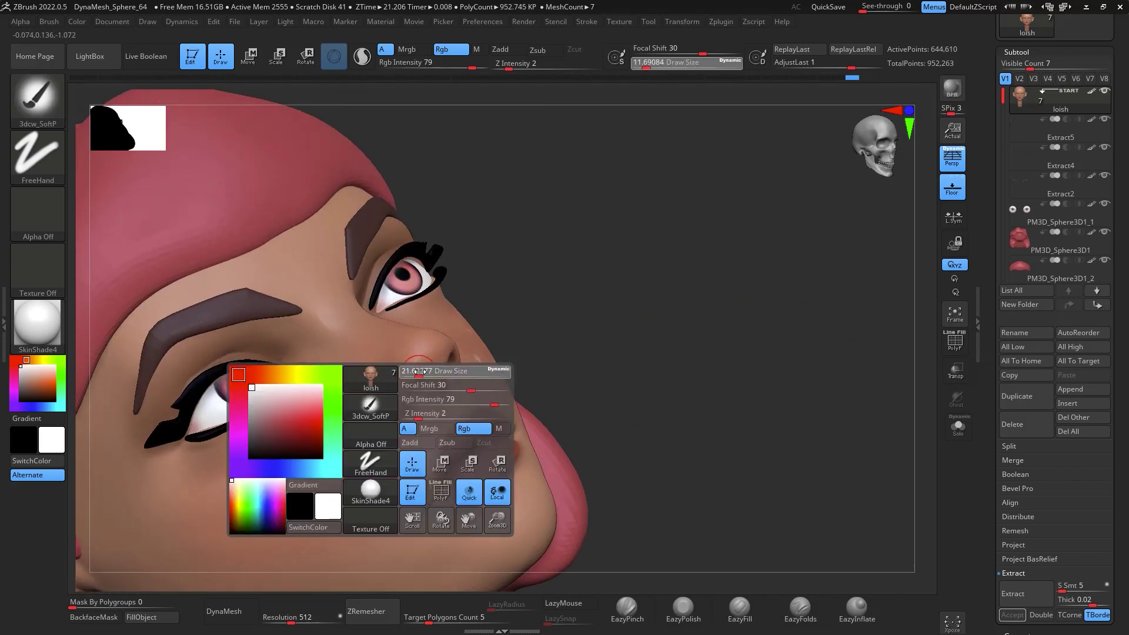
pyautogui.moveTo(464, 62); pyautogui.dragTo(441, 62)
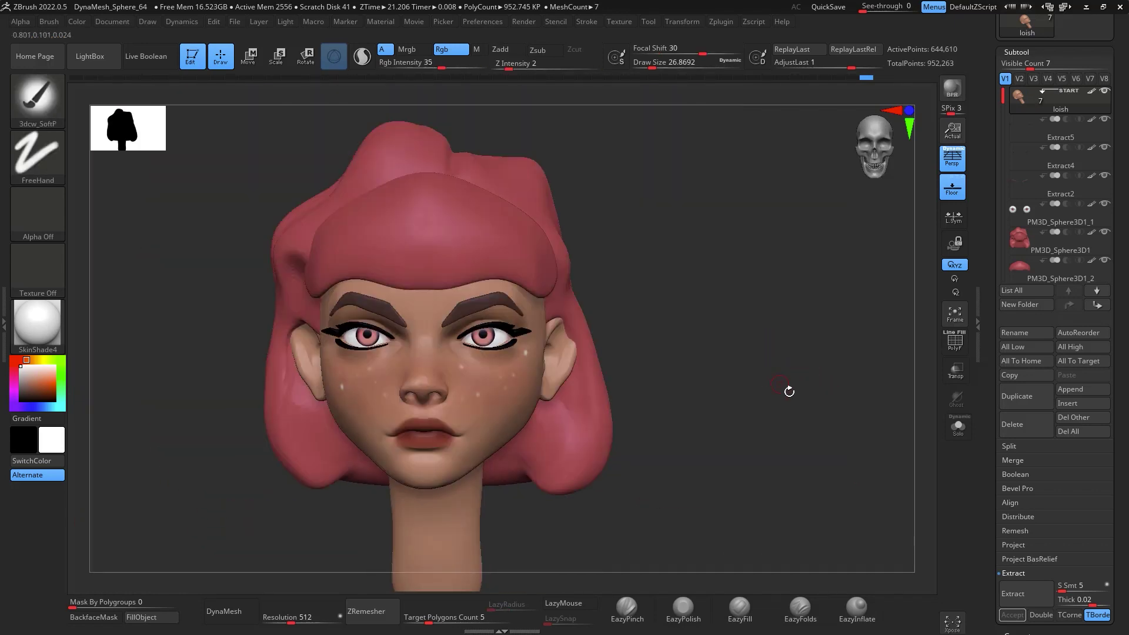
pyautogui.moveTo(789, 391)
pyautogui.mouseDown()
pyautogui.moveTo(811, 429)
pyautogui.moveTo(817, 398)
pyautogui.moveTo(799, 361)
pyautogui.moveTo(819, 376)
pyautogui.moveTo(813, 329)
pyautogui.moveTo(809, 403)
pyautogui.moveTo(827, 369)
pyautogui.mouseUp()
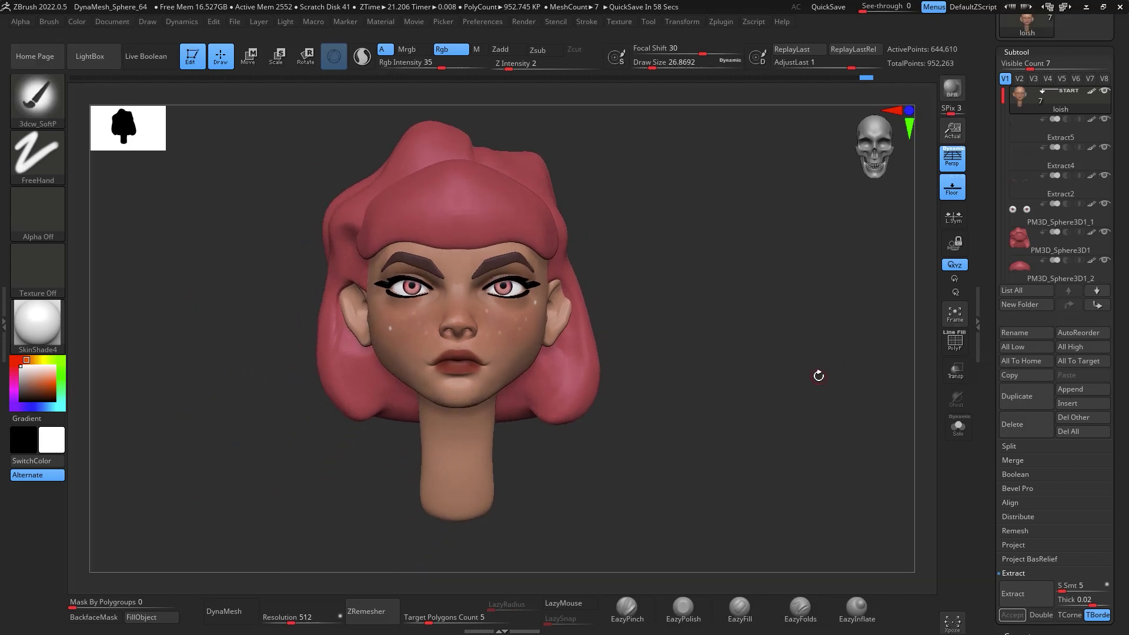
pyautogui.moveTo(785, 355)
pyautogui.keyDown('shift'); pyautogui.mouseDown()
pyautogui.moveTo(799, 343)
pyautogui.moveTo(834, 348)
pyautogui.moveTo(839, 403)
pyautogui.moveTo(832, 382)
pyautogui.mouseUp(); pyautogui.keyUp('shift')
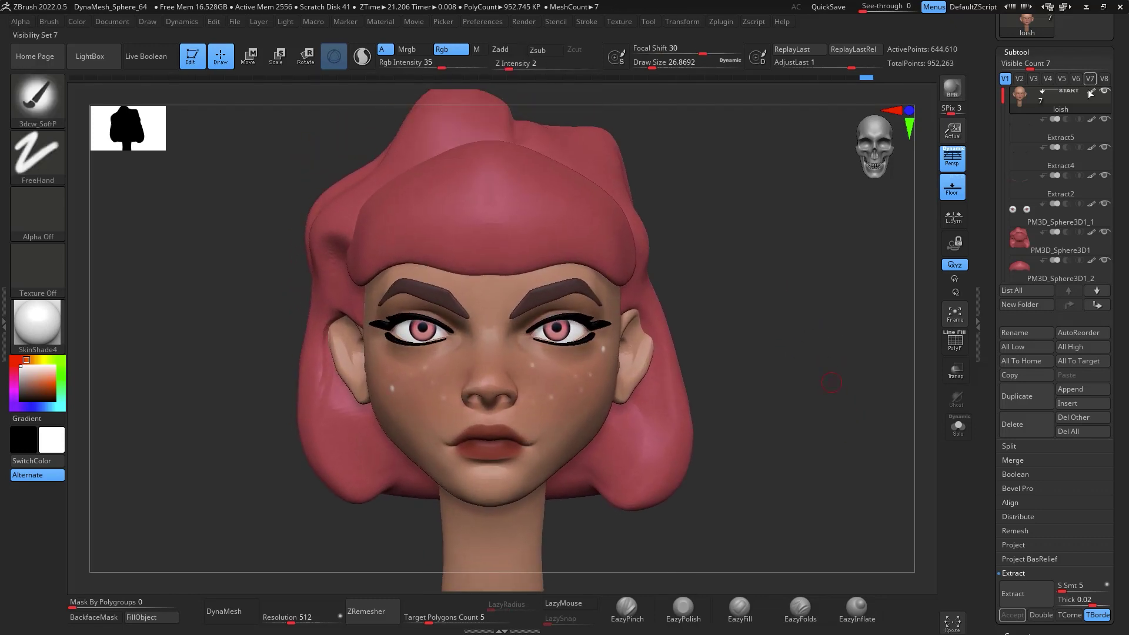
# Combine all subtools into one low-resolution posing mesh with Transpose Master's TPoseMesh
pyautogui.moveTo(1104, 218)
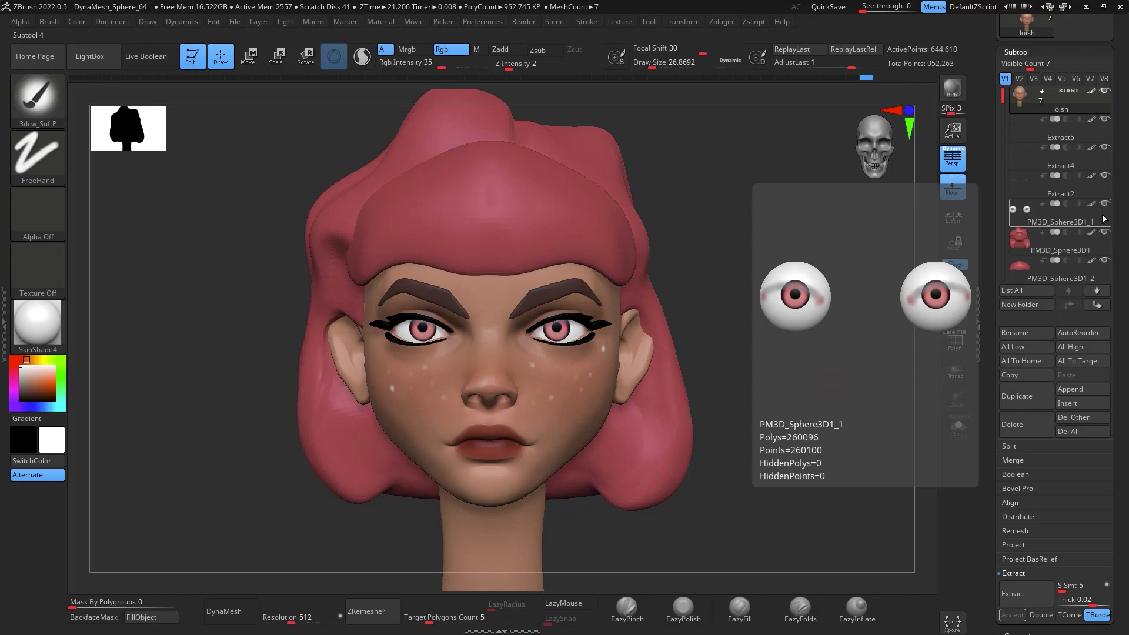
pyautogui.click(727, 23)
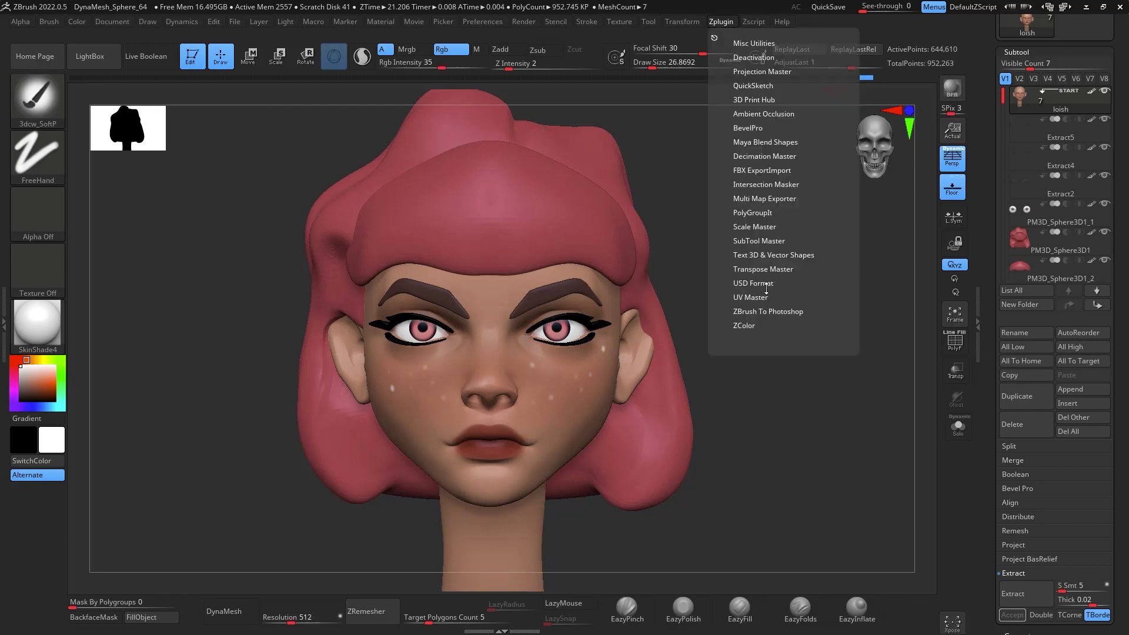
pyautogui.click(764, 241)
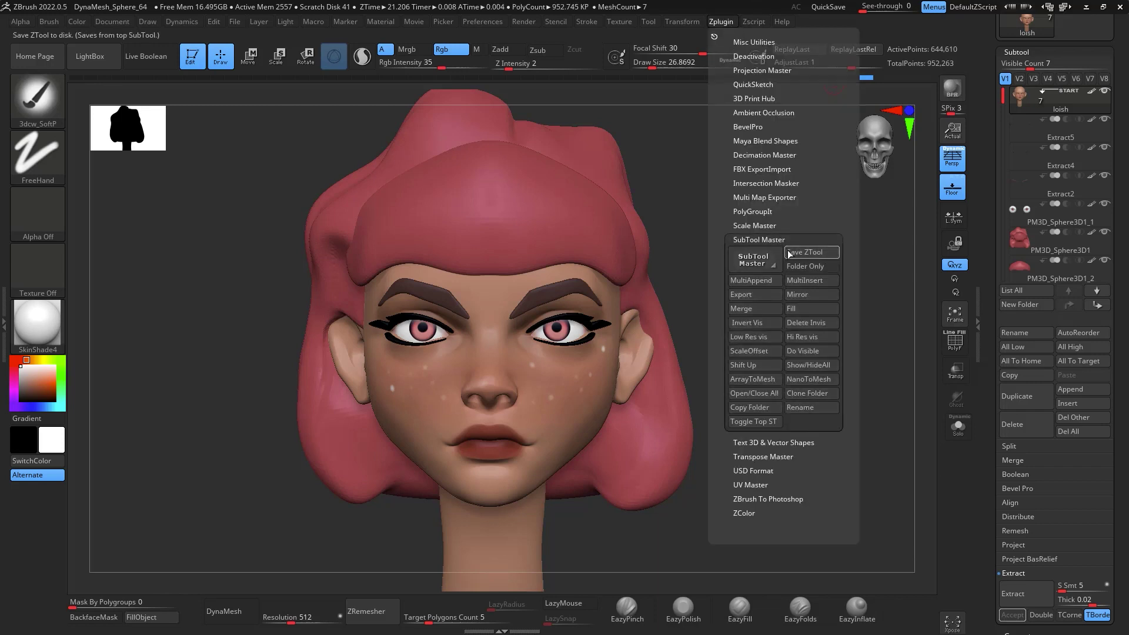
pyautogui.click(793, 294)
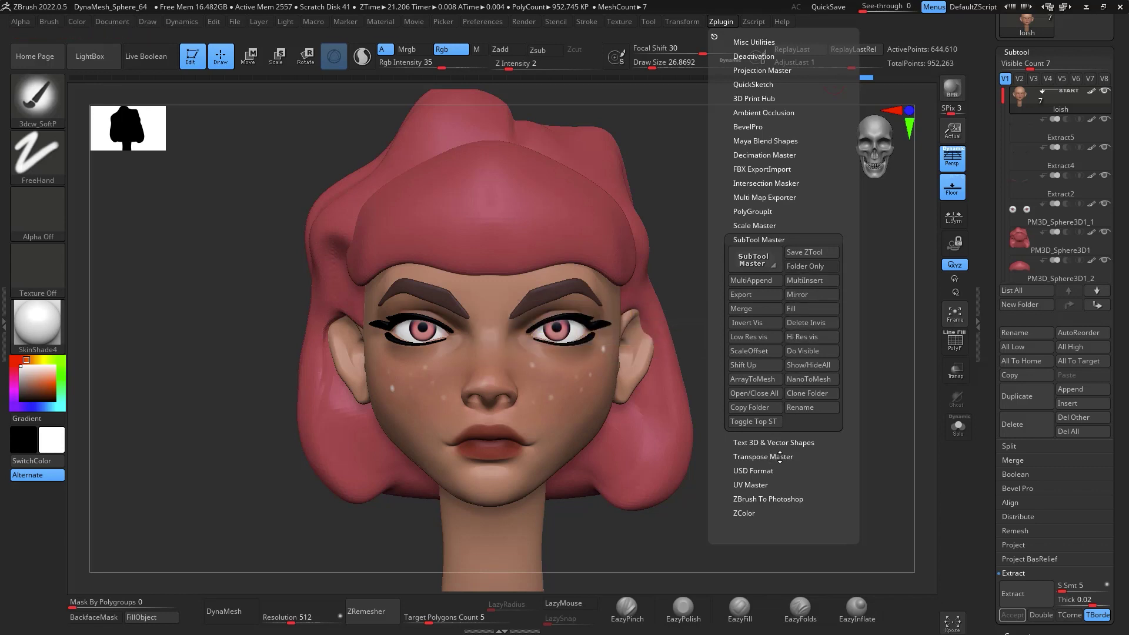
pyautogui.click(722, 24)
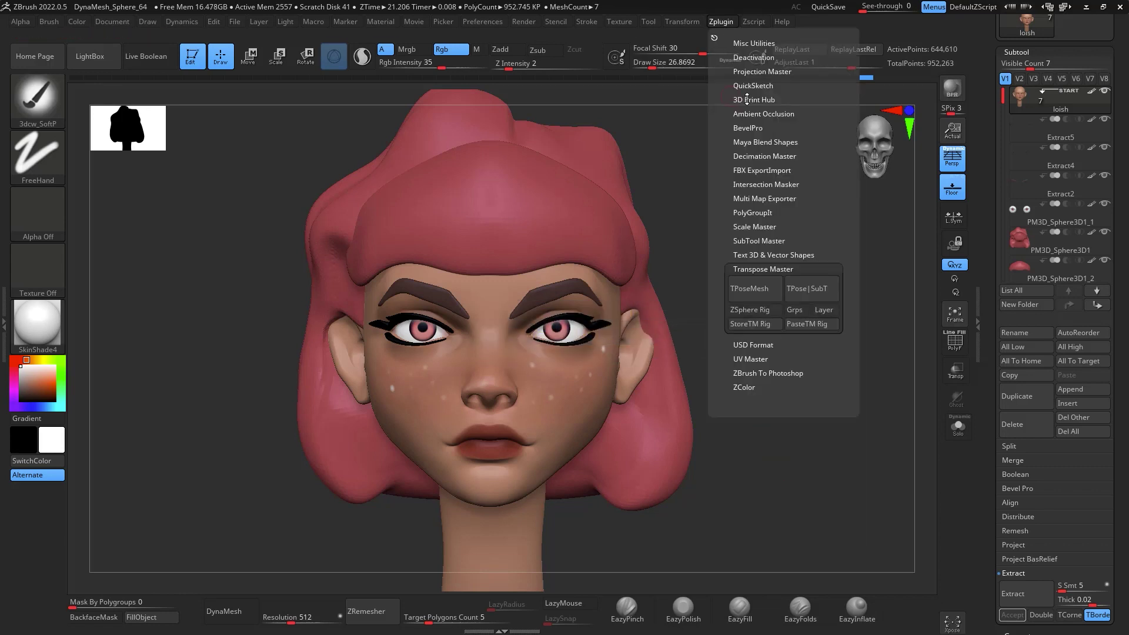
pyautogui.click(764, 283)
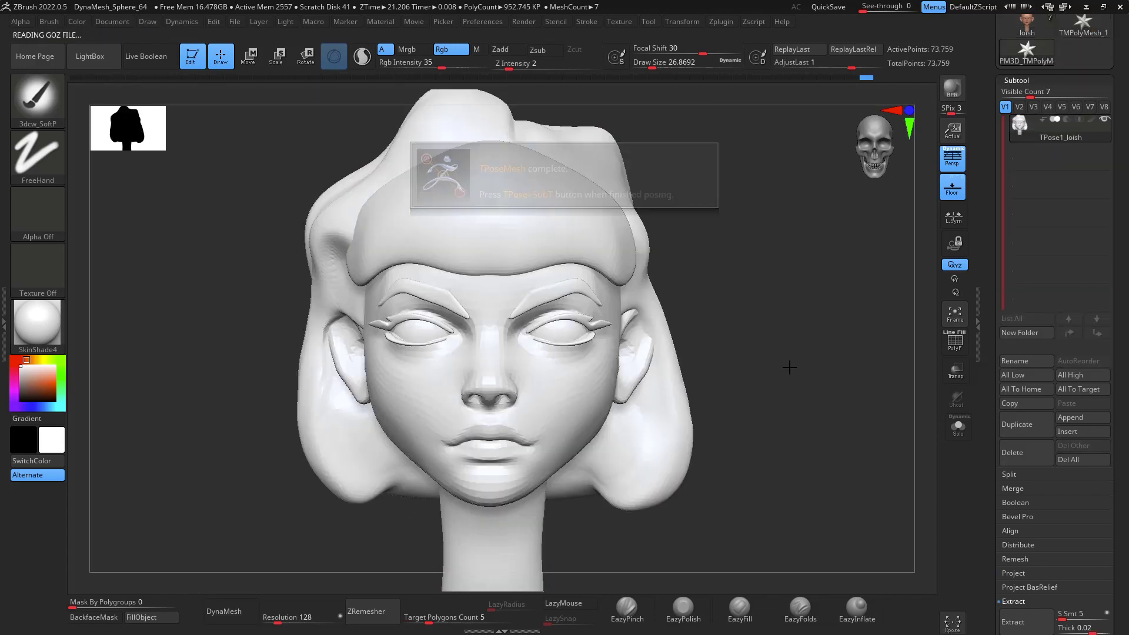
# Turn on the polyframe display and mask only the eyeballs on the posing mesh
pyautogui.click(956, 343)
pyautogui.keyDown('alt'); pyautogui.moveTo(760, 275); pyautogui.dragTo(817, 380); pyautogui.keyUp('alt')
pyautogui.press('w')
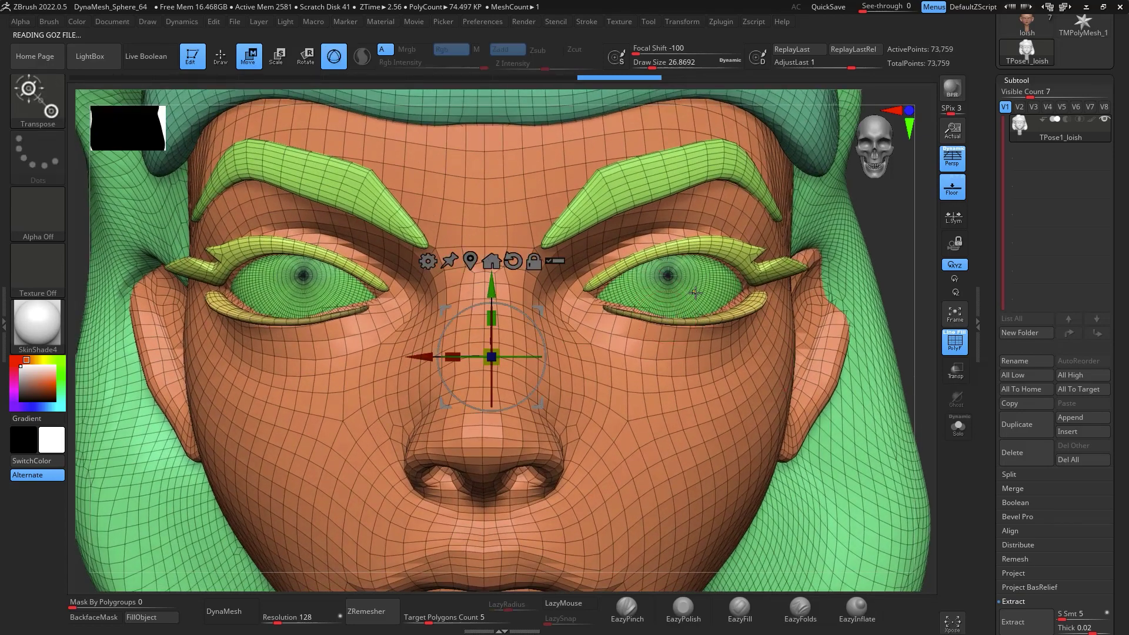
pyautogui.keyDown('alt'); pyautogui.click(752, 307); pyautogui.keyUp('alt')
pyautogui.keyDown('alt'); pyautogui.moveTo(922, 307); pyautogui.dragTo(802, 302); pyautogui.keyUp('alt')
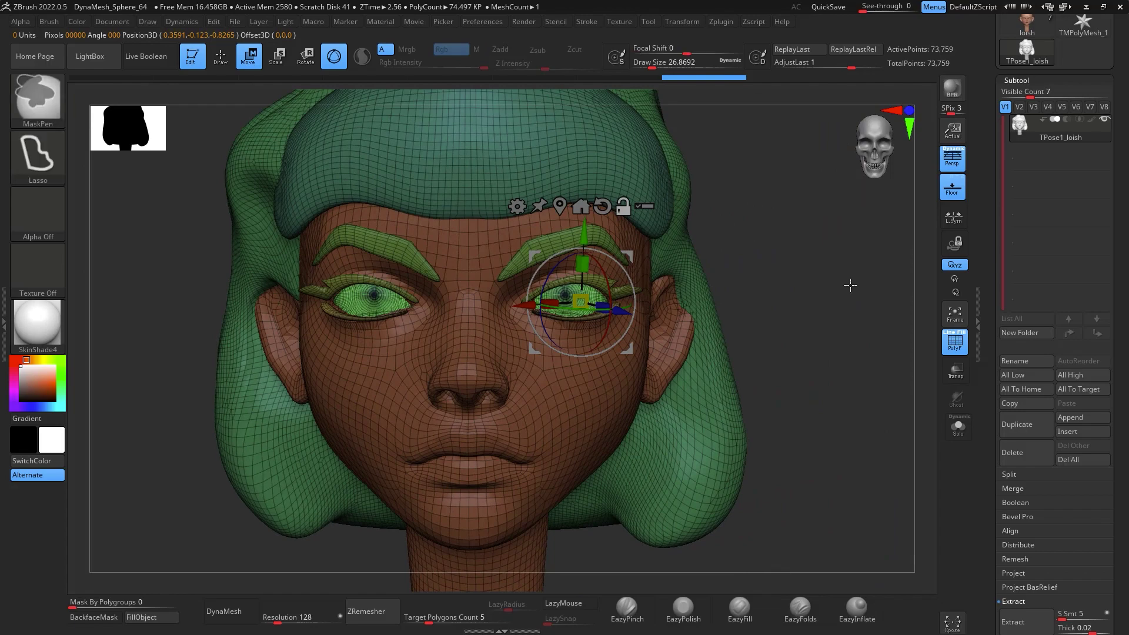
pyautogui.keyDown('ctrl'); pyautogui.click(850, 312); pyautogui.keyUp('ctrl')
pyautogui.moveTo(842, 236)
pyautogui.keyDown('alt'); pyautogui.mouseDown()
pyautogui.moveTo(844, 278)
pyautogui.moveTo(852, 255)
pyautogui.mouseUp(); pyautogui.keyUp('alt')
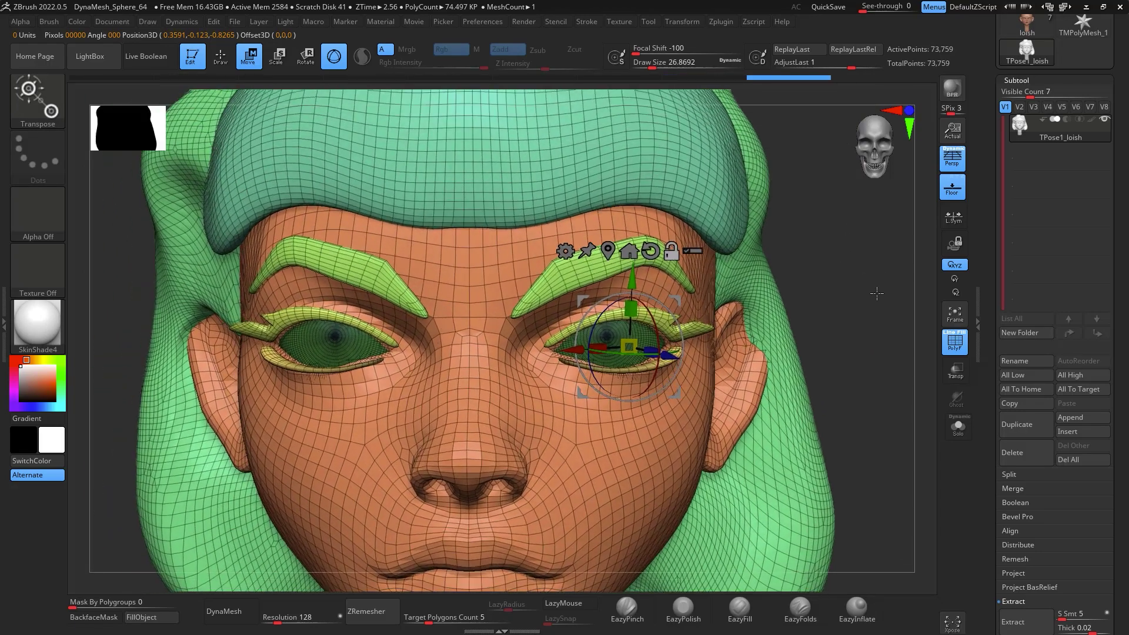
# Switch to the Move brush at a draw size of about 62 and adjust the shapes around the eyes
pyautogui.press('q')
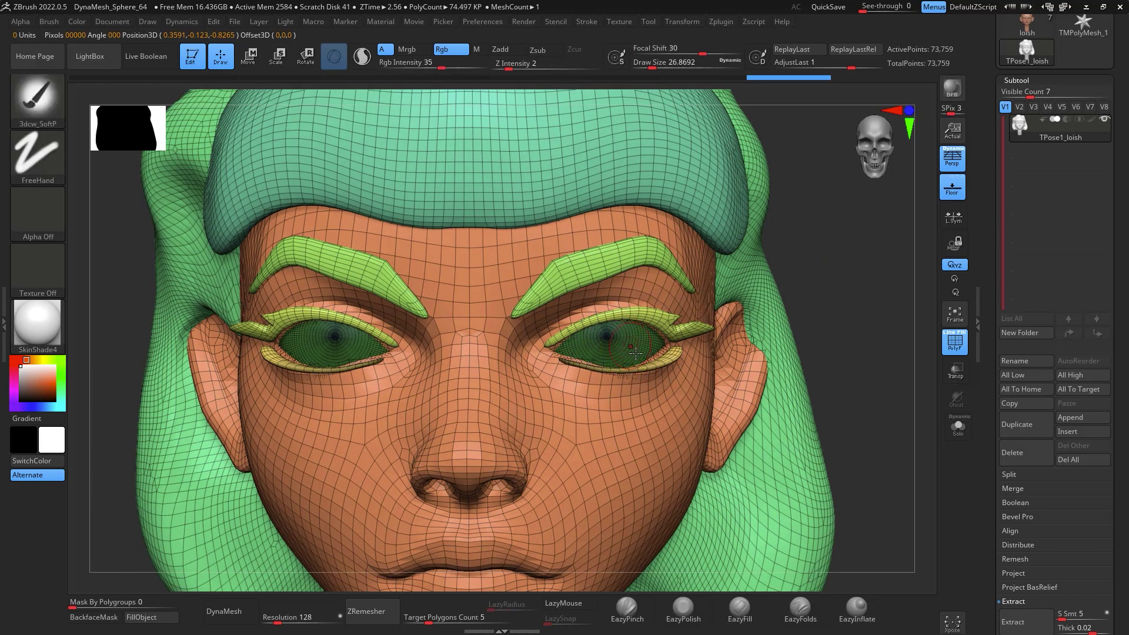
pyautogui.press('b')
pyautogui.press('m')
pyautogui.press('v')
pyautogui.press('space')
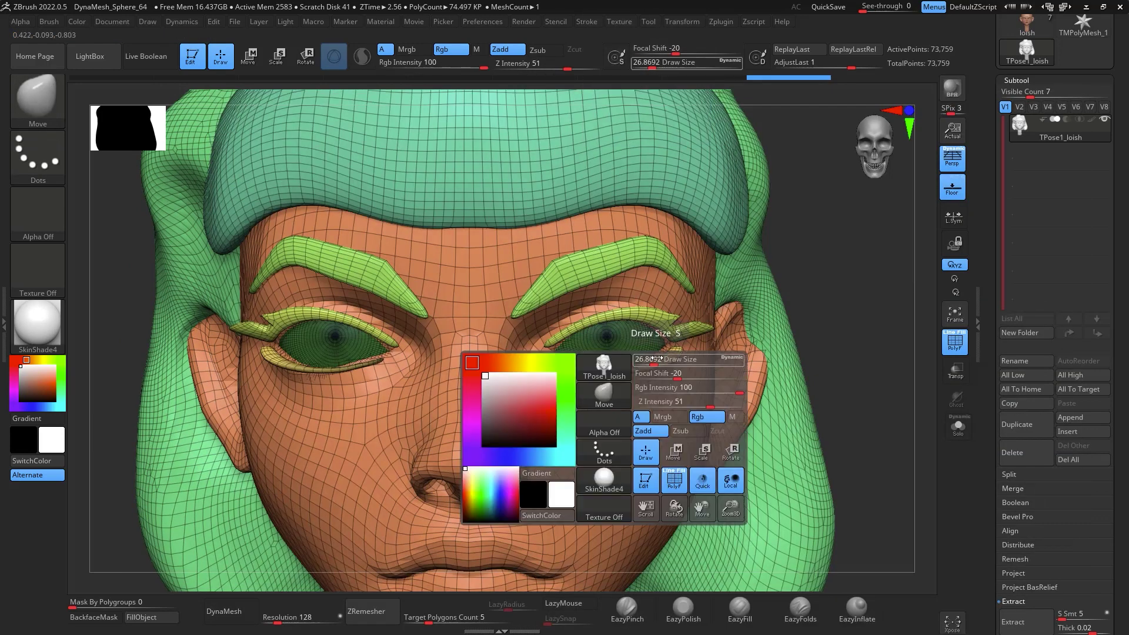
pyautogui.moveTo(655, 359); pyautogui.dragTo(667, 359)
pyautogui.press('space')
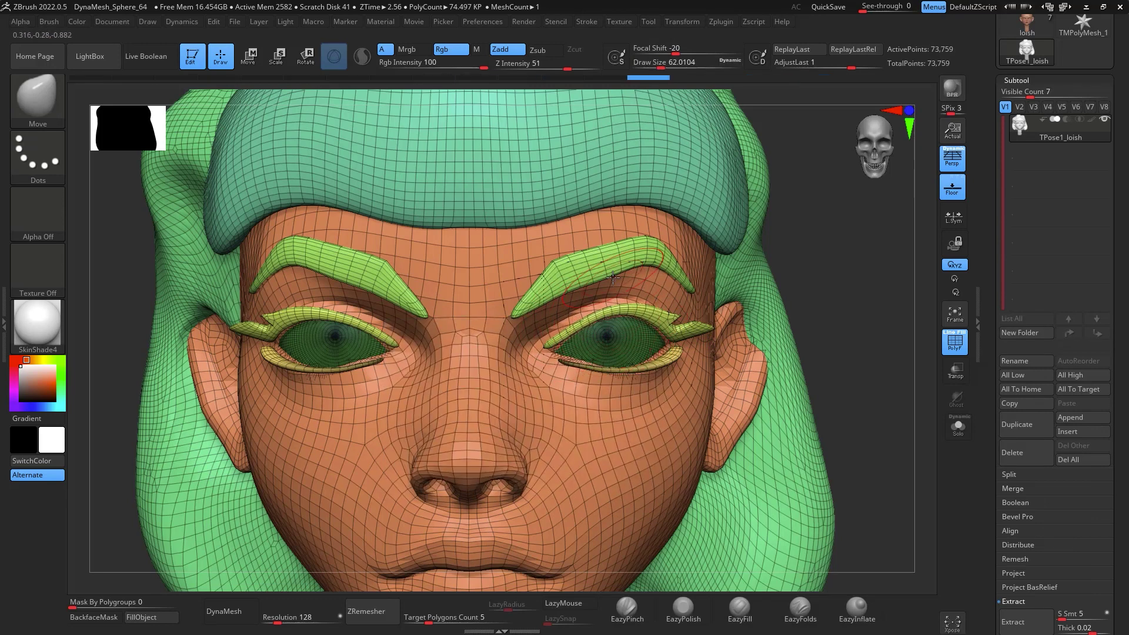
pyautogui.press('ctrl')
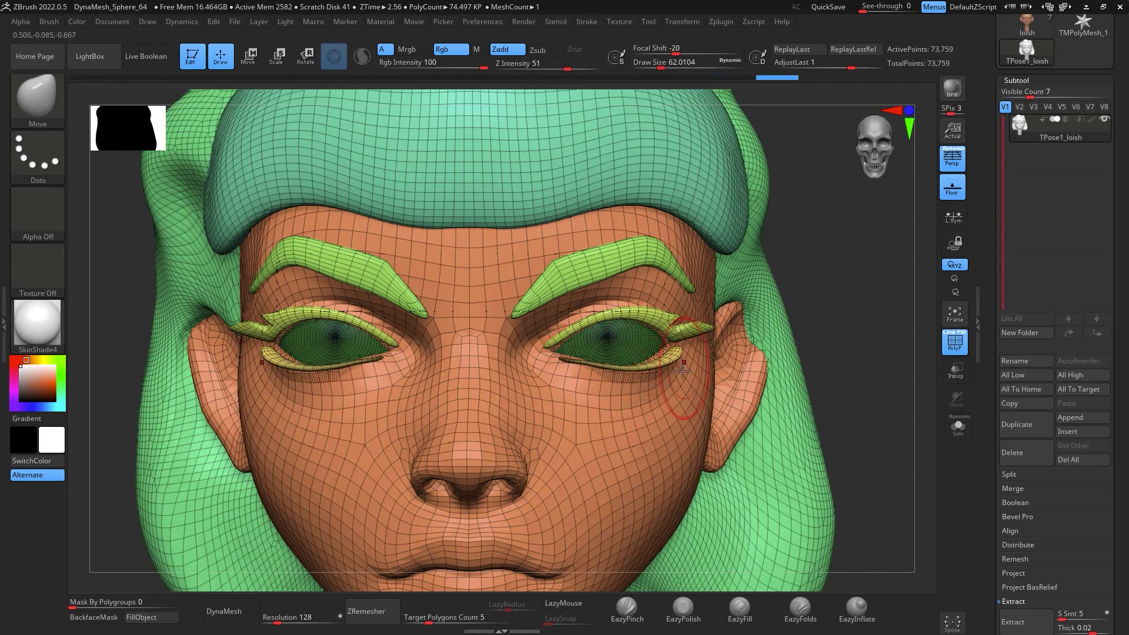
# Try reshaping the outer eye area of the posing mesh with the Move brush at a draw size of about 77, and undo the changes
pyautogui.press('space')
pyautogui.moveTo(688, 368); pyautogui.dragTo(627, 364)
pyautogui.press('space')
pyautogui.press('space')
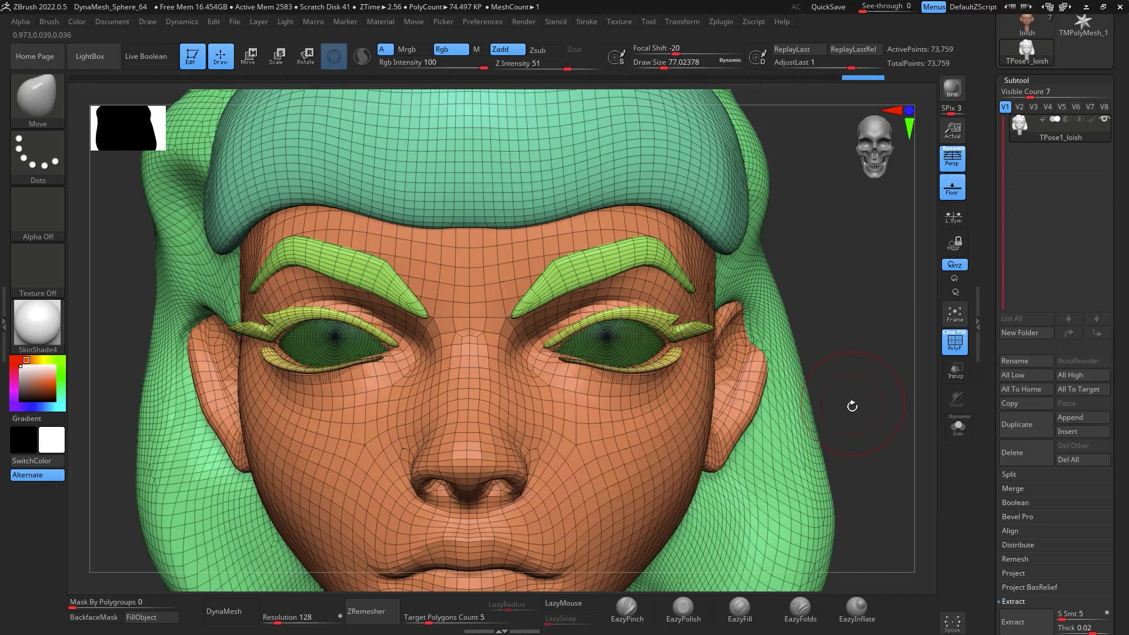
pyautogui.moveTo(852, 406); pyautogui.dragTo(711, 364)
pyautogui.hotkey('ctrl', 'z')
pyautogui.hotkey('ctrl', 'z')
pyautogui.hotkey('ctrl', 'z')
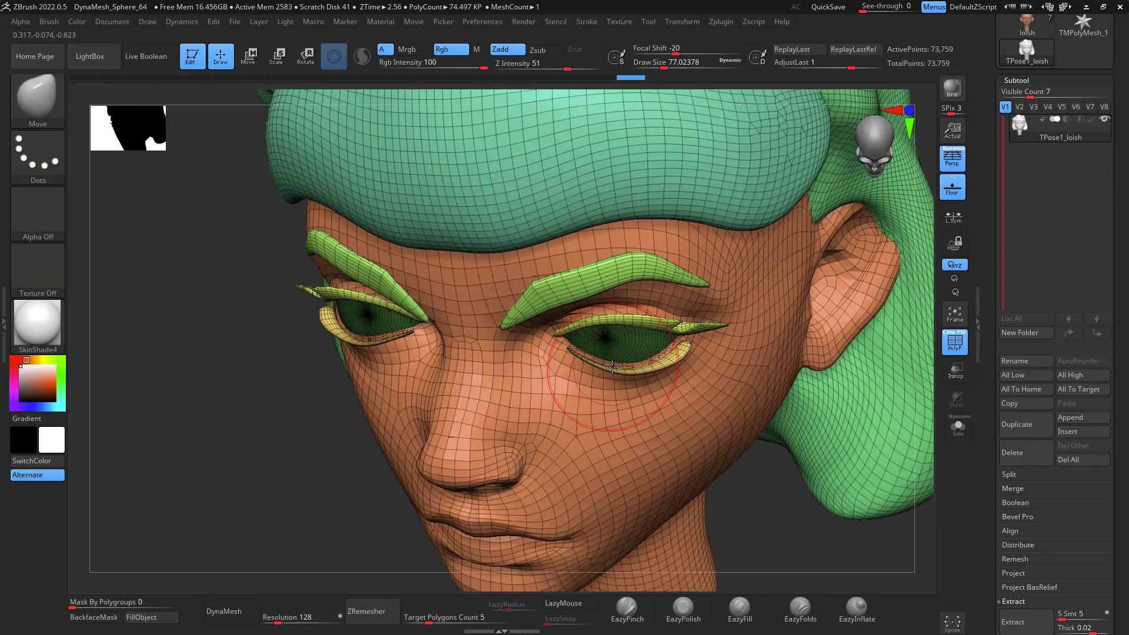
# Adjust the eyelid curves on the posing mesh from below and front with the Move brush at a draw size of about 77
pyautogui.moveTo(837, 529); pyautogui.dragTo(797, 236)
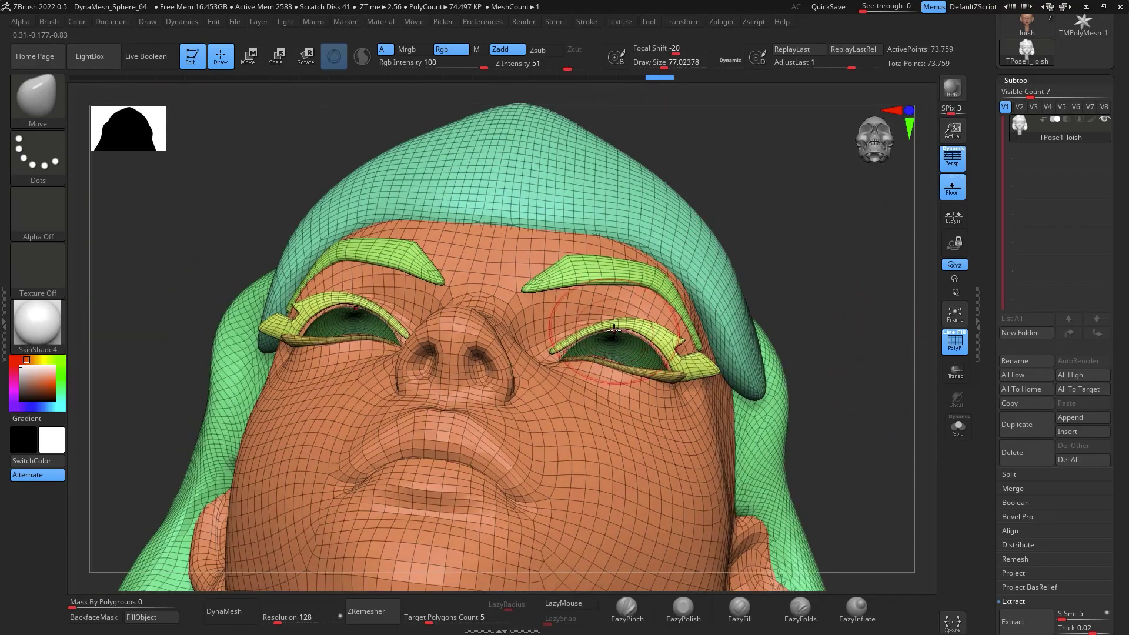
pyautogui.moveTo(614, 331); pyautogui.dragTo(615, 336)
pyautogui.moveTo(812, 317); pyautogui.dragTo(718, 353)
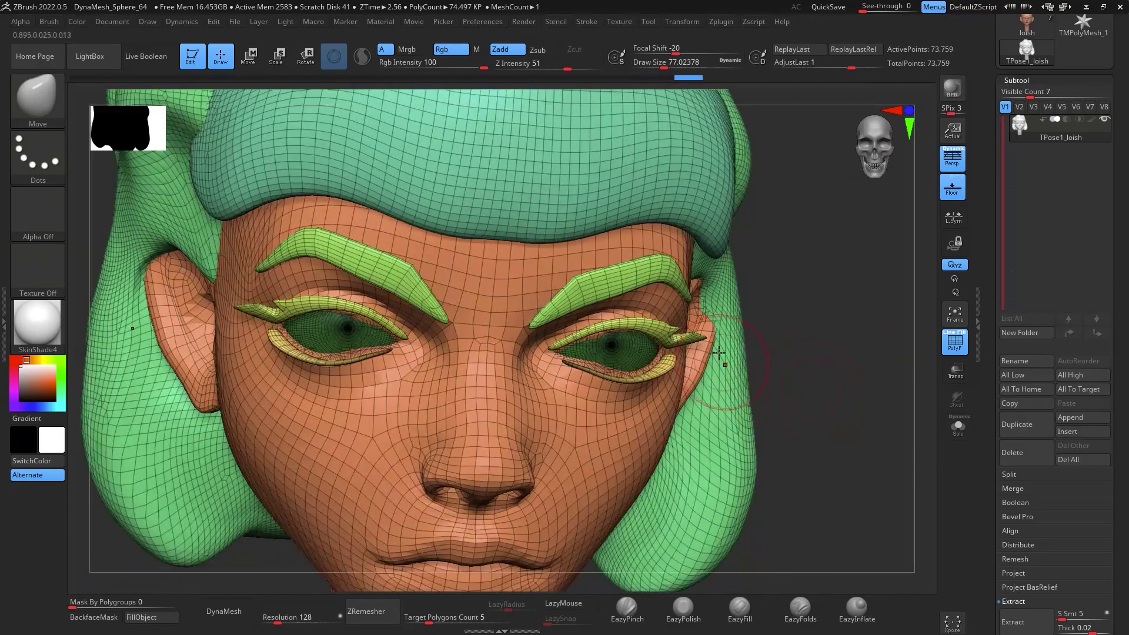
pyautogui.hotkey('ctrl', 'z')
pyautogui.moveTo(788, 353); pyautogui.dragTo(605, 333)
# Turn off the polyframe display and refine the eye area with the Move brush at draw sizes of about 39 and 51
pyautogui.press('space')
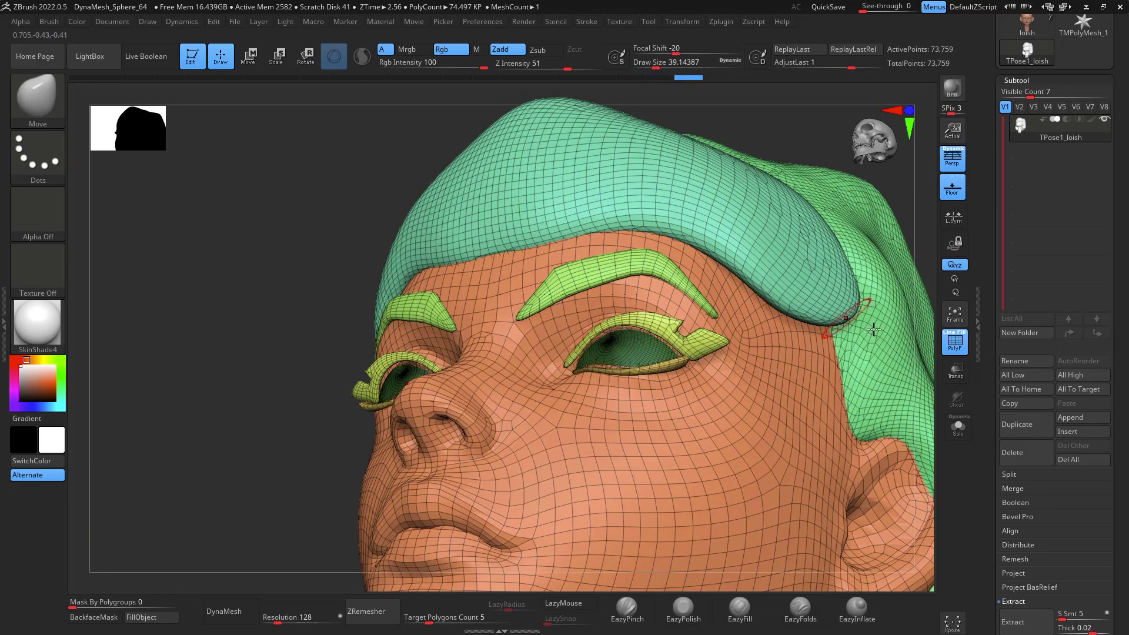
pyautogui.click(955, 342)
pyautogui.moveTo(926, 366); pyautogui.dragTo(827, 263)
pyautogui.press('space')
pyautogui.moveTo(614, 317)
pyautogui.mouseDown()
pyautogui.moveTo(638, 317)
pyautogui.moveTo(613, 307)
pyautogui.moveTo(558, 315)
pyautogui.moveTo(565, 309)
pyautogui.mouseUp()
pyautogui.press('space')
pyautogui.press('space')
# Transfer the reshaped posing mesh back to the original subtools with Transpose Master's TPose|SubT
pyautogui.keyDown('alt'); pyautogui.moveTo(846, 427); pyautogui.dragTo(868, 311); pyautogui.keyUp('alt')
pyautogui.click(723, 25)
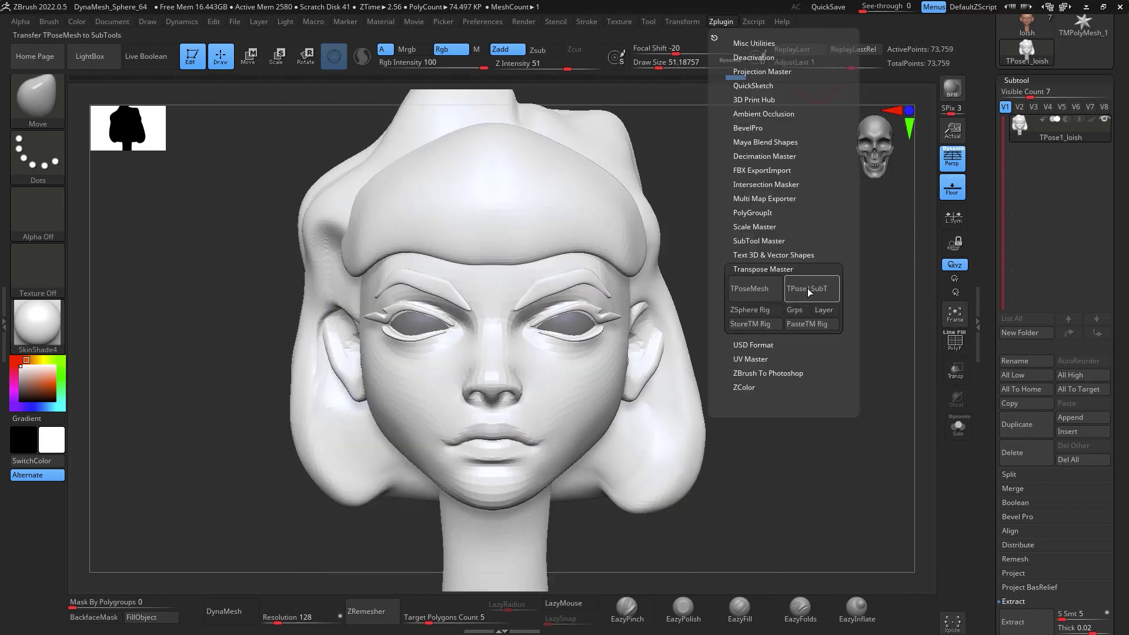
pyautogui.click(822, 290)
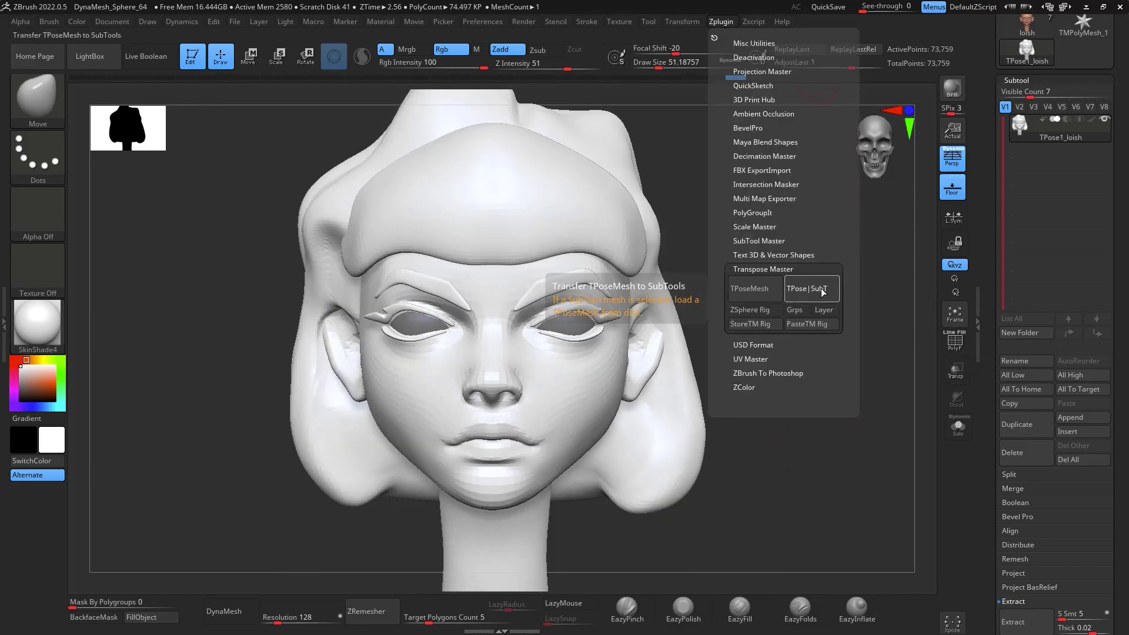
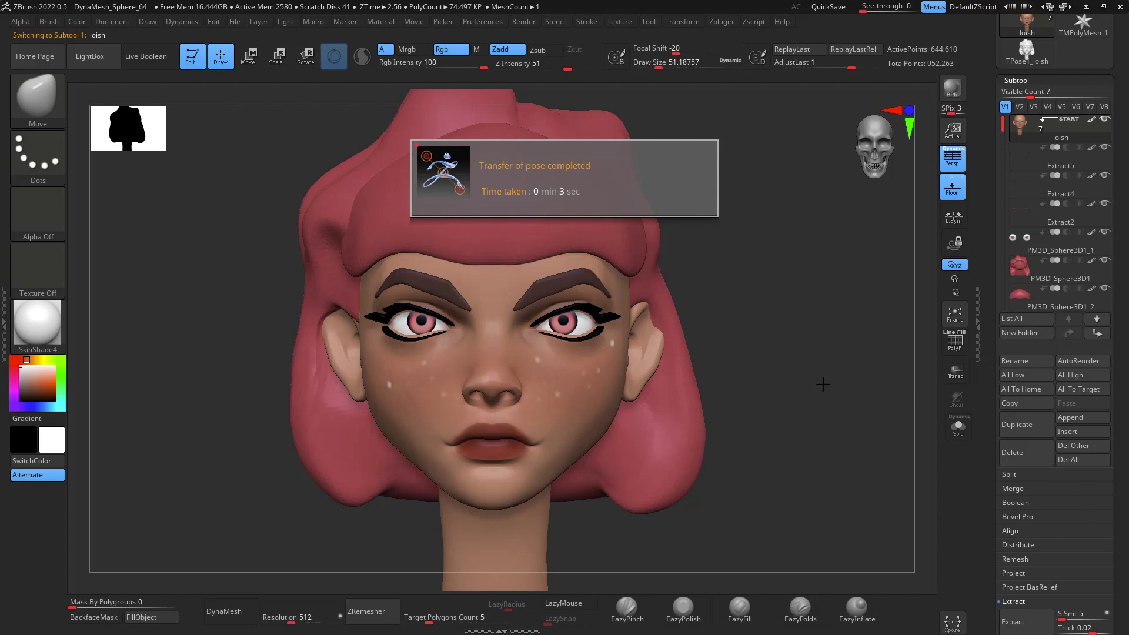
# Adjust the mouth and jaw area of the head with the Move brush at a draw size of about 145
pyautogui.moveTo(855, 325); pyautogui.dragTo(605, 321)
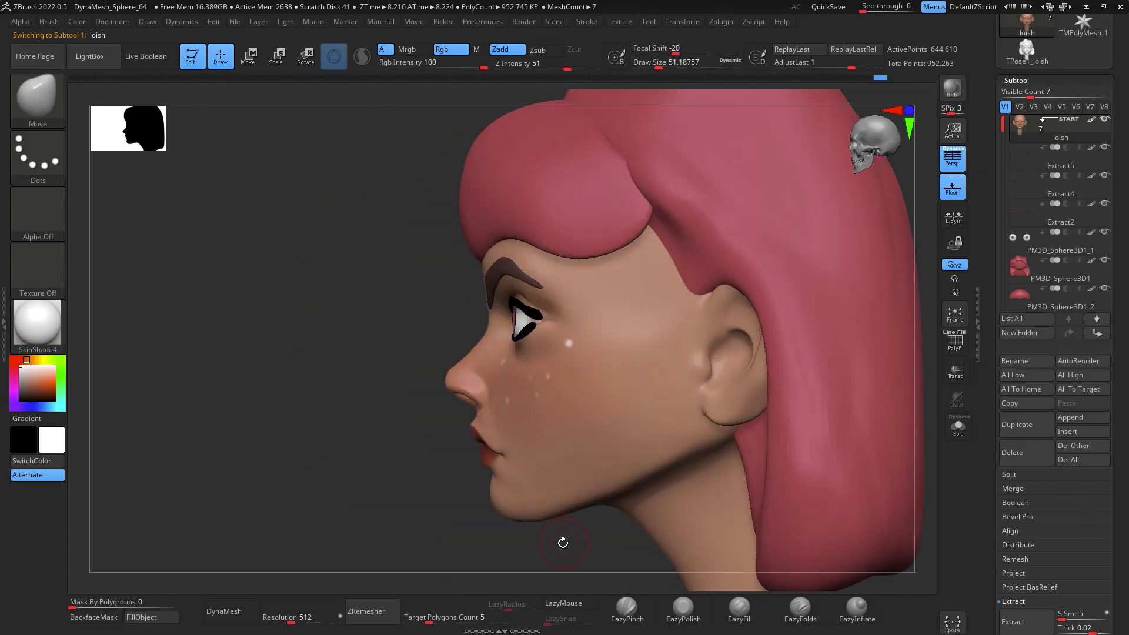
pyautogui.keyDown('alt'); pyautogui.moveTo(562, 542); pyautogui.dragTo(703, 400); pyautogui.keyUp('alt')
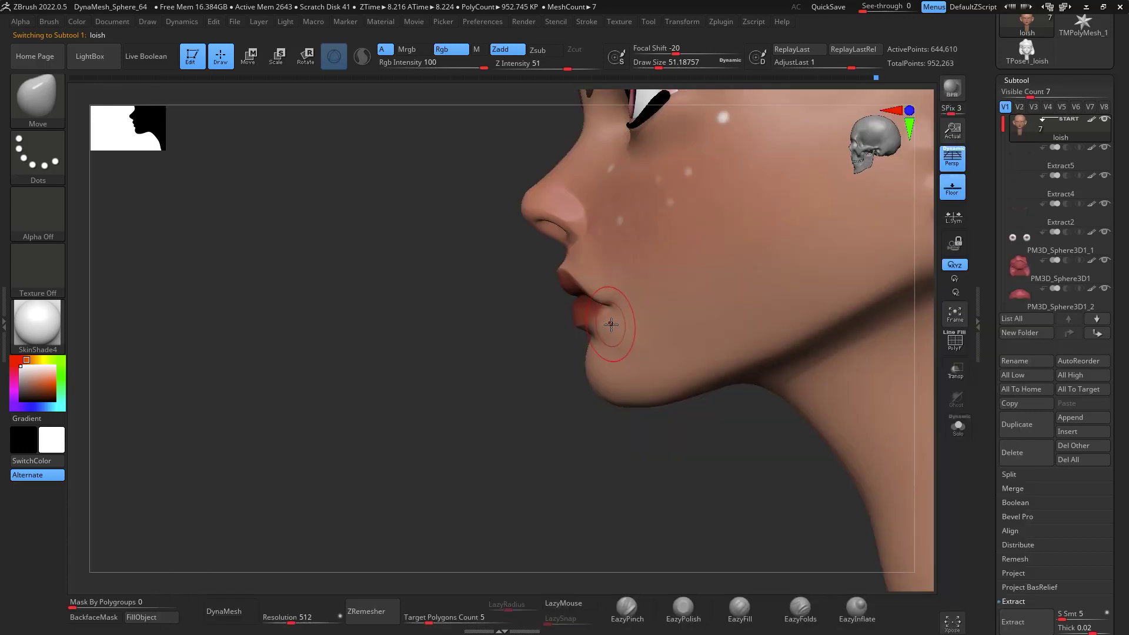
pyautogui.press('space')
pyautogui.moveTo(616, 322)
pyautogui.mouseDown()
pyautogui.moveTo(626, 322)
pyautogui.moveTo(587, 301)
pyautogui.moveTo(609, 304)
pyautogui.mouseUp()
pyautogui.press('space')
pyautogui.press('space')
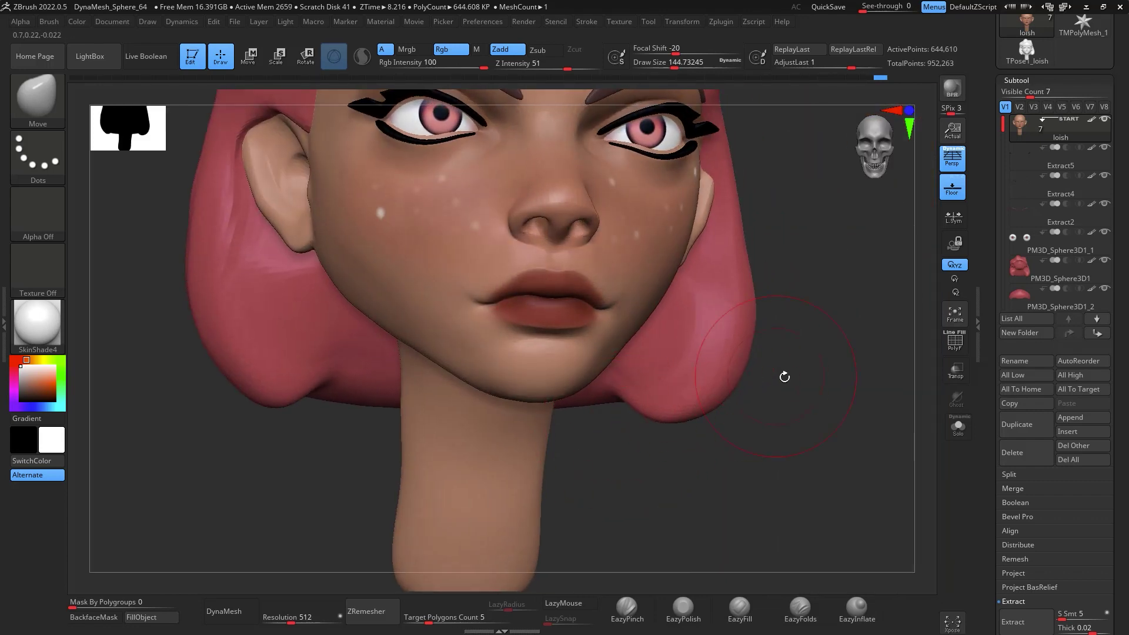
pyautogui.moveTo(823, 411)
pyautogui.keyDown('alt'); pyautogui.mouseDown()
pyautogui.moveTo(836, 348)
pyautogui.moveTo(773, 446)
pyautogui.mouseUp(); pyautogui.keyUp('alt')
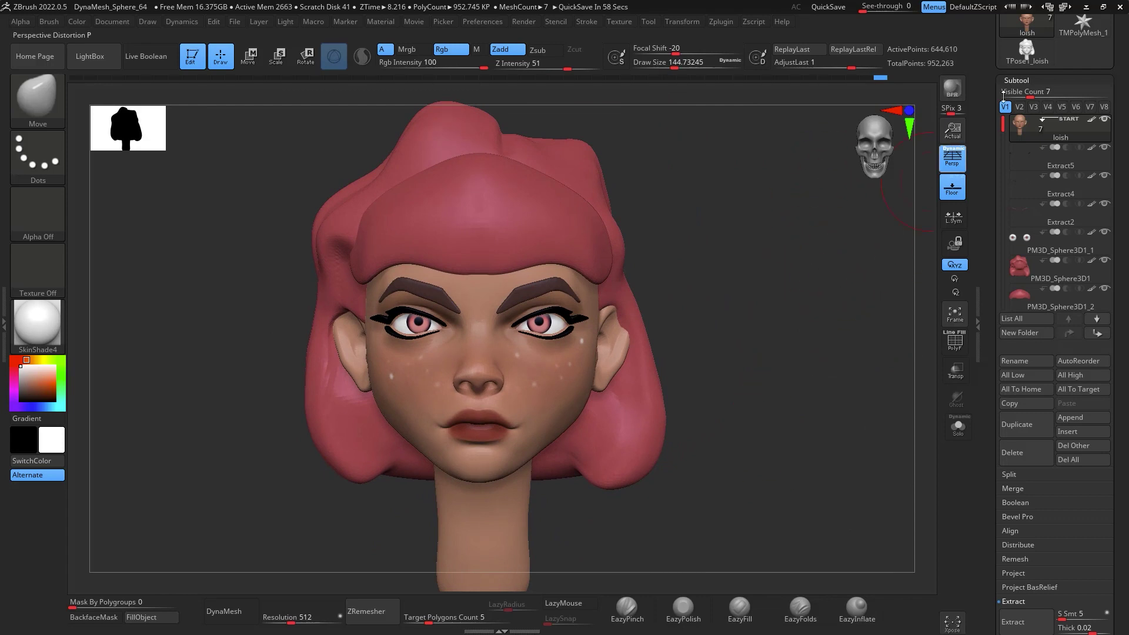
pyautogui.moveTo(863, 322); pyautogui.dragTo(863, 273)
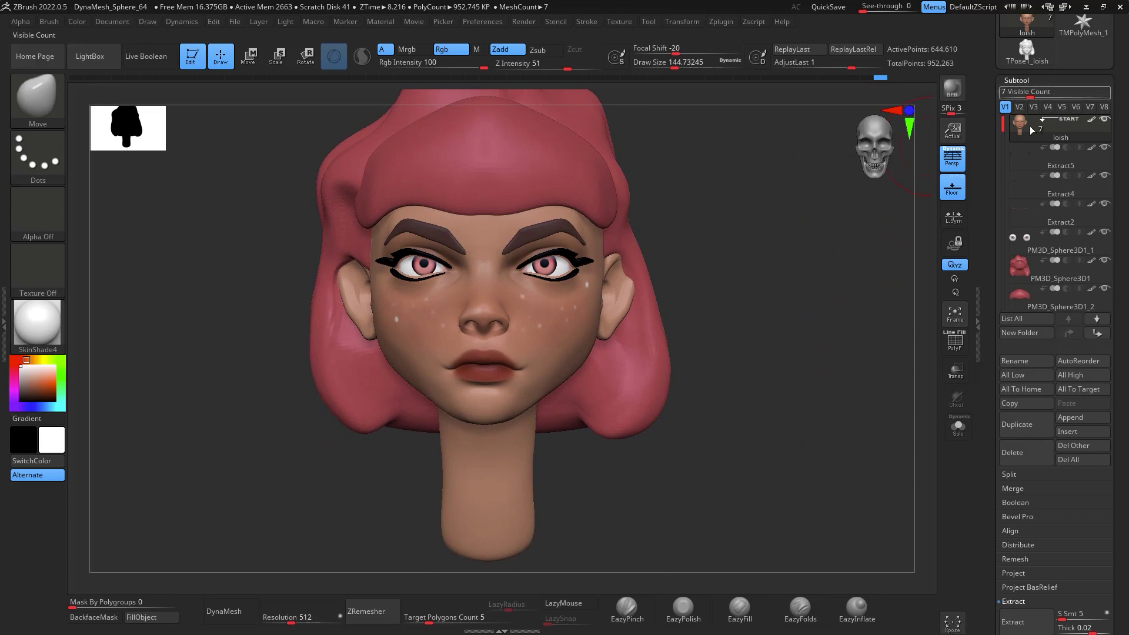
# Make the Extract4 eyeliner subtool active and frame the face closely
pyautogui.click(1036, 164)
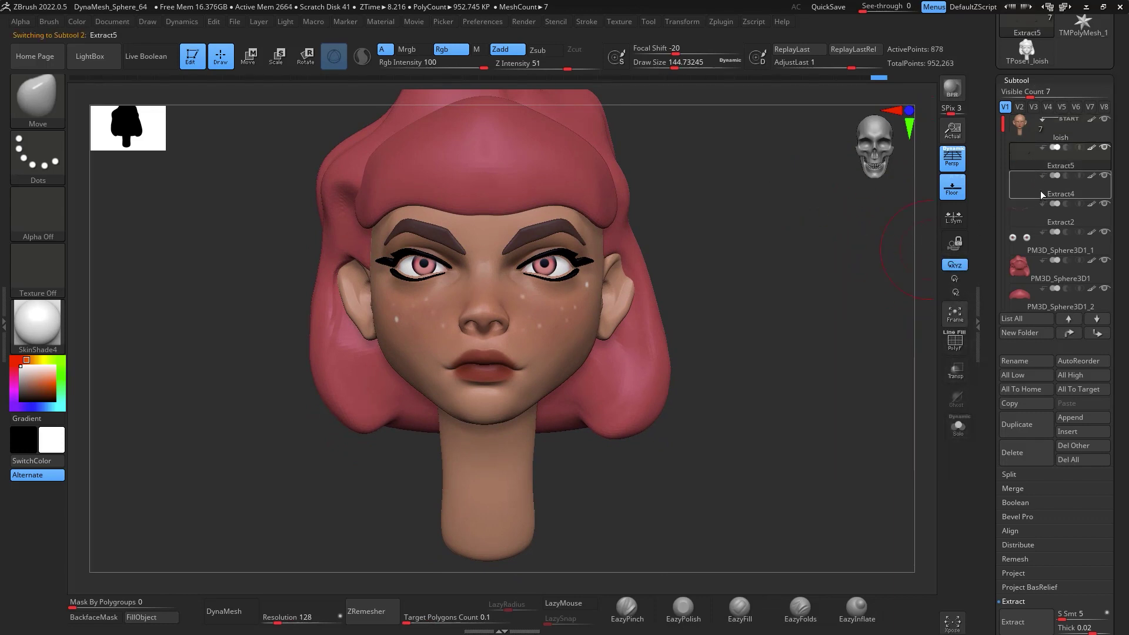
pyautogui.click(1041, 192)
pyautogui.keyDown('alt'); pyautogui.moveTo(841, 286); pyautogui.dragTo(850, 353); pyautogui.keyUp('alt')
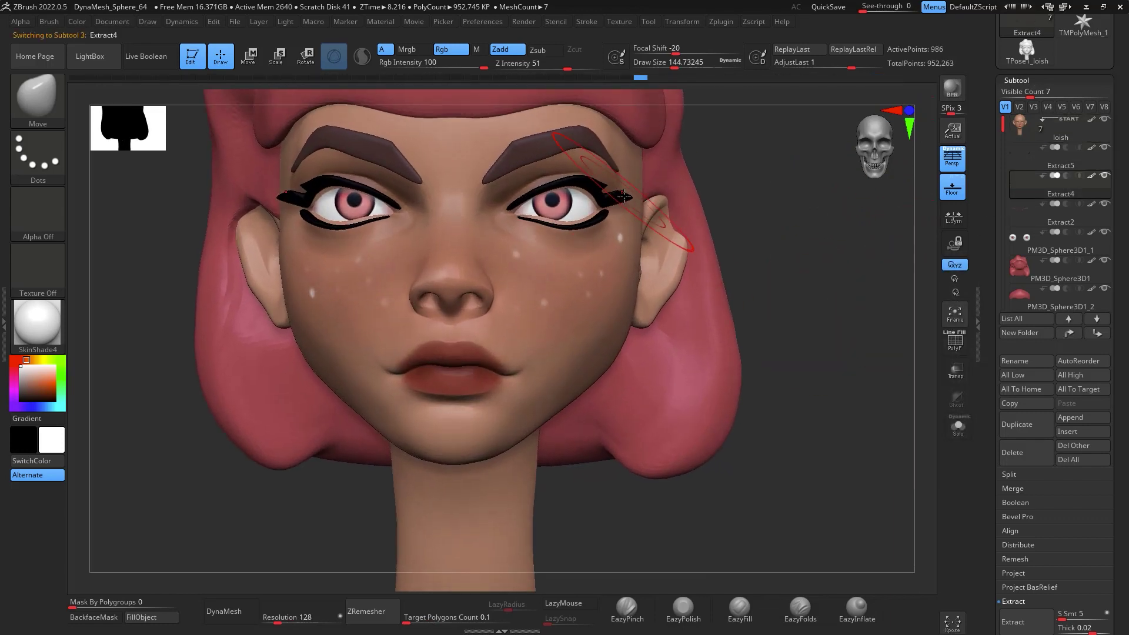
# Try pulling the eyeliner's outer wing tip outward and upward with the Move brush at a draw size of about 46, and undo it
pyautogui.press('space')
pyautogui.moveTo(300, 196); pyautogui.dragTo(283, 196)
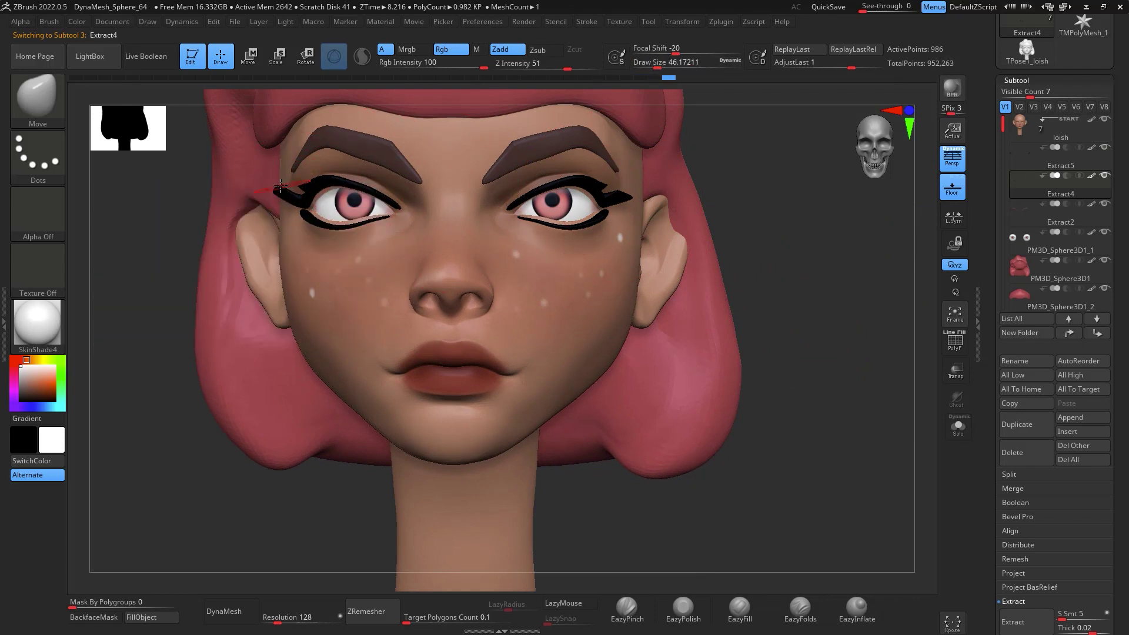
pyautogui.moveTo(288, 195); pyautogui.dragTo(282, 188)
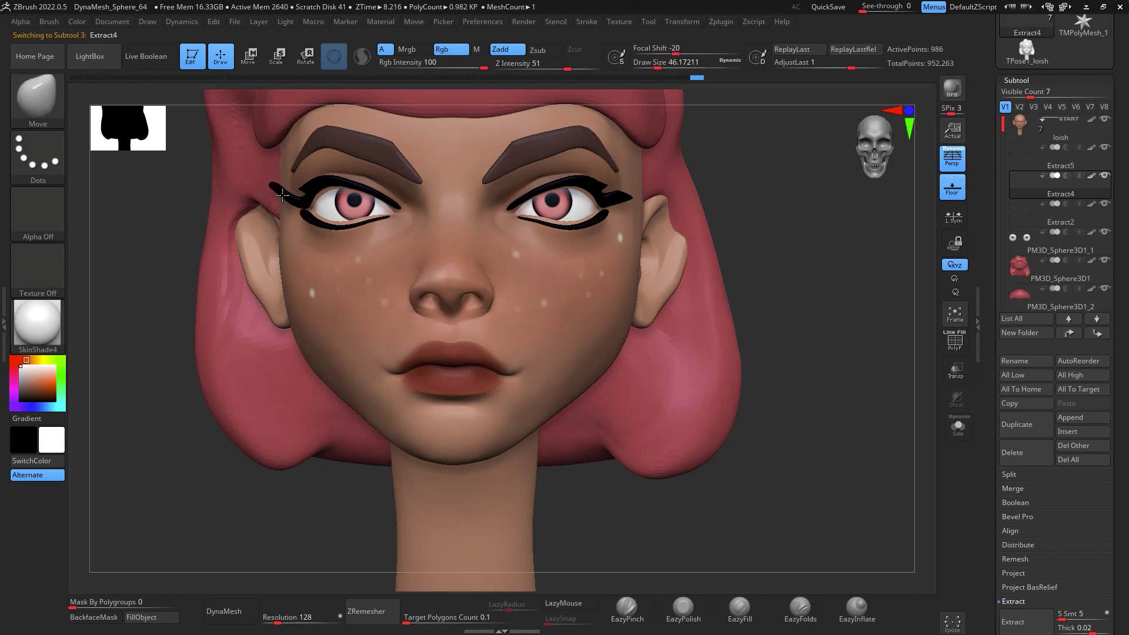
pyautogui.hotkey('ctrl', 'z')
pyautogui.hotkey('ctrl', 'z')
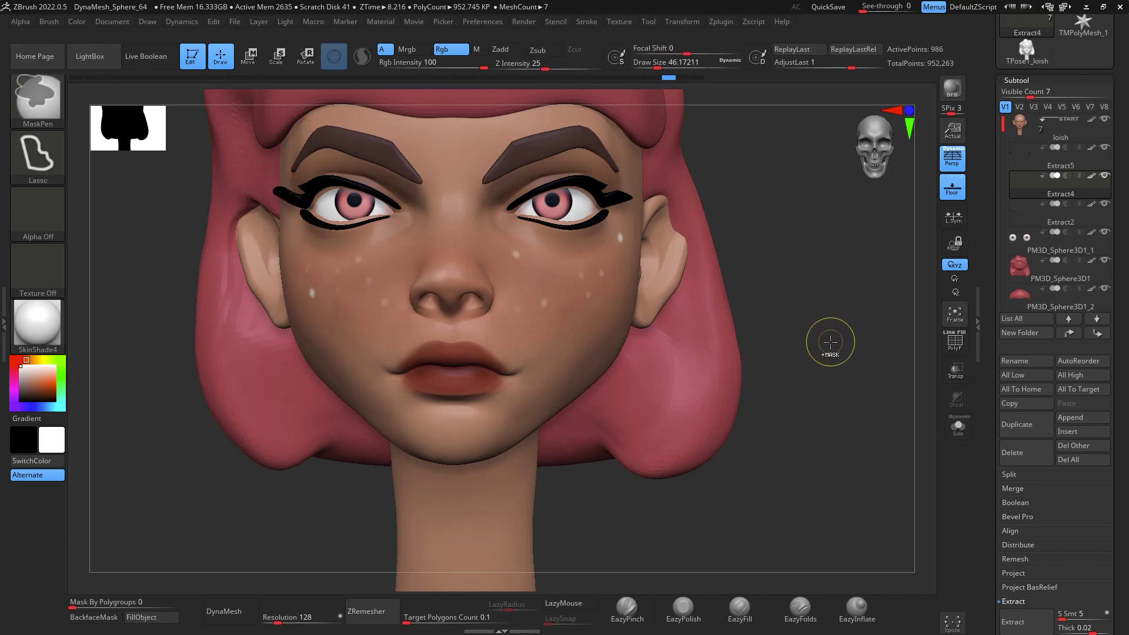
pyautogui.press('ctrl')
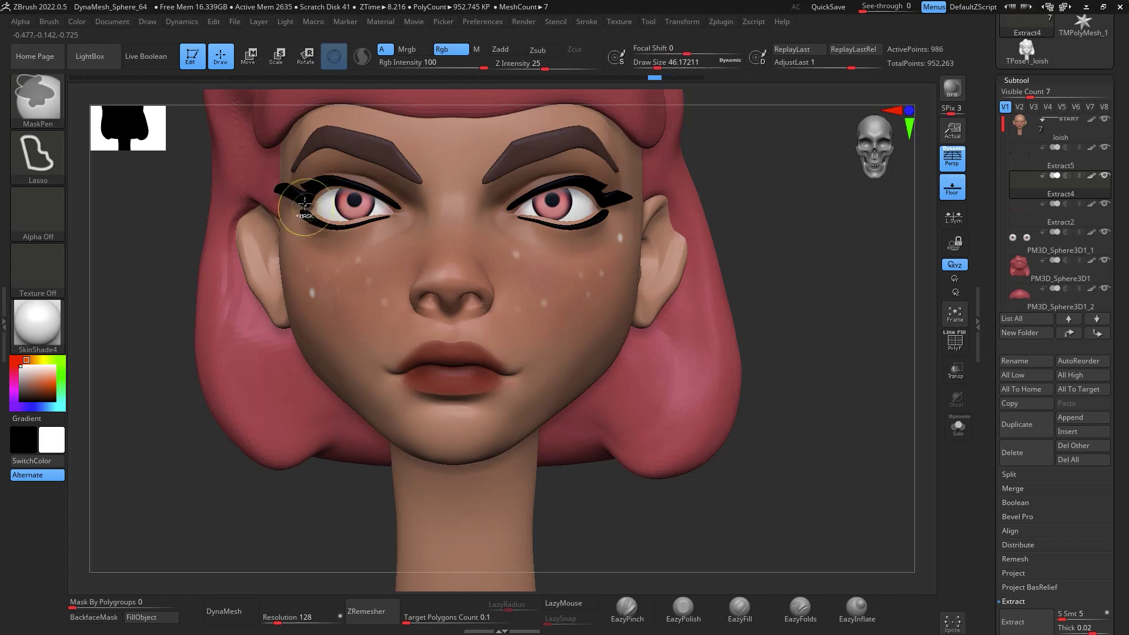
pyautogui.hotkey('ctrl', 'z')
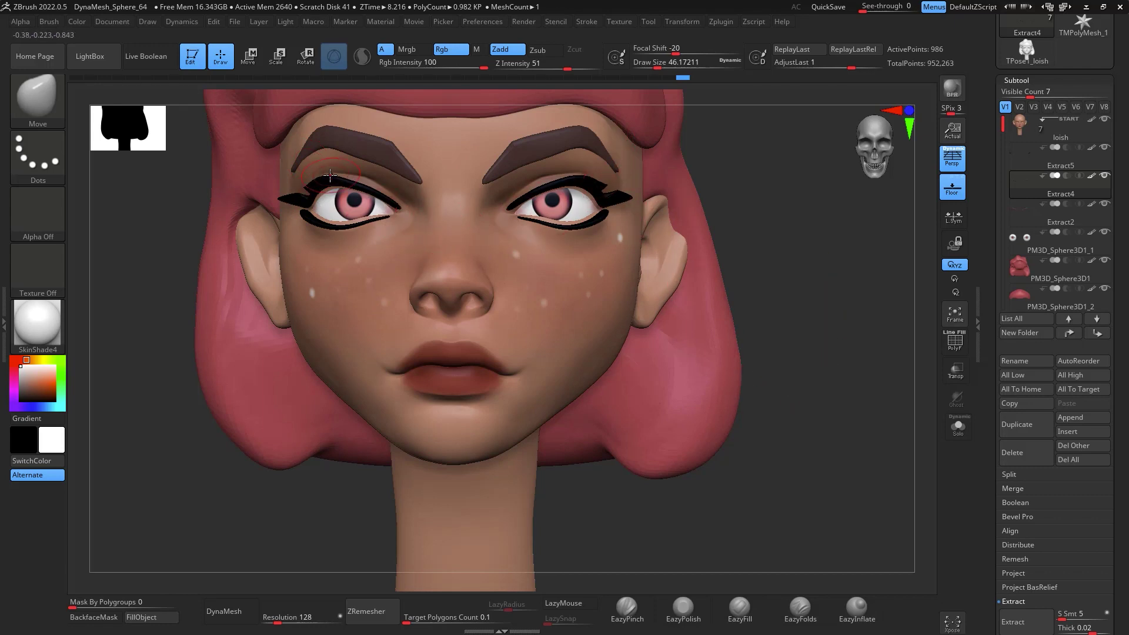
# Refine the upper eyeliner's curve with the Move brush at a draw size of about 17
pyautogui.keyDown('alt'); pyautogui.moveTo(788, 236); pyautogui.dragTo(802, 300); pyautogui.keyUp('alt')
pyautogui.press('space')
pyautogui.moveTo(368, 181); pyautogui.dragTo(353, 168)
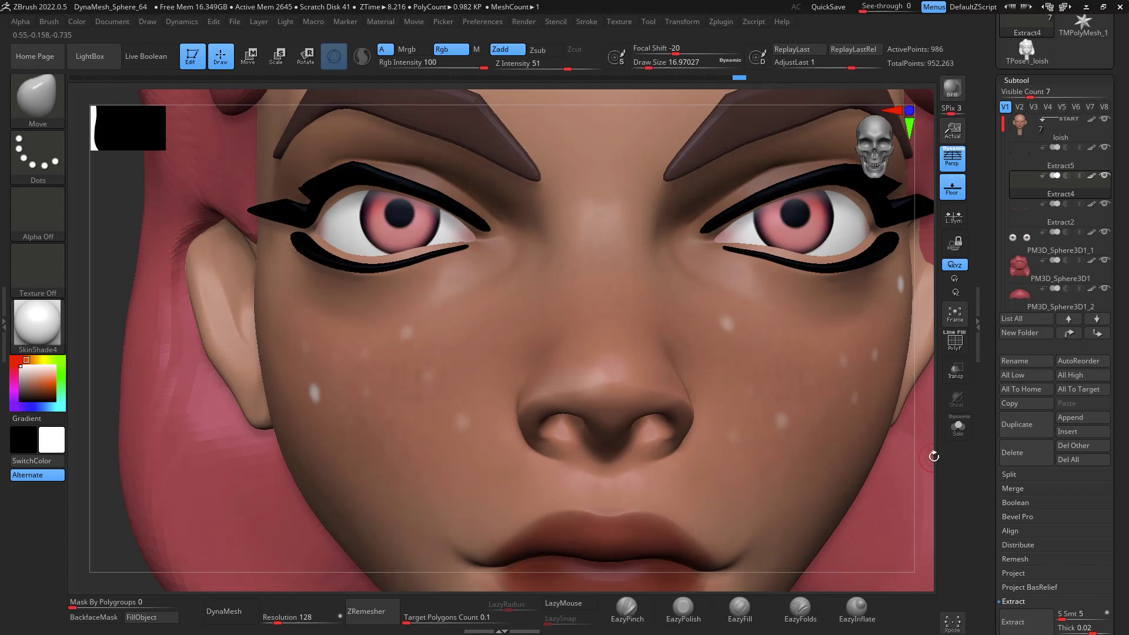
pyautogui.press('f')
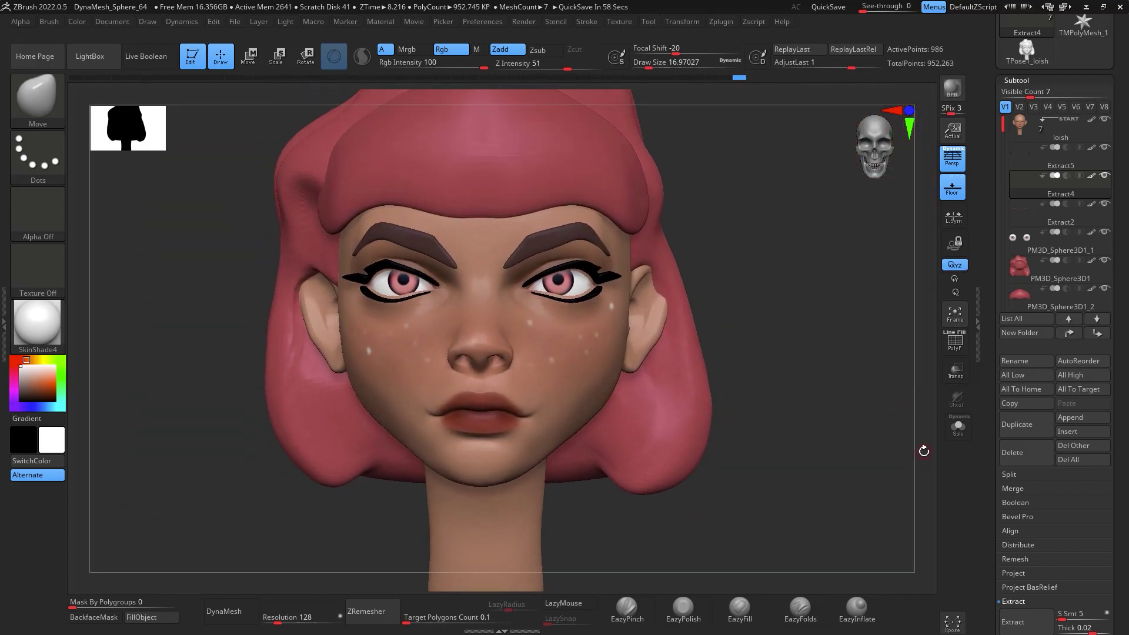
# Append a sphere as a new subtool and make it the active one
pyautogui.moveTo(797, 263)
pyautogui.mouseDown()
pyautogui.moveTo(869, 314)
pyautogui.moveTo(849, 297)
pyautogui.moveTo(887, 257)
pyautogui.moveTo(844, 385)
pyautogui.moveTo(838, 353)
pyautogui.mouseUp()
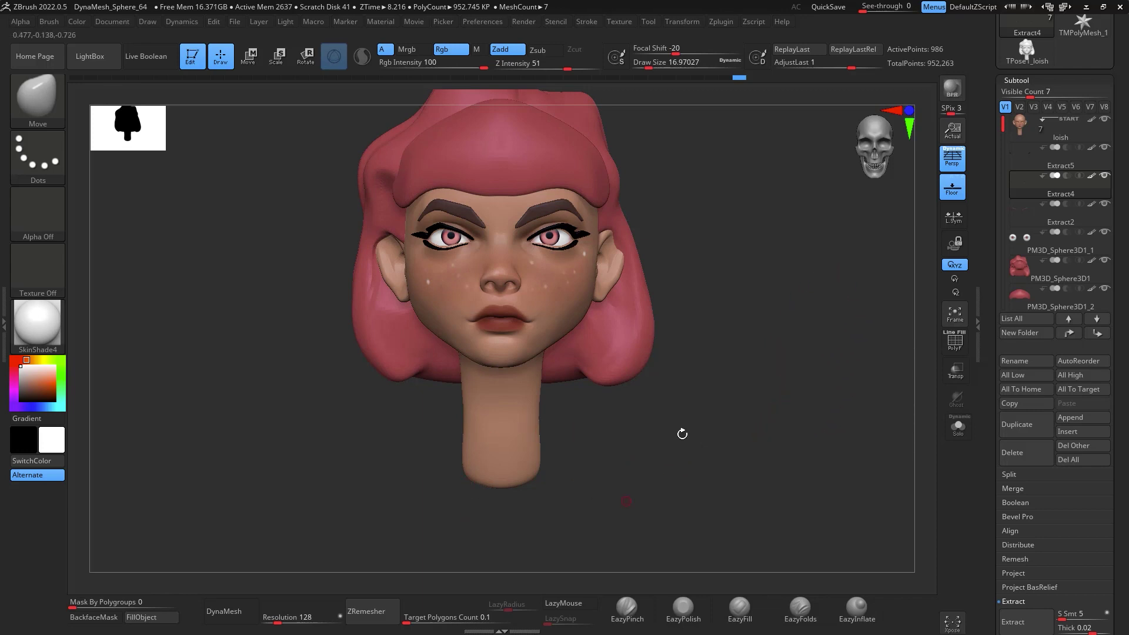
pyautogui.moveTo(819, 419); pyautogui.dragTo(812, 320)
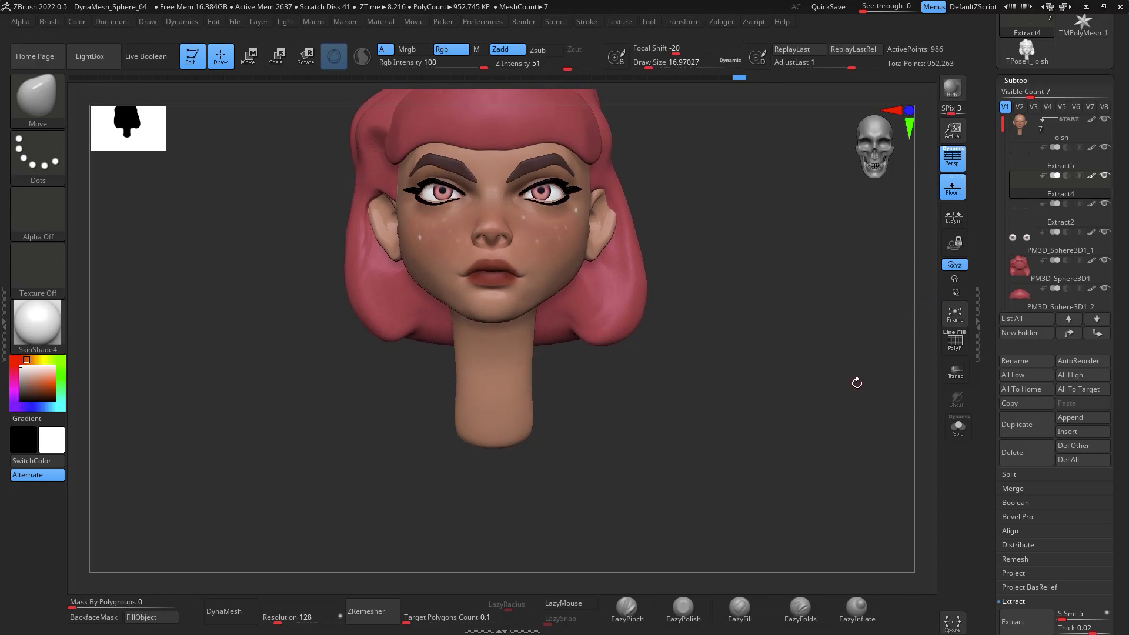
pyautogui.click(1081, 418)
pyautogui.click(450, 458)
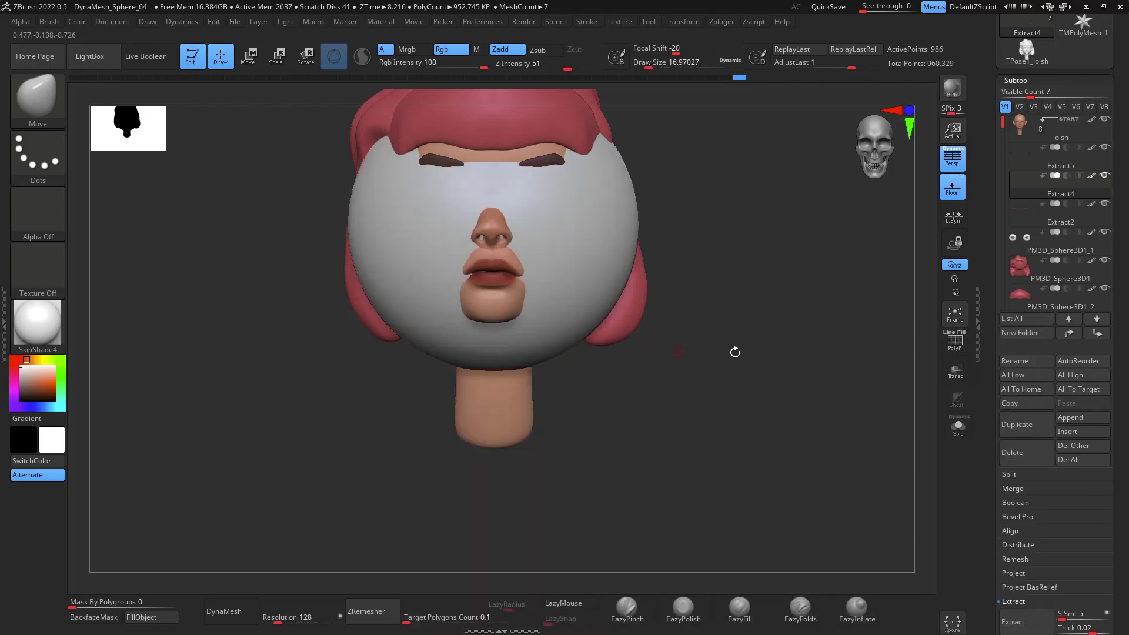
pyautogui.moveTo(1003, 124); pyautogui.dragTo(1004, 180)
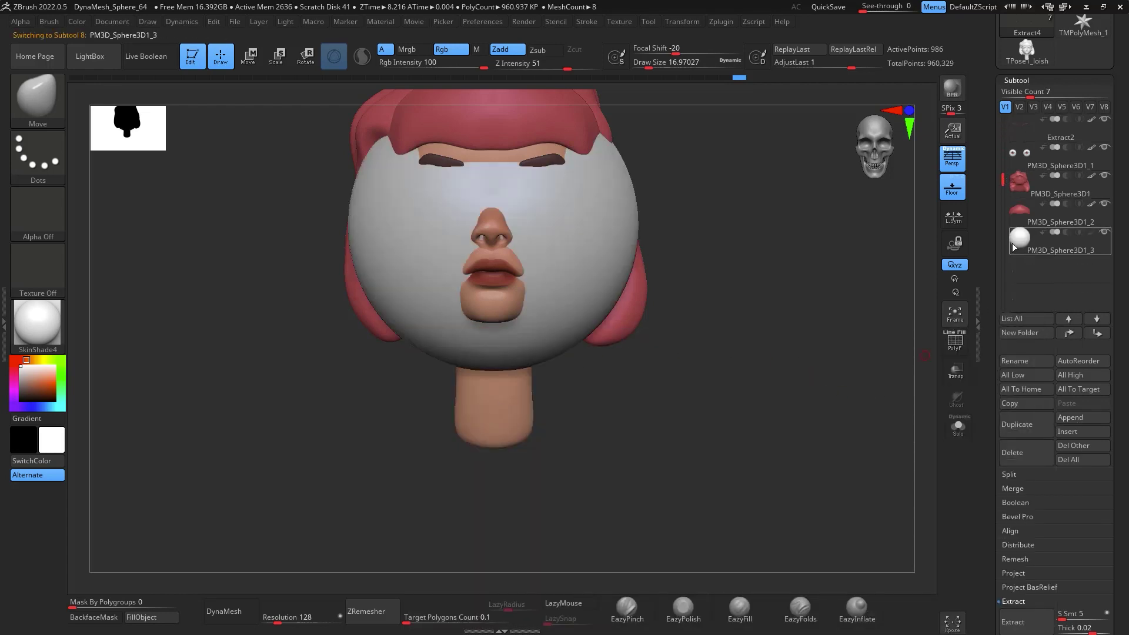
# Move the sphere down below the neck and shift it backward in side view so it sits under the neck
pyautogui.press('w')
pyautogui.moveTo(516, 167); pyautogui.dragTo(515, 432)
pyautogui.keyDown('shift'); pyautogui.moveTo(775, 381); pyautogui.dragTo(728, 382); pyautogui.keyUp('shift')
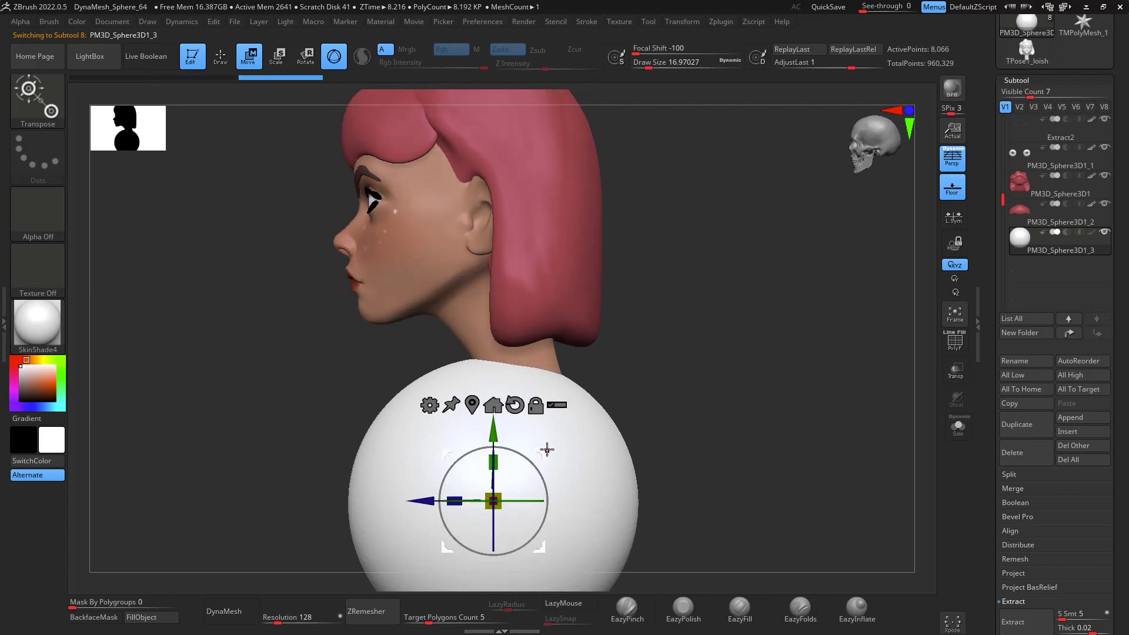
pyautogui.moveTo(547, 449); pyautogui.dragTo(610, 443)
pyautogui.keyDown('shift'); pyautogui.moveTo(742, 368); pyautogui.dragTo(810, 373); pyautogui.keyUp('shift')
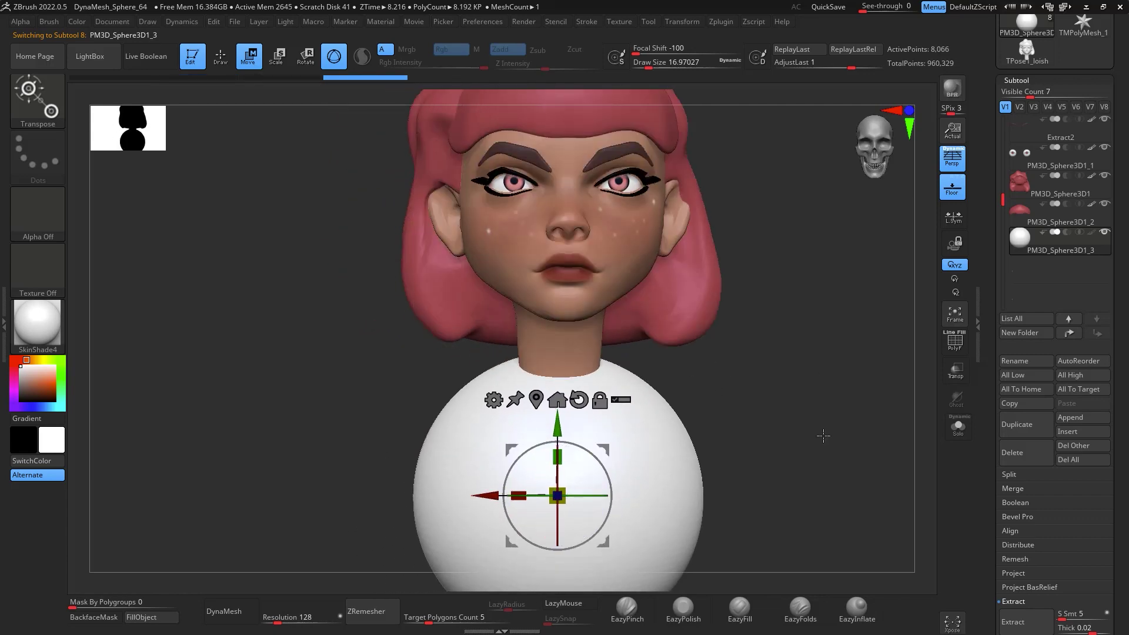
pyautogui.keyDown('alt'); pyautogui.moveTo(823, 435); pyautogui.dragTo(806, 363); pyautogui.keyUp('alt')
# Switch to the Move brush at a draw size of about 286 and push the sphere's upper sides inward below the neck
pyautogui.press('b')
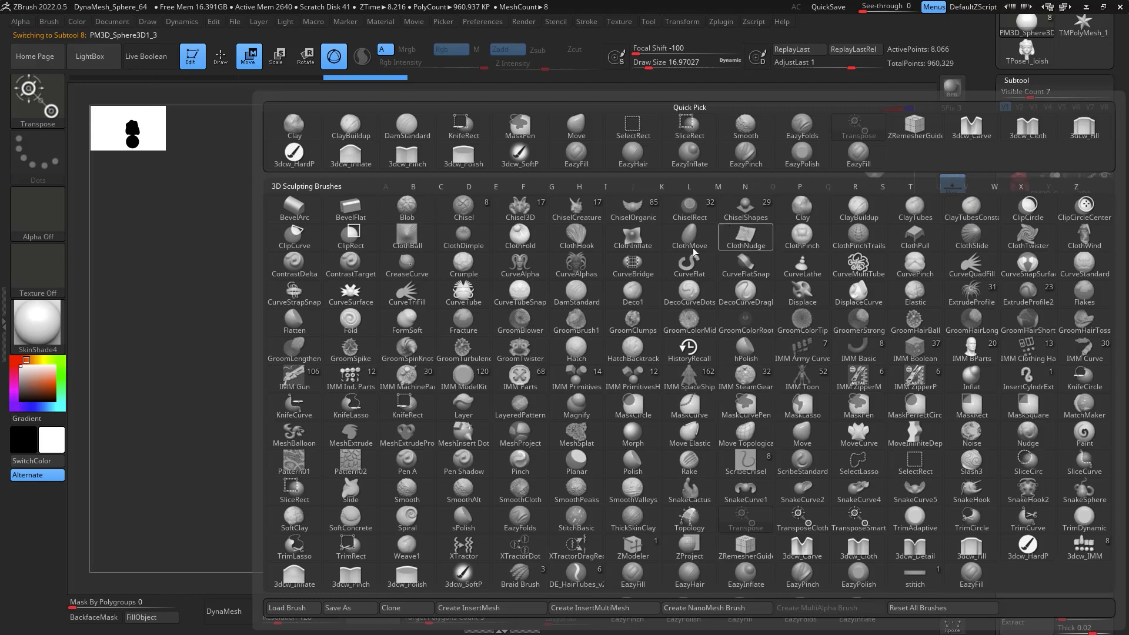
pyautogui.press('b')
pyautogui.press('m')
pyautogui.press('v')
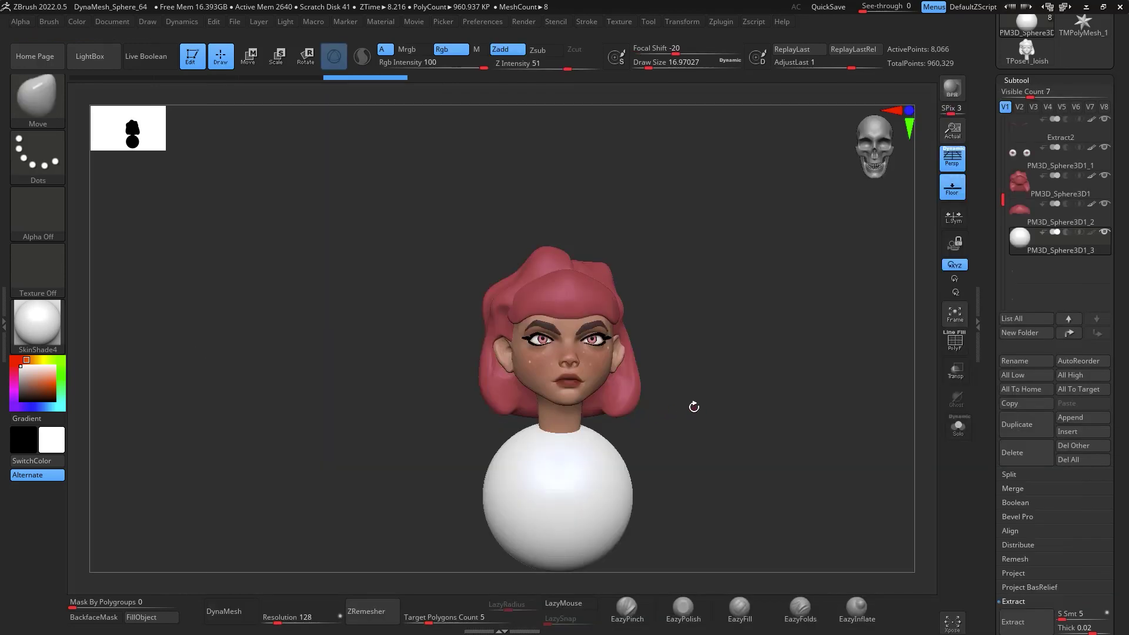
pyautogui.press('space')
pyautogui.moveTo(694, 407); pyautogui.dragTo(738, 407)
pyautogui.moveTo(757, 379)
pyautogui.keyDown('alt'); pyautogui.mouseDown()
pyautogui.moveTo(788, 308)
pyautogui.moveTo(809, 355)
pyautogui.mouseUp(); pyautogui.keyUp('alt')
pyautogui.keyDown('shift'); pyautogui.moveTo(809, 355); pyautogui.dragTo(774, 386); pyautogui.keyUp('shift')
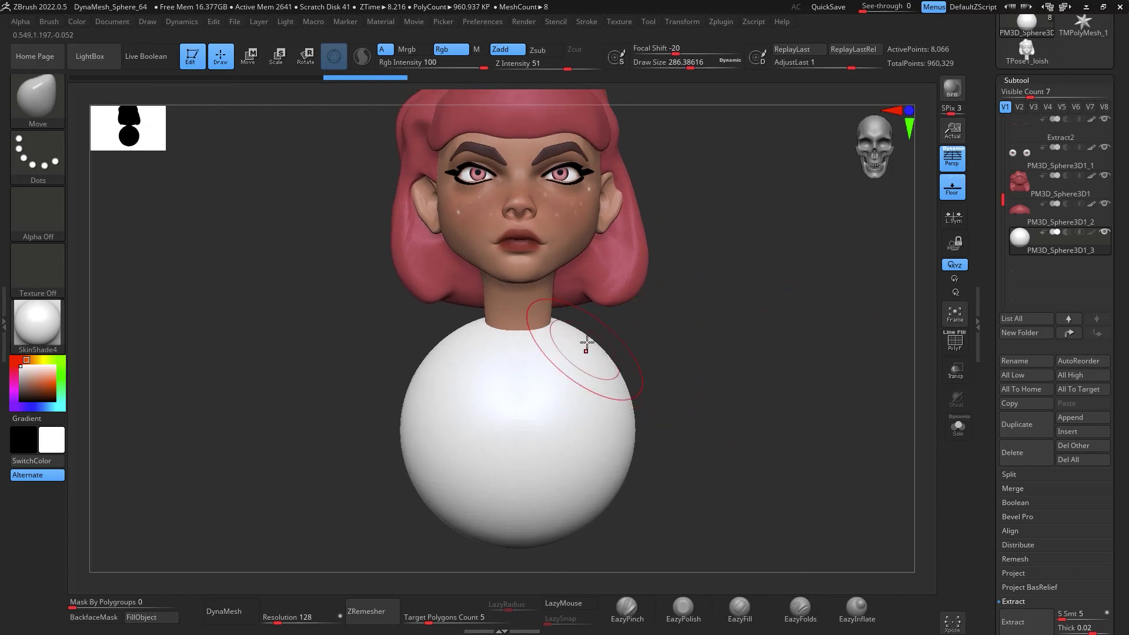
pyautogui.moveTo(591, 343); pyautogui.dragTo(531, 355)
# Push the front of the sphere back in side view with the Move brush at a draw size of about 484 to form the chest slope
pyautogui.moveTo(779, 346); pyautogui.dragTo(652, 347)
pyautogui.press('space')
pyautogui.moveTo(607, 419); pyautogui.dragTo(601, 421)
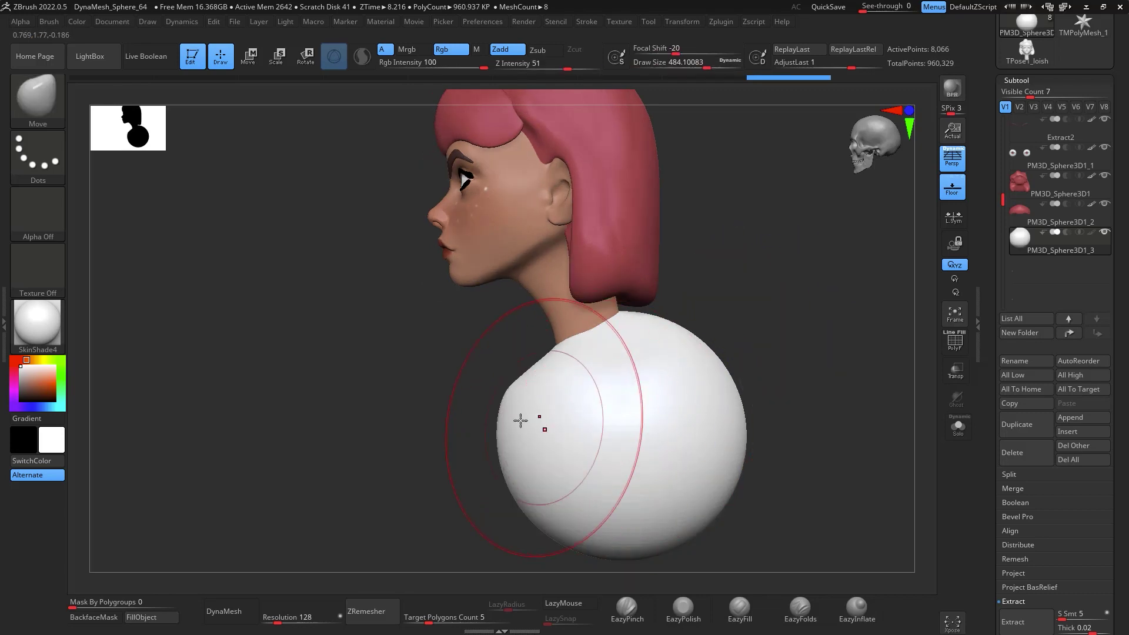
pyautogui.moveTo(510, 421); pyautogui.dragTo(537, 438)
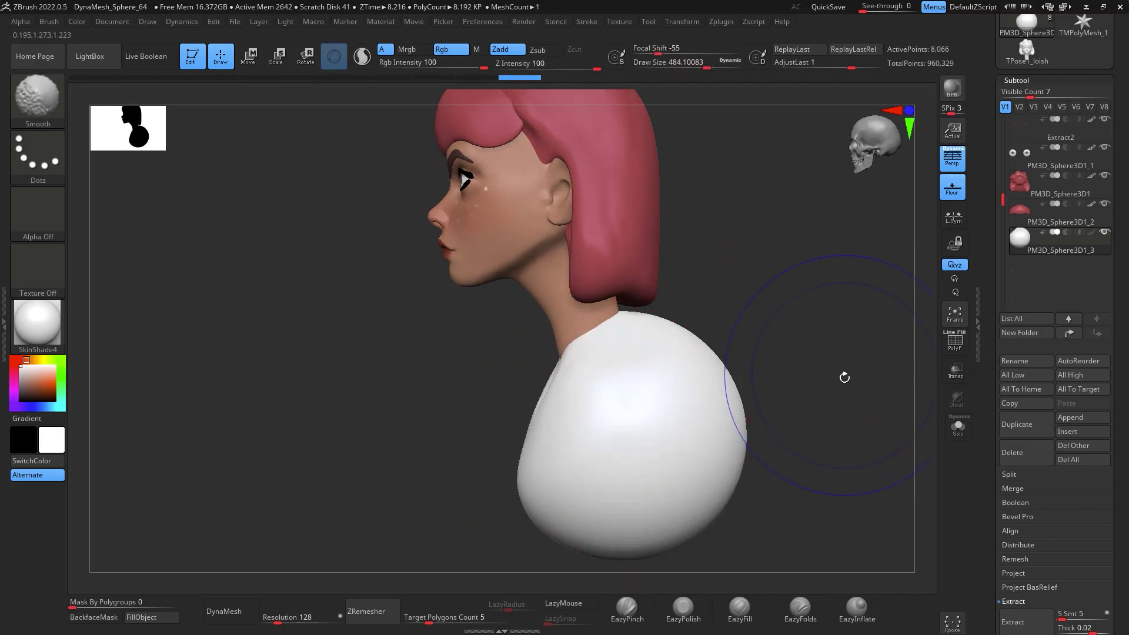
# Push the sphere's back forward into a slim torso profile with the Move brush at a draw size of about 492
pyautogui.press('space')
pyautogui.moveTo(738, 363); pyautogui.dragTo(765, 364)
pyautogui.moveTo(731, 408); pyautogui.dragTo(676, 403)
pyautogui.moveTo(758, 383)
pyautogui.mouseDown()
pyautogui.moveTo(672, 388)
pyautogui.moveTo(748, 381)
pyautogui.mouseUp()
pyautogui.keyDown('alt'); pyautogui.moveTo(757, 448); pyautogui.dragTo(774, 383); pyautogui.keyUp('alt')
pyautogui.moveTo(713, 455); pyautogui.dragTo(642, 446)
pyautogui.moveTo(673, 408); pyautogui.dragTo(650, 403)
pyautogui.moveTo(675, 307)
pyautogui.mouseDown()
pyautogui.moveTo(656, 317)
pyautogui.moveTo(676, 296)
pyautogui.moveTo(647, 267)
pyautogui.mouseUp()
pyautogui.press('space')
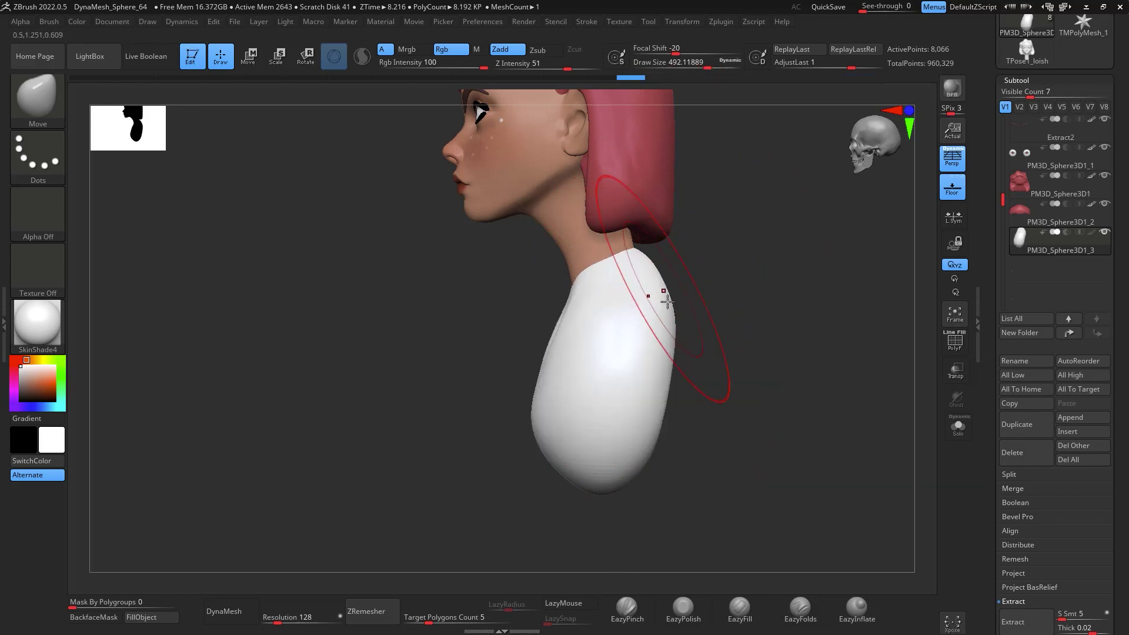
pyautogui.moveTo(721, 321)
pyautogui.mouseDown()
pyautogui.moveTo(777, 321)
pyautogui.moveTo(729, 326)
pyautogui.mouseUp()
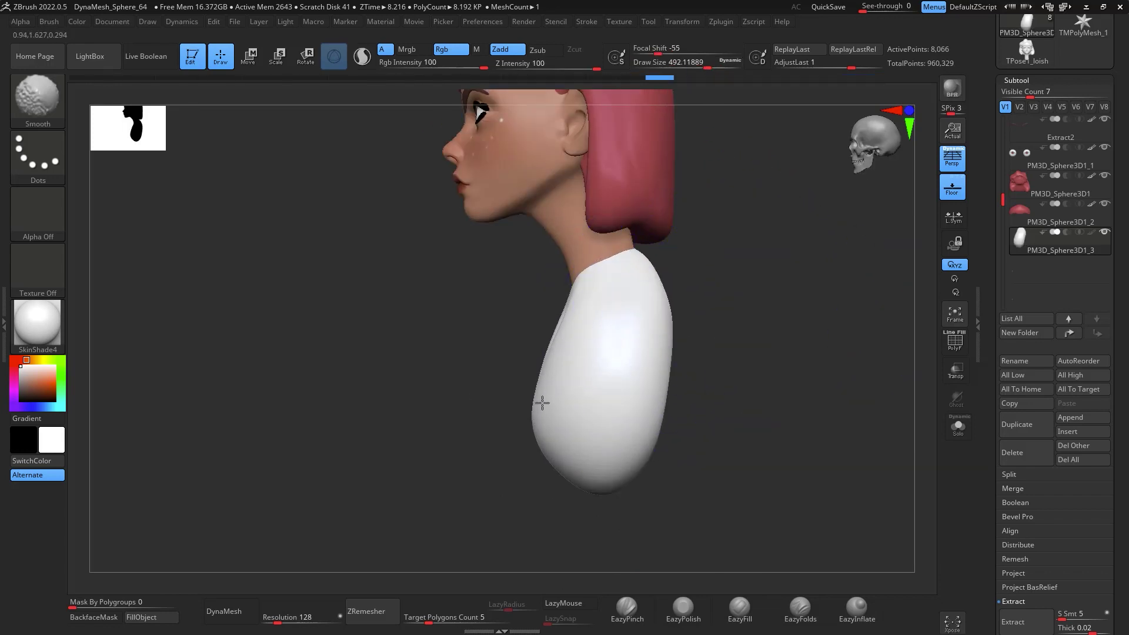
# Smooth the lower side of the torso sphere and adjust its shoulder slope with the Move brush in front view
pyautogui.keyDown('shift'); pyautogui.moveTo(655, 373); pyautogui.dragTo(784, 345); pyautogui.keyUp('shift')
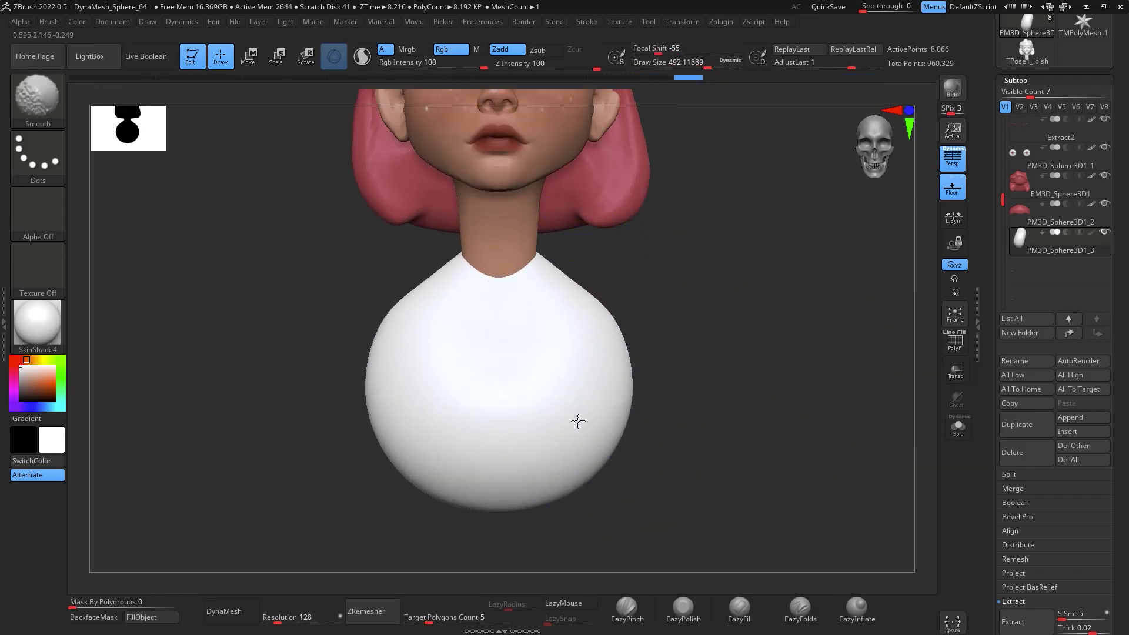
pyautogui.moveTo(446, 485)
pyautogui.keyDown('shift'); pyautogui.mouseDown()
pyautogui.moveTo(403, 461)
pyautogui.moveTo(390, 388)
pyautogui.mouseUp(); pyautogui.keyUp('shift')
pyautogui.moveTo(819, 386)
pyautogui.keyDown('alt'); pyautogui.mouseDown()
pyautogui.moveTo(841, 493)
pyautogui.moveTo(829, 398)
pyautogui.mouseUp(); pyautogui.keyUp('alt')
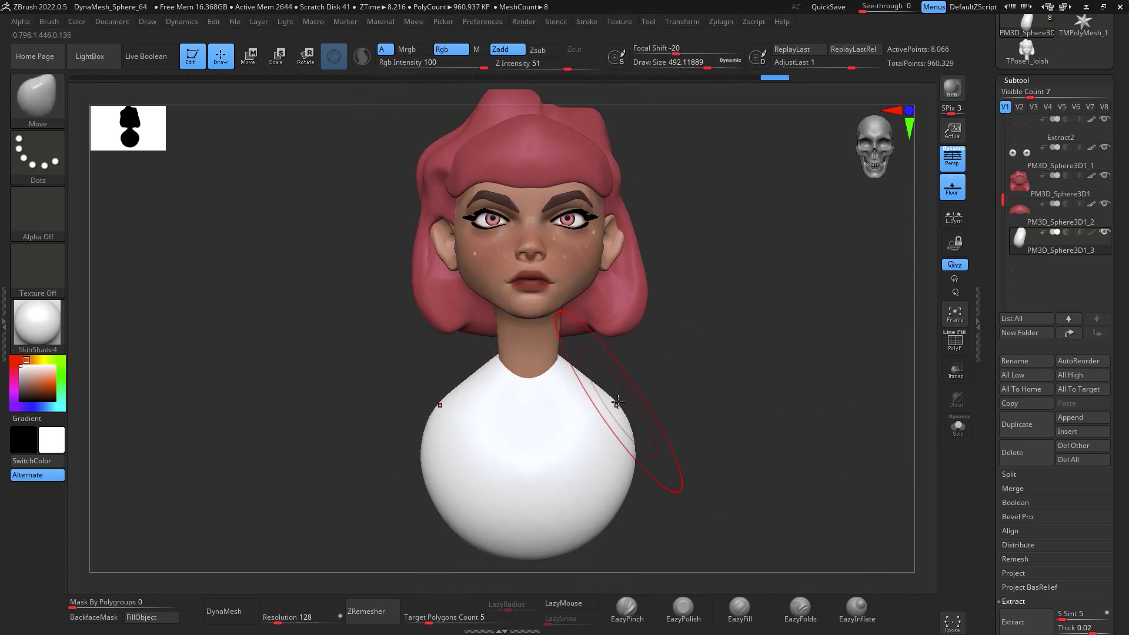
pyautogui.moveTo(617, 402); pyautogui.dragTo(617, 404)
pyautogui.moveTo(739, 358)
pyautogui.keyDown('alt'); pyautogui.mouseDown()
pyautogui.moveTo(742, 348)
pyautogui.moveTo(695, 323)
pyautogui.moveTo(699, 342)
pyautogui.moveTo(771, 373)
pyautogui.mouseUp(); pyautogui.keyUp('alt')
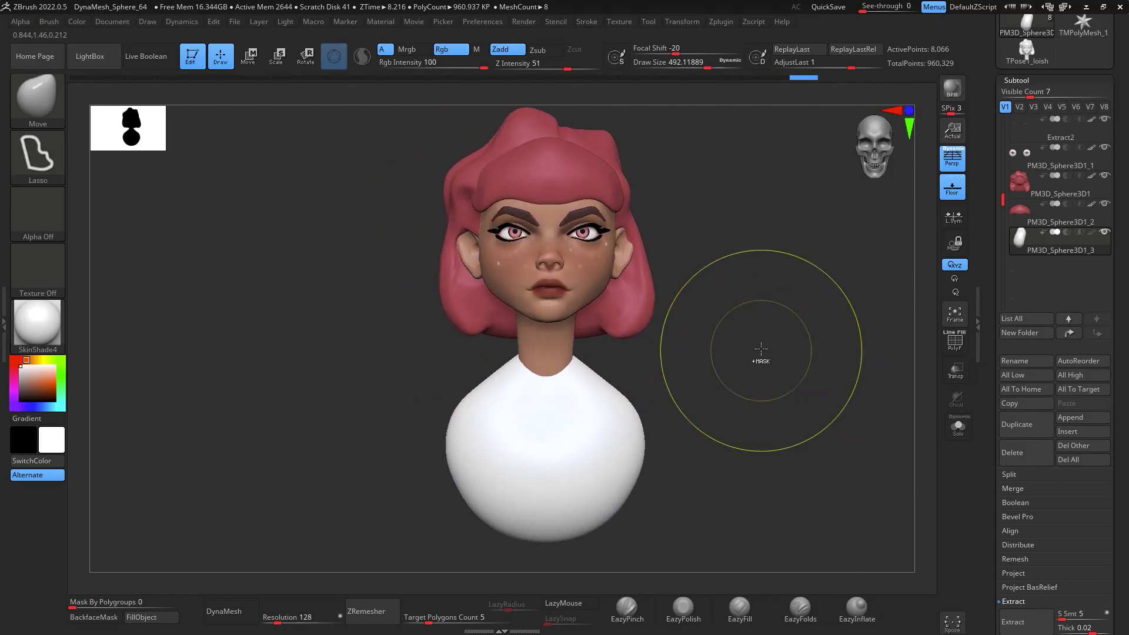
# Choose the KnifeCurve brush and try a curved slice from beside the shoulder down across the torso
pyautogui.keyDown('ctrl'); pyautogui.keyDown('shift'); pyautogui.click(39, 99); pyautogui.keyUp('shift'); pyautogui.keyUp('ctrl')
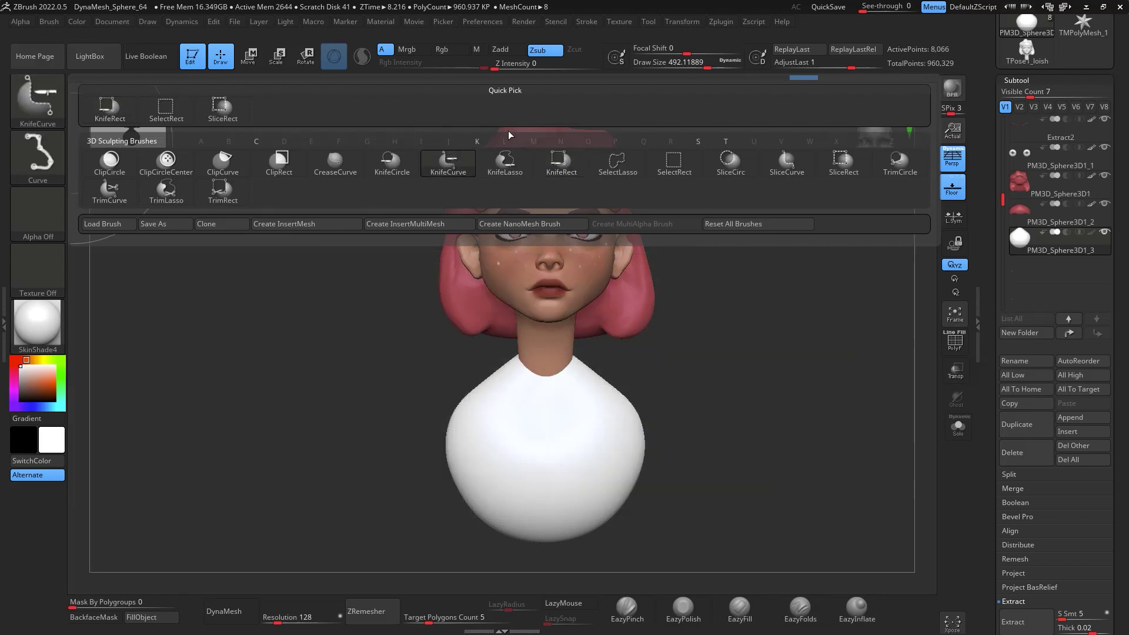
pyautogui.click(451, 158)
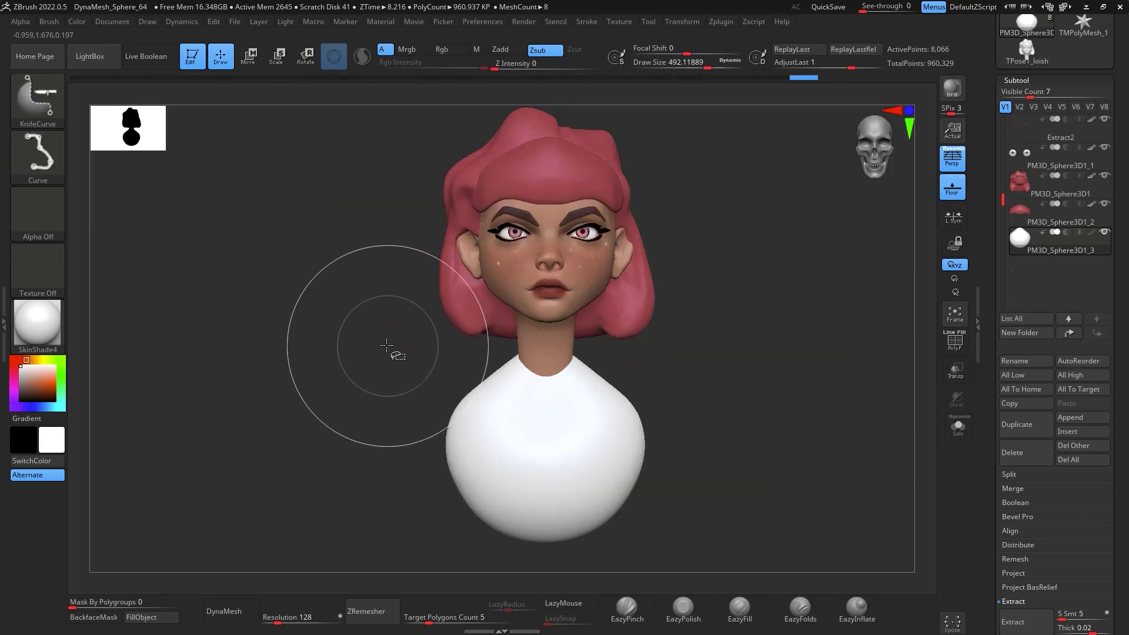
pyautogui.keyDown('ctrl'); pyautogui.keyDown('shift'); pyautogui.moveTo(388, 345); pyautogui.dragTo(423, 373); pyautogui.keyUp('shift'); pyautogui.keyUp('ctrl')
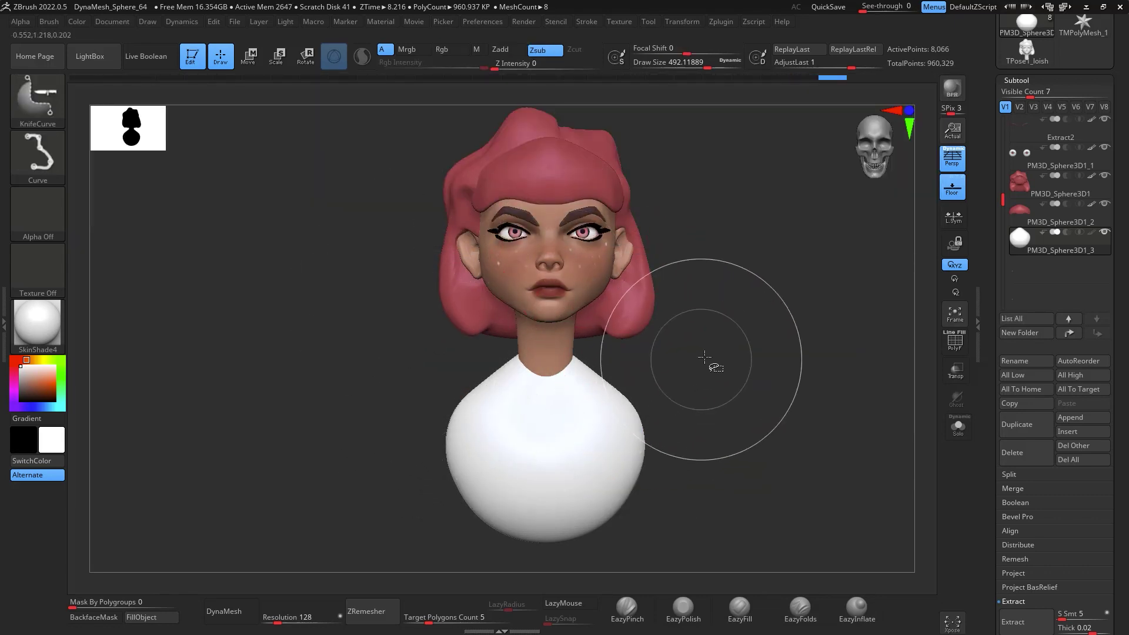
pyautogui.keyDown('ctrl'); pyautogui.keyDown('shift'); pyautogui.moveTo(719, 354); pyautogui.dragTo(644, 398); pyautogui.keyUp('shift'); pyautogui.keyUp('ctrl')
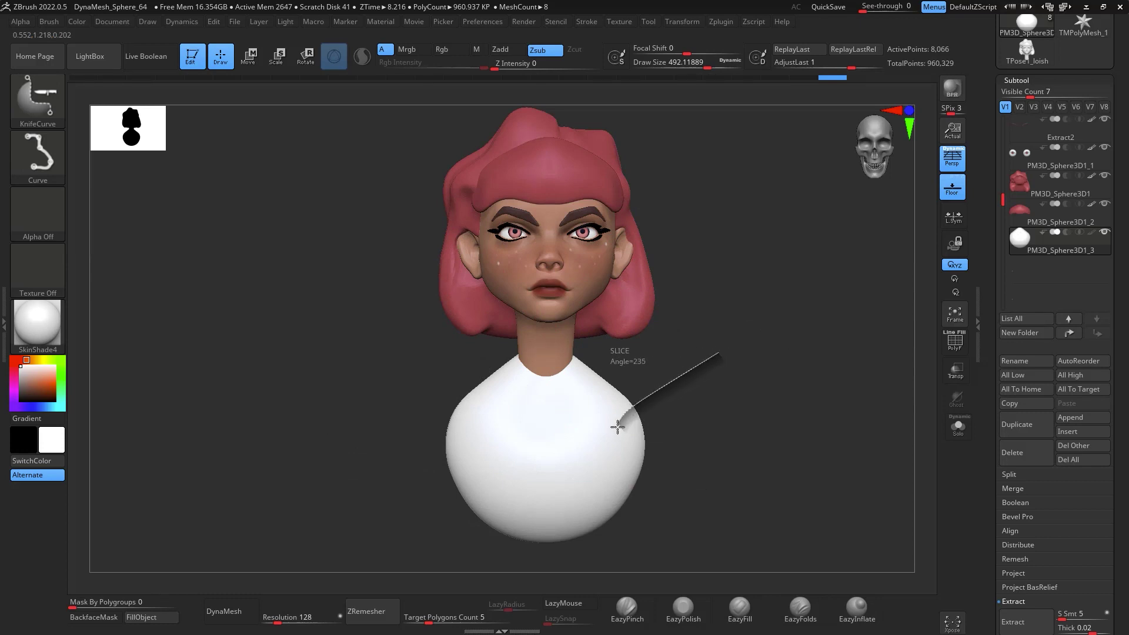
pyautogui.moveTo(602, 445)
pyautogui.keyDown('ctrl'); pyautogui.keyDown('shift'); pyautogui.mouseDown()
pyautogui.moveTo(581, 489)
pyautogui.moveTo(522, 519)
pyautogui.mouseUp(); pyautogui.keyUp('shift'); pyautogui.keyUp('ctrl')
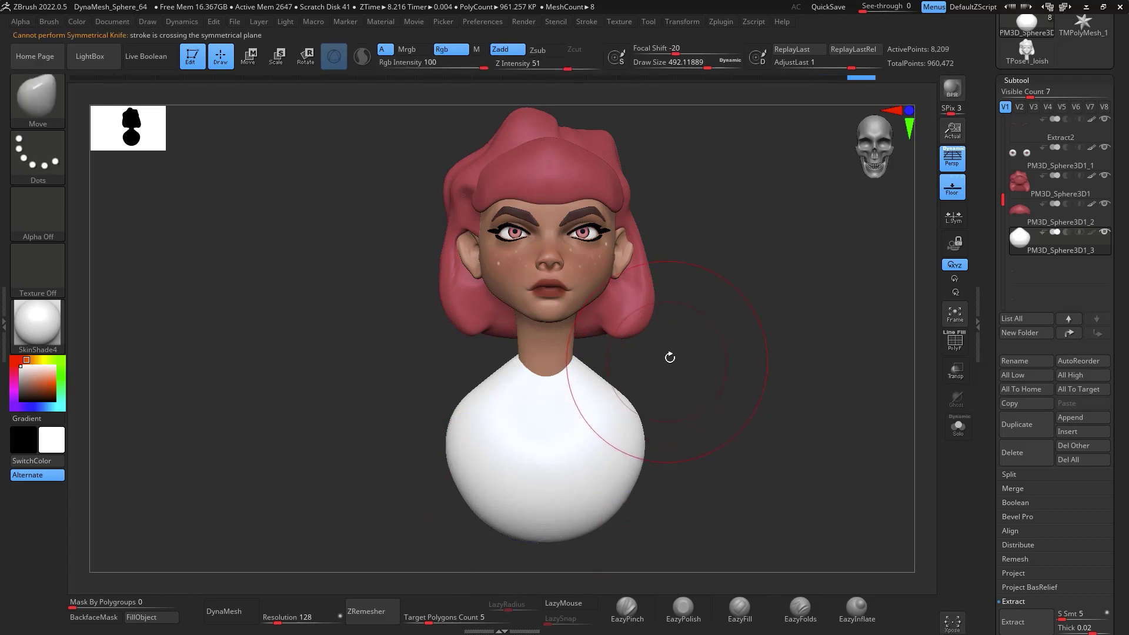
# Try a KnifeCurve slice along the armhole and straight across the torso's lower part, and undo the cut
pyautogui.moveTo(675, 344)
pyautogui.keyDown('alt'); pyautogui.mouseDown()
pyautogui.moveTo(694, 336)
pyautogui.moveTo(617, 419)
pyautogui.mouseUp(); pyautogui.keyUp('alt')
pyautogui.hotkey('ctrl', 'shift')
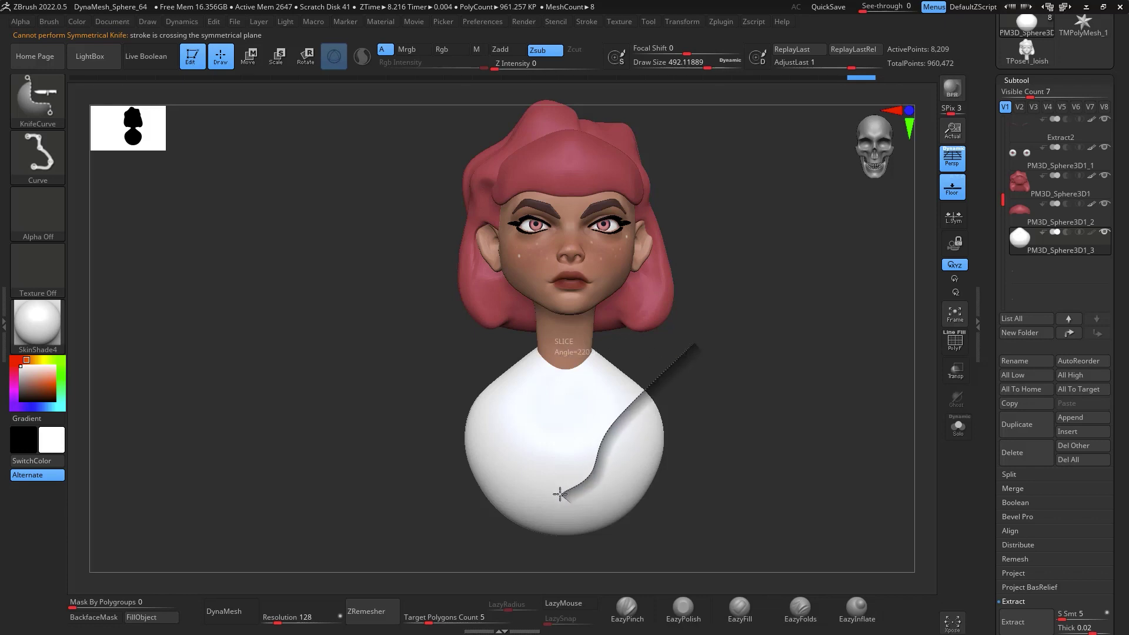
pyautogui.keyDown('ctrl'); pyautogui.keyDown('shift'); pyautogui.moveTo(542, 486); pyautogui.dragTo(365, 486); pyautogui.keyUp('shift'); pyautogui.keyUp('ctrl')
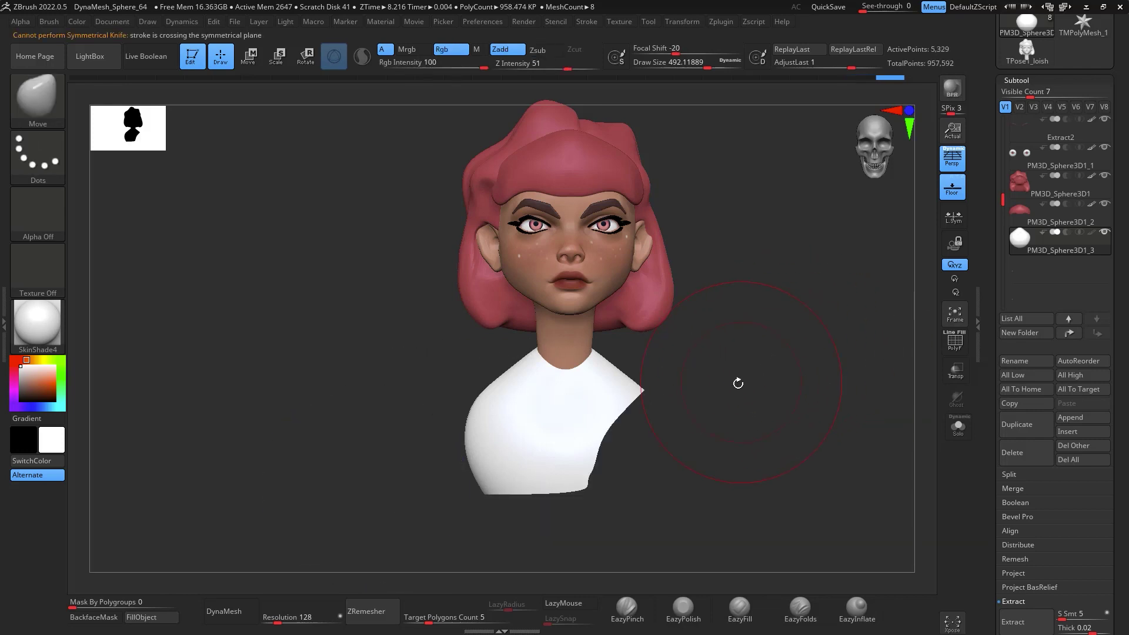
pyautogui.hotkey('ctrl', 'z')
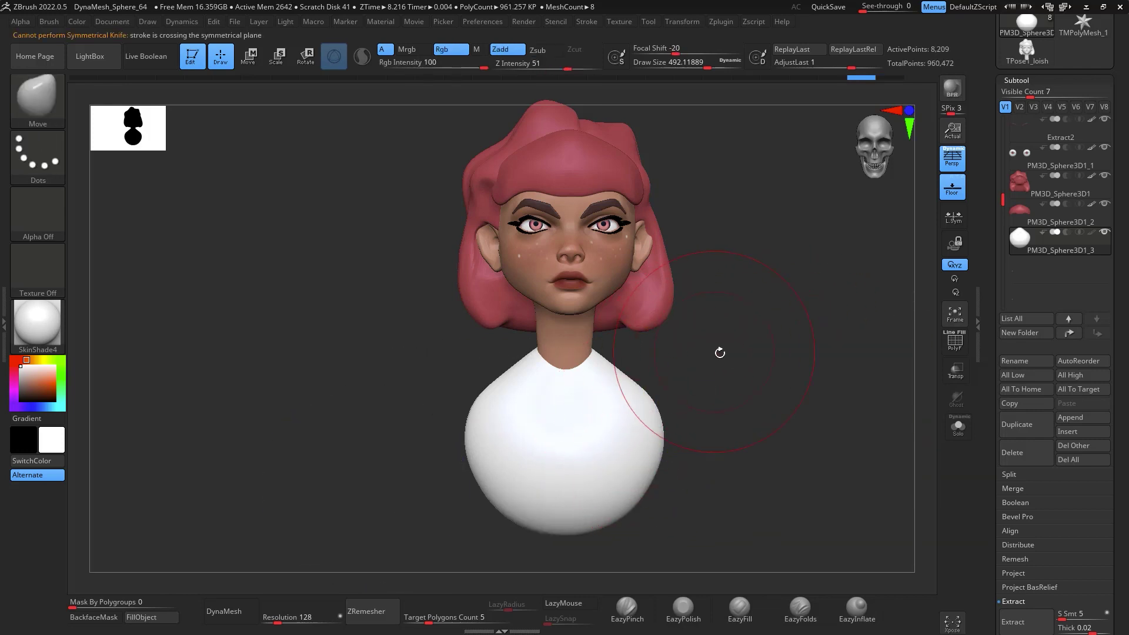
# Slice away both sides of the torso symmetrically with a KnifeCurve stroke running from the shoulder down past the base
pyautogui.press('f')
pyautogui.moveTo(721, 305)
pyautogui.keyDown('alt'); pyautogui.mouseDown()
pyautogui.moveTo(729, 335)
pyautogui.moveTo(729, 317)
pyautogui.moveTo(746, 335)
pyautogui.mouseUp(); pyautogui.keyUp('alt')
pyautogui.moveTo(574, 435)
pyautogui.keyDown('ctrl'); pyautogui.keyDown('shift'); pyautogui.mouseDown()
pyautogui.moveTo(394, 436)
pyautogui.moveTo(688, 345)
pyautogui.mouseUp(); pyautogui.keyUp('shift'); pyautogui.keyUp('ctrl')
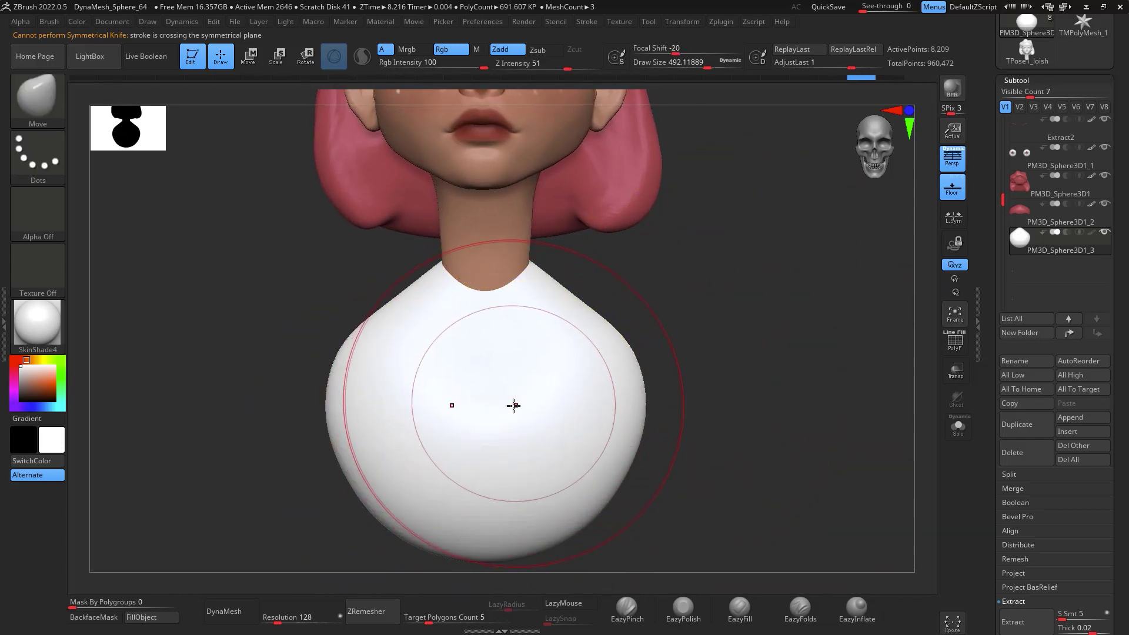
pyautogui.moveTo(476, 470)
pyautogui.keyDown('ctrl'); pyautogui.mouseDown()
pyautogui.moveTo(494, 471)
pyautogui.moveTo(499, 456)
pyautogui.mouseUp(); pyautogui.keyUp('ctrl')
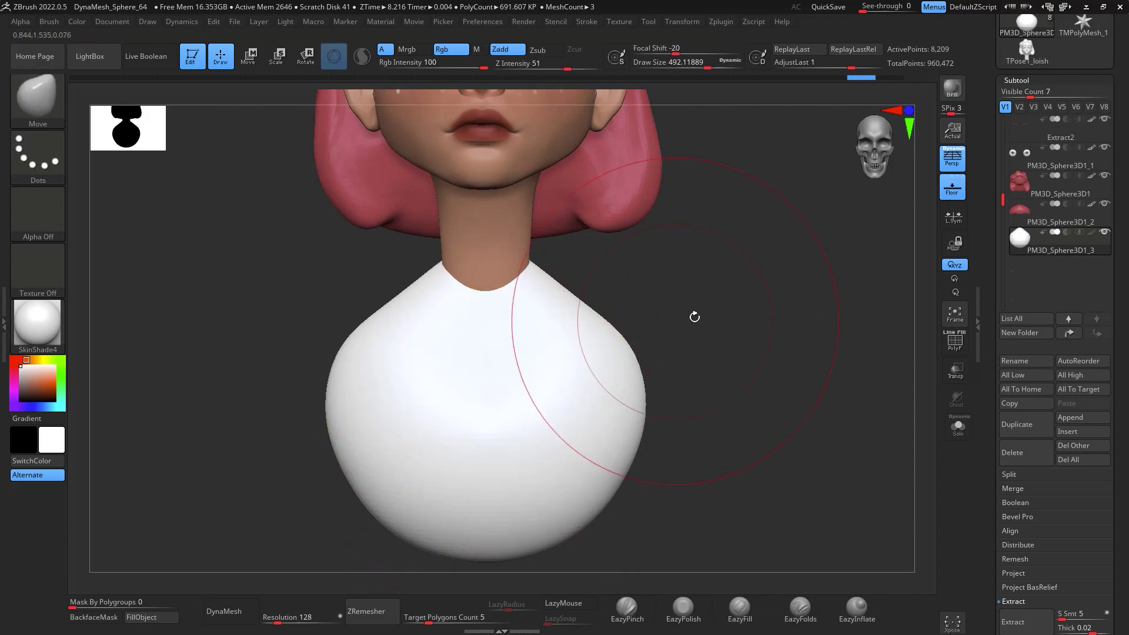
pyautogui.moveTo(693, 315); pyautogui.dragTo(723, 279)
pyautogui.press('ctrl')
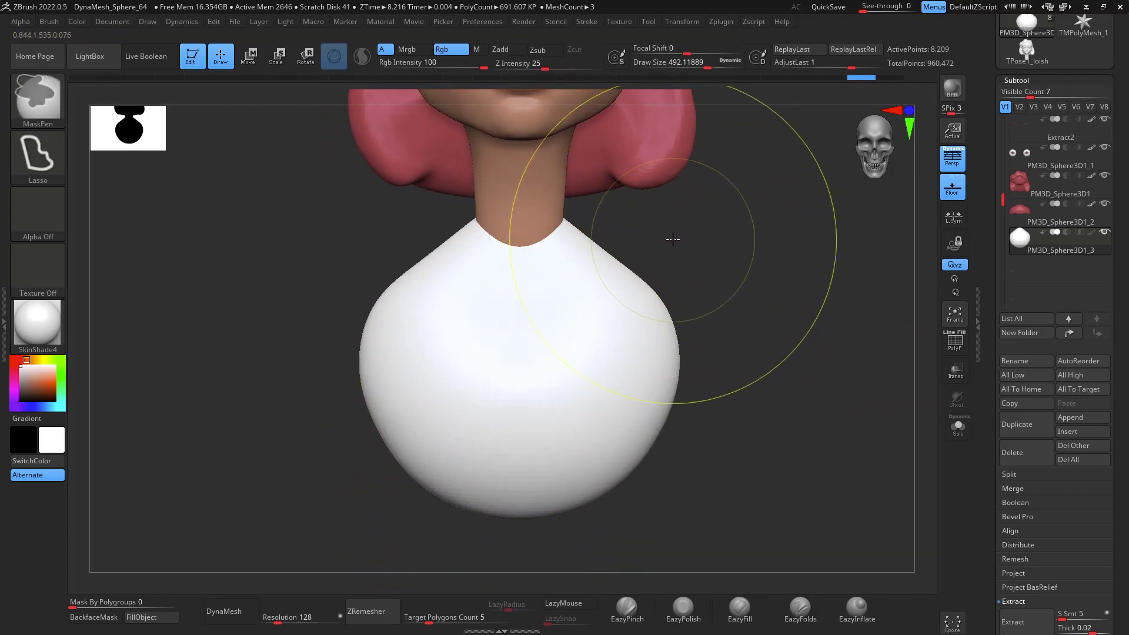
pyautogui.hotkey('ctrl', 'shift')
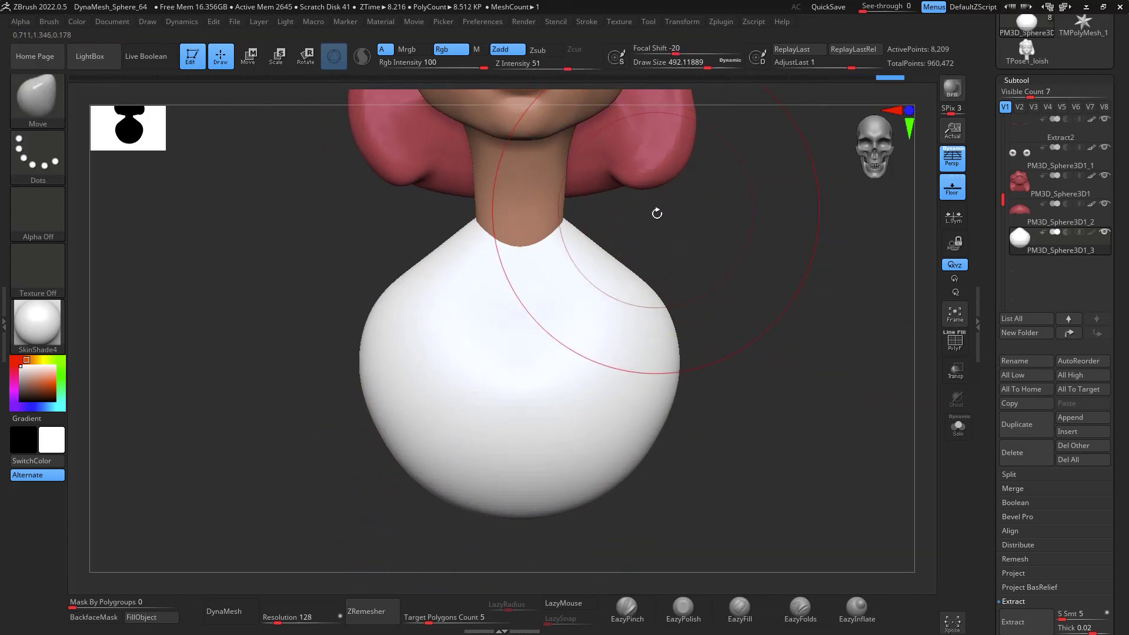
pyautogui.keyDown('ctrl'); pyautogui.keyDown('shift'); pyautogui.moveTo(671, 239); pyautogui.dragTo(597, 319); pyautogui.keyUp('shift'); pyautogui.keyUp('ctrl')
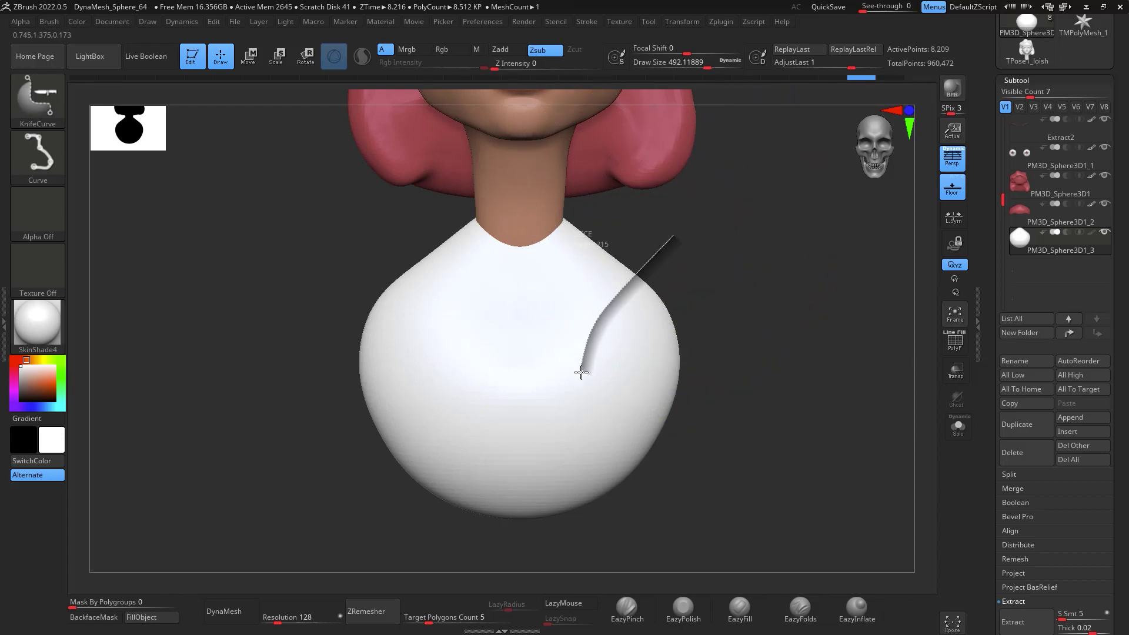
pyautogui.keyDown('ctrl'); pyautogui.keyDown('shift'); pyautogui.moveTo(581, 372); pyautogui.dragTo(578, 400); pyautogui.keyUp('shift'); pyautogui.keyUp('ctrl')
pyautogui.moveTo(574, 468)
pyautogui.keyDown('ctrl'); pyautogui.keyDown('shift'); pyautogui.mouseDown()
pyautogui.moveTo(577, 555)
pyautogui.moveTo(559, 570)
pyautogui.mouseUp(); pyautogui.keyUp('shift'); pyautogui.keyUp('ctrl')
pyautogui.moveTo(793, 403); pyautogui.dragTo(791, 372)
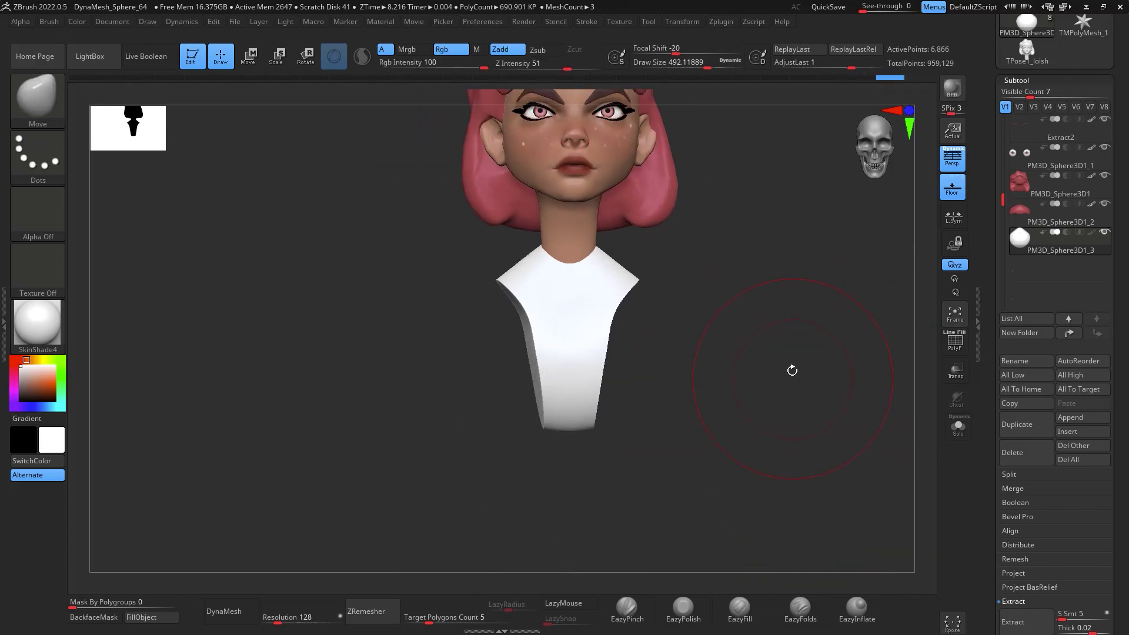
# Widen the shoulder corners outward with the Move brush at a draw size of about 492 and smooth the side cuts
pyautogui.moveTo(728, 296)
pyautogui.mouseDown()
pyautogui.moveTo(773, 295)
pyautogui.moveTo(718, 287)
pyautogui.moveTo(733, 290)
pyautogui.moveTo(749, 347)
pyautogui.mouseUp()
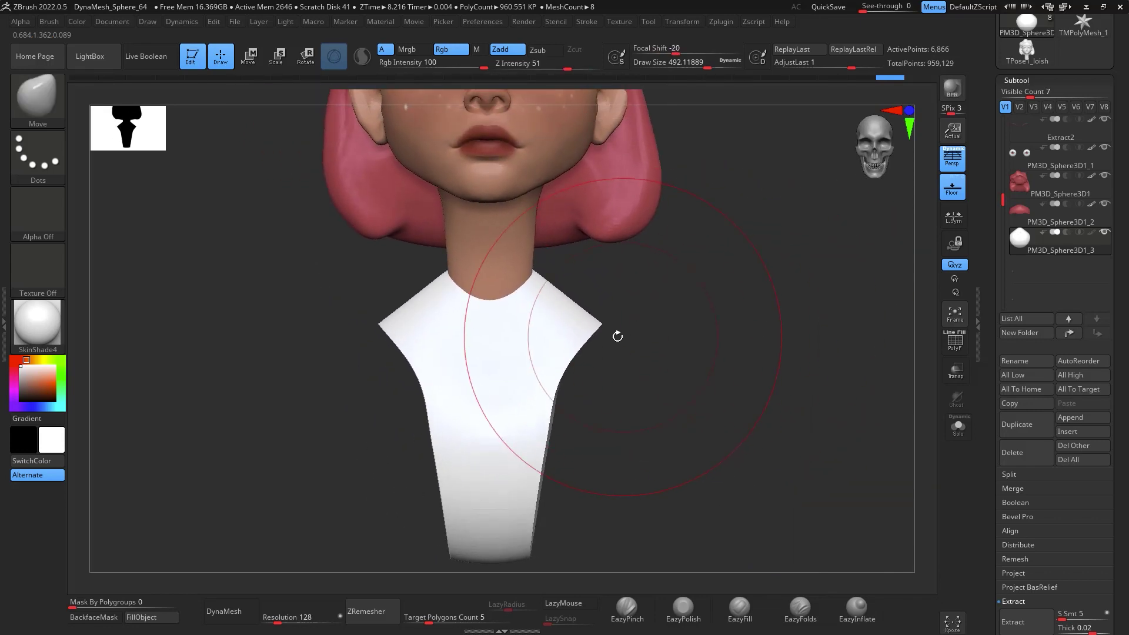
pyautogui.moveTo(594, 337)
pyautogui.mouseDown()
pyautogui.moveTo(632, 340)
pyautogui.moveTo(623, 373)
pyautogui.moveTo(565, 444)
pyautogui.mouseUp()
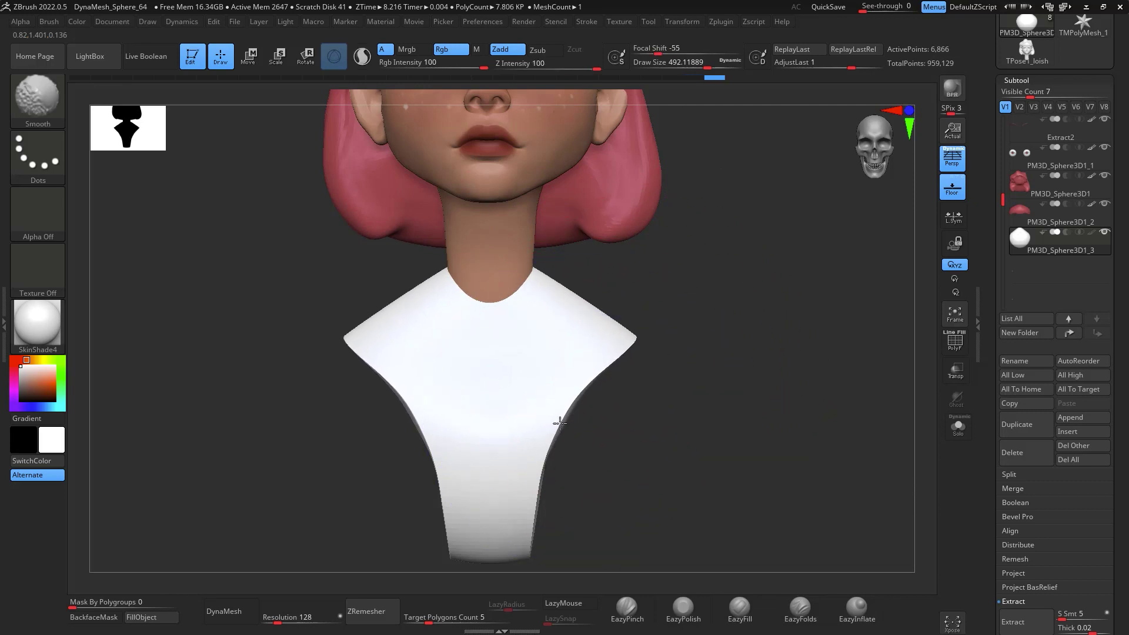
pyautogui.keyDown('alt'); pyautogui.moveTo(711, 394); pyautogui.dragTo(733, 305); pyautogui.keyUp('alt')
# Cut off the lower part of the torso with a nearly horizontal KnifeCurve slice below the chest
pyautogui.press('ctrl')
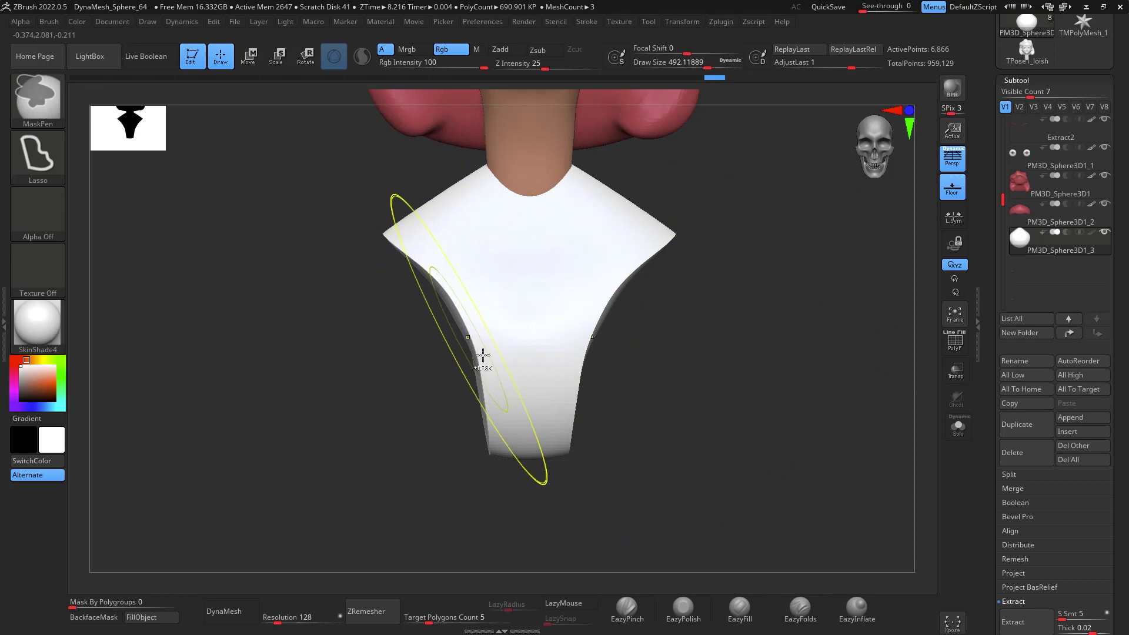
pyautogui.hotkey('ctrl', 'shift')
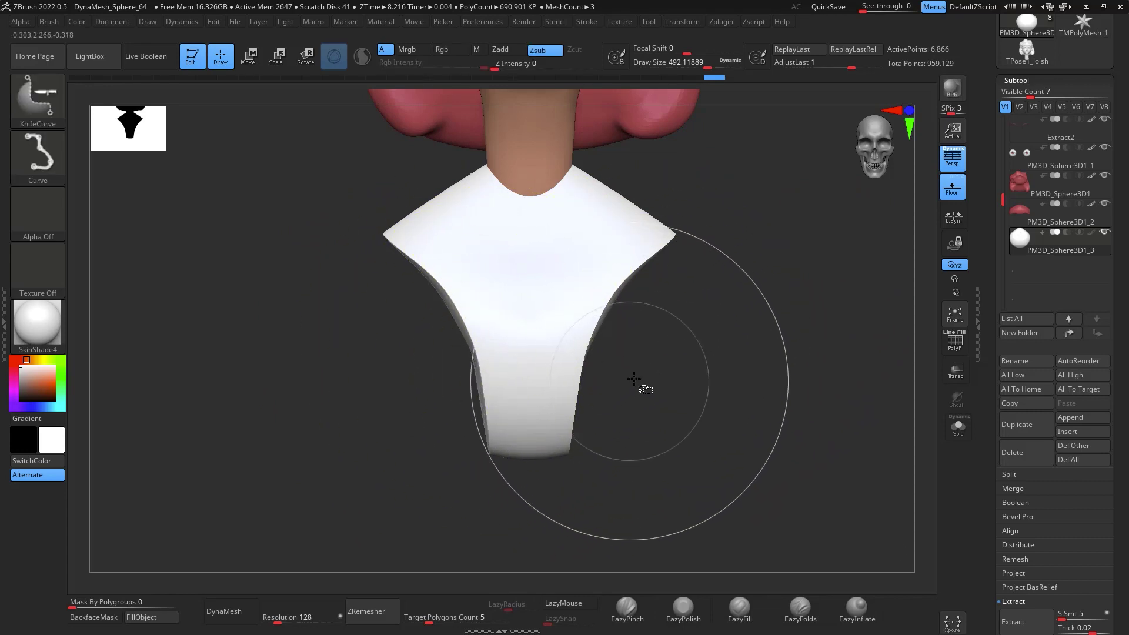
pyautogui.keyDown('ctrl'); pyautogui.keyDown('shift'); pyautogui.moveTo(675, 355); pyautogui.dragTo(188, 397); pyautogui.keyUp('shift'); pyautogui.keyUp('ctrl')
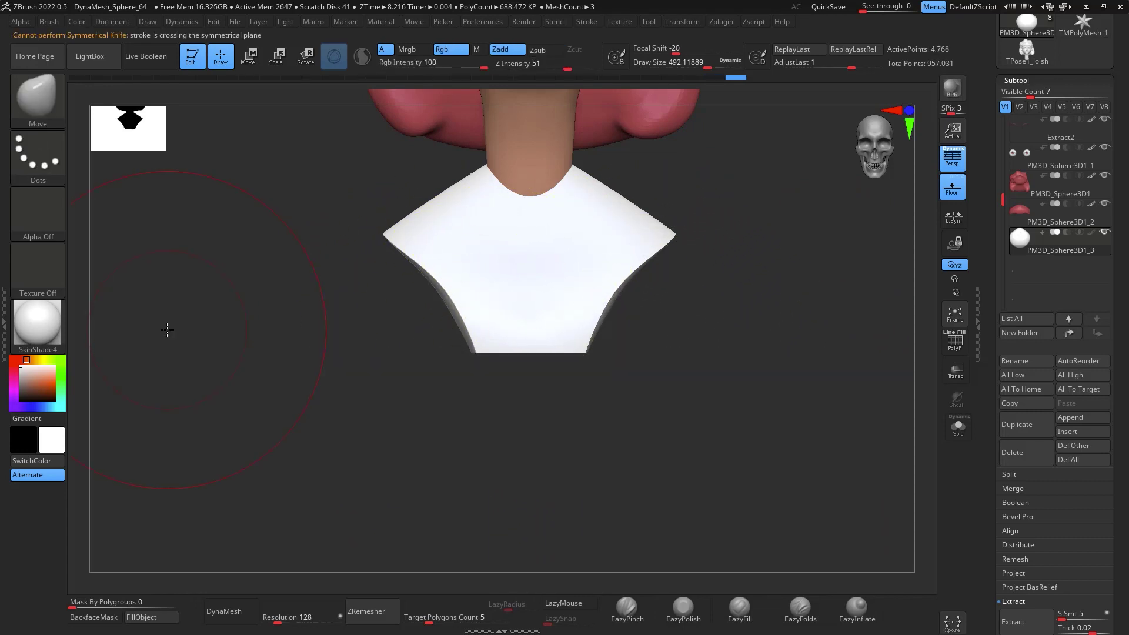
pyautogui.moveTo(719, 450)
pyautogui.mouseDown()
pyautogui.moveTo(723, 320)
pyautogui.moveTo(663, 245)
pyautogui.moveTo(711, 298)
pyautogui.moveTo(644, 260)
pyautogui.moveTo(661, 329)
pyautogui.moveTo(577, 389)
pyautogui.mouseUp()
# Smooth the torso's cut side edges and pull its bottom edge slightly downward
pyautogui.press('shift')
pyautogui.keyDown('shift'); pyautogui.moveTo(809, 321); pyautogui.dragTo(797, 349); pyautogui.keyUp('shift')
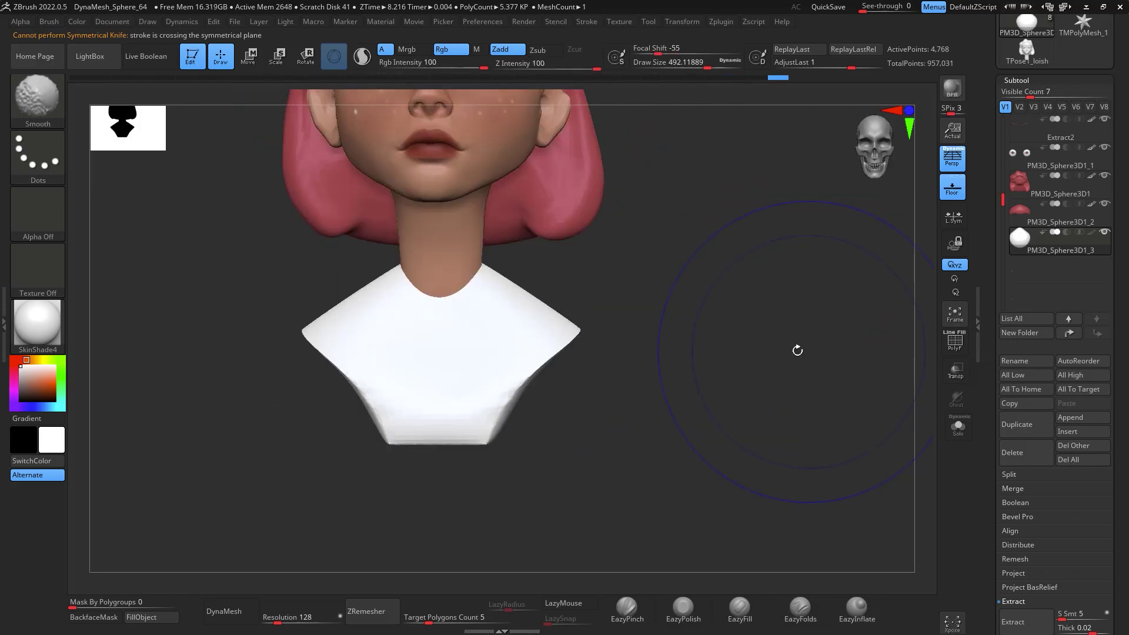
pyautogui.moveTo(441, 441); pyautogui.dragTo(439, 456)
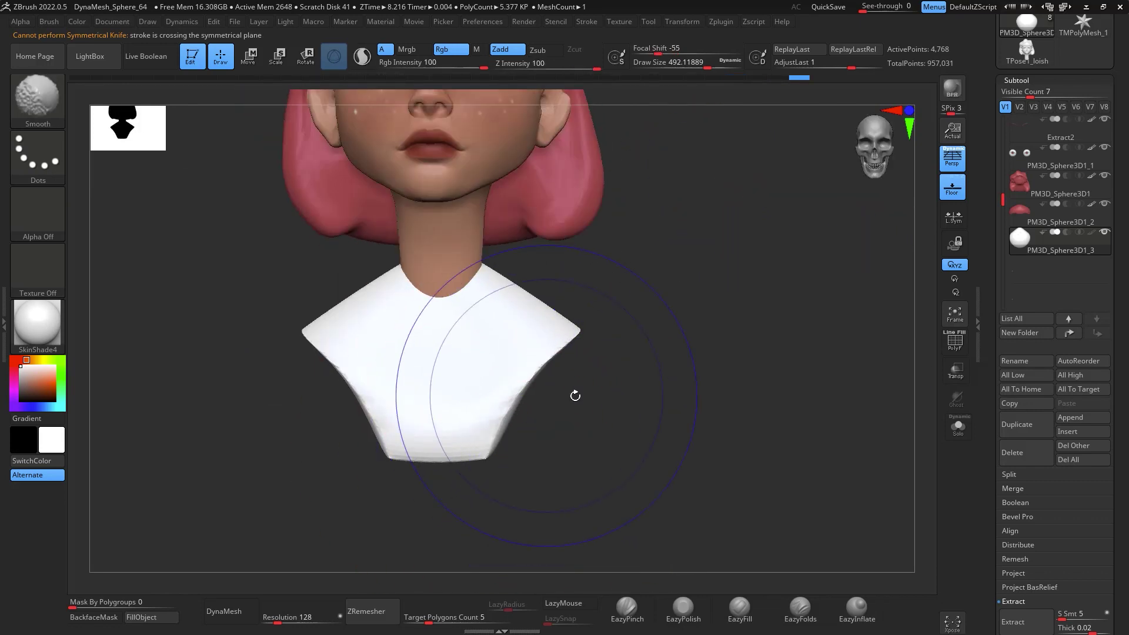
pyautogui.keyDown('shift'); pyautogui.moveTo(576, 394); pyautogui.dragTo(679, 402); pyautogui.keyUp('shift')
# Reduce the Move brush draw size to about 212 and round the torso's underside and side cuts from several angles
pyautogui.keyDown('alt'); pyautogui.moveTo(749, 365); pyautogui.dragTo(847, 291); pyautogui.keyUp('alt')
pyautogui.moveTo(714, 377)
pyautogui.mouseDown()
pyautogui.moveTo(744, 367)
pyautogui.moveTo(600, 381)
pyautogui.mouseUp()
pyautogui.press('space')
pyautogui.moveTo(600, 362)
pyautogui.mouseDown()
pyautogui.moveTo(601, 378)
pyautogui.moveTo(507, 391)
pyautogui.mouseUp()
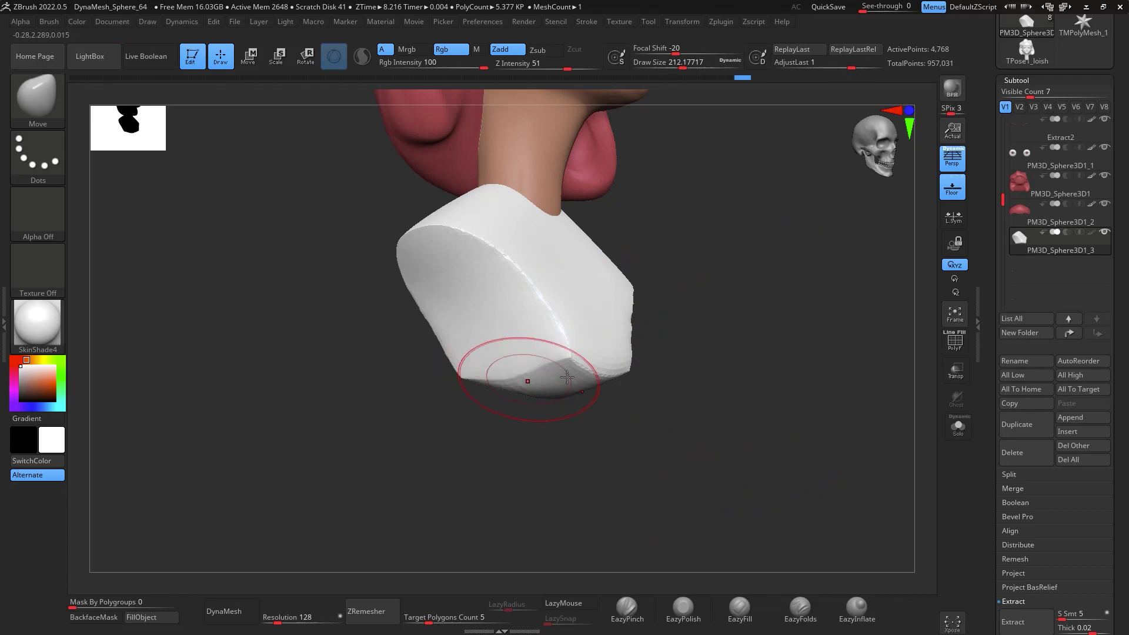
pyautogui.keyDown('shift'); pyautogui.moveTo(674, 375); pyautogui.dragTo(753, 378); pyautogui.keyUp('shift')
pyautogui.moveTo(448, 375); pyautogui.dragTo(459, 391)
pyautogui.moveTo(526, 304); pyautogui.dragTo(520, 306)
pyautogui.moveTo(502, 366); pyautogui.dragTo(498, 368)
pyautogui.moveTo(690, 358); pyautogui.dragTo(776, 383)
pyautogui.moveTo(646, 405); pyautogui.dragTo(661, 406)
pyautogui.moveTo(544, 488)
pyautogui.keyDown('shift'); pyautogui.mouseDown()
pyautogui.moveTo(444, 517)
pyautogui.moveTo(476, 507)
pyautogui.mouseUp(); pyautogui.keyUp('shift')
pyautogui.keyDown('alt'); pyautogui.moveTo(814, 438); pyautogui.dragTo(660, 451); pyautogui.keyUp('alt')
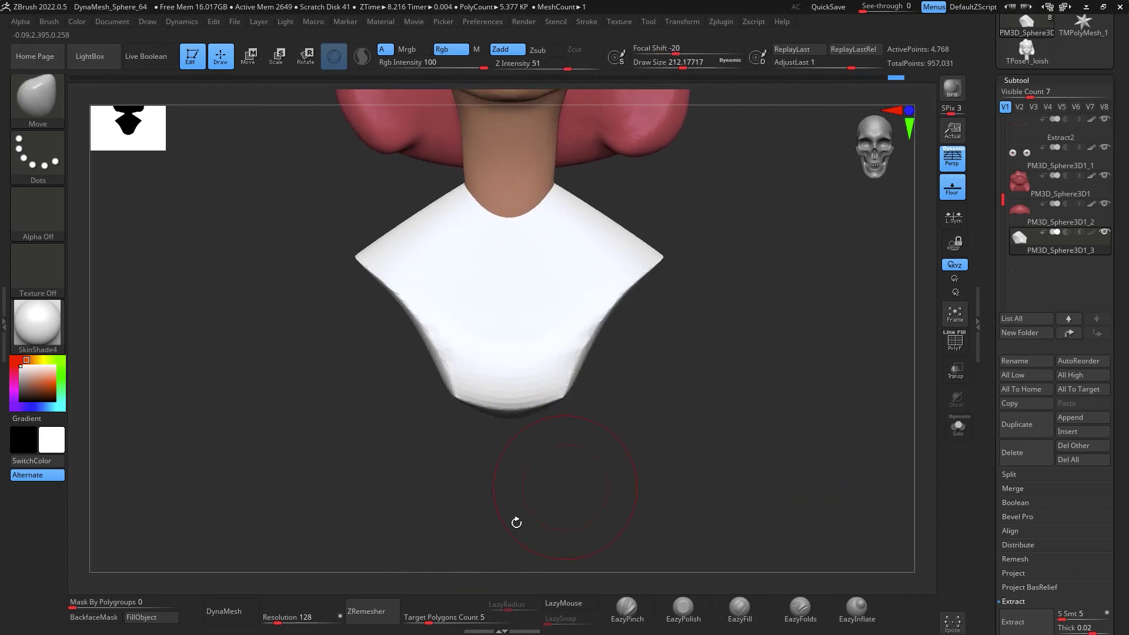
# Show the torso's polyframe and ZRemesh it with Target Polygons Count set to 1
pyautogui.click(954, 342)
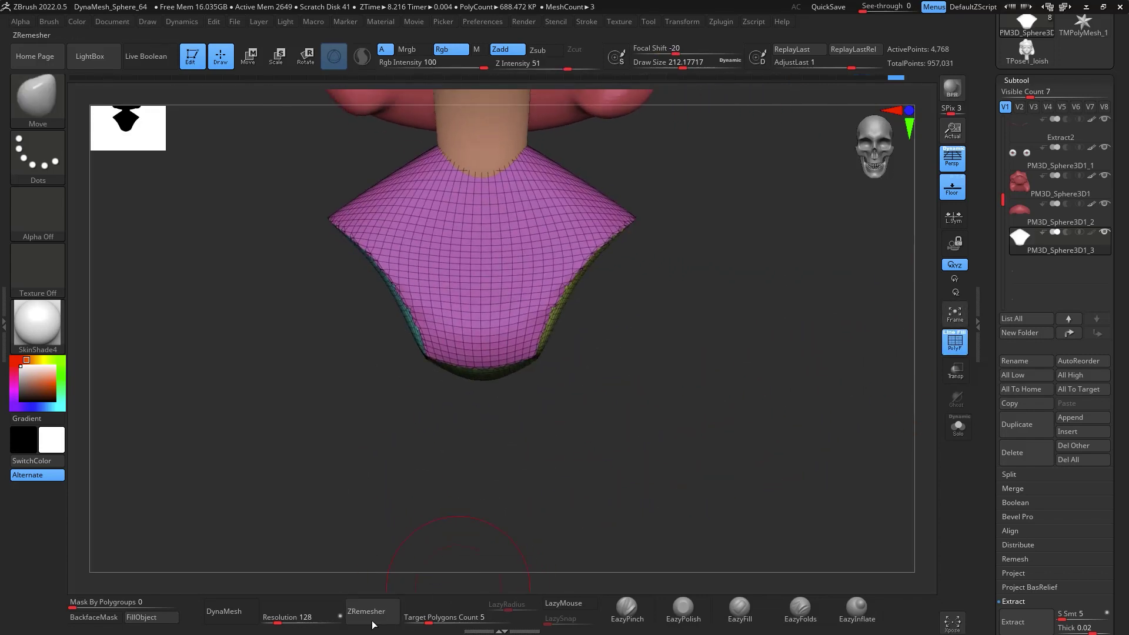
pyautogui.moveTo(470, 614); pyautogui.dragTo(447, 614)
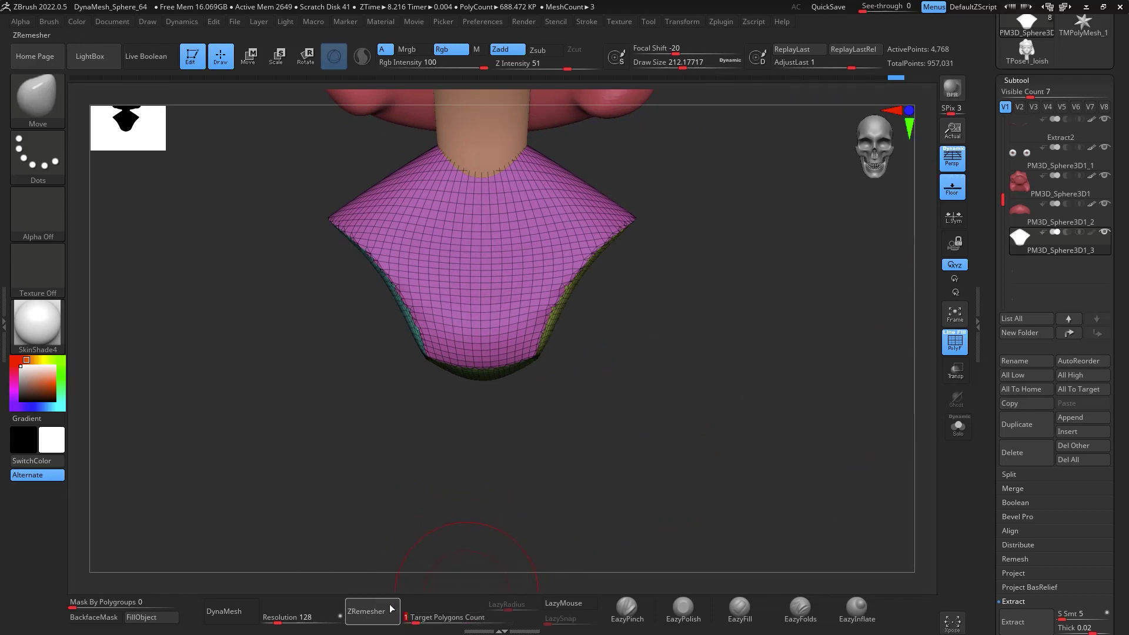
pyautogui.click(372, 612)
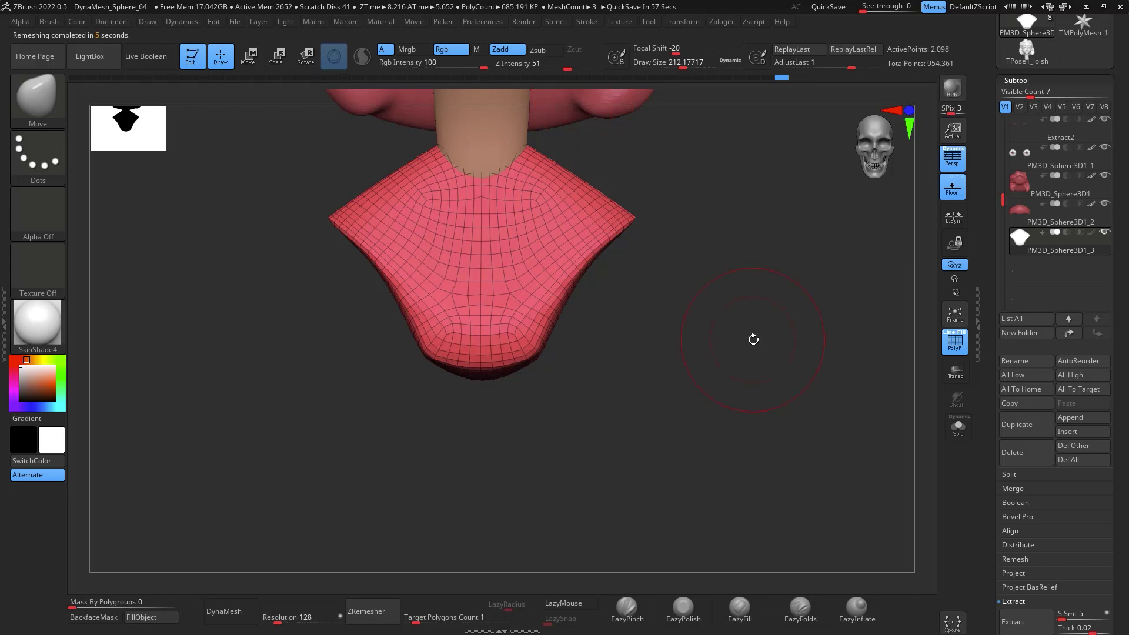
# Smooth the remeshed torso's lower corners and side edges into a rounded bust base
pyautogui.moveTo(543, 337)
pyautogui.keyDown('shift'); pyautogui.mouseDown()
pyautogui.moveTo(537, 350)
pyautogui.moveTo(506, 345)
pyautogui.mouseUp(); pyautogui.keyUp('shift')
pyautogui.moveTo(582, 321); pyautogui.dragTo(653, 298)
pyautogui.keyDown('shift'); pyautogui.moveTo(425, 319); pyautogui.dragTo(420, 322); pyautogui.keyUp('shift')
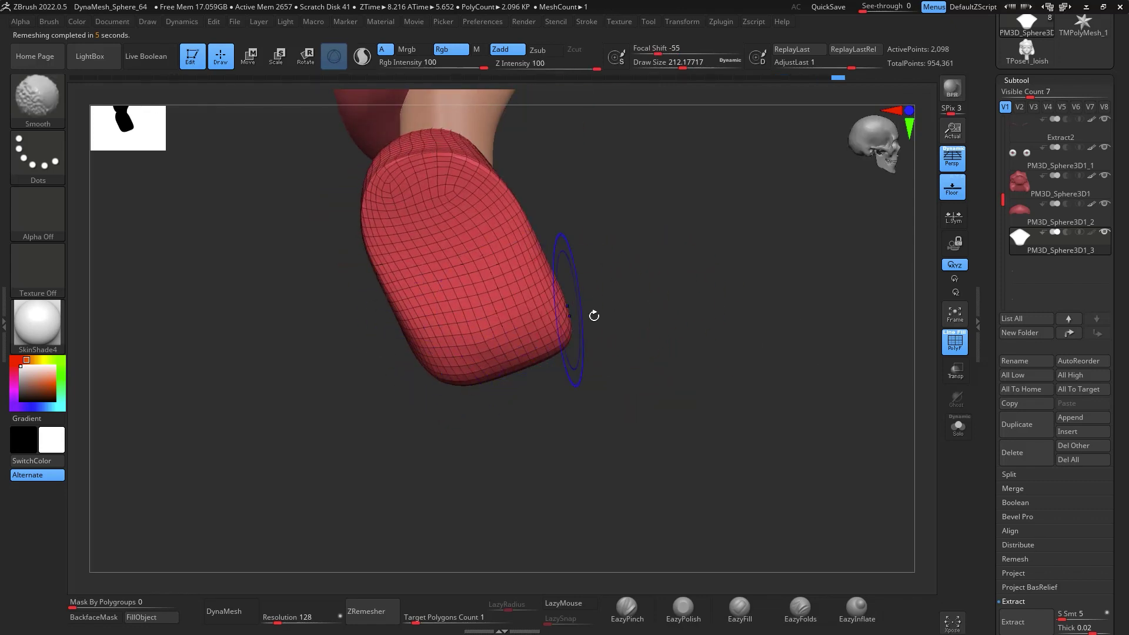
pyautogui.moveTo(594, 316)
pyautogui.mouseDown()
pyautogui.moveTo(506, 323)
pyautogui.moveTo(727, 356)
pyautogui.moveTo(811, 396)
pyautogui.moveTo(798, 390)
pyautogui.moveTo(836, 464)
pyautogui.moveTo(813, 389)
pyautogui.moveTo(819, 432)
pyautogui.mouseUp()
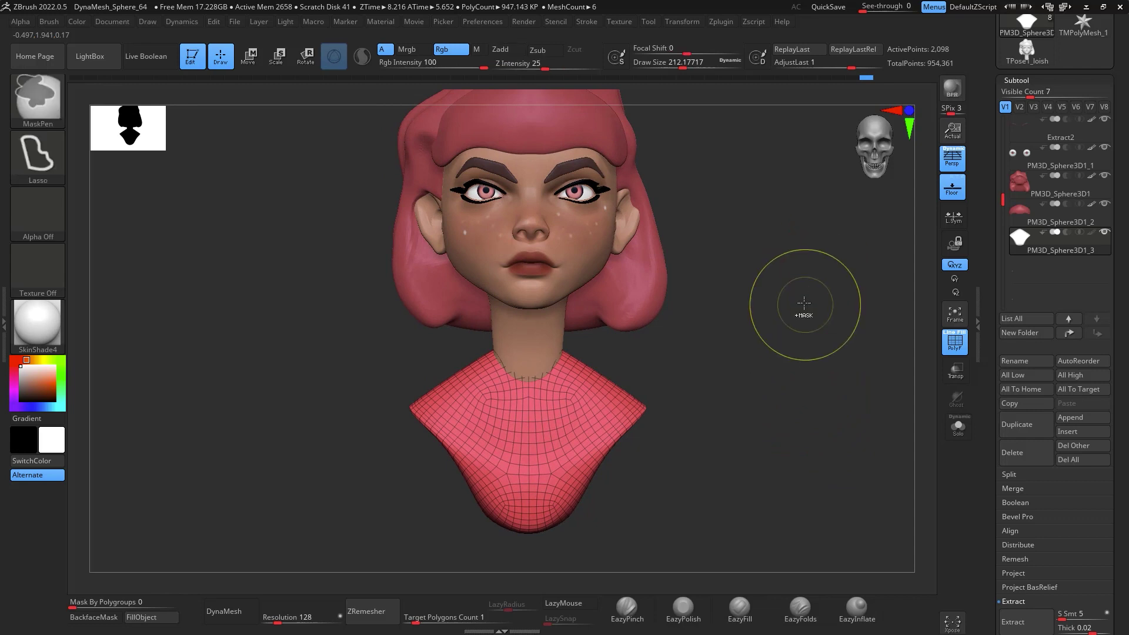
# Subdivide the torso twice and turn off the polyframe display
pyautogui.hotkey('ctrl', 'd')
pyautogui.hotkey('ctrl', 'd')
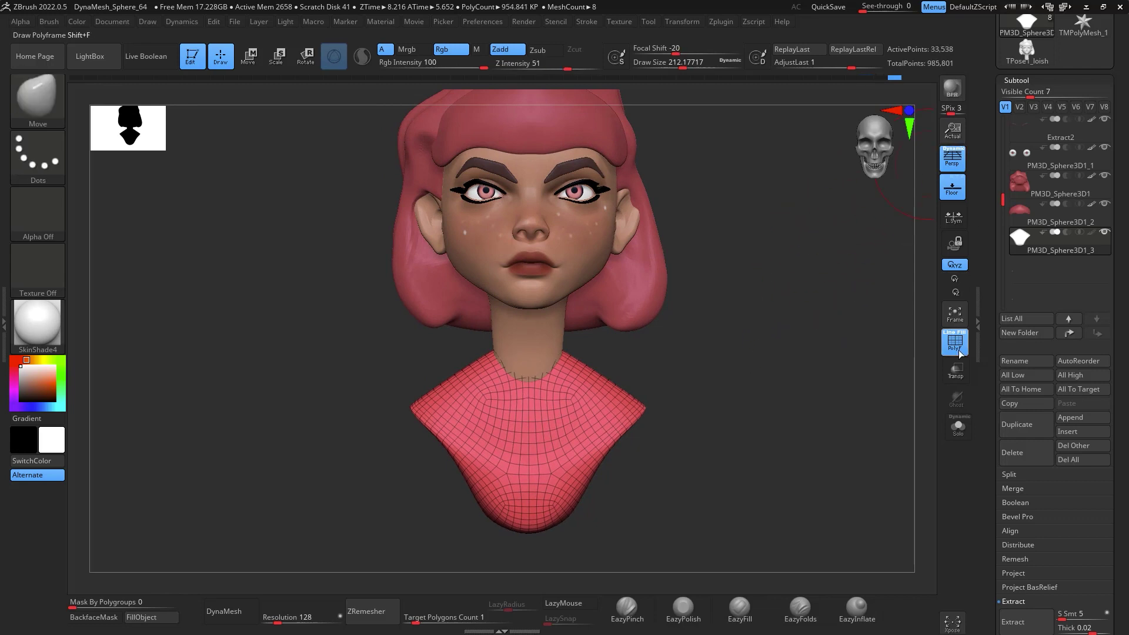
pyautogui.click(958, 351)
# Mask collar flaps around the torso's neckline with the Lasso stroke from the front and the side
pyautogui.moveTo(806, 323)
pyautogui.keyDown('alt'); pyautogui.mouseDown()
pyautogui.moveTo(811, 353)
pyautogui.moveTo(659, 372)
pyautogui.mouseUp(); pyautogui.keyUp('alt')
pyautogui.press('space')
pyautogui.press('ctrl')
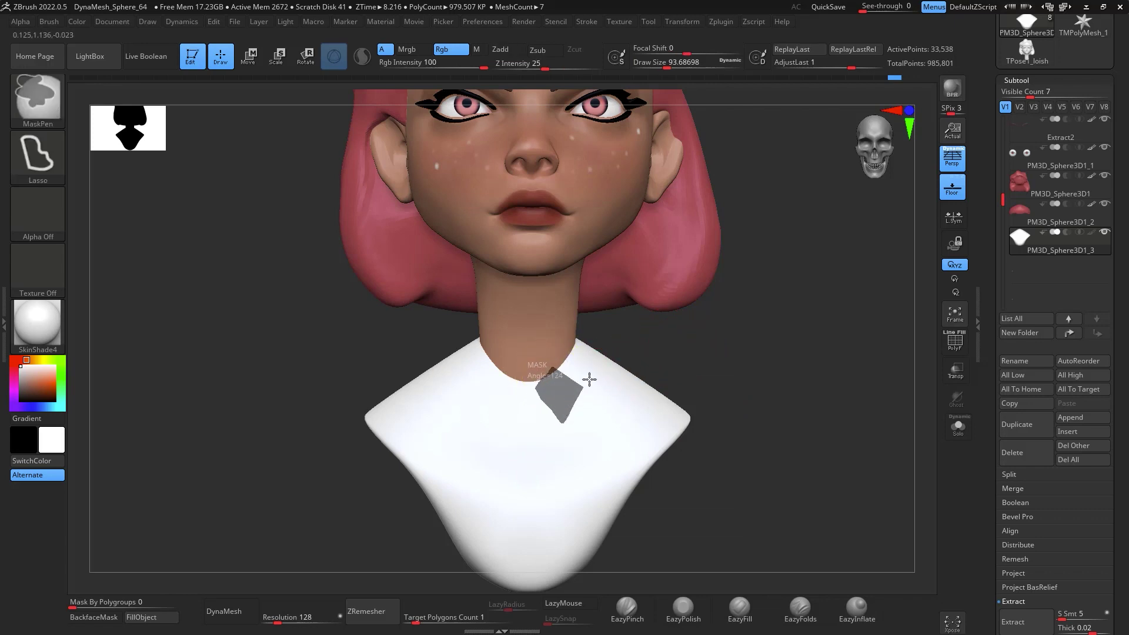
pyautogui.moveTo(589, 380)
pyautogui.keyDown('ctrl'); pyautogui.mouseDown()
pyautogui.moveTo(595, 330)
pyautogui.moveTo(531, 299)
pyautogui.mouseUp(); pyautogui.keyUp('ctrl')
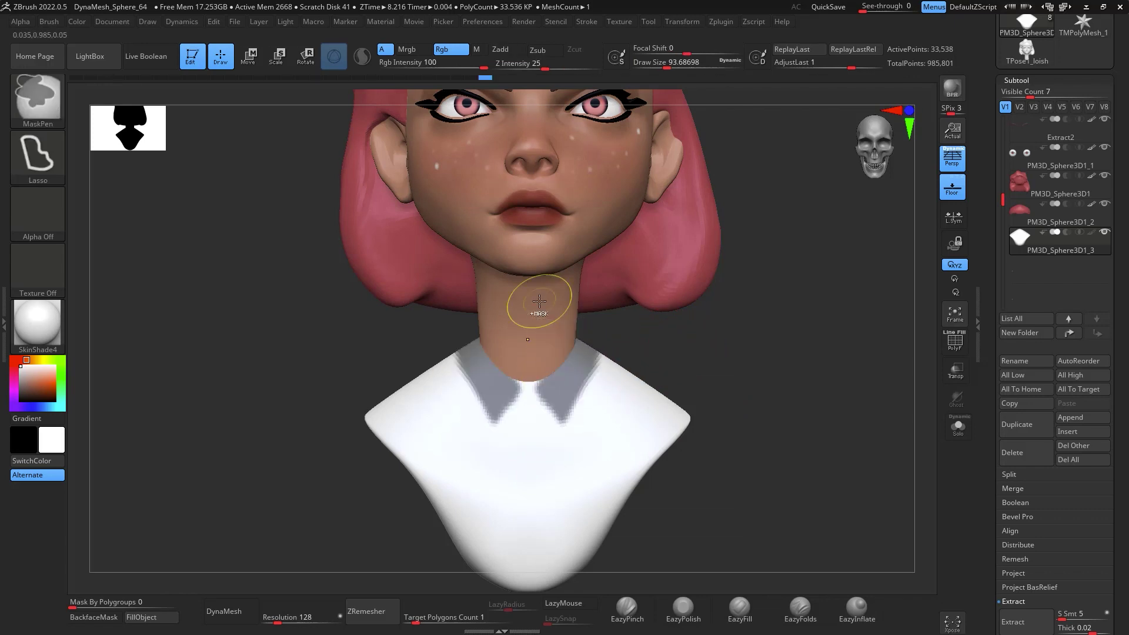
pyautogui.moveTo(746, 329)
pyautogui.mouseDown()
pyautogui.moveTo(717, 440)
pyautogui.moveTo(819, 318)
pyautogui.mouseUp()
pyautogui.keyDown('ctrl'); pyautogui.moveTo(656, 343); pyautogui.dragTo(743, 434); pyautogui.keyUp('ctrl')
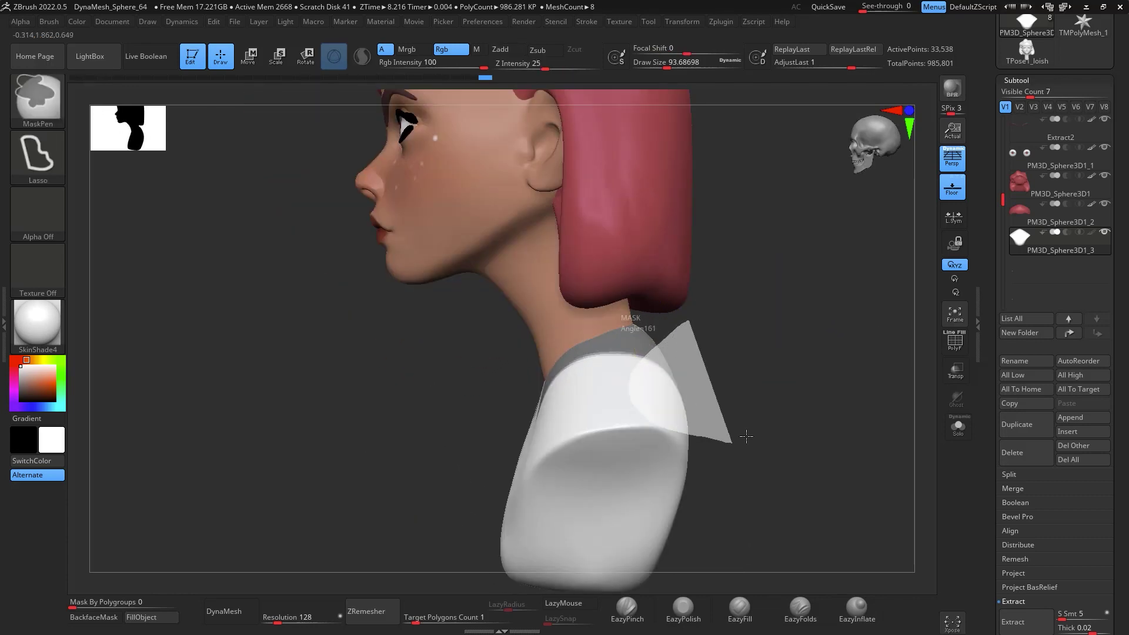
# Isolate the torso and switch the MaskPen stroke to FreeHand
pyautogui.moveTo(817, 329)
pyautogui.mouseDown()
pyautogui.moveTo(839, 352)
pyautogui.moveTo(811, 383)
pyautogui.moveTo(855, 354)
pyautogui.mouseUp()
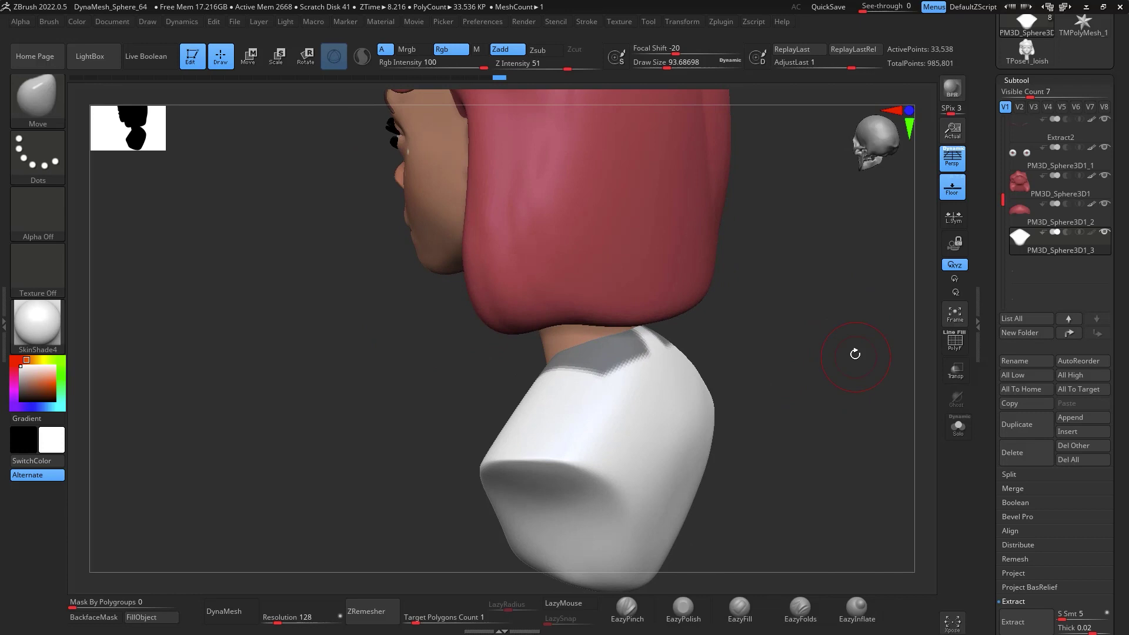
pyautogui.click(958, 428)
pyautogui.moveTo(864, 421); pyautogui.dragTo(763, 363)
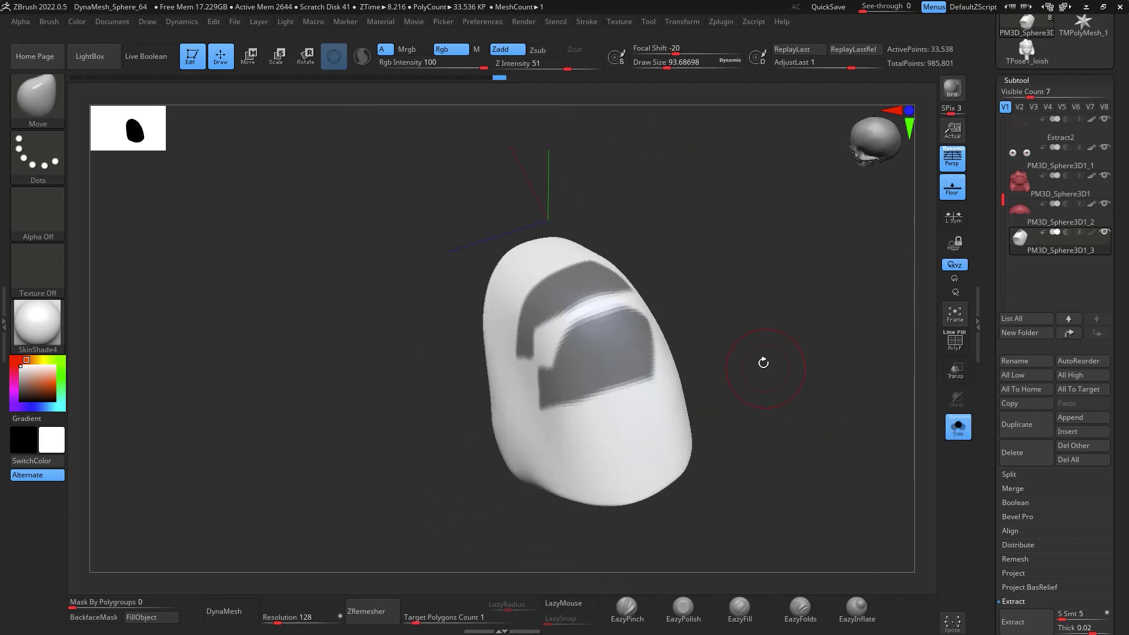
pyautogui.keyDown('ctrl'); pyautogui.click(59, 156); pyautogui.keyUp('ctrl')
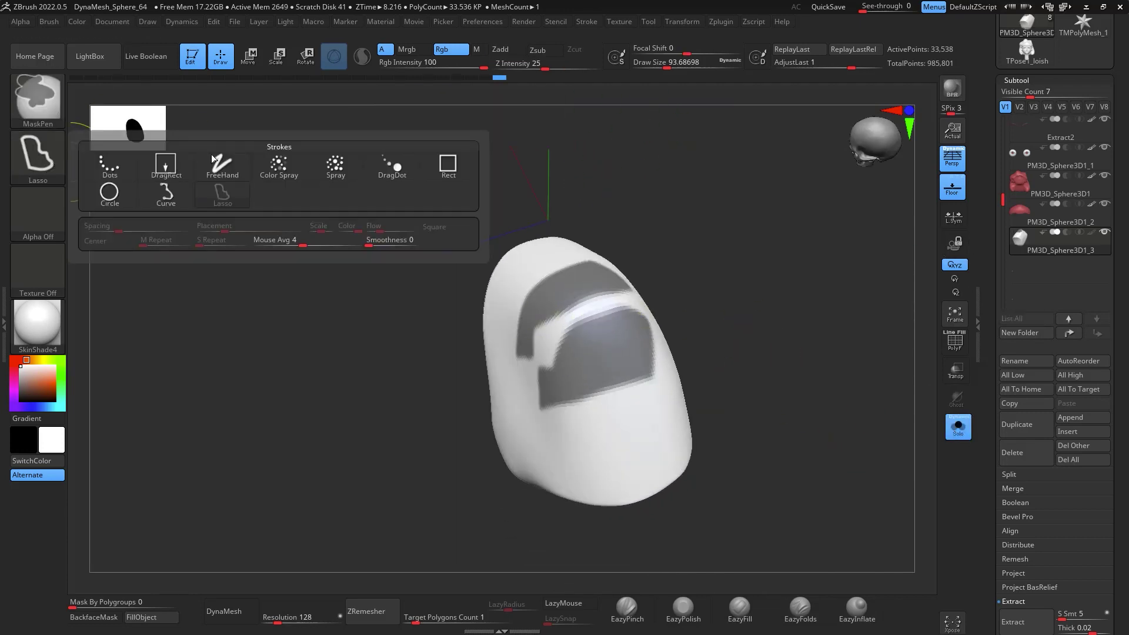
pyautogui.click(222, 164)
pyautogui.moveTo(808, 350)
pyautogui.mouseDown()
pyautogui.moveTo(789, 389)
pyautogui.moveTo(691, 324)
pyautogui.mouseUp()
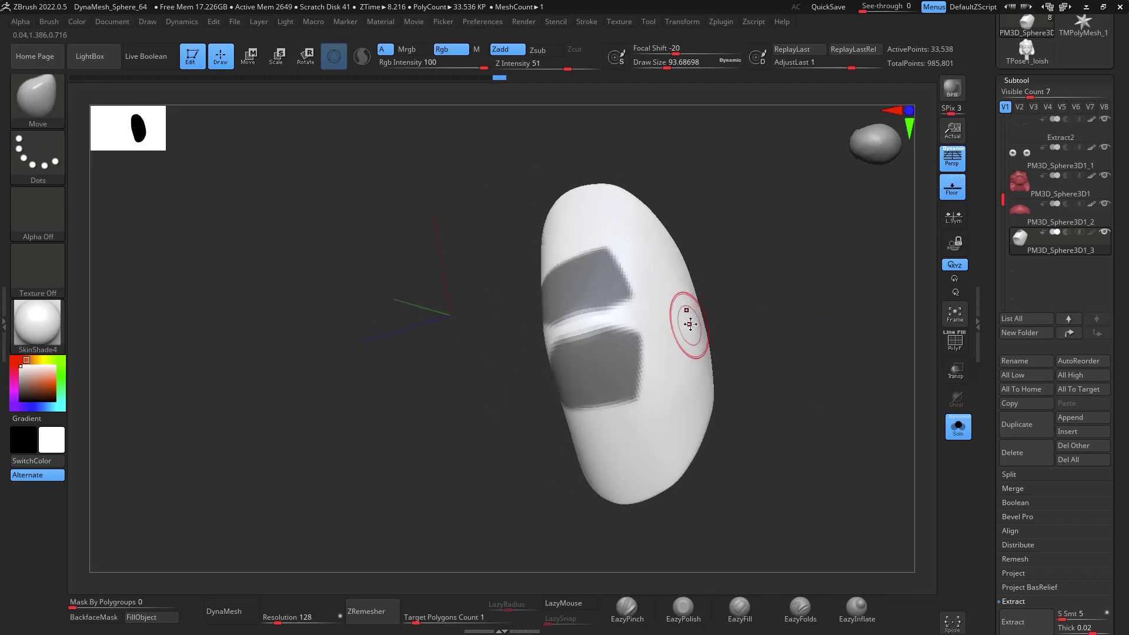
# Paint the collar mask across the gap at the back with draw size about 74 and clean its inner edge
pyautogui.press('space')
pyautogui.moveTo(742, 294); pyautogui.dragTo(705, 284)
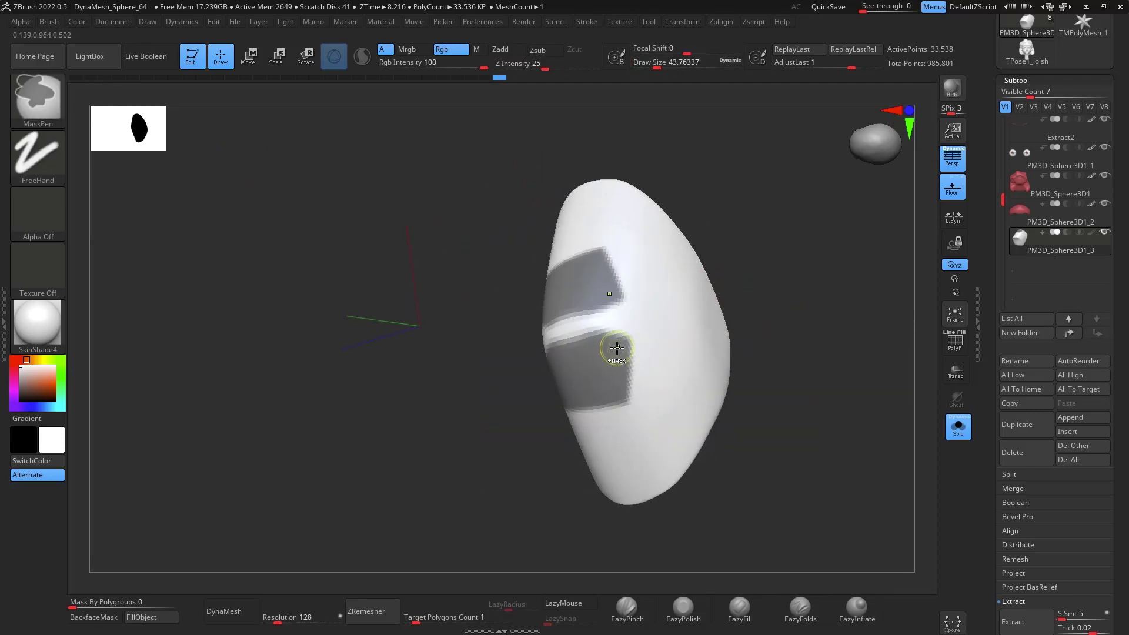
pyautogui.press('space')
pyautogui.click(632, 329)
pyautogui.keyDown('ctrl'); pyautogui.moveTo(631, 329); pyautogui.dragTo(617, 293); pyautogui.keyUp('ctrl')
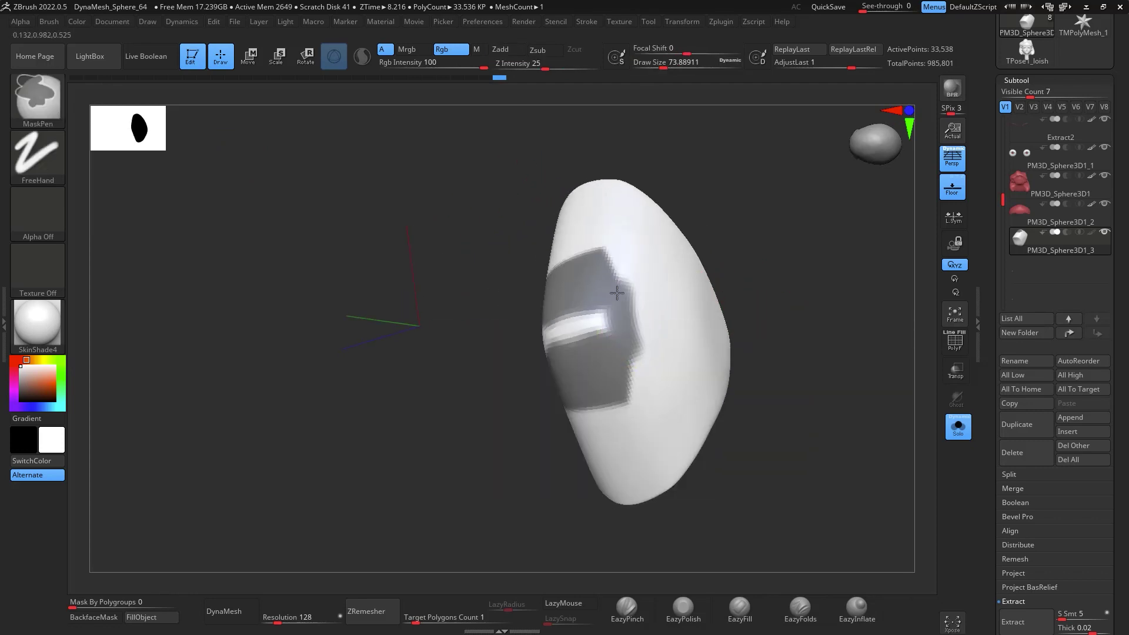
pyautogui.keyDown('ctrl'); pyautogui.moveTo(619, 381); pyautogui.dragTo(618, 280); pyautogui.keyUp('ctrl')
pyautogui.moveTo(742, 291); pyautogui.dragTo(790, 294)
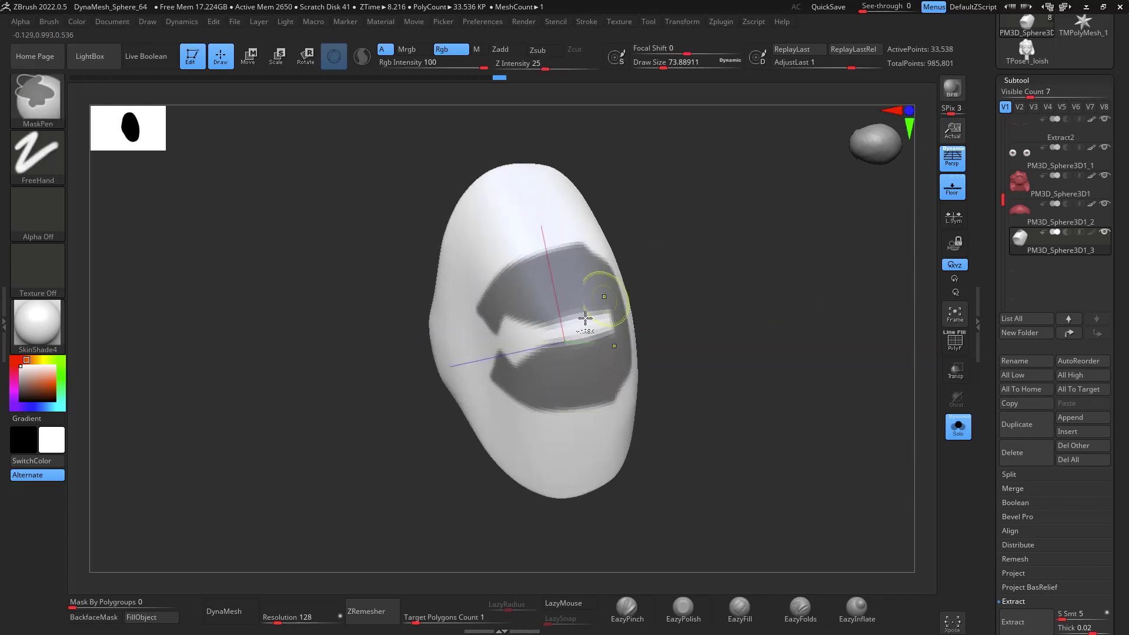
pyautogui.moveTo(584, 320)
pyautogui.keyDown('ctrl'); pyautogui.keyDown('alt'); pyautogui.mouseDown()
pyautogui.moveTo(589, 333)
pyautogui.moveTo(553, 335)
pyautogui.moveTo(579, 329)
pyautogui.mouseUp(); pyautogui.keyUp('alt'); pyautogui.keyUp('ctrl')
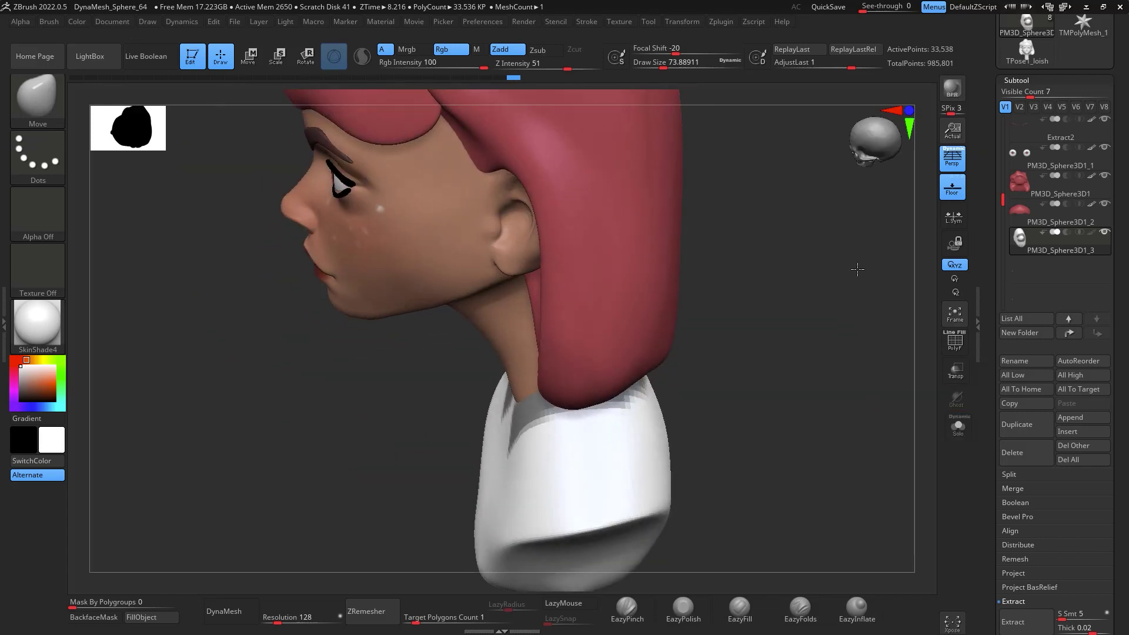
# Even out the outer edge of the collar mask across the torso's back and shoulder
pyautogui.moveTo(857, 270)
pyautogui.mouseDown()
pyautogui.moveTo(732, 444)
pyautogui.moveTo(572, 401)
pyautogui.moveTo(554, 378)
pyautogui.moveTo(559, 433)
pyautogui.mouseUp()
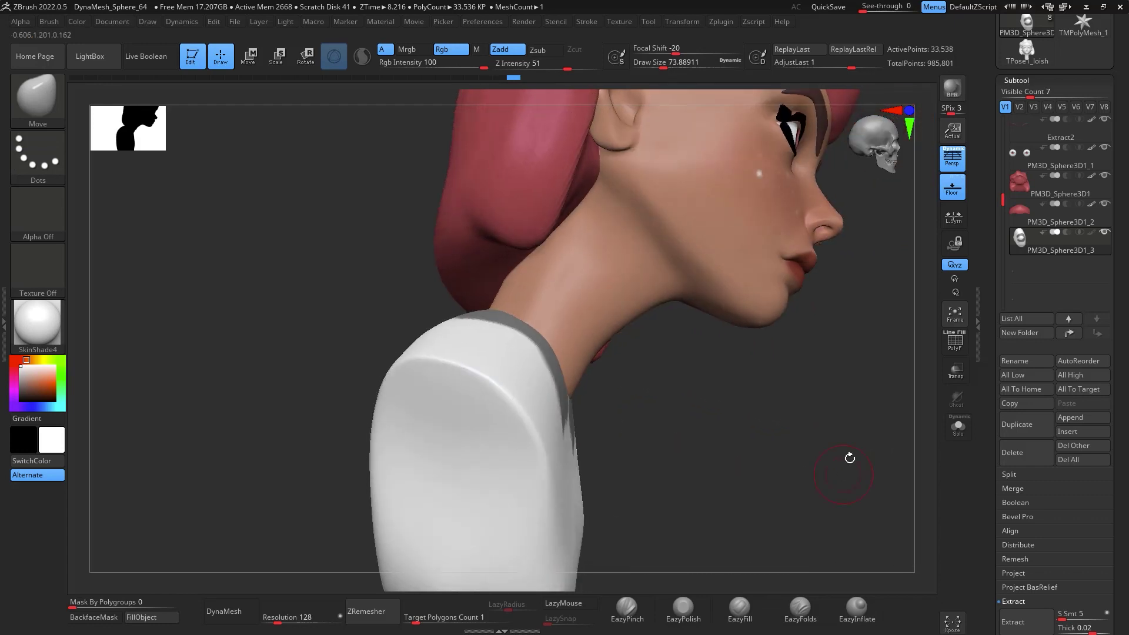
pyautogui.moveTo(889, 479)
pyautogui.mouseDown()
pyautogui.moveTo(847, 462)
pyautogui.moveTo(900, 472)
pyautogui.moveTo(915, 459)
pyautogui.mouseUp()
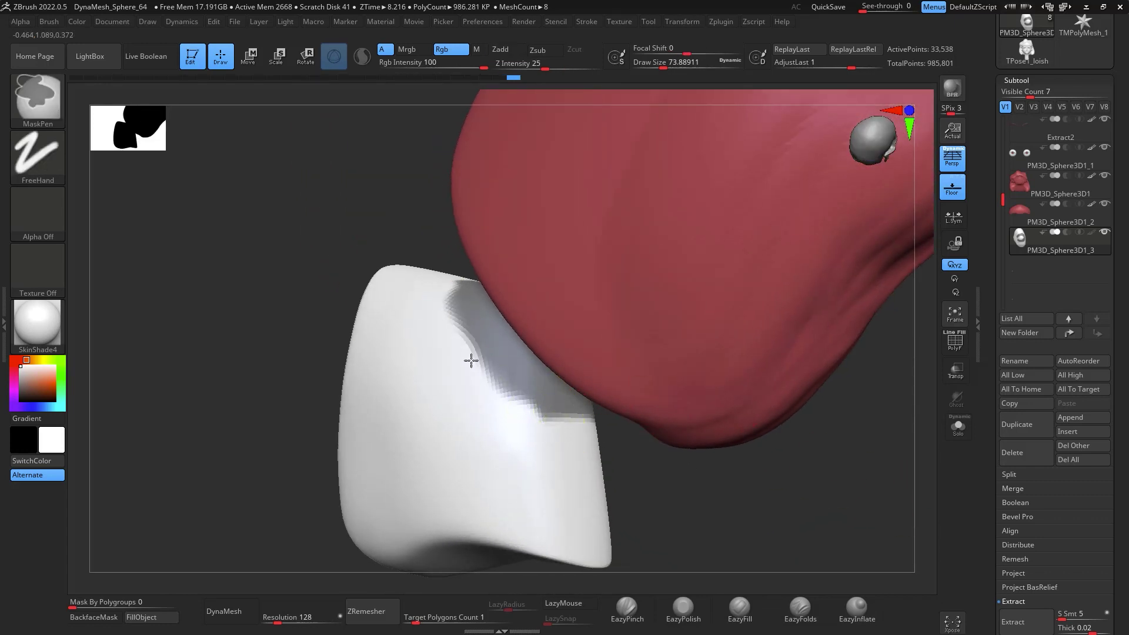
pyautogui.keyDown('ctrl'); pyautogui.moveTo(501, 395); pyautogui.dragTo(545, 440); pyautogui.keyUp('ctrl')
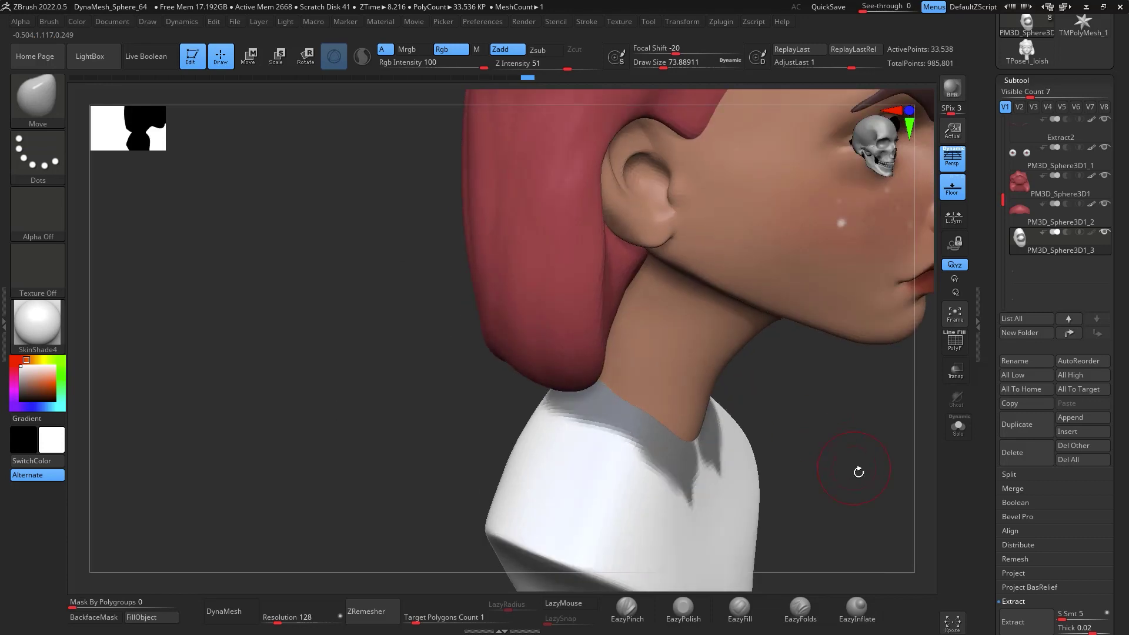
# Reduce the MaskPen draw size to about 49 and widen the unmasked gap between the front collar flaps
pyautogui.moveTo(859, 472); pyautogui.dragTo(804, 319)
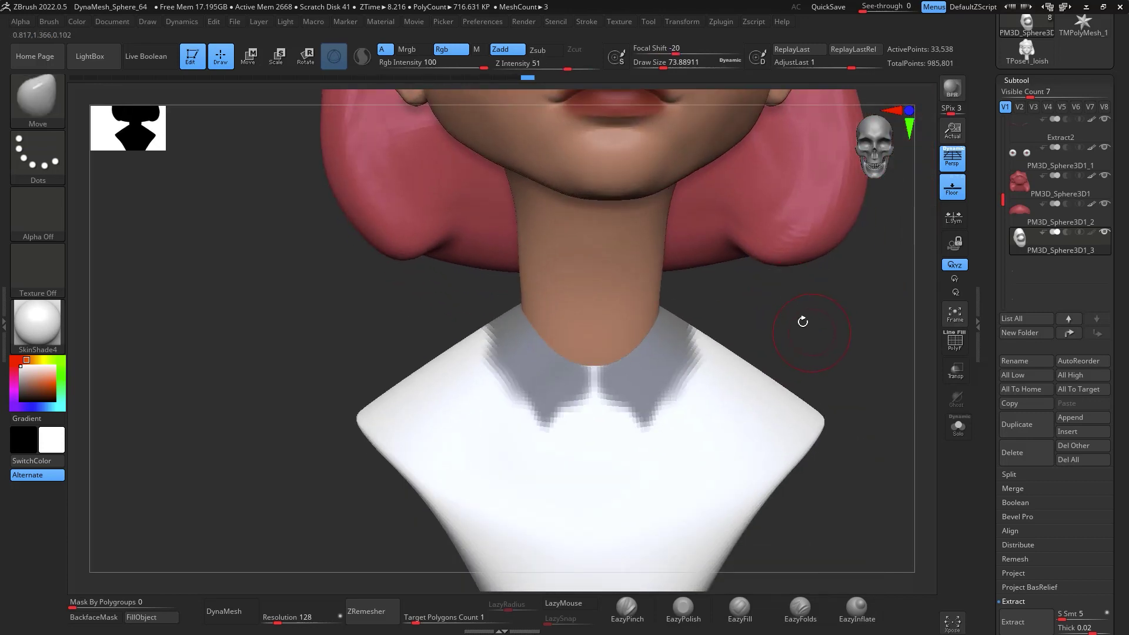
pyautogui.press('space')
pyautogui.moveTo(713, 378); pyautogui.dragTo(704, 378)
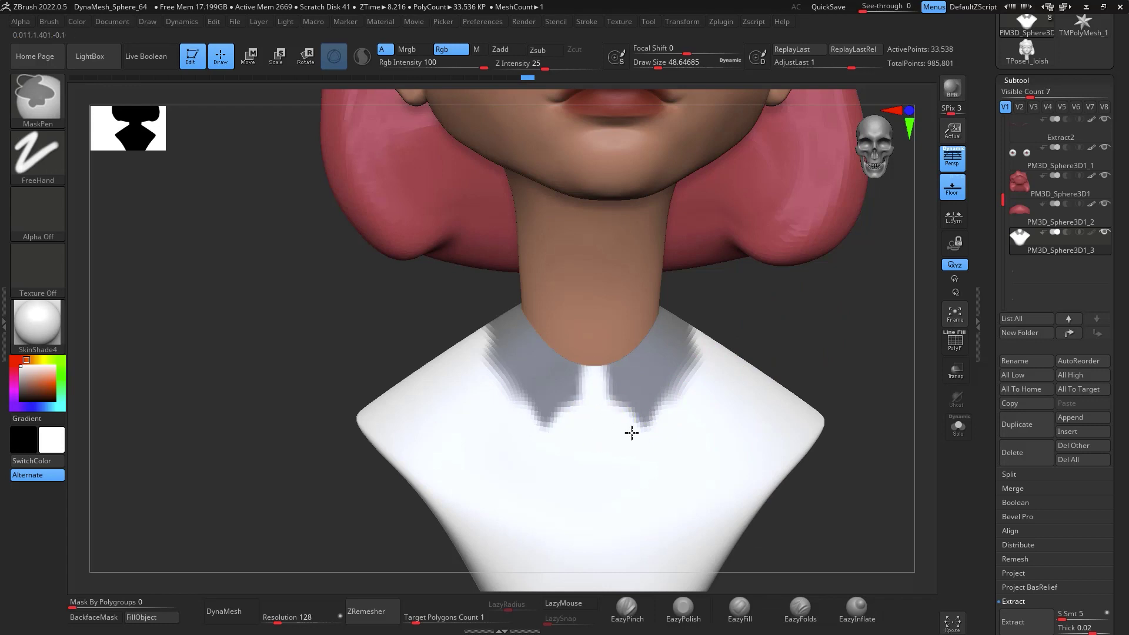
pyautogui.moveTo(631, 433)
pyautogui.keyDown('ctrl'); pyautogui.keyDown('alt'); pyautogui.mouseDown()
pyautogui.moveTo(704, 348)
pyautogui.moveTo(689, 369)
pyautogui.mouseUp(); pyautogui.keyUp('alt'); pyautogui.keyUp('ctrl')
# Isolate the torso and refine the collar mask's edges around the shoulders and neck opening
pyautogui.moveTo(691, 369)
pyautogui.mouseDown(button='right')
pyautogui.moveTo(754, 363)
pyautogui.moveTo(789, 333)
pyautogui.mouseUp(button='right')
pyautogui.moveTo(875, 284); pyautogui.dragTo(785, 281, button='right')
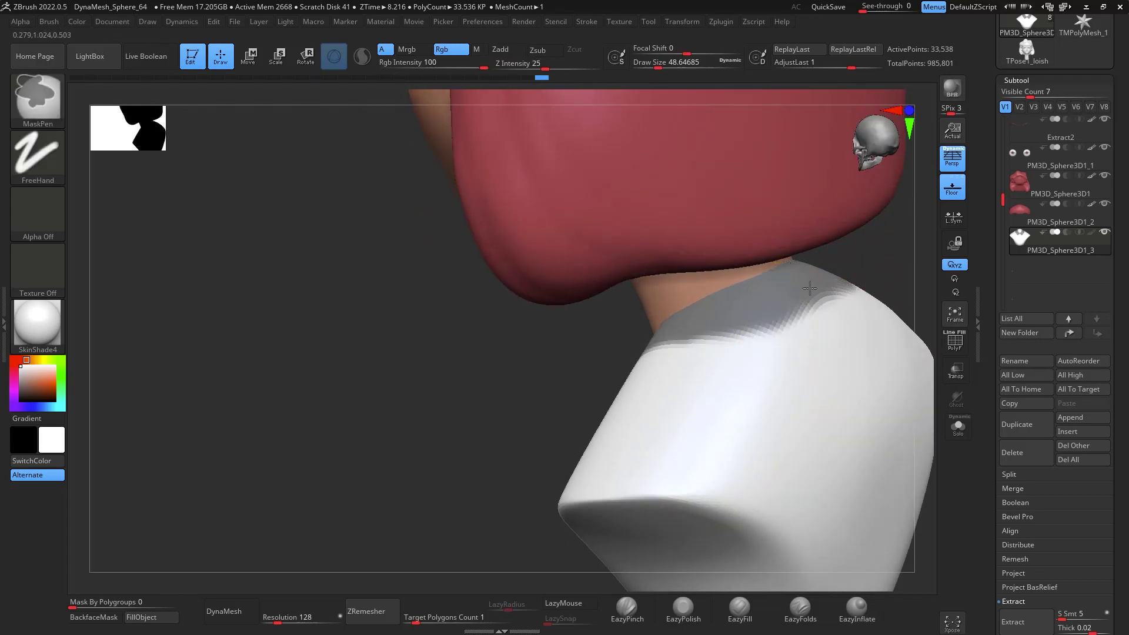
pyautogui.click(955, 414)
pyautogui.moveTo(953, 410)
pyautogui.mouseDown(button='right')
pyautogui.moveTo(907, 350)
pyautogui.moveTo(882, 354)
pyautogui.mouseUp(button='right')
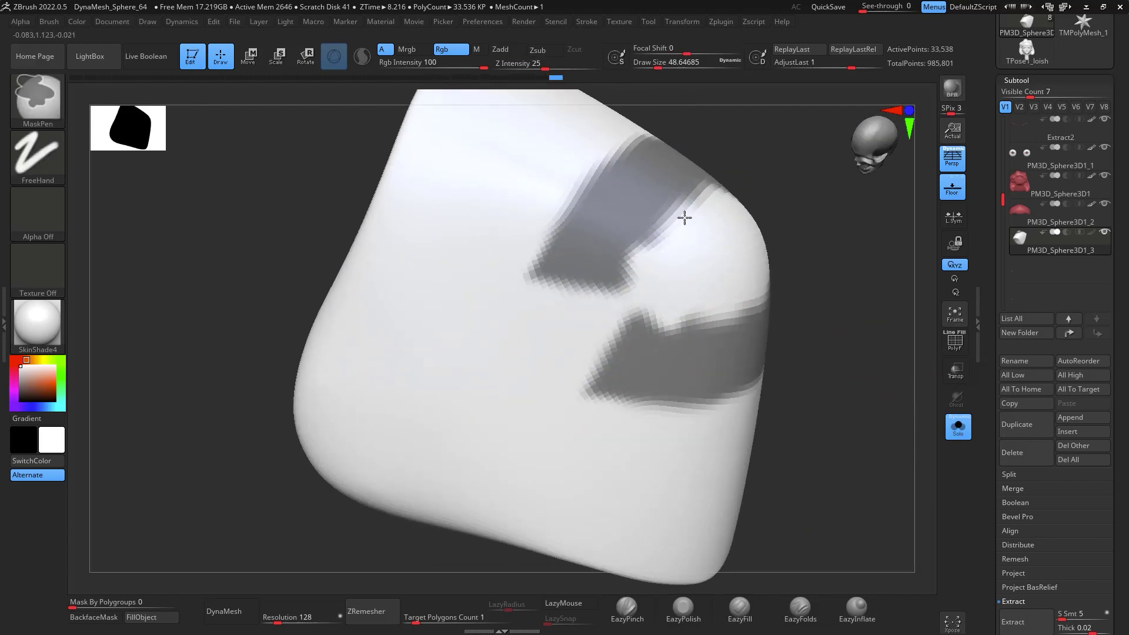
pyautogui.moveTo(725, 232)
pyautogui.mouseDown(button='right')
pyautogui.moveTo(816, 281)
pyautogui.moveTo(707, 197)
pyautogui.mouseUp(button='right')
pyautogui.press('ctrl')
pyautogui.moveTo(900, 372)
pyautogui.mouseDown(button='right')
pyautogui.moveTo(933, 316)
pyautogui.moveTo(912, 327)
pyautogui.moveTo(910, 294)
pyautogui.moveTo(690, 341)
pyautogui.mouseUp(button='right')
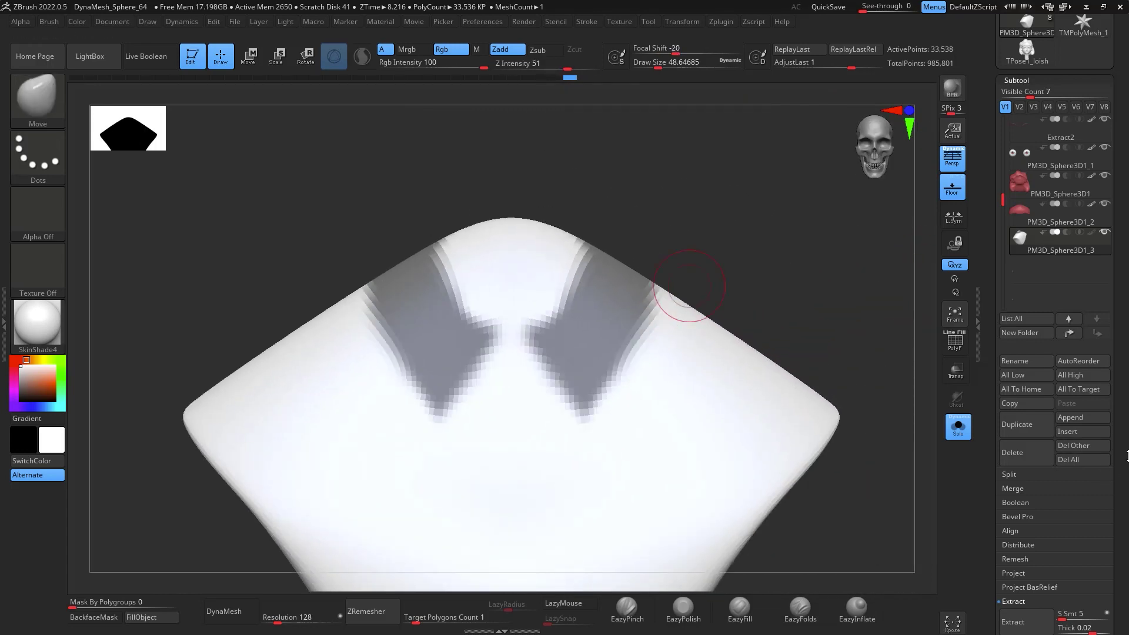
# Extract the masked collar as a separate subtool with Thick 0.02 and clear its mask
pyautogui.scroll(-5, 1063, 452)
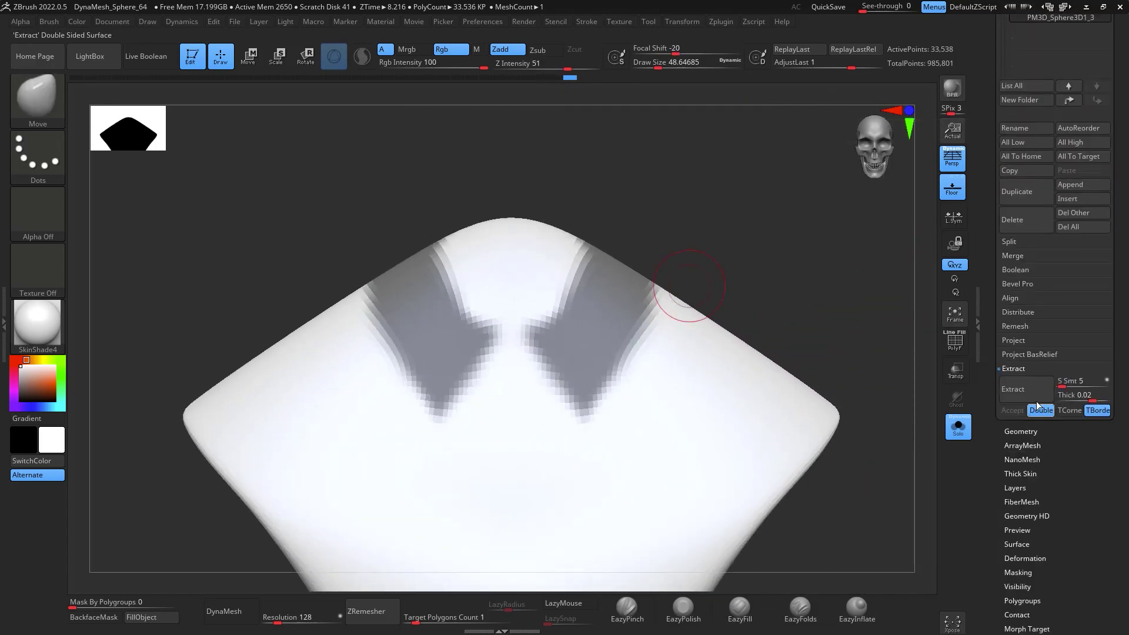
pyautogui.moveTo(1088, 395); pyautogui.dragTo(1084, 395)
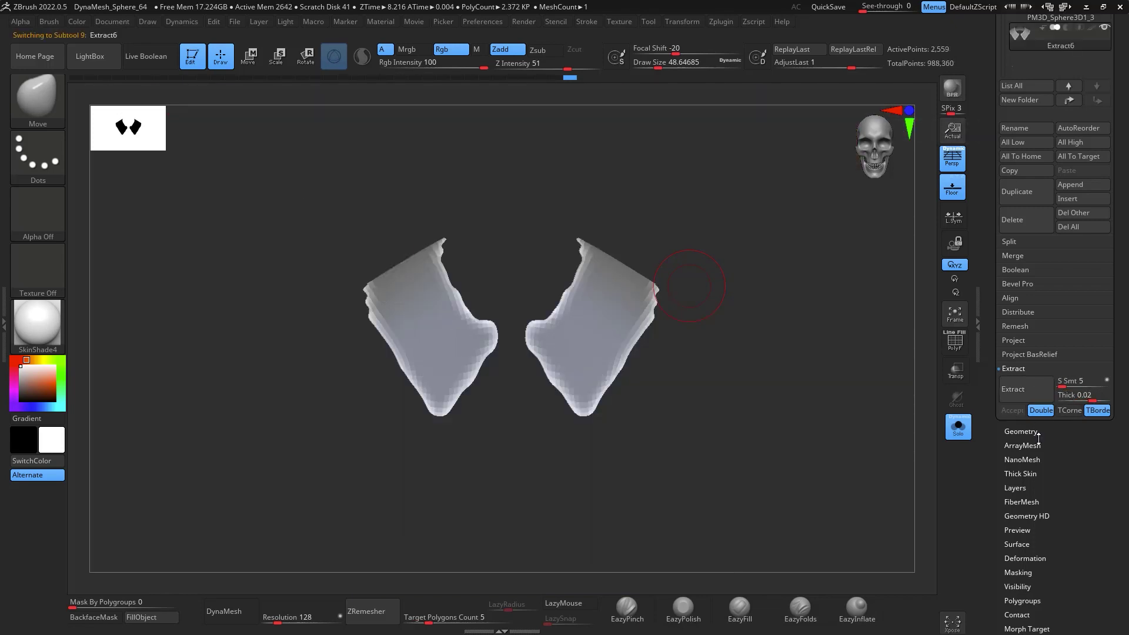
pyautogui.moveTo(785, 292); pyautogui.dragTo(798, 275)
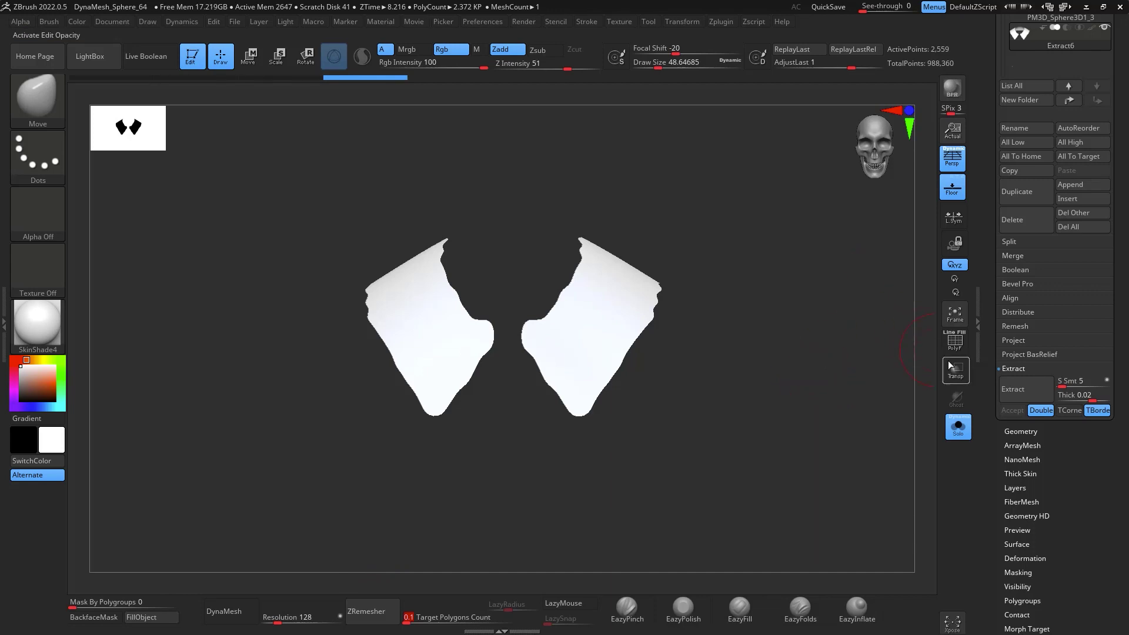
# Show the extracted collar's polyframe and ZRemesh it with Target Polygons Count set to 0.1
pyautogui.click(959, 345)
pyautogui.moveTo(836, 382); pyautogui.dragTo(801, 381)
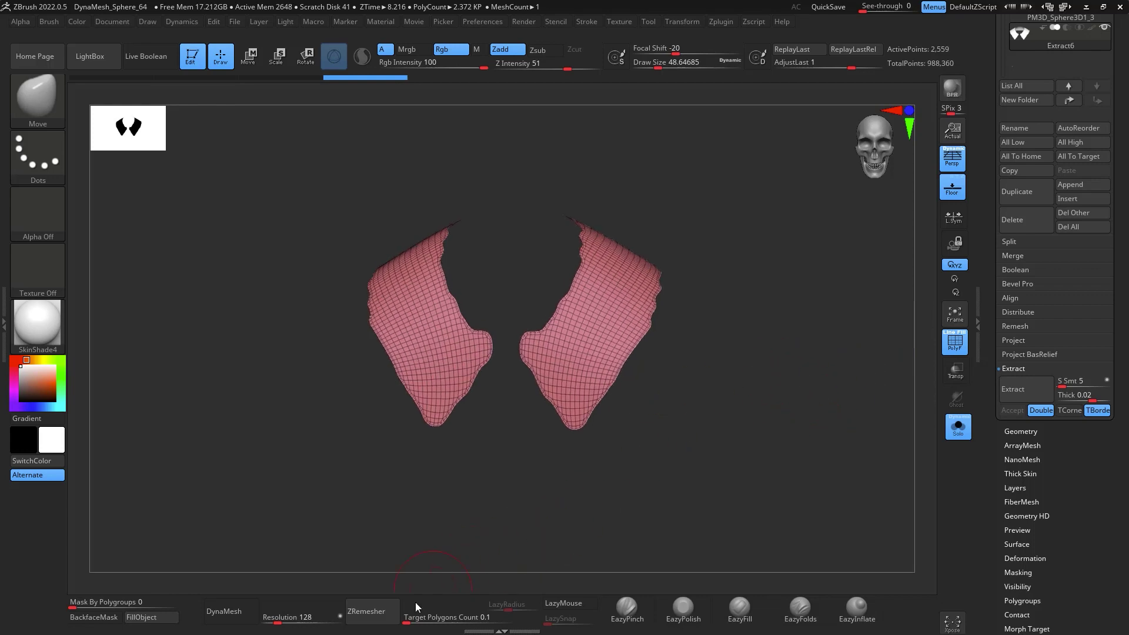
pyautogui.click(383, 615)
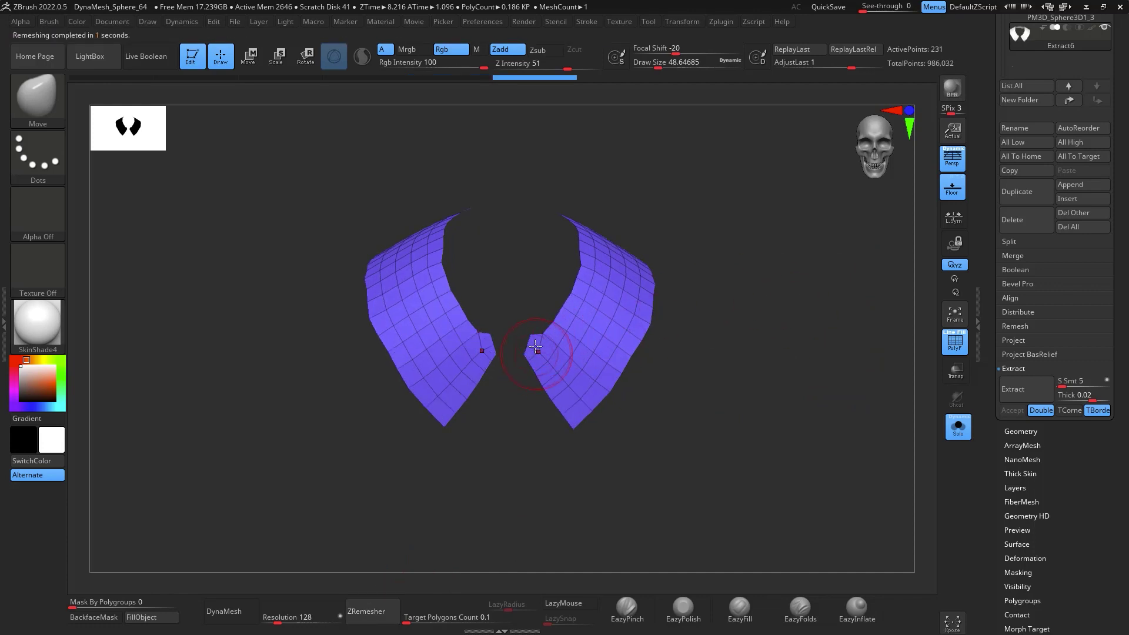
pyautogui.click(368, 610)
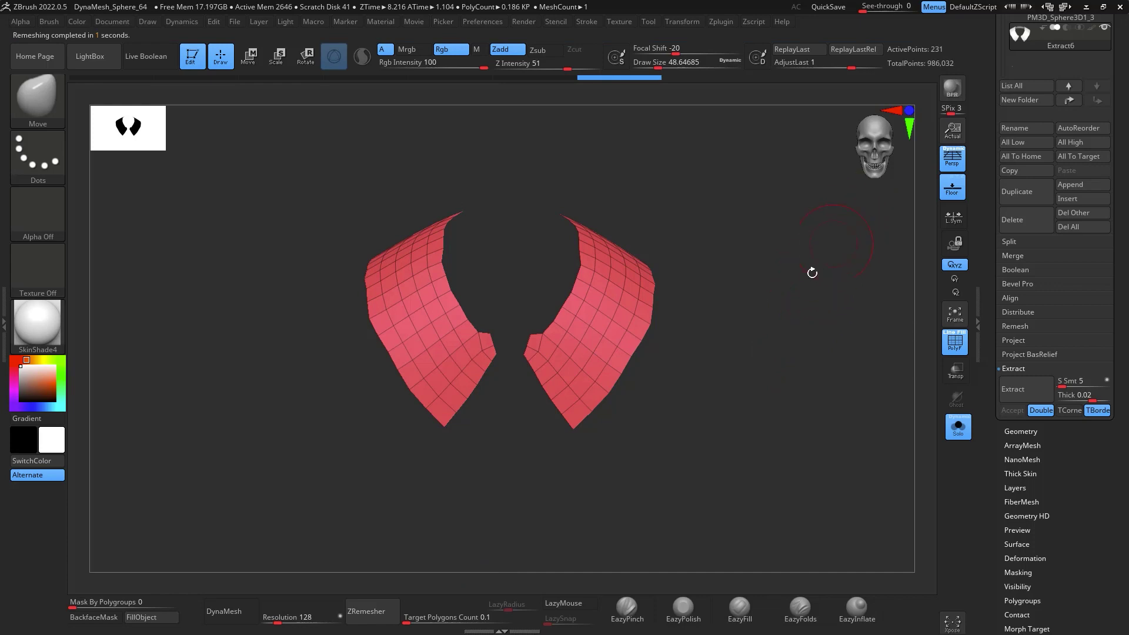
# Delete the stray polygons at the collar's inner front corners with ZModeler's Delete action on single polys
pyautogui.keyDown('alt'); pyautogui.moveTo(812, 273); pyautogui.dragTo(746, 310); pyautogui.keyUp('alt')
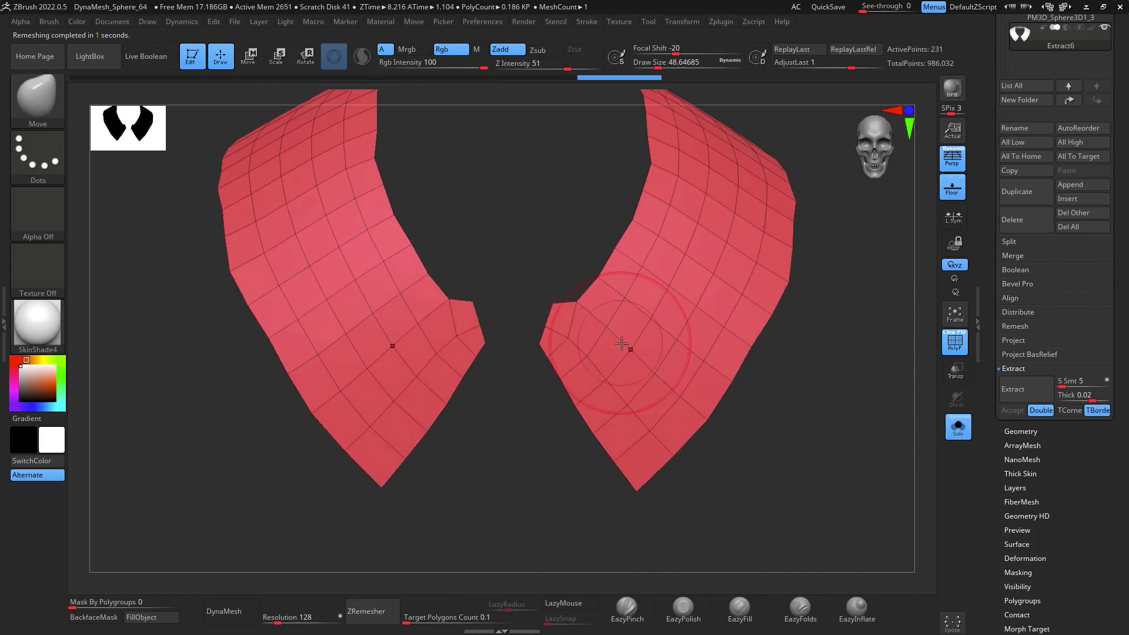
pyautogui.press('b')
pyautogui.press('z')
pyautogui.press('m')
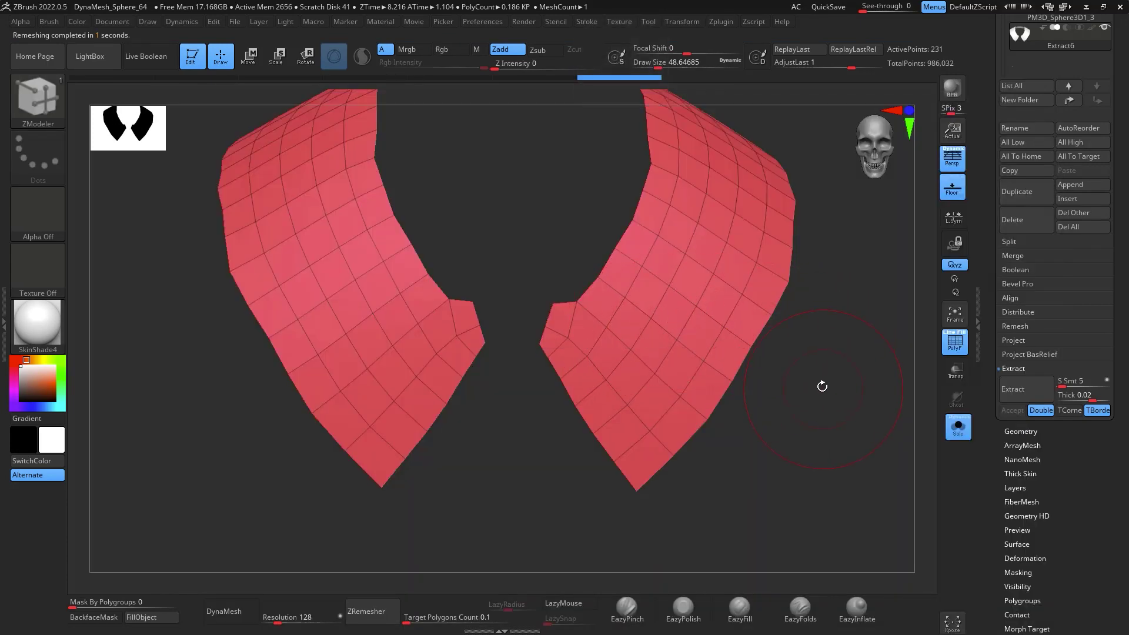
pyautogui.press('space')
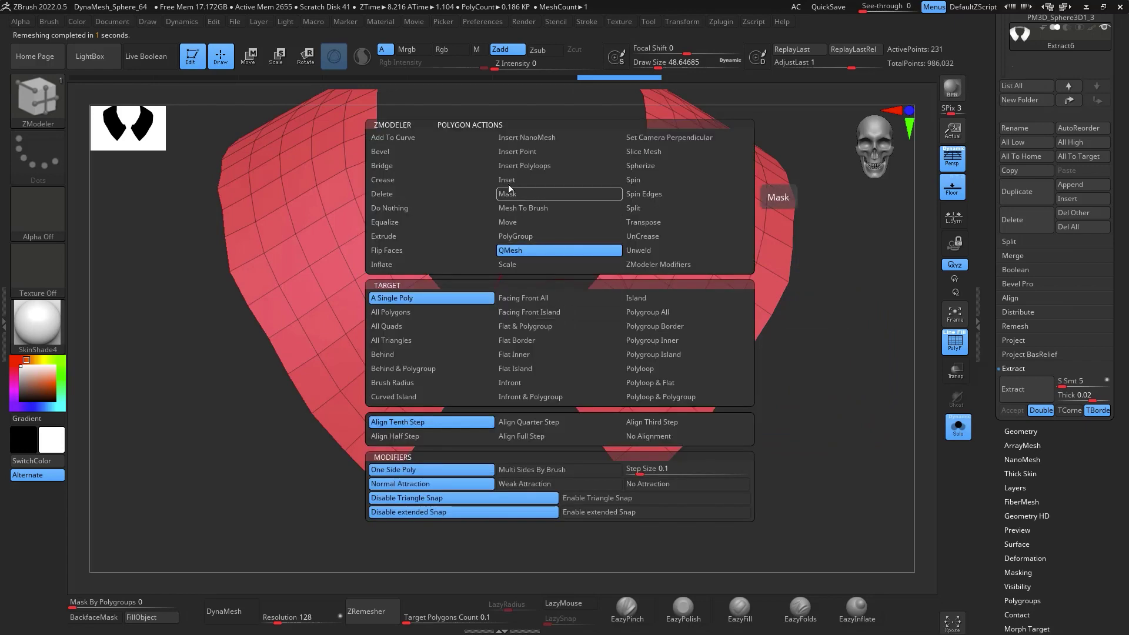
pyautogui.click(400, 194)
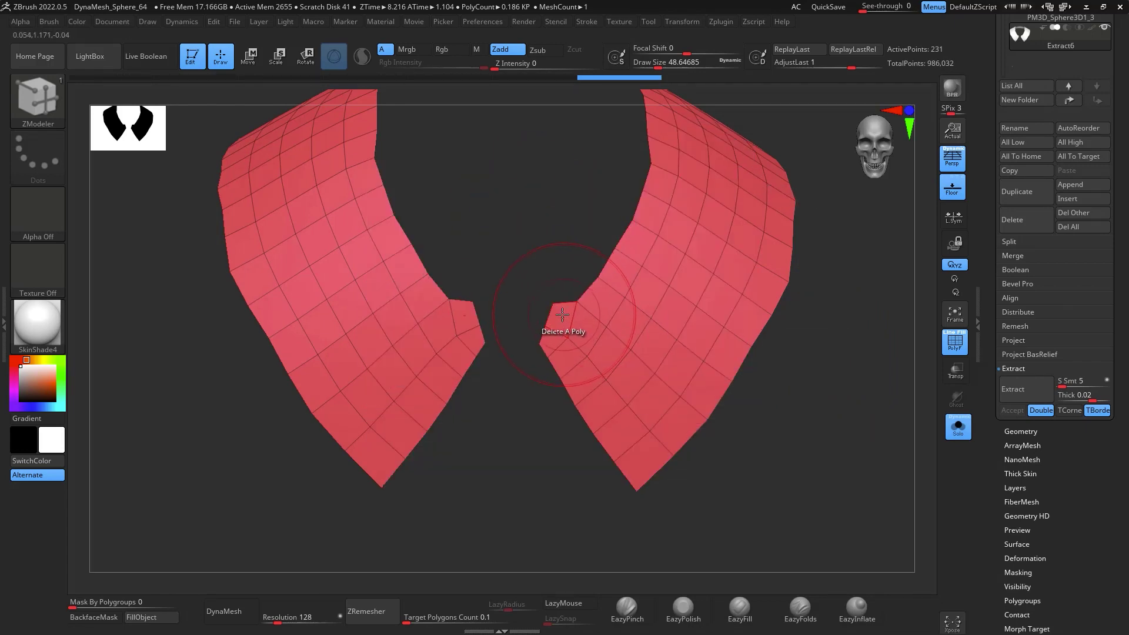
pyautogui.click(562, 321)
pyautogui.click(552, 343)
pyautogui.keyDown('alt'); pyautogui.moveTo(859, 420); pyautogui.dragTo(713, 398); pyautogui.keyUp('alt')
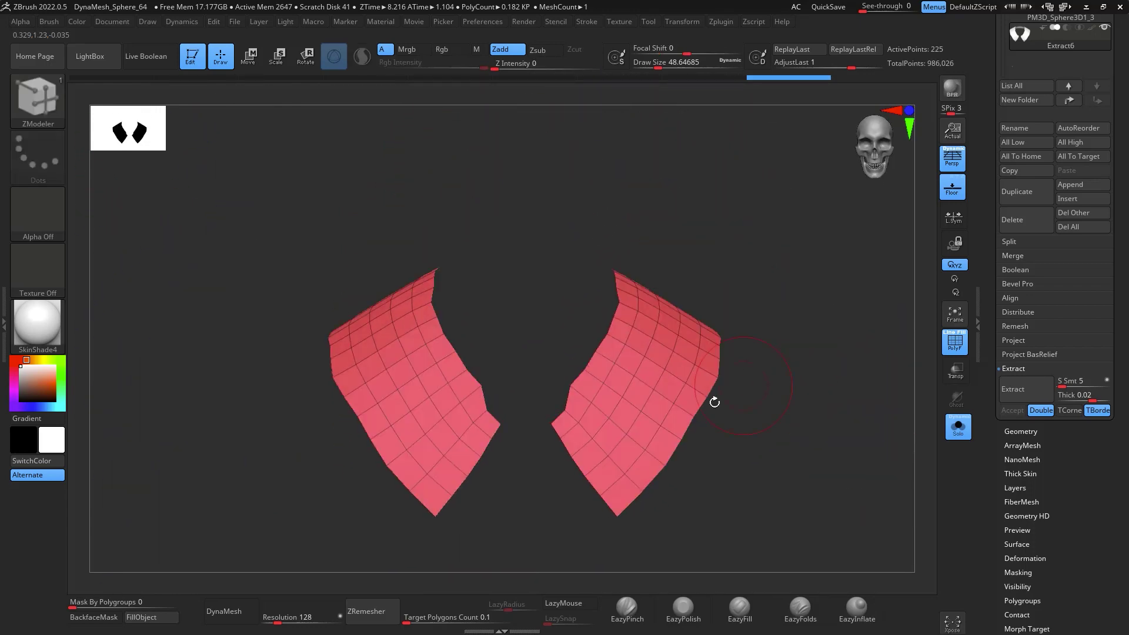
# Straighten the collar's inner front edges with the Move brush at draw size about 23
pyautogui.press('space')
pyautogui.press('b')
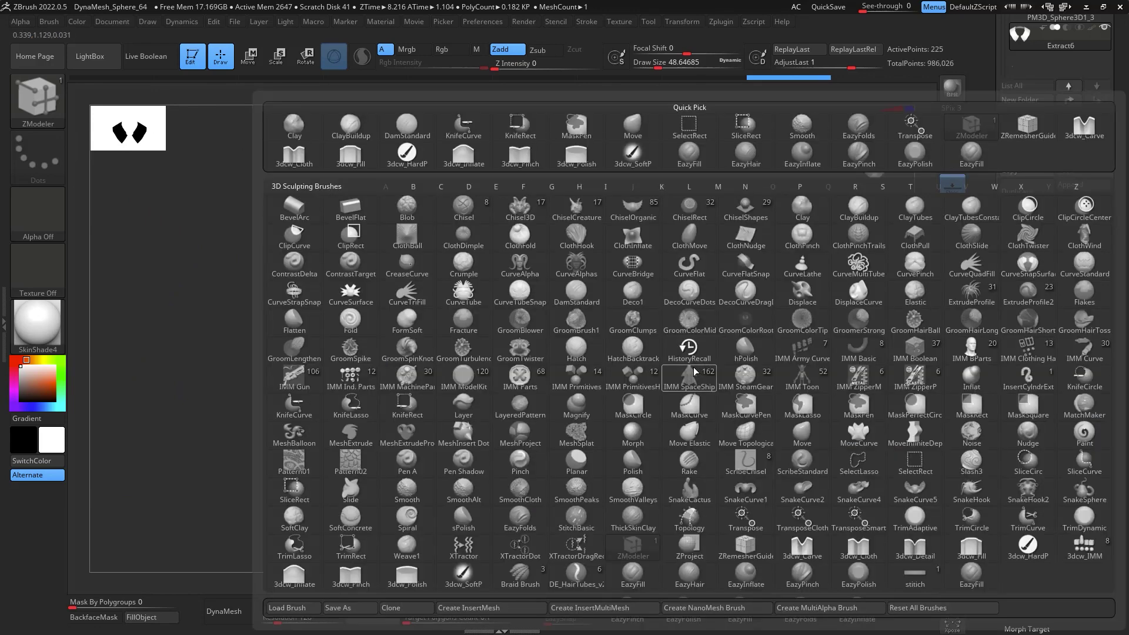
pyautogui.press('m')
pyautogui.press('v')
pyautogui.press('space')
pyautogui.moveTo(693, 383); pyautogui.dragTo(577, 412)
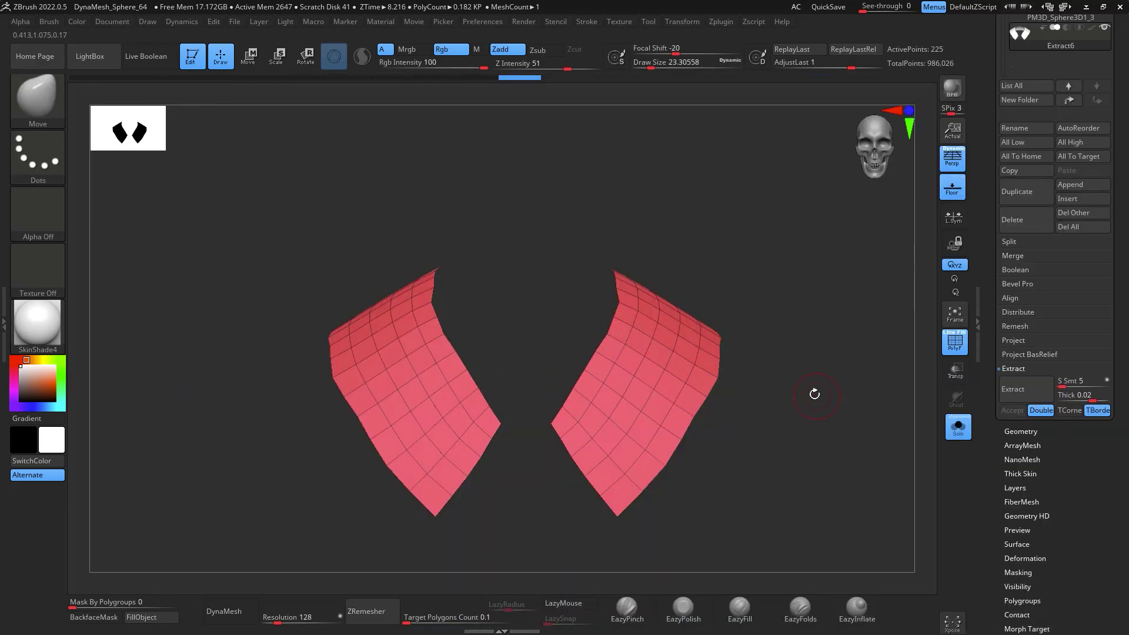
# ZRemesh the collar again, then reduce it further by remeshing with the Half option turned on
pyautogui.click(367, 611)
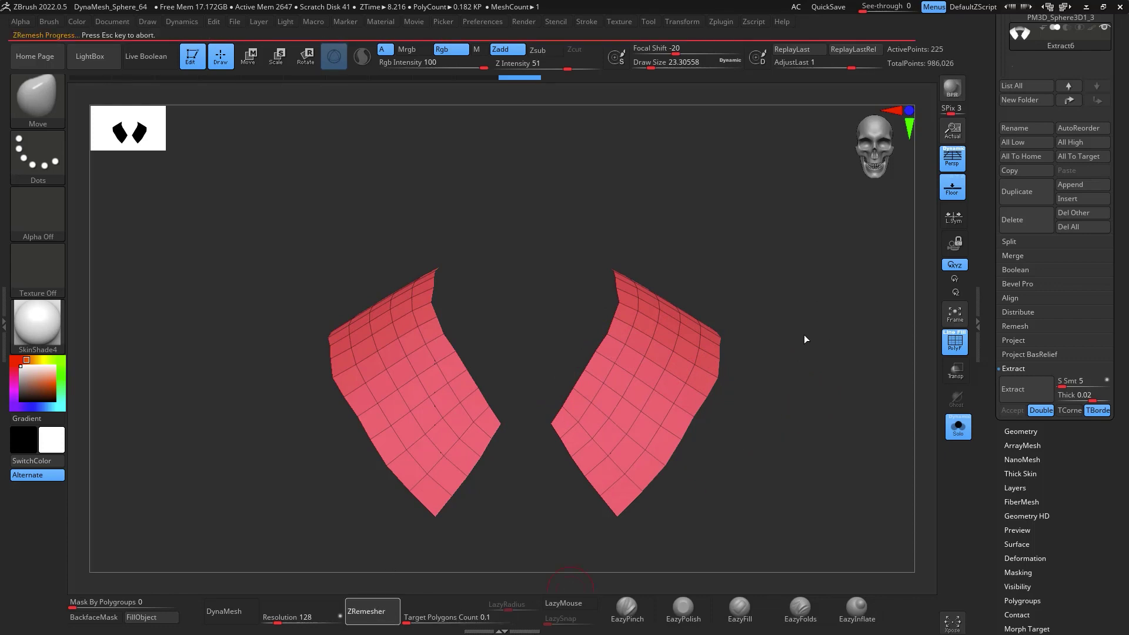
pyautogui.moveTo(802, 352); pyautogui.dragTo(812, 394)
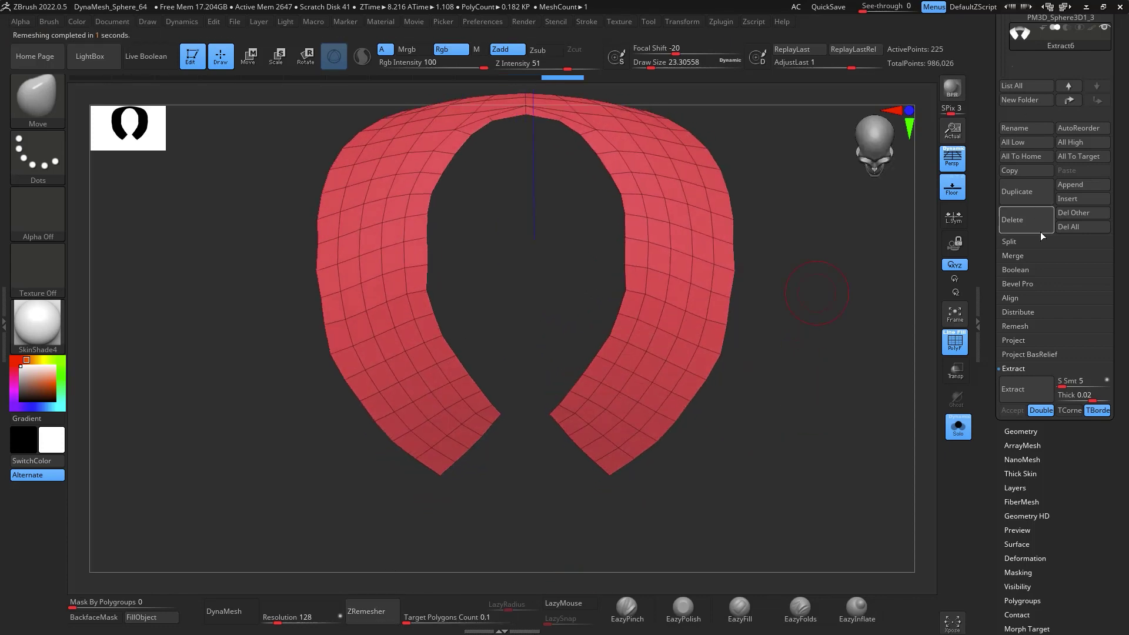
pyautogui.click(1028, 431)
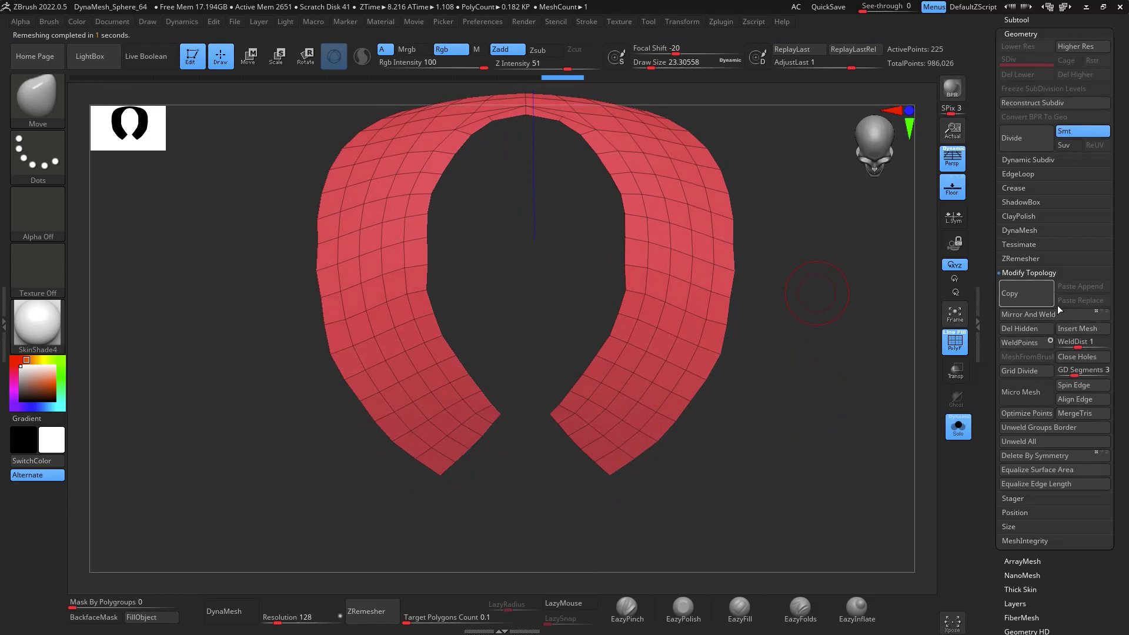
pyautogui.click(1035, 259)
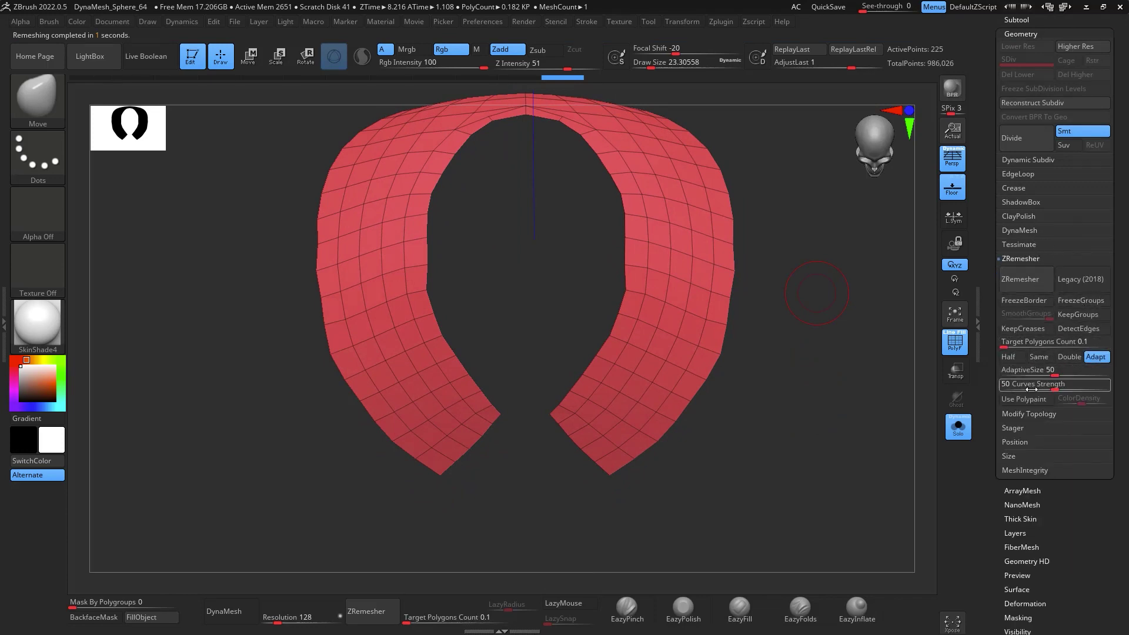
pyautogui.click(1021, 358)
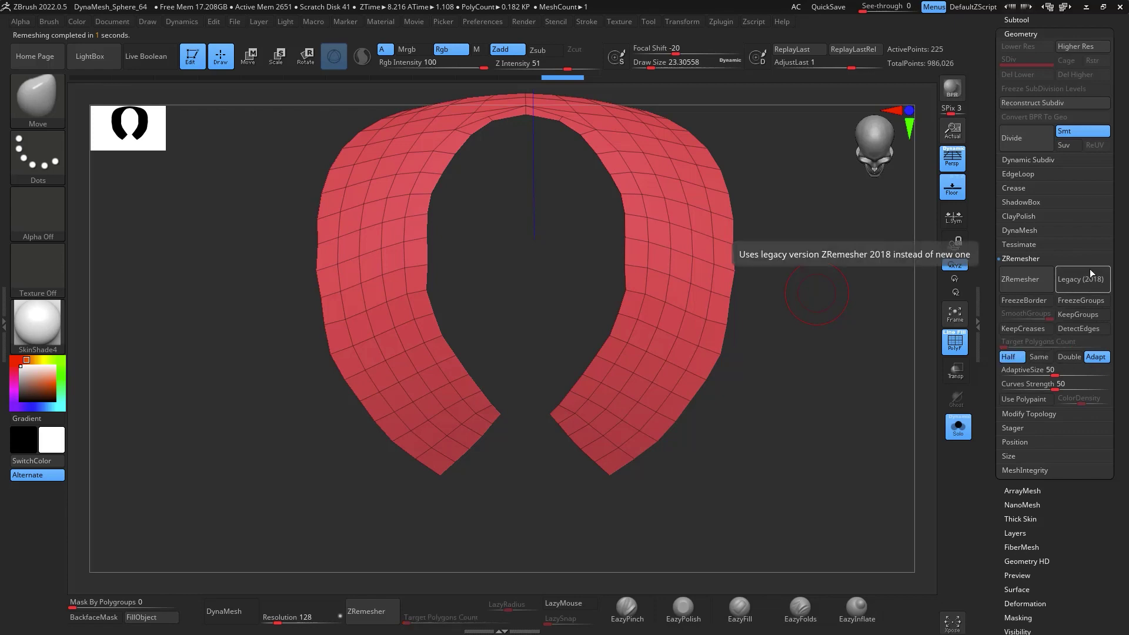
pyautogui.click(1036, 281)
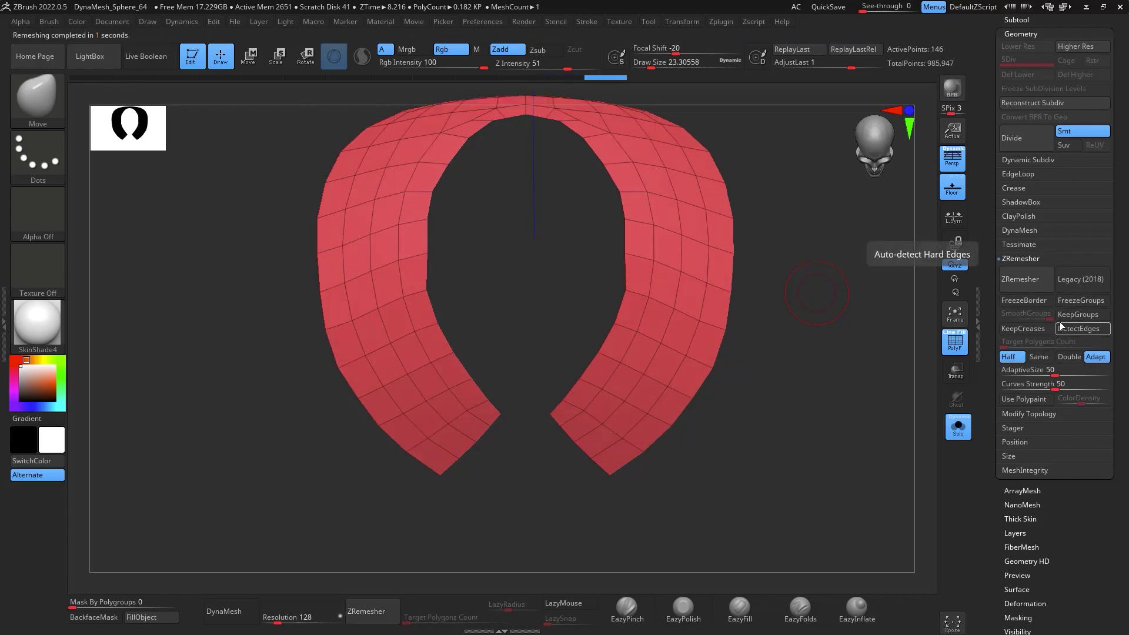
pyautogui.moveTo(887, 320); pyautogui.dragTo(906, 259)
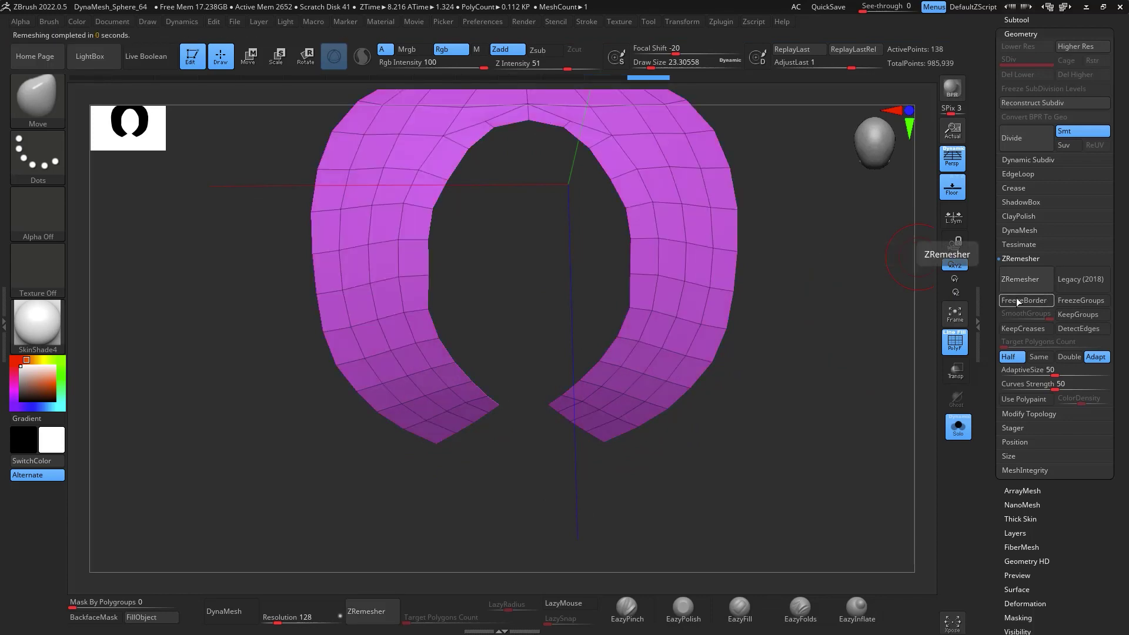
pyautogui.moveTo(852, 348); pyautogui.dragTo(729, 307)
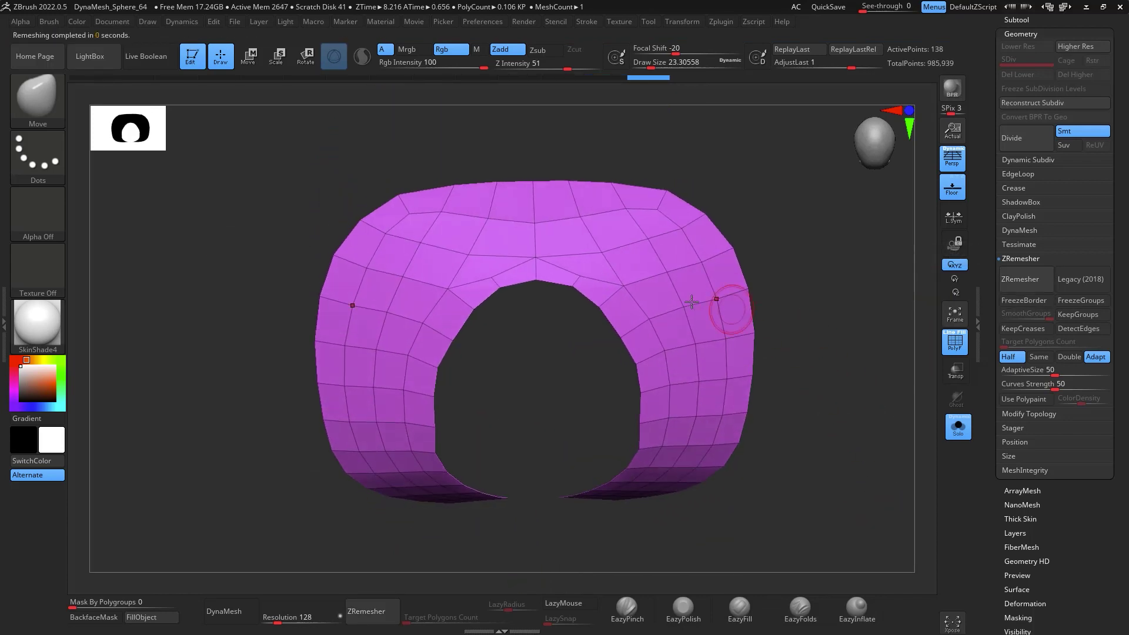
# Try to reposition the closely spaced points at the back of the collar's inner edge with the Move brush
pyautogui.moveTo(595, 247); pyautogui.dragTo(609, 250)
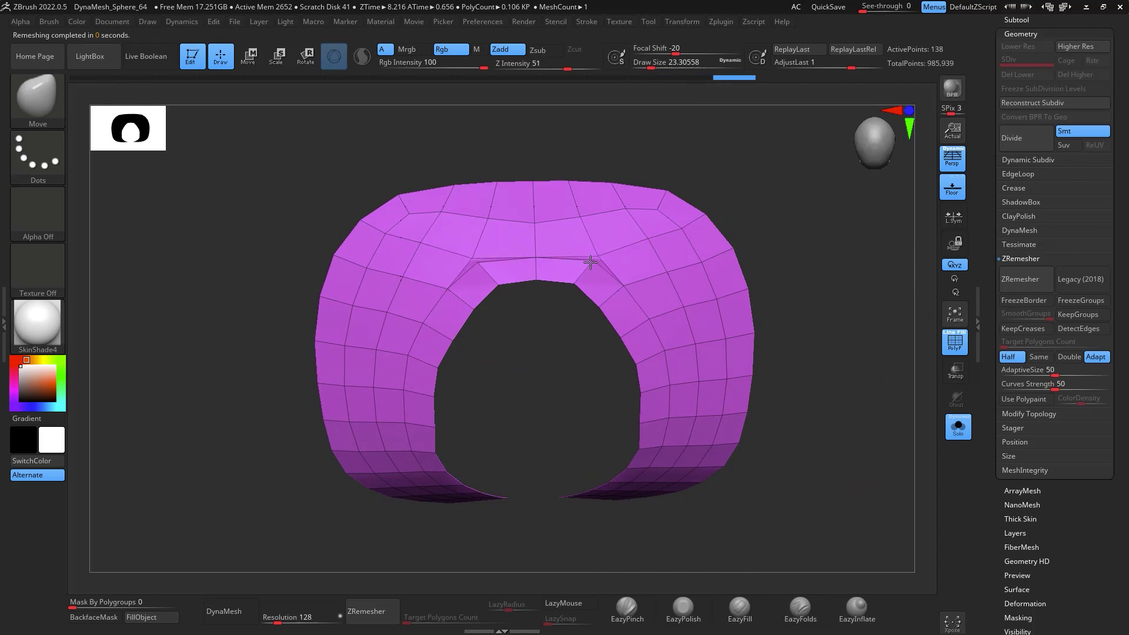
pyautogui.moveTo(833, 285); pyautogui.dragTo(855, 265)
pyautogui.hotkey('ctrl', 'z')
pyautogui.hotkey('ctrl', 'z')
pyautogui.hotkey('ctrl', 'z')
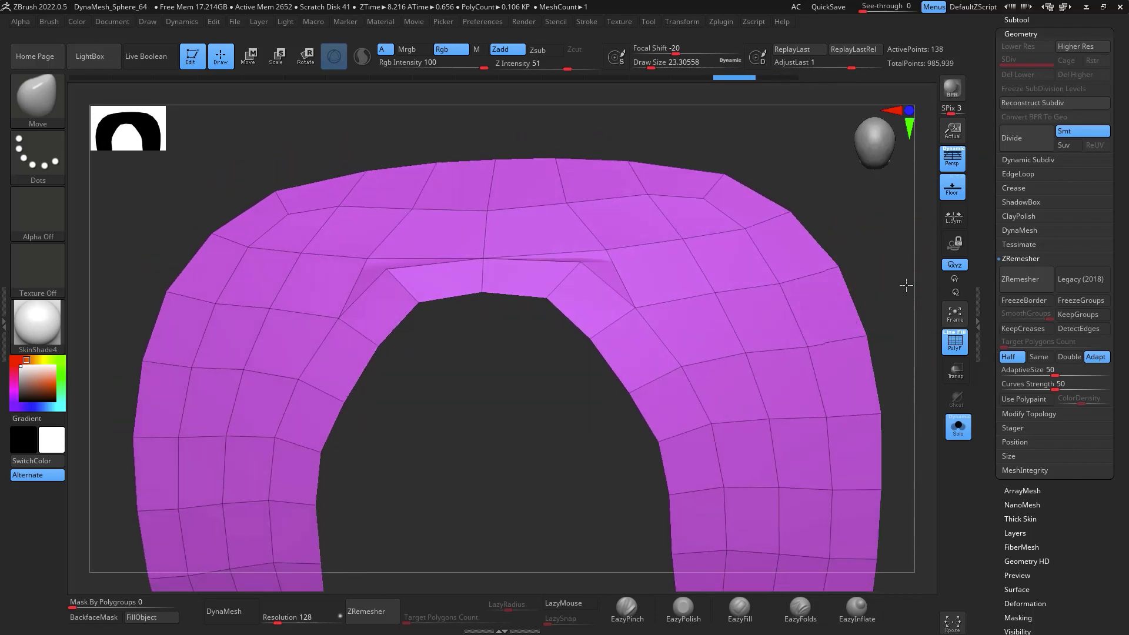
# Merge the extra points at the back of the collar's inner edge using ZModeler's Stitch point action, set to To Mid Point
pyautogui.moveTo(839, 315)
pyautogui.mouseDown()
pyautogui.moveTo(840, 239)
pyautogui.moveTo(844, 284)
pyautogui.moveTo(869, 315)
pyautogui.moveTo(856, 239)
pyautogui.moveTo(847, 247)
pyautogui.mouseUp()
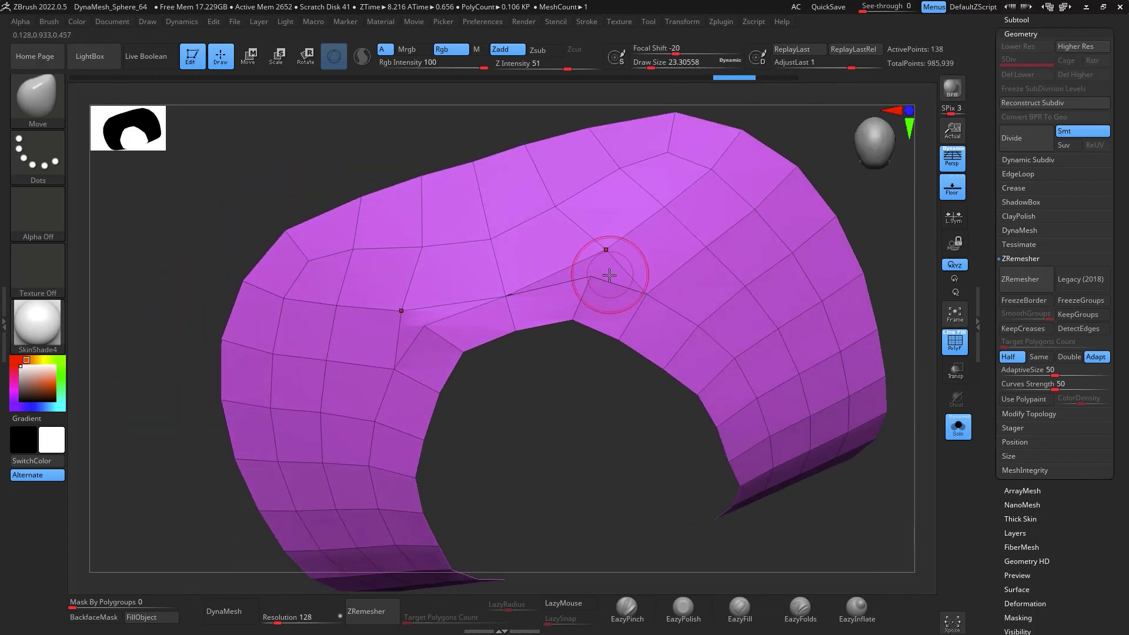
pyautogui.press('b')
pyautogui.press('m')
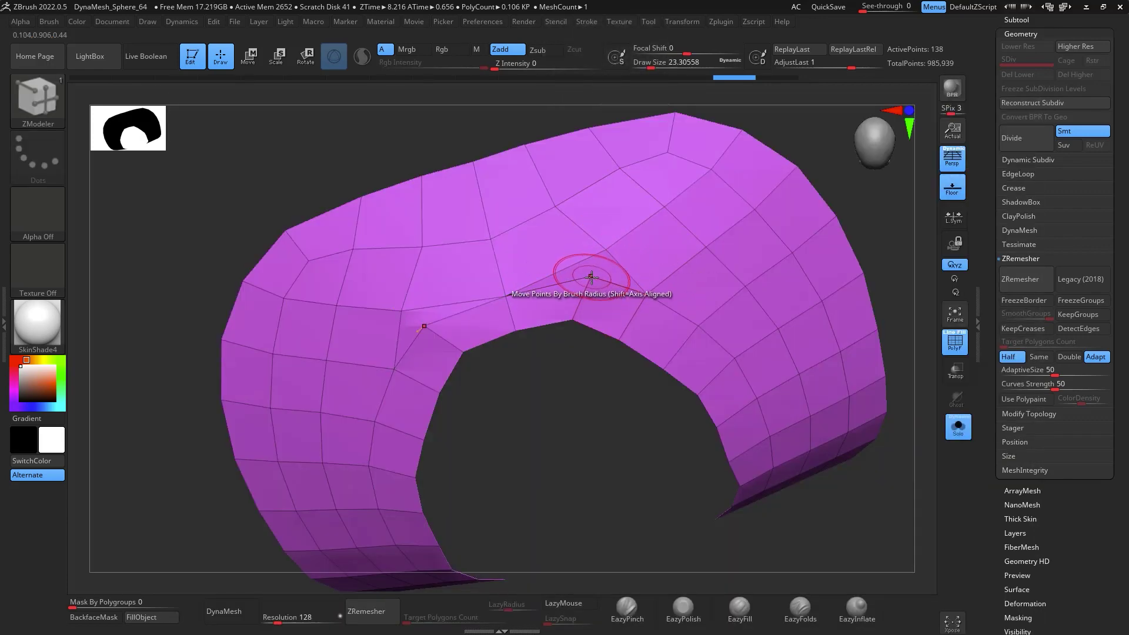
pyautogui.press('space')
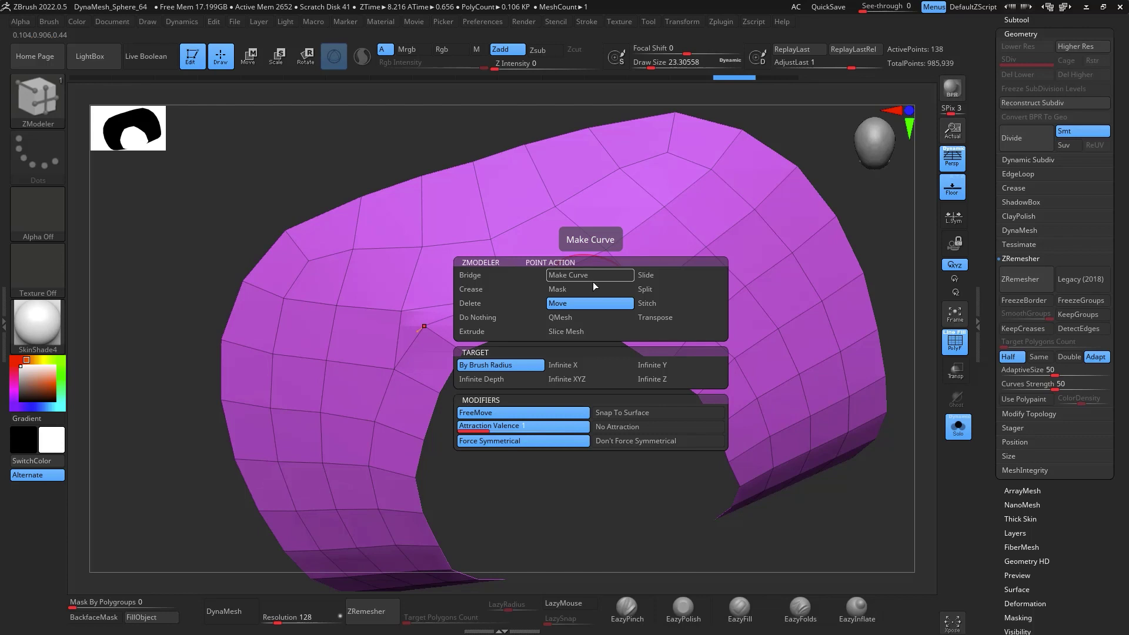
pyautogui.click(662, 304)
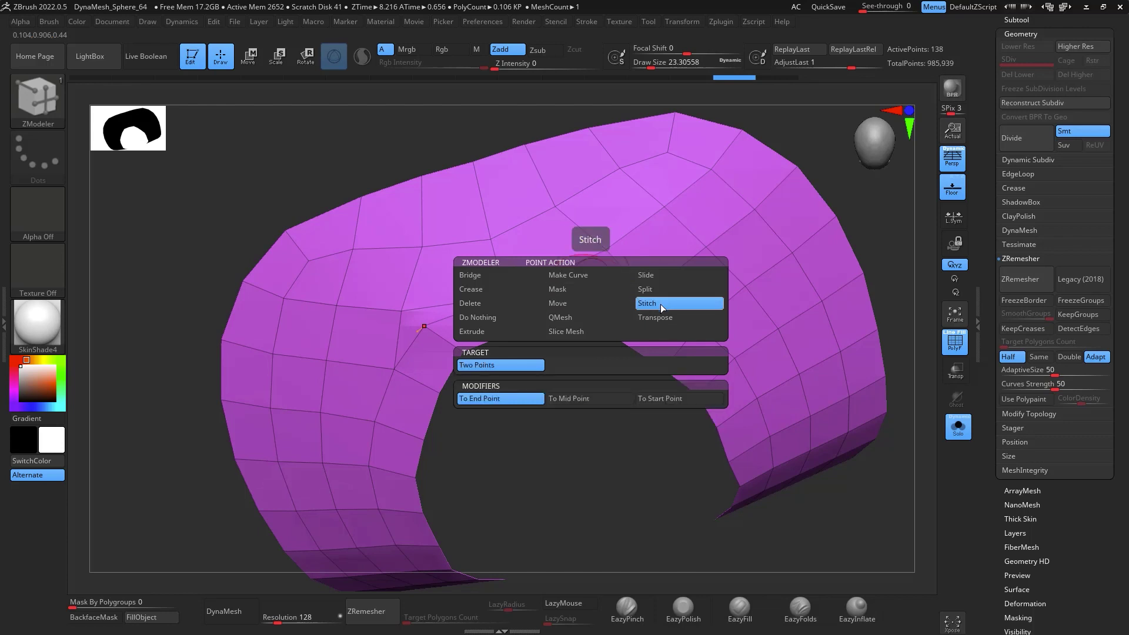
pyautogui.click(602, 398)
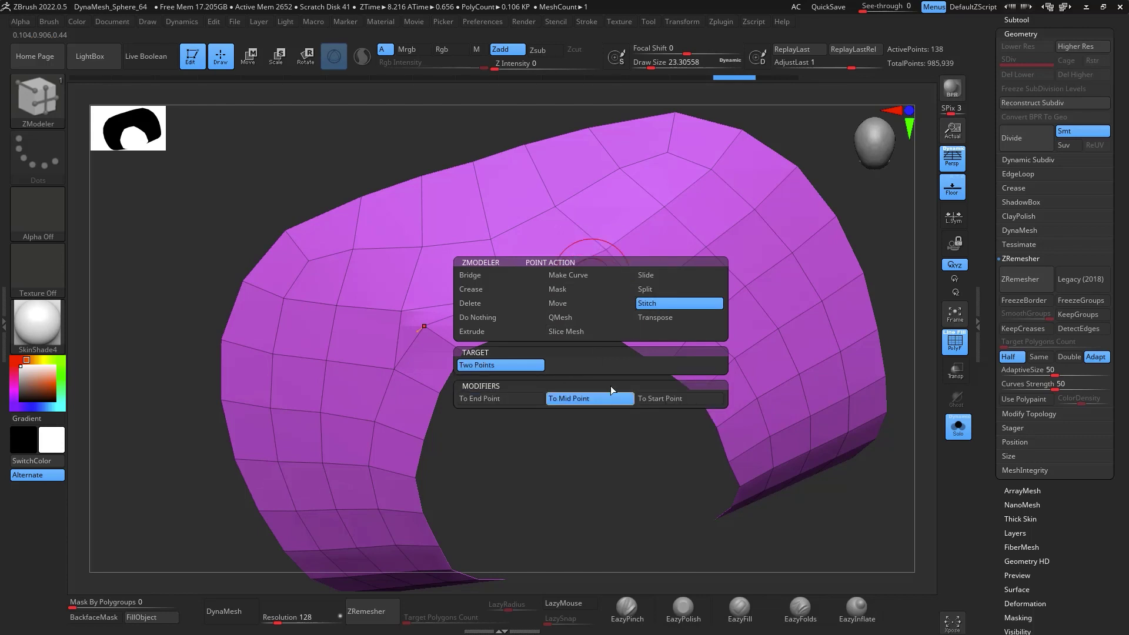
pyautogui.click(596, 271)
pyautogui.moveTo(606, 264)
pyautogui.mouseDown()
pyautogui.moveTo(604, 302)
pyautogui.moveTo(600, 284)
pyautogui.mouseUp()
pyautogui.click(592, 277)
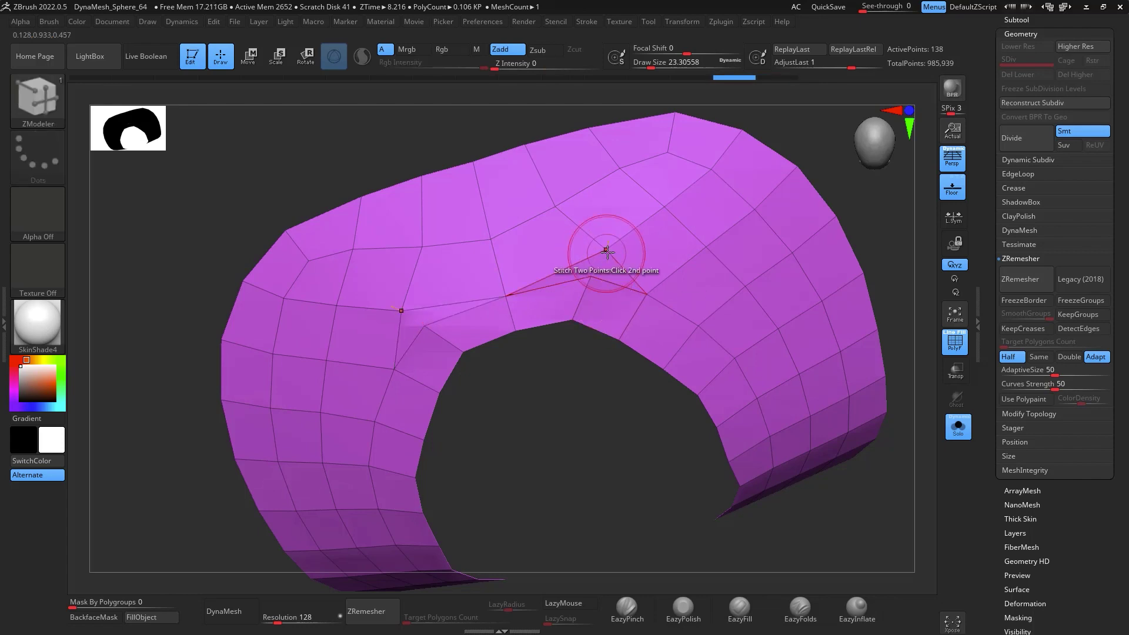
pyautogui.click(606, 250)
pyautogui.moveTo(656, 470); pyautogui.dragTo(681, 352)
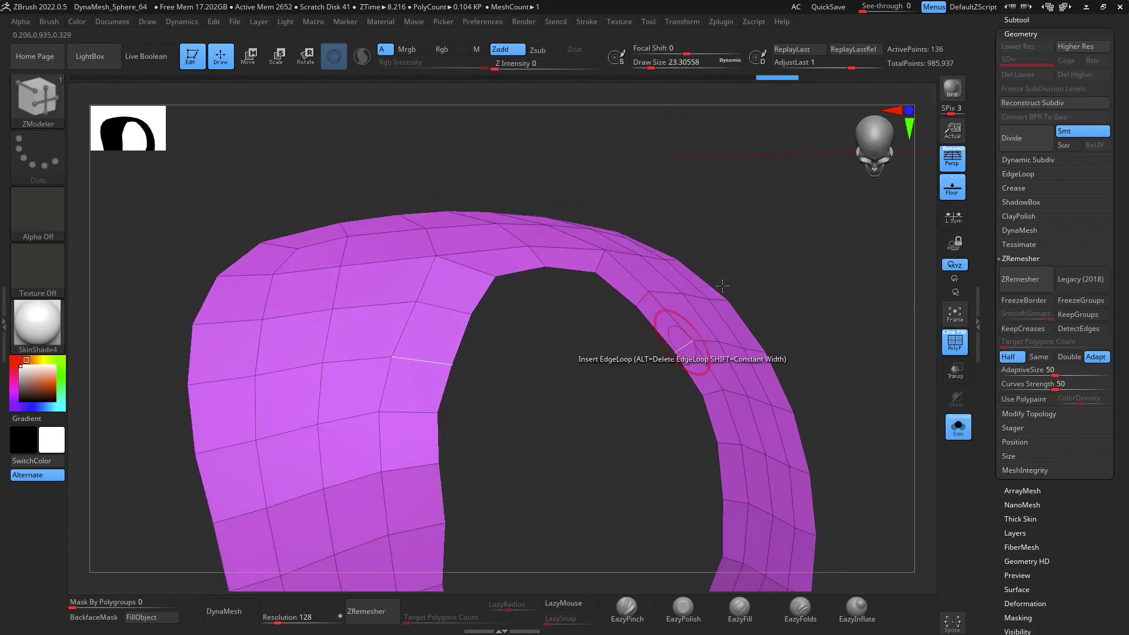
pyautogui.moveTo(786, 266); pyautogui.dragTo(766, 282)
pyautogui.moveTo(856, 312)
pyautogui.keyDown('shift'); pyautogui.mouseDown()
pyautogui.moveTo(913, 381)
pyautogui.moveTo(902, 259)
pyautogui.mouseUp(); pyautogui.keyUp('shift')
pyautogui.moveTo(794, 247); pyautogui.dragTo(905, 253)
# Show the other subtools again and thicken the collar with ZModeler's Extrude action on All Polygons
pyautogui.click(958, 427)
pyautogui.moveTo(902, 403); pyautogui.dragTo(840, 273)
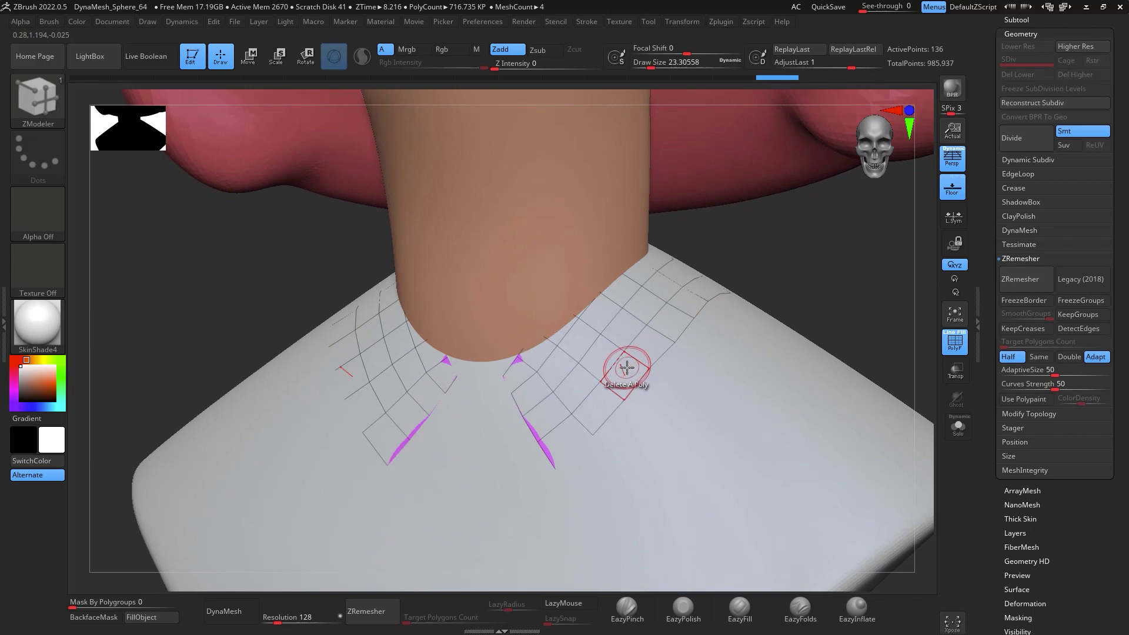
pyautogui.press('b')
pyautogui.press('z')
pyautogui.press('m')
pyautogui.press('space')
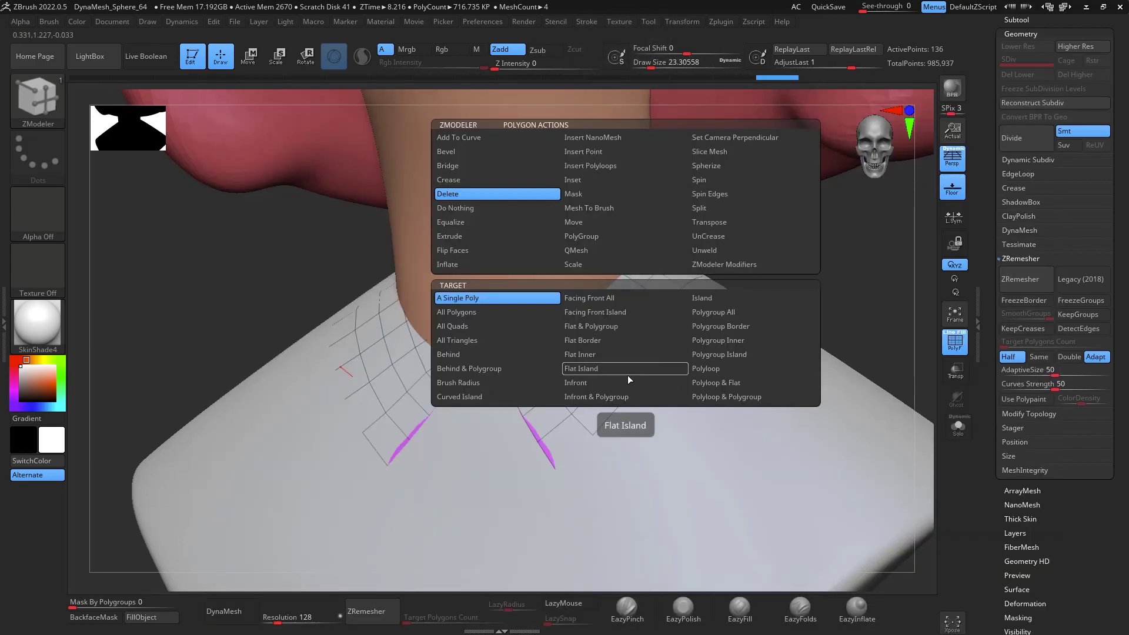
pyautogui.click(488, 236)
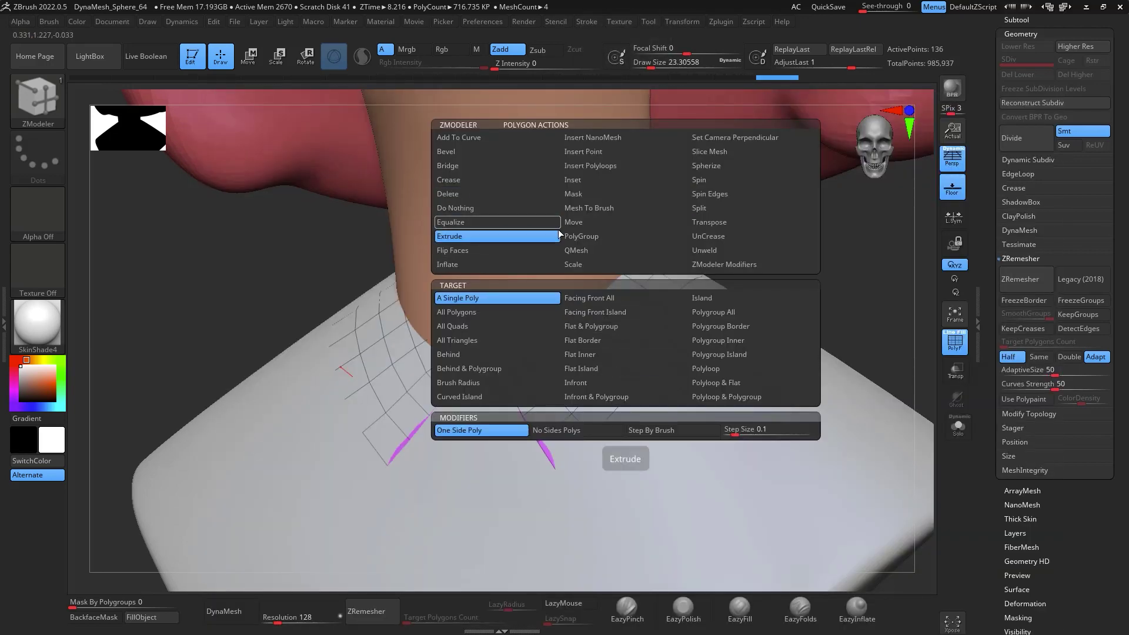
pyautogui.click(488, 312)
pyautogui.moveTo(629, 314); pyautogui.dragTo(625, 292)
pyautogui.moveTo(776, 265)
pyautogui.mouseDown()
pyautogui.moveTo(837, 267)
pyautogui.moveTo(843, 247)
pyautogui.moveTo(806, 227)
pyautogui.moveTo(778, 245)
pyautogui.mouseUp()
# Fit the collar's front inner edges against the neck and chest with the Move brush at draw size about 124
pyautogui.press('b')
pyautogui.press('m')
pyautogui.press('v')
pyautogui.press('space')
pyautogui.moveTo(606, 261)
pyautogui.mouseDown()
pyautogui.moveTo(626, 262)
pyautogui.moveTo(592, 262)
pyautogui.moveTo(603, 238)
pyautogui.mouseUp()
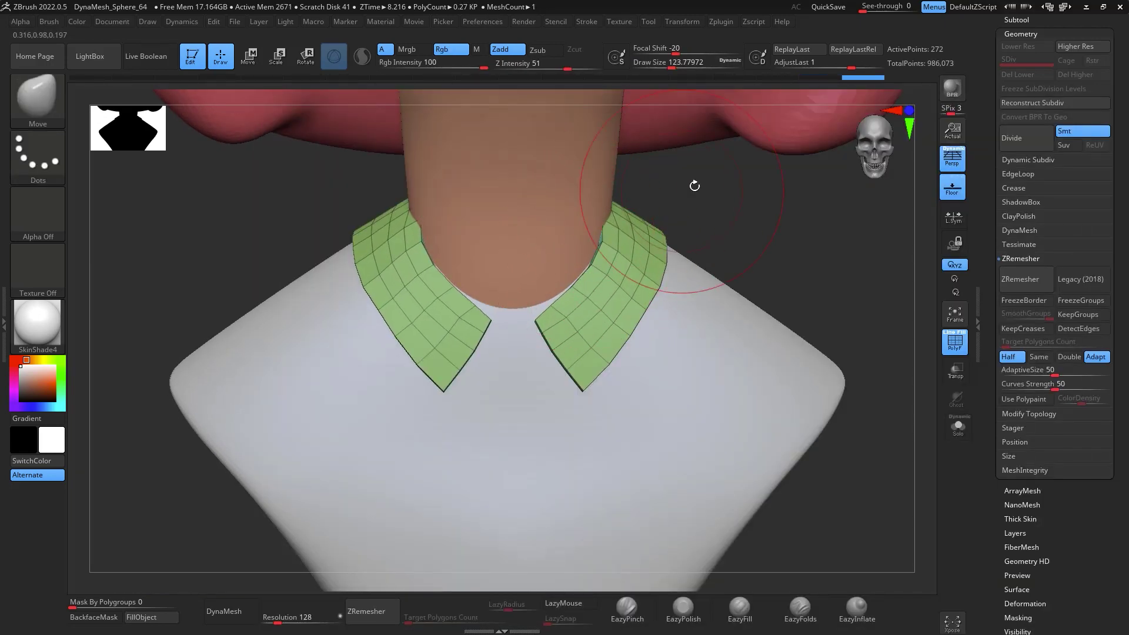
pyautogui.moveTo(694, 186); pyautogui.dragTo(634, 199)
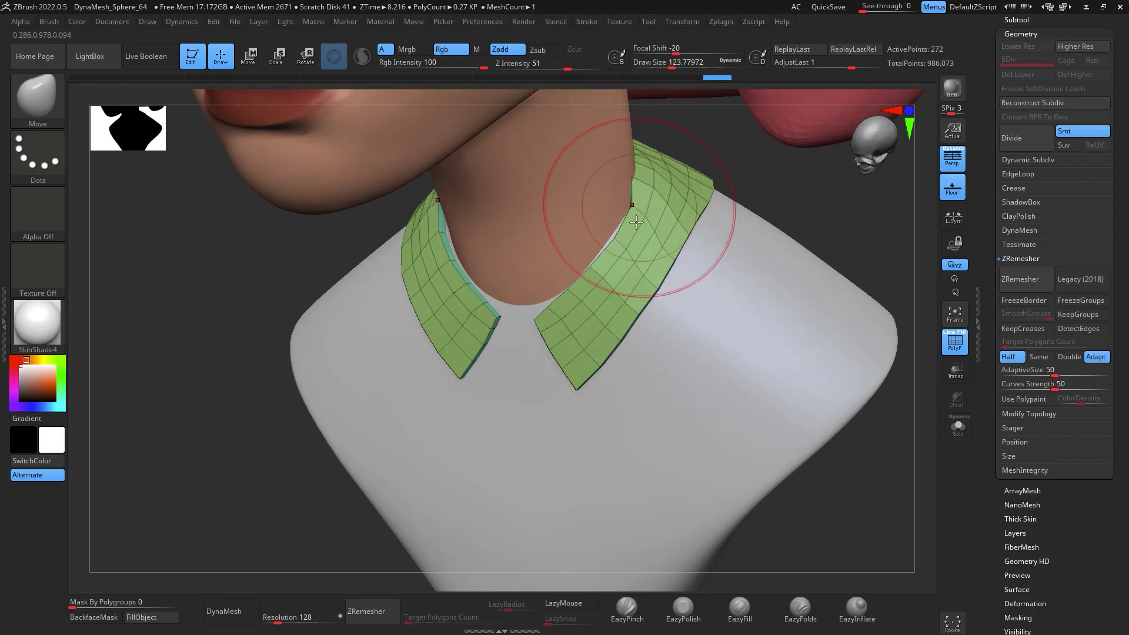
pyautogui.moveTo(555, 296); pyautogui.dragTo(559, 288)
pyautogui.moveTo(832, 253); pyautogui.dragTo(893, 236)
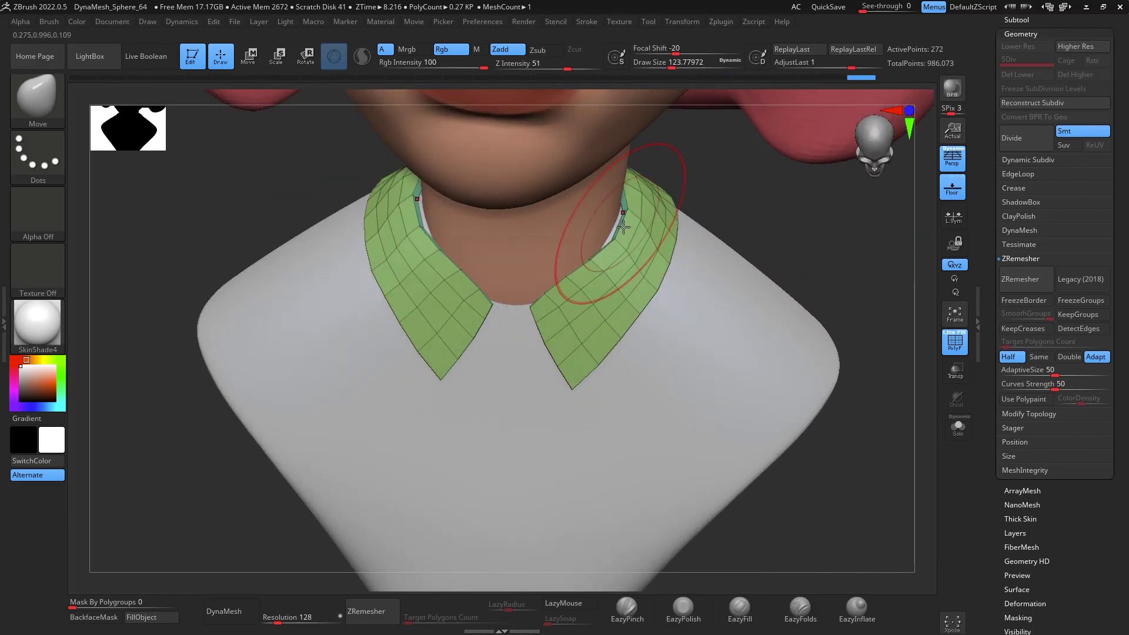
pyautogui.moveTo(618, 228); pyautogui.dragTo(608, 236)
pyautogui.moveTo(541, 309); pyautogui.dragTo(543, 302)
pyautogui.moveTo(767, 233); pyautogui.dragTo(715, 252)
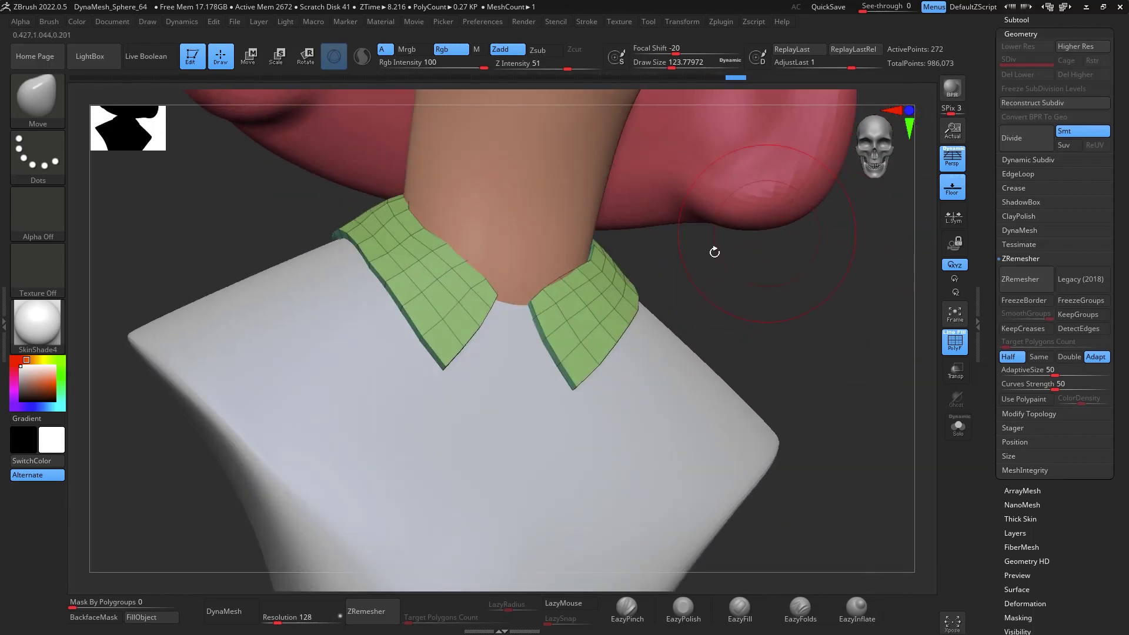
pyautogui.moveTo(552, 305); pyautogui.dragTo(544, 300)
# Hide the hair subtools PM3D_Sphere3D1 and PM3D_Sphere3D1_2 to expose the back of the neck and collar
pyautogui.moveTo(781, 301)
pyautogui.mouseDown()
pyautogui.moveTo(796, 310)
pyautogui.moveTo(810, 278)
pyautogui.moveTo(756, 285)
pyautogui.moveTo(821, 226)
pyautogui.mouseUp()
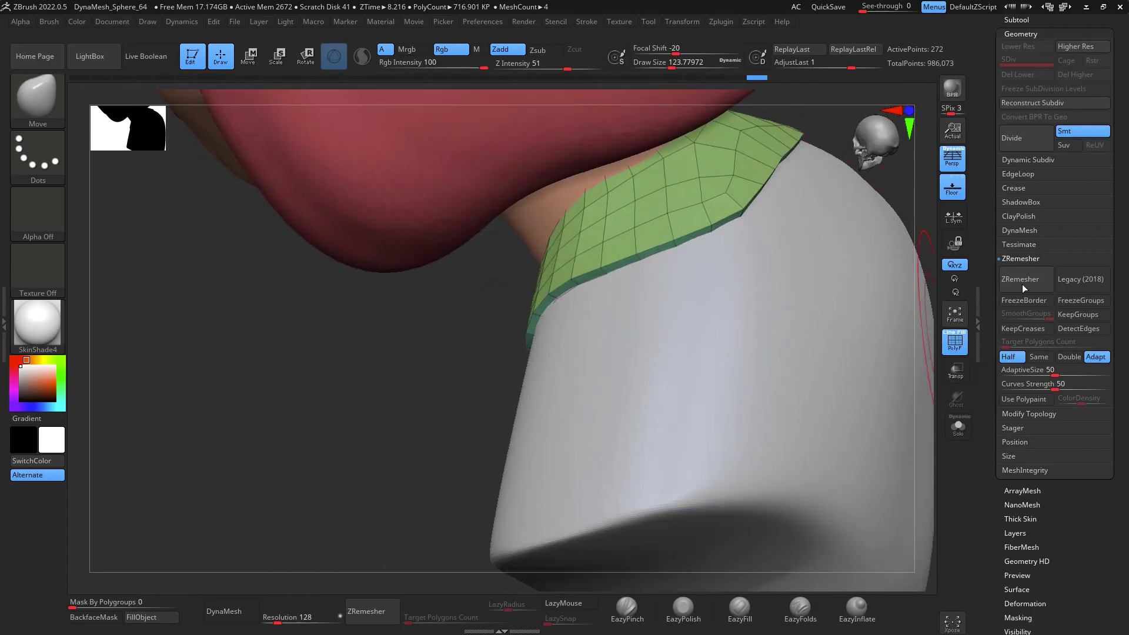
pyautogui.moveTo(1120, 67); pyautogui.dragTo(1119, 176)
pyautogui.click(1018, 132)
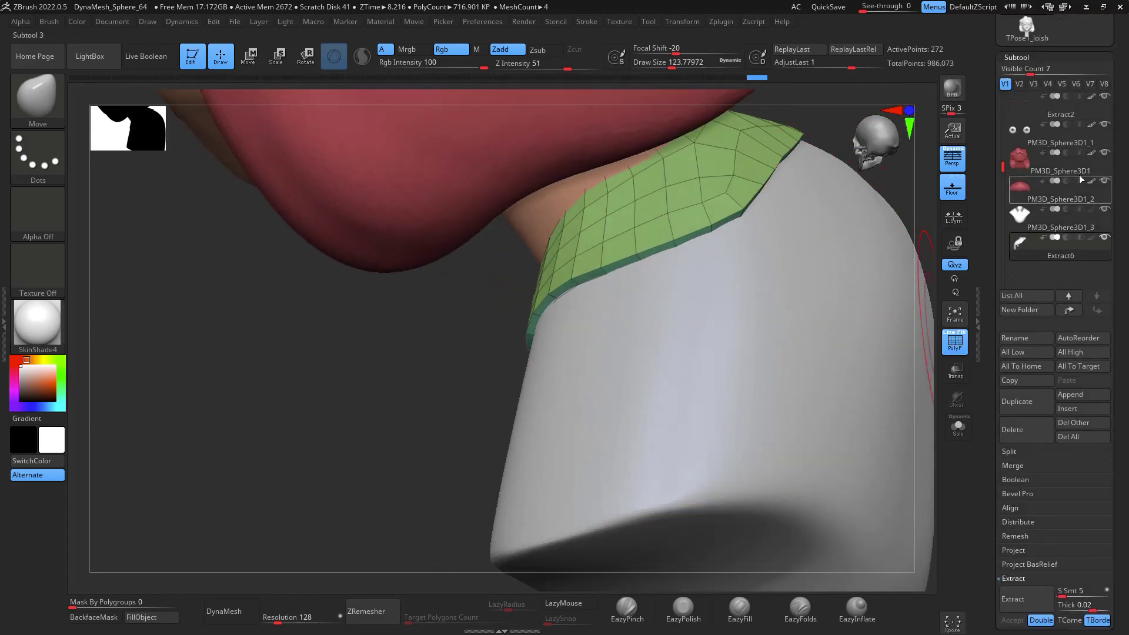
pyautogui.click(1104, 154)
pyautogui.click(1047, 107)
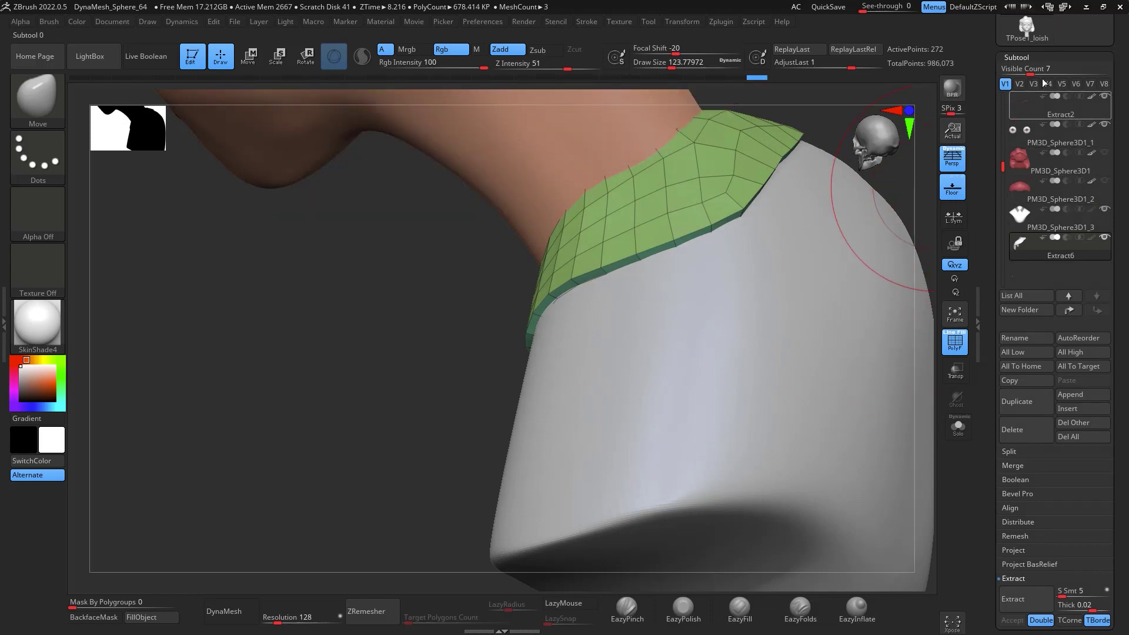
# Fit and smooth the collar's inner edge around the side and back of the neck
pyautogui.moveTo(931, 206)
pyautogui.mouseDown()
pyautogui.moveTo(858, 215)
pyautogui.moveTo(867, 240)
pyautogui.moveTo(796, 282)
pyautogui.moveTo(570, 345)
pyautogui.mouseUp()
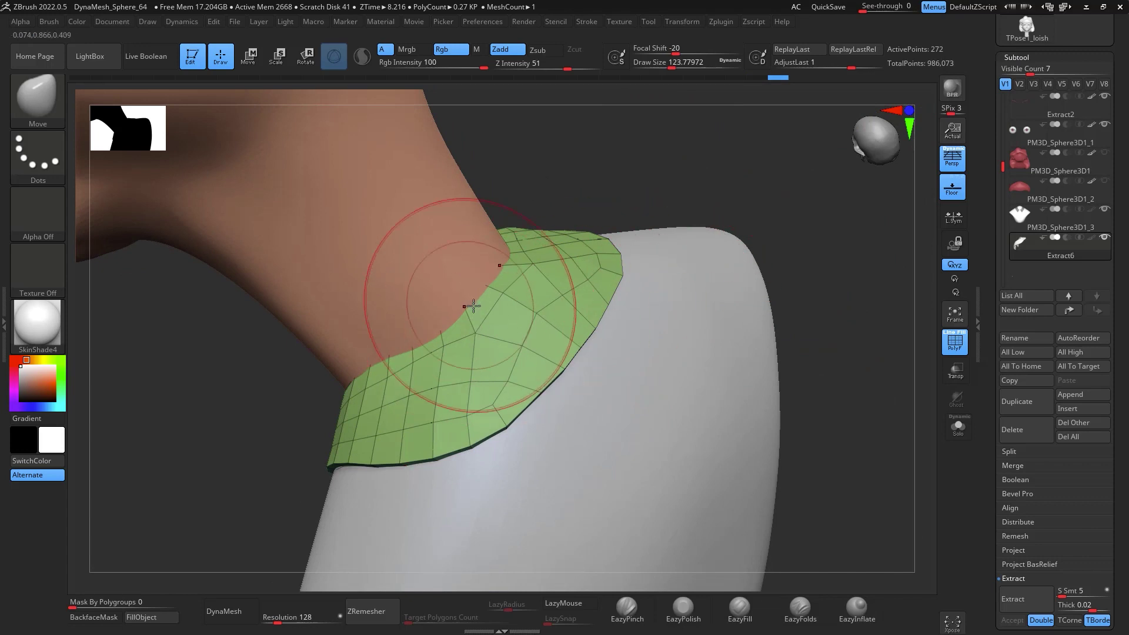
pyautogui.moveTo(477, 305); pyautogui.dragTo(490, 312)
pyautogui.moveTo(612, 194); pyautogui.dragTo(661, 180)
pyautogui.moveTo(467, 324); pyautogui.dragTo(478, 333)
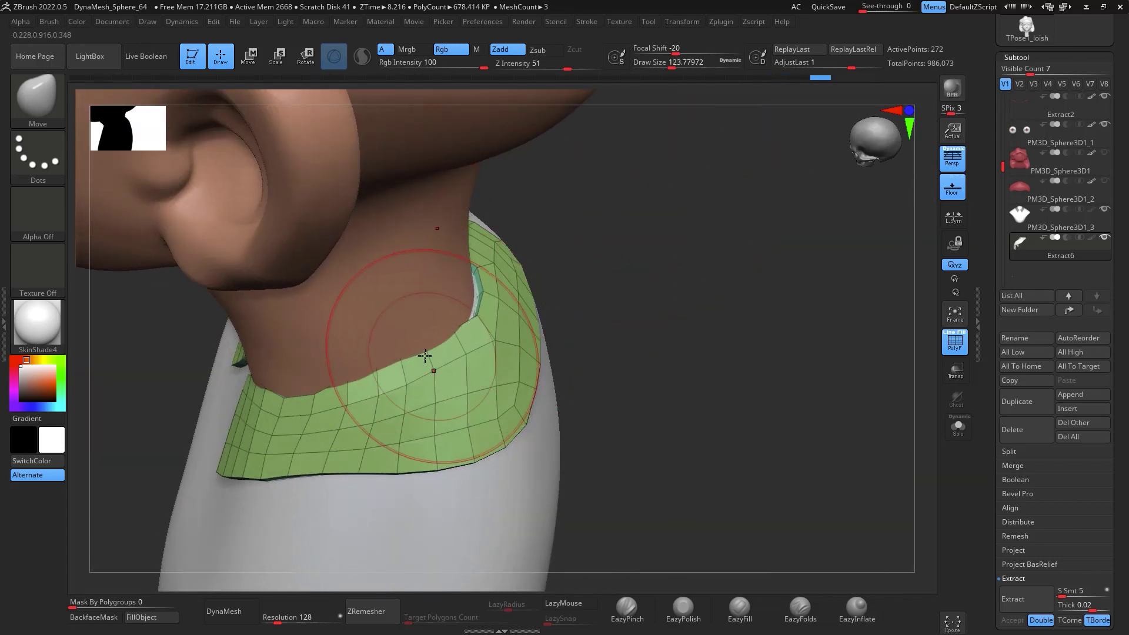
pyautogui.moveTo(397, 366); pyautogui.dragTo(396, 373)
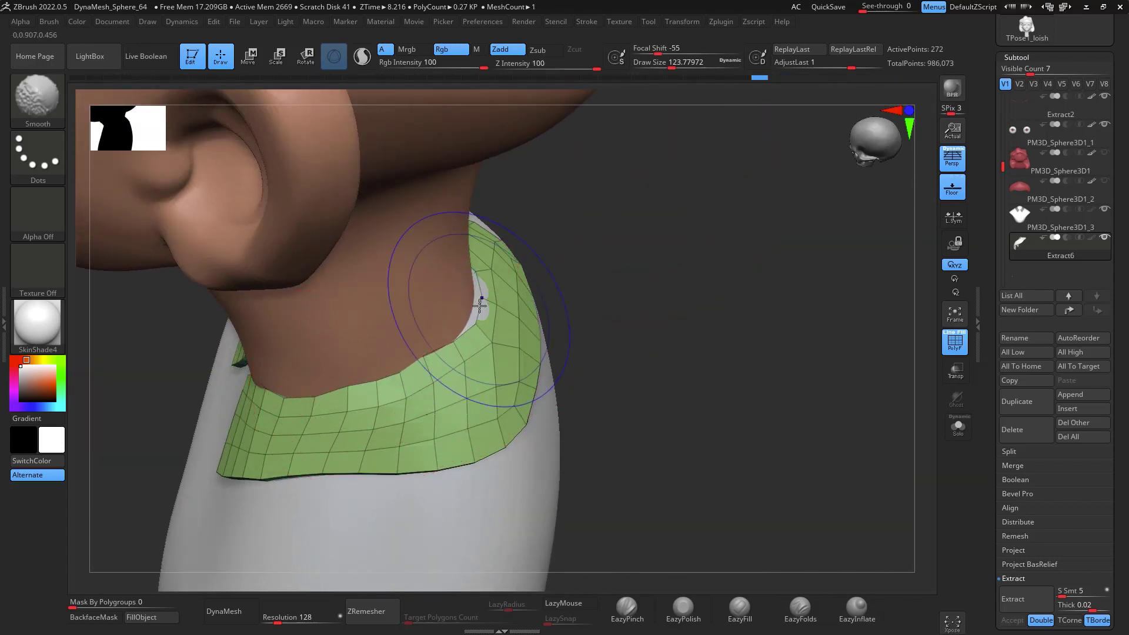
pyautogui.keyDown('shift'); pyautogui.moveTo(479, 302); pyautogui.dragTo(488, 319); pyautogui.keyUp('shift')
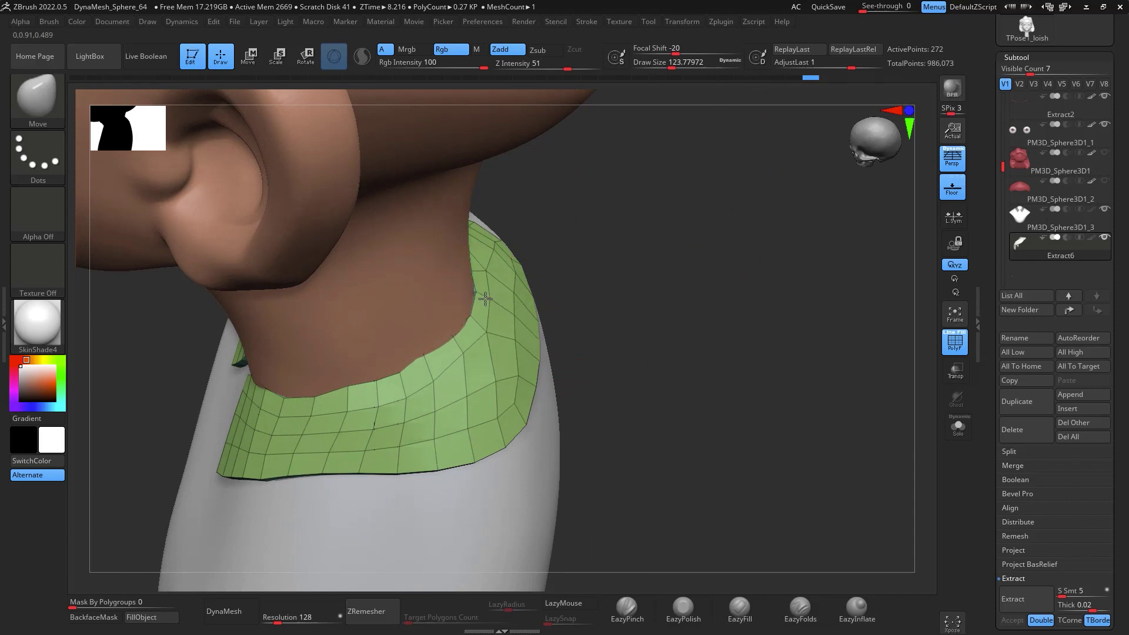
# Subdivide the collar and pull its front tips down into longer points with the Move brush at draw size about 132
pyautogui.moveTo(600, 298); pyautogui.dragTo(826, 311)
pyautogui.hotkey('shift', 'd')
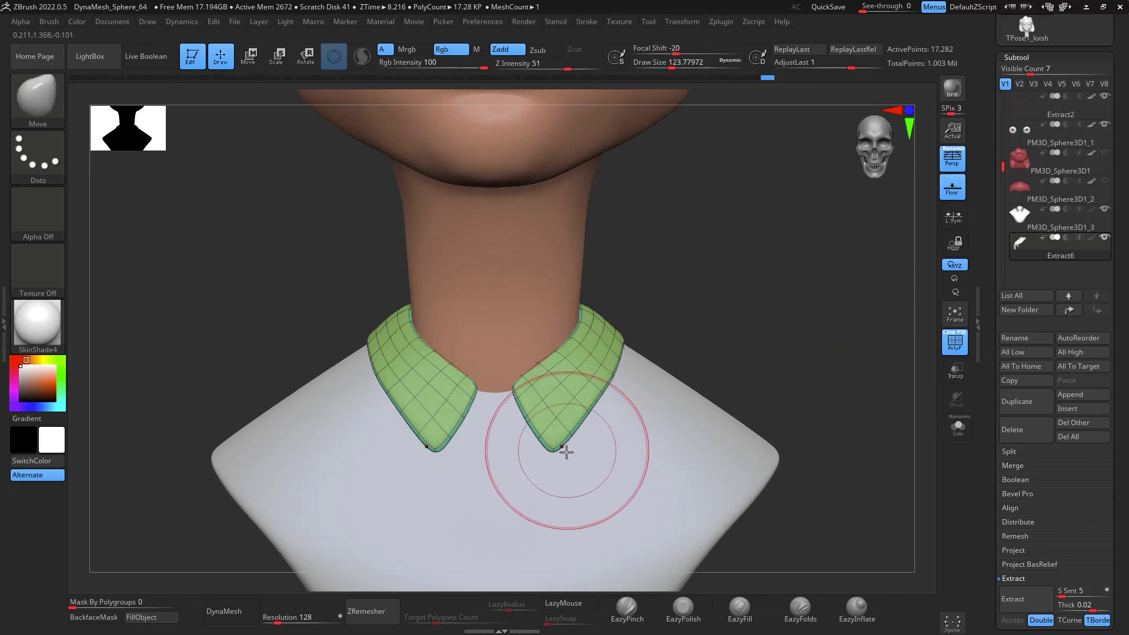
pyautogui.press('space')
pyautogui.moveTo(572, 452)
pyautogui.mouseDown()
pyautogui.moveTo(580, 428)
pyautogui.moveTo(568, 429)
pyautogui.mouseUp()
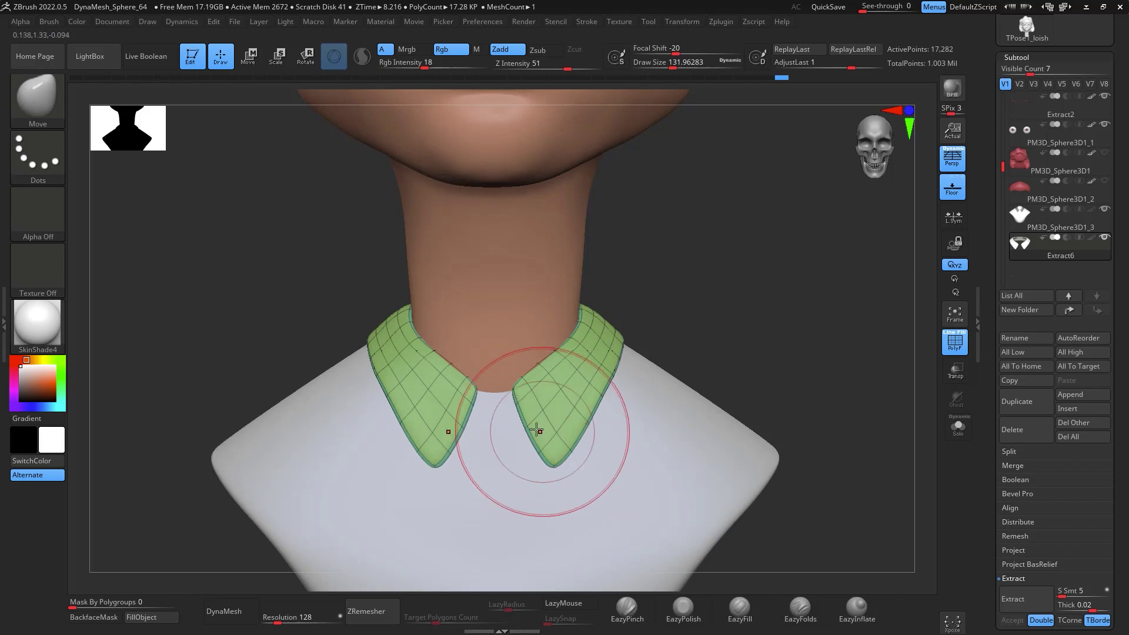
# Refine the collar's inner front edges into sharper tips with the Move brush at draw size about 97
pyautogui.press('space')
pyautogui.moveTo(538, 425); pyautogui.dragTo(523, 425)
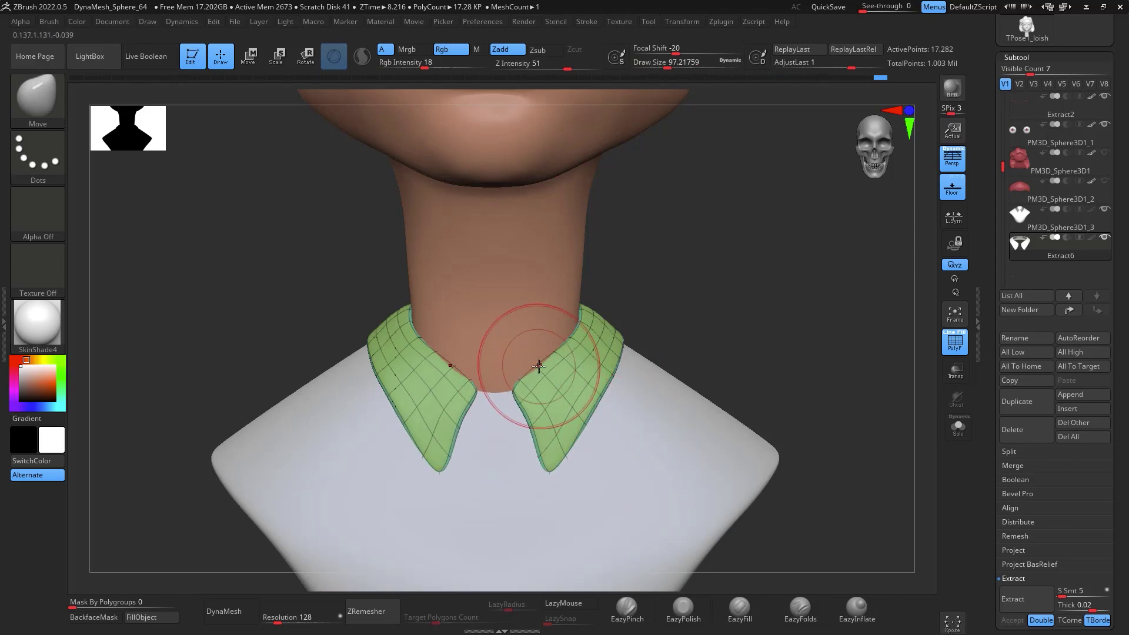
pyautogui.moveTo(547, 373); pyautogui.dragTo(550, 372)
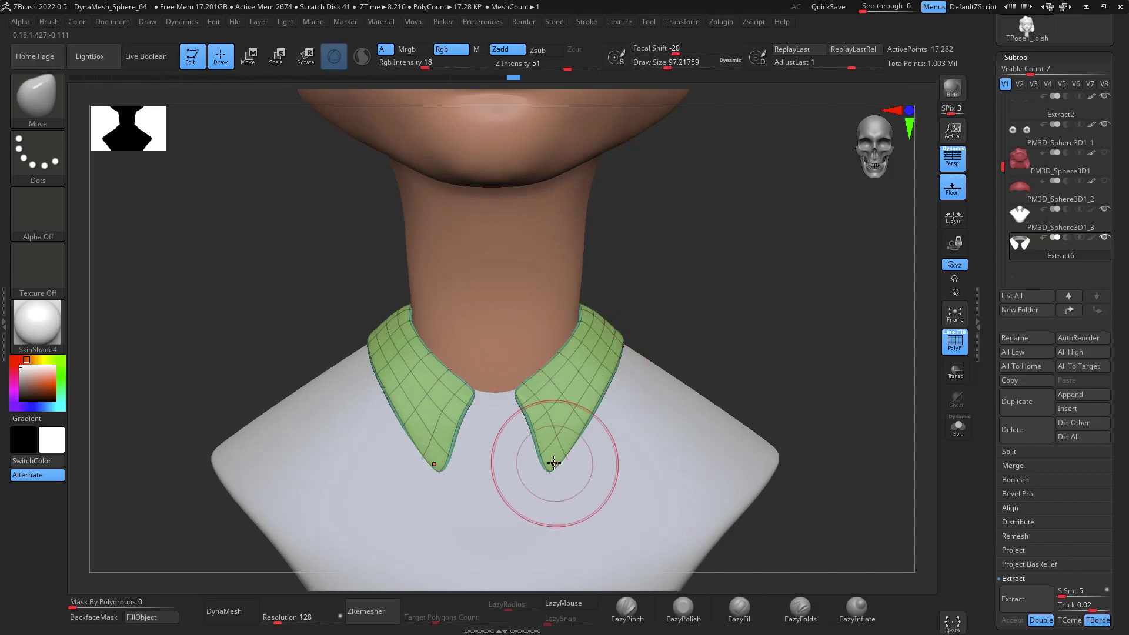
# Adjust the collar's fit on the shoulders from a low side view with the Move brush at draw size about 212
pyautogui.moveTo(729, 291)
pyautogui.mouseDown()
pyautogui.moveTo(741, 239)
pyautogui.moveTo(786, 237)
pyautogui.mouseUp()
pyautogui.press('space')
pyautogui.moveTo(596, 424); pyautogui.dragTo(622, 425)
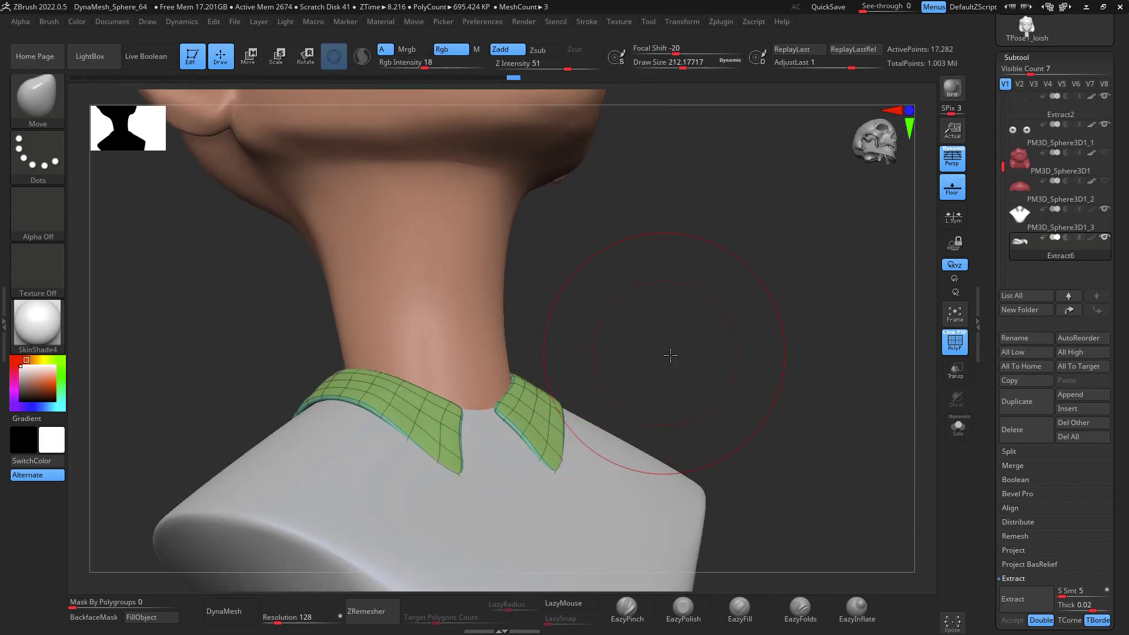
pyautogui.moveTo(672, 354); pyautogui.dragTo(702, 343)
pyautogui.moveTo(594, 380); pyautogui.dragTo(913, 194)
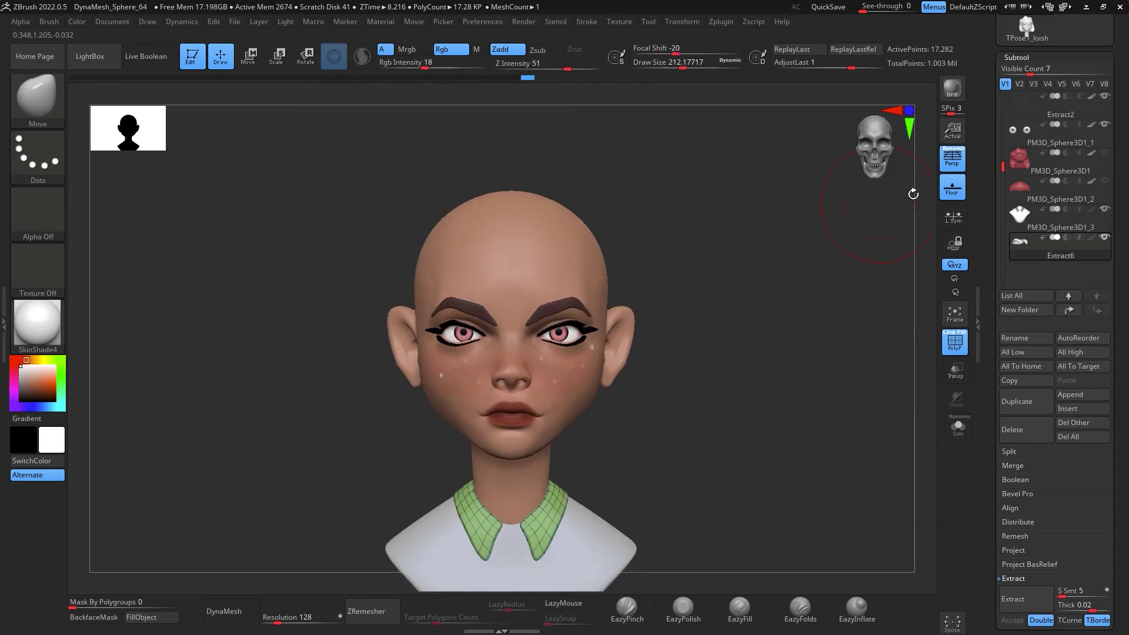
# Show the hair subtools PM3D_Sphere3D1 and PM3D_Sphere3D1_2 again and turn off the polyframe display
pyautogui.click(1104, 182)
pyautogui.click(1104, 154)
pyautogui.moveTo(856, 428)
pyautogui.keyDown('alt'); pyautogui.mouseDown()
pyautogui.moveTo(834, 275)
pyautogui.moveTo(854, 433)
pyautogui.mouseUp(); pyautogui.keyUp('alt')
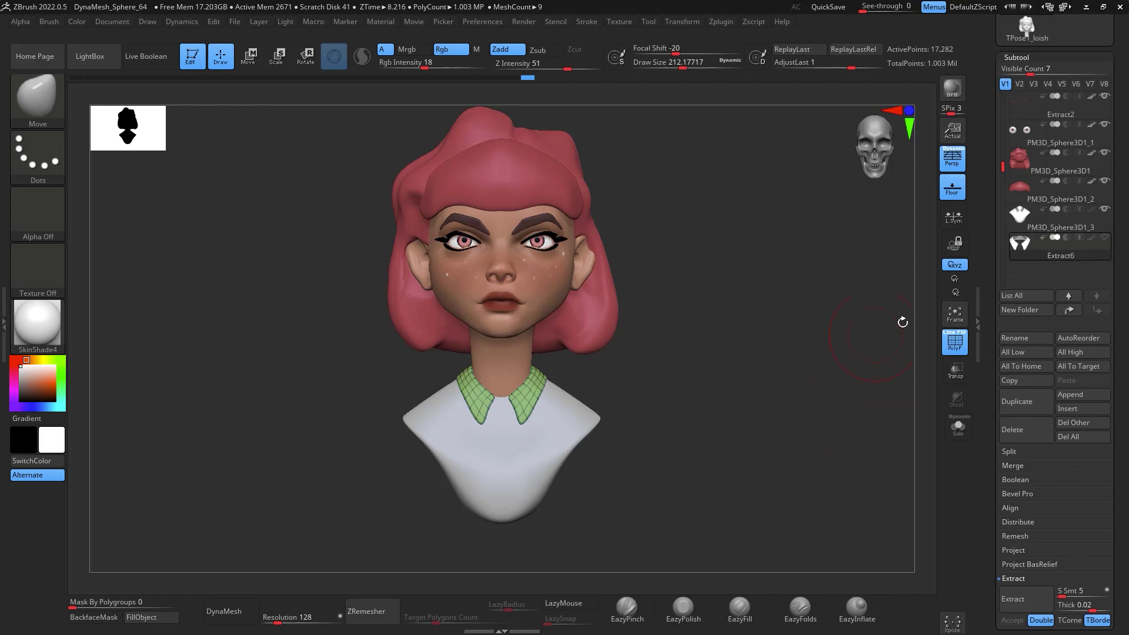
pyautogui.click(955, 352)
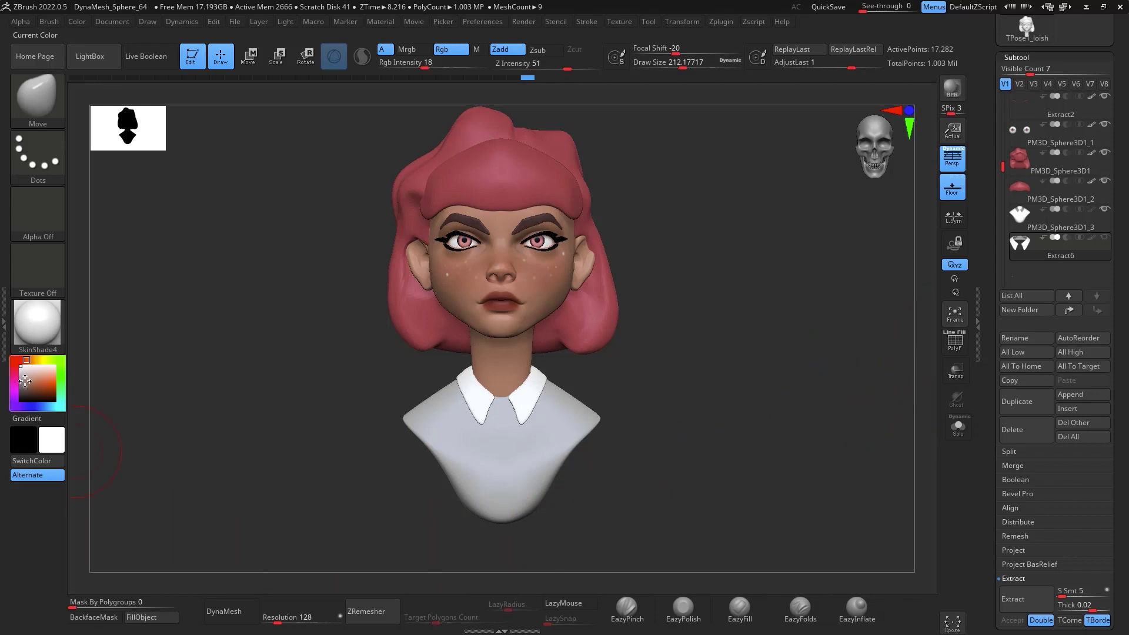
# Fill the collar with medium grey at RGB intensity 100 and the torso subtool PM3D_Sphere3D1_3 with dark grey
pyautogui.click(21, 386)
pyautogui.moveTo(437, 65); pyautogui.dragTo(487, 65)
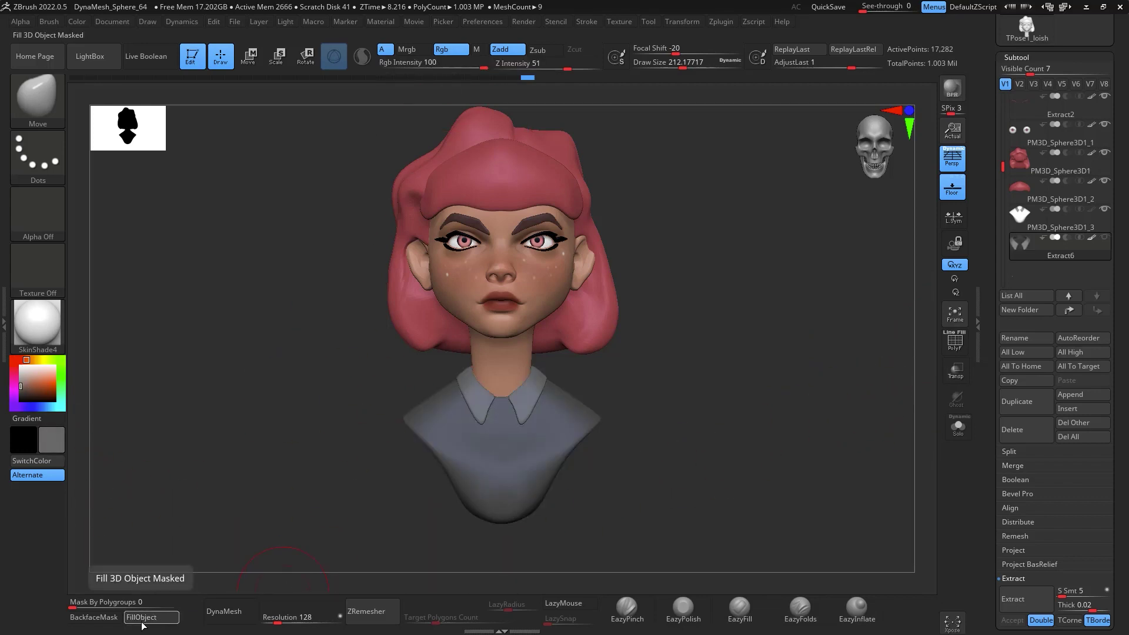
pyautogui.click(1048, 221)
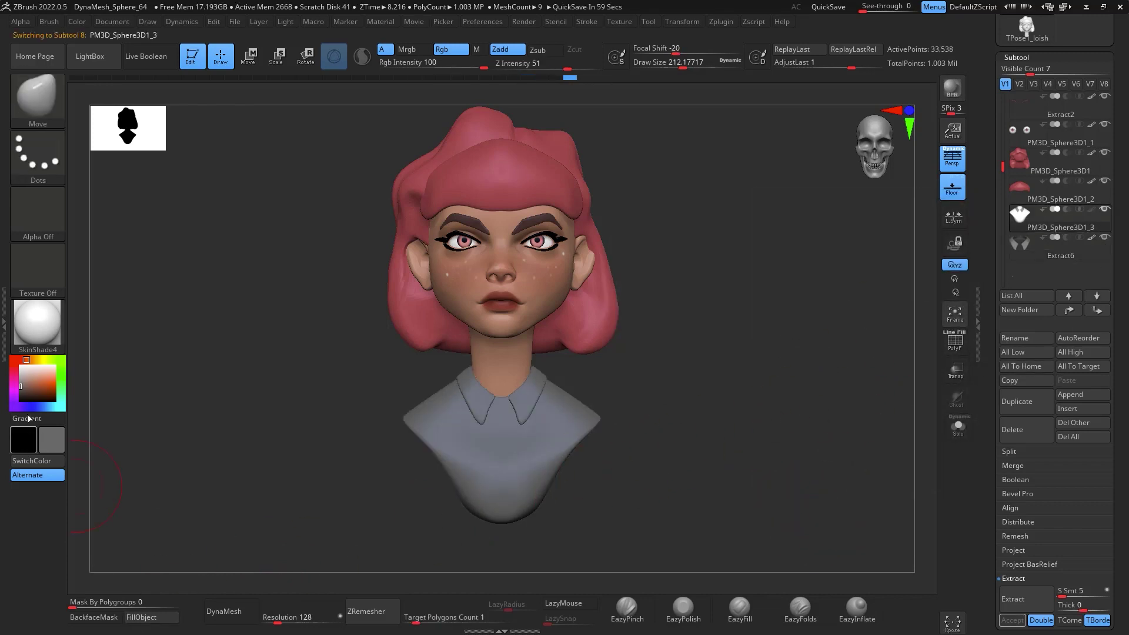
pyautogui.click(21, 394)
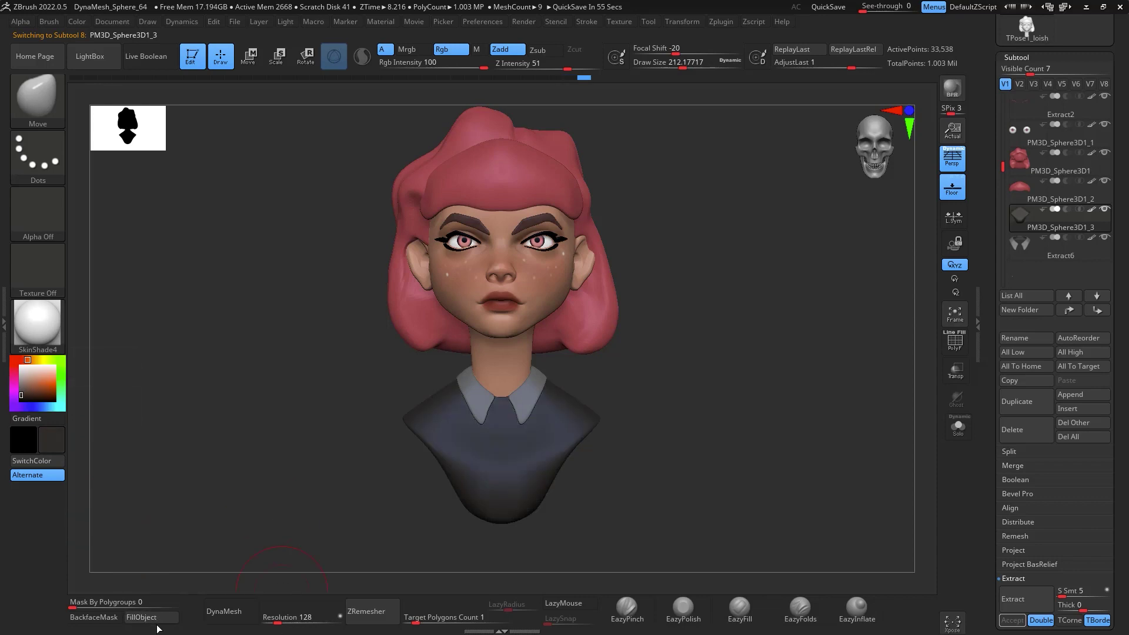
# Set up the Move brush at draw size about 83 and create a combined TPoseMesh with Transpose Master from the loish subtool
pyautogui.moveTo(774, 417)
pyautogui.keyDown('alt'); pyautogui.mouseDown()
pyautogui.moveTo(735, 351)
pyautogui.moveTo(745, 330)
pyautogui.moveTo(741, 381)
pyautogui.moveTo(768, 285)
pyautogui.moveTo(758, 347)
pyautogui.mouseUp(); pyautogui.keyUp('alt')
pyautogui.moveTo(758, 347)
pyautogui.mouseDown()
pyautogui.moveTo(804, 342)
pyautogui.moveTo(769, 368)
pyautogui.mouseUp()
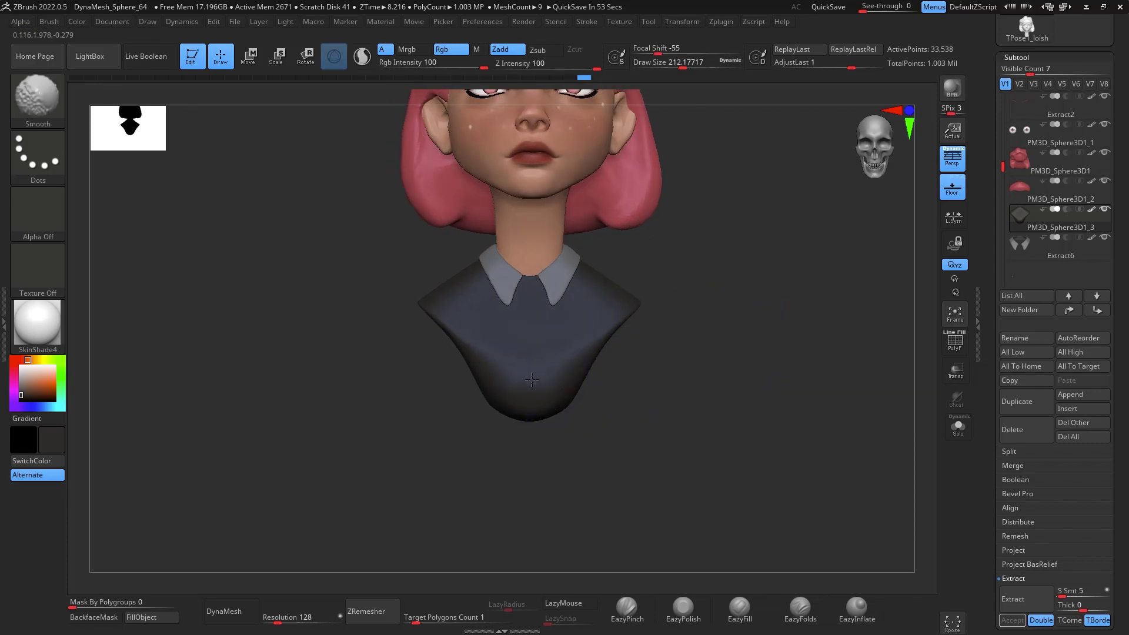
pyautogui.press('b')
pyautogui.press('m')
pyautogui.press('v')
pyautogui.moveTo(796, 390)
pyautogui.mouseDown()
pyautogui.moveTo(776, 358)
pyautogui.moveTo(792, 386)
pyautogui.moveTo(784, 433)
pyautogui.moveTo(776, 399)
pyautogui.mouseUp()
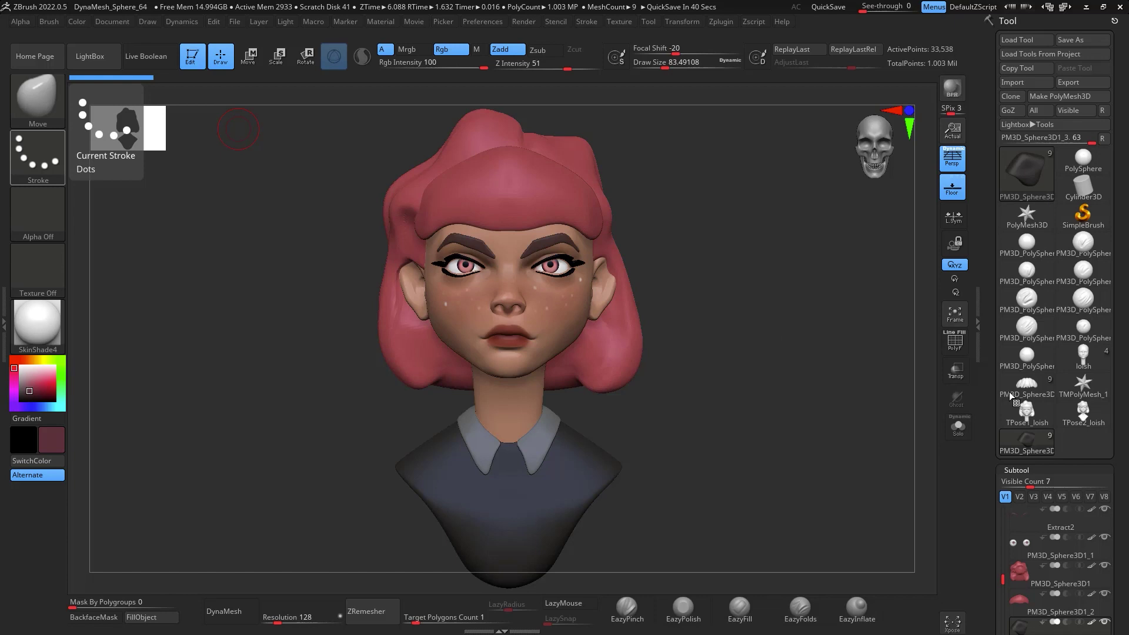
pyautogui.click(725, 25)
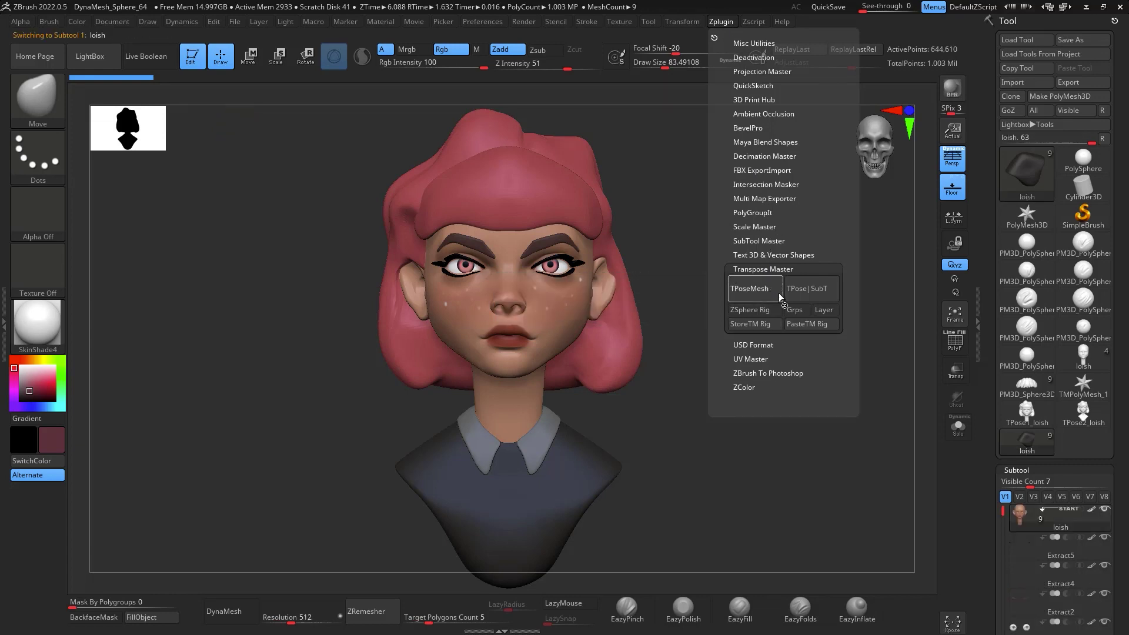
pyautogui.click(755, 292)
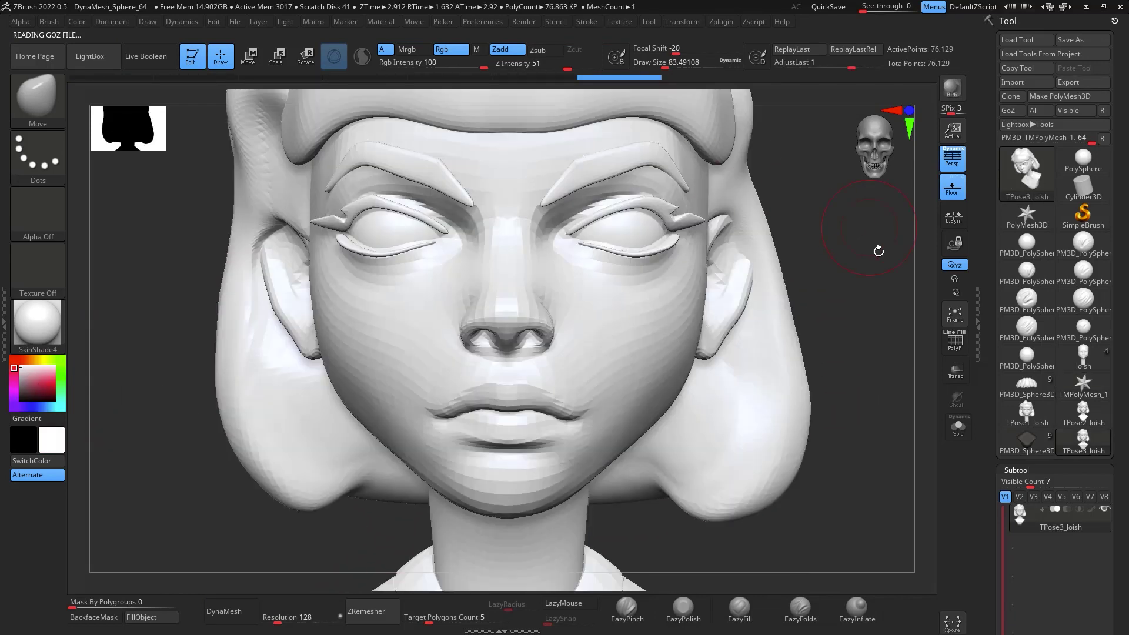
# Mask only the two eyeballs on the combined mesh, leaving the rest of the head unmasked
pyautogui.moveTo(877, 249); pyautogui.dragTo(923, 221)
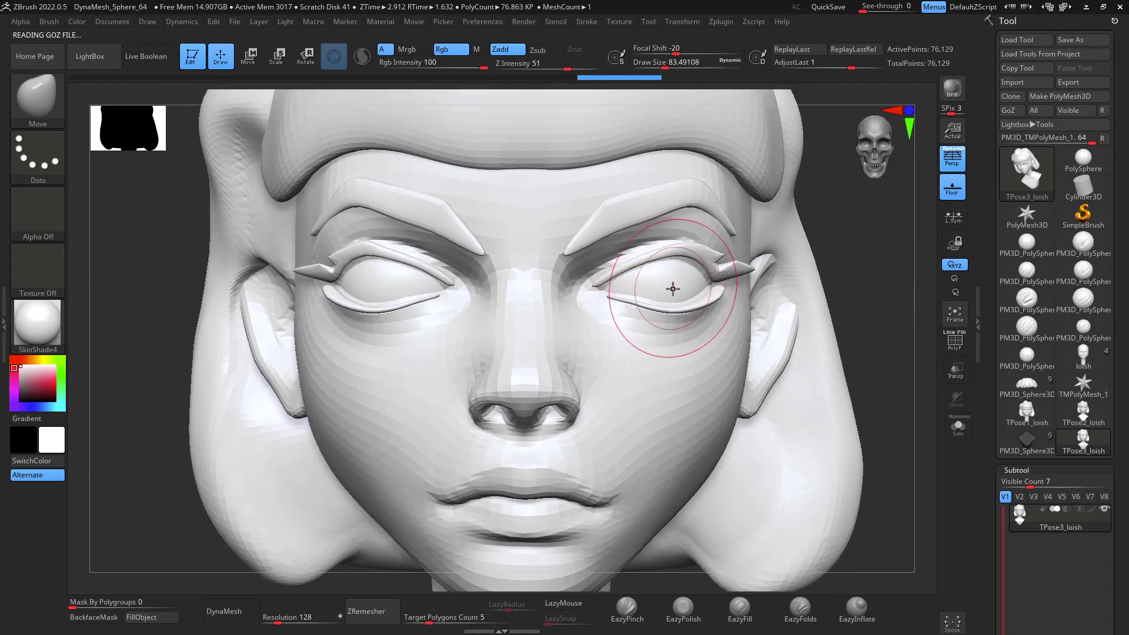
pyautogui.press('w')
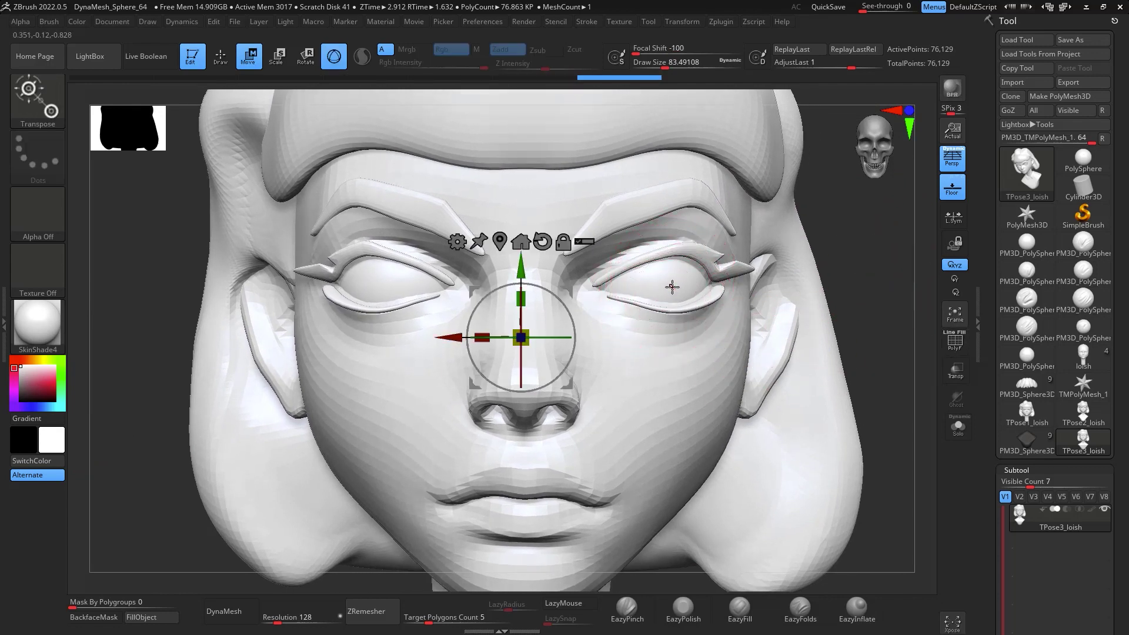
pyautogui.click(672, 286)
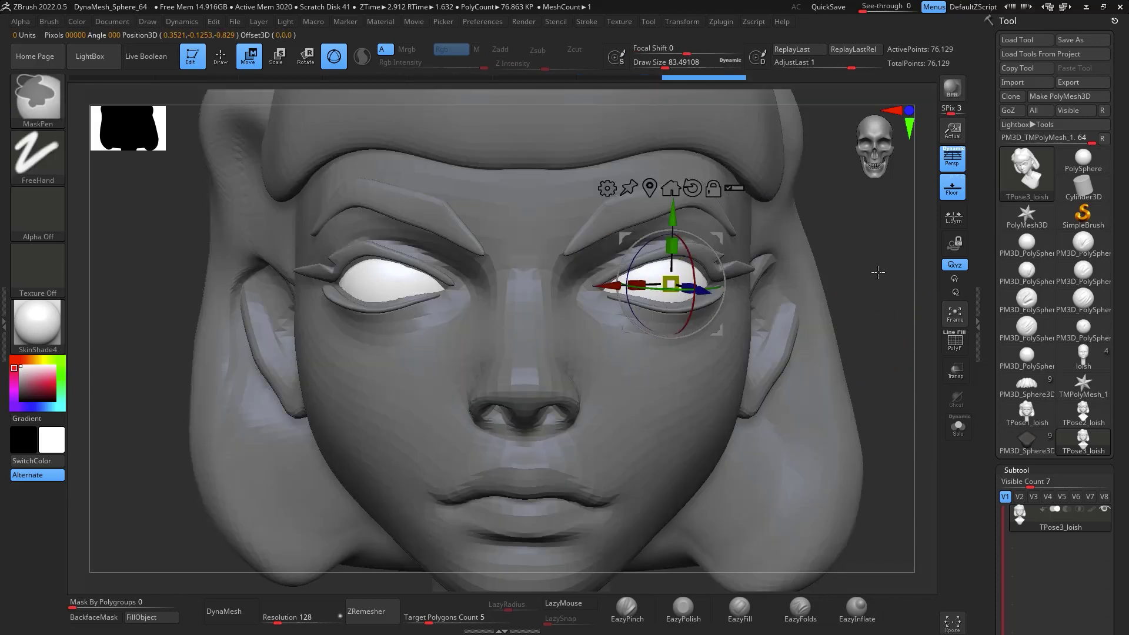
pyautogui.keyDown('ctrl'); pyautogui.click(856, 257); pyautogui.keyUp('ctrl')
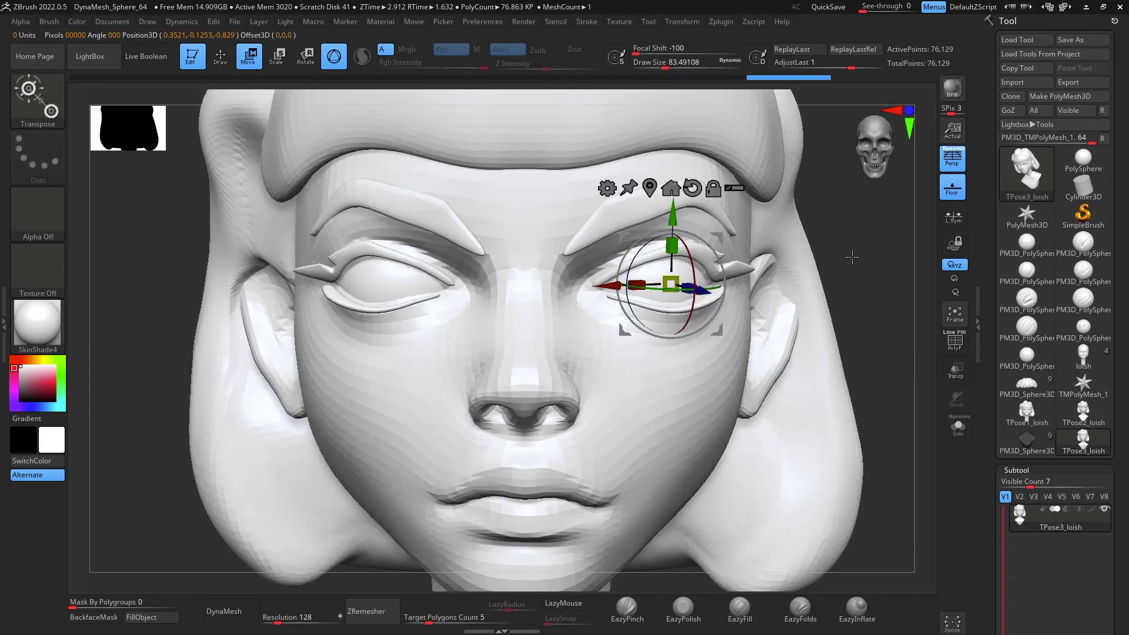
pyautogui.keyDown('ctrl'); pyautogui.click(851, 258); pyautogui.keyUp('ctrl')
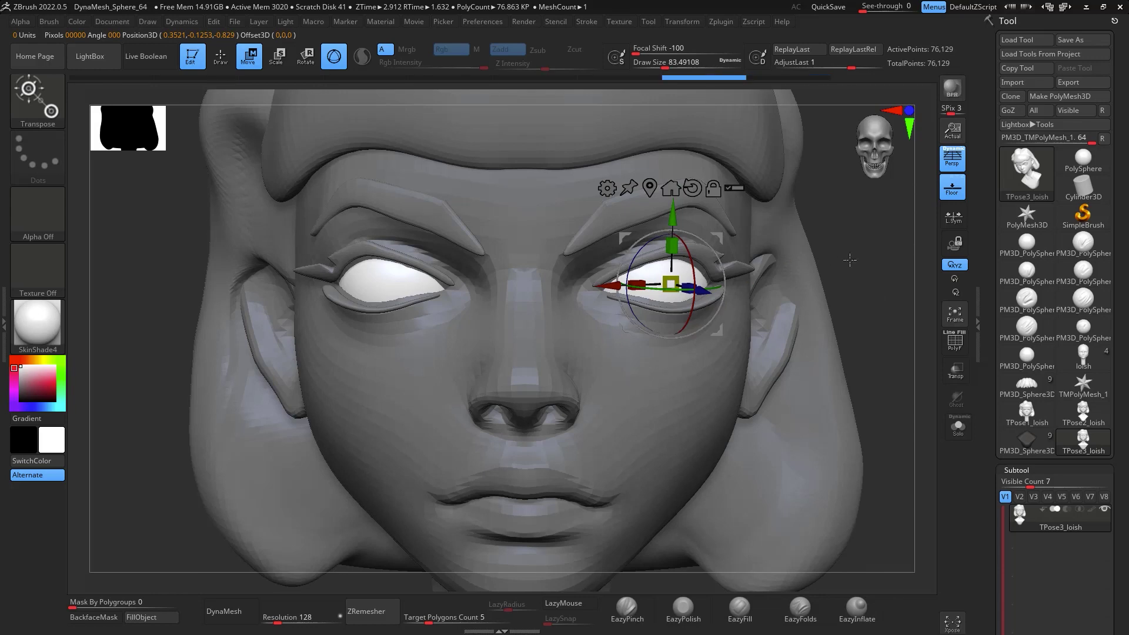
pyautogui.keyDown('ctrl'); pyautogui.click(874, 267); pyautogui.keyUp('ctrl')
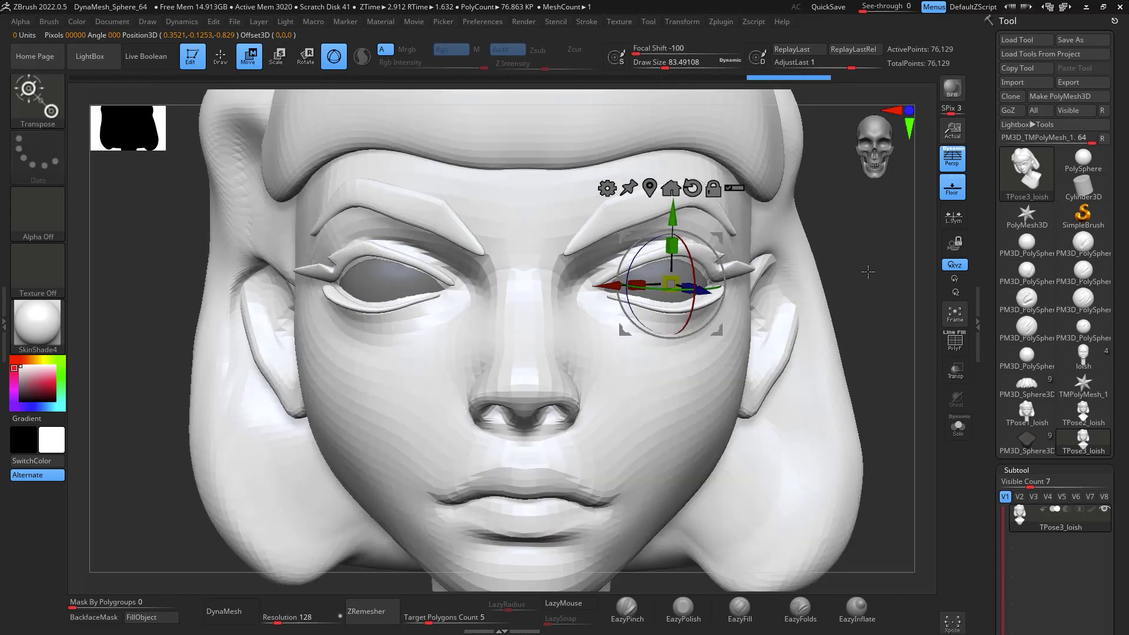
pyautogui.scroll(-2, 868, 271)
pyautogui.scroll(4, 867, 269)
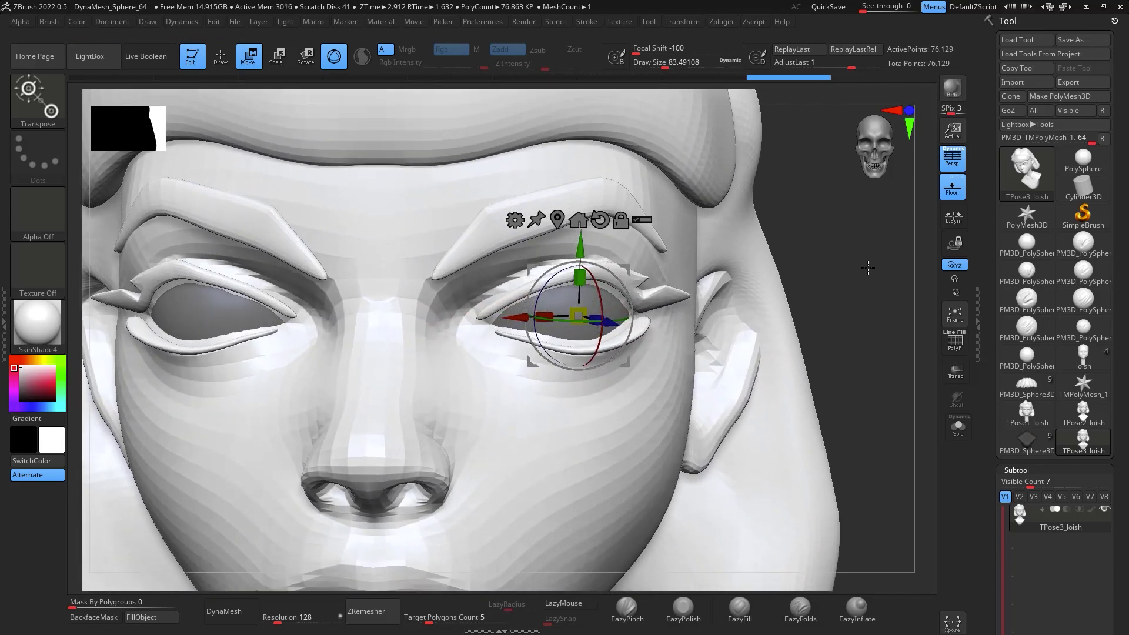
# Reshape the eyelids and lashes around the masked eyeballs with the Move brush at draw size about 65
pyautogui.keyDown('alt'); pyautogui.moveTo(868, 267); pyautogui.dragTo(785, 301); pyautogui.keyUp('alt')
pyautogui.press('b')
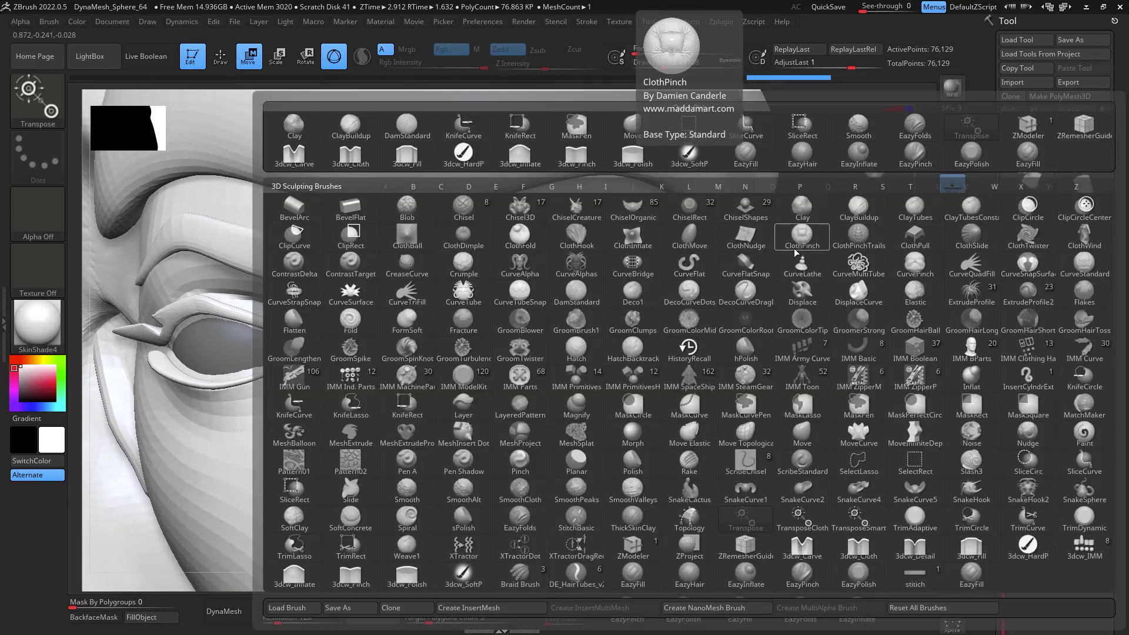
pyautogui.press('Escape')
pyautogui.press('b')
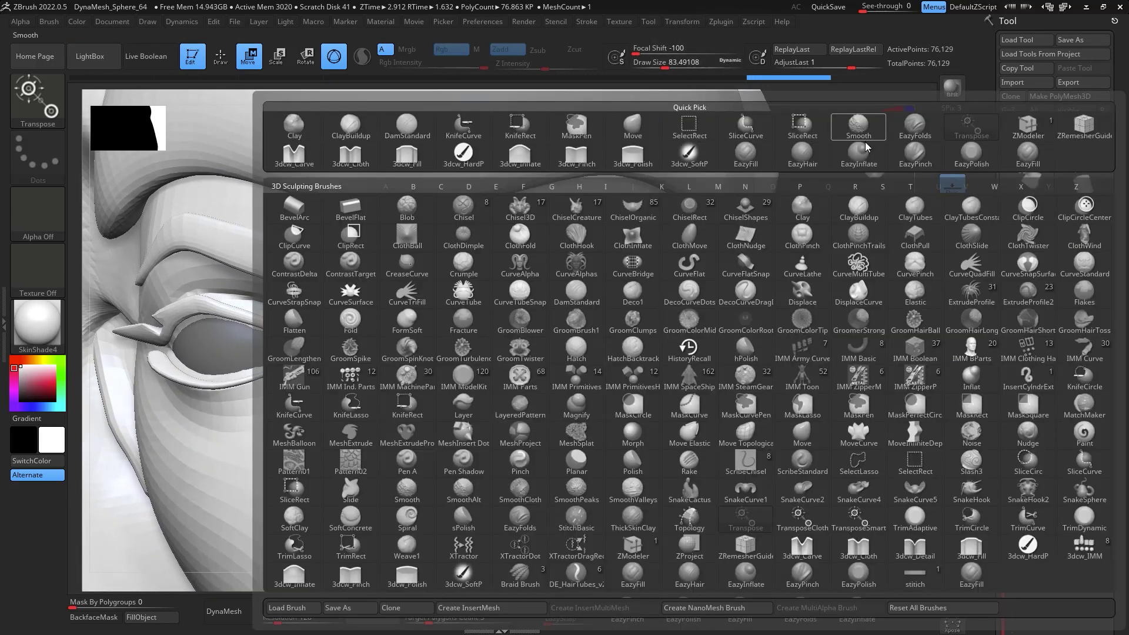
pyautogui.press('m')
pyautogui.press('v')
pyautogui.press('space')
pyautogui.moveTo(659, 313)
pyautogui.mouseDown()
pyautogui.moveTo(640, 336)
pyautogui.moveTo(542, 315)
pyautogui.moveTo(653, 312)
pyautogui.moveTo(554, 325)
pyautogui.moveTo(559, 368)
pyautogui.mouseUp()
# Step back through the eye edits and redo them to compare the shape before and after
pyautogui.hotkey('ctrl', 'z')
pyautogui.hotkey('ctrl', 'z')
pyautogui.hotkey('ctrl', 'z')
pyautogui.hotkey('ctrl', 'z')
pyautogui.hotkey('ctrl', 'z')
pyautogui.hotkey('ctrl', 'z')
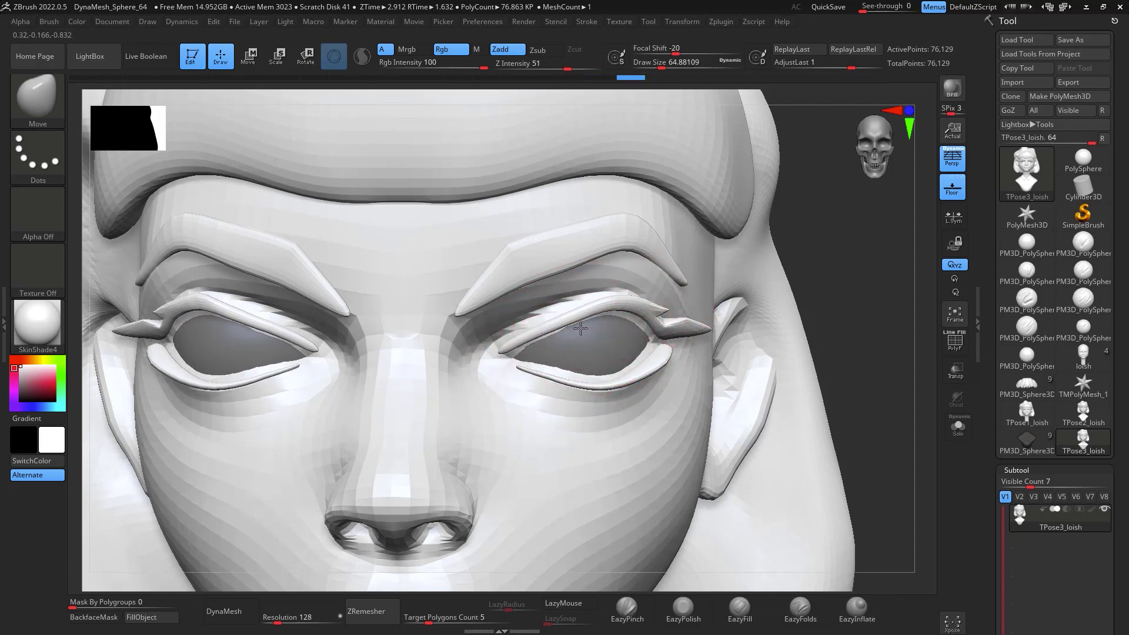
pyautogui.hotkey('ctrl', 'shift', 'z')
pyautogui.hotkey('ctrl', 'shift', 'z')
pyautogui.hotkey('ctrl', 'shift', 'z')
pyautogui.hotkey('ctrl', 'shift', 'z')
pyautogui.hotkey('ctrl', 'shift', 'z')
pyautogui.hotkey('ctrl', 'shift', 'z')
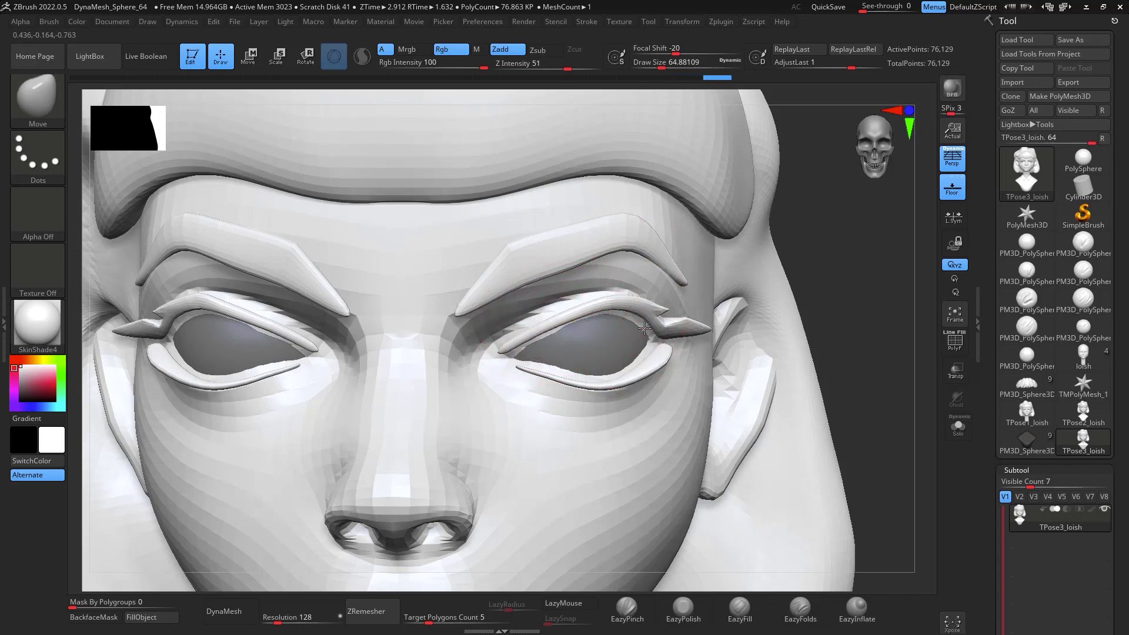
# Transfer the edited combined mesh back to the original subtools with Transpose Master's TPose|SubT
pyautogui.moveTo(868, 374)
pyautogui.mouseDown()
pyautogui.moveTo(889, 380)
pyautogui.moveTo(869, 298)
pyautogui.moveTo(870, 147)
pyautogui.mouseUp()
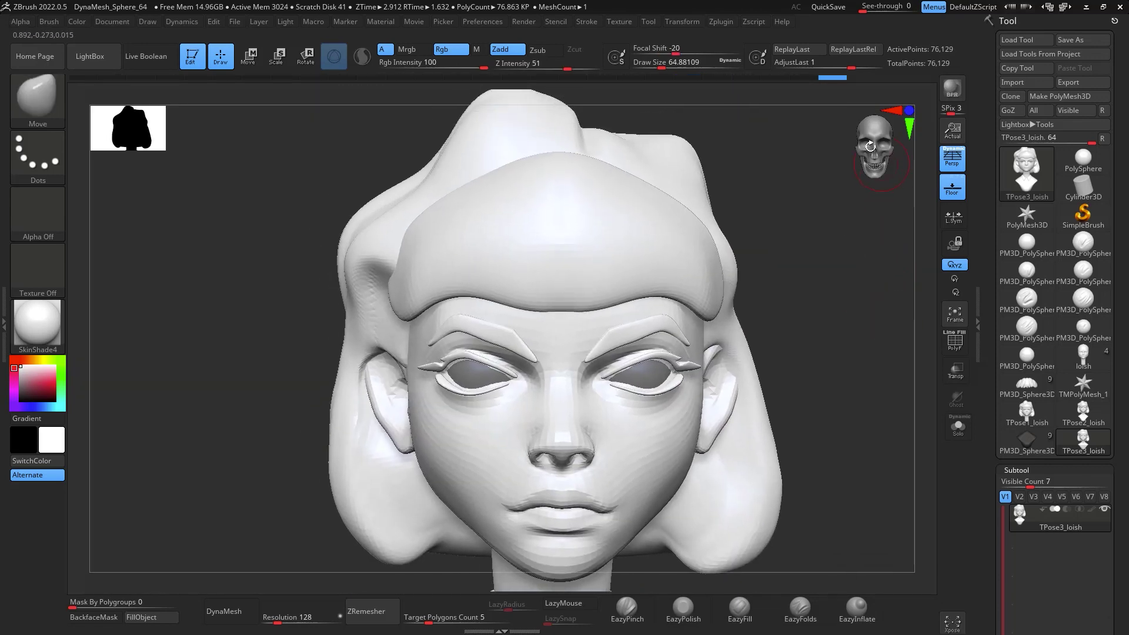
pyautogui.click(753, 23)
pyautogui.click(720, 22)
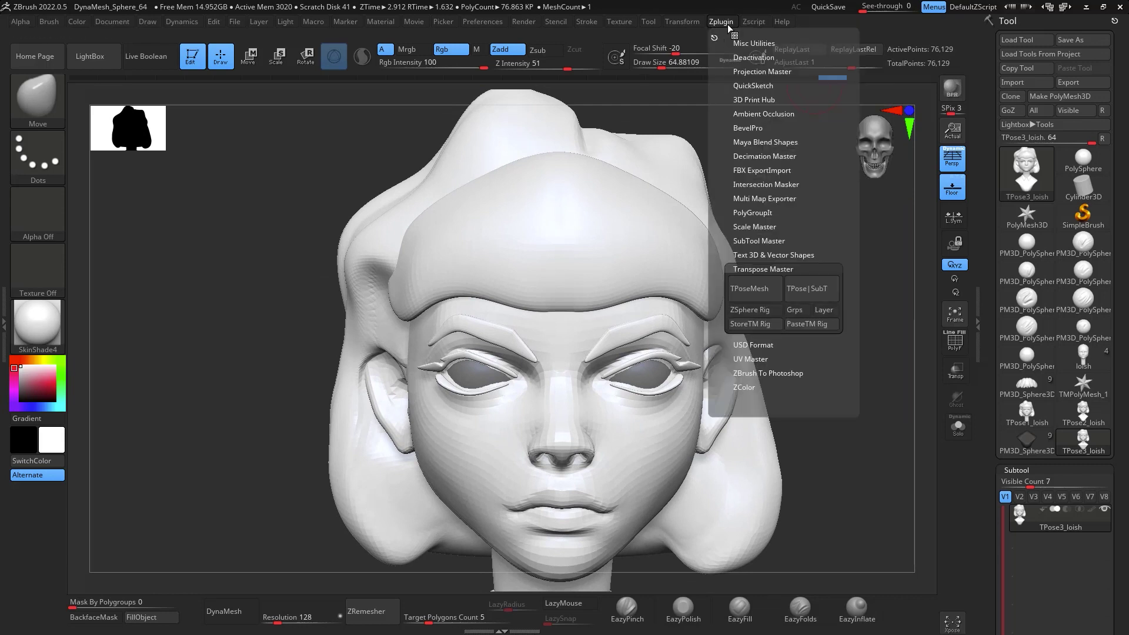
pyautogui.click(801, 282)
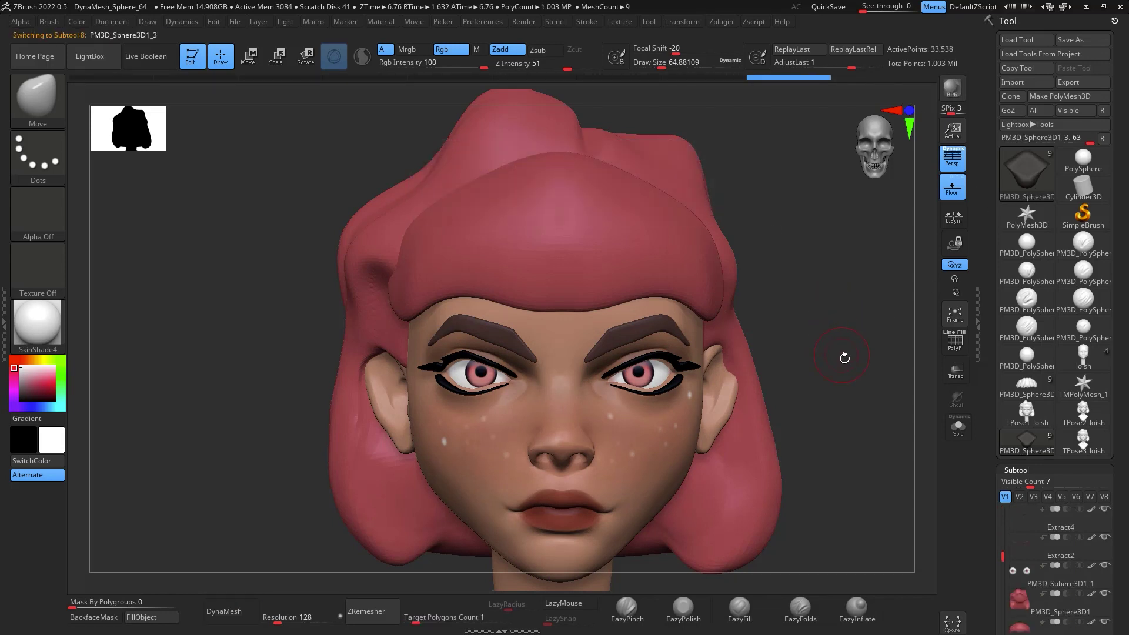
# Make the fringe subtool PM3D_Sphere3D1_2 active and choose the SliceCurve brush
pyautogui.moveTo(845, 355); pyautogui.dragTo(841, 238)
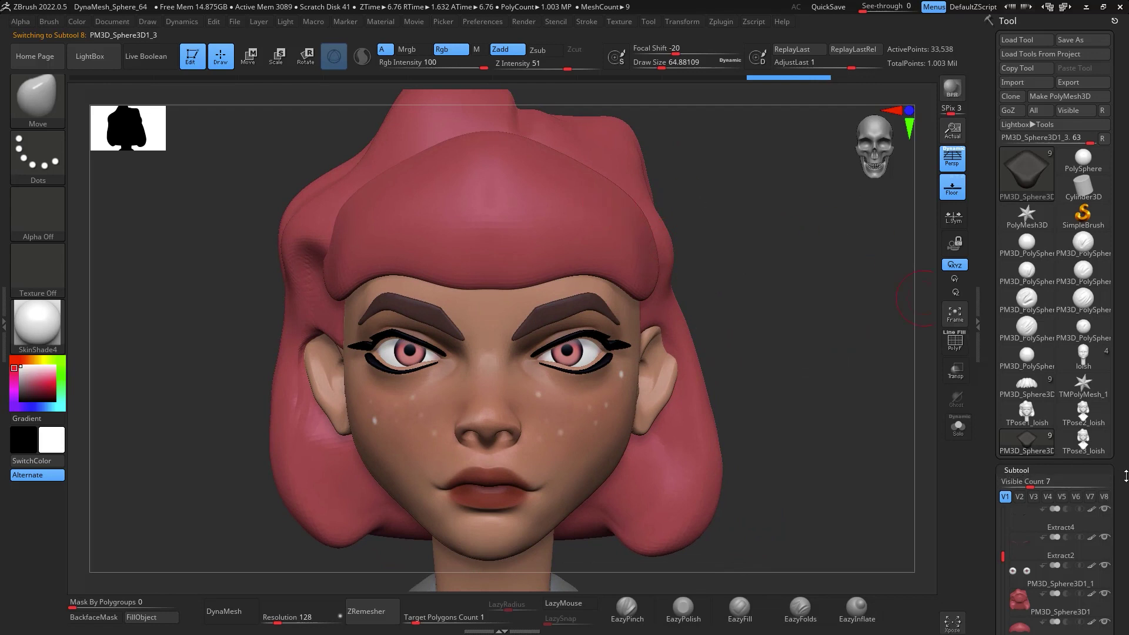
pyautogui.moveTo(1125, 476); pyautogui.dragTo(1125, 276)
pyautogui.click(1052, 431)
pyautogui.moveTo(750, 383); pyautogui.dragTo(835, 305)
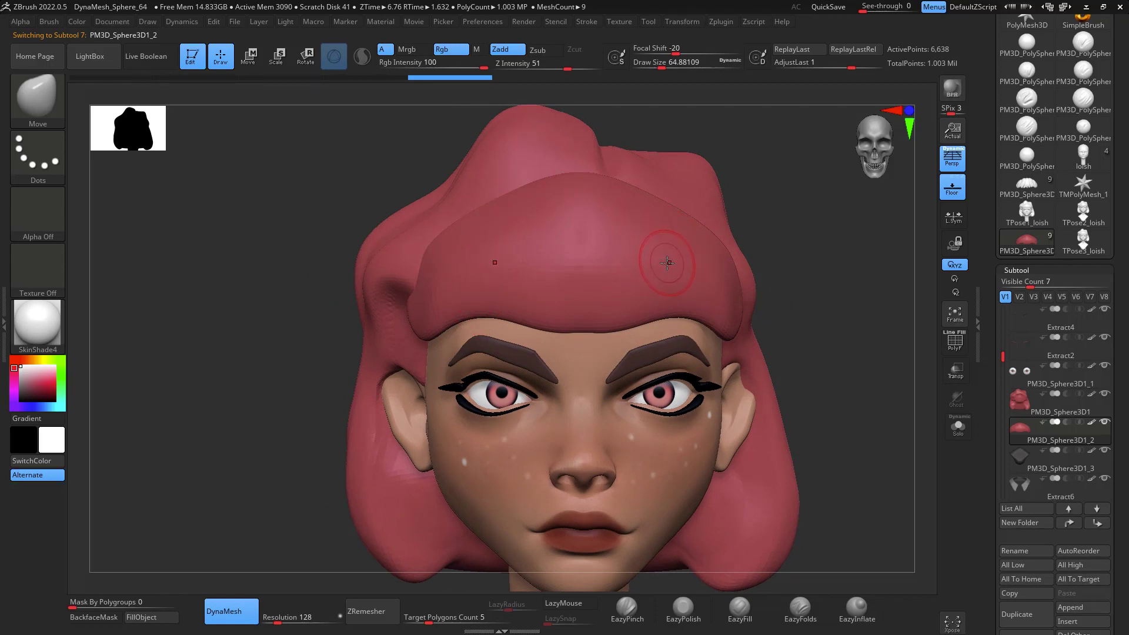
pyautogui.hotkey('ctrl', 'shift')
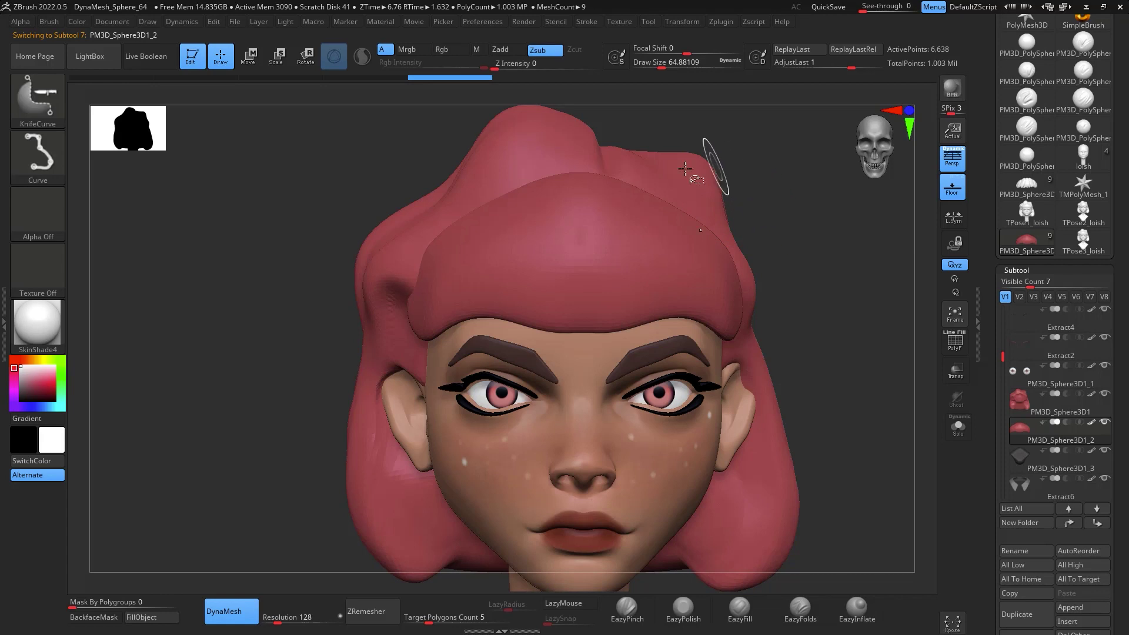
pyautogui.click(47, 109)
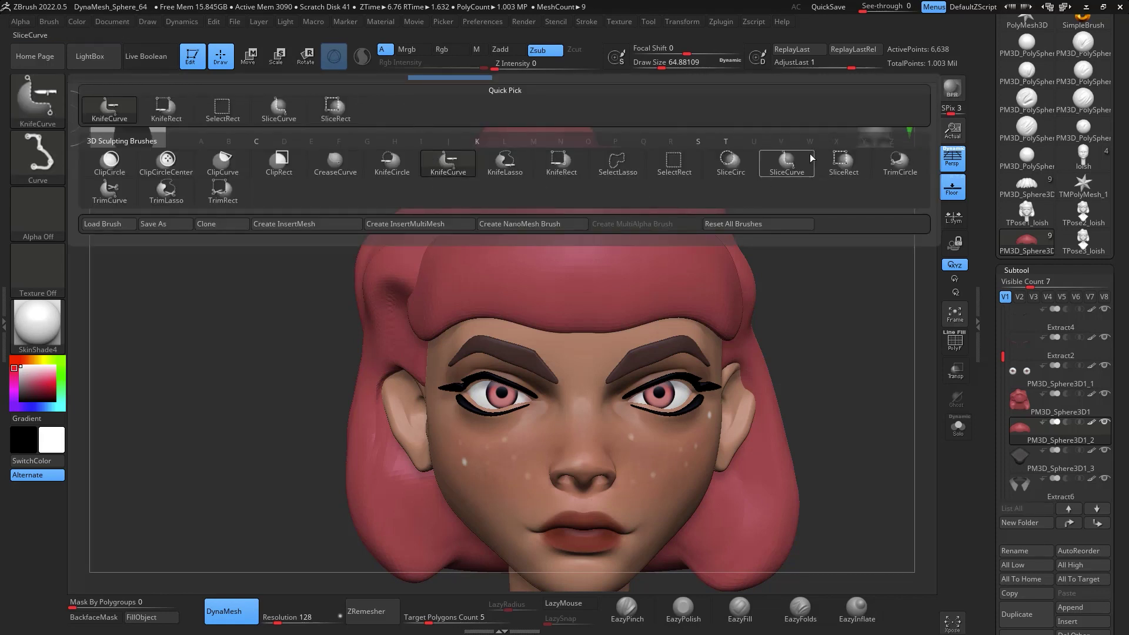
pyautogui.click(793, 167)
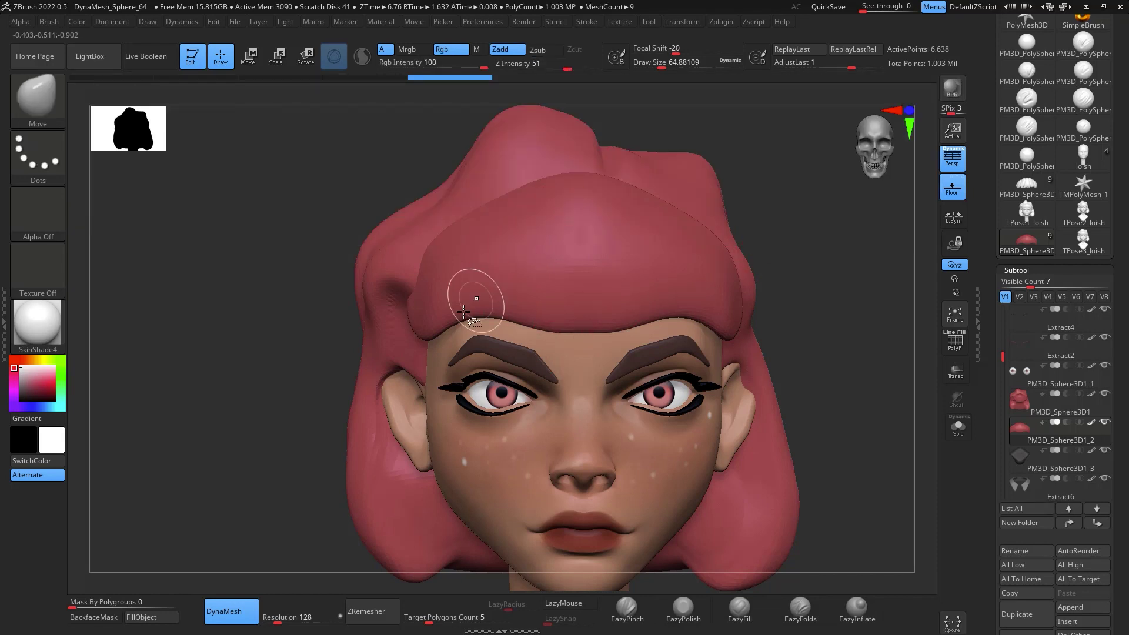
# Show the polyframe and slice the fringe lengthwise into five polygroup strips with SliceCurve
pyautogui.hotkey('ctrl', 'shift')
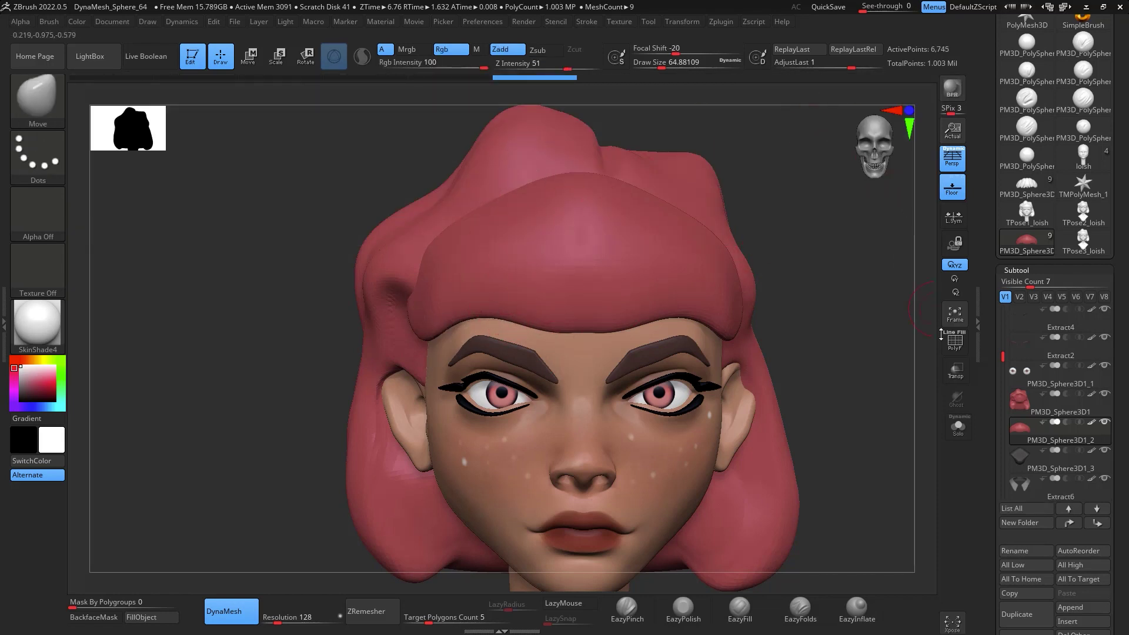
pyautogui.click(942, 336)
pyautogui.keyDown('ctrl'); pyautogui.keyDown('shift'); pyautogui.moveTo(553, 358); pyautogui.dragTo(565, 134); pyautogui.keyUp('shift'); pyautogui.keyUp('ctrl')
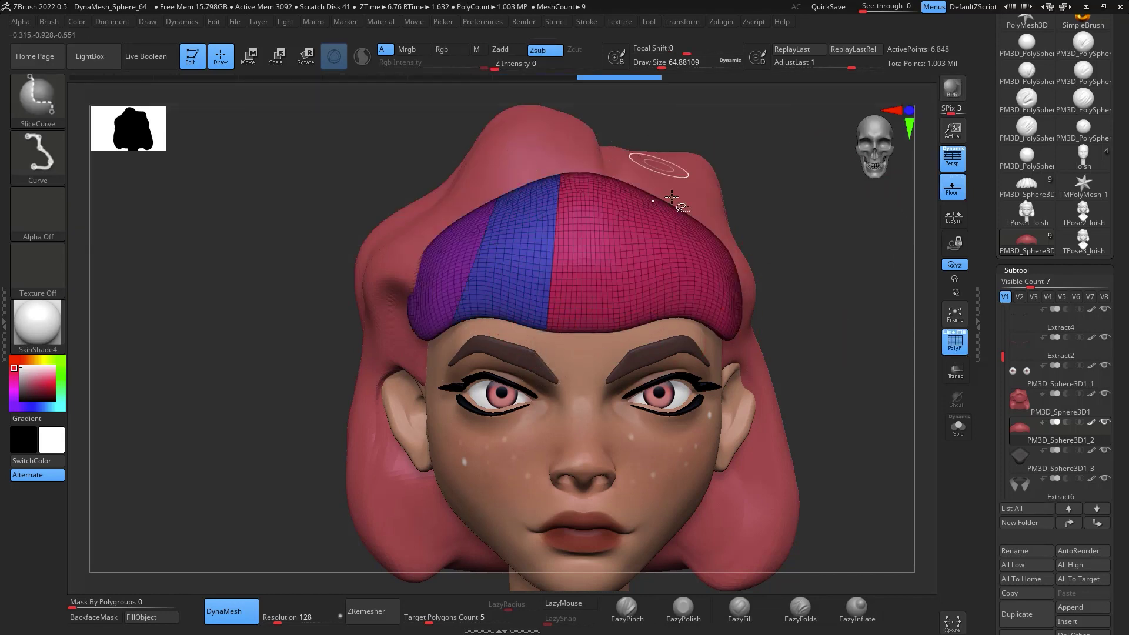
pyautogui.keyDown('ctrl'); pyautogui.keyDown('shift'); pyautogui.moveTo(652, 370); pyautogui.dragTo(617, 165); pyautogui.keyUp('shift'); pyautogui.keyUp('ctrl')
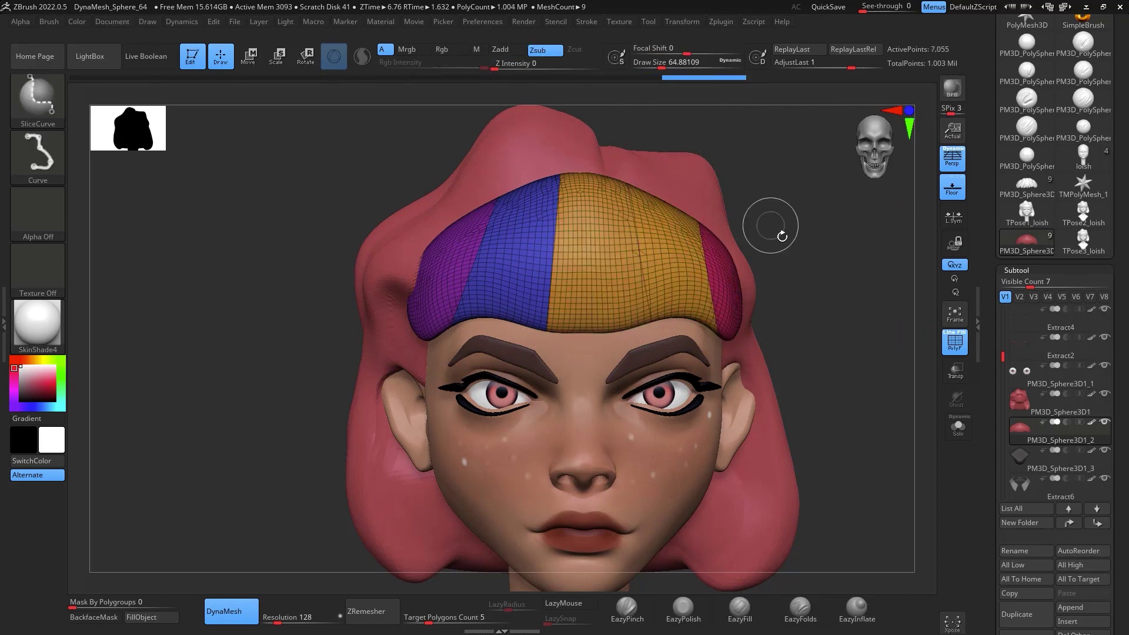
pyautogui.moveTo(781, 232); pyautogui.dragTo(884, 230)
pyautogui.keyDown('shift'); pyautogui.moveTo(887, 271); pyautogui.dragTo(875, 365); pyautogui.keyUp('shift')
pyautogui.keyDown('ctrl'); pyautogui.keyDown('shift'); pyautogui.moveTo(559, 388); pyautogui.dragTo(524, 136); pyautogui.keyUp('shift'); pyautogui.keyUp('ctrl')
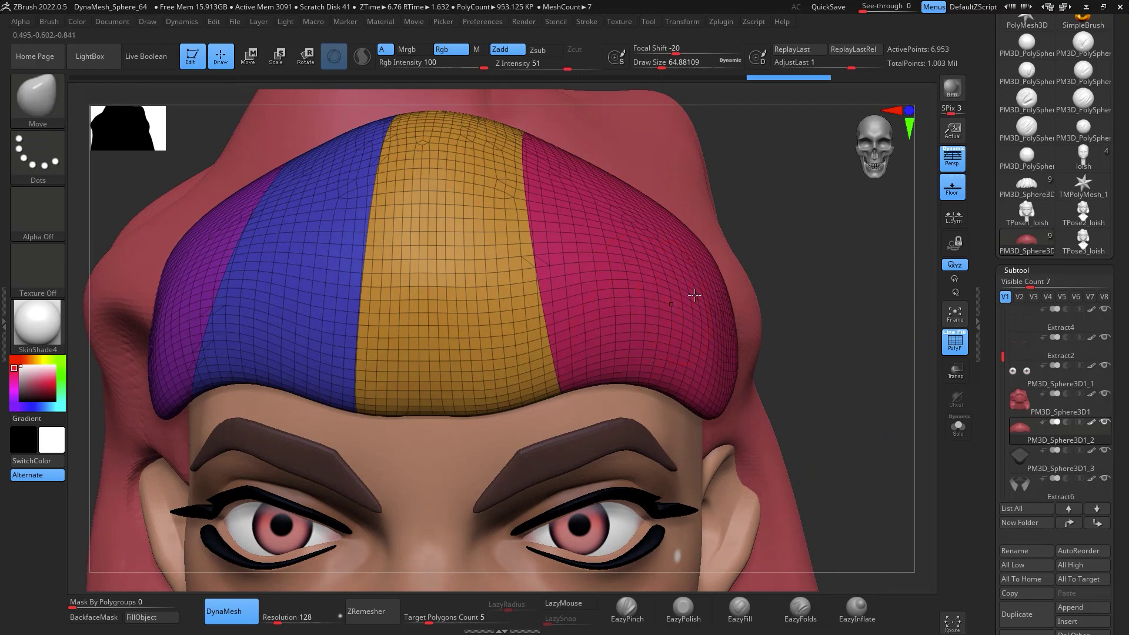
pyautogui.moveTo(870, 327)
pyautogui.keyDown('alt'); pyautogui.mouseDown()
pyautogui.moveTo(864, 255)
pyautogui.moveTo(887, 284)
pyautogui.moveTo(837, 326)
pyautogui.moveTo(847, 260)
pyautogui.moveTo(849, 320)
pyautogui.moveTo(754, 262)
pyautogui.mouseUp(); pyautogui.keyUp('alt')
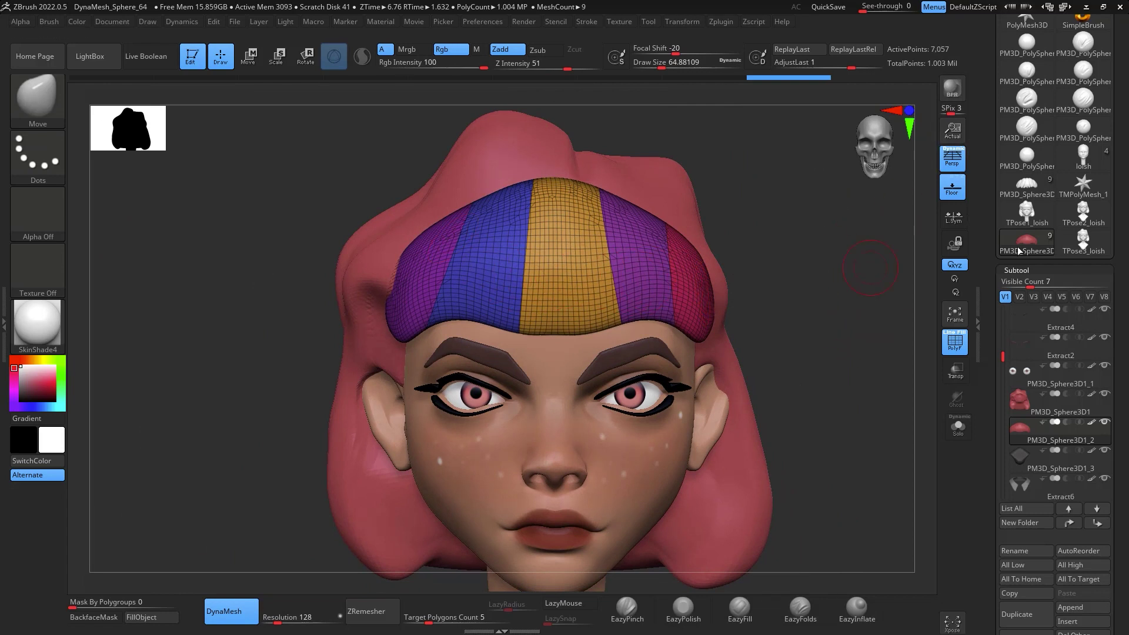
# Split the sliced fringe into separate subtools by polygroup with Groups Split, accepting that this cannot be undone
pyautogui.scroll(-3, 1053, 294)
pyautogui.scroll(-4, 1117, 429)
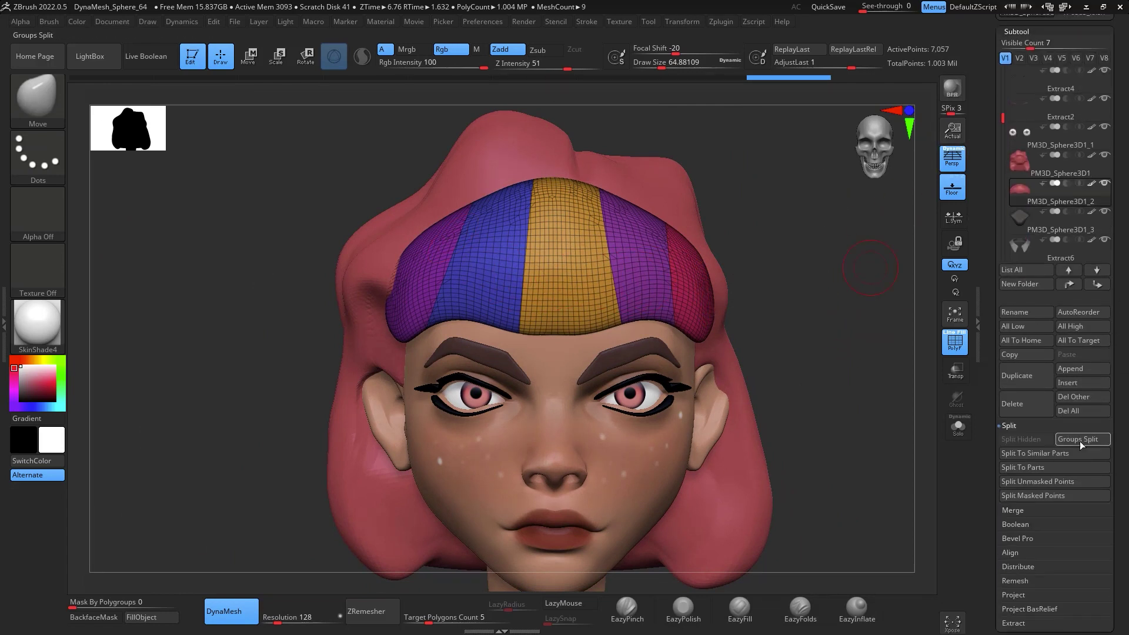
pyautogui.click(1084, 440)
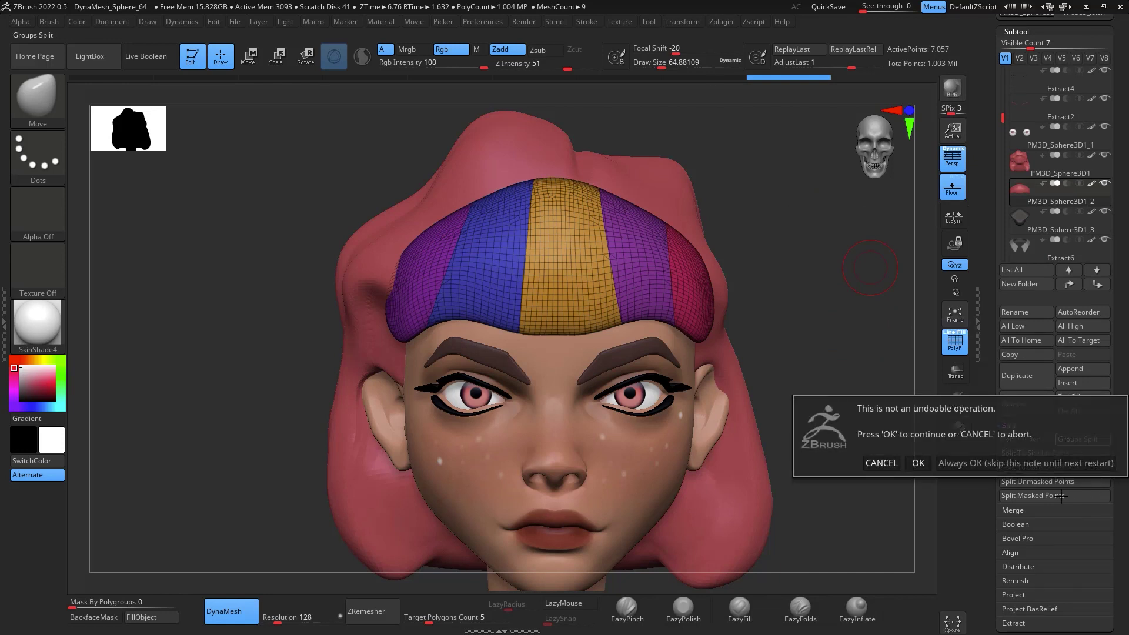
pyautogui.click(917, 463)
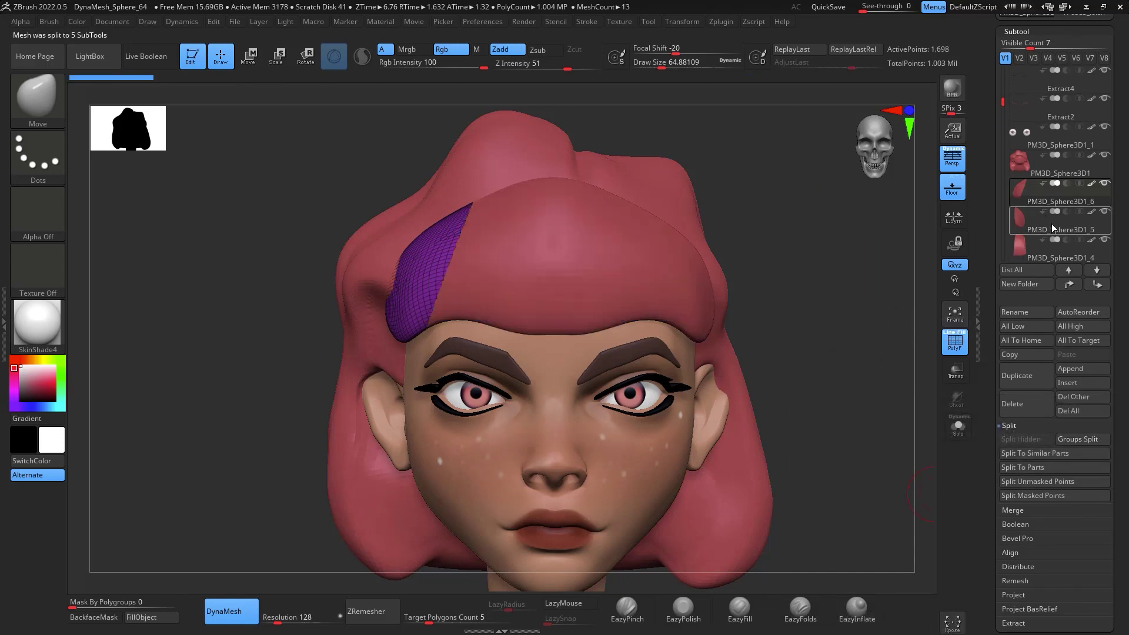
# Look through the split fringe strips one by one by making PM3D_Sphere3D1_4, PM3D_Sphere3D1_3 and PM3D_Sphere3D1_2 active
pyautogui.click(1056, 249)
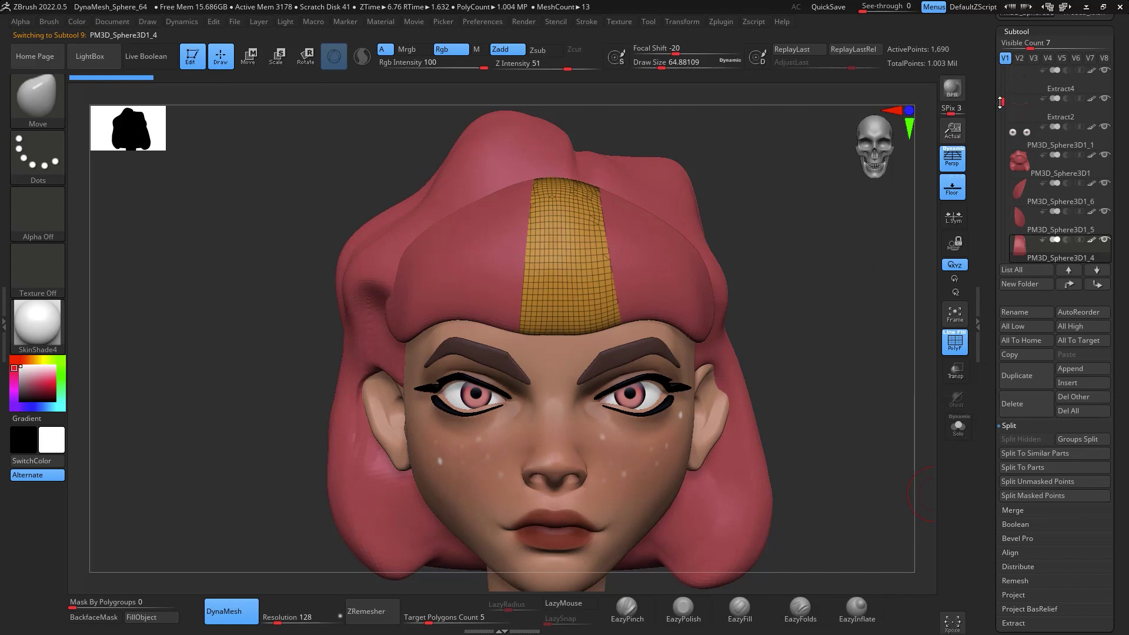
pyautogui.moveTo(1001, 102); pyautogui.dragTo(1003, 133)
pyautogui.click(1046, 227)
pyautogui.click(1050, 257)
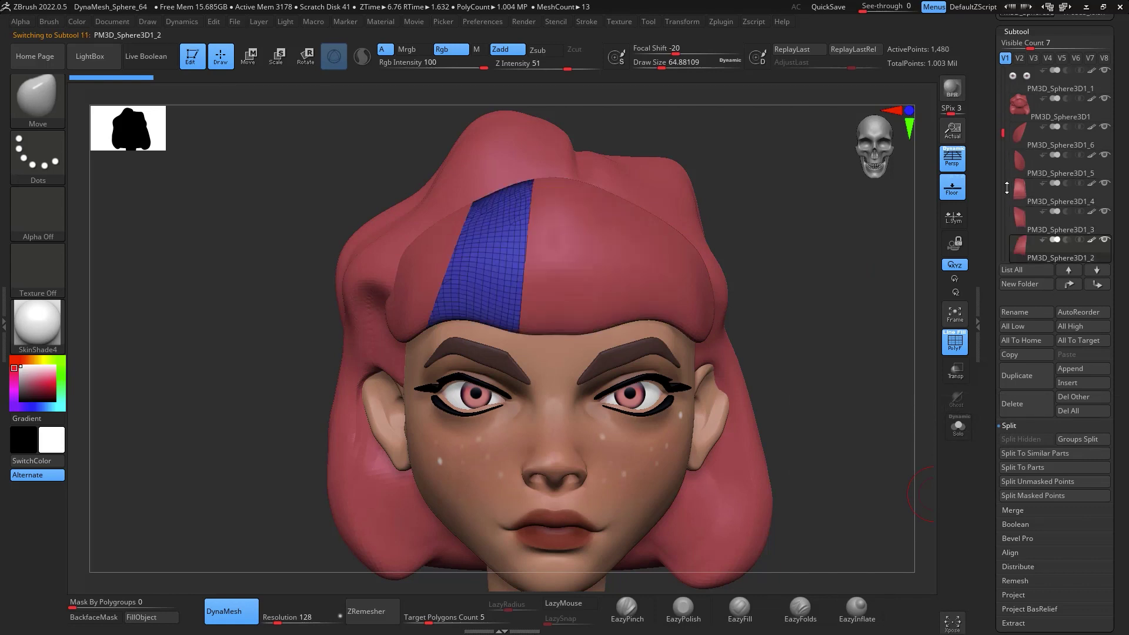
# DynaMesh each of the five fringe strips at resolution 128, from PM3D_Sphere3D1_6 down to PM3D_Sphere3D1_2
pyautogui.click(1038, 138)
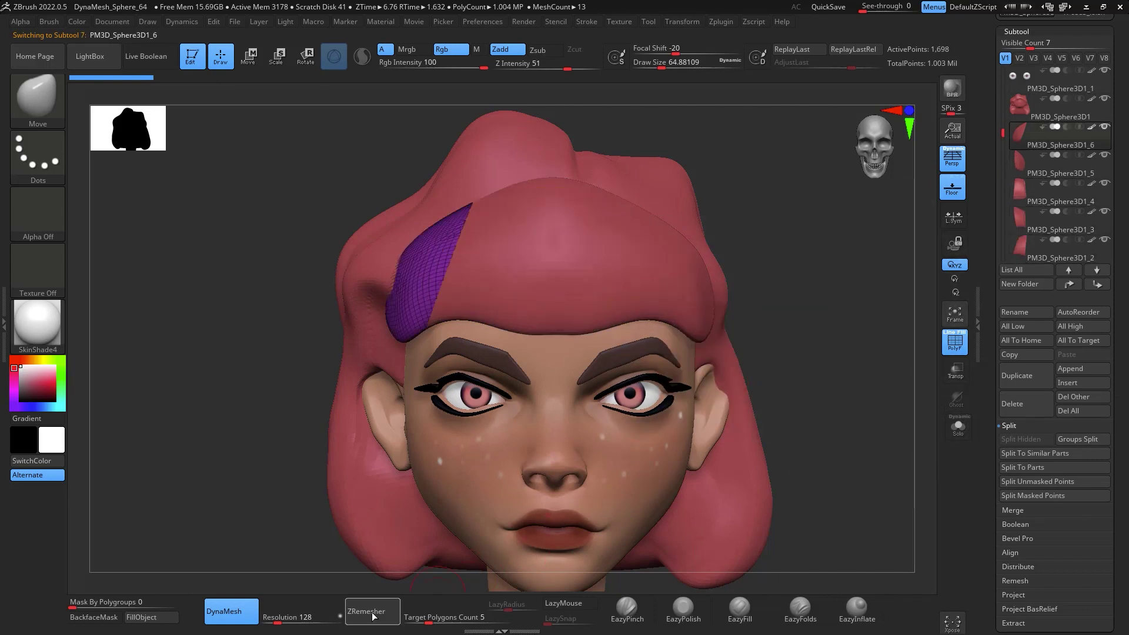
pyautogui.click(1026, 171)
pyautogui.click(1033, 202)
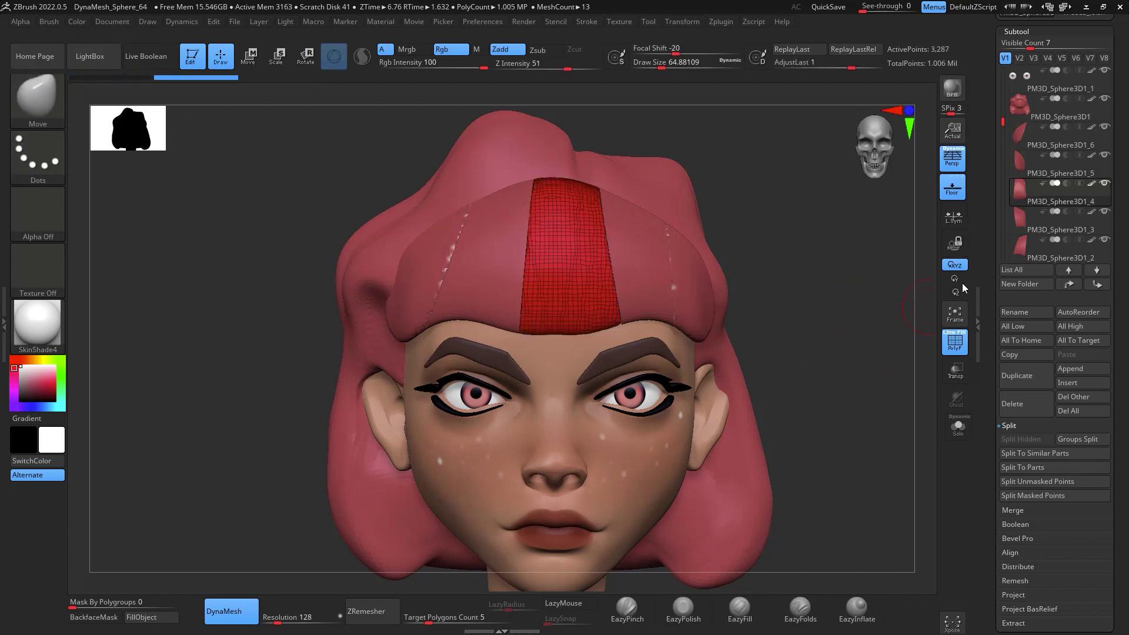
pyautogui.click(1042, 224)
pyautogui.click(1044, 259)
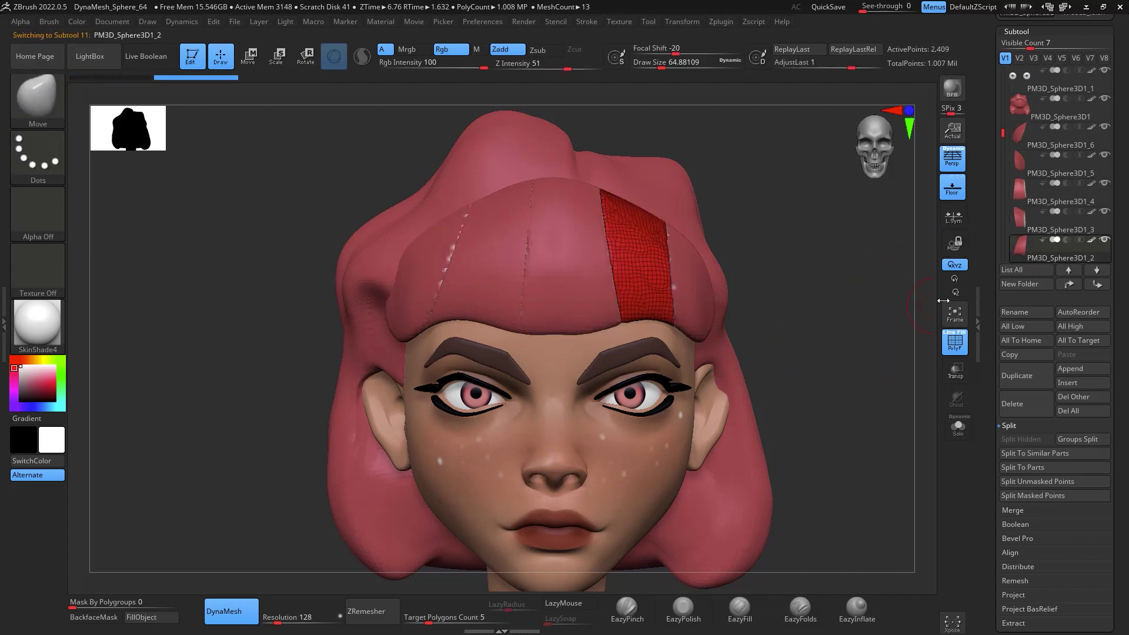
# Enlarge the Move brush to a draw size of about 120
pyautogui.moveTo(1002, 134); pyautogui.dragTo(1004, 110)
pyautogui.moveTo(836, 249); pyautogui.dragTo(773, 307)
pyautogui.press('space')
pyautogui.moveTo(622, 276); pyautogui.dragTo(628, 276)
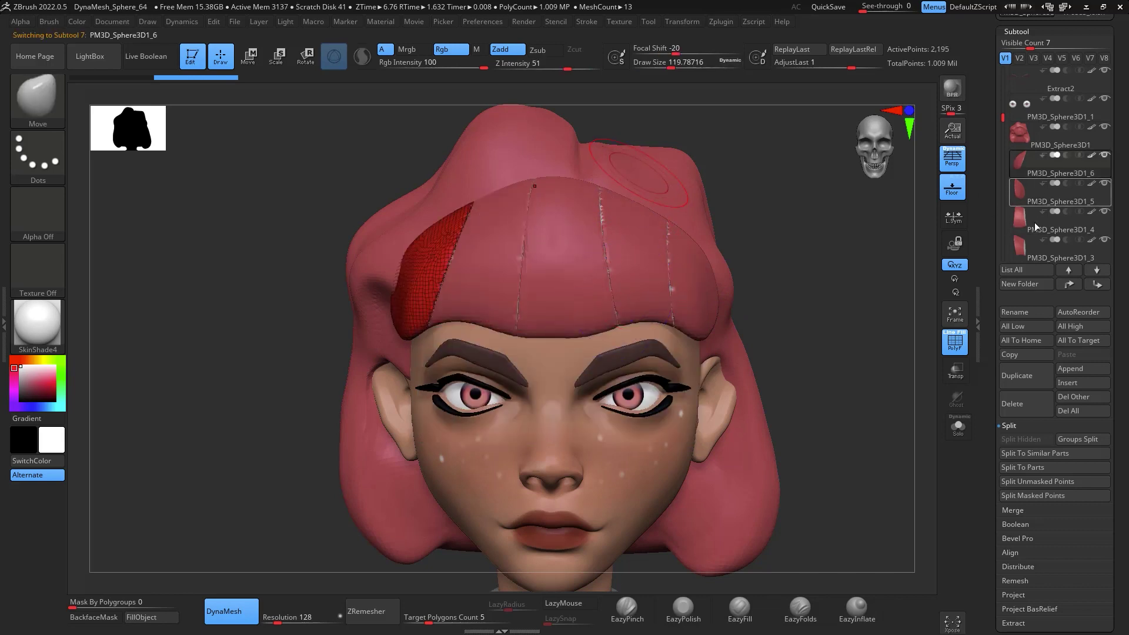
# Merge the five fringe strips into one subtool by applying MergeDown repeatedly from PM3D_Sphere3D1_6
pyautogui.click(1046, 166)
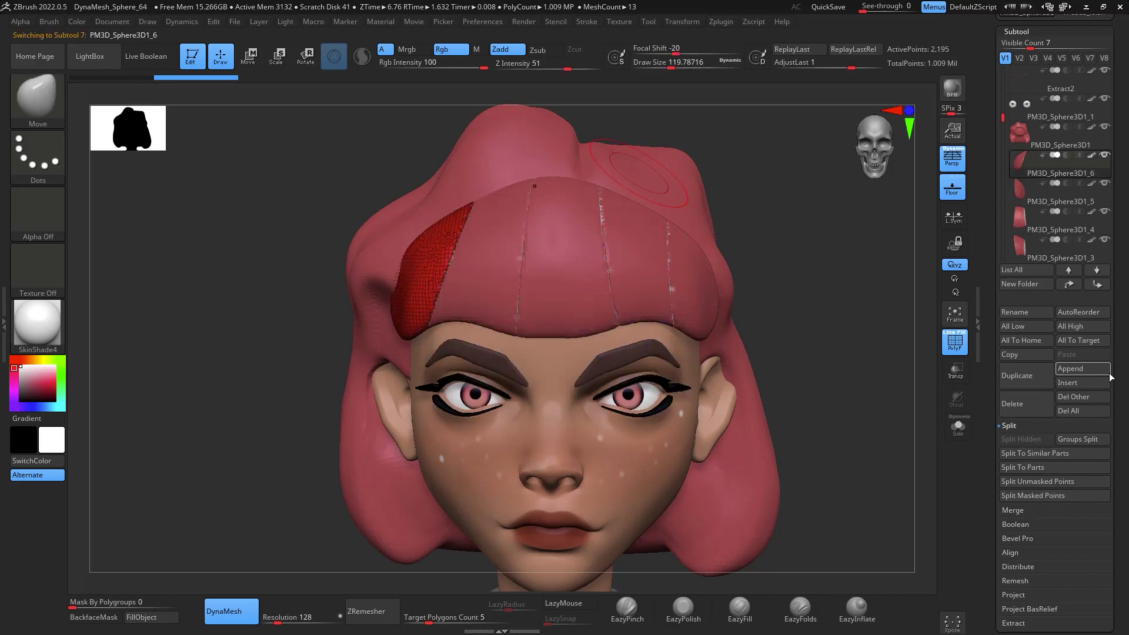
pyautogui.moveTo(1124, 367)
pyautogui.mouseDown()
pyautogui.moveTo(1123, 350)
pyautogui.moveTo(1112, 365)
pyautogui.mouseUp()
pyautogui.click(1024, 510)
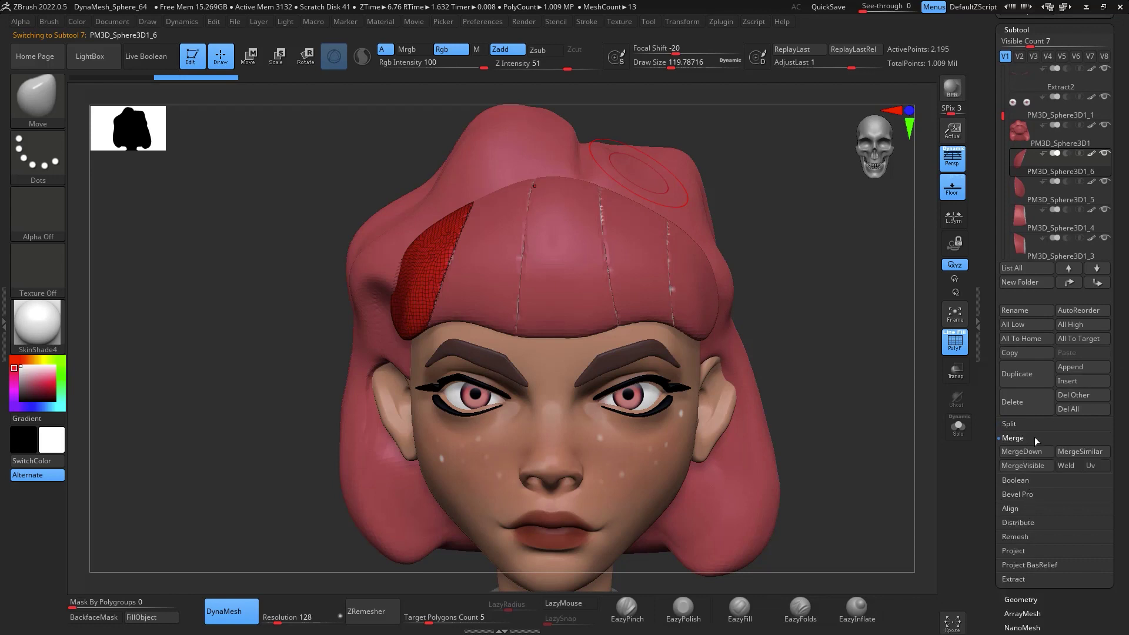
pyautogui.click(1036, 450)
pyautogui.click(1035, 449)
pyautogui.click(1036, 450)
pyautogui.click(1037, 450)
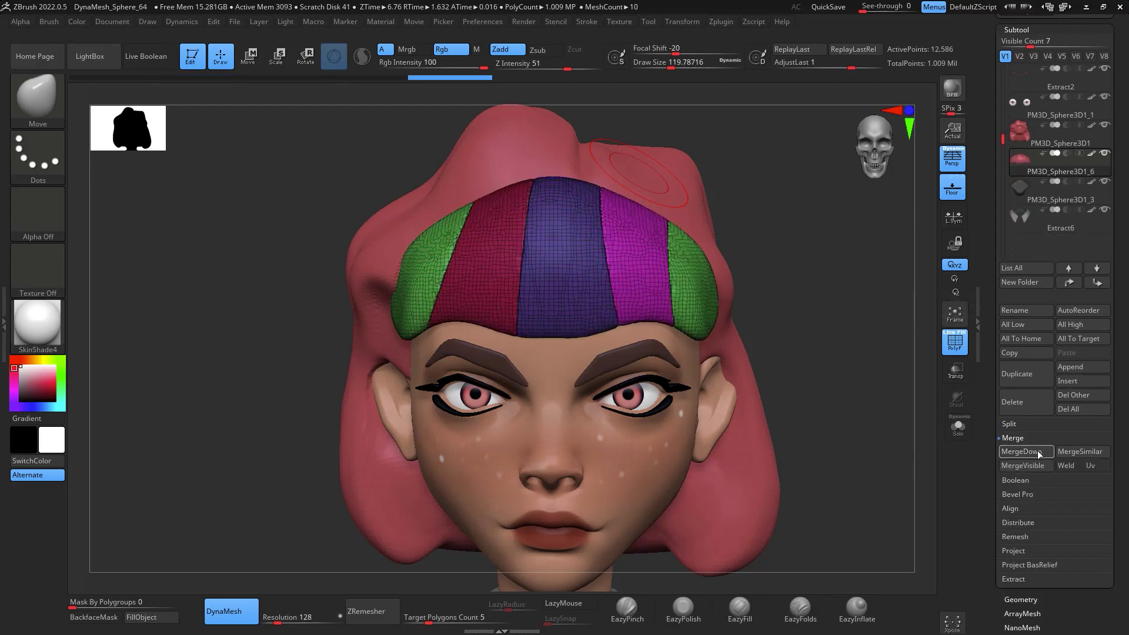
pyautogui.click(1038, 454)
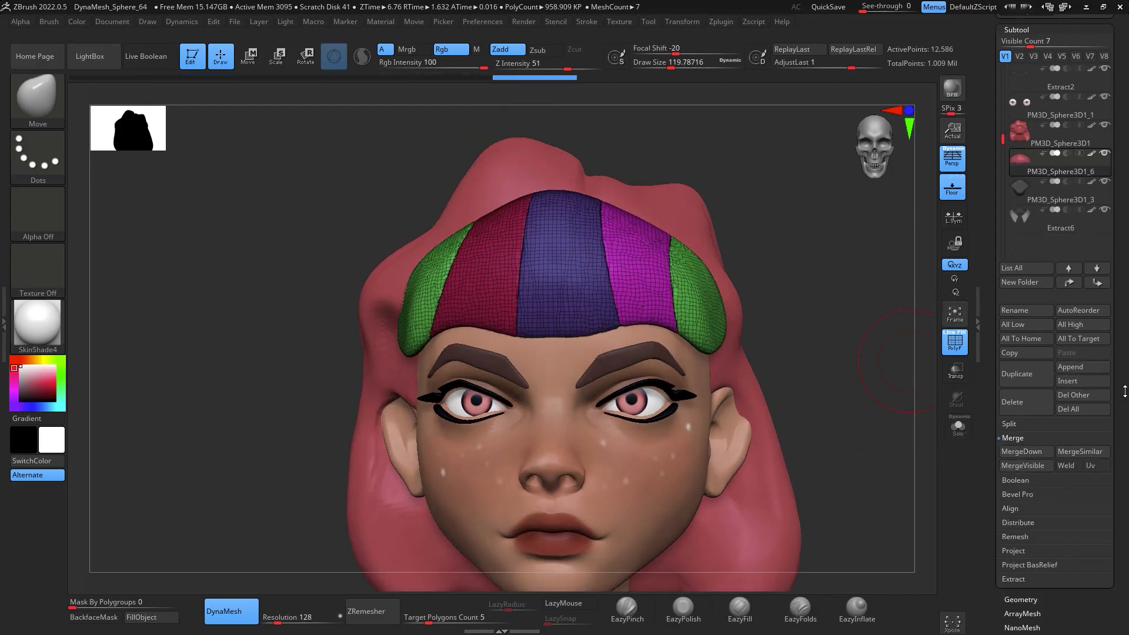
# ZRemesh the merged fringe with a target polygons count of 0.1
pyautogui.moveTo(1028, 591); pyautogui.dragTo(1027, 422)
pyautogui.click(1020, 430)
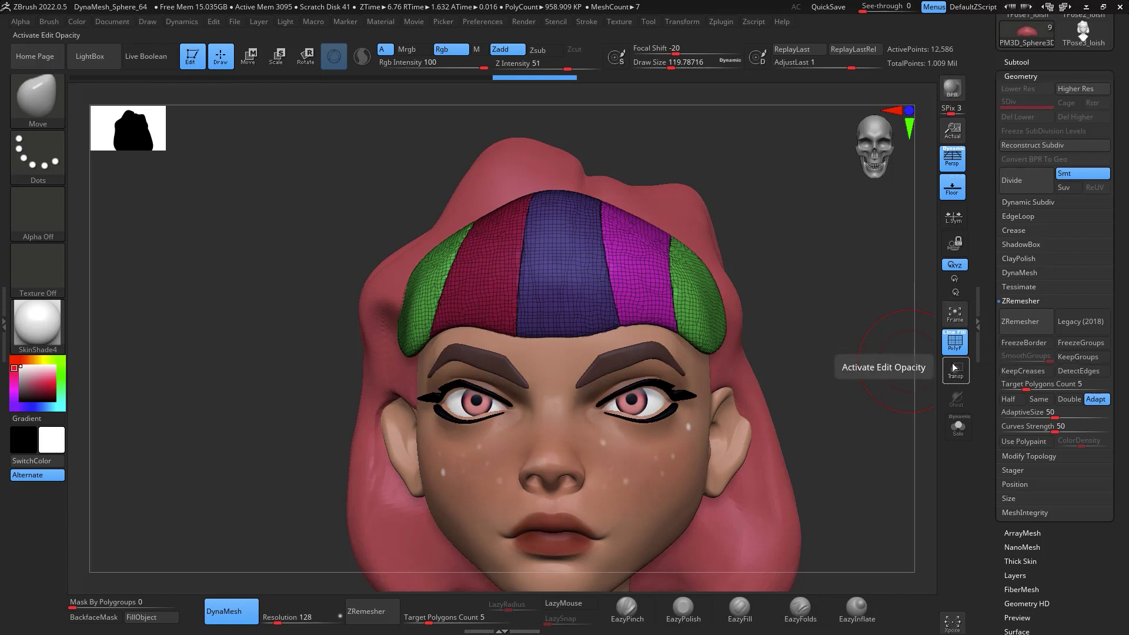
pyautogui.moveTo(1117, 337); pyautogui.dragTo(1117, 357)
pyautogui.moveTo(1049, 403); pyautogui.dragTo(1034, 402)
pyautogui.click(1024, 342)
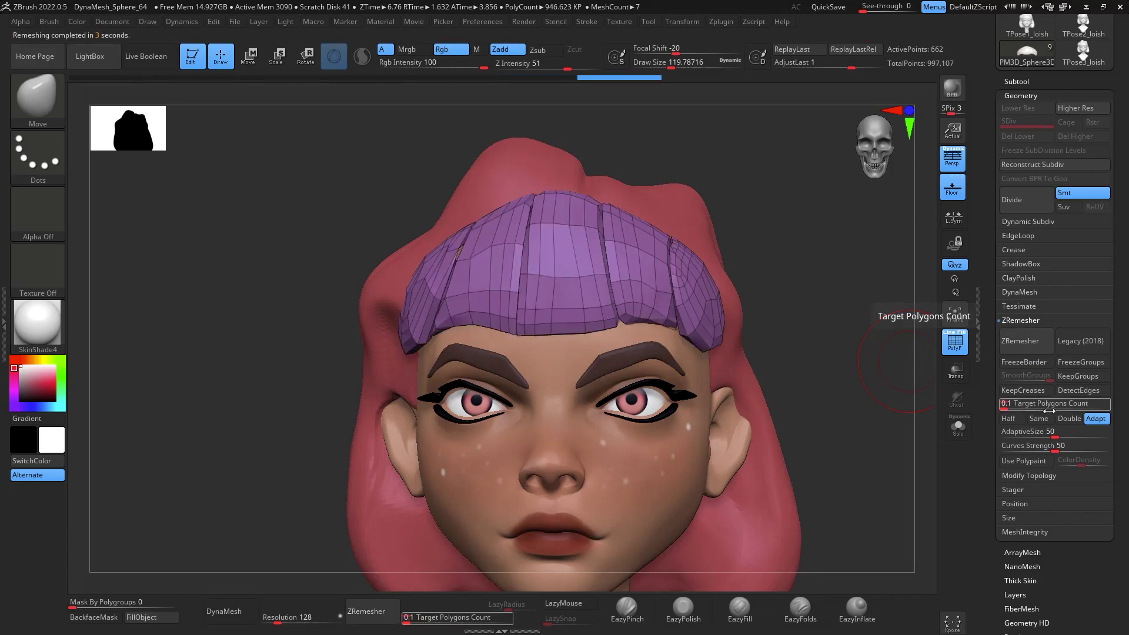
# Give each remeshed fringe strip its own polygroup with Auto Groups
pyautogui.moveTo(854, 292); pyautogui.dragTo(876, 309)
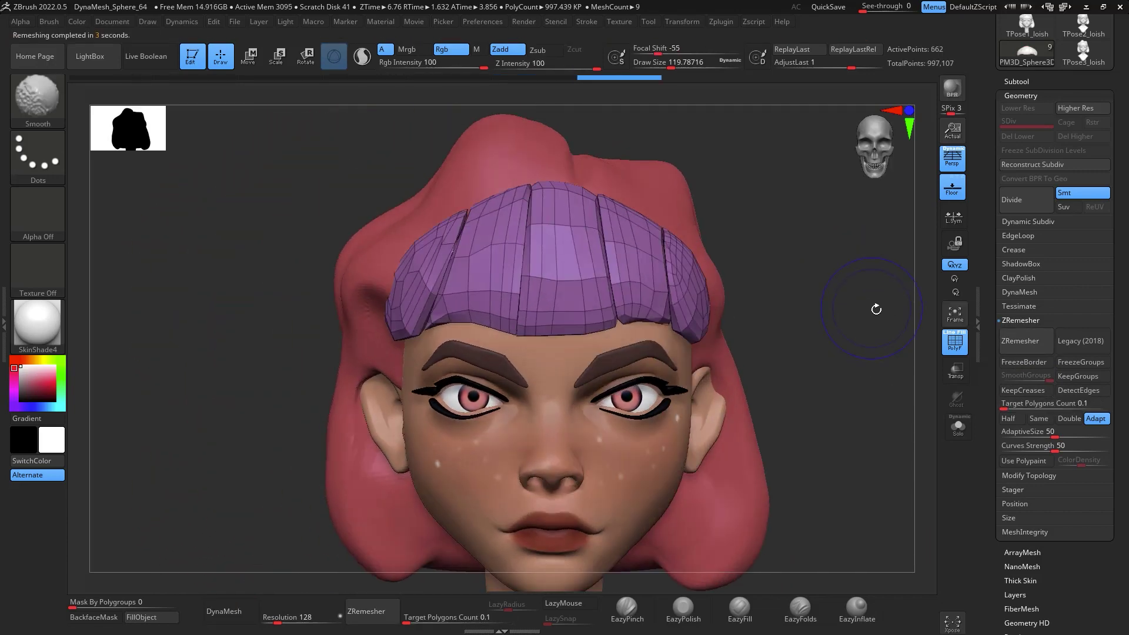
pyautogui.moveTo(1122, 427); pyautogui.dragTo(1122, 321)
pyautogui.moveTo(1109, 403); pyautogui.dragTo(1075, 418)
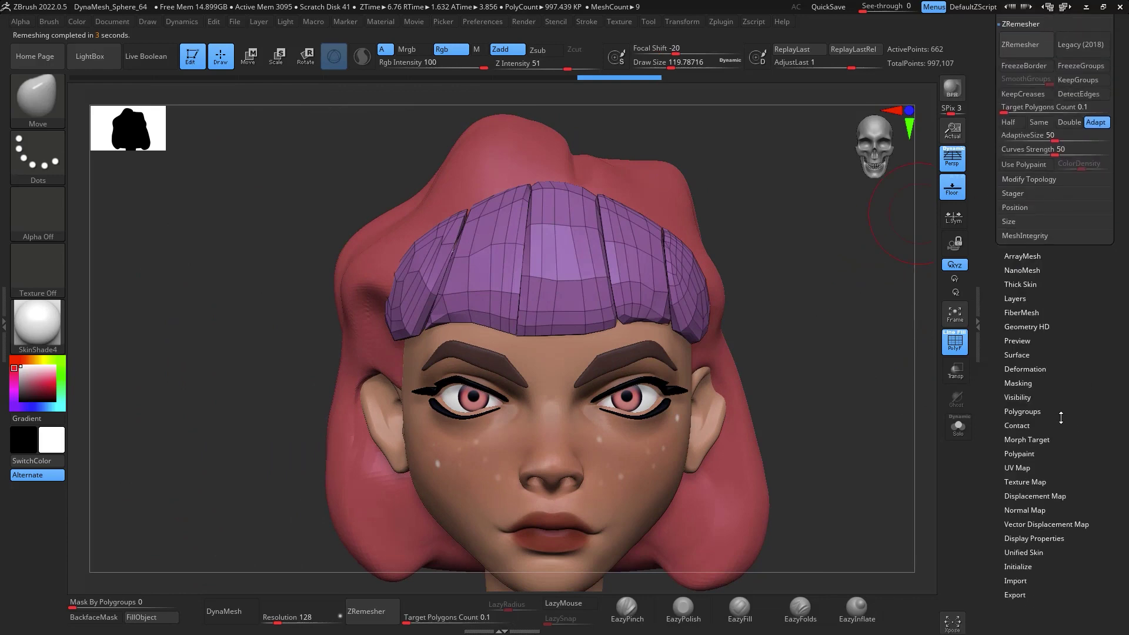
pyautogui.click(1033, 411)
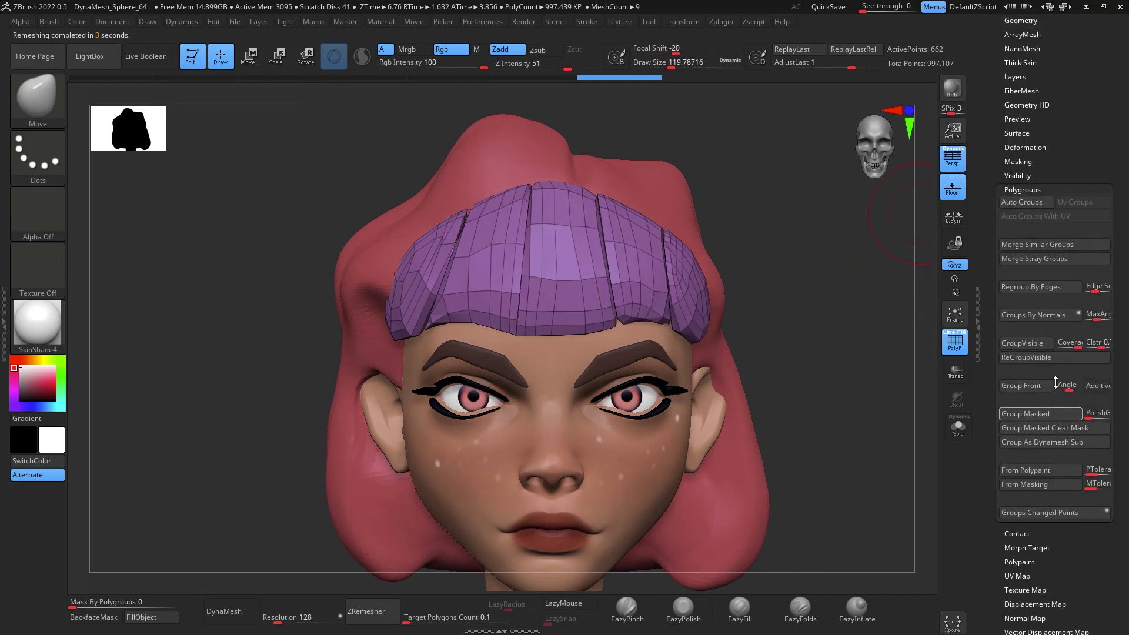
pyautogui.click(1030, 199)
# Reduce the Move brush's draw size to about 46 for work on the fringe
pyautogui.moveTo(869, 288); pyautogui.dragTo(785, 374)
pyautogui.keyDown('alt'); pyautogui.moveTo(858, 356); pyautogui.dragTo(852, 277); pyautogui.keyUp('alt')
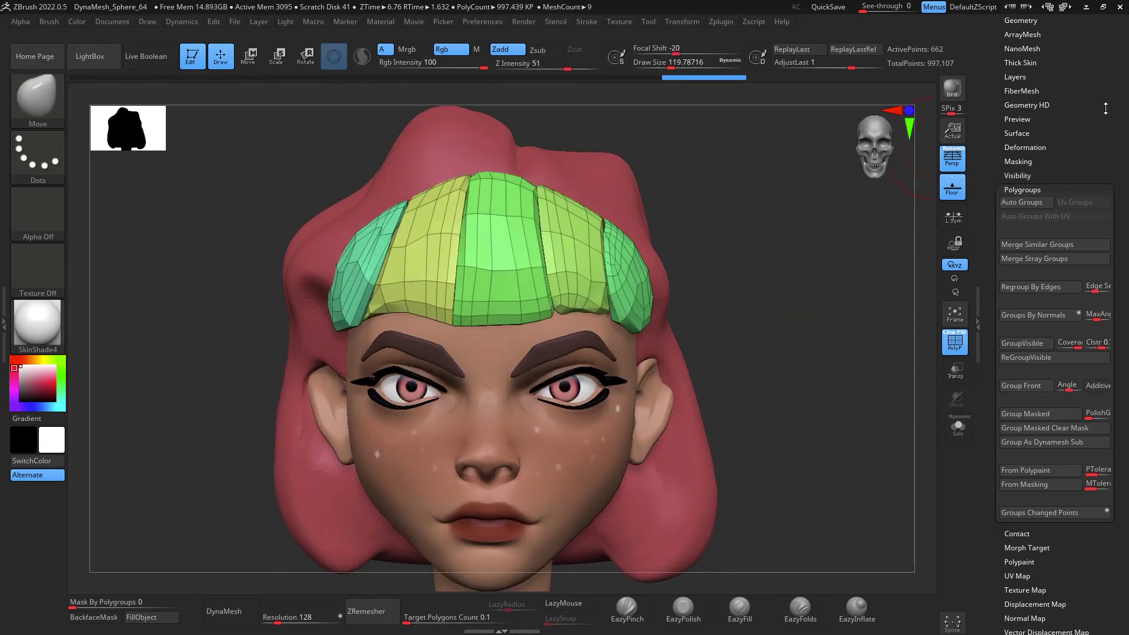
pyautogui.scroll(5, 1106, 109)
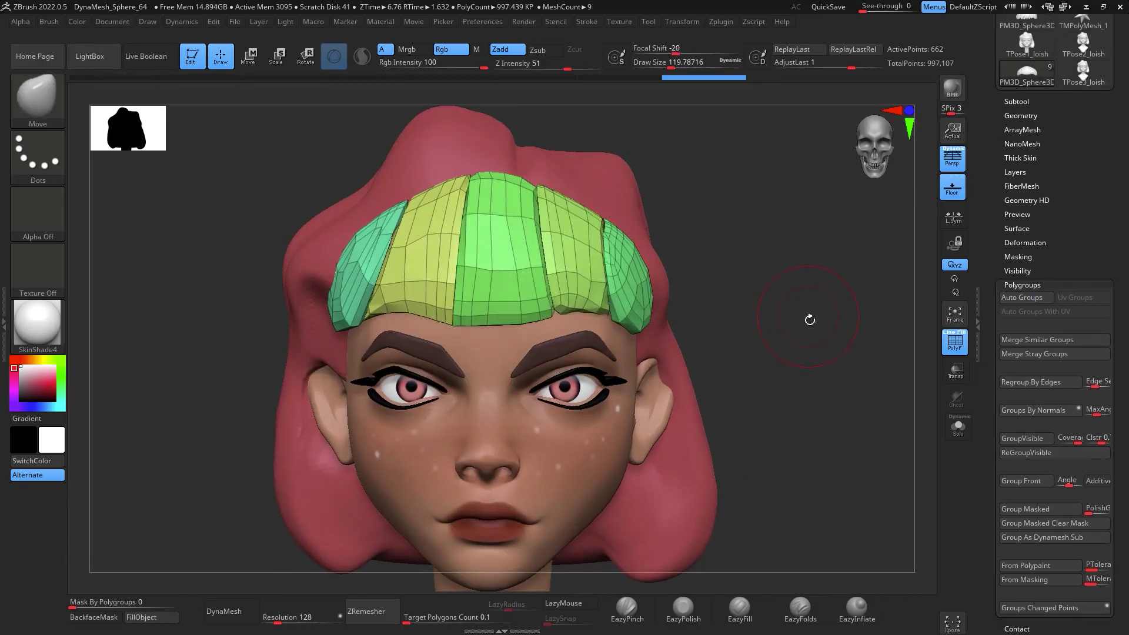
pyautogui.moveTo(809, 335)
pyautogui.keyDown('alt'); pyautogui.mouseDown()
pyautogui.moveTo(809, 358)
pyautogui.moveTo(796, 274)
pyautogui.mouseUp(); pyautogui.keyUp('alt')
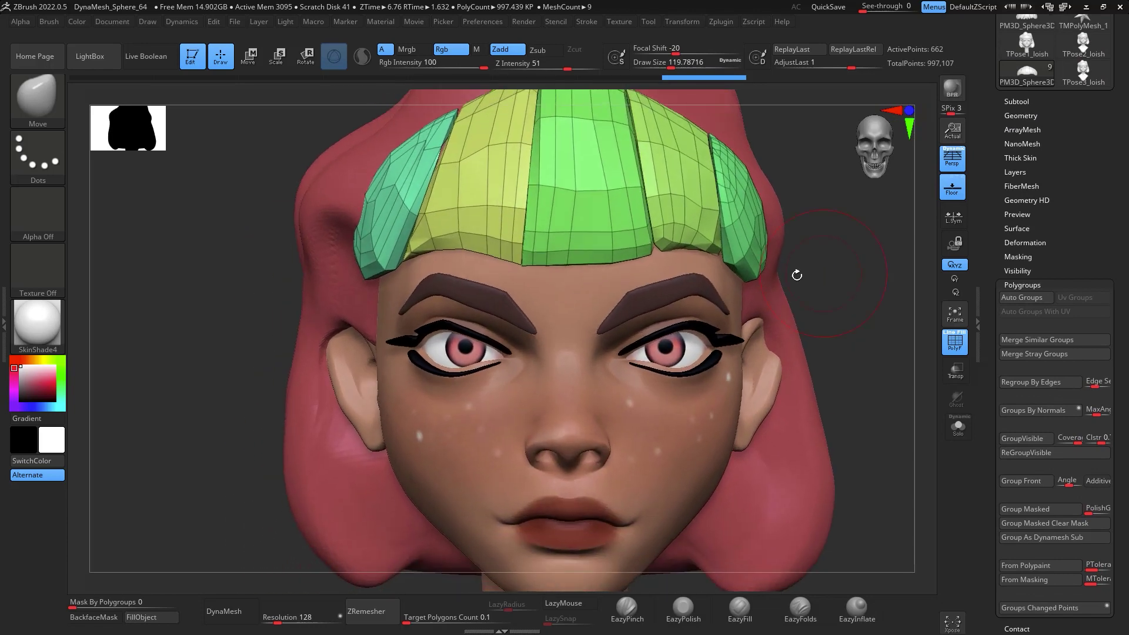
pyautogui.press('space')
pyautogui.moveTo(590, 275); pyautogui.dragTo(578, 276)
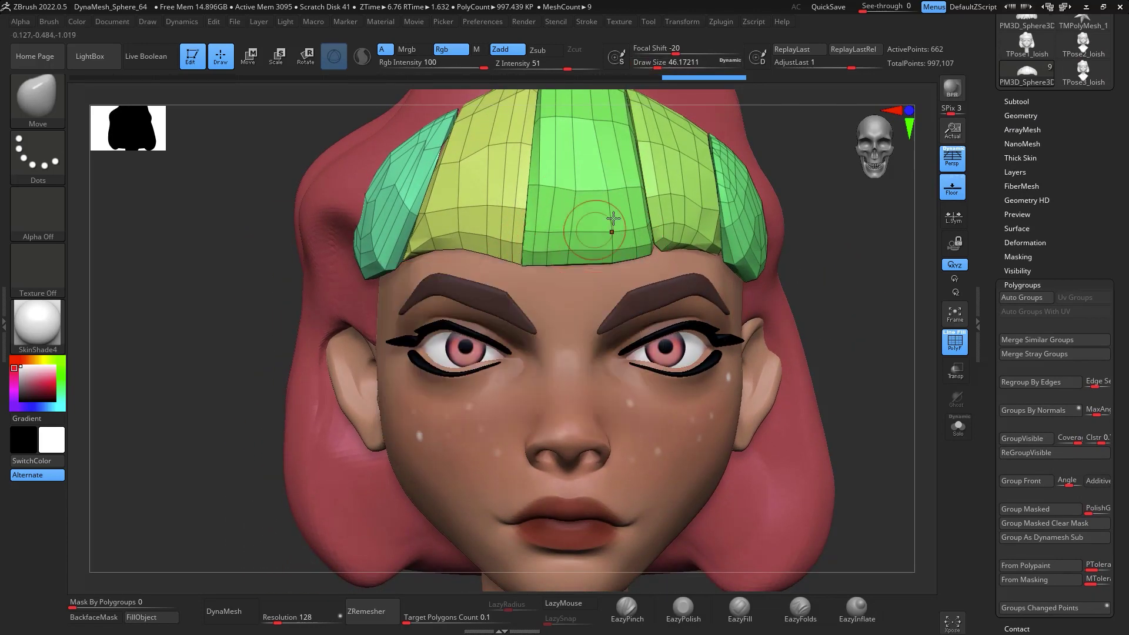
pyautogui.keyDown('alt'); pyautogui.moveTo(839, 249); pyautogui.dragTo(854, 314); pyautogui.keyUp('alt')
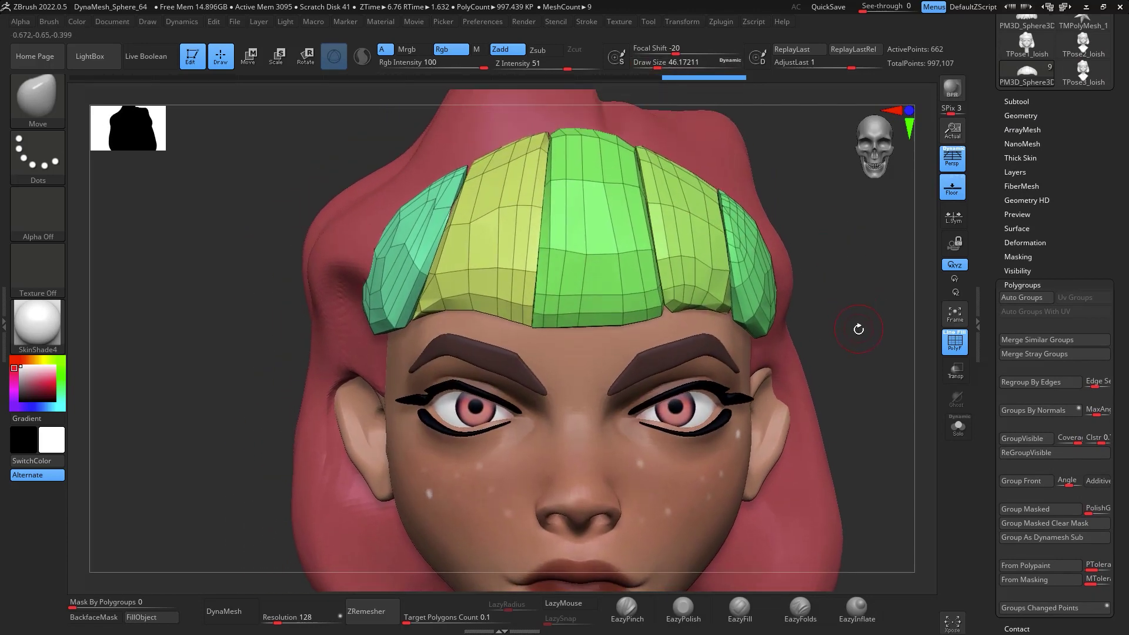
# Choose the KnifeCurve brush and cut a V-shaped notch into the lower edge of the yellow strip left of centre, undoing the first cut
pyautogui.hotkey('ctrl', 'shift')
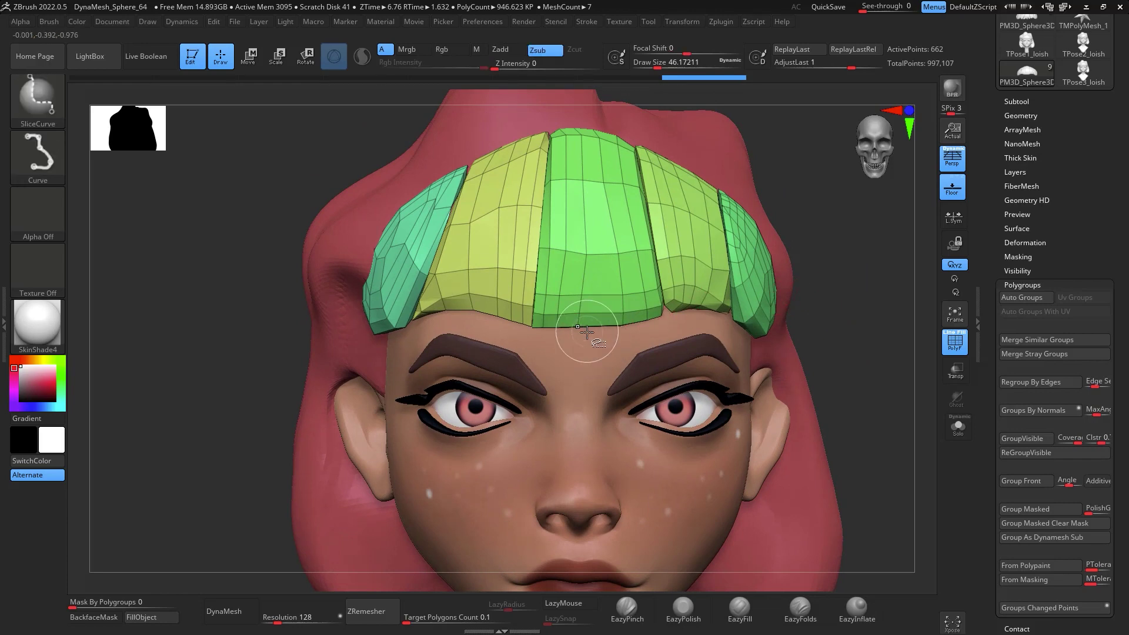
pyautogui.click(38, 154)
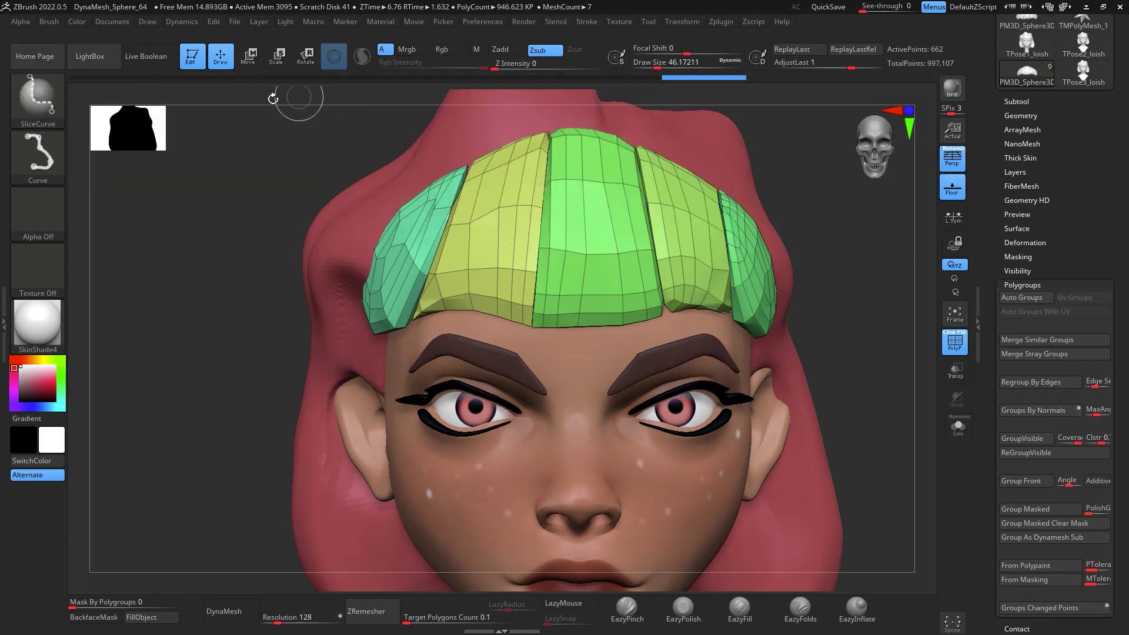
pyautogui.click(37, 88)
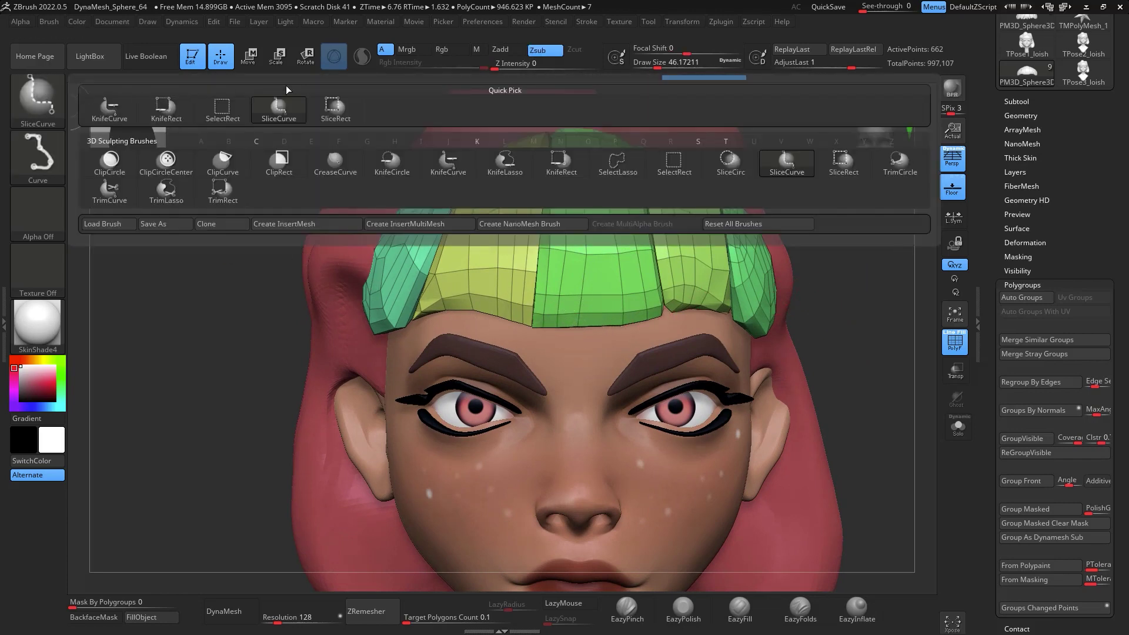
pyautogui.click(448, 165)
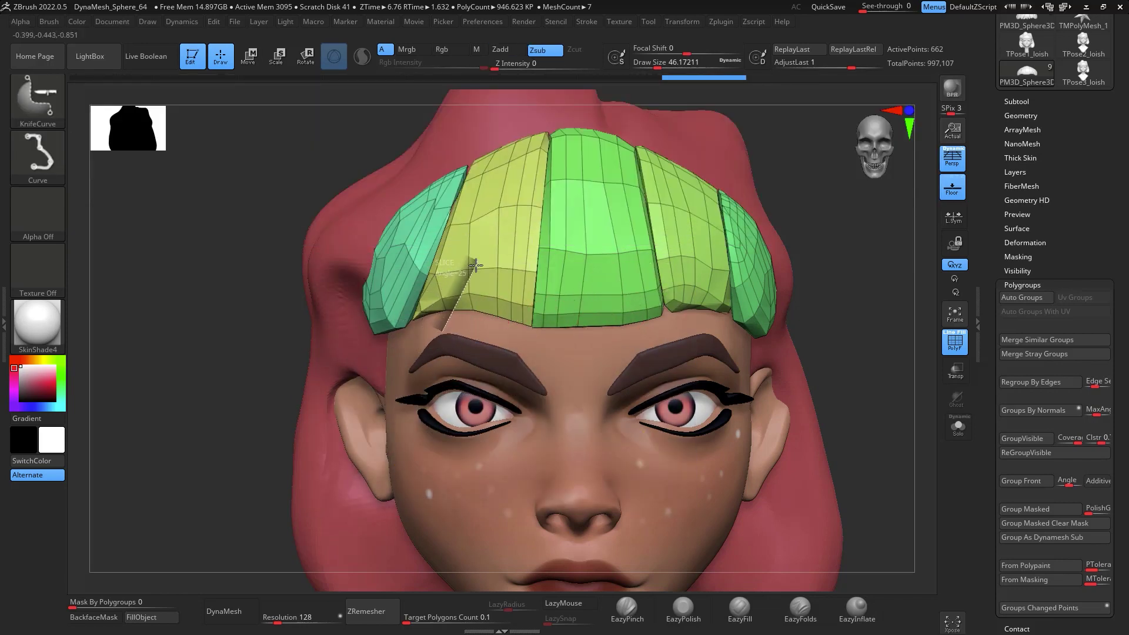
pyautogui.moveTo(481, 302); pyautogui.dragTo(493, 345)
pyautogui.hotkey('ctrl', 'z')
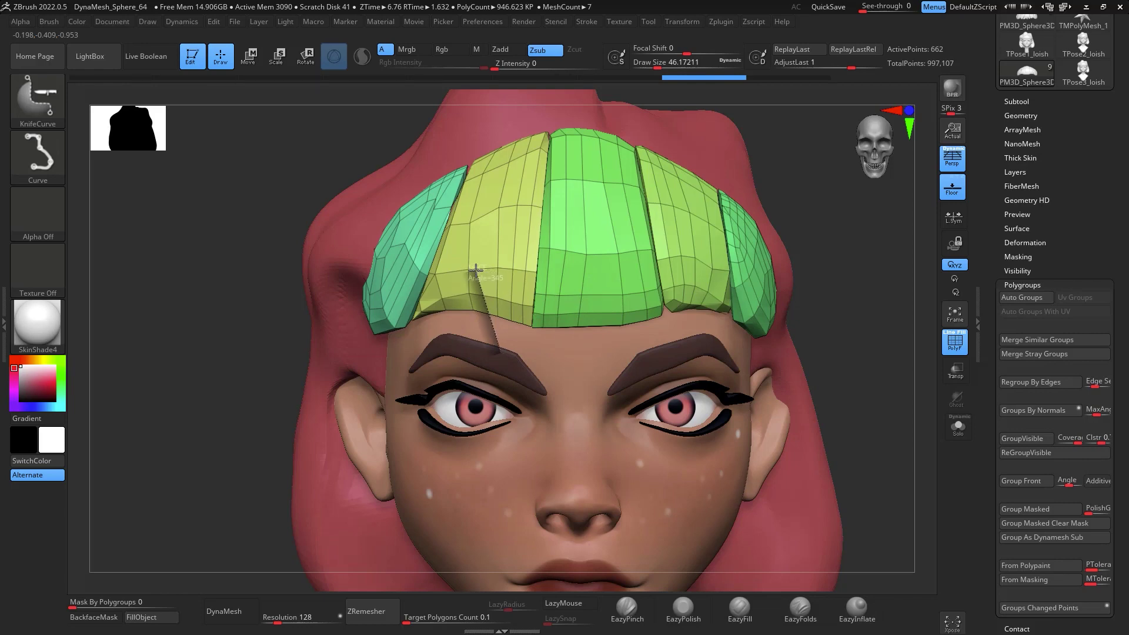
pyautogui.keyDown('ctrl'); pyautogui.keyDown('shift'); pyautogui.moveTo(436, 343); pyautogui.dragTo(436, 342); pyautogui.keyUp('shift'); pyautogui.keyUp('ctrl')
# Cut a V-shaped notch into the lower edge of the central green fringe strip with KnifeCurve
pyautogui.moveTo(868, 325)
pyautogui.mouseDown()
pyautogui.moveTo(813, 290)
pyautogui.moveTo(793, 229)
pyautogui.moveTo(835, 321)
pyautogui.mouseUp()
pyautogui.hotkey('ctrl', 'shift')
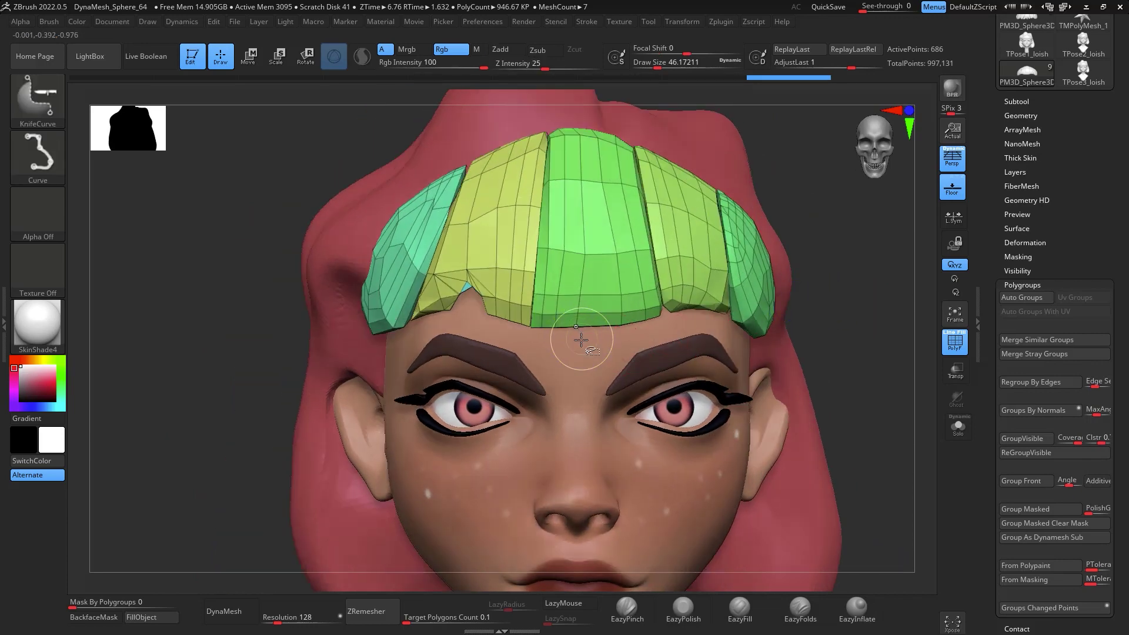
pyautogui.moveTo(621, 347)
pyautogui.keyDown('ctrl'); pyautogui.keyDown('shift'); pyautogui.mouseDown()
pyautogui.moveTo(591, 278)
pyautogui.moveTo(552, 350)
pyautogui.mouseUp(); pyautogui.keyUp('shift'); pyautogui.keyUp('ctrl')
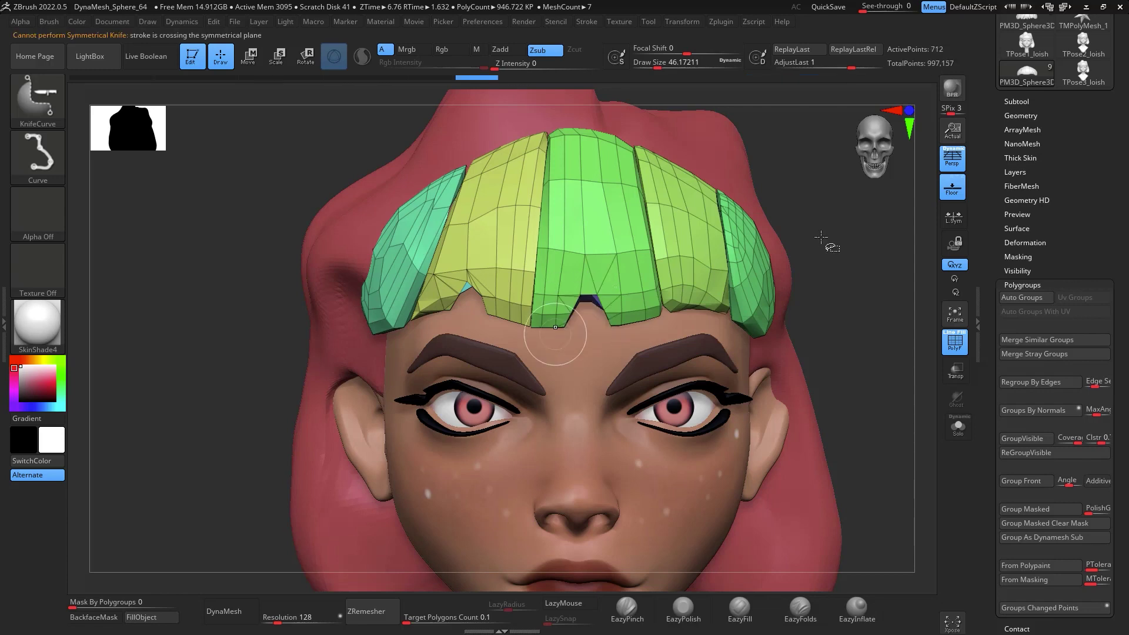
# Cut a small notch into the lower edge of the yellow-green strip right of centre with KnifeCurve and check the fringe from side and front
pyautogui.moveTo(826, 330)
pyautogui.mouseDown()
pyautogui.moveTo(801, 336)
pyautogui.moveTo(779, 290)
pyautogui.moveTo(765, 292)
pyautogui.mouseUp()
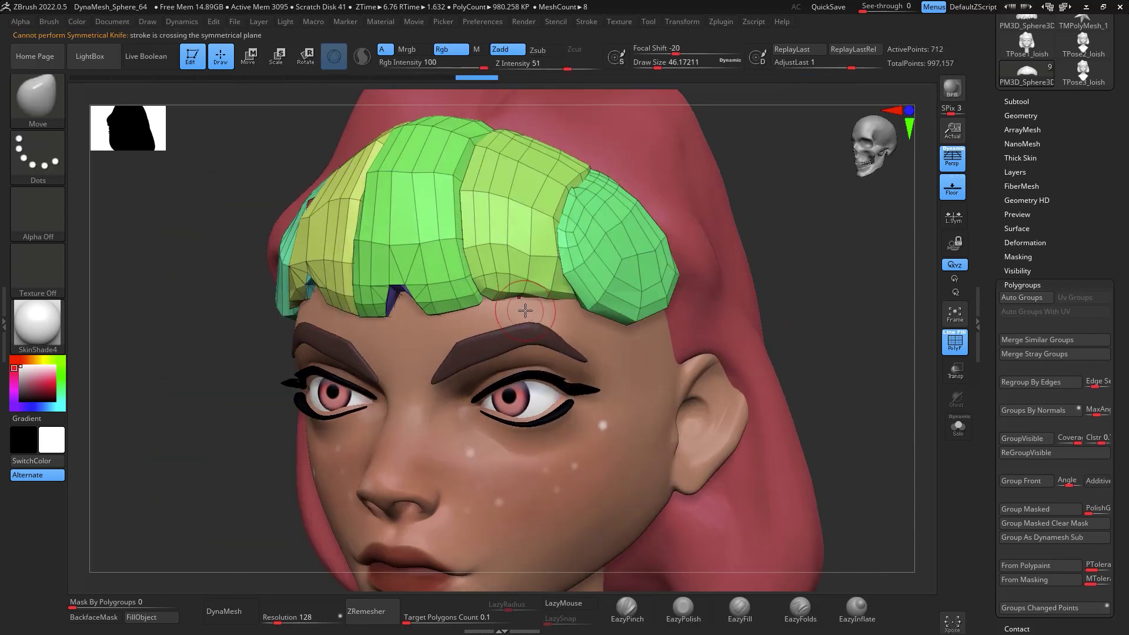
pyautogui.press('ctrl')
pyautogui.hotkey('ctrl', 'shift')
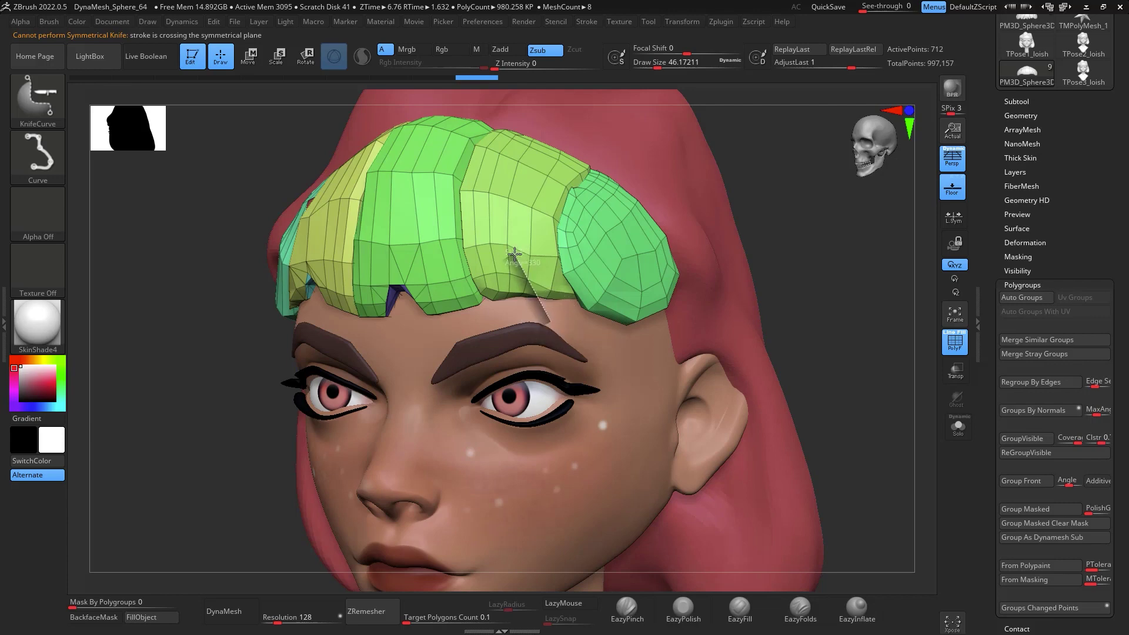
pyautogui.moveTo(506, 330); pyautogui.dragTo(507, 329)
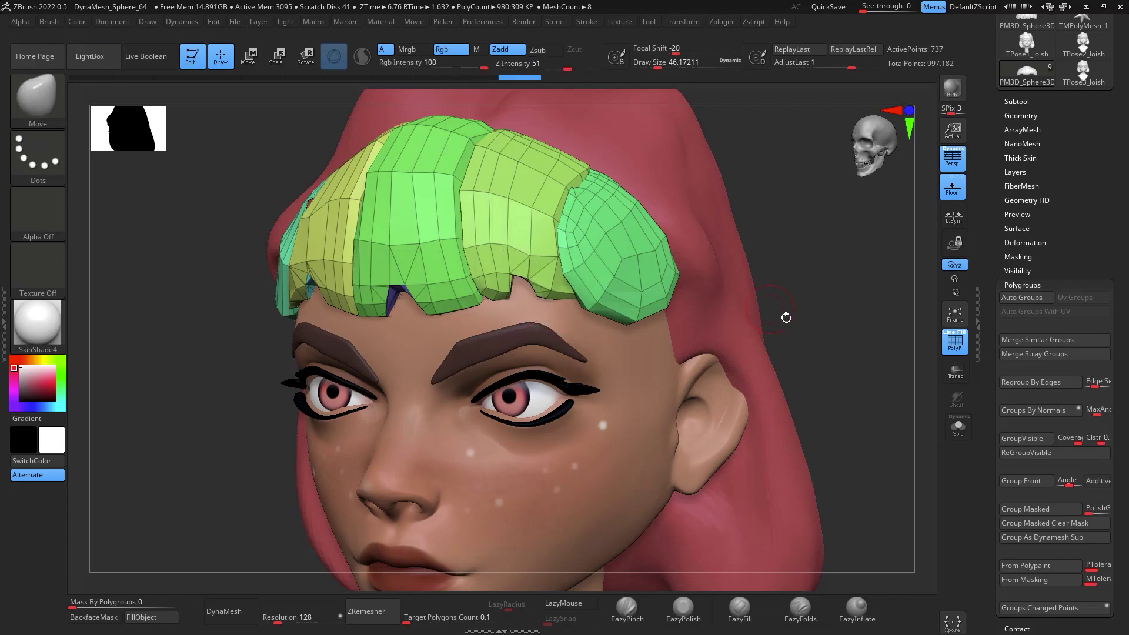
pyautogui.moveTo(788, 315)
pyautogui.mouseDown()
pyautogui.moveTo(822, 308)
pyautogui.moveTo(703, 316)
pyautogui.mouseUp()
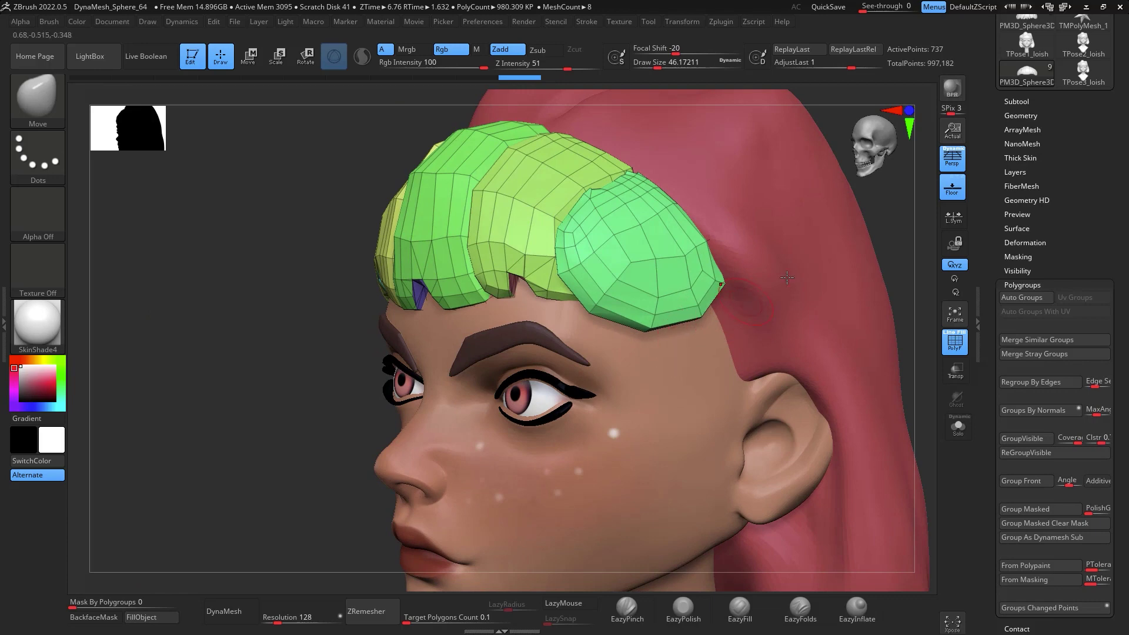
pyautogui.moveTo(912, 258)
pyautogui.mouseDown()
pyautogui.moveTo(868, 299)
pyautogui.moveTo(867, 268)
pyautogui.moveTo(839, 242)
pyautogui.moveTo(881, 264)
pyautogui.moveTo(778, 245)
pyautogui.moveTo(863, 267)
pyautogui.moveTo(834, 329)
pyautogui.mouseUp()
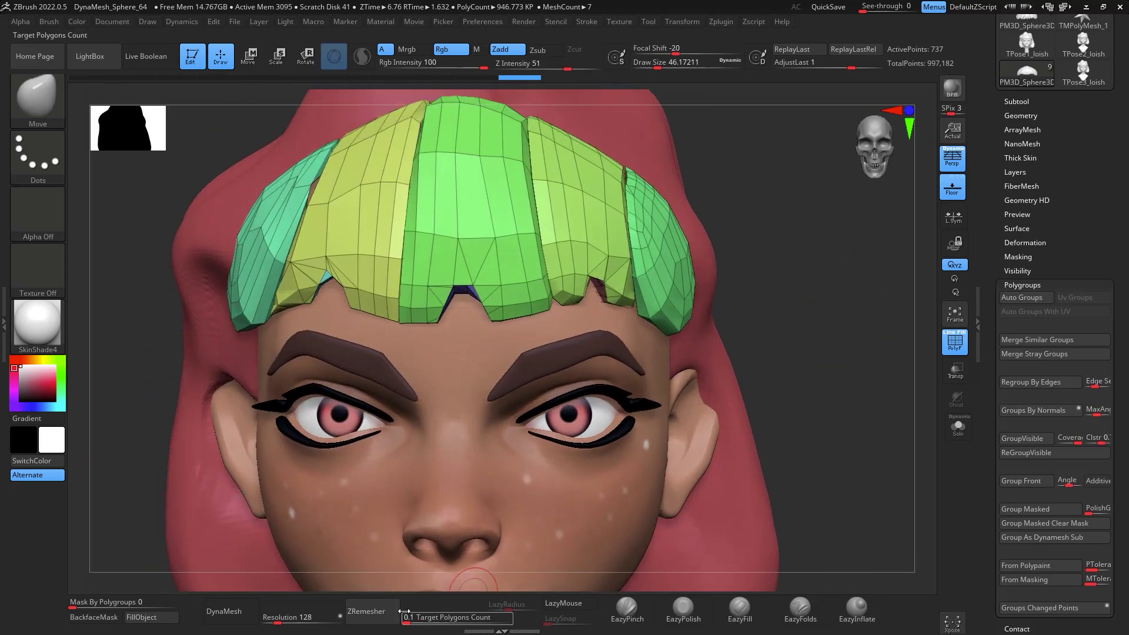
# Remesh the notched fringe strips with ZRemesher at a target polygon count of 0.1 and check the new topology
pyautogui.click(369, 612)
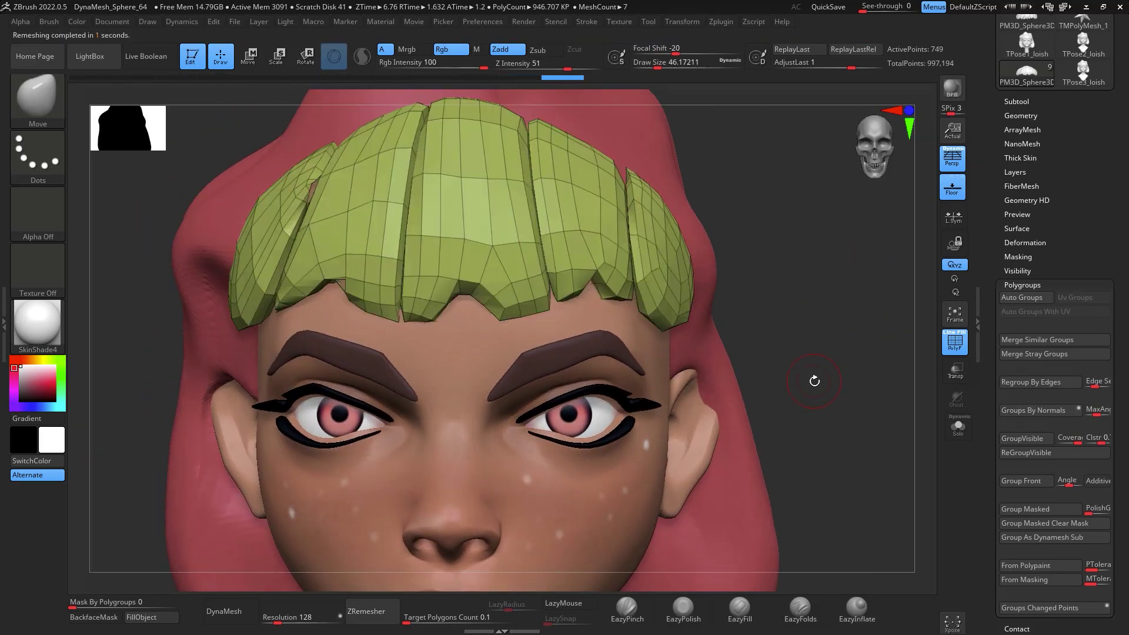
pyautogui.moveTo(433, 267)
pyautogui.mouseDown(button='right')
pyautogui.moveTo(447, 298)
pyautogui.moveTo(829, 367)
pyautogui.moveTo(843, 353)
pyautogui.moveTo(487, 278)
pyautogui.mouseUp(button='right')
pyautogui.rightClick(486, 277)
pyautogui.moveTo(487, 283); pyautogui.dragTo(506, 282)
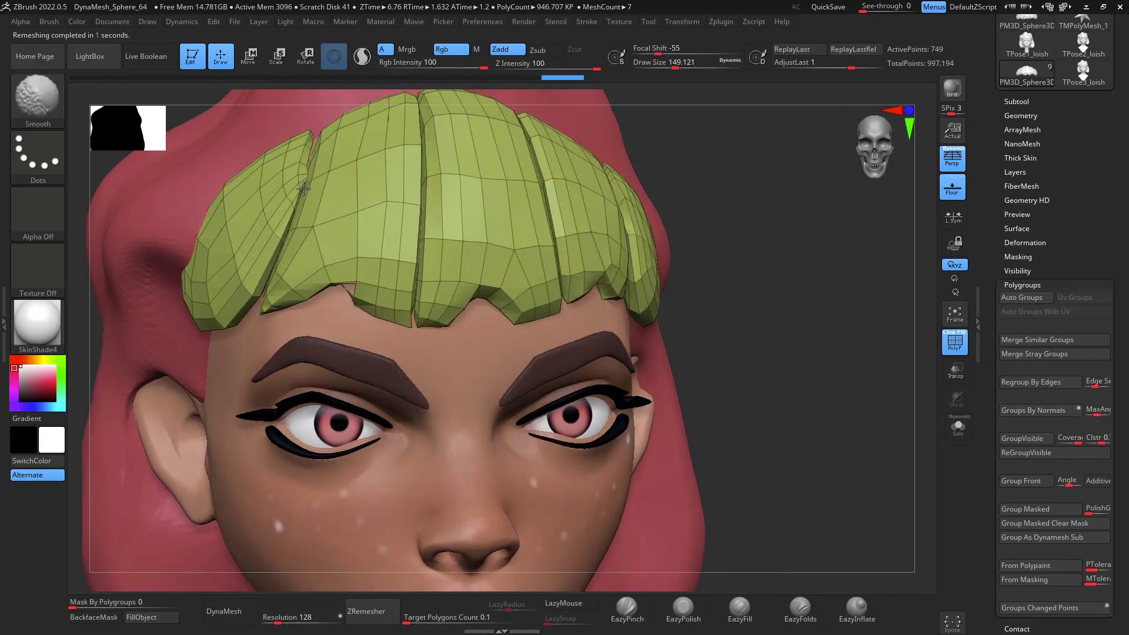
# Activate the Move brush and assign each fringe strip its own polygroup with Auto Groups
pyautogui.moveTo(312, 177)
pyautogui.mouseDown(button='right')
pyautogui.moveTo(728, 313)
pyautogui.moveTo(757, 273)
pyautogui.moveTo(760, 229)
pyautogui.mouseUp(button='right')
pyautogui.press('b')
pyautogui.press('m')
pyautogui.press('v')
pyautogui.moveTo(760, 229)
pyautogui.keyDown('shift'); pyautogui.mouseDown()
pyautogui.moveTo(731, 177)
pyautogui.moveTo(831, 227)
pyautogui.mouseUp(); pyautogui.keyUp('shift')
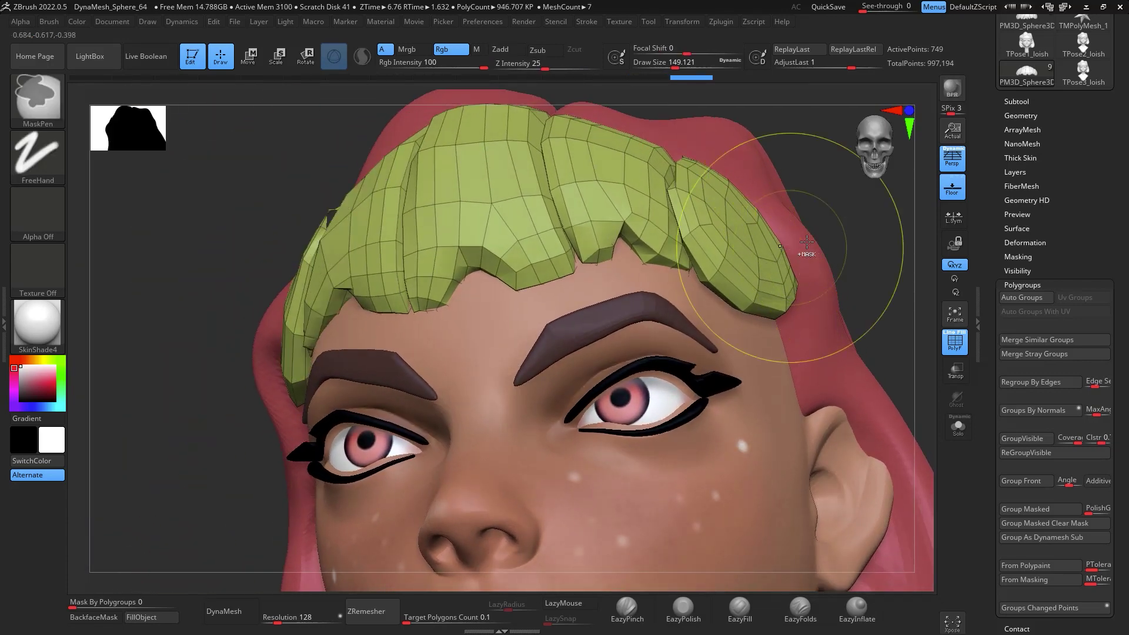
pyautogui.moveTo(831, 227)
pyautogui.mouseDown(button='right')
pyautogui.moveTo(860, 253)
pyautogui.moveTo(764, 235)
pyautogui.mouseUp(button='right')
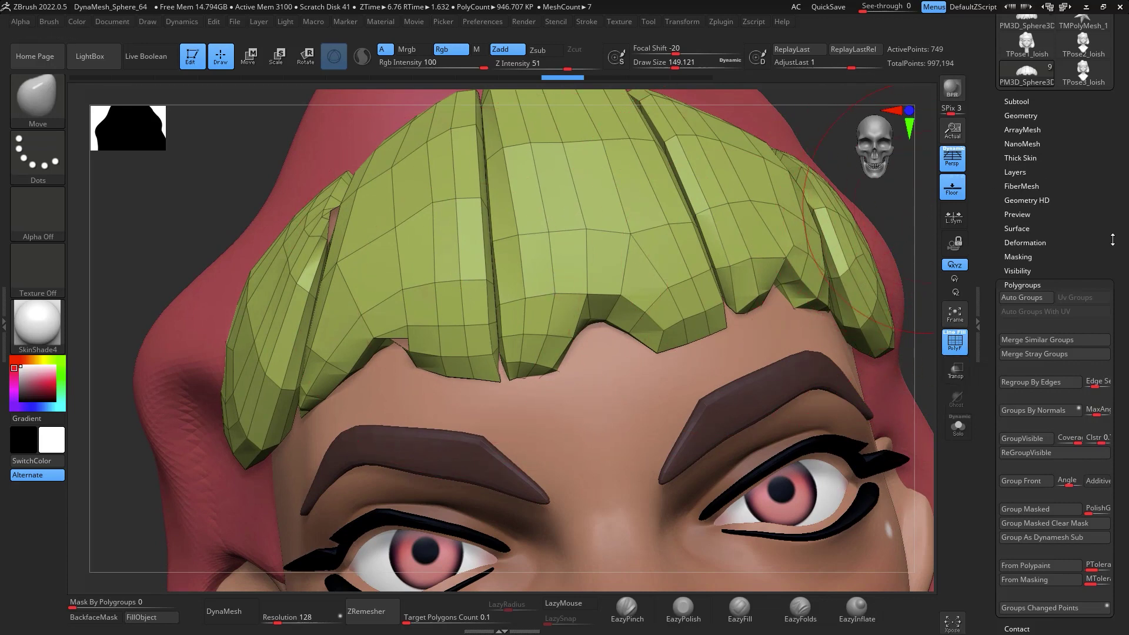
pyautogui.scroll(-1, 1113, 334)
pyautogui.click(1035, 272)
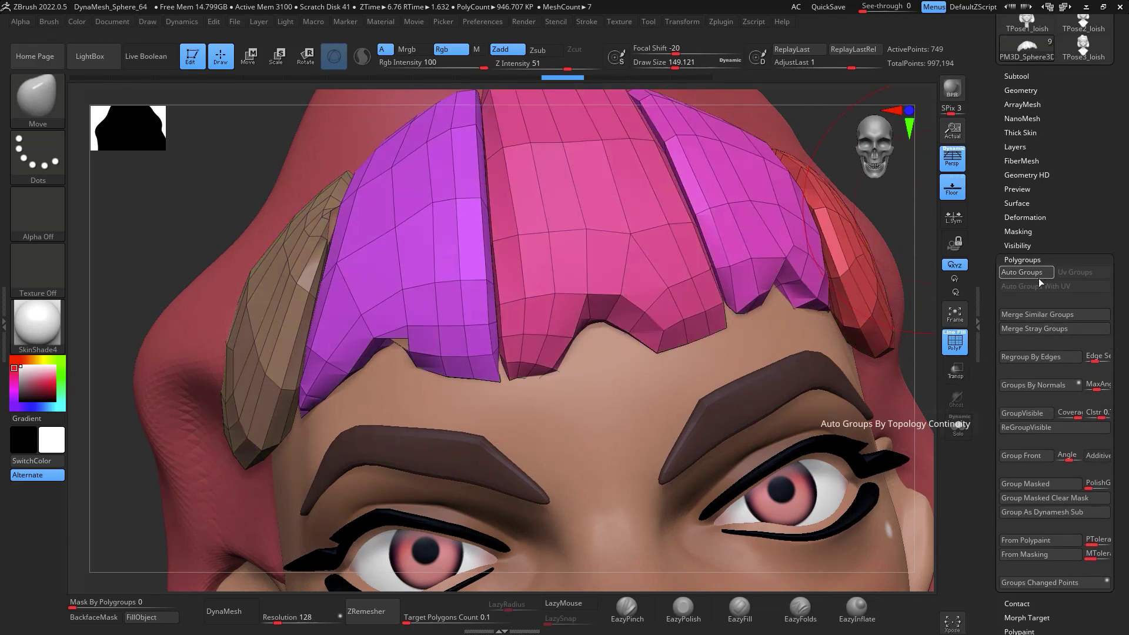
# Mask all fringe strips except the brown side strip, set the selection brush to SelectRect and isolate that strip
pyautogui.moveTo(885, 256); pyautogui.dragTo(865, 249, button='right')
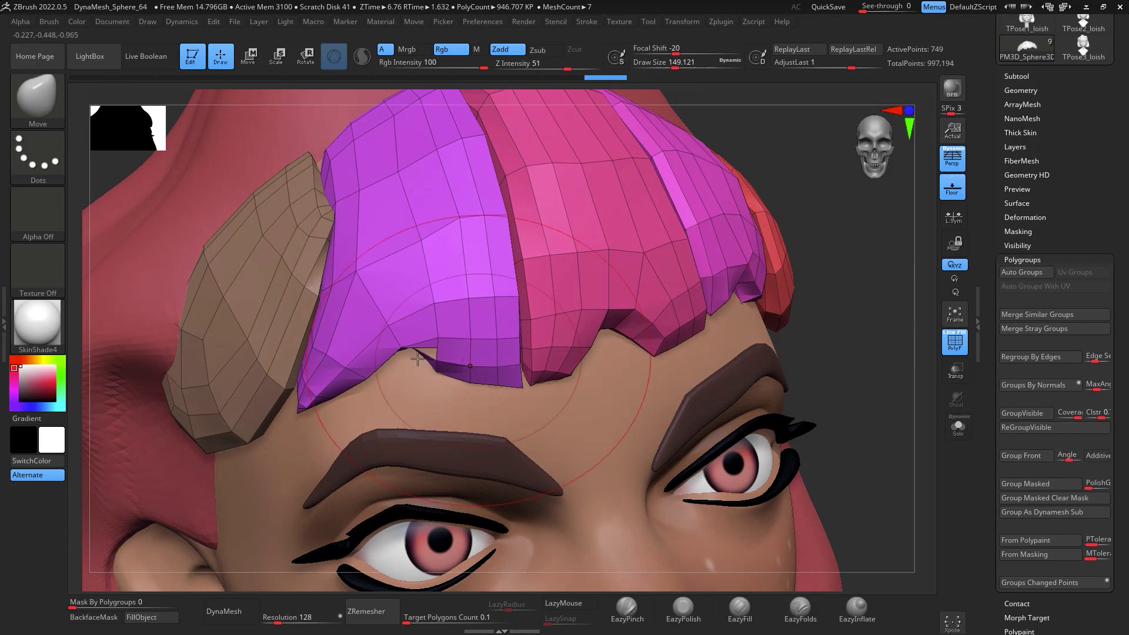
pyautogui.press('w')
pyautogui.keyDown('ctrl'); pyautogui.click(267, 294); pyautogui.keyUp('ctrl')
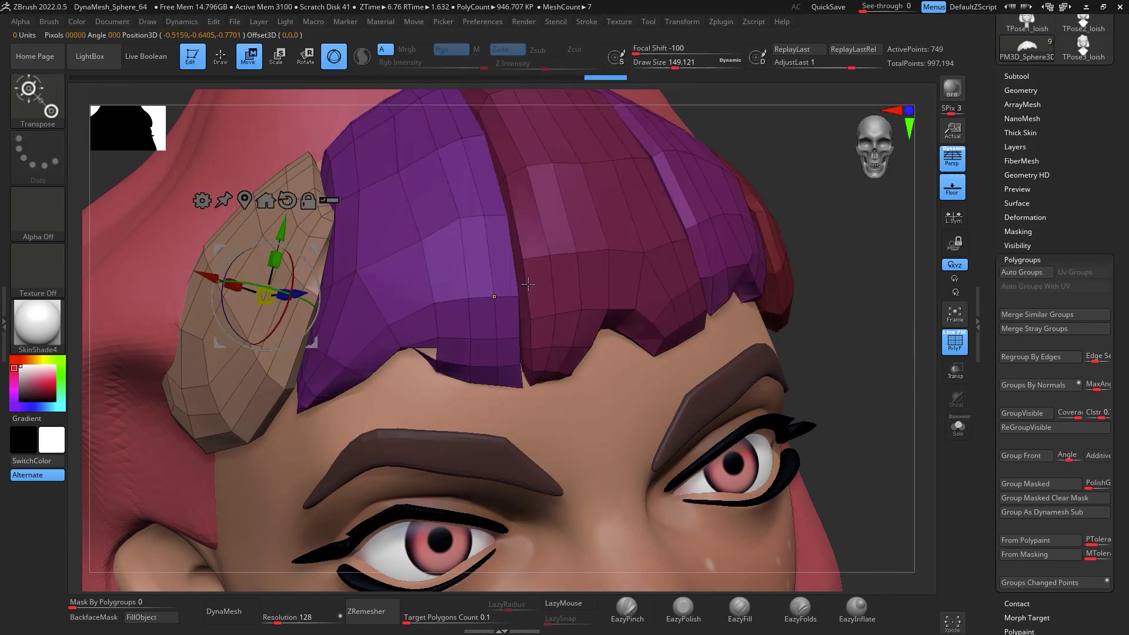
pyautogui.click(953, 438)
pyautogui.click(958, 431)
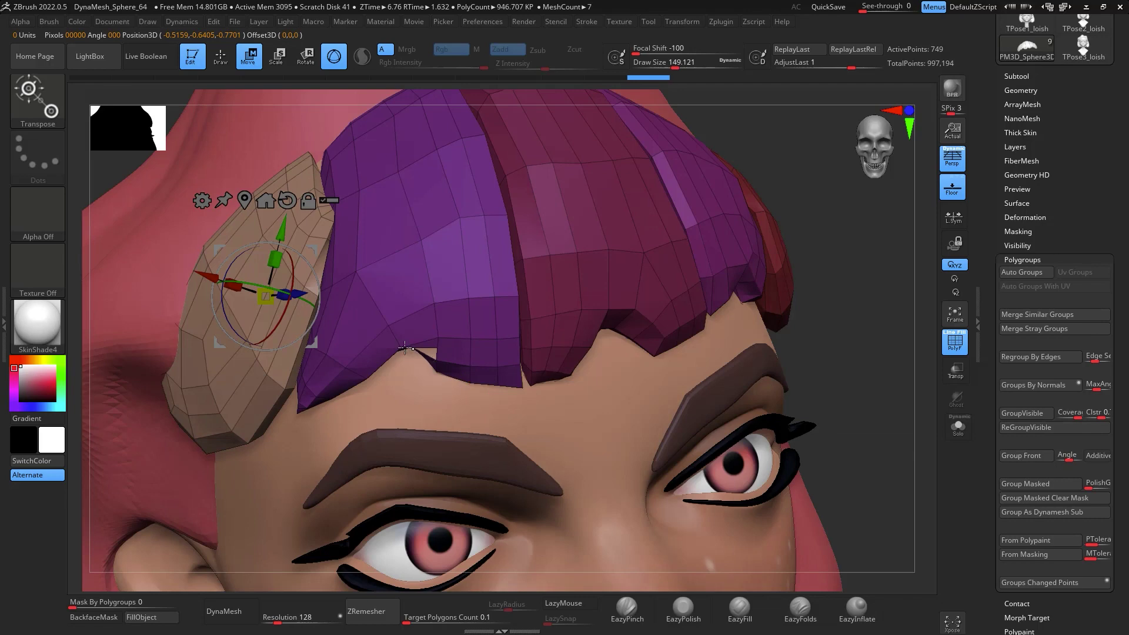
pyautogui.keyDown('ctrl'); pyautogui.keyDown('shift'); pyautogui.click(37, 97); pyautogui.keyUp('shift'); pyautogui.keyUp('ctrl')
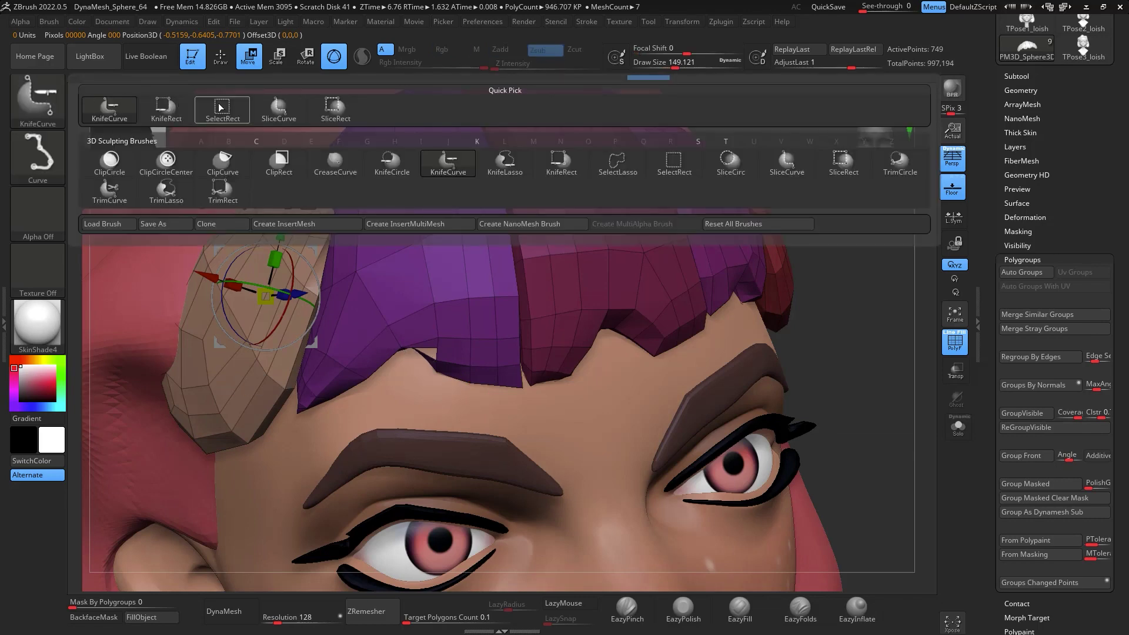
pyautogui.click(220, 107)
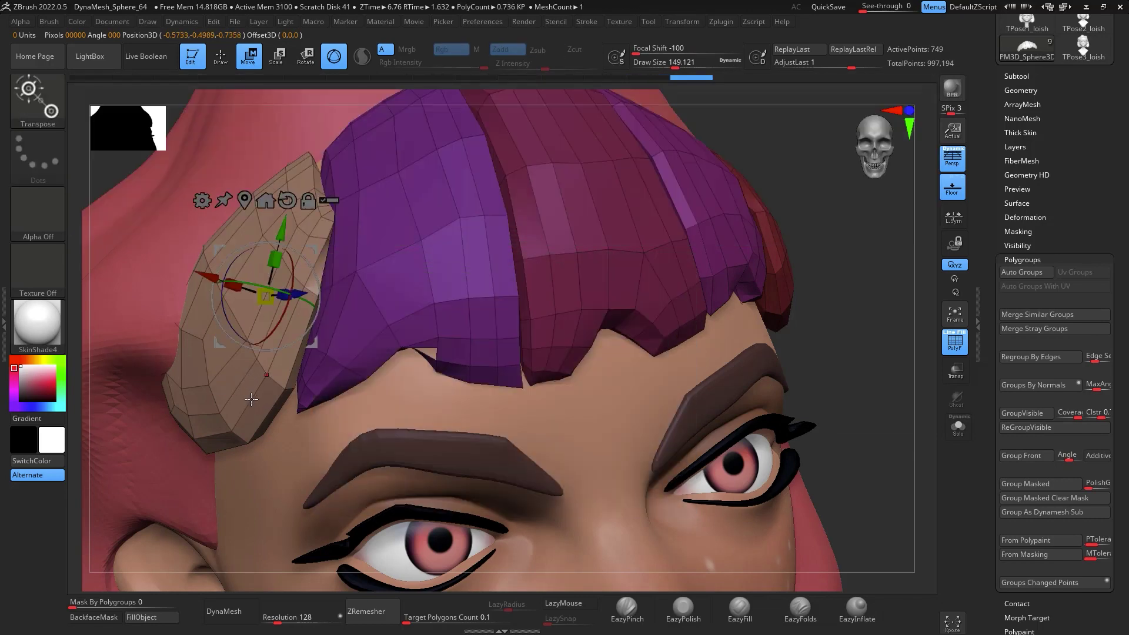
pyautogui.press('q')
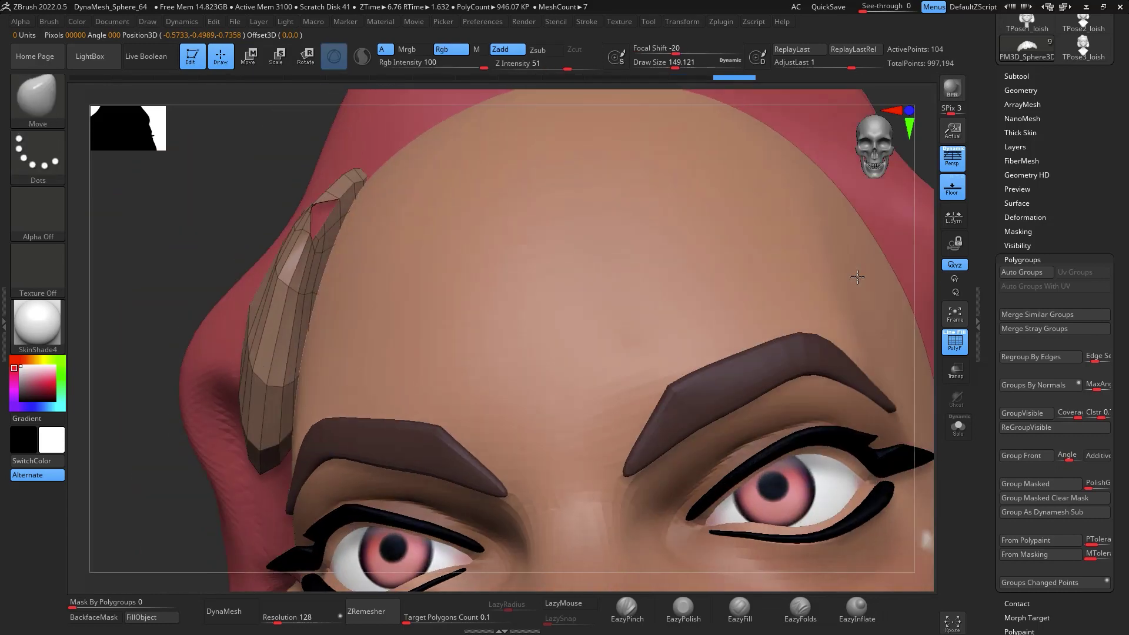
# Solo the brown side strip, reduce the draw size to about 27 and examine the hole along its edge
pyautogui.moveTo(857, 276)
pyautogui.mouseDown(button='right')
pyautogui.moveTo(844, 282)
pyautogui.moveTo(855, 330)
pyautogui.moveTo(482, 330)
pyautogui.mouseUp(button='right')
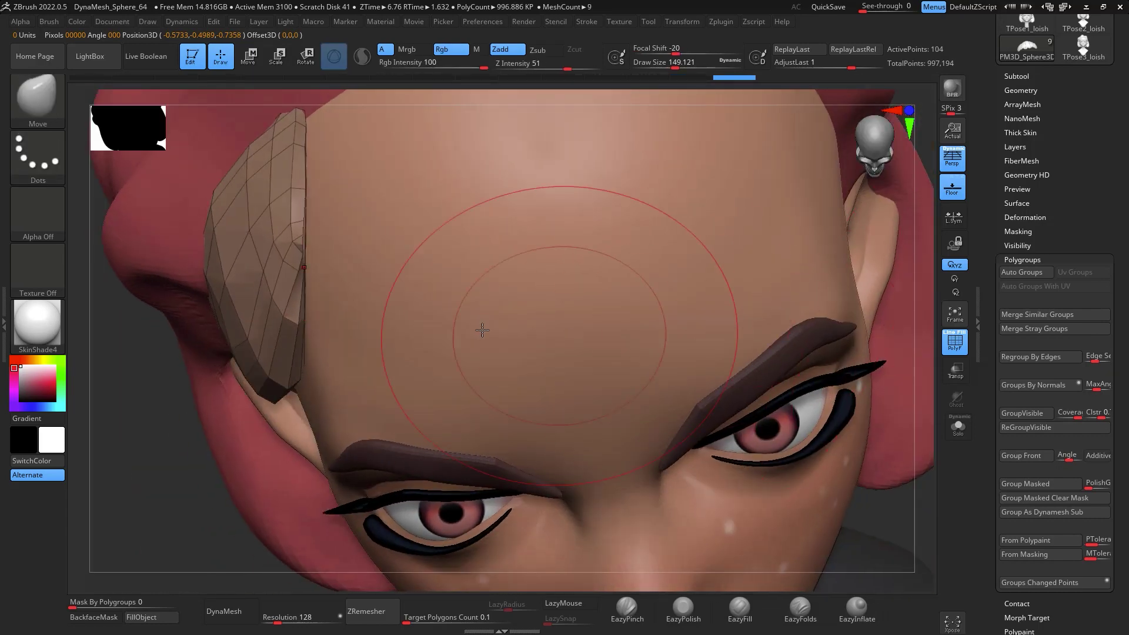
pyautogui.press('space')
pyautogui.click(957, 426)
pyautogui.moveTo(926, 464)
pyautogui.mouseDown(button='right')
pyautogui.moveTo(898, 474)
pyautogui.moveTo(677, 412)
pyautogui.moveTo(737, 469)
pyautogui.moveTo(736, 381)
pyautogui.moveTo(593, 340)
pyautogui.mouseUp(button='right')
pyautogui.press('space')
pyautogui.moveTo(587, 345); pyautogui.dragTo(500, 346)
pyautogui.moveTo(500, 347)
pyautogui.mouseDown(button='right')
pyautogui.moveTo(635, 292)
pyautogui.moveTo(317, 329)
pyautogui.mouseUp(button='right')
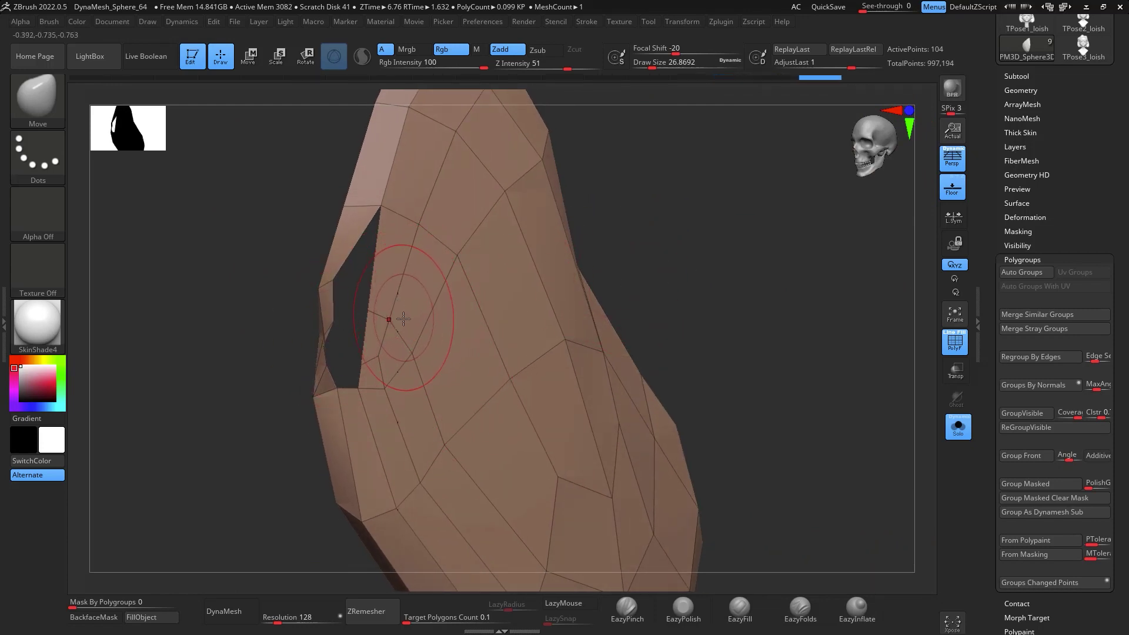
# Try to close the hole in the brown side strip with the ZModeler Bridge edge action
pyautogui.press('b')
pyautogui.press('z')
pyautogui.press('m')
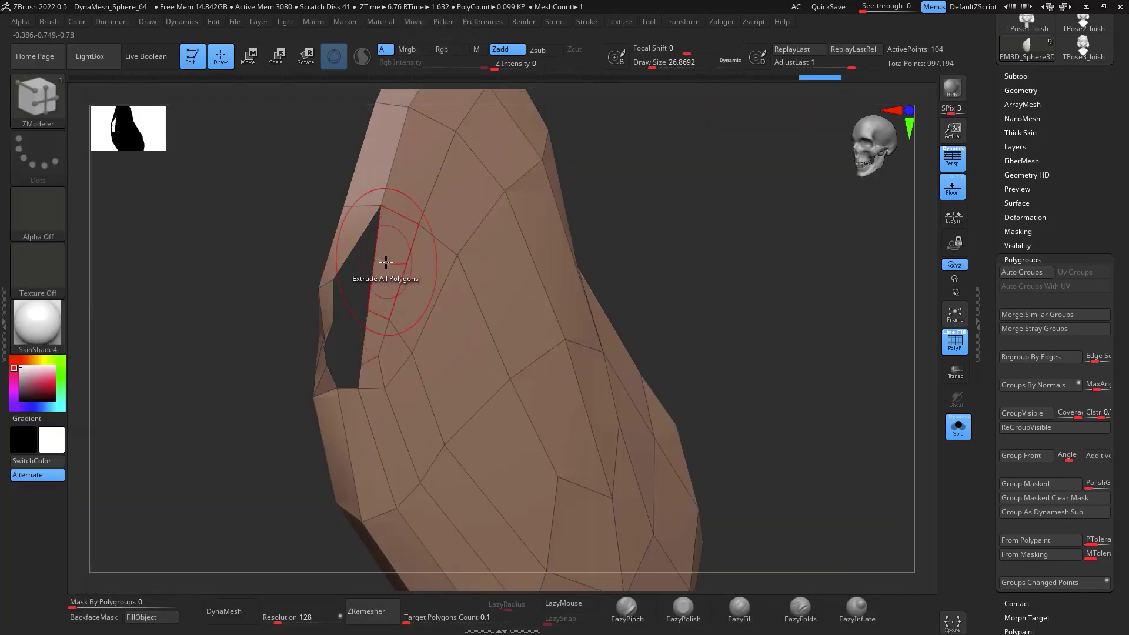
pyautogui.press('space')
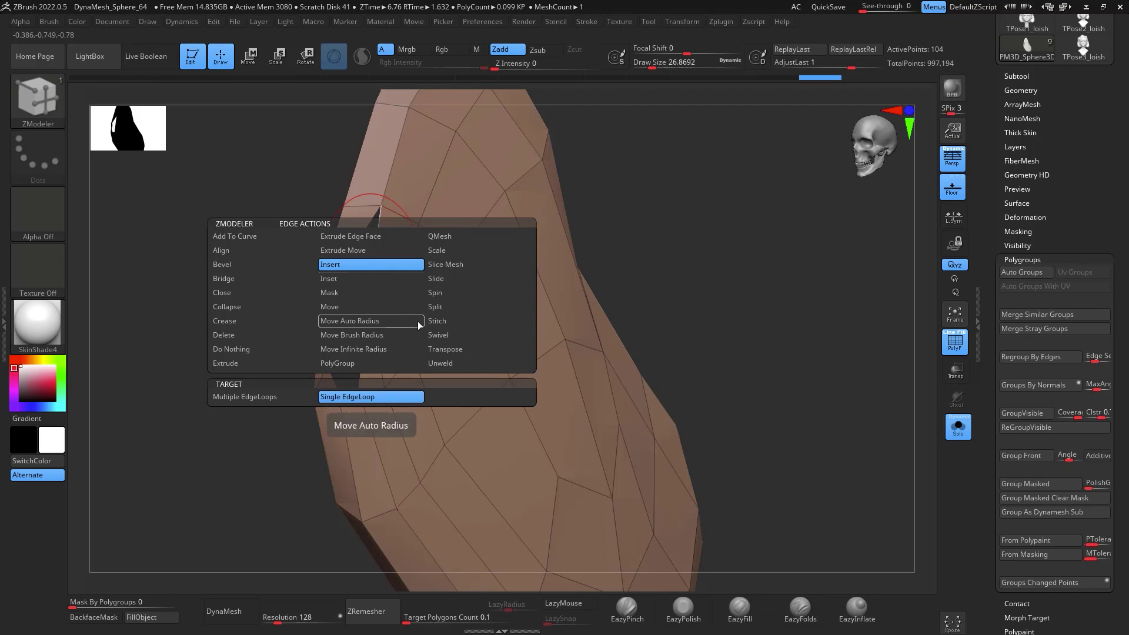
pyautogui.click(250, 279)
pyautogui.moveTo(655, 239); pyautogui.dragTo(403, 266)
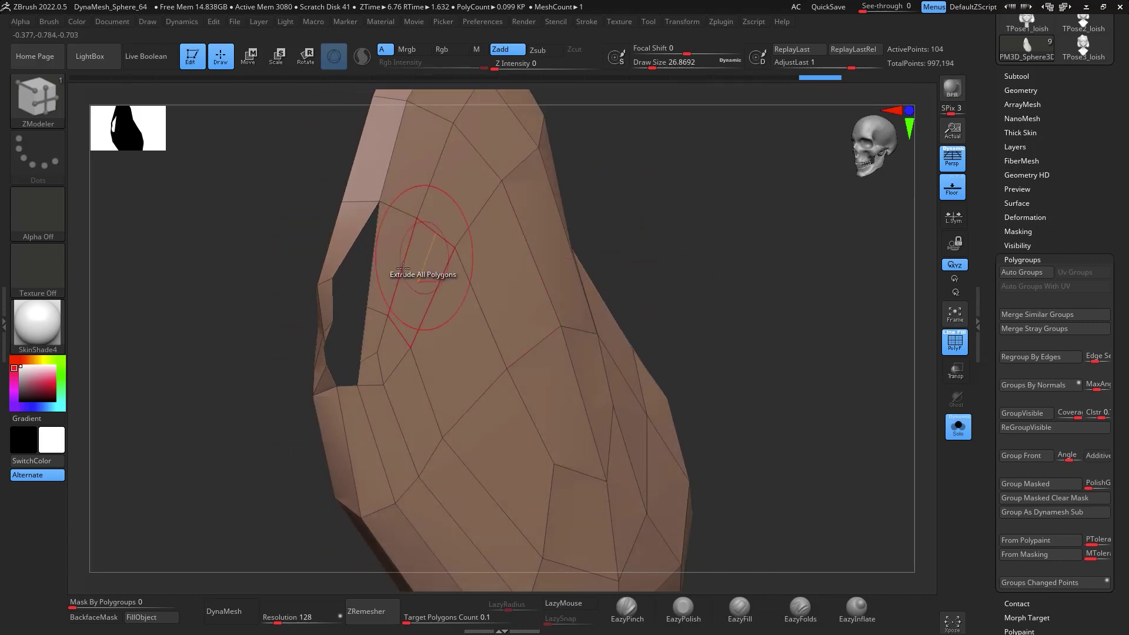
pyautogui.moveTo(329, 286); pyautogui.dragTo(672, 234)
pyautogui.keyDown('ctrl'); pyautogui.moveTo(671, 234); pyautogui.dragTo(659, 235, button='right'); pyautogui.keyUp('ctrl')
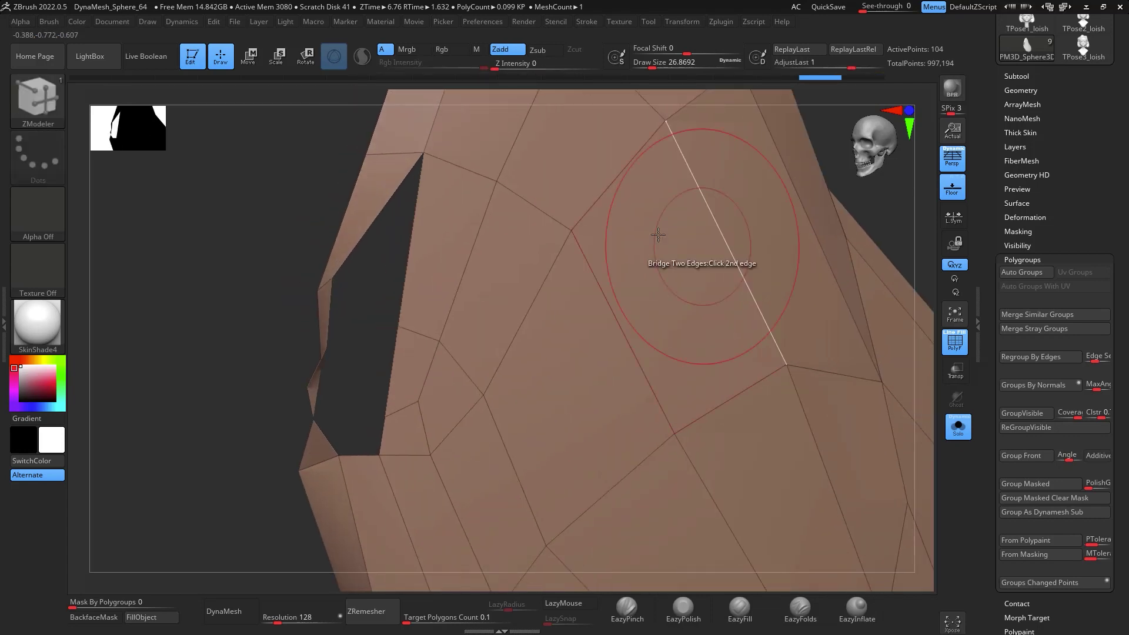
pyautogui.click(407, 268)
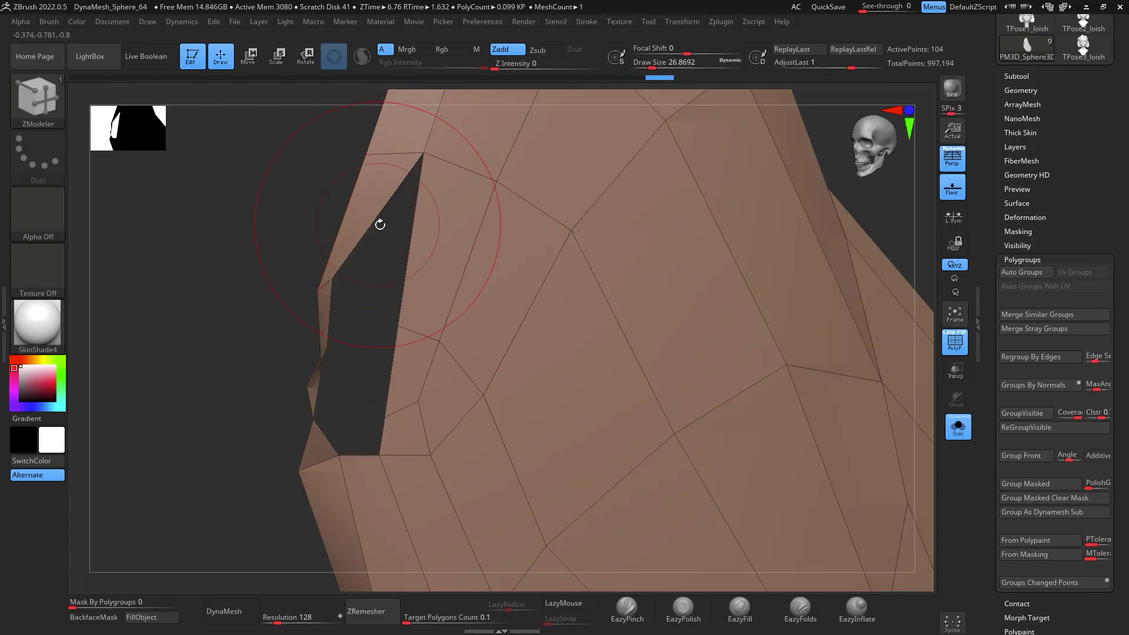
pyautogui.moveTo(911, 263); pyautogui.dragTo(672, 299)
pyautogui.keyDown('shift'); pyautogui.moveTo(362, 405); pyautogui.dragTo(356, 371); pyautogui.keyUp('shift')
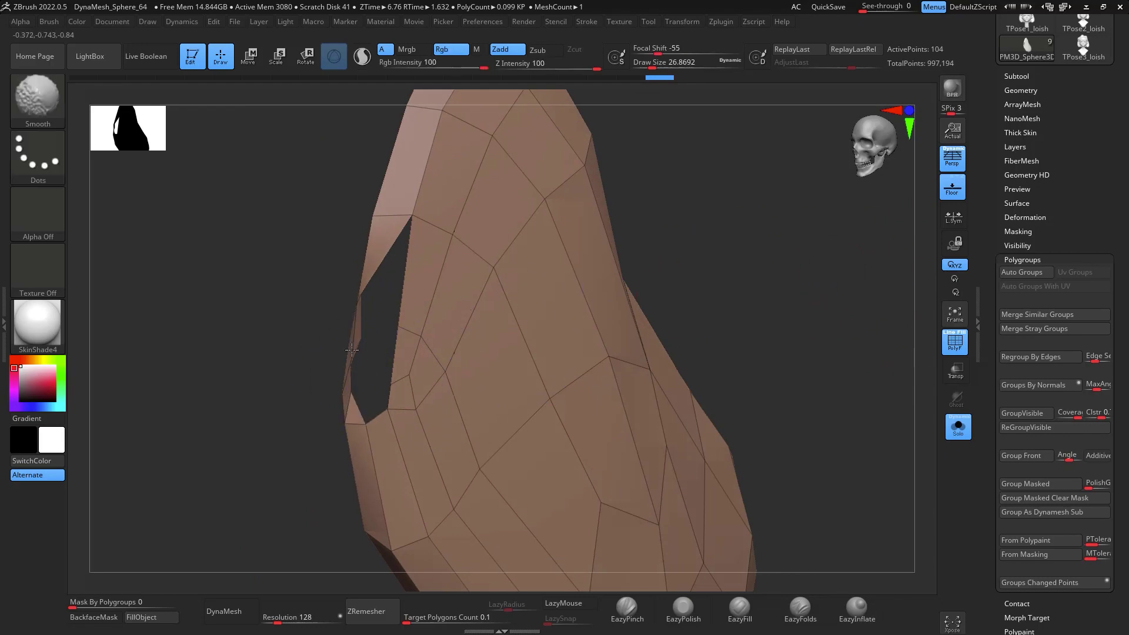
# Leave solo mode, hide the brown side strip and delete it from the fringe with Del Hidden
pyautogui.moveTo(680, 267)
pyautogui.mouseDown()
pyautogui.moveTo(769, 252)
pyautogui.moveTo(731, 249)
pyautogui.moveTo(765, 323)
pyautogui.moveTo(786, 309)
pyautogui.moveTo(788, 281)
pyautogui.moveTo(739, 259)
pyautogui.moveTo(791, 313)
pyautogui.moveTo(948, 368)
pyautogui.moveTo(929, 403)
pyautogui.moveTo(935, 383)
pyautogui.moveTo(824, 432)
pyautogui.moveTo(905, 488)
pyautogui.moveTo(854, 489)
pyautogui.moveTo(915, 383)
pyautogui.moveTo(882, 328)
pyautogui.moveTo(921, 404)
pyautogui.moveTo(877, 363)
pyautogui.moveTo(923, 207)
pyautogui.mouseUp()
pyautogui.keyDown('ctrl'); pyautogui.keyDown('shift'); pyautogui.moveTo(812, 341); pyautogui.dragTo(806, 375); pyautogui.keyUp('shift'); pyautogui.keyUp('ctrl')
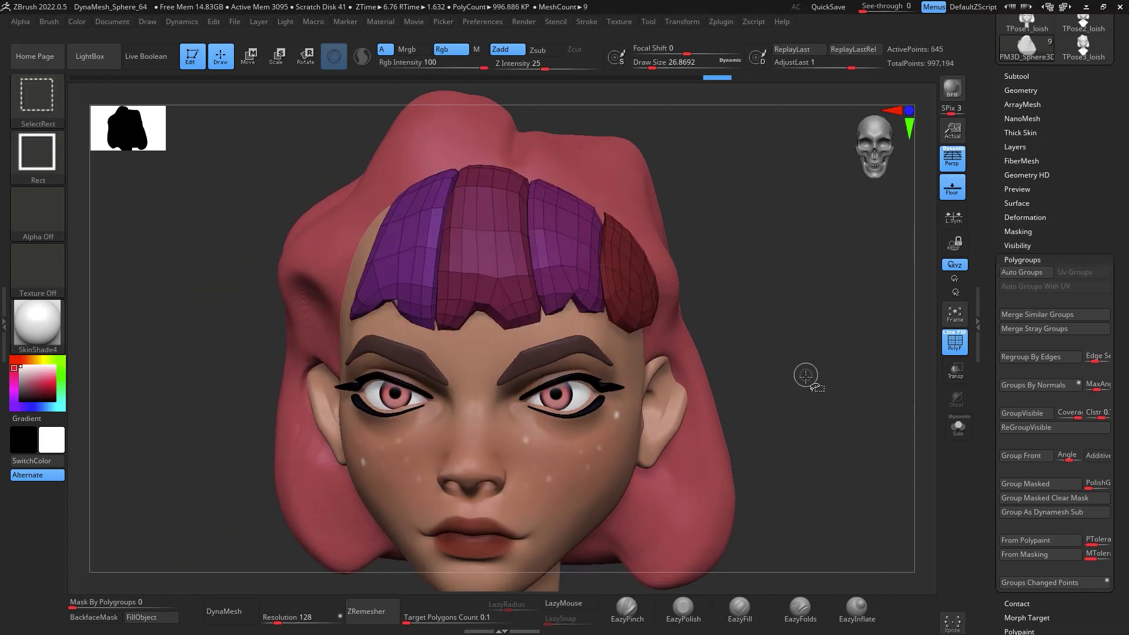
pyautogui.moveTo(1109, 370); pyautogui.dragTo(1105, 336)
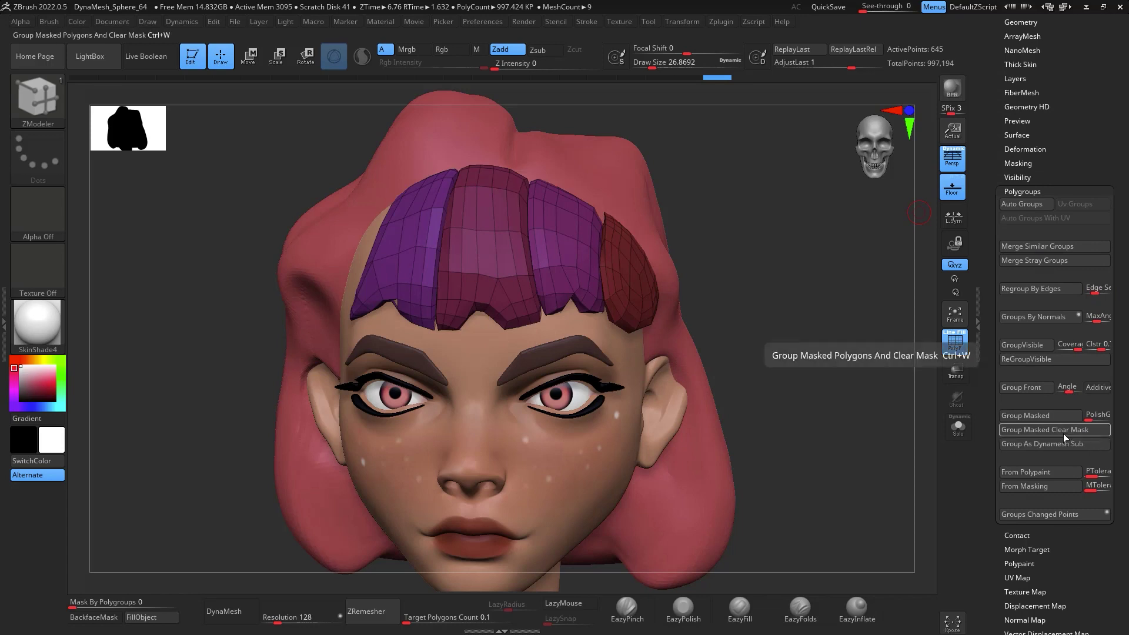
pyautogui.moveTo(1117, 430); pyautogui.dragTo(1106, 381)
pyautogui.scroll(5, 1052, 177)
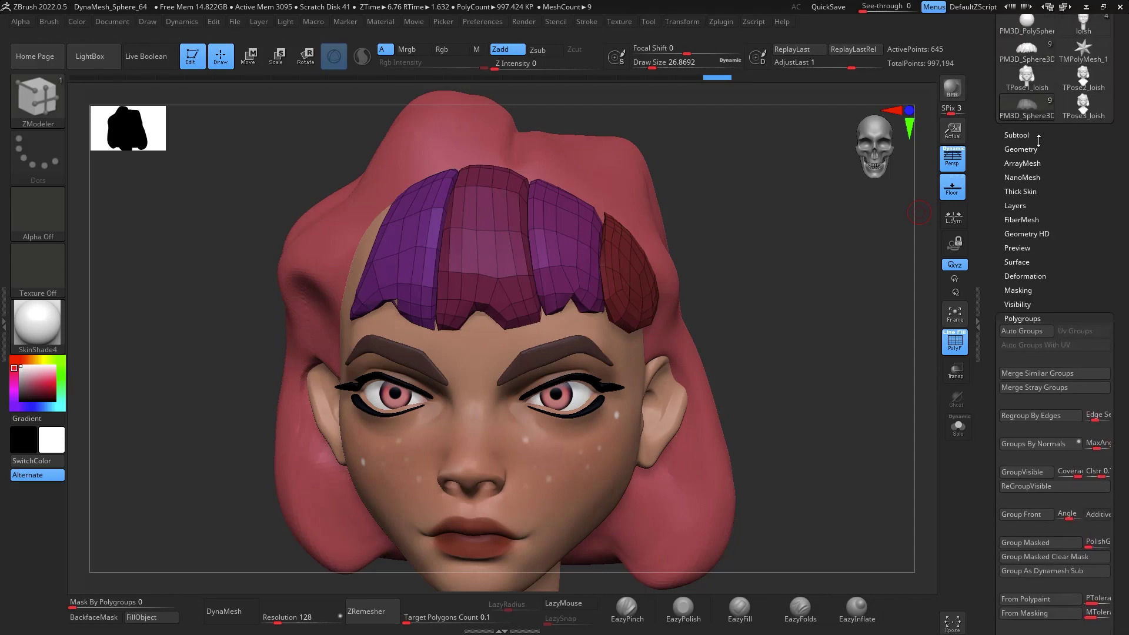
pyautogui.click(1023, 147)
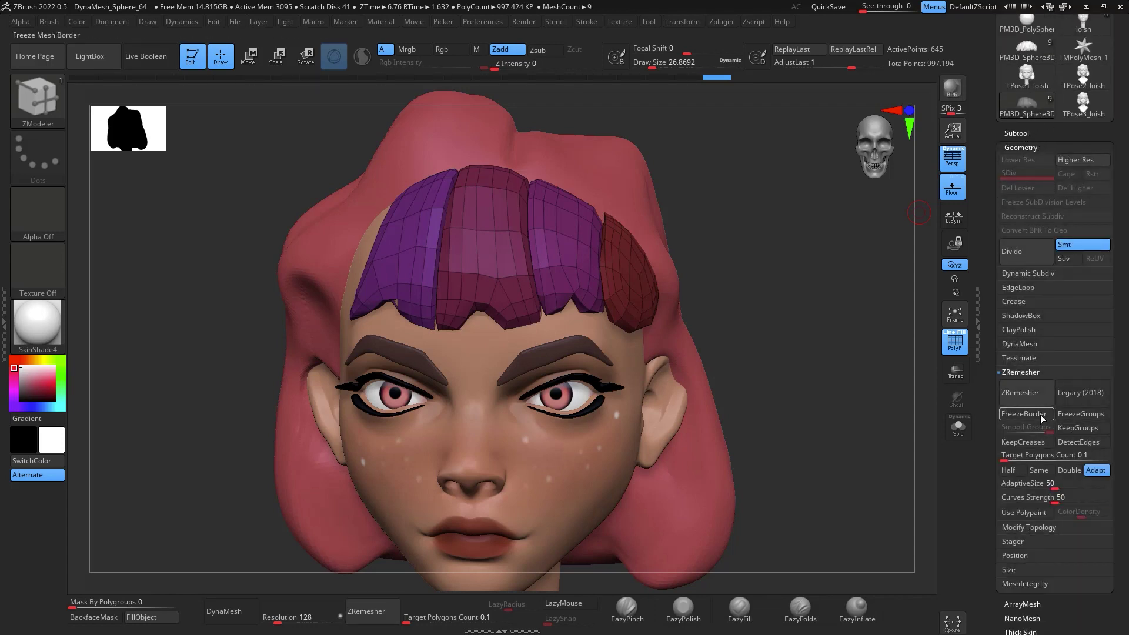
pyautogui.click(1028, 527)
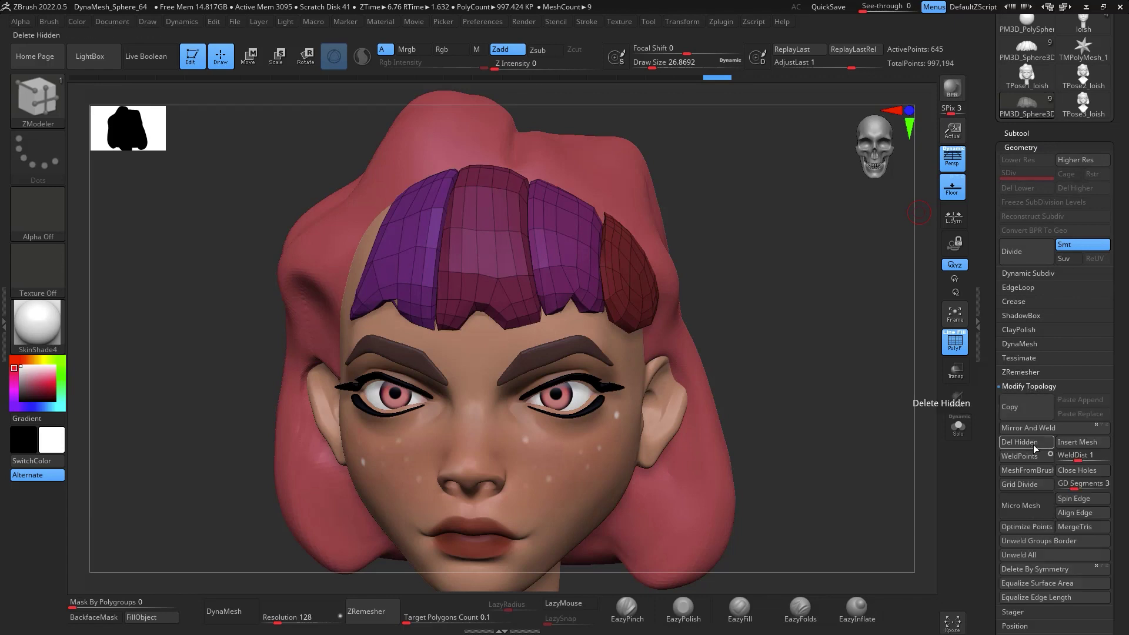
pyautogui.moveTo(1006, 134); pyautogui.dragTo(1005, 137)
# Isolate the red side strip on the opposite side of the fringe and duplicate its subtool
pyautogui.moveTo(806, 330); pyautogui.dragTo(777, 342)
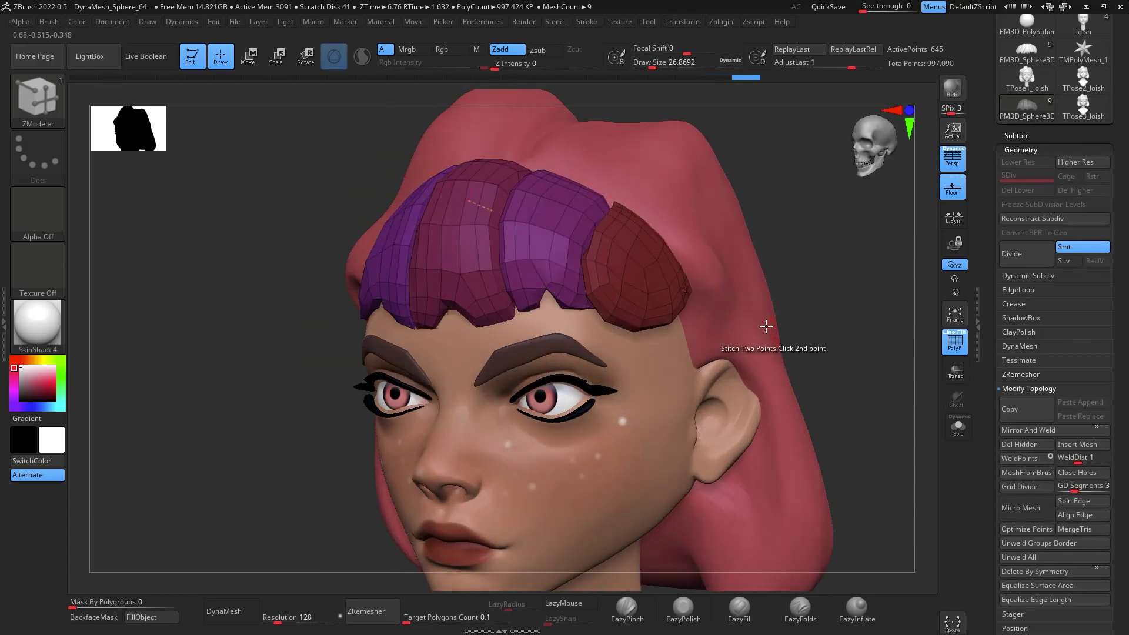
pyautogui.hotkey('ctrl', 'shift')
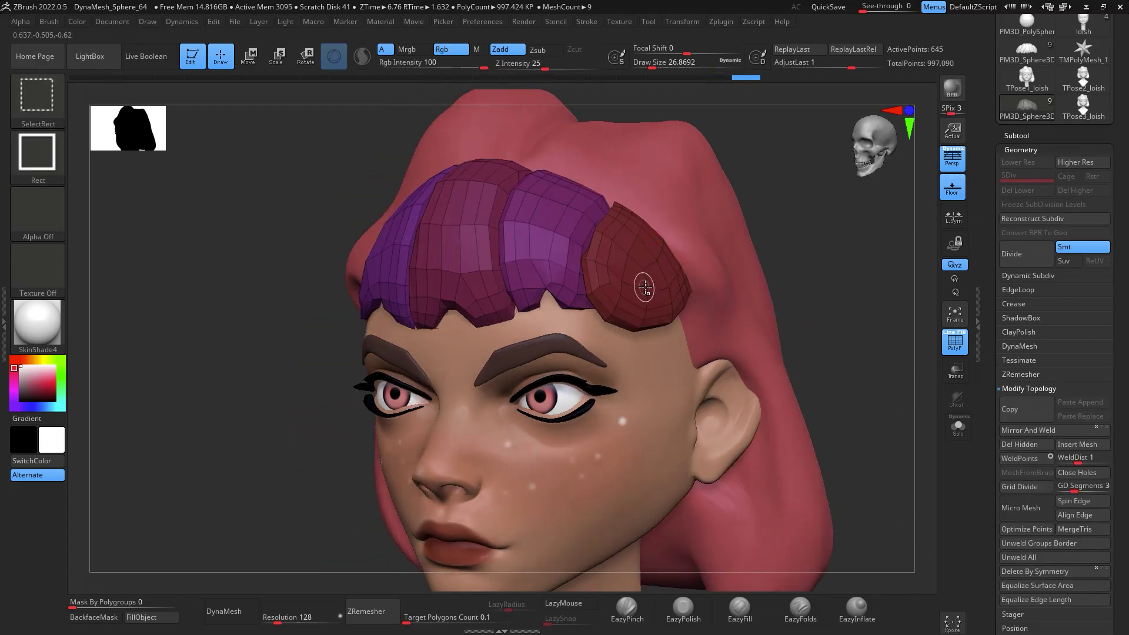
pyautogui.keyDown('ctrl'); pyautogui.keyDown('shift'); pyautogui.click(645, 287); pyautogui.keyUp('shift'); pyautogui.keyUp('ctrl')
pyautogui.moveTo(837, 273); pyautogui.dragTo(876, 277)
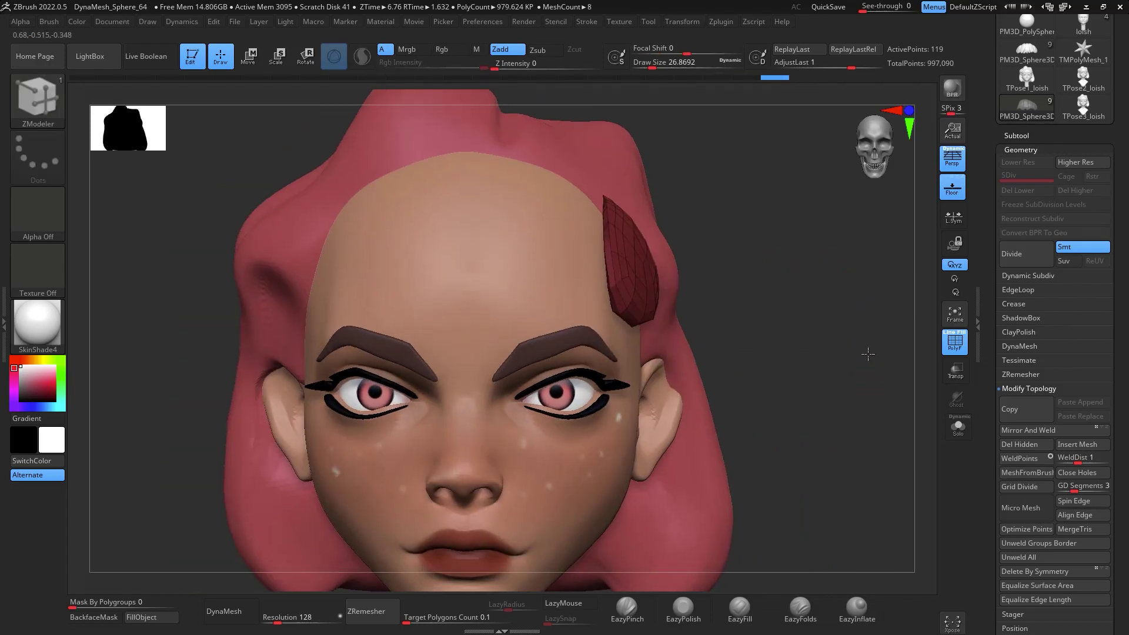
pyautogui.keyDown('alt'); pyautogui.moveTo(868, 354); pyautogui.dragTo(846, 259); pyautogui.keyUp('alt')
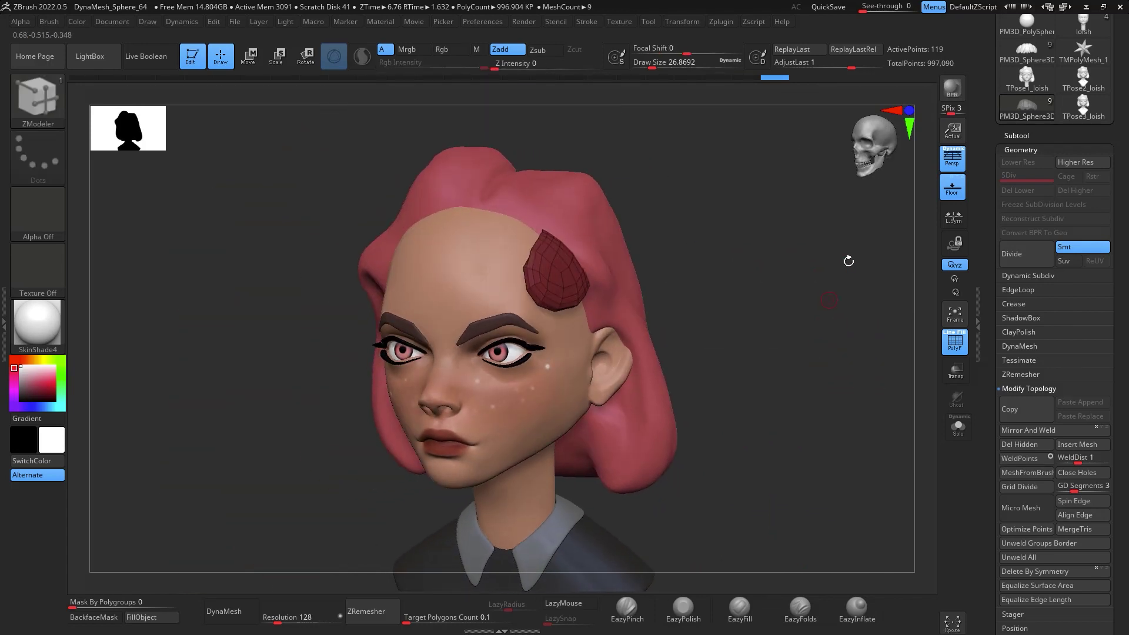
pyautogui.click(1034, 135)
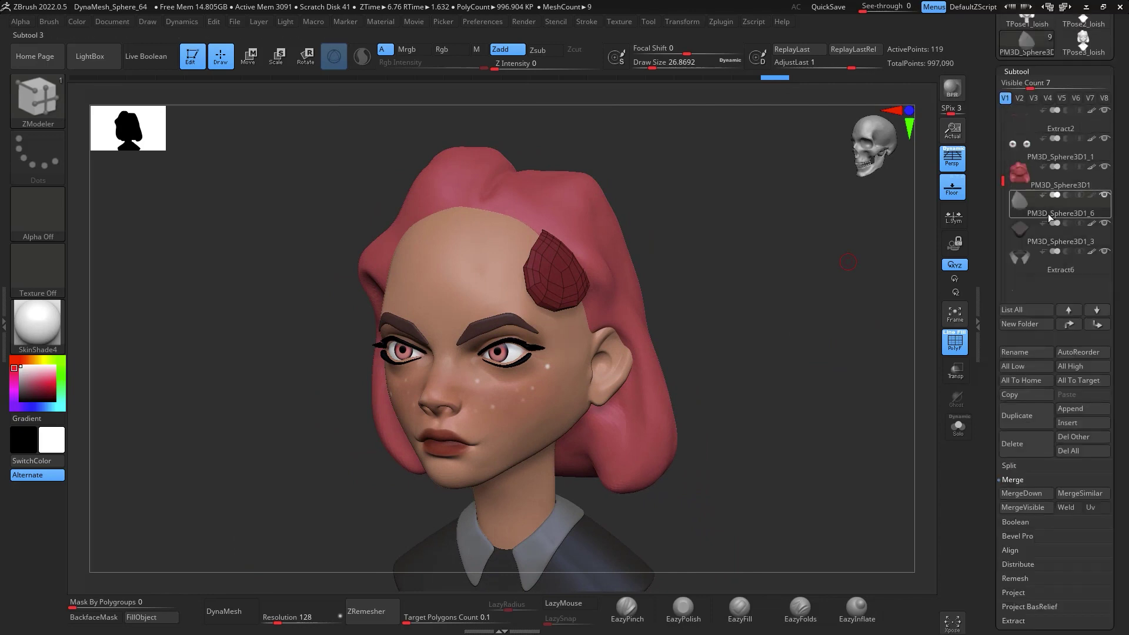
pyautogui.click(1039, 418)
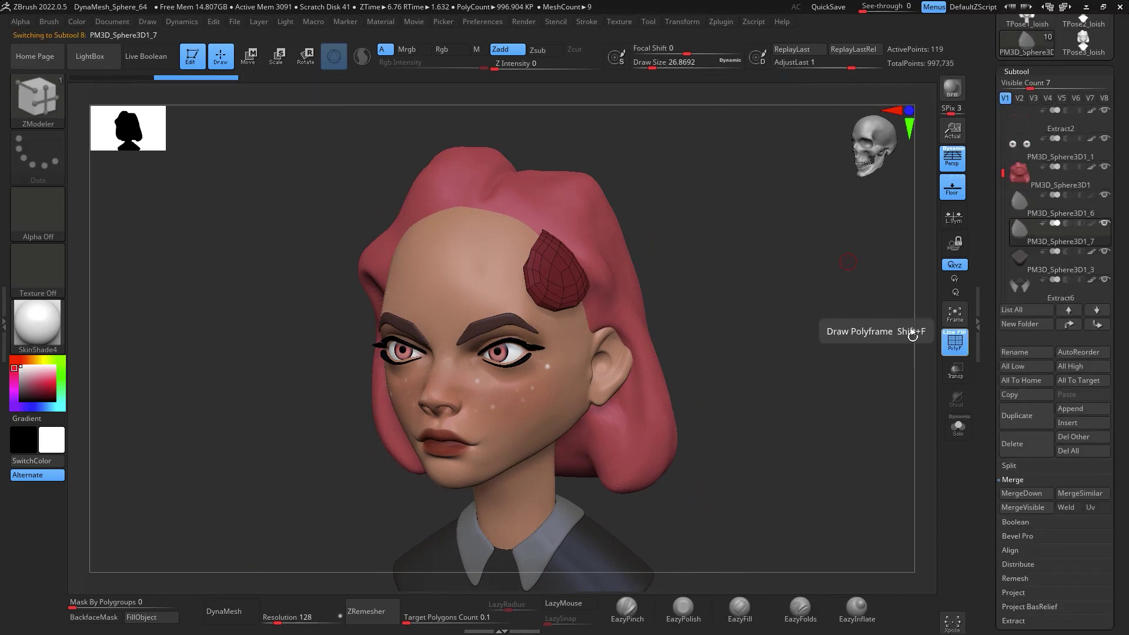
# Invert the visibility of the duplicated subtool to show the three central strips, and reselect the side strip's subtool
pyautogui.moveTo(853, 352)
pyautogui.keyDown('shift'); pyautogui.mouseDown()
pyautogui.moveTo(829, 370)
pyautogui.moveTo(924, 281)
pyautogui.mouseUp(); pyautogui.keyUp('shift')
pyautogui.hotkey('ctrl', 'shift')
pyautogui.keyDown('ctrl'); pyautogui.keyDown('shift'); pyautogui.click(807, 342); pyautogui.keyUp('shift'); pyautogui.keyUp('ctrl')
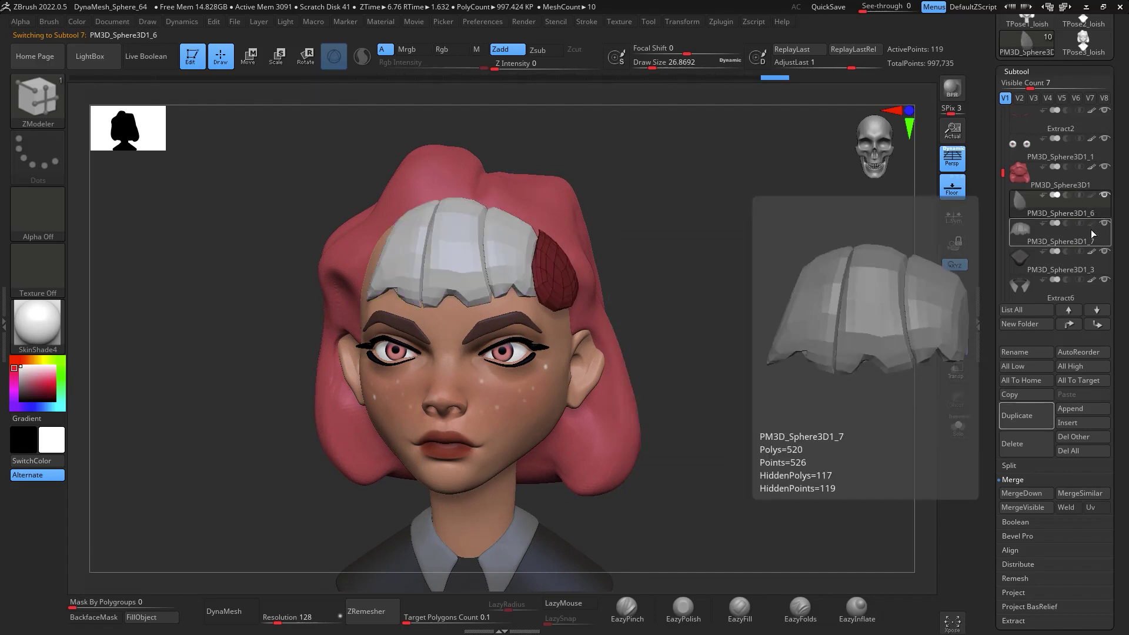
pyautogui.click(1091, 229)
pyautogui.click(1091, 215)
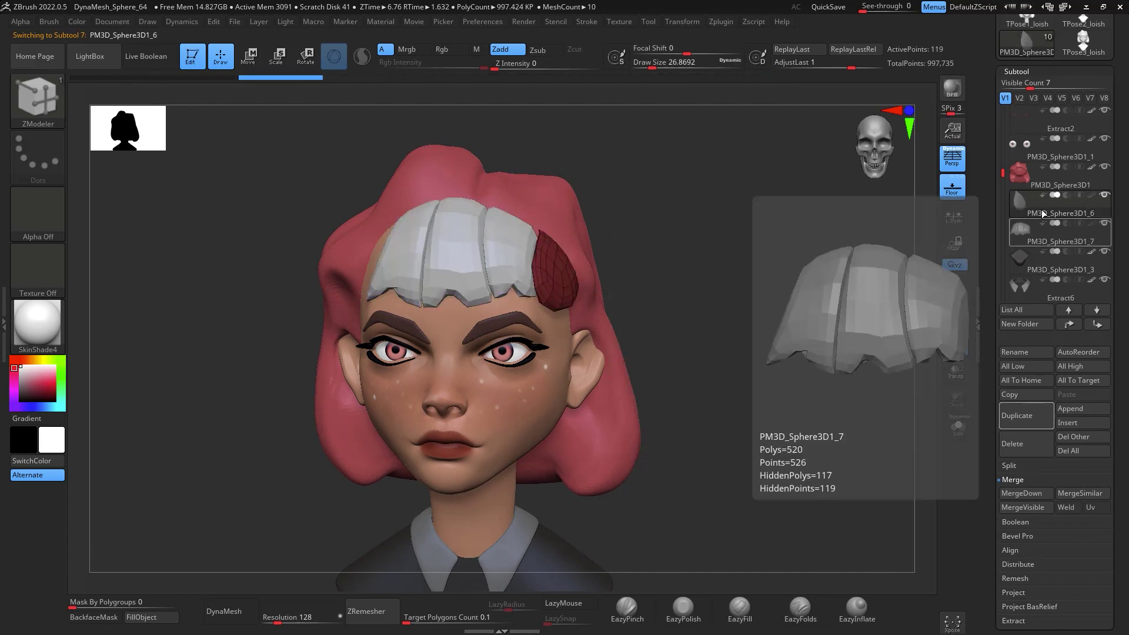
# Mirror the red side strip across the X axis with SubTool Master, appending the copy as a new subtool
pyautogui.press('b')
pyautogui.press('z')
pyautogui.press('m')
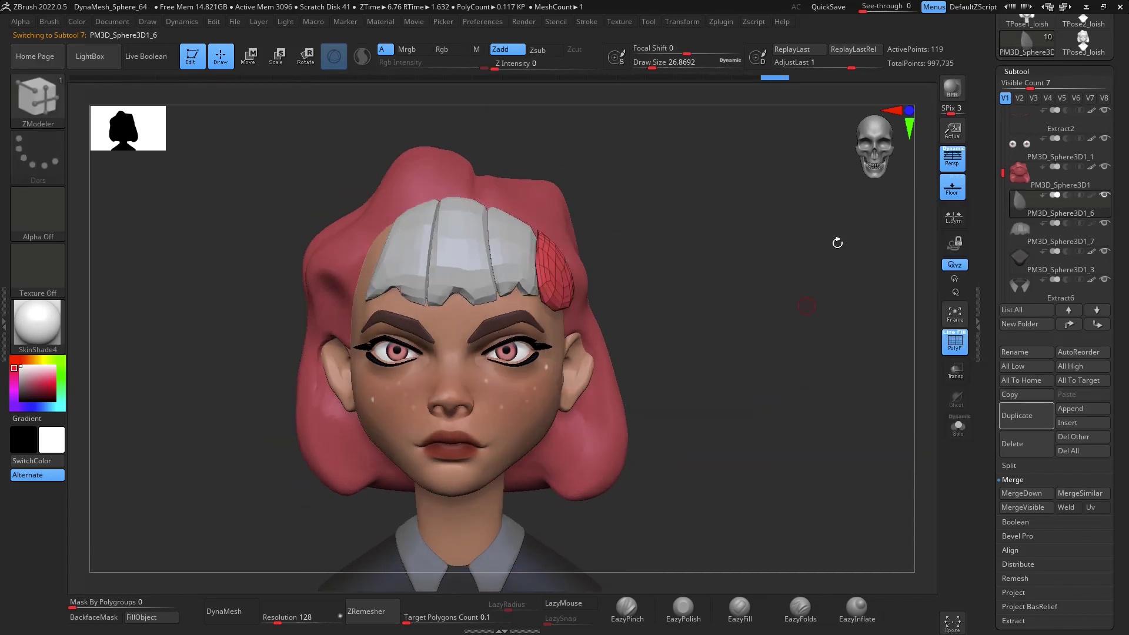
pyautogui.click(721, 21)
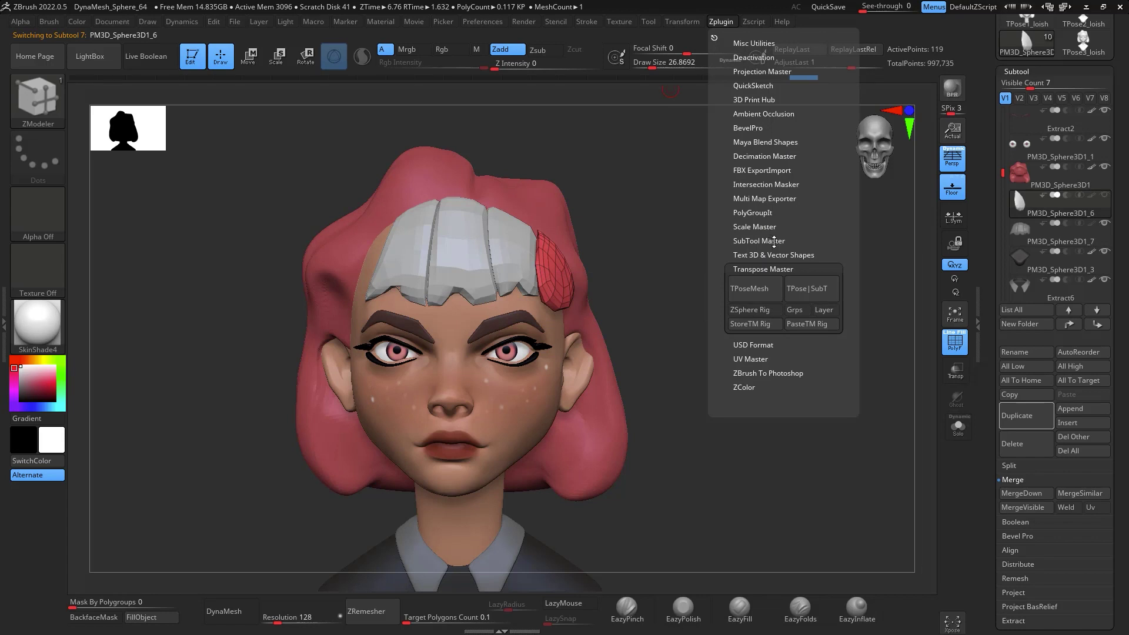
pyautogui.click(774, 241)
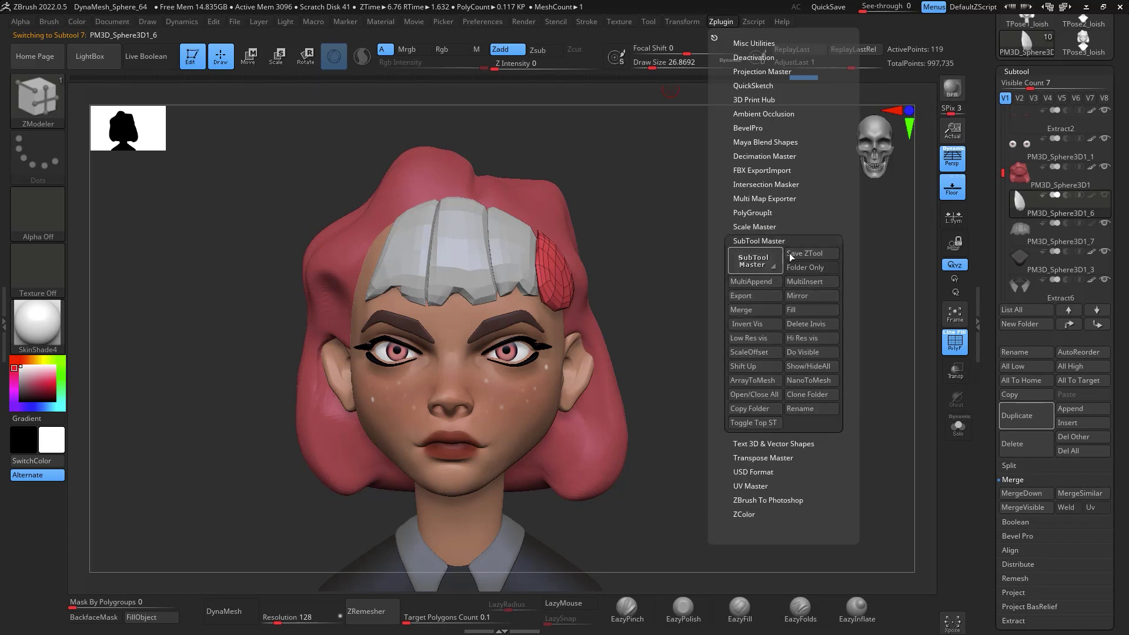
pyautogui.click(803, 298)
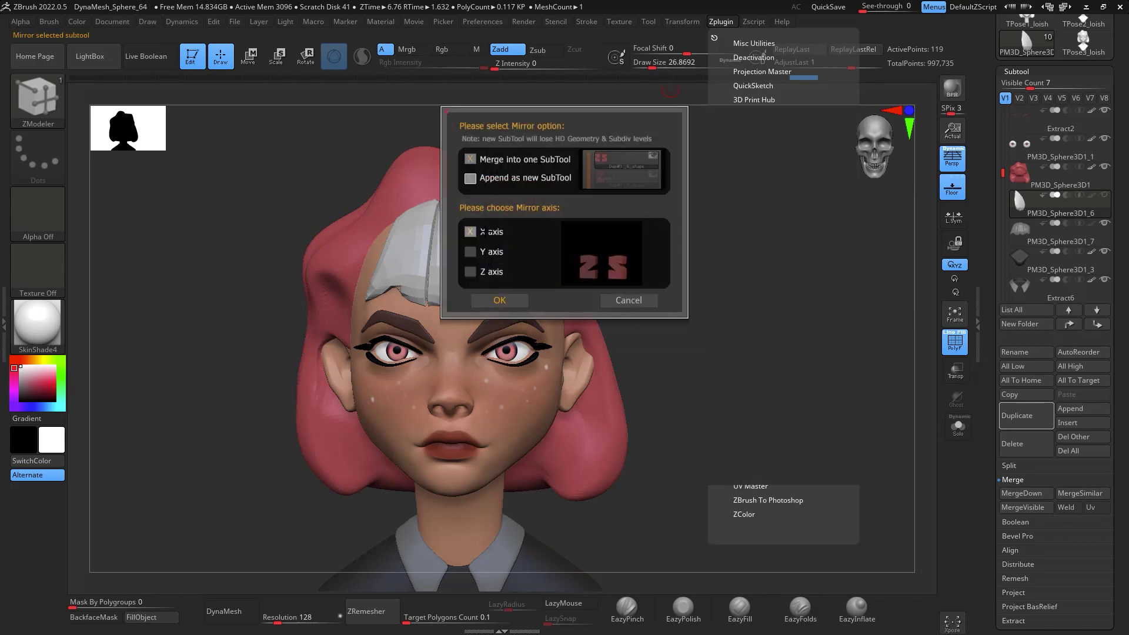
pyautogui.click(511, 306)
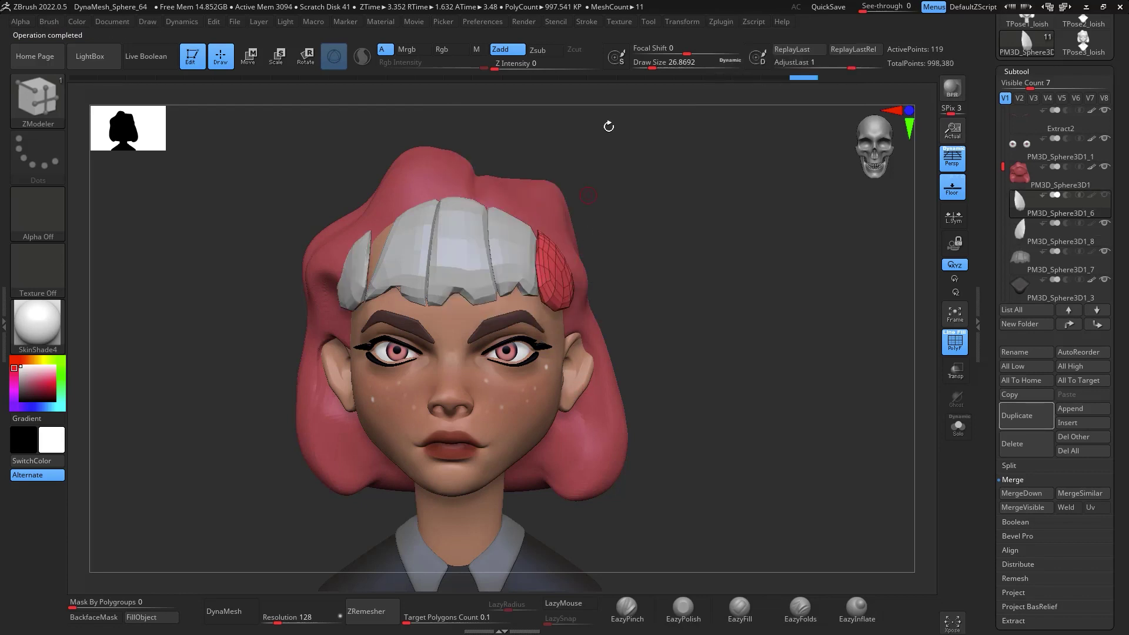
# Delete the original side strip's subtool, keeping the mirrored copy on the opposite side of the fringe
pyautogui.click(1066, 234)
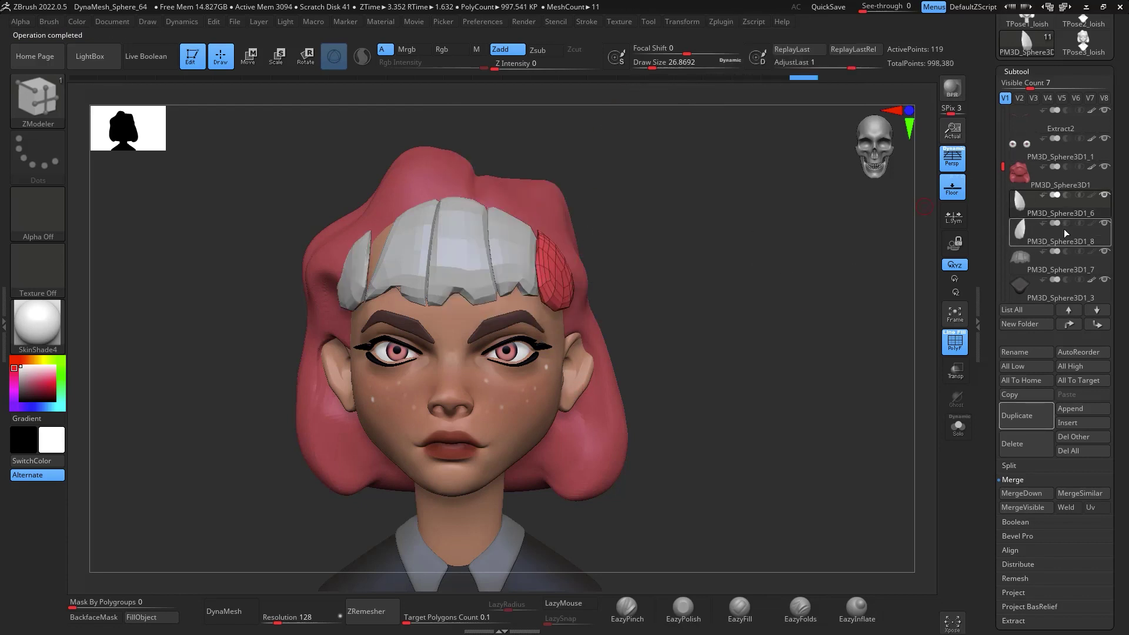
pyautogui.click(1026, 442)
pyautogui.click(918, 475)
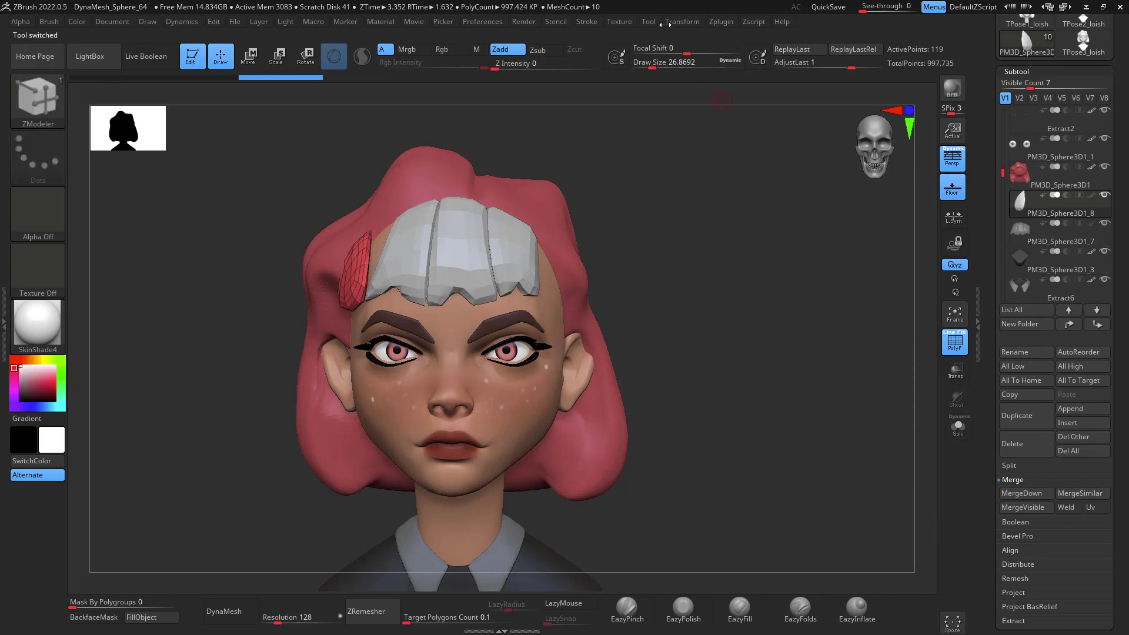
# Mirror the remaining side strip back across the X axis, again appending the copy as a new subtool
pyautogui.click(722, 22)
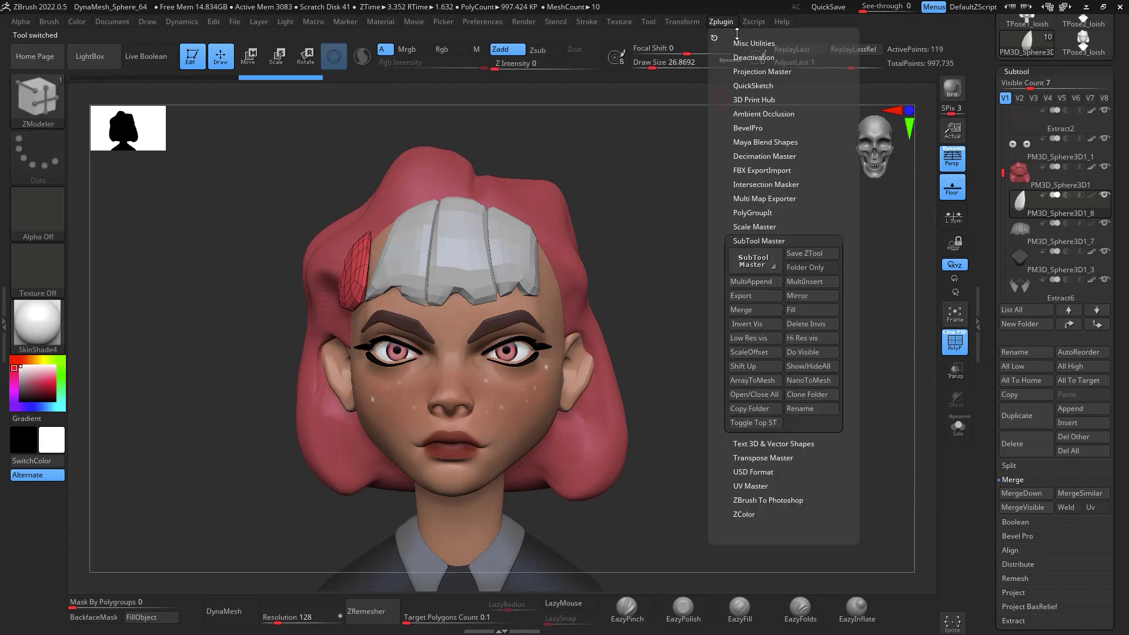
pyautogui.click(811, 297)
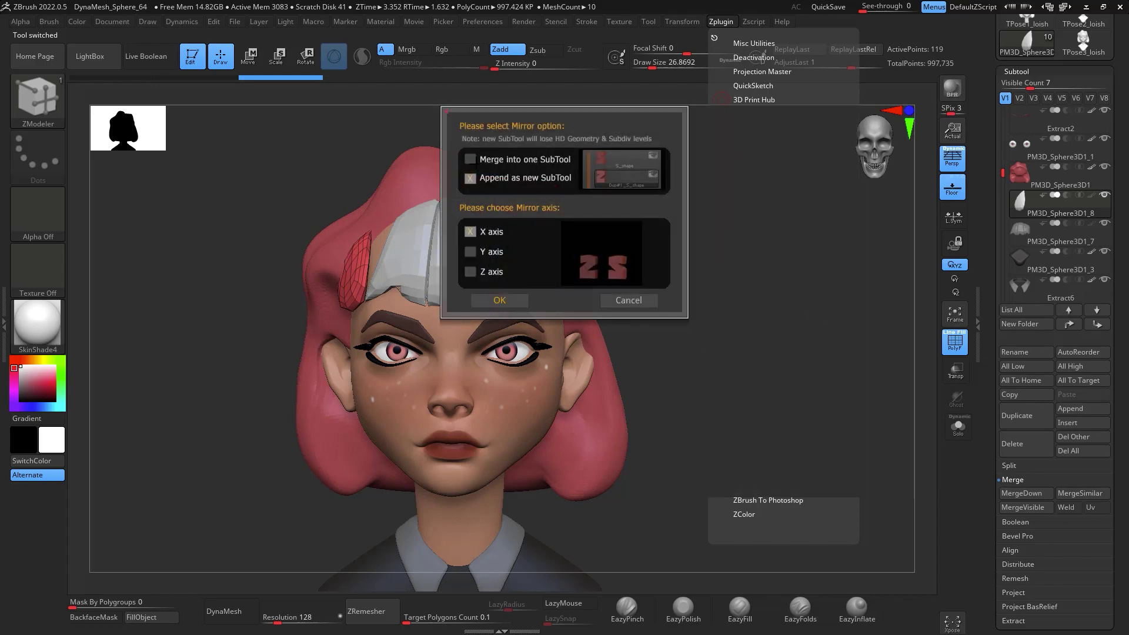
pyautogui.click(500, 301)
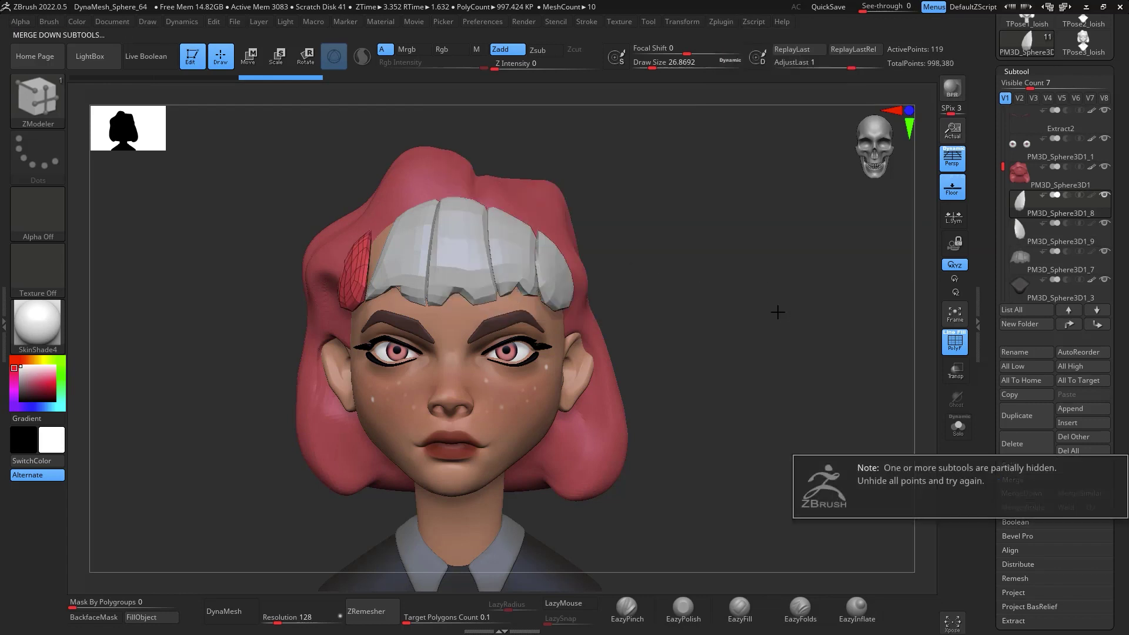
pyautogui.moveTo(755, 294); pyautogui.dragTo(826, 317)
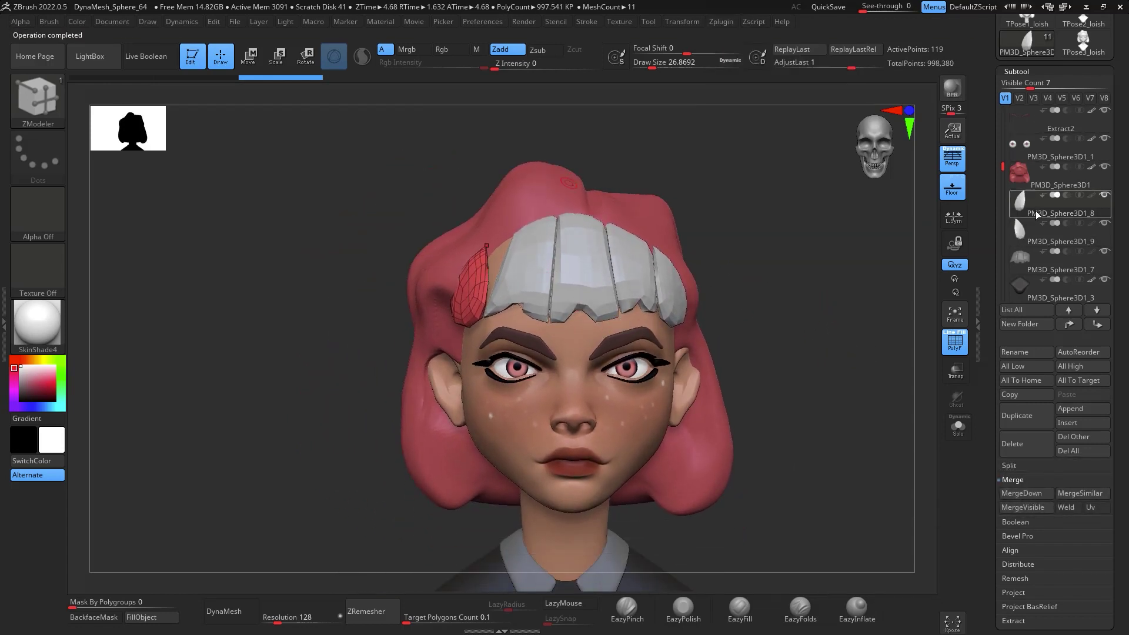
# Reshape the side strip on the character's right with the Move brush at draw size about 182, pulling it against the central strips
pyautogui.click(1044, 238)
pyautogui.press('b')
pyautogui.press('m')
pyautogui.press('v')
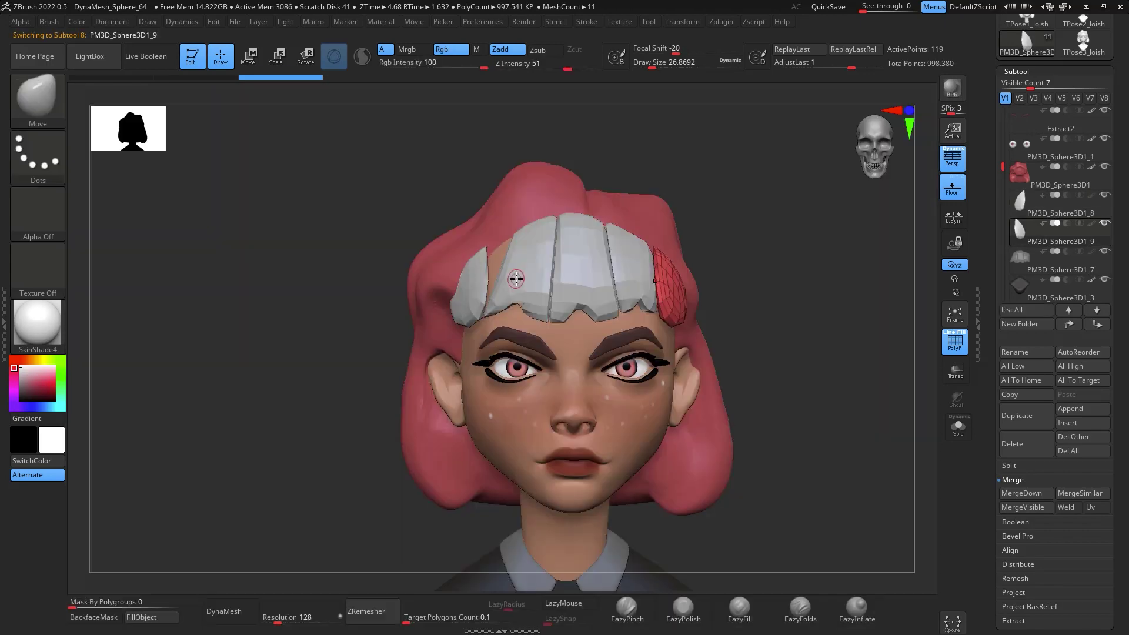
pyautogui.press('space')
pyautogui.moveTo(741, 135); pyautogui.dragTo(826, 144)
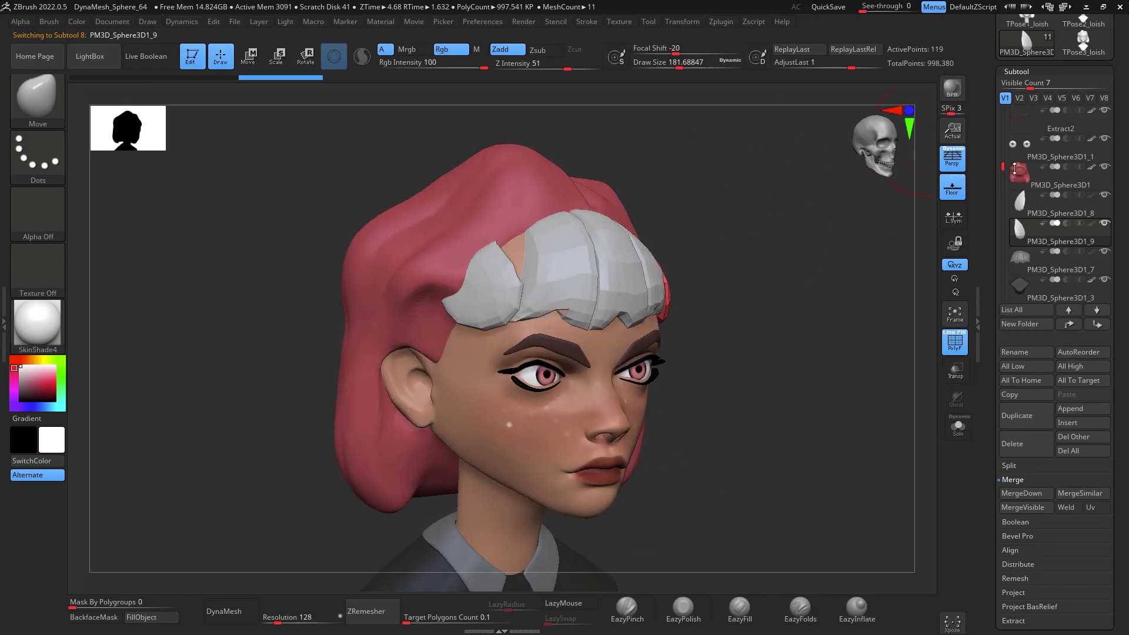
pyautogui.click(1039, 213)
pyautogui.moveTo(506, 252)
pyautogui.mouseDown()
pyautogui.moveTo(525, 241)
pyautogui.moveTo(531, 253)
pyautogui.mouseUp()
pyautogui.moveTo(817, 267); pyautogui.dragTo(699, 277)
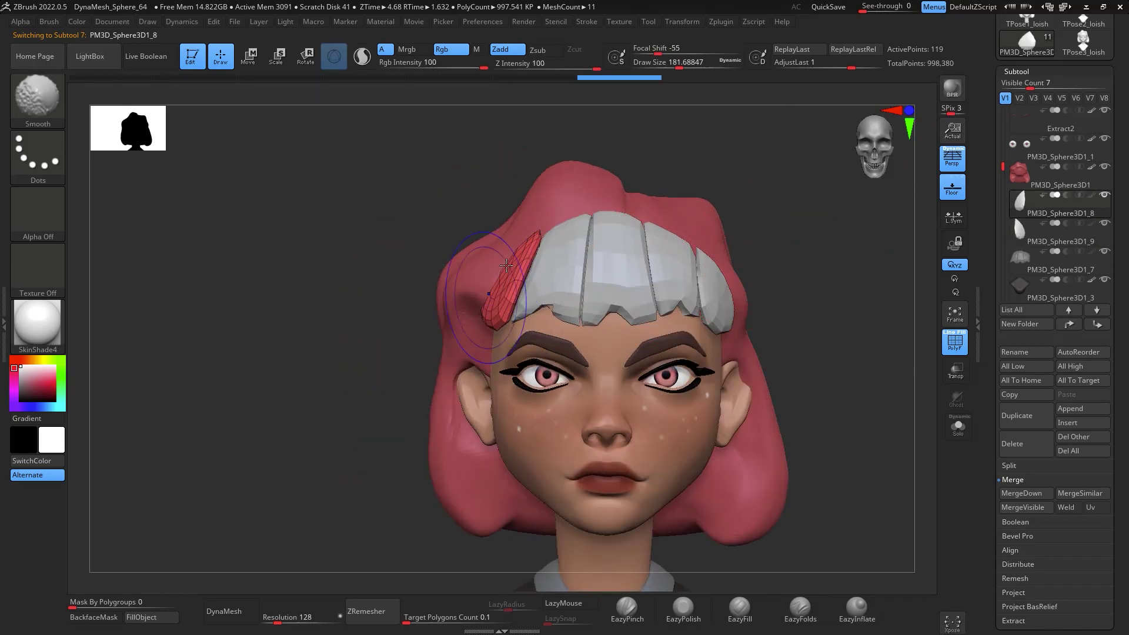
pyautogui.moveTo(820, 285)
pyautogui.keyDown('alt'); pyautogui.mouseDown()
pyautogui.moveTo(834, 327)
pyautogui.moveTo(779, 318)
pyautogui.moveTo(810, 343)
pyautogui.moveTo(882, 252)
pyautogui.moveTo(859, 348)
pyautogui.moveTo(885, 327)
pyautogui.mouseUp(); pyautogui.keyUp('alt')
pyautogui.keyDown('alt'); pyautogui.moveTo(851, 388); pyautogui.dragTo(800, 376); pyautogui.keyUp('alt')
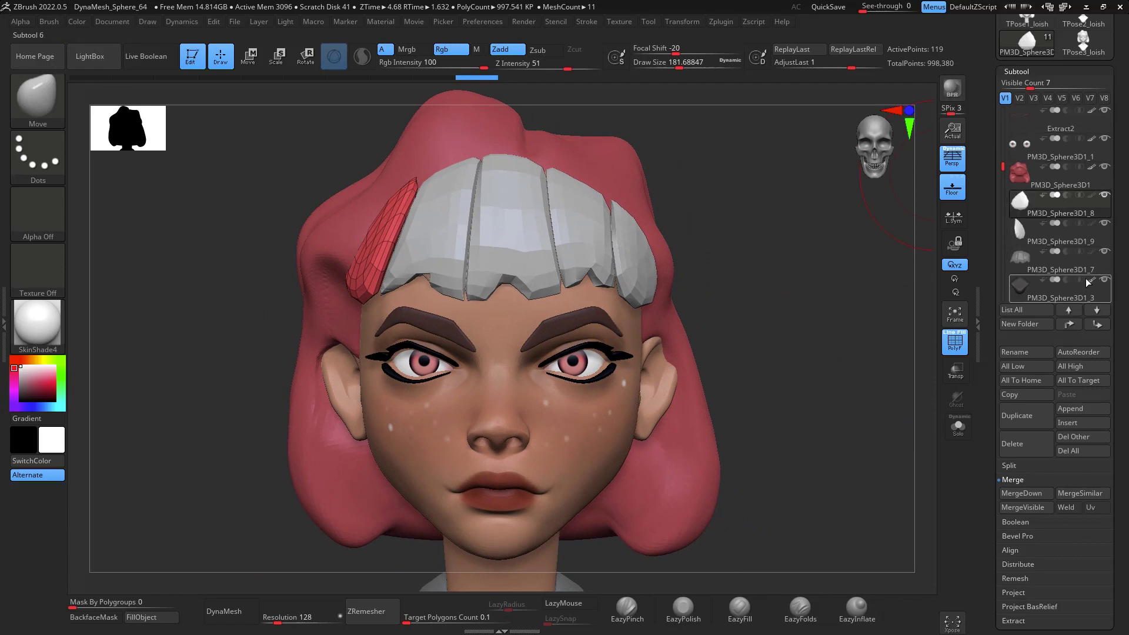
# Try to merge the reshaped side strip down, and undo the reveal of its hidden geometry
pyautogui.click(1037, 493)
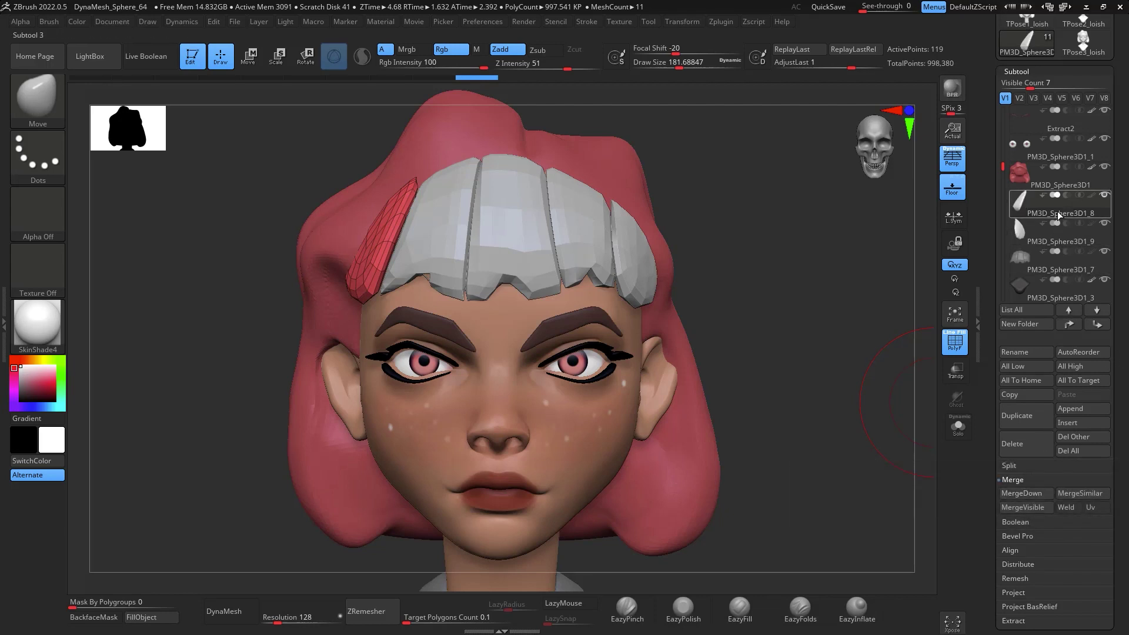
pyautogui.hotkey('ctrl', 'shift')
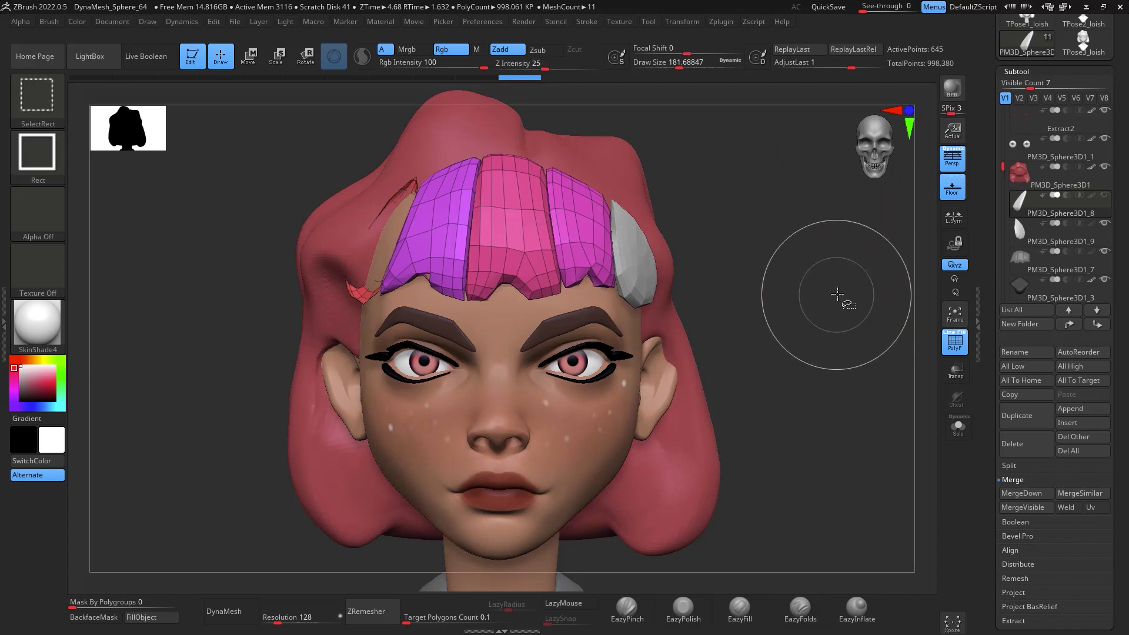
pyautogui.hotkey('ctrl', 'z')
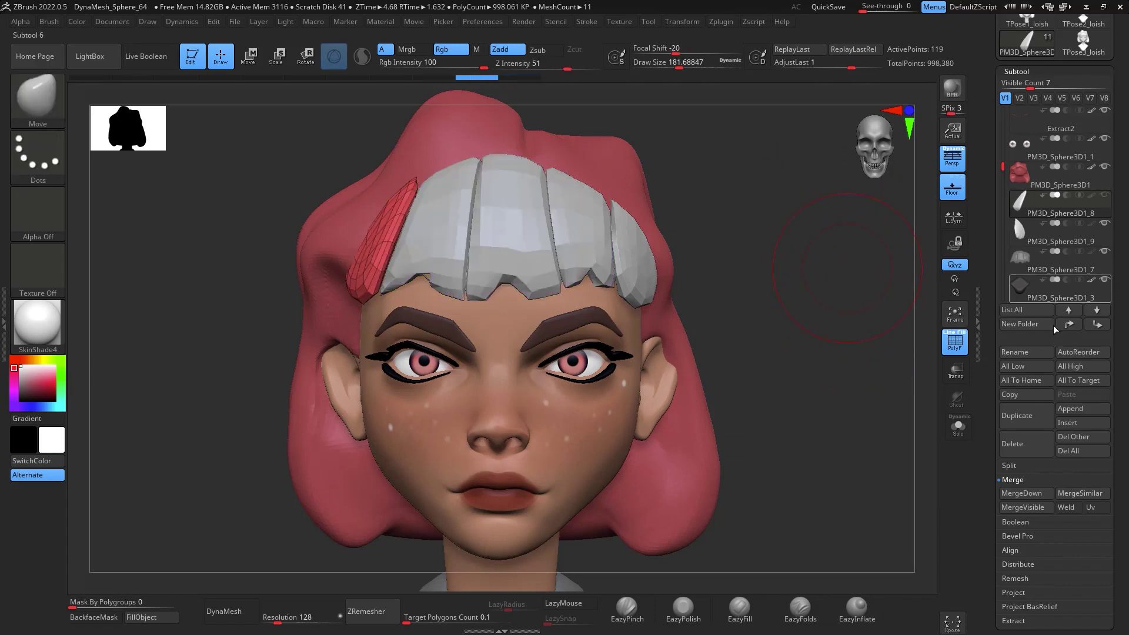
# Permanently remove the hidden geometry from the reshaped side strip's subtool with Del Hidden
pyautogui.moveTo(1122, 406); pyautogui.dragTo(1124, 391)
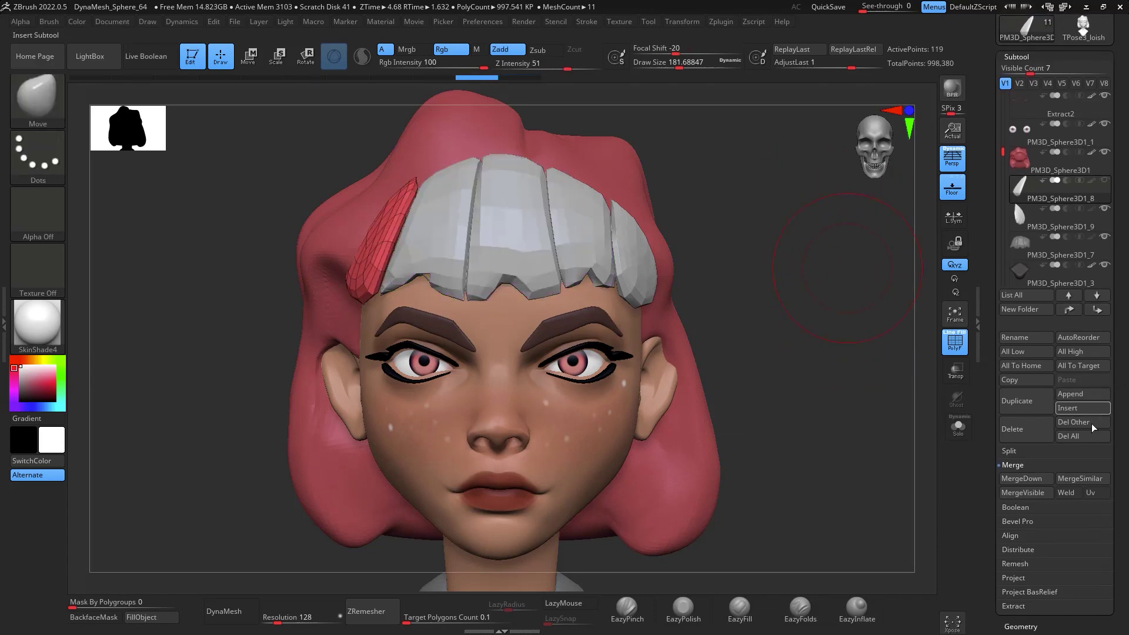
pyautogui.moveTo(1124, 449); pyautogui.dragTo(1123, 380)
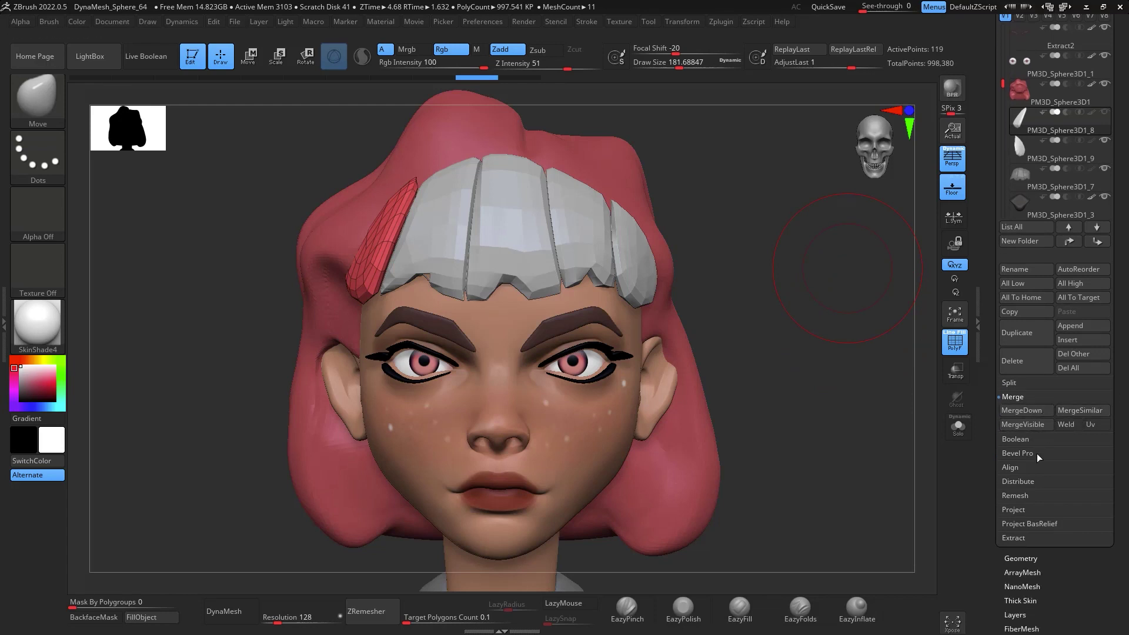
pyautogui.click(1023, 558)
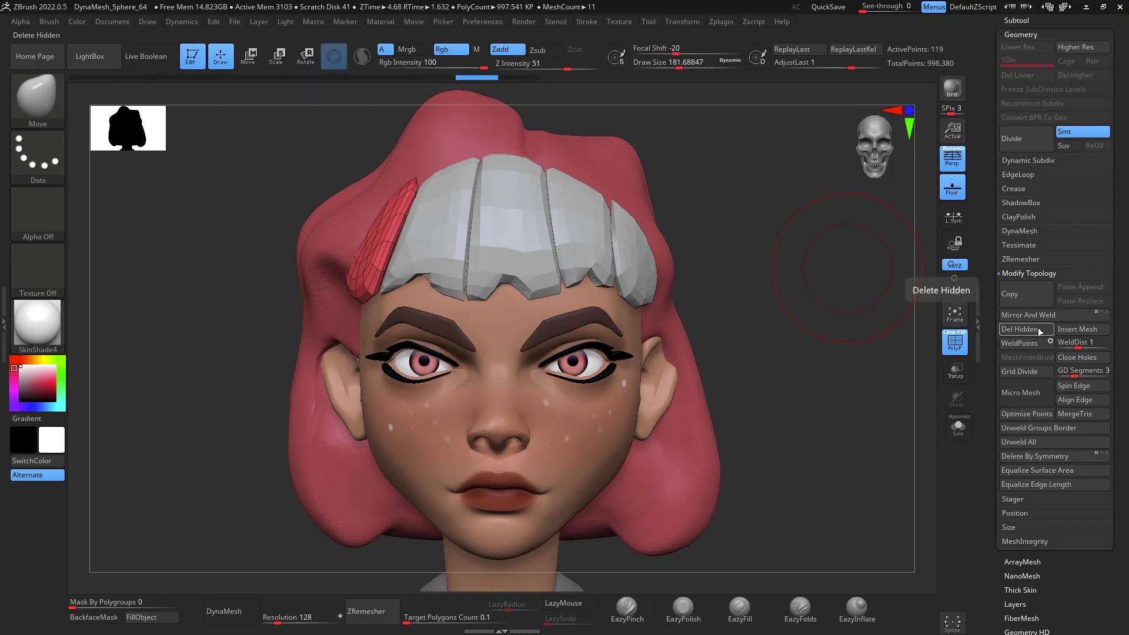
pyautogui.scroll(3, 1053, 309)
pyautogui.click(1027, 187)
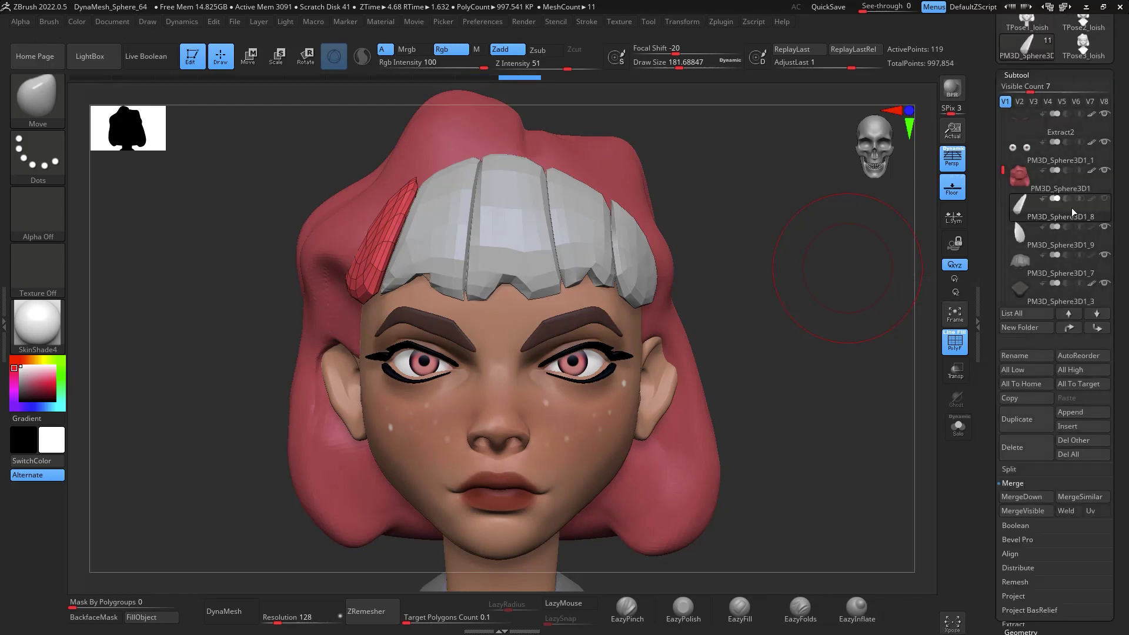
# Select the opposite side strip's subtool and remove its hidden geometry with Del Hidden
pyautogui.click(1067, 239)
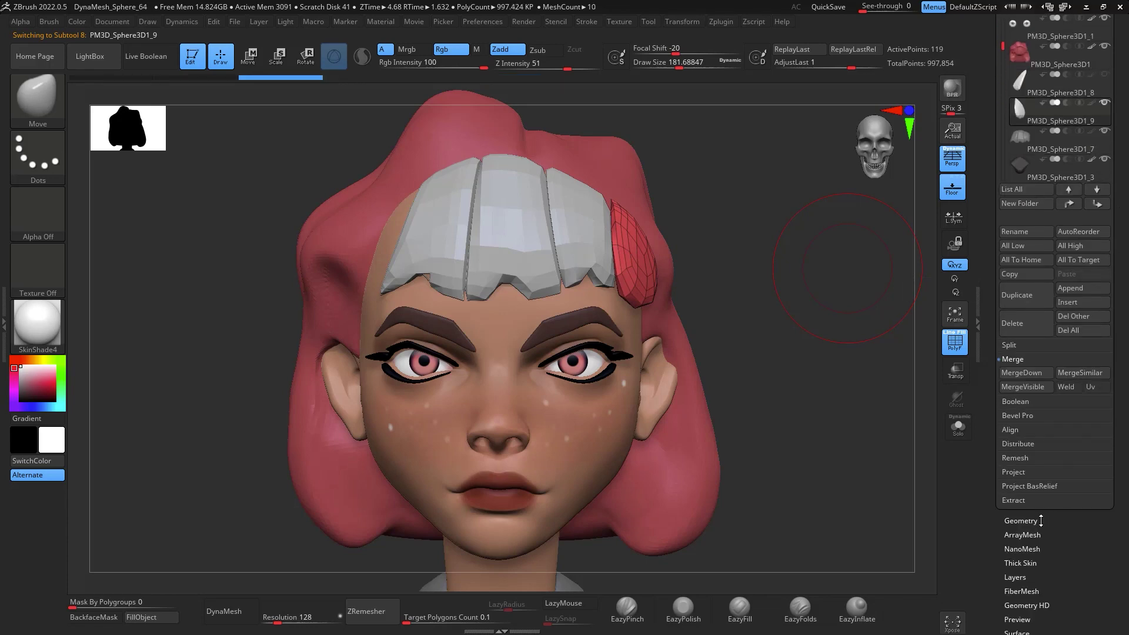
pyautogui.click(1030, 521)
pyautogui.click(1044, 330)
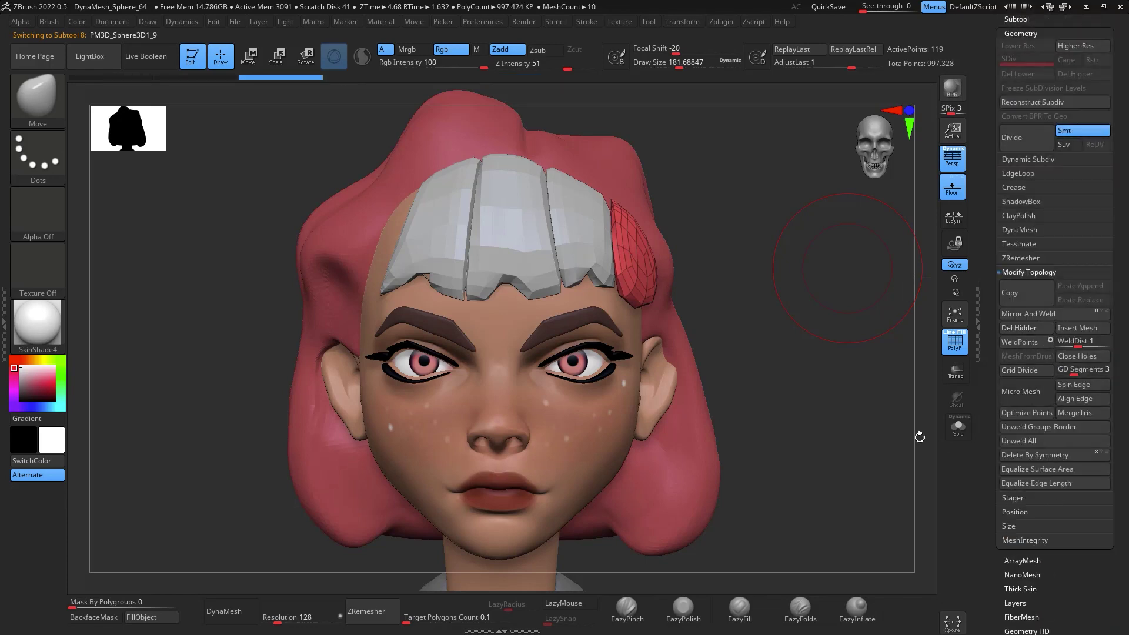
pyautogui.scroll(3, 1021, 190)
pyautogui.click(1022, 197)
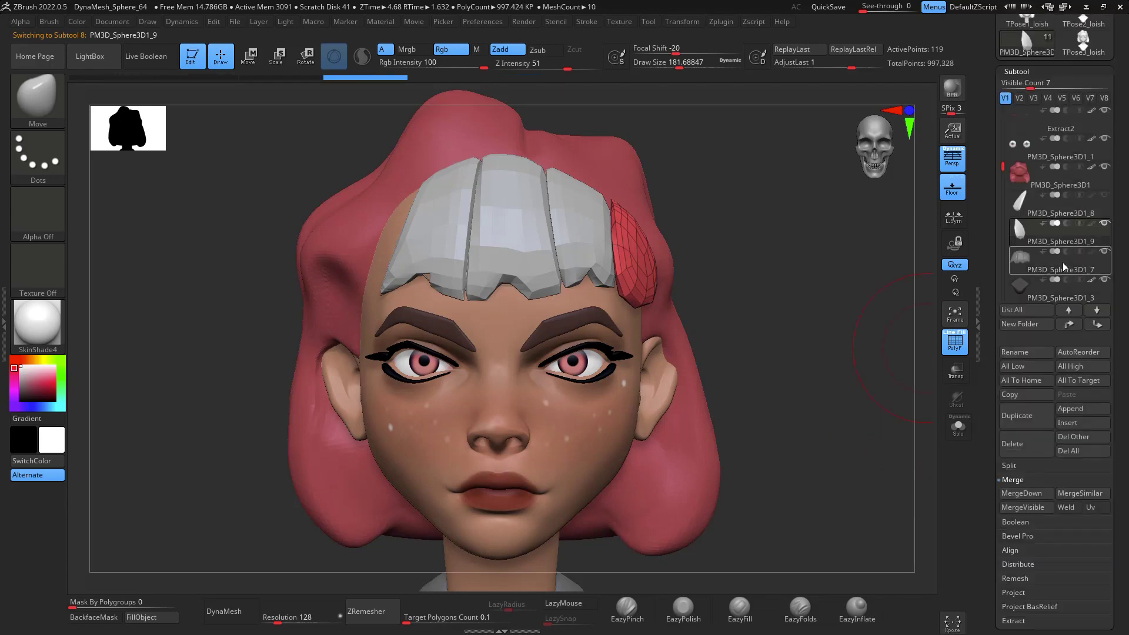
# Merge the reshaped side strip down with the opposite side strip into one subtool
pyautogui.click(1070, 200)
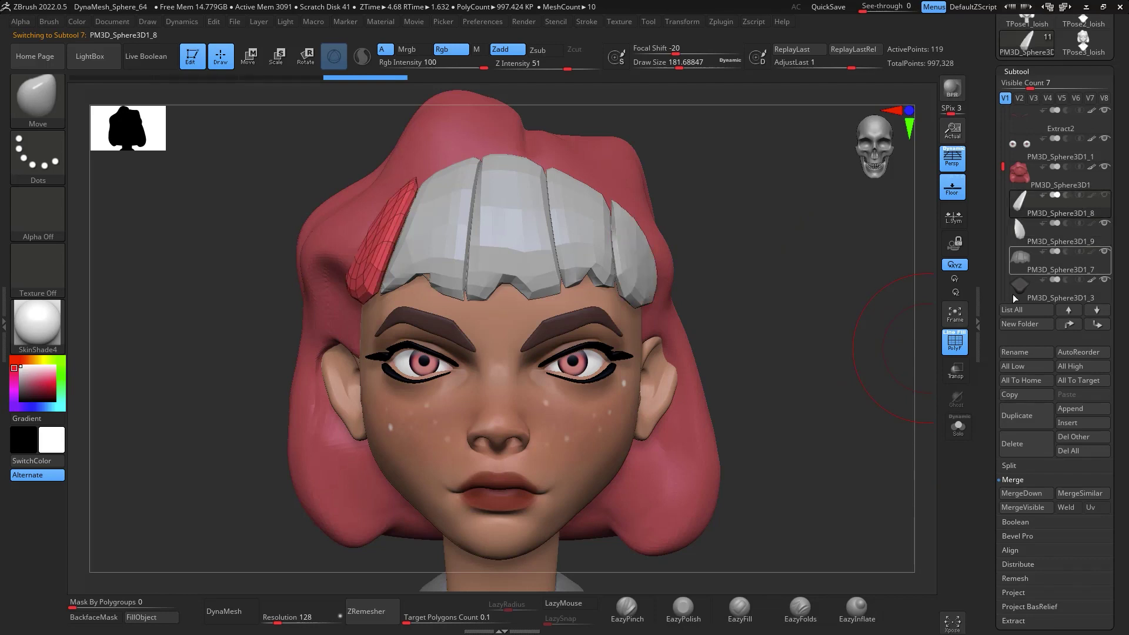
pyautogui.click(1036, 494)
pyautogui.click(1037, 493)
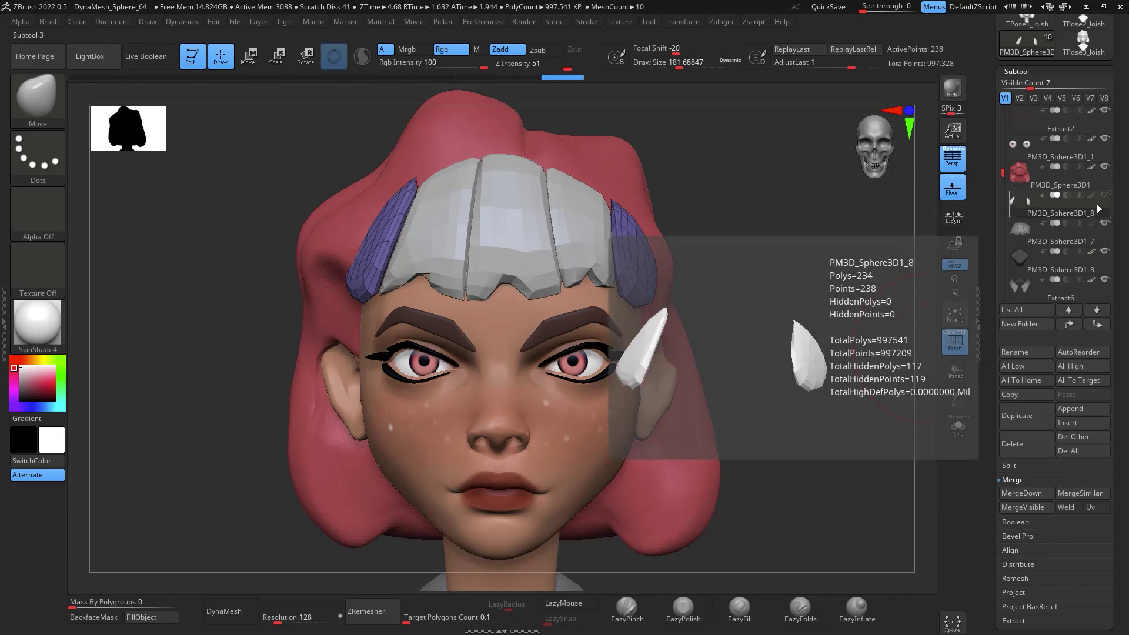
# Select the central strips' subtool, leave only those three strips visible, and delete its hidden side strip with Del Hidden
pyautogui.hotkey('ctrl', 'shift')
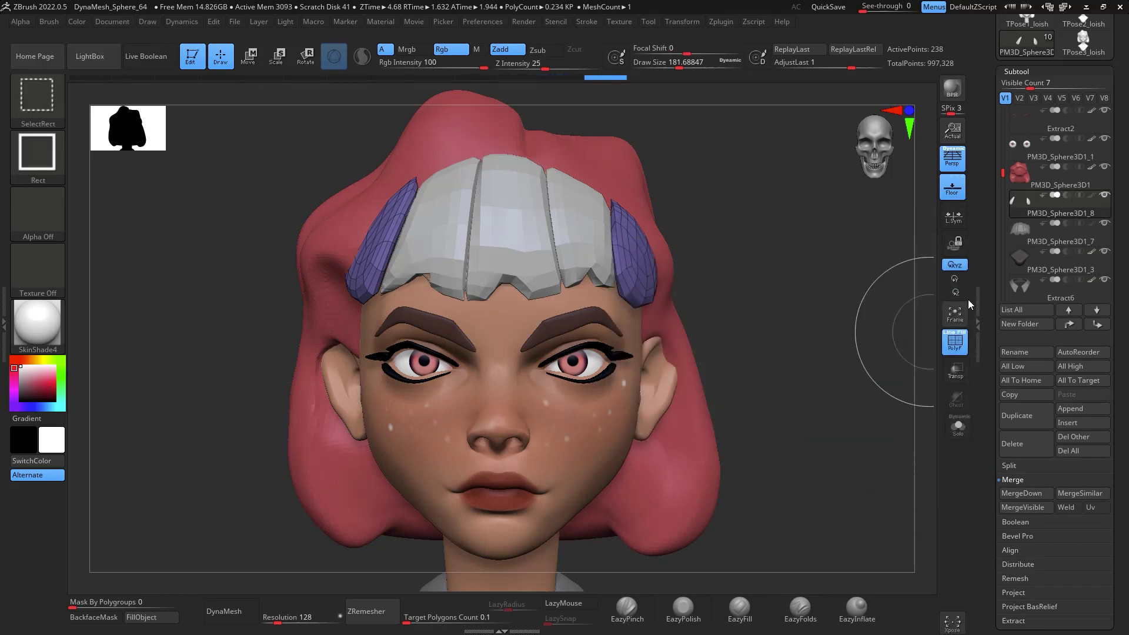
pyautogui.click(1021, 233)
pyautogui.keyDown('ctrl'); pyautogui.keyDown('shift'); pyautogui.moveTo(821, 402); pyautogui.dragTo(825, 429); pyautogui.keyUp('shift'); pyautogui.keyUp('ctrl')
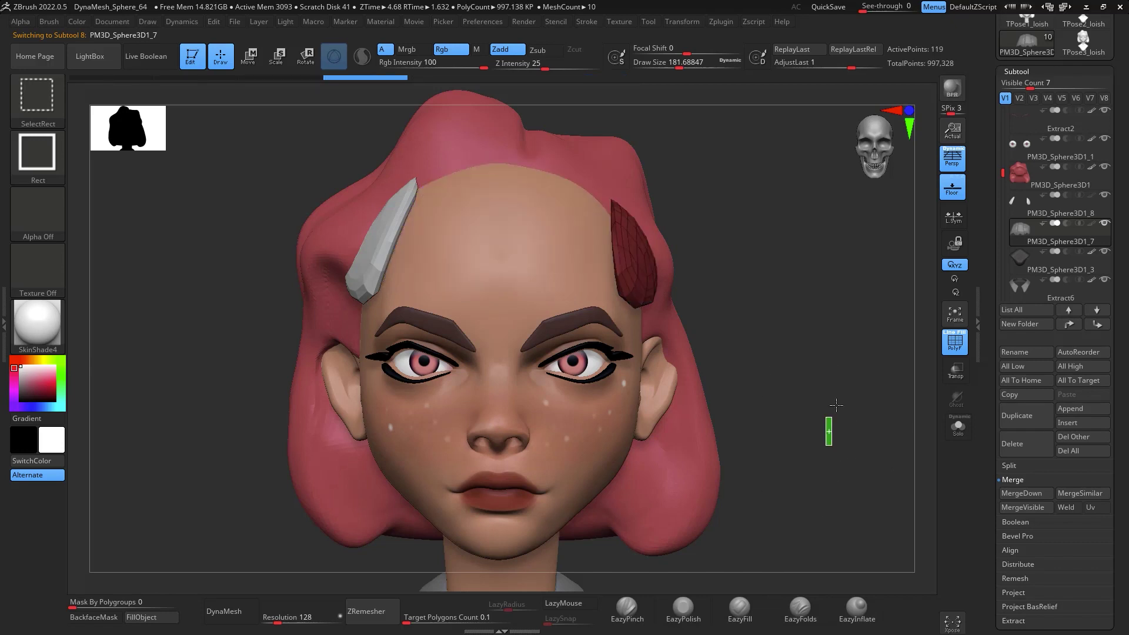
pyautogui.keyDown('ctrl'); pyautogui.keyDown('shift'); pyautogui.click(858, 442); pyautogui.keyUp('shift'); pyautogui.keyUp('ctrl')
pyautogui.moveTo(1124, 458); pyautogui.dragTo(1124, 326)
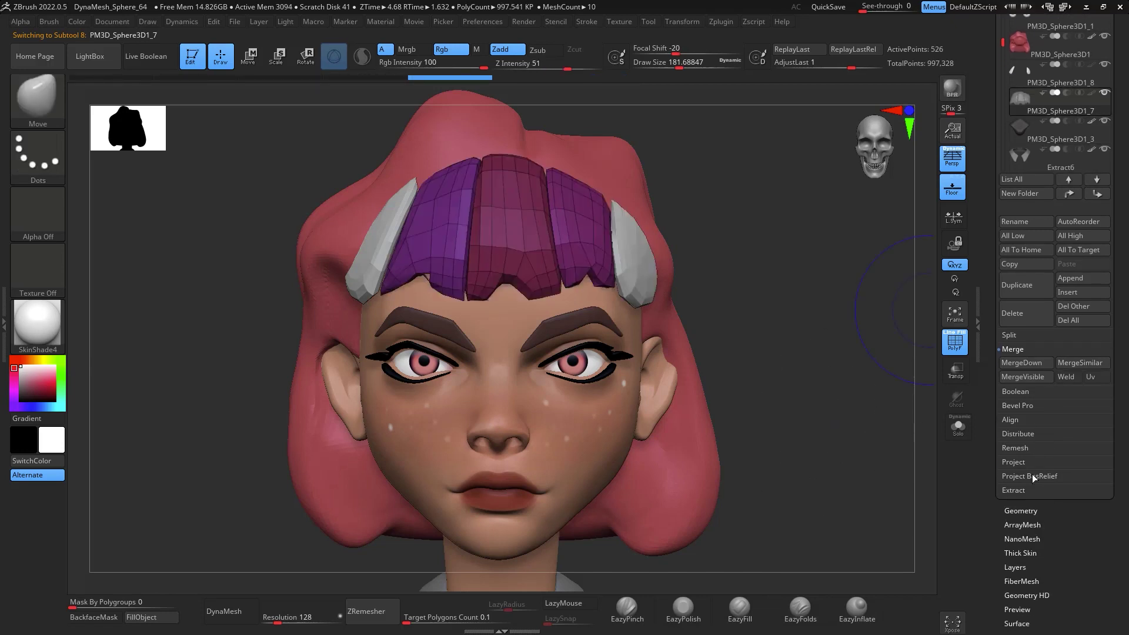
pyautogui.scroll(-3, 1118, 462)
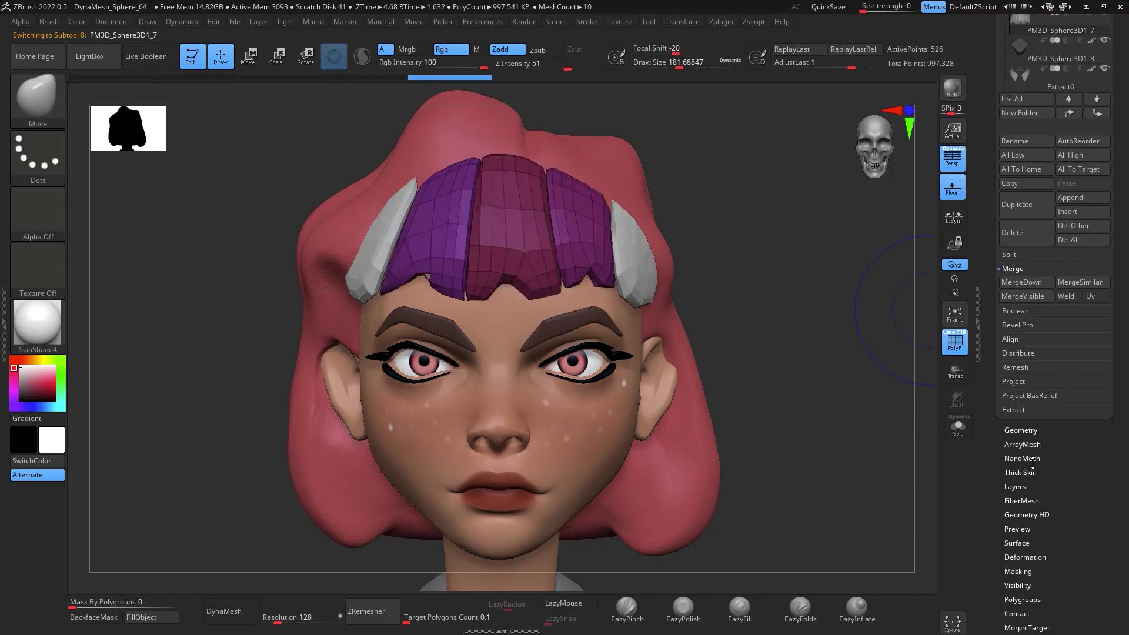
pyautogui.click(1028, 430)
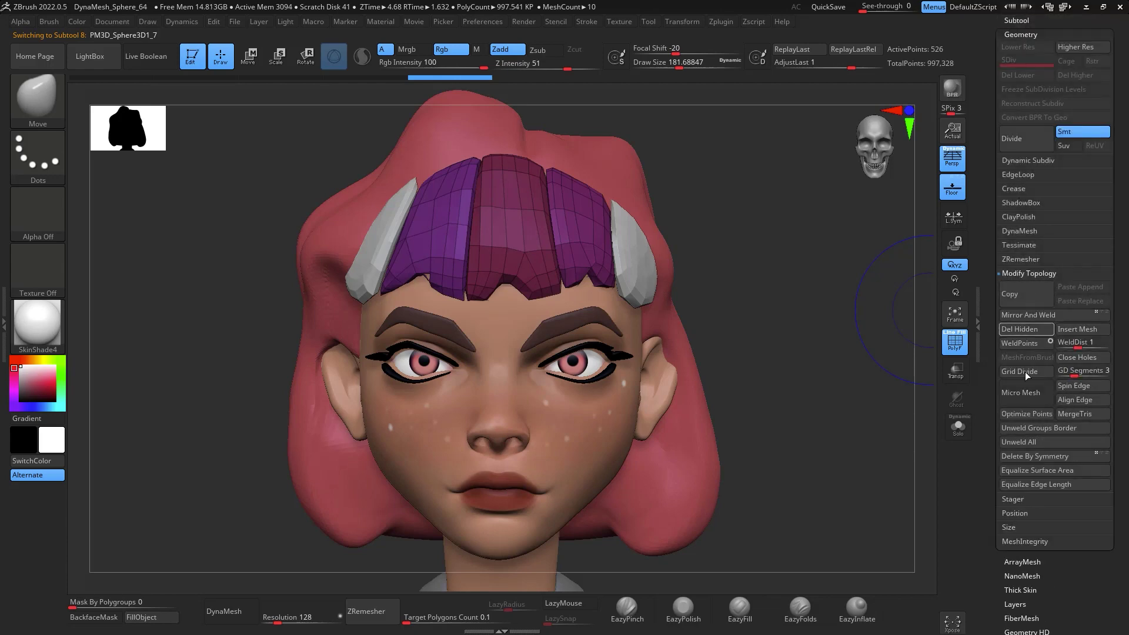
pyautogui.moveTo(1114, 88); pyautogui.dragTo(1114, 241)
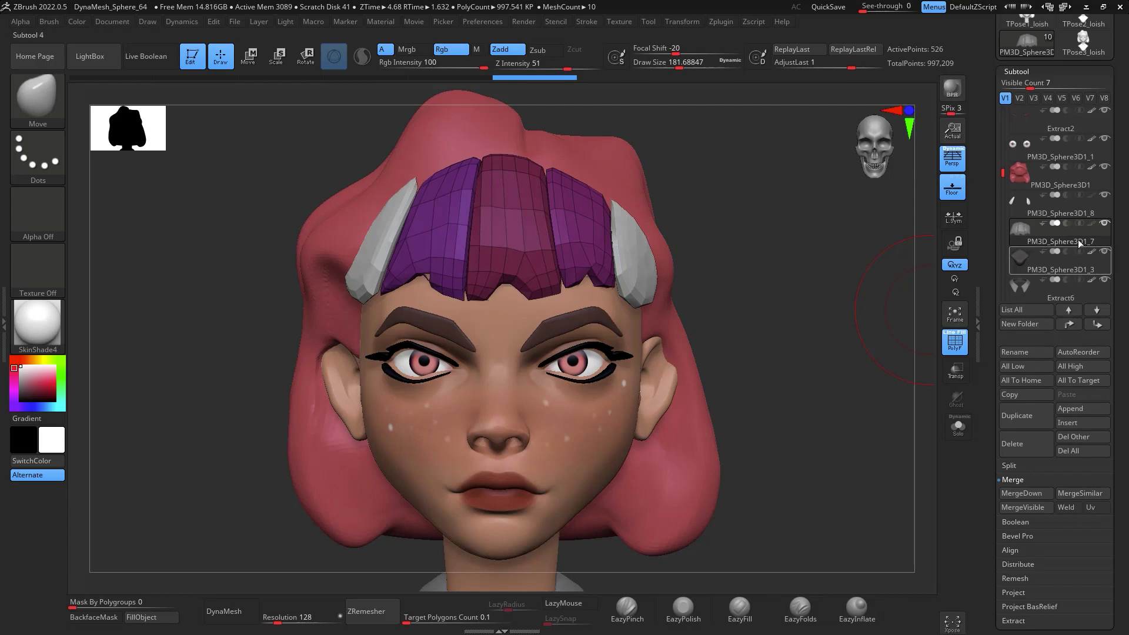
# Merge the pair of side strips down with the three central strips and subdivide the combined fringe
pyautogui.click(1071, 213)
pyautogui.click(1037, 493)
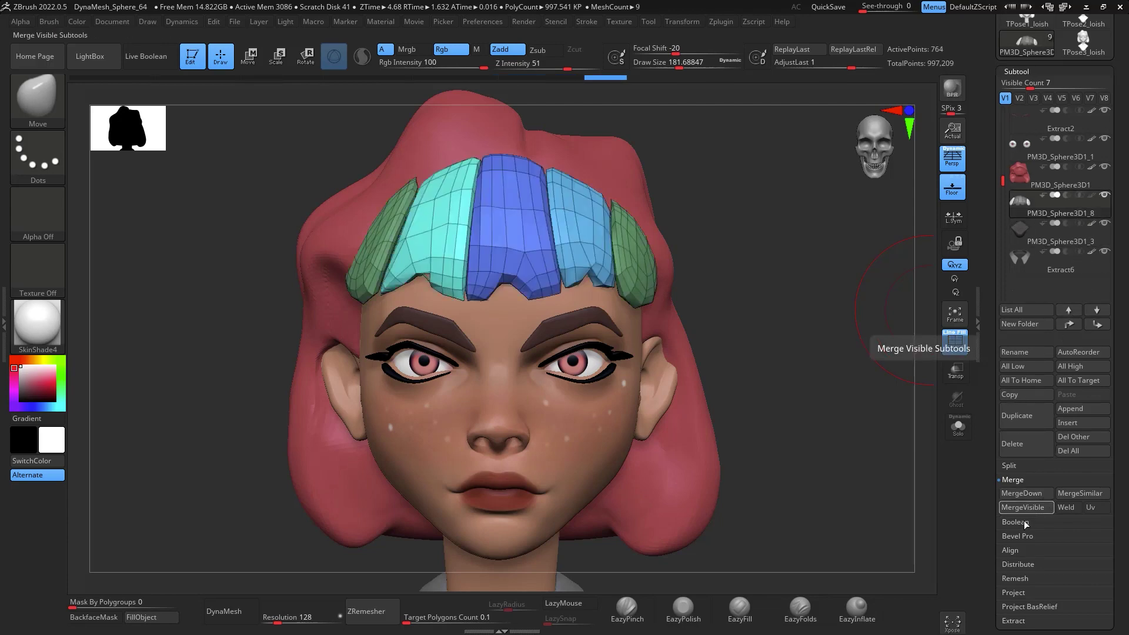
pyautogui.moveTo(812, 379)
pyautogui.mouseDown()
pyautogui.moveTo(823, 348)
pyautogui.moveTo(841, 365)
pyautogui.moveTo(836, 378)
pyautogui.moveTo(791, 337)
pyautogui.moveTo(808, 363)
pyautogui.mouseUp()
pyautogui.press('ctrl')
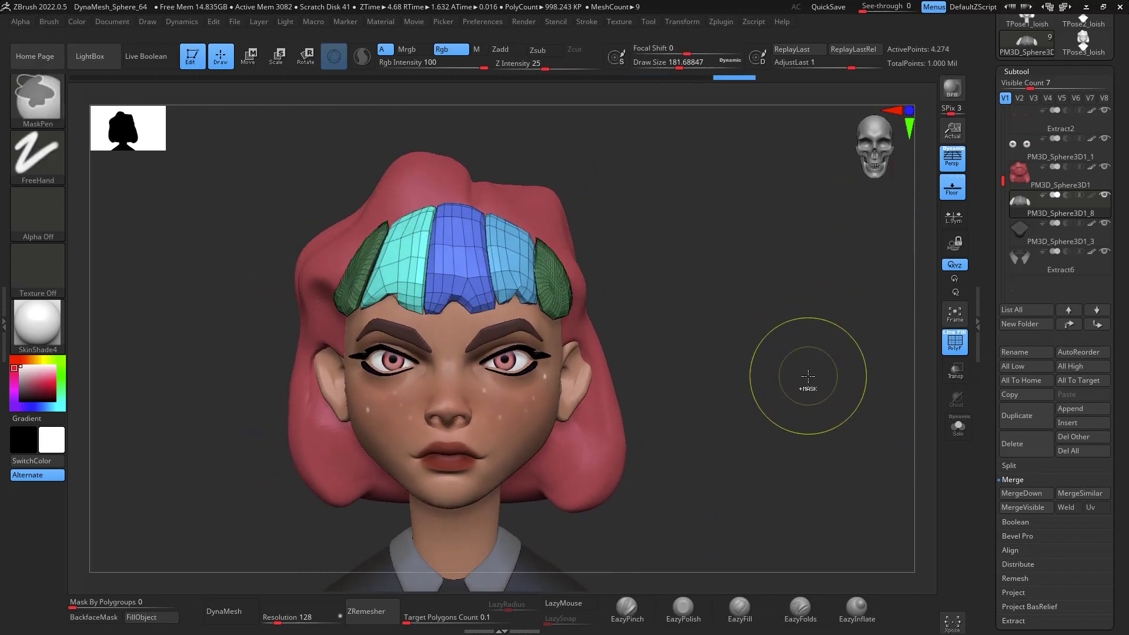
# Hide the polyframe wireframe and subdivide the fringe strands three times
pyautogui.press('ctrl')
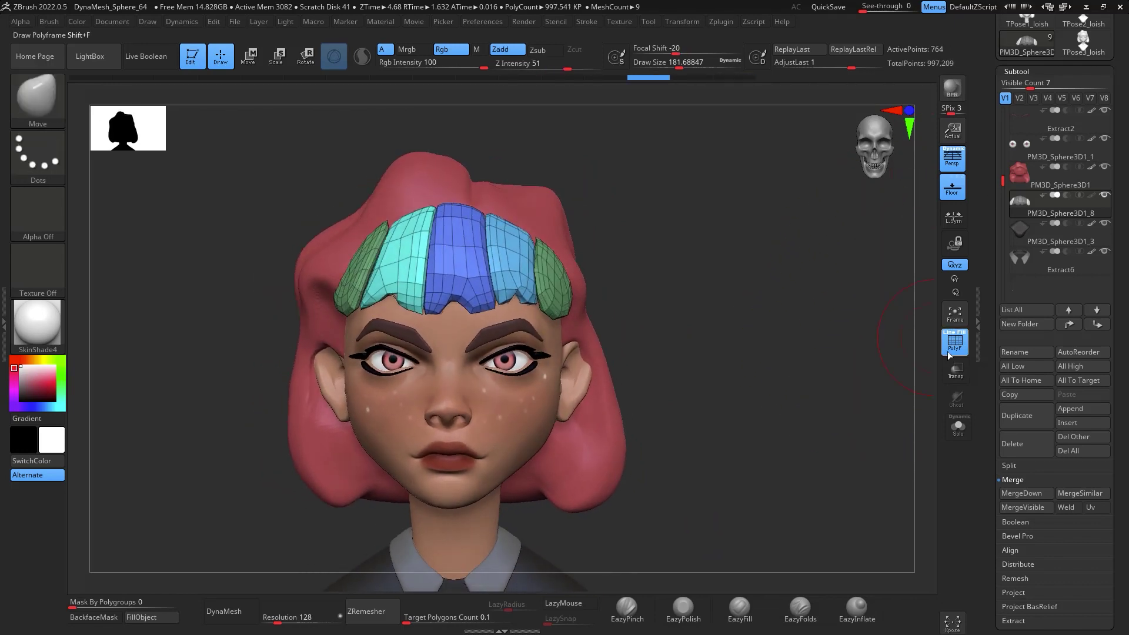
pyautogui.hotkey('shift', 'f')
pyautogui.hotkey('ctrl', 'd')
pyautogui.hotkey('ctrl', 'd')
pyautogui.hotkey('ctrl', 'd')
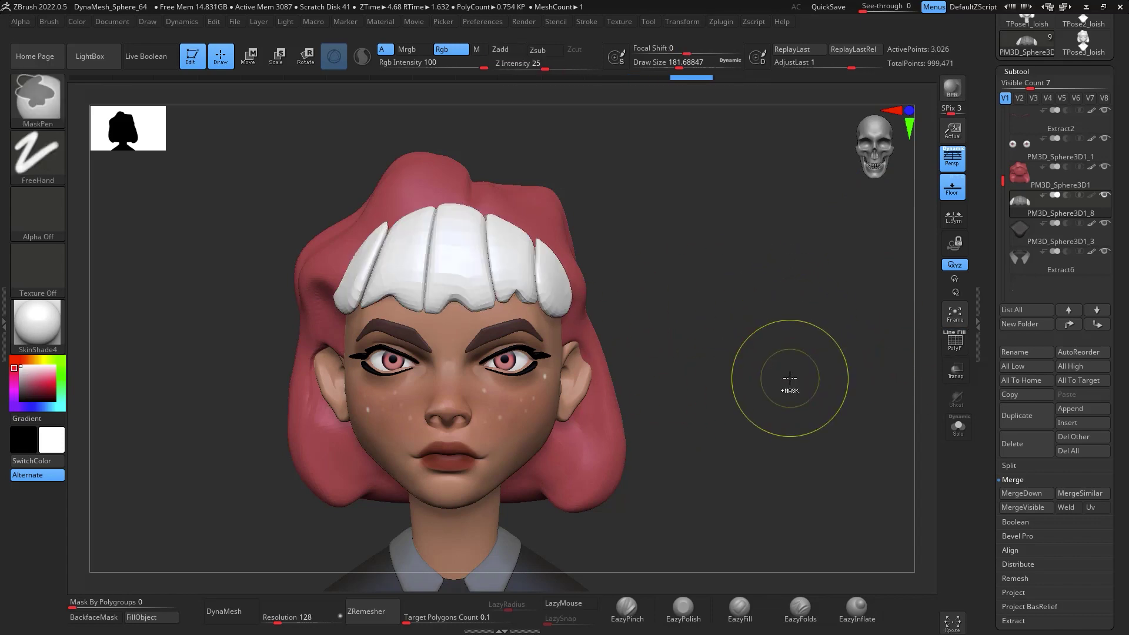
# Reshape the fringe strands with the Move brush at a draw size of about 223
pyautogui.moveTo(783, 381)
pyautogui.mouseDown()
pyautogui.moveTo(900, 328)
pyautogui.moveTo(789, 328)
pyautogui.moveTo(764, 308)
pyautogui.moveTo(520, 264)
pyautogui.moveTo(509, 252)
pyautogui.moveTo(713, 212)
pyautogui.moveTo(791, 261)
pyautogui.moveTo(765, 259)
pyautogui.mouseUp()
pyautogui.press('space')
pyautogui.moveTo(923, 264)
pyautogui.mouseDown()
pyautogui.moveTo(932, 281)
pyautogui.moveTo(556, 307)
pyautogui.mouseUp()
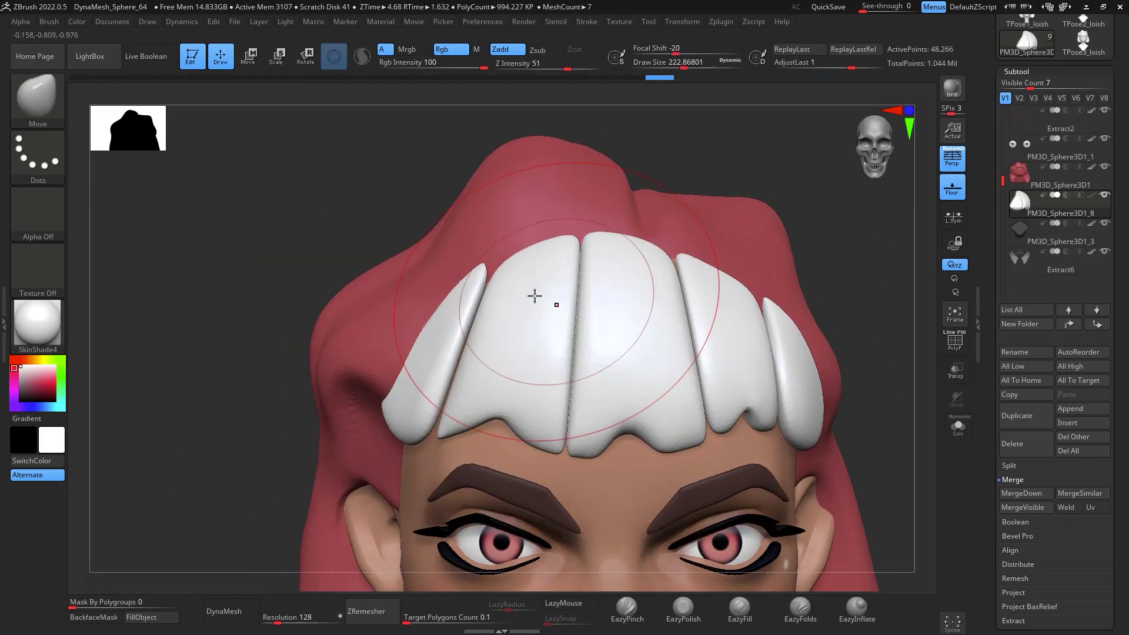
pyautogui.moveTo(593, 216)
pyautogui.mouseDown()
pyautogui.moveTo(813, 270)
pyautogui.moveTo(788, 328)
pyautogui.mouseUp()
# Inflate the edges where the fringe strands meet to narrow the gaps, using EazyInflate at a draw size of about 104
pyautogui.click(857, 611)
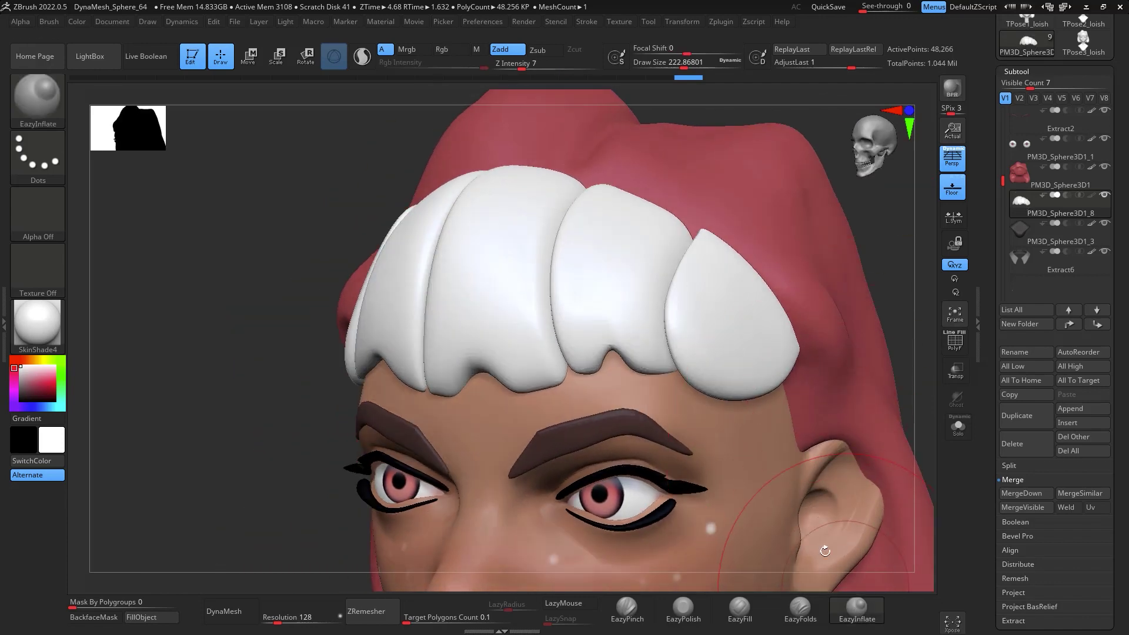
pyautogui.press('space')
pyautogui.moveTo(729, 298); pyautogui.dragTo(674, 285)
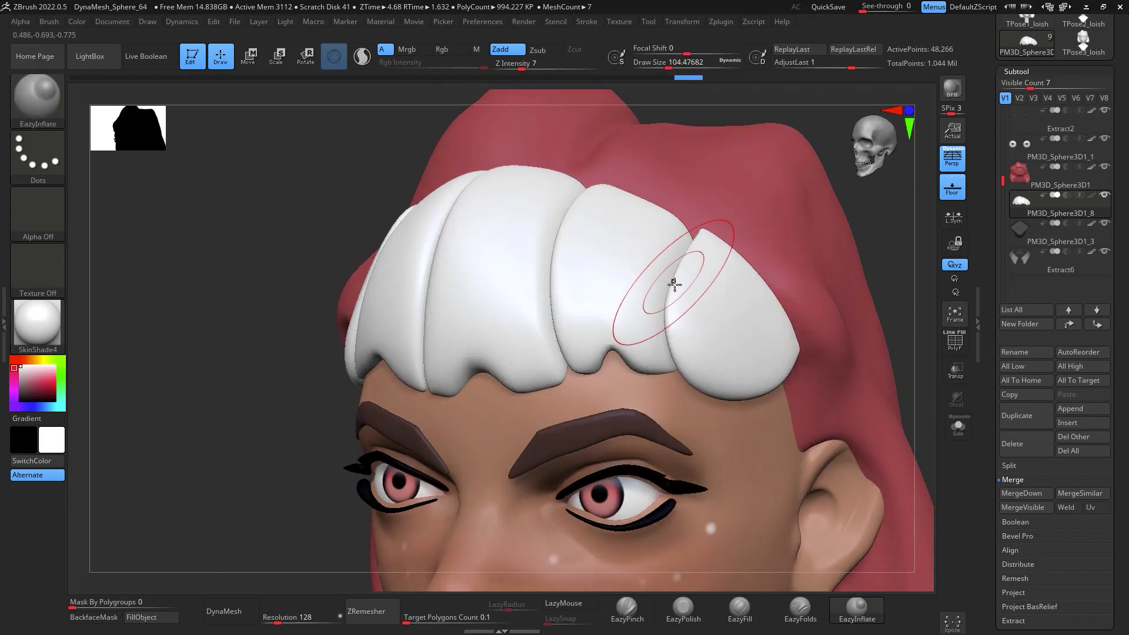
pyautogui.moveTo(682, 241)
pyautogui.mouseDown()
pyautogui.moveTo(551, 293)
pyautogui.moveTo(551, 316)
pyautogui.mouseUp()
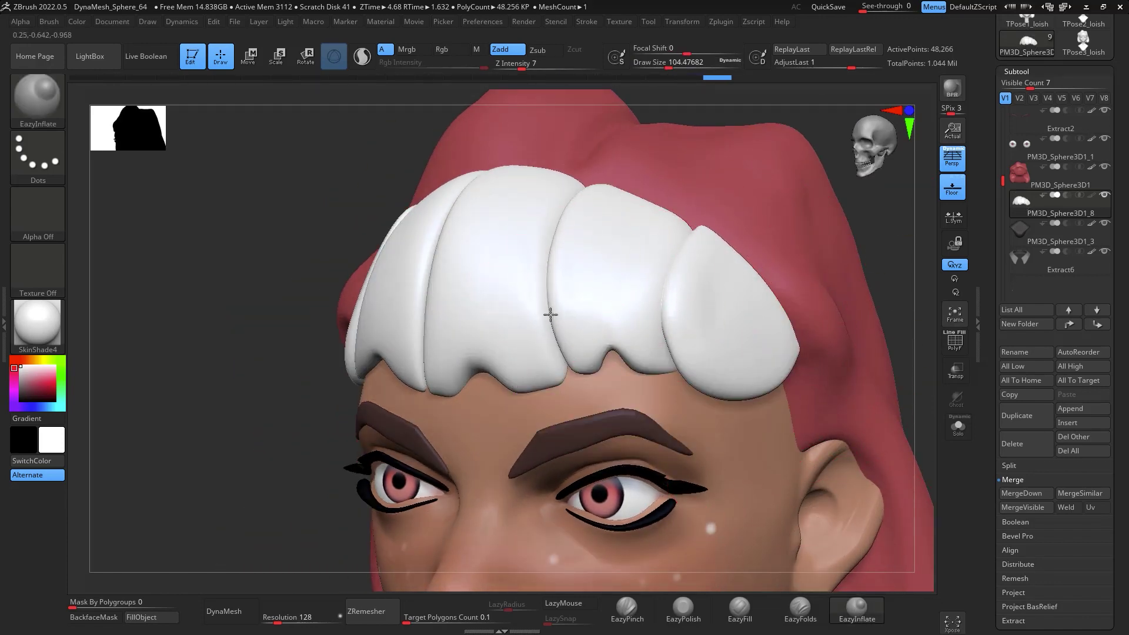
pyautogui.keyDown('shift'); pyautogui.moveTo(719, 158); pyautogui.dragTo(811, 202, button='right'); pyautogui.keyUp('shift')
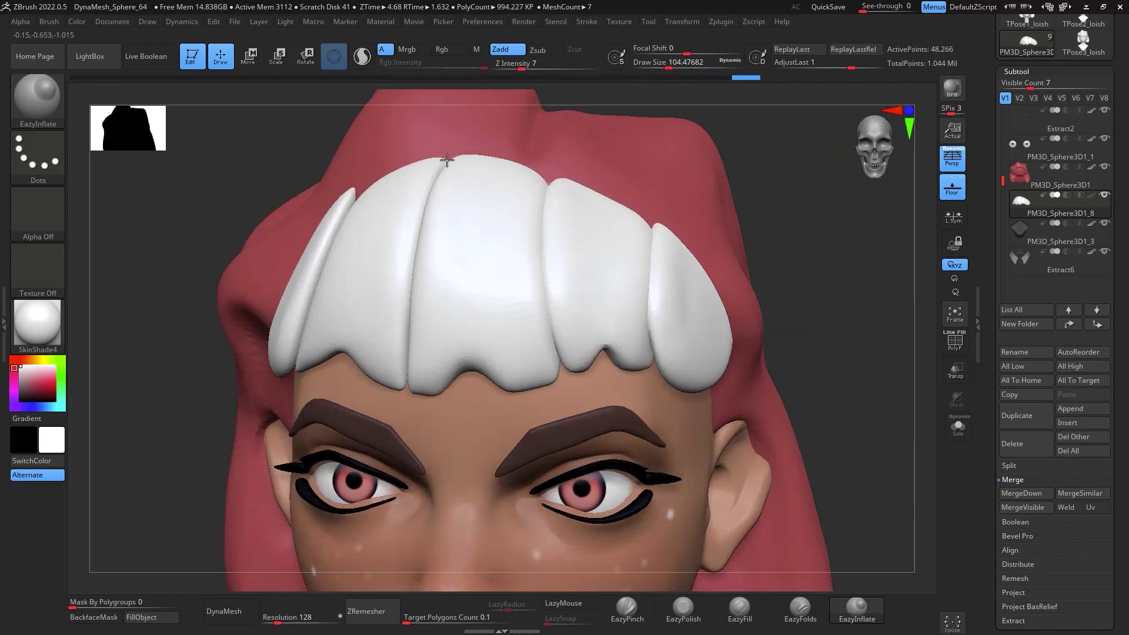
pyautogui.moveTo(446, 160); pyautogui.dragTo(378, 290, button='right')
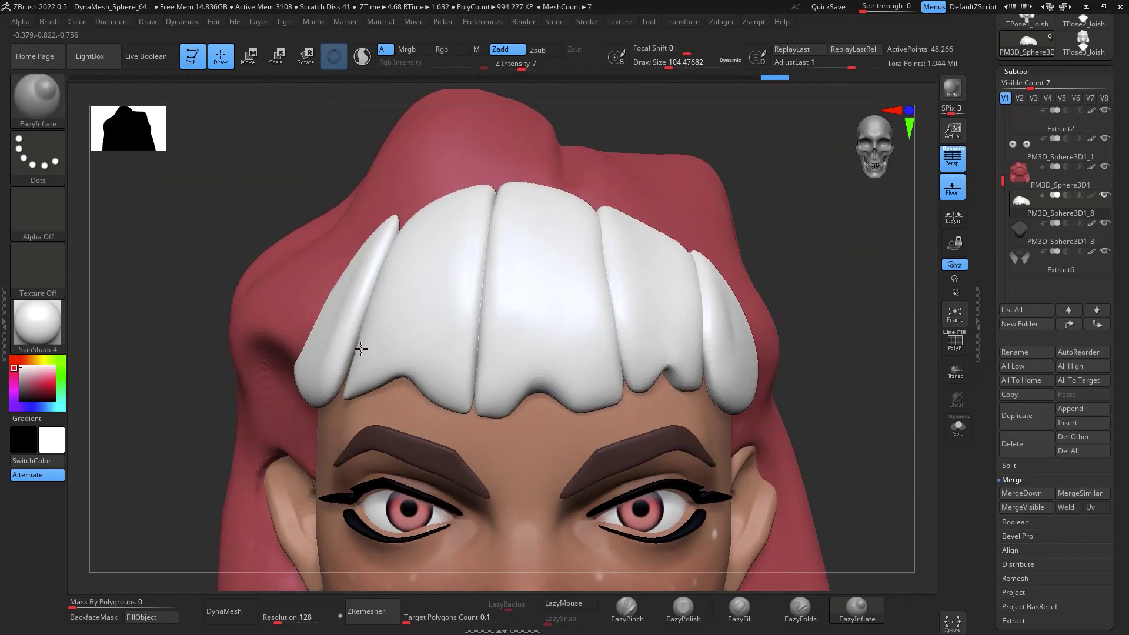
pyautogui.moveTo(361, 349); pyautogui.dragTo(384, 241)
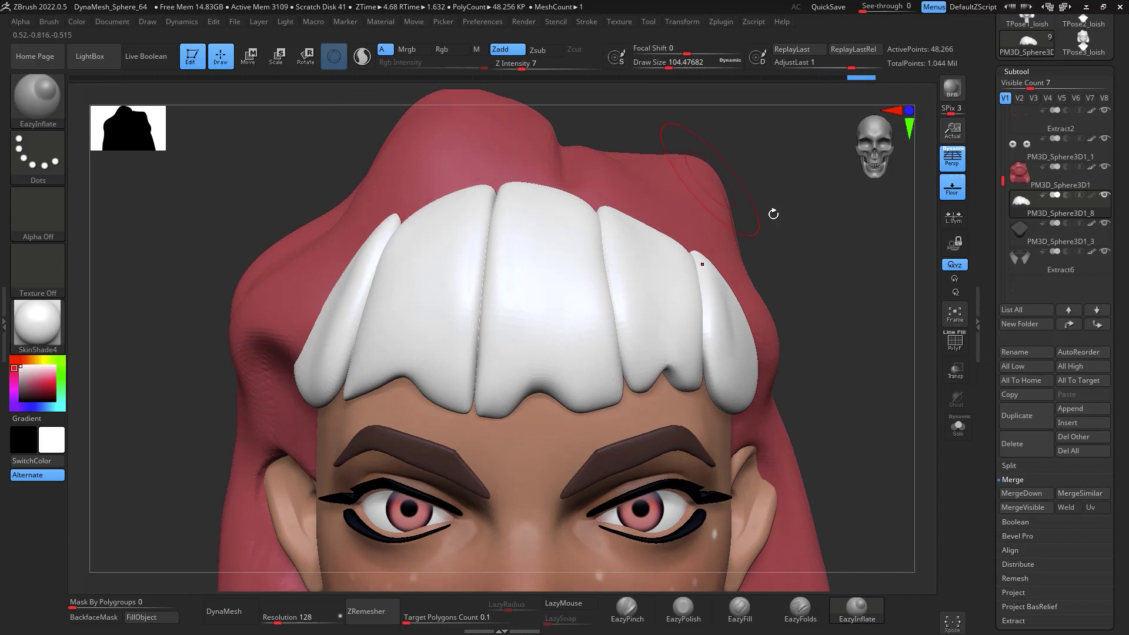
pyautogui.keyDown('alt'); pyautogui.moveTo(874, 353); pyautogui.dragTo(802, 297, button='right'); pyautogui.keyUp('alt')
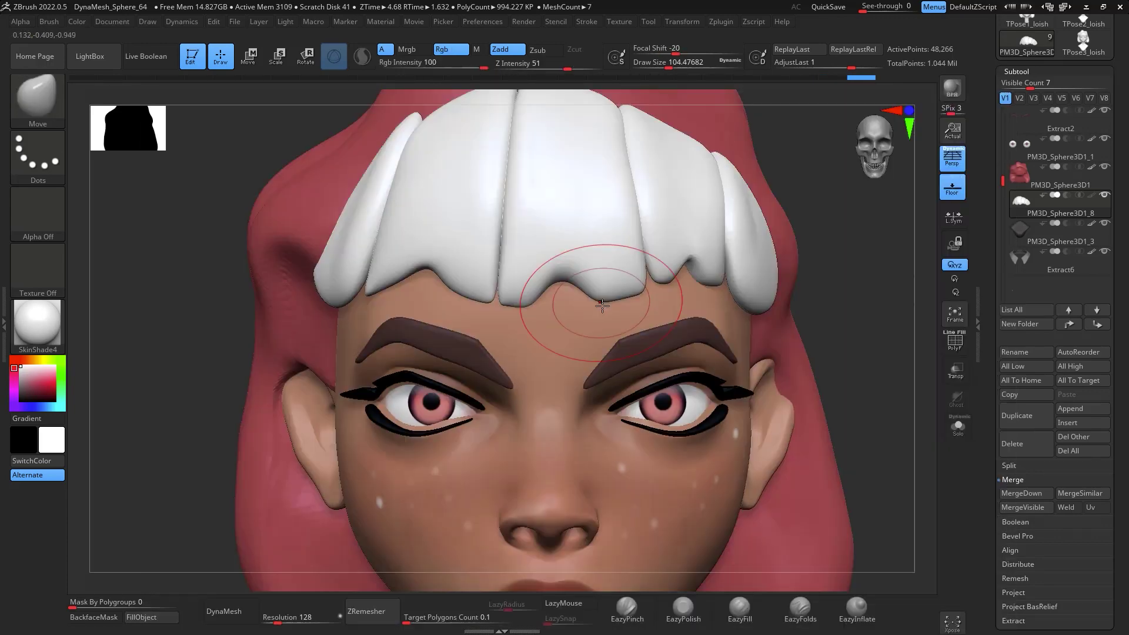
# Lengthen the centre fringe strand's lower tip and adjust the edge beside it with the Move brush
pyautogui.press('space')
pyautogui.press('b')
pyautogui.press('m')
pyautogui.press('v')
pyautogui.moveTo(547, 293)
pyautogui.mouseDown()
pyautogui.moveTo(484, 314)
pyautogui.moveTo(525, 285)
pyautogui.mouseUp()
pyautogui.press('space')
pyautogui.moveTo(615, 286); pyautogui.dragTo(693, 256)
# Shape and smooth the lower edges of the fringe strands on the character's left side at a draw size of about 71
pyautogui.moveTo(876, 235); pyautogui.dragTo(804, 234)
pyautogui.press('space')
pyautogui.moveTo(766, 281); pyautogui.dragTo(709, 273)
pyautogui.moveTo(753, 231)
pyautogui.mouseDown()
pyautogui.moveTo(744, 242)
pyautogui.moveTo(758, 265)
pyautogui.moveTo(762, 183)
pyautogui.moveTo(784, 283)
pyautogui.mouseUp()
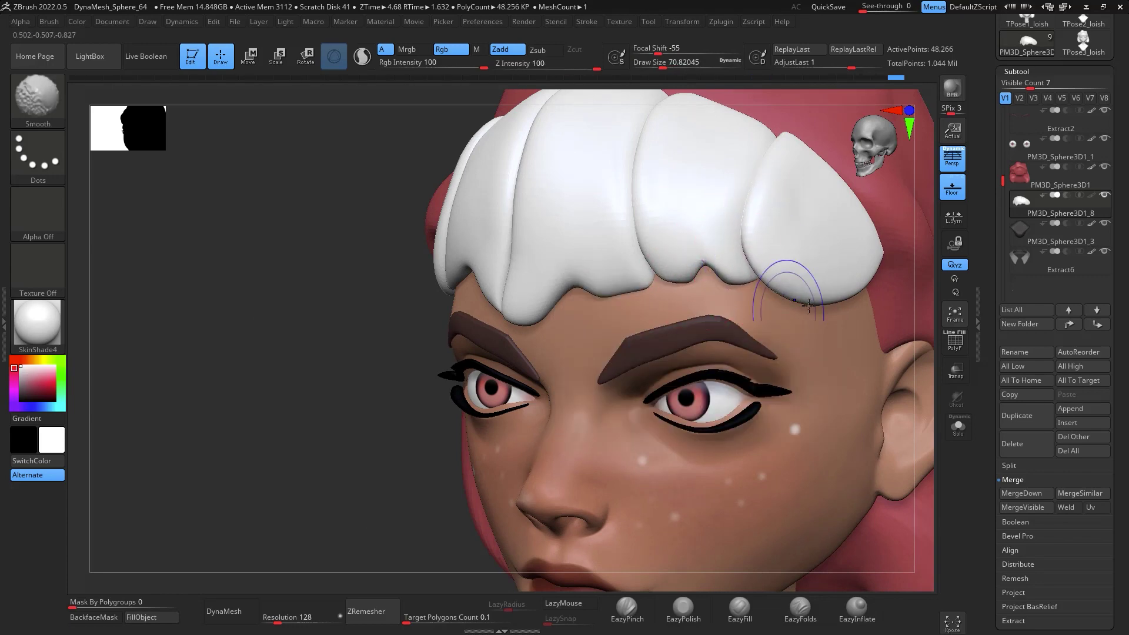
pyautogui.moveTo(863, 318)
pyautogui.mouseDown()
pyautogui.moveTo(932, 323)
pyautogui.moveTo(902, 260)
pyautogui.moveTo(891, 282)
pyautogui.moveTo(848, 269)
pyautogui.mouseUp()
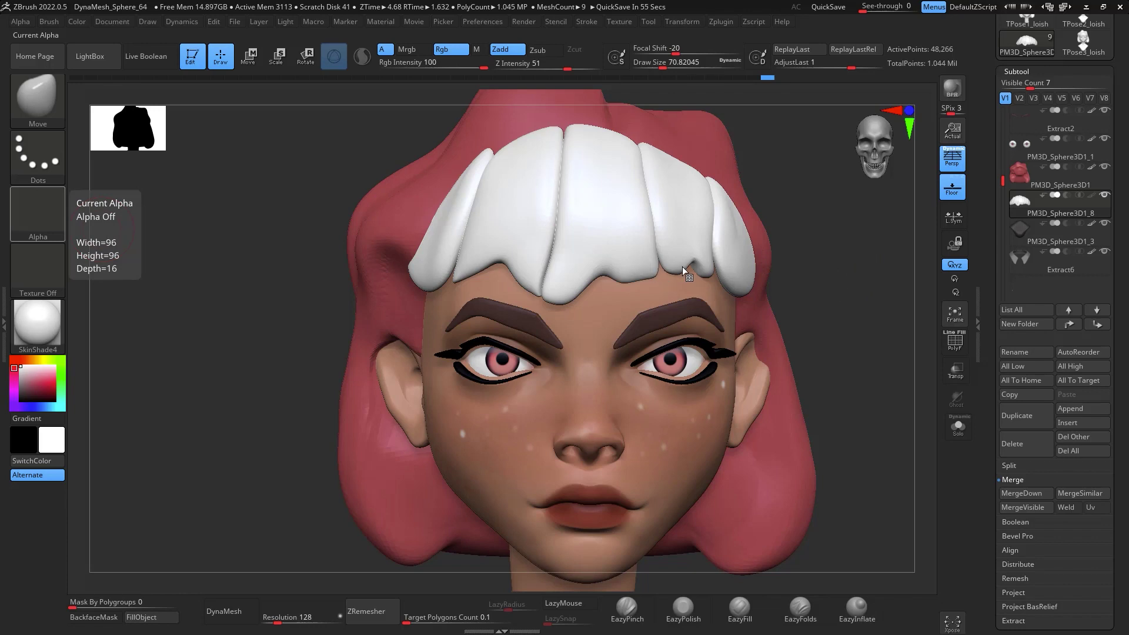
# Pull the lower tips of the fringe strands on the character's left downward with the Move brush, enlarging it to about 145
pyautogui.press('b')
pyautogui.press('m')
pyautogui.press('v')
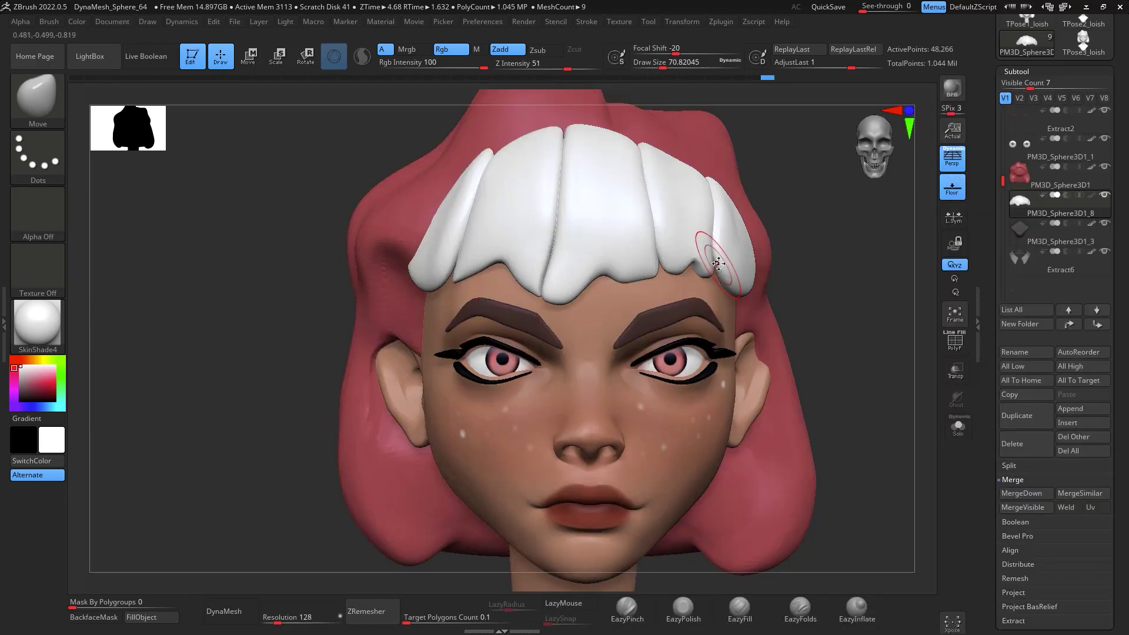
pyautogui.press('space')
pyautogui.moveTo(719, 264)
pyautogui.mouseDown()
pyautogui.moveTo(731, 264)
pyautogui.moveTo(708, 284)
pyautogui.mouseUp()
pyautogui.moveTo(724, 241); pyautogui.dragTo(730, 237)
pyautogui.moveTo(732, 230)
pyautogui.mouseDown()
pyautogui.moveTo(662, 265)
pyautogui.moveTo(655, 236)
pyautogui.mouseUp()
pyautogui.moveTo(593, 275); pyautogui.dragTo(595, 281)
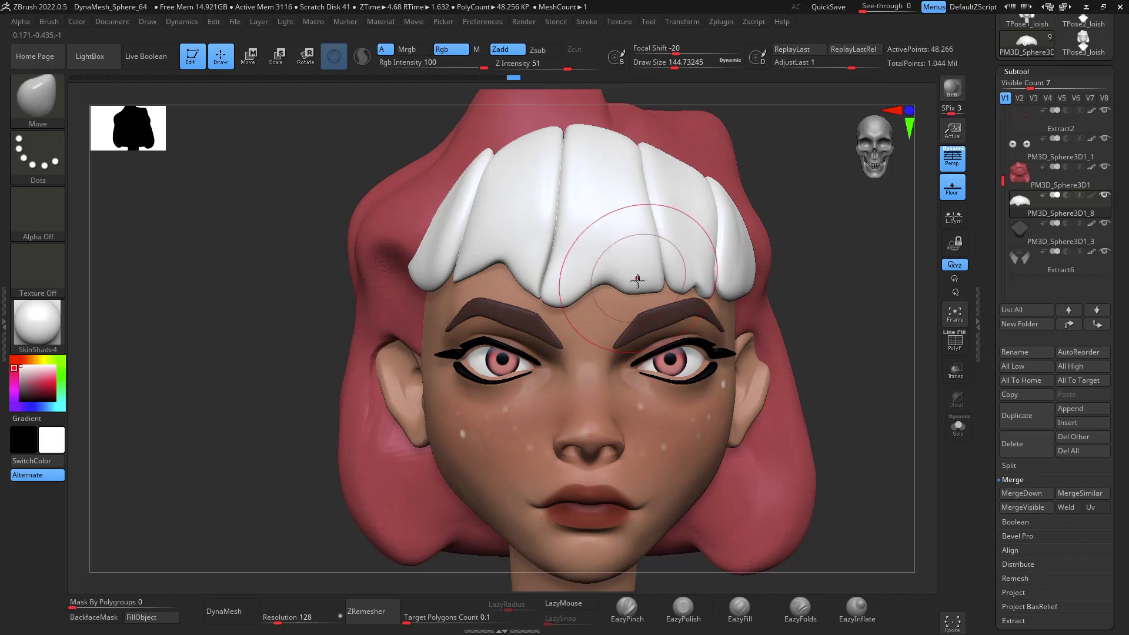
# Define the notch and blunt tip of the centre fringe strand with a brush of about 49, smoothing its lower edge
pyautogui.moveTo(819, 245); pyautogui.dragTo(816, 206)
pyautogui.press('space')
pyautogui.moveTo(714, 294); pyautogui.dragTo(696, 295)
pyautogui.moveTo(606, 283)
pyautogui.mouseDown()
pyautogui.moveTo(605, 273)
pyautogui.moveTo(647, 287)
pyautogui.moveTo(640, 296)
pyautogui.moveTo(615, 283)
pyautogui.moveTo(654, 290)
pyautogui.mouseUp()
pyautogui.press('shift')
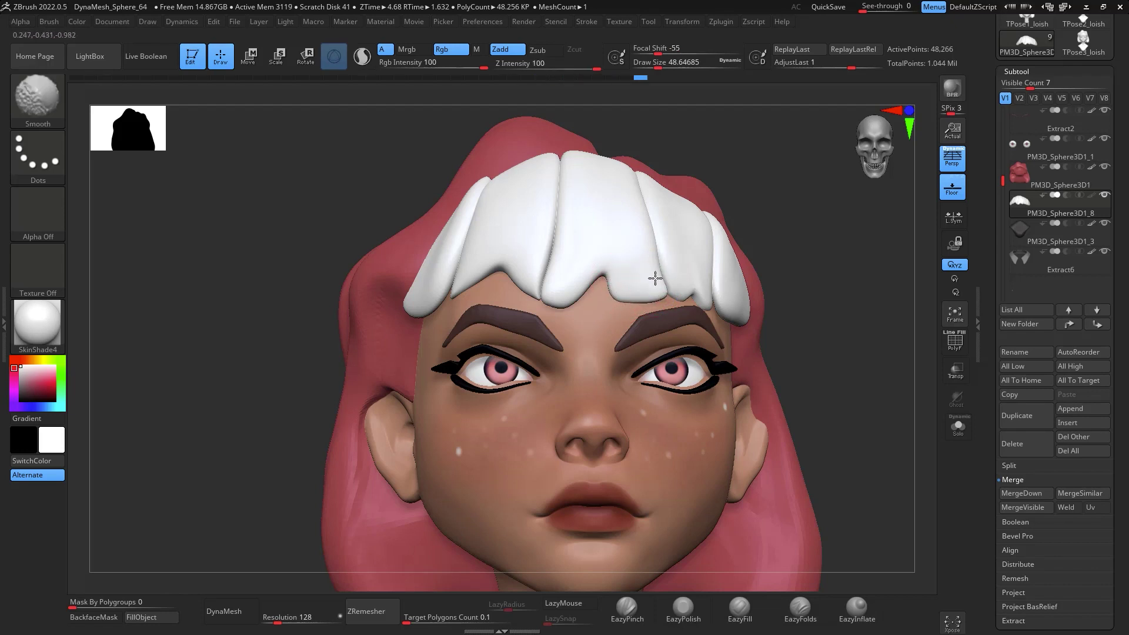
pyautogui.moveTo(823, 294)
pyautogui.keyDown('shift'); pyautogui.mouseDown()
pyautogui.moveTo(894, 340)
pyautogui.moveTo(864, 280)
pyautogui.moveTo(799, 244)
pyautogui.mouseUp(); pyautogui.keyUp('shift')
# Refine the lower tips of the fringe strands on the character's right with the Move brush at about 74, smoothing them
pyautogui.moveTo(527, 290)
pyautogui.mouseDown()
pyautogui.moveTo(503, 300)
pyautogui.moveTo(502, 273)
pyautogui.moveTo(472, 296)
pyautogui.moveTo(517, 301)
pyautogui.mouseUp()
pyautogui.press('shift')
pyautogui.press('space')
pyautogui.keyDown('alt'); pyautogui.moveTo(822, 290); pyautogui.dragTo(822, 248); pyautogui.keyUp('alt')
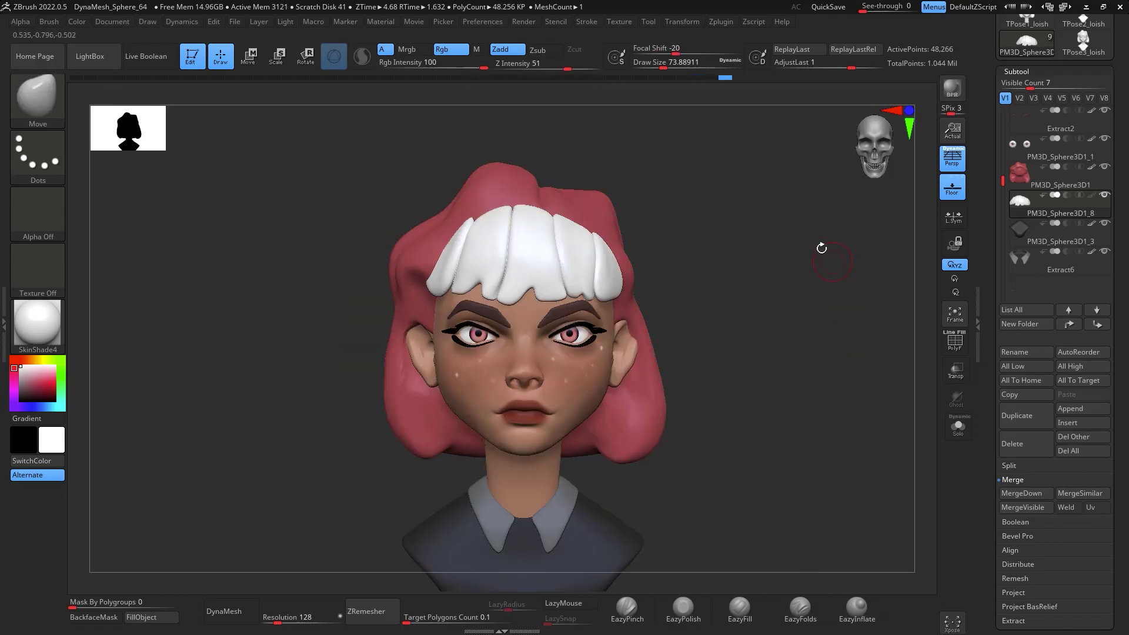
pyautogui.keyDown('shift'); pyautogui.moveTo(439, 279); pyautogui.dragTo(444, 271); pyautogui.keyUp('shift')
pyautogui.keyDown('alt'); pyautogui.moveTo(753, 274); pyautogui.dragTo(803, 280); pyautogui.keyUp('alt')
# Pull the upper end of the outer fringe strand on the character's right upward with a Move brush of about 124
pyautogui.press('space')
pyautogui.moveTo(514, 232); pyautogui.dragTo(520, 211)
pyautogui.moveTo(497, 247); pyautogui.dragTo(493, 243)
pyautogui.moveTo(510, 229); pyautogui.dragTo(520, 217)
pyautogui.moveTo(521, 211)
pyautogui.mouseDown()
pyautogui.moveTo(532, 213)
pyautogui.moveTo(483, 259)
pyautogui.mouseUp()
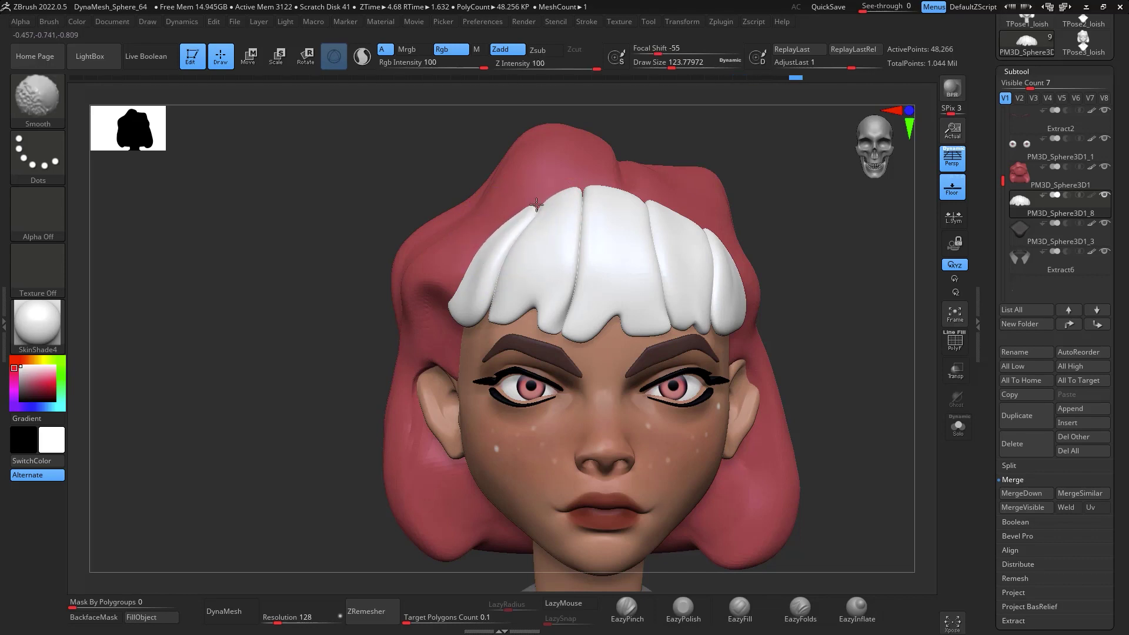
# Smooth the fringe surface and subdivide the fringe one more level
pyautogui.keyDown('shift'); pyautogui.moveTo(652, 270); pyautogui.dragTo(660, 274); pyautogui.keyUp('shift')
pyautogui.moveTo(764, 239)
pyautogui.keyDown('shift'); pyautogui.mouseDown()
pyautogui.moveTo(862, 252)
pyautogui.moveTo(809, 253)
pyautogui.moveTo(814, 267)
pyautogui.mouseUp(); pyautogui.keyUp('shift')
pyautogui.hotkey('ctrl', 'd')
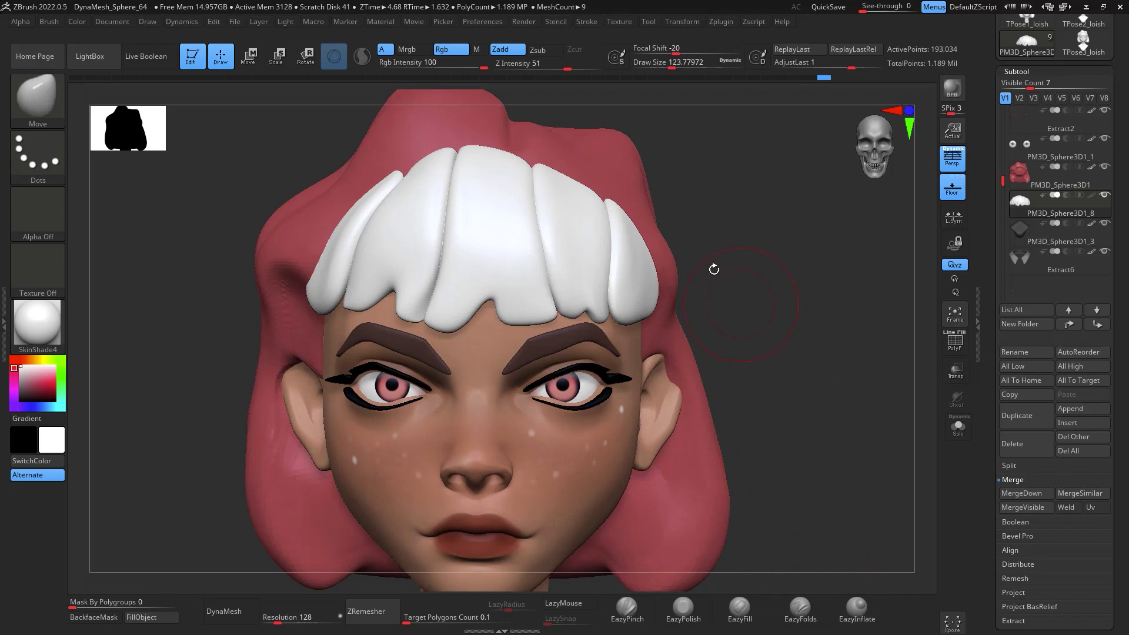
# Carve hair grooves along the outer fringe strand on the character's left with the EazyHair brush at a draw size of about 44
pyautogui.click(59, 115)
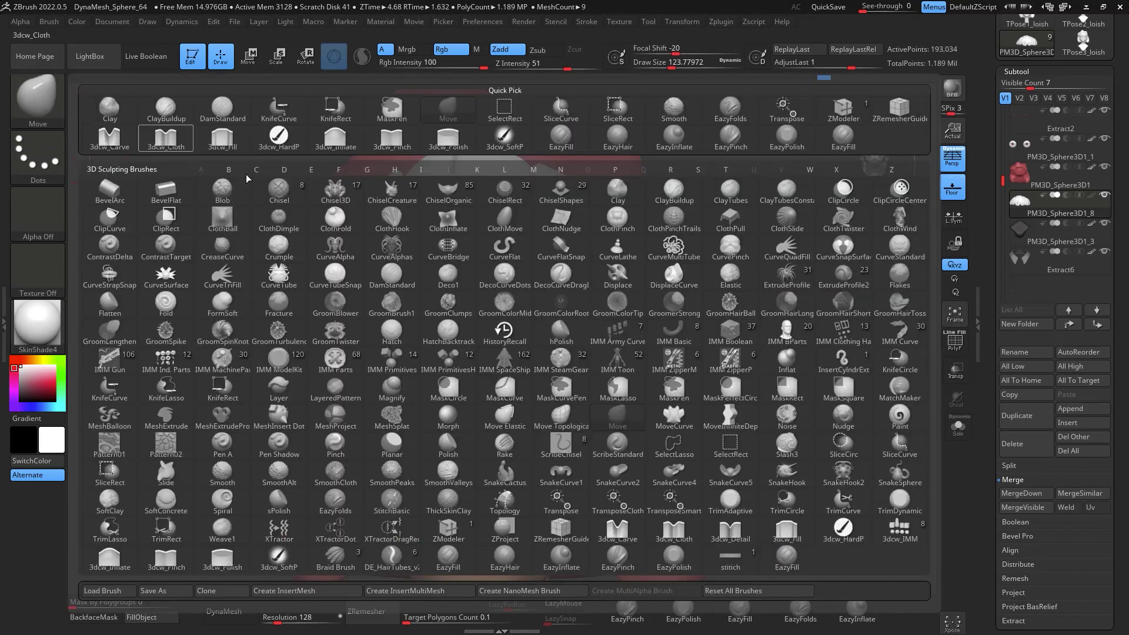
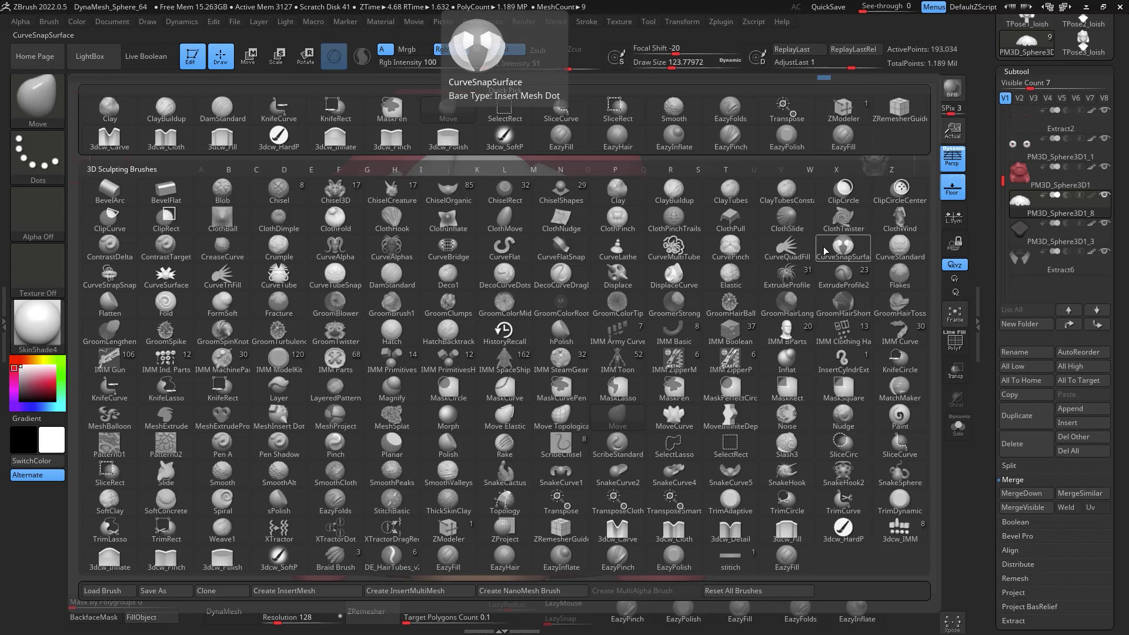
pyautogui.press('e')
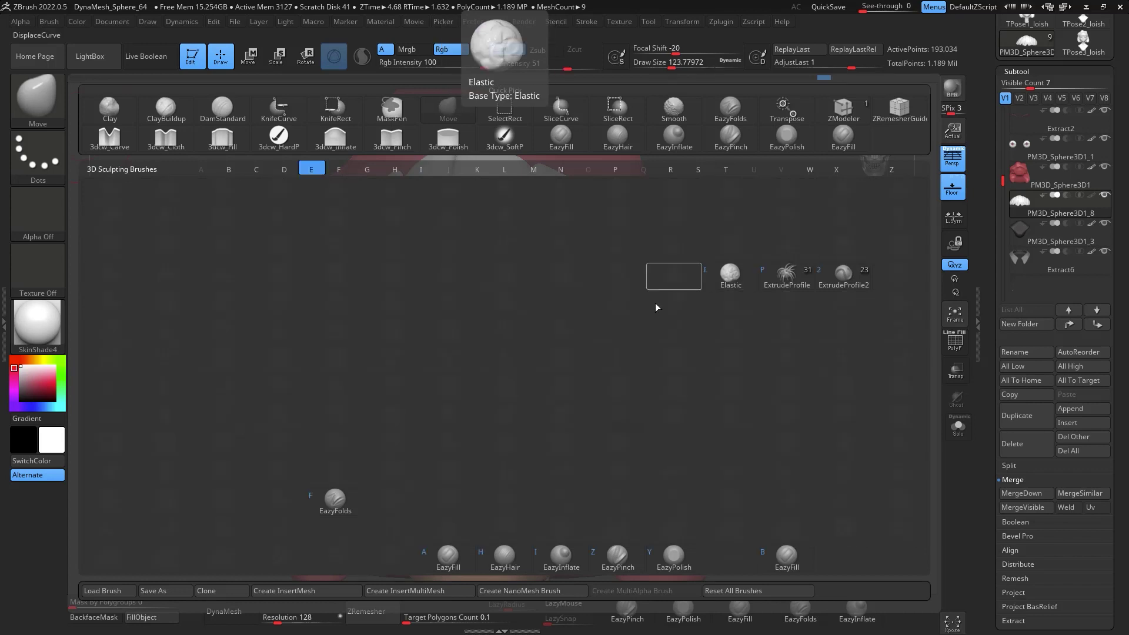
pyautogui.click(506, 557)
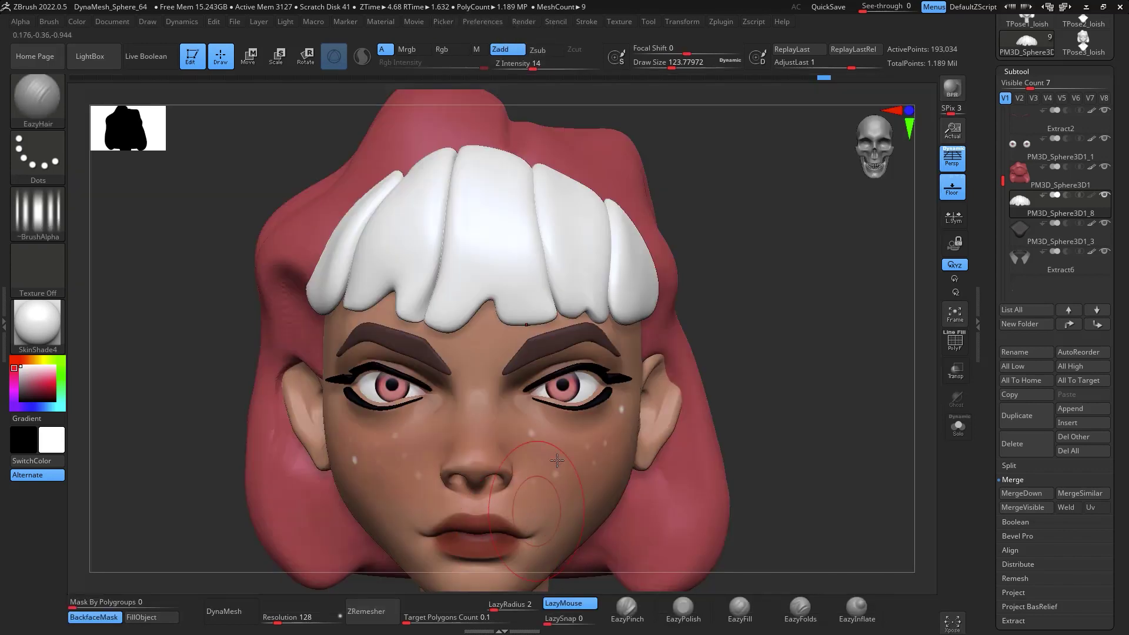
pyautogui.moveTo(794, 238); pyautogui.dragTo(659, 259)
pyautogui.press('space')
pyautogui.moveTo(580, 261); pyautogui.dragTo(563, 261)
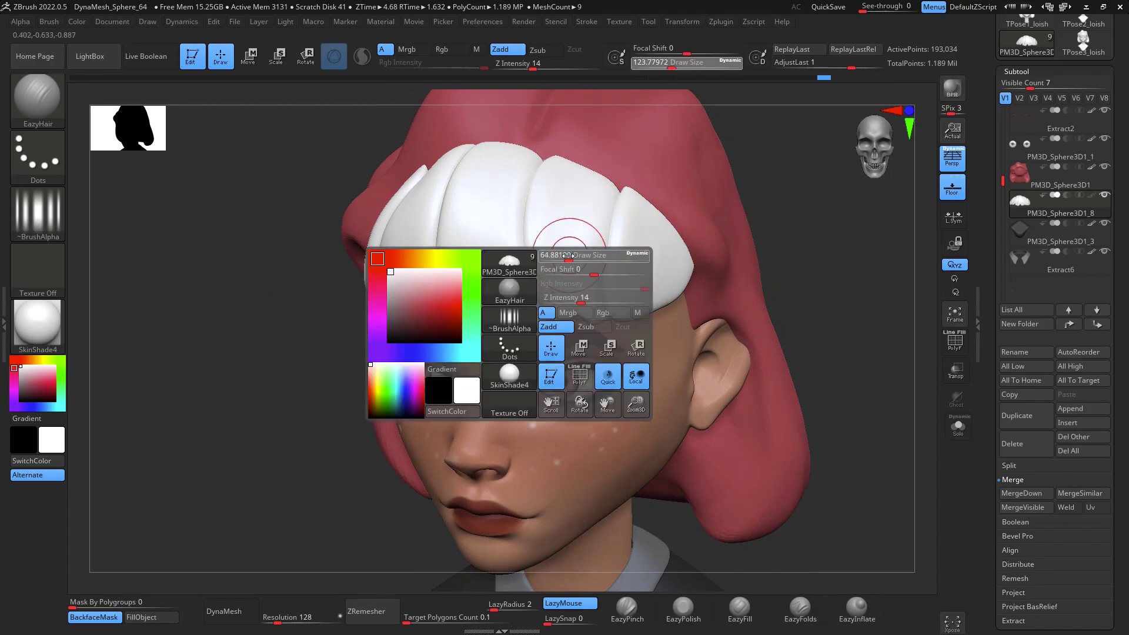
pyautogui.moveTo(849, 275)
pyautogui.keyDown('alt'); pyautogui.mouseDown()
pyautogui.moveTo(899, 298)
pyautogui.moveTo(706, 306)
pyautogui.mouseUp(); pyautogui.keyUp('alt')
pyautogui.moveTo(521, 354); pyautogui.dragTo(518, 405)
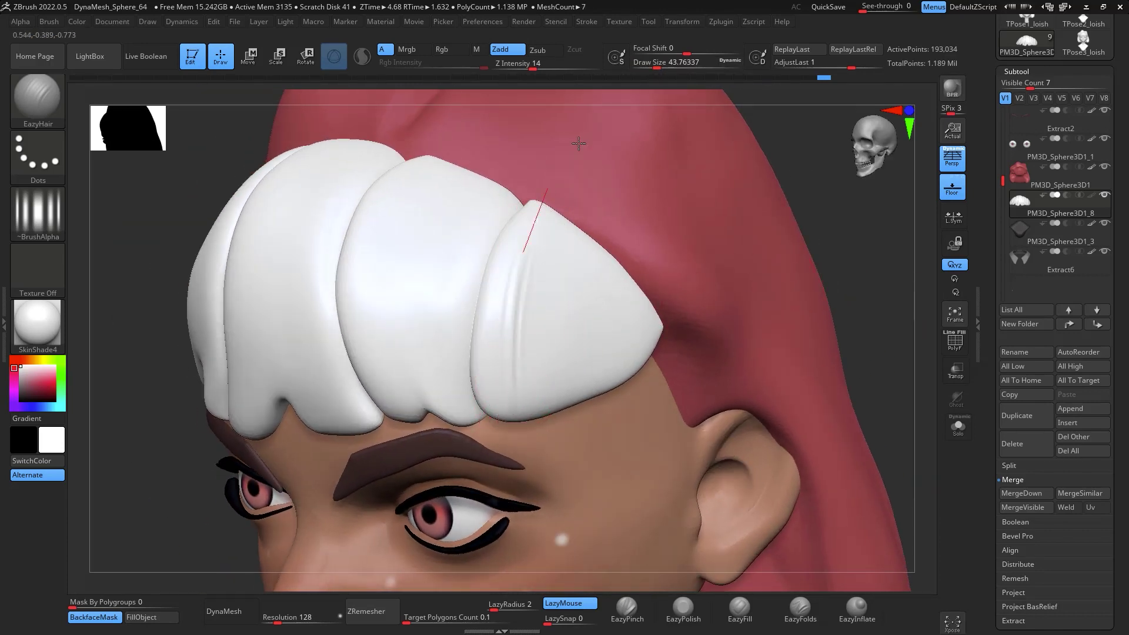
pyautogui.moveTo(542, 232)
pyautogui.mouseDown()
pyautogui.moveTo(547, 399)
pyautogui.moveTo(591, 376)
pyautogui.mouseUp()
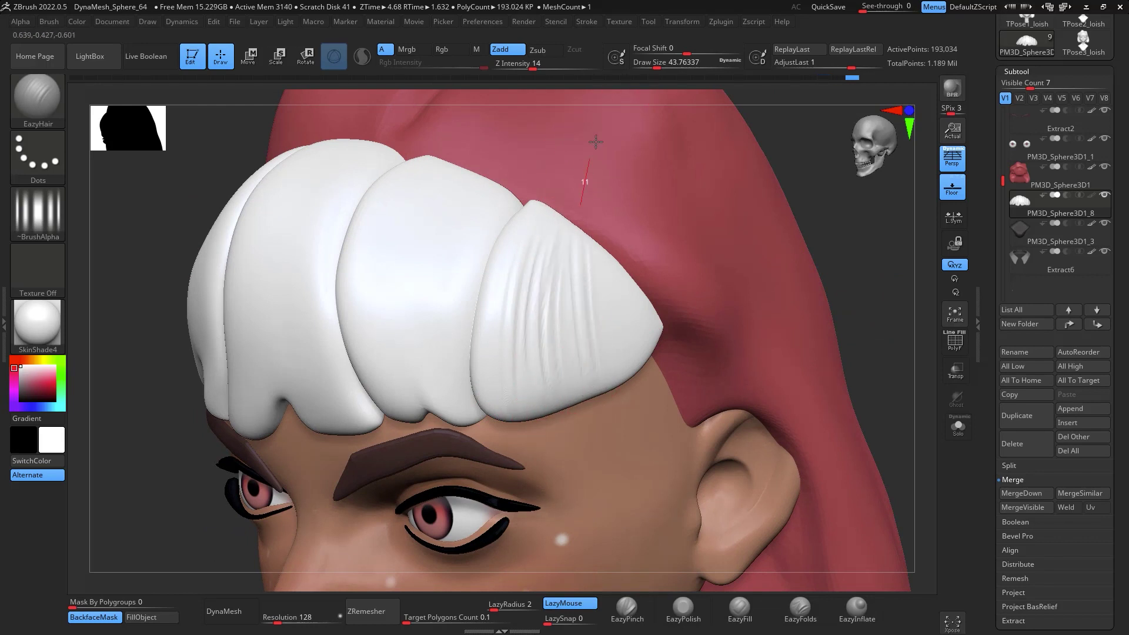
pyautogui.moveTo(586, 238)
pyautogui.mouseDown()
pyautogui.moveTo(595, 359)
pyautogui.moveTo(619, 350)
pyautogui.mouseUp()
pyautogui.moveTo(611, 271); pyautogui.dragTo(640, 347)
pyautogui.moveTo(531, 258); pyautogui.dragTo(502, 383)
pyautogui.moveTo(518, 232); pyautogui.dragTo(499, 380)
# Set Mask By Polygroups to 100 and carve hair grooves along the strand between the centre and the character's left outer strand
pyautogui.moveTo(838, 277)
pyautogui.mouseDown()
pyautogui.moveTo(881, 274)
pyautogui.moveTo(859, 285)
pyautogui.moveTo(876, 303)
pyautogui.mouseUp()
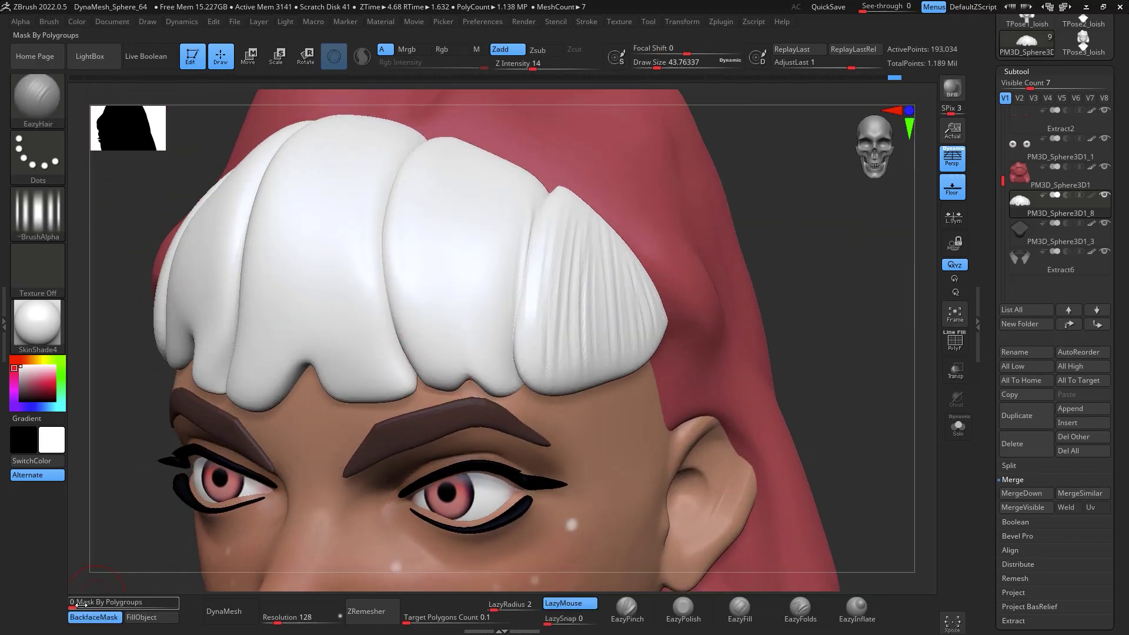
pyautogui.moveTo(73, 607); pyautogui.dragTo(187, 611)
pyautogui.moveTo(741, 210); pyautogui.dragTo(831, 238)
pyautogui.moveTo(425, 344)
pyautogui.mouseDown()
pyautogui.moveTo(414, 200)
pyautogui.moveTo(443, 189)
pyautogui.mouseUp()
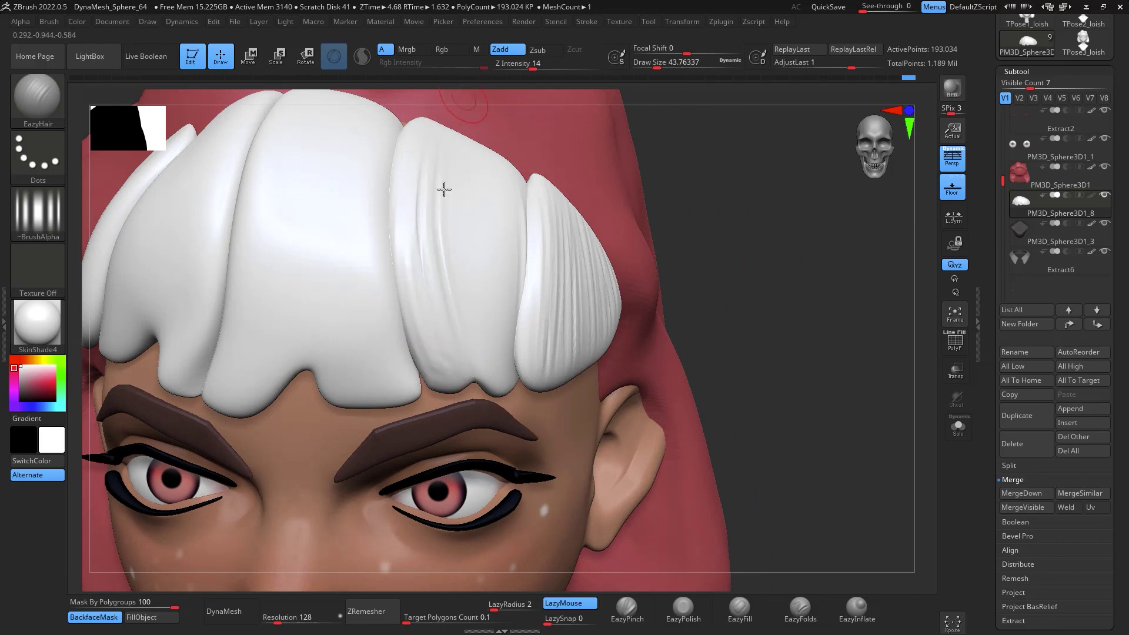
pyautogui.moveTo(468, 356); pyautogui.dragTo(471, 121)
pyautogui.moveTo(489, 338)
pyautogui.mouseDown()
pyautogui.moveTo(499, 155)
pyautogui.moveTo(508, 188)
pyautogui.mouseUp()
pyautogui.moveTo(495, 376); pyautogui.dragTo(517, 137)
pyautogui.moveTo(428, 233); pyautogui.dragTo(422, 203)
pyautogui.moveTo(445, 386); pyautogui.dragTo(432, 357)
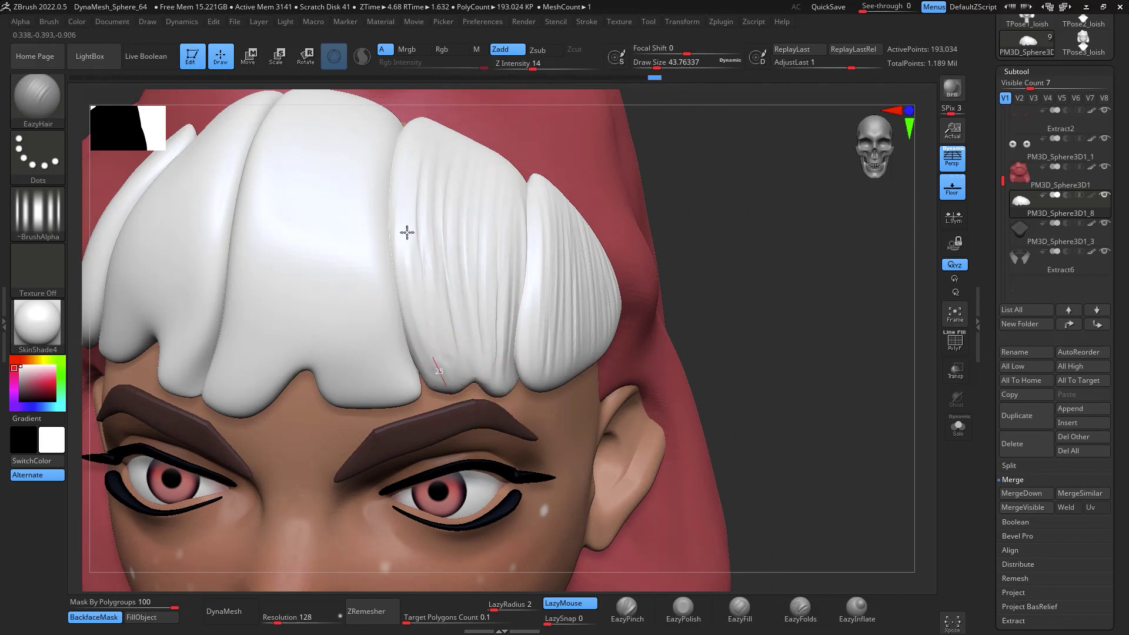
# Carve hair grooves along the centre fringe strand from its lower tips up to the hairline
pyautogui.moveTo(739, 256)
pyautogui.mouseDown()
pyautogui.moveTo(760, 270)
pyautogui.moveTo(976, 300)
pyautogui.mouseUp()
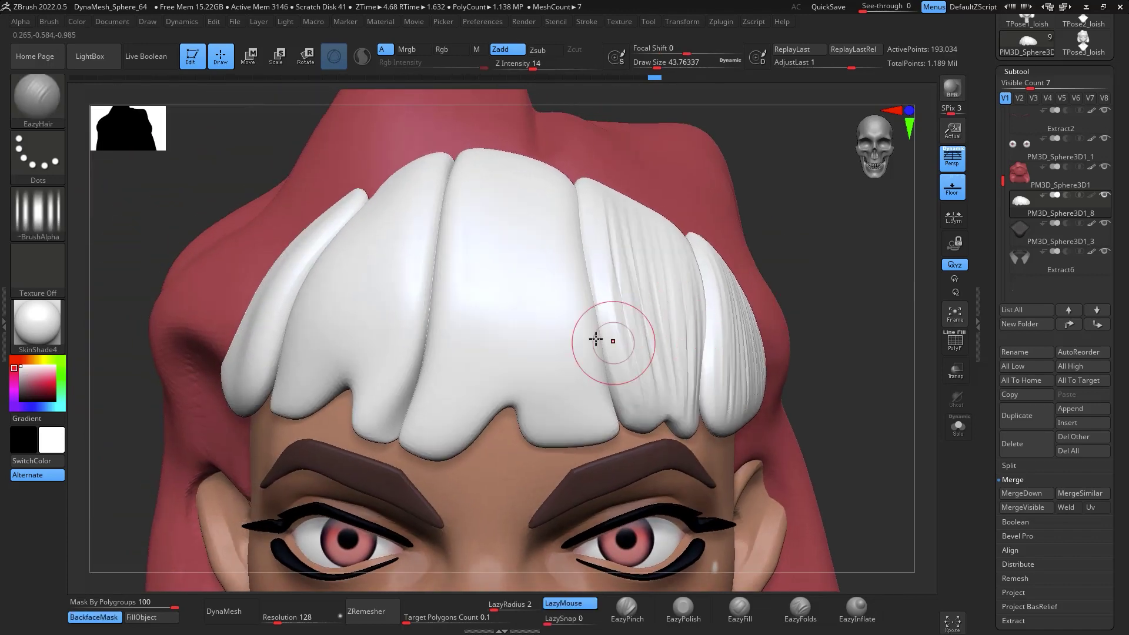
pyautogui.moveTo(587, 408); pyautogui.dragTo(570, 246)
pyautogui.moveTo(567, 436); pyautogui.dragTo(550, 235)
pyautogui.moveTo(537, 420); pyautogui.dragTo(534, 207)
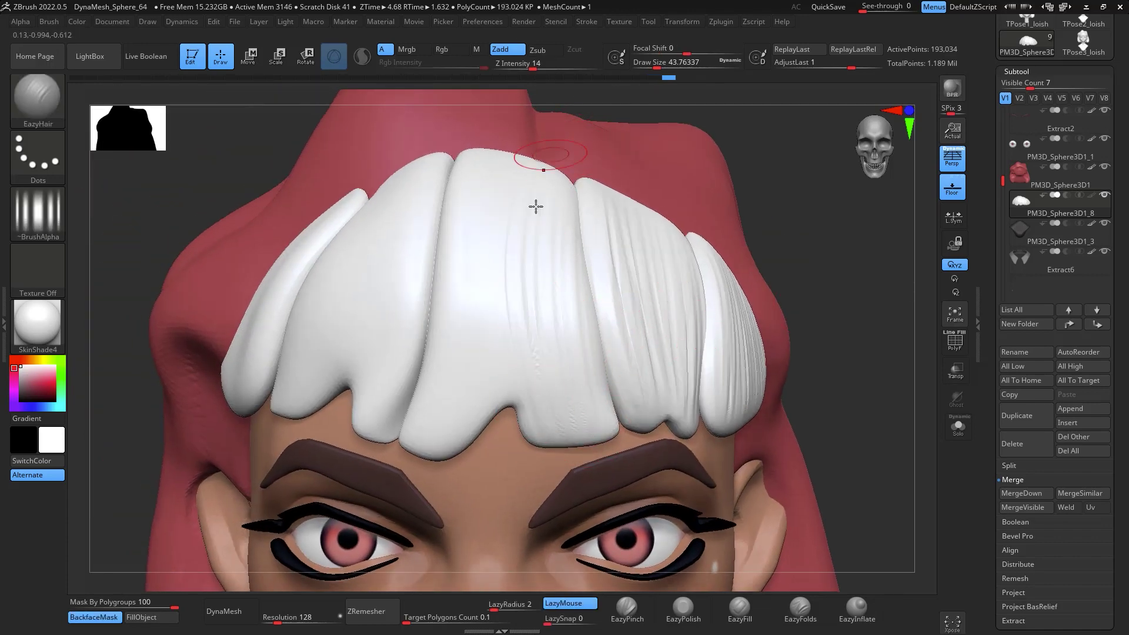
pyautogui.moveTo(445, 448)
pyautogui.mouseDown()
pyautogui.moveTo(473, 388)
pyautogui.moveTo(508, 226)
pyautogui.mouseUp()
pyautogui.moveTo(497, 385)
pyautogui.mouseDown()
pyautogui.moveTo(522, 154)
pyautogui.moveTo(511, 154)
pyautogui.moveTo(514, 139)
pyautogui.mouseUp()
pyautogui.moveTo(430, 410); pyautogui.dragTo(510, 108)
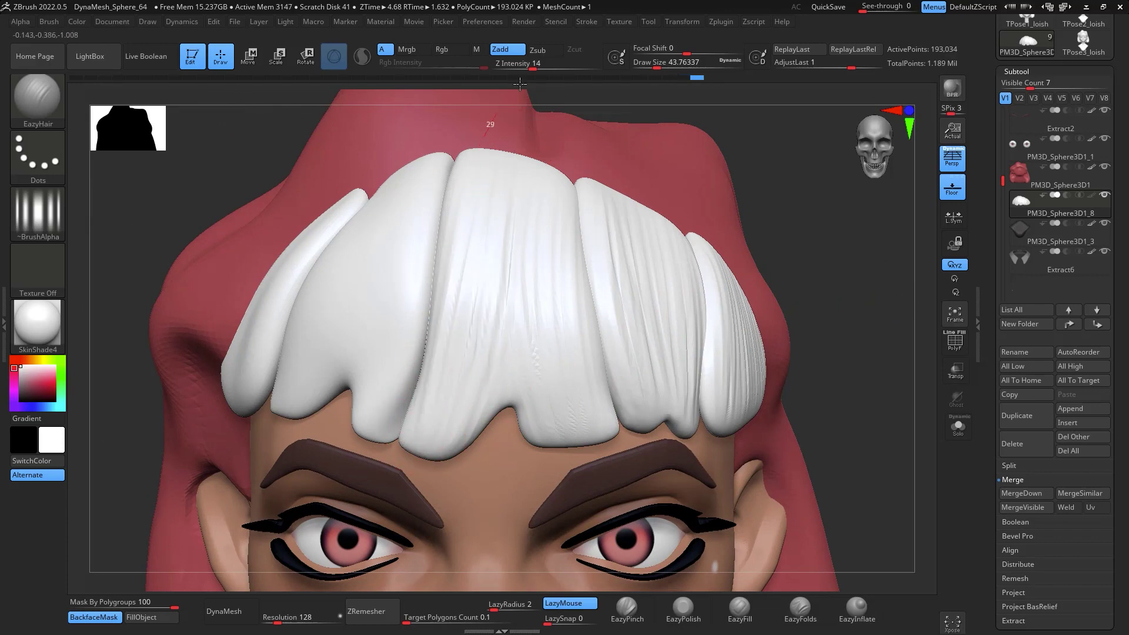
# Extend the centre strand's hair grooves over its upper part and smooth them lightly
pyautogui.moveTo(863, 193)
pyautogui.mouseDown()
pyautogui.moveTo(871, 305)
pyautogui.moveTo(648, 292)
pyautogui.mouseUp()
pyautogui.moveTo(561, 314)
pyautogui.mouseDown()
pyautogui.moveTo(569, 106)
pyautogui.moveTo(537, 88)
pyautogui.mouseUp()
pyautogui.moveTo(494, 274); pyautogui.dragTo(496, 77)
pyautogui.moveTo(456, 275); pyautogui.dragTo(498, 65)
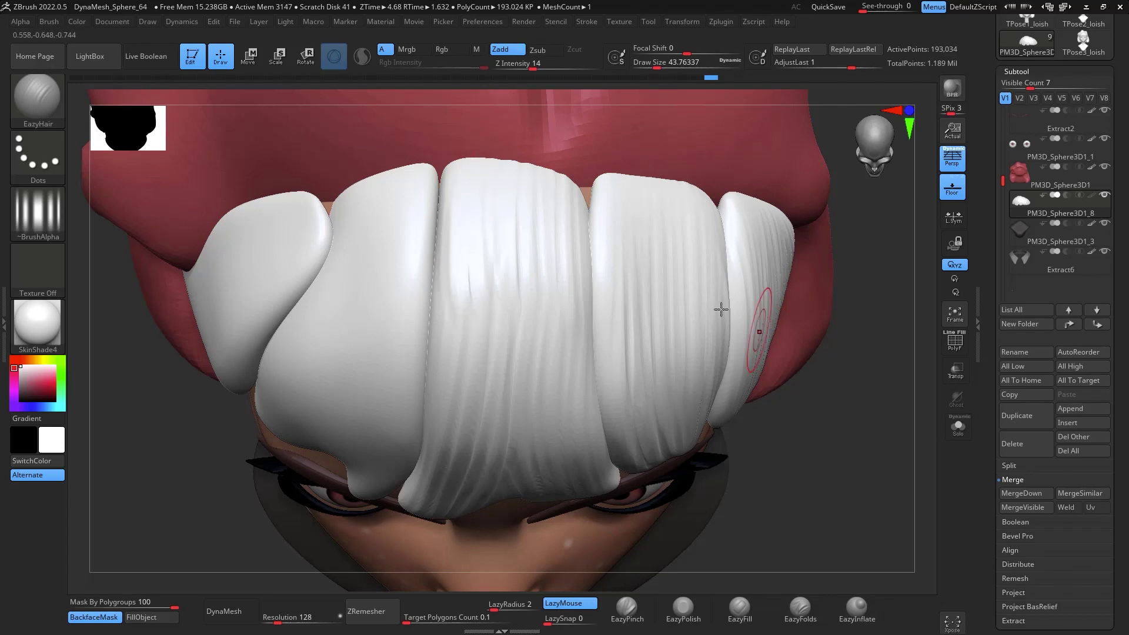
pyautogui.keyDown('shift'); pyautogui.moveTo(484, 283); pyautogui.dragTo(484, 276); pyautogui.keyUp('shift')
# Colour the fringe with the red sampled from the main hair and subdivide it once more
pyautogui.moveTo(872, 453)
pyautogui.mouseDown()
pyautogui.moveTo(891, 358)
pyautogui.moveTo(862, 272)
pyautogui.moveTo(770, 248)
pyautogui.mouseUp()
pyautogui.press('c')
pyautogui.moveTo(839, 215); pyautogui.dragTo(693, 298)
pyautogui.hotkey('ctrl', 'd')
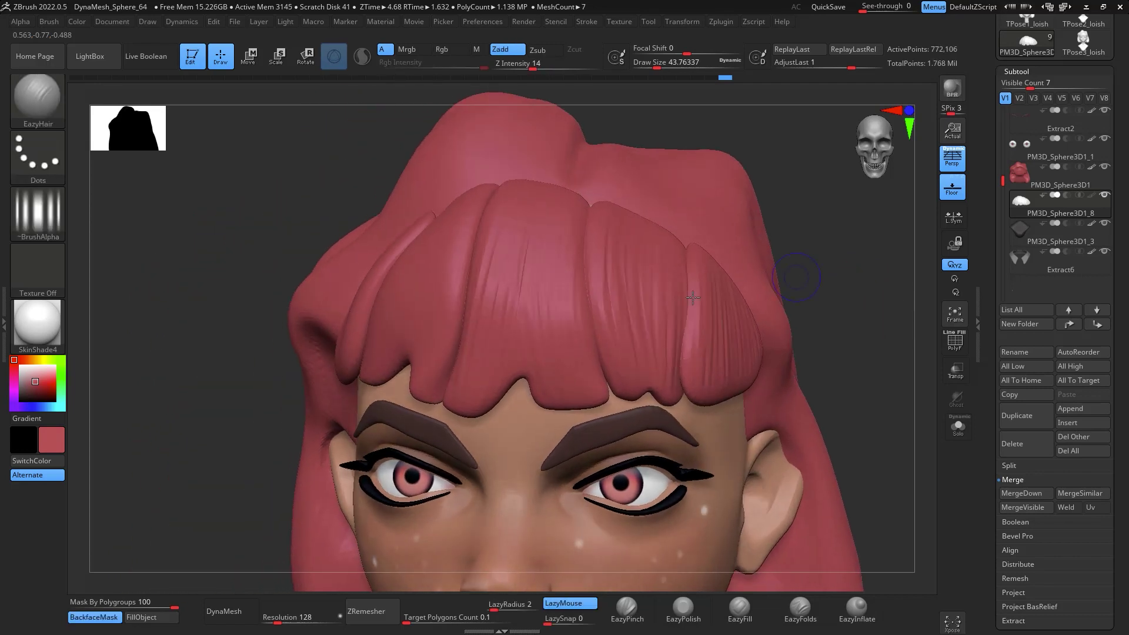
# Smooth the centre fringe strand lightly and carve hair grooves along the neighbouring strand on the character's right side
pyautogui.press('shift')
pyautogui.press('shift')
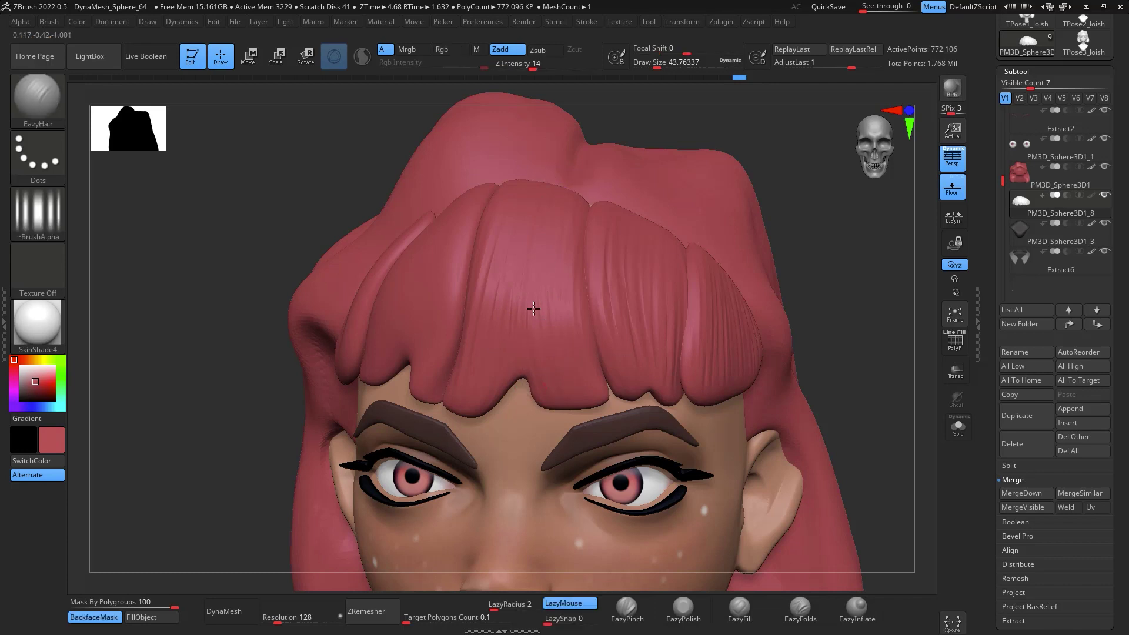
pyautogui.moveTo(801, 185)
pyautogui.mouseDown()
pyautogui.moveTo(859, 310)
pyautogui.moveTo(831, 317)
pyautogui.moveTo(779, 257)
pyautogui.mouseUp()
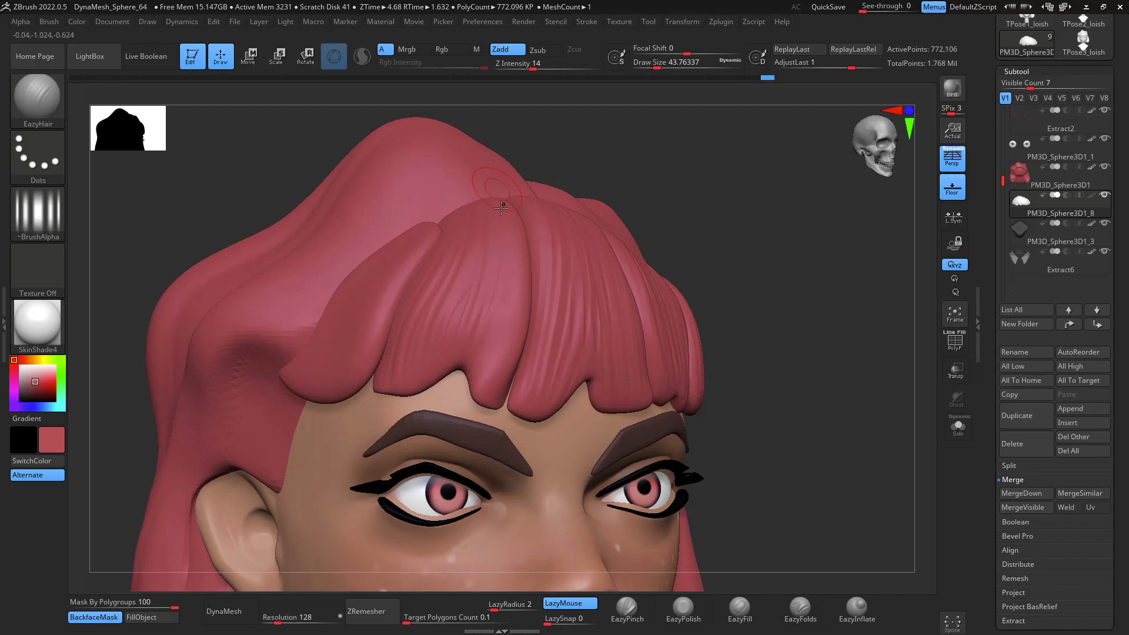
pyautogui.moveTo(501, 207); pyautogui.dragTo(490, 454)
# Carve hair grooves along the character's right outer fringe strand, from its top down to the tip near the temple
pyautogui.moveTo(802, 261)
pyautogui.mouseDown()
pyautogui.moveTo(832, 339)
pyautogui.moveTo(492, 243)
pyautogui.mouseUp()
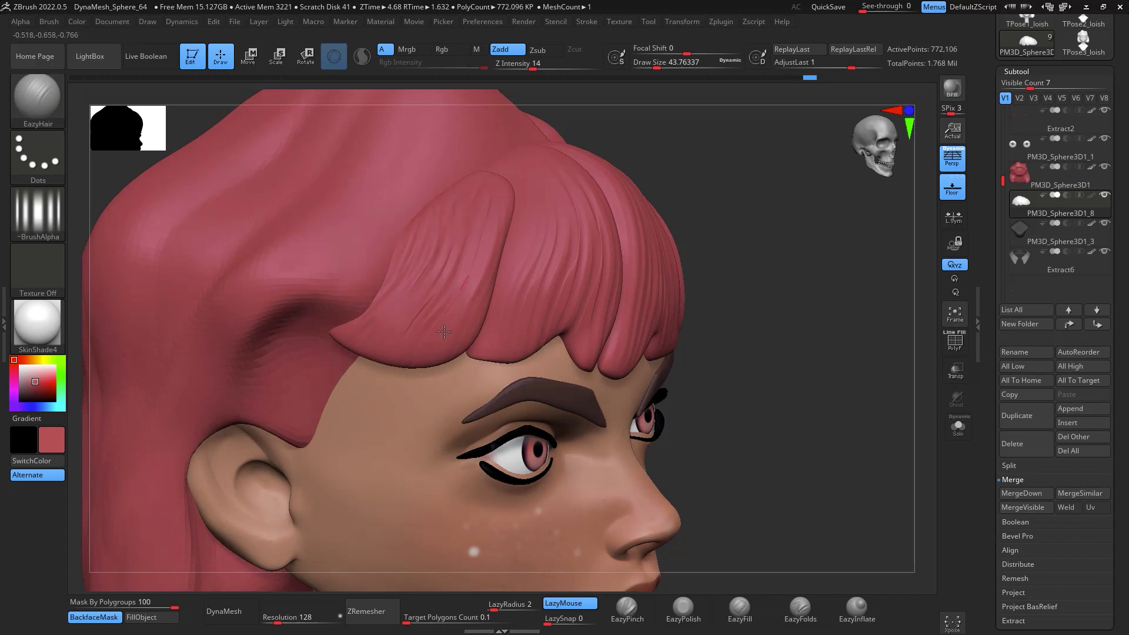
pyautogui.moveTo(816, 286); pyautogui.dragTo(449, 373)
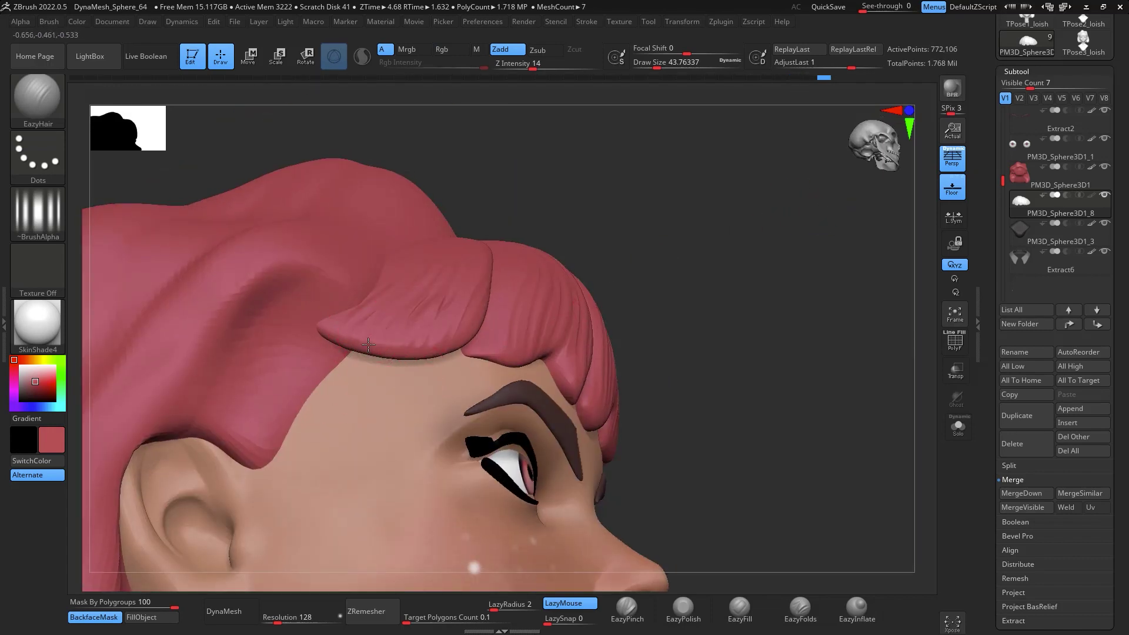
pyautogui.moveTo(731, 287)
pyautogui.mouseDown()
pyautogui.moveTo(829, 378)
pyautogui.moveTo(527, 350)
pyautogui.mouseUp()
pyautogui.moveTo(712, 274)
pyautogui.keyDown('shift'); pyautogui.mouseDown()
pyautogui.moveTo(927, 416)
pyautogui.moveTo(918, 357)
pyautogui.moveTo(837, 335)
pyautogui.moveTo(861, 320)
pyautogui.mouseUp(); pyautogui.keyUp('shift')
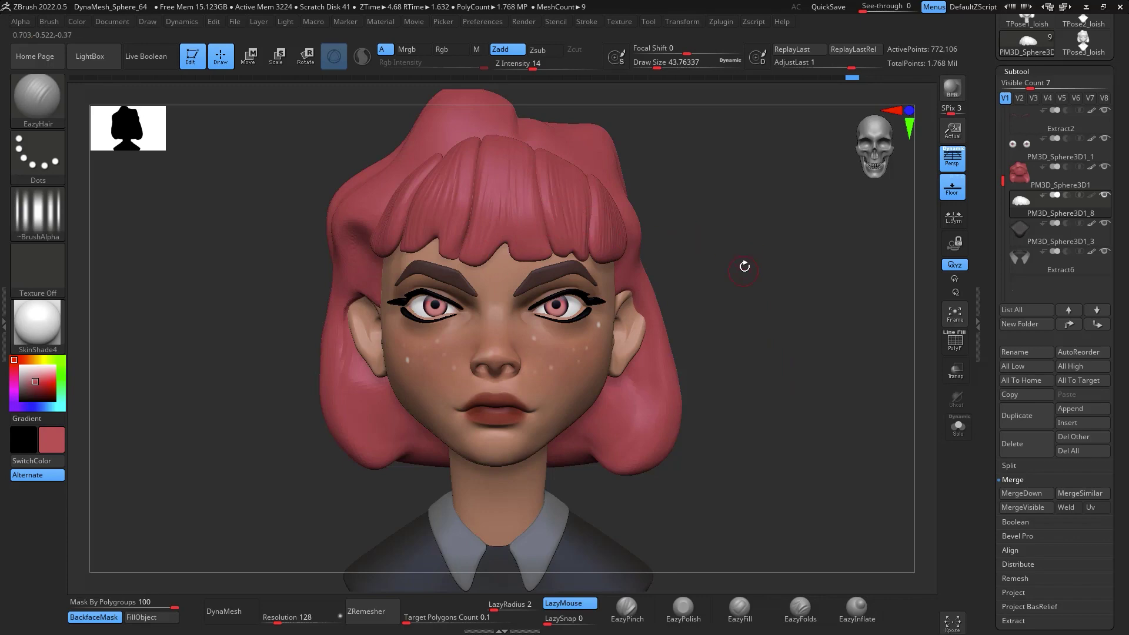
# Set Mask By Polygroups to 0 and reshape the top of the fringe with the Move brush at a draw size of about 197
pyautogui.moveTo(744, 266)
pyautogui.mouseDown()
pyautogui.moveTo(782, 292)
pyautogui.moveTo(817, 352)
pyautogui.moveTo(835, 255)
pyautogui.mouseUp()
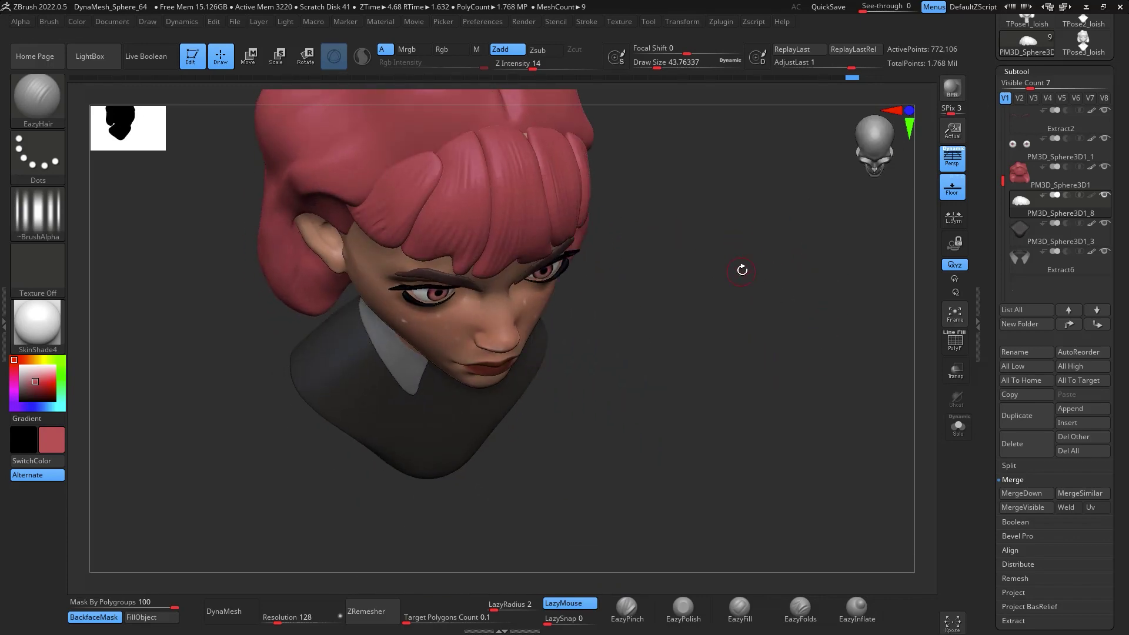
pyautogui.press('b')
pyautogui.press('m')
pyautogui.press('v')
pyautogui.moveTo(170, 602); pyautogui.dragTo(101, 593)
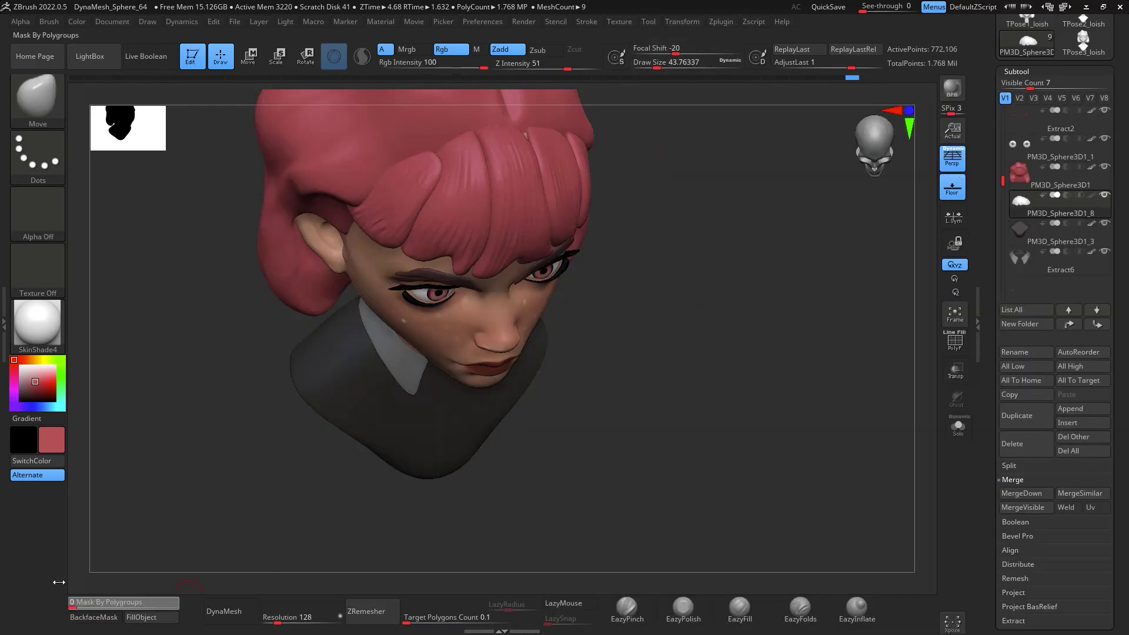
pyautogui.press('space')
pyautogui.moveTo(669, 238); pyautogui.dragTo(547, 282)
pyautogui.press('space')
pyautogui.moveTo(572, 331); pyautogui.dragTo(569, 328)
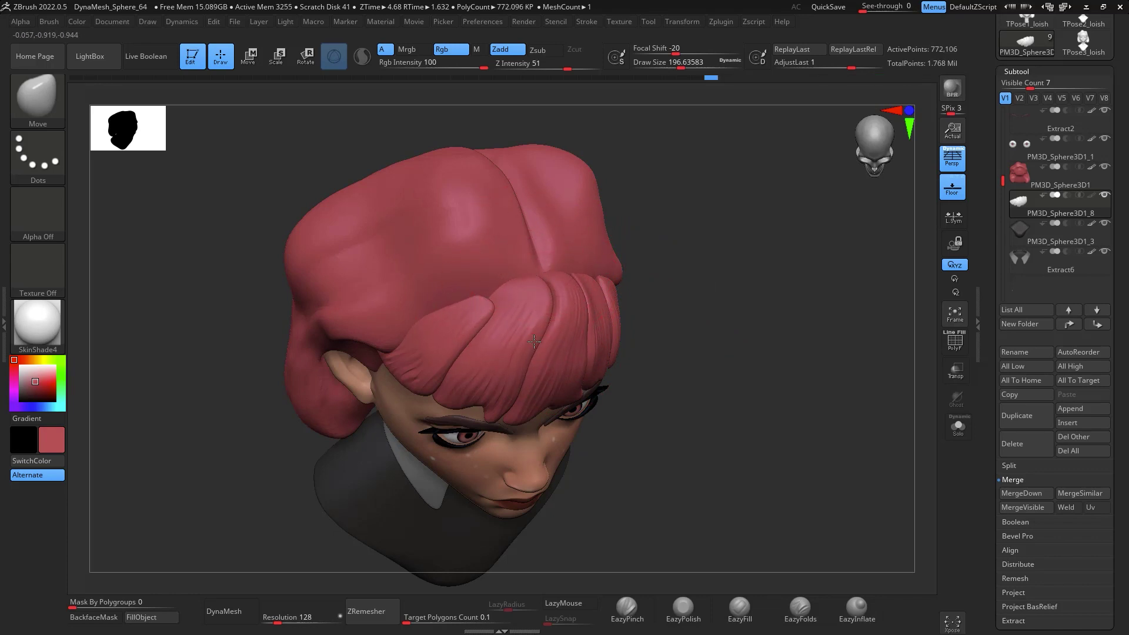
pyautogui.moveTo(533, 331); pyautogui.dragTo(538, 307)
pyautogui.keyDown('shift'); pyautogui.moveTo(537, 258); pyautogui.dragTo(738, 249, button='right'); pyautogui.keyUp('shift')
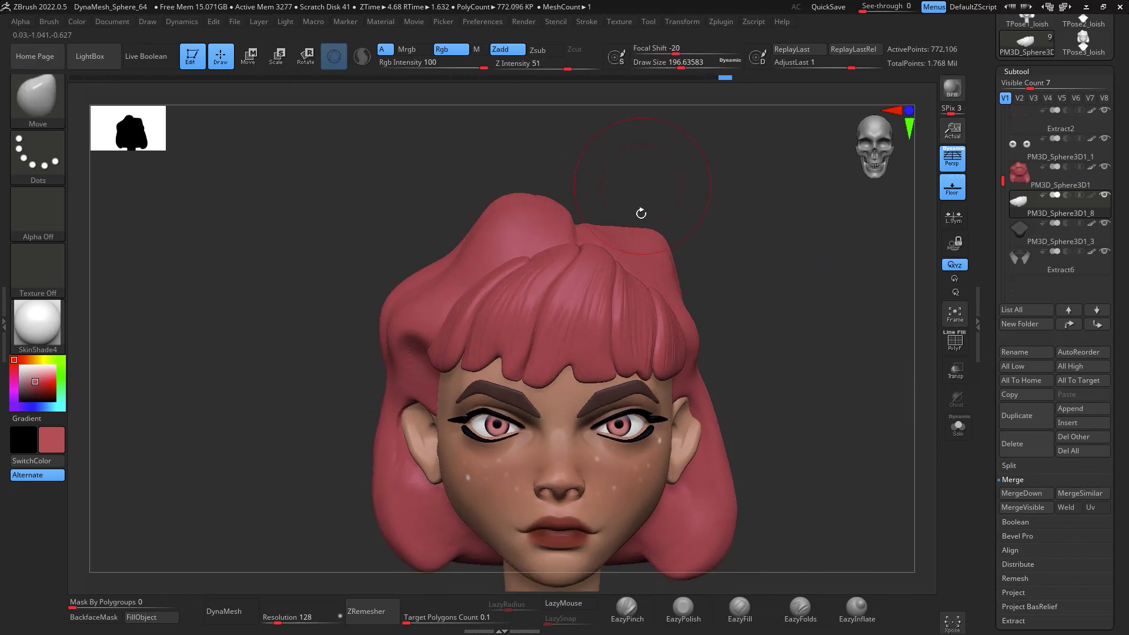
pyautogui.keyDown('alt'); pyautogui.moveTo(821, 320); pyautogui.dragTo(744, 247, button='right'); pyautogui.keyUp('alt')
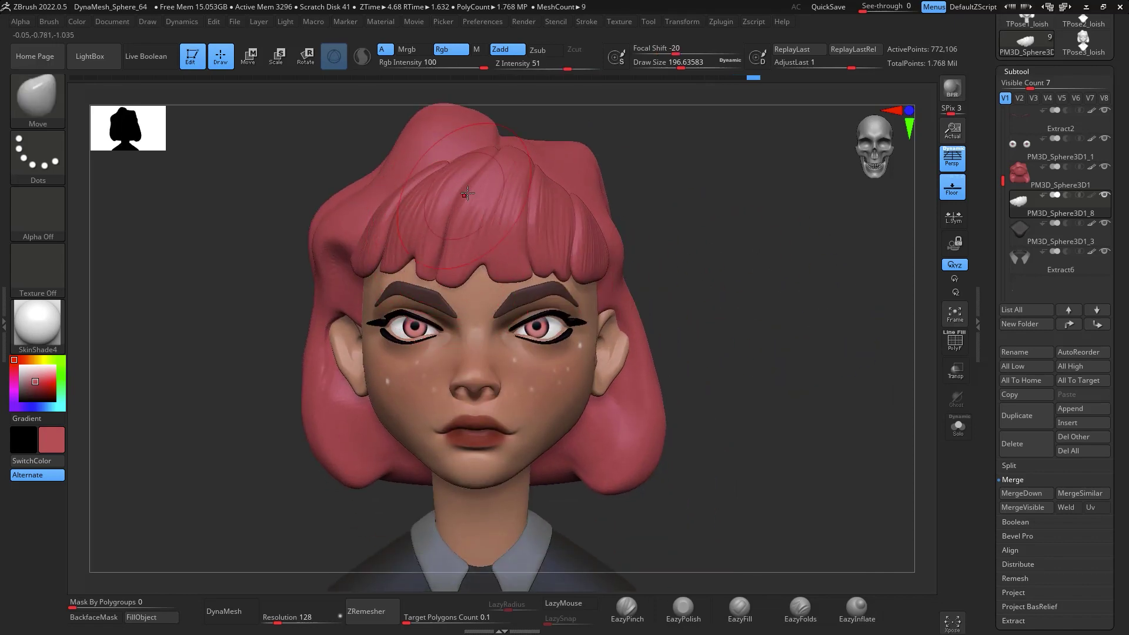
pyautogui.keyDown('ctrl'); pyautogui.moveTo(756, 338); pyautogui.dragTo(764, 410, button='right'); pyautogui.keyUp('ctrl')
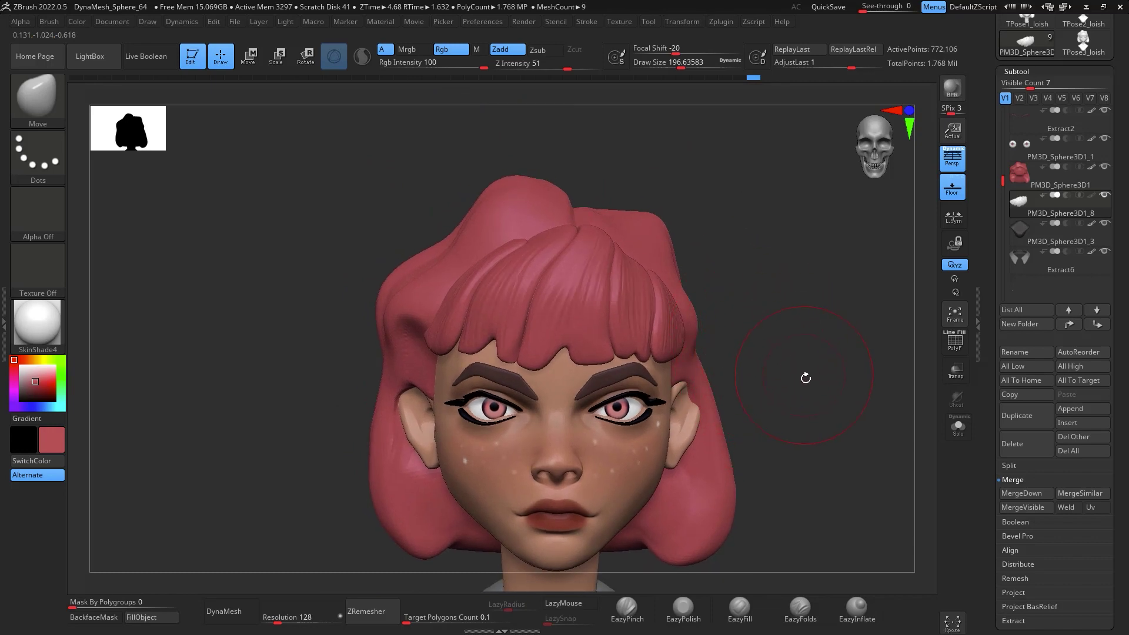
pyautogui.keyDown('alt'); pyautogui.moveTo(806, 378); pyautogui.dragTo(765, 278, button='right'); pyautogui.keyUp('alt')
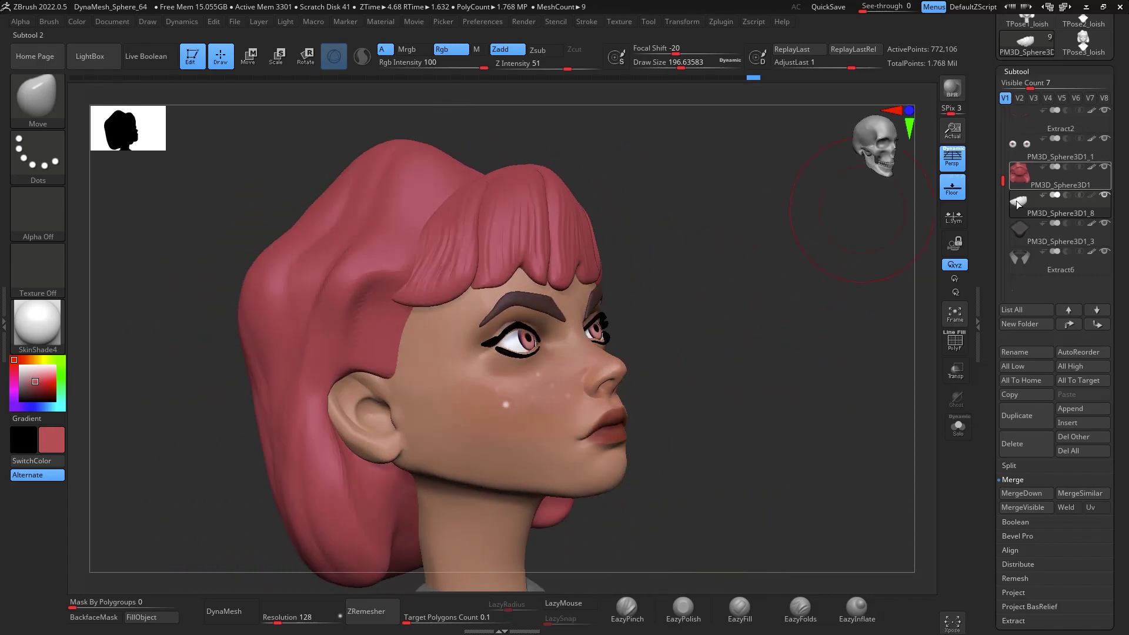
# Select the main hair and fill the hollow above the character's right ear with ClayBuildup, smoothing the result
pyautogui.moveTo(823, 341); pyautogui.dragTo(678, 289, button='right')
pyautogui.press('b')
pyautogui.press('c')
pyautogui.press('b')
pyautogui.press('space')
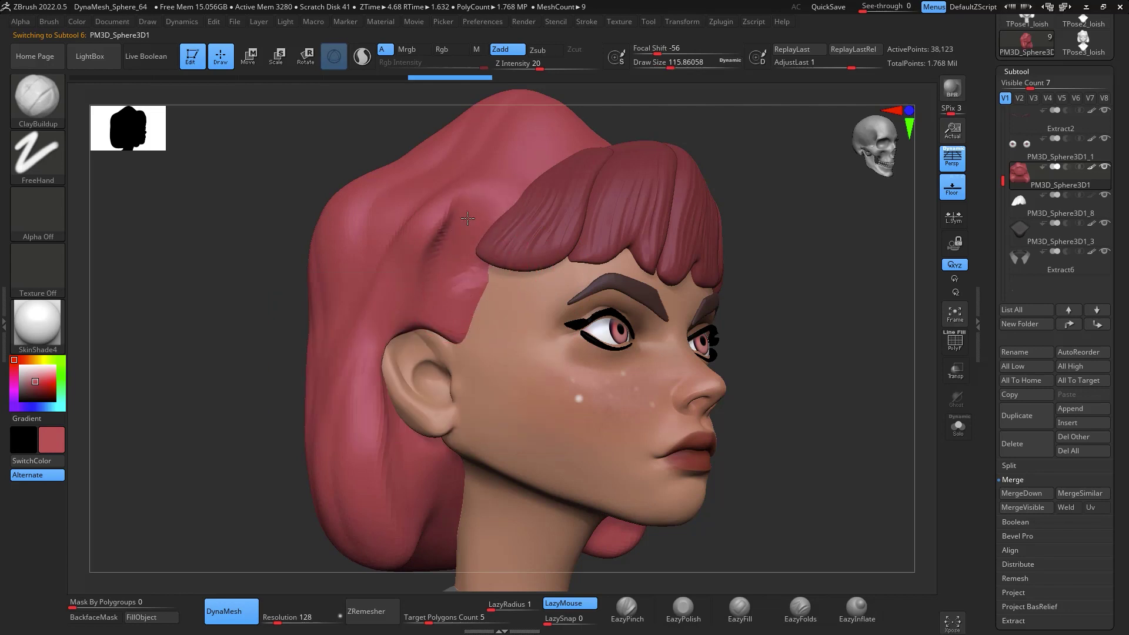
pyautogui.press('shift')
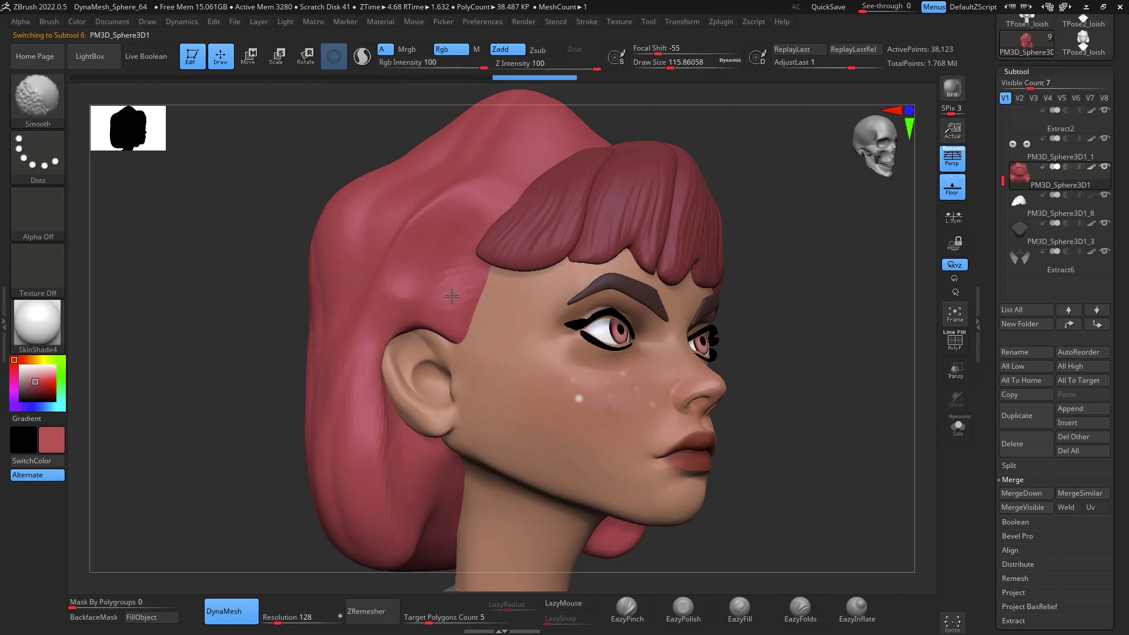
# Enlarge the draw size to about 136 and build up and smooth the side hair between the fringe and the ear
pyautogui.press('space')
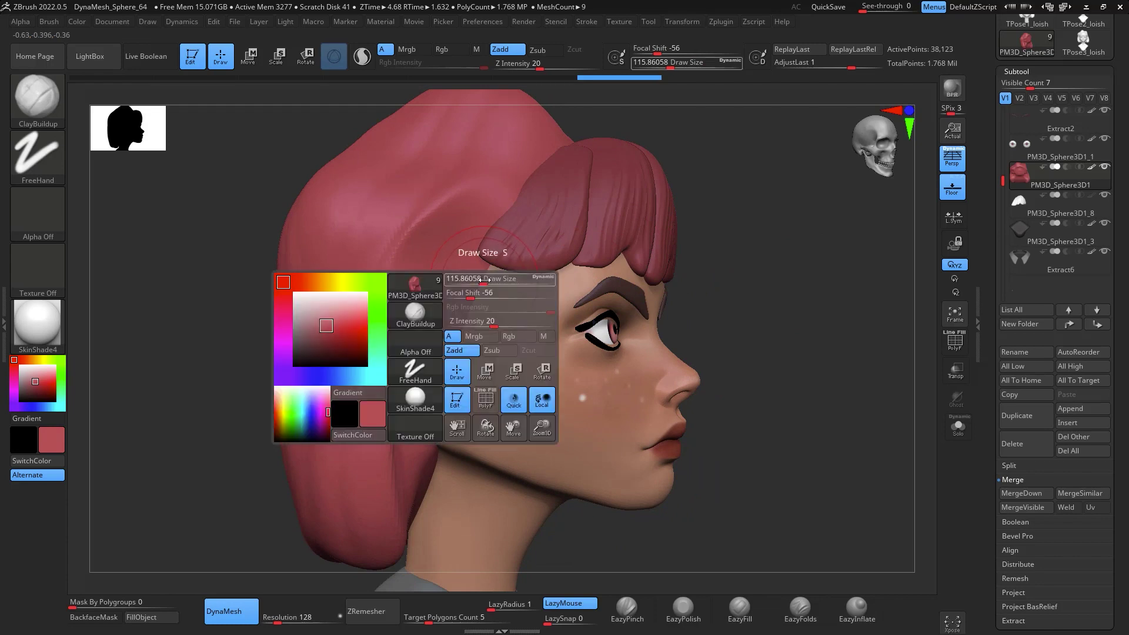
pyautogui.moveTo(482, 281); pyautogui.dragTo(458, 312)
pyautogui.press('shift')
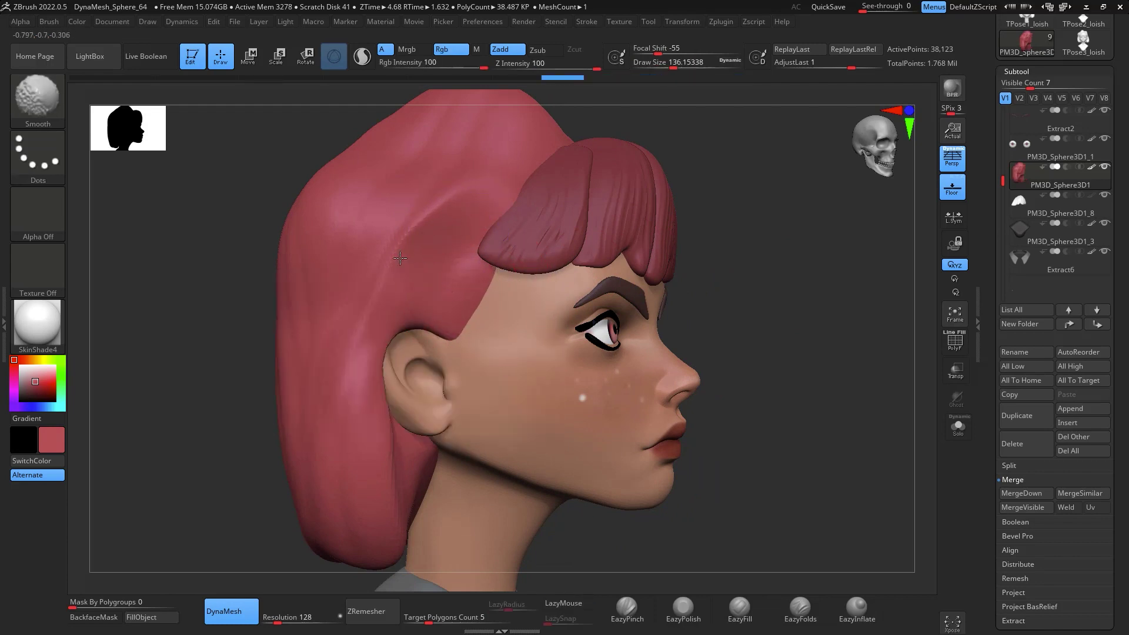
pyautogui.moveTo(906, 329)
pyautogui.mouseDown()
pyautogui.moveTo(778, 347)
pyautogui.moveTo(920, 292)
pyautogui.moveTo(748, 277)
pyautogui.mouseUp()
pyautogui.moveTo(719, 231)
pyautogui.mouseDown()
pyautogui.moveTo(812, 303)
pyautogui.moveTo(864, 293)
pyautogui.moveTo(834, 341)
pyautogui.mouseUp()
pyautogui.press('shift')
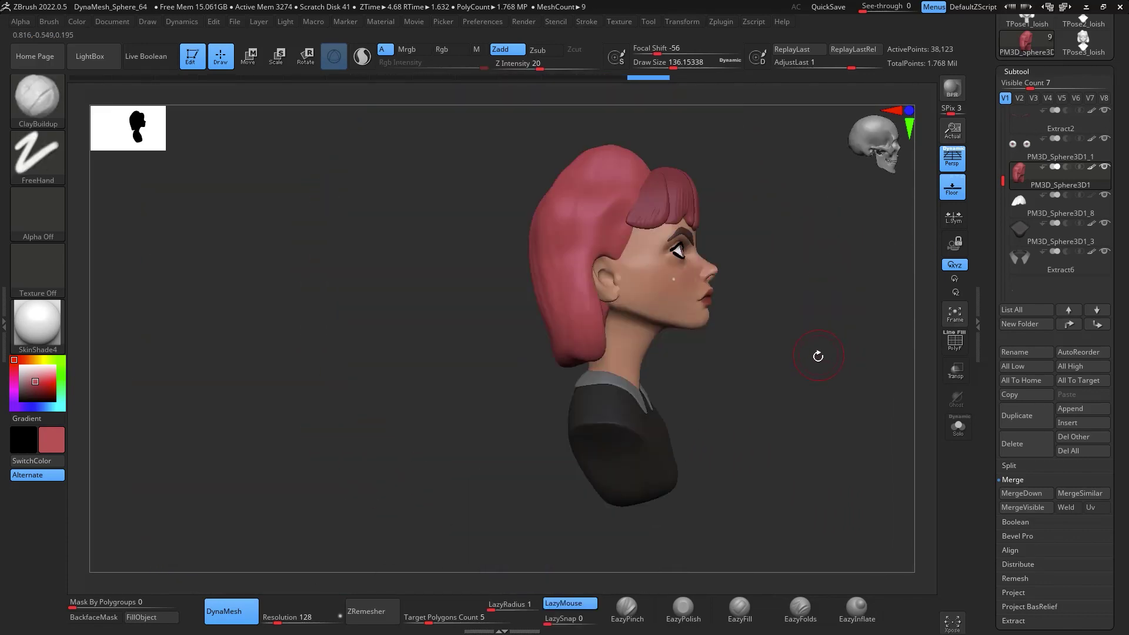
# Try Alpha 59 on the ClayBuildup brush and replace it with the square Alpha 28
pyautogui.press('b')
pyautogui.press('Escape')
pyautogui.click(36, 213)
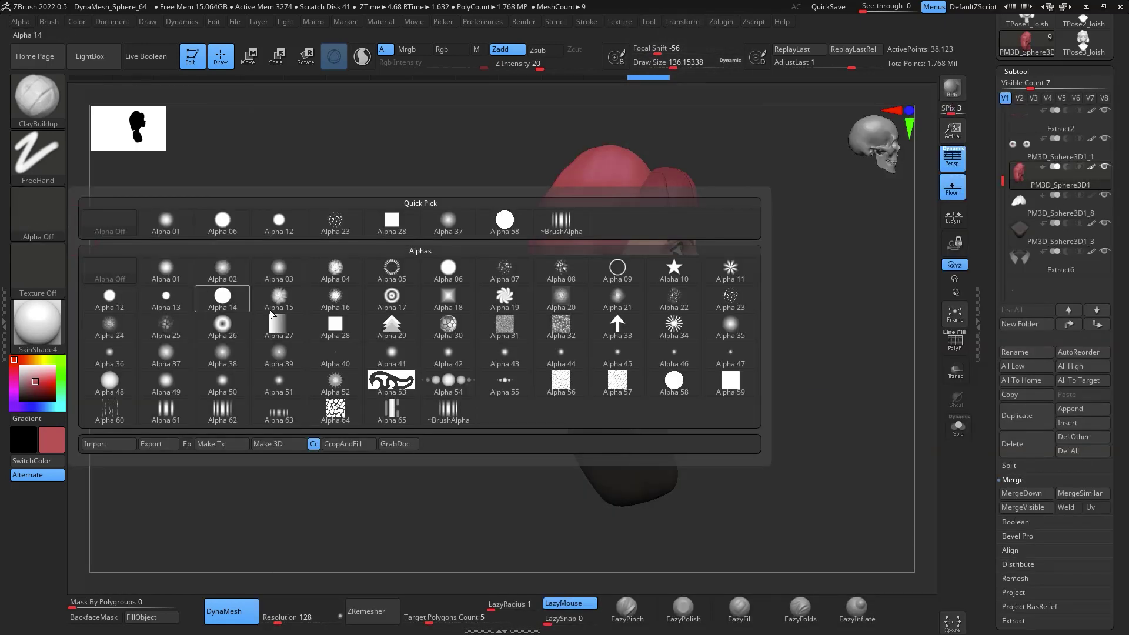
pyautogui.click(727, 376)
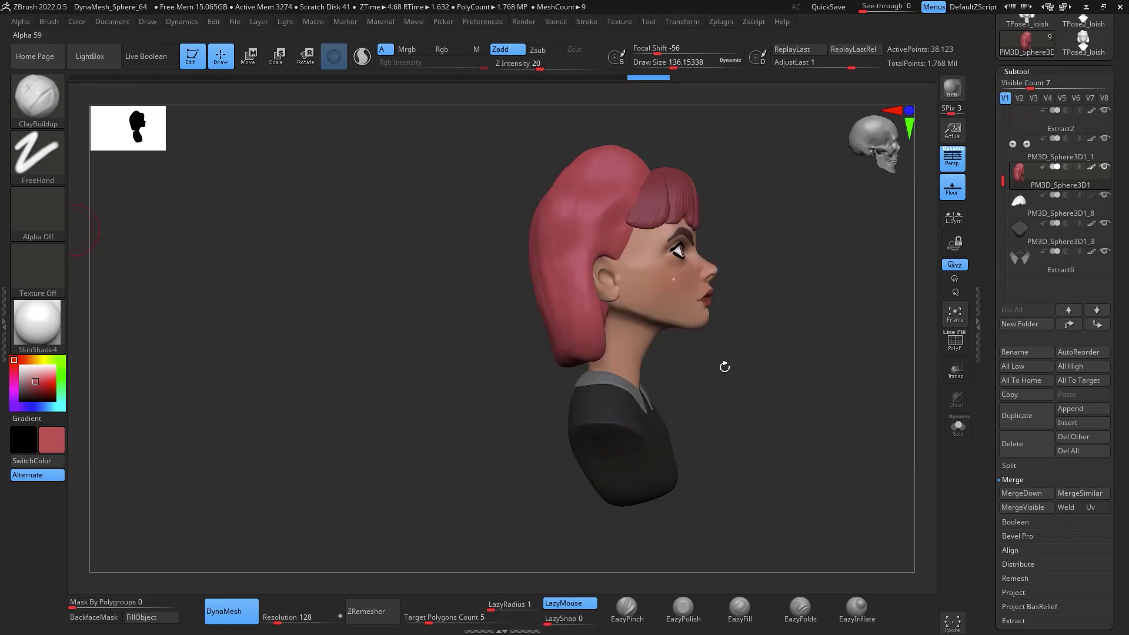
pyautogui.keyDown('alt'); pyautogui.moveTo(834, 330); pyautogui.dragTo(813, 343); pyautogui.keyUp('alt')
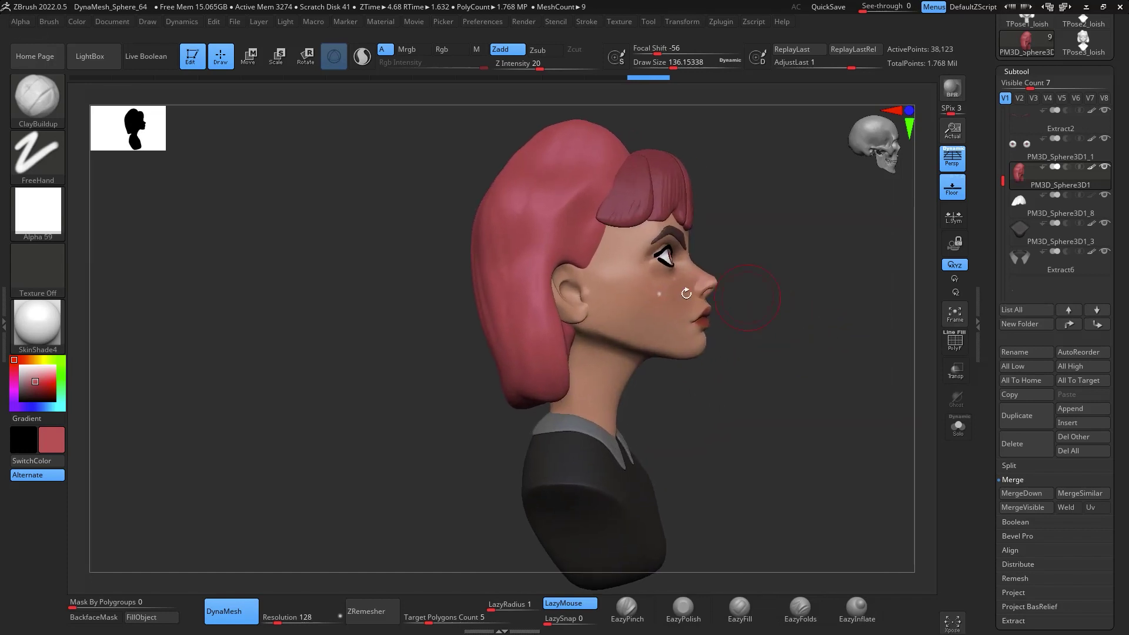
pyautogui.click(51, 213)
pyautogui.click(403, 223)
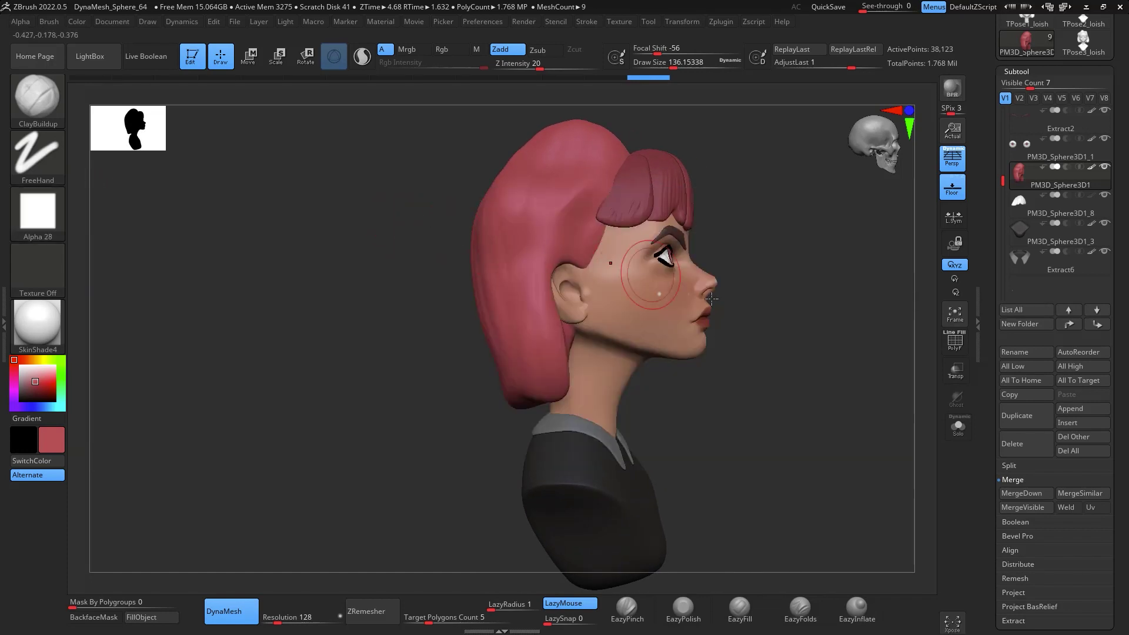
# Set the draw size to about 145 and build long strand ridges down the side hair behind the character's right ear
pyautogui.moveTo(711, 299); pyautogui.dragTo(806, 403)
pyautogui.press('space')
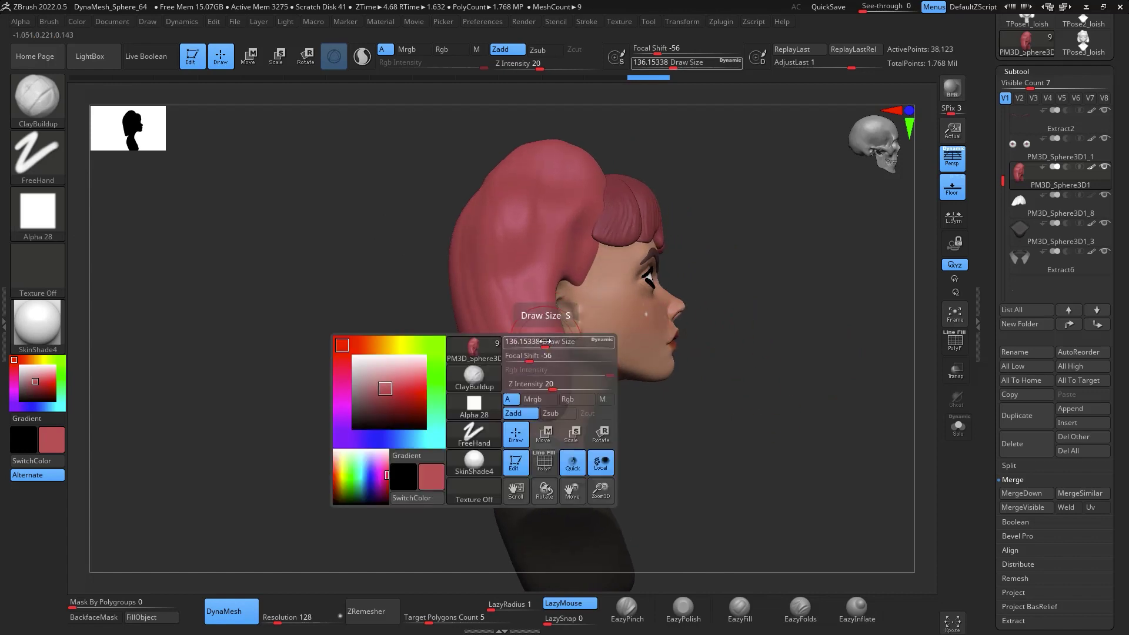
pyautogui.moveTo(545, 341); pyautogui.dragTo(549, 341)
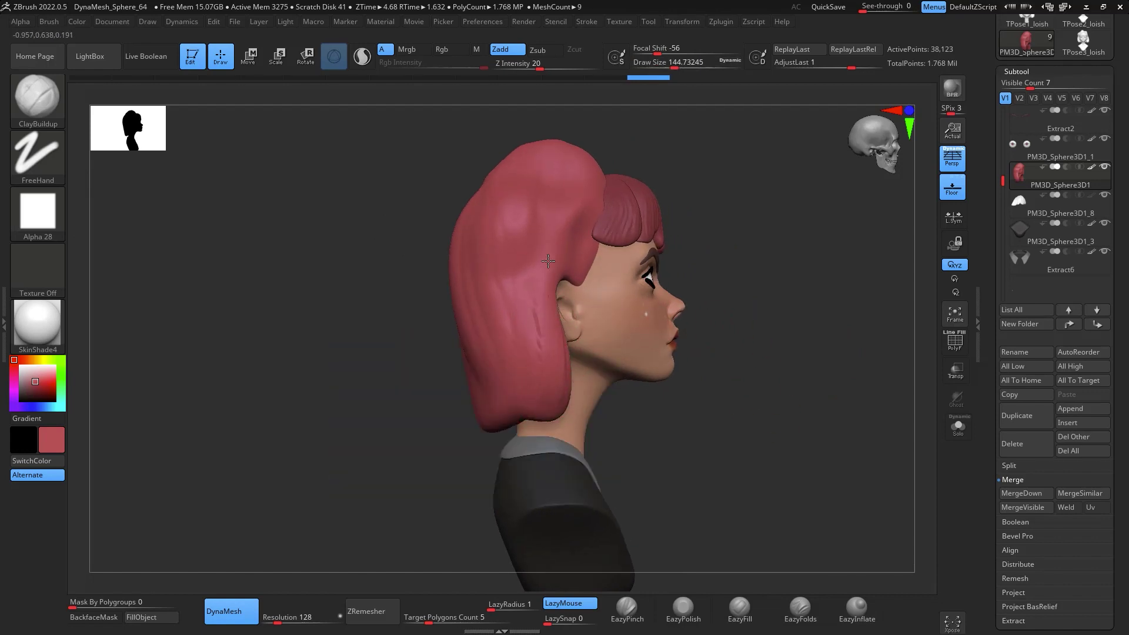
pyautogui.moveTo(559, 212)
pyautogui.mouseDown()
pyautogui.moveTo(542, 303)
pyautogui.moveTo(551, 356)
pyautogui.mouseUp()
pyautogui.moveTo(574, 156); pyautogui.dragTo(545, 277)
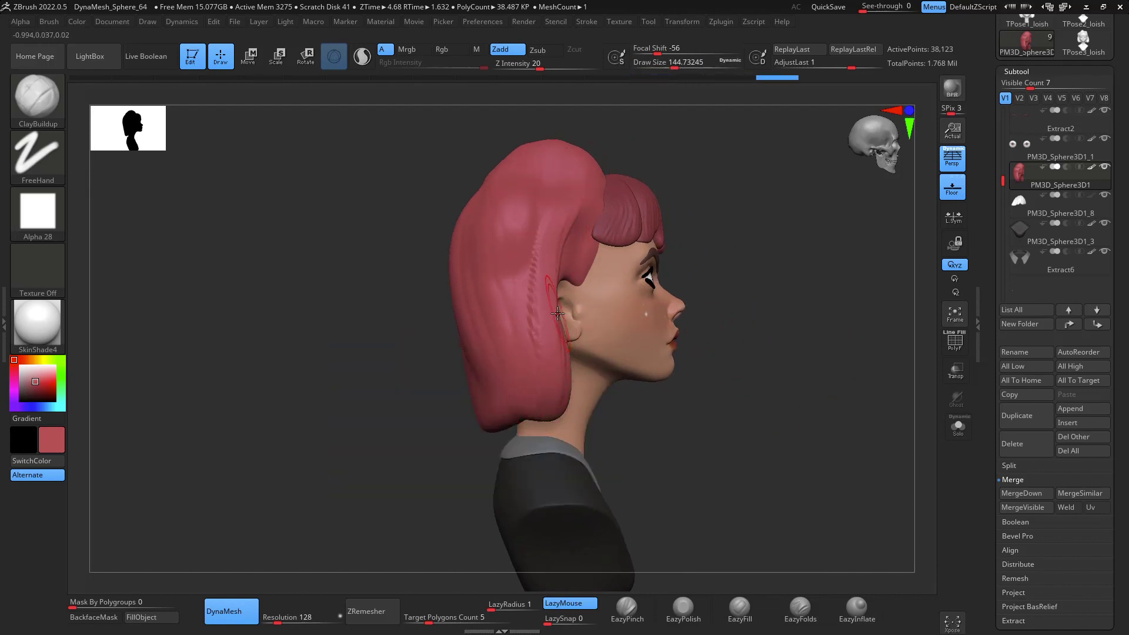
pyautogui.moveTo(724, 329)
pyautogui.mouseDown()
pyautogui.moveTo(794, 312)
pyautogui.moveTo(855, 235)
pyautogui.moveTo(810, 198)
pyautogui.moveTo(633, 241)
pyautogui.mouseUp()
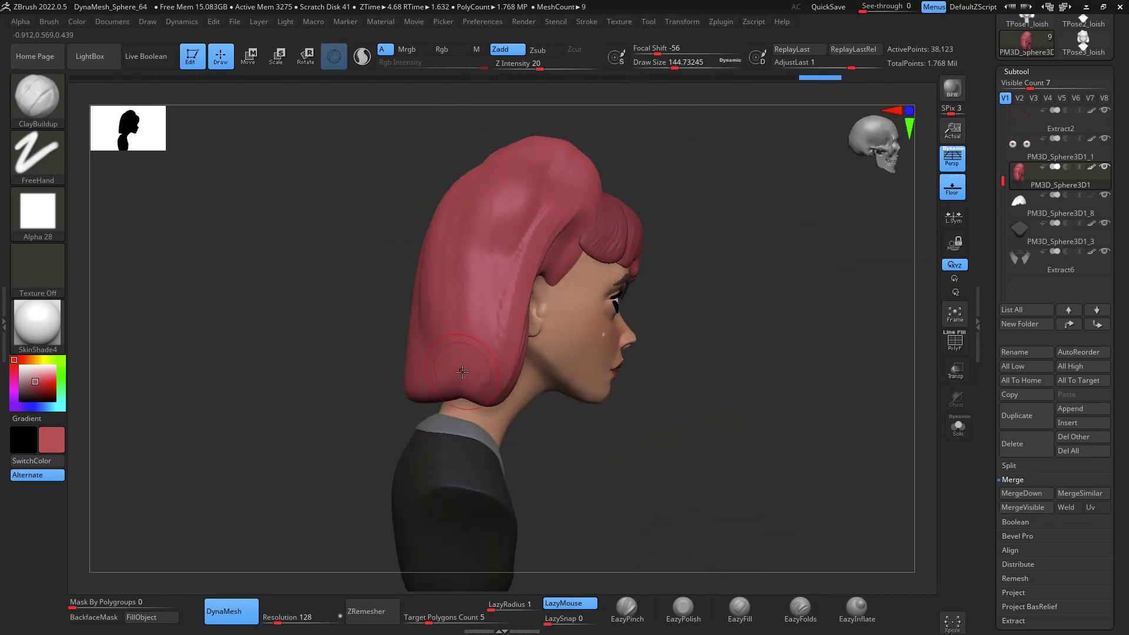
# Add more long strand ridges from the crown down the back and side of the main hair with ClayBuildup
pyautogui.moveTo(485, 206); pyautogui.dragTo(500, 270)
pyautogui.moveTo(718, 217); pyautogui.dragTo(748, 294)
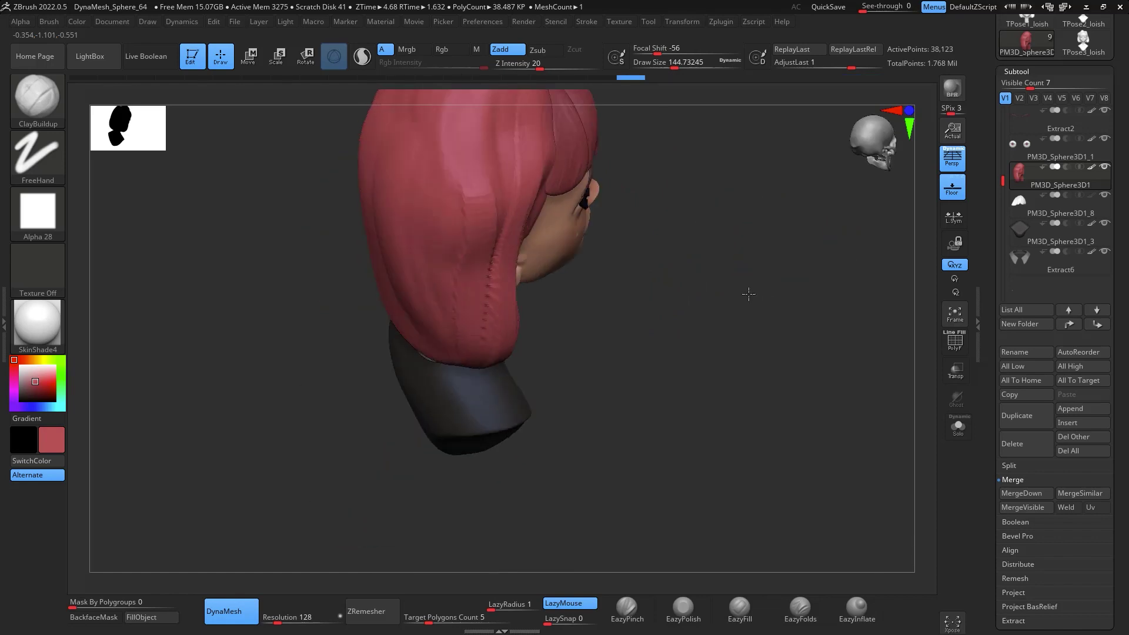
pyautogui.moveTo(746, 361); pyautogui.dragTo(701, 333)
pyautogui.moveTo(504, 206); pyautogui.dragTo(499, 284)
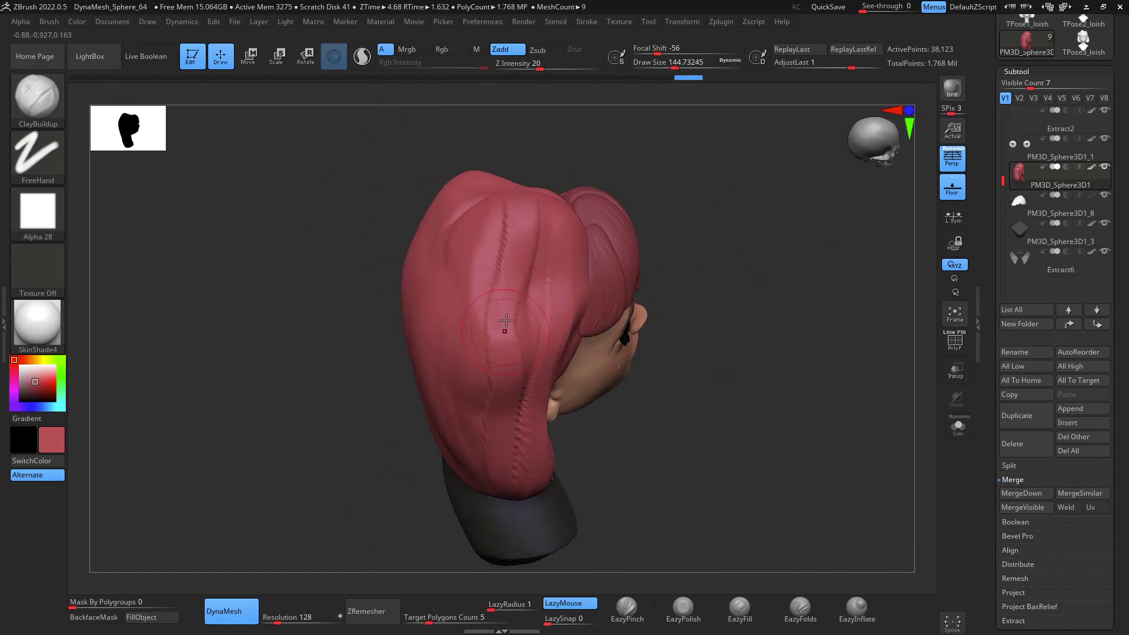
pyautogui.moveTo(500, 513); pyautogui.dragTo(829, 287)
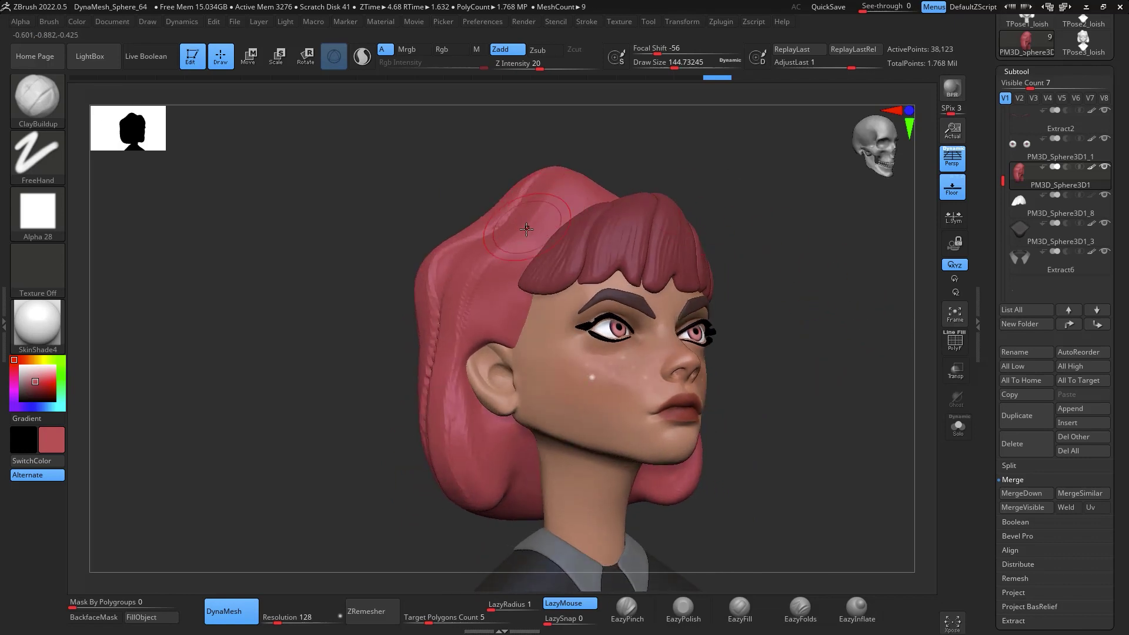
# Reduce the draw size to about 120 and build and smooth strand ridges in the main hair beside the fringe's right edge
pyautogui.moveTo(758, 218)
pyautogui.mouseDown()
pyautogui.moveTo(821, 294)
pyautogui.moveTo(788, 297)
pyautogui.mouseUp()
pyautogui.press('space')
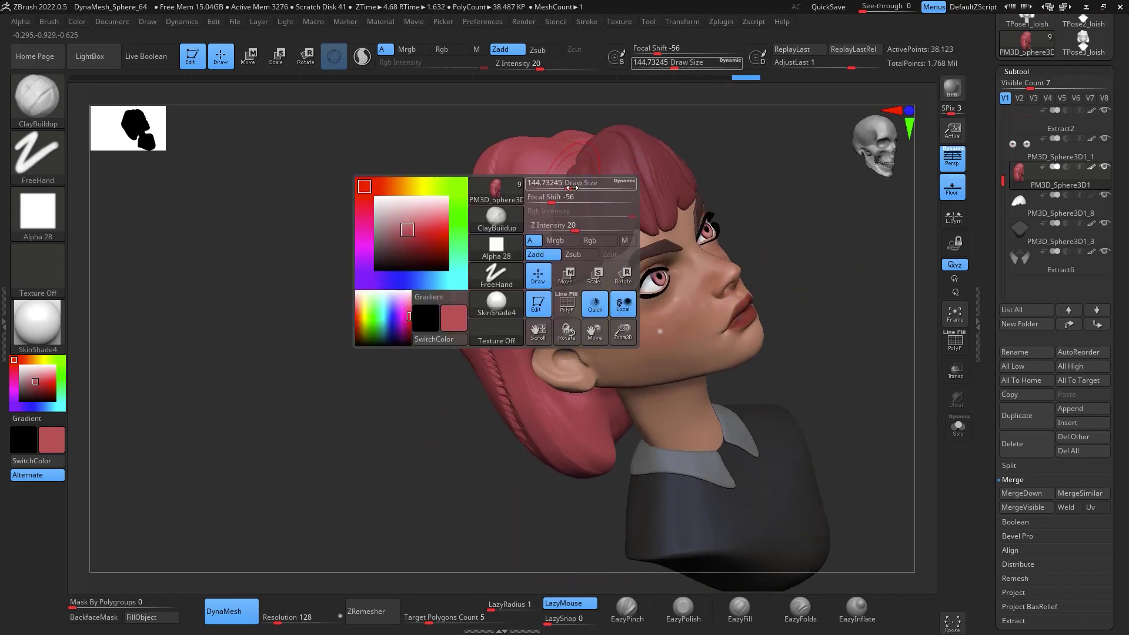
pyautogui.moveTo(577, 182); pyautogui.dragTo(576, 182)
pyautogui.moveTo(803, 206)
pyautogui.mouseDown()
pyautogui.moveTo(816, 290)
pyautogui.moveTo(790, 270)
pyautogui.mouseUp()
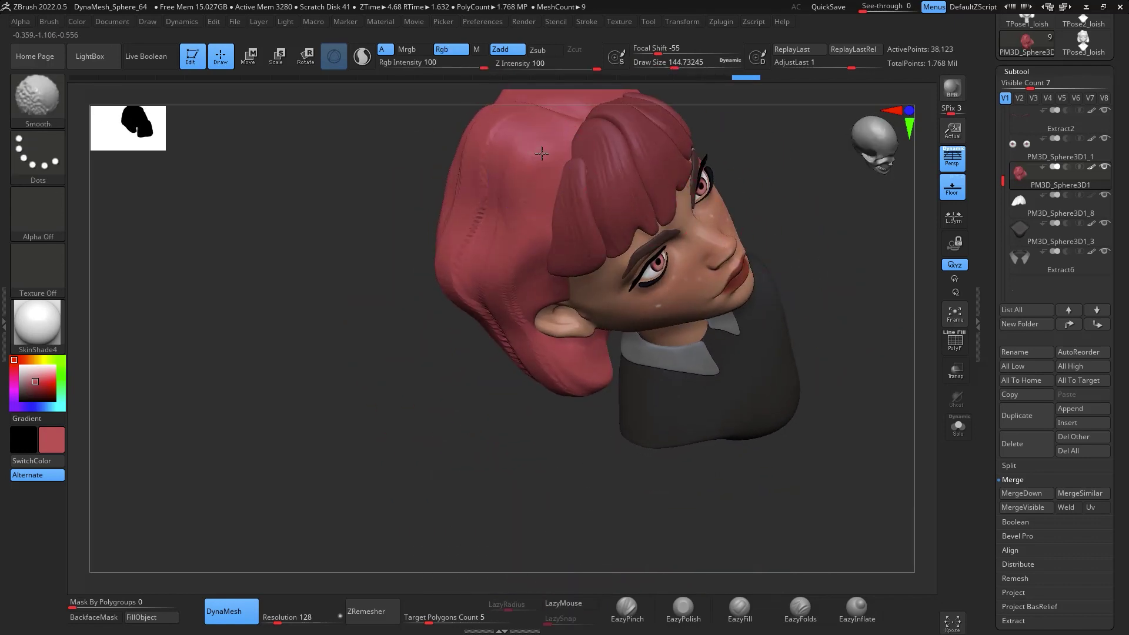
pyautogui.moveTo(532, 150)
pyautogui.keyDown('shift'); pyautogui.mouseDown()
pyautogui.moveTo(544, 160)
pyautogui.moveTo(564, 135)
pyautogui.mouseUp(); pyautogui.keyUp('shift')
pyautogui.press('[')
pyautogui.keyDown('shift'); pyautogui.moveTo(543, 183); pyautogui.dragTo(544, 204); pyautogui.keyUp('shift')
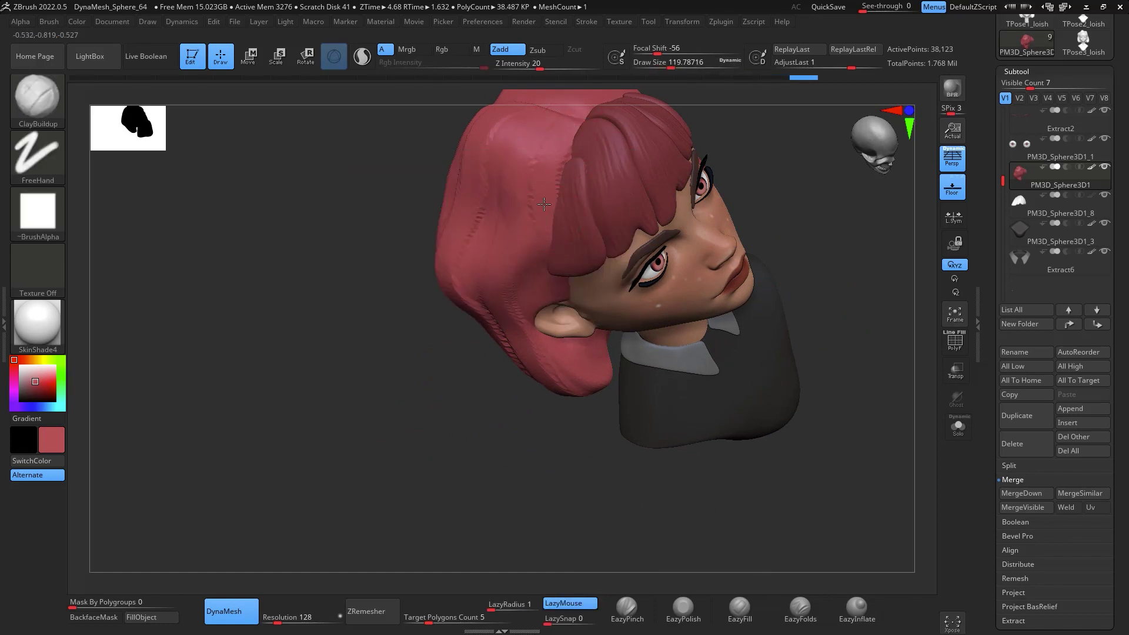
pyautogui.keyDown('shift'); pyautogui.moveTo(547, 118); pyautogui.dragTo(522, 272); pyautogui.keyUp('shift')
# Build strand ridges in the main hair on the character's left side, from beside the fringe down behind the ear
pyautogui.moveTo(794, 373); pyautogui.dragTo(791, 314)
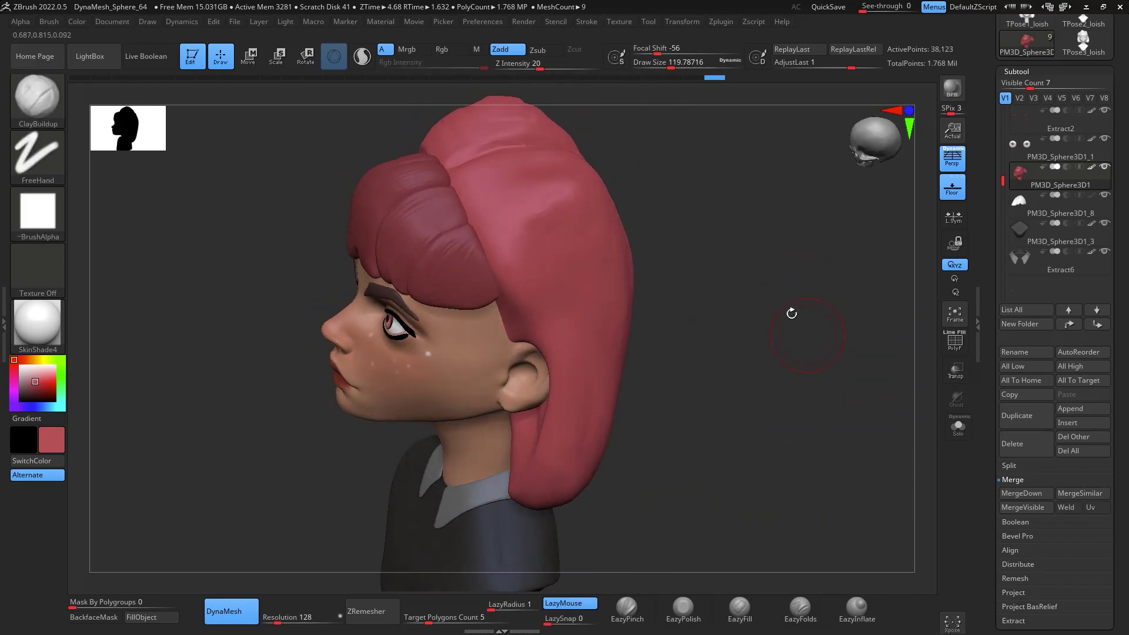
pyautogui.moveTo(488, 227); pyautogui.dragTo(496, 243)
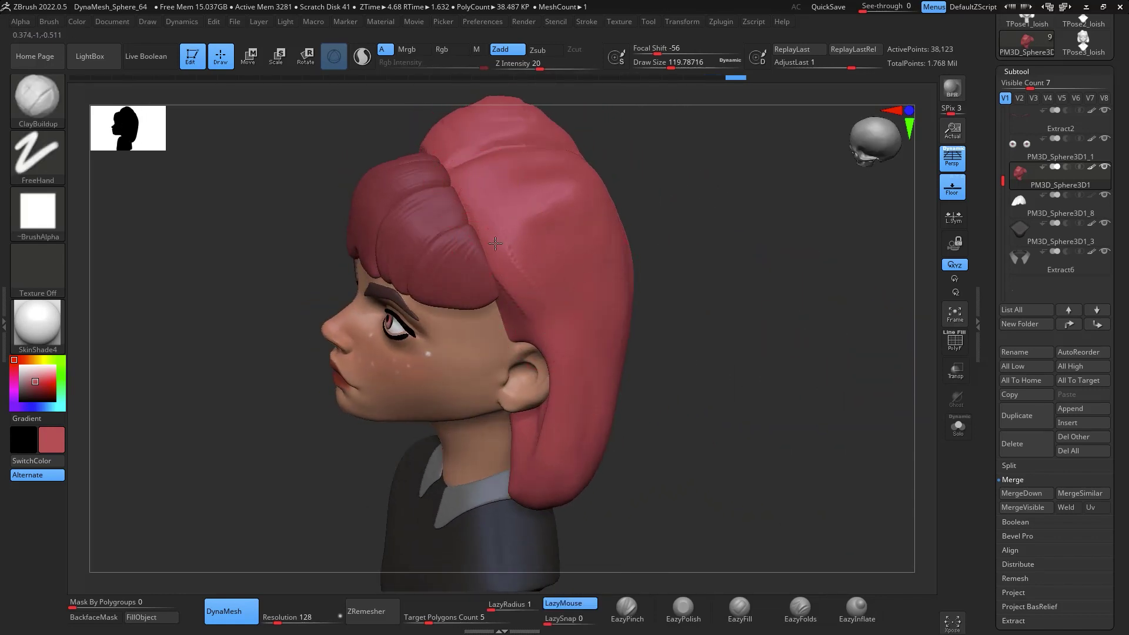
pyautogui.moveTo(557, 390); pyautogui.dragTo(555, 399)
pyautogui.moveTo(670, 320); pyautogui.dragTo(747, 281)
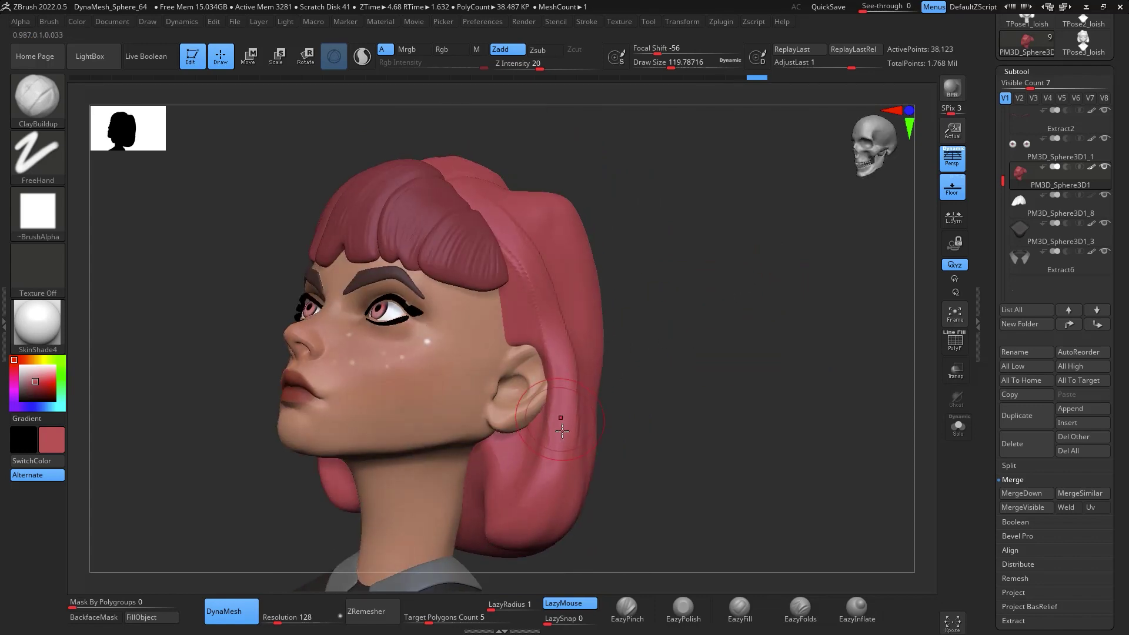
pyautogui.moveTo(560, 445); pyautogui.dragTo(505, 544)
pyautogui.moveTo(671, 322); pyautogui.dragTo(738, 335)
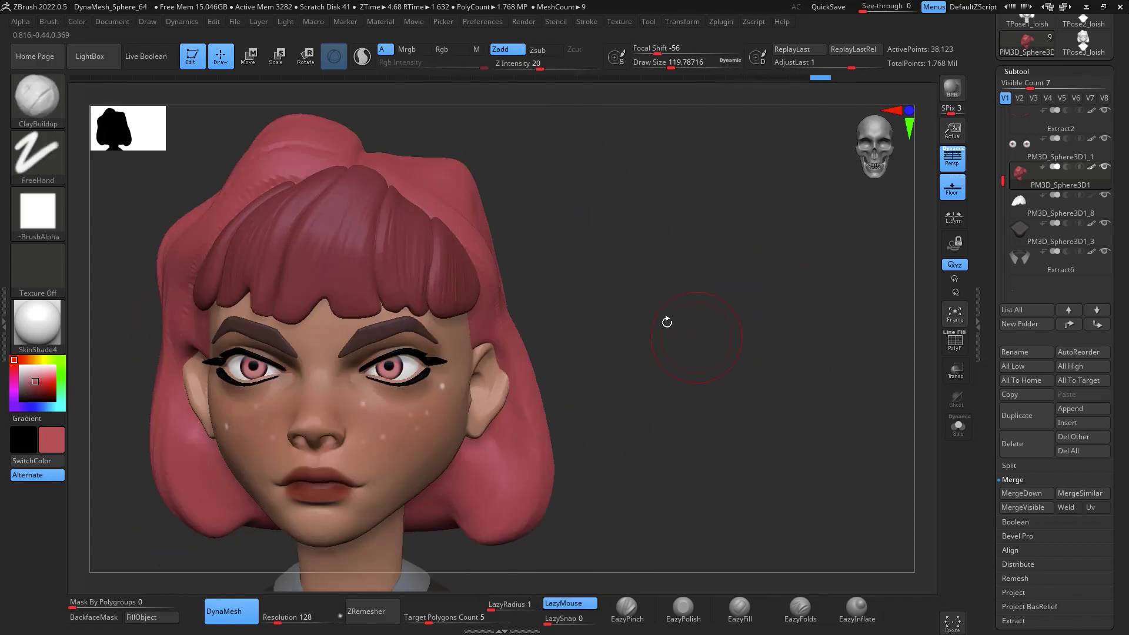
# Nudge the main hair's edge in front of the character's left ear with the Move brush
pyautogui.moveTo(629, 284); pyautogui.dragTo(441, 335)
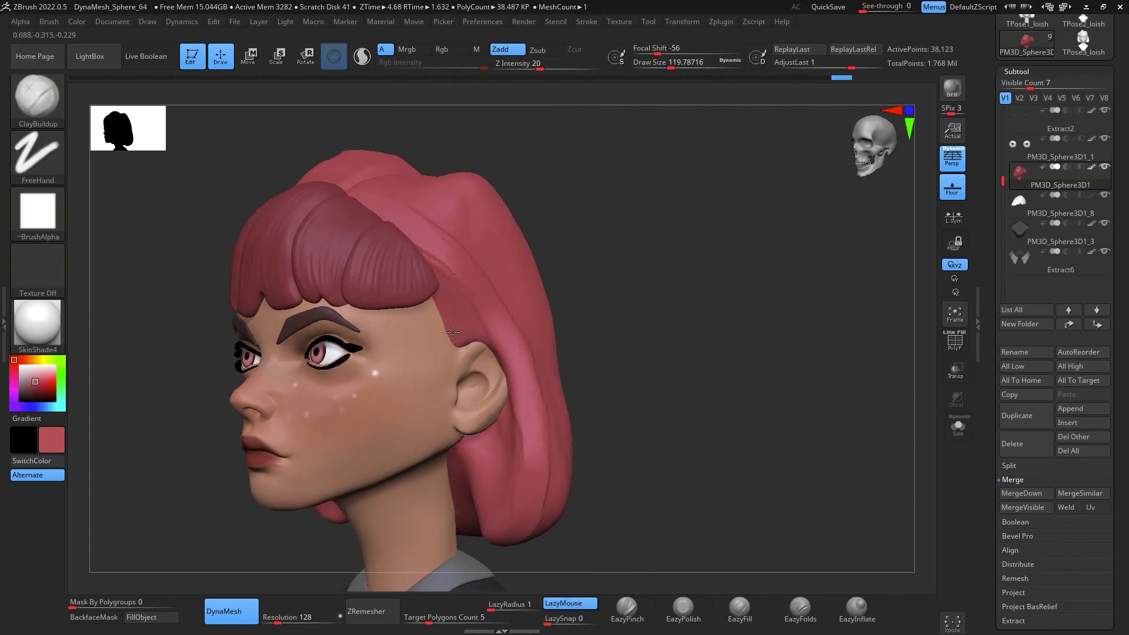
pyautogui.press('shift')
pyautogui.press('b')
pyautogui.press('m')
pyautogui.press('v')
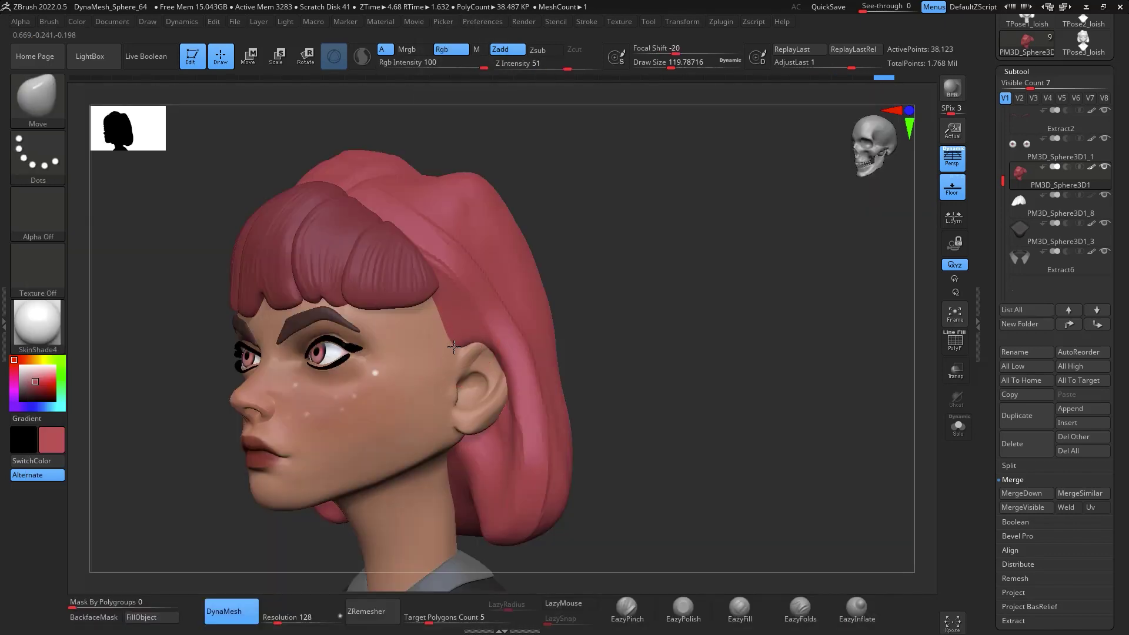
pyautogui.moveTo(450, 352)
pyautogui.mouseDown()
pyautogui.moveTo(427, 321)
pyautogui.moveTo(444, 363)
pyautogui.mouseUp()
pyautogui.moveTo(586, 321); pyautogui.dragTo(645, 334)
pyautogui.moveTo(493, 360)
pyautogui.keyDown('shift'); pyautogui.mouseDown()
pyautogui.moveTo(498, 373)
pyautogui.moveTo(491, 357)
pyautogui.mouseUp(); pyautogui.keyUp('shift')
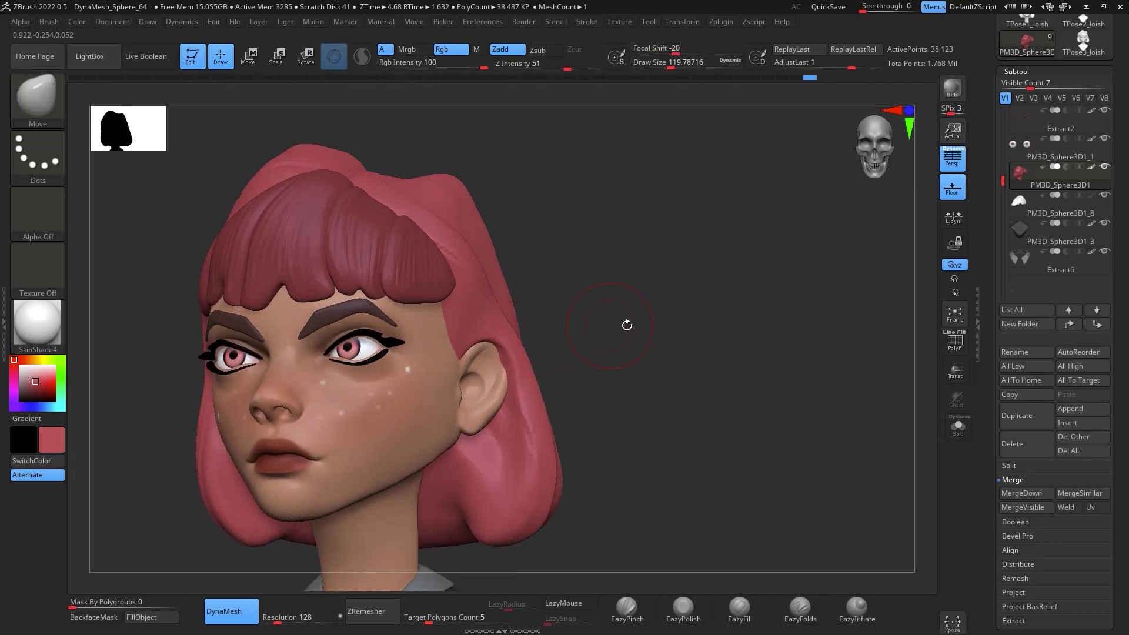
# Build long strand ridges with ClayBuildup over the crown and down the character's left side of the main hair
pyautogui.moveTo(626, 325); pyautogui.dragTo(510, 333)
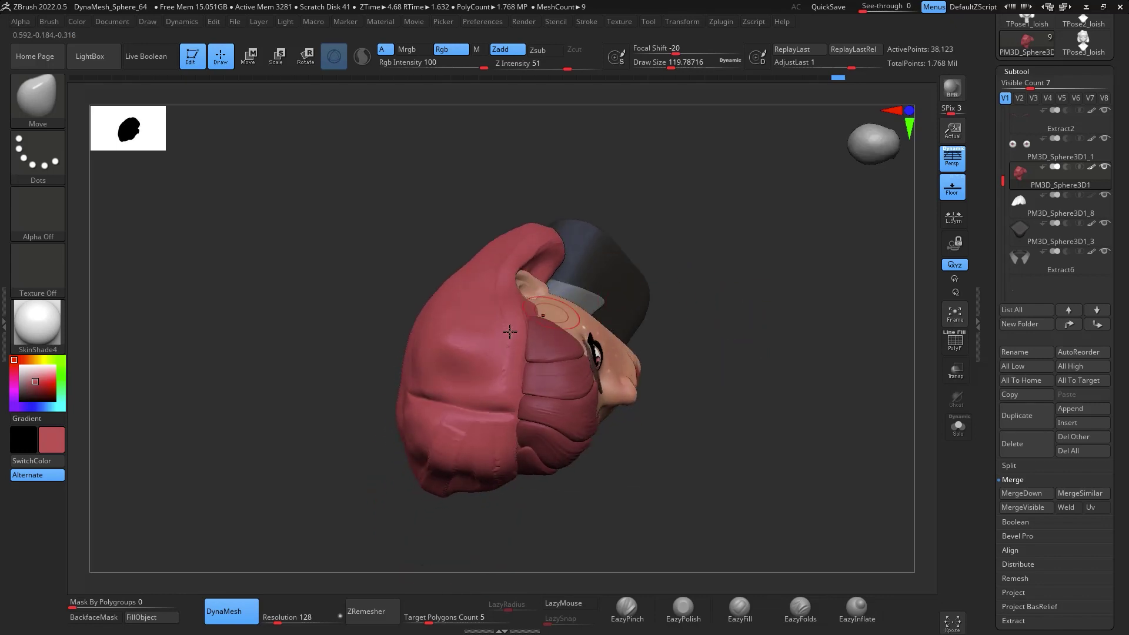
pyautogui.press('b')
pyautogui.press('c')
pyautogui.press('b')
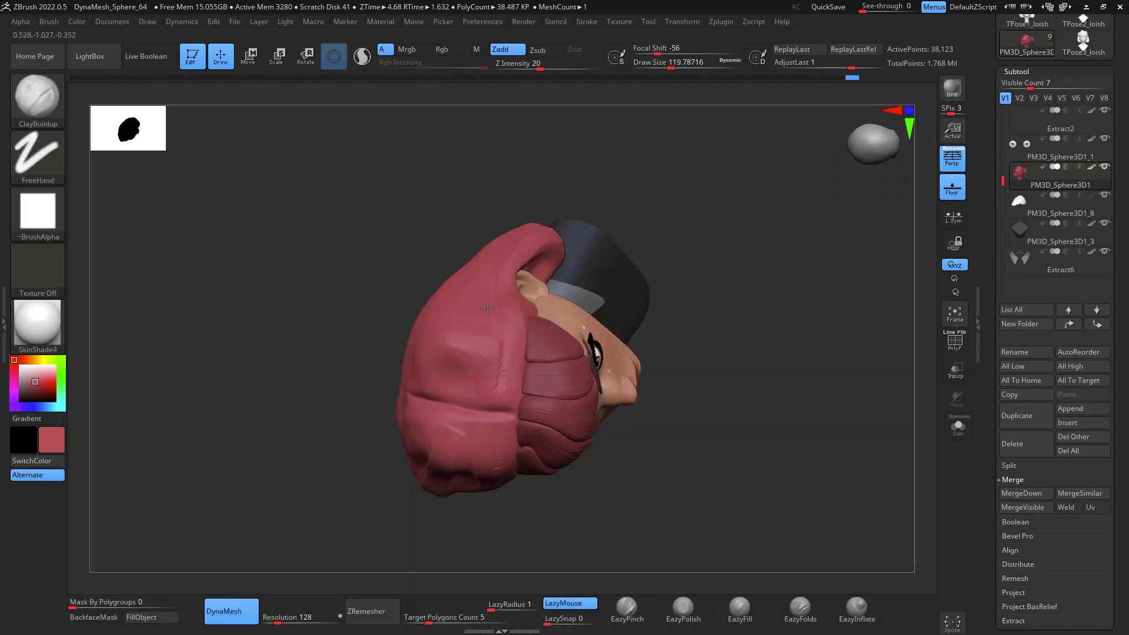
pyautogui.moveTo(516, 217); pyautogui.dragTo(710, 282)
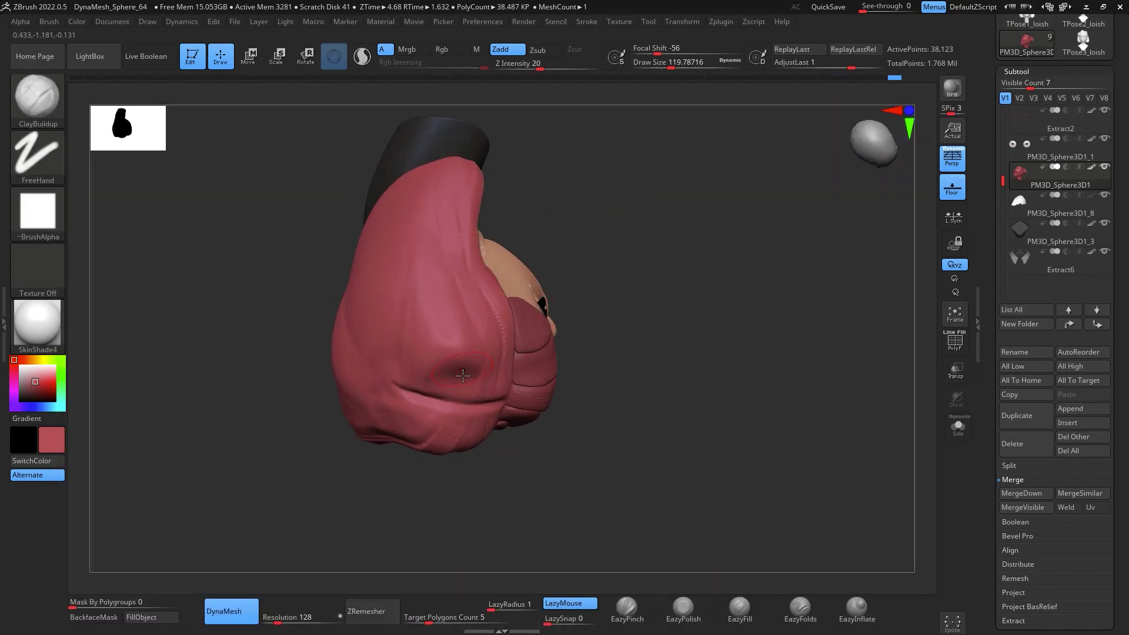
pyautogui.moveTo(442, 347); pyautogui.dragTo(436, 315)
pyautogui.moveTo(429, 252); pyautogui.dragTo(425, 210)
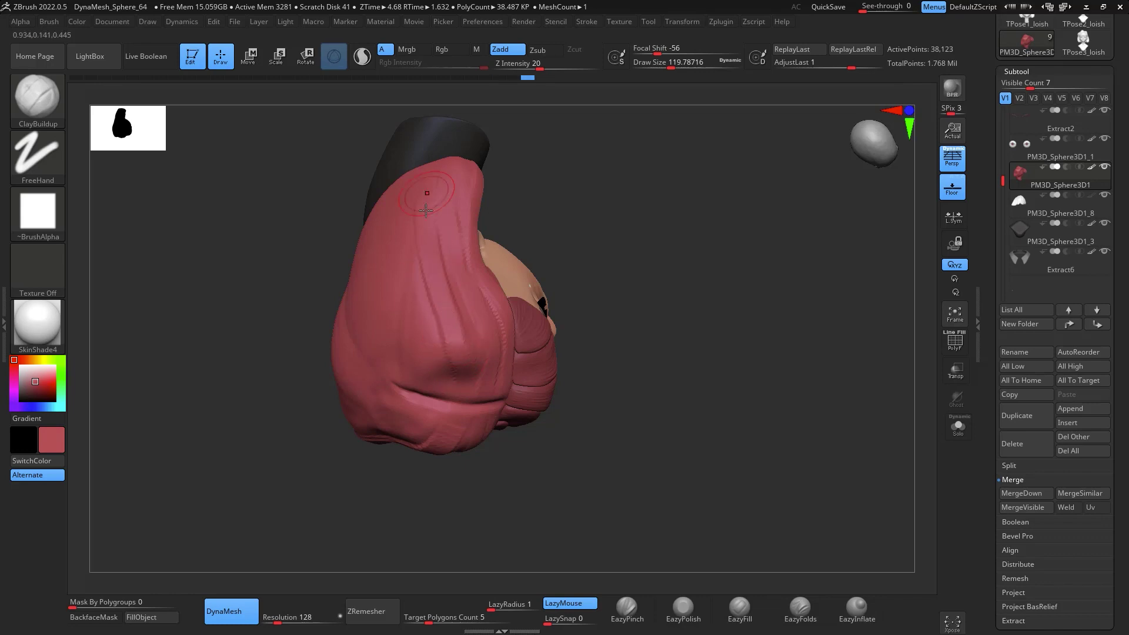
pyautogui.moveTo(443, 318); pyautogui.dragTo(451, 374)
pyautogui.moveTo(402, 294); pyautogui.dragTo(414, 317)
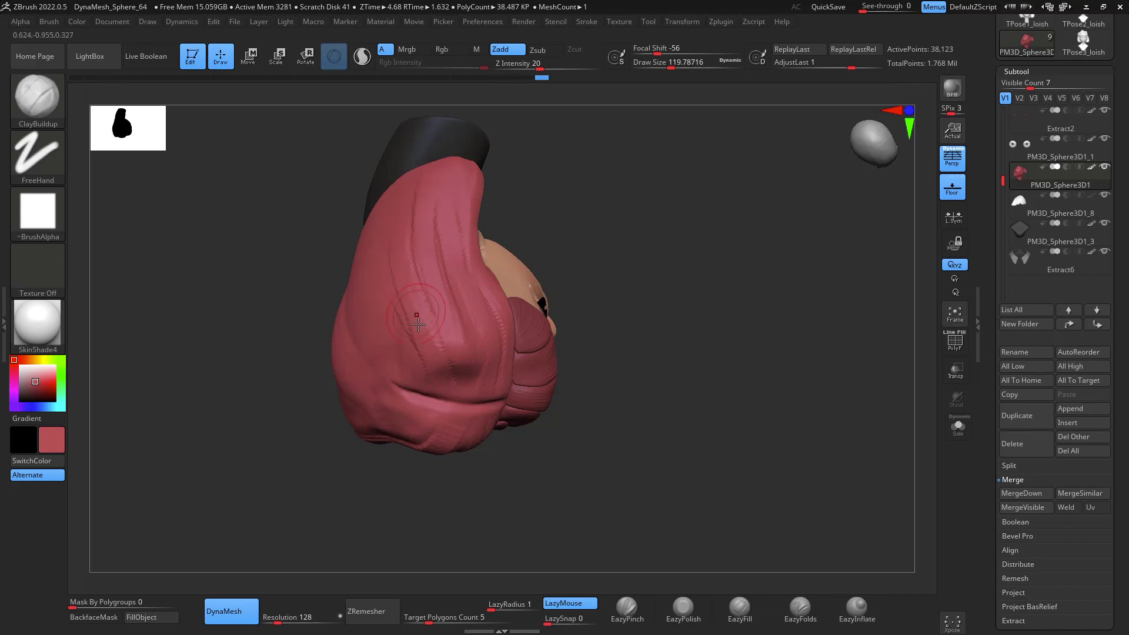
# Continue the strand ridges across the back of the crown and over the character's right side of the main hair
pyautogui.moveTo(608, 216); pyautogui.dragTo(418, 317)
pyautogui.moveTo(372, 345)
pyautogui.mouseDown()
pyautogui.moveTo(361, 177)
pyautogui.moveTo(345, 290)
pyautogui.moveTo(335, 176)
pyautogui.mouseUp()
pyautogui.moveTo(319, 344)
pyautogui.mouseDown()
pyautogui.moveTo(295, 176)
pyautogui.moveTo(275, 191)
pyautogui.mouseUp()
pyautogui.moveTo(612, 295)
pyautogui.mouseDown()
pyautogui.moveTo(673, 283)
pyautogui.moveTo(650, 264)
pyautogui.moveTo(303, 364)
pyautogui.mouseUp()
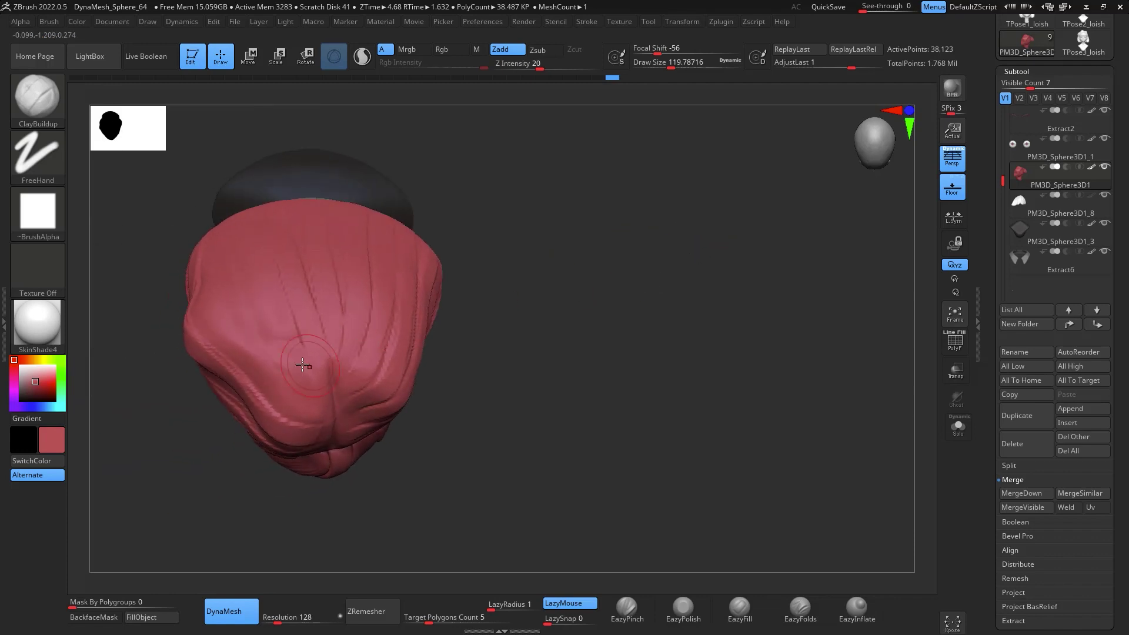
pyautogui.moveTo(612, 294); pyautogui.dragTo(423, 399)
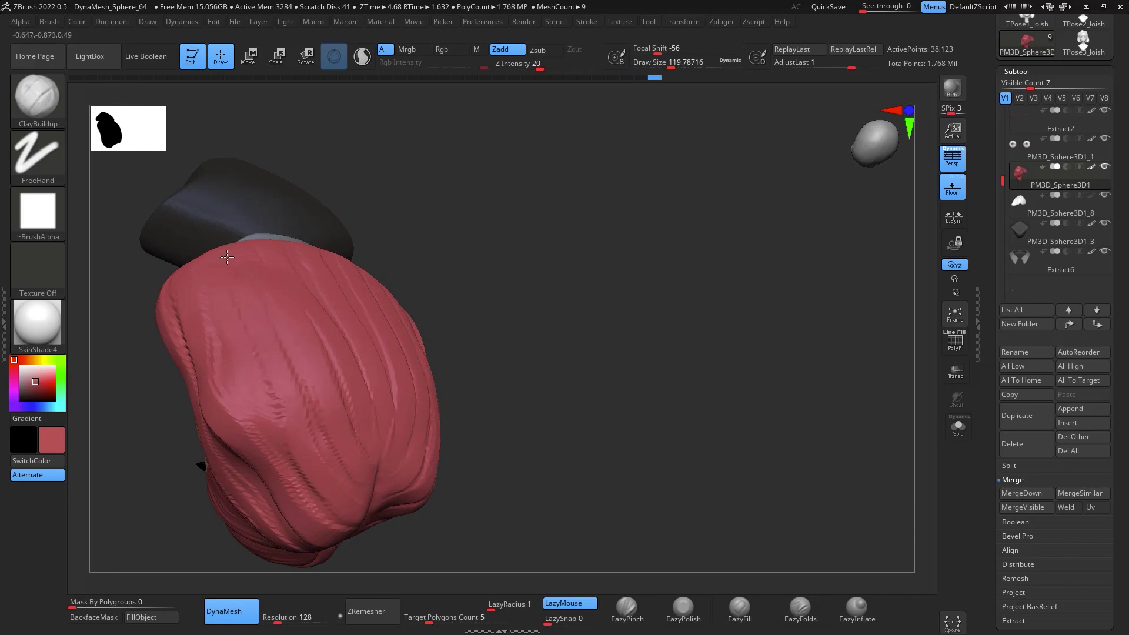
pyautogui.moveTo(260, 341); pyautogui.dragTo(307, 439)
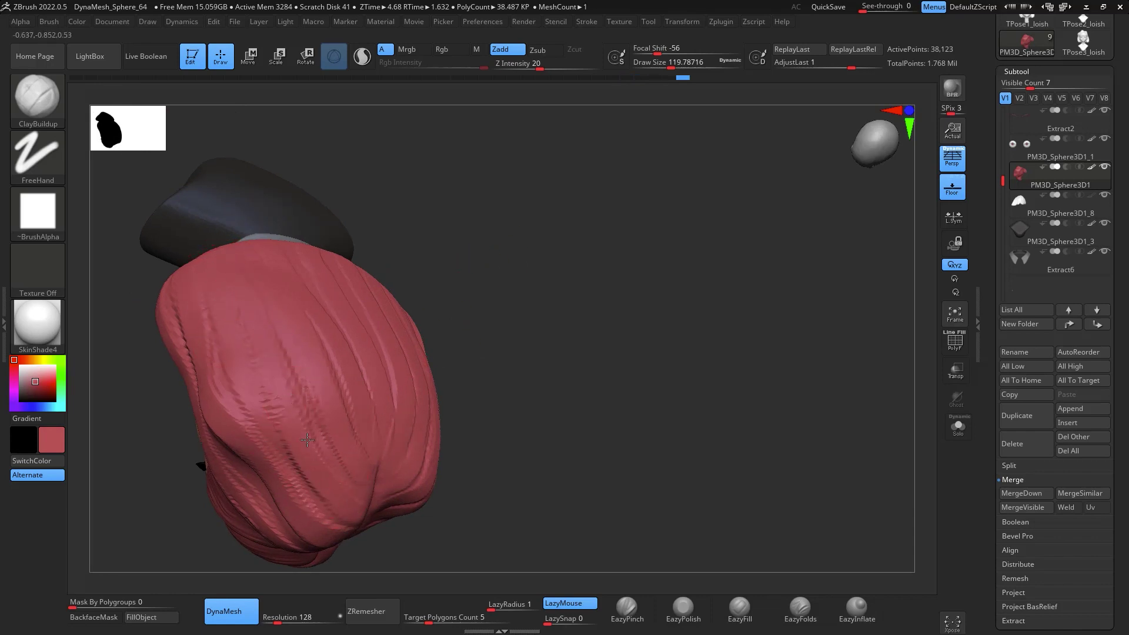
# Build strand forms on the lower front locks of the main hair on both sides of the neck
pyautogui.moveTo(696, 447); pyautogui.dragTo(743, 315)
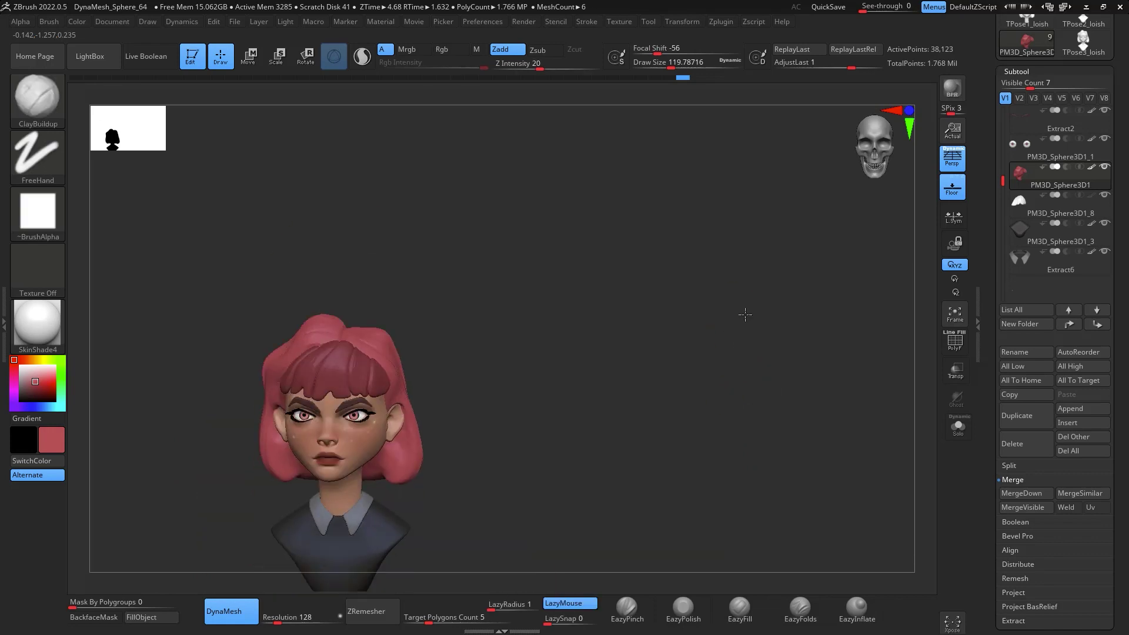
pyautogui.keyDown('alt'); pyautogui.moveTo(653, 462); pyautogui.dragTo(746, 368); pyautogui.keyUp('alt')
pyautogui.moveTo(747, 367); pyautogui.dragTo(712, 339)
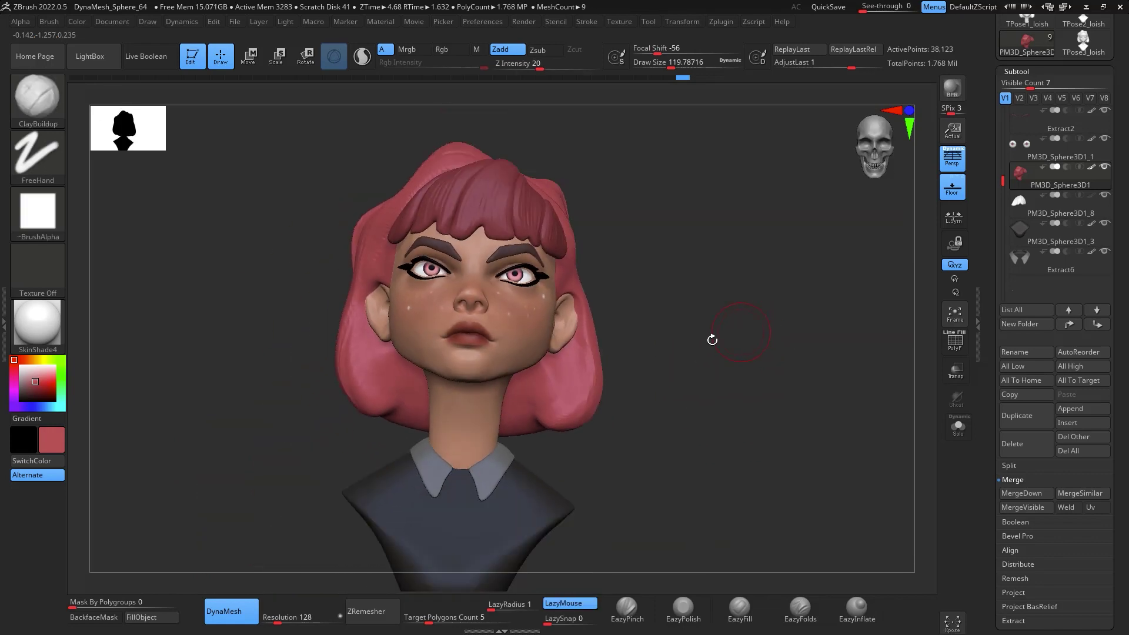
pyautogui.moveTo(372, 369); pyautogui.dragTo(387, 407)
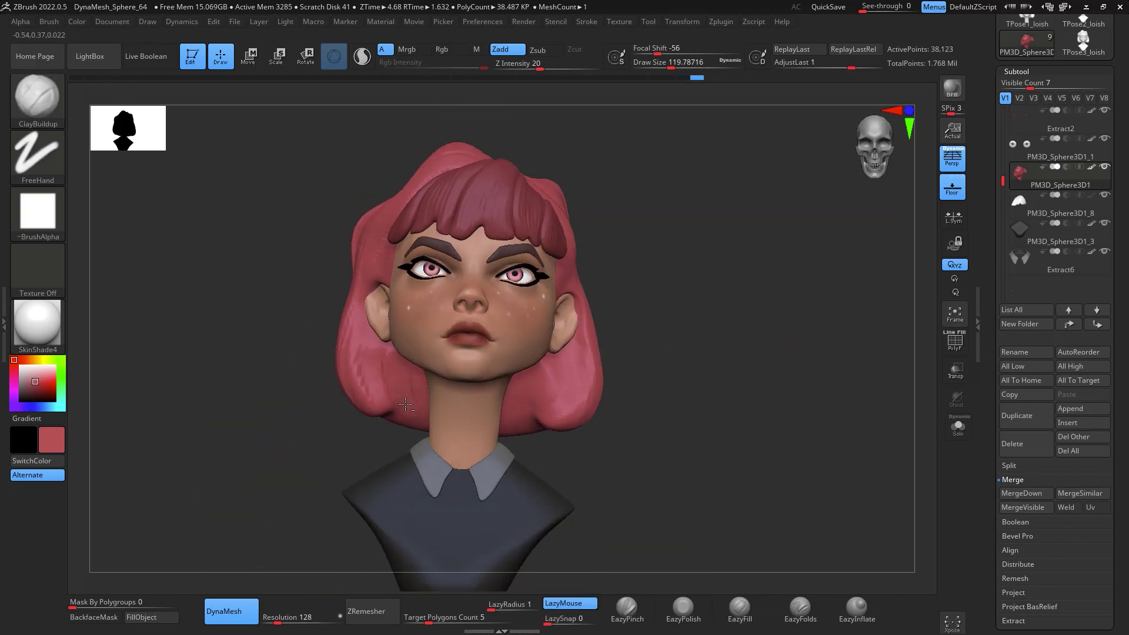
pyautogui.moveTo(674, 374)
pyautogui.mouseDown()
pyautogui.moveTo(516, 408)
pyautogui.moveTo(545, 367)
pyautogui.mouseUp()
pyautogui.moveTo(626, 362); pyautogui.dragTo(601, 336)
pyautogui.keyDown('alt'); pyautogui.moveTo(559, 398); pyautogui.dragTo(560, 365); pyautogui.keyUp('alt')
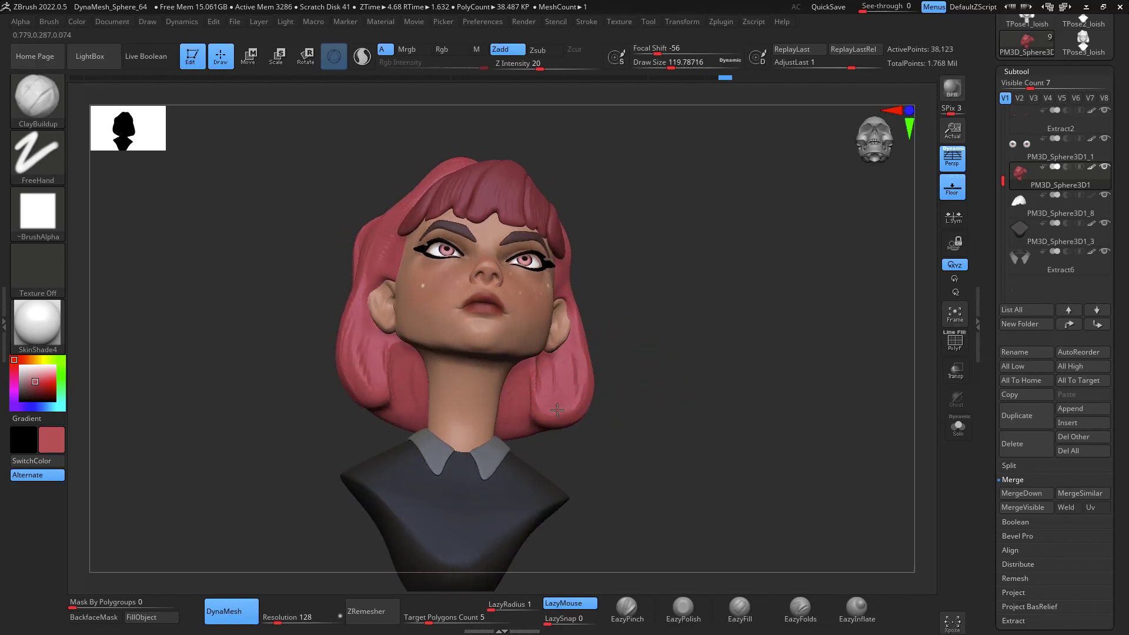
pyautogui.moveTo(557, 410)
pyautogui.mouseDown()
pyautogui.moveTo(559, 399)
pyautogui.moveTo(534, 398)
pyautogui.moveTo(533, 383)
pyautogui.mouseUp()
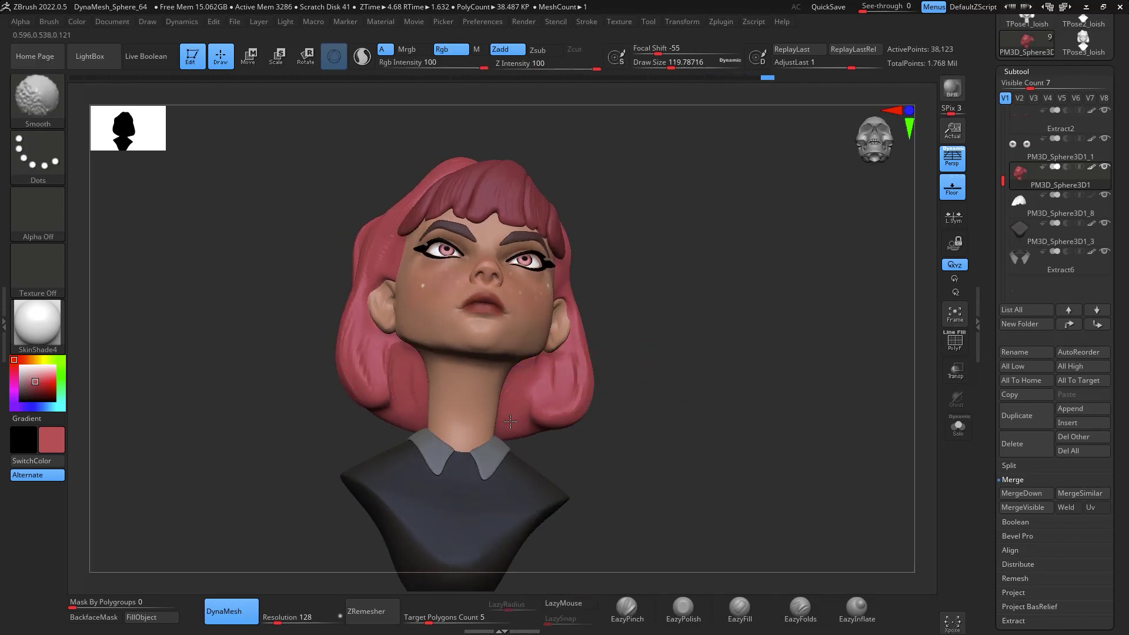
# Add more strand ridges to the lower hair beneath both ears and smooth them
pyautogui.keyDown('shift'); pyautogui.moveTo(634, 331); pyautogui.dragTo(628, 353); pyautogui.keyUp('shift')
pyautogui.moveTo(543, 368); pyautogui.dragTo(541, 383)
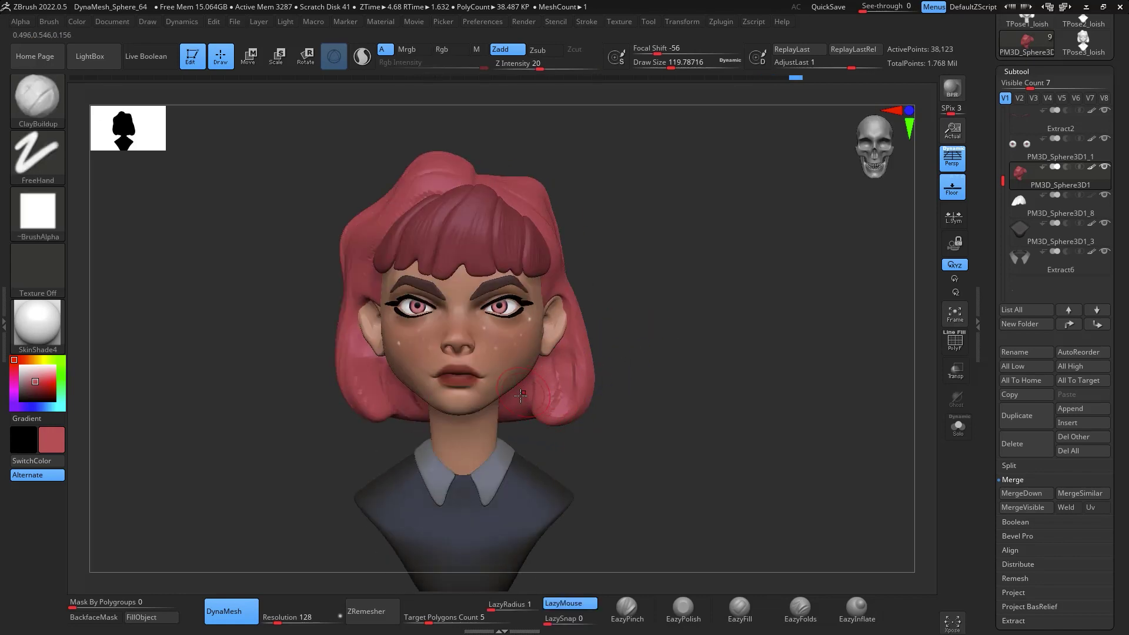
pyautogui.moveTo(602, 330); pyautogui.dragTo(637, 277)
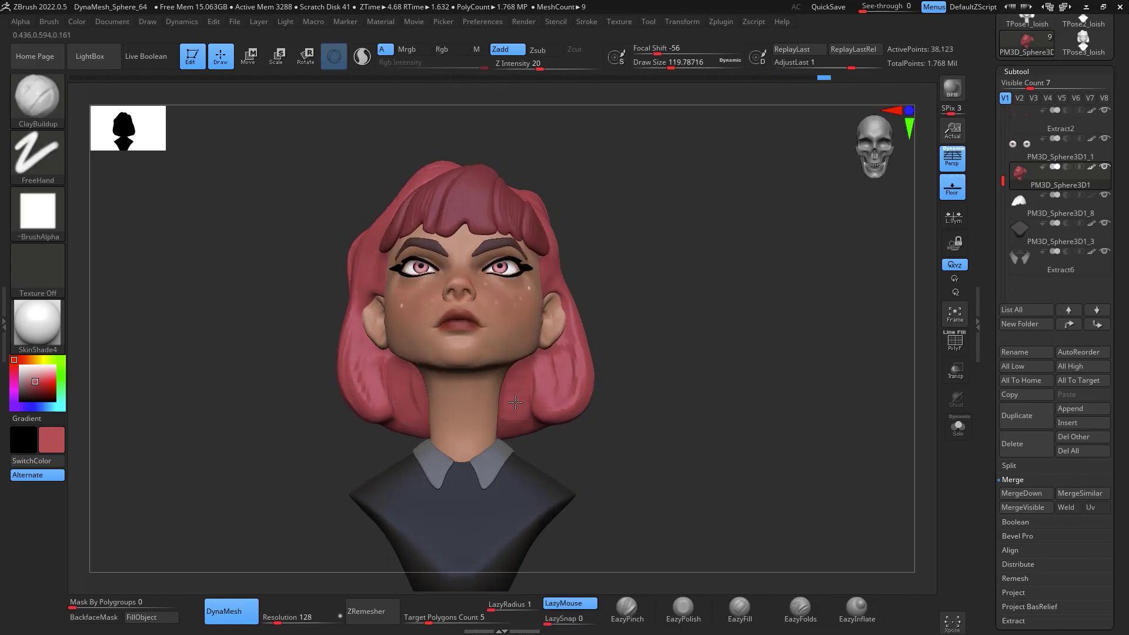
pyautogui.moveTo(561, 391)
pyautogui.mouseDown()
pyautogui.moveTo(591, 363)
pyautogui.moveTo(533, 398)
pyautogui.moveTo(536, 372)
pyautogui.mouseUp()
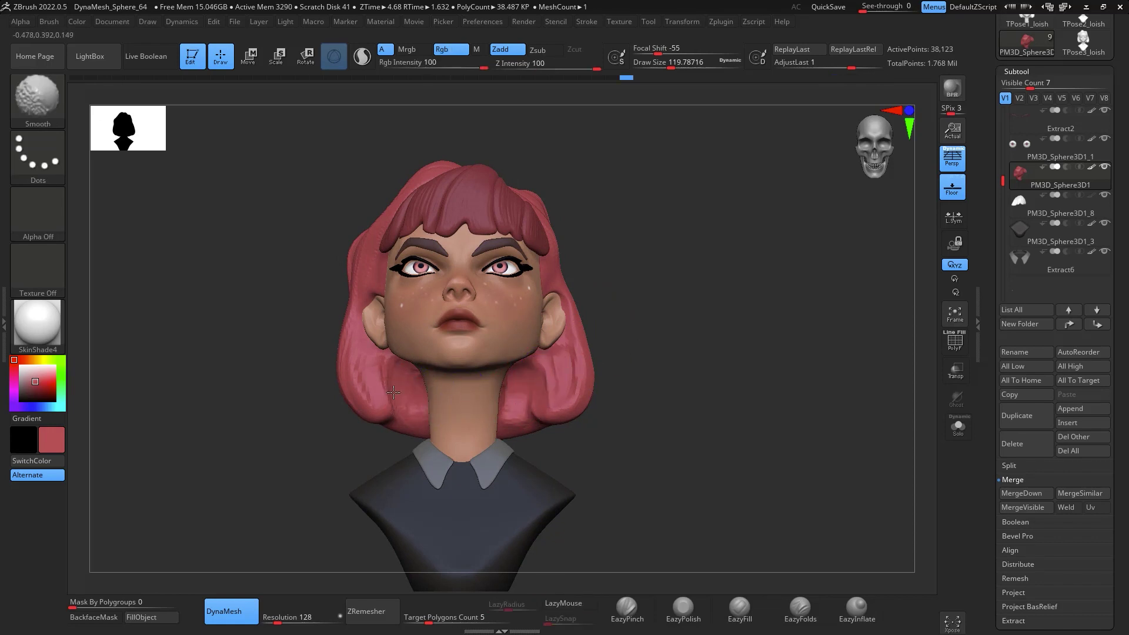
pyautogui.moveTo(696, 338)
pyautogui.mouseDown()
pyautogui.moveTo(744, 439)
pyautogui.moveTo(804, 448)
pyautogui.moveTo(791, 471)
pyautogui.moveTo(788, 407)
pyautogui.mouseUp()
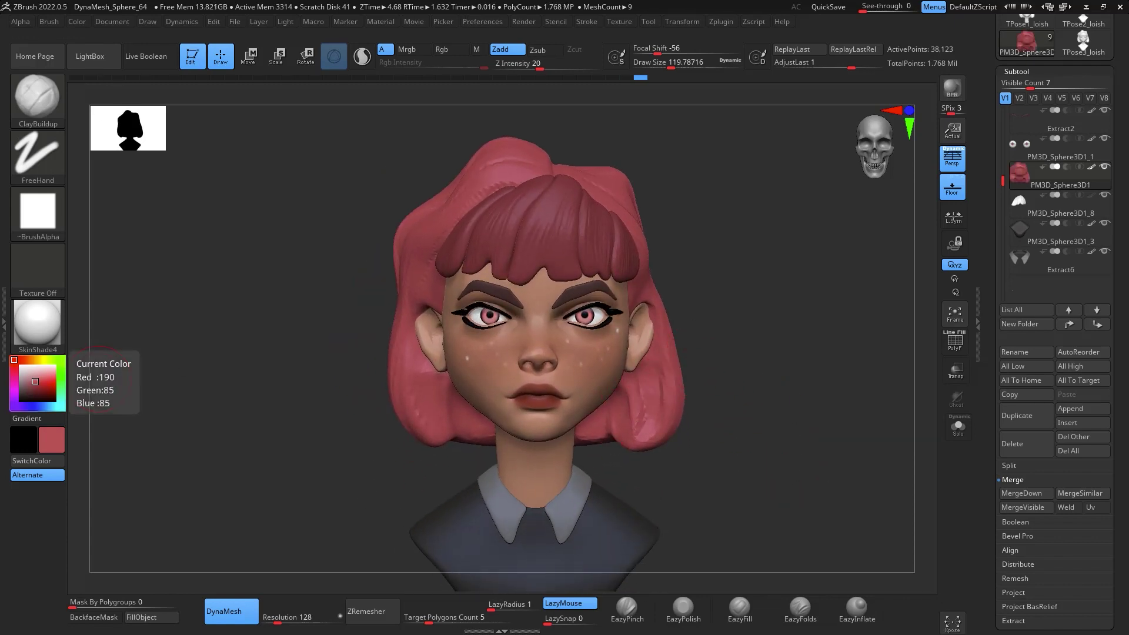
# Smooth the rough strand ridges on the back and left side of the main hair and behind the left ear
pyautogui.moveTo(752, 294)
pyautogui.mouseDown()
pyautogui.moveTo(640, 406)
pyautogui.moveTo(646, 428)
pyautogui.mouseUp()
pyautogui.press('shift')
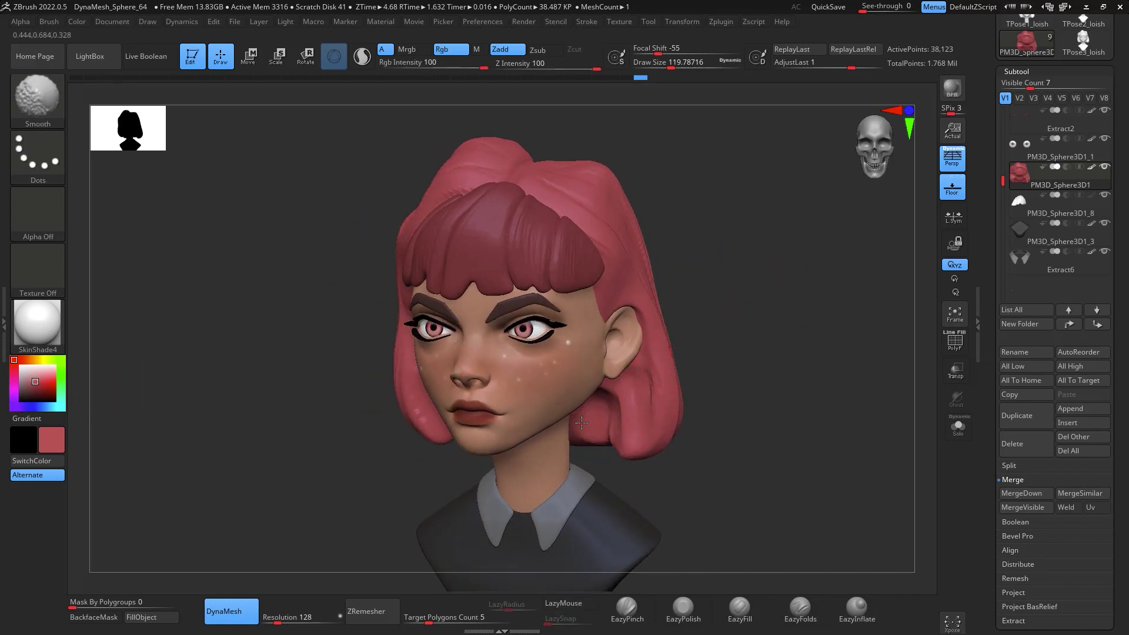
pyautogui.moveTo(688, 347); pyautogui.dragTo(716, 297)
pyautogui.keyDown('shift'); pyautogui.moveTo(470, 382); pyautogui.dragTo(443, 370); pyautogui.keyUp('shift')
pyautogui.moveTo(721, 237); pyautogui.dragTo(831, 315)
pyautogui.press('shift')
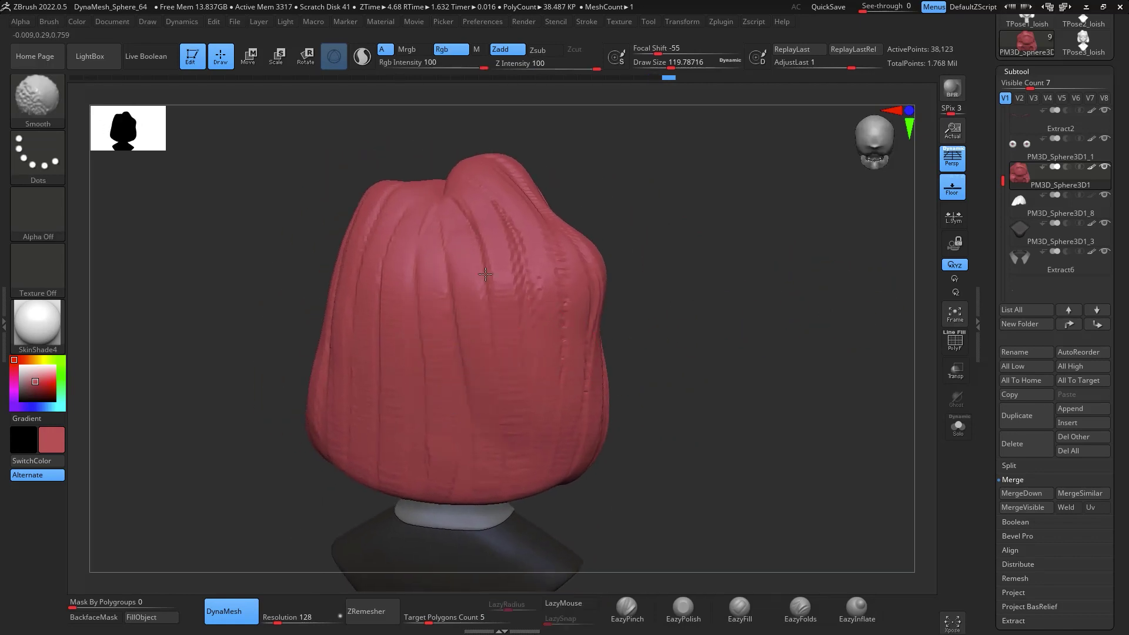
pyautogui.moveTo(635, 294); pyautogui.dragTo(652, 317)
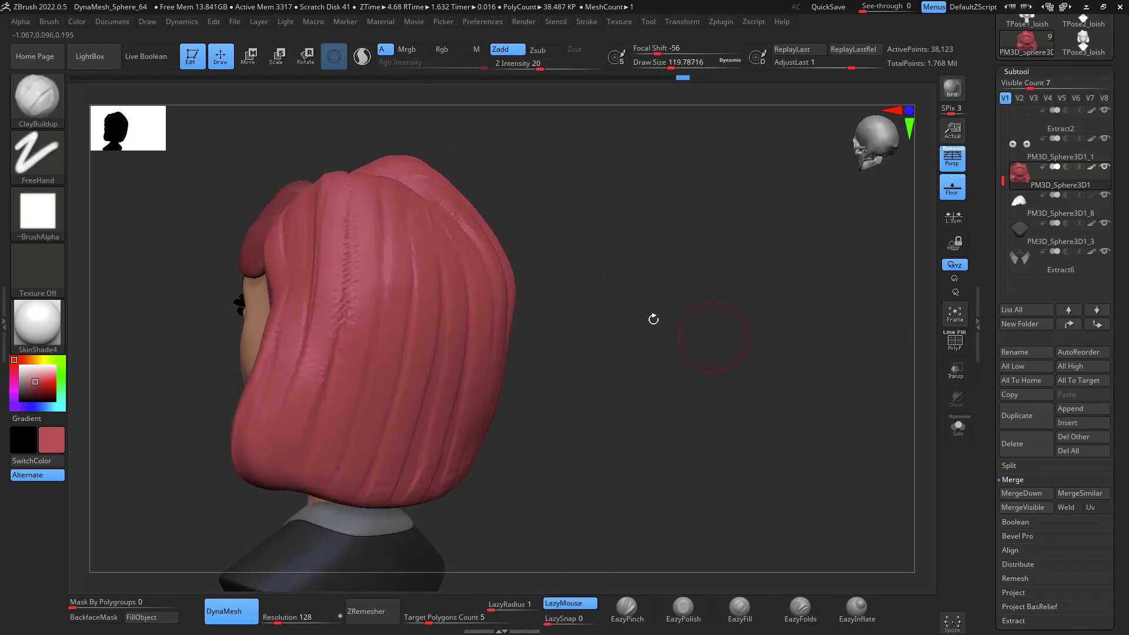
pyautogui.moveTo(781, 358); pyautogui.dragTo(801, 448)
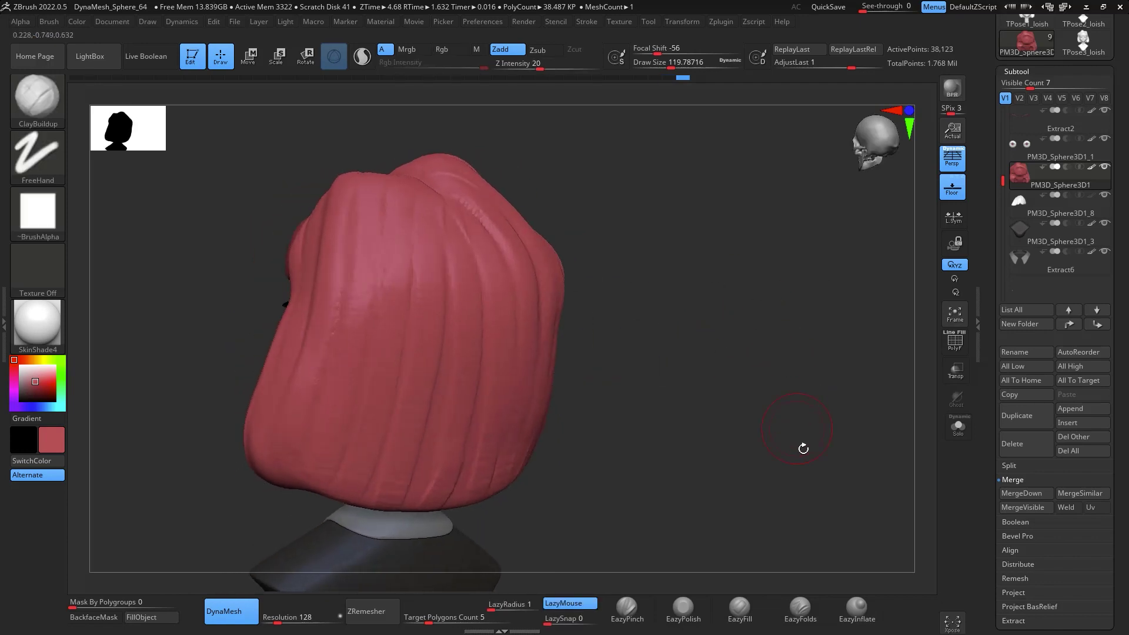
# Sharpen the grooves between the long strands on the back left of the main hair with EazyPinch
pyautogui.moveTo(714, 413); pyautogui.dragTo(471, 222)
pyautogui.press('space')
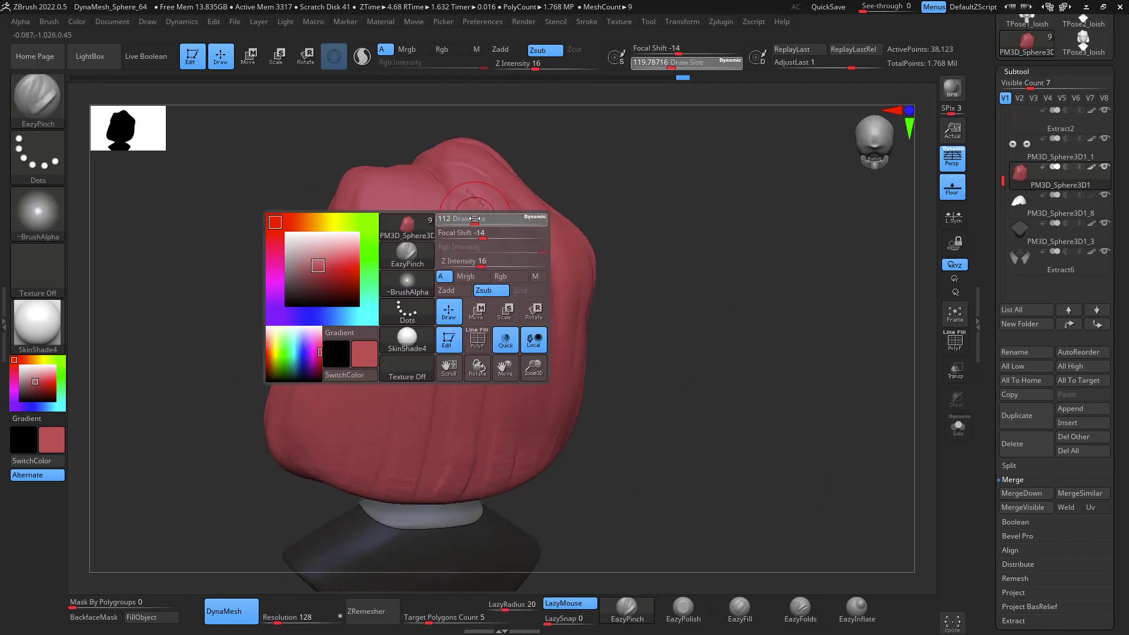
pyautogui.moveTo(527, 411); pyautogui.dragTo(552, 272)
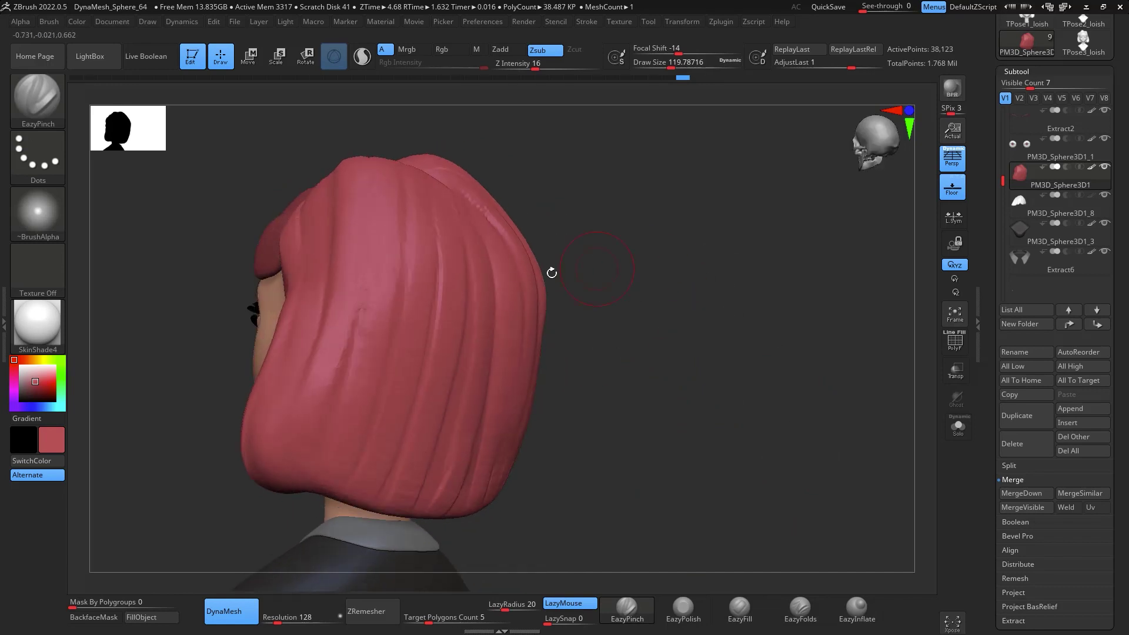
pyautogui.moveTo(434, 223); pyautogui.dragTo(436, 327)
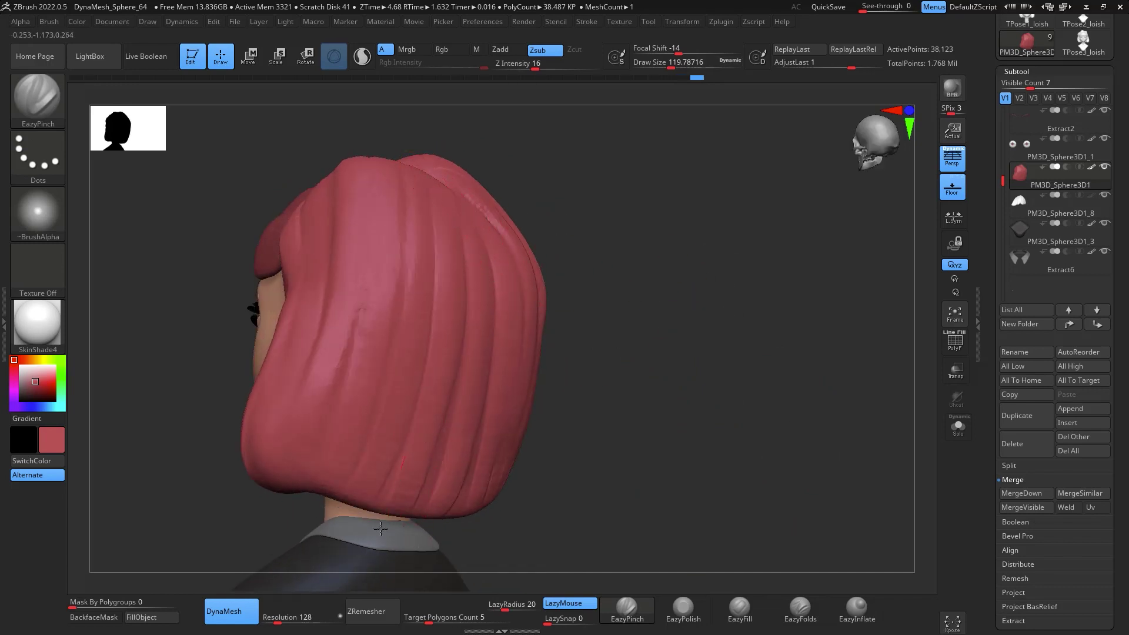
pyautogui.moveTo(585, 257); pyautogui.dragTo(730, 282)
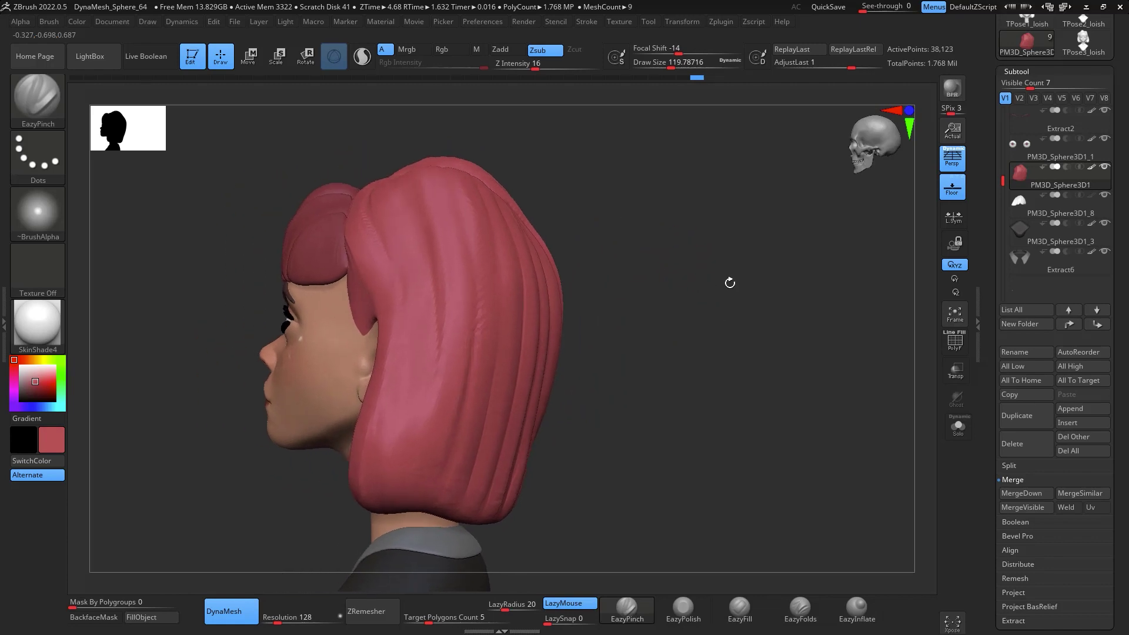
# Pinch the strand grooves on the character's left side of the hair, from the crown down behind the ear
pyautogui.moveTo(456, 175)
pyautogui.mouseDown()
pyautogui.moveTo(470, 388)
pyautogui.moveTo(462, 433)
pyautogui.mouseUp()
pyautogui.moveTo(424, 211); pyautogui.dragTo(424, 325)
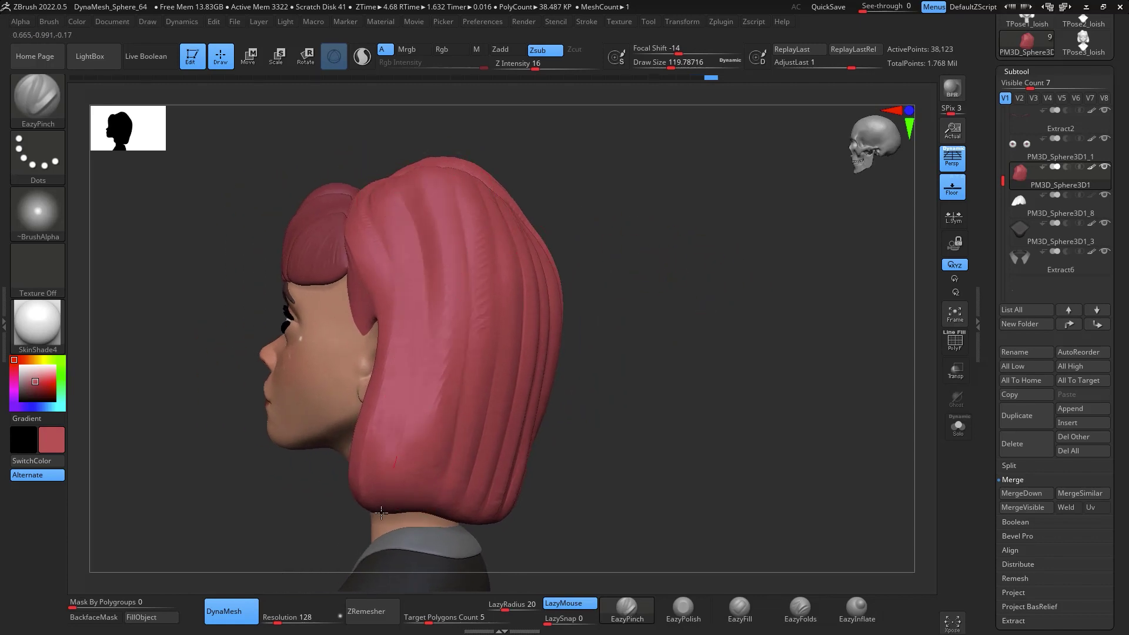
pyautogui.moveTo(585, 344)
pyautogui.mouseDown()
pyautogui.moveTo(748, 297)
pyautogui.moveTo(699, 308)
pyautogui.mouseUp()
pyautogui.moveTo(326, 155); pyautogui.dragTo(352, 185)
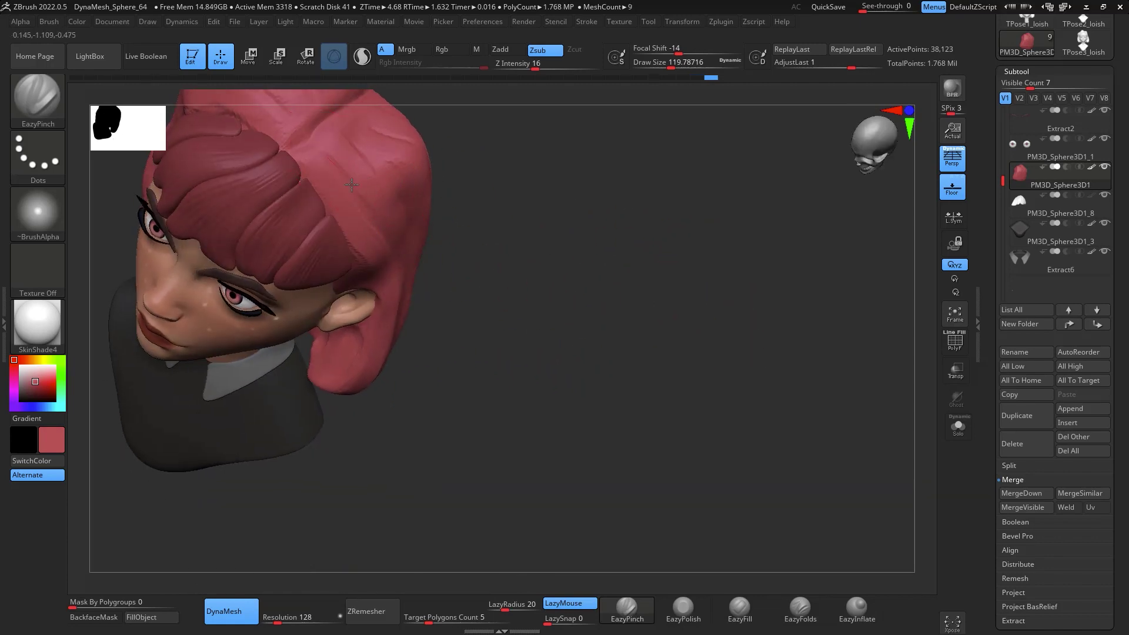
pyautogui.moveTo(562, 228)
pyautogui.keyDown('shift'); pyautogui.mouseDown()
pyautogui.moveTo(713, 270)
pyautogui.moveTo(673, 245)
pyautogui.mouseUp(); pyautogui.keyUp('shift')
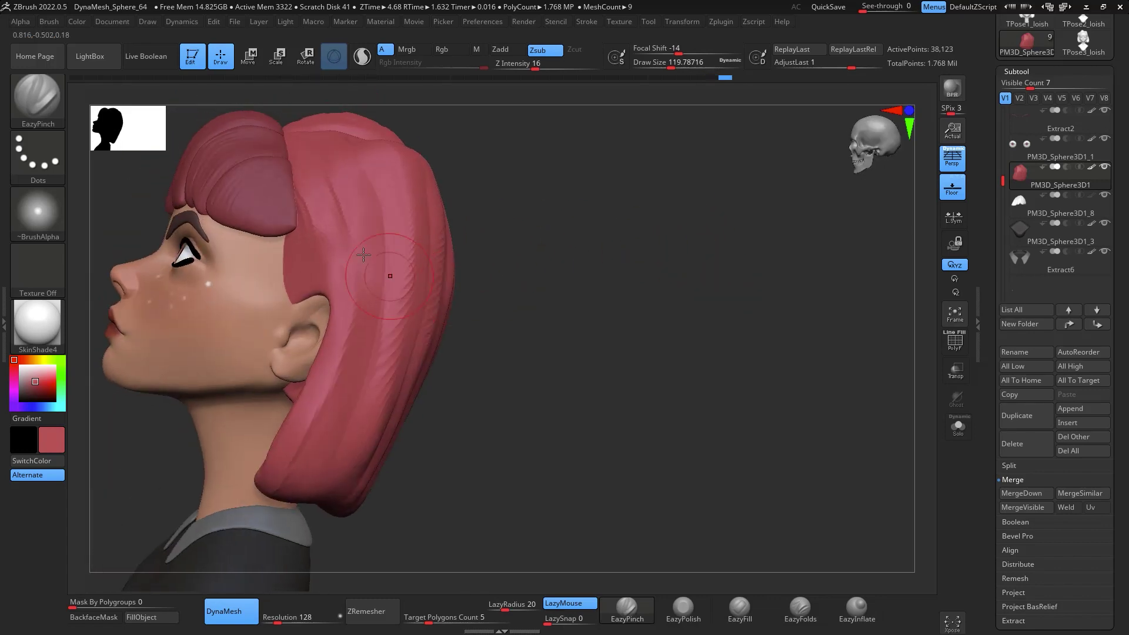
# Reduce the EazyPinch brush size to about 104 and pinch the strand grooves on the left side and back of the main hair
pyautogui.press('space')
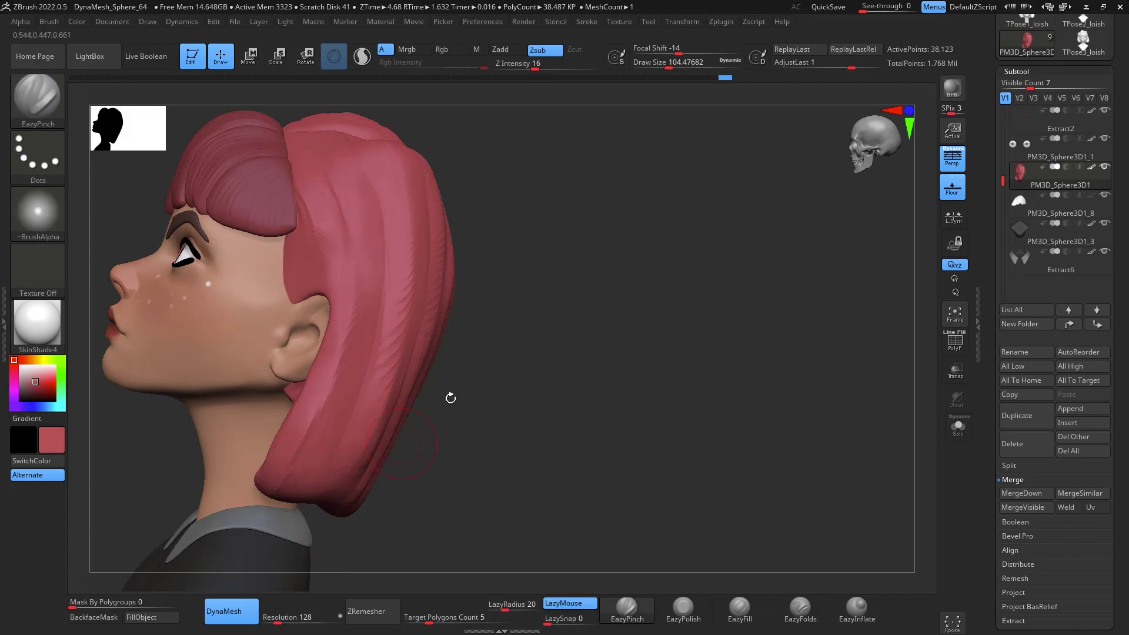
pyautogui.moveTo(450, 398); pyautogui.dragTo(446, 265)
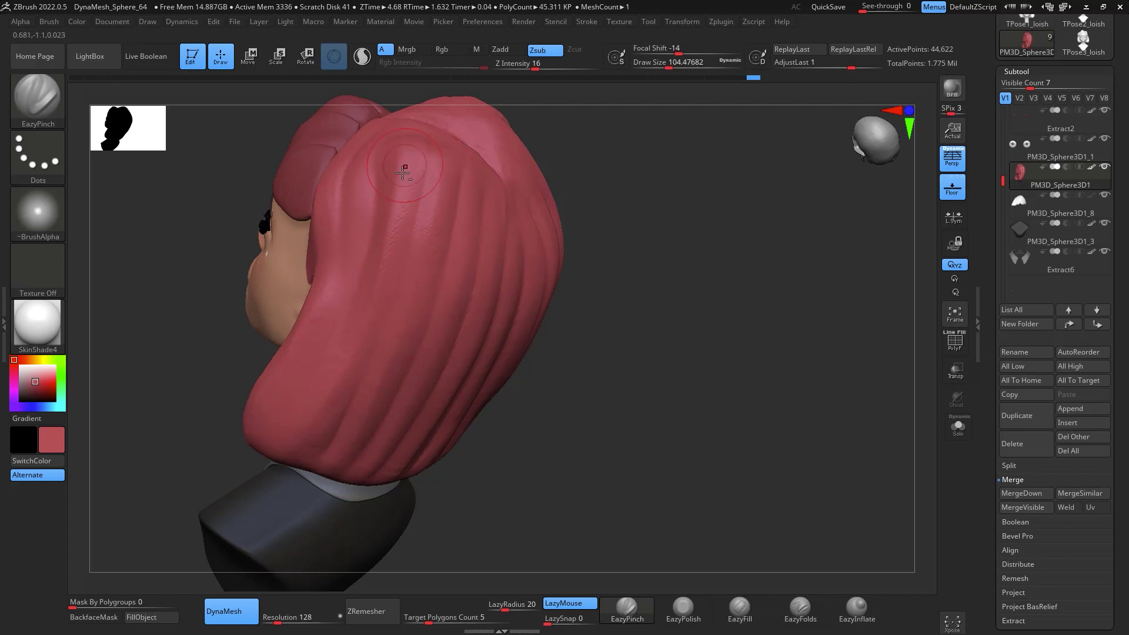
pyautogui.moveTo(279, 487); pyautogui.dragTo(438, 592)
pyautogui.moveTo(785, 345); pyautogui.dragTo(456, 189)
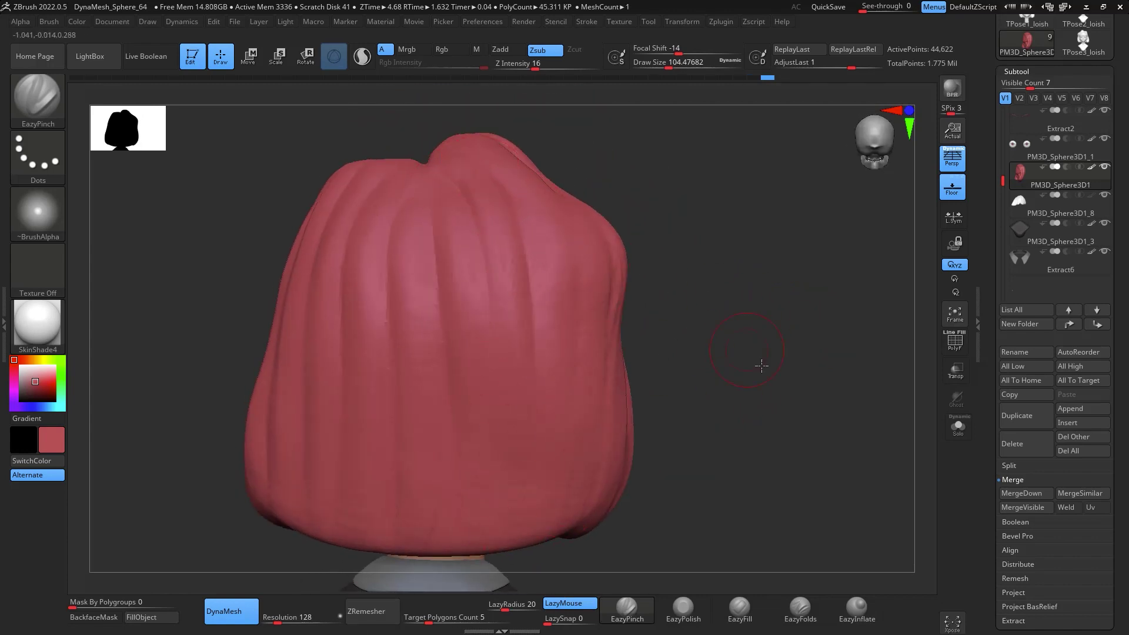
# Pinch and smooth the strand grooves running over the crown and down the left side of the main hair
pyautogui.moveTo(762, 366); pyautogui.dragTo(632, 359)
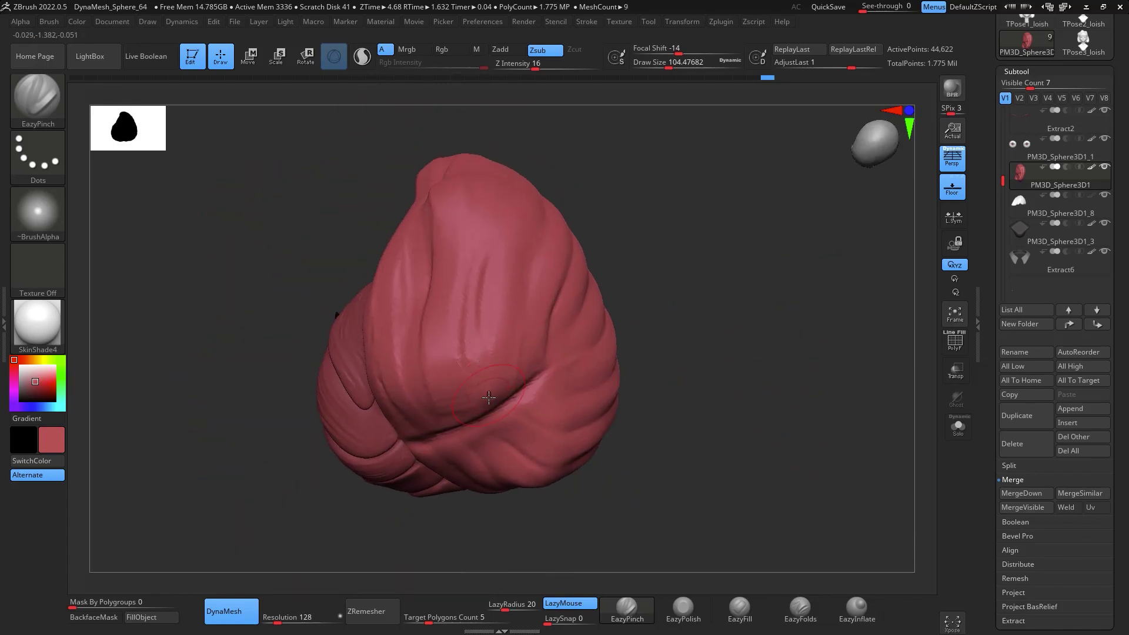
pyautogui.moveTo(668, 222); pyautogui.dragTo(474, 386)
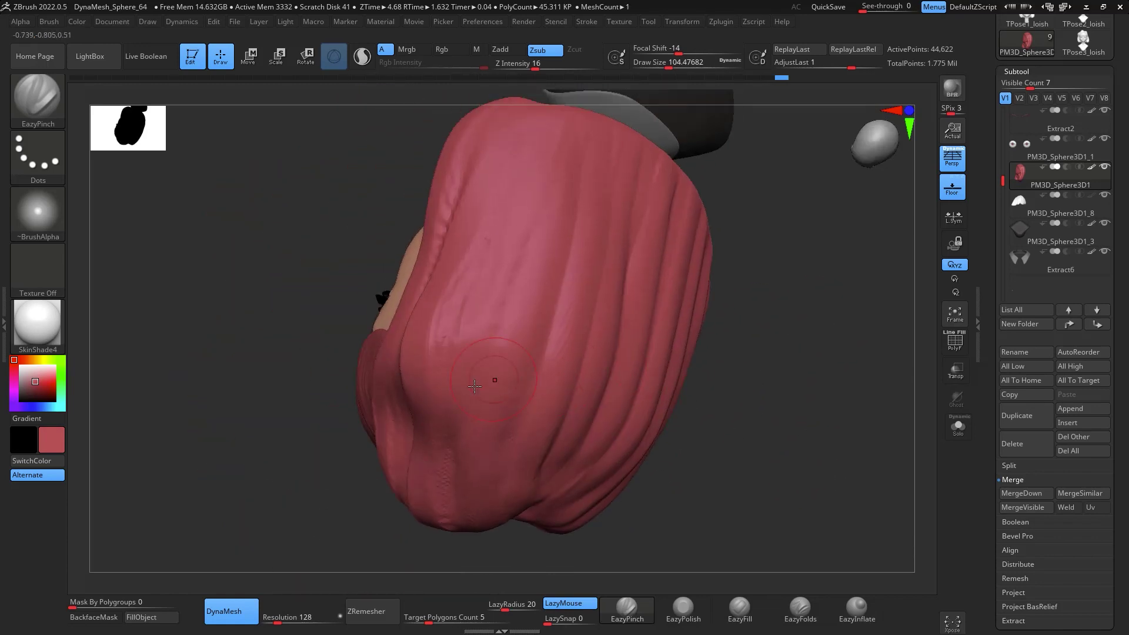
pyautogui.press('shift')
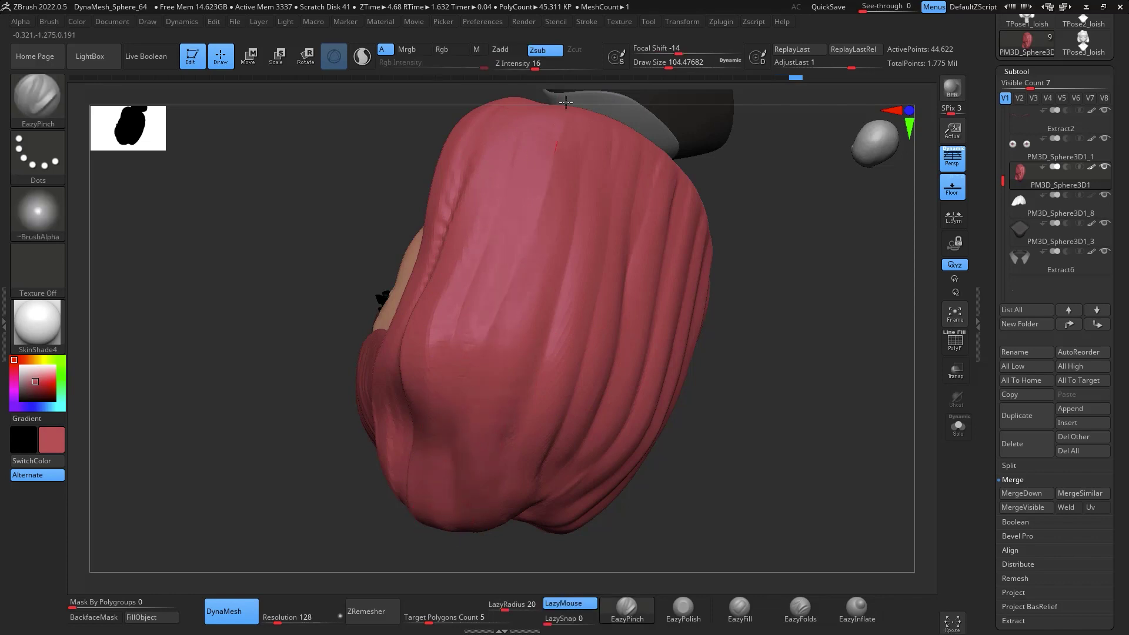
pyautogui.keyDown('shift'); pyautogui.moveTo(729, 305); pyautogui.dragTo(777, 292); pyautogui.keyUp('shift')
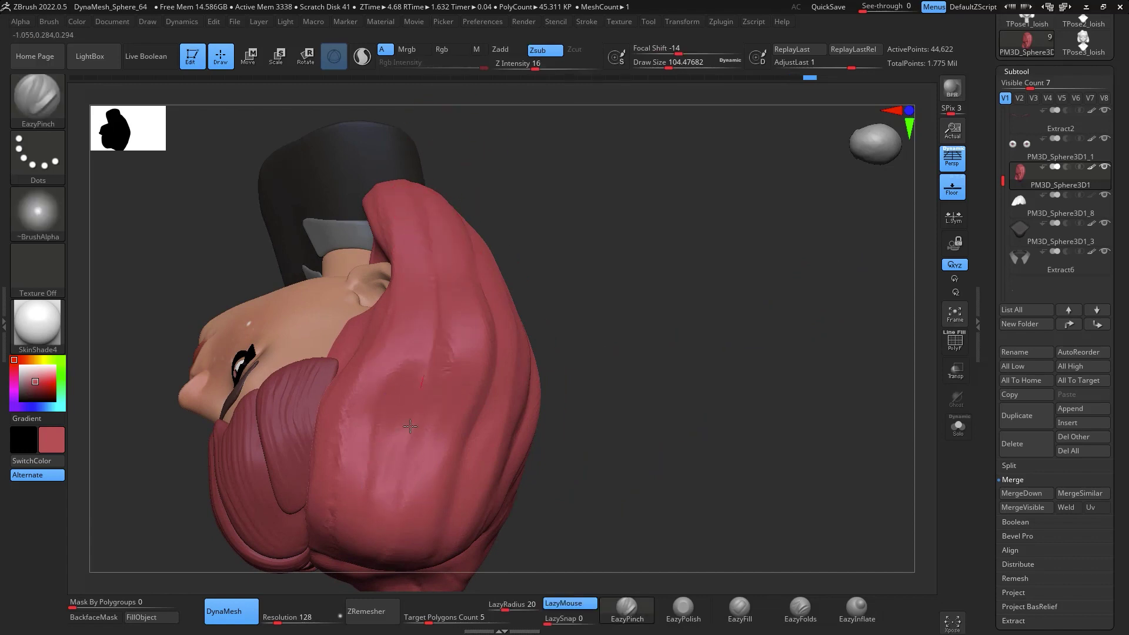
pyautogui.moveTo(410, 425); pyautogui.dragTo(406, 490)
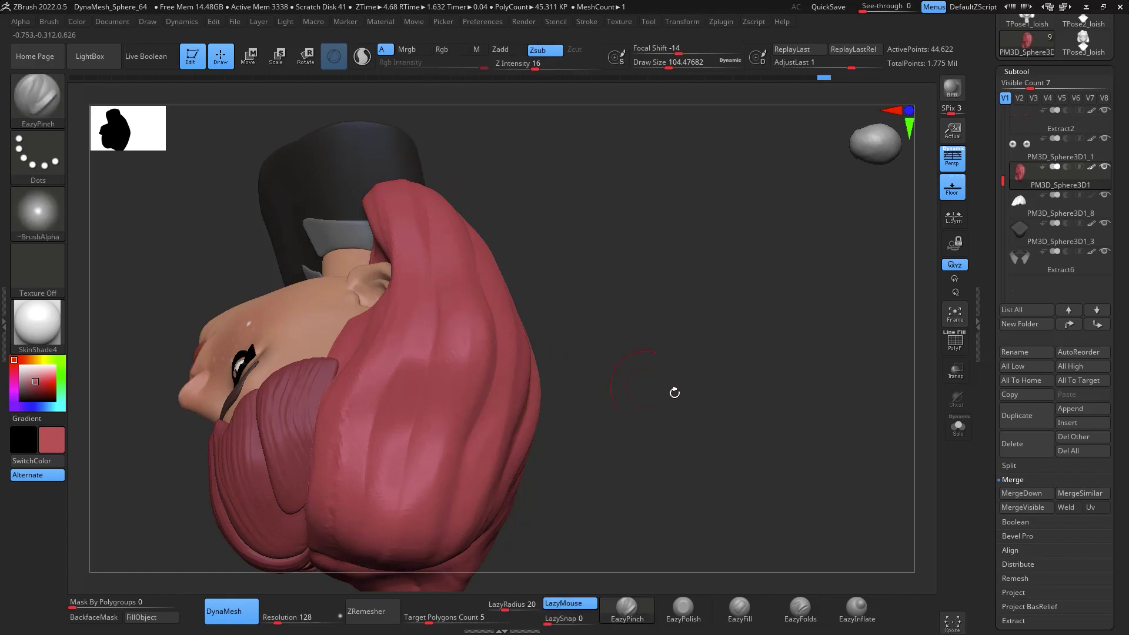
pyautogui.moveTo(672, 390)
pyautogui.mouseDown()
pyautogui.moveTo(746, 323)
pyautogui.moveTo(804, 309)
pyautogui.moveTo(776, 317)
pyautogui.mouseUp()
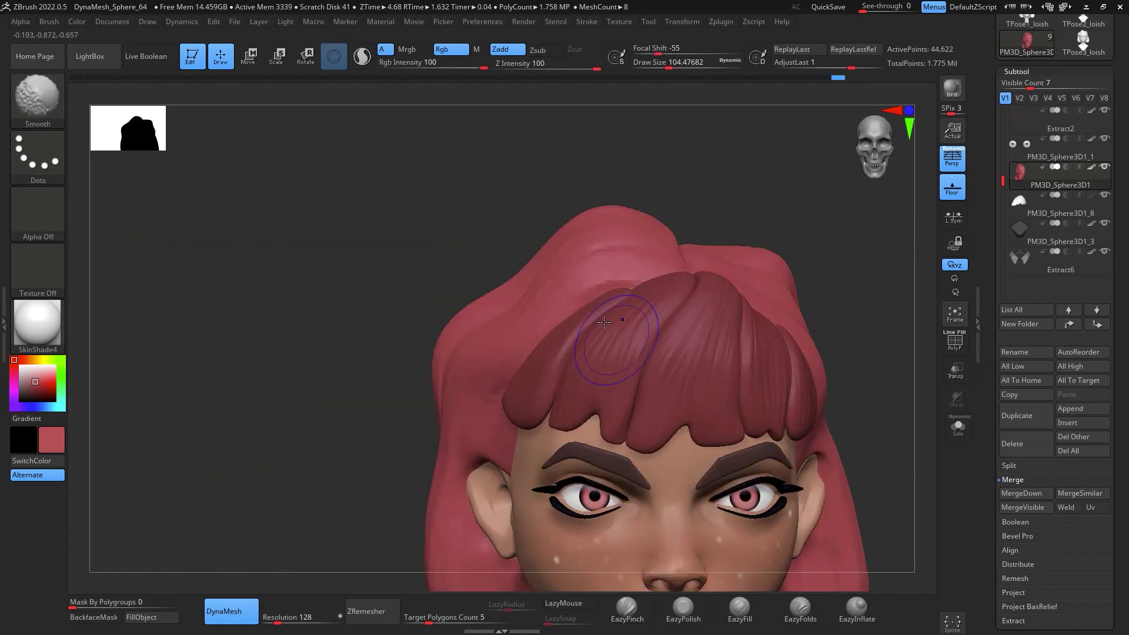
pyautogui.moveTo(437, 559)
pyautogui.keyDown('alt'); pyautogui.mouseDown()
pyautogui.moveTo(588, 447)
pyautogui.moveTo(776, 370)
pyautogui.moveTo(809, 396)
pyautogui.moveTo(833, 382)
pyautogui.moveTo(817, 292)
pyautogui.mouseUp(); pyautogui.keyUp('alt')
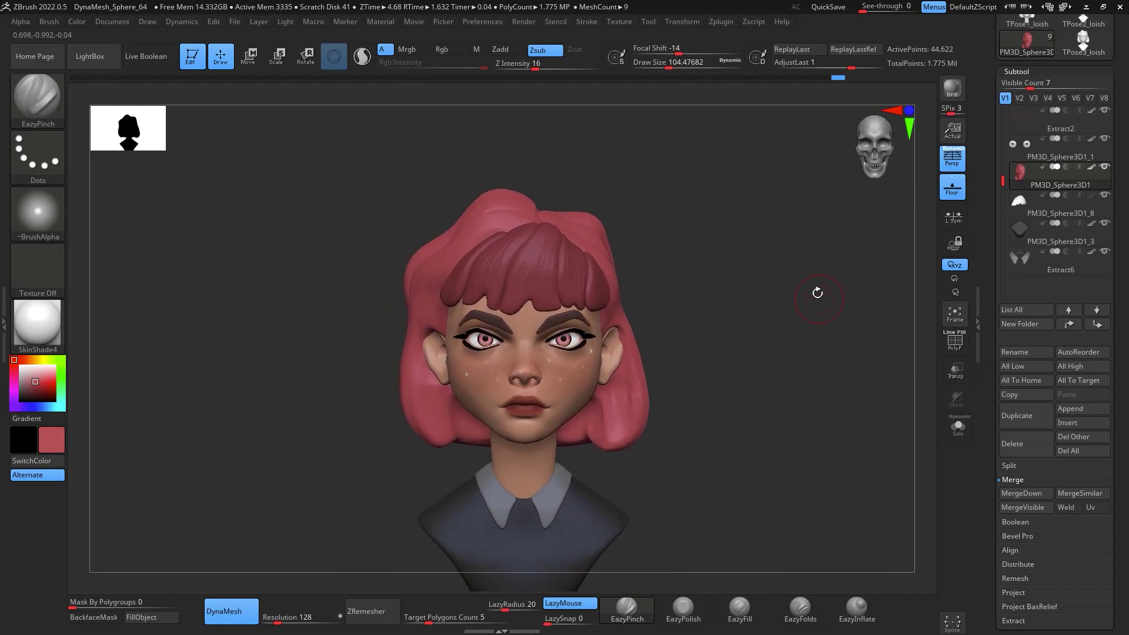
# Fill the bangs mesh with the same pinkish-red colour as the main hair
pyautogui.keyDown('alt'); pyautogui.click(632, 329); pyautogui.keyUp('alt')
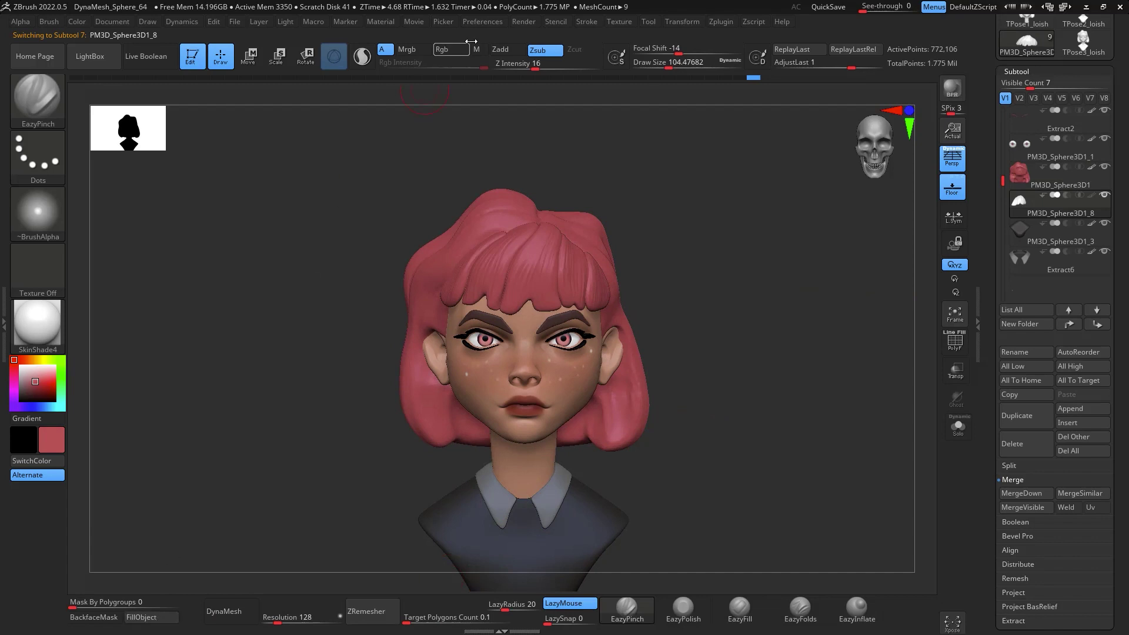
pyautogui.press('b')
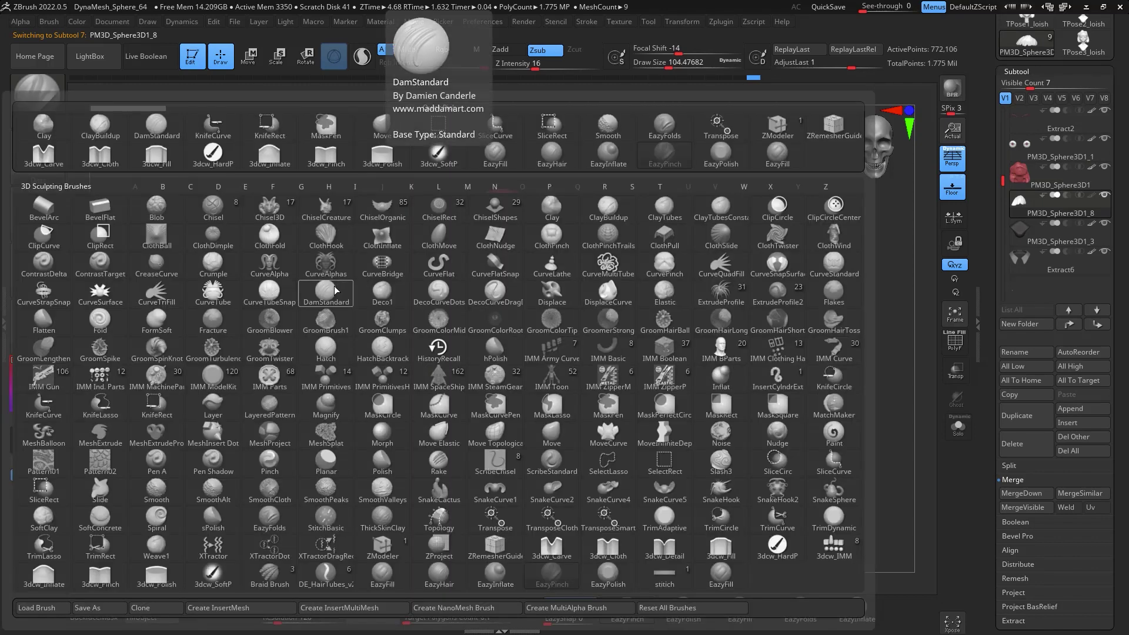
pyautogui.press('m')
pyautogui.press('v')
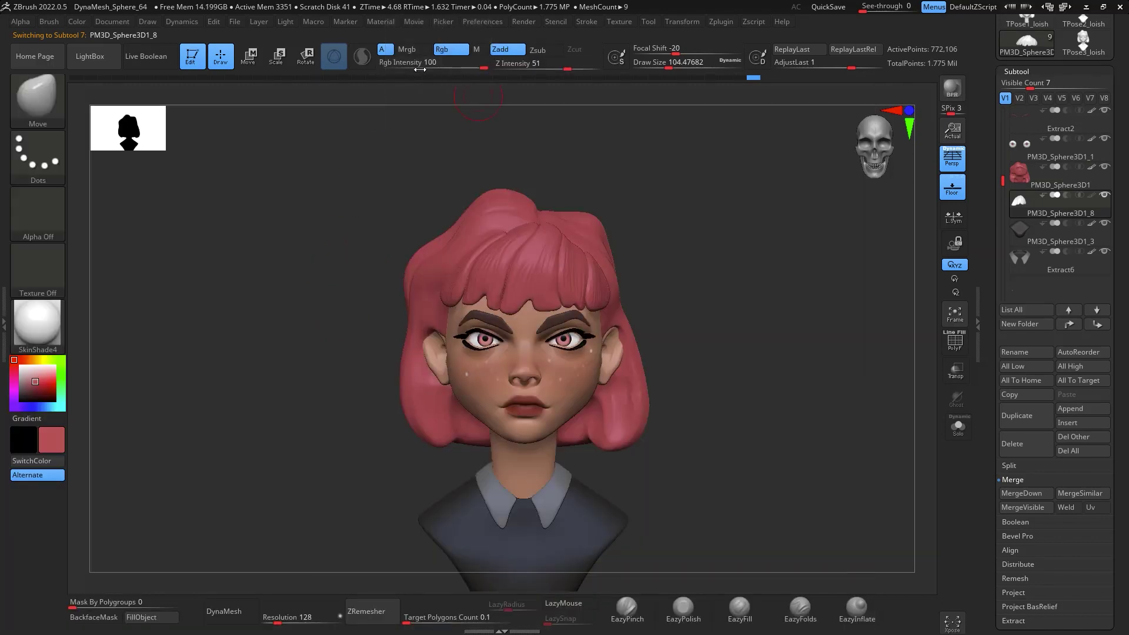
pyautogui.click(146, 619)
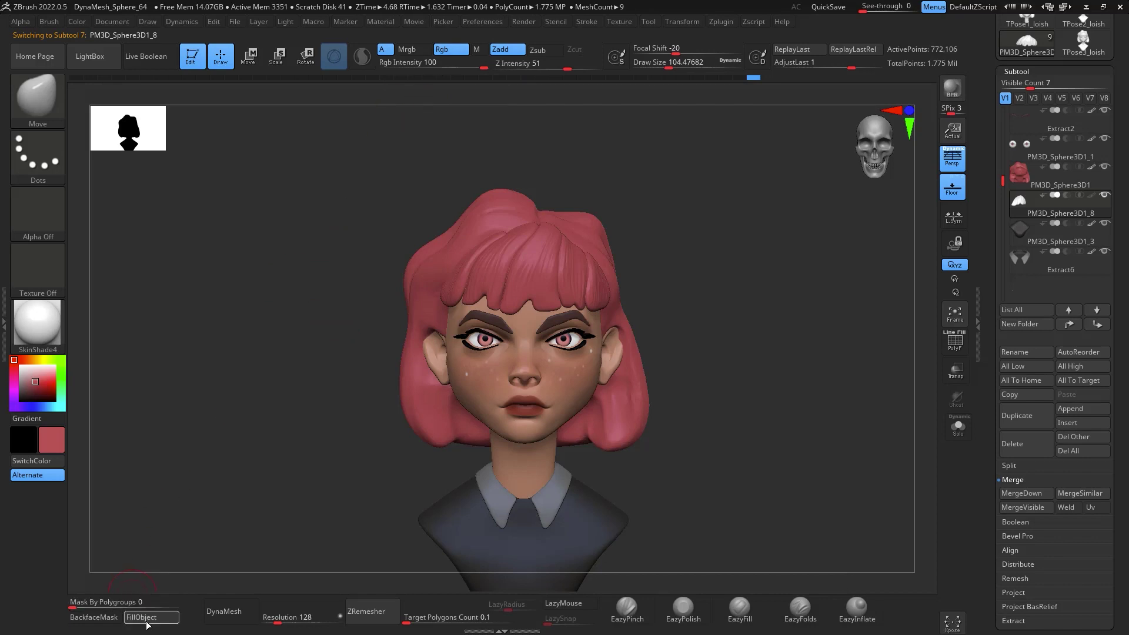
# Retopologise the main hair with ZRemesher at a target polygon count of 5 and check its wireframe
pyautogui.click(1046, 178)
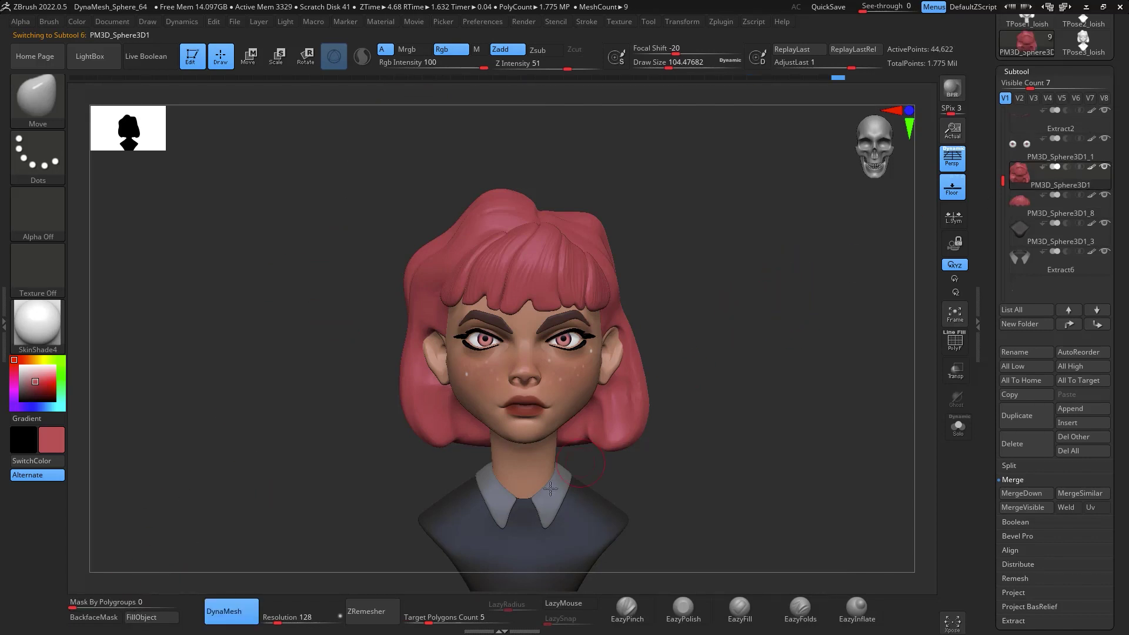
pyautogui.click(379, 614)
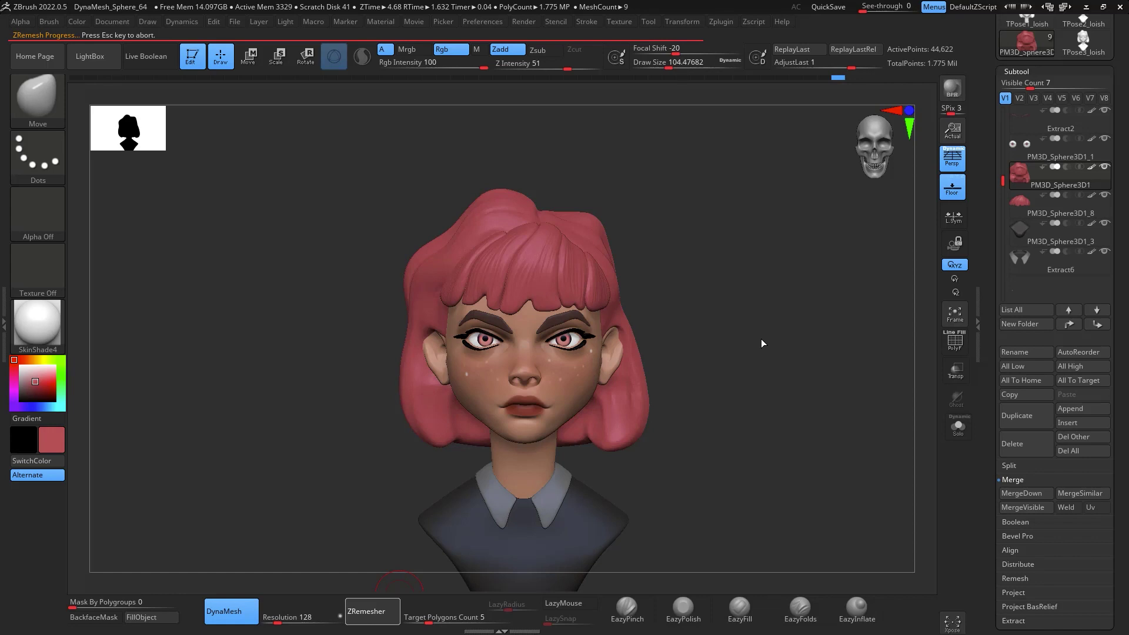
pyautogui.moveTo(762, 336); pyautogui.dragTo(800, 323)
pyautogui.click(954, 341)
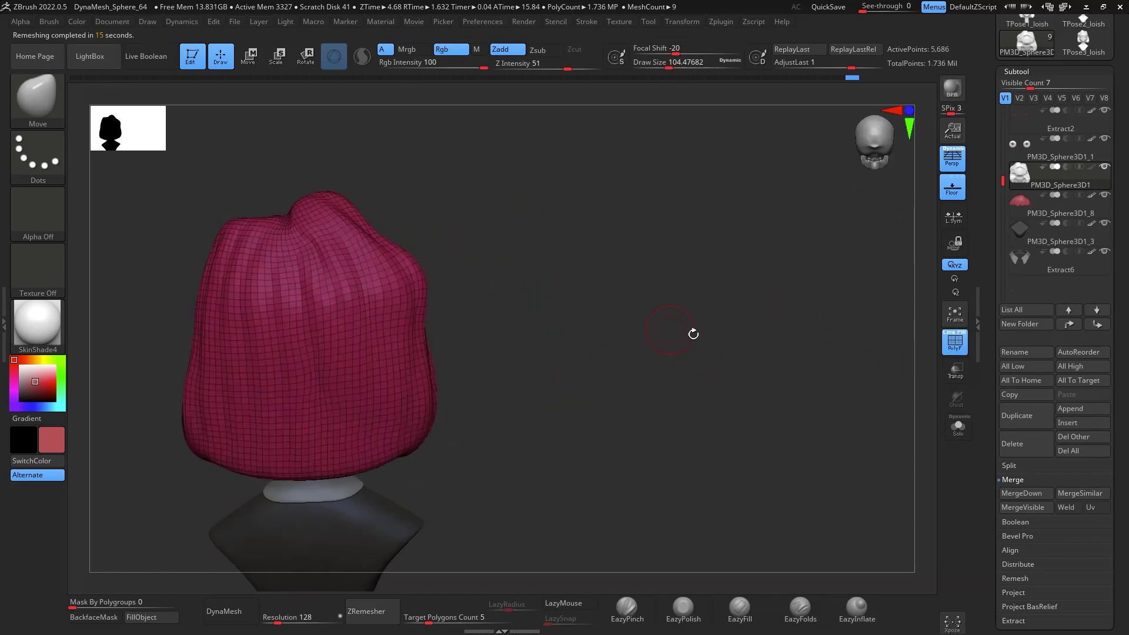
pyautogui.press('f')
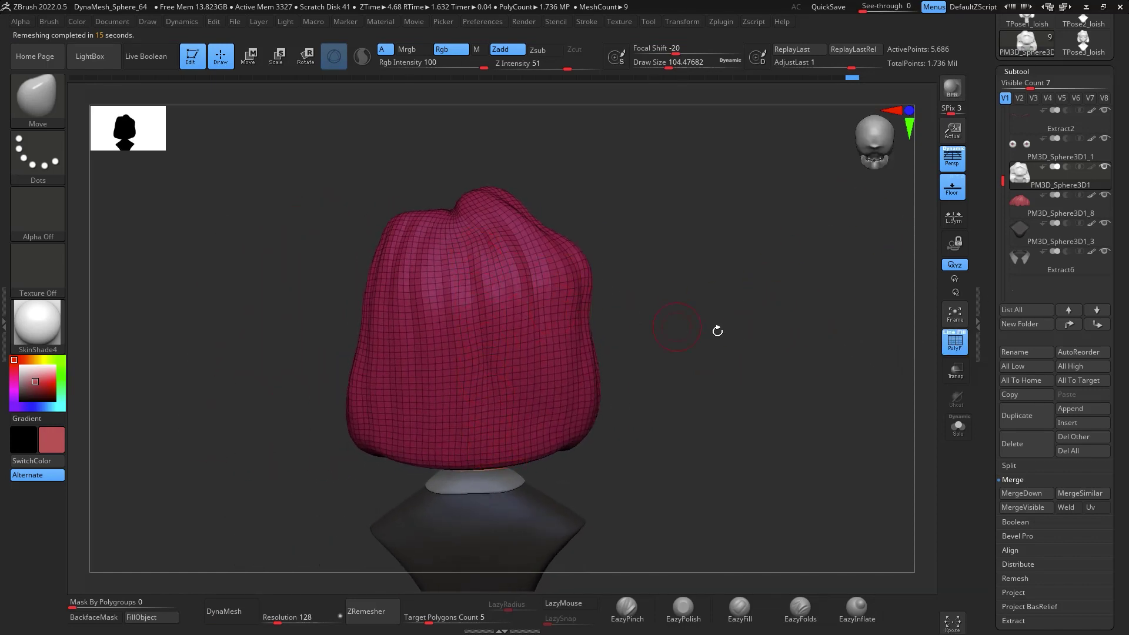
pyautogui.moveTo(718, 331); pyautogui.dragTo(833, 317)
pyautogui.click(954, 341)
pyautogui.moveTo(894, 344); pyautogui.dragTo(834, 348)
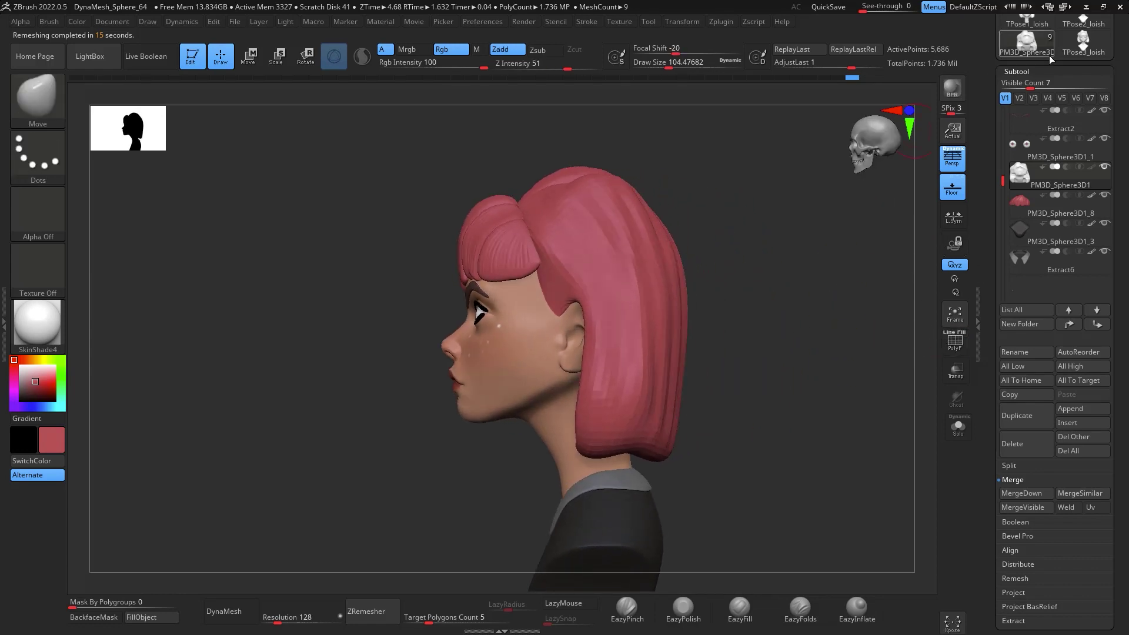
# Duplicate the remeshed main hair with the original hidden, and subdivide the copy twice
pyautogui.click(1026, 415)
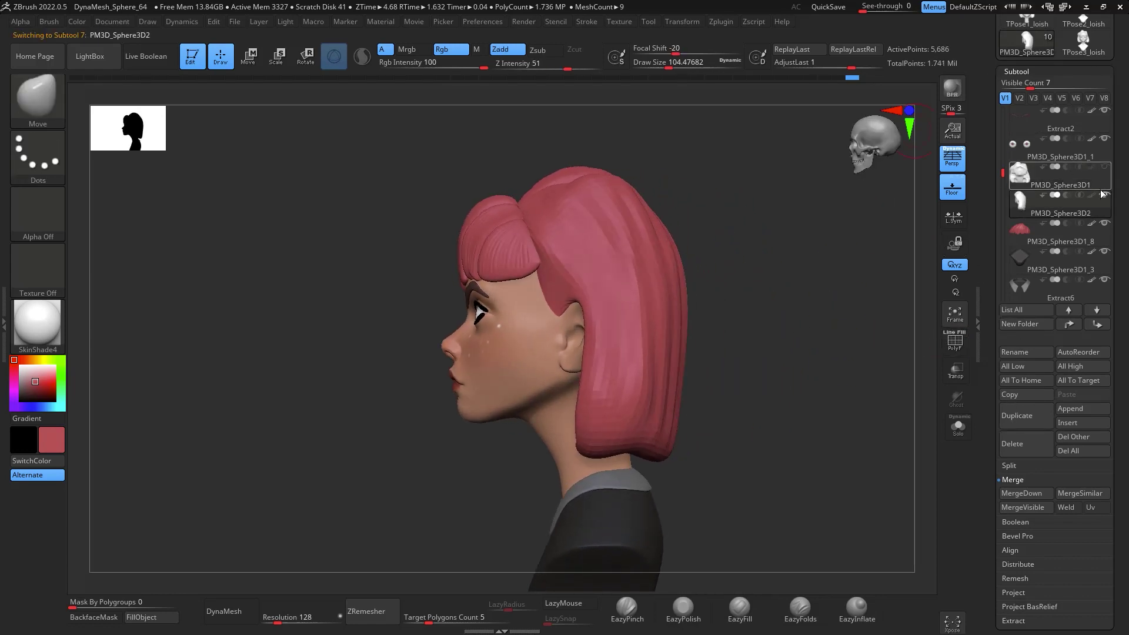
pyautogui.moveTo(861, 351)
pyautogui.mouseDown()
pyautogui.moveTo(880, 367)
pyautogui.moveTo(888, 335)
pyautogui.moveTo(865, 355)
pyautogui.moveTo(819, 297)
pyautogui.moveTo(791, 293)
pyautogui.moveTo(814, 337)
pyautogui.moveTo(776, 346)
pyautogui.mouseUp()
pyautogui.press('ctrl')
# Pinch the strands behind the left ear on the subdivided hair copy with EazyPinch
pyautogui.click(638, 609)
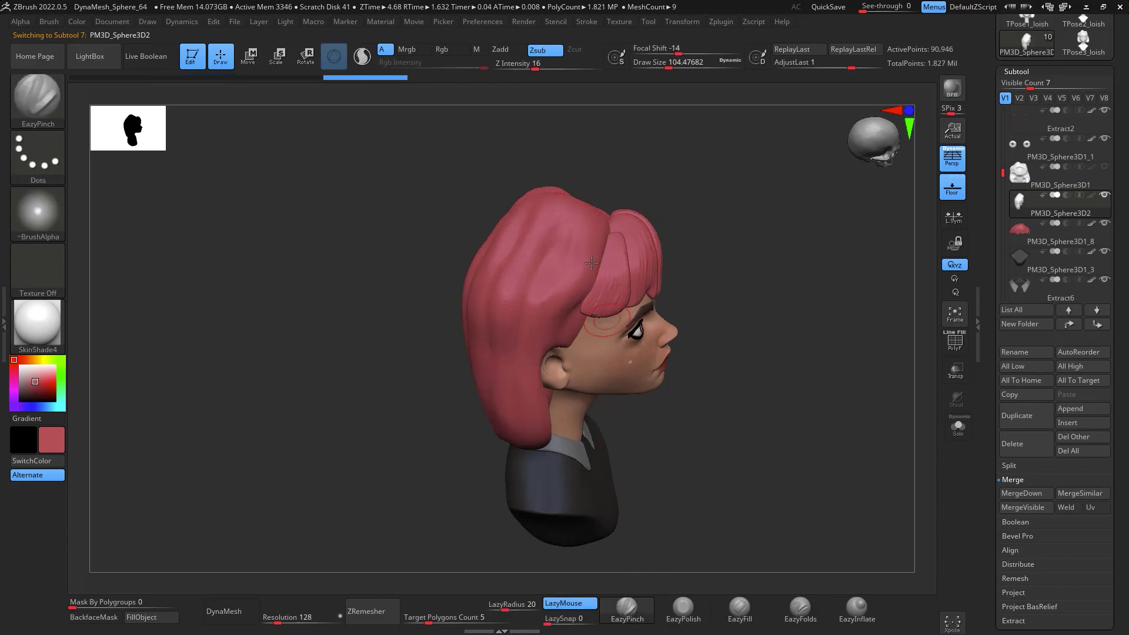
pyautogui.moveTo(715, 226); pyautogui.dragTo(710, 191)
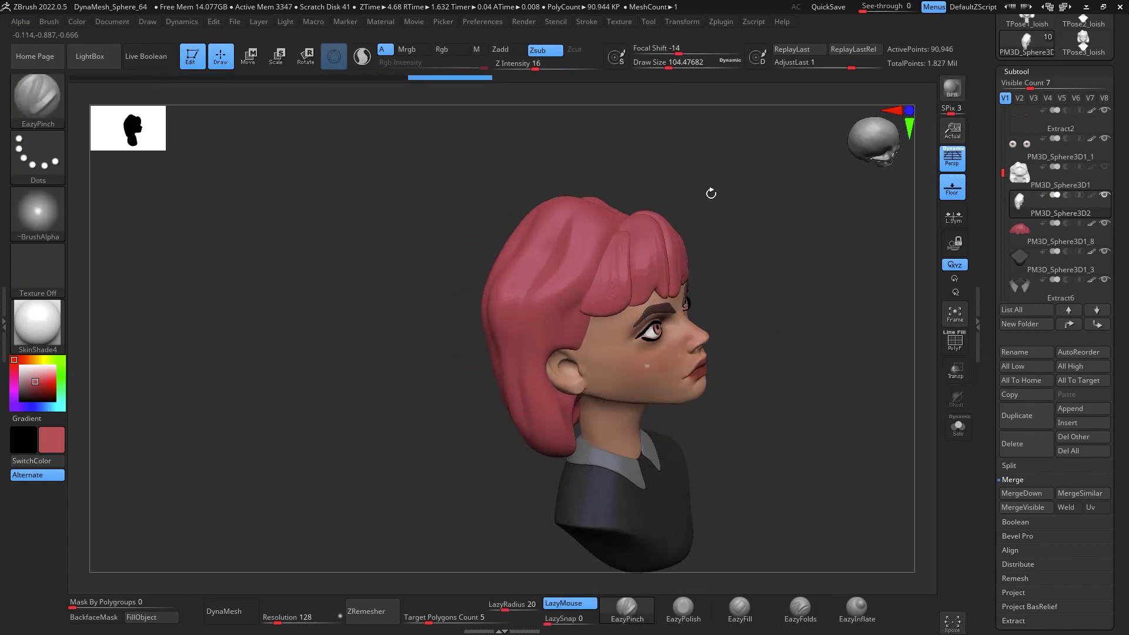
pyautogui.moveTo(735, 353); pyautogui.dragTo(733, 281)
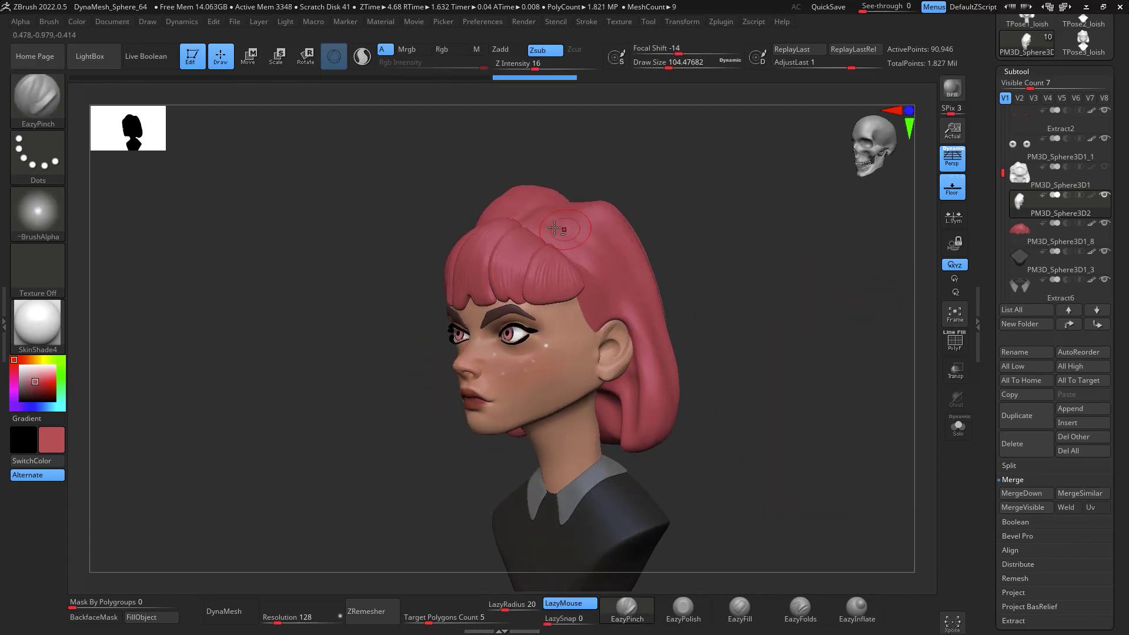
pyautogui.moveTo(646, 348); pyautogui.dragTo(633, 455)
pyautogui.moveTo(765, 347); pyautogui.dragTo(825, 327)
pyautogui.moveTo(736, 290); pyautogui.dragTo(722, 270)
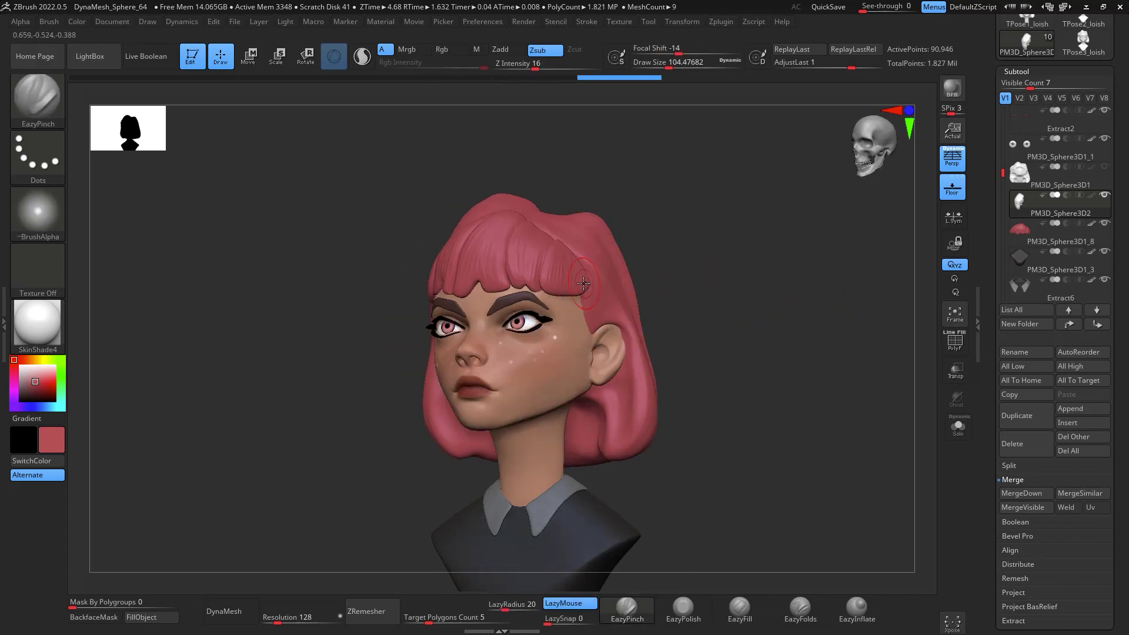
# Pinch and smooth the hairline between the bangs and the ear on both sides of the head
pyautogui.moveTo(620, 334)
pyautogui.mouseDown()
pyautogui.moveTo(592, 298)
pyautogui.moveTo(605, 338)
pyautogui.mouseUp()
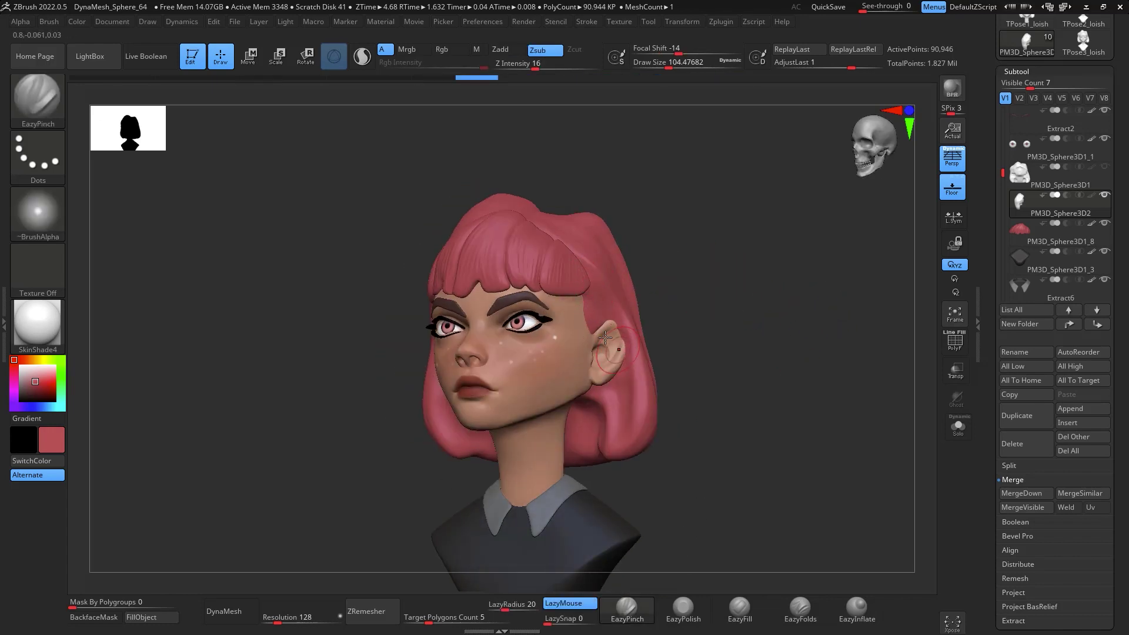
pyautogui.moveTo(591, 288)
pyautogui.keyDown('shift'); pyautogui.mouseDown()
pyautogui.moveTo(594, 318)
pyautogui.moveTo(618, 336)
pyautogui.mouseUp(); pyautogui.keyUp('shift')
pyautogui.moveTo(679, 312)
pyautogui.mouseDown()
pyautogui.moveTo(738, 250)
pyautogui.moveTo(814, 244)
pyautogui.mouseUp()
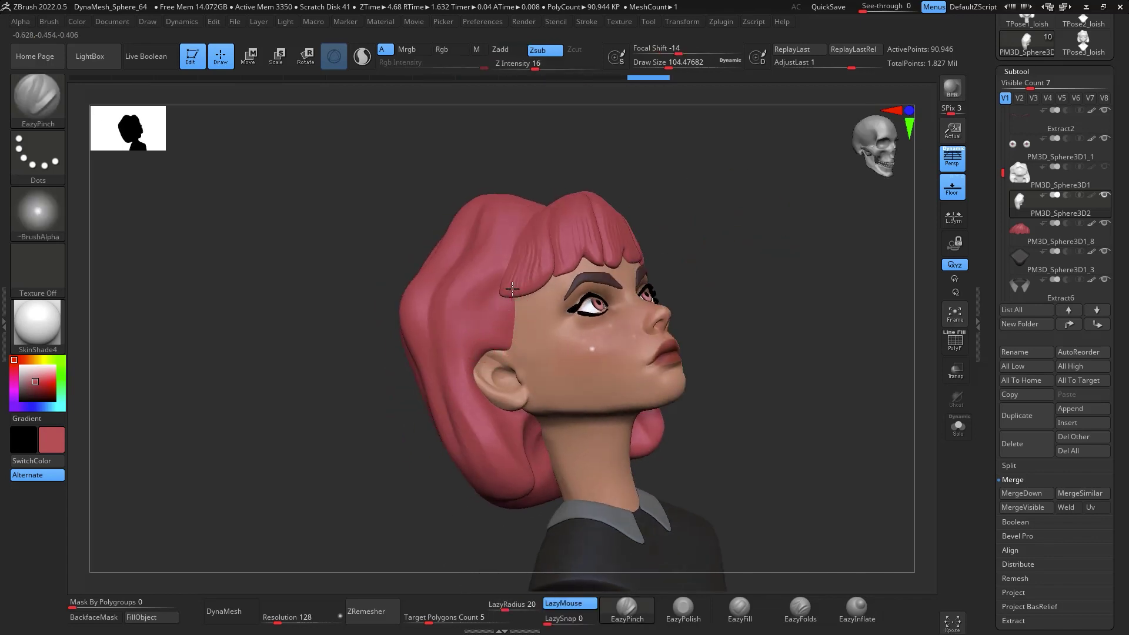
pyautogui.moveTo(512, 288); pyautogui.dragTo(504, 319)
pyautogui.keyDown('shift'); pyautogui.moveTo(483, 385); pyautogui.dragTo(501, 328); pyautogui.keyUp('shift')
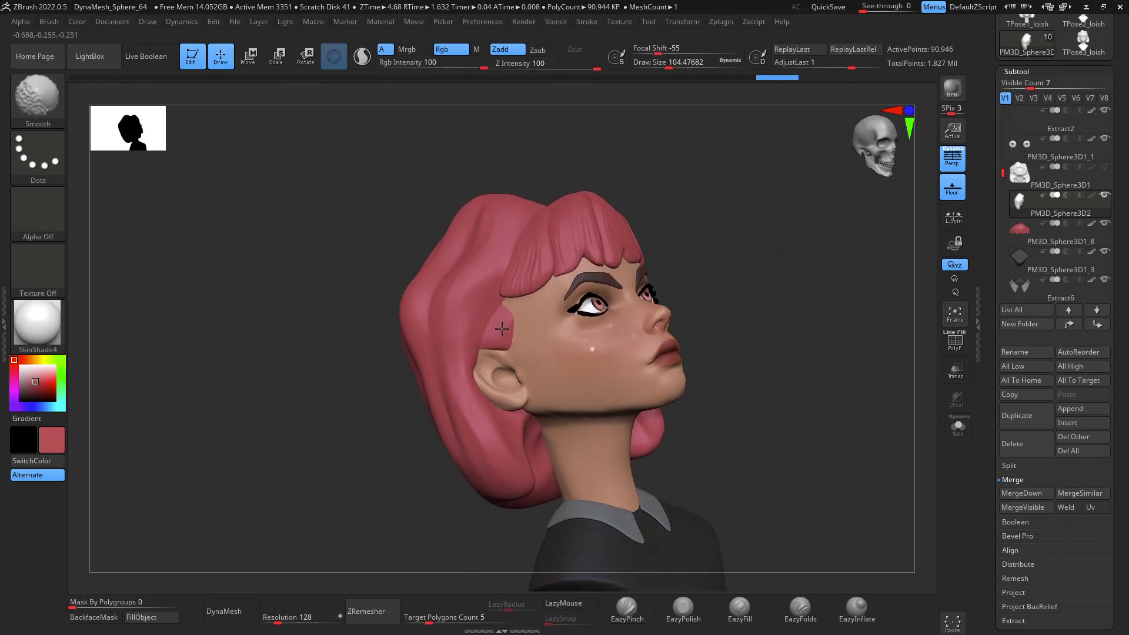
pyautogui.keyDown('shift'); pyautogui.moveTo(771, 284); pyautogui.dragTo(849, 381); pyautogui.keyUp('shift')
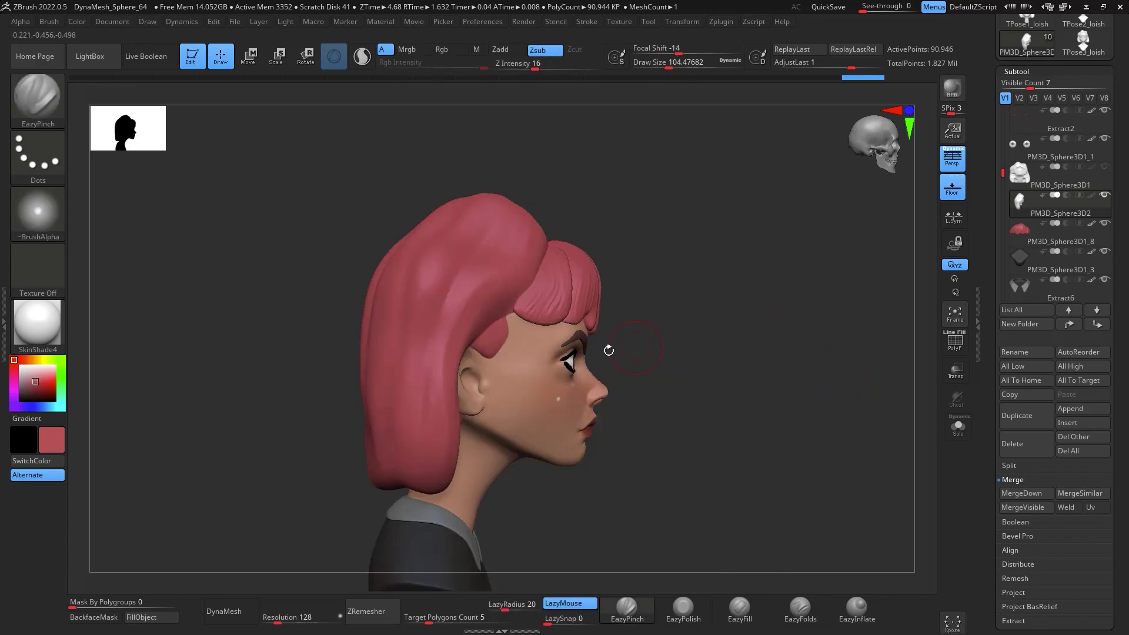
# Reshape the hair at the temples beneath the bangs using the Move brush at a size of about 132
pyautogui.press('b')
pyautogui.press('m')
pyautogui.press('v')
pyautogui.press('space')
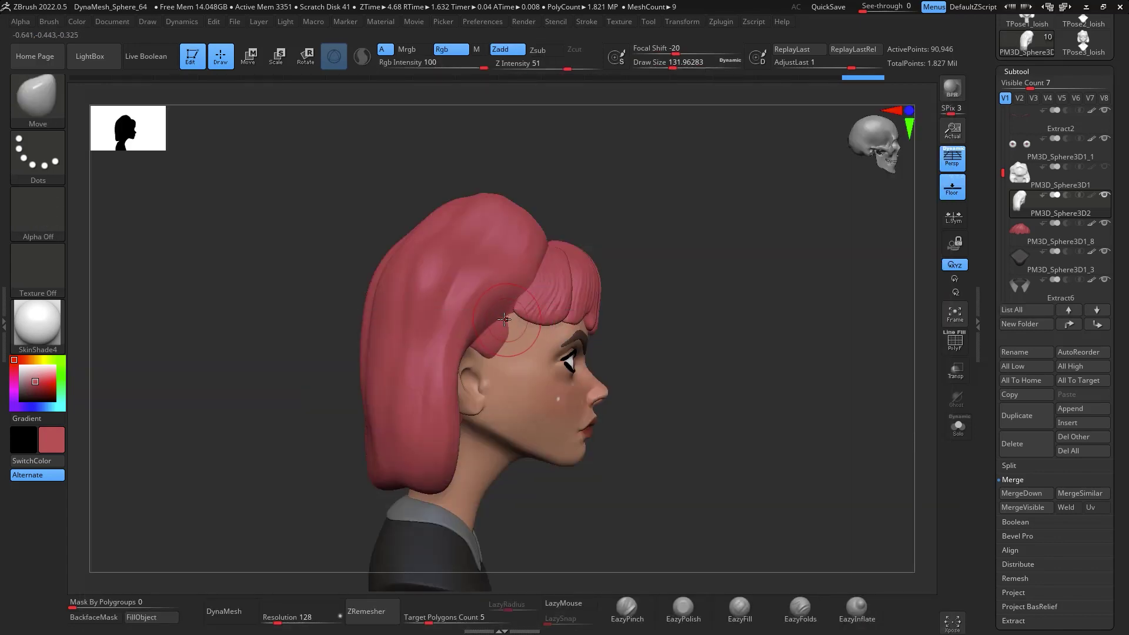
pyautogui.moveTo(755, 294)
pyautogui.keyDown('shift'); pyautogui.mouseDown()
pyautogui.moveTo(859, 322)
pyautogui.moveTo(761, 282)
pyautogui.mouseUp(); pyautogui.keyUp('shift')
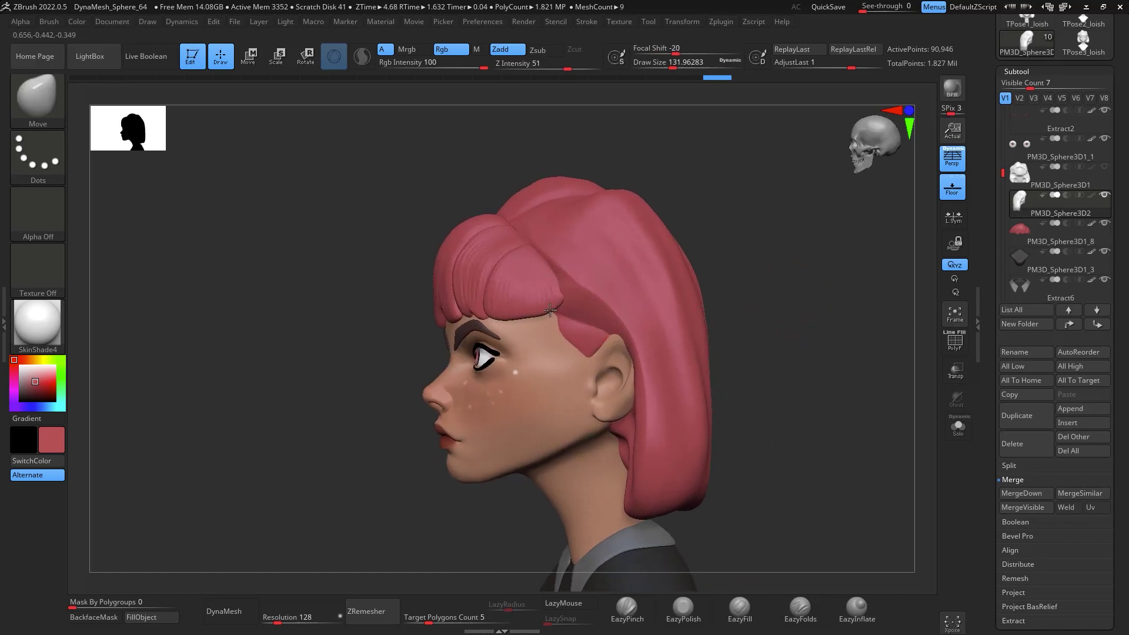
pyautogui.moveTo(611, 264); pyautogui.dragTo(623, 257)
pyautogui.moveTo(759, 289)
pyautogui.keyDown('shift'); pyautogui.mouseDown()
pyautogui.moveTo(831, 310)
pyautogui.moveTo(769, 358)
pyautogui.moveTo(834, 290)
pyautogui.moveTo(802, 352)
pyautogui.moveTo(782, 347)
pyautogui.mouseUp(); pyautogui.keyUp('shift')
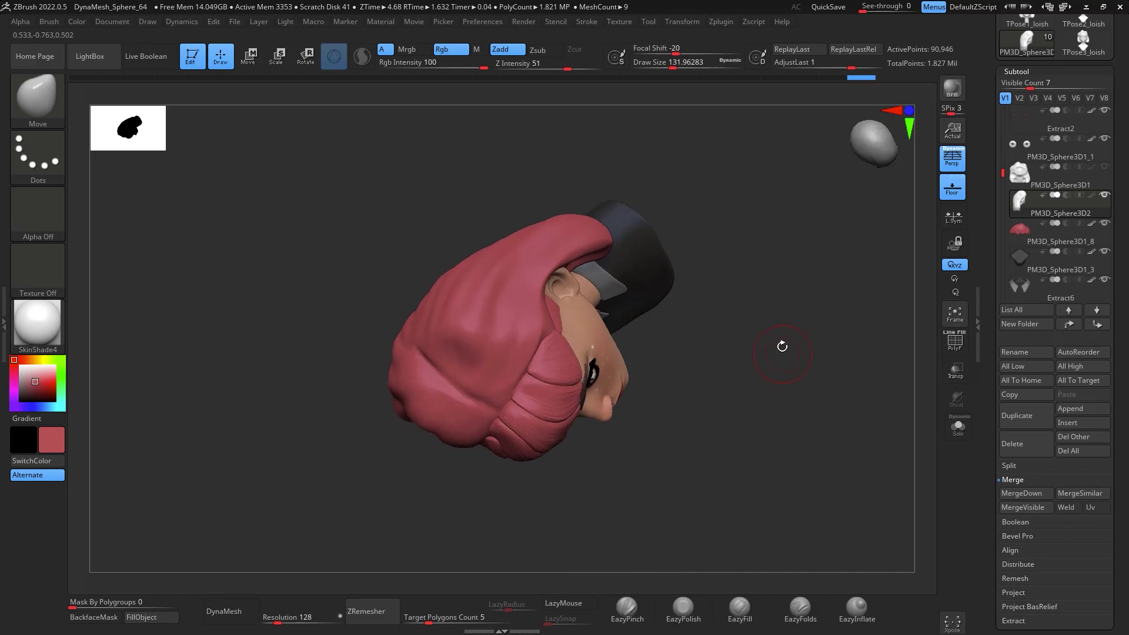
# Pinch long vertical strand grooves down the back of the hair with the EazyPinch brush
pyautogui.click(627, 608)
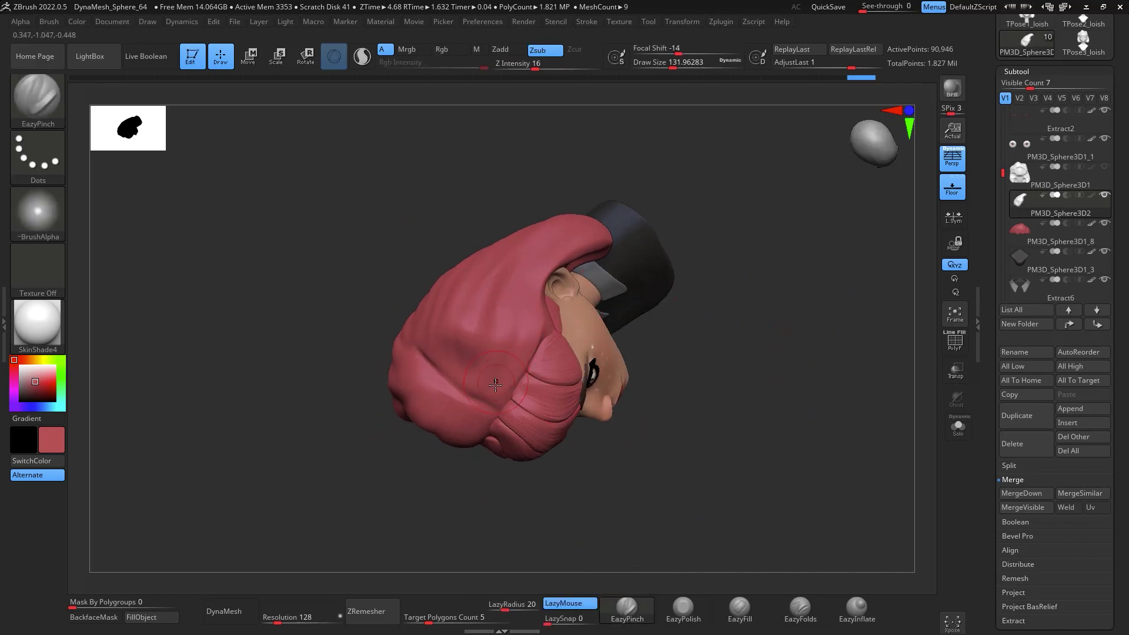
pyautogui.moveTo(700, 204); pyautogui.dragTo(530, 237)
pyautogui.moveTo(524, 161); pyautogui.dragTo(513, 133)
pyautogui.moveTo(651, 221); pyautogui.dragTo(660, 227)
pyautogui.moveTo(458, 316); pyautogui.dragTo(430, 214)
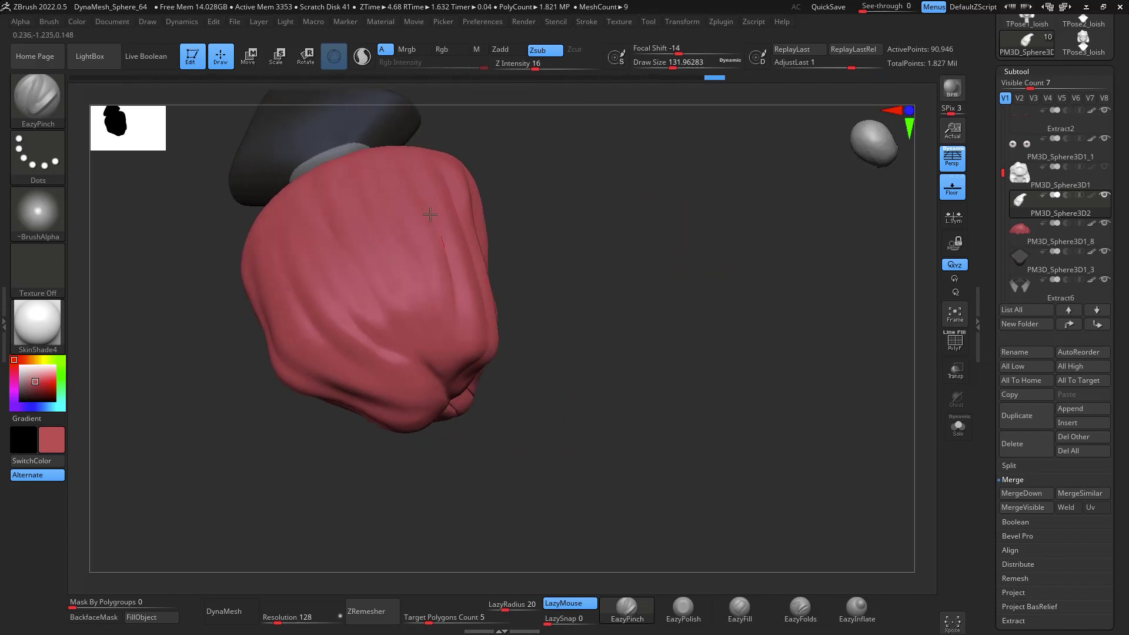
pyautogui.moveTo(421, 341)
pyautogui.mouseDown()
pyautogui.moveTo(414, 255)
pyautogui.moveTo(374, 121)
pyautogui.mouseUp()
pyautogui.moveTo(405, 313); pyautogui.dragTo(363, 105)
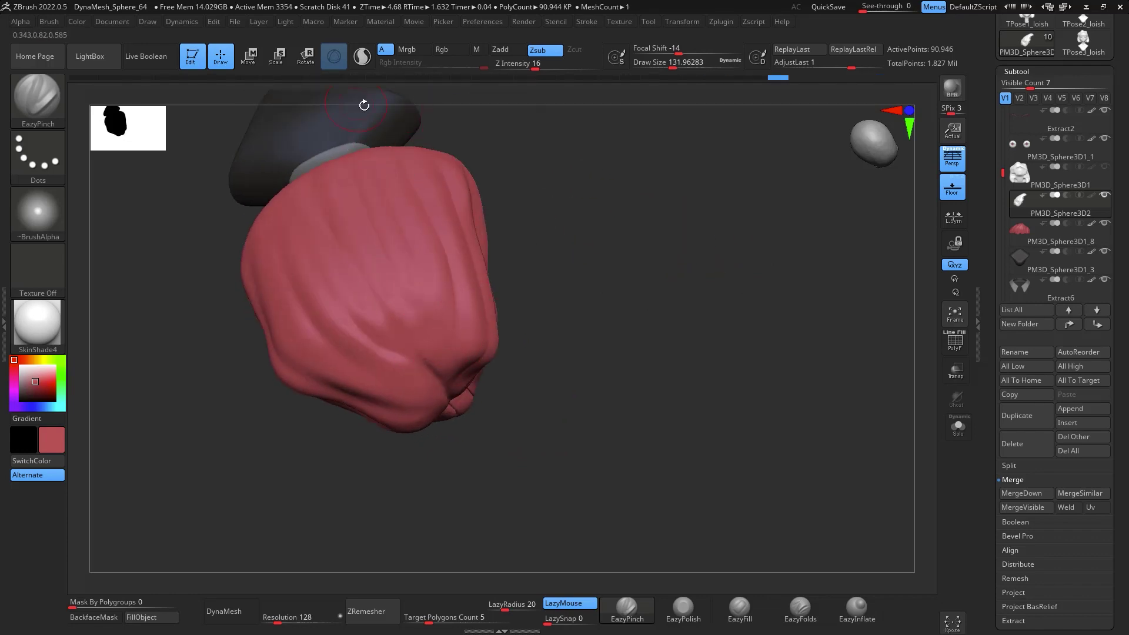
# Pinch further strand grooves across the centre back of the hair and up toward its ends on the left side
pyautogui.moveTo(542, 242); pyautogui.dragTo(492, 259)
pyautogui.moveTo(624, 235)
pyautogui.mouseDown()
pyautogui.moveTo(660, 250)
pyautogui.moveTo(713, 310)
pyautogui.moveTo(698, 340)
pyautogui.mouseUp()
pyautogui.moveTo(397, 341); pyautogui.dragTo(378, 197)
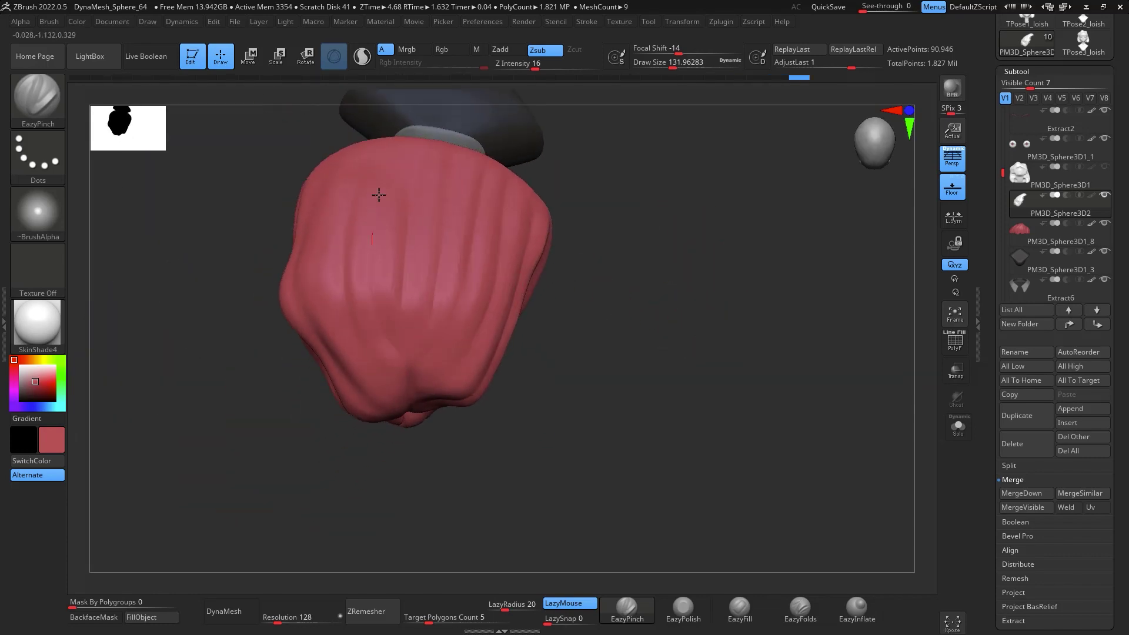
pyautogui.moveTo(625, 252); pyautogui.dragTo(393, 331)
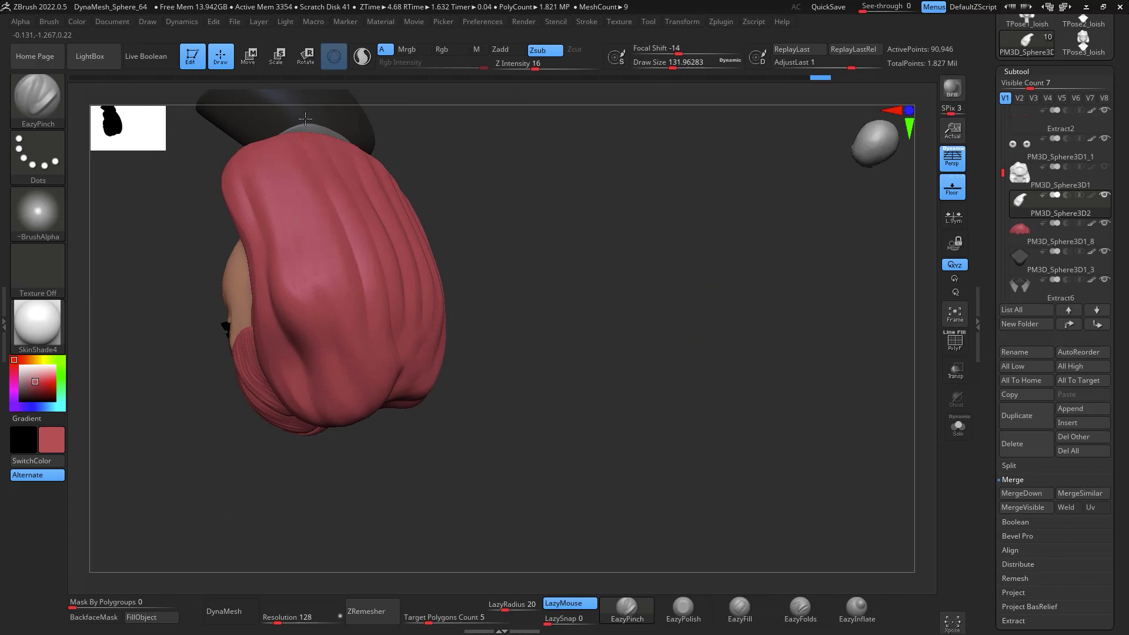
pyautogui.moveTo(305, 119); pyautogui.dragTo(303, 110)
pyautogui.moveTo(280, 204); pyautogui.dragTo(276, 197)
# Try to pinch the strands along the left side of the hair above the ear, and undo the strokes
pyautogui.moveTo(579, 331)
pyautogui.mouseDown()
pyautogui.moveTo(640, 278)
pyautogui.moveTo(627, 294)
pyautogui.mouseUp()
pyautogui.moveTo(218, 250); pyautogui.dragTo(340, 324)
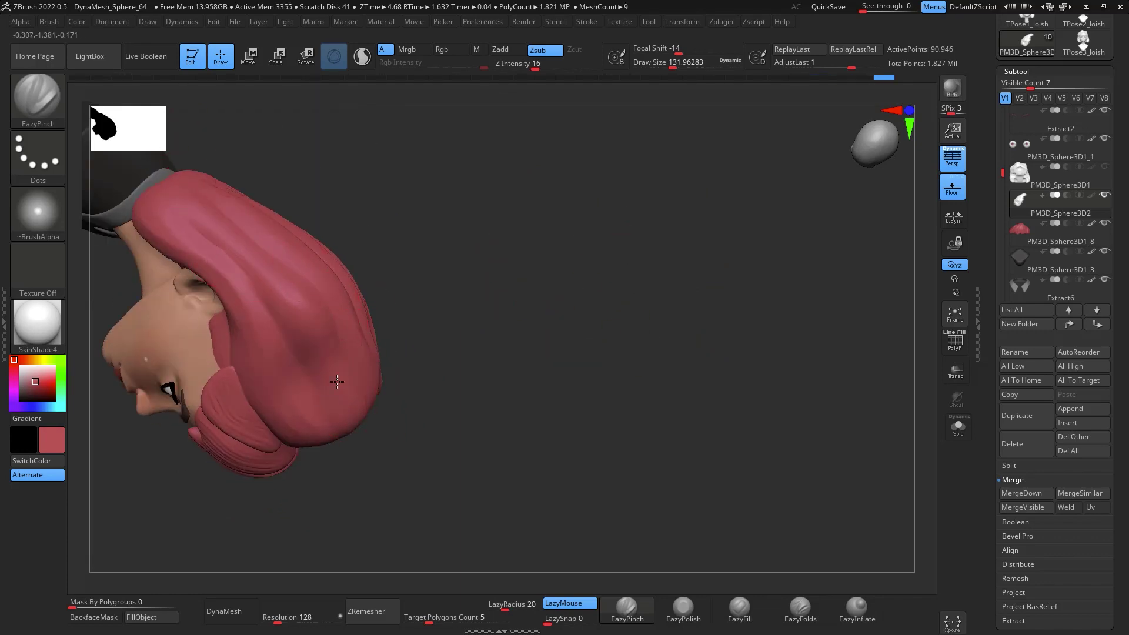
pyautogui.moveTo(337, 382); pyautogui.dragTo(203, 227)
pyautogui.hotkey('ctrl', 'z')
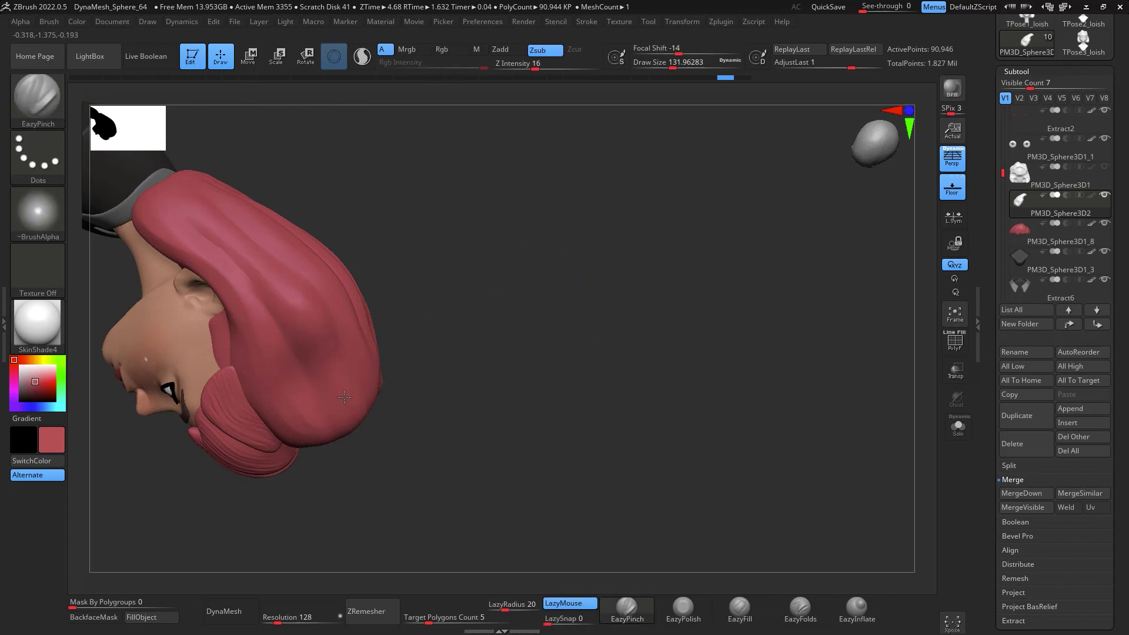
pyautogui.moveTo(576, 265)
pyautogui.mouseDown()
pyautogui.moveTo(612, 249)
pyautogui.moveTo(637, 285)
pyautogui.moveTo(554, 214)
pyautogui.moveTo(473, 277)
pyautogui.mouseUp()
pyautogui.press('ctrl')
pyautogui.hotkey('ctrl', 'z')
# Reduce the EazyPinch draw size to about 97 and pinch the strand grooves along the side and back of the hair
pyautogui.press('space')
pyautogui.moveTo(388, 316); pyautogui.dragTo(379, 318)
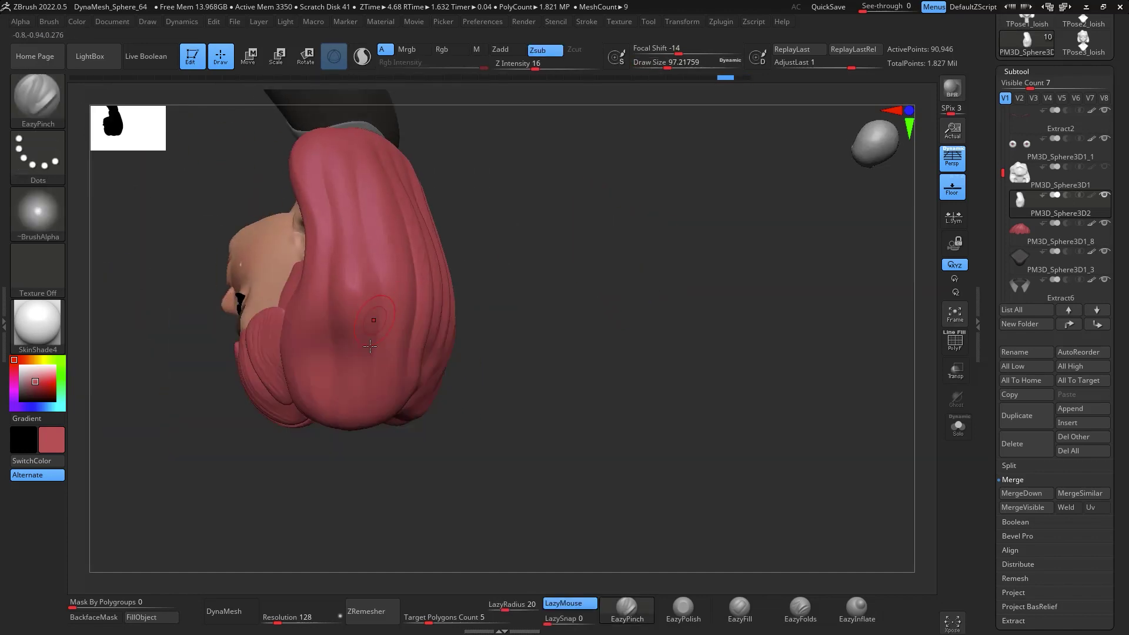
pyautogui.moveTo(351, 241); pyautogui.dragTo(331, 151)
pyautogui.moveTo(611, 247); pyautogui.dragTo(523, 307)
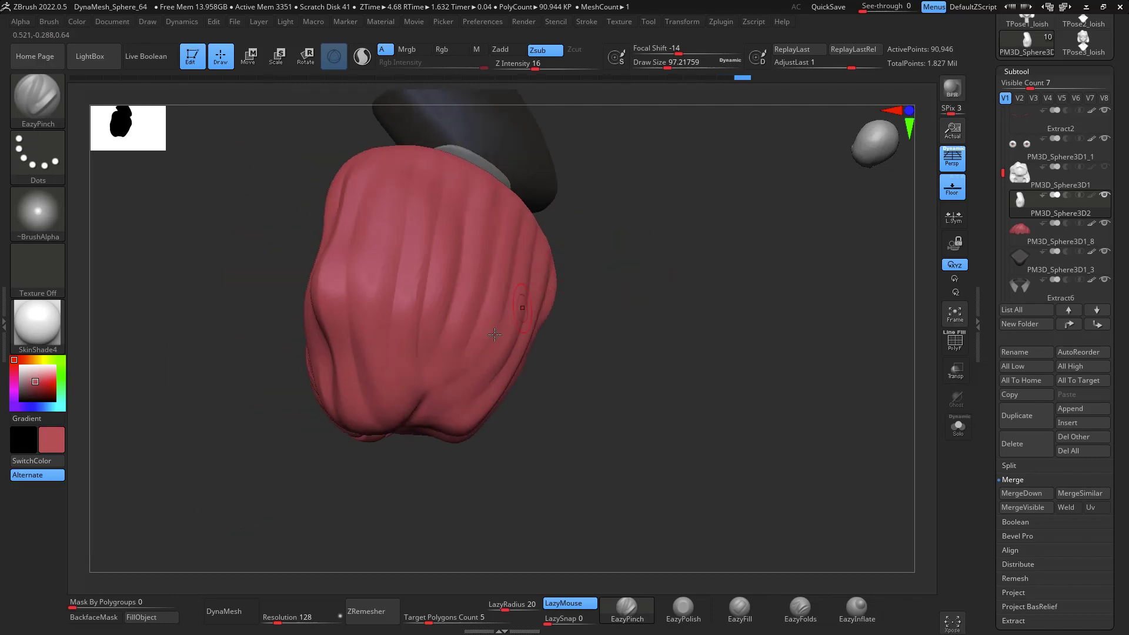
pyautogui.moveTo(370, 231)
pyautogui.mouseDown()
pyautogui.moveTo(419, 342)
pyautogui.moveTo(425, 191)
pyautogui.mouseUp()
pyautogui.moveTo(431, 337)
pyautogui.mouseDown()
pyautogui.moveTo(470, 132)
pyautogui.moveTo(673, 246)
pyautogui.mouseUp()
# Pinch the strand grooves running from the crown down the back of the head
pyautogui.moveTo(480, 346); pyautogui.dragTo(480, 391)
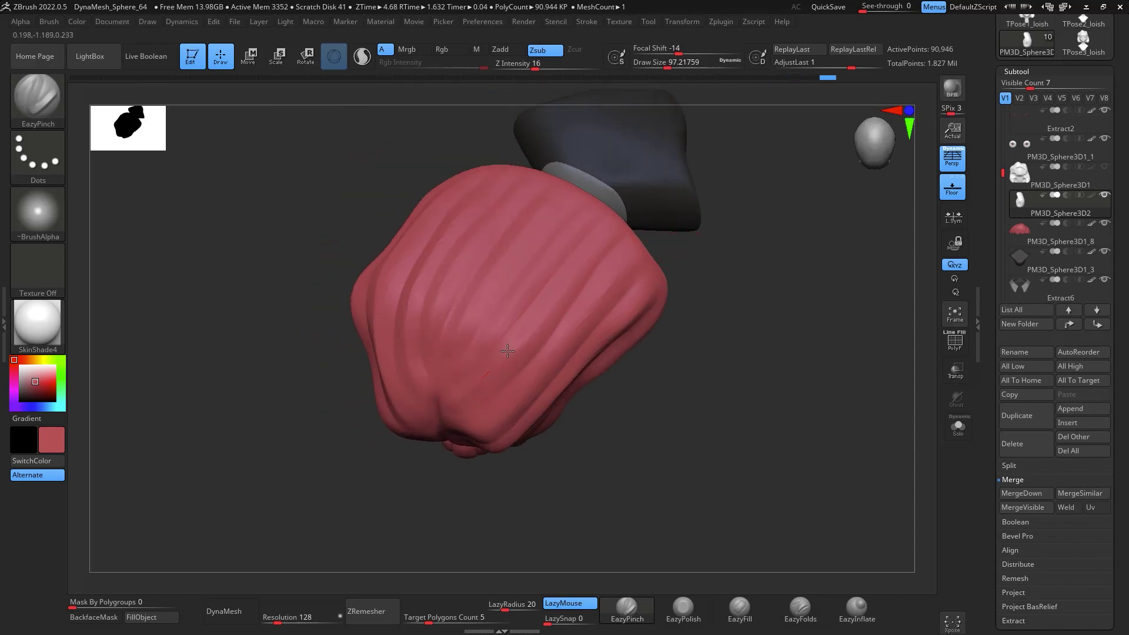
pyautogui.moveTo(507, 351); pyautogui.dragTo(606, 233)
pyautogui.moveTo(495, 417); pyautogui.dragTo(660, 232)
pyautogui.moveTo(723, 271)
pyautogui.mouseDown()
pyautogui.moveTo(776, 325)
pyautogui.moveTo(847, 235)
pyautogui.moveTo(819, 280)
pyautogui.moveTo(822, 310)
pyautogui.moveTo(834, 261)
pyautogui.moveTo(813, 287)
pyautogui.mouseUp()
pyautogui.moveTo(387, 437)
pyautogui.mouseDown()
pyautogui.moveTo(461, 268)
pyautogui.moveTo(492, 230)
pyautogui.mouseUp()
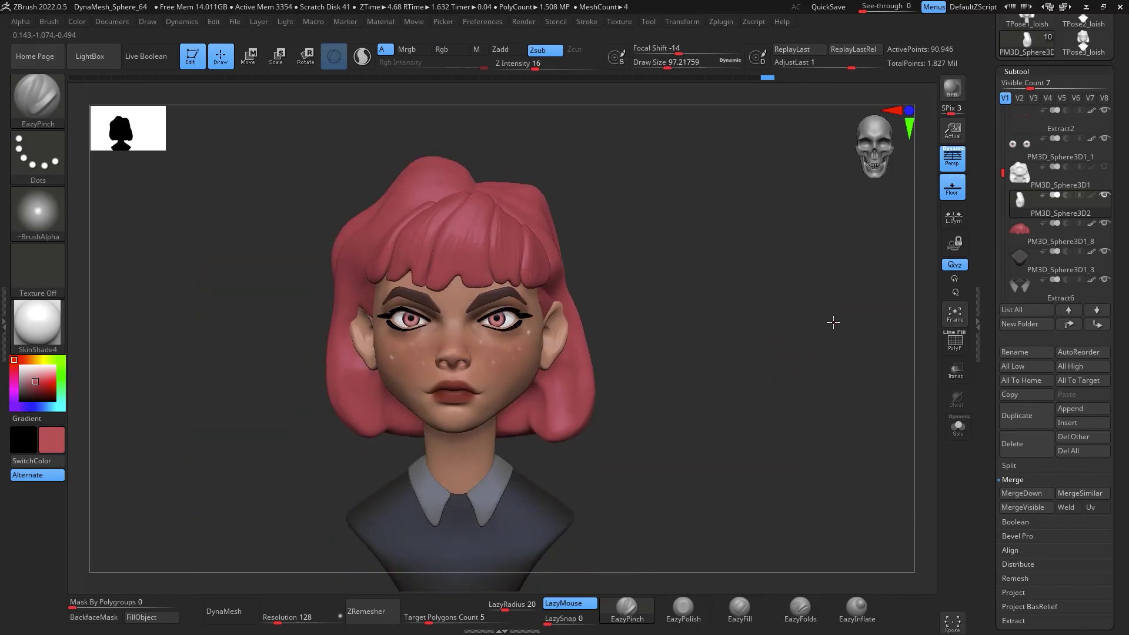
# Switch to the ClayBuildup brush with a draw size of about 77
pyautogui.moveTo(833, 322); pyautogui.dragTo(820, 303)
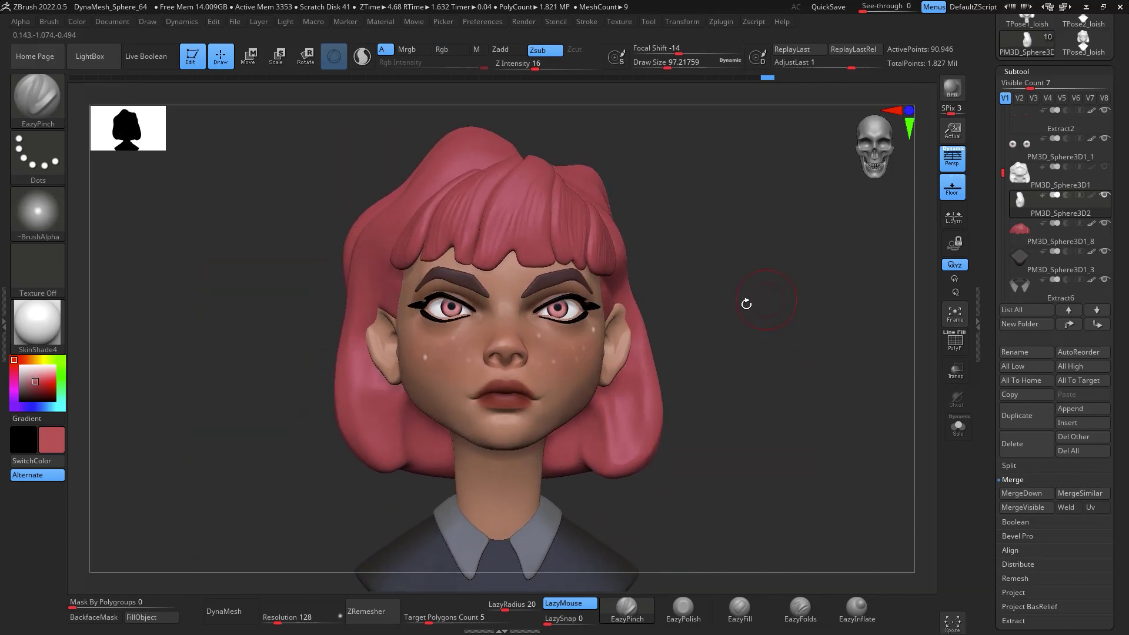
pyautogui.press('b')
pyautogui.press('c')
pyautogui.press('b')
pyautogui.press('space')
pyautogui.click(392, 334)
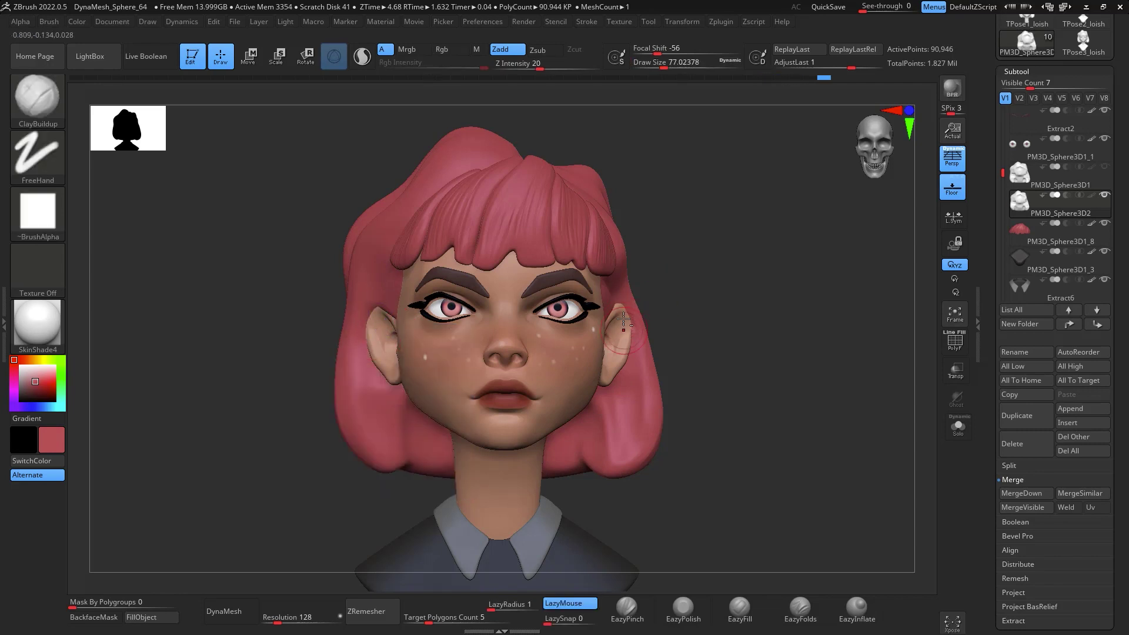
# Hide the subdivided hair PM3D_Sphere3D2, show PM3D_Sphere3D1 and make it the active subtool
pyautogui.press('shift')
pyautogui.keyDown('alt'); pyautogui.moveTo(789, 386); pyautogui.dragTo(729, 267); pyautogui.keyUp('alt')
pyautogui.click(1101, 177)
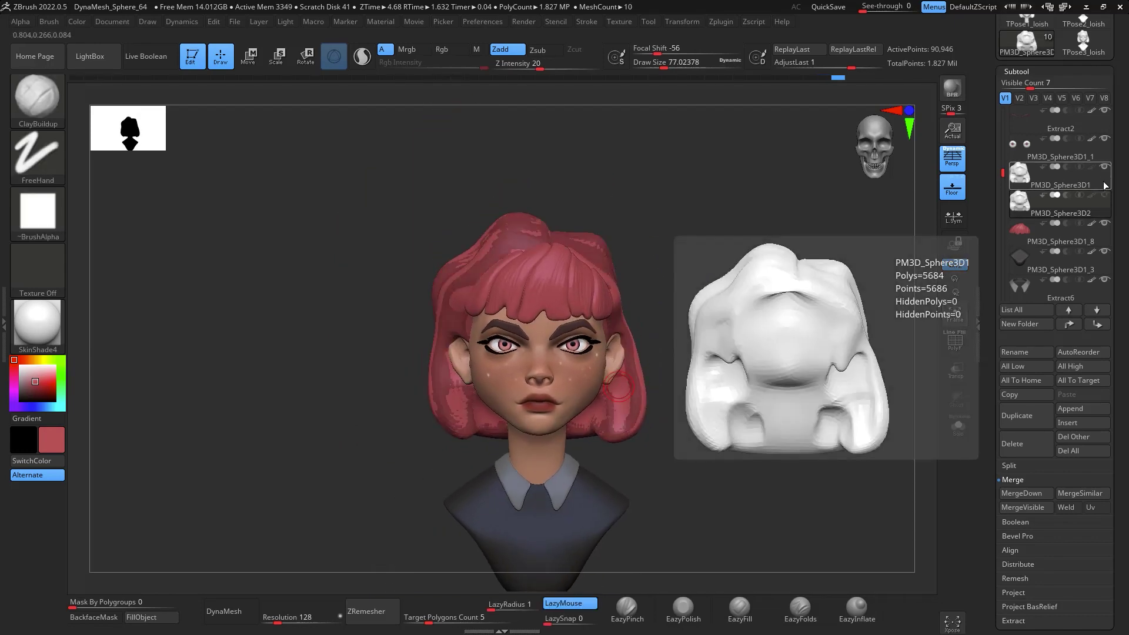
pyautogui.click(1105, 183)
pyautogui.moveTo(804, 344); pyautogui.dragTo(808, 380)
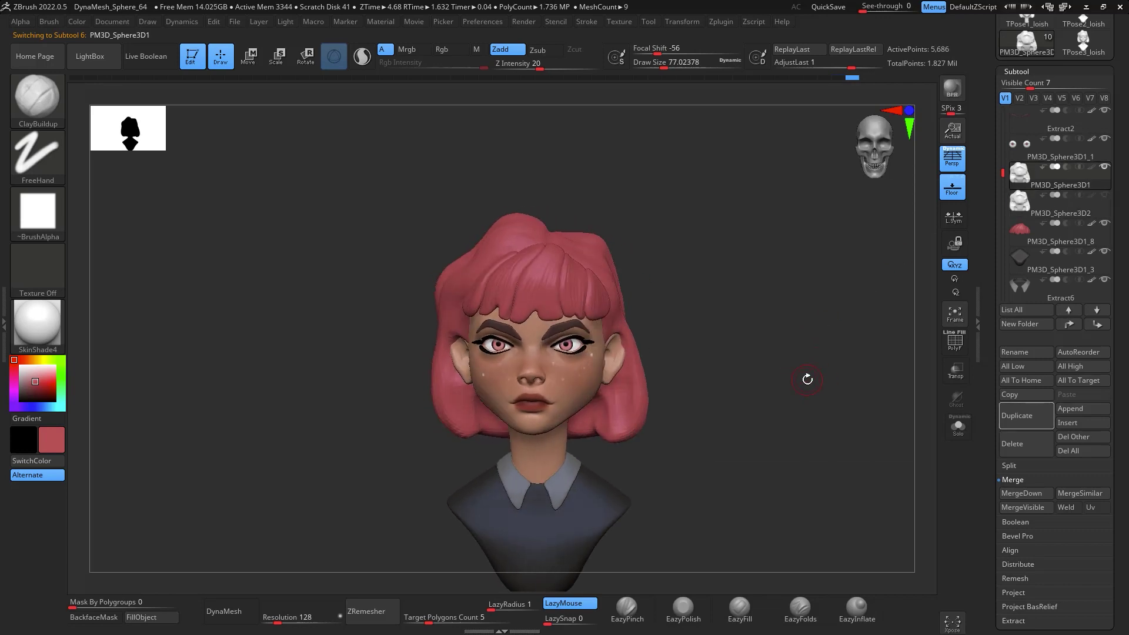
# Choose the DE_HairTubes_v2 brush with its MultiThick A tube
pyautogui.click(38, 97)
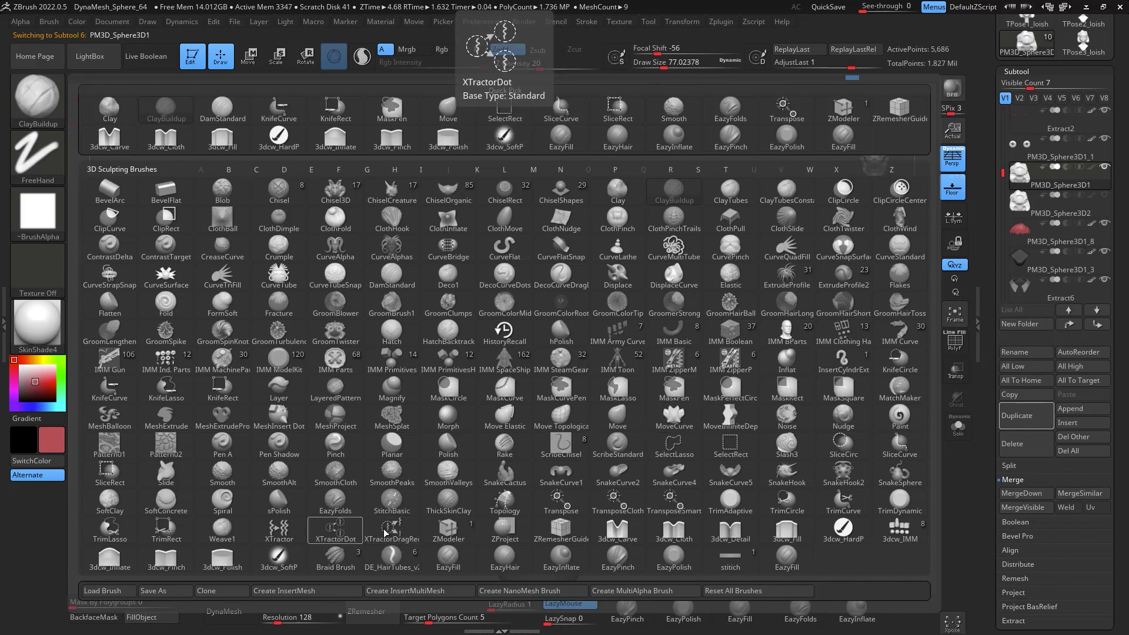
pyautogui.click(399, 561)
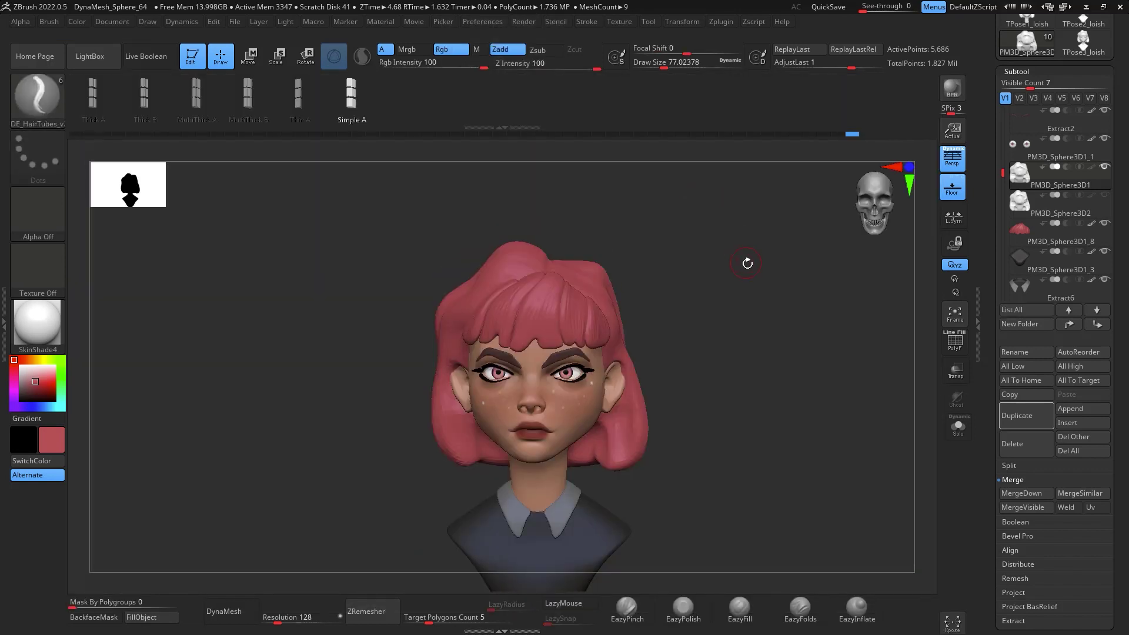
pyautogui.moveTo(748, 263); pyautogui.dragTo(753, 293)
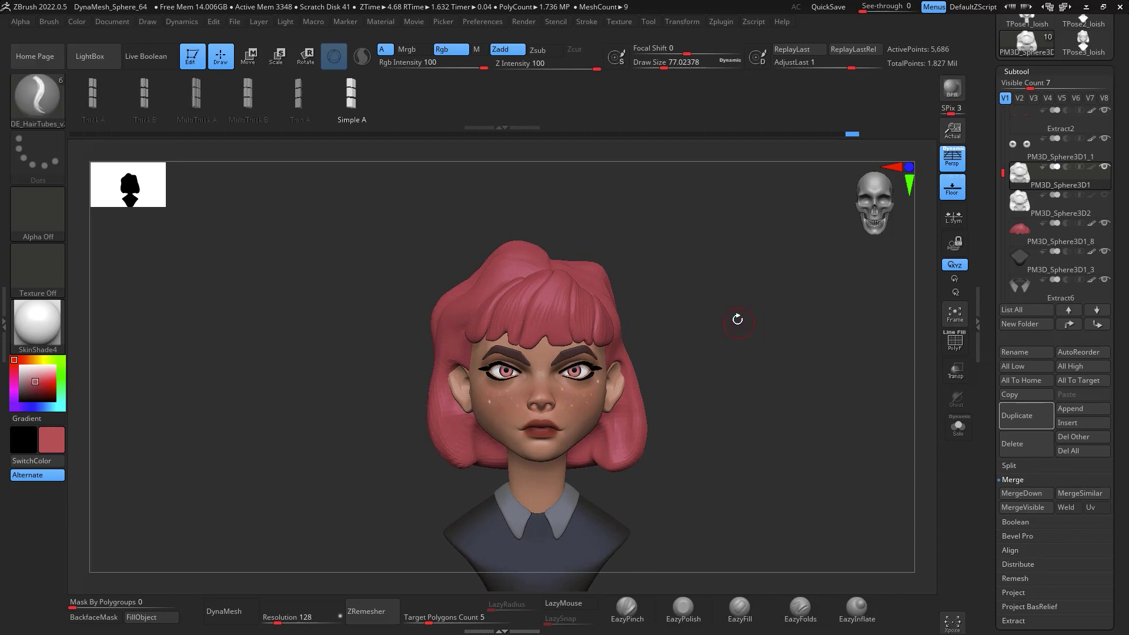
pyautogui.moveTo(737, 319); pyautogui.dragTo(746, 343)
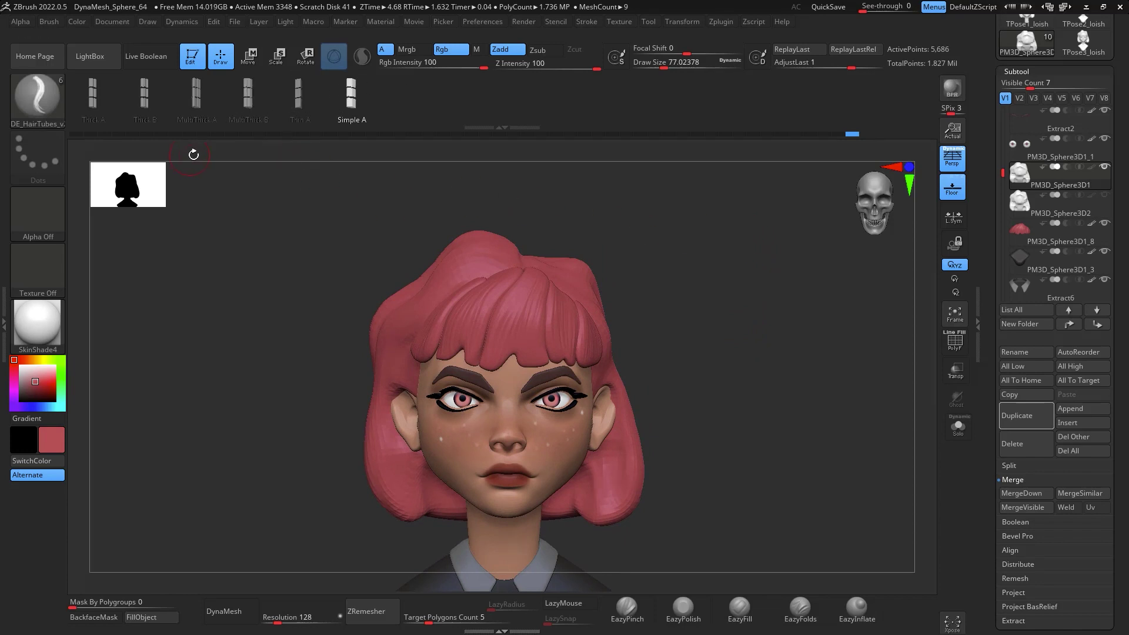
pyautogui.click(196, 93)
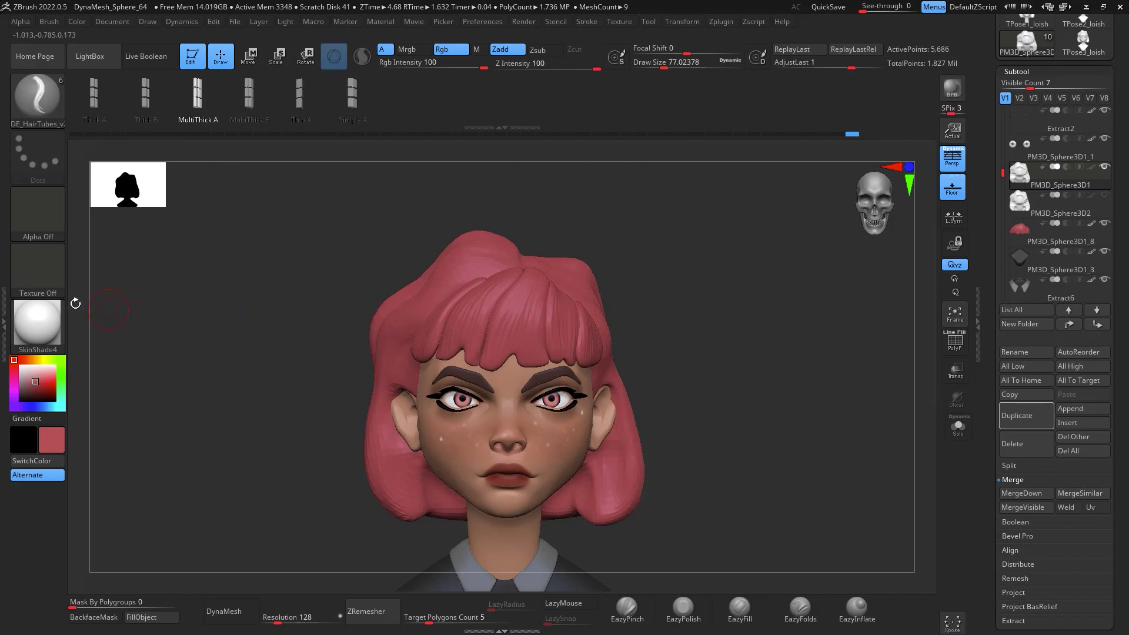
# Replace the docked Brush palette with the Stroke palette
pyautogui.click(4, 320)
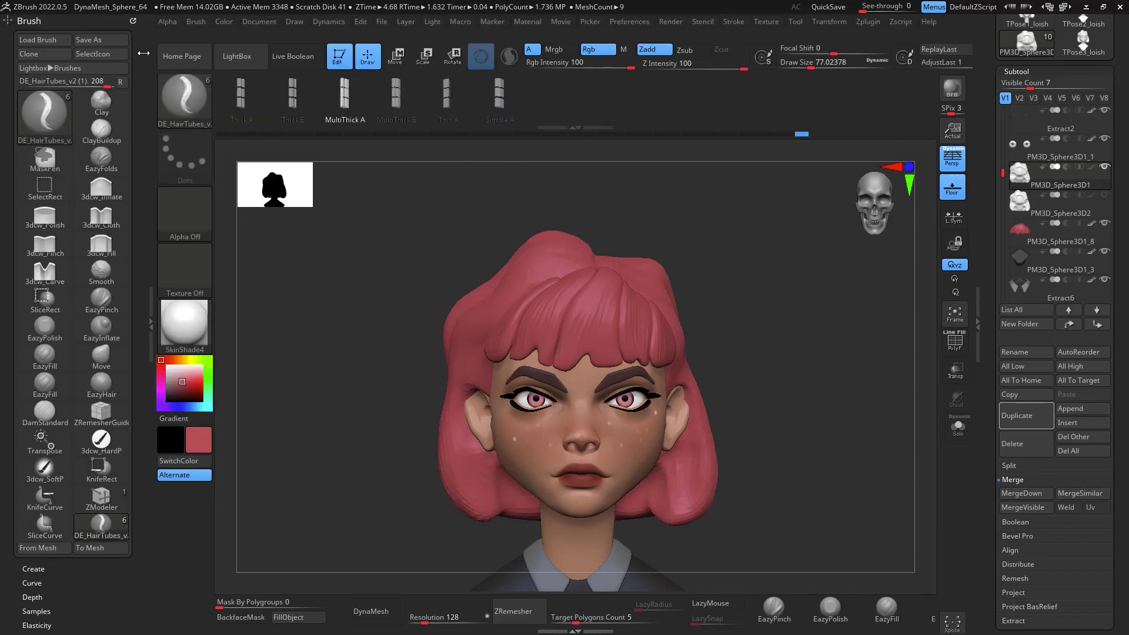
pyautogui.moveTo(132, 22)
pyautogui.mouseDown()
pyautogui.moveTo(259, 222)
pyautogui.moveTo(365, 244)
pyautogui.mouseUp()
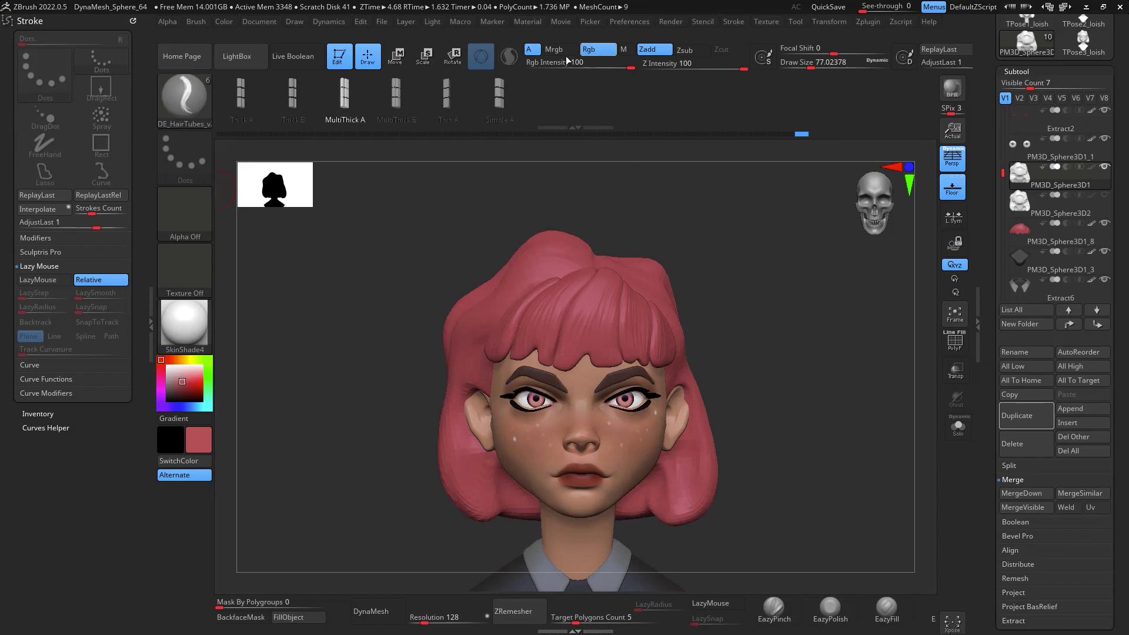
pyautogui.click(736, 24)
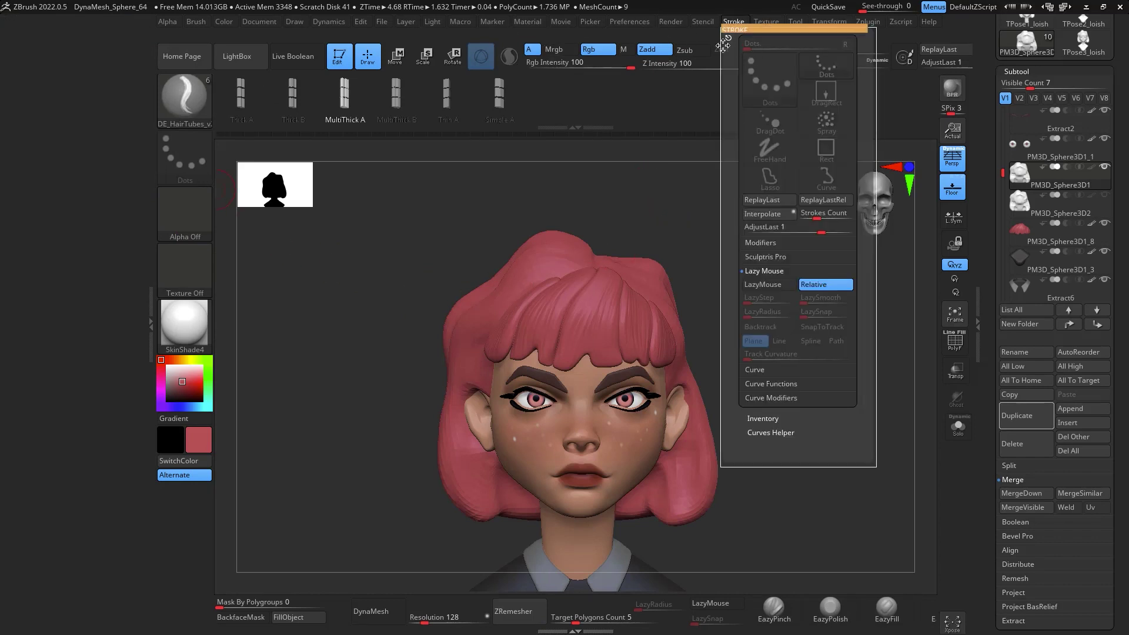
pyautogui.moveTo(728, 38); pyautogui.dragTo(43, 78)
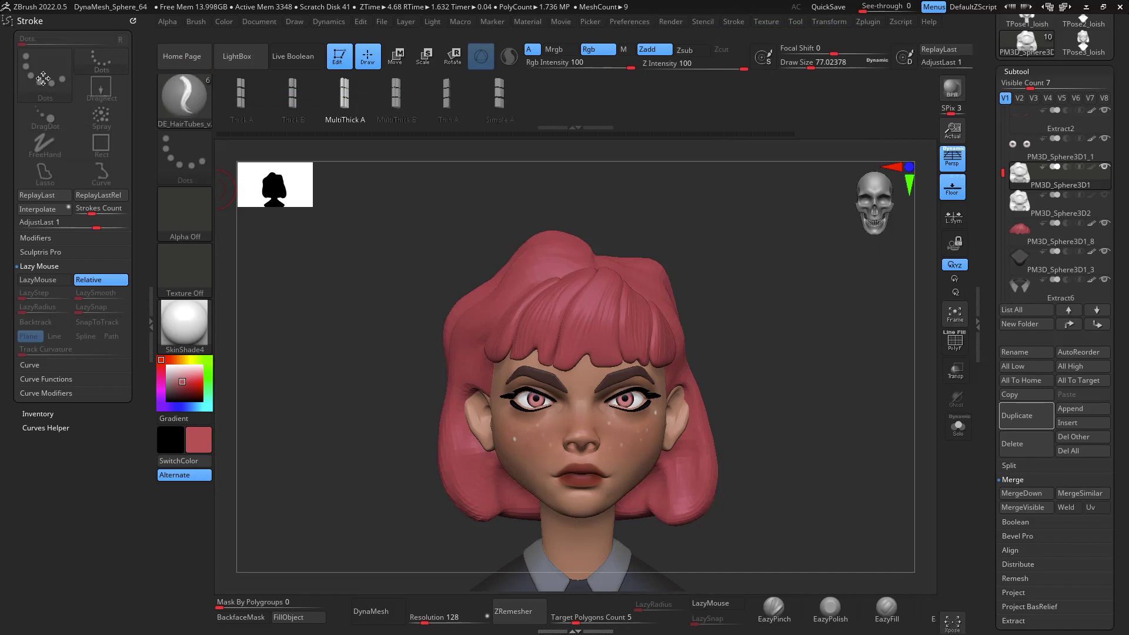
# Reshape the size falloff in the Curve Modifiers to descend smoothly from full width to zero, tapering the hair tubes
pyautogui.click(67, 379)
pyautogui.click(87, 412)
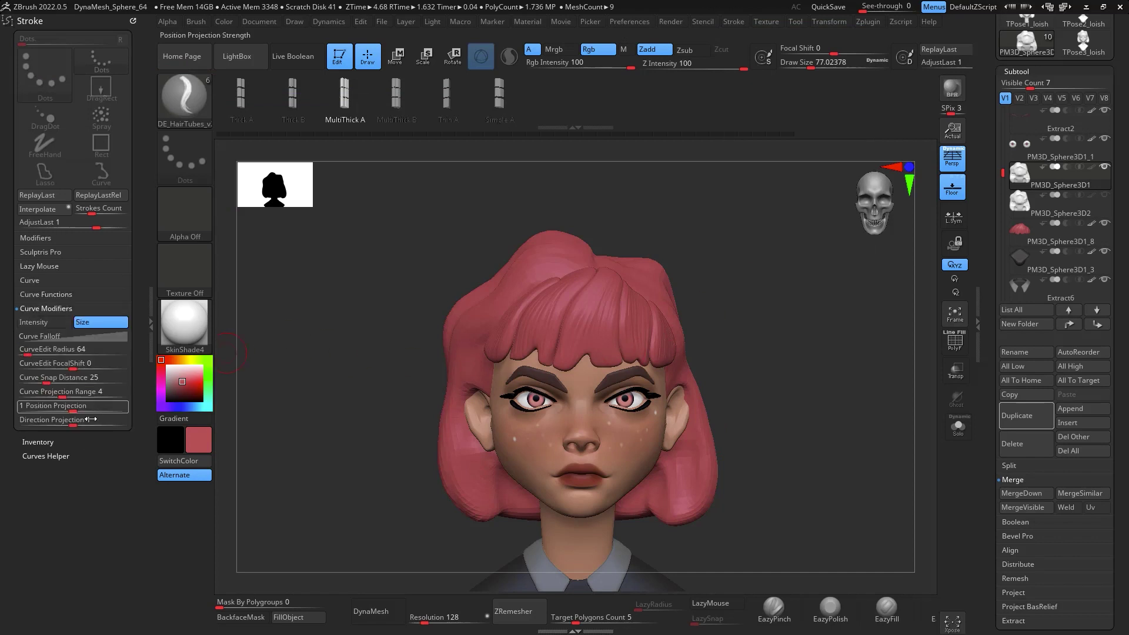
pyautogui.click(94, 336)
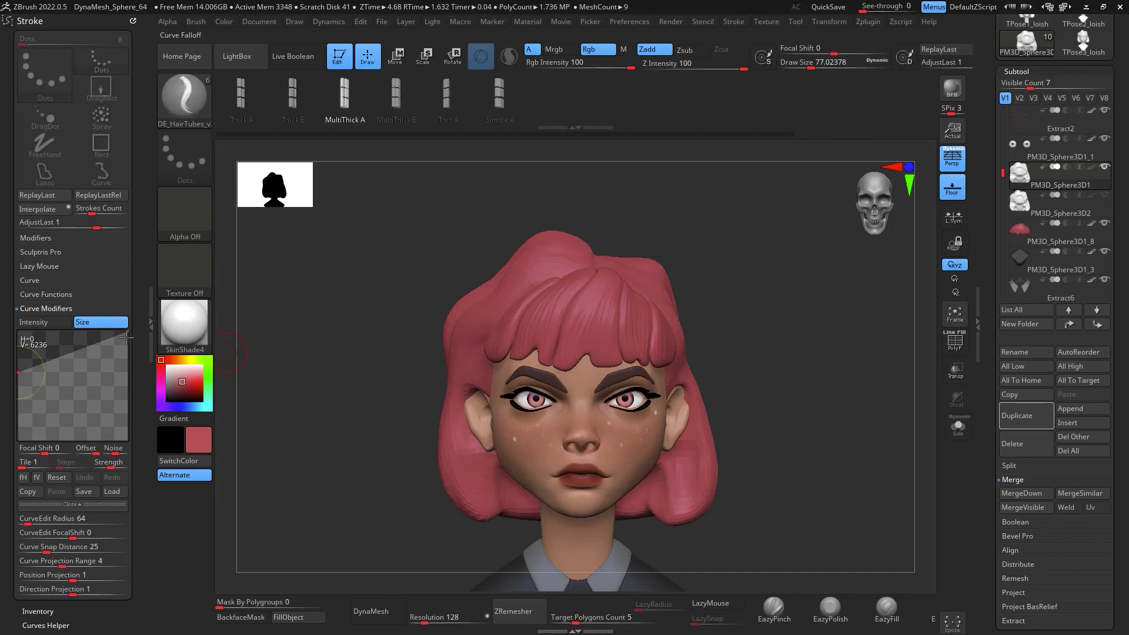
pyautogui.moveTo(128, 333); pyautogui.dragTo(131, 435)
pyautogui.moveTo(75, 407); pyautogui.dragTo(18, 344)
pyautogui.moveTo(86, 389); pyautogui.dragTo(81, 377)
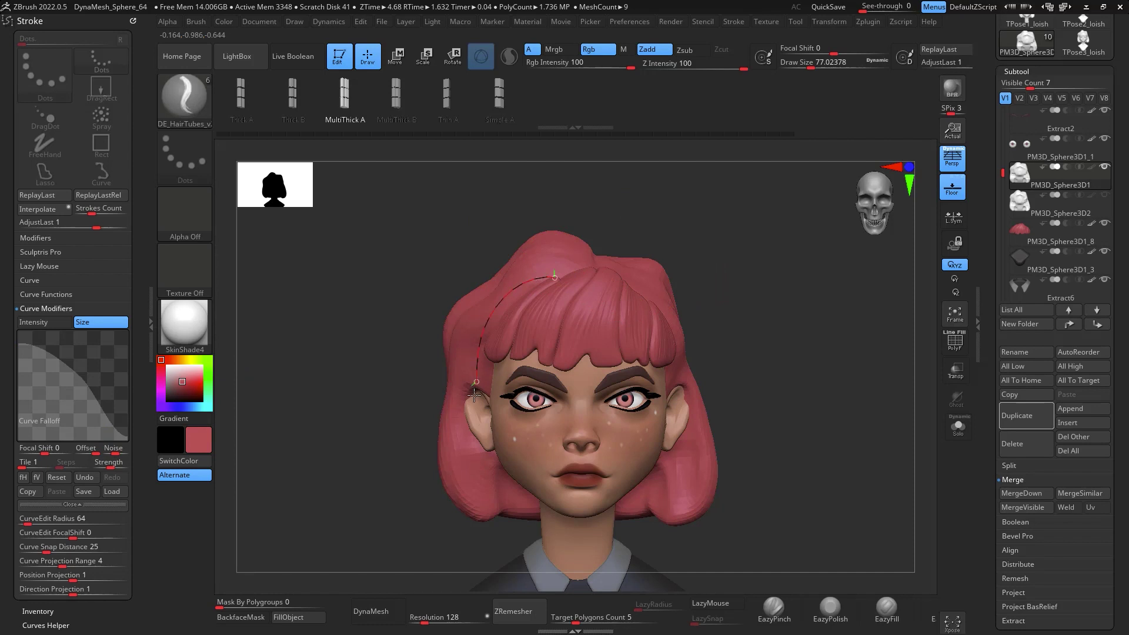
# Try to draw a tapered MultiThick A hair tube from the parting down to the ear, and undo it
pyautogui.moveTo(474, 395); pyautogui.dragTo(473, 400)
pyautogui.moveTo(685, 218); pyautogui.dragTo(808, 221)
pyautogui.click(512, 326)
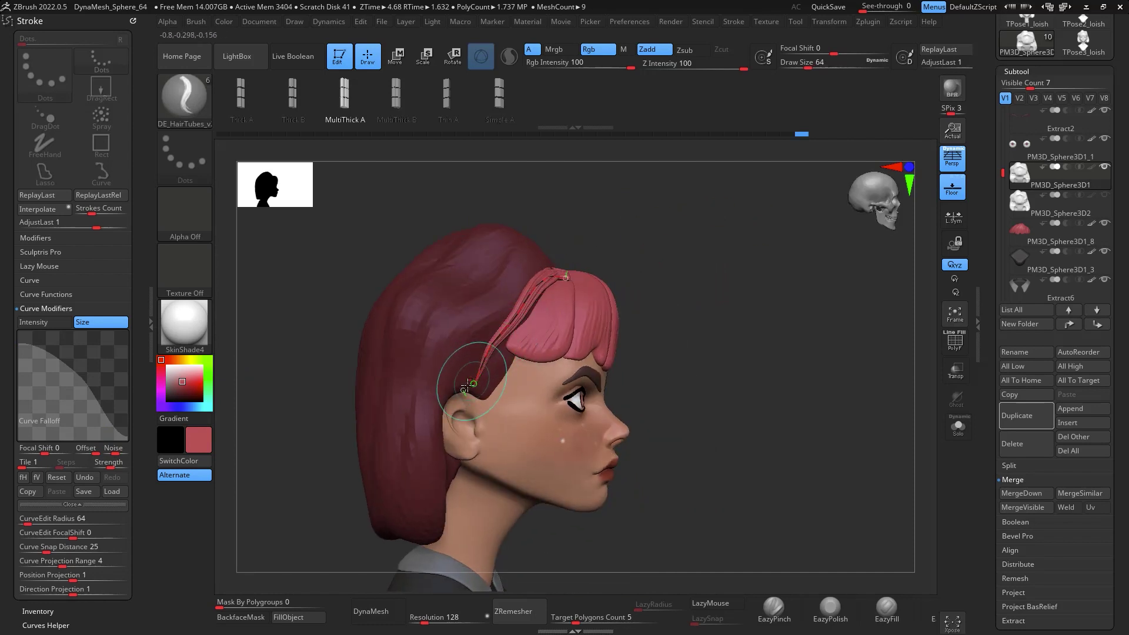
pyautogui.moveTo(688, 381); pyautogui.dragTo(630, 383)
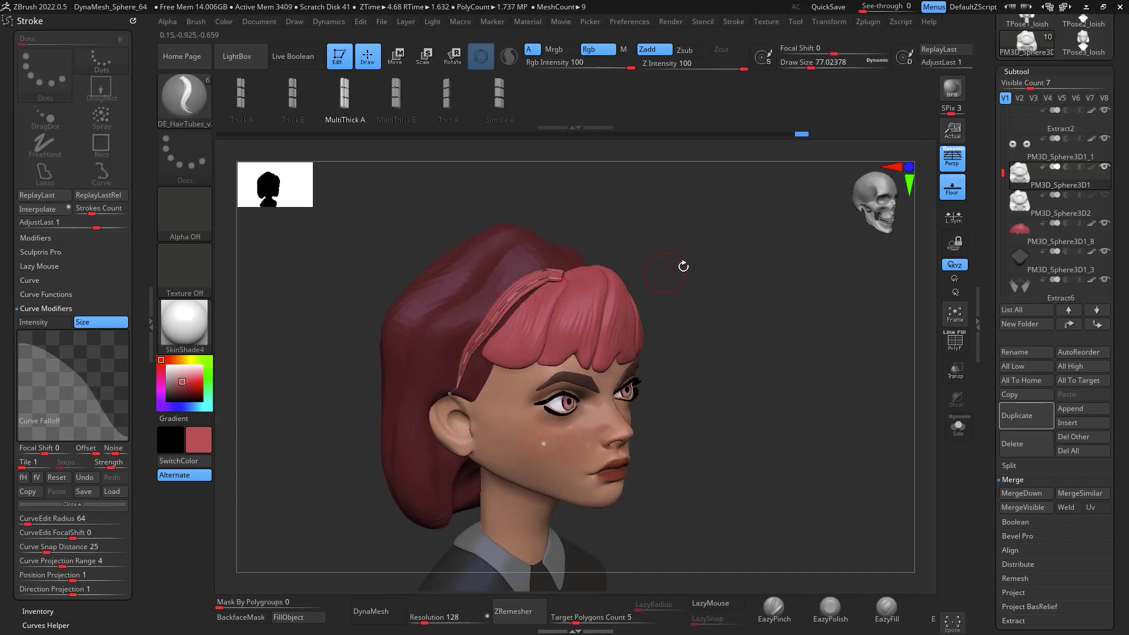
pyautogui.moveTo(683, 266); pyautogui.dragTo(718, 259)
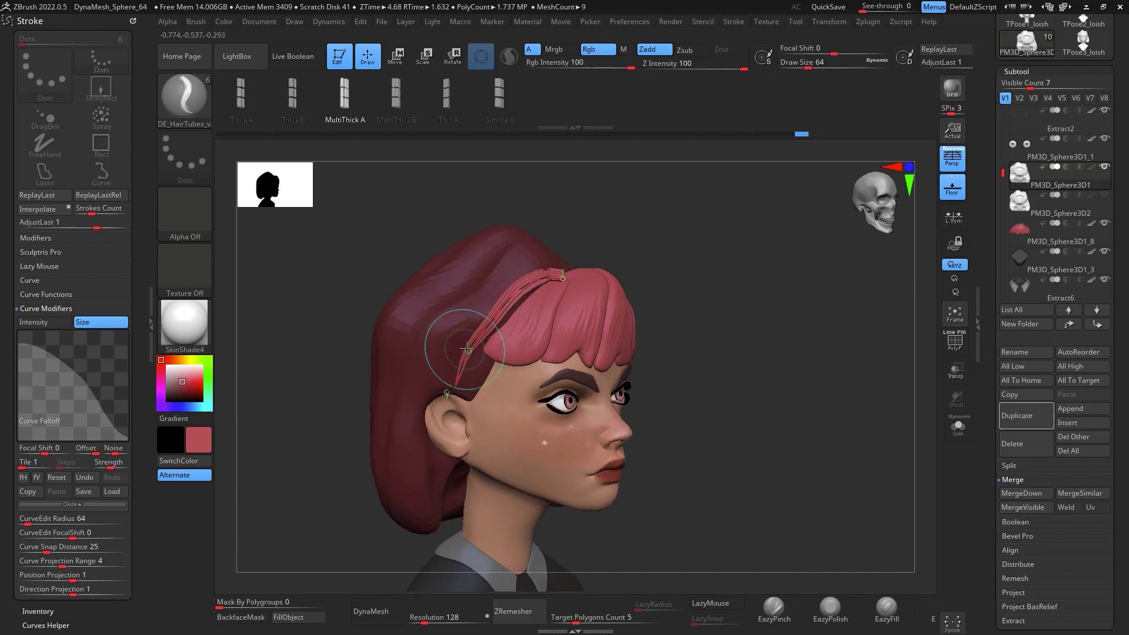
pyautogui.hotkey('ctrl', 'z')
# Open the Picker's depth options and draw a MultiThick A hair tube from the parting over the bangs toward the temple
pyautogui.moveTo(759, 315); pyautogui.dragTo(670, 176)
pyautogui.click(591, 23)
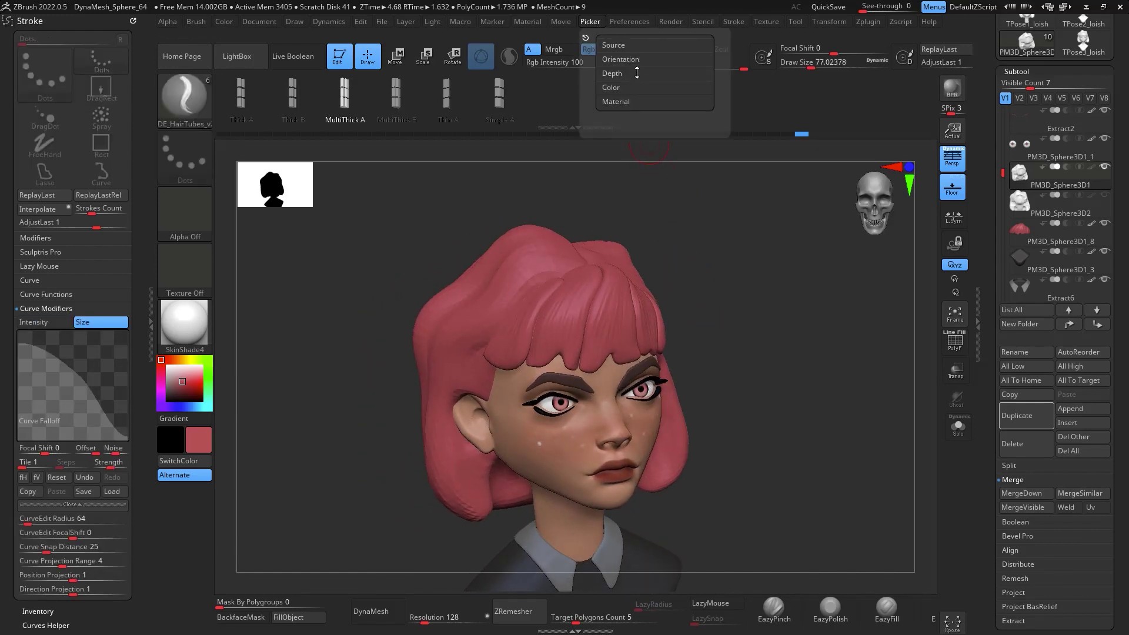
pyautogui.click(636, 73)
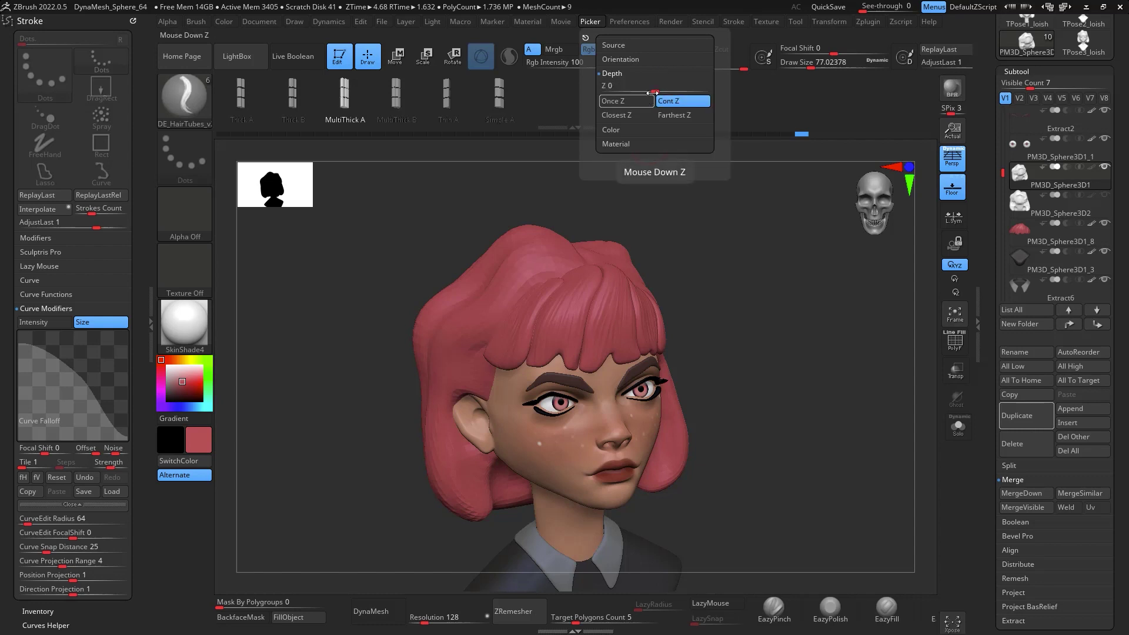
pyautogui.moveTo(635, 188); pyautogui.dragTo(556, 278)
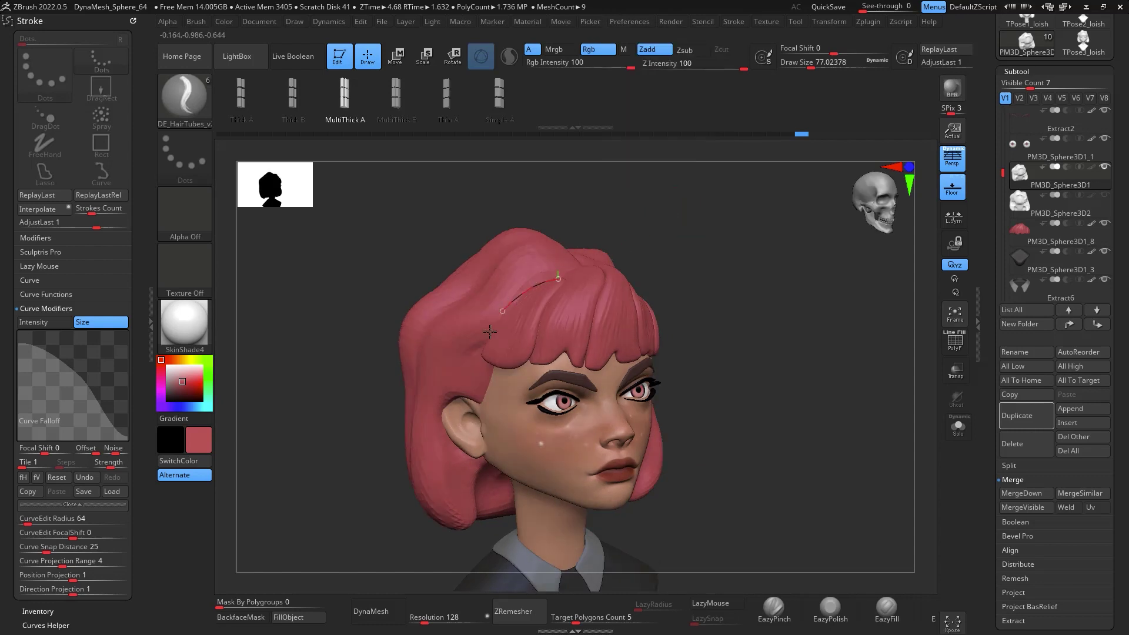
pyautogui.moveTo(490, 332); pyautogui.dragTo(714, 212)
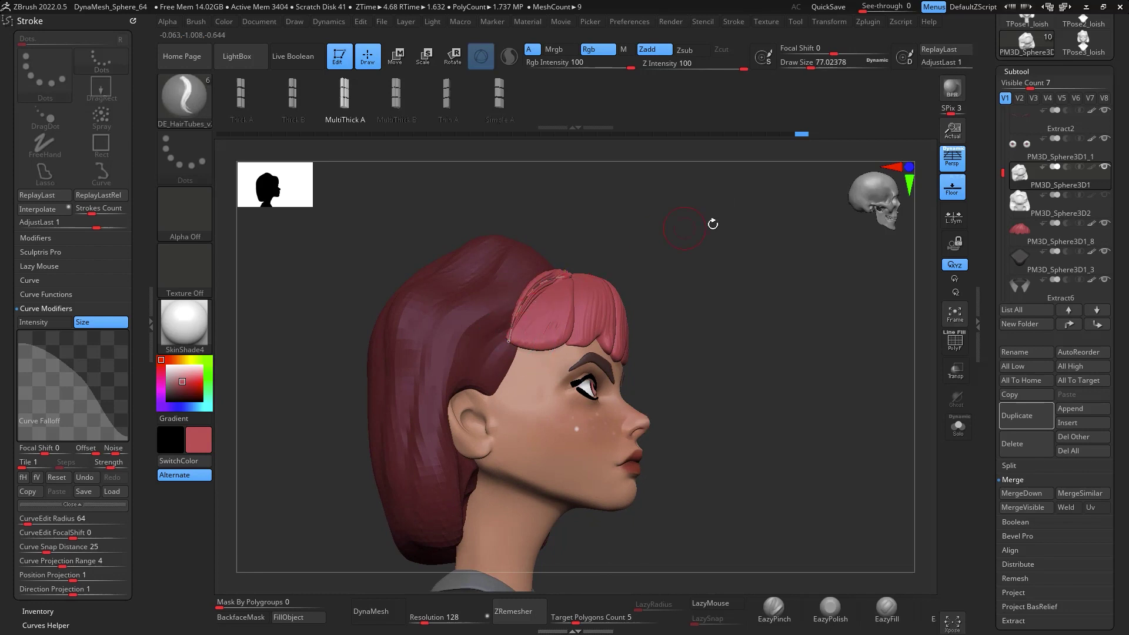
pyautogui.moveTo(713, 221)
pyautogui.mouseDown()
pyautogui.moveTo(685, 235)
pyautogui.moveTo(703, 239)
pyautogui.mouseUp()
pyautogui.click(577, 273)
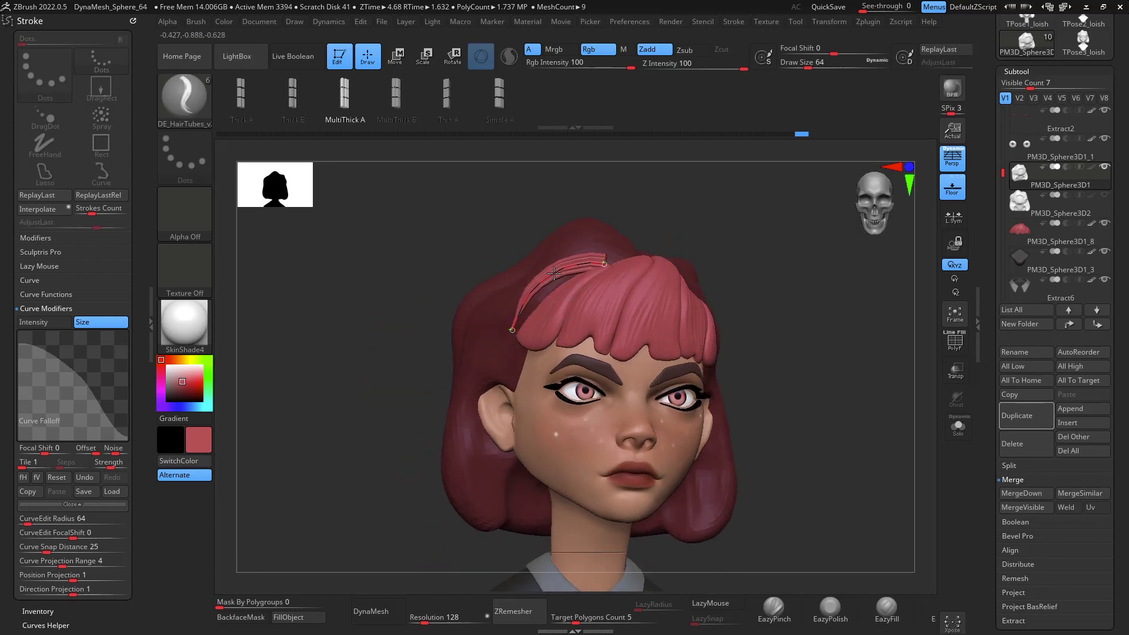
# Turn off Snap in the Curve settings and undo the hair tube drawn over the bangs
pyautogui.hotkey('ctrl', 'z')
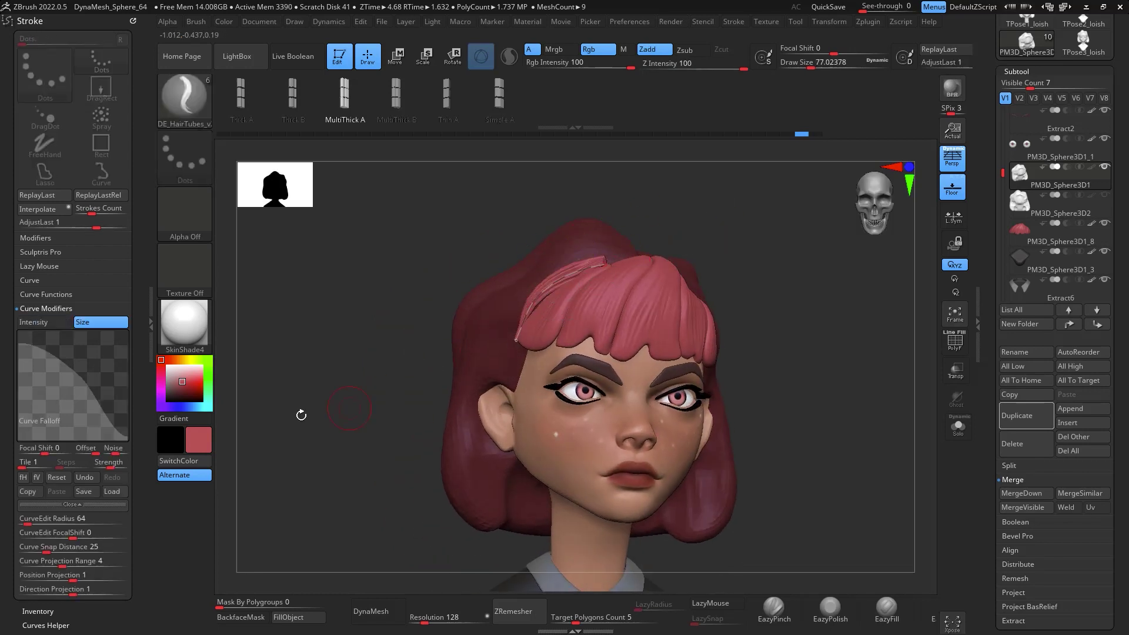
pyautogui.click(78, 294)
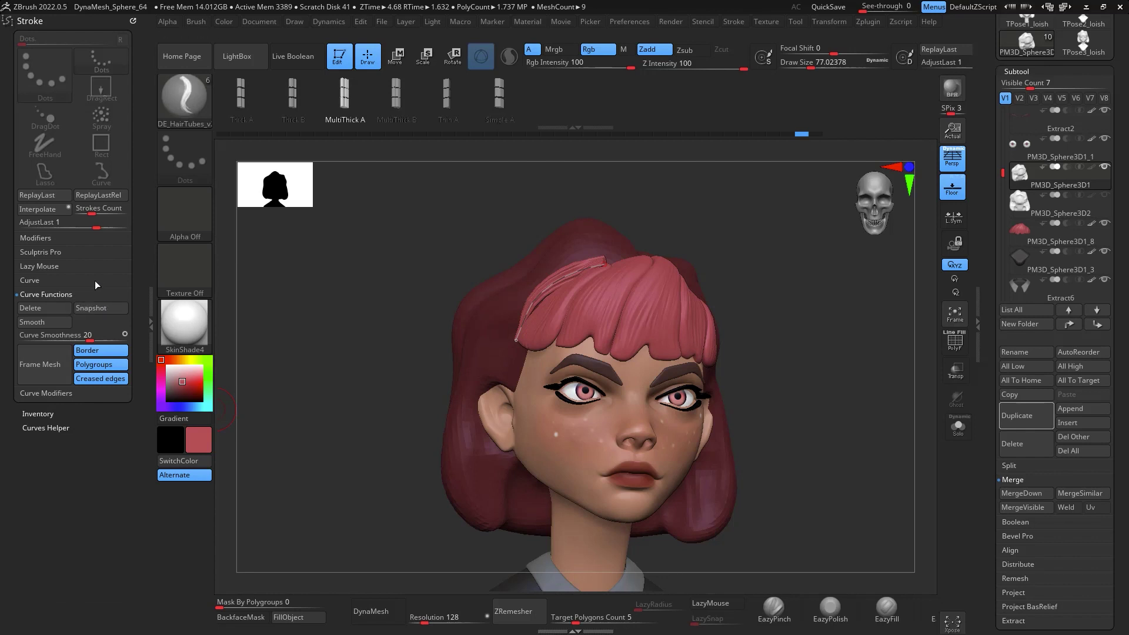
pyautogui.click(100, 281)
pyautogui.click(103, 325)
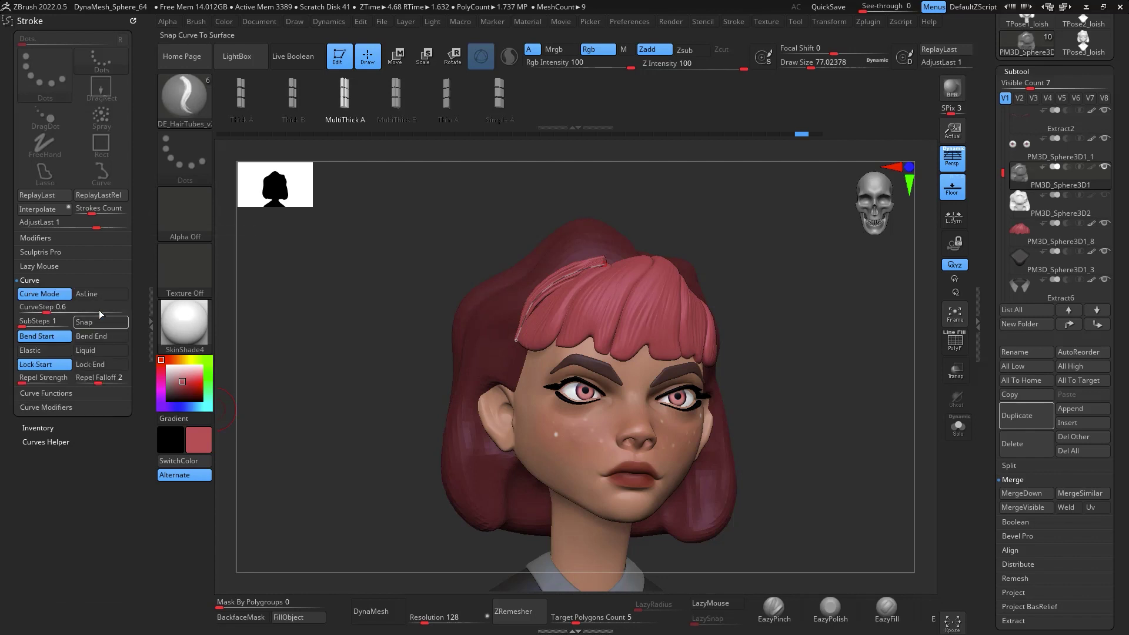
pyautogui.moveTo(844, 278); pyautogui.dragTo(816, 295)
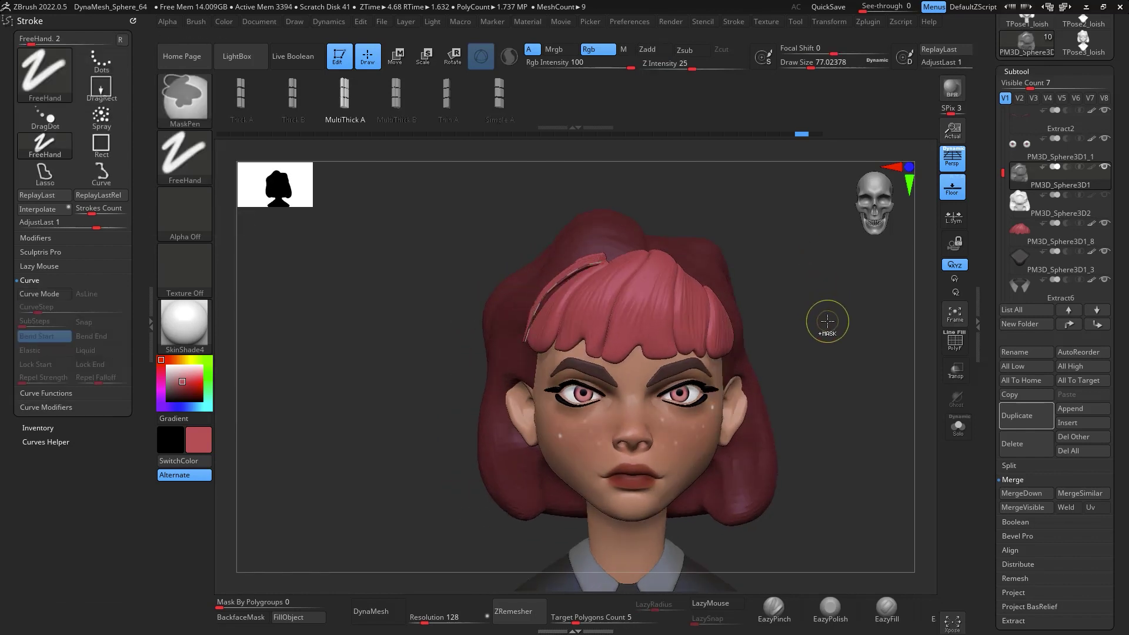
pyautogui.hotkey('ctrl', 'z')
# Set the draw size to about 68 and draw a MultiThick A hair tube from the parting to the temple, extending both ends
pyautogui.press('space')
pyautogui.moveTo(599, 264); pyautogui.dragTo(613, 257)
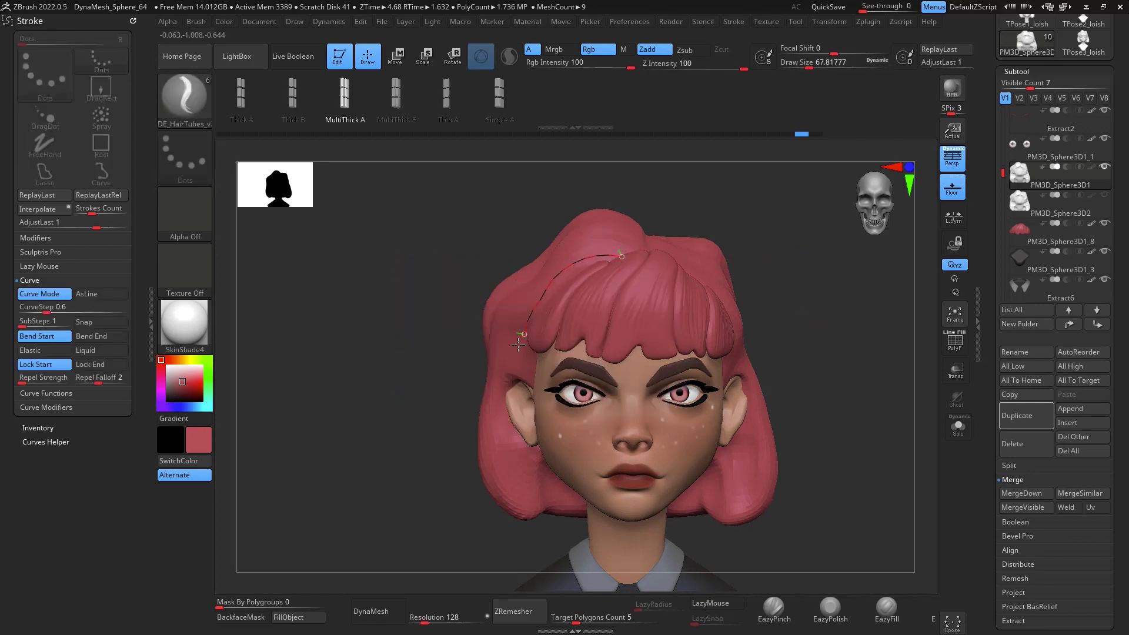
pyautogui.moveTo(518, 345); pyautogui.dragTo(507, 351)
pyautogui.moveTo(800, 250); pyautogui.dragTo(765, 219)
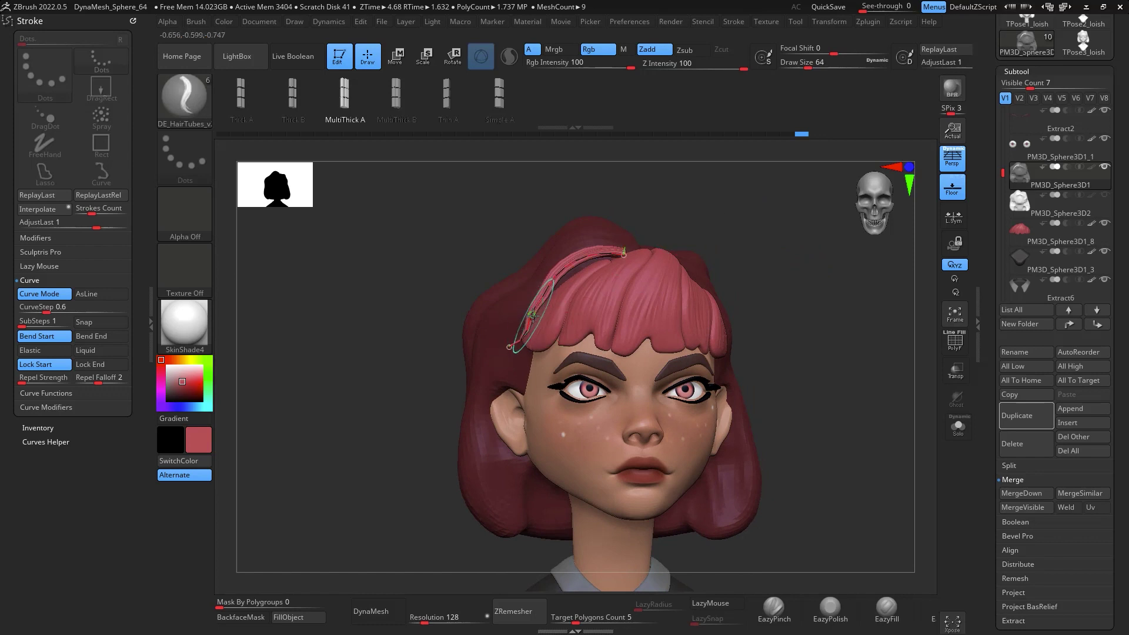
pyautogui.moveTo(509, 347); pyautogui.dragTo(505, 350)
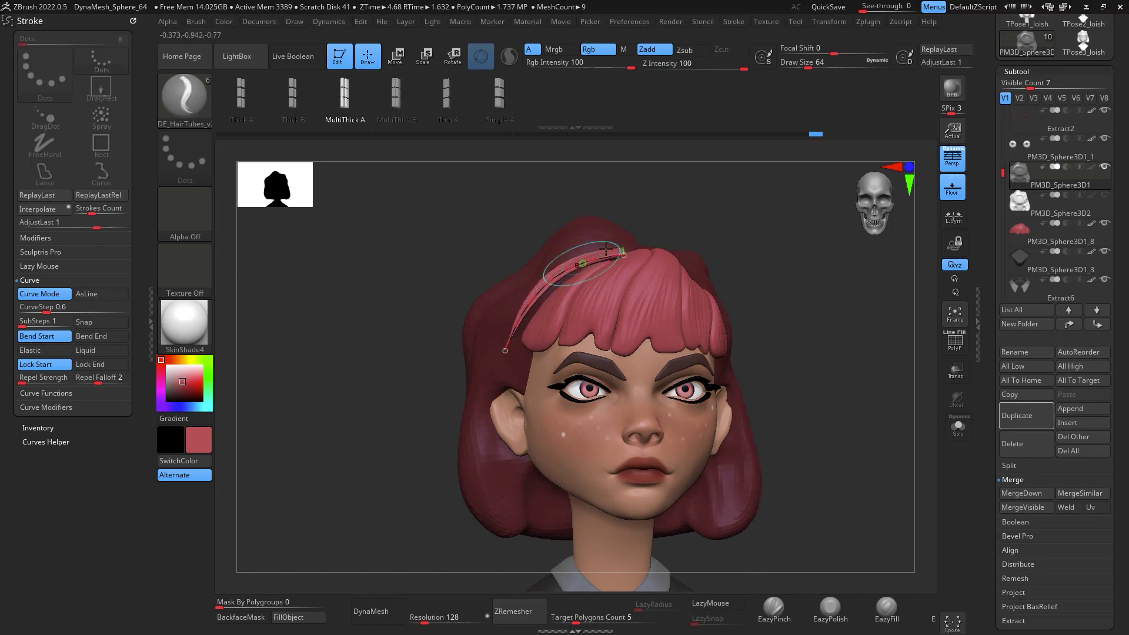
pyautogui.moveTo(624, 254); pyautogui.dragTo(636, 258)
# Try to reshape the hair tube's curve along the side of the bangs, and set the draw size to about 234
pyautogui.moveTo(758, 265); pyautogui.dragTo(844, 318)
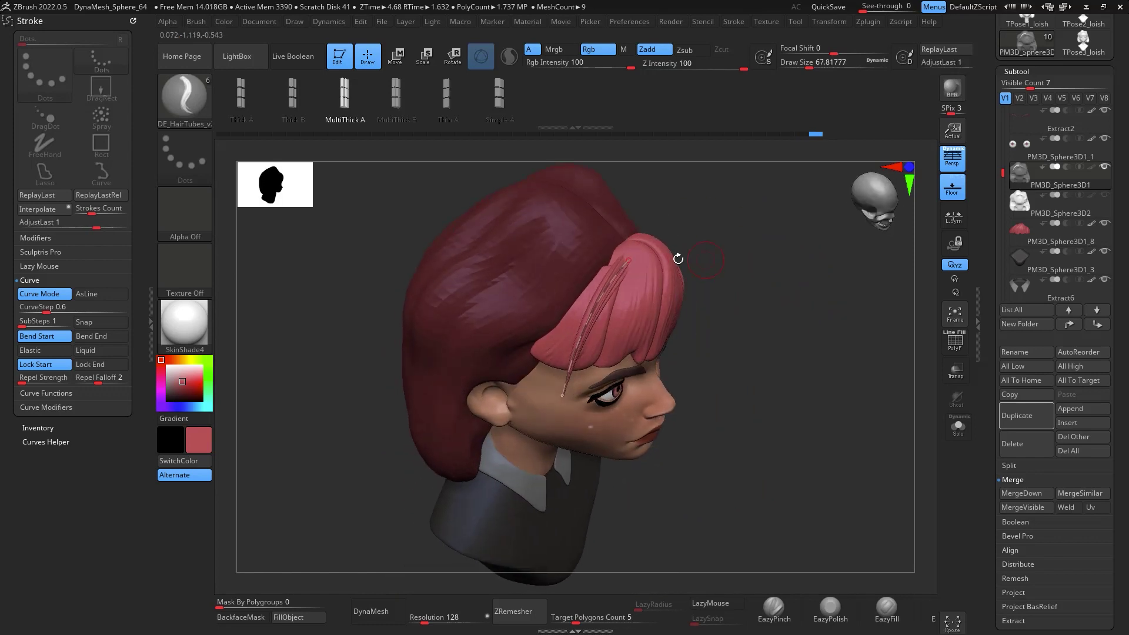
pyautogui.moveTo(628, 259); pyautogui.dragTo(613, 250)
pyautogui.moveTo(810, 250); pyautogui.dragTo(790, 209)
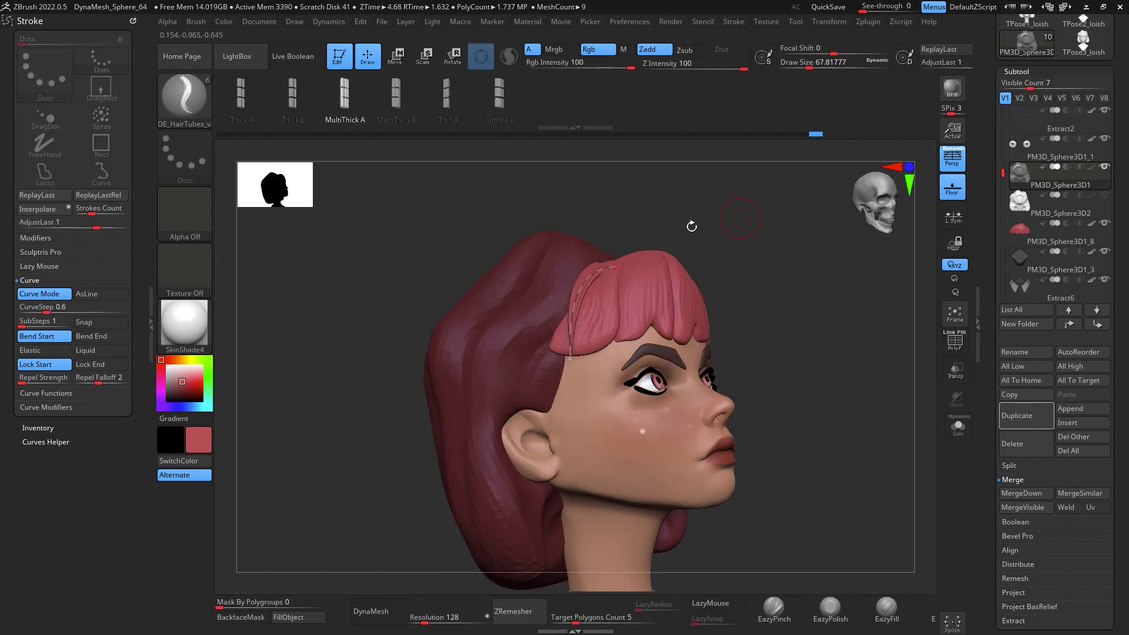
pyautogui.press('space')
pyautogui.moveTo(590, 306); pyautogui.dragTo(567, 308)
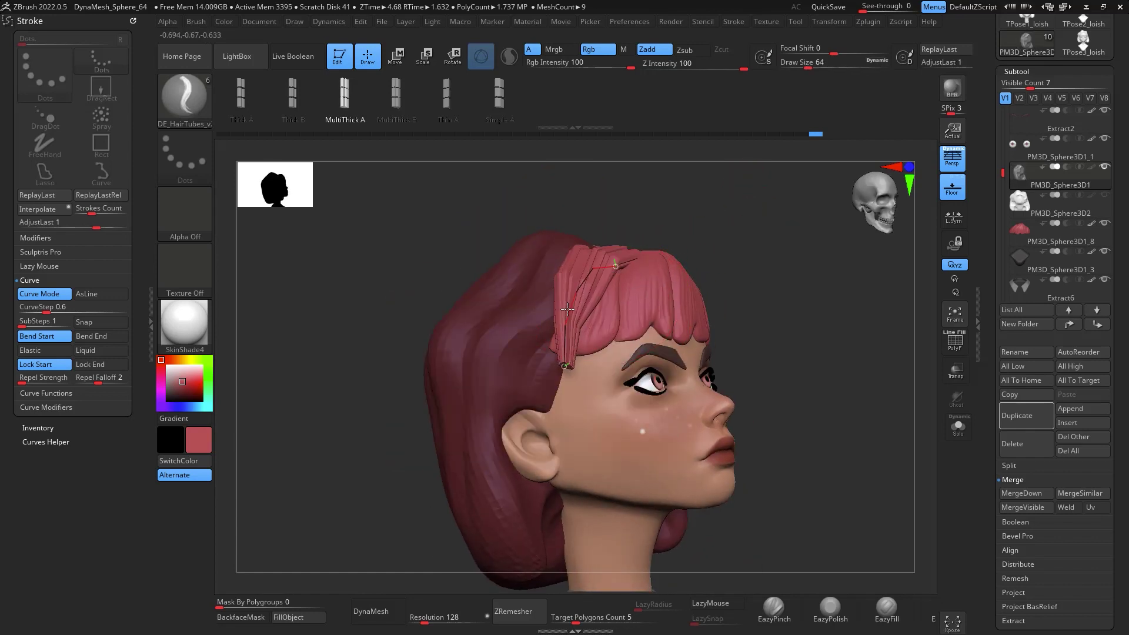
pyautogui.moveTo(721, 249); pyautogui.dragTo(744, 282)
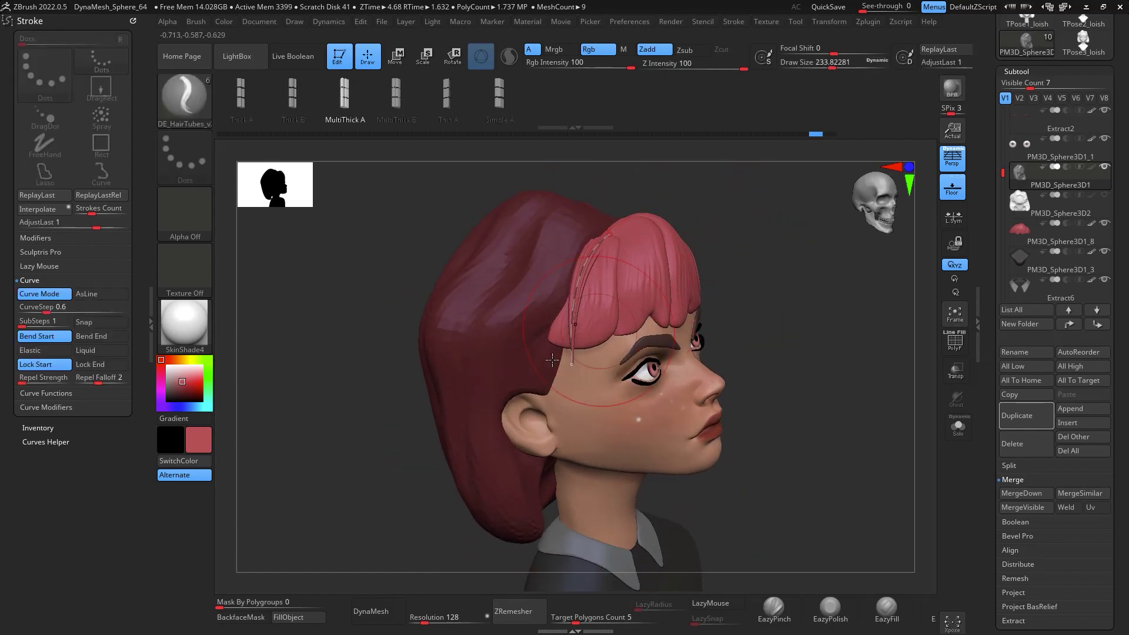
# Delete the hair tube's editing curve with Curve Functions
pyautogui.click(59, 393)
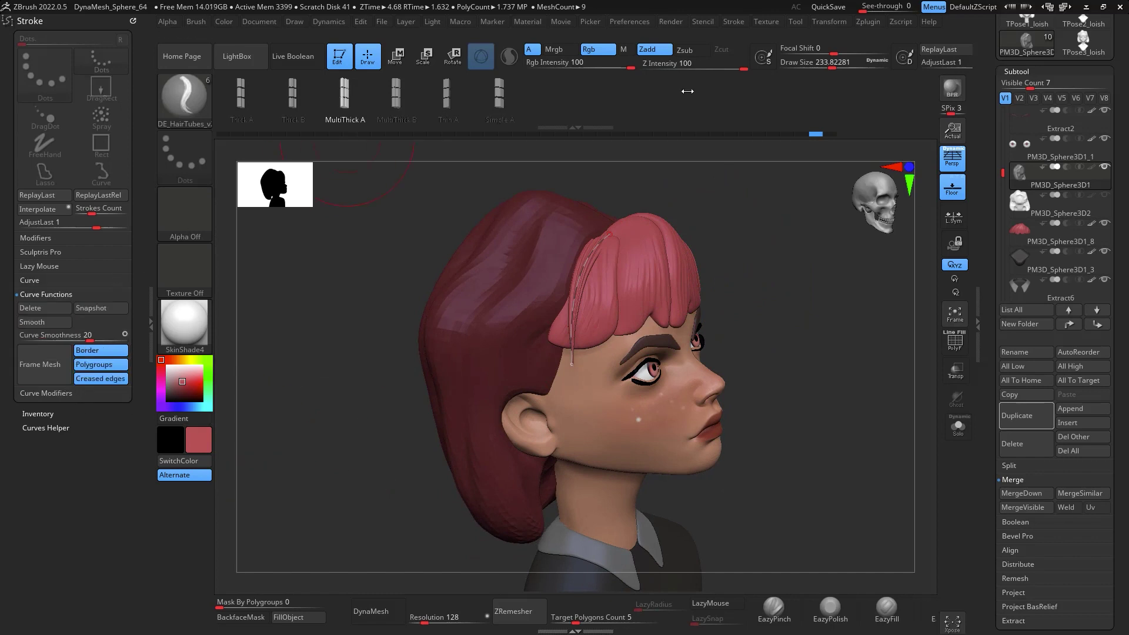
pyautogui.moveTo(767, 284)
pyautogui.mouseDown()
pyautogui.moveTo(770, 307)
pyautogui.moveTo(845, 290)
pyautogui.moveTo(747, 282)
pyautogui.moveTo(792, 310)
pyautogui.mouseUp()
pyautogui.click(52, 308)
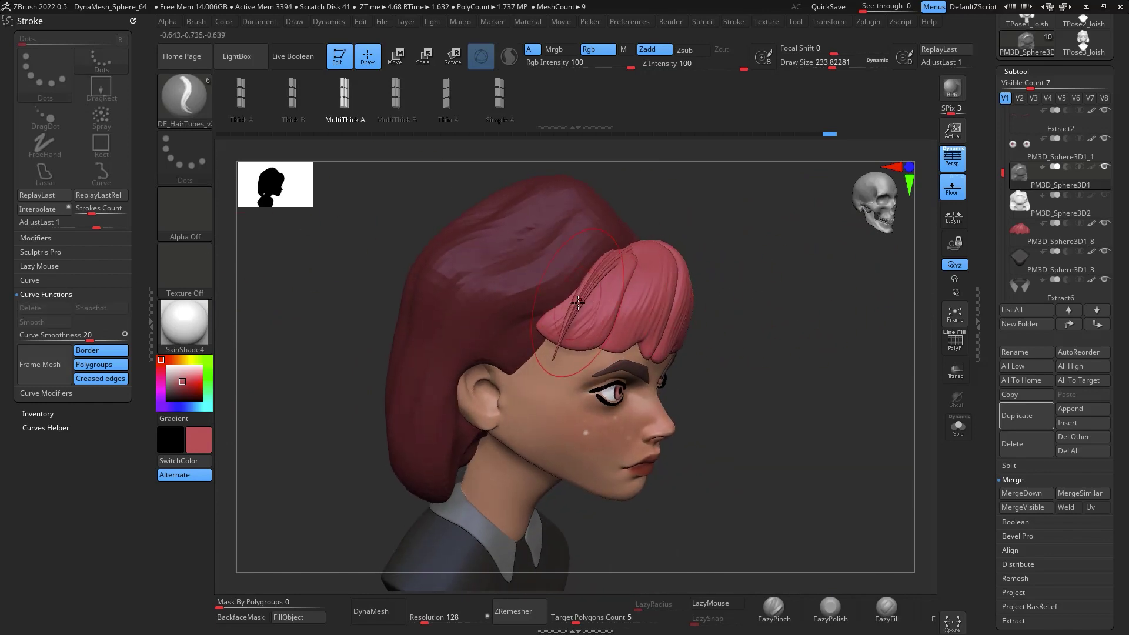
# Switch to the Move brush and push the new strand back toward the hairline at the temple
pyautogui.press('b')
pyautogui.press('m')
pyautogui.press('v')
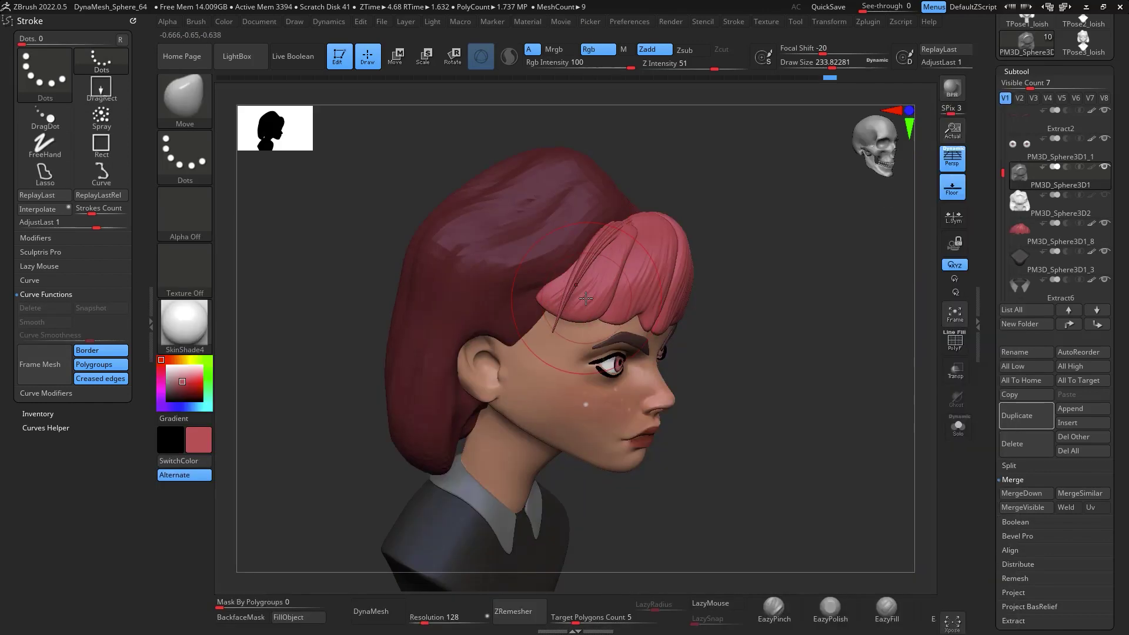
pyautogui.moveTo(573, 287)
pyautogui.mouseDown()
pyautogui.moveTo(548, 304)
pyautogui.moveTo(545, 287)
pyautogui.mouseUp()
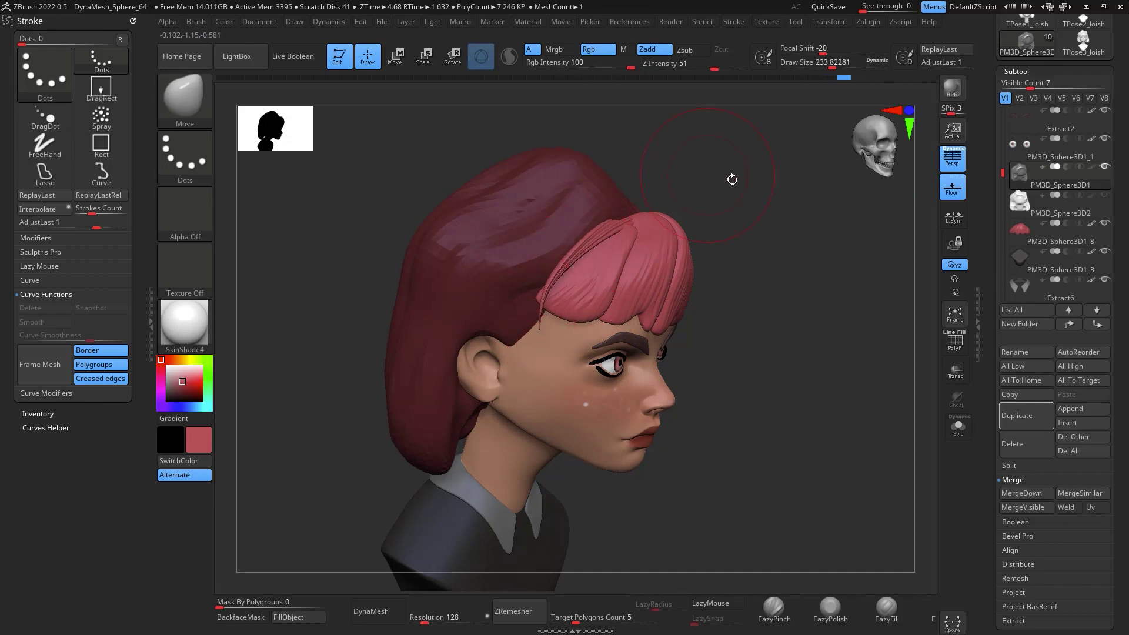
pyautogui.moveTo(732, 179); pyautogui.dragTo(599, 243)
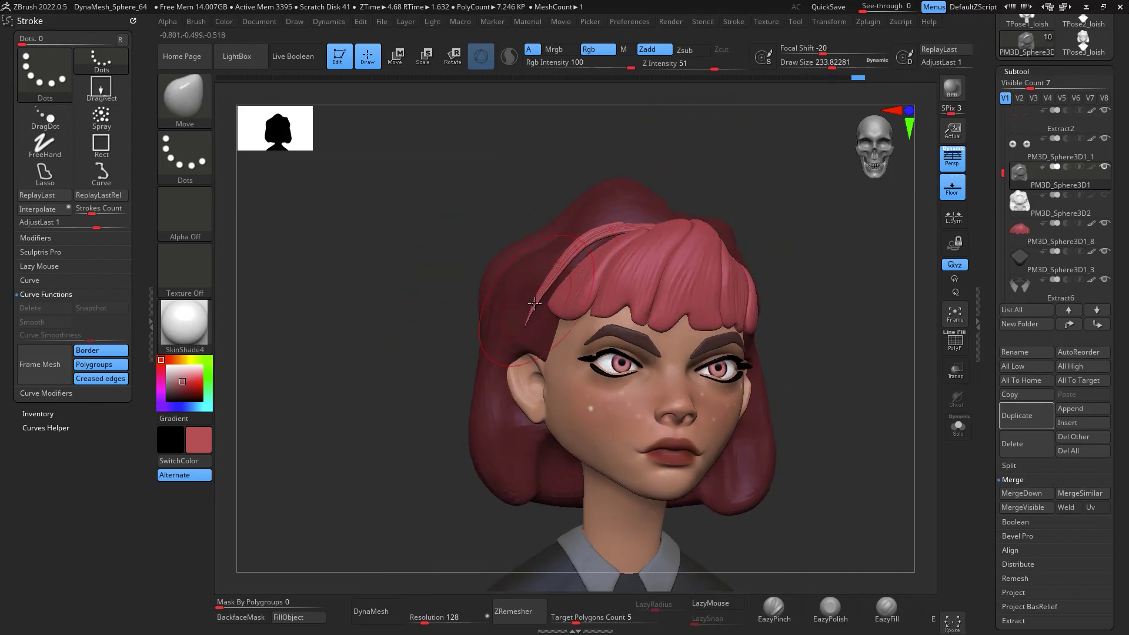
# Clear any mask, set the draw size to about 400 and bend the strand into a smooth arc from the parting to the temple
pyautogui.moveTo(819, 252)
pyautogui.mouseDown()
pyautogui.moveTo(785, 258)
pyautogui.moveTo(834, 269)
pyautogui.mouseUp()
pyautogui.keyDown('ctrl'); pyautogui.click(823, 264); pyautogui.keyUp('ctrl')
pyautogui.keyDown('ctrl'); pyautogui.click(828, 255); pyautogui.keyUp('ctrl')
pyautogui.press('space')
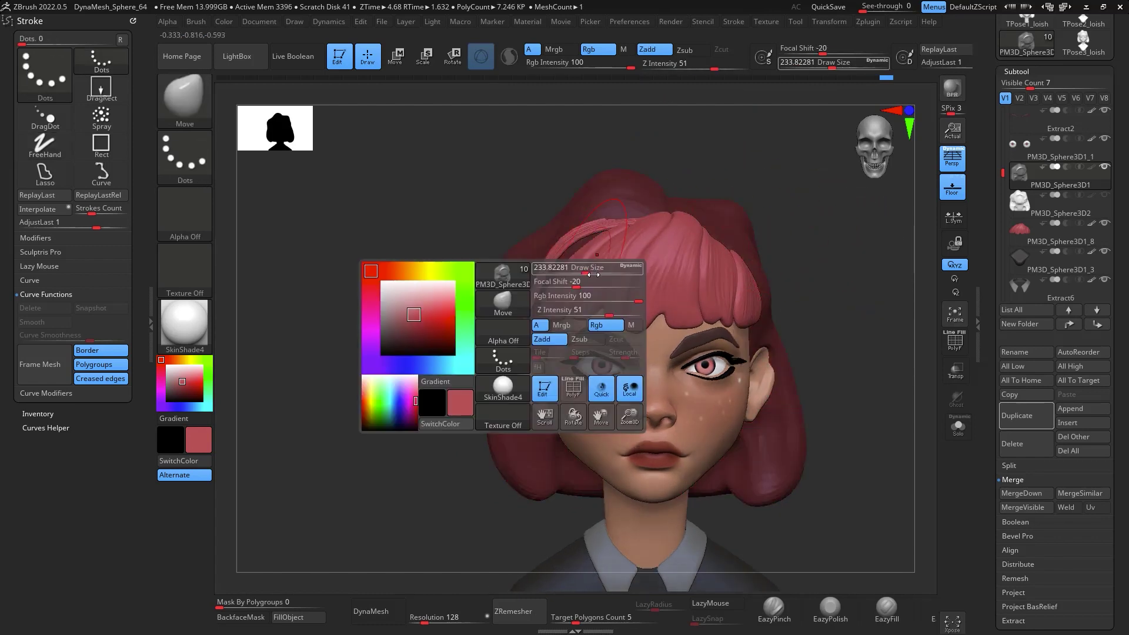
pyautogui.moveTo(591, 272); pyautogui.dragTo(599, 271)
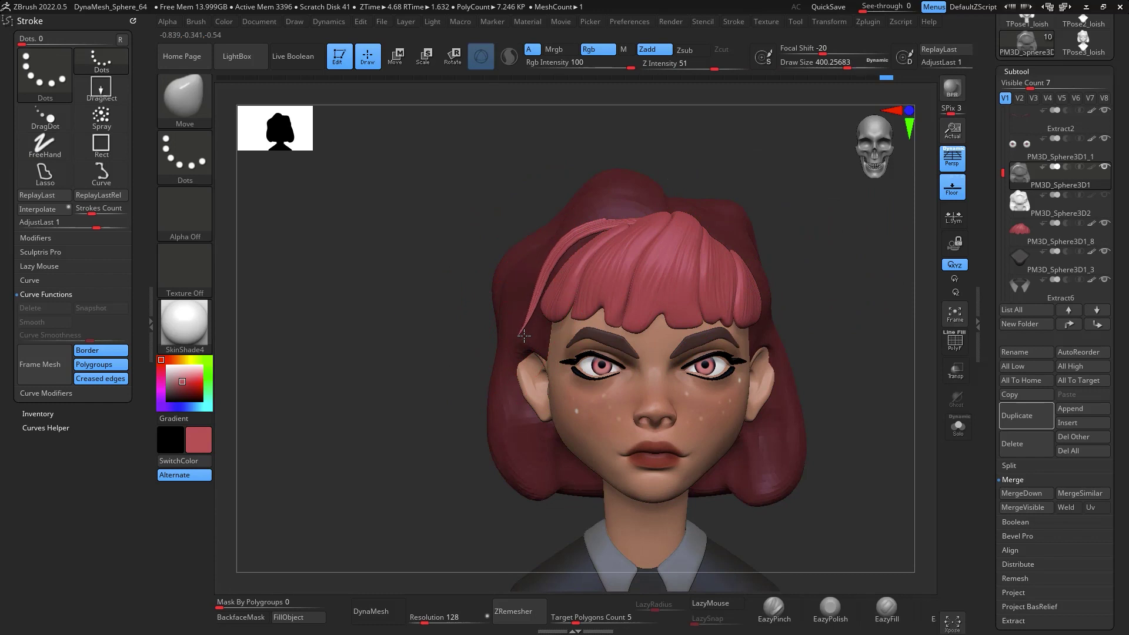
pyautogui.moveTo(524, 336); pyautogui.dragTo(521, 338)
pyautogui.moveTo(537, 290); pyautogui.dragTo(541, 286)
pyautogui.moveTo(573, 245); pyautogui.dragTo(574, 240)
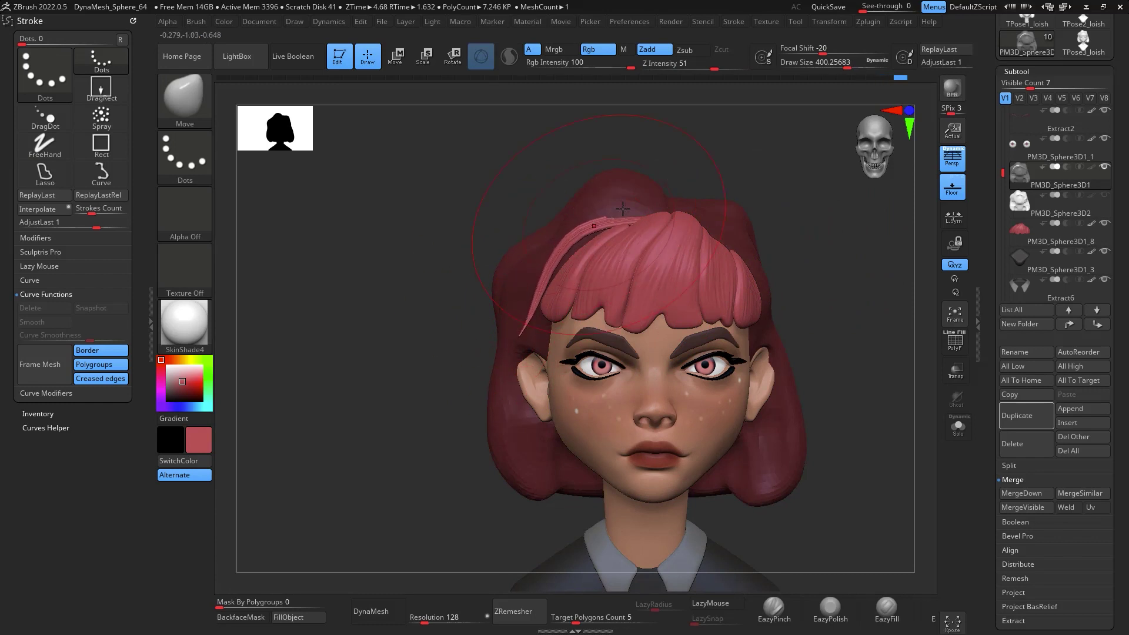
pyautogui.moveTo(652, 209); pyautogui.dragTo(845, 277, button='right')
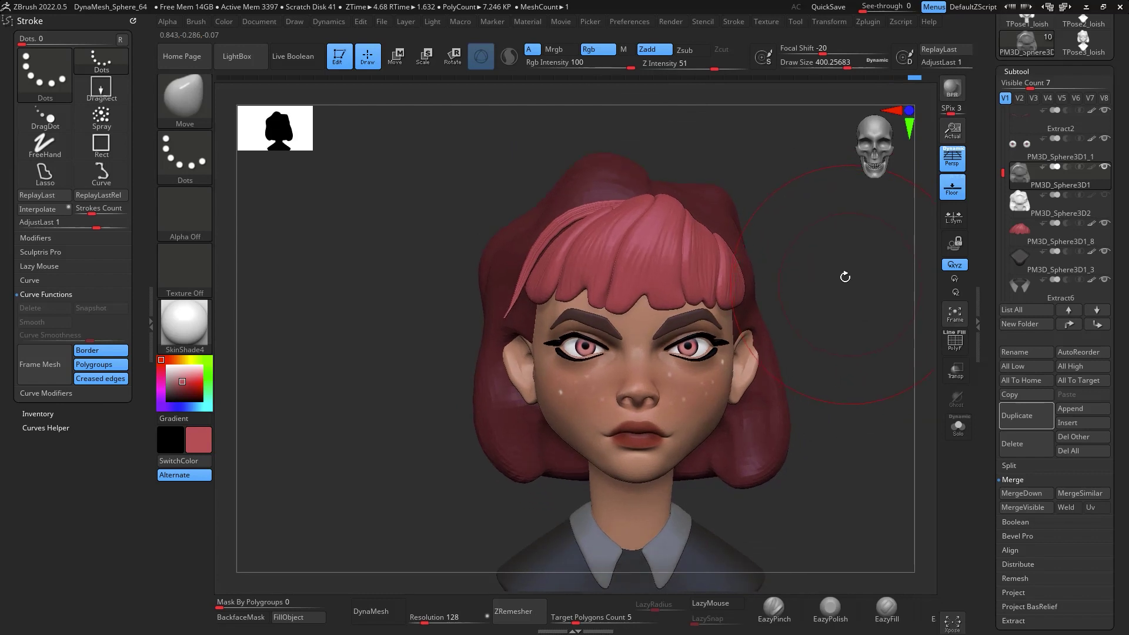
# Move the strand's middle closer to the bangs, reshape its tip at draw size about 149, and raise the draw size to about 274
pyautogui.moveTo(536, 242); pyautogui.dragTo(549, 240)
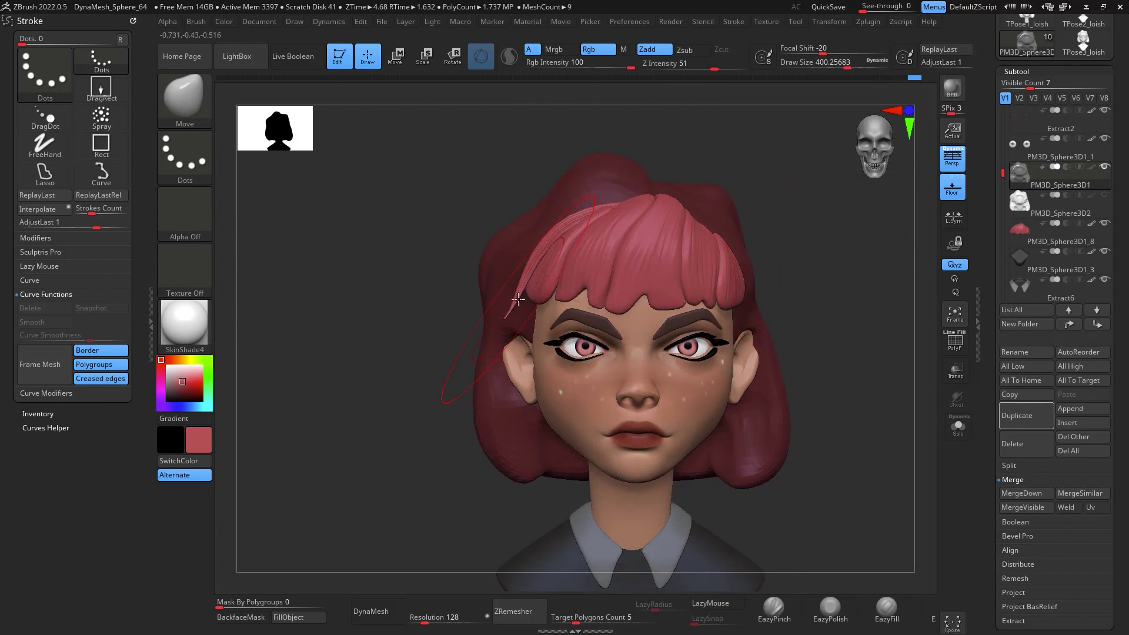
pyautogui.press('space')
pyautogui.moveTo(529, 303); pyautogui.dragTo(502, 305)
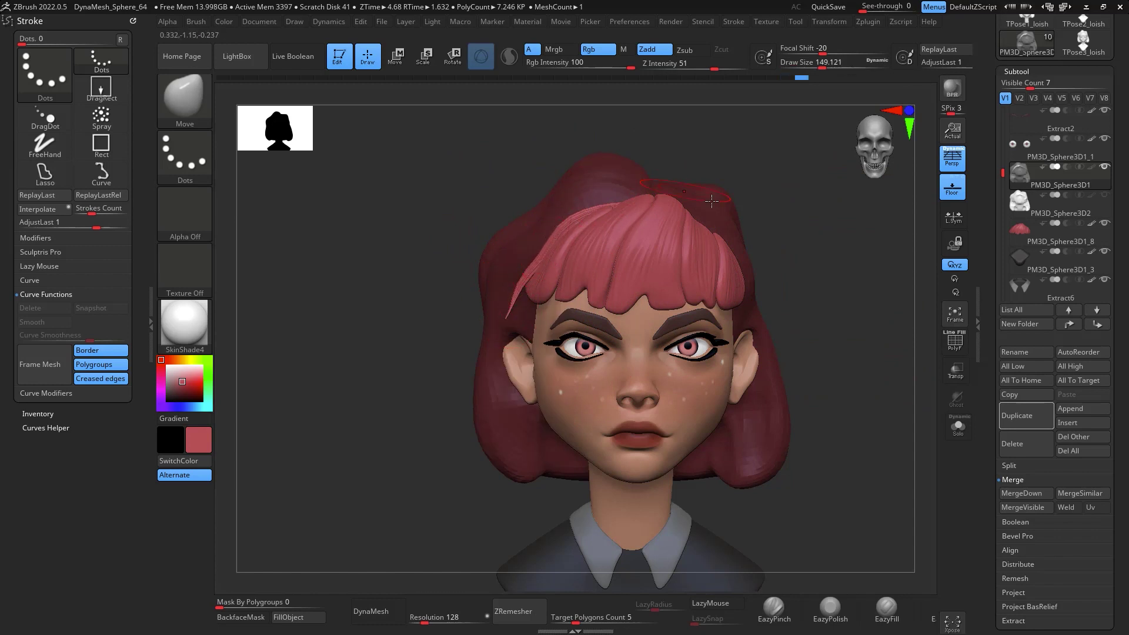
pyautogui.moveTo(788, 226); pyautogui.dragTo(843, 231)
pyautogui.press('space')
pyautogui.moveTo(640, 277); pyautogui.dragTo(633, 277)
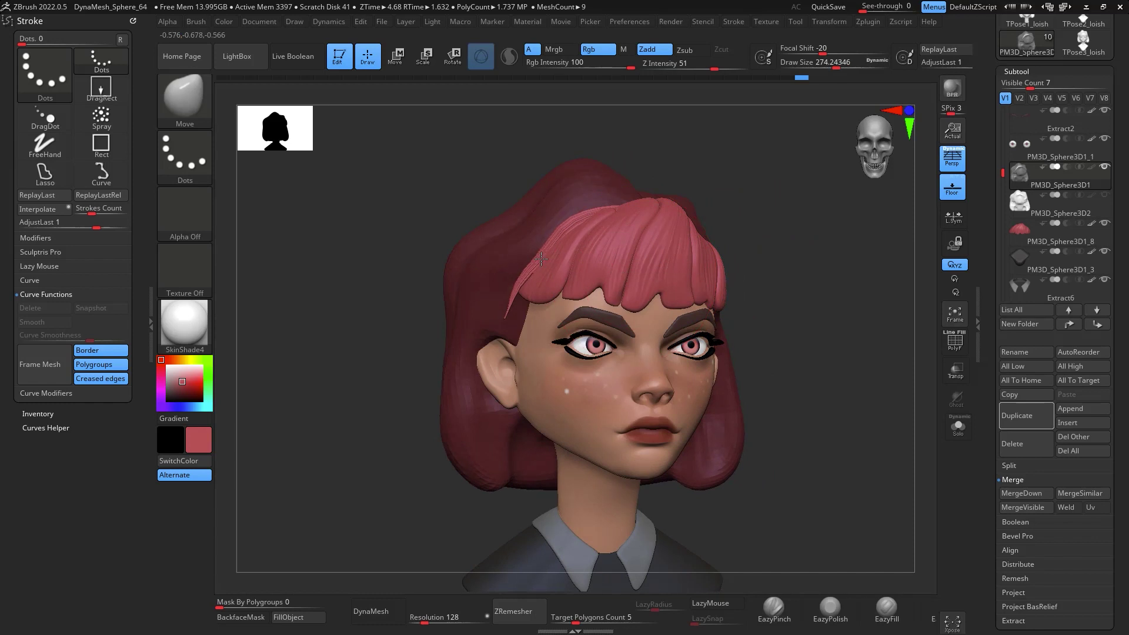
pyautogui.moveTo(793, 308); pyautogui.dragTo(823, 273)
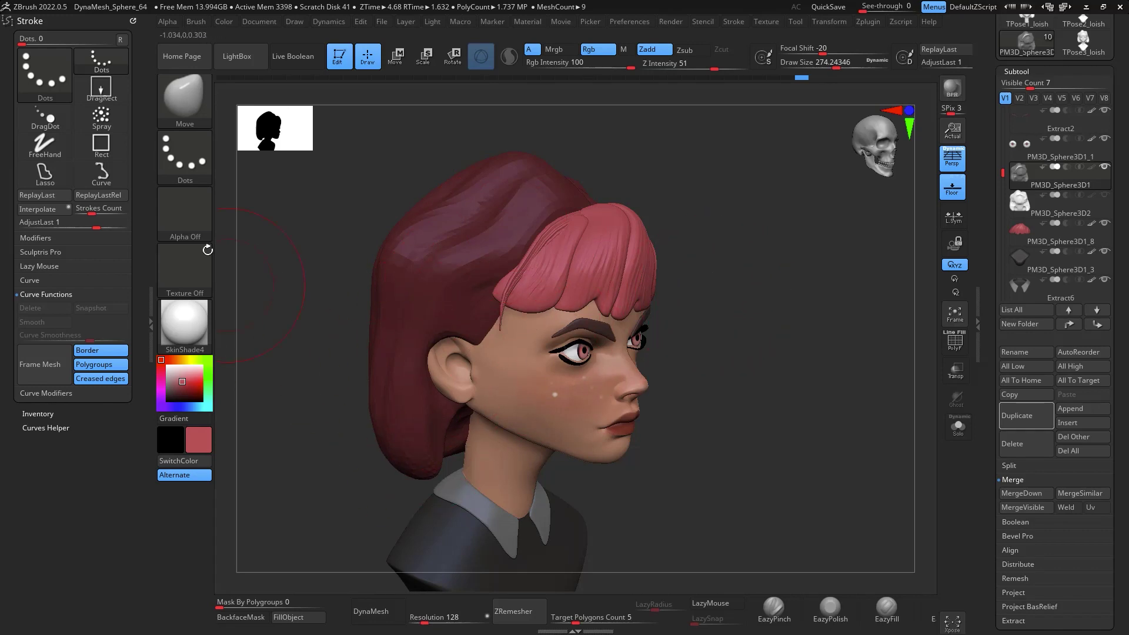
# Select the DE_HairTubes brush again and set the draw size to about 59
pyautogui.click(189, 107)
pyautogui.click(538, 557)
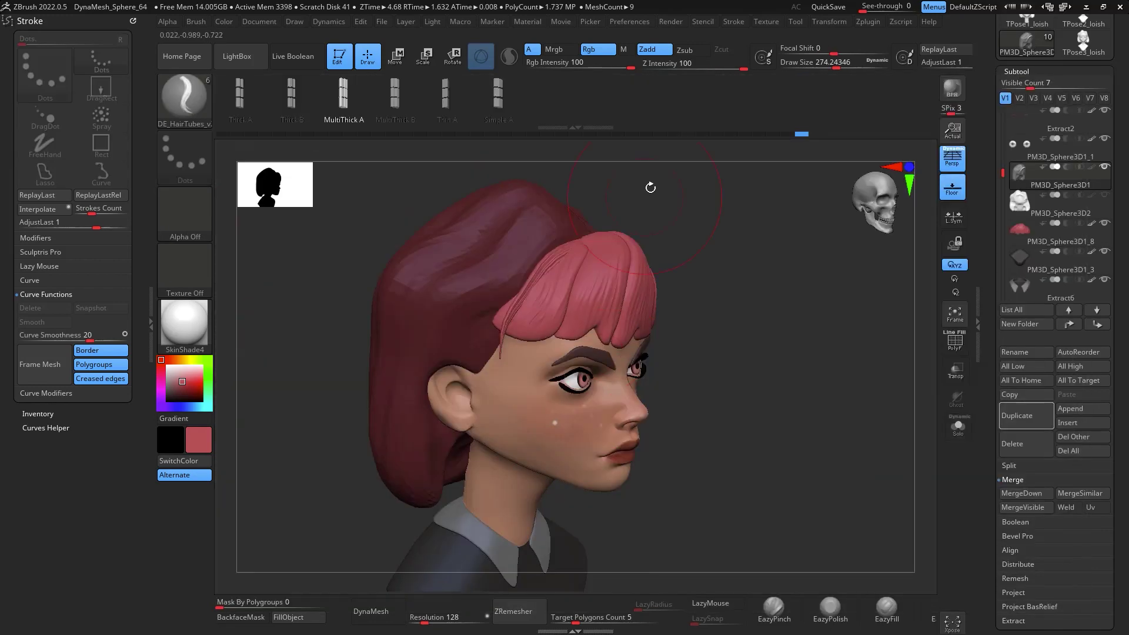
pyautogui.moveTo(650, 187)
pyautogui.mouseDown()
pyautogui.moveTo(629, 226)
pyautogui.moveTo(593, 243)
pyautogui.moveTo(598, 227)
pyautogui.mouseUp()
pyautogui.press('space')
pyautogui.press('space')
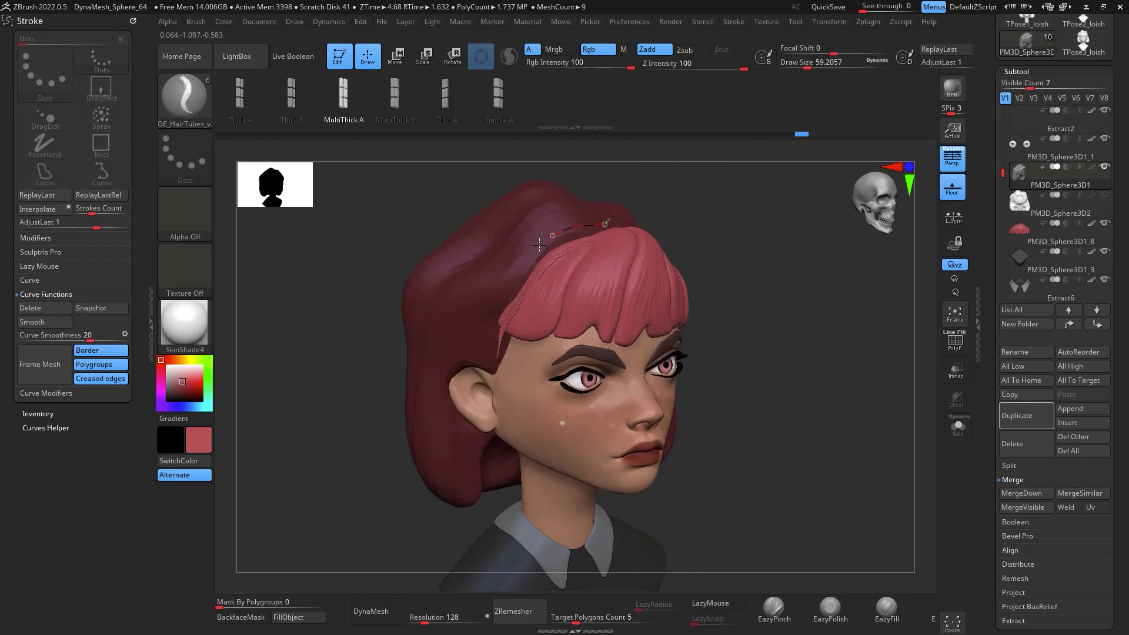
# Try drawing a second MultiThick A hair tube from the parting behind the first strand, and undo the attempts
pyautogui.moveTo(705, 223)
pyautogui.mouseDown()
pyautogui.moveTo(781, 232)
pyautogui.moveTo(774, 273)
pyautogui.moveTo(694, 262)
pyautogui.moveTo(784, 227)
pyautogui.moveTo(794, 194)
pyautogui.mouseUp()
pyautogui.hotkey('ctrl', 'z')
pyautogui.moveTo(506, 272); pyautogui.dragTo(559, 237)
pyautogui.moveTo(735, 232)
pyautogui.mouseDown()
pyautogui.moveTo(676, 252)
pyautogui.moveTo(662, 288)
pyautogui.mouseUp()
pyautogui.click(616, 214)
pyautogui.moveTo(881, 353); pyautogui.dragTo(894, 298)
pyautogui.hotkey('ctrl', 'z')
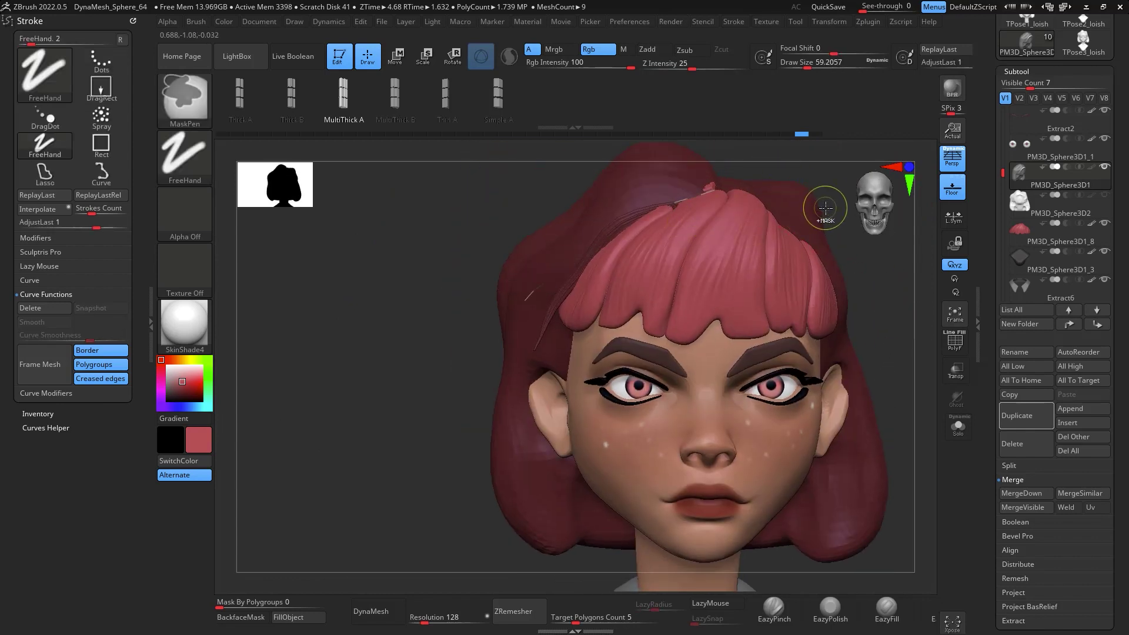
pyautogui.moveTo(825, 217)
pyautogui.mouseDown()
pyautogui.moveTo(811, 351)
pyautogui.moveTo(757, 294)
pyautogui.mouseUp()
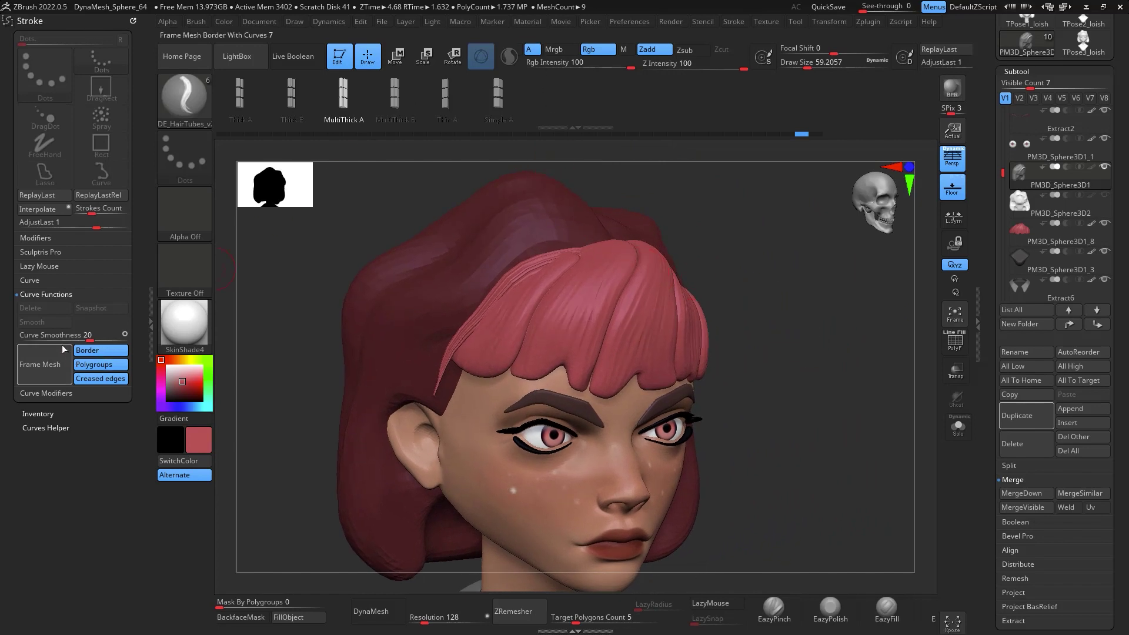
# Turn on Snap in the Curve settings, try a hair tube from the parting down the side hair, and undo it
pyautogui.click(91, 395)
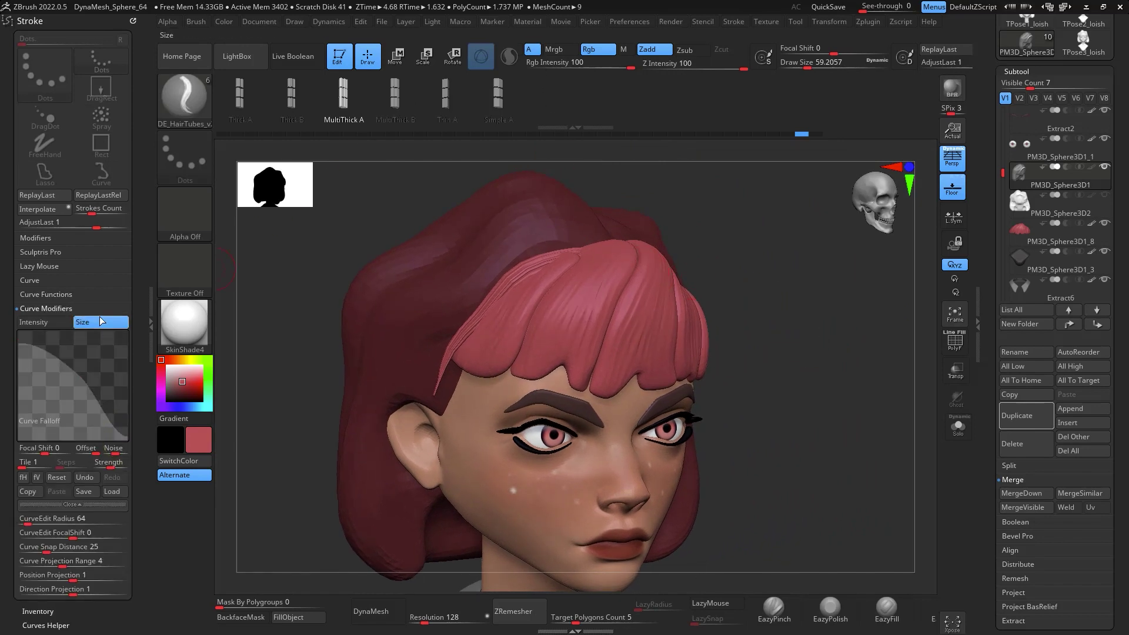
pyautogui.click(85, 281)
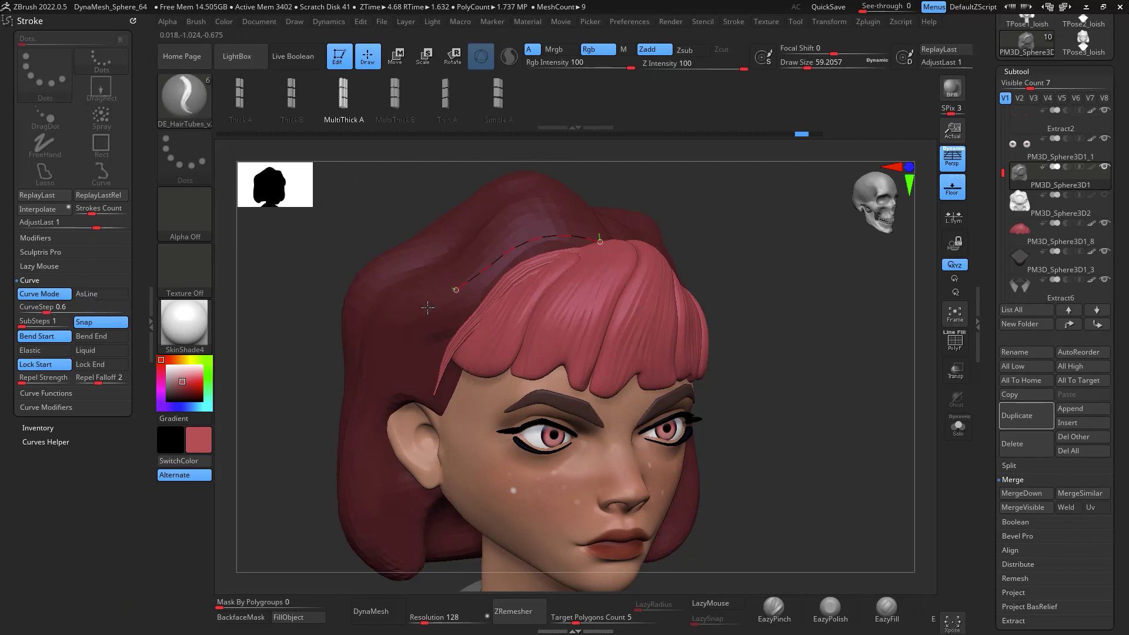
pyautogui.moveTo(428, 307); pyautogui.dragTo(360, 372)
pyautogui.moveTo(774, 333)
pyautogui.mouseDown()
pyautogui.moveTo(864, 348)
pyautogui.moveTo(879, 400)
pyautogui.mouseUp()
pyautogui.moveTo(528, 282); pyautogui.dragTo(543, 278)
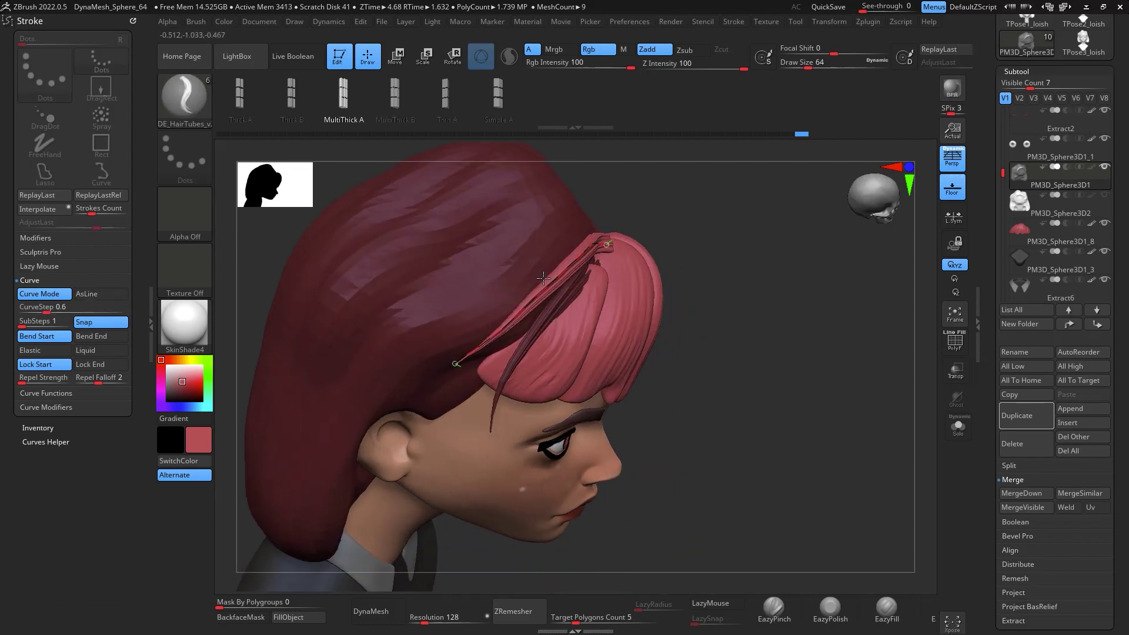
pyautogui.hotkey('ctrl', 'z')
pyautogui.hotkey('ctrl', 'z')
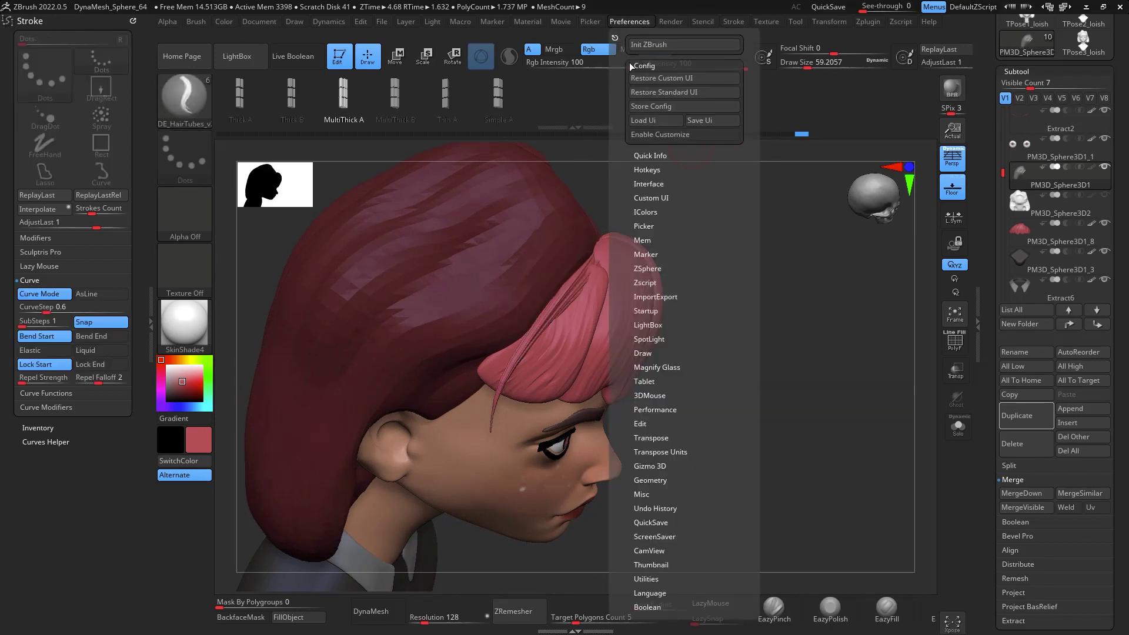
# Set the Picker depth to Cont Z and draw a MultiThick A hair tube from the parting down over the side hair
pyautogui.moveTo(593, 20)
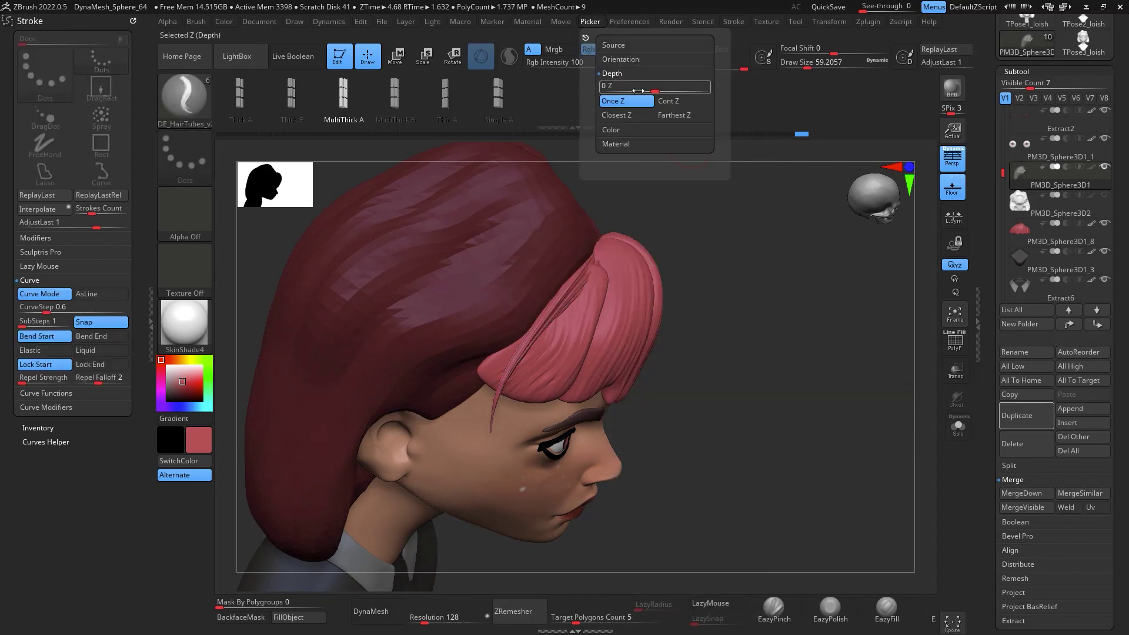
pyautogui.click(682, 101)
pyautogui.moveTo(743, 282); pyautogui.dragTo(624, 233)
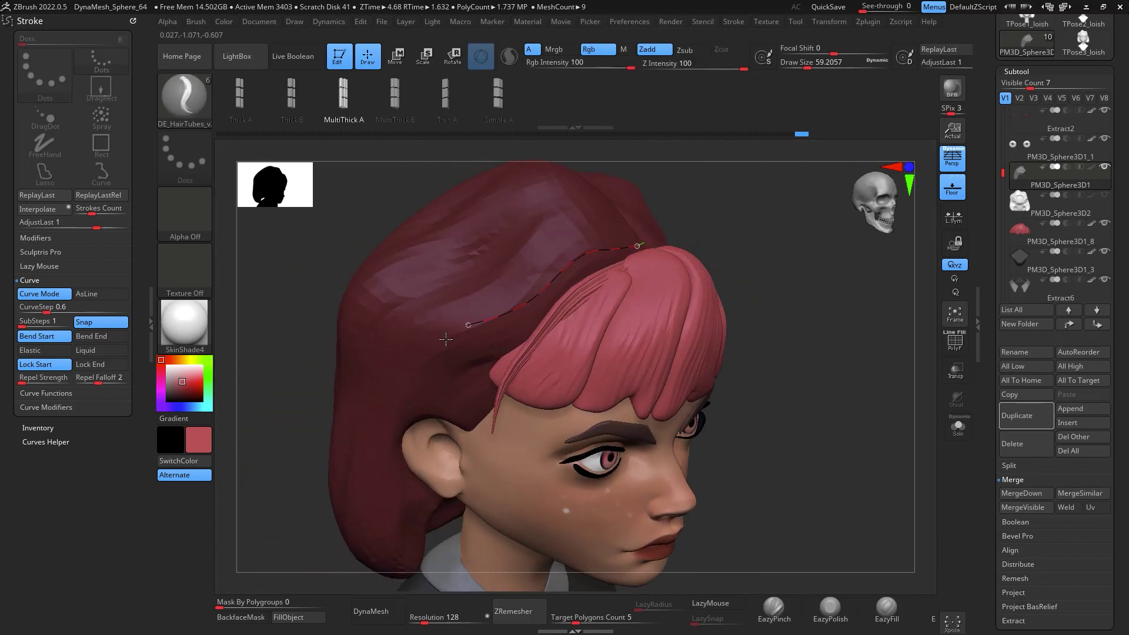
pyautogui.moveTo(445, 339); pyautogui.dragTo(413, 372)
pyautogui.moveTo(759, 227)
pyautogui.mouseDown()
pyautogui.moveTo(826, 217)
pyautogui.moveTo(860, 332)
pyautogui.moveTo(802, 206)
pyautogui.mouseUp()
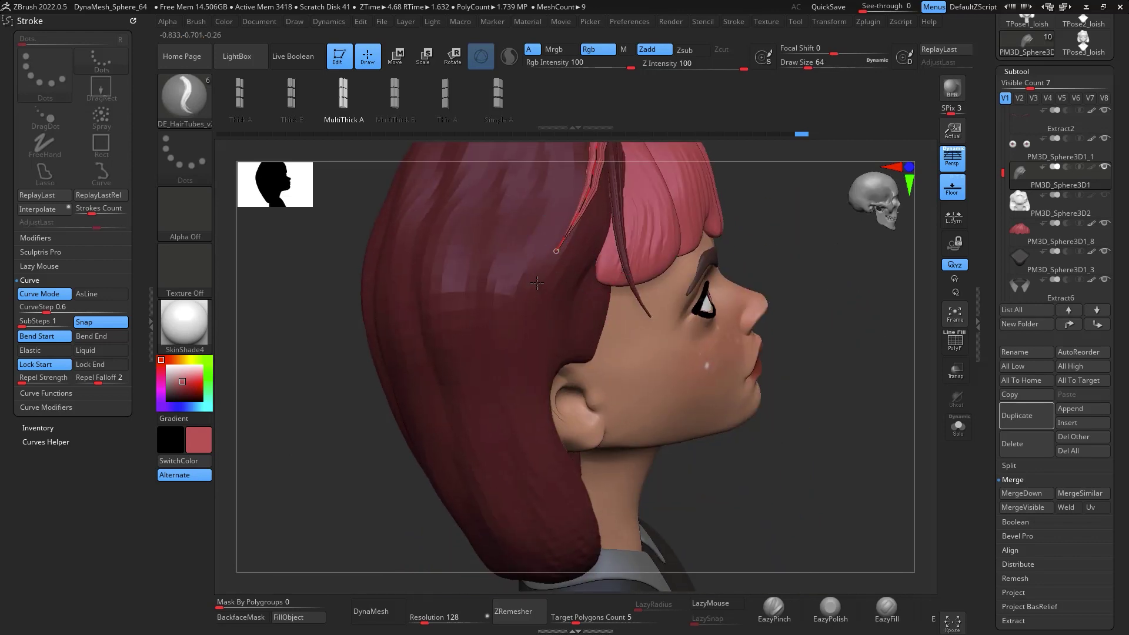
# Try extending the hair tube from above the ear down to the lower tip of the side hair, and undo the extension
pyautogui.click(558, 259)
pyautogui.click(554, 266)
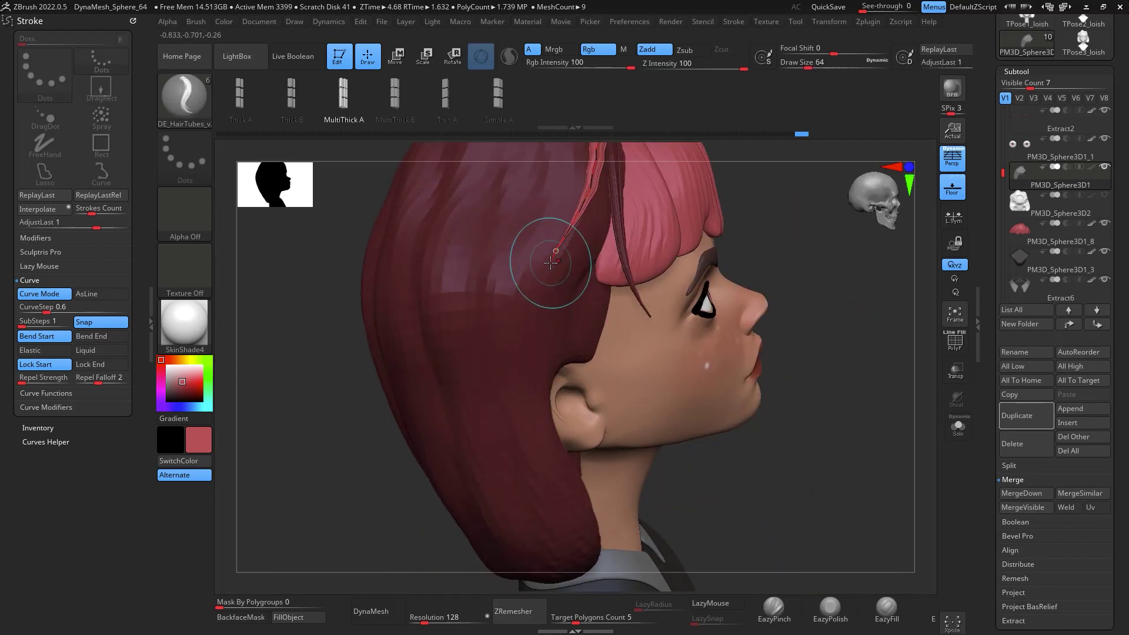
pyautogui.moveTo(566, 505); pyautogui.dragTo(603, 542)
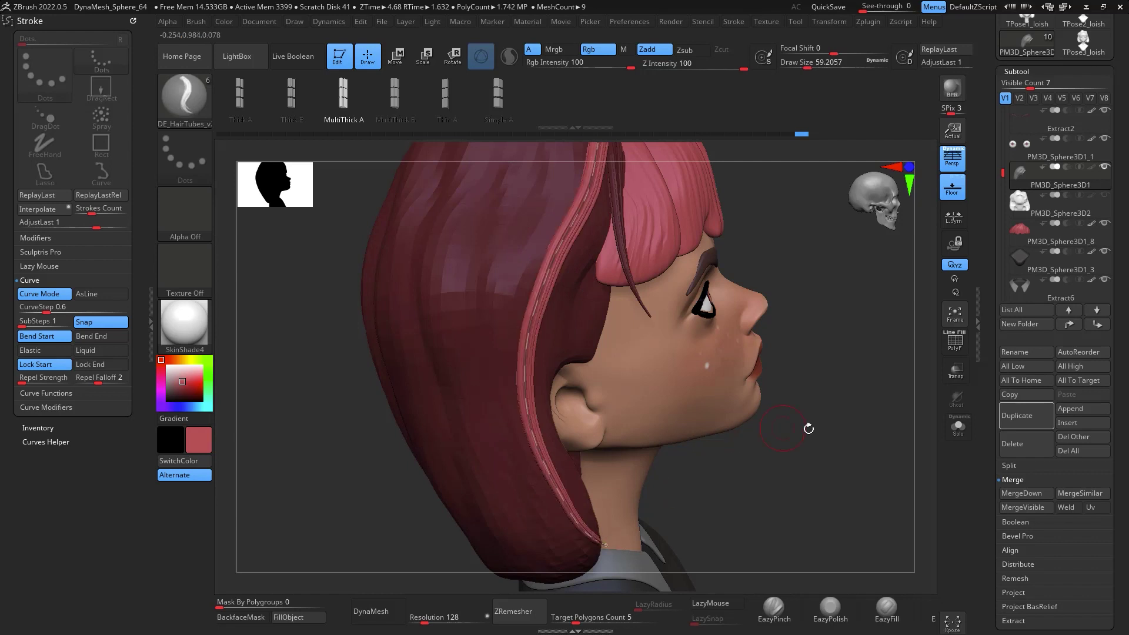
pyautogui.moveTo(808, 429)
pyautogui.mouseDown()
pyautogui.moveTo(933, 428)
pyautogui.moveTo(772, 299)
pyautogui.moveTo(821, 370)
pyautogui.moveTo(857, 298)
pyautogui.moveTo(756, 284)
pyautogui.mouseUp()
pyautogui.hotkey('ctrl', 'z')
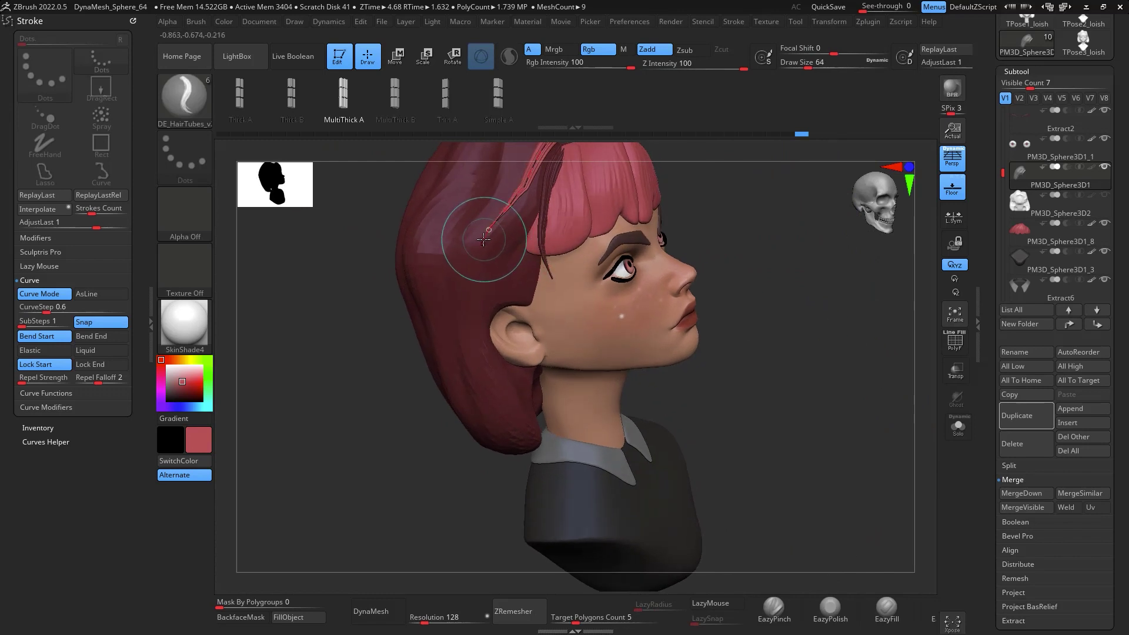
# Extend the hair tube down to the lower tip of the side hair and shape its curve outward from the front view
pyautogui.moveTo(529, 438); pyautogui.dragTo(532, 438)
pyautogui.moveTo(826, 405); pyautogui.dragTo(748, 411)
pyautogui.moveTo(573, 444); pyautogui.dragTo(574, 444)
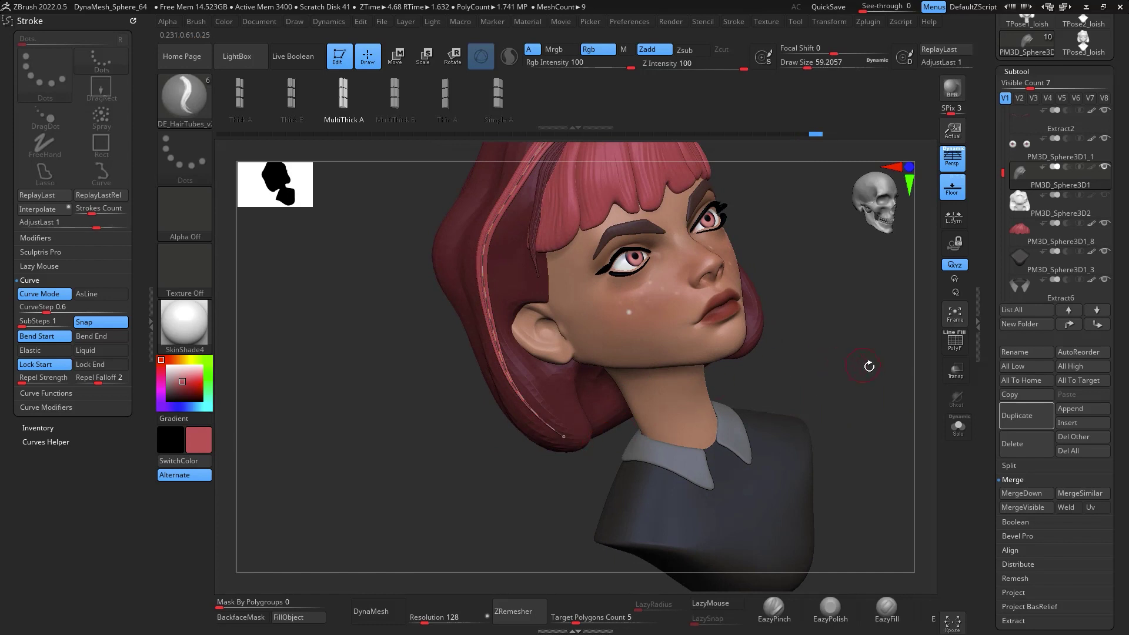
pyautogui.keyDown('shift'); pyautogui.moveTo(870, 366); pyautogui.dragTo(872, 361); pyautogui.keyUp('shift')
pyautogui.moveTo(535, 350); pyautogui.dragTo(517, 340)
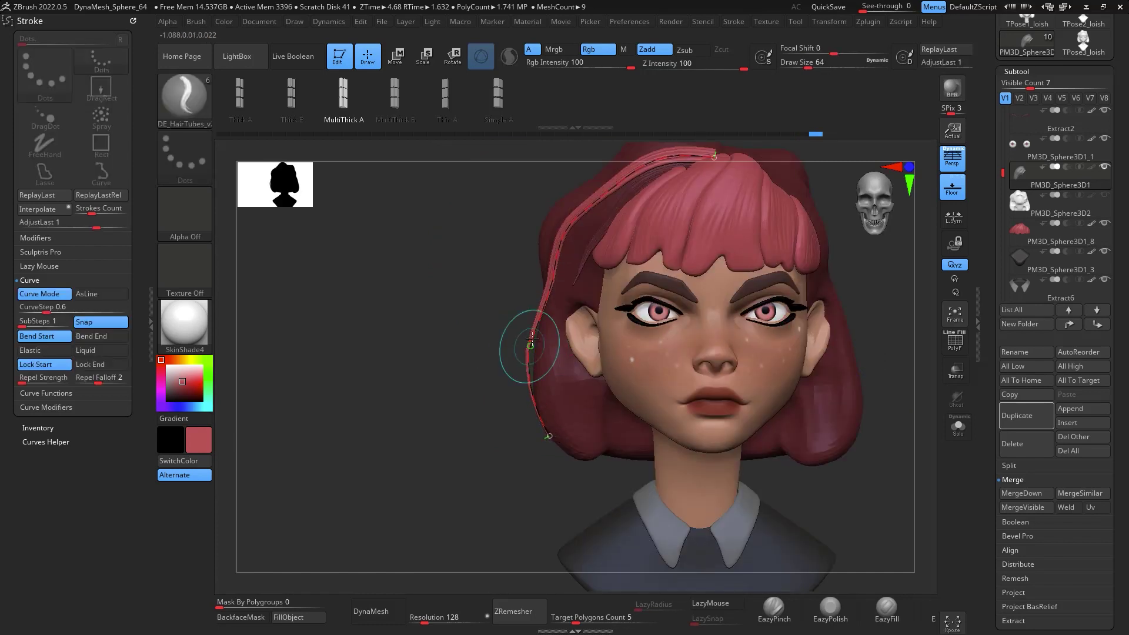
# Turn off Snap in the Curve settings and pull the strand's curve outward from the parting along the side of the hair
pyautogui.moveTo(879, 284); pyautogui.dragTo(818, 423)
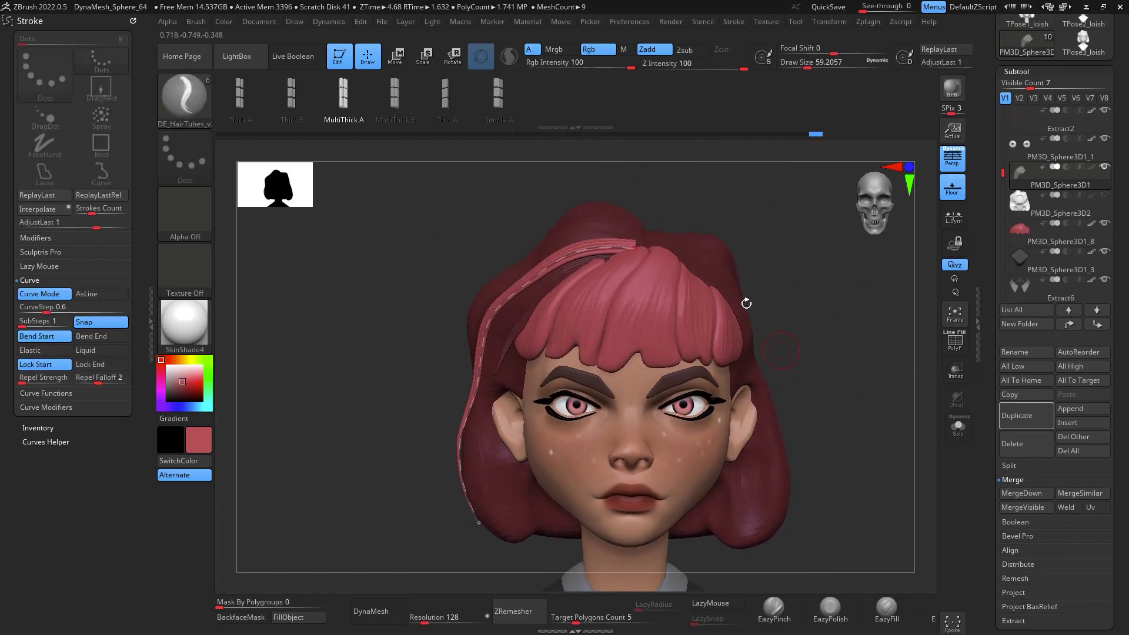
pyautogui.moveTo(642, 252); pyautogui.dragTo(635, 243)
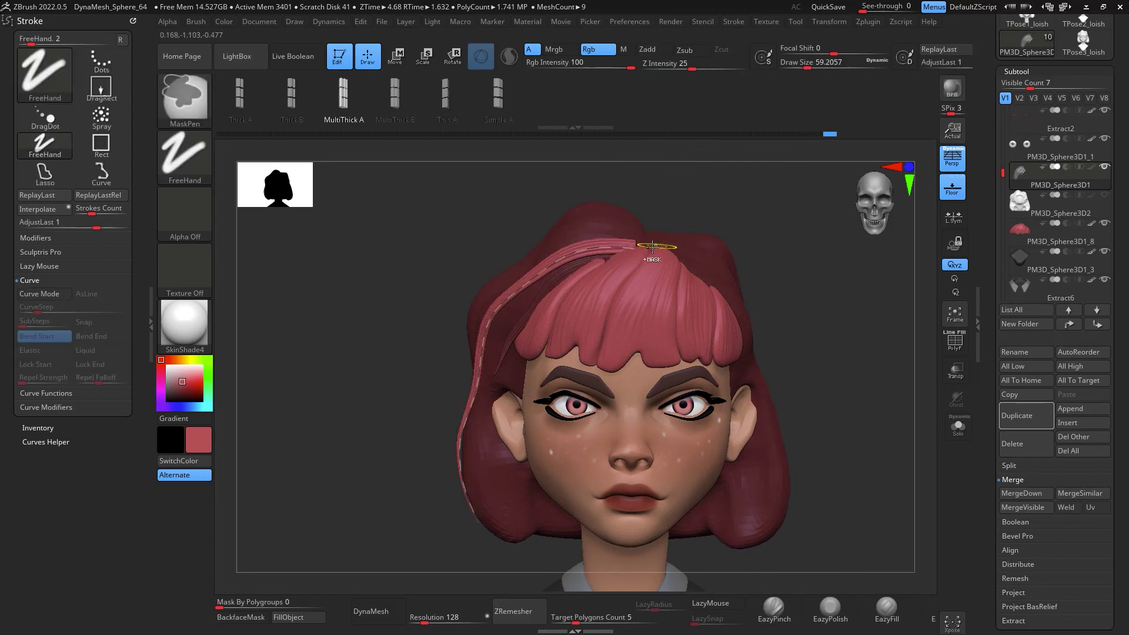
pyautogui.click(110, 327)
pyautogui.moveTo(513, 289)
pyautogui.mouseDown()
pyautogui.moveTo(540, 298)
pyautogui.moveTo(503, 302)
pyautogui.mouseUp()
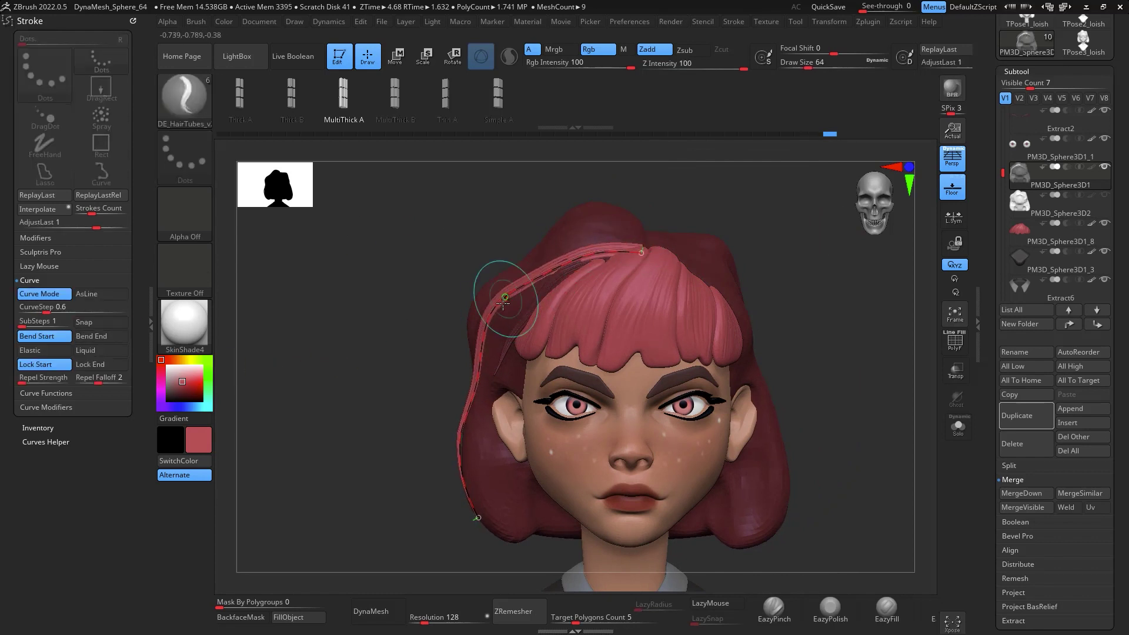
pyautogui.moveTo(597, 241); pyautogui.dragTo(601, 245)
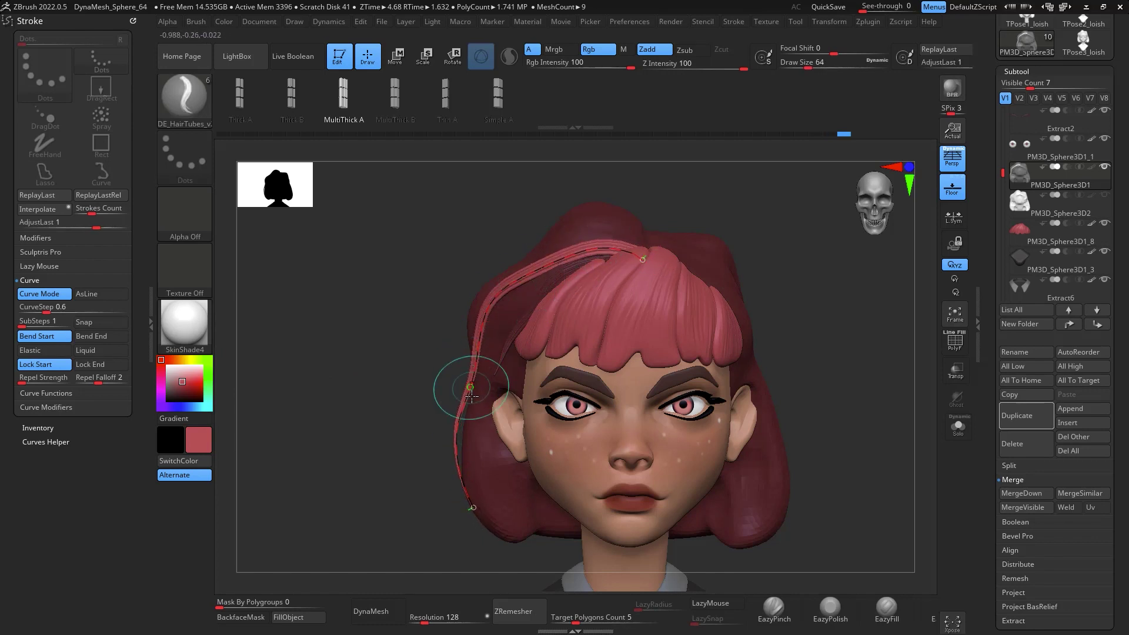
pyautogui.moveTo(804, 315)
pyautogui.keyDown('shift'); pyautogui.mouseDown()
pyautogui.moveTo(858, 312)
pyautogui.moveTo(788, 313)
pyautogui.moveTo(811, 327)
pyautogui.mouseUp(); pyautogui.keyUp('shift')
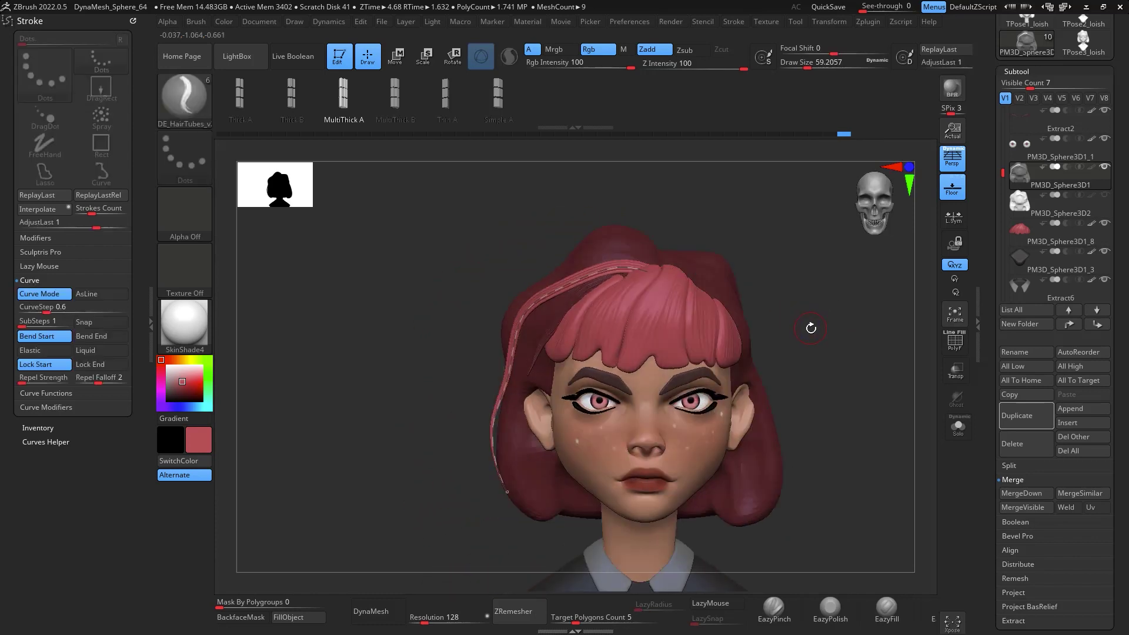
pyautogui.moveTo(531, 306); pyautogui.dragTo(521, 317)
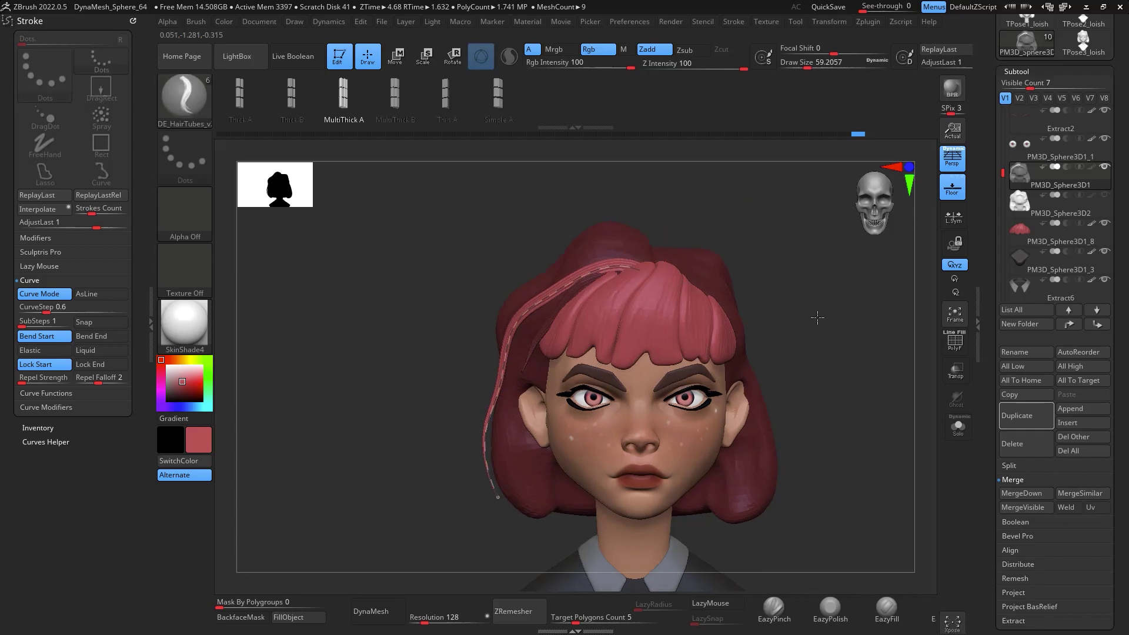
# Thicken the side strand with a draw size of about 97 and adjust its curve from the parting down the side hair
pyautogui.moveTo(885, 318)
pyautogui.mouseDown()
pyautogui.moveTo(859, 307)
pyautogui.moveTo(837, 320)
pyautogui.moveTo(720, 231)
pyautogui.moveTo(817, 297)
pyautogui.mouseUp()
pyautogui.moveTo(635, 253)
pyautogui.mouseDown()
pyautogui.moveTo(723, 235)
pyautogui.moveTo(731, 222)
pyautogui.moveTo(790, 226)
pyautogui.moveTo(701, 231)
pyautogui.moveTo(704, 241)
pyautogui.moveTo(694, 231)
pyautogui.mouseUp()
pyautogui.press('space')
pyautogui.press('space')
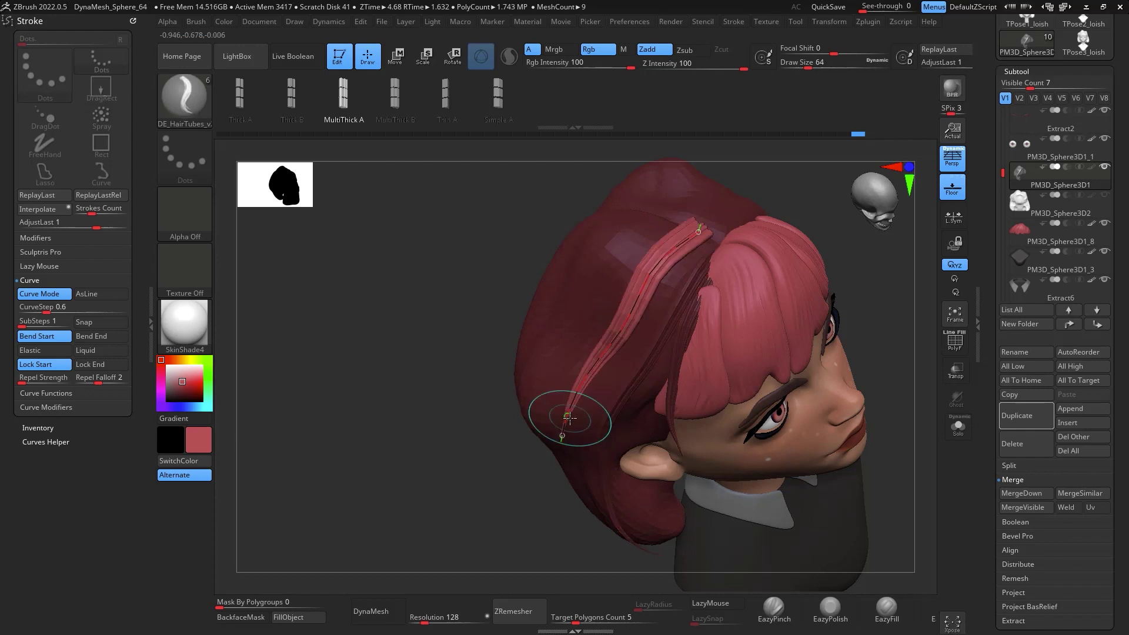
pyautogui.moveTo(532, 268); pyautogui.dragTo(822, 235)
pyautogui.press('[')
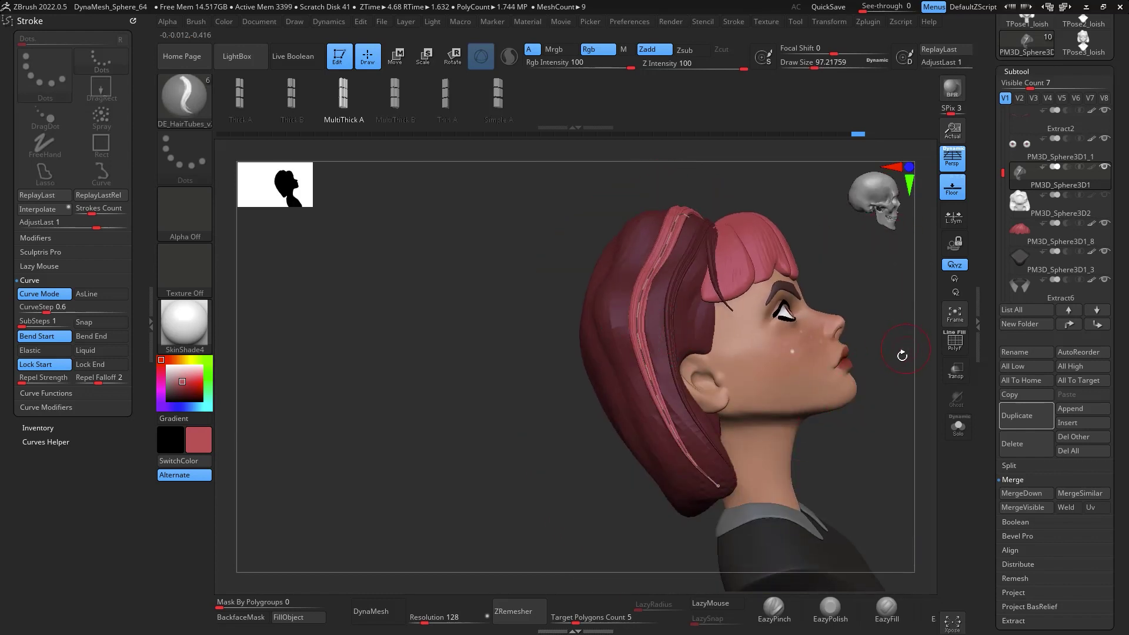
pyautogui.moveTo(899, 353); pyautogui.dragTo(650, 452)
pyautogui.moveTo(679, 343); pyautogui.dragTo(860, 225)
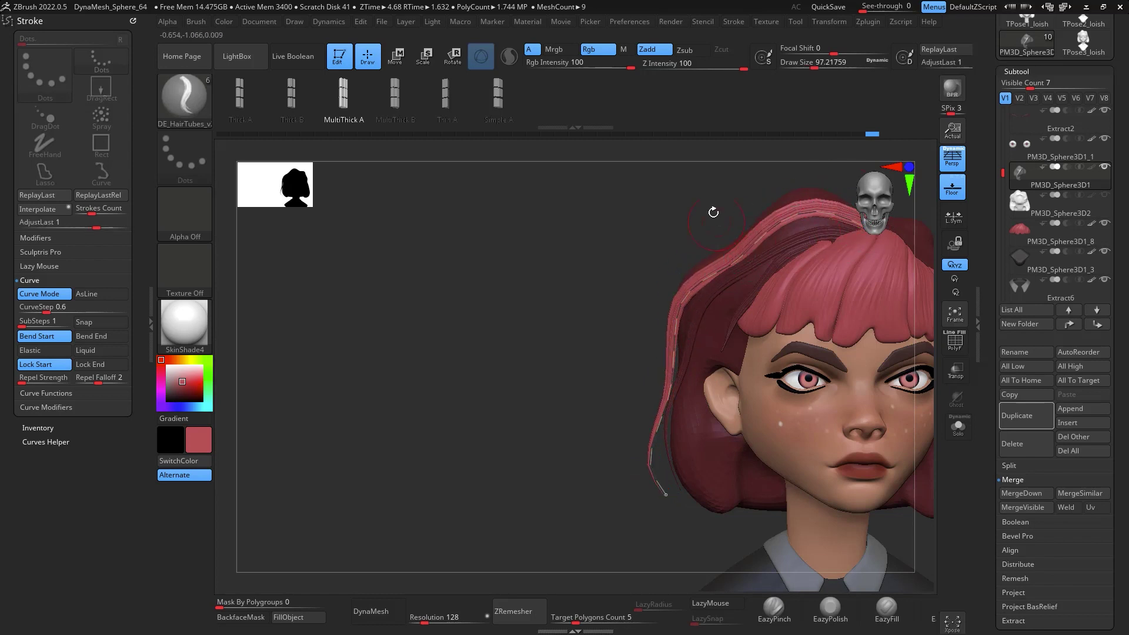
# Try adjusting the strand's start point at the parting from the front view, and undo the change
pyautogui.keyDown('shift'); pyautogui.moveTo(713, 212); pyautogui.dragTo(620, 226); pyautogui.keyUp('shift')
pyautogui.click(642, 254)
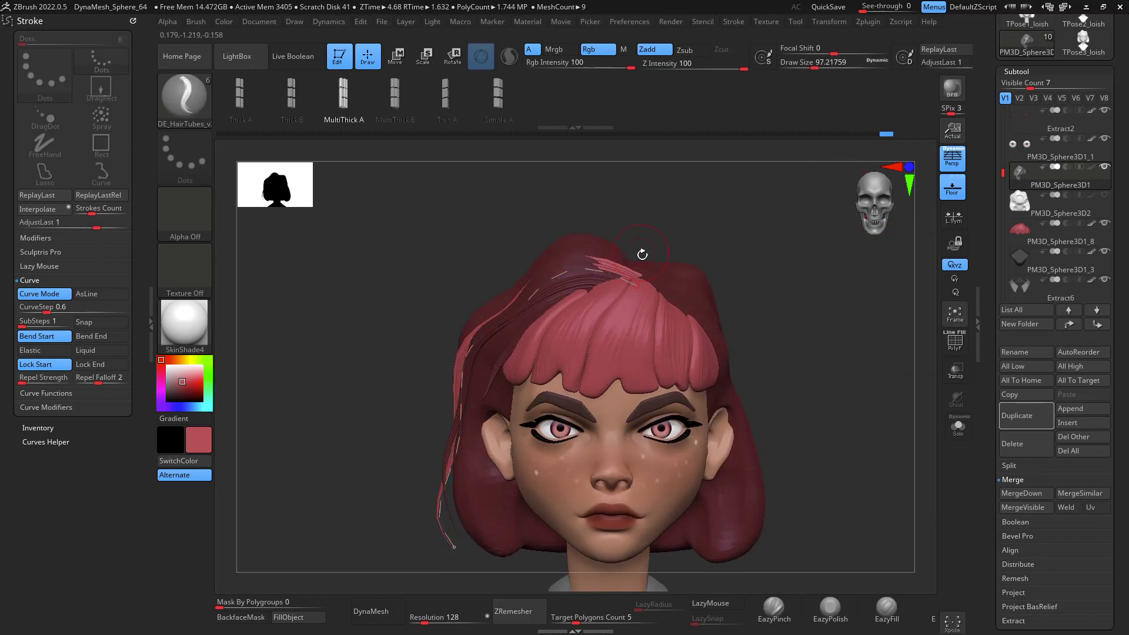
pyautogui.hotkey('ctrl', 'z')
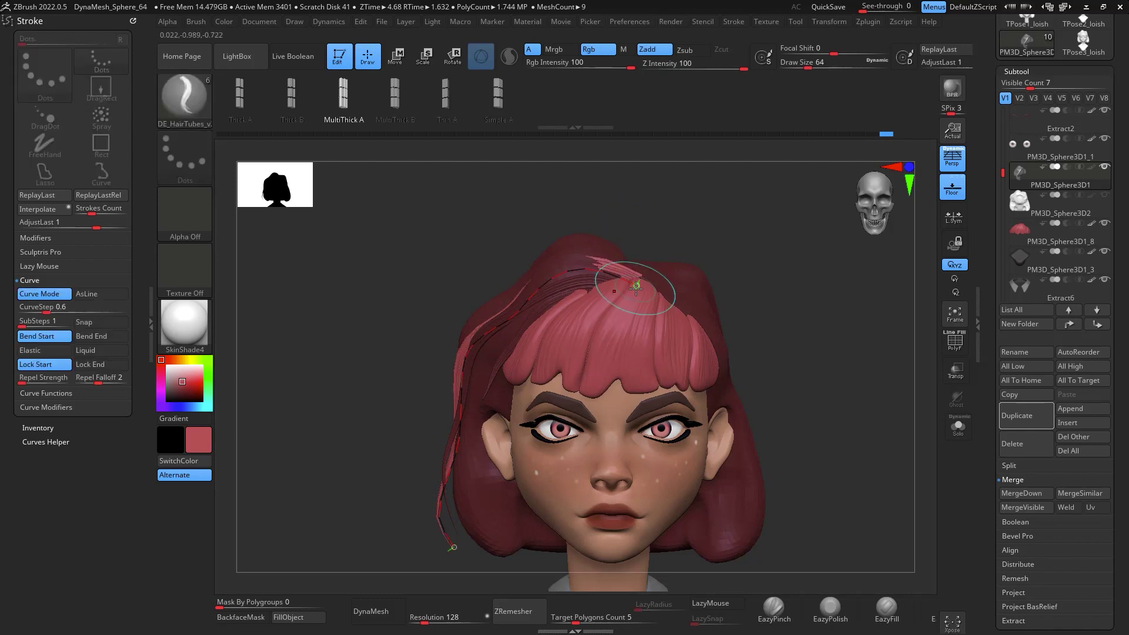
# Reshape the strand's curve over the crown and down the side to its lower tip
pyautogui.moveTo(575, 271); pyautogui.dragTo(504, 269)
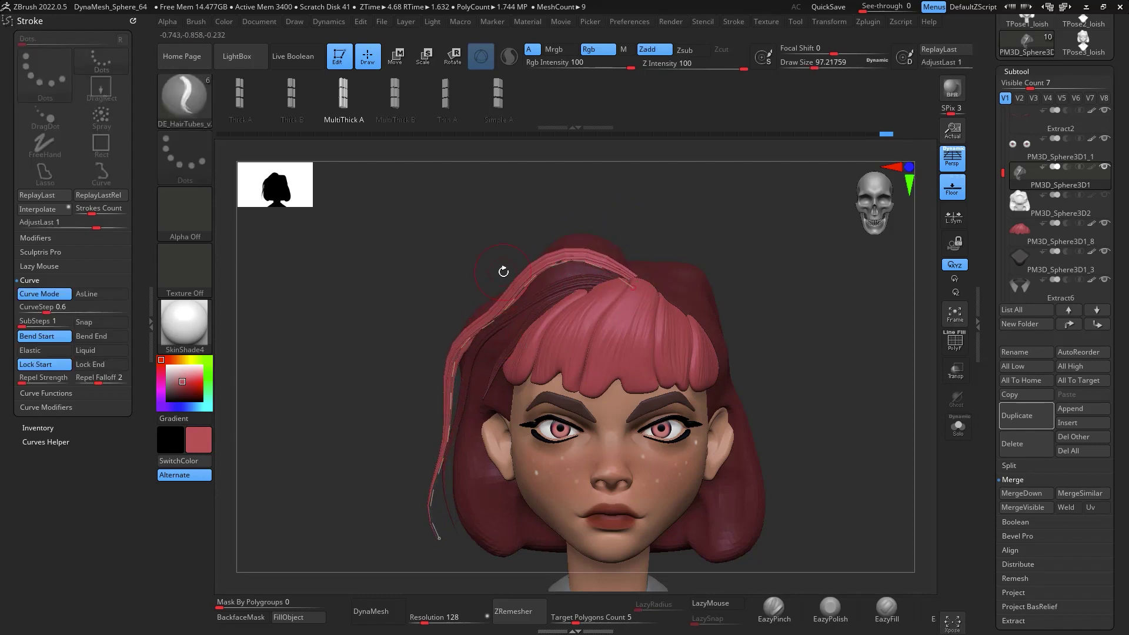
pyautogui.moveTo(438, 388)
pyautogui.mouseDown()
pyautogui.moveTo(433, 403)
pyautogui.moveTo(458, 439)
pyautogui.moveTo(849, 259)
pyautogui.moveTo(749, 280)
pyautogui.mouseUp()
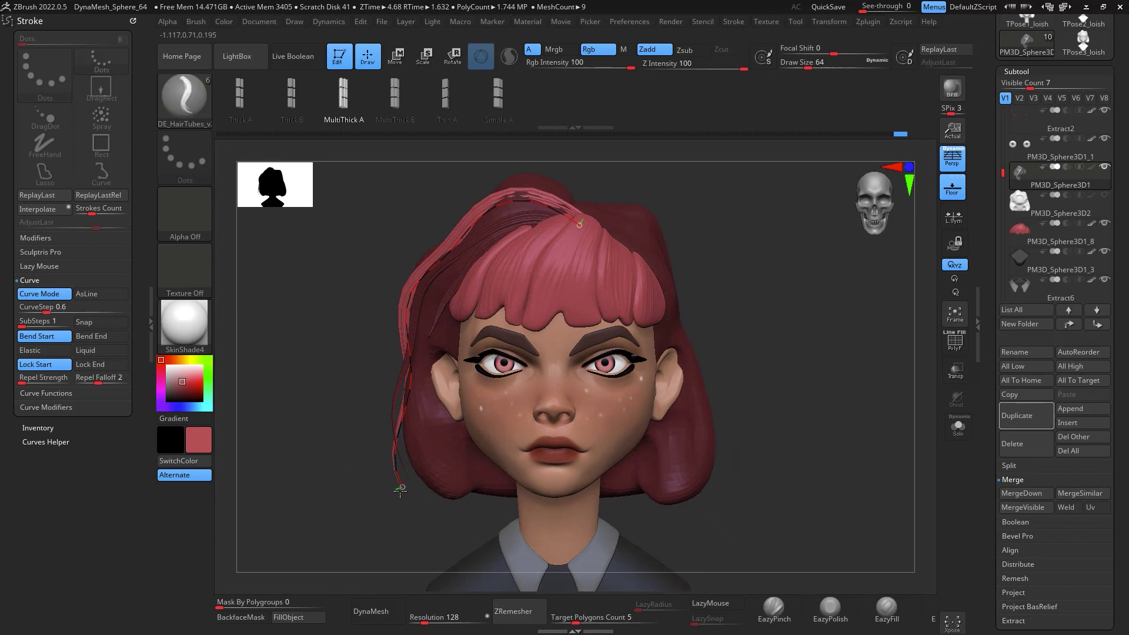
pyautogui.moveTo(400, 489); pyautogui.dragTo(395, 460)
pyautogui.moveTo(776, 305)
pyautogui.mouseDown()
pyautogui.moveTo(817, 277)
pyautogui.moveTo(796, 289)
pyautogui.moveTo(833, 317)
pyautogui.moveTo(782, 311)
pyautogui.moveTo(760, 245)
pyautogui.mouseUp()
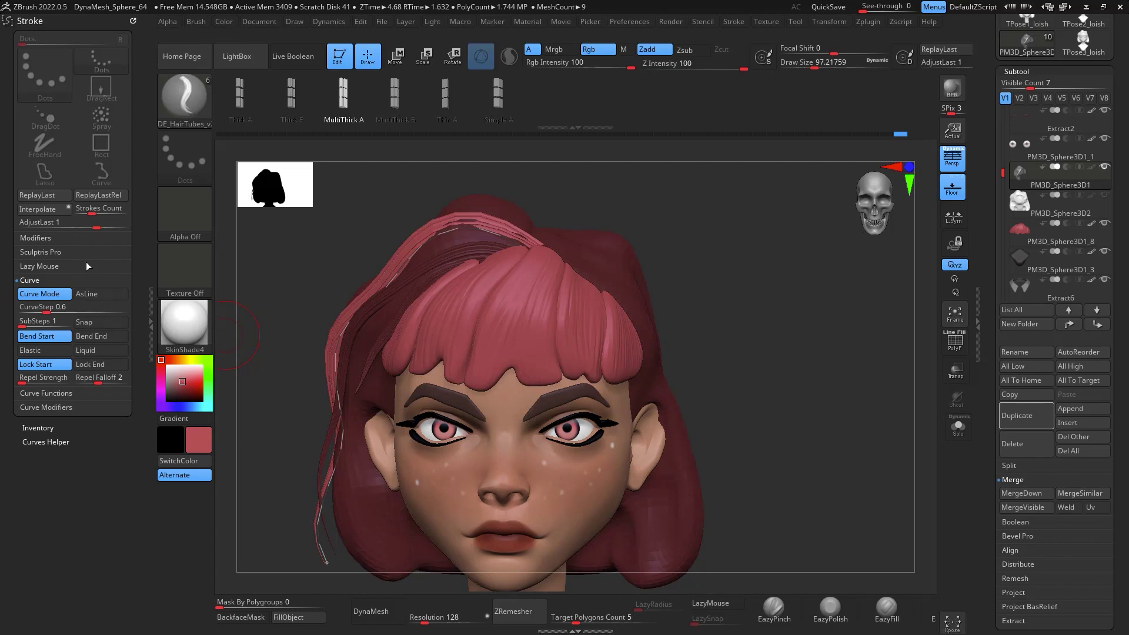
# Delete the leftover curve from the finished side strand using the Curve Functions
pyautogui.click(89, 393)
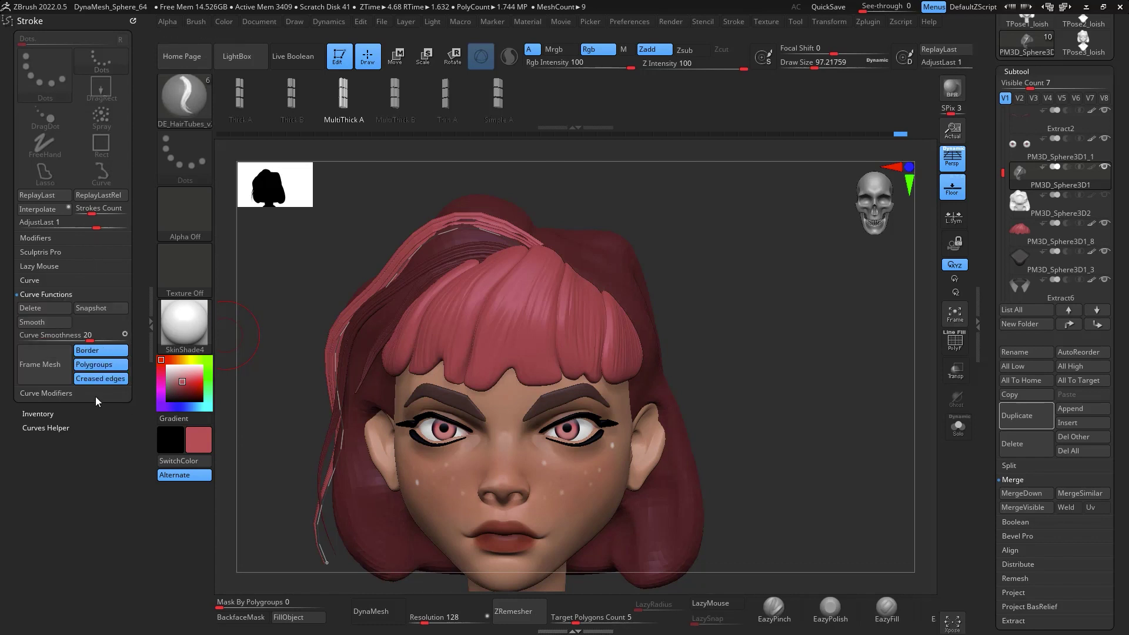
pyautogui.click(65, 309)
pyautogui.moveTo(749, 244); pyautogui.dragTo(543, 170)
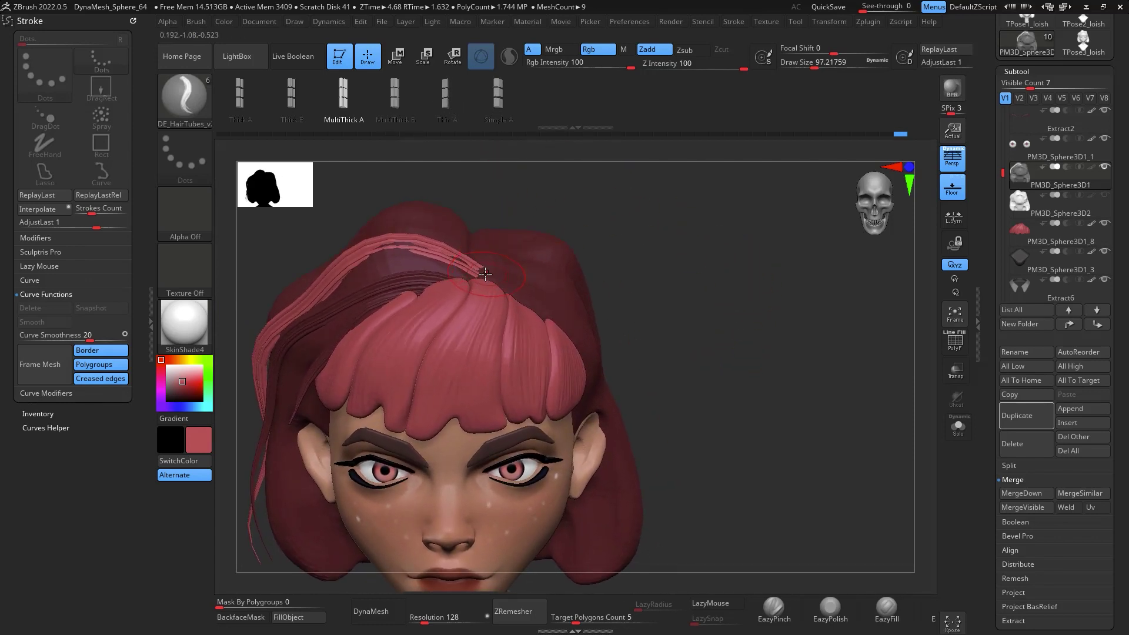
# Draw a MultiThick A hair tube from the parting down the side hair on the opposite side of the head
pyautogui.moveTo(743, 328)
pyautogui.mouseDown()
pyautogui.moveTo(743, 308)
pyautogui.moveTo(728, 310)
pyautogui.moveTo(740, 312)
pyautogui.mouseUp()
pyautogui.hotkey('ctrl', 'z')
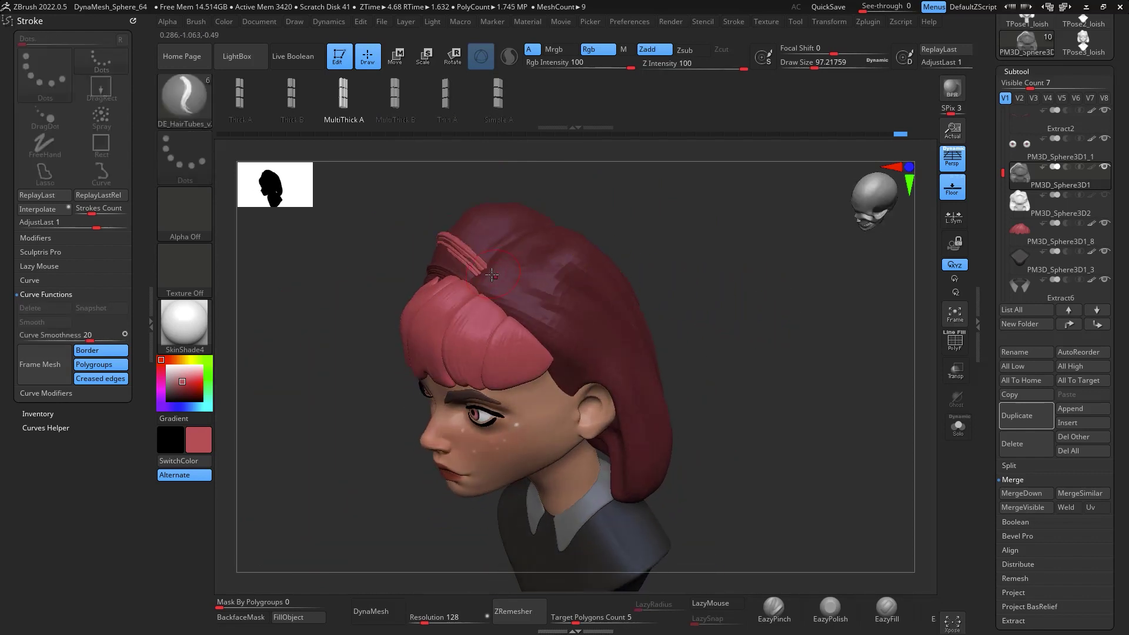
pyautogui.moveTo(584, 336); pyautogui.dragTo(589, 342)
pyautogui.moveTo(795, 332)
pyautogui.mouseDown()
pyautogui.moveTo(812, 280)
pyautogui.moveTo(776, 254)
pyautogui.mouseUp()
pyautogui.moveTo(573, 351); pyautogui.dragTo(596, 438)
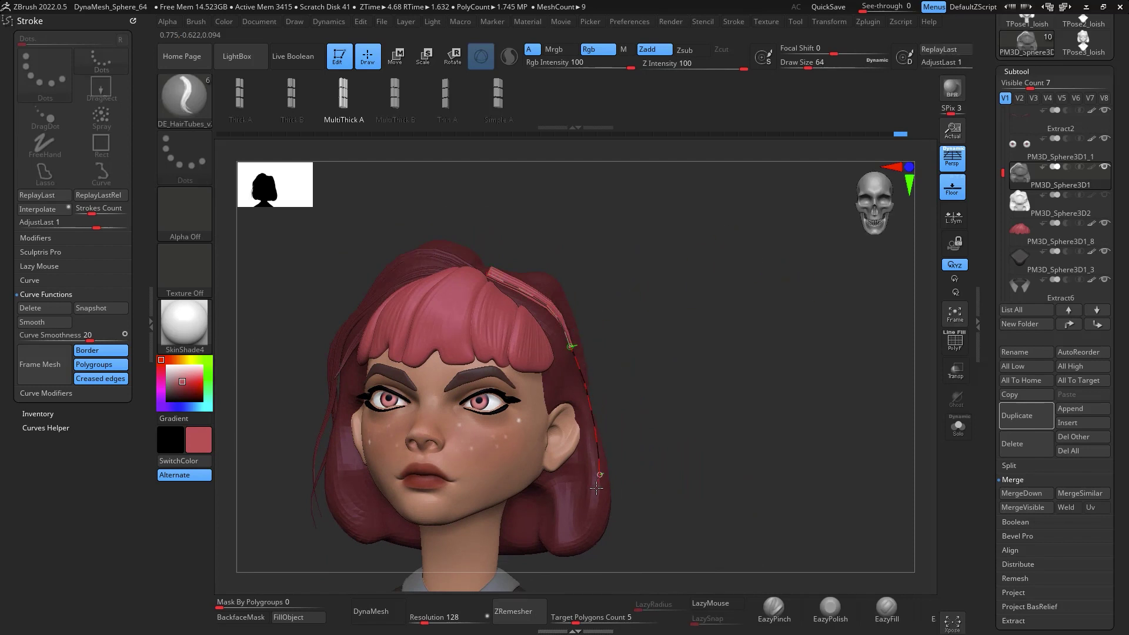
pyautogui.moveTo(596, 488); pyautogui.dragTo(596, 490)
# Adjust the new strand's curve so it arches from the parting over the bangs and down along the side hair
pyautogui.moveTo(685, 379)
pyautogui.mouseDown()
pyautogui.moveTo(668, 373)
pyautogui.moveTo(698, 375)
pyautogui.mouseUp()
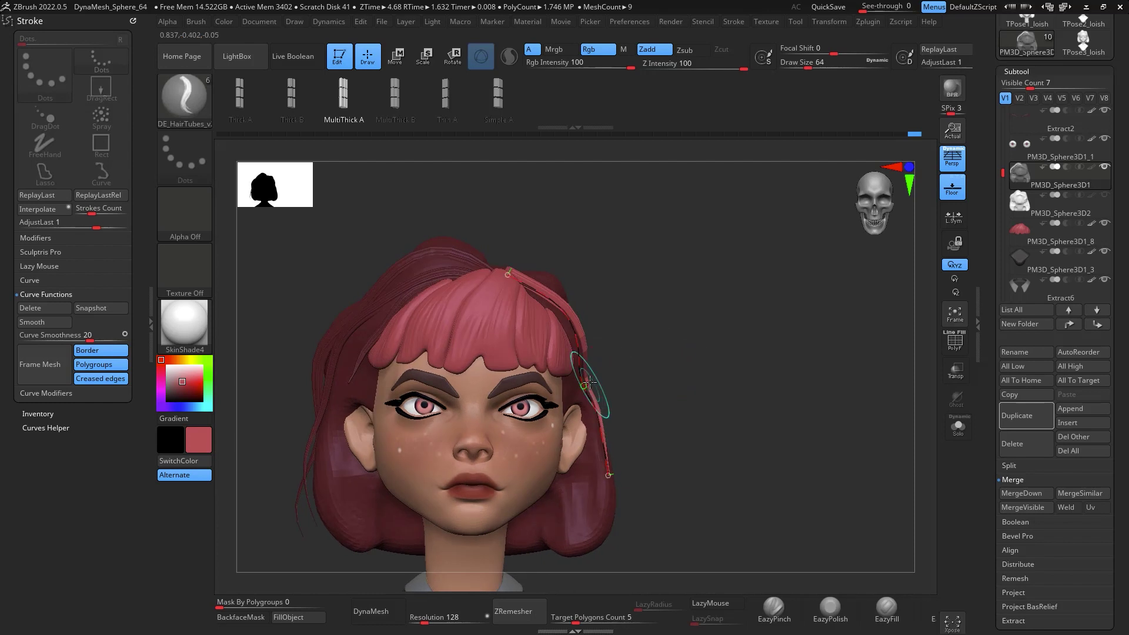
pyautogui.moveTo(600, 376)
pyautogui.mouseDown()
pyautogui.moveTo(629, 419)
pyautogui.moveTo(602, 427)
pyautogui.mouseUp()
pyautogui.click(601, 488)
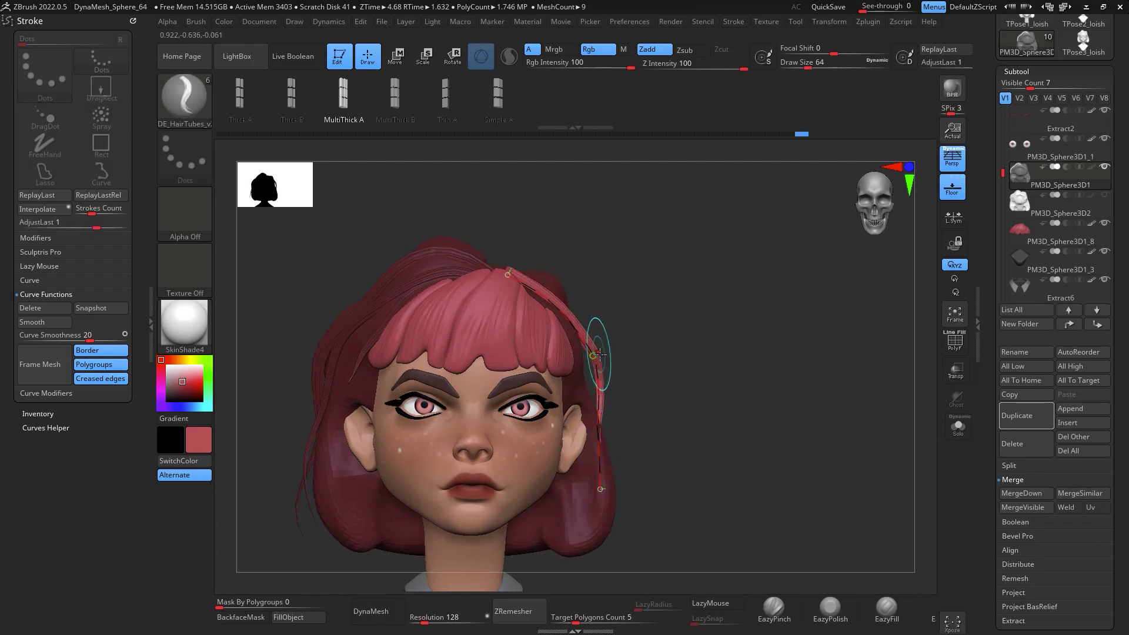
pyautogui.moveTo(683, 298)
pyautogui.mouseDown()
pyautogui.moveTo(668, 317)
pyautogui.moveTo(650, 310)
pyautogui.mouseUp()
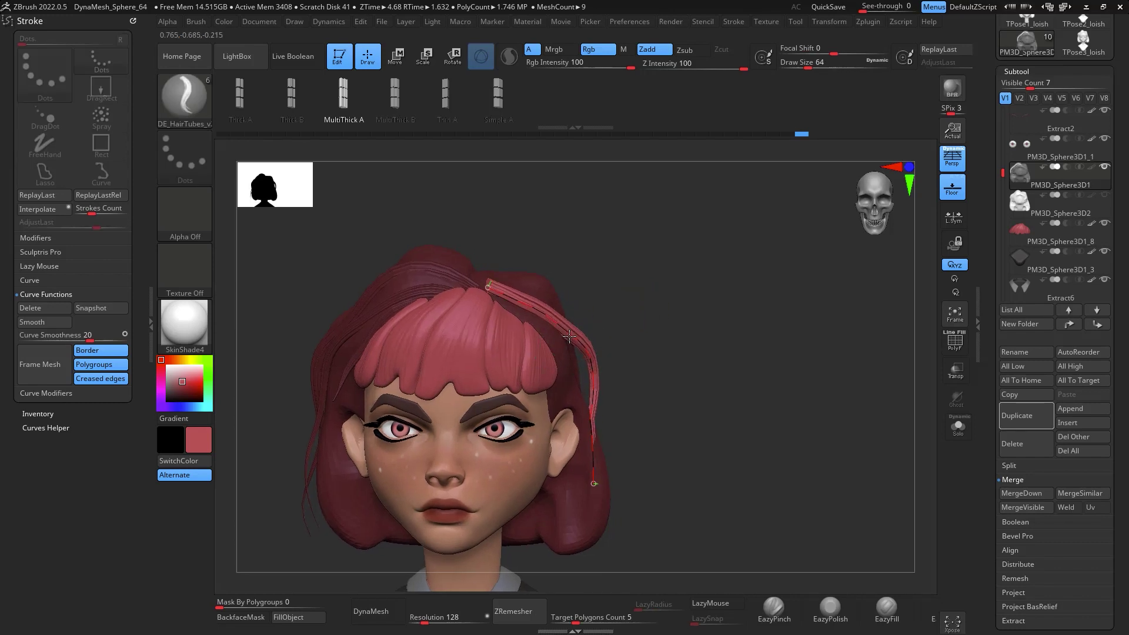
pyautogui.moveTo(595, 433); pyautogui.dragTo(594, 436)
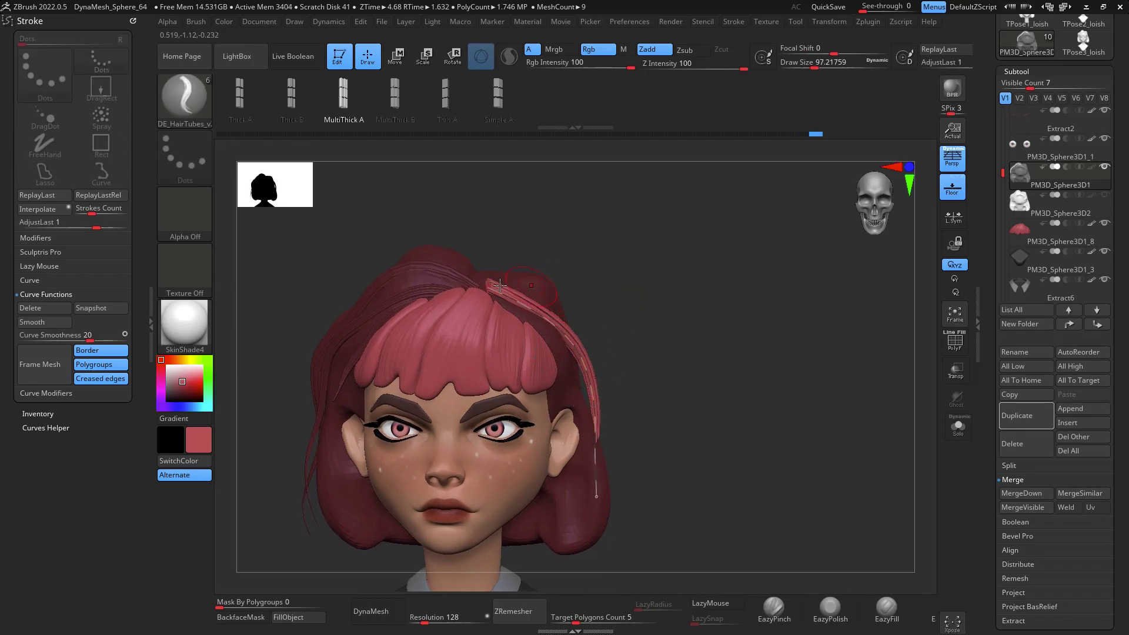
pyautogui.moveTo(526, 304); pyautogui.dragTo(499, 295)
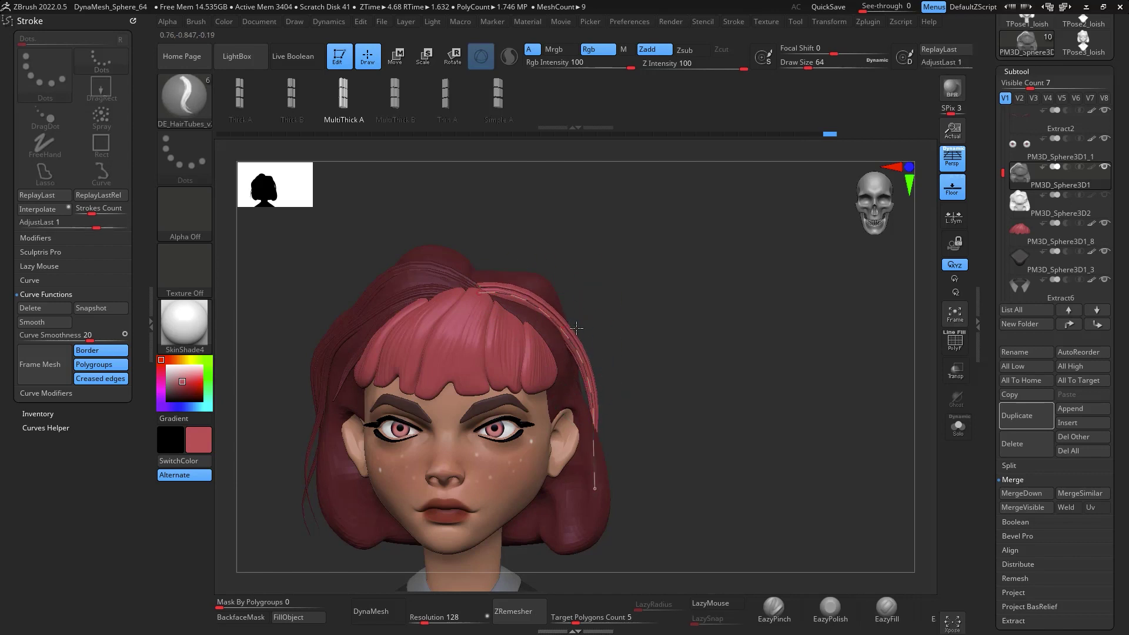
pyautogui.moveTo(664, 353); pyautogui.dragTo(693, 391)
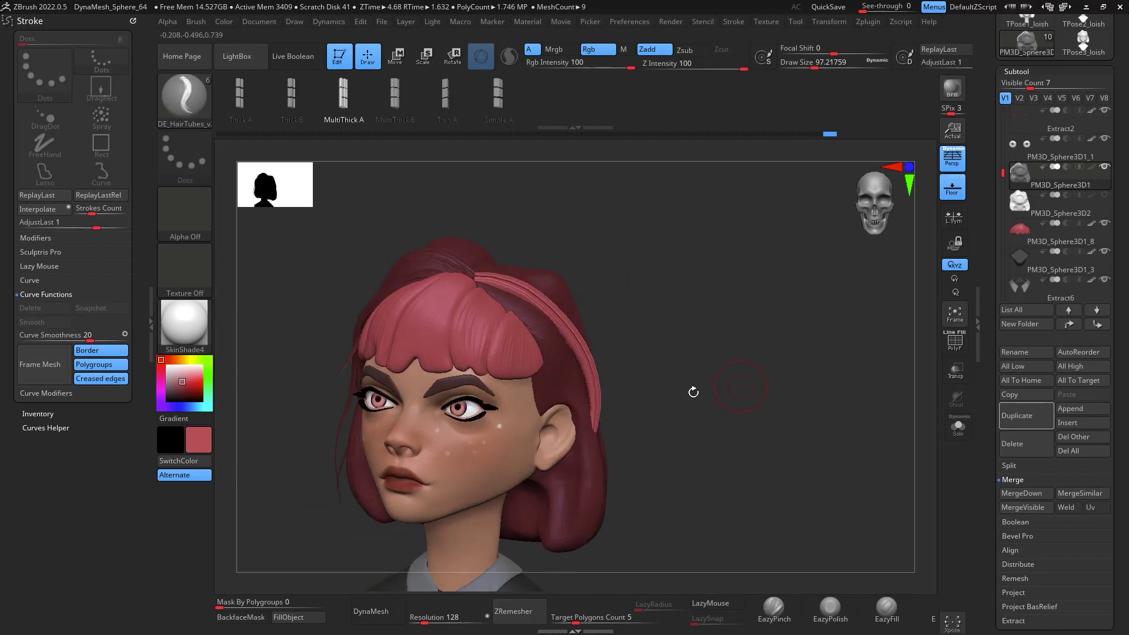
# Face the head from the front, select the Move brush and set its draw size to about 365
pyautogui.moveTo(643, 421)
pyautogui.keyDown('shift'); pyautogui.mouseDown()
pyautogui.moveTo(685, 385)
pyautogui.moveTo(680, 413)
pyautogui.moveTo(692, 393)
pyautogui.moveTo(700, 406)
pyautogui.moveTo(658, 365)
pyautogui.moveTo(732, 317)
pyautogui.moveTo(731, 341)
pyautogui.moveTo(749, 327)
pyautogui.mouseUp(); pyautogui.keyUp('shift')
pyautogui.press('b')
pyautogui.press('m')
pyautogui.press('v')
pyautogui.press('s')
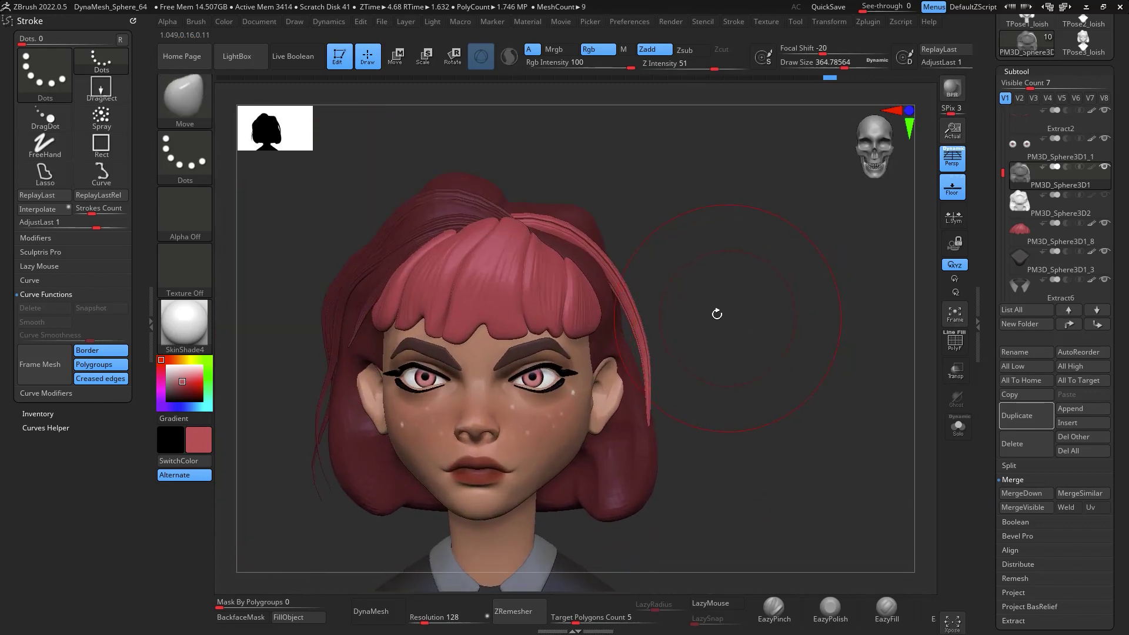
# Select the DE_HairTubes brush again and set the draw size to 112
pyautogui.click(184, 97)
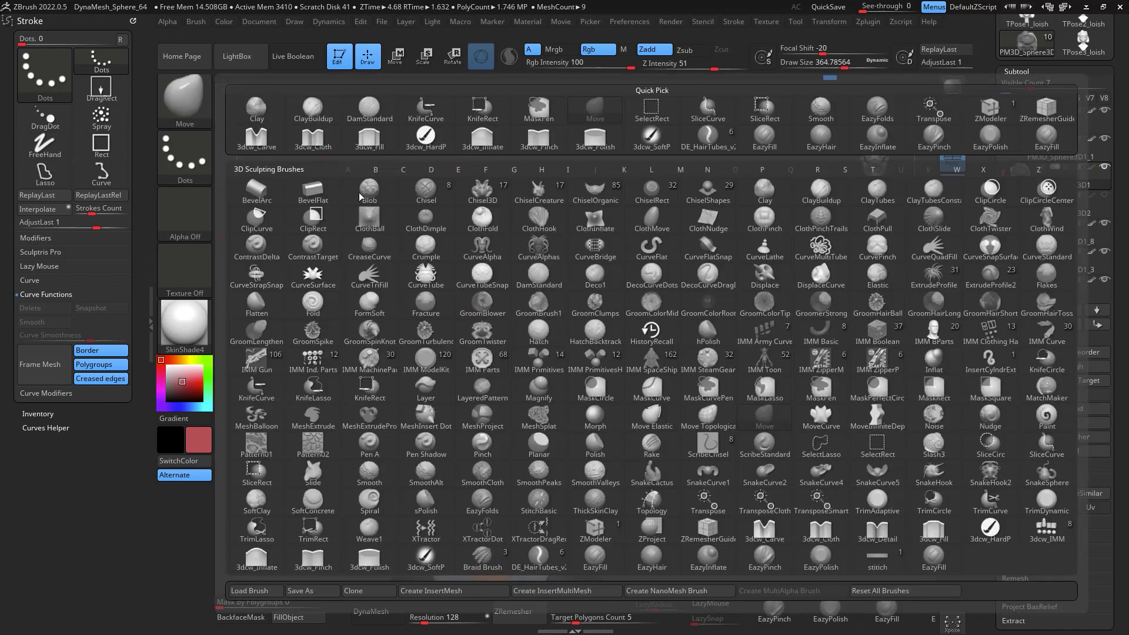
pyautogui.click(538, 530)
pyautogui.press('space')
pyautogui.moveTo(628, 270); pyautogui.dragTo(531, 264)
pyautogui.press('space')
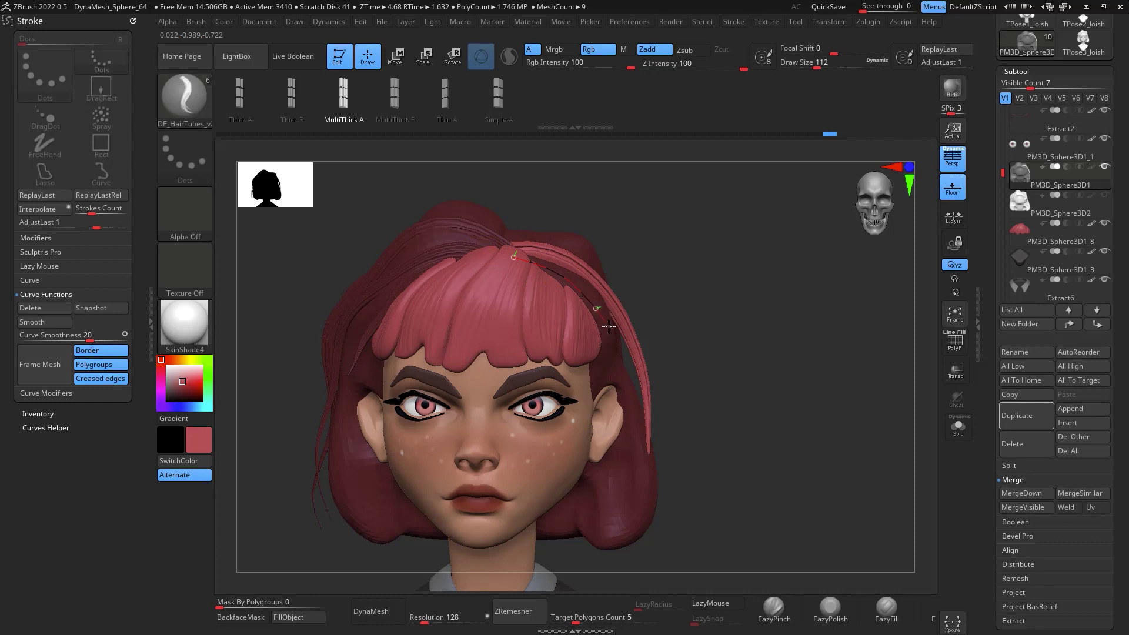
# Try a MultiThick A hair tube from the parting between the bangs and the new side strand, and undo it
pyautogui.moveTo(608, 327); pyautogui.dragTo(611, 331)
pyautogui.moveTo(742, 325)
pyautogui.mouseDown()
pyautogui.moveTo(723, 335)
pyautogui.moveTo(708, 319)
pyautogui.mouseUp()
pyautogui.hotkey('ctrl', 'z')
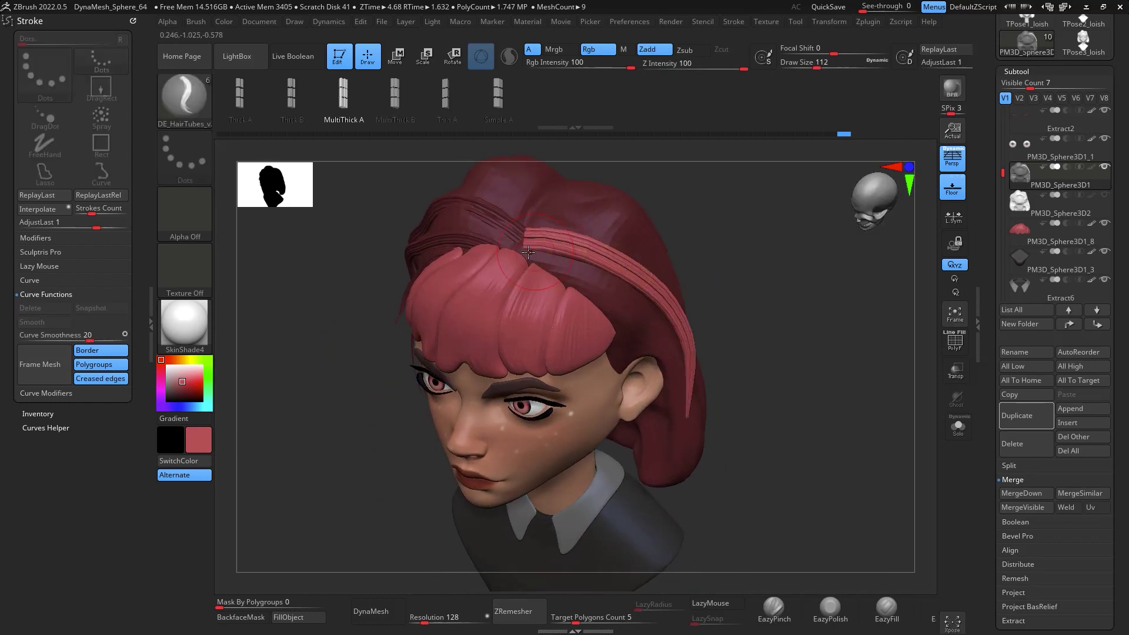
# Draw a MultiThick A hair tube from the parting behind the bangs toward the ear, below the new side strand
pyautogui.moveTo(632, 311); pyautogui.dragTo(645, 333)
pyautogui.moveTo(738, 305); pyautogui.dragTo(715, 300)
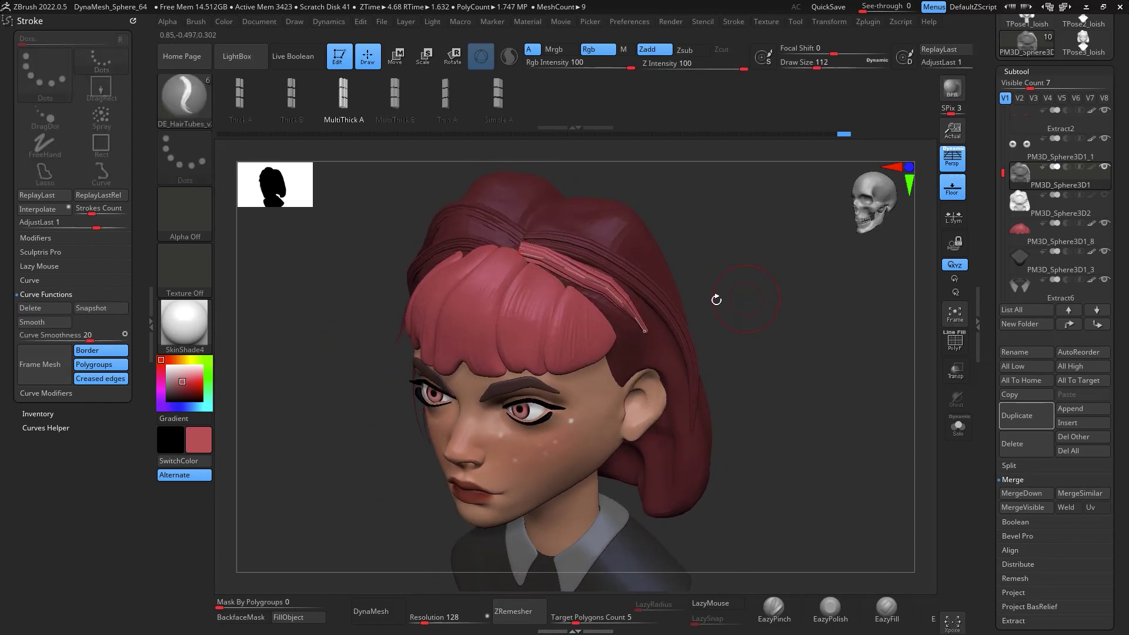
pyautogui.press('[')
pyautogui.click(646, 334)
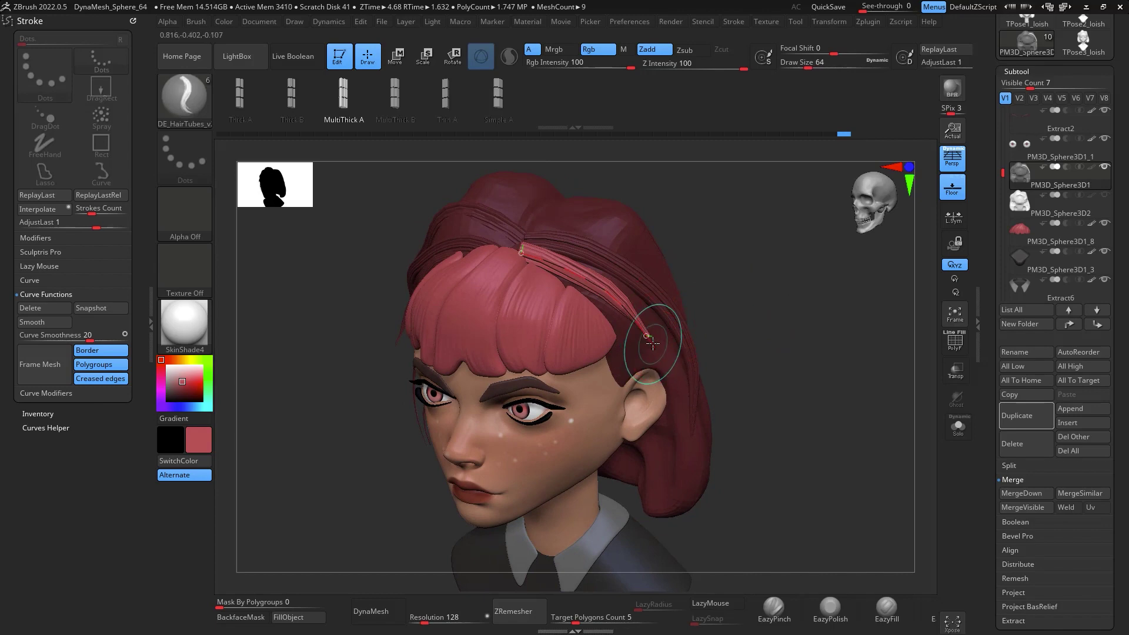
# Extend the new side strand's curve past the ear down to the ends of the hair, and face the head from the front
pyautogui.press('[')
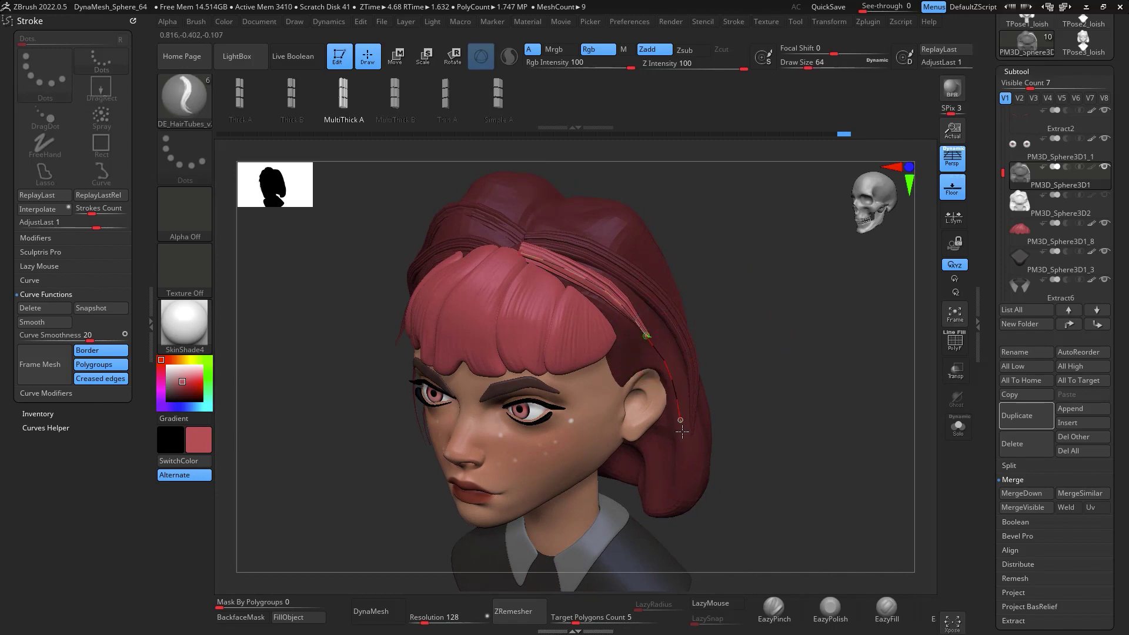
pyautogui.press(']')
pyautogui.moveTo(714, 415)
pyautogui.mouseDown()
pyautogui.moveTo(801, 325)
pyautogui.moveTo(814, 365)
pyautogui.moveTo(784, 270)
pyautogui.mouseUp()
pyautogui.moveTo(731, 341)
pyautogui.mouseDown()
pyautogui.moveTo(803, 368)
pyautogui.moveTo(809, 323)
pyautogui.moveTo(814, 394)
pyautogui.moveTo(806, 328)
pyautogui.moveTo(835, 312)
pyautogui.moveTo(816, 301)
pyautogui.moveTo(821, 255)
pyautogui.moveTo(702, 260)
pyautogui.mouseUp()
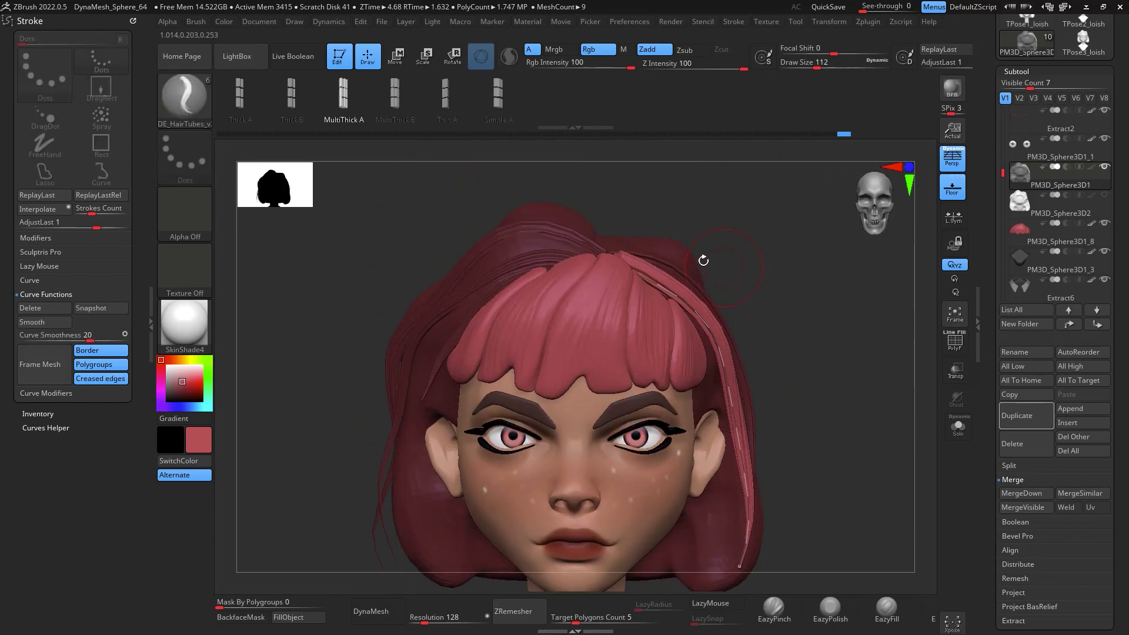
# Pull the side strand's root onto the parting and push its lower curve outward to follow the hair outline
pyautogui.moveTo(615, 266); pyautogui.dragTo(659, 274)
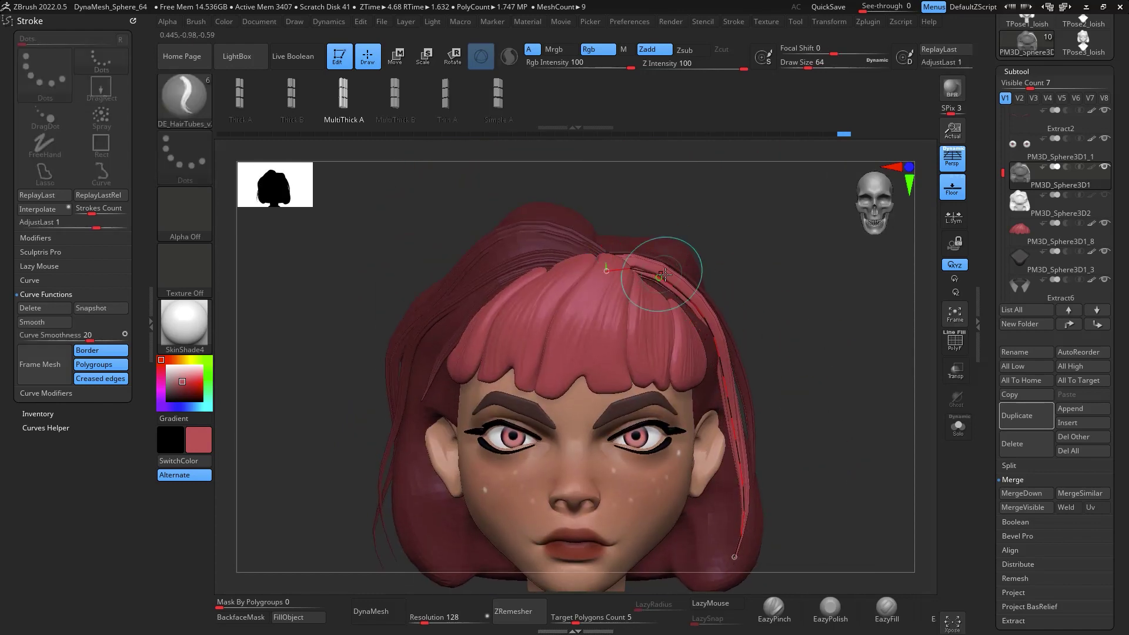
pyautogui.moveTo(727, 380); pyautogui.dragTo(732, 380)
pyautogui.moveTo(750, 502); pyautogui.dragTo(754, 501)
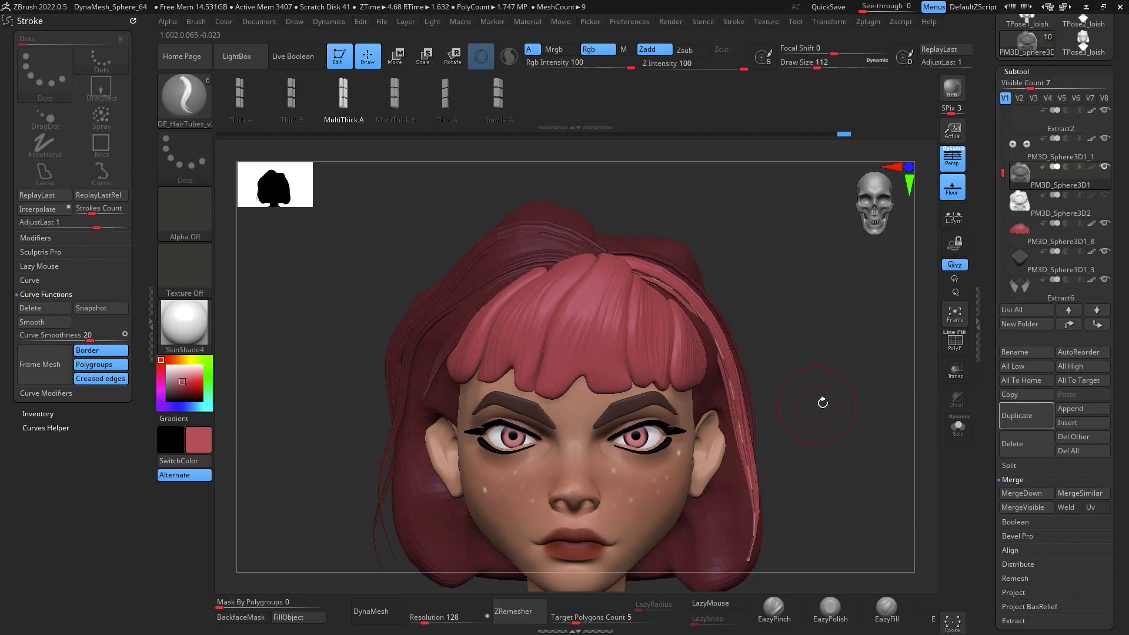
pyautogui.moveTo(821, 401)
pyautogui.mouseDown()
pyautogui.moveTo(817, 365)
pyautogui.moveTo(855, 310)
pyautogui.moveTo(864, 335)
pyautogui.moveTo(844, 341)
pyautogui.moveTo(835, 280)
pyautogui.mouseUp()
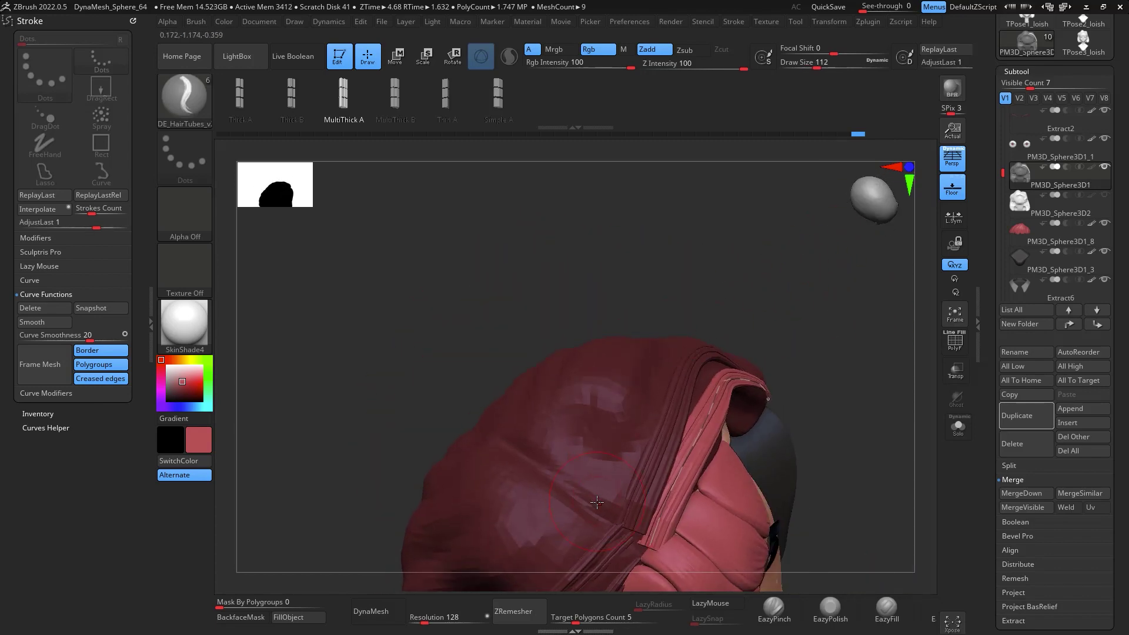
# Set the draw size to about 74 and draw a MultiThick A hair tube from the parting over the top of the hair
pyautogui.press('space')
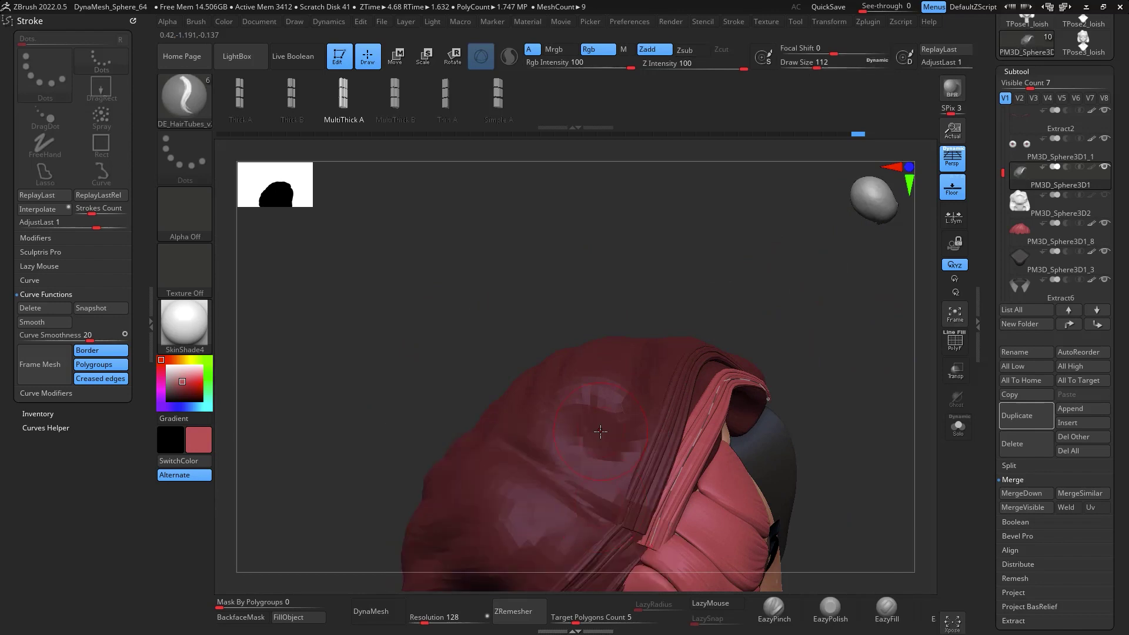
pyautogui.press('space')
pyautogui.moveTo(600, 431); pyautogui.dragTo(594, 431)
pyautogui.moveTo(660, 321)
pyautogui.mouseDown()
pyautogui.moveTo(789, 309)
pyautogui.moveTo(800, 329)
pyautogui.moveTo(846, 327)
pyautogui.moveTo(670, 335)
pyautogui.mouseUp()
# Reduce the draw size to 64, seat the top strand's root at the parting and run its curve down the side of the hair
pyautogui.press('[')
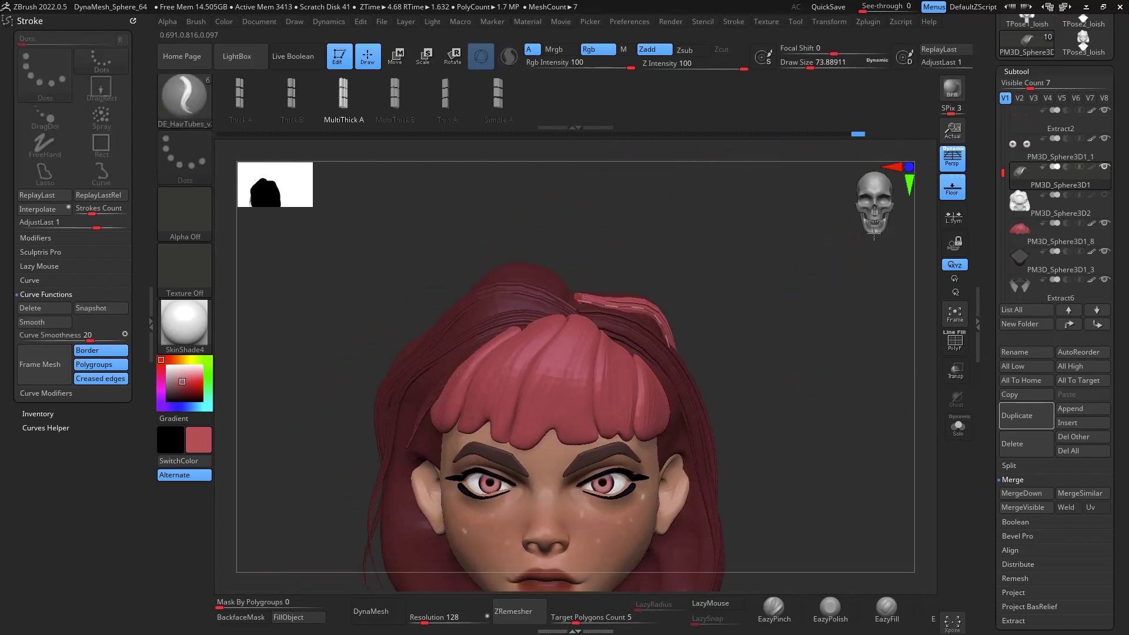
pyautogui.moveTo(580, 299); pyautogui.dragTo(635, 293)
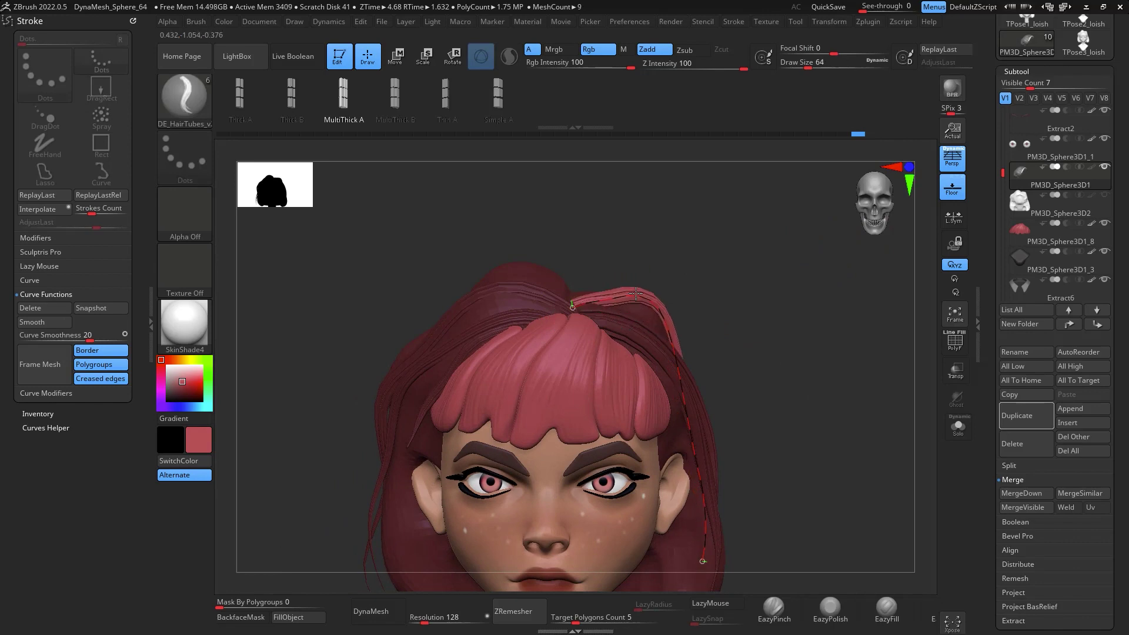
pyautogui.click(804, 380)
pyautogui.press(']')
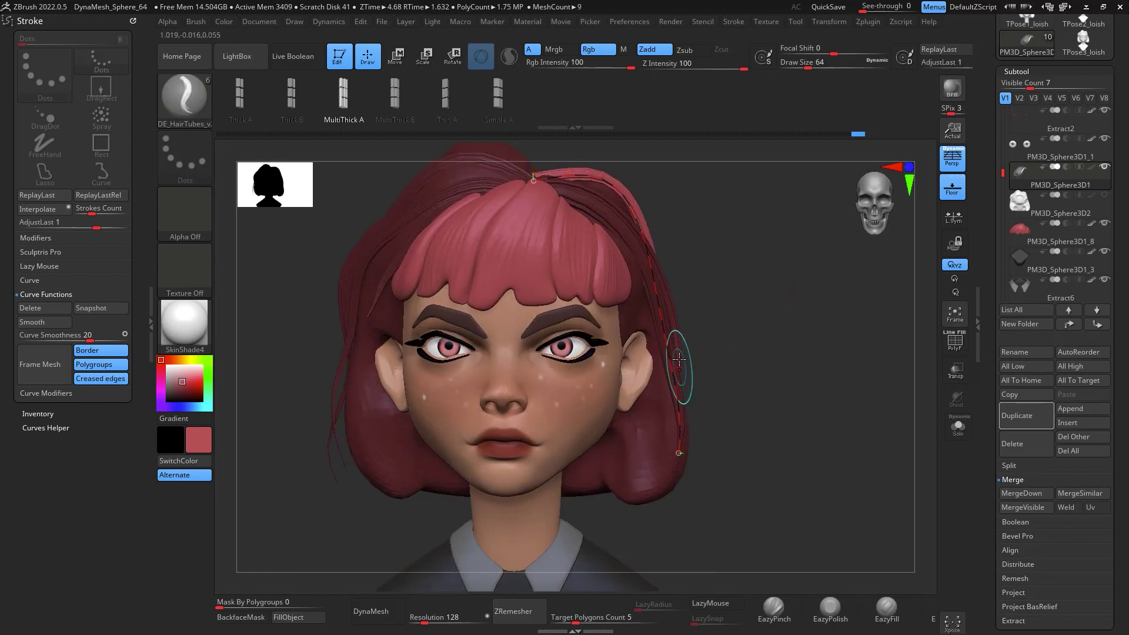
pyautogui.moveTo(679, 371)
pyautogui.mouseDown()
pyautogui.moveTo(729, 311)
pyautogui.moveTo(763, 326)
pyautogui.mouseUp()
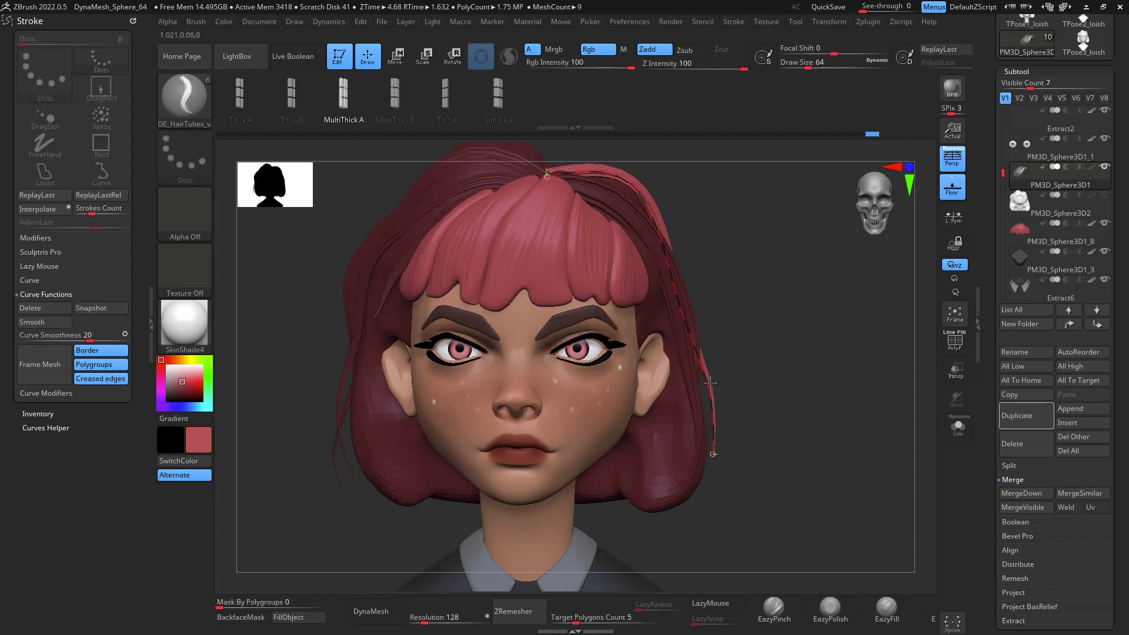
# Adjust the top strand's lower curve and tip to the hair outline, and delete the curve while keeping the strand's mesh
pyautogui.moveTo(710, 383); pyautogui.dragTo(718, 388)
pyautogui.moveTo(720, 452); pyautogui.dragTo(718, 456)
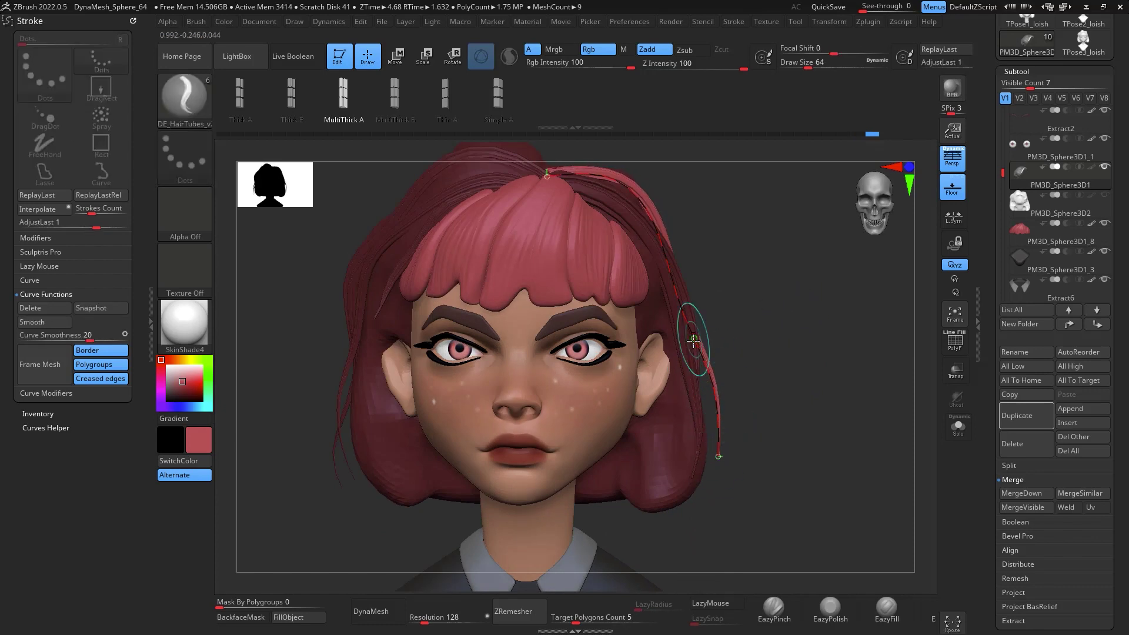
pyautogui.moveTo(693, 341); pyautogui.dragTo(687, 345)
pyautogui.moveTo(716, 454); pyautogui.dragTo(711, 461)
pyautogui.moveTo(709, 404); pyautogui.dragTo(712, 409)
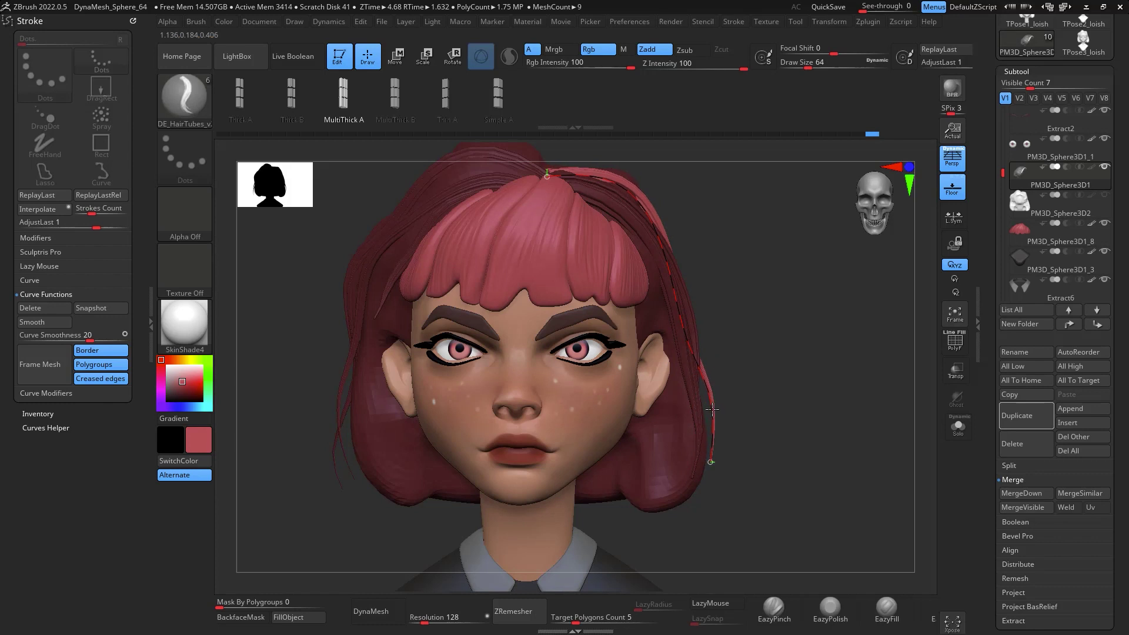
pyautogui.moveTo(711, 462); pyautogui.dragTo(708, 459)
pyautogui.keyDown('alt'); pyautogui.moveTo(832, 359); pyautogui.dragTo(852, 312); pyautogui.keyUp('alt')
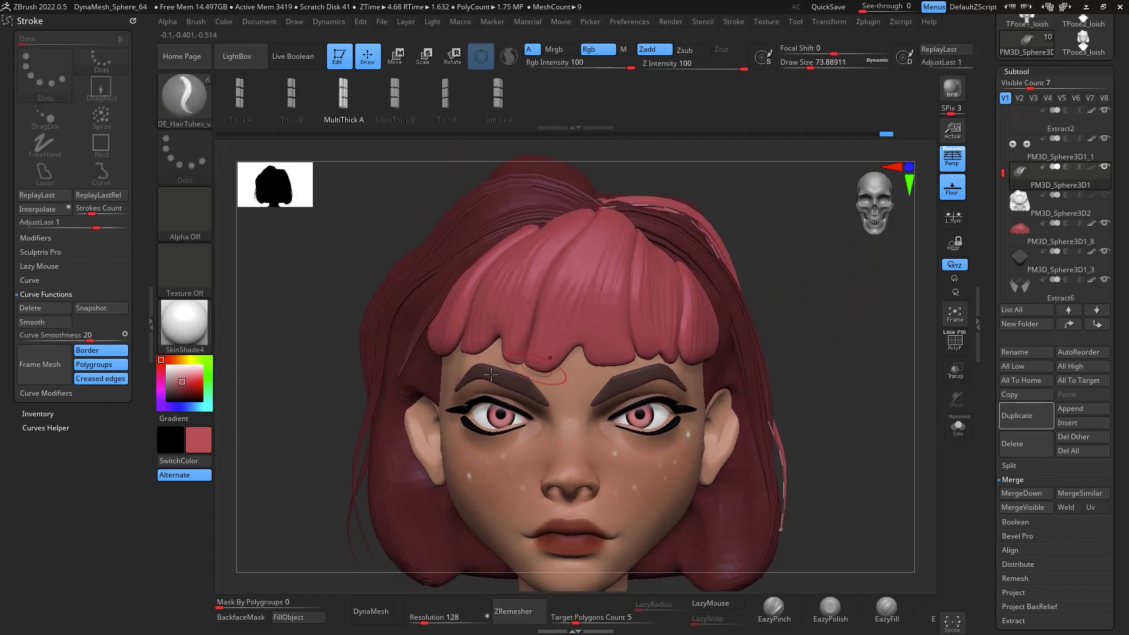
pyautogui.click(48, 303)
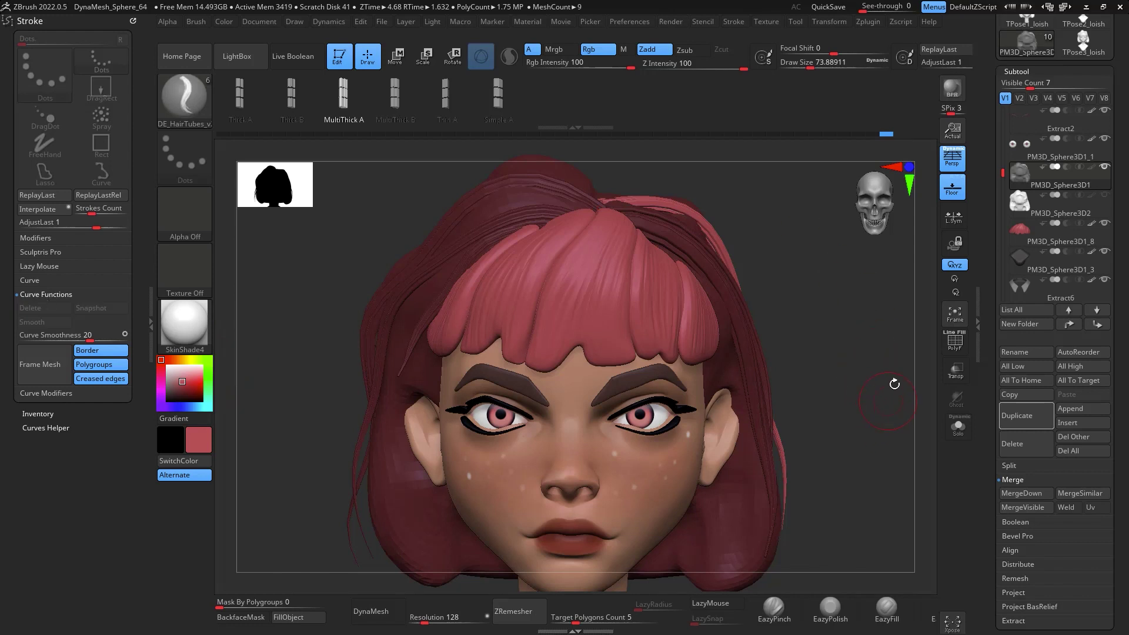
# Clear the mask on the hair subtool and split it into polygroups with Auto Groups
pyautogui.scroll(-10, 1094, 383)
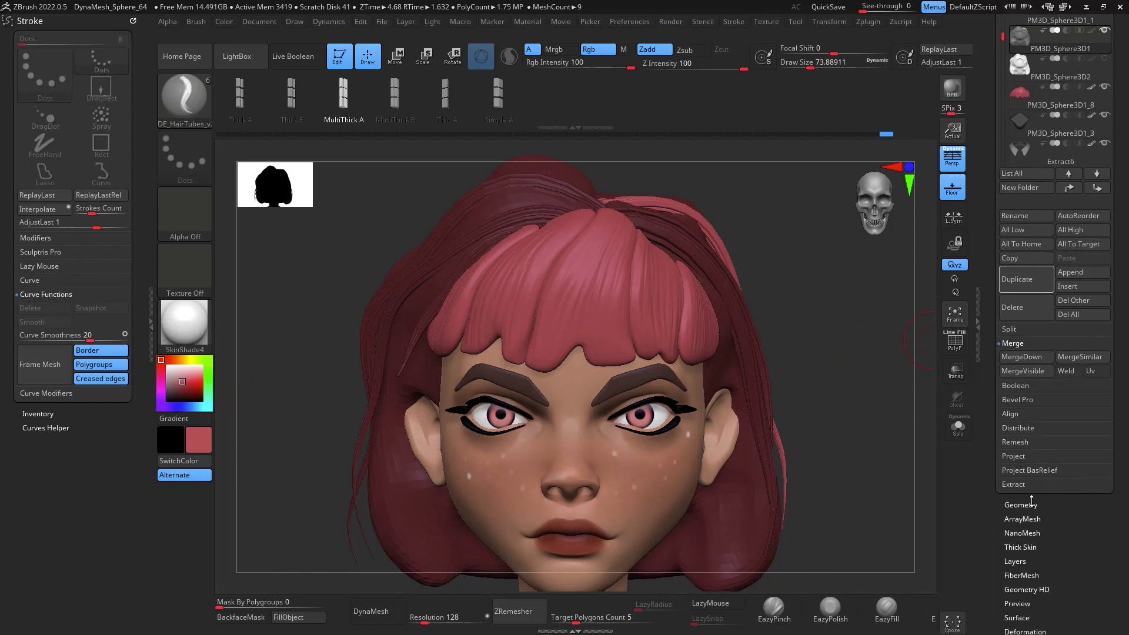
pyautogui.scroll(-3, 1038, 429)
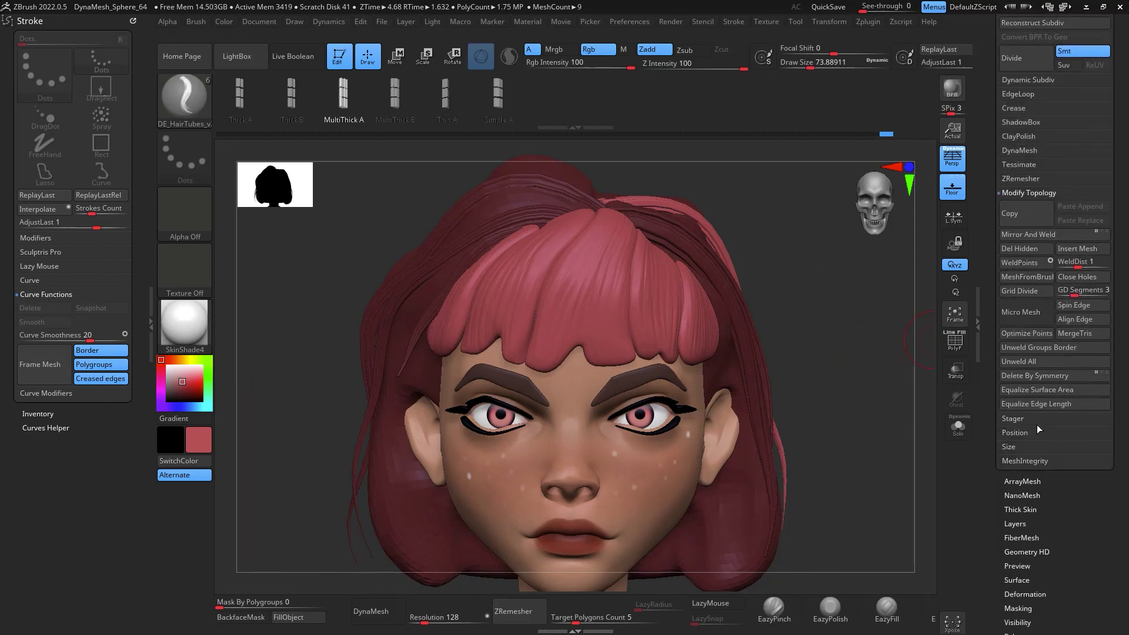
pyautogui.scroll(-3, 1105, 466)
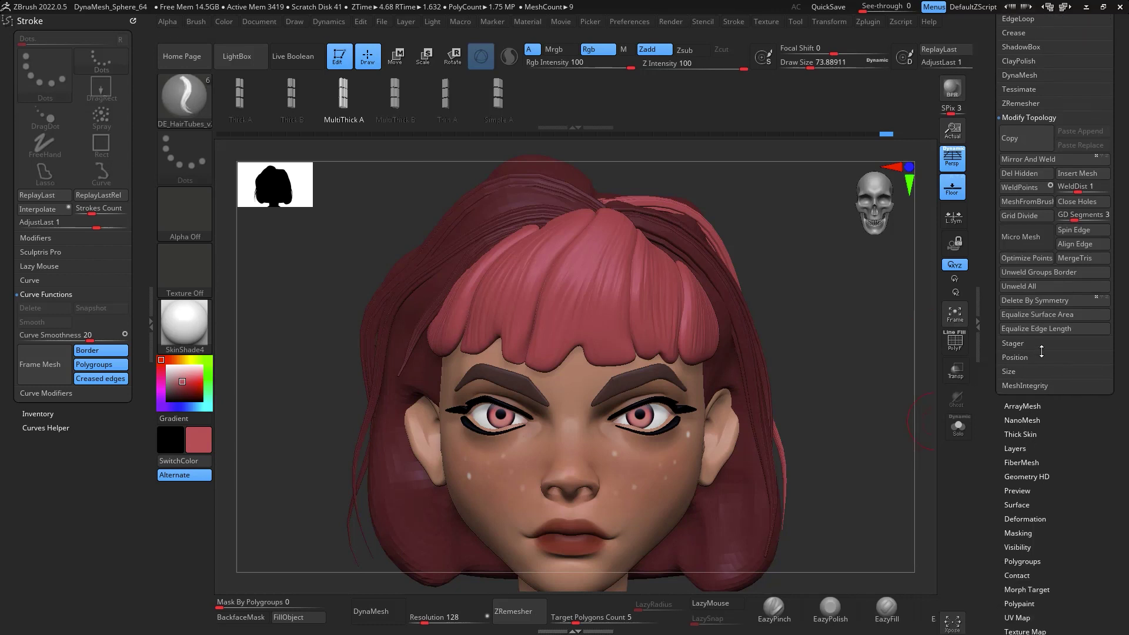
pyautogui.scroll(-6, 1096, 440)
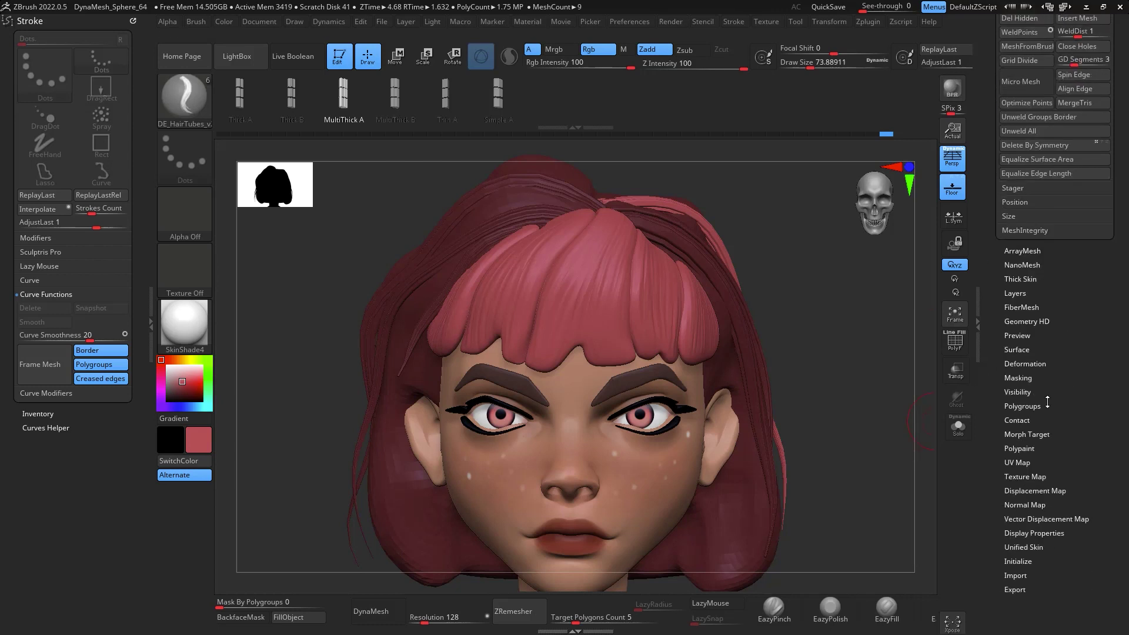
pyautogui.click(1022, 405)
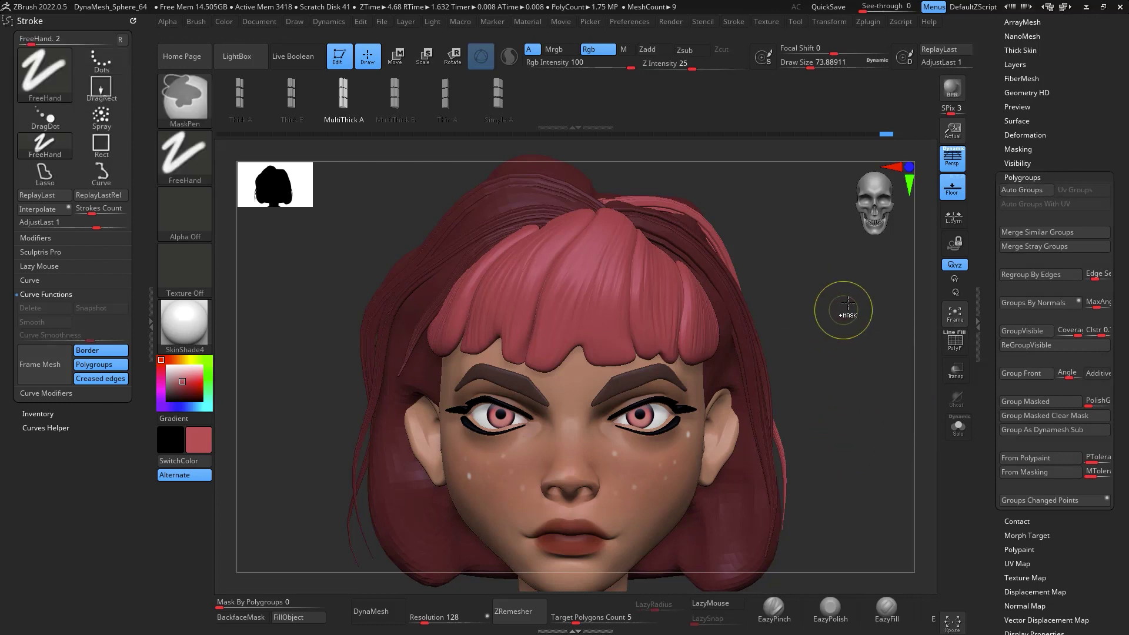
pyautogui.keyDown('ctrl'); pyautogui.moveTo(844, 310); pyautogui.dragTo(871, 338); pyautogui.keyUp('ctrl')
pyautogui.click(1030, 192)
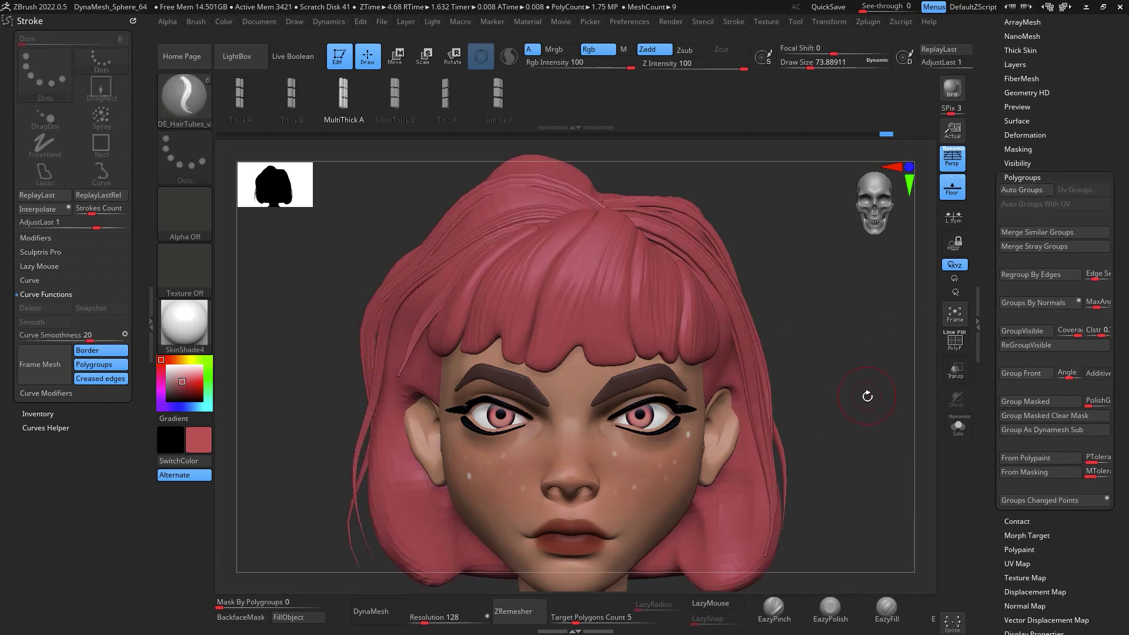
# Show the hair's polyframe from the side and set Mask By Polygroups to 100
pyautogui.click(955, 341)
pyautogui.moveTo(882, 347); pyautogui.dragTo(693, 330)
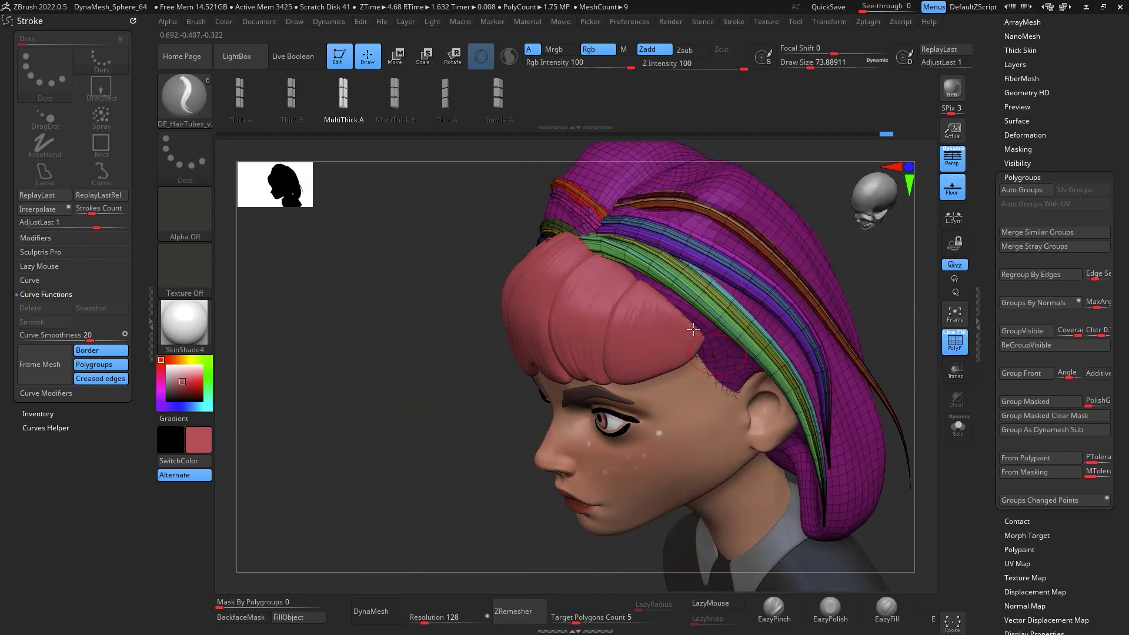
pyautogui.moveTo(866, 289); pyautogui.dragTo(817, 272)
pyautogui.moveTo(238, 605); pyautogui.dragTo(244, 604)
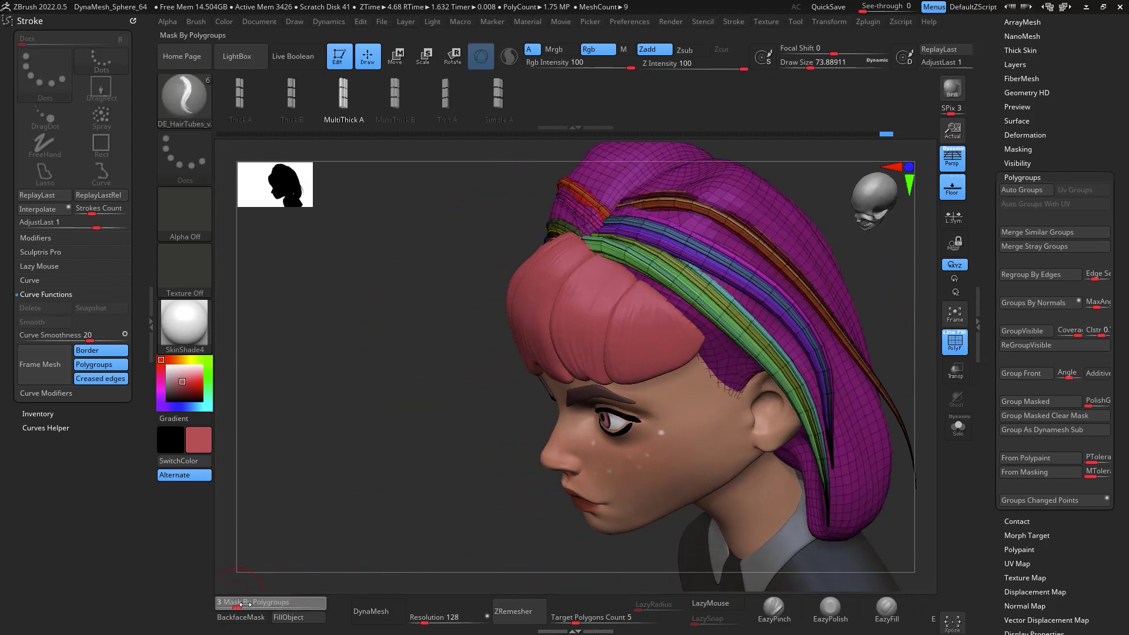
# Select the Move brush with a draw size of about 234 and nudge the front side strand above the ear
pyautogui.press('space')
pyautogui.moveTo(721, 317); pyautogui.dragTo(744, 317)
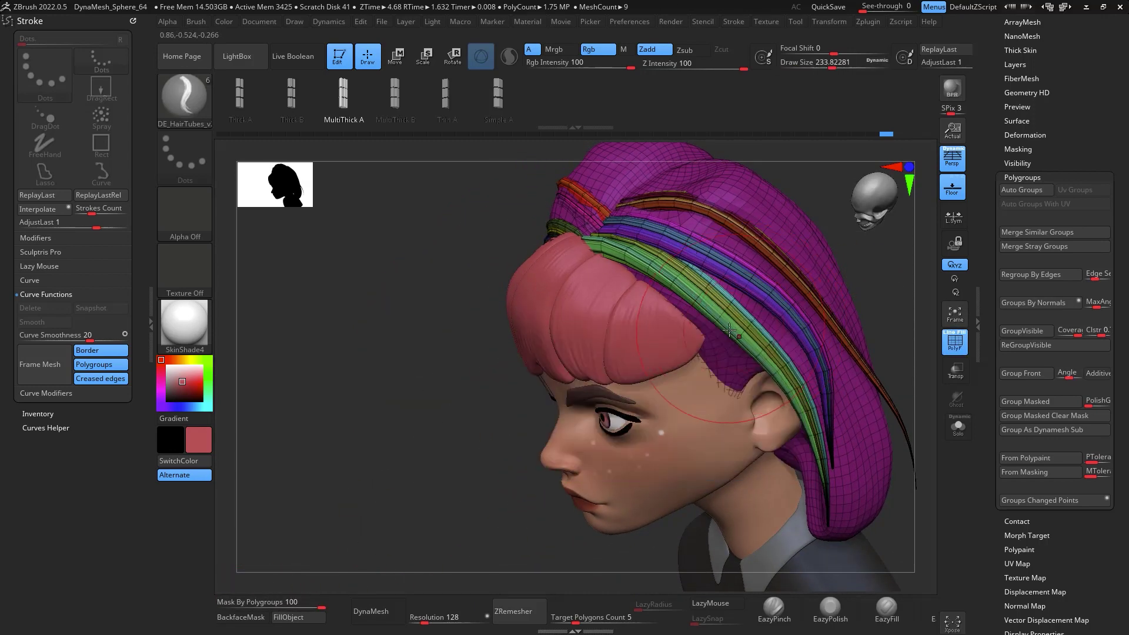
pyautogui.press('b')
pyautogui.press('m')
pyautogui.press('v')
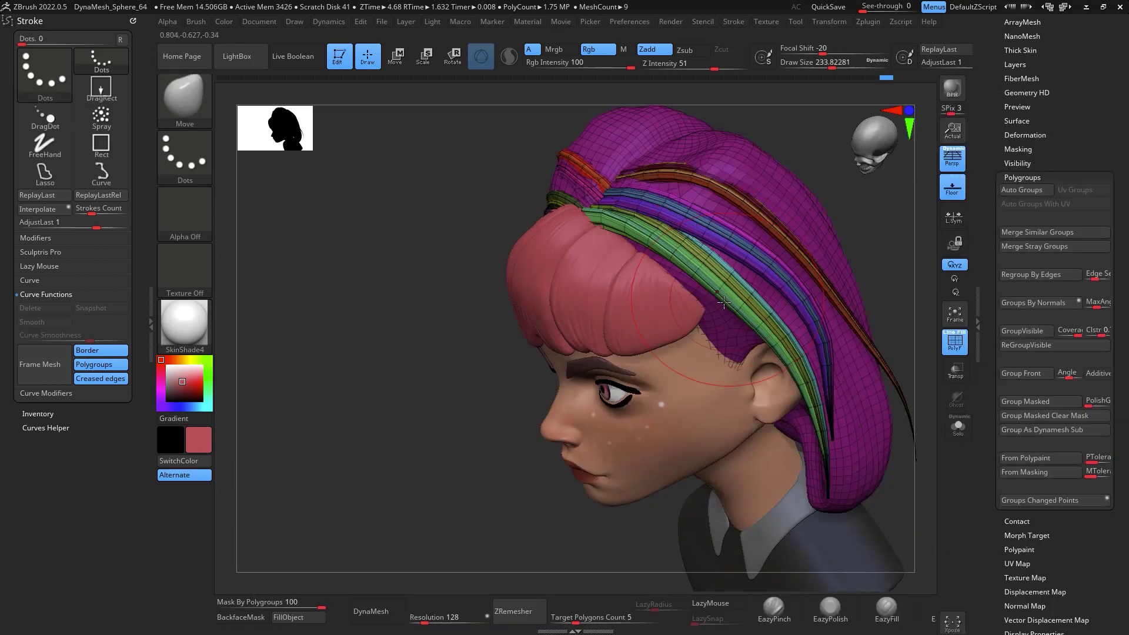
pyautogui.moveTo(726, 293); pyautogui.dragTo(716, 308)
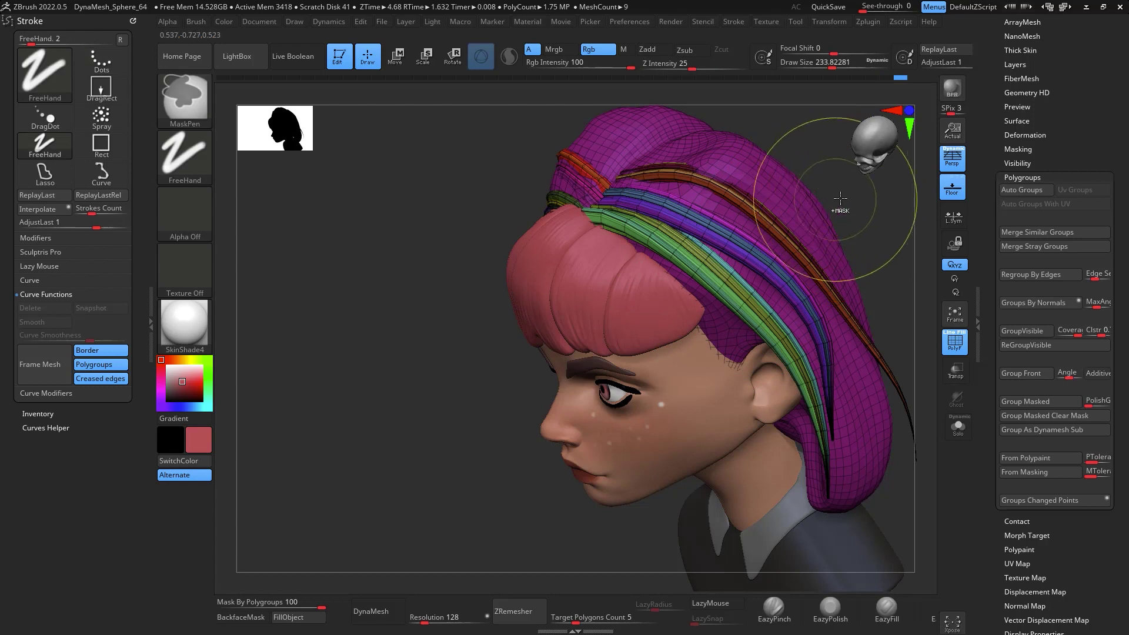
pyautogui.press('w')
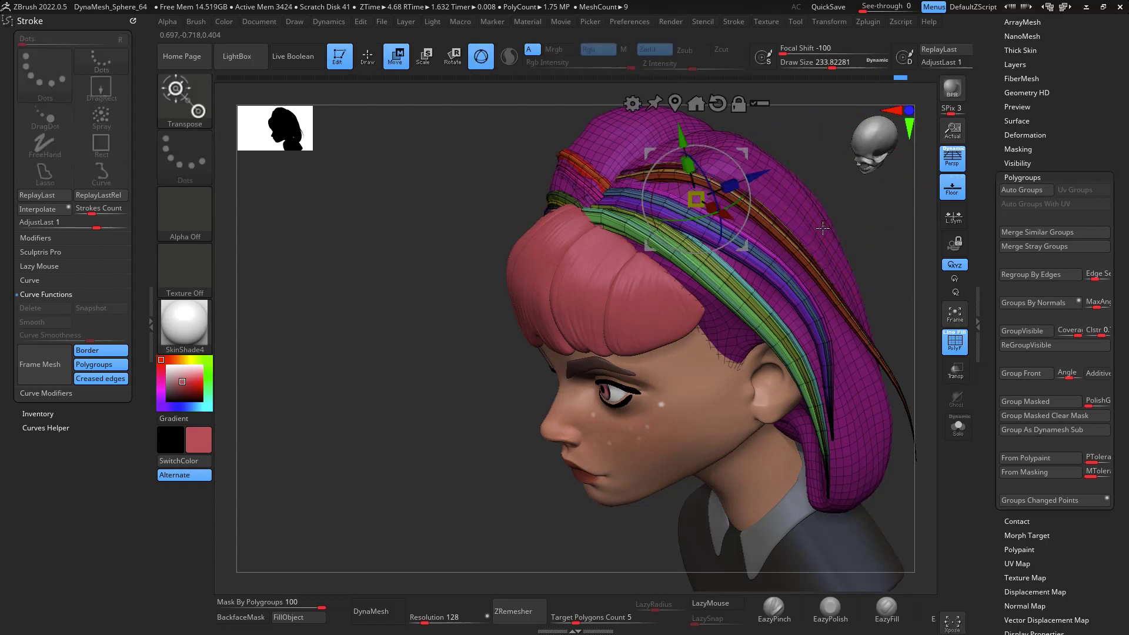
pyautogui.click(812, 227)
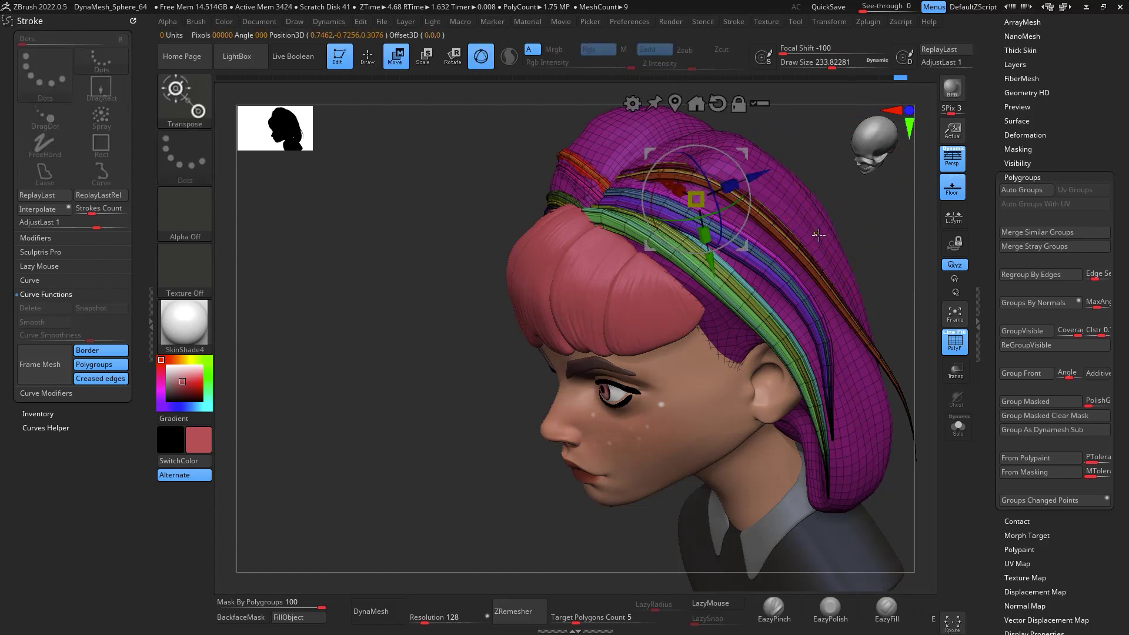
pyautogui.press('q')
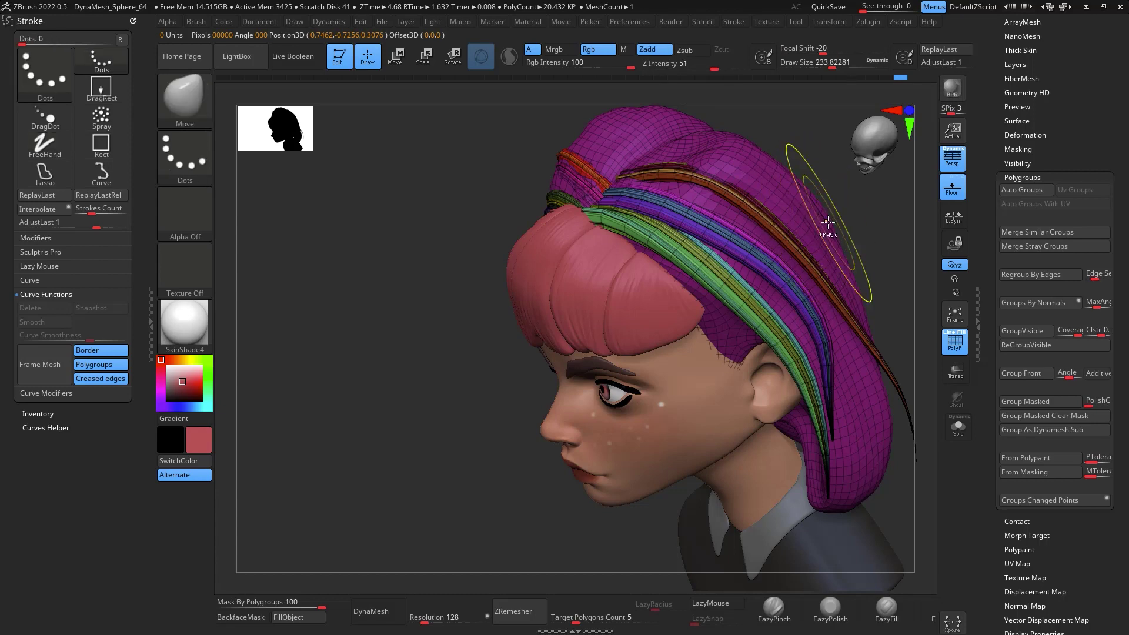
# With the Transpose Move gizmo active, mask the main hair mass and leave the hair-tube strands unmasked
pyautogui.press('w')
pyautogui.keyDown('ctrl'); pyautogui.click(814, 218); pyautogui.keyUp('ctrl')
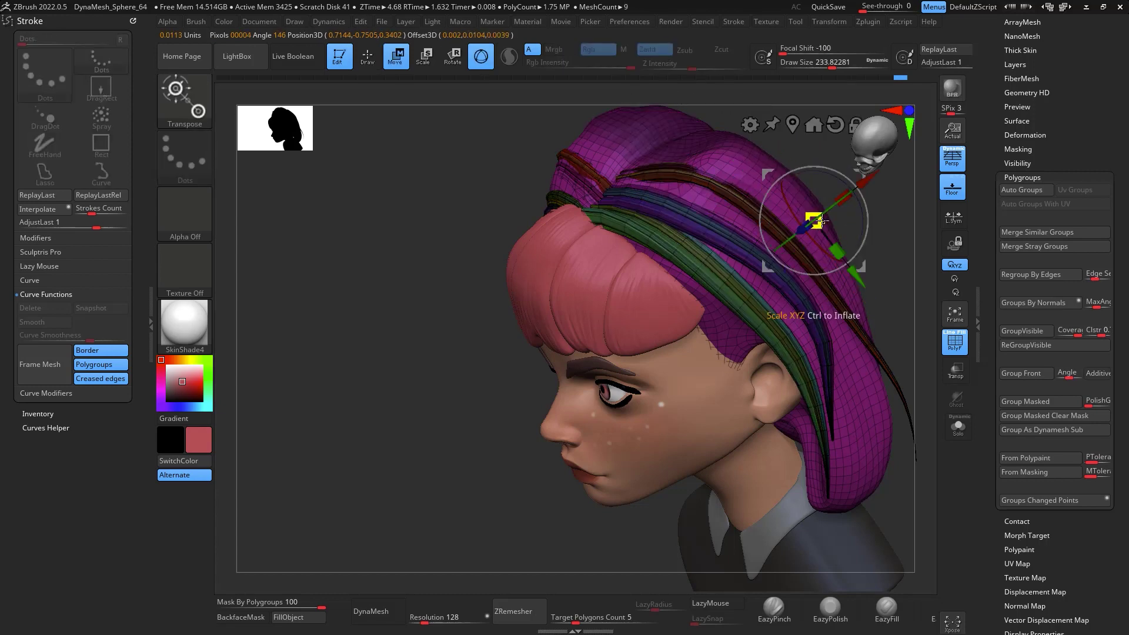
pyautogui.moveTo(814, 219)
pyautogui.mouseDown()
pyautogui.moveTo(910, 250)
pyautogui.moveTo(897, 260)
pyautogui.mouseUp()
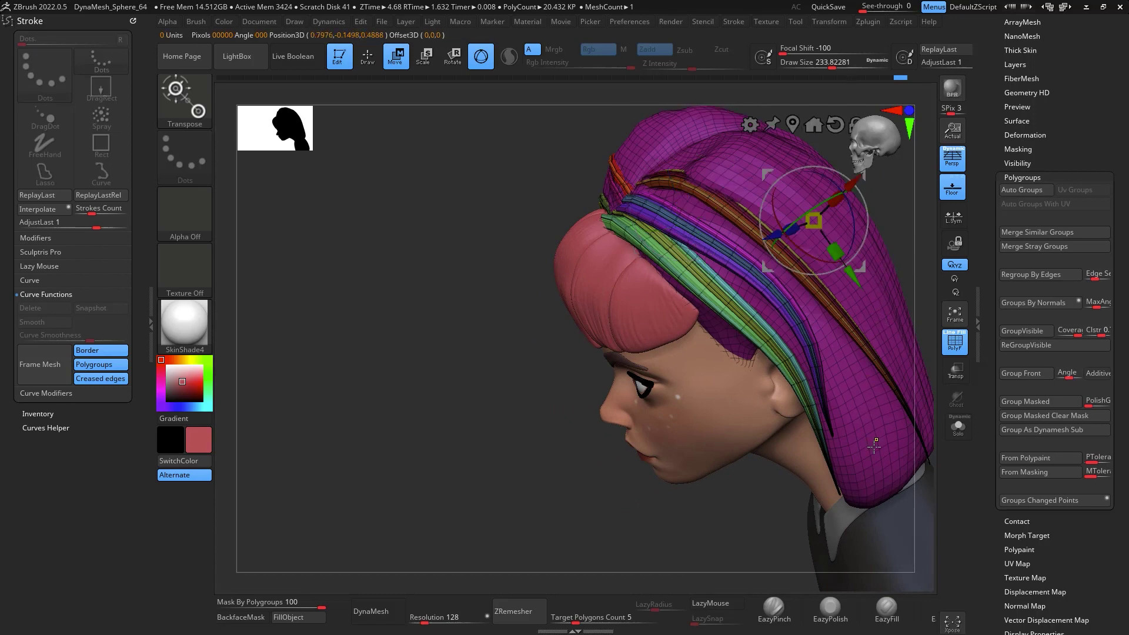
pyautogui.press('ctrl')
pyautogui.moveTo(913, 357)
pyautogui.mouseDown()
pyautogui.moveTo(920, 303)
pyautogui.moveTo(831, 323)
pyautogui.mouseUp()
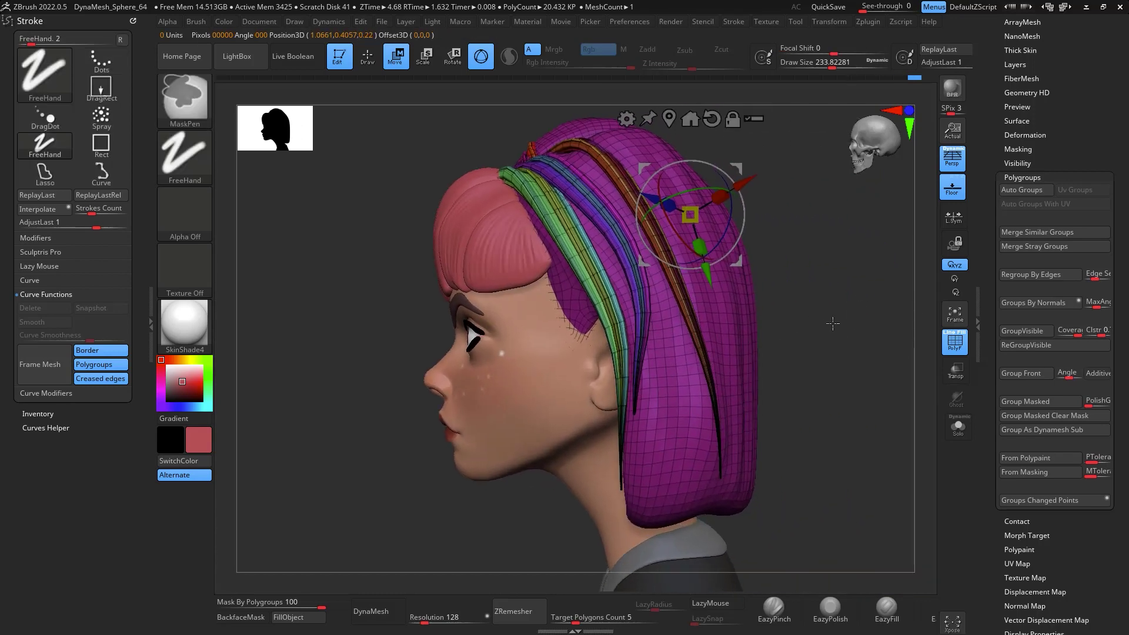
pyautogui.click(669, 495)
pyautogui.moveTo(811, 424); pyautogui.dragTo(817, 294)
pyautogui.press('f')
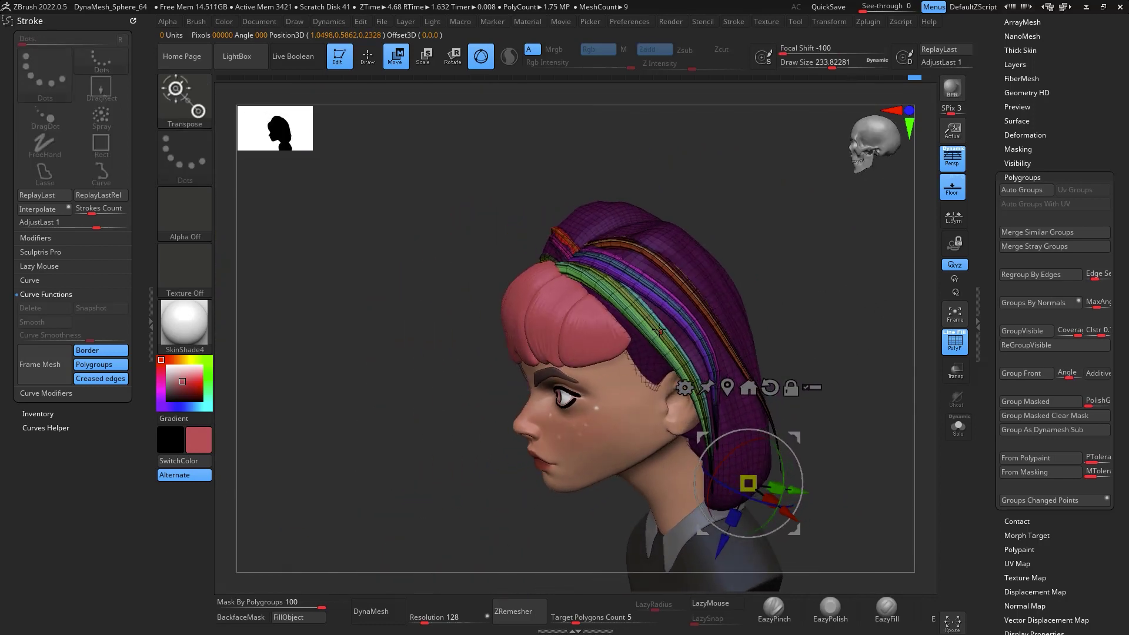
# Select the Move brush, set the draw size to about 379 and pull the front side strand toward the bangs and ear
pyautogui.press('b')
pyautogui.press('m')
pyautogui.press('v')
pyautogui.press('space')
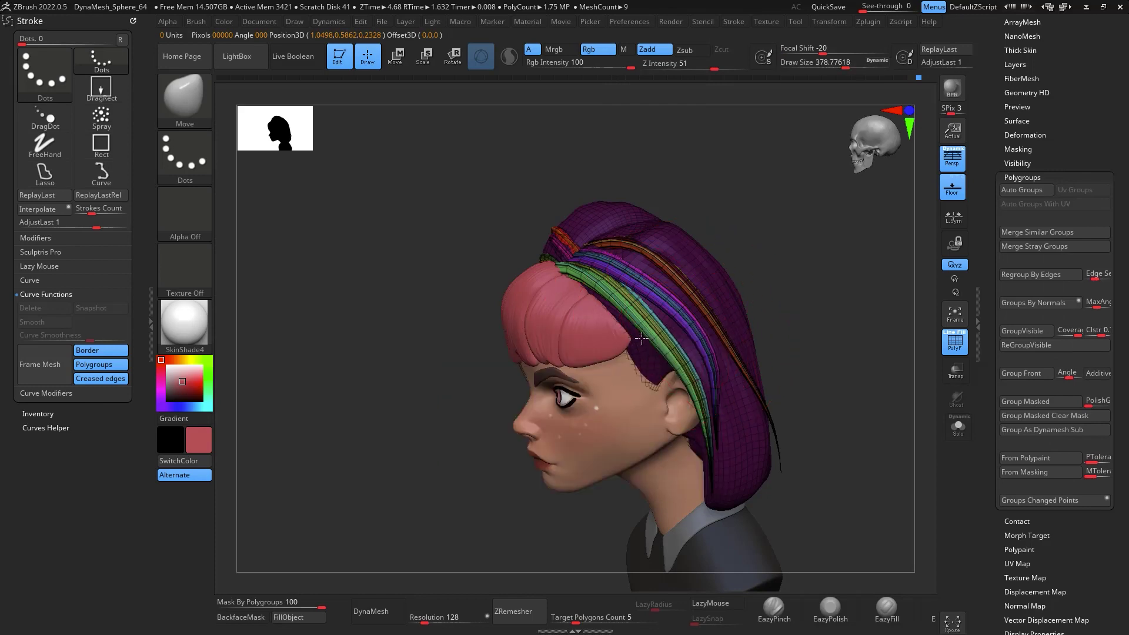
pyautogui.moveTo(642, 337); pyautogui.dragTo(647, 325)
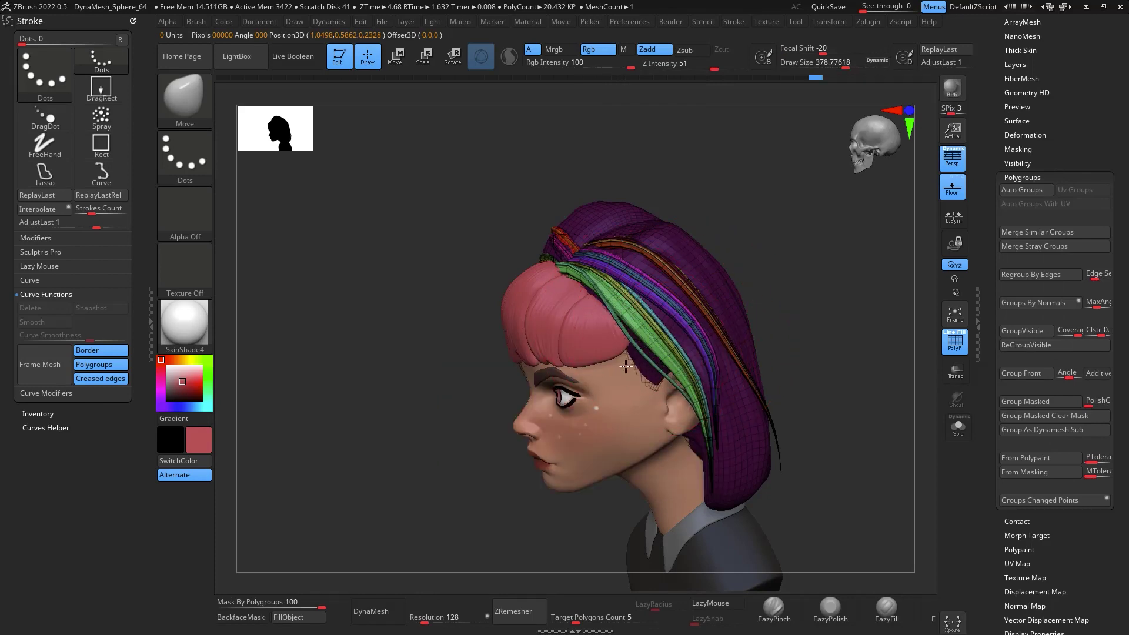
pyautogui.moveTo(801, 252)
pyautogui.mouseDown()
pyautogui.moveTo(820, 235)
pyautogui.moveTo(814, 267)
pyautogui.mouseUp()
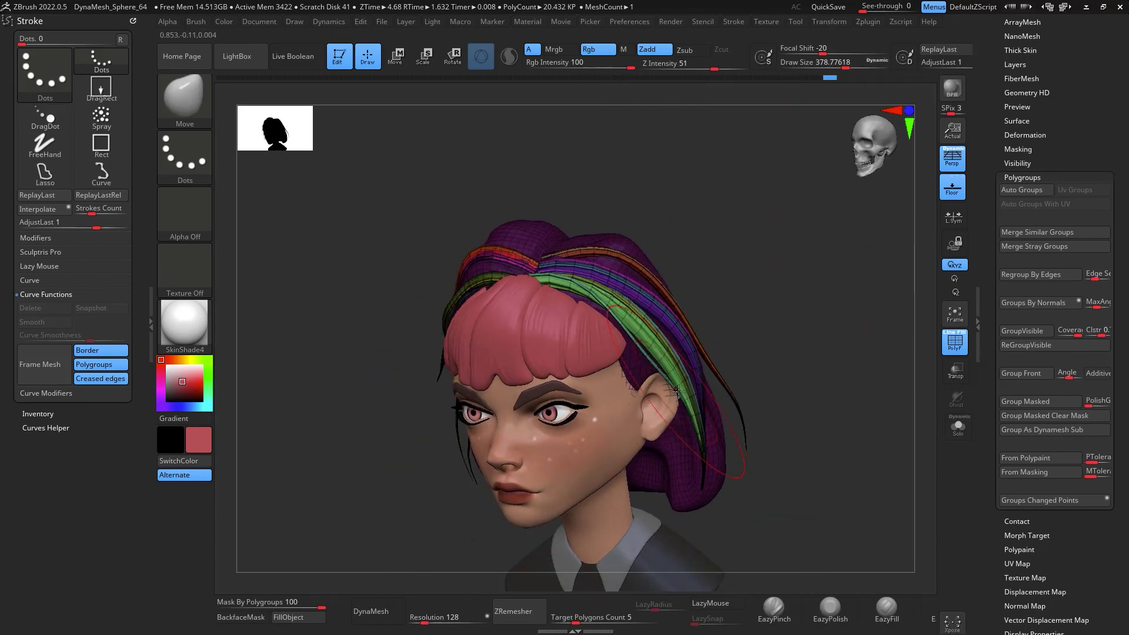
# Spread the green side strand above the character's left ear over the hair mass with the Move brush
pyautogui.moveTo(672, 381); pyautogui.dragTo(675, 365)
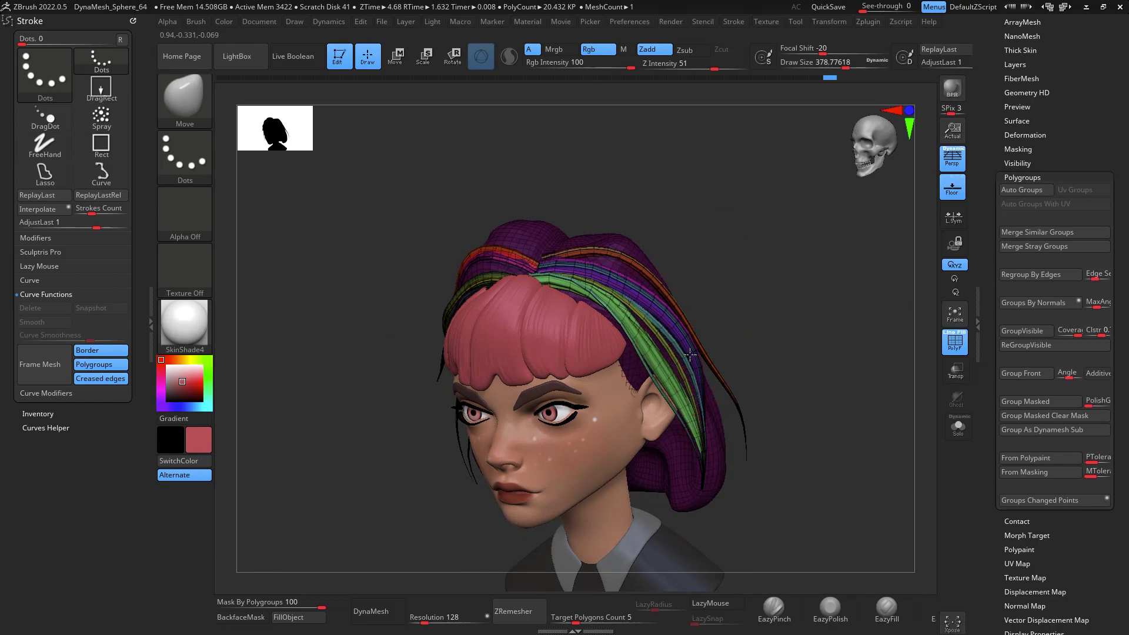
pyautogui.moveTo(678, 346); pyautogui.dragTo(806, 239, button='right')
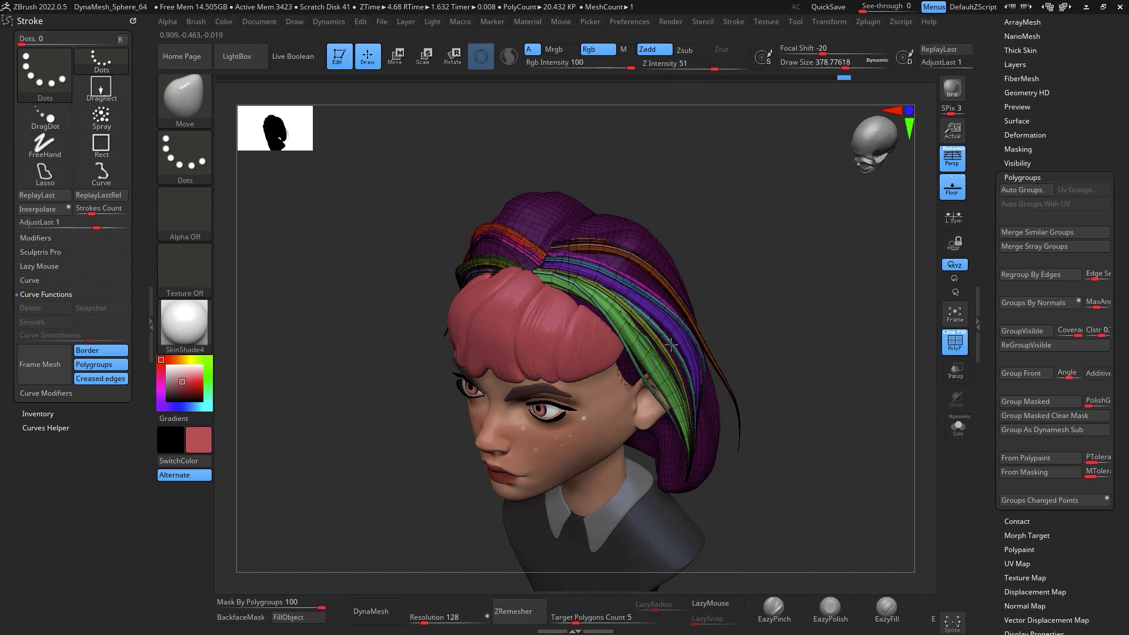
pyautogui.keyDown('shift'); pyautogui.moveTo(671, 345); pyautogui.dragTo(806, 221, button='right'); pyautogui.keyUp('shift')
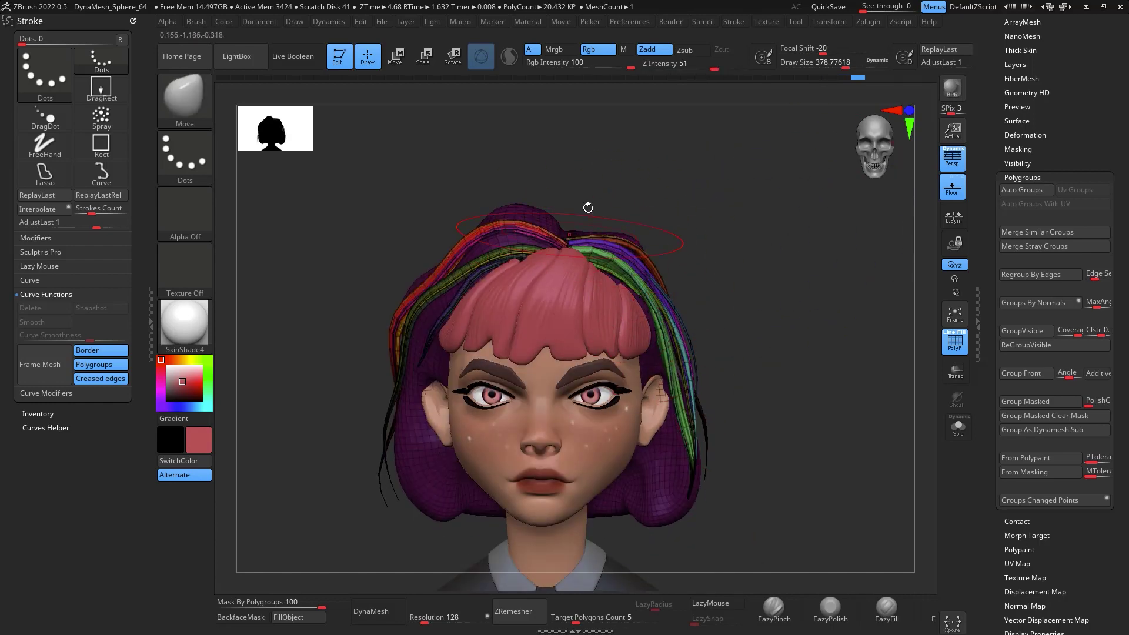
pyautogui.keyDown('shift'); pyautogui.moveTo(588, 208); pyautogui.dragTo(702, 187, button='right'); pyautogui.keyUp('shift')
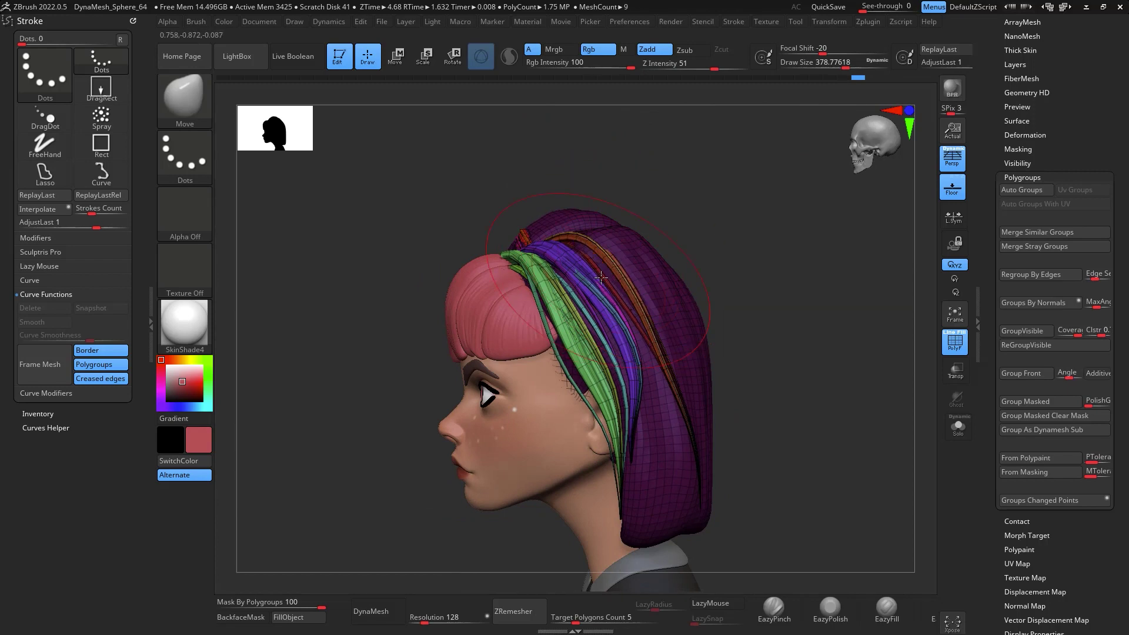
pyautogui.keyDown('shift'); pyautogui.moveTo(687, 353); pyautogui.dragTo(803, 366, button='right'); pyautogui.keyUp('shift')
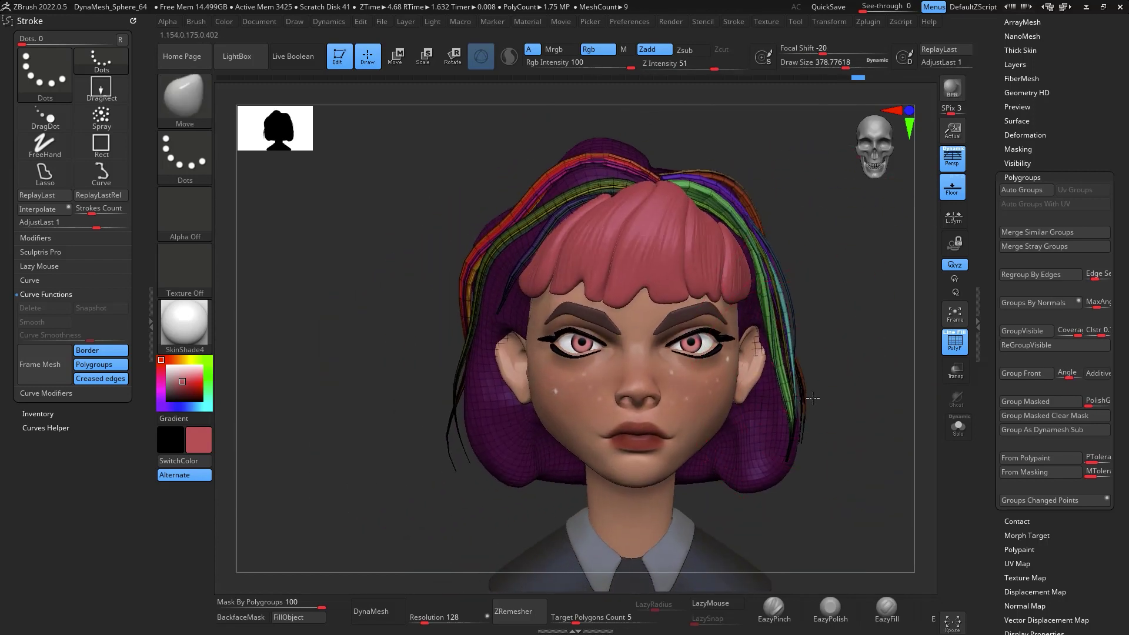
# Fan out the green and dark blue strands above the character's right ear with the Move brush
pyautogui.keyDown('ctrl'); pyautogui.moveTo(853, 330); pyautogui.dragTo(588, 264, button='right'); pyautogui.keyUp('ctrl')
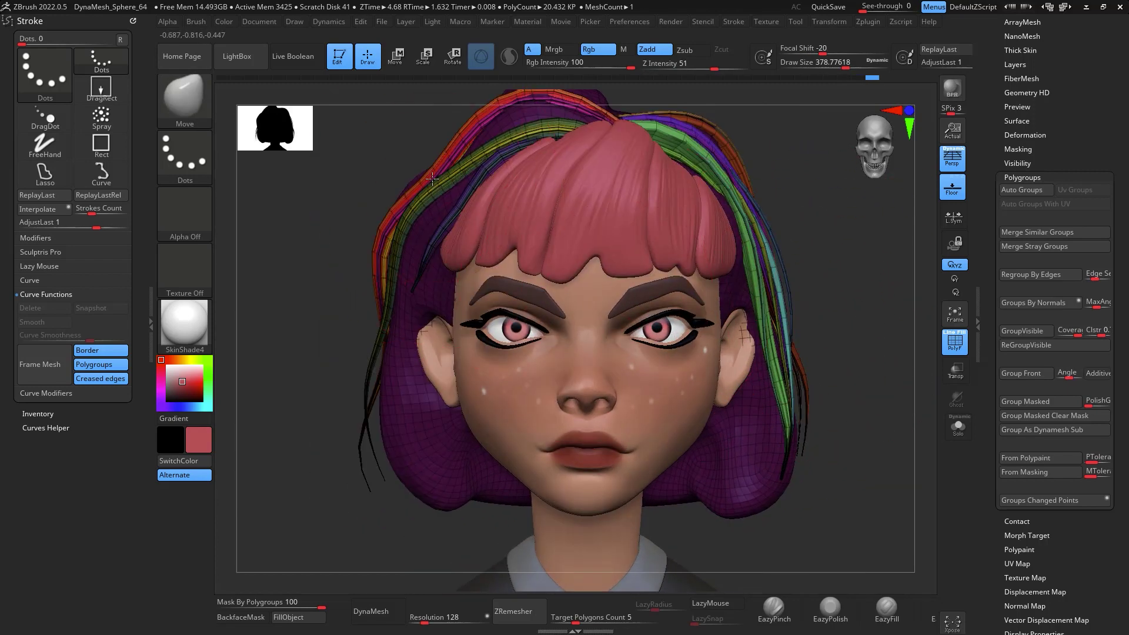
pyautogui.moveTo(447, 216); pyautogui.dragTo(485, 203, button='right')
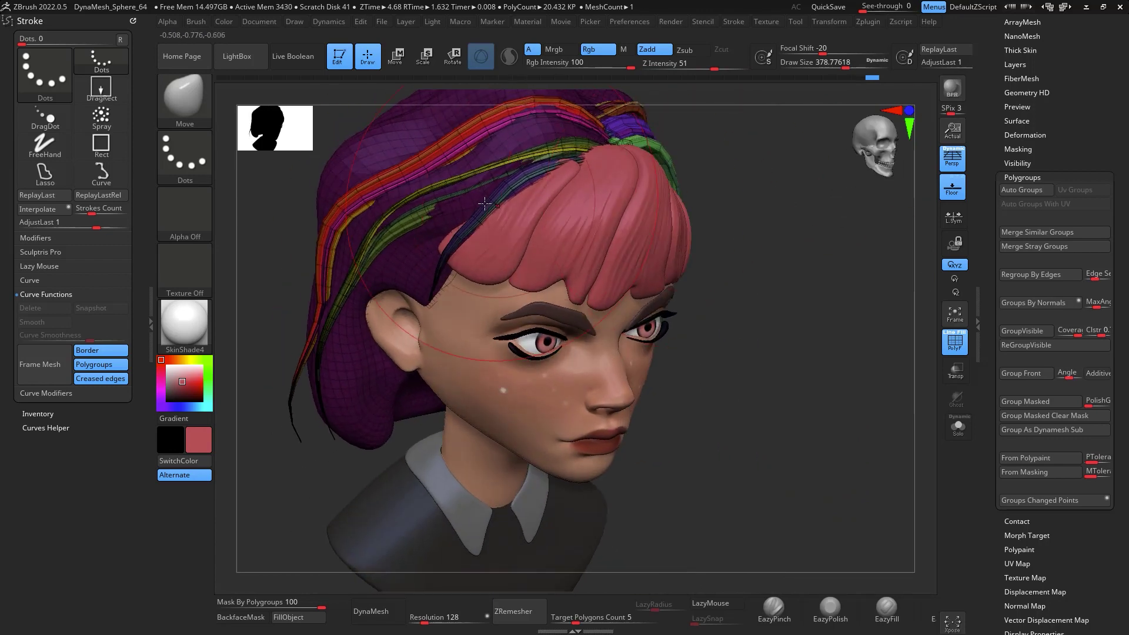
pyautogui.moveTo(463, 230); pyautogui.dragTo(483, 179)
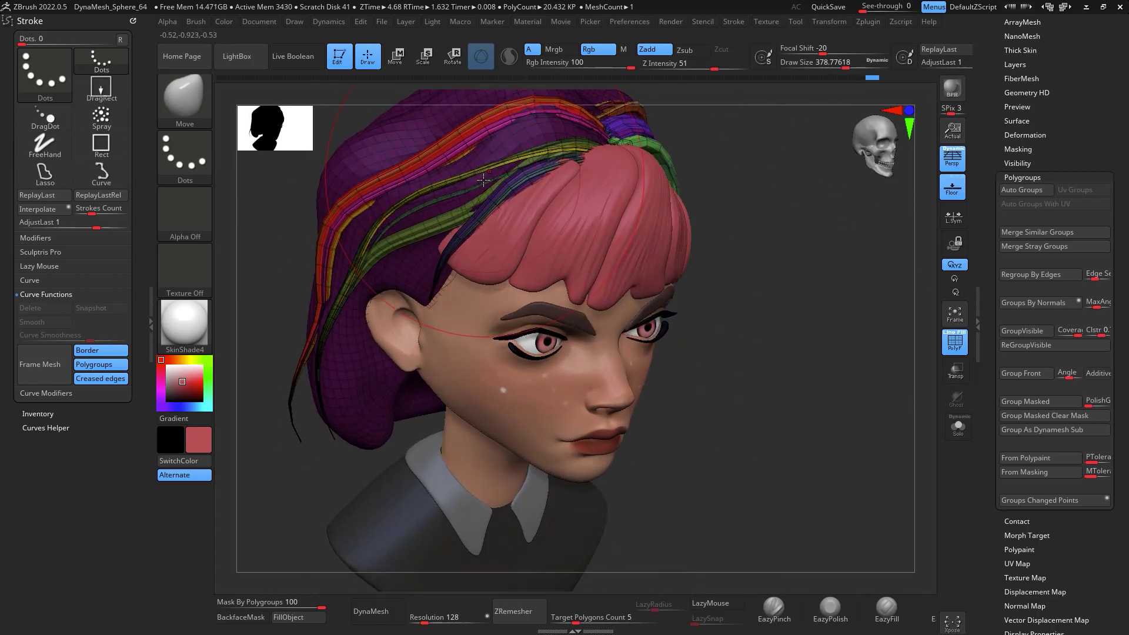
pyautogui.moveTo(532, 203); pyautogui.dragTo(505, 198, button='right')
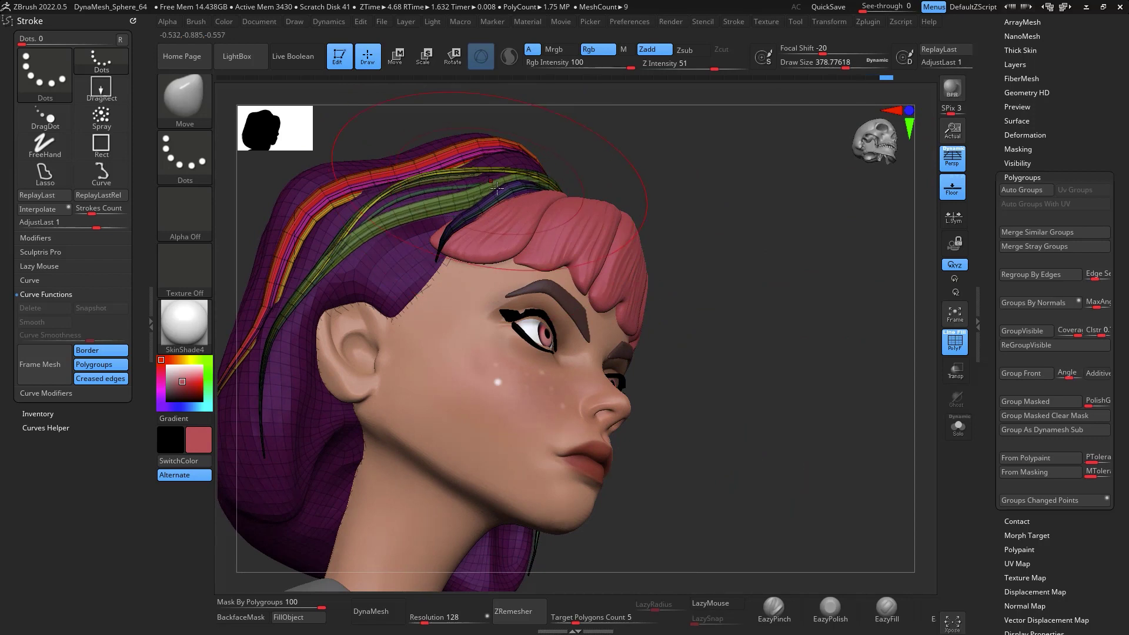
pyautogui.moveTo(505, 198); pyautogui.dragTo(469, 211)
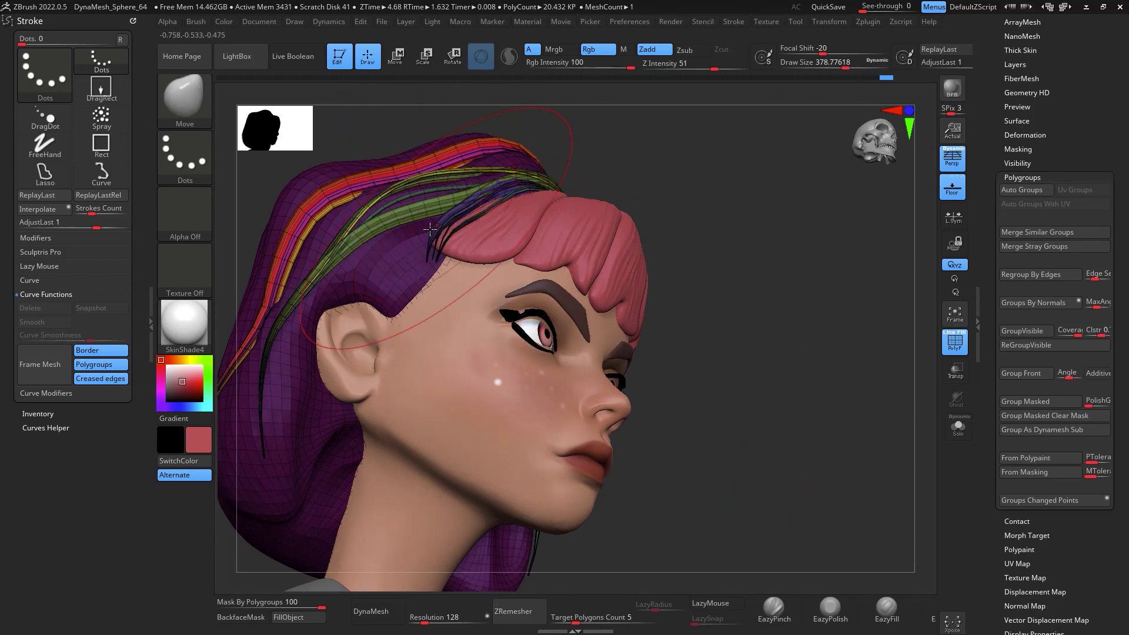
pyautogui.keyDown('shift'); pyautogui.moveTo(692, 189); pyautogui.dragTo(858, 260, button='right'); pyautogui.keyUp('shift')
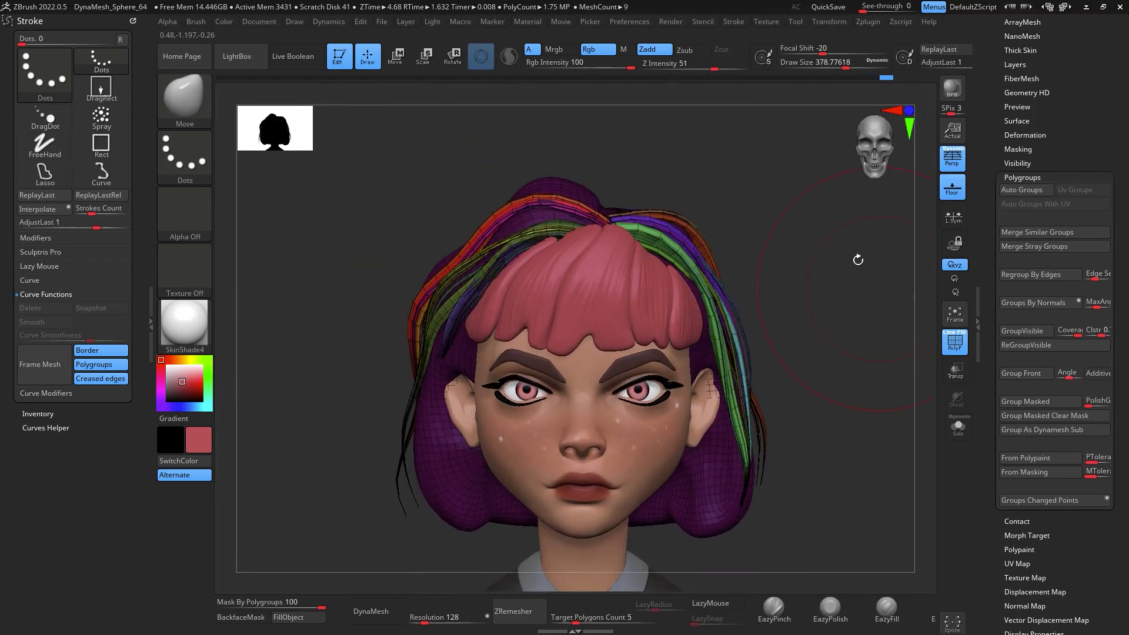
# Lift and broaden the red strand running from the parting across the character's right side of the crown
pyautogui.moveTo(539, 207); pyautogui.dragTo(536, 240, button='right')
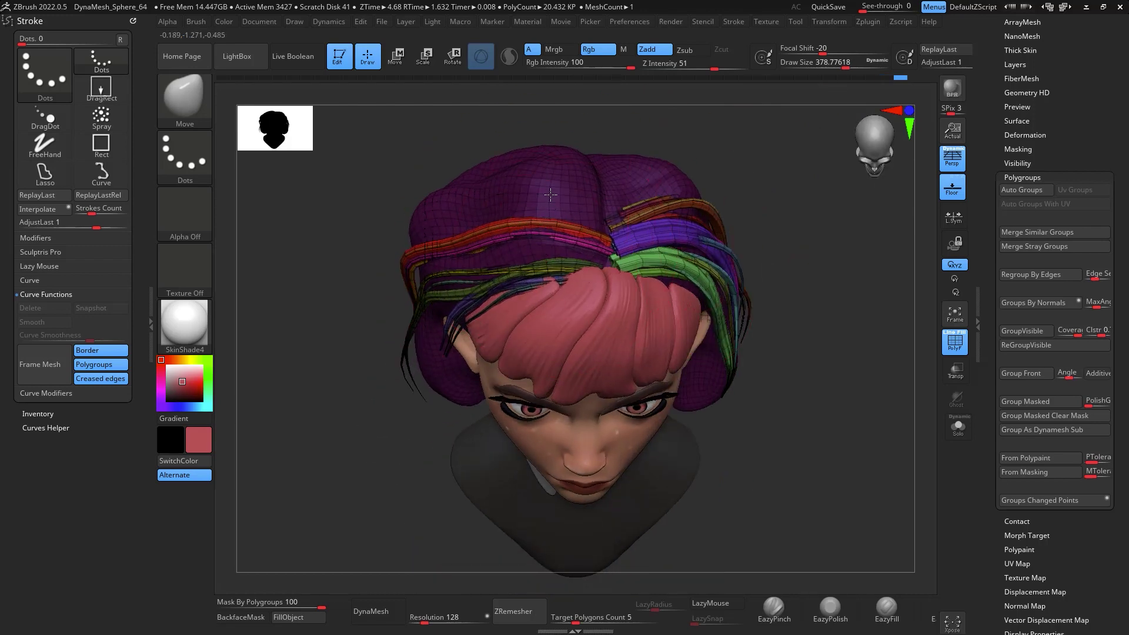
pyautogui.moveTo(550, 194); pyautogui.dragTo(474, 264, button='right')
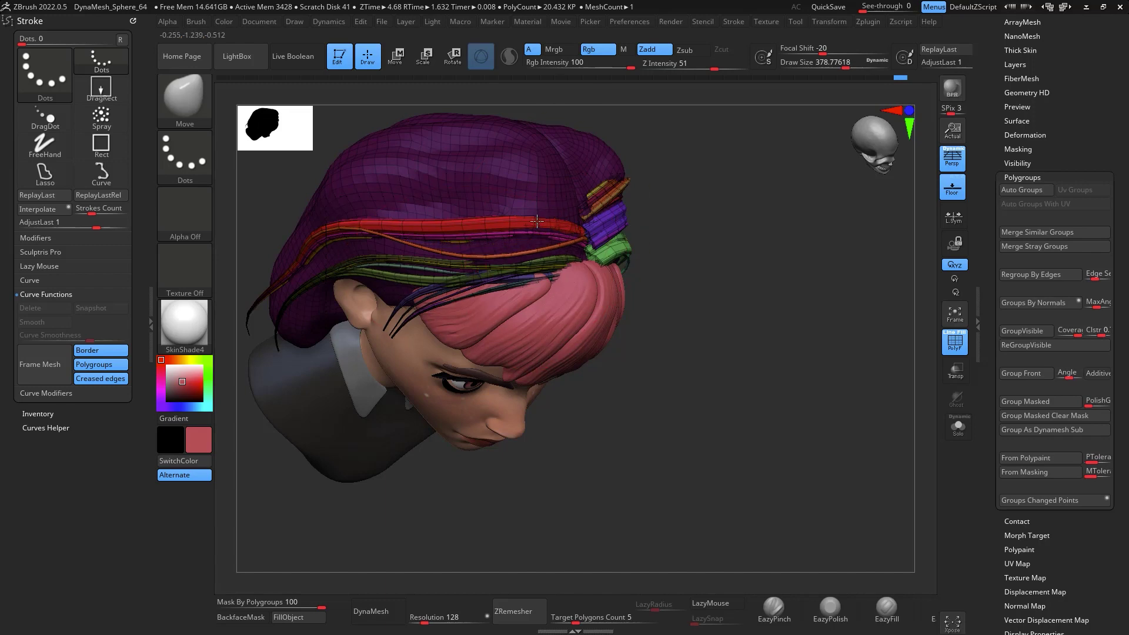
pyautogui.moveTo(681, 208); pyautogui.dragTo(553, 251, button='right')
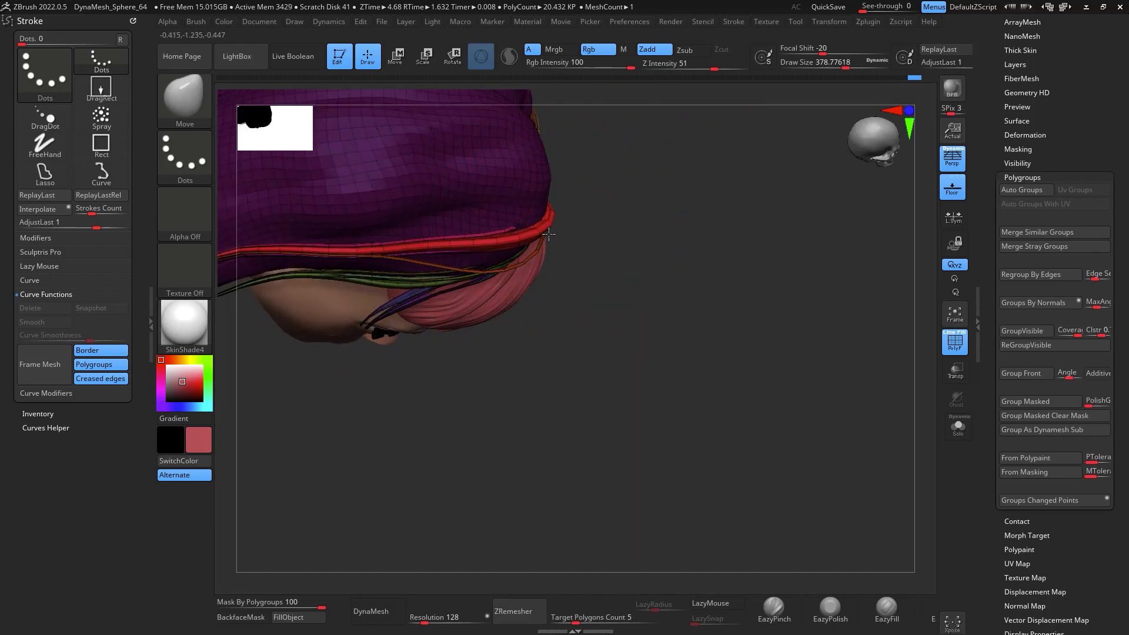
pyautogui.moveTo(644, 253); pyautogui.dragTo(603, 213, button='right')
pyautogui.moveTo(521, 260); pyautogui.dragTo(550, 222)
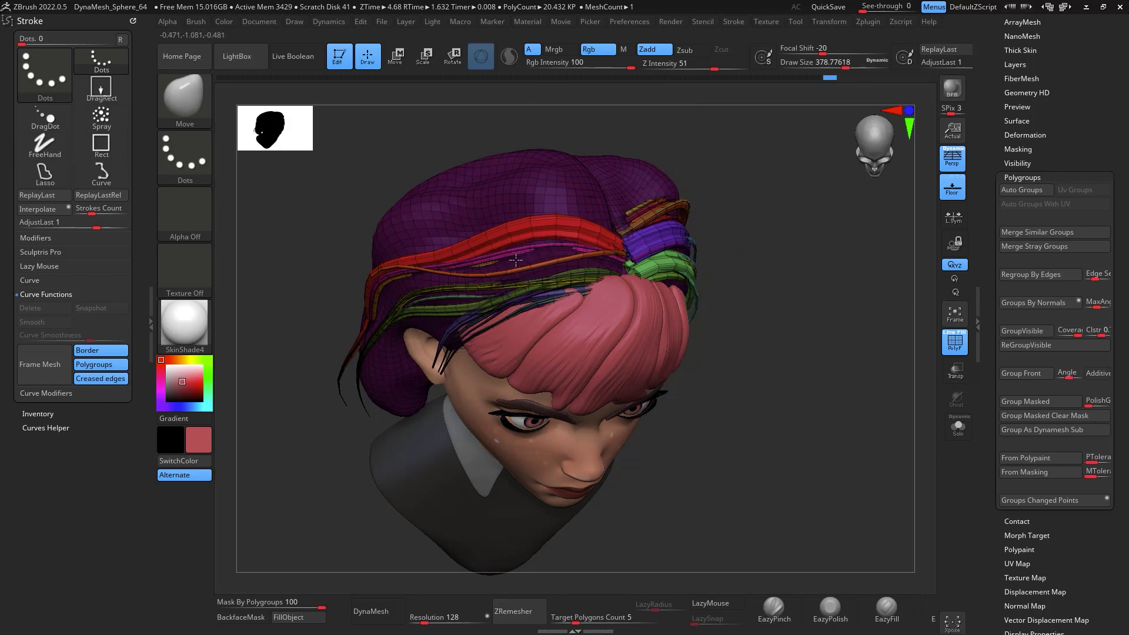
# Pull the pink strand out from behind the red one so it runs alongside its rear edge
pyautogui.moveTo(859, 302); pyautogui.dragTo(860, 377)
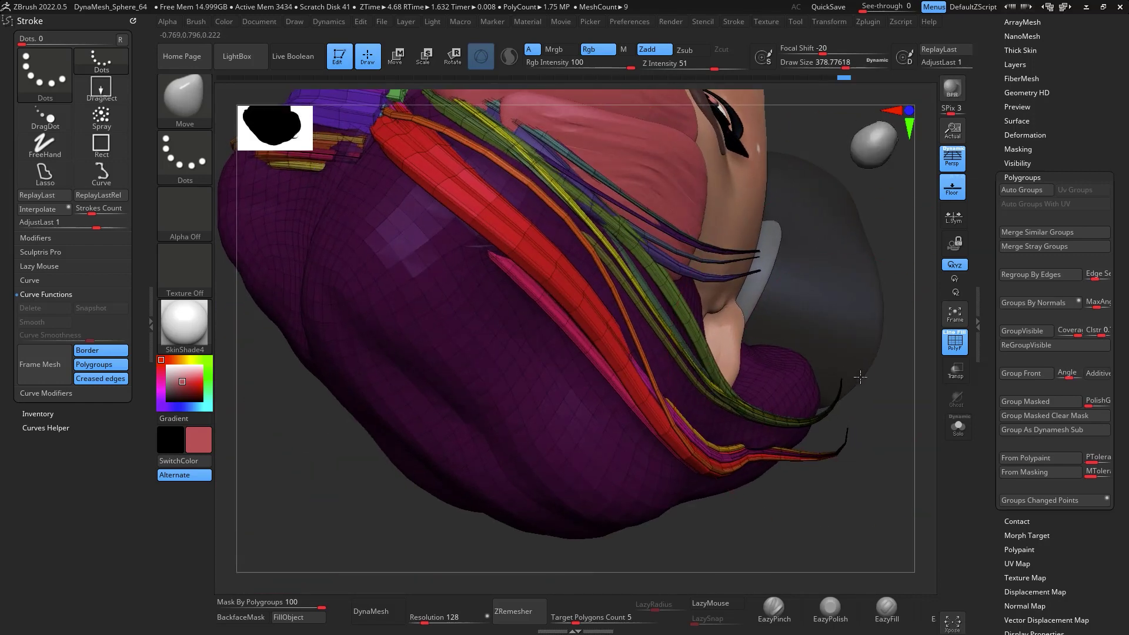
pyautogui.moveTo(507, 268); pyautogui.dragTo(470, 294)
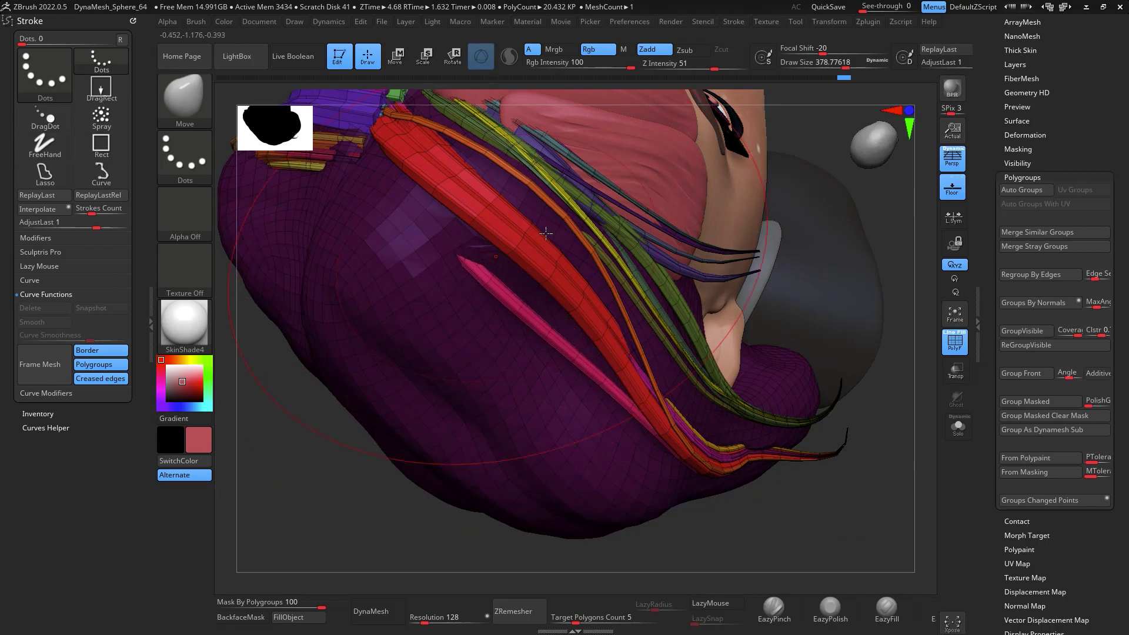
pyautogui.moveTo(853, 432)
pyautogui.mouseDown()
pyautogui.moveTo(827, 481)
pyautogui.moveTo(822, 323)
pyautogui.moveTo(467, 252)
pyautogui.moveTo(487, 256)
pyautogui.moveTo(469, 203)
pyautogui.mouseUp()
pyautogui.moveTo(709, 184)
pyautogui.mouseDown()
pyautogui.moveTo(656, 208)
pyautogui.moveTo(631, 196)
pyautogui.mouseUp()
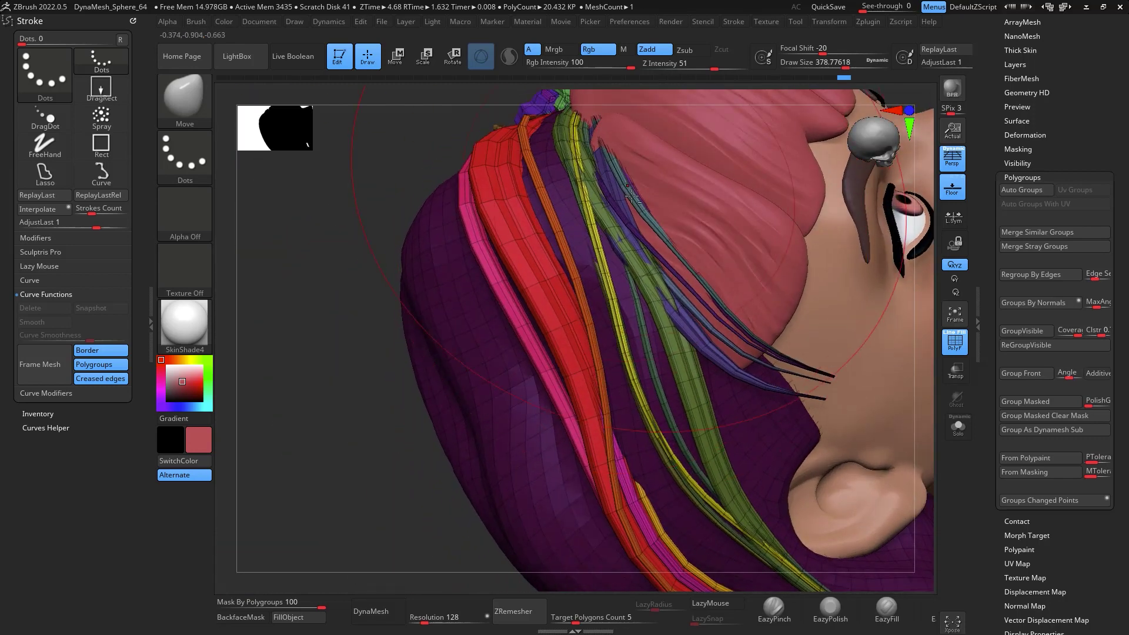
# Gather the strand roots together at the parting with the Move brush, reducing the draw size to about 132
pyautogui.moveTo(715, 187); pyautogui.dragTo(663, 352)
pyautogui.keyDown('alt'); pyautogui.click(635, 347); pyautogui.keyUp('alt')
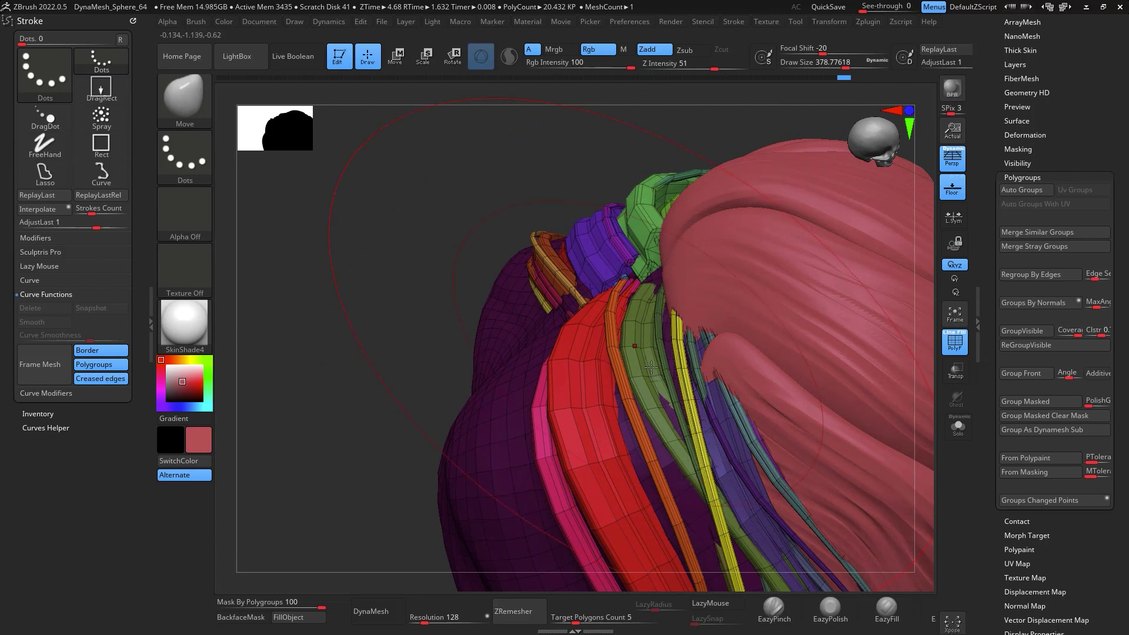
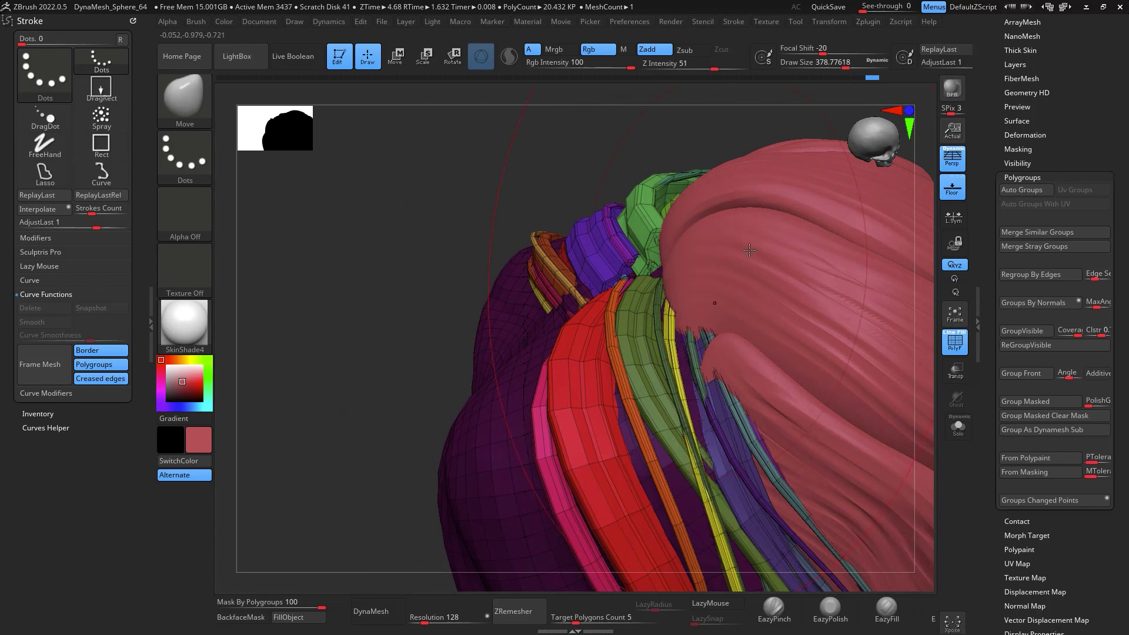
pyautogui.moveTo(930, 302)
pyautogui.mouseDown()
pyautogui.moveTo(924, 312)
pyautogui.moveTo(877, 253)
pyautogui.moveTo(813, 384)
pyautogui.moveTo(836, 224)
pyautogui.moveTo(598, 211)
pyautogui.moveTo(740, 252)
pyautogui.mouseUp()
pyautogui.press('space')
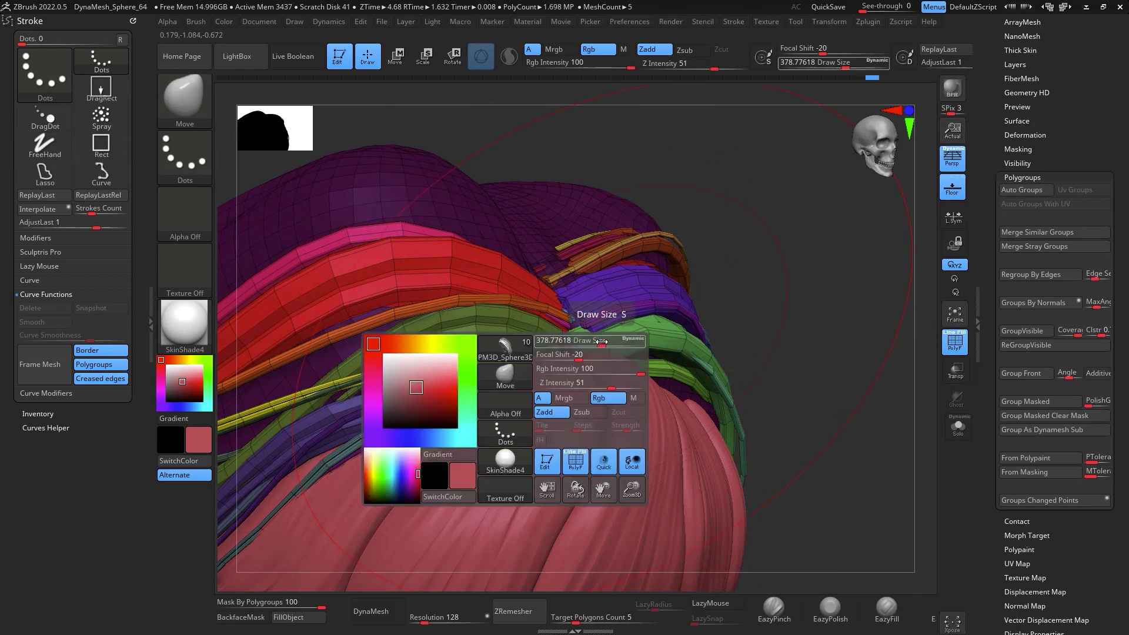
pyautogui.moveTo(601, 342); pyautogui.dragTo(575, 340)
pyautogui.moveTo(703, 250); pyautogui.dragTo(694, 203)
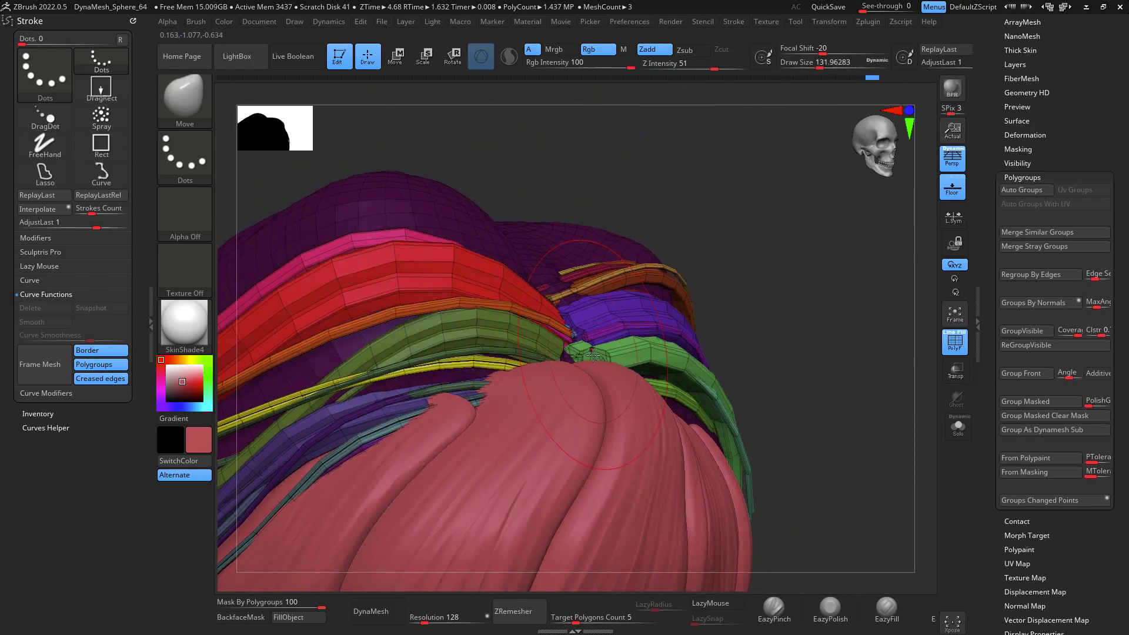
pyautogui.moveTo(593, 355)
pyautogui.mouseDown()
pyautogui.moveTo(594, 368)
pyautogui.moveTo(594, 334)
pyautogui.mouseUp()
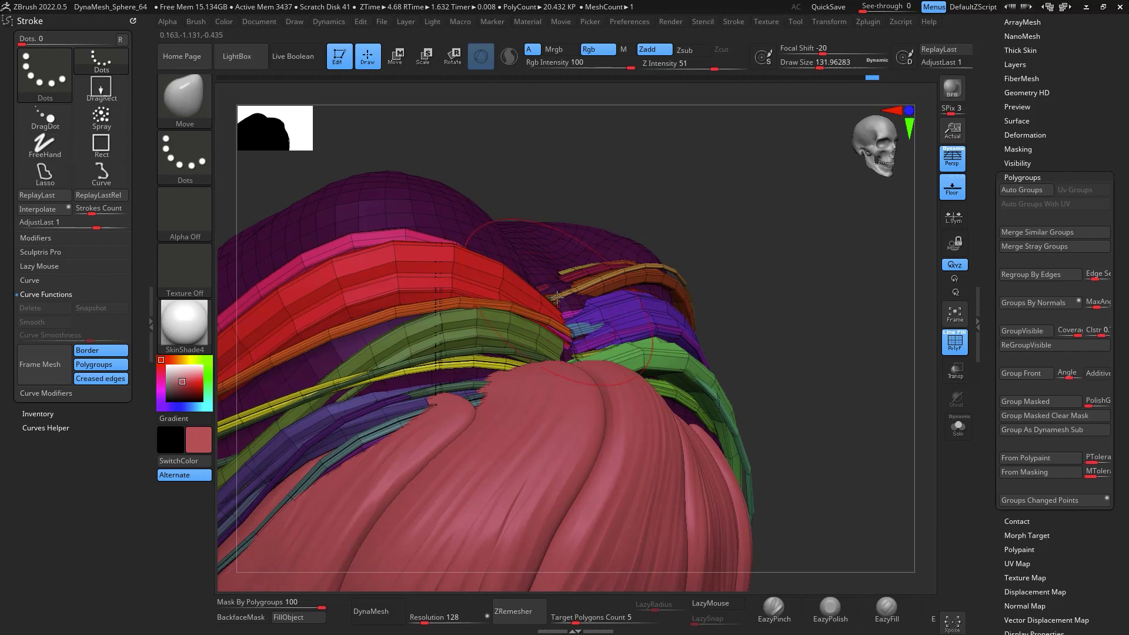
pyautogui.moveTo(695, 246); pyautogui.dragTo(597, 316)
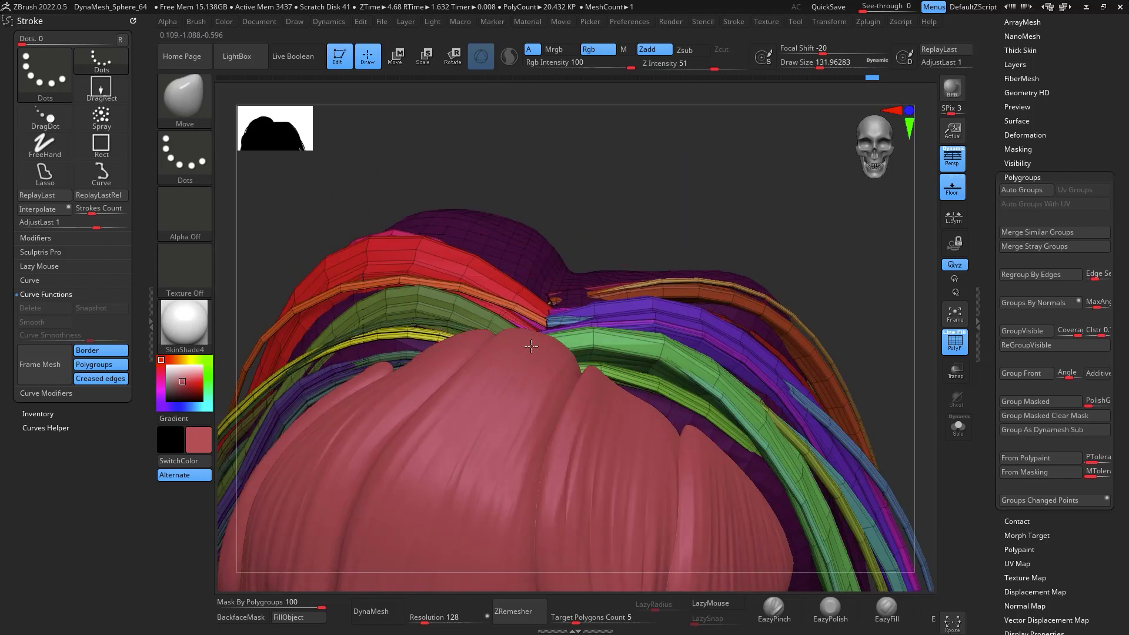
# Nudge the thin blue strands beside the bangs on the character's right with the Move brush
pyautogui.moveTo(811, 245); pyautogui.dragTo(852, 252)
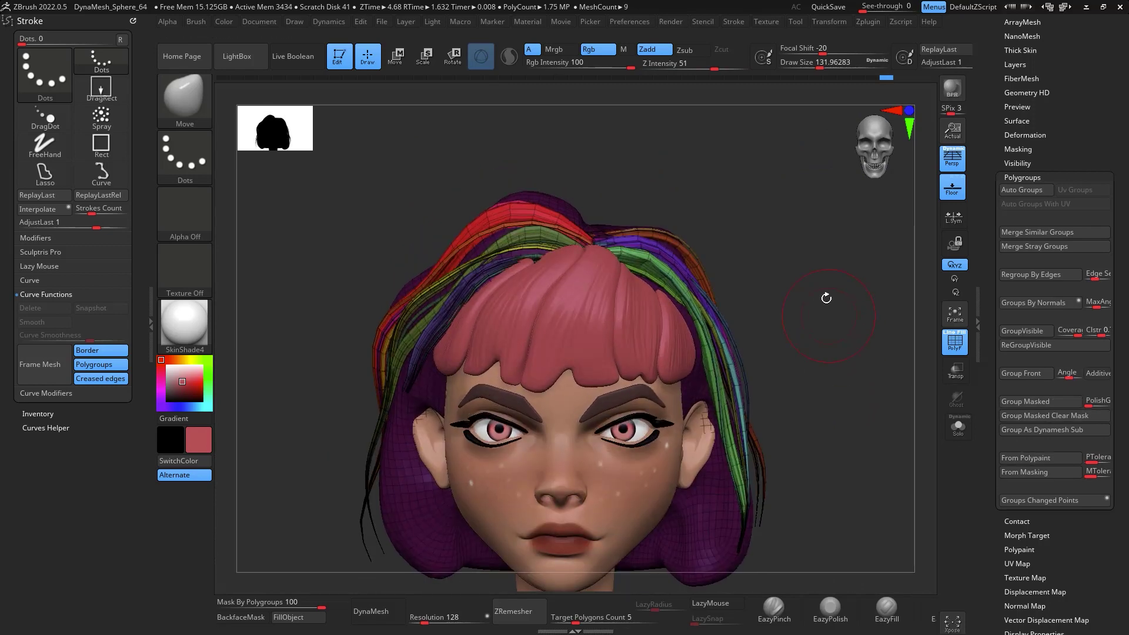
pyautogui.moveTo(826, 298); pyautogui.dragTo(847, 329)
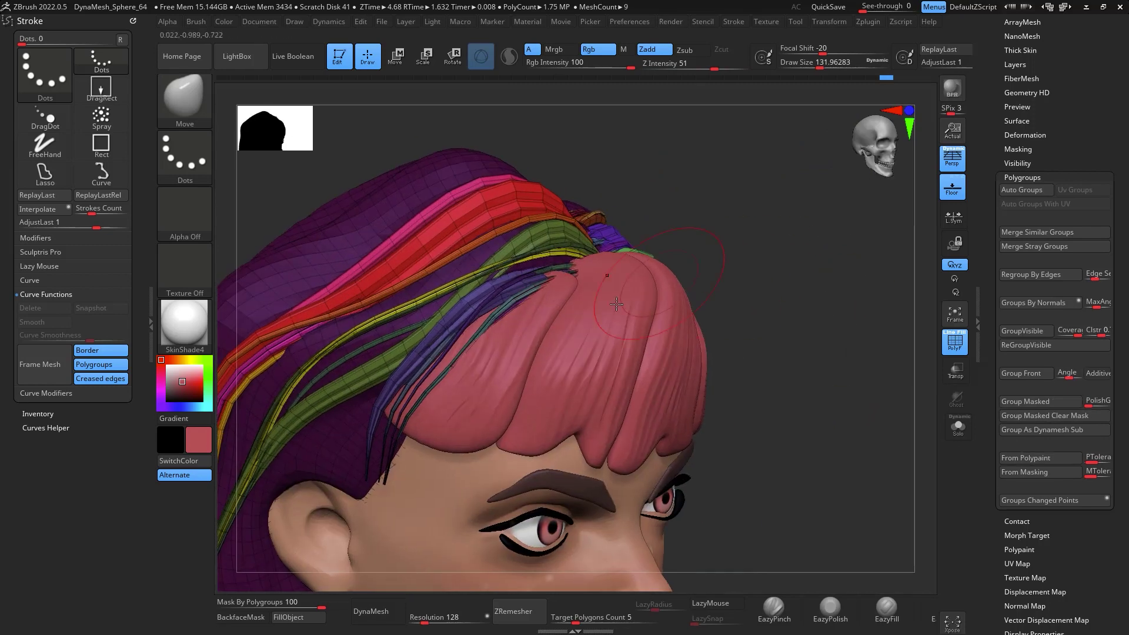
pyautogui.keyDown('alt'); pyautogui.click(455, 322); pyautogui.keyUp('alt')
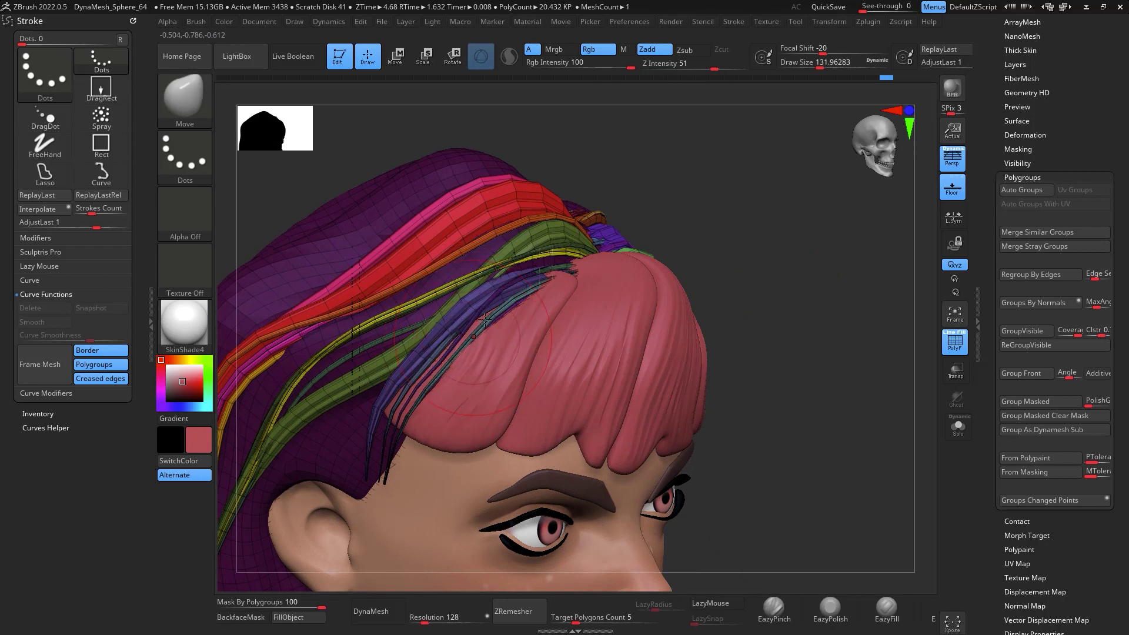
pyautogui.moveTo(745, 334); pyautogui.dragTo(816, 310)
pyautogui.keyDown('alt'); pyautogui.moveTo(853, 373); pyautogui.dragTo(843, 271); pyautogui.keyUp('alt')
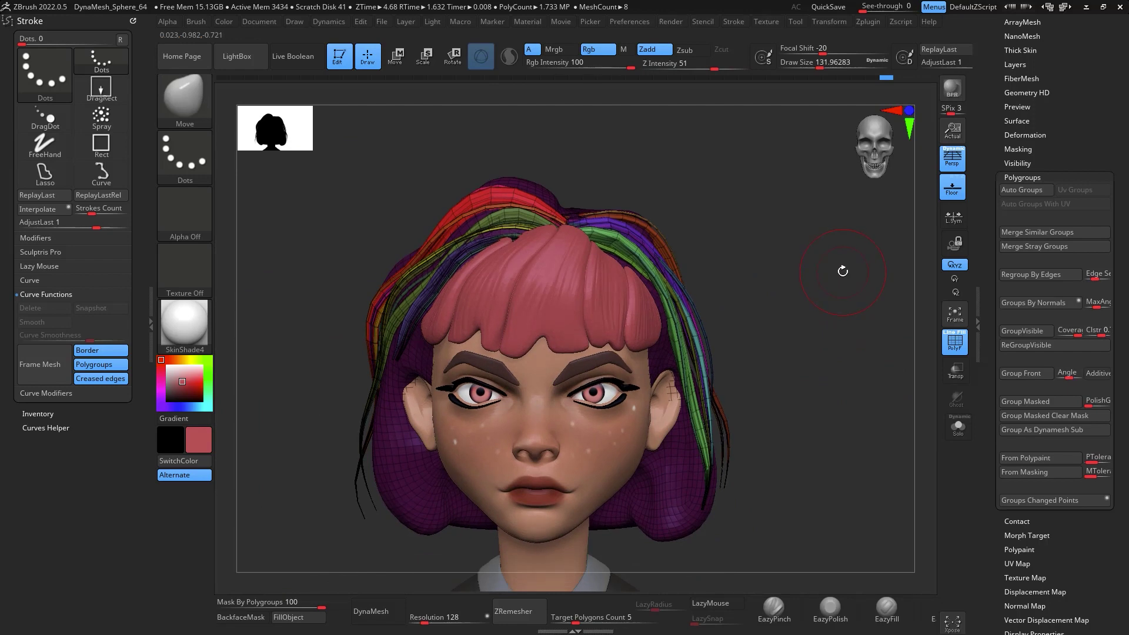
pyautogui.moveTo(899, 402); pyautogui.dragTo(894, 422)
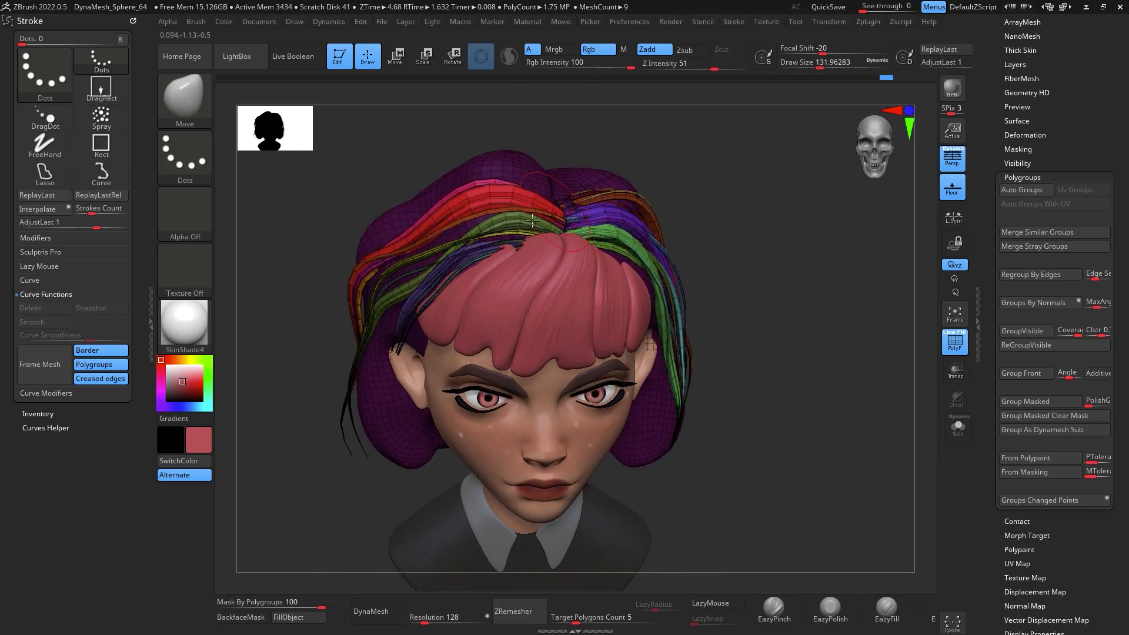
# Separate the unmasked hair-tube strands from the main hair mass with Split Unmasked Points and make the strands the active subtool
pyautogui.scroll(5, 1017, 210)
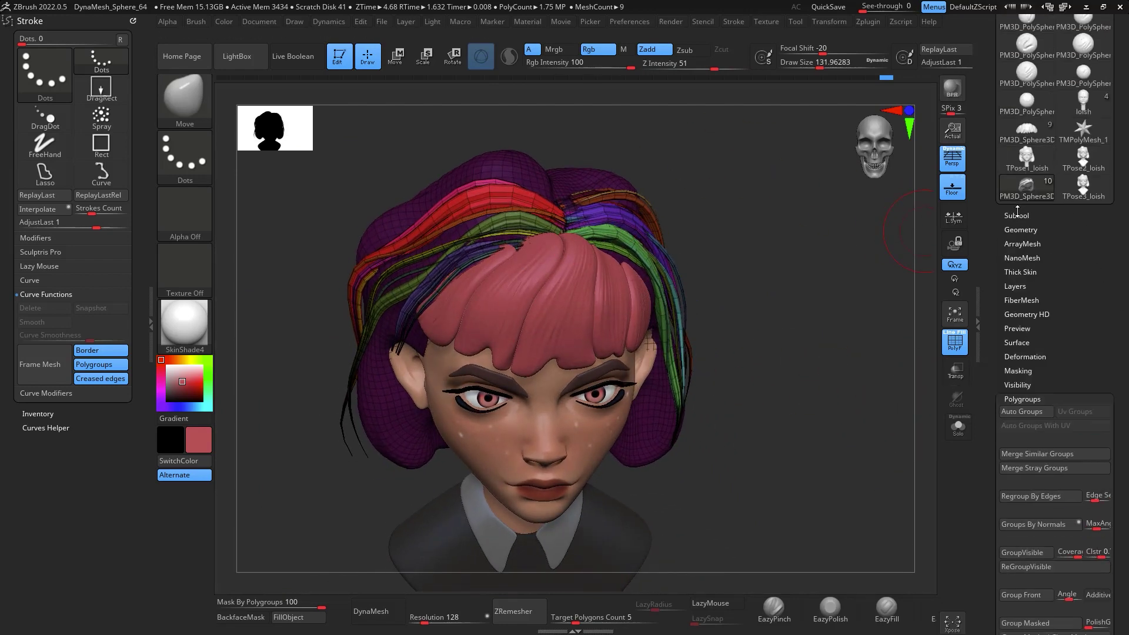
pyautogui.click(1027, 231)
pyautogui.moveTo(1043, 115); pyautogui.dragTo(1043, 131)
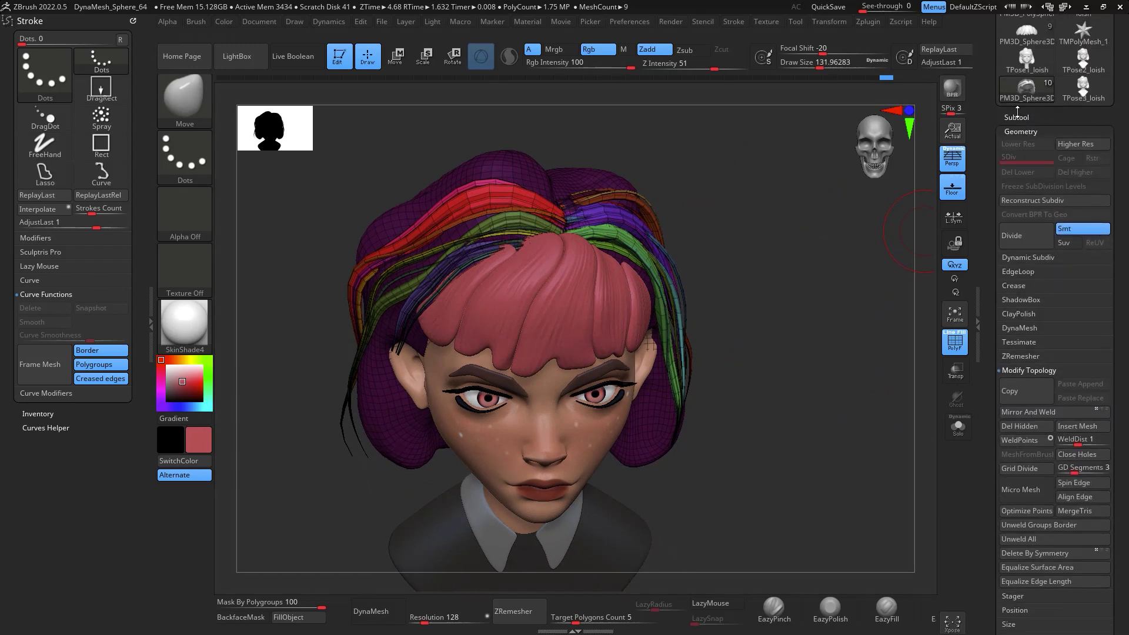
pyautogui.click(1017, 114)
pyautogui.click(1094, 141)
pyautogui.moveTo(1084, 161)
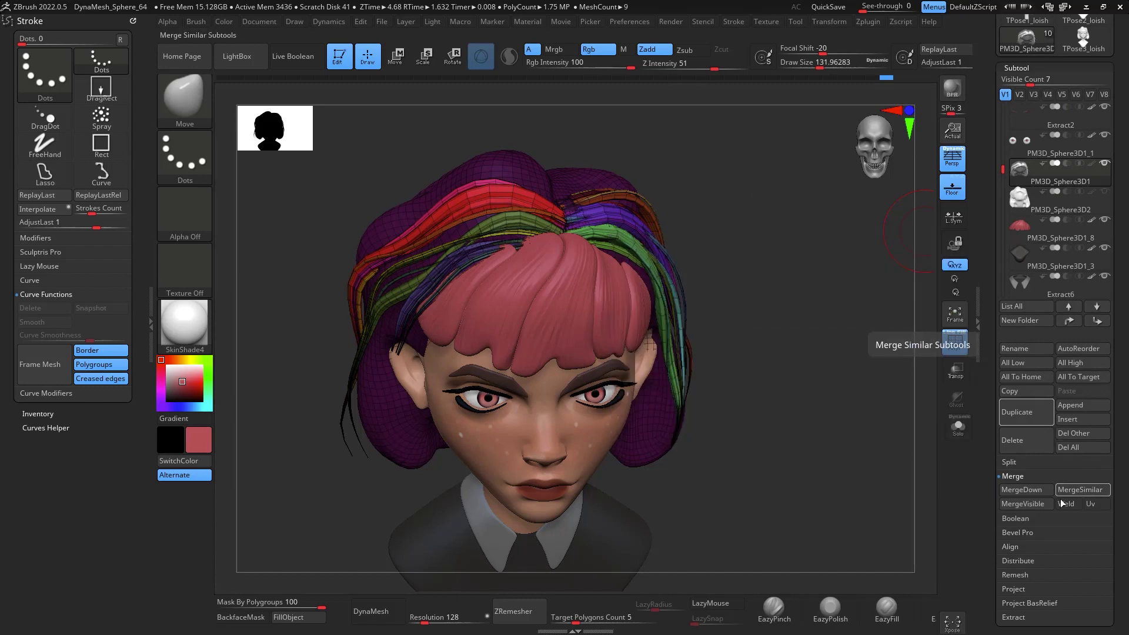
pyautogui.click(1039, 465)
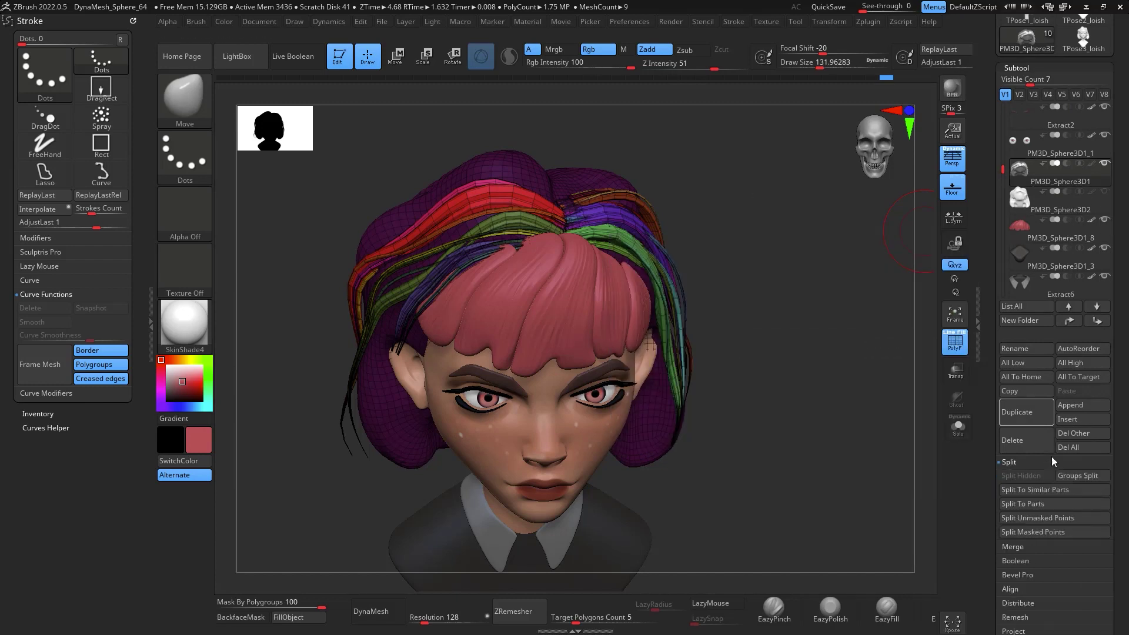
pyautogui.click(1058, 519)
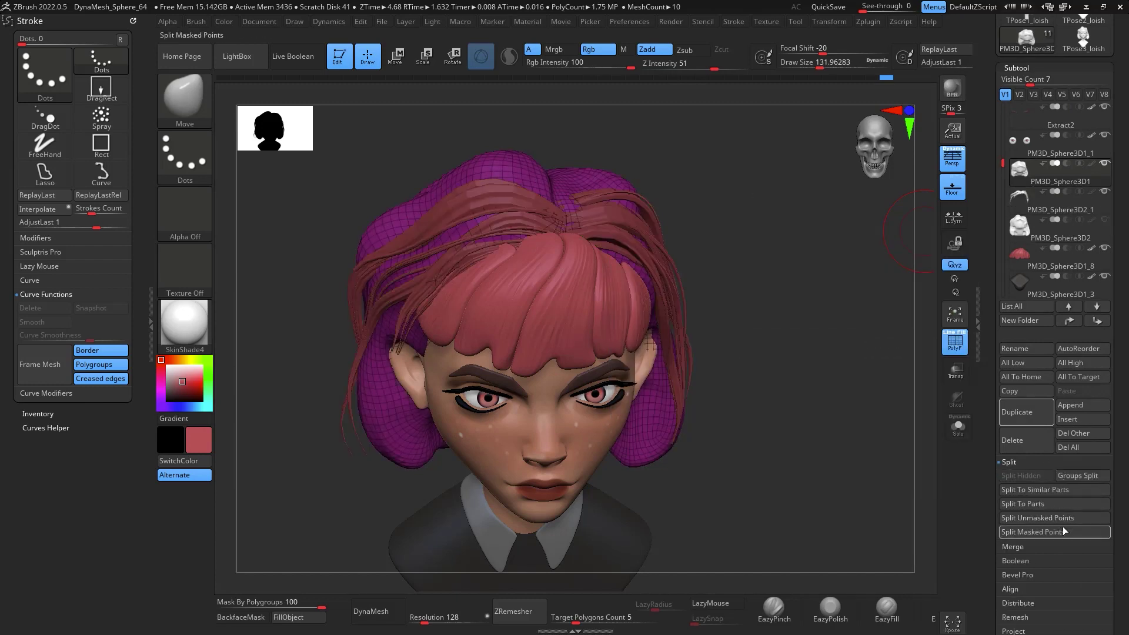
pyautogui.click(1054, 210)
pyautogui.moveTo(810, 396); pyautogui.dragTo(810, 320)
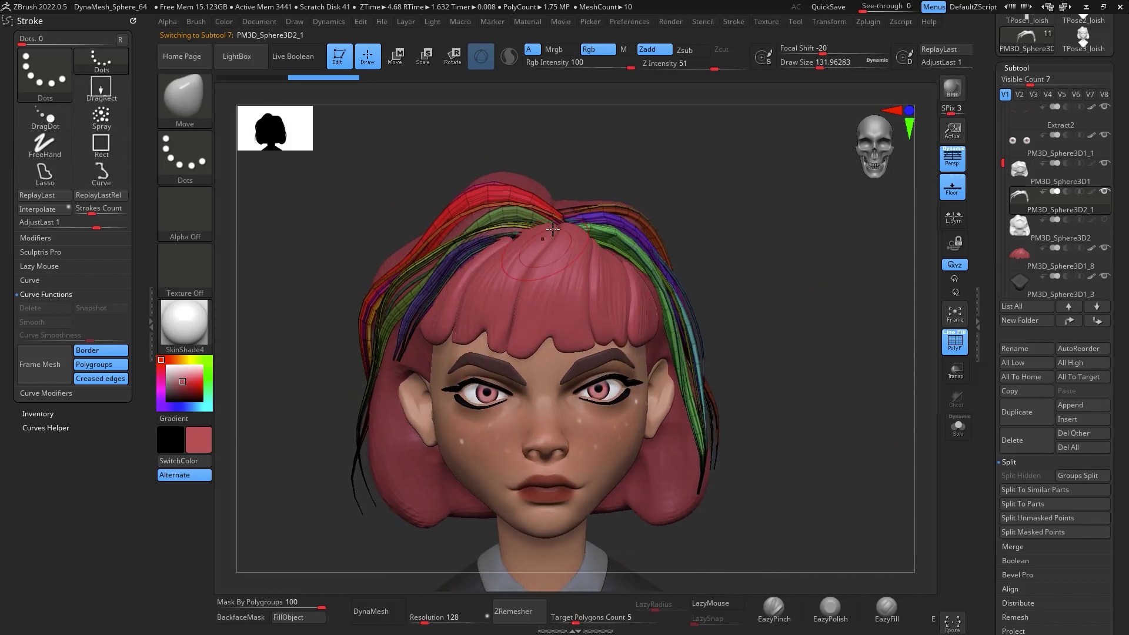
# Make the main hair mass the active subtool and load the DE_HairTubes brush with MultiThick A at a draw size of about 59
pyautogui.click(1045, 179)
pyautogui.moveTo(823, 321)
pyautogui.mouseDown()
pyautogui.moveTo(823, 335)
pyautogui.moveTo(764, 284)
pyautogui.moveTo(704, 271)
pyautogui.mouseUp()
pyautogui.press('space')
pyautogui.click(185, 104)
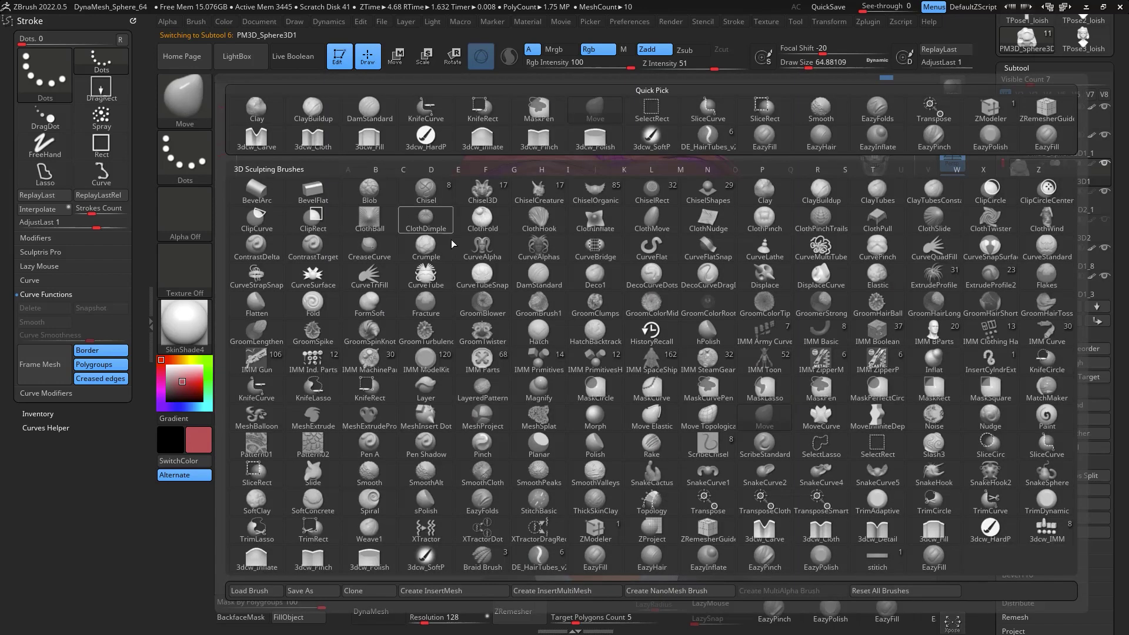
pyautogui.click(537, 558)
pyautogui.press('space')
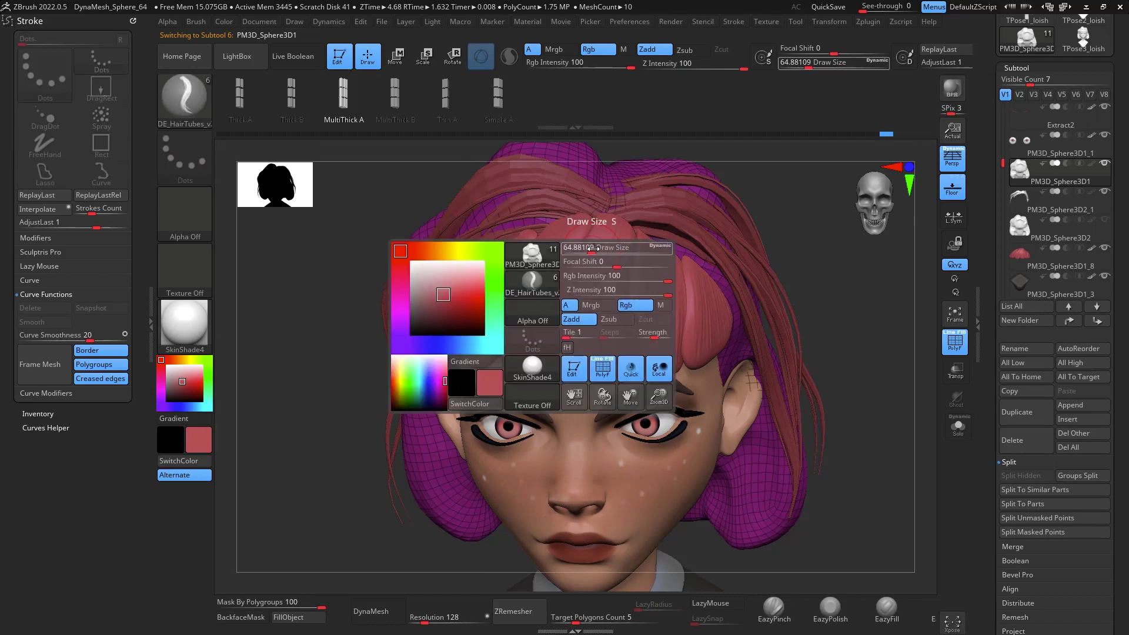
pyautogui.moveTo(592, 247); pyautogui.dragTo(590, 246)
# Draw a hair-tube strand from the parting down over the middle of the bangs
pyautogui.moveTo(599, 204); pyautogui.dragTo(596, 240)
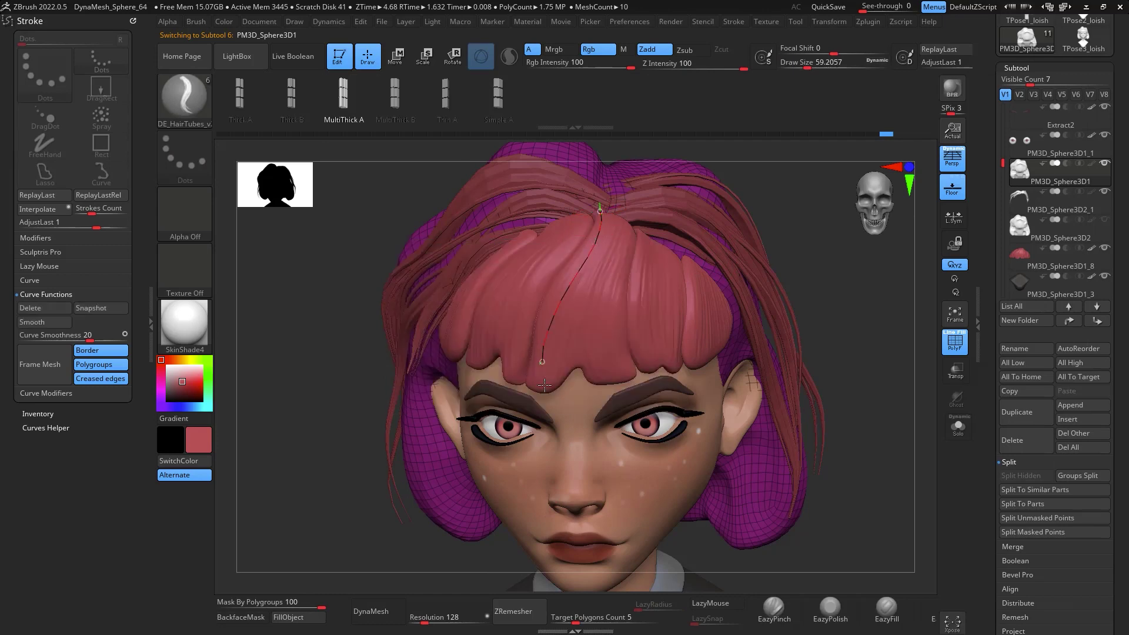
pyautogui.moveTo(545, 384); pyautogui.dragTo(544, 385)
pyautogui.moveTo(774, 169)
pyautogui.mouseDown()
pyautogui.moveTo(809, 147)
pyautogui.moveTo(746, 164)
pyautogui.mouseUp()
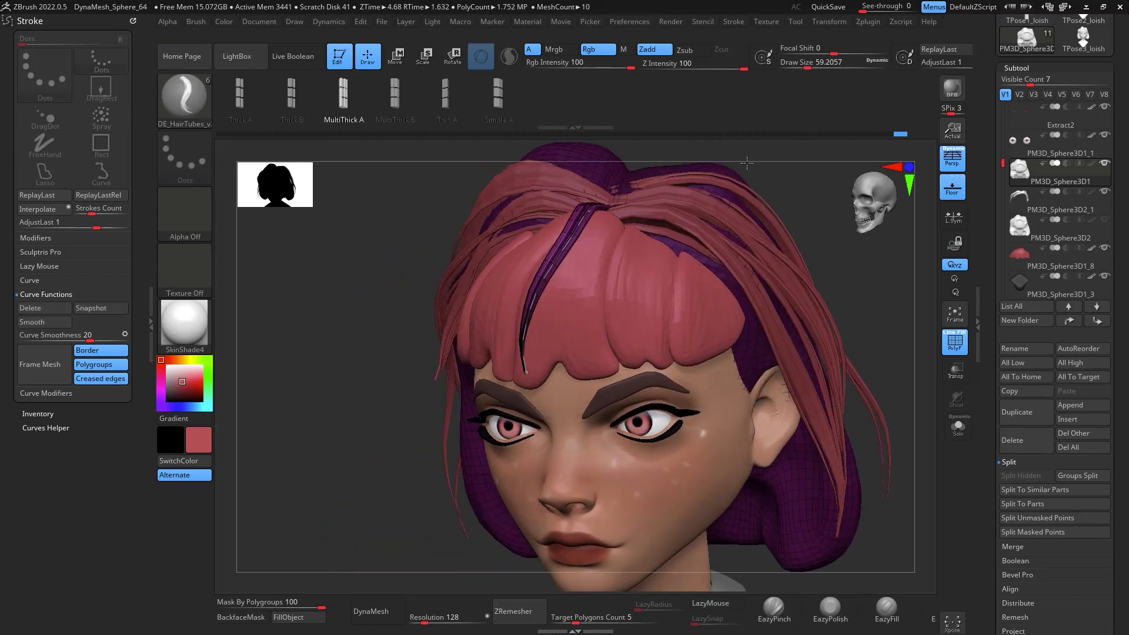
pyautogui.press(']')
pyautogui.click(557, 250)
pyautogui.hotkey('ctrl', 'z')
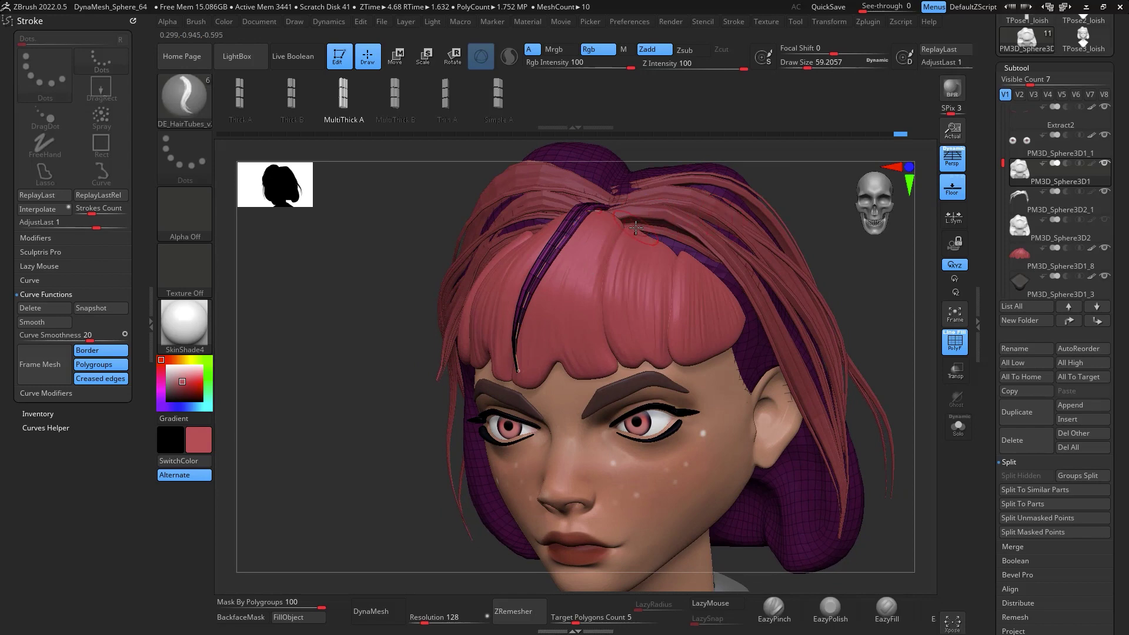
# Draw three more hair-tube strands down the bangs, one on the character's right and two on her left
pyautogui.moveTo(615, 275); pyautogui.dragTo(615, 277)
pyautogui.moveTo(827, 276); pyautogui.dragTo(753, 216)
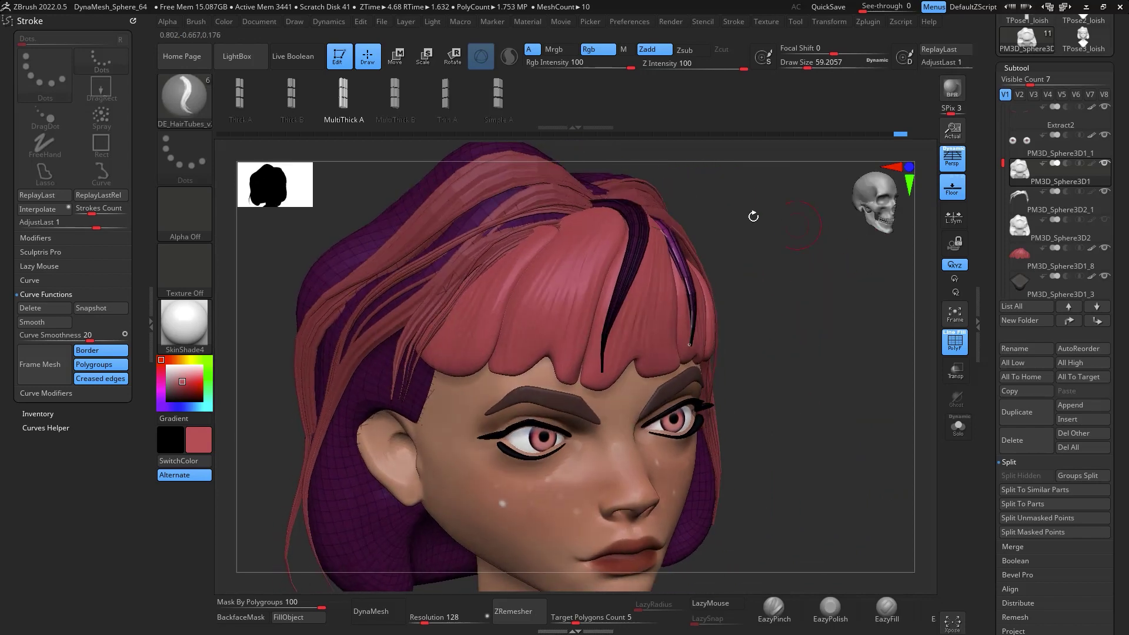
pyautogui.moveTo(500, 395); pyautogui.dragTo(500, 396)
pyautogui.moveTo(874, 270)
pyautogui.mouseDown()
pyautogui.moveTo(742, 251)
pyautogui.moveTo(762, 381)
pyautogui.mouseUp()
pyautogui.moveTo(858, 282); pyautogui.dragTo(911, 265)
pyautogui.hotkey('ctrl', 'z')
pyautogui.moveTo(710, 297); pyautogui.dragTo(750, 358)
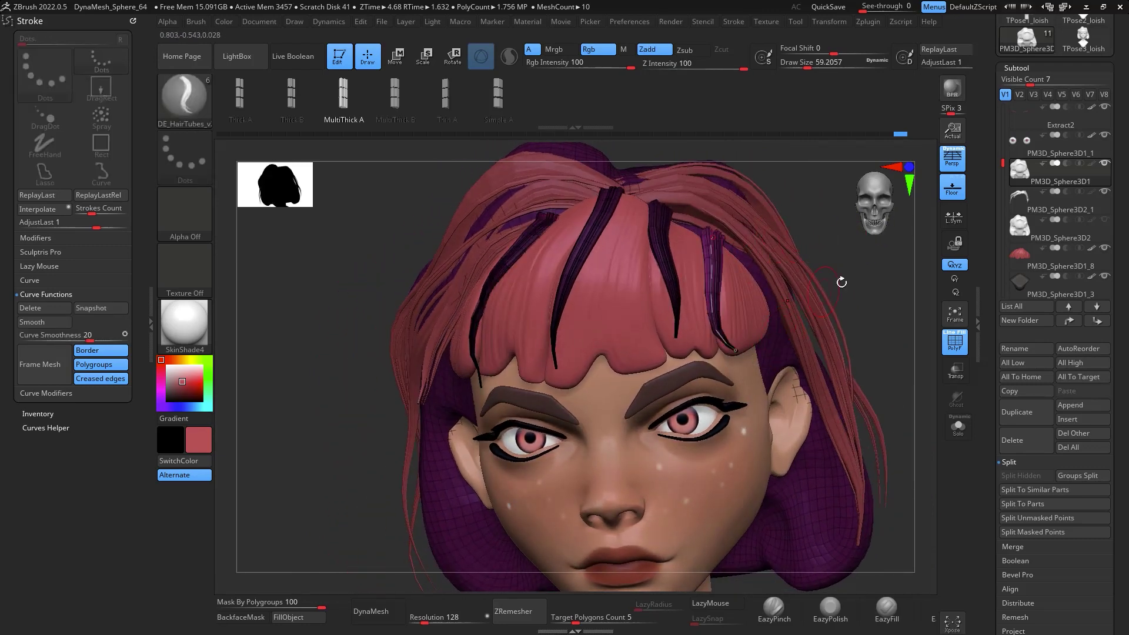
# Reshape the curve of the outermost bang strand on the character's left so it runs straighter down the bangs
pyautogui.moveTo(882, 255); pyautogui.dragTo(785, 258)
pyautogui.moveTo(929, 229); pyautogui.dragTo(819, 272)
pyautogui.keyDown('shift'); pyautogui.moveTo(660, 290); pyautogui.dragTo(667, 272); pyautogui.keyUp('shift')
pyautogui.keyDown('alt'); pyautogui.moveTo(740, 247); pyautogui.dragTo(718, 253); pyautogui.keyUp('alt')
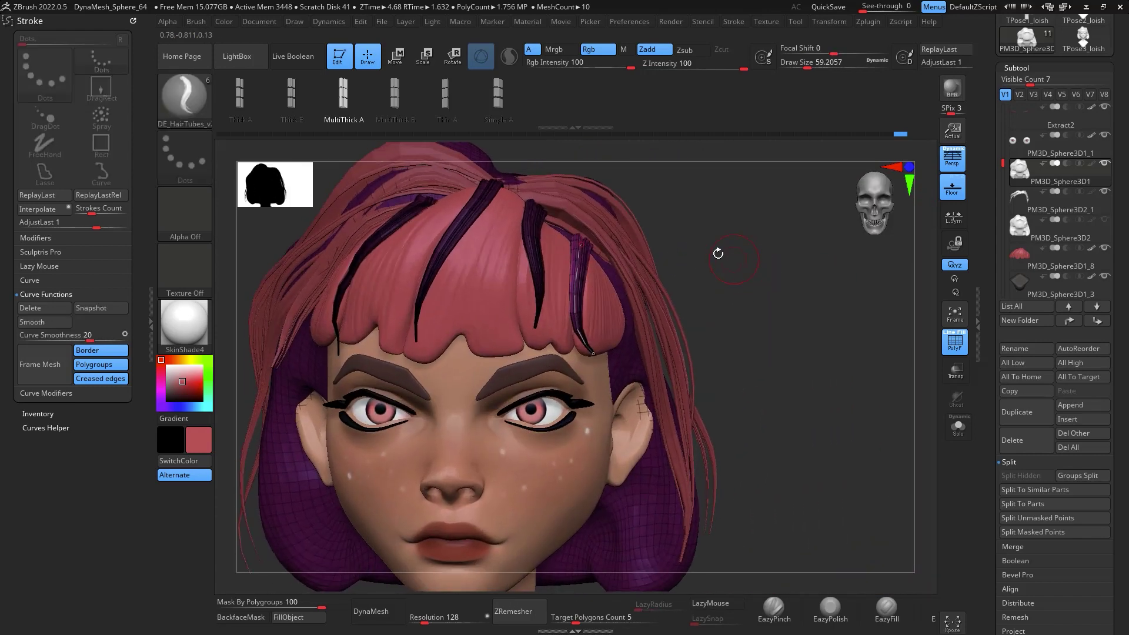
pyautogui.moveTo(581, 243); pyautogui.dragTo(566, 237)
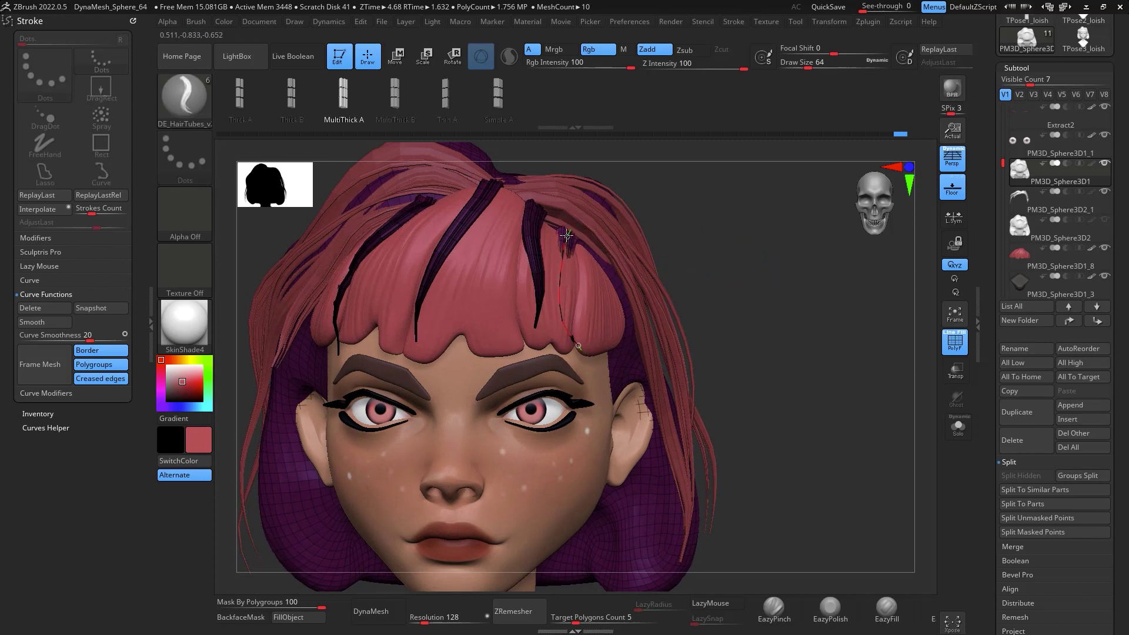
pyautogui.moveTo(564, 295)
pyautogui.mouseDown()
pyautogui.moveTo(573, 286)
pyautogui.moveTo(575, 299)
pyautogui.moveTo(571, 280)
pyautogui.mouseUp()
pyautogui.moveTo(740, 220); pyautogui.dragTo(632, 250)
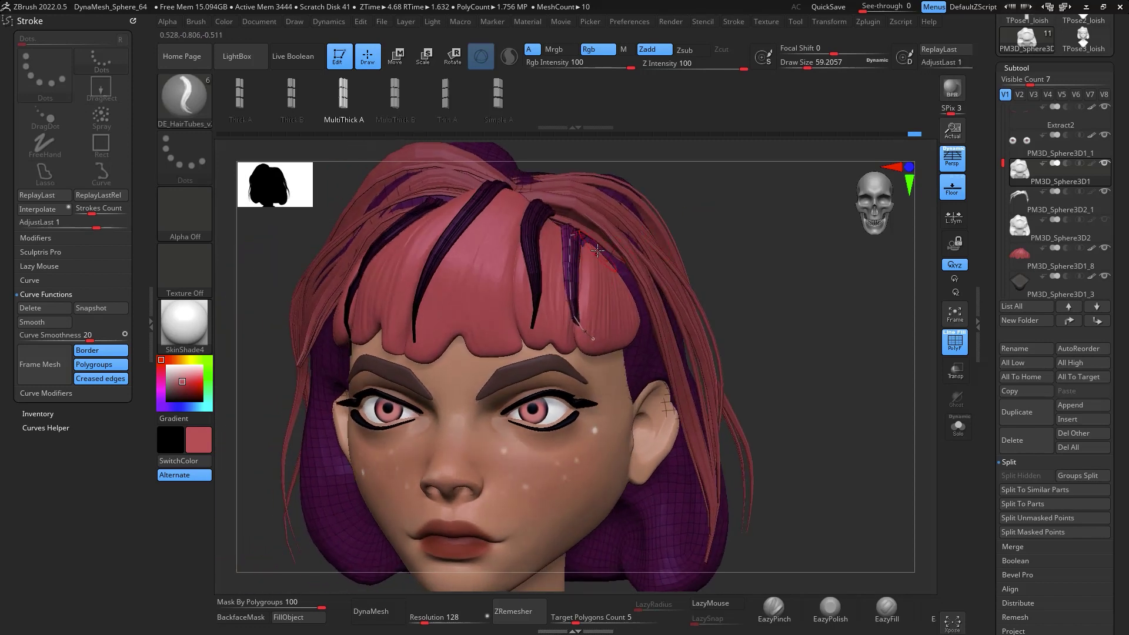
# Draw a thin curved strand along the outer edge of the bangs on the character's left, redrawing it after undoing the first attempt
pyautogui.moveTo(643, 336); pyautogui.dragTo(642, 333)
pyautogui.moveTo(596, 250); pyautogui.dragTo(594, 241)
pyautogui.moveTo(751, 229); pyautogui.dragTo(668, 314)
pyautogui.moveTo(608, 238); pyautogui.dragTo(614, 238)
pyautogui.moveTo(852, 210); pyautogui.dragTo(850, 187)
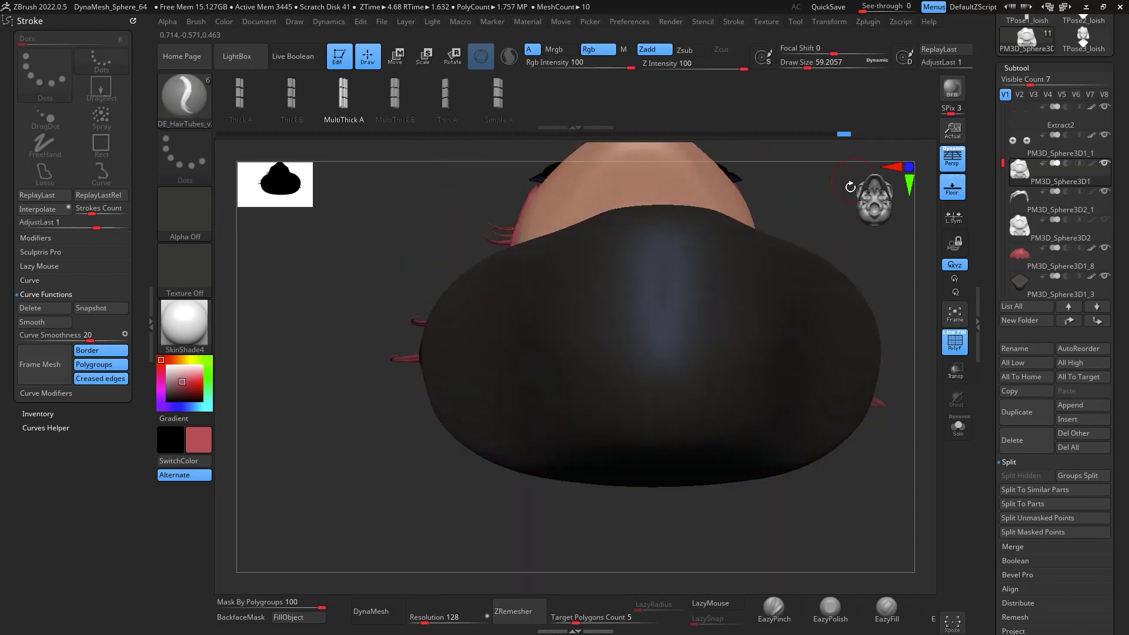
pyautogui.moveTo(841, 254); pyautogui.dragTo(826, 282)
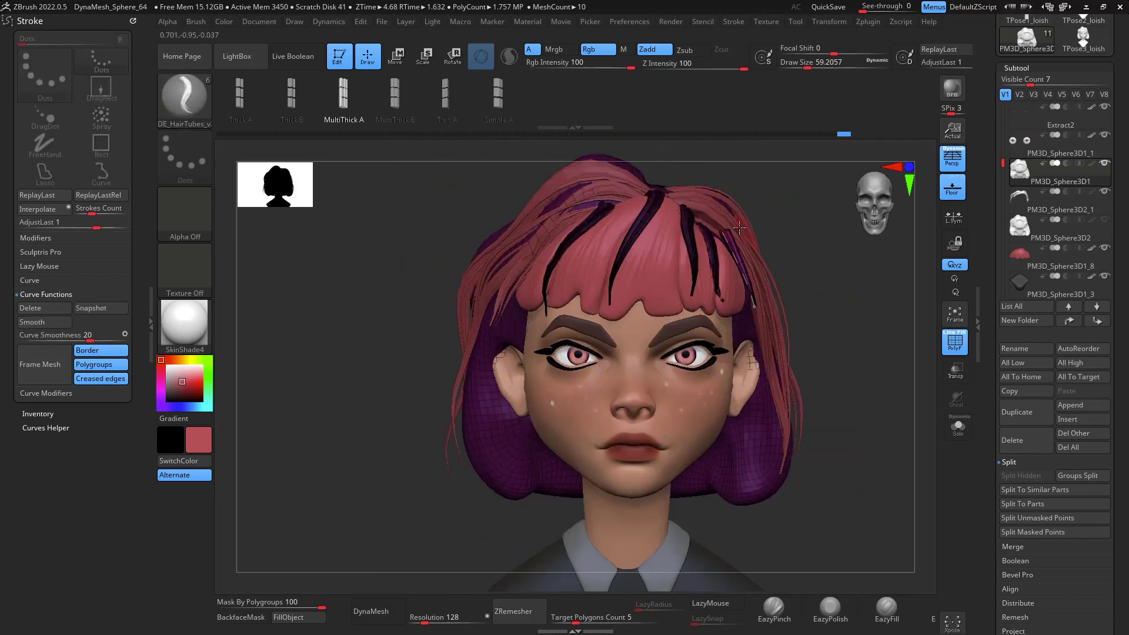
pyautogui.hotkey('ctrl', 'z')
pyautogui.moveTo(714, 234)
pyautogui.mouseDown()
pyautogui.moveTo(753, 301)
pyautogui.moveTo(711, 234)
pyautogui.mouseUp()
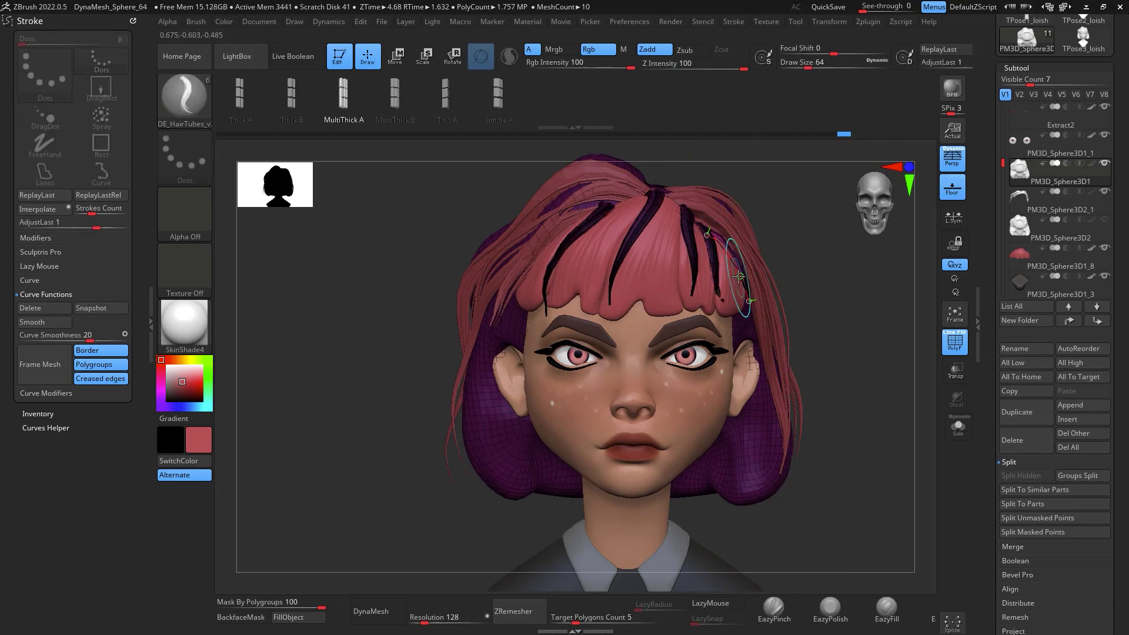
pyautogui.moveTo(750, 300); pyautogui.dragTo(747, 299)
# Delete the leftover curve of the outer bang strand and clear the mask from the hair mass
pyautogui.keyDown('shift'); pyautogui.moveTo(809, 221); pyautogui.dragTo(794, 190); pyautogui.keyUp('shift')
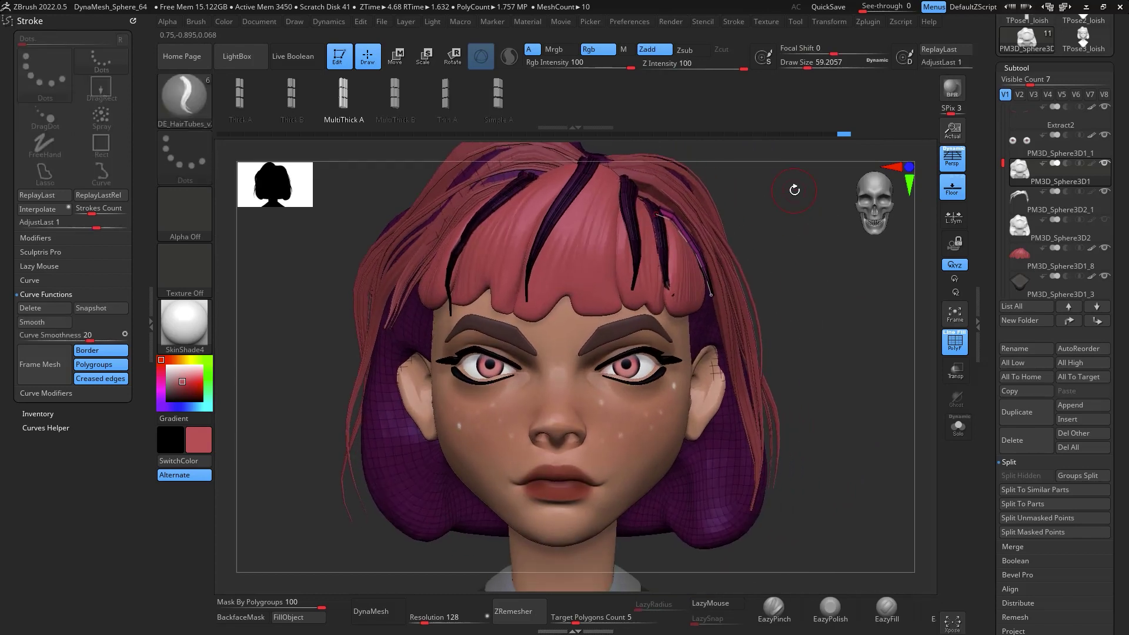
pyautogui.moveTo(845, 343); pyautogui.dragTo(893, 290)
pyautogui.moveTo(898, 348); pyautogui.dragTo(881, 386)
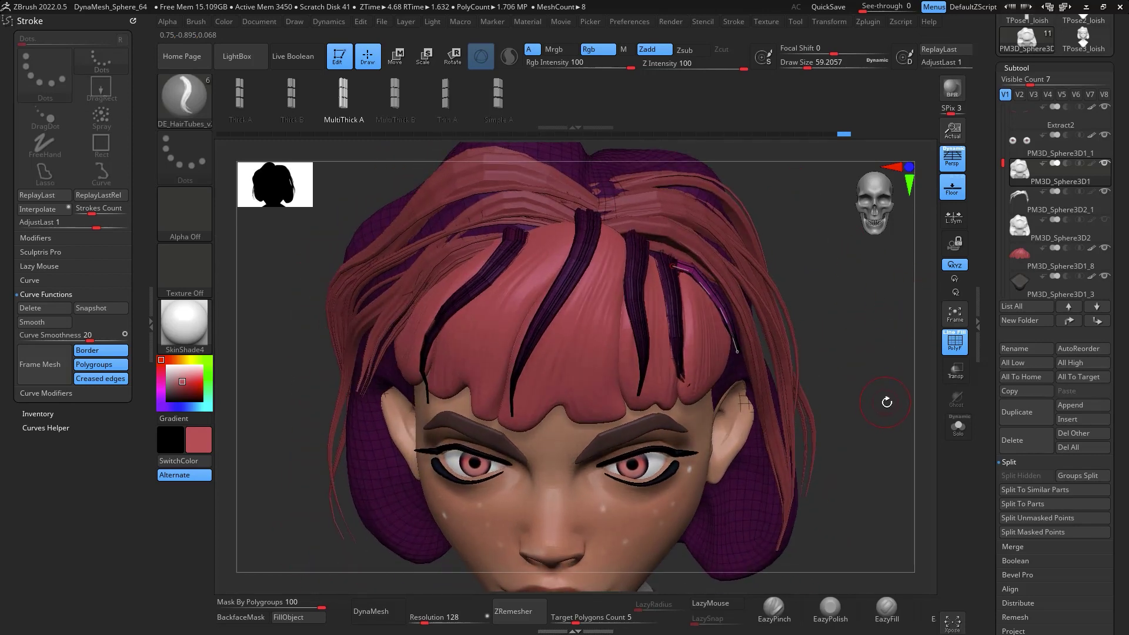
pyautogui.moveTo(825, 262); pyautogui.dragTo(832, 257)
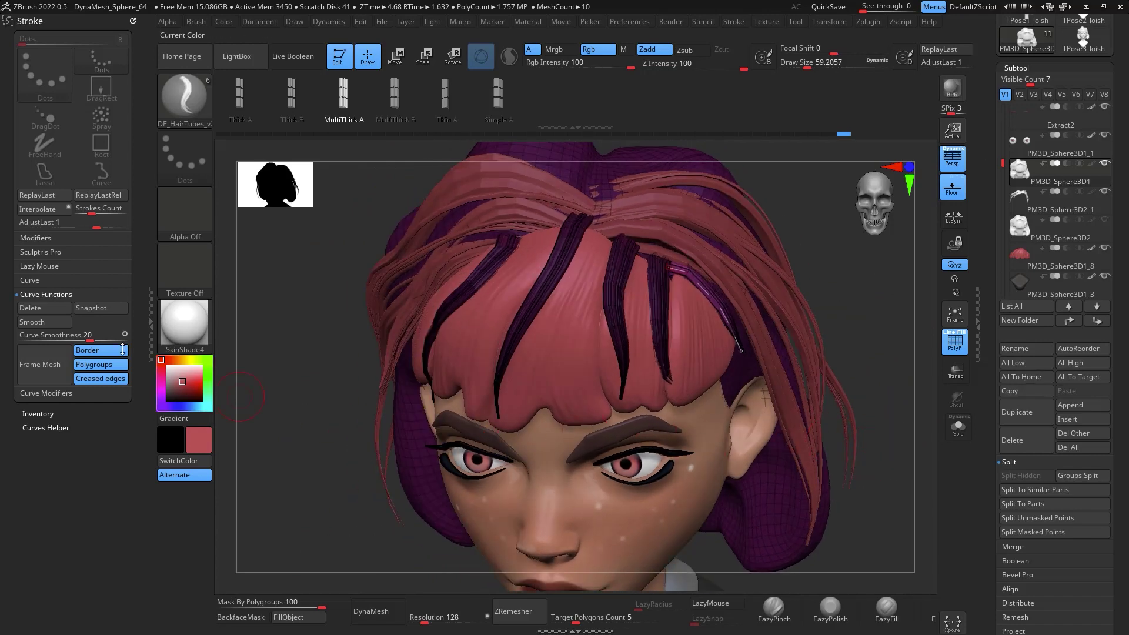
pyautogui.click(49, 308)
pyautogui.moveTo(870, 330); pyautogui.dragTo(859, 378)
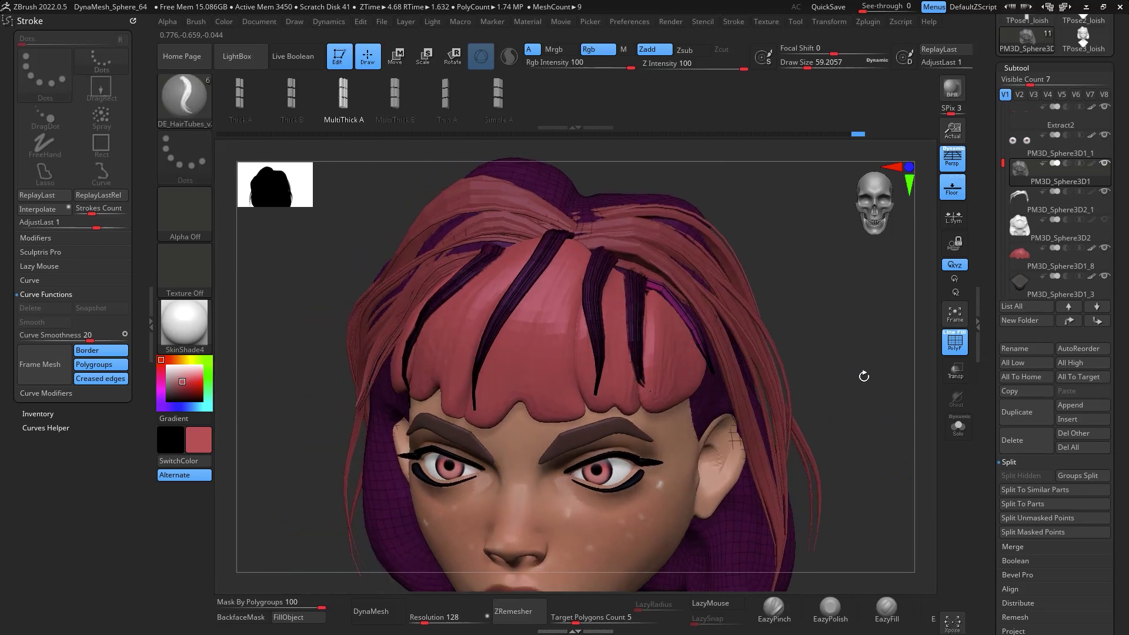
pyautogui.hotkey('ctrl', 'z')
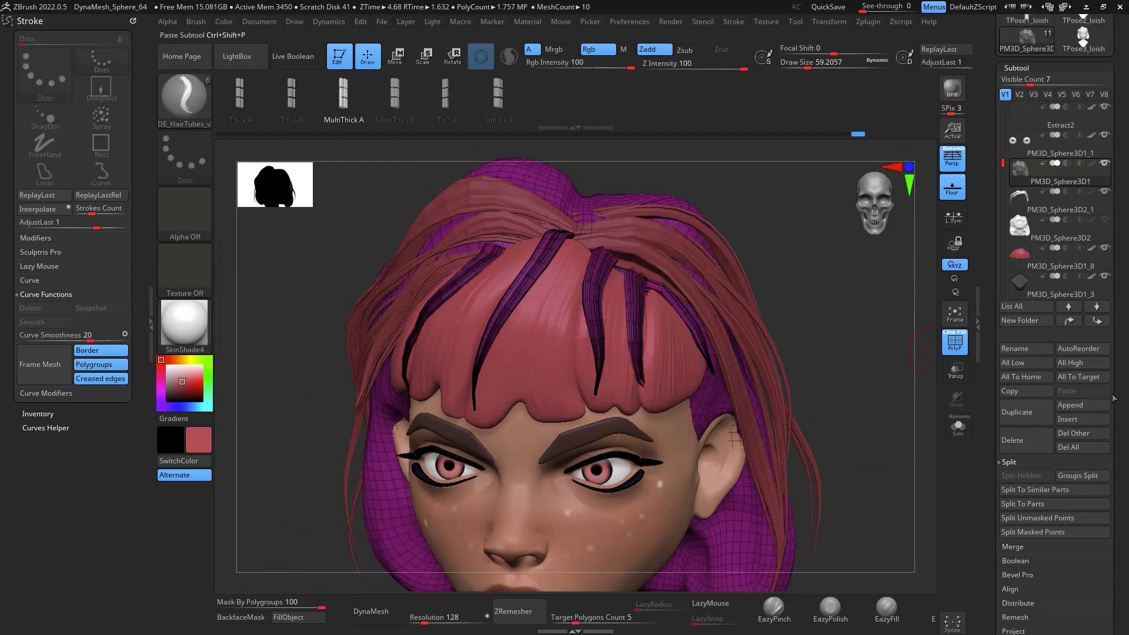
# Mask everything except the new bang strands, separate them with Split Unmasked Points and make them the active subtool
pyautogui.moveTo(879, 396)
pyautogui.mouseDown()
pyautogui.moveTo(835, 293)
pyautogui.moveTo(908, 323)
pyautogui.moveTo(896, 353)
pyautogui.mouseUp()
pyautogui.press('w')
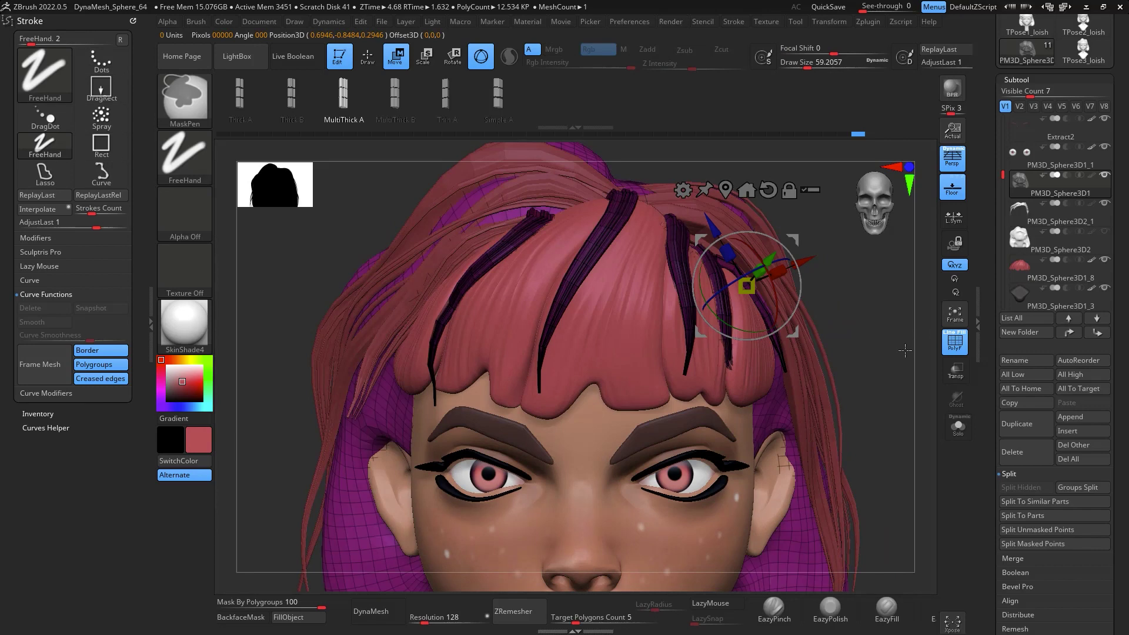
pyautogui.moveTo(900, 351); pyautogui.dragTo(831, 336)
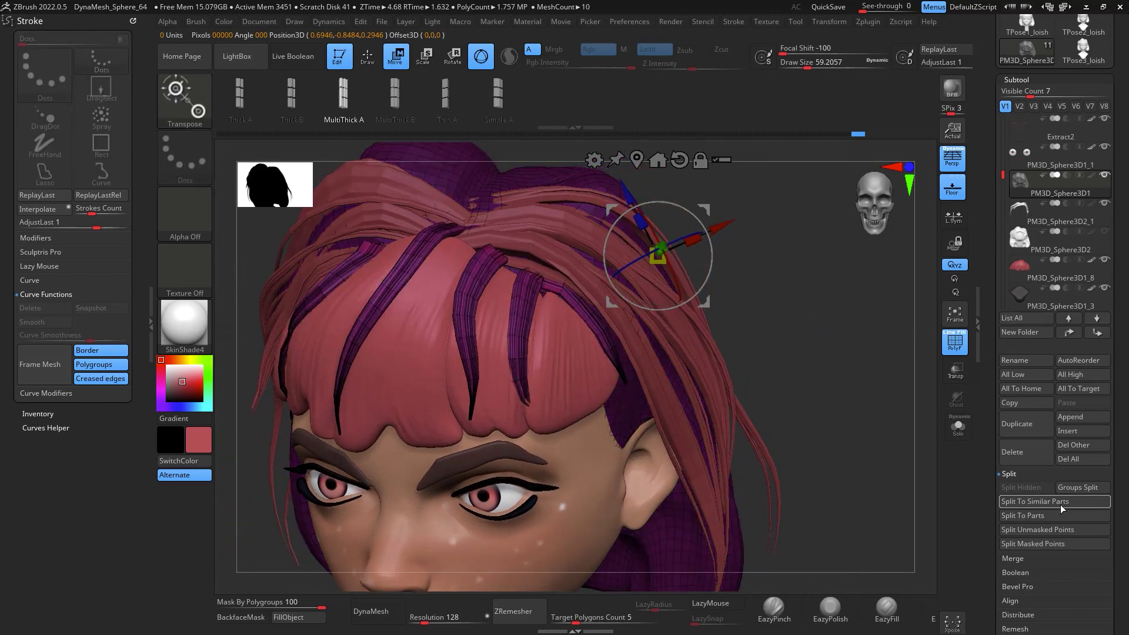
pyautogui.click(1050, 528)
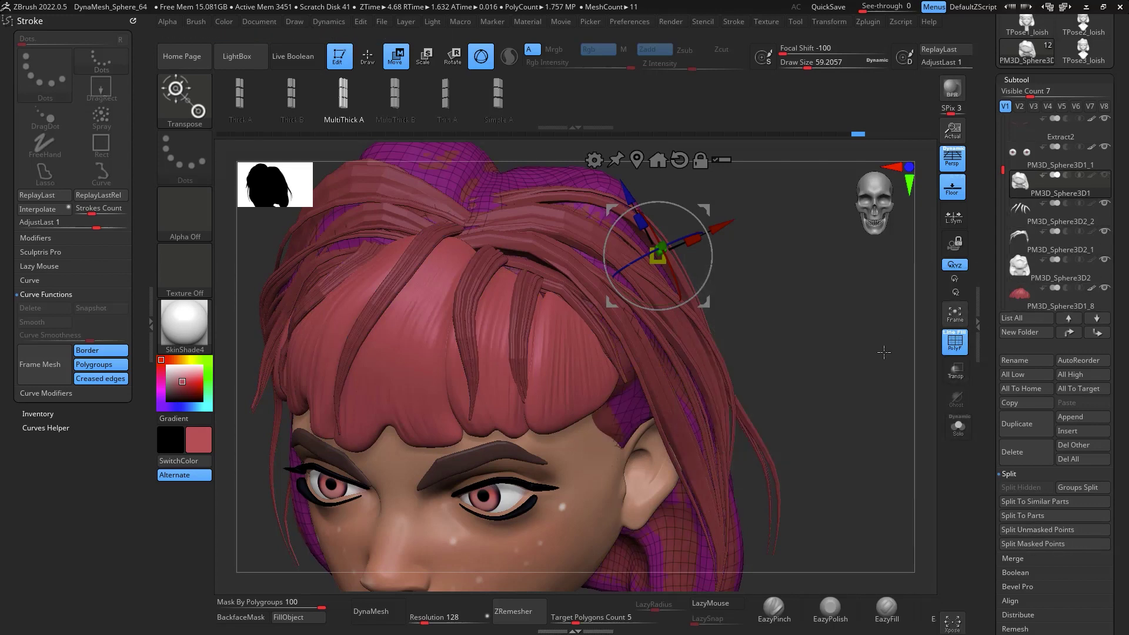
pyautogui.moveTo(883, 351); pyautogui.dragTo(876, 376)
pyautogui.click(1060, 221)
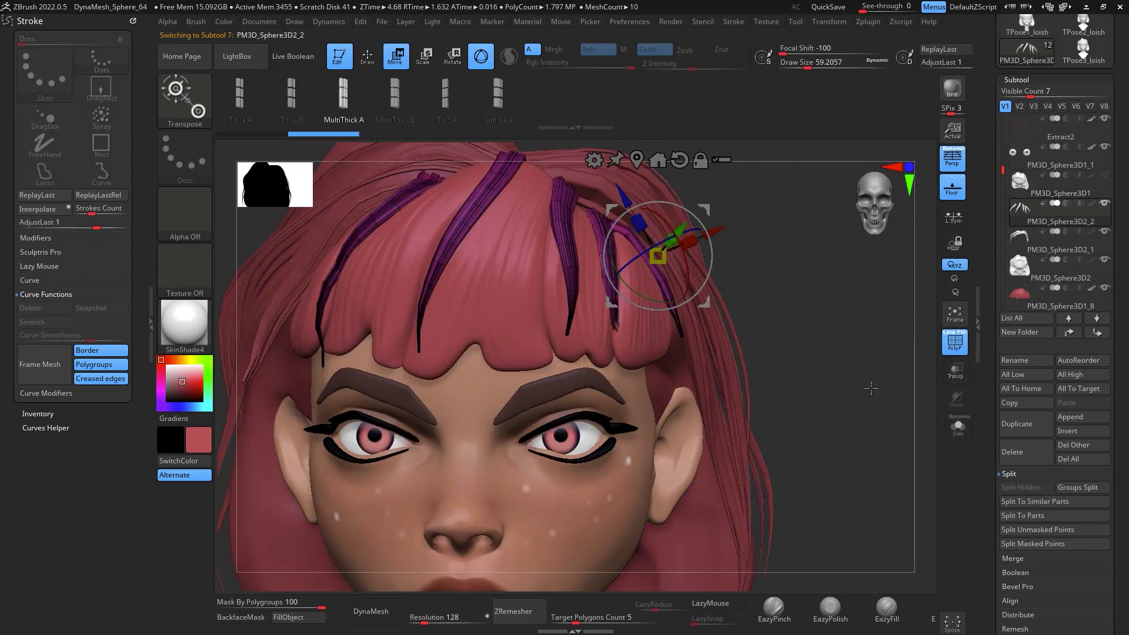
# Assign separate polygroups to the bang strands with Auto Groups
pyautogui.scroll(-3, 870, 388)
pyautogui.scroll(-5, 1044, 464)
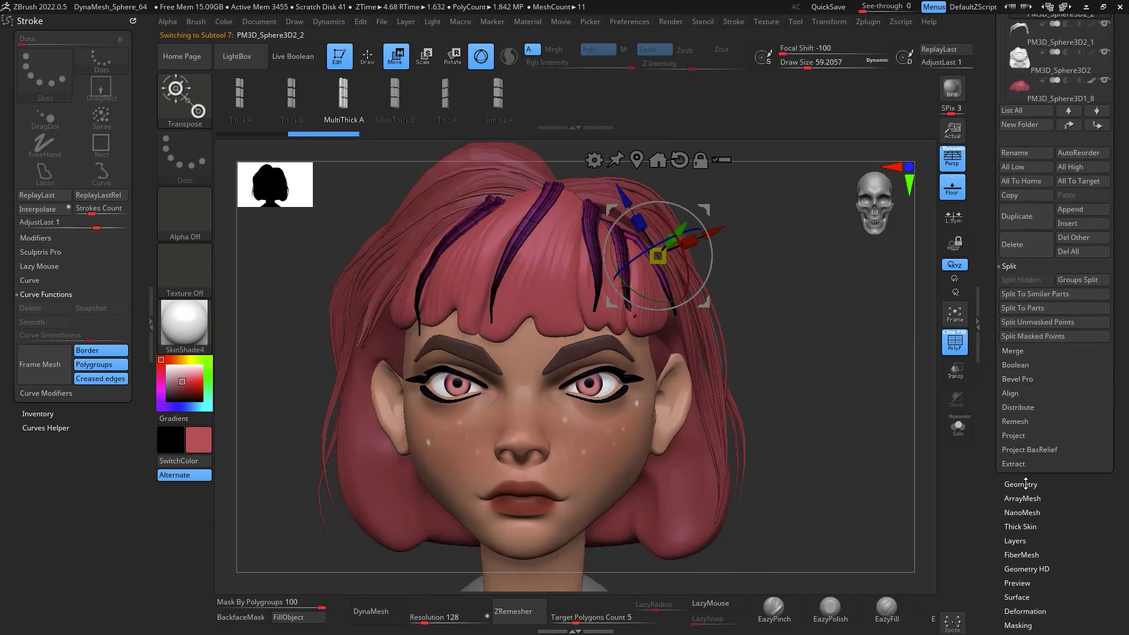
pyautogui.click(1026, 483)
pyautogui.scroll(-10, 1078, 416)
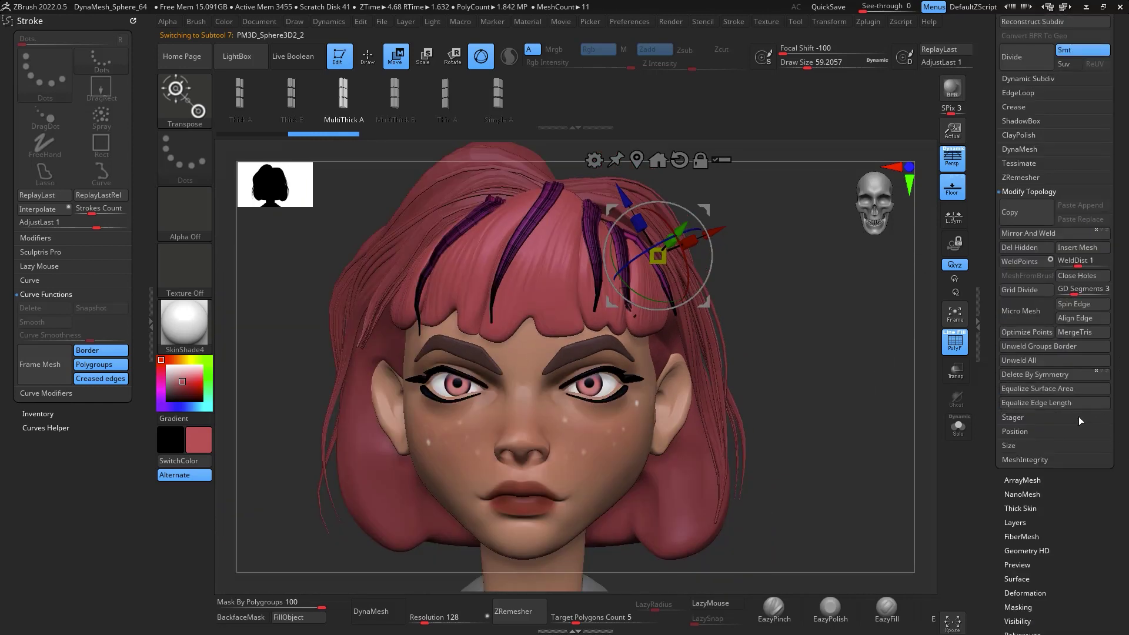
pyautogui.scroll(-6, 1068, 527)
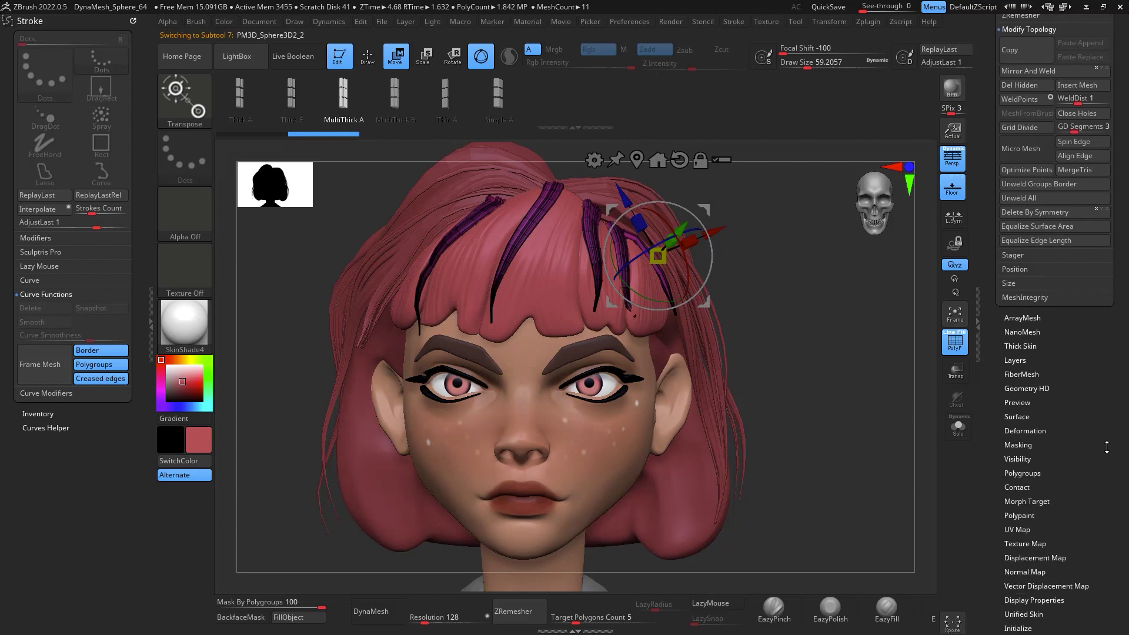
pyautogui.click(1034, 468)
pyautogui.click(1026, 197)
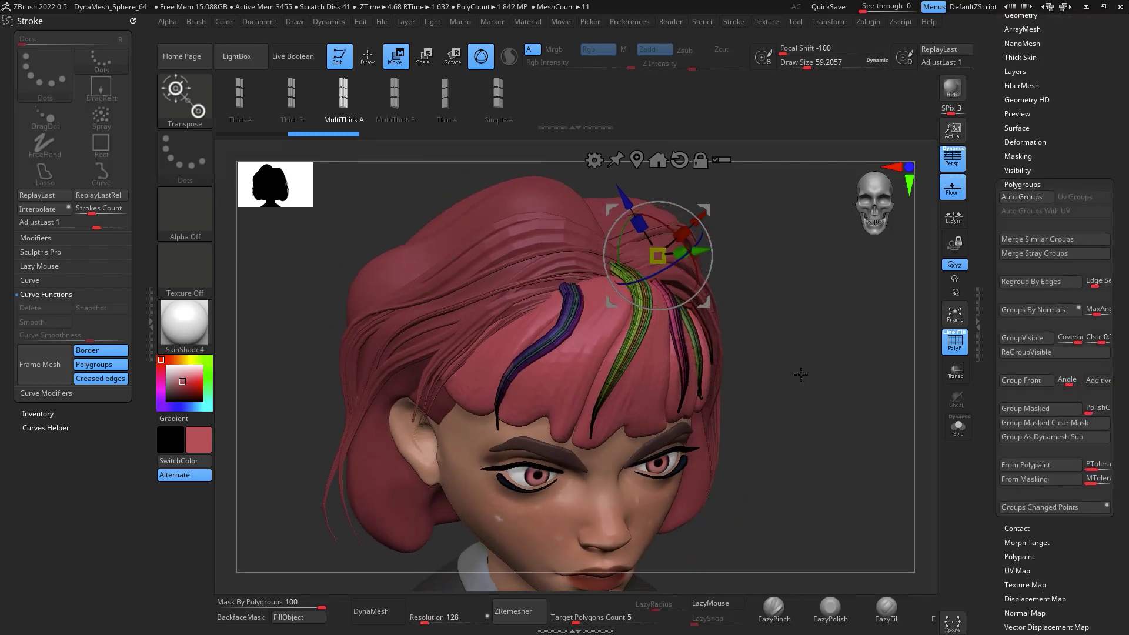
pyautogui.moveTo(845, 319); pyautogui.dragTo(346, 579)
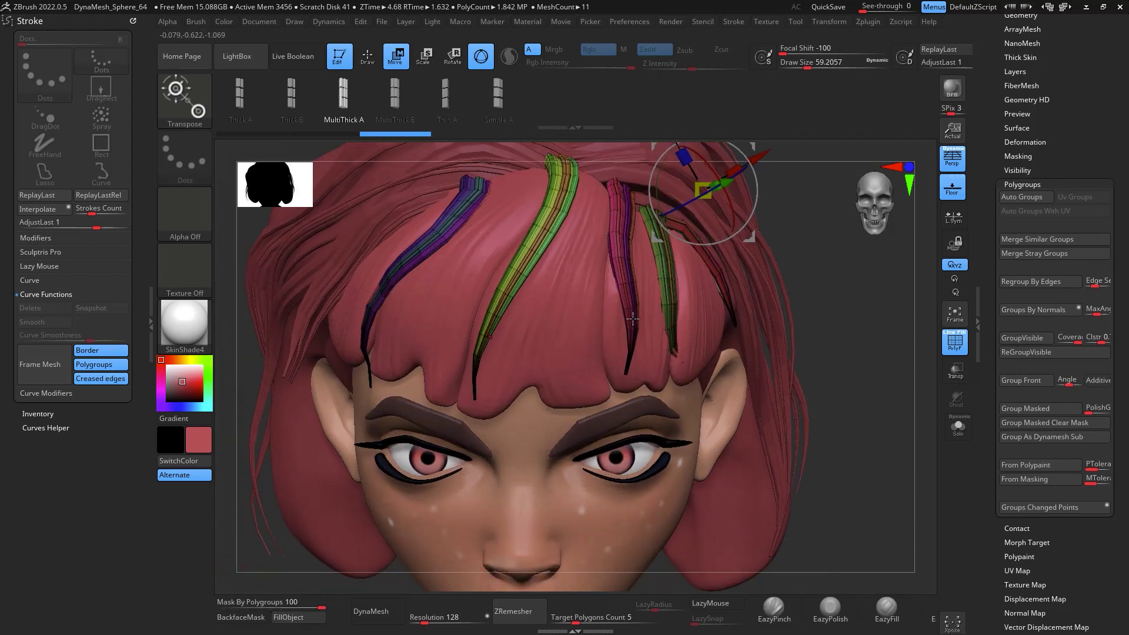
# Fan out the yellow-green strand below the parting with the Move brush at a draw size of about 223
pyautogui.press('space')
pyautogui.moveTo(553, 260)
pyautogui.mouseDown()
pyautogui.moveTo(573, 260)
pyautogui.moveTo(521, 221)
pyautogui.moveTo(481, 215)
pyautogui.moveTo(517, 215)
pyautogui.moveTo(512, 202)
pyautogui.mouseUp()
pyautogui.press('b')
pyautogui.press('m')
pyautogui.press('v')
pyautogui.press('space')
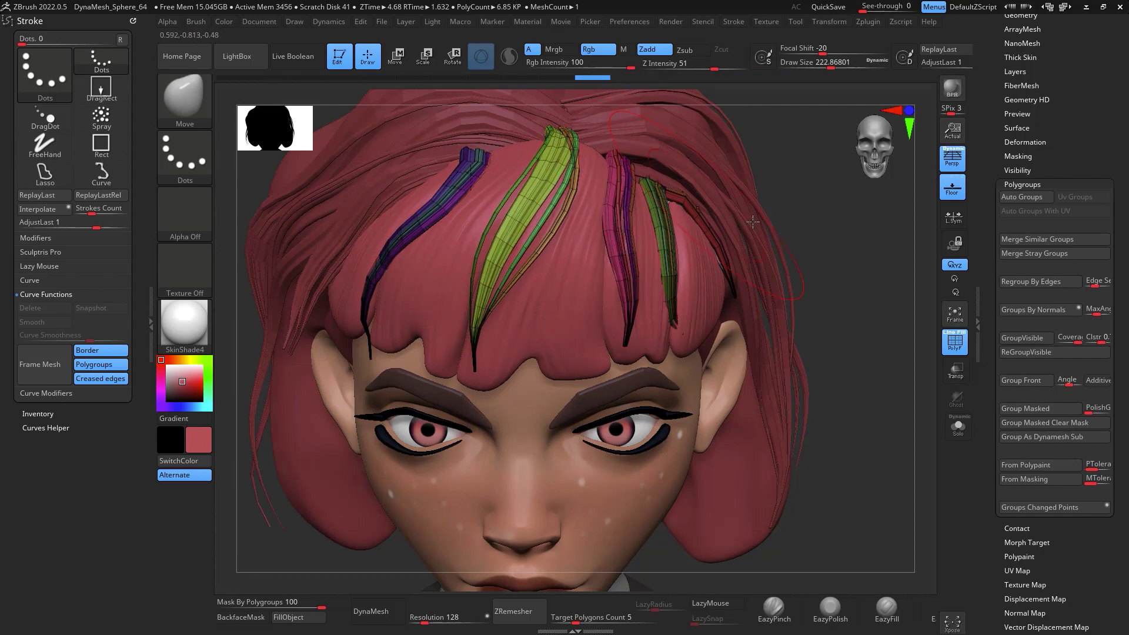
# Spread and bend the magenta and green strands on the character's left so they follow the curve of the bangs
pyautogui.moveTo(619, 237); pyautogui.dragTo(626, 231, button='right')
pyautogui.moveTo(627, 231); pyautogui.dragTo(627, 249)
pyautogui.moveTo(627, 249); pyautogui.dragTo(653, 334, button='right')
pyautogui.moveTo(653, 334); pyautogui.dragTo(702, 284)
pyautogui.moveTo(821, 197); pyautogui.dragTo(627, 253, button='right')
pyautogui.moveTo(628, 253)
pyautogui.mouseDown()
pyautogui.moveTo(629, 306)
pyautogui.moveTo(632, 294)
pyautogui.moveTo(645, 344)
pyautogui.moveTo(624, 282)
pyautogui.moveTo(664, 361)
pyautogui.mouseUp()
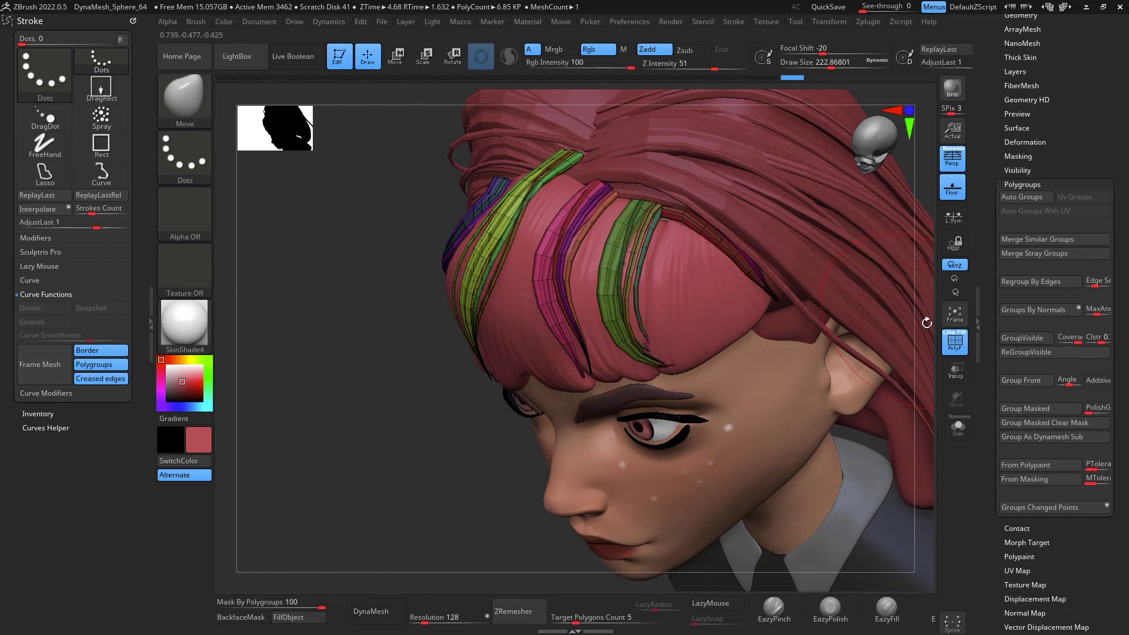
pyautogui.moveTo(927, 323); pyautogui.dragTo(714, 268, button='right')
pyautogui.moveTo(717, 286)
pyautogui.mouseDown()
pyautogui.moveTo(726, 296)
pyautogui.moveTo(702, 258)
pyautogui.moveTo(715, 281)
pyautogui.moveTo(711, 269)
pyautogui.mouseUp()
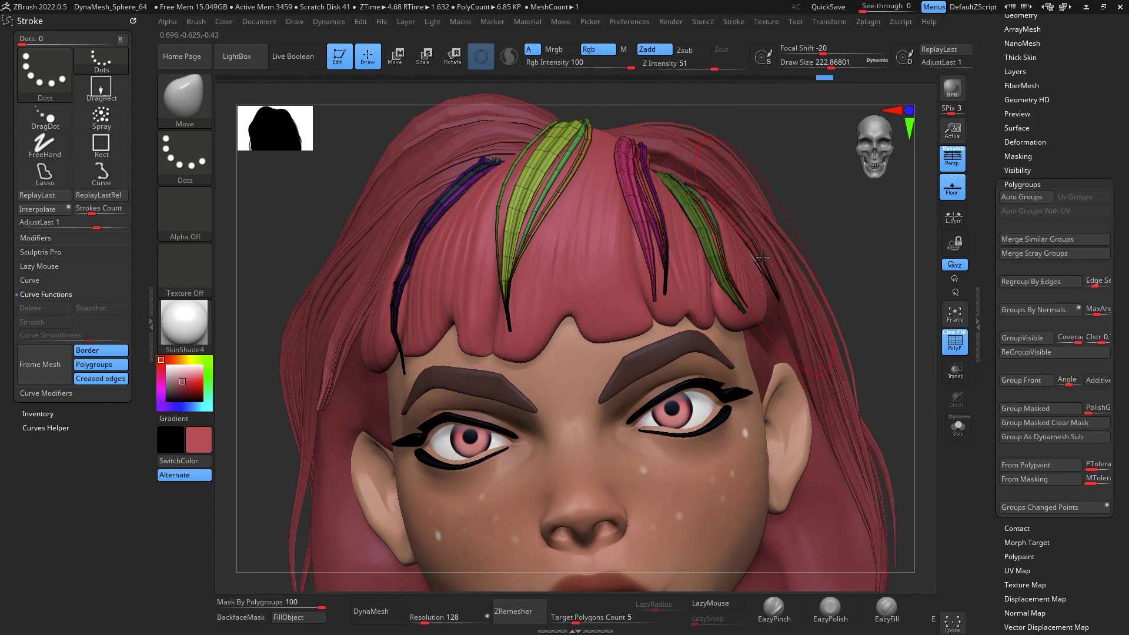
# Nudge the outermost strands at the character's left edge of the bangs into place with the Move brush
pyautogui.moveTo(764, 258)
pyautogui.mouseDown(button='right')
pyautogui.moveTo(782, 253)
pyautogui.moveTo(764, 247)
pyautogui.mouseUp(button='right')
pyautogui.moveTo(764, 247); pyautogui.dragTo(762, 241)
pyautogui.moveTo(763, 241); pyautogui.dragTo(755, 217, button='right')
pyautogui.moveTo(756, 218); pyautogui.dragTo(758, 215)
pyautogui.moveTo(758, 214)
pyautogui.mouseDown(button='right')
pyautogui.moveTo(939, 310)
pyautogui.moveTo(546, 187)
pyautogui.mouseUp(button='right')
# Widen the blue-purple strand on the character's right and fit it to the curve of the bangs
pyautogui.moveTo(778, 111); pyautogui.dragTo(788, 258)
pyautogui.moveTo(574, 229); pyautogui.dragTo(576, 231)
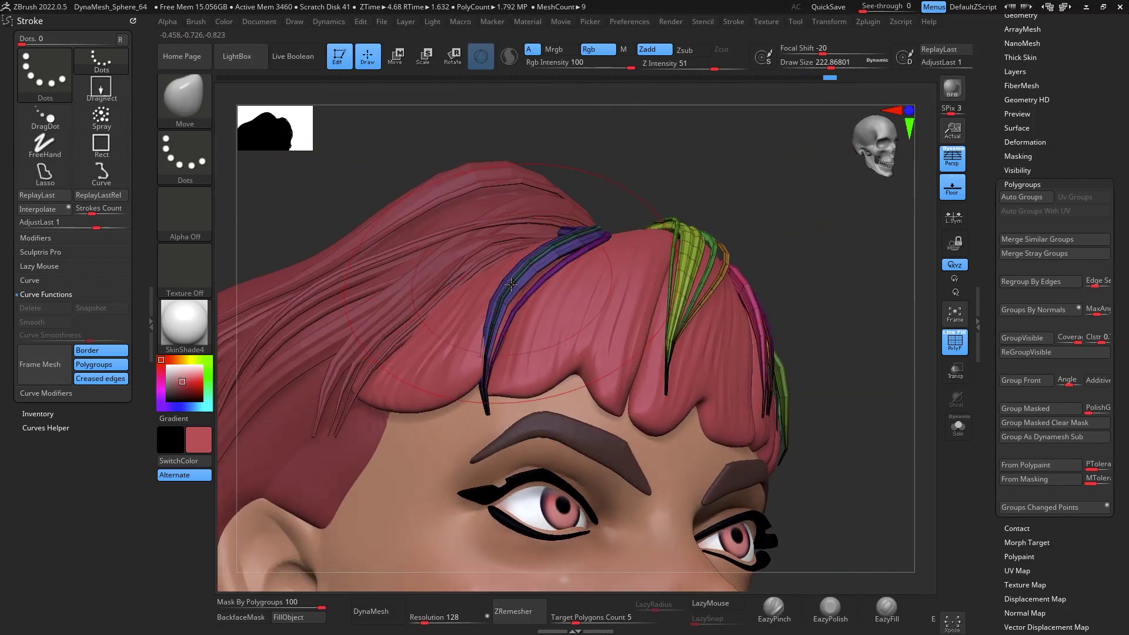
pyautogui.moveTo(517, 272); pyautogui.dragTo(506, 302)
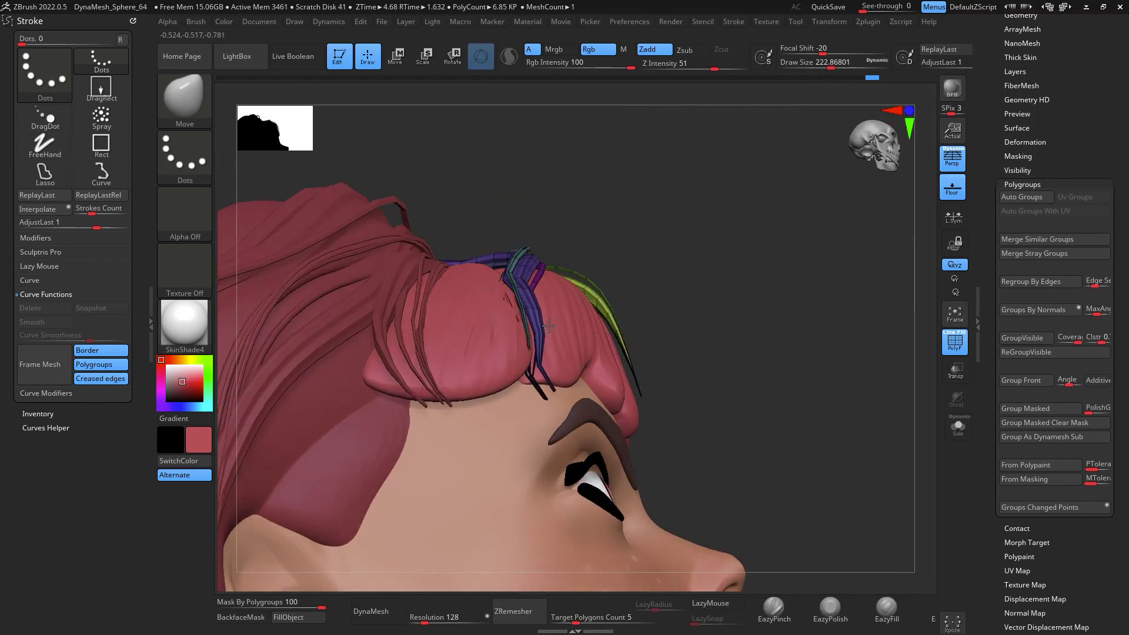
pyautogui.moveTo(522, 348)
pyautogui.mouseDown()
pyautogui.moveTo(545, 354)
pyautogui.moveTo(532, 383)
pyautogui.moveTo(529, 341)
pyautogui.mouseUp()
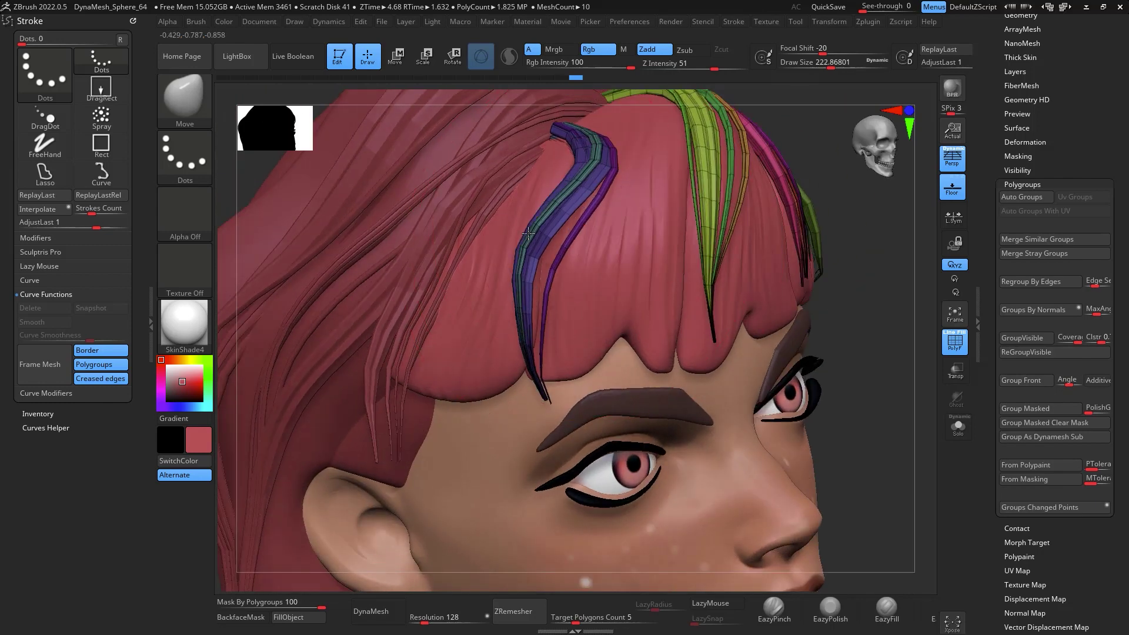
pyautogui.moveTo(529, 233); pyautogui.dragTo(566, 241)
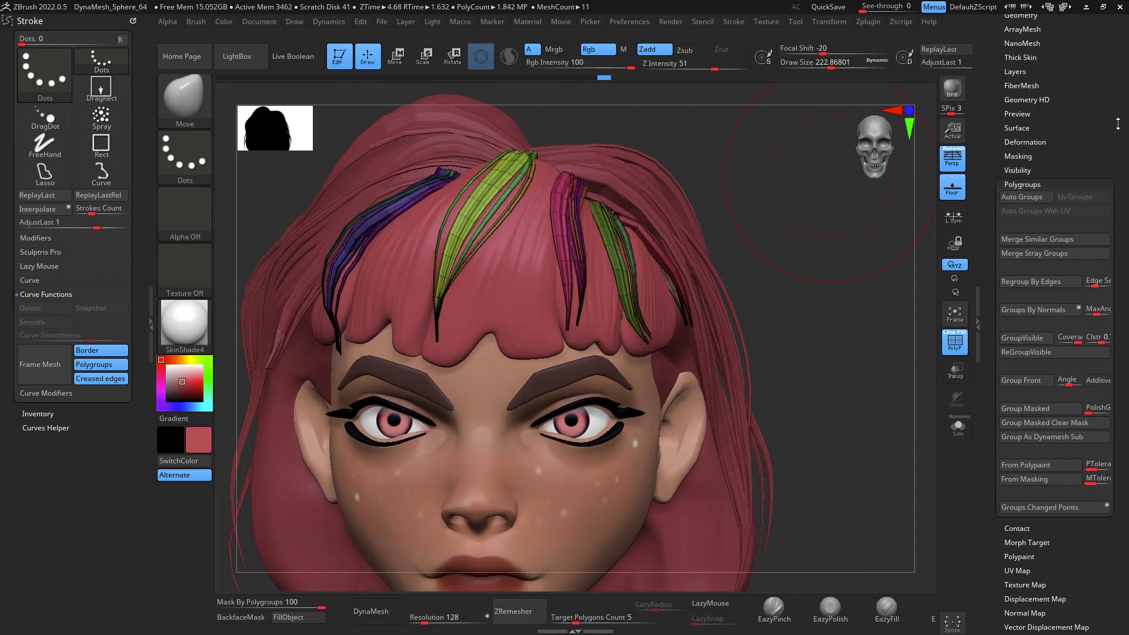
# Merge the bangs strands subtool PM3D_Sphere3D2_2 down into PM3D_Sphere3D2_1 and turn off the polyframe display
pyautogui.scroll(4, 1037, 129)
pyautogui.click(1037, 136)
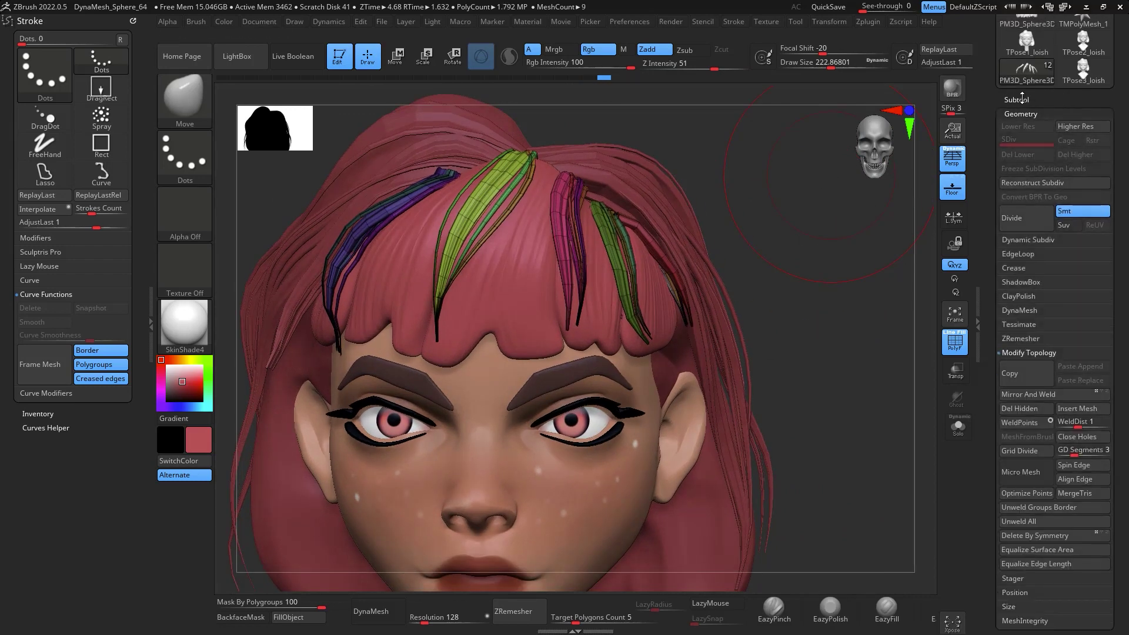
pyautogui.click(1017, 100)
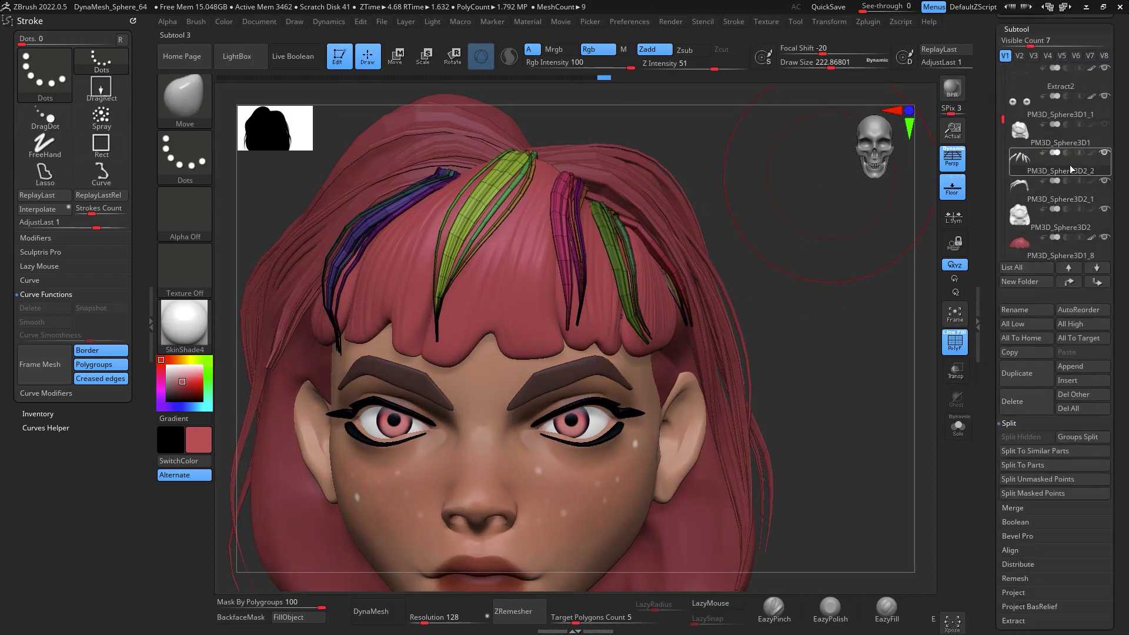
pyautogui.click(1029, 509)
pyautogui.click(1040, 455)
pyautogui.keyDown('alt'); pyautogui.moveTo(881, 380); pyautogui.dragTo(847, 241); pyautogui.keyUp('alt')
pyautogui.click(954, 343)
pyautogui.press('f')
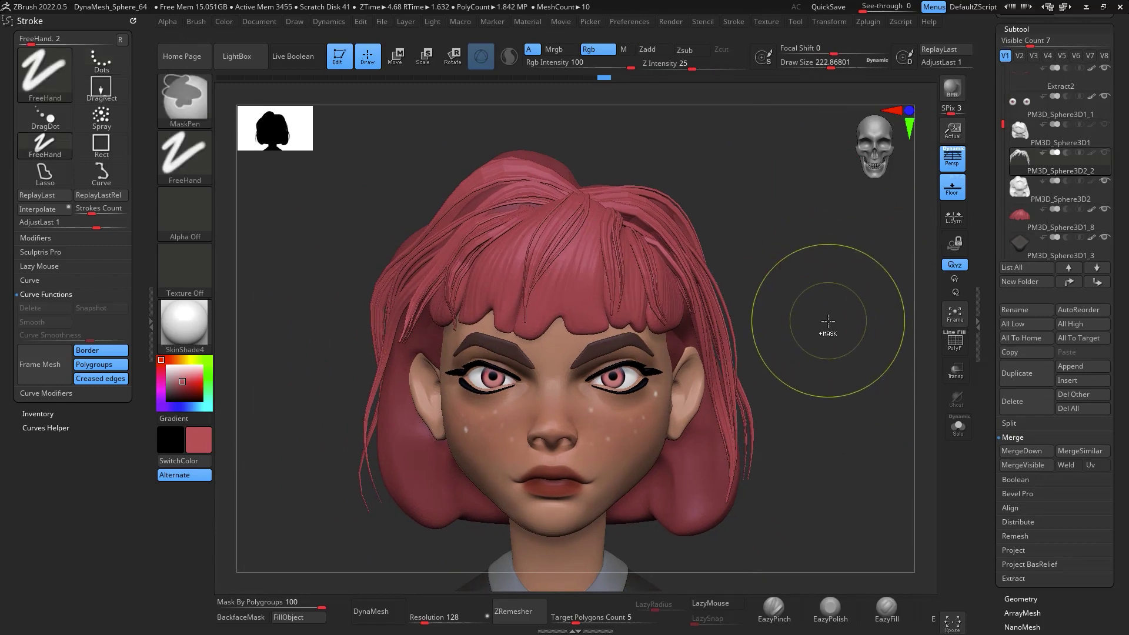
# Subdivide the merged strands once, then fill them and the PM3D_Sphere3D2 hair mass with the current pinkish-red color
pyautogui.hotkey('ctrl', 'd')
pyautogui.moveTo(833, 299)
pyautogui.keyDown('alt'); pyautogui.mouseDown()
pyautogui.moveTo(825, 285)
pyautogui.moveTo(859, 320)
pyautogui.mouseUp(); pyautogui.keyUp('alt')
pyautogui.keyDown('alt'); pyautogui.moveTo(856, 252); pyautogui.dragTo(856, 222); pyautogui.keyUp('alt')
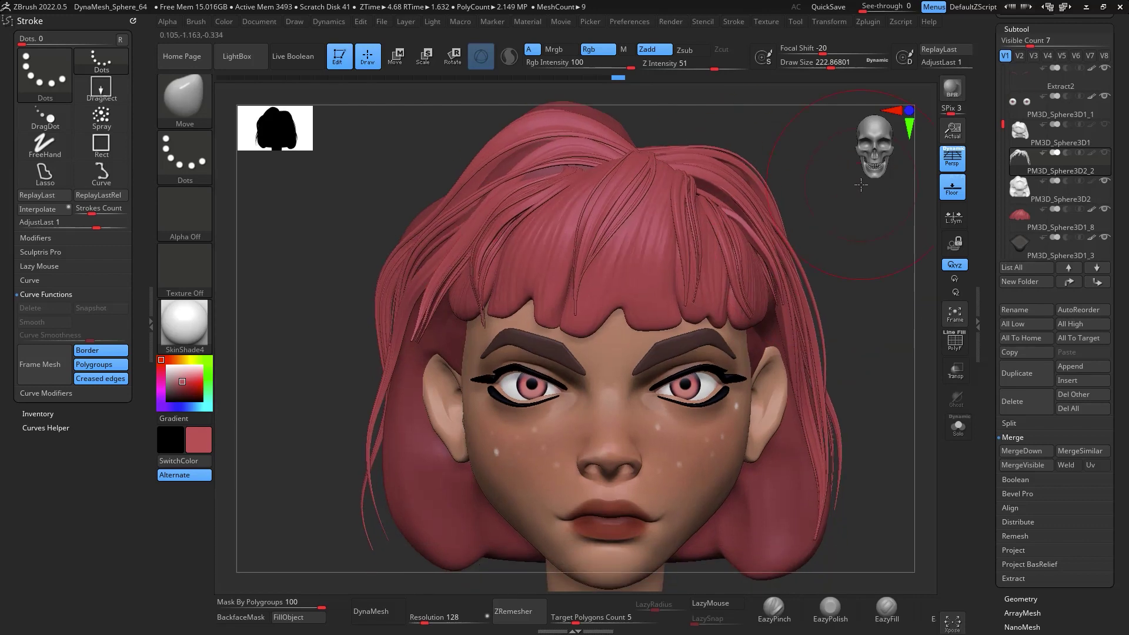
pyautogui.click(313, 621)
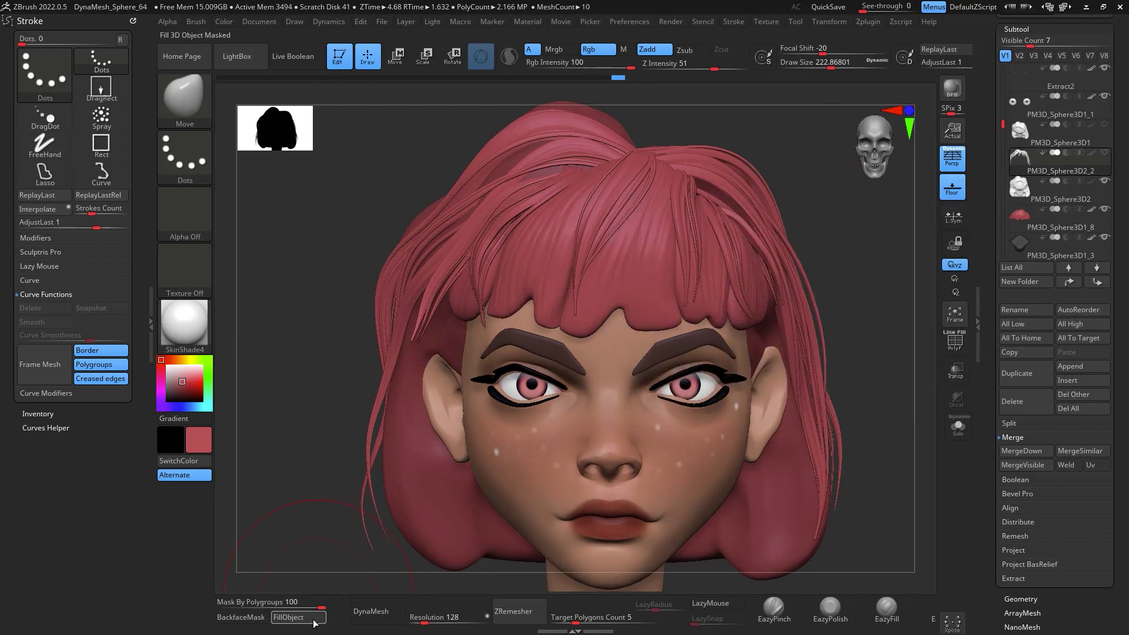
pyautogui.click(1048, 191)
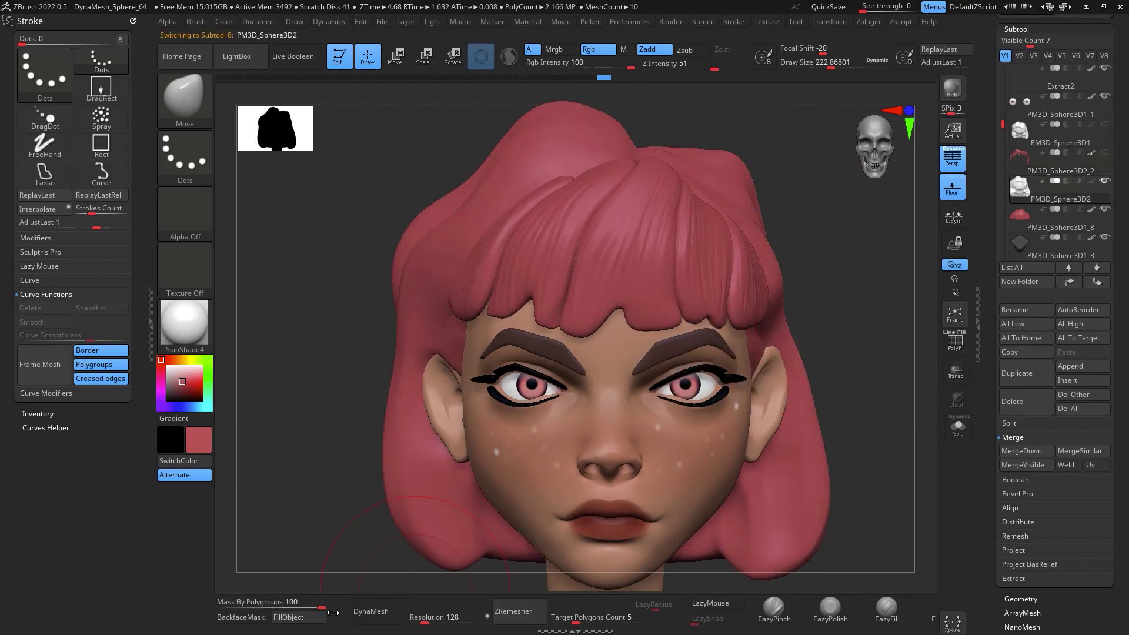
pyautogui.click(313, 619)
# Delete the leftover PM3D_Sphere3D1 subtool
pyautogui.click(1071, 142)
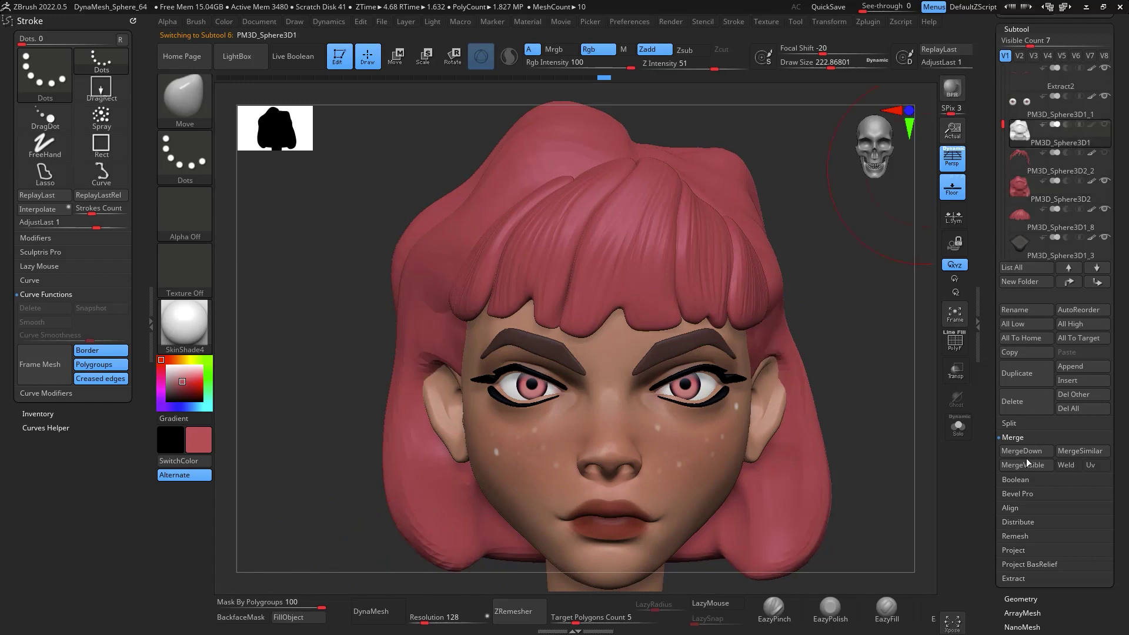
pyautogui.click(1033, 407)
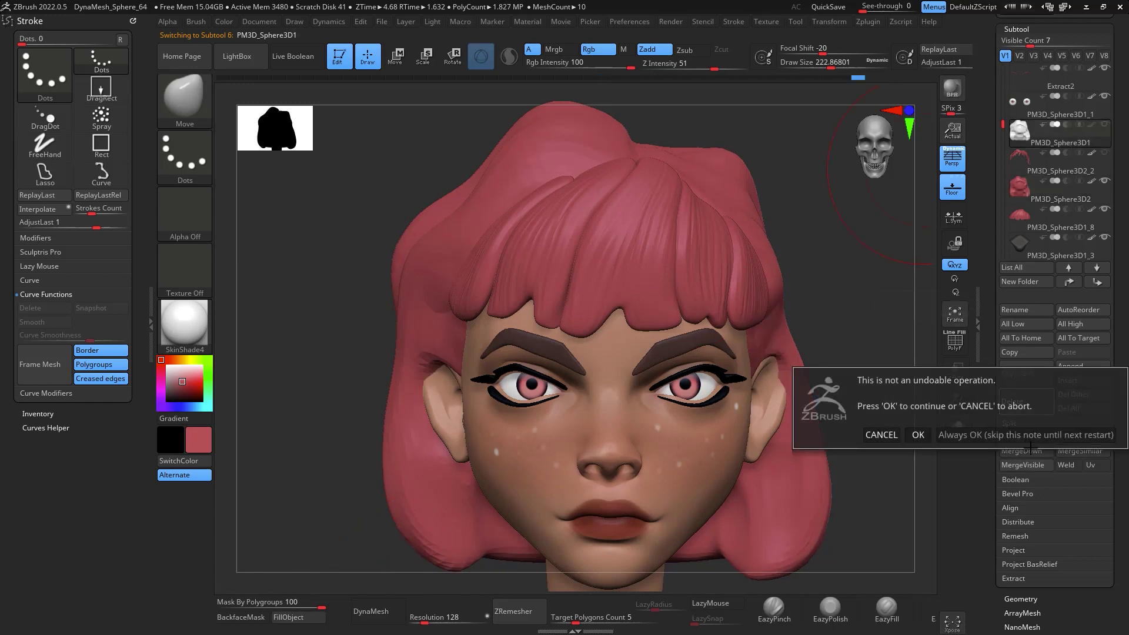
pyautogui.click(917, 434)
pyautogui.keyDown('alt'); pyautogui.moveTo(906, 325); pyautogui.dragTo(713, 312); pyautogui.keyUp('alt')
pyautogui.moveTo(856, 337); pyautogui.dragTo(804, 413)
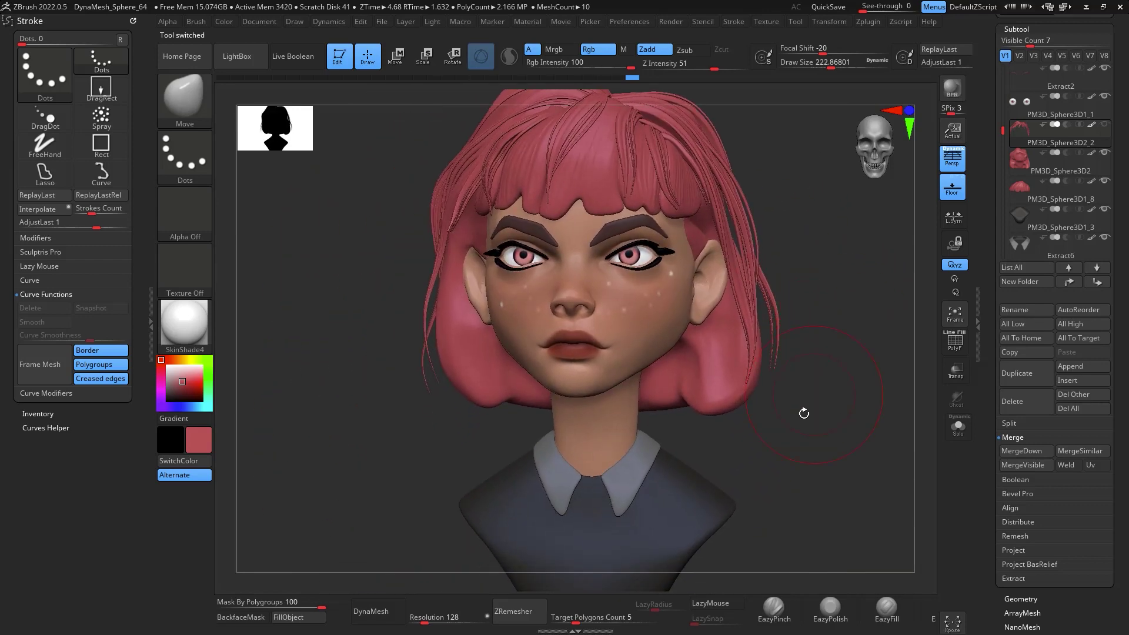
# Collapse the stroke palette's tray and switch to the EazyHair brush with a draw size of about 90
pyautogui.click(154, 326)
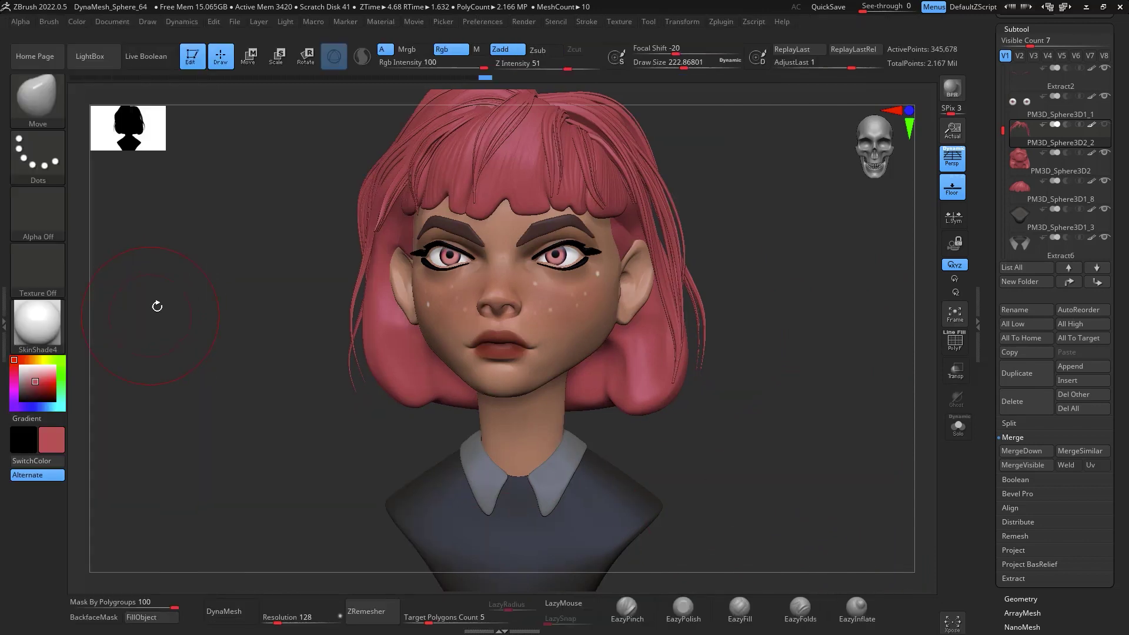
pyautogui.press('b')
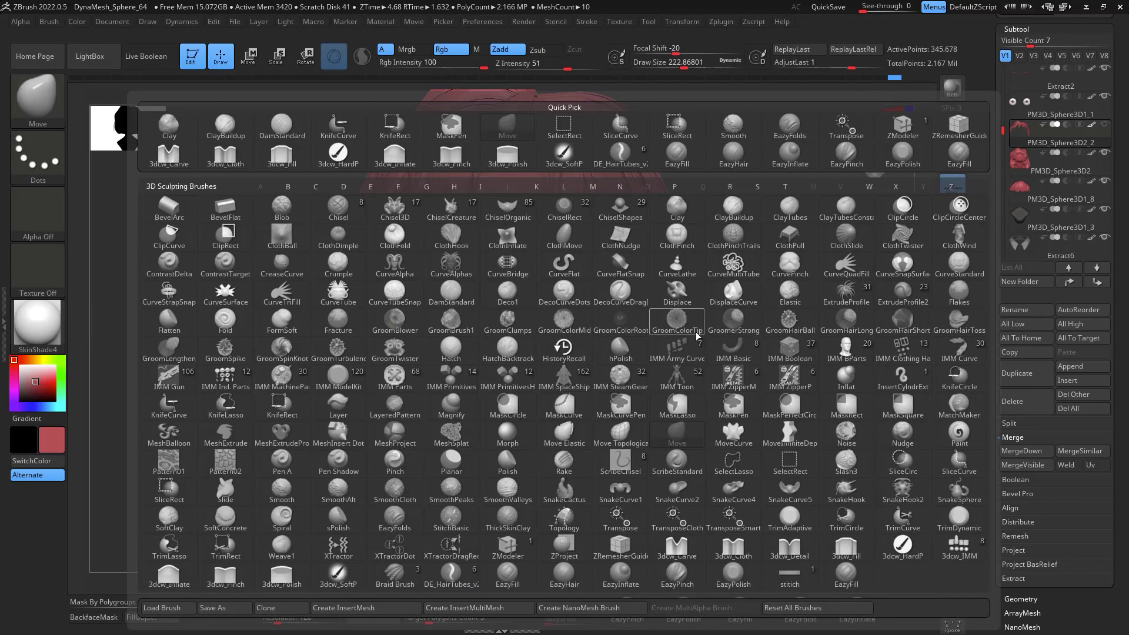
pyautogui.press('e')
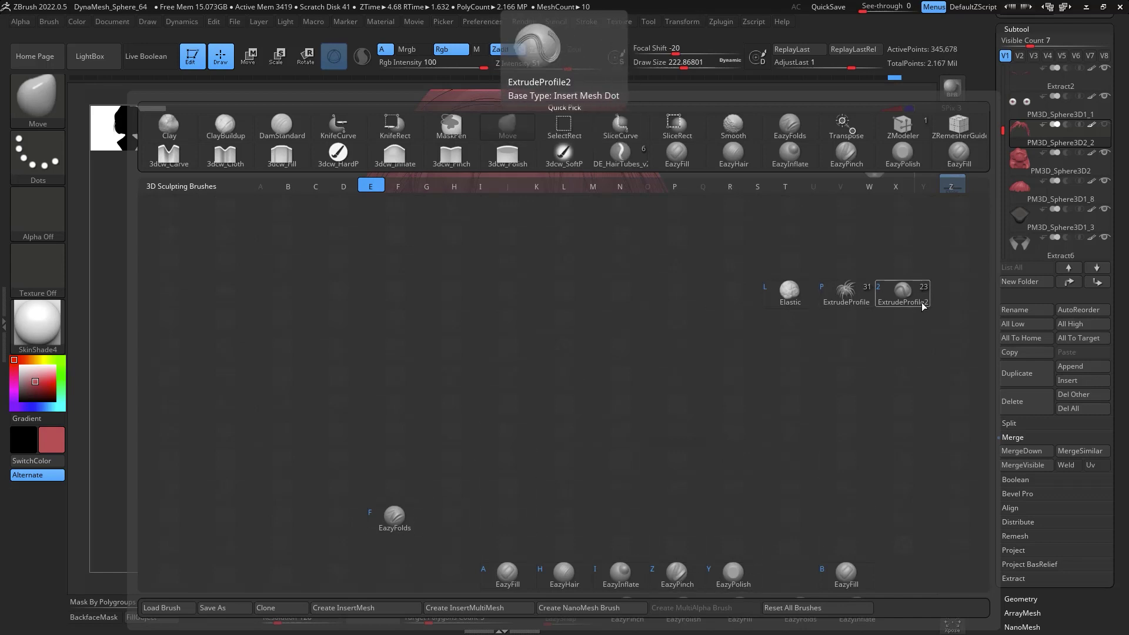
pyautogui.click(565, 570)
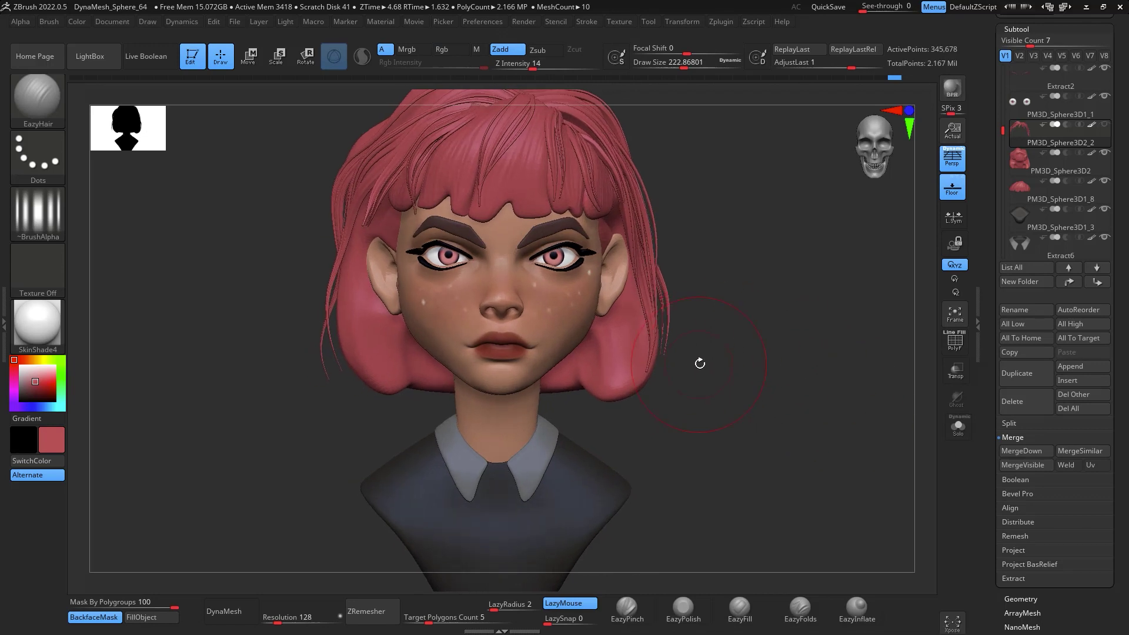
pyautogui.press('space')
pyautogui.moveTo(700, 363); pyautogui.dragTo(682, 362)
pyautogui.keyDown('alt'); pyautogui.moveTo(766, 336); pyautogui.dragTo(786, 357); pyautogui.keyUp('alt')
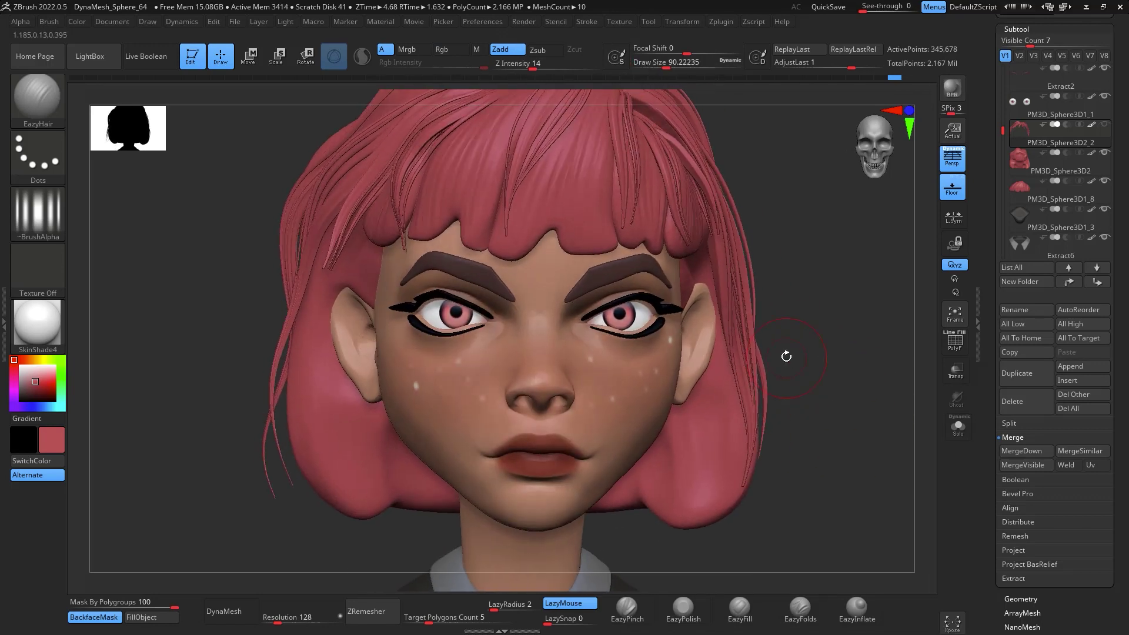
# Make PM3D_Sphere3D2 the active subtool and set EazyHair to focal shift -35, draw size about 101 and Z intensity 27
pyautogui.moveTo(719, 507); pyautogui.dragTo(719, 520)
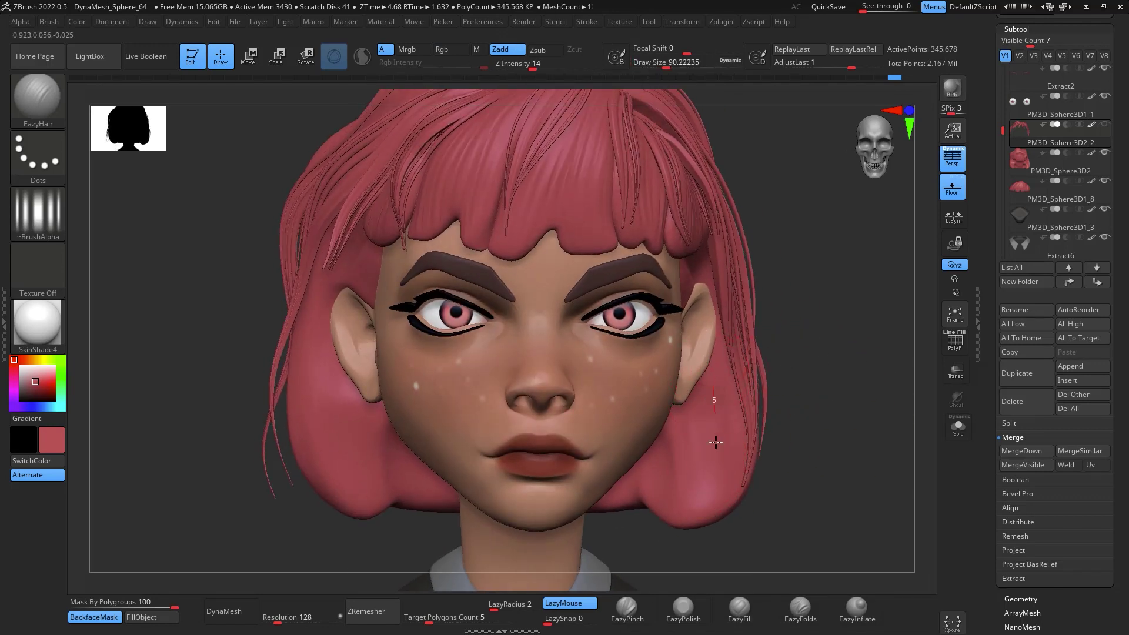
pyautogui.click(1045, 167)
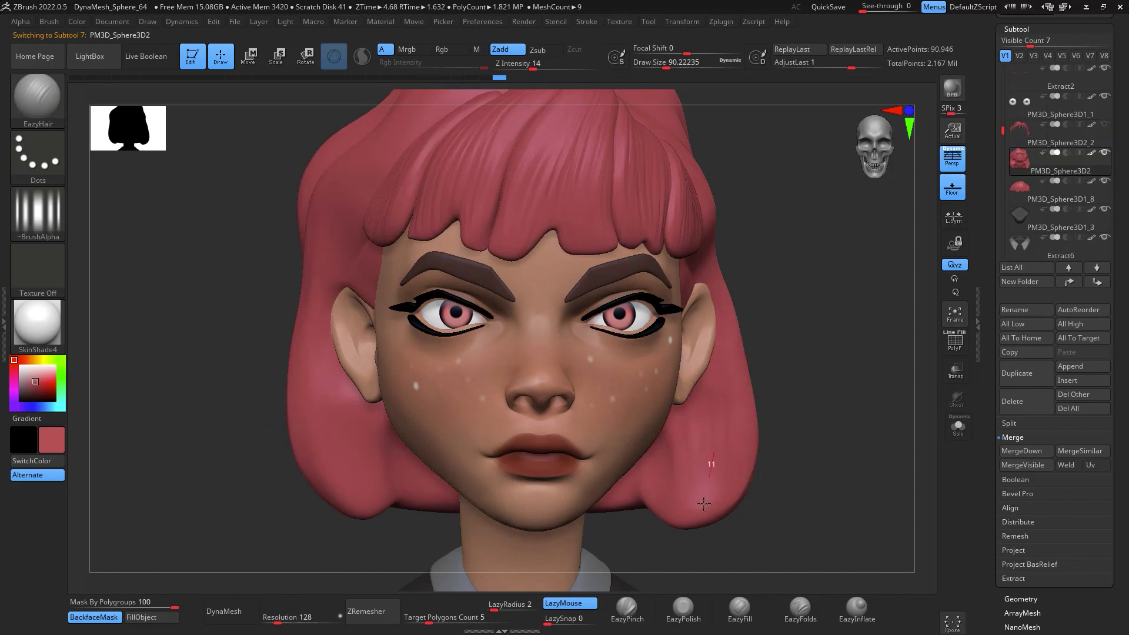
pyautogui.press('space')
pyautogui.click(717, 444)
pyautogui.press('space')
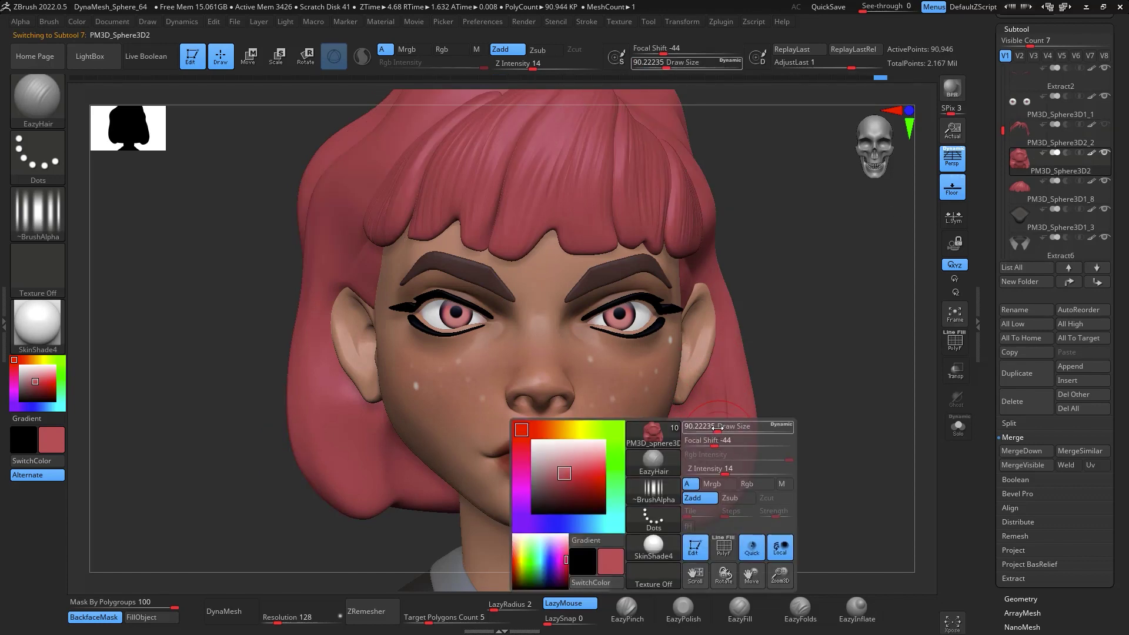
pyautogui.click(719, 430)
pyautogui.click(716, 443)
pyautogui.moveTo(721, 444); pyautogui.dragTo(718, 444)
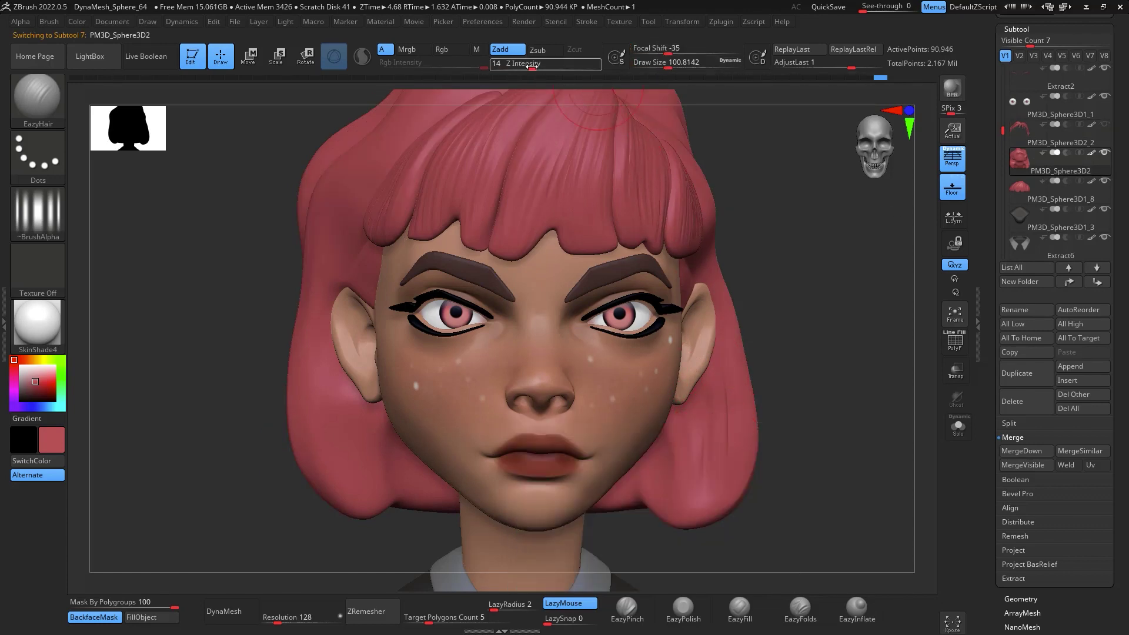
pyautogui.moveTo(532, 66); pyautogui.dragTo(547, 66)
# Test EazyHair strand grooves on the lower lock at the character's left, reducing the Z intensity to 10 for softer strokes
pyautogui.moveTo(711, 373); pyautogui.dragTo(715, 517)
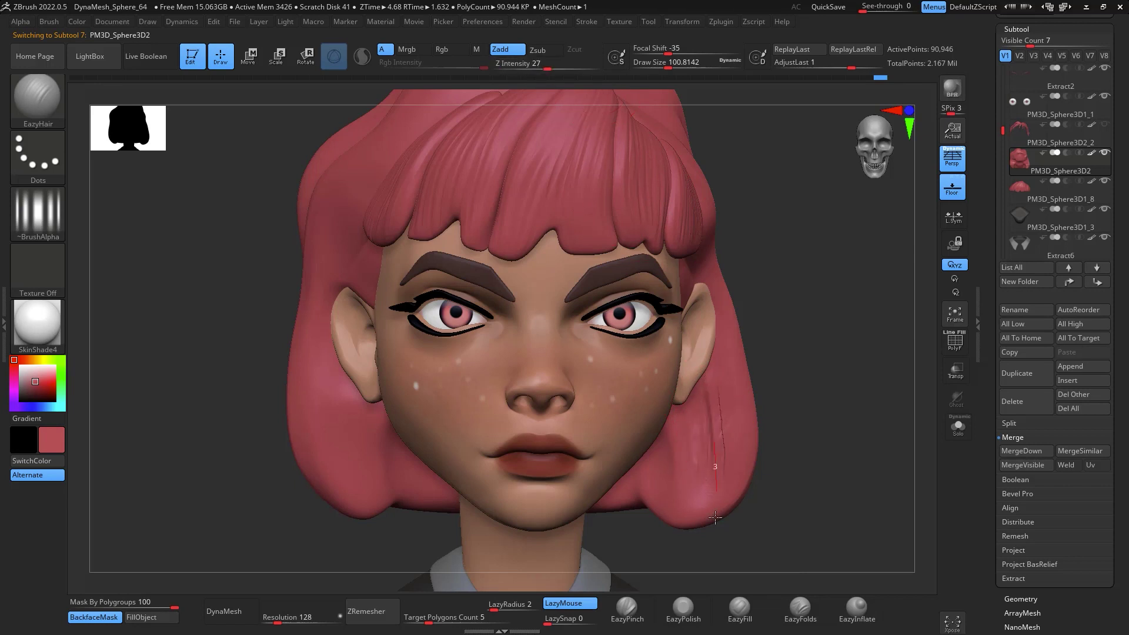
pyautogui.hotkey('ctrl', 'z')
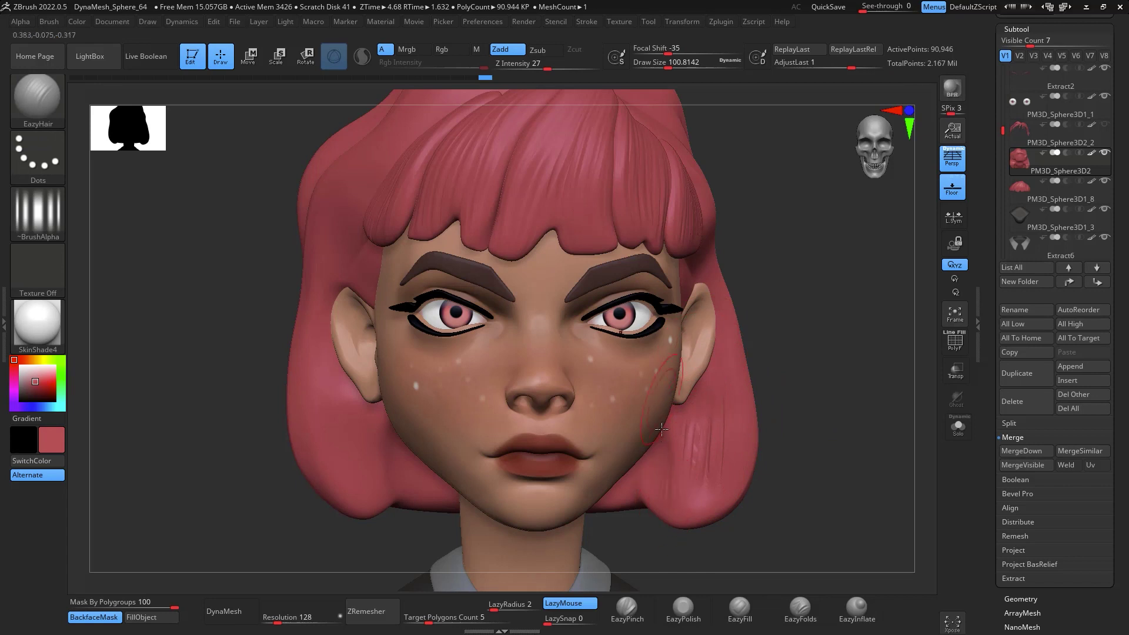
pyautogui.hotkey('ctrl', 'shift', 'z')
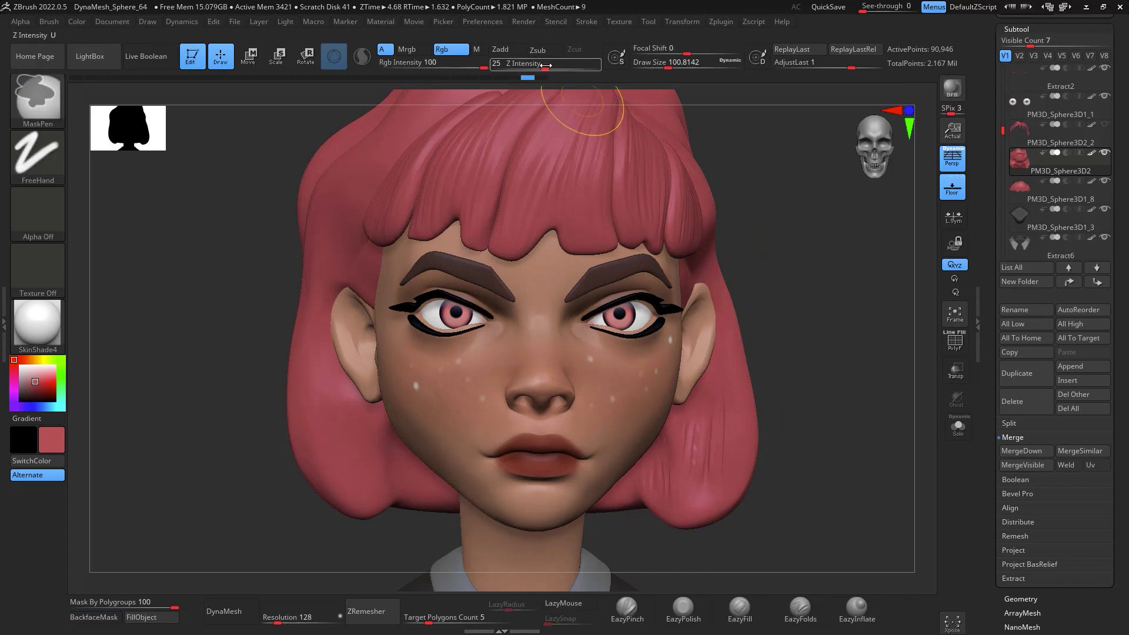
pyautogui.moveTo(547, 66); pyautogui.dragTo(526, 64)
pyautogui.press('ctrl')
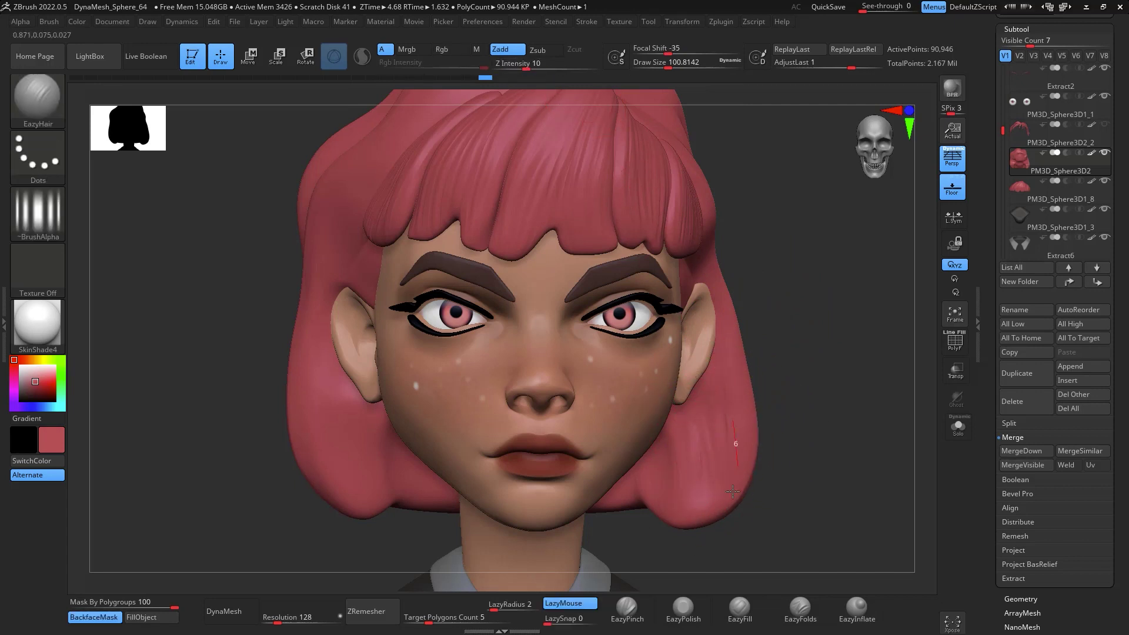
pyautogui.moveTo(507, 449); pyautogui.dragTo(503, 453)
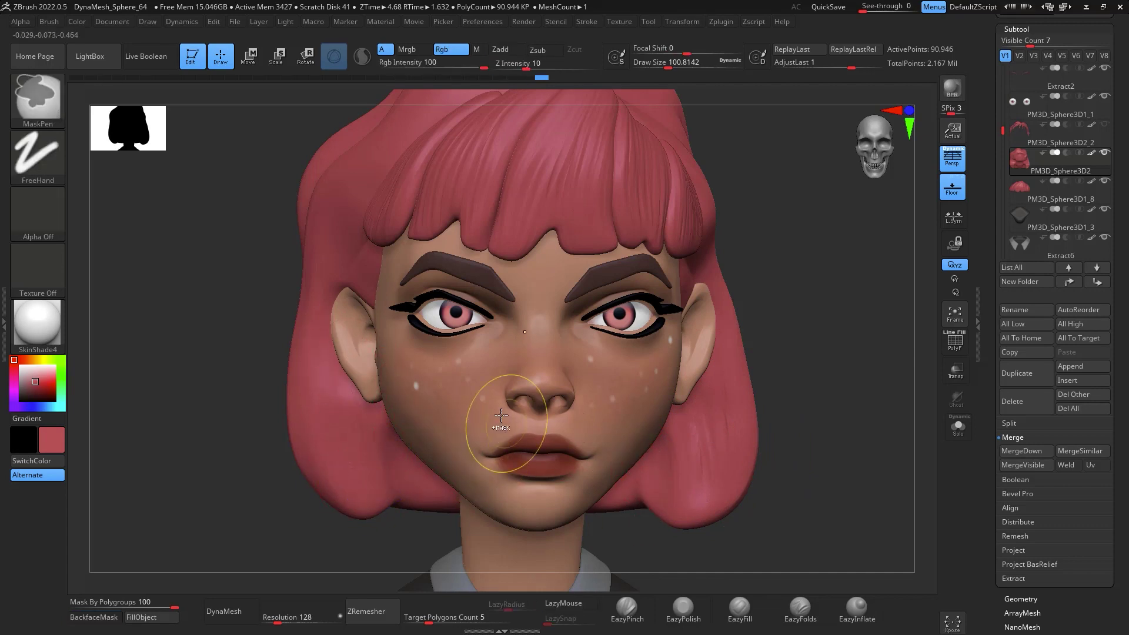
# Subdivide the hair mass once and brush fine strands into both side locks with EazyHair, using a draw size of about 90
pyautogui.hotkey('ctrl', 'd')
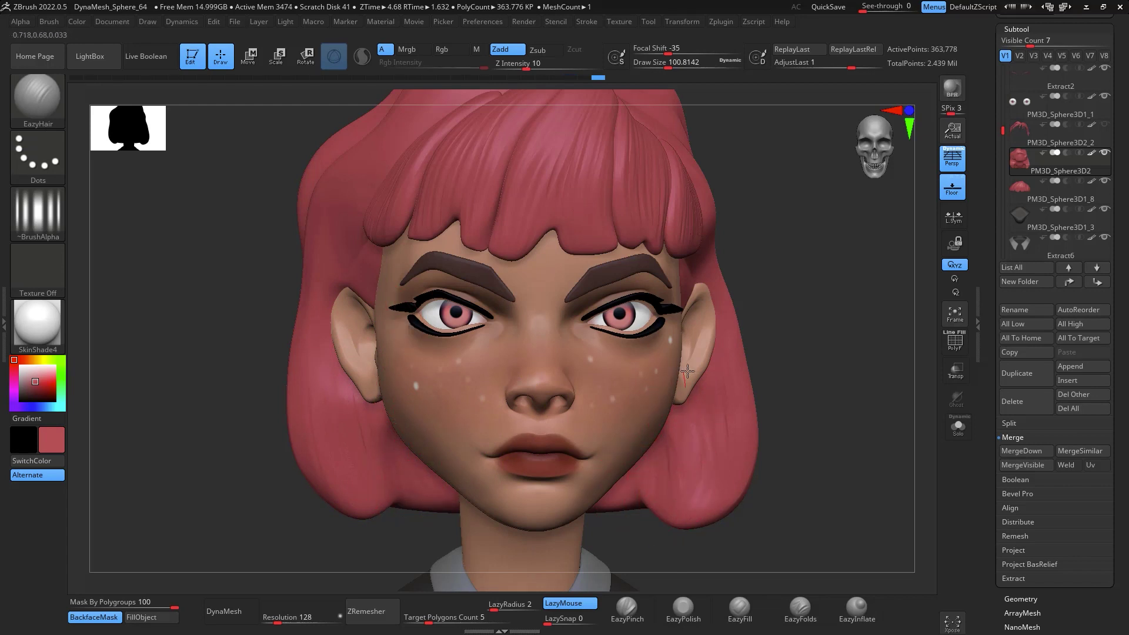
pyautogui.moveTo(691, 343); pyautogui.dragTo(698, 438)
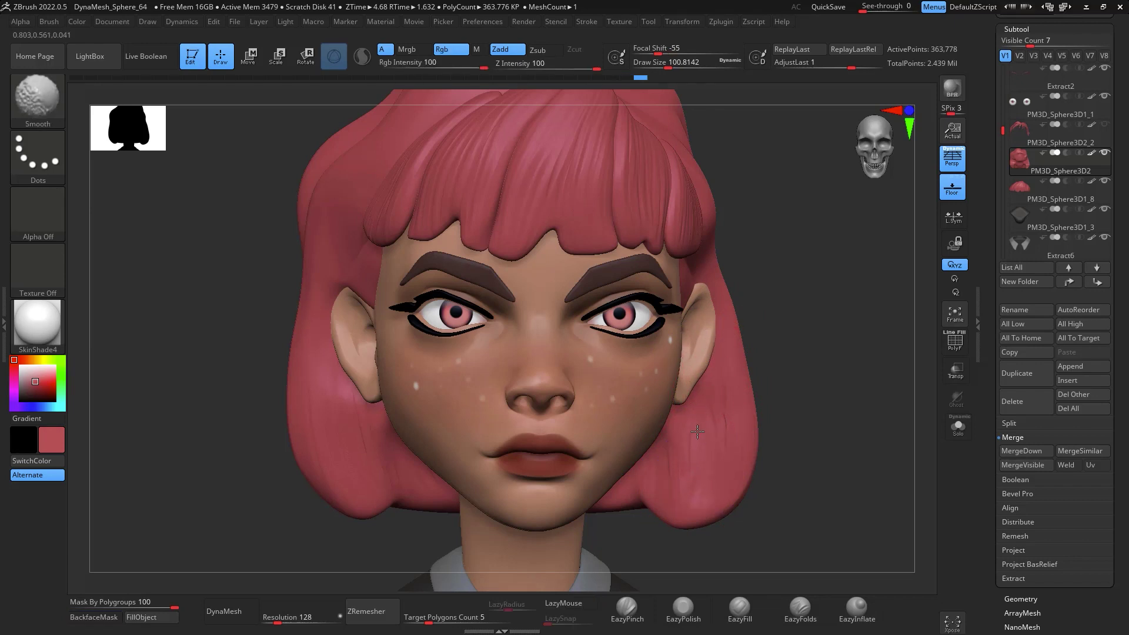
pyautogui.press('space')
pyautogui.moveTo(706, 400); pyautogui.dragTo(687, 405)
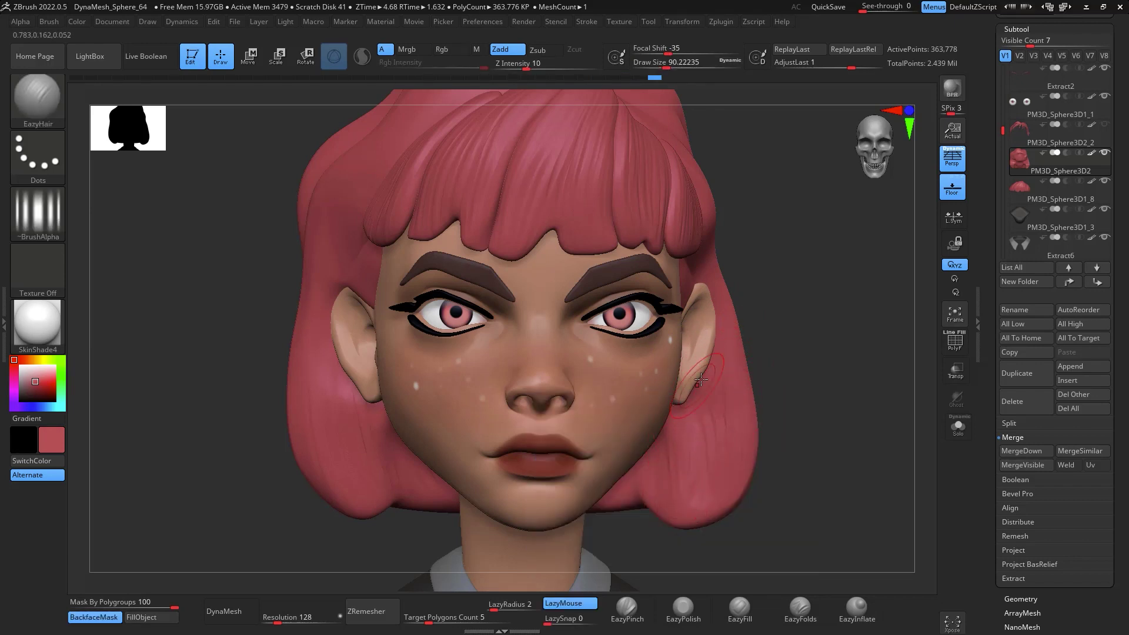
pyautogui.moveTo(679, 422); pyautogui.dragTo(682, 488)
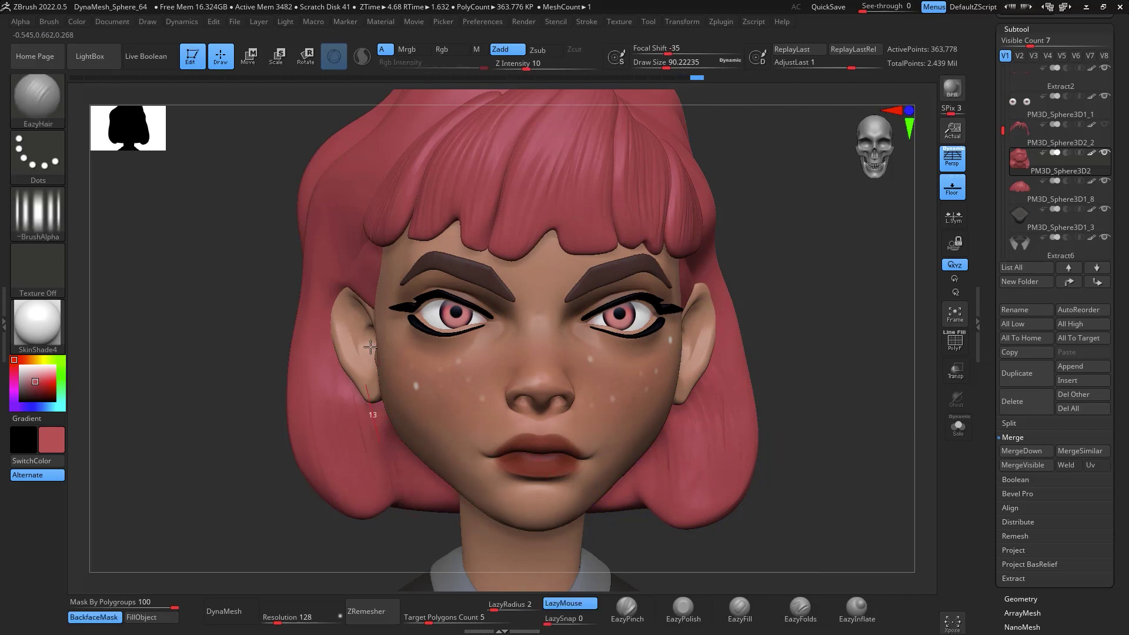
pyautogui.press('shift')
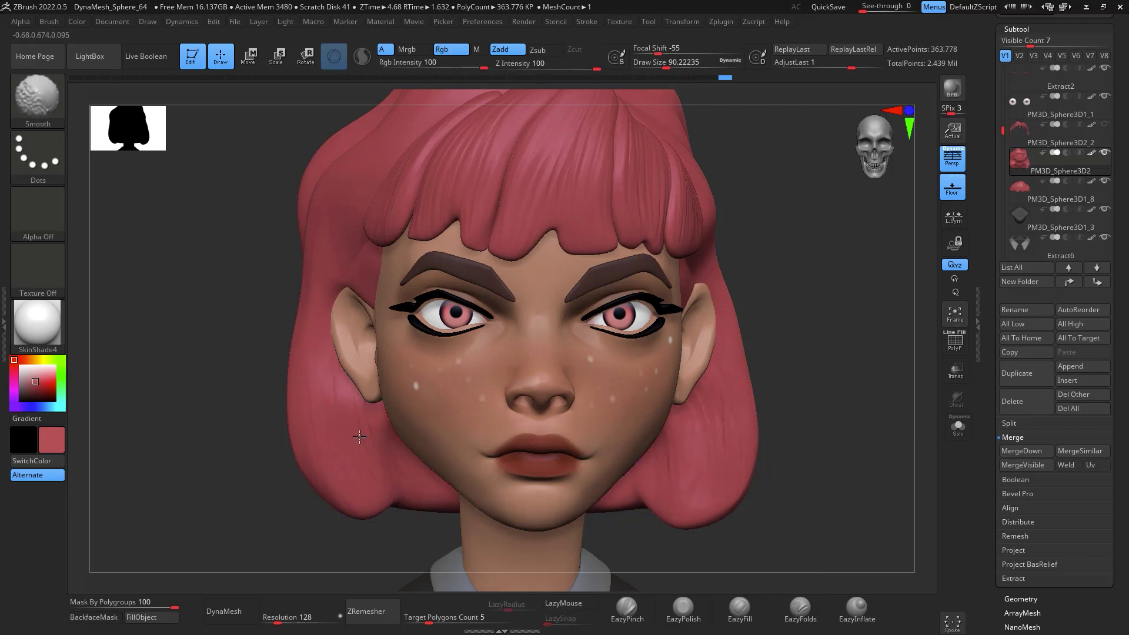
# Move the main light further toward the character's right side
pyautogui.moveTo(834, 450)
pyautogui.keyDown('shift'); pyautogui.mouseDown()
pyautogui.moveTo(858, 459)
pyautogui.moveTo(908, 358)
pyautogui.moveTo(890, 340)
pyautogui.moveTo(866, 375)
pyautogui.moveTo(870, 329)
pyautogui.mouseUp(); pyautogui.keyUp('shift')
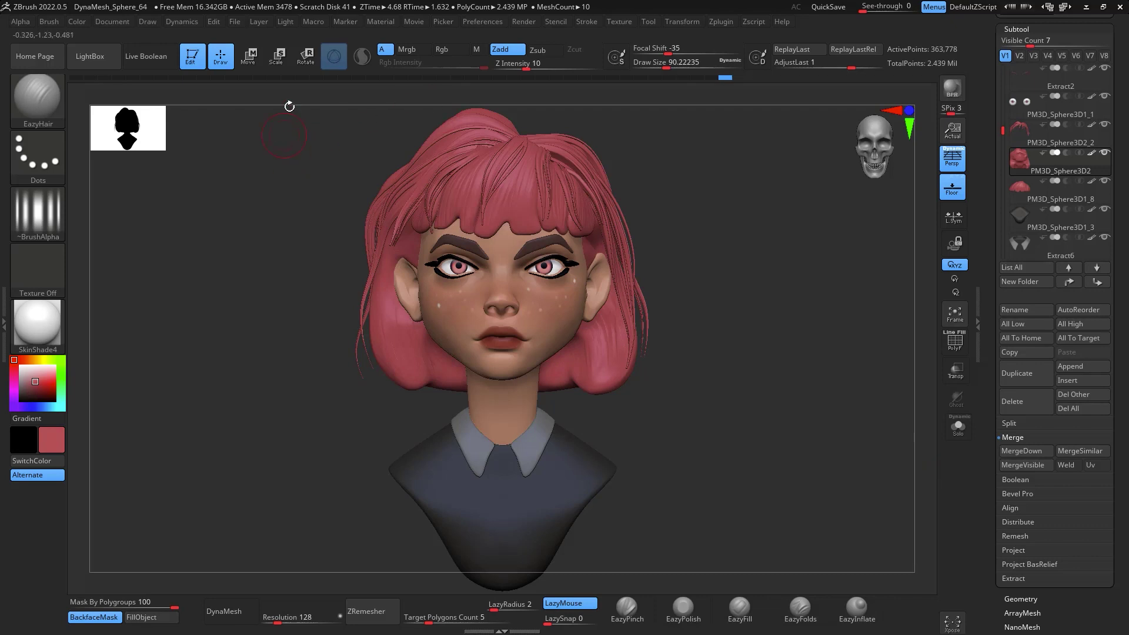
pyautogui.click(286, 21)
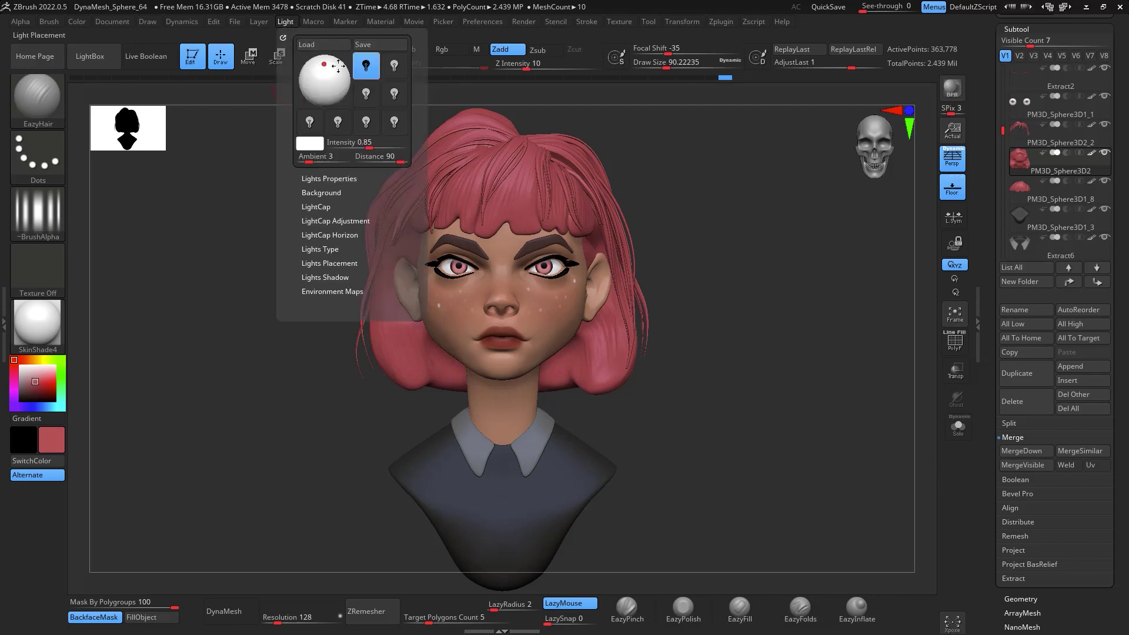
pyautogui.moveTo(326, 62); pyautogui.dragTo(312, 61)
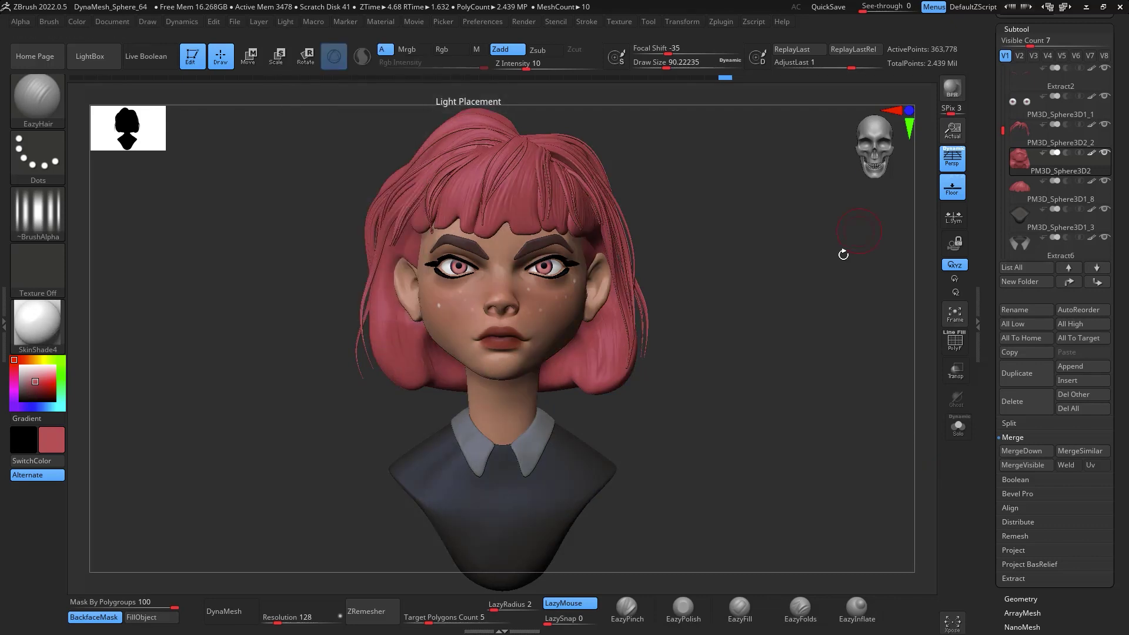
# Set the BPR shadow angle to 30 and render the bust with BPR
pyautogui.click(523, 22)
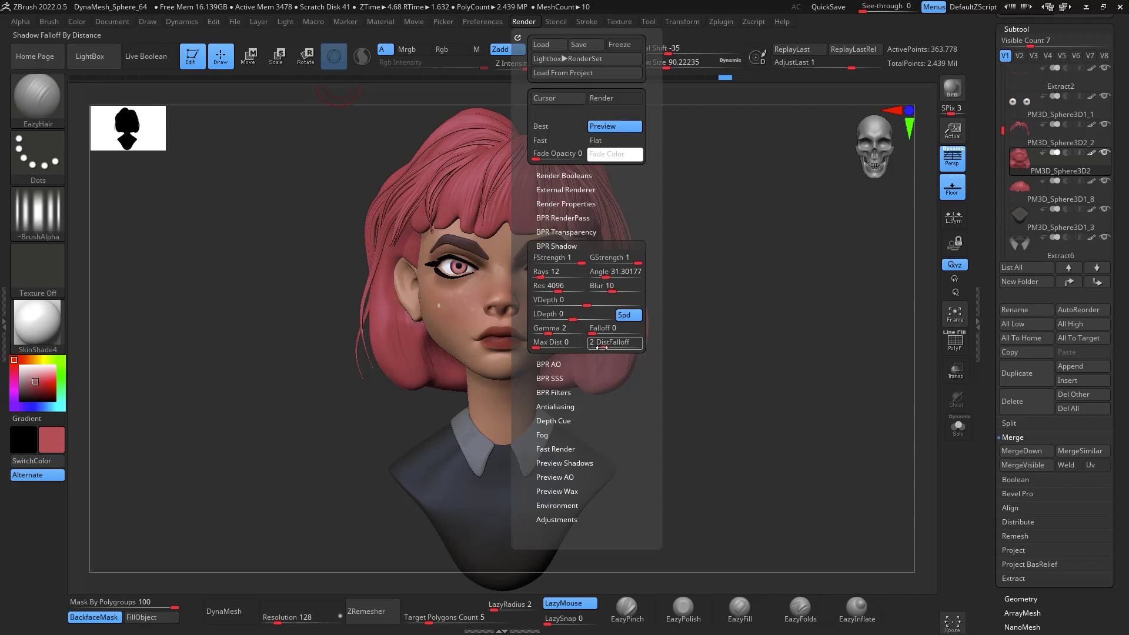
pyautogui.click(624, 274)
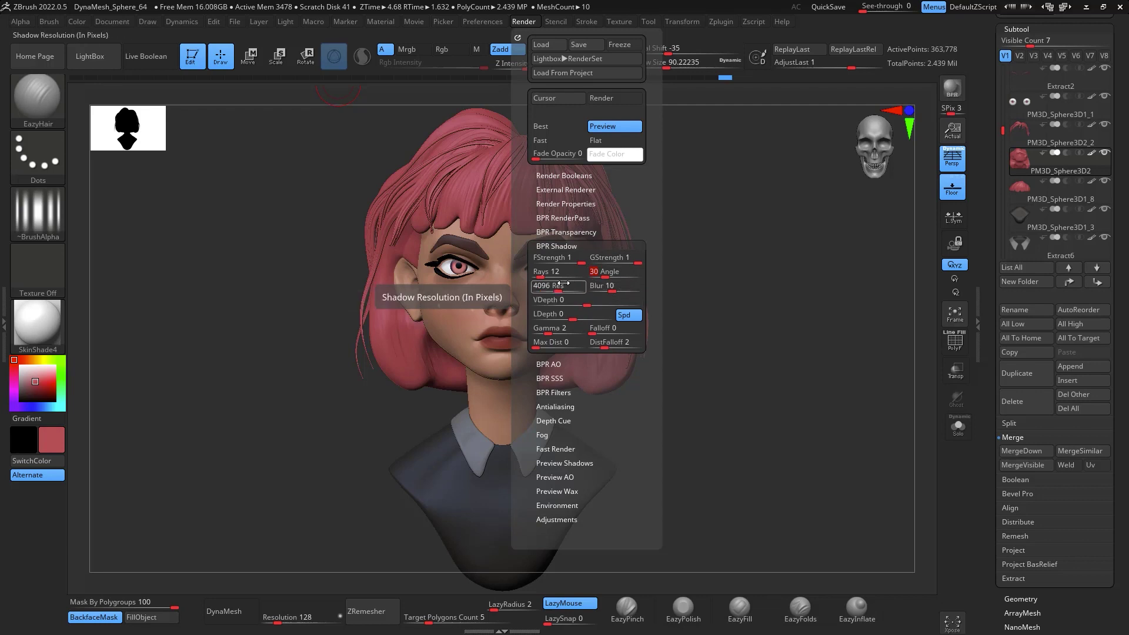
pyautogui.moveTo(767, 315); pyautogui.dragTo(761, 314)
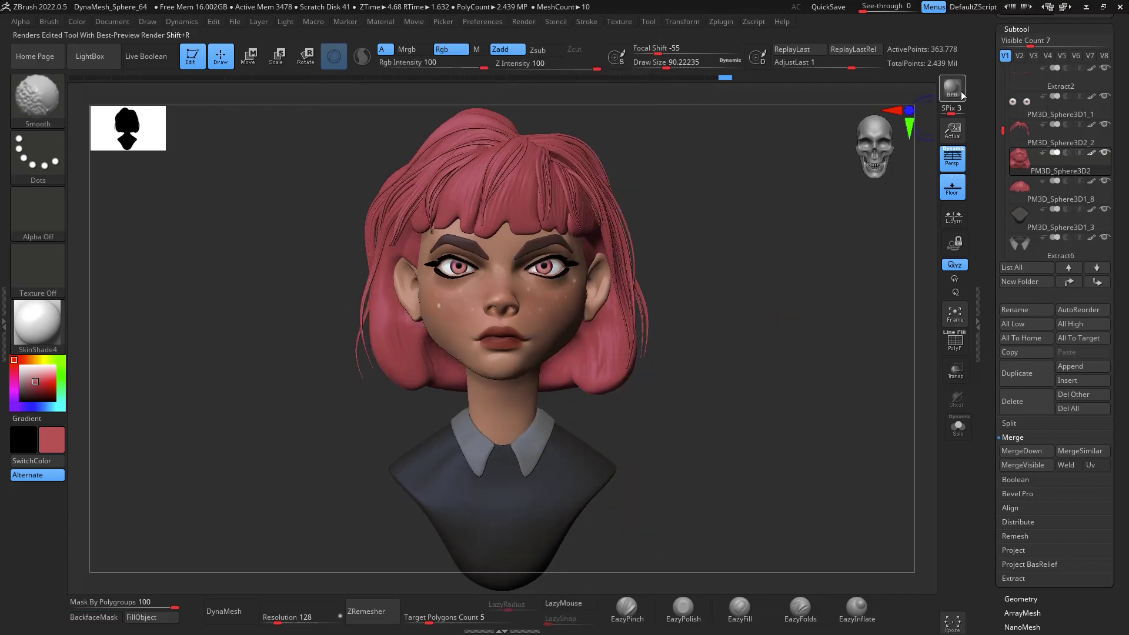
pyautogui.hotkey('shift', 'r')
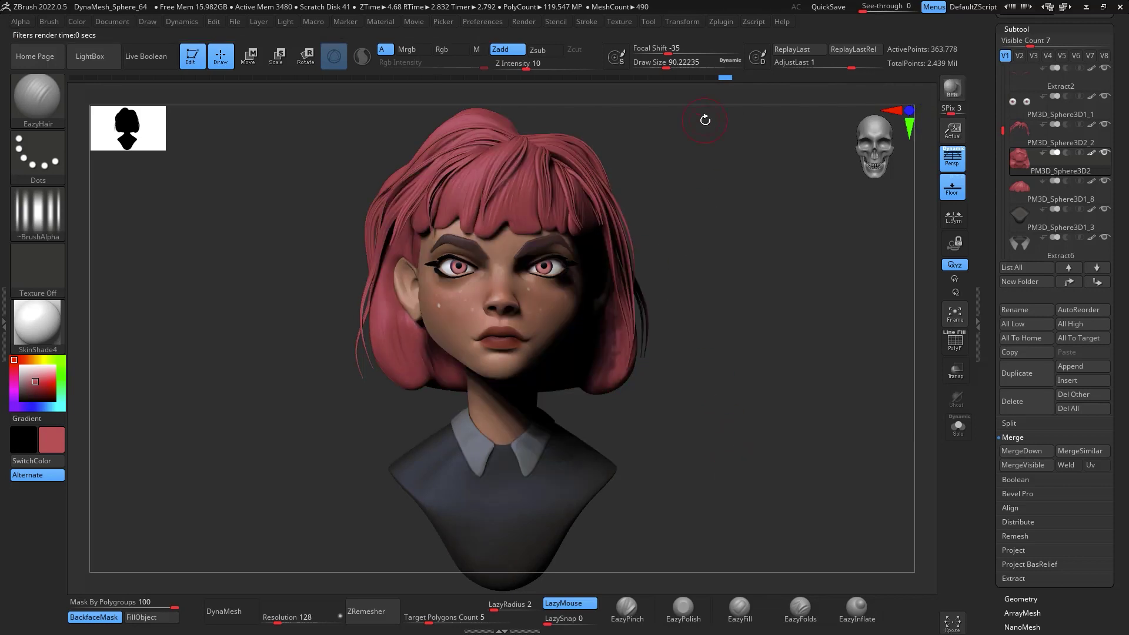
pyautogui.moveTo(806, 73)
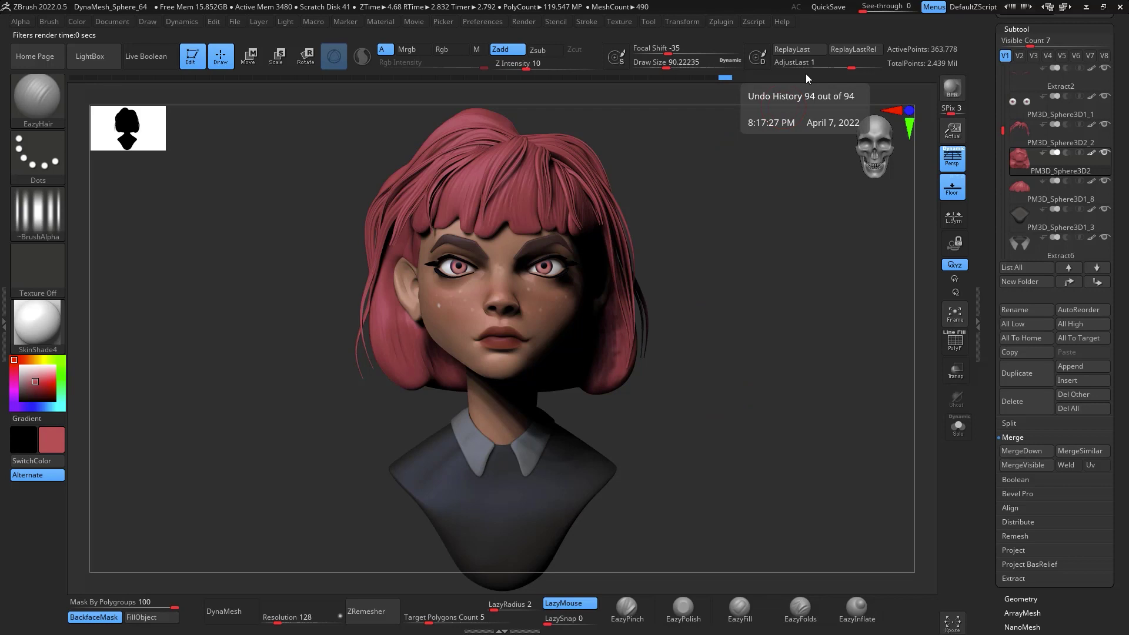